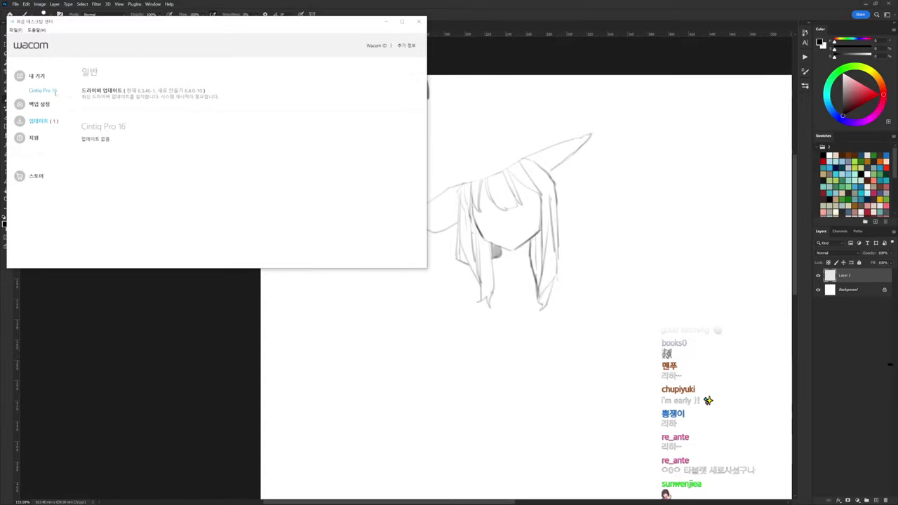
Open the ExpressKey settings of the Cintiq Pro 16 in Wacom Desktop Center
{"action": "left_click", "coordinate": [54, 93]}
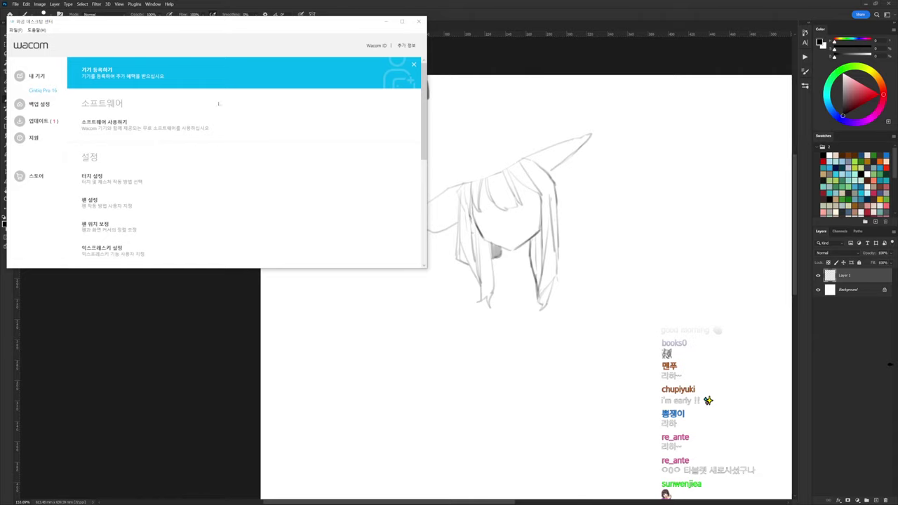
{"action": "scroll", "coordinate": [168, 164], "scroll_direction": "down", "scroll_amount": 3}
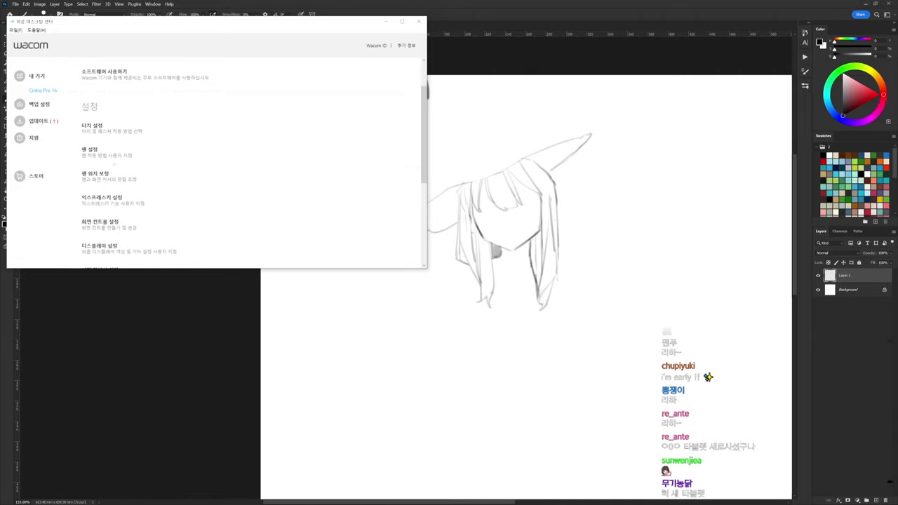
{"action": "left_click", "coordinate": [102, 180]}
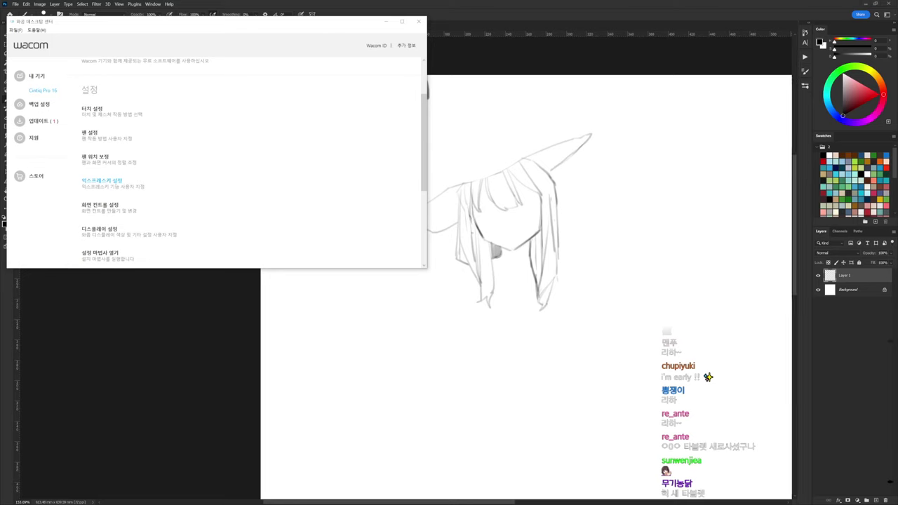
Assign a Delete keystroke to the topmost ExpressKey in the right-hand column
{"action": "left_click", "coordinate": [492, 272]}
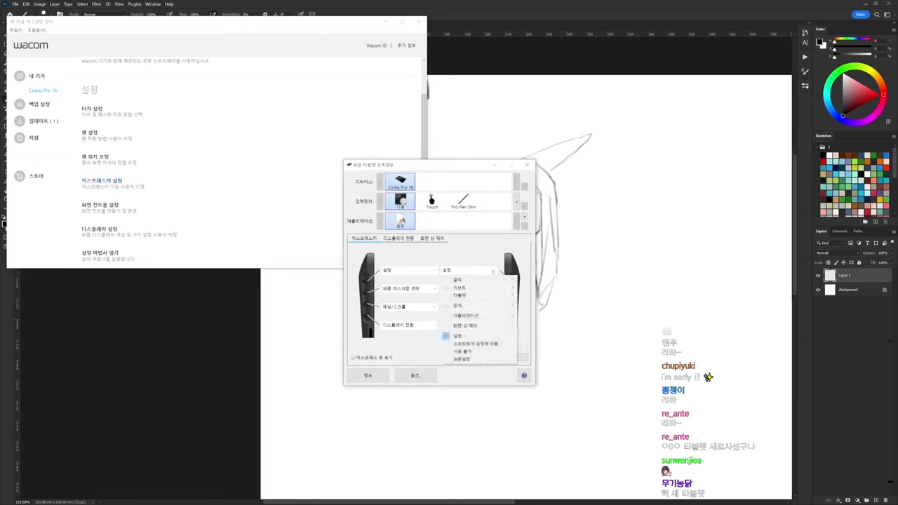
{"action": "mouse_move", "coordinate": [491, 287]}
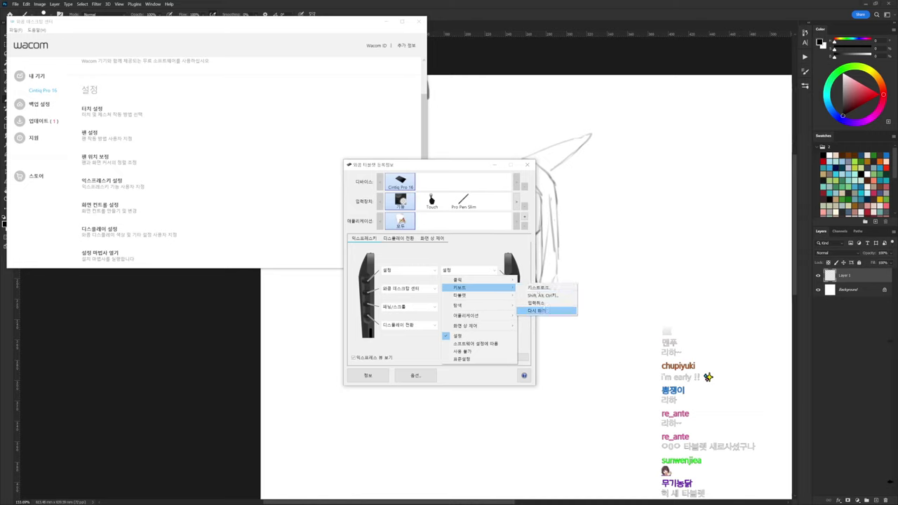
{"action": "left_click", "coordinate": [539, 286]}
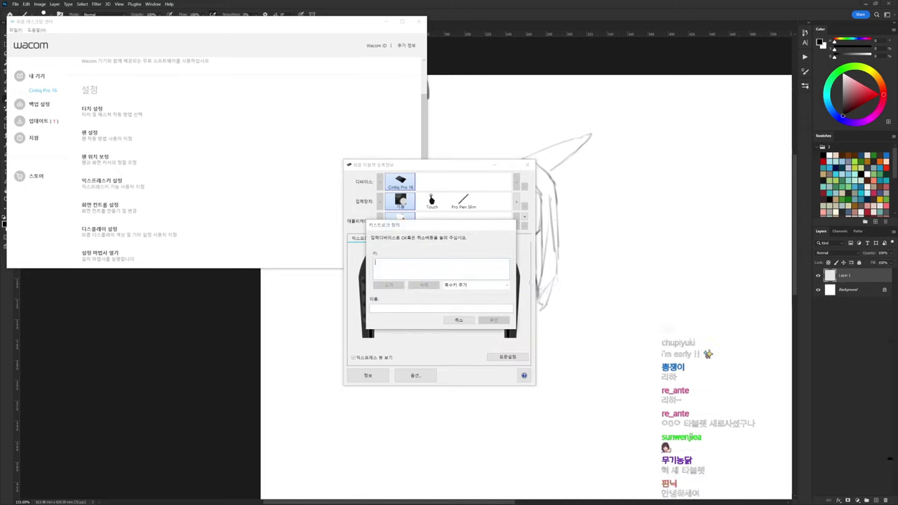
{"action": "key", "text": "Delete"}
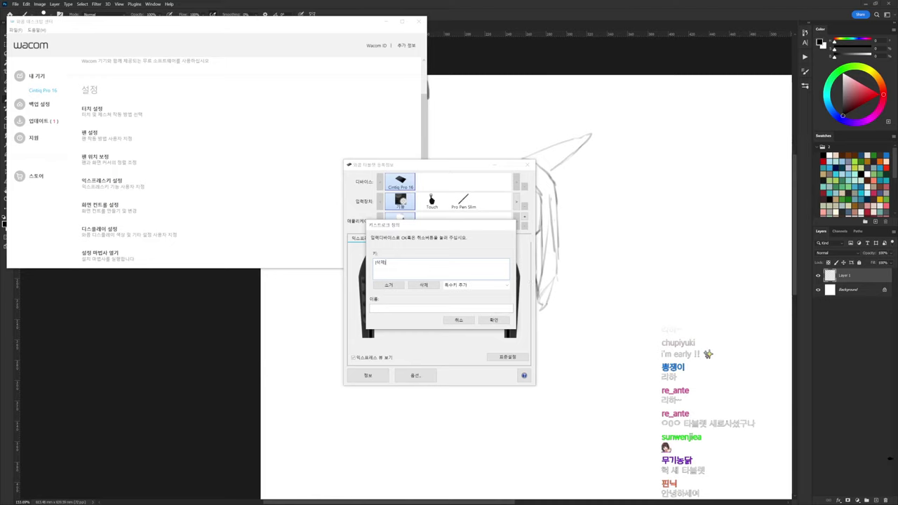
{"action": "left_click", "coordinate": [495, 321]}
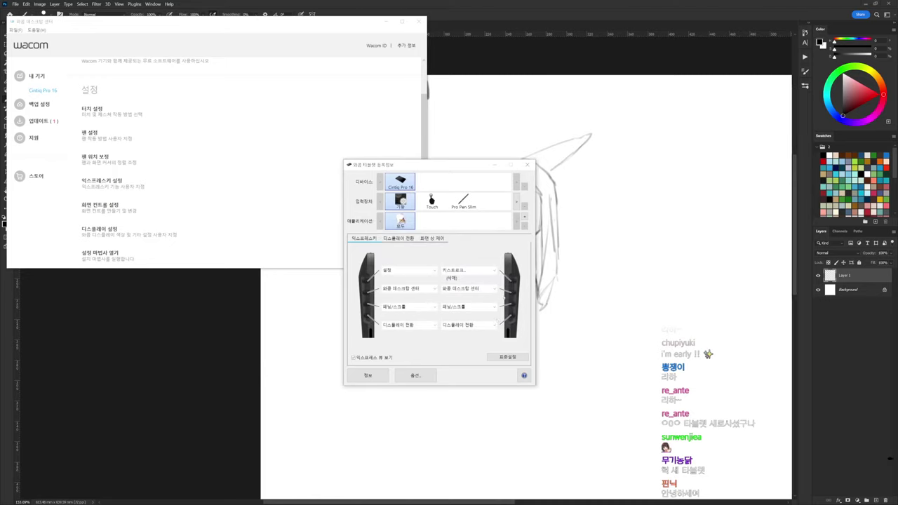
Assign an Enter keystroke to the second ExpressKey in the right-hand column and close the tablet properties
{"action": "left_click", "coordinate": [493, 289]}
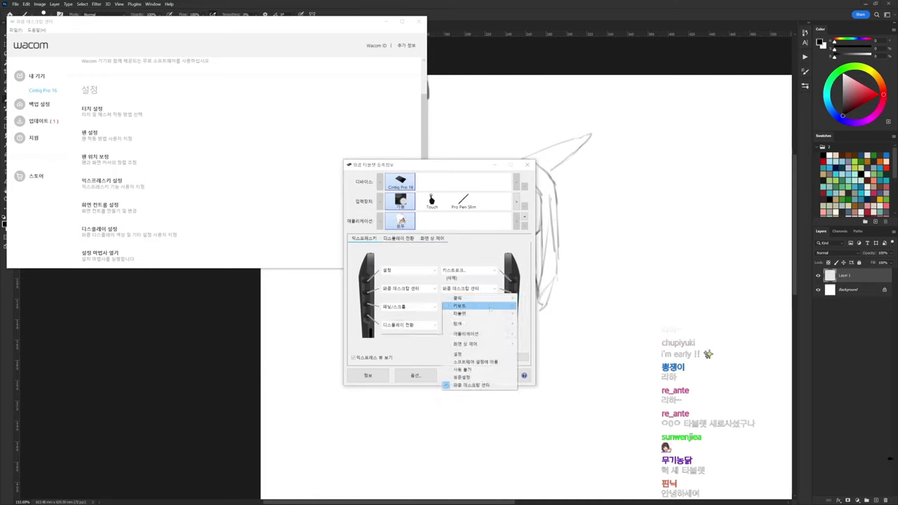
{"action": "mouse_move", "coordinate": [492, 305]}
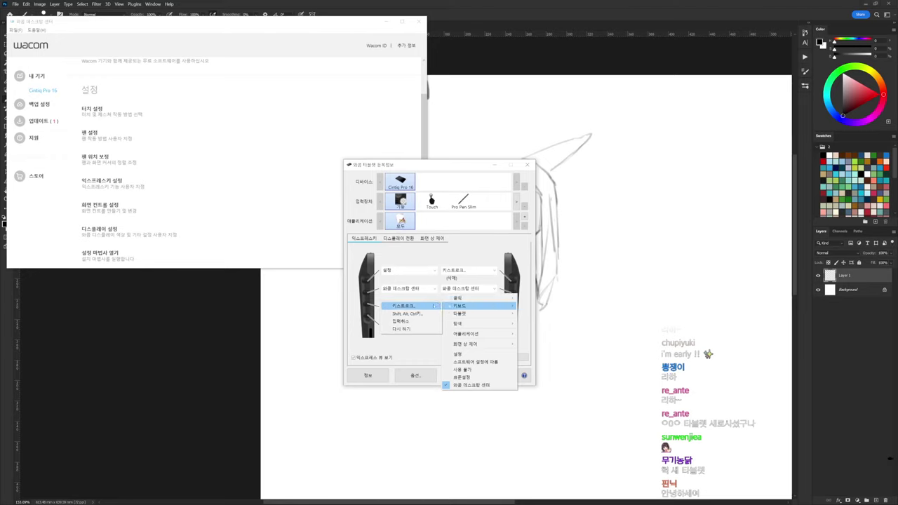
{"action": "left_click", "coordinate": [439, 304]}
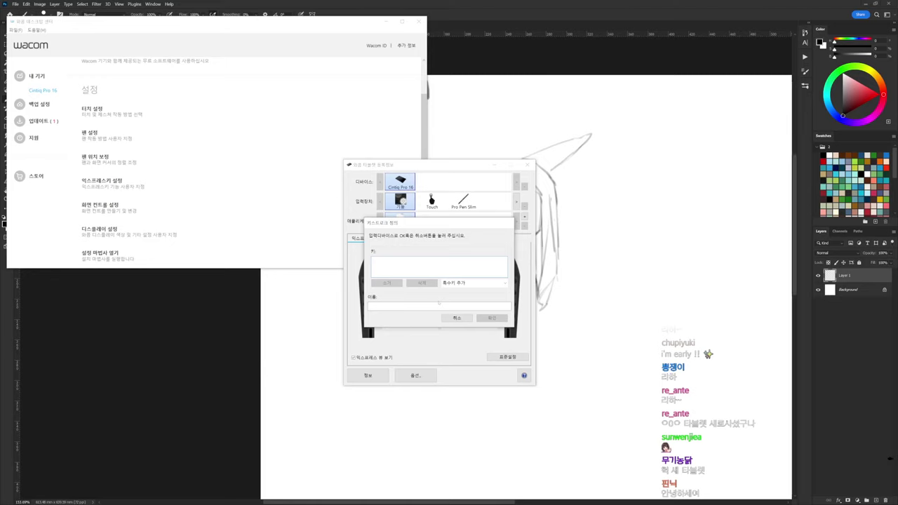
{"action": "key", "text": "Return"}
{"action": "left_click", "coordinate": [491, 318]}
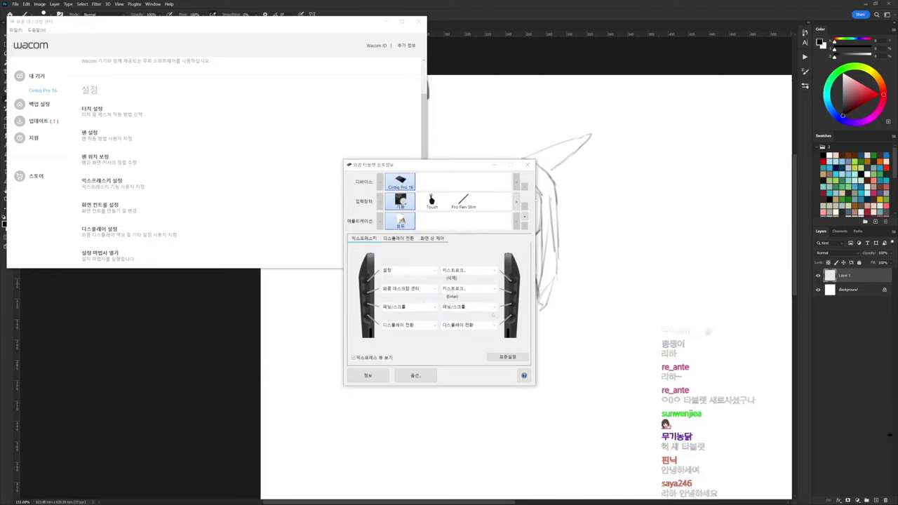
{"action": "left_click", "coordinate": [532, 161]}
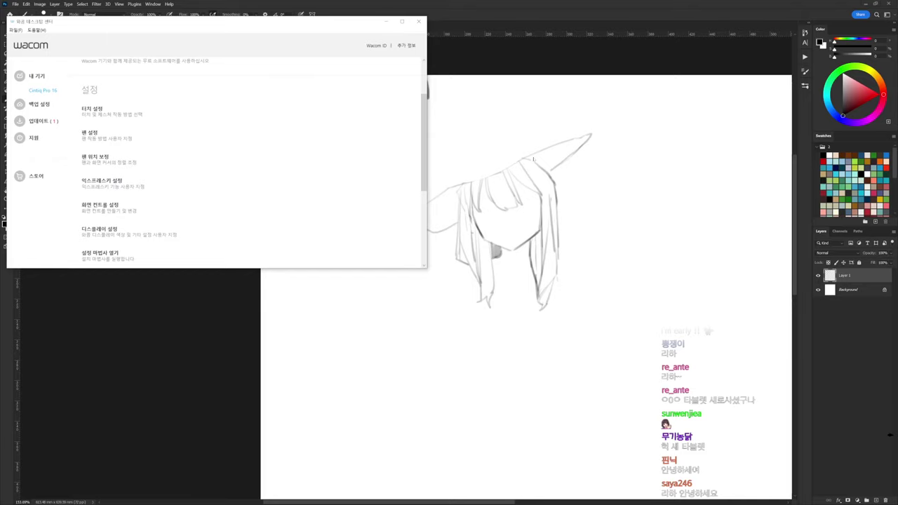
Switch to Photoshop, lasso the upper right tip of the hat brim, delete it, and clear the selection
{"action": "left_click", "coordinate": [469, 67]}
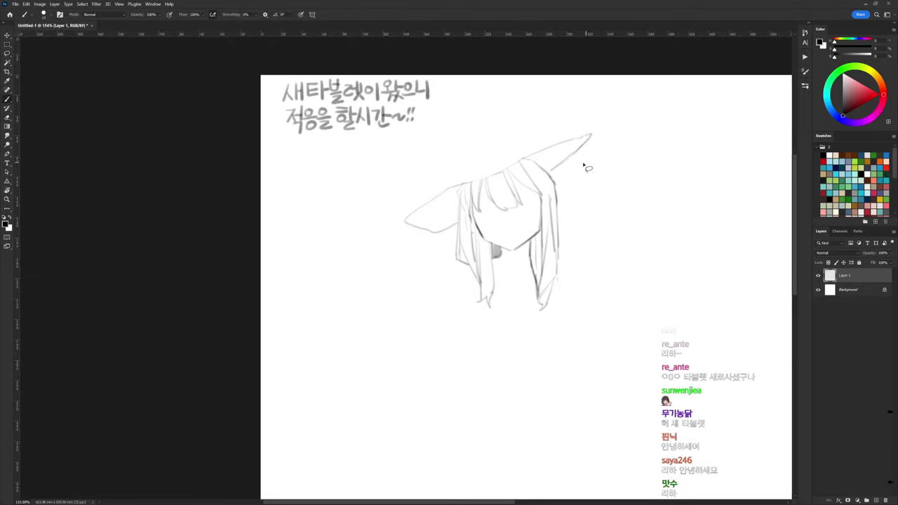
{"action": "key", "text": "l"}
{"action": "mouse_move", "coordinate": [585, 166]}
{"action": "left_mouse_down"}
{"action": "mouse_move", "coordinate": [596, 168]}
{"action": "mouse_move", "coordinate": [590, 148]}
{"action": "left_mouse_up"}
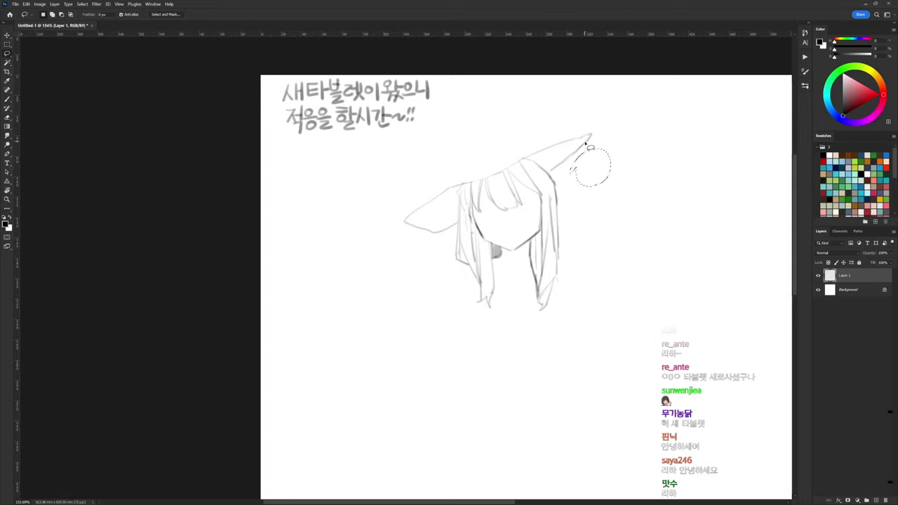
{"action": "key", "text": "Delete"}
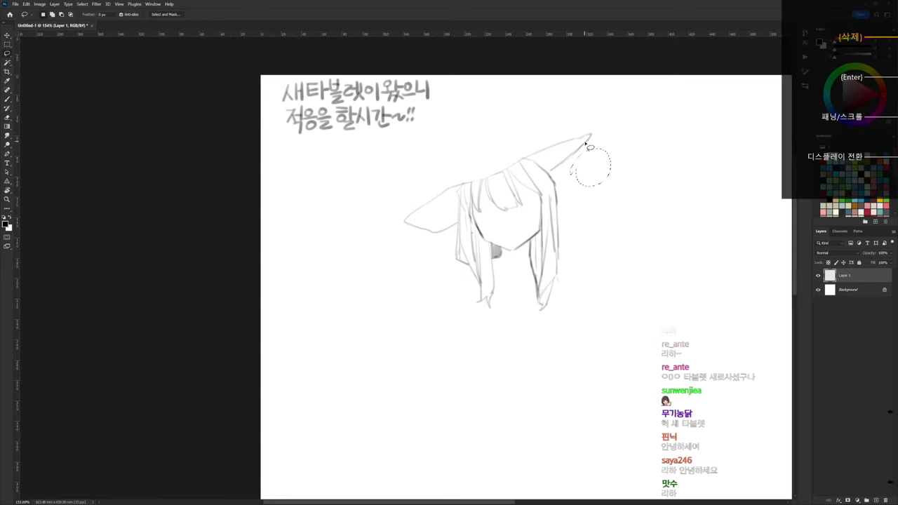
{"action": "left_click", "coordinate": [620, 211]}
{"action": "left_click_drag", "start_coordinate": [572, 139], "coordinate": [573, 142]}
{"action": "left_click", "coordinate": [606, 204]}
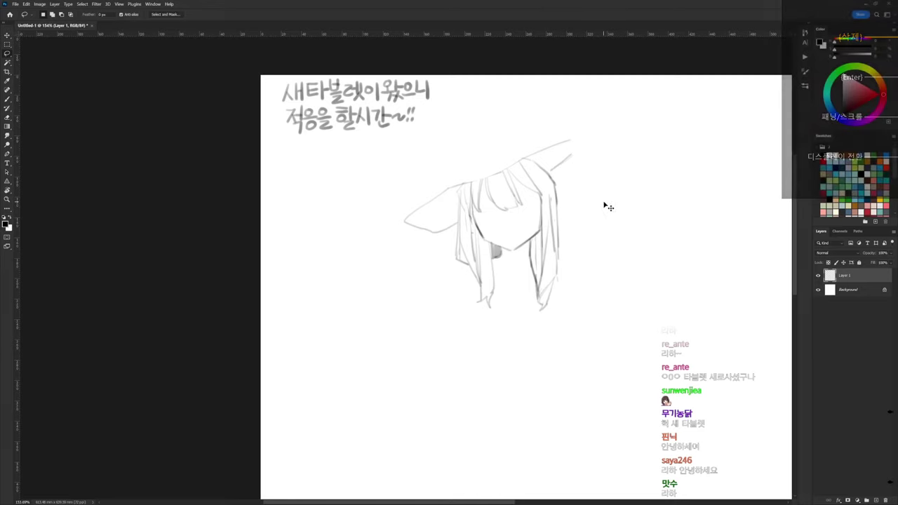
Redraw the brim's upper right tip and sketch the brim line across the top of the head with the Brush
{"action": "key", "text": "b"}
{"action": "mouse_move", "coordinate": [570, 141]}
{"action": "left_mouse_down"}
{"action": "mouse_move", "coordinate": [574, 152]}
{"action": "mouse_move", "coordinate": [551, 172]}
{"action": "left_mouse_up"}
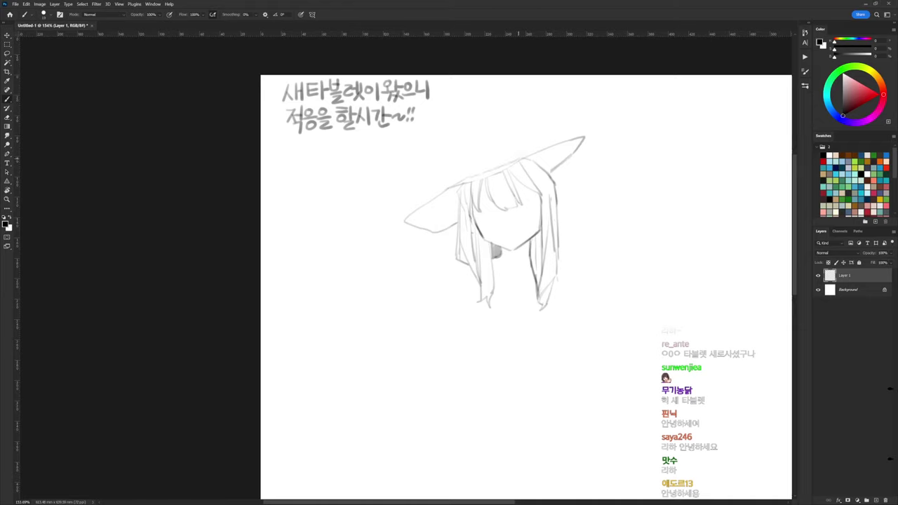
{"action": "left_click_drag", "start_coordinate": [466, 179], "coordinate": [519, 158]}
{"action": "key", "text": "e"}
{"action": "key", "text": "b"}
{"action": "left_click_drag", "start_coordinate": [471, 181], "coordinate": [455, 197]}
{"action": "key", "text": "e"}
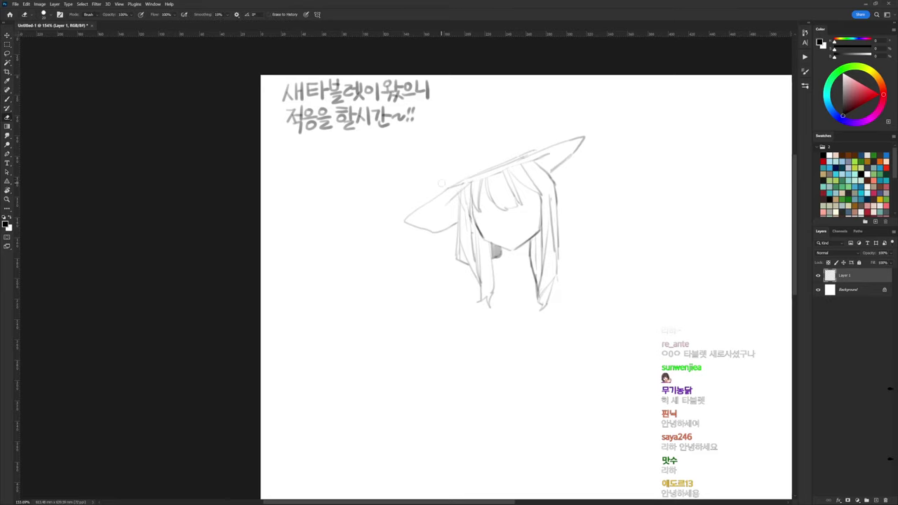
Sketch the left and right shoulder lines beside the long hair with the Brush
{"action": "key", "text": "b"}
{"action": "left_click_drag", "start_coordinate": [527, 190], "coordinate": [526, 175]}
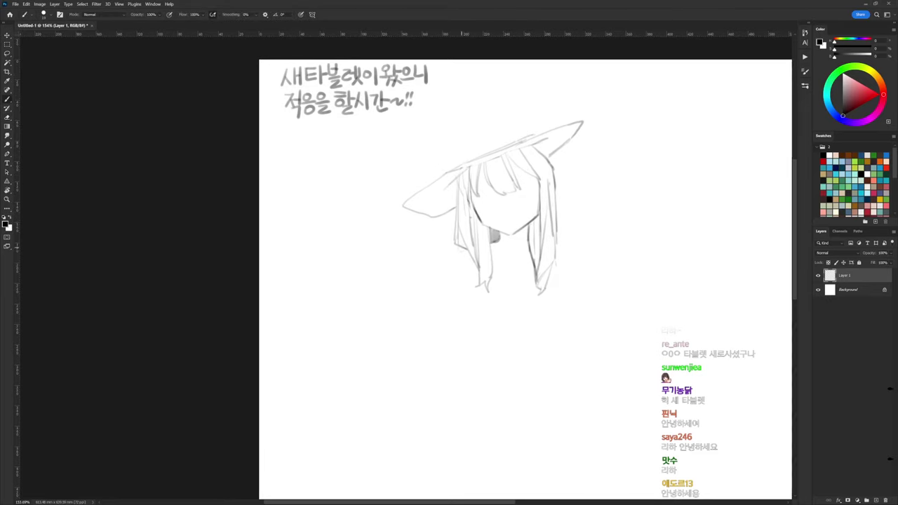
{"action": "left_click_drag", "start_coordinate": [461, 246], "coordinate": [449, 295]}
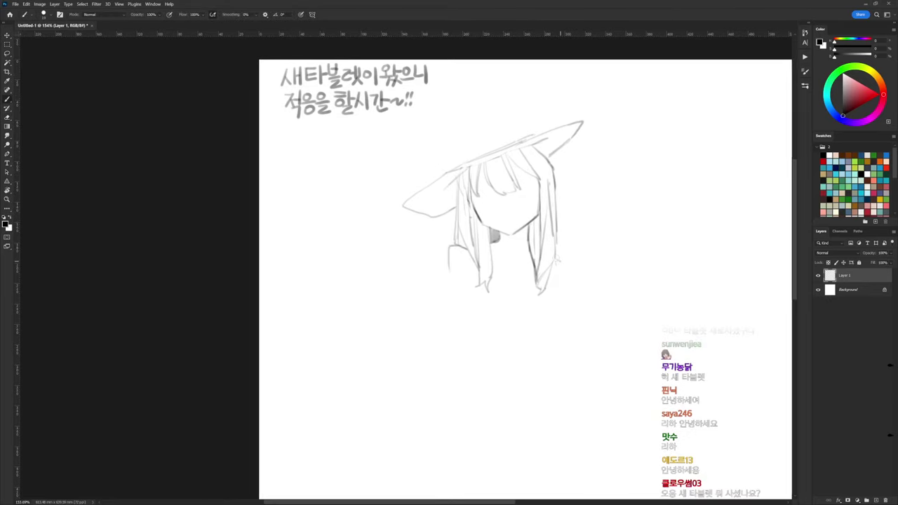
{"action": "left_click_drag", "start_coordinate": [557, 260], "coordinate": [570, 274]}
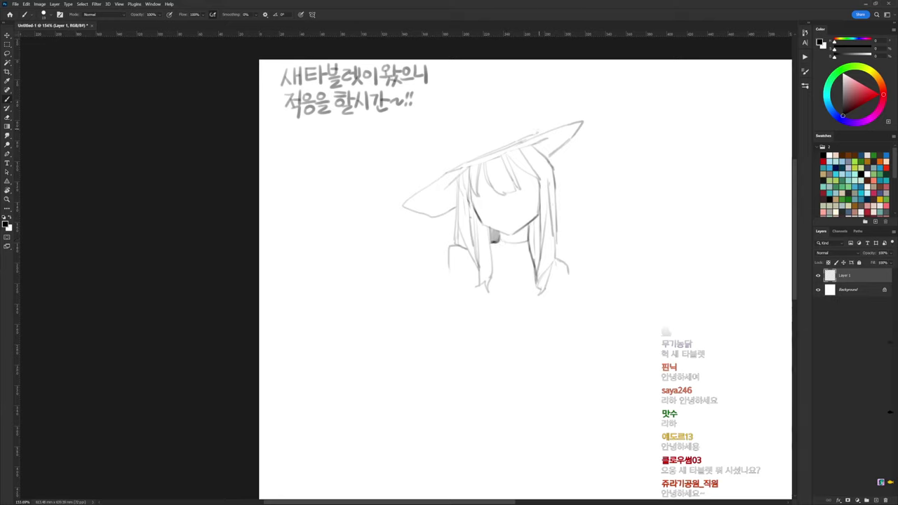
Extend the hat brim's right tip farther outward and erase the superseded lines
{"action": "mouse_move", "coordinate": [580, 121]}
{"action": "left_mouse_down"}
{"action": "mouse_move", "coordinate": [594, 125]}
{"action": "mouse_move", "coordinate": [551, 155]}
{"action": "mouse_move", "coordinate": [571, 148]}
{"action": "left_mouse_up"}
{"action": "key", "text": "e"}
{"action": "key", "text": "b"}
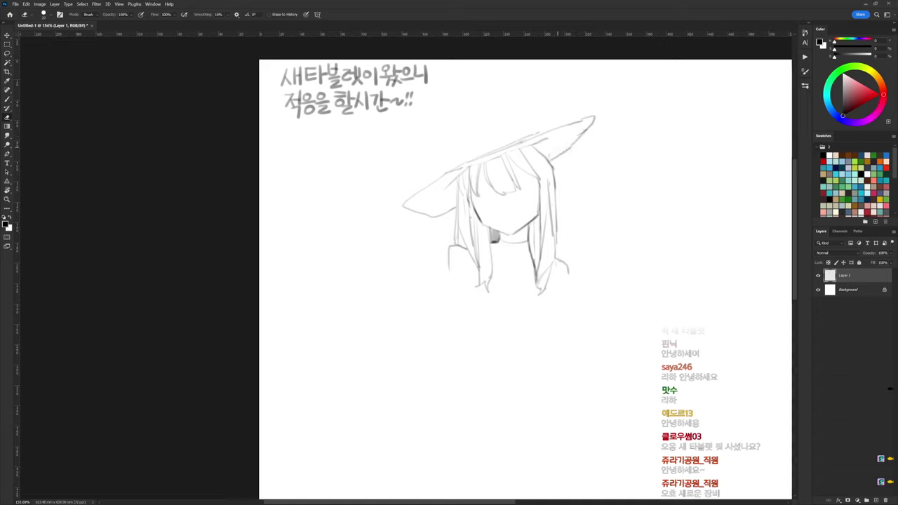
{"action": "key", "text": "e"}
{"action": "key", "text": "b"}
Sketch the flat-topped hat crown above the brim, undoing the first trial stroke
{"action": "left_click_drag", "start_coordinate": [462, 95], "coordinate": [492, 95]}
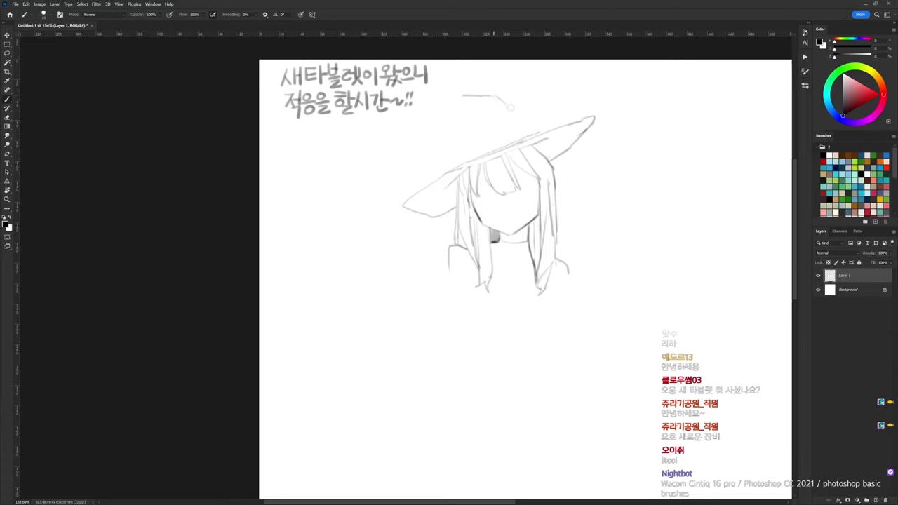
{"action": "key", "text": "ctrl+z"}
{"action": "mouse_move", "coordinate": [452, 166]}
{"action": "left_mouse_down"}
{"action": "mouse_move", "coordinate": [442, 140]}
{"action": "mouse_move", "coordinate": [465, 114]}
{"action": "mouse_move", "coordinate": [533, 103]}
{"action": "mouse_move", "coordinate": [539, 124]}
{"action": "mouse_move", "coordinate": [528, 103]}
{"action": "left_mouse_up"}
{"action": "key", "text": "e"}
{"action": "key", "text": "b"}
{"action": "left_click_drag", "start_coordinate": [529, 103], "coordinate": [538, 132]}
{"action": "key", "text": "e"}
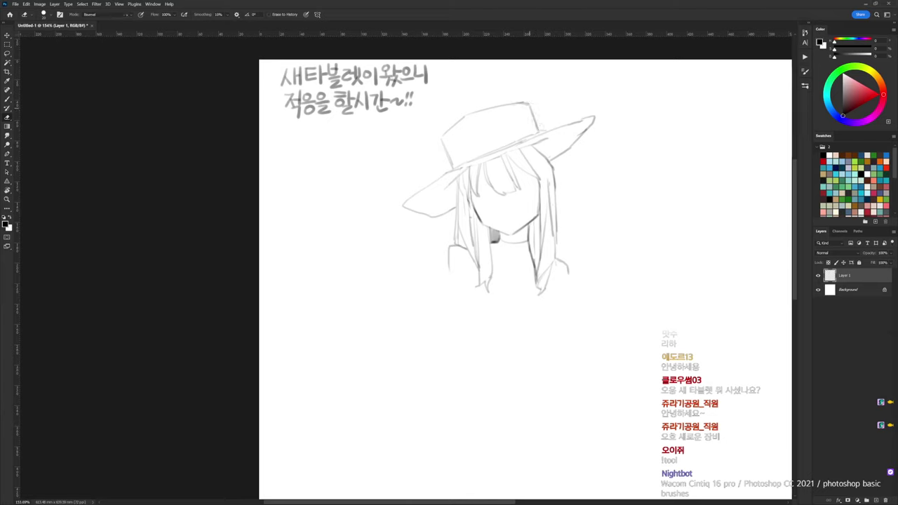
Refine the crown's left edge and clean up the brim's right tip, alternating between Brush and Eraser
{"action": "key", "text": "b"}
{"action": "left_click_drag", "start_coordinate": [441, 137], "coordinate": [448, 157]}
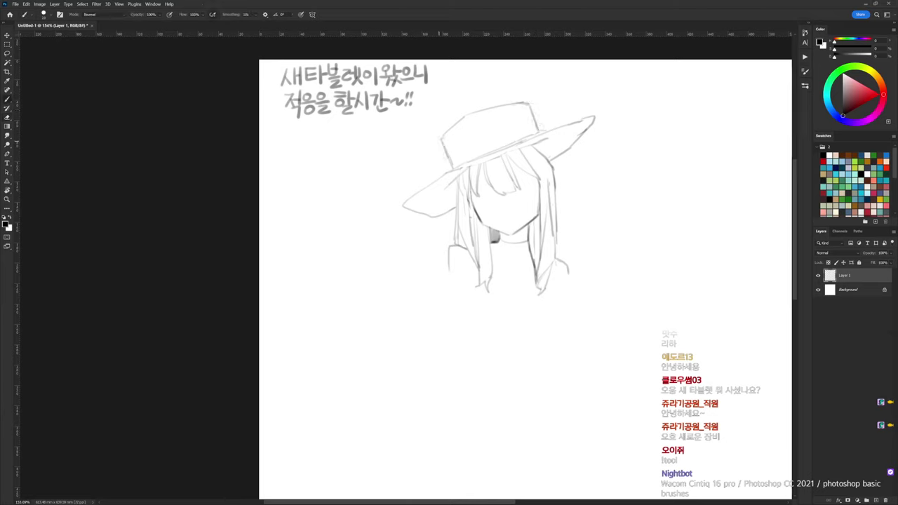
{"action": "key", "text": "e"}
{"action": "key", "text": "b"}
{"action": "key", "text": "e"}
{"action": "key", "text": "b"}
{"action": "key", "text": "e"}
{"action": "left_click_drag", "start_coordinate": [580, 119], "coordinate": [594, 116]}
{"action": "key", "text": "b"}
Erase and redraw the right shoulder, close the torso with a line below the chest, and touch up the sketch
{"action": "scroll", "coordinate": [524, 266], "scroll_direction": "down", "scroll_amount": 2}
{"action": "key", "text": "e"}
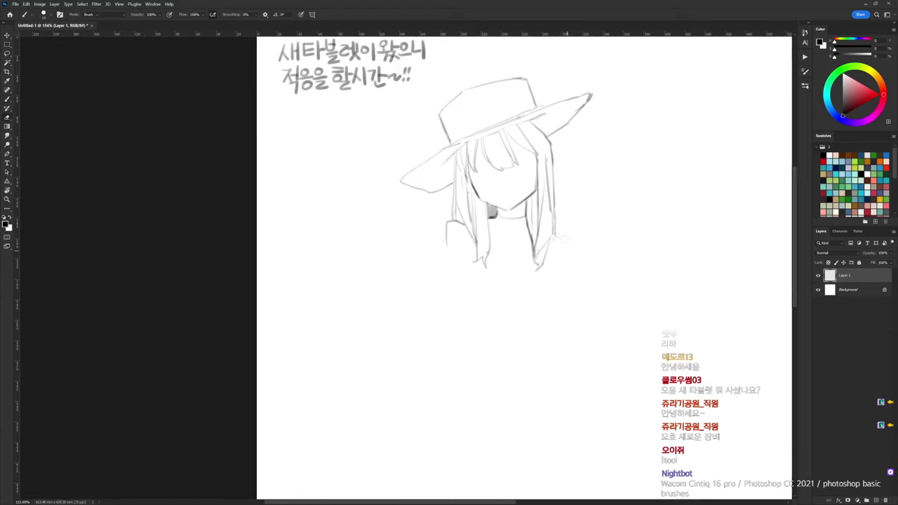
{"action": "key", "text": "b"}
{"action": "left_click_drag", "start_coordinate": [554, 232], "coordinate": [573, 257]}
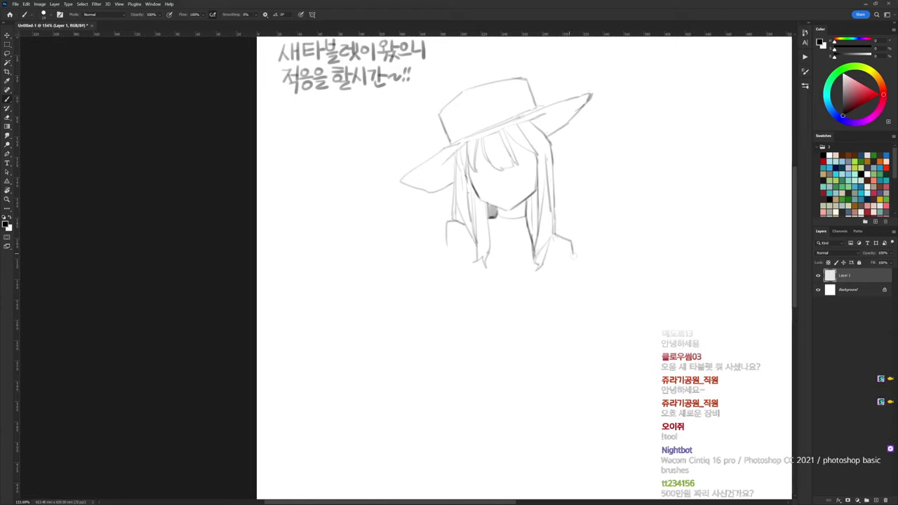
{"action": "mouse_move", "coordinate": [447, 225]}
{"action": "left_mouse_down"}
{"action": "mouse_move", "coordinate": [446, 251]}
{"action": "mouse_move", "coordinate": [478, 263]}
{"action": "mouse_move", "coordinate": [574, 258]}
{"action": "left_mouse_up"}
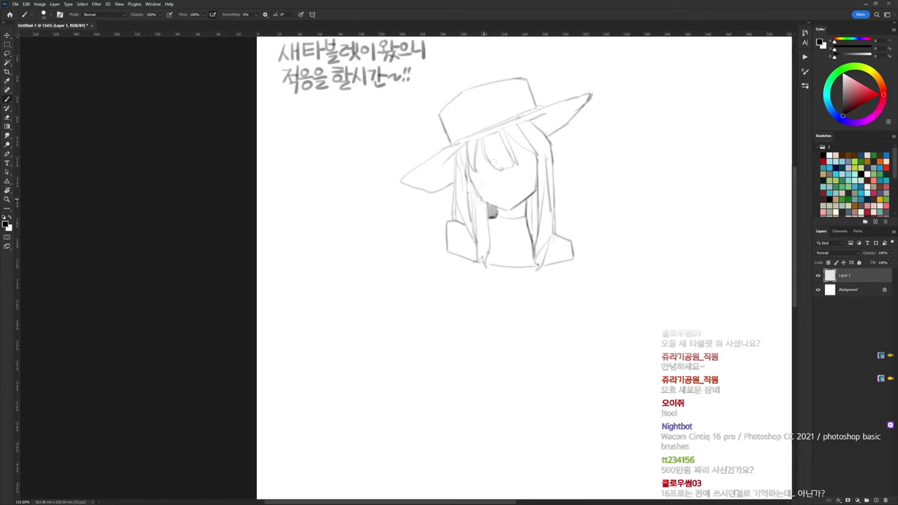
{"action": "key", "text": "e"}
{"action": "key", "text": "b"}
Choose a small hard round brush and handwrite "공부 해야지" across the blank face
{"action": "right_click", "coordinate": [517, 86]}
{"action": "left_click", "coordinate": [582, 176]}
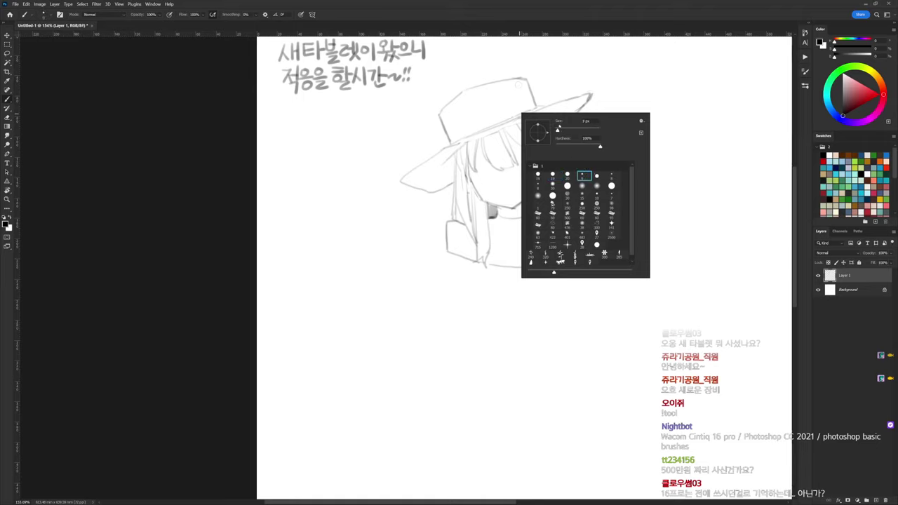
{"action": "left_click", "coordinate": [561, 85]}
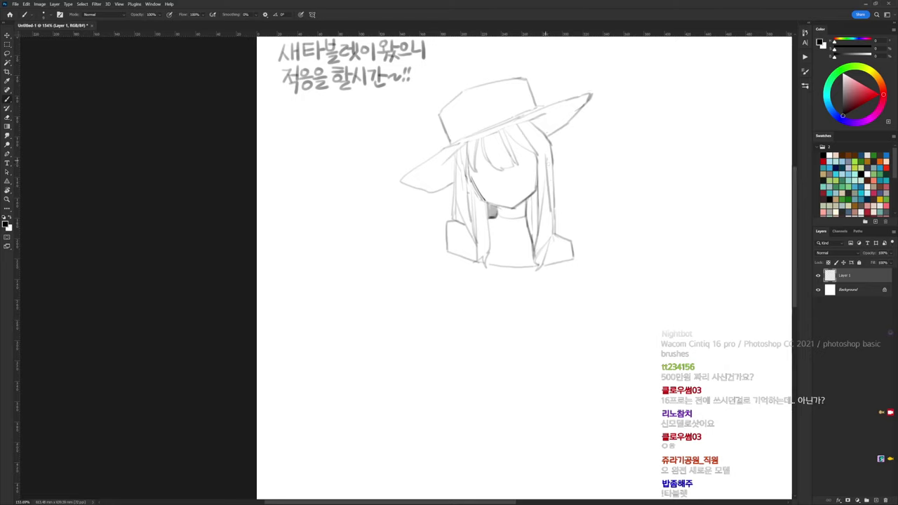
{"action": "mouse_move", "coordinate": [484, 171]}
{"action": "left_mouse_down"}
{"action": "mouse_move", "coordinate": [493, 181]}
{"action": "mouse_move", "coordinate": [530, 167]}
{"action": "left_mouse_up"}
{"action": "mouse_move", "coordinate": [524, 170]}
{"action": "left_mouse_down"}
{"action": "mouse_move", "coordinate": [495, 184]}
{"action": "mouse_move", "coordinate": [495, 199]}
{"action": "mouse_move", "coordinate": [527, 195]}
{"action": "left_mouse_up"}
{"action": "left_click_drag", "start_coordinate": [531, 184], "coordinate": [531, 197]}
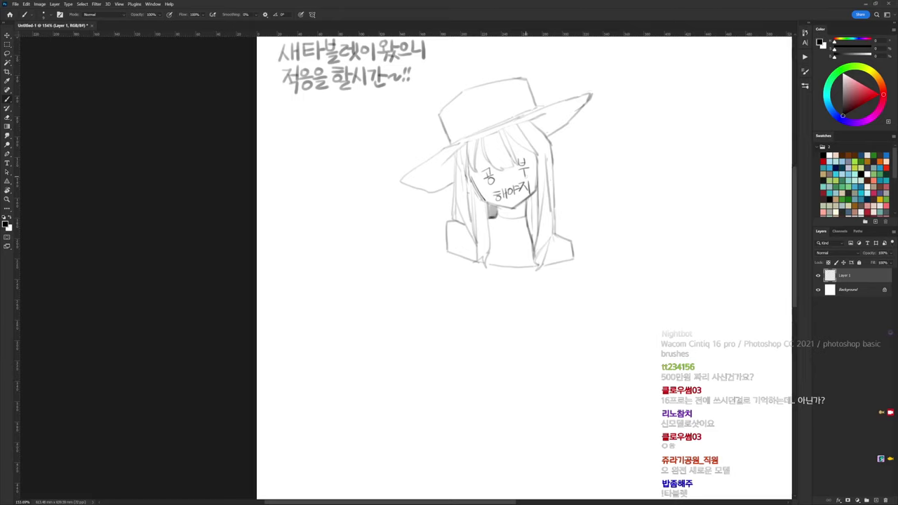
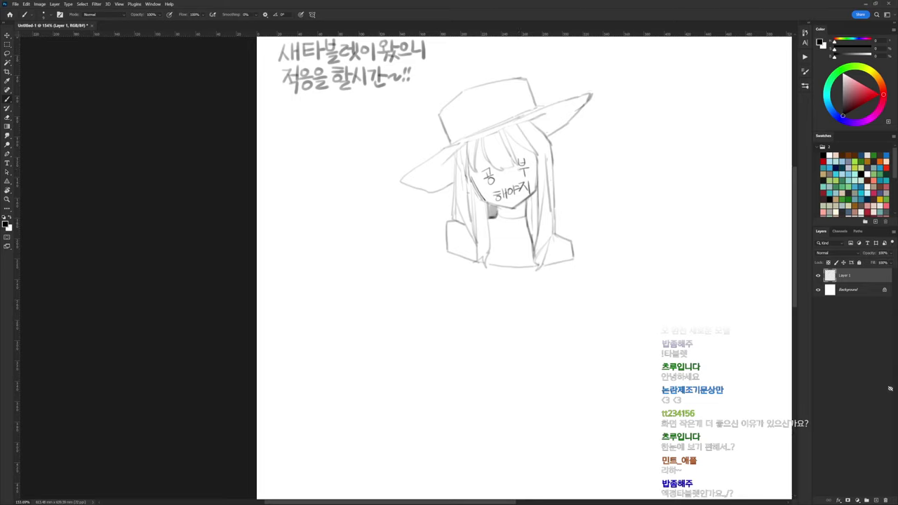
Close the Untitled-1 document without saving the changes
{"action": "key", "text": "ctrl+w"}
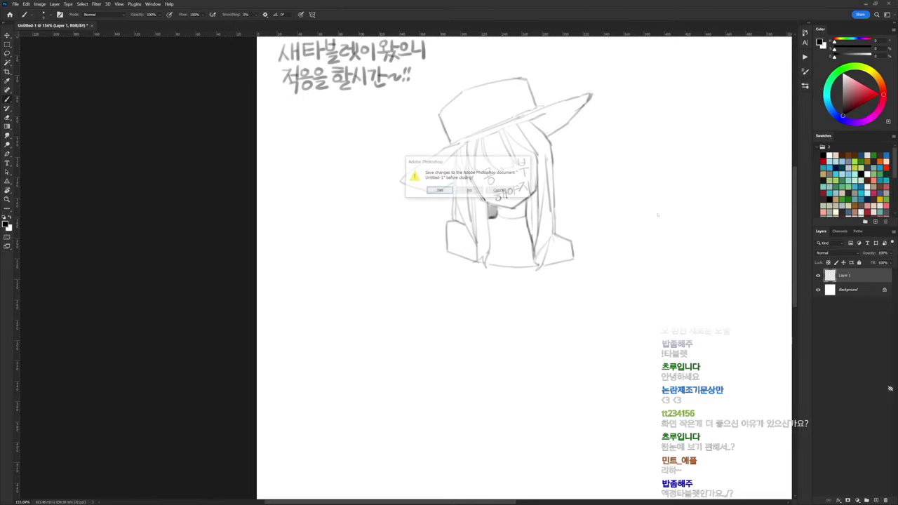
{"action": "left_click", "coordinate": [470, 190]}
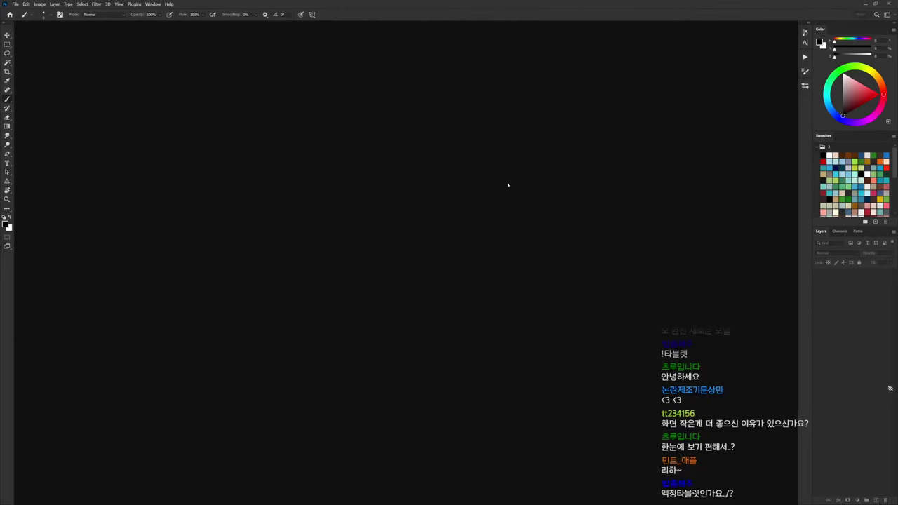
Open the clothing study file 공부하던거.psd from the desktop folder
{"action": "key", "text": "ctrl+o"}
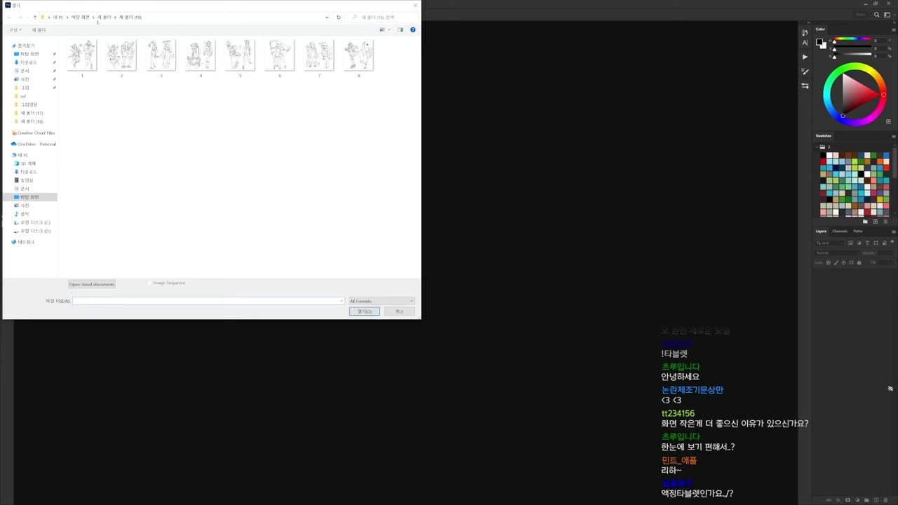
{"action": "left_click", "coordinate": [80, 17]}
{"action": "scroll", "coordinate": [147, 206], "scroll_direction": "down", "scroll_amount": 2}
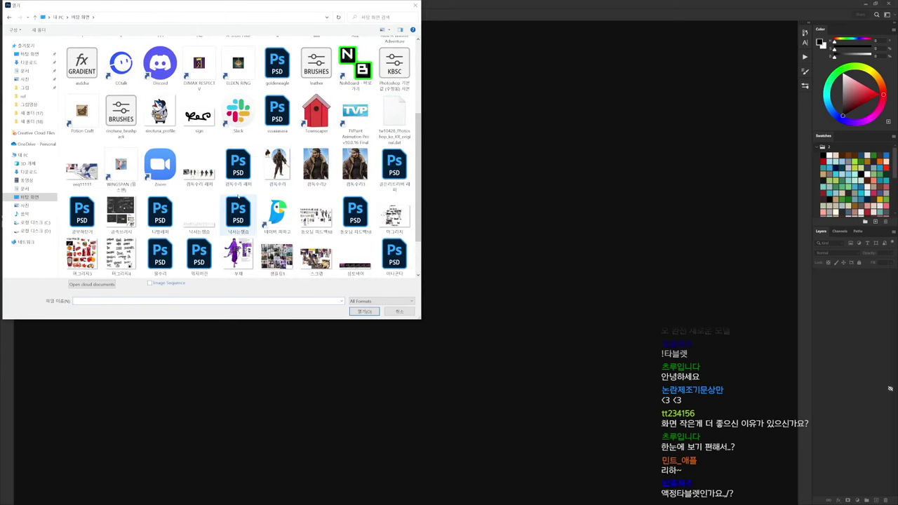
{"action": "double_click", "coordinate": [91, 214]}
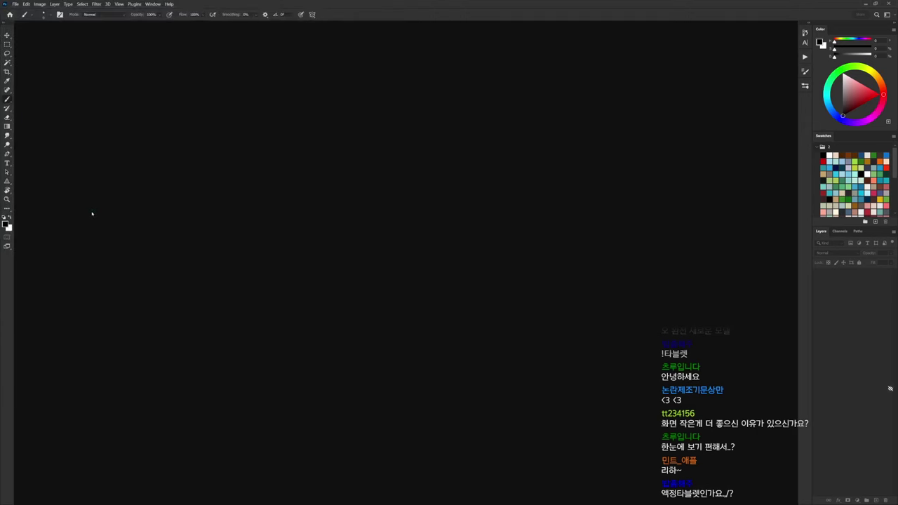
Extend the canvas downward with the Crop tool, adding a large blank area below the existing clothing studies
{"action": "left_click_drag", "start_coordinate": [531, 229], "coordinate": [499, 230]}
{"action": "left_click_drag", "start_coordinate": [531, 313], "coordinate": [512, 203]}
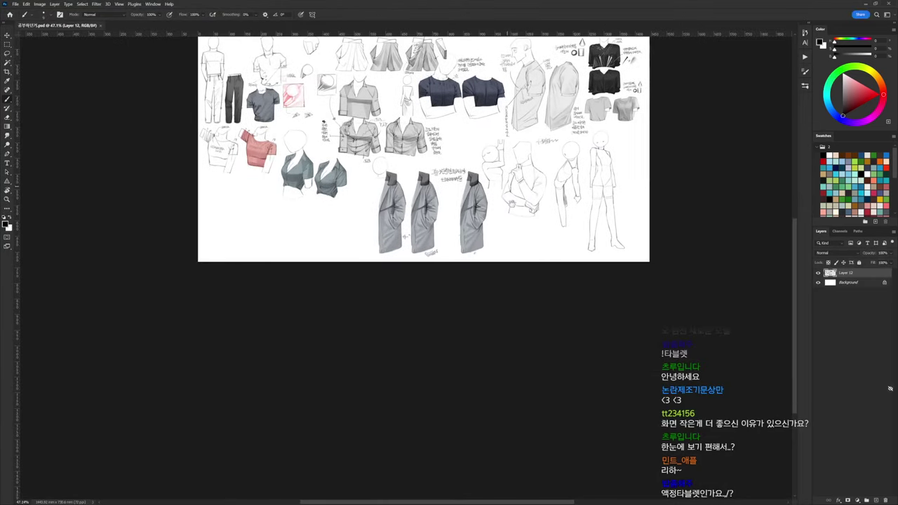
{"action": "key", "text": "c"}
{"action": "left_click_drag", "start_coordinate": [425, 265], "coordinate": [432, 399]}
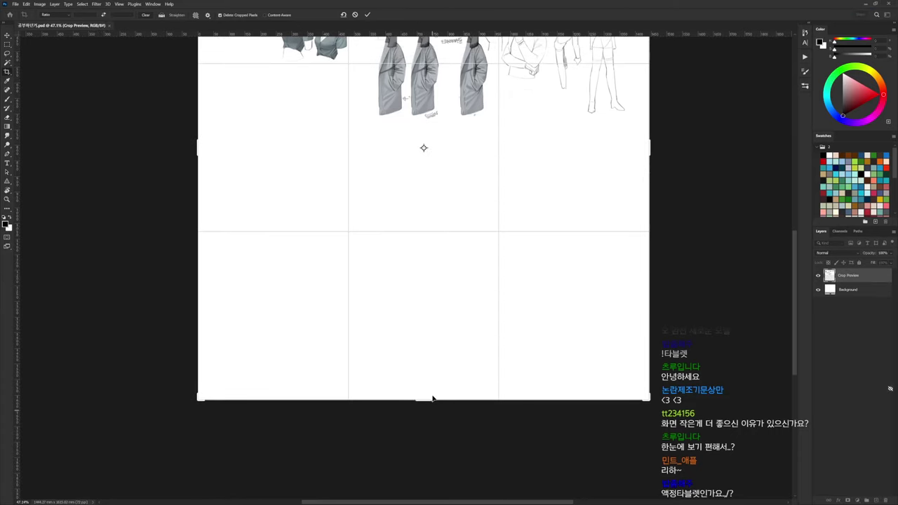
{"action": "key", "text": "Return"}
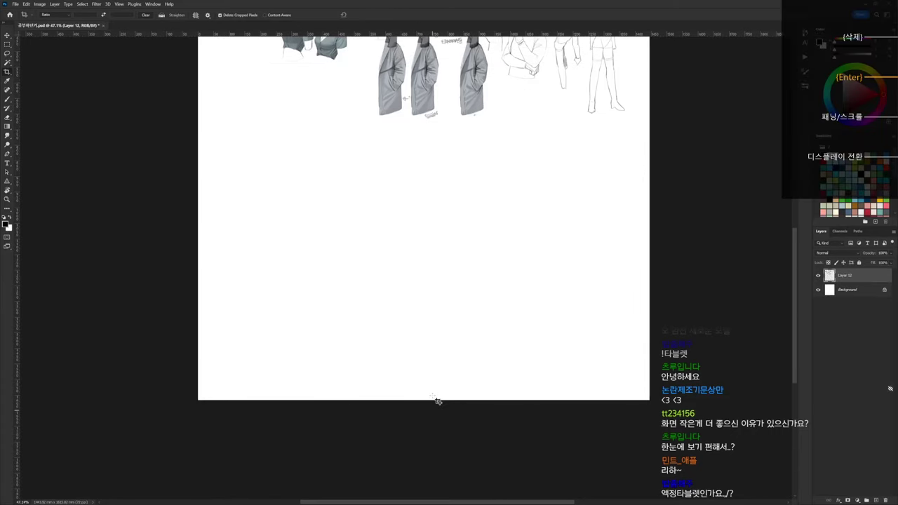
{"action": "left_click_drag", "start_coordinate": [657, 232], "coordinate": [699, 332]}
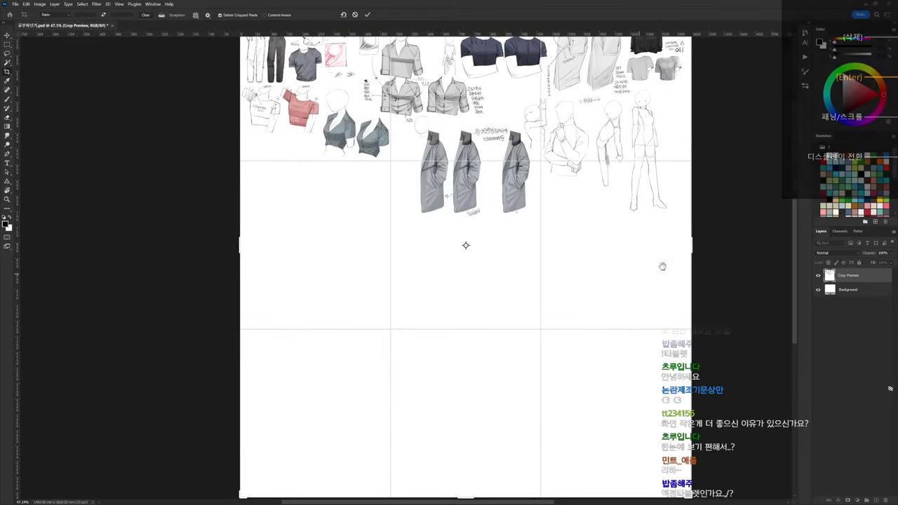
{"action": "left_click_drag", "start_coordinate": [661, 264], "coordinate": [748, 286]}
{"action": "left_click_drag", "start_coordinate": [650, 226], "coordinate": [711, 277]}
Choose a small 15 px hard round preset for the Brush tool
{"action": "key", "text": "b"}
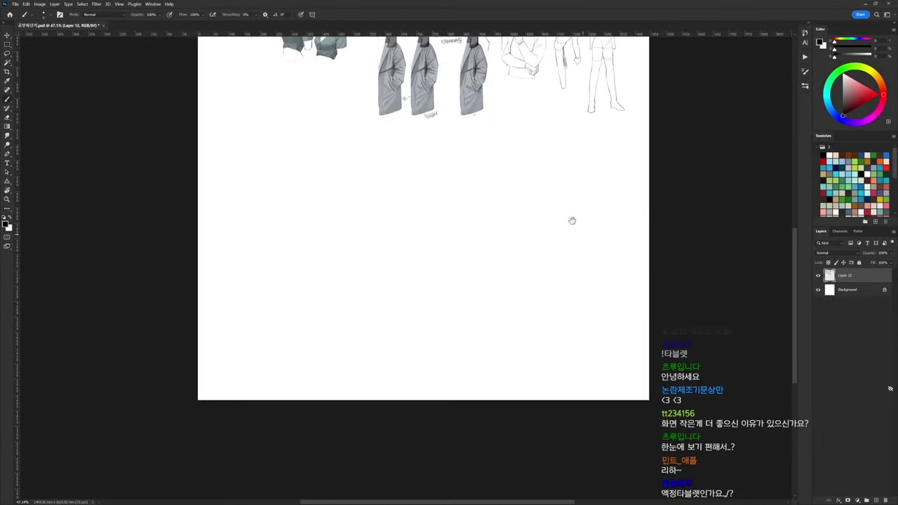
{"action": "mouse_move", "coordinate": [571, 220]}
{"action": "left_mouse_down"}
{"action": "mouse_move", "coordinate": [597, 268]}
{"action": "mouse_move", "coordinate": [683, 372]}
{"action": "left_mouse_up"}
{"action": "left_click_drag", "start_coordinate": [439, 296], "coordinate": [478, 301]}
{"action": "right_click", "coordinate": [447, 233]}
{"action": "left_click", "coordinate": [479, 298]}
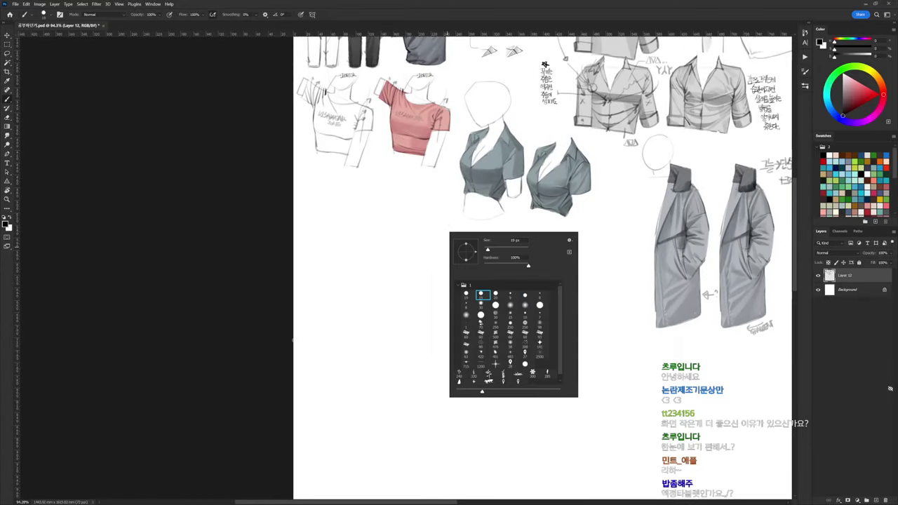
{"action": "left_click", "coordinate": [265, 342]}
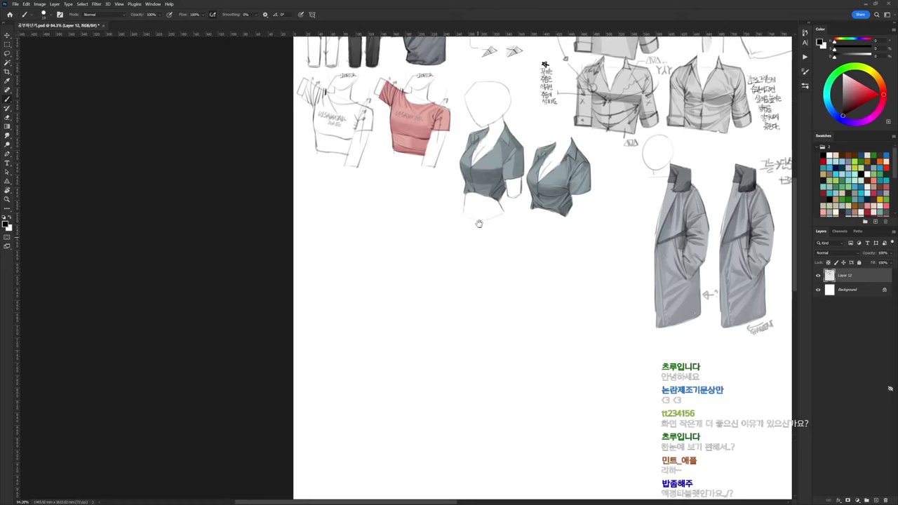
Sketch a tilted torso outline with shoulder line, both sides and hem in the blank area below the red crop top
{"action": "left_click_drag", "start_coordinate": [483, 223], "coordinate": [610, 192]}
{"action": "left_click_drag", "start_coordinate": [531, 184], "coordinate": [565, 181]}
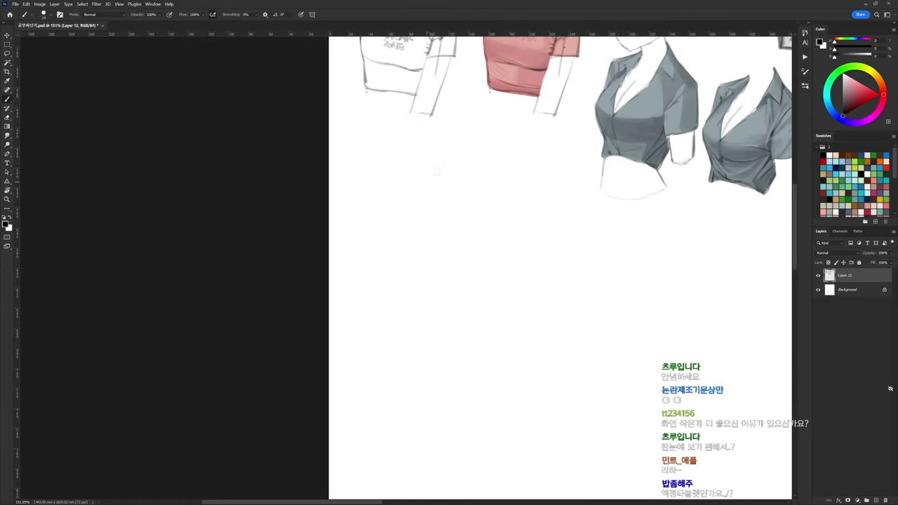
{"action": "left_click_drag", "start_coordinate": [416, 162], "coordinate": [485, 177]}
{"action": "left_click_drag", "start_coordinate": [411, 187], "coordinate": [419, 270]}
{"action": "key", "text": "ctrl+z"}
{"action": "mouse_move", "coordinate": [411, 232]}
{"action": "left_mouse_down"}
{"action": "mouse_move", "coordinate": [411, 275]}
{"action": "mouse_move", "coordinate": [401, 284]}
{"action": "mouse_move", "coordinate": [442, 306]}
{"action": "left_mouse_up"}
{"action": "mouse_move", "coordinate": [526, 210]}
{"action": "left_mouse_down"}
{"action": "mouse_move", "coordinate": [506, 261]}
{"action": "mouse_move", "coordinate": [468, 310]}
{"action": "left_mouse_up"}
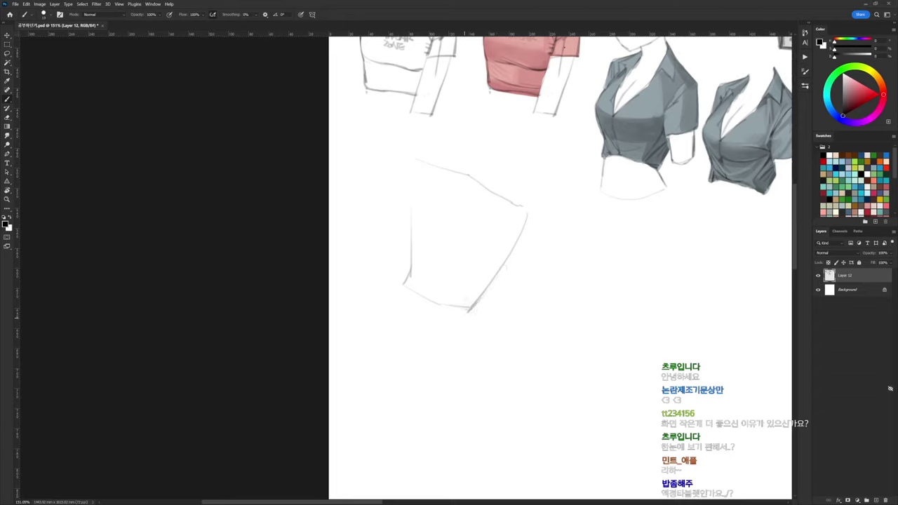
Lasso the new torso outline, move it slightly down and to the right, and deselect it
{"action": "key", "text": "l"}
{"action": "mouse_move", "coordinate": [517, 172]}
{"action": "left_mouse_down"}
{"action": "mouse_move", "coordinate": [442, 351]}
{"action": "mouse_move", "coordinate": [494, 175]}
{"action": "left_mouse_up"}
{"action": "left_click_drag", "start_coordinate": [494, 252], "coordinate": [516, 294]}
{"action": "key", "text": "ctrl+d"}
{"action": "key", "text": "b"}
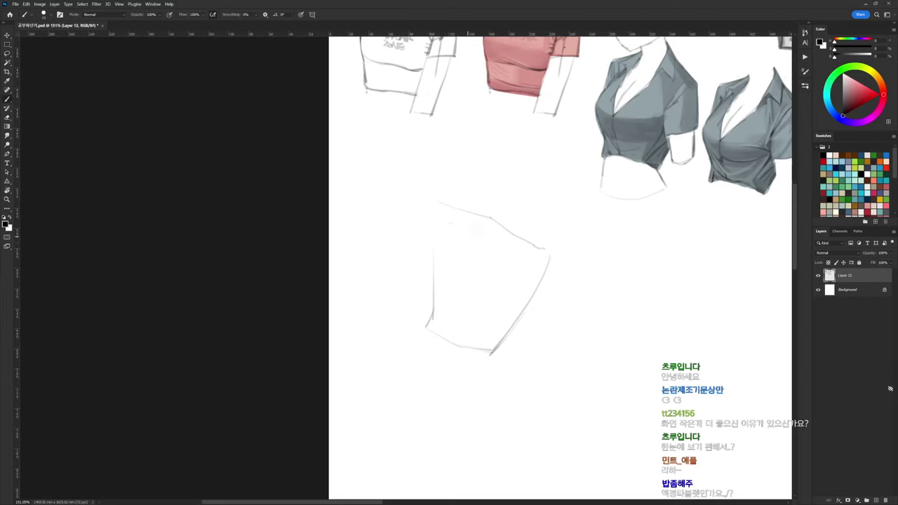
Draw the torso's inner lines: the left armhole, a line across the upper body, a long vertical curve and an arch above the hem
{"action": "left_click_drag", "start_coordinate": [465, 214], "coordinate": [461, 258]}
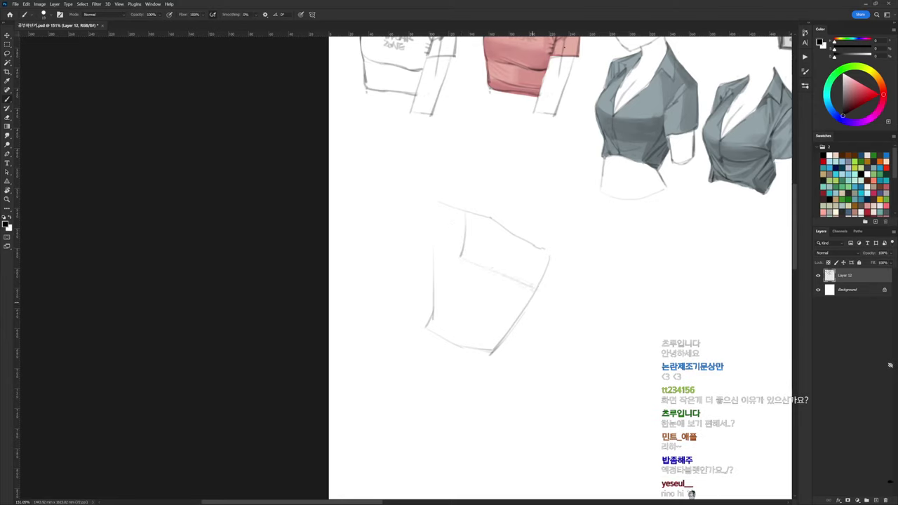
{"action": "left_click_drag", "start_coordinate": [516, 257], "coordinate": [486, 323]}
{"action": "left_click_drag", "start_coordinate": [492, 320], "coordinate": [472, 347]}
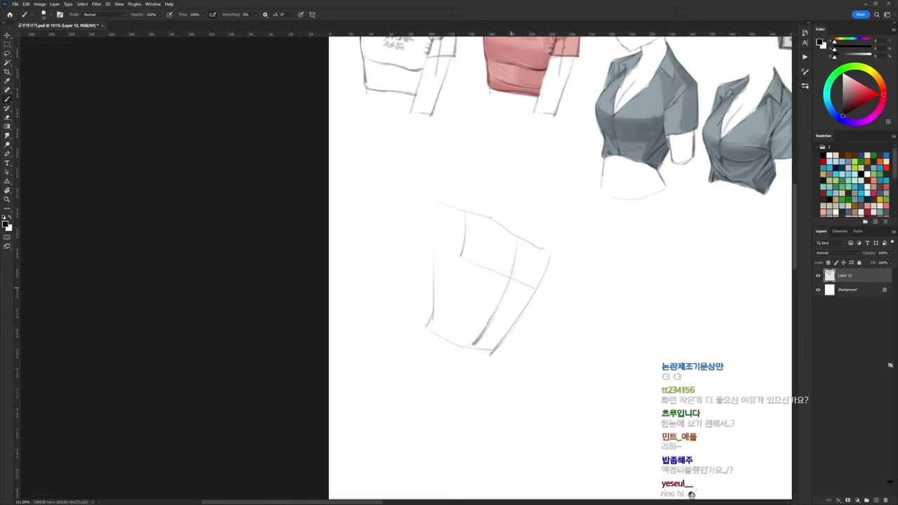
{"action": "left_click_drag", "start_coordinate": [504, 307], "coordinate": [492, 347]}
{"action": "left_click_drag", "start_coordinate": [454, 301], "coordinate": [474, 343]}
Sketch the left upper arm reaching outward and redraw the sloping shoulder line, alternating between Brush and Eraser
{"action": "mouse_move", "coordinate": [410, 239]}
{"action": "left_mouse_down"}
{"action": "mouse_move", "coordinate": [447, 260]}
{"action": "mouse_move", "coordinate": [463, 243]}
{"action": "mouse_move", "coordinate": [445, 265]}
{"action": "left_mouse_up"}
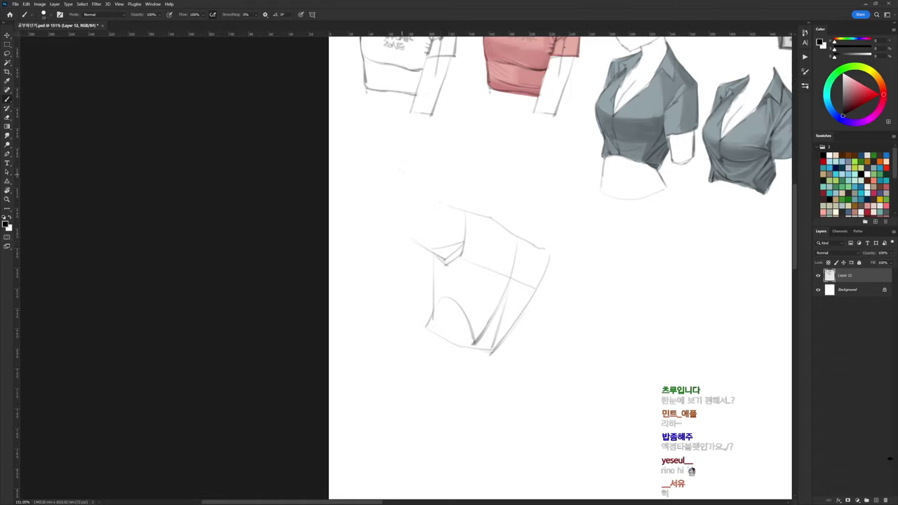
{"action": "left_click_drag", "start_coordinate": [435, 205], "coordinate": [396, 221]}
{"action": "key", "text": "e"}
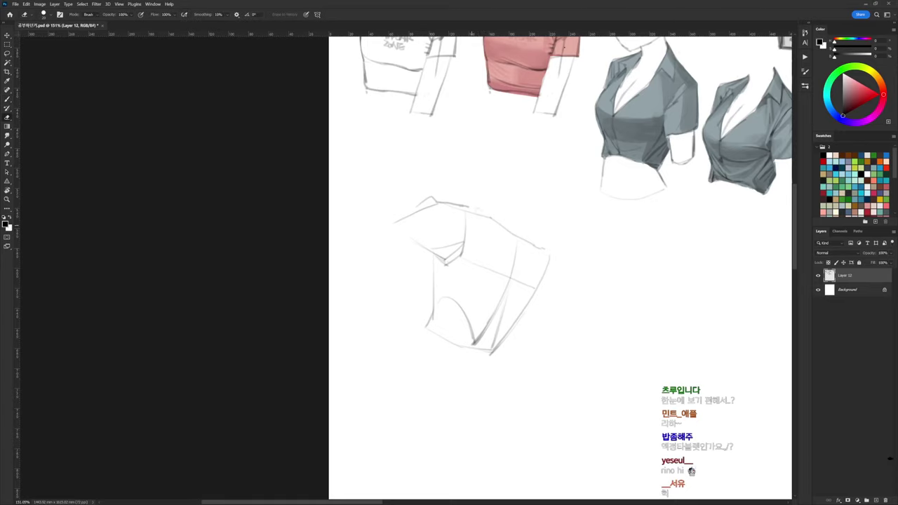
{"action": "mouse_move", "coordinate": [469, 208]}
{"action": "left_mouse_down"}
{"action": "mouse_move", "coordinate": [502, 216]}
{"action": "mouse_move", "coordinate": [532, 243]}
{"action": "left_mouse_up"}
{"action": "key", "text": "b"}
{"action": "mouse_move", "coordinate": [503, 216]}
{"action": "left_mouse_down"}
{"action": "mouse_move", "coordinate": [546, 251]}
{"action": "mouse_move", "coordinate": [534, 231]}
{"action": "left_mouse_up"}
{"action": "key", "text": "e"}
{"action": "key", "text": "b"}
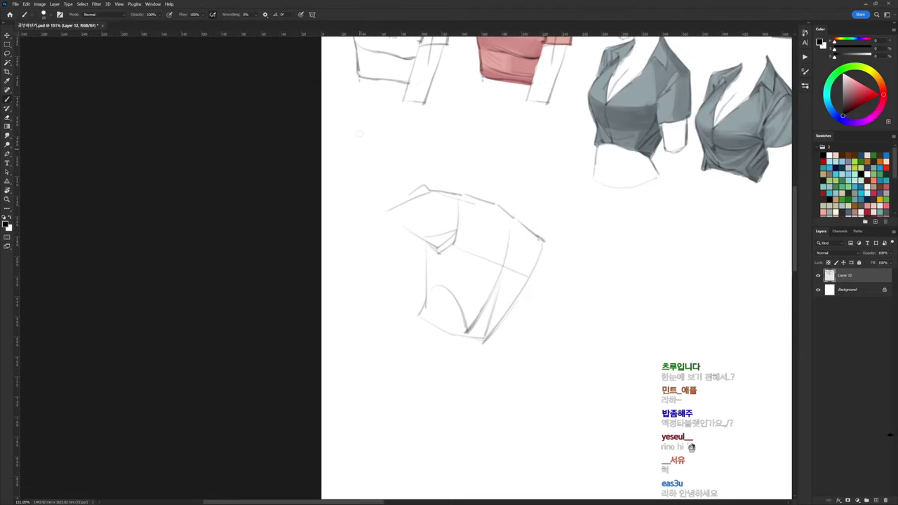
Draw the raised left forearm with its boxy cuff, erasing stray lines and darkening the sleeve's outer edge
{"action": "mouse_move", "coordinate": [382, 125]}
{"action": "left_mouse_down"}
{"action": "mouse_move", "coordinate": [387, 145]}
{"action": "mouse_move", "coordinate": [363, 150]}
{"action": "mouse_move", "coordinate": [387, 144]}
{"action": "left_mouse_up"}
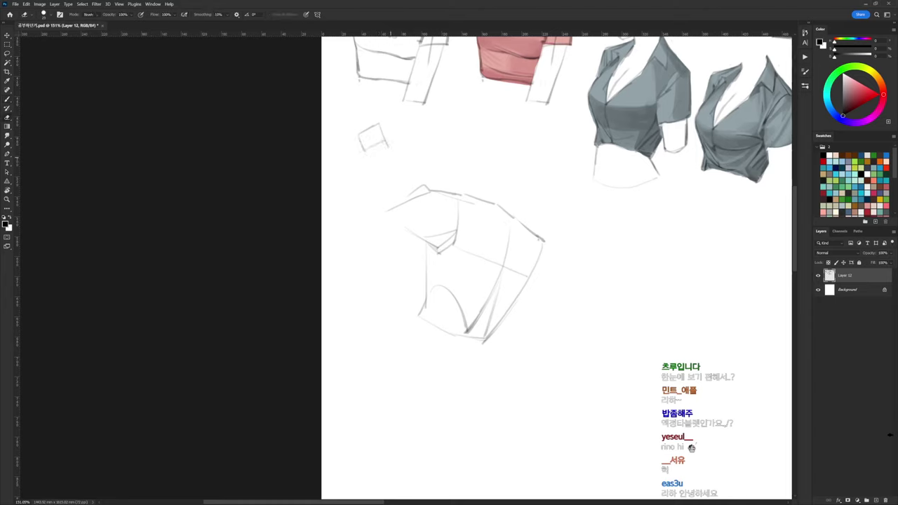
{"action": "key", "text": "e"}
{"action": "key", "text": "b"}
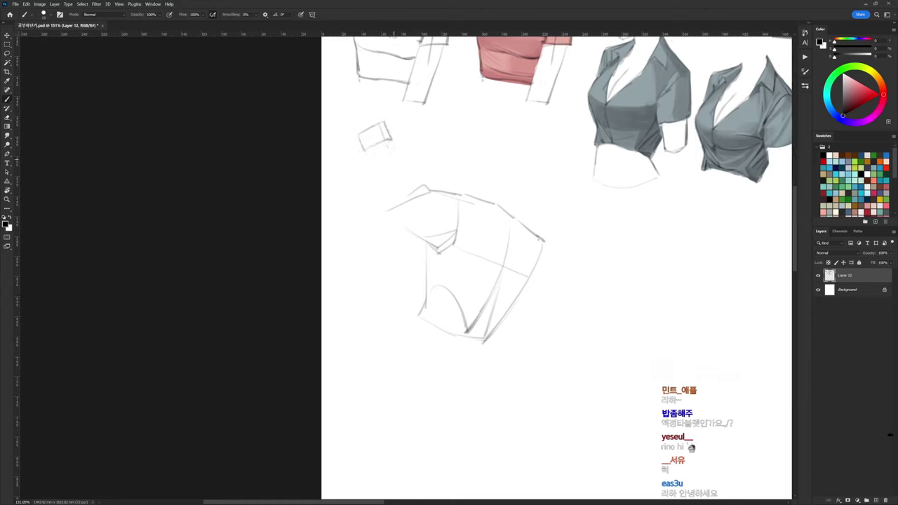
{"action": "left_click_drag", "start_coordinate": [391, 140], "coordinate": [399, 166]}
{"action": "mouse_move", "coordinate": [397, 163]}
{"action": "left_mouse_down"}
{"action": "mouse_move", "coordinate": [376, 149]}
{"action": "mouse_move", "coordinate": [401, 165]}
{"action": "mouse_move", "coordinate": [385, 144]}
{"action": "mouse_move", "coordinate": [419, 186]}
{"action": "left_mouse_up"}
{"action": "key", "text": "e"}
{"action": "key", "text": "b"}
{"action": "left_click_drag", "start_coordinate": [365, 152], "coordinate": [387, 218]}
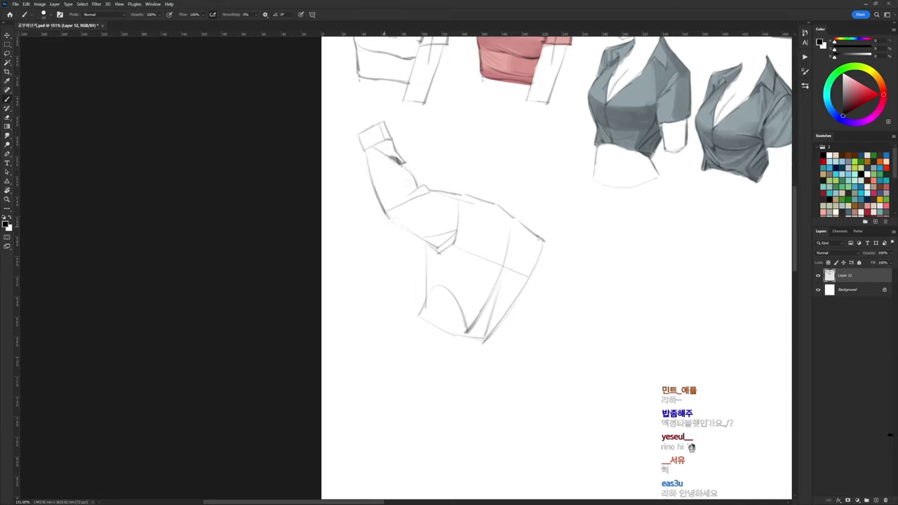
{"action": "left_click_drag", "start_coordinate": [369, 179], "coordinate": [386, 212]}
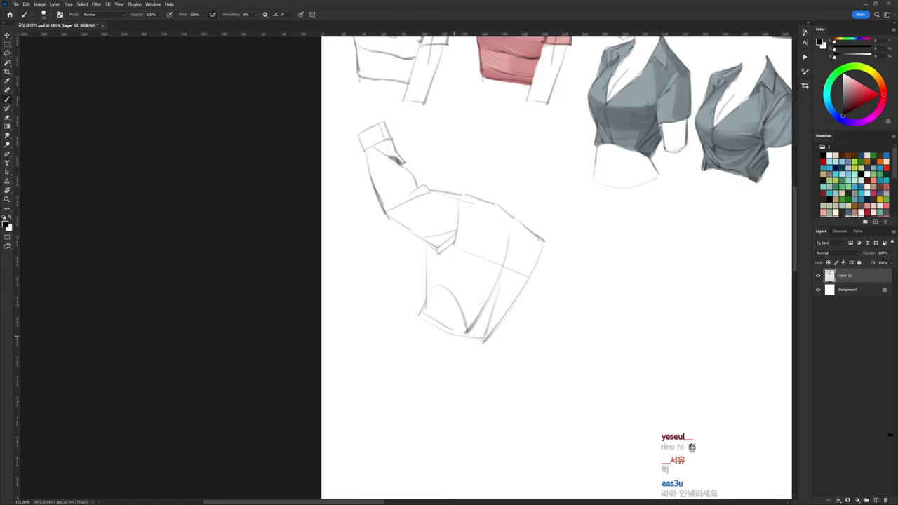
Sketch the right arm hanging beside the torso, with a curved line across the elbow and a short rounded forearm
{"action": "scroll", "coordinate": [477, 337], "scroll_direction": "right", "scroll_amount": 2}
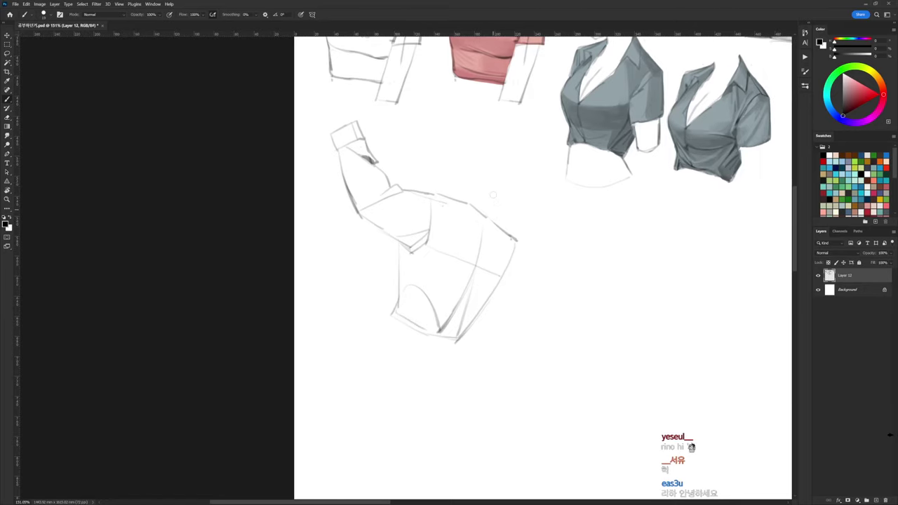
{"action": "left_click_drag", "start_coordinate": [516, 243], "coordinate": [530, 336]}
{"action": "left_click_drag", "start_coordinate": [493, 300], "coordinate": [496, 379]}
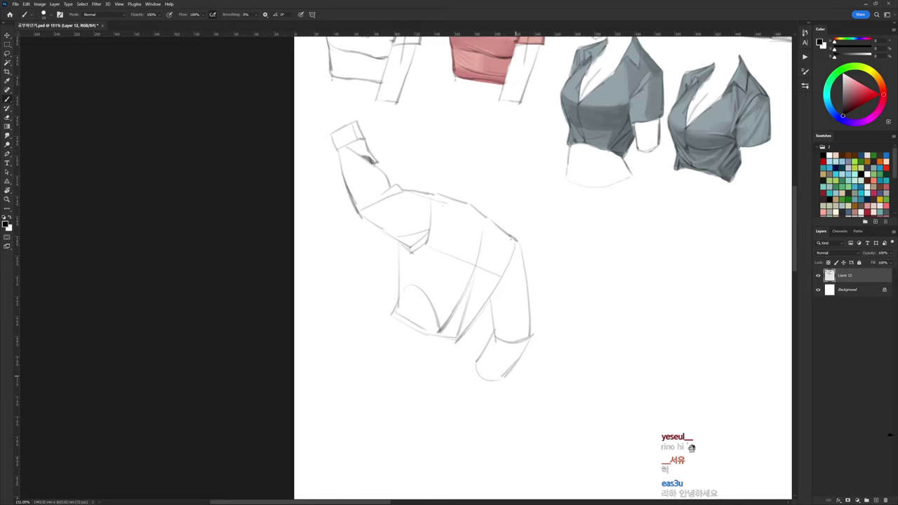
Lasso a loose selection around the whole new figure, including both arms
{"action": "key", "text": "l"}
{"action": "mouse_move", "coordinate": [552, 253]}
{"action": "left_mouse_down"}
{"action": "mouse_move", "coordinate": [555, 373]}
{"action": "mouse_move", "coordinate": [307, 232]}
{"action": "mouse_move", "coordinate": [489, 178]}
{"action": "mouse_move", "coordinate": [552, 251]}
{"action": "left_mouse_up"}
{"action": "key", "text": "b"}
{"action": "left_click_drag", "start_coordinate": [484, 223], "coordinate": [440, 214]}
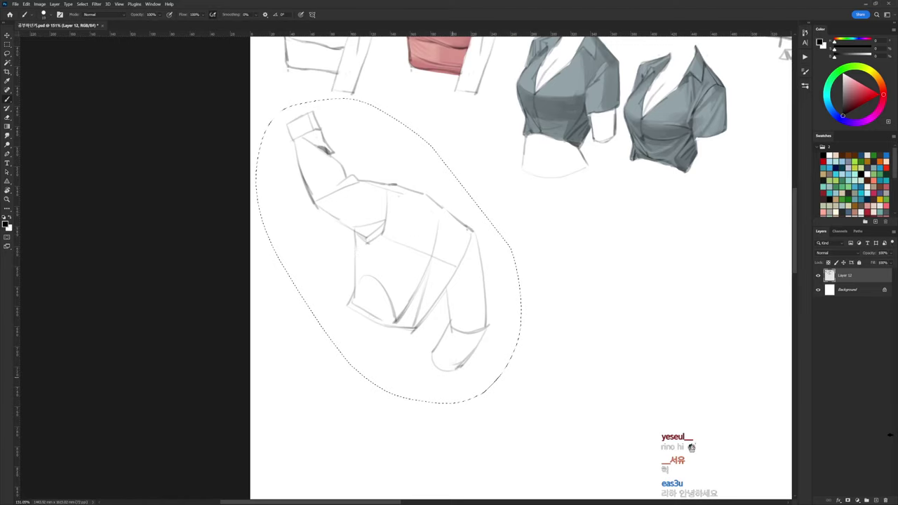
{"action": "left_click_drag", "start_coordinate": [479, 310], "coordinate": [438, 305]}
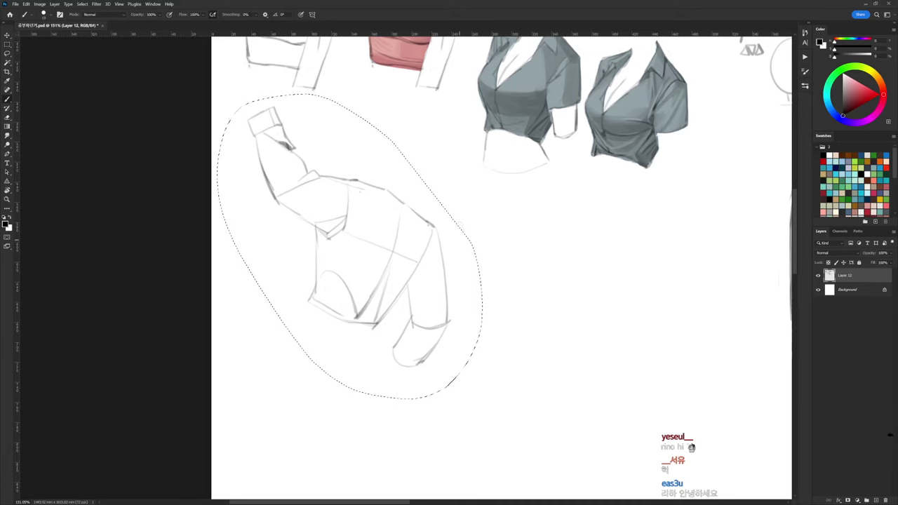
Try to subtract the white surroundings from the loose selection with the Magic Wand, including with Contiguous enabled
{"action": "key", "text": "w"}
{"action": "left_click", "coordinate": [469, 280], "text": "alt"}
{"action": "key", "text": "ctrl+z"}
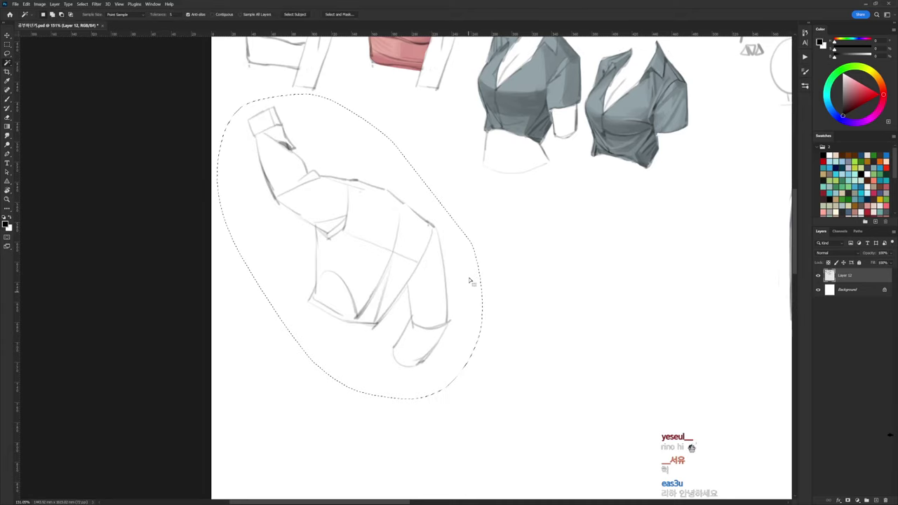
{"action": "left_click", "coordinate": [371, 162]}
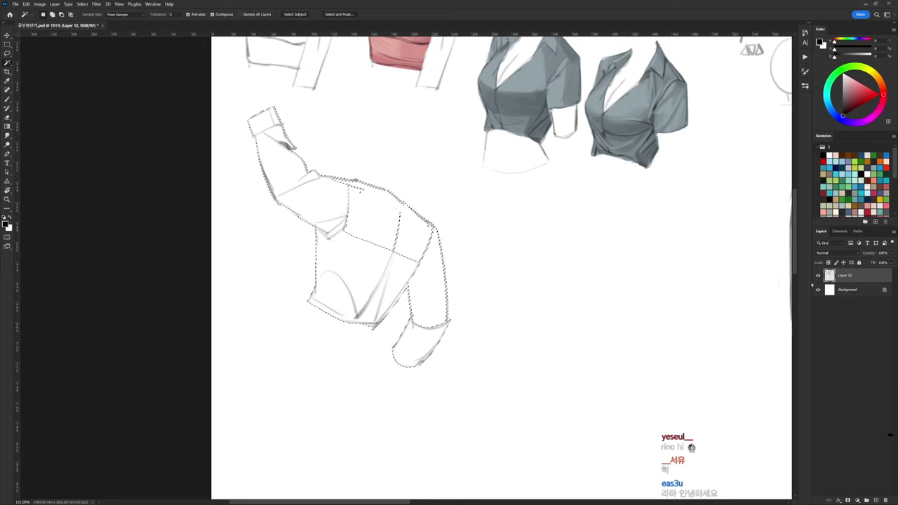
{"action": "key", "text": "ctrl+z"}
Close the gaps in the shoulder outline with the Brush and subtract the white surroundings with the Magic Wand to select only the figure
{"action": "key", "text": "b"}
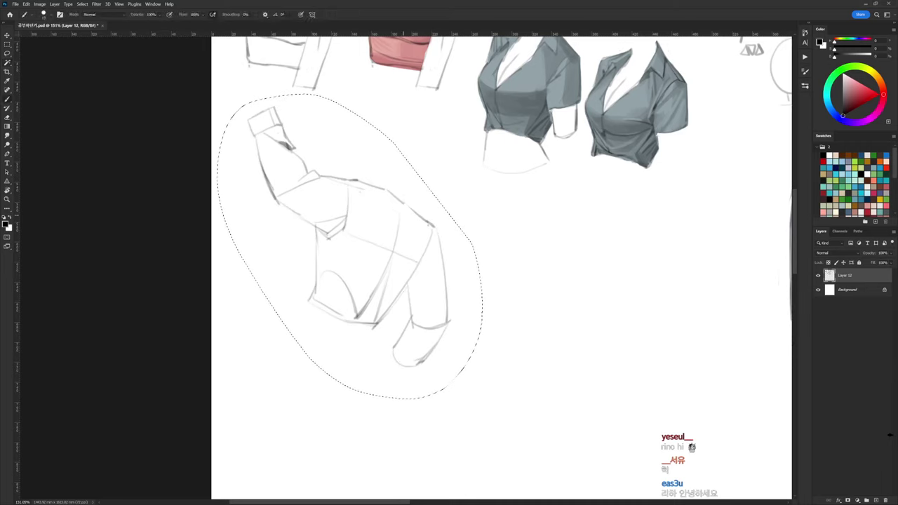
{"action": "key", "text": "w"}
{"action": "left_click", "coordinate": [428, 206]}
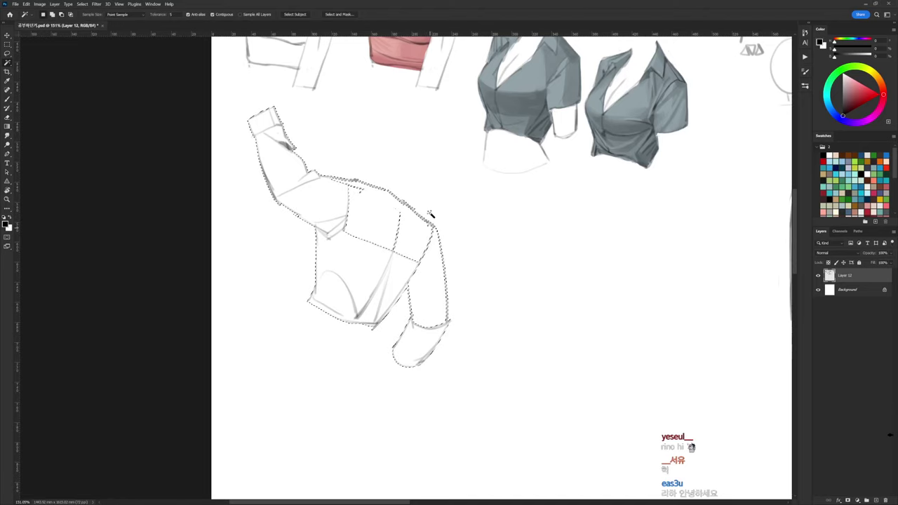
{"action": "key", "text": "ctrl+z"}
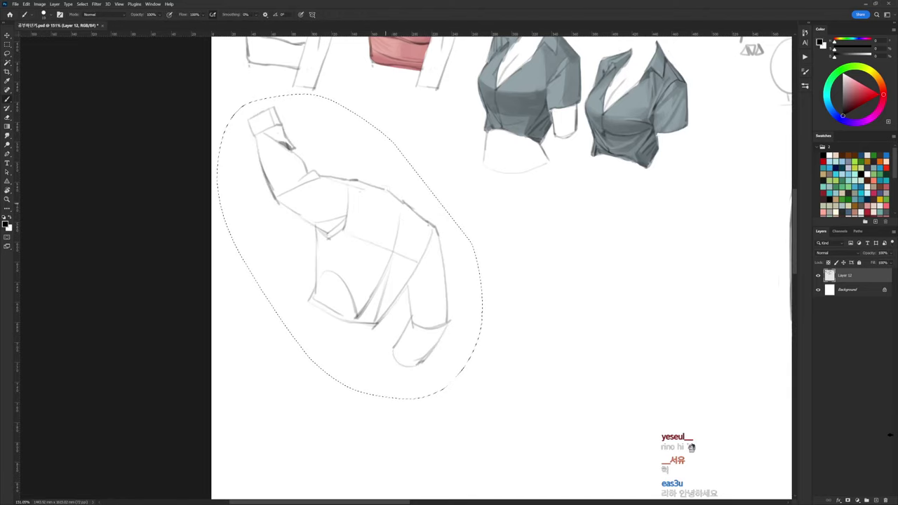
{"action": "left_click", "coordinate": [407, 192]}
{"action": "key", "text": "alt+s"}
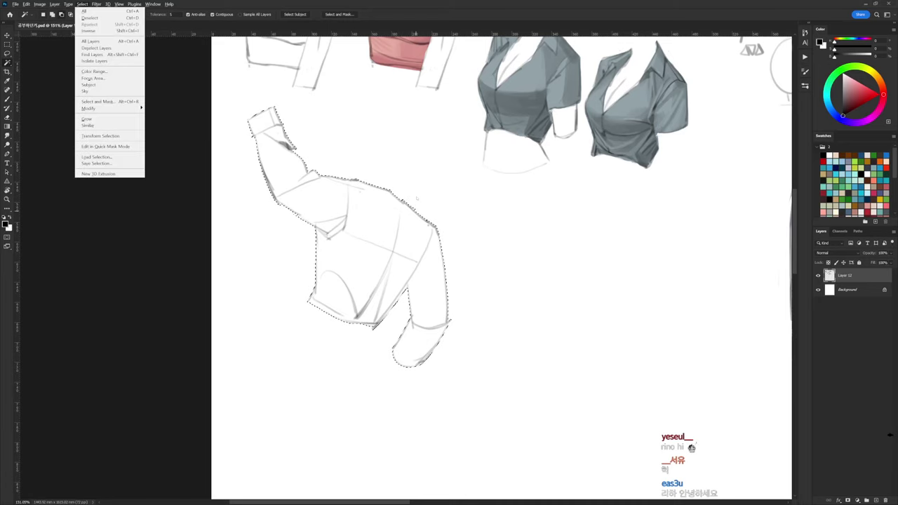
{"action": "key", "text": "m"}
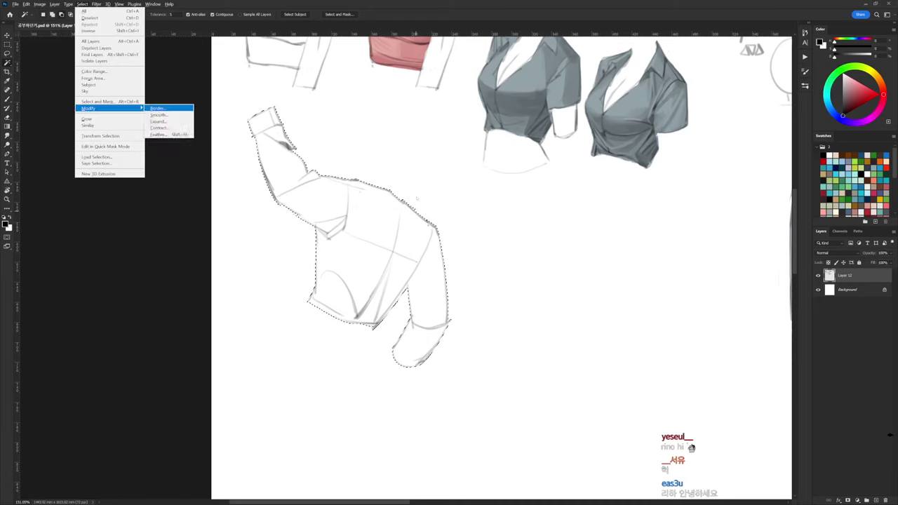
{"action": "key", "text": "Escape"}
{"action": "key", "text": "Escape"}
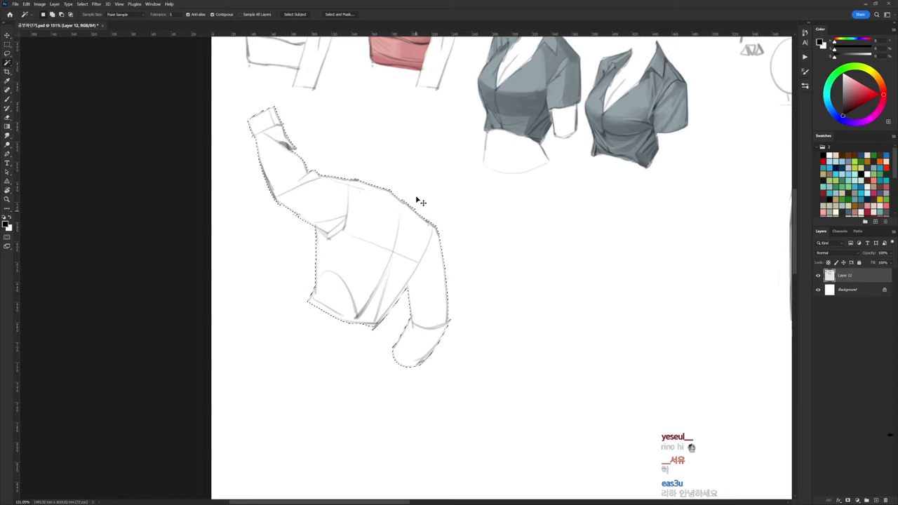
Contract the figure selection slightly so it sits just inside the sketched outline
{"action": "key", "text": "alt+s"}
{"action": "key", "text": "m"}
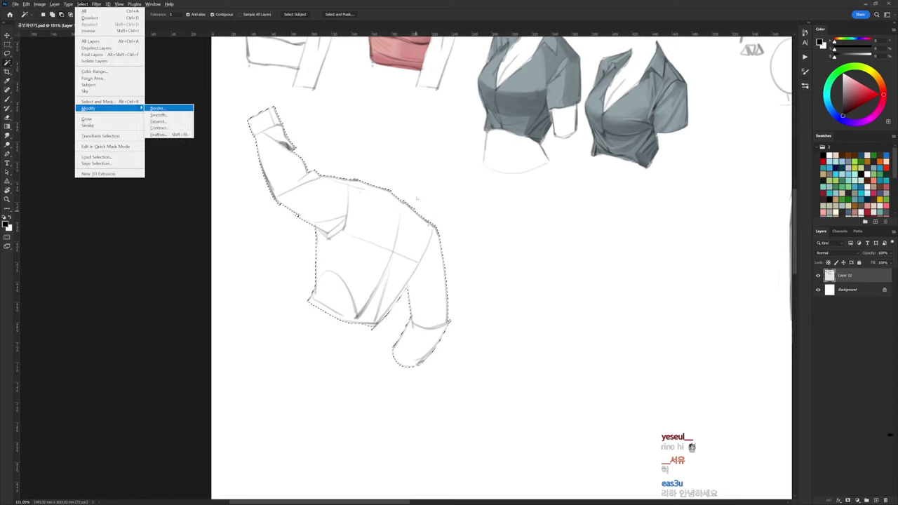
{"action": "key", "text": "Return"}
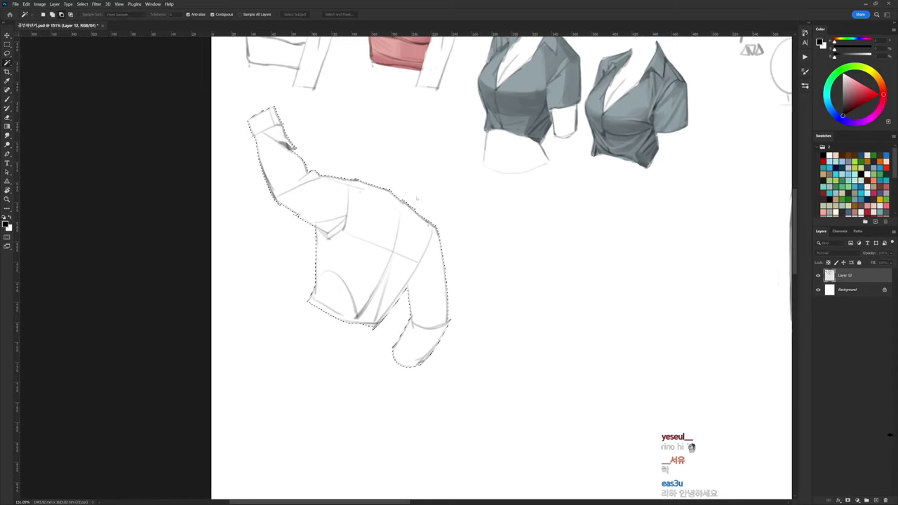
{"action": "key", "text": "Return"}
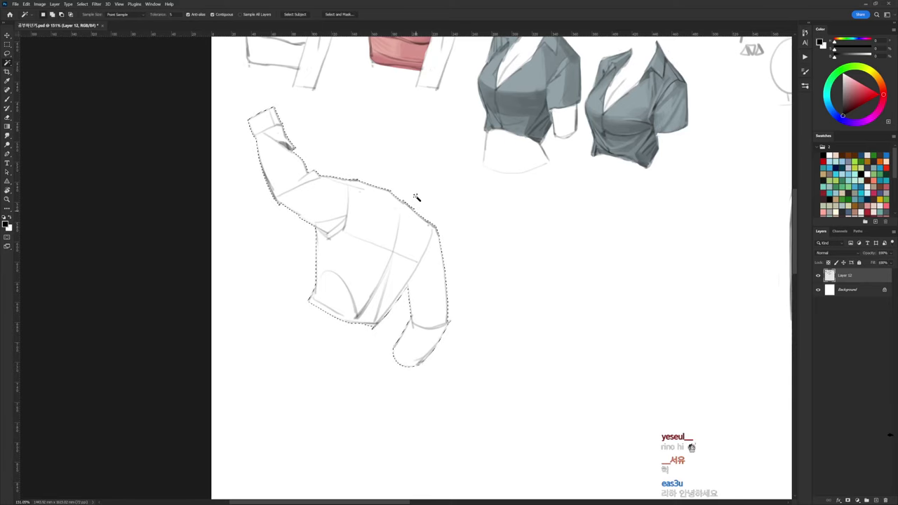
Add a new layer beneath the sketch, fill the figure selection with orange (hue 22, saturation 84, brightness 88), and deselect
{"action": "left_click", "coordinate": [850, 289]}
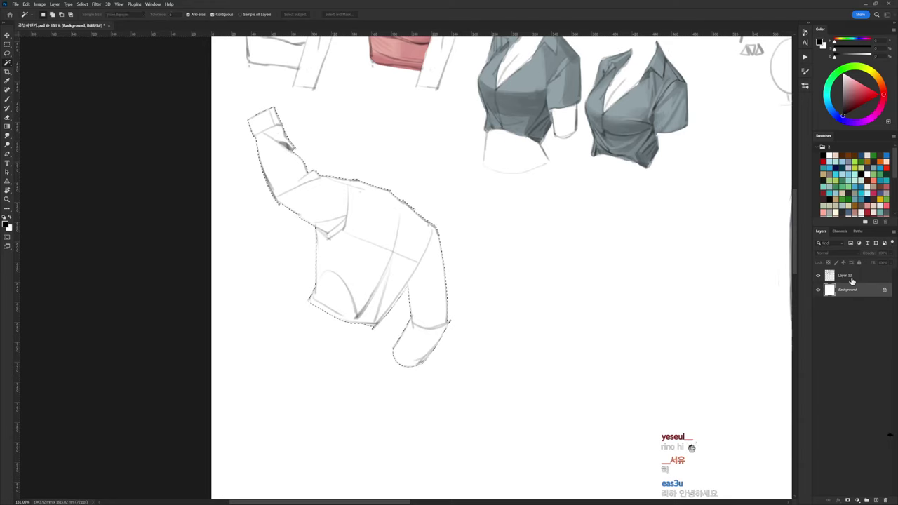
{"action": "key", "text": "ctrl+j"}
{"action": "left_click", "coordinate": [857, 84]}
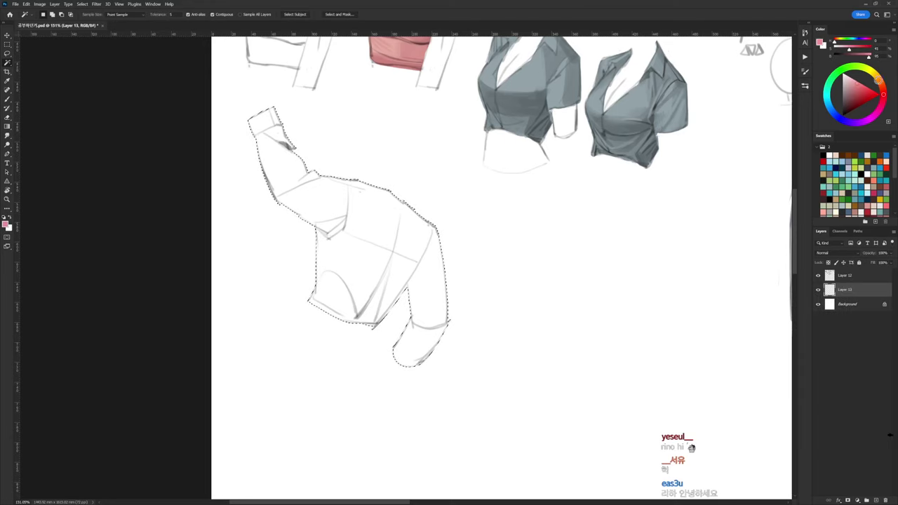
{"action": "left_click_drag", "start_coordinate": [881, 87], "coordinate": [879, 84]}
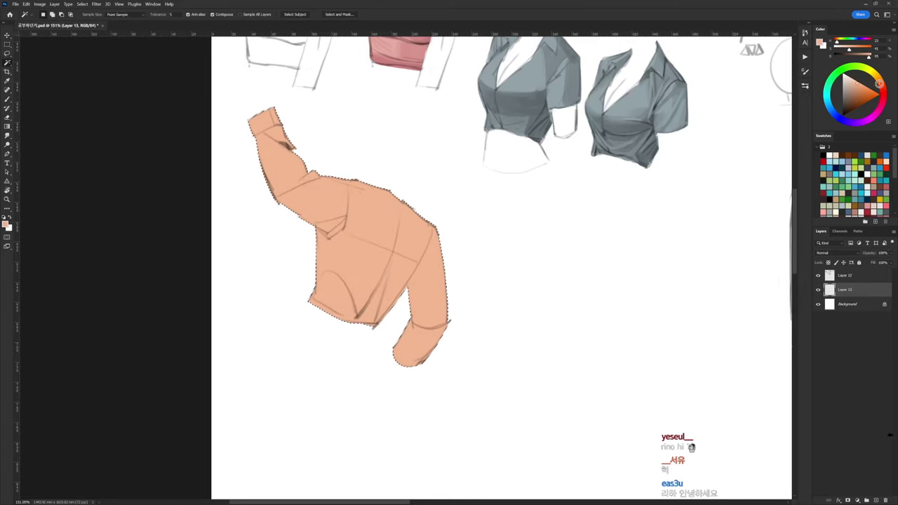
{"action": "left_click", "coordinate": [869, 94]}
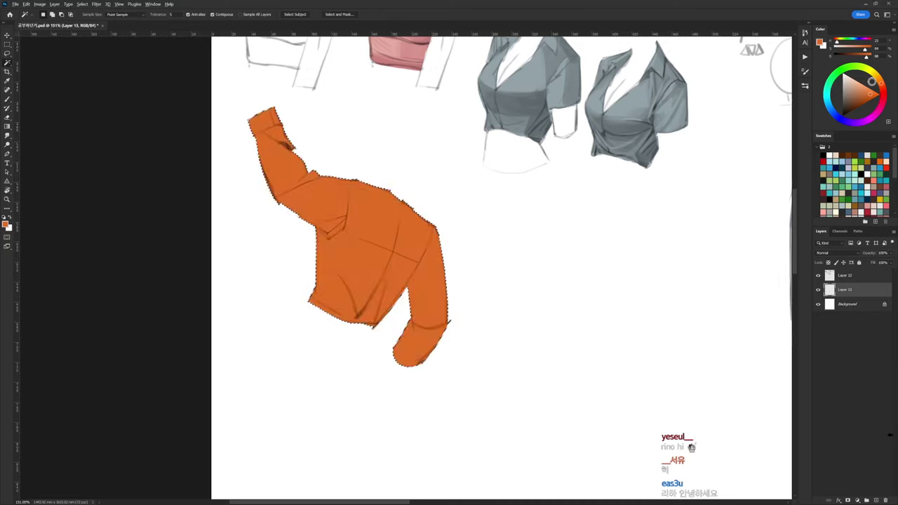
{"action": "key", "text": "ctrl+d"}
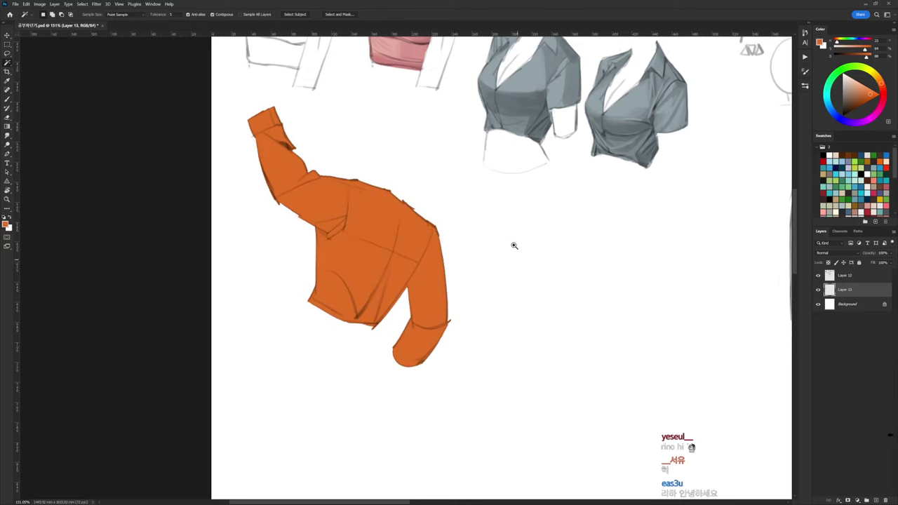
Lock the transparent pixels of the orange fill layer, Layer 13
{"action": "scroll", "coordinate": [516, 246], "scroll_direction": "down", "scroll_amount": 1}
{"action": "left_click", "coordinate": [832, 275]}
{"action": "left_click", "coordinate": [842, 290]}
{"action": "left_click", "coordinate": [828, 263]}
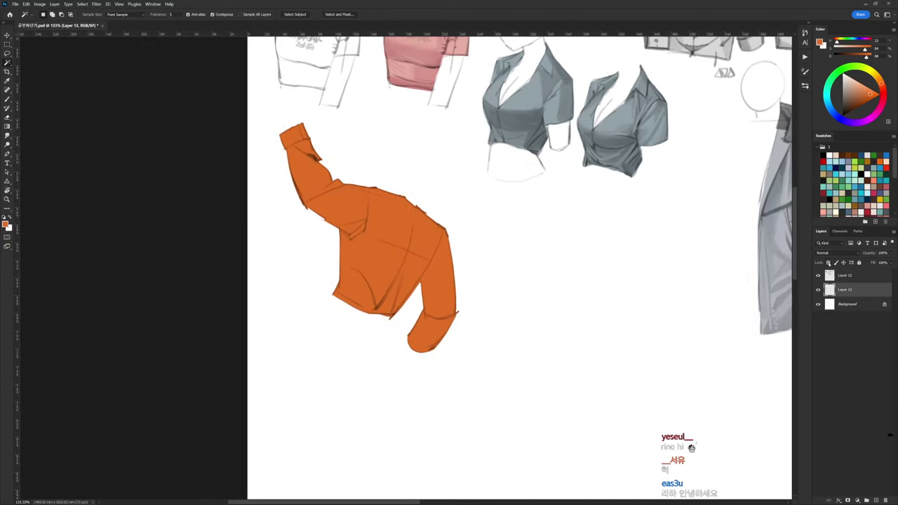
Brush dark red shadows onto the raised arm's underside, the torso's side and lower edge, and the hanging arm's inner side and forearm
{"action": "mouse_move", "coordinate": [598, 331]}
{"action": "left_mouse_down"}
{"action": "mouse_move", "coordinate": [622, 319]}
{"action": "mouse_move", "coordinate": [761, 313]}
{"action": "left_mouse_up"}
{"action": "key", "text": "b"}
{"action": "key", "text": "d"}
{"action": "right_click", "coordinate": [543, 212]}
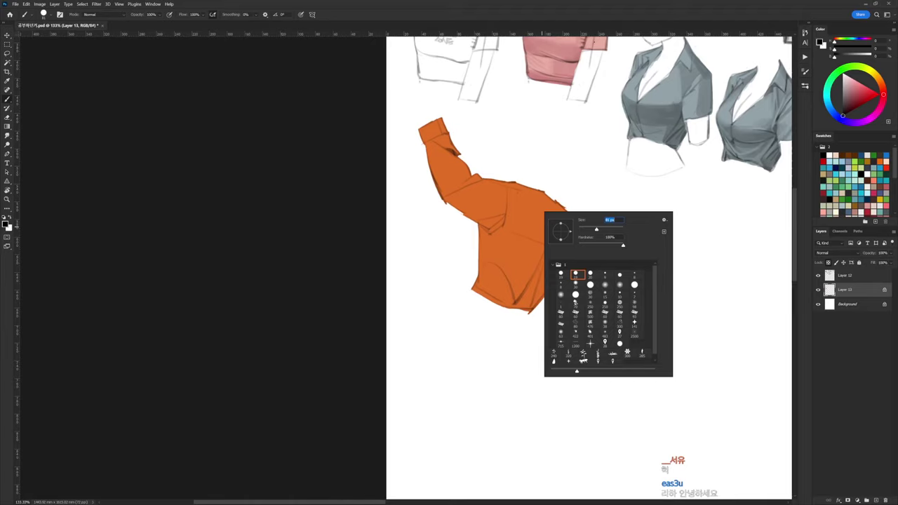
{"action": "key", "text": "Escape"}
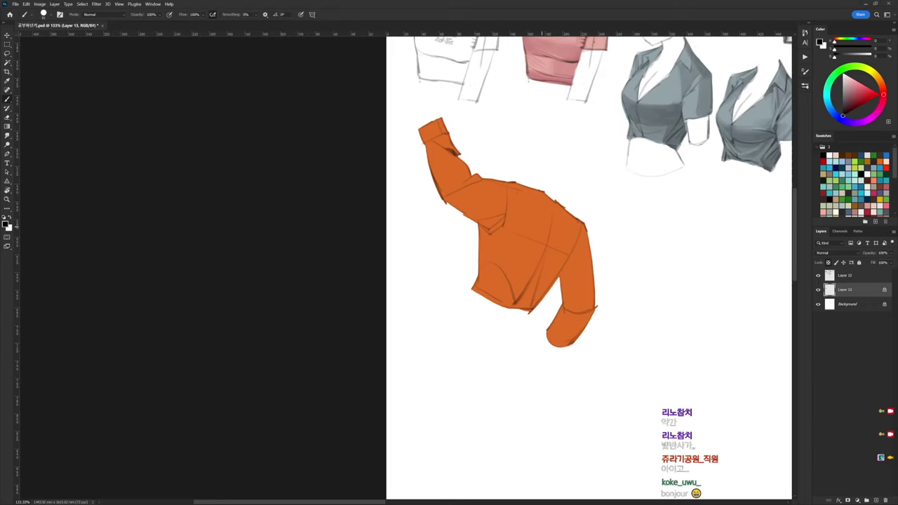
{"action": "mouse_move", "coordinate": [602, 247]}
{"action": "left_mouse_down"}
{"action": "mouse_move", "coordinate": [502, 214]}
{"action": "mouse_move", "coordinate": [472, 185]}
{"action": "left_mouse_up"}
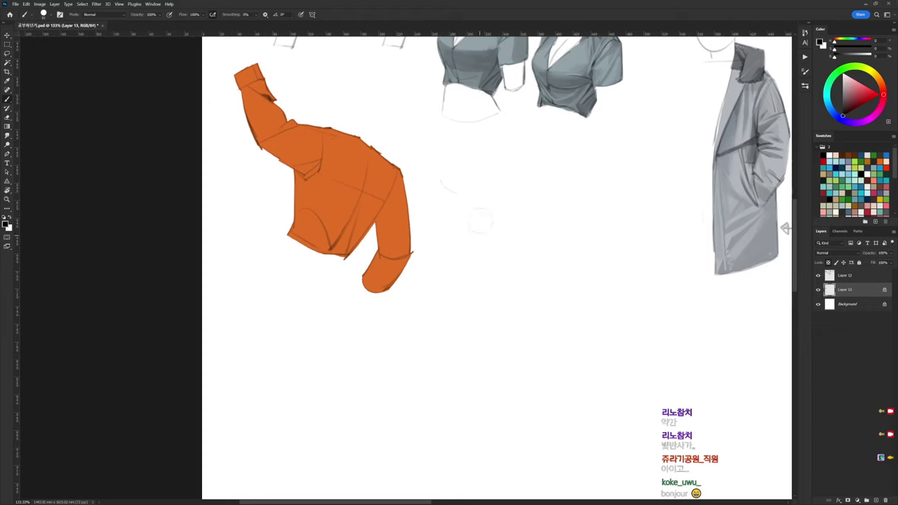
{"action": "left_click_drag", "start_coordinate": [441, 214], "coordinate": [540, 208]}
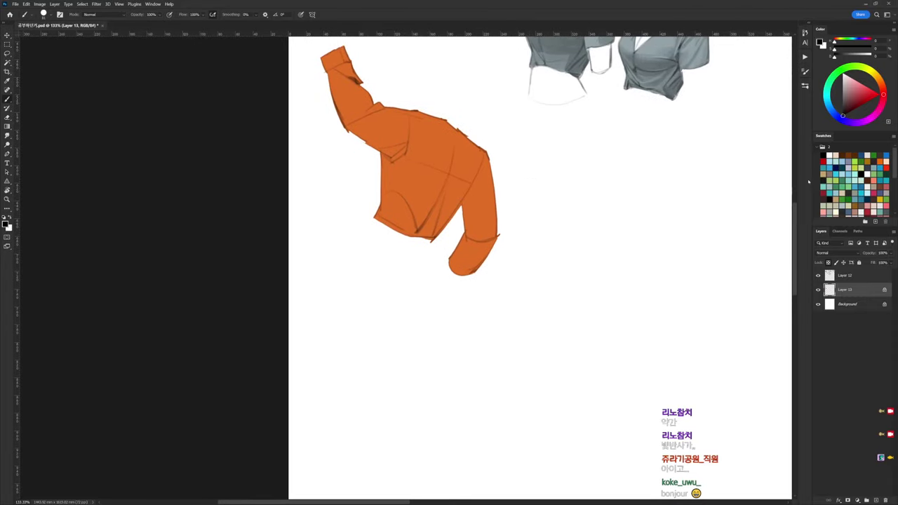
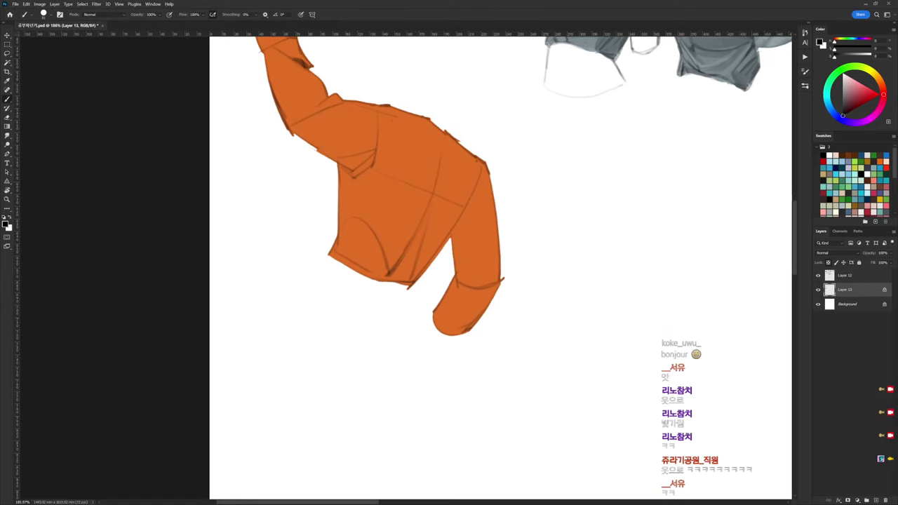
{"action": "left_click_drag", "start_coordinate": [457, 229], "coordinate": [498, 246]}
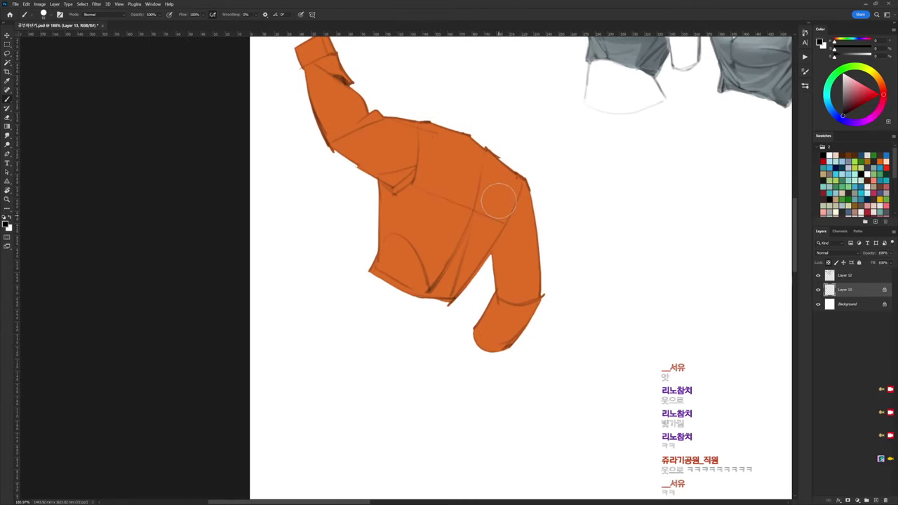
{"action": "left_click", "coordinate": [861, 104]}
{"action": "mouse_move", "coordinate": [328, 139]}
{"action": "left_mouse_down"}
{"action": "mouse_move", "coordinate": [403, 182]}
{"action": "mouse_move", "coordinate": [378, 204]}
{"action": "mouse_move", "coordinate": [376, 182]}
{"action": "mouse_move", "coordinate": [395, 175]}
{"action": "mouse_move", "coordinate": [408, 266]}
{"action": "mouse_move", "coordinate": [409, 193]}
{"action": "mouse_move", "coordinate": [415, 272]}
{"action": "mouse_move", "coordinate": [388, 204]}
{"action": "mouse_move", "coordinate": [379, 209]}
{"action": "mouse_move", "coordinate": [383, 253]}
{"action": "mouse_move", "coordinate": [411, 301]}
{"action": "mouse_move", "coordinate": [431, 277]}
{"action": "mouse_move", "coordinate": [411, 280]}
{"action": "mouse_move", "coordinate": [500, 229]}
{"action": "mouse_move", "coordinate": [458, 281]}
{"action": "mouse_move", "coordinate": [486, 255]}
{"action": "mouse_move", "coordinate": [413, 287]}
{"action": "mouse_move", "coordinate": [477, 251]}
{"action": "left_mouse_up"}
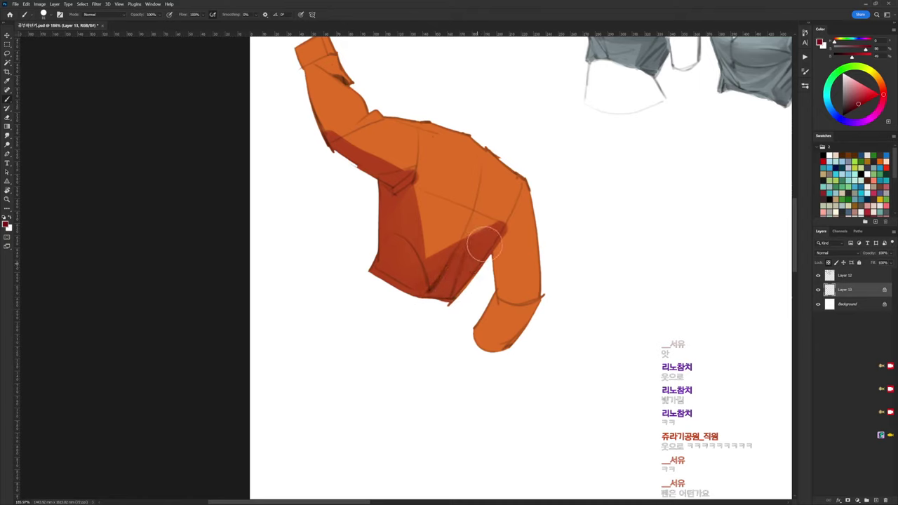
{"action": "mouse_move", "coordinate": [501, 213]}
{"action": "left_mouse_down"}
{"action": "mouse_move", "coordinate": [509, 286]}
{"action": "mouse_move", "coordinate": [497, 245]}
{"action": "mouse_move", "coordinate": [500, 295]}
{"action": "mouse_move", "coordinate": [537, 309]}
{"action": "mouse_move", "coordinate": [474, 314]}
{"action": "mouse_move", "coordinate": [510, 346]}
{"action": "left_mouse_up"}
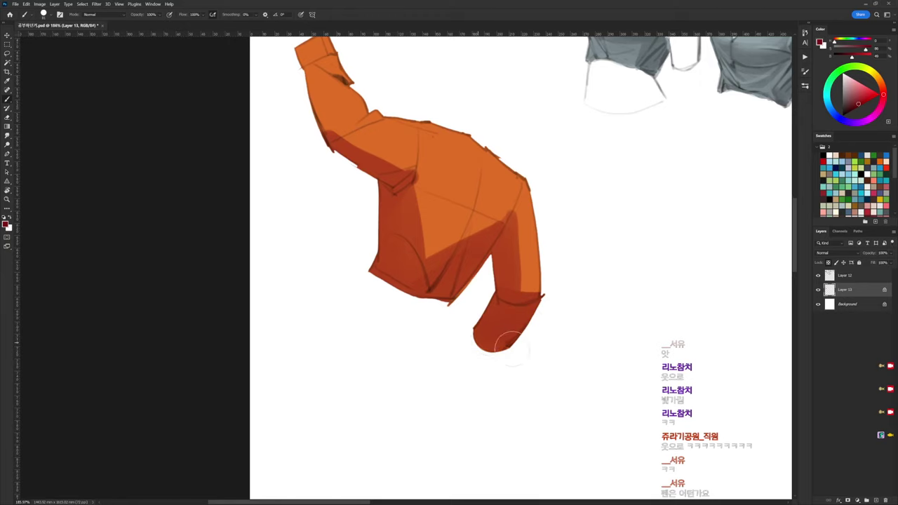
{"action": "left_click_drag", "start_coordinate": [520, 217], "coordinate": [517, 253]}
Paint sampled mid-tone orange planes along the raised forearm and the upper sleeve where it meets the shoulder
{"action": "left_click", "coordinate": [360, 175], "text": "alt"}
{"action": "mouse_move", "coordinate": [347, 124]}
{"action": "left_mouse_down"}
{"action": "mouse_move", "coordinate": [378, 153]}
{"action": "mouse_move", "coordinate": [365, 164]}
{"action": "mouse_move", "coordinate": [376, 150]}
{"action": "mouse_move", "coordinate": [361, 160]}
{"action": "left_mouse_up"}
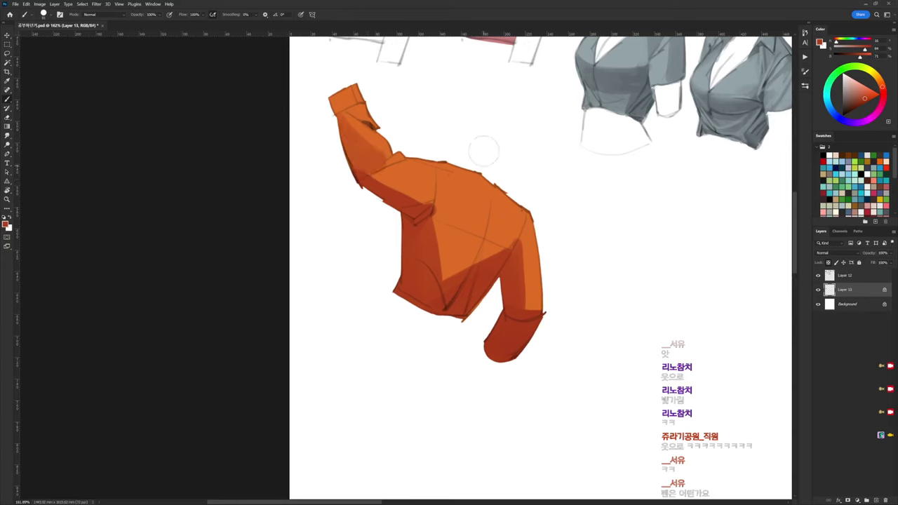
{"action": "mouse_move", "coordinate": [453, 196]}
{"action": "left_mouse_down"}
{"action": "mouse_move", "coordinate": [390, 184]}
{"action": "mouse_move", "coordinate": [423, 178]}
{"action": "mouse_move", "coordinate": [423, 203]}
{"action": "mouse_move", "coordinate": [393, 190]}
{"action": "mouse_move", "coordinate": [426, 179]}
{"action": "mouse_move", "coordinate": [442, 197]}
{"action": "mouse_move", "coordinate": [441, 217]}
{"action": "left_mouse_up"}
{"action": "left_click", "coordinate": [449, 185], "text": "alt"}
{"action": "left_click", "coordinate": [410, 183], "text": "alt"}
{"action": "mouse_move", "coordinate": [421, 179]}
{"action": "left_mouse_down"}
{"action": "mouse_move", "coordinate": [379, 175]}
{"action": "mouse_move", "coordinate": [414, 195]}
{"action": "mouse_move", "coordinate": [420, 188]}
{"action": "left_mouse_up"}
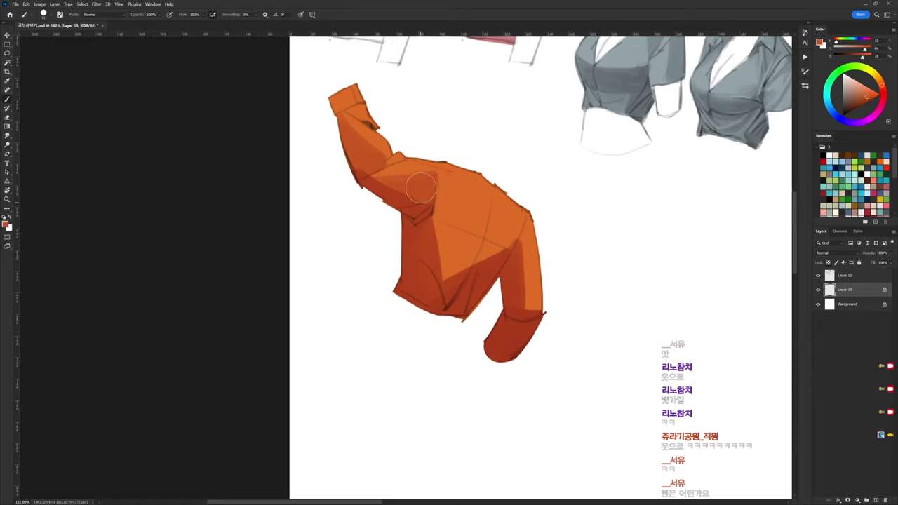
Blend the torso's light and shadow with sampled oranges from the chest down to the hem
{"action": "left_click", "coordinate": [449, 246], "text": "alt"}
{"action": "left_click_drag", "start_coordinate": [429, 218], "coordinate": [431, 293]}
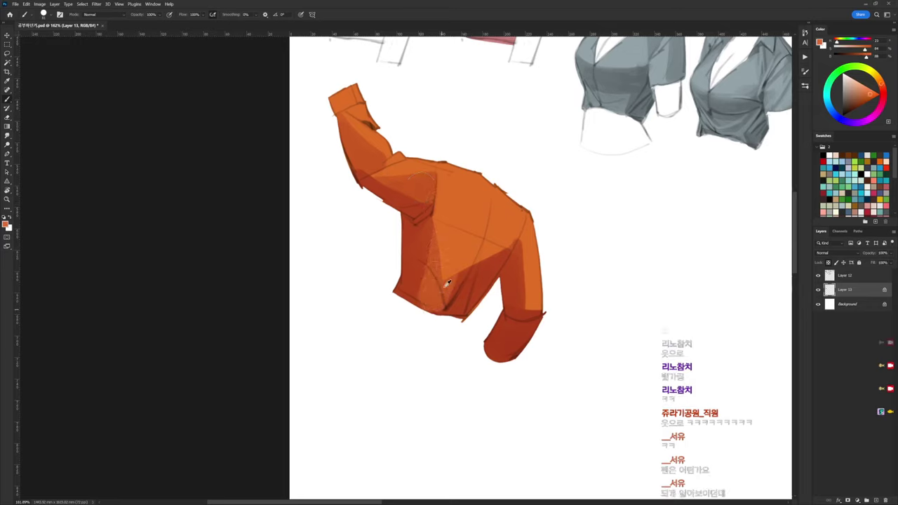
{"action": "left_click", "coordinate": [450, 287], "text": "alt"}
{"action": "mouse_move", "coordinate": [441, 218]}
{"action": "left_mouse_down"}
{"action": "mouse_move", "coordinate": [451, 240]}
{"action": "mouse_move", "coordinate": [441, 297]}
{"action": "left_mouse_up"}
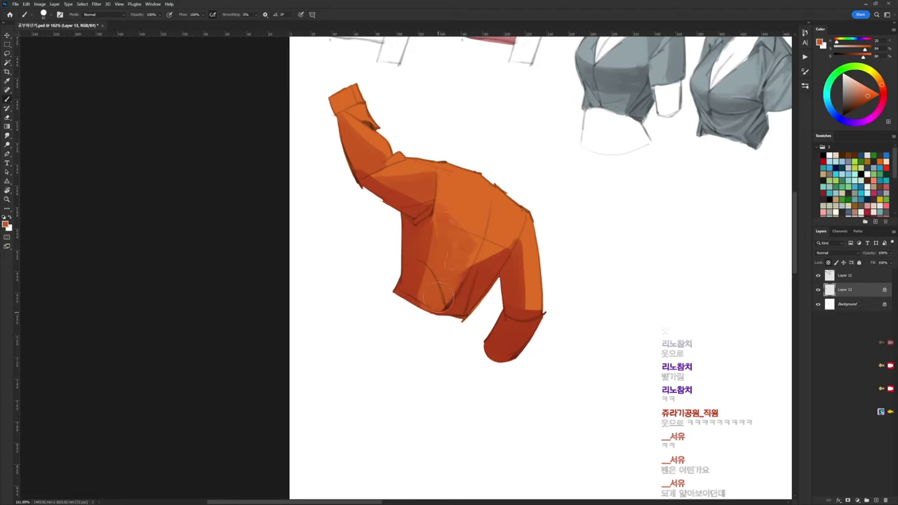
Soften the shading at the hanging arm's shoulder and add a lighter plane along its forearm using sampled oranges
{"action": "left_click", "coordinate": [502, 292], "text": "alt"}
{"action": "left_click_drag", "start_coordinate": [484, 174], "coordinate": [541, 240]}
{"action": "left_click", "coordinate": [527, 271], "text": "alt"}
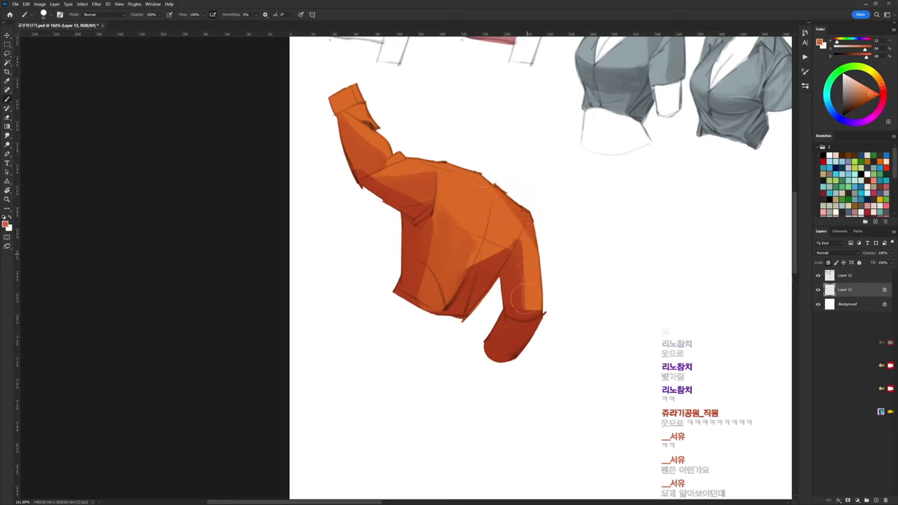
{"action": "mouse_move", "coordinate": [503, 305]}
{"action": "left_mouse_down"}
{"action": "mouse_move", "coordinate": [491, 353]}
{"action": "mouse_move", "coordinate": [495, 324]}
{"action": "mouse_move", "coordinate": [476, 336]}
{"action": "left_mouse_up"}
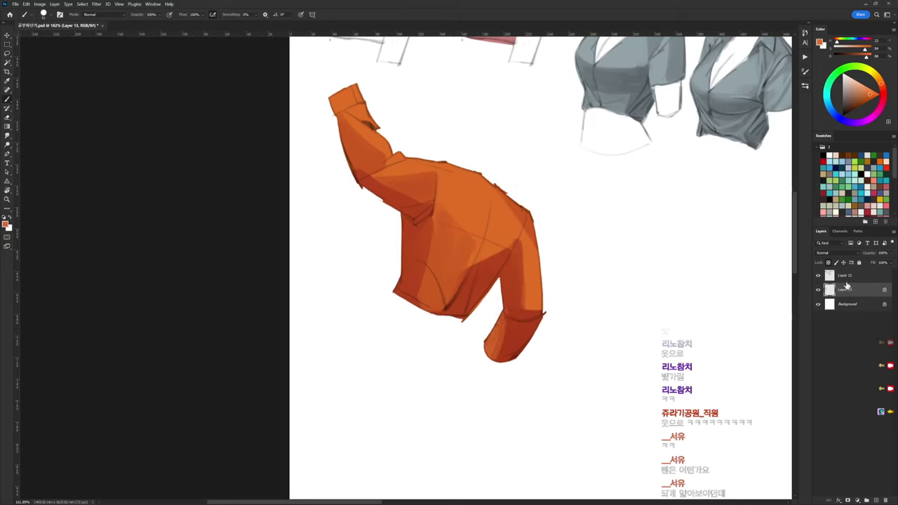
Merge the sketch and color layers, lasso the figure, scale it to 78.39%, reposition it near the canvas's left edge, and deselect
{"action": "key", "text": "ctrl+e"}
{"action": "key", "text": "l"}
{"action": "mouse_move", "coordinate": [551, 198]}
{"action": "left_mouse_down"}
{"action": "mouse_move", "coordinate": [563, 323]}
{"action": "mouse_move", "coordinate": [303, 148]}
{"action": "mouse_move", "coordinate": [455, 104]}
{"action": "left_mouse_up"}
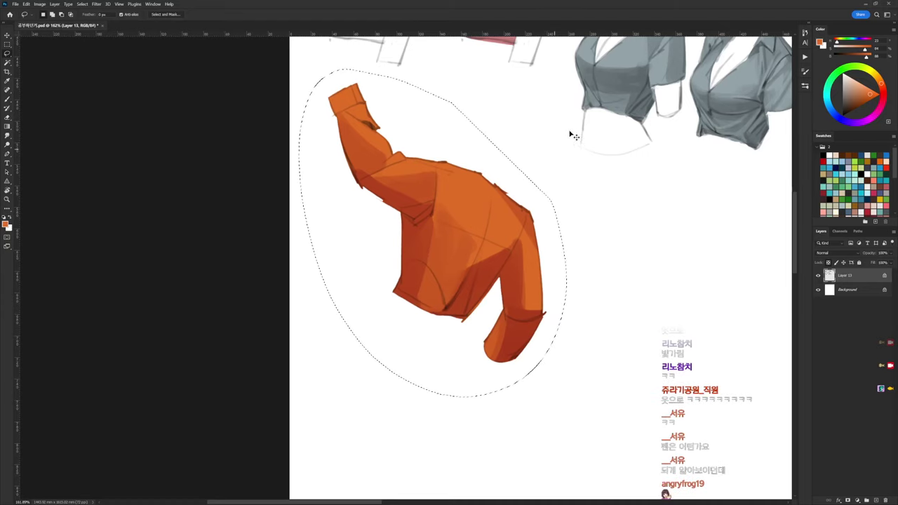
{"action": "key", "text": "ctrl+t"}
{"action": "left_click_drag", "start_coordinate": [567, 68], "coordinate": [537, 106]}
{"action": "mouse_move", "coordinate": [474, 259]}
{"action": "left_mouse_down"}
{"action": "mouse_move", "coordinate": [430, 245]}
{"action": "mouse_move", "coordinate": [429, 267]}
{"action": "left_mouse_up"}
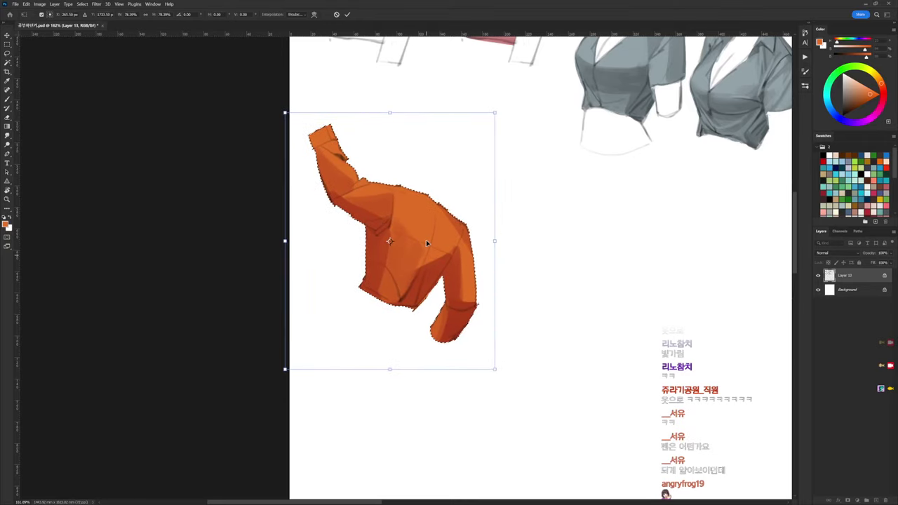
{"action": "key", "text": "Return"}
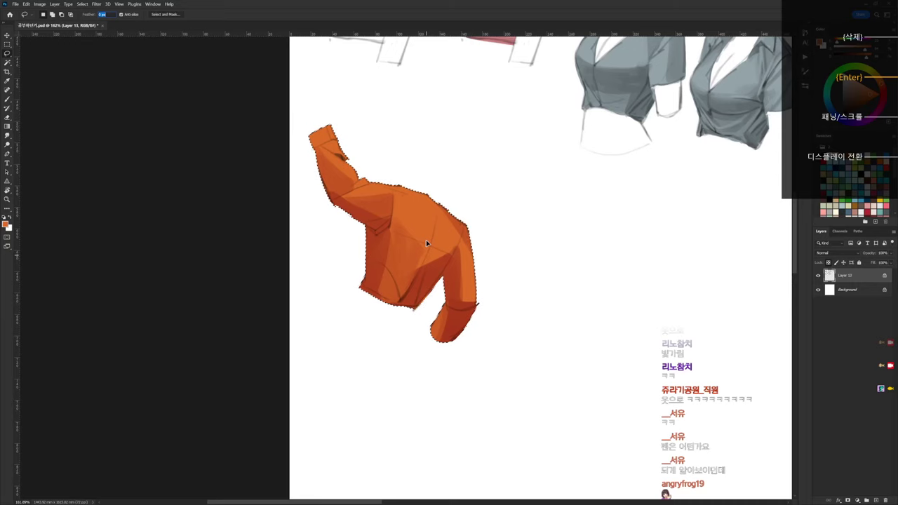
{"action": "key", "text": "ctrl+d"}
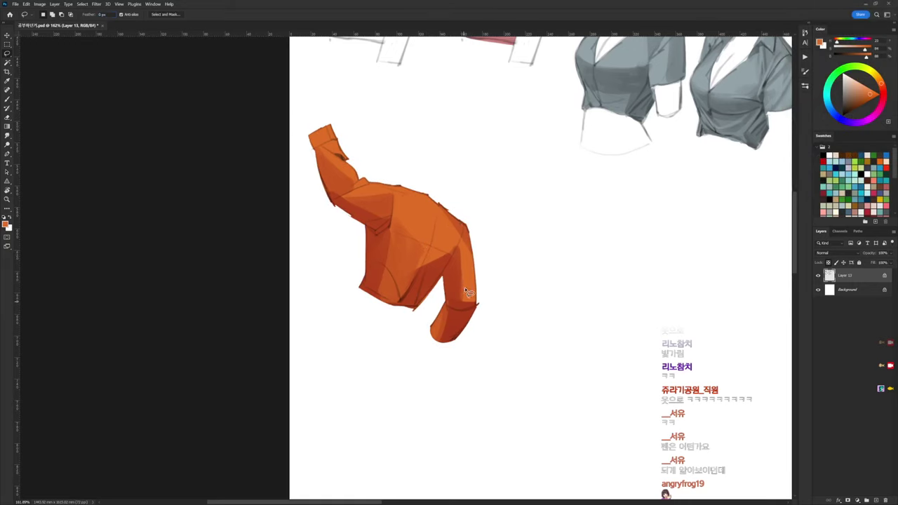
Restore the figure selection and place a duplicate of the shaded shirt figure to the right of the original
{"action": "key", "text": "ctrl+z"}
{"action": "left_click_drag", "start_coordinate": [464, 293], "coordinate": [540, 269]}
{"action": "key", "text": "b"}
{"action": "key", "text": "d"}
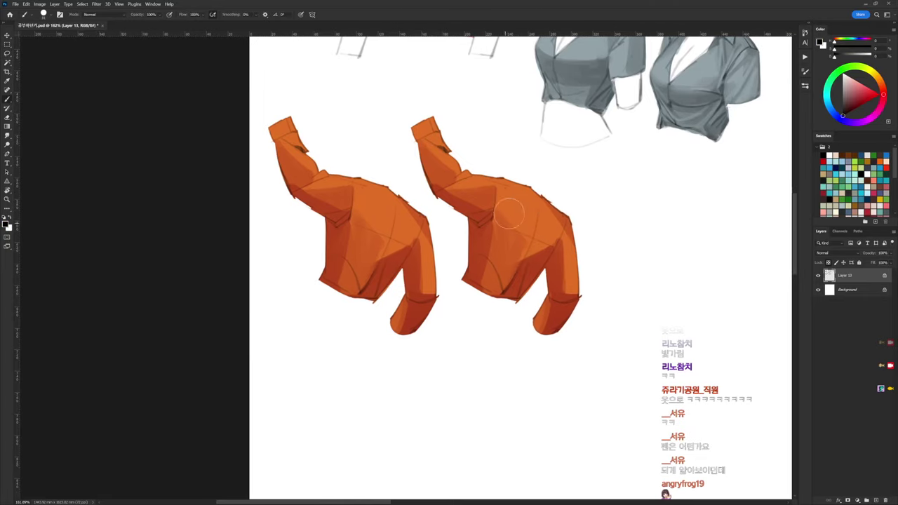
Brush curved lighter folds around the arc on the duplicate's lower torso with sampled oranges
{"action": "right_click", "coordinate": [510, 214]}
{"action": "left_click", "coordinate": [513, 206], "text": "alt"}
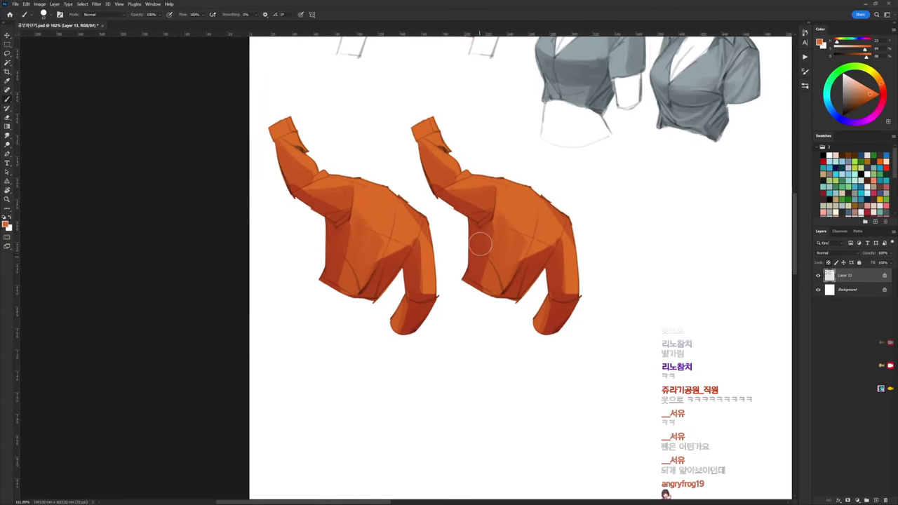
{"action": "mouse_move", "coordinate": [476, 248]}
{"action": "left_mouse_down"}
{"action": "mouse_move", "coordinate": [491, 256]}
{"action": "mouse_move", "coordinate": [504, 283]}
{"action": "left_mouse_up"}
{"action": "left_click", "coordinate": [486, 238], "text": "alt"}
{"action": "left_click_drag", "start_coordinate": [486, 239], "coordinate": [507, 277]}
{"action": "left_click", "coordinate": [496, 260], "text": "alt"}
{"action": "left_click_drag", "start_coordinate": [476, 270], "coordinate": [493, 284]}
Add a short lighter fold at the left end of the duplicate's hem using sampled orange tones
{"action": "left_click", "coordinate": [489, 273], "text": "alt"}
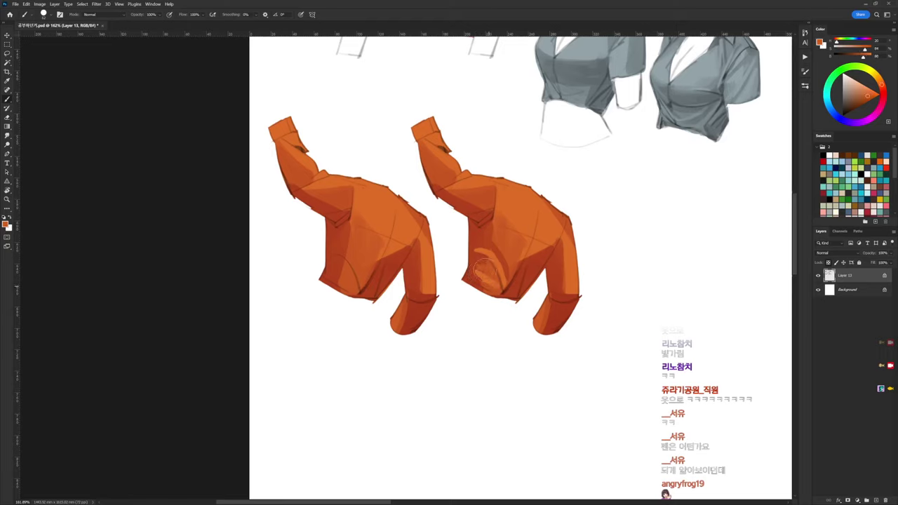
{"action": "left_click", "coordinate": [484, 260], "text": "alt"}
{"action": "left_click", "coordinate": [502, 238], "text": "alt"}
{"action": "left_click_drag", "start_coordinate": [473, 271], "coordinate": [478, 281]}
Brush lighter folds and darker gaps below the lowered arm's shoulder on the middle shirt's torso using sampled oranges
{"action": "left_click", "coordinate": [486, 283], "text": "alt"}
{"action": "left_click", "coordinate": [525, 260], "text": "alt"}
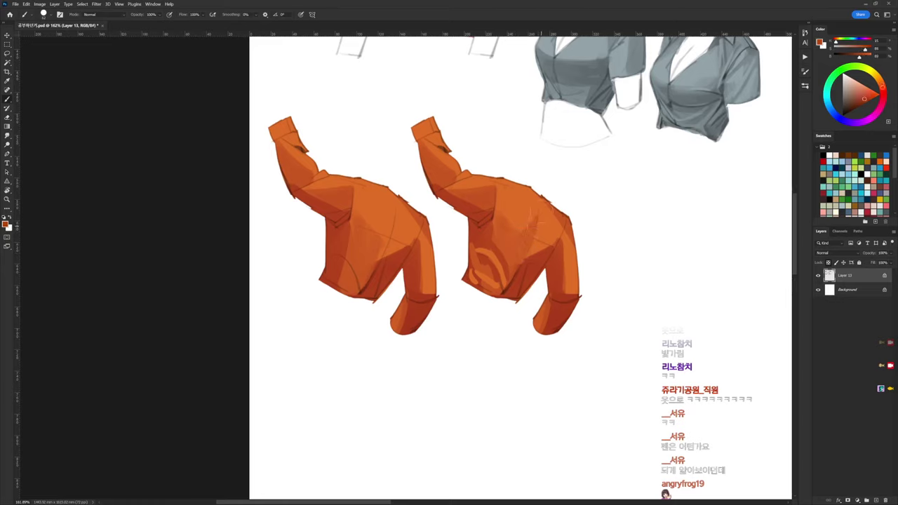
{"action": "left_click", "coordinate": [547, 223], "text": "alt"}
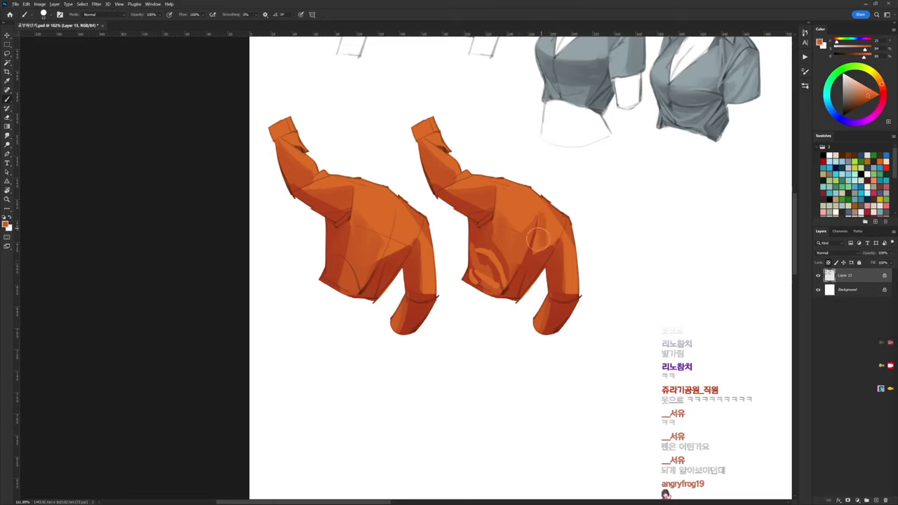
{"action": "mouse_move", "coordinate": [538, 239]}
{"action": "left_mouse_down"}
{"action": "mouse_move", "coordinate": [534, 266]}
{"action": "mouse_move", "coordinate": [549, 240]}
{"action": "mouse_move", "coordinate": [544, 196]}
{"action": "left_mouse_up"}
{"action": "left_click", "coordinate": [535, 264], "text": "alt"}
{"action": "left_click", "coordinate": [551, 232], "text": "alt"}
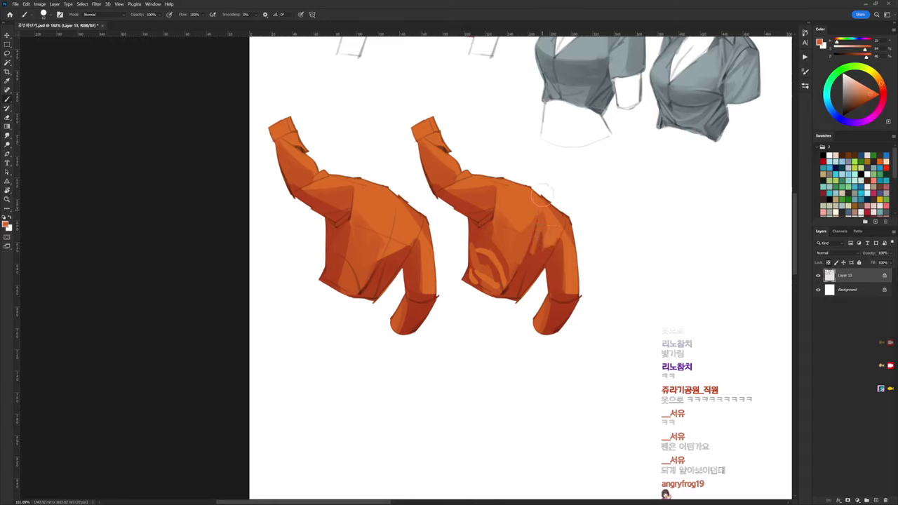
Paint light and dark folds along the middle shirt's raised sleeve, from the upper arm past the elbow
{"action": "left_click", "coordinate": [490, 201], "text": "alt"}
{"action": "left_click", "coordinate": [453, 192], "text": "alt"}
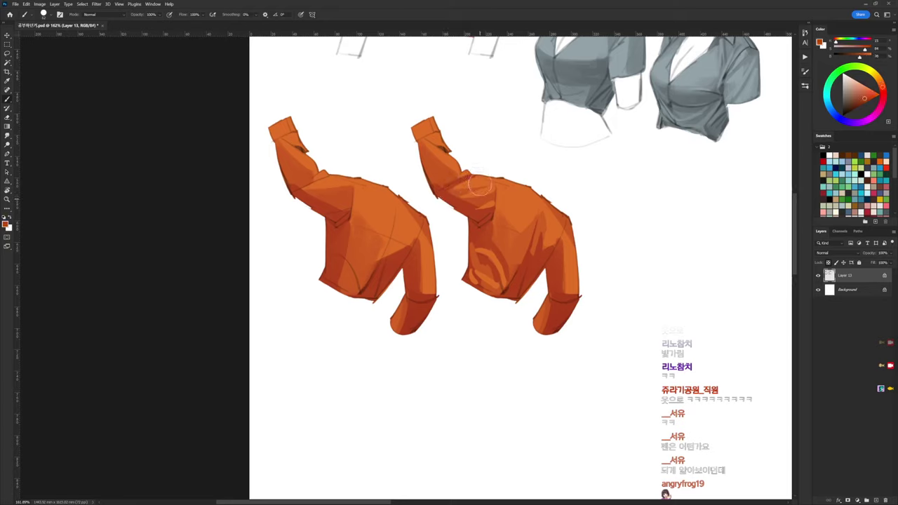
{"action": "left_click", "coordinate": [472, 180], "text": "alt"}
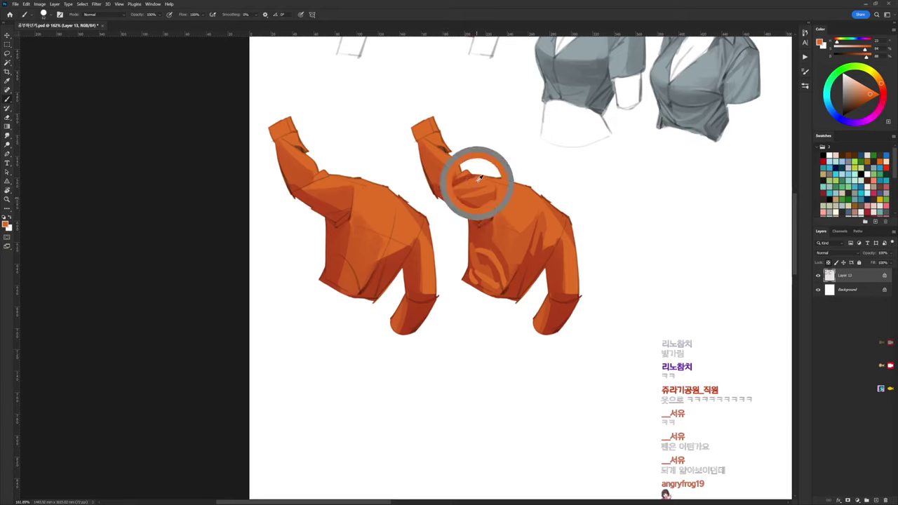
{"action": "left_click", "coordinate": [447, 160], "text": "alt"}
{"action": "left_click", "coordinate": [435, 176], "text": "alt"}
{"action": "left_click_drag", "start_coordinate": [457, 180], "coordinate": [443, 171]}
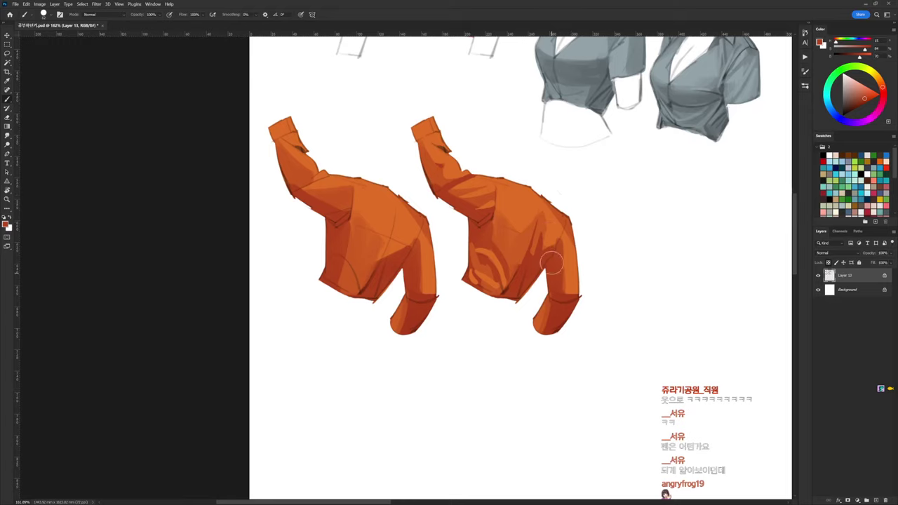
Shade the middle shirt's lowered sleeve and add jagged folds on its forearm with sampled oranges
{"action": "left_click", "coordinate": [565, 281], "text": "alt"}
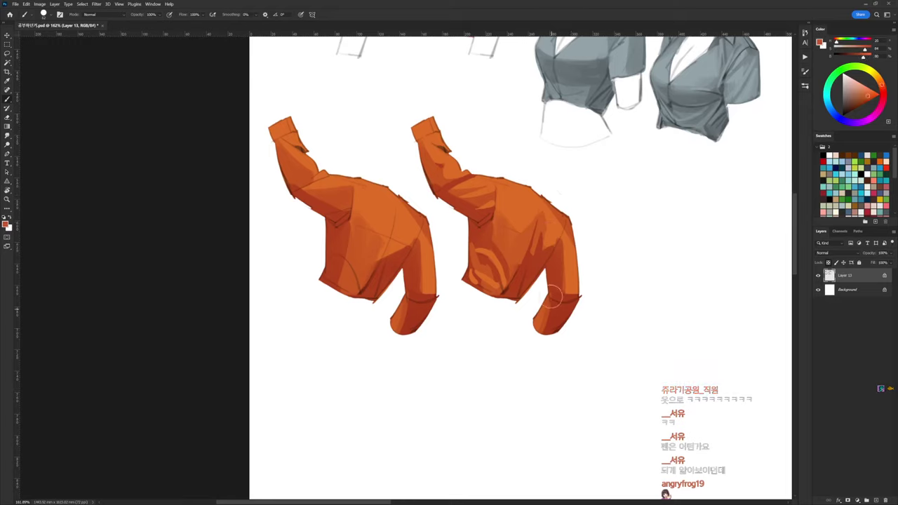
{"action": "left_click", "coordinate": [552, 322], "text": "alt"}
{"action": "left_click_drag", "start_coordinate": [546, 319], "coordinate": [559, 301]}
Lasso the middle shirt, place a duplicate of it to its right, and deselect
{"action": "left_click_drag", "start_coordinate": [578, 203], "coordinate": [535, 204]}
{"action": "key", "text": "l"}
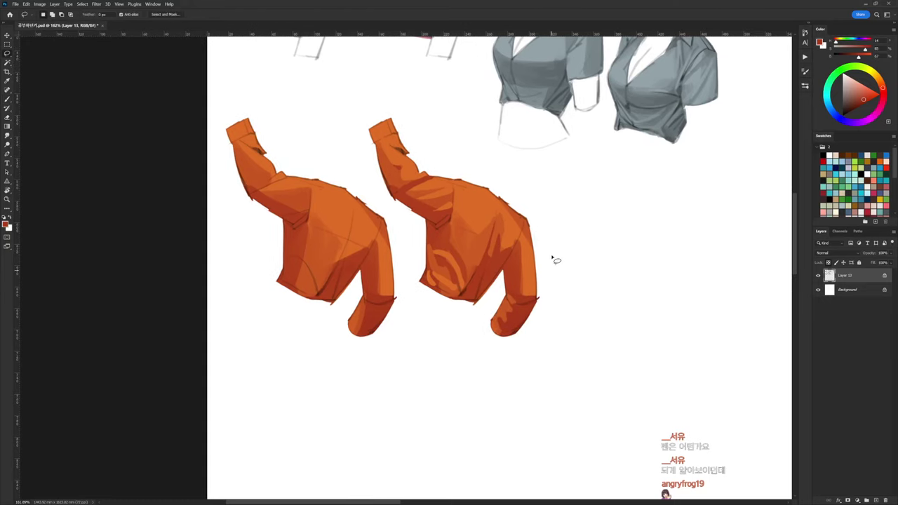
{"action": "mouse_move", "coordinate": [557, 252]}
{"action": "left_mouse_down"}
{"action": "mouse_move", "coordinate": [541, 351]}
{"action": "mouse_move", "coordinate": [448, 340]}
{"action": "mouse_move", "coordinate": [417, 281]}
{"action": "left_mouse_up"}
{"action": "mouse_move", "coordinate": [362, 172]}
{"action": "left_mouse_down"}
{"action": "mouse_move", "coordinate": [521, 184]}
{"action": "mouse_move", "coordinate": [555, 251]}
{"action": "left_mouse_up"}
{"action": "mouse_move", "coordinate": [486, 242]}
{"action": "left_mouse_down"}
{"action": "mouse_move", "coordinate": [642, 241]}
{"action": "mouse_move", "coordinate": [628, 242]}
{"action": "left_mouse_up"}
{"action": "key", "text": "ctrl+d"}
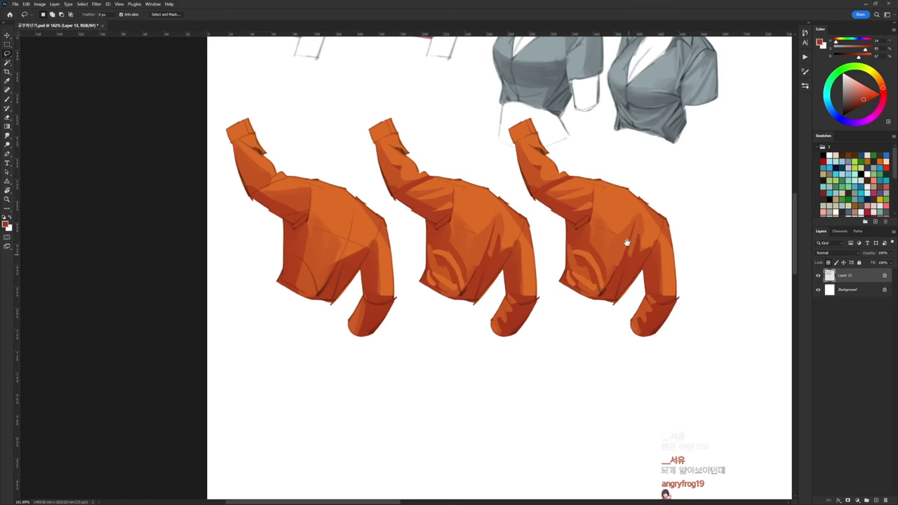
Switch to a smaller brush preset and blend shading on the third shirt's raised forearm and elbow with sampled oranges
{"action": "left_click_drag", "start_coordinate": [596, 195], "coordinate": [498, 208]}
{"action": "key", "text": "d"}
{"action": "key", "text": "b"}
{"action": "right_click", "coordinate": [496, 154]}
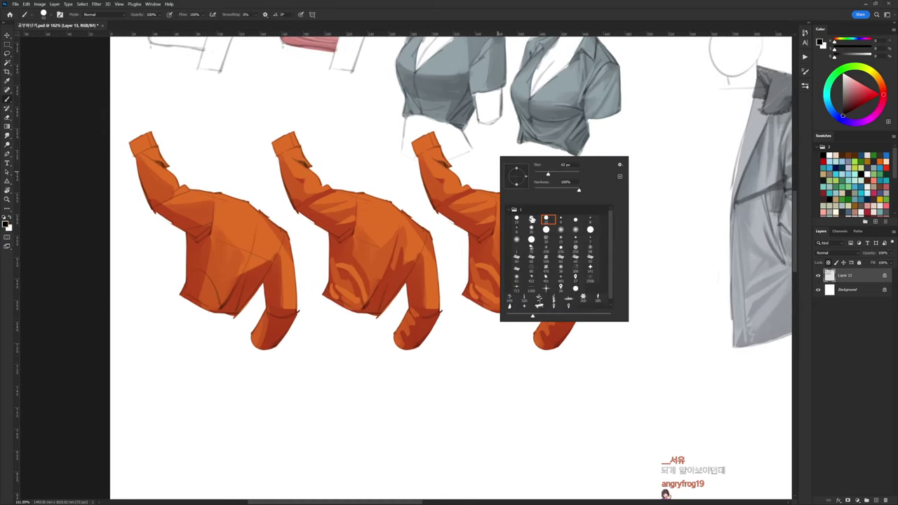
{"action": "left_click", "coordinate": [532, 220]}
{"action": "left_click", "coordinate": [442, 165], "text": "alt"}
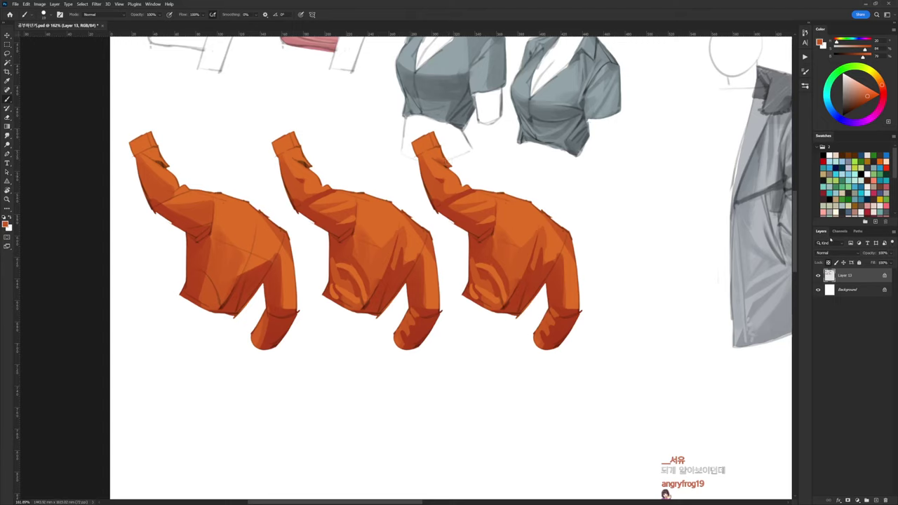
{"action": "left_click", "coordinate": [466, 191], "text": "alt"}
{"action": "left_click", "coordinate": [438, 160], "text": "alt"}
Hatch soft transitions between the folds on the third shirt's raised upper sleeve using sampled oranges
{"action": "left_click", "coordinate": [473, 199], "text": "alt"}
{"action": "left_click", "coordinate": [456, 212], "text": "alt"}
{"action": "left_click", "coordinate": [498, 204], "text": "alt"}
{"action": "left_click", "coordinate": [506, 208], "text": "alt"}
{"action": "left_click_drag", "start_coordinate": [509, 207], "coordinate": [495, 202]}
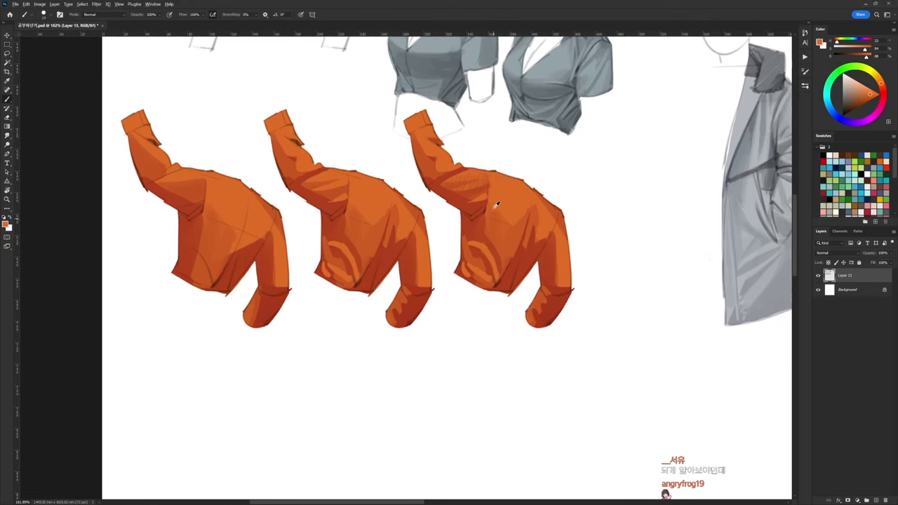
Blend darker and lighter oranges down the third shirt's torso, between the raised arm's armpit and the curved fold
{"action": "left_click", "coordinate": [489, 222], "text": "alt"}
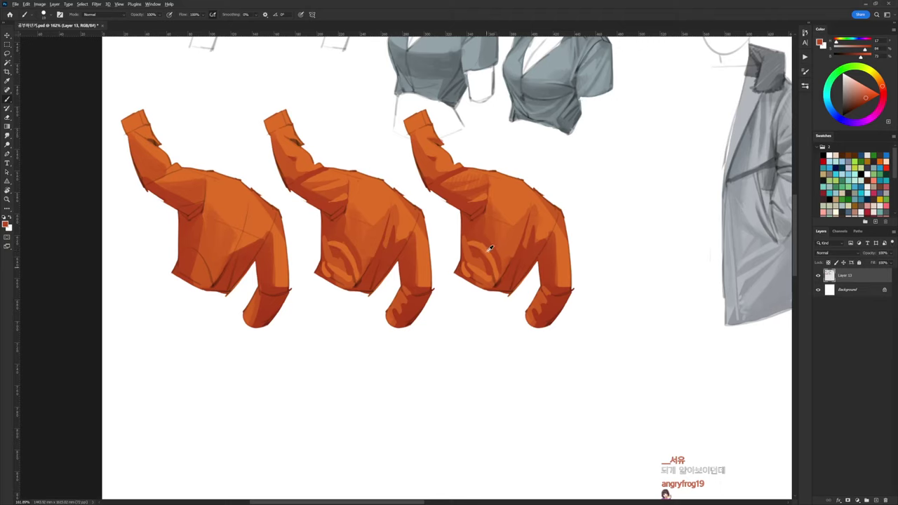
{"action": "left_click", "coordinate": [490, 248], "text": "alt"}
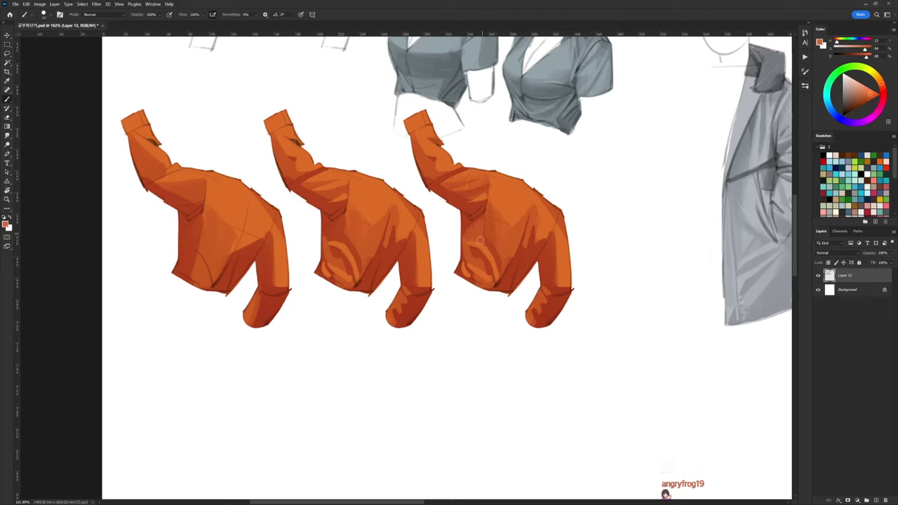
{"action": "left_click", "coordinate": [493, 244], "text": "alt"}
{"action": "left_click_drag", "start_coordinate": [483, 229], "coordinate": [476, 218]}
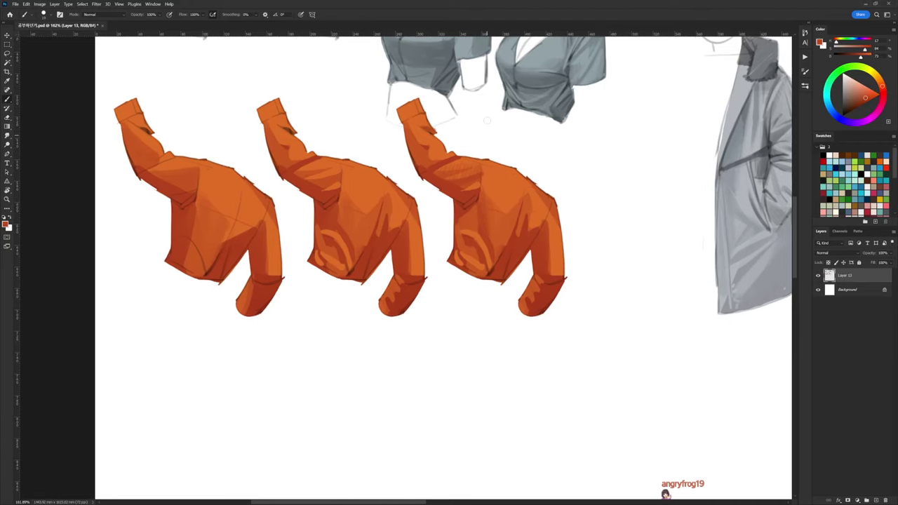
Paint a light diagonal fold from the raised arm's armpit to the waist on the third shirt
{"action": "key", "text": "d"}
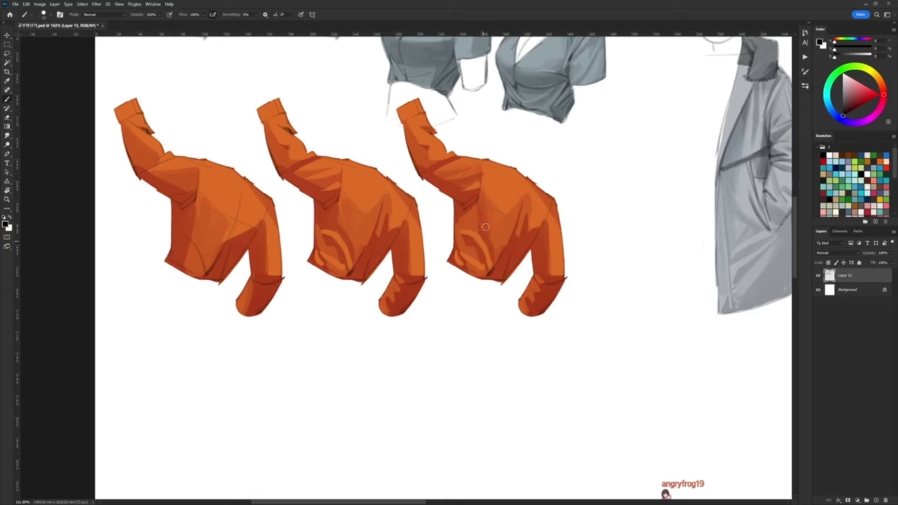
{"action": "key", "text": "x"}
{"action": "left_click", "coordinate": [464, 212], "text": "alt"}
{"action": "left_click", "coordinate": [464, 214], "text": "alt"}
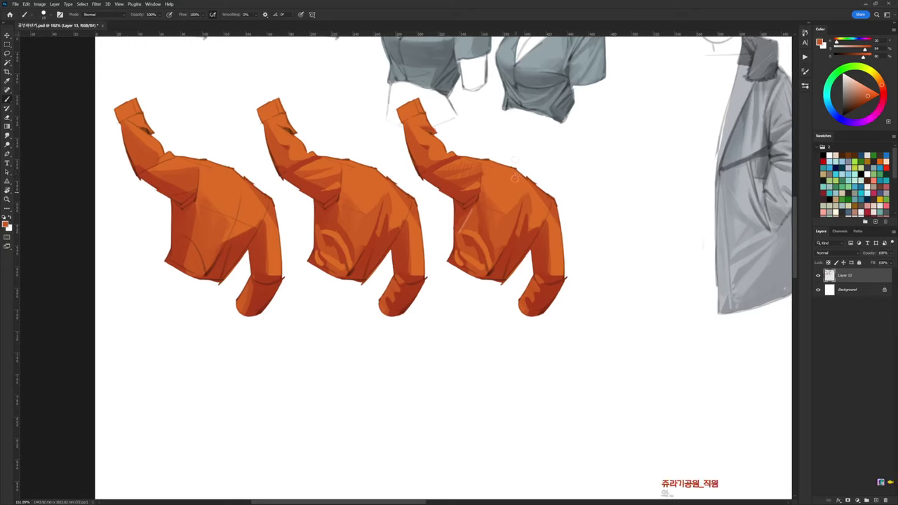
{"action": "key", "text": "x"}
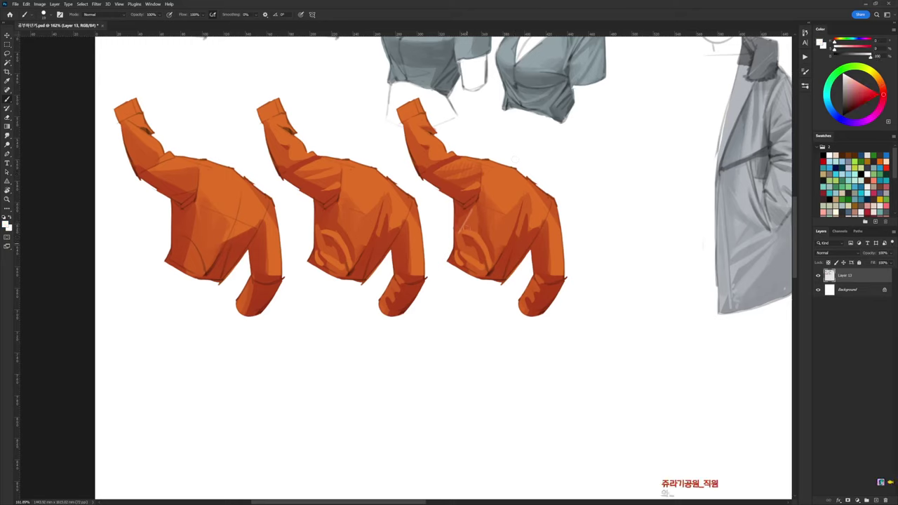
{"action": "key", "text": "x"}
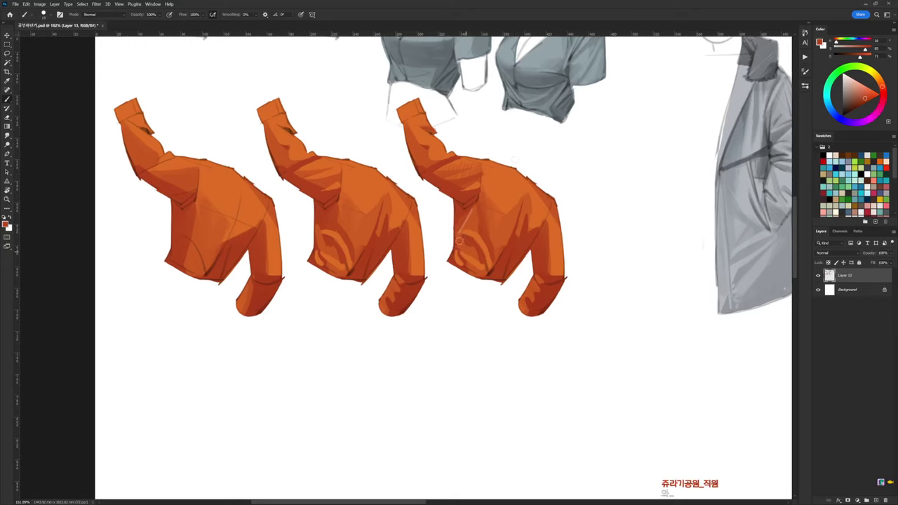
{"action": "left_click", "coordinate": [456, 242], "text": "alt"}
Erase along the third shirt's side below the raised arm to pinch in the waist outline
{"action": "key", "text": "e"}
{"action": "left_click_drag", "start_coordinate": [456, 201], "coordinate": [456, 242]}
{"action": "left_click_drag", "start_coordinate": [497, 211], "coordinate": [486, 202]}
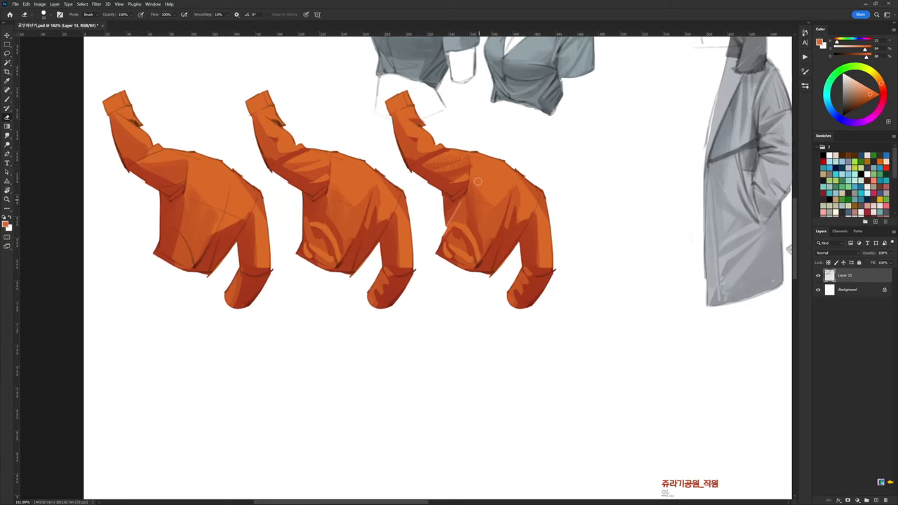
Brush shading beside the diagonal fold and narrow vertical folds above the hem on the third shirt with sampled oranges
{"action": "key", "text": "b"}
{"action": "left_click", "coordinate": [453, 210], "text": "alt"}
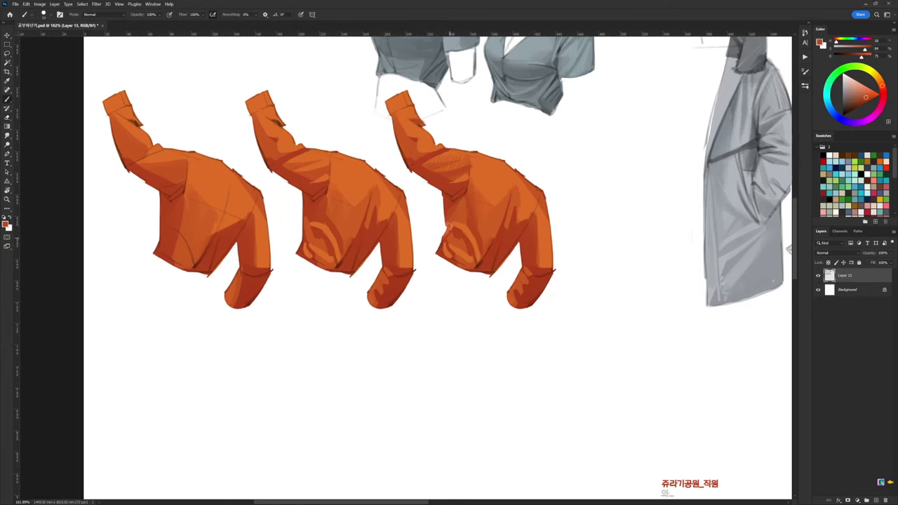
{"action": "left_click", "coordinate": [457, 212], "text": "alt"}
{"action": "left_click", "coordinate": [481, 219], "text": "alt"}
{"action": "left_click", "coordinate": [492, 181], "text": "alt"}
{"action": "left_click", "coordinate": [491, 237], "text": "alt"}
{"action": "left_click", "coordinate": [494, 243], "text": "alt"}
{"action": "left_click", "coordinate": [495, 246], "text": "alt"}
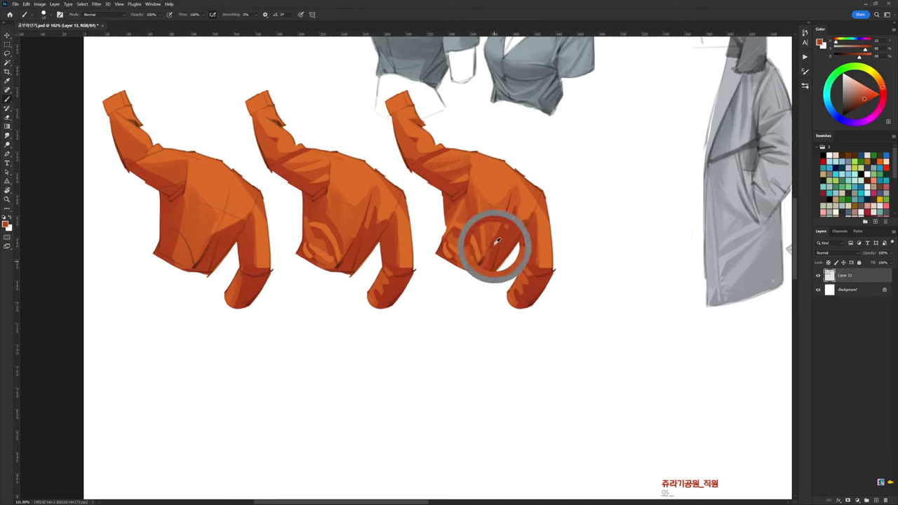
Blend light and dark oranges between the vertical folds in the middle of the third shirt's torso
{"action": "left_click", "coordinate": [498, 207], "text": "alt"}
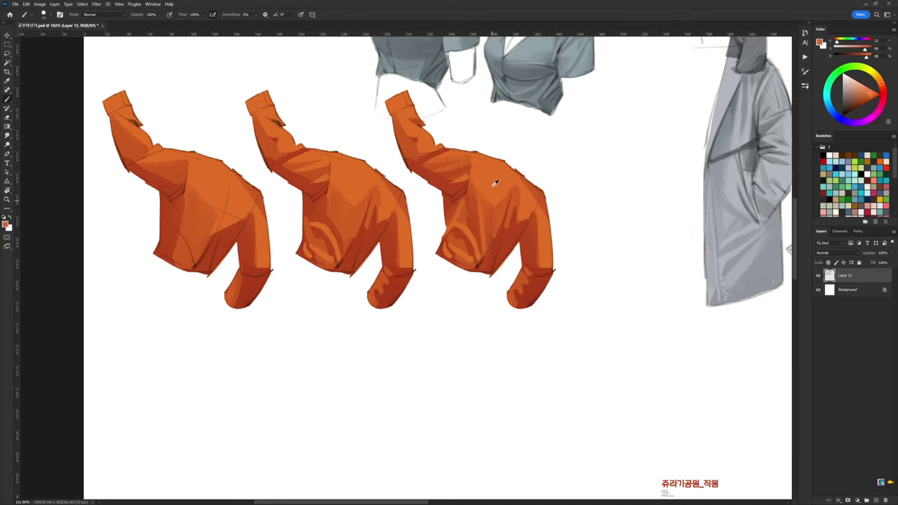
{"action": "left_click", "coordinate": [496, 246], "text": "alt"}
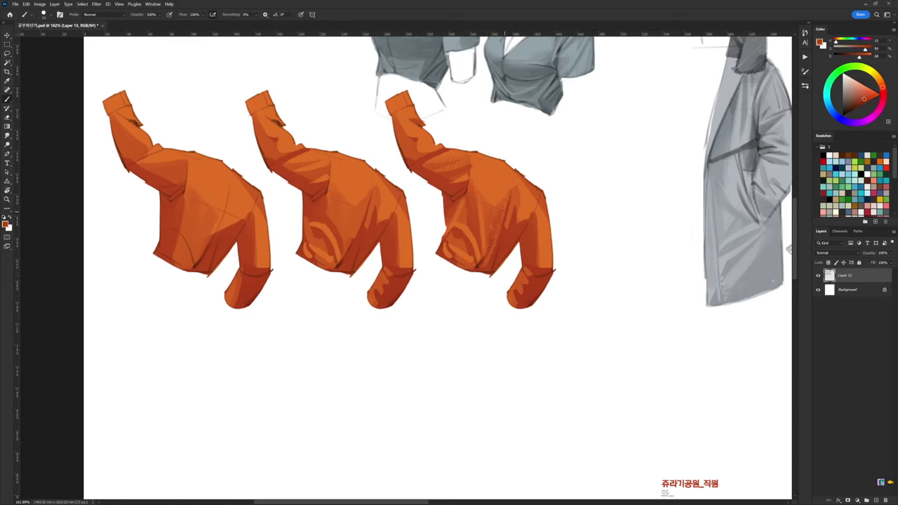
{"action": "left_click", "coordinate": [493, 229], "text": "alt"}
{"action": "left_click", "coordinate": [490, 185], "text": "alt"}
Refine the shading around the elbow crease of the third shirt's raised sleeve with sampled light and dark oranges
{"action": "key", "text": "d"}
{"action": "left_click", "coordinate": [434, 147], "text": "alt"}
{"action": "left_click", "coordinate": [420, 152], "text": "alt"}
{"action": "left_click", "coordinate": [420, 141], "text": "alt"}
{"action": "left_click", "coordinate": [434, 137], "text": "alt"}
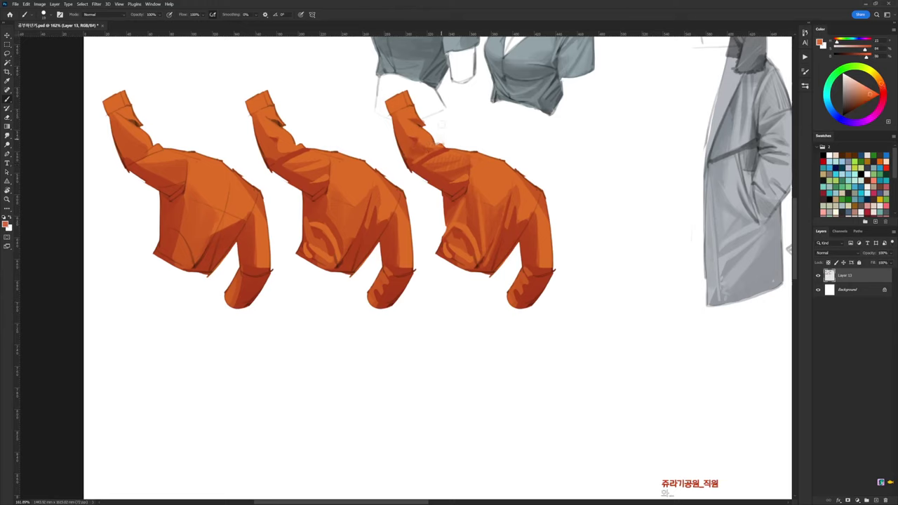
{"action": "left_click", "coordinate": [436, 145], "text": "alt"}
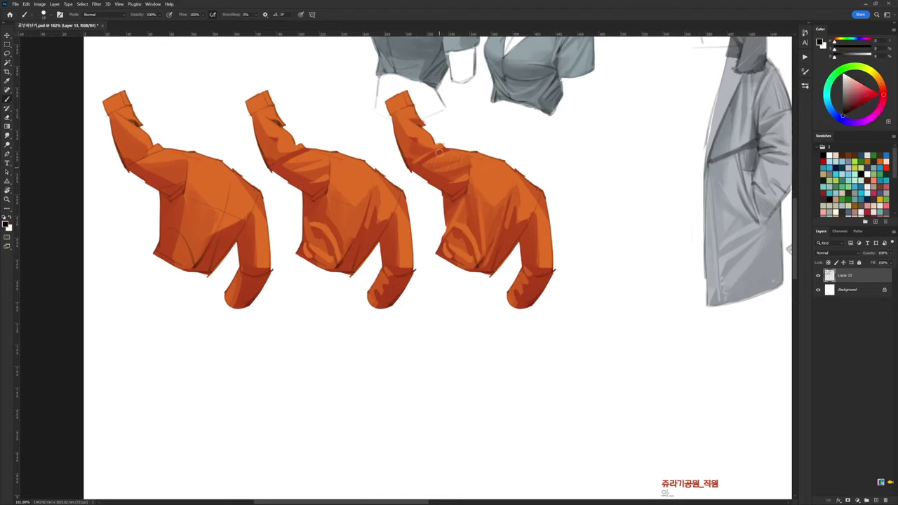
{"action": "left_click", "coordinate": [442, 147], "text": "alt"}
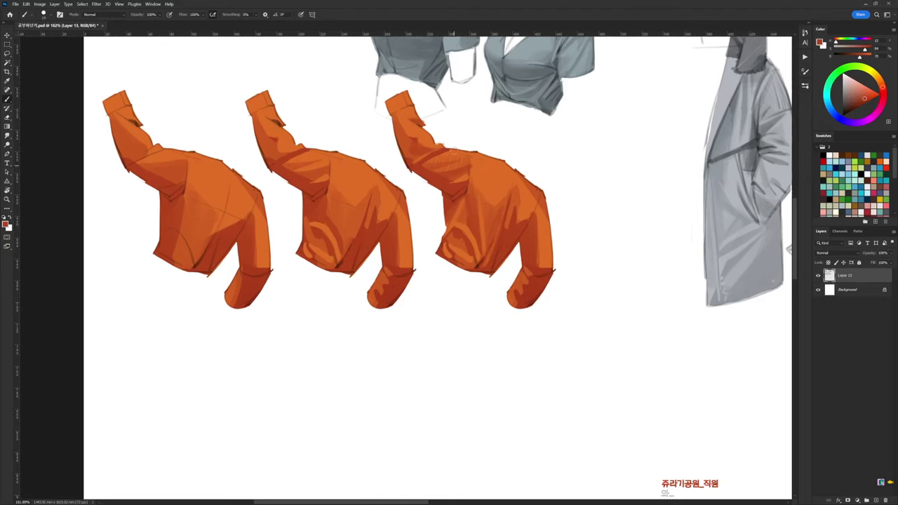
Switch to the hard round brush preset, paint a raised fold bump at the third shirt's elbow crease, and erase around its edge
{"action": "right_click", "coordinate": [476, 129]}
{"action": "left_click", "coordinate": [520, 184]}
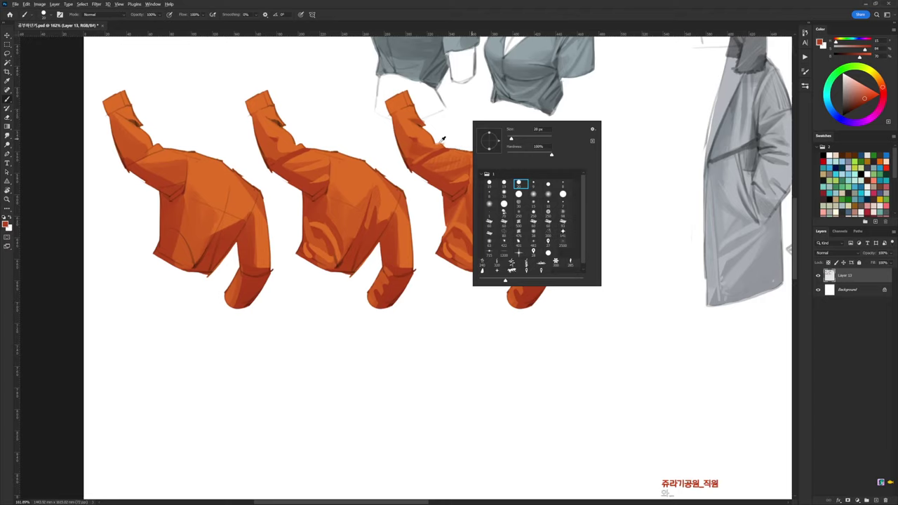
{"action": "left_click", "coordinate": [437, 148], "text": "alt"}
{"action": "left_click_drag", "start_coordinate": [436, 151], "coordinate": [457, 147]}
{"action": "left_click", "coordinate": [438, 153], "text": "alt"}
{"action": "left_click", "coordinate": [456, 147], "text": "alt"}
{"action": "left_click", "coordinate": [442, 148], "text": "alt"}
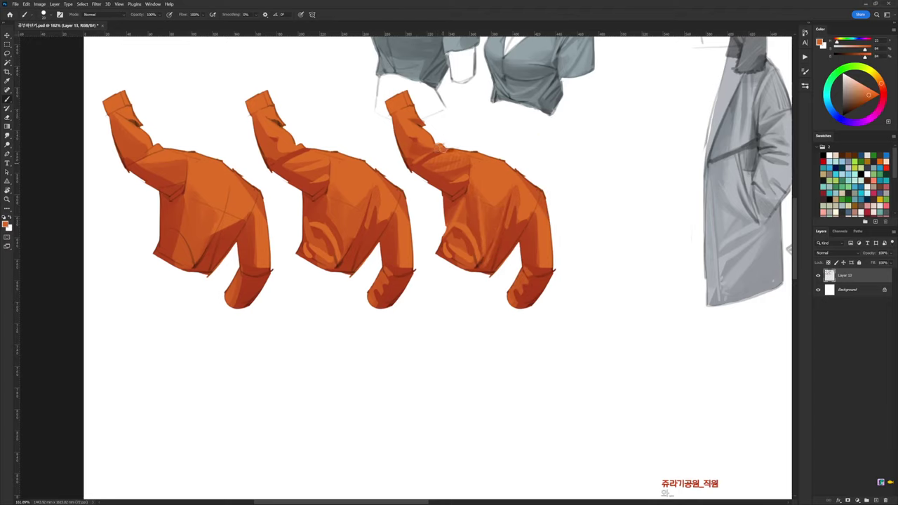
{"action": "key", "text": "e"}
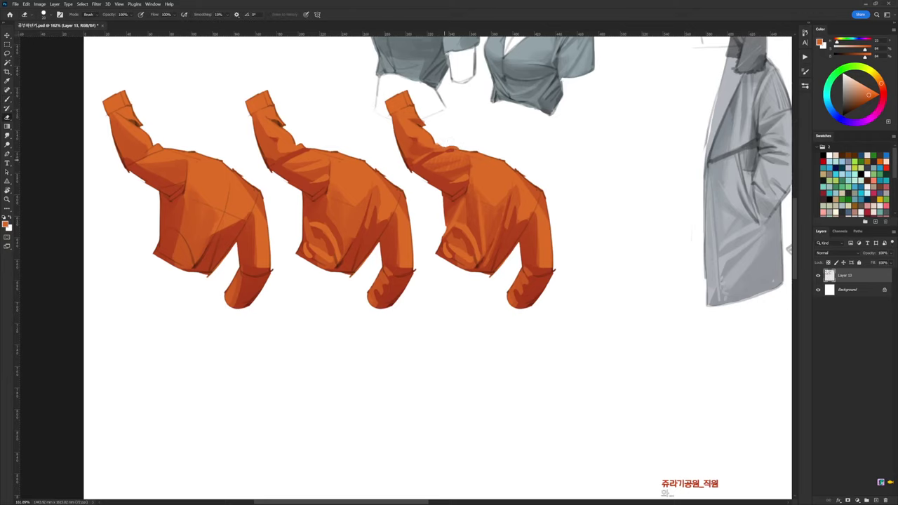
{"action": "left_click_drag", "start_coordinate": [517, 153], "coordinate": [480, 140]}
Hatch a soft shadow across the third shirt's upper chest using a sampled mid orange
{"action": "key", "text": "d"}
{"action": "key", "text": "b"}
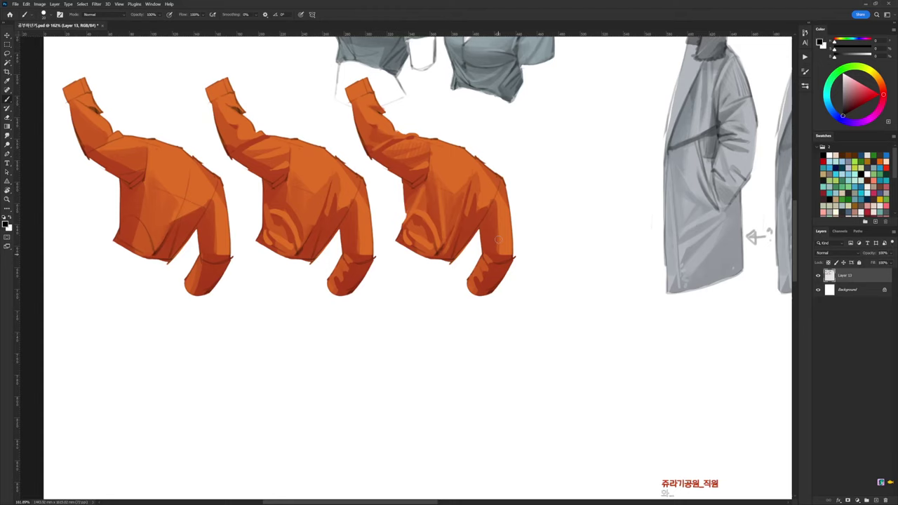
{"action": "left_click", "coordinate": [453, 196], "text": "alt"}
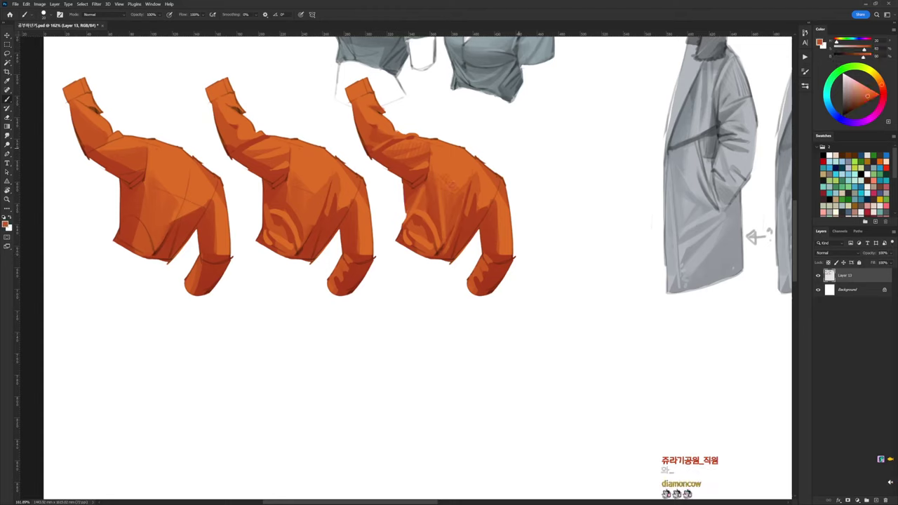
{"action": "key", "text": "d"}
Paint long narrow folds from the lowered arm's shoulder down to the hem on the third shirt
{"action": "left_click", "coordinate": [482, 192], "text": "alt"}
{"action": "left_click", "coordinate": [469, 210], "text": "alt"}
{"action": "left_click", "coordinate": [474, 187], "text": "alt"}
{"action": "left_click_drag", "start_coordinate": [473, 187], "coordinate": [454, 251]}
{"action": "left_click_drag", "start_coordinate": [473, 192], "coordinate": [456, 254]}
Add light and dark diagonal strokes between the long torso folds running toward the third shirt's hem
{"action": "left_click", "coordinate": [481, 201], "text": "alt"}
{"action": "left_click", "coordinate": [478, 190], "text": "alt"}
{"action": "left_click_drag", "start_coordinate": [476, 206], "coordinate": [473, 221]}
{"action": "left_click", "coordinate": [461, 226], "text": "alt"}
{"action": "left_click_drag", "start_coordinate": [462, 199], "coordinate": [446, 229]}
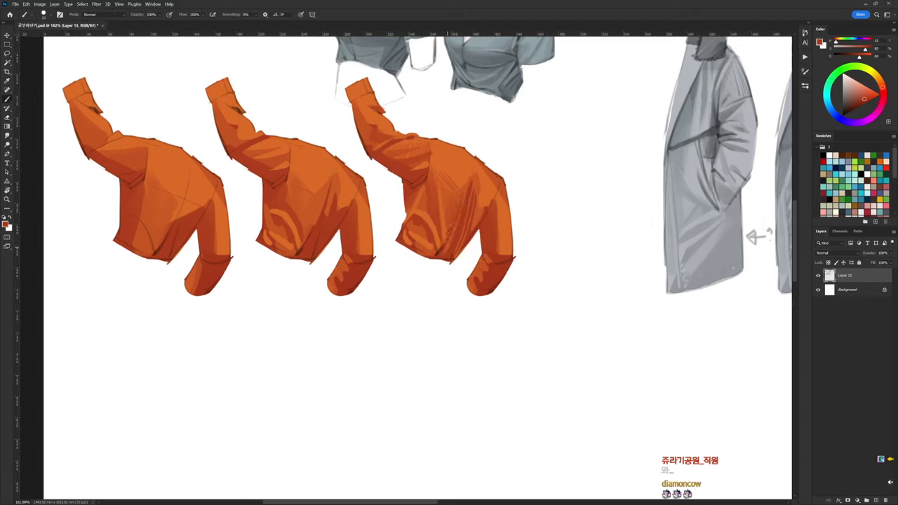
{"action": "left_click", "coordinate": [470, 169], "text": "alt"}
{"action": "left_click_drag", "start_coordinate": [464, 201], "coordinate": [440, 253]}
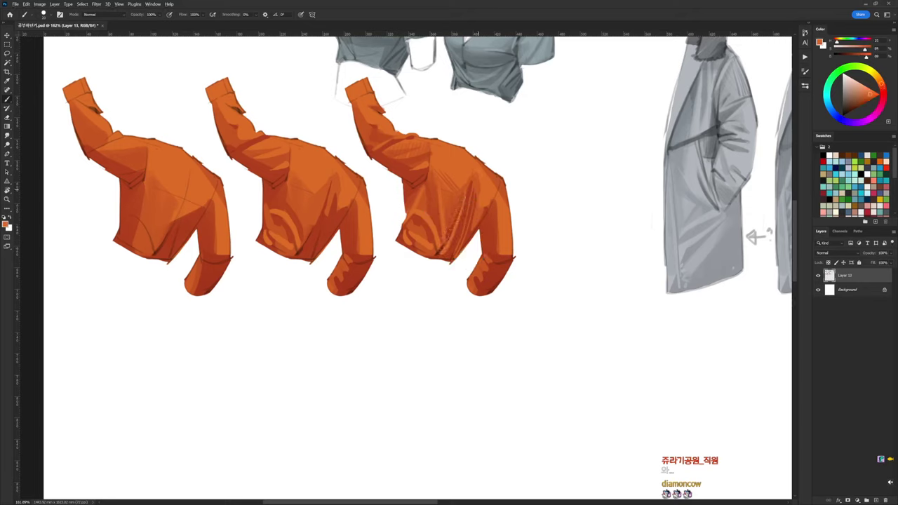
Darken the third shirt's hem below the curved fold with sampled deep oranges
{"action": "left_click", "coordinate": [418, 243], "text": "alt"}
{"action": "left_click", "coordinate": [415, 247], "text": "alt"}
{"action": "left_click_drag", "start_coordinate": [399, 241], "coordinate": [431, 254]}
{"action": "left_click", "coordinate": [446, 255], "text": "alt"}
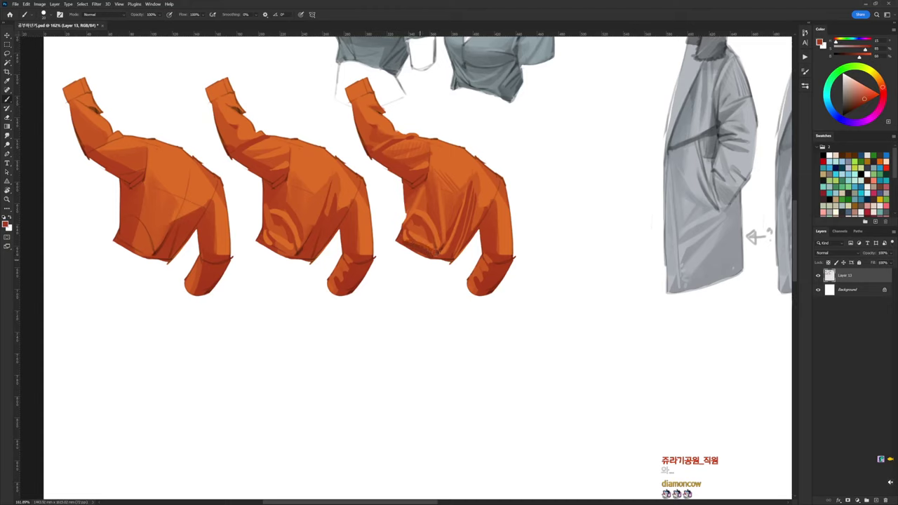
Paint a shadow shape below the shoulder of the third shirt's lowered arm using oranges sampled from the sleeve
{"action": "scroll", "coordinate": [467, 215], "scroll_direction": "down", "scroll_amount": 2}
{"action": "scroll", "coordinate": [491, 200], "scroll_direction": "up", "scroll_amount": 3}
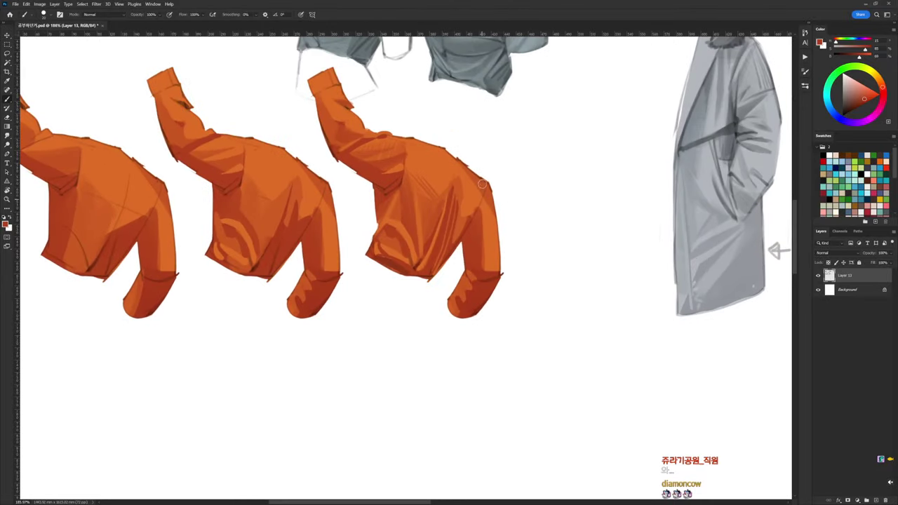
{"action": "left_click", "coordinate": [482, 184], "text": "alt"}
{"action": "left_click", "coordinate": [481, 210], "text": "alt"}
{"action": "left_click", "coordinate": [482, 220], "text": "alt"}
{"action": "left_click", "coordinate": [480, 223], "text": "alt"}
{"action": "left_click", "coordinate": [480, 225], "text": "alt"}
{"action": "left_click", "coordinate": [488, 227], "text": "alt"}
Paint alternating light and dark zigzag folds down the third shirt's lowered upper sleeve toward the elbow
{"action": "left_click_drag", "start_coordinate": [482, 231], "coordinate": [482, 252]}
{"action": "left_click", "coordinate": [481, 250], "text": "alt"}
{"action": "left_click", "coordinate": [495, 255], "text": "alt"}
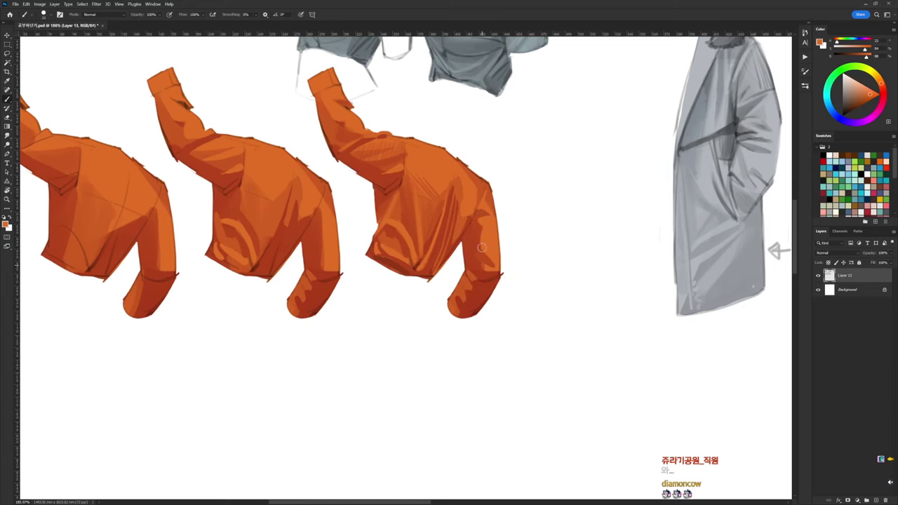
{"action": "left_click", "coordinate": [486, 265], "text": "alt"}
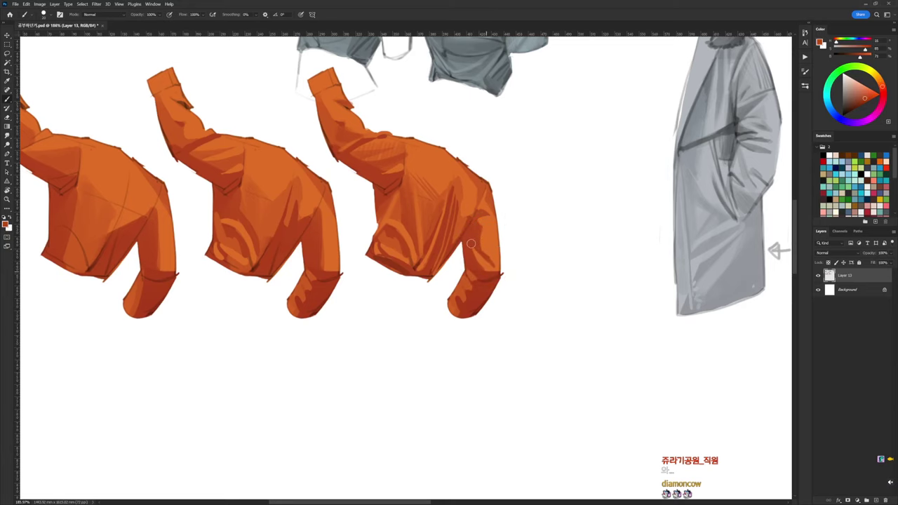
{"action": "left_click_drag", "start_coordinate": [476, 245], "coordinate": [473, 229]}
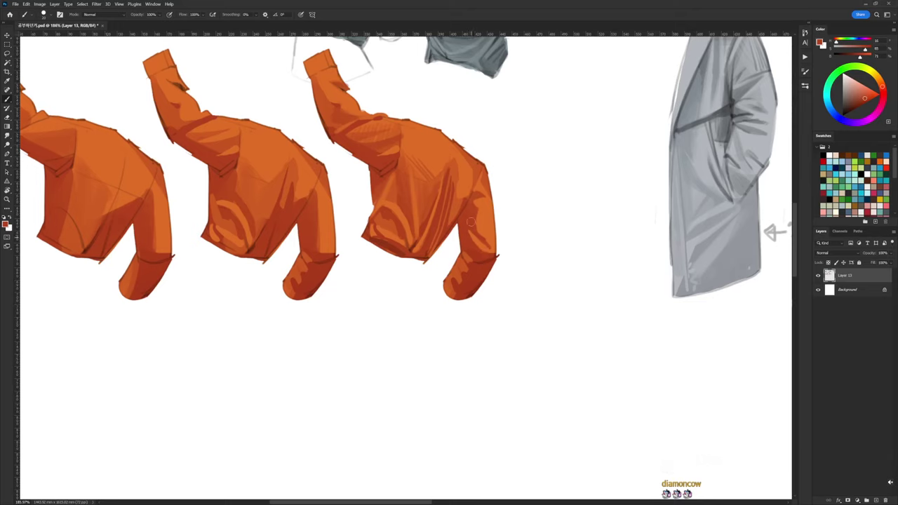
Refine the light and dark edges of the folds just above the elbow on the third shirt's lowered sleeve
{"action": "left_click", "coordinate": [480, 237], "text": "alt"}
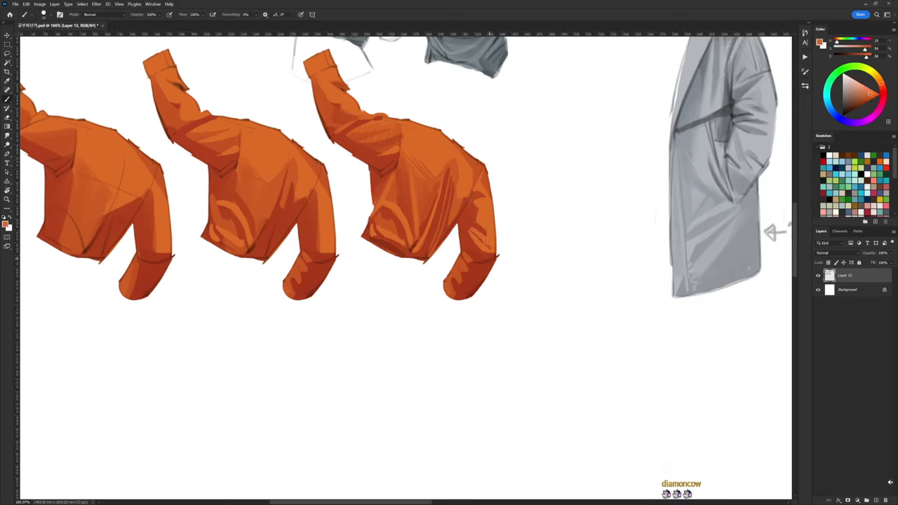
{"action": "left_click", "coordinate": [482, 236], "text": "alt"}
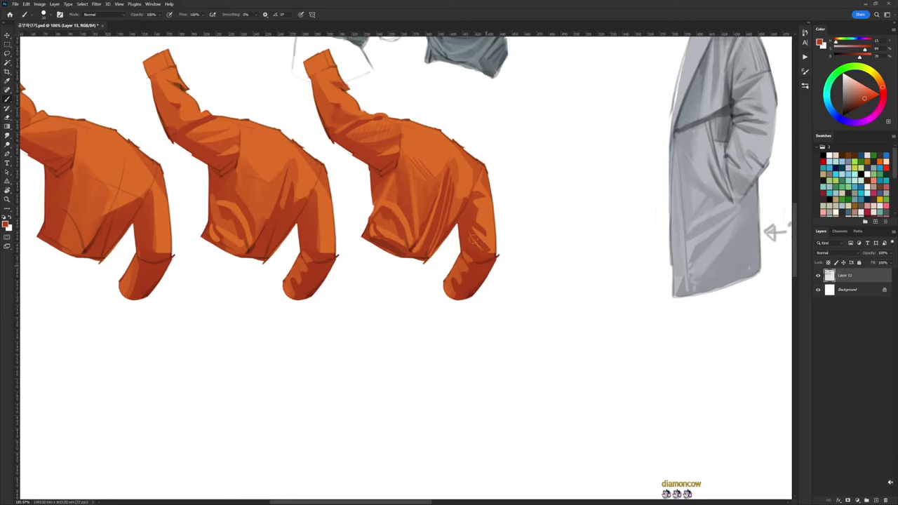
{"action": "left_click", "coordinate": [489, 243], "text": "alt"}
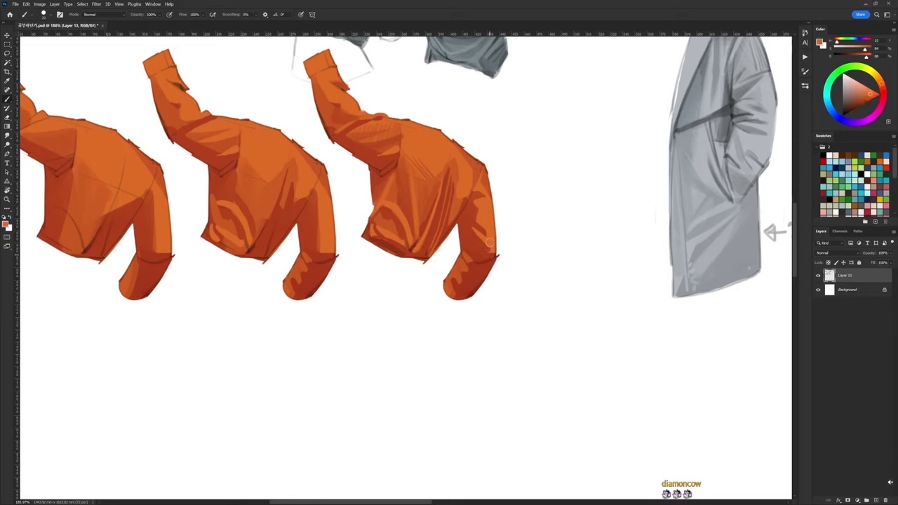
{"action": "right_click", "coordinate": [475, 120]}
{"action": "left_click", "coordinate": [484, 246], "text": "alt"}
Add thin diagonal folds in sampled deep and mid oranges along the forearm of the third shirt's lowered sleeve
{"action": "right_click", "coordinate": [457, 126]}
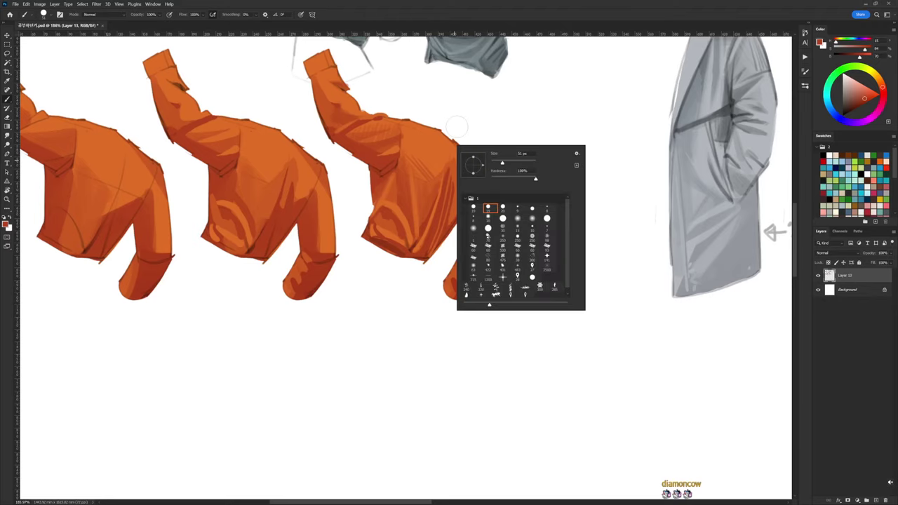
{"action": "left_click", "coordinate": [436, 236], "text": "alt"}
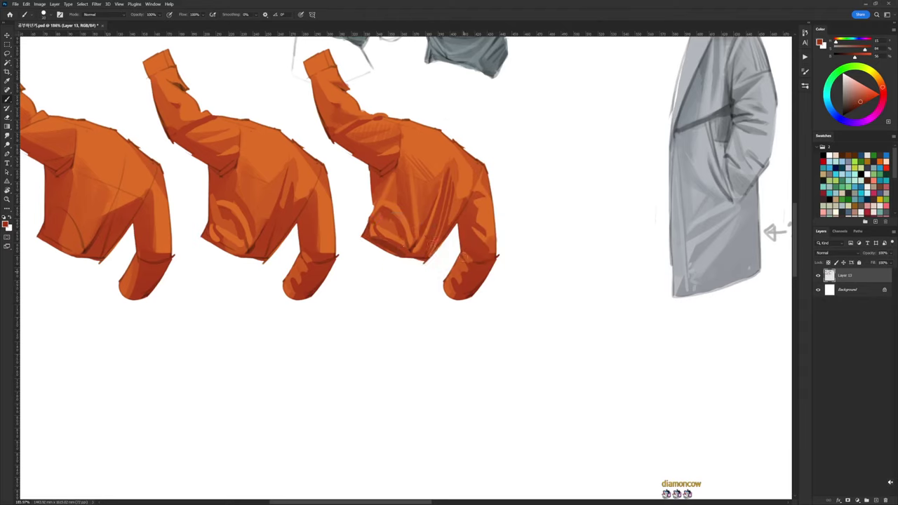
{"action": "left_click", "coordinate": [455, 275], "text": "alt"}
{"action": "left_click", "coordinate": [460, 267], "text": "alt"}
{"action": "left_click_drag", "start_coordinate": [463, 260], "coordinate": [466, 270]}
{"action": "left_click", "coordinate": [457, 282], "text": "alt"}
{"action": "left_click", "coordinate": [457, 278], "text": "alt"}
{"action": "left_click", "coordinate": [457, 286], "text": "alt"}
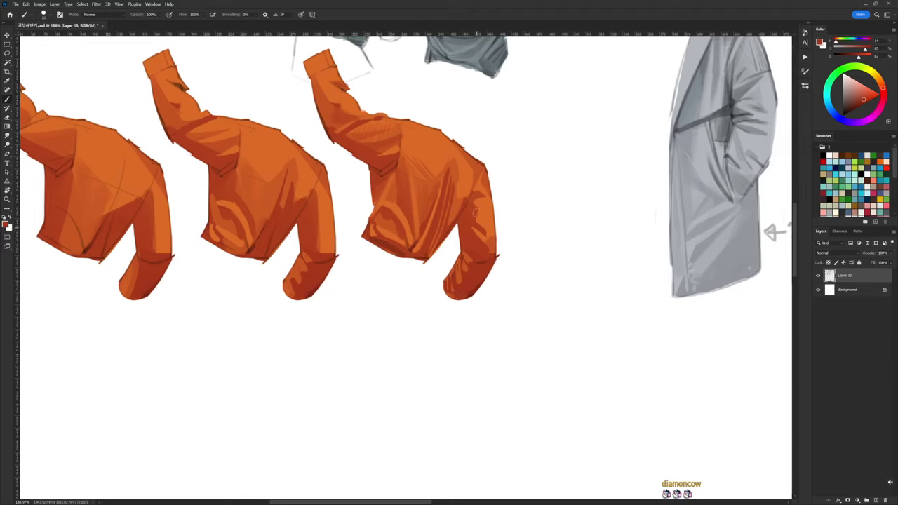
Touch up the shoulder area above the third shirt's lowered arm with a sampled light orange
{"action": "right_click", "coordinate": [482, 172]}
{"action": "left_click", "coordinate": [511, 233]}
{"action": "left_click", "coordinate": [464, 174], "text": "alt"}
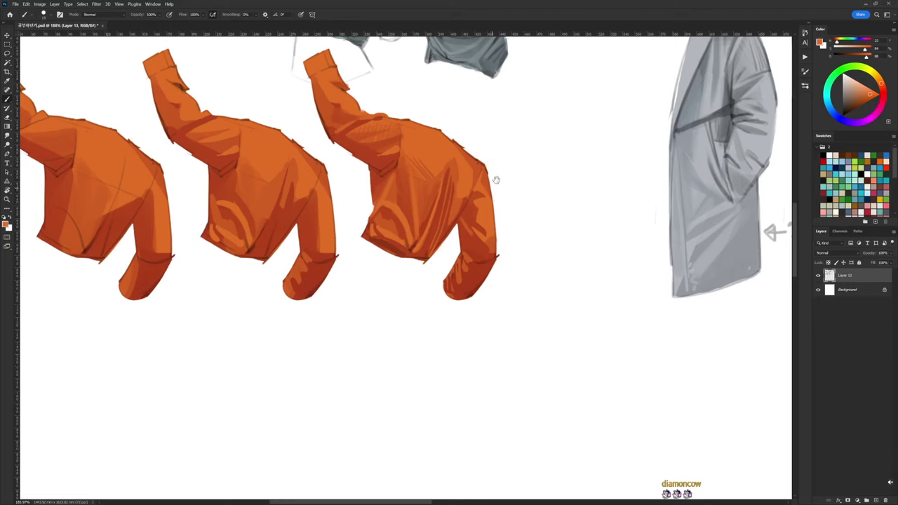
Draw thin black contour lines across the third shirt's torso and hem folds, erasing stray marks near the hem
{"action": "left_click_drag", "start_coordinate": [496, 180], "coordinate": [504, 189]}
{"action": "key", "text": "d"}
{"action": "right_click", "coordinate": [458, 154]}
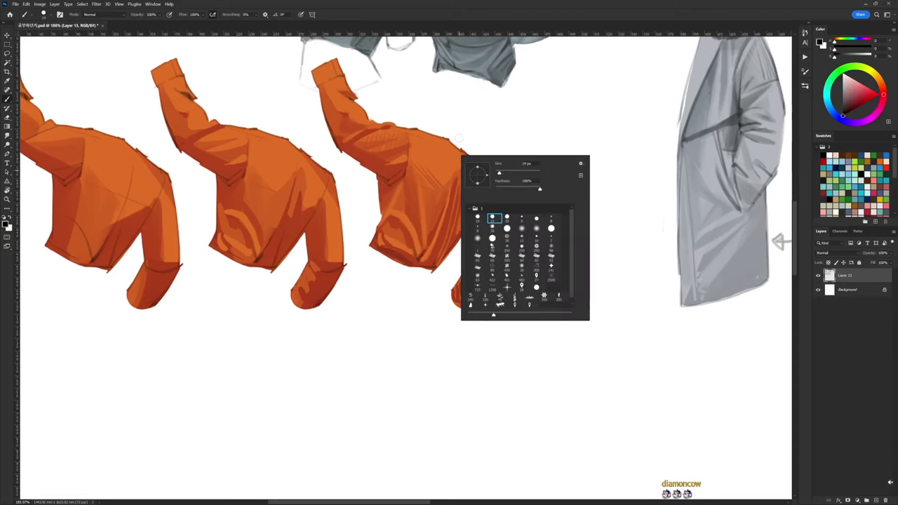
{"action": "left_click", "coordinate": [521, 218]}
{"action": "left_click", "coordinate": [527, 138]}
{"action": "scroll", "coordinate": [511, 200], "scroll_direction": "left", "scroll_amount": 1}
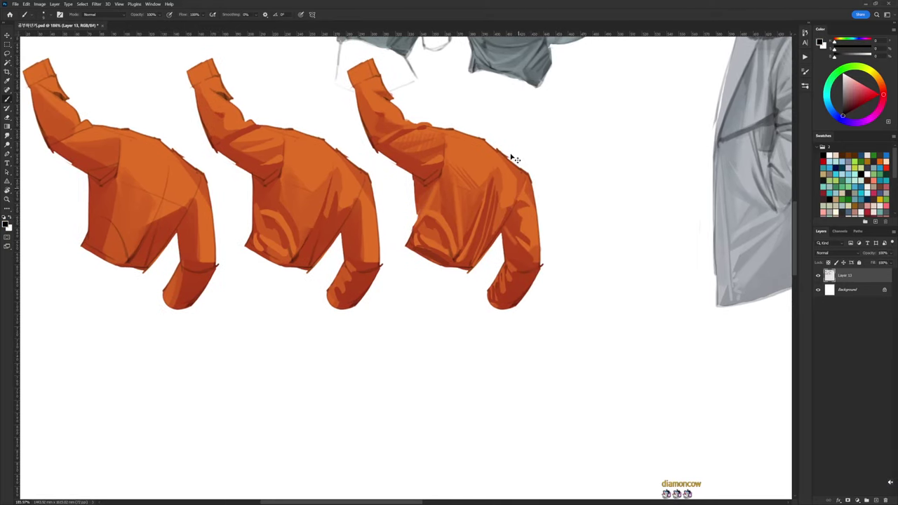
{"action": "left_click_drag", "start_coordinate": [483, 149], "coordinate": [454, 201]}
{"action": "left_click_drag", "start_coordinate": [418, 202], "coordinate": [426, 204]}
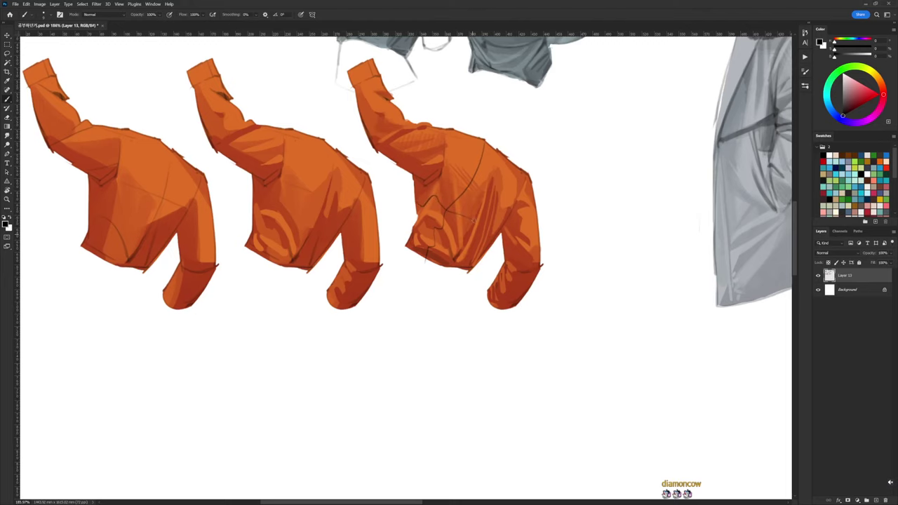
{"action": "left_click_drag", "start_coordinate": [501, 213], "coordinate": [488, 216]}
{"action": "key", "text": "e"}
{"action": "left_click_drag", "start_coordinate": [407, 263], "coordinate": [415, 265]}
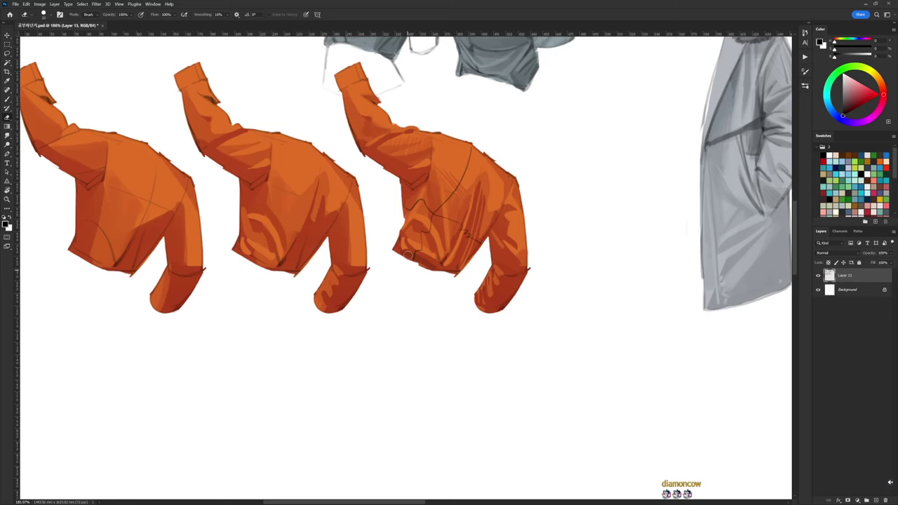
Handwrite the small black note "으.. 빛반사 ㅠㅠ" beside the third shirt's shoulder
{"action": "scroll", "coordinate": [659, 152], "scroll_direction": "down", "scroll_amount": 3}
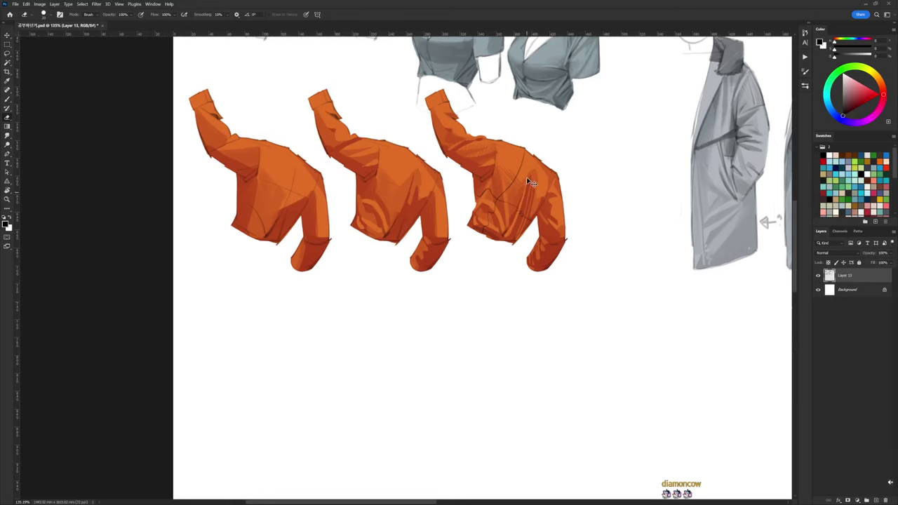
{"action": "scroll", "coordinate": [528, 180], "scroll_direction": "down", "scroll_amount": 1}
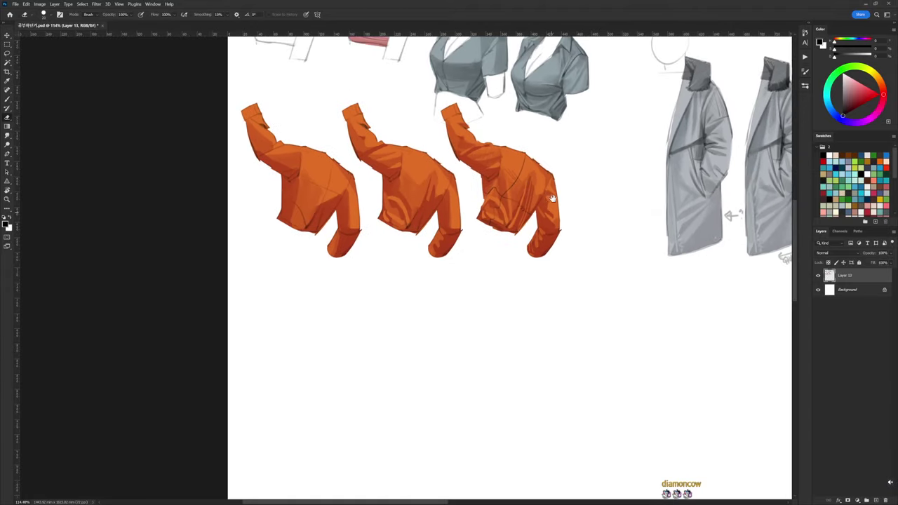
{"action": "left_click_drag", "start_coordinate": [552, 198], "coordinate": [520, 195]}
{"action": "mouse_move", "coordinate": [541, 146]}
{"action": "left_mouse_down"}
{"action": "mouse_move", "coordinate": [522, 143]}
{"action": "mouse_move", "coordinate": [534, 147]}
{"action": "left_mouse_up"}
{"action": "key", "text": "b"}
{"action": "left_click_drag", "start_coordinate": [537, 141], "coordinate": [532, 151]}
{"action": "left_click_drag", "start_coordinate": [536, 148], "coordinate": [550, 148]}
{"action": "left_click_drag", "start_coordinate": [552, 144], "coordinate": [554, 147]}
{"action": "mouse_move", "coordinate": [555, 141]}
{"action": "left_mouse_down"}
{"action": "mouse_move", "coordinate": [555, 150]}
{"action": "mouse_move", "coordinate": [570, 141]}
{"action": "mouse_move", "coordinate": [564, 147]}
{"action": "left_mouse_up"}
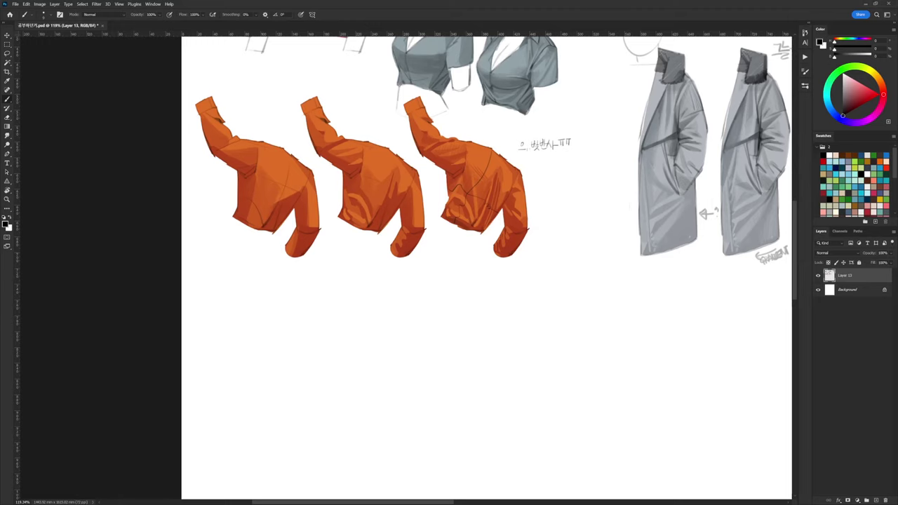
Try to sketch the waistline of a new pair of trousers in dark grey with a hard round brush
{"action": "left_click_drag", "start_coordinate": [564, 241], "coordinate": [485, 228]}
{"action": "right_click", "coordinate": [531, 204]}
{"action": "left_click", "coordinate": [564, 265]}
{"action": "left_click", "coordinate": [563, 264]}
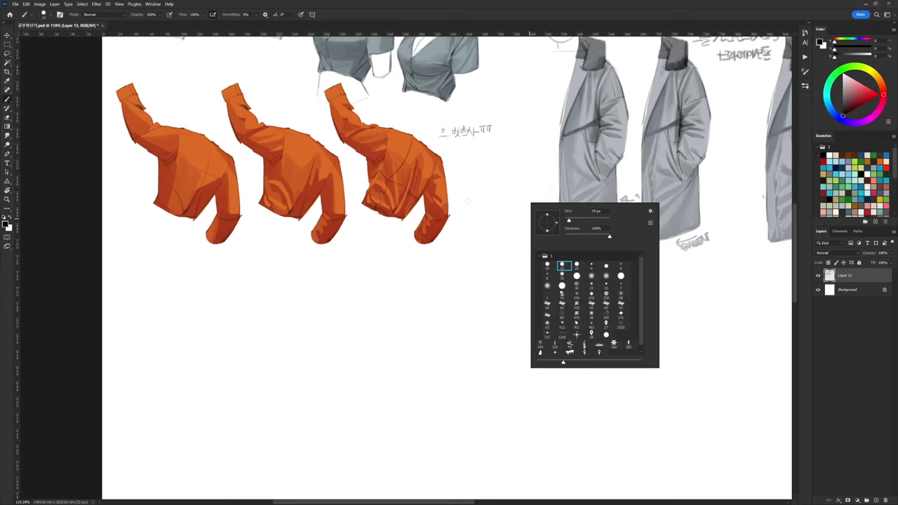
{"action": "left_click", "coordinate": [576, 265]}
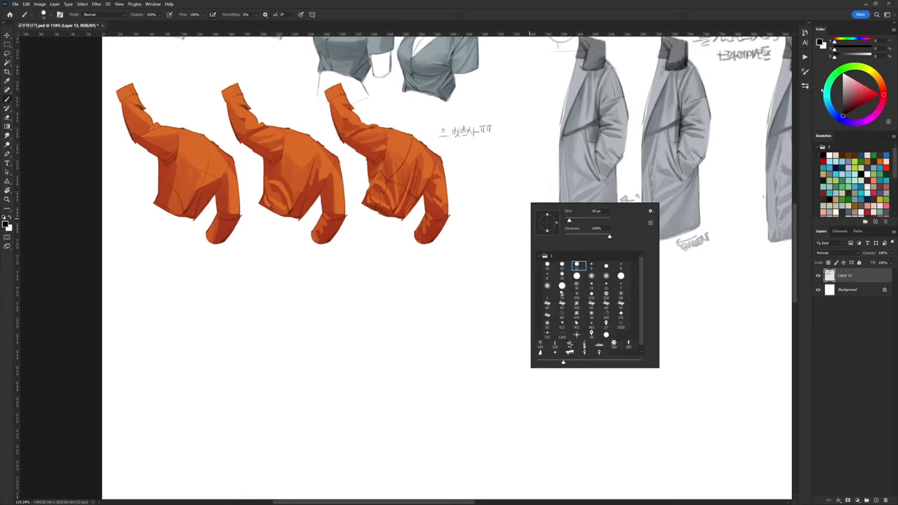
{"action": "left_click", "coordinate": [844, 57]}
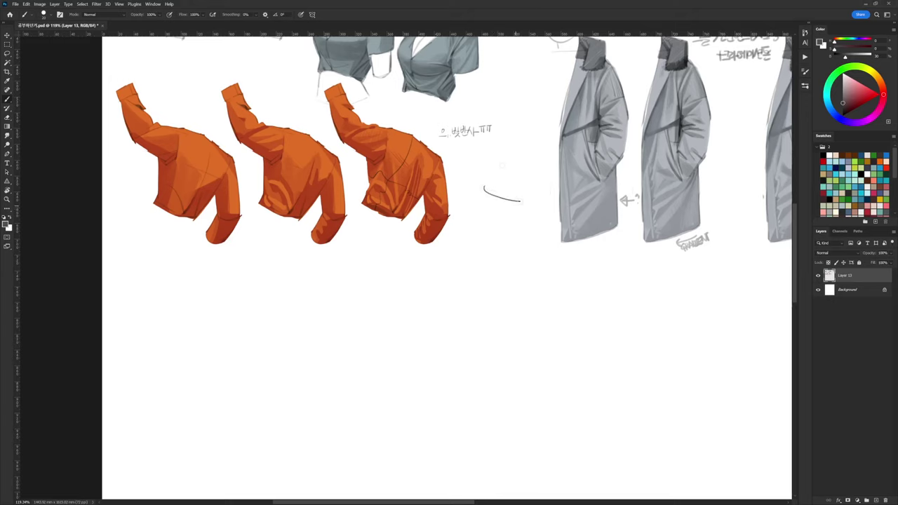
{"action": "key", "text": "ctrl+z"}
{"action": "left_click_drag", "start_coordinate": [469, 203], "coordinate": [507, 208]}
{"action": "key", "text": "ctrl+z"}
{"action": "left_click_drag", "start_coordinate": [466, 237], "coordinate": [476, 204]}
{"action": "key", "text": "ctrl+z"}
Try to draw the trousers' long outer leg line down from the waist, correcting its lower end
{"action": "left_click_drag", "start_coordinate": [465, 224], "coordinate": [477, 335]}
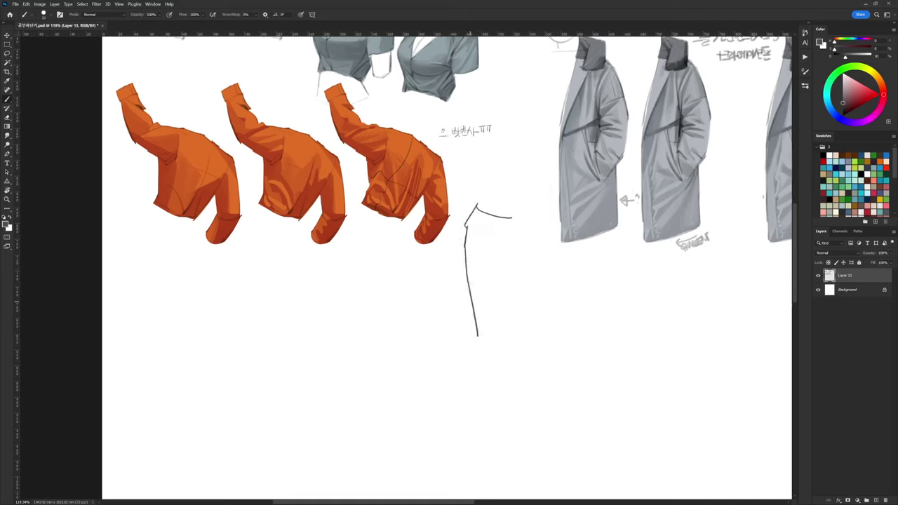
{"action": "key", "text": "e"}
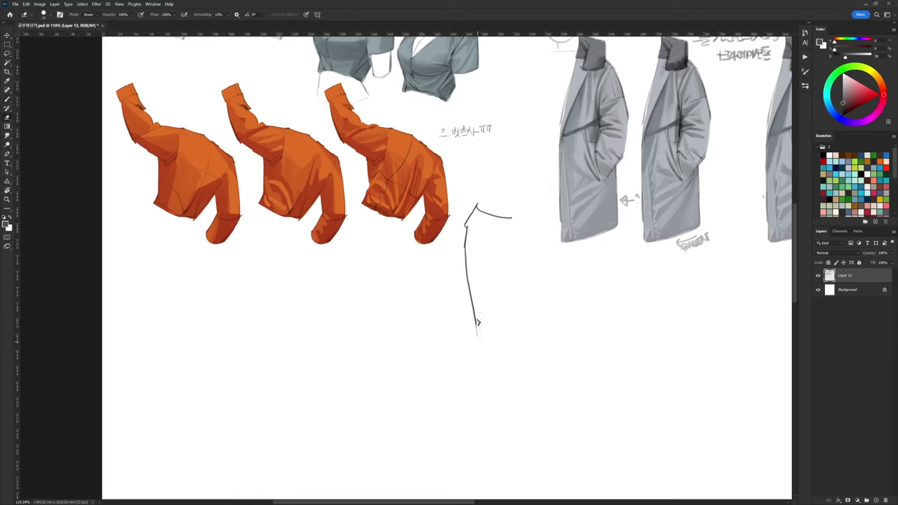
{"action": "mouse_move", "coordinate": [476, 334]}
{"action": "left_mouse_down"}
{"action": "mouse_move", "coordinate": [476, 319]}
{"action": "mouse_move", "coordinate": [479, 366]}
{"action": "left_mouse_up"}
{"action": "key", "text": "b"}
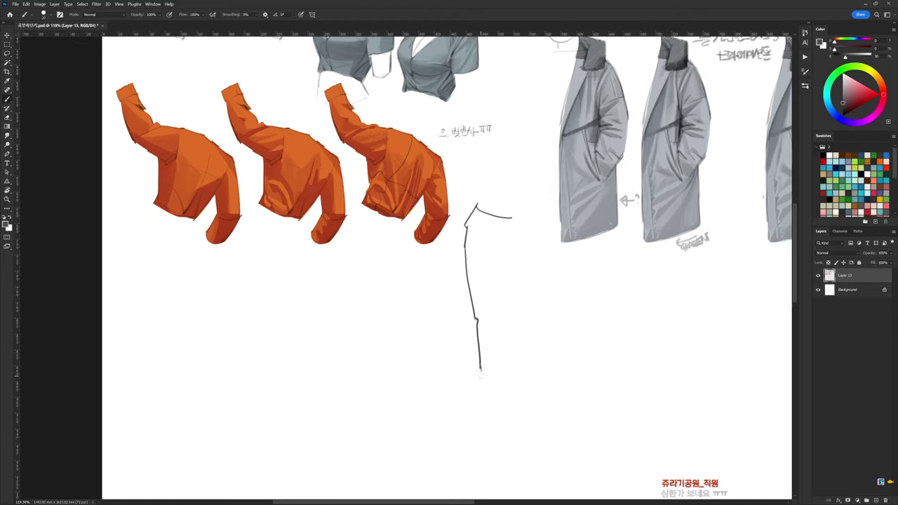
{"action": "left_click_drag", "start_coordinate": [478, 361], "coordinate": [483, 388]}
Delete the dark grey trouser sketch between the third shirt and the coats
{"action": "key", "text": "l"}
{"action": "mouse_move", "coordinate": [525, 206]}
{"action": "left_mouse_down"}
{"action": "mouse_move", "coordinate": [457, 356]}
{"action": "mouse_move", "coordinate": [492, 188]}
{"action": "mouse_move", "coordinate": [519, 204]}
{"action": "left_mouse_up"}
{"action": "key", "text": "Delete"}
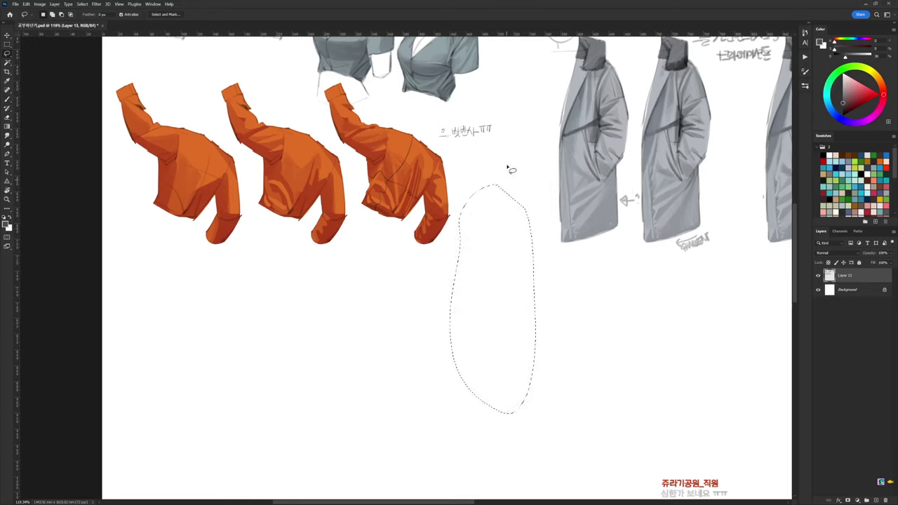
{"action": "key", "text": "ctrl+d"}
Sketch the waistline and first leg of a pair of trousers in thin black lines below the handwritten note
{"action": "key", "text": "b"}
{"action": "key", "text": "d"}
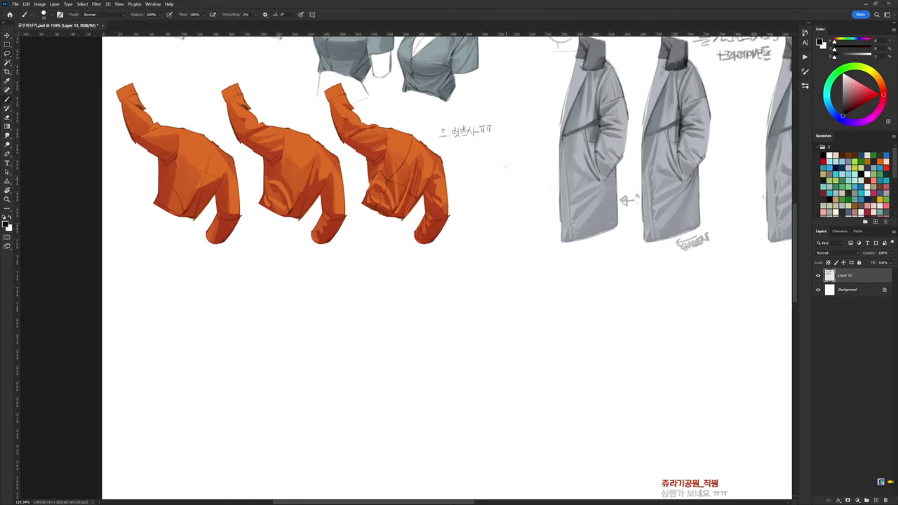
{"action": "right_click", "coordinate": [522, 233]}
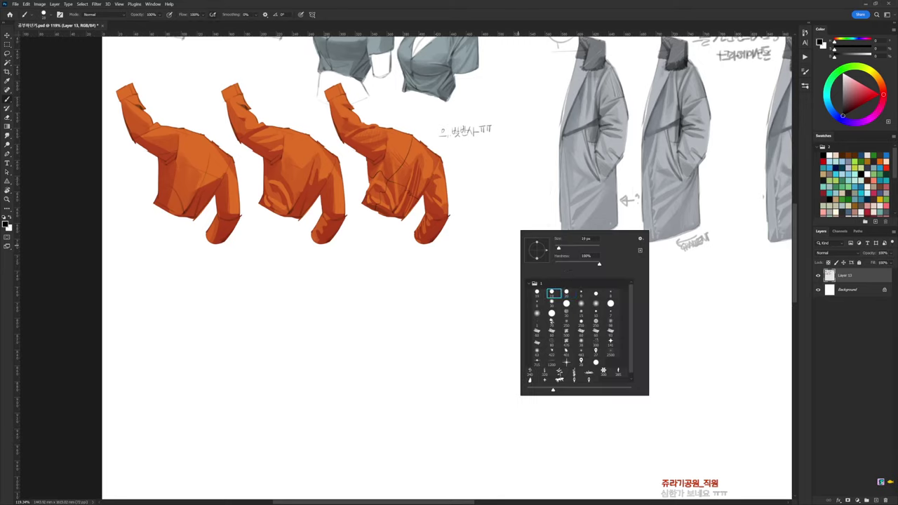
{"action": "key", "text": "Escape"}
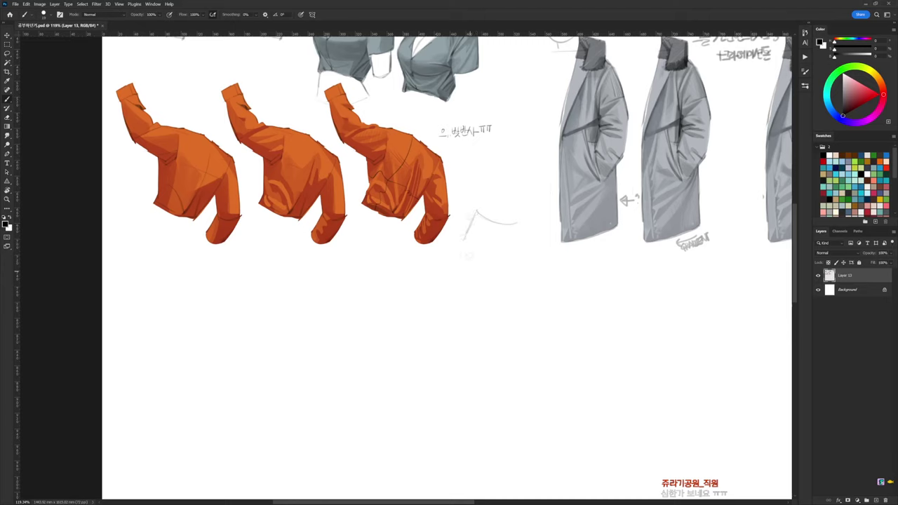
{"action": "left_click_drag", "start_coordinate": [464, 249], "coordinate": [471, 363]}
{"action": "left_click_drag", "start_coordinate": [490, 286], "coordinate": [492, 343]}
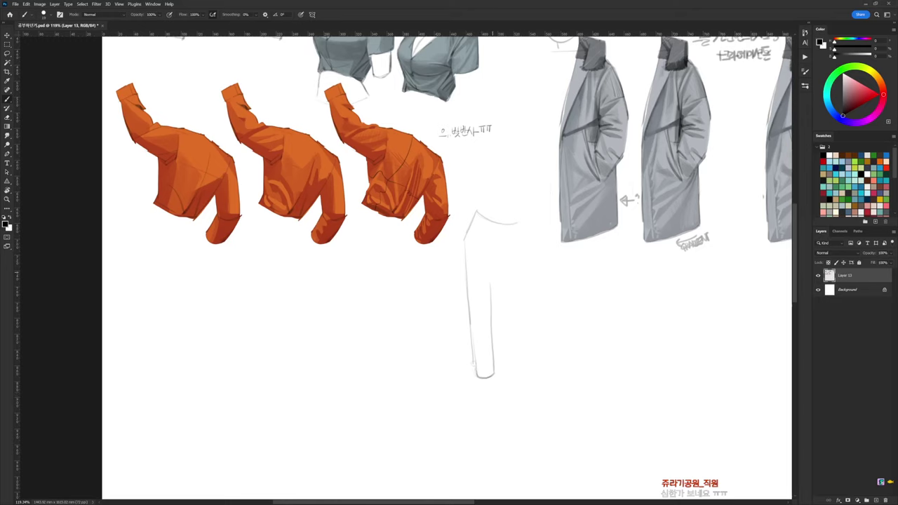
Extend the first trouser leg's inner line up to the crotch and clean up its overlapping strokes
{"action": "left_click_drag", "start_coordinate": [493, 262], "coordinate": [492, 343]}
{"action": "key", "text": "e"}
{"action": "key", "text": "b"}
{"action": "key", "text": "e"}
{"action": "key", "text": "b"}
Draw the second trouser leg's inner line slanting down from the crotch and tidy the crotch area
{"action": "mouse_move", "coordinate": [491, 256]}
{"action": "left_mouse_down"}
{"action": "mouse_move", "coordinate": [502, 265]}
{"action": "mouse_move", "coordinate": [523, 372]}
{"action": "left_mouse_up"}
{"action": "key", "text": "ctrl+z"}
{"action": "left_click_drag", "start_coordinate": [499, 264], "coordinate": [519, 384]}
{"action": "key", "text": "e"}
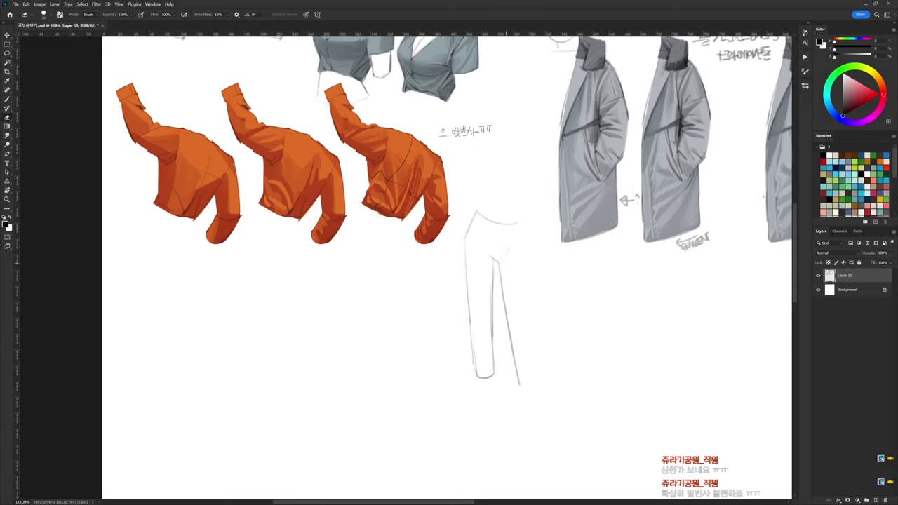
Draw the second trouser leg's outer line from the waist down and close it with a rounded cuff
{"action": "key", "text": "b"}
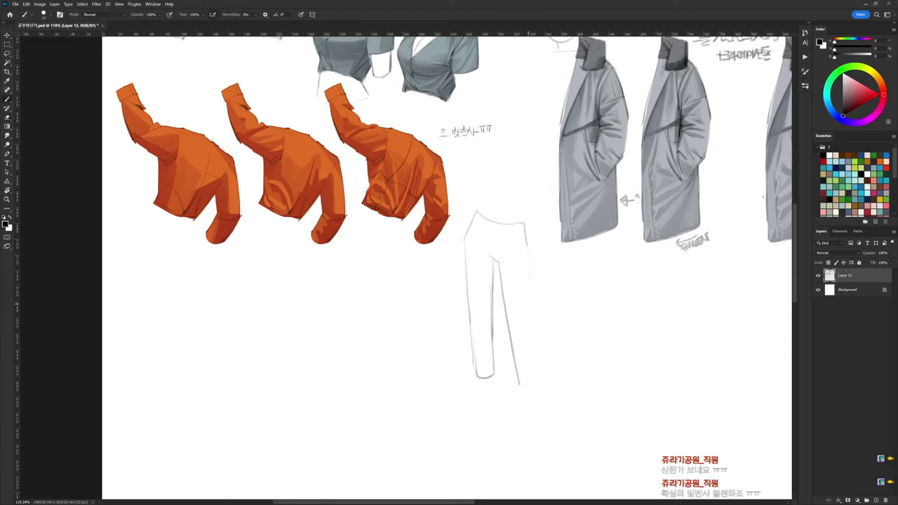
{"action": "mouse_move", "coordinate": [528, 256]}
{"action": "left_mouse_down"}
{"action": "mouse_move", "coordinate": [536, 354]}
{"action": "mouse_move", "coordinate": [518, 397]}
{"action": "mouse_move", "coordinate": [536, 401]}
{"action": "left_mouse_up"}
{"action": "left_click_drag", "start_coordinate": [536, 360], "coordinate": [540, 397]}
{"action": "key", "text": "e"}
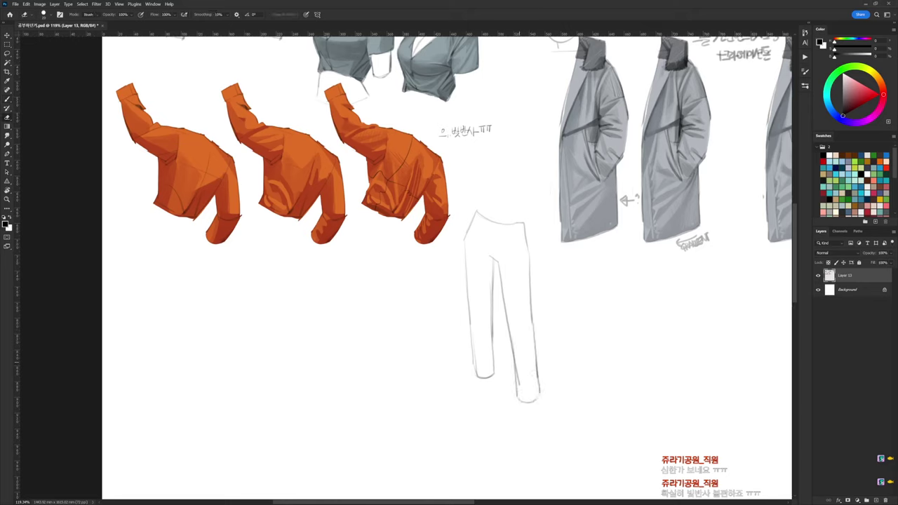
Redraw the first trouser leg's cuff slightly lower and add a fly line from the waist to the crotch
{"action": "key", "text": "b"}
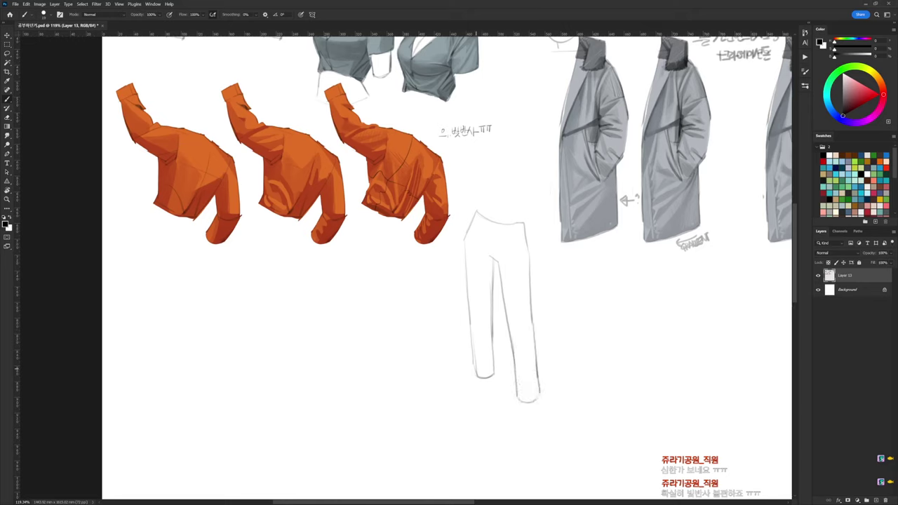
{"action": "key", "text": "e"}
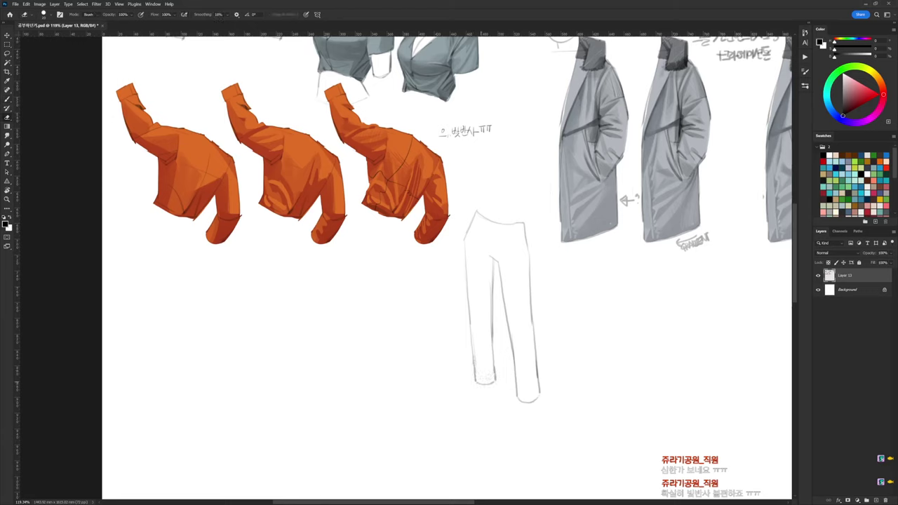
{"action": "key", "text": "b"}
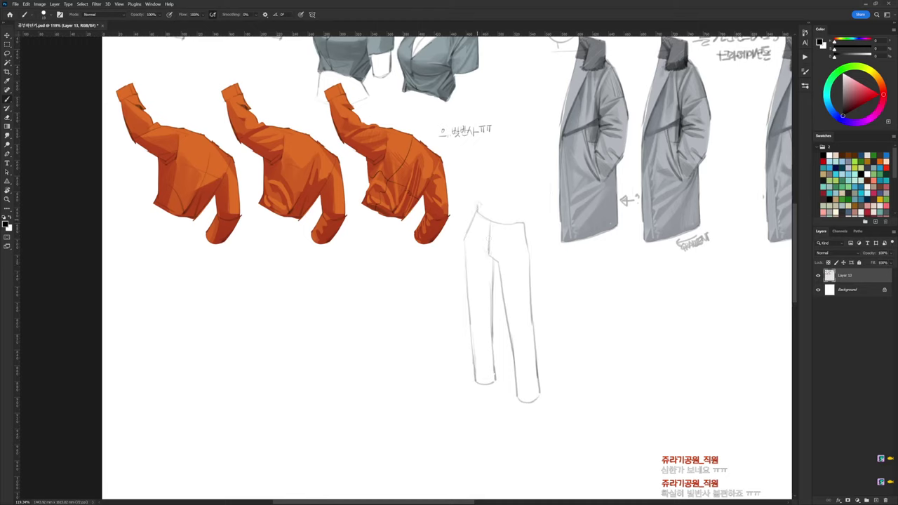
Draw a waistband across the top of the trousers and a crease running from the hip down to the crotch
{"action": "mouse_move", "coordinate": [490, 209]}
{"action": "left_mouse_down"}
{"action": "mouse_move", "coordinate": [488, 221]}
{"action": "mouse_move", "coordinate": [525, 223]}
{"action": "left_mouse_up"}
{"action": "key", "text": "e"}
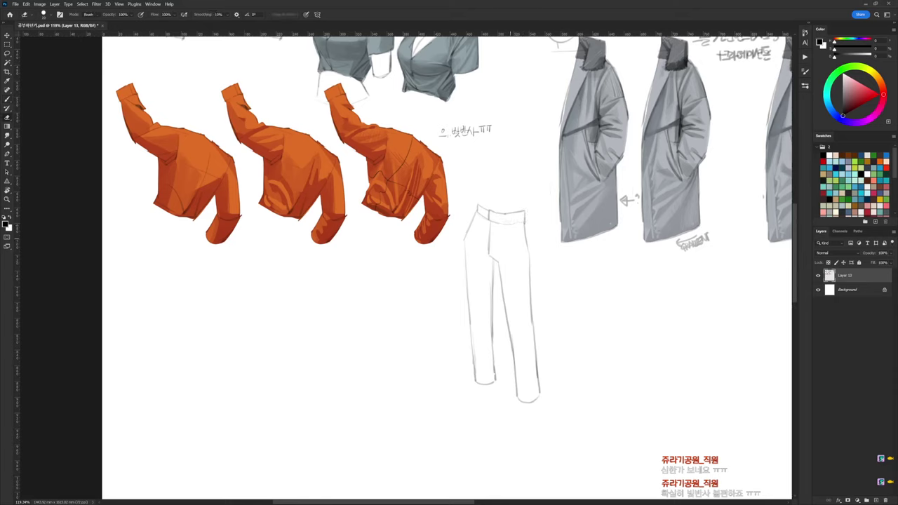
{"action": "key", "text": "b"}
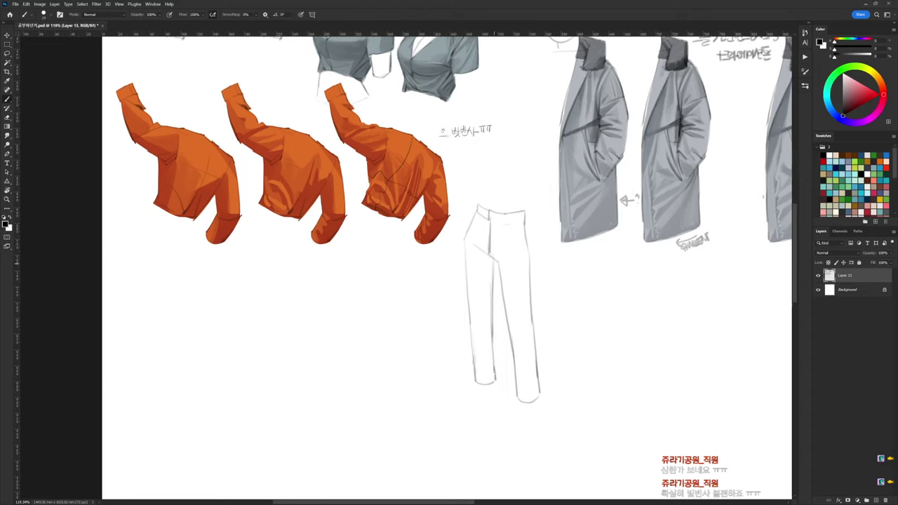
Rework the first trouser leg's inner line from crotch to cuff with a break at the knee, erasing stray strokes
{"action": "left_click_drag", "start_coordinate": [497, 263], "coordinate": [491, 362]}
{"action": "key", "text": "e"}
{"action": "key", "text": "b"}
{"action": "key", "text": "e"}
{"action": "left_click_drag", "start_coordinate": [490, 312], "coordinate": [490, 357]}
{"action": "key", "text": "b"}
Redraw the first trouser leg's outer line from hip to cuff with a knee break and erase the old line
{"action": "left_click_drag", "start_coordinate": [464, 242], "coordinate": [476, 378]}
{"action": "key", "text": "e"}
{"action": "key", "text": "b"}
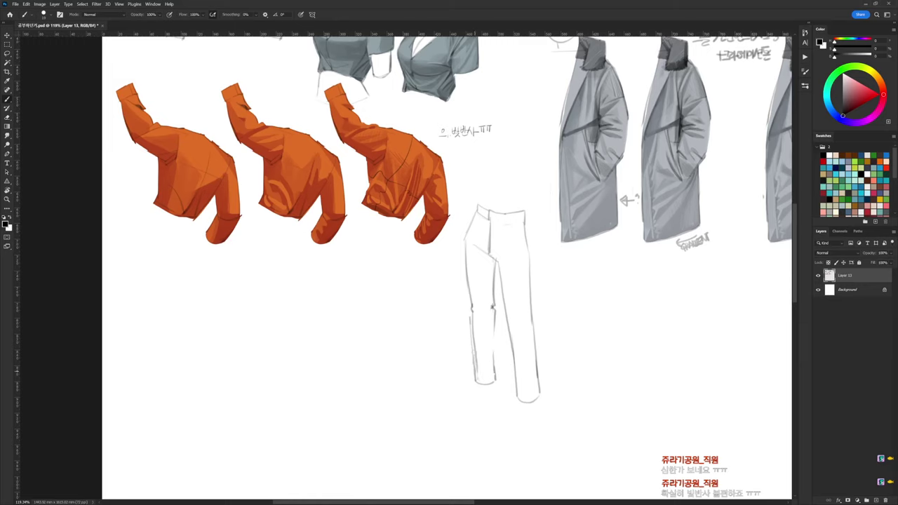
{"action": "key", "text": "e"}
{"action": "left_click_drag", "start_coordinate": [473, 321], "coordinate": [476, 381]}
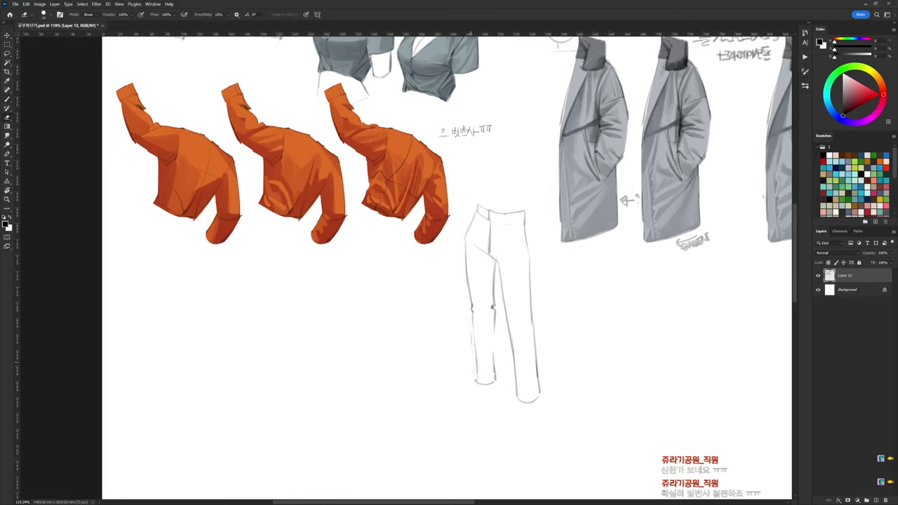
Add the waistband's lower edge and a slanted pocket line, and rework the second leg's inner line with a knee break
{"action": "key", "text": "b"}
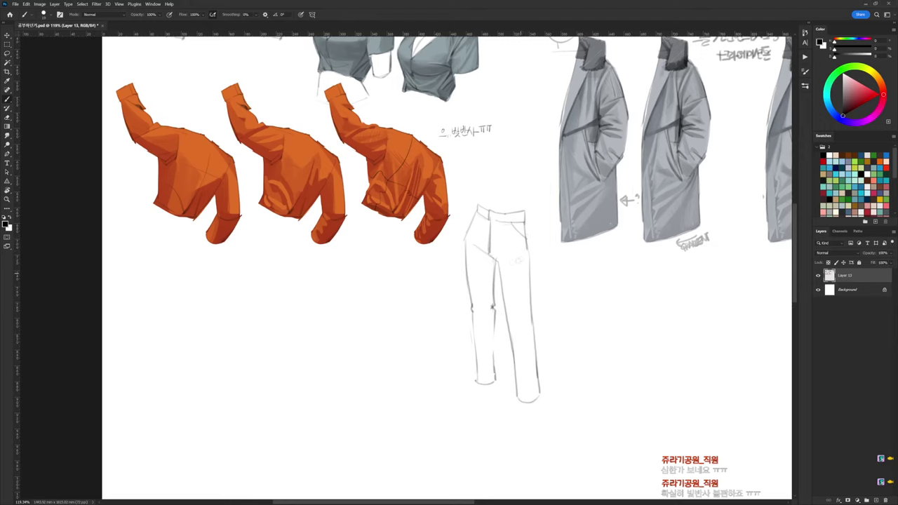
{"action": "mouse_move", "coordinate": [491, 254]}
{"action": "left_mouse_down"}
{"action": "mouse_move", "coordinate": [504, 313]}
{"action": "mouse_move", "coordinate": [502, 279]}
{"action": "left_mouse_up"}
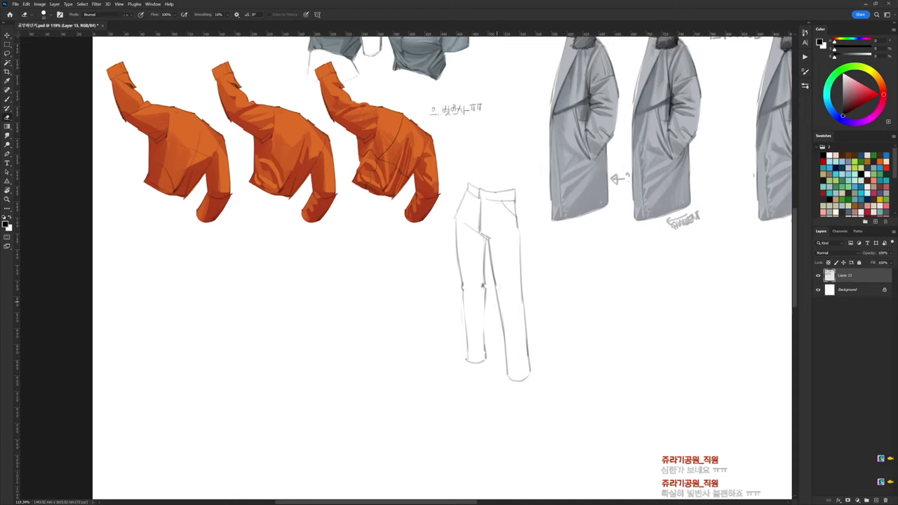
{"action": "key", "text": "e"}
{"action": "key", "text": "b"}
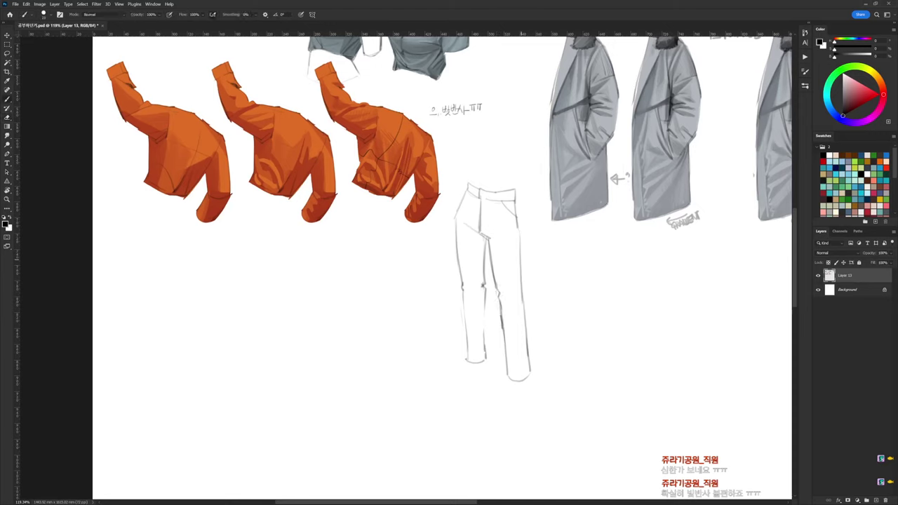
Redraw the second trouser leg's outer line with a knee break and clean up the lower leg
{"action": "left_click_drag", "start_coordinate": [519, 234], "coordinate": [532, 369]}
{"action": "key", "text": "e"}
{"action": "left_click_drag", "start_coordinate": [526, 305], "coordinate": [529, 374]}
{"action": "key", "text": "b"}
{"action": "key", "text": "e"}
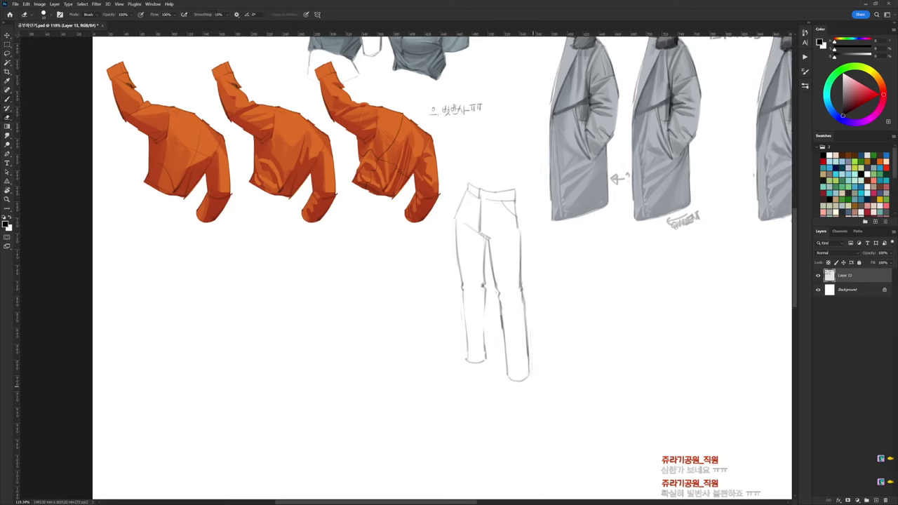
{"action": "key", "text": "b"}
Lasso around the trouser sketch and subtract the empty area outside it, leaving only the trouser silhouette selected
{"action": "key", "text": "l"}
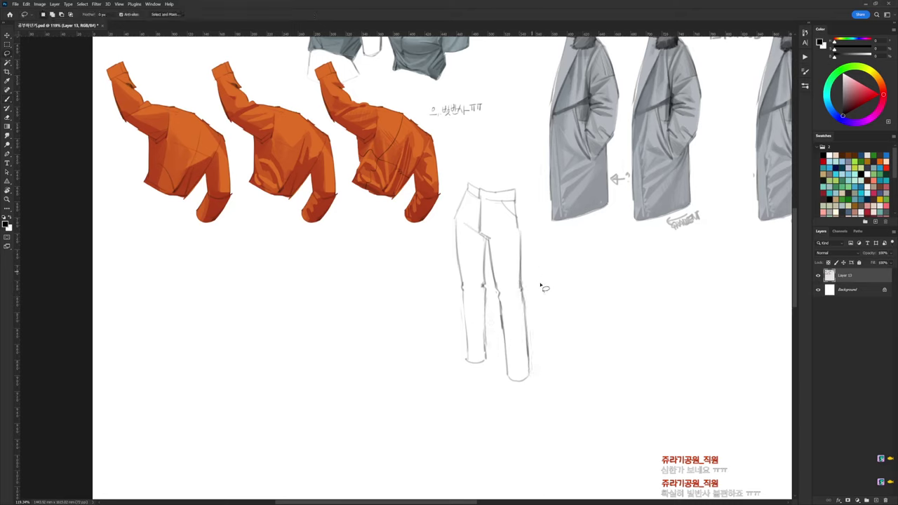
{"action": "mouse_move", "coordinate": [539, 260]}
{"action": "left_mouse_down"}
{"action": "mouse_move", "coordinate": [451, 314]}
{"action": "mouse_move", "coordinate": [456, 190]}
{"action": "mouse_move", "coordinate": [535, 310]}
{"action": "left_mouse_up"}
{"action": "key", "text": "w"}
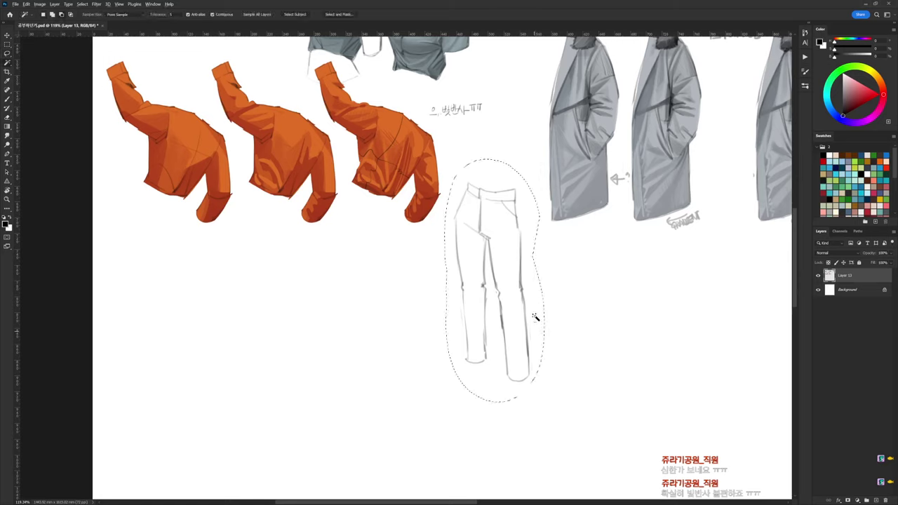
{"action": "left_click", "coordinate": [537, 321], "text": "alt"}
{"action": "left_click", "coordinate": [82, 3]}
{"action": "key", "text": "m"}
{"action": "key", "text": "c"}
{"action": "key", "text": "ctrl+j"}
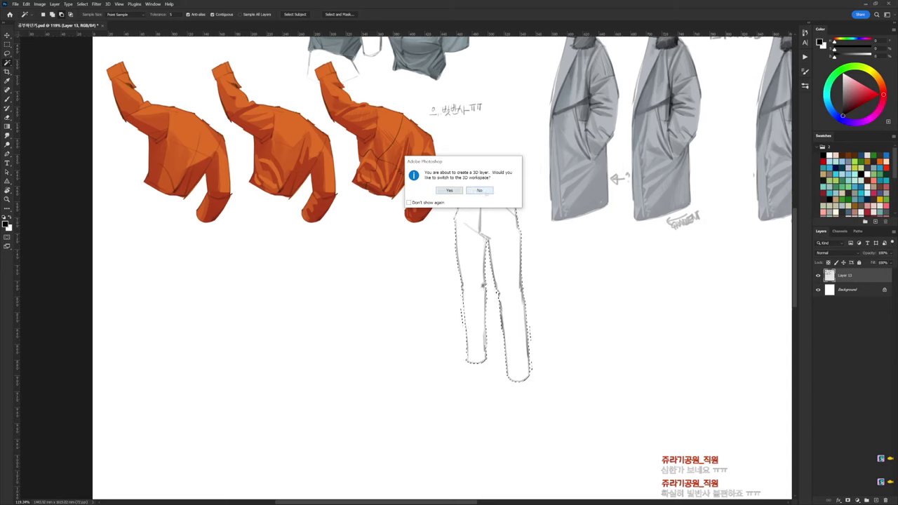
{"action": "left_click", "coordinate": [480, 190]}
{"action": "key", "text": "Return"}
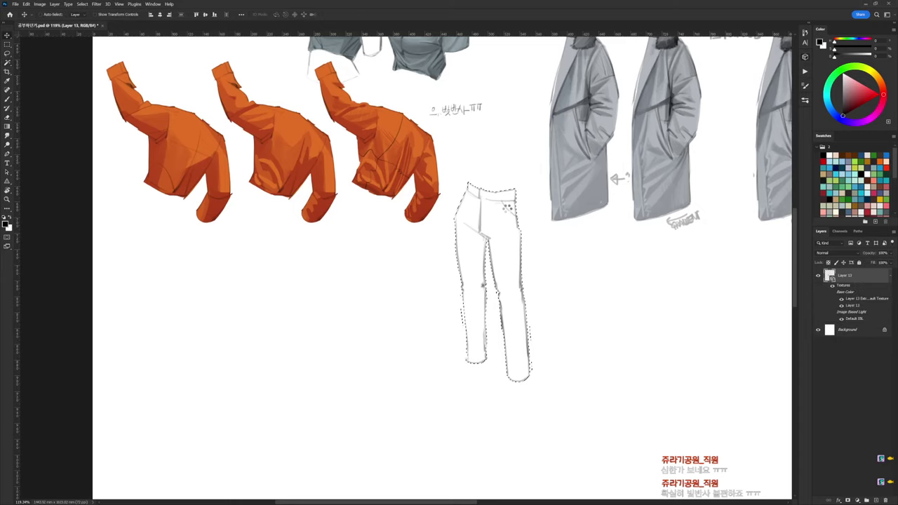
{"action": "key", "text": "alt+s"}
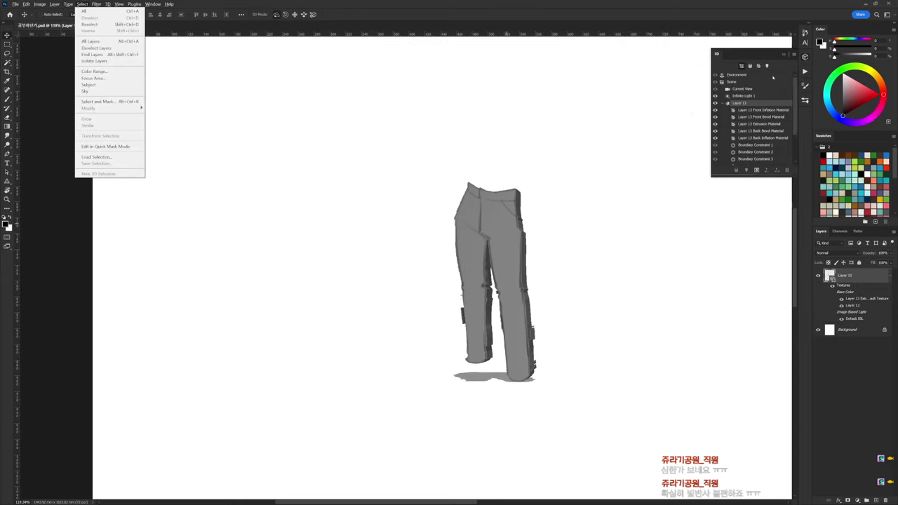
{"action": "key", "text": "Escape"}
{"action": "key", "text": "ctrl+z"}
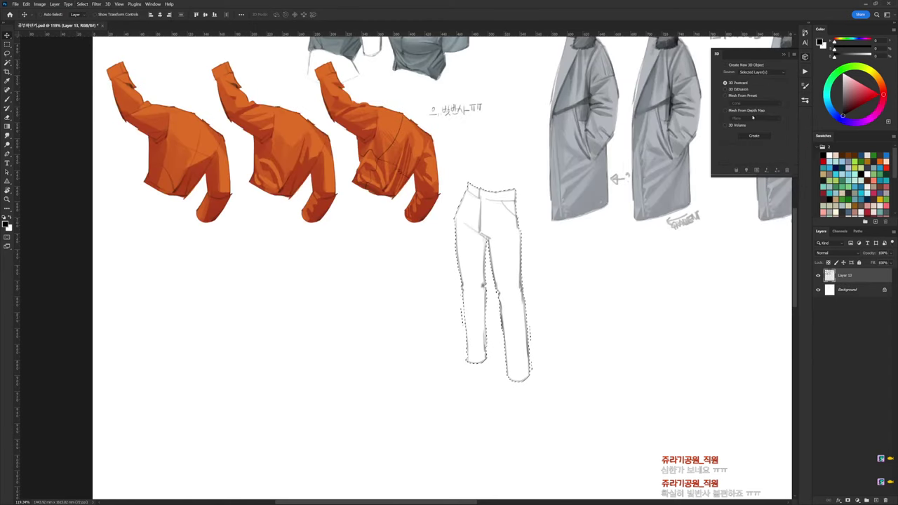
Contract the trouser selection slightly and put away the 3D object options
{"action": "key", "text": "alt+s"}
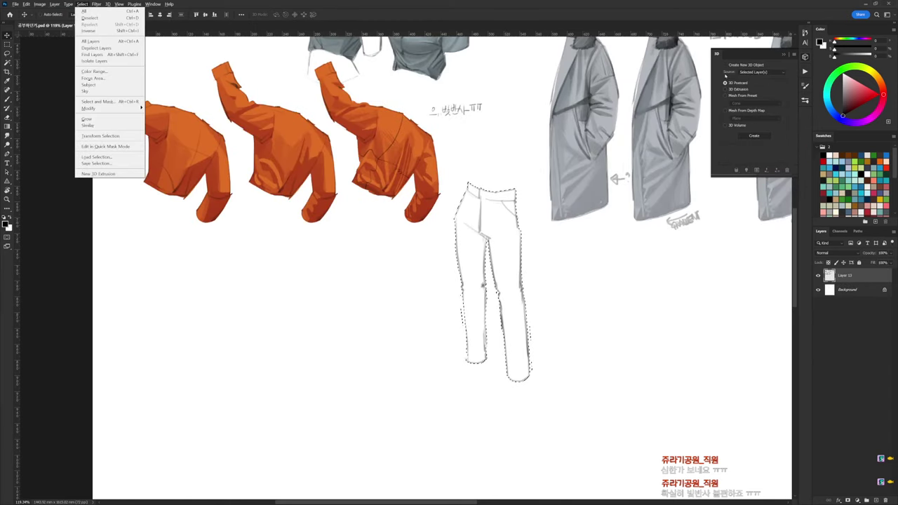
{"action": "key", "text": "m"}
{"action": "key", "text": "Return"}
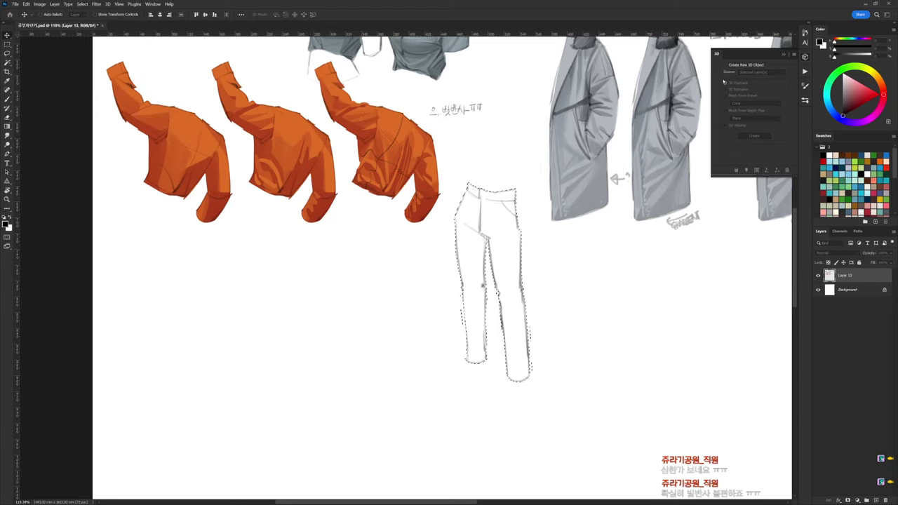
{"action": "key", "text": "Return"}
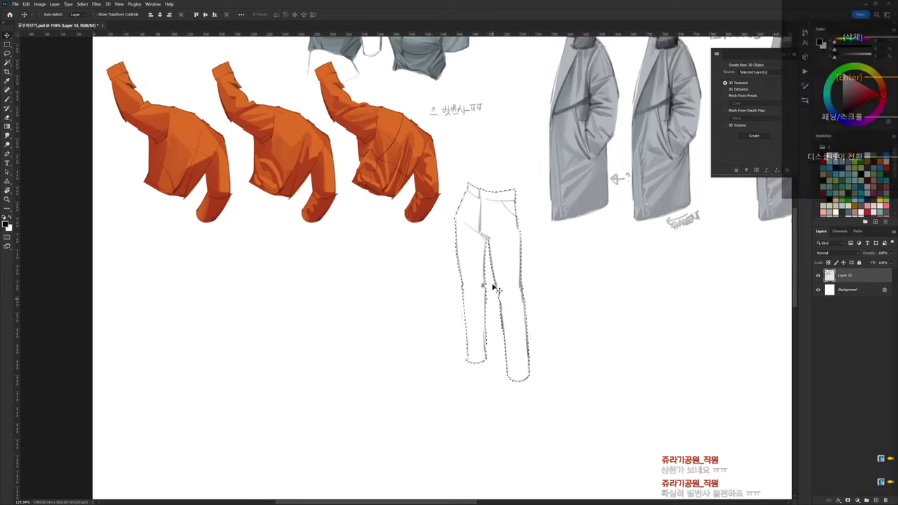
{"action": "left_click", "coordinate": [806, 58]}
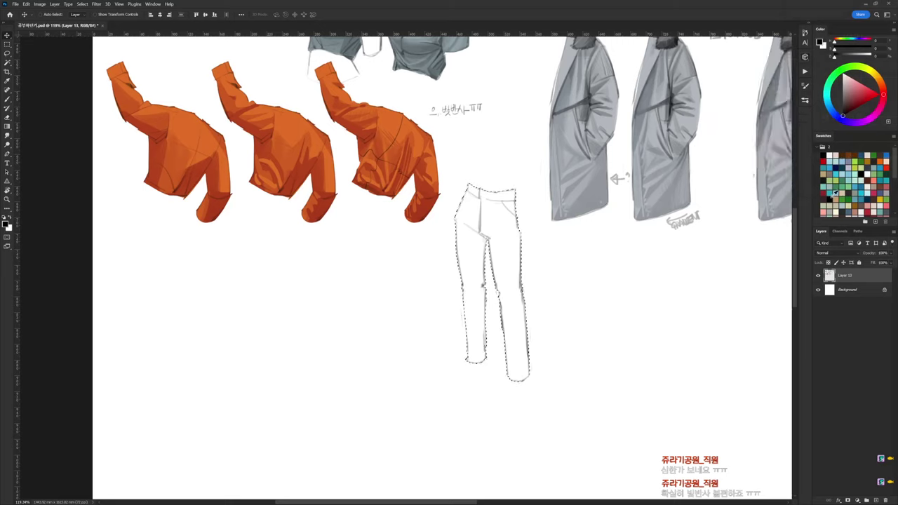
Fill the trouser selection with dark grey on a new layer beneath the line art, and deselect
{"action": "left_click", "coordinate": [845, 57]}
{"action": "left_click", "coordinate": [848, 289]}
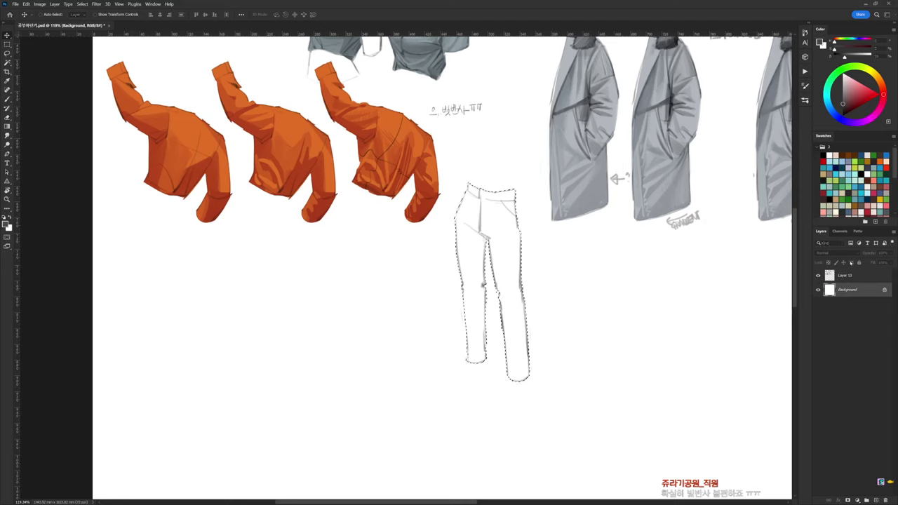
{"action": "key", "text": "ctrl+shift+alt+n"}
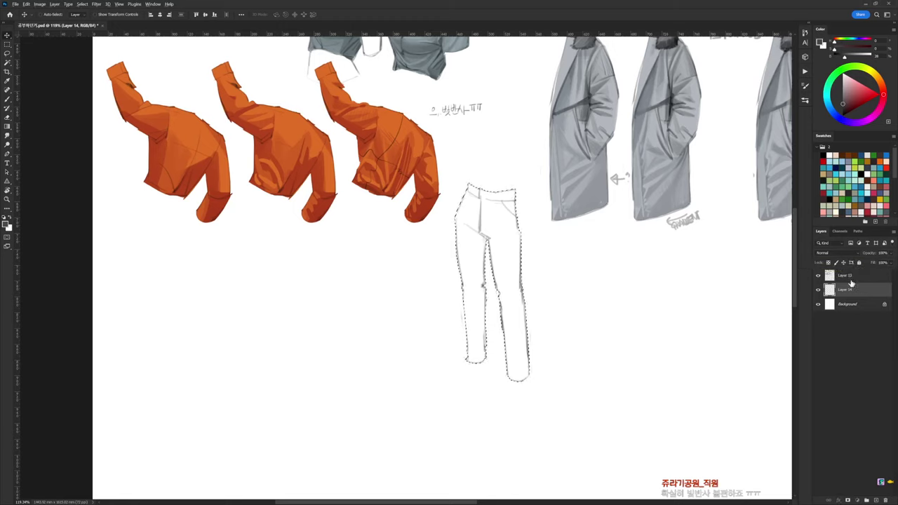
{"action": "key", "text": "alt+BackSpace"}
{"action": "key", "text": "ctrl+d"}
Enlarge the brush, lock the fill layer's transparent pixels and paint a black shadow along the first leg's outer side
{"action": "key", "text": "b"}
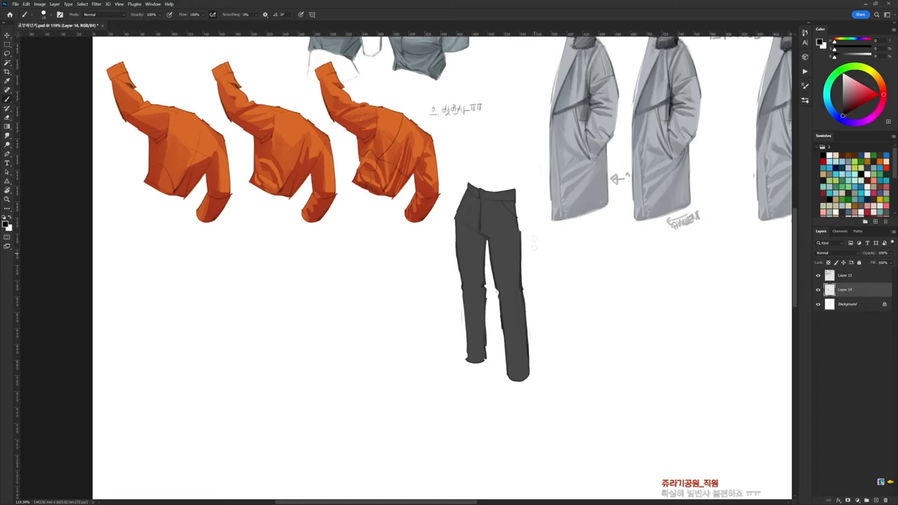
{"action": "right_click", "coordinate": [533, 240]}
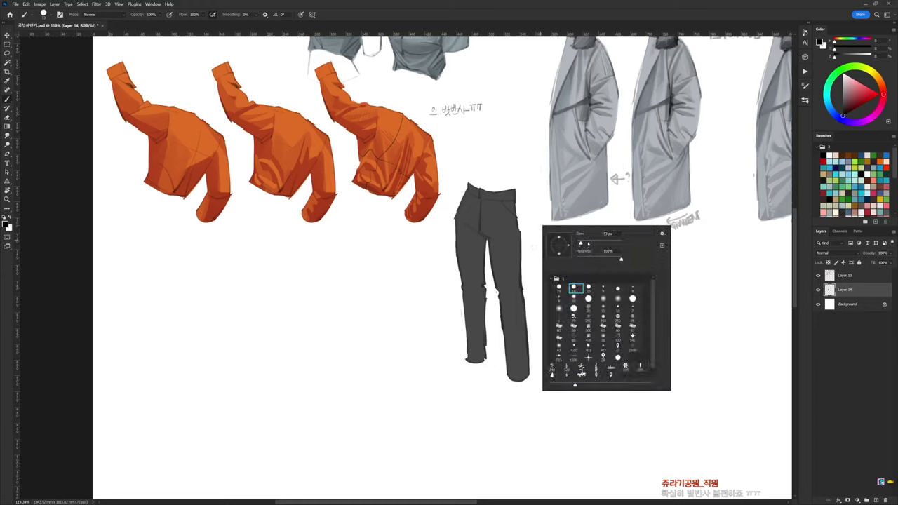
{"action": "left_click", "coordinate": [829, 262]}
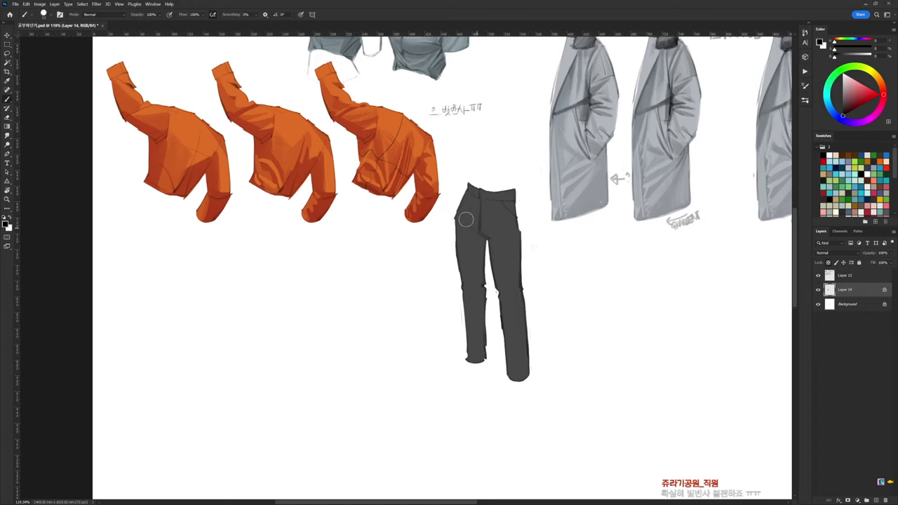
{"action": "left_click_drag", "start_coordinate": [457, 218], "coordinate": [472, 362]}
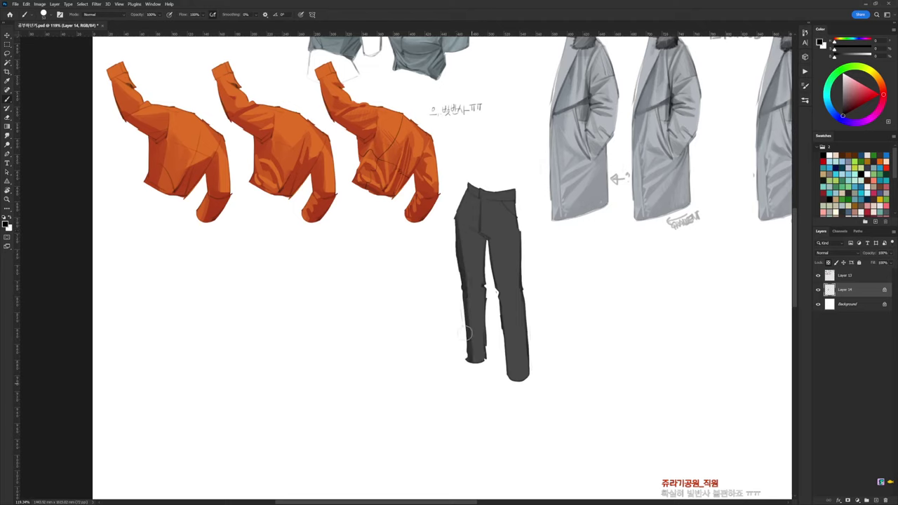
Shade below the crotch, the second leg and the first leg's thigh with a darker grey
{"action": "left_click_drag", "start_coordinate": [480, 234], "coordinate": [486, 273]}
{"action": "mouse_move", "coordinate": [483, 235]}
{"action": "left_mouse_down"}
{"action": "mouse_move", "coordinate": [518, 240]}
{"action": "mouse_move", "coordinate": [494, 251]}
{"action": "mouse_move", "coordinate": [508, 247]}
{"action": "mouse_move", "coordinate": [486, 238]}
{"action": "mouse_move", "coordinate": [522, 268]}
{"action": "mouse_move", "coordinate": [496, 275]}
{"action": "mouse_move", "coordinate": [518, 369]}
{"action": "mouse_move", "coordinate": [507, 295]}
{"action": "left_mouse_up"}
{"action": "key", "text": "ctrl+z"}
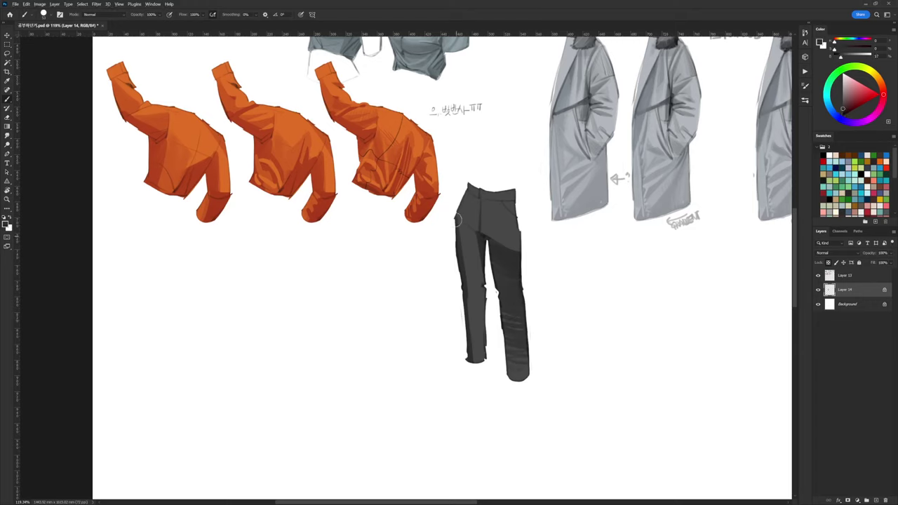
{"action": "mouse_move", "coordinate": [479, 235]}
{"action": "left_mouse_down"}
{"action": "mouse_move", "coordinate": [460, 272]}
{"action": "mouse_move", "coordinate": [471, 303]}
{"action": "left_mouse_up"}
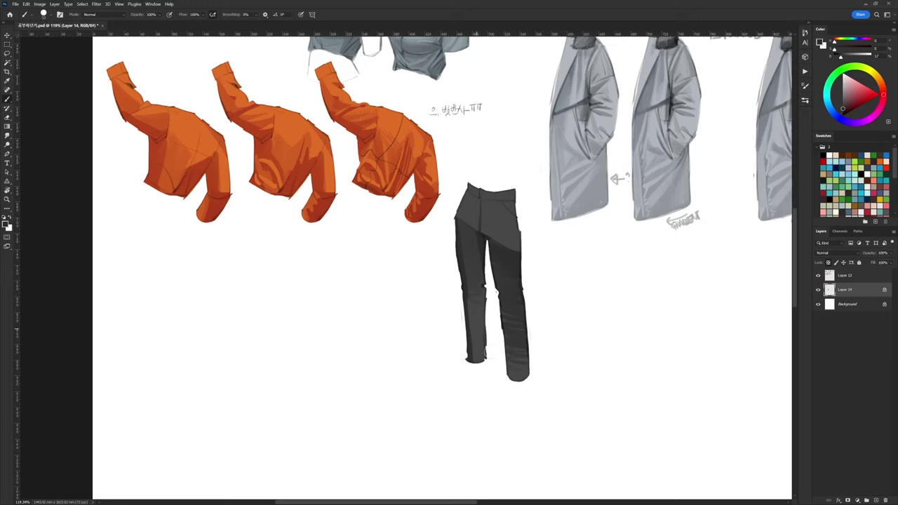
Paint darker shading with sampled greys across the hips and around the fly
{"action": "left_click", "coordinate": [487, 240], "text": "alt"}
{"action": "mouse_move", "coordinate": [497, 202]}
{"action": "left_mouse_down"}
{"action": "mouse_move", "coordinate": [487, 203]}
{"action": "mouse_move", "coordinate": [499, 209]}
{"action": "mouse_move", "coordinate": [469, 216]}
{"action": "mouse_move", "coordinate": [505, 235]}
{"action": "mouse_move", "coordinate": [470, 220]}
{"action": "mouse_move", "coordinate": [511, 240]}
{"action": "left_mouse_up"}
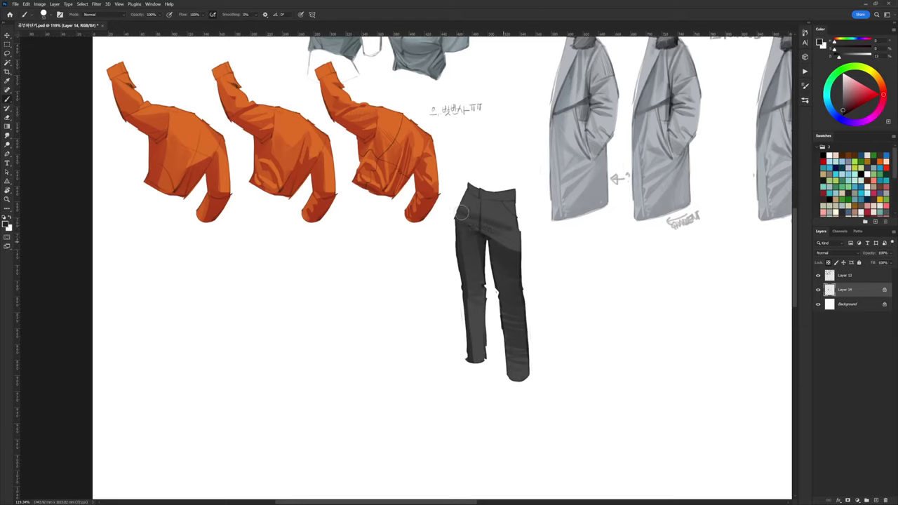
{"action": "left_click", "coordinate": [492, 227], "text": "alt"}
{"action": "left_click", "coordinate": [471, 225], "text": "alt"}
{"action": "left_click_drag", "start_coordinate": [474, 221], "coordinate": [461, 220]}
Darken the first leg from thigh to cuff with the dark grey sampled from its thigh
{"action": "left_click", "coordinate": [510, 241], "text": "alt"}
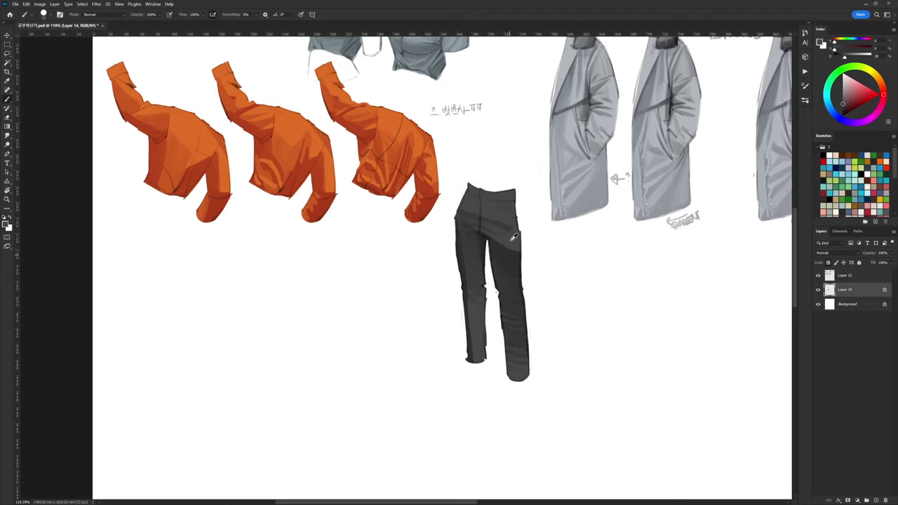
{"action": "left_click", "coordinate": [463, 230], "text": "alt"}
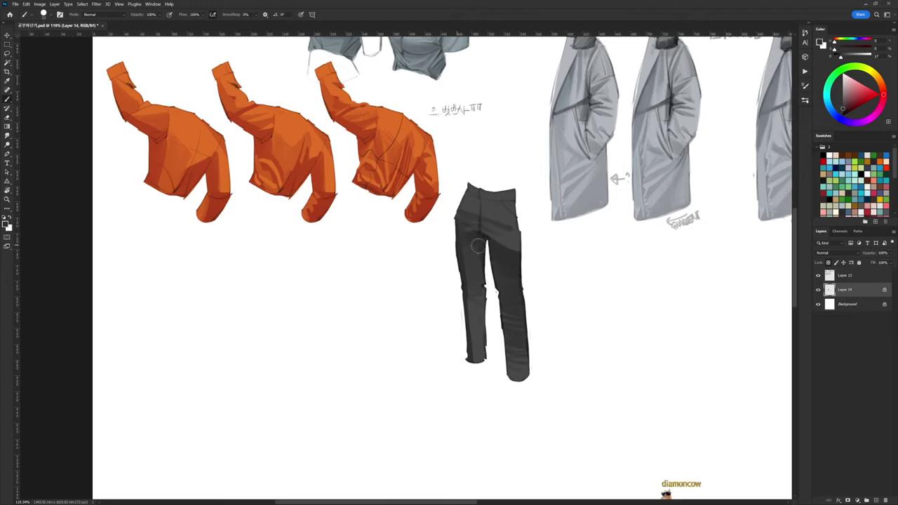
{"action": "mouse_move", "coordinate": [458, 246]}
{"action": "left_mouse_down"}
{"action": "mouse_move", "coordinate": [467, 287]}
{"action": "mouse_move", "coordinate": [474, 286]}
{"action": "mouse_move", "coordinate": [481, 356]}
{"action": "left_mouse_up"}
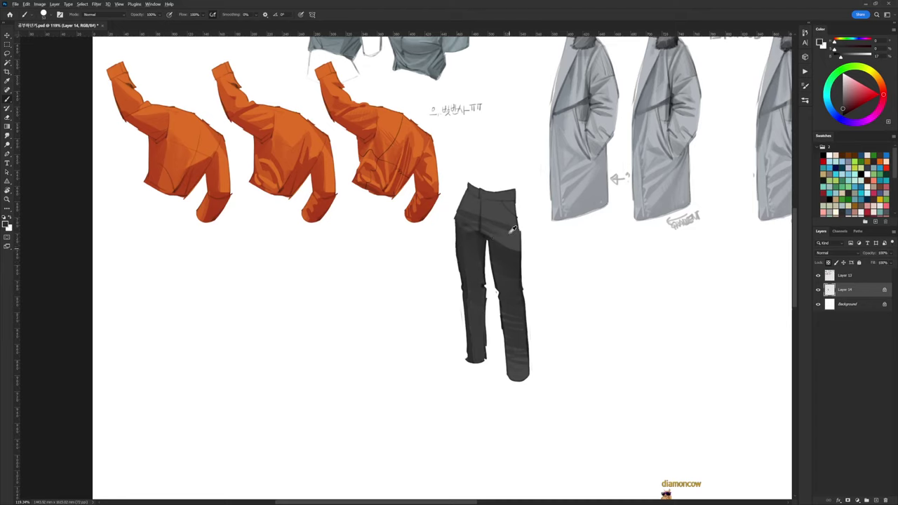
Paint lighter grey folds at the first leg's knee with a smaller hard round brush
{"action": "right_click", "coordinate": [502, 249]}
{"action": "left_click", "coordinate": [536, 308]}
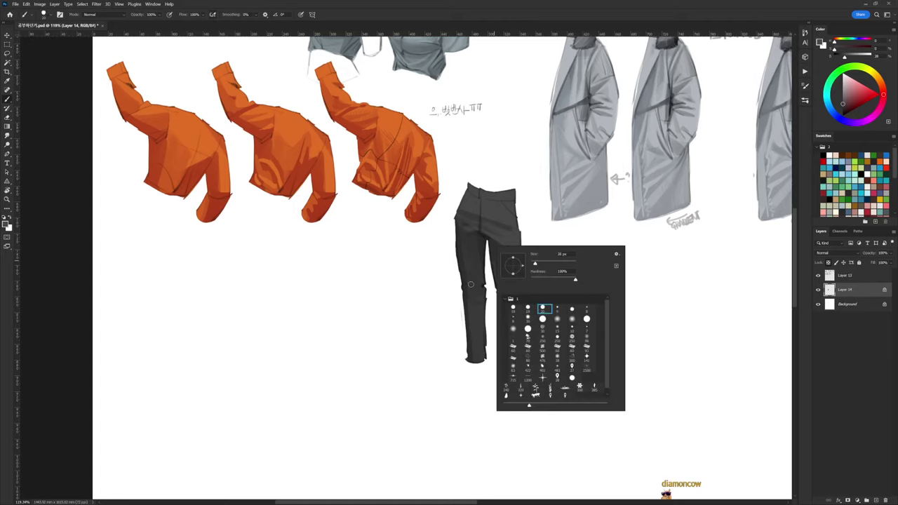
{"action": "left_click", "coordinate": [467, 286]}
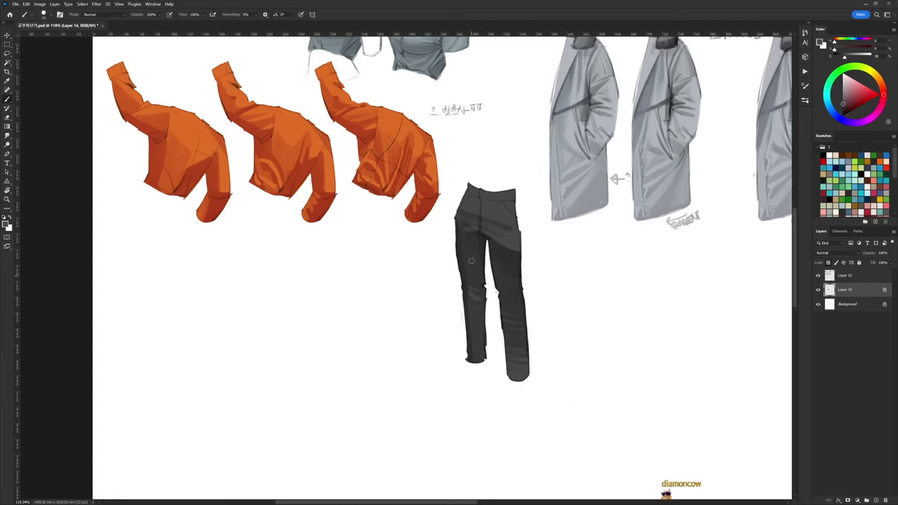
Lighten the first leg's shin, and add darker folds on the lower leg and beside the fly using different brush sizes
{"action": "right_click", "coordinate": [495, 145]}
{"action": "left_click", "coordinate": [532, 209]}
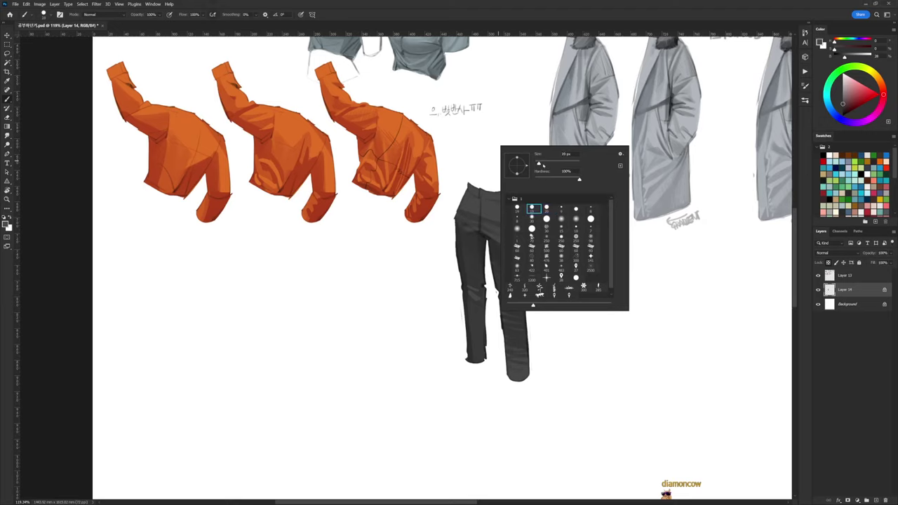
{"action": "left_click", "coordinate": [474, 282]}
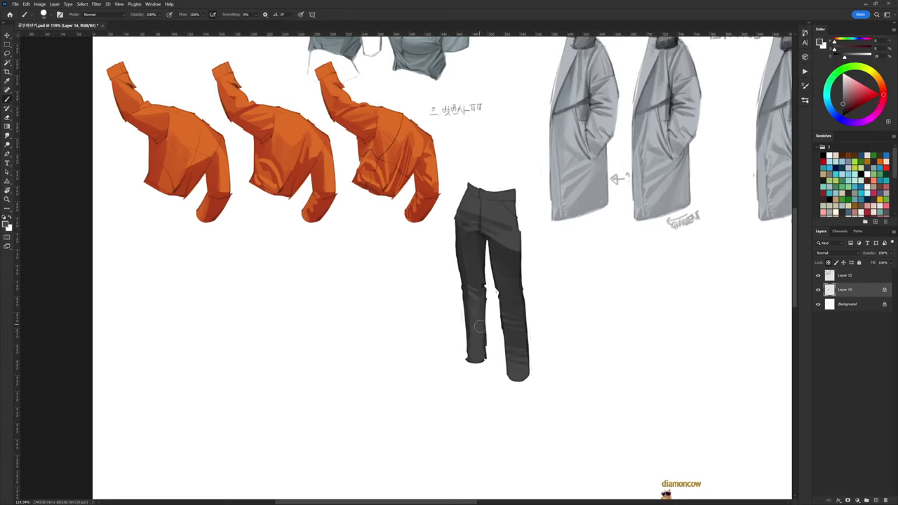
{"action": "right_click", "coordinate": [516, 235]}
{"action": "left_click", "coordinate": [467, 257]}
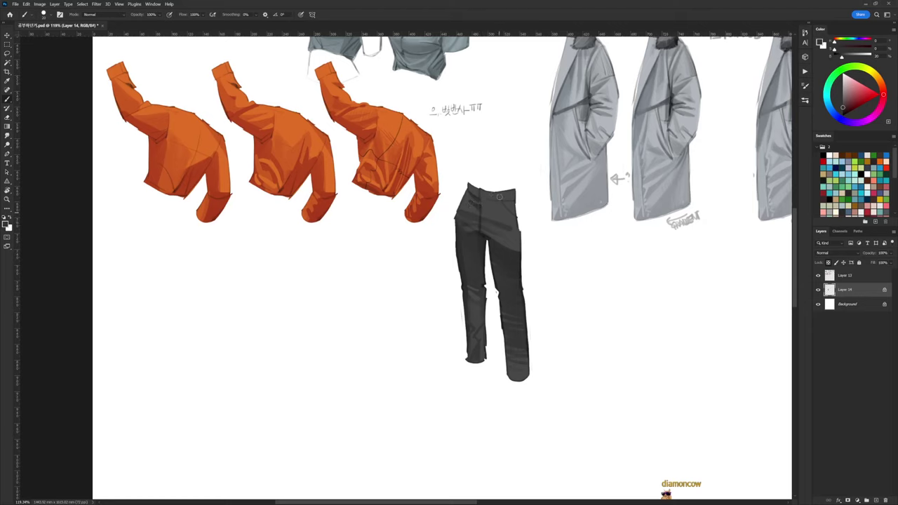
Paint folds across the hip beside the fly with sampled greys and a smaller hard round brush
{"action": "left_click", "coordinate": [499, 212], "text": "alt"}
{"action": "right_click", "coordinate": [533, 193]}
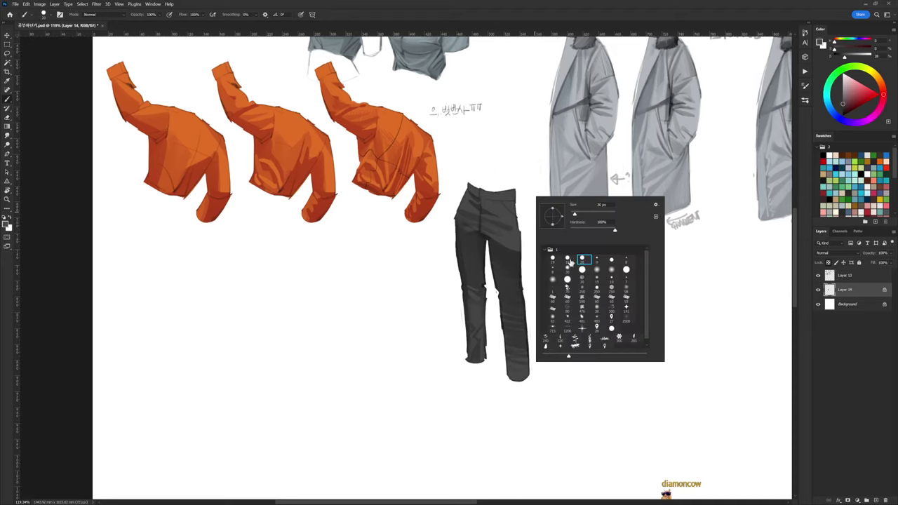
{"action": "left_click", "coordinate": [568, 260]}
{"action": "left_click", "coordinate": [575, 214]}
{"action": "left_click", "coordinate": [506, 260], "text": "alt"}
{"action": "left_click_drag", "start_coordinate": [486, 212], "coordinate": [509, 209]}
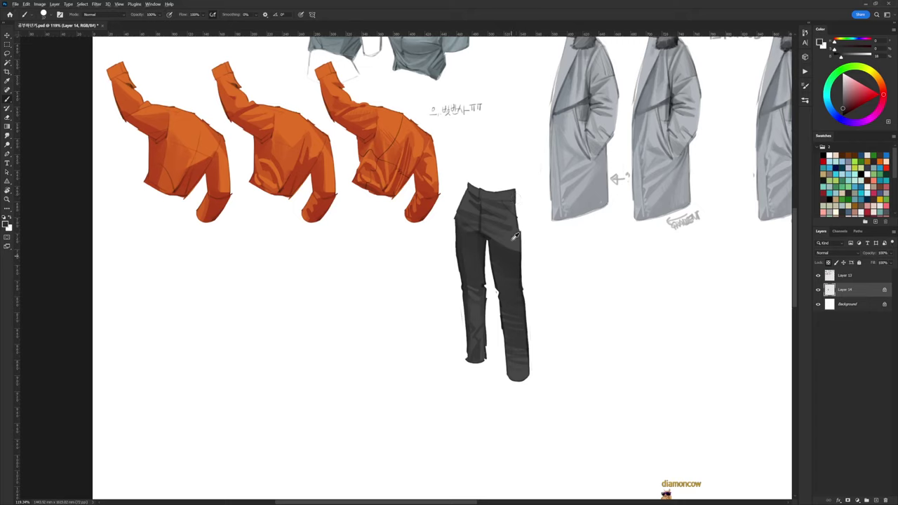
Soften the shading on the second leg's upper thigh and around the hips with greys sampled from the trousers
{"action": "left_click", "coordinate": [514, 239], "text": "alt"}
{"action": "left_click", "coordinate": [516, 246], "text": "alt"}
{"action": "left_click_drag", "start_coordinate": [524, 235], "coordinate": [490, 245]}
{"action": "left_click", "coordinate": [435, 211], "text": "alt"}
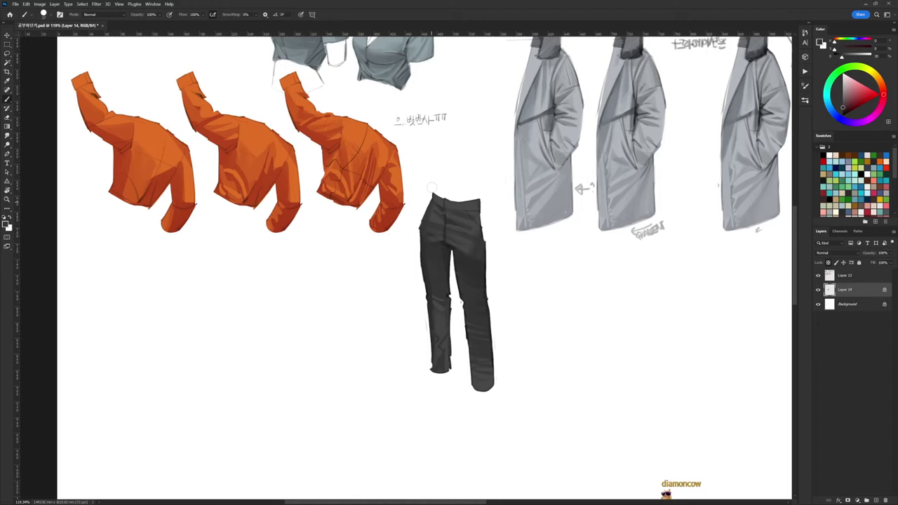
{"action": "left_click", "coordinate": [436, 214], "text": "alt"}
{"action": "left_click", "coordinate": [460, 224], "text": "alt"}
Merge the top layer into Layer 14 and unlock its transparent pixels, ready to sketch in default black
{"action": "left_click", "coordinate": [839, 273]}
{"action": "key", "text": "ctrl+e"}
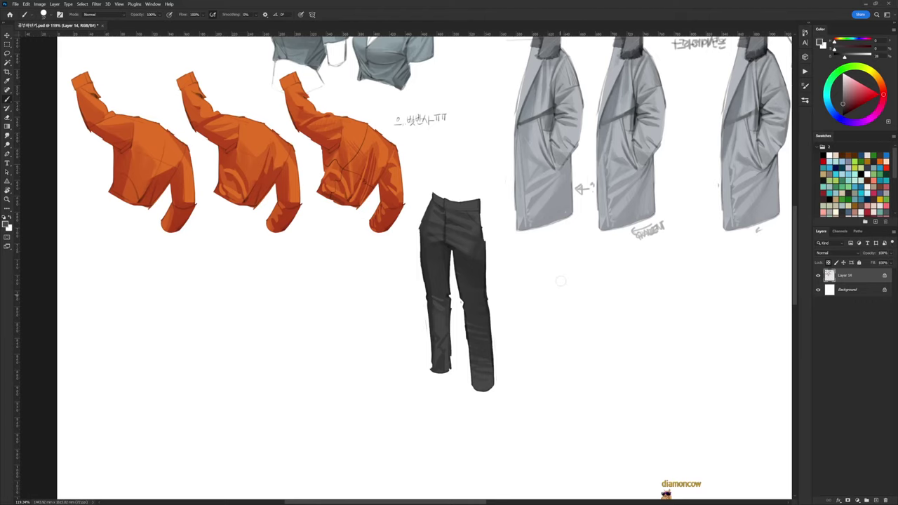
{"action": "mouse_move", "coordinate": [526, 278]}
{"action": "left_mouse_down"}
{"action": "mouse_move", "coordinate": [462, 255]}
{"action": "mouse_move", "coordinate": [418, 215]}
{"action": "left_mouse_up"}
{"action": "key", "text": "d"}
{"action": "right_click", "coordinate": [526, 257]}
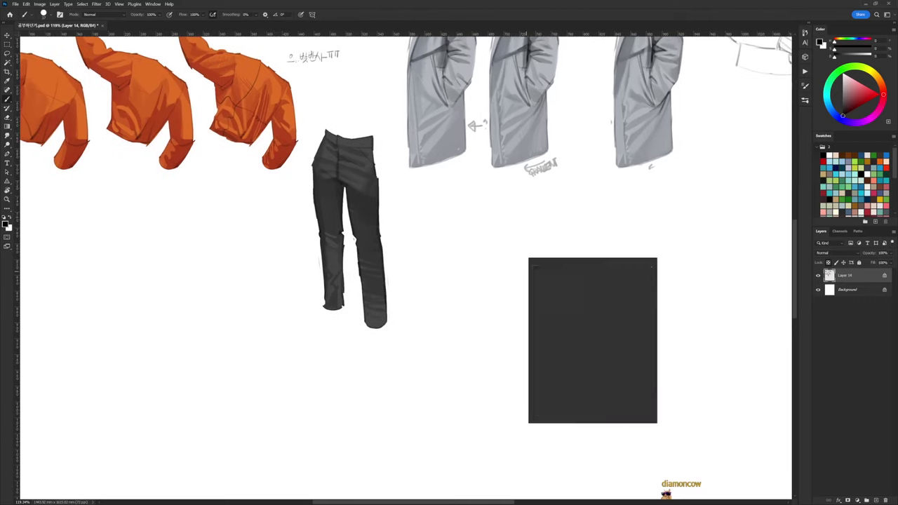
{"action": "left_click", "coordinate": [563, 322]}
{"action": "left_click", "coordinate": [448, 217]}
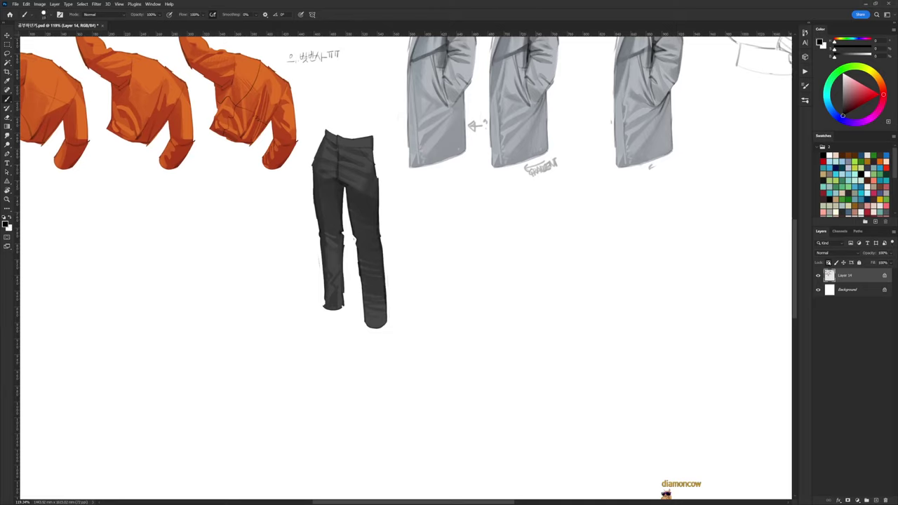
{"action": "left_click", "coordinate": [828, 262]}
Sketch the waistline and both outer leg edges of a second pair of trousers beside the finished dark pair
{"action": "left_click_drag", "start_coordinate": [435, 194], "coordinate": [468, 195]}
{"action": "left_click_drag", "start_coordinate": [432, 192], "coordinate": [474, 194]}
{"action": "mouse_move", "coordinate": [474, 194]}
{"action": "left_mouse_down"}
{"action": "mouse_move", "coordinate": [484, 194]}
{"action": "mouse_move", "coordinate": [496, 239]}
{"action": "mouse_move", "coordinate": [474, 396]}
{"action": "left_mouse_up"}
{"action": "mouse_move", "coordinate": [432, 194]}
{"action": "left_mouse_down"}
{"action": "mouse_move", "coordinate": [408, 260]}
{"action": "mouse_move", "coordinate": [406, 350]}
{"action": "mouse_move", "coordinate": [425, 292]}
{"action": "mouse_move", "coordinate": [408, 326]}
{"action": "mouse_move", "coordinate": [403, 381]}
{"action": "left_mouse_up"}
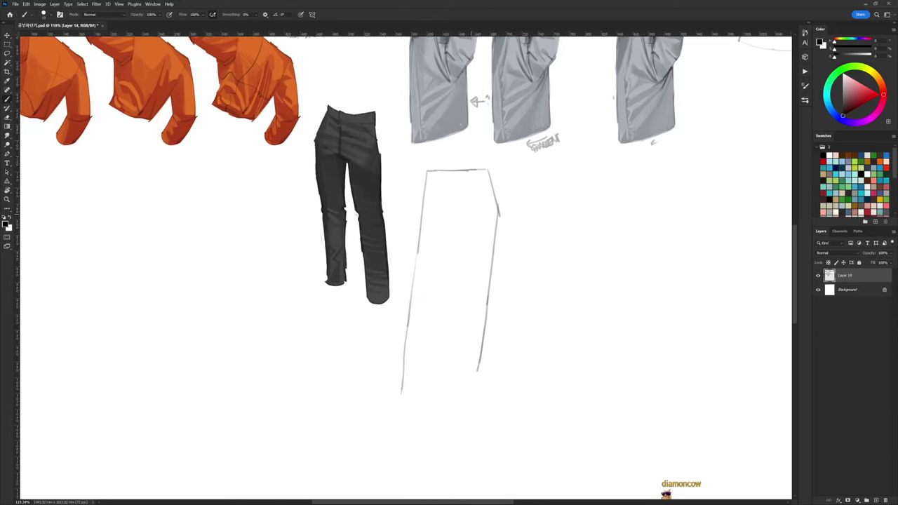
Erase and redraw the second leg's outer edge from the knee down to the ankle
{"action": "key", "text": "e"}
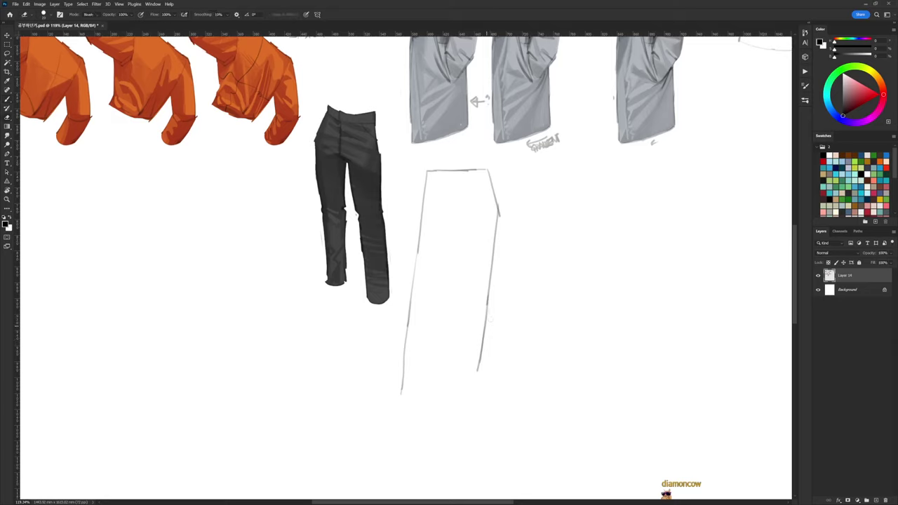
{"action": "mouse_move", "coordinate": [479, 370]}
{"action": "left_mouse_down"}
{"action": "mouse_move", "coordinate": [482, 337]}
{"action": "mouse_move", "coordinate": [483, 355]}
{"action": "left_mouse_up"}
{"action": "key", "text": "b"}
{"action": "left_click_drag", "start_coordinate": [491, 289], "coordinate": [484, 379]}
Sketch the first leg's inner edge from the crotch to the ankle and close its hem
{"action": "key", "text": "e"}
{"action": "key", "text": "b"}
{"action": "left_click_drag", "start_coordinate": [459, 208], "coordinate": [447, 275]}
{"action": "left_click_drag", "start_coordinate": [455, 230], "coordinate": [433, 381]}
{"action": "key", "text": "e"}
{"action": "key", "text": "b"}
{"action": "key", "text": "ctrl+z"}
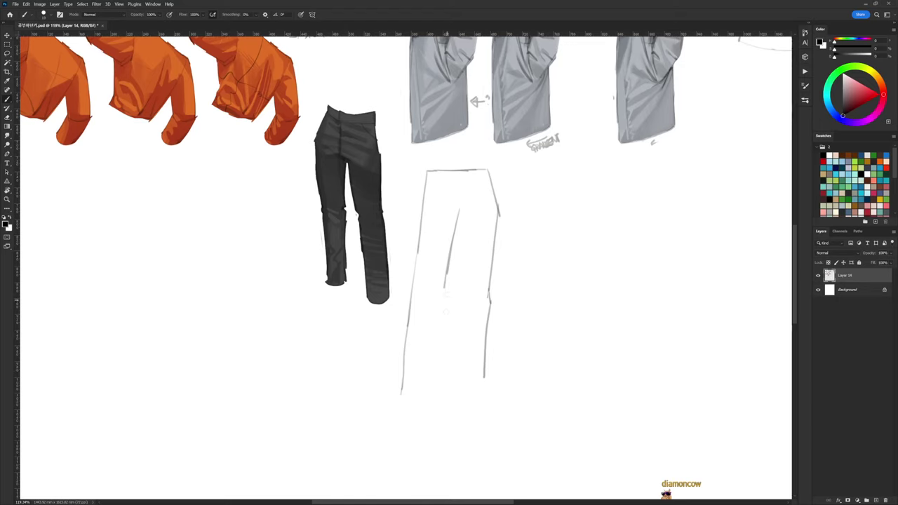
{"action": "left_click_drag", "start_coordinate": [446, 291], "coordinate": [426, 398]}
Erase and redraw the first leg's outer edge along the thigh and shin with a more curved contour
{"action": "key", "text": "e"}
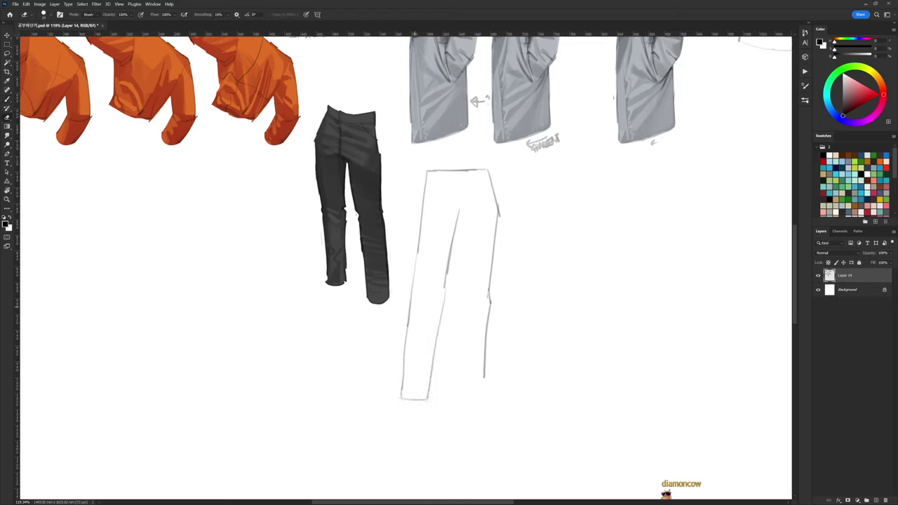
{"action": "left_click_drag", "start_coordinate": [409, 303], "coordinate": [404, 378]}
{"action": "key", "text": "b"}
{"action": "mouse_move", "coordinate": [411, 331]}
{"action": "left_mouse_down"}
{"action": "mouse_move", "coordinate": [401, 396]}
{"action": "mouse_move", "coordinate": [404, 381]}
{"action": "left_mouse_up"}
{"action": "key", "text": "e"}
{"action": "key", "text": "b"}
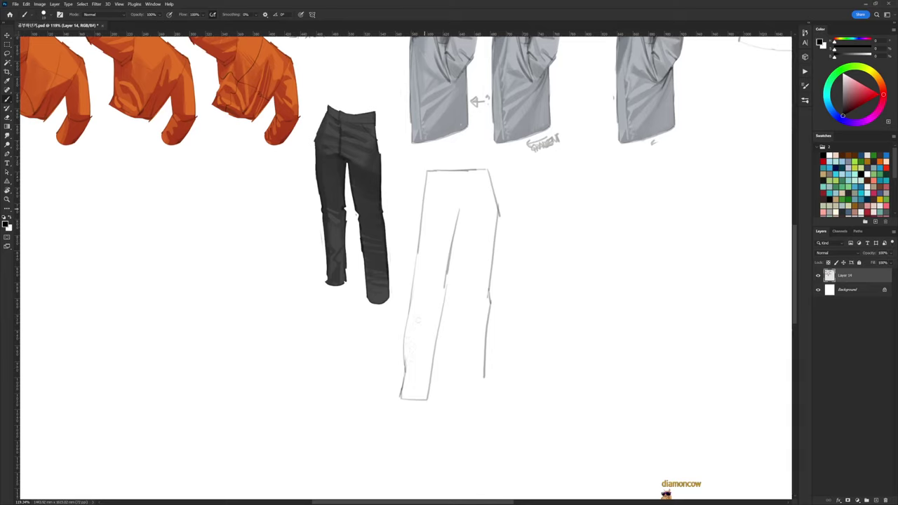
{"action": "key", "text": "e"}
{"action": "key", "text": "b"}
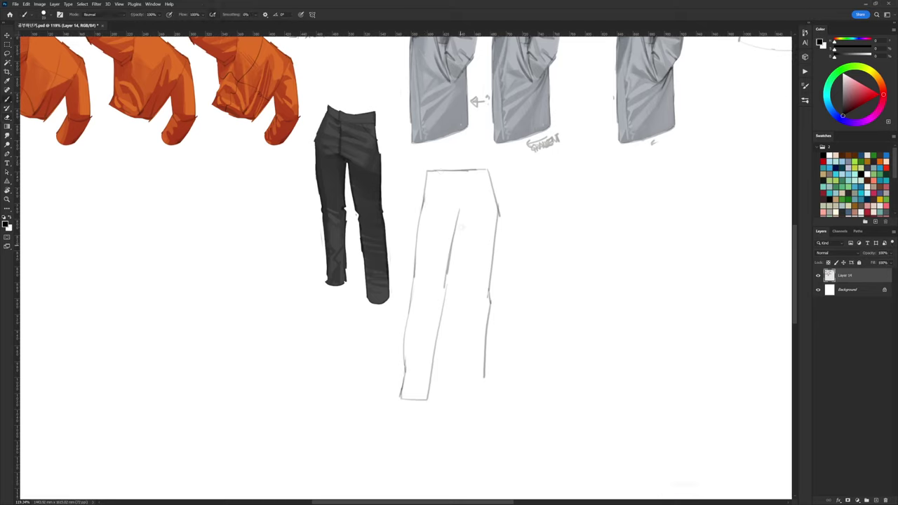
Sketch the second leg's inner edge from the crotch to the knee and refine the first leg's inner knee contour
{"action": "left_click_drag", "start_coordinate": [460, 224], "coordinate": [463, 284]}
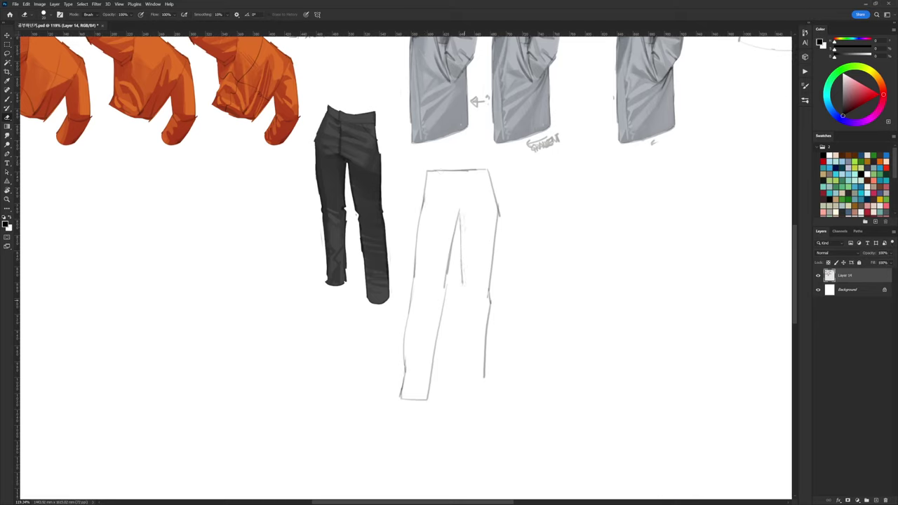
{"action": "key", "text": "e"}
{"action": "key", "text": "b"}
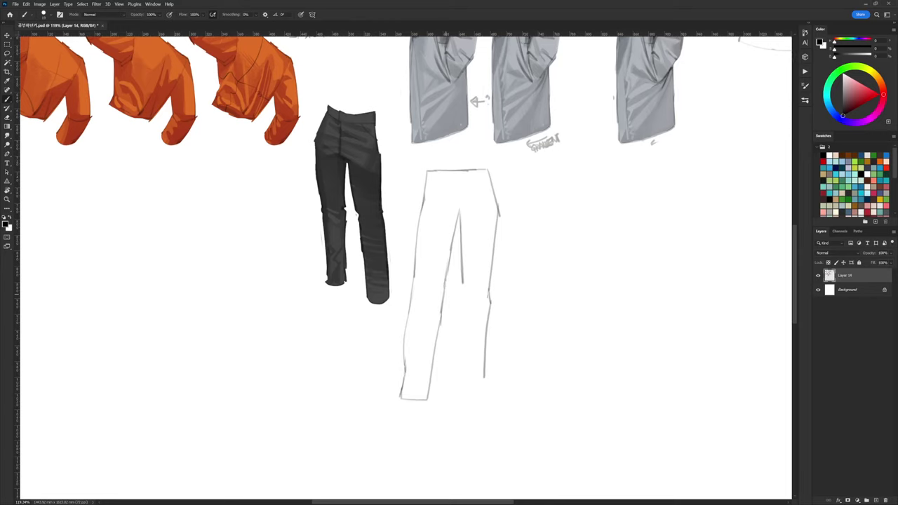
{"action": "key", "text": "e"}
{"action": "scroll", "coordinate": [475, 275], "scroll_direction": "down", "scroll_amount": 2}
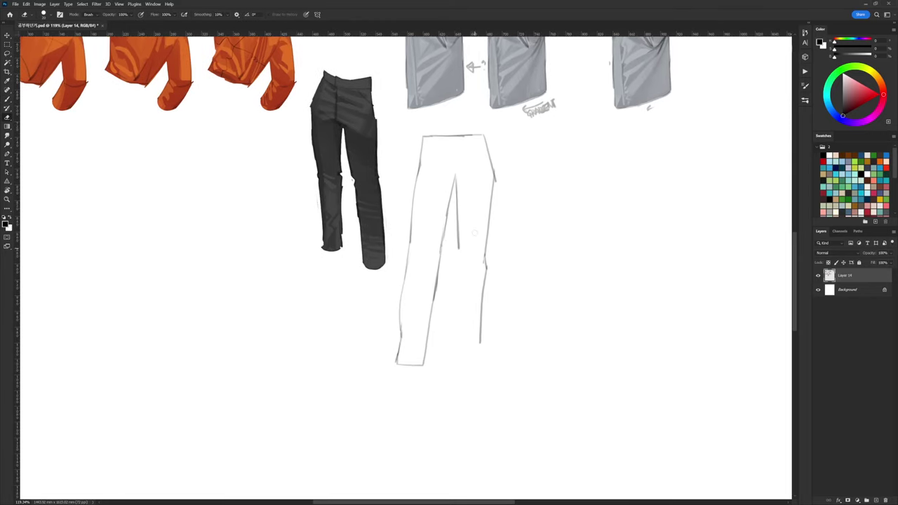
{"action": "key", "text": "b"}
{"action": "left_click_drag", "start_coordinate": [458, 252], "coordinate": [458, 275]}
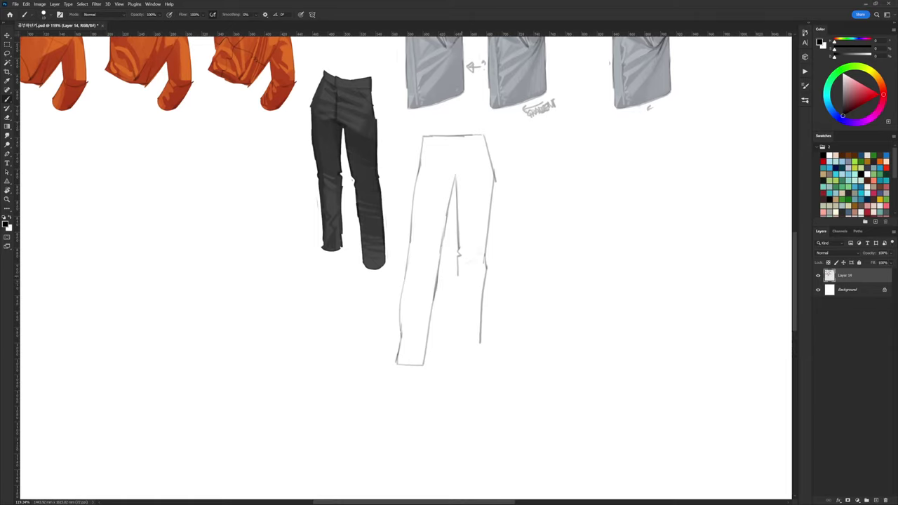
Complete the second leg's lower inner edge and hem, and clean up its outline
{"action": "mouse_move", "coordinate": [459, 263]}
{"action": "left_mouse_down"}
{"action": "mouse_move", "coordinate": [457, 345]}
{"action": "mouse_move", "coordinate": [476, 346]}
{"action": "mouse_move", "coordinate": [479, 331]}
{"action": "left_mouse_up"}
{"action": "key", "text": "e"}
{"action": "key", "text": "b"}
{"action": "mouse_move", "coordinate": [458, 303]}
{"action": "left_mouse_down"}
{"action": "mouse_move", "coordinate": [458, 341]}
{"action": "mouse_move", "coordinate": [471, 345]}
{"action": "left_mouse_up"}
{"action": "key", "text": "e"}
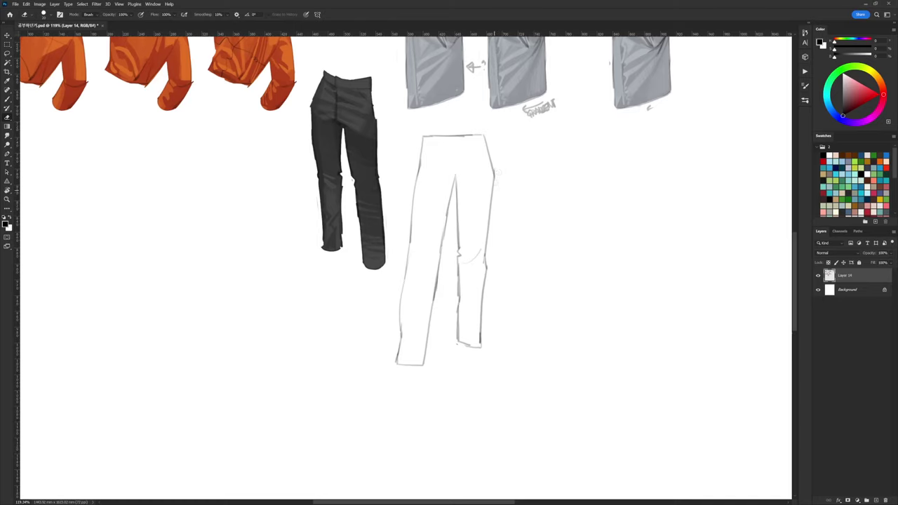
{"action": "key", "text": "b"}
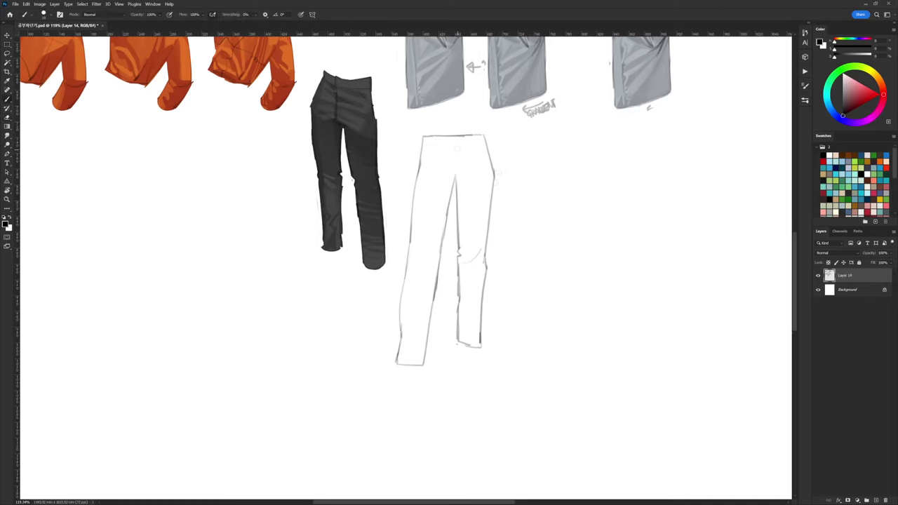
Add the fly line and light fold guides radiating from the crotch and across the hips
{"action": "left_click_drag", "start_coordinate": [456, 148], "coordinate": [455, 172]}
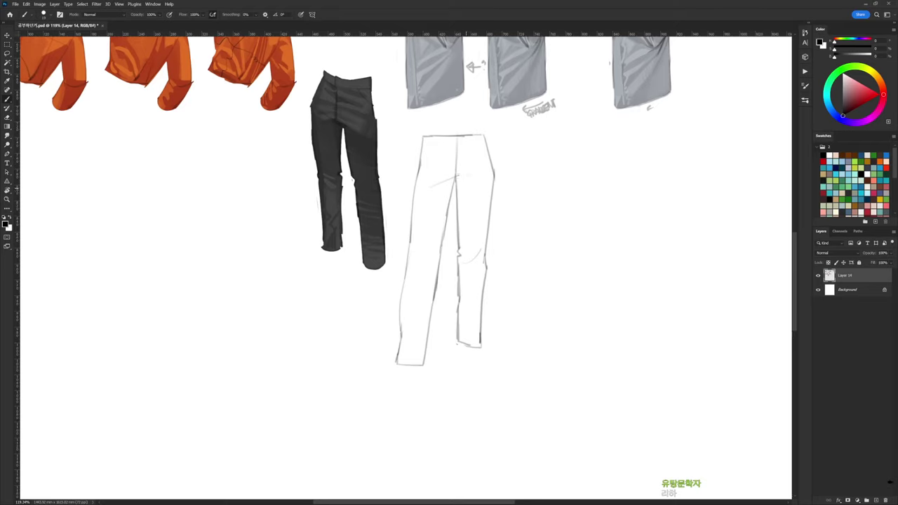
{"action": "key", "text": "e"}
{"action": "key", "text": "b"}
{"action": "left_click_drag", "start_coordinate": [458, 176], "coordinate": [474, 179]}
{"action": "mouse_move", "coordinate": [460, 140]}
{"action": "left_mouse_down"}
{"action": "mouse_move", "coordinate": [498, 156]}
{"action": "mouse_move", "coordinate": [493, 180]}
{"action": "left_mouse_up"}
Reshape the second leg's hip outline into a sharper outward angle, erasing the old contour
{"action": "key", "text": "e"}
{"action": "key", "text": "b"}
{"action": "key", "text": "e"}
{"action": "left_click_drag", "start_coordinate": [488, 147], "coordinate": [493, 180]}
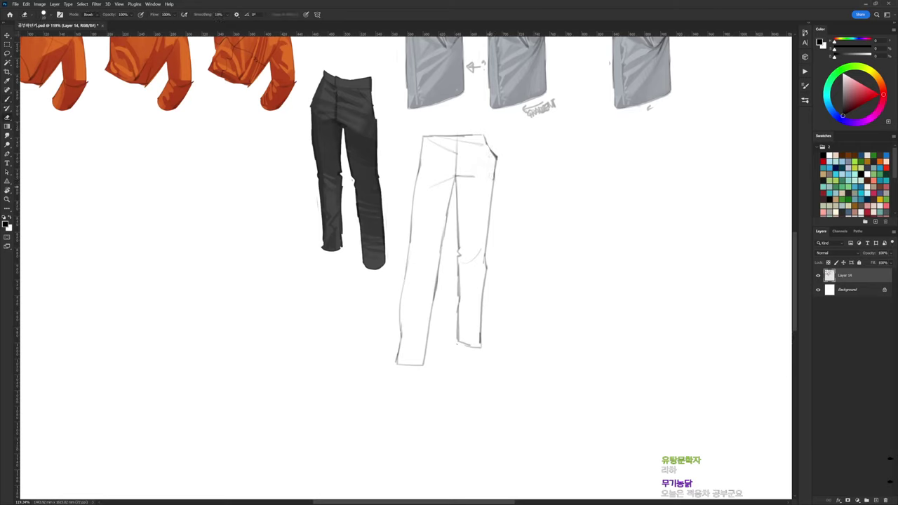
{"action": "key", "text": "b"}
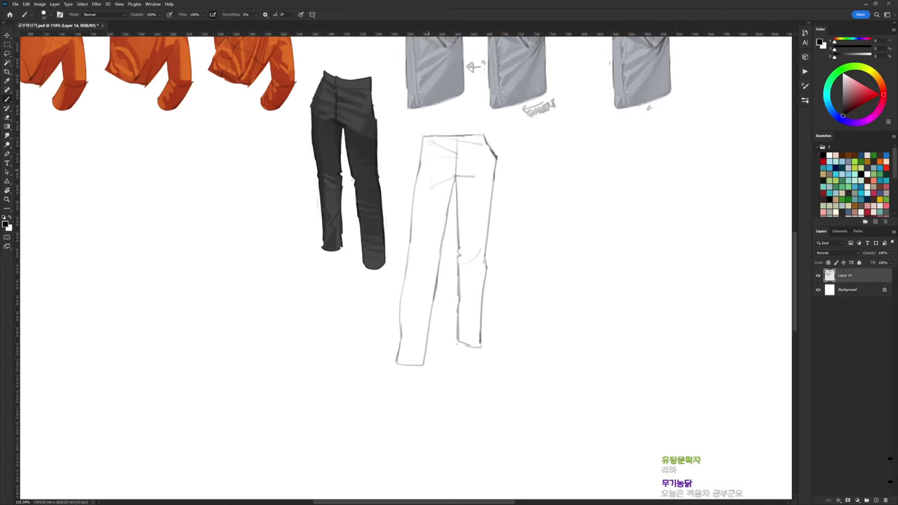
Select the sketched trousers' shape by lassoing around it and subtracting the outside area with the Magic Wand
{"action": "key", "text": "l"}
{"action": "mouse_move", "coordinate": [517, 146]}
{"action": "left_mouse_down"}
{"action": "mouse_move", "coordinate": [403, 398]}
{"action": "mouse_move", "coordinate": [405, 202]}
{"action": "mouse_move", "coordinate": [481, 126]}
{"action": "mouse_move", "coordinate": [516, 148]}
{"action": "left_mouse_up"}
{"action": "key", "text": "w"}
{"action": "left_click", "coordinate": [503, 176], "text": "alt"}
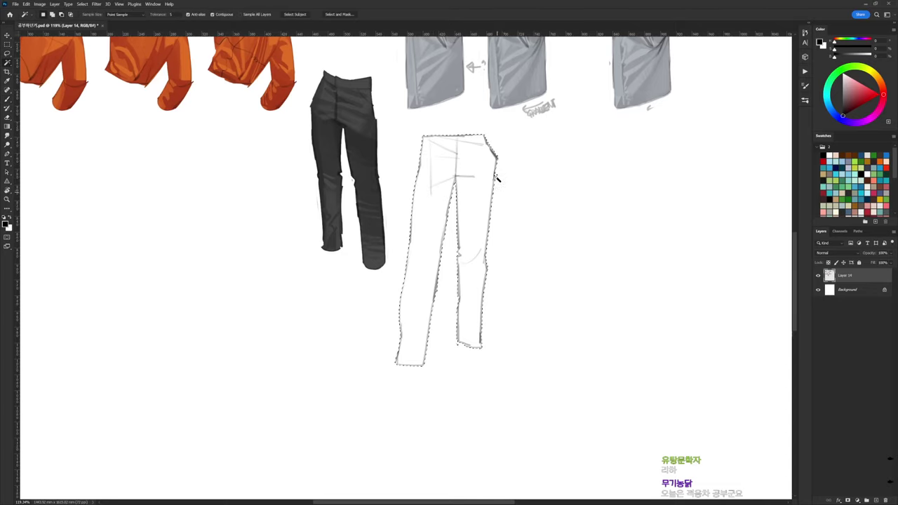
{"action": "key", "text": "alt+s"}
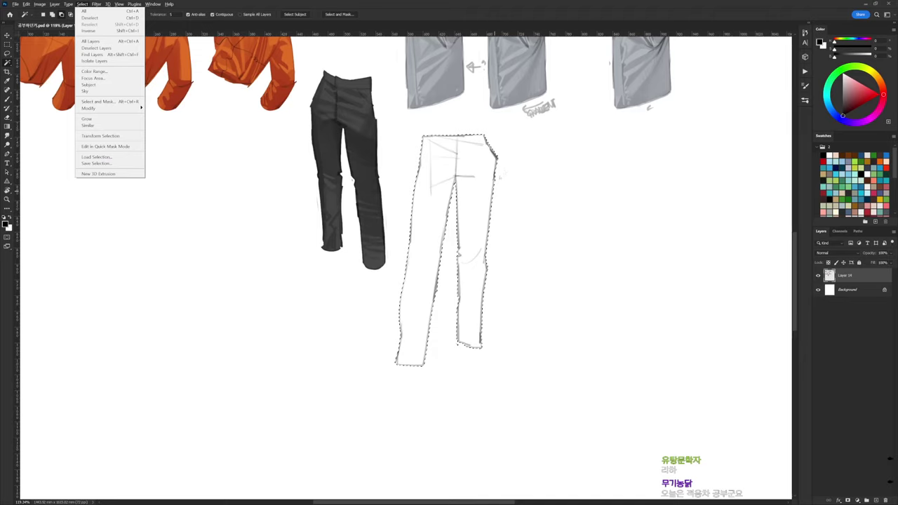
{"action": "key", "text": "m"}
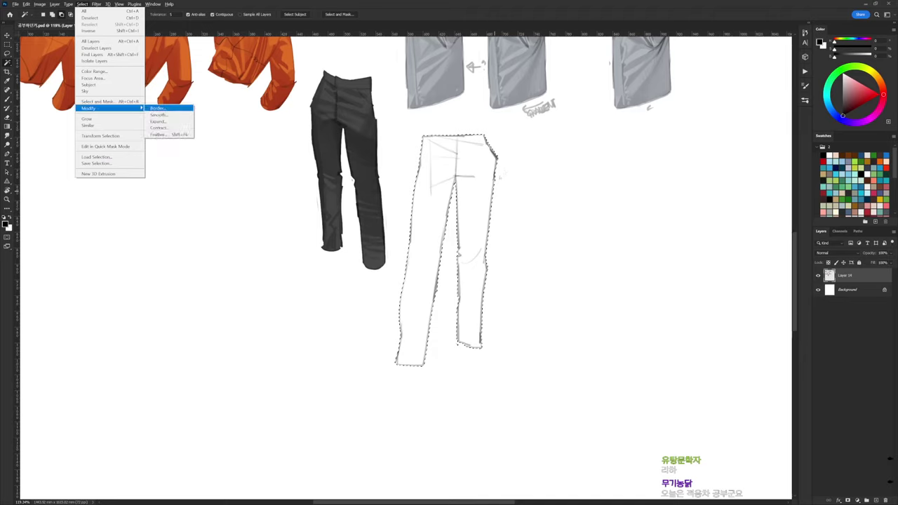
{"action": "key", "text": "Escape"}
{"action": "key", "text": "Escape"}
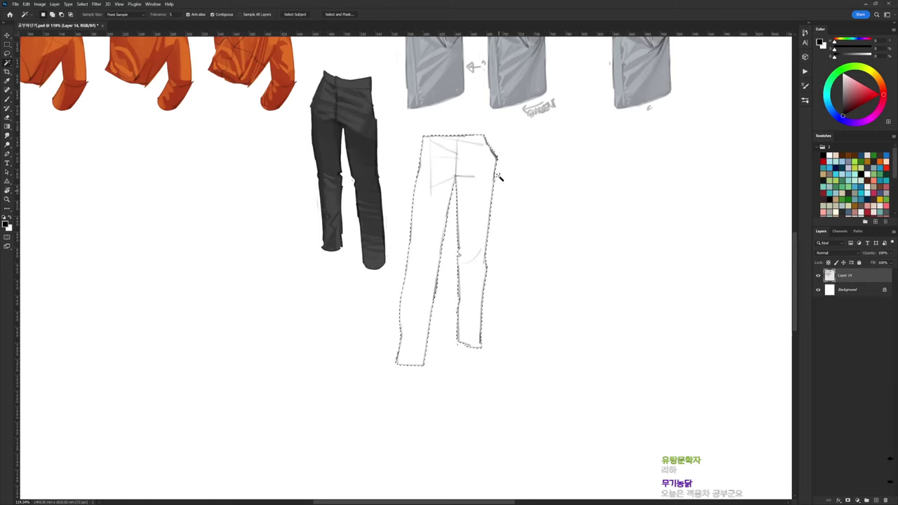
Create a layer above the Background and fill the selected trousers with dark blue-grey (hue 214, saturation 10, brightness 28)
{"action": "left_click", "coordinate": [860, 290]}
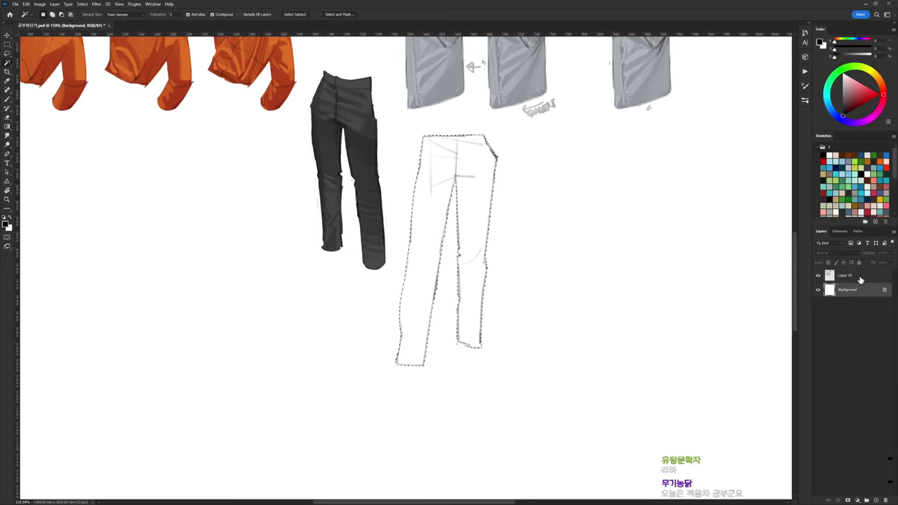
{"action": "key", "text": "ctrl+shift+n"}
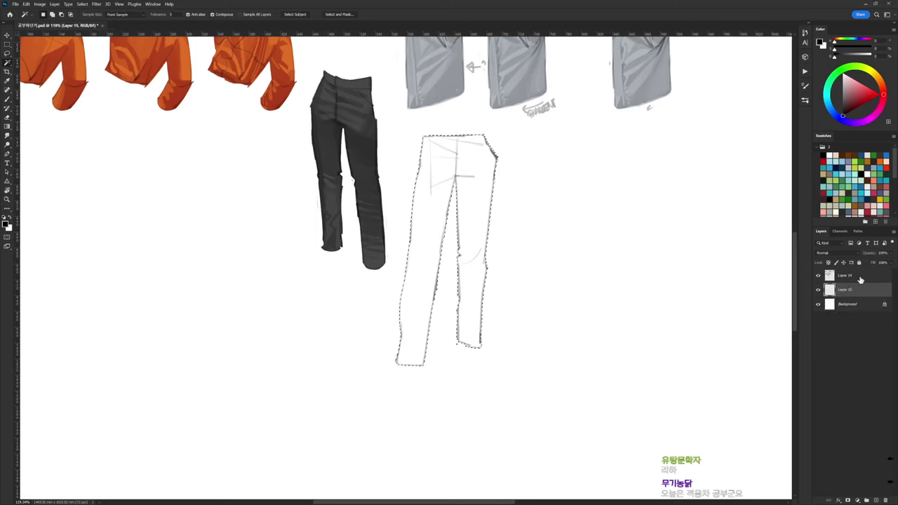
{"action": "key", "text": "b"}
{"action": "right_click", "coordinate": [523, 159]}
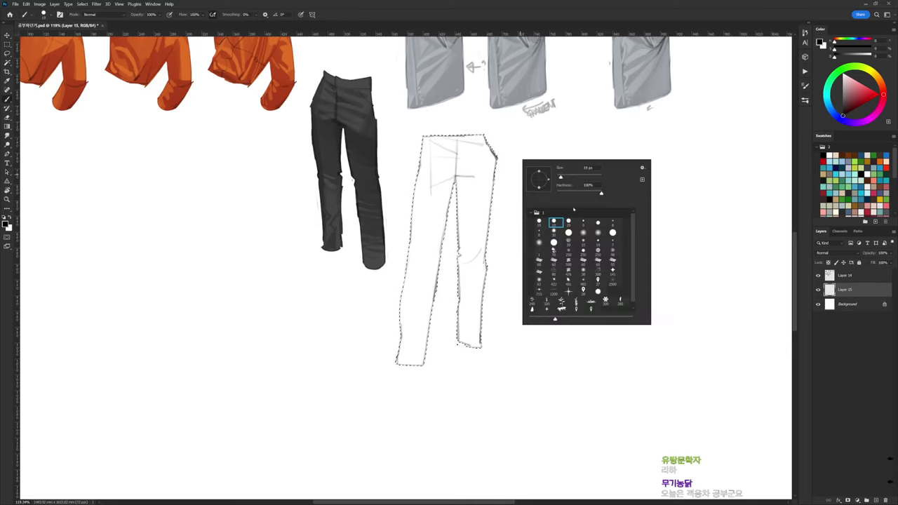
{"action": "left_click", "coordinate": [357, 122], "text": "alt"}
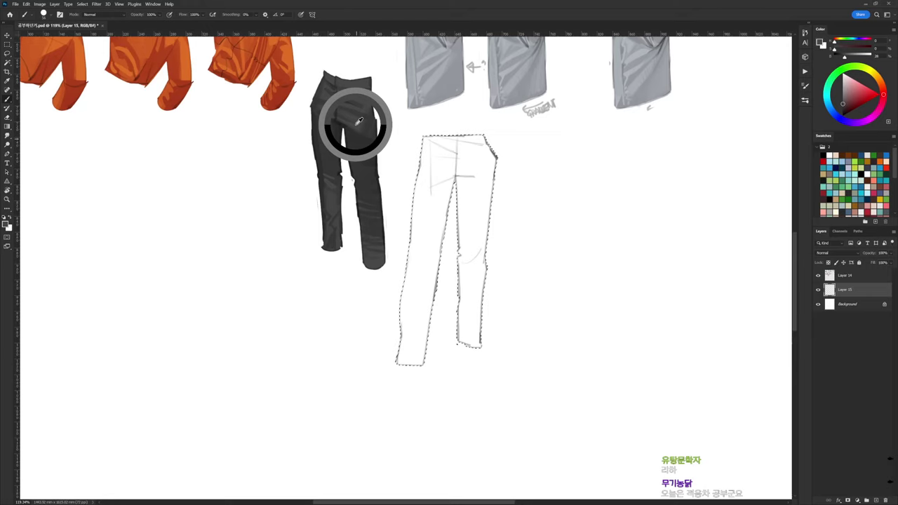
{"action": "left_click", "coordinate": [848, 57]}
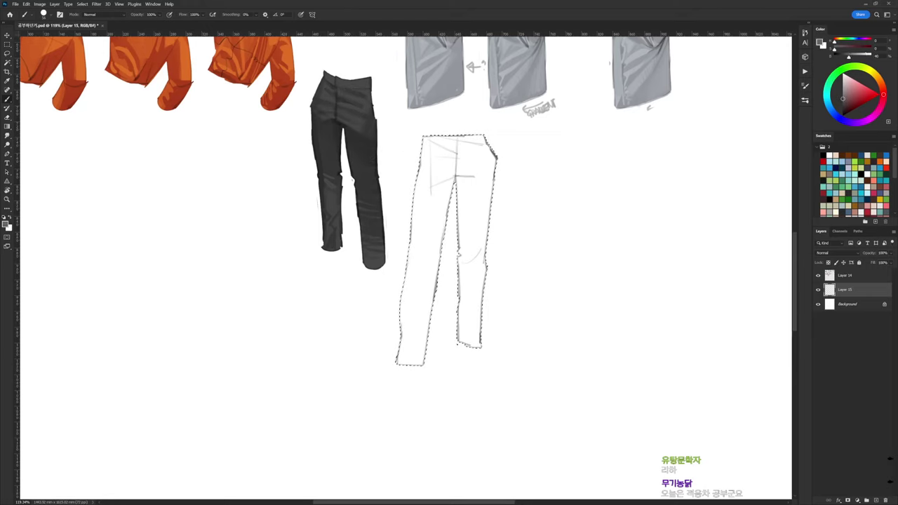
{"action": "left_click_drag", "start_coordinate": [848, 57], "coordinate": [845, 57]}
{"action": "left_click", "coordinate": [832, 110]}
{"action": "left_click", "coordinate": [838, 50]}
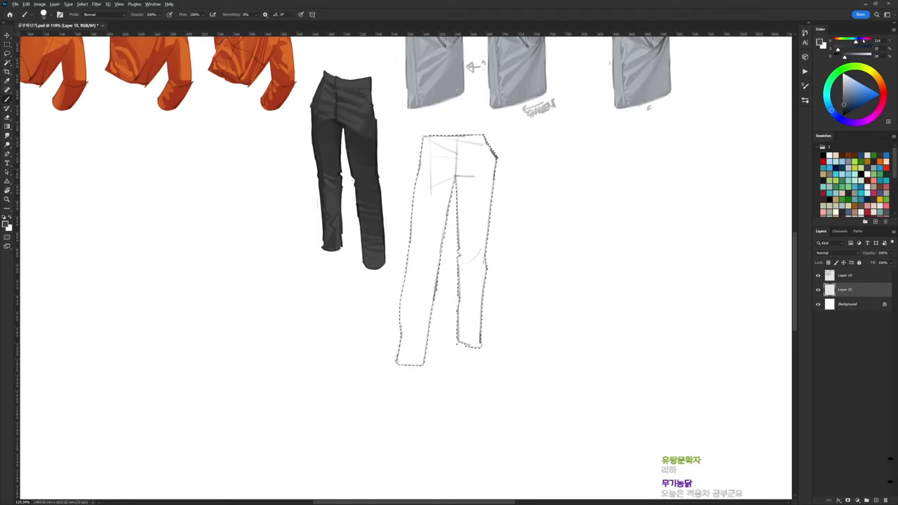
{"action": "key", "text": "alt+BackSpace"}
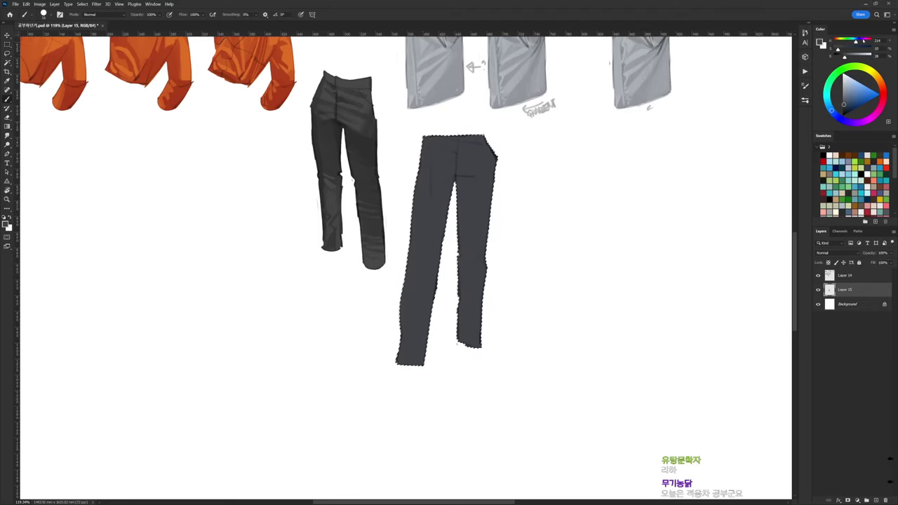
Shade a lighter blue-grey gradient over the selected trousers' hips and upper legs with a large soft brush, and clear the selection
{"action": "right_click", "coordinate": [457, 190]}
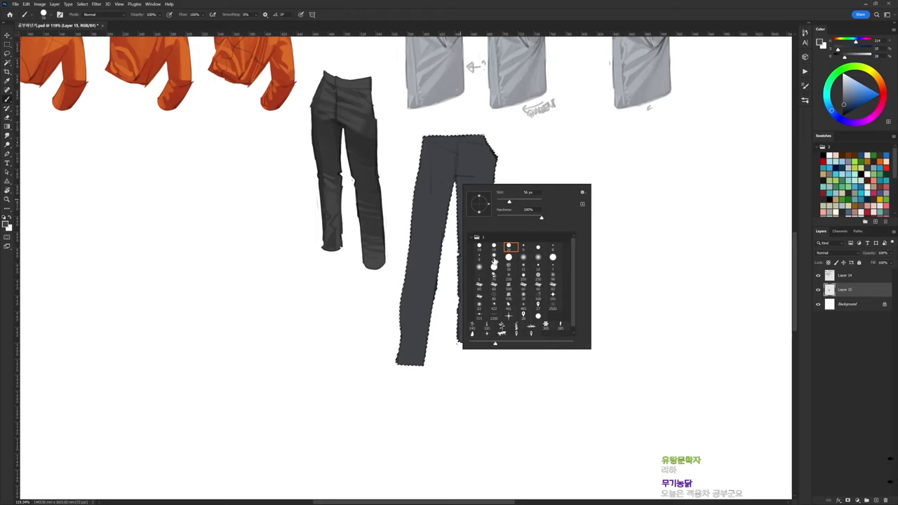
{"action": "key", "text": "Return"}
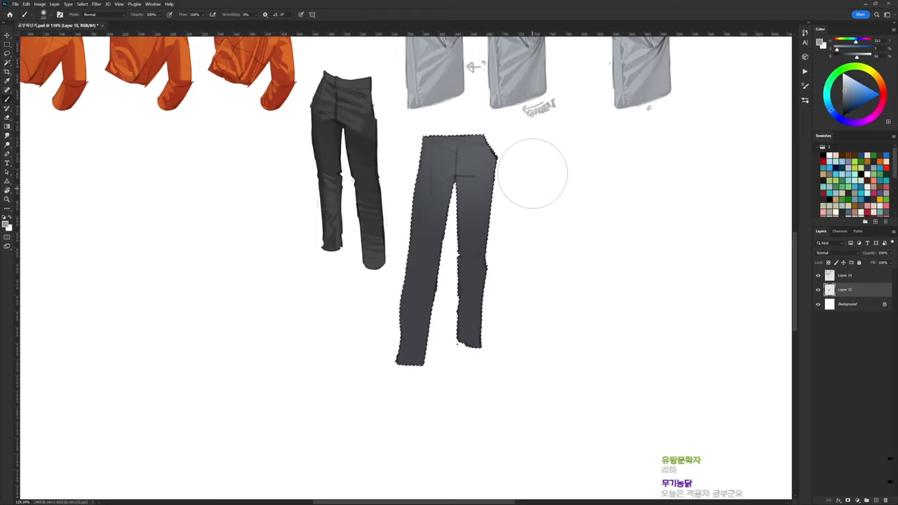
{"action": "right_click", "coordinate": [484, 193]}
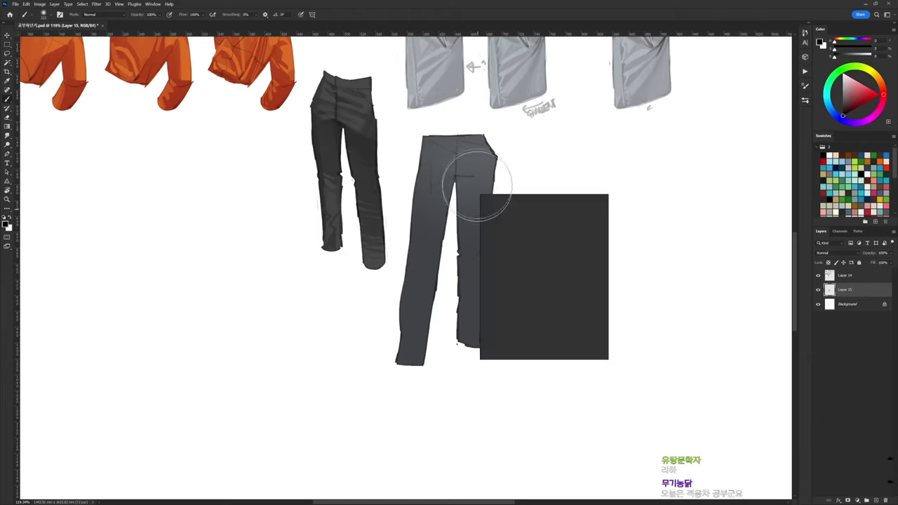
{"action": "key", "text": "Return"}
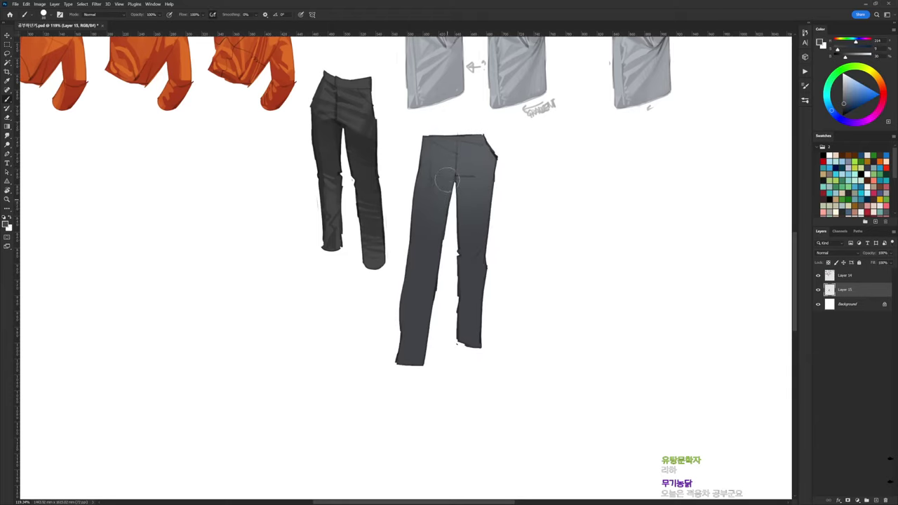
Lock the fill layer's transparent pixels and darken both legs with black shading, from below the hips down to the hems
{"action": "mouse_move", "coordinate": [414, 195]}
{"action": "left_mouse_down"}
{"action": "mouse_move", "coordinate": [416, 221]}
{"action": "mouse_move", "coordinate": [416, 172]}
{"action": "mouse_move", "coordinate": [417, 232]}
{"action": "left_mouse_up"}
{"action": "key", "text": "ctrl+z"}
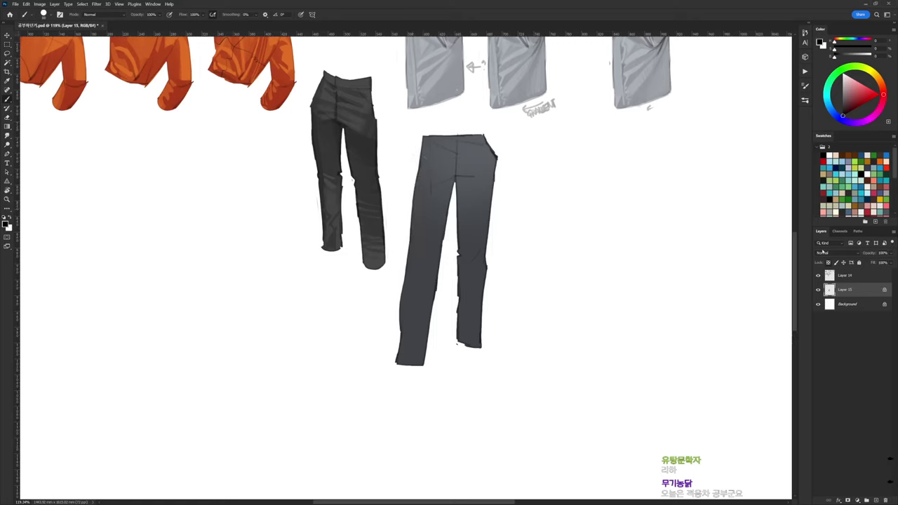
{"action": "mouse_move", "coordinate": [465, 180]}
{"action": "left_mouse_down"}
{"action": "mouse_move", "coordinate": [456, 184]}
{"action": "mouse_move", "coordinate": [487, 183]}
{"action": "mouse_move", "coordinate": [467, 196]}
{"action": "mouse_move", "coordinate": [464, 234]}
{"action": "mouse_move", "coordinate": [478, 256]}
{"action": "mouse_move", "coordinate": [467, 332]}
{"action": "left_mouse_up"}
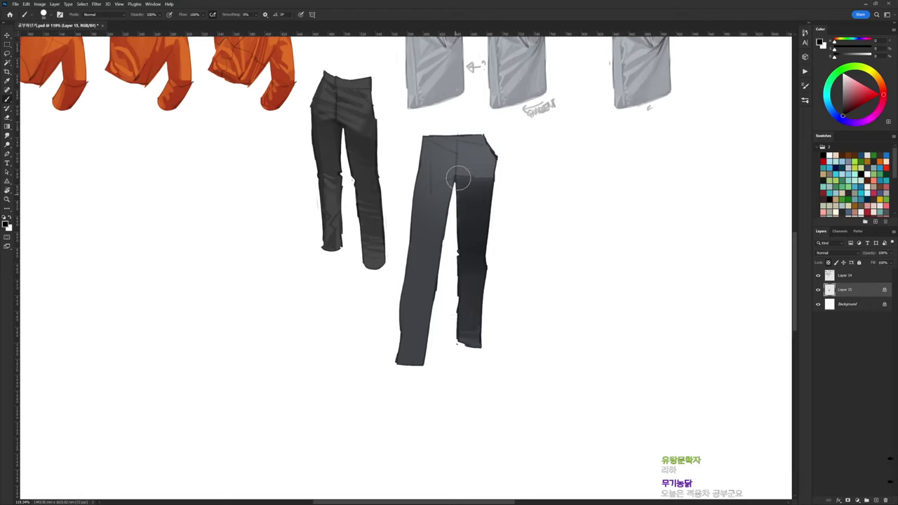
{"action": "mouse_move", "coordinate": [474, 180]}
{"action": "left_mouse_down"}
{"action": "mouse_move", "coordinate": [487, 181]}
{"action": "mouse_move", "coordinate": [460, 176]}
{"action": "mouse_move", "coordinate": [491, 174]}
{"action": "left_mouse_up"}
{"action": "mouse_move", "coordinate": [418, 151]}
{"action": "left_mouse_down"}
{"action": "mouse_move", "coordinate": [412, 268]}
{"action": "mouse_move", "coordinate": [408, 250]}
{"action": "mouse_move", "coordinate": [422, 259]}
{"action": "mouse_move", "coordinate": [416, 242]}
{"action": "mouse_move", "coordinate": [439, 239]}
{"action": "mouse_move", "coordinate": [416, 221]}
{"action": "mouse_move", "coordinate": [439, 251]}
{"action": "mouse_move", "coordinate": [409, 292]}
{"action": "mouse_move", "coordinate": [421, 346]}
{"action": "mouse_move", "coordinate": [409, 359]}
{"action": "mouse_move", "coordinate": [409, 293]}
{"action": "mouse_move", "coordinate": [419, 315]}
{"action": "mouse_move", "coordinate": [401, 336]}
{"action": "left_mouse_up"}
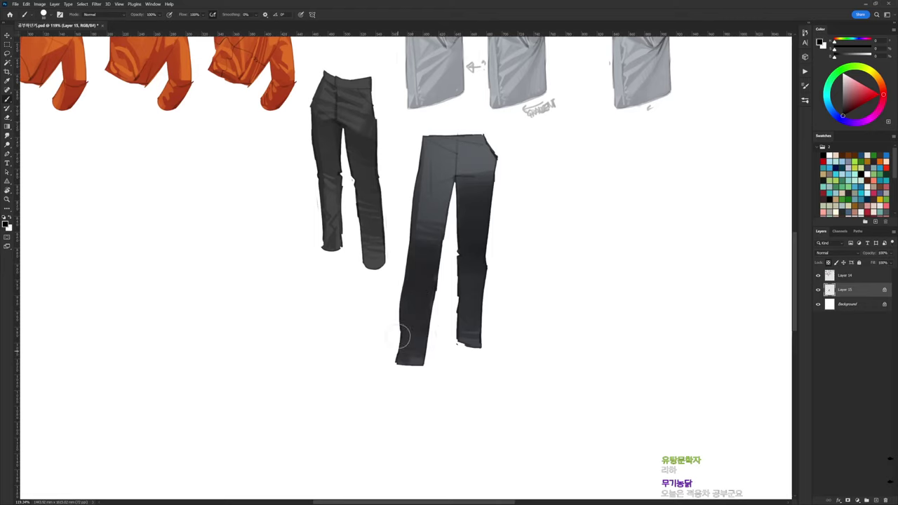
Blend the first leg's thigh shading and the crotch edge with greys sampled from the trousers, adjusting the brush size
{"action": "right_click", "coordinate": [478, 151]}
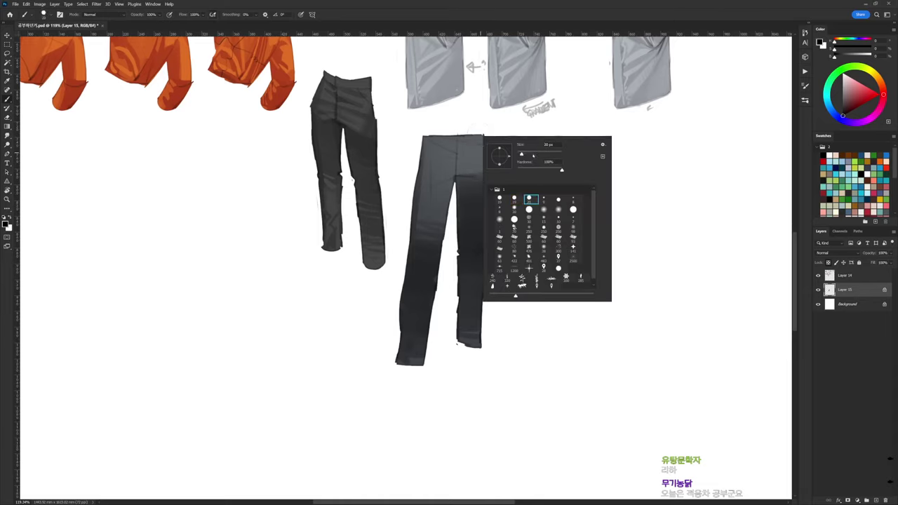
{"action": "left_click", "coordinate": [432, 262], "text": "alt"}
{"action": "left_click", "coordinate": [453, 178], "text": "alt"}
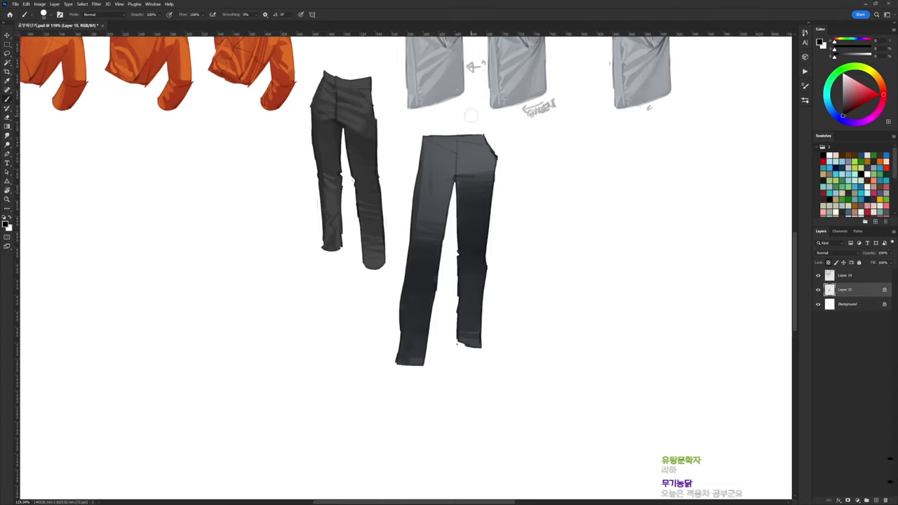
{"action": "right_click", "coordinate": [470, 146]}
{"action": "left_click", "coordinate": [507, 197]}
{"action": "left_click", "coordinate": [435, 187]}
{"action": "right_click", "coordinate": [450, 156]}
{"action": "key", "text": "Return"}
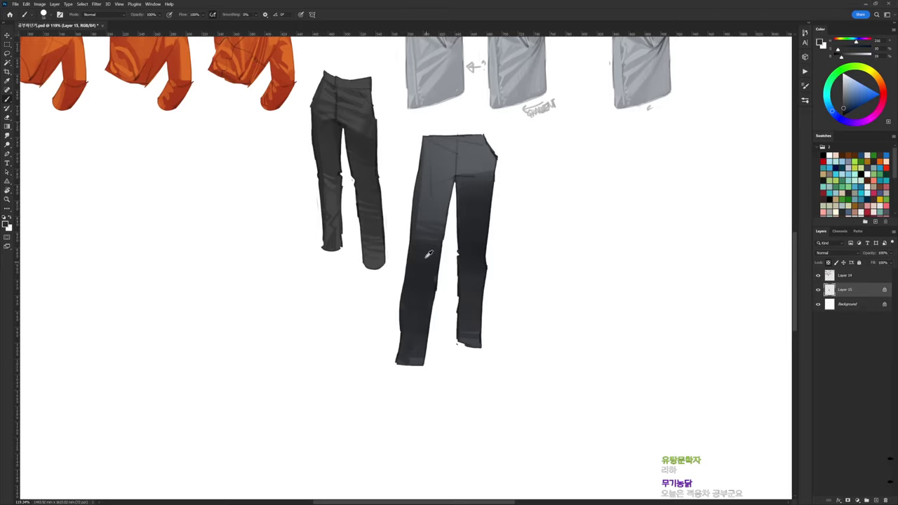
{"action": "left_click", "coordinate": [428, 252], "text": "alt"}
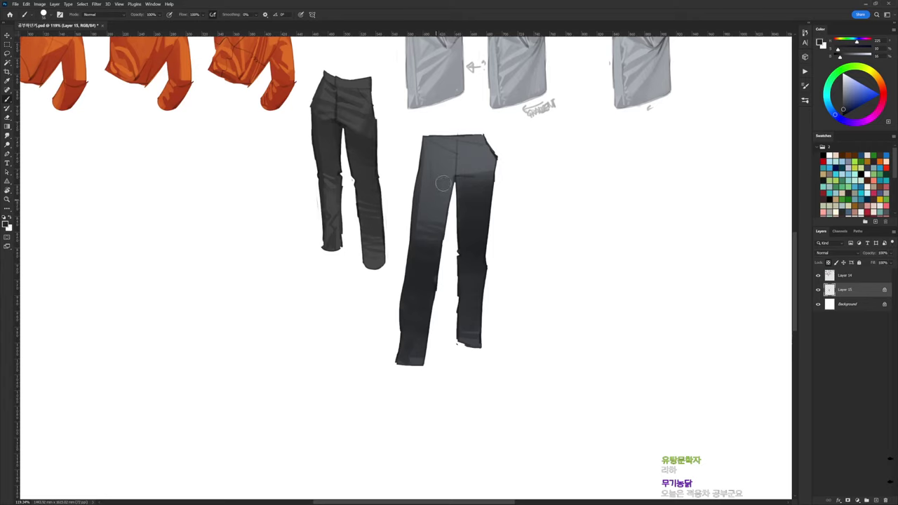
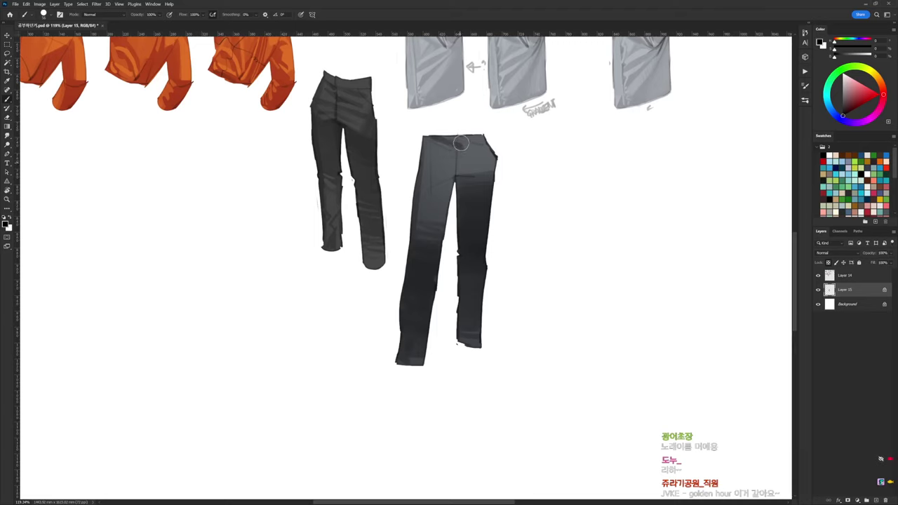
Paint dark diagonal folds from the waistband across the fly, and soften their edges with sampled grey
{"action": "left_click", "coordinate": [475, 148], "text": "alt"}
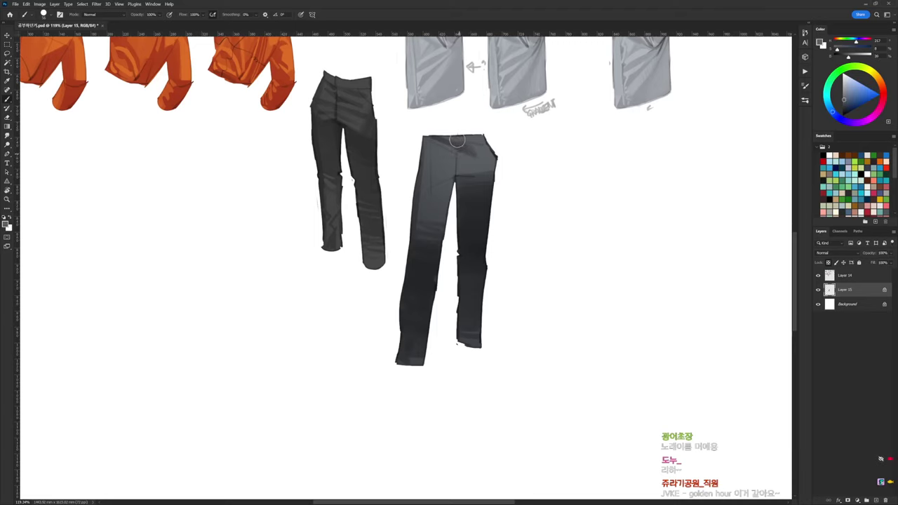
{"action": "key", "text": "d"}
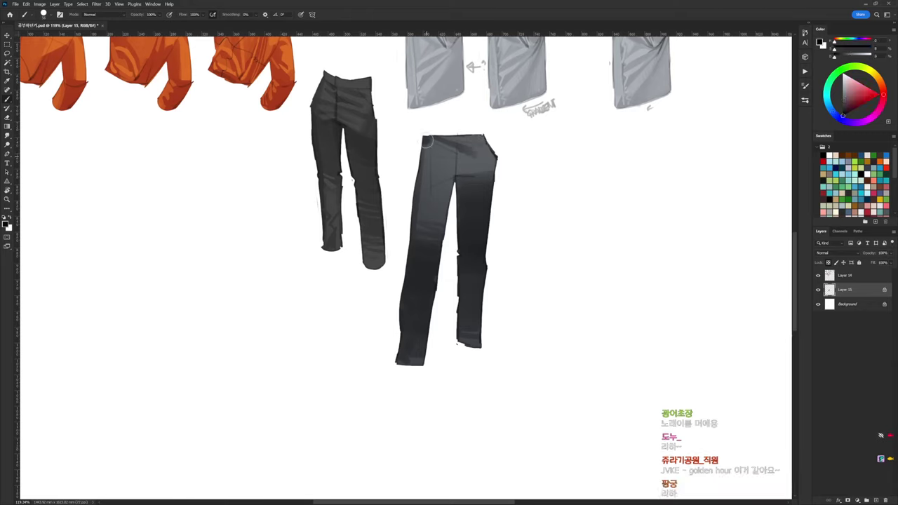
{"action": "left_click_drag", "start_coordinate": [429, 141], "coordinate": [455, 152]}
{"action": "left_click", "coordinate": [431, 155], "text": "alt"}
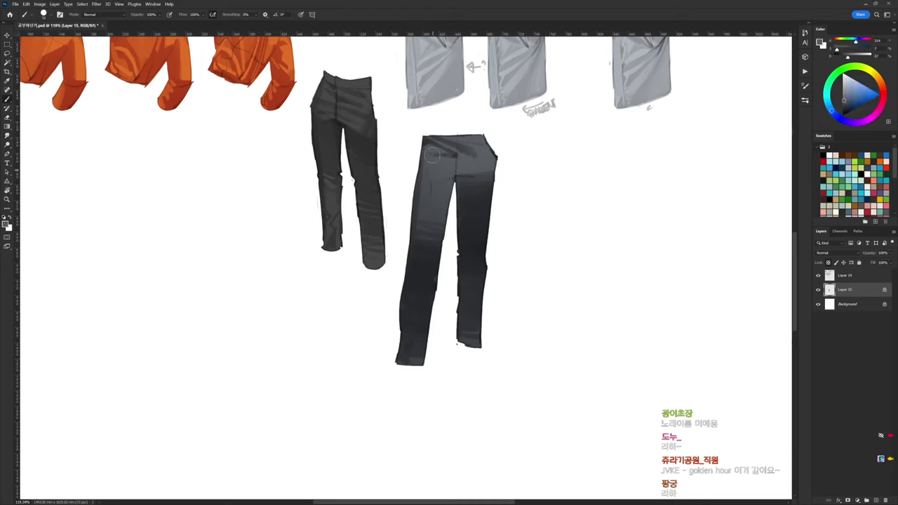
Add folds radiating from the crotch across the second leg's hip, and blend them with nearby sampled greys
{"action": "left_click", "coordinate": [468, 166], "text": "alt"}
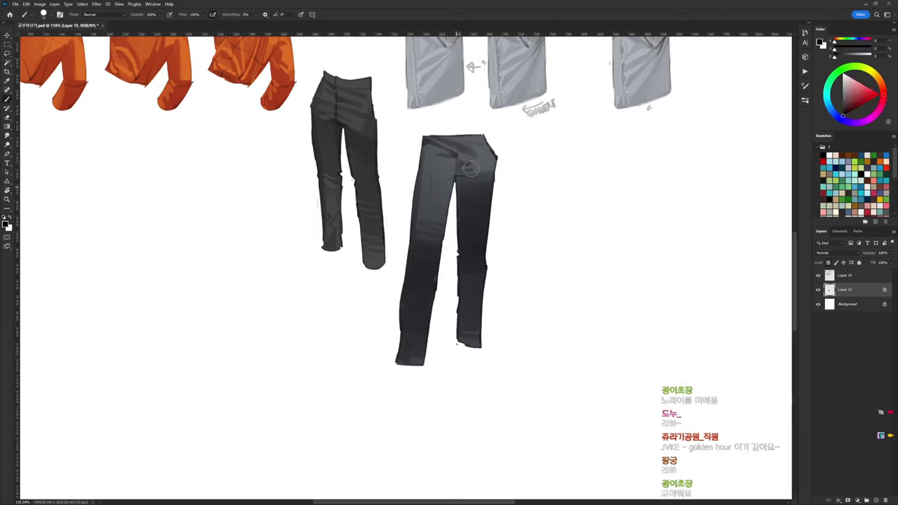
{"action": "left_click", "coordinate": [480, 161], "text": "alt"}
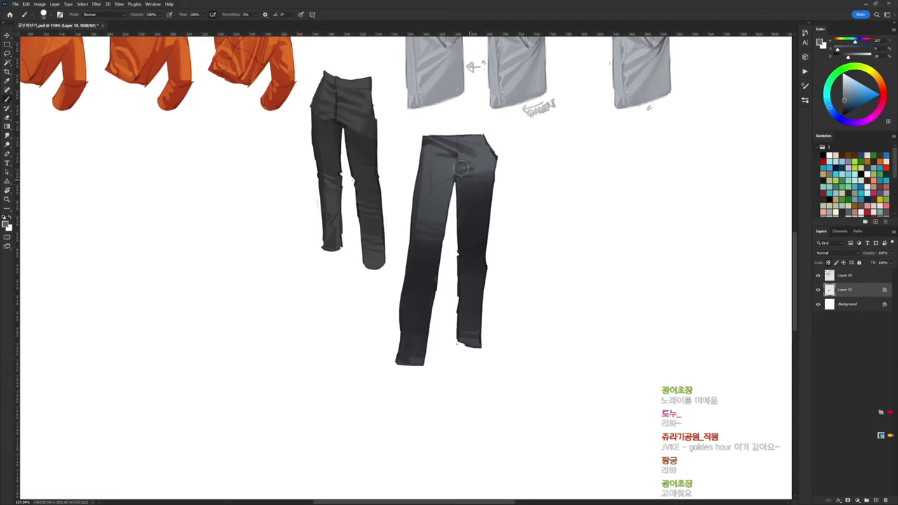
{"action": "left_click", "coordinate": [480, 162], "text": "alt"}
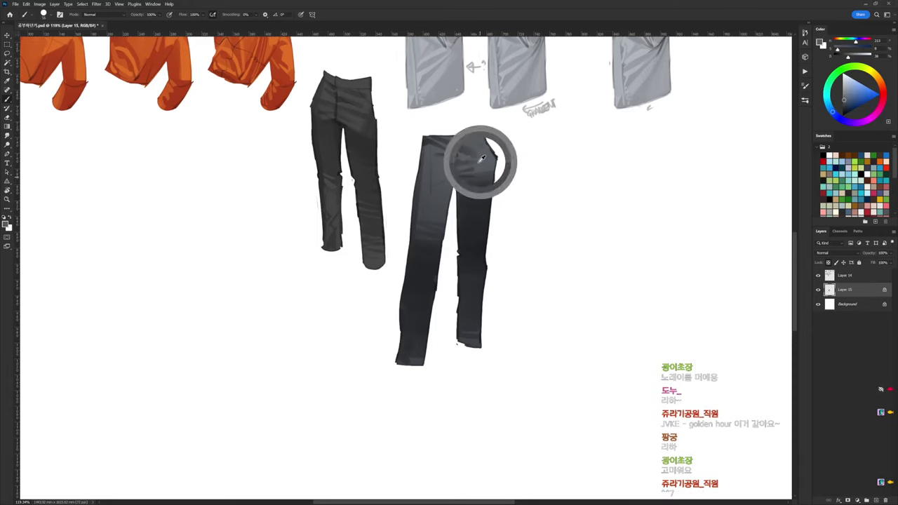
{"action": "left_click", "coordinate": [487, 166], "text": "alt"}
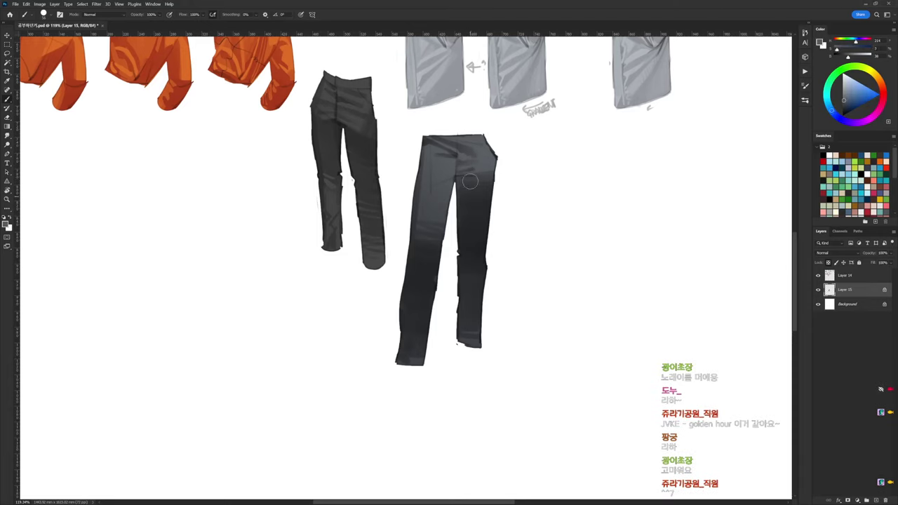
{"action": "left_click", "coordinate": [486, 174], "text": "alt"}
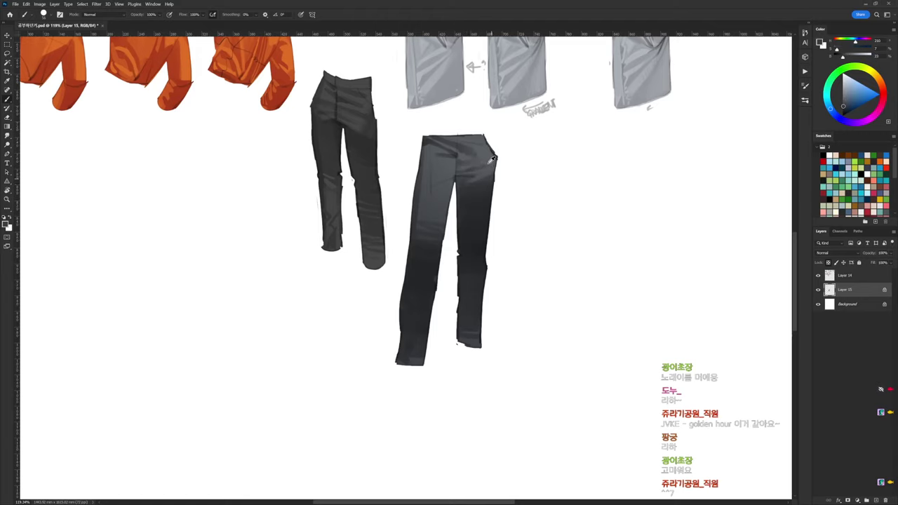
Paint subtle folds down the first leg's thigh and a lighter diagonal fold on its lower leg with sampled greys
{"action": "left_click", "coordinate": [478, 200], "text": "alt"}
{"action": "left_click", "coordinate": [418, 202], "text": "alt"}
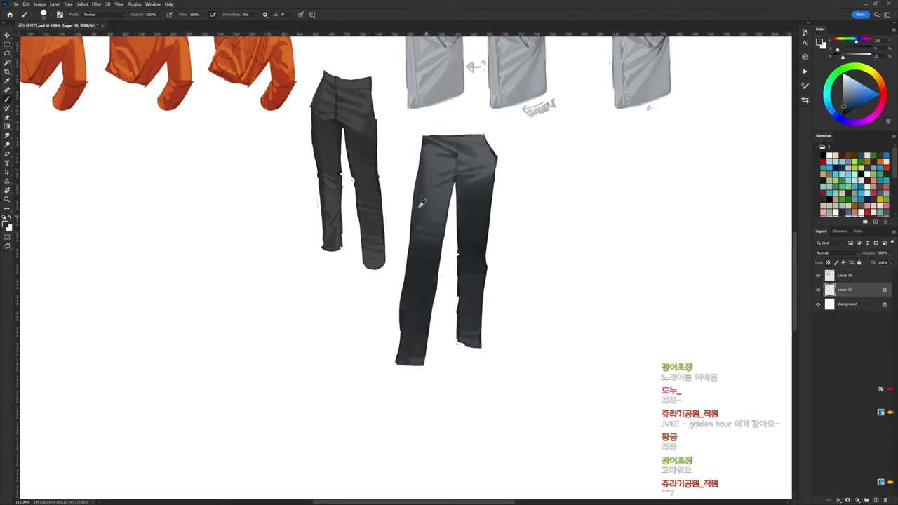
{"action": "left_click", "coordinate": [435, 153], "text": "alt"}
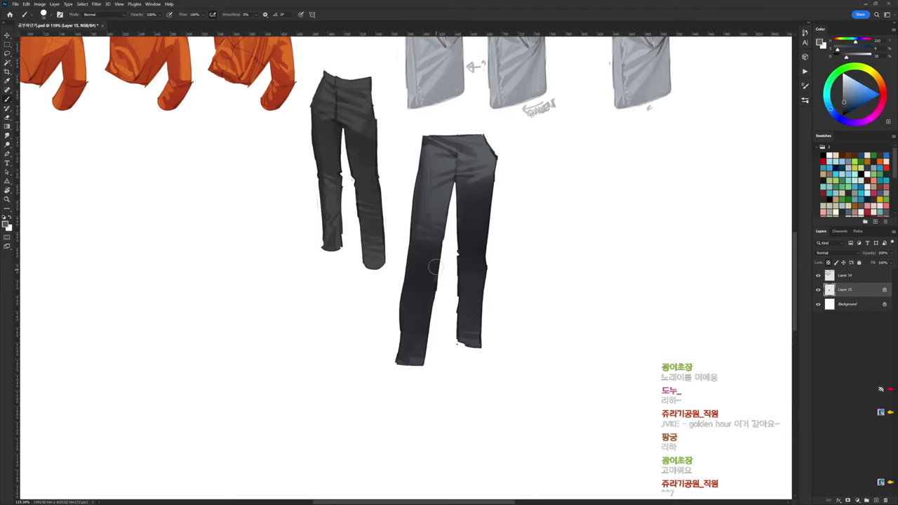
{"action": "left_click", "coordinate": [428, 288], "text": "alt"}
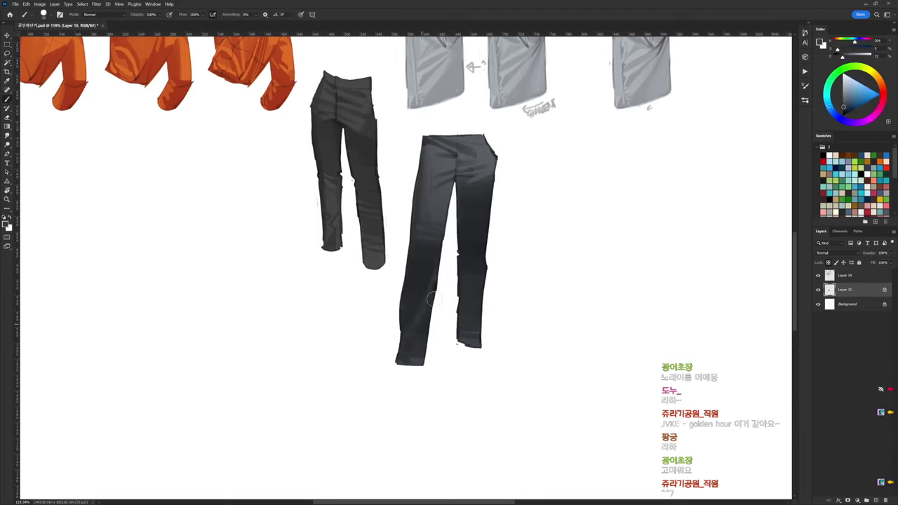
Paint light and dark diagonal folds around the second leg's knee and shin with tones sampled from the trousers
{"action": "left_click", "coordinate": [490, 160], "text": "alt"}
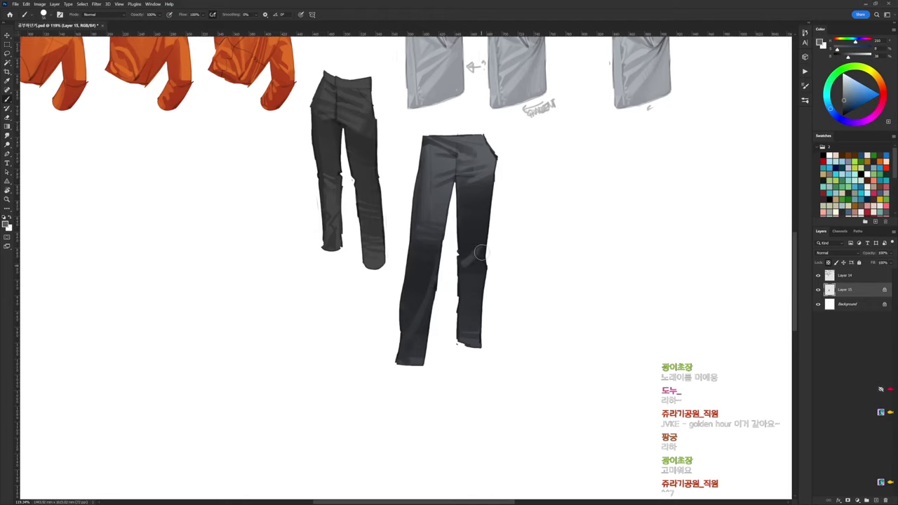
{"action": "mouse_move", "coordinate": [477, 268]}
{"action": "left_mouse_down"}
{"action": "mouse_move", "coordinate": [464, 275]}
{"action": "mouse_move", "coordinate": [475, 278]}
{"action": "left_mouse_up"}
{"action": "left_click", "coordinate": [472, 311], "text": "alt"}
{"action": "left_click", "coordinate": [479, 262], "text": "alt"}
{"action": "left_click_drag", "start_coordinate": [480, 265], "coordinate": [474, 277]}
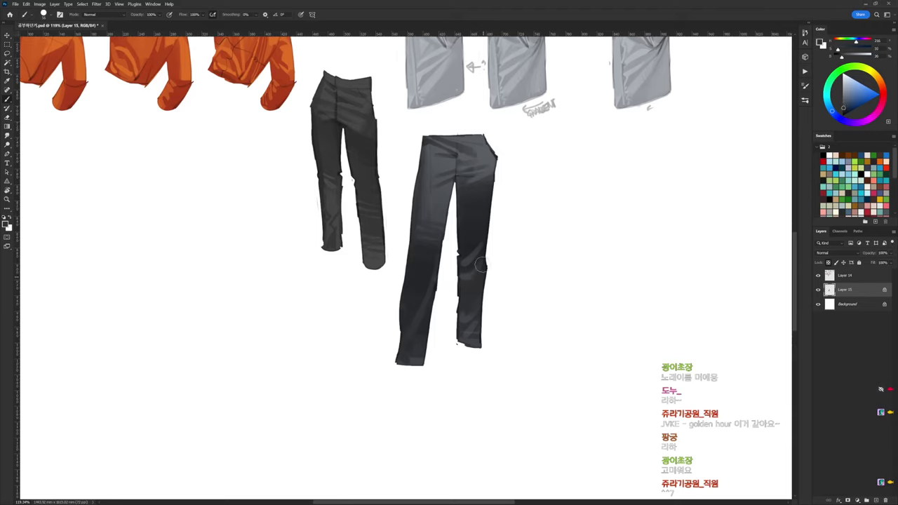
{"action": "left_click", "coordinate": [475, 261], "text": "alt"}
{"action": "left_click", "coordinate": [479, 244], "text": "alt"}
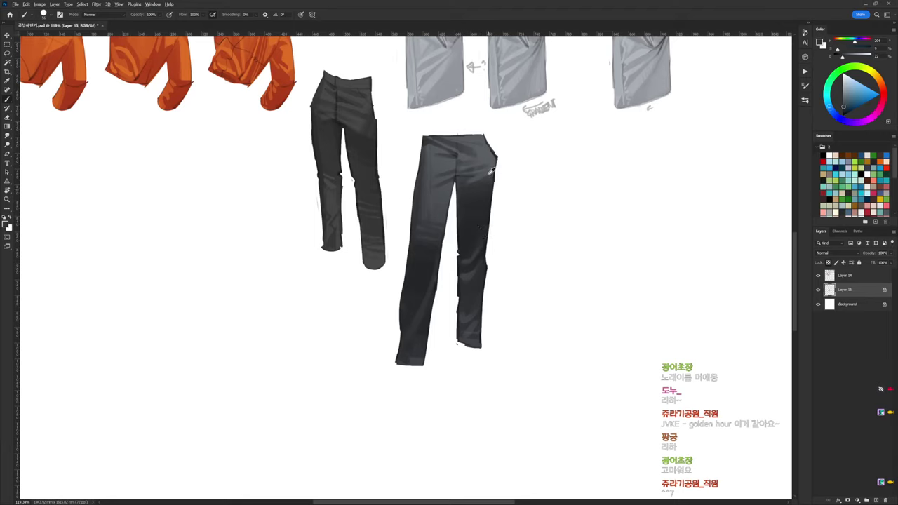
Lighten the second leg's outer hip and refine the folds around the fly with sampled greys and a smaller brush
{"action": "left_click", "coordinate": [493, 163], "text": "alt"}
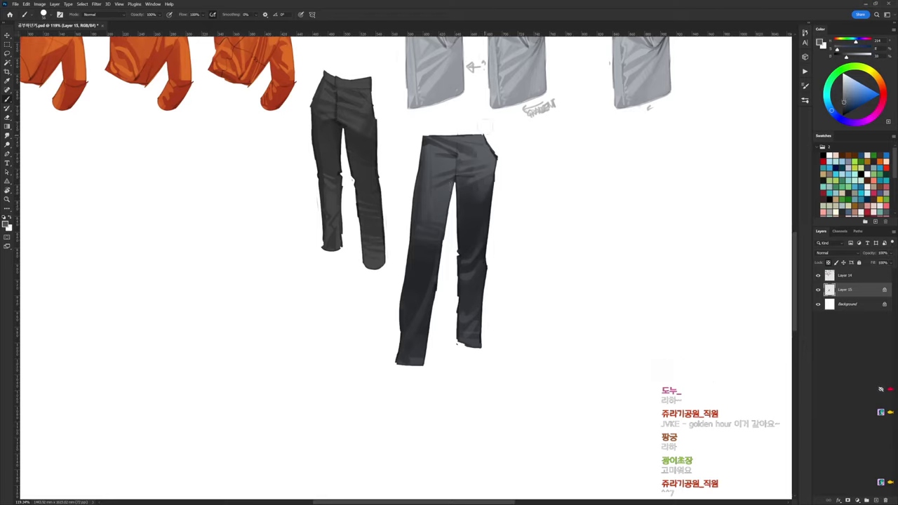
{"action": "right_click", "coordinate": [488, 110]}
{"action": "left_click", "coordinate": [449, 157], "text": "alt"}
{"action": "left_click", "coordinate": [488, 154], "text": "alt"}
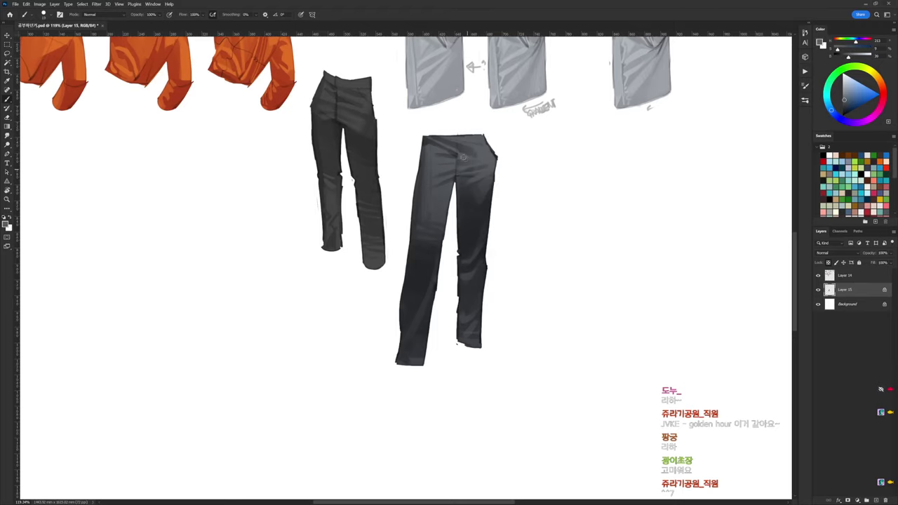
Merge Layer 14 with Layer 15, and unlock the merged layer's transparent pixels for drawing with a thin brush
{"action": "left_click", "coordinate": [845, 277], "text": "shift"}
{"action": "key", "text": "ctrl+e"}
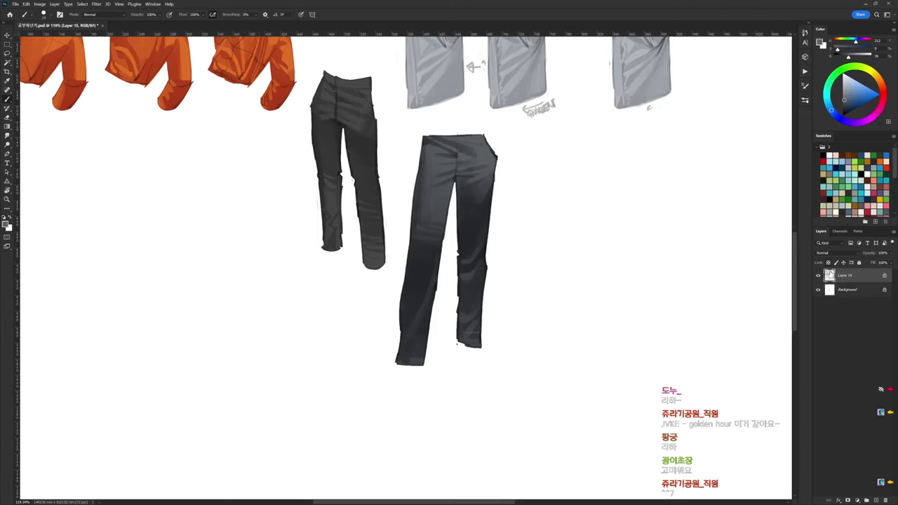
{"action": "right_click", "coordinate": [516, 169]}
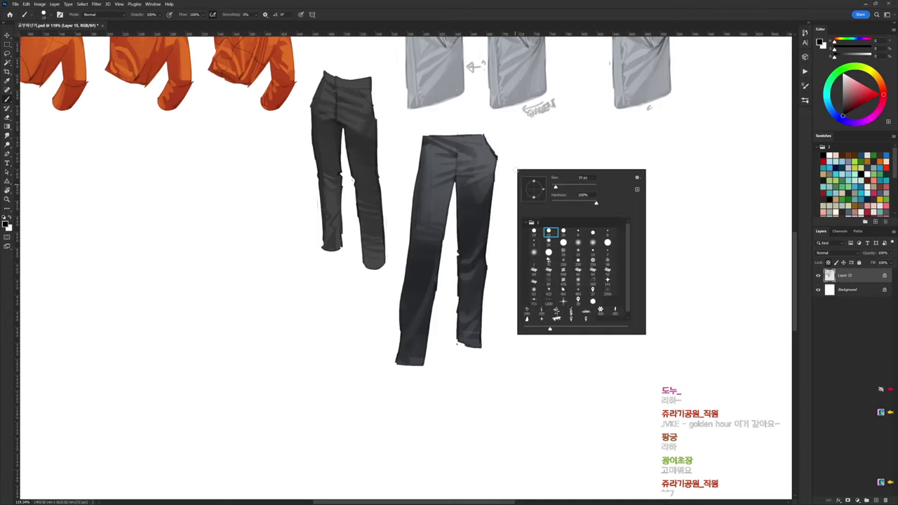
{"action": "double_click", "coordinate": [579, 233]}
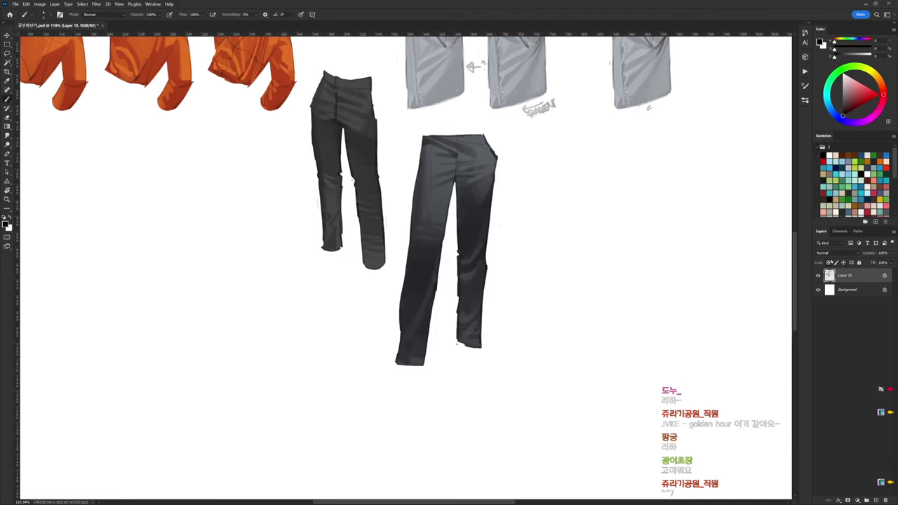
{"action": "left_click", "coordinate": [828, 262]}
Sketch a long downward arrow crossed by small sideways arrows beside the second leg, redrawing the small arrows as needed
{"action": "mouse_move", "coordinate": [509, 196]}
{"action": "left_mouse_down"}
{"action": "mouse_move", "coordinate": [511, 245]}
{"action": "mouse_move", "coordinate": [517, 237]}
{"action": "left_mouse_up"}
{"action": "left_click_drag", "start_coordinate": [503, 197], "coordinate": [517, 199]}
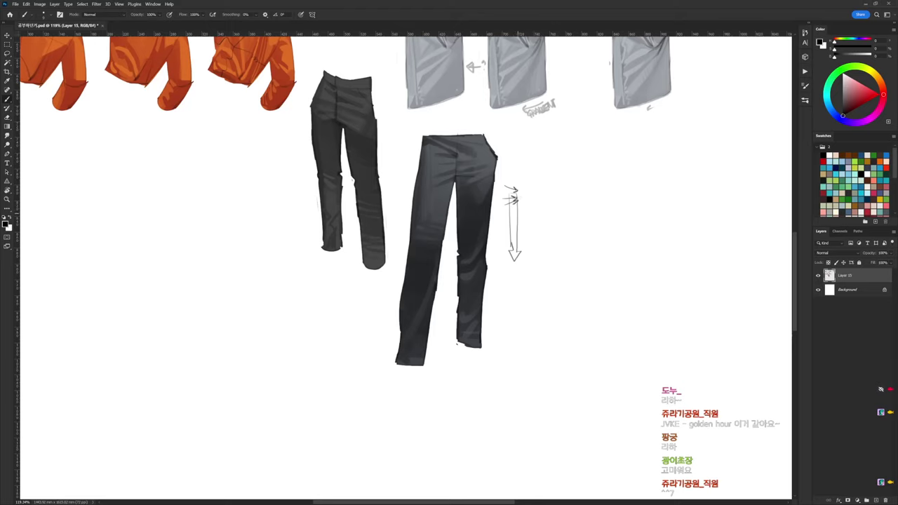
{"action": "key", "text": "ctrl+z"}
{"action": "key", "text": "ctrl+z"}
{"action": "key", "text": "ctrl+z"}
{"action": "left_click_drag", "start_coordinate": [505, 184], "coordinate": [516, 190]}
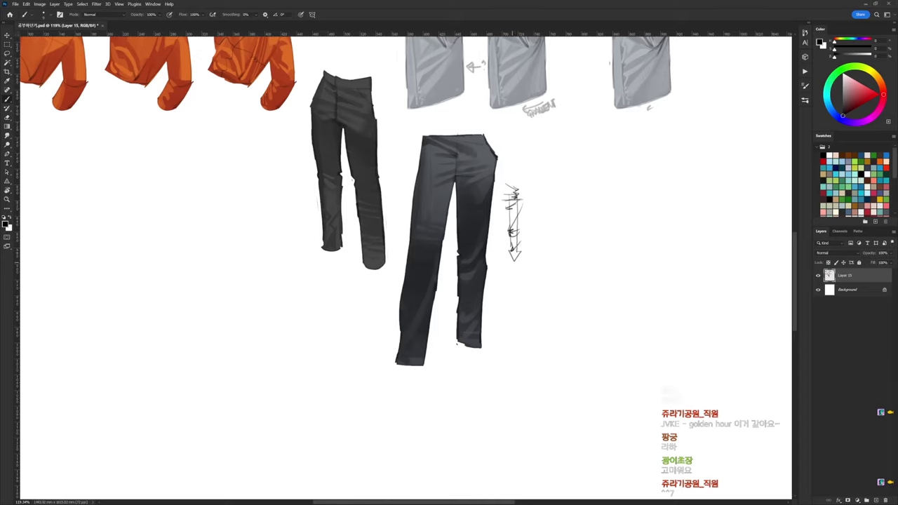
Switch to a different brush preset and sketch a straight single trouser leg with a waistline beside the arrow notes
{"action": "right_click", "coordinate": [572, 144]}
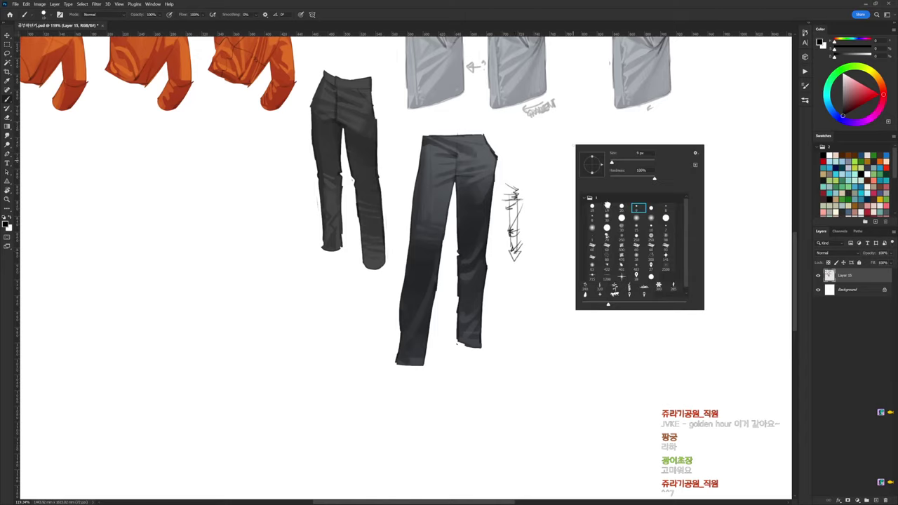
{"action": "double_click", "coordinate": [608, 208]}
{"action": "left_click_drag", "start_coordinate": [538, 173], "coordinate": [582, 171]}
{"action": "left_click_drag", "start_coordinate": [552, 212], "coordinate": [558, 267]}
{"action": "left_click_drag", "start_coordinate": [586, 177], "coordinate": [590, 247]}
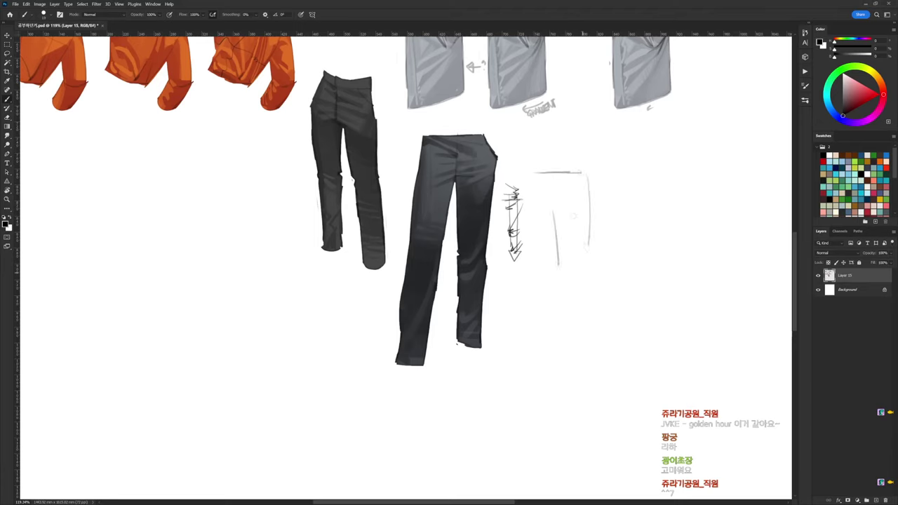
{"action": "left_click_drag", "start_coordinate": [558, 292], "coordinate": [558, 320]}
{"action": "left_click_drag", "start_coordinate": [588, 247], "coordinate": [583, 349]}
{"action": "left_click_drag", "start_coordinate": [588, 311], "coordinate": [589, 348]}
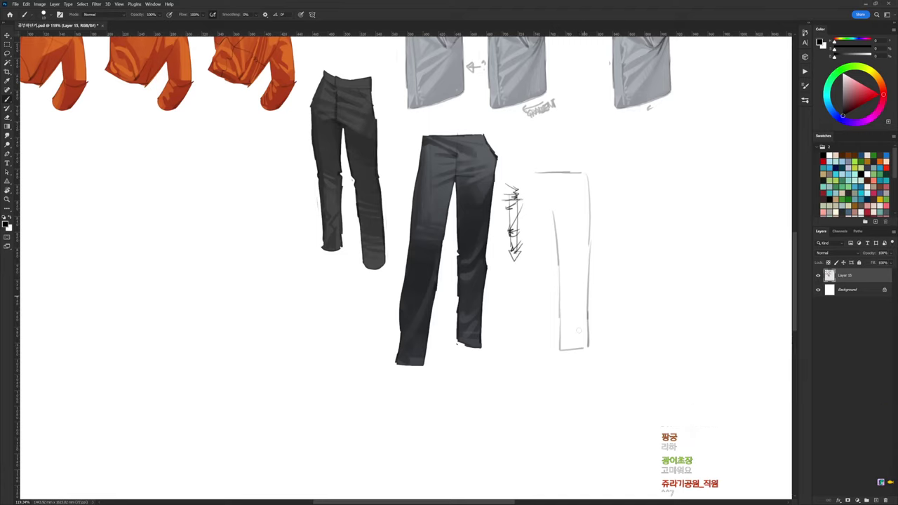
{"action": "left_click_drag", "start_coordinate": [589, 275], "coordinate": [587, 348]}
Sketch radiating folds at the hip and crotch and curved folds at the knee of the single leg, shading the crotch fold
{"action": "key", "text": "e"}
{"action": "key", "text": "b"}
{"action": "mouse_move", "coordinate": [553, 213]}
{"action": "left_mouse_down"}
{"action": "mouse_move", "coordinate": [551, 188]}
{"action": "mouse_move", "coordinate": [576, 181]}
{"action": "left_mouse_up"}
{"action": "left_click_drag", "start_coordinate": [549, 211], "coordinate": [584, 200]}
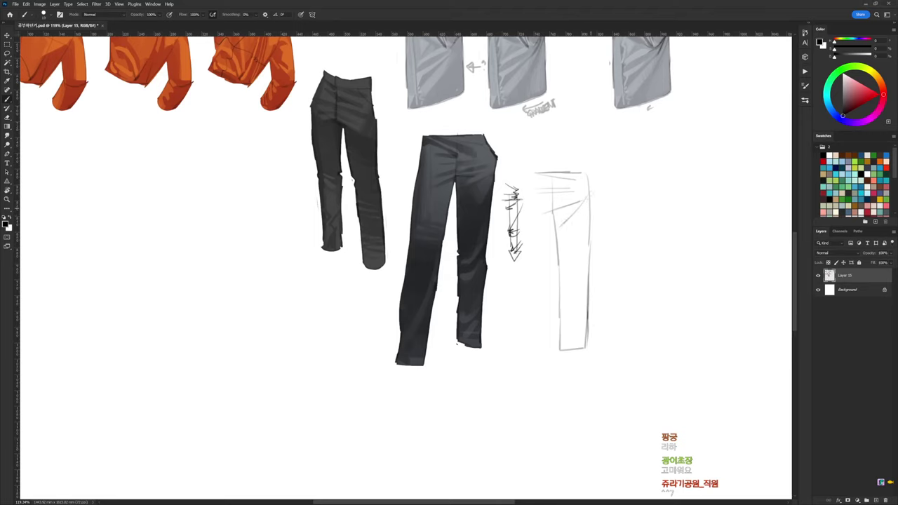
{"action": "mouse_move", "coordinate": [561, 279]}
{"action": "left_mouse_down"}
{"action": "mouse_move", "coordinate": [570, 270]}
{"action": "mouse_move", "coordinate": [582, 272]}
{"action": "mouse_move", "coordinate": [579, 281]}
{"action": "left_mouse_up"}
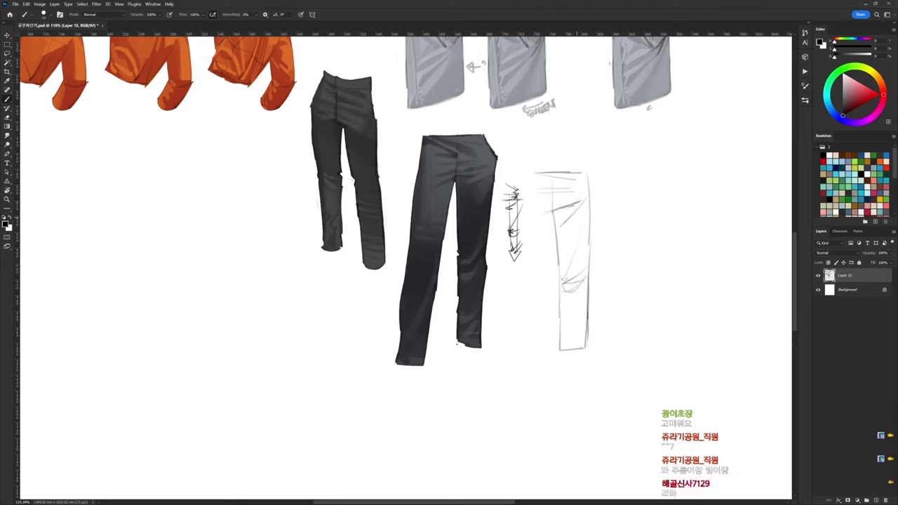
{"action": "left_click_drag", "start_coordinate": [552, 215], "coordinate": [565, 209]}
{"action": "mouse_move", "coordinate": [553, 219]}
{"action": "left_mouse_down"}
{"action": "mouse_move", "coordinate": [575, 210]}
{"action": "mouse_move", "coordinate": [572, 190]}
{"action": "left_mouse_up"}
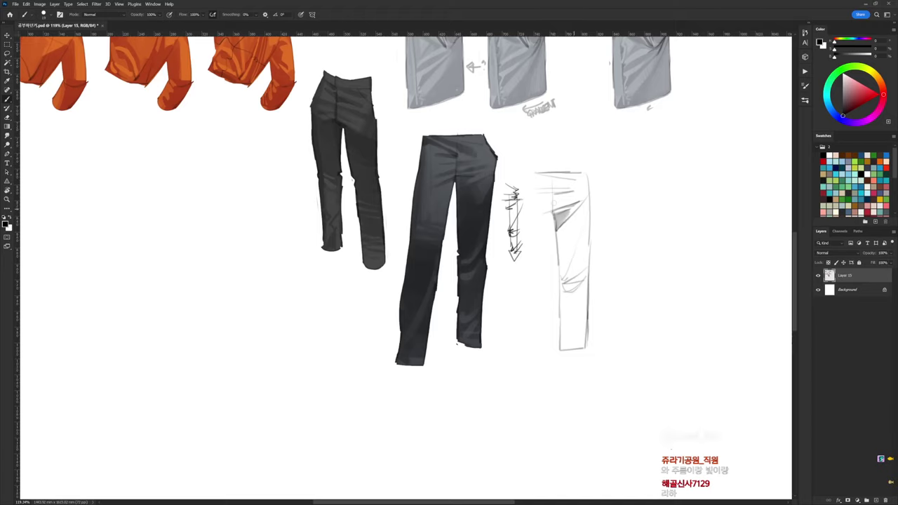
Shade the hip folds and hatch the inner thigh of the single leg down to the knee
{"action": "left_click_drag", "start_coordinate": [572, 192], "coordinate": [554, 200]}
{"action": "mouse_move", "coordinate": [575, 182]}
{"action": "left_mouse_down"}
{"action": "mouse_move", "coordinate": [552, 178]}
{"action": "mouse_move", "coordinate": [567, 180]}
{"action": "left_mouse_up"}
{"action": "mouse_move", "coordinate": [557, 233]}
{"action": "left_mouse_down"}
{"action": "mouse_move", "coordinate": [574, 219]}
{"action": "mouse_move", "coordinate": [566, 279]}
{"action": "mouse_move", "coordinate": [568, 268]}
{"action": "left_mouse_up"}
{"action": "key", "text": "e"}
{"action": "key", "text": "b"}
{"action": "left_click_drag", "start_coordinate": [560, 233], "coordinate": [564, 275]}
{"action": "left_click_drag", "start_coordinate": [566, 232], "coordinate": [568, 267]}
{"action": "left_click_drag", "start_coordinate": [570, 231], "coordinate": [568, 258]}
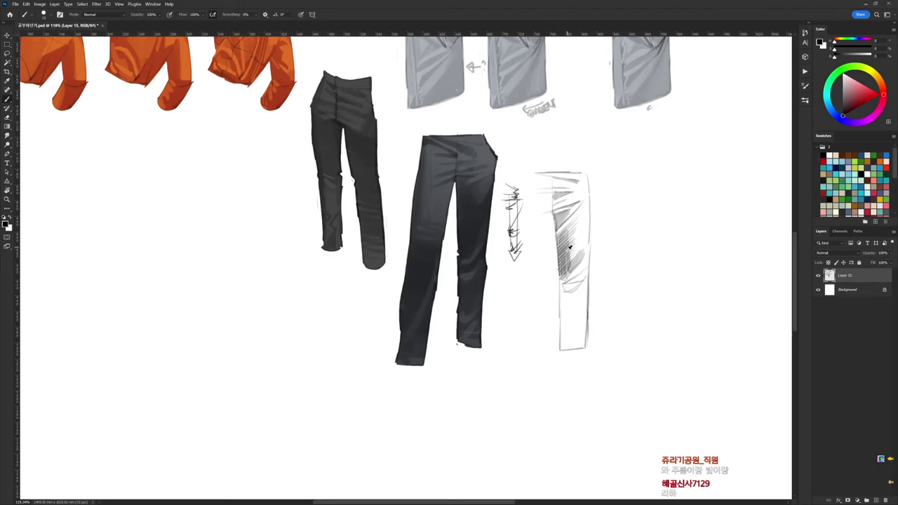
Blend the thigh hatching of the single leg with greys sampled from the sketch
{"action": "left_click", "coordinate": [566, 243], "text": "alt"}
{"action": "mouse_move", "coordinate": [564, 224]}
{"action": "left_mouse_down"}
{"action": "mouse_move", "coordinate": [573, 242]}
{"action": "mouse_move", "coordinate": [563, 255]}
{"action": "left_mouse_up"}
{"action": "left_click_drag", "start_coordinate": [572, 247], "coordinate": [564, 278]}
{"action": "left_click", "coordinate": [567, 256], "text": "alt"}
{"action": "left_click_drag", "start_coordinate": [574, 220], "coordinate": [576, 251]}
{"action": "left_click_drag", "start_coordinate": [578, 222], "coordinate": [575, 242]}
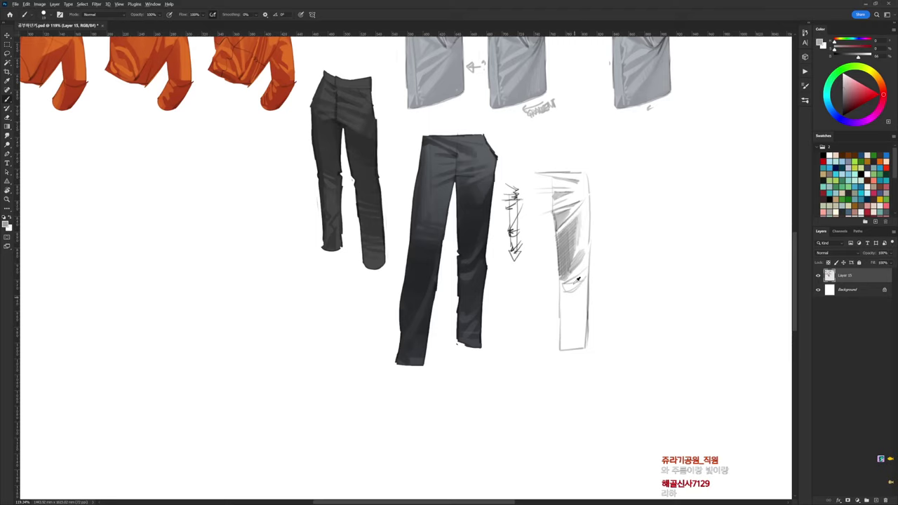
Shade the knee fold and hatch diagonal grey folds down the single leg's shin
{"action": "mouse_move", "coordinate": [563, 282]}
{"action": "left_mouse_down"}
{"action": "mouse_move", "coordinate": [581, 289]}
{"action": "mouse_move", "coordinate": [570, 293]}
{"action": "left_mouse_up"}
{"action": "left_click_drag", "start_coordinate": [560, 307], "coordinate": [579, 288]}
{"action": "left_click_drag", "start_coordinate": [563, 313], "coordinate": [579, 297]}
{"action": "mouse_move", "coordinate": [563, 331]}
{"action": "left_mouse_down"}
{"action": "mouse_move", "coordinate": [584, 313]}
{"action": "mouse_move", "coordinate": [581, 336]}
{"action": "left_mouse_up"}
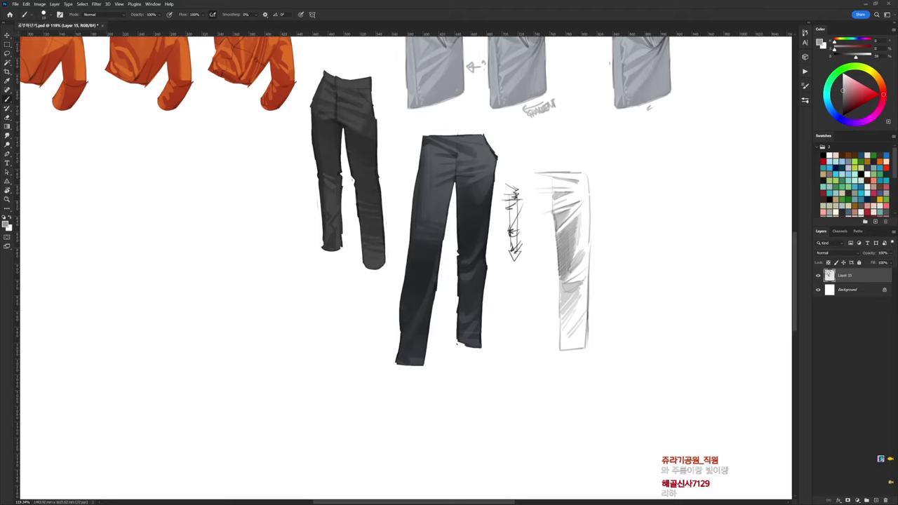
Reset the colour to black and sketch a trouser diagram with a boxy hip block and one leg split at the knee
{"action": "left_click_drag", "start_coordinate": [601, 253], "coordinate": [480, 253]}
{"action": "key", "text": "d"}
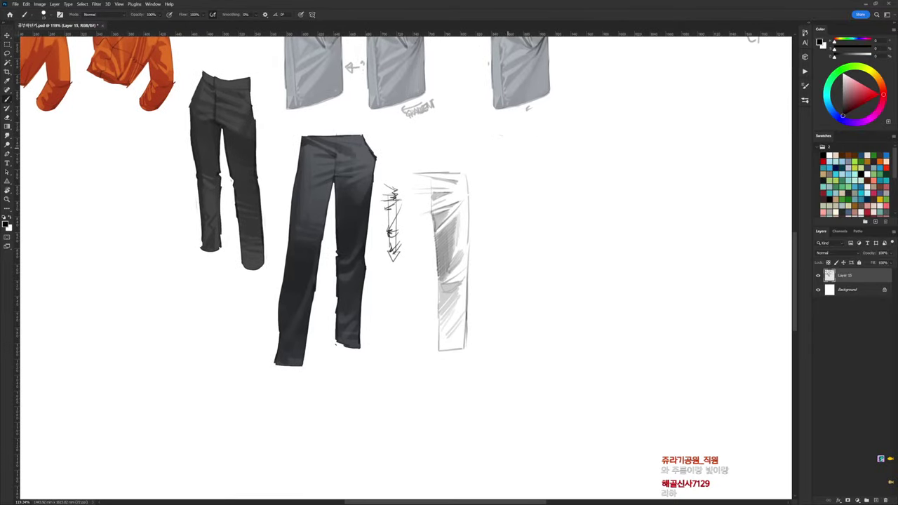
{"action": "mouse_move", "coordinate": [494, 133]}
{"action": "left_mouse_down"}
{"action": "mouse_move", "coordinate": [530, 132]}
{"action": "mouse_move", "coordinate": [483, 133]}
{"action": "mouse_move", "coordinate": [484, 167]}
{"action": "mouse_move", "coordinate": [527, 165]}
{"action": "left_mouse_up"}
{"action": "mouse_move", "coordinate": [540, 131]}
{"action": "left_mouse_down"}
{"action": "mouse_move", "coordinate": [541, 163]}
{"action": "mouse_move", "coordinate": [492, 166]}
{"action": "left_mouse_up"}
{"action": "mouse_move", "coordinate": [484, 134]}
{"action": "left_mouse_down"}
{"action": "mouse_move", "coordinate": [486, 167]}
{"action": "mouse_move", "coordinate": [521, 166]}
{"action": "left_mouse_up"}
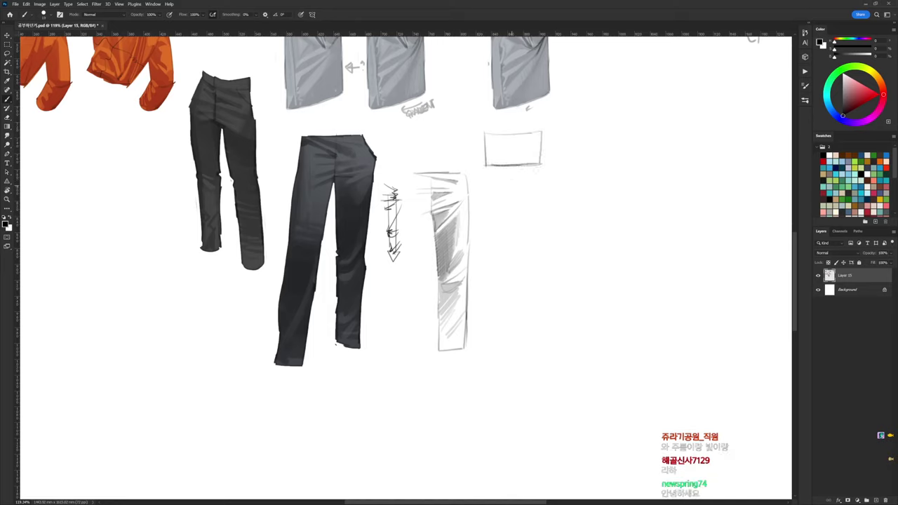
{"action": "left_click_drag", "start_coordinate": [512, 166], "coordinate": [512, 238]}
{"action": "mouse_move", "coordinate": [540, 166]}
{"action": "left_mouse_down"}
{"action": "mouse_move", "coordinate": [540, 239]}
{"action": "mouse_move", "coordinate": [513, 317]}
{"action": "left_mouse_up"}
{"action": "left_click_drag", "start_coordinate": [540, 242], "coordinate": [537, 324]}
Add the diagram's second leg, split at the knee, and erase the line separating the hips from the thighs
{"action": "left_click_drag", "start_coordinate": [510, 168], "coordinate": [502, 237]}
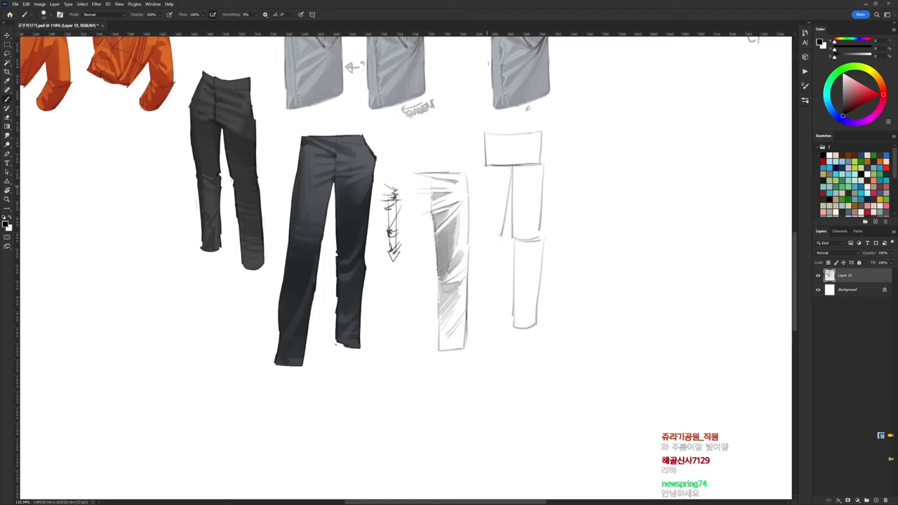
{"action": "mouse_move", "coordinate": [484, 174]}
{"action": "left_mouse_down"}
{"action": "mouse_move", "coordinate": [478, 239]}
{"action": "mouse_move", "coordinate": [503, 239]}
{"action": "left_mouse_up"}
{"action": "key", "text": "e"}
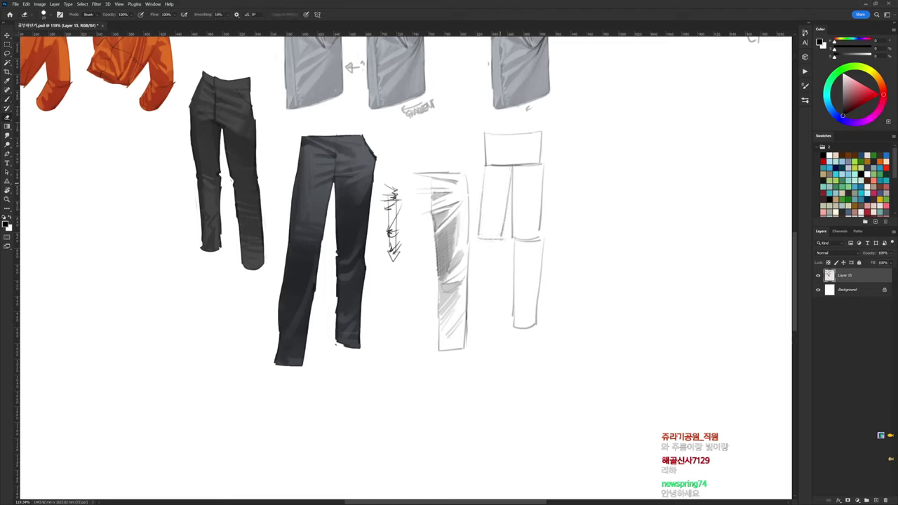
{"action": "mouse_move", "coordinate": [488, 166]}
{"action": "left_mouse_down"}
{"action": "mouse_move", "coordinate": [509, 165]}
{"action": "mouse_move", "coordinate": [514, 179]}
{"action": "left_mouse_up"}
{"action": "key", "text": "b"}
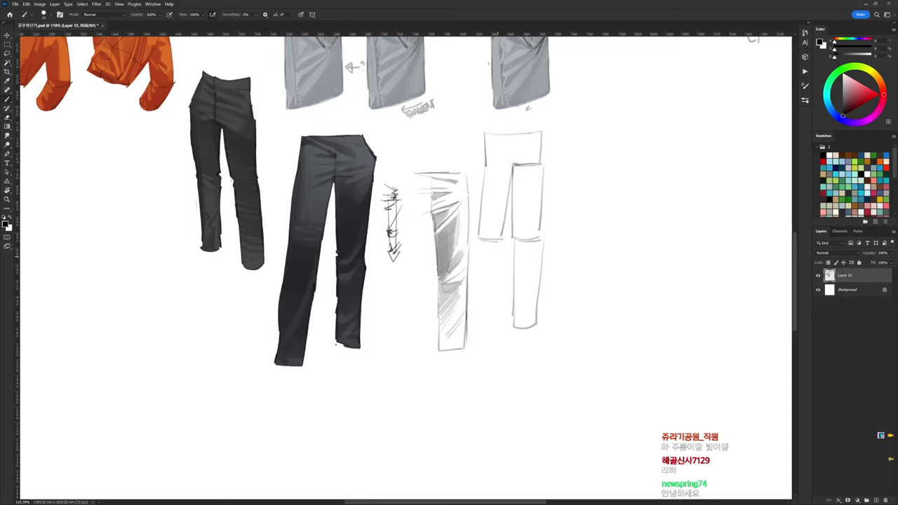
{"action": "mouse_move", "coordinate": [502, 241]}
{"action": "left_mouse_down"}
{"action": "mouse_move", "coordinate": [492, 310]}
{"action": "mouse_move", "coordinate": [468, 327]}
{"action": "left_mouse_up"}
{"action": "key", "text": "e"}
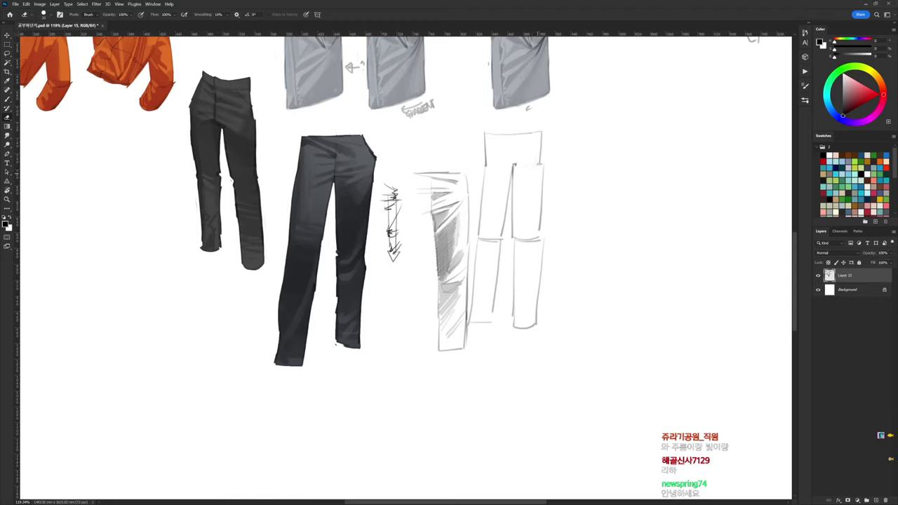
{"action": "key", "text": "b"}
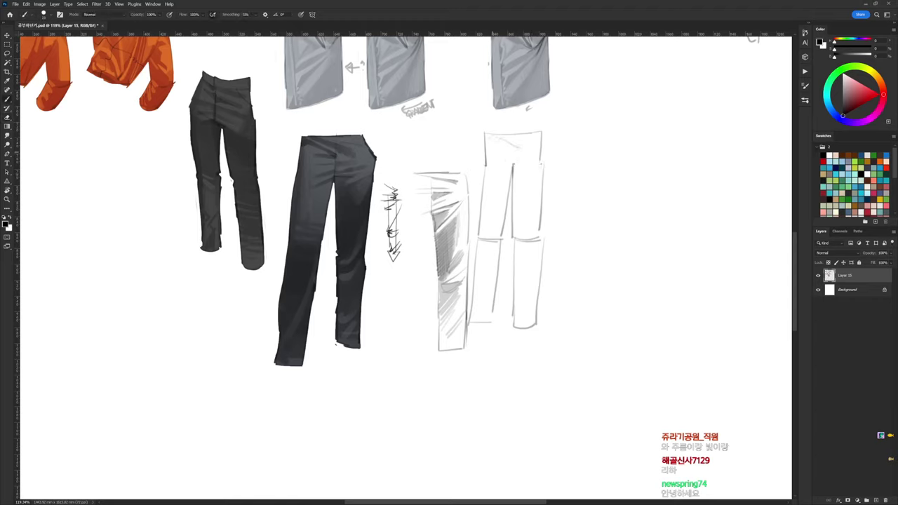
Sketch diagonal folds from the diagram's waist corner towards the crotch, undoing misplaced strokes
{"action": "mouse_move", "coordinate": [491, 137]}
{"action": "left_mouse_down"}
{"action": "mouse_move", "coordinate": [530, 149]}
{"action": "mouse_move", "coordinate": [527, 164]}
{"action": "mouse_move", "coordinate": [519, 157]}
{"action": "mouse_move", "coordinate": [531, 150]}
{"action": "mouse_move", "coordinate": [536, 162]}
{"action": "mouse_move", "coordinate": [507, 154]}
{"action": "mouse_move", "coordinate": [514, 164]}
{"action": "left_mouse_up"}
{"action": "key", "text": "ctrl+z"}
{"action": "key", "text": "ctrl+z"}
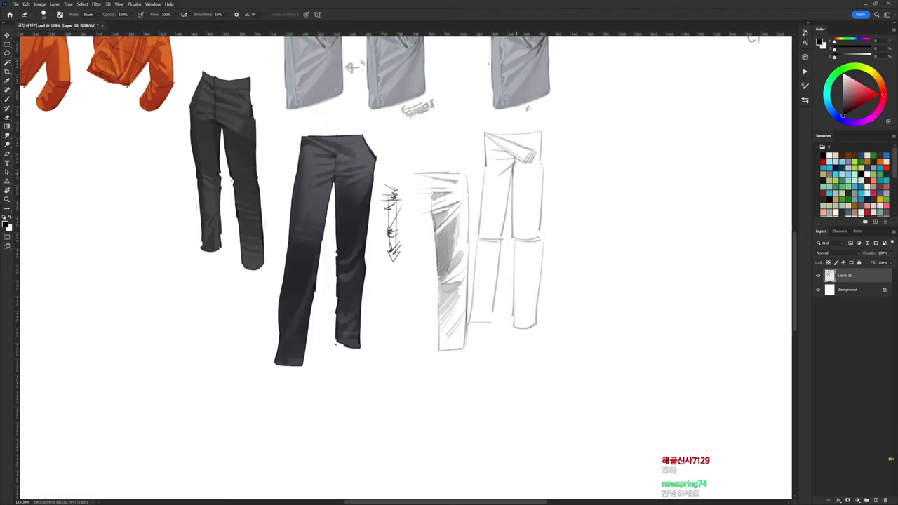
Draw a circle at the outer knee of the diagram and fill it with red
{"action": "left_click_drag", "start_coordinate": [481, 230], "coordinate": [484, 231]}
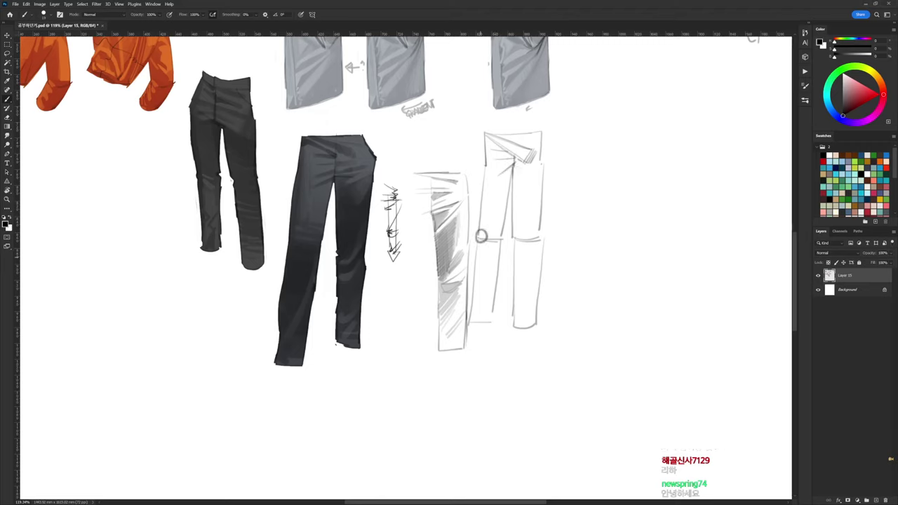
{"action": "left_click_drag", "start_coordinate": [876, 90], "coordinate": [882, 94]}
{"action": "left_click", "coordinate": [481, 236]}
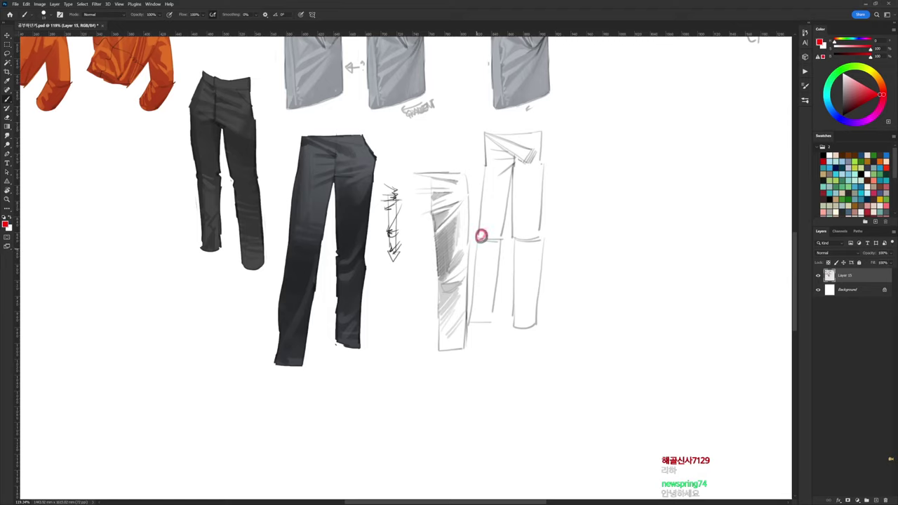
{"action": "key", "text": "d"}
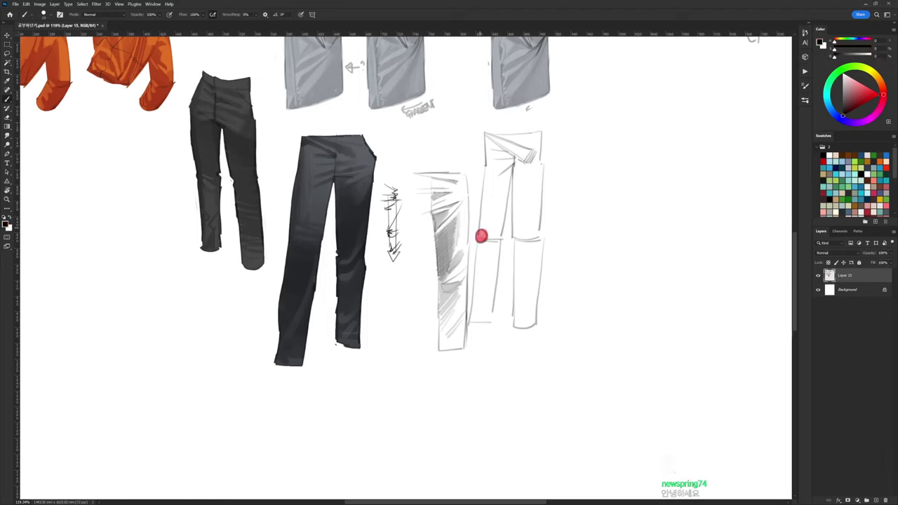
Outline the fold-free thigh zone in blue and link it to a handwritten "DISAPPEAR ZONE" label above the waist
{"action": "left_click", "coordinate": [836, 115]}
{"action": "left_click", "coordinate": [873, 92]}
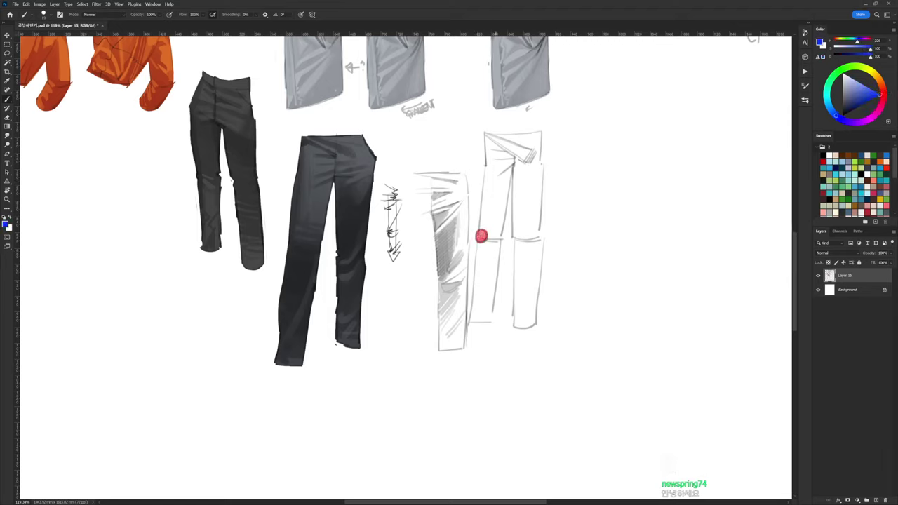
{"action": "mouse_move", "coordinate": [495, 148]}
{"action": "left_mouse_down"}
{"action": "mouse_move", "coordinate": [500, 221]}
{"action": "mouse_move", "coordinate": [482, 230]}
{"action": "left_mouse_up"}
{"action": "left_click_drag", "start_coordinate": [486, 172], "coordinate": [482, 230]}
{"action": "mouse_move", "coordinate": [488, 177]}
{"action": "left_mouse_down"}
{"action": "mouse_move", "coordinate": [473, 126]}
{"action": "mouse_move", "coordinate": [481, 125]}
{"action": "left_mouse_up"}
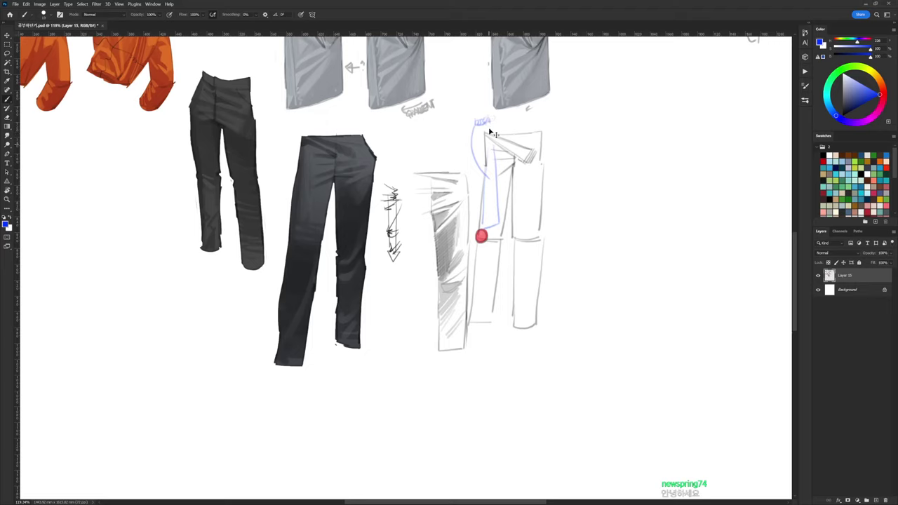
{"action": "key", "text": "ctrl+z"}
{"action": "mouse_move", "coordinate": [488, 118]}
{"action": "left_mouse_down"}
{"action": "mouse_move", "coordinate": [487, 125]}
{"action": "mouse_move", "coordinate": [533, 111]}
{"action": "left_mouse_up"}
Annotate the diagram in dark red with labels, crotch arrows, an outlined waist fold, and dots with arrows at the hips
{"action": "left_click", "coordinate": [824, 160]}
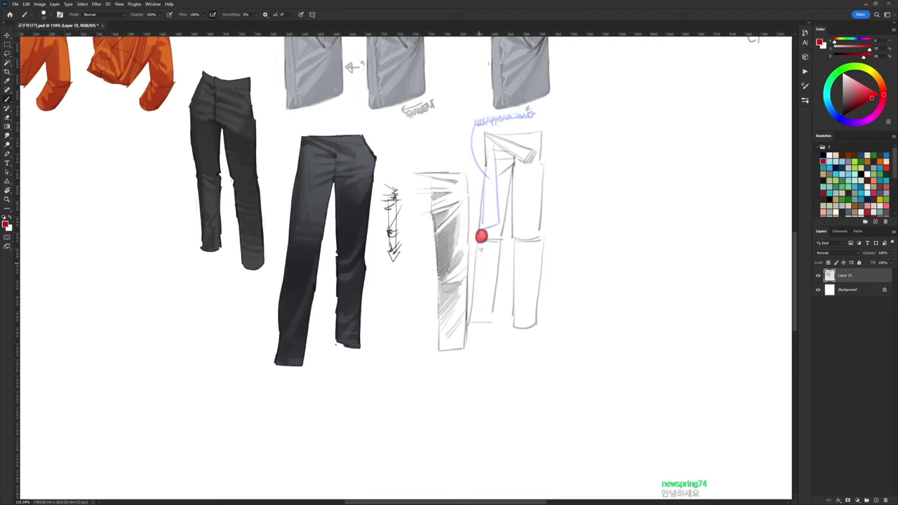
{"action": "left_click_drag", "start_coordinate": [481, 248], "coordinate": [503, 255]}
{"action": "mouse_move", "coordinate": [514, 162]}
{"action": "left_mouse_down"}
{"action": "mouse_move", "coordinate": [492, 180]}
{"action": "mouse_move", "coordinate": [510, 173]}
{"action": "left_mouse_up"}
{"action": "mouse_move", "coordinate": [509, 152]}
{"action": "left_mouse_down"}
{"action": "mouse_move", "coordinate": [525, 139]}
{"action": "mouse_move", "coordinate": [483, 131]}
{"action": "mouse_move", "coordinate": [557, 148]}
{"action": "mouse_move", "coordinate": [565, 138]}
{"action": "mouse_move", "coordinate": [564, 150]}
{"action": "left_mouse_up"}
{"action": "key", "text": "ctrl+z"}
{"action": "key", "text": "ctrl+z"}
{"action": "key", "text": "ctrl+z"}
{"action": "left_click_drag", "start_coordinate": [566, 133], "coordinate": [570, 146]}
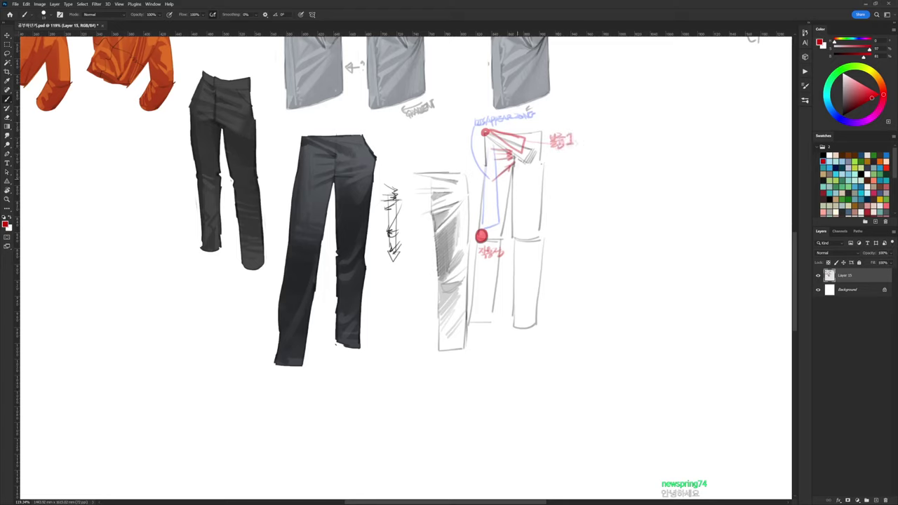
{"action": "left_click", "coordinate": [542, 164]}
{"action": "left_click_drag", "start_coordinate": [540, 167], "coordinate": [526, 180]}
Outline the fold-free zone on the diagram's other thigh in blue, undoing stray strokes
{"action": "left_click", "coordinate": [839, 118]}
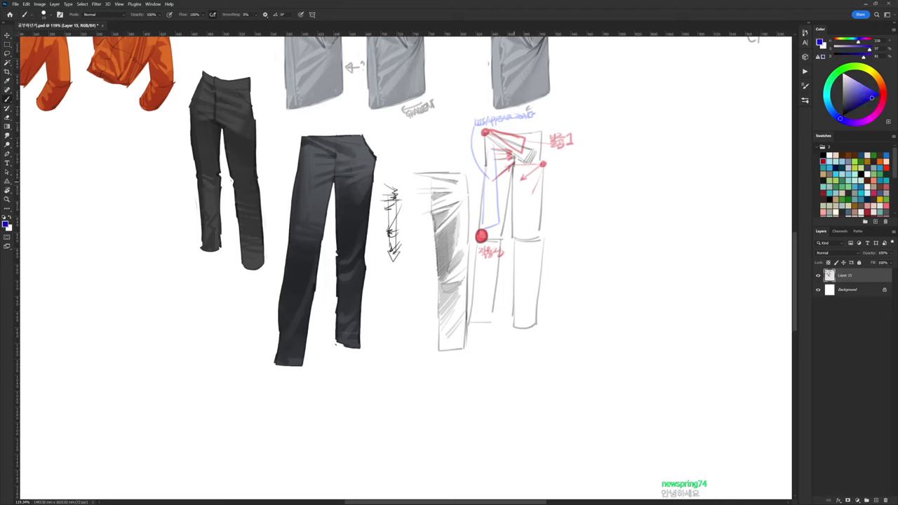
{"action": "mouse_move", "coordinate": [531, 165]}
{"action": "left_mouse_down"}
{"action": "mouse_move", "coordinate": [533, 207]}
{"action": "mouse_move", "coordinate": [526, 229]}
{"action": "mouse_move", "coordinate": [516, 230]}
{"action": "mouse_move", "coordinate": [513, 174]}
{"action": "left_mouse_up"}
{"action": "key", "text": "ctrl+z"}
{"action": "mouse_move", "coordinate": [542, 185]}
{"action": "left_mouse_down"}
{"action": "mouse_move", "coordinate": [539, 226]}
{"action": "mouse_move", "coordinate": [515, 223]}
{"action": "left_mouse_up"}
{"action": "mouse_move", "coordinate": [514, 169]}
{"action": "left_mouse_down"}
{"action": "mouse_move", "coordinate": [514, 214]}
{"action": "mouse_move", "coordinate": [515, 189]}
{"action": "left_mouse_up"}
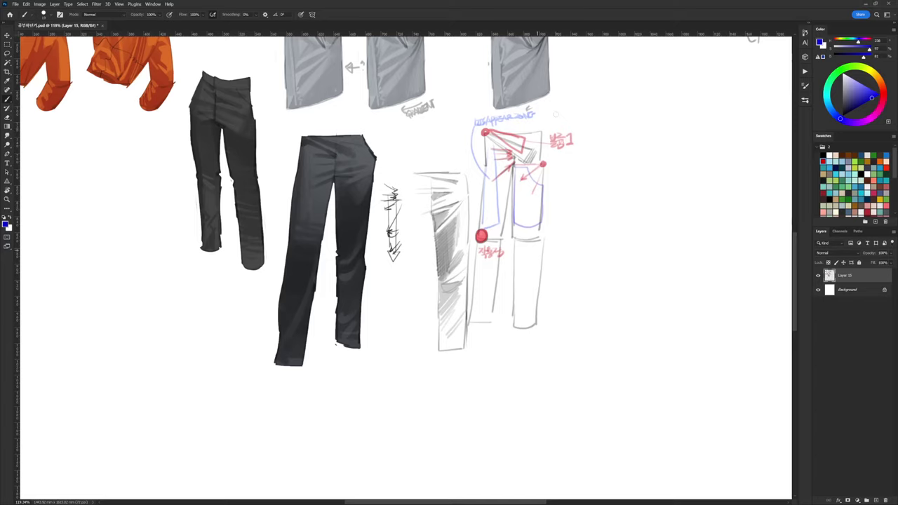
{"action": "key", "text": "d"}
{"action": "key", "text": "ctrl+z"}
Mark the knee and hem folds of the diagram's other leg with red strokes and green downward arrows
{"action": "left_click_drag", "start_coordinate": [872, 90], "coordinate": [881, 95]}
{"action": "mouse_move", "coordinate": [512, 231]}
{"action": "left_mouse_down"}
{"action": "mouse_move", "coordinate": [519, 258]}
{"action": "mouse_move", "coordinate": [534, 242]}
{"action": "left_mouse_up"}
{"action": "left_click_drag", "start_coordinate": [531, 237], "coordinate": [526, 263]}
{"action": "left_click", "coordinate": [840, 69]}
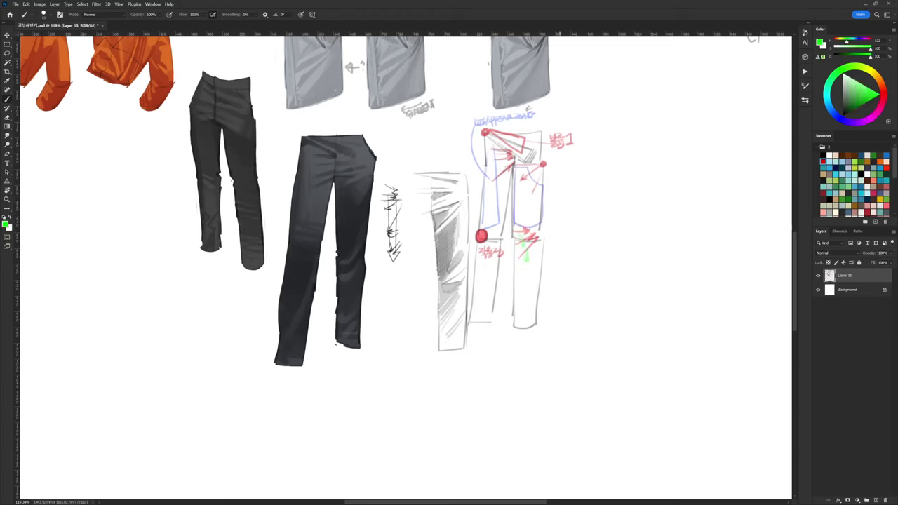
{"action": "left_click", "coordinate": [880, 94]}
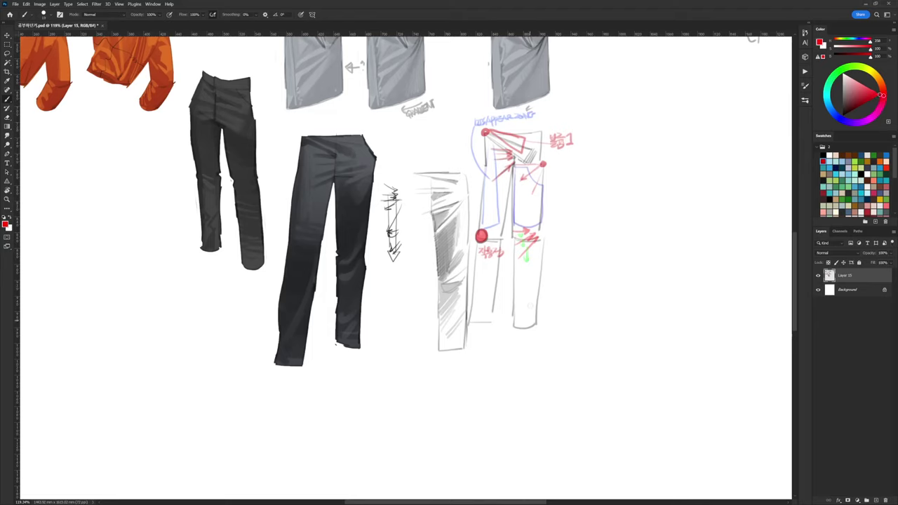
{"action": "mouse_move", "coordinate": [517, 309]}
{"action": "left_mouse_down"}
{"action": "mouse_move", "coordinate": [537, 293]}
{"action": "mouse_move", "coordinate": [538, 309]}
{"action": "left_mouse_up"}
{"action": "left_click", "coordinate": [842, 68]}
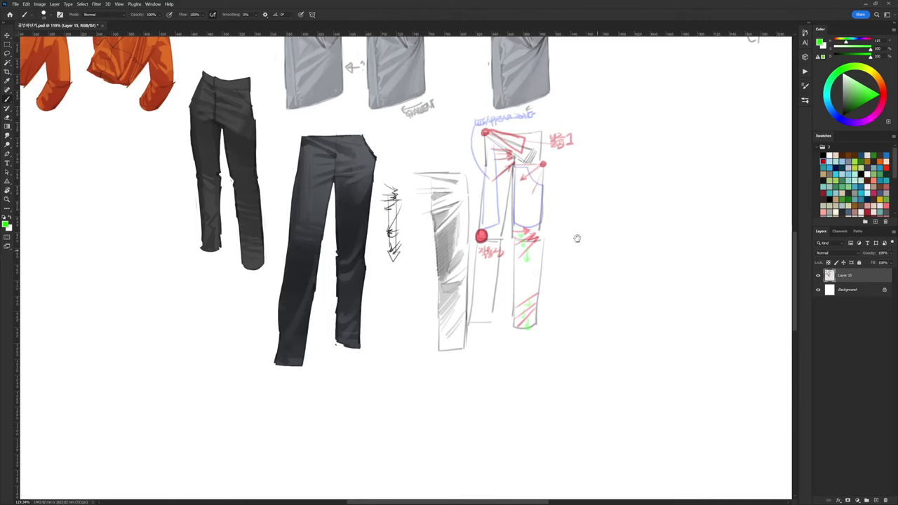
Reset to black and sketch a tapered torso with a curved lower hem in the empty area beside the diagram
{"action": "left_click_drag", "start_coordinate": [576, 239], "coordinate": [506, 247]}
{"action": "key", "text": "d"}
{"action": "left_click_drag", "start_coordinate": [518, 141], "coordinate": [558, 138]}
{"action": "key", "text": "ctrl+z"}
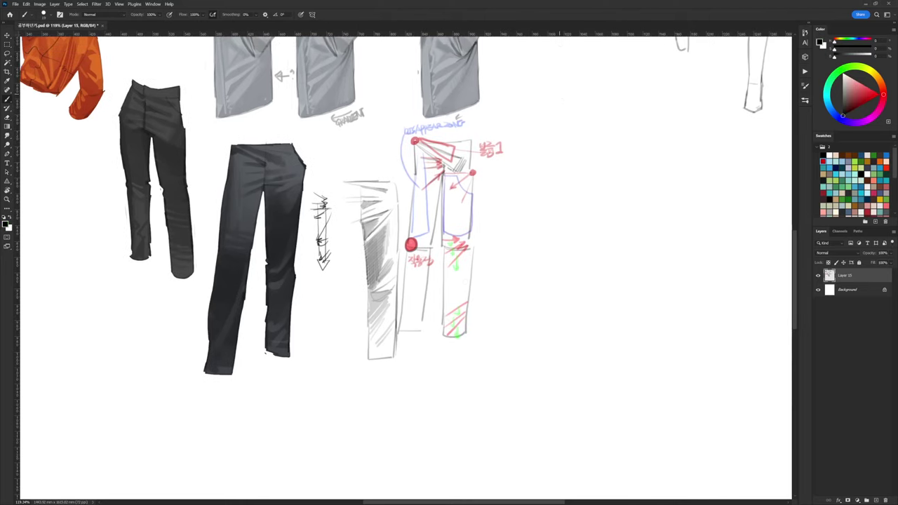
{"action": "left_click_drag", "start_coordinate": [529, 105], "coordinate": [576, 103]}
{"action": "key", "text": "ctrl+z"}
{"action": "mouse_move", "coordinate": [550, 66]}
{"action": "left_mouse_down"}
{"action": "mouse_move", "coordinate": [530, 121]}
{"action": "mouse_move", "coordinate": [545, 140]}
{"action": "left_mouse_up"}
{"action": "mouse_move", "coordinate": [605, 92]}
{"action": "left_mouse_down"}
{"action": "mouse_move", "coordinate": [578, 142]}
{"action": "mouse_move", "coordinate": [546, 139]}
{"action": "mouse_move", "coordinate": [533, 118]}
{"action": "mouse_move", "coordinate": [536, 132]}
{"action": "left_mouse_up"}
{"action": "key", "text": "e"}
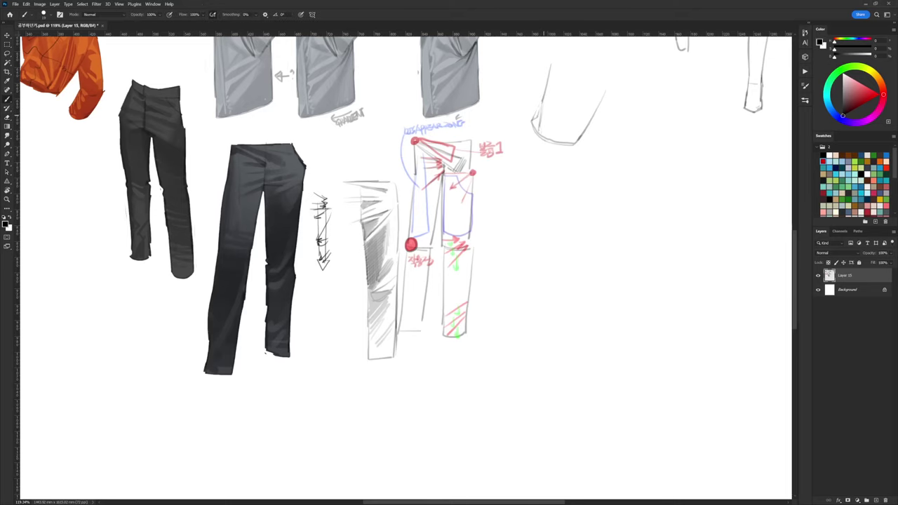
{"action": "left_click_drag", "start_coordinate": [567, 122], "coordinate": [552, 144]}
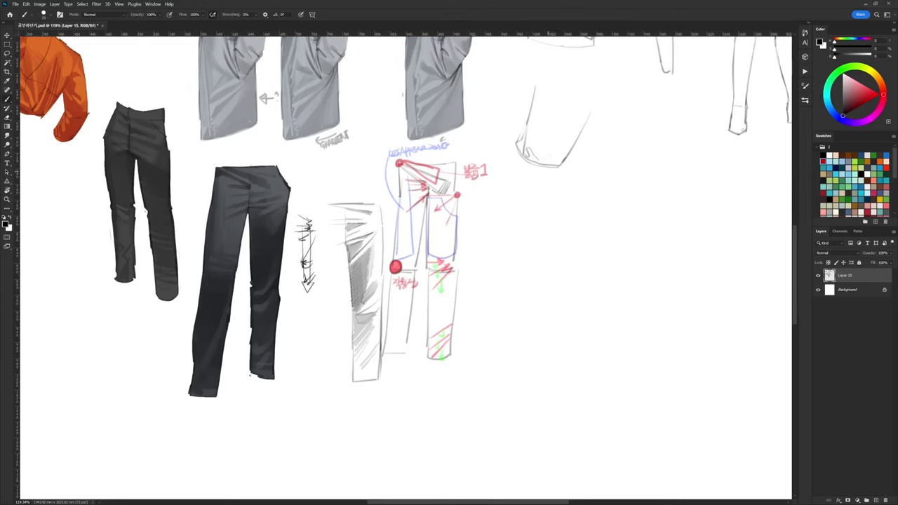
Sketch the waistband, hips and two slightly spread trouser legs beneath the torso, redrawing the outer leg line
{"action": "key", "text": "b"}
{"action": "mouse_move", "coordinate": [526, 125]}
{"action": "left_mouse_down"}
{"action": "mouse_move", "coordinate": [512, 160]}
{"action": "mouse_move", "coordinate": [554, 173]}
{"action": "mouse_move", "coordinate": [502, 177]}
{"action": "mouse_move", "coordinate": [502, 265]}
{"action": "left_mouse_up"}
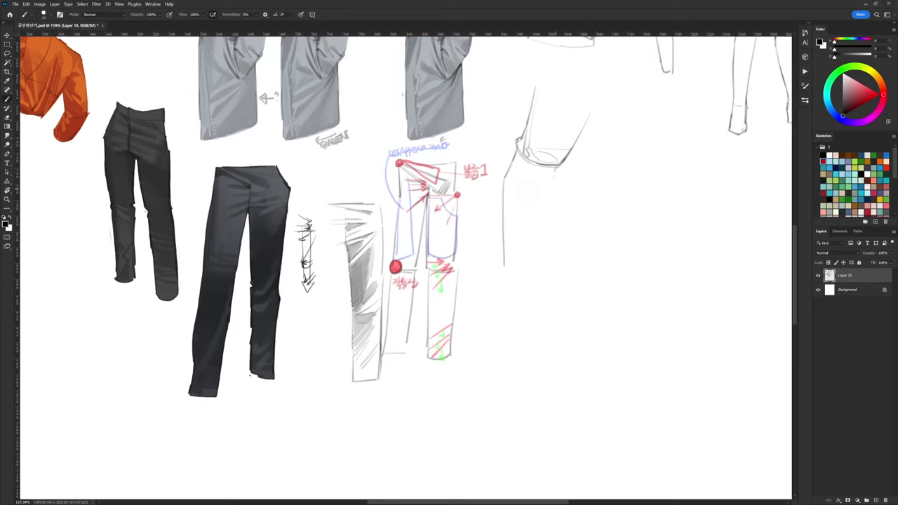
{"action": "left_click_drag", "start_coordinate": [555, 177], "coordinate": [564, 253]}
{"action": "key", "text": "ctrl+z"}
{"action": "left_click_drag", "start_coordinate": [555, 172], "coordinate": [569, 278]}
{"action": "left_click_drag", "start_coordinate": [531, 219], "coordinate": [546, 282]}
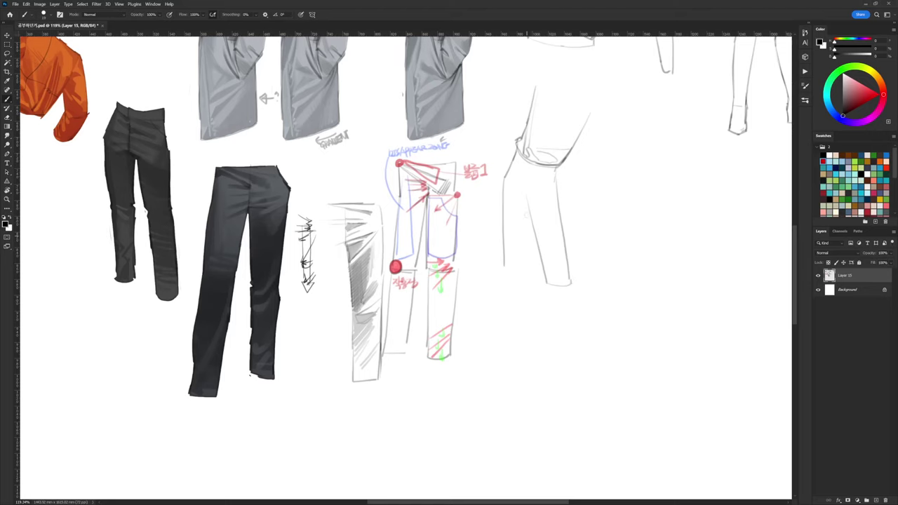
{"action": "left_click_drag", "start_coordinate": [536, 254], "coordinate": [527, 211]}
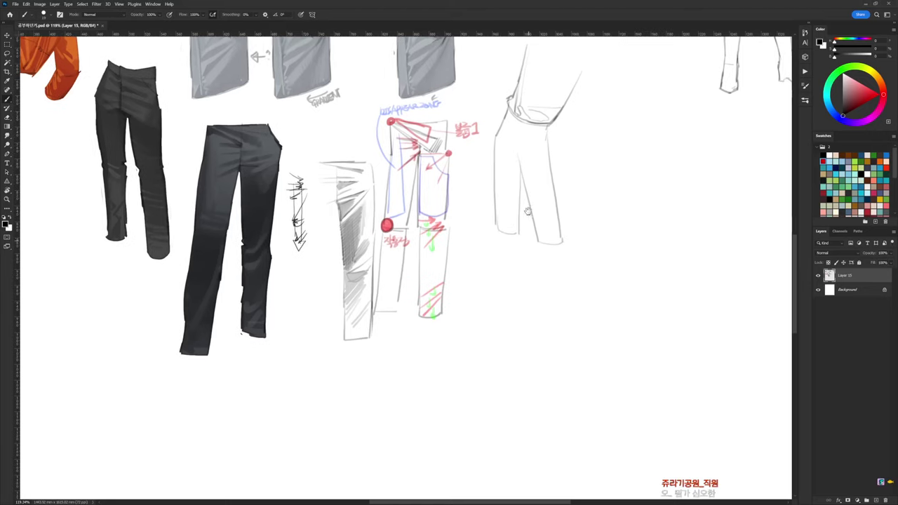
Extend the straighter trouser leg from the knee down to a narrow slanted hem, erasing and redrawing its rough lines
{"action": "key", "text": "e"}
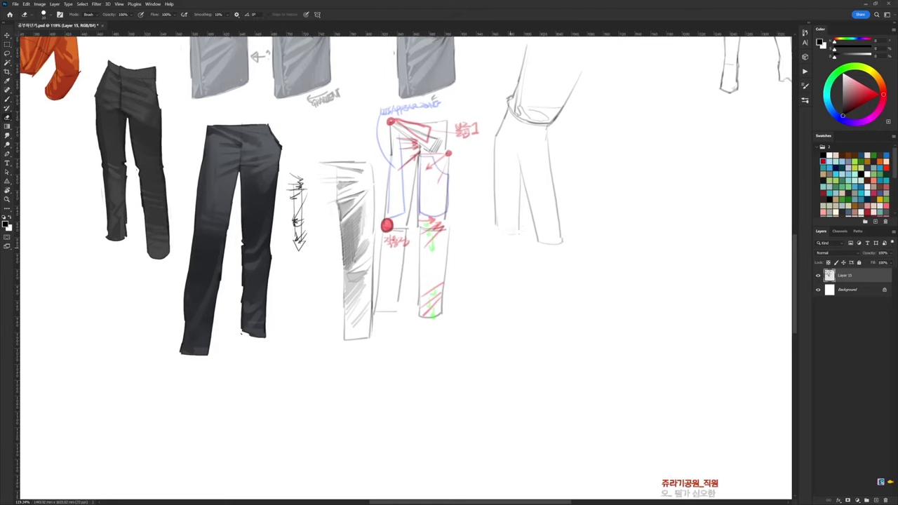
{"action": "key", "text": "b"}
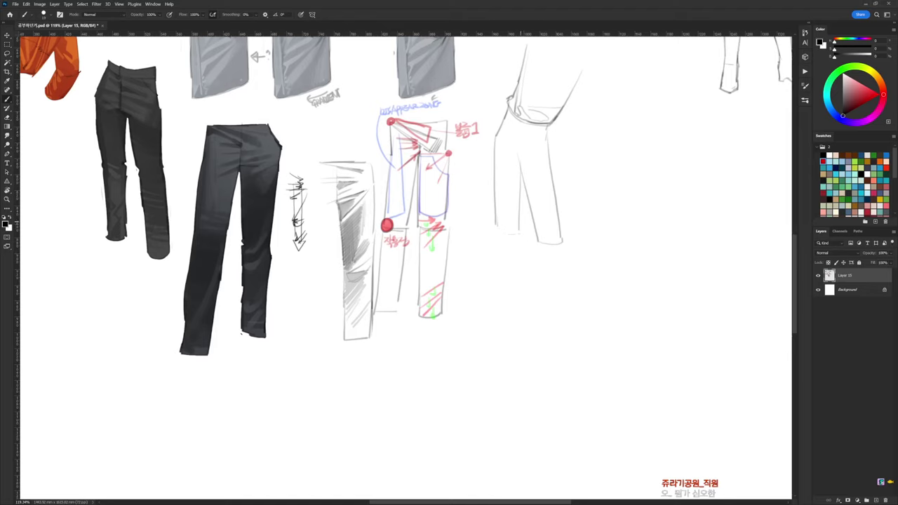
{"action": "left_click_drag", "start_coordinate": [523, 212], "coordinate": [519, 307]}
{"action": "mouse_move", "coordinate": [500, 230]}
{"action": "left_mouse_down"}
{"action": "mouse_move", "coordinate": [500, 297]}
{"action": "mouse_move", "coordinate": [515, 309]}
{"action": "left_mouse_up"}
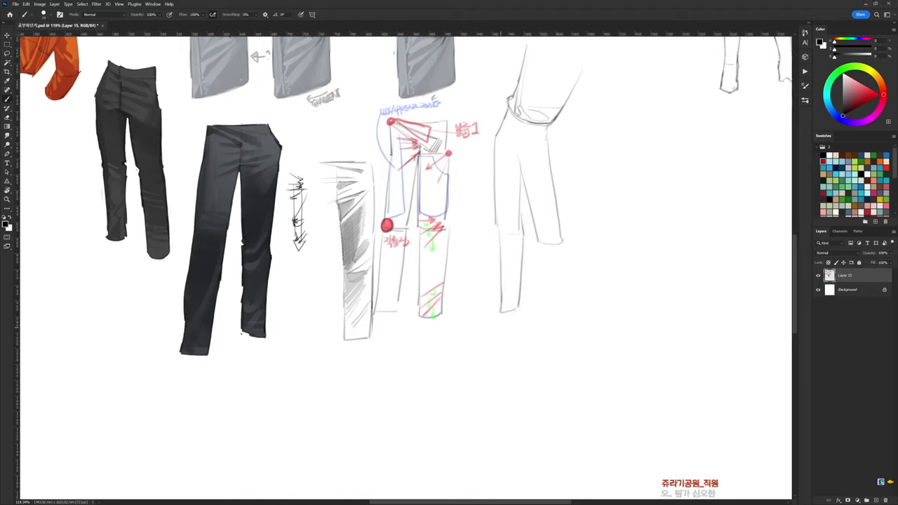
{"action": "key", "text": "e"}
{"action": "key", "text": "b"}
{"action": "mouse_move", "coordinate": [501, 294]}
{"action": "left_mouse_down"}
{"action": "mouse_move", "coordinate": [501, 272]}
{"action": "mouse_move", "coordinate": [505, 304]}
{"action": "left_mouse_up"}
{"action": "key", "text": "e"}
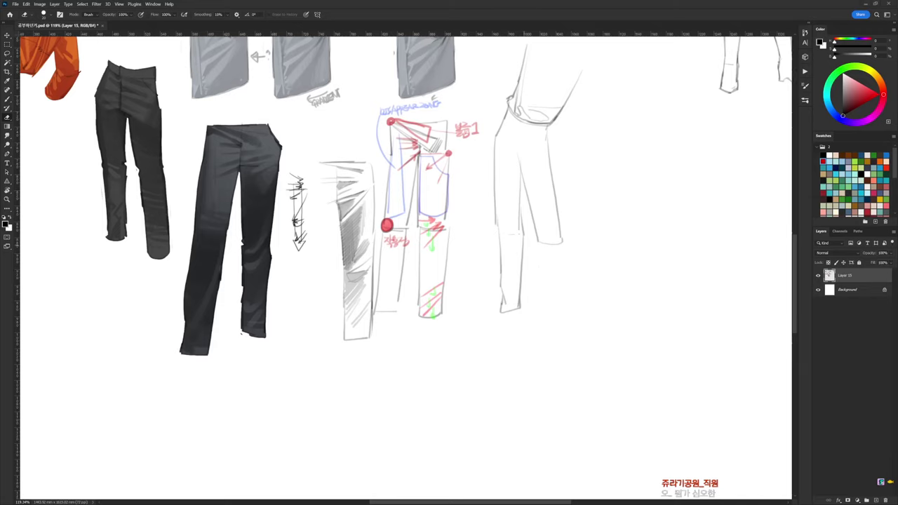
{"action": "key", "text": "b"}
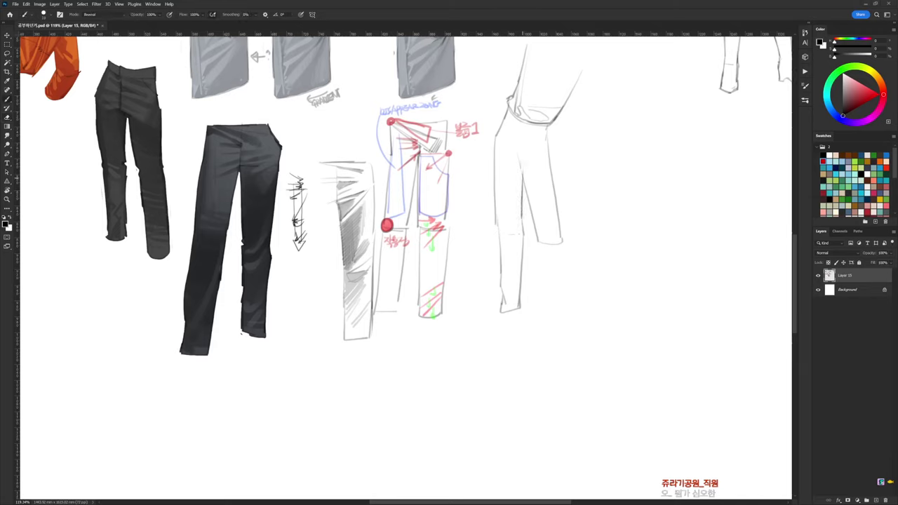
{"action": "key", "text": "e"}
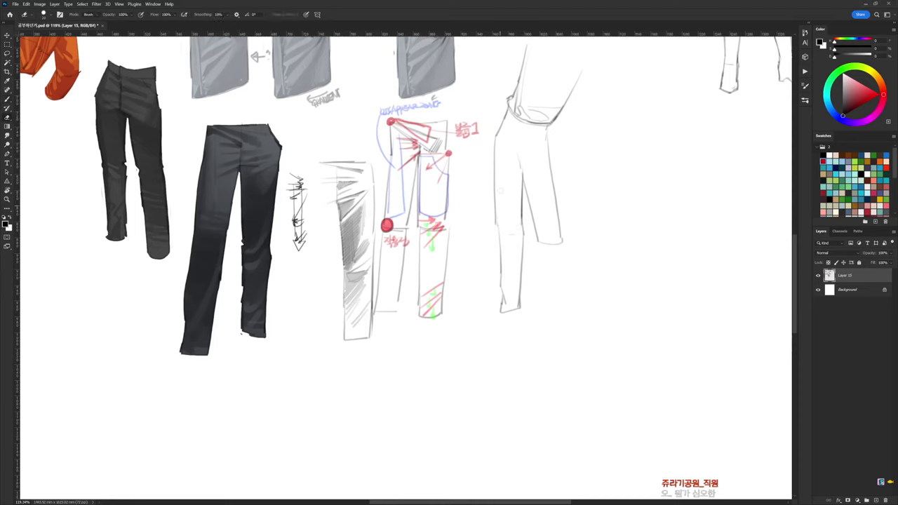
Sketch the angled leg's lower half with a folded hem, soften its knee line, and add light seam lines at the hips
{"action": "key", "text": "b"}
{"action": "left_click_drag", "start_coordinate": [536, 231], "coordinate": [552, 300]}
{"action": "left_click_drag", "start_coordinate": [561, 221], "coordinate": [566, 239]}
{"action": "mouse_move", "coordinate": [563, 239]}
{"action": "left_mouse_down"}
{"action": "mouse_move", "coordinate": [570, 297]}
{"action": "mouse_move", "coordinate": [553, 308]}
{"action": "left_mouse_up"}
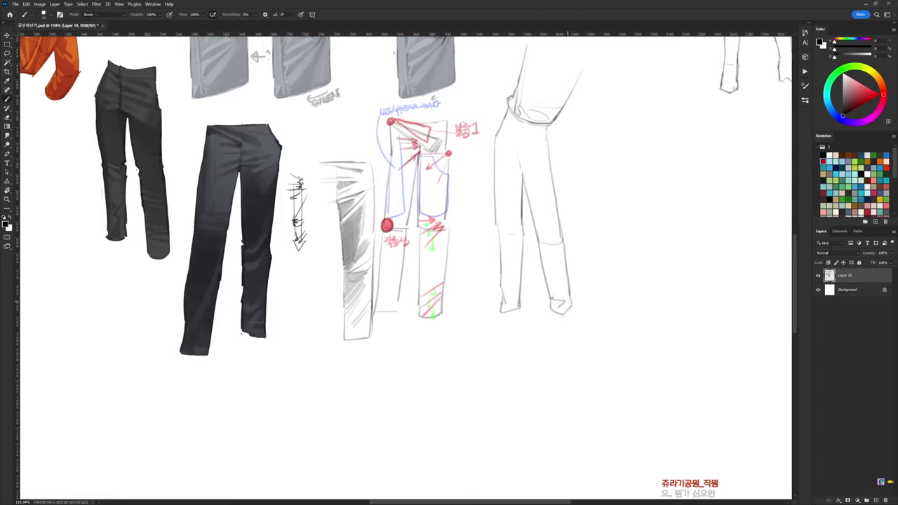
{"action": "key", "text": "e"}
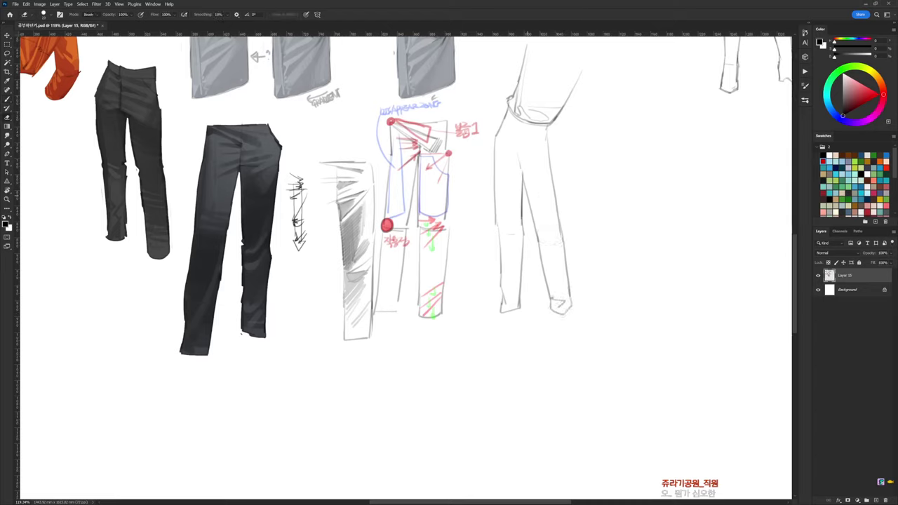
{"action": "key", "text": "b"}
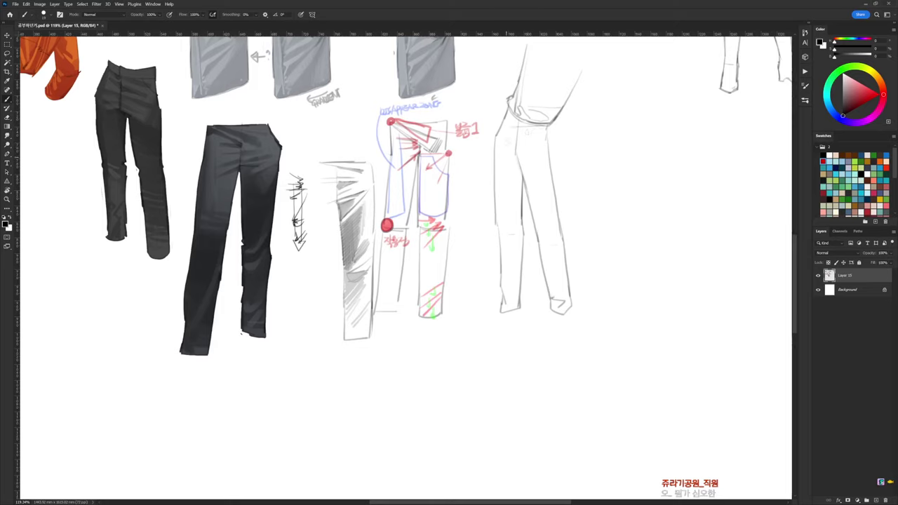
Lasso the sketched trousers, subtract the surrounding area to fit the selection to their silhouette, and make the Background layer active
{"action": "key", "text": "l"}
{"action": "mouse_move", "coordinate": [553, 130]}
{"action": "left_mouse_down"}
{"action": "mouse_move", "coordinate": [511, 345]}
{"action": "mouse_move", "coordinate": [478, 236]}
{"action": "mouse_move", "coordinate": [485, 153]}
{"action": "mouse_move", "coordinate": [513, 108]}
{"action": "left_mouse_up"}
{"action": "key", "text": "w"}
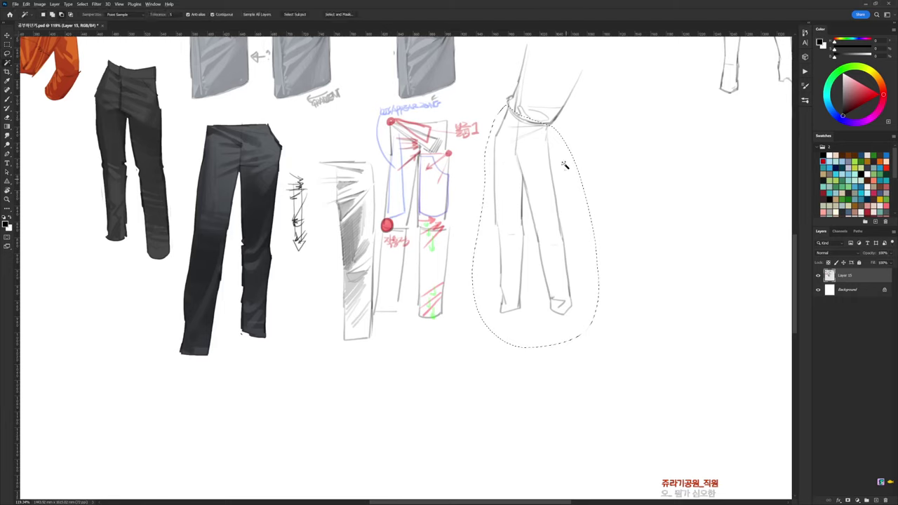
{"action": "left_click", "coordinate": [565, 165], "text": "alt"}
{"action": "left_click", "coordinate": [848, 289]}
{"action": "key", "text": "alt+s"}
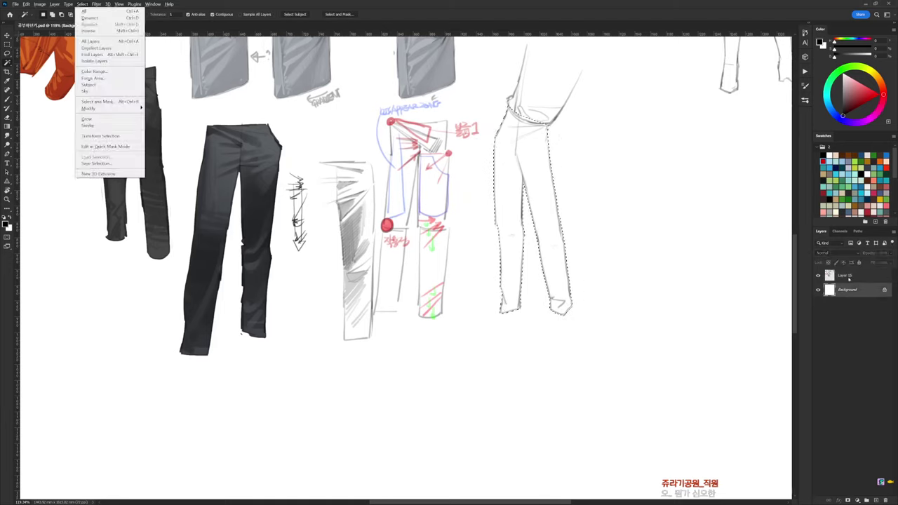
{"action": "key", "text": "n"}
{"action": "key", "text": "Escape"}
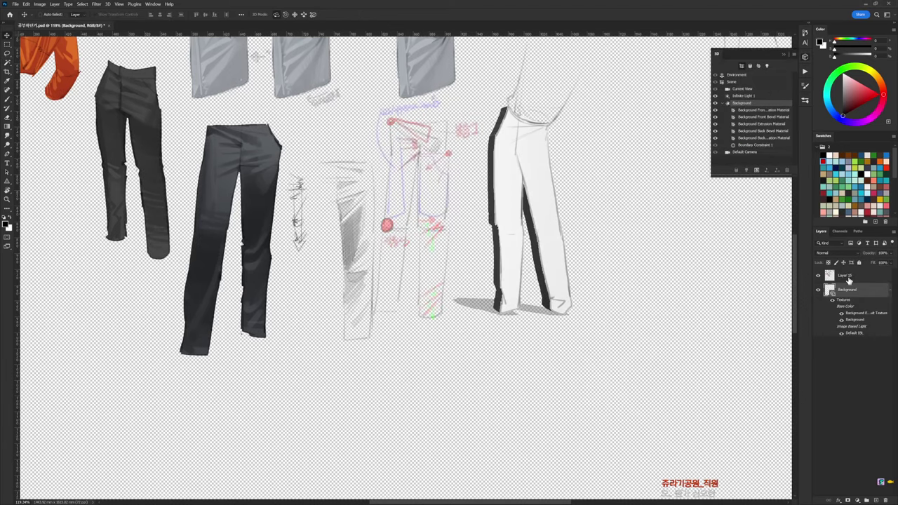
{"action": "left_click", "coordinate": [805, 58]}
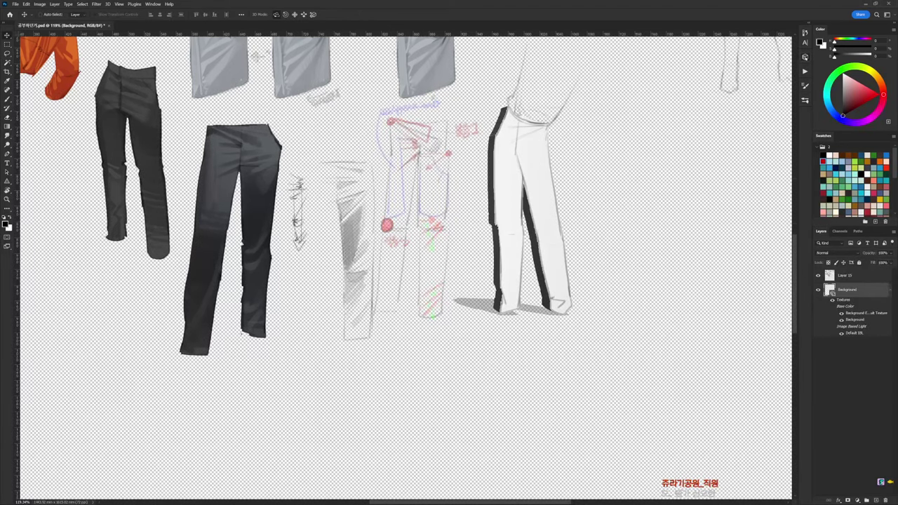
{"action": "key", "text": "ctrl+z"}
{"action": "key", "text": "alt+s"}
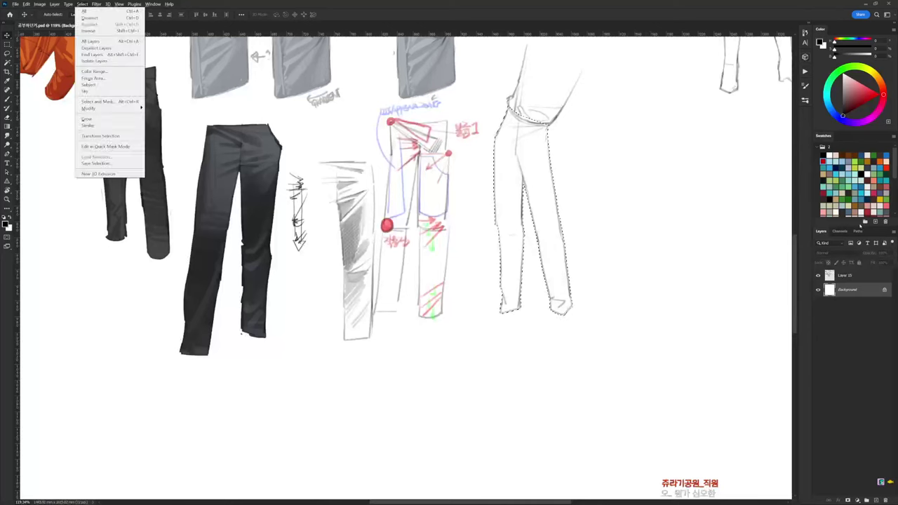
{"action": "key", "text": "Escape"}
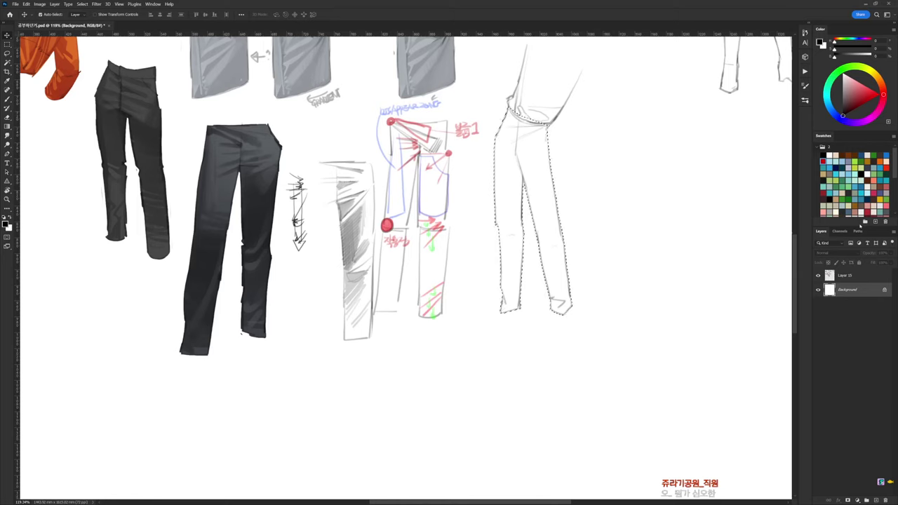
Fill the trouser silhouette on a new layer with grey sampled from the painted dark trousers, deselect, and lock the layer's transparent pixels
{"action": "key", "text": "ctrl+shift+alt+n"}
{"action": "key", "text": "b"}
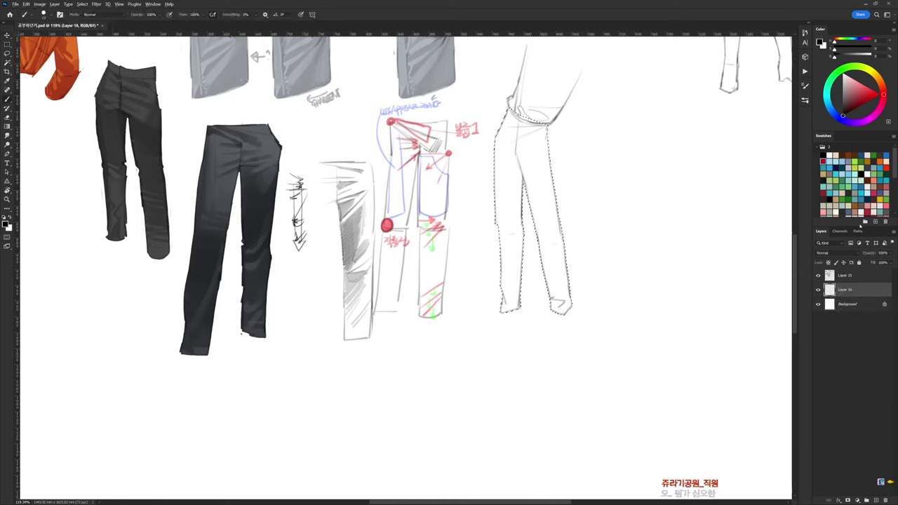
{"action": "left_click", "coordinate": [276, 146], "text": "alt"}
{"action": "key", "text": "alt+BackSpace"}
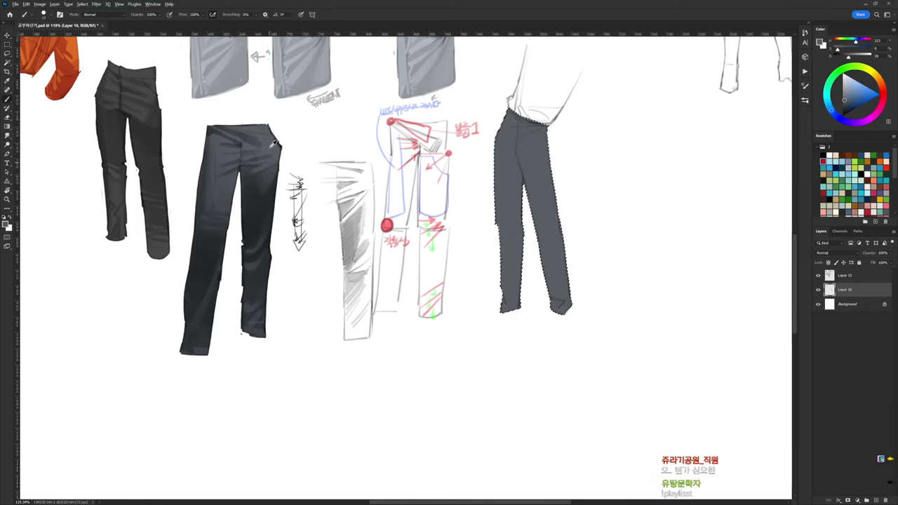
{"action": "key", "text": "ctrl+d"}
{"action": "key", "text": "slash"}
Darken the trouser legs with a soft brush at 0% hardness, grading from the grey hips to near-black hems
{"action": "key", "text": "d"}
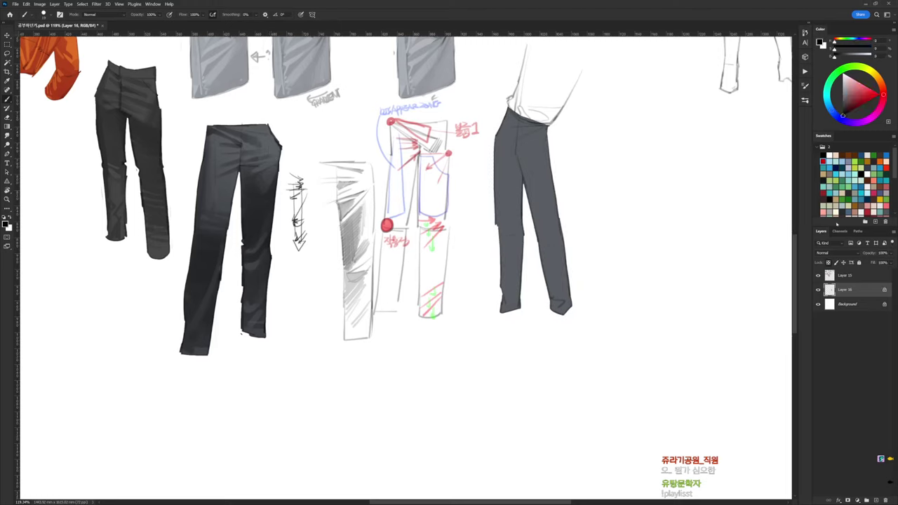
{"action": "right_click", "coordinate": [554, 141]}
{"action": "left_click", "coordinate": [570, 223]}
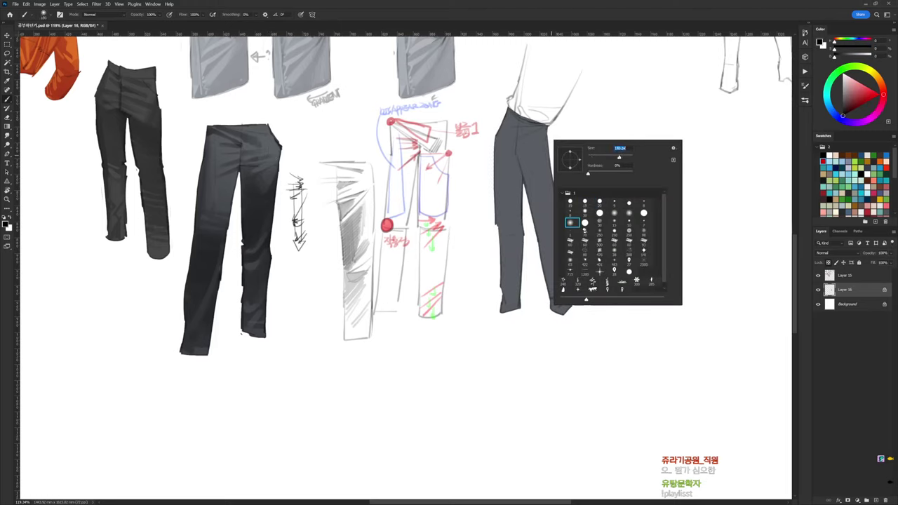
{"action": "mouse_move", "coordinate": [499, 153]}
{"action": "left_mouse_down"}
{"action": "mouse_move", "coordinate": [560, 177]}
{"action": "mouse_move", "coordinate": [490, 175]}
{"action": "mouse_move", "coordinate": [544, 208]}
{"action": "mouse_move", "coordinate": [489, 203]}
{"action": "mouse_move", "coordinate": [518, 205]}
{"action": "mouse_move", "coordinate": [510, 186]}
{"action": "mouse_move", "coordinate": [508, 330]}
{"action": "mouse_move", "coordinate": [507, 243]}
{"action": "mouse_move", "coordinate": [522, 219]}
{"action": "mouse_move", "coordinate": [553, 331]}
{"action": "mouse_move", "coordinate": [559, 258]}
{"action": "mouse_move", "coordinate": [547, 230]}
{"action": "mouse_move", "coordinate": [558, 301]}
{"action": "left_mouse_up"}
{"action": "left_click", "coordinate": [519, 208], "text": "alt"}
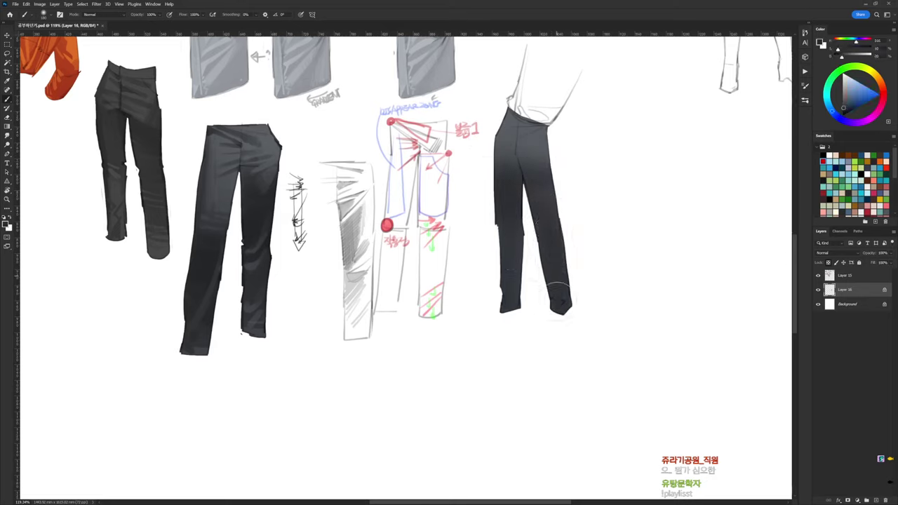
{"action": "left_click", "coordinate": [845, 275]}
{"action": "left_click", "coordinate": [854, 289]}
Paint fine dark creases across the hips and fly with a hard 19 px brush and a tone sampled from the trousers
{"action": "key", "text": "d"}
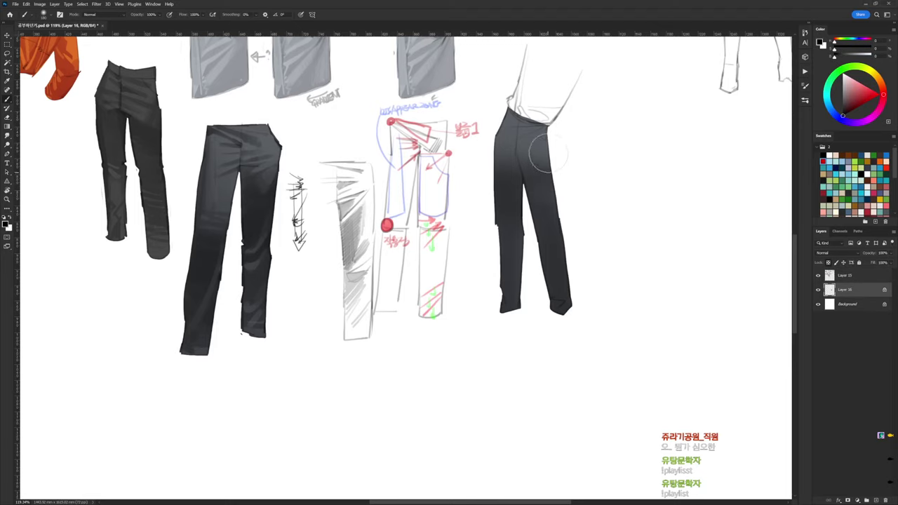
{"action": "right_click", "coordinate": [548, 133]}
{"action": "left_click", "coordinate": [581, 219]}
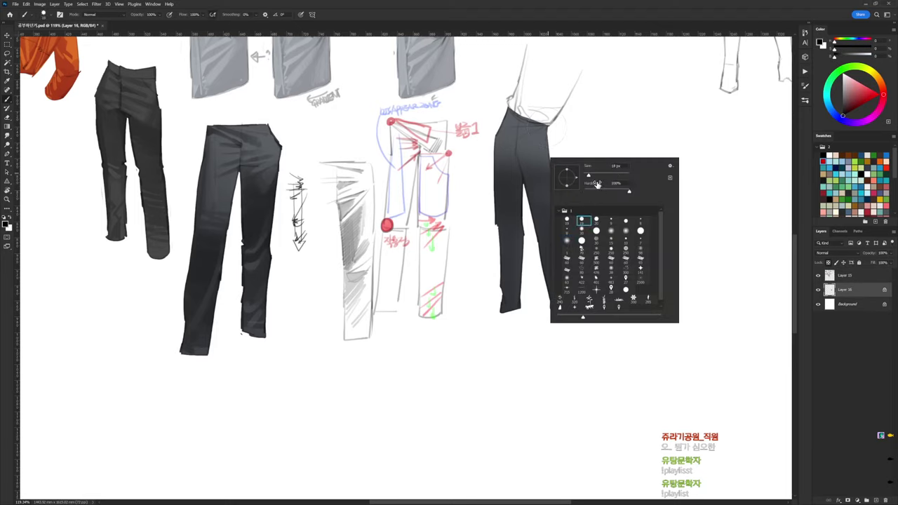
{"action": "left_click", "coordinate": [508, 168], "text": "alt"}
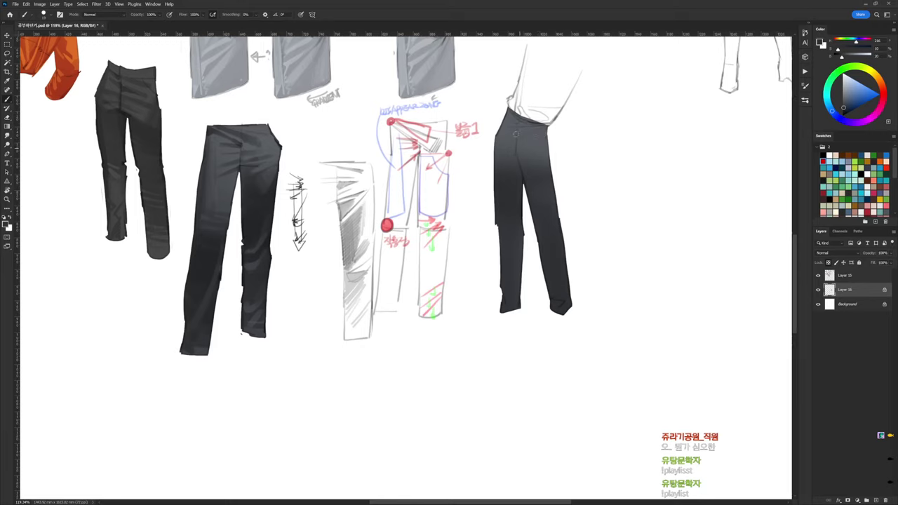
{"action": "mouse_move", "coordinate": [517, 133]}
{"action": "left_mouse_down"}
{"action": "mouse_move", "coordinate": [544, 127]}
{"action": "mouse_move", "coordinate": [532, 131]}
{"action": "left_mouse_up"}
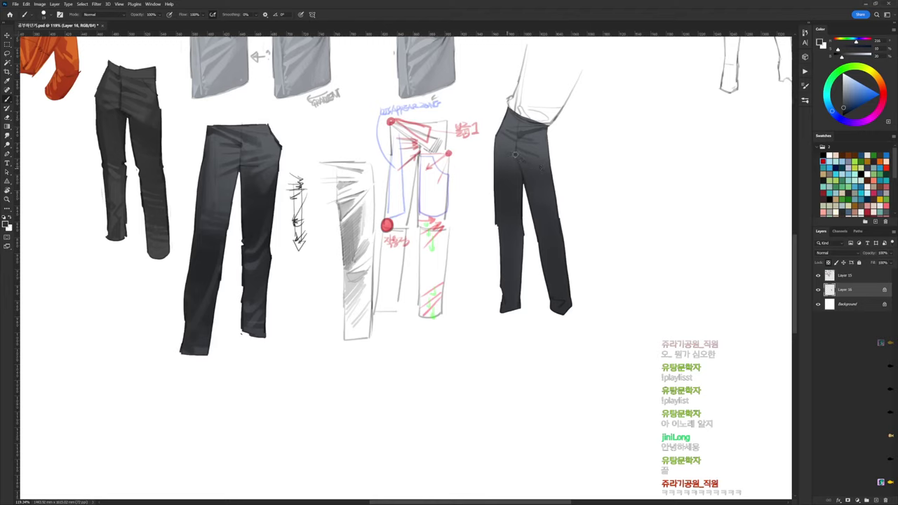
Deepen the crotch shadow and the waistband edge using black and tones sampled from the hips
{"action": "key", "text": "d"}
{"action": "left_click", "coordinate": [516, 154], "text": "alt"}
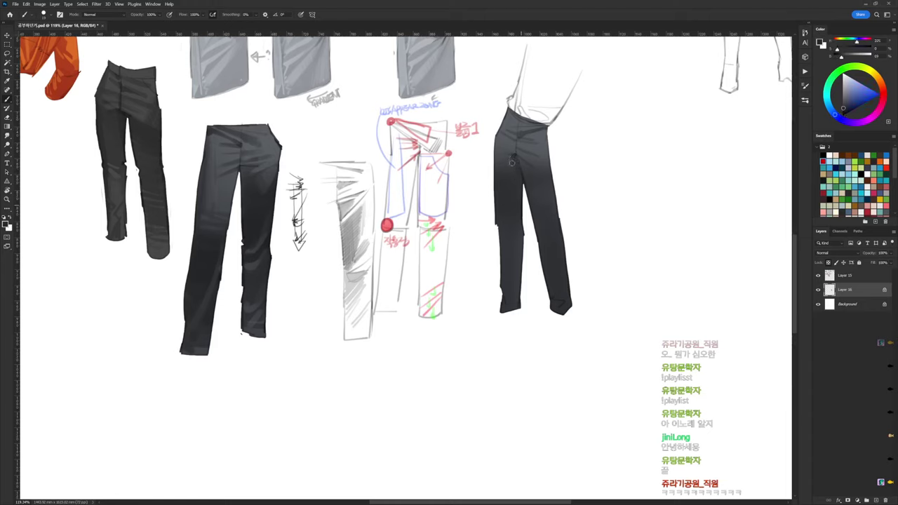
{"action": "key", "text": "d"}
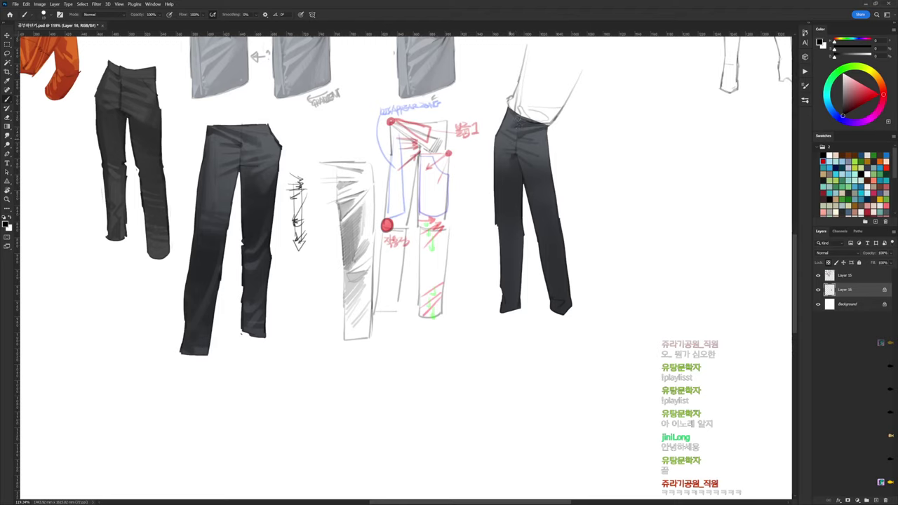
{"action": "left_click", "coordinate": [516, 124], "text": "alt"}
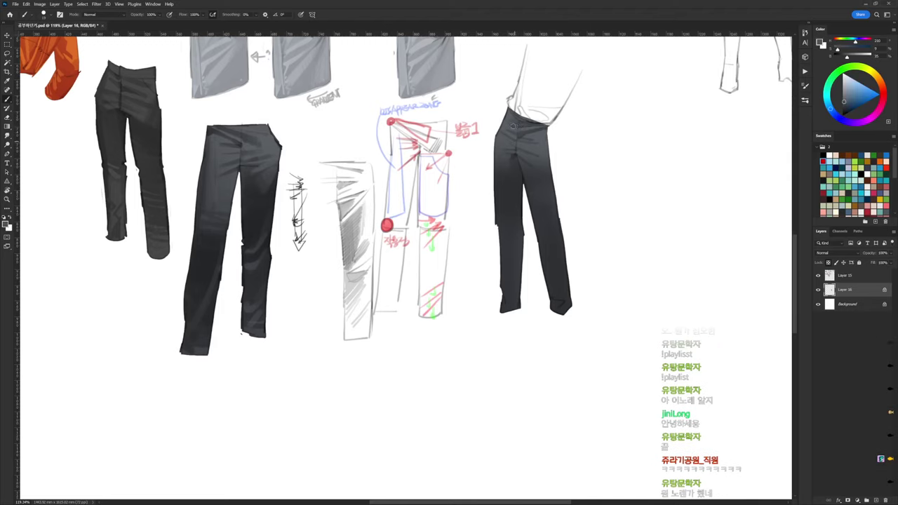
Paint folds radiating from the crotch across the angled leg's upper thigh with greys sampled from the surrounding fabric
{"action": "left_click", "coordinate": [520, 152], "text": "alt"}
{"action": "left_click", "coordinate": [533, 157], "text": "alt"}
{"action": "left_click", "coordinate": [541, 150], "text": "alt"}
{"action": "left_click", "coordinate": [538, 152], "text": "alt"}
{"action": "left_click", "coordinate": [516, 153], "text": "alt"}
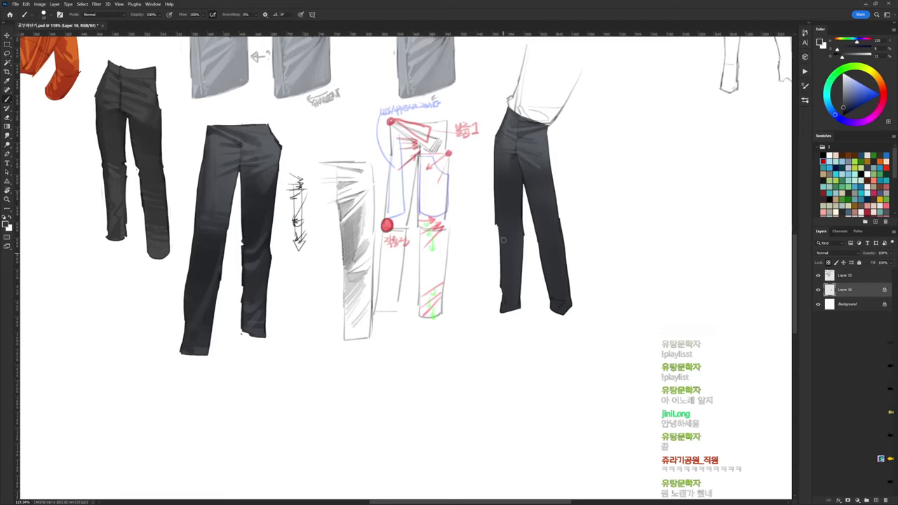
Shade the straighter leg's hip and inner thigh with sampled dark greys and black
{"action": "left_click", "coordinate": [510, 147], "text": "alt"}
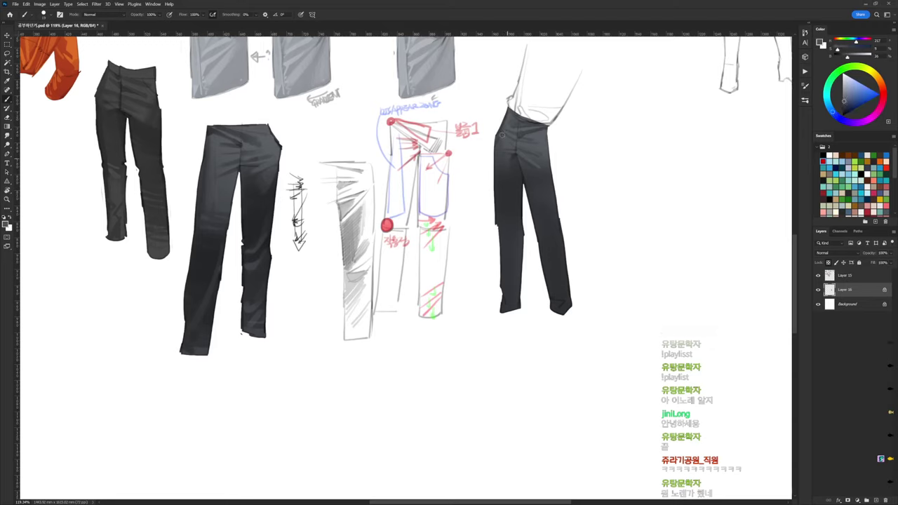
{"action": "key", "text": "d"}
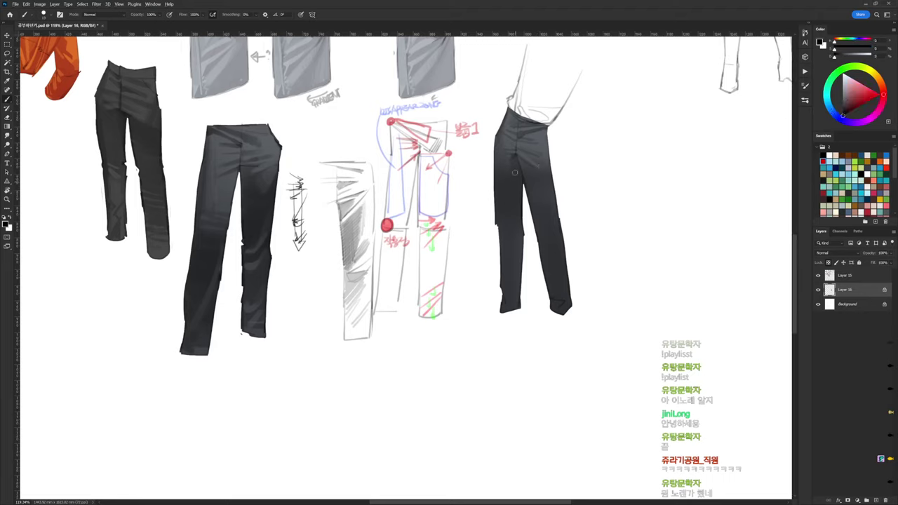
{"action": "left_click", "coordinate": [519, 168], "text": "alt"}
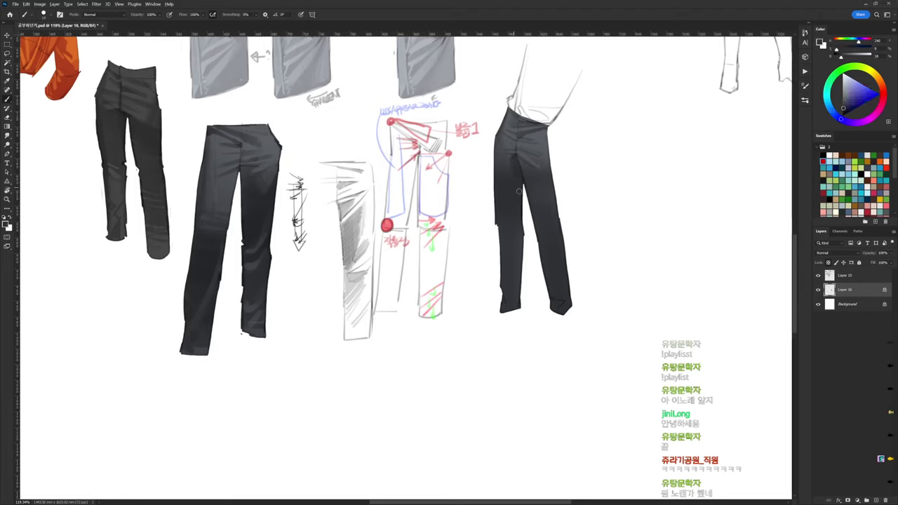
Lighten the angled leg's outer thigh with sampled greys and paint dark folds at its knee
{"action": "left_click", "coordinate": [547, 147], "text": "alt"}
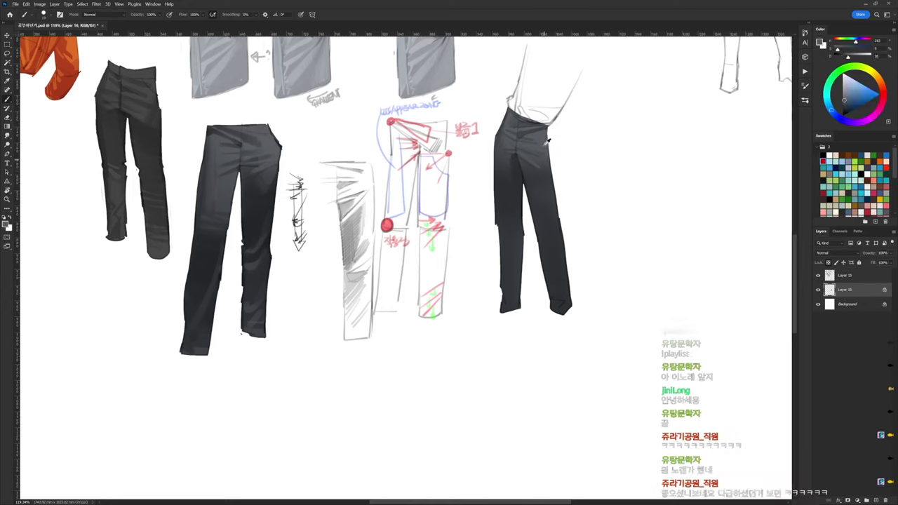
{"action": "left_click", "coordinate": [544, 145], "text": "alt"}
{"action": "left_click", "coordinate": [558, 201], "text": "alt"}
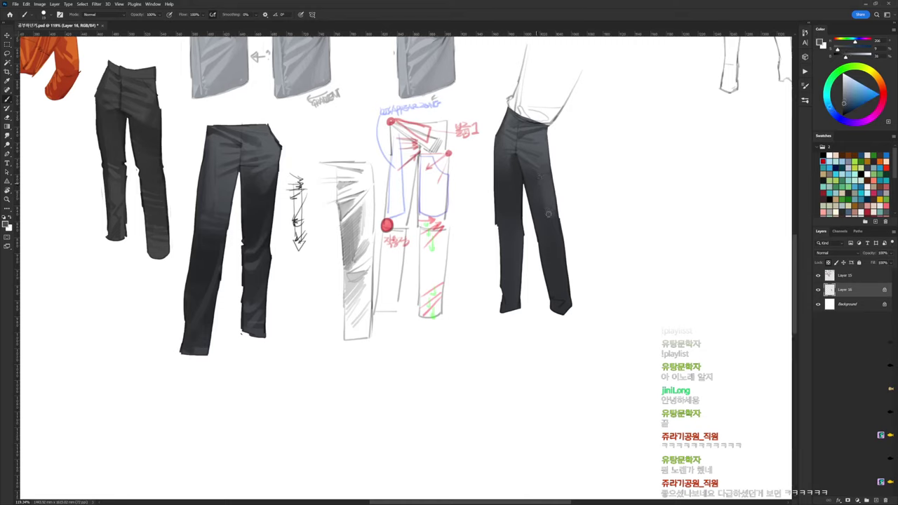
{"action": "left_click", "coordinate": [552, 225], "text": "alt"}
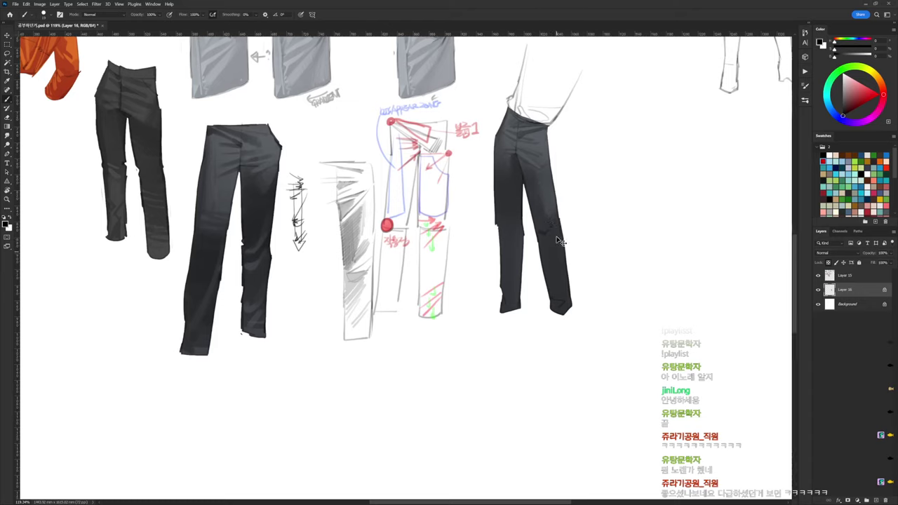
{"action": "left_click", "coordinate": [547, 230], "text": "alt"}
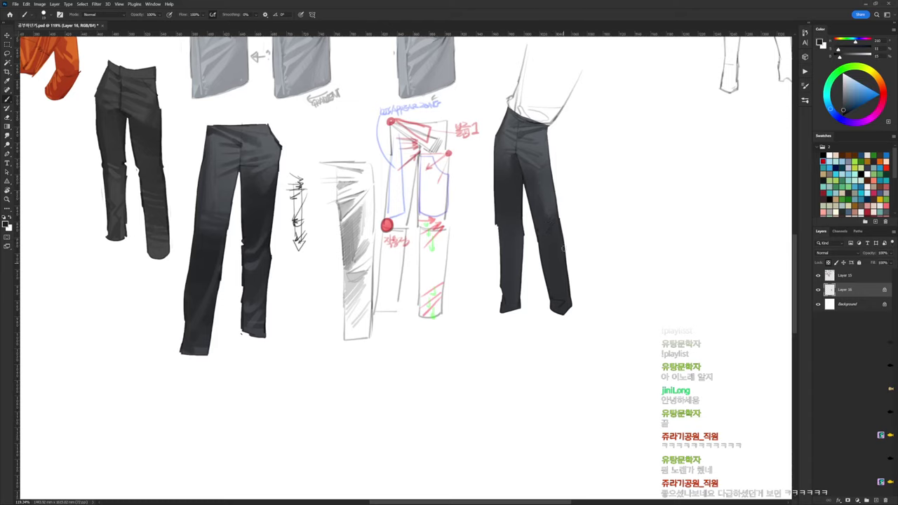
Blend the folds at the angled leg's knee and start dark folds at the straighter leg's knee with black and sampled greys
{"action": "left_click", "coordinate": [547, 236], "text": "alt"}
{"action": "left_click", "coordinate": [545, 230], "text": "alt"}
{"action": "left_click", "coordinate": [544, 228], "text": "alt"}
{"action": "key", "text": "d"}
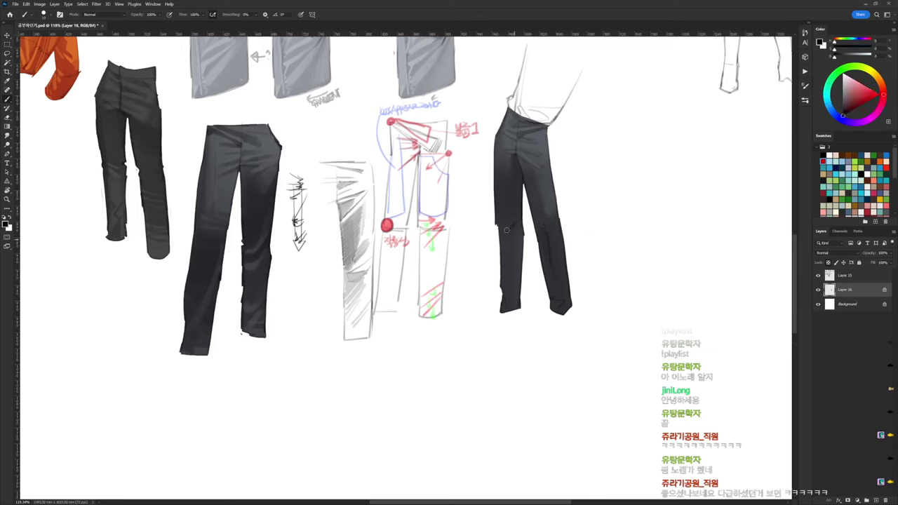
{"action": "left_click", "coordinate": [516, 216], "text": "alt"}
{"action": "left_click", "coordinate": [509, 156], "text": "alt"}
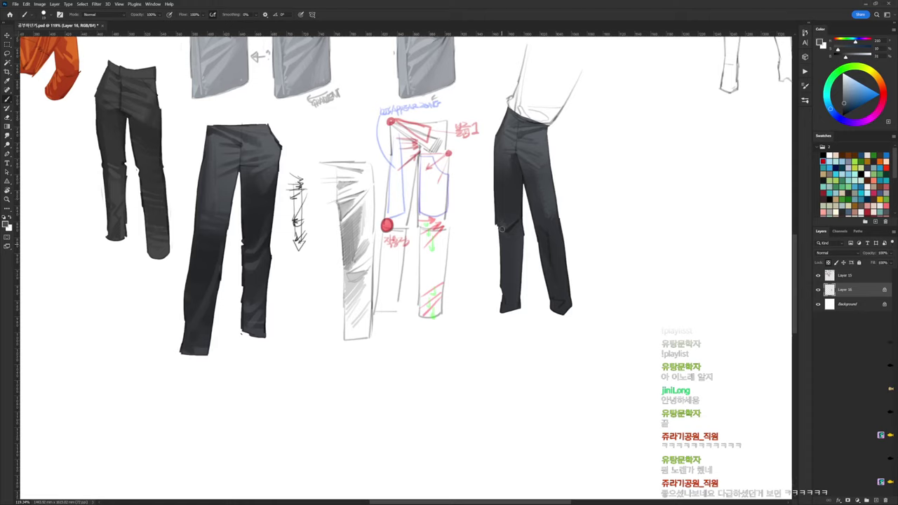
Paint folds around the straighter leg's knee and shin with greys sampled from both legs
{"action": "left_click", "coordinate": [507, 237], "text": "alt"}
{"action": "left_click", "coordinate": [538, 162], "text": "alt"}
{"action": "left_click", "coordinate": [519, 223], "text": "alt"}
{"action": "left_click", "coordinate": [549, 184], "text": "alt"}
{"action": "left_click", "coordinate": [515, 152], "text": "alt"}
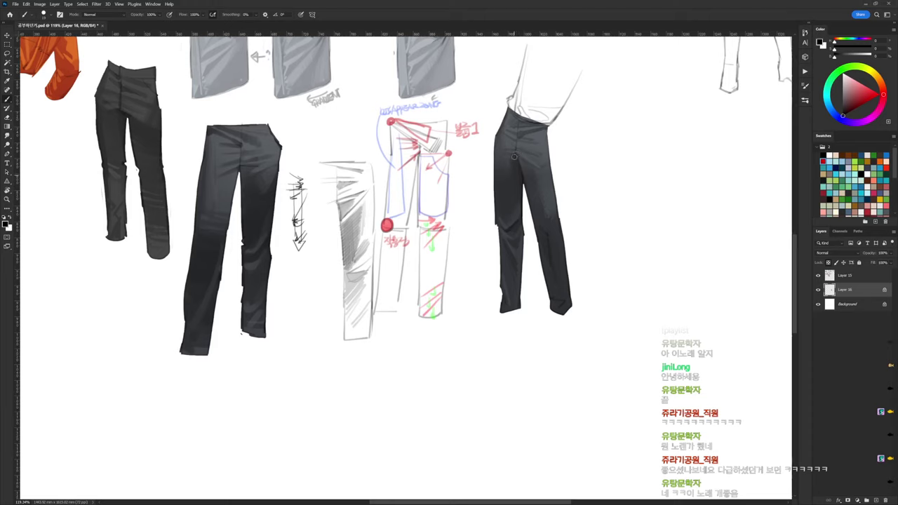
Refine the shading on the straighter leg's upper thigh and darken the waistband edge with black and a sampled grey
{"action": "left_click", "coordinate": [512, 153], "text": "alt"}
{"action": "left_click", "coordinate": [512, 152], "text": "alt"}
{"action": "left_click", "coordinate": [514, 152], "text": "alt"}
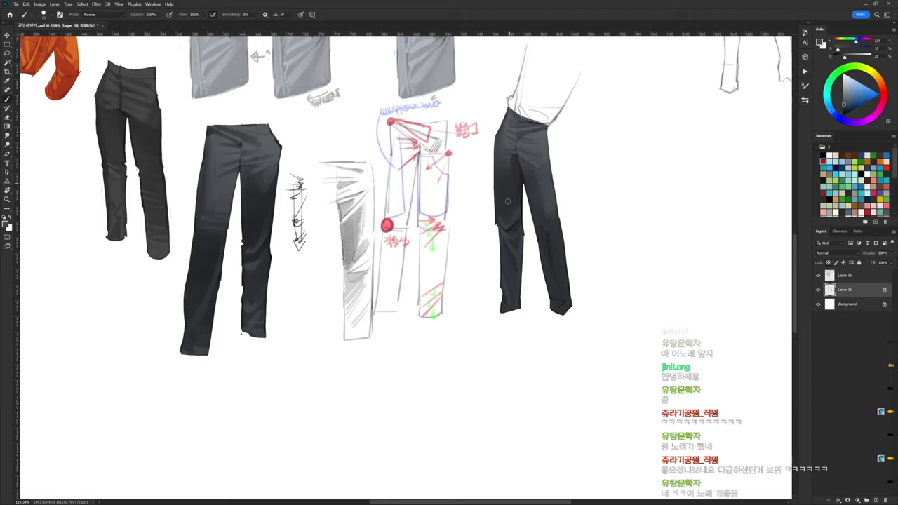
{"action": "key", "text": "d"}
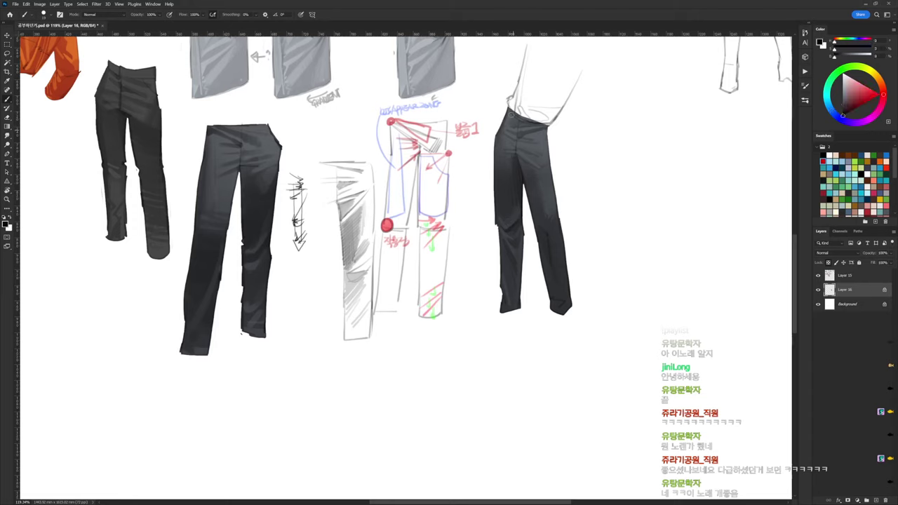
{"action": "left_click", "coordinate": [544, 137], "text": "alt"}
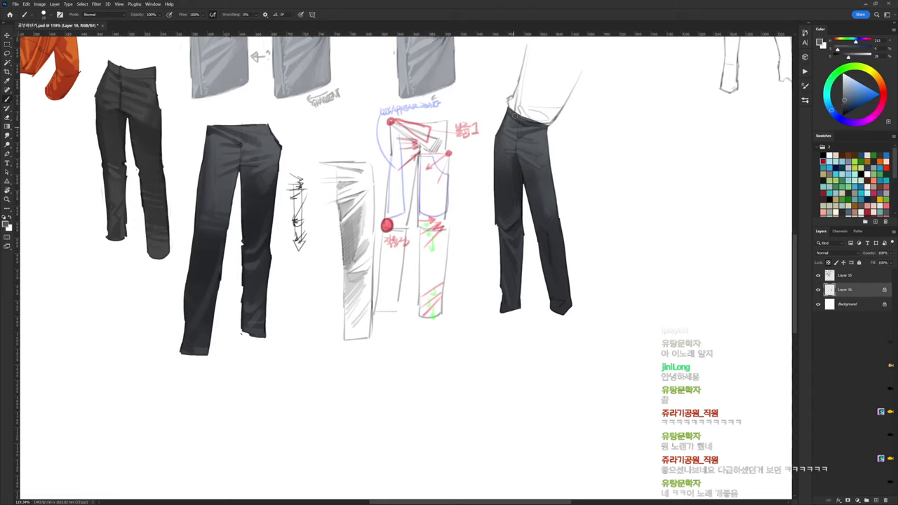
Define the angled leg's knee and inner edge on Layer 16 with black and sampled dark greys
{"action": "left_click", "coordinate": [833, 278]}
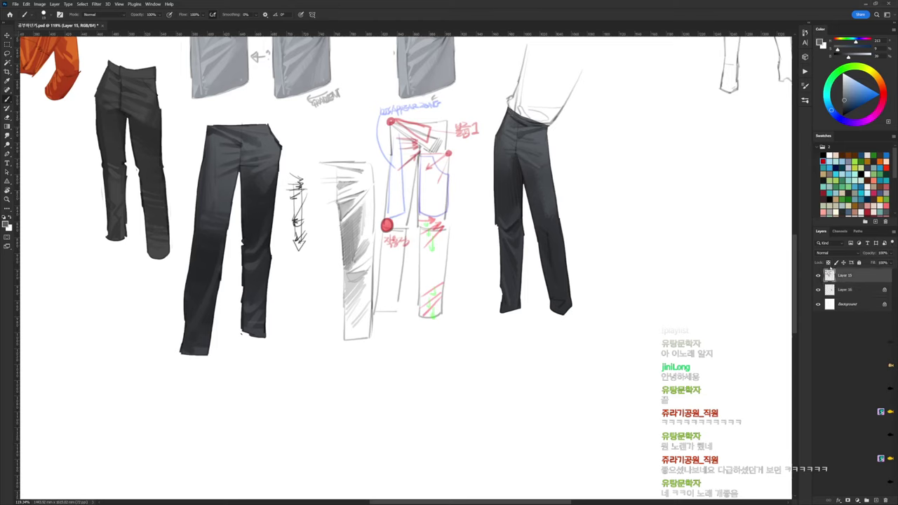
{"action": "left_click", "coordinate": [830, 290]}
{"action": "key", "text": "d"}
{"action": "left_click", "coordinate": [545, 211], "text": "alt"}
{"action": "key", "text": "d"}
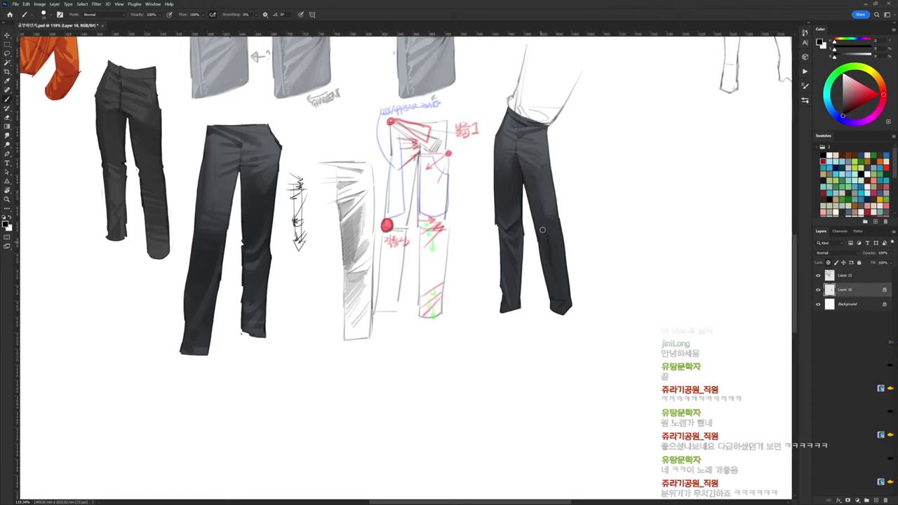
{"action": "left_click", "coordinate": [549, 257], "text": "alt"}
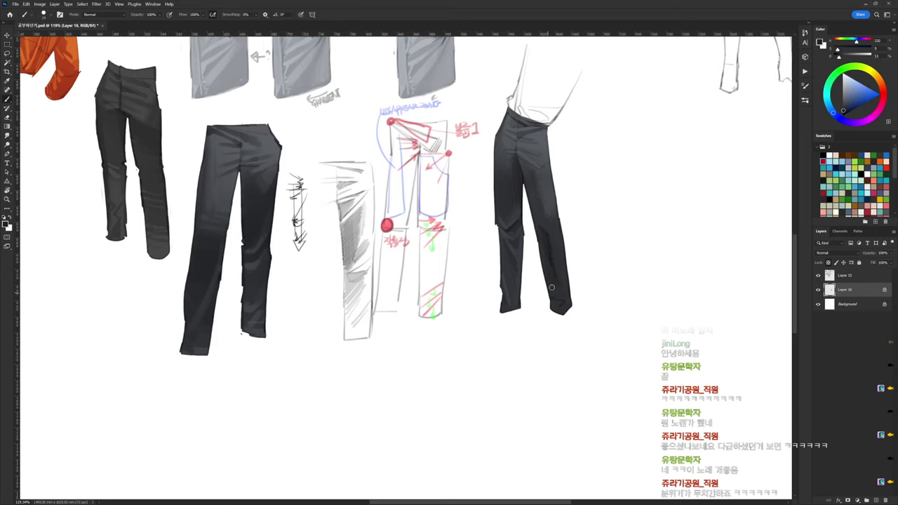
Shade the angled leg's shin down to the hem and touch up the hip area with sampled greys and black
{"action": "left_click", "coordinate": [550, 201], "text": "alt"}
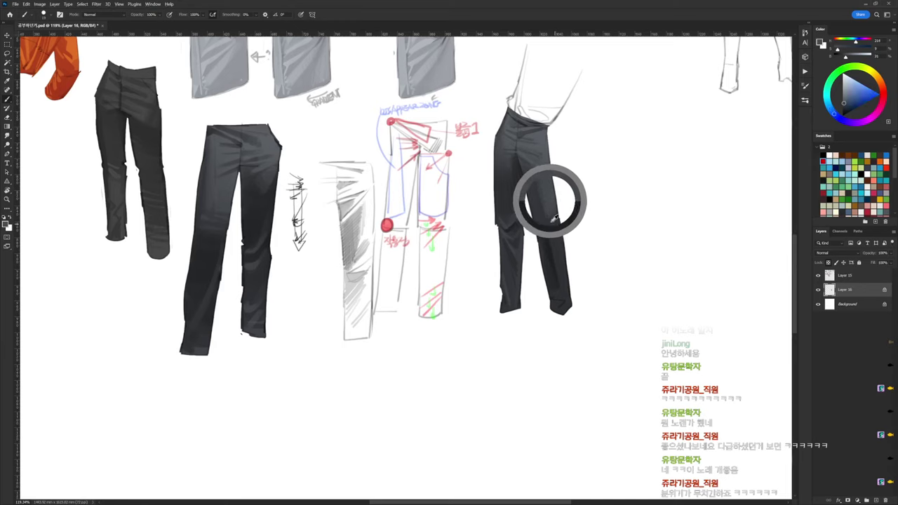
{"action": "left_click", "coordinate": [560, 305], "text": "alt"}
{"action": "left_click", "coordinate": [511, 141], "text": "alt"}
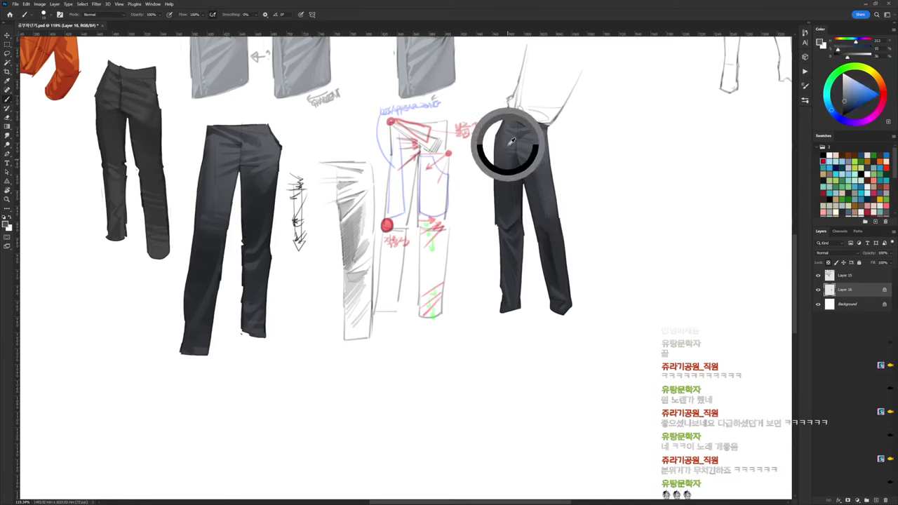
{"action": "key", "text": "d"}
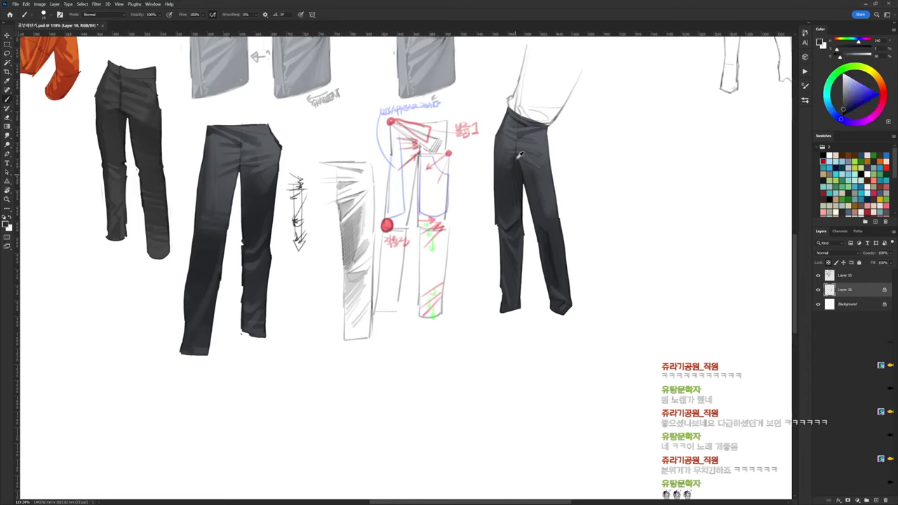
Merge Layer 15 down into Layer 16
{"action": "scroll", "coordinate": [561, 154], "scroll_direction": "down", "scroll_amount": 3}
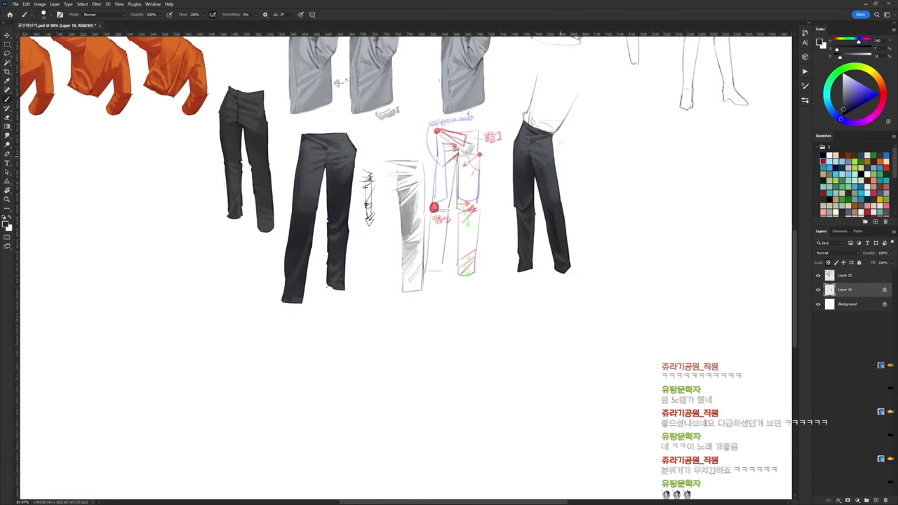
{"action": "left_click", "coordinate": [845, 276]}
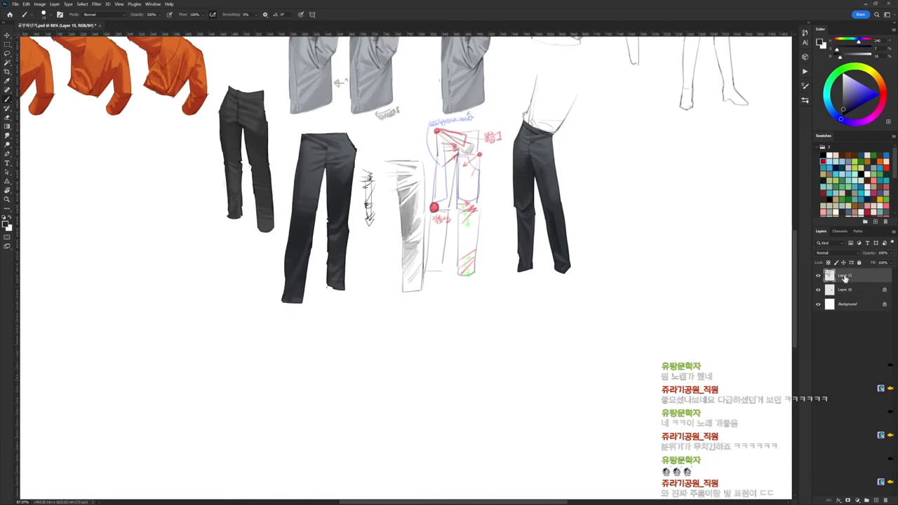
{"action": "key", "text": "ctrl+e"}
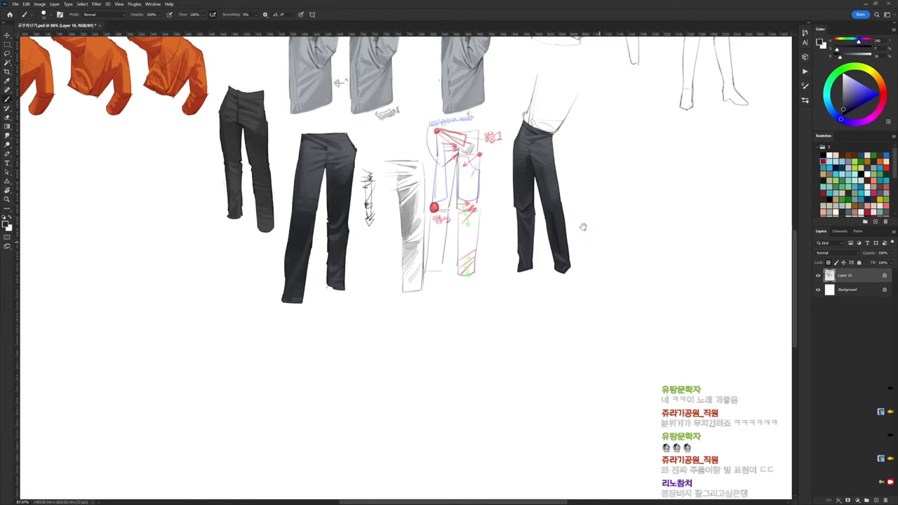
Handwrite the note "정장바지 주름에 공식이 있을까?" in black beside the shaded trousers using the hard 20 px brush
{"action": "left_click_drag", "start_coordinate": [579, 221], "coordinate": [460, 201]}
{"action": "left_click_drag", "start_coordinate": [493, 162], "coordinate": [519, 162]}
{"action": "left_click_drag", "start_coordinate": [474, 42], "coordinate": [463, 95]}
{"action": "key", "text": "d"}
{"action": "right_click", "coordinate": [471, 135]}
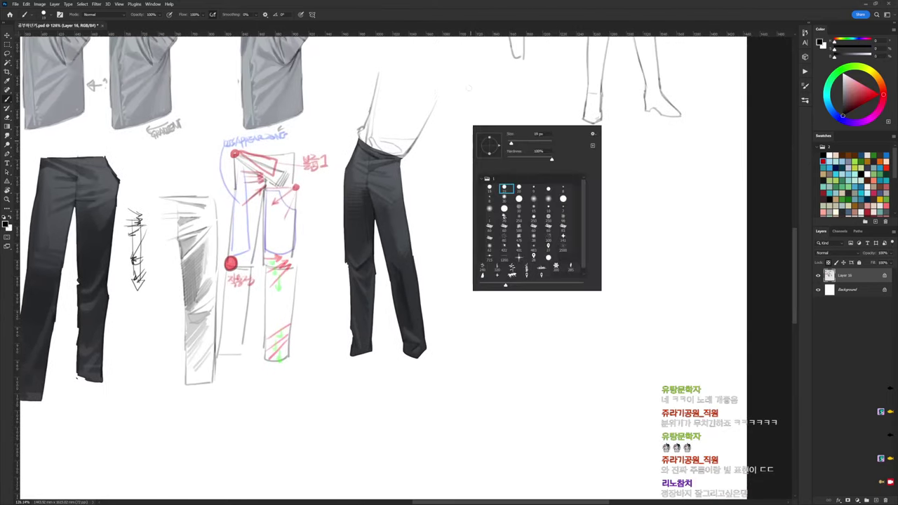
{"action": "left_click", "coordinate": [520, 190]}
{"action": "left_click", "coordinate": [767, 121]}
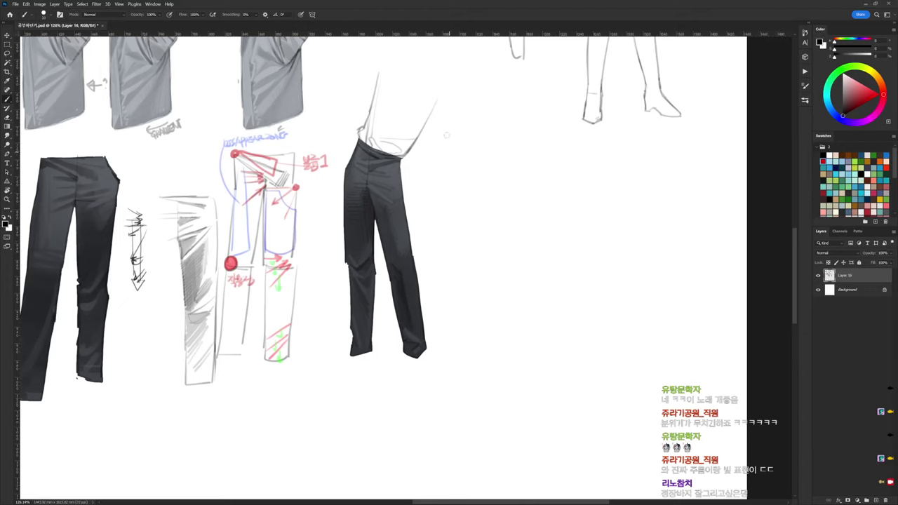
{"action": "mouse_move", "coordinate": [442, 133]}
{"action": "left_mouse_down"}
{"action": "mouse_move", "coordinate": [476, 126]}
{"action": "mouse_move", "coordinate": [478, 136]}
{"action": "mouse_move", "coordinate": [490, 126]}
{"action": "mouse_move", "coordinate": [477, 143]}
{"action": "left_mouse_up"}
{"action": "left_click_drag", "start_coordinate": [482, 138], "coordinate": [479, 150]}
{"action": "left_click_drag", "start_coordinate": [480, 145], "coordinate": [501, 145]}
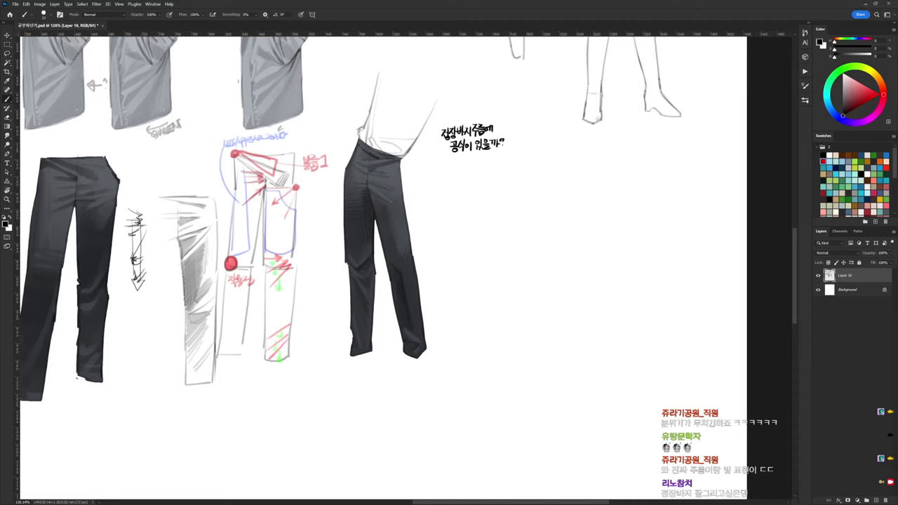
Sketch a bent trouser leg below the handwritten note, with a raised thigh, an angular knee and a vertical lower leg
{"action": "left_click_drag", "start_coordinate": [528, 200], "coordinate": [449, 160]}
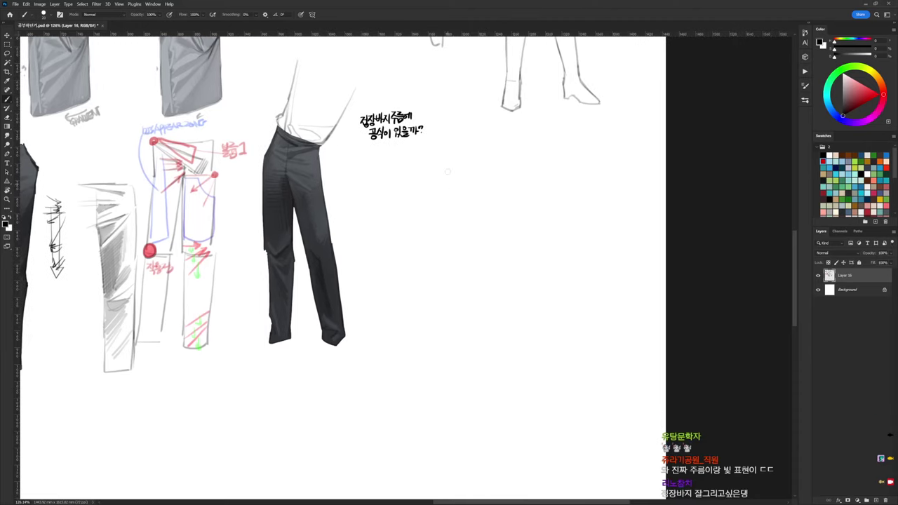
{"action": "right_click", "coordinate": [457, 125]}
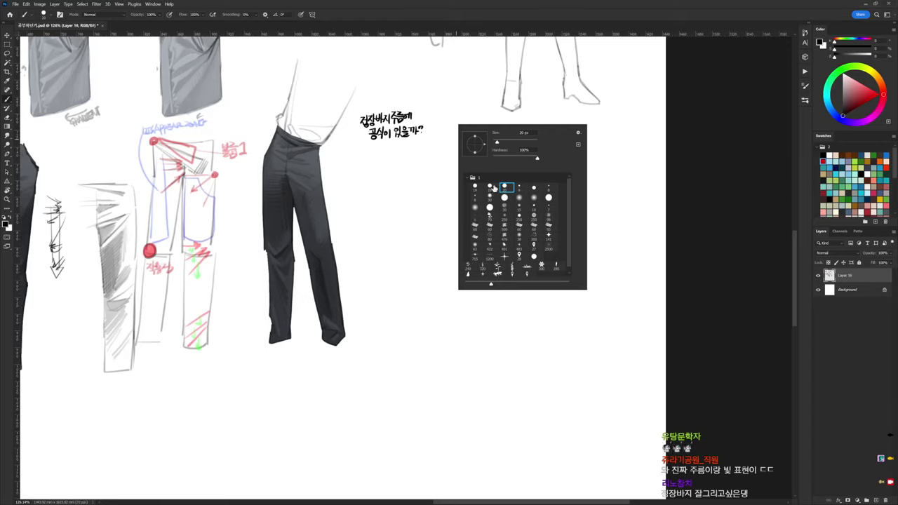
{"action": "left_click", "coordinate": [717, 116]}
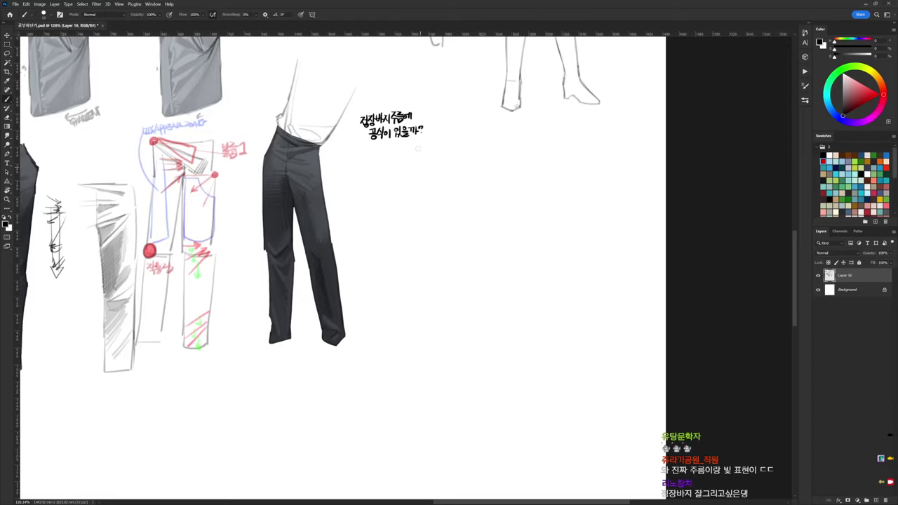
{"action": "mouse_move", "coordinate": [419, 148]}
{"action": "left_mouse_down"}
{"action": "mouse_move", "coordinate": [427, 174]}
{"action": "mouse_move", "coordinate": [449, 168]}
{"action": "mouse_move", "coordinate": [442, 166]}
{"action": "mouse_move", "coordinate": [449, 184]}
{"action": "mouse_move", "coordinate": [488, 170]}
{"action": "mouse_move", "coordinate": [485, 138]}
{"action": "mouse_move", "coordinate": [486, 173]}
{"action": "left_mouse_up"}
{"action": "left_click_drag", "start_coordinate": [364, 172], "coordinate": [437, 182]}
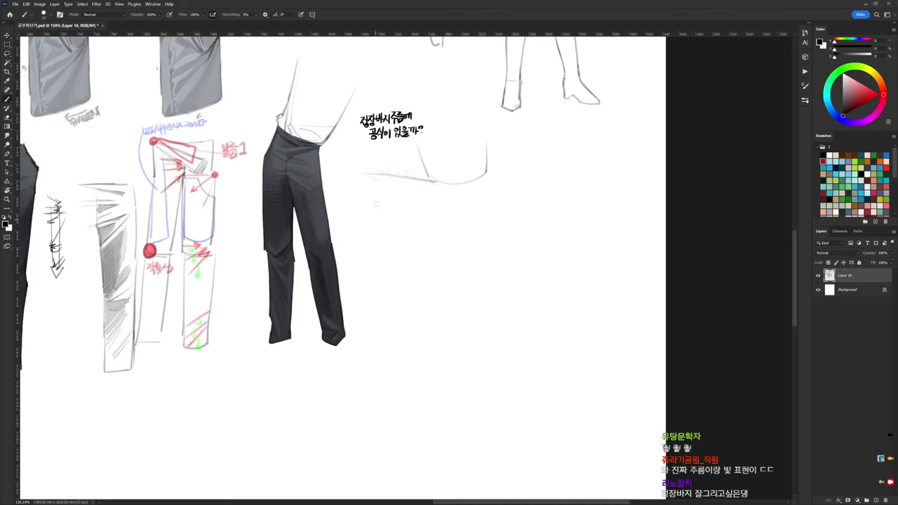
{"action": "mouse_move", "coordinate": [366, 175]}
{"action": "left_mouse_down"}
{"action": "mouse_move", "coordinate": [354, 183]}
{"action": "mouse_move", "coordinate": [358, 294]}
{"action": "left_mouse_up"}
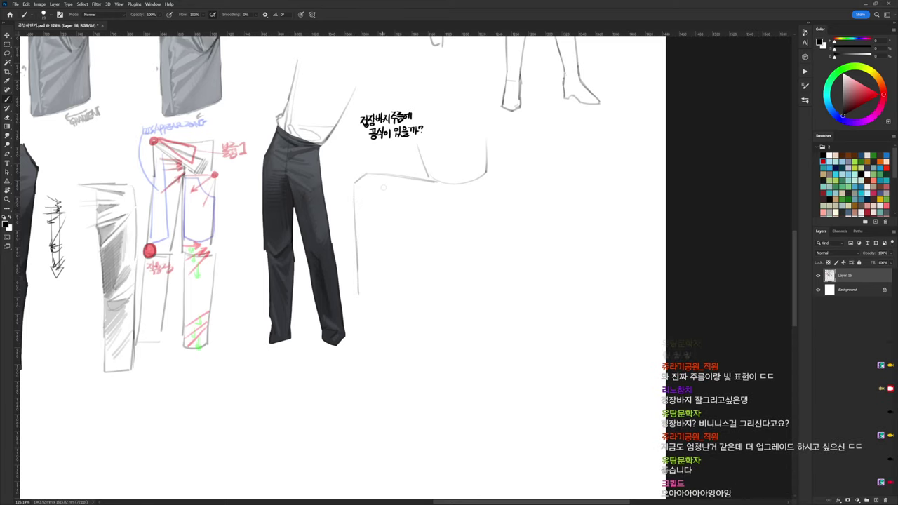
{"action": "mouse_move", "coordinate": [371, 185]}
{"action": "left_mouse_down"}
{"action": "mouse_move", "coordinate": [401, 210]}
{"action": "mouse_move", "coordinate": [398, 288]}
{"action": "mouse_move", "coordinate": [360, 310]}
{"action": "mouse_move", "coordinate": [362, 321]}
{"action": "mouse_move", "coordinate": [391, 296]}
{"action": "left_mouse_up"}
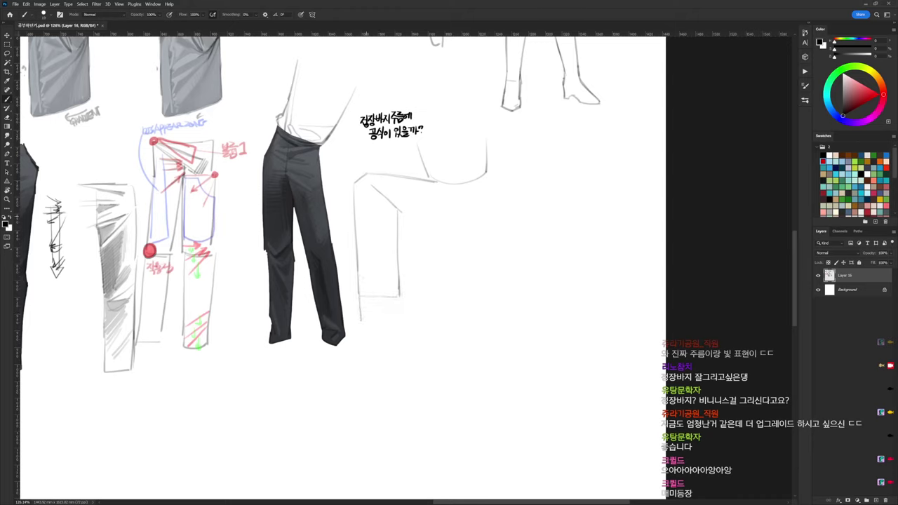
Draw a lengthwise crease down the bent leg's shin and clean up the front edge toward the hem
{"action": "left_click_drag", "start_coordinate": [369, 213], "coordinate": [369, 280]}
{"action": "key", "text": "ctrl+z"}
{"action": "key", "text": "e"}
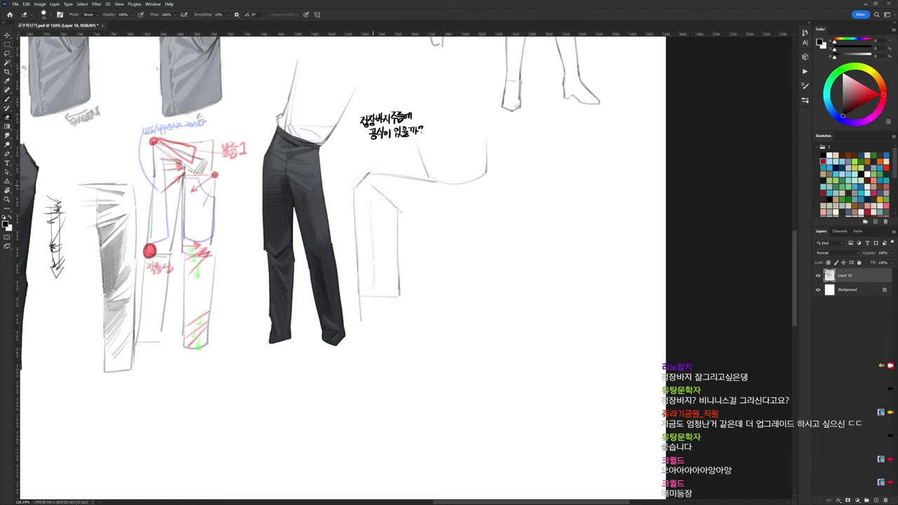
{"action": "key", "text": "b"}
{"action": "key", "text": "e"}
{"action": "key", "text": "b"}
{"action": "left_click_drag", "start_coordinate": [355, 223], "coordinate": [362, 296]}
{"action": "key", "text": "e"}
{"action": "left_click_drag", "start_coordinate": [356, 251], "coordinate": [360, 316]}
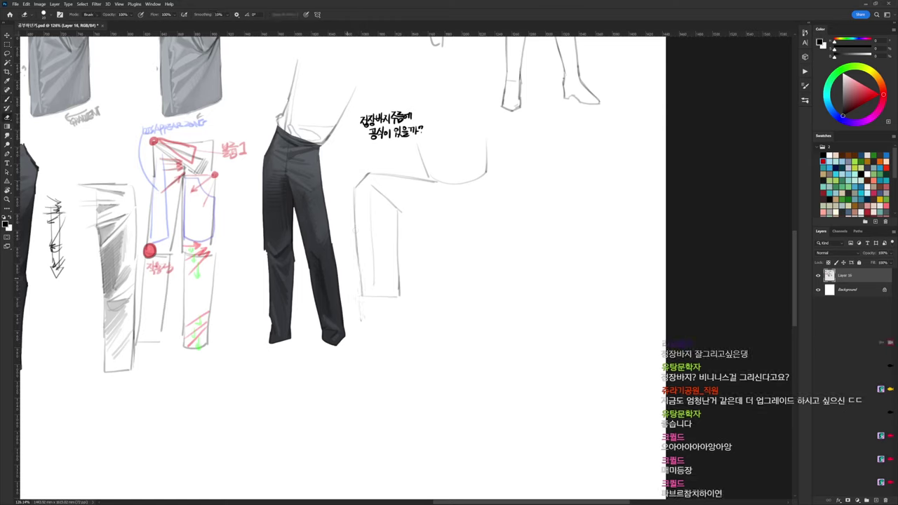
{"action": "key", "text": "b"}
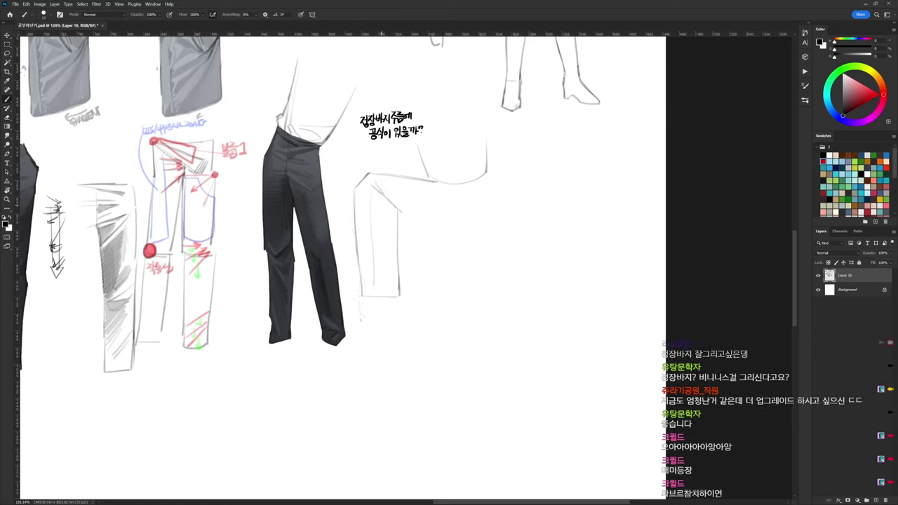
Redraw the diagonal fold under the bent knee and the lower leg's back edge, erasing stray lines
{"action": "left_click_drag", "start_coordinate": [383, 193], "coordinate": [404, 209]}
{"action": "key", "text": "ctrl+z"}
{"action": "key", "text": "ctrl+z"}
{"action": "left_click_drag", "start_coordinate": [371, 186], "coordinate": [398, 218]}
{"action": "key", "text": "e"}
{"action": "key", "text": "b"}
{"action": "left_click_drag", "start_coordinate": [398, 210], "coordinate": [401, 242]}
{"action": "key", "text": "e"}
{"action": "key", "text": "b"}
{"action": "key", "text": "ctrl+z"}
{"action": "key", "text": "e"}
{"action": "key", "text": "b"}
{"action": "key", "text": "e"}
{"action": "key", "text": "b"}
{"action": "key", "text": "e"}
{"action": "key", "text": "b"}
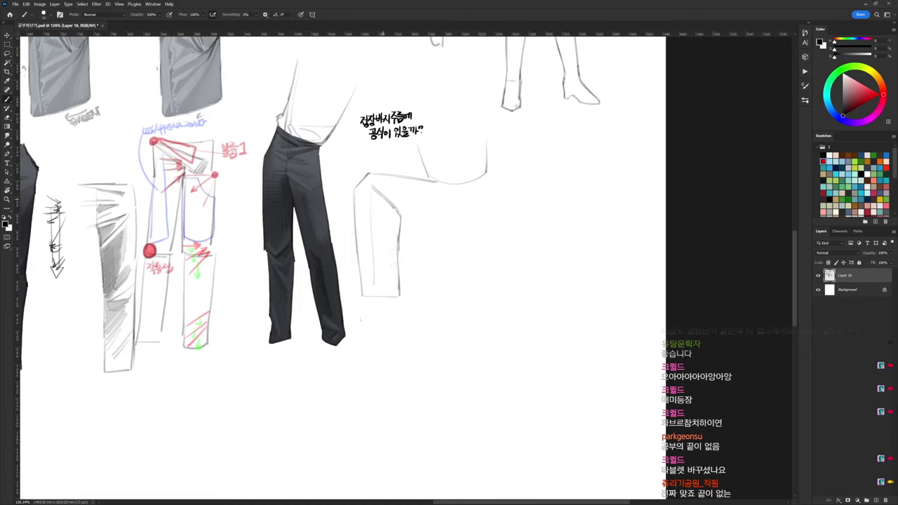
Thicken the start of the diagonal fold under the knee and add short folds at the back of the knee
{"action": "key", "text": "e"}
{"action": "left_click_drag", "start_coordinate": [373, 186], "coordinate": [400, 210]}
{"action": "key", "text": "b"}
{"action": "key", "text": "e"}
{"action": "key", "text": "b"}
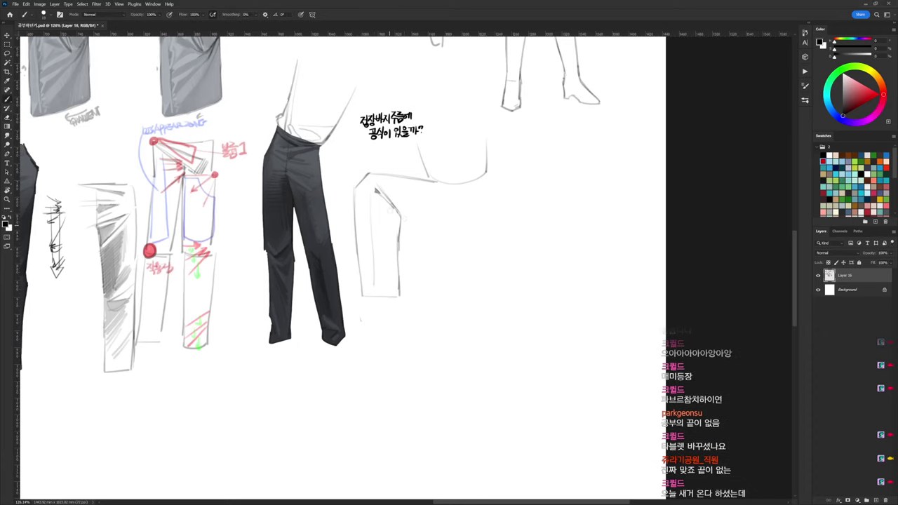
{"action": "left_click_drag", "start_coordinate": [393, 191], "coordinate": [402, 223]}
{"action": "key", "text": "ctrl+z"}
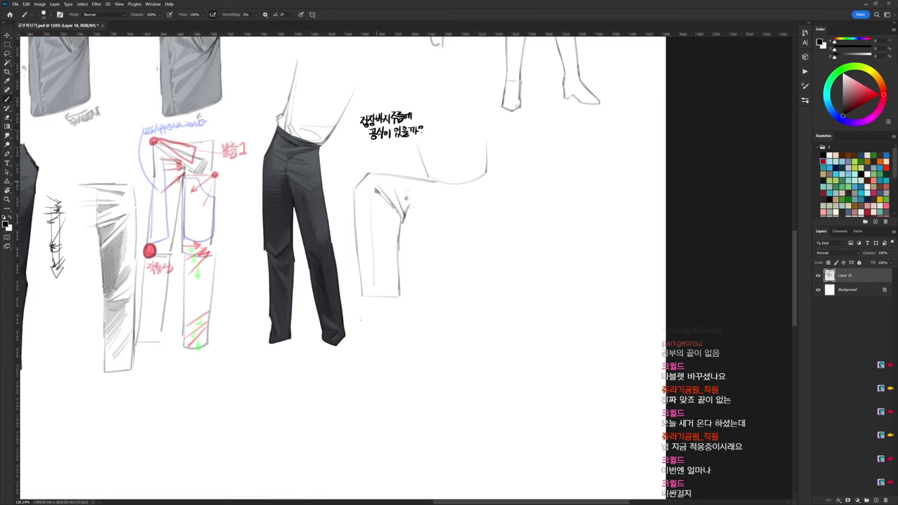
Hatch the top of the bent knee and the adjoining thigh in saturated blue, then restore black as the drawing colour
{"action": "left_click", "coordinate": [839, 117]}
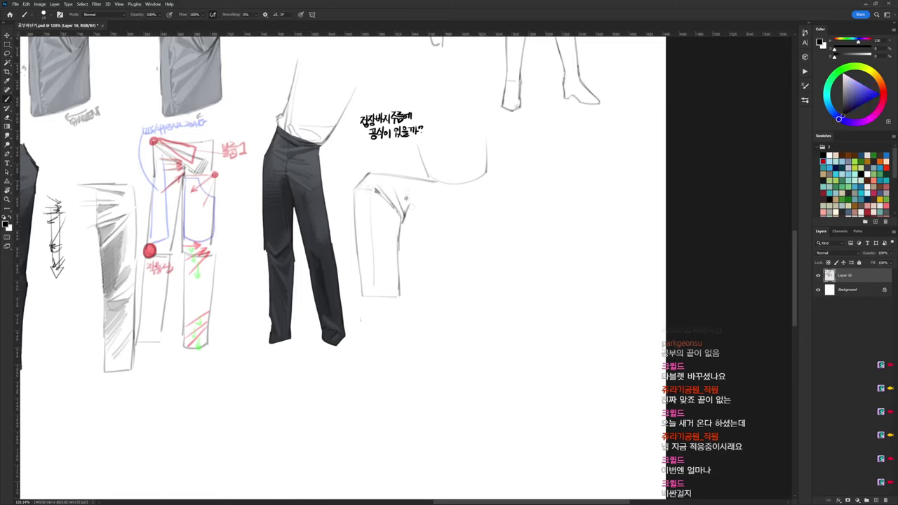
{"action": "left_click_drag", "start_coordinate": [867, 96], "coordinate": [879, 93]}
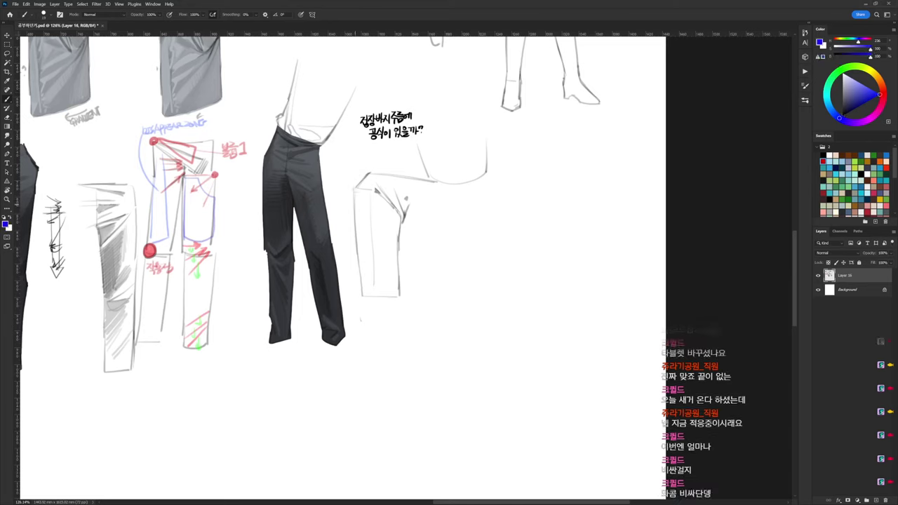
{"action": "left_click_drag", "start_coordinate": [372, 186], "coordinate": [366, 190]}
{"action": "mouse_move", "coordinate": [378, 172]}
{"action": "left_mouse_down"}
{"action": "mouse_move", "coordinate": [363, 188]}
{"action": "mouse_move", "coordinate": [400, 189]}
{"action": "mouse_move", "coordinate": [382, 179]}
{"action": "mouse_move", "coordinate": [404, 190]}
{"action": "left_mouse_up"}
{"action": "mouse_move", "coordinate": [421, 176]}
{"action": "left_mouse_down"}
{"action": "mouse_move", "coordinate": [405, 191]}
{"action": "mouse_move", "coordinate": [412, 194]}
{"action": "left_mouse_up"}
{"action": "key", "text": "e"}
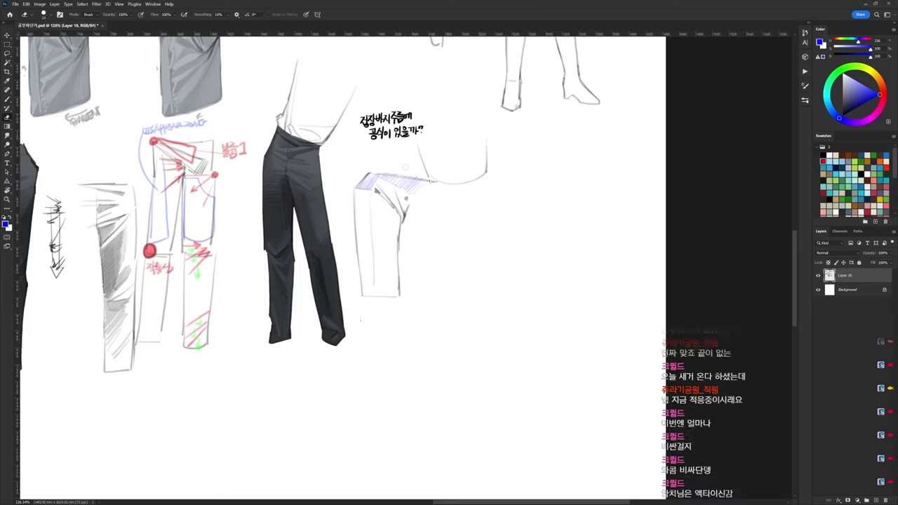
{"action": "key", "text": "b"}
{"action": "key", "text": "d"}
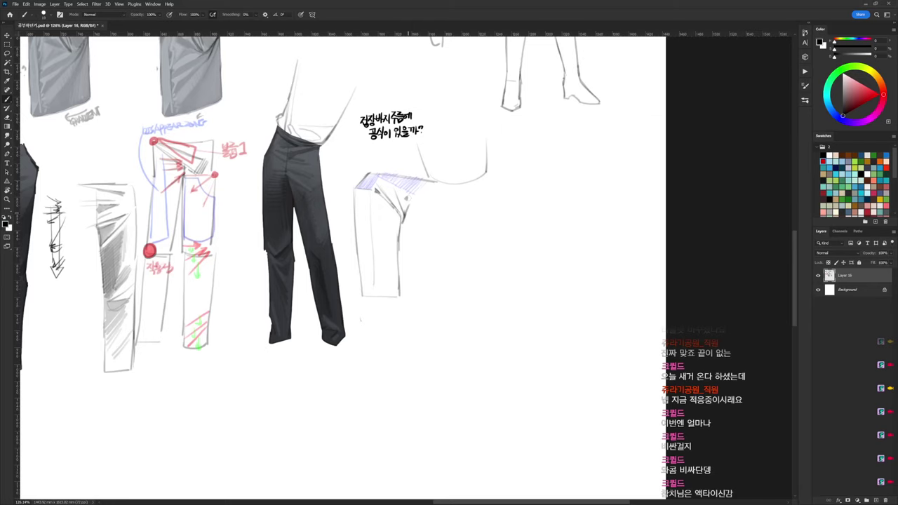
Refine the bent leg's knee and front shin outline in black, alternating between brush and eraser
{"action": "key", "text": "e"}
{"action": "key", "text": "b"}
{"action": "key", "text": "e"}
{"action": "key", "text": "b"}
{"action": "key", "text": "e"}
{"action": "key", "text": "b"}
{"action": "left_click_drag", "start_coordinate": [356, 207], "coordinate": [356, 251]}
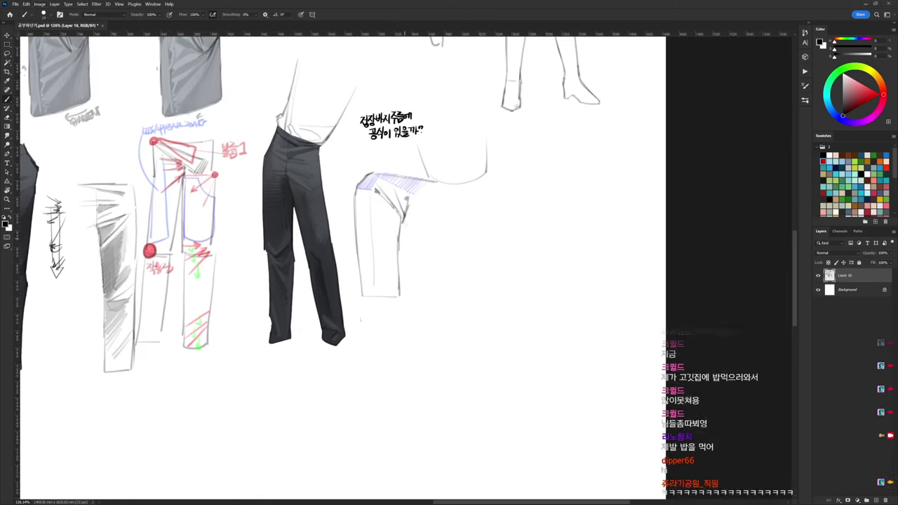
Draw the underside of the seated leg's thigh and the torso's front line running down to the hip crease
{"action": "left_click_drag", "start_coordinate": [404, 222], "coordinate": [435, 228]}
{"action": "left_click_drag", "start_coordinate": [413, 144], "coordinate": [420, 168]}
{"action": "key", "text": "e"}
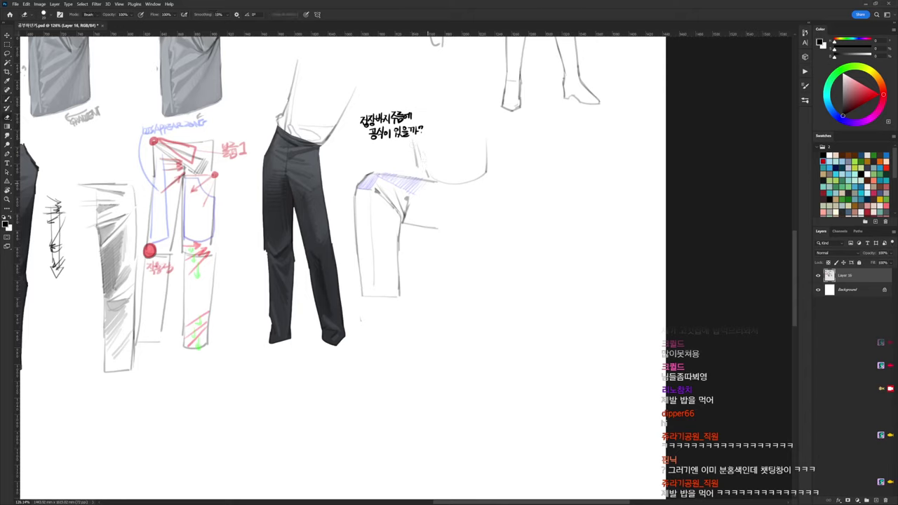
{"action": "key", "text": "b"}
{"action": "mouse_move", "coordinate": [418, 156]}
{"action": "left_mouse_down"}
{"action": "mouse_move", "coordinate": [424, 177]}
{"action": "mouse_move", "coordinate": [436, 180]}
{"action": "left_mouse_up"}
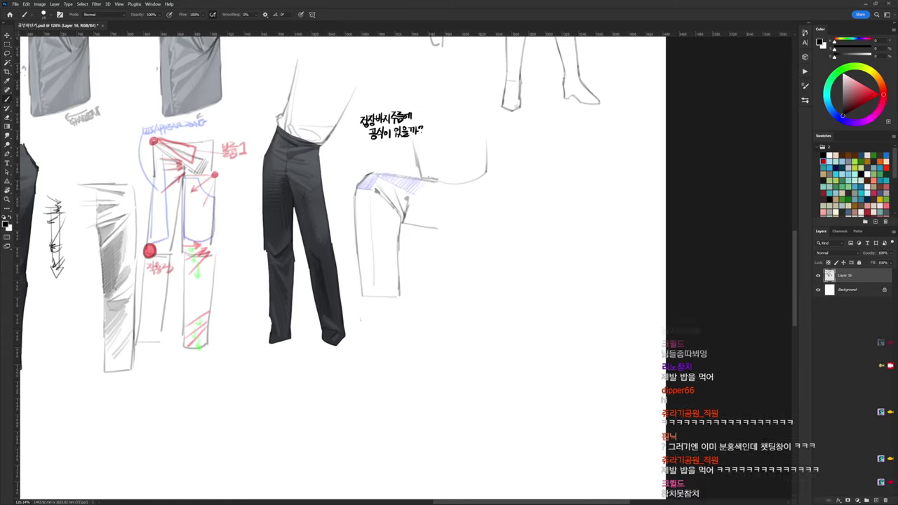
Add short diagonal folds at the seated figure's hip and close the thigh with a vertical back edge
{"action": "left_click_drag", "start_coordinate": [426, 179], "coordinate": [446, 202]}
{"action": "mouse_move", "coordinate": [432, 181]}
{"action": "left_mouse_down"}
{"action": "mouse_move", "coordinate": [450, 203]}
{"action": "mouse_move", "coordinate": [455, 189]}
{"action": "left_mouse_up"}
{"action": "left_click_drag", "start_coordinate": [462, 202], "coordinate": [461, 226]}
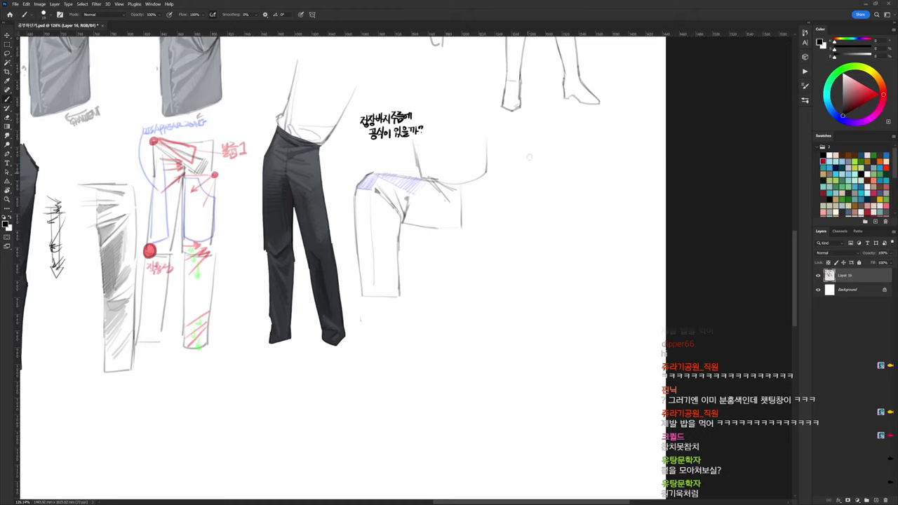
Sketch a front-view torso beside the seated leg with two side lines and a slanted waistline
{"action": "left_click_drag", "start_coordinate": [507, 132], "coordinate": [511, 174]}
{"action": "left_click_drag", "start_coordinate": [560, 124], "coordinate": [561, 182]}
{"action": "mouse_move", "coordinate": [508, 128]}
{"action": "left_mouse_down"}
{"action": "mouse_move", "coordinate": [512, 191]}
{"action": "mouse_move", "coordinate": [560, 197]}
{"action": "mouse_move", "coordinate": [541, 194]}
{"action": "mouse_move", "coordinate": [559, 197]}
{"action": "mouse_move", "coordinate": [506, 213]}
{"action": "left_mouse_up"}
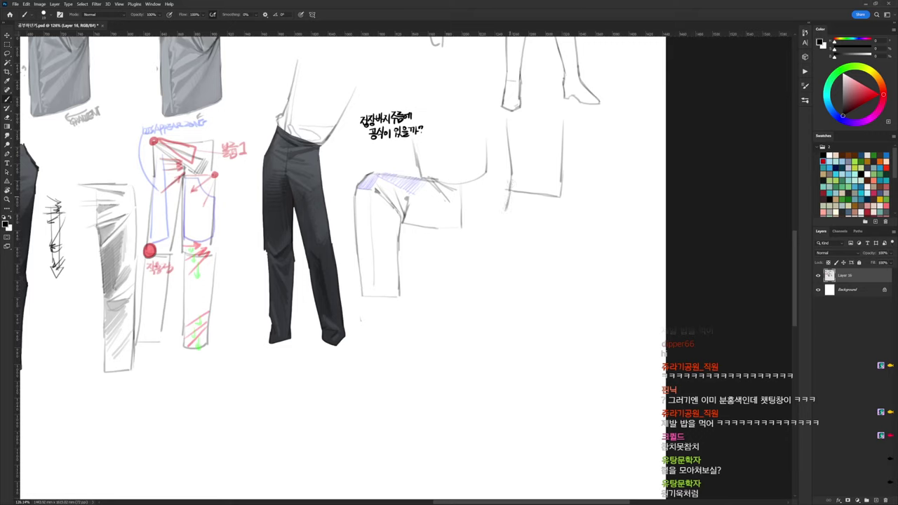
Draw the hips and two cropped legs below the front-view waistline, cleaning up stray lines with the eraser
{"action": "left_click_drag", "start_coordinate": [508, 181], "coordinate": [509, 290]}
{"action": "mouse_move", "coordinate": [547, 228]}
{"action": "left_mouse_down"}
{"action": "mouse_move", "coordinate": [506, 225]}
{"action": "mouse_move", "coordinate": [534, 265]}
{"action": "mouse_move", "coordinate": [533, 286]}
{"action": "left_mouse_up"}
{"action": "left_click_drag", "start_coordinate": [534, 242], "coordinate": [535, 288]}
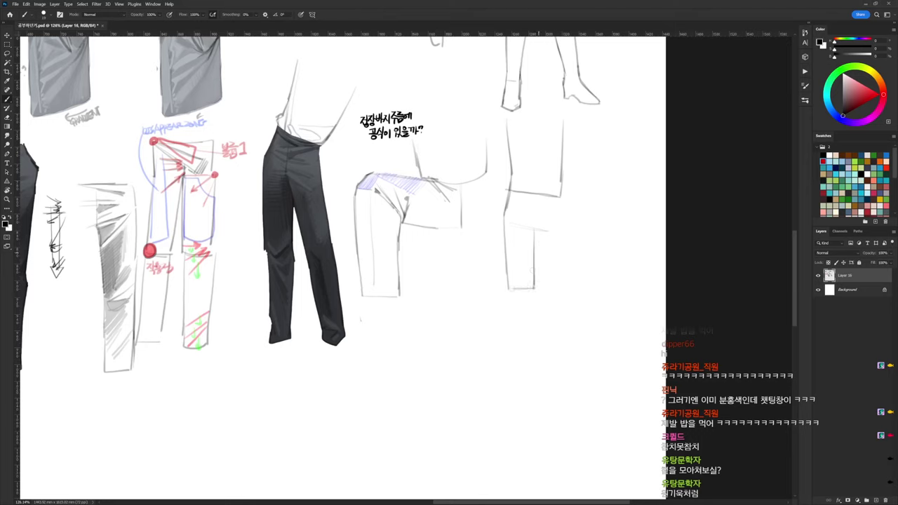
{"action": "left_click_drag", "start_coordinate": [539, 247], "coordinate": [547, 287]}
{"action": "left_click_drag", "start_coordinate": [557, 200], "coordinate": [575, 280]}
{"action": "left_click_drag", "start_coordinate": [564, 225], "coordinate": [576, 284]}
{"action": "key", "text": "e"}
{"action": "key", "text": "b"}
{"action": "key", "text": "b"}
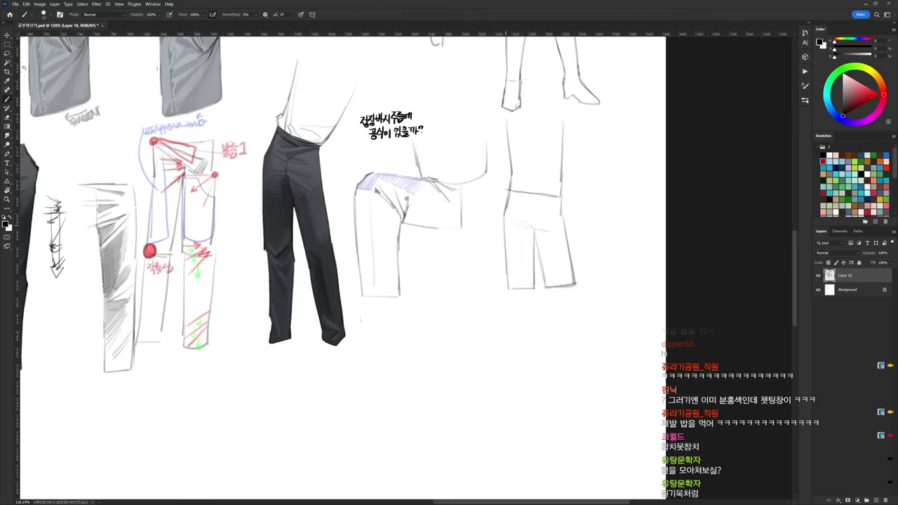
Refine the diagonal crotch crease and the centre line of the front-view trousers with brush and eraser
{"action": "left_click_drag", "start_coordinate": [516, 219], "coordinate": [537, 236]}
{"action": "key", "text": "e"}
{"action": "key", "text": "b"}
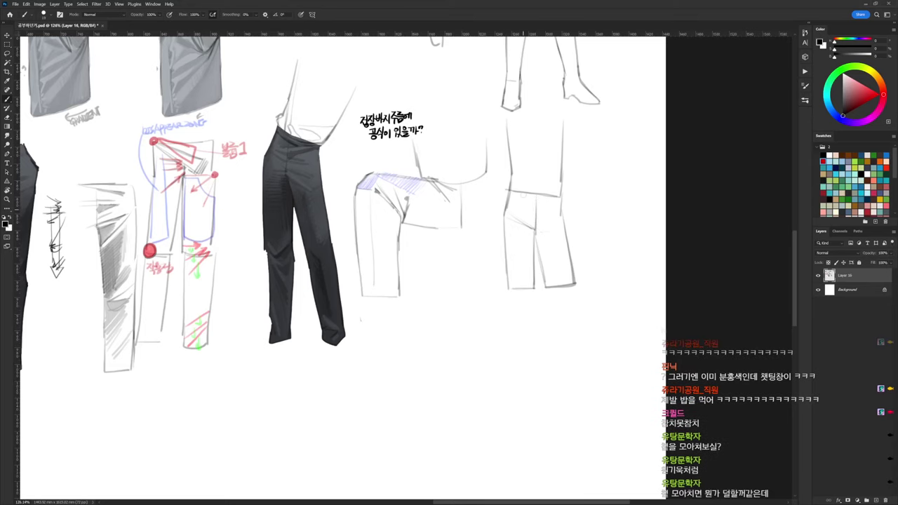
Draw an arrow pointing at the front-view hips and handwrite the note "이 부분의 주름은.." beside it
{"action": "mouse_move", "coordinate": [573, 191]}
{"action": "left_mouse_down"}
{"action": "mouse_move", "coordinate": [574, 202]}
{"action": "mouse_move", "coordinate": [587, 196]}
{"action": "left_mouse_up"}
{"action": "mouse_move", "coordinate": [592, 185]}
{"action": "left_mouse_down"}
{"action": "mouse_move", "coordinate": [591, 201]}
{"action": "mouse_move", "coordinate": [614, 189]}
{"action": "mouse_move", "coordinate": [601, 200]}
{"action": "left_mouse_up"}
{"action": "mouse_move", "coordinate": [598, 202]}
{"action": "left_mouse_down"}
{"action": "mouse_move", "coordinate": [604, 211]}
{"action": "mouse_move", "coordinate": [618, 204]}
{"action": "mouse_move", "coordinate": [617, 211]}
{"action": "left_mouse_up"}
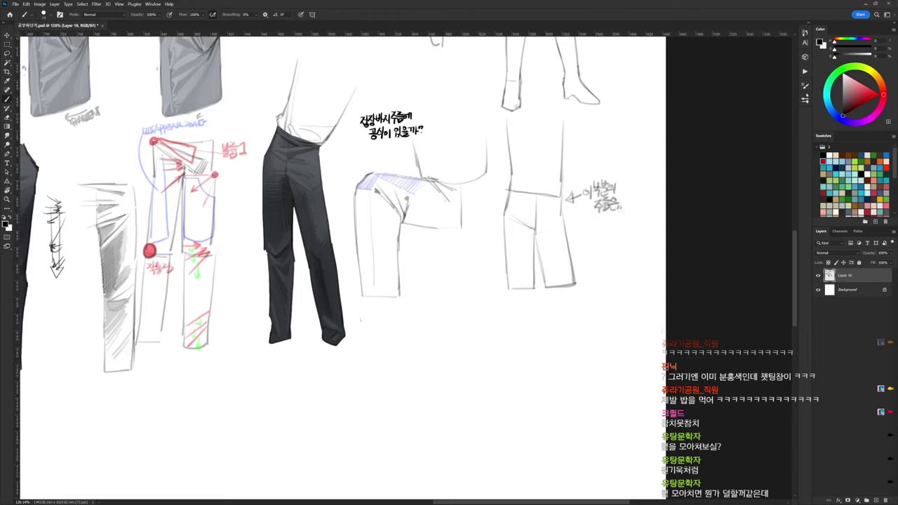
Lasso the front-view hips and legs, place a copy directly below, and deselect
{"action": "key", "text": "l"}
{"action": "mouse_move", "coordinate": [563, 198]}
{"action": "left_mouse_down"}
{"action": "mouse_move", "coordinate": [505, 313]}
{"action": "mouse_move", "coordinate": [529, 183]}
{"action": "mouse_move", "coordinate": [546, 186]}
{"action": "left_mouse_up"}
{"action": "mouse_move", "coordinate": [557, 248]}
{"action": "left_mouse_down"}
{"action": "mouse_move", "coordinate": [537, 190]}
{"action": "mouse_move", "coordinate": [534, 302]}
{"action": "mouse_move", "coordinate": [567, 179]}
{"action": "left_mouse_up"}
{"action": "key", "text": "ctrl+d"}
{"action": "key", "text": "b"}
Shade the copied trousers' crotch, left inner thigh and hip area in flat grey with a larger brush, undoing unwanted strokes
{"action": "right_click", "coordinate": [533, 132]}
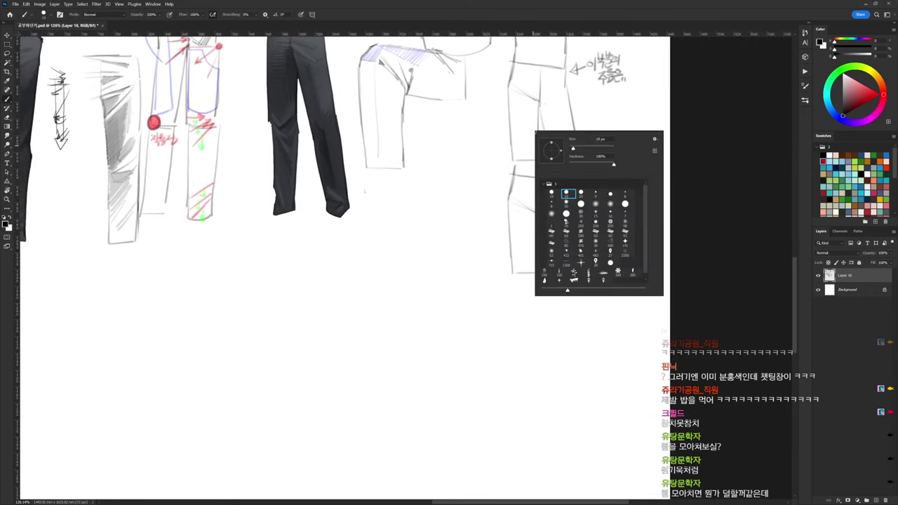
{"action": "left_click", "coordinate": [524, 206]}
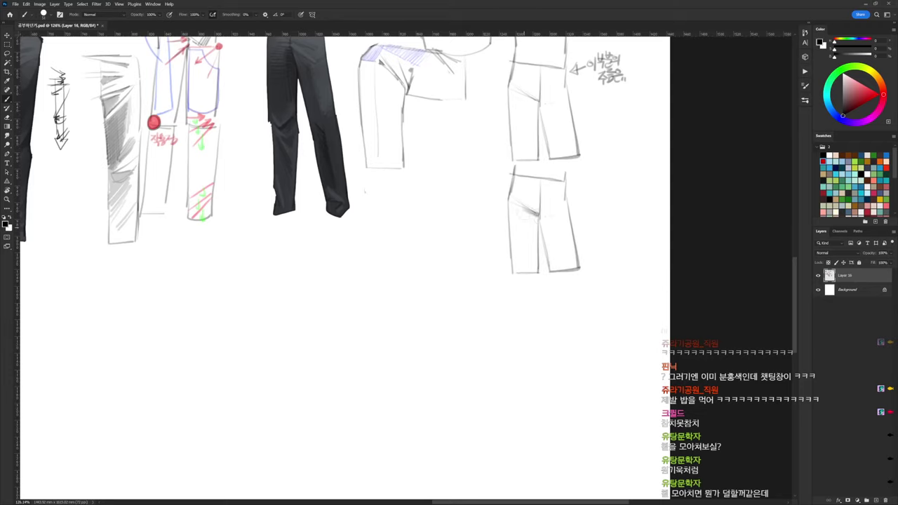
{"action": "left_click", "coordinate": [531, 210], "text": "alt"}
{"action": "left_click_drag", "start_coordinate": [528, 204], "coordinate": [532, 273]}
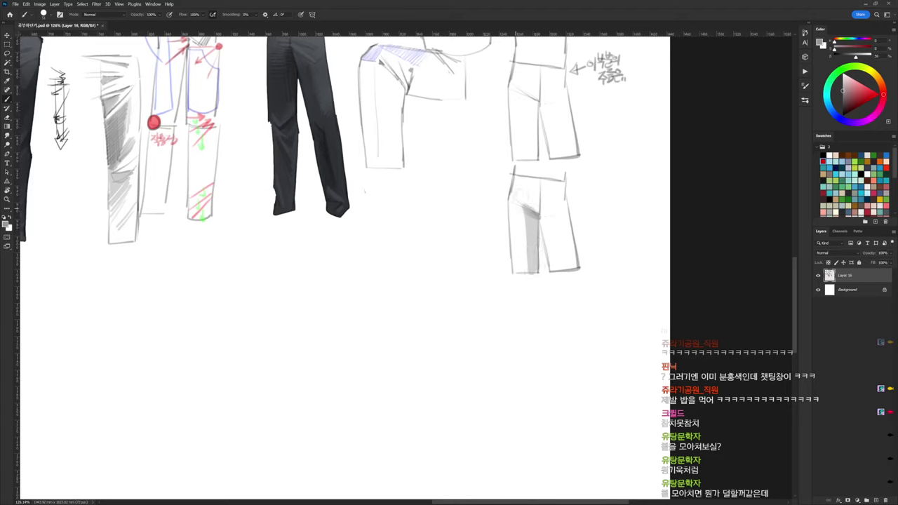
{"action": "mouse_move", "coordinate": [518, 196]}
{"action": "left_mouse_down"}
{"action": "mouse_move", "coordinate": [555, 195]}
{"action": "mouse_move", "coordinate": [552, 185]}
{"action": "mouse_move", "coordinate": [530, 205]}
{"action": "mouse_move", "coordinate": [557, 189]}
{"action": "mouse_move", "coordinate": [515, 199]}
{"action": "mouse_move", "coordinate": [548, 210]}
{"action": "mouse_move", "coordinate": [559, 204]}
{"action": "mouse_move", "coordinate": [549, 193]}
{"action": "left_mouse_up"}
{"action": "key", "text": "ctrl+z"}
{"action": "key", "text": "ctrl+z"}
{"action": "key", "text": "ctrl+z"}
{"action": "key", "text": "ctrl+z"}
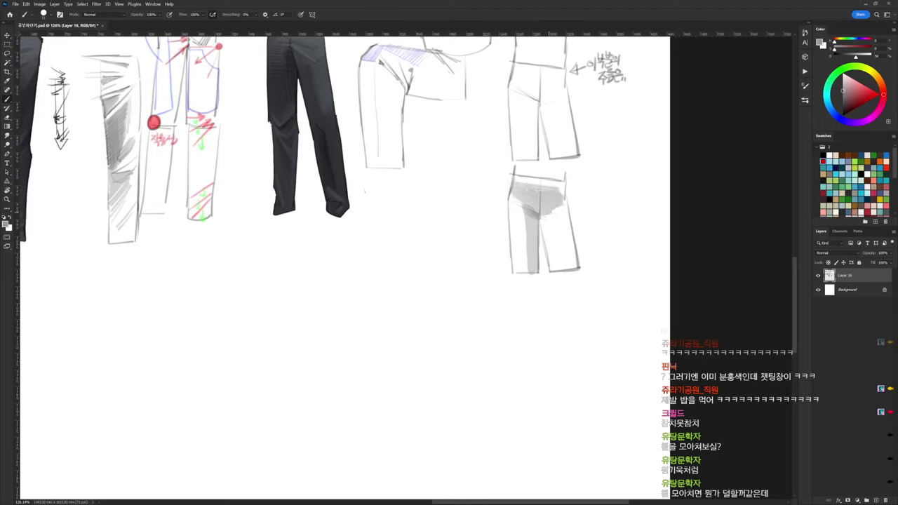
Shade the right leg of the copy with sampled greys, light on the inner thigh and darker along the outer edge
{"action": "left_click", "coordinate": [528, 205], "text": "alt"}
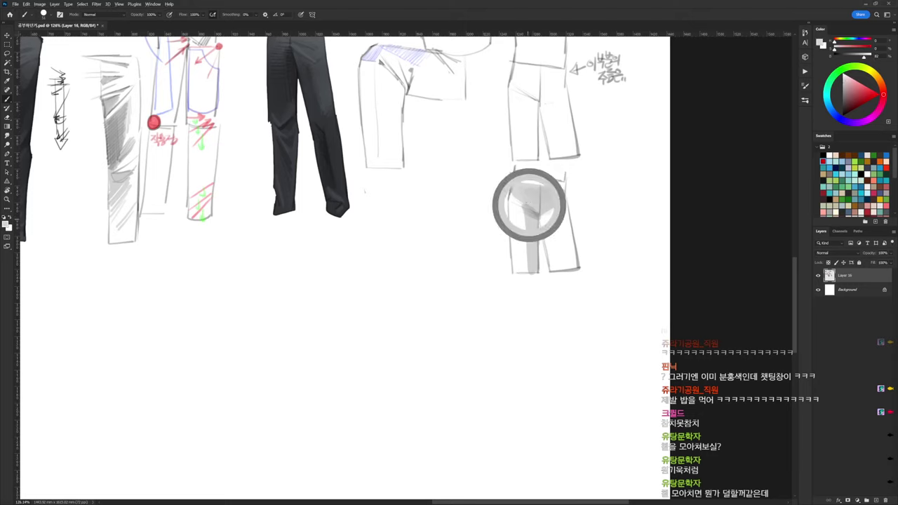
{"action": "left_click_drag", "start_coordinate": [545, 214], "coordinate": [543, 238]}
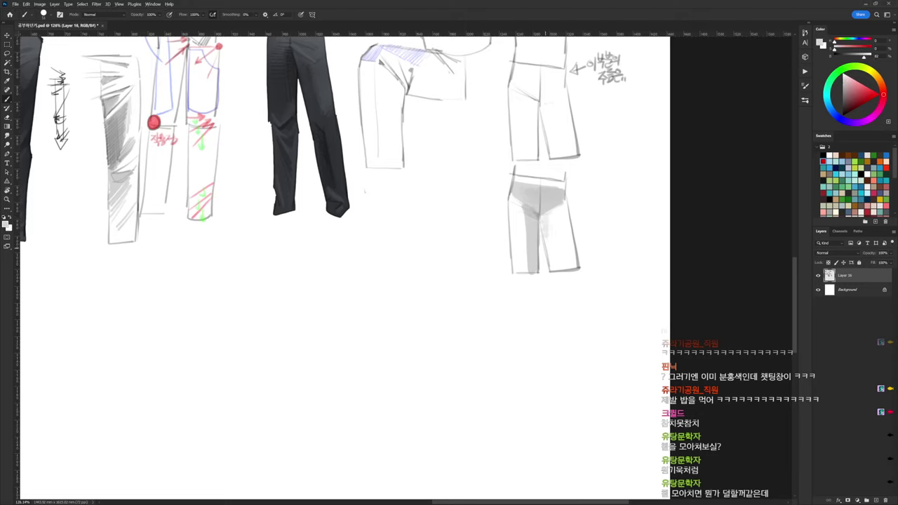
{"action": "left_click", "coordinate": [537, 212], "text": "alt"}
{"action": "mouse_move", "coordinate": [560, 208]}
{"action": "left_mouse_down"}
{"action": "mouse_move", "coordinate": [574, 265]}
{"action": "mouse_move", "coordinate": [558, 213]}
{"action": "left_mouse_up"}
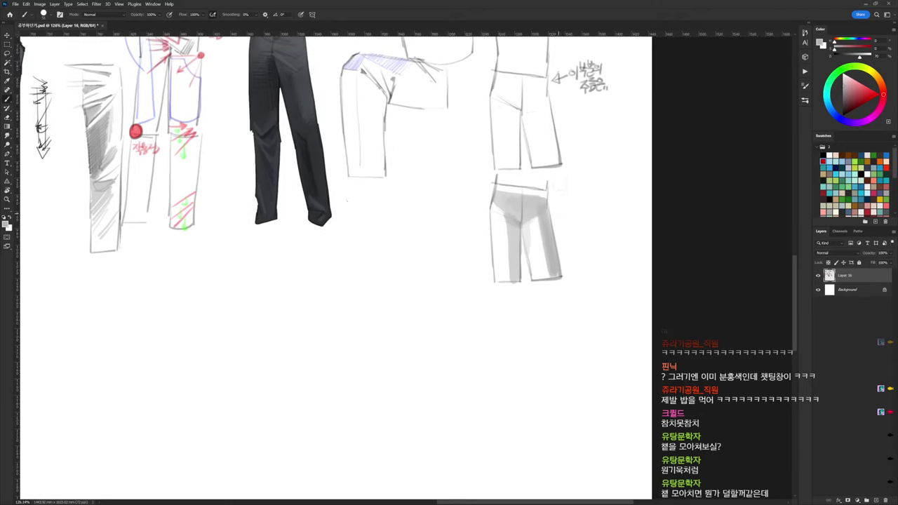
Duplicate the shaded trousers so two copies stand side by side, deselect, and restore black as the drawing colour
{"action": "key", "text": "l"}
{"action": "mouse_move", "coordinate": [557, 177]}
{"action": "left_mouse_down"}
{"action": "mouse_move", "coordinate": [524, 314]}
{"action": "mouse_move", "coordinate": [497, 181]}
{"action": "mouse_move", "coordinate": [540, 179]}
{"action": "left_mouse_up"}
{"action": "mouse_move", "coordinate": [541, 227]}
{"action": "left_mouse_down"}
{"action": "mouse_move", "coordinate": [470, 241]}
{"action": "mouse_move", "coordinate": [555, 245]}
{"action": "mouse_move", "coordinate": [548, 242]}
{"action": "left_mouse_up"}
{"action": "key", "text": "ctrl+d"}
{"action": "key", "text": "b"}
{"action": "key", "text": "d"}
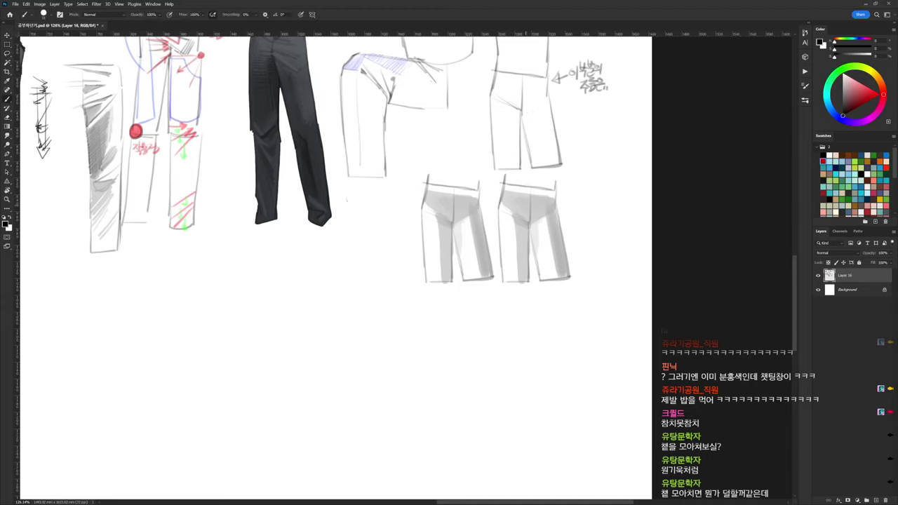
Paint light and grey creases left of the crotch on the right-hand trousers copy with a newly picked brush and sampled tones
{"action": "right_click", "coordinate": [526, 186]}
{"action": "left_click", "coordinate": [579, 253]}
{"action": "left_click", "coordinate": [510, 221], "text": "alt"}
{"action": "left_click", "coordinate": [517, 210], "text": "alt"}
{"action": "left_click", "coordinate": [517, 213], "text": "alt"}
{"action": "mouse_move", "coordinate": [504, 210]}
{"action": "left_mouse_down"}
{"action": "mouse_move", "coordinate": [525, 222]}
{"action": "mouse_move", "coordinate": [516, 222]}
{"action": "left_mouse_up"}
{"action": "left_click", "coordinate": [510, 219], "text": "alt"}
{"action": "left_click", "coordinate": [526, 222], "text": "alt"}
{"action": "left_click", "coordinate": [507, 227], "text": "alt"}
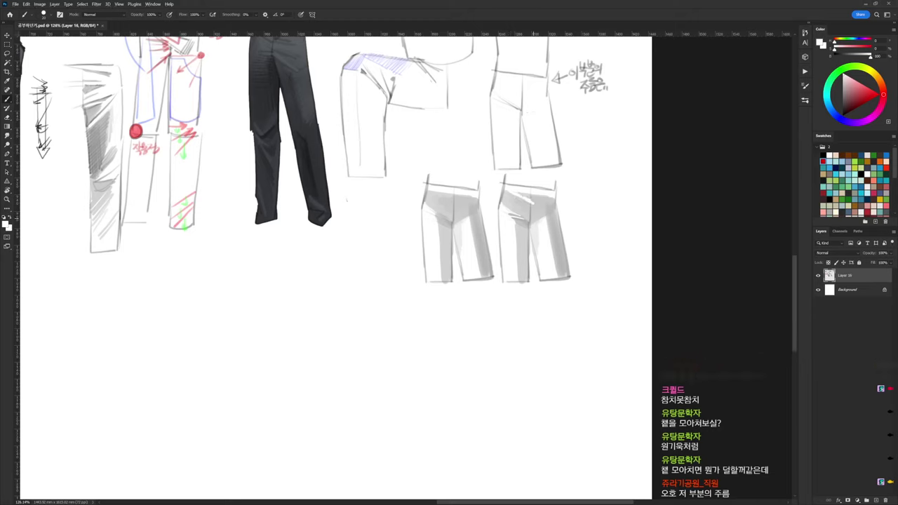
Paint horizontal folds across the hips and above the crotch of the right-hand copy using sampled light and grey tones
{"action": "left_click", "coordinate": [540, 198], "text": "alt"}
{"action": "left_click", "coordinate": [529, 194], "text": "alt"}
{"action": "left_click", "coordinate": [528, 199], "text": "alt"}
{"action": "mouse_move", "coordinate": [531, 202]}
{"action": "left_mouse_down"}
{"action": "mouse_move", "coordinate": [542, 199]}
{"action": "mouse_move", "coordinate": [516, 206]}
{"action": "mouse_move", "coordinate": [524, 208]}
{"action": "left_mouse_up"}
{"action": "left_click", "coordinate": [531, 217], "text": "alt"}
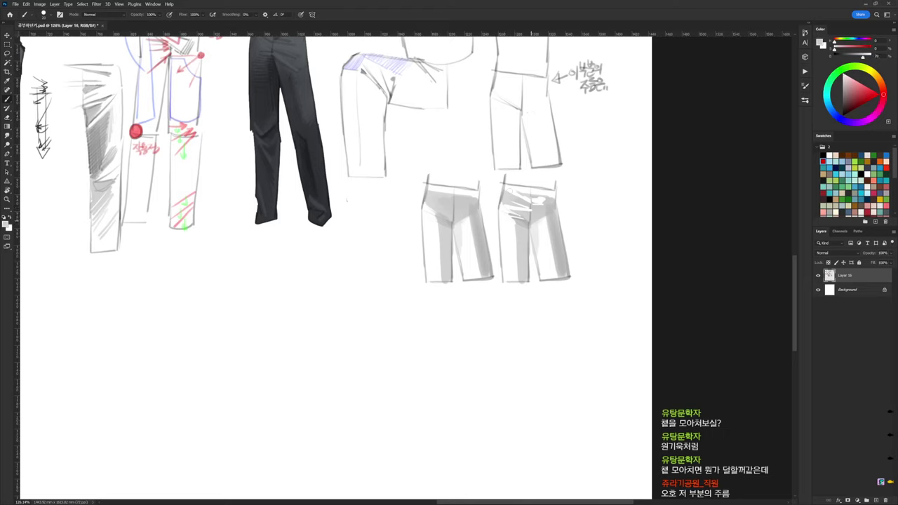
{"action": "left_click", "coordinate": [533, 188], "text": "alt"}
{"action": "left_click", "coordinate": [541, 199], "text": "alt"}
{"action": "left_click", "coordinate": [537, 215], "text": "alt"}
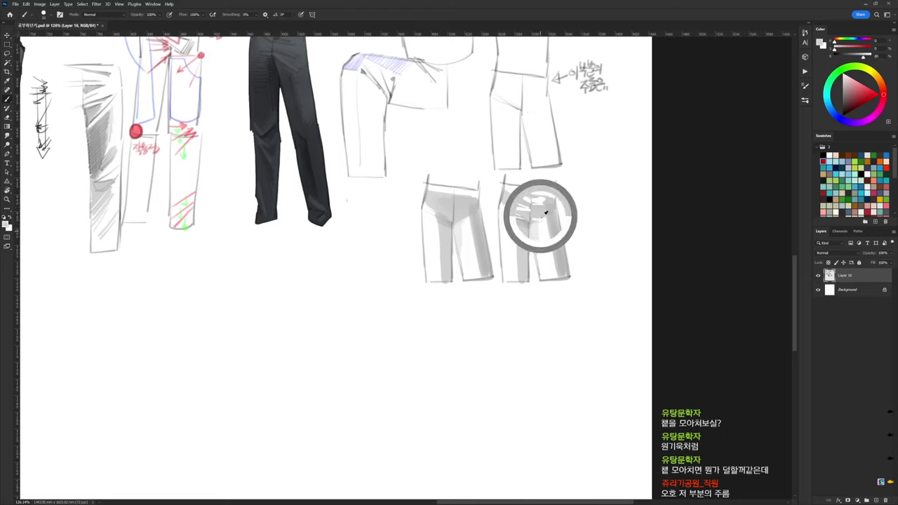
{"action": "left_click", "coordinate": [546, 213], "text": "alt"}
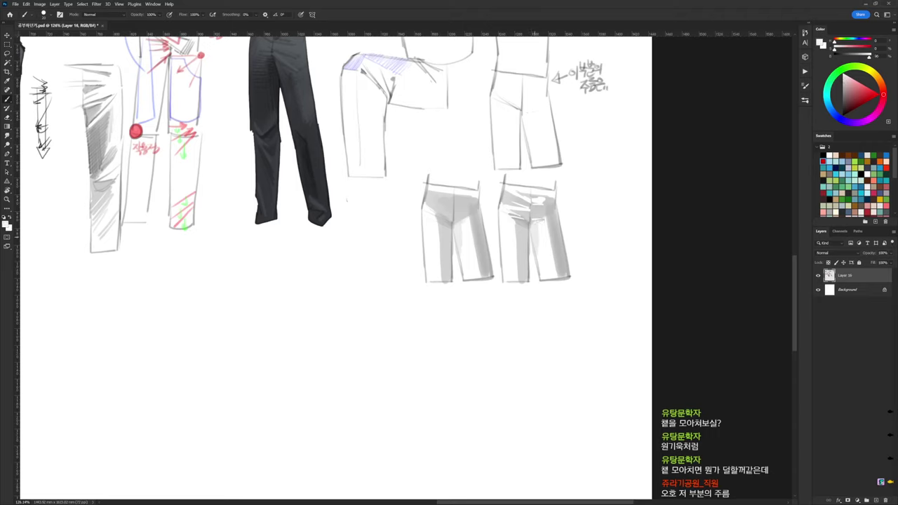
Adjust the brush size and soften the crotch and hip folds of the right-hand copy with sampled whites and greys
{"action": "right_click", "coordinate": [551, 198]}
{"action": "left_click", "coordinate": [592, 218]}
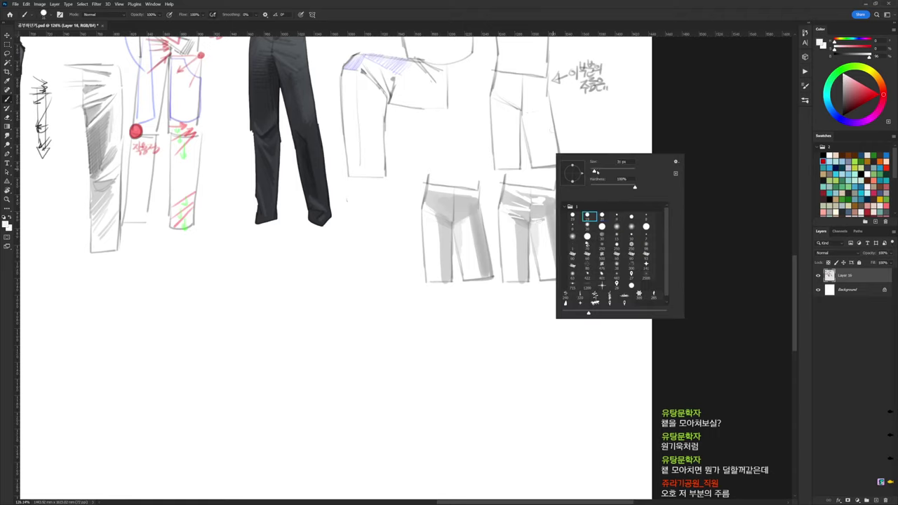
{"action": "left_click", "coordinate": [595, 171]}
{"action": "left_click", "coordinate": [518, 202]}
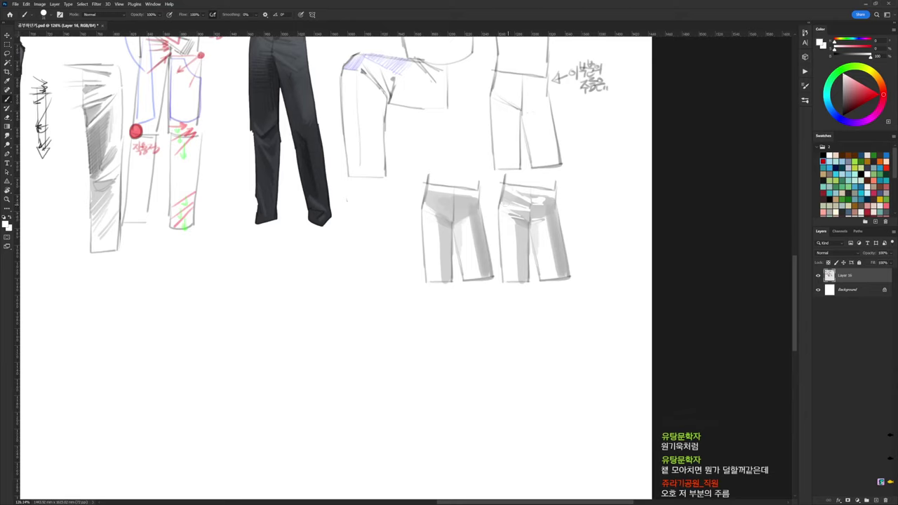
{"action": "mouse_move", "coordinate": [508, 207]}
{"action": "left_mouse_down"}
{"action": "mouse_move", "coordinate": [555, 197]}
{"action": "mouse_move", "coordinate": [547, 218]}
{"action": "mouse_move", "coordinate": [513, 234]}
{"action": "mouse_move", "coordinate": [502, 210]}
{"action": "mouse_move", "coordinate": [523, 219]}
{"action": "left_mouse_up"}
{"action": "left_click", "coordinate": [545, 193], "text": "alt"}
{"action": "left_click", "coordinate": [546, 230], "text": "alt"}
{"action": "left_click", "coordinate": [518, 228], "text": "alt"}
{"action": "left_click", "coordinate": [517, 220], "text": "alt"}
{"action": "left_click", "coordinate": [525, 220], "text": "alt"}
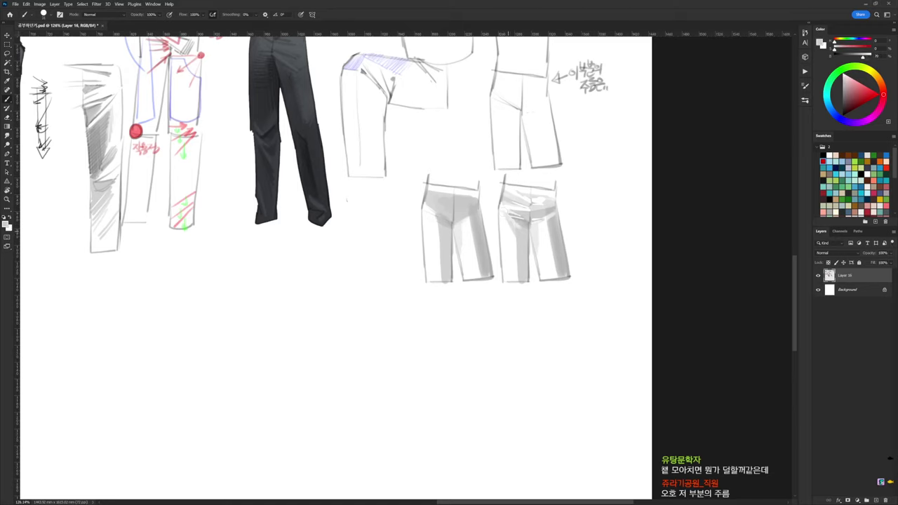
{"action": "left_click", "coordinate": [510, 250], "text": "alt"}
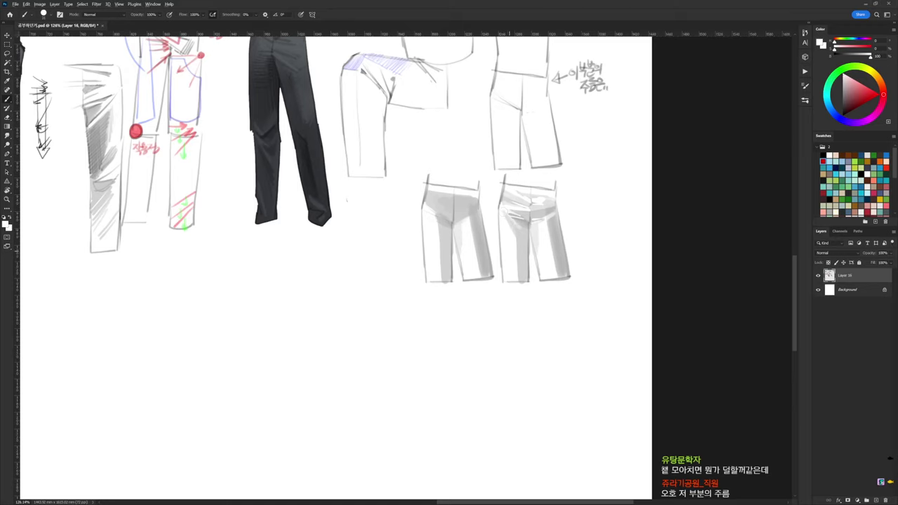
Shade both legs of the rightmost shaded pants sketch with soft vertical strokes in greys sampled from the drawing
{"action": "left_click", "coordinate": [521, 231], "text": "alt"}
{"action": "left_click_drag", "start_coordinate": [514, 237], "coordinate": [510, 261]}
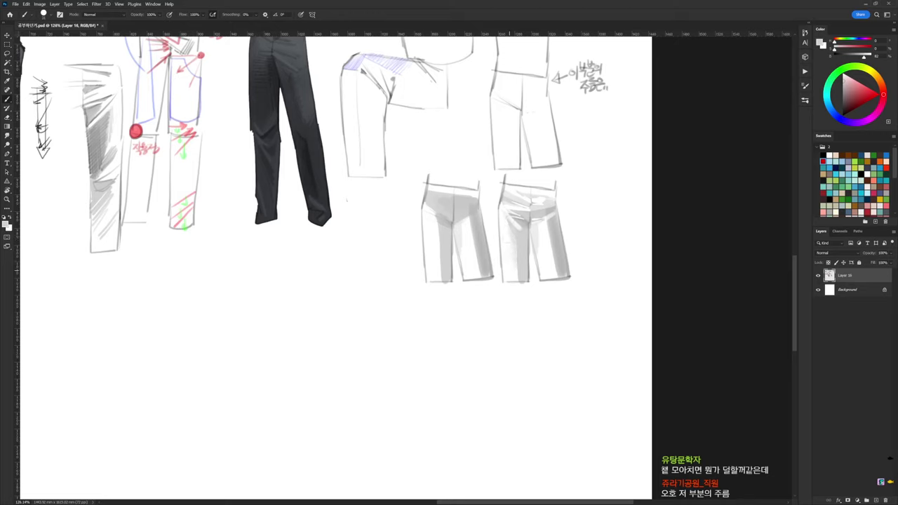
{"action": "left_click", "coordinate": [547, 240], "text": "alt"}
{"action": "left_click", "coordinate": [556, 234], "text": "alt"}
{"action": "left_click_drag", "start_coordinate": [547, 225], "coordinate": [553, 273]}
{"action": "left_click", "coordinate": [546, 232], "text": "alt"}
{"action": "left_click_drag", "start_coordinate": [550, 221], "coordinate": [555, 274]}
{"action": "left_click_drag", "start_coordinate": [553, 219], "coordinate": [559, 271]}
{"action": "left_click_drag", "start_coordinate": [558, 226], "coordinate": [562, 271]}
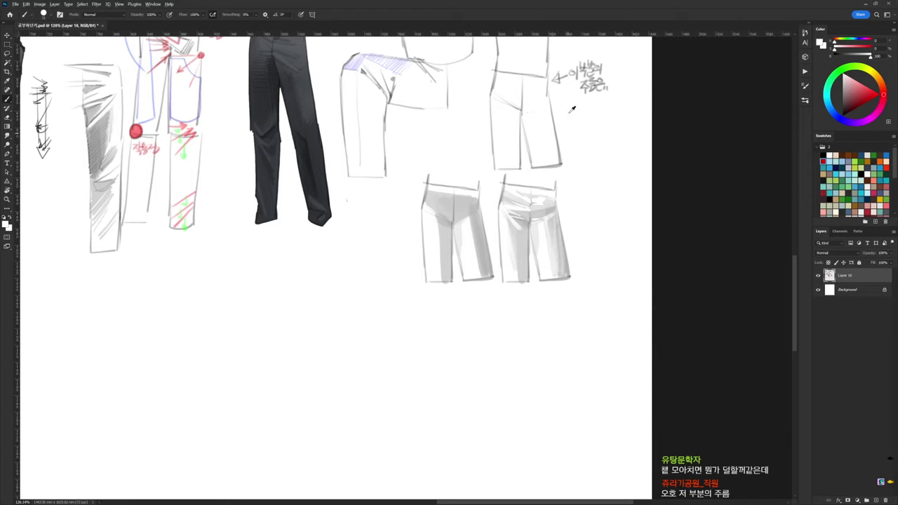
{"action": "left_click_drag", "start_coordinate": [551, 220], "coordinate": [553, 247]}
{"action": "left_click_drag", "start_coordinate": [555, 220], "coordinate": [558, 256]}
Paint sampled grey fold shadows across the upper thigh beside the crotch of the rightmost shaded pants sketch
{"action": "left_click", "coordinate": [535, 225], "text": "alt"}
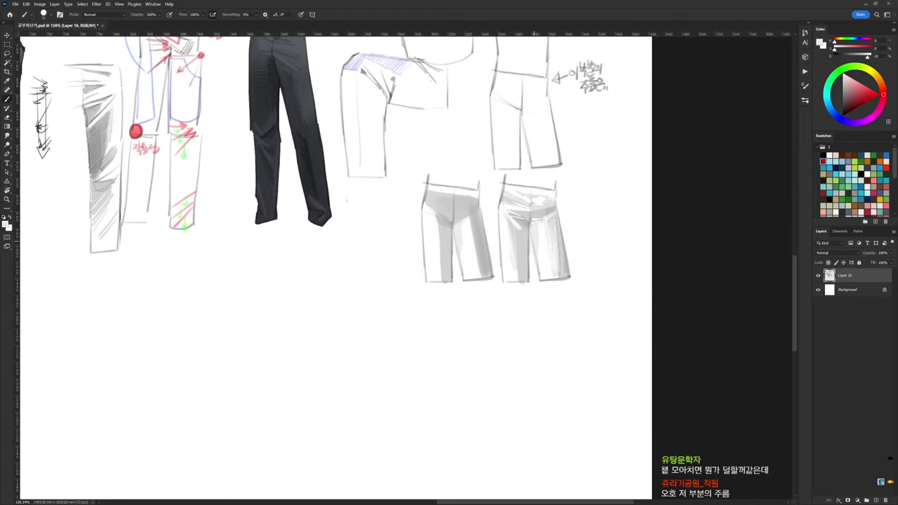
{"action": "left_click", "coordinate": [529, 224], "text": "alt"}
{"action": "left_click_drag", "start_coordinate": [534, 224], "coordinate": [552, 221]}
{"action": "left_click_drag", "start_coordinate": [531, 231], "coordinate": [550, 225]}
Mark four tension points on the rightmost shaded pants with small red circles at the waist, both hips and inner leg hem
{"action": "key", "text": "d"}
{"action": "right_click", "coordinate": [539, 169]}
{"action": "left_click", "coordinate": [586, 232]}
{"action": "left_click_drag", "start_coordinate": [861, 92], "coordinate": [871, 87]}
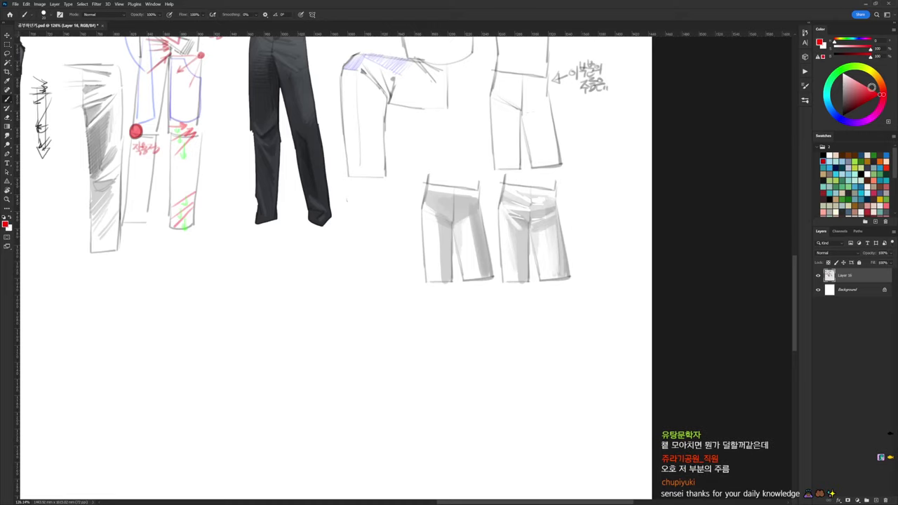
{"action": "left_click_drag", "start_coordinate": [502, 185], "coordinate": [503, 187]}
{"action": "left_click", "coordinate": [499, 209]}
{"action": "left_click", "coordinate": [529, 281]}
{"action": "left_click", "coordinate": [556, 205]}
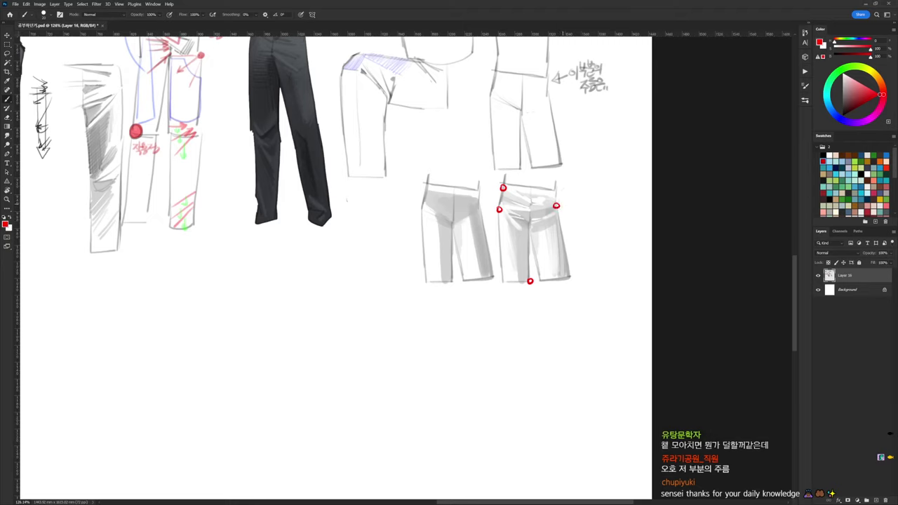
Mark three blue X's on the same pants at the opposite waist corner and the outer hem of each leg
{"action": "left_click", "coordinate": [839, 118]}
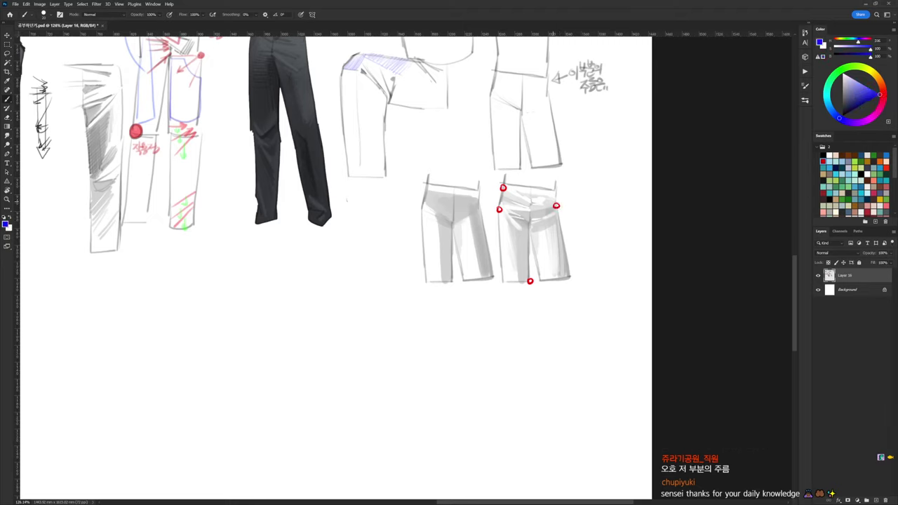
{"action": "left_click_drag", "start_coordinate": [552, 186], "coordinate": [558, 195]}
{"action": "left_click_drag", "start_coordinate": [557, 186], "coordinate": [552, 195]}
{"action": "left_click_drag", "start_coordinate": [501, 265], "coordinate": [505, 273]}
{"action": "mouse_move", "coordinate": [467, 246]}
{"action": "left_mouse_down"}
{"action": "mouse_move", "coordinate": [520, 294]}
{"action": "mouse_move", "coordinate": [574, 296]}
{"action": "mouse_move", "coordinate": [524, 268]}
{"action": "left_mouse_up"}
{"action": "left_click_drag", "start_coordinate": [618, 298], "coordinate": [623, 306]}
{"action": "left_click_drag", "start_coordinate": [623, 298], "coordinate": [617, 306]}
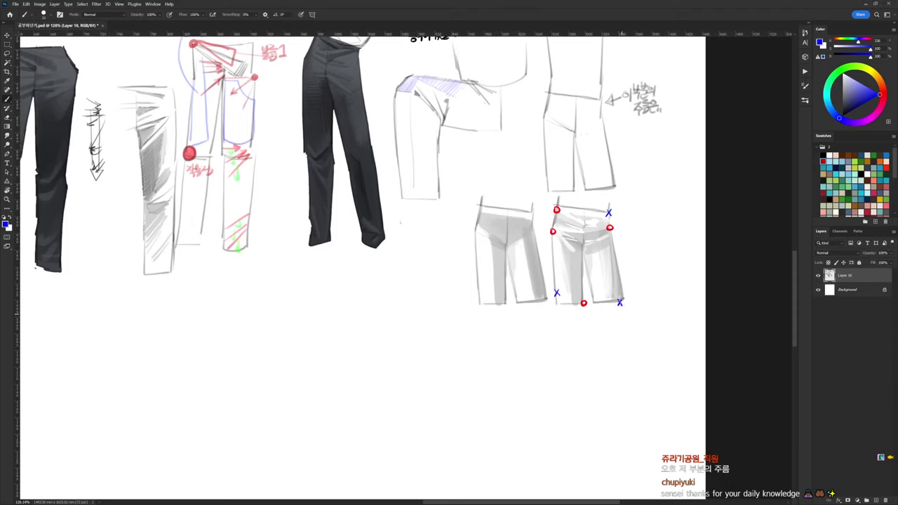
With a thin red brush, draw arrows and a line across the hips from the circled points and handwrite a note beside them
{"action": "key", "text": "d"}
{"action": "right_click", "coordinate": [590, 117]}
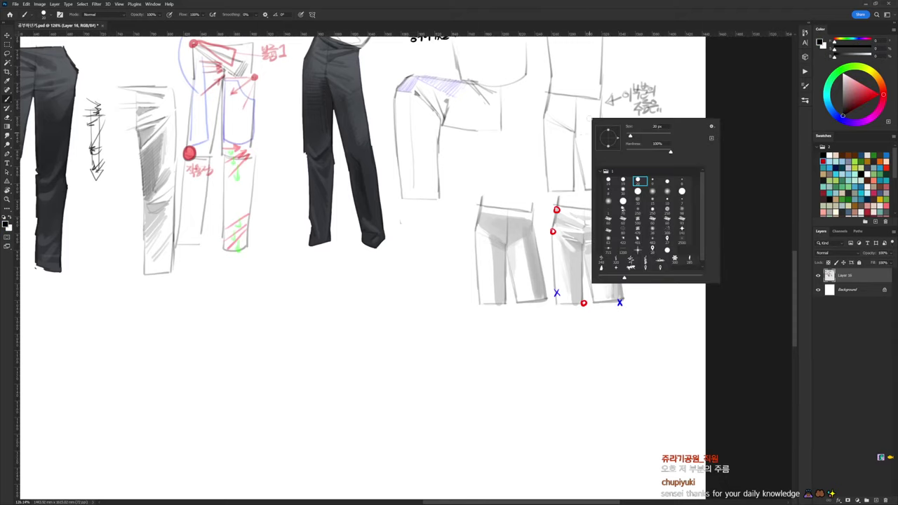
{"action": "left_click", "coordinate": [654, 181]}
{"action": "left_click", "coordinate": [866, 95]}
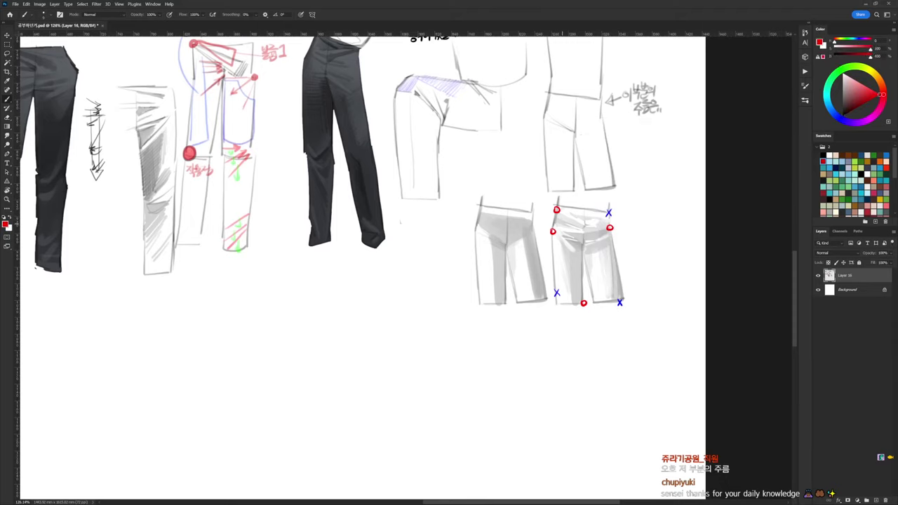
{"action": "mouse_move", "coordinate": [572, 212]}
{"action": "left_mouse_down"}
{"action": "mouse_move", "coordinate": [560, 217]}
{"action": "mouse_move", "coordinate": [570, 230]}
{"action": "mouse_move", "coordinate": [558, 245]}
{"action": "mouse_move", "coordinate": [562, 229]}
{"action": "mouse_move", "coordinate": [602, 229]}
{"action": "left_mouse_up"}
{"action": "mouse_move", "coordinate": [634, 209]}
{"action": "left_mouse_down"}
{"action": "mouse_move", "coordinate": [631, 217]}
{"action": "mouse_move", "coordinate": [659, 218]}
{"action": "mouse_move", "coordinate": [630, 232]}
{"action": "mouse_move", "coordinate": [653, 231]}
{"action": "left_mouse_up"}
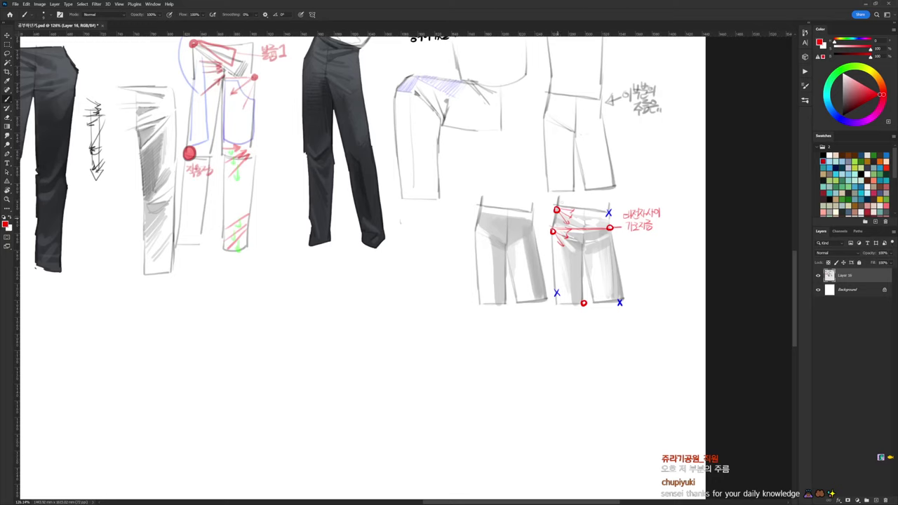
Handwrite the red note "콘트라포스토에서 작용점은 2" above the waist and "큰주름 필요" beside the hip
{"action": "left_click_drag", "start_coordinate": [558, 191], "coordinate": [558, 205]}
{"action": "key", "text": "ctrl+z"}
{"action": "key", "text": "ctrl+z"}
{"action": "left_click_drag", "start_coordinate": [557, 196], "coordinate": [618, 195]}
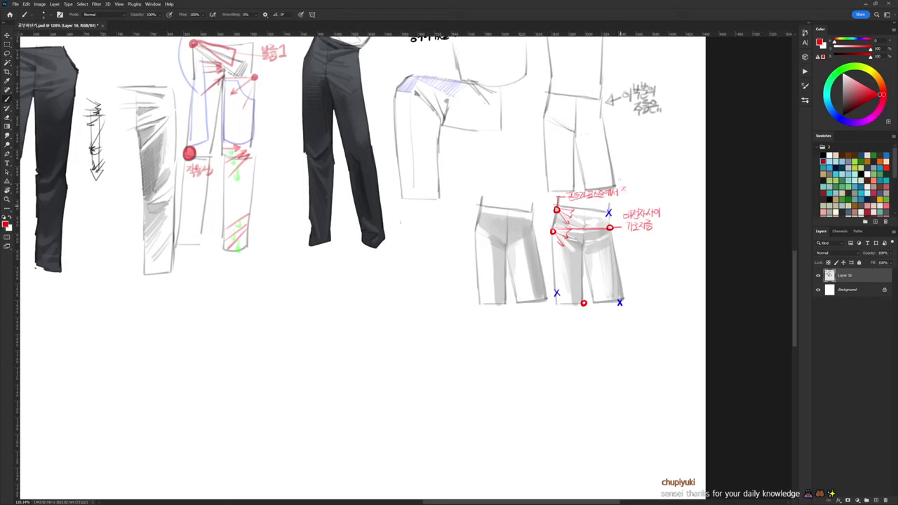
{"action": "left_click_drag", "start_coordinate": [631, 187], "coordinate": [655, 192]}
{"action": "left_click_drag", "start_coordinate": [630, 230], "coordinate": [618, 196]}
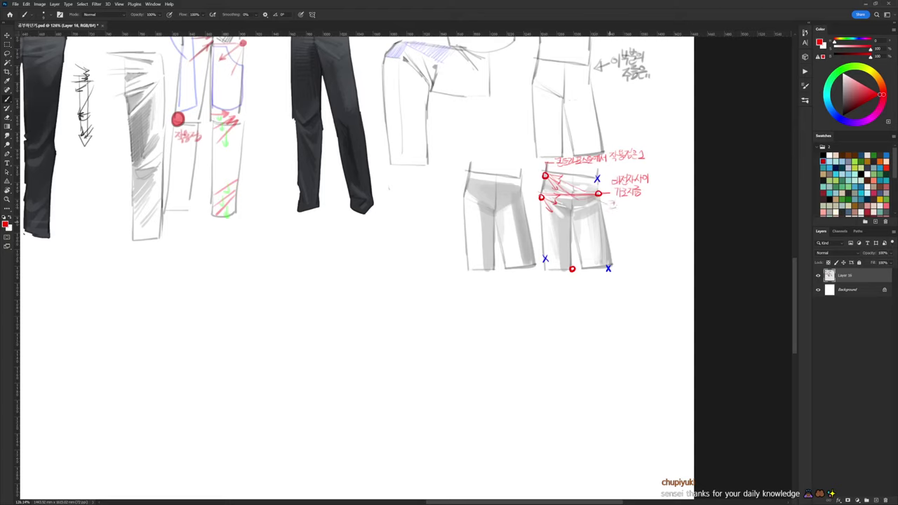
{"action": "left_click_drag", "start_coordinate": [622, 199], "coordinate": [642, 205]}
Circle the hip of the neighbouring pants sketch in red and add a leader line, a small shaded trapezoid and handwritten notes
{"action": "mouse_move", "coordinate": [470, 190]}
{"action": "left_mouse_down"}
{"action": "mouse_move", "coordinate": [490, 192]}
{"action": "mouse_move", "coordinate": [449, 208]}
{"action": "left_mouse_up"}
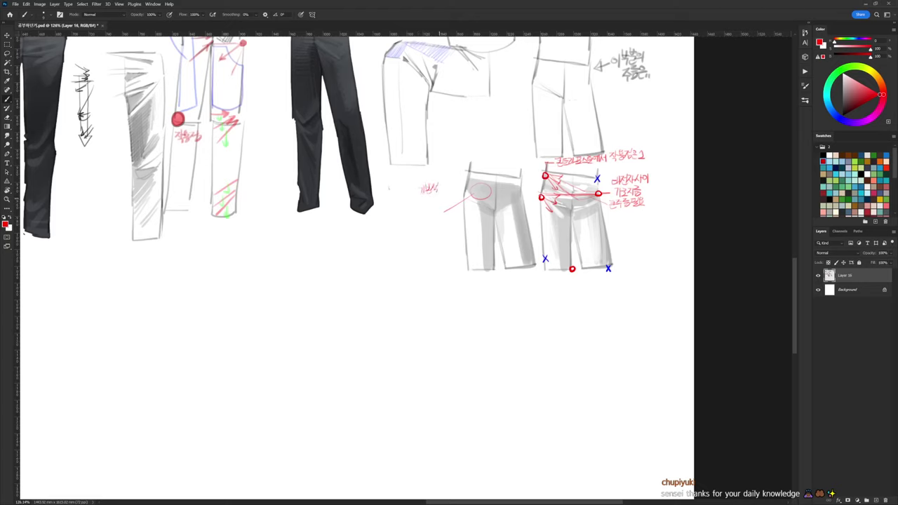
{"action": "mouse_move", "coordinate": [414, 202]}
{"action": "left_mouse_down"}
{"action": "mouse_move", "coordinate": [434, 200]}
{"action": "mouse_move", "coordinate": [420, 229]}
{"action": "mouse_move", "coordinate": [434, 228]}
{"action": "left_mouse_up"}
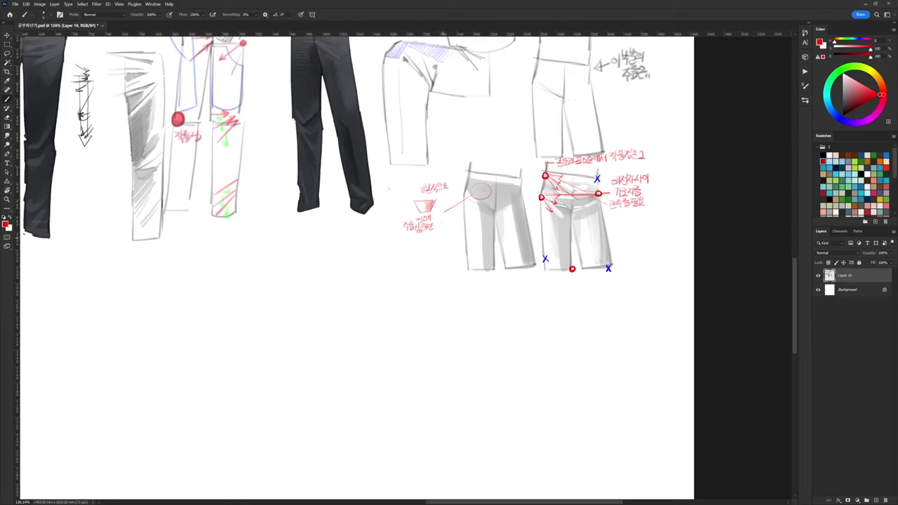
{"action": "left_click_drag", "start_coordinate": [436, 221], "coordinate": [444, 227]}
{"action": "left_click_drag", "start_coordinate": [444, 223], "coordinate": [448, 223]}
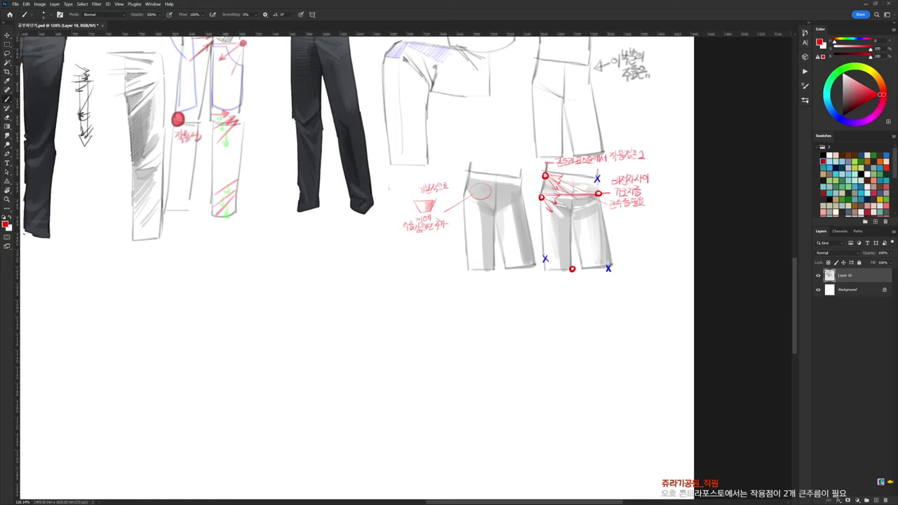
Sketch seated pants in black on the empty canvas below, with one outstretched leg, a round knee opening and a waistband
{"action": "mouse_move", "coordinate": [603, 246]}
{"action": "left_mouse_down"}
{"action": "mouse_move", "coordinate": [602, 217]}
{"action": "mouse_move", "coordinate": [727, 233]}
{"action": "left_mouse_up"}
{"action": "key", "text": "d"}
{"action": "right_click", "coordinate": [509, 211]}
{"action": "double_click", "coordinate": [541, 259]}
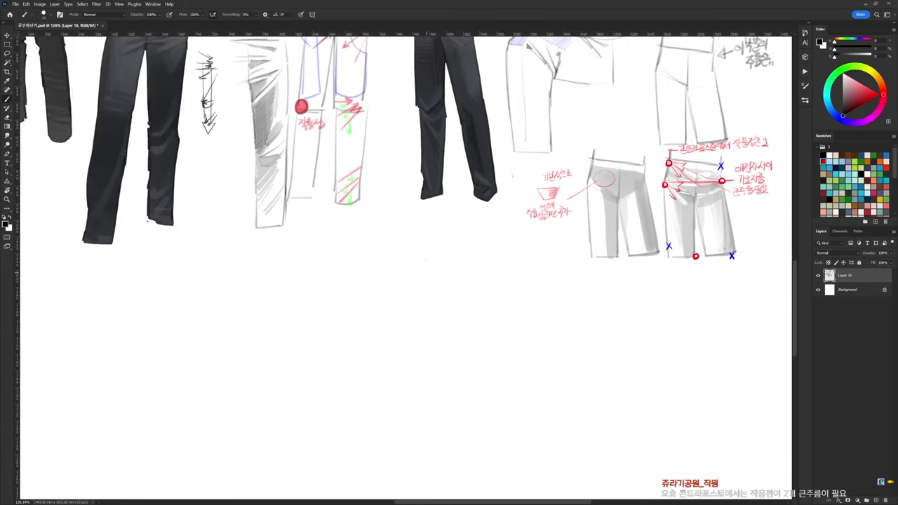
{"action": "mouse_move", "coordinate": [399, 269]}
{"action": "left_mouse_down"}
{"action": "mouse_move", "coordinate": [490, 249]}
{"action": "mouse_move", "coordinate": [461, 246]}
{"action": "mouse_move", "coordinate": [462, 237]}
{"action": "mouse_move", "coordinate": [517, 255]}
{"action": "left_mouse_up"}
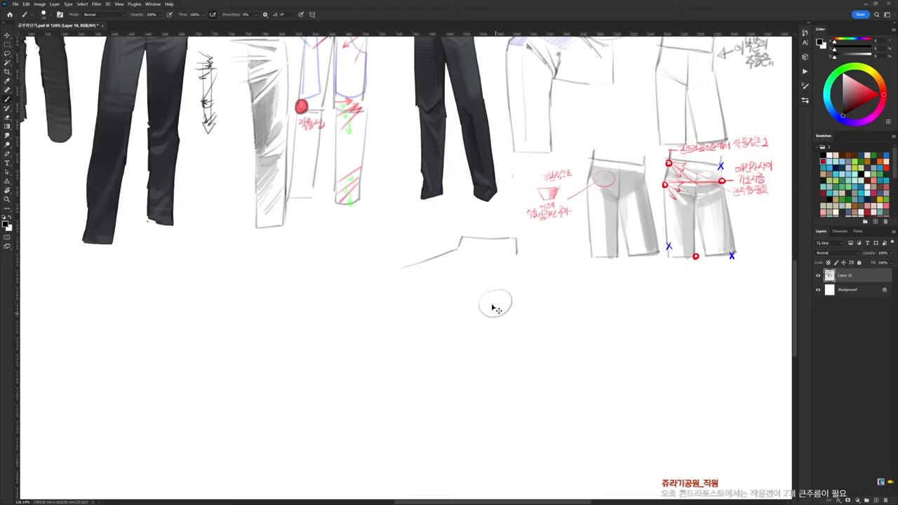
{"action": "mouse_move", "coordinate": [396, 272]}
{"action": "left_mouse_down"}
{"action": "mouse_move", "coordinate": [397, 302]}
{"action": "mouse_move", "coordinate": [471, 286]}
{"action": "left_mouse_up"}
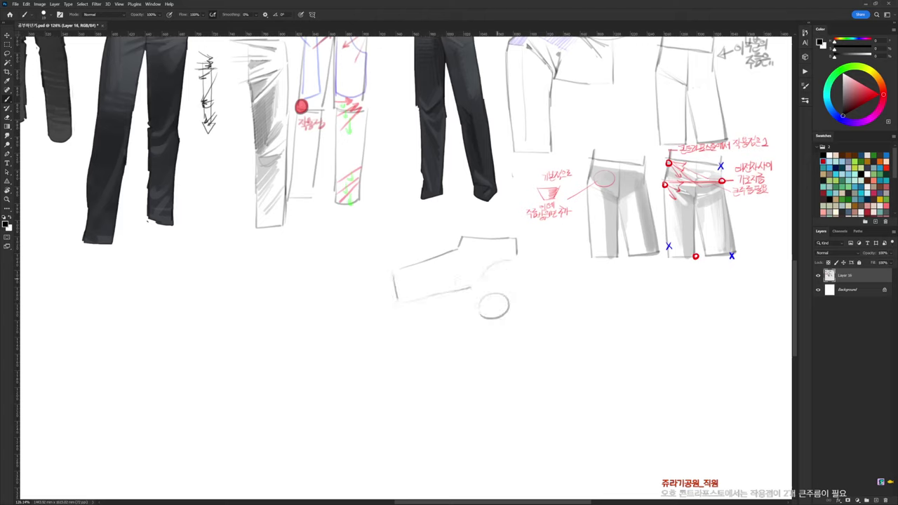
{"action": "mouse_move", "coordinate": [516, 253]}
{"action": "left_mouse_down"}
{"action": "mouse_move", "coordinate": [514, 301]}
{"action": "mouse_move", "coordinate": [508, 261]}
{"action": "mouse_move", "coordinate": [479, 304]}
{"action": "mouse_move", "coordinate": [478, 283]}
{"action": "left_mouse_up"}
{"action": "mouse_move", "coordinate": [463, 253]}
{"action": "left_mouse_down"}
{"action": "mouse_move", "coordinate": [510, 254]}
{"action": "mouse_move", "coordinate": [464, 244]}
{"action": "mouse_move", "coordinate": [499, 254]}
{"action": "left_mouse_up"}
{"action": "key", "text": "ctrl+z"}
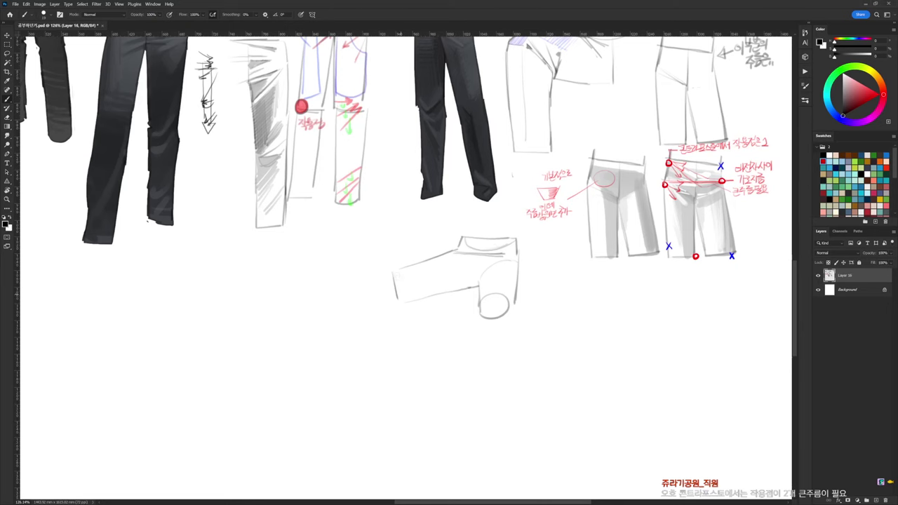
Draw parallel diagonal fold lines along the outstretched leg of the seated pants
{"action": "key", "text": "r"}
{"action": "left_click_drag", "start_coordinate": [441, 247], "coordinate": [447, 278]}
{"action": "mouse_move", "coordinate": [397, 266]}
{"action": "left_mouse_down"}
{"action": "mouse_move", "coordinate": [405, 303]}
{"action": "mouse_move", "coordinate": [441, 320]}
{"action": "left_mouse_up"}
{"action": "left_click_drag", "start_coordinate": [441, 283], "coordinate": [453, 324]}
{"action": "key", "text": "r"}
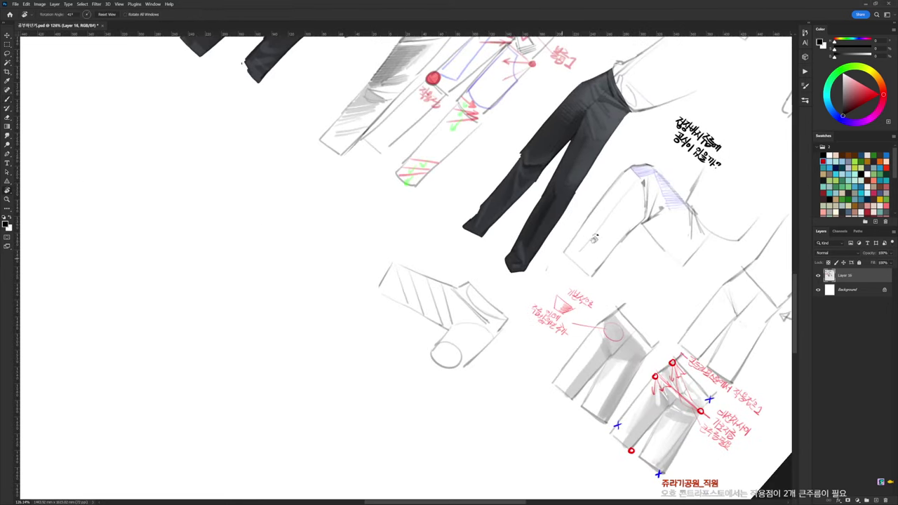
{"action": "left_click_drag", "start_coordinate": [594, 239], "coordinate": [594, 186]}
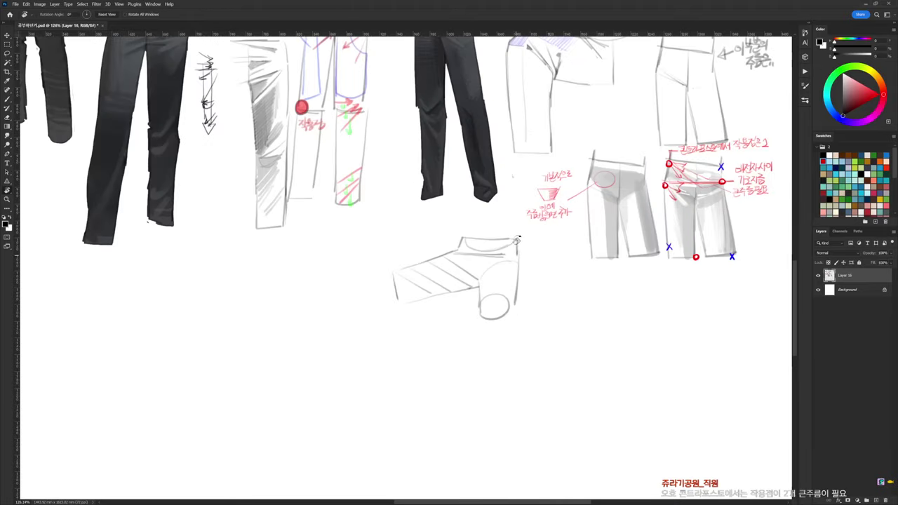
{"action": "key", "text": "b"}
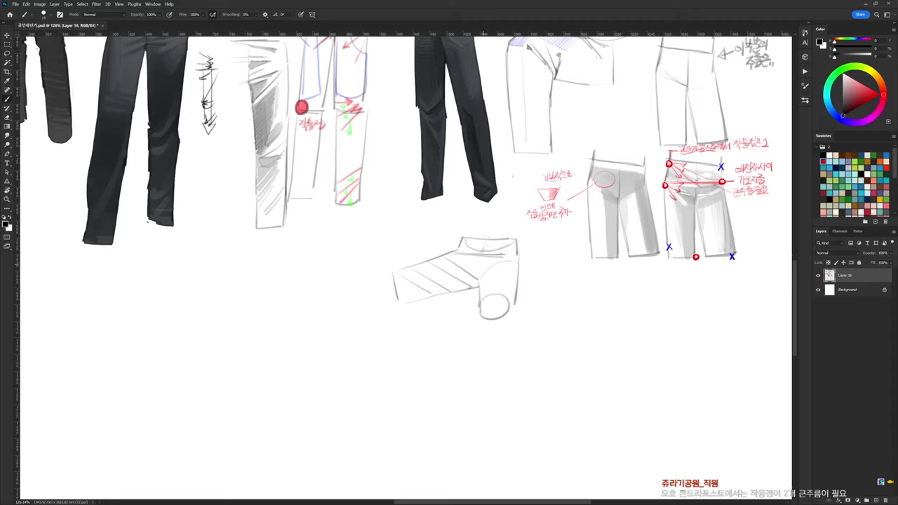
Add the centre seam, crotch folds and waistband side edges to the seated pants
{"action": "left_click_drag", "start_coordinate": [475, 251], "coordinate": [479, 290]}
{"action": "mouse_move", "coordinate": [501, 258]}
{"action": "left_mouse_down"}
{"action": "mouse_move", "coordinate": [483, 274]}
{"action": "mouse_move", "coordinate": [514, 250]}
{"action": "left_mouse_up"}
{"action": "left_click_drag", "start_coordinate": [462, 239], "coordinate": [458, 252]}
Clean up and reinforce the outline of the seated pants' outstretched leg, including its lower edge
{"action": "key", "text": "r"}
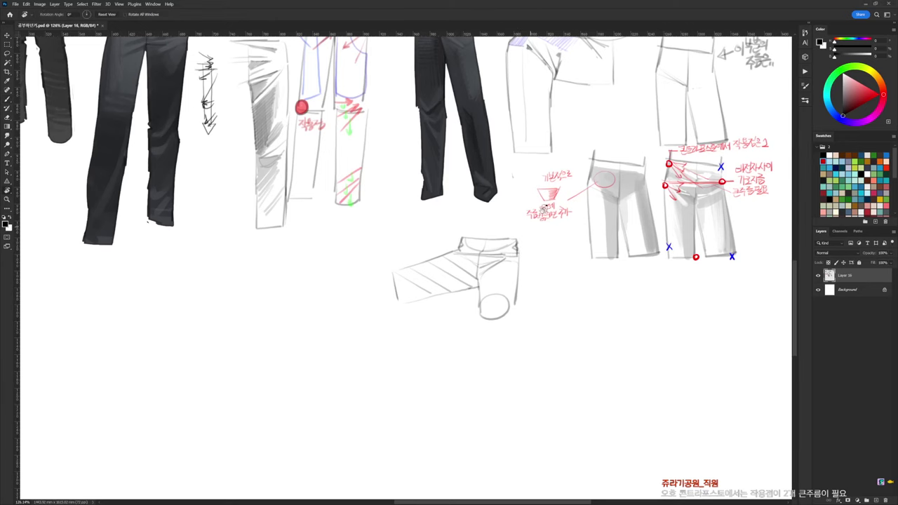
{"action": "left_click_drag", "start_coordinate": [543, 208], "coordinate": [433, 349]}
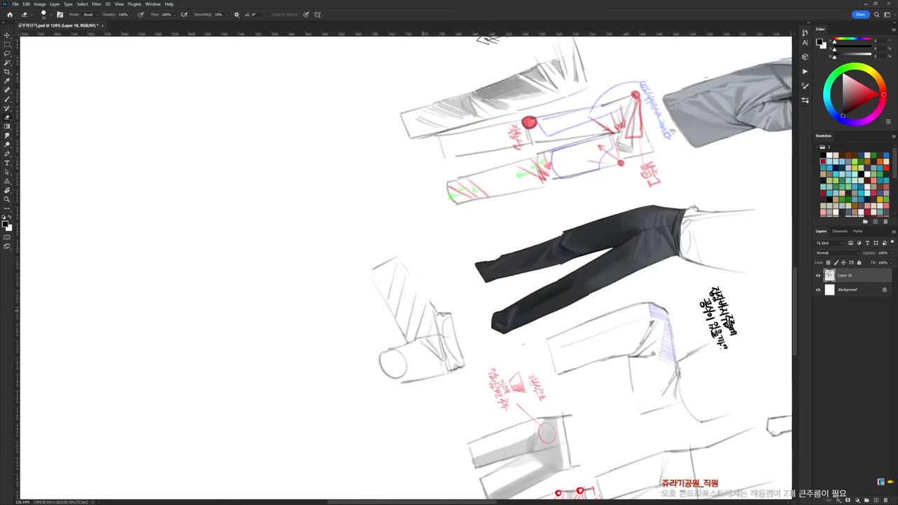
{"action": "key", "text": "b"}
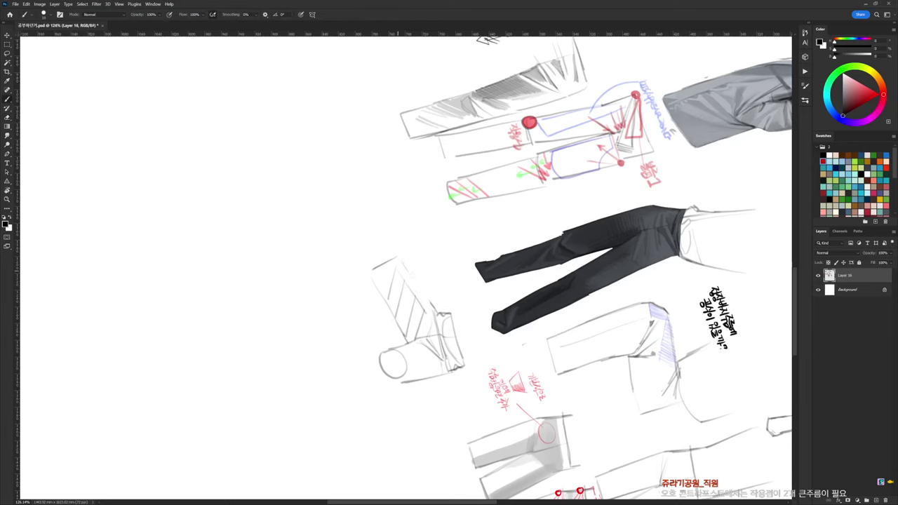
{"action": "key", "text": "r"}
{"action": "left_click_drag", "start_coordinate": [427, 291], "coordinate": [433, 157]}
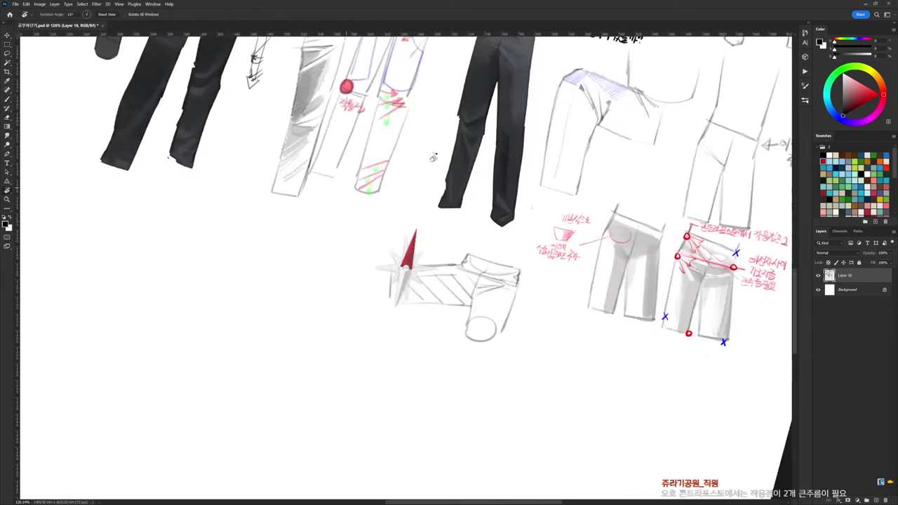
{"action": "left_click_drag", "start_coordinate": [515, 220], "coordinate": [496, 195]}
{"action": "key", "text": "e"}
{"action": "key", "text": "b"}
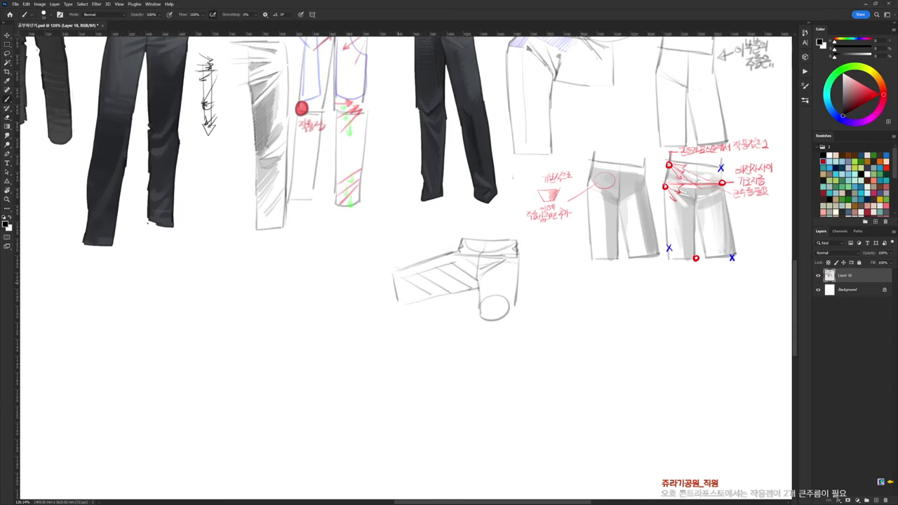
{"action": "left_click_drag", "start_coordinate": [402, 300], "coordinate": [433, 295]}
Strengthen the foreshortened leg's contour around the round knee opening of the seated pants
{"action": "key", "text": "r"}
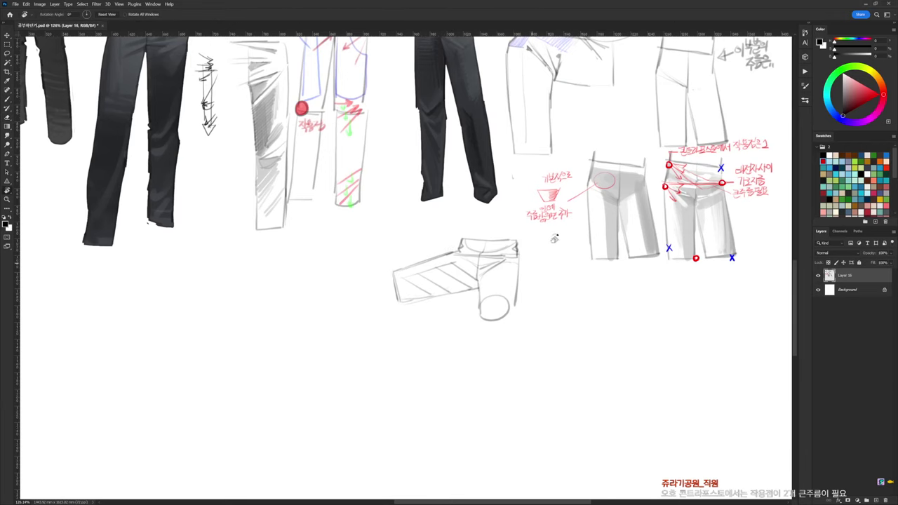
{"action": "left_click_drag", "start_coordinate": [554, 236], "coordinate": [526, 175]}
{"action": "key", "text": "e"}
{"action": "key", "text": "b"}
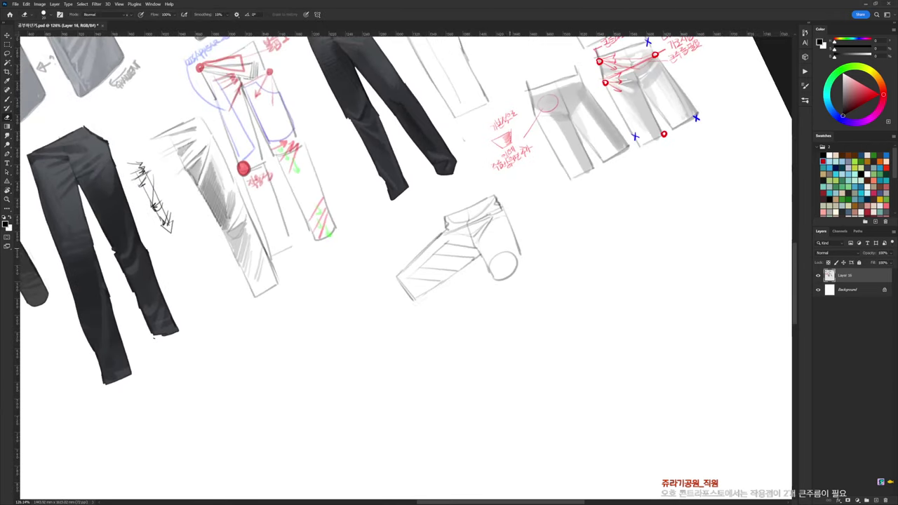
{"action": "key", "text": "e"}
{"action": "left_click_drag", "start_coordinate": [522, 257], "coordinate": [520, 273]}
{"action": "key", "text": "b"}
{"action": "key", "text": "r"}
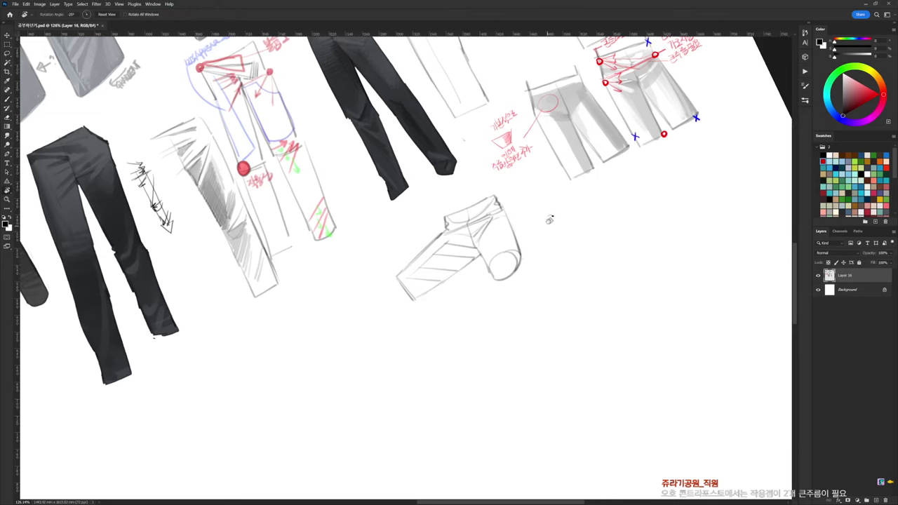
{"action": "mouse_move", "coordinate": [540, 179]}
{"action": "left_mouse_down"}
{"action": "mouse_move", "coordinate": [551, 243]}
{"action": "mouse_move", "coordinate": [544, 279]}
{"action": "left_mouse_up"}
{"action": "key", "text": "b"}
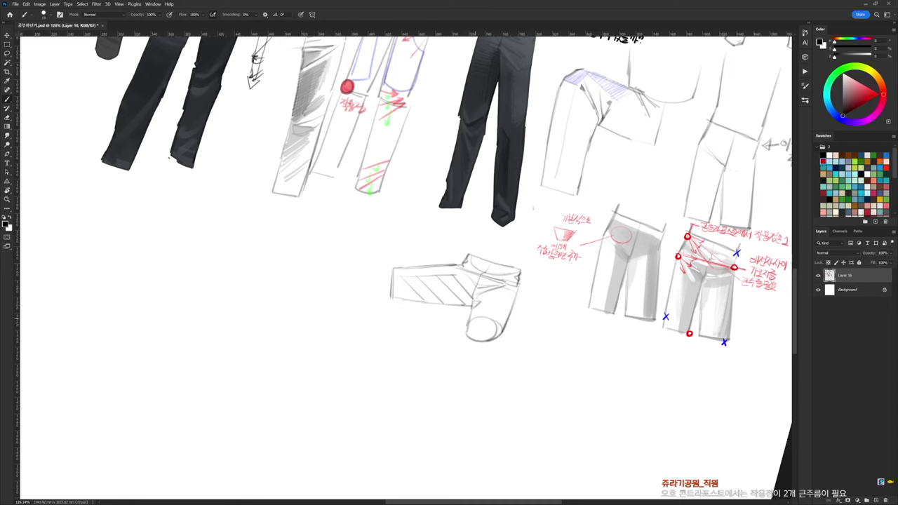
{"action": "key", "text": "r"}
{"action": "key", "text": "Escape"}
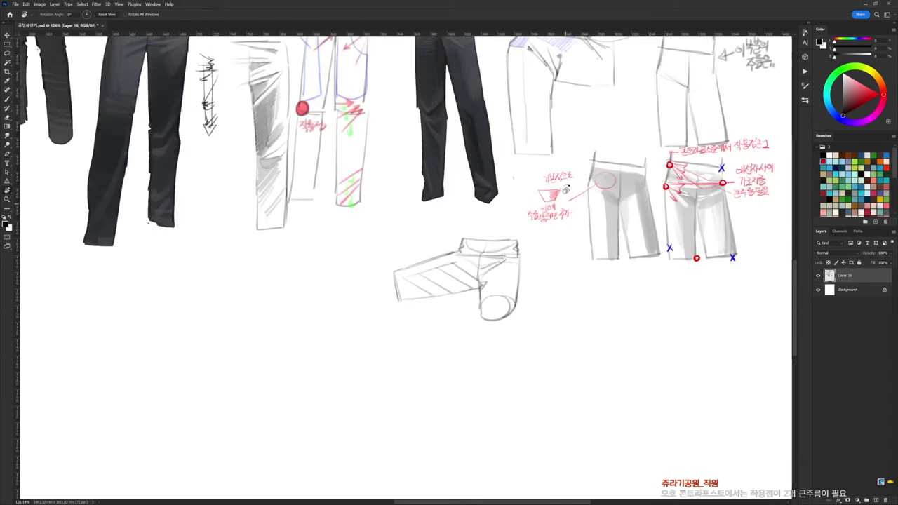
{"action": "key", "text": "e"}
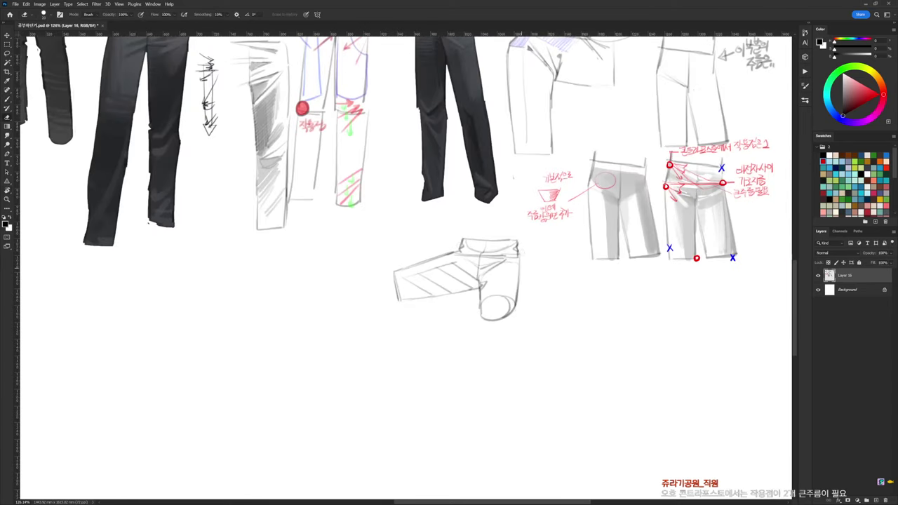
{"action": "key", "text": "b"}
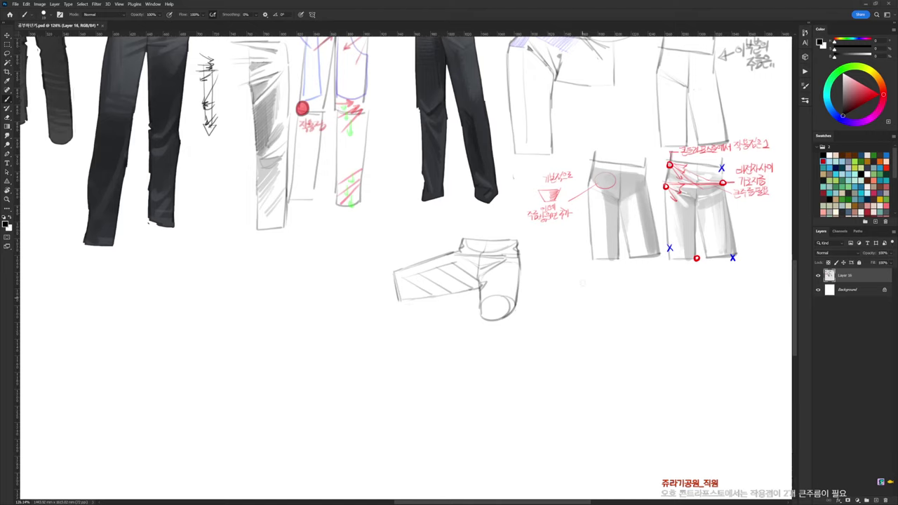
{"action": "key", "text": "e"}
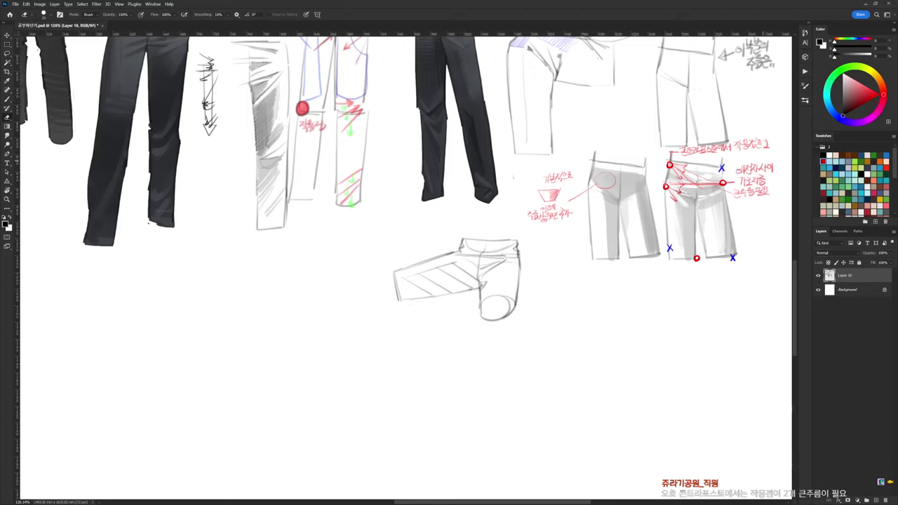
{"action": "key", "text": "b"}
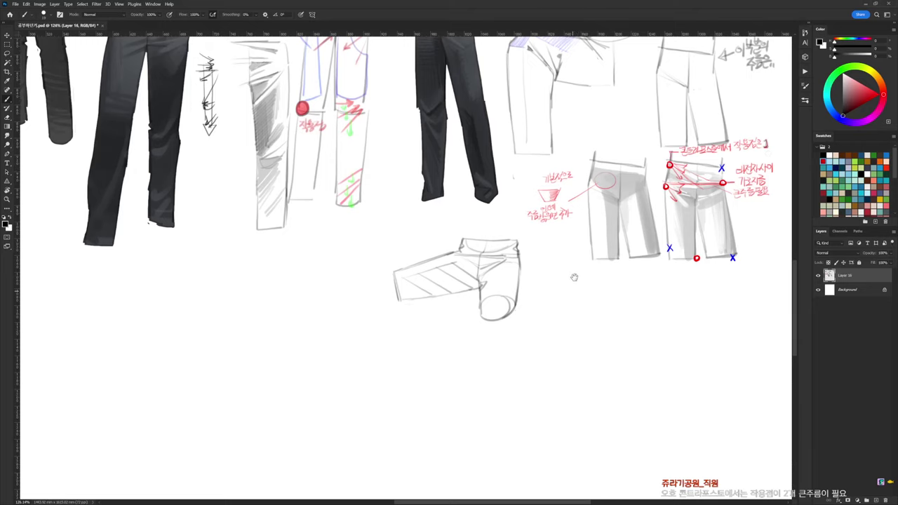
Shade the outstretched leg's lower side and the crotch of the seated pants in grey with a larger hard round brush
{"action": "left_click_drag", "start_coordinate": [573, 278], "coordinate": [709, 255]}
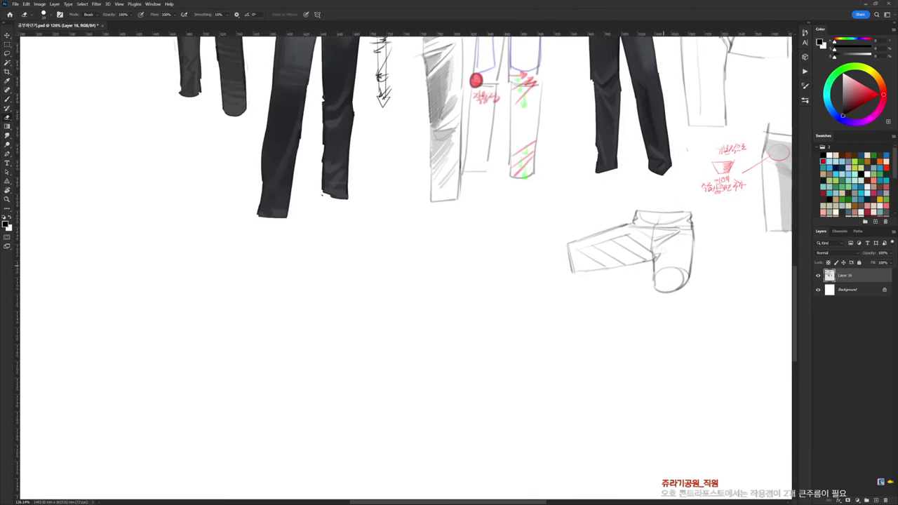
{"action": "right_click", "coordinate": [646, 192]}
{"action": "left_click", "coordinate": [678, 270]}
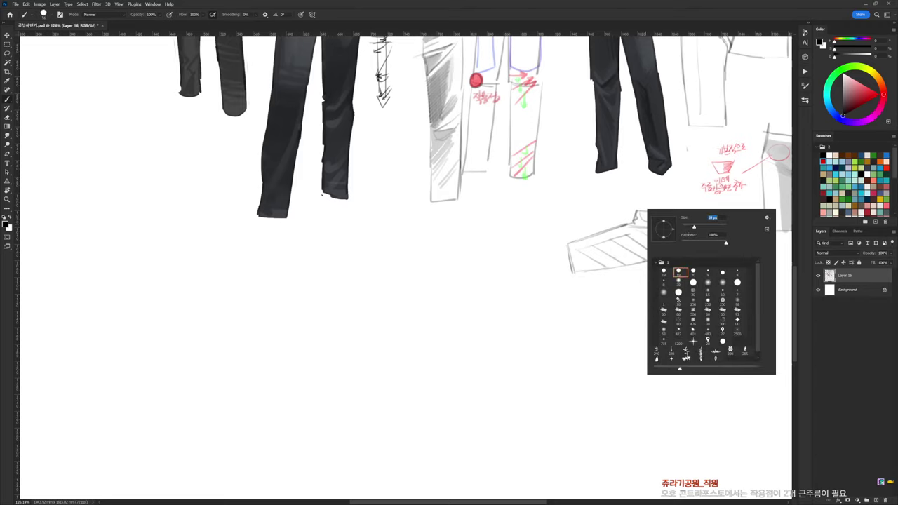
{"action": "mouse_move", "coordinate": [641, 248]}
{"action": "left_mouse_down"}
{"action": "mouse_move", "coordinate": [577, 262]}
{"action": "mouse_move", "coordinate": [648, 253]}
{"action": "mouse_move", "coordinate": [572, 270]}
{"action": "mouse_move", "coordinate": [642, 261]}
{"action": "mouse_move", "coordinate": [649, 253]}
{"action": "mouse_move", "coordinate": [632, 235]}
{"action": "mouse_move", "coordinate": [672, 234]}
{"action": "left_mouse_up"}
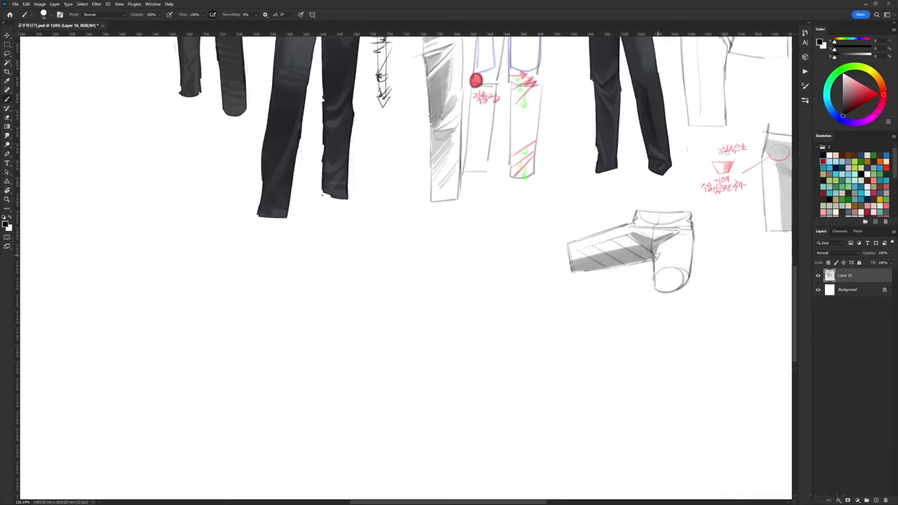
Shade the foreshortened leg's outer side and hip on the seated pants in light grey with a smaller brush
{"action": "key", "text": "x"}
{"action": "right_click", "coordinate": [654, 148]}
{"action": "double_click", "coordinate": [700, 218]}
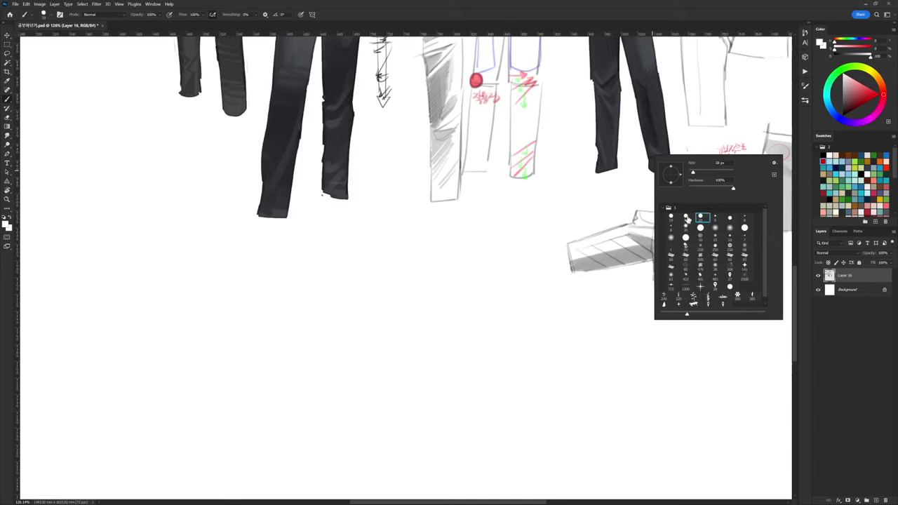
{"action": "left_click", "coordinate": [648, 240], "text": "alt"}
{"action": "mouse_move", "coordinate": [644, 224]}
{"action": "left_mouse_down"}
{"action": "mouse_move", "coordinate": [684, 219]}
{"action": "mouse_move", "coordinate": [683, 262]}
{"action": "left_mouse_up"}
{"action": "left_click", "coordinate": [648, 251], "text": "alt"}
{"action": "left_click", "coordinate": [649, 250], "text": "alt"}
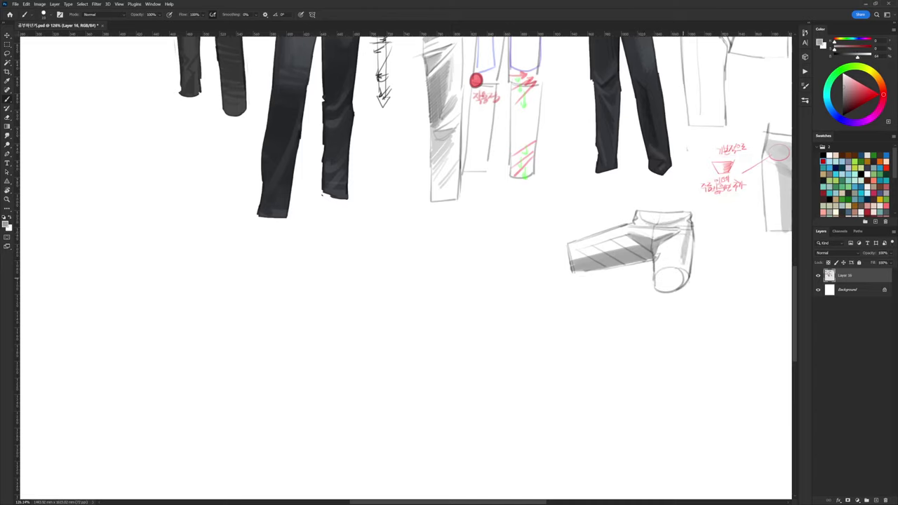
{"action": "left_click_drag", "start_coordinate": [691, 228], "coordinate": [684, 266]}
{"action": "left_click_drag", "start_coordinate": [692, 240], "coordinate": [688, 271]}
{"action": "mouse_move", "coordinate": [682, 238]}
{"action": "left_mouse_down"}
{"action": "mouse_move", "coordinate": [683, 268]}
{"action": "mouse_move", "coordinate": [657, 244]}
{"action": "mouse_move", "coordinate": [669, 240]}
{"action": "mouse_move", "coordinate": [660, 233]}
{"action": "left_mouse_up"}
Refine the crotch and waistband shading of the seated pants using tones sampled from the drawing
{"action": "left_click", "coordinate": [652, 239], "text": "alt"}
{"action": "left_click", "coordinate": [670, 243], "text": "alt"}
{"action": "key", "text": "d"}
{"action": "left_click", "coordinate": [650, 237], "text": "alt"}
{"action": "left_click_drag", "start_coordinate": [638, 230], "coordinate": [666, 232]}
{"action": "left_click", "coordinate": [648, 231], "text": "alt"}
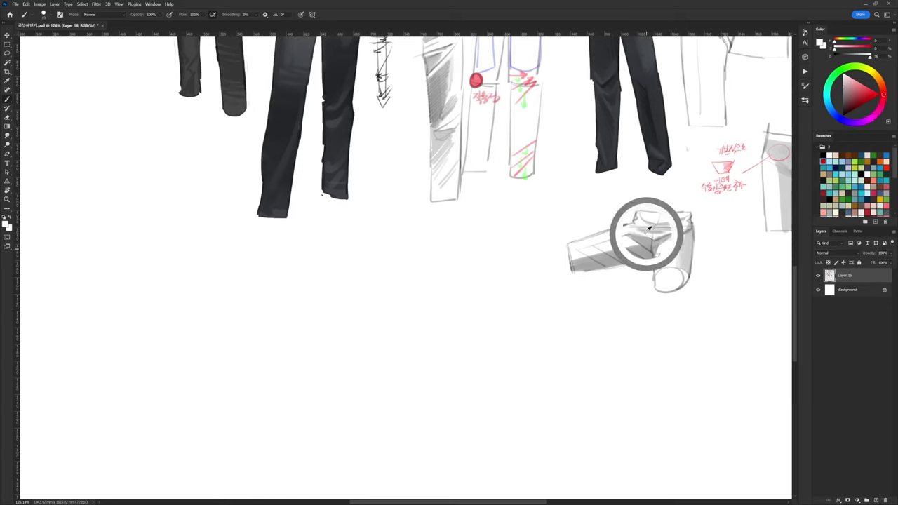
{"action": "left_click", "coordinate": [654, 222], "text": "alt"}
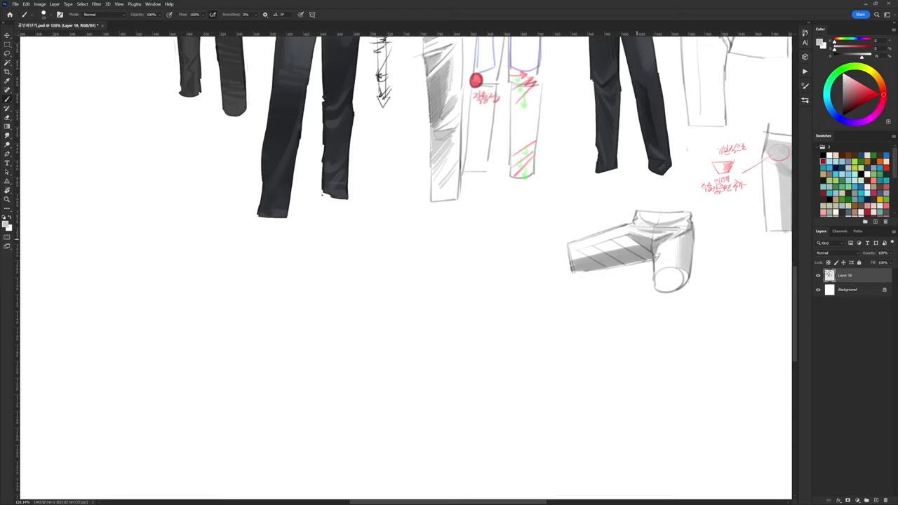
{"action": "left_click", "coordinate": [665, 220], "text": "alt"}
{"action": "left_click", "coordinate": [650, 237], "text": "alt"}
Break up the outstretched leg's shading into diagonal light and dark folds using sampled greys
{"action": "left_click", "coordinate": [630, 242], "text": "alt"}
{"action": "left_click", "coordinate": [629, 245], "text": "alt"}
{"action": "left_click_drag", "start_coordinate": [630, 243], "coordinate": [620, 246]}
{"action": "left_click_drag", "start_coordinate": [630, 242], "coordinate": [595, 262]}
{"action": "left_click", "coordinate": [616, 246], "text": "alt"}
{"action": "left_click", "coordinate": [621, 256], "text": "alt"}
{"action": "left_click", "coordinate": [609, 254], "text": "alt"}
{"action": "left_click", "coordinate": [608, 257], "text": "alt"}
{"action": "left_click", "coordinate": [595, 247], "text": "alt"}
{"action": "left_click", "coordinate": [589, 247], "text": "alt"}
{"action": "left_click", "coordinate": [594, 255], "text": "alt"}
{"action": "left_click", "coordinate": [581, 250], "text": "alt"}
{"action": "scroll", "coordinate": [651, 243], "scroll_direction": "down", "scroll_amount": 1}
{"action": "left_click_drag", "start_coordinate": [703, 235], "coordinate": [627, 238]}
{"action": "scroll", "coordinate": [603, 261], "scroll_direction": "up", "scroll_amount": 4}
{"action": "key", "text": "d"}
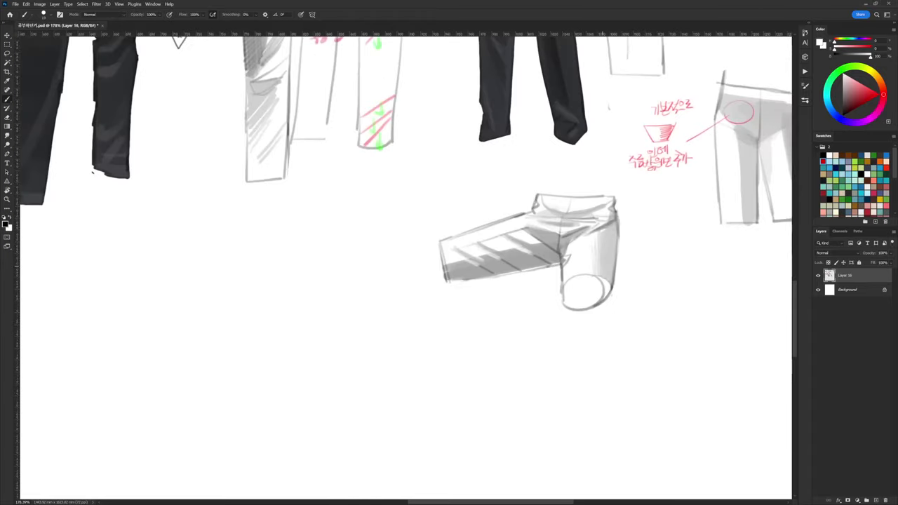
{"action": "scroll", "coordinate": [602, 224], "scroll_direction": "down", "scroll_amount": 2}
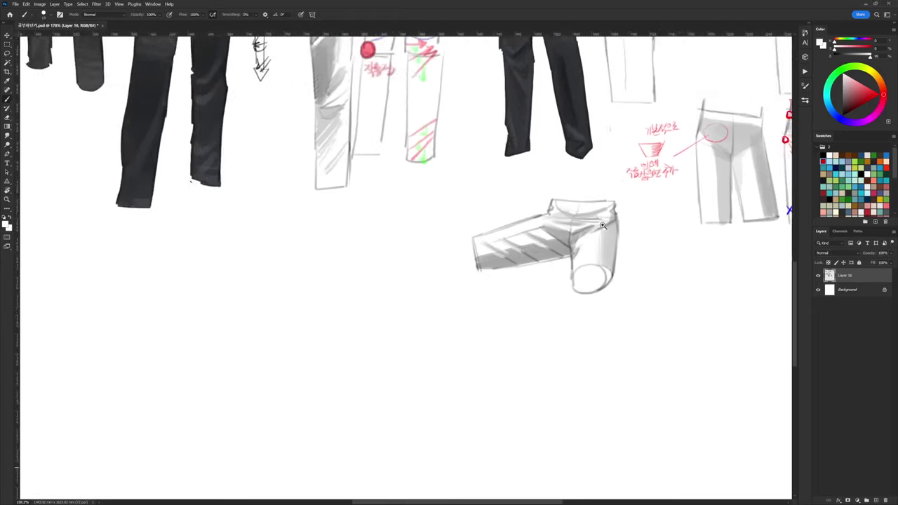
{"action": "scroll", "coordinate": [602, 225], "scroll_direction": "down", "scroll_amount": 4}
{"action": "left_click_drag", "start_coordinate": [613, 253], "coordinate": [581, 450]}
{"action": "scroll", "coordinate": [620, 307], "scroll_direction": "down", "scroll_amount": 2}
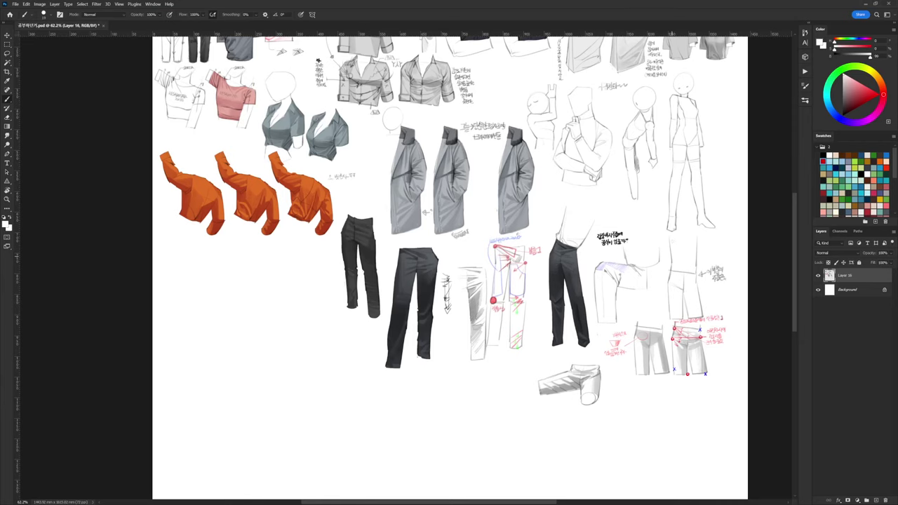
{"action": "key", "text": "l"}
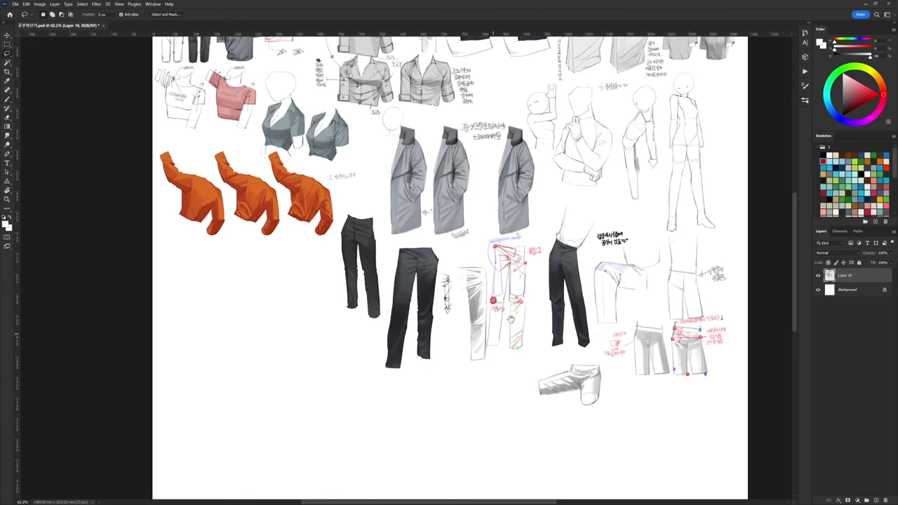
{"action": "scroll", "coordinate": [511, 319], "scroll_direction": "up", "scroll_amount": 3}
Sketch the waistline, outer edge and bunched cuff of a new pair of pants below the orange jackets
{"action": "key", "text": "b"}
{"action": "right_click", "coordinate": [501, 173]}
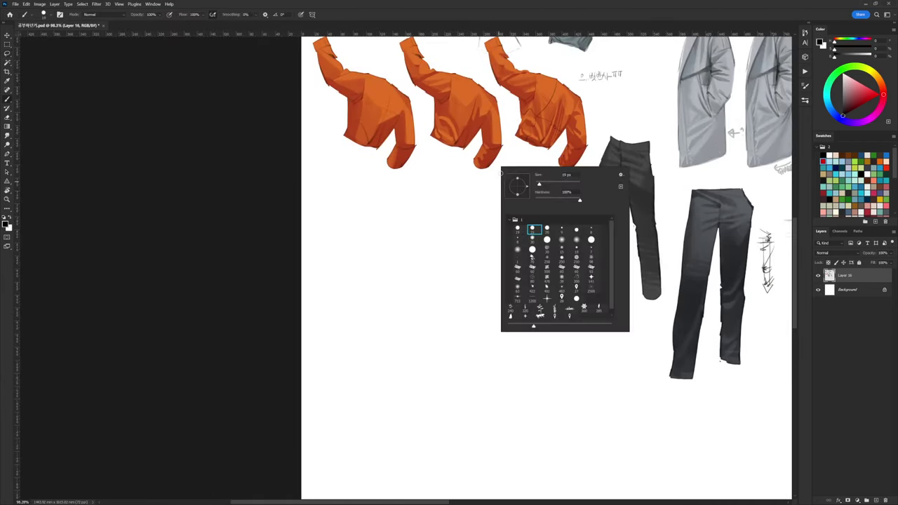
{"action": "left_click_drag", "start_coordinate": [540, 185], "coordinate": [542, 184]}
{"action": "left_click", "coordinate": [215, 315]}
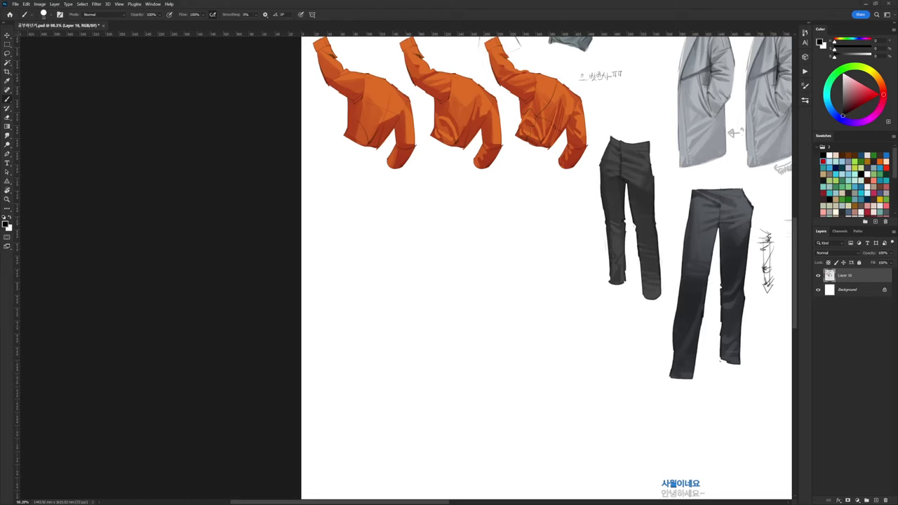
{"action": "scroll", "coordinate": [516, 183], "scroll_direction": "up", "scroll_amount": 3}
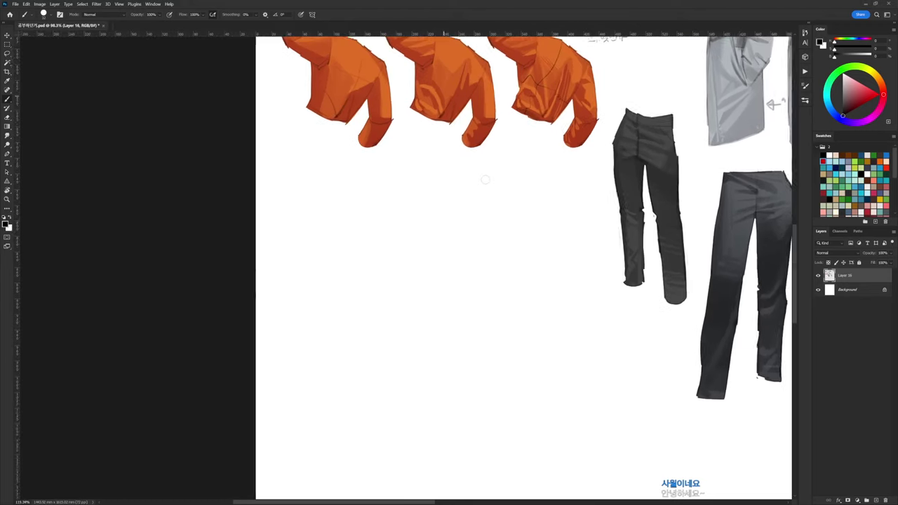
{"action": "mouse_move", "coordinate": [384, 153]}
{"action": "left_mouse_down"}
{"action": "mouse_move", "coordinate": [419, 169]}
{"action": "mouse_move", "coordinate": [423, 152]}
{"action": "mouse_move", "coordinate": [415, 160]}
{"action": "mouse_move", "coordinate": [435, 159]}
{"action": "mouse_move", "coordinate": [378, 175]}
{"action": "mouse_move", "coordinate": [380, 226]}
{"action": "left_mouse_up"}
{"action": "key", "text": "ctrl+z"}
{"action": "key", "text": "ctrl+z"}
{"action": "left_click_drag", "start_coordinate": [383, 149], "coordinate": [389, 301]}
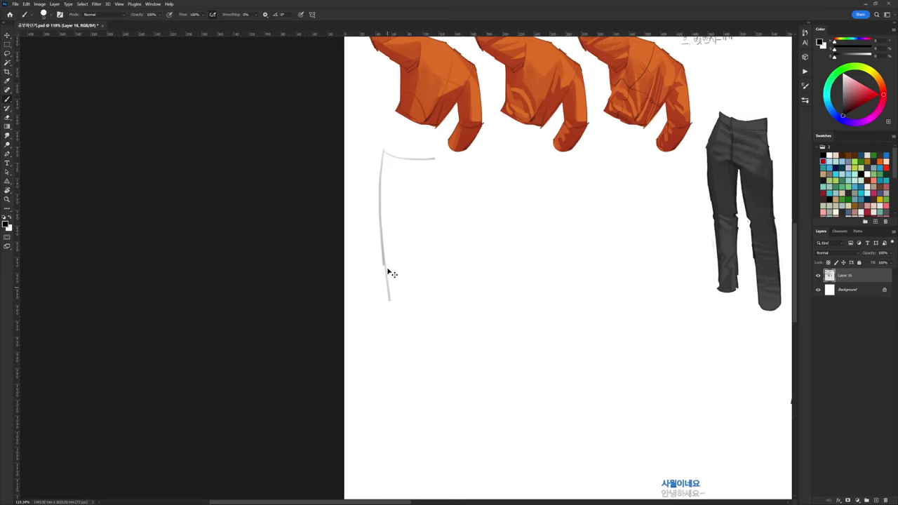
{"action": "key", "text": "ctrl+z"}
{"action": "mouse_move", "coordinate": [383, 264]}
{"action": "left_mouse_down"}
{"action": "mouse_move", "coordinate": [385, 303]}
{"action": "mouse_move", "coordinate": [418, 318]}
{"action": "mouse_move", "coordinate": [388, 296]}
{"action": "mouse_move", "coordinate": [392, 320]}
{"action": "mouse_move", "coordinate": [414, 329]}
{"action": "left_mouse_up"}
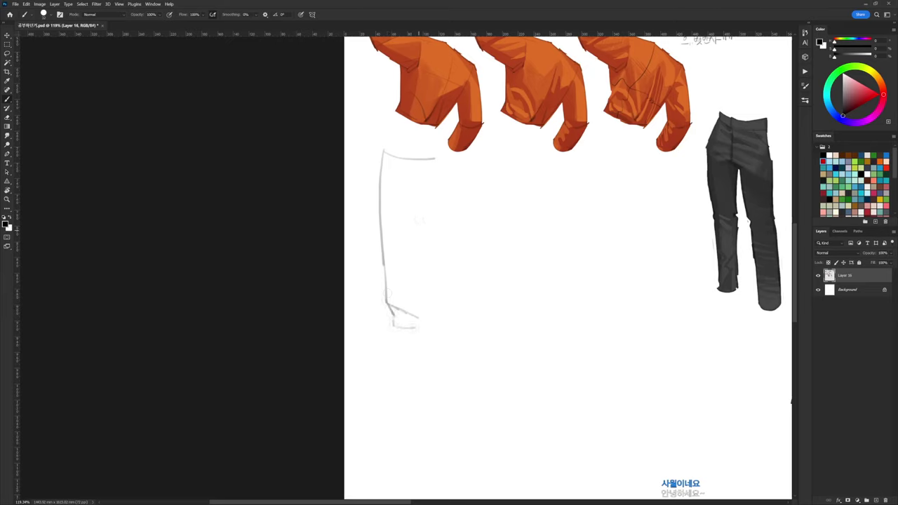
Draw the straight leg's inseam, the crotch curve and both thigh edges of the second leg on the new pants
{"action": "left_click_drag", "start_coordinate": [419, 218], "coordinate": [424, 324]}
{"action": "left_click_drag", "start_coordinate": [421, 219], "coordinate": [443, 287]}
{"action": "left_click_drag", "start_coordinate": [411, 209], "coordinate": [444, 282]}
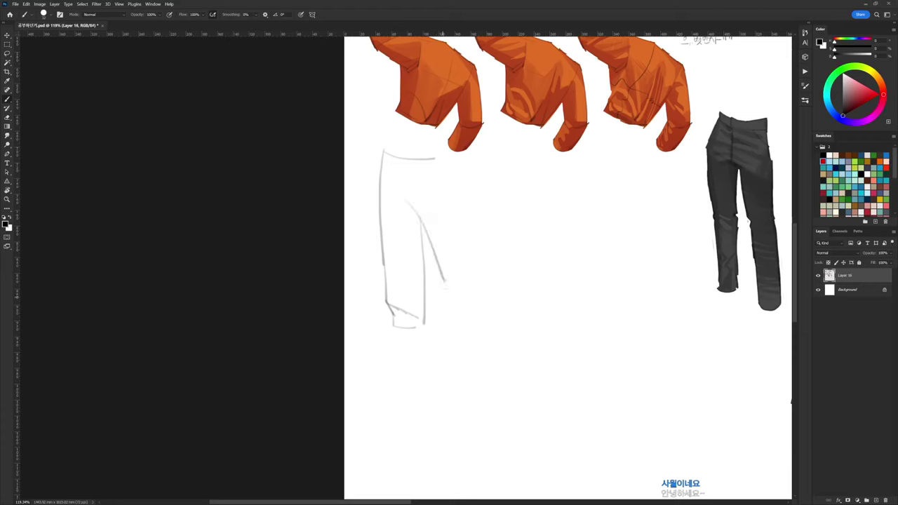
{"action": "mouse_move", "coordinate": [433, 159]}
{"action": "left_mouse_down"}
{"action": "mouse_move", "coordinate": [448, 157]}
{"action": "mouse_move", "coordinate": [464, 258]}
{"action": "left_mouse_up"}
{"action": "key", "text": "ctrl+z"}
{"action": "left_click_drag", "start_coordinate": [449, 160], "coordinate": [475, 275]}
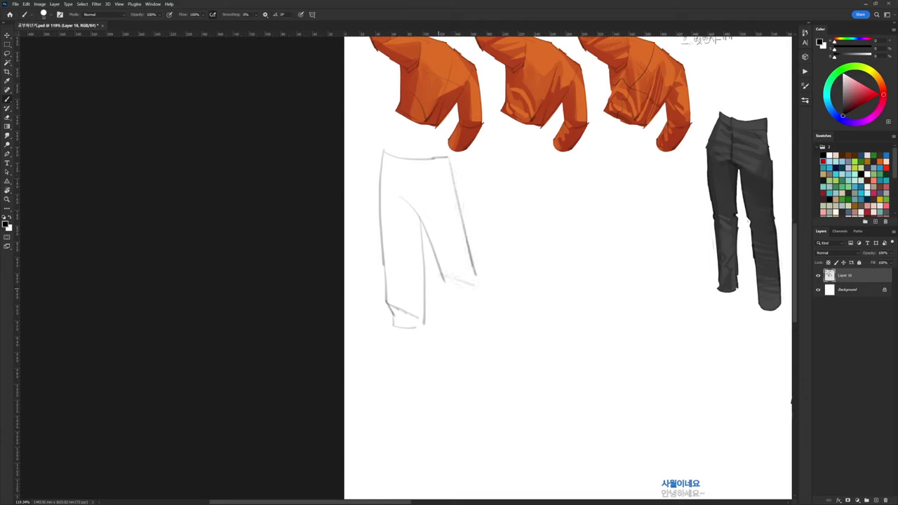
Lengthen the straight leg by shifting its cuff section down and redrawing the broken side edges
{"action": "key", "text": "l"}
{"action": "mouse_move", "coordinate": [420, 289]}
{"action": "left_mouse_down"}
{"action": "mouse_move", "coordinate": [428, 356]}
{"action": "mouse_move", "coordinate": [419, 292]}
{"action": "left_mouse_up"}
{"action": "left_click_drag", "start_coordinate": [427, 327], "coordinate": [427, 356]}
{"action": "key", "text": "ctrl+d"}
{"action": "key", "text": "b"}
{"action": "left_click_drag", "start_coordinate": [424, 289], "coordinate": [425, 334]}
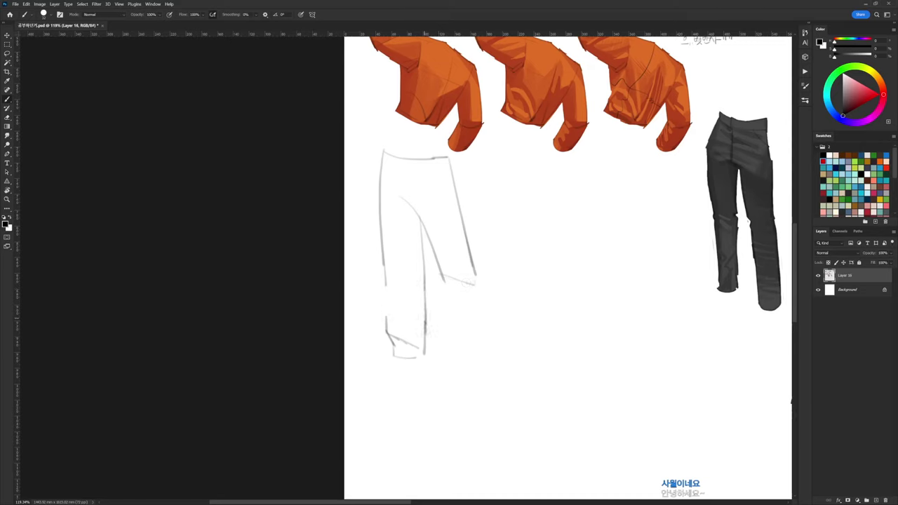
{"action": "key", "text": "e"}
{"action": "key", "text": "b"}
{"action": "left_click_drag", "start_coordinate": [386, 282], "coordinate": [388, 320]}
Redraw the second leg as bent, with knee folds, an angled lower leg and a rounded hem
{"action": "left_click_drag", "start_coordinate": [443, 280], "coordinate": [476, 325]}
{"action": "key", "text": "e"}
{"action": "left_click_drag", "start_coordinate": [466, 242], "coordinate": [475, 276]}
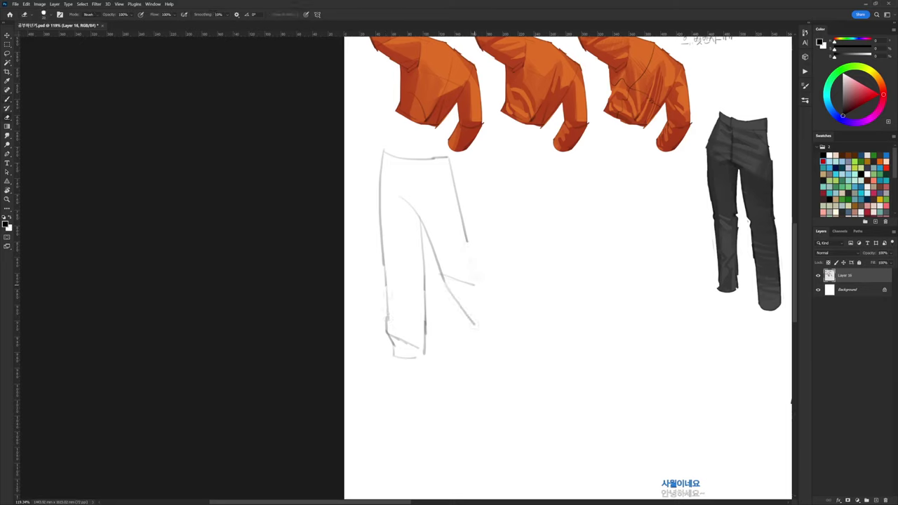
{"action": "key", "text": "b"}
{"action": "left_click_drag", "start_coordinate": [468, 244], "coordinate": [477, 257]}
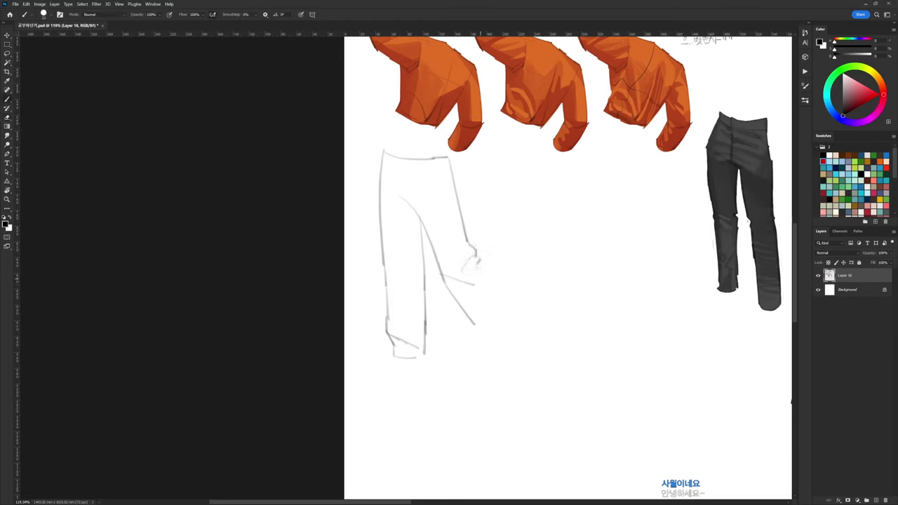
{"action": "mouse_move", "coordinate": [479, 270]}
{"action": "left_mouse_down"}
{"action": "mouse_move", "coordinate": [504, 298]}
{"action": "mouse_move", "coordinate": [475, 324]}
{"action": "left_mouse_up"}
{"action": "key", "text": "e"}
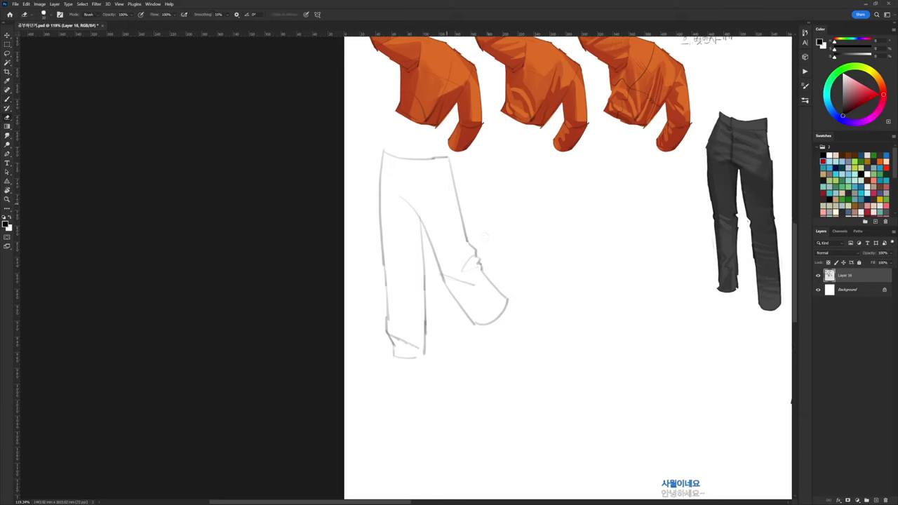
Widen the bent leg's hip and thigh by redrawing its outer contour and erasing the stray lines
{"action": "left_click_drag", "start_coordinate": [451, 160], "coordinate": [467, 225]}
{"action": "key", "text": "b"}
{"action": "left_click_drag", "start_coordinate": [463, 194], "coordinate": [468, 242]}
{"action": "key", "text": "e"}
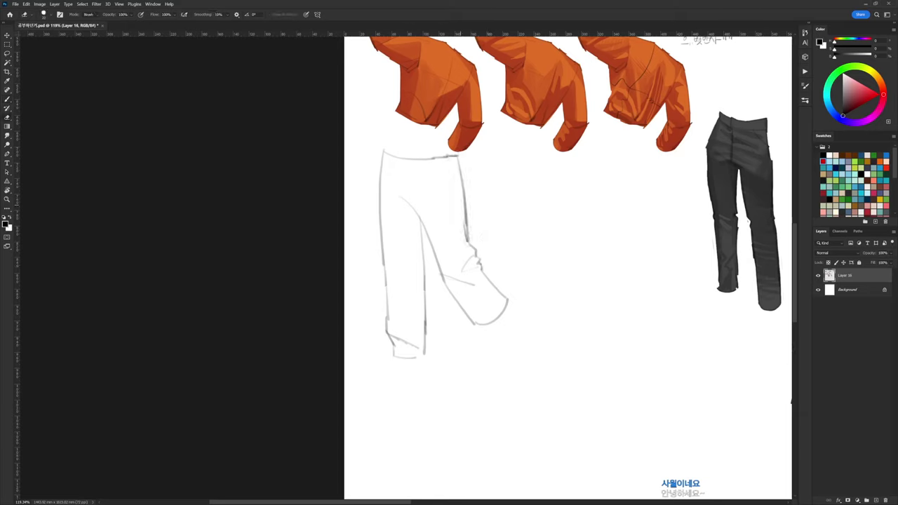
{"action": "left_click_drag", "start_coordinate": [463, 210], "coordinate": [465, 241]}
{"action": "key", "text": "b"}
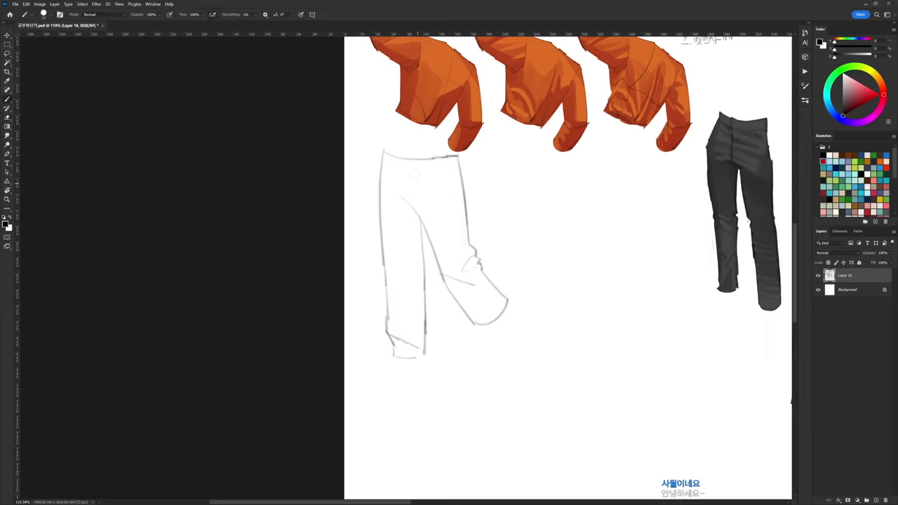
Select the whole new pants sketch with the Lasso, delete it and clear the selection
{"action": "key", "text": "l"}
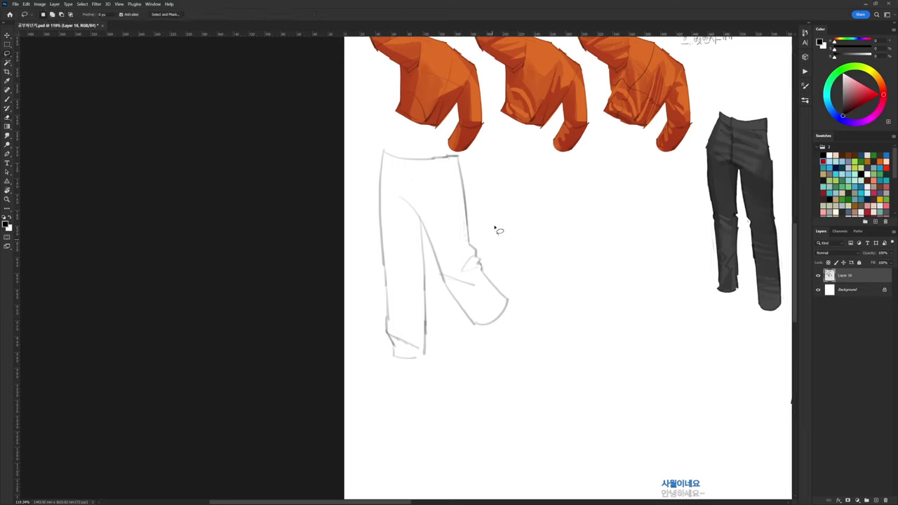
{"action": "mouse_move", "coordinate": [503, 226]}
{"action": "left_mouse_down"}
{"action": "mouse_move", "coordinate": [459, 409]}
{"action": "mouse_move", "coordinate": [363, 142]}
{"action": "mouse_move", "coordinate": [459, 157]}
{"action": "mouse_move", "coordinate": [500, 204]}
{"action": "mouse_move", "coordinate": [504, 223]}
{"action": "left_mouse_up"}
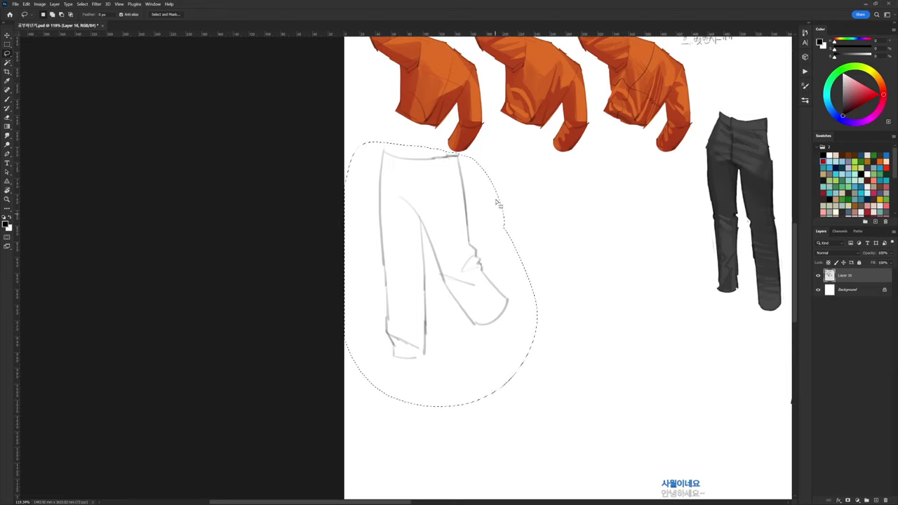
{"action": "key", "text": "Delete"}
{"action": "key", "text": "ctrl+d"}
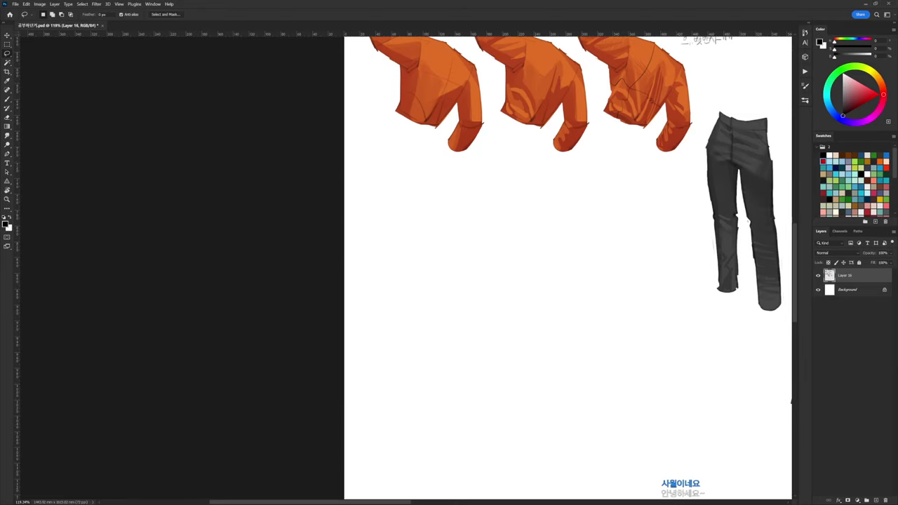
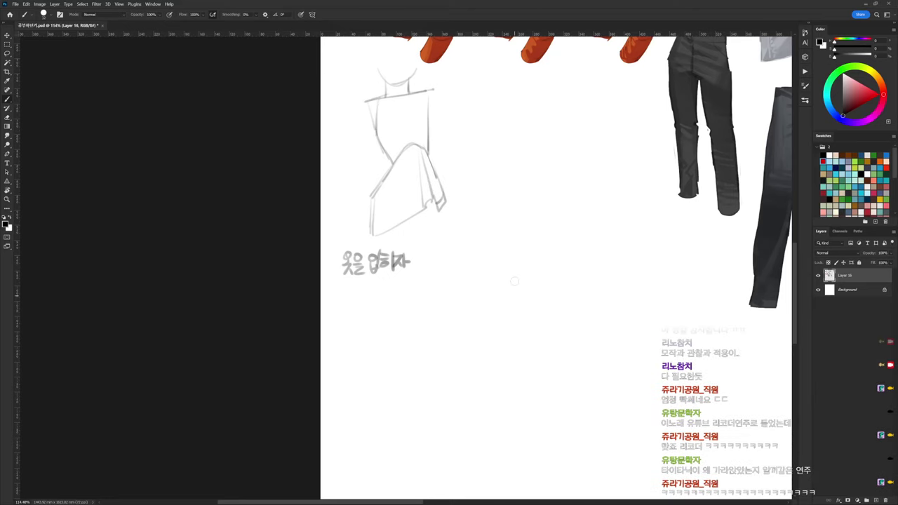
Look over the clothing studies, from the shirts and coats to the orange jackets and the dark pants
{"action": "scroll", "coordinate": [514, 278], "scroll_direction": "down", "scroll_amount": 10}
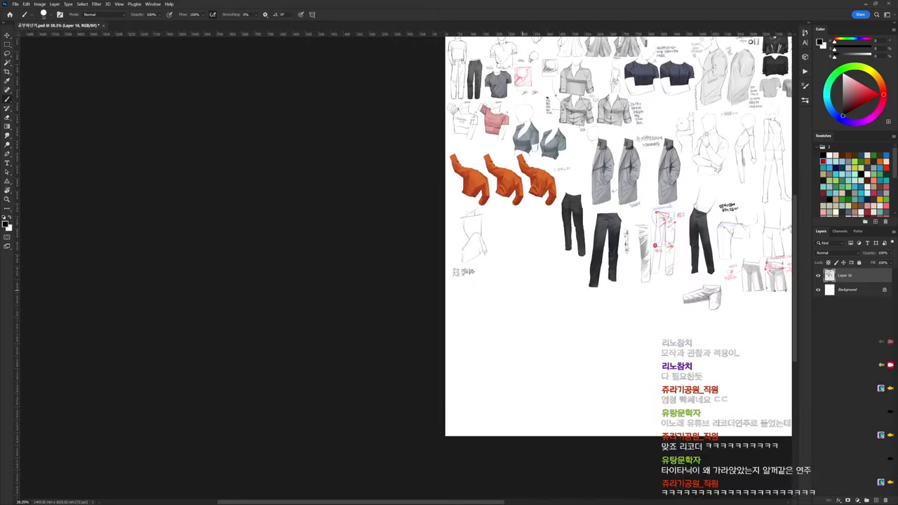
{"action": "scroll", "coordinate": [622, 196], "scroll_direction": "up", "scroll_amount": 5}
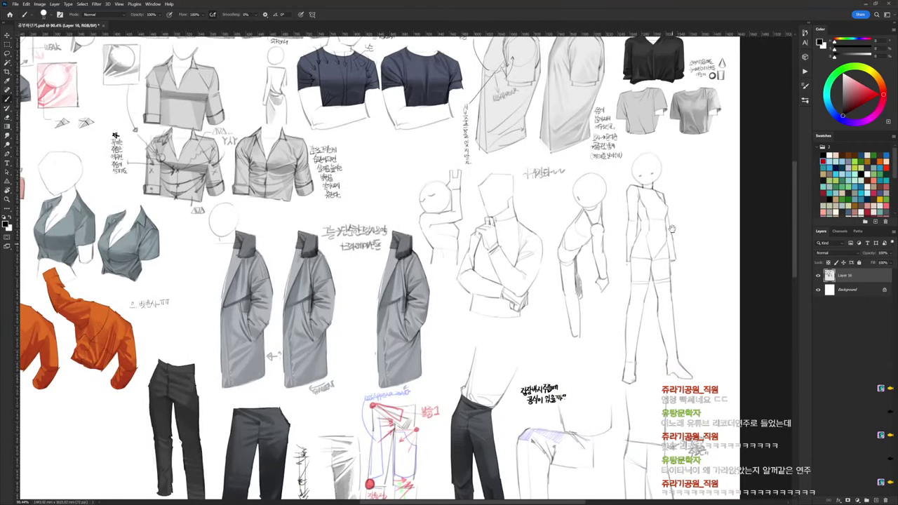
{"action": "left_click_drag", "start_coordinate": [635, 328], "coordinate": [659, 387]}
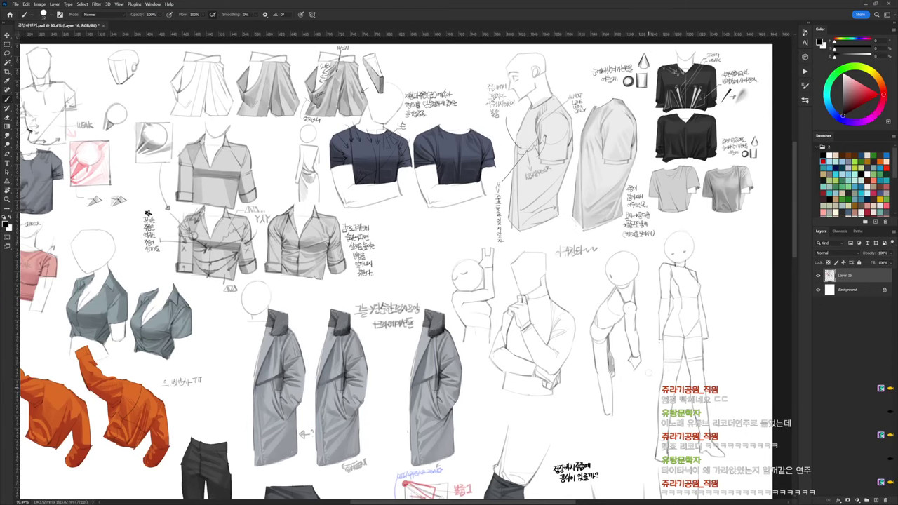
{"action": "left_click_drag", "start_coordinate": [561, 405], "coordinate": [668, 335]}
{"action": "left_click_drag", "start_coordinate": [547, 361], "coordinate": [749, 207]}
{"action": "left_click_drag", "start_coordinate": [586, 301], "coordinate": [650, 251]}
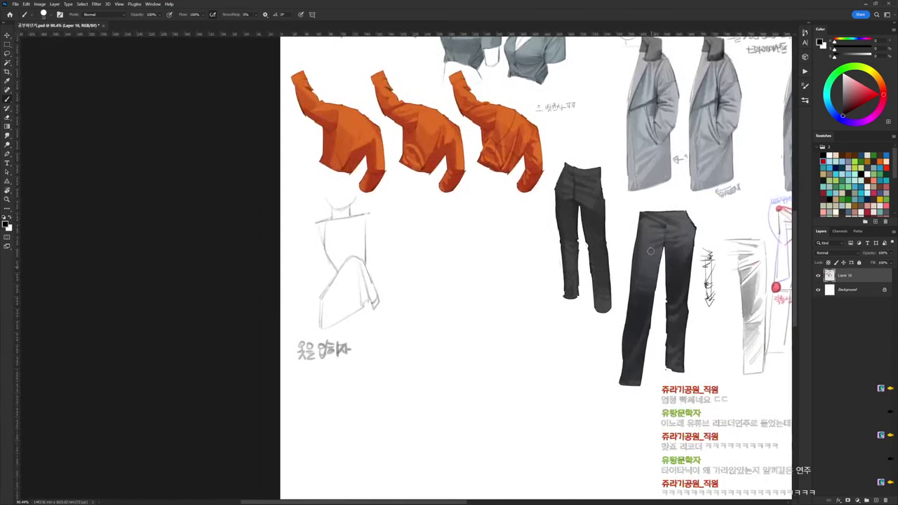
{"action": "left_click_drag", "start_coordinate": [554, 214], "coordinate": [563, 213]}
{"action": "left_click_drag", "start_coordinate": [470, 219], "coordinate": [603, 167]}
{"action": "mouse_move", "coordinate": [459, 162]}
{"action": "left_mouse_down"}
{"action": "mouse_move", "coordinate": [411, 148]}
{"action": "mouse_move", "coordinate": [418, 150]}
{"action": "left_mouse_up"}
{"action": "key", "text": "ctrl+z"}
{"action": "key", "text": "ctrl+z"}
{"action": "key", "text": "ctrl+z"}
With a smaller brush, write 형태 and 구조 beneath the orange jackets and link the three stages with long arrows
{"action": "right_click", "coordinate": [469, 105]}
{"action": "left_click", "coordinate": [529, 192]}
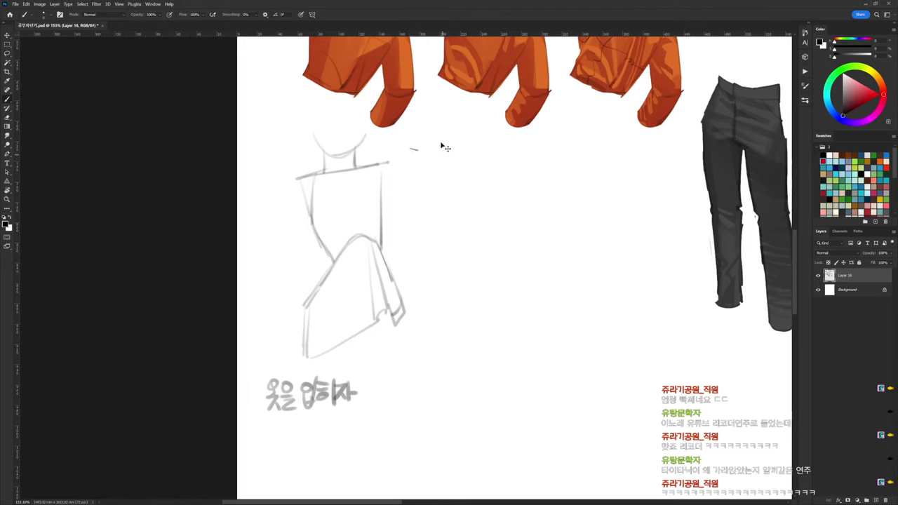
{"action": "scroll", "coordinate": [443, 147], "scroll_direction": "up", "scroll_amount": 3}
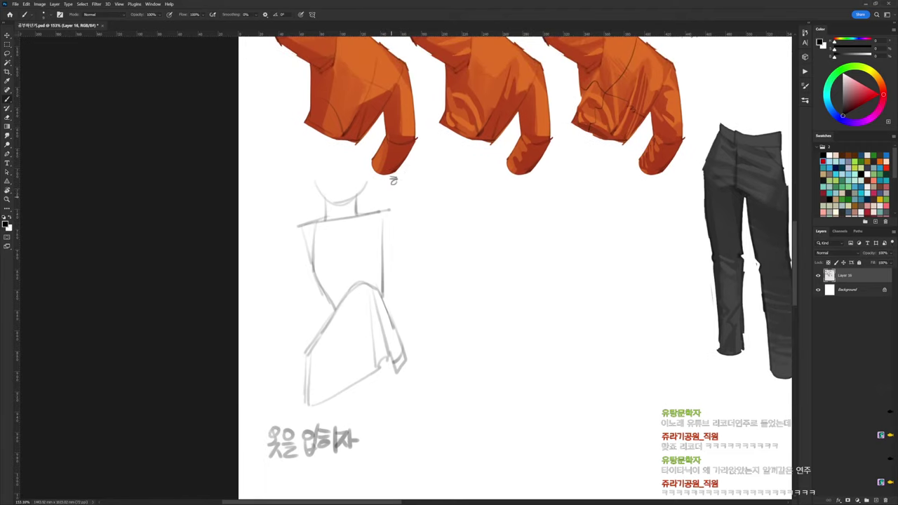
{"action": "mouse_move", "coordinate": [401, 176]}
{"action": "left_mouse_down"}
{"action": "mouse_move", "coordinate": [406, 186]}
{"action": "mouse_move", "coordinate": [507, 185]}
{"action": "left_mouse_up"}
{"action": "left_click_drag", "start_coordinate": [498, 186], "coordinate": [510, 185]}
{"action": "left_click_drag", "start_coordinate": [513, 181], "coordinate": [514, 188]}
{"action": "left_click_drag", "start_coordinate": [509, 188], "coordinate": [639, 183]}
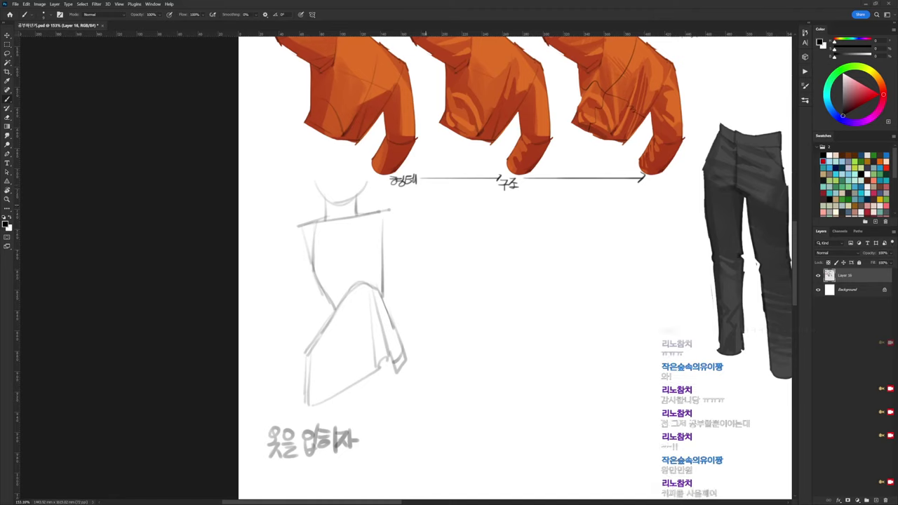
Branch an arrow down from 형태 and write the notes 빛의방향, circled, and 단순화(중요)
{"action": "left_click_drag", "start_coordinate": [397, 189], "coordinate": [397, 202]}
{"action": "left_click_drag", "start_coordinate": [413, 200], "coordinate": [430, 203]}
{"action": "left_click_drag", "start_coordinate": [433, 196], "coordinate": [438, 200]}
{"action": "mouse_move", "coordinate": [437, 192]}
{"action": "left_mouse_down"}
{"action": "mouse_move", "coordinate": [442, 198]}
{"action": "mouse_move", "coordinate": [429, 190]}
{"action": "mouse_move", "coordinate": [441, 205]}
{"action": "mouse_move", "coordinate": [419, 216]}
{"action": "left_mouse_up"}
{"action": "left_click_drag", "start_coordinate": [413, 216], "coordinate": [420, 215]}
{"action": "mouse_move", "coordinate": [423, 212]}
{"action": "left_mouse_down"}
{"action": "mouse_move", "coordinate": [425, 220]}
{"action": "mouse_move", "coordinate": [453, 216]}
{"action": "left_mouse_up"}
{"action": "left_click_drag", "start_coordinate": [455, 208], "coordinate": [457, 216]}
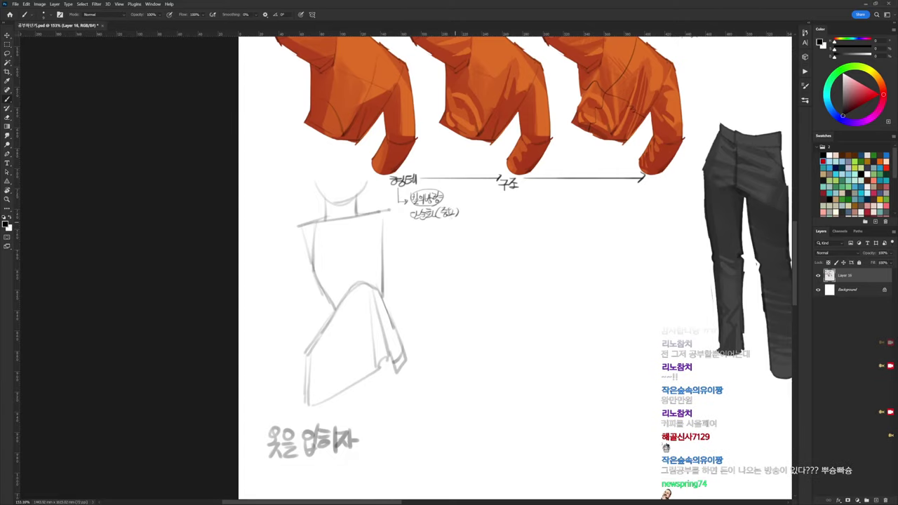
Copy the upper part of the grey shaded shorts study with the Lasso and bring it to the form notes on a new layer
{"action": "left_click_drag", "start_coordinate": [642, 252], "coordinate": [488, 244]}
{"action": "left_click_drag", "start_coordinate": [563, 257], "coordinate": [336, 249]}
{"action": "left_click_drag", "start_coordinate": [487, 277], "coordinate": [289, 270]}
{"action": "mouse_move", "coordinate": [432, 307]}
{"action": "left_mouse_down"}
{"action": "mouse_move", "coordinate": [277, 289]}
{"action": "mouse_move", "coordinate": [103, 217]}
{"action": "left_mouse_up"}
{"action": "key", "text": "l"}
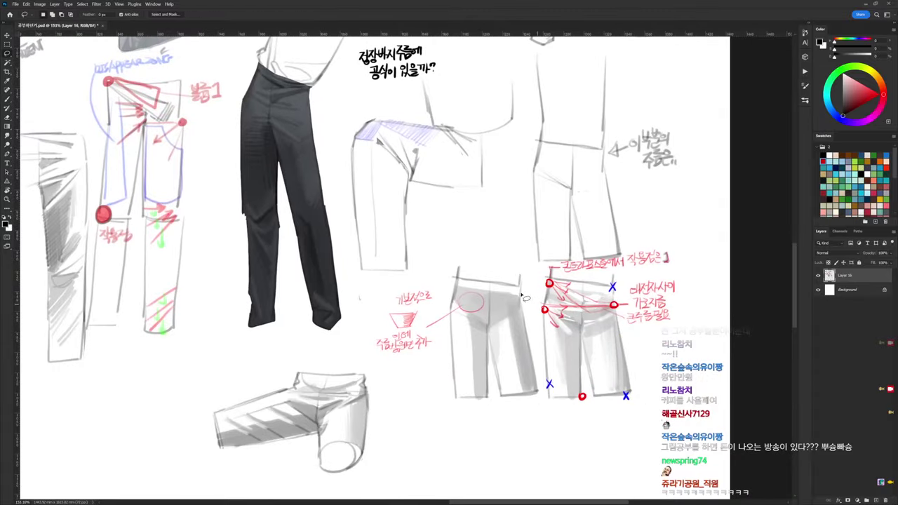
{"action": "mouse_move", "coordinate": [449, 322]}
{"action": "left_mouse_down"}
{"action": "mouse_move", "coordinate": [444, 284]}
{"action": "mouse_move", "coordinate": [496, 285]}
{"action": "mouse_move", "coordinate": [531, 310]}
{"action": "mouse_move", "coordinate": [454, 320]}
{"action": "left_mouse_up"}
{"action": "left_click_drag", "start_coordinate": [68, 322], "coordinate": [495, 303]}
{"action": "left_click_drag", "start_coordinate": [165, 292], "coordinate": [481, 313]}
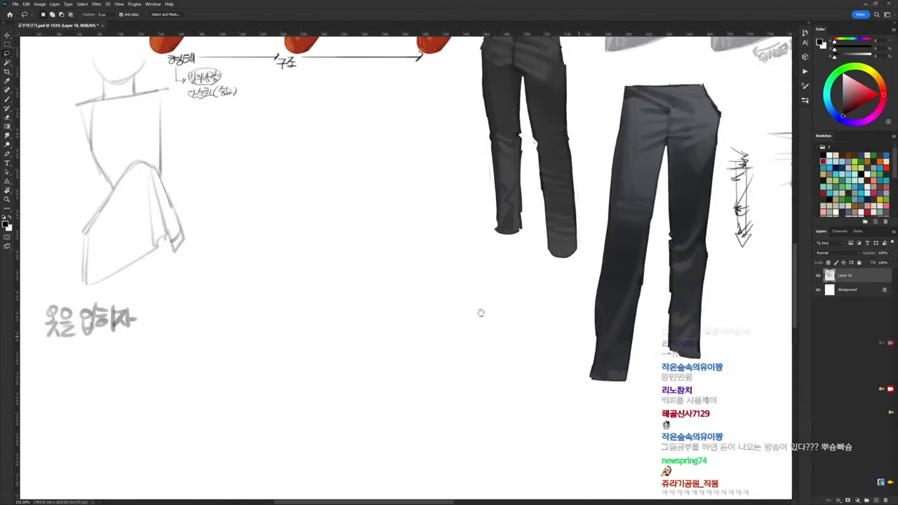
{"action": "mouse_move", "coordinate": [206, 281]}
{"action": "left_mouse_down"}
{"action": "mouse_move", "coordinate": [483, 291]}
{"action": "mouse_move", "coordinate": [436, 320]}
{"action": "left_mouse_up"}
{"action": "key", "text": "ctrl+shift+alt+n"}
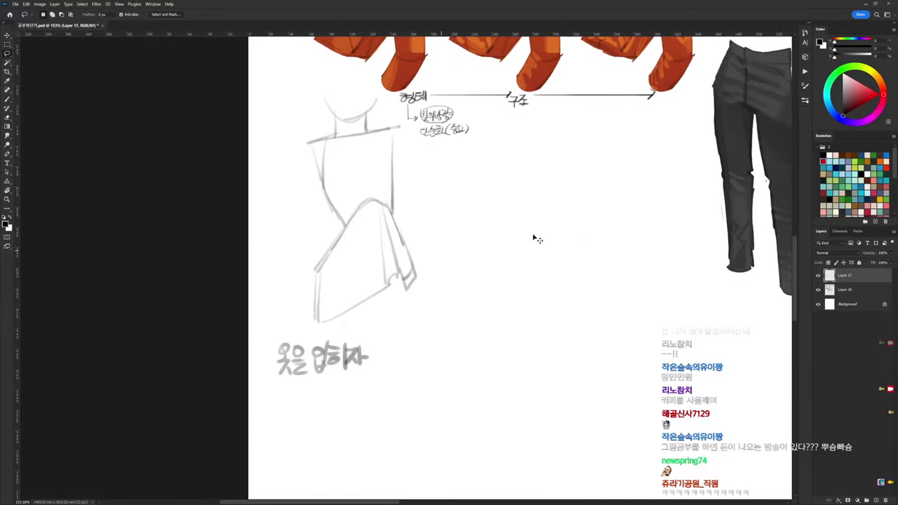
Scale the copied shorts down to a thumbnail, place it under the 단순화(중요) note and merge its layer down
{"action": "left_click_drag", "start_coordinate": [617, 319], "coordinate": [442, 284]}
{"action": "mouse_move", "coordinate": [719, 332]}
{"action": "left_mouse_down"}
{"action": "mouse_move", "coordinate": [620, 318]}
{"action": "mouse_move", "coordinate": [510, 261]}
{"action": "mouse_move", "coordinate": [498, 235]}
{"action": "left_mouse_up"}
{"action": "key", "text": "ctrl+t"}
{"action": "left_click_drag", "start_coordinate": [488, 131], "coordinate": [469, 138]}
{"action": "key", "text": "Return"}
{"action": "key", "text": "ctrl+e"}
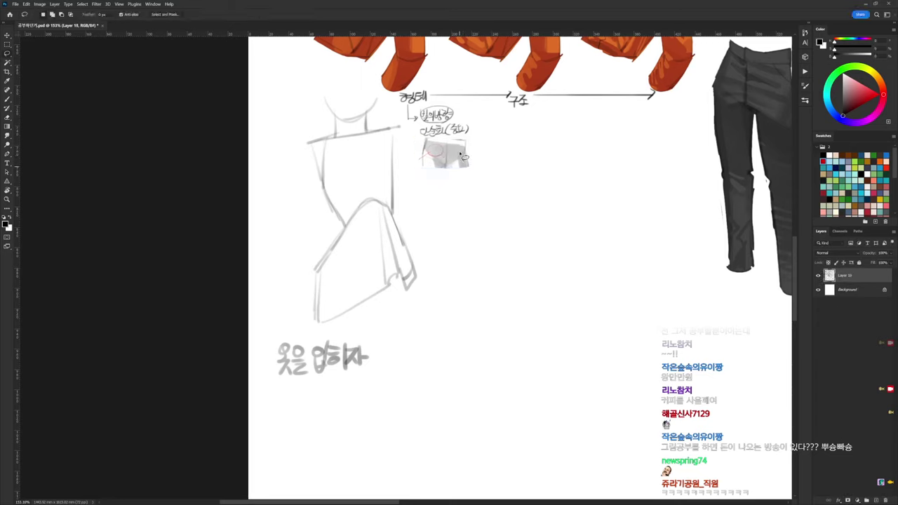
Write a note under the shorts thumbnail about checking that the cloth follows the body, adding (주름에 집중X)
{"action": "key", "text": "b"}
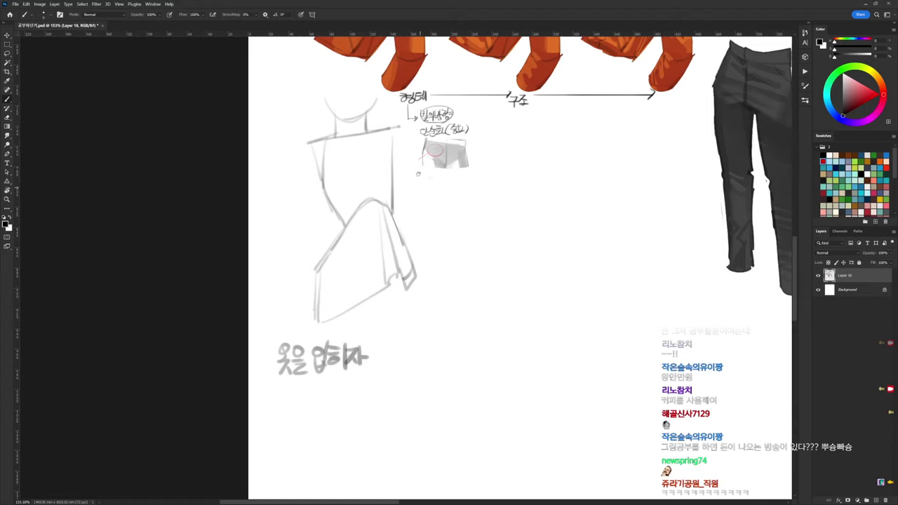
{"action": "mouse_move", "coordinate": [422, 170]}
{"action": "left_mouse_down"}
{"action": "mouse_move", "coordinate": [422, 180]}
{"action": "mouse_move", "coordinate": [442, 180]}
{"action": "left_mouse_up"}
{"action": "left_click_drag", "start_coordinate": [465, 170], "coordinate": [469, 178]}
{"action": "mouse_move", "coordinate": [471, 168]}
{"action": "left_mouse_down"}
{"action": "mouse_move", "coordinate": [472, 178]}
{"action": "mouse_move", "coordinate": [483, 178]}
{"action": "left_mouse_up"}
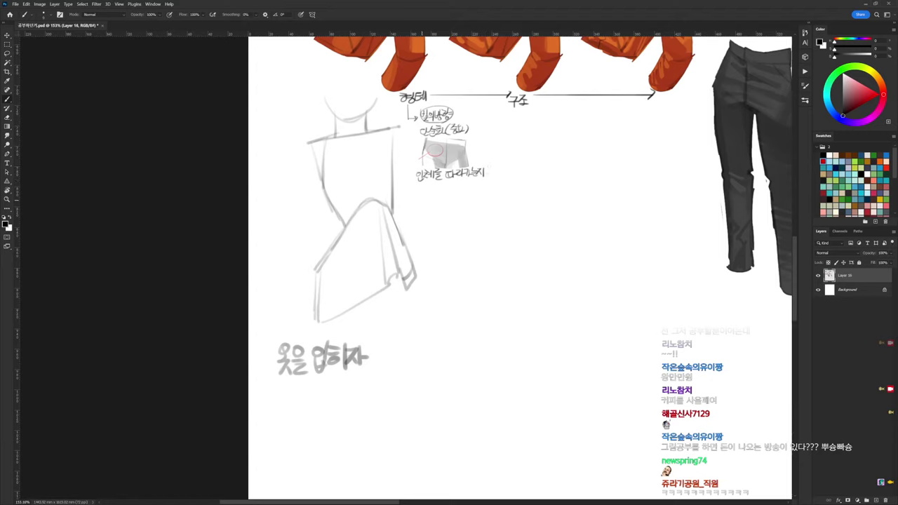
{"action": "mouse_move", "coordinate": [420, 184]}
{"action": "left_mouse_down"}
{"action": "mouse_move", "coordinate": [454, 191]}
{"action": "mouse_move", "coordinate": [418, 207]}
{"action": "mouse_move", "coordinate": [460, 206]}
{"action": "left_mouse_up"}
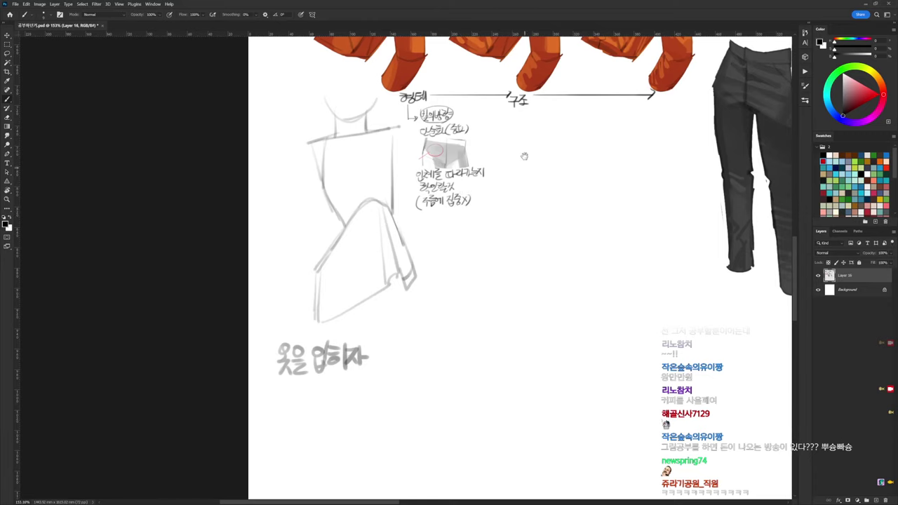
Branch an arrow down from 구조 and write the fold-direction note 주름방향 with a short two-line remark below it
{"action": "mouse_move", "coordinate": [520, 172]}
{"action": "left_mouse_down"}
{"action": "mouse_move", "coordinate": [465, 201]}
{"action": "mouse_move", "coordinate": [495, 201]}
{"action": "mouse_move", "coordinate": [487, 220]}
{"action": "left_mouse_up"}
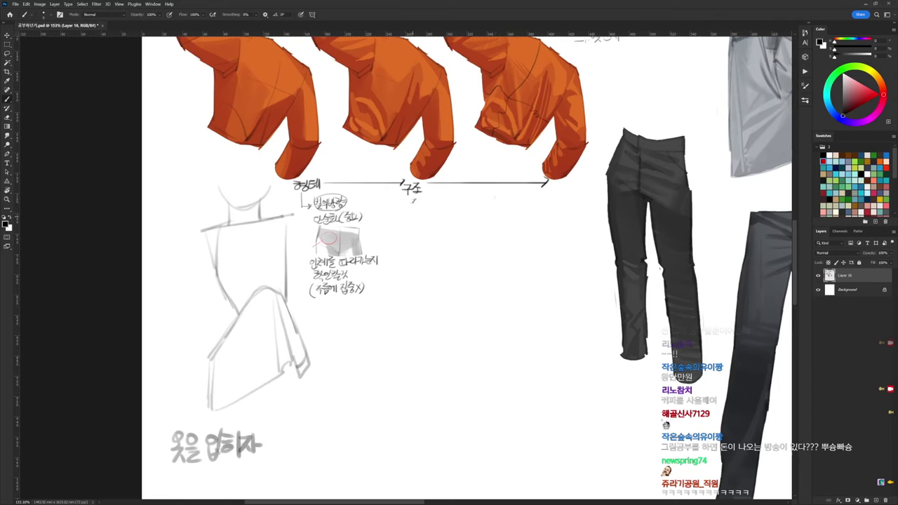
{"action": "left_click_drag", "start_coordinate": [422, 199], "coordinate": [429, 206]}
{"action": "key", "text": "ctrl+z"}
{"action": "key", "text": "ctrl+z"}
{"action": "key", "text": "ctrl+z"}
{"action": "key", "text": "ctrl+z"}
{"action": "left_click_drag", "start_coordinate": [427, 217], "coordinate": [457, 220]}
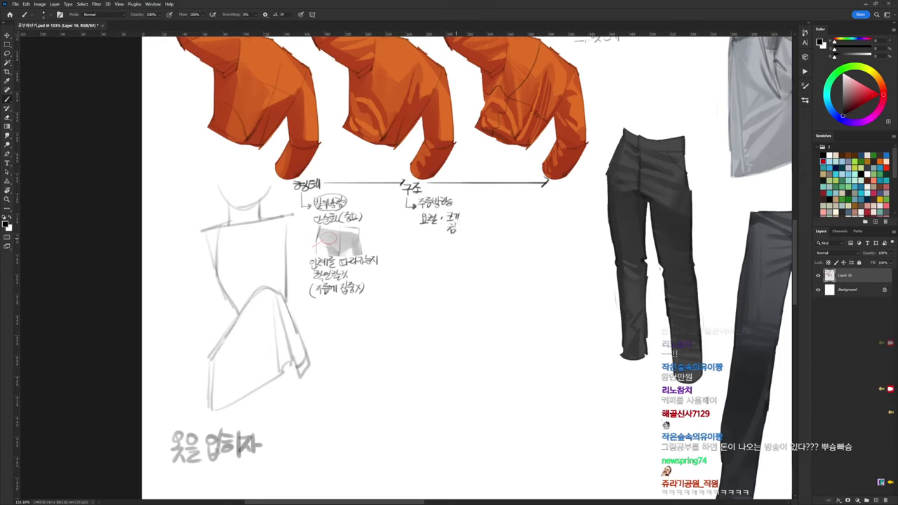
{"action": "left_click_drag", "start_coordinate": [456, 232], "coordinate": [464, 231]}
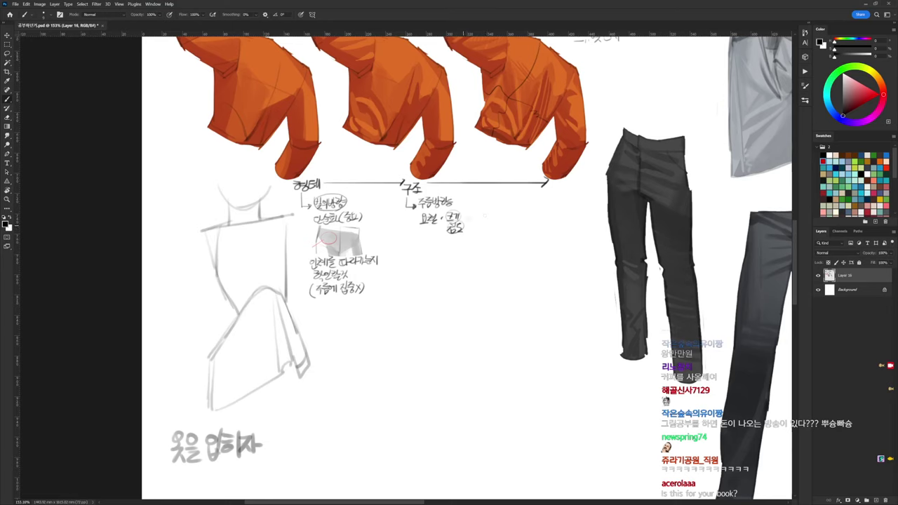
Add a small side remark in several short lines beside the structure notes
{"action": "left_click_drag", "start_coordinate": [463, 208], "coordinate": [468, 212]}
{"action": "left_click_drag", "start_coordinate": [469, 209], "coordinate": [472, 213]}
{"action": "left_click_drag", "start_coordinate": [473, 208], "coordinate": [490, 223]}
{"action": "mouse_move", "coordinate": [489, 217]}
{"action": "left_mouse_down"}
{"action": "mouse_move", "coordinate": [504, 221]}
{"action": "mouse_move", "coordinate": [495, 233]}
{"action": "left_mouse_up"}
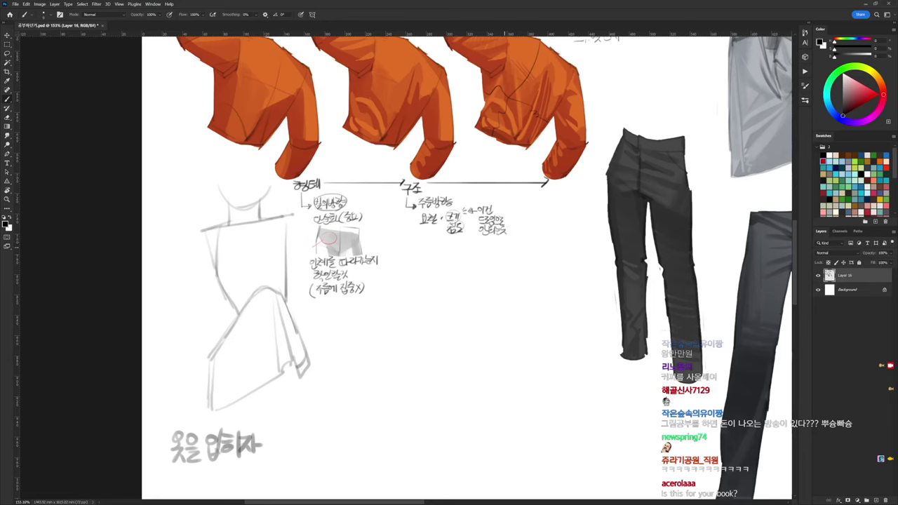
Label the end of the second long arrow as the final stage and write a short two-line note above that arrow
{"action": "left_click_drag", "start_coordinate": [539, 228], "coordinate": [487, 221]}
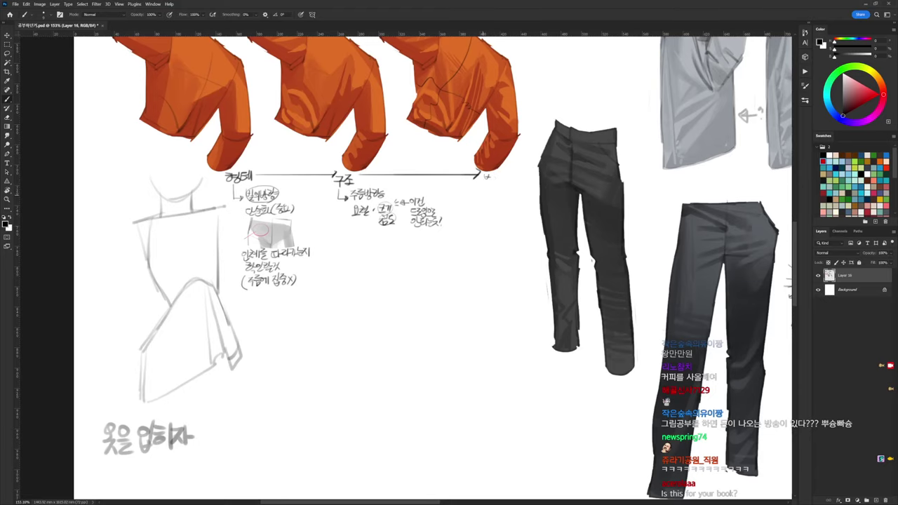
{"action": "mouse_move", "coordinate": [490, 178]}
{"action": "left_mouse_down"}
{"action": "mouse_move", "coordinate": [503, 185]}
{"action": "mouse_move", "coordinate": [501, 226]}
{"action": "left_mouse_up"}
{"action": "key", "text": "space"}
{"action": "left_click_drag", "start_coordinate": [402, 185], "coordinate": [401, 187]}
{"action": "mouse_move", "coordinate": [406, 183]}
{"action": "left_mouse_down"}
{"action": "mouse_move", "coordinate": [406, 192]}
{"action": "mouse_move", "coordinate": [429, 187]}
{"action": "mouse_move", "coordinate": [427, 197]}
{"action": "mouse_move", "coordinate": [453, 194]}
{"action": "left_mouse_up"}
{"action": "left_click_drag", "start_coordinate": [453, 184], "coordinate": [458, 195]}
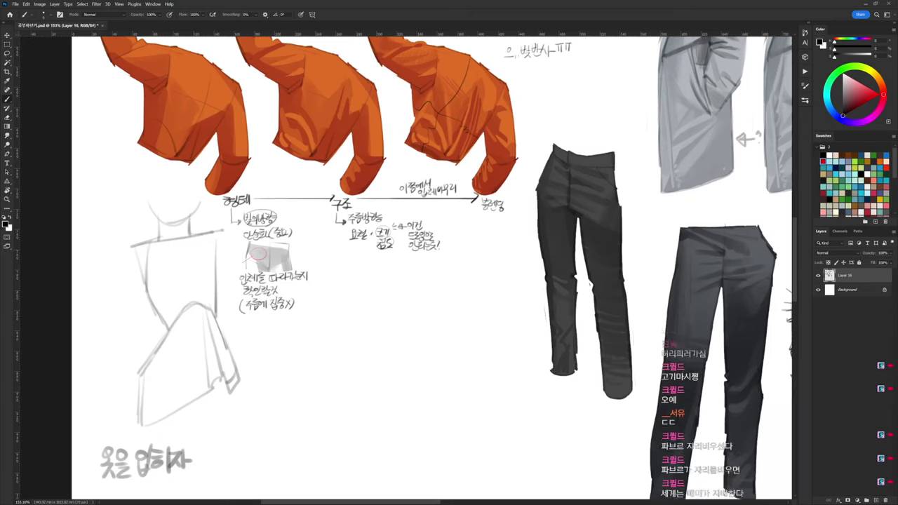
With a larger brush, write the break message 허리피고옴^^ in the empty area beside the seated torso sketch
{"action": "left_click_drag", "start_coordinate": [452, 312], "coordinate": [475, 227]}
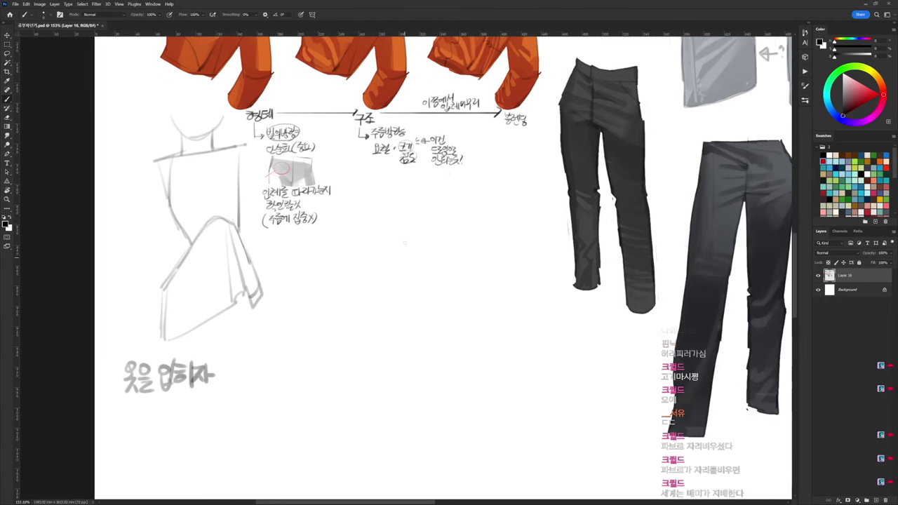
{"action": "right_click", "coordinate": [404, 244]}
{"action": "left_click", "coordinate": [452, 304]}
{"action": "left_click_drag", "start_coordinate": [350, 243], "coordinate": [359, 258]}
{"action": "left_click_drag", "start_coordinate": [364, 249], "coordinate": [364, 270]}
{"action": "left_click_drag", "start_coordinate": [368, 251], "coordinate": [378, 262]}
{"action": "mouse_move", "coordinate": [381, 247]}
{"action": "left_mouse_down"}
{"action": "mouse_move", "coordinate": [381, 268]}
{"action": "mouse_move", "coordinate": [399, 252]}
{"action": "mouse_move", "coordinate": [389, 262]}
{"action": "left_mouse_up"}
{"action": "left_click_drag", "start_coordinate": [396, 252], "coordinate": [394, 262]}
{"action": "mouse_move", "coordinate": [385, 265]}
{"action": "left_mouse_down"}
{"action": "mouse_move", "coordinate": [402, 268]}
{"action": "mouse_move", "coordinate": [417, 257]}
{"action": "mouse_move", "coordinate": [412, 264]}
{"action": "left_mouse_up"}
{"action": "mouse_move", "coordinate": [404, 266]}
{"action": "left_mouse_down"}
{"action": "mouse_move", "coordinate": [419, 265]}
{"action": "mouse_move", "coordinate": [430, 244]}
{"action": "mouse_move", "coordinate": [425, 269]}
{"action": "left_mouse_up"}
{"action": "mouse_move", "coordinate": [426, 256]}
{"action": "left_mouse_down"}
{"action": "mouse_move", "coordinate": [427, 270]}
{"action": "mouse_move", "coordinate": [449, 247]}
{"action": "left_mouse_up"}
{"action": "left_click_drag", "start_coordinate": [453, 252], "coordinate": [459, 246]}
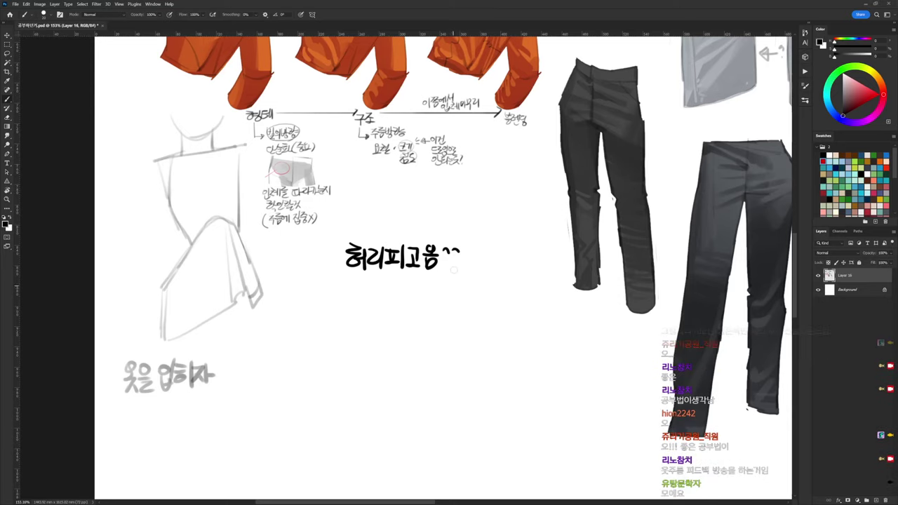
Select the handwritten break message with the Lasso, delete it and clear the selection
{"action": "scroll", "coordinate": [454, 269], "scroll_direction": "down", "scroll_amount": 5}
{"action": "key", "text": "l"}
{"action": "left_click_drag", "start_coordinate": [468, 250], "coordinate": [455, 242]}
{"action": "key", "text": "Delete"}
{"action": "key", "text": "ctrl+d"}
Crop the empty lower part of the canvas so it ends just below the pants studies
{"action": "scroll", "coordinate": [509, 240], "scroll_direction": "down", "scroll_amount": 3}
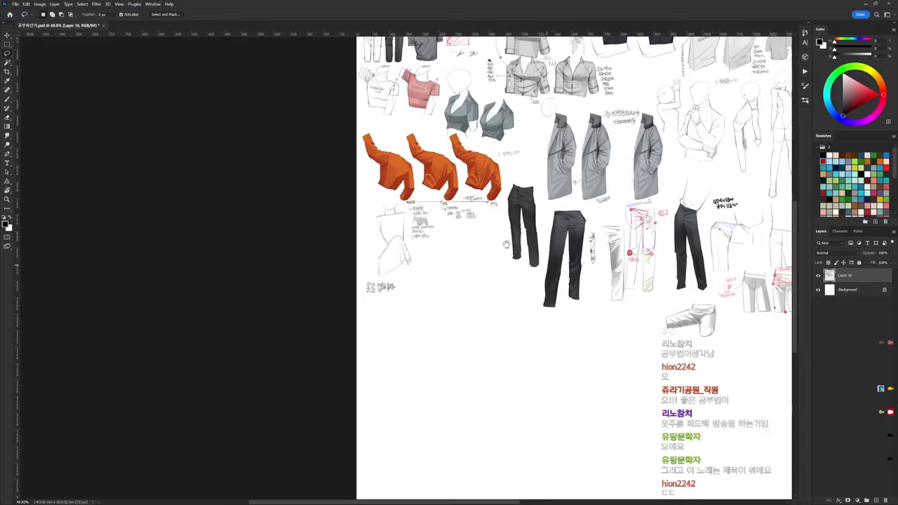
{"action": "scroll", "coordinate": [505, 244], "scroll_direction": "down", "scroll_amount": 2}
{"action": "key", "text": "c"}
{"action": "left_click_drag", "start_coordinate": [490, 435], "coordinate": [495, 367]}
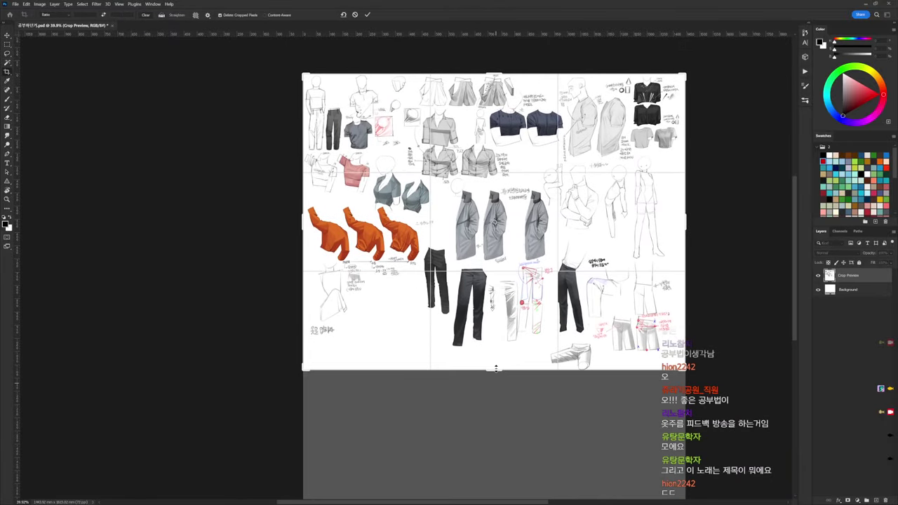
{"action": "key", "text": "Return"}
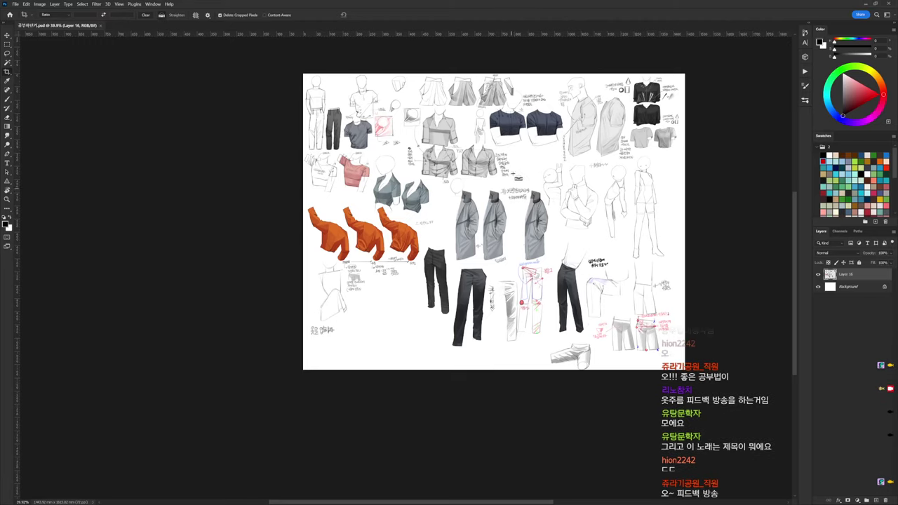
Close the document and reopen the clothing study PSD from the desktop folder
{"action": "key", "text": "ctrl+w"}
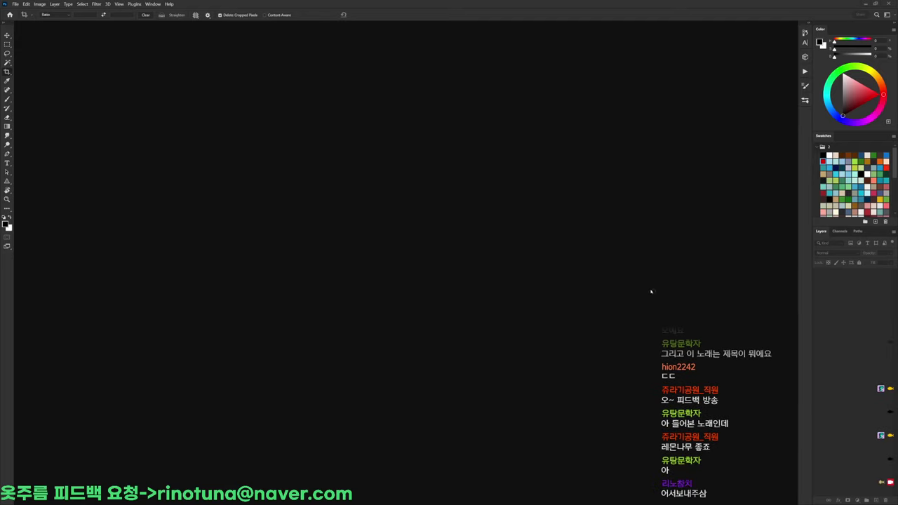
{"action": "key", "text": "ctrl+o"}
{"action": "scroll", "coordinate": [198, 183], "scroll_direction": "down", "scroll_amount": 3}
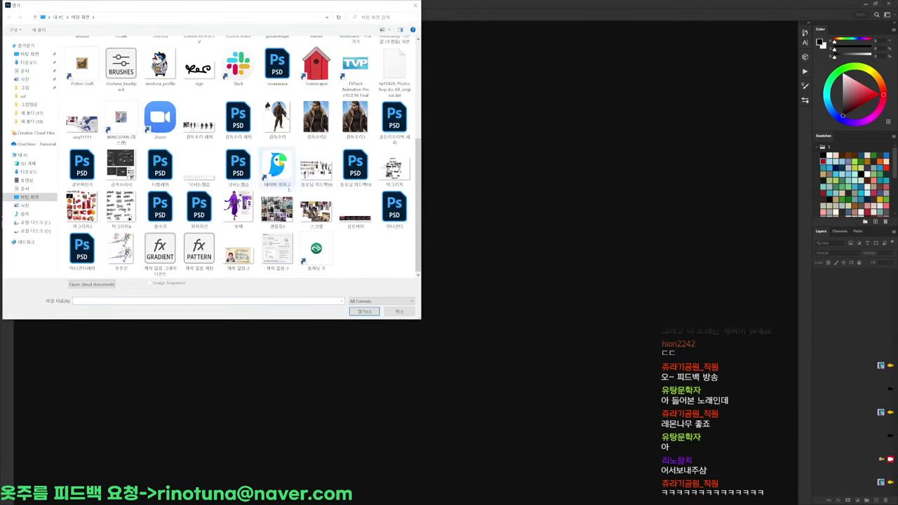
{"action": "double_click", "coordinate": [90, 170]}
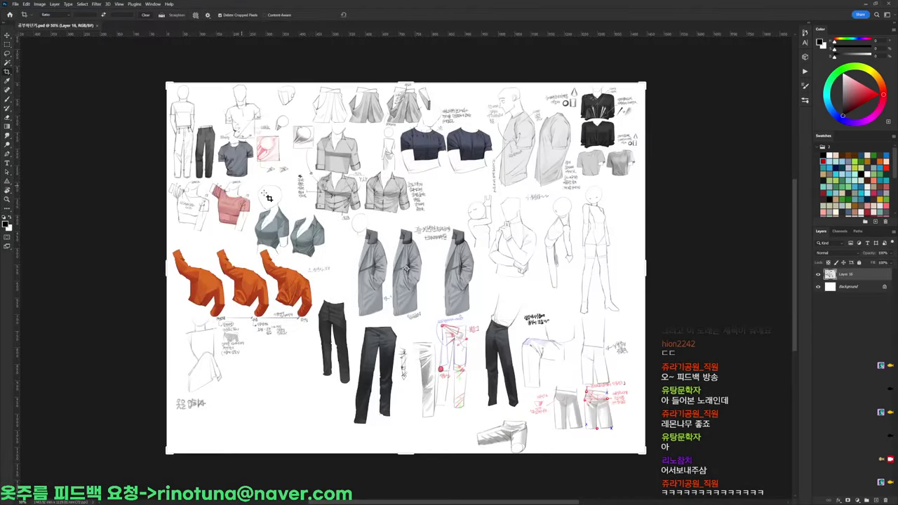
Extend the canvas to the right with the Crop tool to add a wide blank area beside the studies
{"action": "left_click_drag", "start_coordinate": [646, 267], "coordinate": [740, 244]}
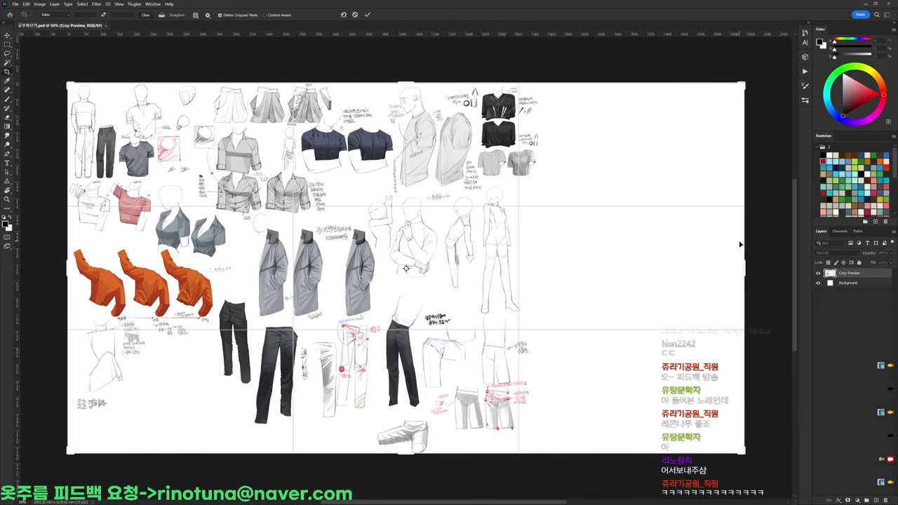
{"action": "key", "text": "Return"}
{"action": "scroll", "coordinate": [627, 115], "scroll_direction": "up", "scroll_amount": 3}
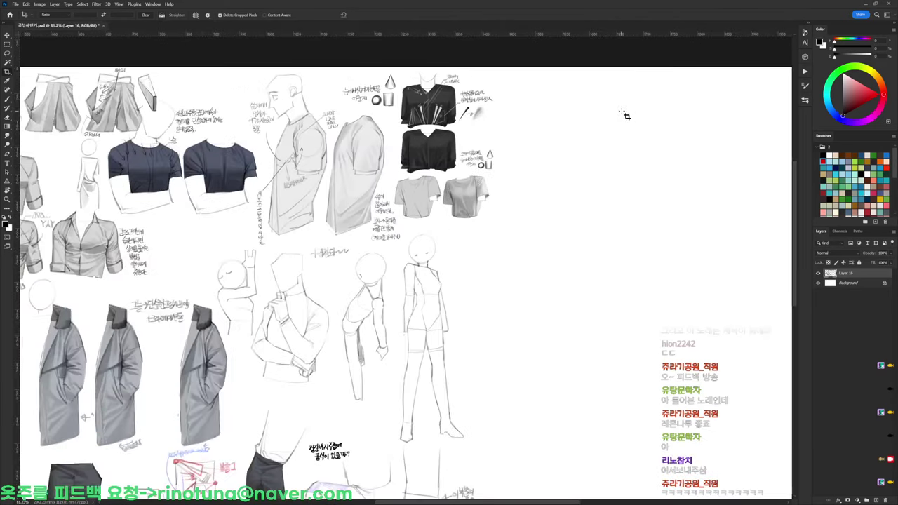
Choose the Brush and look over the pants studies and the form-to-structure notes beneath the orange jackets
{"action": "key", "text": "b"}
{"action": "right_click", "coordinate": [567, 62]}
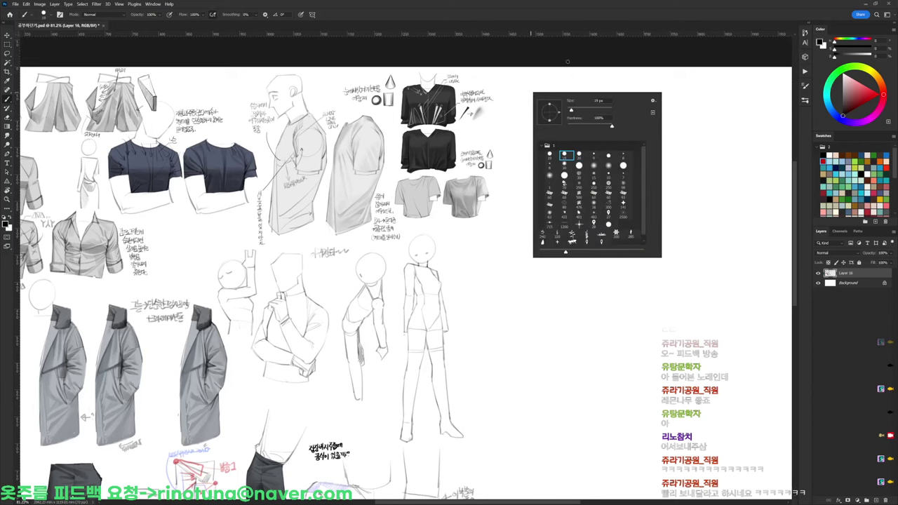
{"action": "left_click", "coordinate": [567, 62]}
{"action": "left_click_drag", "start_coordinate": [451, 294], "coordinate": [560, 166]}
{"action": "left_click_drag", "start_coordinate": [534, 196], "coordinate": [587, 151]}
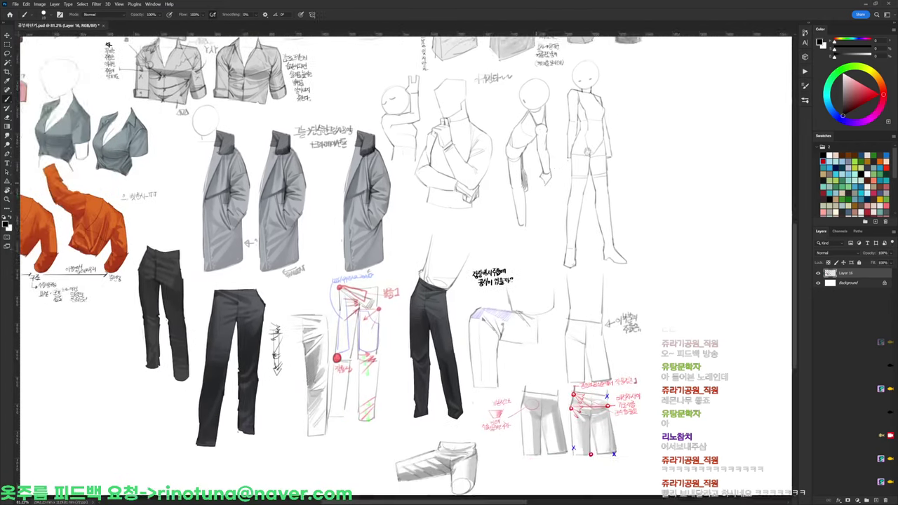
{"action": "left_click_drag", "start_coordinate": [434, 265], "coordinate": [623, 169]}
{"action": "left_click_drag", "start_coordinate": [375, 270], "coordinate": [613, 195]}
{"action": "scroll", "coordinate": [455, 175], "scroll_direction": "up", "scroll_amount": 3}
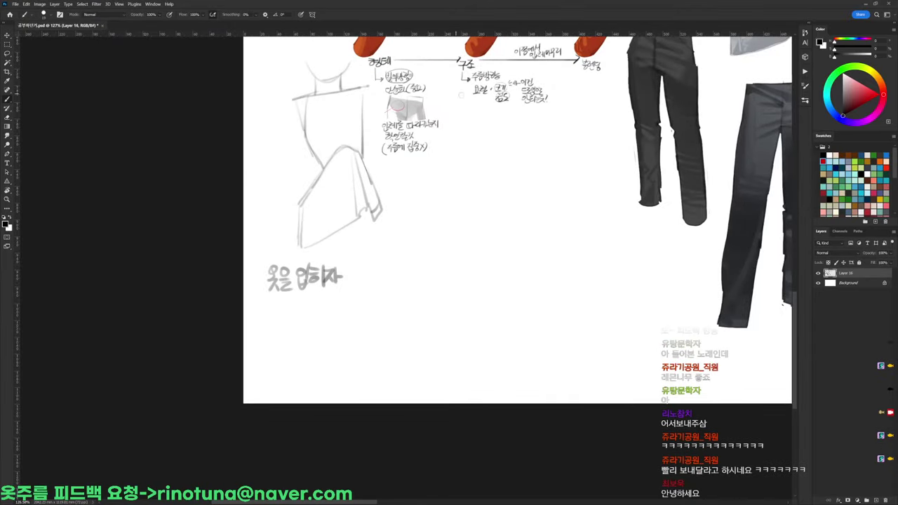
{"action": "left_click_drag", "start_coordinate": [571, 82], "coordinate": [565, 90]}
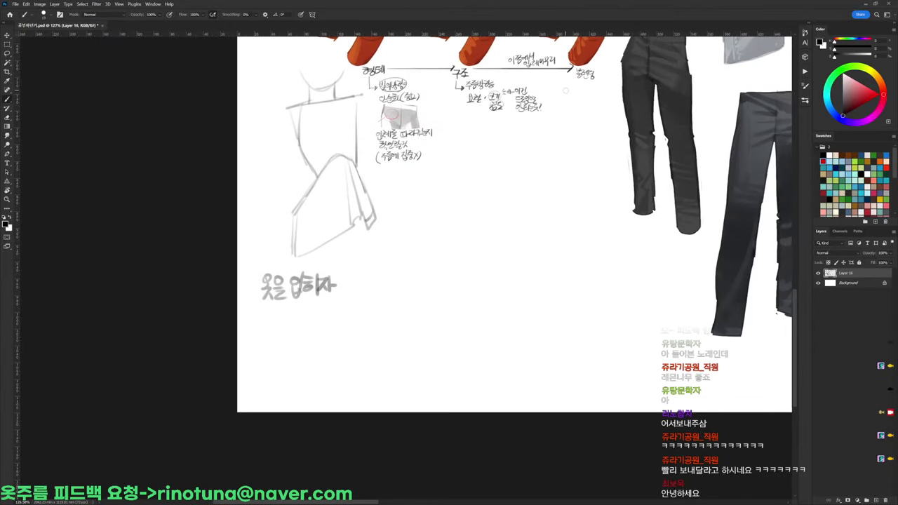
Write "스타일 따라감" beneath the third process label and delete the handwritten line below the dress sketch
{"action": "left_click_drag", "start_coordinate": [583, 80], "coordinate": [584, 89]}
{"action": "mouse_move", "coordinate": [581, 85]}
{"action": "left_mouse_down"}
{"action": "mouse_move", "coordinate": [582, 99]}
{"action": "mouse_move", "coordinate": [603, 98]}
{"action": "mouse_move", "coordinate": [586, 110]}
{"action": "mouse_move", "coordinate": [607, 107]}
{"action": "left_mouse_up"}
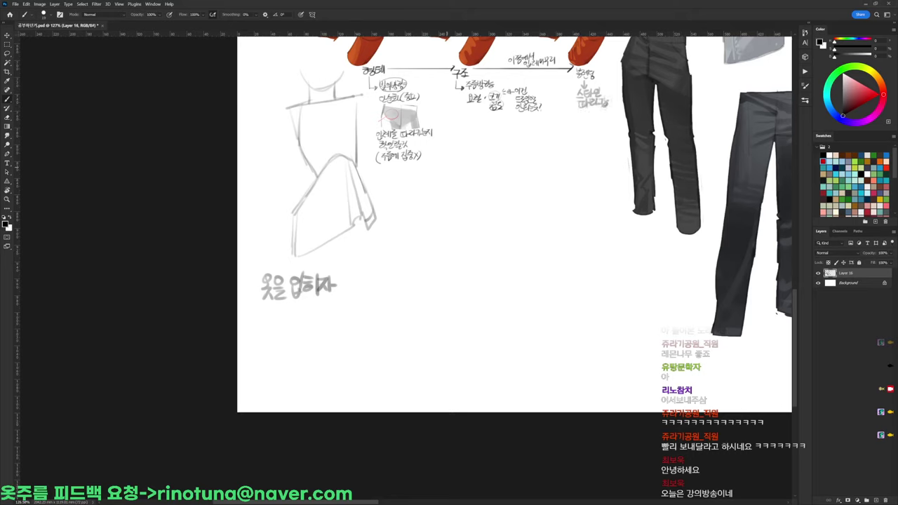
{"action": "key", "text": "l"}
{"action": "mouse_move", "coordinate": [294, 262]}
{"action": "left_mouse_down"}
{"action": "mouse_move", "coordinate": [343, 279]}
{"action": "mouse_move", "coordinate": [271, 306]}
{"action": "mouse_move", "coordinate": [294, 261]}
{"action": "left_mouse_up"}
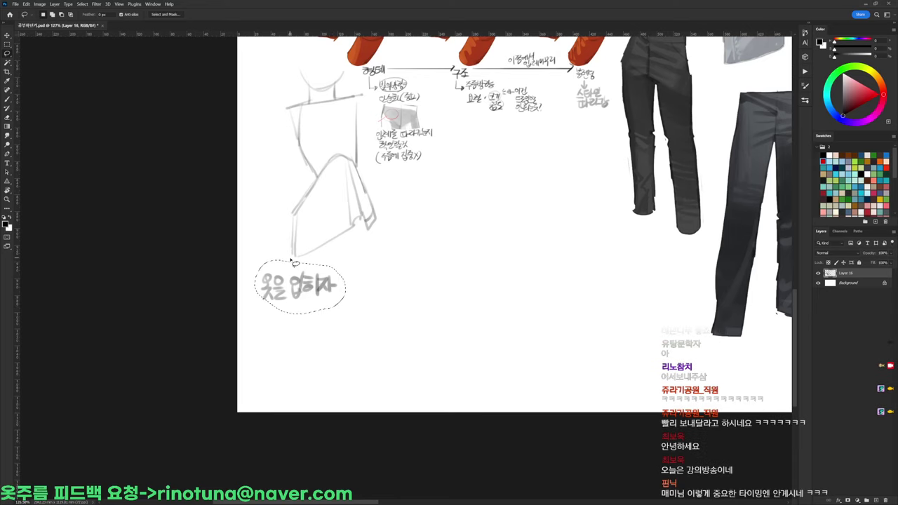
{"action": "key", "text": "Delete"}
{"action": "key", "text": "ctrl+d"}
{"action": "key", "text": "b"}
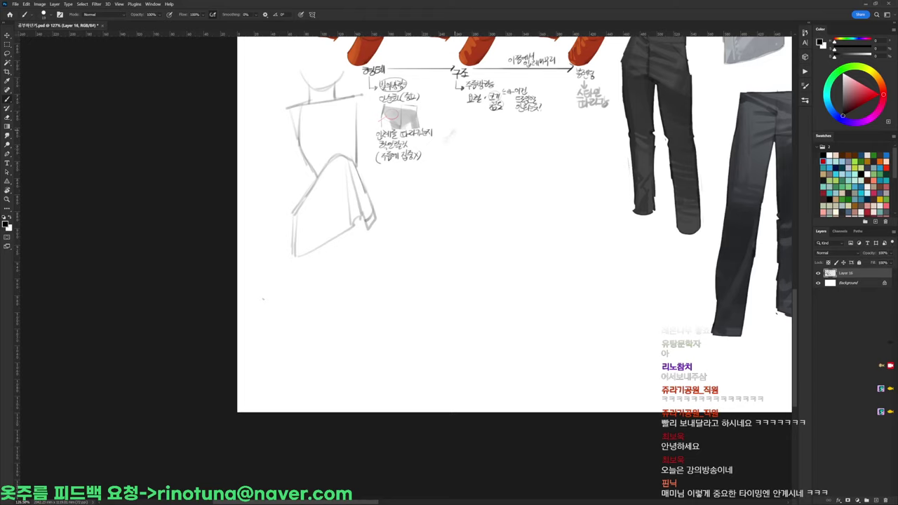
{"action": "key", "text": "ctrl+z"}
{"action": "mouse_move", "coordinate": [456, 126]}
{"action": "left_mouse_down"}
{"action": "mouse_move", "coordinate": [442, 147]}
{"action": "mouse_move", "coordinate": [443, 198]}
{"action": "left_mouse_up"}
{"action": "mouse_move", "coordinate": [490, 132]}
{"action": "left_mouse_down"}
{"action": "mouse_move", "coordinate": [484, 206]}
{"action": "mouse_move", "coordinate": [445, 207]}
{"action": "mouse_move", "coordinate": [445, 186]}
{"action": "mouse_move", "coordinate": [457, 204]}
{"action": "mouse_move", "coordinate": [475, 203]}
{"action": "left_mouse_up"}
{"action": "key", "text": "e"}
{"action": "key", "text": "b"}
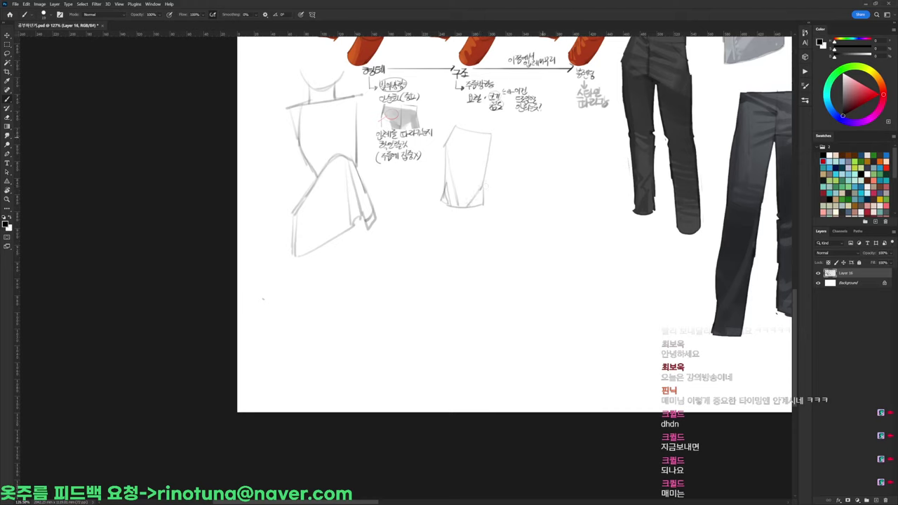
{"action": "left_click_drag", "start_coordinate": [506, 135], "coordinate": [542, 137]}
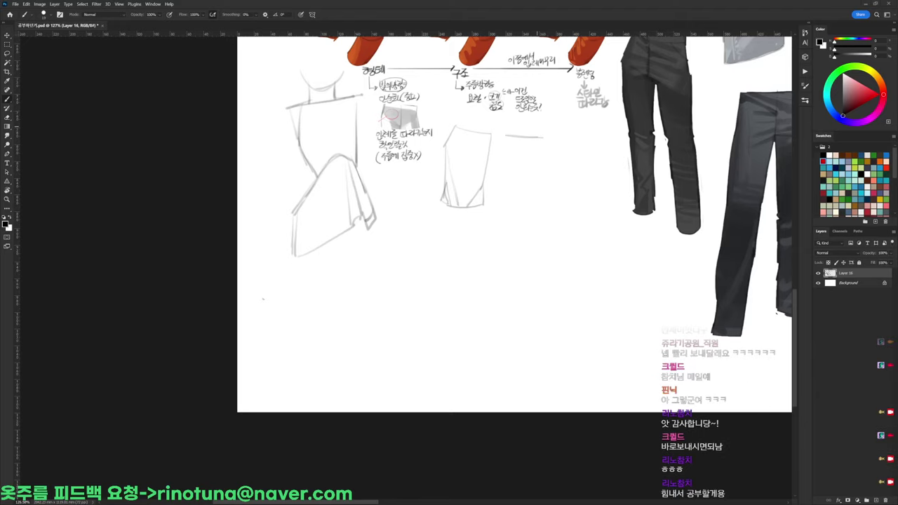
{"action": "scroll", "coordinate": [520, 144], "scroll_direction": "up", "scroll_amount": 3}
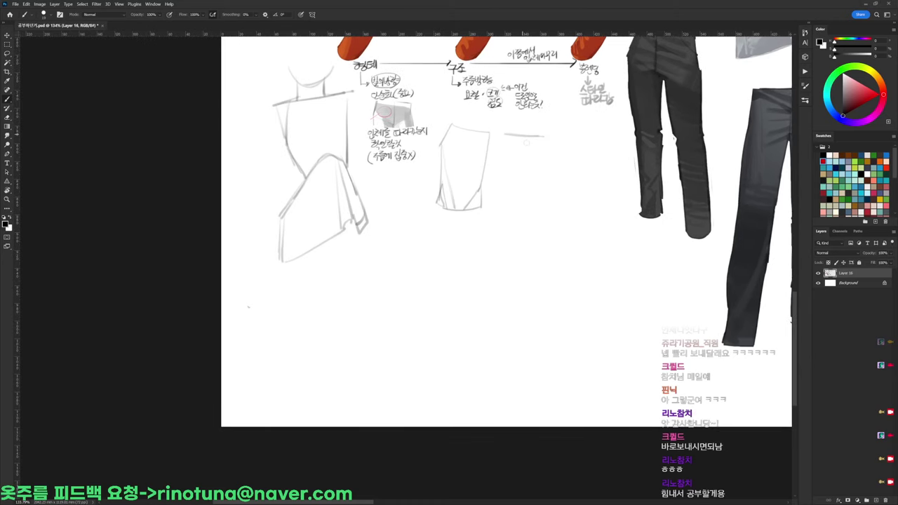
{"action": "key", "text": "l"}
{"action": "mouse_move", "coordinate": [550, 119]}
{"action": "left_mouse_down"}
{"action": "mouse_move", "coordinate": [509, 241]}
{"action": "mouse_move", "coordinate": [412, 191]}
{"action": "mouse_move", "coordinate": [449, 120]}
{"action": "left_mouse_up"}
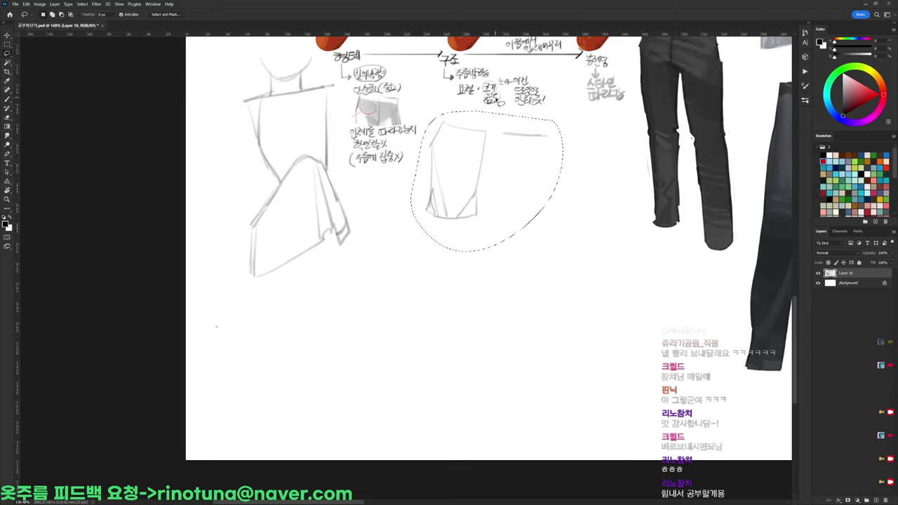
{"action": "key", "text": "Delete"}
{"action": "key", "text": "ctrl+d"}
Write the starred note "작용점에서 멀다면 형태로 잡기" beneath the structure notes
{"action": "key", "text": "b"}
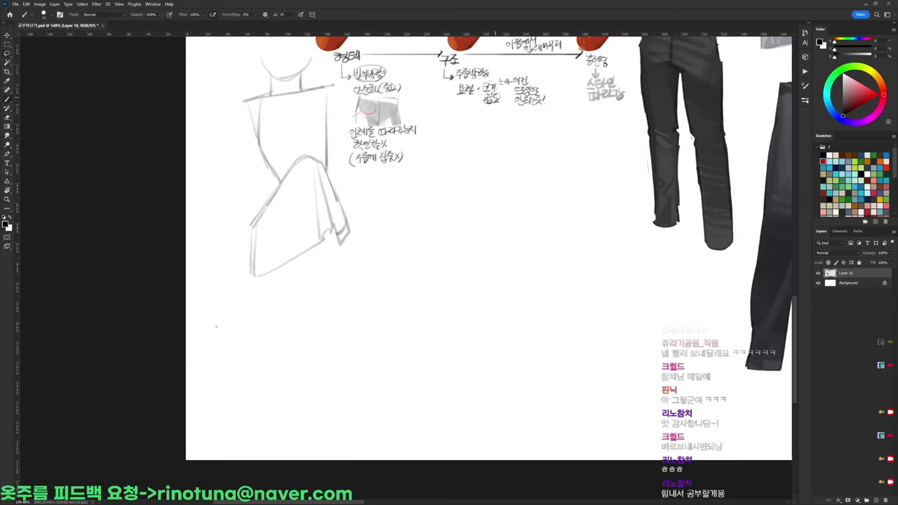
{"action": "left_click_drag", "start_coordinate": [448, 122], "coordinate": [438, 133]}
{"action": "left_click_drag", "start_coordinate": [436, 127], "coordinate": [446, 126]}
{"action": "mouse_move", "coordinate": [451, 120]}
{"action": "left_mouse_down"}
{"action": "mouse_move", "coordinate": [465, 134]}
{"action": "mouse_move", "coordinate": [470, 117]}
{"action": "mouse_move", "coordinate": [474, 133]}
{"action": "mouse_move", "coordinate": [483, 126]}
{"action": "left_mouse_up"}
{"action": "mouse_move", "coordinate": [481, 119]}
{"action": "left_mouse_down"}
{"action": "mouse_move", "coordinate": [487, 133]}
{"action": "mouse_move", "coordinate": [501, 130]}
{"action": "left_mouse_up"}
{"action": "left_click_drag", "start_coordinate": [501, 125], "coordinate": [548, 131]}
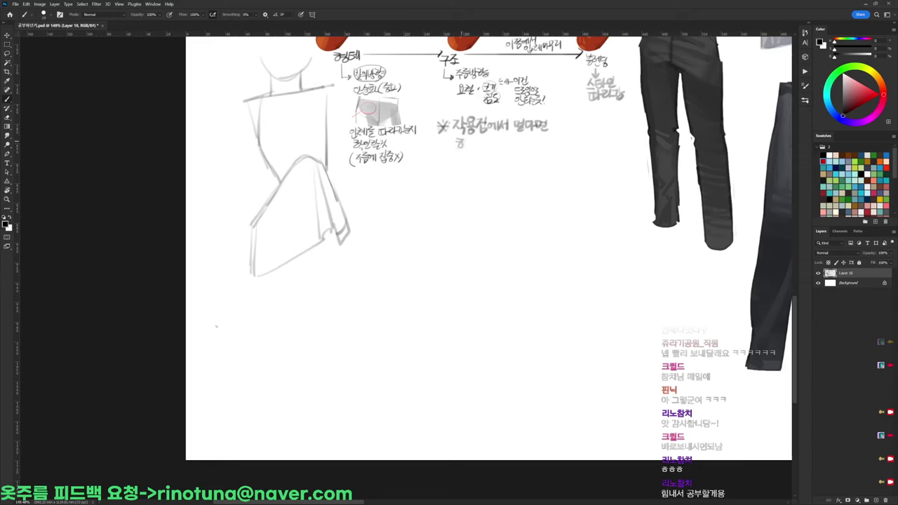
{"action": "mouse_move", "coordinate": [463, 140]}
{"action": "left_mouse_down"}
{"action": "mouse_move", "coordinate": [469, 151]}
{"action": "mouse_move", "coordinate": [479, 147]}
{"action": "left_mouse_up"}
{"action": "mouse_move", "coordinate": [484, 137]}
{"action": "left_mouse_down"}
{"action": "mouse_move", "coordinate": [485, 149]}
{"action": "mouse_move", "coordinate": [512, 145]}
{"action": "left_mouse_up"}
{"action": "left_click_drag", "start_coordinate": [515, 138], "coordinate": [515, 148]}
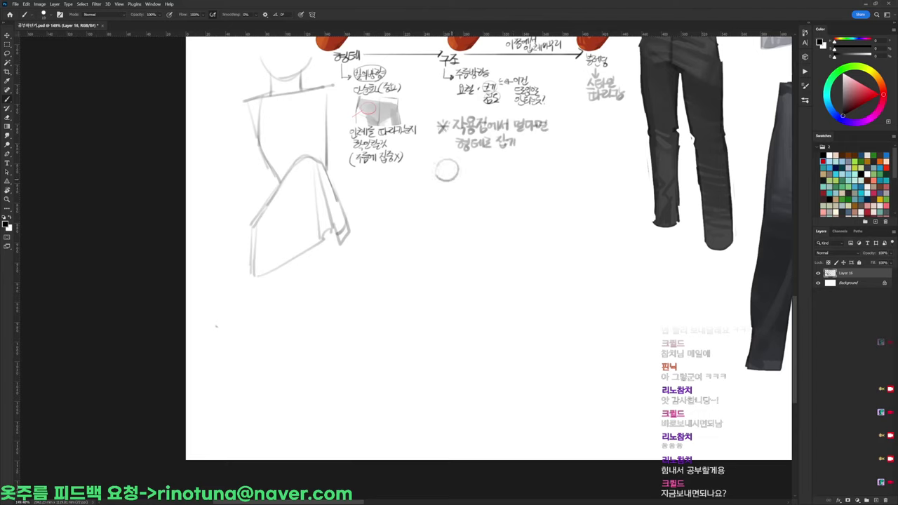
Draw a rectangle under the starred note, with the small circle sitting in its upper-left corner
{"action": "left_click_drag", "start_coordinate": [455, 161], "coordinate": [502, 160]}
{"action": "mouse_move", "coordinate": [437, 168]}
{"action": "left_mouse_down"}
{"action": "mouse_move", "coordinate": [440, 207]}
{"action": "mouse_move", "coordinate": [494, 208]}
{"action": "left_mouse_up"}
{"action": "left_click_drag", "start_coordinate": [502, 162], "coordinate": [503, 207]}
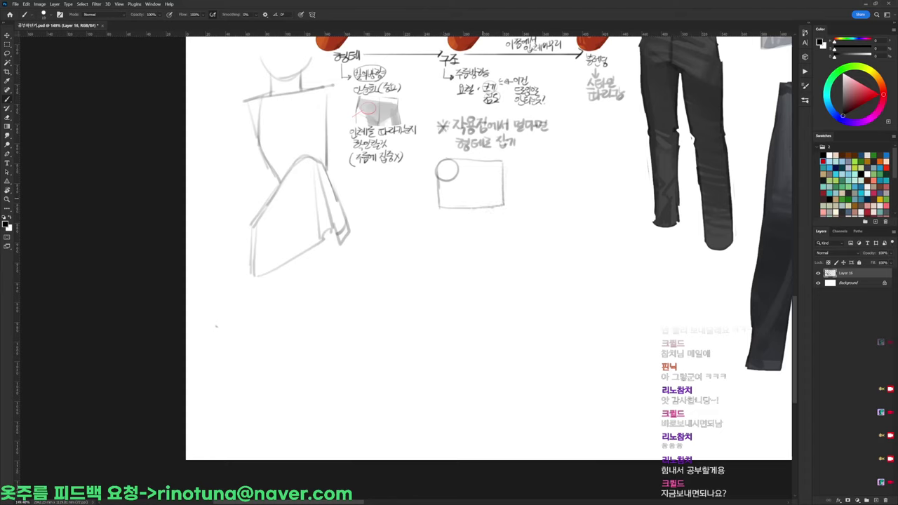
Hatch the rectangle with diagonal red lines and add black fold lines radiating from the corner circle
{"action": "left_click", "coordinate": [880, 94]}
{"action": "mouse_move", "coordinate": [440, 179]}
{"action": "left_mouse_down"}
{"action": "mouse_move", "coordinate": [462, 160]}
{"action": "mouse_move", "coordinate": [442, 186]}
{"action": "mouse_move", "coordinate": [473, 163]}
{"action": "mouse_move", "coordinate": [442, 203]}
{"action": "mouse_move", "coordinate": [470, 199]}
{"action": "mouse_move", "coordinate": [472, 175]}
{"action": "left_mouse_up"}
{"action": "left_click_drag", "start_coordinate": [472, 176], "coordinate": [492, 160]}
{"action": "left_click_drag", "start_coordinate": [462, 201], "coordinate": [483, 185]}
{"action": "left_click_drag", "start_coordinate": [481, 187], "coordinate": [500, 163]}
{"action": "mouse_move", "coordinate": [472, 206]}
{"action": "left_mouse_down"}
{"action": "mouse_move", "coordinate": [498, 189]}
{"action": "mouse_move", "coordinate": [460, 207]}
{"action": "left_mouse_up"}
{"action": "key", "text": "d"}
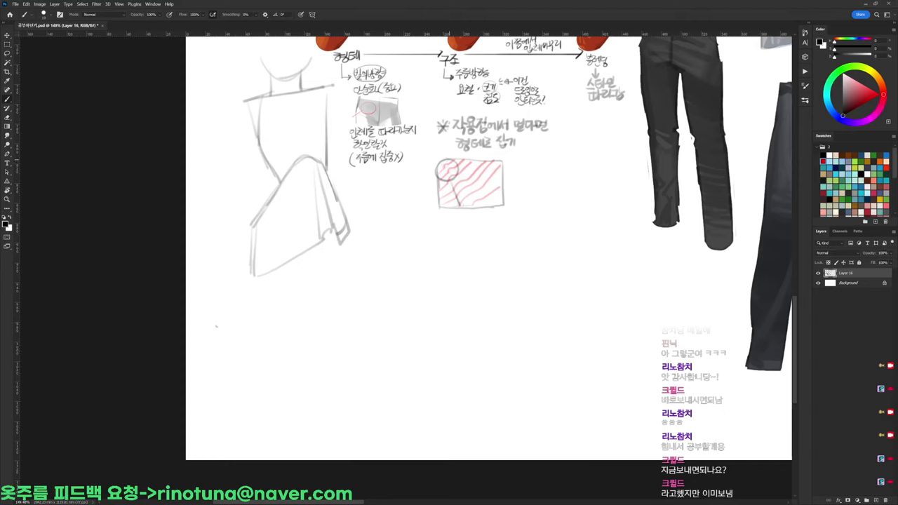
{"action": "left_click_drag", "start_coordinate": [458, 175], "coordinate": [500, 200]}
Write a Korean note beside the hatched diagram, starting with "가까우면" and ending with "(구조)"
{"action": "left_click_drag", "start_coordinate": [560, 173], "coordinate": [518, 181]}
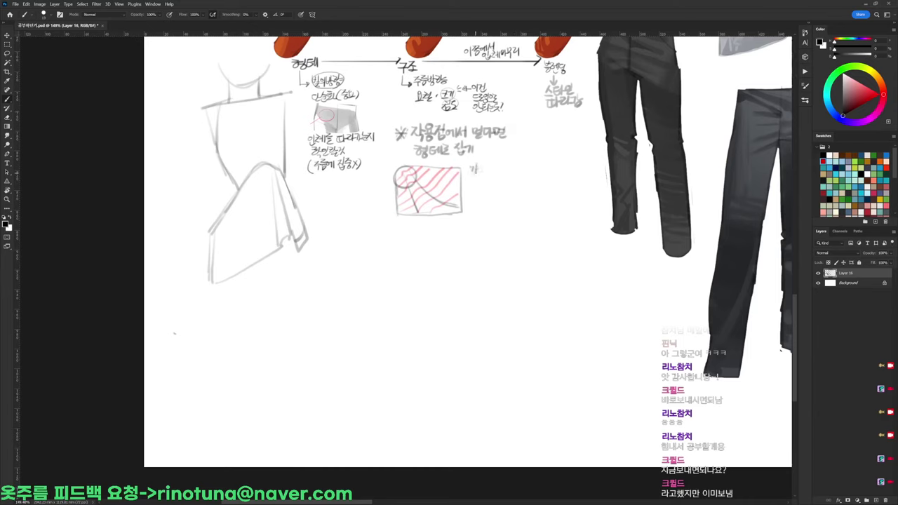
{"action": "left_click_drag", "start_coordinate": [480, 166], "coordinate": [504, 173]}
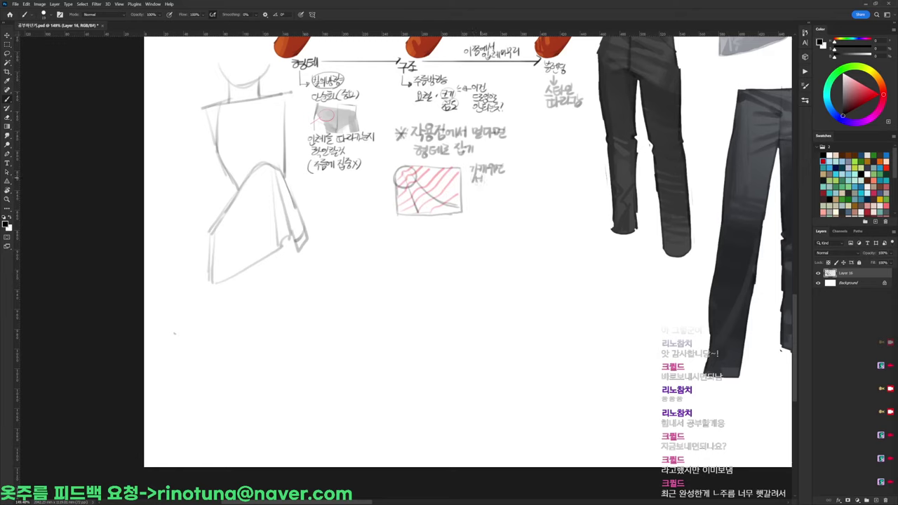
{"action": "left_click_drag", "start_coordinate": [478, 188], "coordinate": [474, 200]}
{"action": "key", "text": "ctrl+z"}
{"action": "mouse_move", "coordinate": [475, 189]}
{"action": "left_mouse_down"}
{"action": "mouse_move", "coordinate": [473, 200]}
{"action": "mouse_move", "coordinate": [484, 195]}
{"action": "left_mouse_up"}
{"action": "left_click_drag", "start_coordinate": [479, 196], "coordinate": [480, 201]}
{"action": "left_click_drag", "start_coordinate": [485, 190], "coordinate": [489, 200]}
{"action": "left_click_drag", "start_coordinate": [485, 200], "coordinate": [493, 199]}
{"action": "left_click_drag", "start_coordinate": [495, 189], "coordinate": [495, 201]}
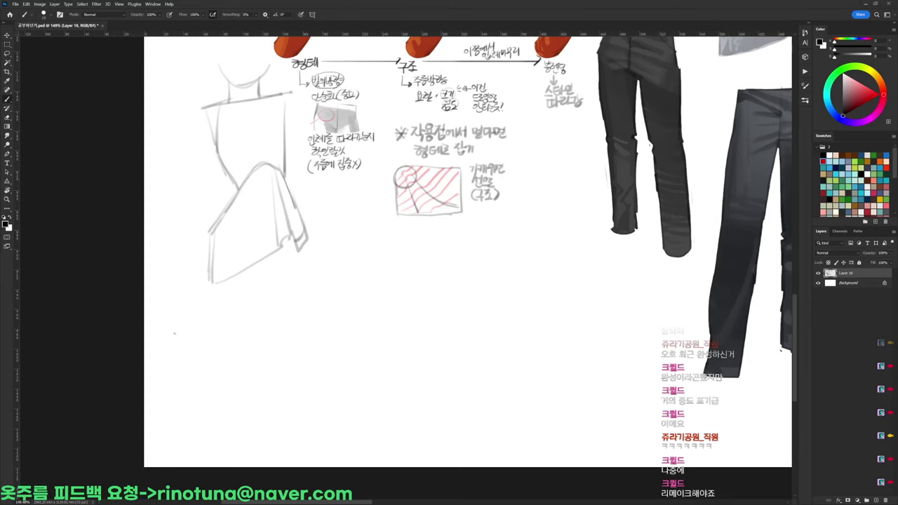
Copy the black outfit from neck to thighs out of the character JPG, and close that image
{"action": "left_click", "coordinate": [147, 25]}
{"action": "key", "text": "l"}
{"action": "scroll", "coordinate": [439, 157], "scroll_direction": "up", "scroll_amount": 3}
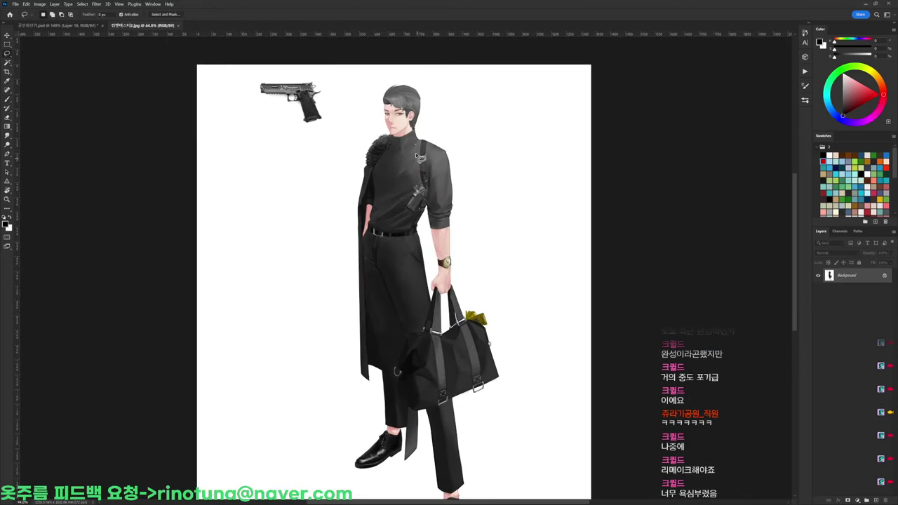
{"action": "mouse_move", "coordinate": [414, 131]}
{"action": "left_mouse_down"}
{"action": "mouse_move", "coordinate": [451, 167]}
{"action": "mouse_move", "coordinate": [453, 231]}
{"action": "mouse_move", "coordinate": [427, 243]}
{"action": "mouse_move", "coordinate": [432, 289]}
{"action": "mouse_move", "coordinate": [413, 324]}
{"action": "mouse_move", "coordinate": [369, 321]}
{"action": "mouse_move", "coordinate": [359, 300]}
{"action": "mouse_move", "coordinate": [358, 254]}
{"action": "mouse_move", "coordinate": [387, 141]}
{"action": "left_mouse_up"}
{"action": "key", "text": "ctrl+d"}
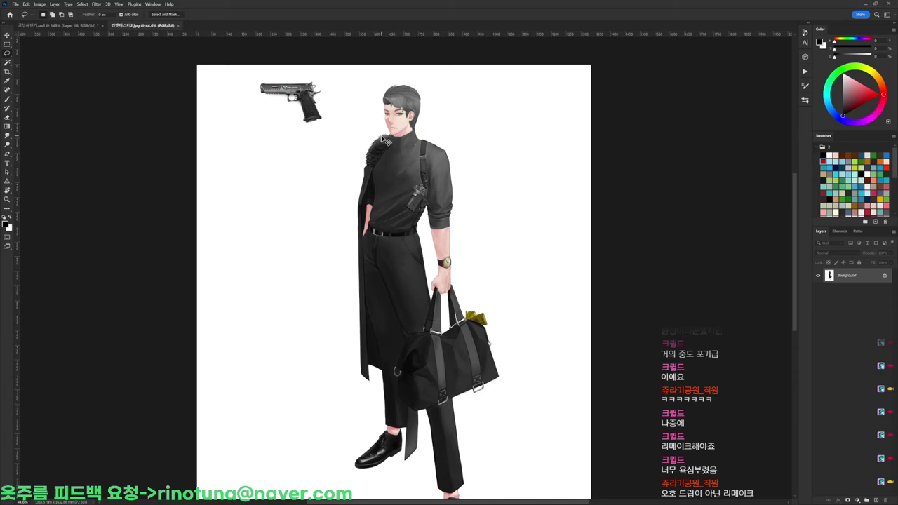
{"action": "key", "text": "ctrl+w"}
{"action": "left_click_drag", "start_coordinate": [457, 196], "coordinate": [418, 198]}
{"action": "left_click_drag", "start_coordinate": [449, 308], "coordinate": [443, 197]}
{"action": "key", "text": "c"}
{"action": "left_click", "coordinate": [532, 282]}
{"action": "left_click", "coordinate": [609, 281]}
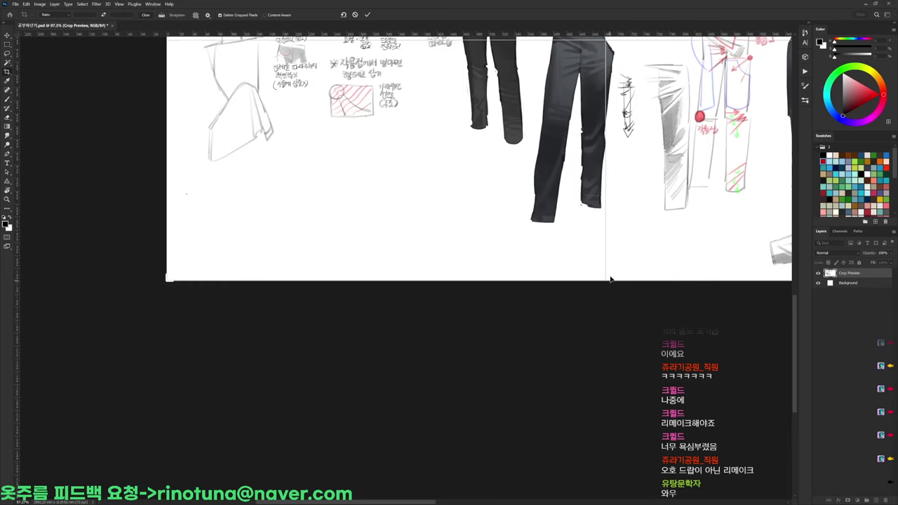
{"action": "left_click_drag", "start_coordinate": [611, 277], "coordinate": [491, 272]}
{"action": "left_click_drag", "start_coordinate": [671, 294], "coordinate": [615, 281]}
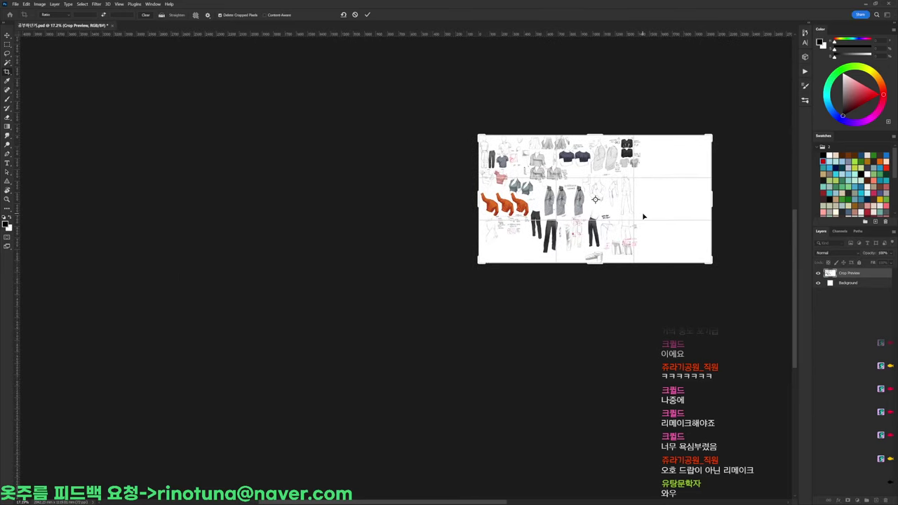
{"action": "left_click_drag", "start_coordinate": [643, 216], "coordinate": [648, 211]}
{"action": "key", "text": "Escape"}
Paste the copied outfit, scale it down and place it in the blank area beside the black shirt studies
{"action": "key", "text": "b"}
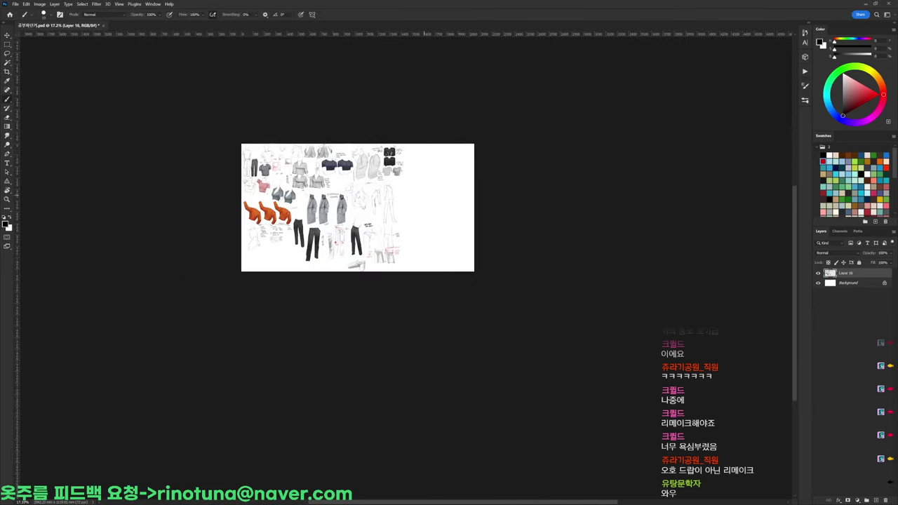
{"action": "scroll", "coordinate": [470, 190], "scroll_direction": "up", "scroll_amount": 4}
{"action": "key", "text": "ctrl+v"}
{"action": "key", "text": "ctrl+t"}
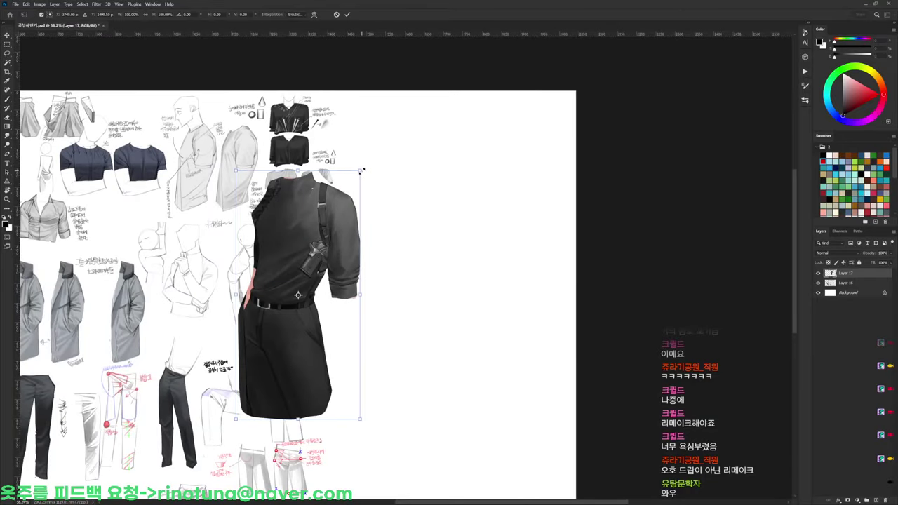
{"action": "left_click_drag", "start_coordinate": [363, 172], "coordinate": [308, 211]}
{"action": "left_click_drag", "start_coordinate": [310, 278], "coordinate": [382, 148]}
{"action": "key", "text": "Return"}
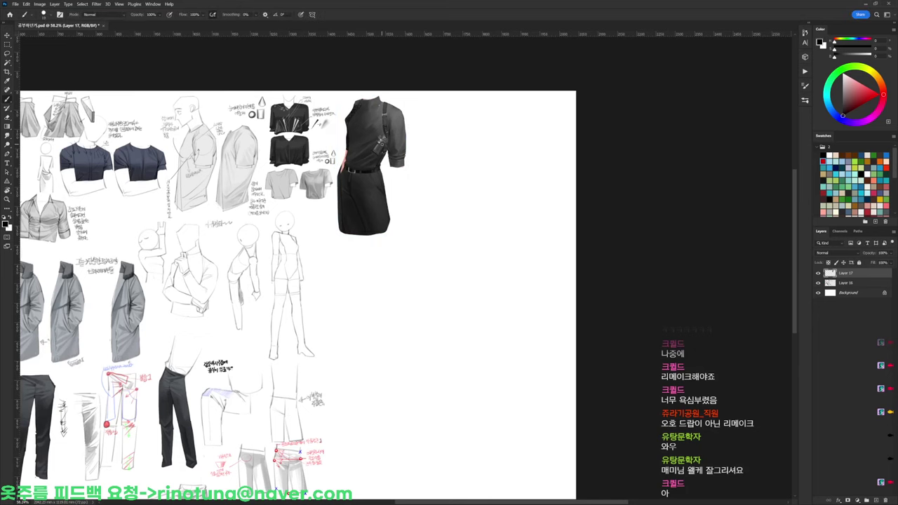
Duplicate the pasted outfit next to the original for a paintover
{"action": "scroll", "coordinate": [393, 139], "scroll_direction": "up", "scroll_amount": 3}
{"action": "key", "text": "l"}
{"action": "mouse_move", "coordinate": [429, 154]}
{"action": "left_mouse_down"}
{"action": "mouse_move", "coordinate": [432, 168]}
{"action": "mouse_move", "coordinate": [294, 344]}
{"action": "mouse_move", "coordinate": [294, 174]}
{"action": "mouse_move", "coordinate": [387, 44]}
{"action": "mouse_move", "coordinate": [426, 140]}
{"action": "left_mouse_up"}
{"action": "mouse_move", "coordinate": [378, 176]}
{"action": "left_mouse_down"}
{"action": "mouse_move", "coordinate": [541, 176]}
{"action": "mouse_move", "coordinate": [528, 176]}
{"action": "left_mouse_up"}
{"action": "key", "text": "ctrl+d"}
{"action": "key", "text": "b"}
Enlarge the brush and simplify the duplicate's chest and sleeve into flat light and dark grays sampled from the shirt
{"action": "right_click", "coordinate": [518, 87]}
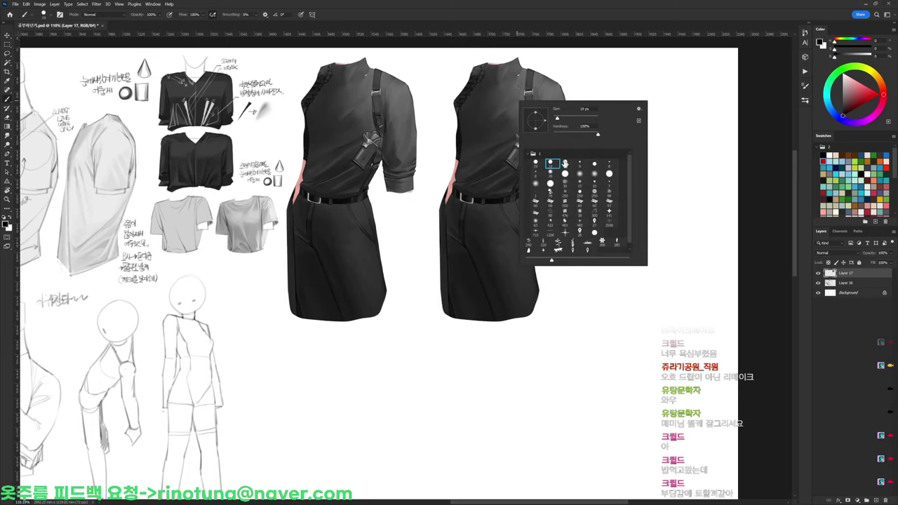
{"action": "left_click", "coordinate": [568, 119]}
{"action": "left_click", "coordinate": [542, 77], "text": "alt"}
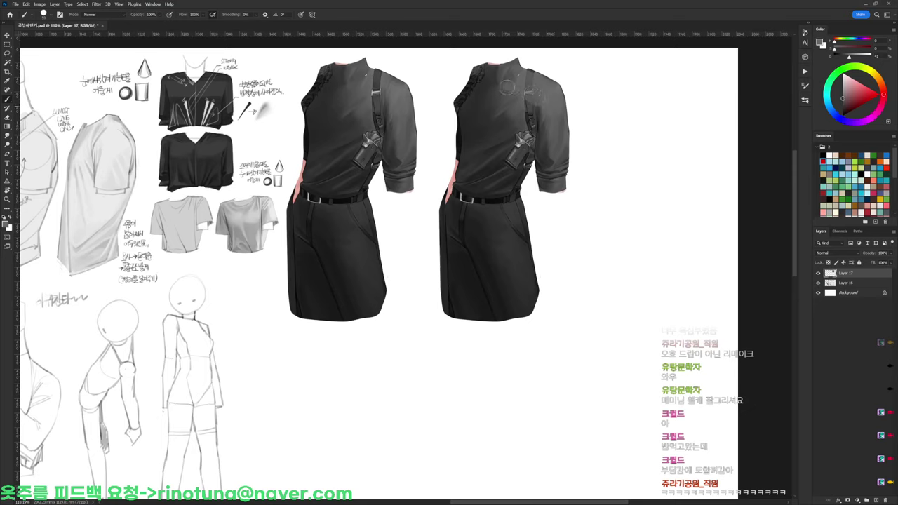
{"action": "mouse_move", "coordinate": [501, 75]}
{"action": "left_mouse_down"}
{"action": "mouse_move", "coordinate": [510, 97]}
{"action": "mouse_move", "coordinate": [493, 92]}
{"action": "mouse_move", "coordinate": [550, 107]}
{"action": "mouse_move", "coordinate": [485, 93]}
{"action": "mouse_move", "coordinate": [484, 77]}
{"action": "mouse_move", "coordinate": [475, 94]}
{"action": "mouse_move", "coordinate": [508, 102]}
{"action": "mouse_move", "coordinate": [483, 109]}
{"action": "mouse_move", "coordinate": [480, 101]}
{"action": "mouse_move", "coordinate": [507, 111]}
{"action": "mouse_move", "coordinate": [489, 127]}
{"action": "mouse_move", "coordinate": [469, 182]}
{"action": "left_mouse_up"}
{"action": "left_click", "coordinate": [477, 112], "text": "alt"}
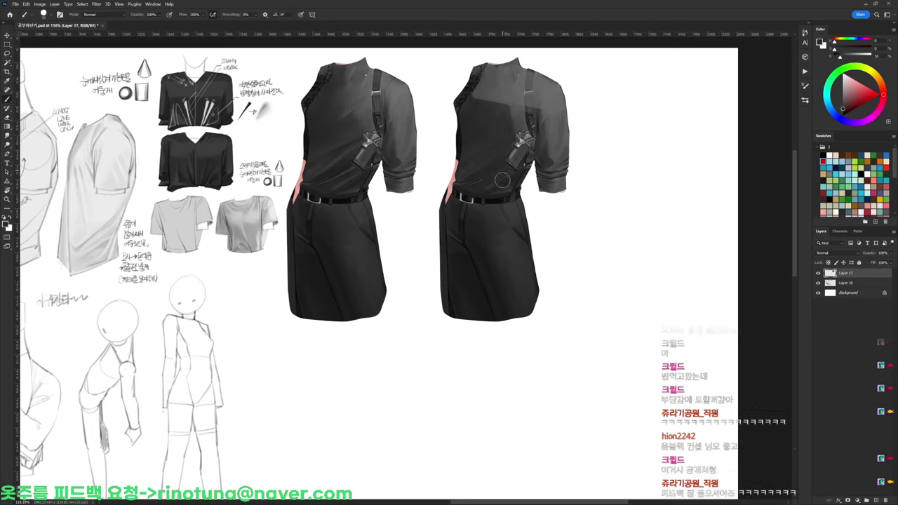
{"action": "left_click", "coordinate": [544, 116], "text": "alt"}
{"action": "mouse_move", "coordinate": [544, 120]}
{"action": "left_mouse_down"}
{"action": "mouse_move", "coordinate": [546, 162]}
{"action": "mouse_move", "coordinate": [563, 176]}
{"action": "left_mouse_up"}
{"action": "left_click", "coordinate": [552, 96], "text": "alt"}
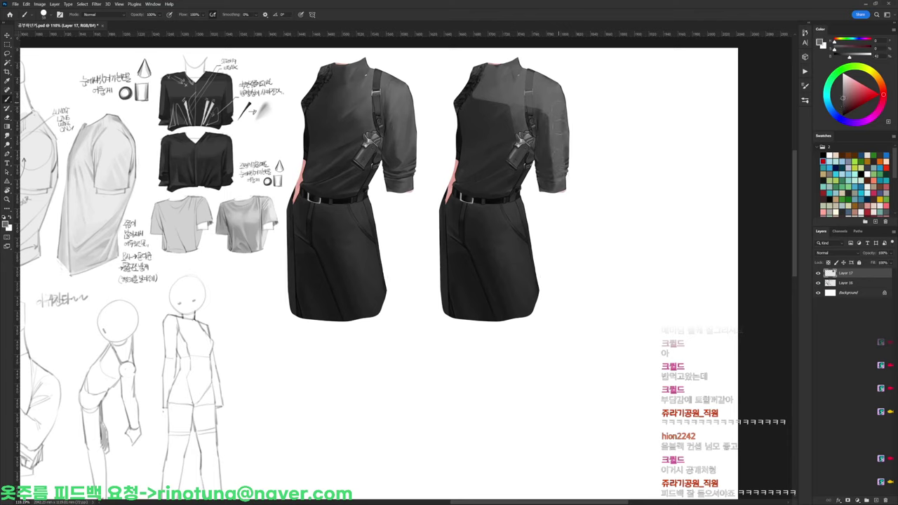
Cut the hanging coat edge off the duplicate and erase along the hips to clean the pants silhouette
{"action": "key", "text": "l"}
{"action": "mouse_move", "coordinate": [447, 181]}
{"action": "left_mouse_down"}
{"action": "mouse_move", "coordinate": [448, 340]}
{"action": "mouse_move", "coordinate": [443, 171]}
{"action": "left_mouse_up"}
{"action": "key", "text": "Delete"}
{"action": "key", "text": "ctrl+d"}
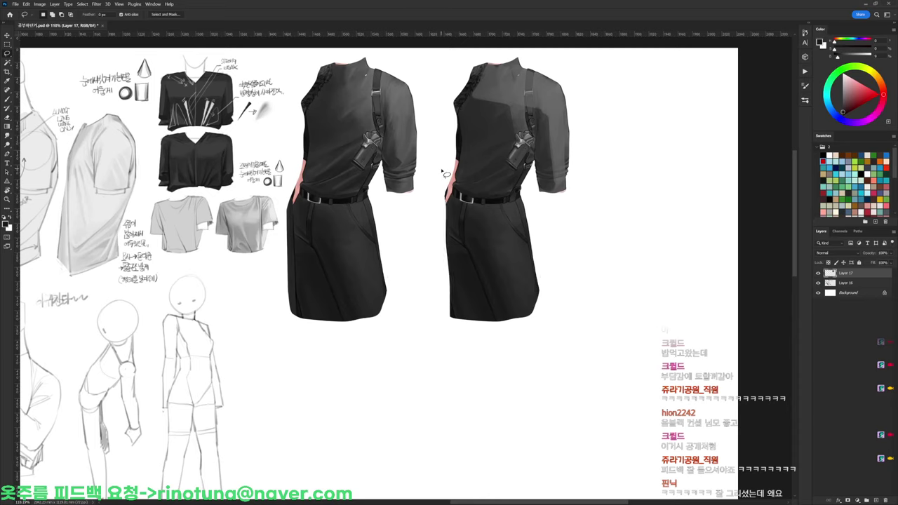
{"action": "key", "text": "b"}
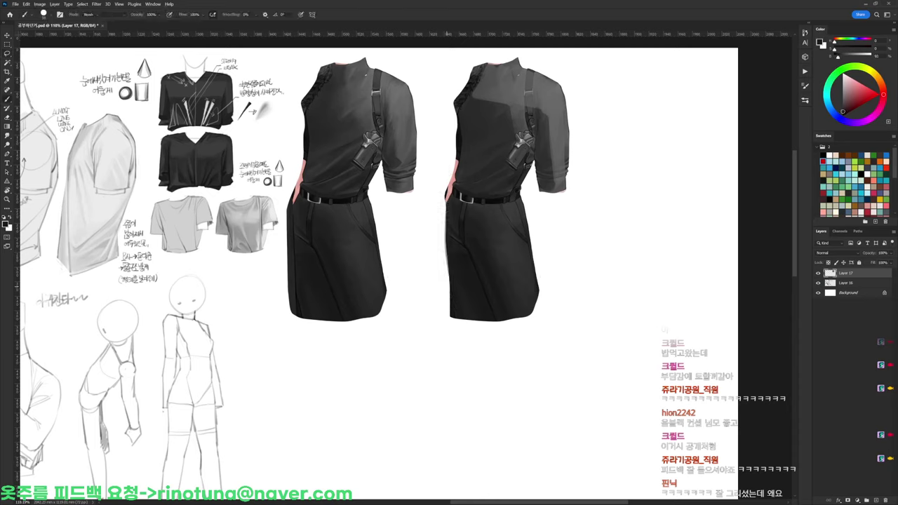
{"action": "key", "text": "e"}
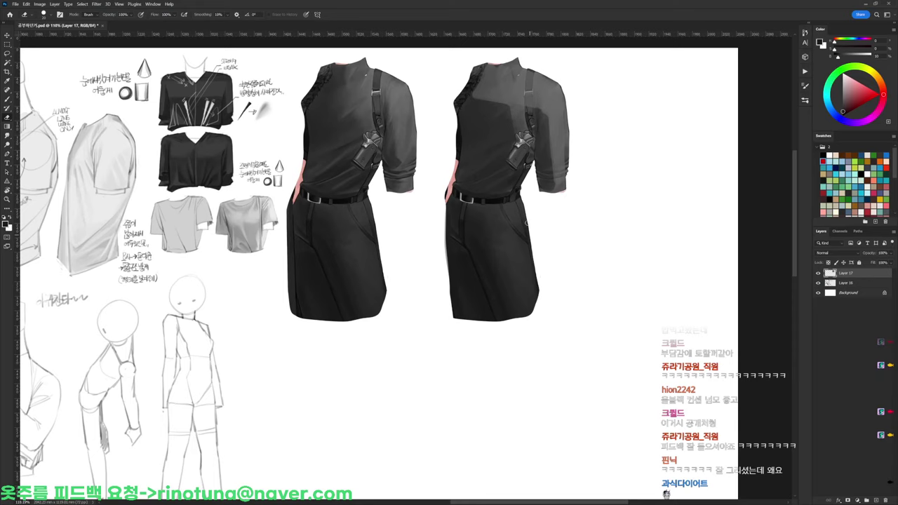
{"action": "left_click_drag", "start_coordinate": [521, 193], "coordinate": [538, 289]}
{"action": "left_click_drag", "start_coordinate": [532, 242], "coordinate": [536, 269]}
Cover the lace trim on the duplicate's far shoulder with near-black and darken the shirt's side around the holster
{"action": "scroll", "coordinate": [528, 118], "scroll_direction": "up", "scroll_amount": 4}
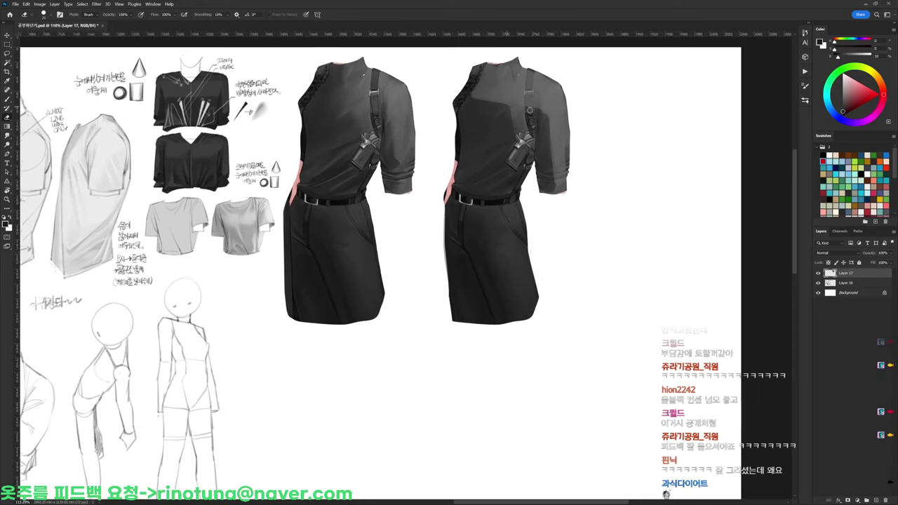
{"action": "key", "text": "b"}
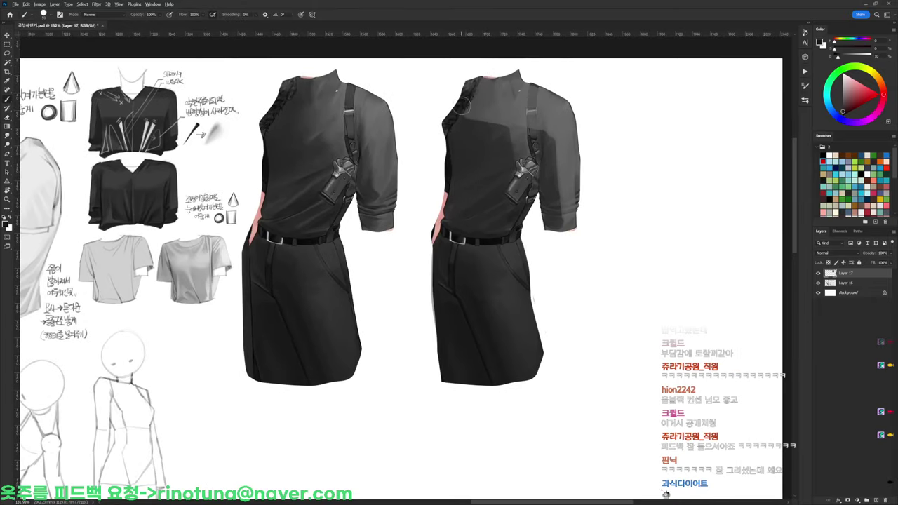
{"action": "mouse_move", "coordinate": [474, 80]}
{"action": "left_mouse_down"}
{"action": "mouse_move", "coordinate": [442, 126]}
{"action": "mouse_move", "coordinate": [455, 91]}
{"action": "mouse_move", "coordinate": [471, 82]}
{"action": "mouse_move", "coordinate": [452, 112]}
{"action": "mouse_move", "coordinate": [462, 109]}
{"action": "left_mouse_up"}
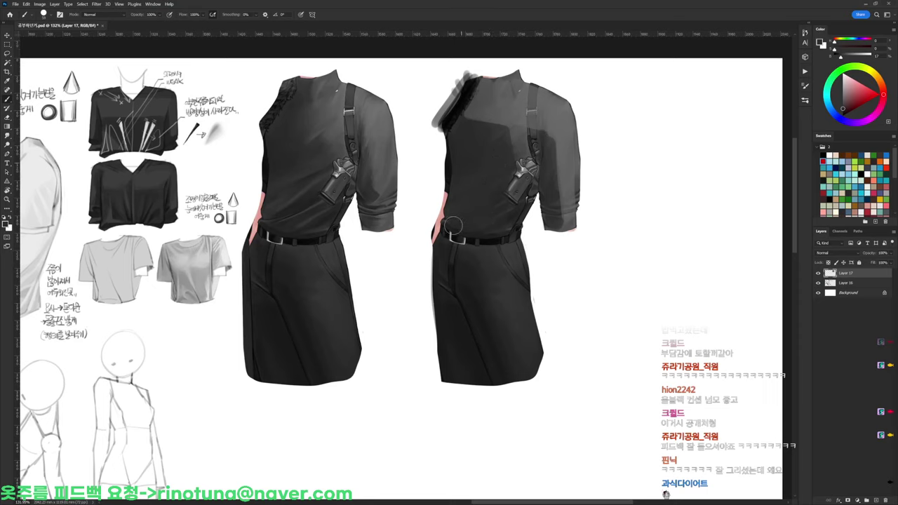
{"action": "left_click", "coordinate": [539, 151], "text": "alt"}
{"action": "left_click_drag", "start_coordinate": [542, 160], "coordinate": [530, 203]}
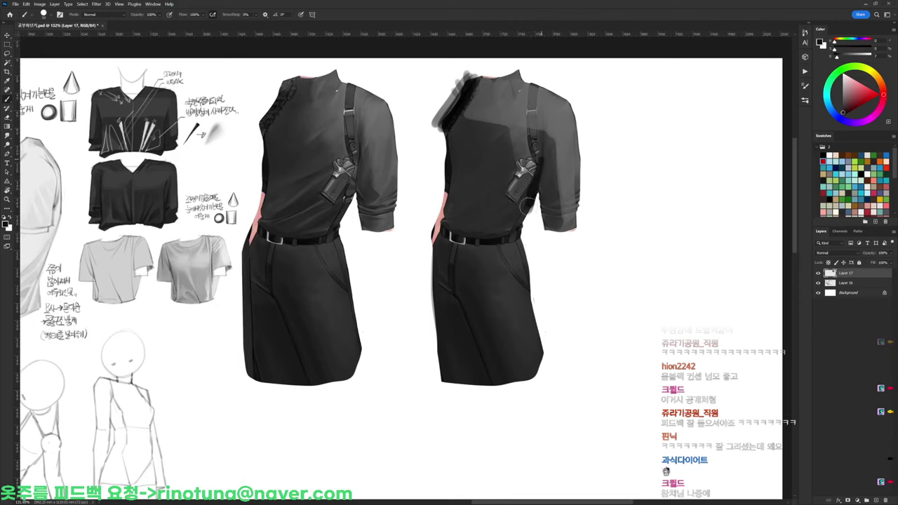
{"action": "key", "text": "e"}
{"action": "key", "text": "b"}
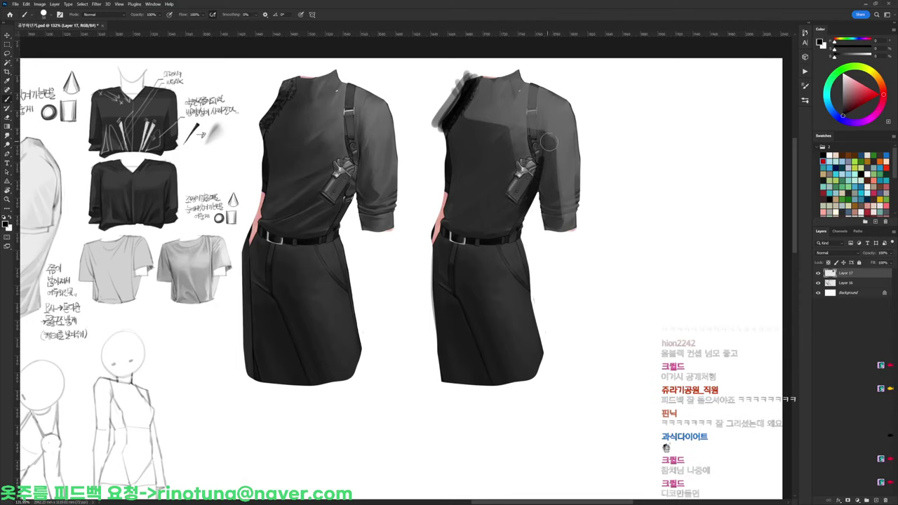
Block in an angular dark shadow shape on the duplicate's upper sleeve using grays sampled from the sleeve
{"action": "left_click", "coordinate": [554, 130], "text": "alt"}
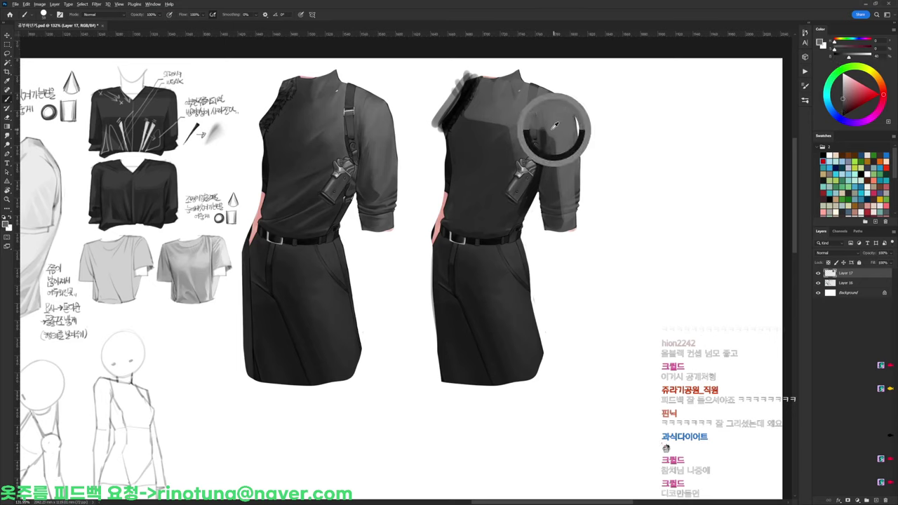
{"action": "left_click_drag", "start_coordinate": [551, 131], "coordinate": [542, 129]}
{"action": "left_click", "coordinate": [547, 139], "text": "alt"}
{"action": "mouse_move", "coordinate": [554, 129]}
{"action": "left_mouse_down"}
{"action": "mouse_move", "coordinate": [543, 135]}
{"action": "mouse_move", "coordinate": [563, 145]}
{"action": "left_mouse_up"}
{"action": "left_click", "coordinate": [546, 139], "text": "alt"}
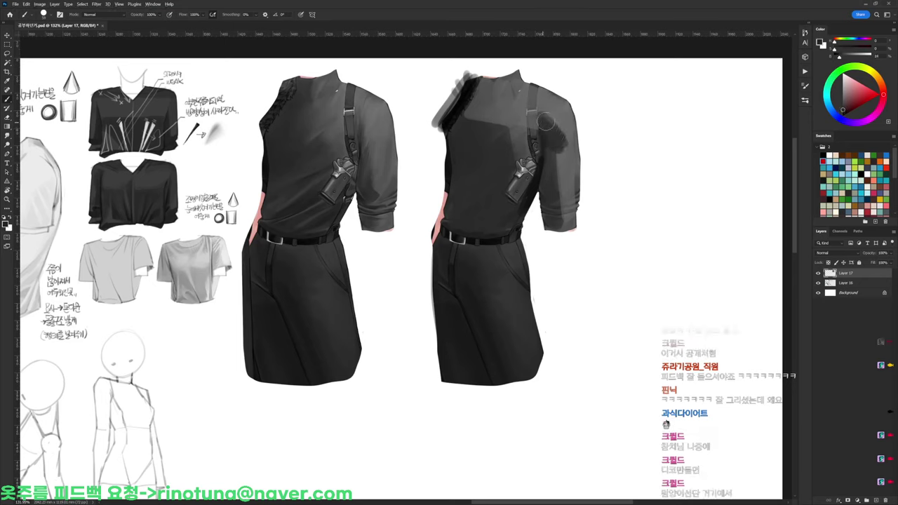
{"action": "left_click", "coordinate": [547, 132], "text": "alt"}
Divide the duplicate's chest and waist into flat planes by darkening the far side with tones sampled from the shirt
{"action": "left_click", "coordinate": [485, 106], "text": "alt"}
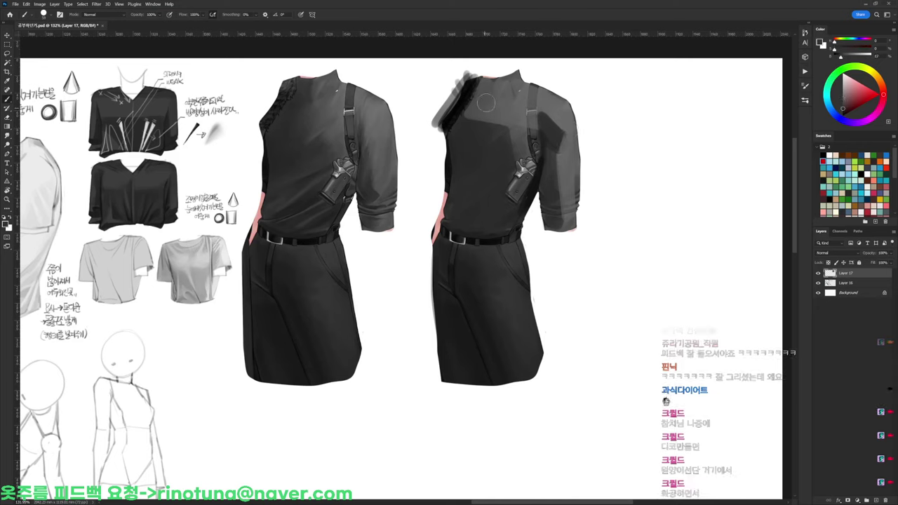
{"action": "left_click_drag", "start_coordinate": [482, 88], "coordinate": [472, 118]}
{"action": "left_click", "coordinate": [470, 124], "text": "alt"}
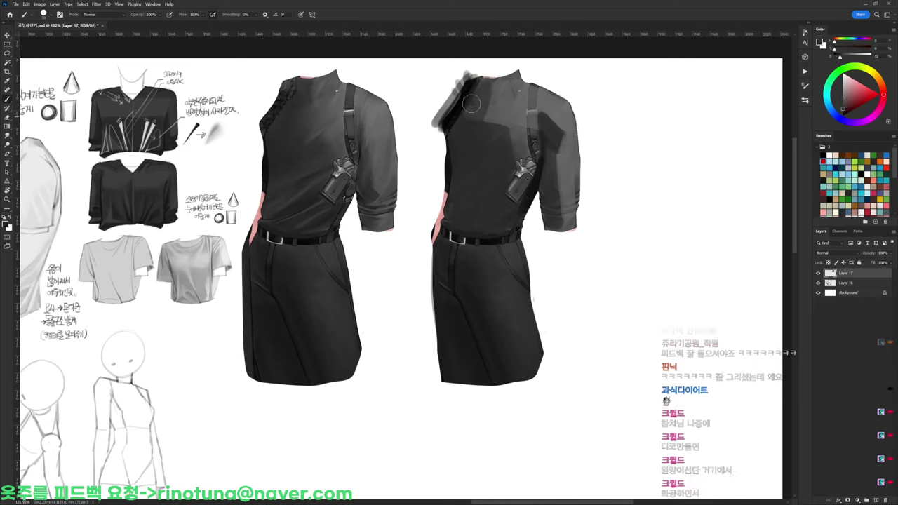
{"action": "left_click_drag", "start_coordinate": [453, 207], "coordinate": [455, 179]}
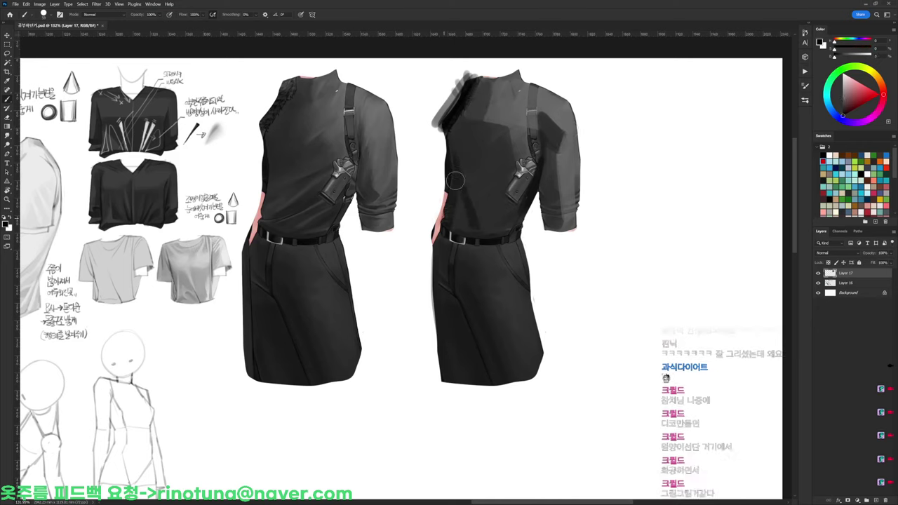
{"action": "left_click", "coordinate": [473, 183], "text": "alt"}
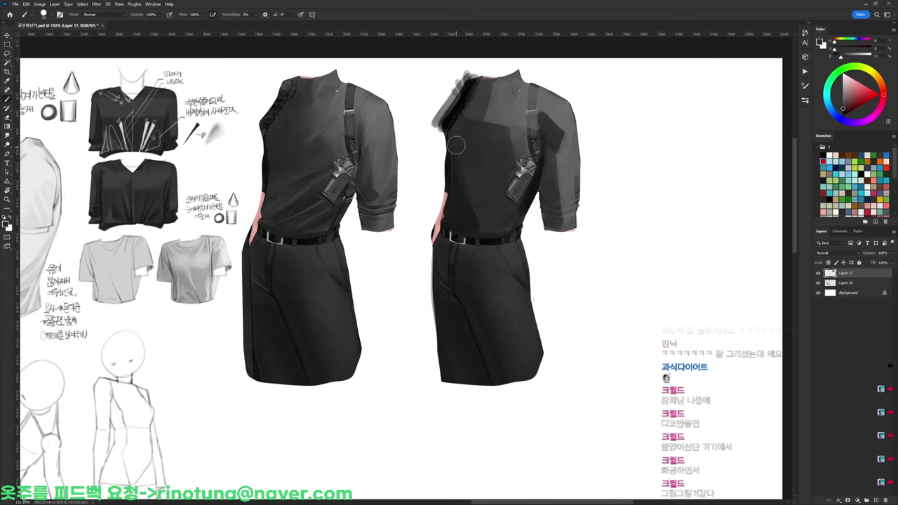
{"action": "left_click_drag", "start_coordinate": [459, 141], "coordinate": [463, 156]}
{"action": "left_click", "coordinate": [472, 148], "text": "alt"}
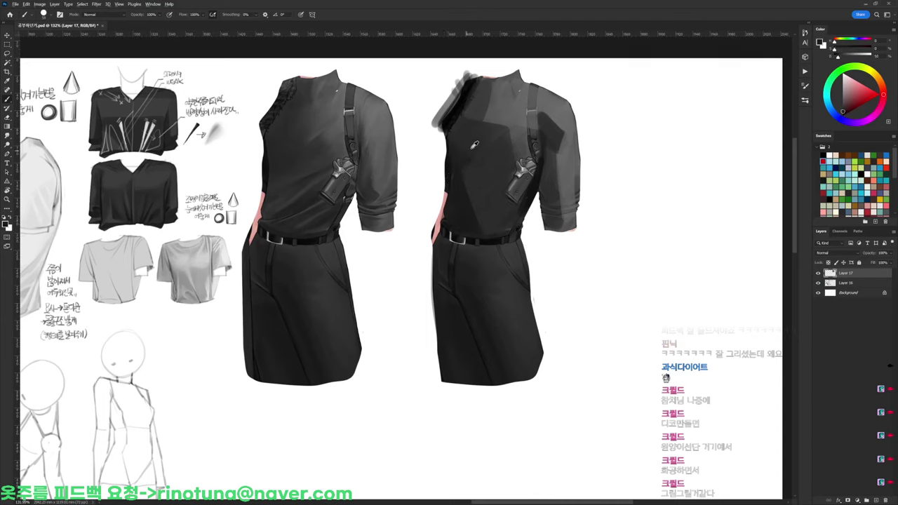
{"action": "left_click_drag", "start_coordinate": [480, 205], "coordinate": [468, 146]}
{"action": "left_click", "coordinate": [497, 195], "text": "alt"}
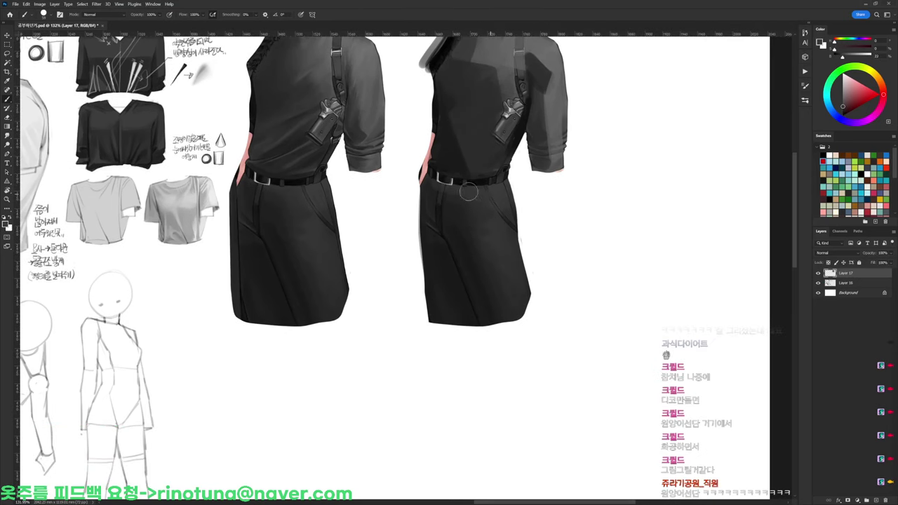
Simplify the duplicate's hips into light and dark planes, covering the fly and pocket details with sampled grays
{"action": "left_click", "coordinate": [457, 225], "text": "alt"}
{"action": "mouse_move", "coordinate": [507, 223]}
{"action": "left_mouse_down"}
{"action": "mouse_move", "coordinate": [491, 229]}
{"action": "mouse_move", "coordinate": [508, 221]}
{"action": "mouse_move", "coordinate": [489, 208]}
{"action": "mouse_move", "coordinate": [491, 197]}
{"action": "left_mouse_up"}
{"action": "left_click", "coordinate": [509, 245], "text": "alt"}
{"action": "left_click_drag", "start_coordinate": [512, 241], "coordinate": [510, 262]}
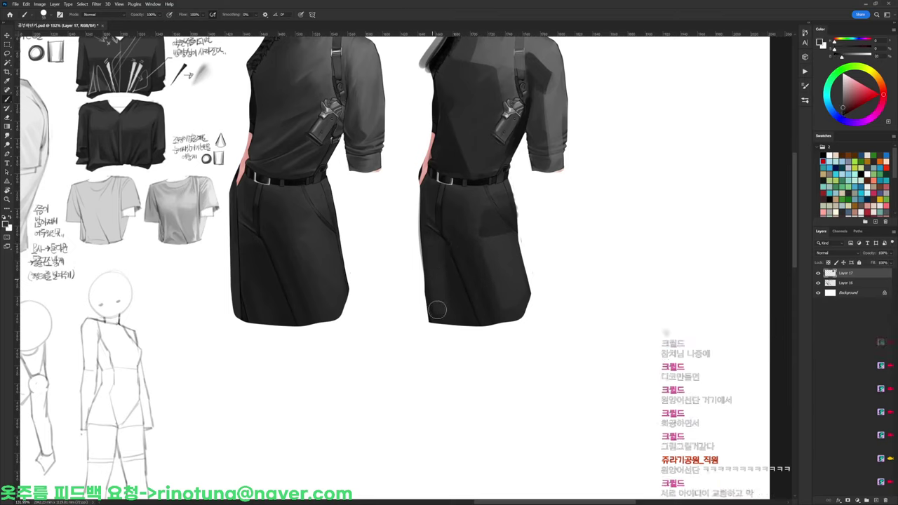
{"action": "left_click", "coordinate": [461, 246], "text": "alt"}
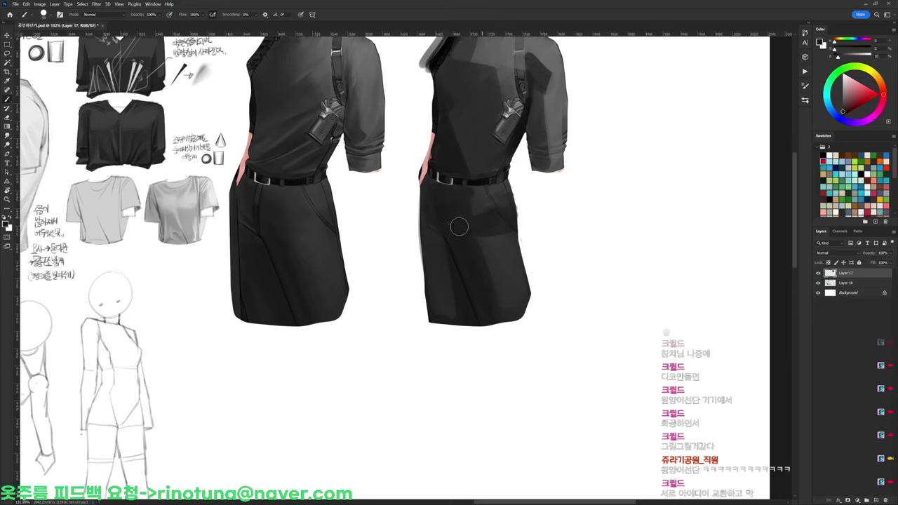
{"action": "left_click", "coordinate": [498, 187], "text": "alt"}
{"action": "left_click_drag", "start_coordinate": [475, 215], "coordinate": [493, 210]}
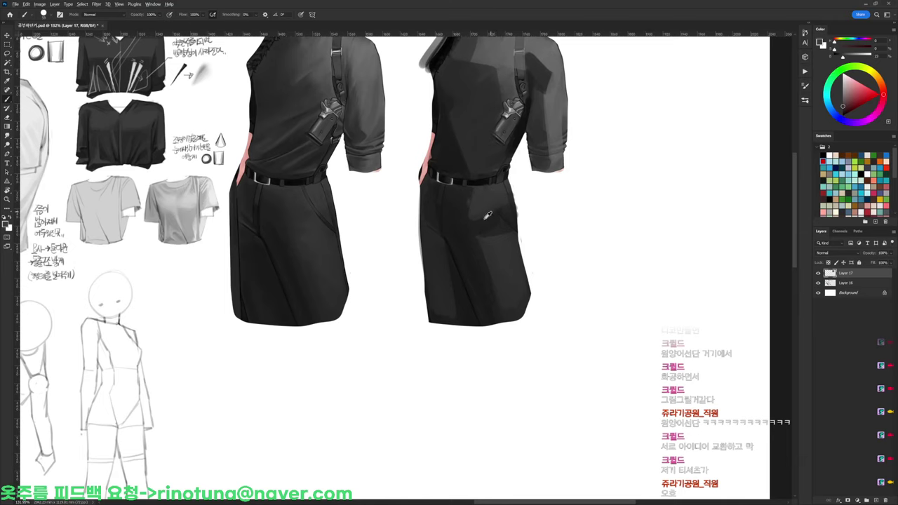
{"action": "left_click", "coordinate": [483, 219], "text": "alt"}
{"action": "left_click", "coordinate": [468, 219], "text": "alt"}
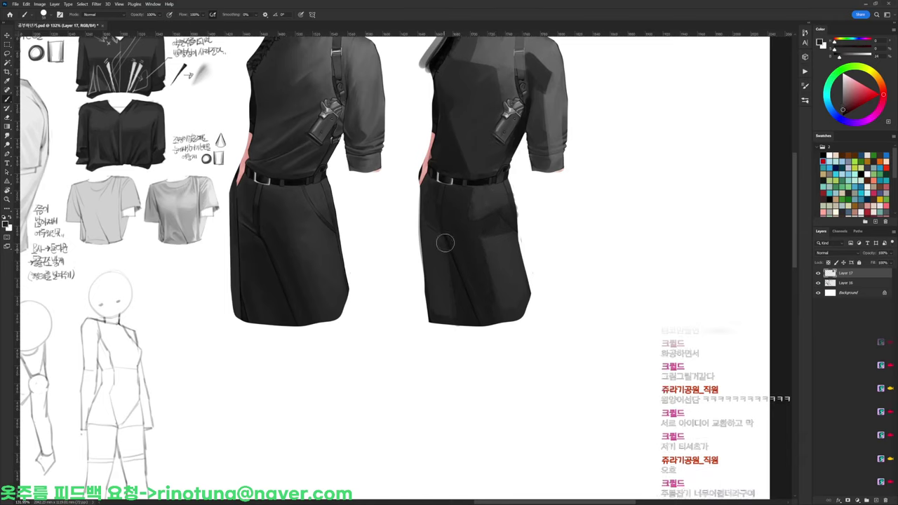
Separate the duplicate's thighs into flat light and shadow planes and erase the paint spill outside the pants edge
{"action": "left_click", "coordinate": [454, 246], "text": "alt"}
{"action": "left_click", "coordinate": [451, 275], "text": "alt"}
{"action": "left_click_drag", "start_coordinate": [460, 254], "coordinate": [478, 315]}
{"action": "left_click", "coordinate": [475, 273], "text": "alt"}
{"action": "left_click_drag", "start_coordinate": [462, 248], "coordinate": [474, 286]}
{"action": "left_click_drag", "start_coordinate": [471, 267], "coordinate": [446, 270]}
{"action": "key", "text": "e"}
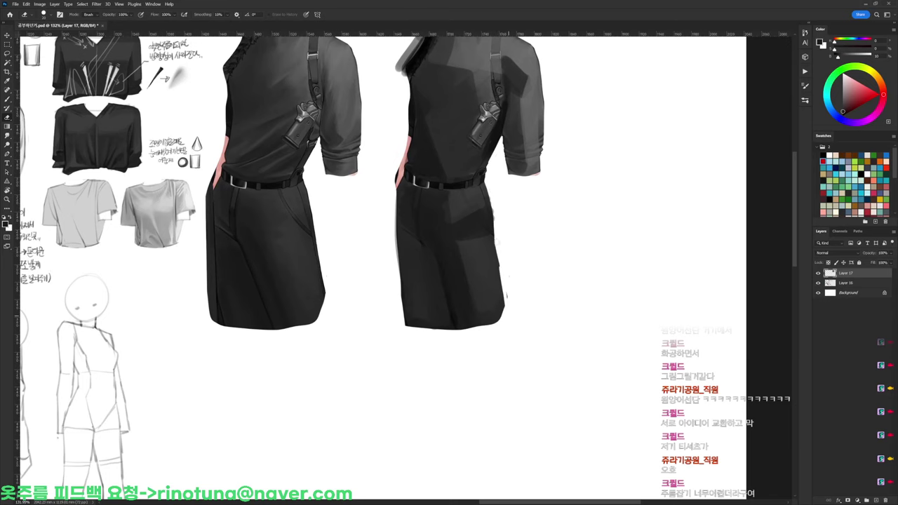
{"action": "left_click_drag", "start_coordinate": [511, 266], "coordinate": [485, 309]}
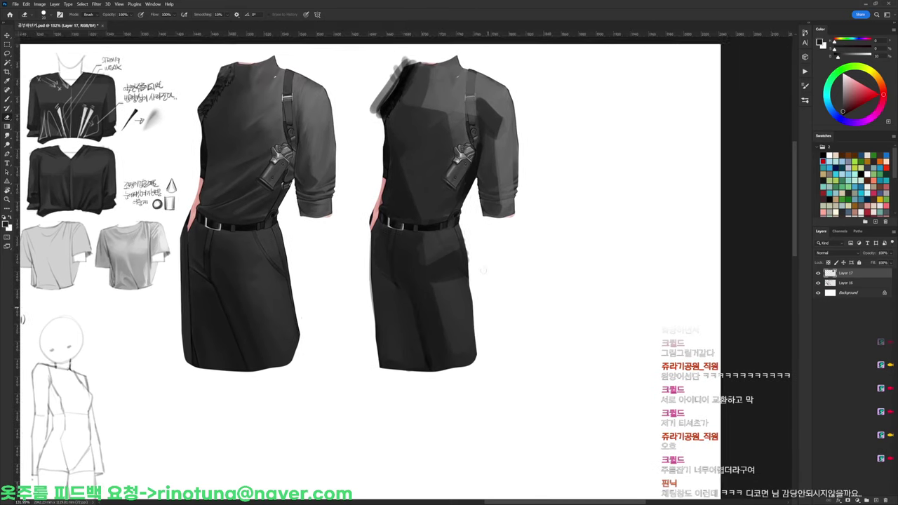
{"action": "mouse_move", "coordinate": [471, 122]}
{"action": "left_mouse_down"}
{"action": "mouse_move", "coordinate": [446, 126]}
{"action": "mouse_move", "coordinate": [463, 129]}
{"action": "left_mouse_up"}
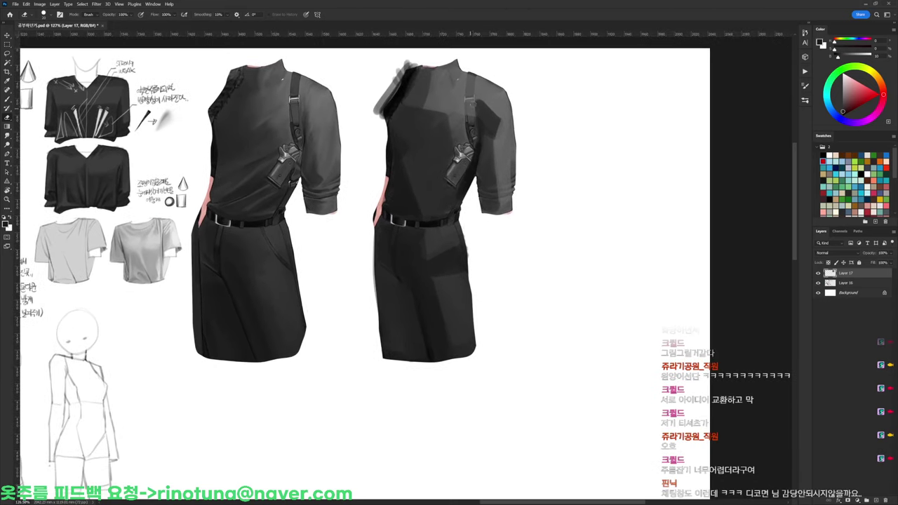
Duplicate the simplified outfit beside itself as a base for adding folds
{"action": "mouse_move", "coordinate": [557, 152]}
{"action": "left_mouse_down"}
{"action": "mouse_move", "coordinate": [465, 376]}
{"action": "mouse_move", "coordinate": [335, 320]}
{"action": "mouse_move", "coordinate": [338, 160]}
{"action": "mouse_move", "coordinate": [406, 44]}
{"action": "mouse_move", "coordinate": [497, 181]}
{"action": "mouse_move", "coordinate": [431, 186]}
{"action": "mouse_move", "coordinate": [558, 176]}
{"action": "left_mouse_up"}
{"action": "key", "text": "l"}
{"action": "key", "text": "ctrl+d"}
Pick a small hard round brush and draw dark fold lines at the new copy's collar, chest and waist
{"action": "scroll", "coordinate": [557, 124], "scroll_direction": "up", "scroll_amount": 2}
{"action": "key", "text": "b"}
{"action": "right_click", "coordinate": [552, 73]}
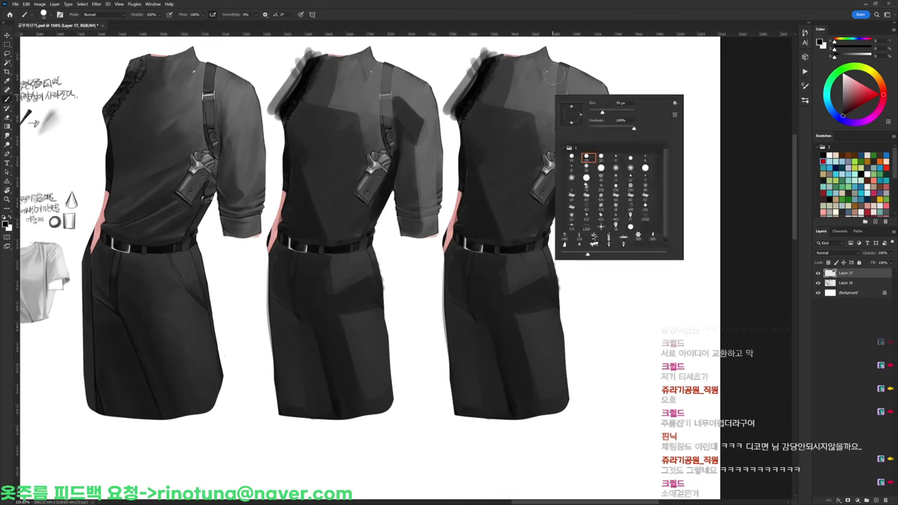
{"action": "left_click", "coordinate": [601, 159]}
{"action": "left_click", "coordinate": [587, 159]}
{"action": "left_click", "coordinate": [508, 130], "text": "alt"}
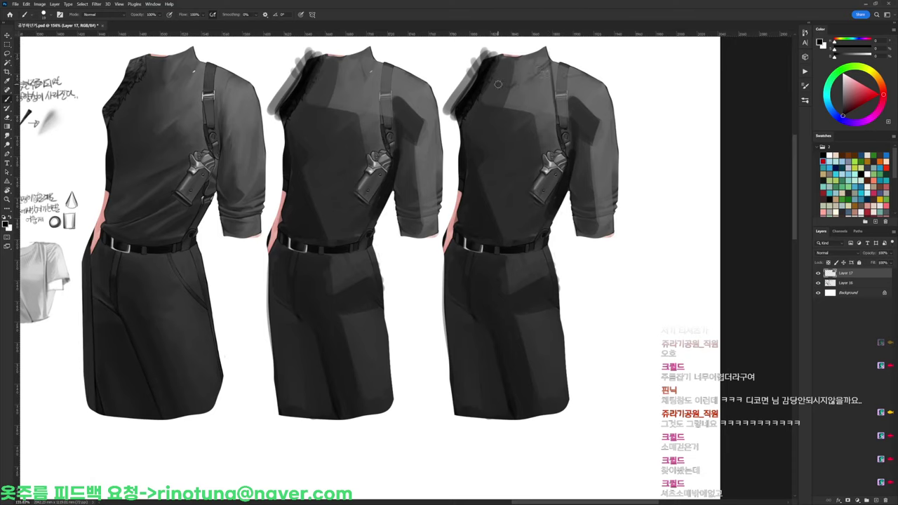
{"action": "left_click", "coordinate": [514, 106], "text": "alt"}
{"action": "left_click", "coordinate": [467, 127], "text": "alt"}
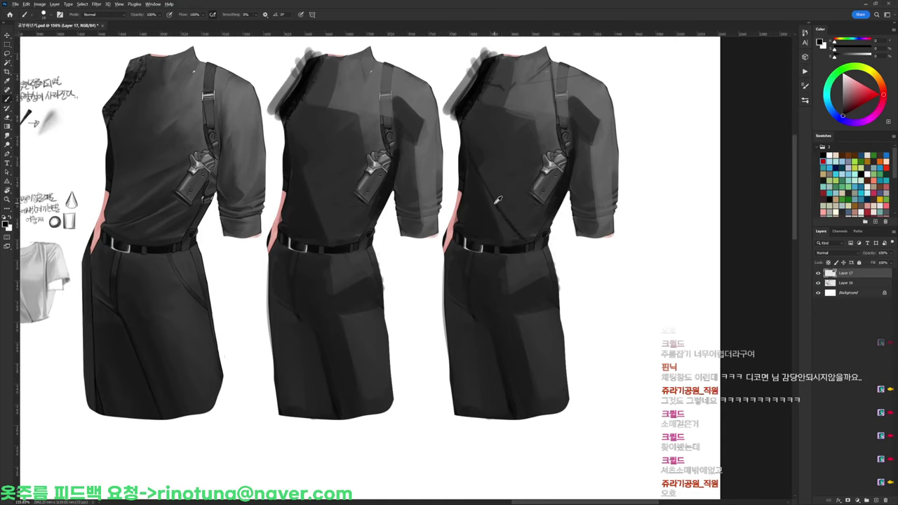
Blend the diagonal waist folds running toward the belt on the third outfit with a larger brush and sampled grays
{"action": "left_click", "coordinate": [544, 212], "text": "alt"}
{"action": "left_click", "coordinate": [557, 188], "text": "alt"}
{"action": "left_click", "coordinate": [553, 188], "text": "alt"}
{"action": "left_click", "coordinate": [499, 185], "text": "alt"}
{"action": "right_click", "coordinate": [508, 118]}
{"action": "left_click", "coordinate": [497, 217], "text": "alt"}
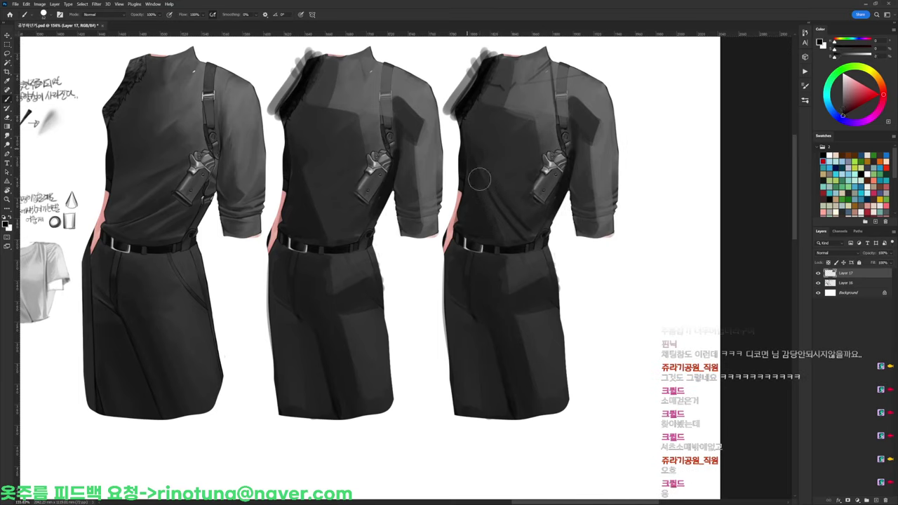
Soften the plane transitions on the third outfit's far chest and beside the holster strap with sampled shirt tones
{"action": "left_click", "coordinate": [484, 166], "text": "alt"}
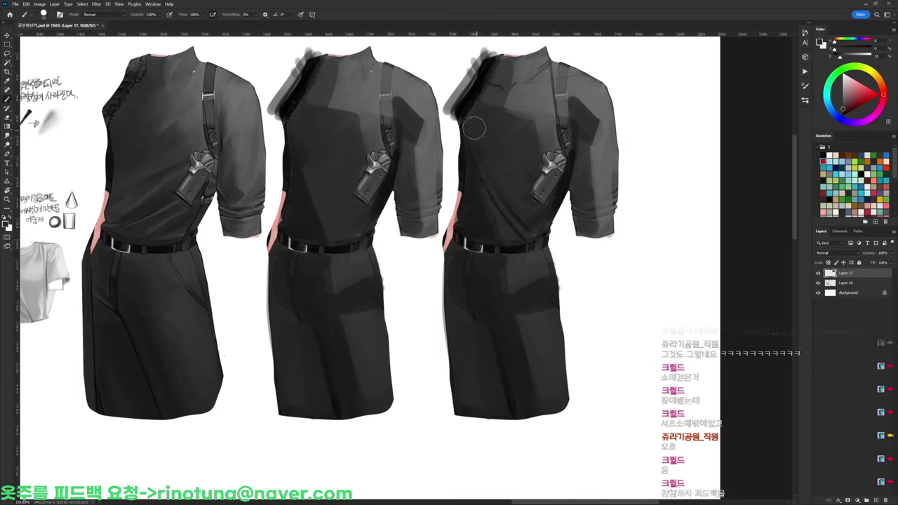
{"action": "left_click", "coordinate": [468, 126], "text": "alt"}
{"action": "left_click", "coordinate": [475, 137], "text": "alt"}
{"action": "left_click", "coordinate": [483, 176], "text": "alt"}
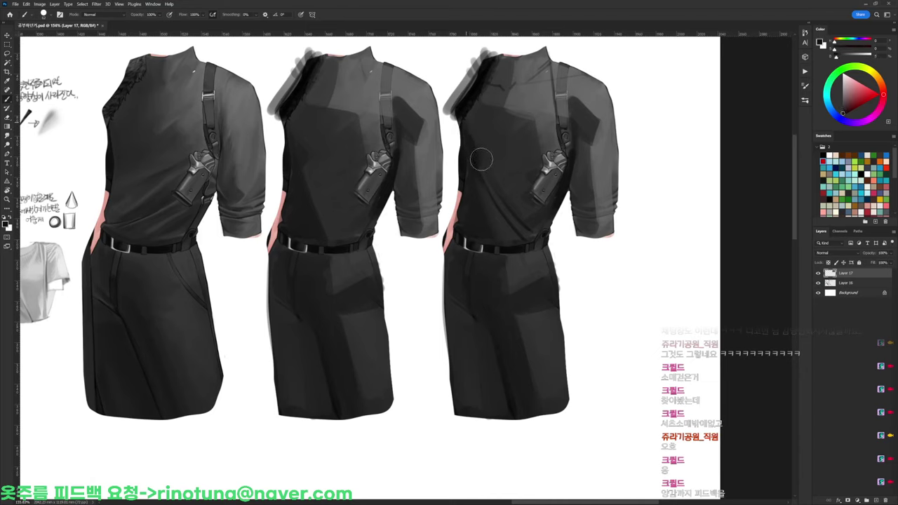
{"action": "left_click", "coordinate": [480, 142], "text": "alt"}
{"action": "left_click", "coordinate": [538, 112], "text": "alt"}
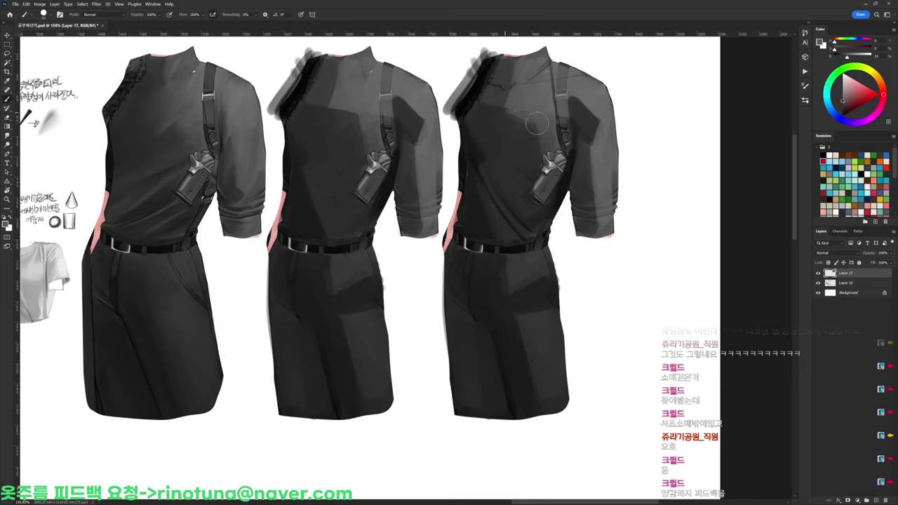
Switch to a small hard round brush and paint long folds from the shoulder down the third outfit's sleeve
{"action": "left_click", "coordinate": [593, 100], "text": "alt"}
{"action": "key", "text": "d"}
{"action": "right_click", "coordinate": [590, 46]}
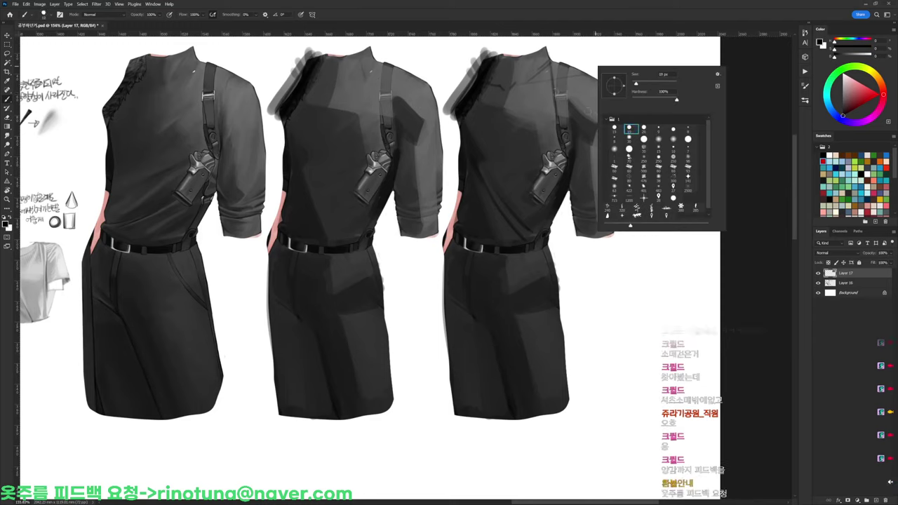
{"action": "double_click", "coordinate": [629, 129]}
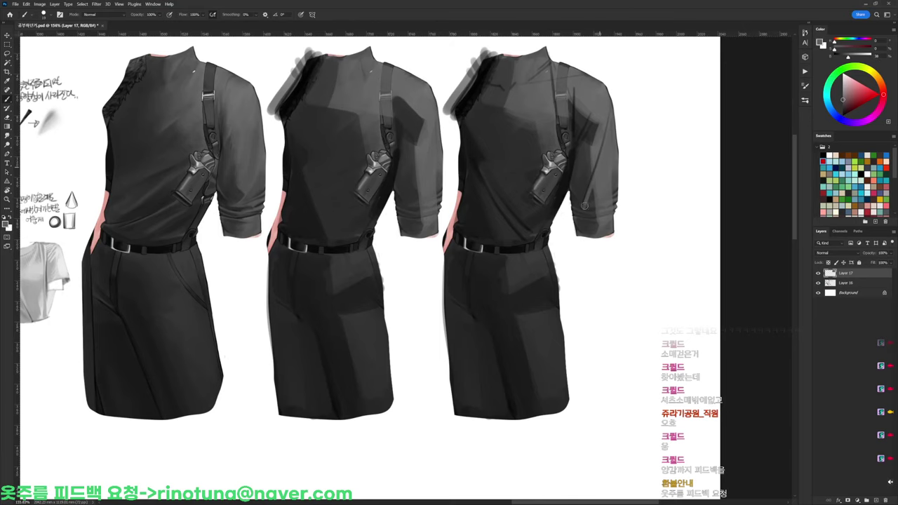
Paint dark folds across the crotch of the third outfit's pants with a larger brush and blend them using sampled grays
{"action": "scroll", "coordinate": [540, 193], "scroll_direction": "down", "scroll_amount": 2}
{"action": "right_click", "coordinate": [509, 190]}
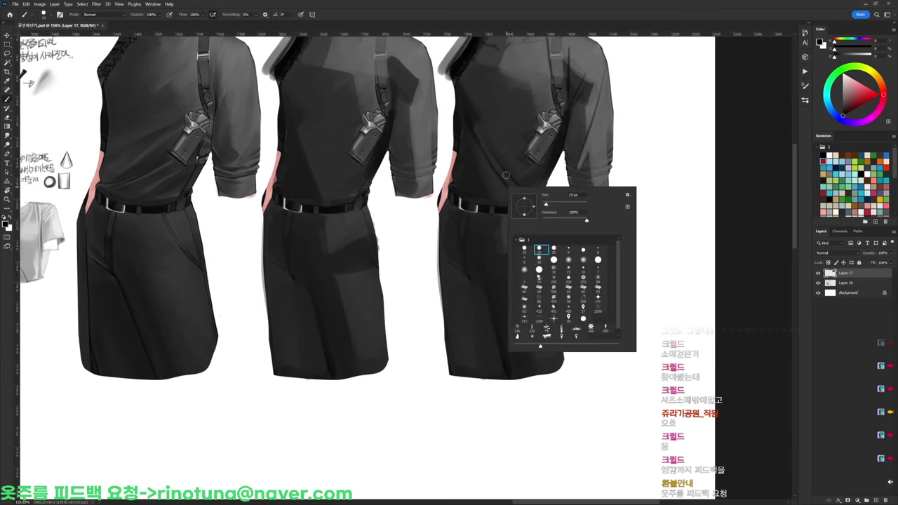
{"action": "mouse_move", "coordinate": [508, 244]}
{"action": "left_mouse_down"}
{"action": "mouse_move", "coordinate": [480, 274]}
{"action": "mouse_move", "coordinate": [456, 263]}
{"action": "left_mouse_up"}
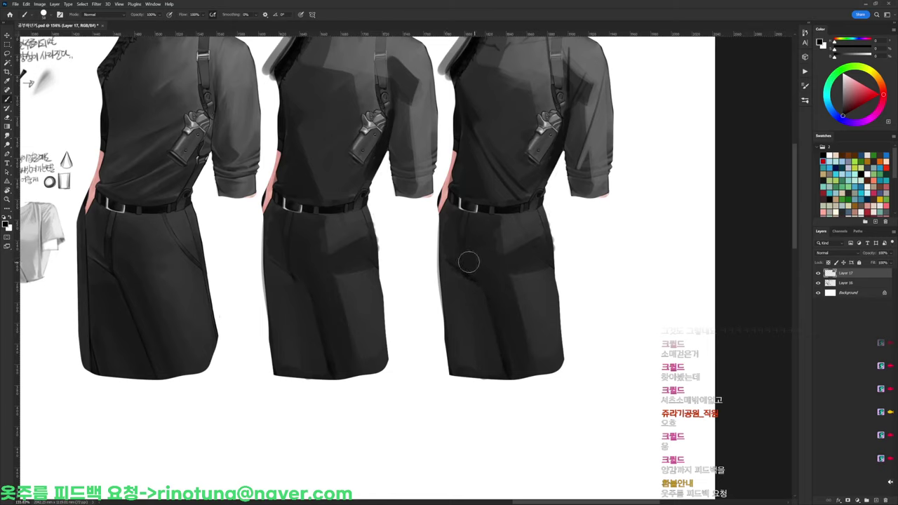
{"action": "left_click", "coordinate": [507, 283], "text": "alt"}
{"action": "left_click", "coordinate": [502, 235], "text": "alt"}
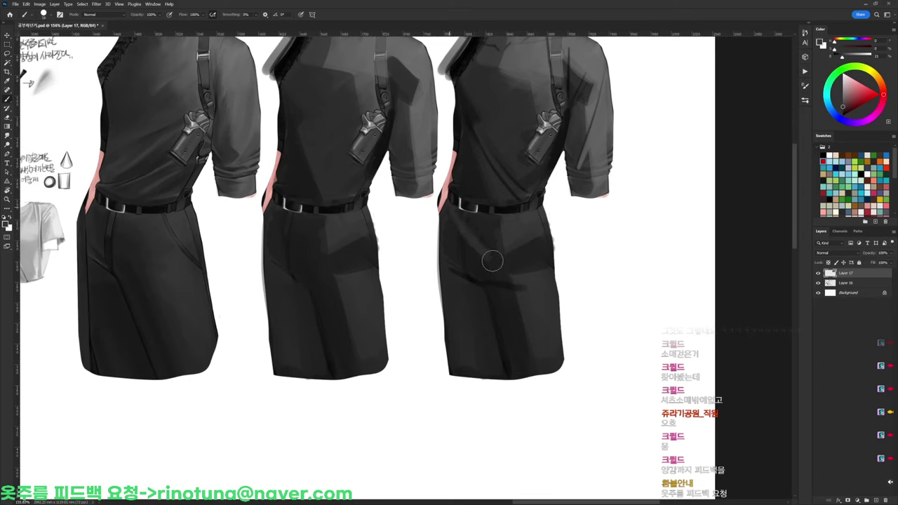
{"action": "left_click", "coordinate": [497, 283], "text": "alt"}
{"action": "mouse_move", "coordinate": [480, 248]}
{"action": "left_mouse_down"}
{"action": "mouse_move", "coordinate": [476, 241]}
{"action": "mouse_move", "coordinate": [492, 271]}
{"action": "left_mouse_up"}
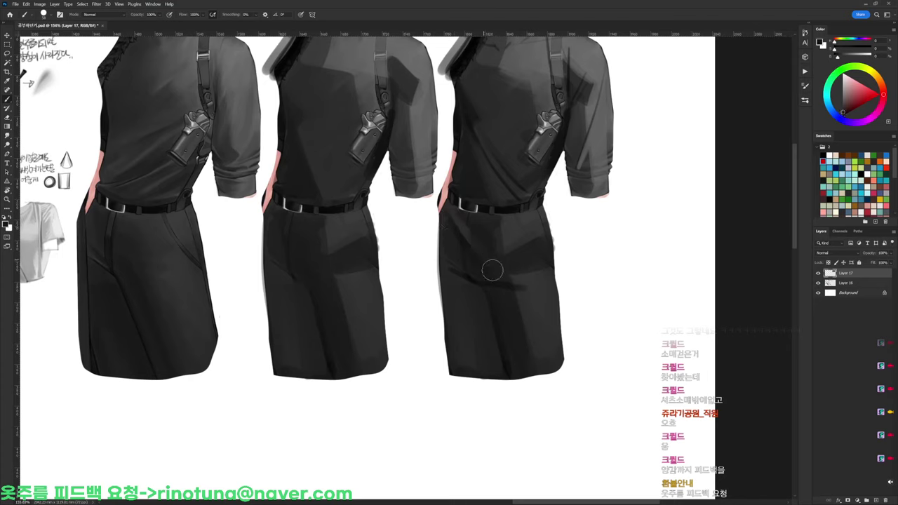
Add curved folds below the belt on the front of the third outfit's pants, reusing tones sampled from the fabric
{"action": "left_click", "coordinate": [466, 235], "text": "alt"}
{"action": "key", "text": "d"}
{"action": "mouse_move", "coordinate": [471, 241]}
{"action": "left_mouse_down"}
{"action": "mouse_move", "coordinate": [496, 245]}
{"action": "mouse_move", "coordinate": [466, 251]}
{"action": "mouse_move", "coordinate": [507, 263]}
{"action": "mouse_move", "coordinate": [471, 253]}
{"action": "mouse_move", "coordinate": [516, 265]}
{"action": "left_mouse_up"}
{"action": "left_click", "coordinate": [507, 241], "text": "alt"}
{"action": "left_click", "coordinate": [519, 248], "text": "alt"}
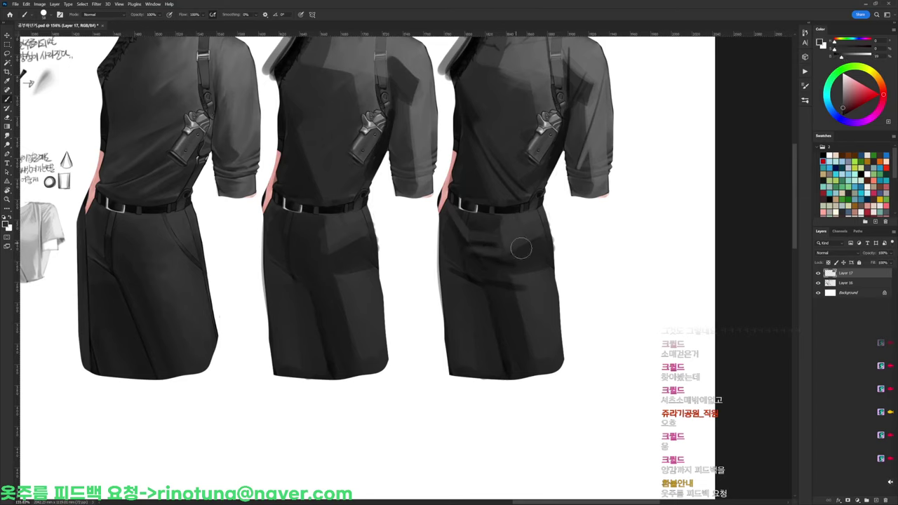
Extend the pants folds across to the near hip and upper thigh, blending them into the shadow with sampled grays
{"action": "left_click", "coordinate": [536, 253], "text": "alt"}
{"action": "left_click", "coordinate": [542, 231], "text": "alt"}
{"action": "left_click", "coordinate": [550, 255], "text": "alt"}
{"action": "mouse_move", "coordinate": [545, 234]}
{"action": "left_mouse_down"}
{"action": "mouse_move", "coordinate": [548, 284]}
{"action": "mouse_move", "coordinate": [501, 289]}
{"action": "left_mouse_up"}
{"action": "left_click", "coordinate": [542, 298], "text": "alt"}
{"action": "left_click", "coordinate": [529, 297], "text": "alt"}
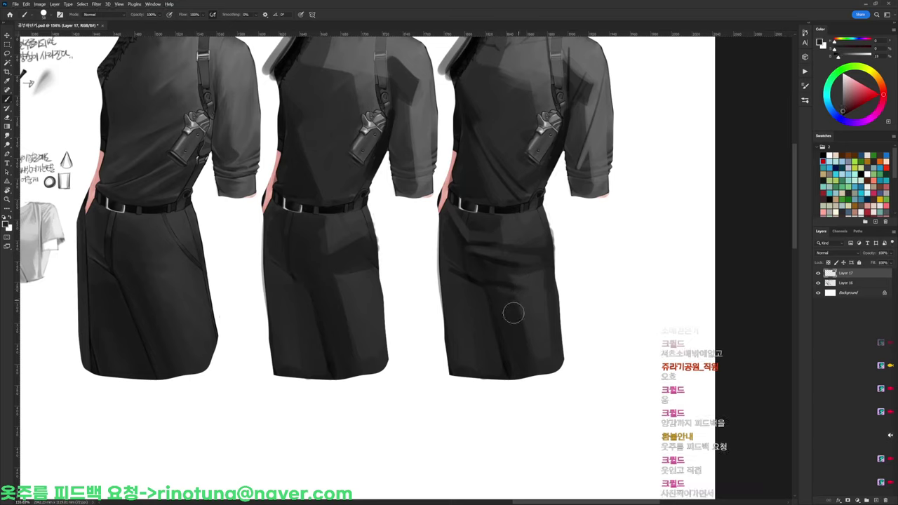
Paint dark folds over the far hip and upper thigh of the third outfit's pants, blending them with sampled grays
{"action": "left_click", "coordinate": [526, 300], "text": "alt"}
{"action": "left_click", "coordinate": [452, 273], "text": "alt"}
{"action": "left_click_drag", "start_coordinate": [450, 275], "coordinate": [448, 275]}
{"action": "left_click", "coordinate": [461, 351], "text": "alt"}
{"action": "left_click", "coordinate": [454, 326], "text": "alt"}
{"action": "left_click", "coordinate": [456, 334], "text": "alt"}
{"action": "left_click", "coordinate": [448, 281], "text": "alt"}
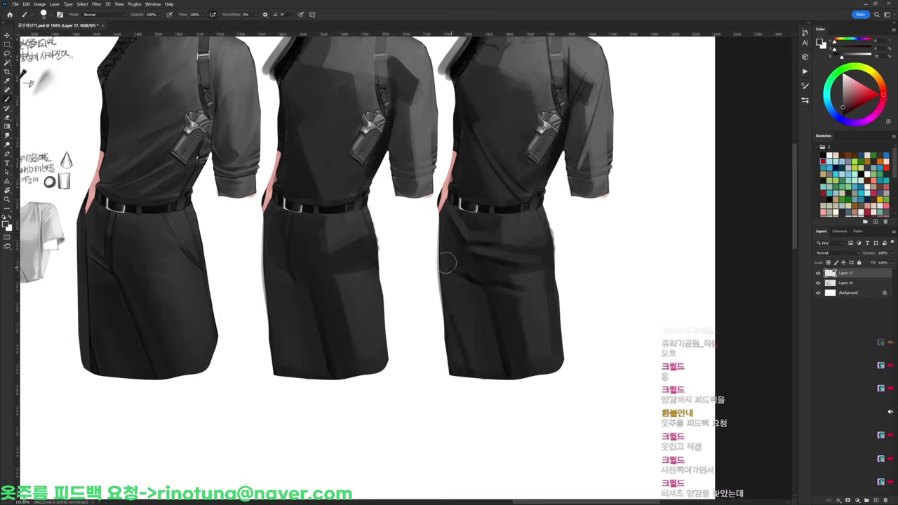
{"action": "left_click", "coordinate": [459, 279], "text": "alt"}
{"action": "key", "text": "d"}
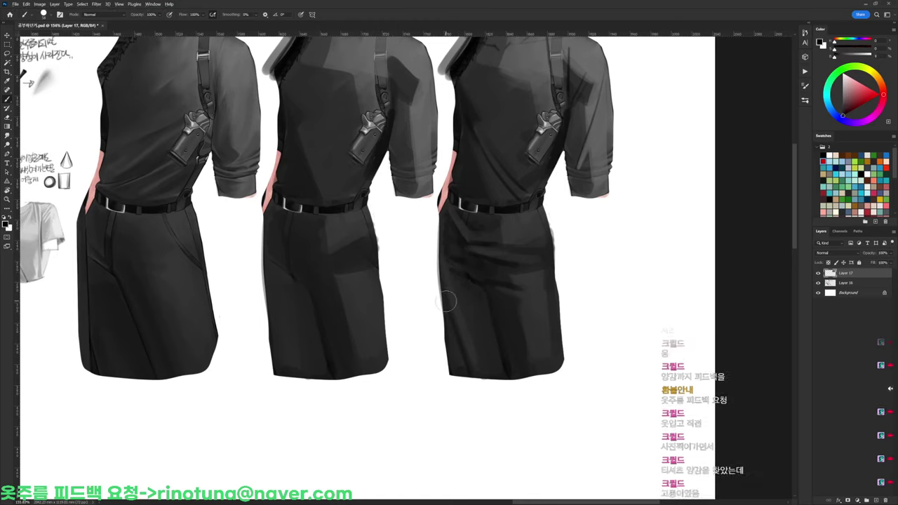
Touch up the pants tones below the third outfit's belt and deepen the shadow on the far side of the shirt's waist
{"action": "left_click", "coordinate": [486, 235], "text": "alt"}
{"action": "left_click", "coordinate": [509, 227], "text": "alt"}
{"action": "left_click_drag", "start_coordinate": [523, 220], "coordinate": [500, 250]}
{"action": "left_click", "coordinate": [477, 209], "text": "alt"}
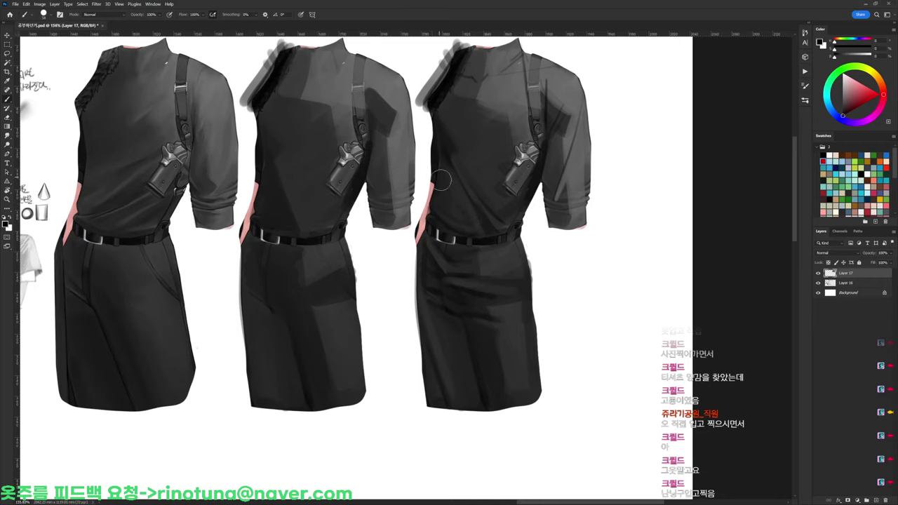
{"action": "left_click", "coordinate": [456, 197], "text": "alt"}
{"action": "key", "text": "d"}
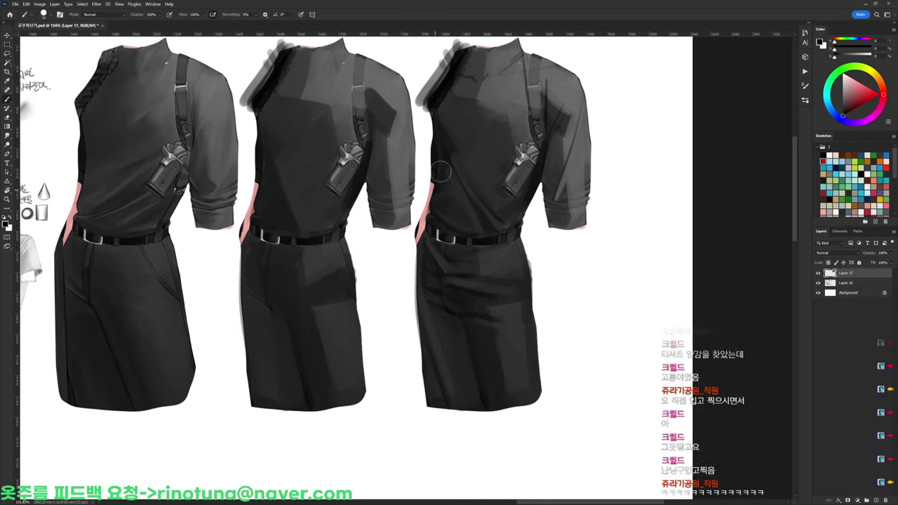
Blend the chest shadow on the third outfit's shirt into the lighter upper chest using grays sampled from the fabric
{"action": "mouse_move", "coordinate": [522, 139]}
{"action": "left_mouse_down"}
{"action": "mouse_move", "coordinate": [483, 143]}
{"action": "mouse_move", "coordinate": [495, 147]}
{"action": "left_mouse_up"}
{"action": "left_click", "coordinate": [456, 152], "text": "alt"}
{"action": "left_click", "coordinate": [483, 136], "text": "alt"}
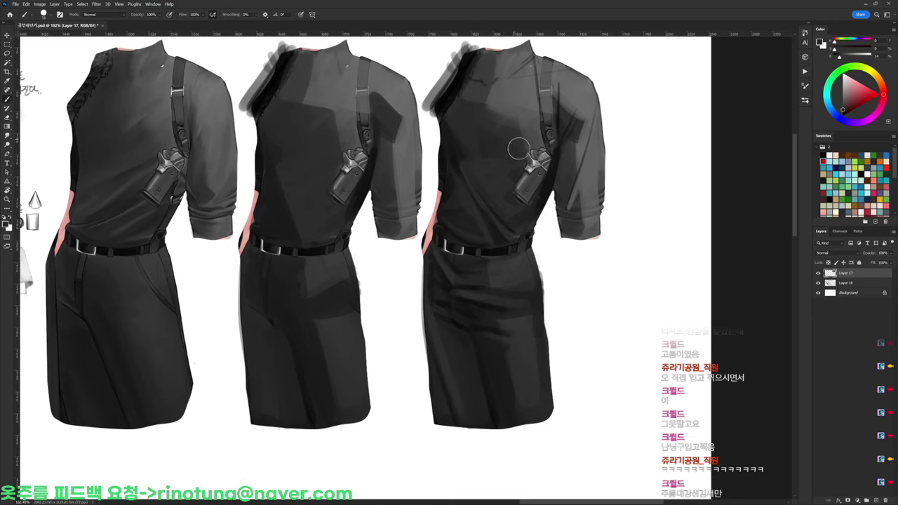
{"action": "left_click", "coordinate": [502, 93], "text": "alt"}
{"action": "left_click_drag", "start_coordinate": [481, 103], "coordinate": [475, 119]}
{"action": "left_click", "coordinate": [476, 115], "text": "alt"}
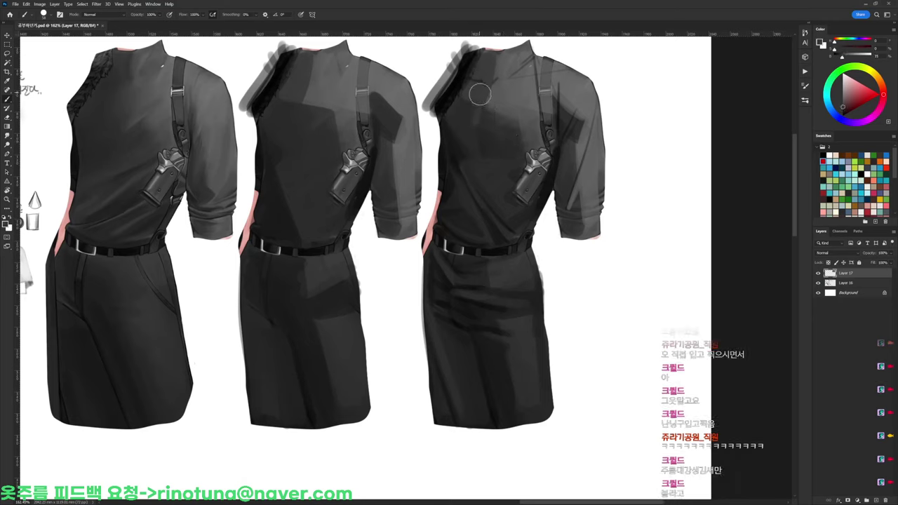
{"action": "left_click", "coordinate": [490, 108], "text": "alt"}
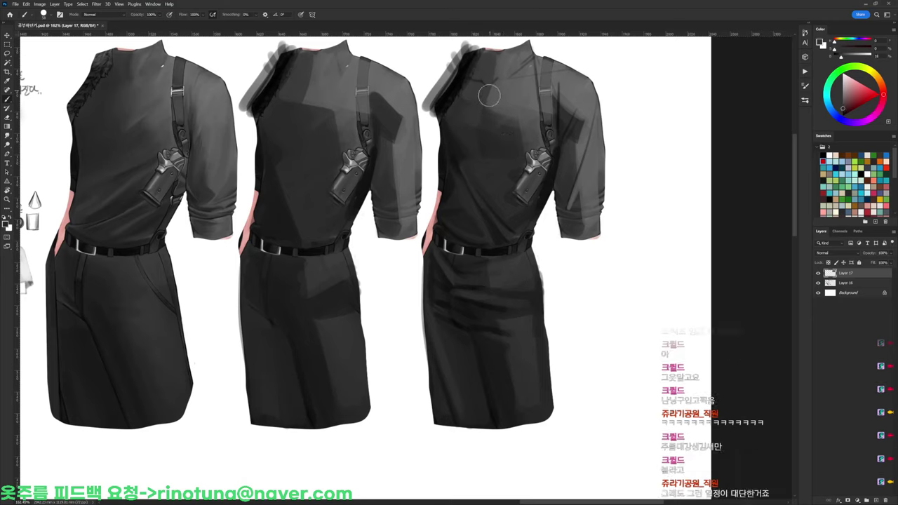
Switch to a smaller hard round brush and refine the long diagonal folds from the third shirt's far side down to the belt
{"action": "left_click_drag", "start_coordinate": [597, 118], "coordinate": [522, 139]}
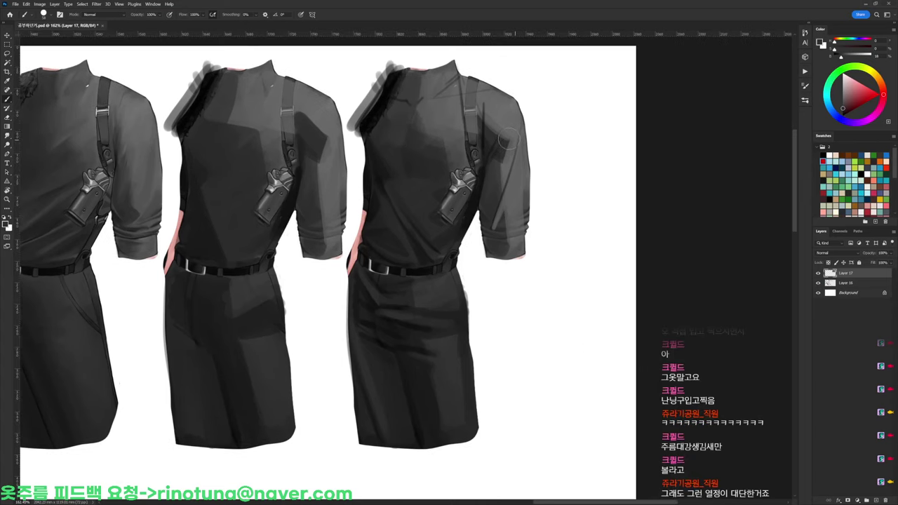
{"action": "key", "text": "d"}
{"action": "right_click", "coordinate": [440, 120]}
{"action": "left_click", "coordinate": [485, 183]}
{"action": "left_click", "coordinate": [473, 182]}
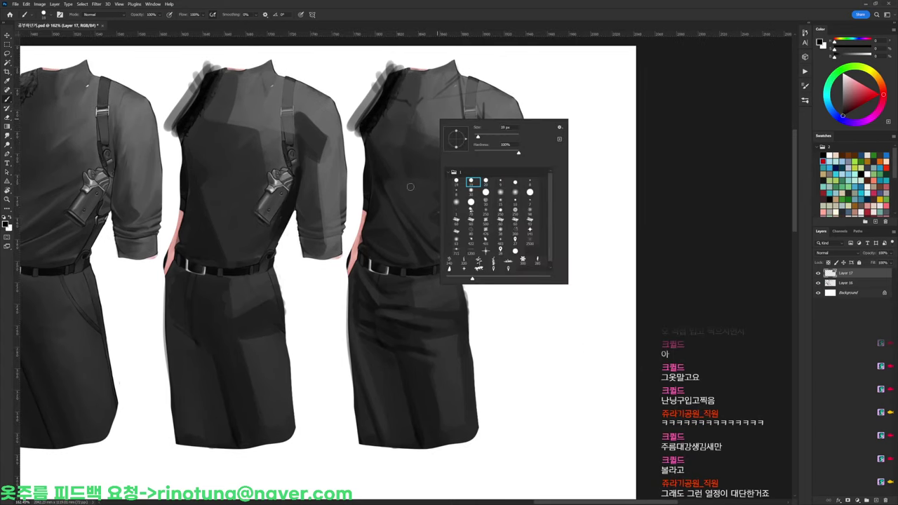
{"action": "left_click", "coordinate": [383, 200]}
{"action": "left_click_drag", "start_coordinate": [430, 182], "coordinate": [527, 161]}
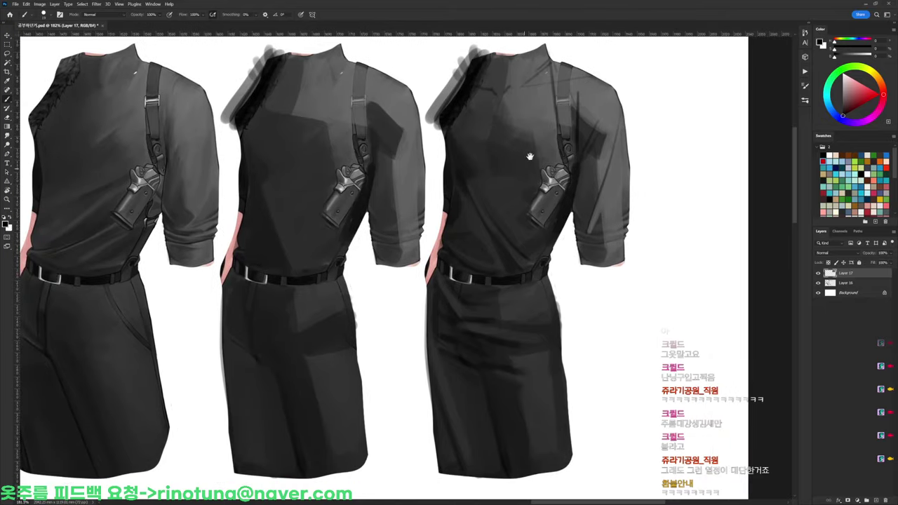
{"action": "left_click", "coordinate": [491, 188], "text": "alt"}
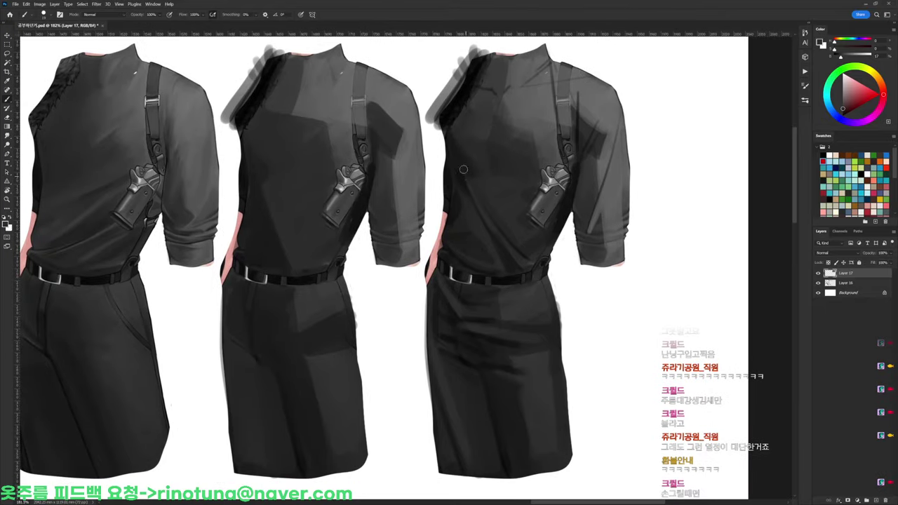
{"action": "left_click", "coordinate": [467, 166], "text": "alt"}
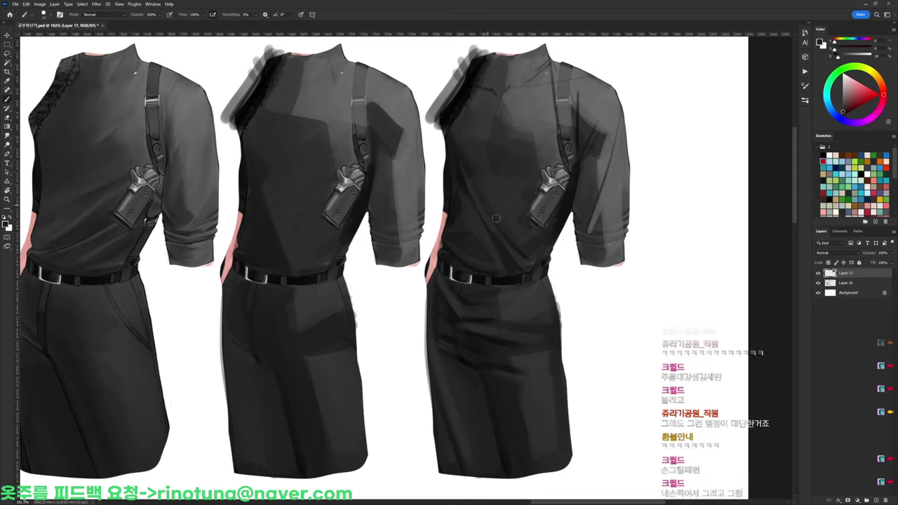
{"action": "left_click", "coordinate": [481, 176], "text": "alt"}
{"action": "left_click", "coordinate": [505, 240], "text": "alt"}
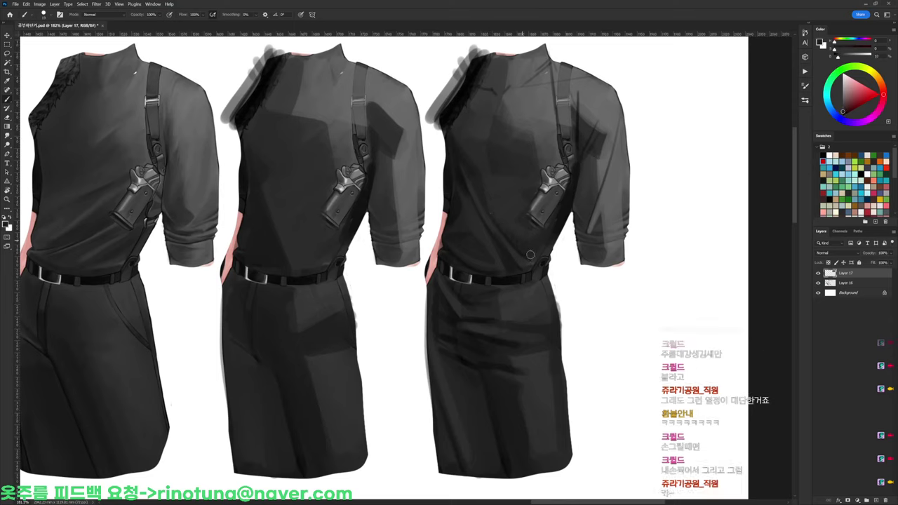
Paint narrow dark folds along the far side of the third shirt's waist and soften them with sampled grays
{"action": "left_click", "coordinate": [453, 175], "text": "alt"}
{"action": "left_click", "coordinate": [454, 163], "text": "alt"}
{"action": "left_click", "coordinate": [452, 169], "text": "alt"}
{"action": "left_click", "coordinate": [457, 195], "text": "alt"}
{"action": "left_click", "coordinate": [459, 198], "text": "alt"}
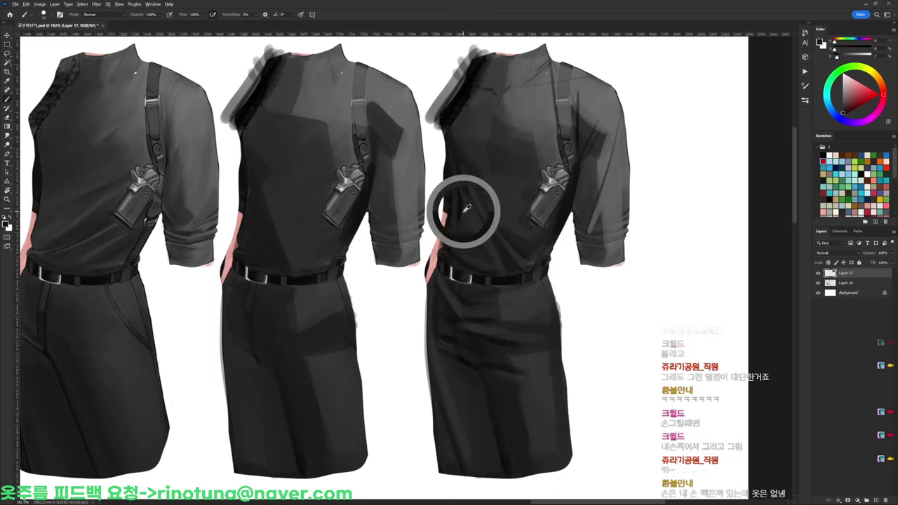
{"action": "left_click", "coordinate": [463, 203], "text": "alt"}
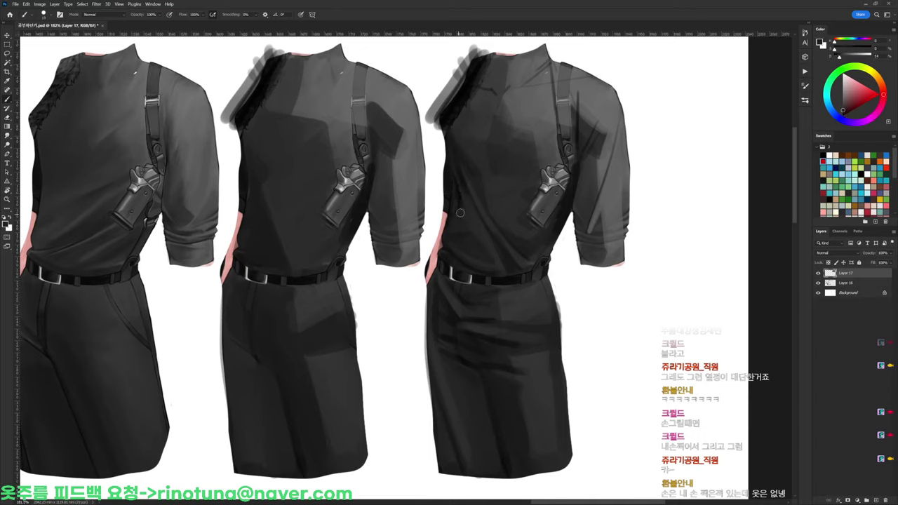
{"action": "left_click", "coordinate": [463, 190], "text": "alt"}
{"action": "left_click", "coordinate": [464, 197], "text": "alt"}
{"action": "left_click", "coordinate": [465, 185], "text": "alt"}
Add an angular fold on the third shirt's far lower waist, shading its edges with tones sampled nearby
{"action": "left_click_drag", "start_coordinate": [458, 171], "coordinate": [472, 202]}
{"action": "left_click", "coordinate": [465, 230], "text": "alt"}
{"action": "left_click", "coordinate": [457, 231], "text": "alt"}
{"action": "left_click", "coordinate": [485, 207], "text": "alt"}
{"action": "left_click_drag", "start_coordinate": [473, 207], "coordinate": [488, 247]}
Paint a diagonal fold under the third shirt's chest toward the holster and blend it with sampled light and dark grays
{"action": "left_click", "coordinate": [482, 182], "text": "alt"}
{"action": "left_click", "coordinate": [482, 165], "text": "alt"}
{"action": "left_click", "coordinate": [546, 140], "text": "alt"}
{"action": "left_click", "coordinate": [509, 178], "text": "alt"}
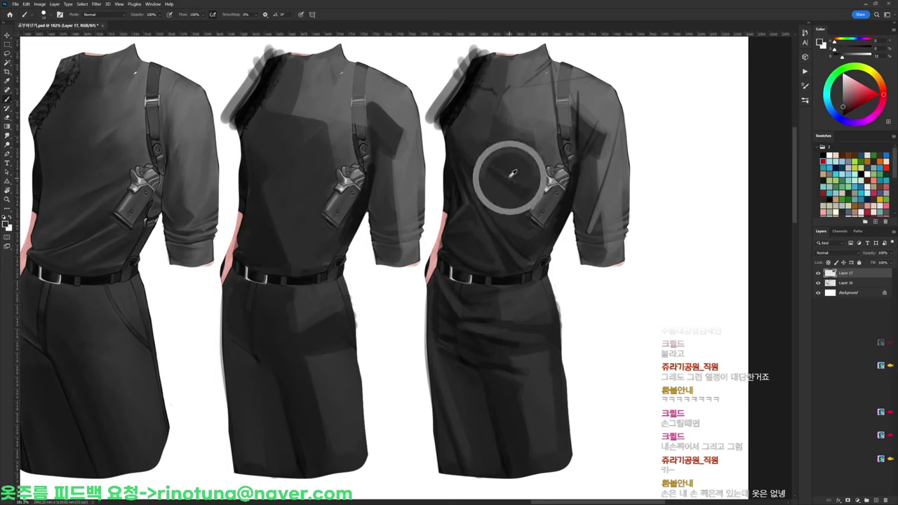
{"action": "left_click", "coordinate": [543, 123], "text": "alt"}
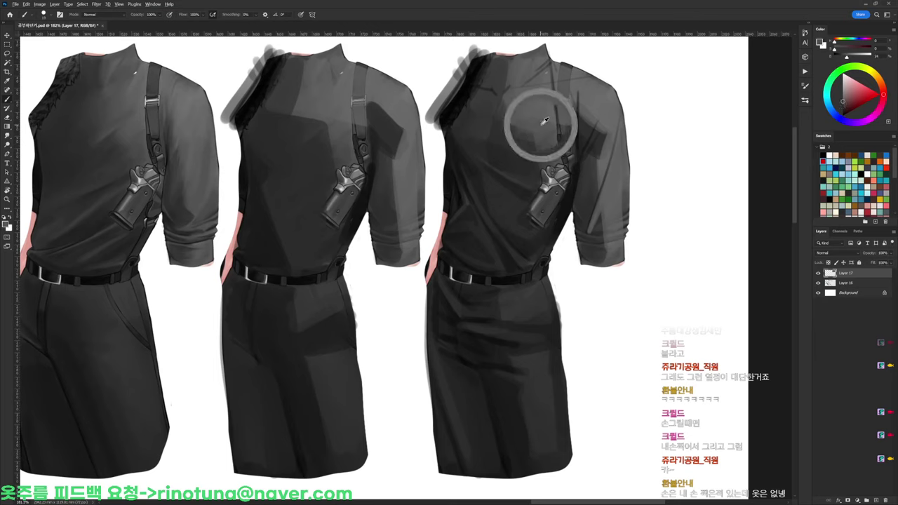
{"action": "left_click", "coordinate": [490, 178], "text": "alt"}
{"action": "left_click", "coordinate": [497, 183], "text": "alt"}
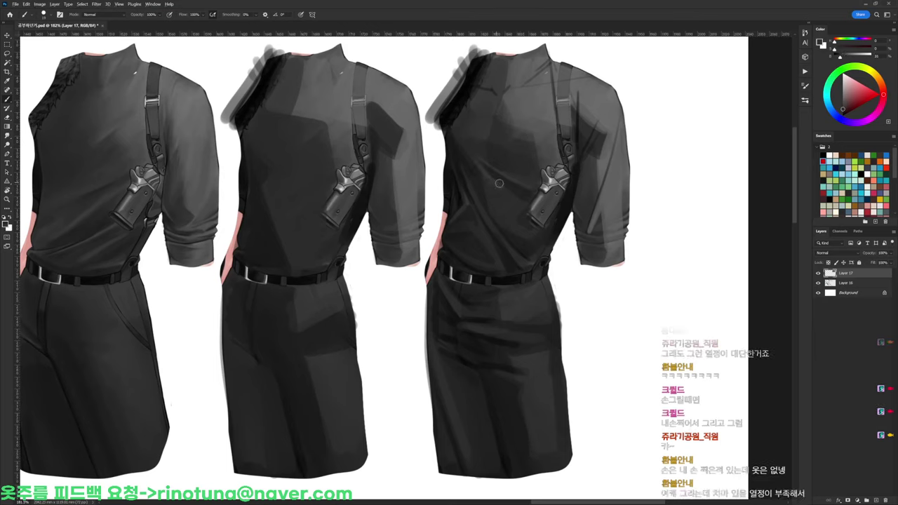
{"action": "left_click", "coordinate": [500, 179], "text": "alt"}
{"action": "left_click_drag", "start_coordinate": [487, 181], "coordinate": [516, 190]}
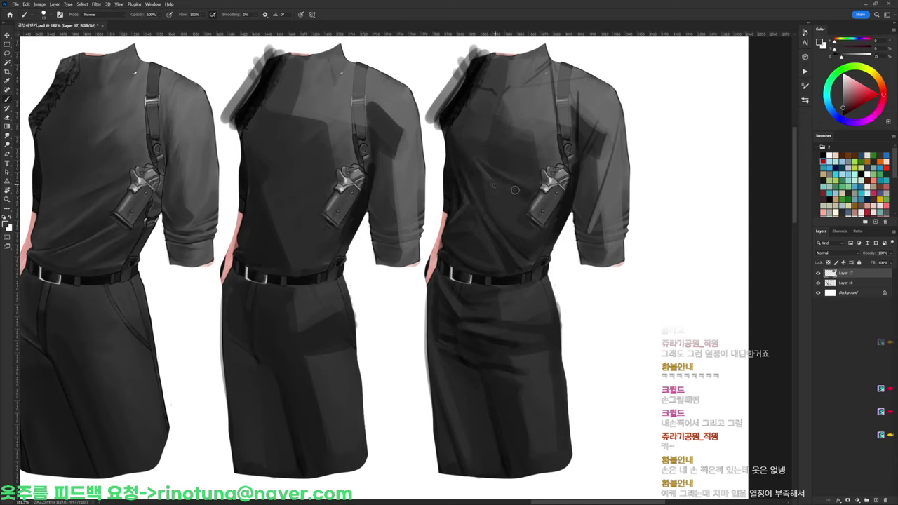
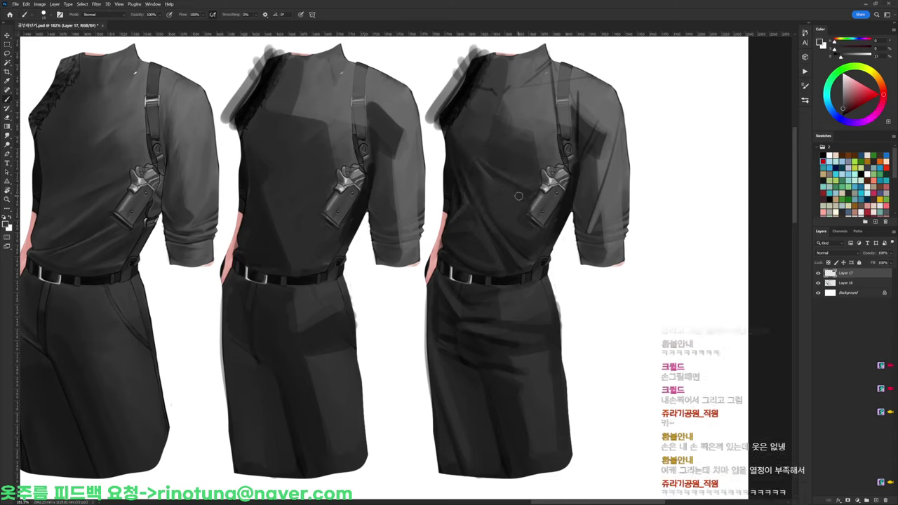
{"action": "left_click", "coordinate": [491, 160], "text": "alt"}
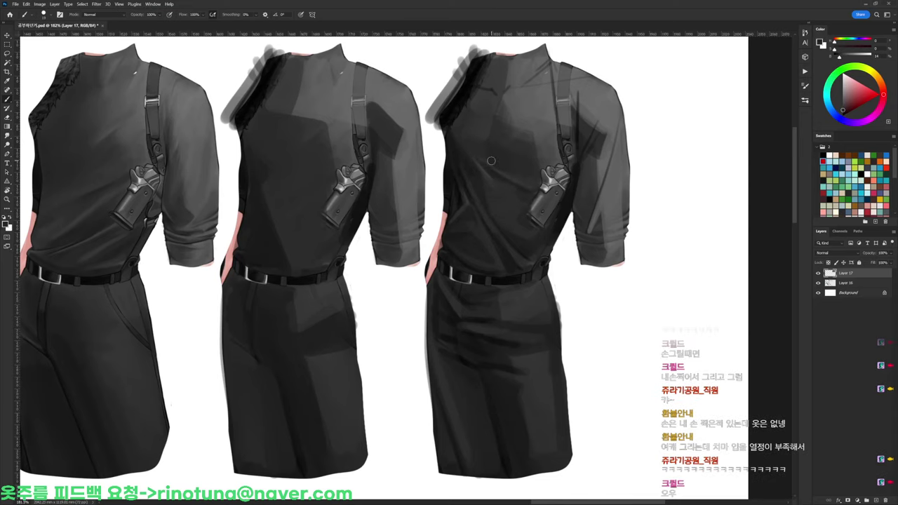
{"action": "left_click", "coordinate": [486, 158], "text": "alt"}
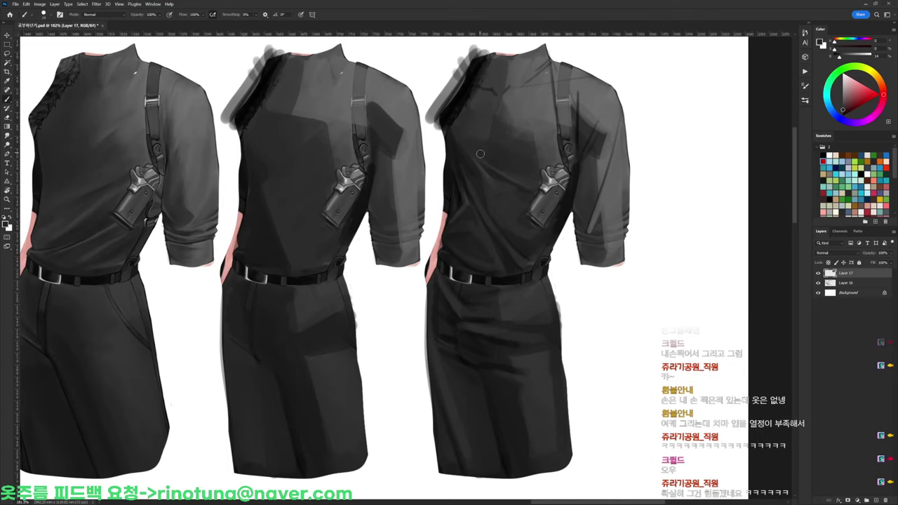
Soften the chest shadow beside the third outfit's holster strap and rework the fold running up along the strap
{"action": "left_click", "coordinate": [535, 122], "text": "alt"}
{"action": "left_click_drag", "start_coordinate": [520, 124], "coordinate": [528, 146]}
{"action": "left_click", "coordinate": [557, 99], "text": "alt"}
{"action": "left_click", "coordinate": [553, 98], "text": "alt"}
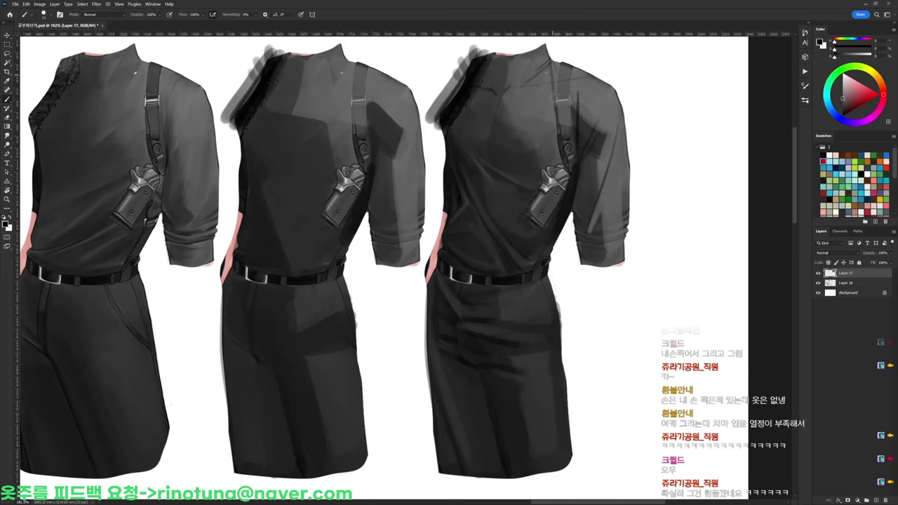
{"action": "left_click", "coordinate": [557, 78], "text": "alt"}
{"action": "left_click", "coordinate": [550, 76], "text": "alt"}
{"action": "left_click", "coordinate": [554, 97], "text": "alt"}
{"action": "left_click", "coordinate": [530, 161], "text": "alt"}
{"action": "left_click", "coordinate": [539, 151], "text": "alt"}
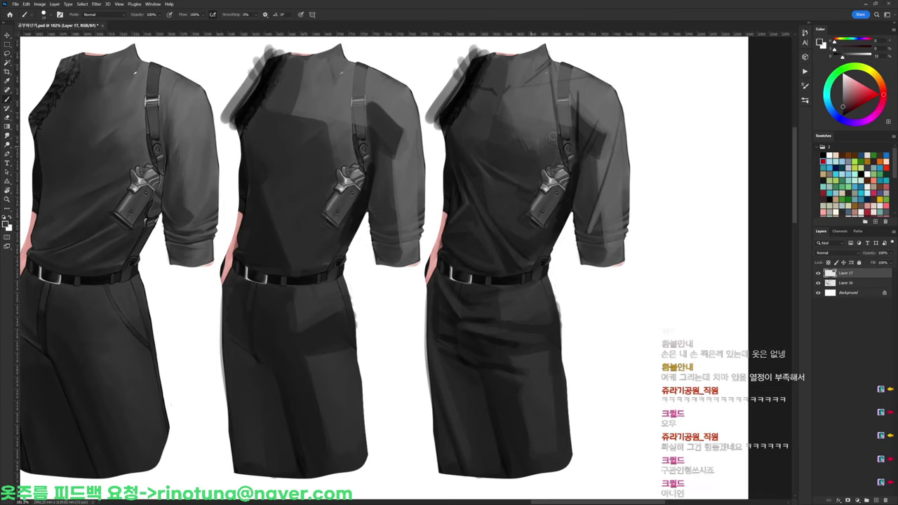
Paint dark creases around the third shirt's collar and blend them into the upper chest with sampled grays
{"action": "left_click", "coordinate": [522, 86], "text": "alt"}
{"action": "key", "text": "d"}
{"action": "left_click_drag", "start_coordinate": [549, 63], "coordinate": [529, 79]}
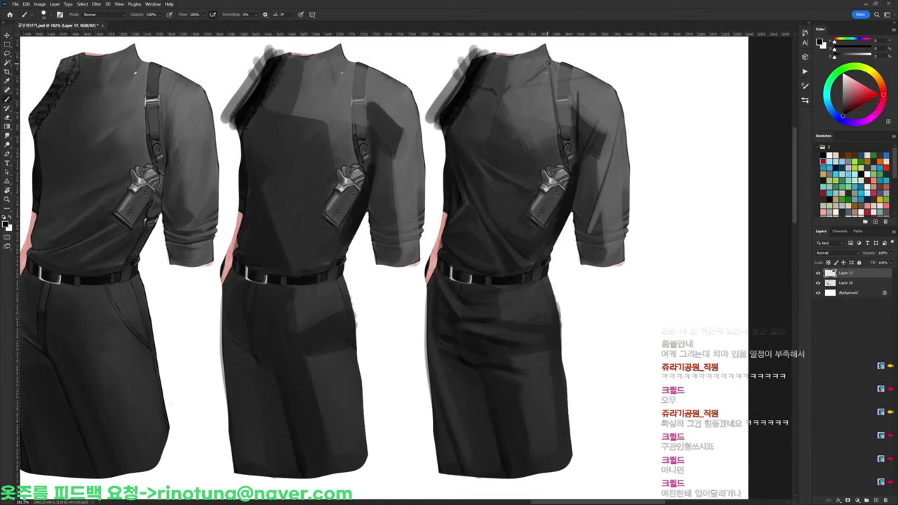
{"action": "left_click", "coordinate": [531, 69], "text": "alt"}
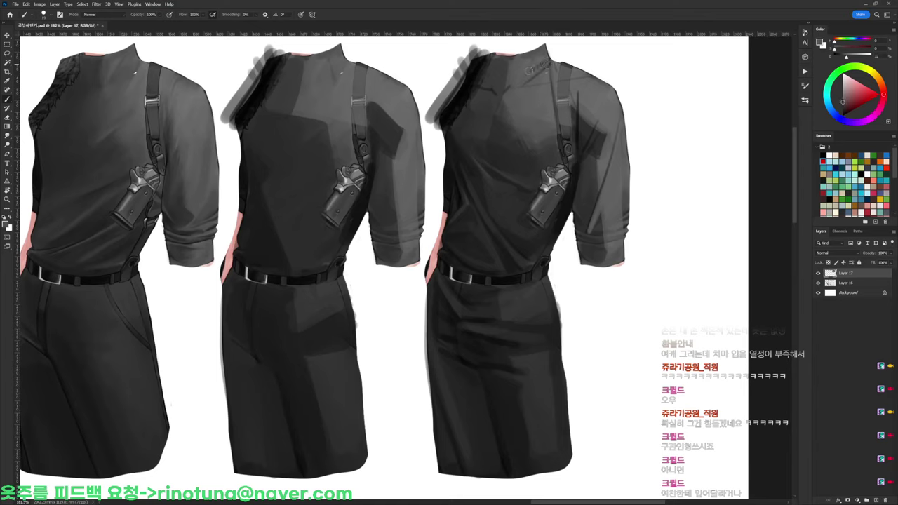
{"action": "left_click", "coordinate": [505, 87], "text": "alt"}
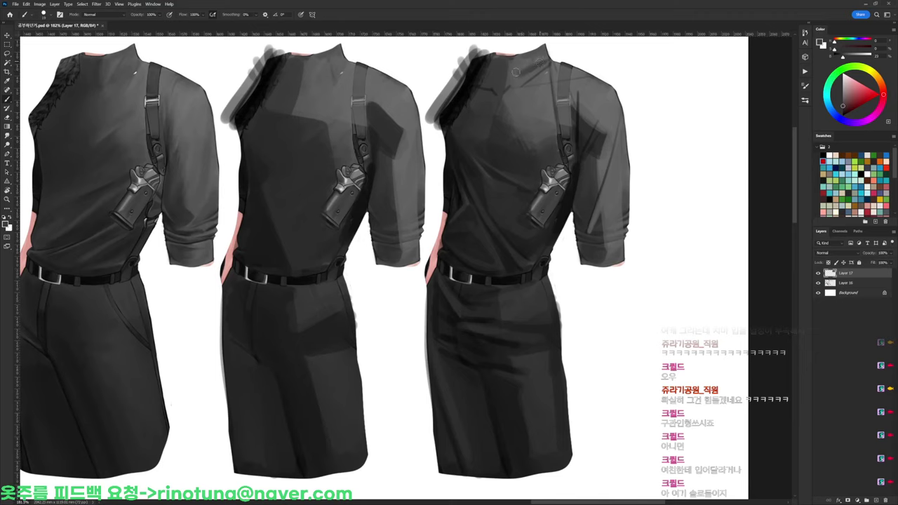
Smooth the lower chest shadow and refine the folds stretching across the third shirt's midsection toward the holster
{"action": "left_click", "coordinate": [491, 143], "text": "alt"}
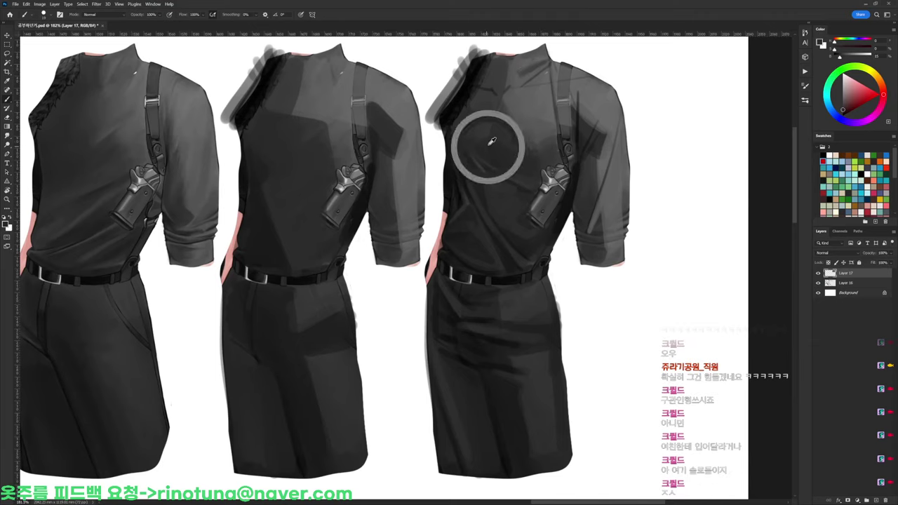
{"action": "left_click_drag", "start_coordinate": [498, 155], "coordinate": [465, 134]}
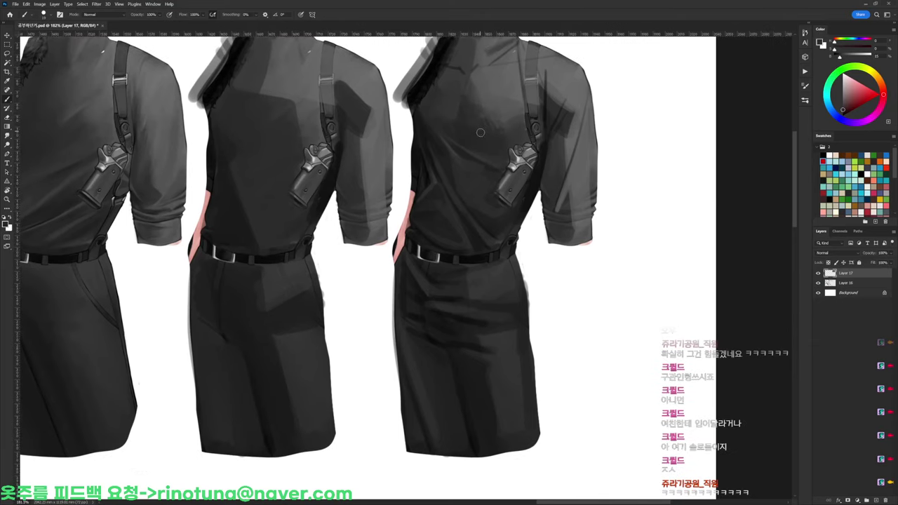
{"action": "left_click", "coordinate": [470, 158], "text": "alt"}
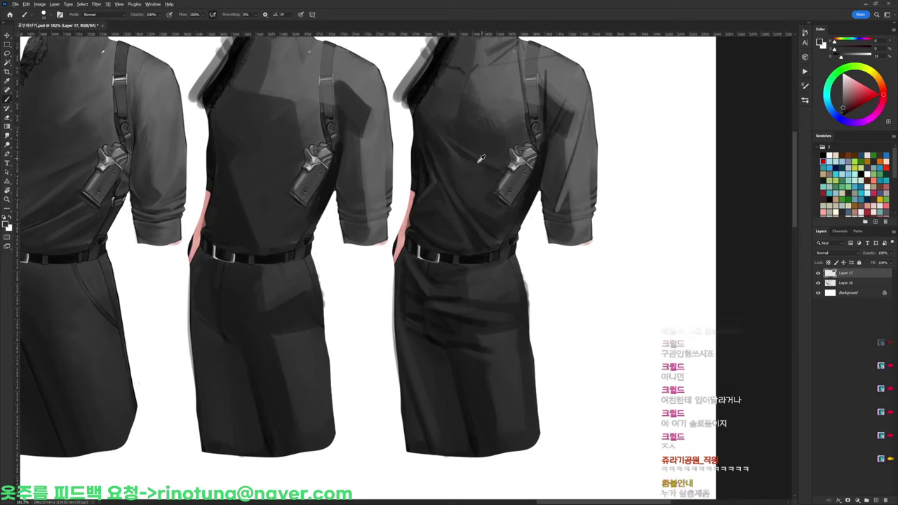
{"action": "left_click", "coordinate": [453, 155], "text": "alt"}
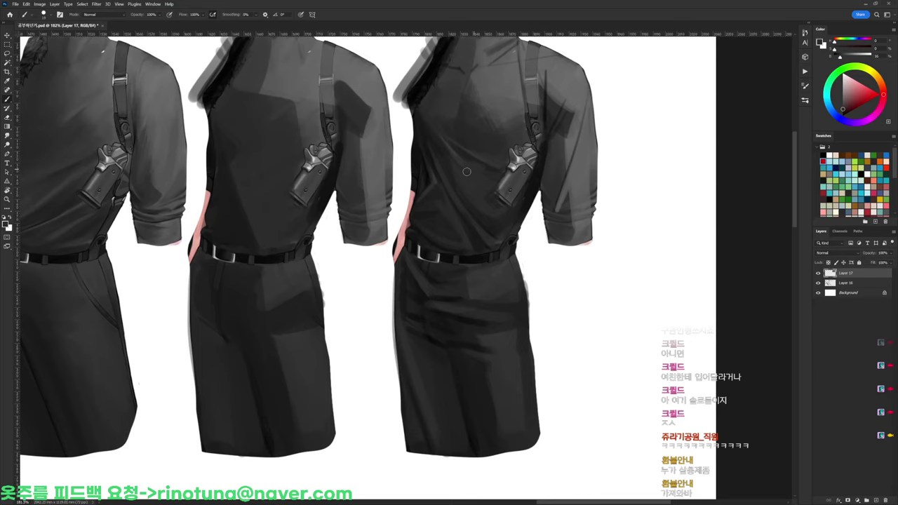
{"action": "left_click", "coordinate": [494, 169], "text": "alt"}
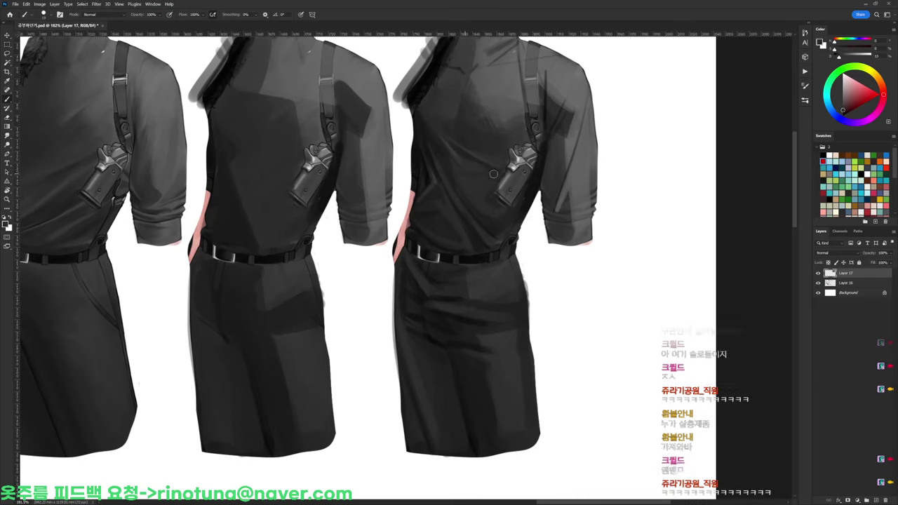
Shade the third shirt's near-side waist above the belt, trim its outline with the Eraser, and resample a belly gray for the brush
{"action": "left_click", "coordinate": [508, 230], "text": "alt"}
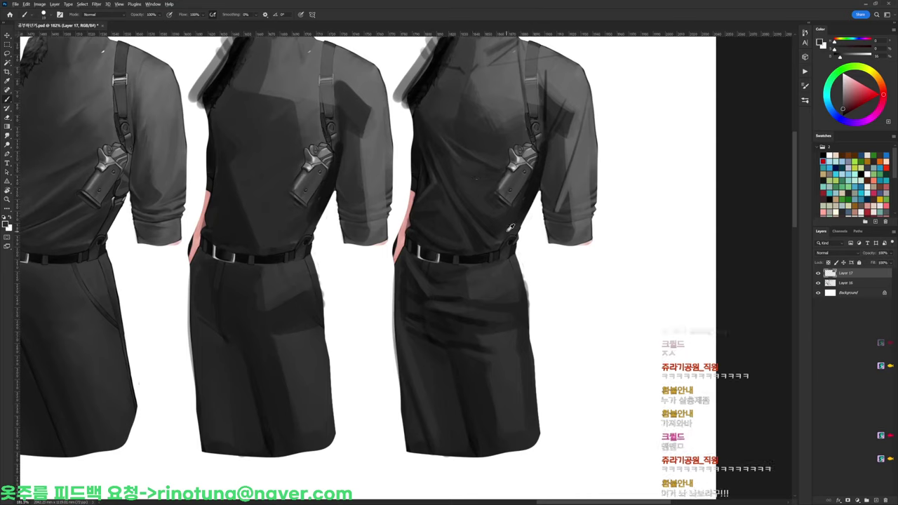
{"action": "left_click", "coordinate": [506, 236], "text": "alt"}
{"action": "left_click", "coordinate": [515, 228], "text": "alt"}
{"action": "key", "text": "e"}
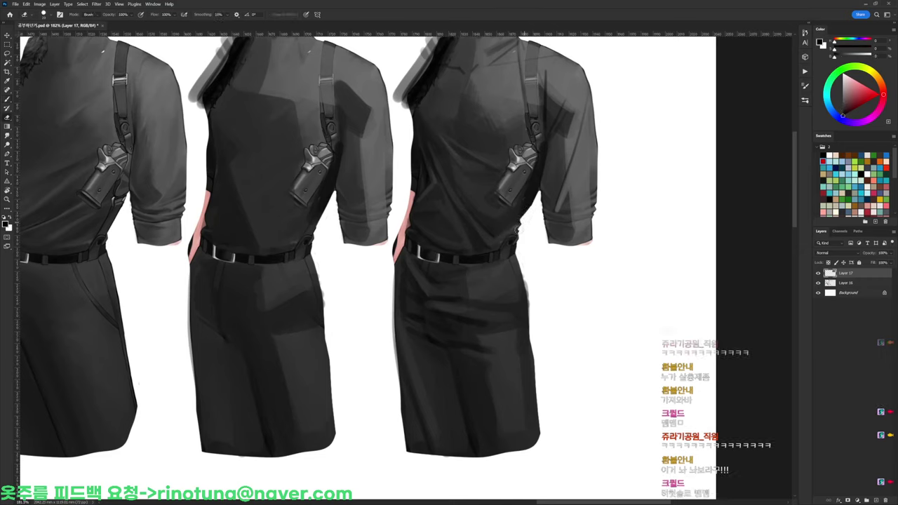
{"action": "key", "text": "b"}
{"action": "left_click", "coordinate": [452, 204], "text": "alt"}
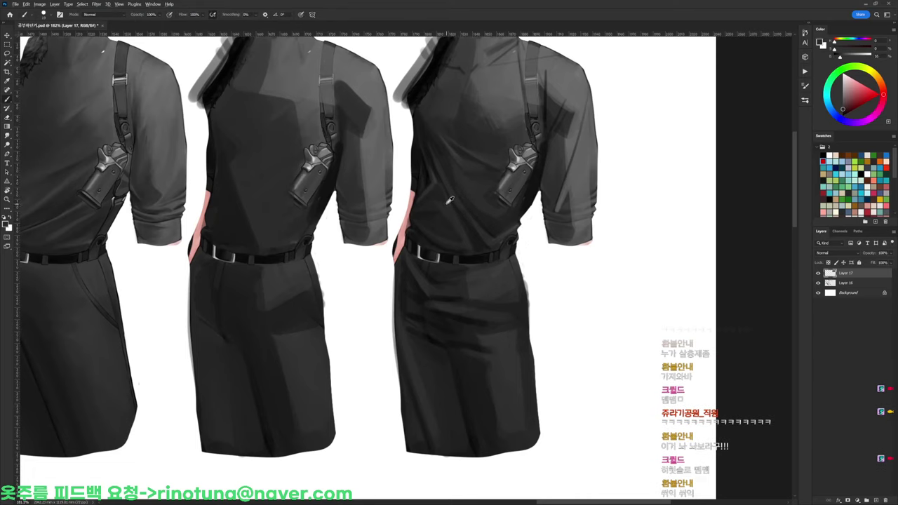
Blend the folds across the third shirt's lower belly with grays sampled from the surrounding fabric
{"action": "left_click", "coordinate": [448, 202], "text": "alt"}
{"action": "left_click", "coordinate": [465, 228], "text": "alt"}
{"action": "left_click", "coordinate": [431, 199], "text": "alt"}
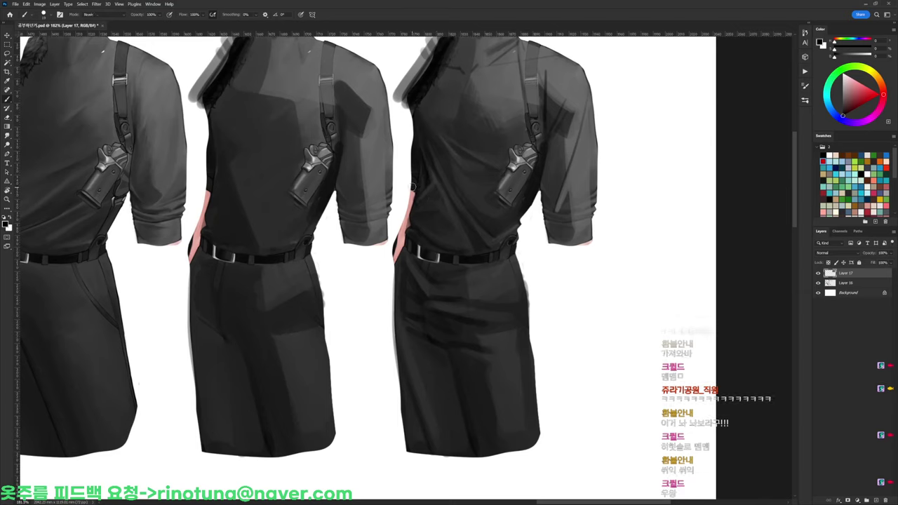
Select the visible forearm and leftover dark sleeve beside the third figure's waist with the Lasso and delete them
{"action": "key", "text": "l"}
{"action": "mouse_move", "coordinate": [414, 192]}
{"action": "left_mouse_down"}
{"action": "mouse_move", "coordinate": [412, 246]}
{"action": "mouse_move", "coordinate": [390, 272]}
{"action": "mouse_move", "coordinate": [410, 182]}
{"action": "left_mouse_up"}
{"action": "key", "text": "Delete"}
{"action": "key", "text": "ctrl+d"}
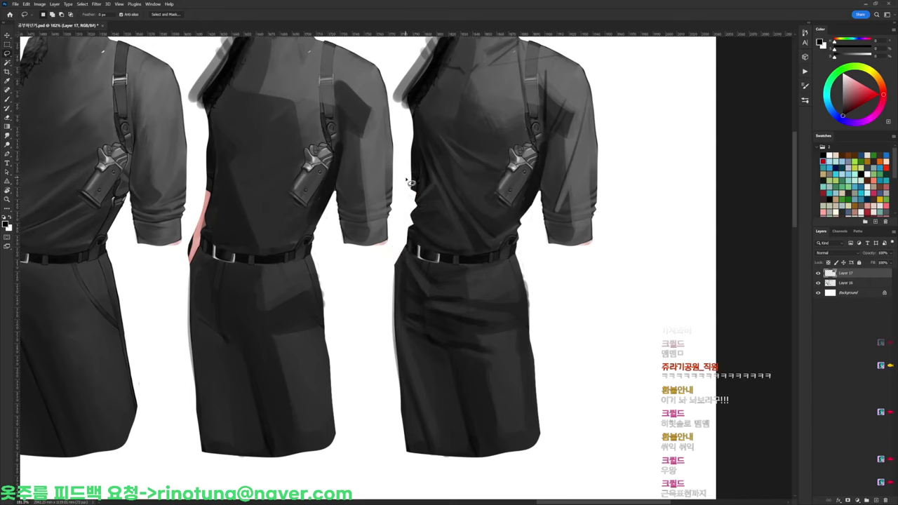
{"action": "mouse_move", "coordinate": [412, 110]}
{"action": "left_mouse_down"}
{"action": "mouse_move", "coordinate": [422, 172]}
{"action": "mouse_move", "coordinate": [404, 191]}
{"action": "mouse_move", "coordinate": [410, 127]}
{"action": "left_mouse_up"}
{"action": "key", "text": "ctrl+d"}
Soften the shoulder shading beside the third outfit's holster strap by painting with sampled sleeve grays
{"action": "key", "text": "b"}
{"action": "left_click_drag", "start_coordinate": [505, 146], "coordinate": [485, 155]}
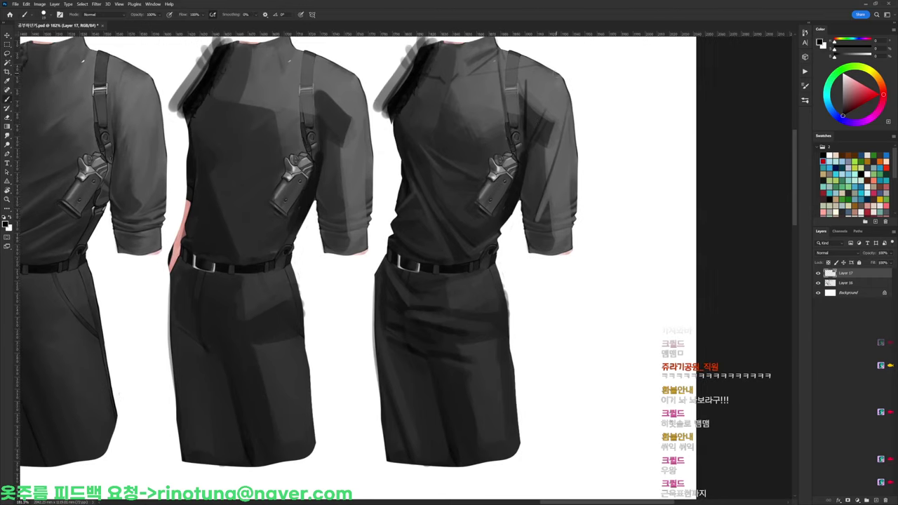
{"action": "left_click", "coordinate": [527, 85], "text": "alt"}
{"action": "left_click", "coordinate": [530, 79], "text": "alt"}
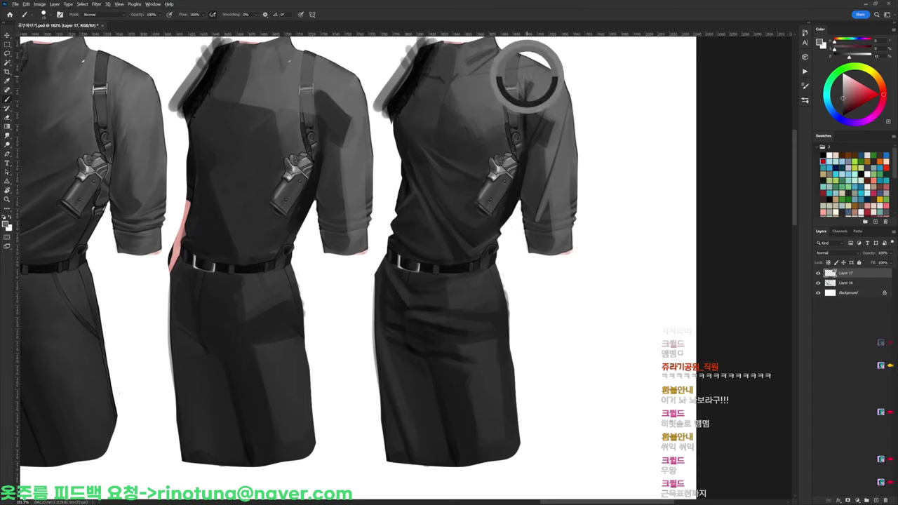
{"action": "left_click", "coordinate": [530, 86], "text": "alt"}
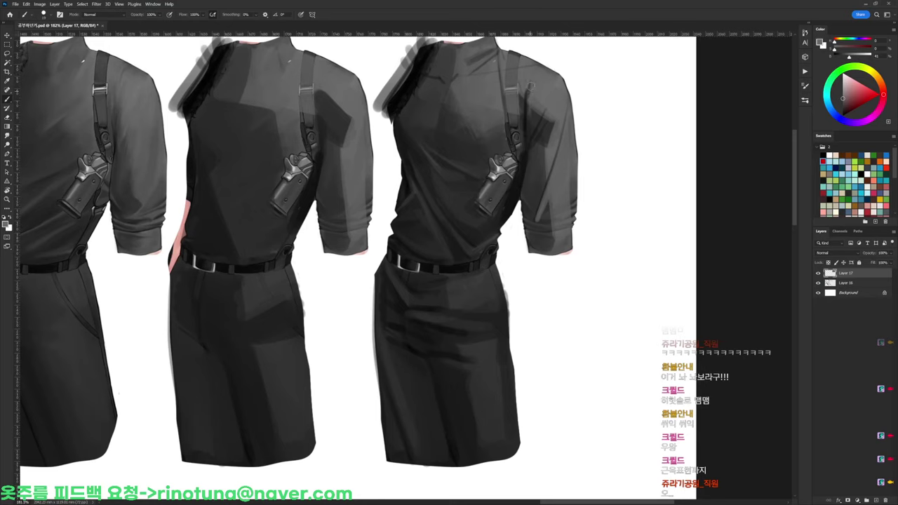
{"action": "left_click", "coordinate": [533, 114], "text": "alt"}
{"action": "left_click", "coordinate": [541, 103], "text": "alt"}
{"action": "left_click", "coordinate": [529, 85], "text": "alt"}
{"action": "left_click", "coordinate": [539, 102], "text": "alt"}
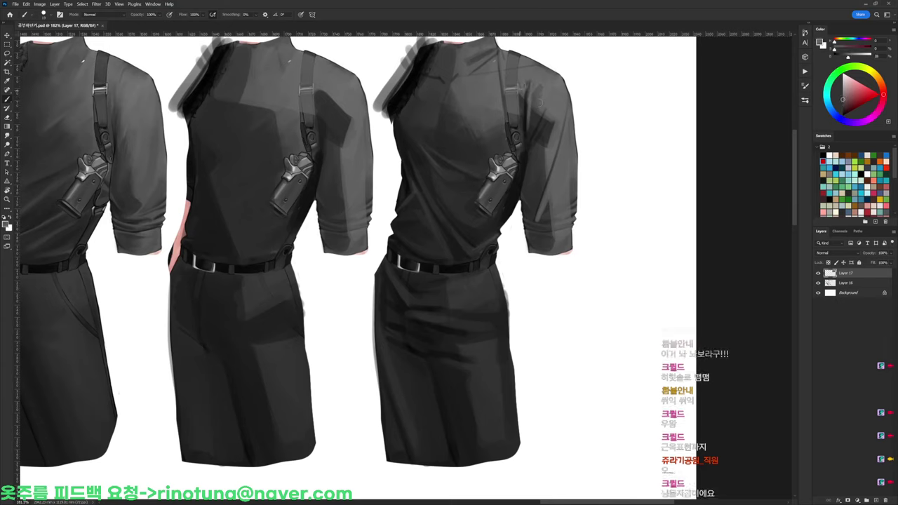
{"action": "left_click", "coordinate": [522, 85], "text": "alt"}
Outline the third outfit's shoulder strap down to the holster with the Lasso and fill it with solid black
{"action": "key", "text": "l"}
{"action": "mouse_move", "coordinate": [517, 51]}
{"action": "left_mouse_down"}
{"action": "mouse_move", "coordinate": [528, 155]}
{"action": "mouse_move", "coordinate": [520, 165]}
{"action": "mouse_move", "coordinate": [503, 92]}
{"action": "mouse_move", "coordinate": [510, 48]}
{"action": "left_mouse_up"}
{"action": "key", "text": "alt+BackSpace"}
{"action": "key", "text": "ctrl+d"}
{"action": "key", "text": "b"}
Switch to another brush preset and paint the sleeve folds running along the outer edge of the black strap
{"action": "right_click", "coordinate": [561, 115]}
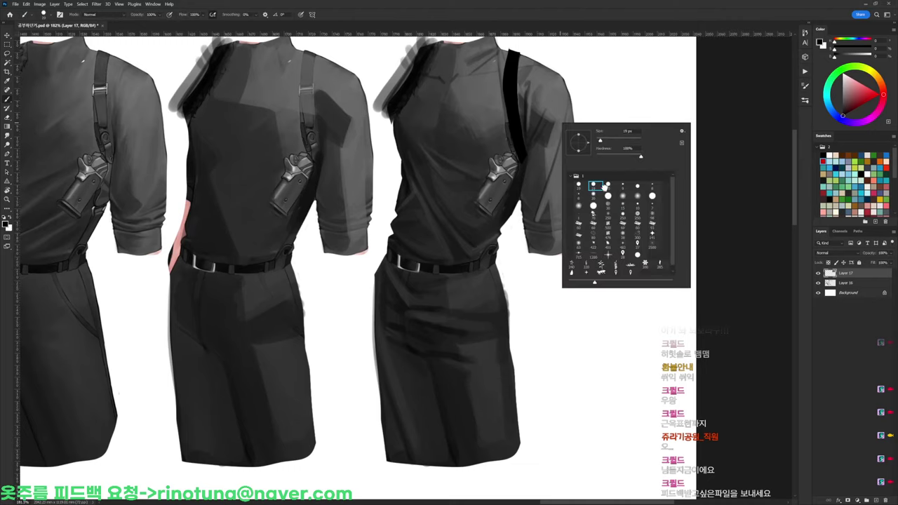
{"action": "left_click", "coordinate": [605, 188]}
{"action": "left_click", "coordinate": [539, 91], "text": "alt"}
{"action": "left_click", "coordinate": [518, 104], "text": "alt"}
{"action": "left_click_drag", "start_coordinate": [519, 90], "coordinate": [521, 120]}
{"action": "left_click", "coordinate": [545, 97], "text": "alt"}
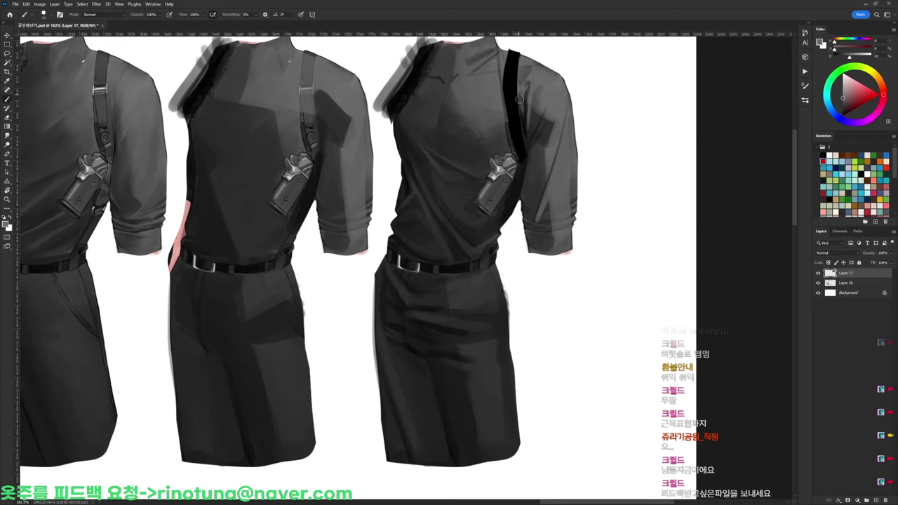
{"action": "left_click", "coordinate": [517, 94], "text": "alt"}
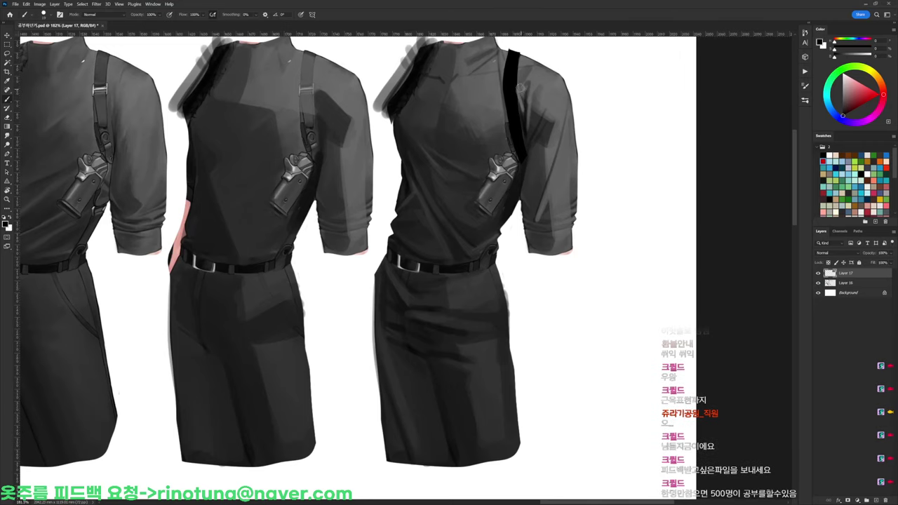
Shade the top of the third shirt's shoulder and refine the small folds fanning out from the strap
{"action": "left_click", "coordinate": [538, 72], "text": "alt"}
{"action": "left_click", "coordinate": [537, 71], "text": "alt"}
{"action": "left_click", "coordinate": [532, 69], "text": "alt"}
{"action": "left_click", "coordinate": [527, 65], "text": "alt"}
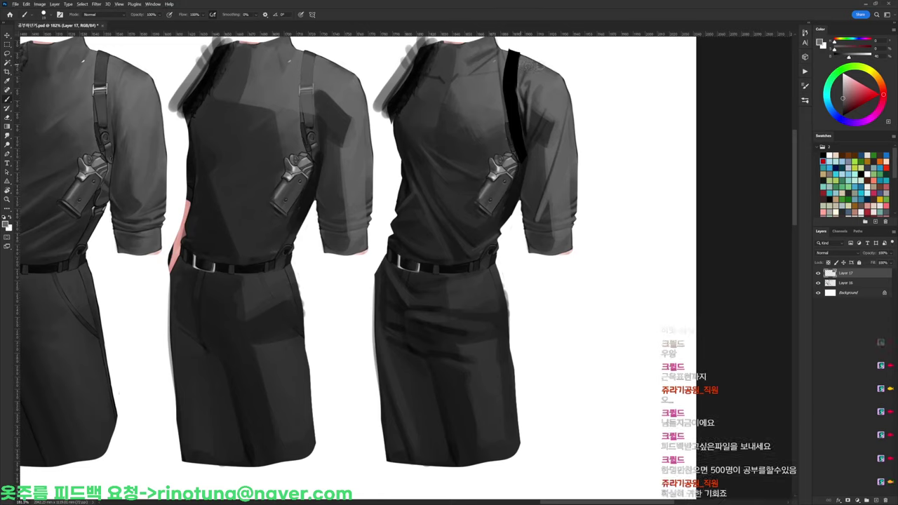
{"action": "left_click", "coordinate": [546, 77], "text": "alt"}
{"action": "left_click", "coordinate": [537, 104], "text": "alt"}
{"action": "left_click", "coordinate": [546, 100], "text": "alt"}
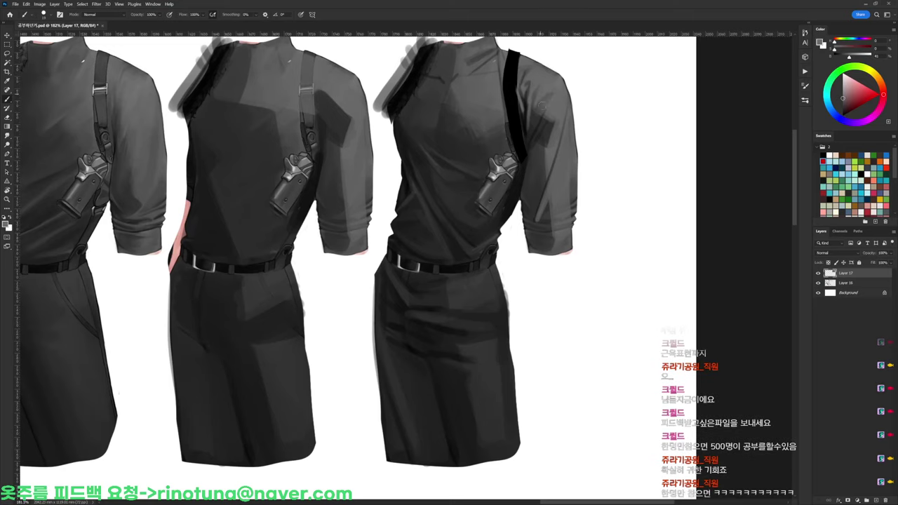
Break up the hard-edged shadow on the third sleeve's upper arm with mid and dark grays
{"action": "left_click", "coordinate": [556, 113], "text": "alt"}
{"action": "mouse_move", "coordinate": [558, 114]}
{"action": "left_mouse_down"}
{"action": "mouse_move", "coordinate": [554, 135]}
{"action": "mouse_move", "coordinate": [552, 122]}
{"action": "left_mouse_up"}
{"action": "left_click", "coordinate": [557, 114], "text": "alt"}
{"action": "left_click", "coordinate": [557, 114], "text": "alt"}
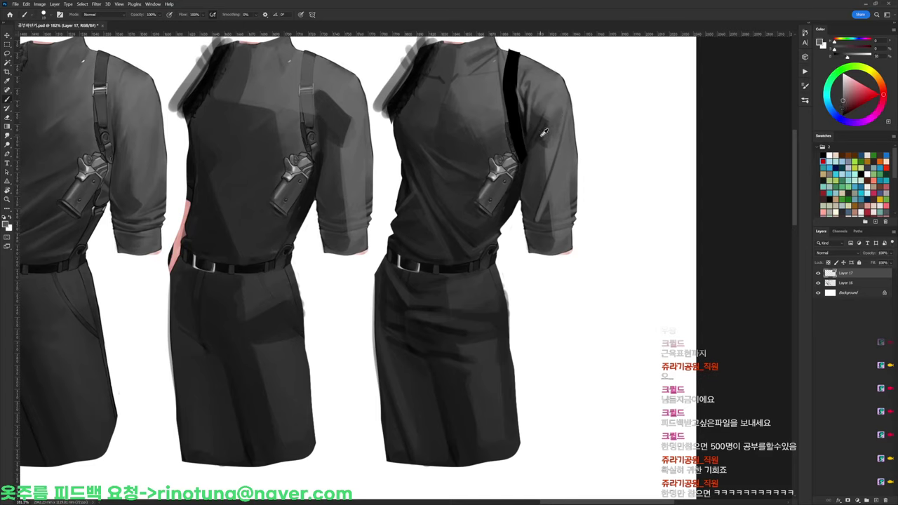
{"action": "left_click", "coordinate": [547, 128], "text": "alt"}
{"action": "left_click", "coordinate": [541, 150], "text": "alt"}
{"action": "left_click", "coordinate": [546, 144], "text": "alt"}
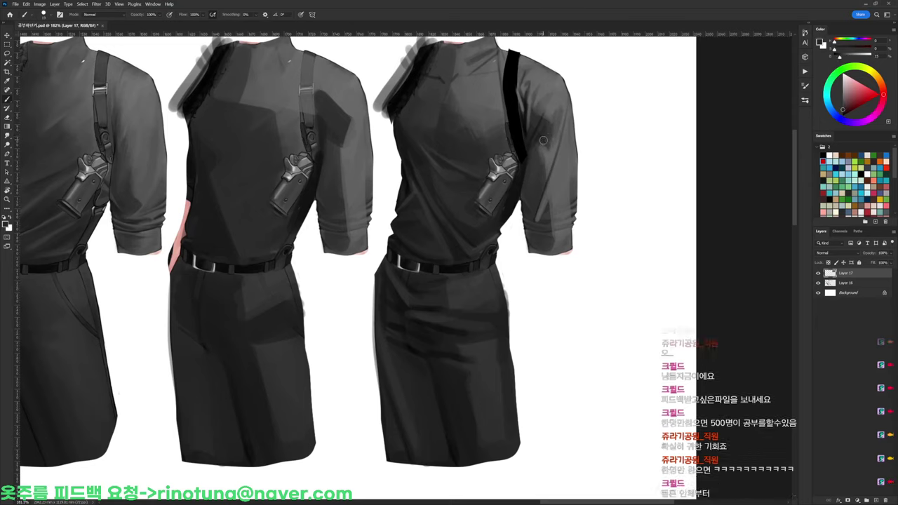
{"action": "left_click", "coordinate": [543, 140], "text": "alt"}
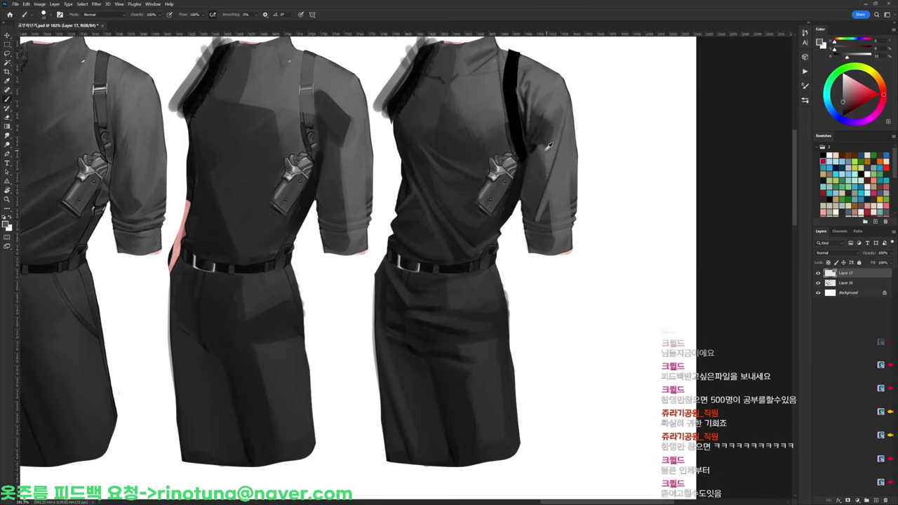
Reshape the underarm shadow on the third sleeve into creases, sampling a dark gray from the second outfit's sleeve
{"action": "left_click", "coordinate": [537, 145], "text": "alt"}
{"action": "left_click", "coordinate": [537, 149], "text": "alt"}
{"action": "left_click", "coordinate": [537, 153], "text": "alt"}
{"action": "left_click", "coordinate": [542, 136], "text": "alt"}
{"action": "left_click_drag", "start_coordinate": [537, 150], "coordinate": [525, 166]}
{"action": "left_click", "coordinate": [534, 151], "text": "alt"}
{"action": "left_click", "coordinate": [538, 134], "text": "alt"}
{"action": "left_click", "coordinate": [554, 120], "text": "alt"}
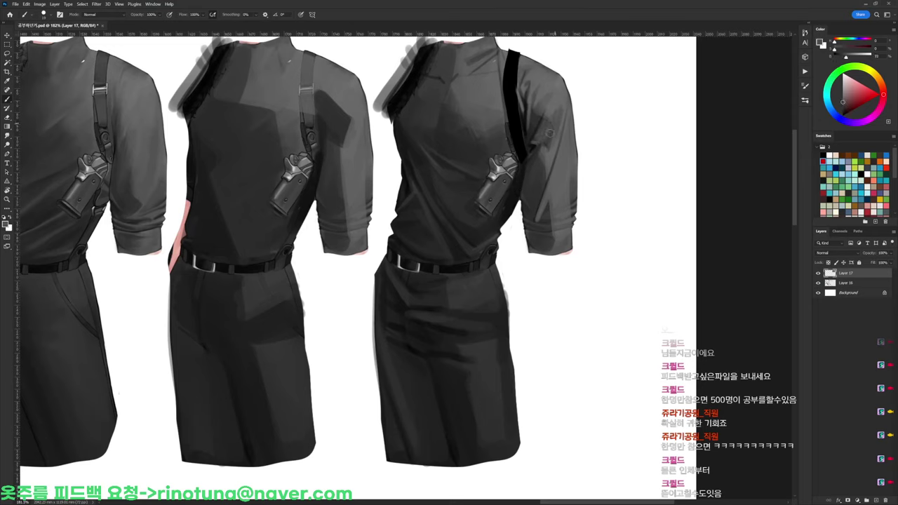
{"action": "left_click", "coordinate": [348, 116], "text": "alt"}
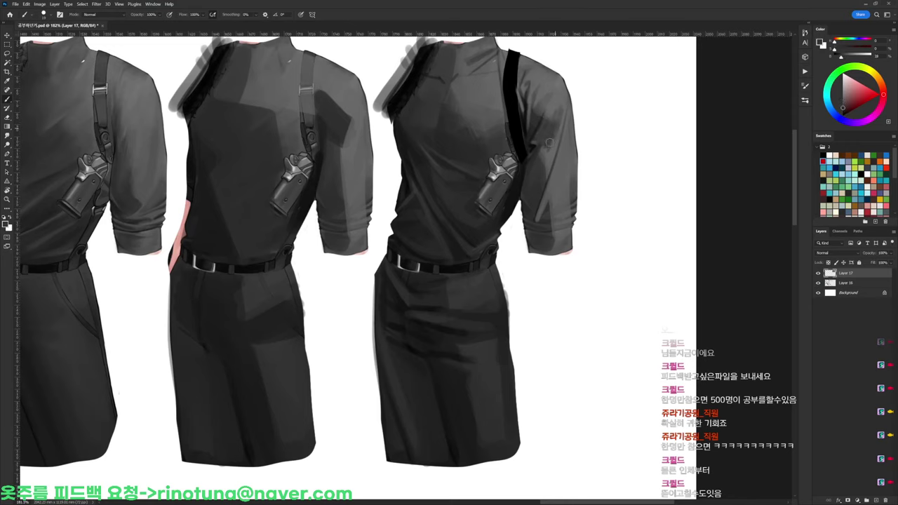
Deepen the armpit creases on the third sleeve and blend them up into the shoulder's lighter grays
{"action": "left_click", "coordinate": [556, 144], "text": "alt"}
{"action": "left_click", "coordinate": [530, 143], "text": "alt"}
{"action": "left_click", "coordinate": [531, 144], "text": "alt"}
{"action": "left_click_drag", "start_coordinate": [531, 144], "coordinate": [526, 143]}
{"action": "left_click", "coordinate": [535, 132], "text": "alt"}
{"action": "left_click", "coordinate": [530, 137], "text": "alt"}
{"action": "left_click", "coordinate": [524, 138], "text": "alt"}
{"action": "left_click", "coordinate": [541, 124], "text": "alt"}
{"action": "left_click", "coordinate": [551, 107], "text": "alt"}
{"action": "left_click", "coordinate": [534, 128], "text": "alt"}
{"action": "left_click", "coordinate": [552, 103], "text": "alt"}
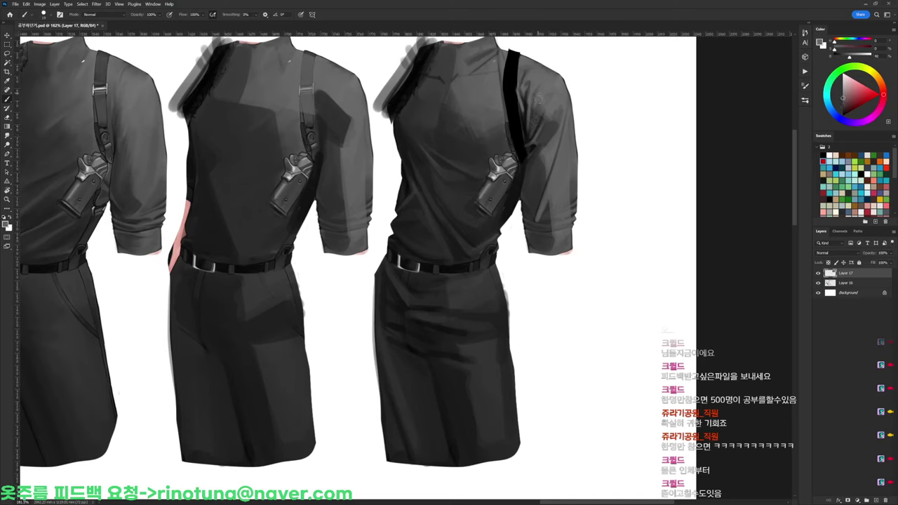
Smooth the long fold down the third sleeve's forearm and shade toward its outer edge with sampled grays
{"action": "left_click", "coordinate": [554, 131], "text": "alt"}
{"action": "left_click", "coordinate": [544, 157], "text": "alt"}
{"action": "left_click", "coordinate": [559, 168], "text": "alt"}
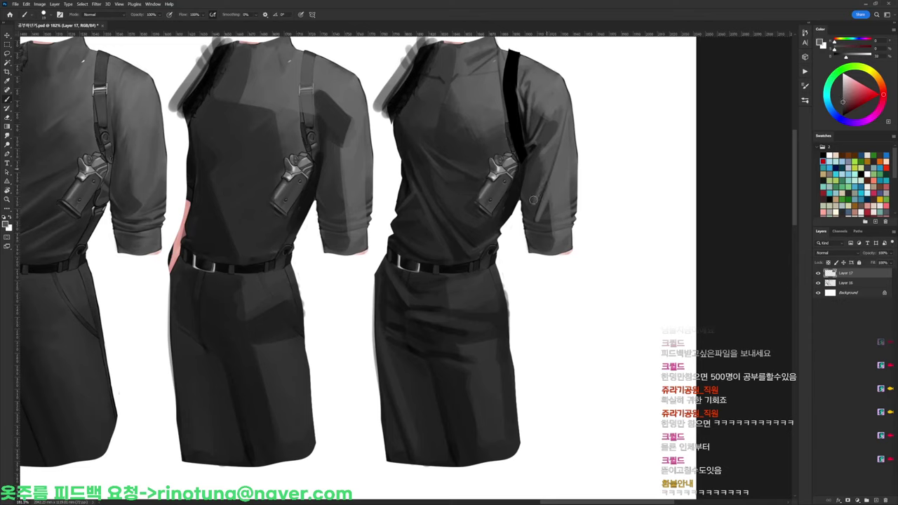
{"action": "left_click", "coordinate": [539, 183], "text": "alt"}
{"action": "left_click", "coordinate": [548, 212], "text": "alt"}
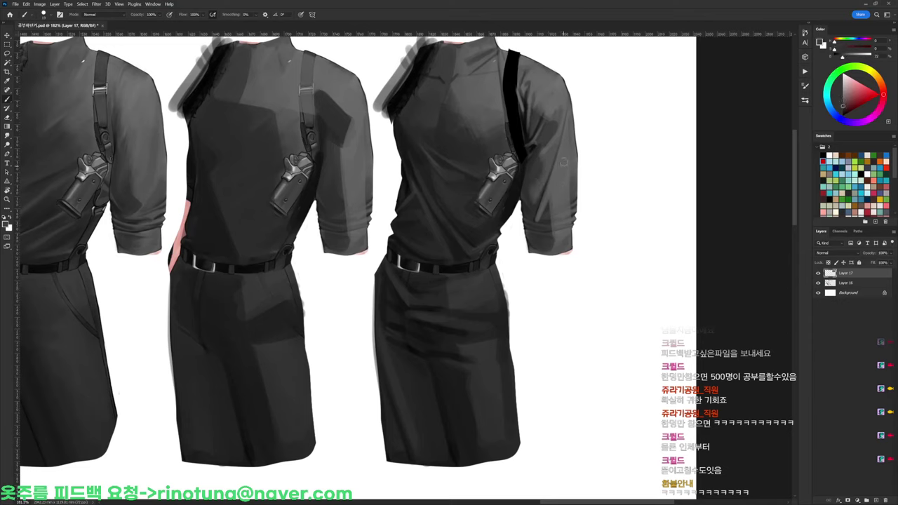
{"action": "left_click", "coordinate": [551, 197], "text": "alt"}
{"action": "left_click", "coordinate": [563, 149], "text": "alt"}
{"action": "left_click", "coordinate": [559, 199], "text": "alt"}
{"action": "left_click", "coordinate": [568, 188], "text": "alt"}
{"action": "left_click", "coordinate": [574, 131], "text": "alt"}
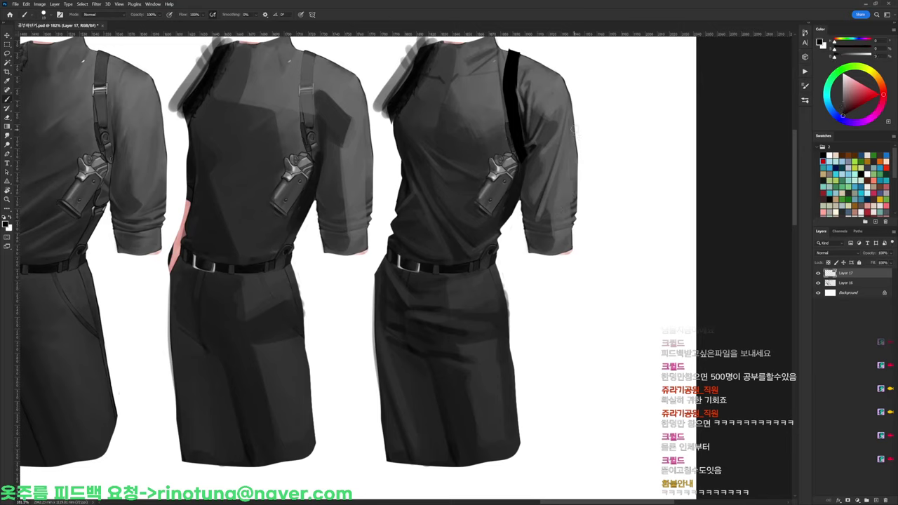
Paint a dark diagonal fold at the outer side of the third sleeve just above the rolled cuff
{"action": "mouse_move", "coordinate": [575, 120]}
{"action": "left_mouse_down"}
{"action": "mouse_move", "coordinate": [577, 179]}
{"action": "mouse_move", "coordinate": [561, 202]}
{"action": "left_mouse_up"}
{"action": "key", "text": "ctrl+z"}
{"action": "left_click", "coordinate": [562, 200], "text": "alt"}
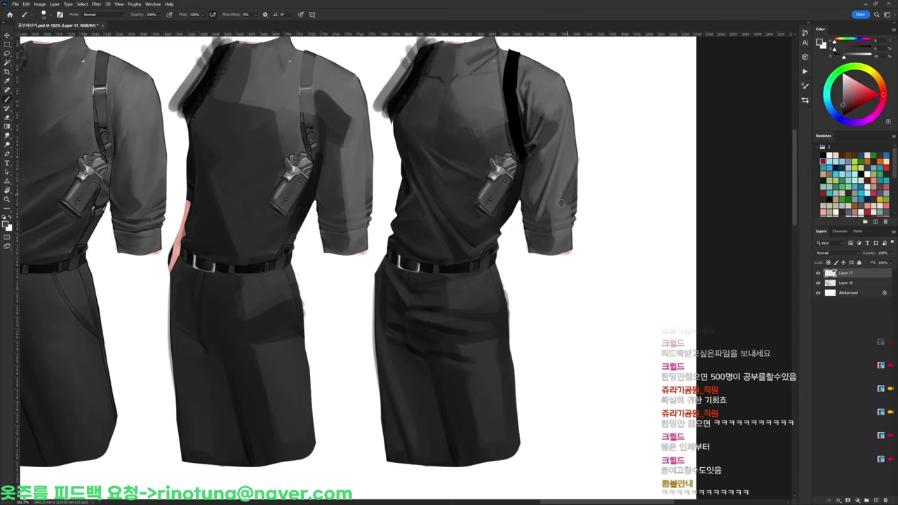
{"action": "left_click", "coordinate": [564, 186], "text": "alt"}
{"action": "mouse_move", "coordinate": [565, 195]}
{"action": "left_mouse_down"}
{"action": "mouse_move", "coordinate": [577, 176]}
{"action": "mouse_move", "coordinate": [579, 201]}
{"action": "mouse_move", "coordinate": [581, 176]}
{"action": "left_mouse_up"}
{"action": "key", "text": "e"}
{"action": "key", "text": "l"}
{"action": "key", "text": "b"}
Paint a slanted rolled band across the third sleeve's cuff and darken the creases where the sleeve meets it
{"action": "left_click_drag", "start_coordinate": [528, 221], "coordinate": [572, 210]}
{"action": "left_click", "coordinate": [532, 225], "text": "alt"}
{"action": "left_click", "coordinate": [529, 226], "text": "alt"}
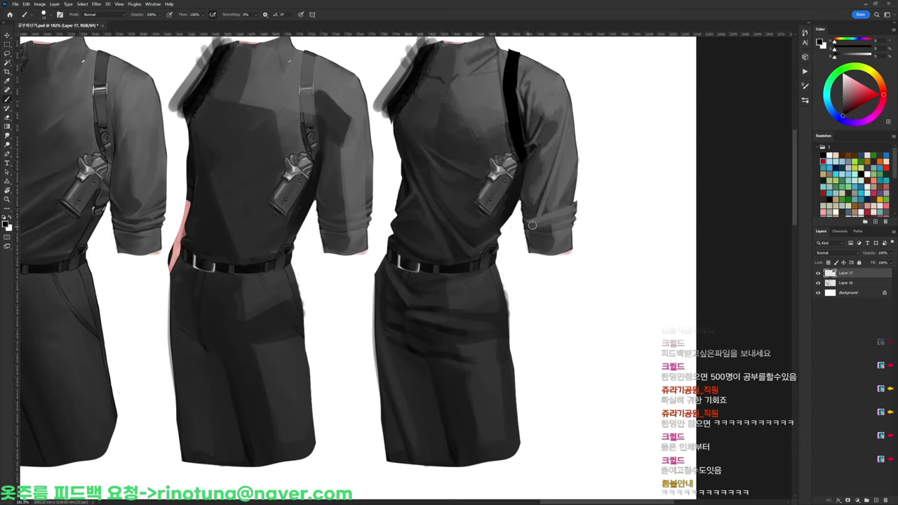
{"action": "left_click", "coordinate": [534, 214], "text": "alt"}
{"action": "left_click", "coordinate": [532, 196], "text": "alt"}
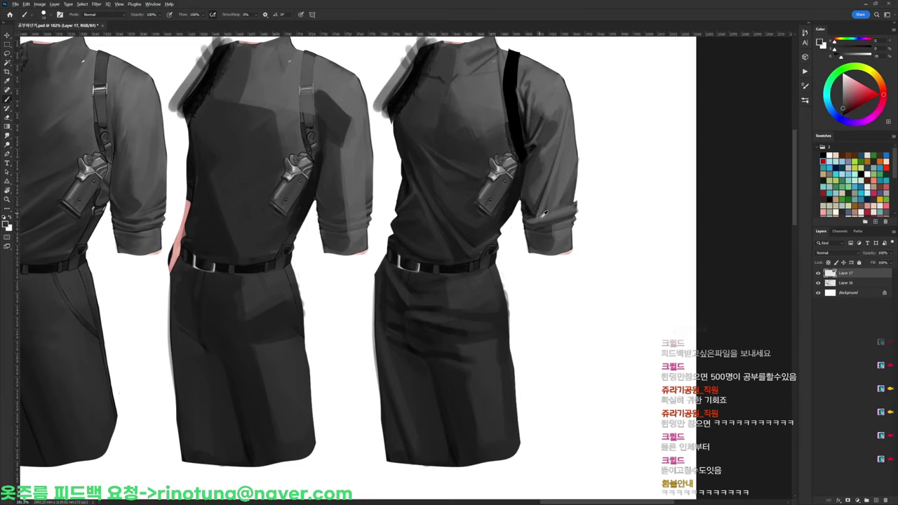
{"action": "left_click", "coordinate": [536, 216], "text": "alt"}
{"action": "left_click", "coordinate": [530, 215], "text": "alt"}
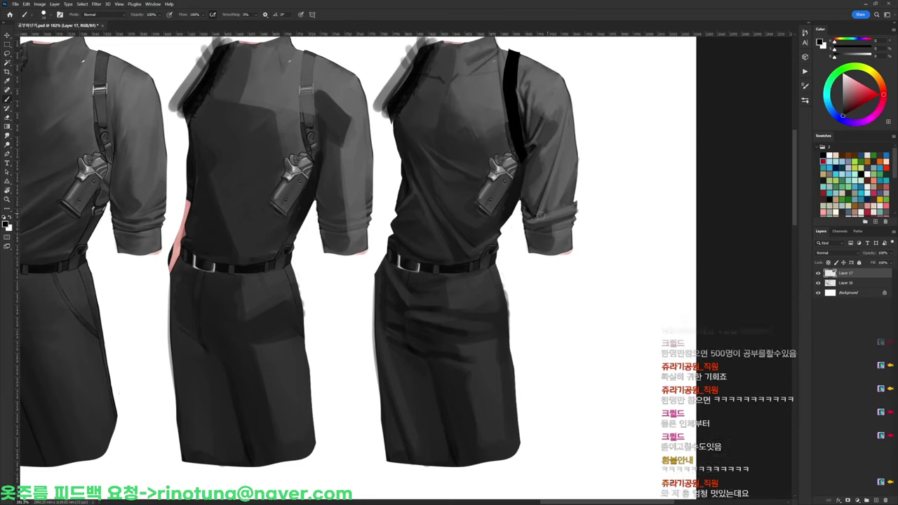
{"action": "key", "text": "e"}
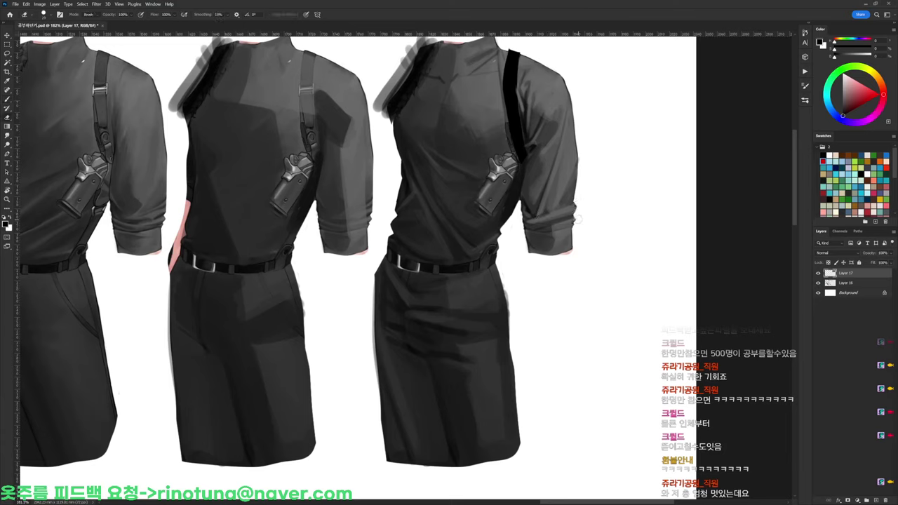
Shade the lower part of the third sleeve's rolled cuff with dark creases and trim its outer edge with the Eraser
{"action": "key", "text": "b"}
{"action": "left_click", "coordinate": [569, 194], "text": "alt"}
{"action": "left_click_drag", "start_coordinate": [560, 219], "coordinate": [534, 236]}
{"action": "left_click", "coordinate": [533, 226], "text": "alt"}
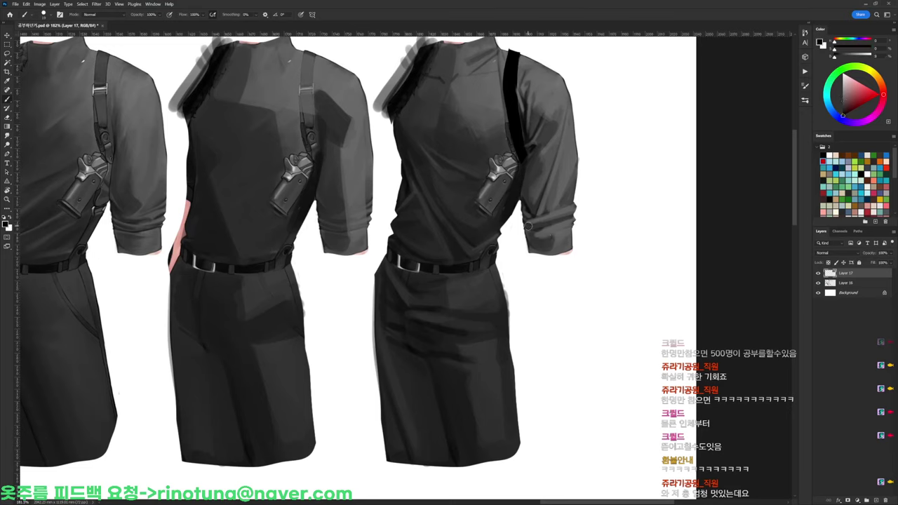
{"action": "left_click_drag", "start_coordinate": [538, 230], "coordinate": [539, 231]}
{"action": "left_click", "coordinate": [541, 247], "text": "alt"}
{"action": "left_click", "coordinate": [550, 239], "text": "alt"}
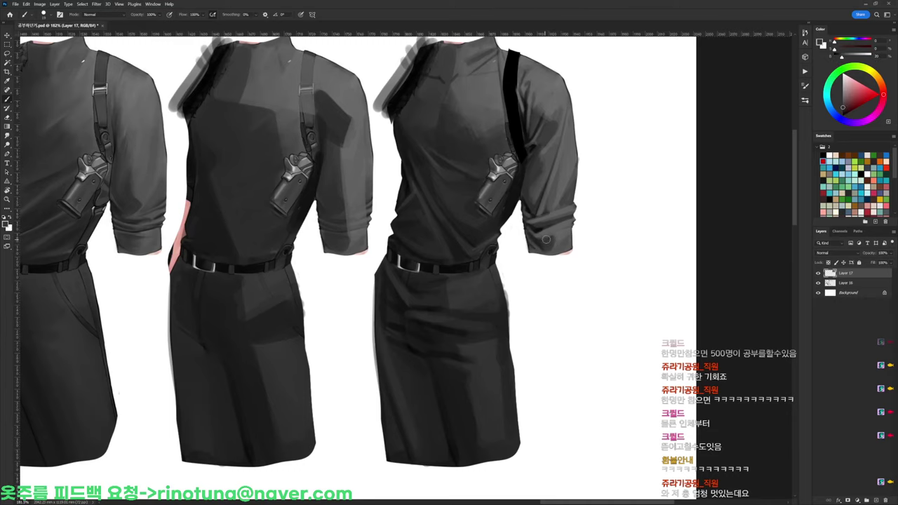
{"action": "left_click_drag", "start_coordinate": [547, 239], "coordinate": [567, 233]}
{"action": "left_click", "coordinate": [568, 232], "text": "alt"}
{"action": "left_click", "coordinate": [549, 242], "text": "alt"}
{"action": "key", "text": "e"}
{"action": "left_click_drag", "start_coordinate": [582, 206], "coordinate": [565, 205]}
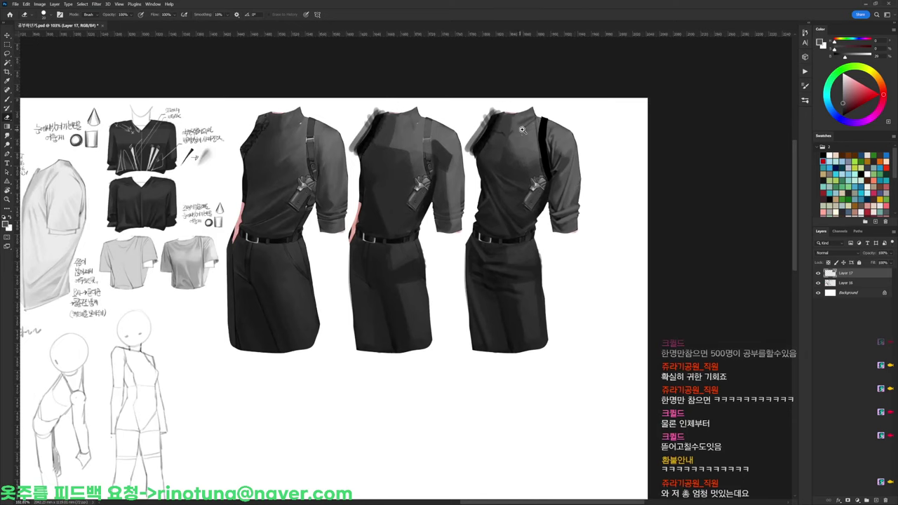
Paint a dark crease around the base of the third shirt's collar
{"action": "left_click_drag", "start_coordinate": [523, 131], "coordinate": [535, 131]}
{"action": "key", "text": "b"}
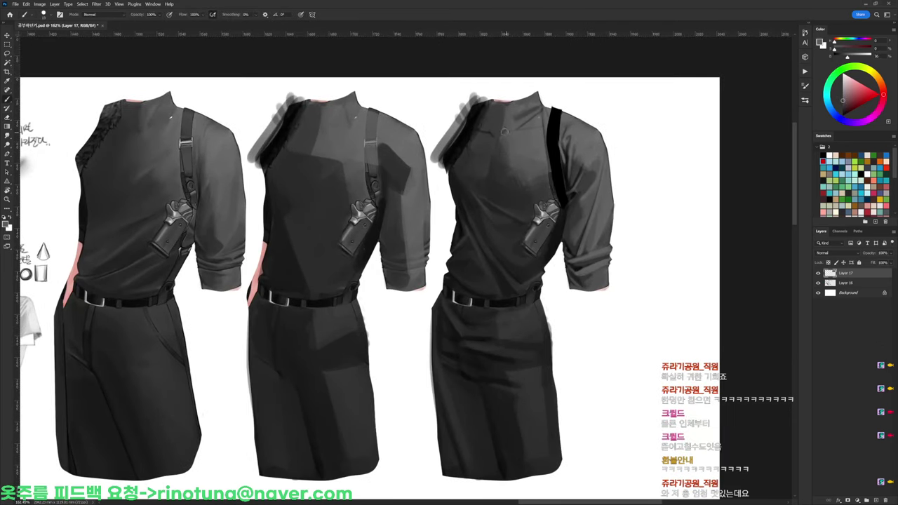
{"action": "mouse_move", "coordinate": [505, 132]}
{"action": "left_mouse_down"}
{"action": "mouse_move", "coordinate": [530, 122]}
{"action": "mouse_move", "coordinate": [521, 129]}
{"action": "left_mouse_up"}
{"action": "left_click", "coordinate": [517, 132], "text": "alt"}
{"action": "left_click", "coordinate": [512, 127], "text": "alt"}
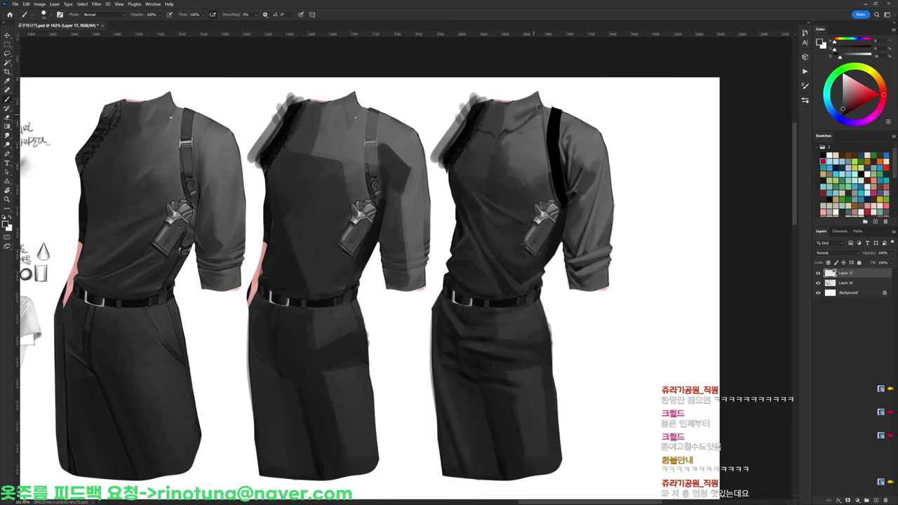
{"action": "left_click", "coordinate": [532, 129], "text": "alt"}
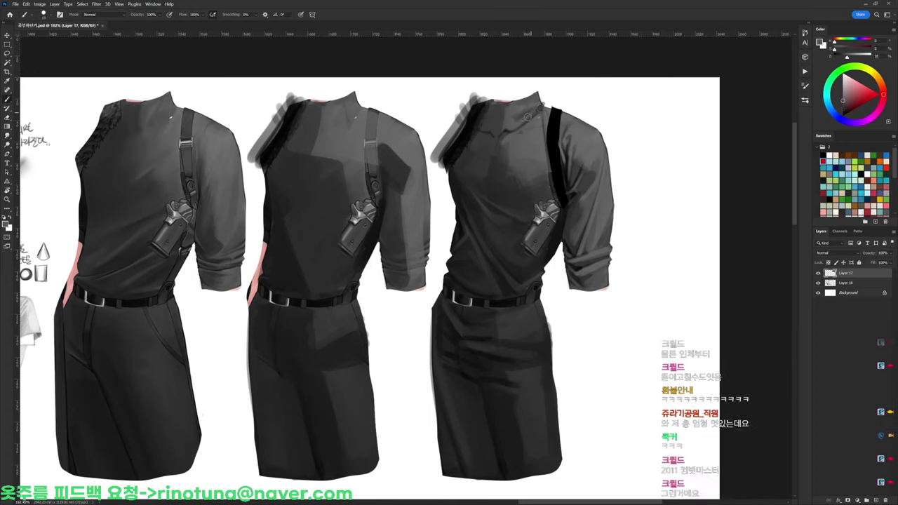
Blend the folds on the third shirt's collar and neck into the upper chest with sampled grays
{"action": "left_click", "coordinate": [533, 107], "text": "alt"}
{"action": "left_click", "coordinate": [520, 113], "text": "alt"}
{"action": "left_click", "coordinate": [520, 110], "text": "alt"}
{"action": "left_click", "coordinate": [496, 122], "text": "alt"}
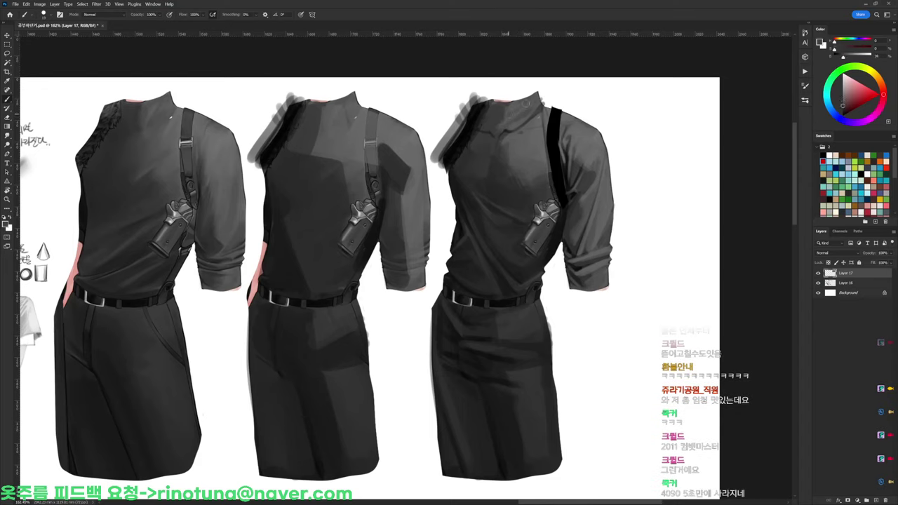
{"action": "left_click", "coordinate": [539, 116], "text": "alt"}
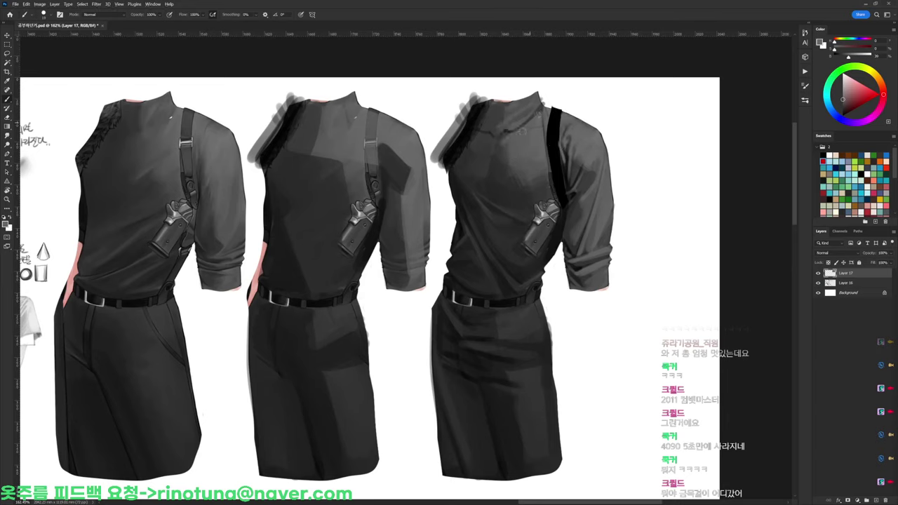
{"action": "left_click", "coordinate": [542, 106], "text": "alt"}
Clean up the third shirt's outline beside the collar with a Lasso selection and resample a brush color below the collar
{"action": "key", "text": "l"}
{"action": "mouse_move", "coordinate": [546, 112]}
{"action": "left_mouse_down"}
{"action": "mouse_move", "coordinate": [559, 112]}
{"action": "mouse_move", "coordinate": [543, 86]}
{"action": "left_mouse_up"}
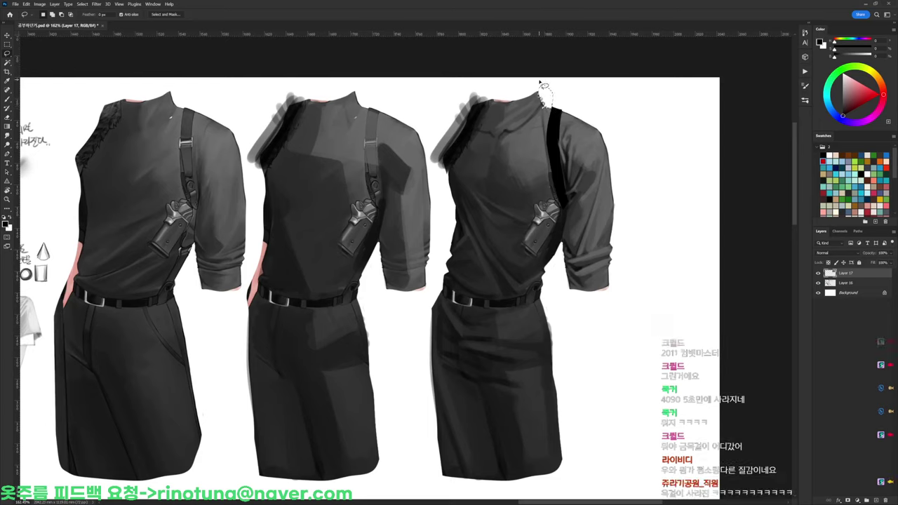
{"action": "key", "text": "alt+BackSpace"}
{"action": "key", "text": "ctrl+d"}
{"action": "key", "text": "b"}
{"action": "left_click", "coordinate": [491, 132], "text": "alt"}
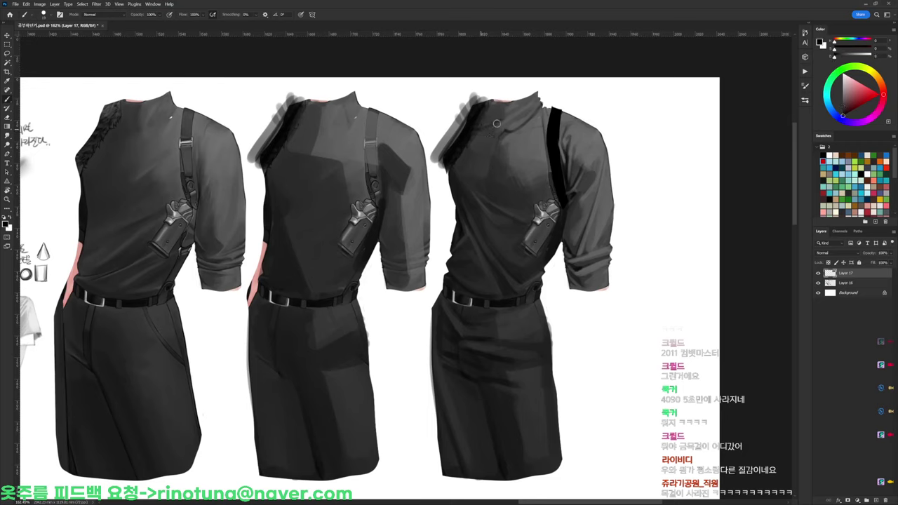
Blend the shading beneath the third shirt's collar and across its upper chest with sampled grays
{"action": "left_click", "coordinate": [482, 133], "text": "alt"}
{"action": "left_click", "coordinate": [526, 134], "text": "alt"}
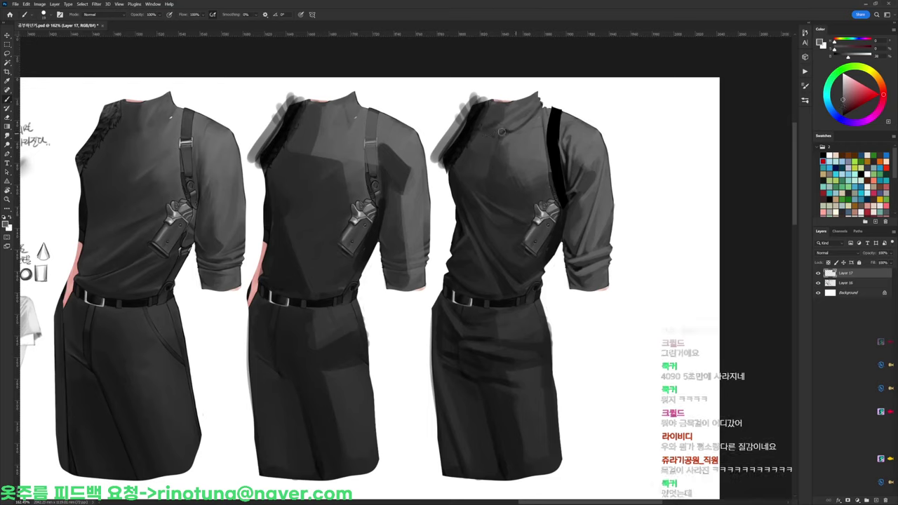
{"action": "left_click", "coordinate": [499, 120], "text": "alt"}
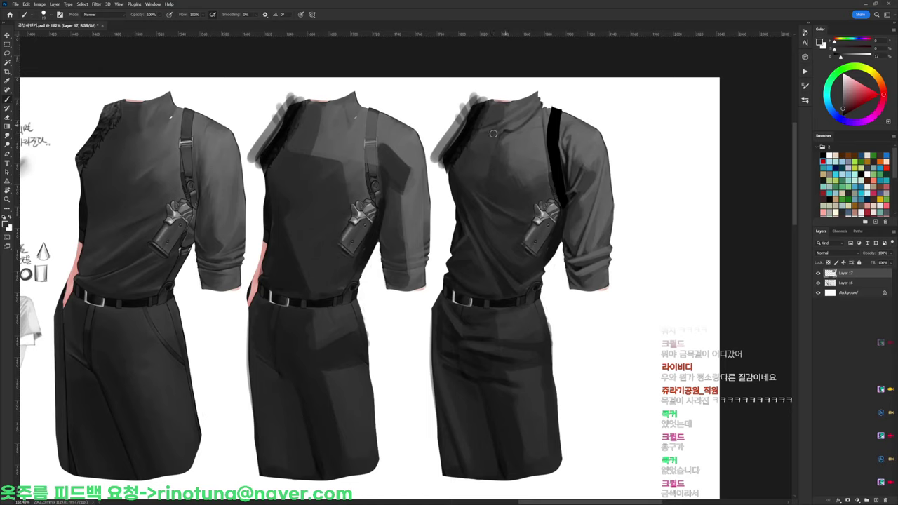
{"action": "left_click", "coordinate": [489, 133], "text": "alt"}
{"action": "left_click", "coordinate": [492, 128], "text": "alt"}
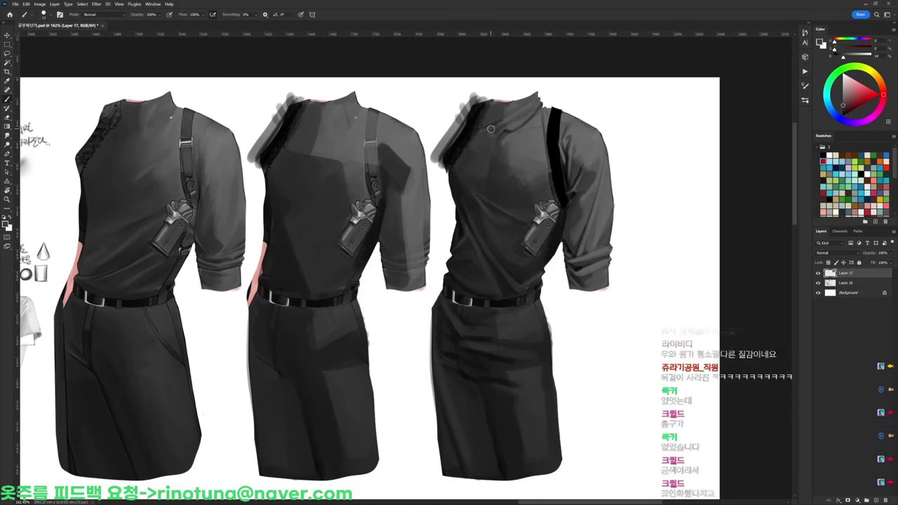
{"action": "left_click", "coordinate": [484, 132], "text": "alt"}
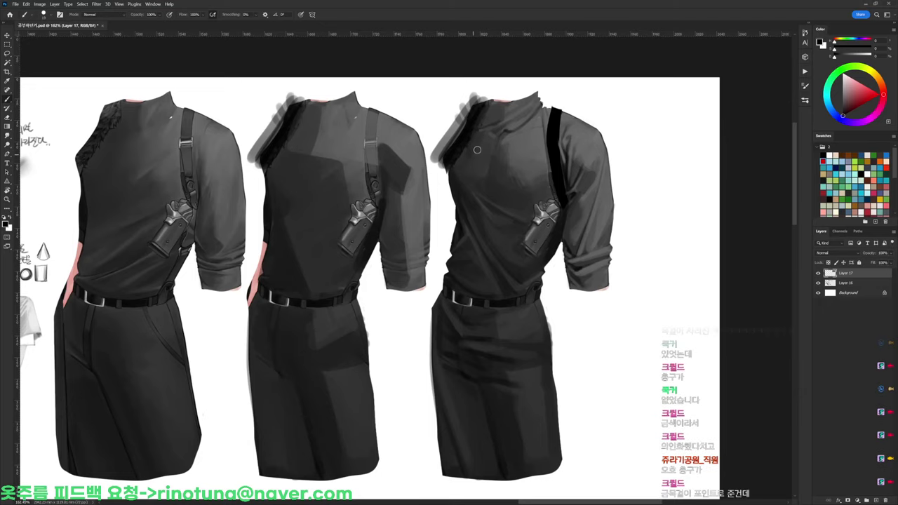
{"action": "left_click", "coordinate": [491, 143], "text": "alt"}
{"action": "left_click", "coordinate": [452, 169], "text": "alt"}
Refine the folds below the holster on the third shirt's lower torso and trim the outline there with the Eraser
{"action": "scroll", "coordinate": [460, 221], "scroll_direction": "down", "scroll_amount": 3}
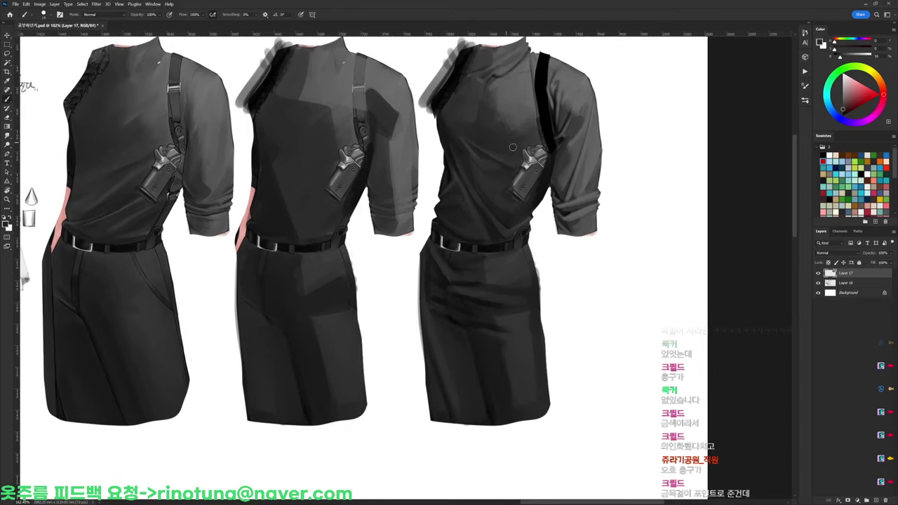
{"action": "left_click", "coordinate": [504, 188], "text": "alt"}
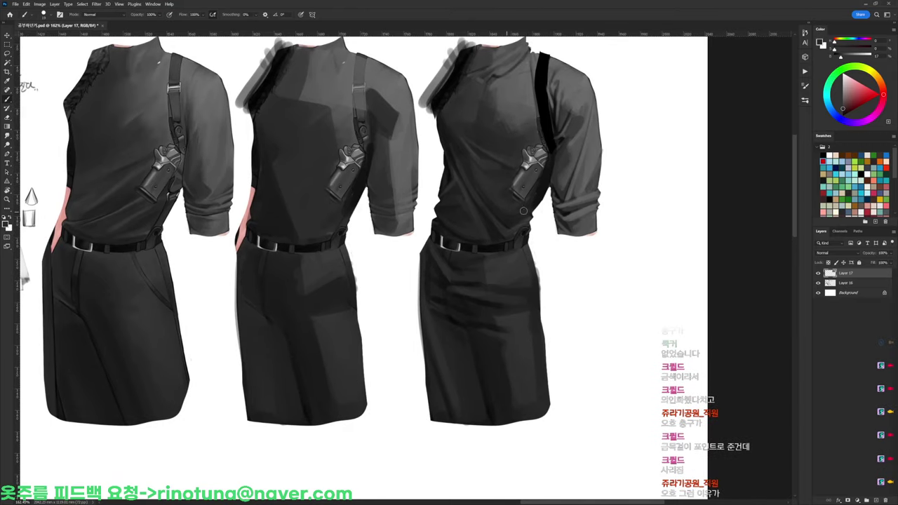
{"action": "left_click", "coordinate": [505, 210], "text": "alt"}
{"action": "left_click", "coordinate": [513, 127], "text": "alt"}
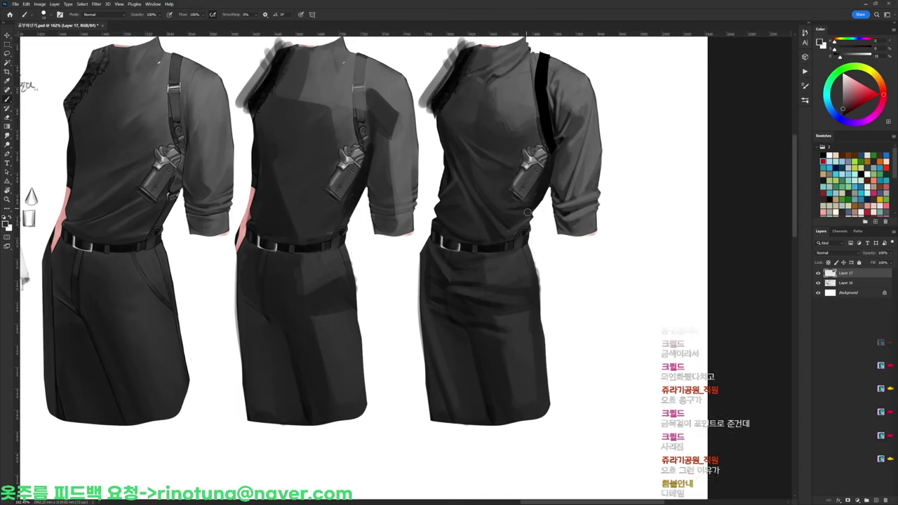
{"action": "left_click", "coordinate": [527, 214], "text": "alt"}
{"action": "key", "text": "e"}
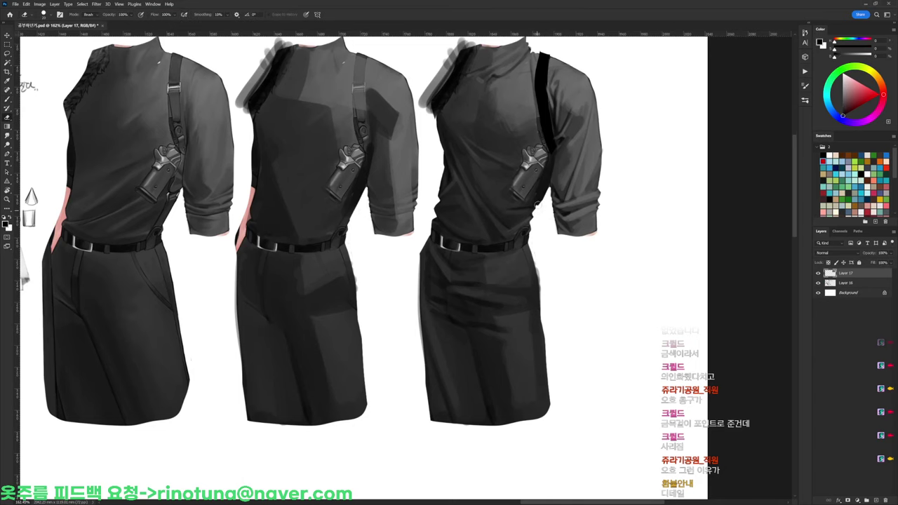
{"action": "scroll", "coordinate": [560, 190], "scroll_direction": "down", "scroll_amount": 3}
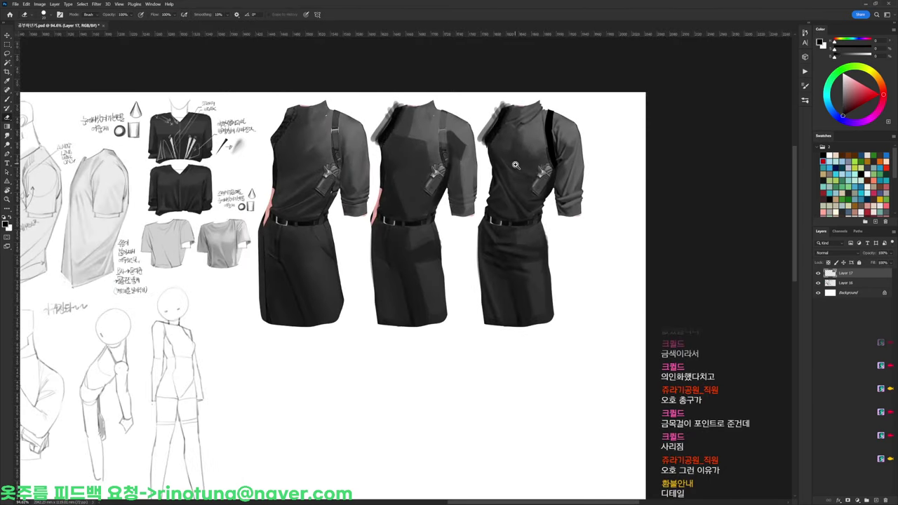
Soften the transitions between the third shirt's chest and midsection with sampled light and dark grays
{"action": "scroll", "coordinate": [517, 167], "scroll_direction": "up", "scroll_amount": 3}
{"action": "key", "text": "b"}
{"action": "left_click", "coordinate": [494, 161], "text": "alt"}
{"action": "left_click", "coordinate": [541, 122], "text": "alt"}
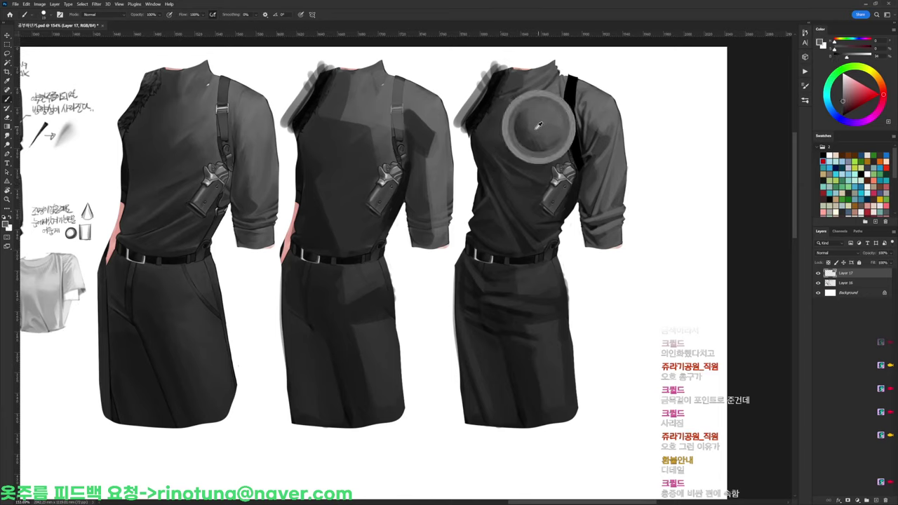
{"action": "left_click", "coordinate": [501, 172], "text": "alt"}
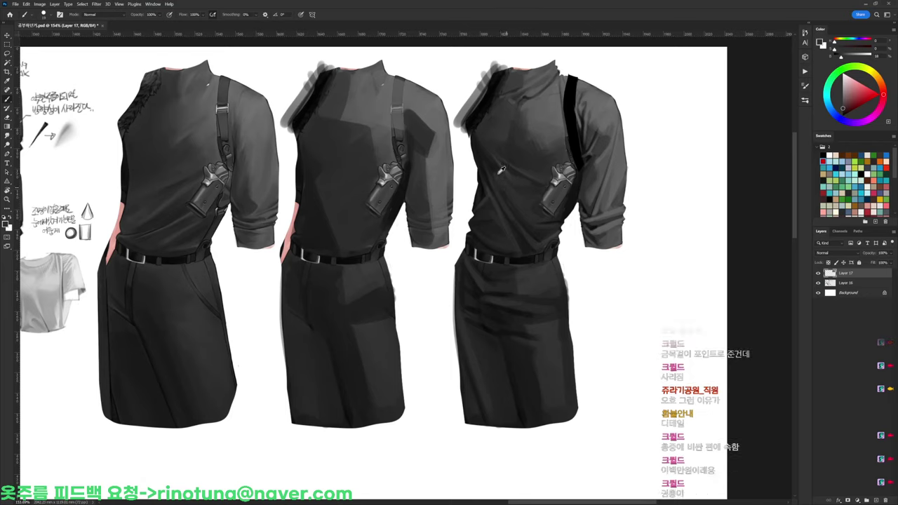
{"action": "left_click", "coordinate": [497, 174], "text": "alt"}
{"action": "scroll", "coordinate": [507, 166], "scroll_direction": "down", "scroll_amount": 3}
{"action": "scroll", "coordinate": [518, 194], "scroll_direction": "up", "scroll_amount": 3}
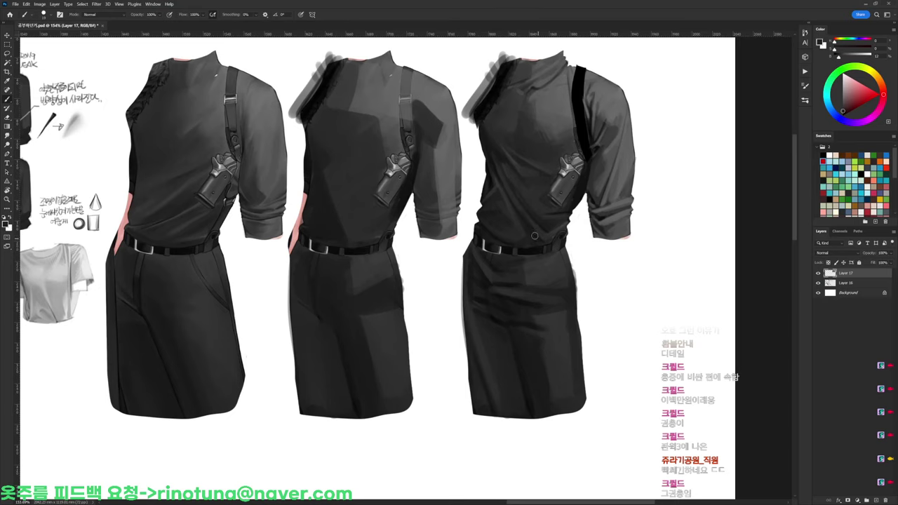
Deepen the third shirt's folds above the belt and define the creased waist edge with sampled dark grays
{"action": "left_click", "coordinate": [546, 230], "text": "alt"}
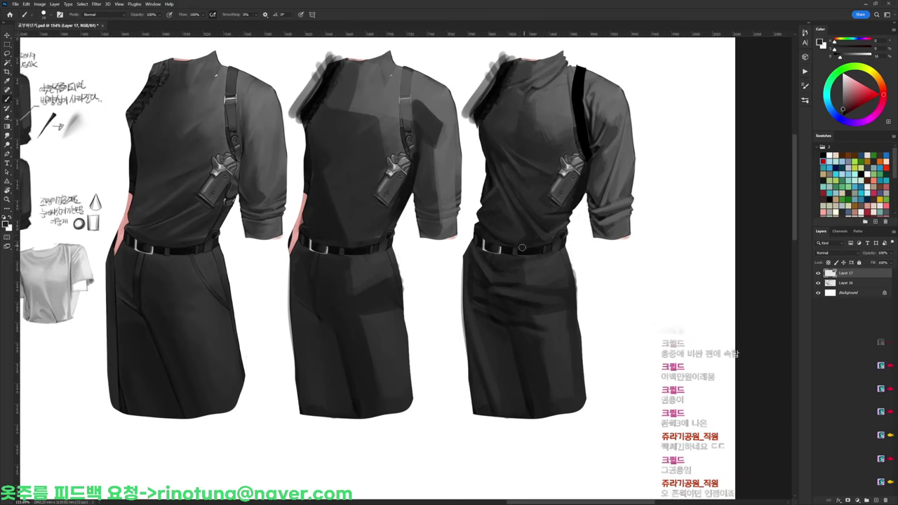
{"action": "left_click", "coordinate": [563, 242], "text": "alt"}
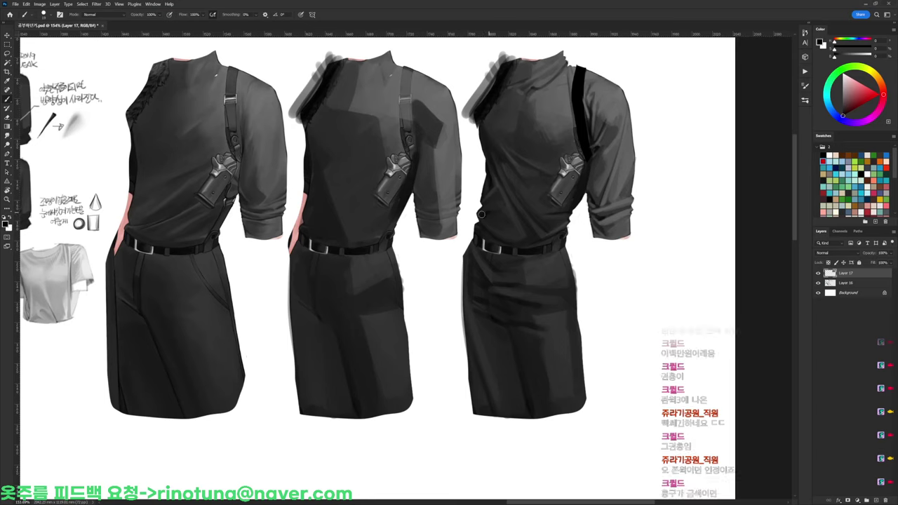
{"action": "left_click", "coordinate": [540, 156], "text": "alt"}
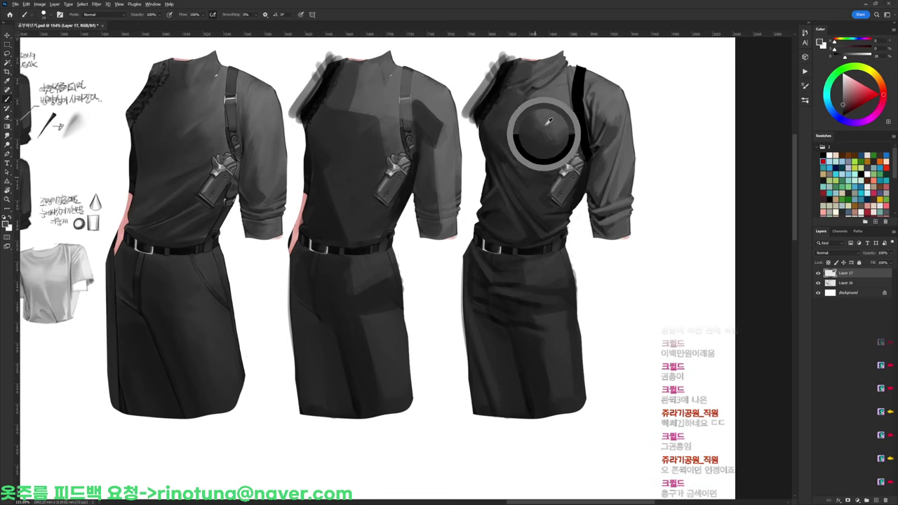
{"action": "left_click", "coordinate": [486, 208], "text": "alt"}
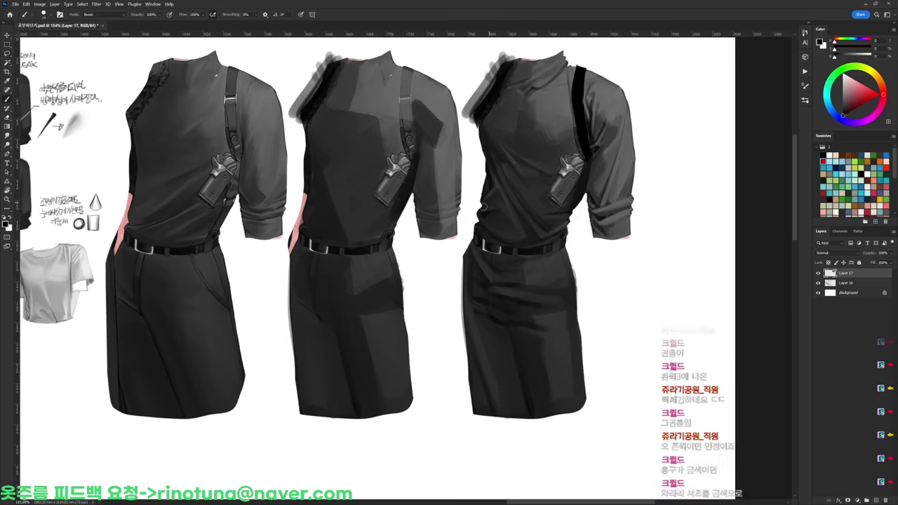
{"action": "key", "text": "e"}
{"action": "key", "text": "b"}
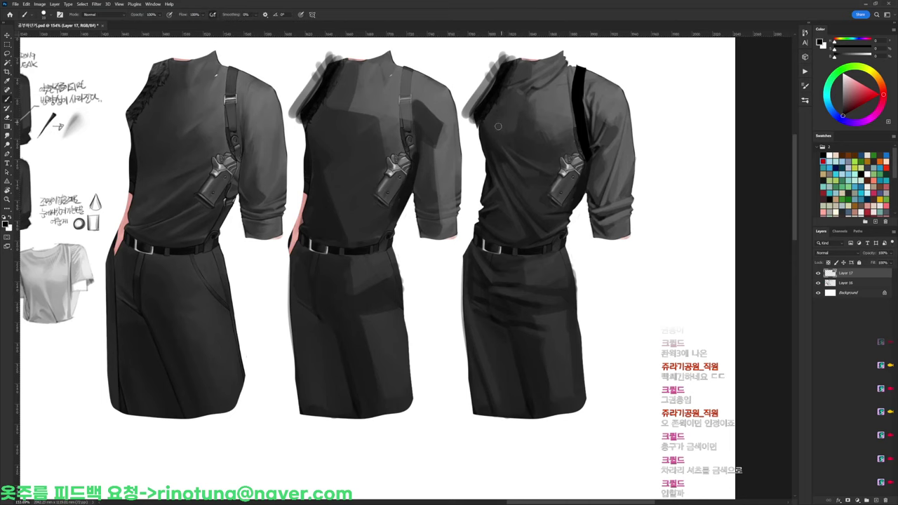
{"action": "left_click", "coordinate": [502, 149], "text": "alt"}
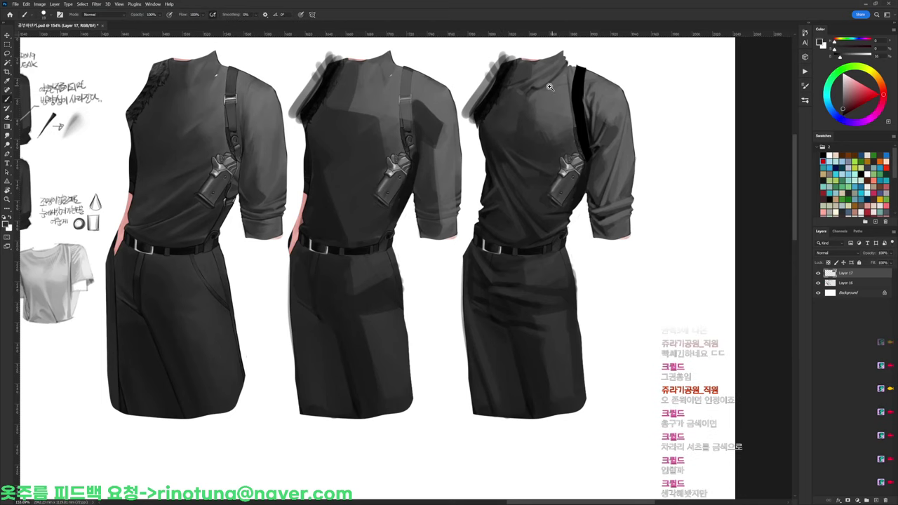
Paint the fly seam and the creases around it below the belt buckle on the third pair of trousers
{"action": "scroll", "coordinate": [551, 80], "scroll_direction": "down", "scroll_amount": 4}
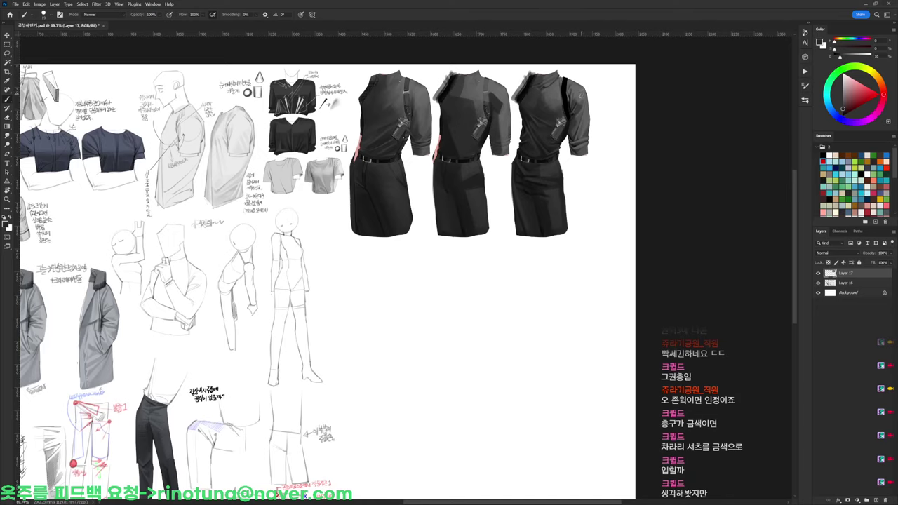
{"action": "scroll", "coordinate": [566, 135], "scroll_direction": "up", "scroll_amount": 4}
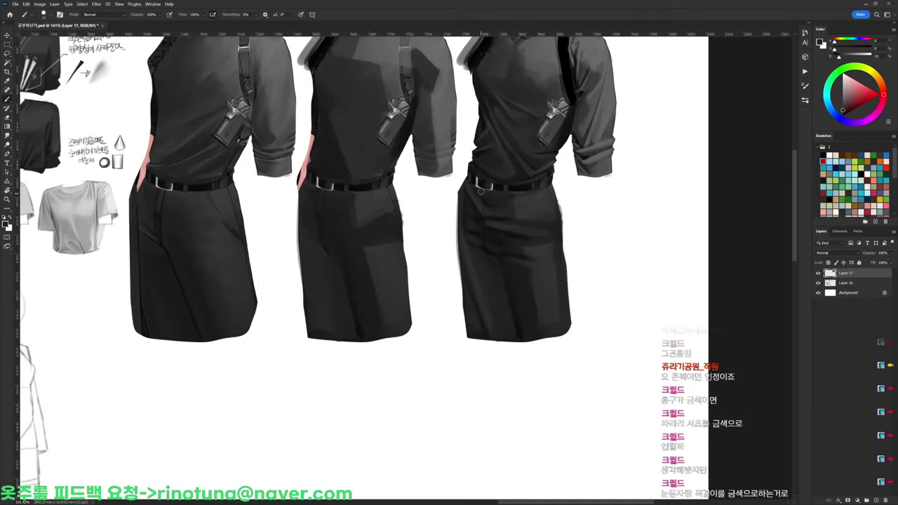
{"action": "left_click", "coordinate": [500, 221], "text": "alt"}
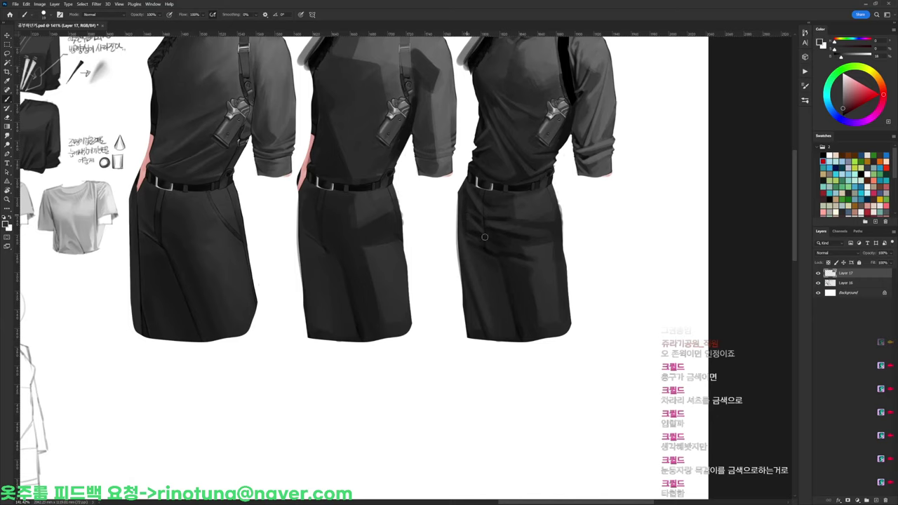
{"action": "left_click", "coordinate": [484, 236], "text": "alt"}
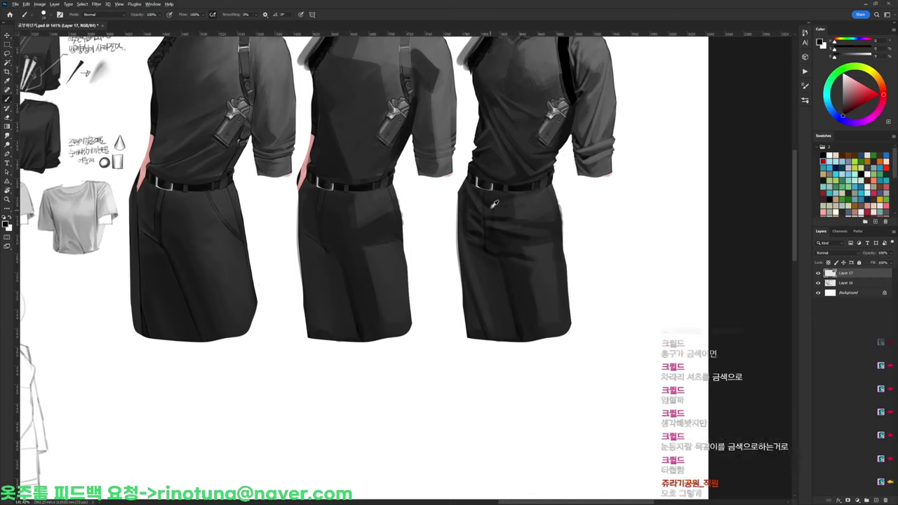
{"action": "left_click", "coordinate": [487, 191], "text": "alt"}
{"action": "left_click", "coordinate": [538, 206], "text": "alt"}
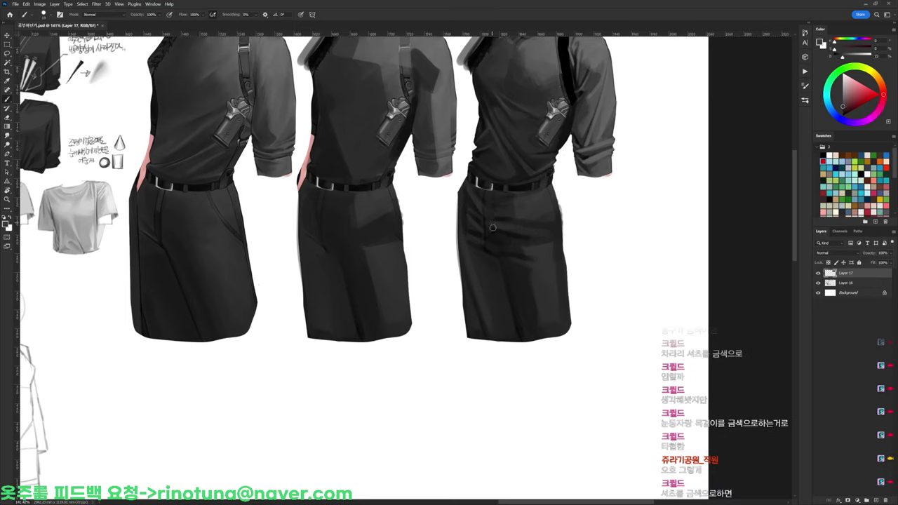
{"action": "left_click", "coordinate": [493, 200], "text": "alt"}
{"action": "left_click", "coordinate": [504, 210], "text": "alt"}
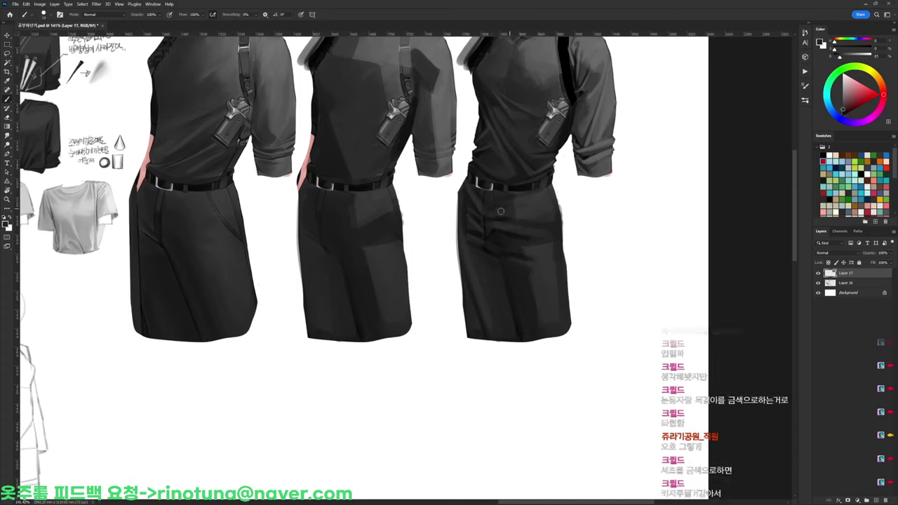
{"action": "left_click", "coordinate": [477, 187], "text": "alt"}
{"action": "left_click", "coordinate": [462, 222], "text": "alt"}
Blend the folds from the base of the third trousers' fly into the thigh with sampled grays
{"action": "left_click_drag", "start_coordinate": [477, 273], "coordinate": [458, 216]}
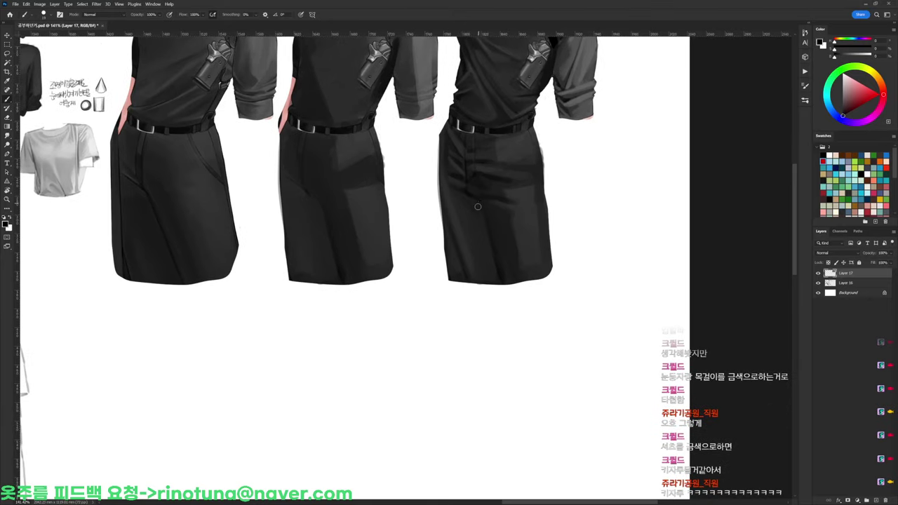
{"action": "left_click", "coordinate": [470, 204], "text": "alt"}
{"action": "left_click", "coordinate": [527, 208], "text": "alt"}
{"action": "left_click", "coordinate": [533, 192], "text": "alt"}
{"action": "left_click", "coordinate": [526, 242], "text": "alt"}
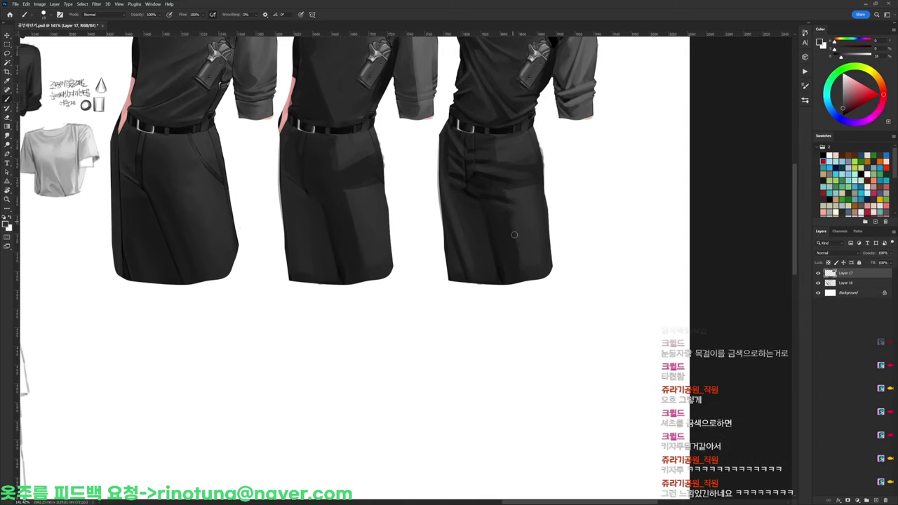
Shade the third trousers' leg on the buckle side with diagonal folds and clean its outer edge with the Eraser
{"action": "left_click", "coordinate": [456, 224], "text": "alt"}
{"action": "left_click", "coordinate": [460, 248], "text": "alt"}
{"action": "left_click", "coordinate": [454, 251], "text": "alt"}
{"action": "key", "text": "e"}
{"action": "left_click_drag", "start_coordinate": [440, 195], "coordinate": [450, 280]}
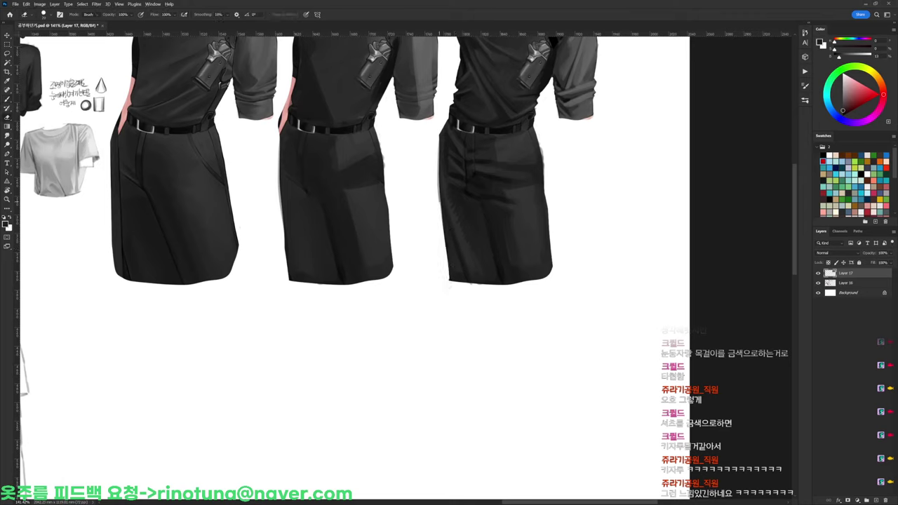
{"action": "key", "text": "b"}
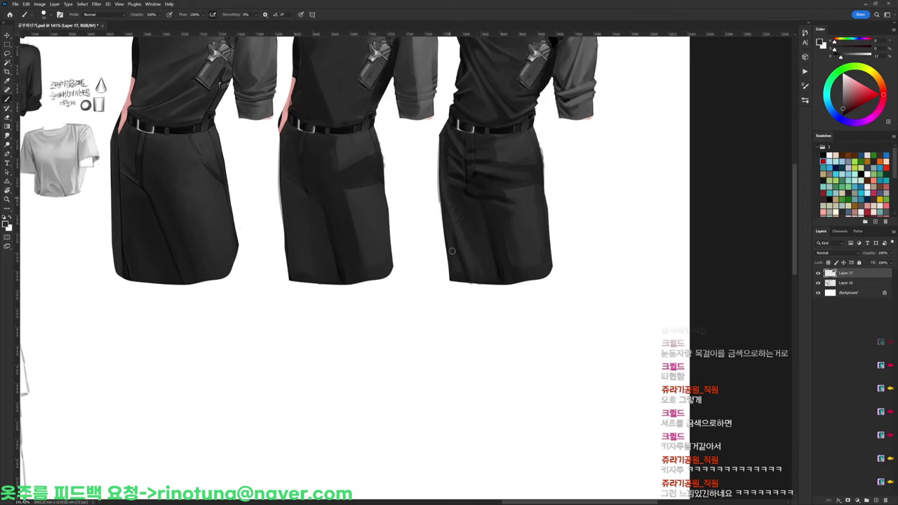
{"action": "left_click_drag", "start_coordinate": [449, 224], "coordinate": [451, 261]}
Paint creases across the third trousers' hip and crotch on a rotated canvas using sampled grays
{"action": "left_click", "coordinate": [452, 188], "text": "alt"}
{"action": "left_click", "coordinate": [444, 175], "text": "alt"}
{"action": "key", "text": "r"}
{"action": "left_click_drag", "start_coordinate": [587, 150], "coordinate": [448, 98]}
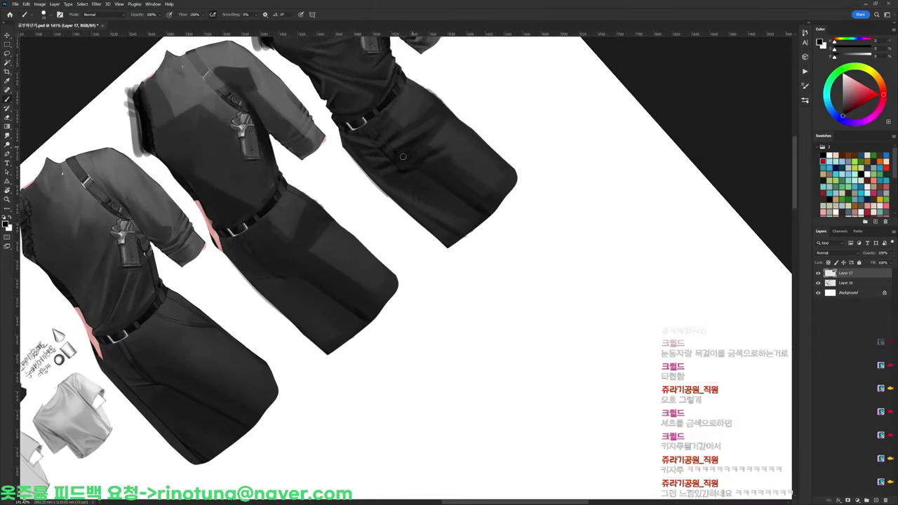
{"action": "left_click", "coordinate": [400, 158], "text": "alt"}
{"action": "left_click", "coordinate": [413, 149], "text": "alt"}
{"action": "left_click", "coordinate": [442, 133], "text": "alt"}
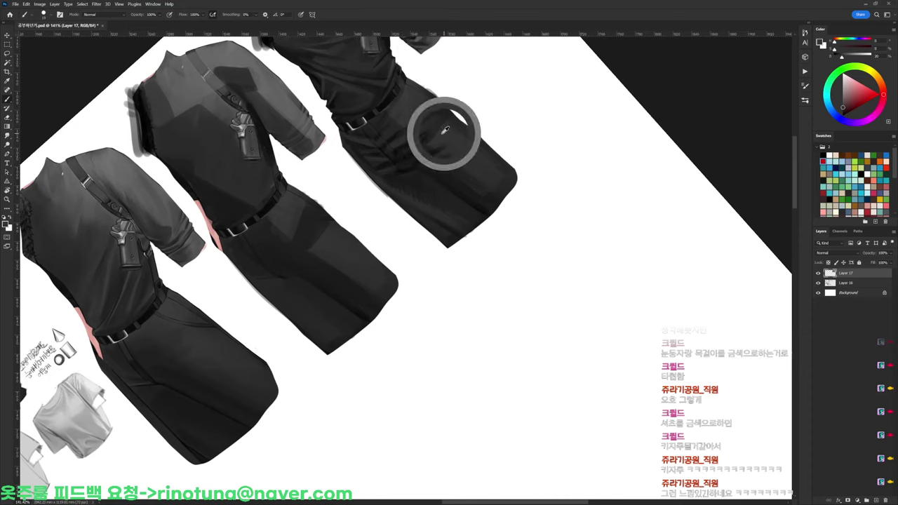
Paint a dark side seam down the third trousers' holster-side leg and trim both outer edges with the Eraser
{"action": "key", "text": "r"}
{"action": "left_click_drag", "start_coordinate": [440, 119], "coordinate": [593, 164]}
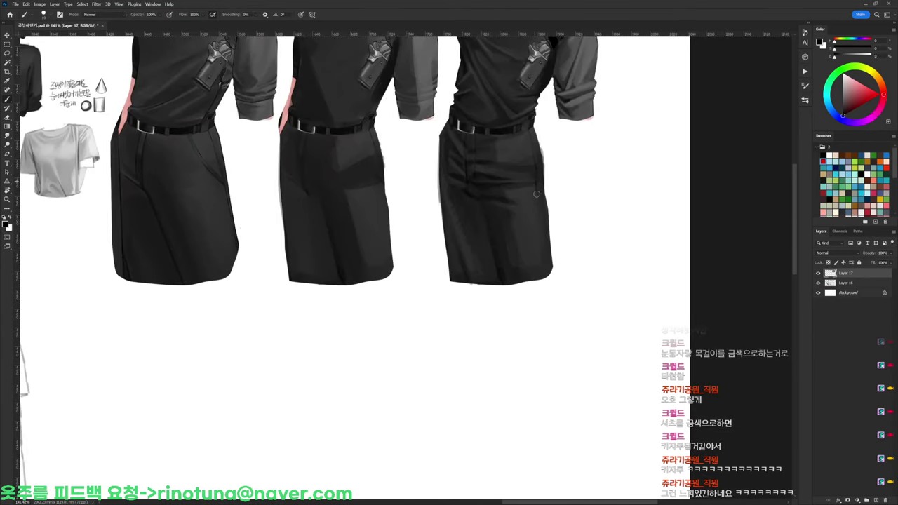
{"action": "left_click", "coordinate": [538, 234], "text": "alt"}
{"action": "left_click", "coordinate": [545, 169], "text": "alt"}
{"action": "key", "text": "e"}
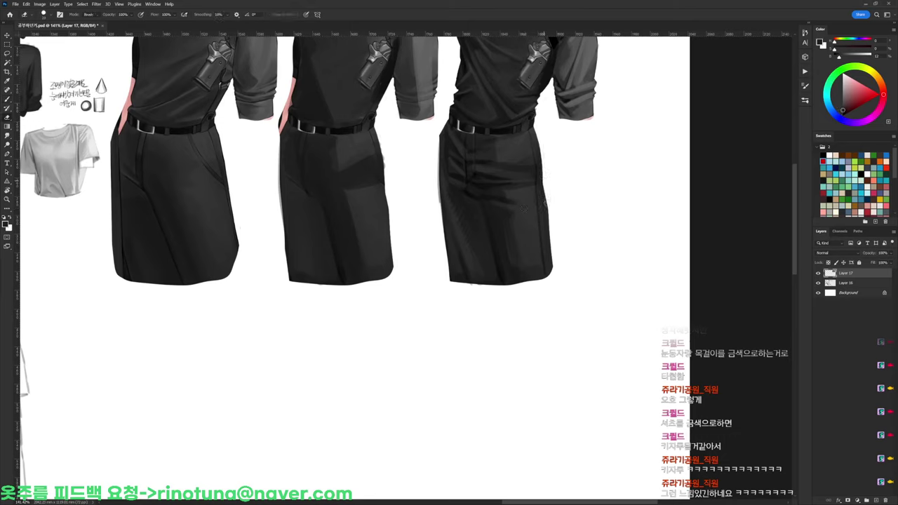
{"action": "mouse_move", "coordinate": [436, 166]}
{"action": "left_mouse_down"}
{"action": "mouse_move", "coordinate": [449, 243]}
{"action": "mouse_move", "coordinate": [440, 245]}
{"action": "left_mouse_up"}
Blend the shading beside the third trousers' fly and across the front hip with sampled grays
{"action": "key", "text": "d"}
{"action": "key", "text": "r"}
{"action": "left_click_drag", "start_coordinate": [556, 153], "coordinate": [518, 203]}
{"action": "key", "text": "b"}
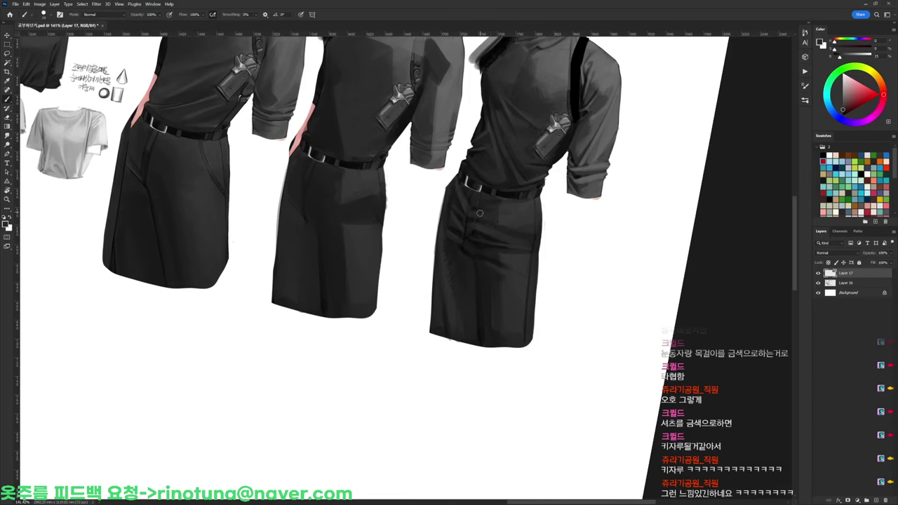
{"action": "left_click", "coordinate": [476, 210], "text": "alt"}
{"action": "key", "text": "d"}
{"action": "left_click", "coordinate": [503, 224], "text": "alt"}
{"action": "left_click_drag", "start_coordinate": [548, 204], "coordinate": [513, 177]}
Refine the third trousers' upper hip beside the side seam with lighter grays and sample a dark tone near the belt
{"action": "left_click", "coordinate": [490, 188], "text": "alt"}
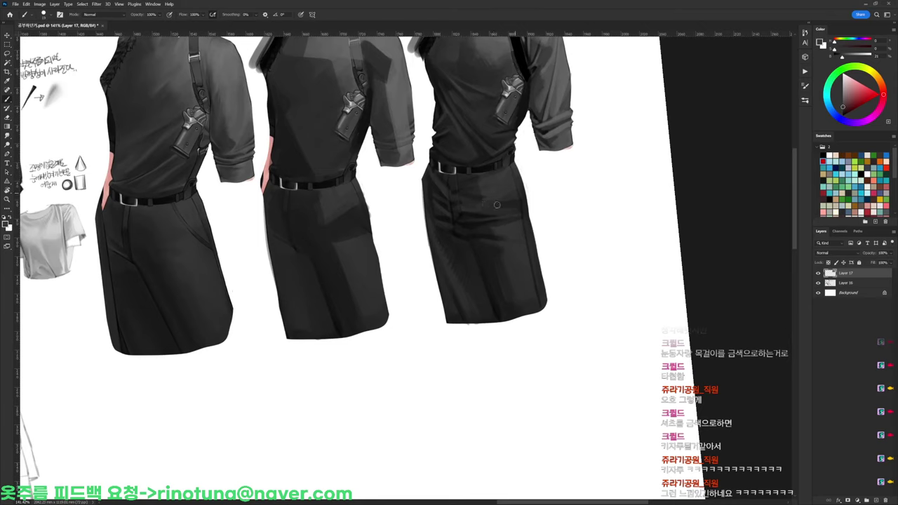
{"action": "left_click", "coordinate": [514, 199], "text": "alt"}
{"action": "left_click", "coordinate": [515, 195], "text": "alt"}
{"action": "mouse_move", "coordinate": [515, 191]}
{"action": "left_mouse_down"}
{"action": "mouse_move", "coordinate": [483, 187]}
{"action": "mouse_move", "coordinate": [536, 190]}
{"action": "left_mouse_up"}
{"action": "key", "text": "r"}
{"action": "key", "text": "Escape"}
{"action": "key", "text": "b"}
{"action": "left_click", "coordinate": [458, 168], "text": "alt"}
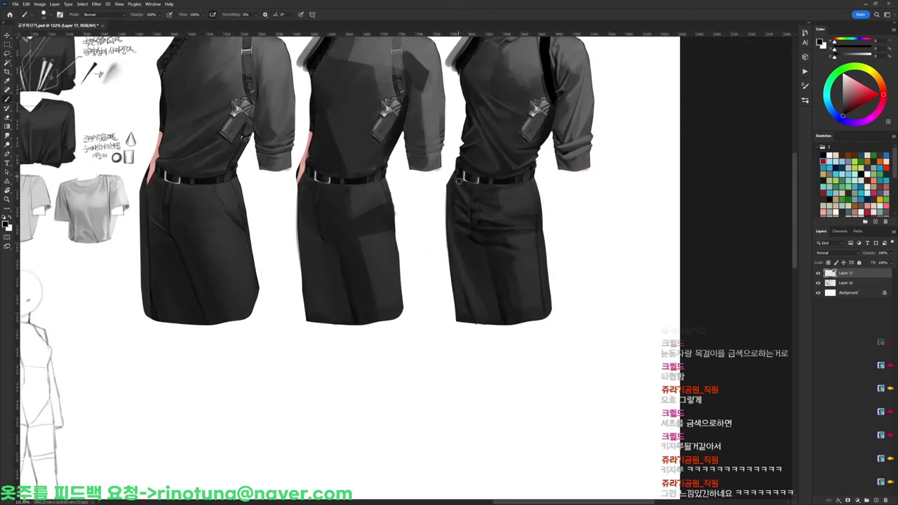
Touch up the shading just below the third figure's belt buckle and on the upper sleeve using sampled grays
{"action": "left_click", "coordinate": [460, 184], "text": "alt"}
{"action": "left_click", "coordinate": [456, 191], "text": "alt"}
{"action": "left_click_drag", "start_coordinate": [487, 174], "coordinate": [461, 174]}
{"action": "scroll", "coordinate": [547, 106], "scroll_direction": "up", "scroll_amount": 3}
{"action": "key", "text": "e"}
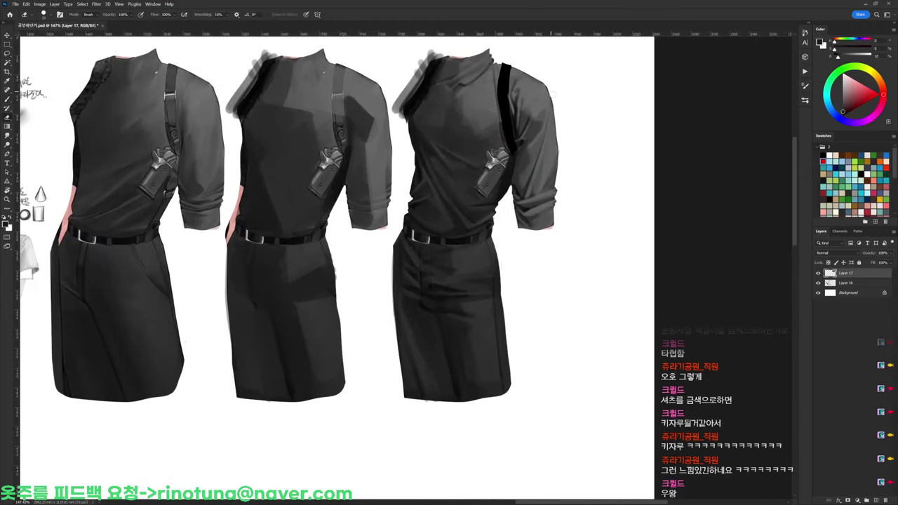
{"action": "key", "text": "b"}
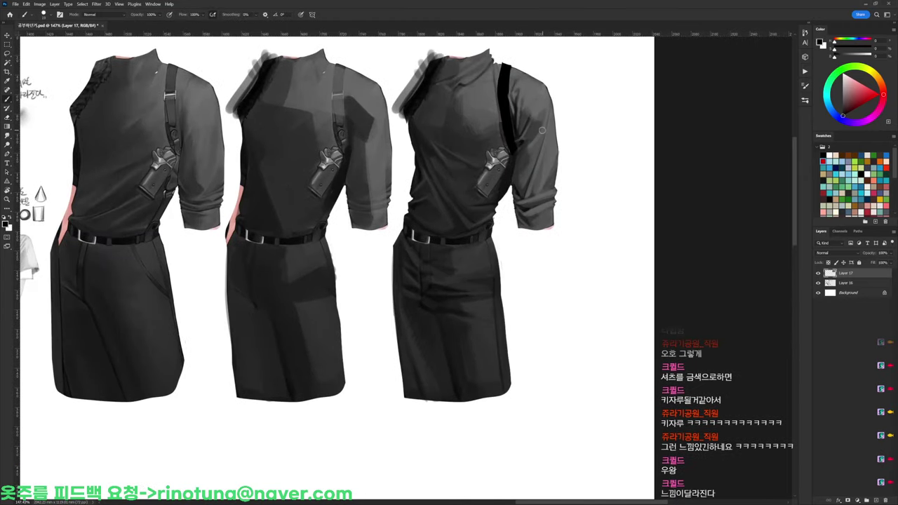
{"action": "left_click", "coordinate": [541, 119], "text": "alt"}
{"action": "left_click", "coordinate": [546, 100], "text": "alt"}
Darken the lower legs of the third trousers with a large hard brush and even out the shoulder tone
{"action": "right_click", "coordinate": [518, 124]}
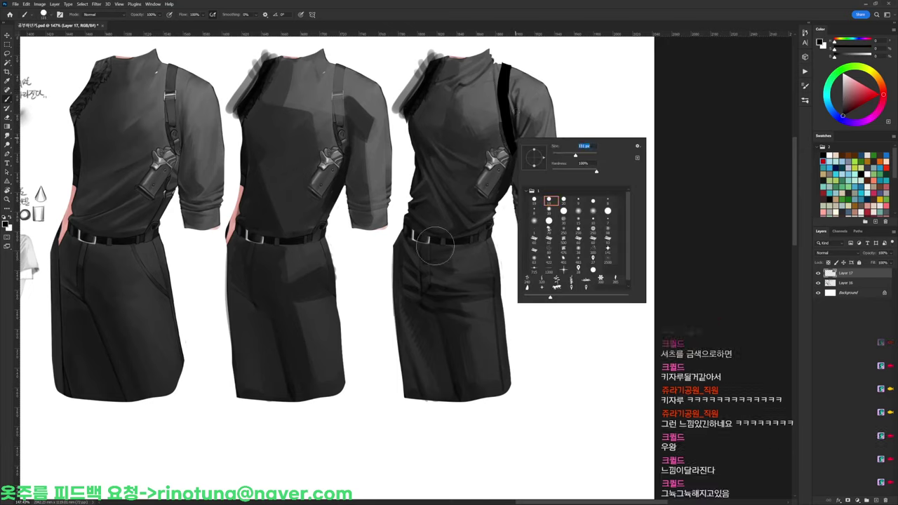
{"action": "left_click", "coordinate": [422, 378]}
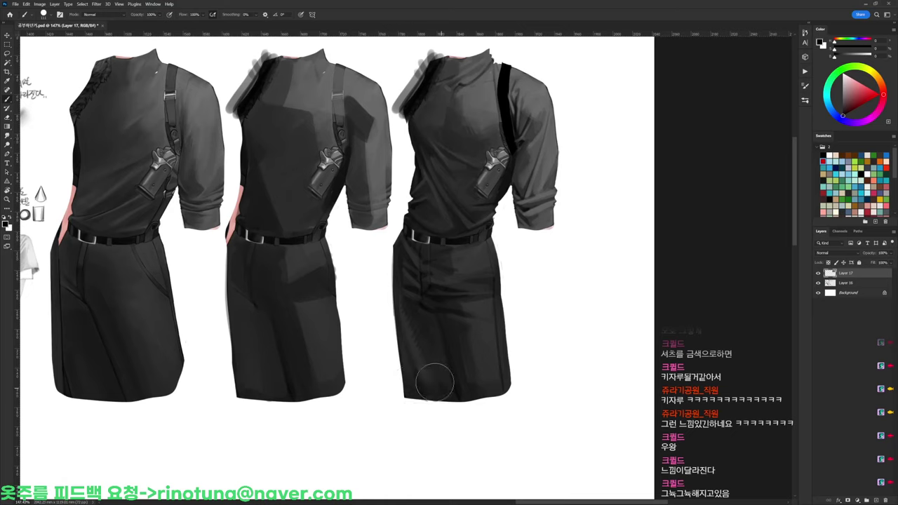
{"action": "mouse_move", "coordinate": [417, 344]}
{"action": "left_mouse_down"}
{"action": "mouse_move", "coordinate": [477, 366]}
{"action": "mouse_move", "coordinate": [473, 374]}
{"action": "mouse_move", "coordinate": [465, 363]}
{"action": "mouse_move", "coordinate": [484, 349]}
{"action": "left_mouse_up"}
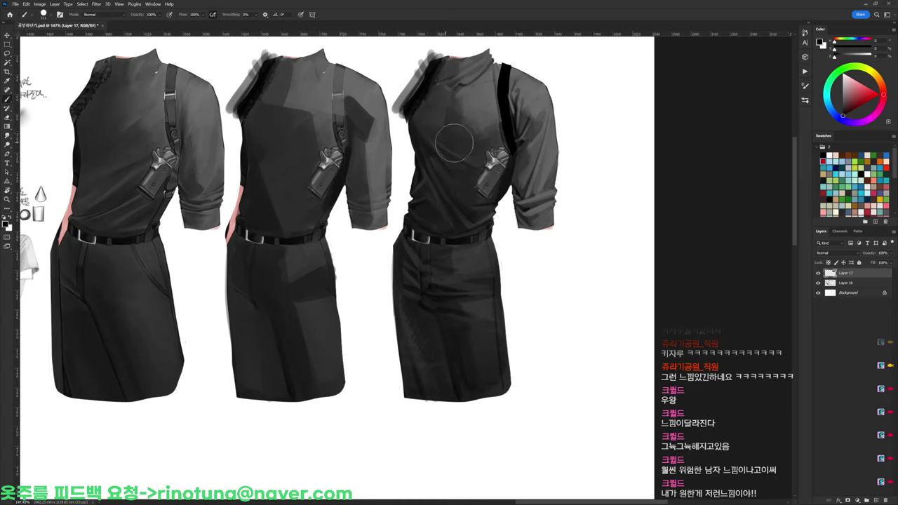
{"action": "left_click", "coordinate": [538, 85], "text": "alt"}
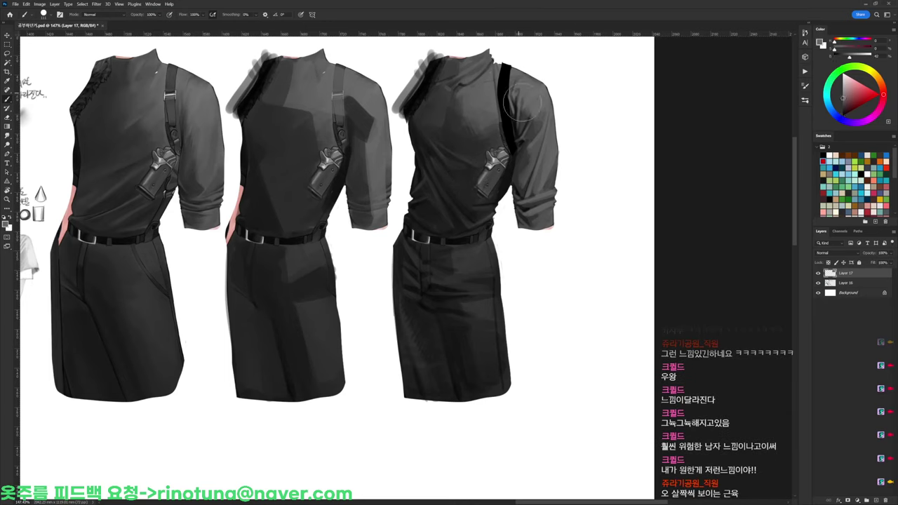
{"action": "key", "text": "d"}
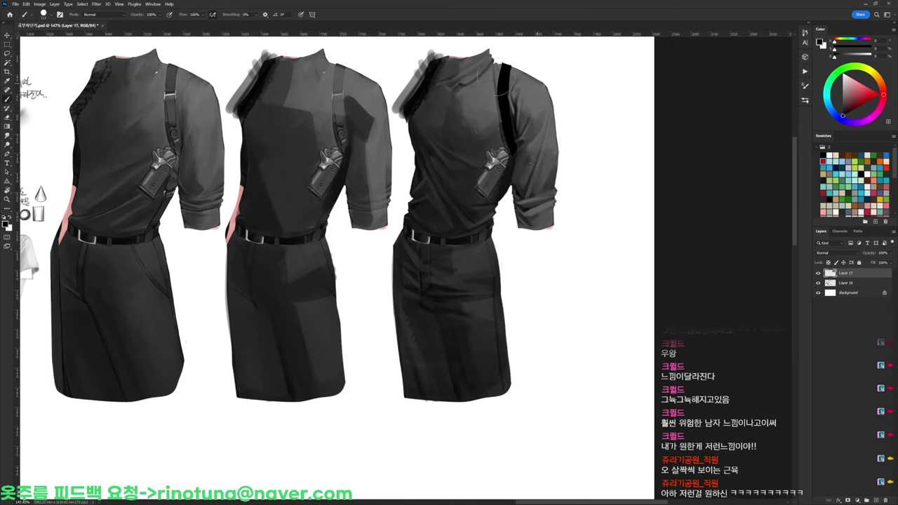
Blend the third shirt's chest shading and the area under the collar with sampled grays
{"action": "left_click", "coordinate": [422, 122], "text": "alt"}
{"action": "mouse_move", "coordinate": [466, 84]}
{"action": "left_mouse_down"}
{"action": "mouse_move", "coordinate": [558, 52]}
{"action": "mouse_move", "coordinate": [553, 89]}
{"action": "mouse_move", "coordinate": [481, 87]}
{"action": "mouse_move", "coordinate": [475, 103]}
{"action": "mouse_move", "coordinate": [467, 99]}
{"action": "mouse_move", "coordinate": [479, 123]}
{"action": "mouse_move", "coordinate": [461, 116]}
{"action": "mouse_move", "coordinate": [449, 119]}
{"action": "mouse_move", "coordinate": [471, 117]}
{"action": "mouse_move", "coordinate": [443, 130]}
{"action": "left_mouse_up"}
{"action": "left_click", "coordinate": [473, 94], "text": "alt"}
{"action": "left_click", "coordinate": [457, 122], "text": "alt"}
{"action": "left_click", "coordinate": [474, 120], "text": "alt"}
{"action": "left_click", "coordinate": [449, 104], "text": "alt"}
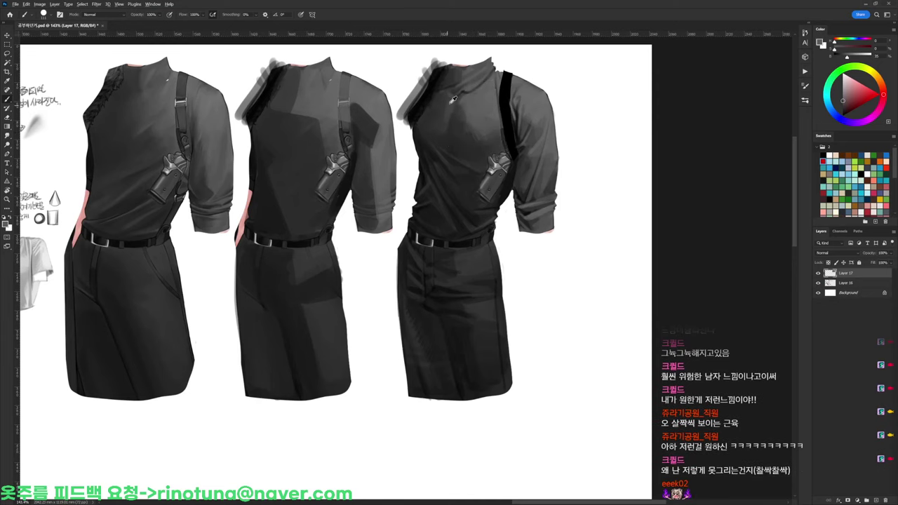
{"action": "mouse_move", "coordinate": [449, 99]}
{"action": "left_mouse_down"}
{"action": "mouse_move", "coordinate": [442, 112]}
{"action": "mouse_move", "coordinate": [442, 104]}
{"action": "left_mouse_up"}
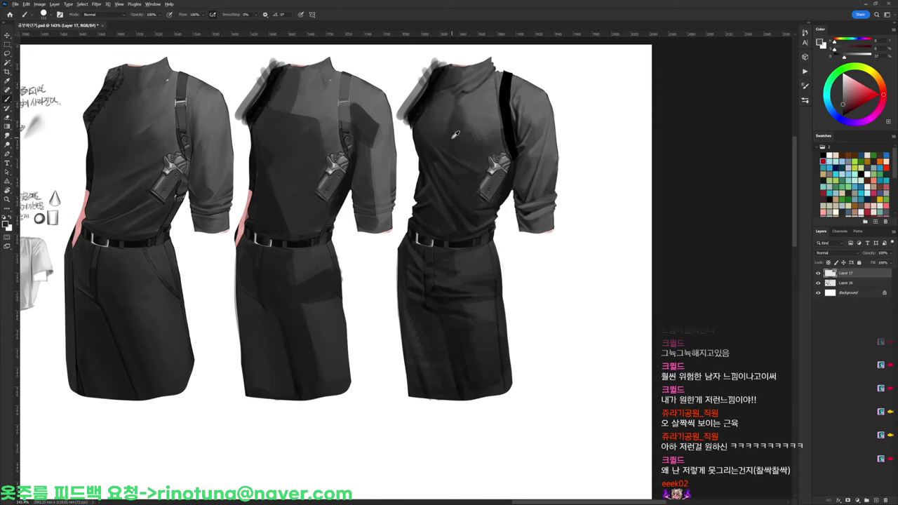
Select the third figure's waist section above the belt with a rectangular marquee and compress it vertically from its upper edge
{"action": "scroll", "coordinate": [522, 121], "scroll_direction": "down", "scroll_amount": 3}
{"action": "left_click_drag", "start_coordinate": [523, 122], "coordinate": [639, 95]}
{"action": "scroll", "coordinate": [610, 92], "scroll_direction": "up", "scroll_amount": 2}
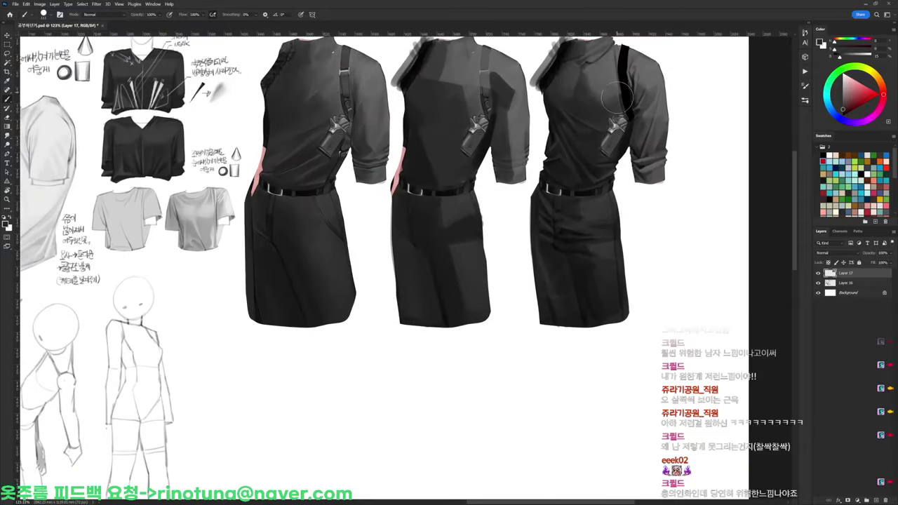
{"action": "key", "text": "m"}
{"action": "mouse_move", "coordinate": [538, 138]}
{"action": "left_mouse_down"}
{"action": "mouse_move", "coordinate": [614, 180]}
{"action": "mouse_move", "coordinate": [630, 177]}
{"action": "left_mouse_up"}
{"action": "key", "text": "ctrl+t"}
{"action": "left_click_drag", "start_coordinate": [583, 136], "coordinate": [583, 142]}
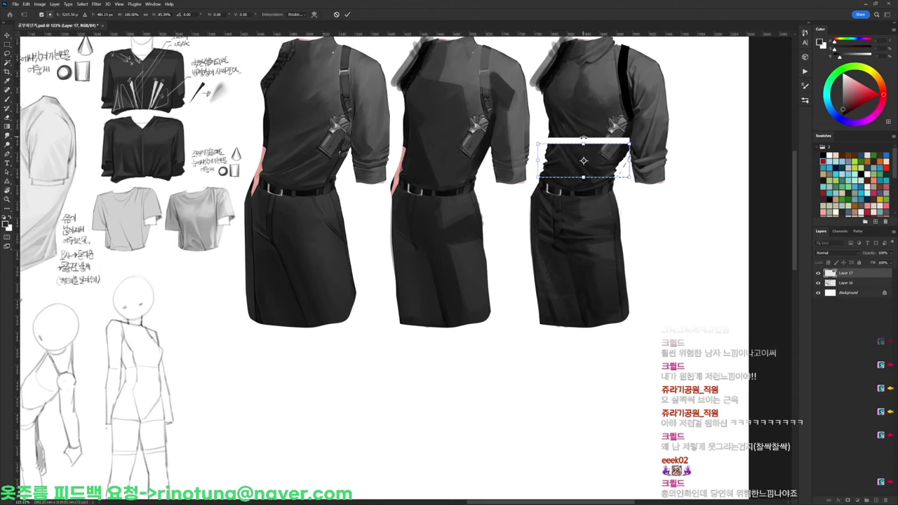
{"action": "key", "text": "Return"}
{"action": "key", "text": "ctrl+d"}
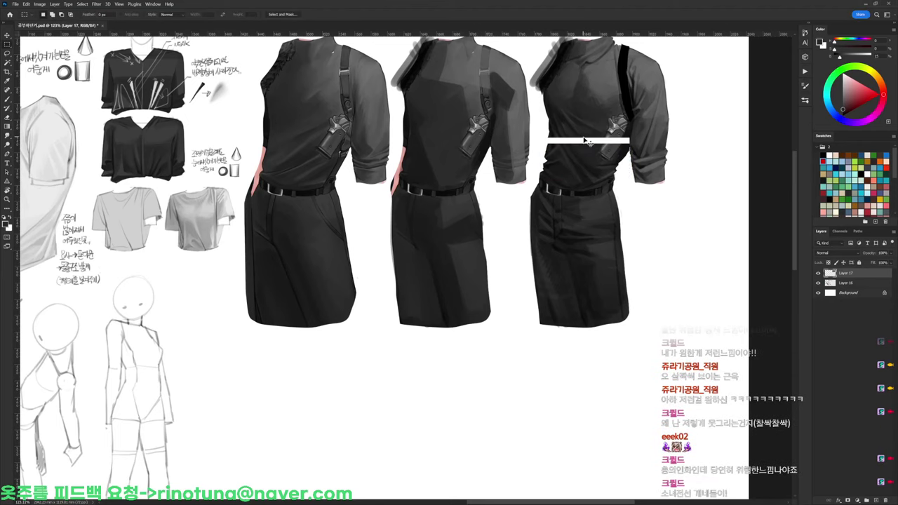
Lasso the third figure's upper body and move it down to close the gap above the shortened waist
{"action": "key", "text": "l"}
{"action": "mouse_move", "coordinate": [599, 183]}
{"action": "left_mouse_down"}
{"action": "mouse_move", "coordinate": [601, 236]}
{"action": "mouse_move", "coordinate": [633, 88]}
{"action": "mouse_move", "coordinate": [529, 47]}
{"action": "mouse_move", "coordinate": [470, 68]}
{"action": "mouse_move", "coordinate": [468, 114]}
{"action": "mouse_move", "coordinate": [498, 178]}
{"action": "left_mouse_up"}
{"action": "left_click_drag", "start_coordinate": [606, 140], "coordinate": [606, 146], "text": "ctrl"}
{"action": "key", "text": "ctrl+d"}
Lasso the shirt hem just above the third figure's belt, copy it to a new layer and merge it back down
{"action": "mouse_move", "coordinate": [474, 209]}
{"action": "left_mouse_down"}
{"action": "mouse_move", "coordinate": [544, 208]}
{"action": "mouse_move", "coordinate": [544, 221]}
{"action": "mouse_move", "coordinate": [471, 207]}
{"action": "left_mouse_up"}
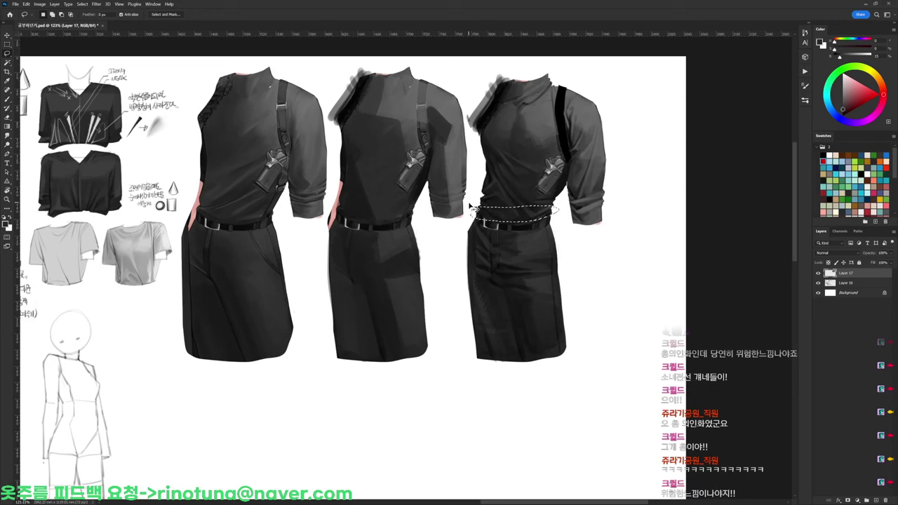
{"action": "key", "text": "ctrl+j"}
{"action": "key", "text": "ctrl+e"}
{"action": "scroll", "coordinate": [657, 254], "scroll_direction": "down", "scroll_amount": 3}
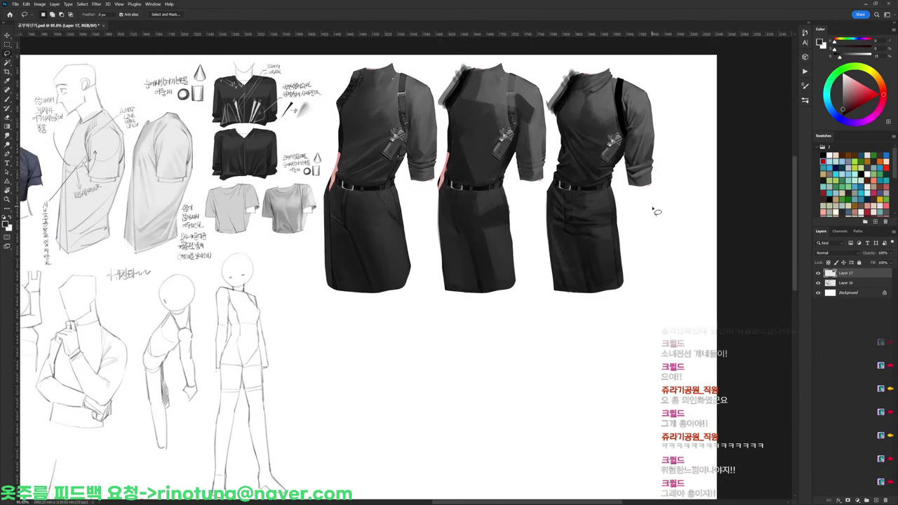
{"action": "scroll", "coordinate": [657, 211], "scroll_direction": "up", "scroll_amount": 3}
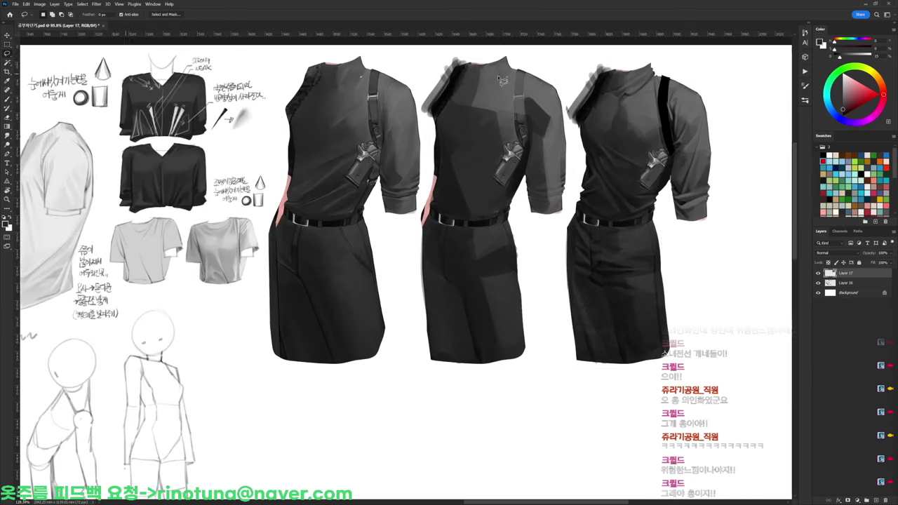
Handwrite 큰형태 above the second figure and 구조 above the third in black, and connect the labels with an arrow
{"action": "key", "text": "b"}
{"action": "right_click", "coordinate": [530, 78]}
{"action": "left_click_drag", "start_coordinate": [520, 49], "coordinate": [514, 53]}
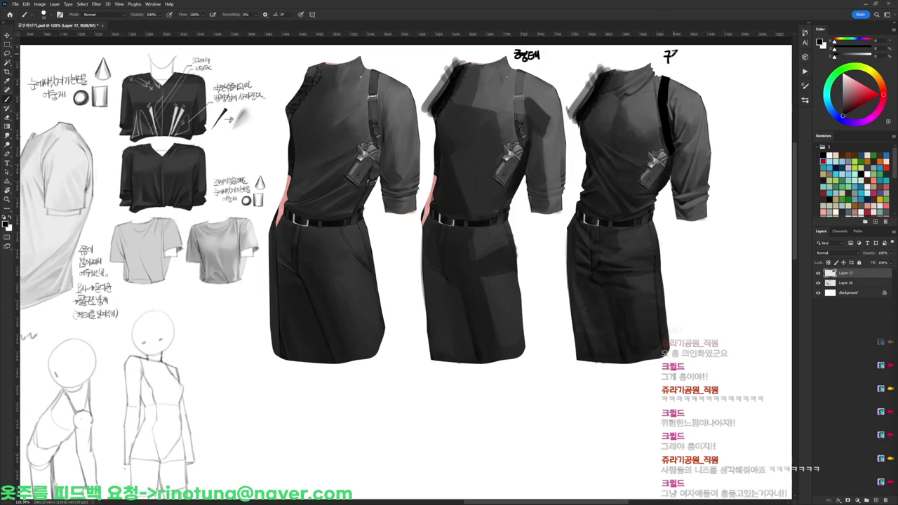
{"action": "left_click_drag", "start_coordinate": [682, 62], "coordinate": [672, 74]}
{"action": "left_click_drag", "start_coordinate": [533, 68], "coordinate": [639, 68]}
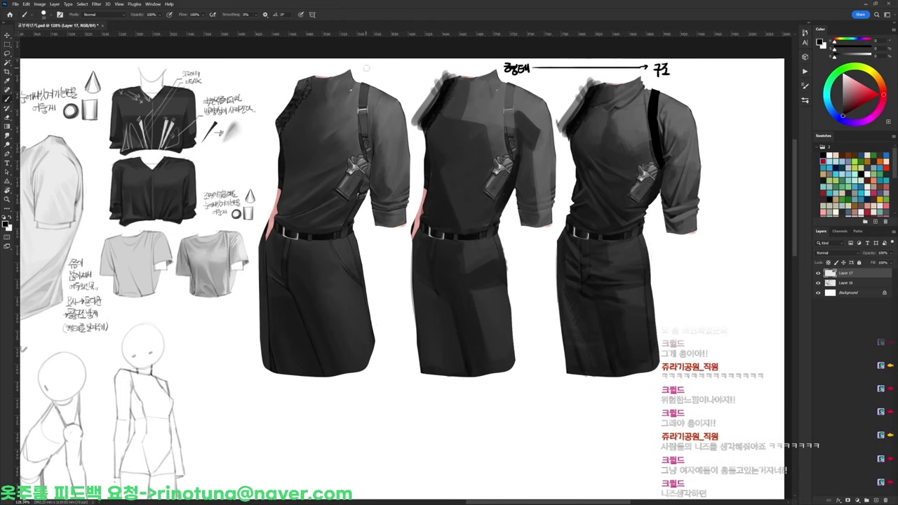
Draw a black arrow from the first figure to the second figure's label and handwrite 필수과정 above it
{"action": "mouse_move", "coordinate": [388, 68]}
{"action": "left_mouse_down"}
{"action": "mouse_move", "coordinate": [502, 68]}
{"action": "mouse_move", "coordinate": [496, 64]}
{"action": "left_mouse_up"}
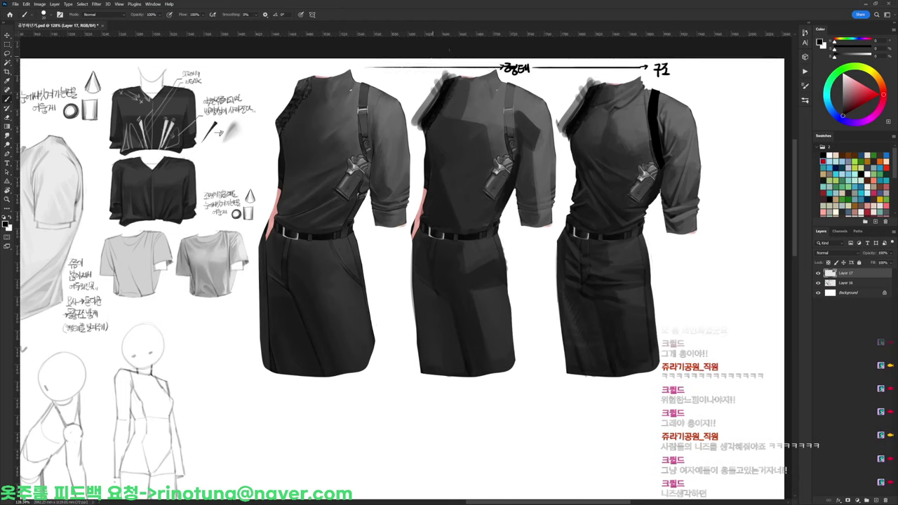
{"action": "left_click_drag", "start_coordinate": [427, 62], "coordinate": [432, 65]}
{"action": "left_click_drag", "start_coordinate": [434, 60], "coordinate": [435, 68]}
{"action": "left_click_drag", "start_coordinate": [439, 61], "coordinate": [442, 64]}
{"action": "left_click_drag", "start_coordinate": [436, 66], "coordinate": [459, 64]}
{"action": "left_click_drag", "start_coordinate": [456, 65], "coordinate": [456, 66]}
Outline the shoulder plane and the chest plane on the second figure in blue
{"action": "left_click_drag", "start_coordinate": [873, 93], "coordinate": [881, 94]}
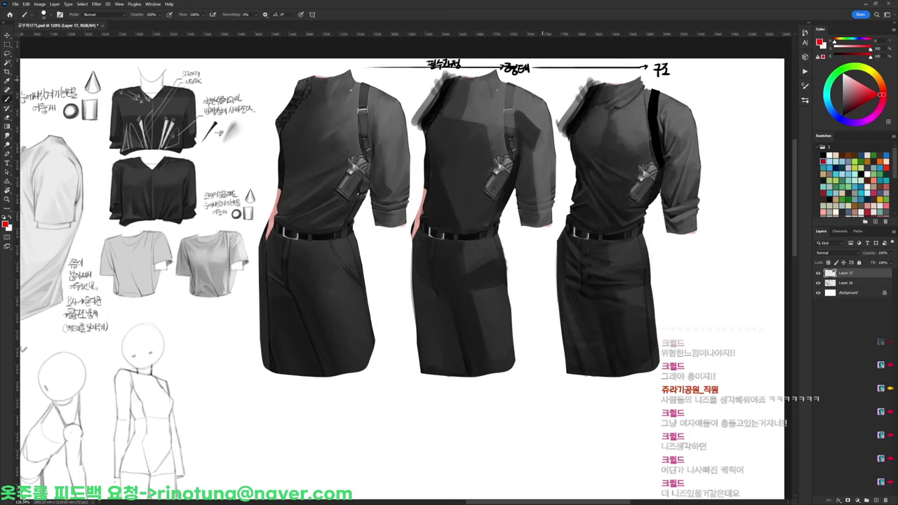
{"action": "left_click", "coordinate": [841, 118]}
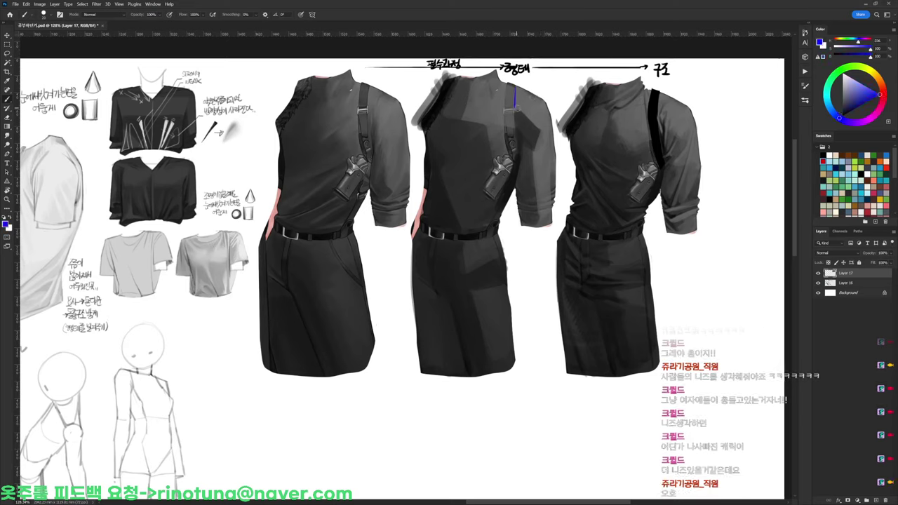
{"action": "left_click_drag", "start_coordinate": [515, 106], "coordinate": [538, 138]}
{"action": "left_click_drag", "start_coordinate": [516, 88], "coordinate": [552, 133]}
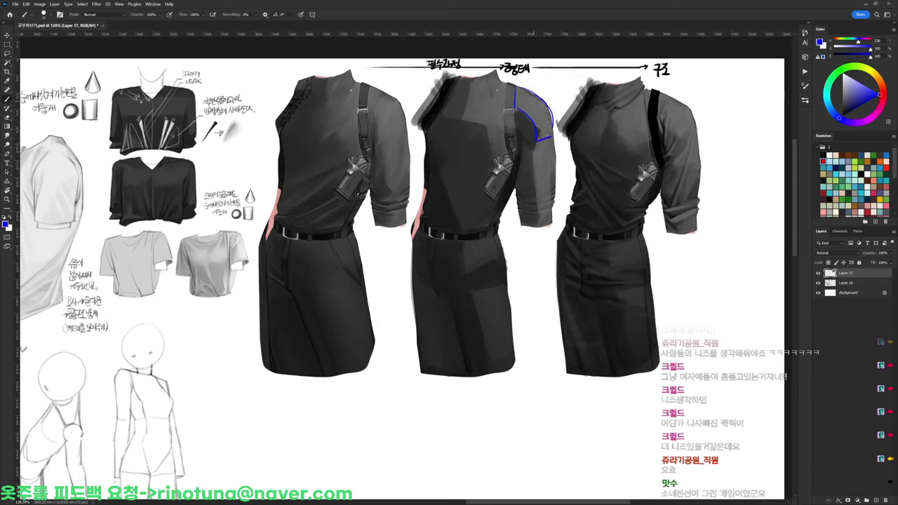
{"action": "left_click_drag", "start_coordinate": [492, 109], "coordinate": [501, 109]}
{"action": "key", "text": "ctrl+z"}
{"action": "mouse_move", "coordinate": [444, 109]}
{"action": "left_mouse_down"}
{"action": "mouse_move", "coordinate": [431, 133]}
{"action": "mouse_move", "coordinate": [497, 135]}
{"action": "mouse_move", "coordinate": [500, 108]}
{"action": "mouse_move", "coordinate": [500, 139]}
{"action": "left_mouse_up"}
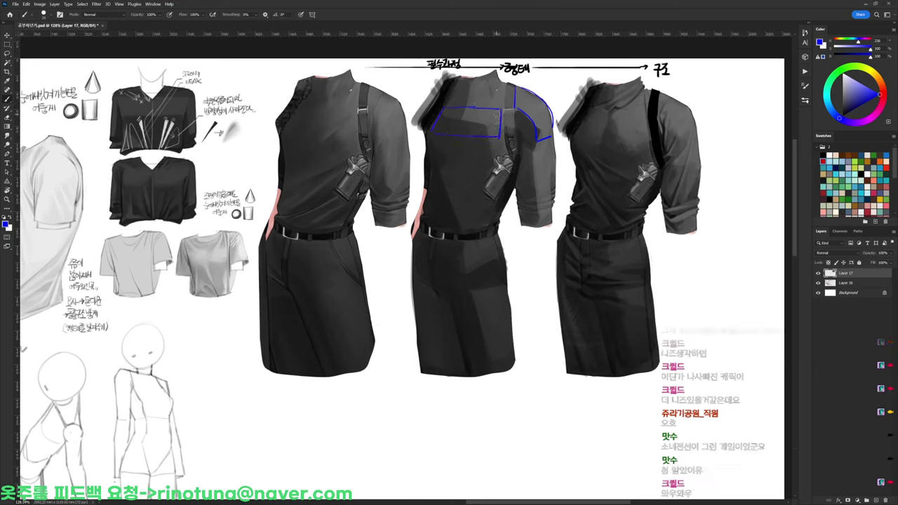
Mark the second shirt with red circles at the armpit and beside the holster, plus a blue X on the lower abdomen
{"action": "left_click", "coordinate": [883, 95]}
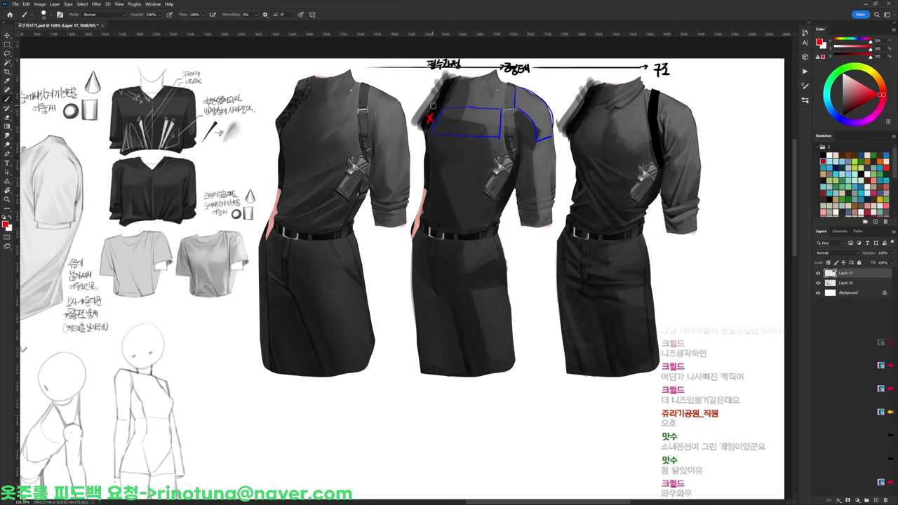
{"action": "left_click_drag", "start_coordinate": [429, 114], "coordinate": [428, 115]}
{"action": "left_click_drag", "start_coordinate": [475, 181], "coordinate": [475, 185]}
{"action": "left_click", "coordinate": [839, 115]}
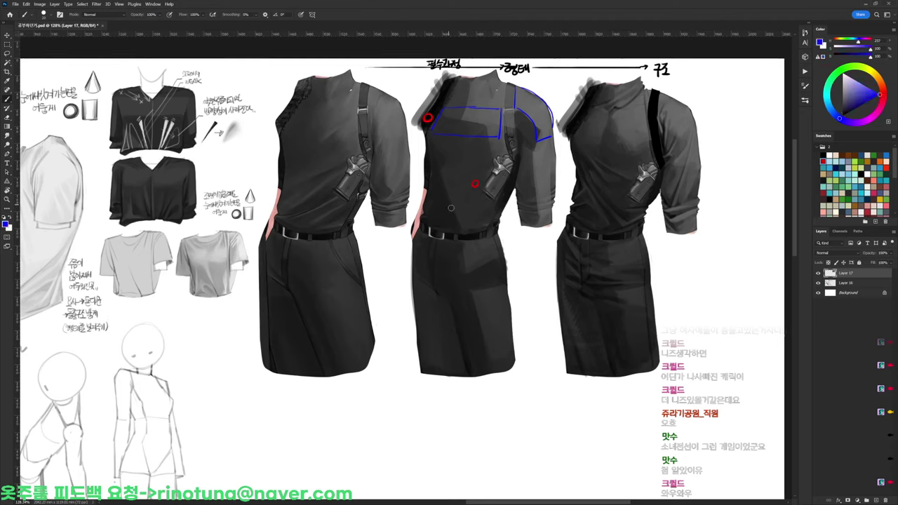
{"action": "left_click_drag", "start_coordinate": [451, 207], "coordinate": [456, 212]}
Circle both hips and the buckle-side waist of the second figure in red, and put a blue X at the belt's holster-side end
{"action": "left_click", "coordinate": [884, 94]}
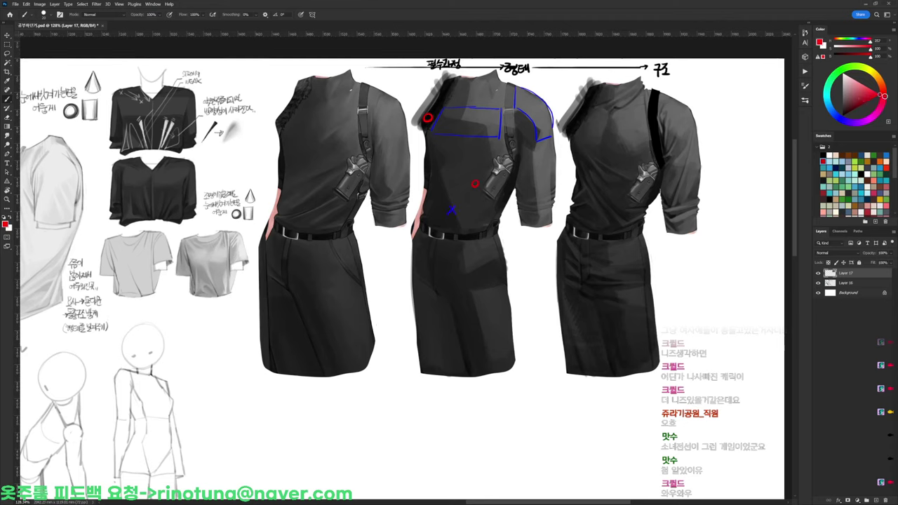
{"action": "left_click_drag", "start_coordinate": [414, 263], "coordinate": [410, 263]}
{"action": "left_click_drag", "start_coordinate": [505, 268], "coordinate": [504, 268]}
{"action": "left_click_drag", "start_coordinate": [419, 227], "coordinate": [415, 228]}
{"action": "left_click", "coordinate": [841, 116]}
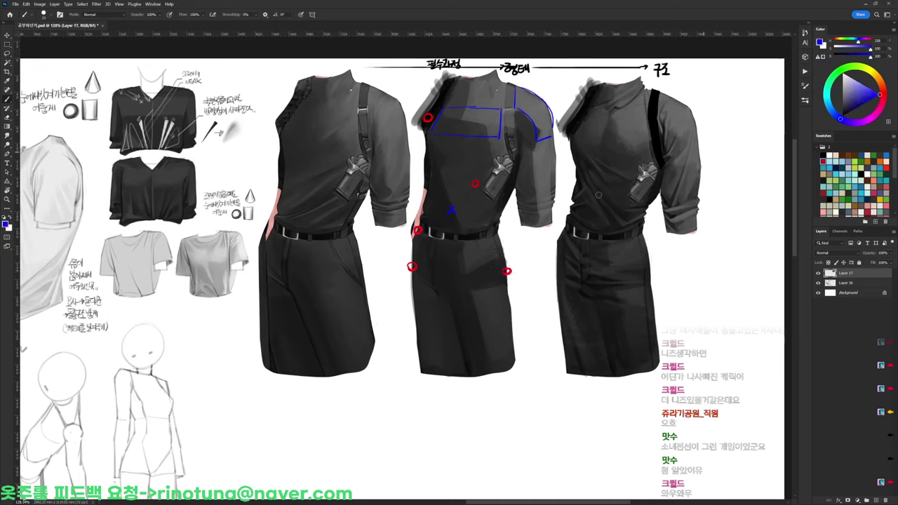
{"action": "left_click_drag", "start_coordinate": [489, 234], "coordinate": [498, 243]}
{"action": "left_click_drag", "start_coordinate": [497, 234], "coordinate": [489, 243]}
{"action": "scroll", "coordinate": [676, 119], "scroll_direction": "down", "scroll_amount": 2}
{"action": "scroll", "coordinate": [480, 232], "scroll_direction": "up", "scroll_amount": 2}
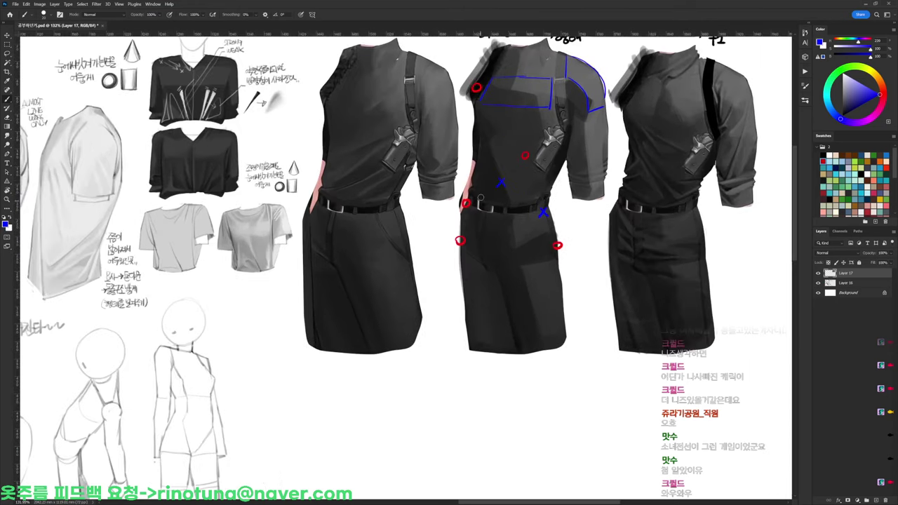
Draw thin red arrows along the second shirt's side, collar, shoulder and sleeve using a smaller brush and the sampled red
{"action": "key", "text": "d"}
{"action": "right_click", "coordinate": [544, 149]}
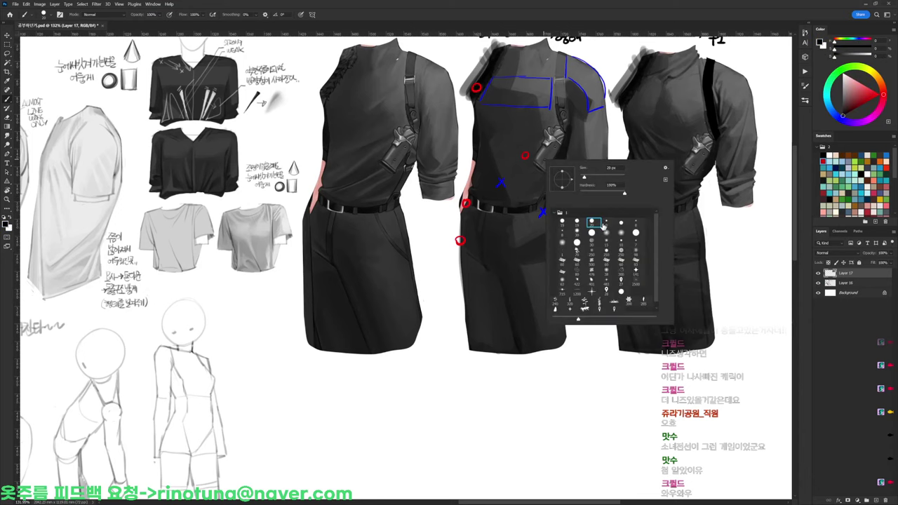
{"action": "left_click", "coordinate": [481, 84], "text": "alt"}
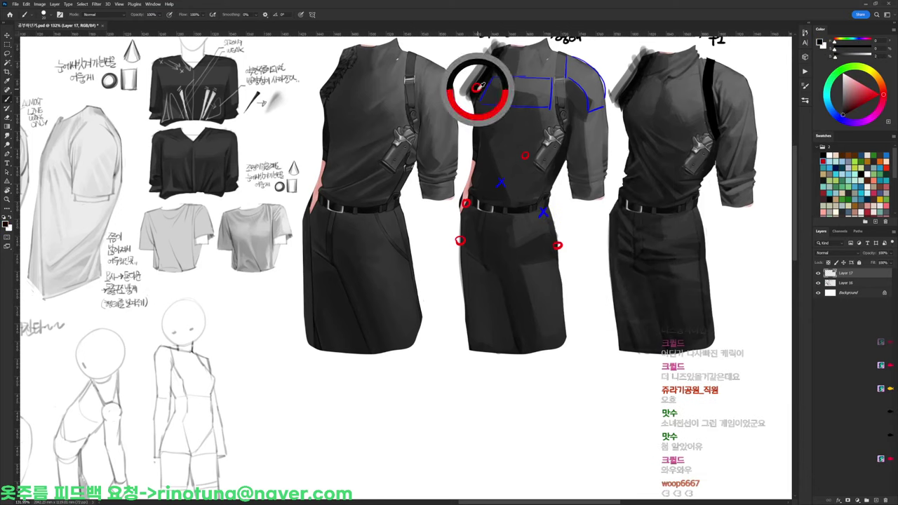
{"action": "right_click", "coordinate": [518, 102]}
{"action": "left_click", "coordinate": [475, 92]}
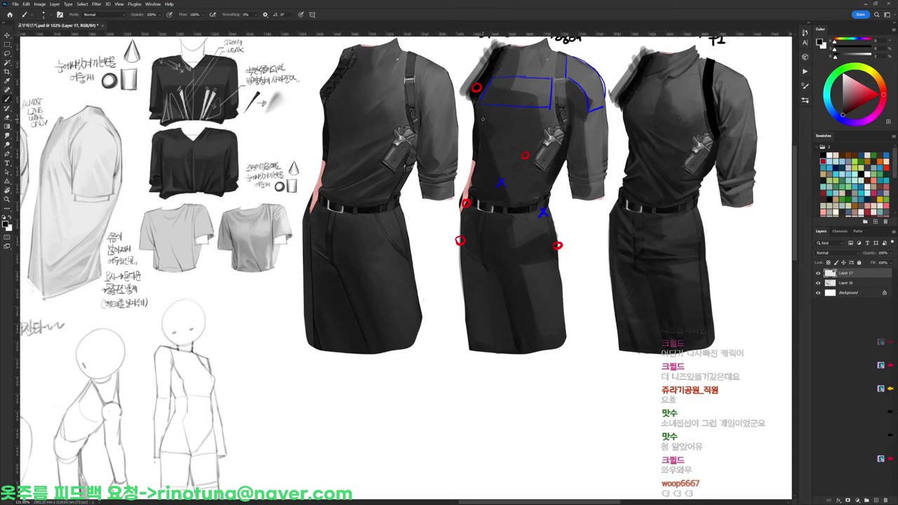
{"action": "left_click", "coordinate": [479, 88], "text": "alt"}
{"action": "left_click", "coordinate": [478, 87], "text": "alt"}
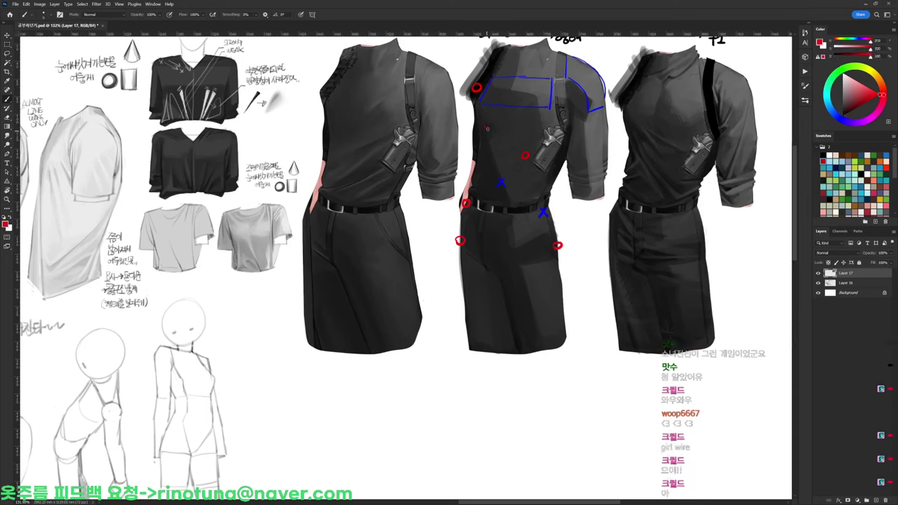
{"action": "mouse_move", "coordinate": [481, 100]}
{"action": "left_mouse_down"}
{"action": "mouse_move", "coordinate": [496, 113]}
{"action": "mouse_move", "coordinate": [486, 130]}
{"action": "mouse_move", "coordinate": [489, 161]}
{"action": "left_mouse_up"}
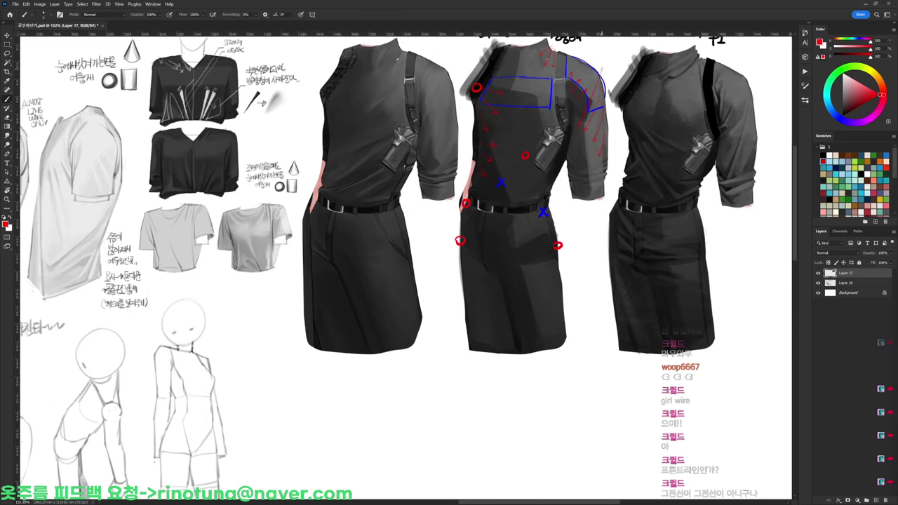
Draw a red and white diagonal line across the second figure's upper sleeve and add a black leader line with a small note
{"action": "left_click_drag", "start_coordinate": [600, 70], "coordinate": [560, 161]}
{"action": "left_click", "coordinate": [590, 94], "text": "alt"}
{"action": "key", "text": "ctrl+z"}
{"action": "left_click_drag", "start_coordinate": [587, 102], "coordinate": [559, 154]}
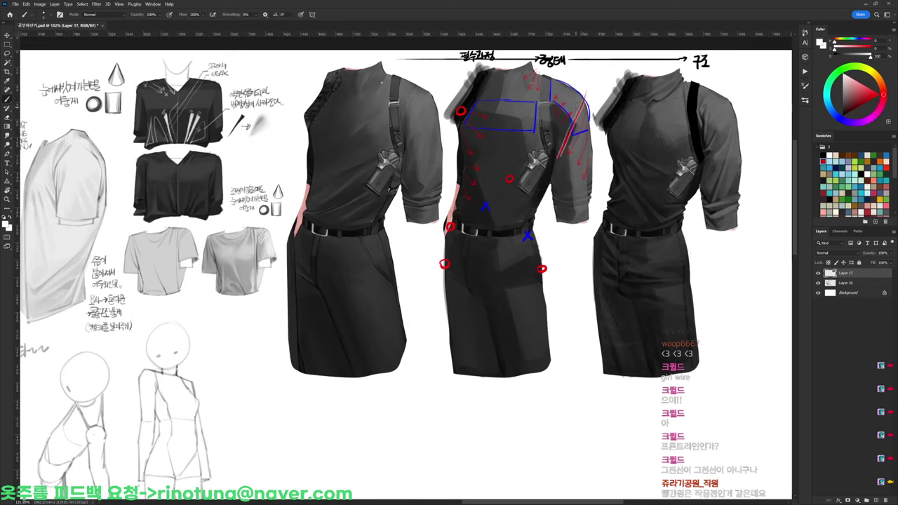
{"action": "key", "text": "d"}
{"action": "left_click_drag", "start_coordinate": [581, 81], "coordinate": [582, 105]}
{"action": "left_click_drag", "start_coordinate": [593, 68], "coordinate": [608, 45]}
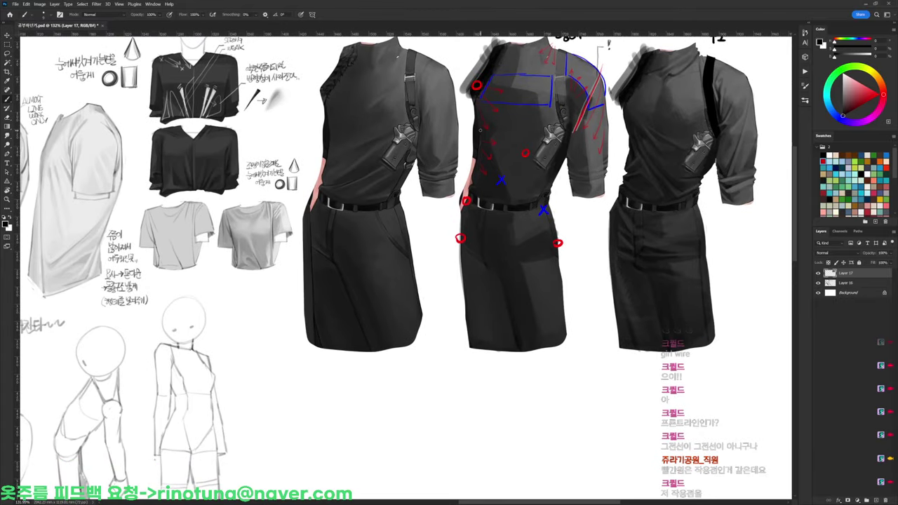
Draw a diagonal red and white line across the second shirt's torso below the blue chest plane, using the sampled red and white
{"action": "key", "text": "r"}
{"action": "left_click_drag", "start_coordinate": [503, 139], "coordinate": [559, 225]}
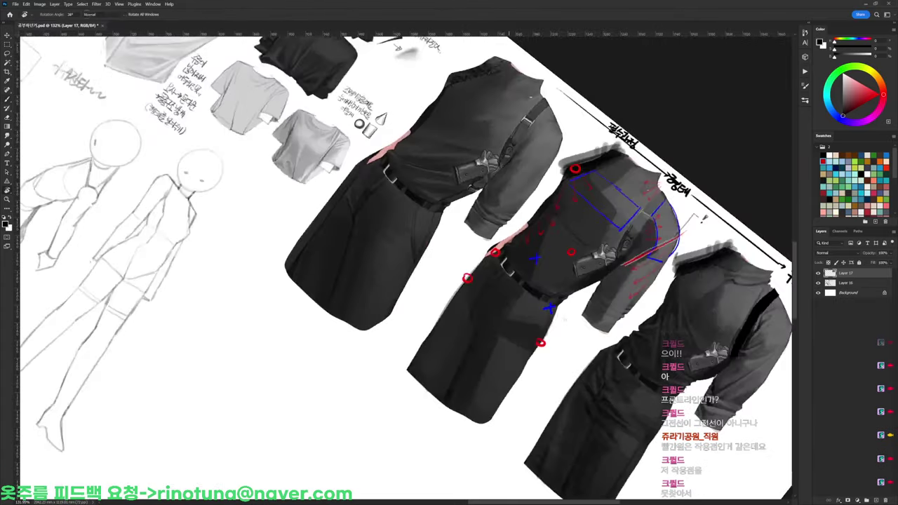
{"action": "key", "text": "b"}
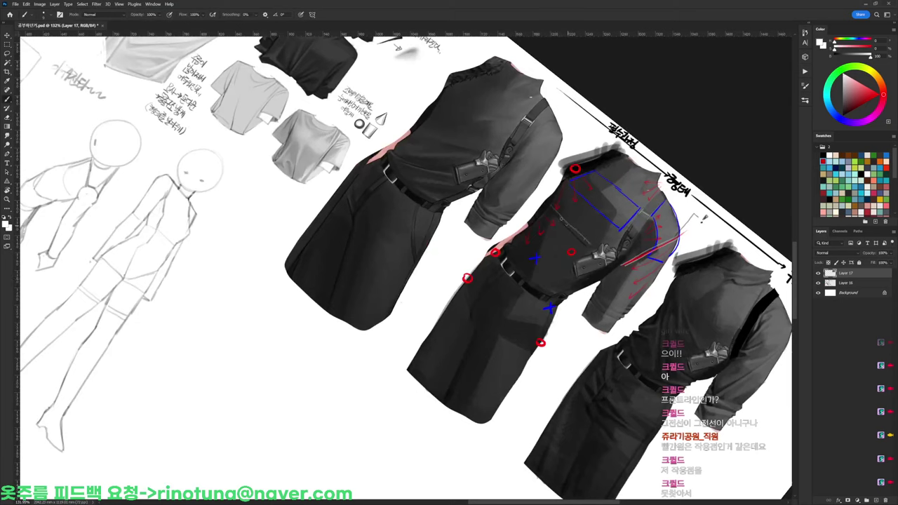
{"action": "left_click", "coordinate": [584, 247], "text": "alt"}
{"action": "left_click_drag", "start_coordinate": [584, 247], "coordinate": [571, 250]}
{"action": "left_click_drag", "start_coordinate": [549, 204], "coordinate": [588, 245]}
Add a small black exclamation mark and downward arrow beside the second shirt's armpit side in the default black
{"action": "key", "text": "r"}
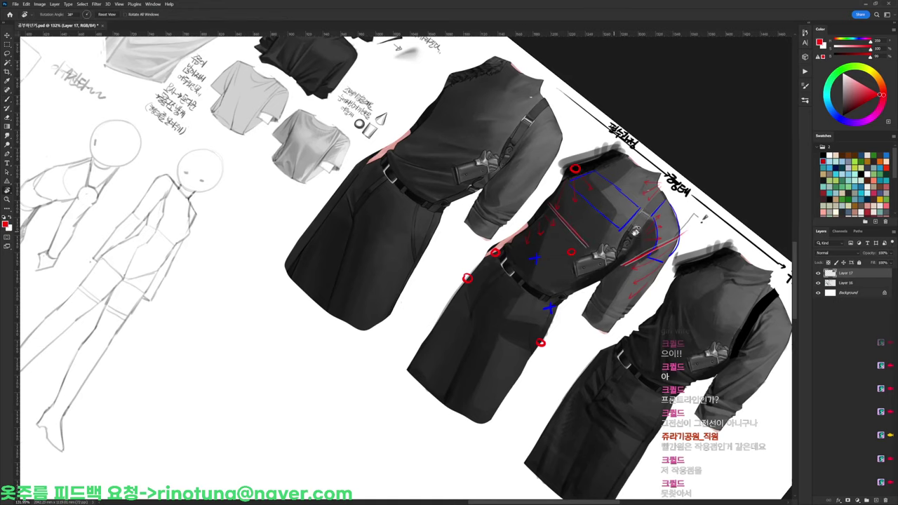
{"action": "left_click_drag", "start_coordinate": [620, 190], "coordinate": [564, 114]}
{"action": "key", "text": "b"}
{"action": "key", "text": "d"}
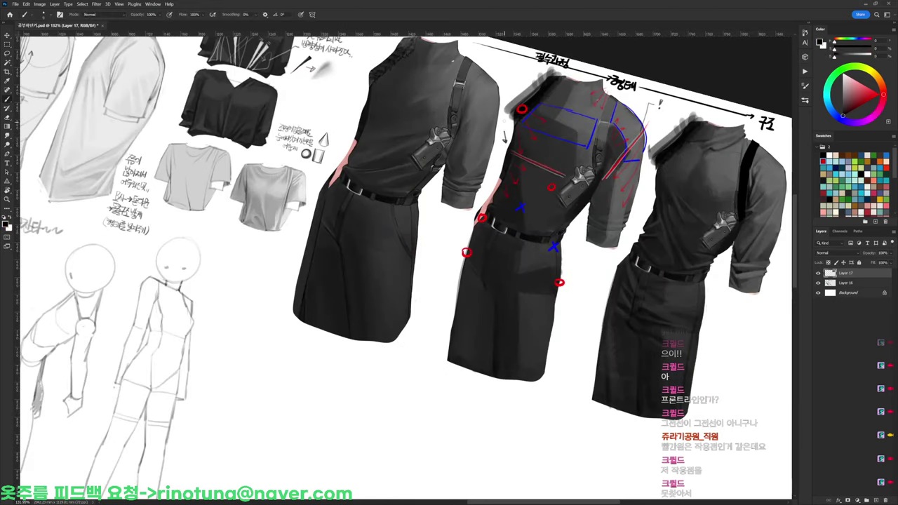
{"action": "key", "text": "r"}
{"action": "left_click_drag", "start_coordinate": [659, 104], "coordinate": [597, 89]}
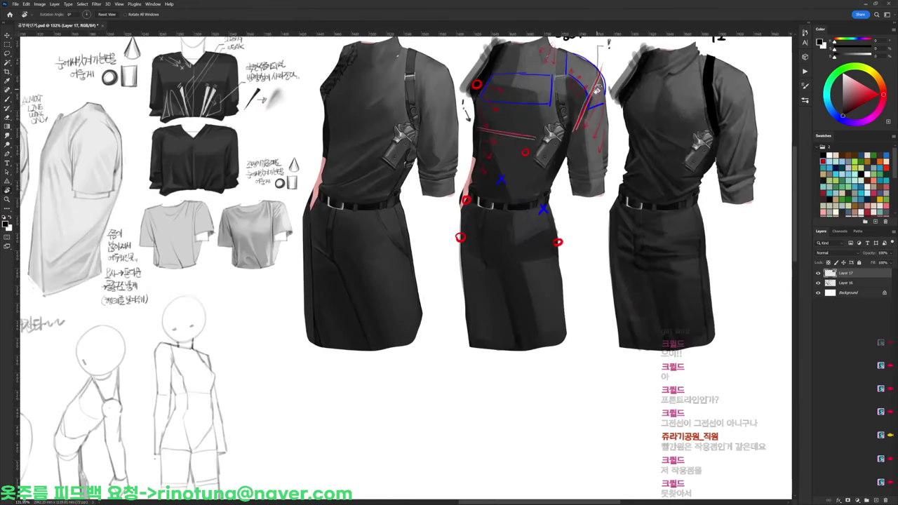
Draw thin red arrows around the second figure's buckle-side hip and a red and white diagonal line across the upper thigh
{"action": "key", "text": "b"}
{"action": "right_click", "coordinate": [466, 236], "text": "alt+shift"}
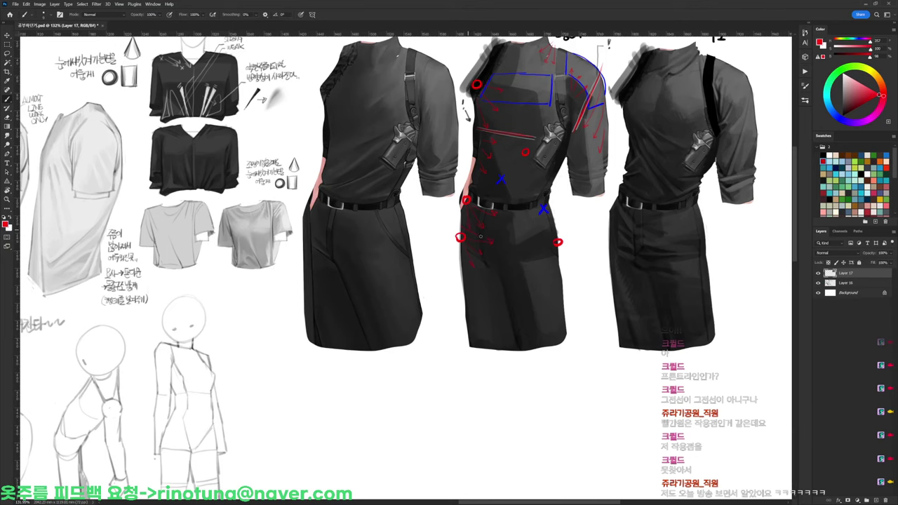
{"action": "left_click_drag", "start_coordinate": [464, 233], "coordinate": [505, 247]}
{"action": "key", "text": "r"}
{"action": "left_click_drag", "start_coordinate": [679, 181], "coordinate": [652, 301]}
{"action": "left_click", "coordinate": [578, 323], "text": "alt"}
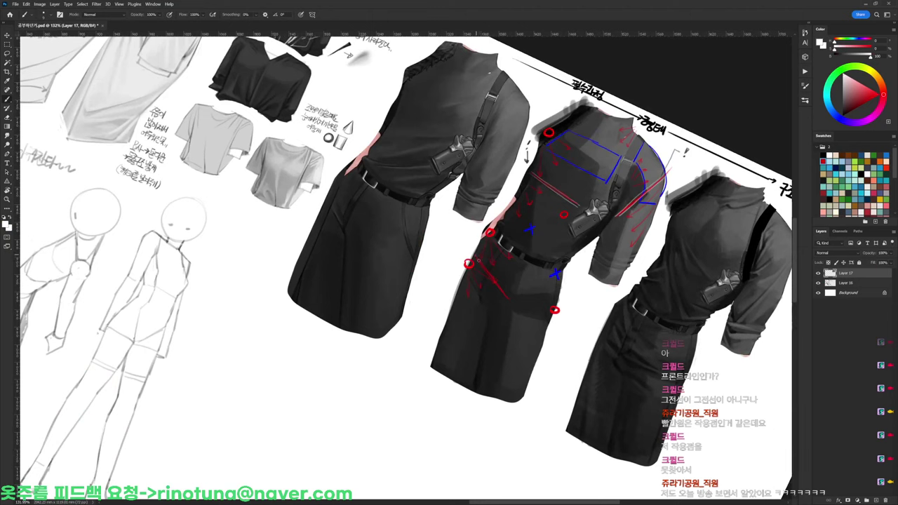
{"action": "left_click_drag", "start_coordinate": [477, 256], "coordinate": [509, 296]}
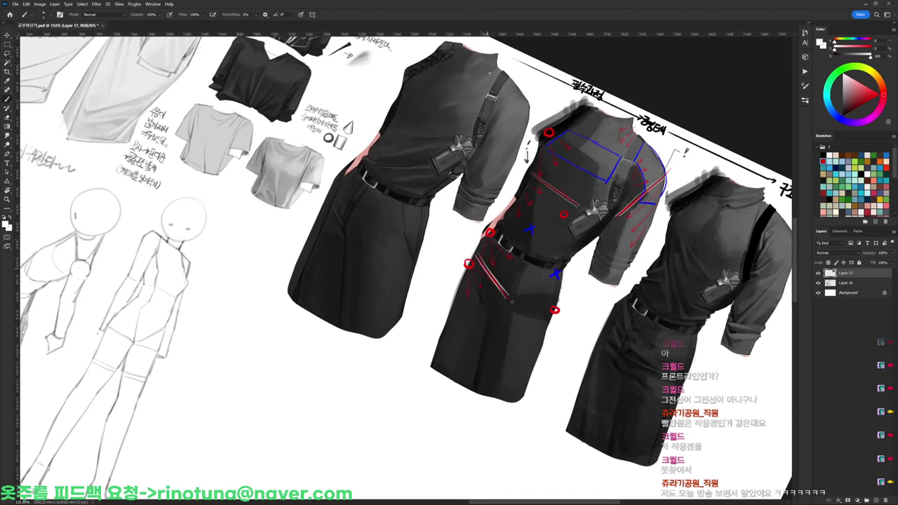
Add a small black exclamation mark and arrow beside the second figure's buckle-side hip
{"action": "key", "text": "r"}
{"action": "left_click_drag", "start_coordinate": [633, 266], "coordinate": [613, 167]}
{"action": "key", "text": "d"}
{"action": "left_click_drag", "start_coordinate": [457, 220], "coordinate": [455, 224]}
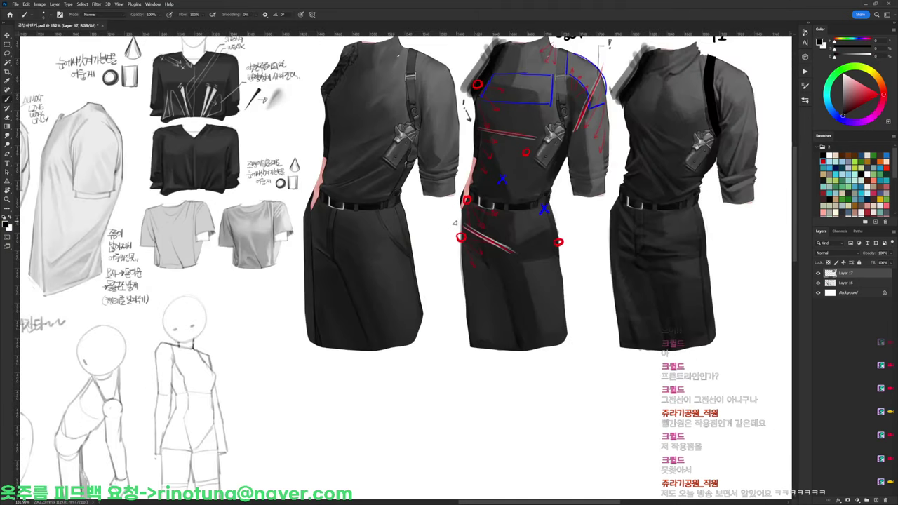
Handwrite a four-line black Korean note about the folds in the gap between the second and third figures' hips
{"action": "mouse_move", "coordinate": [570, 206]}
{"action": "left_mouse_down"}
{"action": "mouse_move", "coordinate": [526, 178]}
{"action": "mouse_move", "coordinate": [479, 187]}
{"action": "left_mouse_up"}
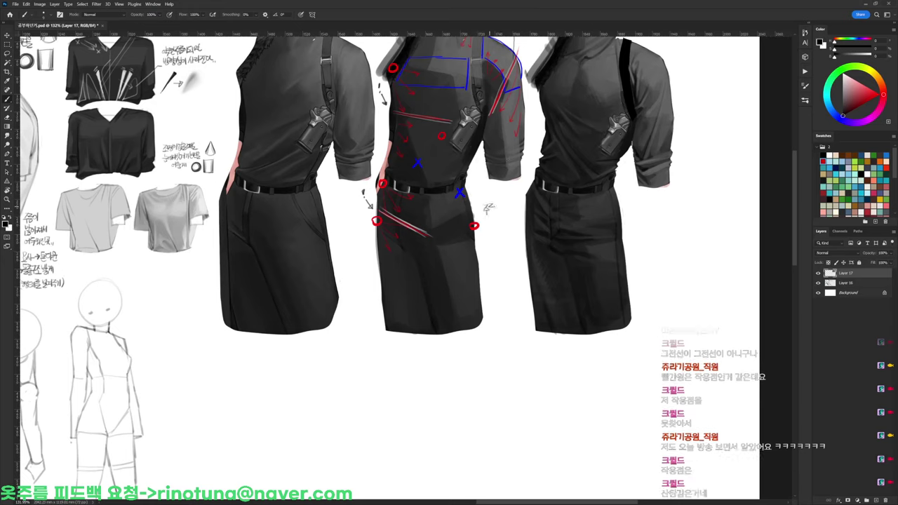
{"action": "mouse_move", "coordinate": [490, 206]}
{"action": "left_mouse_down"}
{"action": "mouse_move", "coordinate": [511, 212]}
{"action": "mouse_move", "coordinate": [491, 224]}
{"action": "mouse_move", "coordinate": [510, 220]}
{"action": "left_mouse_up"}
{"action": "mouse_move", "coordinate": [502, 218]}
{"action": "left_mouse_down"}
{"action": "mouse_move", "coordinate": [523, 221]}
{"action": "mouse_move", "coordinate": [492, 239]}
{"action": "left_mouse_up"}
{"action": "mouse_move", "coordinate": [491, 228]}
{"action": "left_mouse_down"}
{"action": "mouse_move", "coordinate": [509, 236]}
{"action": "mouse_move", "coordinate": [493, 248]}
{"action": "mouse_move", "coordinate": [505, 246]}
{"action": "left_mouse_up"}
{"action": "left_click_drag", "start_coordinate": [502, 239], "coordinate": [503, 249]}
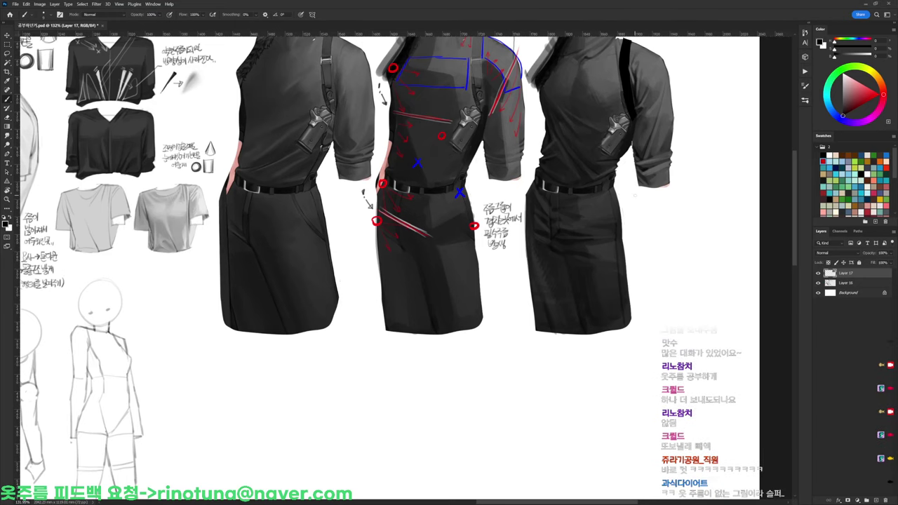
Merge the annotation layer down into the layer below it
{"action": "left_click_drag", "start_coordinate": [676, 197], "coordinate": [626, 235]}
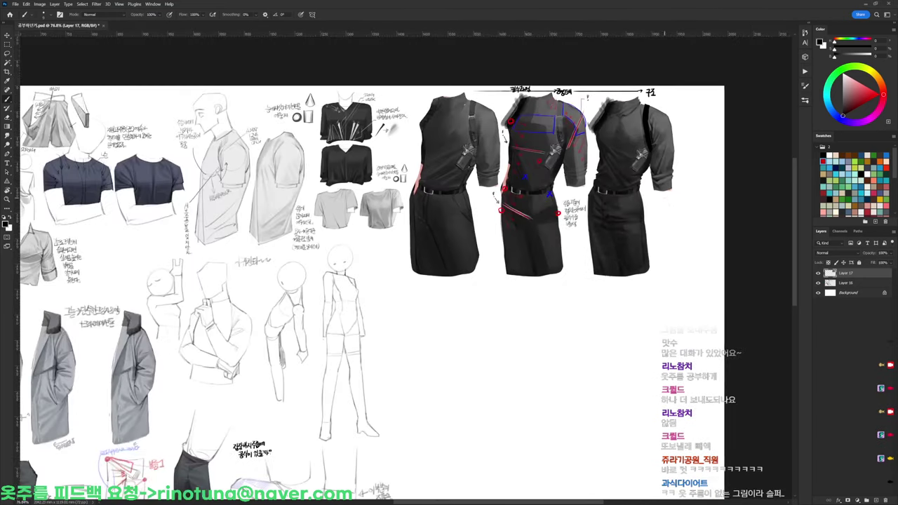
{"action": "left_click_drag", "start_coordinate": [594, 266], "coordinate": [668, 193]}
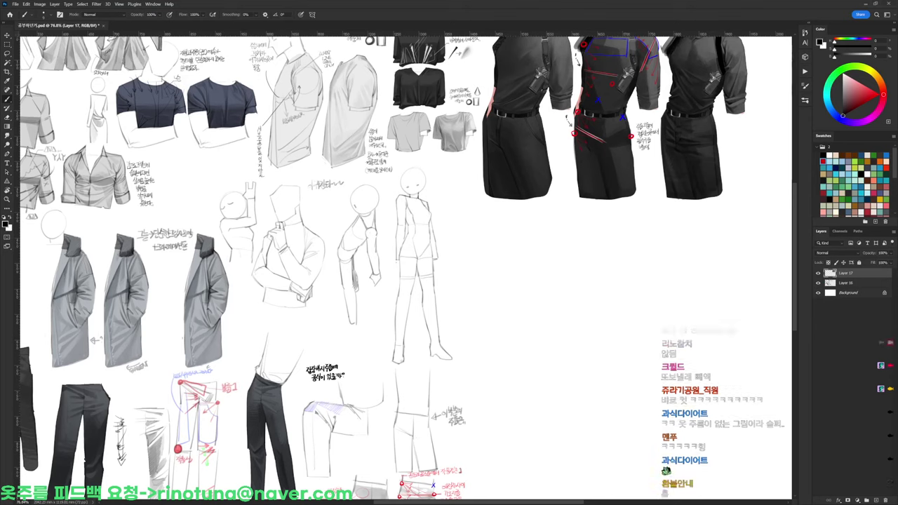
{"action": "key", "text": "ctrl+e"}
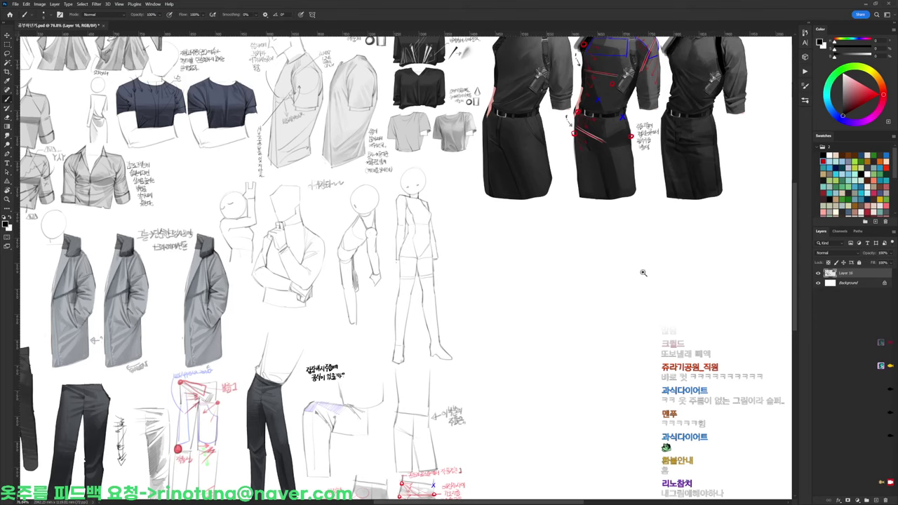
Switch to another brush and sketch an angular head outline in the empty area below the black outfits
{"action": "left_click", "coordinate": [590, 254]}
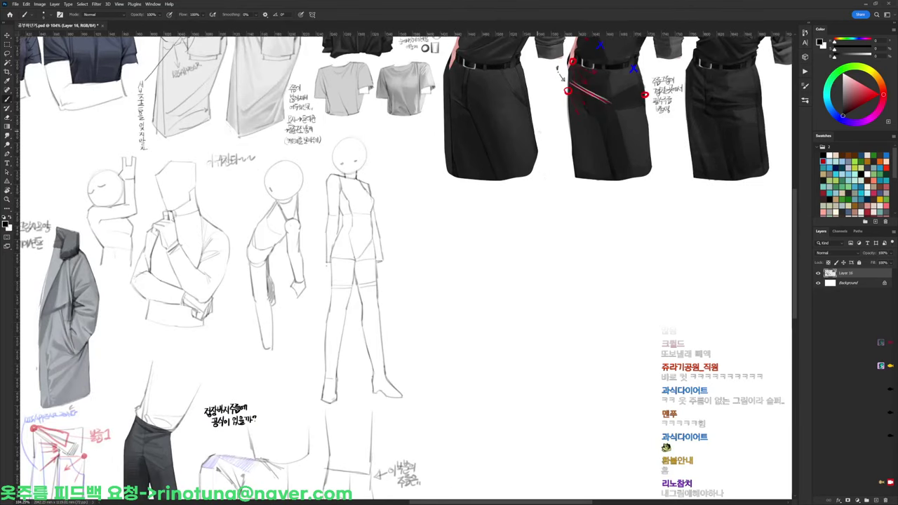
{"action": "right_click", "coordinate": [540, 133]}
{"action": "left_click", "coordinate": [578, 202]}
{"action": "left_click", "coordinate": [836, 264]}
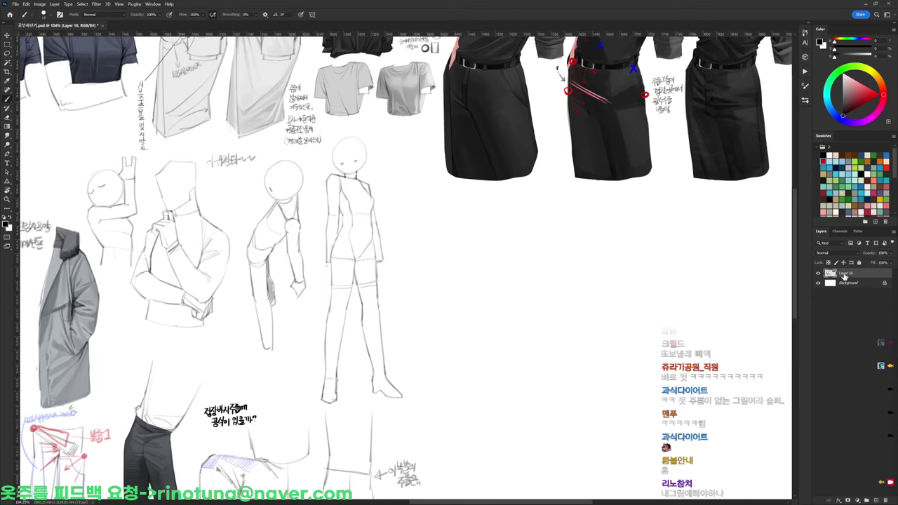
{"action": "mouse_move", "coordinate": [498, 197]}
{"action": "left_mouse_down"}
{"action": "mouse_move", "coordinate": [536, 167]}
{"action": "mouse_move", "coordinate": [475, 188]}
{"action": "mouse_move", "coordinate": [479, 215]}
{"action": "mouse_move", "coordinate": [500, 227]}
{"action": "left_mouse_up"}
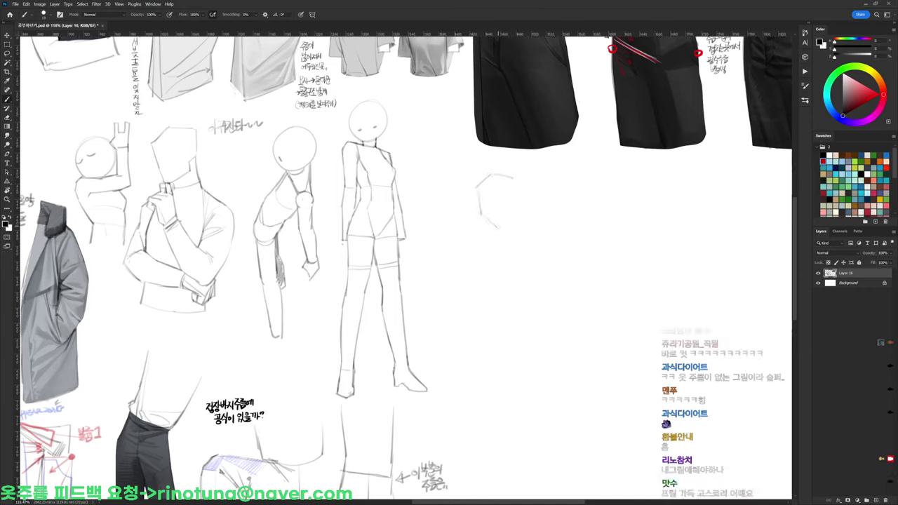
{"action": "mouse_move", "coordinate": [498, 175]}
{"action": "left_mouse_down"}
{"action": "mouse_move", "coordinate": [520, 187]}
{"action": "mouse_move", "coordinate": [518, 214]}
{"action": "mouse_move", "coordinate": [501, 227]}
{"action": "mouse_move", "coordinate": [519, 198]}
{"action": "left_mouse_up"}
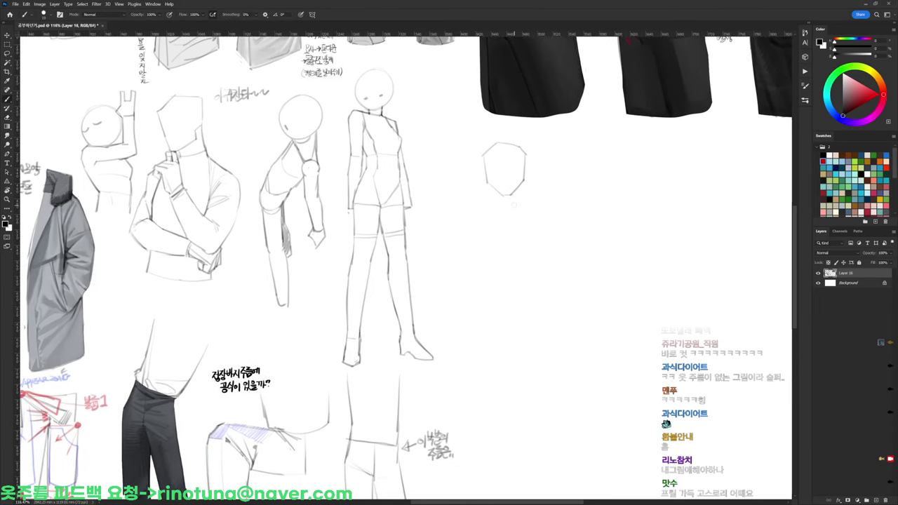
Sketch the new figure's neck, shoulder line and tapered torso, with chest and waist lines and a pelvis block
{"action": "left_click_drag", "start_coordinate": [484, 205], "coordinate": [528, 209]}
{"action": "mouse_move", "coordinate": [517, 205]}
{"action": "left_mouse_down"}
{"action": "mouse_move", "coordinate": [538, 213]}
{"action": "mouse_move", "coordinate": [473, 206]}
{"action": "left_mouse_up"}
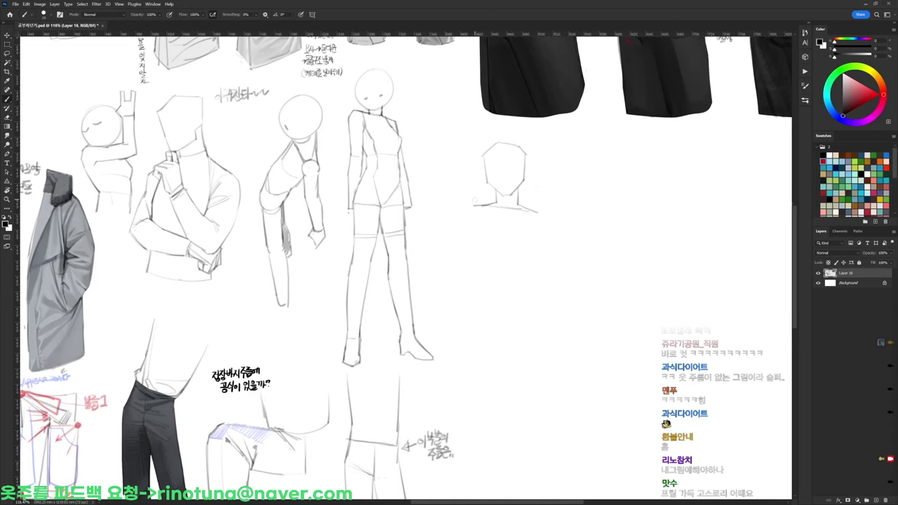
{"action": "left_click_drag", "start_coordinate": [538, 195], "coordinate": [523, 170]}
{"action": "left_click_drag", "start_coordinate": [459, 192], "coordinate": [469, 268]}
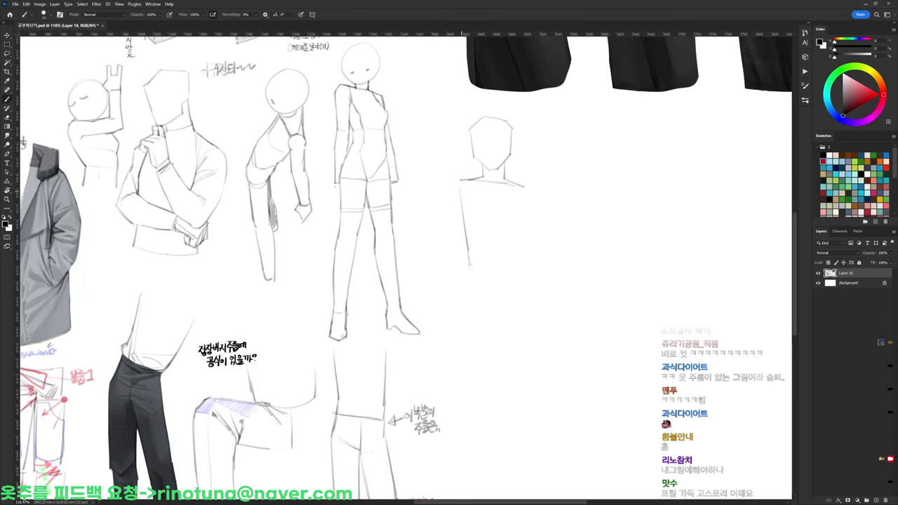
{"action": "mouse_move", "coordinate": [522, 214]}
{"action": "left_mouse_down"}
{"action": "mouse_move", "coordinate": [514, 268]}
{"action": "mouse_move", "coordinate": [527, 184]}
{"action": "left_mouse_up"}
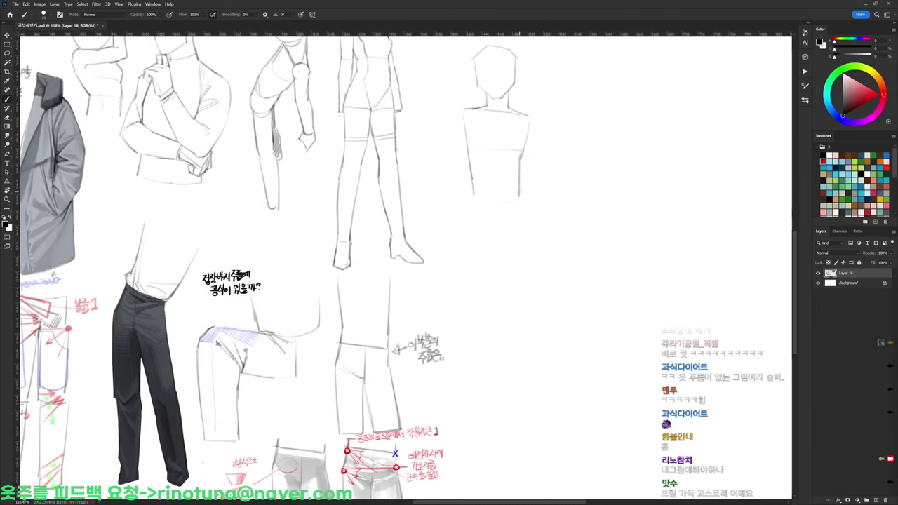
{"action": "mouse_move", "coordinate": [538, 197]}
{"action": "left_mouse_down"}
{"action": "mouse_move", "coordinate": [540, 176]}
{"action": "mouse_move", "coordinate": [523, 202]}
{"action": "mouse_move", "coordinate": [473, 218]}
{"action": "left_mouse_up"}
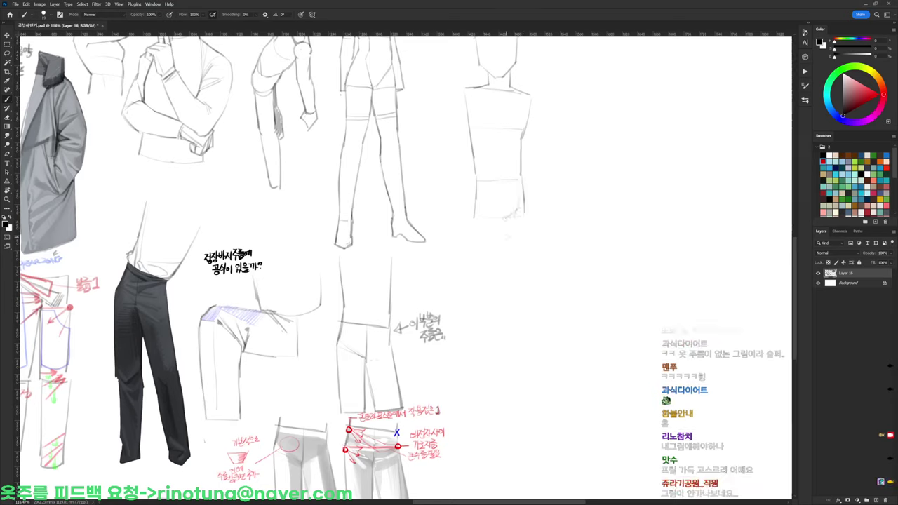
Sketch the new figure's first leg from hip to ankle with a knee line and closed hem, and reinforce its outer thigh
{"action": "left_click_drag", "start_coordinate": [474, 219], "coordinate": [472, 290]}
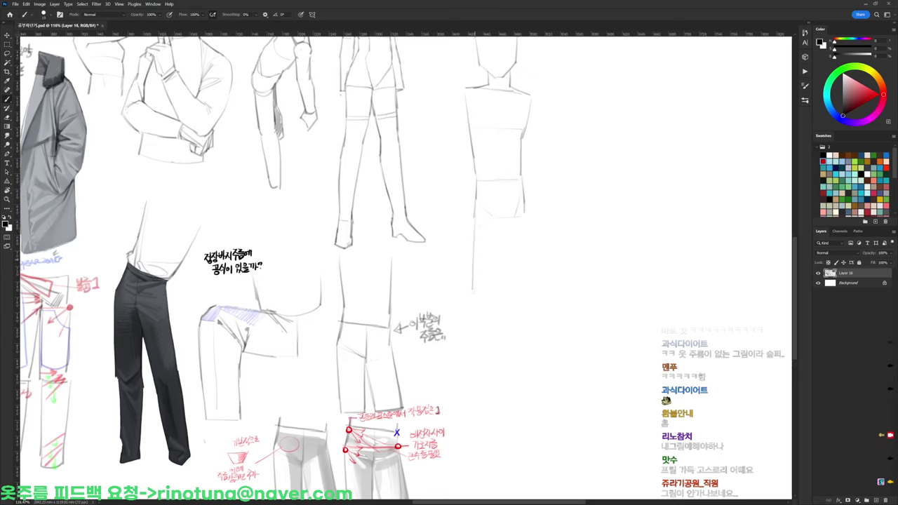
{"action": "left_click_drag", "start_coordinate": [499, 219], "coordinate": [493, 293]}
{"action": "mouse_move", "coordinate": [473, 259]}
{"action": "left_mouse_down"}
{"action": "mouse_move", "coordinate": [472, 295]}
{"action": "mouse_move", "coordinate": [490, 297]}
{"action": "mouse_move", "coordinate": [489, 269]}
{"action": "mouse_move", "coordinate": [480, 354]}
{"action": "mouse_move", "coordinate": [464, 284]}
{"action": "mouse_move", "coordinate": [462, 357]}
{"action": "left_mouse_up"}
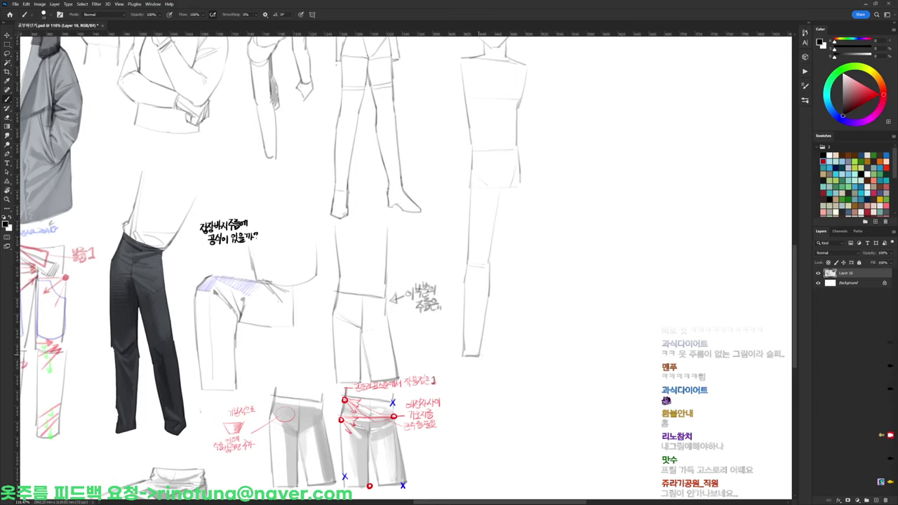
{"action": "left_click_drag", "start_coordinate": [473, 147], "coordinate": [467, 240]}
Sketch the inner and outer contours of the new figure's second leg, erasing stray lines along the way
{"action": "left_click_drag", "start_coordinate": [498, 202], "coordinate": [502, 243]}
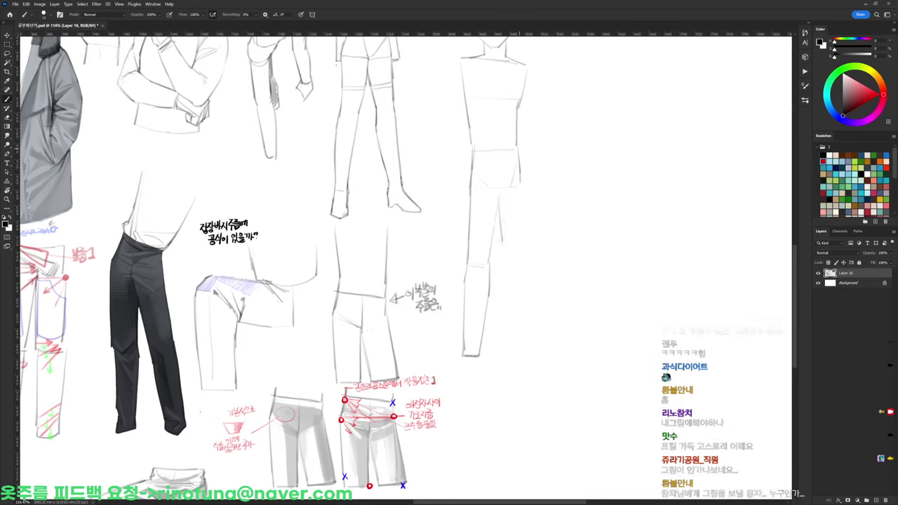
{"action": "left_click_drag", "start_coordinate": [520, 147], "coordinate": [525, 242]}
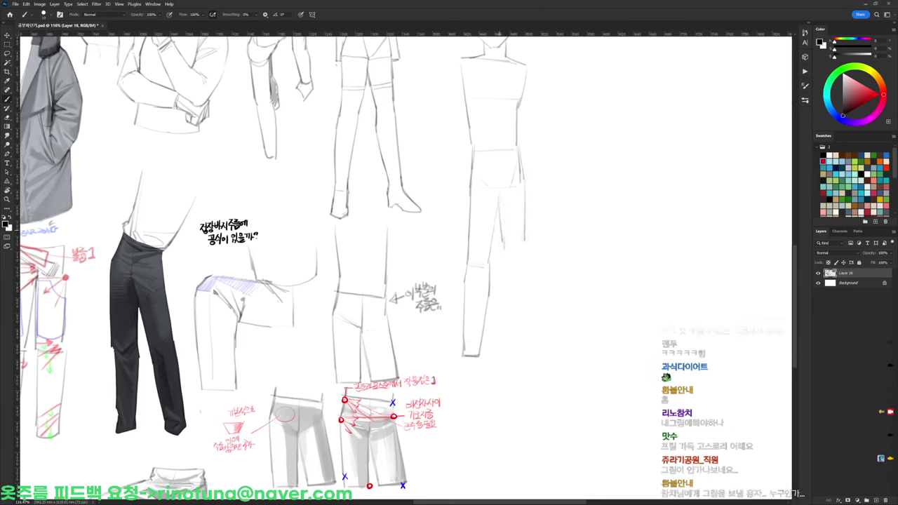
{"action": "key", "text": "e"}
{"action": "key", "text": "b"}
{"action": "key", "text": "e"}
{"action": "mouse_move", "coordinate": [498, 207]}
{"action": "left_mouse_down"}
{"action": "mouse_move", "coordinate": [490, 258]}
{"action": "mouse_move", "coordinate": [496, 216]}
{"action": "mouse_move", "coordinate": [509, 331]}
{"action": "left_mouse_up"}
{"action": "key", "text": "b"}
{"action": "key", "text": "e"}
{"action": "key", "text": "b"}
{"action": "left_click_drag", "start_coordinate": [524, 235], "coordinate": [526, 282]}
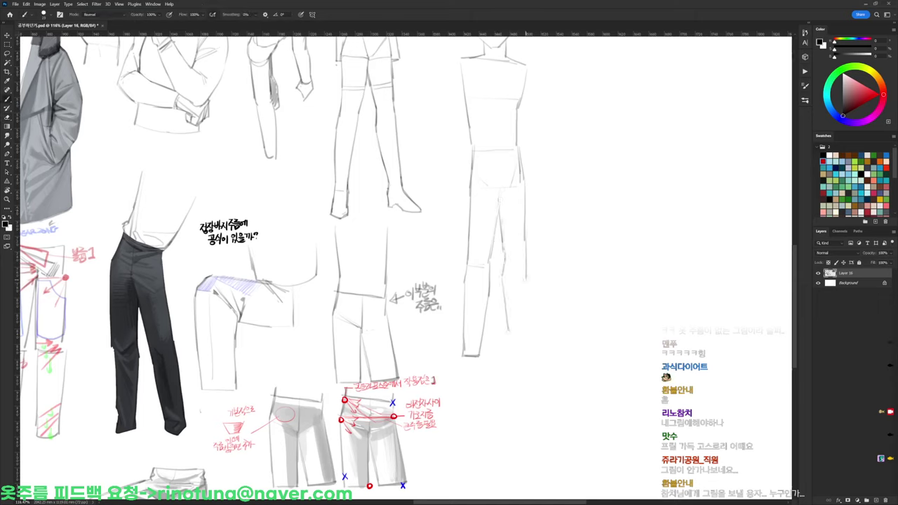
{"action": "left_click_drag", "start_coordinate": [524, 251], "coordinate": [527, 327]}
Refine the second leg's contours with brush and eraser and close the leg at the ankle
{"action": "key", "text": "e"}
{"action": "key", "text": "b"}
{"action": "left_click_drag", "start_coordinate": [502, 241], "coordinate": [514, 333]}
{"action": "key", "text": "e"}
{"action": "key", "text": "b"}
{"action": "key", "text": "e"}
{"action": "left_click_drag", "start_coordinate": [504, 287], "coordinate": [513, 341]}
{"action": "key", "text": "b"}
{"action": "left_click_drag", "start_coordinate": [512, 340], "coordinate": [529, 341]}
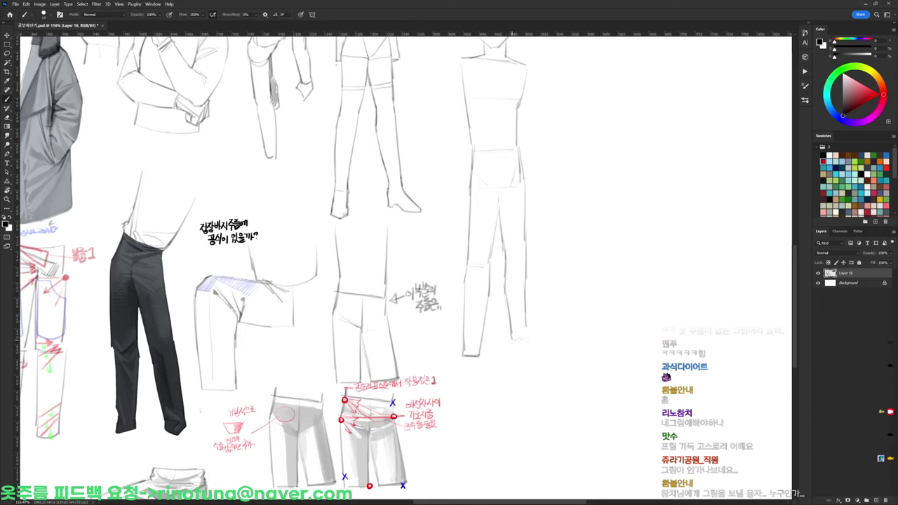
{"action": "left_click_drag", "start_coordinate": [526, 278], "coordinate": [528, 333]}
{"action": "key", "text": "e"}
{"action": "key", "text": "b"}
Darken the second leg's hem and reinforce the inner leg line, cleaning up loose strokes
{"action": "scroll", "coordinate": [526, 267], "scroll_direction": "up", "scroll_amount": 2}
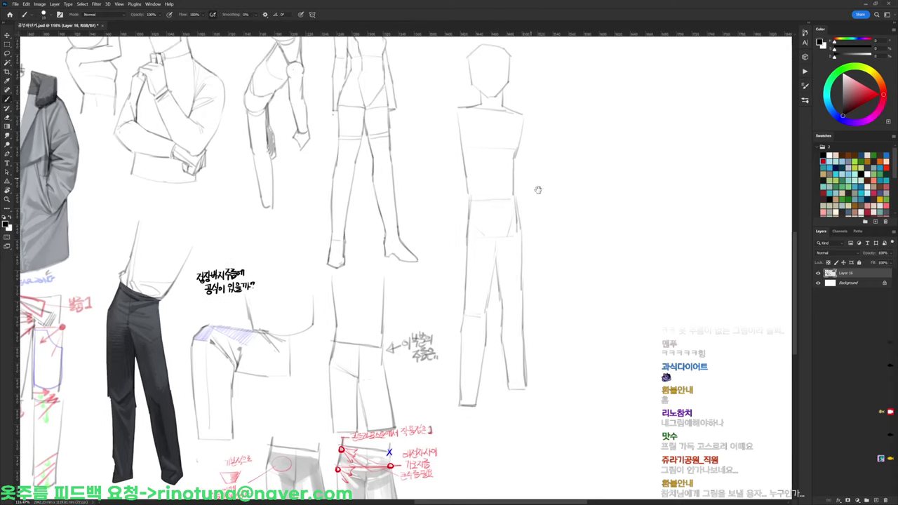
{"action": "scroll", "coordinate": [537, 190], "scroll_direction": "down", "scroll_amount": 1}
{"action": "left_click_drag", "start_coordinate": [507, 370], "coordinate": [527, 365]}
{"action": "key", "text": "e"}
{"action": "key", "text": "b"}
{"action": "key", "text": "e"}
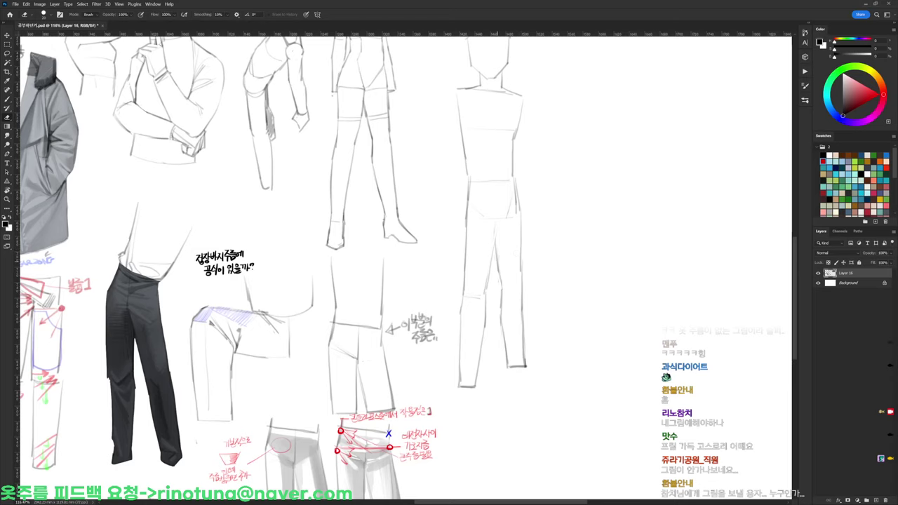
{"action": "key", "text": "b"}
{"action": "left_click_drag", "start_coordinate": [496, 240], "coordinate": [502, 291]}
{"action": "key", "text": "e"}
Erase the construction lines around the first leg's knee and redraw the figure's waistline darker
{"action": "left_click_drag", "start_coordinate": [532, 193], "coordinate": [548, 207]}
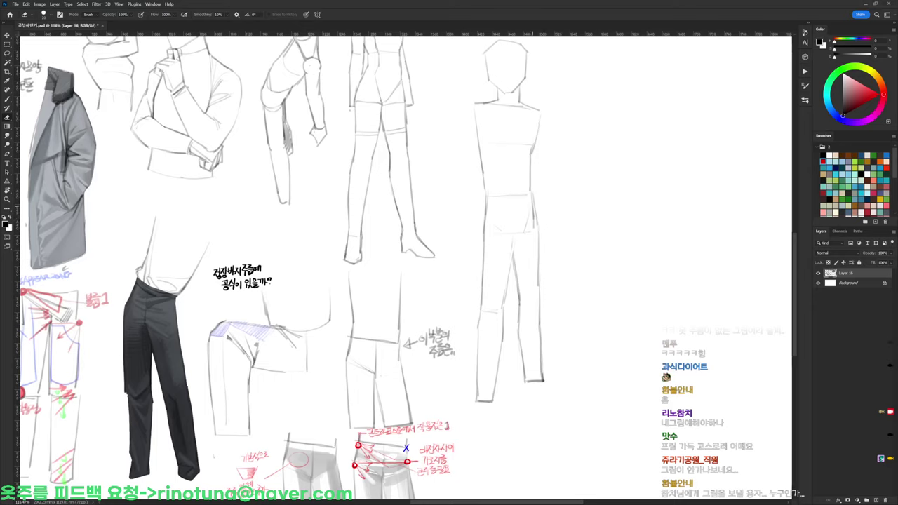
{"action": "key", "text": "b"}
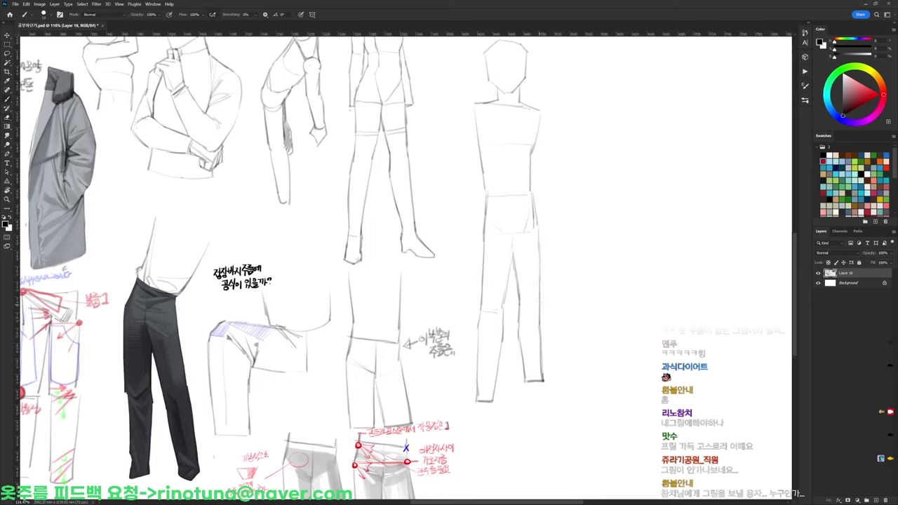
{"action": "key", "text": "e"}
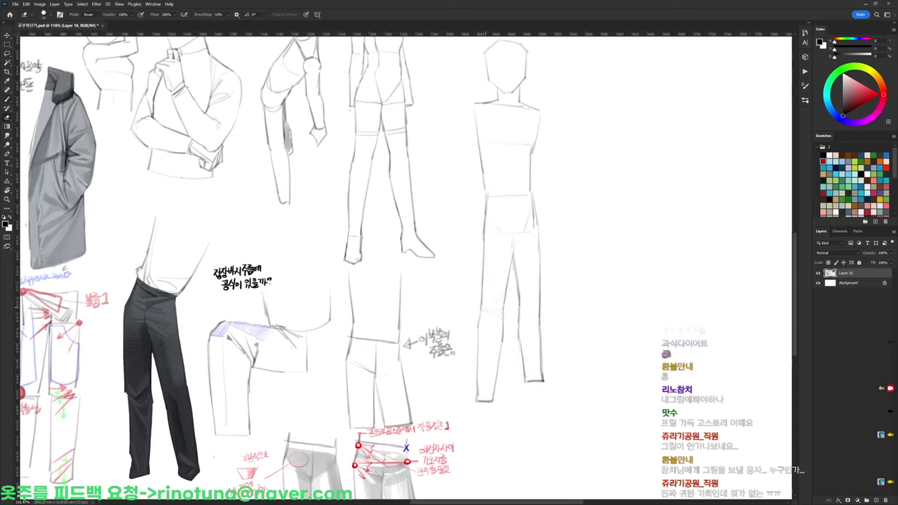
{"action": "key", "text": "b"}
{"action": "left_click_drag", "start_coordinate": [487, 195], "coordinate": [533, 196]}
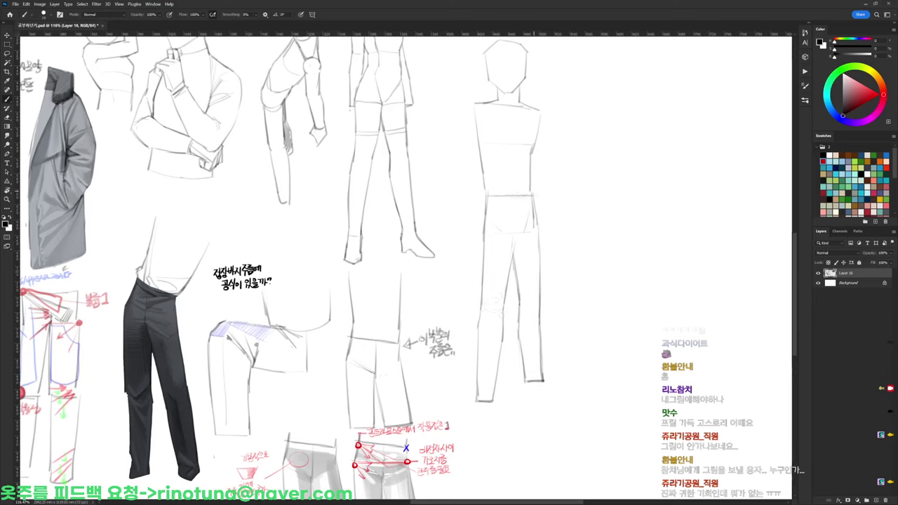
Sketch the figure's first upper arm hanging from the shoulder, replacing the round joint guide with a clean shoulder line
{"action": "key", "text": "e"}
{"action": "key", "text": "b"}
{"action": "mouse_move", "coordinate": [463, 119]}
{"action": "left_mouse_down"}
{"action": "mouse_move", "coordinate": [480, 112]}
{"action": "mouse_move", "coordinate": [456, 166]}
{"action": "left_mouse_up"}
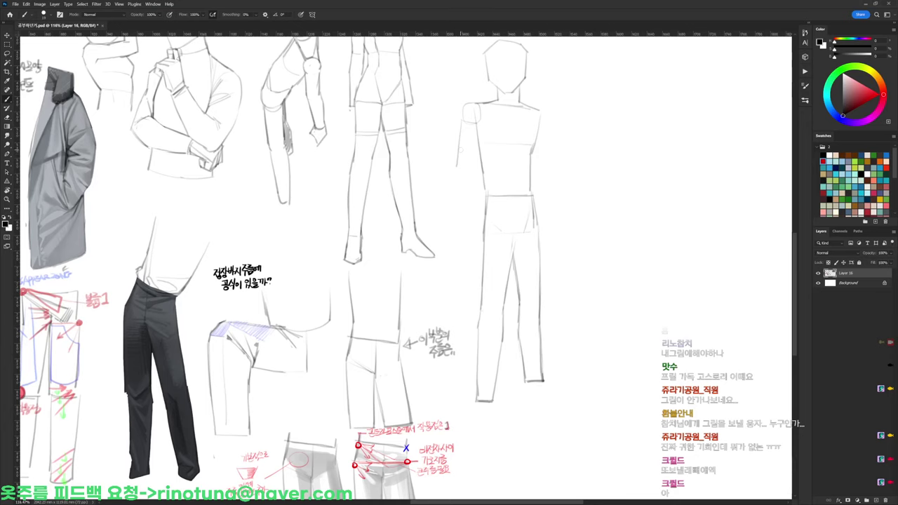
{"action": "mouse_move", "coordinate": [478, 126]}
{"action": "left_mouse_down"}
{"action": "mouse_move", "coordinate": [474, 168]}
{"action": "mouse_move", "coordinate": [482, 169]}
{"action": "left_mouse_up"}
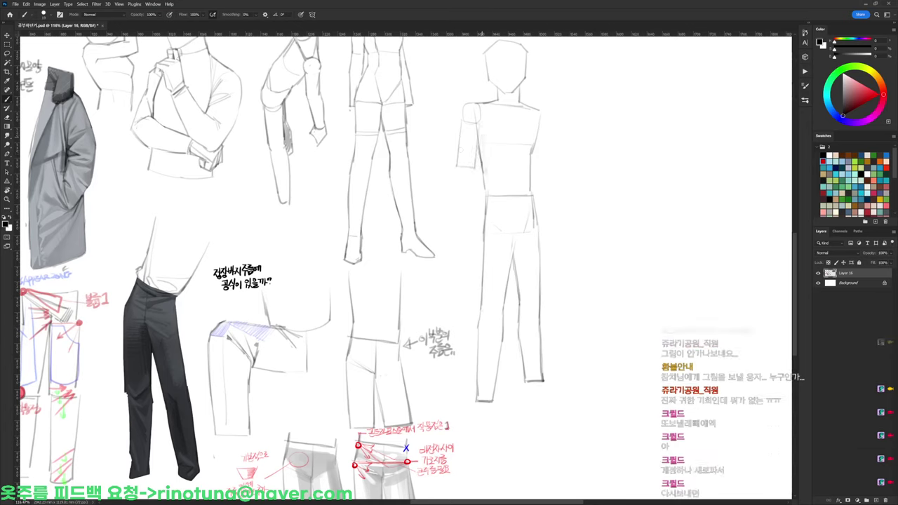
{"action": "key", "text": "e"}
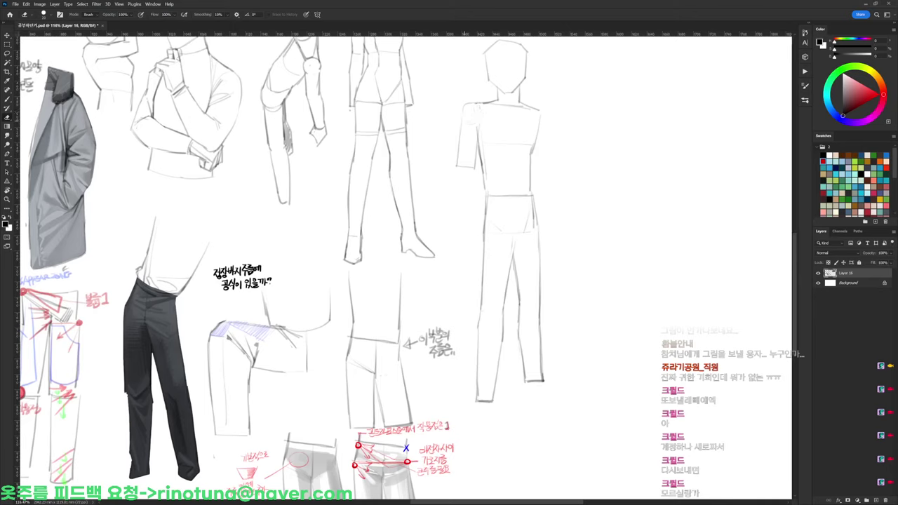
{"action": "key", "text": "b"}
{"action": "mouse_move", "coordinate": [464, 133]}
{"action": "left_mouse_down"}
{"action": "mouse_move", "coordinate": [463, 105]}
{"action": "mouse_move", "coordinate": [503, 103]}
{"action": "left_mouse_up"}
{"action": "key", "text": "e"}
{"action": "key", "text": "b"}
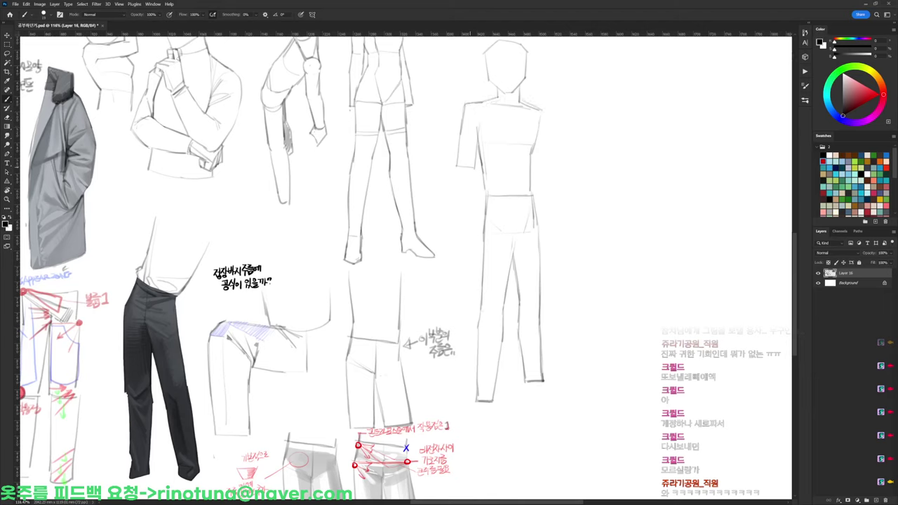
Sketch the first arm's forearm down to a closed wrist, cleaning up the loose lines around the arm
{"action": "left_click_drag", "start_coordinate": [456, 179], "coordinate": [454, 224]}
{"action": "left_click_drag", "start_coordinate": [472, 179], "coordinate": [468, 230]}
{"action": "key", "text": "e"}
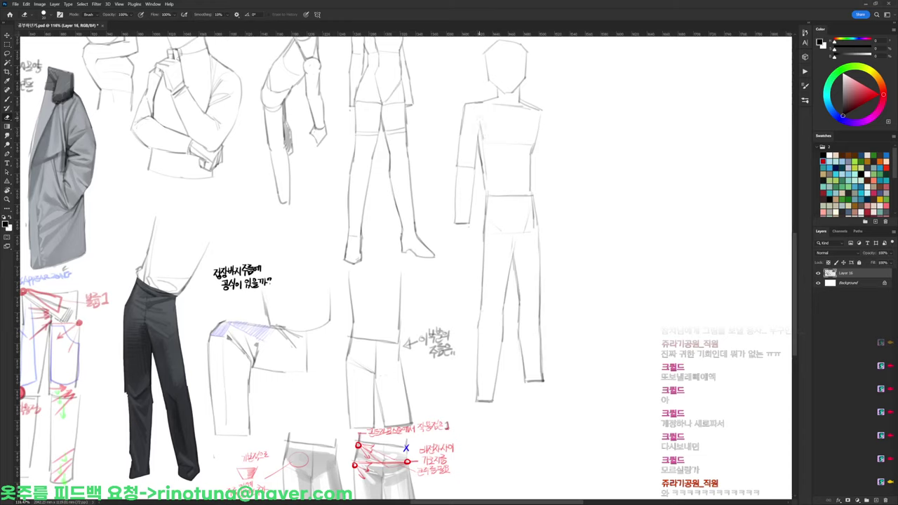
{"action": "key", "text": "b"}
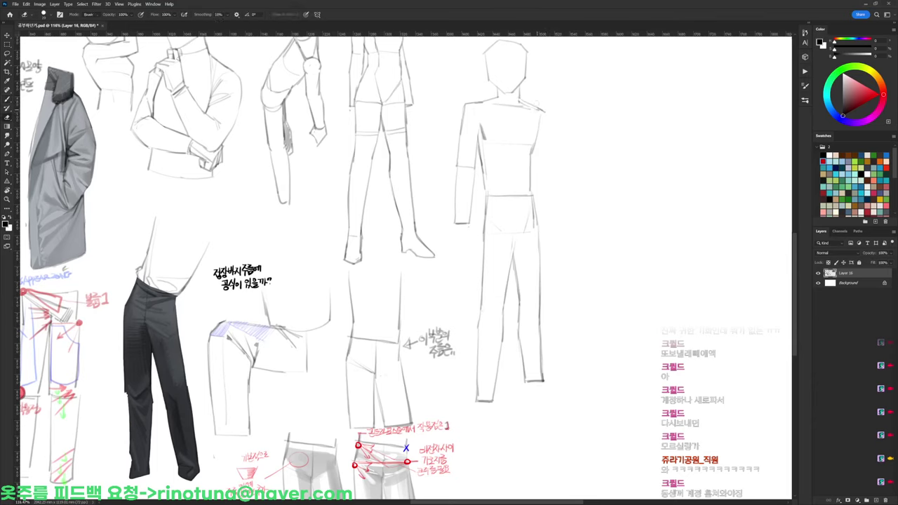
Sketch the figure's second arm from the shoulder through the elbow to a closed wrist
{"action": "mouse_move", "coordinate": [541, 111]}
{"action": "left_mouse_down"}
{"action": "mouse_move", "coordinate": [551, 114]}
{"action": "mouse_move", "coordinate": [551, 186]}
{"action": "left_mouse_up"}
{"action": "key", "text": "ctrl+z"}
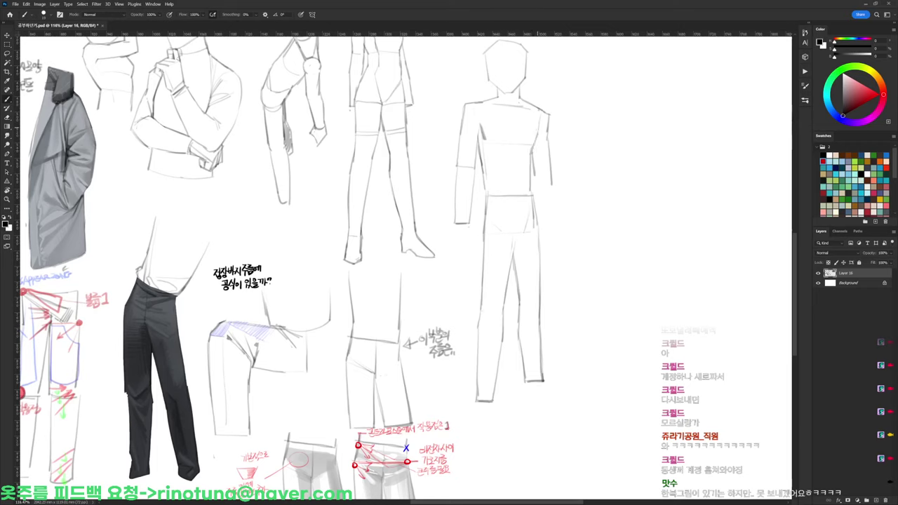
{"action": "key", "text": "e"}
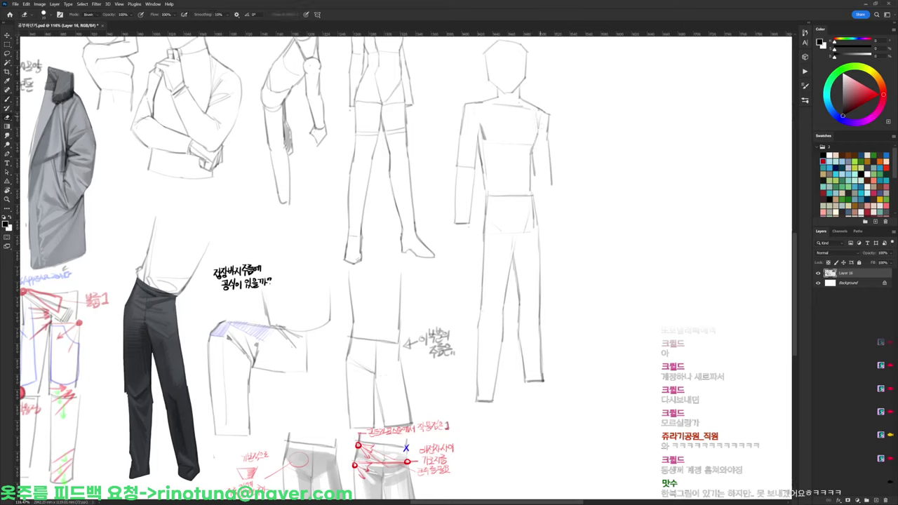
{"action": "key", "text": "b"}
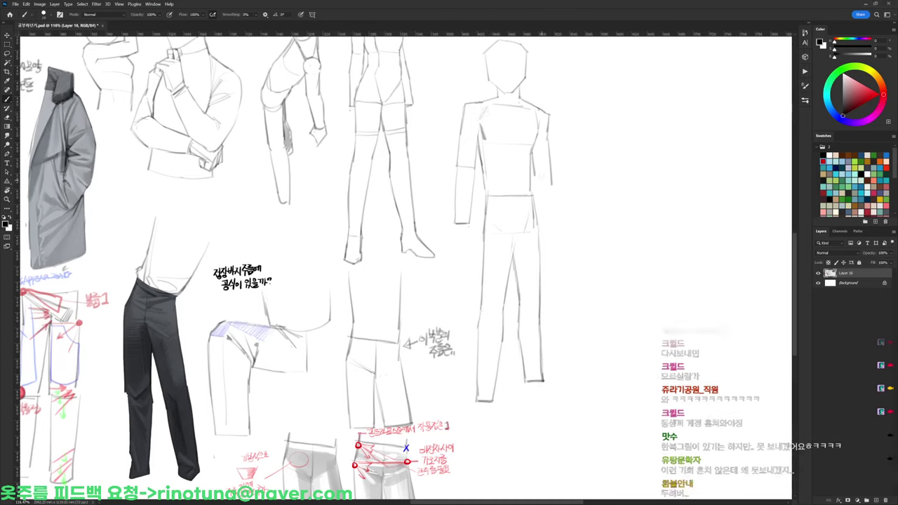
{"action": "mouse_move", "coordinate": [535, 170]}
{"action": "left_mouse_down"}
{"action": "mouse_move", "coordinate": [551, 169]}
{"action": "mouse_move", "coordinate": [538, 198]}
{"action": "mouse_move", "coordinate": [543, 221]}
{"action": "mouse_move", "coordinate": [555, 210]}
{"action": "left_mouse_up"}
{"action": "key", "text": "e"}
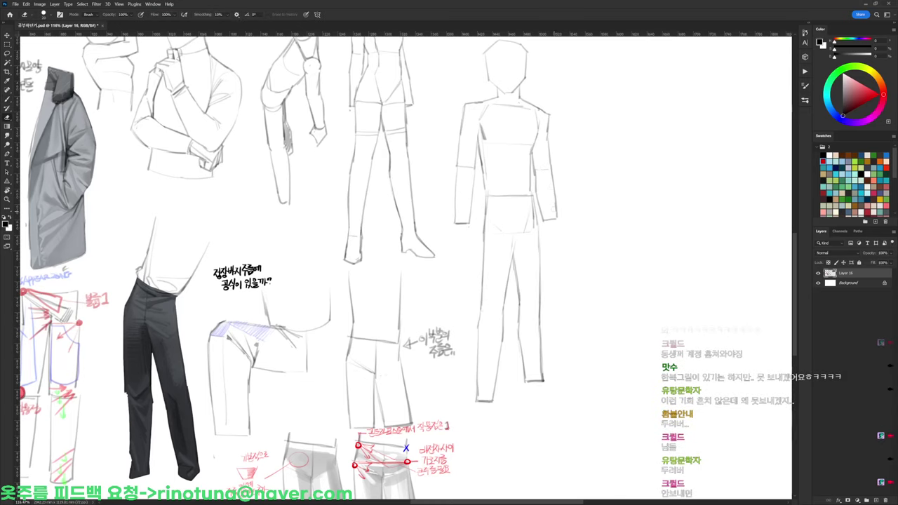
Move the second leg's hem lower and redraw the shin contours to meet it, erasing the leftover lines
{"action": "mouse_move", "coordinate": [545, 351]}
{"action": "left_mouse_down"}
{"action": "mouse_move", "coordinate": [533, 278]}
{"action": "mouse_move", "coordinate": [541, 324]}
{"action": "mouse_move", "coordinate": [539, 302]}
{"action": "left_mouse_up"}
{"action": "key", "text": "l"}
{"action": "left_click_drag", "start_coordinate": [534, 312], "coordinate": [538, 327]}
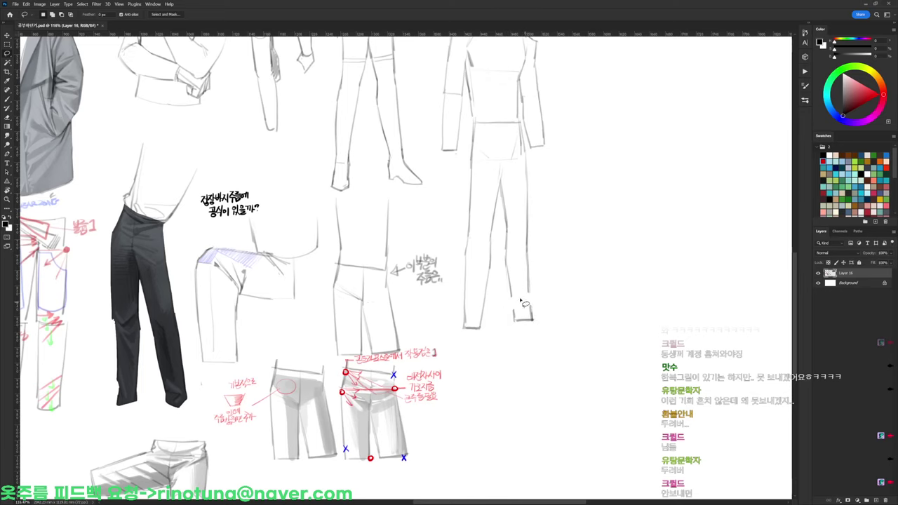
{"action": "key", "text": "ctrl+d"}
{"action": "key", "text": "b"}
{"action": "mouse_move", "coordinate": [511, 286]}
{"action": "left_mouse_down"}
{"action": "mouse_move", "coordinate": [516, 318]}
{"action": "mouse_move", "coordinate": [533, 317]}
{"action": "left_mouse_up"}
{"action": "key", "text": "e"}
{"action": "left_click_drag", "start_coordinate": [543, 284], "coordinate": [530, 319]}
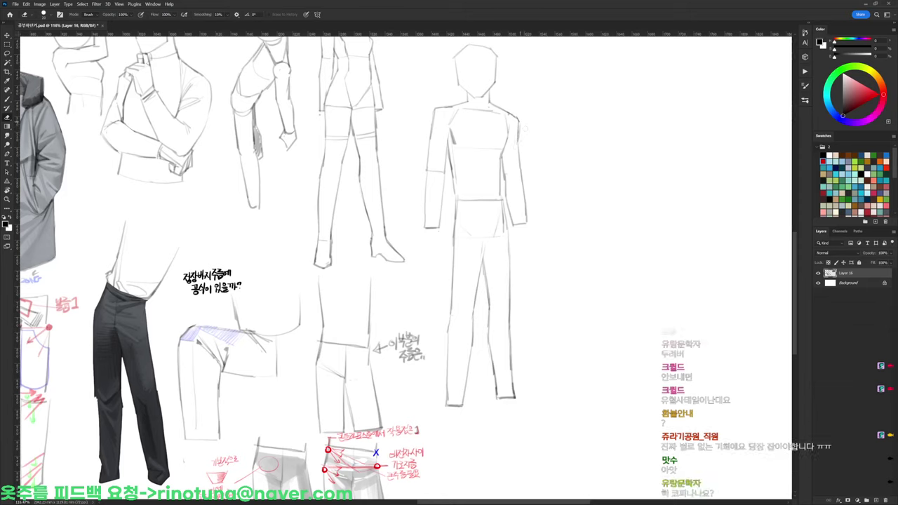
Redraw the line at the base of the neck and reinforce the first arm's forearm contour
{"action": "key", "text": "b"}
{"action": "left_click_drag", "start_coordinate": [468, 102], "coordinate": [486, 104]}
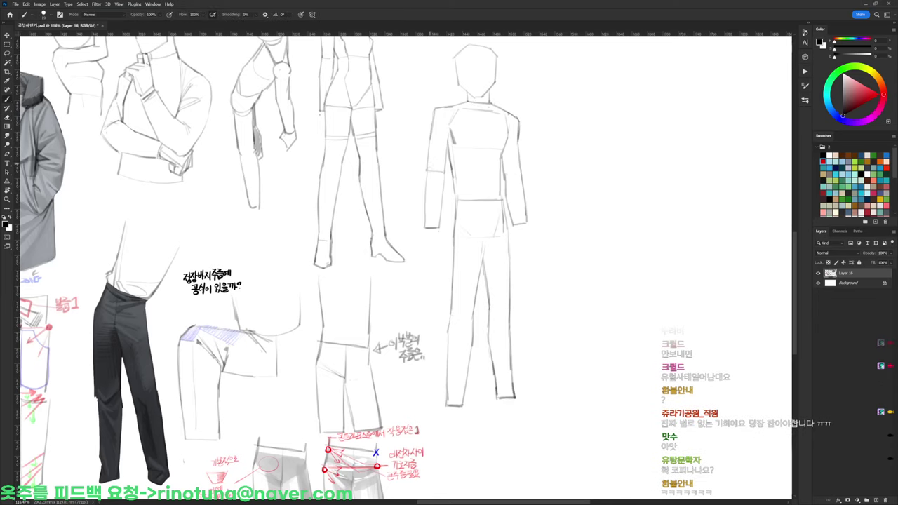
{"action": "key", "text": "e"}
{"action": "key", "text": "b"}
{"action": "left_click_drag", "start_coordinate": [429, 160], "coordinate": [424, 223]}
{"action": "left_click_drag", "start_coordinate": [475, 165], "coordinate": [450, 166]}
Duplicate the whole standing figure and place the copy beside the original
{"action": "key", "text": "l"}
{"action": "mouse_move", "coordinate": [534, 309]}
{"action": "left_mouse_down"}
{"action": "mouse_move", "coordinate": [409, 391]}
{"action": "mouse_move", "coordinate": [409, 293]}
{"action": "mouse_move", "coordinate": [389, 221]}
{"action": "mouse_move", "coordinate": [393, 119]}
{"action": "mouse_move", "coordinate": [424, 92]}
{"action": "mouse_move", "coordinate": [436, 44]}
{"action": "mouse_move", "coordinate": [528, 93]}
{"action": "mouse_move", "coordinate": [503, 250]}
{"action": "mouse_move", "coordinate": [630, 214]}
{"action": "left_mouse_up"}
{"action": "key", "text": "ctrl+d"}
Redraw the copied figure's first arm as a loose sleeve, with new outer and inner contours and a cuff
{"action": "key", "text": "e"}
{"action": "left_click_drag", "start_coordinate": [537, 114], "coordinate": [530, 183]}
{"action": "key", "text": "b"}
{"action": "left_click_drag", "start_coordinate": [535, 125], "coordinate": [528, 167]}
{"action": "key", "text": "ctrl+z"}
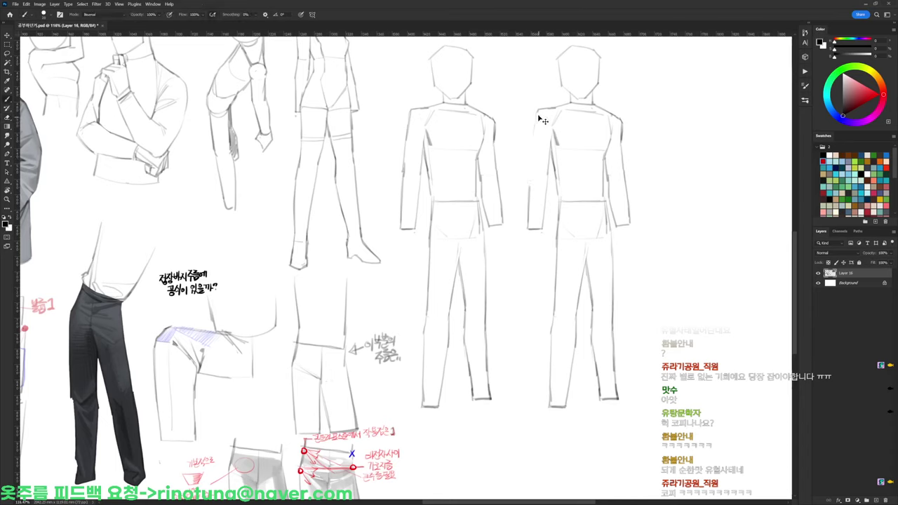
{"action": "left_click_drag", "start_coordinate": [538, 109], "coordinate": [527, 219]}
{"action": "key", "text": "e"}
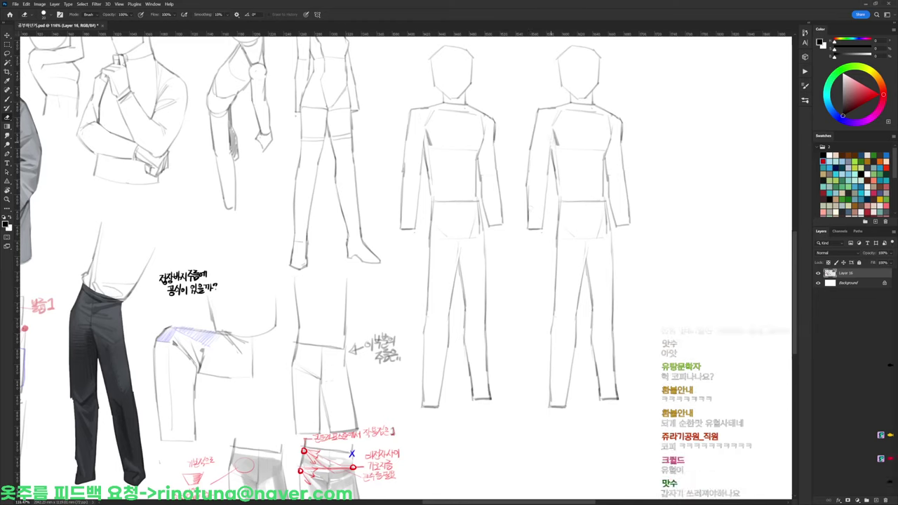
{"action": "key", "text": "b"}
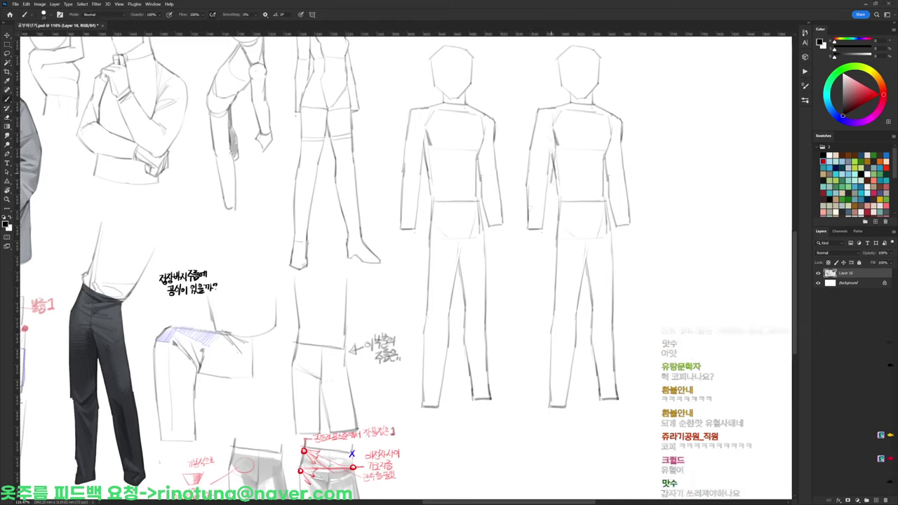
{"action": "left_click_drag", "start_coordinate": [550, 184], "coordinate": [546, 212]}
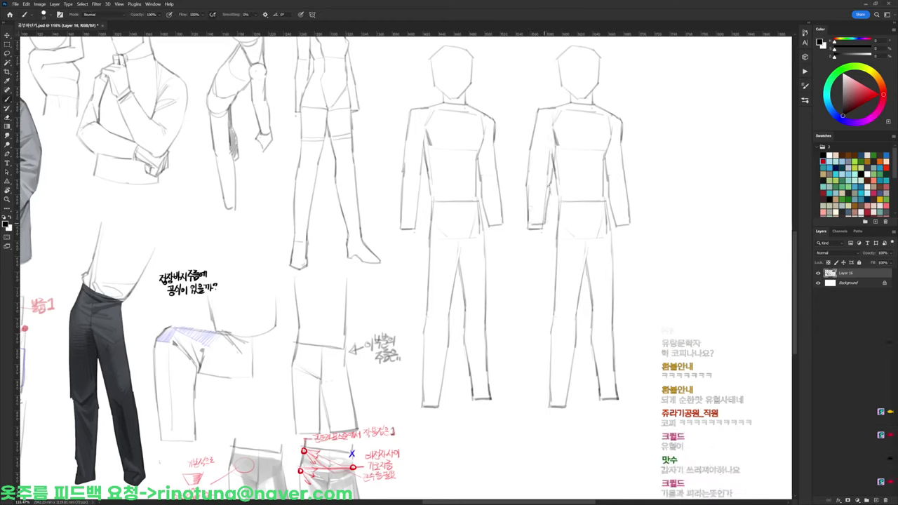
Redraw the copied figure's torso sides as a loose top, adding a diagonal line from the armpit toward the waist
{"action": "key", "text": "e"}
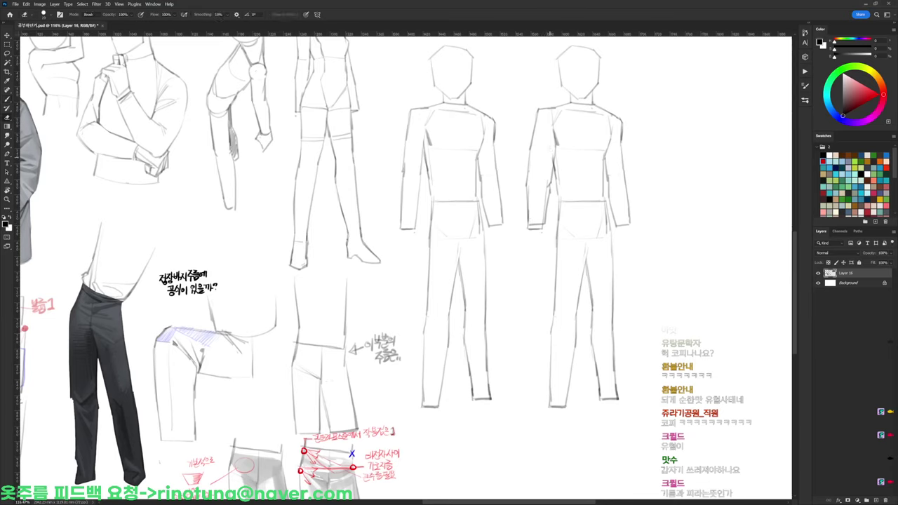
{"action": "key", "text": "b"}
{"action": "key", "text": "e"}
{"action": "key", "text": "b"}
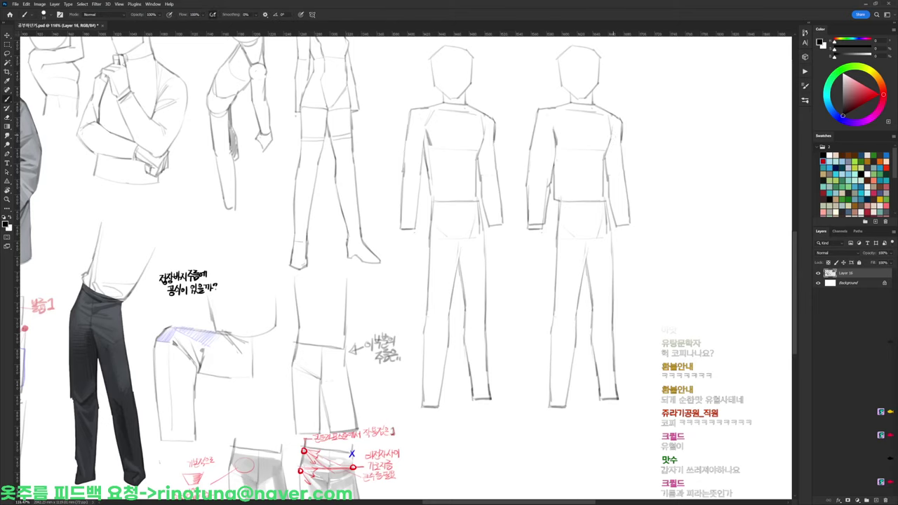
{"action": "mouse_move", "coordinate": [612, 135]}
{"action": "left_mouse_down"}
{"action": "mouse_move", "coordinate": [604, 171]}
{"action": "mouse_move", "coordinate": [604, 162]}
{"action": "mouse_move", "coordinate": [570, 186]}
{"action": "left_mouse_up"}
{"action": "key", "text": "e"}
{"action": "key", "text": "b"}
{"action": "key", "text": "e"}
{"action": "key", "text": "b"}
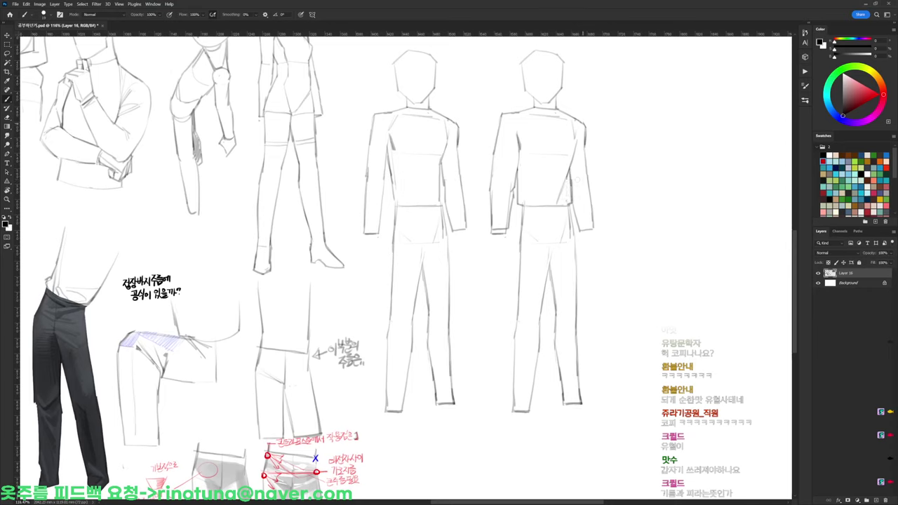
Redraw the outer contour of the copied figure's second sleeve, trimming and restating the forearm line
{"action": "left_click_drag", "start_coordinate": [587, 124], "coordinate": [594, 223]}
{"action": "key", "text": "e"}
{"action": "key", "text": "b"}
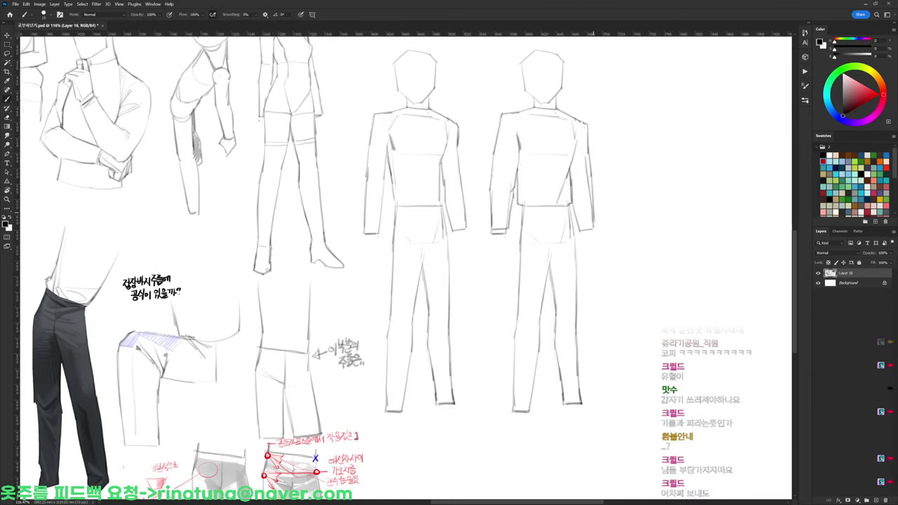
{"action": "key", "text": "e"}
{"action": "mouse_move", "coordinate": [587, 179]}
{"action": "left_mouse_down"}
{"action": "mouse_move", "coordinate": [585, 156]}
{"action": "mouse_move", "coordinate": [589, 198]}
{"action": "left_mouse_up"}
{"action": "left_click_drag", "start_coordinate": [591, 189], "coordinate": [593, 209]}
{"action": "key", "text": "b"}
{"action": "left_click_drag", "start_coordinate": [592, 198], "coordinate": [591, 149]}
Redraw the outer thigh of the copied figure's first leg as trousers and add a fold at the inner knee
{"action": "left_click_drag", "start_coordinate": [520, 155], "coordinate": [518, 281]}
{"action": "key", "text": "ctrl+z"}
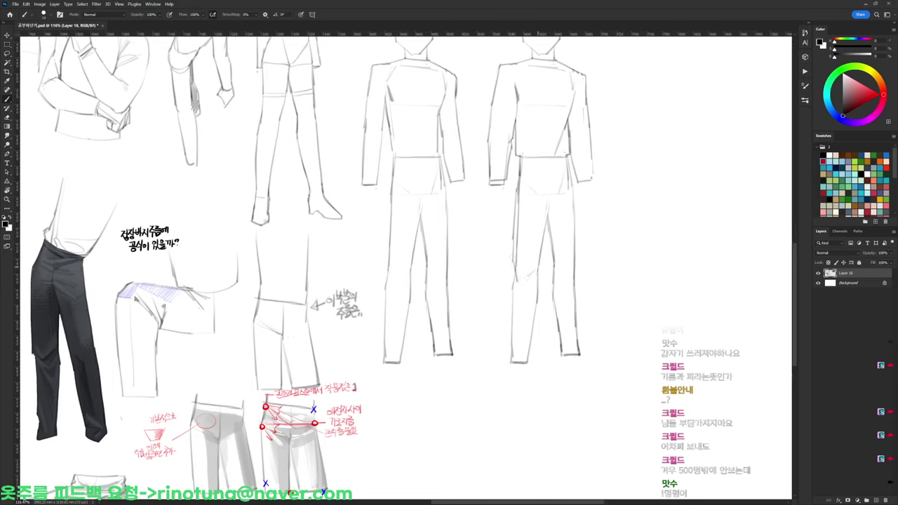
{"action": "left_click_drag", "start_coordinate": [540, 253], "coordinate": [540, 278]}
{"action": "left_click_drag", "start_coordinate": [547, 226], "coordinate": [543, 247]}
{"action": "key", "text": "e"}
{"action": "mouse_move", "coordinate": [535, 289]}
{"action": "left_mouse_down"}
{"action": "mouse_move", "coordinate": [540, 242]}
{"action": "mouse_move", "coordinate": [511, 255]}
{"action": "mouse_move", "coordinate": [514, 300]}
{"action": "left_mouse_up"}
{"action": "key", "text": "b"}
{"action": "key", "text": "e"}
{"action": "key", "text": "b"}
{"action": "key", "text": "e"}
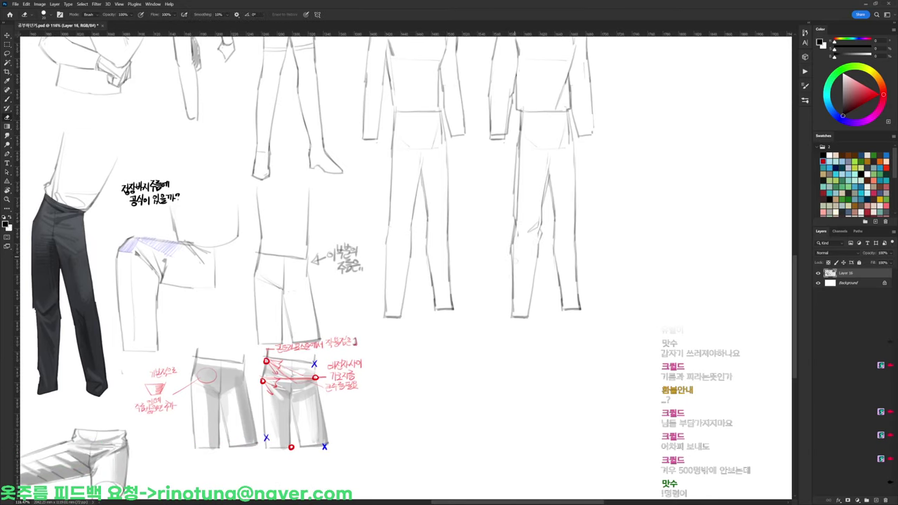
Redraw the first trouser leg's contours below the knee, adding a wider hem with ankle folds
{"action": "left_click_drag", "start_coordinate": [514, 241], "coordinate": [516, 216]}
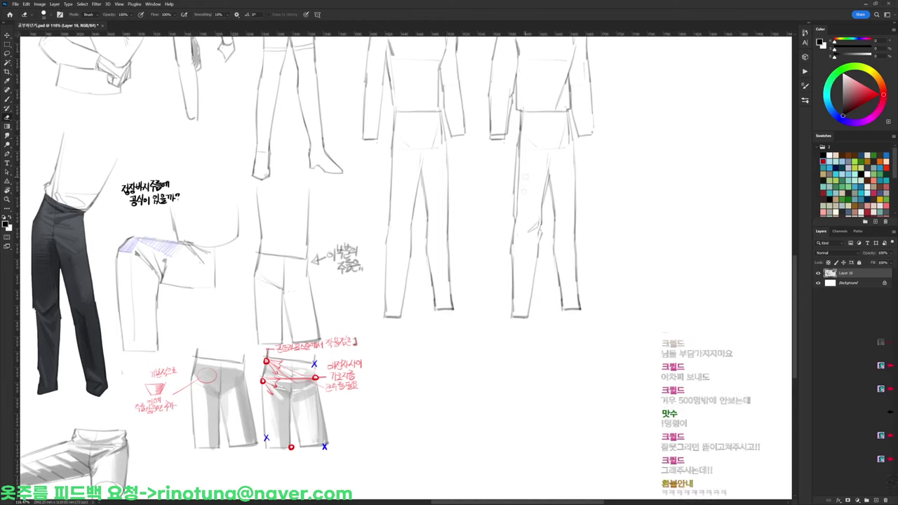
{"action": "key", "text": "b"}
{"action": "key", "text": "e"}
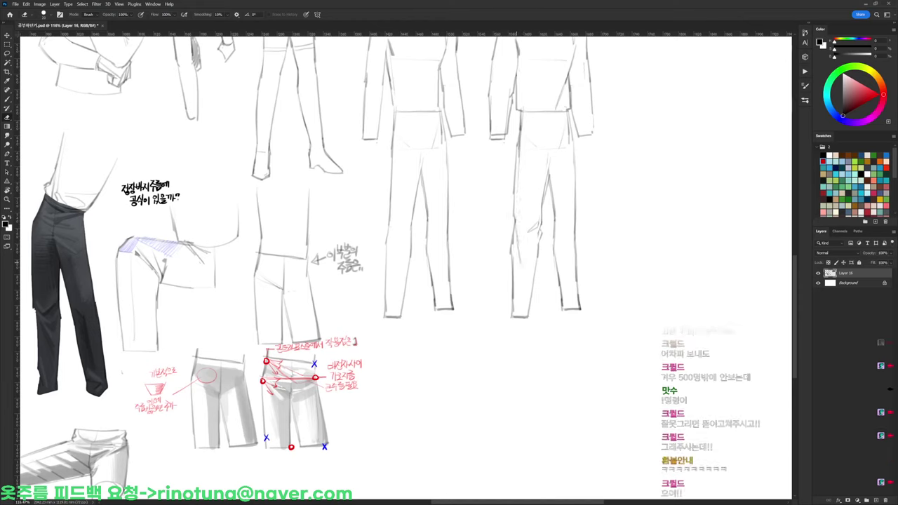
{"action": "key", "text": "b"}
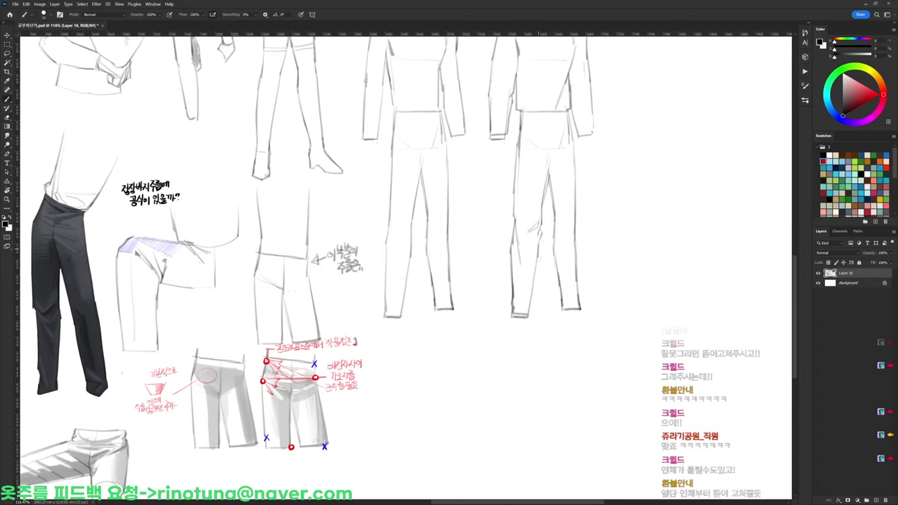
{"action": "left_click_drag", "start_coordinate": [542, 253], "coordinate": [533, 309]}
{"action": "key", "text": "e"}
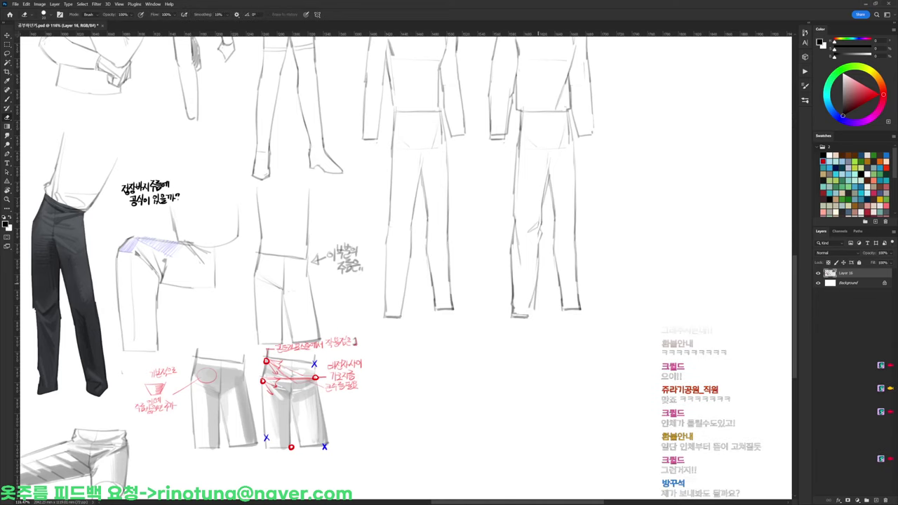
{"action": "key", "text": "b"}
{"action": "left_click_drag", "start_coordinate": [536, 289], "coordinate": [533, 314]}
{"action": "left_click_drag", "start_coordinate": [530, 296], "coordinate": [512, 304]}
{"action": "key", "text": "e"}
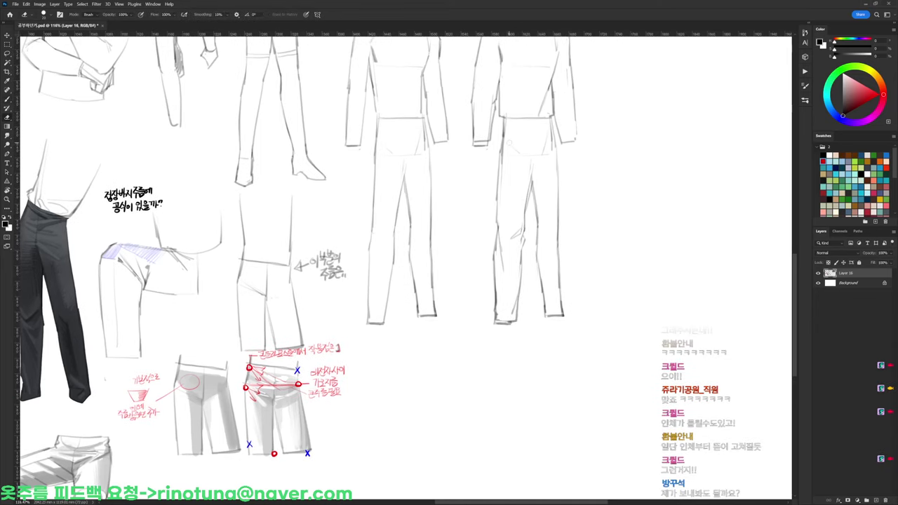
Darken the second trouser leg's inner thigh, add a pointed knee fold, and redraw the inner and lower contours
{"action": "key", "text": "b"}
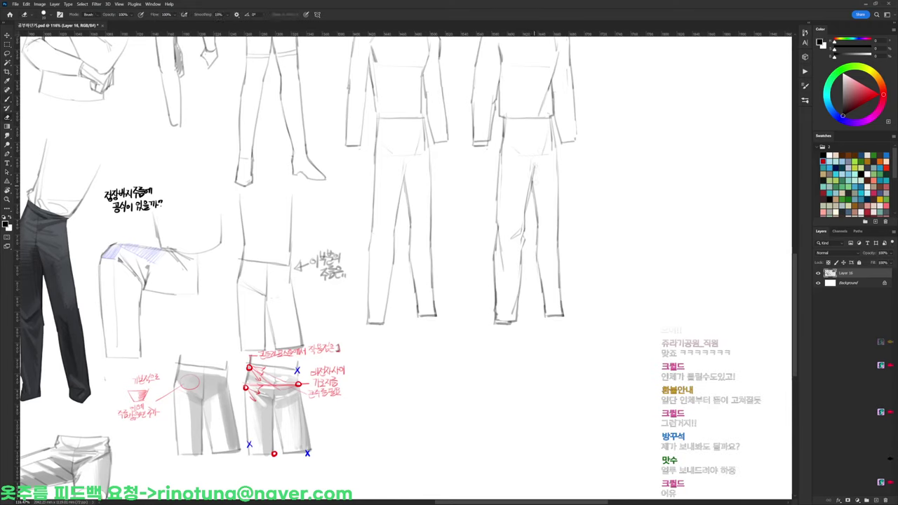
{"action": "key", "text": "e"}
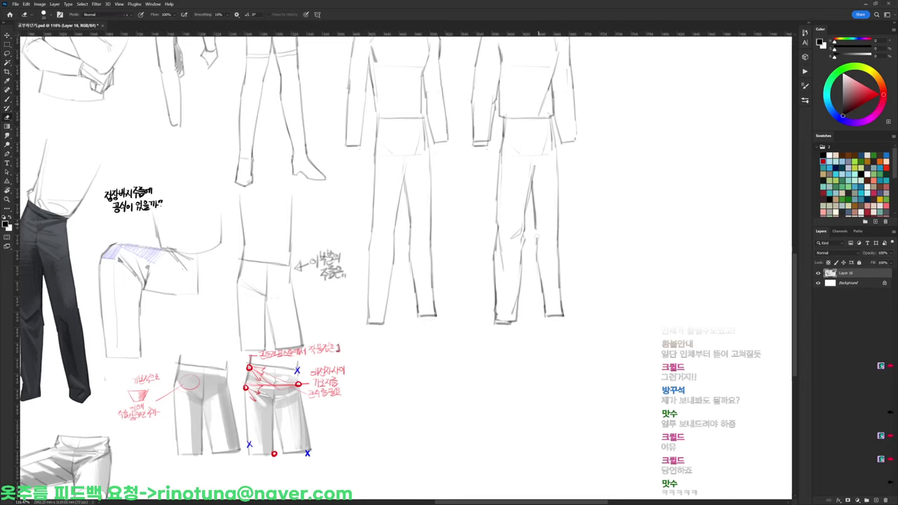
{"action": "key", "text": "b"}
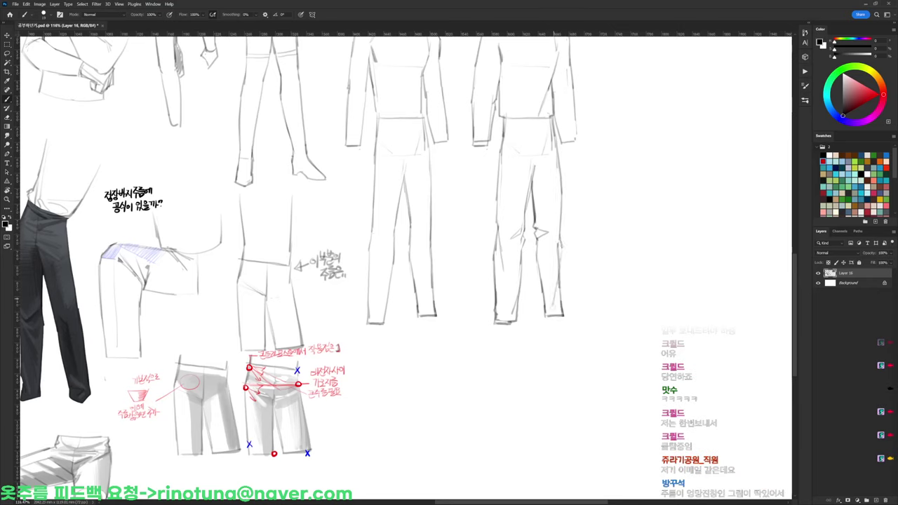
{"action": "key", "text": "e"}
{"action": "key", "text": "b"}
{"action": "key", "text": "e"}
{"action": "left_click_drag", "start_coordinate": [548, 292], "coordinate": [553, 306]}
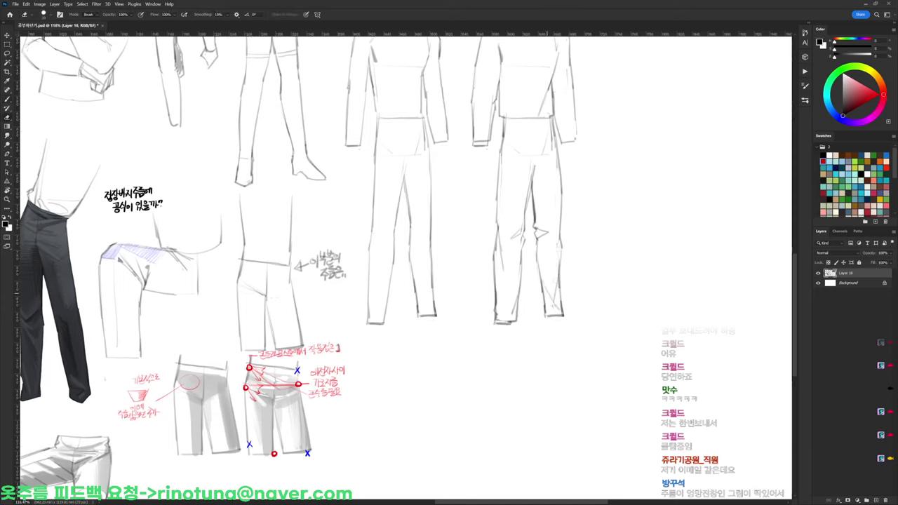
{"action": "key", "text": "b"}
{"action": "left_click_drag", "start_coordinate": [535, 242], "coordinate": [541, 286]}
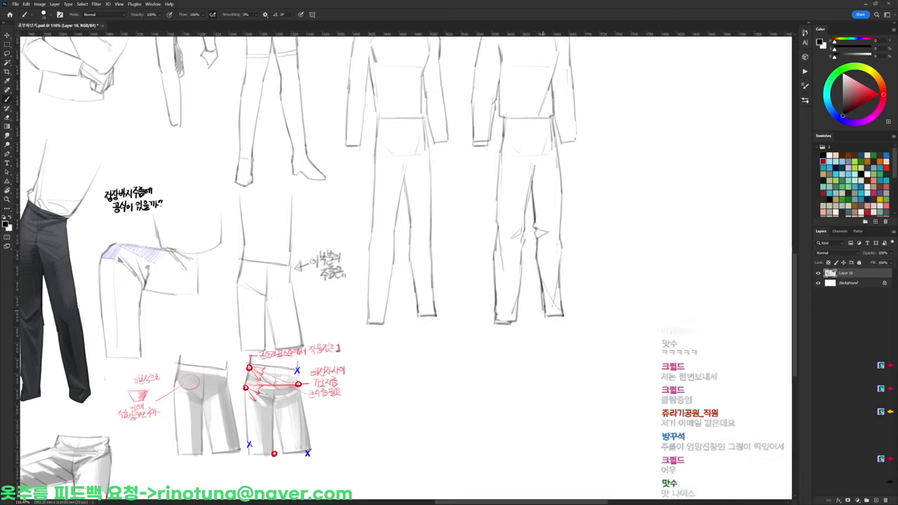
Redraw the second trouser leg's hem and outer shin contour with small folds gathering at the ankle
{"action": "key", "text": "e"}
{"action": "key", "text": "b"}
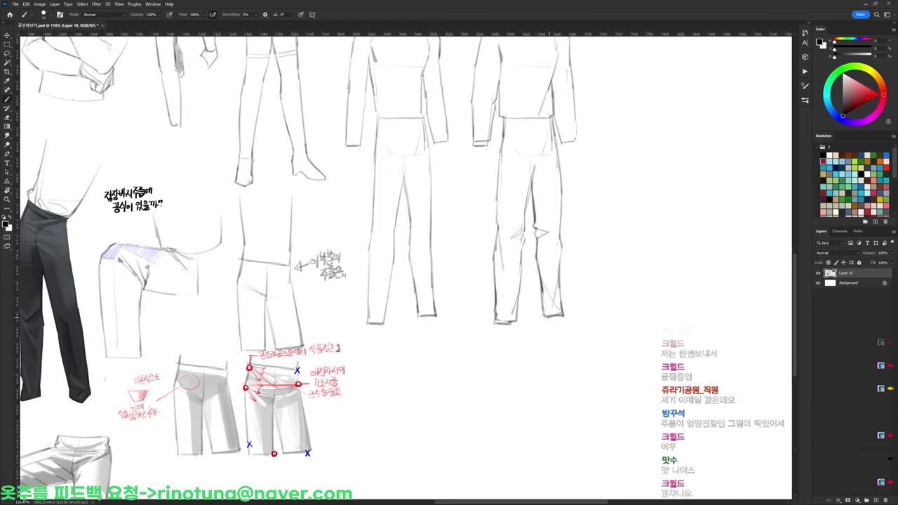
{"action": "left_click_drag", "start_coordinate": [547, 312], "coordinate": [564, 317]}
{"action": "mouse_move", "coordinate": [559, 270]}
{"action": "left_mouse_down"}
{"action": "mouse_move", "coordinate": [565, 314]}
{"action": "mouse_move", "coordinate": [562, 305]}
{"action": "left_mouse_up"}
{"action": "key", "text": "e"}
{"action": "key", "text": "b"}
{"action": "key", "text": "e"}
{"action": "key", "text": "b"}
{"action": "key", "text": "e"}
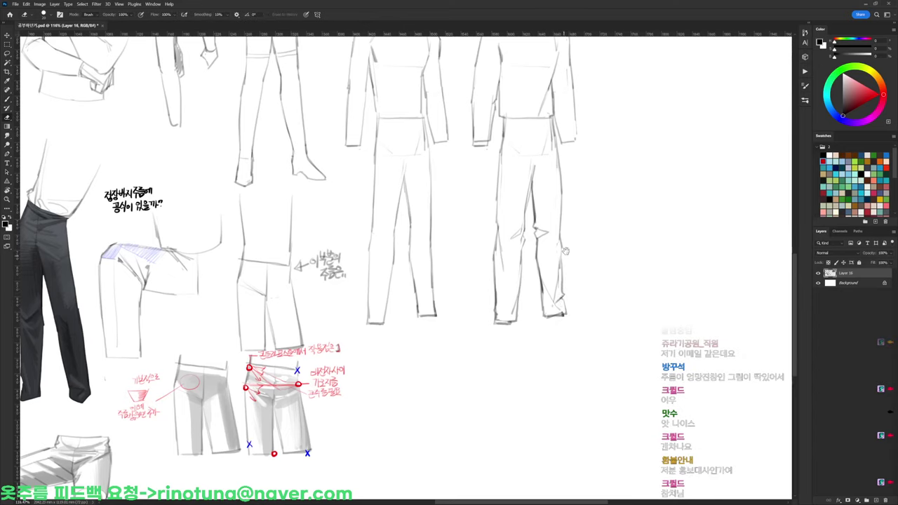
Clean up and redraw the outer contour of the clothed figure's second trouser leg between the thigh and the ankle
{"action": "left_click_drag", "start_coordinate": [566, 251], "coordinate": [557, 303]}
{"action": "key", "text": "b"}
{"action": "mouse_move", "coordinate": [563, 167]}
{"action": "left_mouse_down"}
{"action": "mouse_move", "coordinate": [529, 192]}
{"action": "mouse_move", "coordinate": [530, 173]}
{"action": "left_mouse_up"}
{"action": "key", "text": "e"}
Duplicate the clothed figure and place the copy beside it as a third standing figure
{"action": "key", "text": "l"}
{"action": "mouse_move", "coordinate": [404, 73]}
{"action": "left_mouse_down"}
{"action": "mouse_move", "coordinate": [567, 321]}
{"action": "mouse_move", "coordinate": [408, 352]}
{"action": "mouse_move", "coordinate": [397, 226]}
{"action": "left_mouse_up"}
{"action": "left_click_drag", "start_coordinate": [492, 211], "coordinate": [601, 215]}
{"action": "key", "text": "ctrl+d"}
{"action": "left_click_drag", "start_coordinate": [601, 162], "coordinate": [581, 161]}
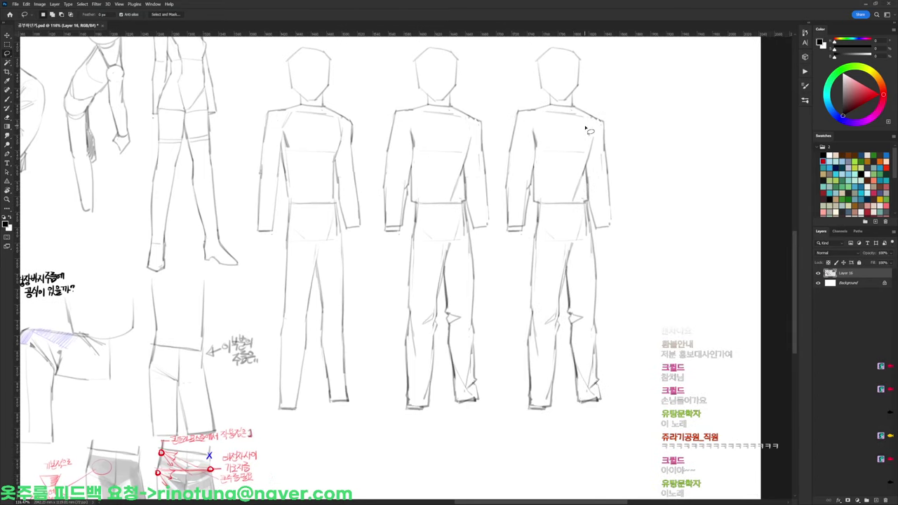
Redraw the outer contour of the third figure's first sleeve looser, adding a gathered fold at the cuff
{"action": "key", "text": "e"}
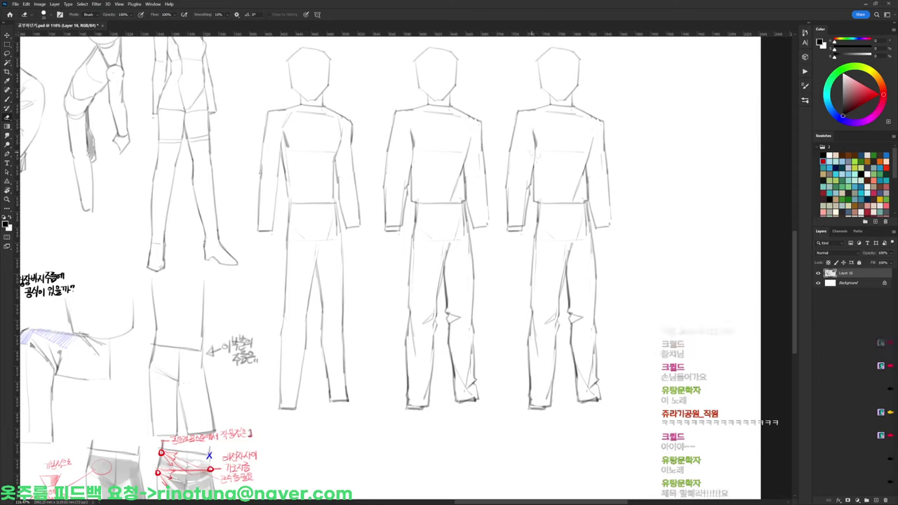
{"action": "key", "text": "b"}
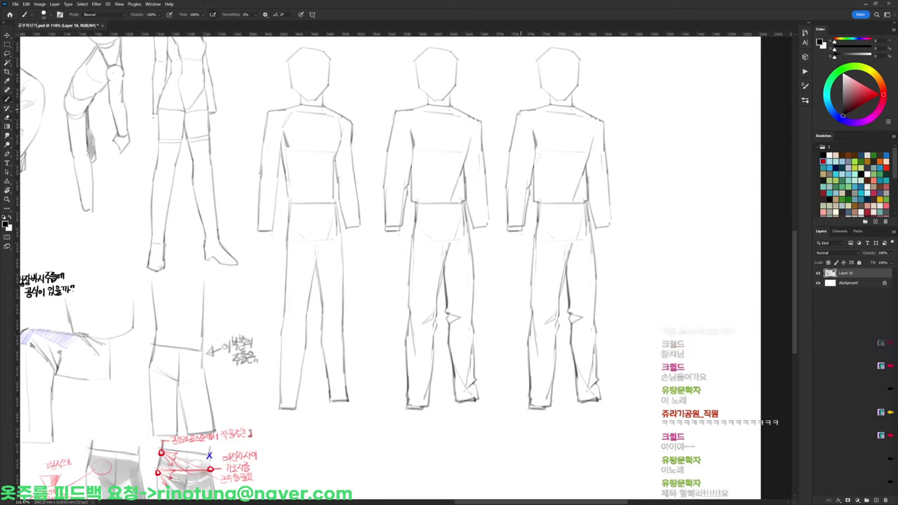
{"action": "key", "text": "e"}
{"action": "key", "text": "b"}
{"action": "mouse_move", "coordinate": [517, 114]}
{"action": "left_mouse_down"}
{"action": "mouse_move", "coordinate": [503, 161]}
{"action": "mouse_move", "coordinate": [514, 216]}
{"action": "left_mouse_up"}
{"action": "key", "text": "e"}
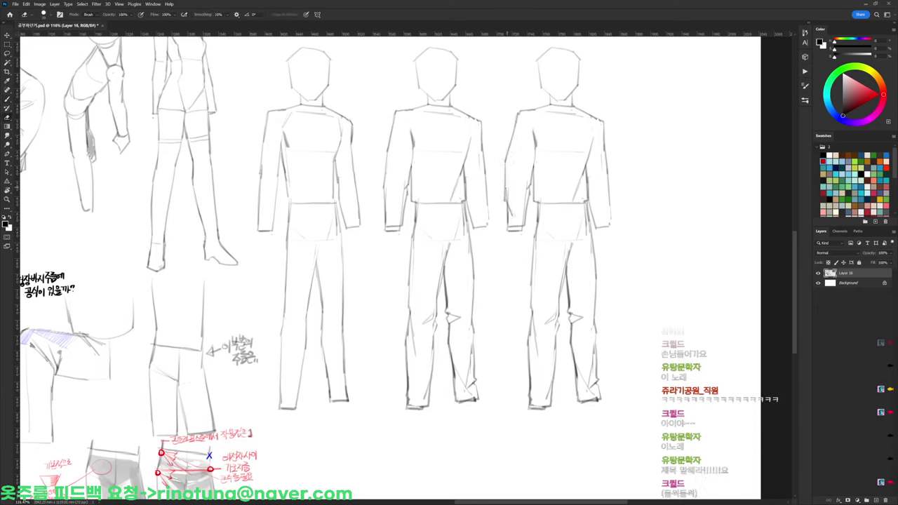
{"action": "key", "text": "b"}
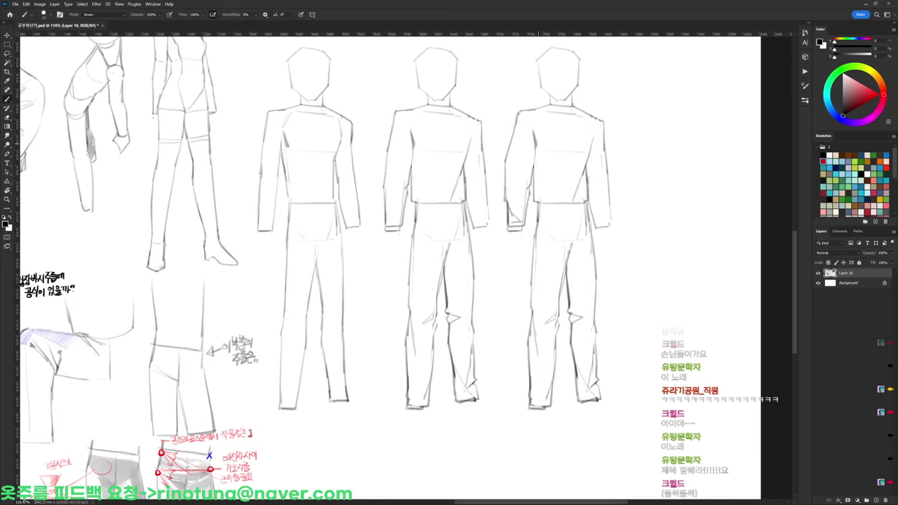
{"action": "key", "text": "e"}
Erase the first sleeve's inner contour and redraw it with a pointed elbow fold and a baggy forearm
{"action": "key", "text": "b"}
{"action": "left_click_drag", "start_coordinate": [531, 119], "coordinate": [531, 184]}
{"action": "key", "text": "e"}
{"action": "key", "text": "b"}
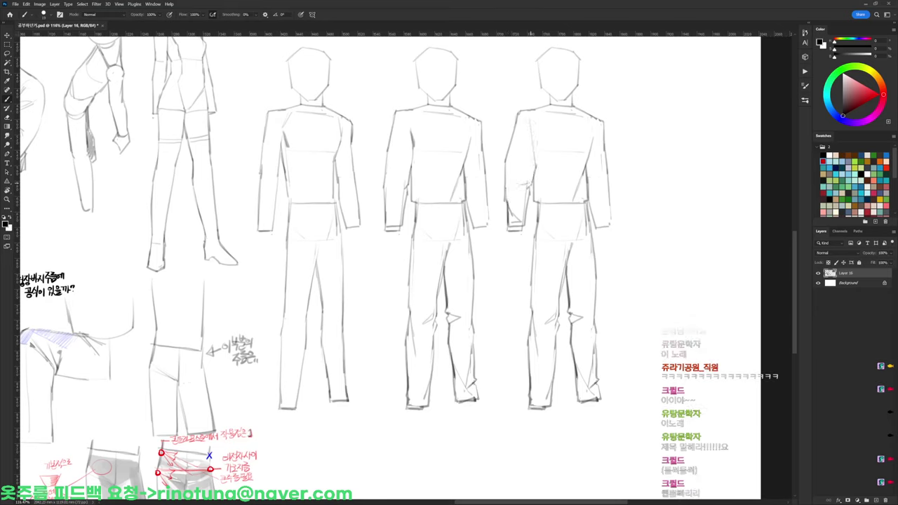
{"action": "key", "text": "e"}
{"action": "left_click_drag", "start_coordinate": [532, 125], "coordinate": [526, 218]}
{"action": "key", "text": "b"}
{"action": "key", "text": "e"}
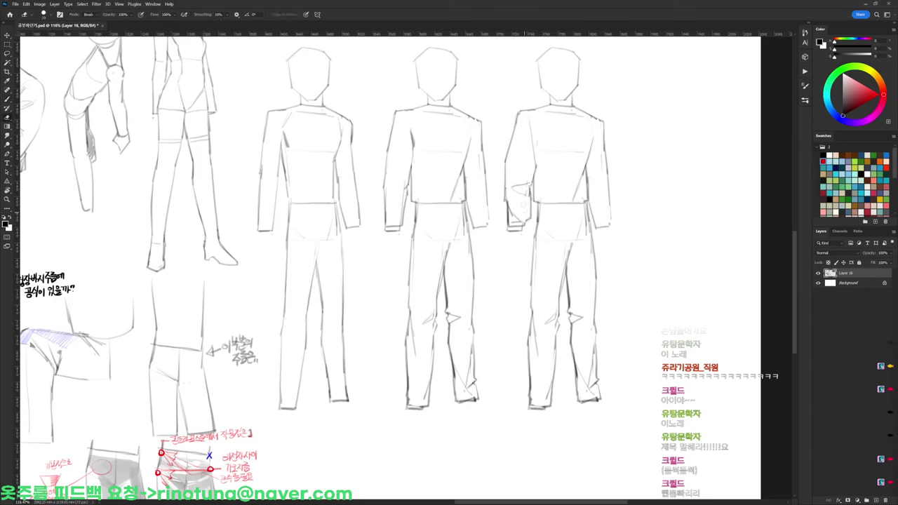
{"action": "key", "text": "b"}
{"action": "key", "text": "e"}
Replace the third figure's straight shirt hem with a curved one and redraw the far torso side as a boxier contour
{"action": "mouse_move", "coordinate": [508, 213]}
{"action": "left_mouse_down"}
{"action": "mouse_move", "coordinate": [508, 225]}
{"action": "mouse_move", "coordinate": [505, 188]}
{"action": "mouse_move", "coordinate": [507, 210]}
{"action": "mouse_move", "coordinate": [565, 208]}
{"action": "mouse_move", "coordinate": [551, 195]}
{"action": "left_mouse_up"}
{"action": "key", "text": "b"}
{"action": "key", "text": "e"}
{"action": "key", "text": "b"}
{"action": "key", "text": "e"}
{"action": "left_click_drag", "start_coordinate": [563, 149], "coordinate": [560, 197]}
{"action": "key", "text": "b"}
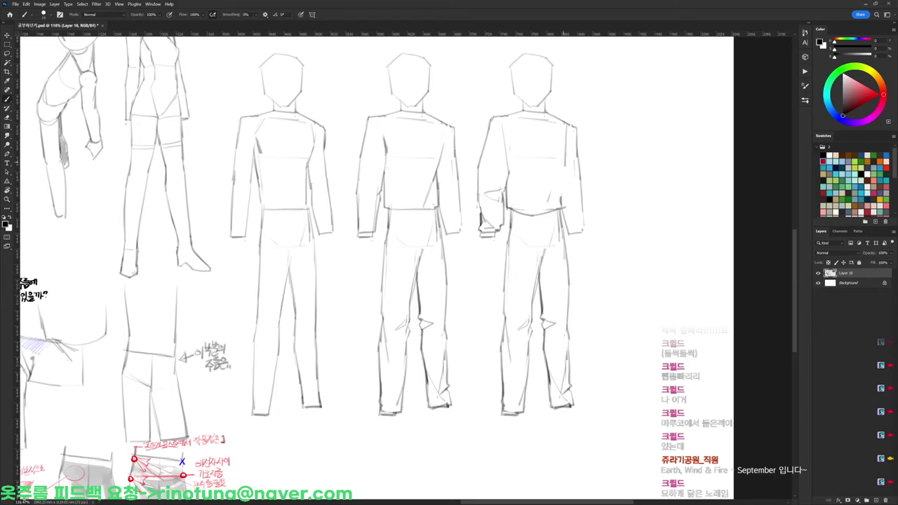
{"action": "left_click_drag", "start_coordinate": [566, 153], "coordinate": [569, 201]}
{"action": "left_click_drag", "start_coordinate": [567, 168], "coordinate": [570, 208]}
{"action": "key", "text": "e"}
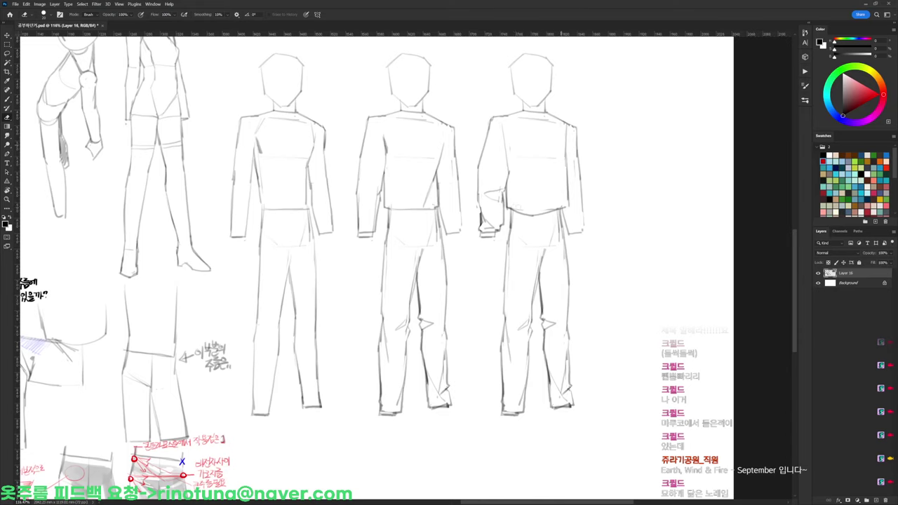
Redraw the outer contour of the third figure's second sleeve wider and add a pointed fold at the inner elbow
{"action": "key", "text": "b"}
{"action": "mouse_move", "coordinate": [579, 141]}
{"action": "left_mouse_down"}
{"action": "mouse_move", "coordinate": [584, 206]}
{"action": "mouse_move", "coordinate": [579, 173]}
{"action": "mouse_move", "coordinate": [581, 195]}
{"action": "left_mouse_up"}
{"action": "key", "text": "e"}
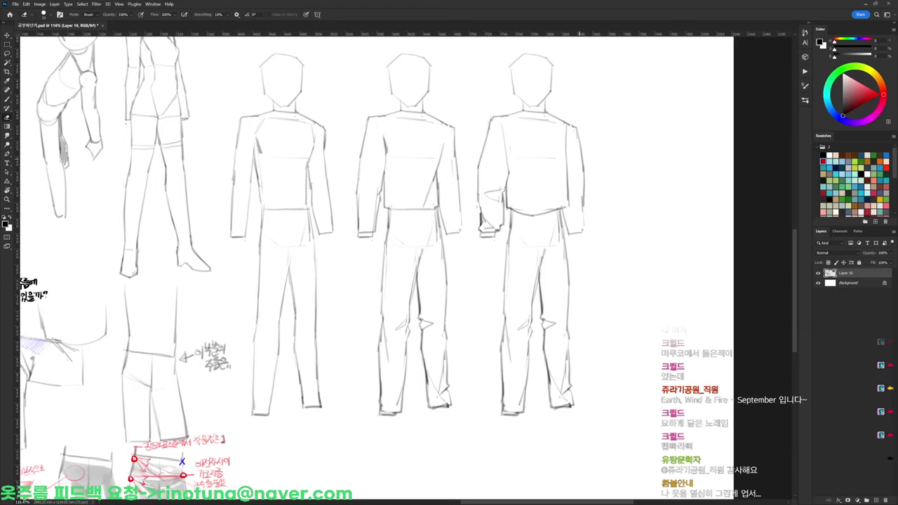
{"action": "key", "text": "b"}
{"action": "key", "text": "e"}
{"action": "key", "text": "b"}
{"action": "key", "text": "e"}
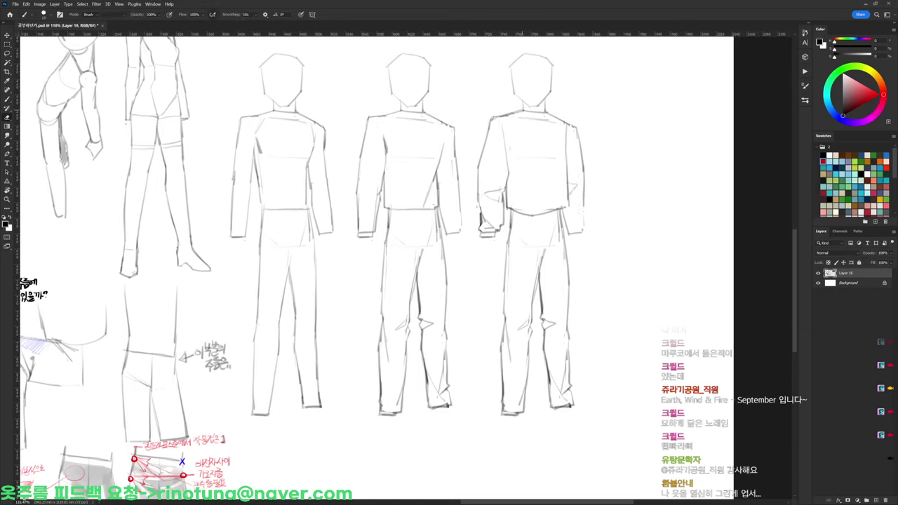
{"action": "key", "text": "b"}
{"action": "key", "text": "e"}
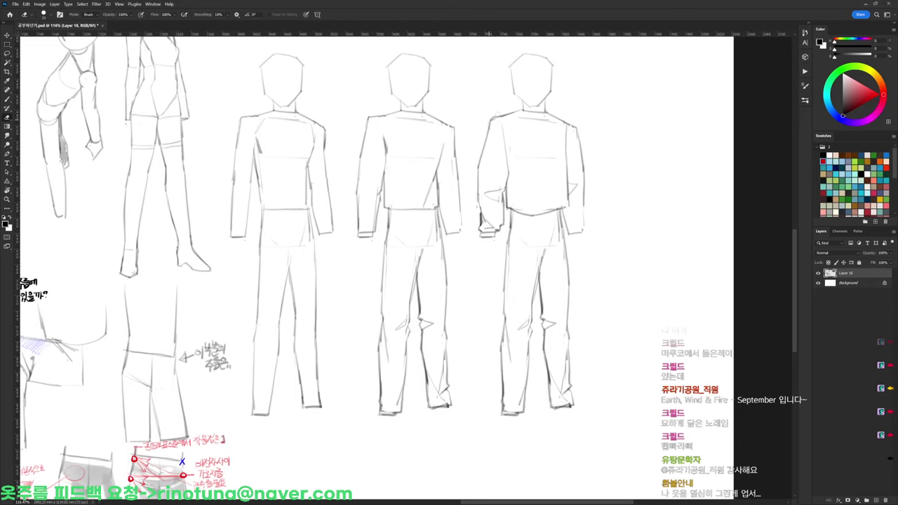
Soften the third figure's second shoulder line and add folds near the wrist of that sleeve
{"action": "key", "text": "b"}
{"action": "key", "text": "e"}
{"action": "mouse_move", "coordinate": [547, 111]}
{"action": "left_mouse_down"}
{"action": "mouse_move", "coordinate": [573, 124]}
{"action": "mouse_move", "coordinate": [566, 151]}
{"action": "mouse_move", "coordinate": [563, 118]}
{"action": "left_mouse_up"}
{"action": "key", "text": "b"}
{"action": "key", "text": "e"}
{"action": "key", "text": "b"}
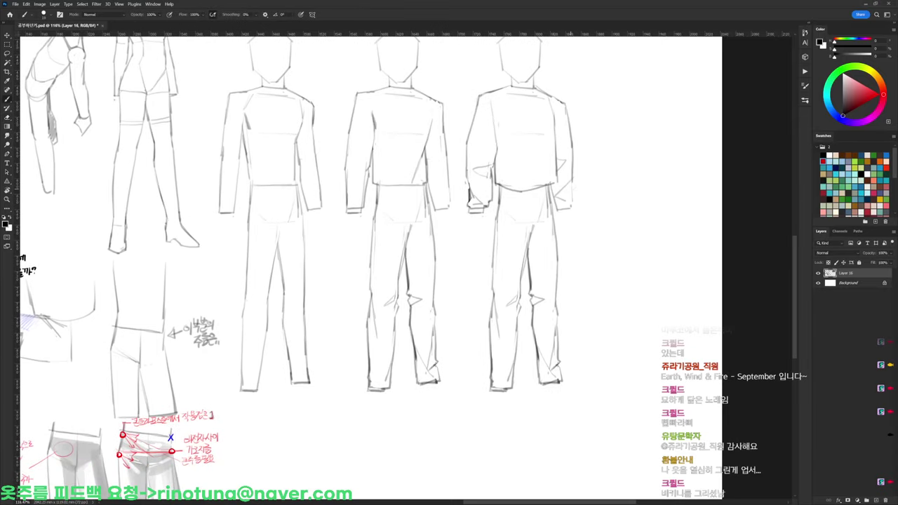
{"action": "key", "text": "e"}
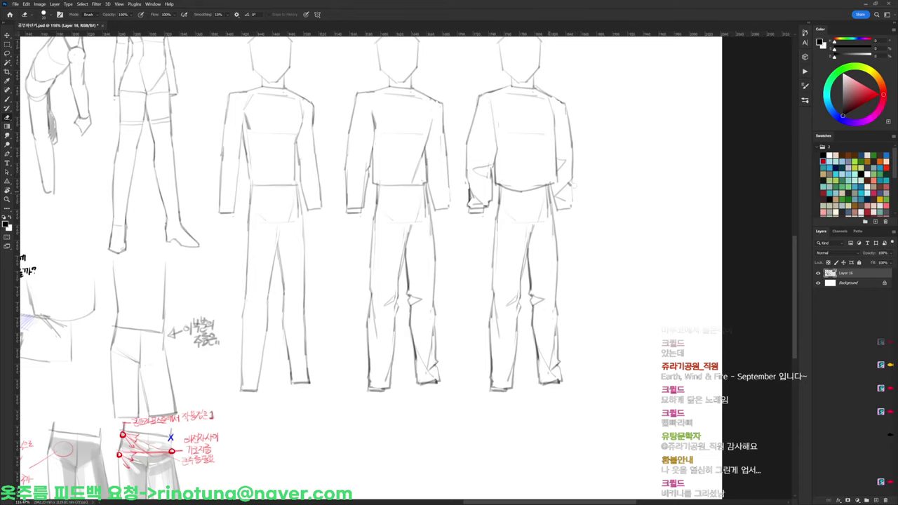
{"action": "left_click_drag", "start_coordinate": [548, 189], "coordinate": [550, 214]}
Delete the outer contour of the third figure's first trouser leg and redraw it wider from hip to shin
{"action": "key", "text": "l"}
{"action": "mouse_move", "coordinate": [502, 207]}
{"action": "left_mouse_down"}
{"action": "mouse_move", "coordinate": [485, 336]}
{"action": "mouse_move", "coordinate": [502, 189]}
{"action": "mouse_move", "coordinate": [487, 324]}
{"action": "left_mouse_up"}
{"action": "key", "text": "Delete"}
{"action": "key", "text": "ctrl+d"}
{"action": "key", "text": "b"}
{"action": "key", "text": "b"}
{"action": "key", "text": "ctrl+z"}
{"action": "mouse_move", "coordinate": [490, 247]}
{"action": "left_mouse_down"}
{"action": "mouse_move", "coordinate": [482, 328]}
{"action": "mouse_move", "coordinate": [501, 370]}
{"action": "left_mouse_up"}
{"action": "key", "text": "e"}
{"action": "key", "text": "b"}
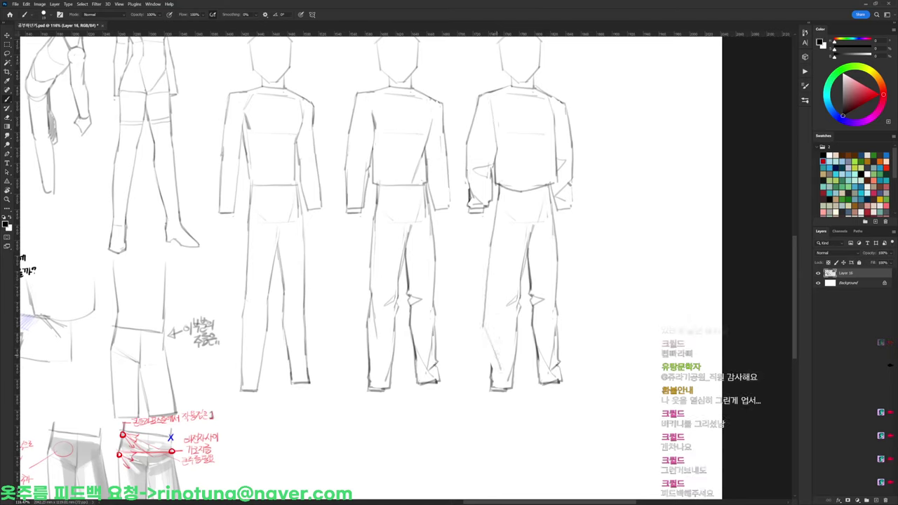
Draw gathered folds above the first trouser leg's hem and clean up the old hem lines
{"action": "left_click_drag", "start_coordinate": [483, 353], "coordinate": [501, 376]}
{"action": "key", "text": "e"}
{"action": "key", "text": "e"}
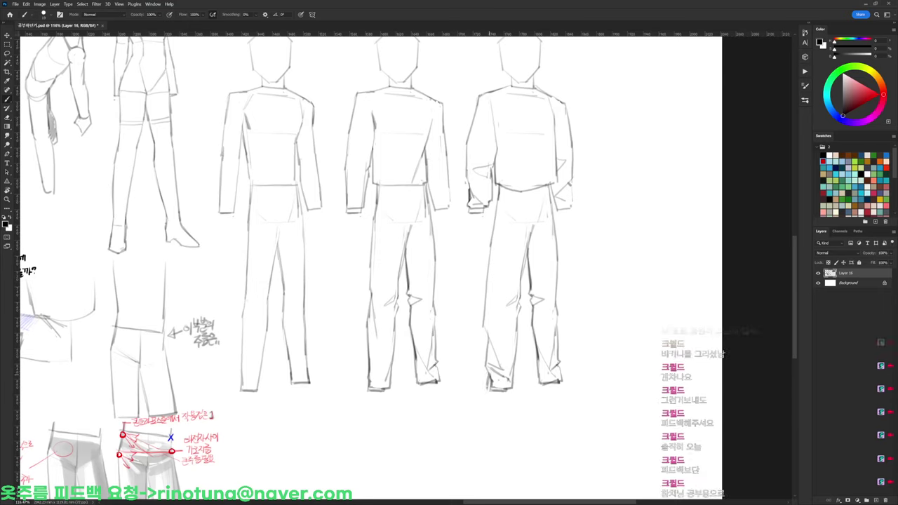
{"action": "key", "text": "e"}
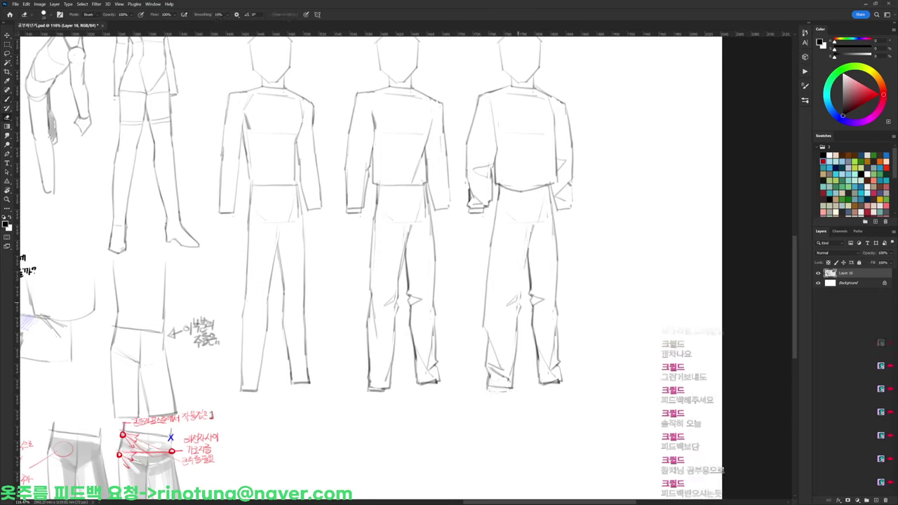
Erase the first trouser leg's inner contour around the knee and redraw it looser down to the ankle folds
{"action": "key", "text": "b"}
{"action": "key", "text": "e"}
{"action": "key", "text": "b"}
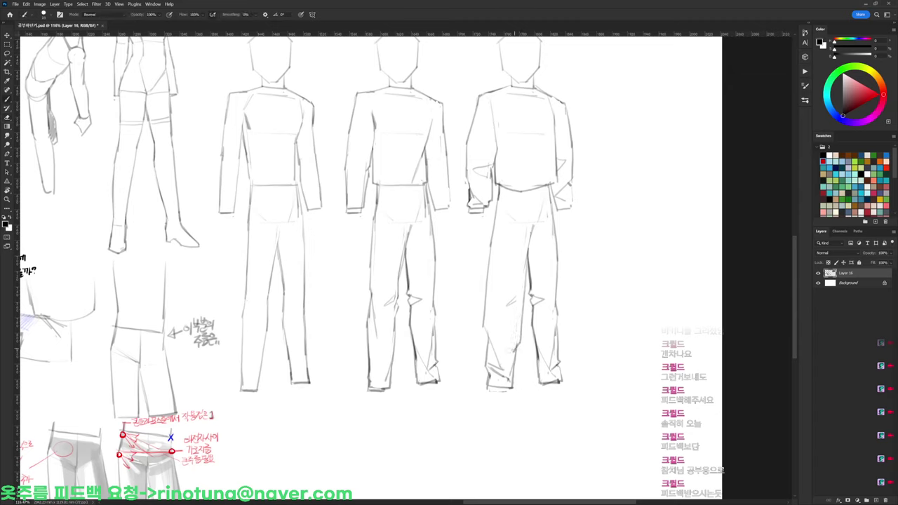
{"action": "key", "text": "e"}
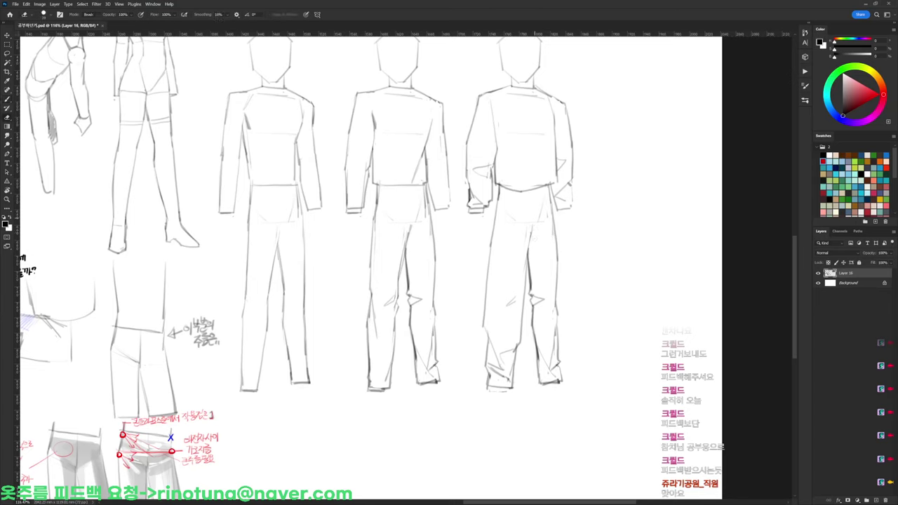
Add a crotch fold, delete the second trouser leg's inner contour, and redraw it with a pointed knee fold
{"action": "key", "text": "b"}
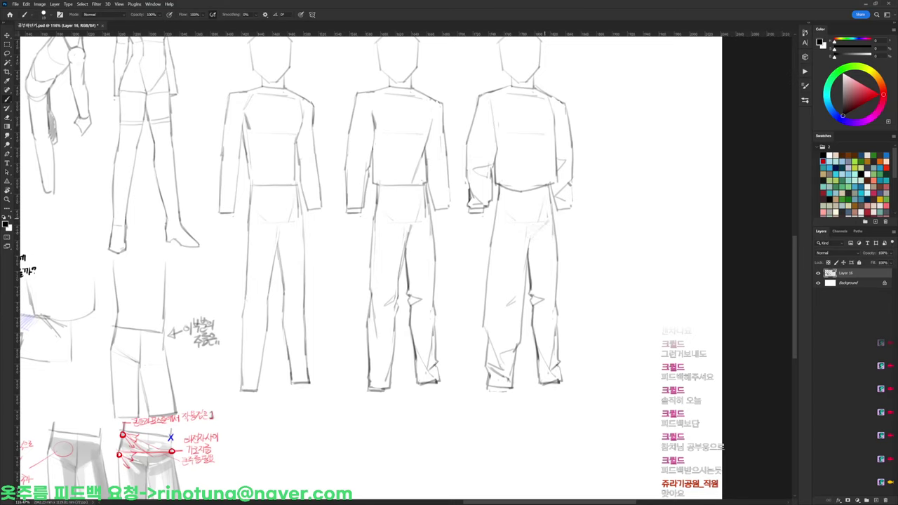
{"action": "key", "text": "l"}
{"action": "mouse_move", "coordinate": [533, 249]}
{"action": "left_mouse_down"}
{"action": "mouse_move", "coordinate": [536, 351]}
{"action": "mouse_move", "coordinate": [531, 284]}
{"action": "left_mouse_up"}
{"action": "key", "text": "Delete"}
{"action": "key", "text": "ctrl+d"}
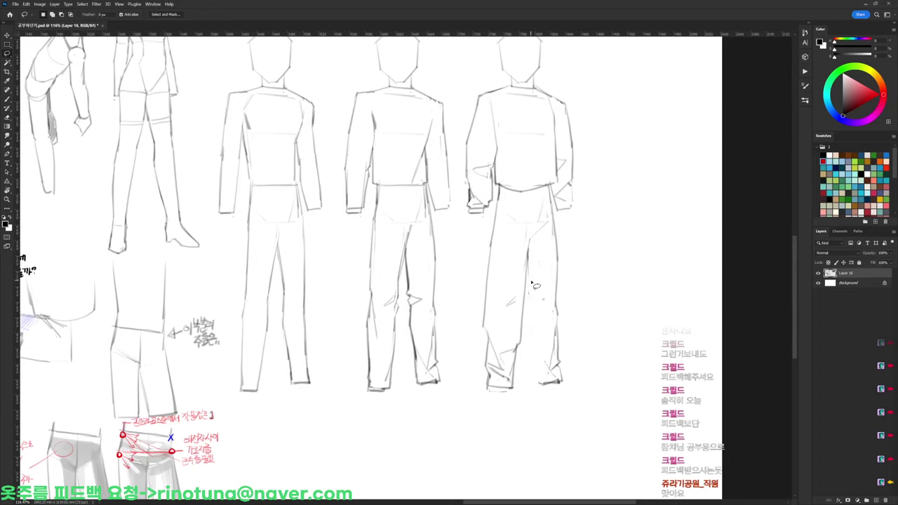
{"action": "key", "text": "e"}
{"action": "key", "text": "b"}
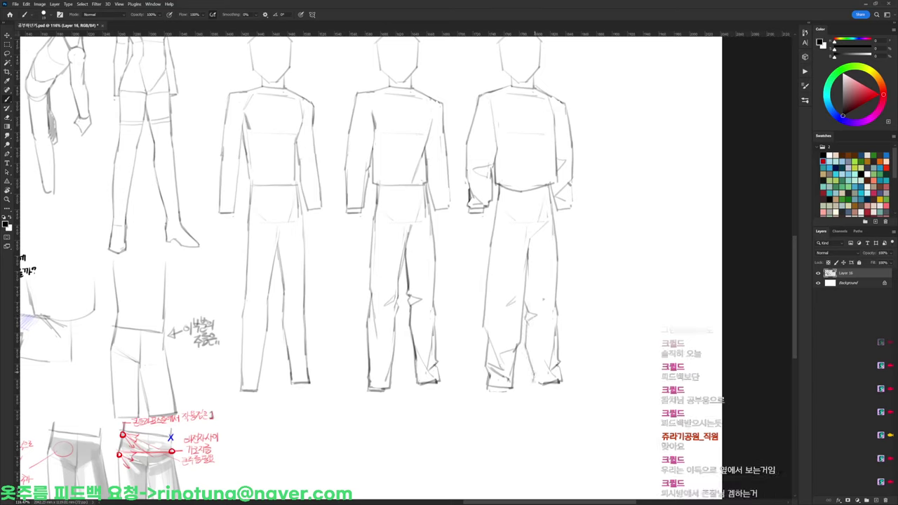
Delete the second trouser leg's outer contour and redraw it wider from hip to ankle, tidying the hem folds
{"action": "key", "text": "l"}
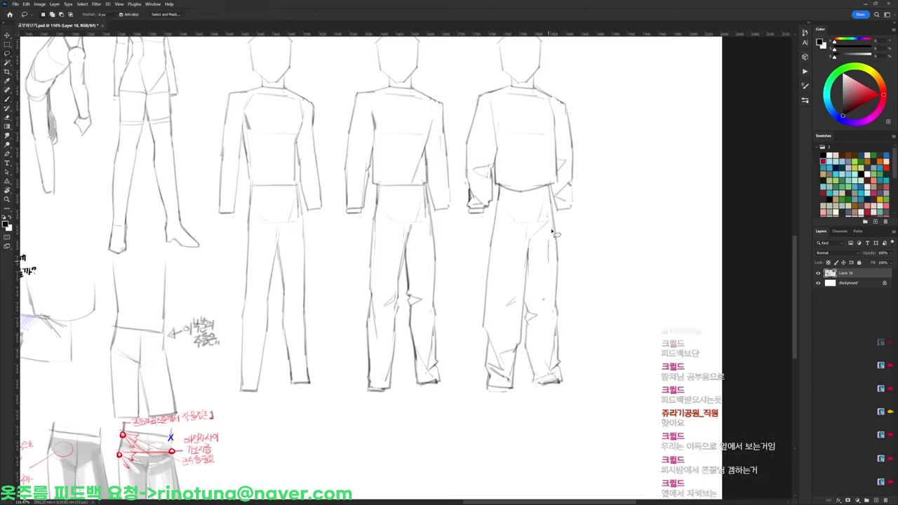
{"action": "mouse_move", "coordinate": [551, 204]}
{"action": "left_mouse_down"}
{"action": "mouse_move", "coordinate": [560, 313]}
{"action": "mouse_move", "coordinate": [548, 309]}
{"action": "left_mouse_up"}
{"action": "key", "text": "ctrl+d"}
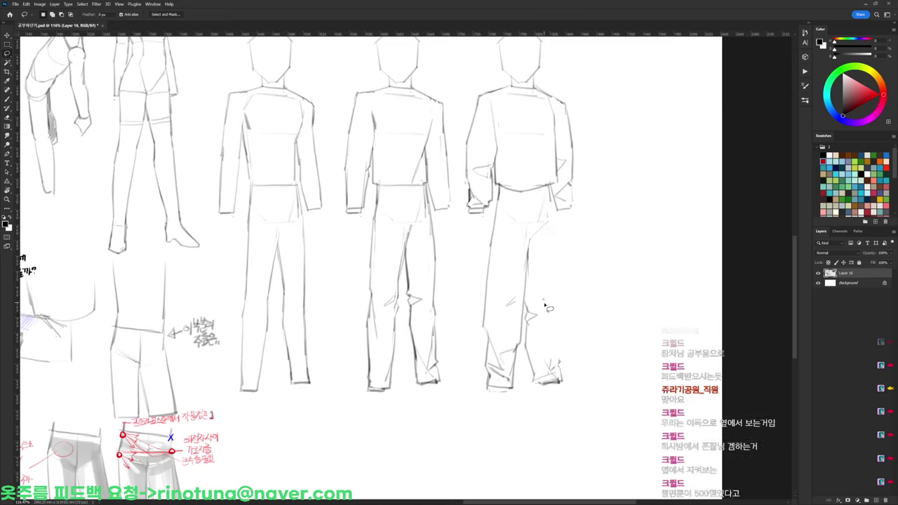
{"action": "key", "text": "b"}
{"action": "left_click_drag", "start_coordinate": [552, 204], "coordinate": [558, 359]}
{"action": "key", "text": "e"}
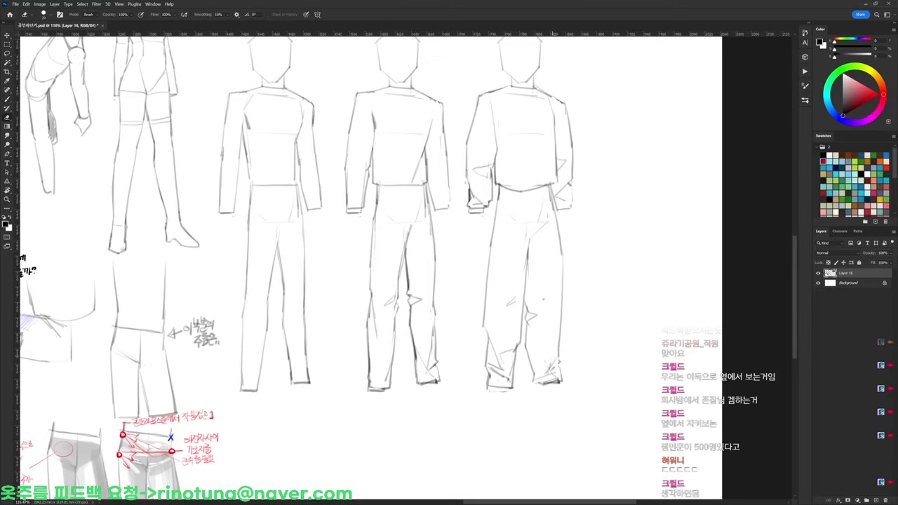
{"action": "key", "text": "b"}
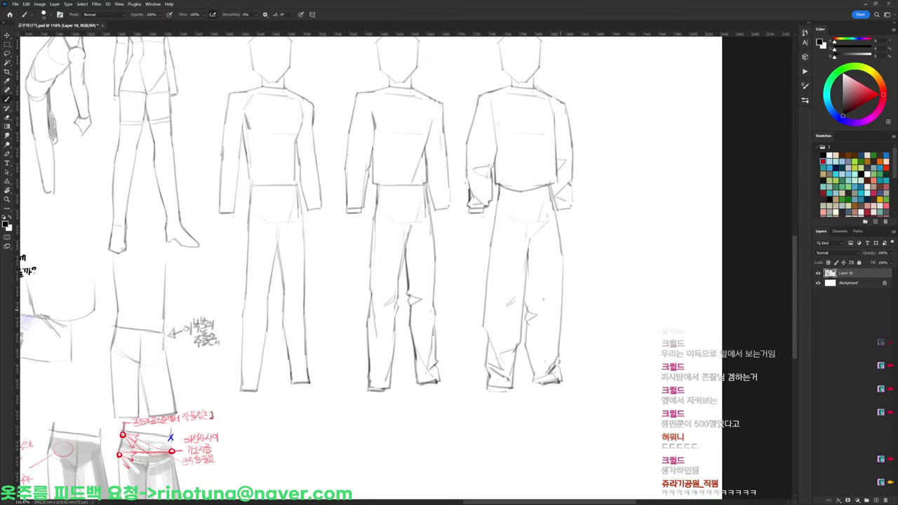
{"action": "scroll", "coordinate": [565, 290], "scroll_direction": "up", "scroll_amount": 3}
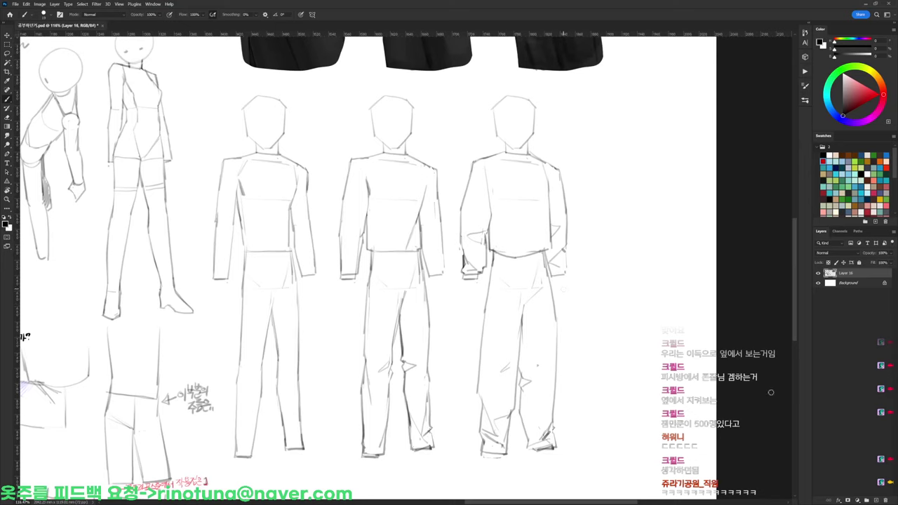
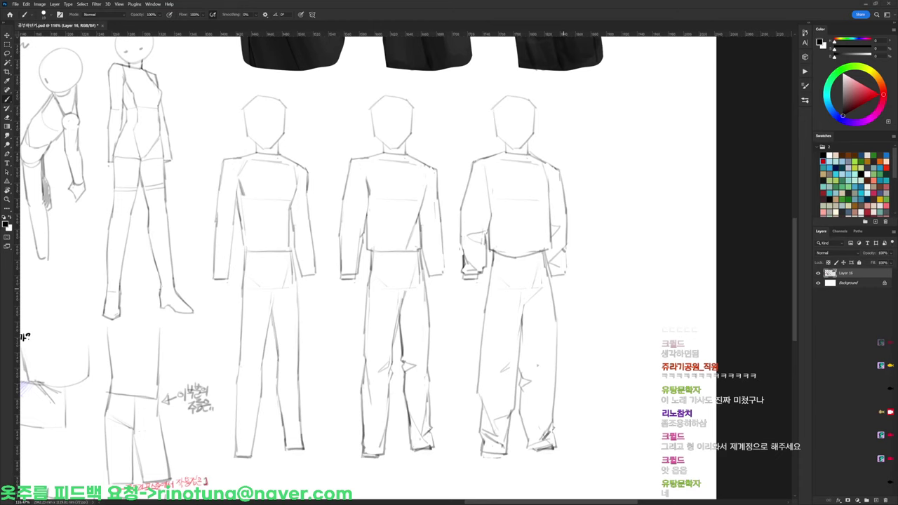
Extend the canvas to the right with the Crop tool, adding blank white space beside the existing clothing studies
{"action": "scroll", "coordinate": [601, 267], "scroll_direction": "down", "scroll_amount": 5}
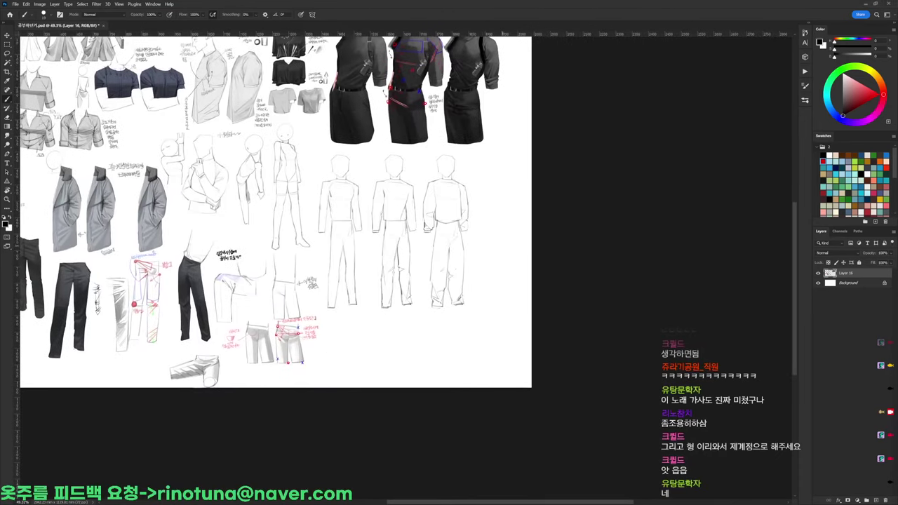
{"action": "key", "text": "c"}
{"action": "left_click_drag", "start_coordinate": [533, 202], "coordinate": [697, 154]}
{"action": "key", "text": "Return"}
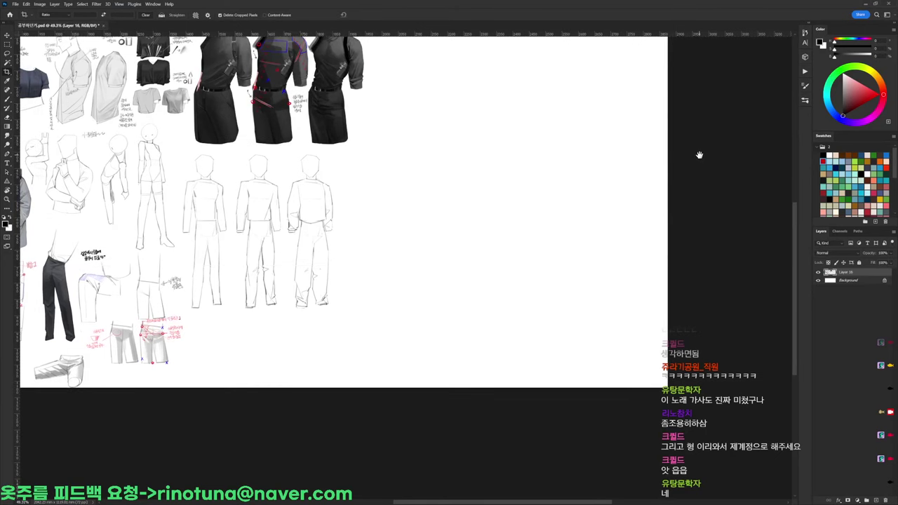
{"action": "key", "text": "b"}
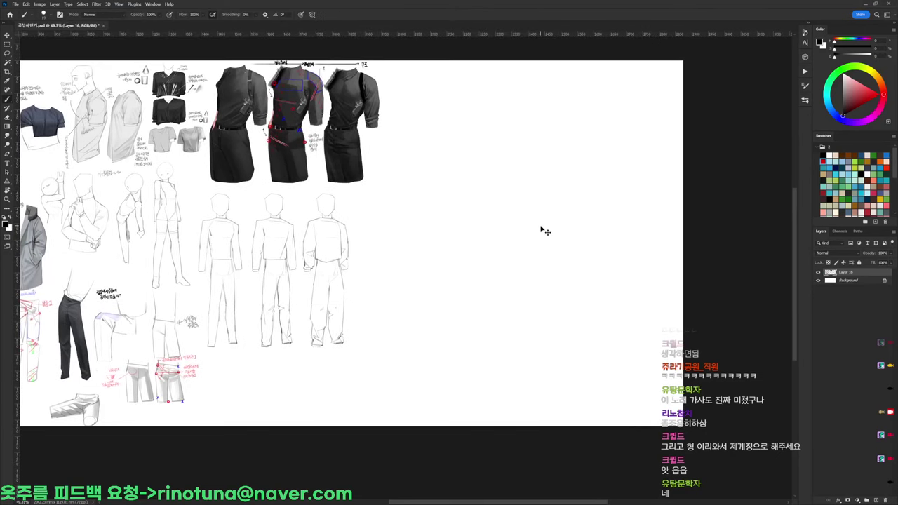
Create a new document with the default settings and paste the illustration of the couple into it
{"action": "key", "text": "ctrl+n"}
{"action": "key", "text": "Return"}
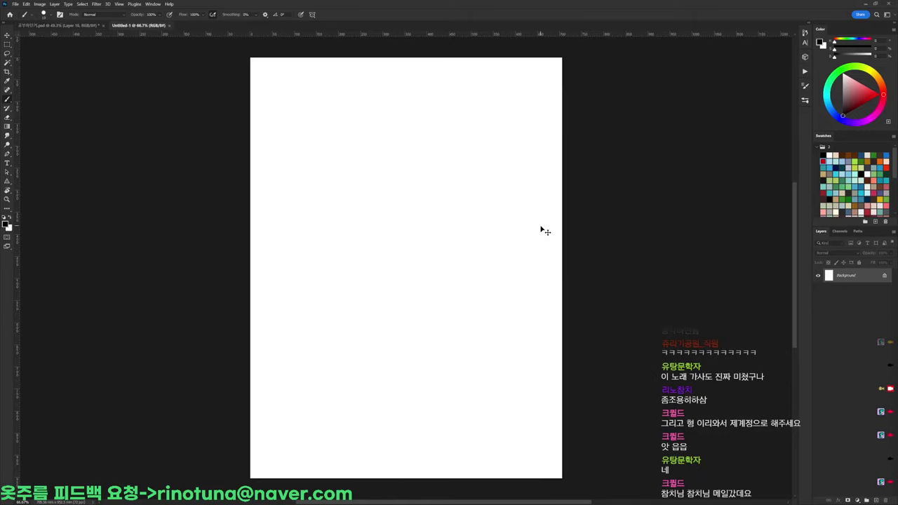
{"action": "key", "text": "ctrl+v"}
{"action": "scroll", "coordinate": [420, 310], "scroll_direction": "up", "scroll_amount": 1}
{"action": "left_click_drag", "start_coordinate": [490, 359], "coordinate": [556, 236]}
Lasso the woman's navy jacket and lilac dress without the skin and copy them into the clothing study document
{"action": "key", "text": "l"}
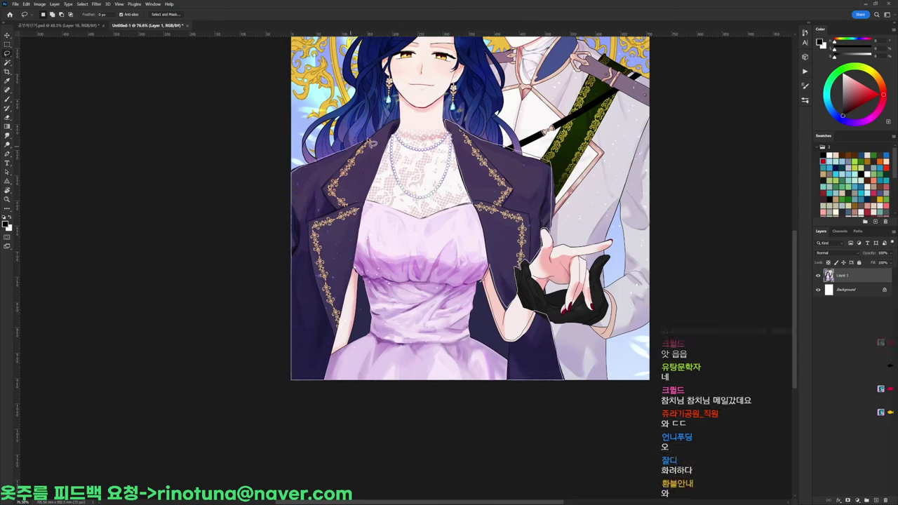
{"action": "mouse_move", "coordinate": [384, 144]}
{"action": "left_mouse_down"}
{"action": "mouse_move", "coordinate": [375, 193]}
{"action": "mouse_move", "coordinate": [389, 212]}
{"action": "mouse_move", "coordinate": [424, 221]}
{"action": "left_mouse_up"}
{"action": "left_click_drag", "start_coordinate": [452, 180], "coordinate": [476, 120]}
{"action": "mouse_move", "coordinate": [384, 226]}
{"action": "left_mouse_down"}
{"action": "mouse_move", "coordinate": [384, 213]}
{"action": "mouse_move", "coordinate": [383, 254]}
{"action": "mouse_move", "coordinate": [374, 277]}
{"action": "mouse_move", "coordinate": [363, 277]}
{"action": "mouse_move", "coordinate": [373, 199]}
{"action": "left_mouse_up"}
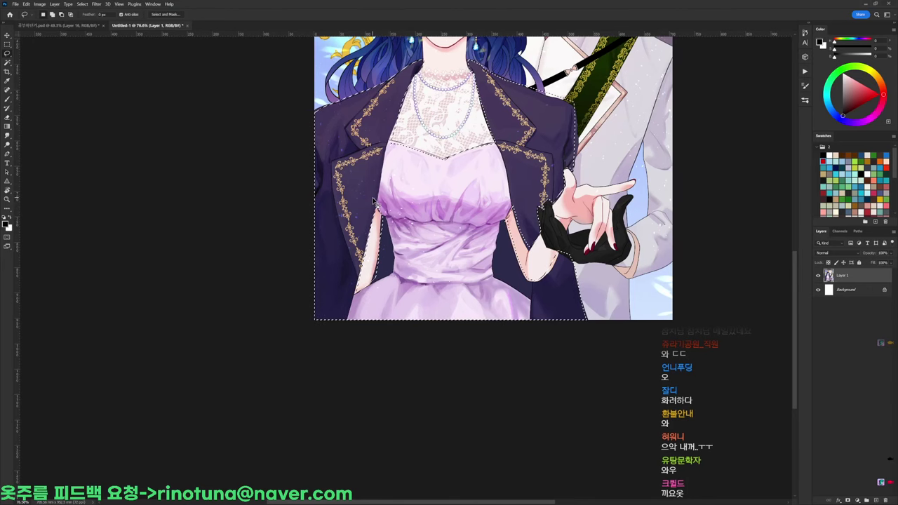
{"action": "key", "text": "ctrl+c"}
{"action": "key", "text": "ctrl+Tab"}
{"action": "key", "text": "ctrl+v"}
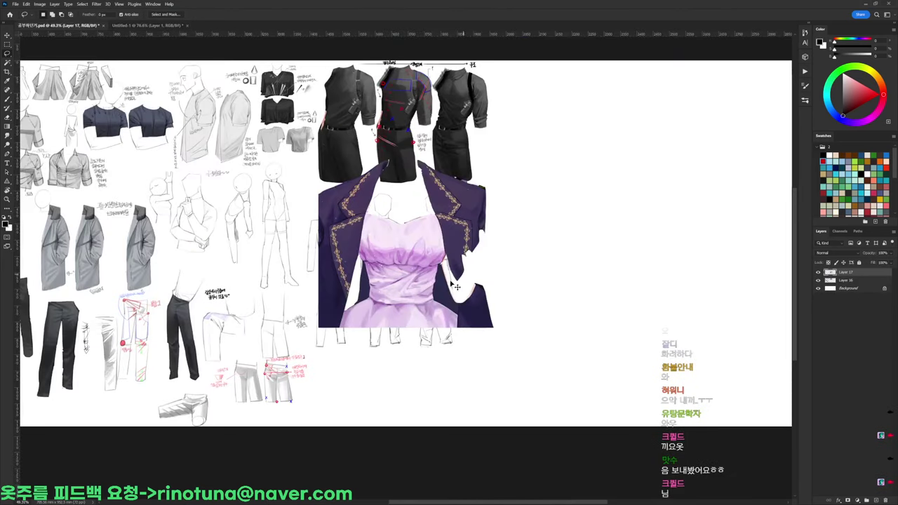
Scale the pasted jacket and dress to about 52.33% and place them beside the black outfits at the canvas's upper edge
{"action": "left_click_drag", "start_coordinate": [458, 281], "coordinate": [554, 264]}
{"action": "key", "text": "ctrl+t"}
{"action": "left_click_drag", "start_coordinate": [589, 143], "coordinate": [551, 180]}
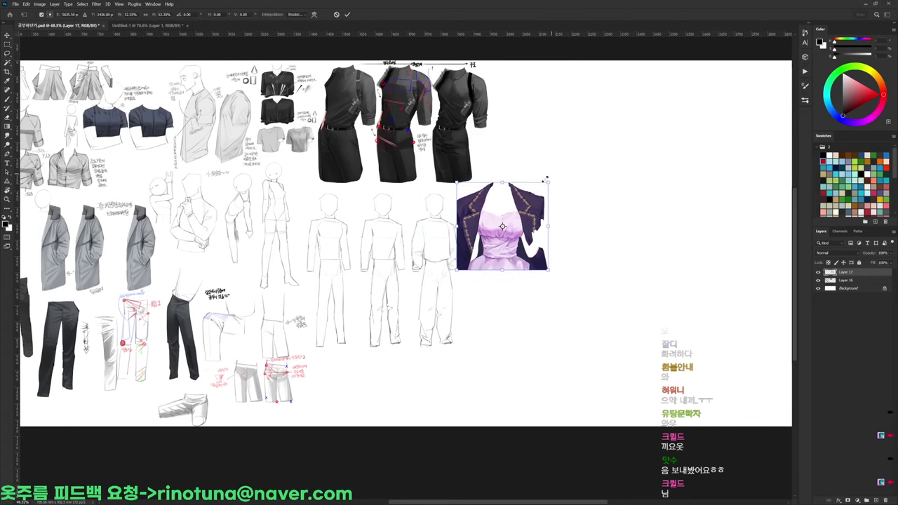
{"action": "left_click_drag", "start_coordinate": [509, 257], "coordinate": [540, 141]}
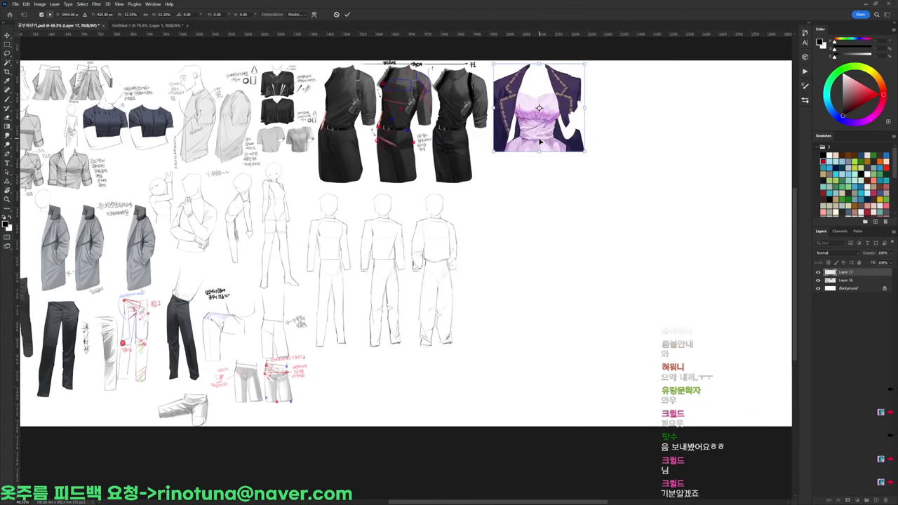
{"action": "key", "text": "Return"}
Lasso the man's white coat and sleeve in the couple illustration and copy them into the clothing study document
{"action": "key", "text": "ctrl+Tab"}
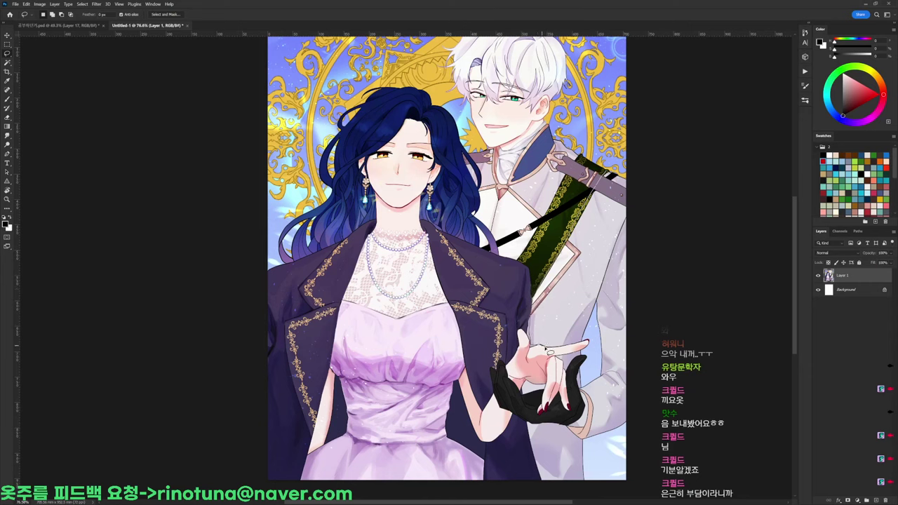
{"action": "mouse_move", "coordinate": [594, 299]}
{"action": "left_mouse_down"}
{"action": "mouse_move", "coordinate": [605, 377]}
{"action": "mouse_move", "coordinate": [583, 388]}
{"action": "mouse_move", "coordinate": [573, 426]}
{"action": "mouse_move", "coordinate": [588, 440]}
{"action": "mouse_move", "coordinate": [660, 310]}
{"action": "mouse_move", "coordinate": [632, 185]}
{"action": "mouse_move", "coordinate": [648, 184]}
{"action": "left_mouse_up"}
{"action": "key", "text": "ctrl+c"}
{"action": "key", "text": "ctrl+Tab"}
{"action": "key", "text": "ctrl+v"}
Scale down the pasted white coat piece and place it directly below the lilac dress
{"action": "left_click_drag", "start_coordinate": [448, 280], "coordinate": [573, 280]}
{"action": "key", "text": "ctrl+t"}
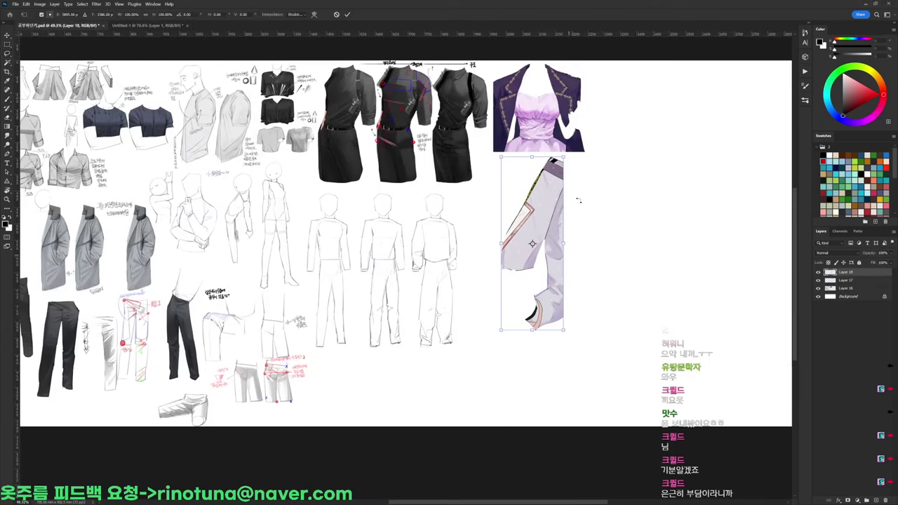
{"action": "left_click_drag", "start_coordinate": [563, 156], "coordinate": [553, 183]}
{"action": "left_click_drag", "start_coordinate": [541, 222], "coordinate": [523, 187]}
{"action": "key", "text": "Return"}
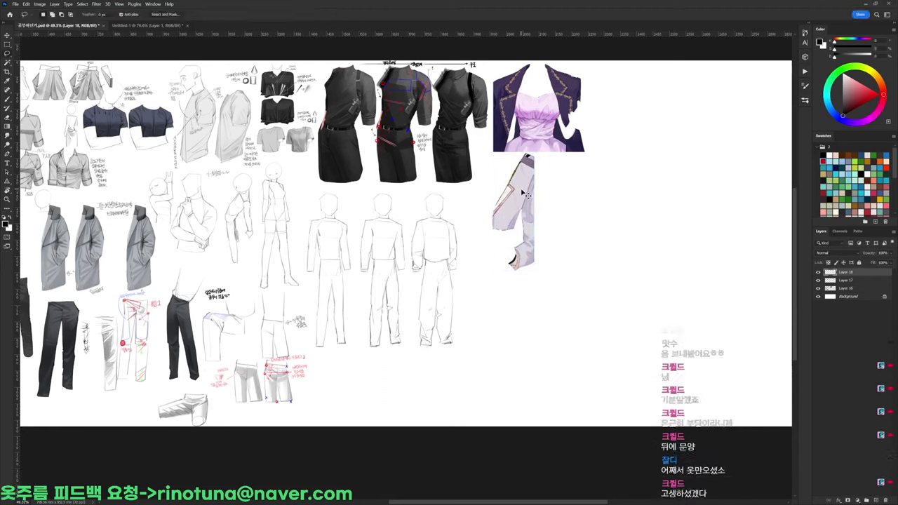
Close the untitled document with the couple illustration without saving it
{"action": "key", "text": "ctrl+Tab"}
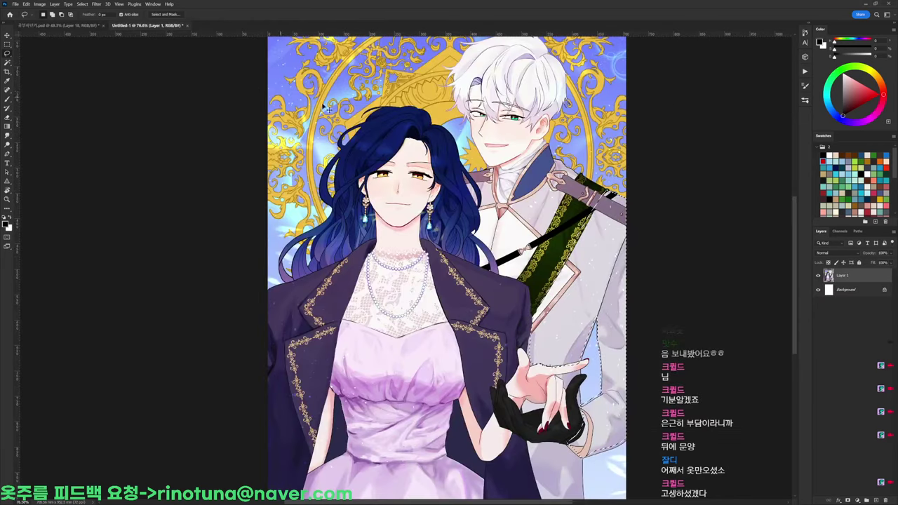
{"action": "key", "text": "ctrl+w"}
{"action": "left_click", "coordinate": [469, 193]}
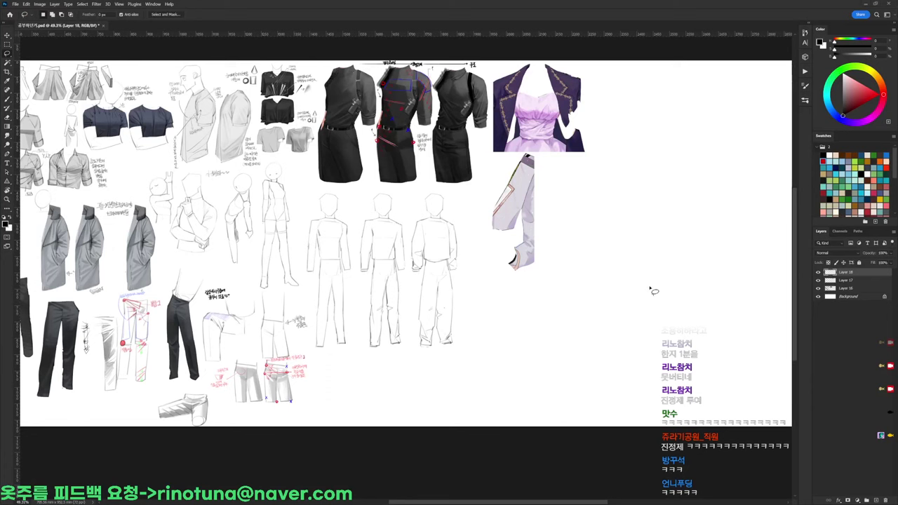
Paste the figure in a brown jacket and jeans, scale it to about 137.58% and place it beside the white coat piece
{"action": "key", "text": "ctrl+v"}
{"action": "left_click_drag", "start_coordinate": [427, 259], "coordinate": [708, 208], "text": "ctrl"}
{"action": "left_click_drag", "start_coordinate": [677, 213], "coordinate": [445, 280]}
{"action": "key", "text": "ctrl+t"}
{"action": "left_click_drag", "start_coordinate": [494, 187], "coordinate": [514, 162], "text": "alt"}
{"action": "left_click_drag", "start_coordinate": [482, 220], "coordinate": [493, 210]}
{"action": "key", "text": "Return"}
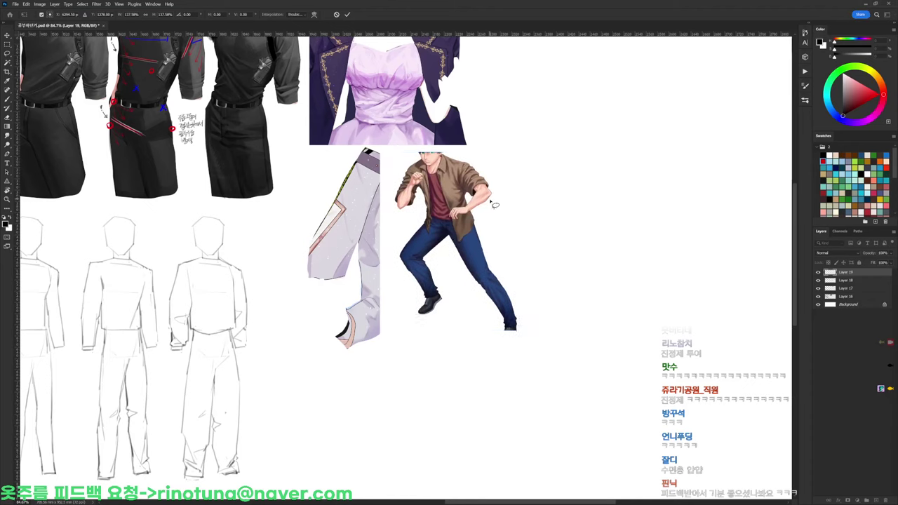
{"action": "key", "text": "w"}
{"action": "left_click", "coordinate": [510, 245]}
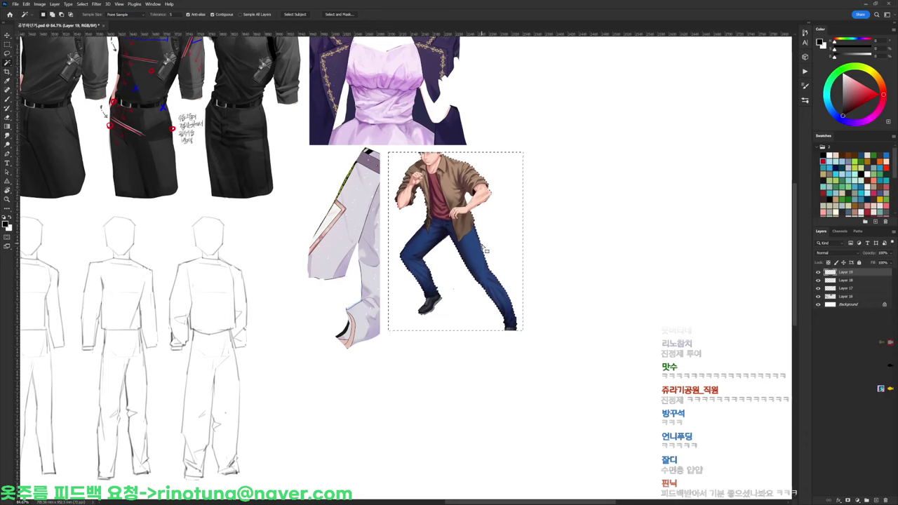
{"action": "key", "text": "ctrl+d"}
Lasso the head, forearms and hands of the brown jacket figure and delete them, leaving only the clothing
{"action": "key", "text": "l"}
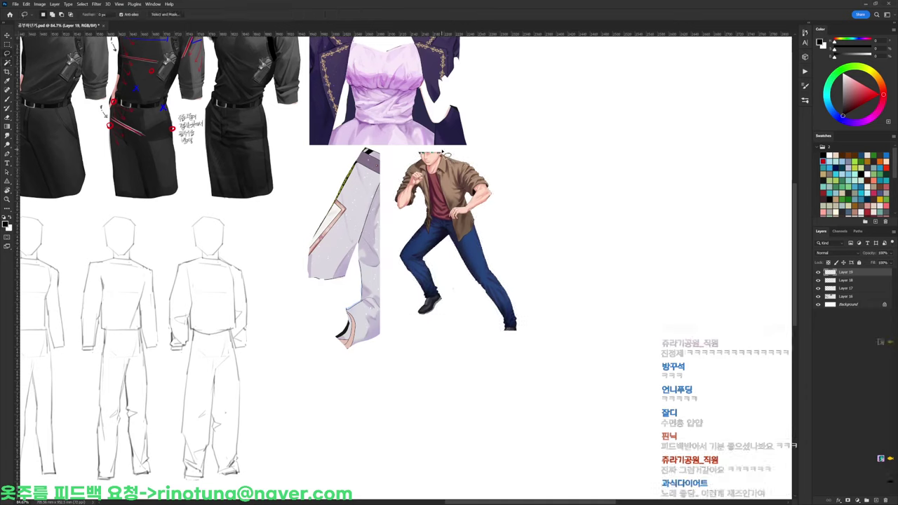
{"action": "mouse_move", "coordinate": [435, 176]}
{"action": "left_mouse_down"}
{"action": "mouse_move", "coordinate": [419, 156]}
{"action": "mouse_move", "coordinate": [471, 150]}
{"action": "mouse_move", "coordinate": [490, 199]}
{"action": "mouse_move", "coordinate": [463, 218]}
{"action": "mouse_move", "coordinate": [475, 214]}
{"action": "mouse_move", "coordinate": [455, 213]}
{"action": "mouse_move", "coordinate": [455, 225]}
{"action": "mouse_move", "coordinate": [491, 205]}
{"action": "mouse_move", "coordinate": [494, 190]}
{"action": "mouse_move", "coordinate": [476, 190]}
{"action": "mouse_move", "coordinate": [472, 206]}
{"action": "mouse_move", "coordinate": [473, 196]}
{"action": "mouse_move", "coordinate": [474, 204]}
{"action": "mouse_move", "coordinate": [418, 149]}
{"action": "mouse_move", "coordinate": [465, 198]}
{"action": "left_mouse_up"}
{"action": "mouse_move", "coordinate": [404, 205]}
{"action": "left_mouse_down"}
{"action": "mouse_move", "coordinate": [417, 173]}
{"action": "mouse_move", "coordinate": [424, 183]}
{"action": "mouse_move", "coordinate": [401, 215]}
{"action": "left_mouse_up"}
{"action": "key", "text": "Delete"}
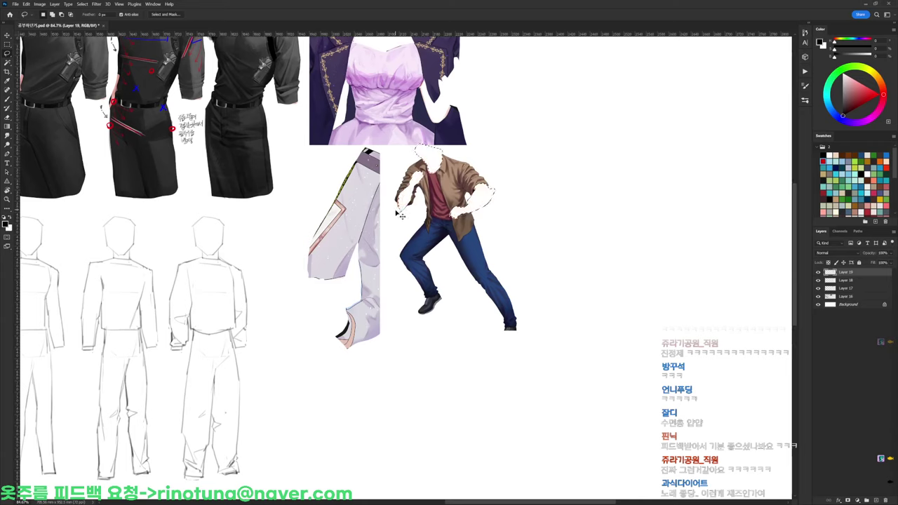
{"action": "key", "text": "ctrl+d"}
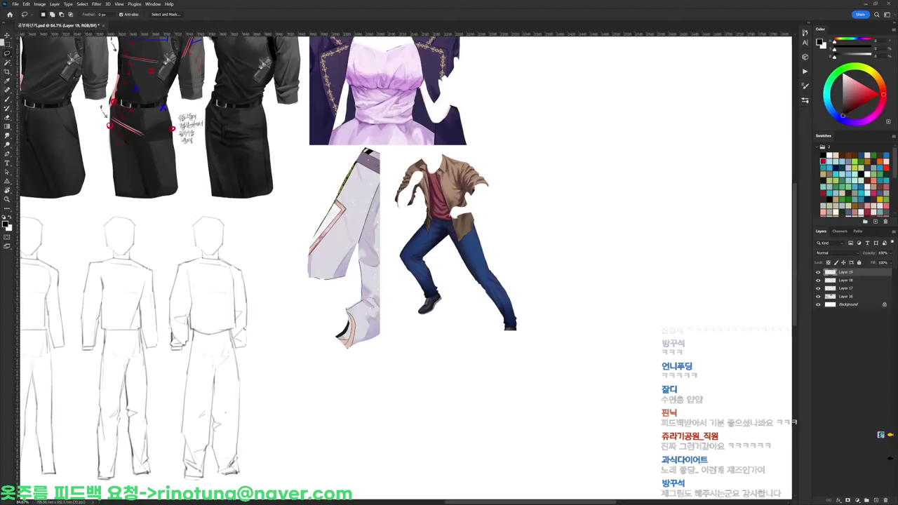
Paste the orange hanbok image, scale it to about 118.36% and place it in the empty area beside the jeans figure
{"action": "key", "text": "ctrl+v"}
{"action": "left_click_drag", "start_coordinate": [432, 301], "coordinate": [593, 216]}
{"action": "key", "text": "ctrl+t"}
{"action": "left_click_drag", "start_coordinate": [615, 127], "coordinate": [623, 118]}
{"action": "left_click_drag", "start_coordinate": [581, 176], "coordinate": [541, 237]}
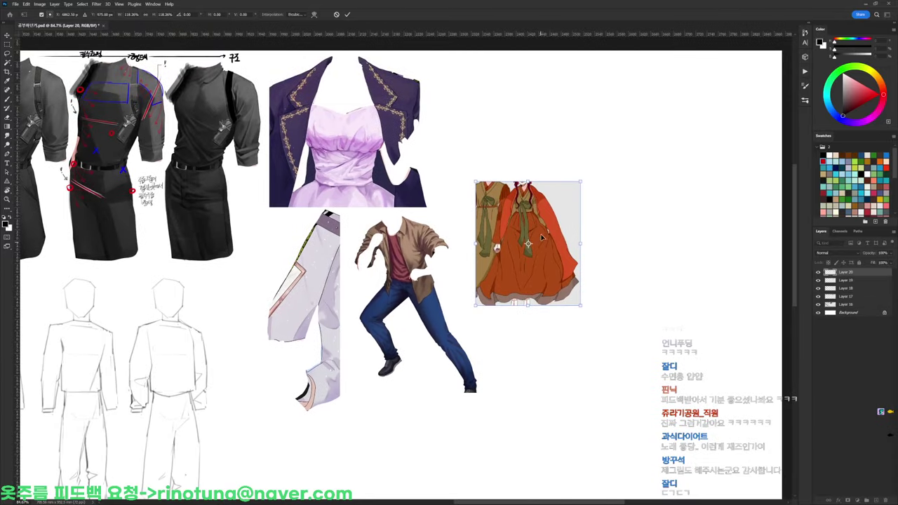
{"action": "key", "text": "Return"}
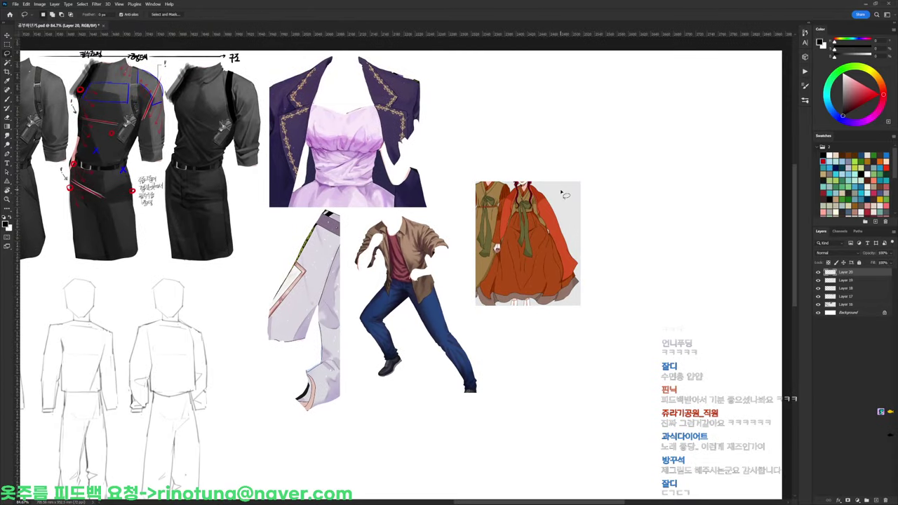
Scale the navy jacket and lilac dress layer to 74.75% and align it near the canvas's upper edge beside the black outfits
{"action": "left_click", "coordinate": [836, 305]}
{"action": "left_click", "coordinate": [817, 298]}
{"action": "left_click", "coordinate": [817, 296]}
{"action": "left_click", "coordinate": [845, 296]}
{"action": "key", "text": "ctrl+t"}
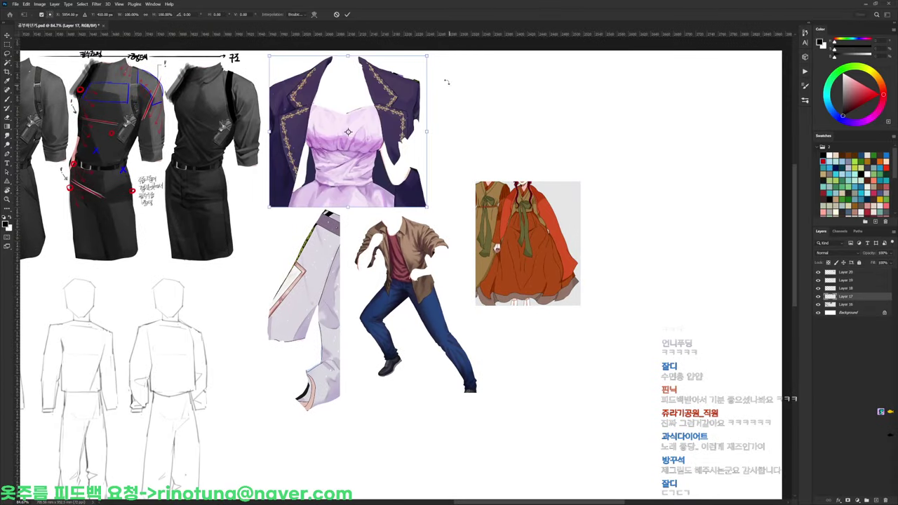
{"action": "left_click_drag", "start_coordinate": [428, 55], "coordinate": [408, 74]}
{"action": "left_click_drag", "start_coordinate": [359, 134], "coordinate": [343, 115]}
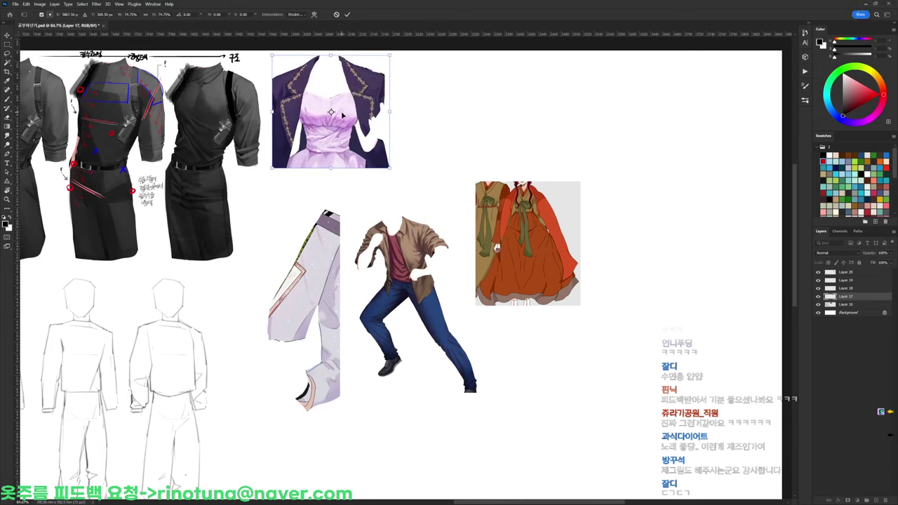
{"action": "key", "text": "Return"}
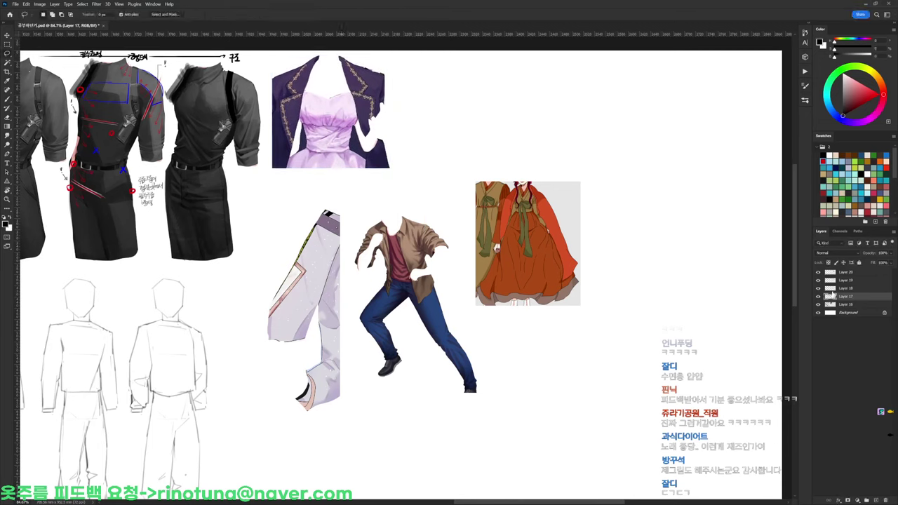
Scale the white coat layer to about 56.4% and place it directly under the lilac dress
{"action": "left_click", "coordinate": [834, 288]}
{"action": "key", "text": "ctrl+t"}
{"action": "left_click_drag", "start_coordinate": [340, 210], "coordinate": [317, 247]}
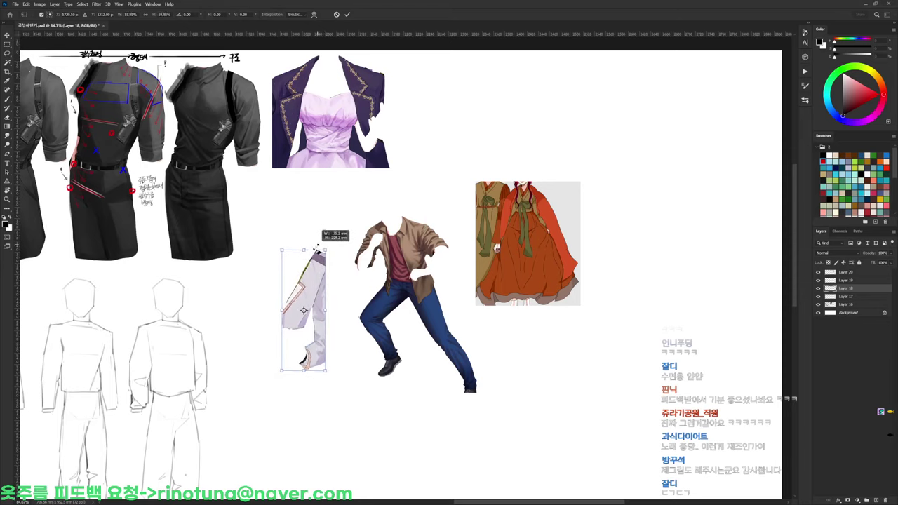
{"action": "left_click_drag", "start_coordinate": [307, 314], "coordinate": [293, 231]}
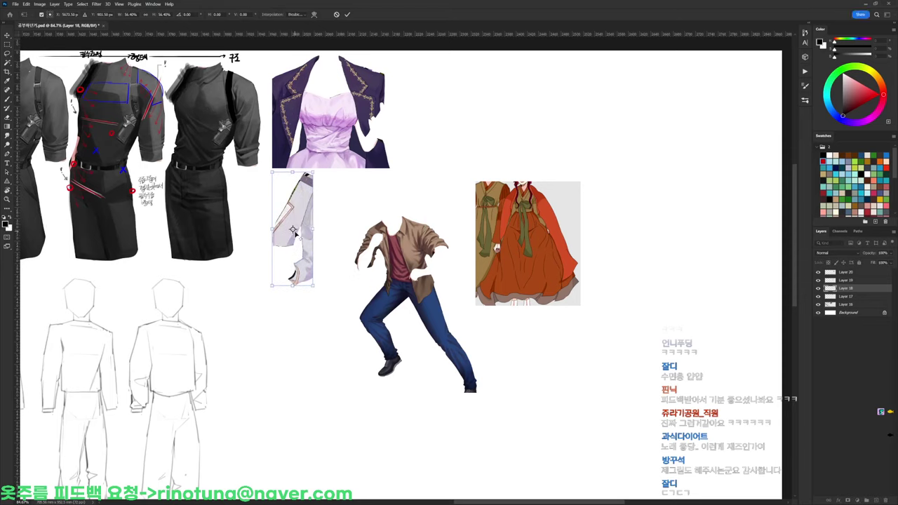
{"action": "key", "text": "Return"}
Move the brown jacket and jeans outfit up and left, next to the white coat piece
{"action": "left_click", "coordinate": [835, 280]}
{"action": "left_click_drag", "start_coordinate": [537, 344], "coordinate": [507, 303]}
{"action": "left_click", "coordinate": [818, 272]}
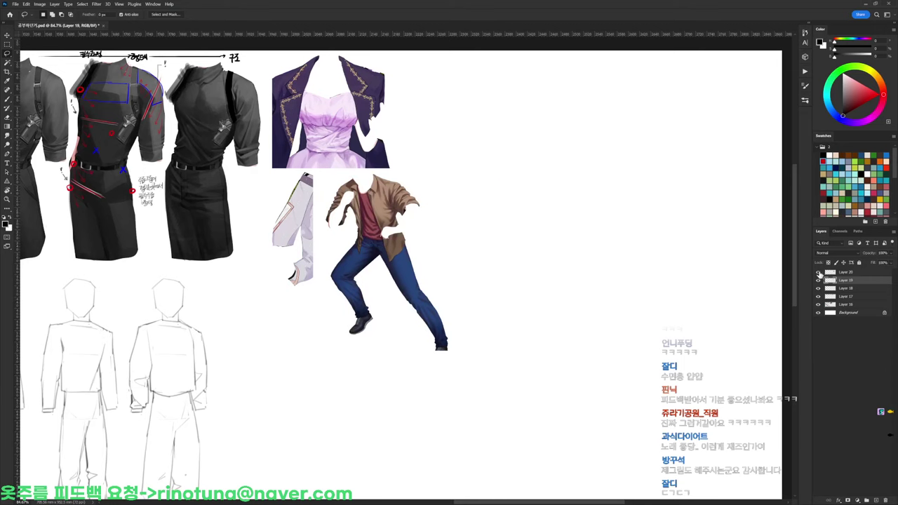
{"action": "left_click", "coordinate": [817, 272]}
Delete the gray background, neighbouring figure and feet around the orange hanbok, and move the cutout up beside the brown jacket outfit
{"action": "left_click", "coordinate": [825, 272]}
{"action": "left_click_drag", "start_coordinate": [555, 207], "coordinate": [591, 209]}
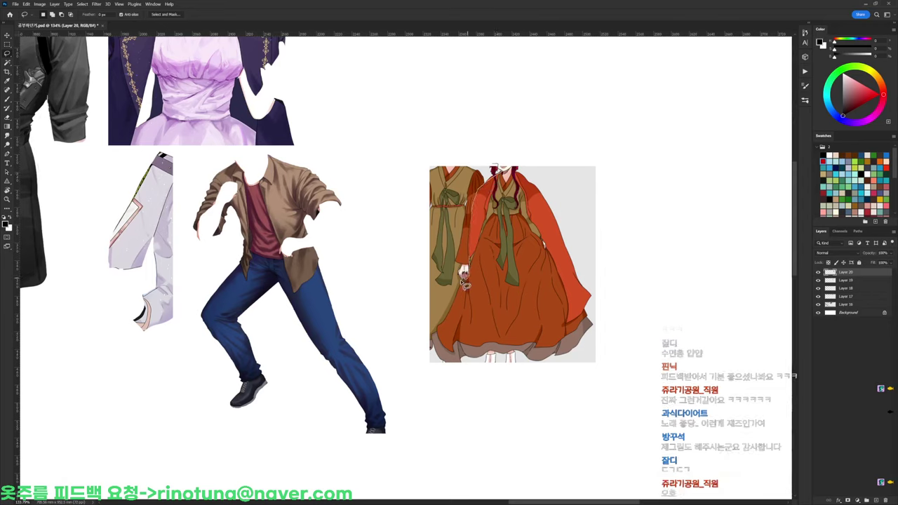
{"action": "mouse_move", "coordinate": [450, 312]}
{"action": "left_mouse_down"}
{"action": "mouse_move", "coordinate": [434, 342]}
{"action": "mouse_move", "coordinate": [398, 276]}
{"action": "mouse_move", "coordinate": [519, 138]}
{"action": "mouse_move", "coordinate": [523, 175]}
{"action": "left_mouse_up"}
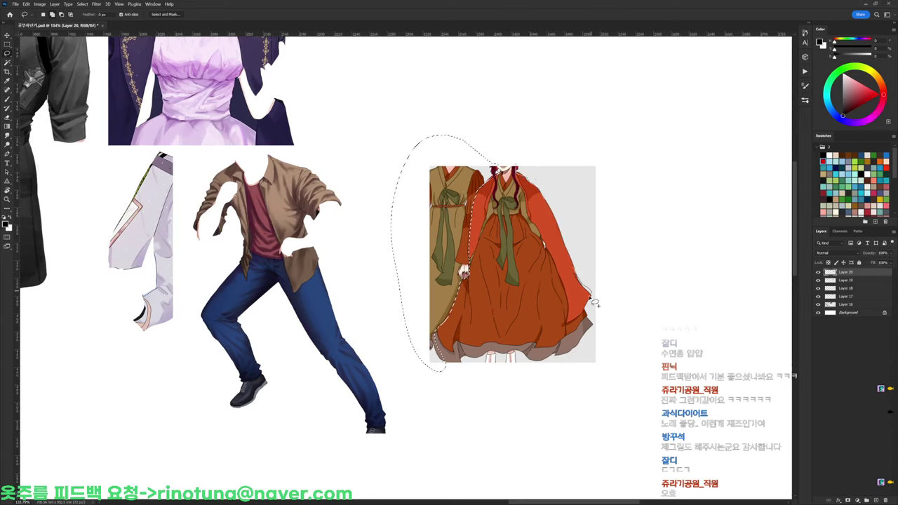
{"action": "mouse_move", "coordinate": [586, 314]}
{"action": "left_mouse_down"}
{"action": "mouse_move", "coordinate": [592, 325]}
{"action": "mouse_move", "coordinate": [565, 352]}
{"action": "mouse_move", "coordinate": [537, 360]}
{"action": "mouse_move", "coordinate": [509, 350]}
{"action": "mouse_move", "coordinate": [478, 361]}
{"action": "mouse_move", "coordinate": [601, 377]}
{"action": "mouse_move", "coordinate": [521, 136]}
{"action": "mouse_move", "coordinate": [534, 117]}
{"action": "left_mouse_up"}
{"action": "key", "text": "Delete"}
{"action": "key", "text": "ctrl+d"}
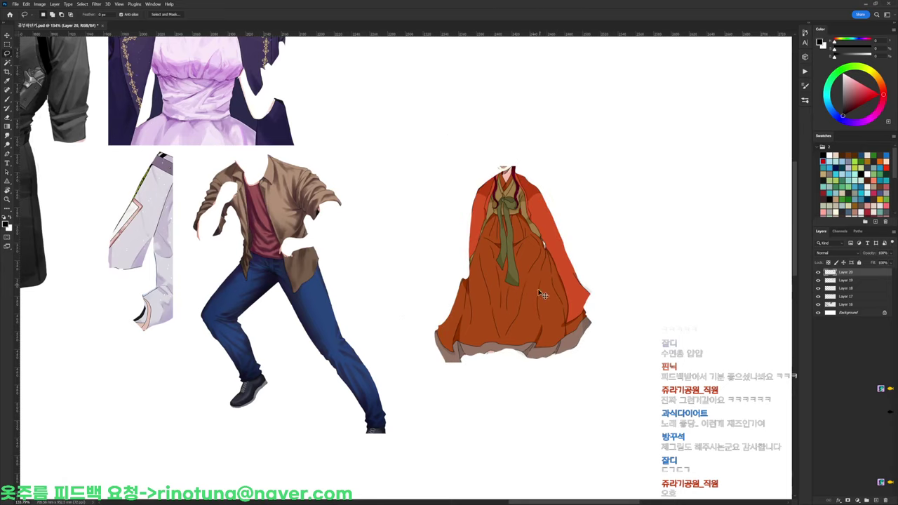
{"action": "left_click_drag", "start_coordinate": [542, 288], "coordinate": [446, 141]}
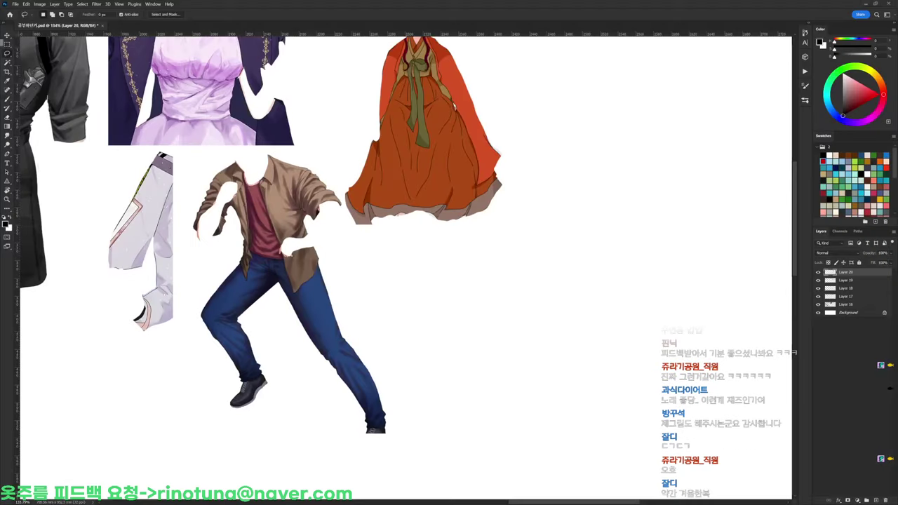
Paste the teal hanbok illustration to the right of the brown jacket outfit and delete its head, rifle and the background along its right side
{"action": "key", "text": "ctrl+v"}
{"action": "left_click_drag", "start_coordinate": [430, 281], "coordinate": [587, 285]}
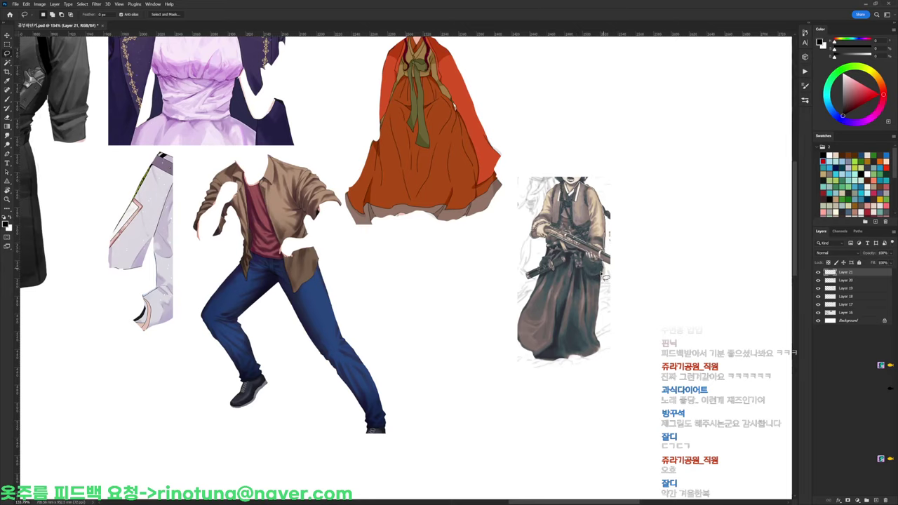
{"action": "mouse_move", "coordinate": [601, 273]}
{"action": "left_mouse_down"}
{"action": "mouse_move", "coordinate": [600, 346]}
{"action": "mouse_move", "coordinate": [554, 359]}
{"action": "mouse_move", "coordinate": [592, 379]}
{"action": "mouse_move", "coordinate": [657, 207]}
{"action": "mouse_move", "coordinate": [585, 137]}
{"action": "mouse_move", "coordinate": [509, 175]}
{"action": "mouse_move", "coordinate": [513, 186]}
{"action": "mouse_move", "coordinate": [563, 184]}
{"action": "left_mouse_up"}
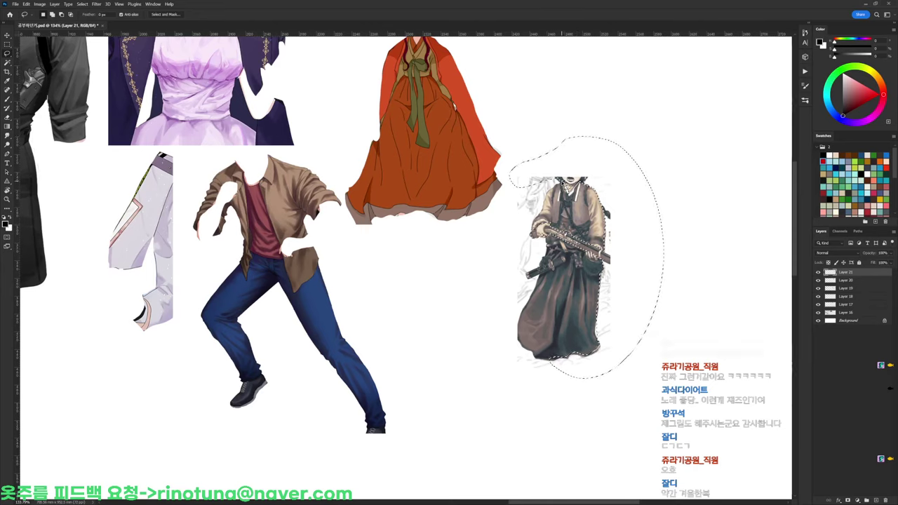
{"action": "key", "text": "Delete"}
{"action": "key", "text": "ctrl+d"}
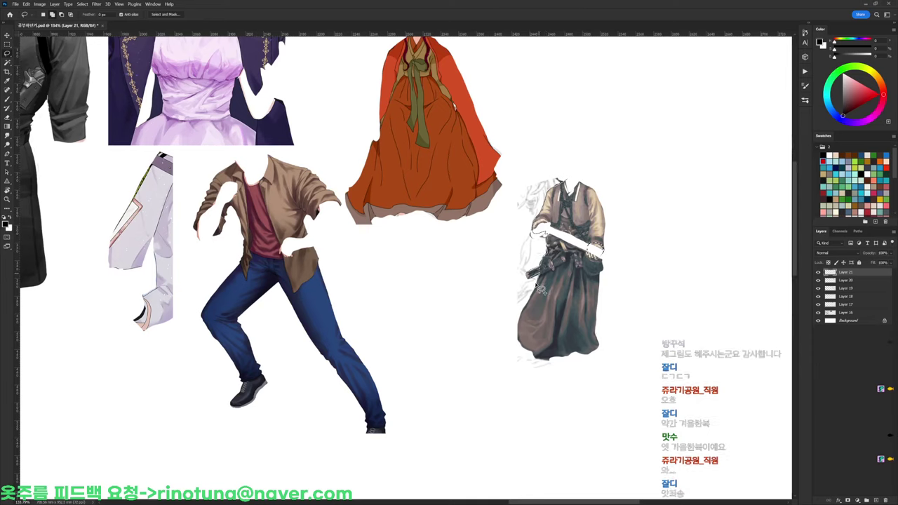
Delete the leftover sketch lines along the left side and hem of the teal hanbok, and move the cutout up beside the orange hanbok
{"action": "mouse_move", "coordinate": [559, 359]}
{"action": "left_mouse_down"}
{"action": "mouse_move", "coordinate": [487, 364]}
{"action": "mouse_move", "coordinate": [507, 184]}
{"action": "mouse_move", "coordinate": [594, 137]}
{"action": "left_mouse_up"}
{"action": "key", "text": "Delete"}
{"action": "key", "text": "ctrl+d"}
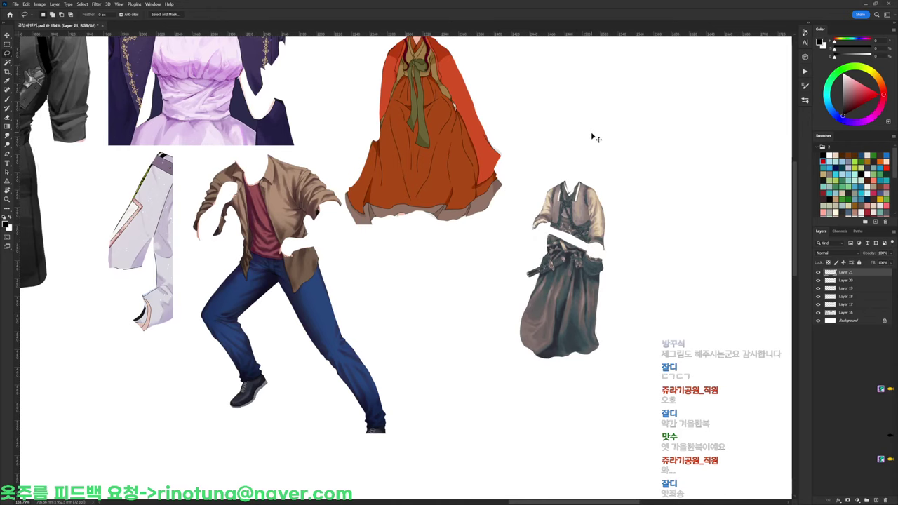
{"action": "left_click_drag", "start_coordinate": [601, 292], "coordinate": [599, 182]}
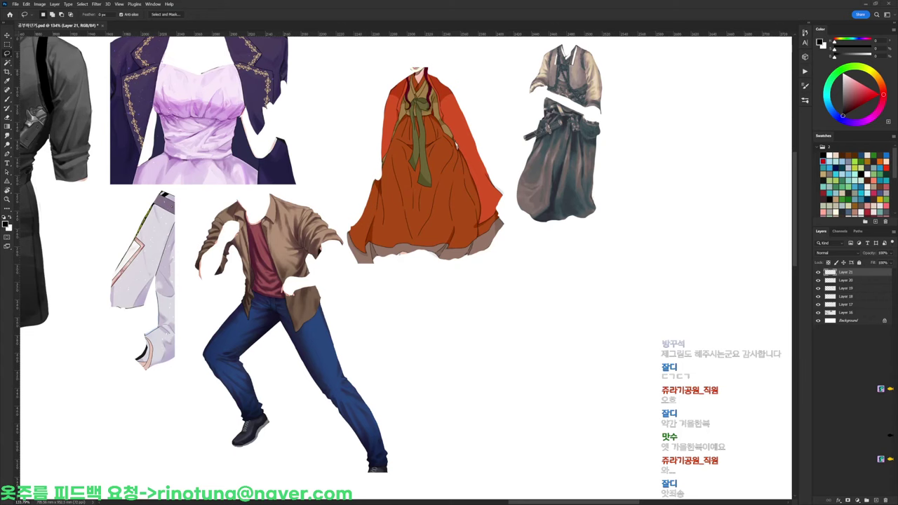
{"action": "left_click_drag", "start_coordinate": [482, 210], "coordinate": [632, 204]}
{"action": "left_click_drag", "start_coordinate": [525, 253], "coordinate": [606, 254]}
{"action": "left_click_drag", "start_coordinate": [606, 254], "coordinate": [483, 168]}
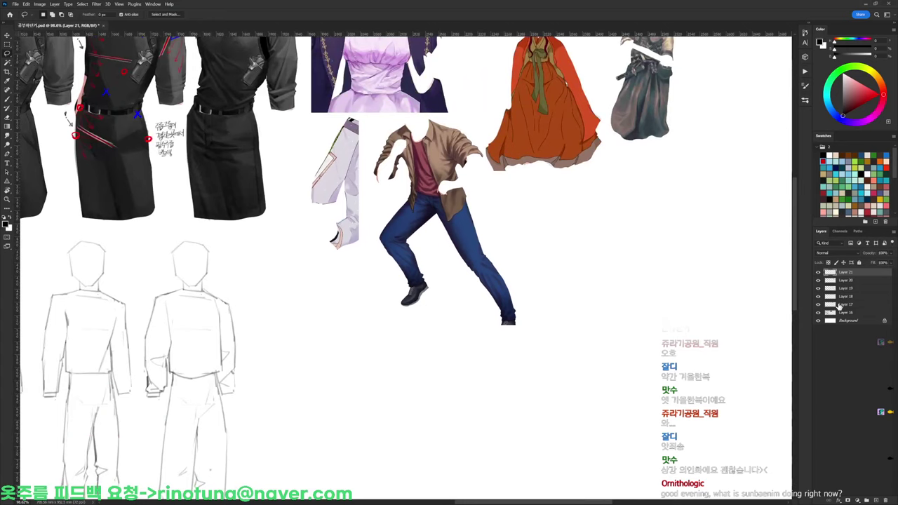
Select Layers 18 to 21 together and move those outfits down, clearing space next to the navy jacket and lilac dress
{"action": "left_click", "coordinate": [839, 305]}
{"action": "left_click", "coordinate": [844, 296]}
{"action": "left_click", "coordinate": [847, 273], "text": "shift"}
{"action": "left_click_drag", "start_coordinate": [689, 209], "coordinate": [678, 337]}
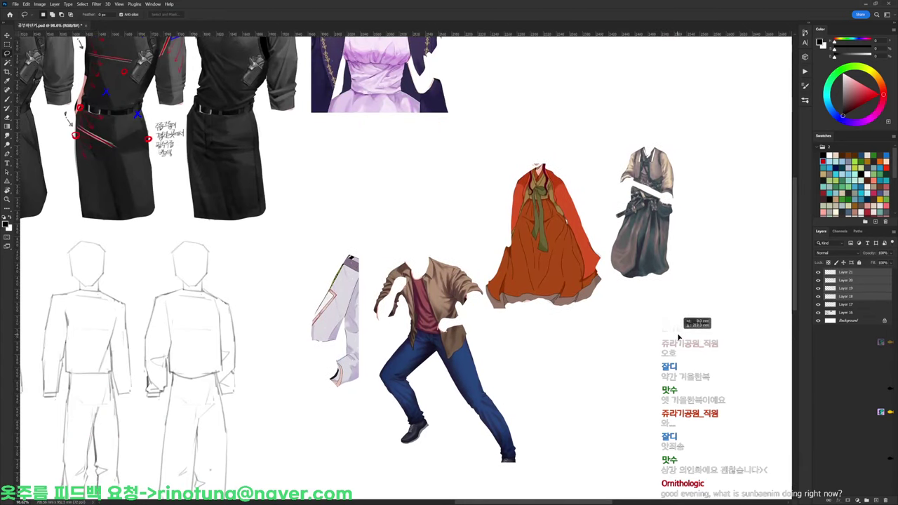
Duplicate the navy jacket and lilac dress on Layer 17 and place the copy directly to the right of the original
{"action": "left_click", "coordinate": [845, 305]}
{"action": "scroll", "coordinate": [469, 210], "scroll_direction": "up", "scroll_amount": 2}
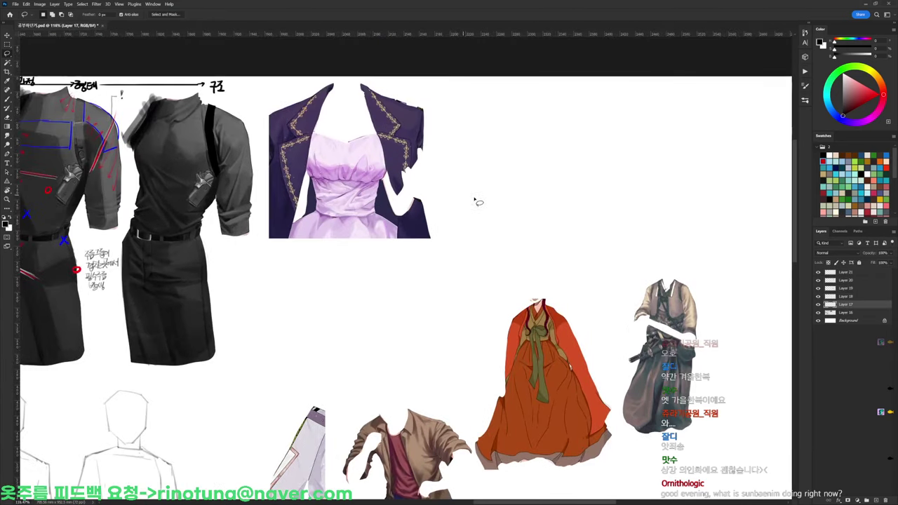
{"action": "scroll", "coordinate": [471, 202], "scroll_direction": "up", "scroll_amount": 1}
{"action": "key", "text": "b"}
{"action": "scroll", "coordinate": [487, 204], "scroll_direction": "up", "scroll_amount": 1}
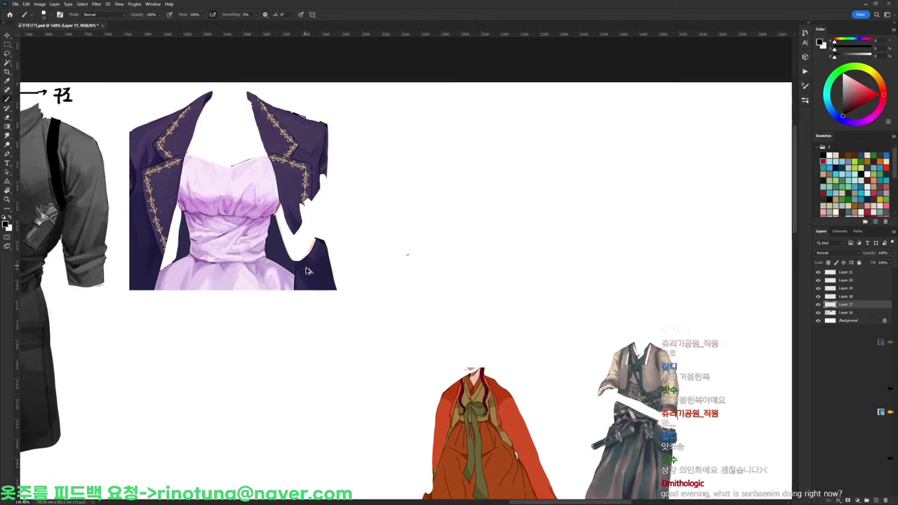
{"action": "left_click_drag", "start_coordinate": [306, 271], "coordinate": [517, 260]}
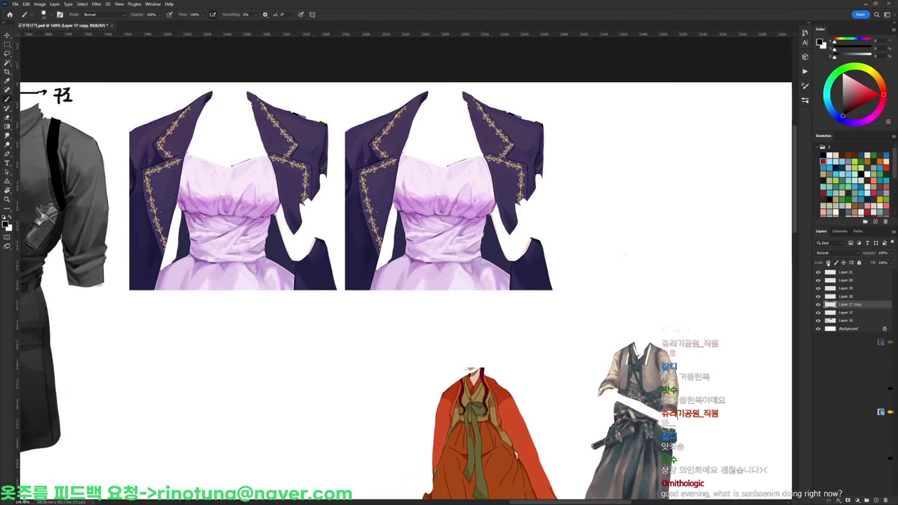
Lock the copy's transparent pixels and paint a flat muted purple shadow band across the gathered lower bust with an enlarged hard brush
{"action": "right_click", "coordinate": [514, 140]}
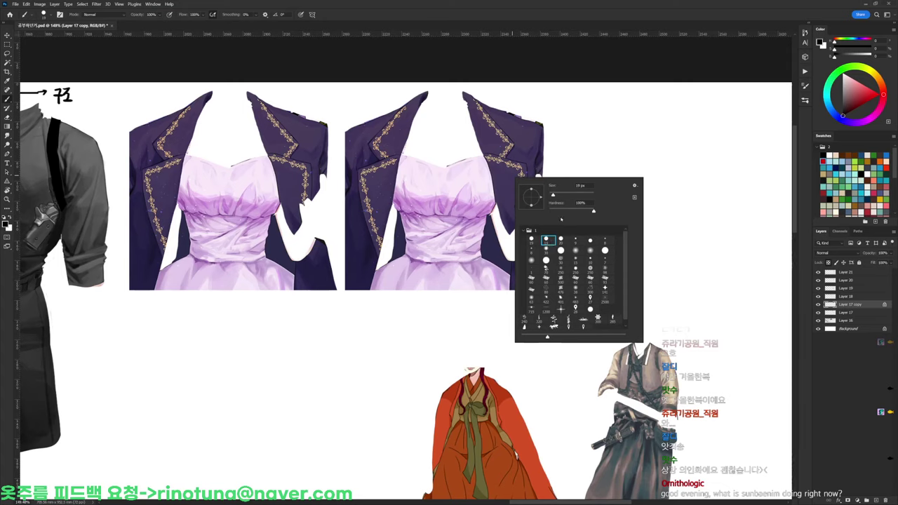
{"action": "left_click", "coordinate": [467, 177], "text": "alt"}
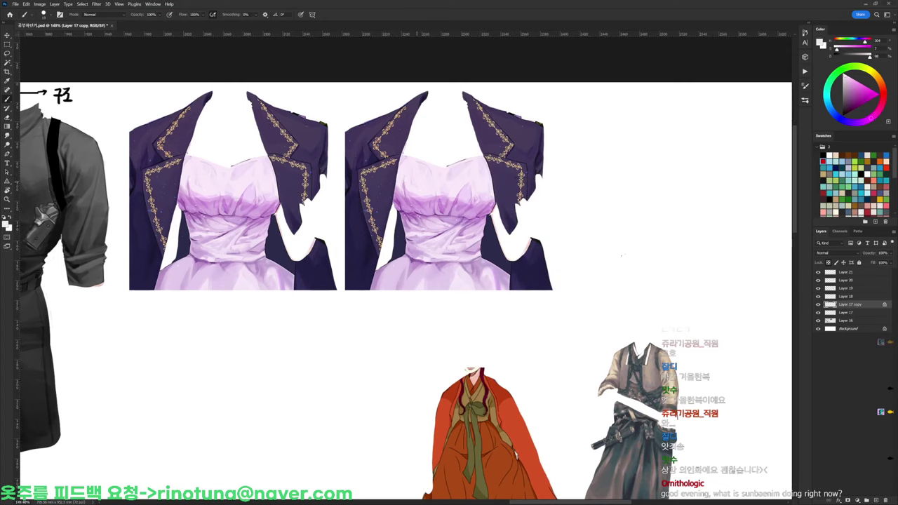
{"action": "right_click", "coordinate": [479, 179]}
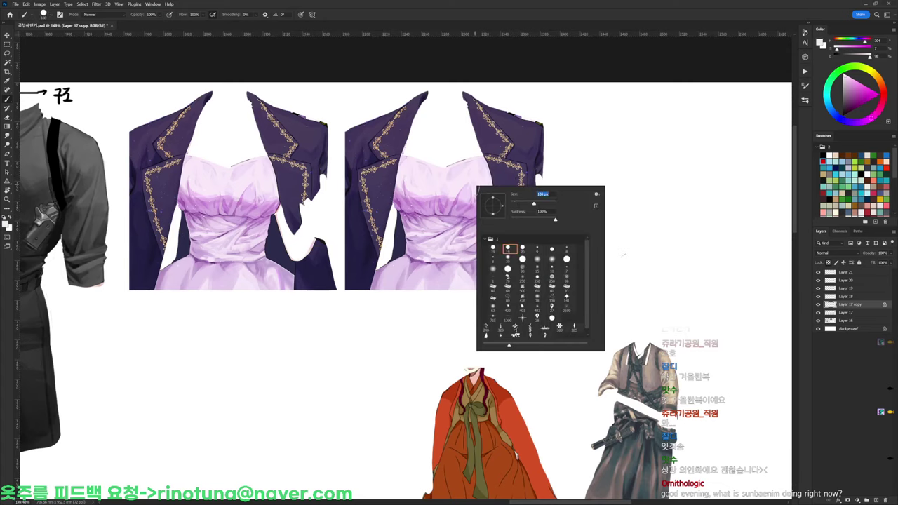
{"action": "key", "text": "Return"}
{"action": "left_click", "coordinate": [456, 198], "text": "alt"}
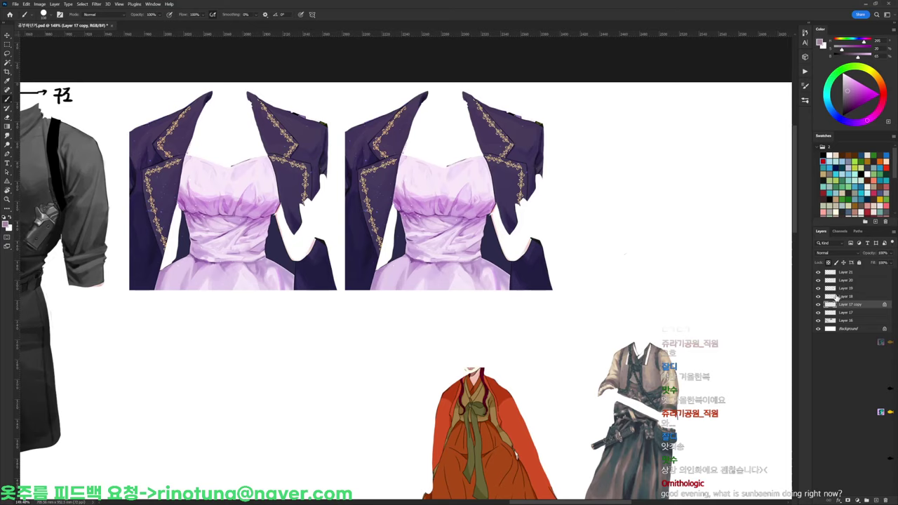
{"action": "left_click", "coordinate": [818, 304]}
{"action": "left_click", "coordinate": [818, 304]}
{"action": "left_click_drag", "start_coordinate": [396, 201], "coordinate": [492, 206]}
{"action": "key", "text": "ctrl+z"}
{"action": "left_click", "coordinate": [848, 98]}
{"action": "left_click_drag", "start_coordinate": [390, 207], "coordinate": [495, 207]}
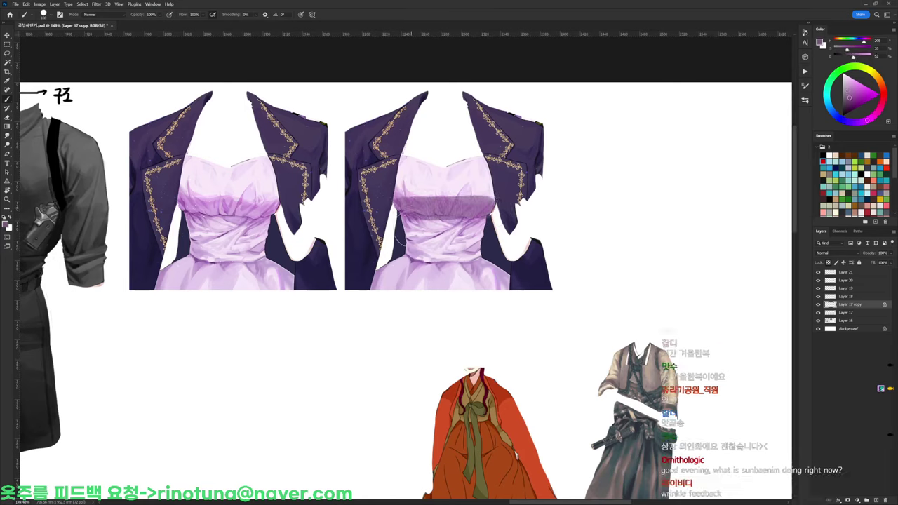
Paint over the waist and skirt folds of the copied dress with flat mid-purple, reducing them to simple shadow shapes
{"action": "mouse_move", "coordinate": [397, 234]}
{"action": "left_mouse_down"}
{"action": "mouse_move", "coordinate": [463, 216]}
{"action": "mouse_move", "coordinate": [484, 225]}
{"action": "mouse_move", "coordinate": [486, 247]}
{"action": "mouse_move", "coordinate": [375, 272]}
{"action": "mouse_move", "coordinate": [386, 267]}
{"action": "mouse_move", "coordinate": [385, 282]}
{"action": "mouse_move", "coordinate": [484, 263]}
{"action": "left_mouse_up"}
{"action": "left_click", "coordinate": [400, 192], "text": "alt"}
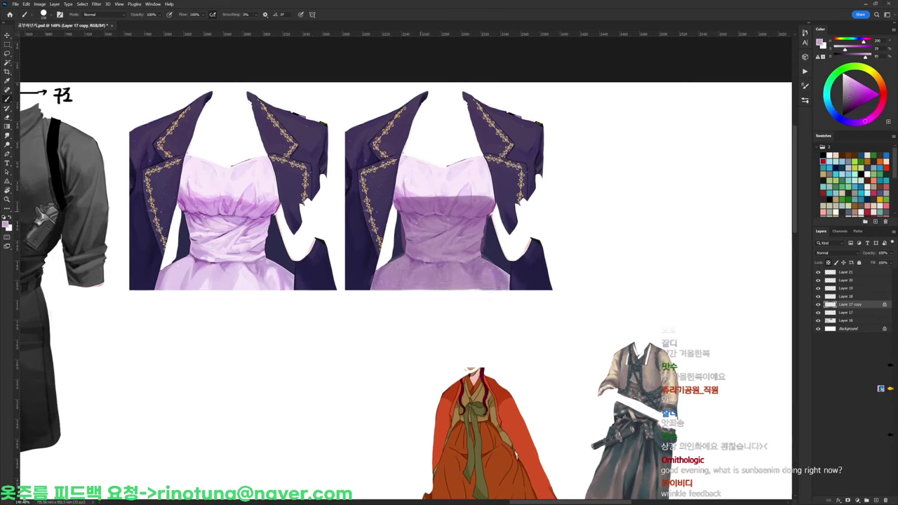
{"action": "left_click_drag", "start_coordinate": [421, 272], "coordinate": [494, 262]}
{"action": "left_click", "coordinate": [443, 207], "text": "alt"}
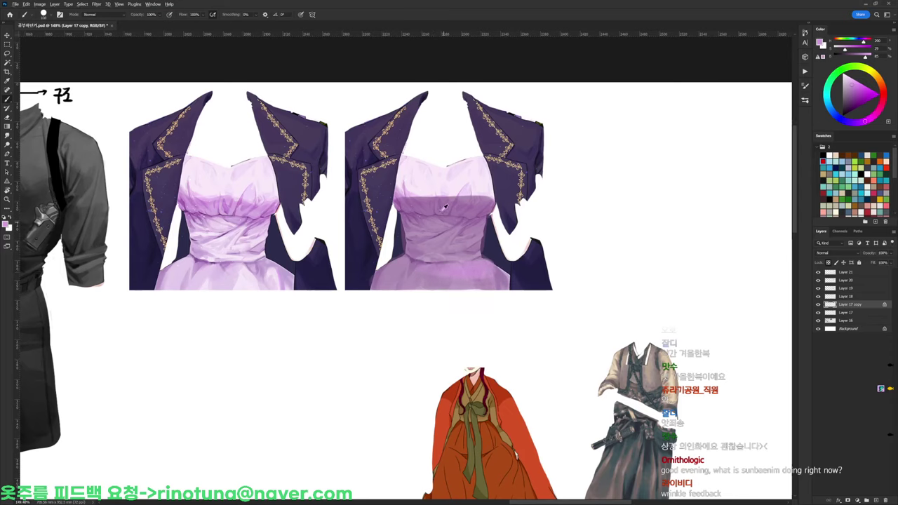
{"action": "left_click", "coordinate": [854, 89]}
{"action": "mouse_move", "coordinate": [401, 199]}
{"action": "left_mouse_down"}
{"action": "mouse_move", "coordinate": [459, 203]}
{"action": "mouse_move", "coordinate": [406, 245]}
{"action": "mouse_move", "coordinate": [463, 228]}
{"action": "mouse_move", "coordinate": [476, 234]}
{"action": "left_mouse_up"}
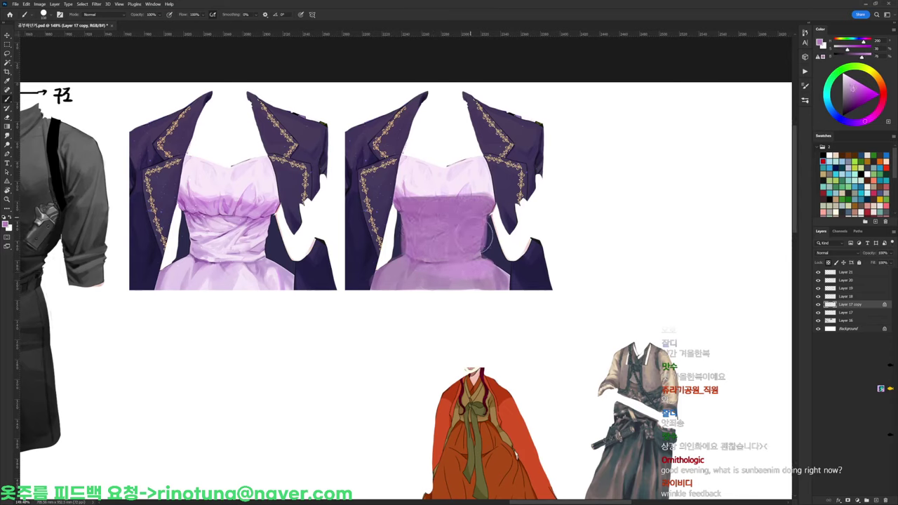
{"action": "mouse_move", "coordinate": [416, 259]}
{"action": "left_mouse_down"}
{"action": "mouse_move", "coordinate": [484, 277]}
{"action": "mouse_move", "coordinate": [479, 250]}
{"action": "left_mouse_up"}
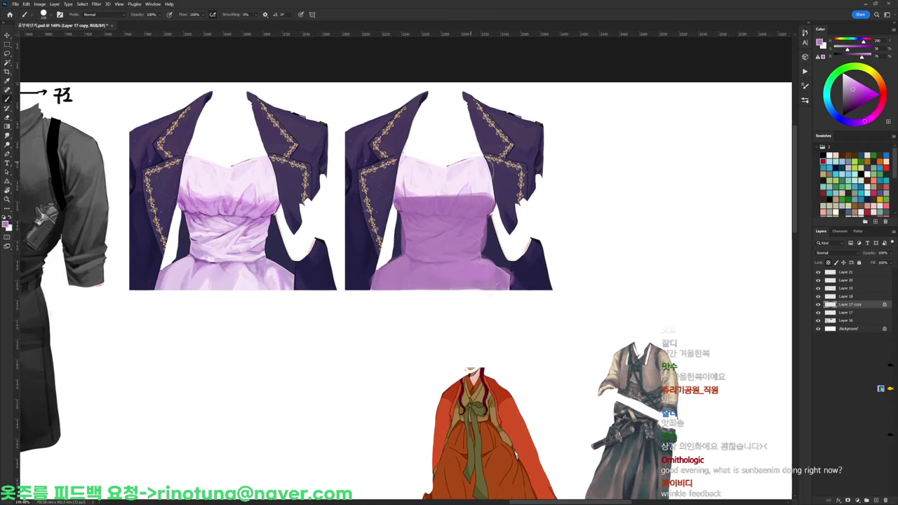
Refine the purple band along the lower bust of the copied dress with a resized hard brush
{"action": "right_click", "coordinate": [484, 165]}
{"action": "left_click", "coordinate": [464, 272]}
{"action": "left_click", "coordinate": [855, 85]}
{"action": "left_click_drag", "start_coordinate": [401, 195], "coordinate": [496, 198]}
{"action": "left_click", "coordinate": [453, 199], "text": "alt"}
{"action": "key", "text": "ctrl+z"}
Paint broad vertical light and shadow planes on the upper bust of the copied dress using lilac tones sampled from it
{"action": "mouse_move", "coordinate": [444, 167]}
{"action": "left_mouse_down"}
{"action": "mouse_move", "coordinate": [444, 201]}
{"action": "mouse_move", "coordinate": [446, 169]}
{"action": "mouse_move", "coordinate": [438, 197]}
{"action": "mouse_move", "coordinate": [454, 177]}
{"action": "mouse_move", "coordinate": [460, 192]}
{"action": "mouse_move", "coordinate": [449, 183]}
{"action": "mouse_move", "coordinate": [412, 192]}
{"action": "left_mouse_up"}
{"action": "left_click", "coordinate": [435, 172], "text": "alt"}
{"action": "left_click", "coordinate": [453, 176], "text": "alt"}
{"action": "left_click", "coordinate": [458, 177], "text": "alt"}
{"action": "mouse_move", "coordinate": [405, 157]}
{"action": "left_mouse_down"}
{"action": "mouse_move", "coordinate": [395, 195]}
{"action": "mouse_move", "coordinate": [402, 162]}
{"action": "left_mouse_up"}
{"action": "left_click", "coordinate": [417, 210], "text": "alt"}
{"action": "left_click", "coordinate": [415, 177], "text": "alt"}
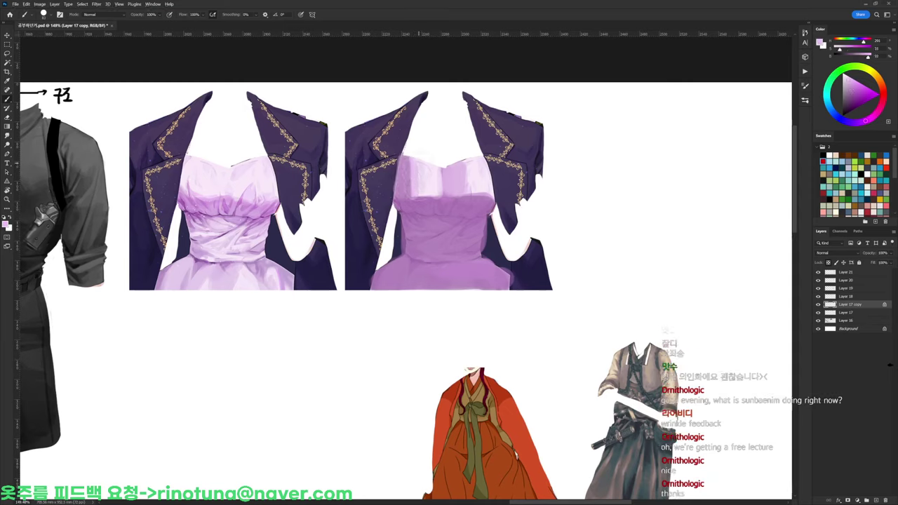
{"action": "left_click", "coordinate": [410, 172], "text": "alt"}
{"action": "mouse_move", "coordinate": [413, 161]}
{"action": "left_mouse_down"}
{"action": "mouse_move", "coordinate": [412, 192]}
{"action": "mouse_move", "coordinate": [419, 166]}
{"action": "left_mouse_up"}
{"action": "left_click", "coordinate": [421, 176], "text": "alt"}
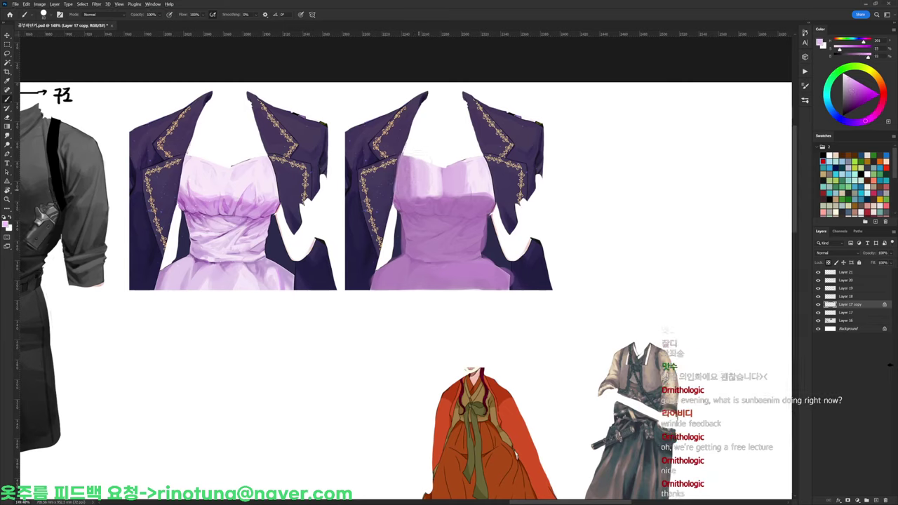
Paint a lighter lilac plane down the right side of the copied dress's waist
{"action": "left_click", "coordinate": [439, 200], "text": "alt"}
{"action": "left_click", "coordinate": [473, 180], "text": "alt"}
{"action": "mouse_move", "coordinate": [472, 221]}
{"action": "left_mouse_down"}
{"action": "mouse_move", "coordinate": [468, 235]}
{"action": "mouse_move", "coordinate": [486, 242]}
{"action": "mouse_move", "coordinate": [495, 261]}
{"action": "left_mouse_up"}
{"action": "left_click", "coordinate": [464, 227], "text": "alt"}
{"action": "left_click", "coordinate": [493, 233], "text": "alt"}
Paint the copied jacket's lapels and shoulders with a lightened version of its sampled purple, covering the gold trim
{"action": "key", "text": "d"}
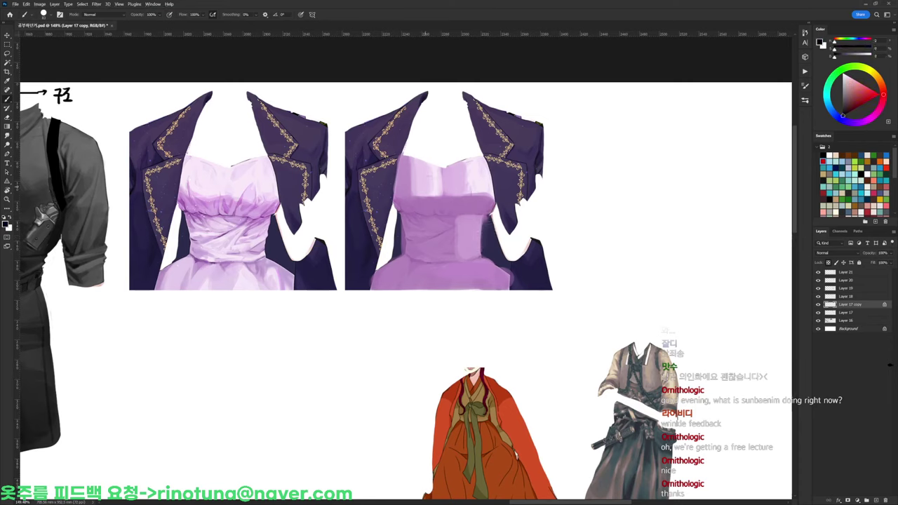
{"action": "left_click", "coordinate": [522, 120], "text": "alt"}
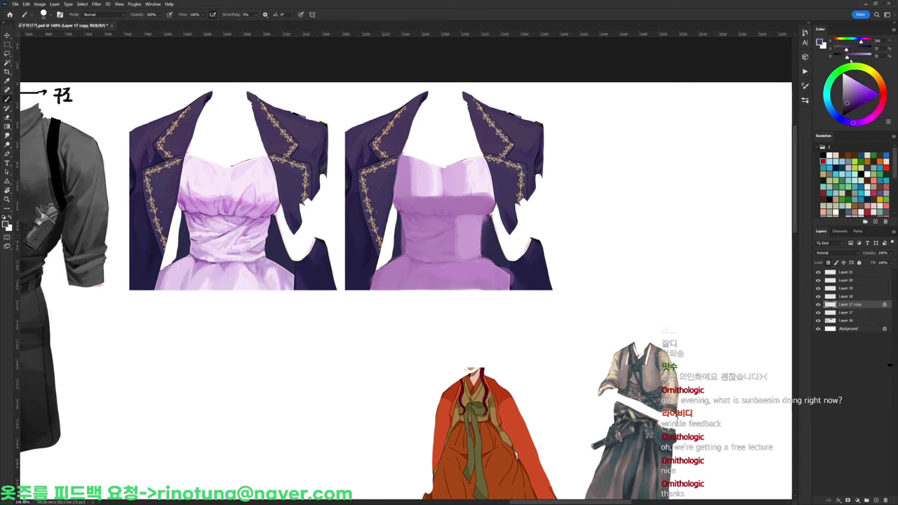
{"action": "left_click_drag", "start_coordinate": [847, 58], "coordinate": [852, 58]}
{"action": "left_click_drag", "start_coordinate": [475, 99], "coordinate": [533, 135]}
{"action": "mouse_move", "coordinate": [484, 115]}
{"action": "left_mouse_down"}
{"action": "mouse_move", "coordinate": [489, 150]}
{"action": "mouse_move", "coordinate": [532, 149]}
{"action": "left_mouse_up"}
{"action": "mouse_move", "coordinate": [523, 157]}
{"action": "left_mouse_down"}
{"action": "mouse_move", "coordinate": [501, 161]}
{"action": "mouse_move", "coordinate": [504, 137]}
{"action": "mouse_move", "coordinate": [479, 105]}
{"action": "mouse_move", "coordinate": [529, 133]}
{"action": "mouse_move", "coordinate": [518, 158]}
{"action": "mouse_move", "coordinate": [494, 130]}
{"action": "mouse_move", "coordinate": [500, 151]}
{"action": "mouse_move", "coordinate": [536, 160]}
{"action": "mouse_move", "coordinate": [507, 156]}
{"action": "mouse_move", "coordinate": [525, 189]}
{"action": "left_mouse_up"}
{"action": "mouse_move", "coordinate": [365, 137]}
{"action": "left_mouse_down"}
{"action": "mouse_move", "coordinate": [412, 105]}
{"action": "mouse_move", "coordinate": [388, 148]}
{"action": "mouse_move", "coordinate": [352, 142]}
{"action": "mouse_move", "coordinate": [372, 143]}
{"action": "mouse_move", "coordinate": [361, 137]}
{"action": "mouse_move", "coordinate": [382, 191]}
{"action": "mouse_move", "coordinate": [371, 137]}
{"action": "mouse_move", "coordinate": [383, 135]}
{"action": "mouse_move", "coordinate": [385, 171]}
{"action": "left_mouse_up"}
{"action": "mouse_move", "coordinate": [379, 126]}
{"action": "left_mouse_down"}
{"action": "mouse_move", "coordinate": [384, 181]}
{"action": "mouse_move", "coordinate": [412, 108]}
{"action": "left_mouse_up"}
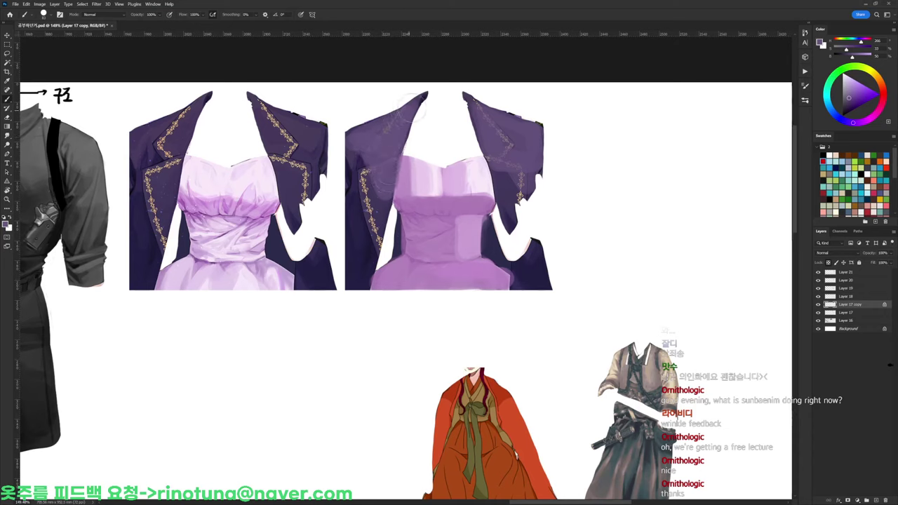
Paint dark navy shadows over the copied jacket's lower left panel, beneath its right lapel and beside the dress's waist
{"action": "left_click", "coordinate": [358, 180], "text": "alt"}
{"action": "mouse_move", "coordinate": [355, 155]}
{"action": "left_mouse_down"}
{"action": "mouse_move", "coordinate": [368, 179]}
{"action": "mouse_move", "coordinate": [350, 152]}
{"action": "mouse_move", "coordinate": [352, 186]}
{"action": "mouse_move", "coordinate": [376, 217]}
{"action": "mouse_move", "coordinate": [373, 195]}
{"action": "mouse_move", "coordinate": [364, 267]}
{"action": "left_mouse_up"}
{"action": "left_click", "coordinate": [355, 176], "text": "alt"}
{"action": "left_click_drag", "start_coordinate": [359, 210], "coordinate": [358, 263]}
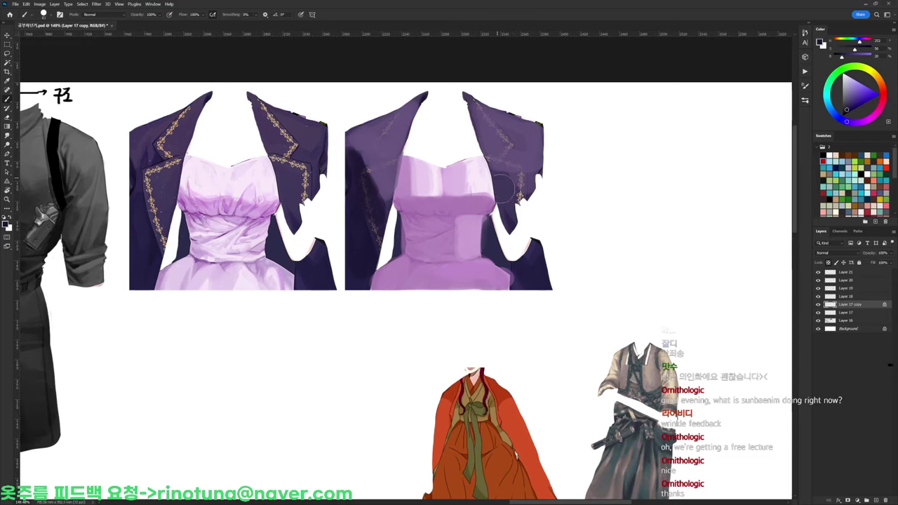
{"action": "mouse_move", "coordinate": [502, 179]}
{"action": "left_mouse_down"}
{"action": "mouse_move", "coordinate": [533, 265]}
{"action": "mouse_move", "coordinate": [523, 265]}
{"action": "mouse_move", "coordinate": [541, 231]}
{"action": "left_mouse_up"}
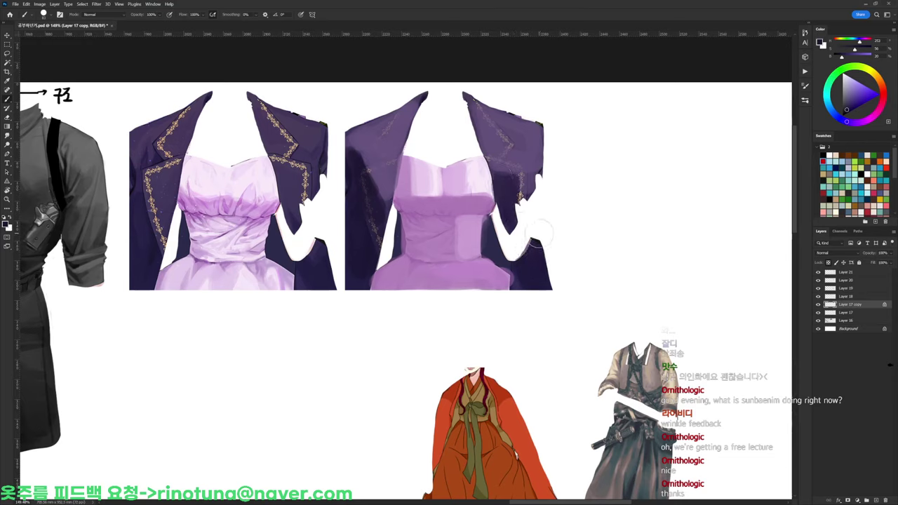
{"action": "left_click", "coordinate": [487, 242], "text": "alt"}
{"action": "left_click_drag", "start_coordinate": [402, 230], "coordinate": [398, 245]}
{"action": "left_click", "coordinate": [397, 240], "text": "alt"}
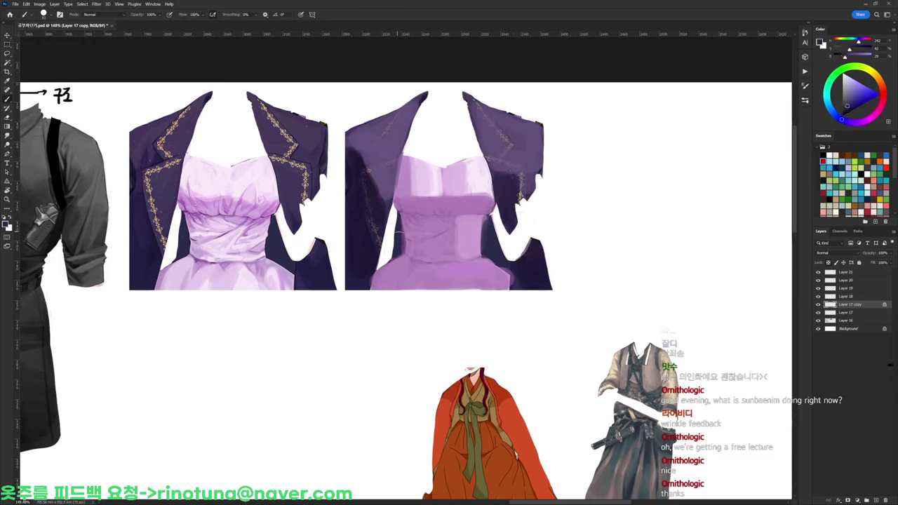
Paint a darker purple shadow under the bust and on the skirt's left side, and cover the skirt's right edge with navy
{"action": "left_click", "coordinate": [432, 216], "text": "alt"}
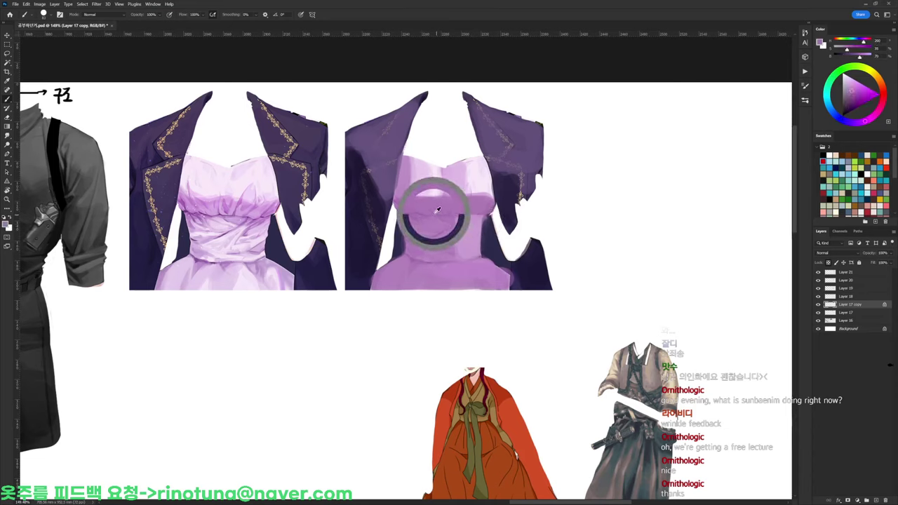
{"action": "left_click_drag", "start_coordinate": [848, 94], "coordinate": [851, 100]}
{"action": "mouse_move", "coordinate": [407, 212]}
{"action": "left_mouse_down"}
{"action": "mouse_move", "coordinate": [451, 210]}
{"action": "mouse_move", "coordinate": [408, 217]}
{"action": "mouse_move", "coordinate": [448, 208]}
{"action": "mouse_move", "coordinate": [426, 251]}
{"action": "mouse_move", "coordinate": [409, 233]}
{"action": "mouse_move", "coordinate": [407, 241]}
{"action": "mouse_move", "coordinate": [408, 223]}
{"action": "mouse_move", "coordinate": [408, 258]}
{"action": "mouse_move", "coordinate": [425, 262]}
{"action": "mouse_move", "coordinate": [365, 277]}
{"action": "left_mouse_up"}
{"action": "left_click", "coordinate": [468, 228], "text": "alt"}
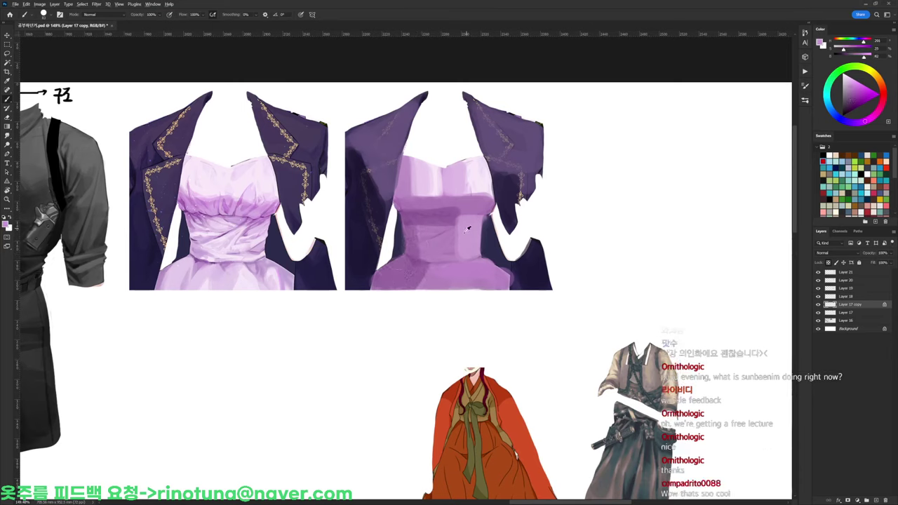
{"action": "left_click_drag", "start_coordinate": [426, 271], "coordinate": [425, 272]}
{"action": "left_click", "coordinate": [498, 257], "text": "alt"}
{"action": "mouse_move", "coordinate": [495, 259]}
{"action": "left_mouse_down"}
{"action": "mouse_move", "coordinate": [506, 274]}
{"action": "mouse_move", "coordinate": [499, 267]}
{"action": "left_mouse_up"}
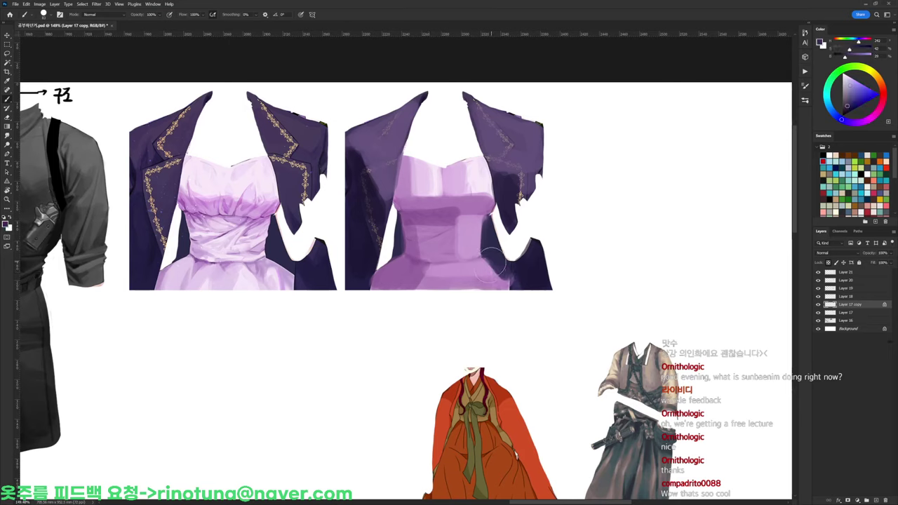
Duplicate the simplified jacket and dress copy and place the duplicate directly to its right
{"action": "scroll", "coordinate": [494, 261], "scroll_direction": "right", "scroll_amount": 3}
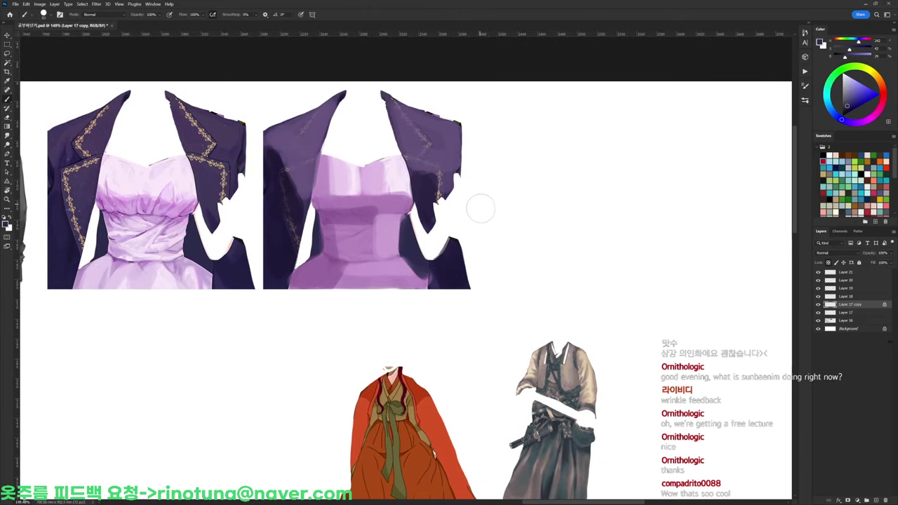
{"action": "left_click_drag", "start_coordinate": [427, 241], "coordinate": [643, 232]}
{"action": "mouse_move", "coordinate": [600, 174]}
{"action": "left_mouse_down"}
{"action": "mouse_move", "coordinate": [617, 183]}
{"action": "mouse_move", "coordinate": [576, 197]}
{"action": "left_mouse_up"}
Paint narrow dark purple and light lilac gather folds across the lower bust of the second copy with a small hard brush
{"action": "right_click", "coordinate": [575, 196]}
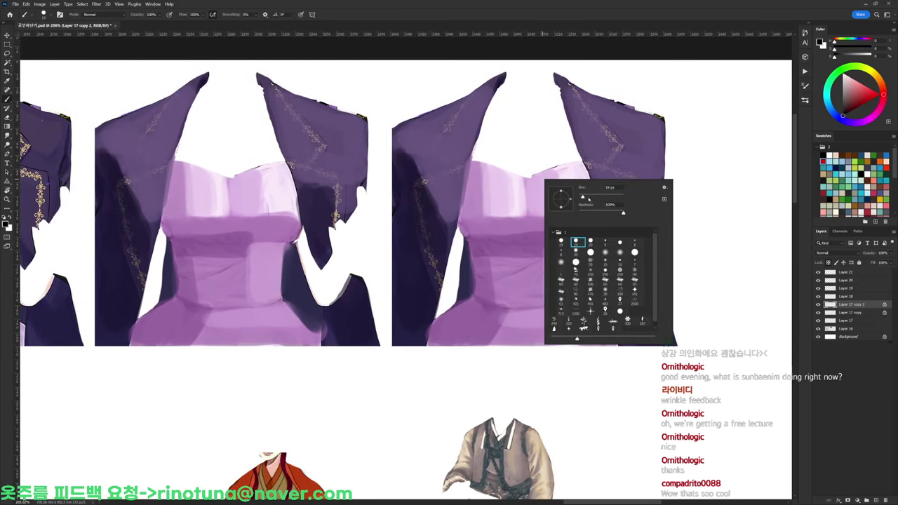
{"action": "left_click", "coordinate": [588, 198]}
{"action": "left_click", "coordinate": [510, 236], "text": "alt"}
{"action": "right_click", "coordinate": [538, 166]}
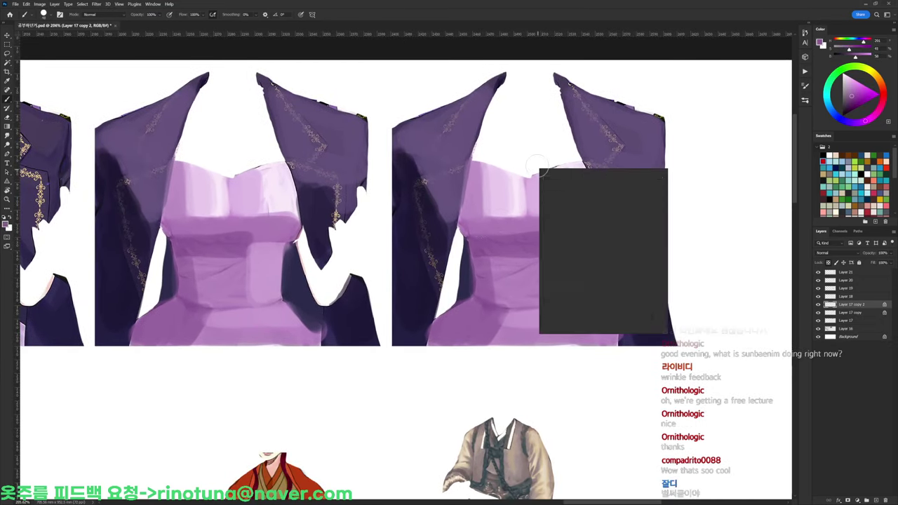
{"action": "left_click", "coordinate": [575, 232]}
{"action": "left_click", "coordinate": [495, 243], "text": "alt"}
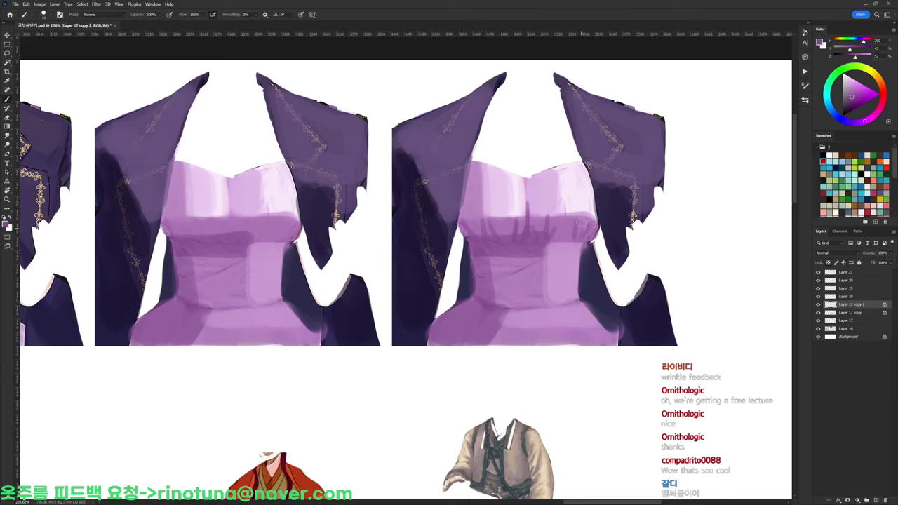
{"action": "left_click", "coordinate": [537, 201], "text": "alt"}
{"action": "mouse_move", "coordinate": [525, 216]}
{"action": "left_mouse_down"}
{"action": "mouse_move", "coordinate": [520, 234]}
{"action": "mouse_move", "coordinate": [488, 233]}
{"action": "left_mouse_up"}
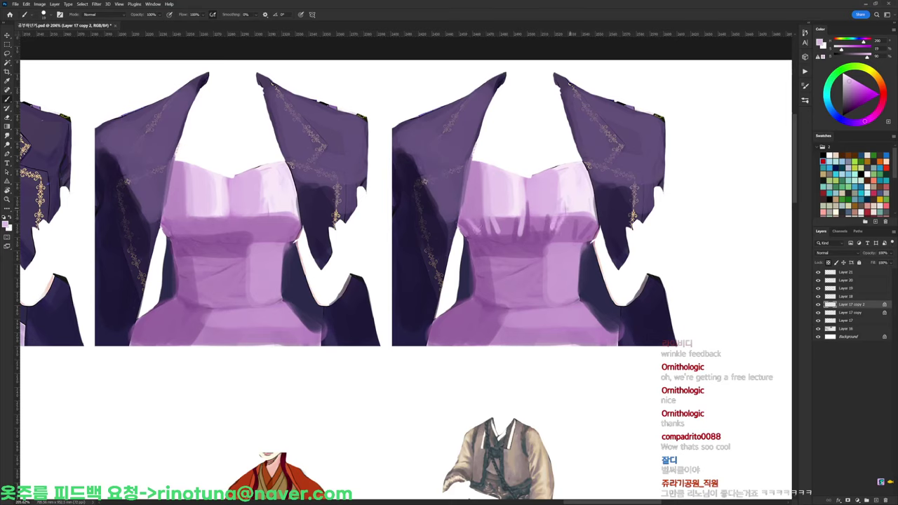
Paint pale lilac and mid-purple fold streaks fanning up the right half of the second copy's bust
{"action": "left_click", "coordinate": [578, 227]}
{"action": "left_click", "coordinate": [566, 195], "text": "alt"}
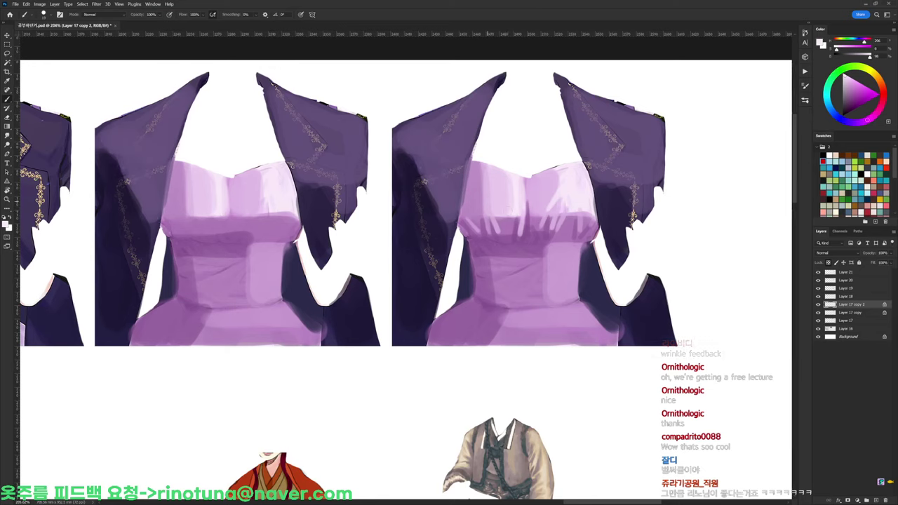
{"action": "left_click", "coordinate": [499, 211], "text": "alt"}
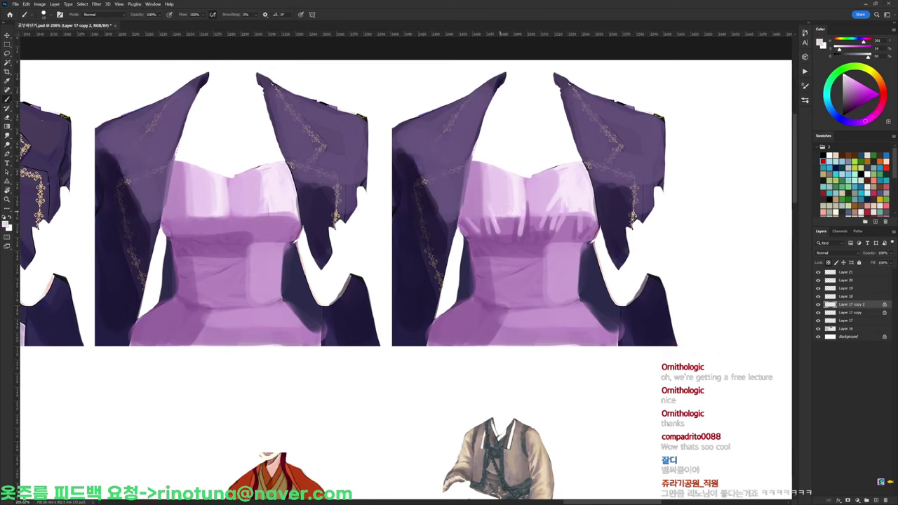
{"action": "left_click", "coordinate": [488, 194], "text": "alt"}
{"action": "left_click", "coordinate": [569, 207], "text": "alt"}
{"action": "left_click_drag", "start_coordinate": [567, 214], "coordinate": [559, 173]}
{"action": "left_click", "coordinate": [543, 208], "text": "alt"}
Paint a darker purple shadow and slanted fold lines just below the bust seam at the top of the waist
{"action": "key", "text": "r"}
{"action": "key", "text": "d"}
{"action": "left_click_drag", "start_coordinate": [594, 207], "coordinate": [516, 119]}
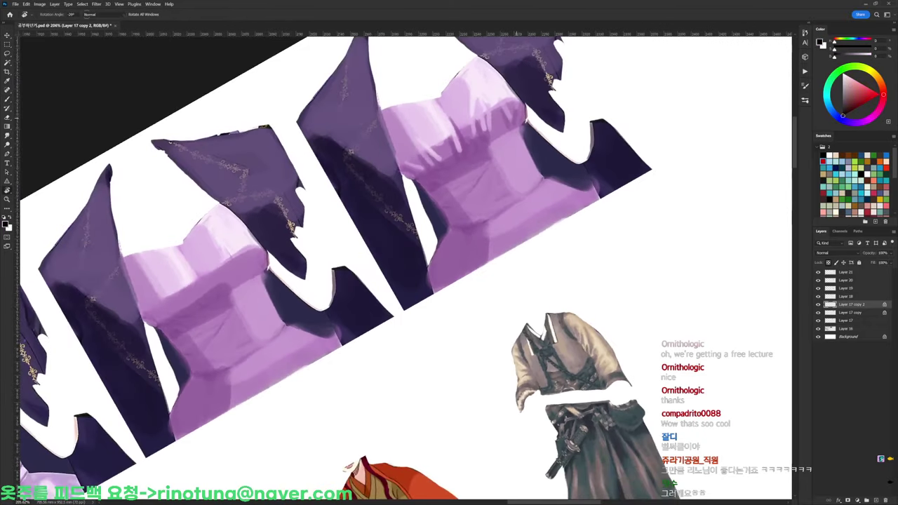
{"action": "key", "text": "b"}
{"action": "left_click", "coordinate": [486, 151], "text": "alt"}
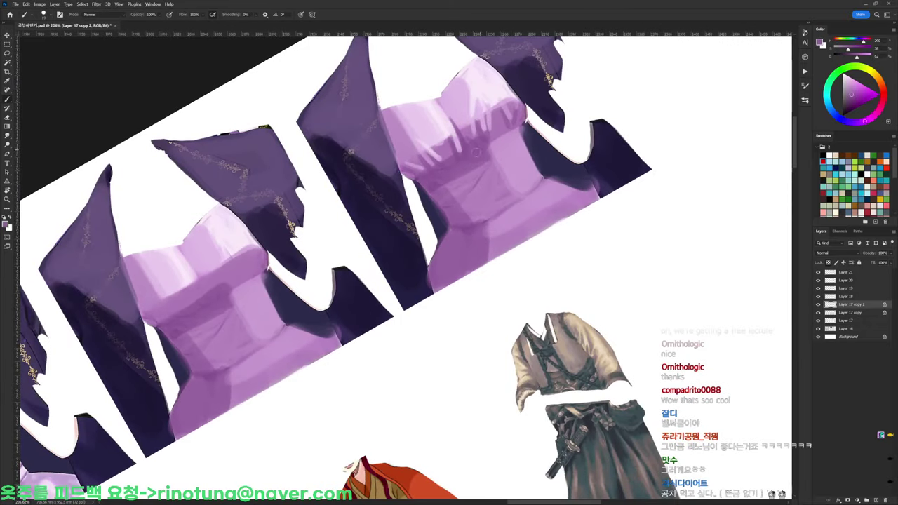
{"action": "left_click", "coordinate": [512, 132], "text": "alt"}
{"action": "left_click_drag", "start_coordinate": [462, 166], "coordinate": [514, 133]}
{"action": "left_click", "coordinate": [489, 150], "text": "alt"}
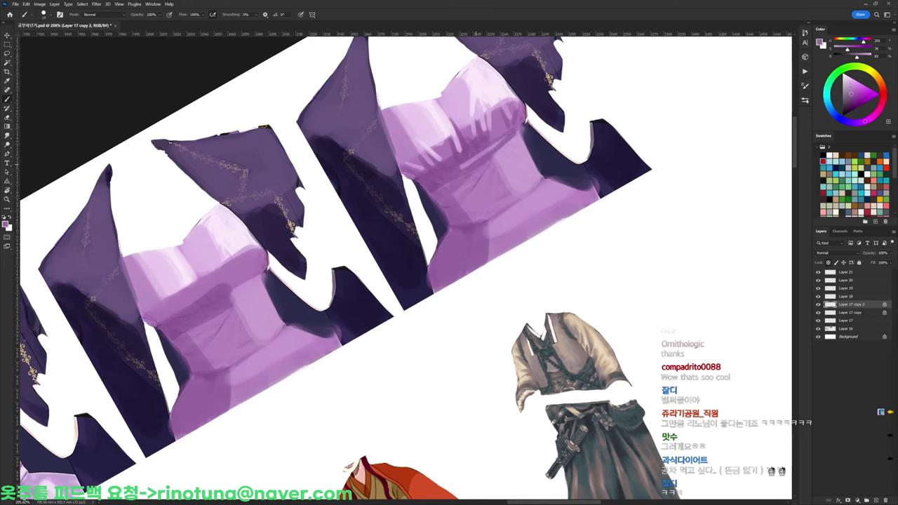
Add opposing diagonal folds in light and dark purple across the upper waist of the second copy
{"action": "key", "text": "r"}
{"action": "mouse_move", "coordinate": [487, 160]}
{"action": "left_mouse_down"}
{"action": "mouse_move", "coordinate": [493, 219]}
{"action": "mouse_move", "coordinate": [525, 264]}
{"action": "left_mouse_up"}
{"action": "left_click", "coordinate": [494, 220], "text": "alt"}
{"action": "key", "text": "r"}
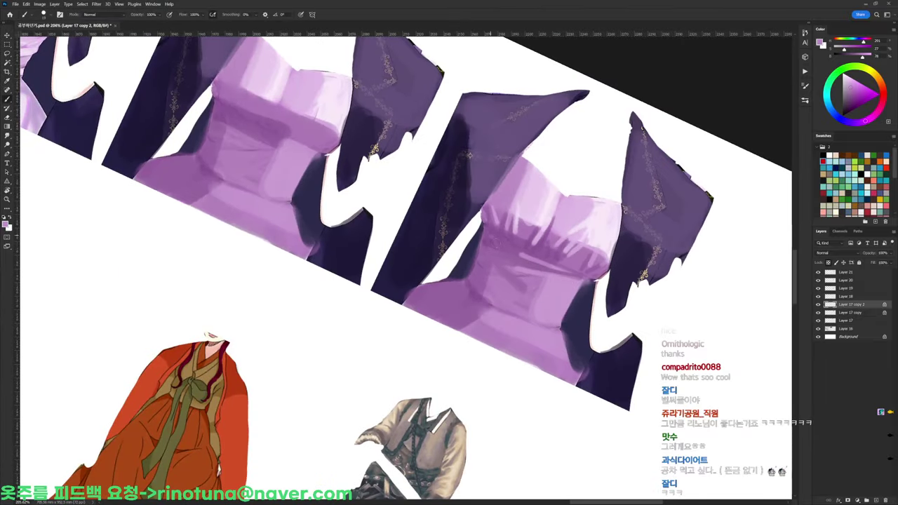
{"action": "left_click_drag", "start_coordinate": [493, 237], "coordinate": [523, 265]}
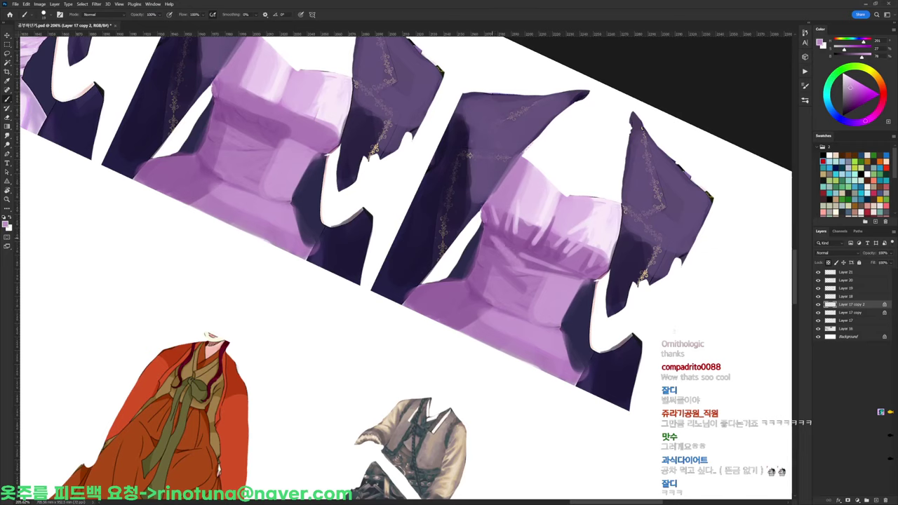
{"action": "left_click", "coordinate": [517, 246], "text": "alt"}
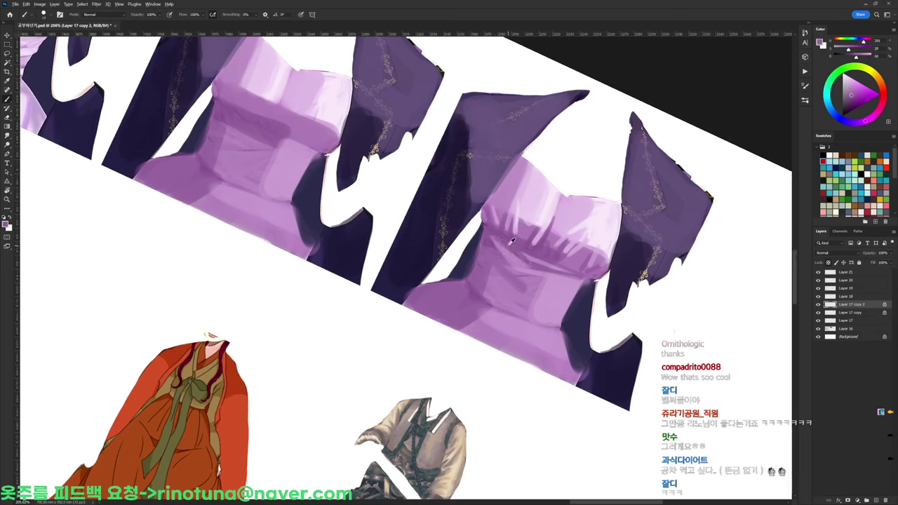
{"action": "mouse_move", "coordinate": [497, 246]}
{"action": "left_mouse_down"}
{"action": "mouse_move", "coordinate": [523, 270]}
{"action": "mouse_move", "coordinate": [513, 207]}
{"action": "left_mouse_up"}
{"action": "key", "text": "r"}
{"action": "key", "text": "d"}
{"action": "left_click", "coordinate": [507, 209], "text": "alt"}
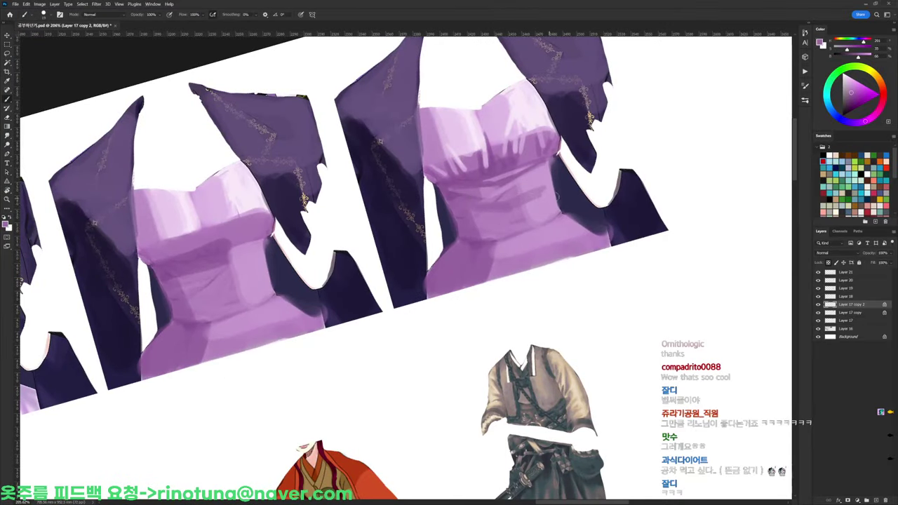
Paint darker purple diagonal folds across the lower waist and down the waist's left side
{"action": "mouse_move", "coordinate": [552, 193]}
{"action": "left_mouse_down"}
{"action": "mouse_move", "coordinate": [530, 224]}
{"action": "mouse_move", "coordinate": [486, 240]}
{"action": "mouse_move", "coordinate": [495, 269]}
{"action": "mouse_move", "coordinate": [478, 270]}
{"action": "left_mouse_up"}
{"action": "key", "text": "r"}
{"action": "left_click", "coordinate": [495, 269], "text": "alt"}
{"action": "left_click", "coordinate": [502, 209], "text": "alt"}
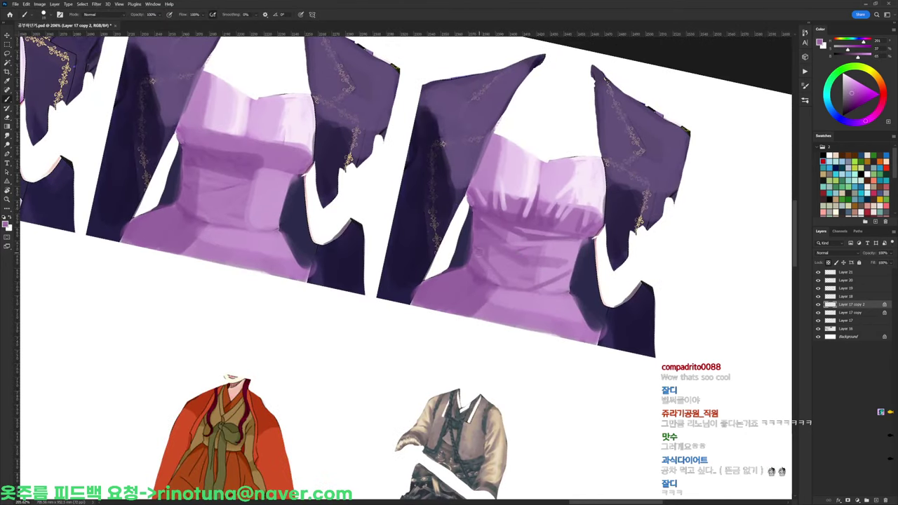
{"action": "left_click", "coordinate": [502, 266], "text": "alt"}
{"action": "left_click", "coordinate": [475, 217], "text": "alt"}
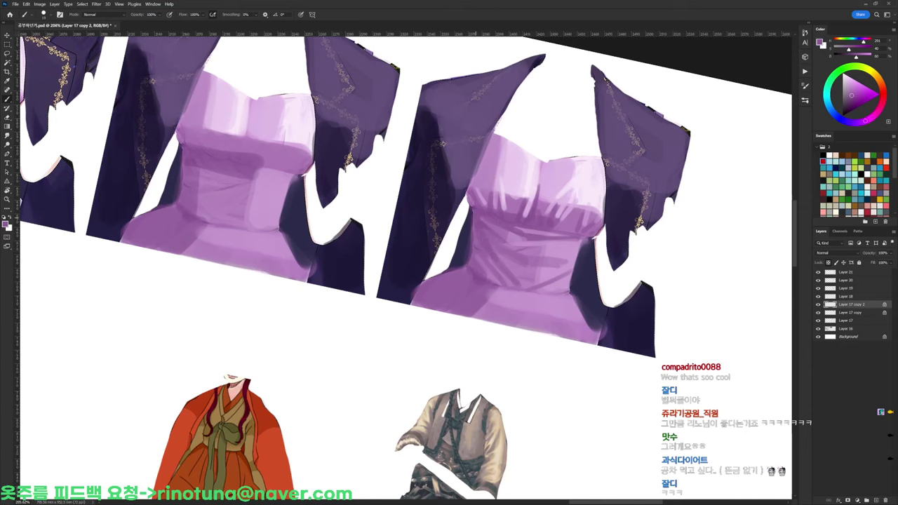
{"action": "left_click", "coordinate": [468, 222], "text": "alt"}
Blend lilac tones over the bust gathers of the second copy with a larger hard brush
{"action": "left_click_drag", "start_coordinate": [536, 213], "coordinate": [498, 212]}
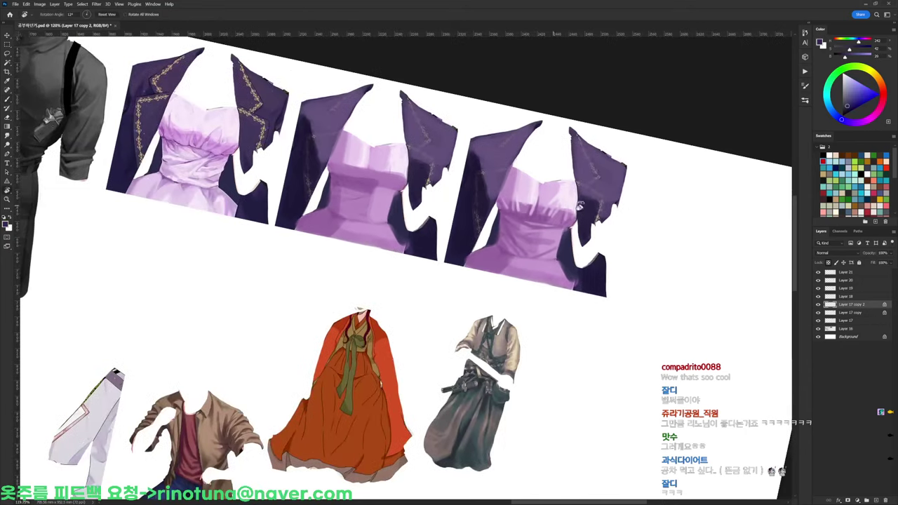
{"action": "key", "text": "Escape"}
{"action": "left_click_drag", "start_coordinate": [556, 212], "coordinate": [586, 214]}
{"action": "left_click", "coordinate": [556, 206], "text": "alt"}
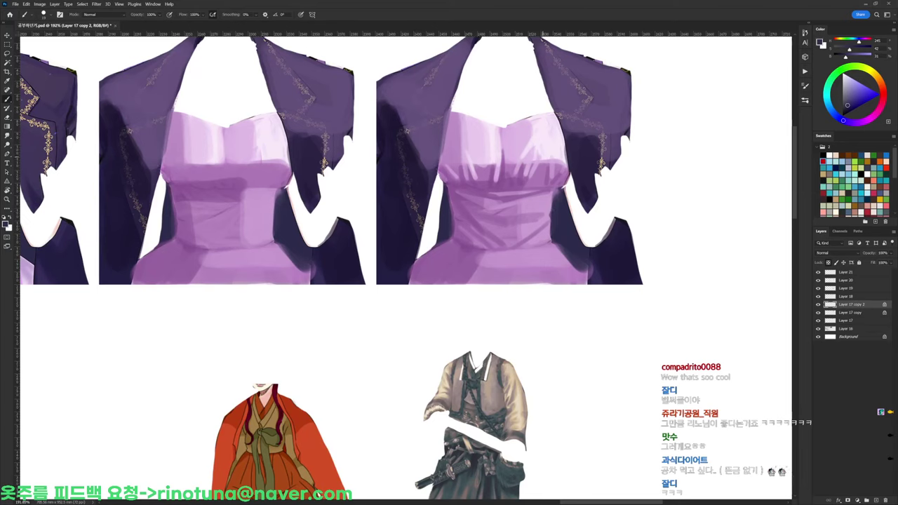
{"action": "right_click", "coordinate": [544, 157]}
{"action": "left_click", "coordinate": [595, 177]}
{"action": "left_click", "coordinate": [521, 155], "text": "alt"}
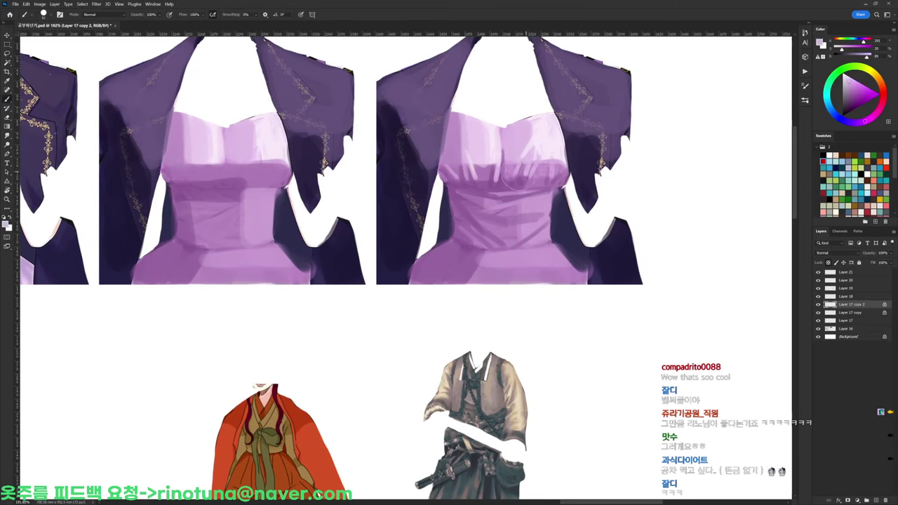
{"action": "mouse_move", "coordinate": [518, 175]}
{"action": "left_mouse_down"}
{"action": "mouse_move", "coordinate": [553, 179]}
{"action": "mouse_move", "coordinate": [560, 193]}
{"action": "mouse_move", "coordinate": [540, 169]}
{"action": "mouse_move", "coordinate": [512, 177]}
{"action": "mouse_move", "coordinate": [568, 165]}
{"action": "mouse_move", "coordinate": [485, 174]}
{"action": "left_mouse_up"}
{"action": "left_click", "coordinate": [541, 172], "text": "alt"}
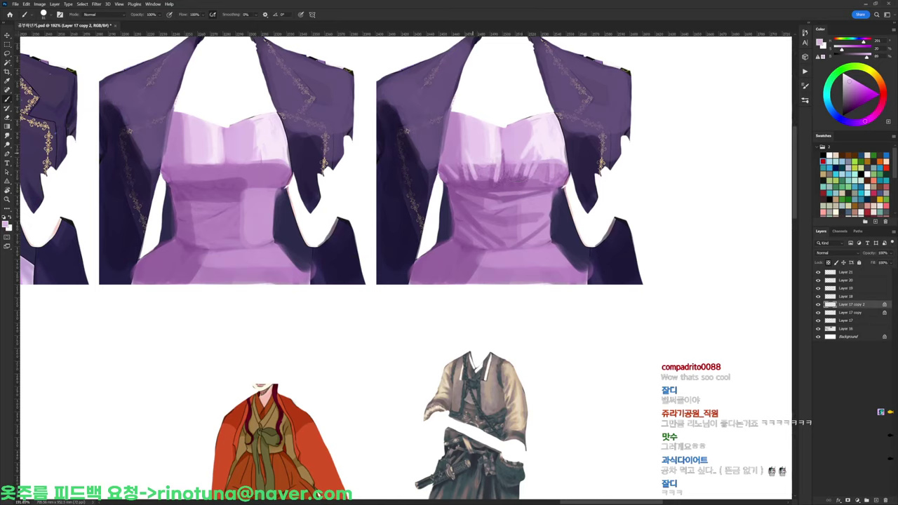
{"action": "key", "text": "d"}
Tone the waist's left side with sampled lilac, and add thin light diagonal folds at the lower waist using a small brush
{"action": "right_click", "coordinate": [611, 101]}
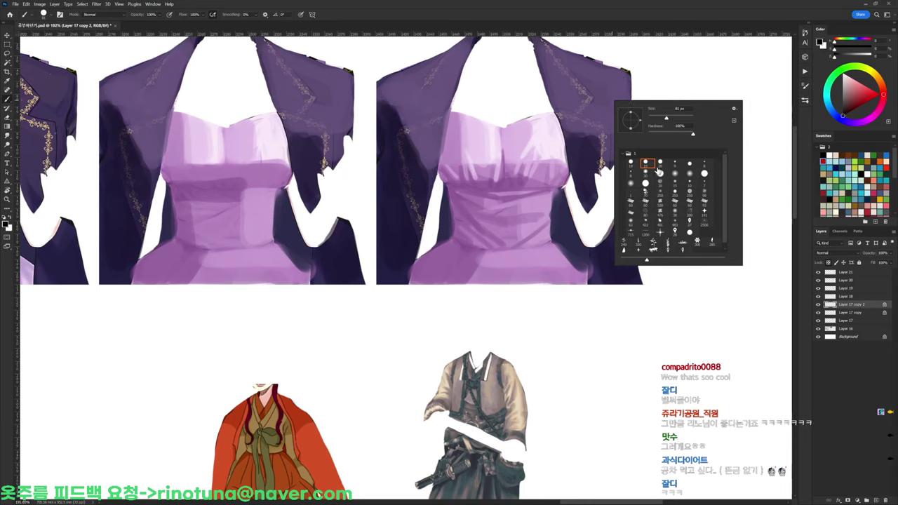
{"action": "left_click", "coordinate": [535, 199], "text": "alt"}
{"action": "left_click_drag", "start_coordinate": [463, 199], "coordinate": [457, 230]}
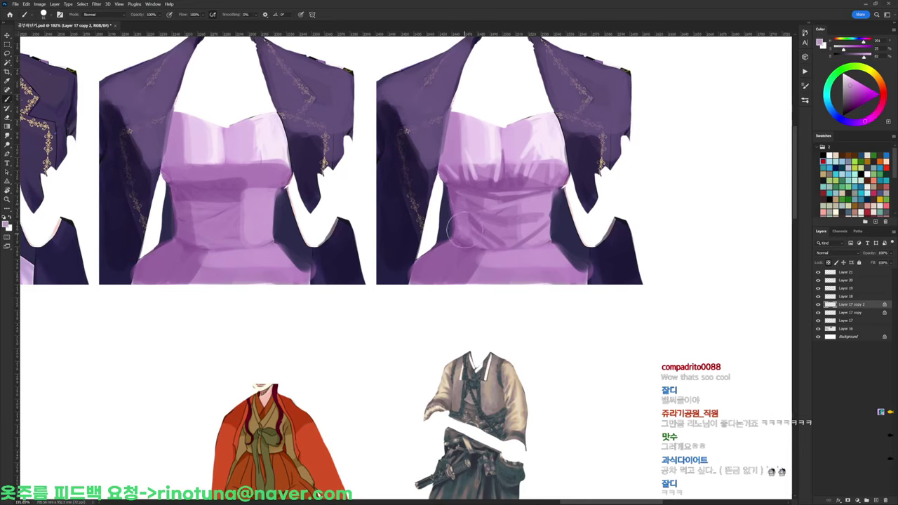
{"action": "right_click", "coordinate": [550, 184]}
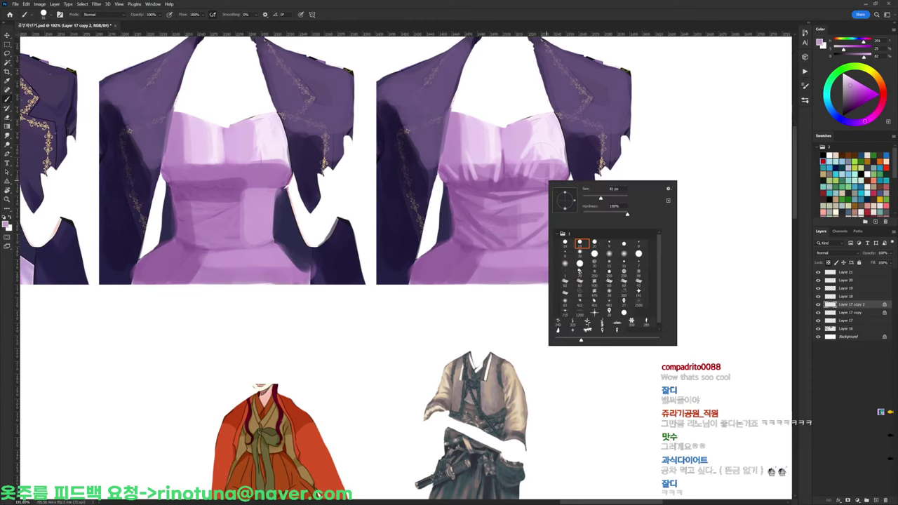
{"action": "left_click", "coordinate": [587, 242]}
{"action": "left_click_drag", "start_coordinate": [475, 214], "coordinate": [505, 239]}
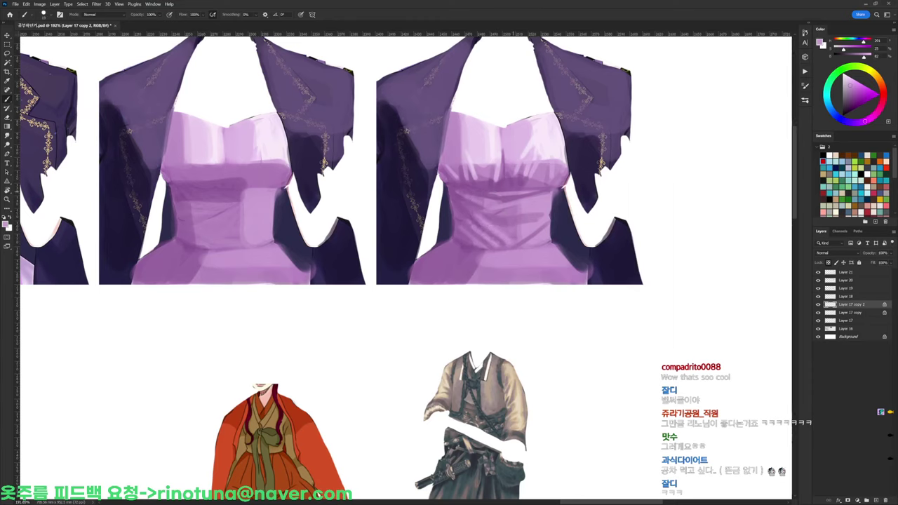
Paint alternating light and dark purple folds radiating down from the waist seam over the skirt's left half
{"action": "mouse_move", "coordinate": [471, 252]}
{"action": "left_mouse_down"}
{"action": "mouse_move", "coordinate": [449, 283]}
{"action": "mouse_move", "coordinate": [472, 252]}
{"action": "mouse_move", "coordinate": [472, 279]}
{"action": "mouse_move", "coordinate": [463, 281]}
{"action": "left_mouse_up"}
{"action": "left_click", "coordinate": [476, 253], "text": "alt"}
{"action": "left_click", "coordinate": [469, 263], "text": "alt"}
{"action": "left_click_drag", "start_coordinate": [470, 262], "coordinate": [463, 277]}
{"action": "left_click", "coordinate": [478, 261], "text": "alt"}
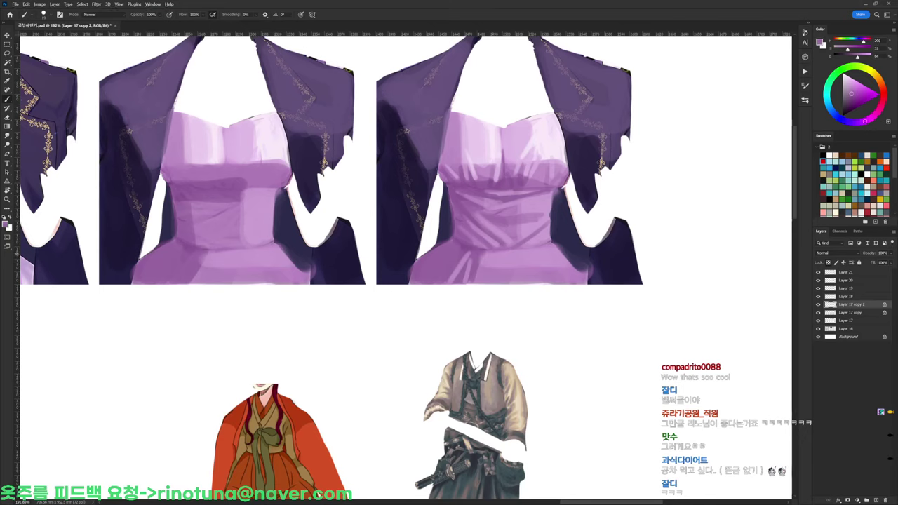
{"action": "left_click", "coordinate": [490, 256], "text": "alt"}
{"action": "left_click", "coordinate": [471, 251], "text": "alt"}
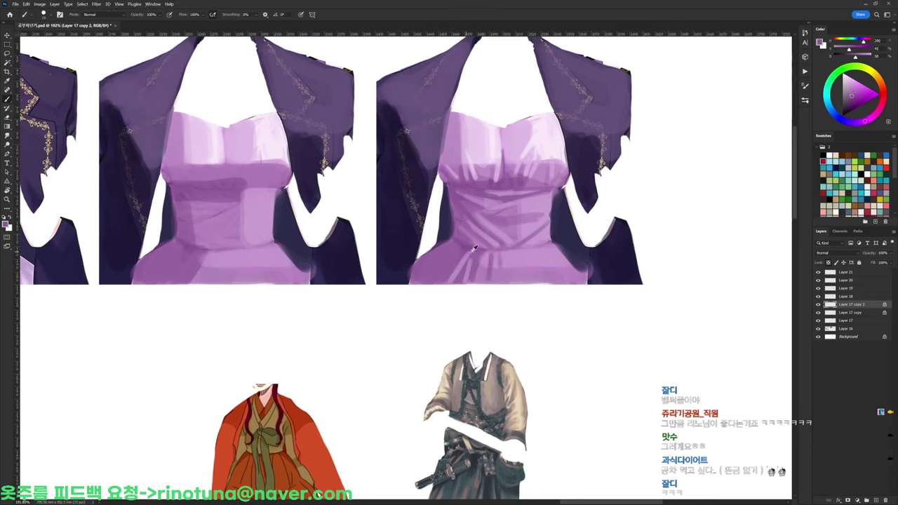
{"action": "left_click", "coordinate": [467, 247], "text": "alt"}
{"action": "left_click", "coordinate": [471, 243], "text": "alt"}
{"action": "left_click", "coordinate": [461, 252], "text": "alt"}
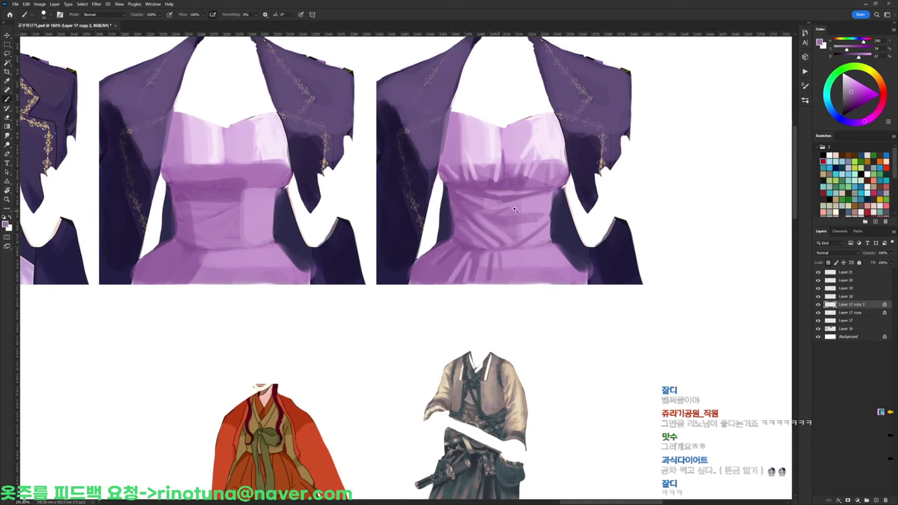
Smooth the light and mid-purple tones on the left half of the bust with a larger hard brush
{"action": "scroll", "coordinate": [514, 209], "scroll_direction": "down", "scroll_amount": 3}
{"action": "scroll", "coordinate": [542, 191], "scroll_direction": "up", "scroll_amount": 4}
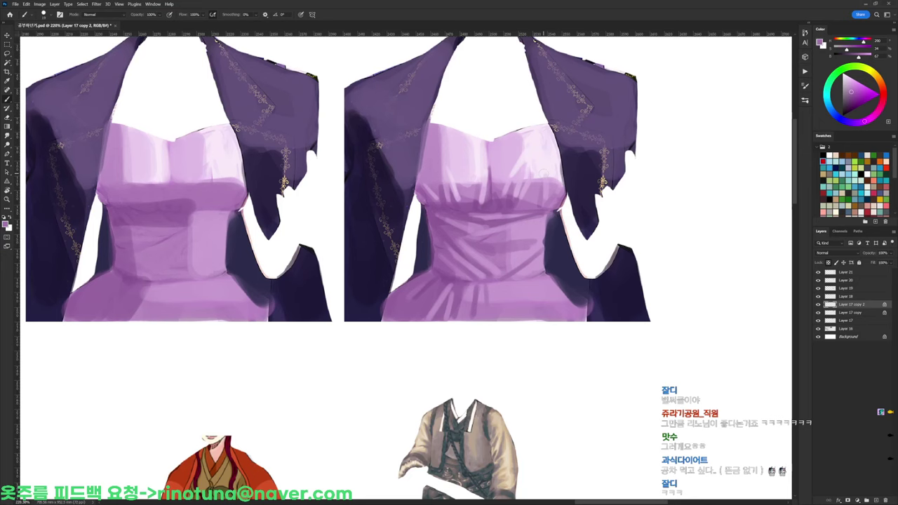
{"action": "left_click_drag", "start_coordinate": [544, 173], "coordinate": [552, 195]}
{"action": "key", "text": "d"}
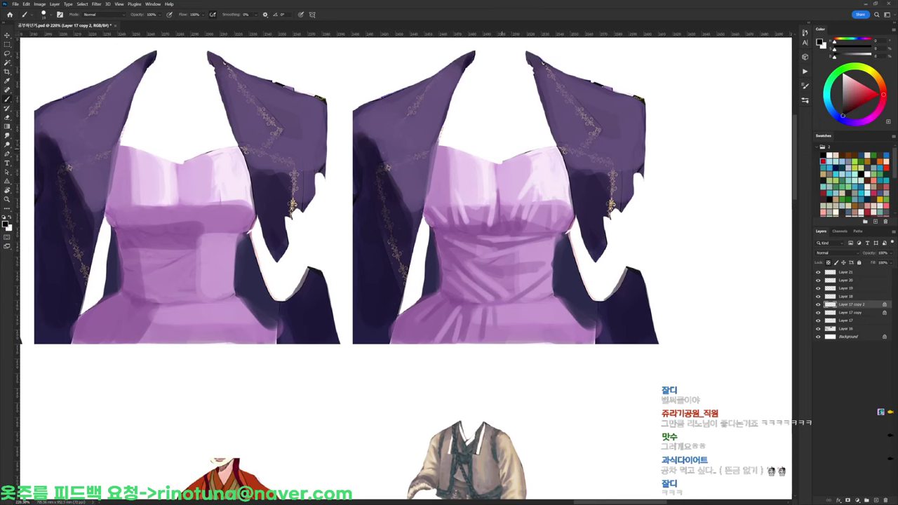
{"action": "right_click", "coordinate": [555, 176]}
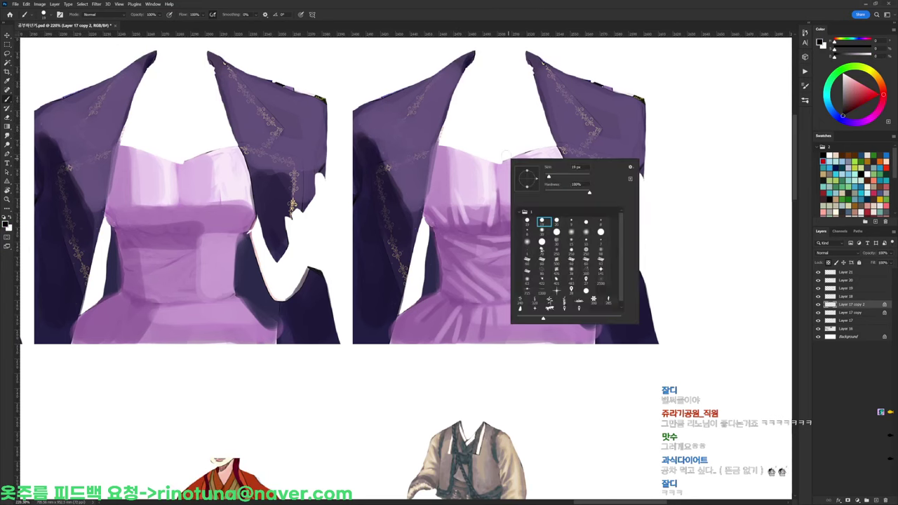
{"action": "left_click", "coordinate": [461, 191], "text": "alt"}
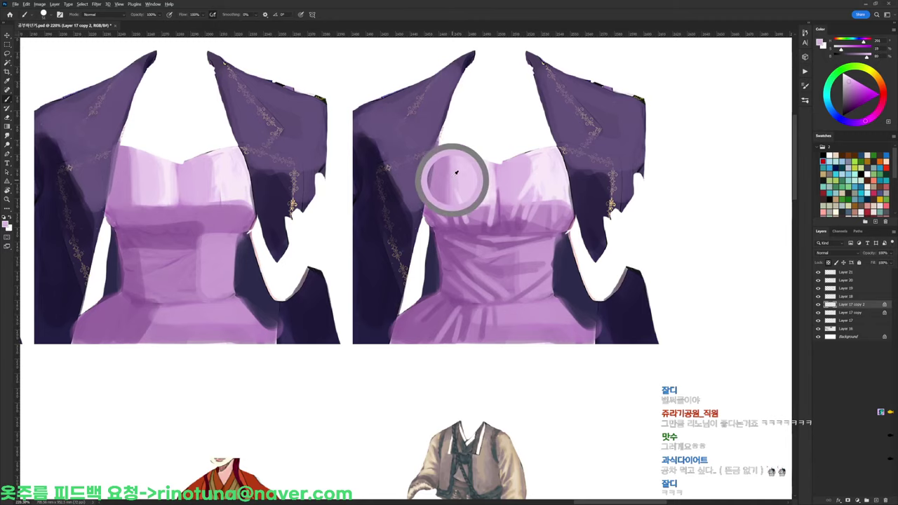
{"action": "left_click", "coordinate": [457, 223], "text": "alt"}
Rework the gathers at the bust's lower left edge with small hard-brush strokes in sampled purples
{"action": "key", "text": "d"}
{"action": "right_click", "coordinate": [500, 181]}
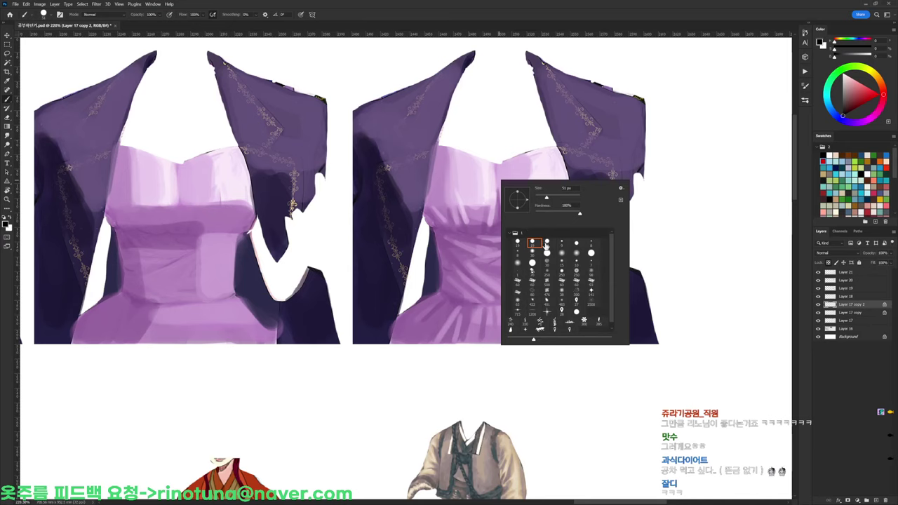
{"action": "left_click", "coordinate": [546, 244]}
{"action": "left_click", "coordinate": [533, 243]}
{"action": "left_click", "coordinate": [452, 216]}
{"action": "left_click", "coordinate": [453, 211], "text": "alt"}
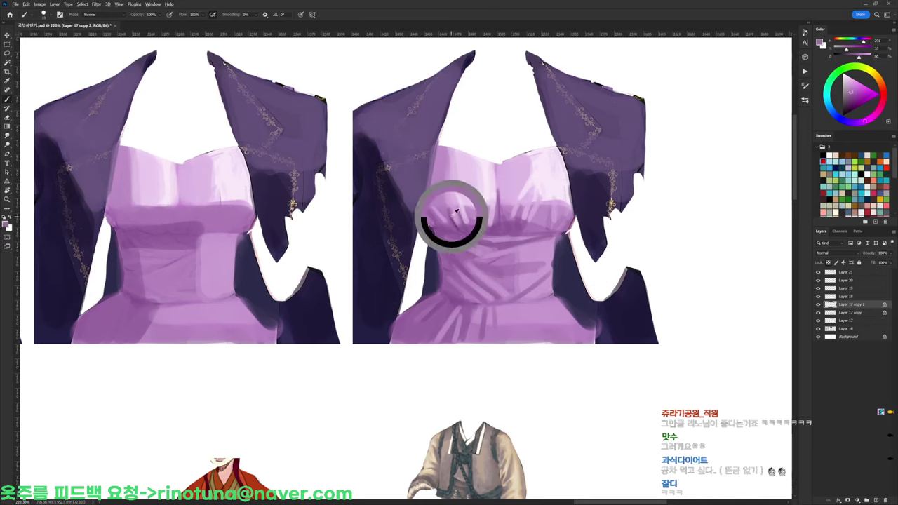
{"action": "left_click", "coordinate": [451, 204], "text": "alt"}
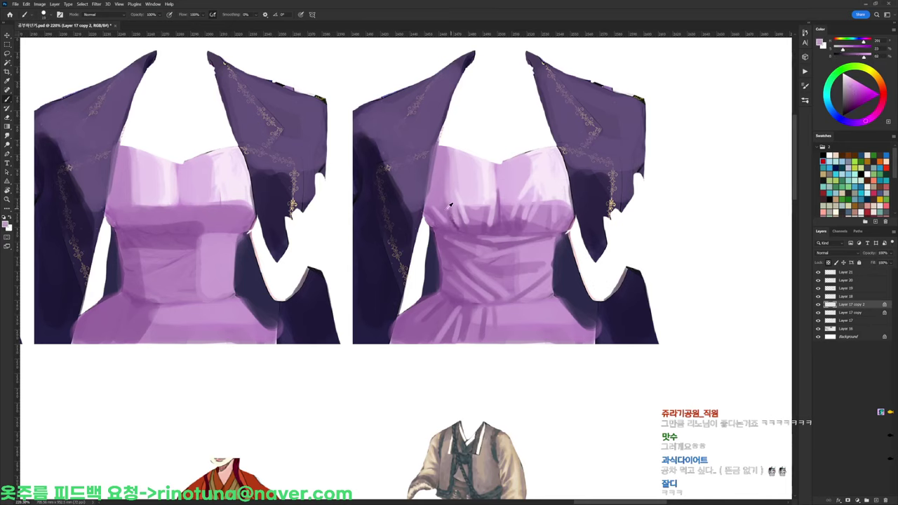
{"action": "left_click_drag", "start_coordinate": [434, 206], "coordinate": [439, 216]}
{"action": "left_click", "coordinate": [445, 216], "text": "alt"}
{"action": "left_click_drag", "start_coordinate": [443, 213], "coordinate": [454, 230]}
{"action": "left_click", "coordinate": [437, 207], "text": "alt"}
{"action": "left_click", "coordinate": [434, 206], "text": "alt"}
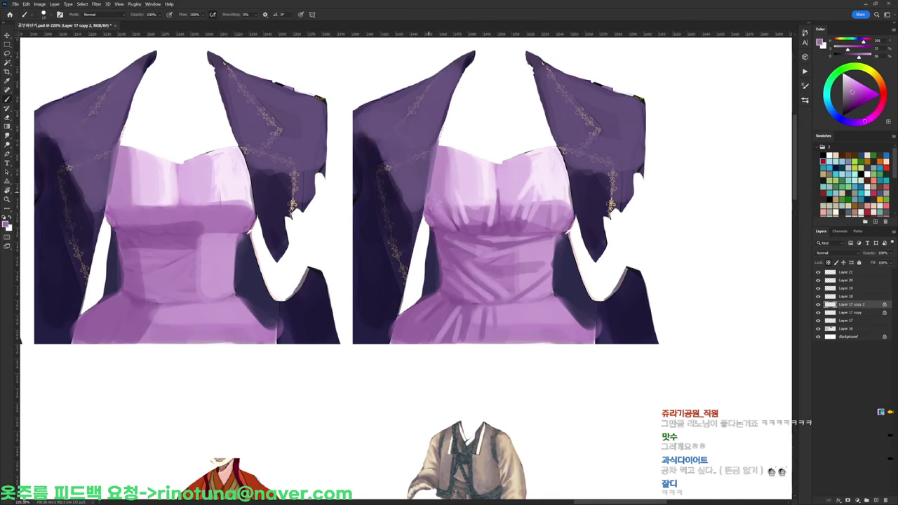
Blend the gathers at the left cup's outer lower edge with alternating sampled light and mid purples
{"action": "left_click", "coordinate": [435, 188], "text": "alt"}
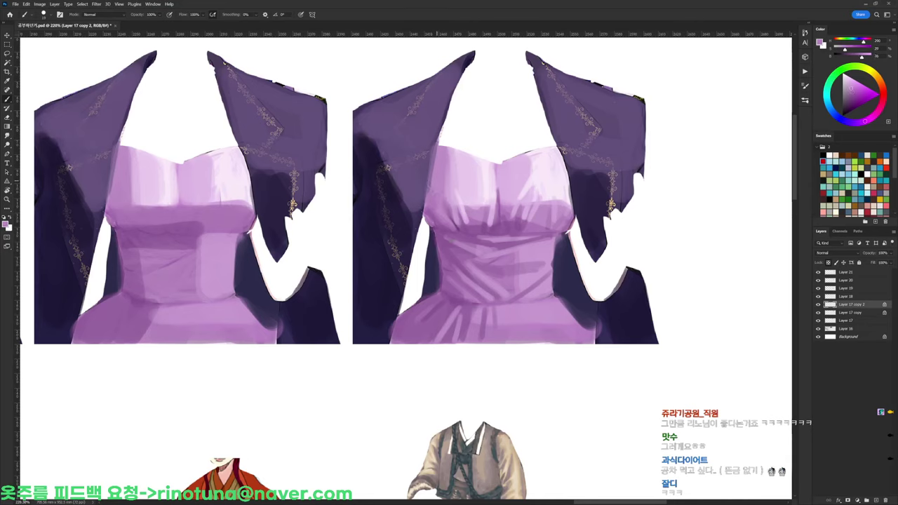
{"action": "left_click", "coordinate": [458, 223], "text": "alt"}
{"action": "left_click", "coordinate": [462, 222], "text": "alt"}
{"action": "left_click", "coordinate": [461, 217], "text": "alt"}
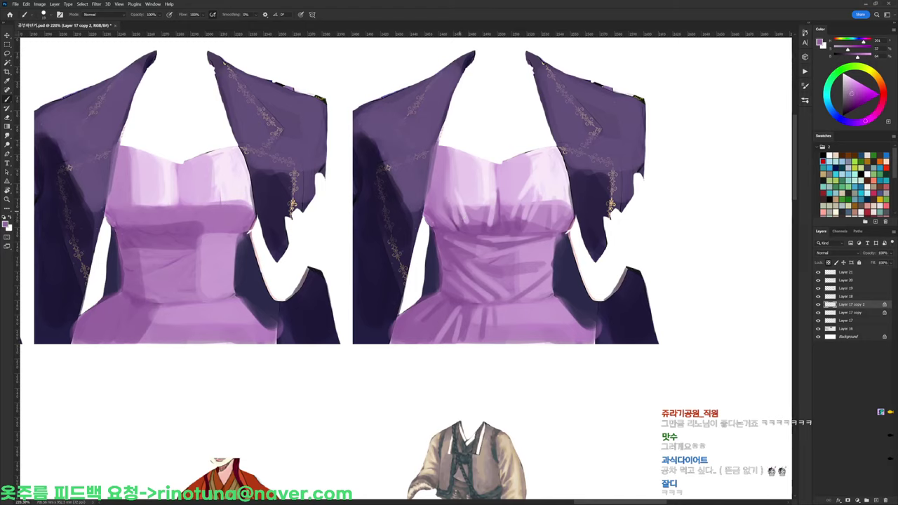
{"action": "left_click", "coordinate": [459, 215], "text": "alt"}
{"action": "left_click", "coordinate": [463, 220], "text": "alt"}
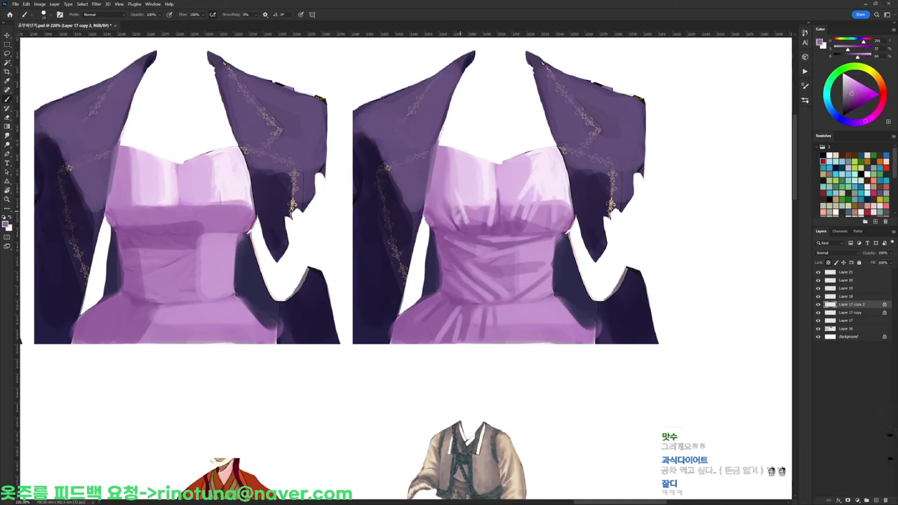
Extend light vertical gather strokes across the middle of the left cup's lower edge, using sampled purples
{"action": "left_click", "coordinate": [465, 213], "text": "alt"}
{"action": "left_click", "coordinate": [474, 217], "text": "alt"}
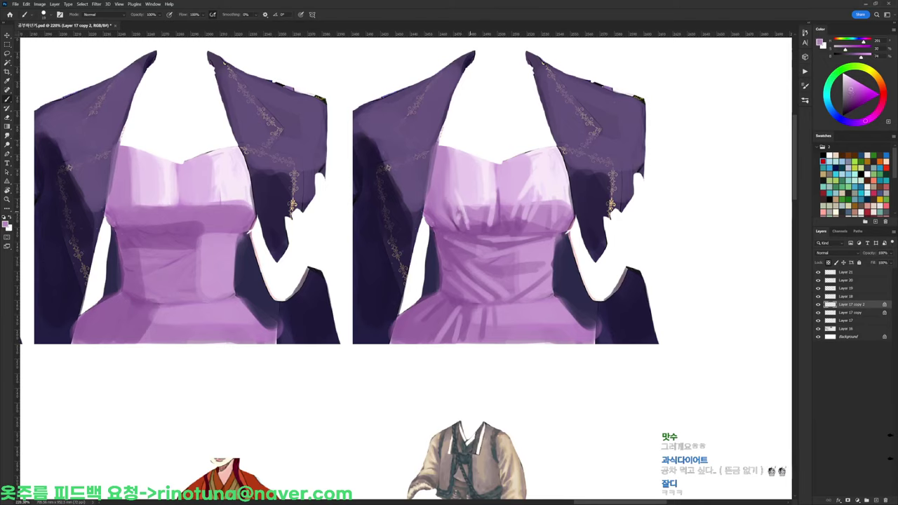
{"action": "left_click", "coordinate": [468, 228], "text": "alt"}
{"action": "left_click", "coordinate": [468, 209], "text": "alt"}
{"action": "left_click", "coordinate": [473, 209], "text": "alt"}
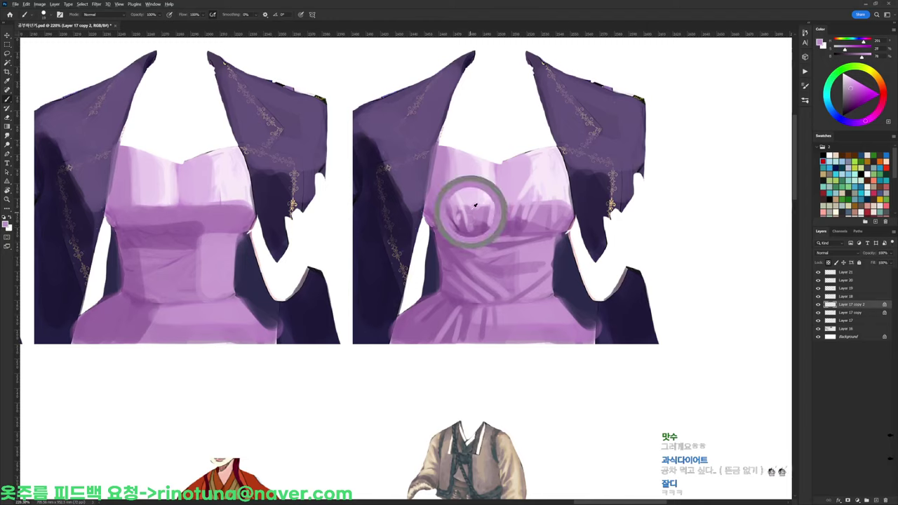
{"action": "left_click", "coordinate": [482, 198], "text": "alt"}
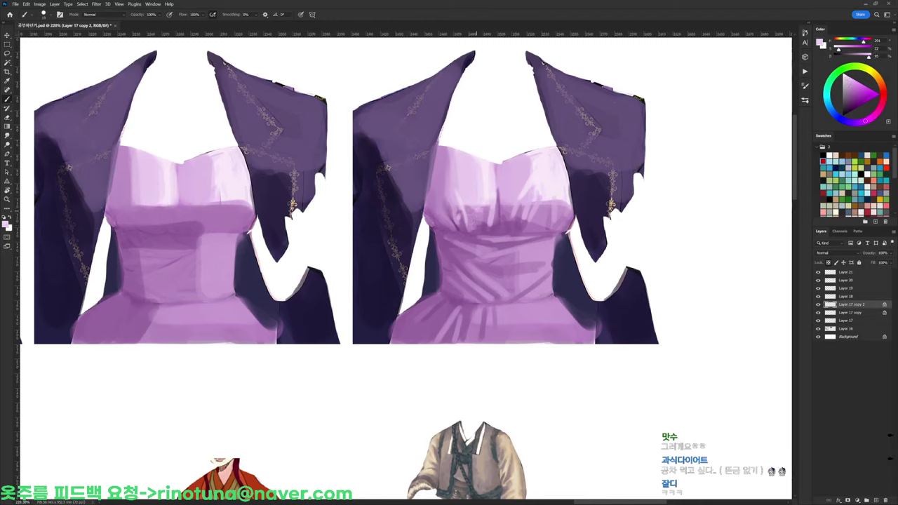
Paint dark purple gaps and pale ridges between the left cup's gathers close to the centre seam
{"action": "left_click", "coordinate": [483, 212], "text": "alt"}
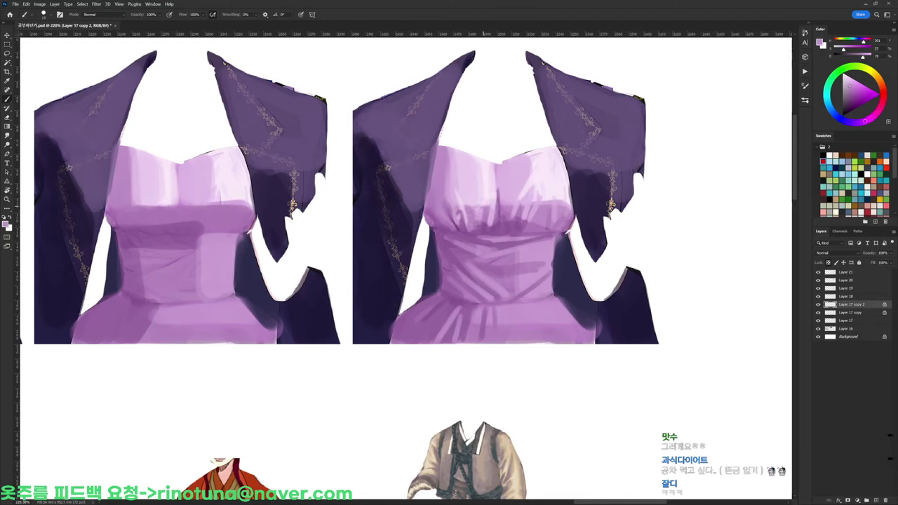
{"action": "left_click", "coordinate": [481, 220], "text": "alt"}
{"action": "left_click_drag", "start_coordinate": [481, 220], "coordinate": [477, 232]}
{"action": "left_click", "coordinate": [485, 216], "text": "alt"}
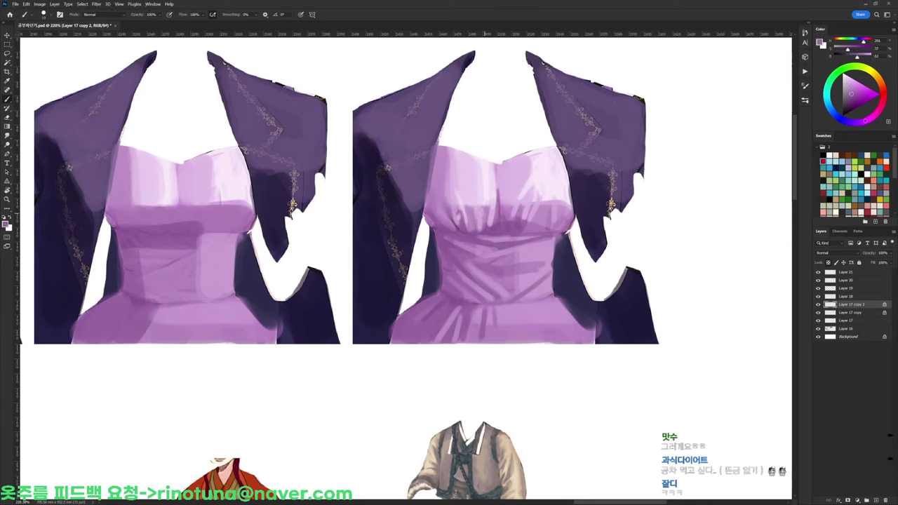
{"action": "left_click", "coordinate": [485, 206], "text": "alt"}
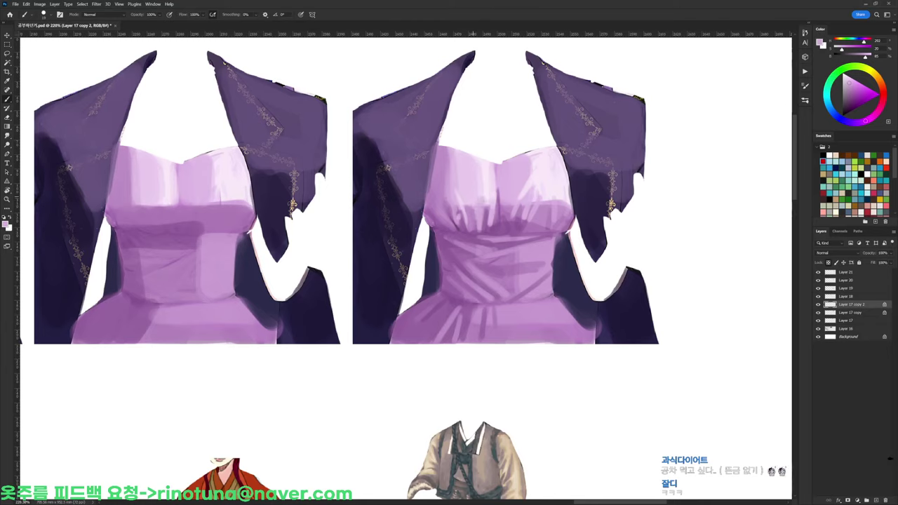
Soften the folds on the left cup's outer side and deepen the shadowed gathers at its lower corner
{"action": "left_click", "coordinate": [472, 202], "text": "alt"}
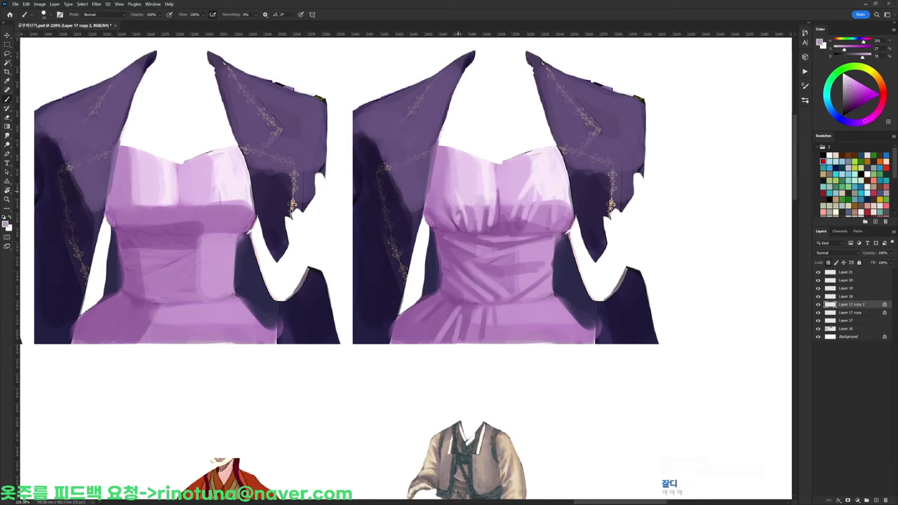
{"action": "left_click", "coordinate": [463, 190], "text": "alt"}
{"action": "left_click", "coordinate": [453, 203], "text": "alt"}
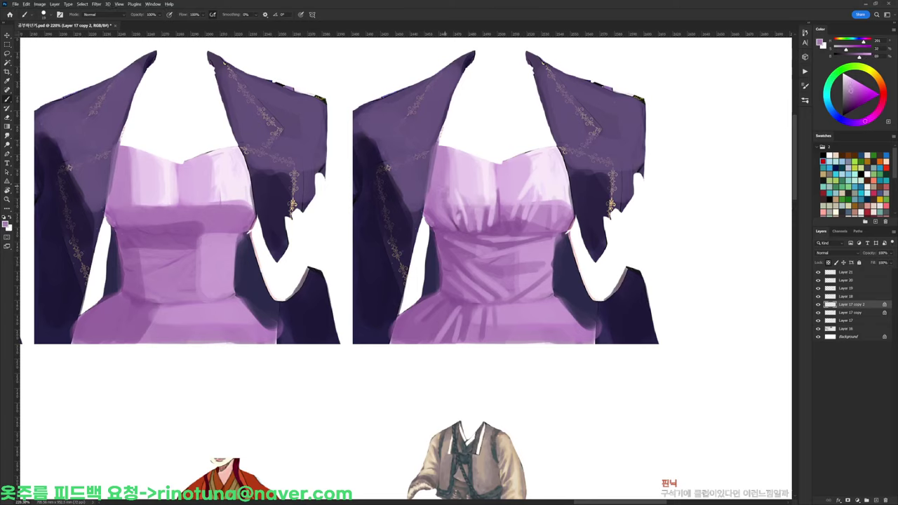
{"action": "left_click", "coordinate": [446, 176], "text": "alt"}
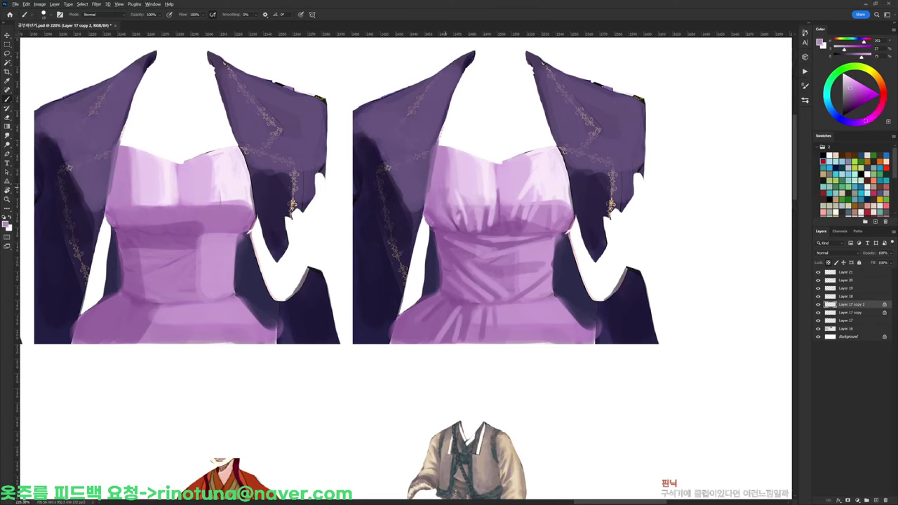
{"action": "left_click", "coordinate": [462, 224], "text": "alt"}
{"action": "left_click_drag", "start_coordinate": [437, 206], "coordinate": [455, 232]}
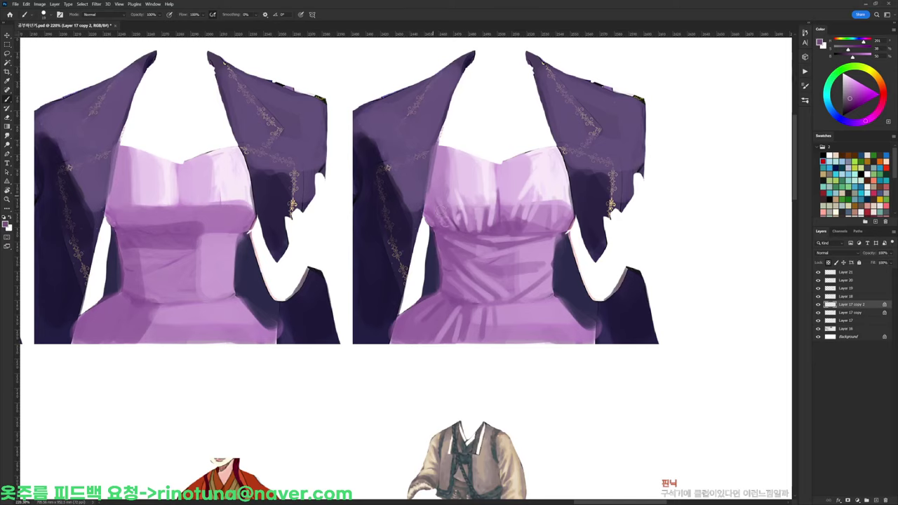
{"action": "left_click", "coordinate": [435, 195], "text": "alt"}
Refine the light and mid-purple folds on the left cup's inner side beside the centre seam
{"action": "scroll", "coordinate": [477, 192], "scroll_direction": "down", "scroll_amount": 5}
{"action": "scroll", "coordinate": [491, 189], "scroll_direction": "up", "scroll_amount": 5}
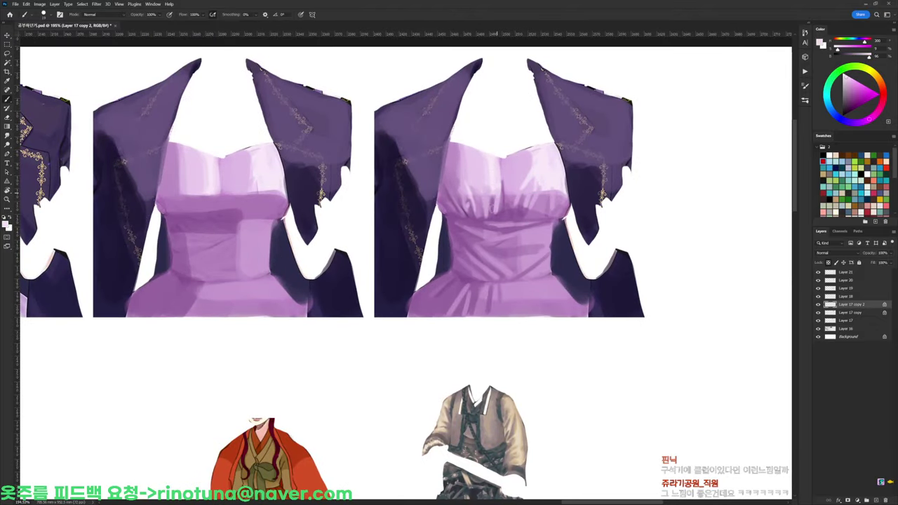
{"action": "left_click", "coordinate": [493, 215], "text": "alt"}
{"action": "left_click", "coordinate": [492, 198], "text": "alt"}
{"action": "left_click", "coordinate": [496, 191], "text": "alt"}
{"action": "left_click", "coordinate": [491, 199], "text": "alt"}
{"action": "left_click", "coordinate": [491, 195], "text": "alt"}
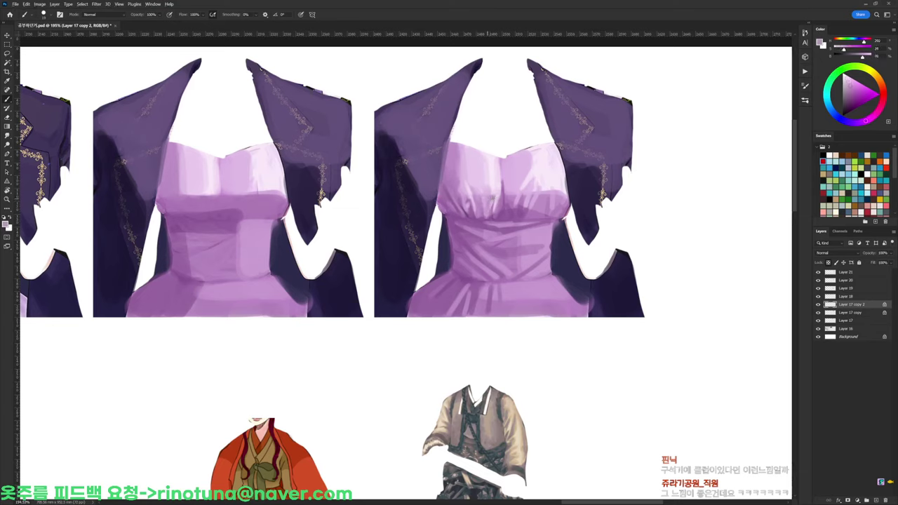
{"action": "left_click", "coordinate": [496, 187], "text": "alt"}
Using a 20 px hard brush, rework the left cup's inner gathers and the shadow along the seam beneath them
{"action": "key", "text": "d"}
{"action": "right_click", "coordinate": [523, 152]}
{"action": "left_click", "coordinate": [587, 216]}
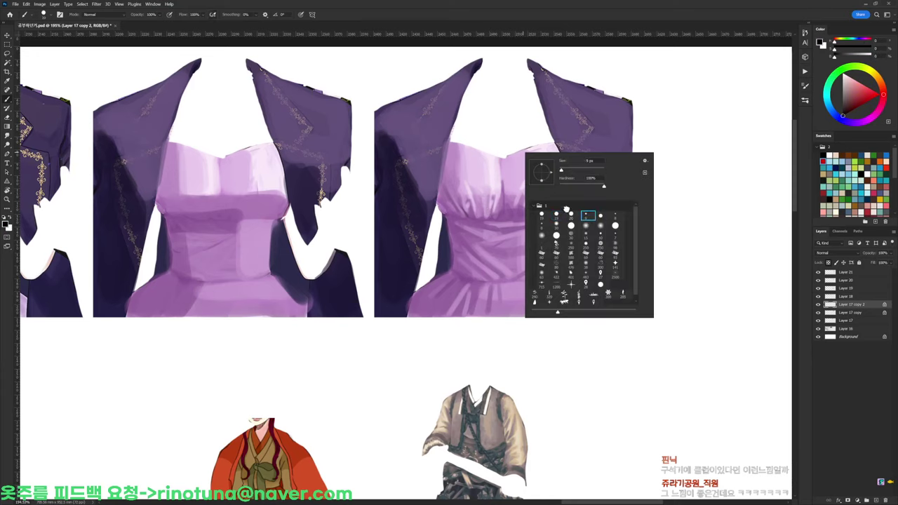
{"action": "left_click", "coordinate": [570, 214]}
{"action": "left_click", "coordinate": [497, 192], "text": "alt"}
{"action": "left_click", "coordinate": [495, 200], "text": "alt"}
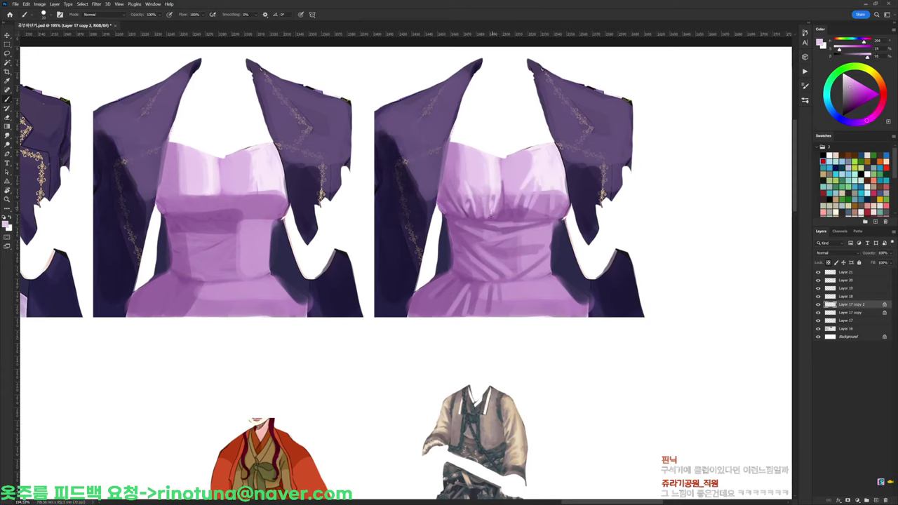
{"action": "left_click", "coordinate": [495, 209], "text": "alt"}
{"action": "left_click", "coordinate": [484, 218], "text": "alt"}
{"action": "left_click_drag", "start_coordinate": [482, 219], "coordinate": [490, 220]}
Smooth the upper part of the left cup with sampled pale lilac and a larger hard brush
{"action": "key", "text": "d"}
{"action": "right_click", "coordinate": [521, 113]}
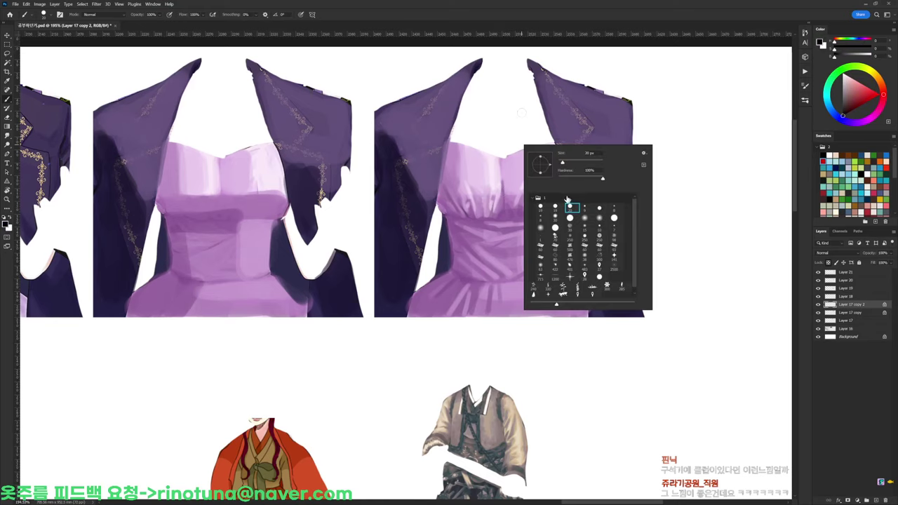
{"action": "left_click", "coordinate": [467, 152], "text": "alt"}
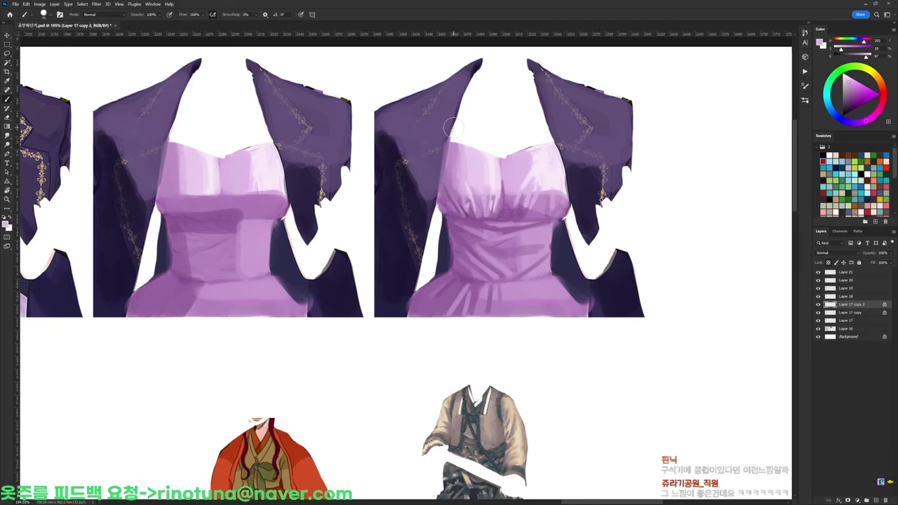
Sharpen the dark creases between the left cup's gathers along the under-bust seam with a smaller hard brush
{"action": "right_click", "coordinate": [521, 113]}
{"action": "double_click", "coordinate": [560, 183]}
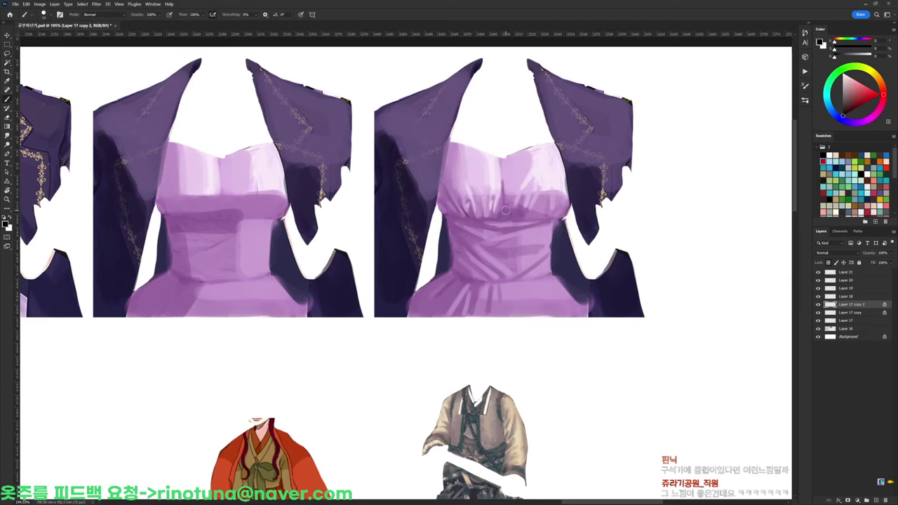
{"action": "key", "text": "r"}
{"action": "left_click_drag", "start_coordinate": [496, 213], "coordinate": [473, 306]}
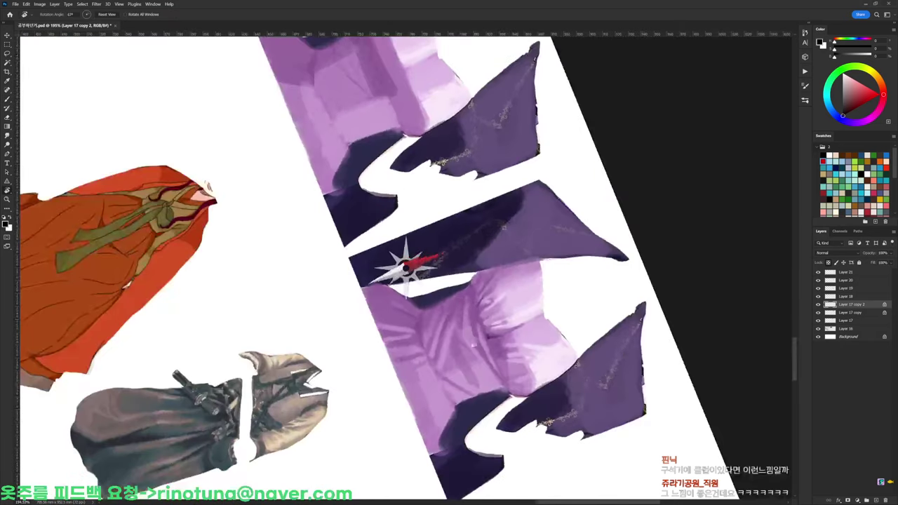
{"action": "left_click", "coordinate": [475, 290], "text": "alt"}
{"action": "left_click", "coordinate": [477, 303], "text": "alt"}
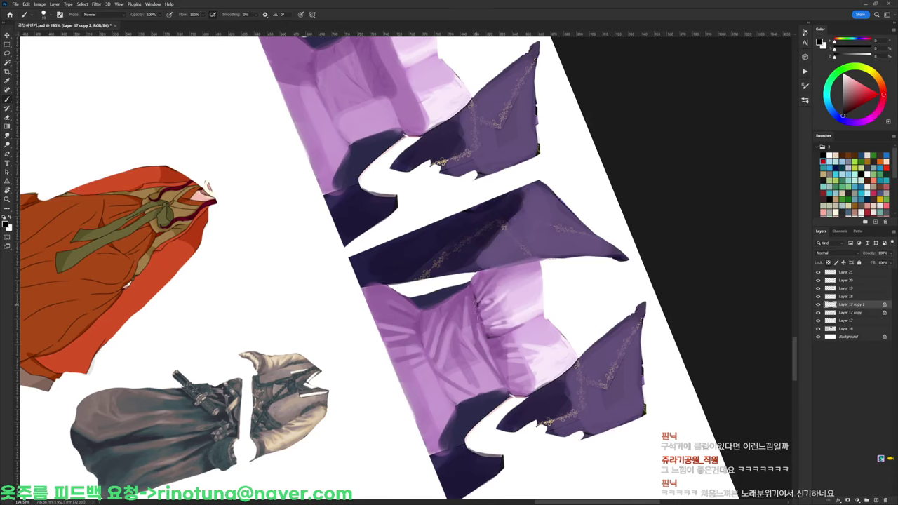
{"action": "left_click", "coordinate": [478, 315], "text": "alt"}
Add sampled lilac and purple strokes to the gathers where the left cup meets the centre seam
{"action": "key", "text": "d"}
{"action": "left_click_drag", "start_coordinate": [483, 320], "coordinate": [484, 202]}
{"action": "left_click", "coordinate": [484, 202], "text": "alt"}
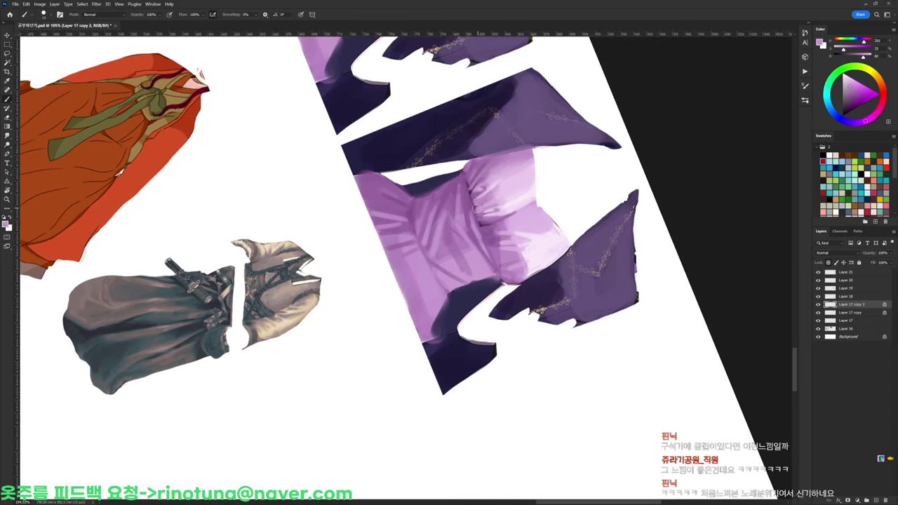
{"action": "key", "text": "d"}
{"action": "left_click", "coordinate": [475, 204], "text": "alt"}
Darken the junction of the centre and under-bust seams and touch up the left cup's lower gathers
{"action": "key", "text": "r"}
{"action": "left_click_drag", "start_coordinate": [552, 202], "coordinate": [439, 203]}
{"action": "key", "text": "b"}
{"action": "key", "text": "d"}
{"action": "left_click", "coordinate": [323, 241], "text": "alt"}
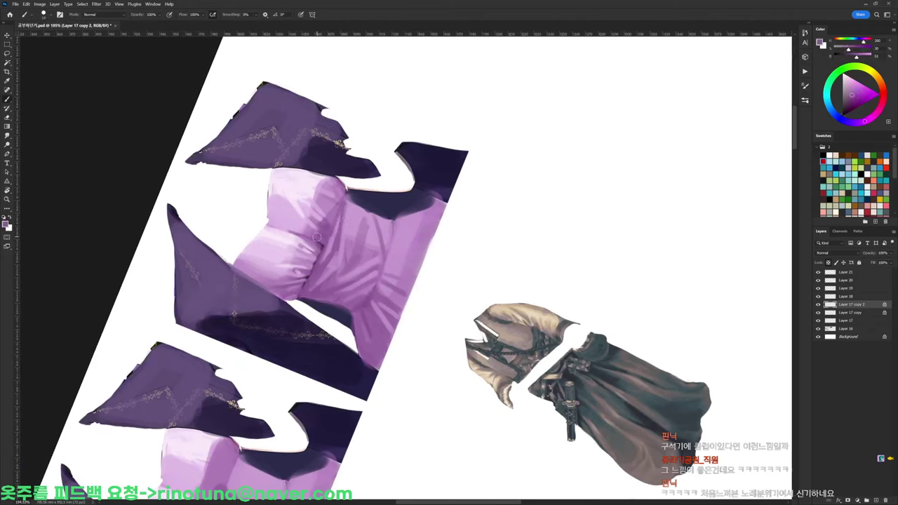
{"action": "left_click", "coordinate": [324, 245], "text": "alt"}
{"action": "left_click", "coordinate": [297, 283], "text": "alt"}
Lighten the area around the bust's centre seam with sampled pale lilac
{"action": "key", "text": "r"}
{"action": "left_click_drag", "start_coordinate": [511, 110], "coordinate": [638, 244]}
{"action": "left_click_drag", "start_coordinate": [607, 180], "coordinate": [642, 188]}
{"action": "key", "text": "b"}
{"action": "left_click", "coordinate": [429, 134], "text": "alt"}
{"action": "left_click", "coordinate": [429, 132], "text": "alt"}
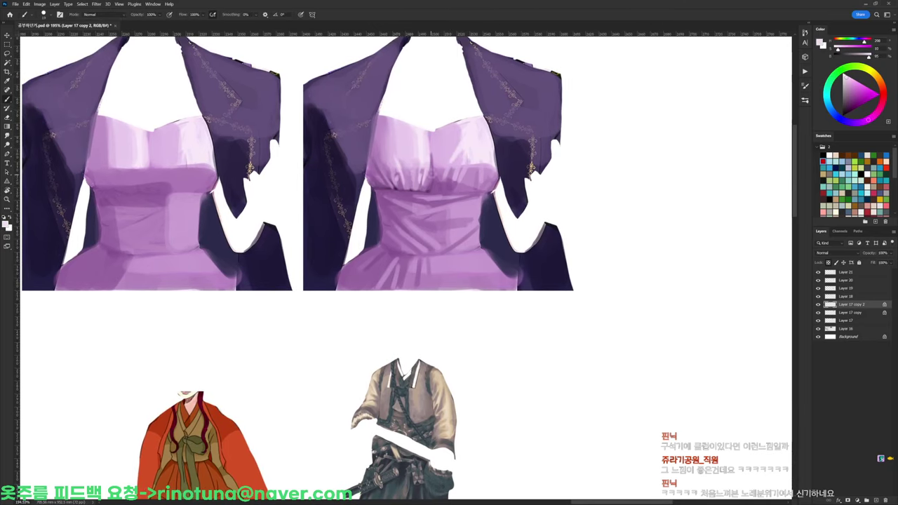
Paint soft diagonal folds fanning from the bust's centre over the right cup's inner half in sampled pinks and lilacs
{"action": "key", "text": "d"}
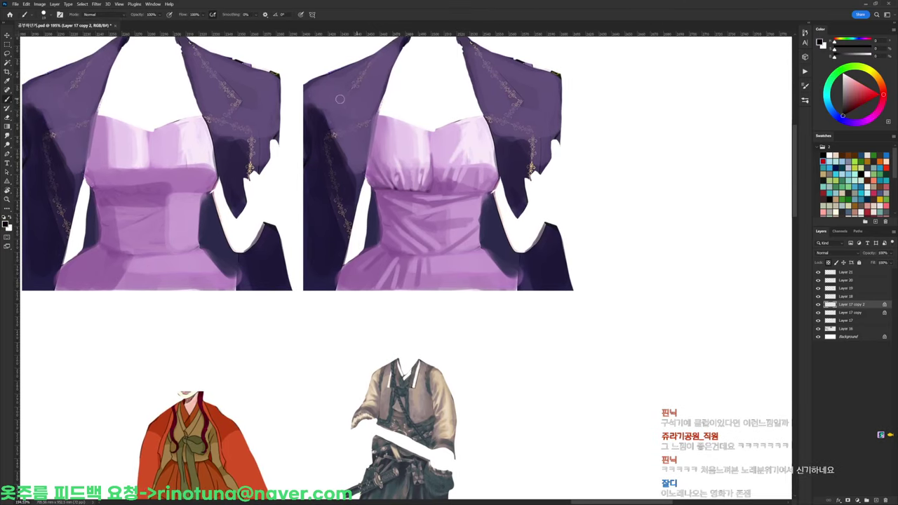
{"action": "left_click", "coordinate": [436, 157], "text": "alt"}
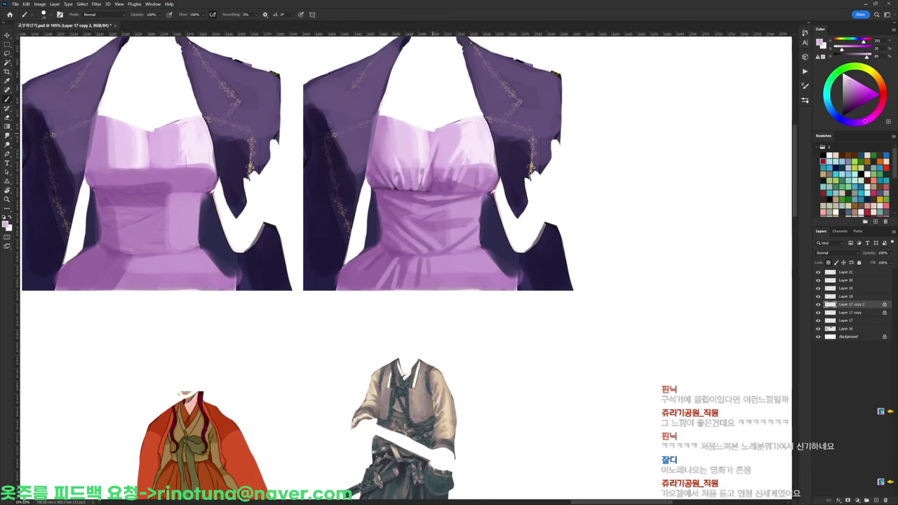
{"action": "left_click", "coordinate": [432, 148], "text": "alt"}
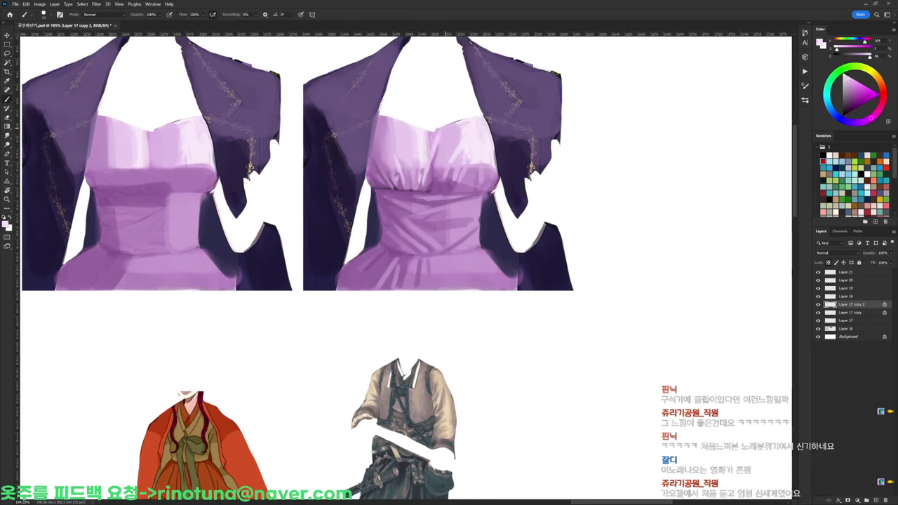
{"action": "left_click", "coordinate": [446, 133], "text": "alt"}
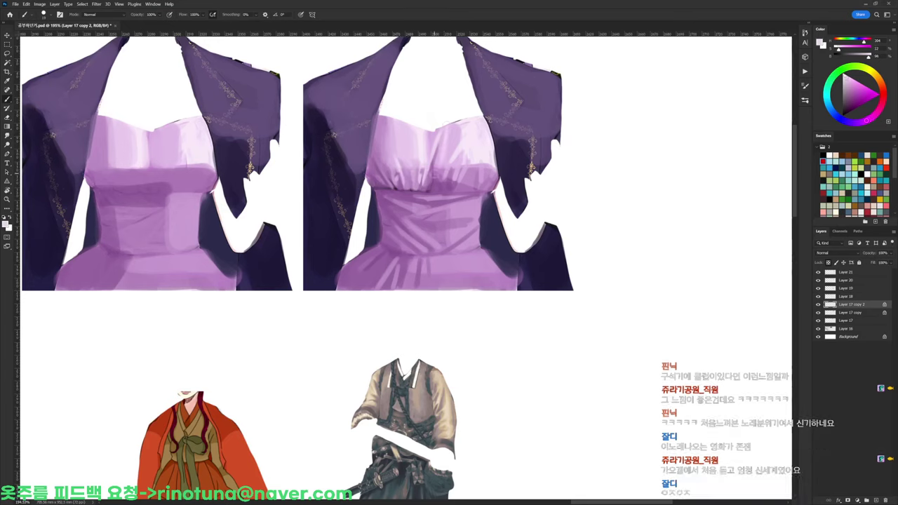
{"action": "left_click", "coordinate": [467, 133], "text": "alt"}
{"action": "key", "text": "d"}
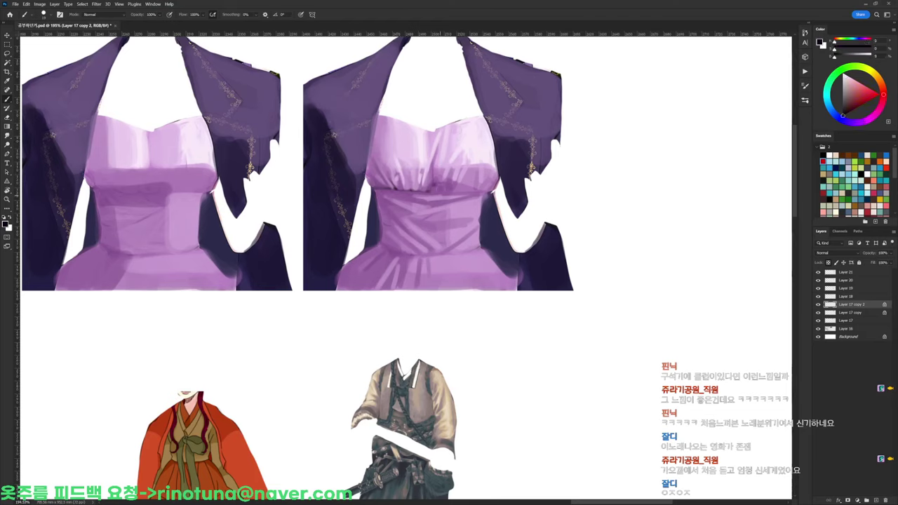
Paint dark and pale gathers at the right cup's inner lower corner beside the centre seam
{"action": "left_click", "coordinate": [447, 172], "text": "alt"}
{"action": "left_click_drag", "start_coordinate": [436, 181], "coordinate": [429, 194]}
{"action": "key", "text": "d"}
{"action": "left_click", "coordinate": [458, 149], "text": "alt"}
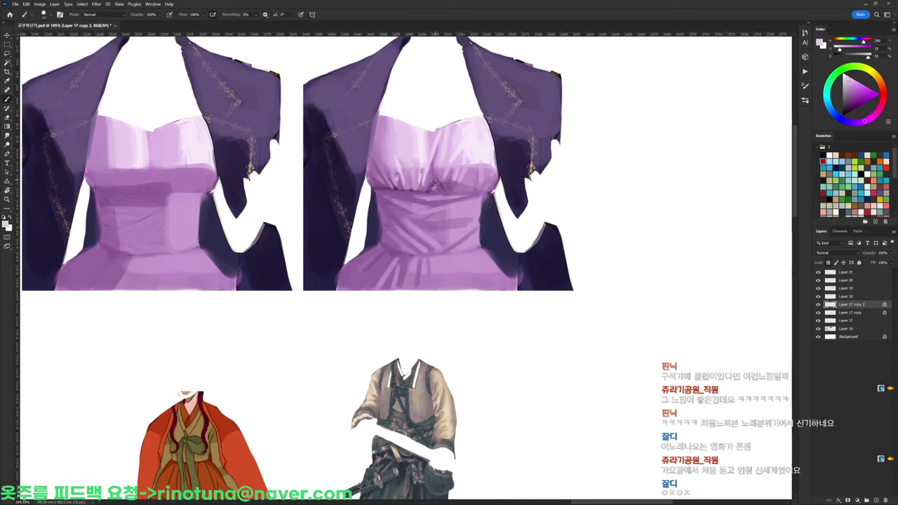
{"action": "key", "text": "d"}
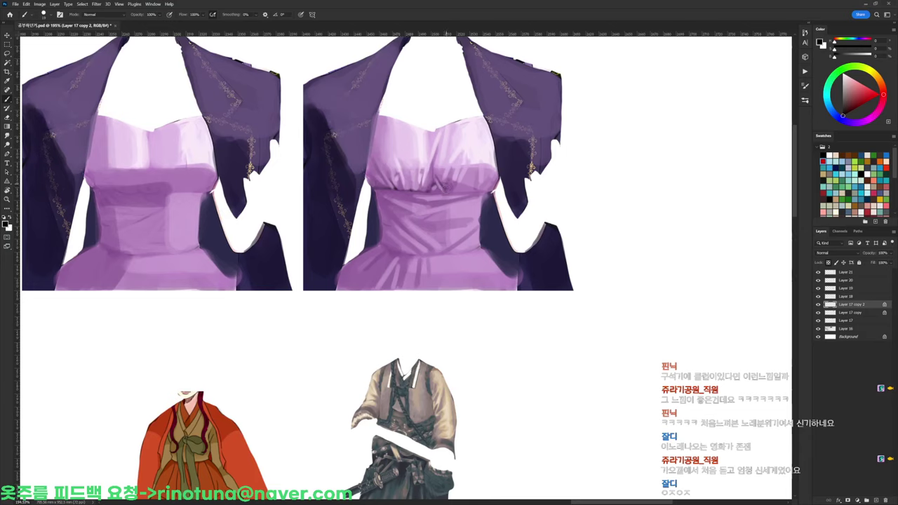
Continue the gathers outward along the right cup's lower edge with short light and dark purple strokes
{"action": "left_click", "coordinate": [456, 164], "text": "alt"}
{"action": "left_click_drag", "start_coordinate": [449, 184], "coordinate": [446, 191]}
{"action": "left_click", "coordinate": [457, 161], "text": "alt"}
{"action": "left_click", "coordinate": [452, 182], "text": "alt"}
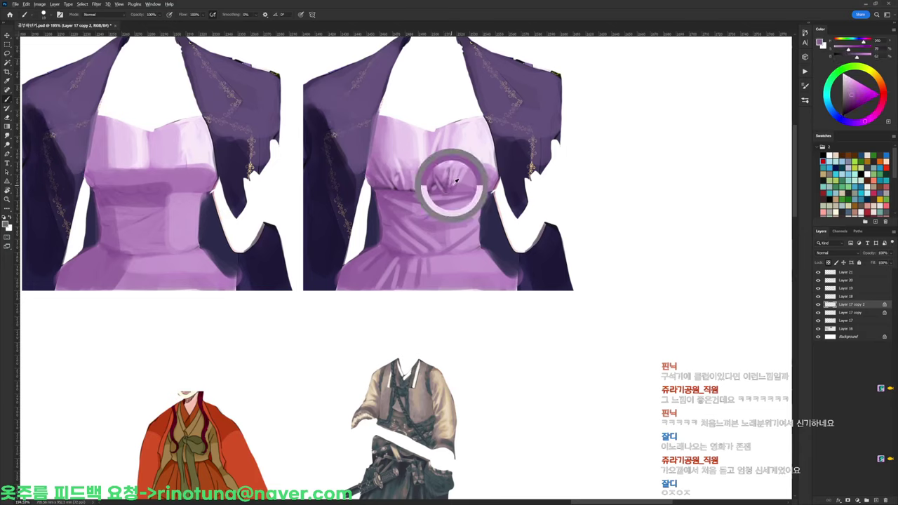
{"action": "left_click_drag", "start_coordinate": [446, 187], "coordinate": [442, 179]}
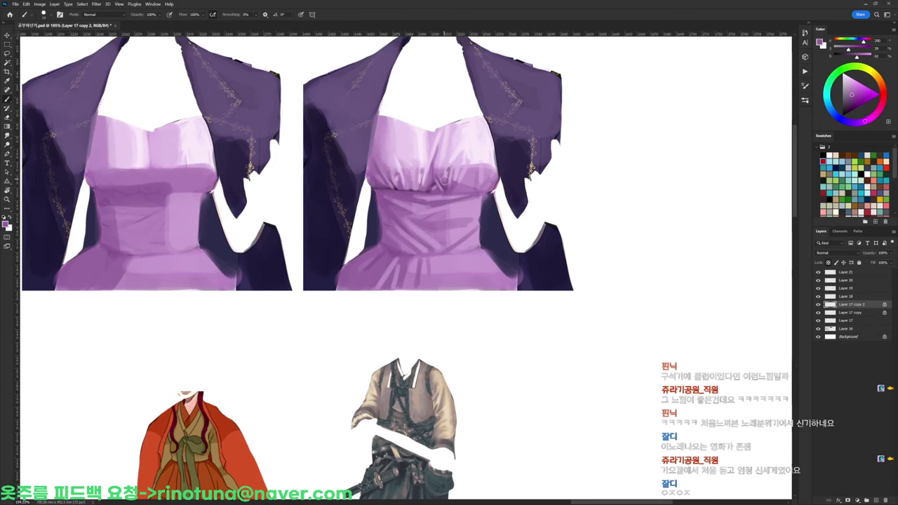
{"action": "left_click", "coordinate": [448, 156], "text": "alt"}
{"action": "scroll", "coordinate": [460, 142], "scroll_direction": "down", "scroll_amount": 5}
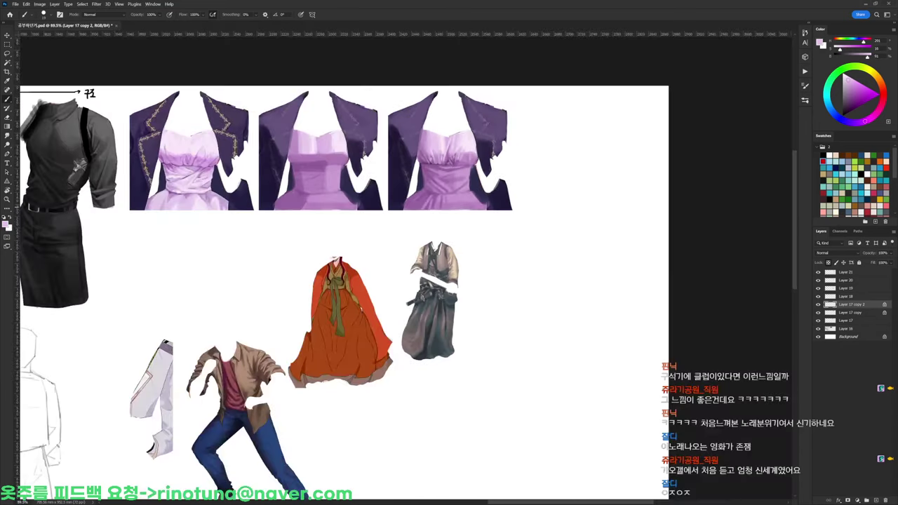
Touch up the left cup's outer side with sampled muted purple and pale lilac
{"action": "scroll", "coordinate": [456, 153], "scroll_direction": "up", "scroll_amount": 4}
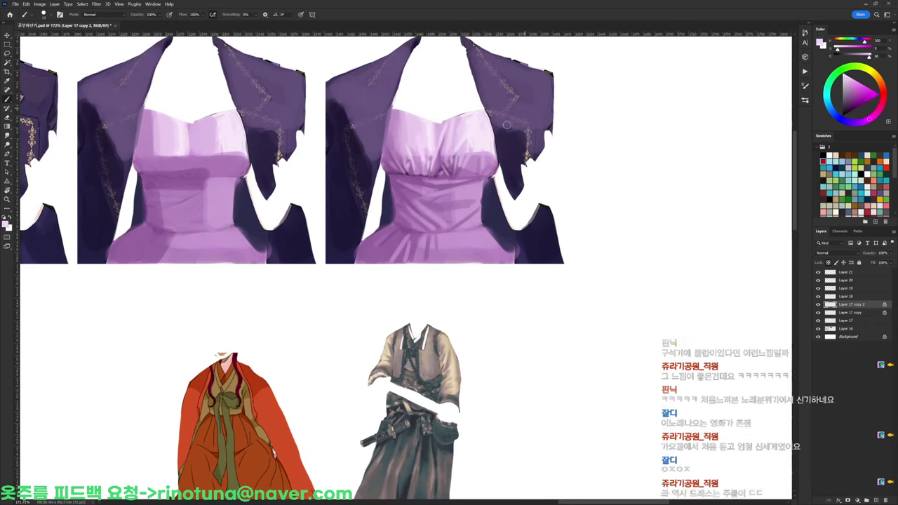
{"action": "left_click", "coordinate": [393, 152], "text": "alt"}
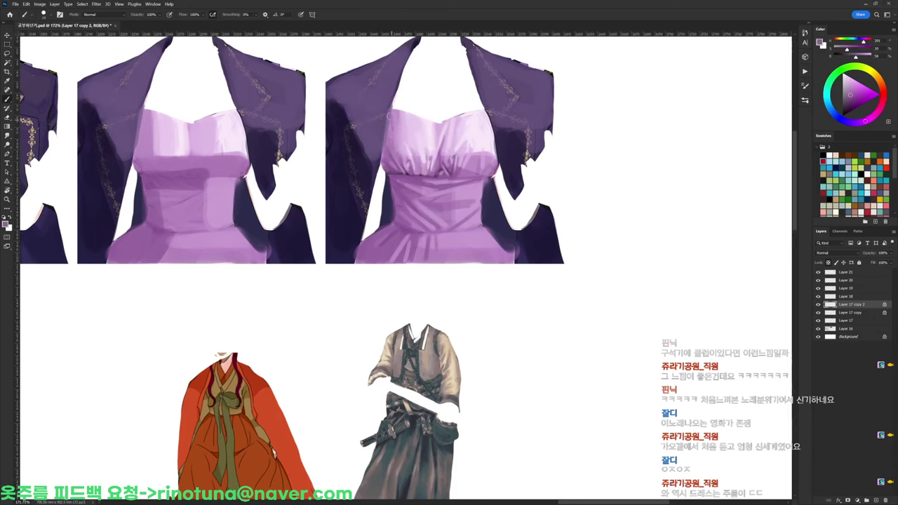
{"action": "left_click", "coordinate": [411, 128], "text": "alt"}
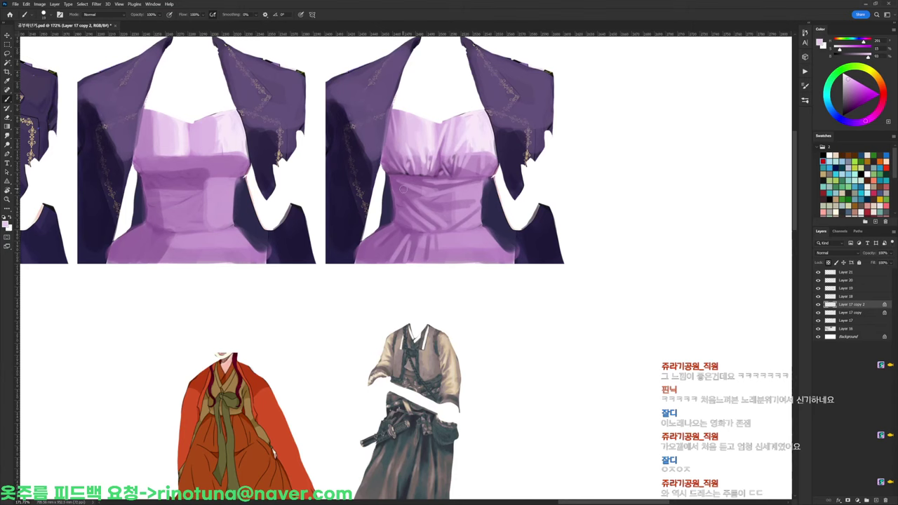
Paint pale lilac and darker purple gathers over the outer lower half of the right cup in sampled colours
{"action": "left_click_drag", "start_coordinate": [528, 164], "coordinate": [578, 152]}
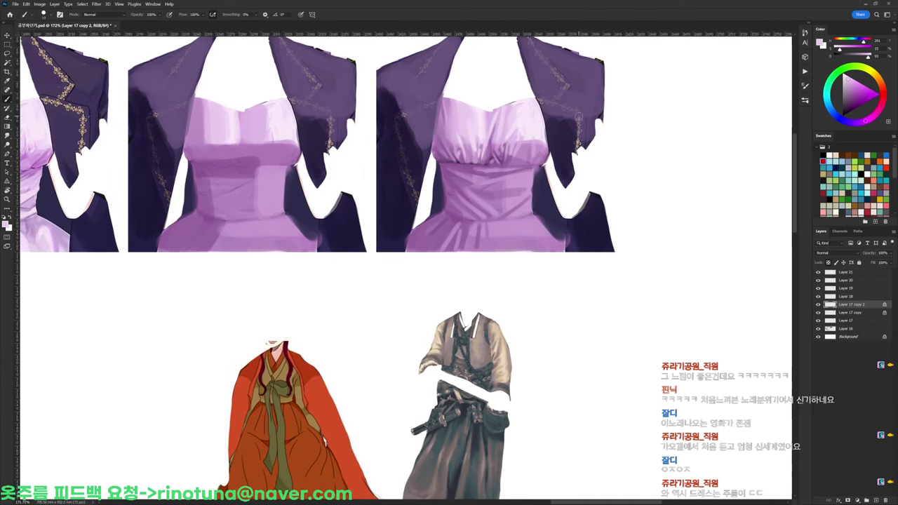
{"action": "key", "text": "d"}
{"action": "left_click", "coordinate": [528, 136], "text": "alt"}
{"action": "key", "text": "d"}
{"action": "left_click", "coordinate": [523, 142], "text": "alt"}
{"action": "left_click", "coordinate": [531, 144], "text": "alt"}
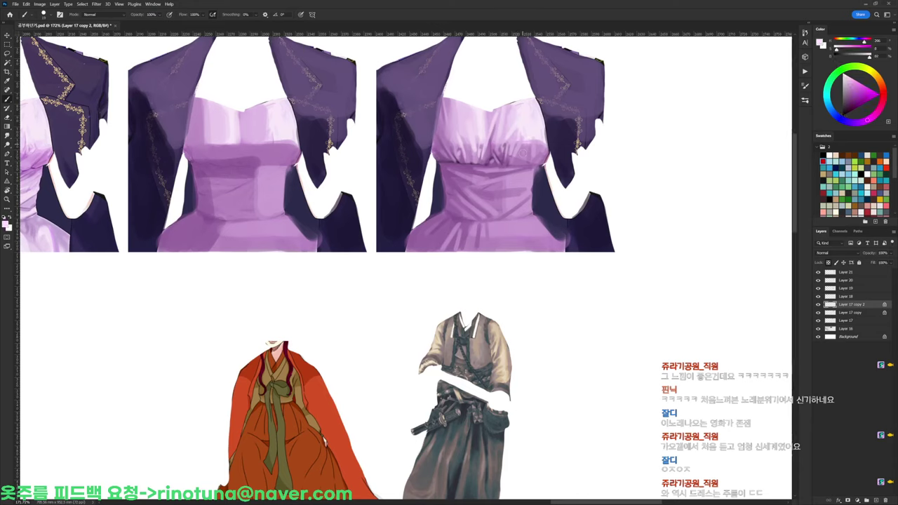
{"action": "left_click", "coordinate": [529, 156], "text": "alt"}
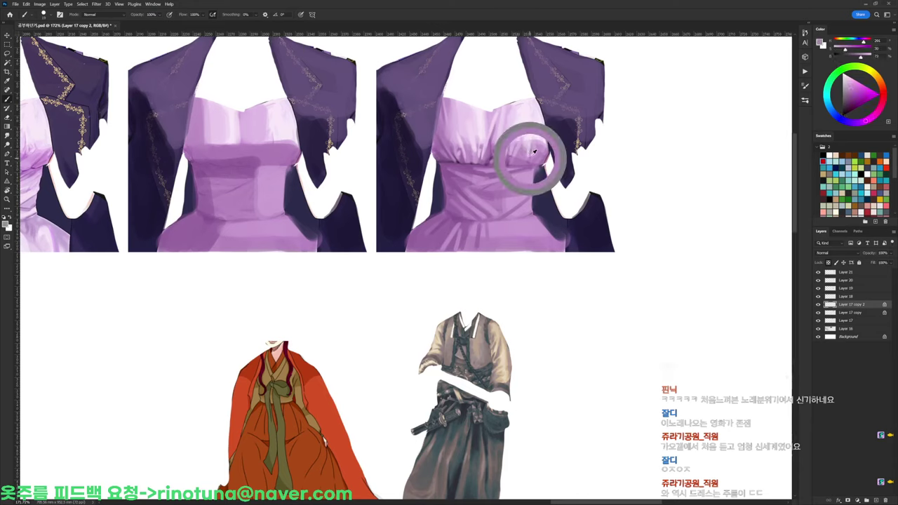
{"action": "left_click", "coordinate": [531, 145], "text": "alt"}
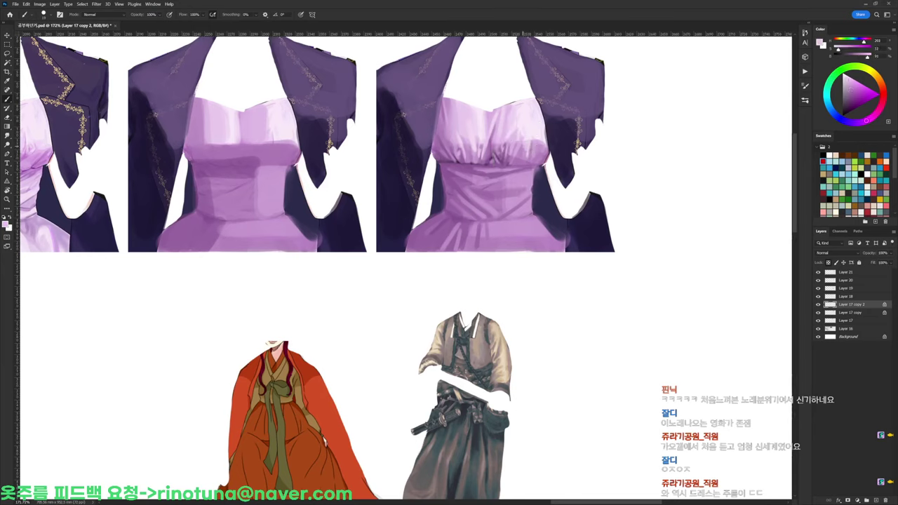
{"action": "left_click", "coordinate": [526, 143], "text": "alt"}
{"action": "left_click", "coordinate": [533, 155], "text": "alt"}
{"action": "key", "text": "d"}
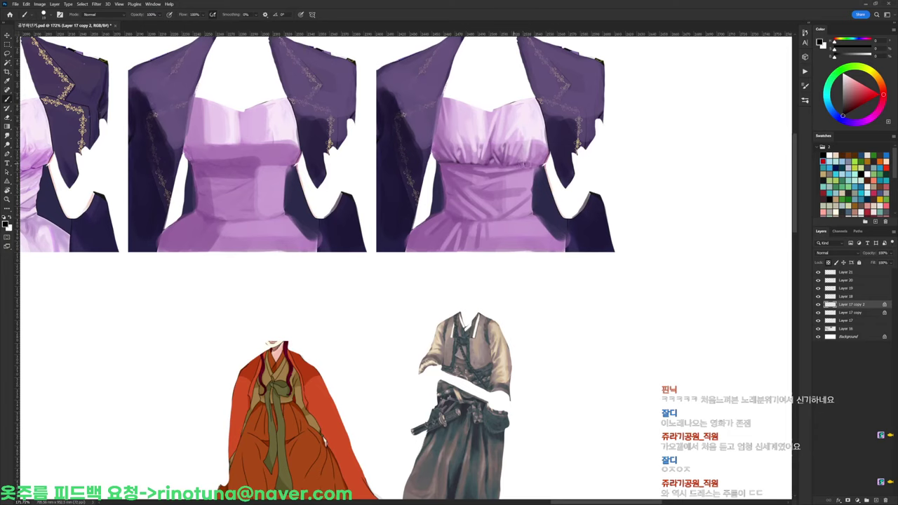
Define the right cup's outer lower edge and the seam beneath it with sampled purples
{"action": "left_click", "coordinate": [519, 161], "text": "alt"}
{"action": "mouse_move", "coordinate": [525, 164]}
{"action": "left_mouse_down"}
{"action": "mouse_move", "coordinate": [517, 162]}
{"action": "mouse_move", "coordinate": [544, 162]}
{"action": "mouse_move", "coordinate": [483, 118]}
{"action": "mouse_move", "coordinate": [400, 107]}
{"action": "left_mouse_up"}
{"action": "key", "text": "d"}
{"action": "left_click", "coordinate": [543, 154], "text": "alt"}
{"action": "key", "text": "d"}
{"action": "key", "text": "x"}
{"action": "key", "text": "e"}
{"action": "key", "text": "r"}
{"action": "key", "text": "b"}
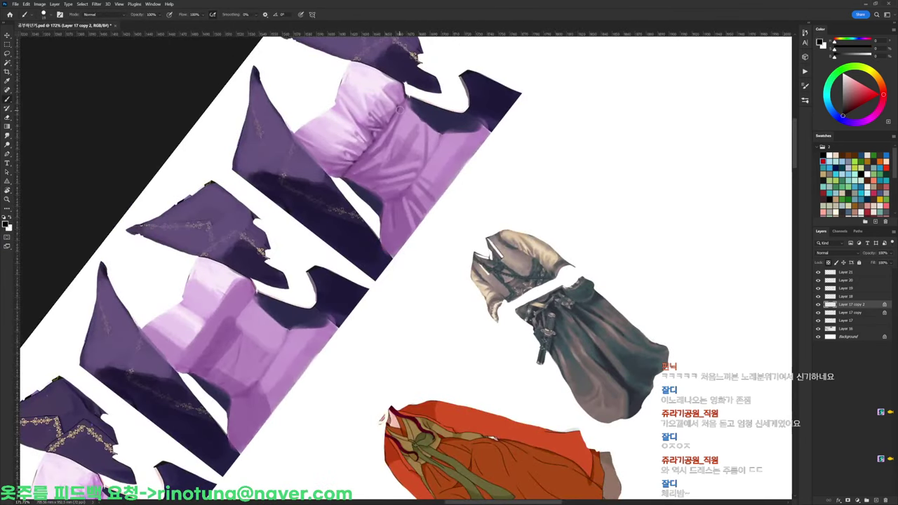
Paint light and dark folds on the bodice just below the right cup with sampled lilacs and purples
{"action": "left_click", "coordinate": [402, 106], "text": "alt"}
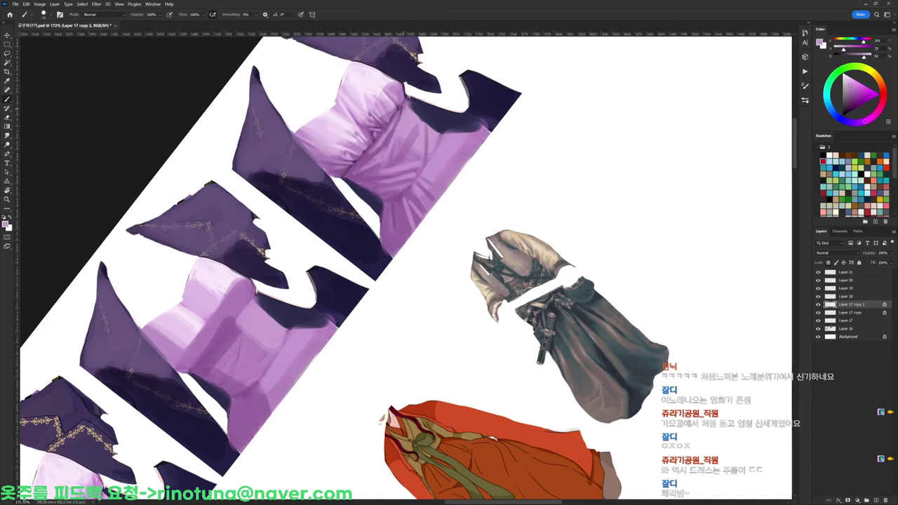
{"action": "left_click", "coordinate": [404, 148], "text": "alt"}
{"action": "left_click", "coordinate": [390, 96], "text": "alt"}
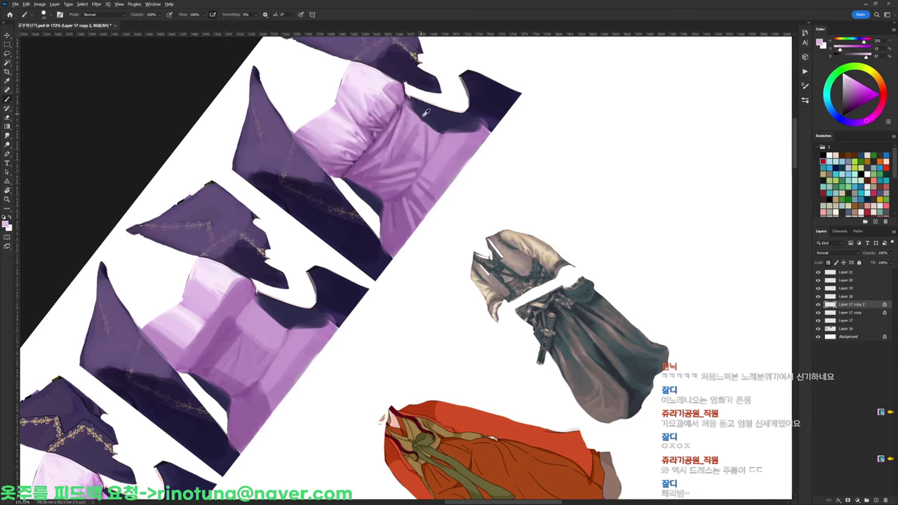
{"action": "left_click", "coordinate": [379, 91], "text": "alt"}
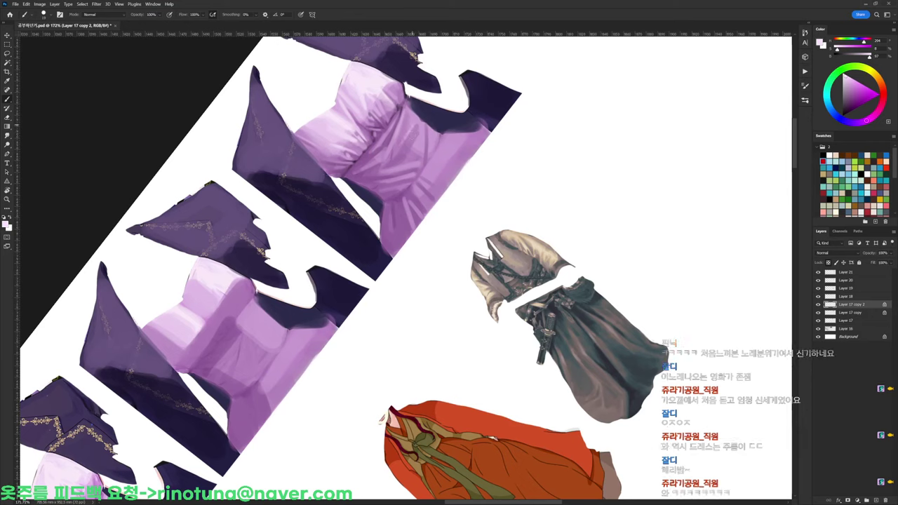
{"action": "left_click", "coordinate": [410, 120], "text": "alt"}
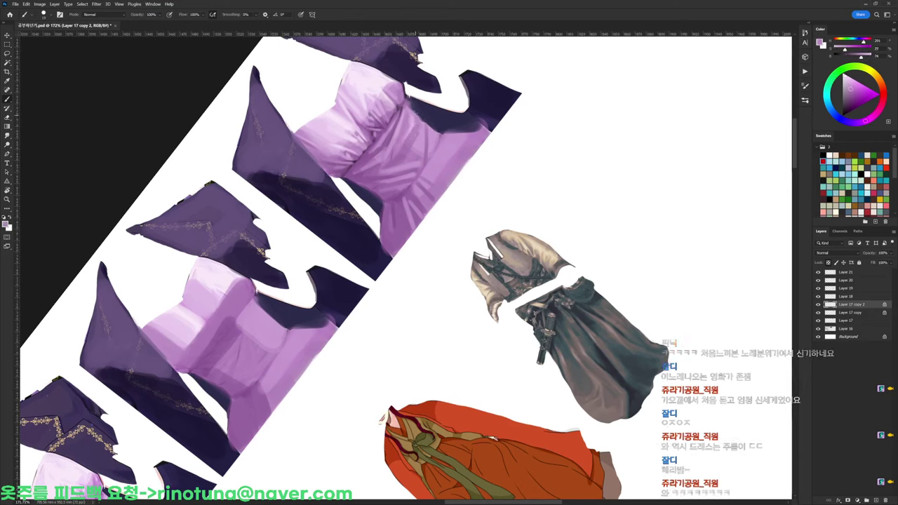
{"action": "left_click", "coordinate": [411, 120], "text": "alt"}
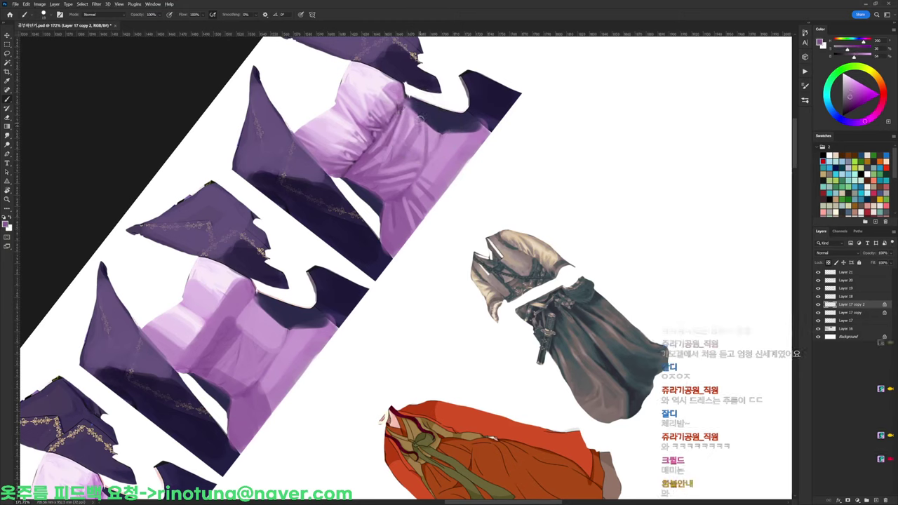
{"action": "left_click", "coordinate": [420, 126], "text": "alt"}
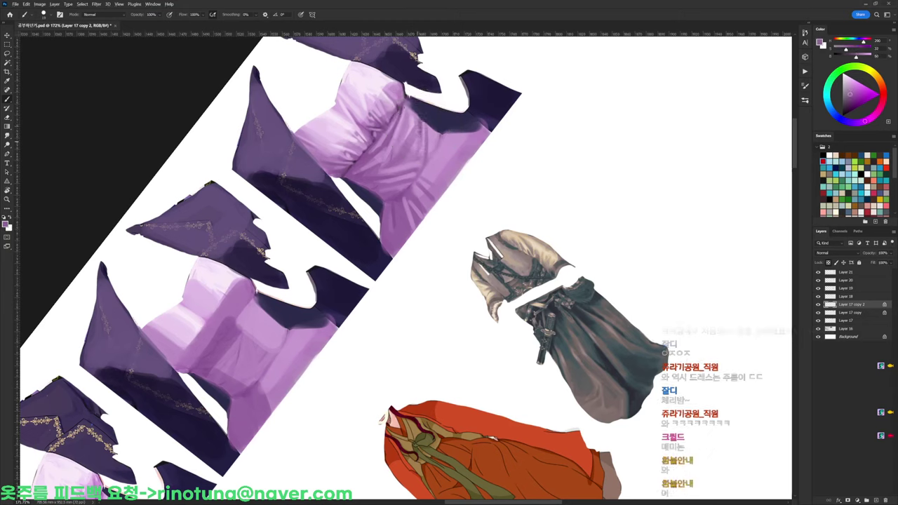
{"action": "left_click_drag", "start_coordinate": [403, 129], "coordinate": [378, 95]}
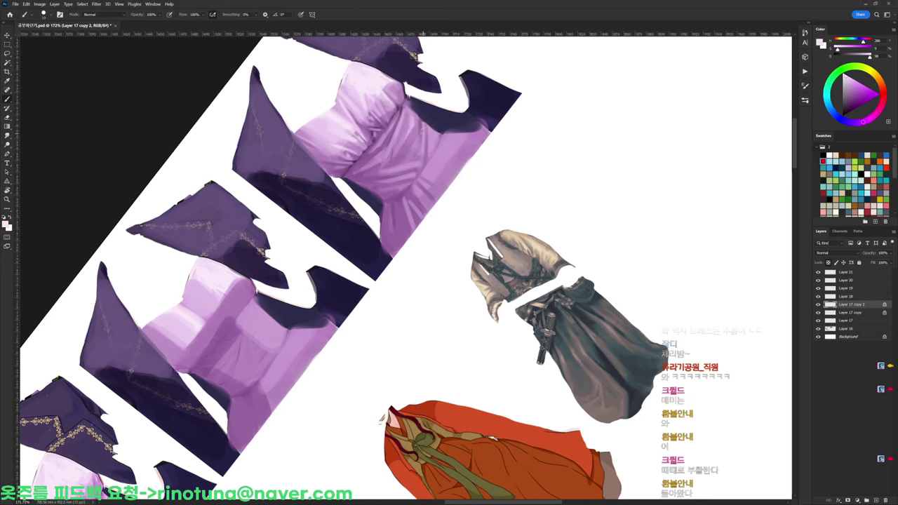
Add pale lilac diagonal fold highlights along the right side of the bodice's waist
{"action": "key", "text": "r"}
{"action": "left_click_drag", "start_coordinate": [423, 141], "coordinate": [487, 145]}
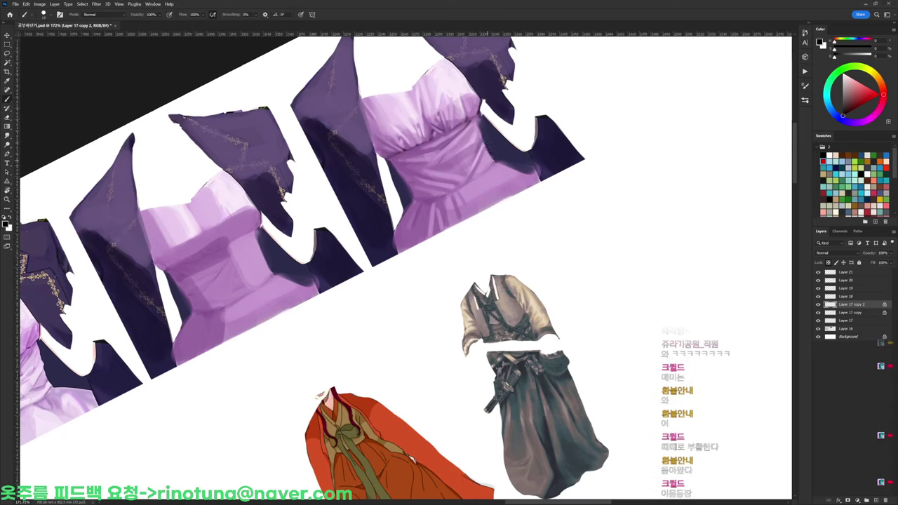
{"action": "left_click", "coordinate": [481, 151], "text": "alt"}
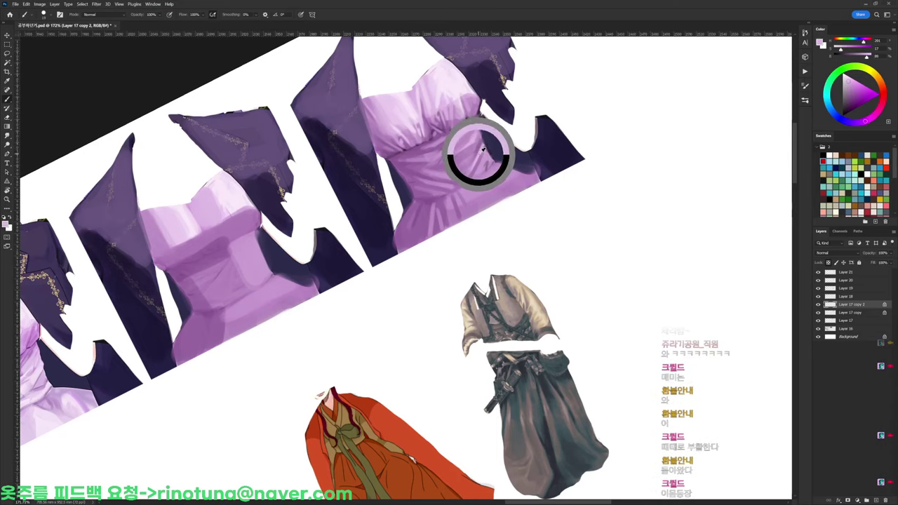
{"action": "left_click", "coordinate": [484, 153], "text": "alt"}
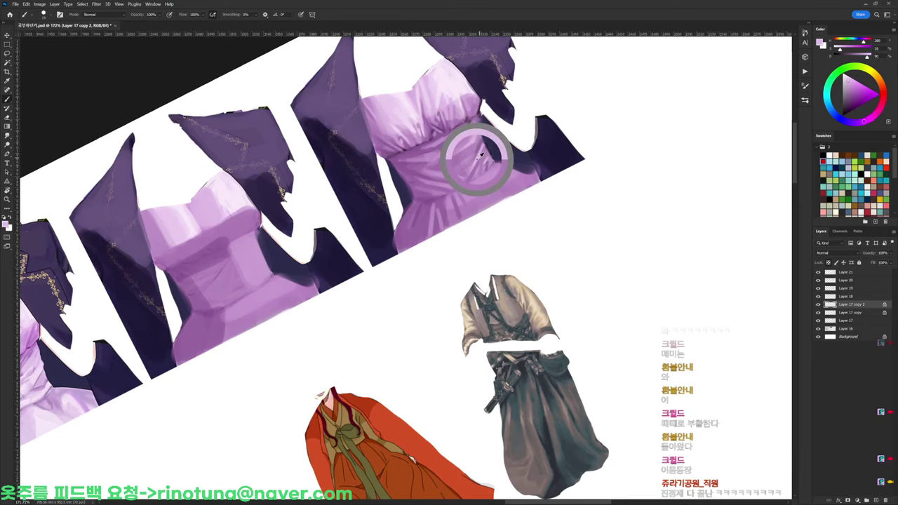
Deepen the folds across the middle of the bodice with sampled mid and dark purple
{"action": "key", "text": "r"}
{"action": "mouse_move", "coordinate": [503, 126]}
{"action": "left_mouse_down"}
{"action": "mouse_move", "coordinate": [578, 153]}
{"action": "mouse_move", "coordinate": [400, 257]}
{"action": "mouse_move", "coordinate": [491, 210]}
{"action": "left_mouse_up"}
{"action": "key", "text": "b"}
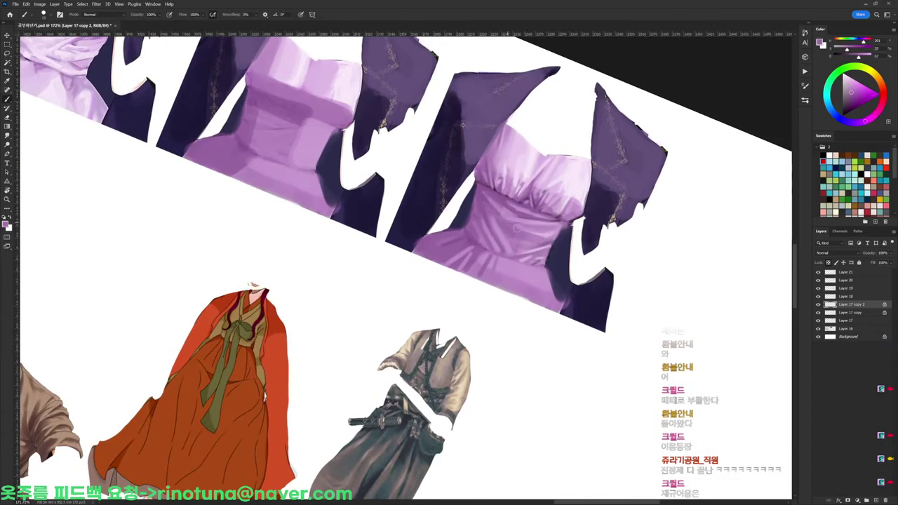
{"action": "left_click", "coordinate": [521, 229], "text": "alt"}
{"action": "left_click", "coordinate": [514, 203], "text": "alt"}
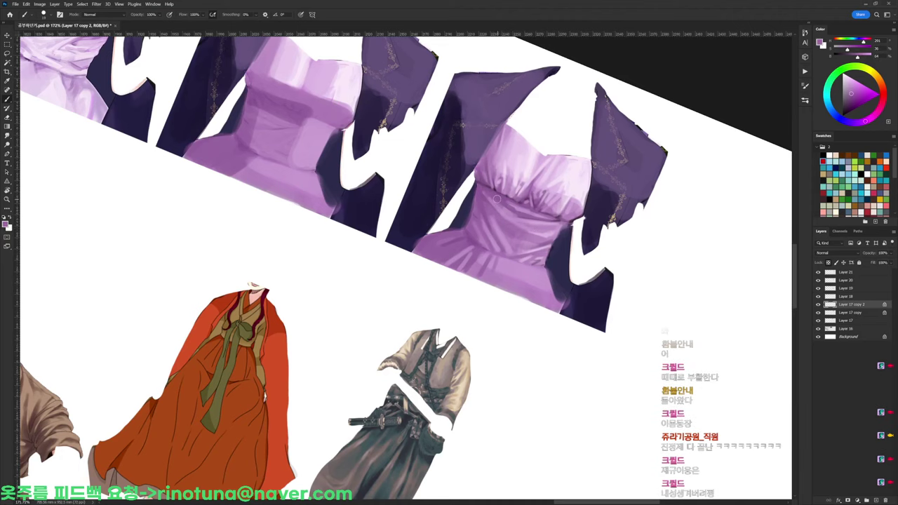
Paint small light and dark puckers along the under-bust seam from the centre to the left cup
{"action": "key", "text": "r"}
{"action": "mouse_move", "coordinate": [497, 200]}
{"action": "left_mouse_down"}
{"action": "mouse_move", "coordinate": [372, 156]}
{"action": "mouse_move", "coordinate": [351, 169]}
{"action": "left_mouse_up"}
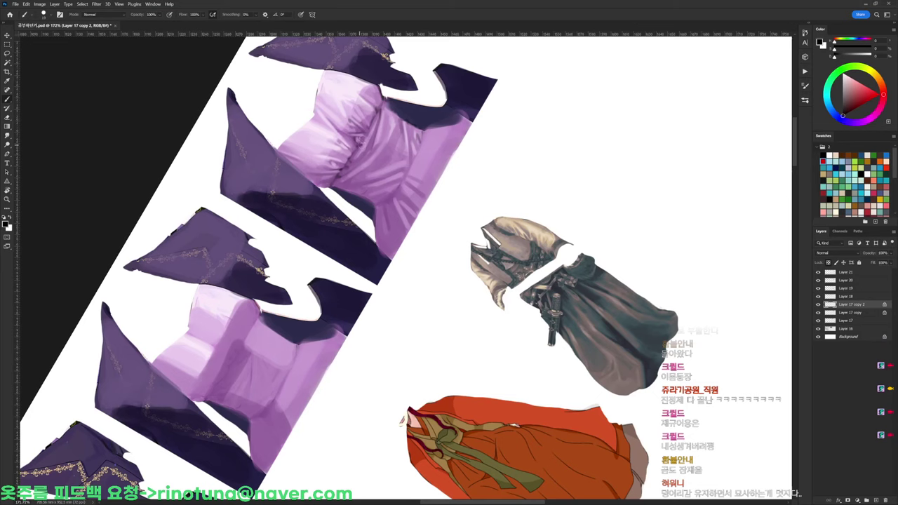
{"action": "left_click", "coordinate": [364, 144], "text": "alt"}
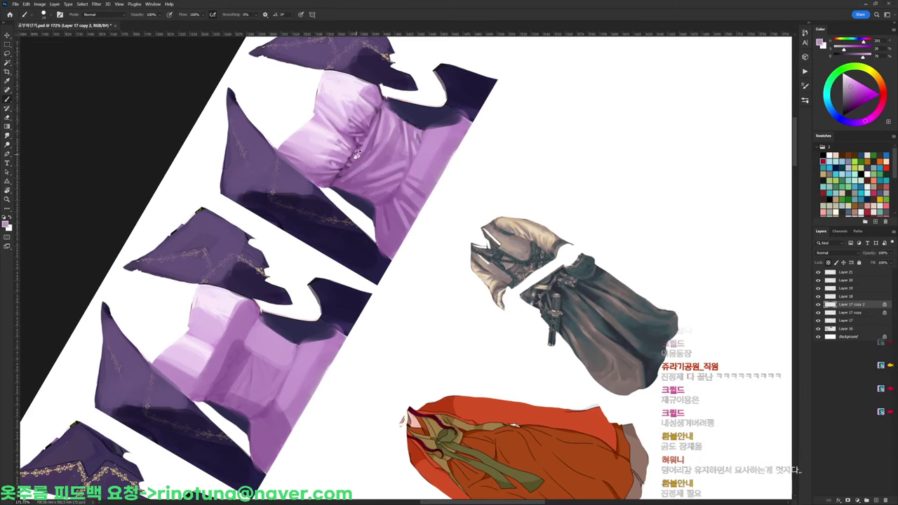
{"action": "key", "text": "r"}
{"action": "left_click_drag", "start_coordinate": [357, 155], "coordinate": [465, 167]}
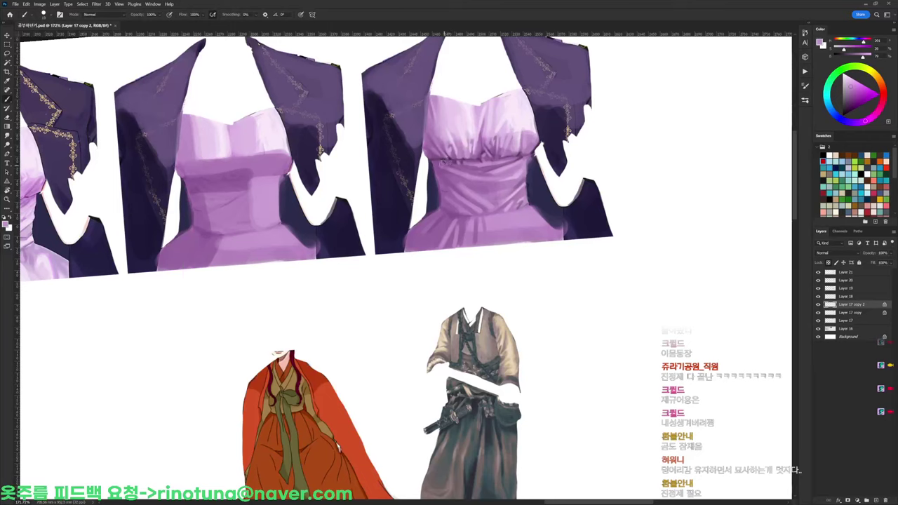
{"action": "key", "text": "d"}
{"action": "left_click", "coordinate": [447, 163], "text": "alt"}
{"action": "left_click", "coordinate": [445, 163], "text": "alt"}
{"action": "left_click", "coordinate": [447, 165], "text": "alt"}
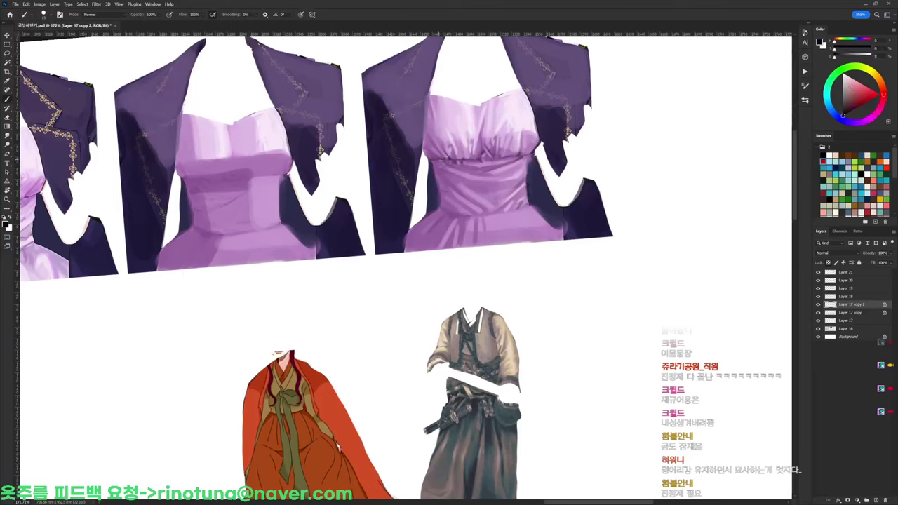
Paint fine light and dark folds running down from the under-bust seam on the bodice's upper left
{"action": "key", "text": "r"}
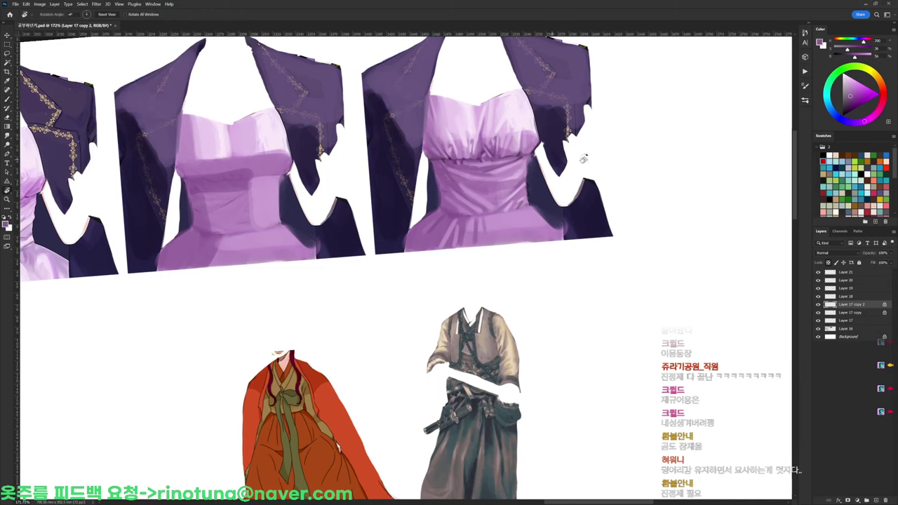
{"action": "left_click_drag", "start_coordinate": [579, 154], "coordinate": [604, 207]}
{"action": "left_click", "coordinate": [545, 150], "text": "alt"}
{"action": "left_click_drag", "start_coordinate": [470, 177], "coordinate": [485, 209]}
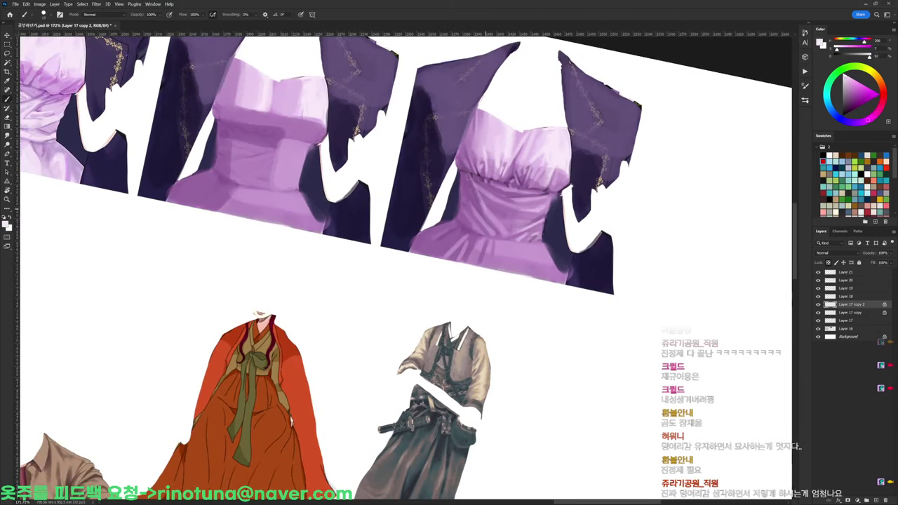
{"action": "left_click", "coordinate": [489, 199], "text": "alt"}
{"action": "left_click_drag", "start_coordinate": [475, 178], "coordinate": [489, 208]}
{"action": "left_click", "coordinate": [482, 179], "text": "alt"}
{"action": "left_click", "coordinate": [484, 191], "text": "alt"}
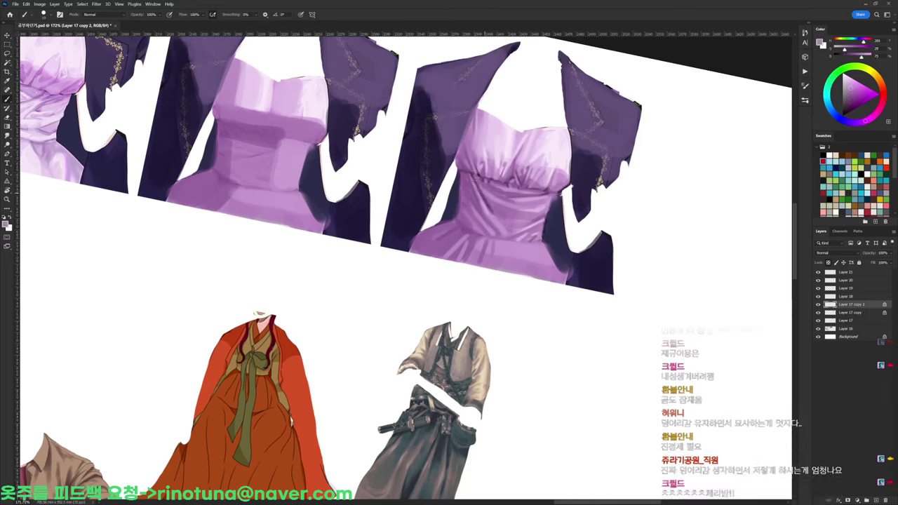
Extend the folds down the left side of the bodice to the waist with sampled purples
{"action": "left_click", "coordinate": [478, 198], "text": "alt"}
{"action": "left_click", "coordinate": [490, 212], "text": "alt"}
{"action": "left_click_drag", "start_coordinate": [468, 181], "coordinate": [471, 203]}
{"action": "left_click", "coordinate": [468, 191], "text": "alt"}
{"action": "key", "text": "d"}
{"action": "left_click", "coordinate": [465, 204], "text": "alt"}
{"action": "left_click_drag", "start_coordinate": [492, 217], "coordinate": [448, 218]}
{"action": "key", "text": "r"}
{"action": "key", "text": "Escape"}
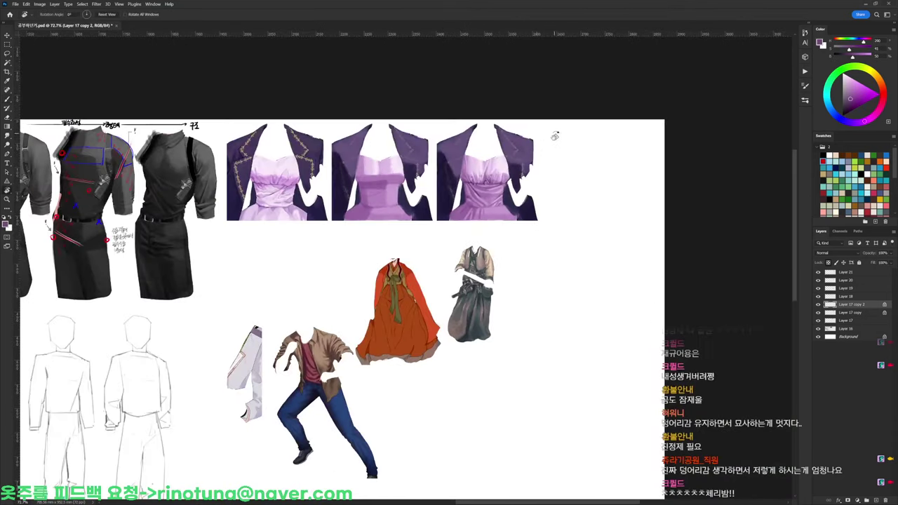
Blend the bodice area just below the bust with a larger brush in sampled mid purple
{"action": "scroll", "coordinate": [474, 191], "scroll_direction": "up", "scroll_amount": 3}
{"action": "key", "text": "b"}
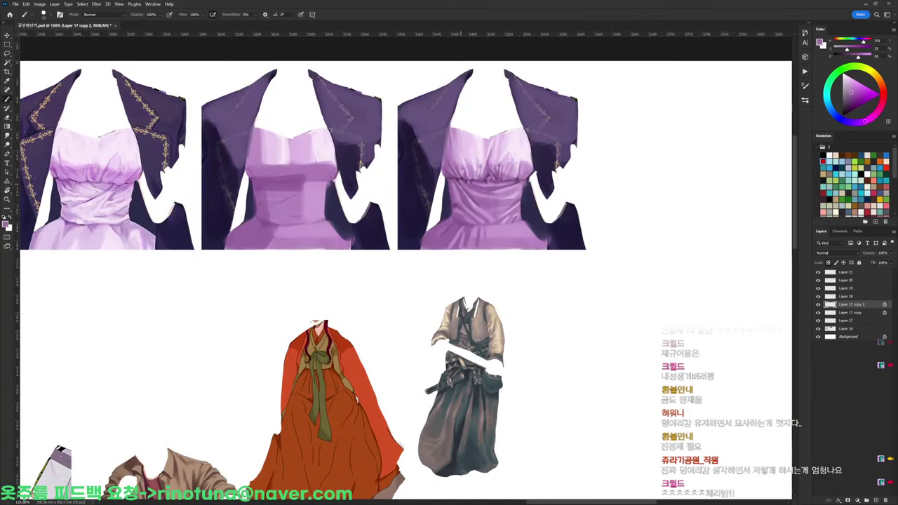
{"action": "right_click", "coordinate": [500, 186]}
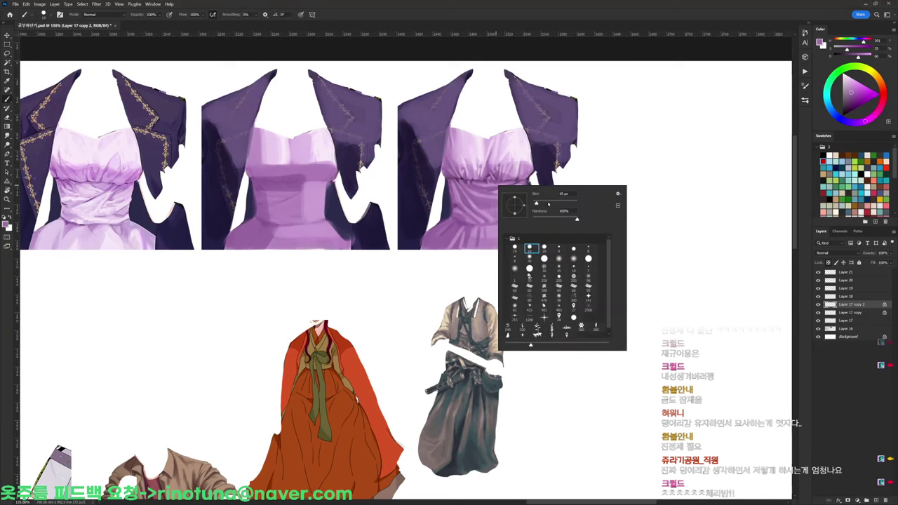
{"action": "left_click", "coordinate": [464, 185]}
{"action": "left_click", "coordinate": [451, 184], "text": "alt"}
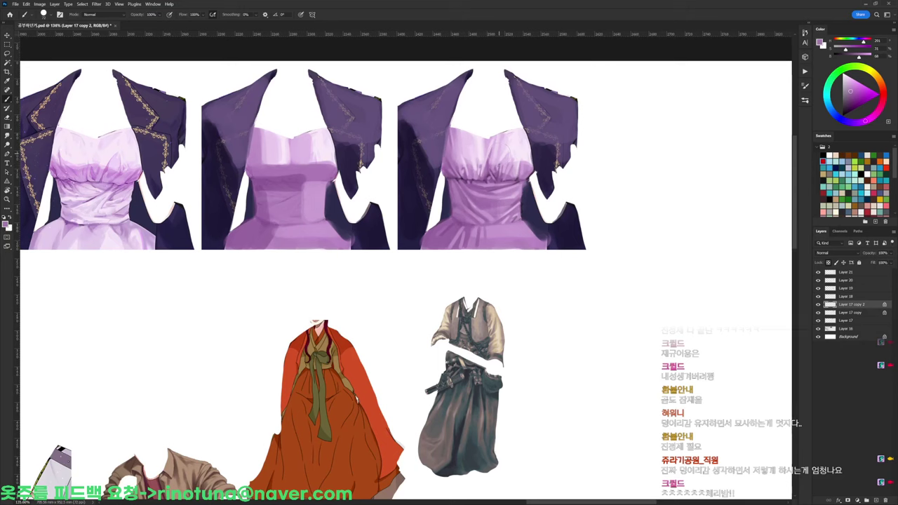
Switch to a smaller hard brush and refine the dress's central under-bust puckers with sampled light lavender
{"action": "scroll", "coordinate": [476, 197], "scroll_direction": "up", "scroll_amount": 1}
{"action": "right_click", "coordinate": [542, 162]}
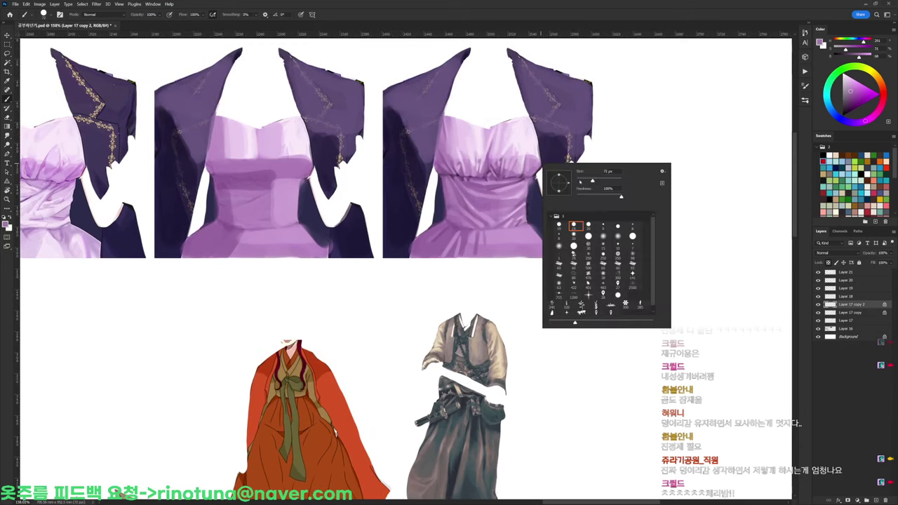
{"action": "left_click", "coordinate": [589, 227]}
{"action": "left_click", "coordinate": [486, 177]}
{"action": "scroll", "coordinate": [484, 179], "scroll_direction": "up", "scroll_amount": 1}
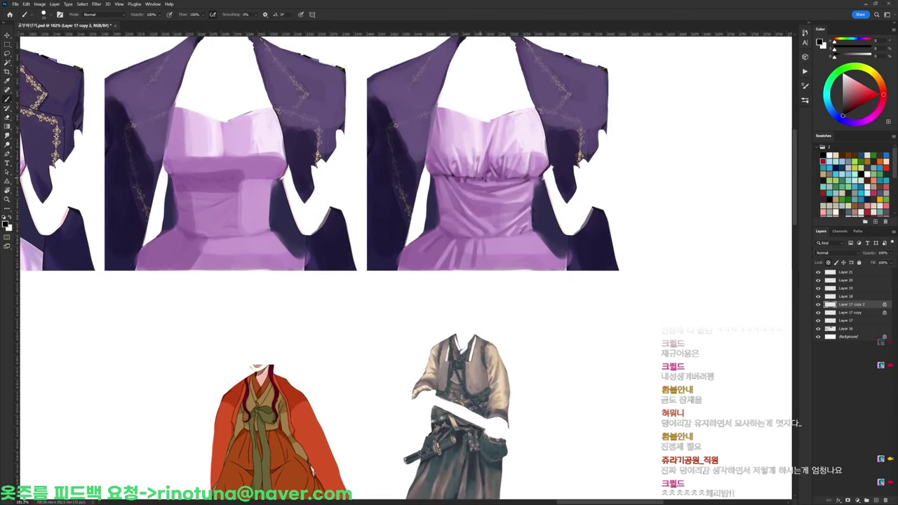
{"action": "left_click", "coordinate": [514, 147], "text": "alt"}
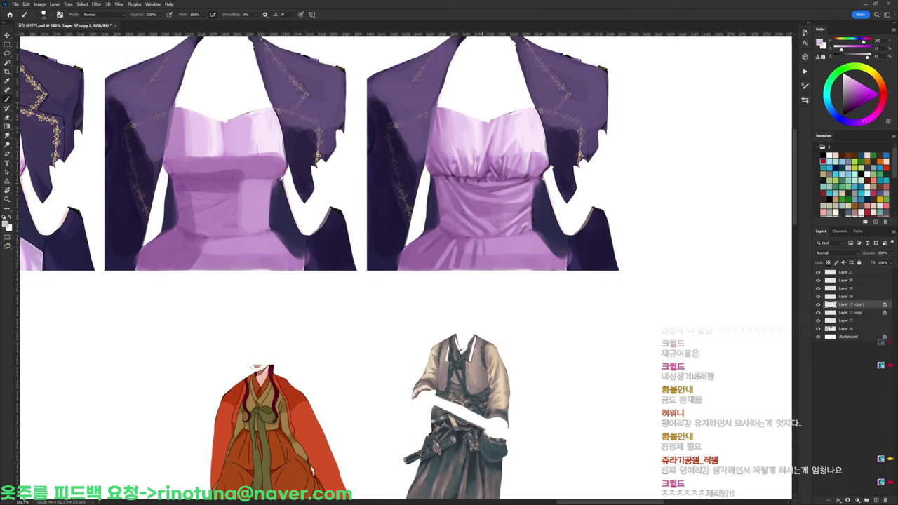
{"action": "key", "text": "d"}
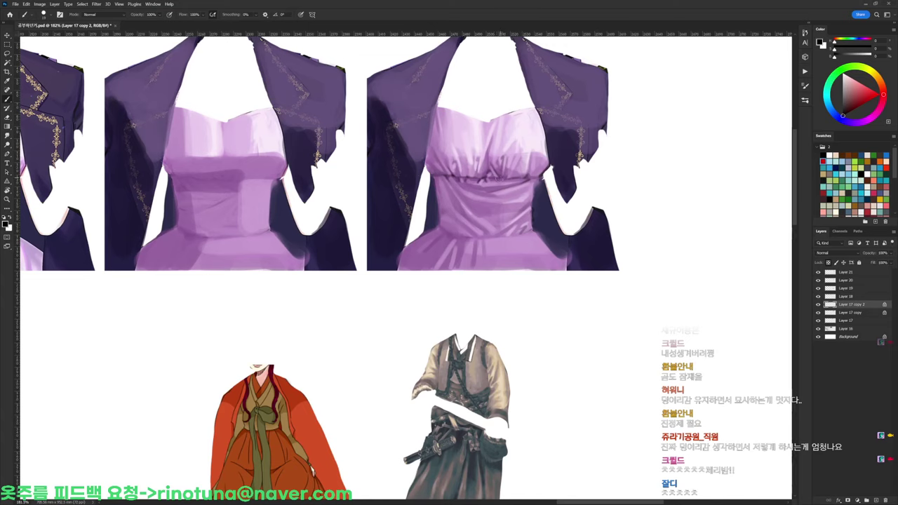
Paint small dark and light accents along the under-bust seam from the centre towards the right cup with sampled purples
{"action": "left_click", "coordinate": [484, 178], "text": "alt"}
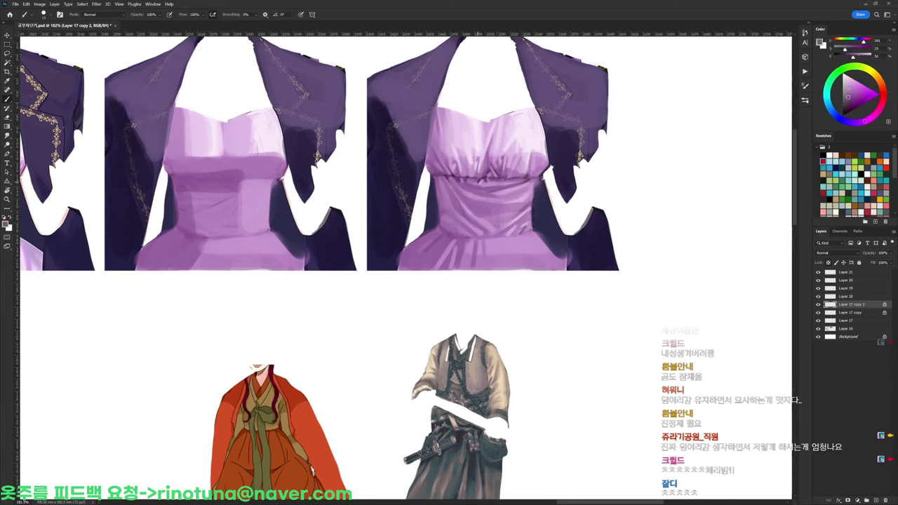
{"action": "left_click", "coordinate": [485, 180], "text": "alt"}
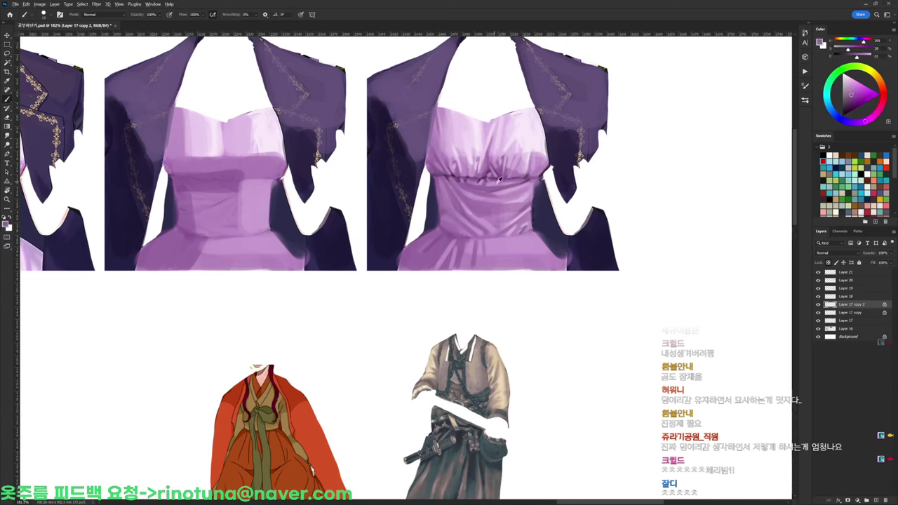
{"action": "left_click", "coordinate": [522, 146], "text": "alt"}
{"action": "left_click", "coordinate": [524, 144], "text": "alt"}
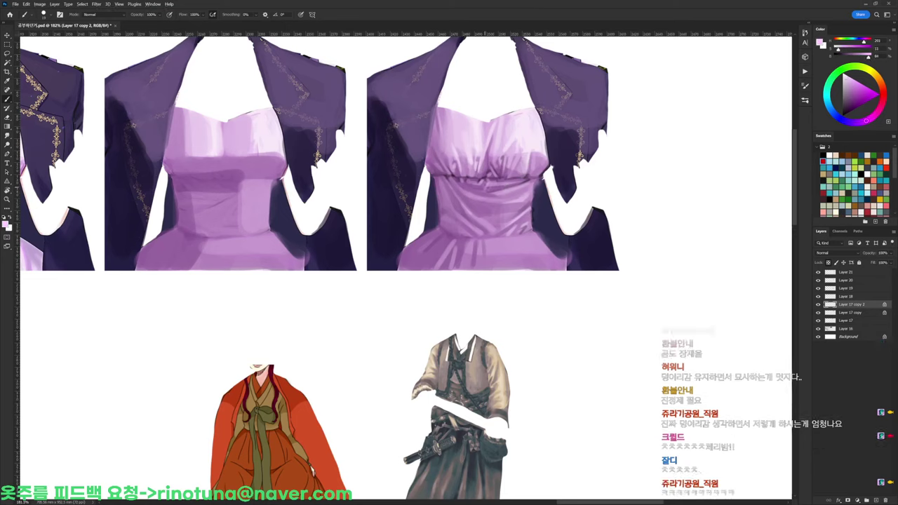
{"action": "left_click", "coordinate": [495, 184], "text": "alt"}
{"action": "key", "text": "d"}
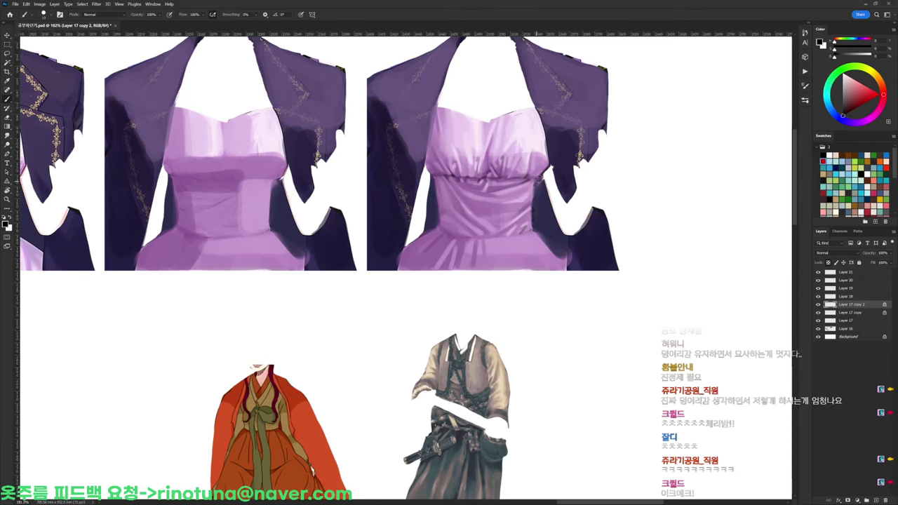
{"action": "scroll", "coordinate": [538, 180], "scroll_direction": "down", "scroll_amount": 4}
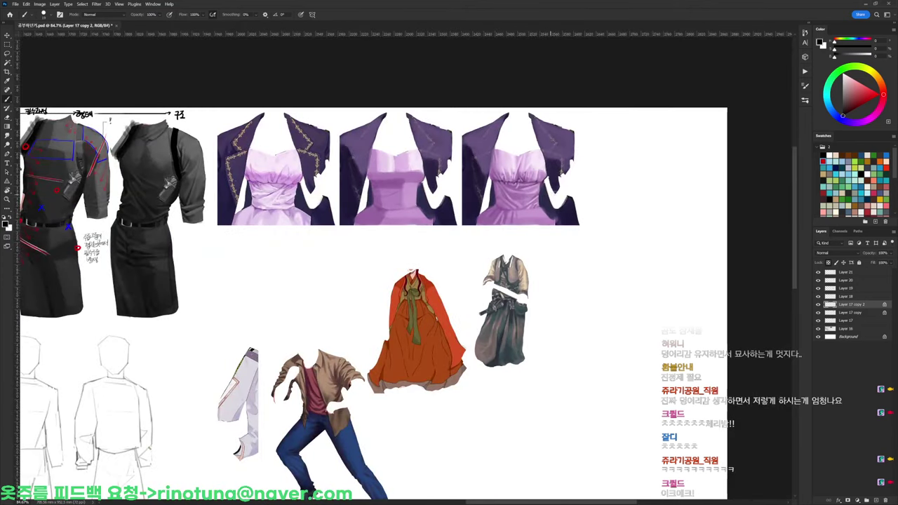
{"action": "scroll", "coordinate": [534, 195], "scroll_direction": "up", "scroll_amount": 4}
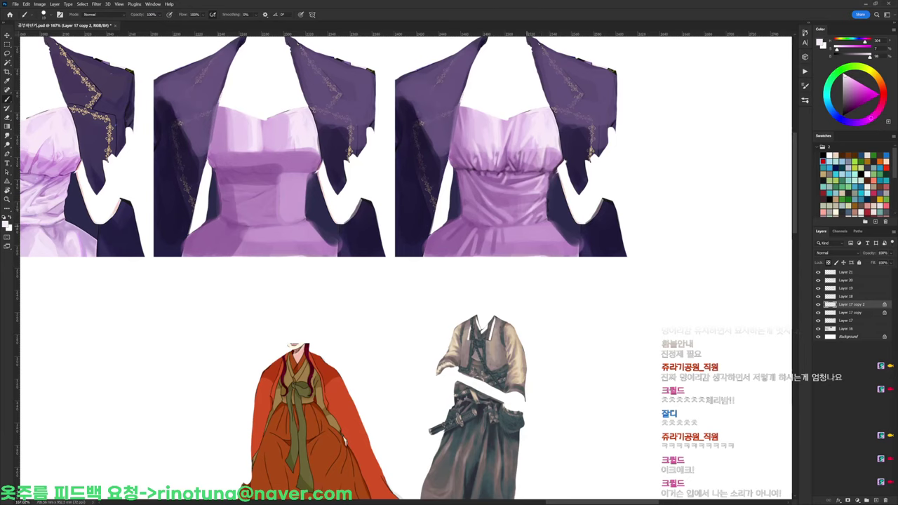
Paint light and mid-purple pleats running down the right half of the skirt just below the waist
{"action": "left_click_drag", "start_coordinate": [529, 227], "coordinate": [534, 250]}
{"action": "left_click", "coordinate": [533, 233], "text": "alt"}
{"action": "left_click", "coordinate": [544, 242], "text": "alt"}
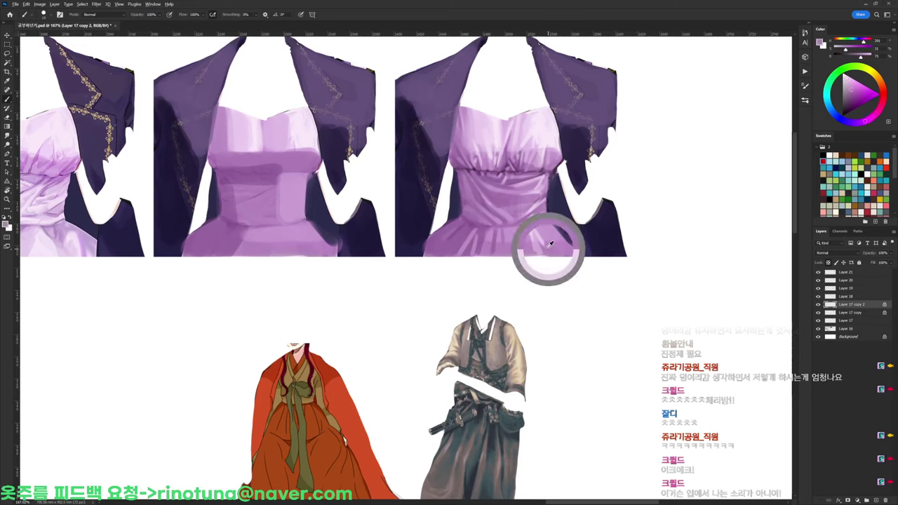
{"action": "left_click", "coordinate": [541, 227], "text": "alt"}
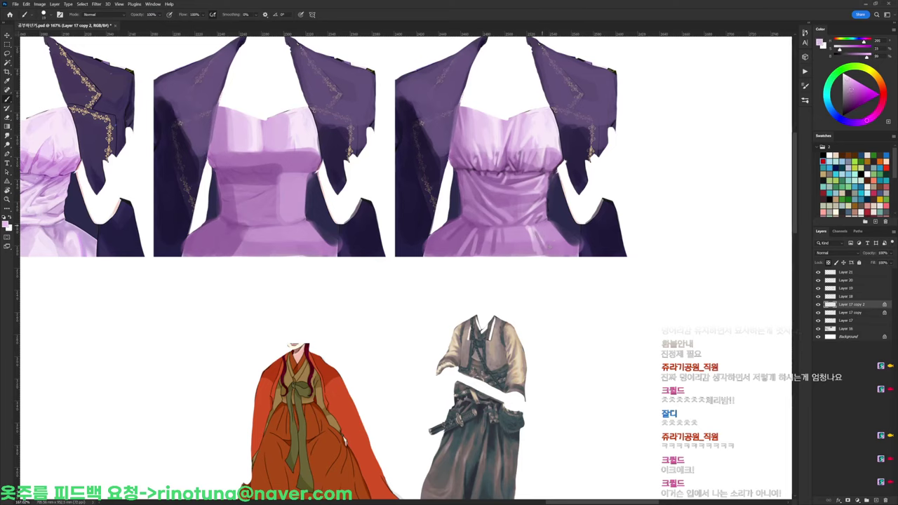
Dab a near-white highlight, sampled from the bust, at the right end of the dress's waistline
{"action": "left_click", "coordinate": [541, 133], "text": "alt"}
{"action": "left_click", "coordinate": [540, 224]}
{"action": "left_click", "coordinate": [500, 131], "text": "alt"}
{"action": "scroll", "coordinate": [517, 197], "scroll_direction": "down", "scroll_amount": 3}
{"action": "scroll", "coordinate": [509, 161], "scroll_direction": "up", "scroll_amount": 3}
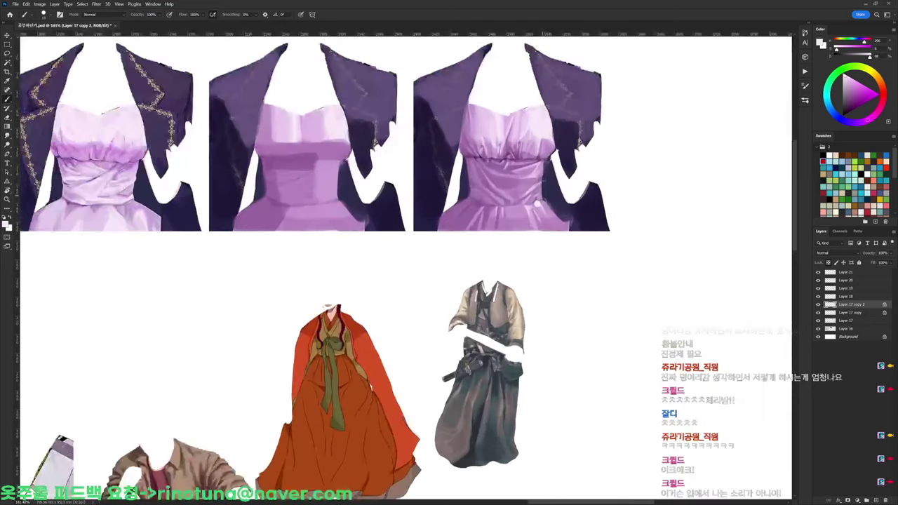
Paint fine darker purple folds on the bodice's left side just below the under-bust seam
{"action": "left_click", "coordinate": [502, 166], "text": "alt"}
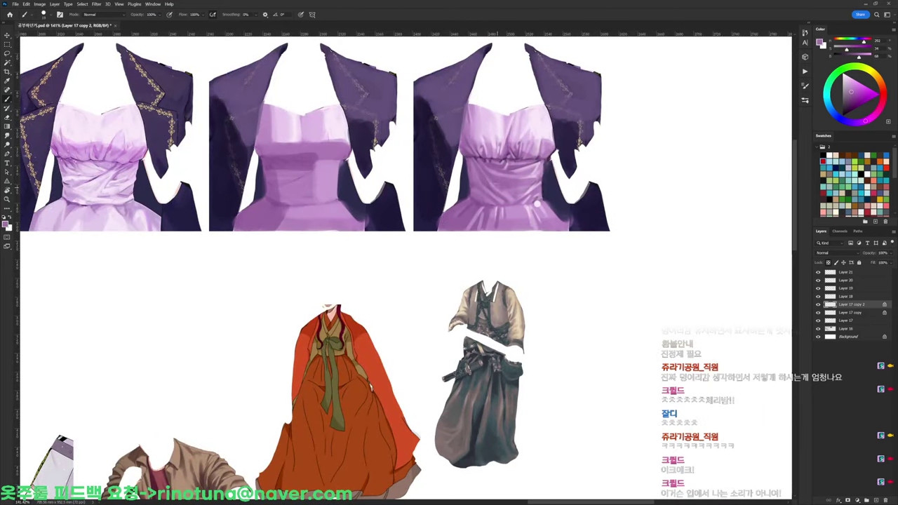
{"action": "key", "text": "d"}
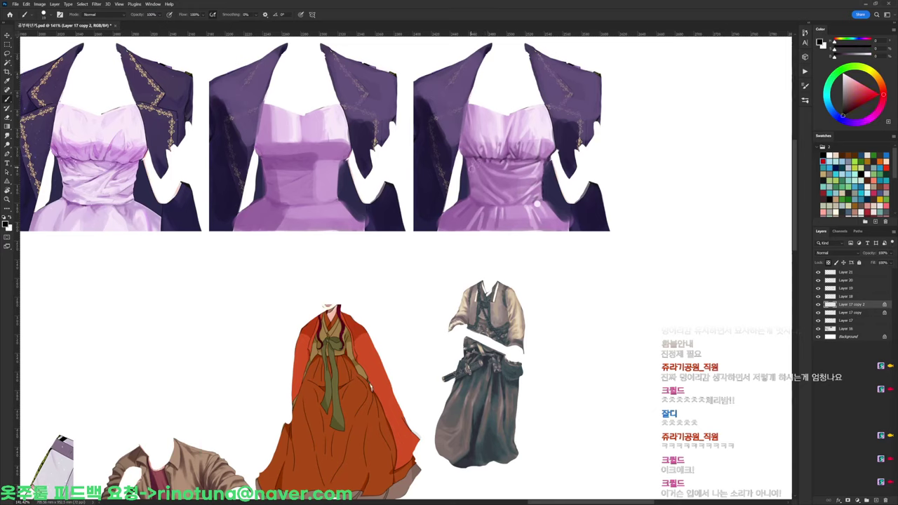
{"action": "left_click", "coordinate": [476, 174], "text": "alt"}
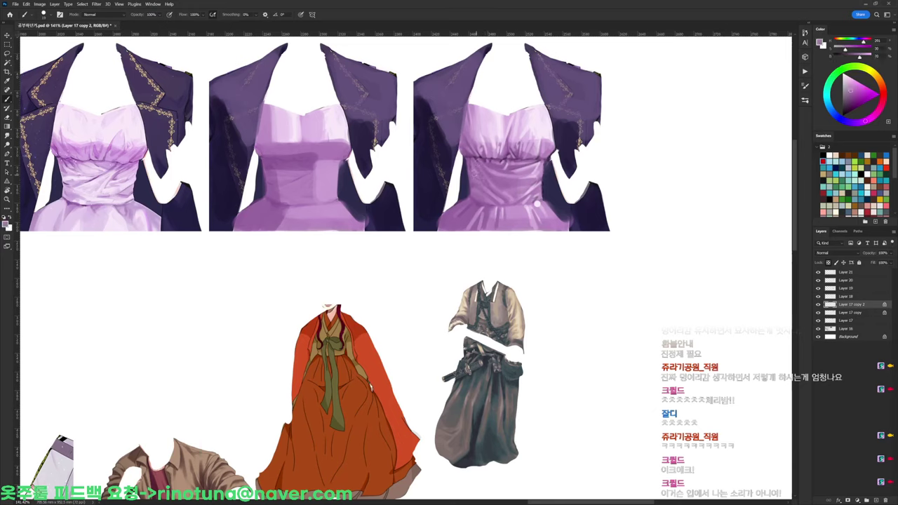
Soften the bodice folds with a 94 px brush, undoing a stray stroke and sampling mid purple from the simplified copy
{"action": "right_click", "coordinate": [536, 204]}
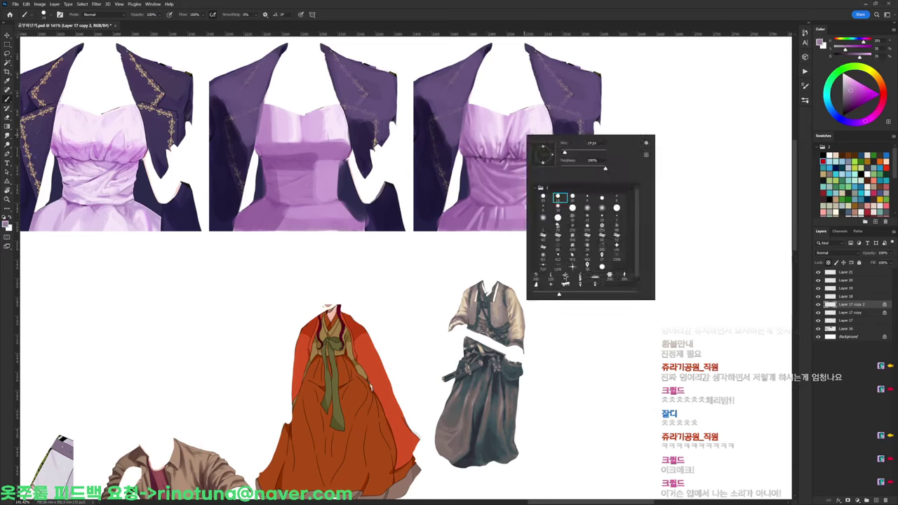
{"action": "left_click", "coordinate": [515, 191], "text": "alt"}
{"action": "left_click_drag", "start_coordinate": [484, 181], "coordinate": [499, 185]}
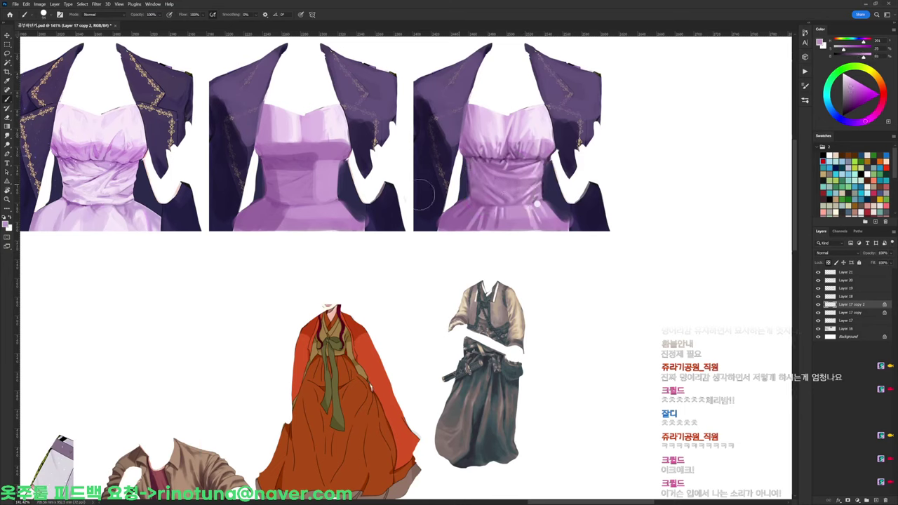
{"action": "key", "text": "ctrl+z"}
{"action": "left_click", "coordinate": [297, 188], "text": "alt"}
Switch back to the small hard brush and paint dark and light diagonal folds across the lower bodice
{"action": "right_click", "coordinate": [534, 168]}
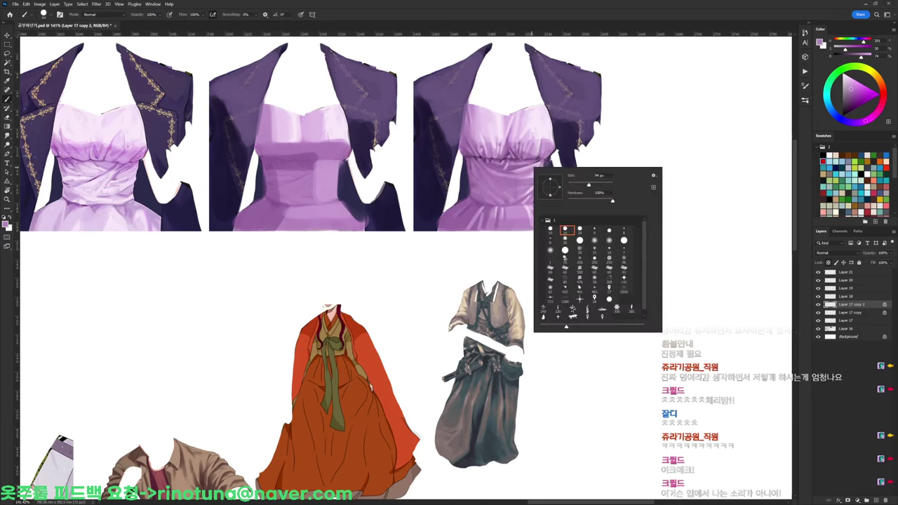
{"action": "left_click", "coordinate": [571, 230]}
{"action": "left_click", "coordinate": [491, 163], "text": "alt"}
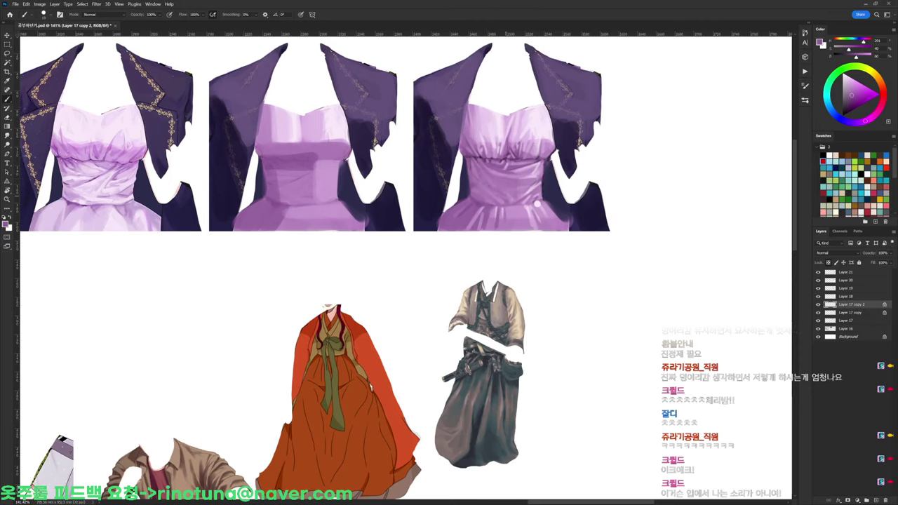
{"action": "left_click", "coordinate": [536, 203], "text": "alt"}
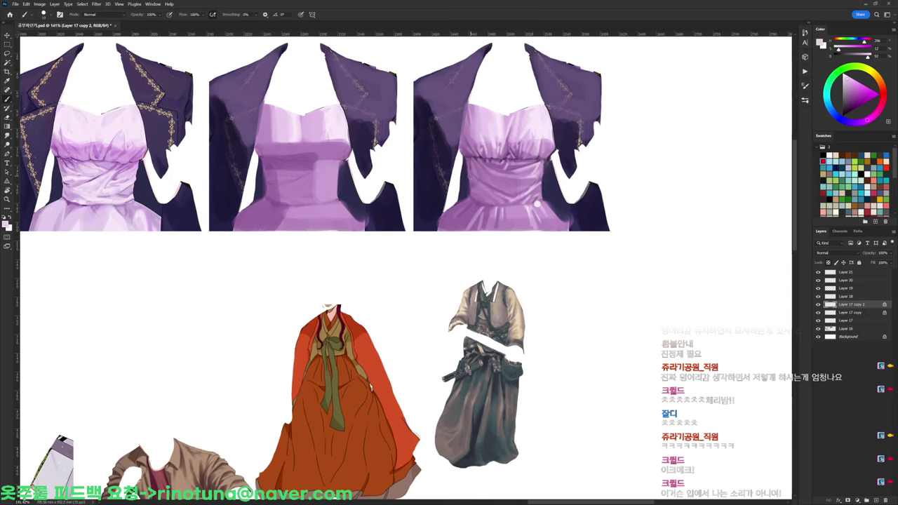
{"action": "left_click", "coordinate": [469, 192], "text": "alt"}
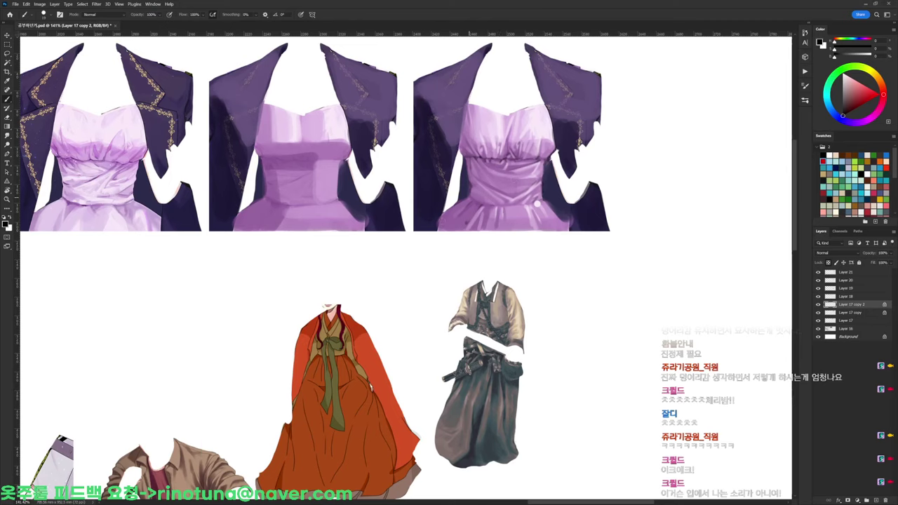
Paint over the near-white dab at the right waist and refine that edge with sampled purples
{"action": "left_click", "coordinate": [539, 204], "text": "alt"}
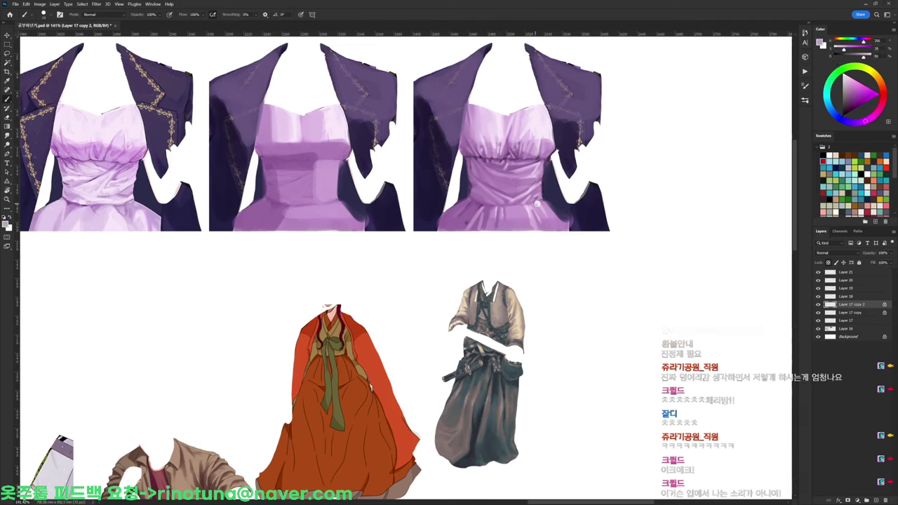
{"action": "left_click", "coordinate": [541, 198], "text": "alt"}
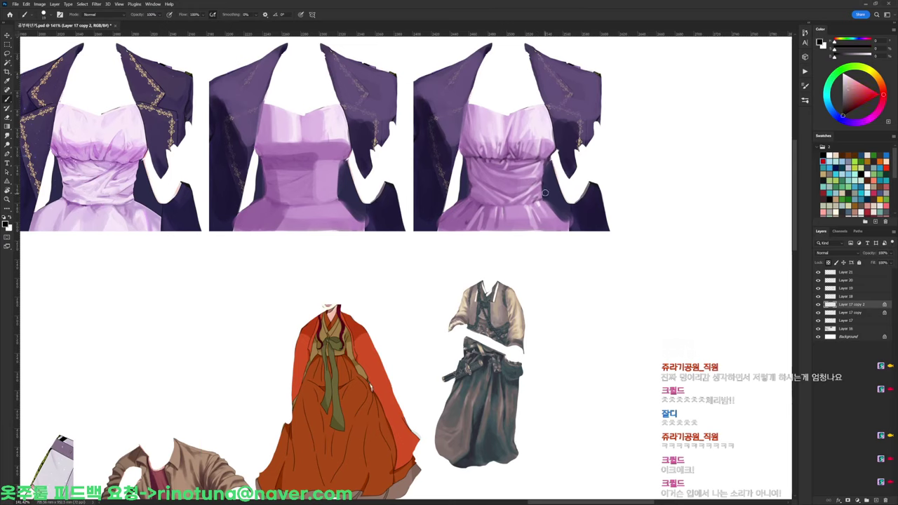
{"action": "left_click", "coordinate": [535, 204], "text": "alt"}
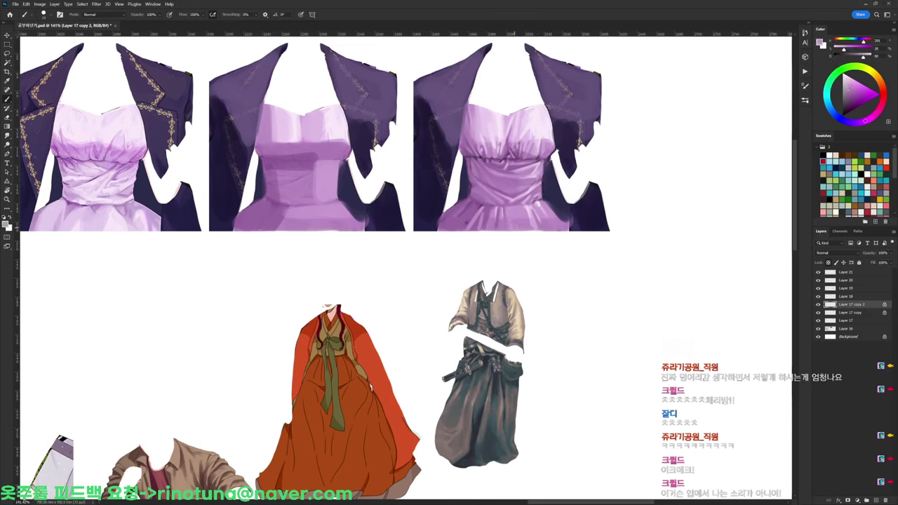
Paint light and dark pleats across the skirt below the waist and add a pale highlight at the right waist
{"action": "left_click", "coordinate": [529, 214], "text": "alt"}
{"action": "left_click", "coordinate": [524, 209], "text": "alt"}
{"action": "left_click", "coordinate": [502, 218], "text": "alt"}
{"action": "left_click", "coordinate": [500, 217], "text": "alt"}
{"action": "left_click", "coordinate": [486, 213], "text": "alt"}
{"action": "left_click_drag", "start_coordinate": [485, 213], "coordinate": [480, 220]}
{"action": "left_click", "coordinate": [483, 211], "text": "alt"}
{"action": "left_click", "coordinate": [478, 221], "text": "alt"}
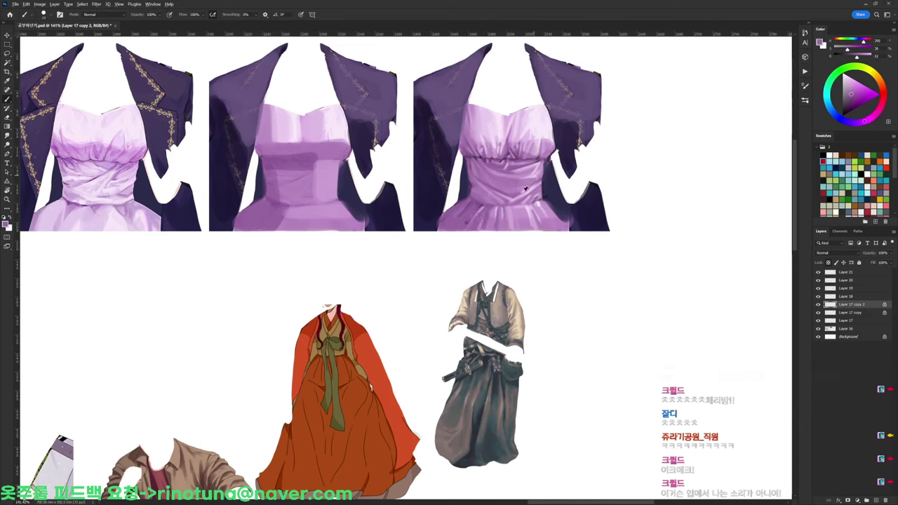
{"action": "left_click", "coordinate": [549, 213], "text": "alt"}
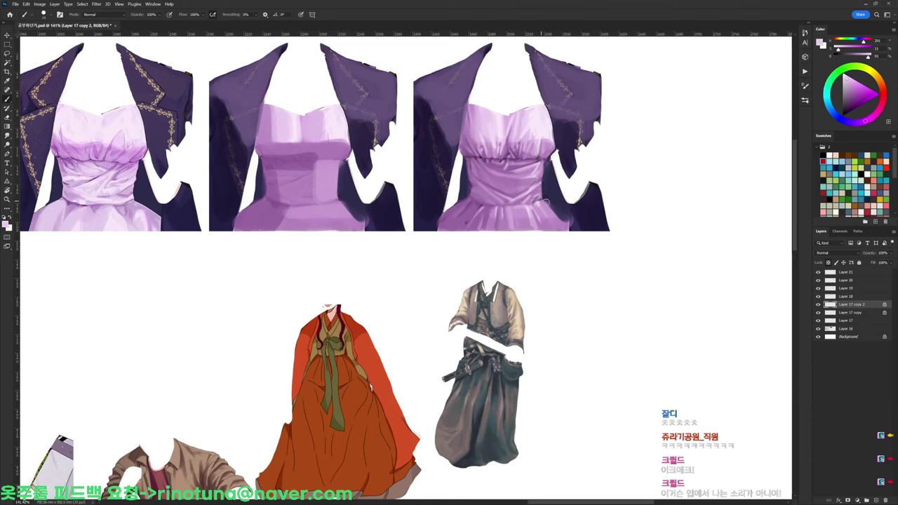
{"action": "scroll", "coordinate": [561, 203], "scroll_direction": "down", "scroll_amount": 3}
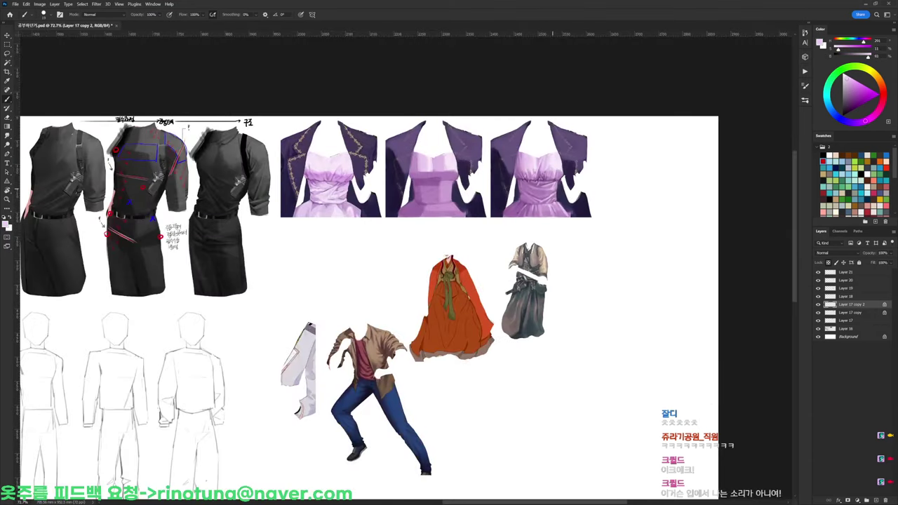
{"action": "scroll", "coordinate": [553, 187], "scroll_direction": "up", "scroll_amount": 3}
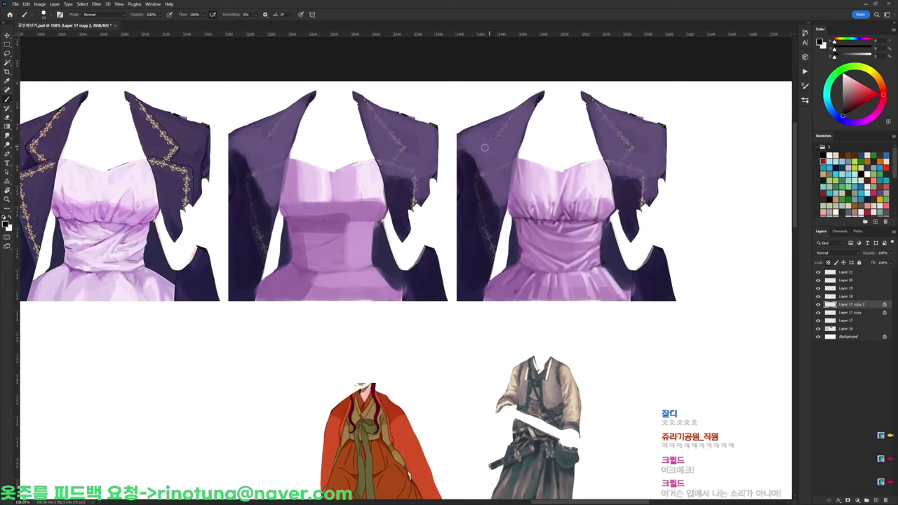
Paint dark fold shadows on the jacket's left shoulder with sampled navy and muted purple
{"action": "left_click_drag", "start_coordinate": [459, 136], "coordinate": [470, 184]}
{"action": "left_click", "coordinate": [469, 182], "text": "alt"}
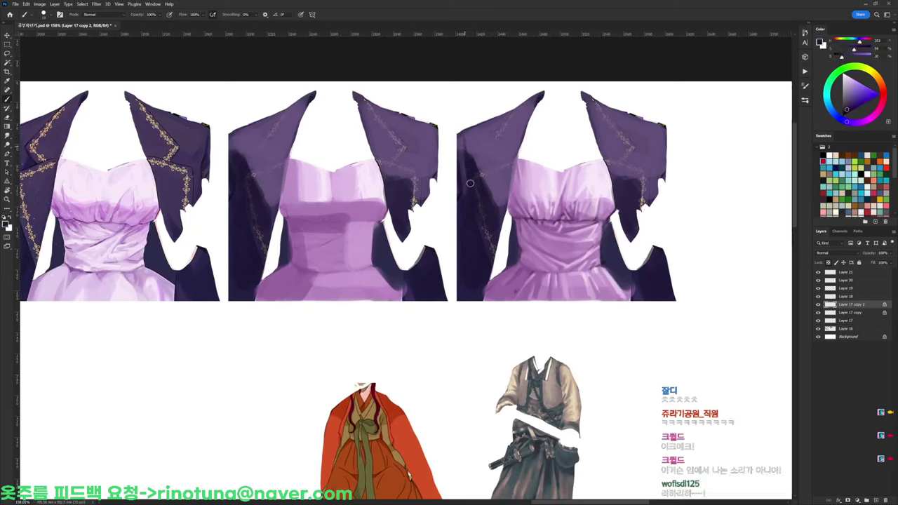
{"action": "left_click", "coordinate": [471, 141], "text": "alt"}
{"action": "left_click_drag", "start_coordinate": [463, 136], "coordinate": [468, 152]}
{"action": "left_click", "coordinate": [466, 150], "text": "alt"}
{"action": "left_click", "coordinate": [478, 137], "text": "alt"}
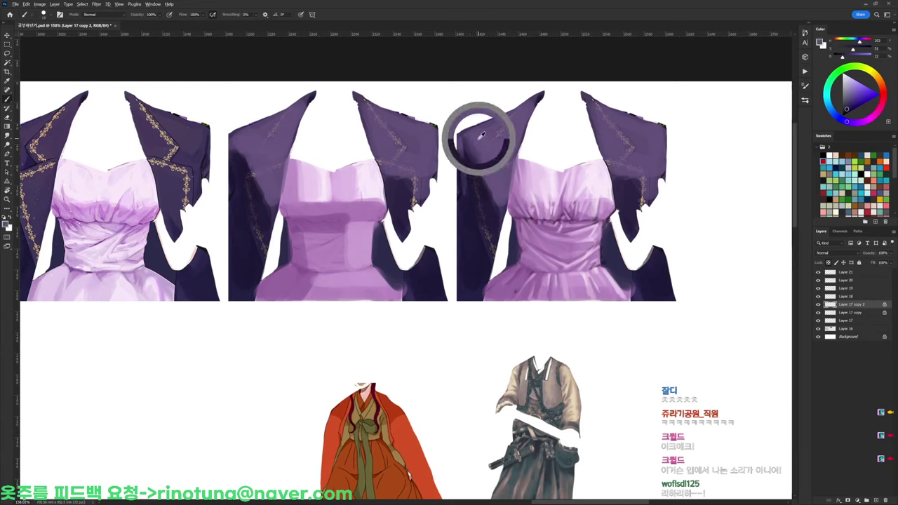
Extend subtle dark folds down the jacket's left sleeve with sampled navy purples
{"action": "left_click", "coordinate": [463, 175], "text": "alt"}
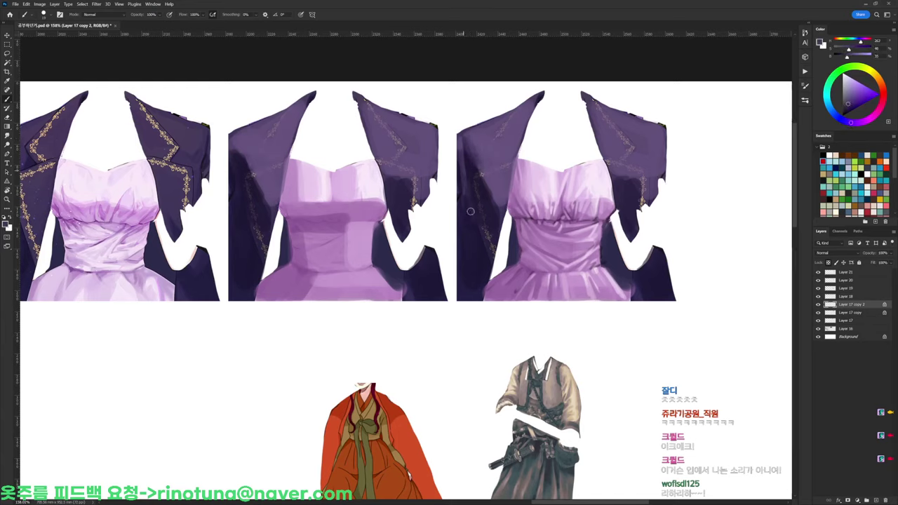
{"action": "left_click", "coordinate": [460, 196], "text": "alt"}
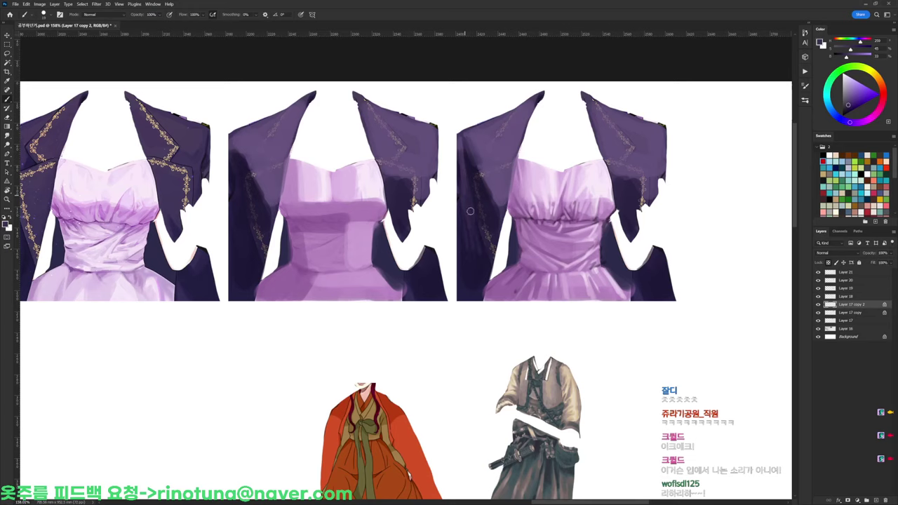
{"action": "left_click", "coordinate": [466, 236], "text": "alt"}
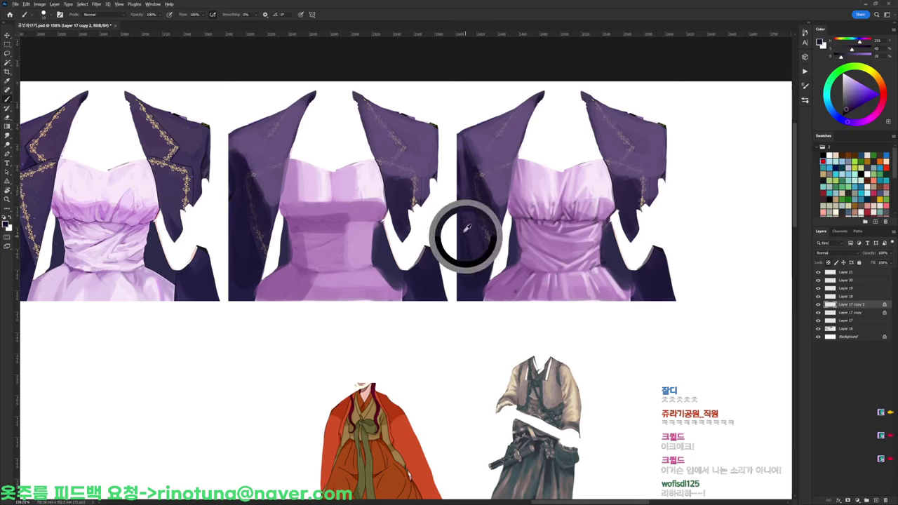
{"action": "key", "text": "d"}
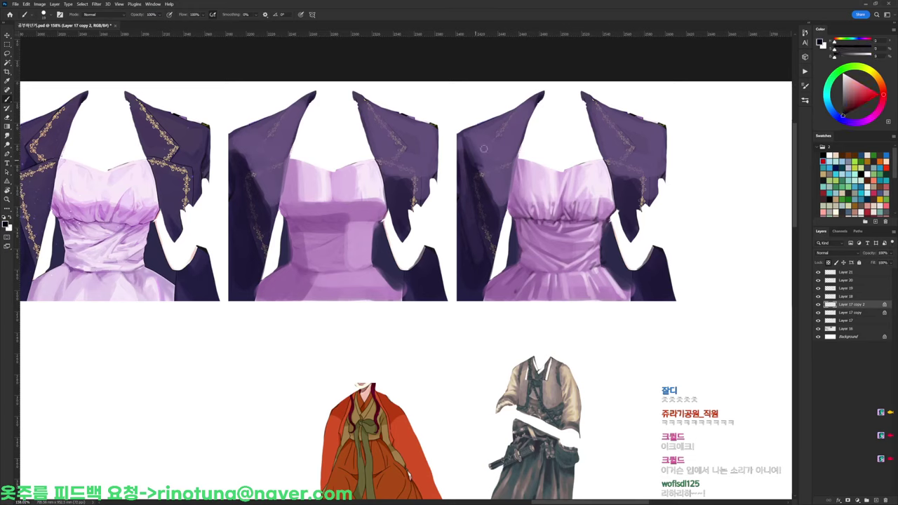
Paint fold shading along the left lapel's notch and lower edge on the detailed jacket copy with sampled muted purples
{"action": "left_click", "coordinate": [492, 138], "text": "alt"}
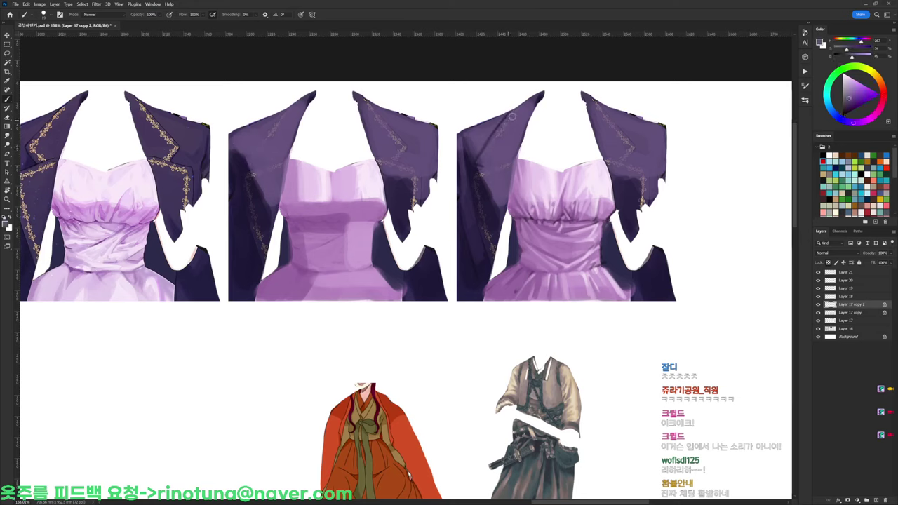
{"action": "left_click", "coordinate": [476, 172], "text": "alt"}
{"action": "left_click_drag", "start_coordinate": [476, 172], "coordinate": [515, 154]}
{"action": "left_click", "coordinate": [486, 179], "text": "alt"}
{"action": "left_click", "coordinate": [497, 206], "text": "alt"}
{"action": "left_click", "coordinate": [489, 182], "text": "alt"}
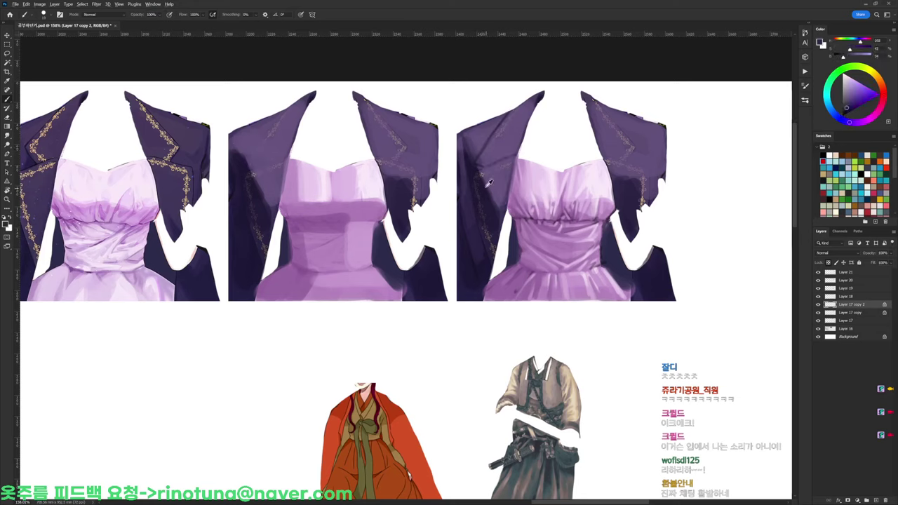
Cover the faded trim and shade the jacket's left front below the lapel with sampled navy and grey purples
{"action": "left_click", "coordinate": [487, 186], "text": "alt"}
{"action": "mouse_move", "coordinate": [478, 178]}
{"action": "left_mouse_down"}
{"action": "mouse_move", "coordinate": [505, 176]}
{"action": "mouse_move", "coordinate": [485, 181]}
{"action": "mouse_move", "coordinate": [494, 209]}
{"action": "left_mouse_up"}
{"action": "left_click", "coordinate": [493, 184], "text": "alt"}
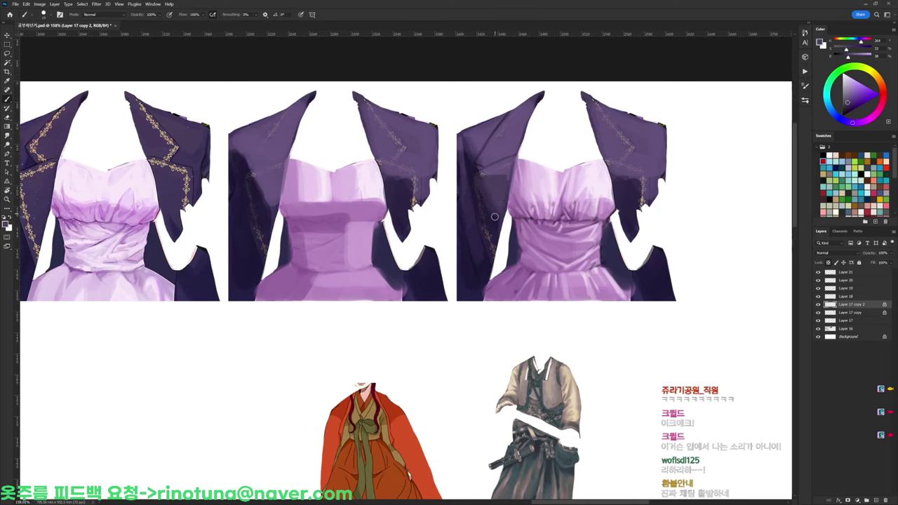
{"action": "left_click", "coordinate": [477, 177], "text": "alt"}
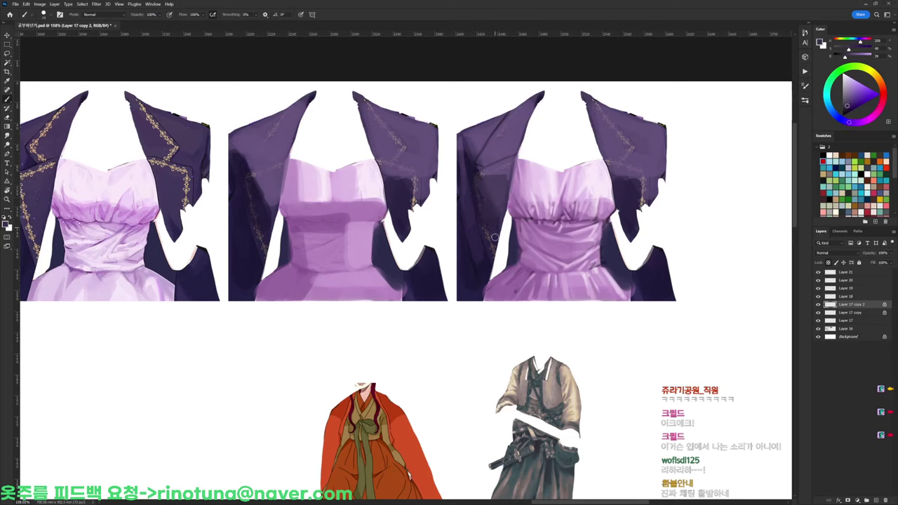
{"action": "left_click", "coordinate": [504, 184], "text": "alt"}
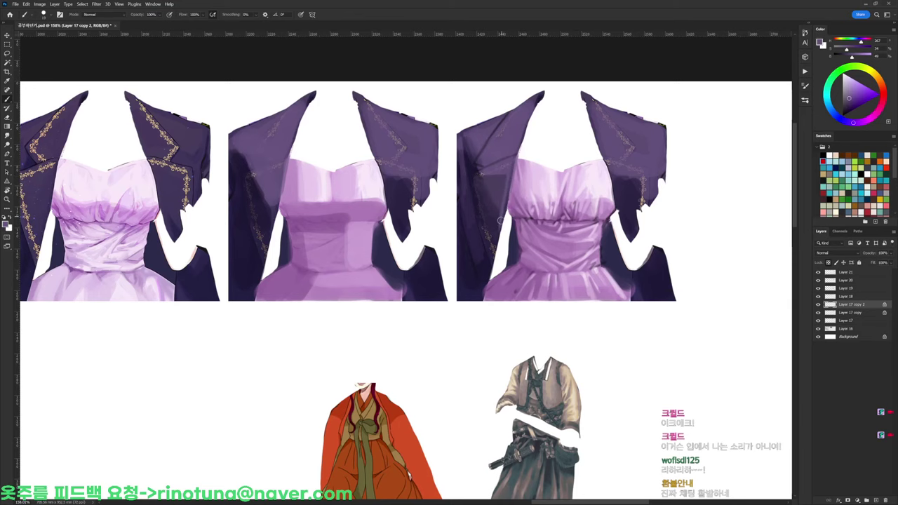
Refine the left lapel's inner edge beside the bodice with sampled dark and mid purples
{"action": "left_click_drag", "start_coordinate": [593, 154], "coordinate": [525, 175]}
{"action": "left_click", "coordinate": [446, 161], "text": "alt"}
{"action": "left_click", "coordinate": [448, 162], "text": "alt"}
{"action": "left_click", "coordinate": [444, 196], "text": "alt"}
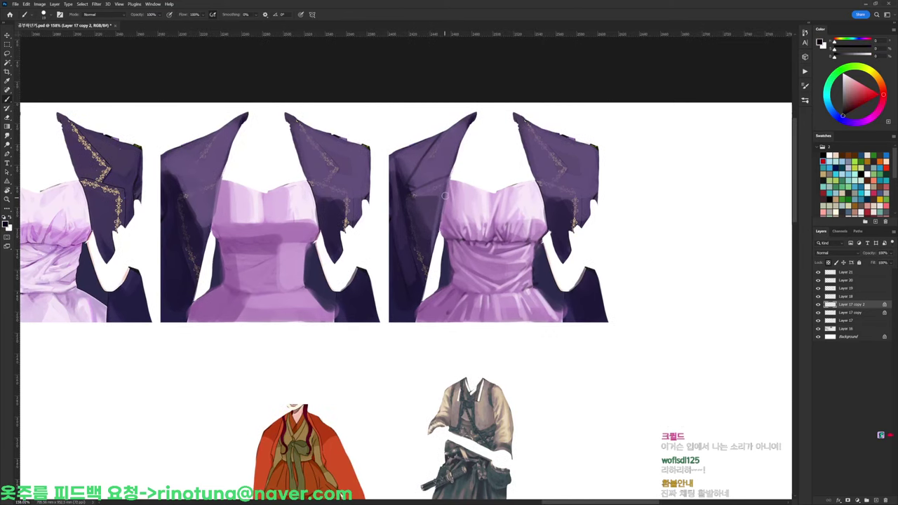
{"action": "left_click", "coordinate": [445, 185], "text": "alt"}
{"action": "left_click", "coordinate": [448, 182], "text": "alt"}
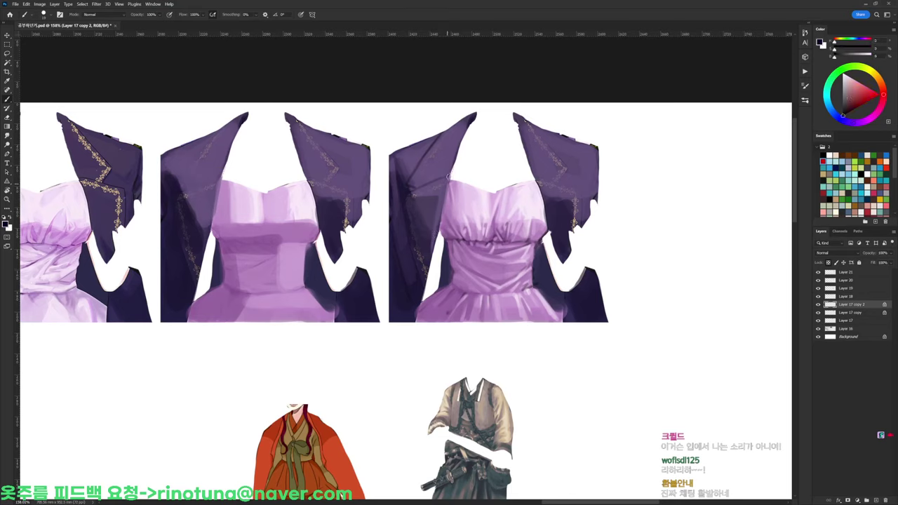
Paint over the faded trim on the right lapel and shade the jacket front beneath it with sampled purples
{"action": "left_click", "coordinate": [540, 159], "text": "alt"}
{"action": "left_click", "coordinate": [531, 160], "text": "alt"}
{"action": "left_click", "coordinate": [578, 177], "text": "alt"}
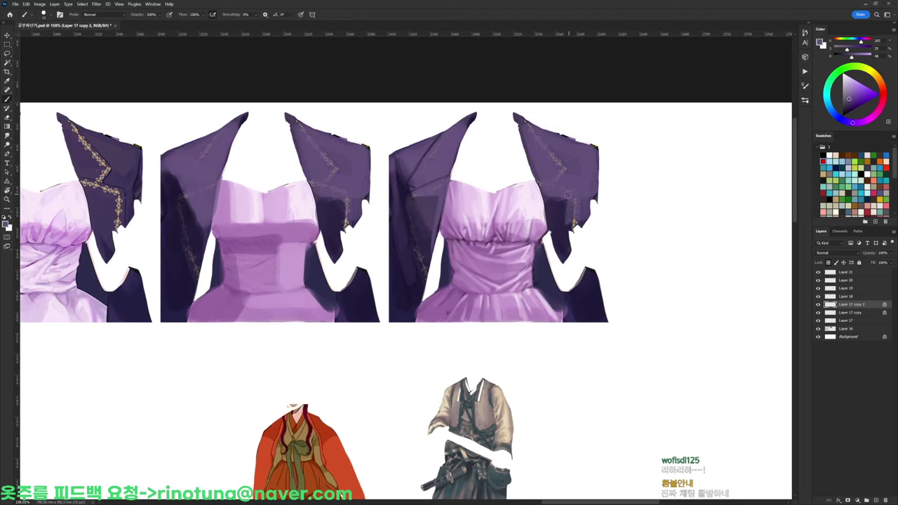
{"action": "left_click", "coordinate": [566, 206], "text": "alt"}
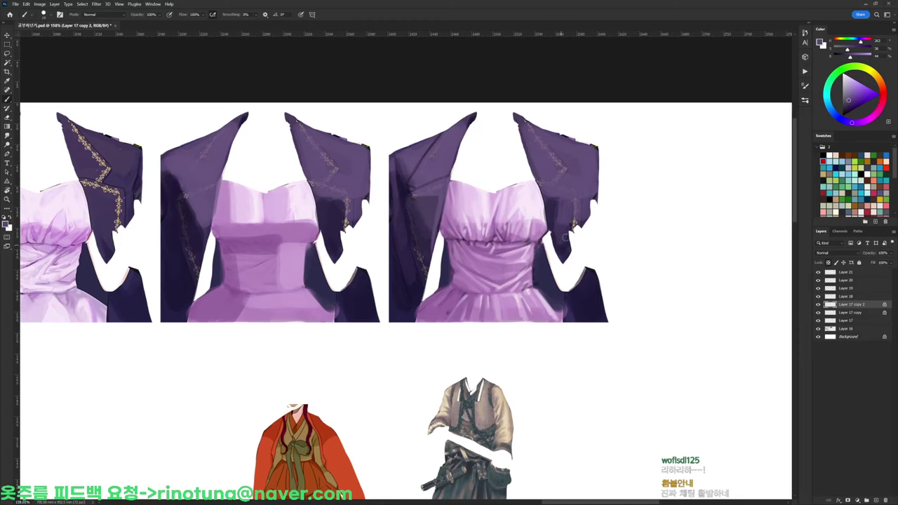
{"action": "left_click", "coordinate": [557, 211], "text": "alt"}
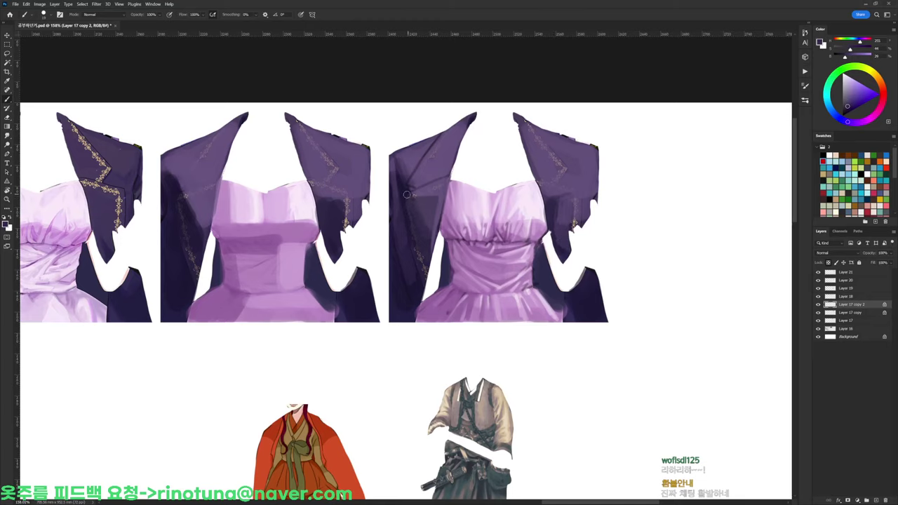
Blend lighter and darker purples down the jacket's left front panel and deepen the left lapel's edge
{"action": "left_click", "coordinate": [442, 192], "text": "alt"}
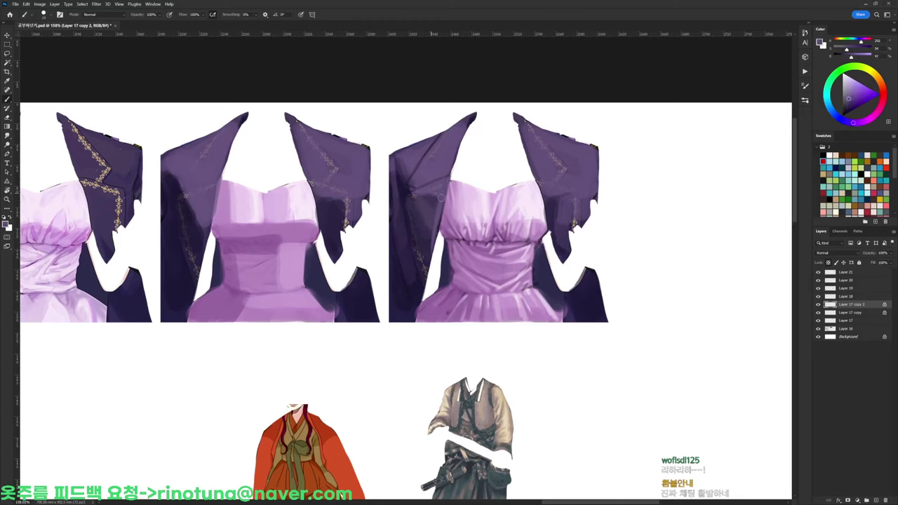
{"action": "left_click", "coordinate": [434, 200], "text": "alt"}
{"action": "left_click", "coordinate": [418, 241], "text": "alt"}
{"action": "left_click", "coordinate": [438, 216], "text": "alt"}
{"action": "left_click", "coordinate": [437, 202], "text": "alt"}
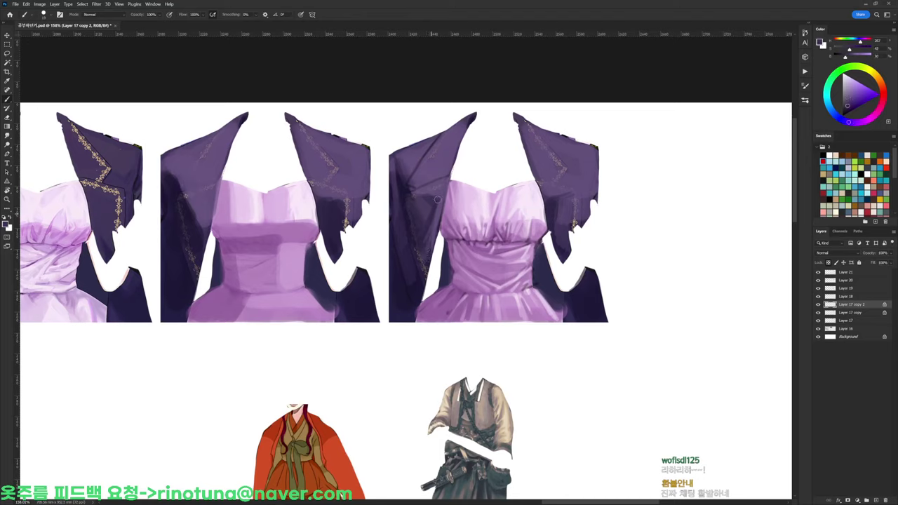
{"action": "left_click", "coordinate": [450, 161], "text": "alt"}
{"action": "left_click", "coordinate": [471, 121], "text": "alt"}
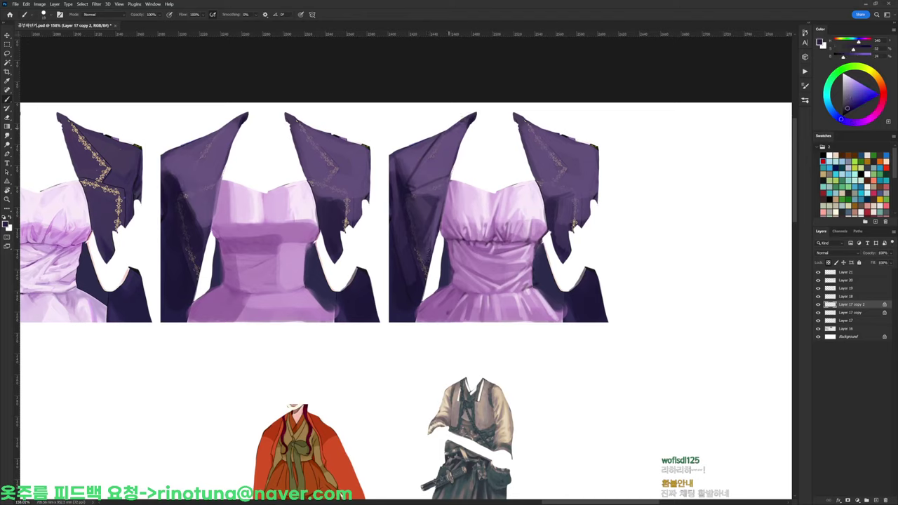
Define the right lapel's notch with a dark edge and blend fold shadows on the left shoulder
{"action": "left_click", "coordinate": [572, 157], "text": "alt"}
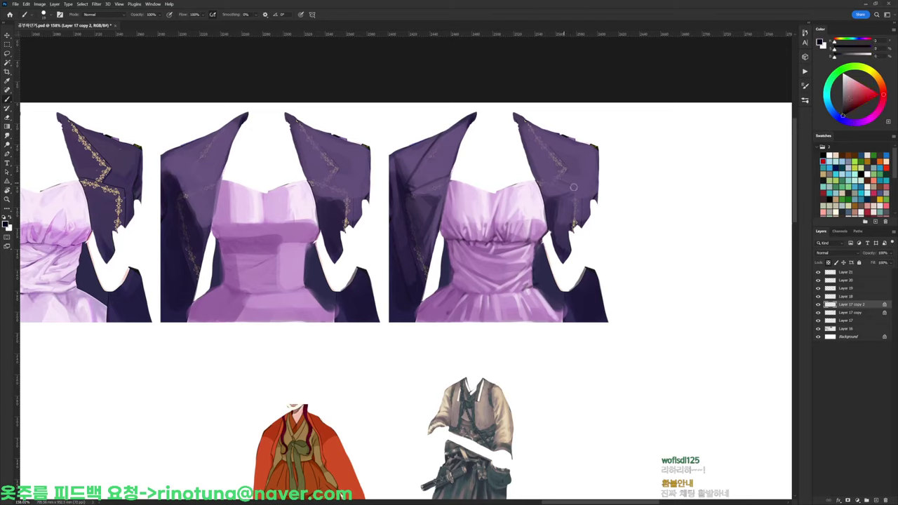
{"action": "left_click", "coordinate": [597, 148], "text": "alt"}
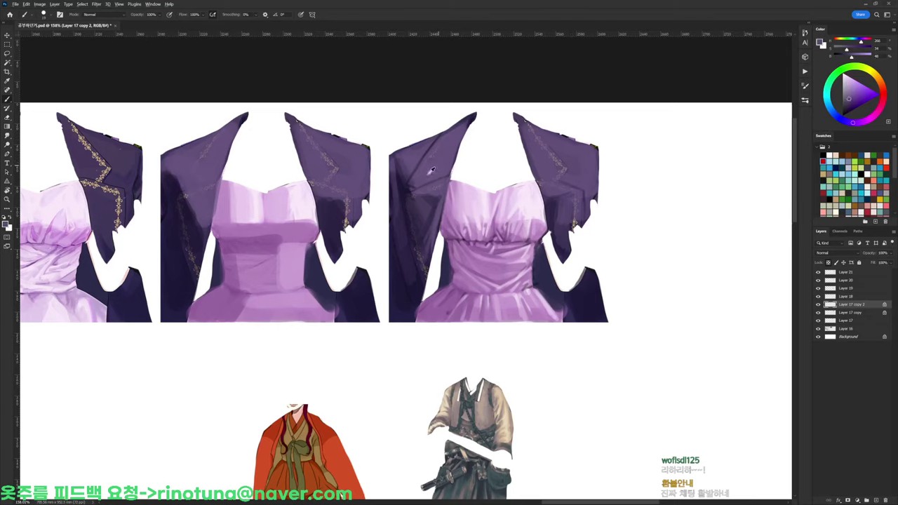
{"action": "left_click", "coordinate": [404, 170], "text": "alt"}
{"action": "left_click", "coordinate": [401, 181], "text": "alt"}
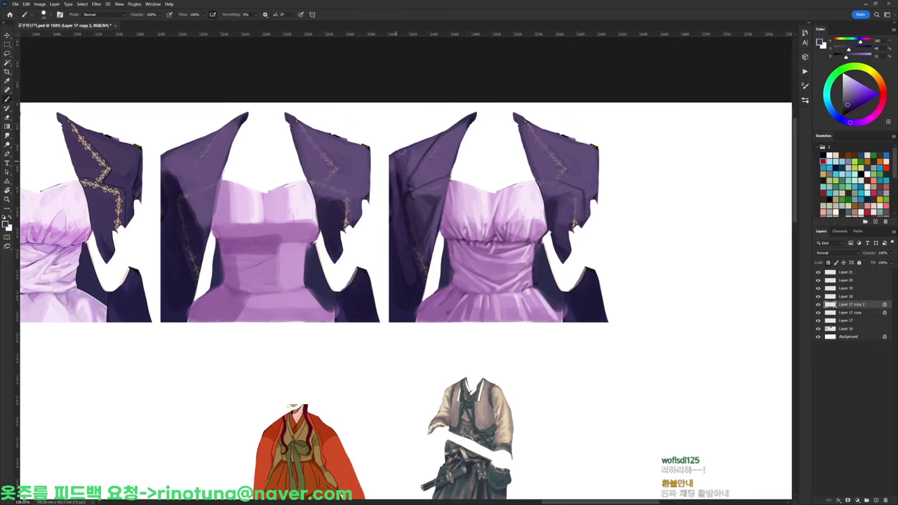
{"action": "left_click", "coordinate": [581, 172], "text": "alt"}
Touch up the right side of the bodice with a sampled pale pink and choose a larger round brush
{"action": "key", "text": "d"}
{"action": "scroll", "coordinate": [571, 171], "scroll_direction": "down", "scroll_amount": 5}
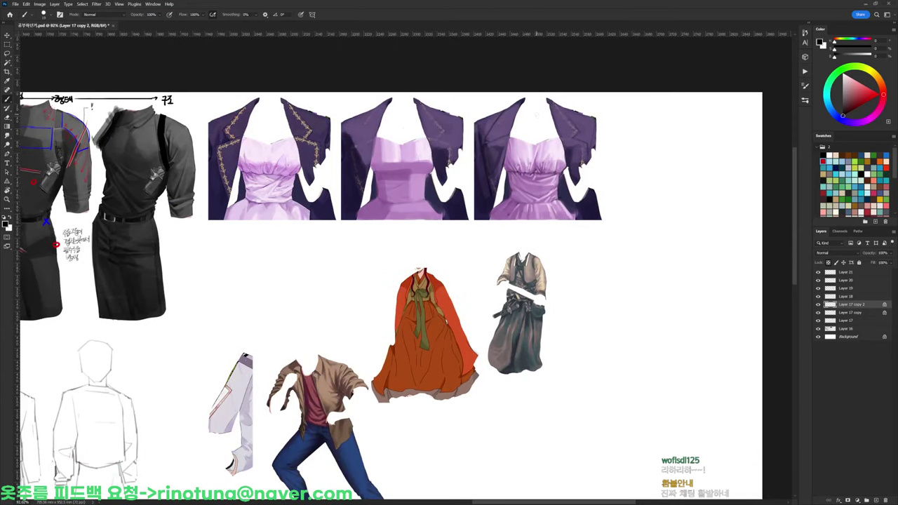
{"action": "scroll", "coordinate": [540, 130], "scroll_direction": "up", "scroll_amount": 5}
{"action": "right_click", "coordinate": [580, 127]}
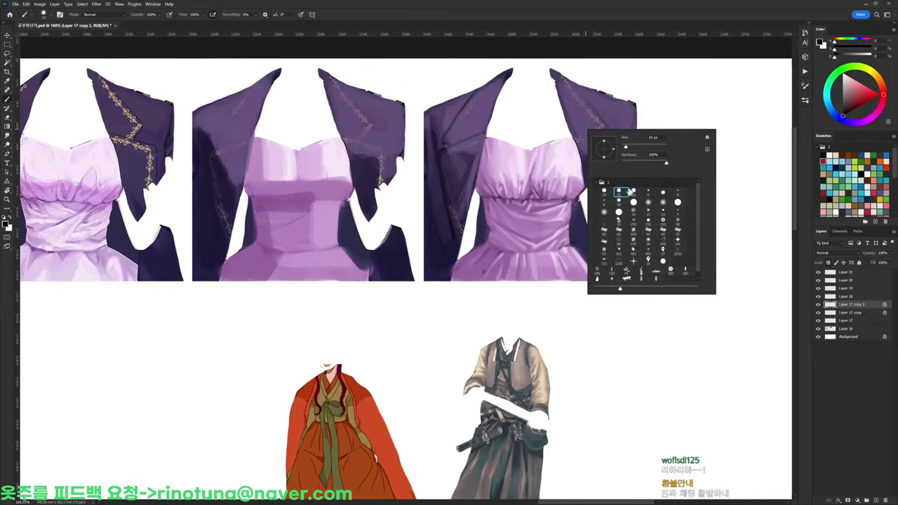
{"action": "left_click", "coordinate": [561, 158], "text": "alt"}
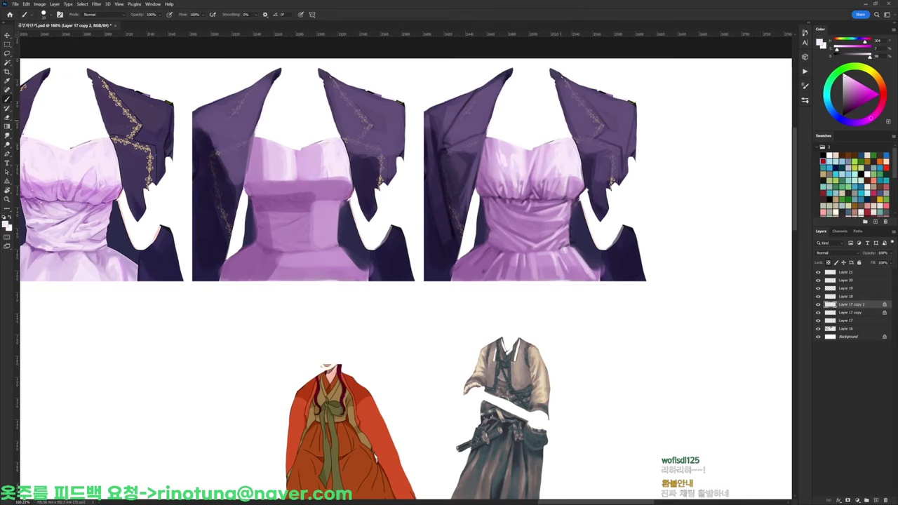
{"action": "right_click", "coordinate": [565, 143]}
{"action": "left_click", "coordinate": [505, 148]}
Paint soft pale lilac highlights across the upper left of the bodice with sampled tones
{"action": "left_click", "coordinate": [508, 170], "text": "alt"}
{"action": "left_click_drag", "start_coordinate": [501, 167], "coordinate": [497, 153]}
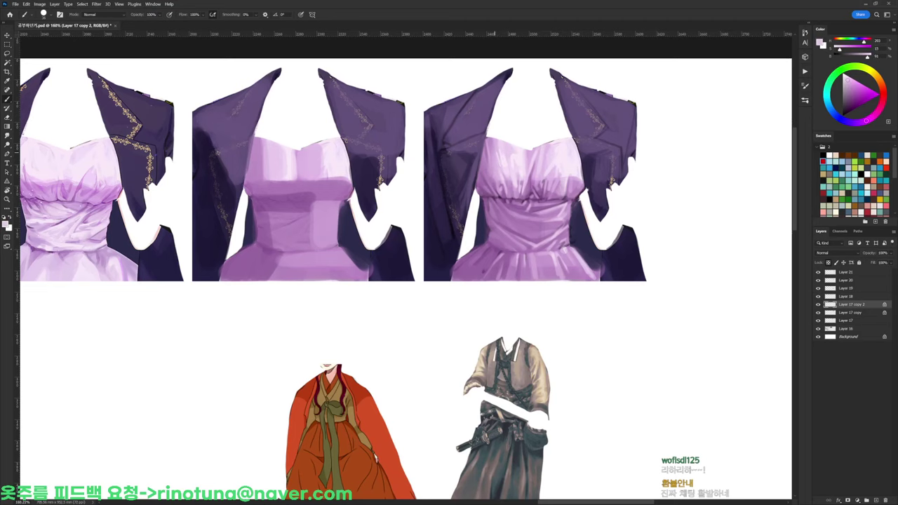
{"action": "left_click", "coordinate": [509, 155], "text": "alt"}
{"action": "left_click", "coordinate": [529, 126], "text": "alt"}
{"action": "left_click", "coordinate": [547, 170], "text": "ctrl"}
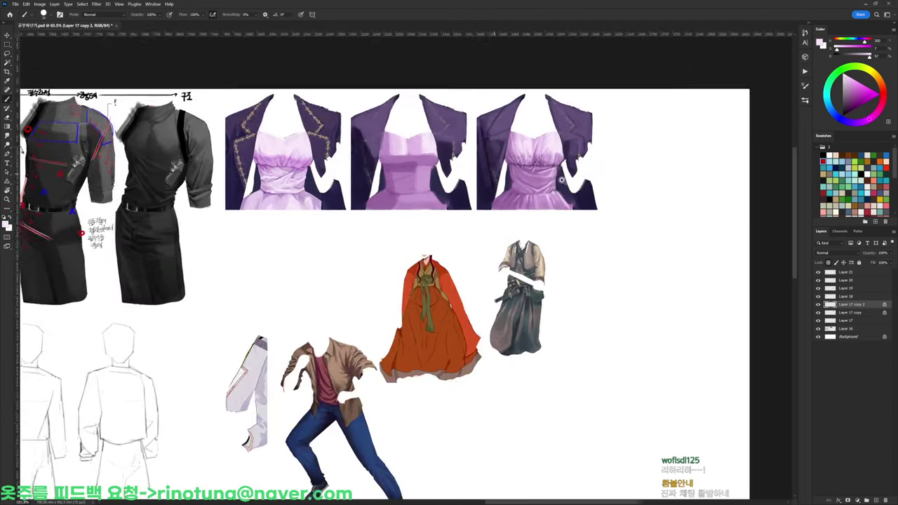
{"action": "left_click", "coordinate": [554, 167], "text": "alt"}
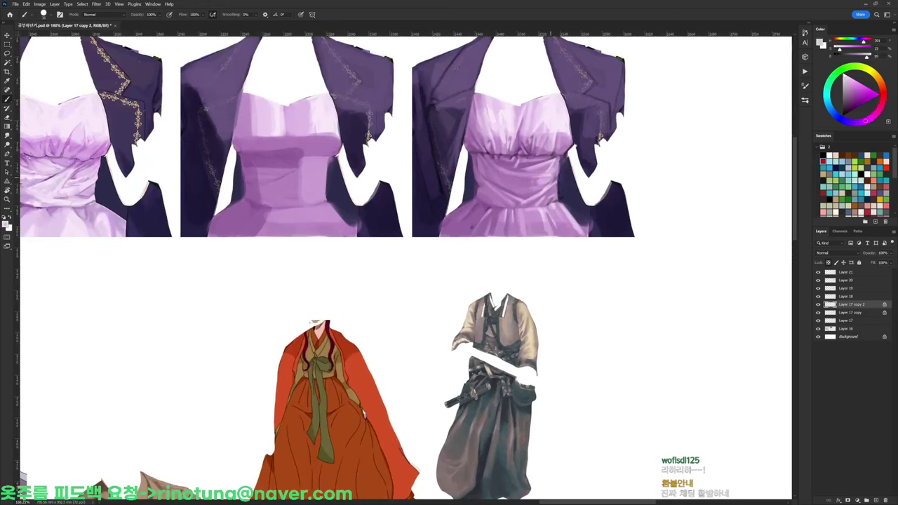
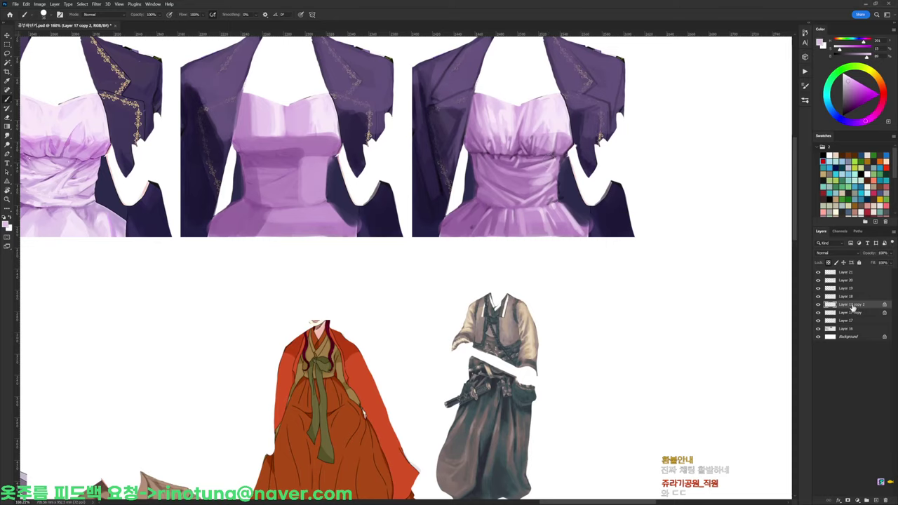
Merge the two repainted dress copies and the original dress layer down into Layer 16
{"action": "key", "text": "ctrl+e"}
{"action": "key", "text": "ctrl+e"}
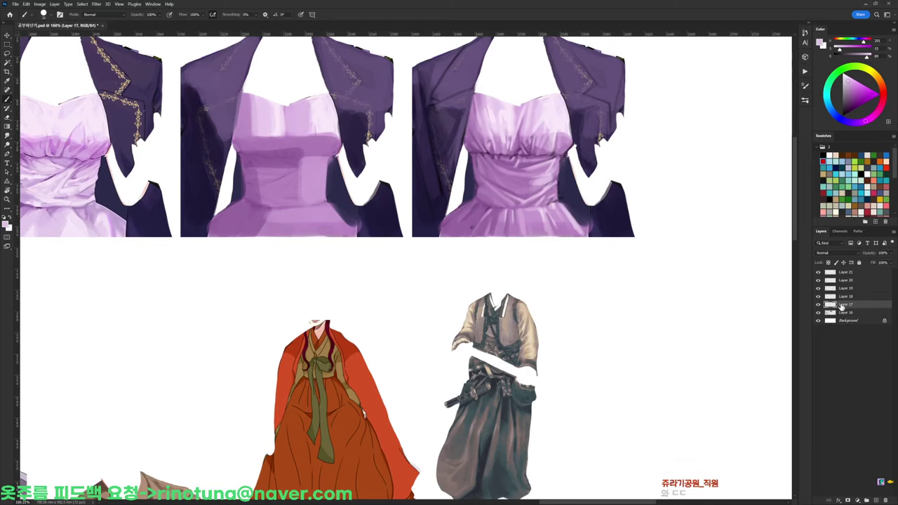
{"action": "left_click_drag", "start_coordinate": [683, 328], "coordinate": [608, 343]}
{"action": "left_click_drag", "start_coordinate": [609, 342], "coordinate": [768, 253]}
{"action": "key", "text": "ctrl+e"}
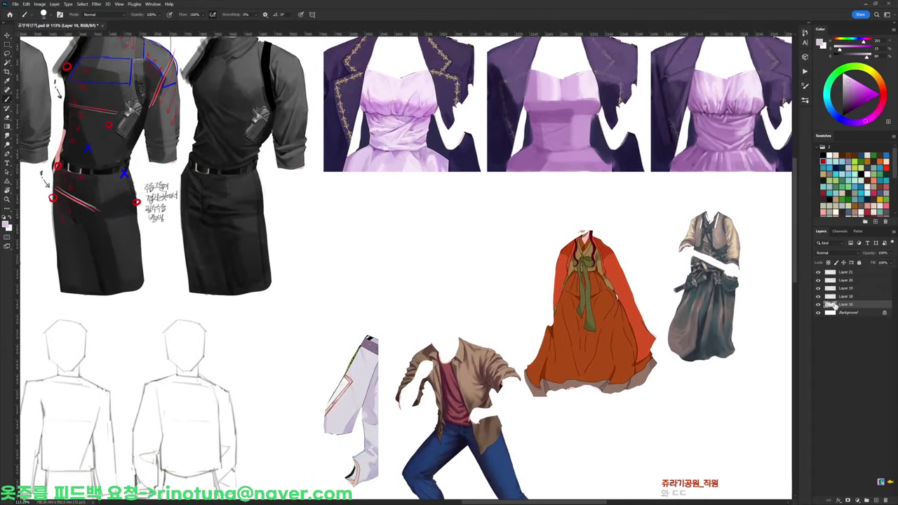
Identify the layer holding the cropped white trousers by toggling its visibility and delete that layer
{"action": "left_click_drag", "start_coordinate": [563, 408], "coordinate": [756, 285]}
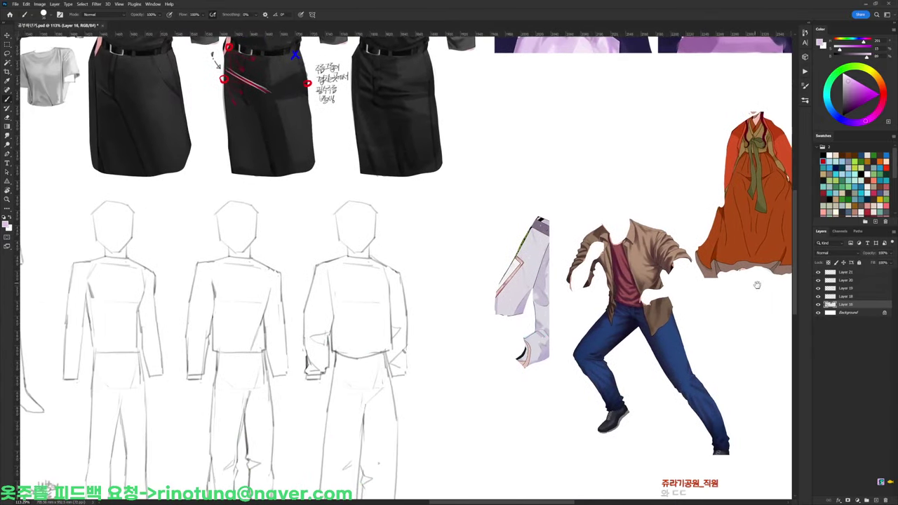
{"action": "left_click_drag", "start_coordinate": [726, 342], "coordinate": [566, 367]}
{"action": "left_click", "coordinate": [817, 296]}
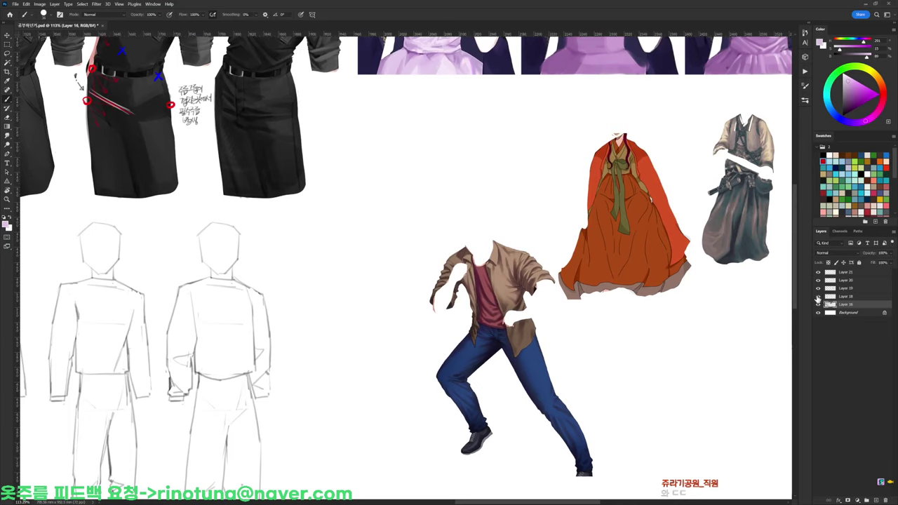
{"action": "left_click", "coordinate": [816, 296]}
{"action": "left_click", "coordinate": [842, 296]}
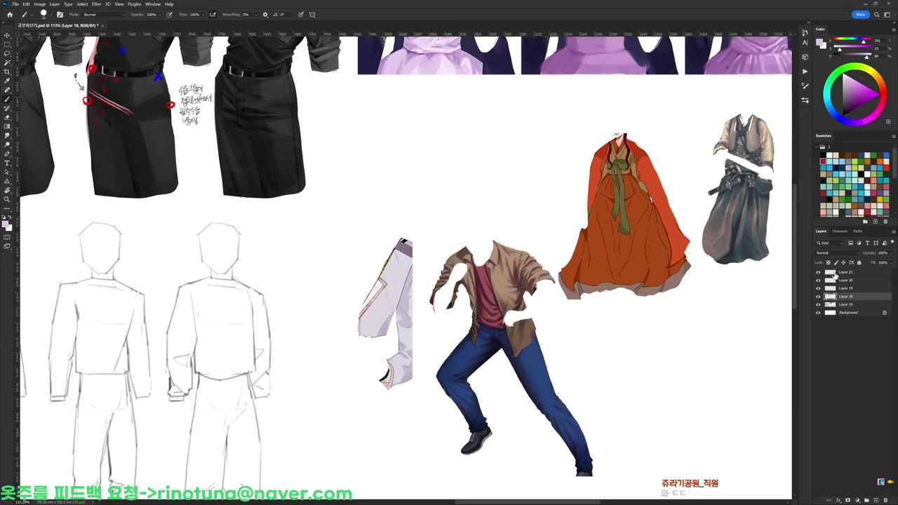
{"action": "key", "text": "Delete"}
Move the jacket-and-jeans cutout up beside the black skirt and both hanbok cutouts down below it
{"action": "left_click", "coordinate": [838, 288]}
{"action": "left_click_drag", "start_coordinate": [629, 381], "coordinate": [541, 231]}
{"action": "left_click", "coordinate": [845, 279]}
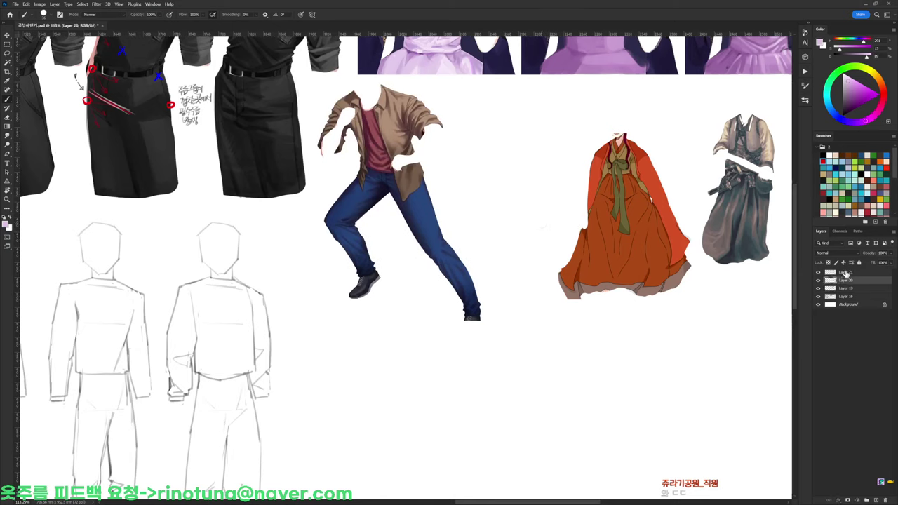
{"action": "left_click", "coordinate": [846, 274], "text": "ctrl"}
{"action": "left_click_drag", "start_coordinate": [695, 162], "coordinate": [526, 377]}
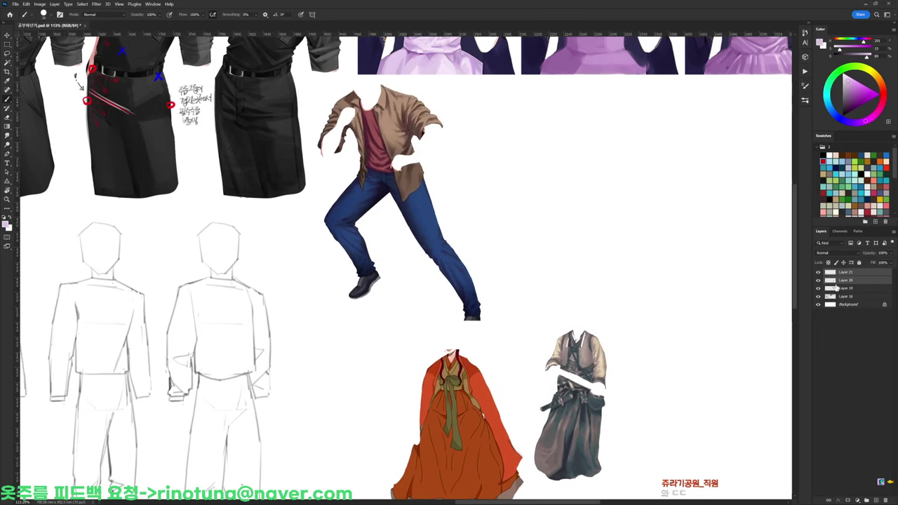
Duplicate the jacket-and-jeans cutout to the right of the original and ready a 36 px hard round brush
{"action": "left_click", "coordinate": [836, 288]}
{"action": "left_click_drag", "start_coordinate": [445, 226], "coordinate": [599, 227]}
{"action": "scroll", "coordinate": [600, 142], "scroll_direction": "up", "scroll_amount": 2}
{"action": "right_click", "coordinate": [625, 106]}
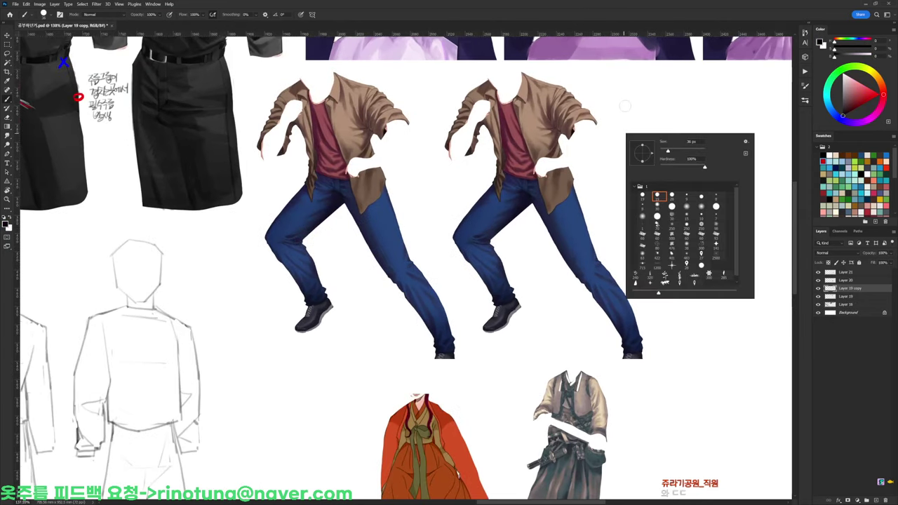
Block the copied brown jacket's right chest and sleeve into flat light and shadow planes with sampled browns
{"action": "left_click", "coordinate": [544, 89], "text": "alt"}
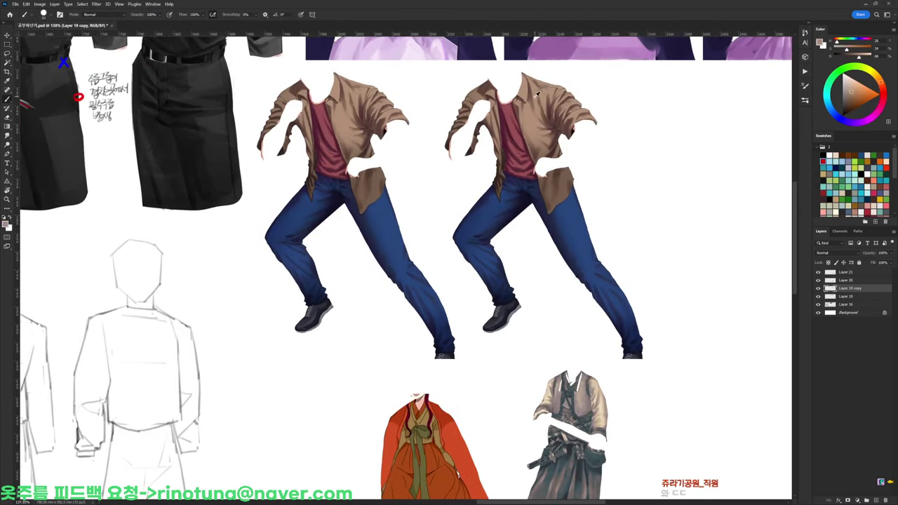
{"action": "mouse_move", "coordinate": [558, 94]}
{"action": "left_mouse_down"}
{"action": "mouse_move", "coordinate": [576, 114]}
{"action": "mouse_move", "coordinate": [582, 109]}
{"action": "left_mouse_up"}
{"action": "left_click", "coordinate": [565, 118], "text": "alt"}
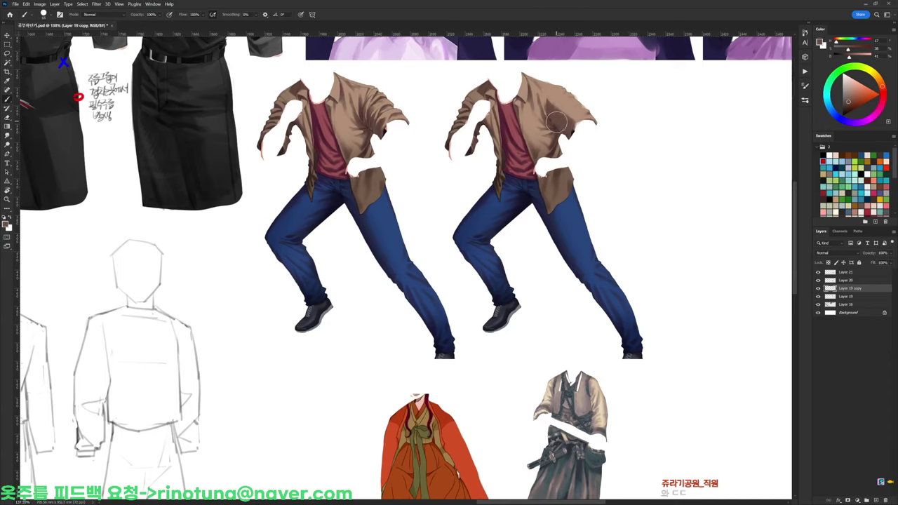
{"action": "mouse_move", "coordinate": [556, 122]}
{"action": "left_mouse_down"}
{"action": "mouse_move", "coordinate": [544, 149]}
{"action": "mouse_move", "coordinate": [553, 128]}
{"action": "left_mouse_up"}
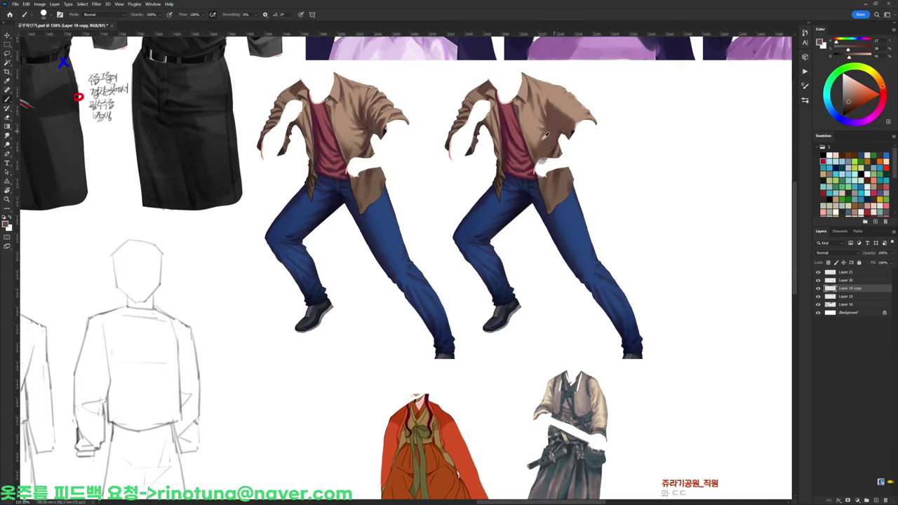
{"action": "left_click", "coordinate": [552, 88], "text": "alt"}
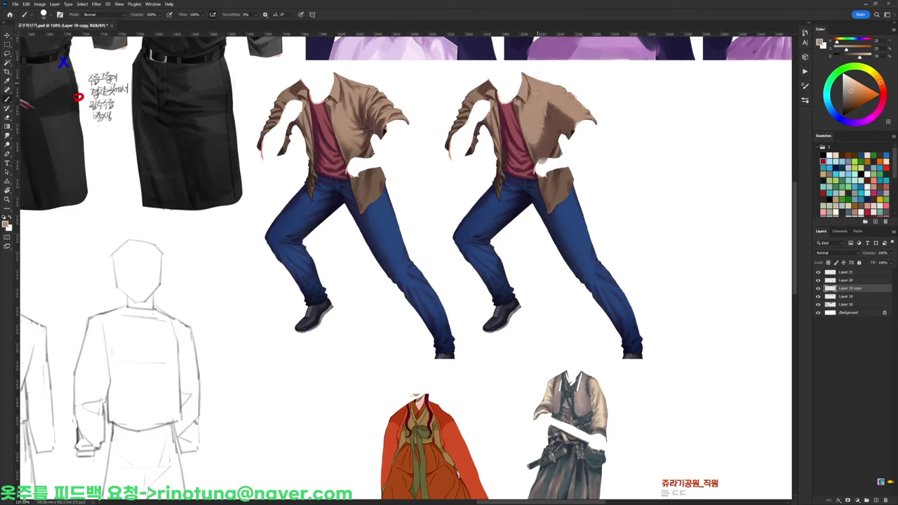
Block the copied jacket's right chest, front edge and lower flap into flat light and shadow planes with sampled browns
{"action": "left_click", "coordinate": [554, 116], "text": "alt"}
{"action": "mouse_move", "coordinate": [534, 107]}
{"action": "left_mouse_down"}
{"action": "mouse_move", "coordinate": [520, 114]}
{"action": "mouse_move", "coordinate": [532, 117]}
{"action": "mouse_move", "coordinate": [538, 145]}
{"action": "mouse_move", "coordinate": [498, 113]}
{"action": "mouse_move", "coordinate": [504, 158]}
{"action": "left_mouse_up"}
{"action": "left_click", "coordinate": [465, 117], "text": "alt"}
{"action": "mouse_move", "coordinate": [479, 92]}
{"action": "left_mouse_down"}
{"action": "mouse_move", "coordinate": [460, 124]}
{"action": "mouse_move", "coordinate": [487, 92]}
{"action": "left_mouse_up"}
{"action": "left_click", "coordinate": [531, 86], "text": "alt"}
{"action": "left_click", "coordinate": [537, 132], "text": "alt"}
{"action": "mouse_move", "coordinate": [526, 125]}
{"action": "left_mouse_down"}
{"action": "mouse_move", "coordinate": [536, 146]}
{"action": "mouse_move", "coordinate": [552, 139]}
{"action": "left_mouse_up"}
{"action": "left_click", "coordinate": [550, 134], "text": "alt"}
{"action": "left_click", "coordinate": [572, 105], "text": "alt"}
{"action": "mouse_move", "coordinate": [566, 185]}
{"action": "left_mouse_down"}
{"action": "mouse_move", "coordinate": [568, 177]}
{"action": "mouse_move", "coordinate": [543, 202]}
{"action": "left_mouse_up"}
Reshape the light and shadow planes across the copied jacket's right shoulder and upper chest with sampled browns
{"action": "left_click", "coordinate": [565, 100], "text": "alt"}
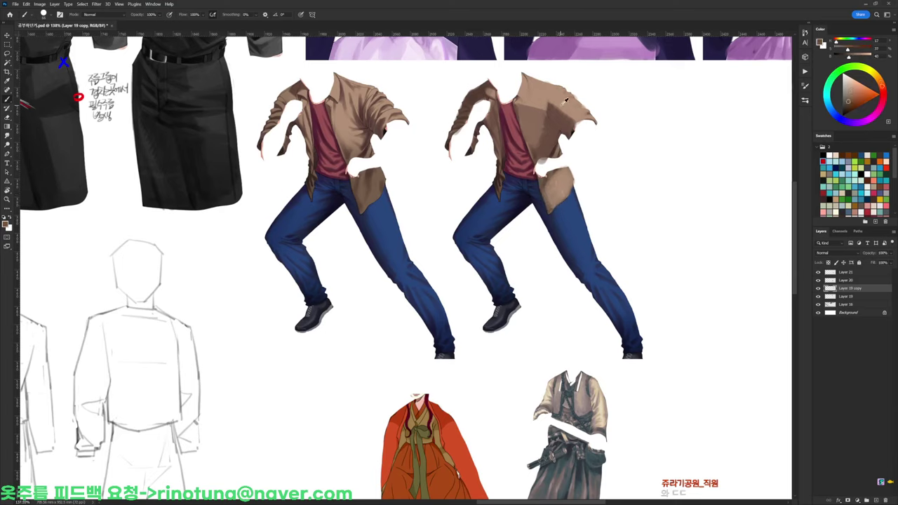
{"action": "left_click", "coordinate": [563, 100], "text": "alt"}
{"action": "mouse_move", "coordinate": [554, 102]}
{"action": "left_mouse_down"}
{"action": "mouse_move", "coordinate": [566, 118]}
{"action": "mouse_move", "coordinate": [568, 129]}
{"action": "mouse_move", "coordinate": [542, 104]}
{"action": "left_mouse_up"}
{"action": "left_click", "coordinate": [551, 104], "text": "alt"}
{"action": "left_click", "coordinate": [562, 95], "text": "alt"}
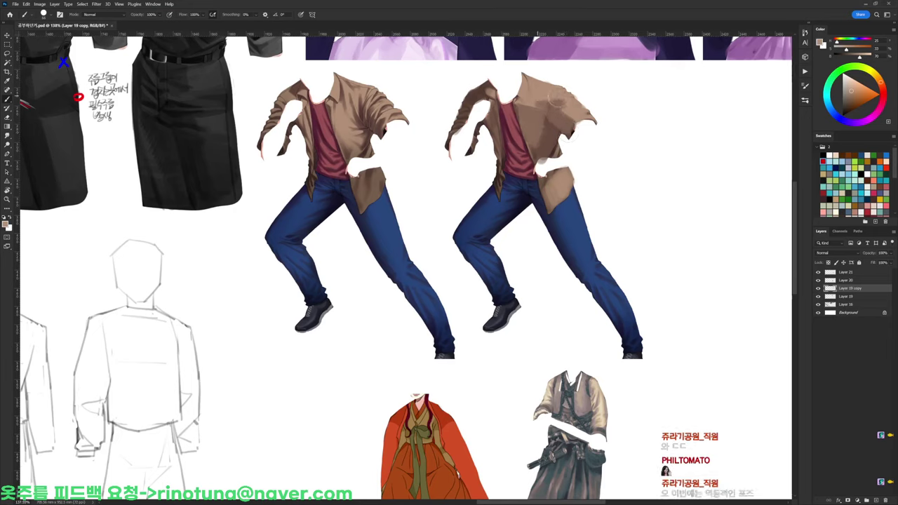
{"action": "left_click", "coordinate": [572, 103], "text": "alt"}
{"action": "left_click", "coordinate": [539, 99], "text": "alt"}
{"action": "mouse_move", "coordinate": [539, 101]}
{"action": "left_mouse_down"}
{"action": "mouse_move", "coordinate": [537, 113]}
{"action": "mouse_move", "coordinate": [532, 95]}
{"action": "mouse_move", "coordinate": [519, 125]}
{"action": "mouse_move", "coordinate": [531, 141]}
{"action": "left_mouse_up"}
{"action": "left_click", "coordinate": [537, 94], "text": "alt"}
{"action": "left_click", "coordinate": [529, 100], "text": "alt"}
{"action": "left_click", "coordinate": [531, 129], "text": "alt"}
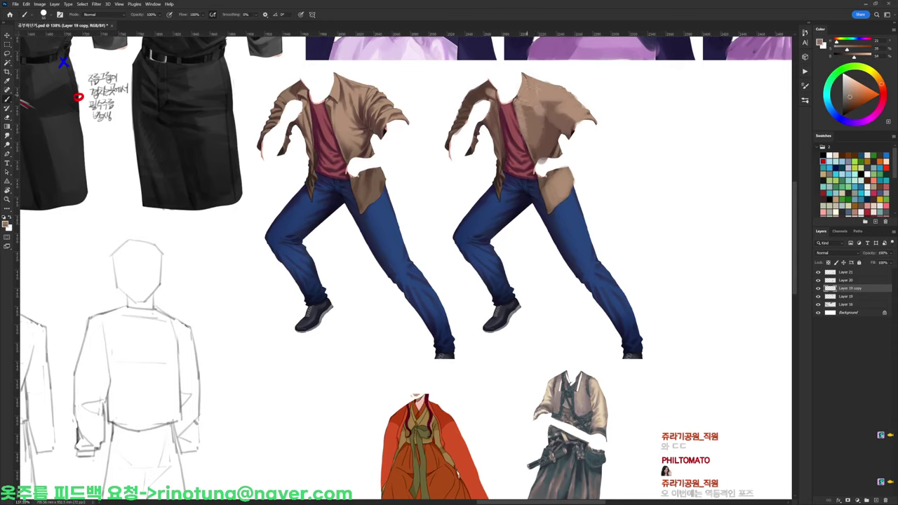
{"action": "left_click", "coordinate": [537, 87], "text": "alt"}
Deepen the shadow beneath the copied jacket's right sleeve with sampled dark browns and touch up its lower flap
{"action": "mouse_move", "coordinate": [593, 127]}
{"action": "left_mouse_down"}
{"action": "mouse_move", "coordinate": [566, 127]}
{"action": "mouse_move", "coordinate": [595, 120]}
{"action": "left_mouse_up"}
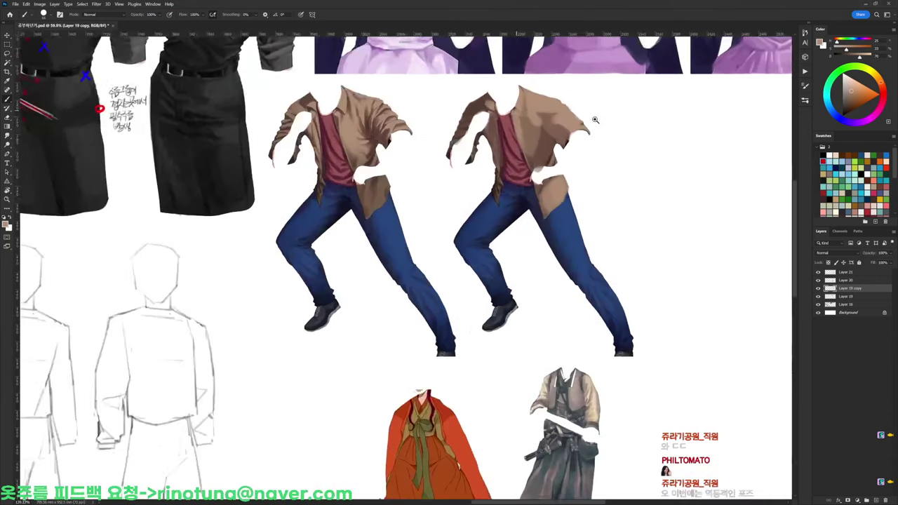
{"action": "left_click", "coordinate": [551, 147], "text": "alt"}
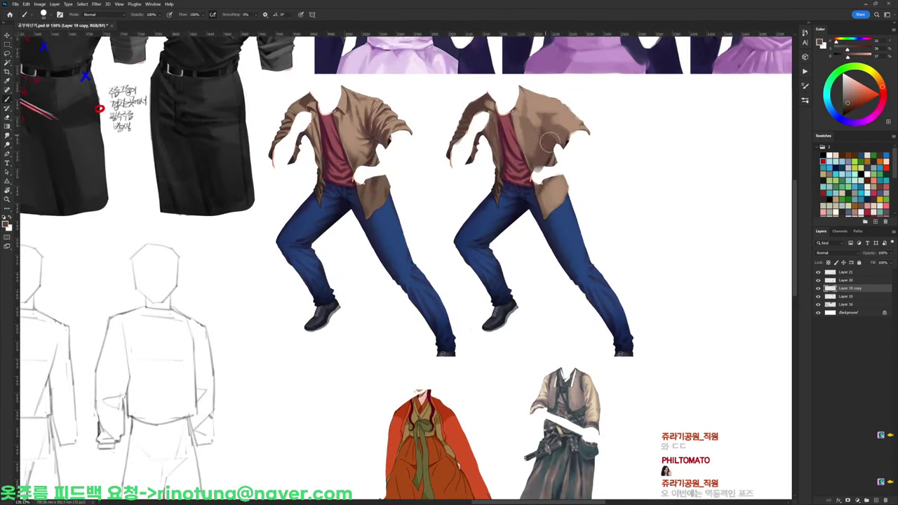
{"action": "left_click", "coordinate": [550, 145], "text": "alt"}
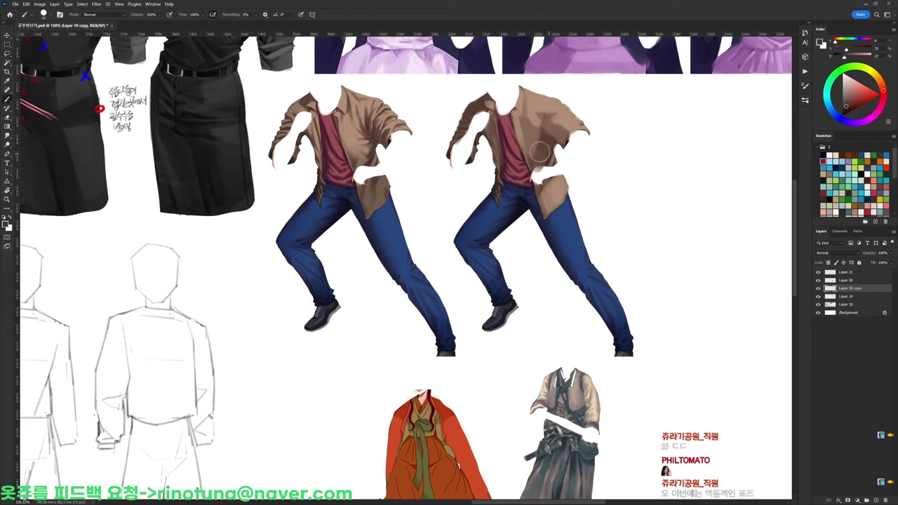
{"action": "left_click", "coordinate": [549, 159], "text": "alt"}
{"action": "left_click_drag", "start_coordinate": [555, 183], "coordinate": [553, 184]}
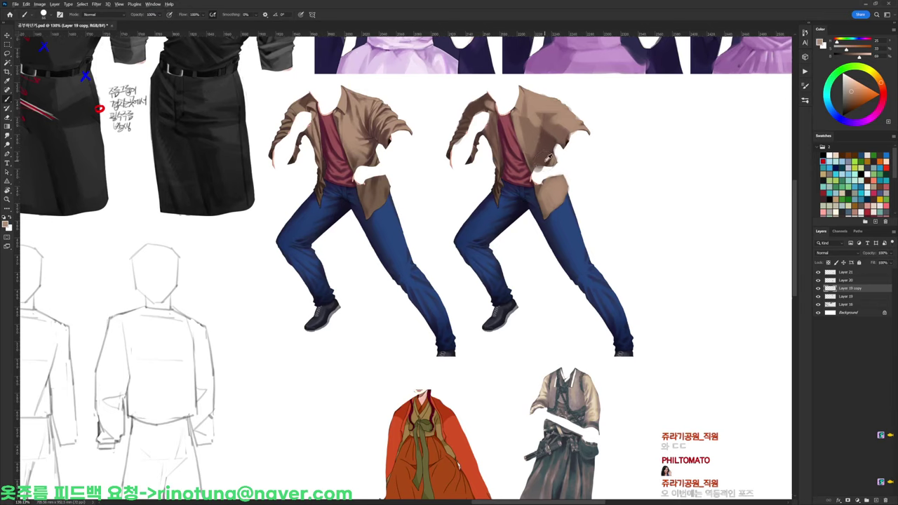
Flatten the folds on the copied jacket's left front panel and left sleeve into simple brown planes
{"action": "left_click", "coordinate": [492, 130], "text": "alt"}
{"action": "mouse_move", "coordinate": [495, 129]}
{"action": "left_mouse_down"}
{"action": "mouse_move", "coordinate": [530, 128]}
{"action": "mouse_move", "coordinate": [493, 141]}
{"action": "left_mouse_up"}
{"action": "left_click", "coordinate": [496, 138], "text": "alt"}
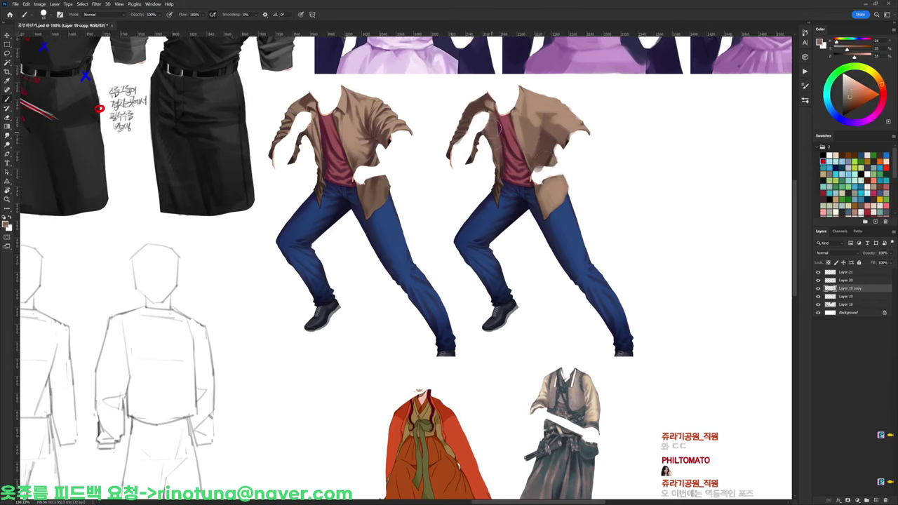
{"action": "left_click", "coordinate": [500, 164], "text": "alt"}
{"action": "left_click", "coordinate": [500, 180], "text": "alt"}
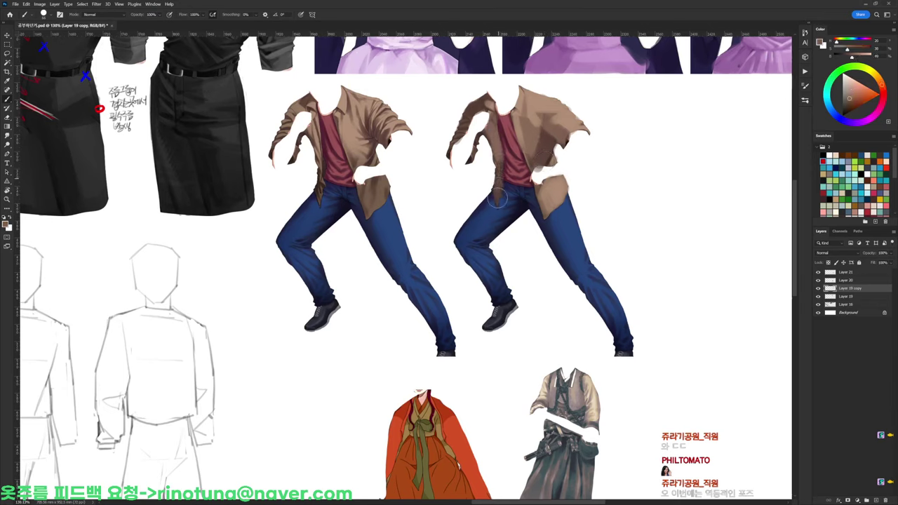
{"action": "left_click", "coordinate": [499, 171], "text": "alt"}
{"action": "mouse_move", "coordinate": [470, 108]}
{"action": "left_mouse_down"}
{"action": "mouse_move", "coordinate": [453, 144]}
{"action": "mouse_move", "coordinate": [451, 135]}
{"action": "left_mouse_up"}
{"action": "left_click", "coordinate": [492, 130], "text": "alt"}
Block the copied jeans' extended leg into a lighter blue outer plane and a dark blue inner plane
{"action": "left_click_drag", "start_coordinate": [556, 214], "coordinate": [499, 165]}
{"action": "left_click", "coordinate": [476, 156], "text": "alt"}
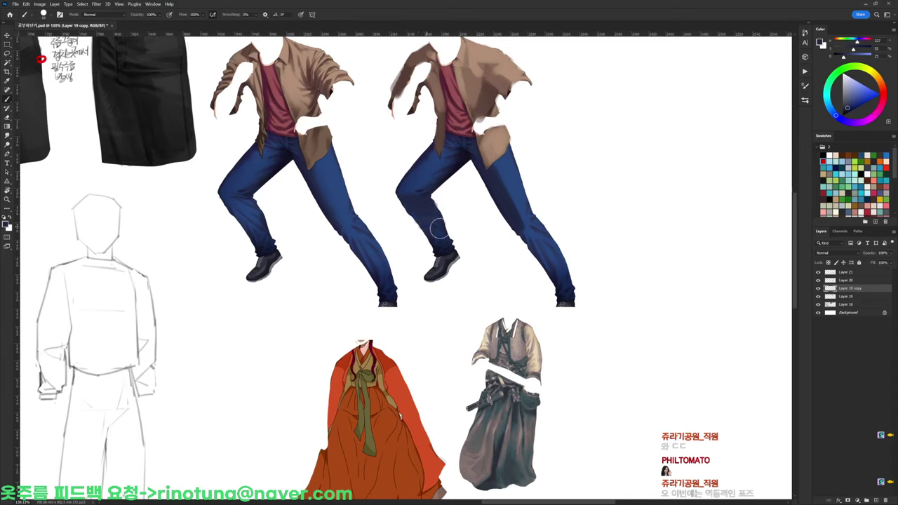
{"action": "left_click", "coordinate": [854, 103]}
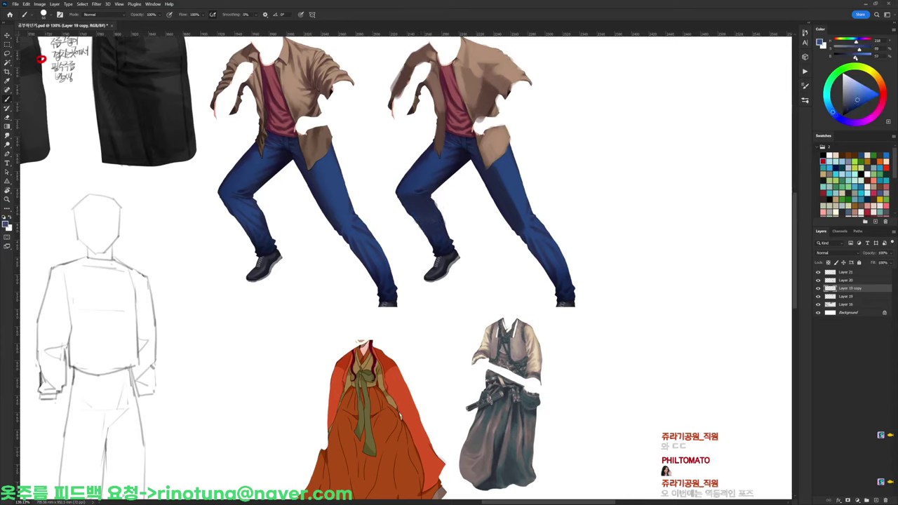
{"action": "left_click_drag", "start_coordinate": [855, 97], "coordinate": [855, 97]}
{"action": "mouse_move", "coordinate": [513, 170]}
{"action": "left_mouse_down"}
{"action": "mouse_move", "coordinate": [516, 192]}
{"action": "mouse_move", "coordinate": [502, 164]}
{"action": "mouse_move", "coordinate": [504, 174]}
{"action": "mouse_move", "coordinate": [508, 160]}
{"action": "mouse_move", "coordinate": [525, 209]}
{"action": "mouse_move", "coordinate": [511, 181]}
{"action": "left_mouse_up"}
{"action": "left_click", "coordinate": [525, 220], "text": "alt"}
{"action": "mouse_move", "coordinate": [523, 220]}
{"action": "left_mouse_down"}
{"action": "mouse_move", "coordinate": [515, 196]}
{"action": "mouse_move", "coordinate": [521, 216]}
{"action": "mouse_move", "coordinate": [524, 203]}
{"action": "left_mouse_up"}
{"action": "left_click", "coordinate": [525, 220], "text": "alt"}
{"action": "left_click_drag", "start_coordinate": [526, 216], "coordinate": [531, 234]}
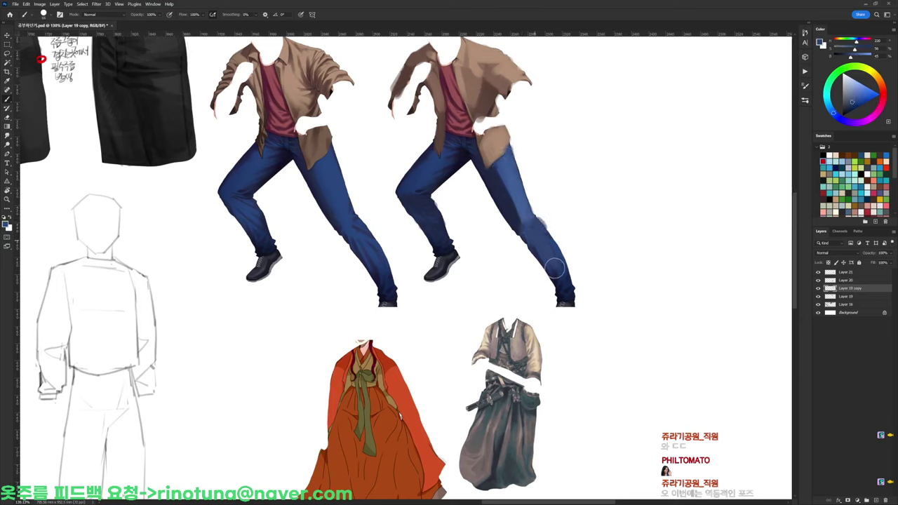
{"action": "mouse_move", "coordinate": [554, 268]}
{"action": "left_mouse_down"}
{"action": "mouse_move", "coordinate": [547, 237]}
{"action": "mouse_move", "coordinate": [535, 237]}
{"action": "mouse_move", "coordinate": [564, 288]}
{"action": "left_mouse_up"}
Refine the extended leg's knee and shin with sampled blues and clean up its rough outer edge
{"action": "left_click", "coordinate": [516, 226], "text": "alt"}
{"action": "left_click_drag", "start_coordinate": [520, 230], "coordinate": [542, 259]}
{"action": "left_click", "coordinate": [530, 223], "text": "alt"}
{"action": "mouse_move", "coordinate": [531, 223]}
{"action": "left_mouse_down"}
{"action": "mouse_move", "coordinate": [521, 182]}
{"action": "mouse_move", "coordinate": [537, 214]}
{"action": "left_mouse_up"}
{"action": "key", "text": "e"}
{"action": "key", "text": "b"}
Block the copied jeans' bent thigh into a light blue top plane and a dark navy underside up to the hip
{"action": "left_click", "coordinate": [515, 184], "text": "alt"}
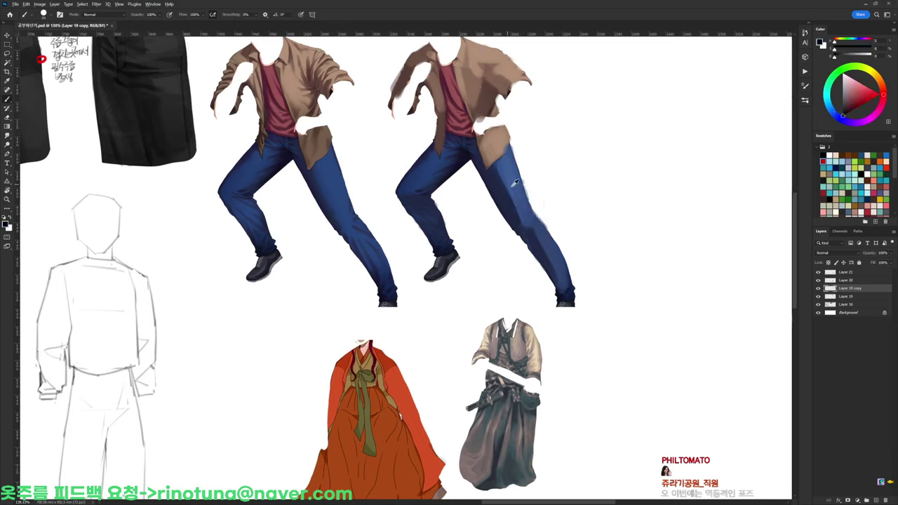
{"action": "left_click", "coordinate": [495, 178], "text": "alt"}
{"action": "left_click_drag", "start_coordinate": [420, 176], "coordinate": [409, 184]}
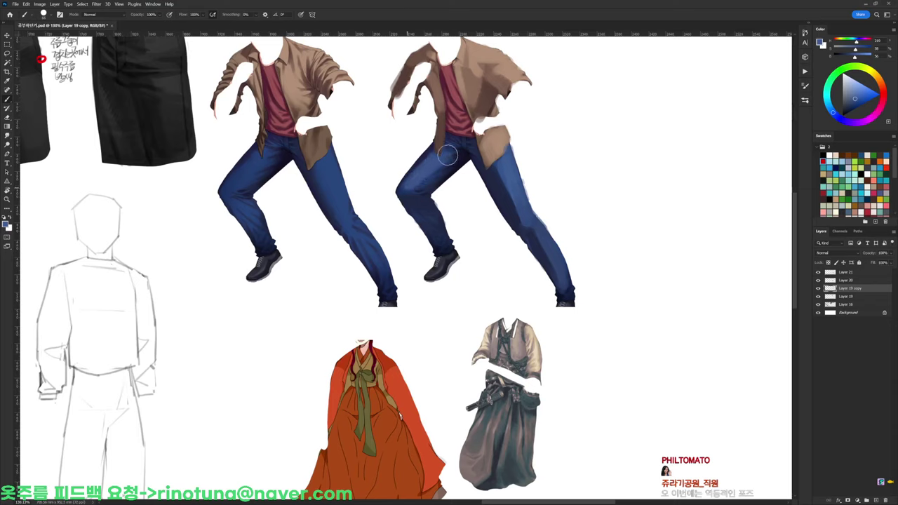
{"action": "left_click_drag", "start_coordinate": [448, 155], "coordinate": [411, 185]}
{"action": "mouse_move", "coordinate": [445, 153]}
{"action": "left_mouse_down"}
{"action": "mouse_move", "coordinate": [415, 176]}
{"action": "mouse_move", "coordinate": [423, 185]}
{"action": "left_mouse_up"}
{"action": "left_click", "coordinate": [451, 161], "text": "alt"}
{"action": "left_click", "coordinate": [461, 157], "text": "alt"}
{"action": "mouse_move", "coordinate": [446, 144]}
{"action": "left_mouse_down"}
{"action": "mouse_move", "coordinate": [475, 149]}
{"action": "mouse_move", "coordinate": [450, 141]}
{"action": "mouse_move", "coordinate": [423, 152]}
{"action": "mouse_move", "coordinate": [437, 147]}
{"action": "mouse_move", "coordinate": [408, 190]}
{"action": "left_mouse_up"}
{"action": "left_click", "coordinate": [423, 152], "text": "alt"}
{"action": "left_click", "coordinate": [412, 184], "text": "alt"}
{"action": "mouse_move", "coordinate": [426, 155]}
{"action": "left_mouse_down"}
{"action": "mouse_move", "coordinate": [406, 184]}
{"action": "mouse_move", "coordinate": [420, 174]}
{"action": "mouse_move", "coordinate": [433, 229]}
{"action": "left_mouse_up"}
{"action": "left_click", "coordinate": [420, 176], "text": "alt"}
{"action": "left_click", "coordinate": [415, 192], "text": "alt"}
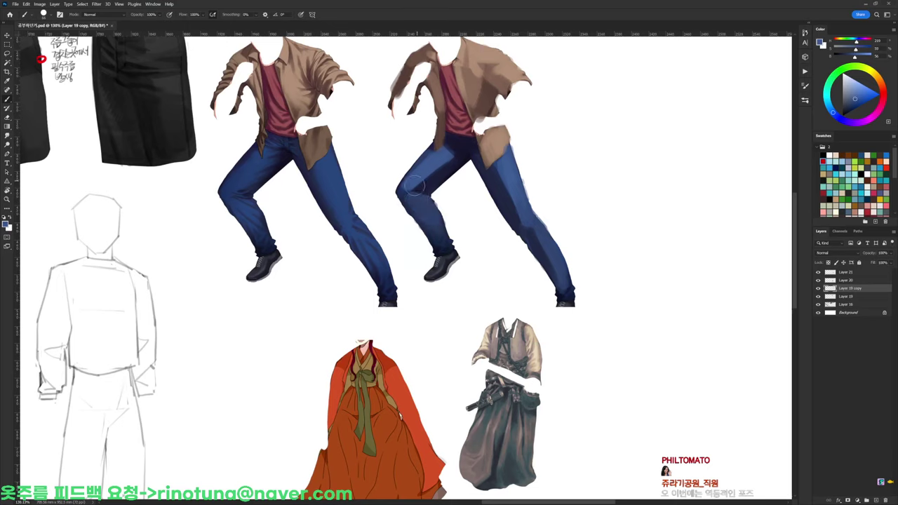
{"action": "left_click_drag", "start_coordinate": [417, 187], "coordinate": [451, 152]}
Simplify the bent leg's lower leg and knee into flat planes with sampled mid and dark blues
{"action": "left_click", "coordinate": [431, 178], "text": "alt"}
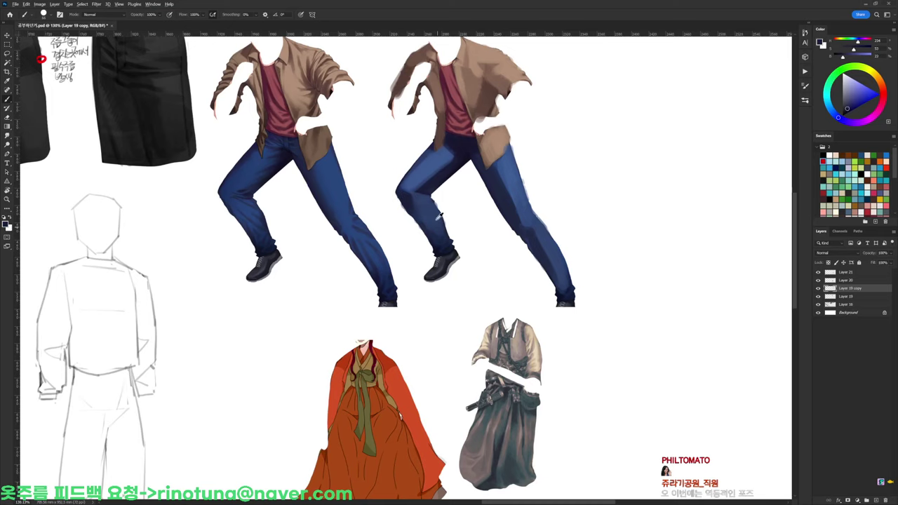
{"action": "left_click", "coordinate": [426, 215], "text": "alt"}
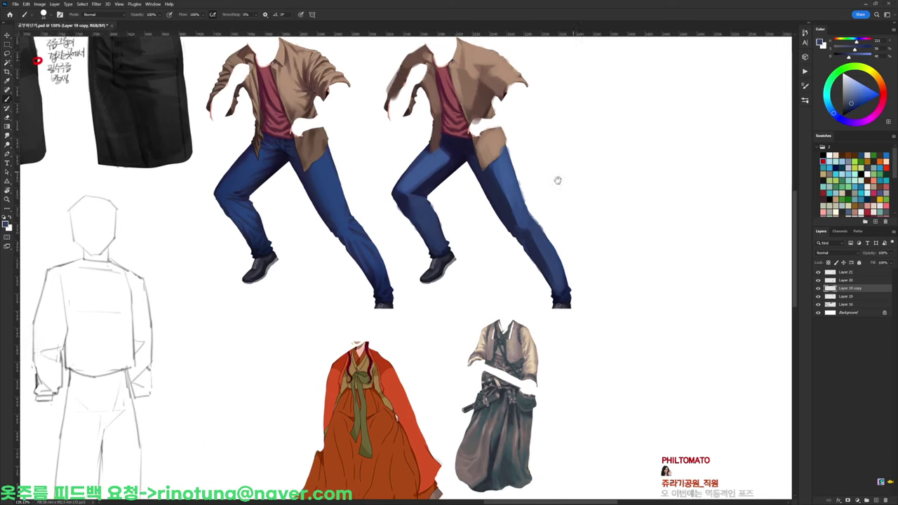
{"action": "left_click_drag", "start_coordinate": [556, 180], "coordinate": [495, 212]}
{"action": "left_click", "coordinate": [395, 173], "text": "alt"}
{"action": "mouse_move", "coordinate": [384, 184]}
{"action": "left_mouse_down"}
{"action": "mouse_move", "coordinate": [369, 181]}
{"action": "mouse_move", "coordinate": [379, 174]}
{"action": "left_mouse_up"}
{"action": "left_click", "coordinate": [380, 166], "text": "alt"}
{"action": "left_click", "coordinate": [396, 176], "text": "alt"}
Block the copied red shirt into a lit upper plane and a dark burgundy lower plane
{"action": "left_click", "coordinate": [385, 124], "text": "alt"}
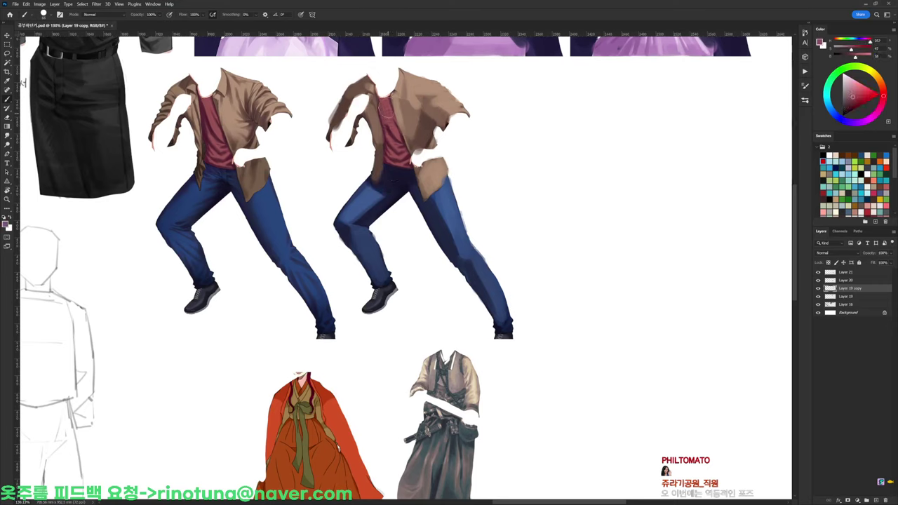
{"action": "left_click", "coordinate": [408, 138], "text": "alt"}
{"action": "left_click", "coordinate": [404, 143], "text": "alt"}
{"action": "mouse_move", "coordinate": [388, 127]}
{"action": "left_mouse_down"}
{"action": "mouse_move", "coordinate": [390, 151]}
{"action": "mouse_move", "coordinate": [403, 160]}
{"action": "mouse_move", "coordinate": [397, 145]}
{"action": "mouse_move", "coordinate": [388, 159]}
{"action": "left_mouse_up"}
{"action": "left_click", "coordinate": [399, 157], "text": "alt"}
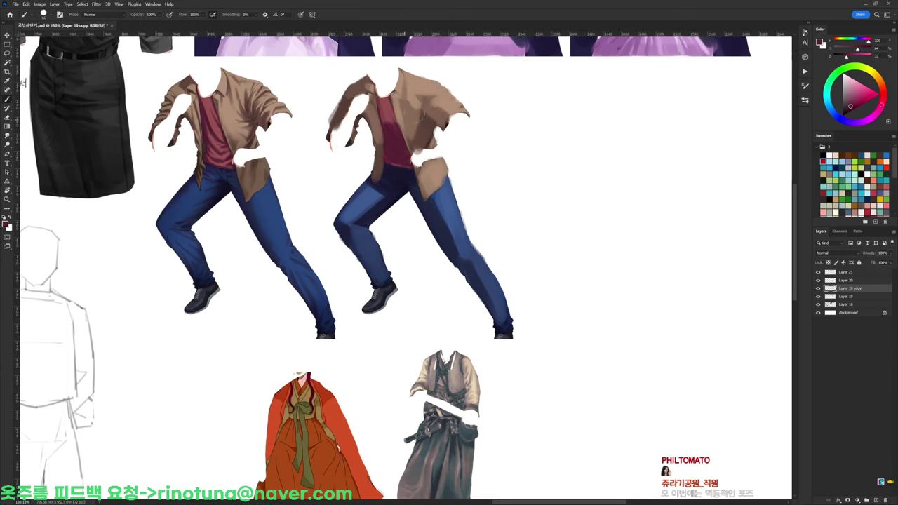
Erase stray paint around the simplified jacket-and-jeans figure and duplicate the figure to its right
{"action": "key", "text": "e"}
{"action": "left_click_drag", "start_coordinate": [407, 100], "coordinate": [372, 102]}
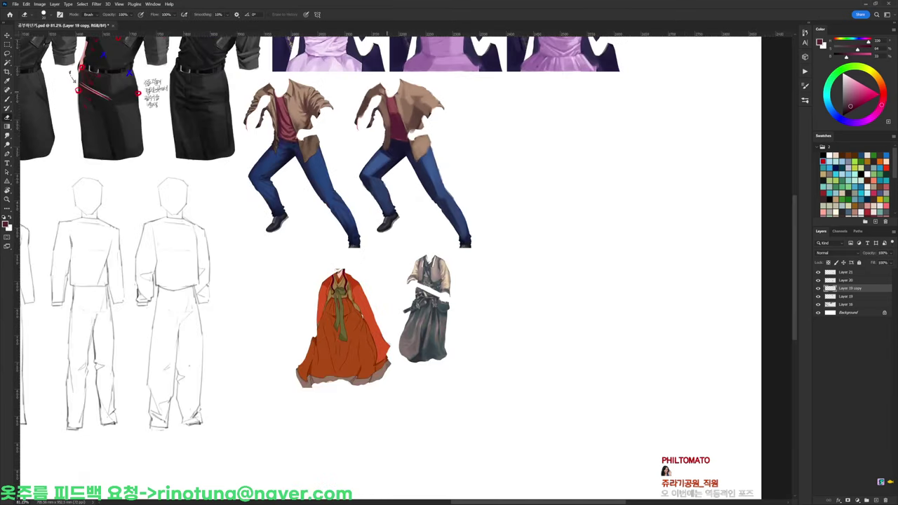
{"action": "mouse_move", "coordinate": [480, 155]}
{"action": "left_mouse_down"}
{"action": "mouse_move", "coordinate": [503, 151]}
{"action": "mouse_move", "coordinate": [453, 171]}
{"action": "left_mouse_up"}
{"action": "key", "text": "b"}
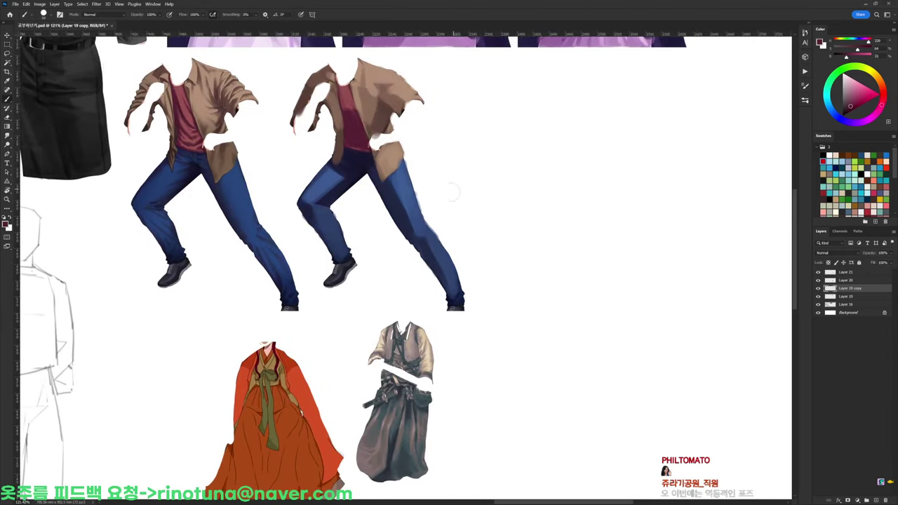
{"action": "left_click_drag", "start_coordinate": [429, 210], "coordinate": [549, 202]}
{"action": "scroll", "coordinate": [582, 151], "scroll_direction": "up", "scroll_amount": 3}
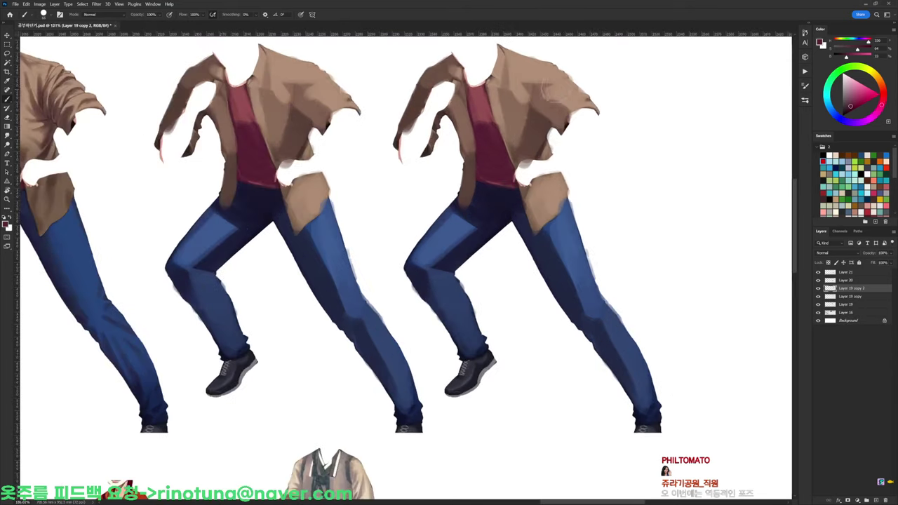
Paint thin dark brown fold lines fanning from the collar and shoulder on the new copy's jacket with a smaller brush
{"action": "right_click", "coordinate": [587, 162]}
{"action": "left_click", "coordinate": [520, 145], "text": "alt"}
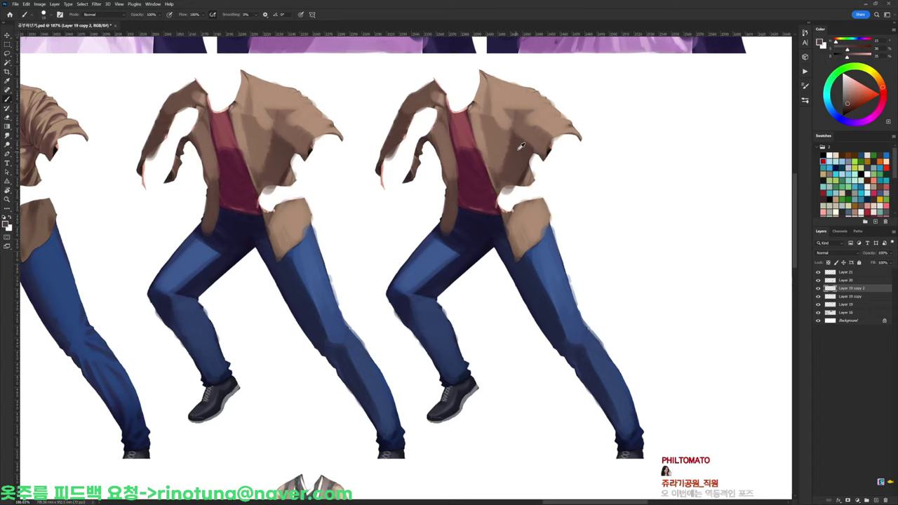
{"action": "left_click_drag", "start_coordinate": [495, 87], "coordinate": [512, 133]}
{"action": "left_click_drag", "start_coordinate": [489, 75], "coordinate": [492, 110]}
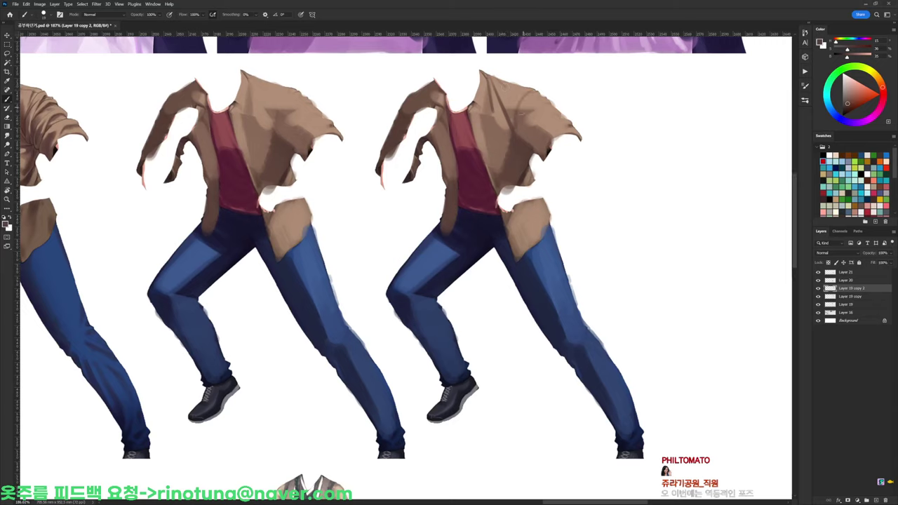
{"action": "left_click_drag", "start_coordinate": [523, 100], "coordinate": [519, 127]}
{"action": "left_click_drag", "start_coordinate": [536, 91], "coordinate": [537, 133]}
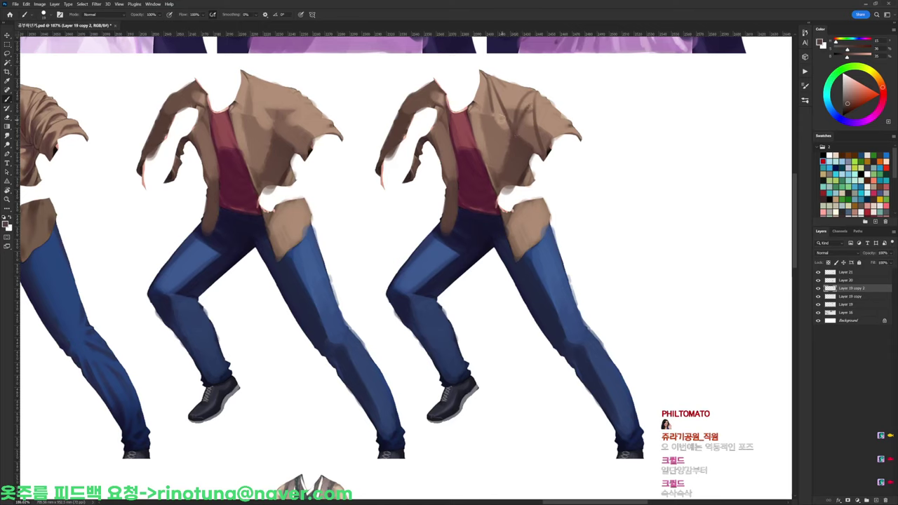
Refine the chest folds with sampled brown and add dark folds to the new copy's left sleeve
{"action": "left_click", "coordinate": [503, 110], "text": "alt"}
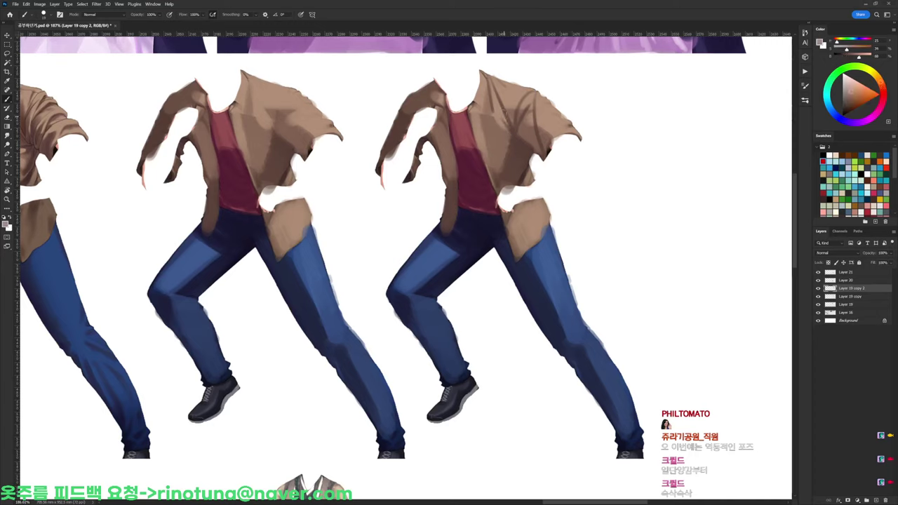
{"action": "key", "text": "d"}
{"action": "left_click_drag", "start_coordinate": [511, 126], "coordinate": [518, 136]}
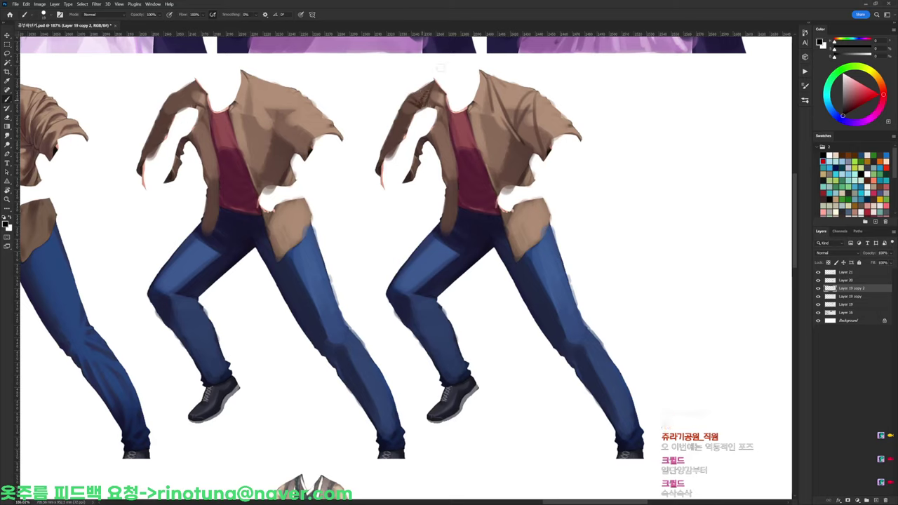
{"action": "left_click", "coordinate": [456, 166], "text": "alt"}
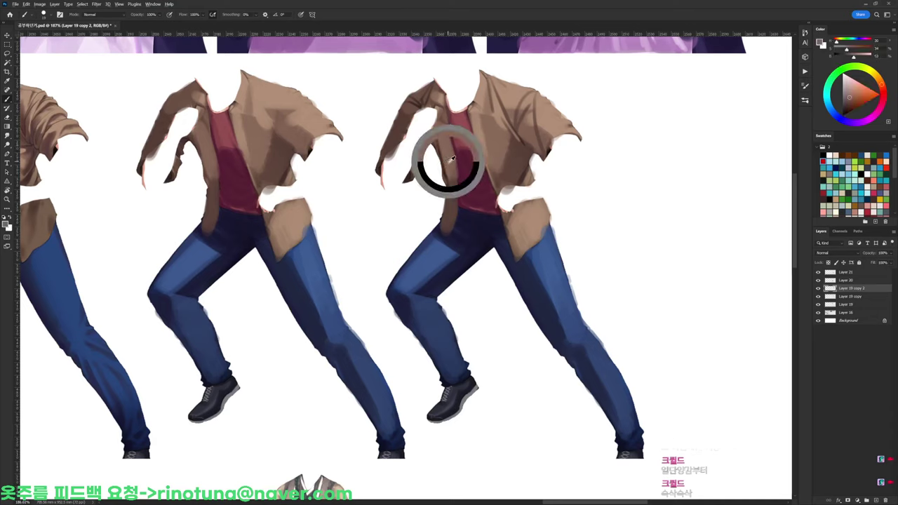
Draw a dark line along the new copy's jacket front edge and darken the folds around the right underarm and sleeve opening
{"action": "key", "text": "d"}
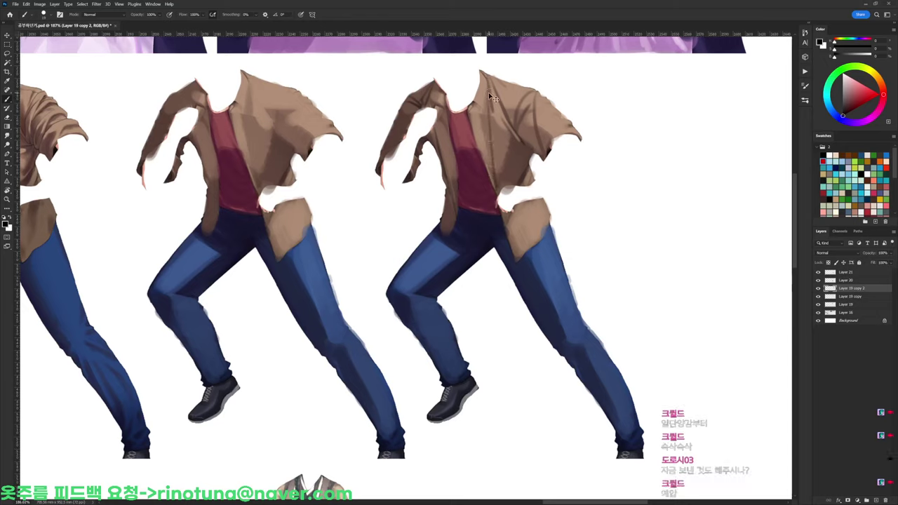
{"action": "left_click", "coordinate": [493, 181], "text": "alt"}
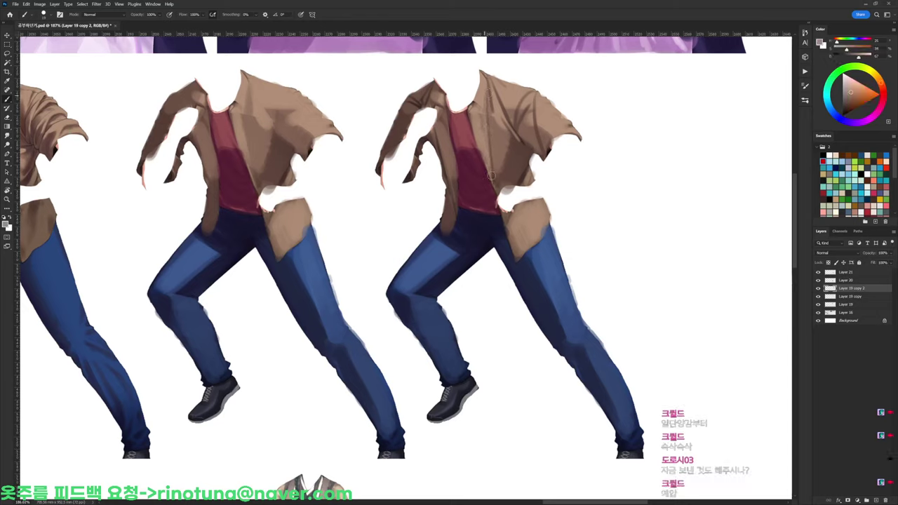
{"action": "key", "text": "d"}
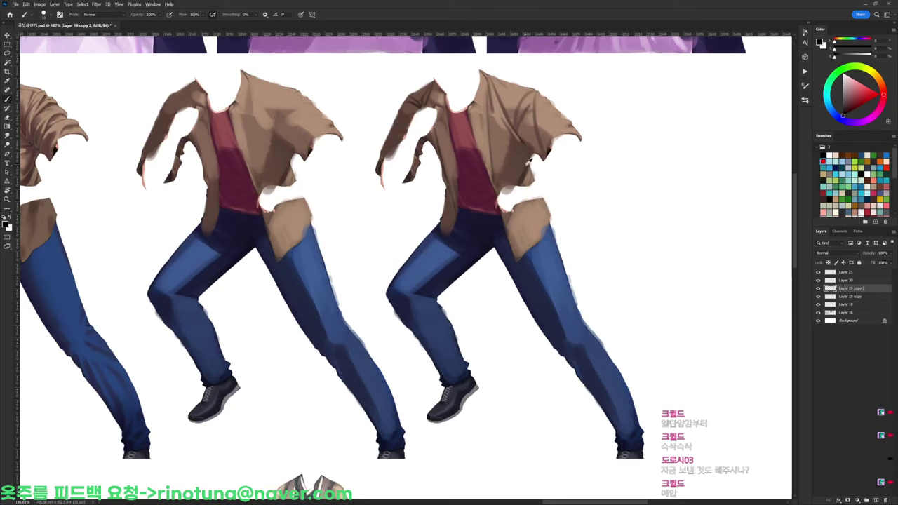
{"action": "left_click", "coordinate": [526, 165], "text": "alt"}
{"action": "key", "text": "d"}
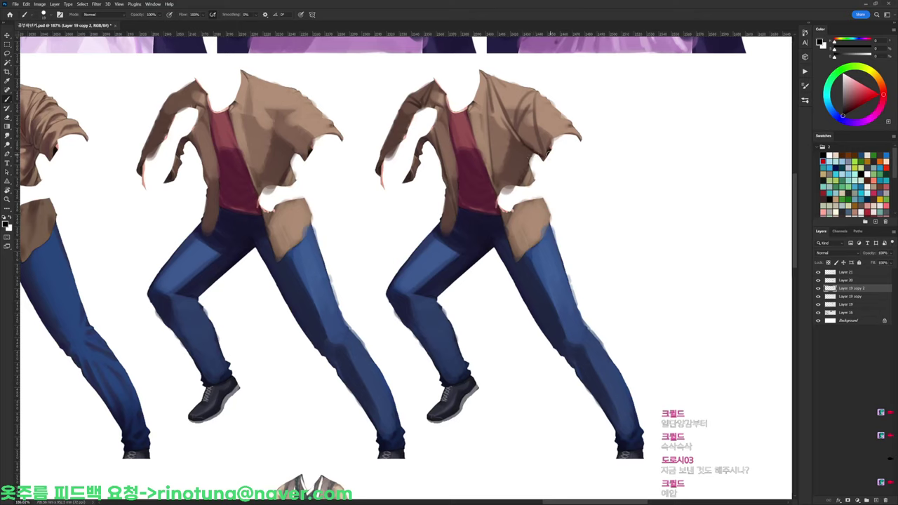
{"action": "left_click", "coordinate": [526, 168], "text": "alt"}
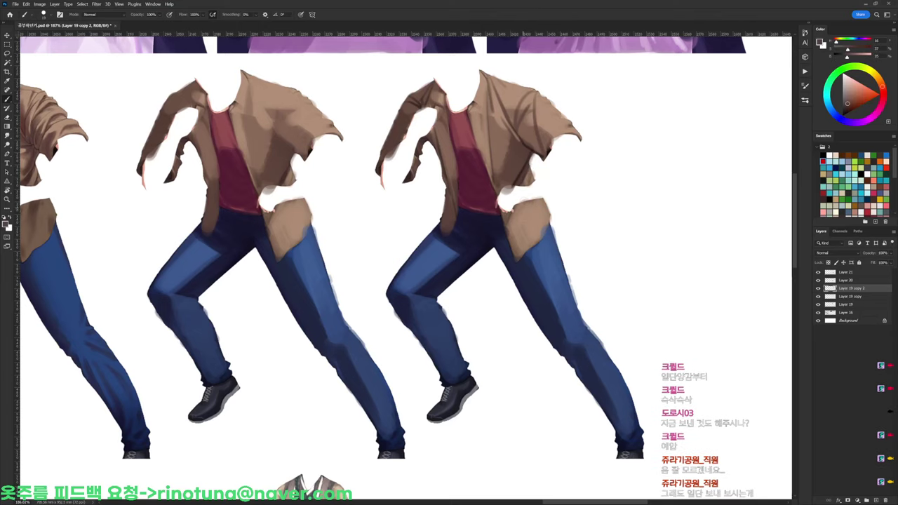
Paint a dark brown fold down the new copy's lower jacket flap and black folds across the jeans' waist and crotch
{"action": "left_click_drag", "start_coordinate": [523, 208], "coordinate": [520, 257]}
{"action": "left_click_drag", "start_coordinate": [530, 223], "coordinate": [522, 193]}
{"action": "key", "text": "d"}
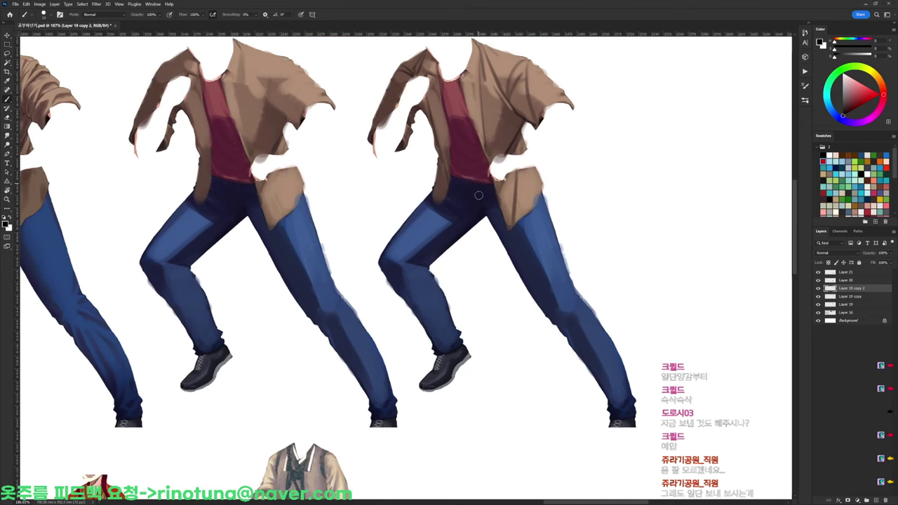
{"action": "left_click_drag", "start_coordinate": [484, 211], "coordinate": [408, 159]}
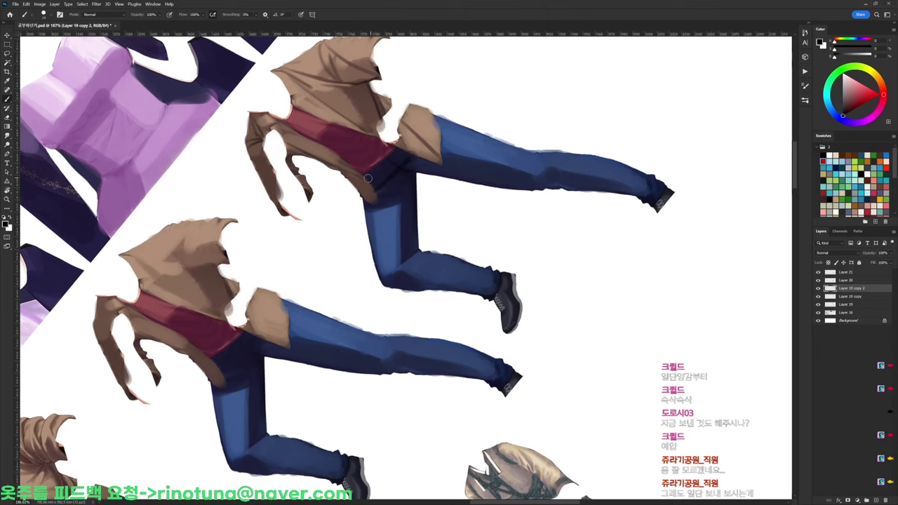
{"action": "key", "text": "r"}
{"action": "left_click_drag", "start_coordinate": [608, 75], "coordinate": [566, 239]}
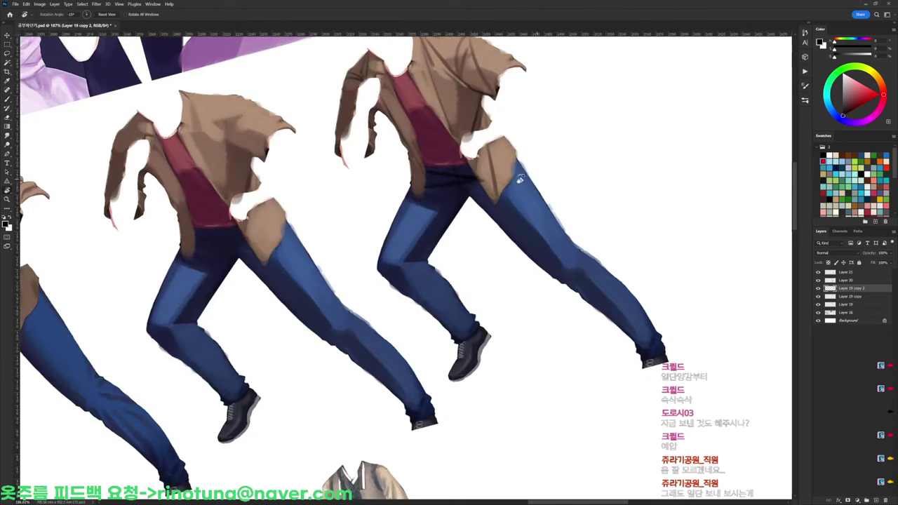
{"action": "left_click", "coordinate": [485, 170], "text": "alt"}
{"action": "key", "text": "r"}
{"action": "left_click_drag", "start_coordinate": [505, 191], "coordinate": [537, 217]}
{"action": "key", "text": "d"}
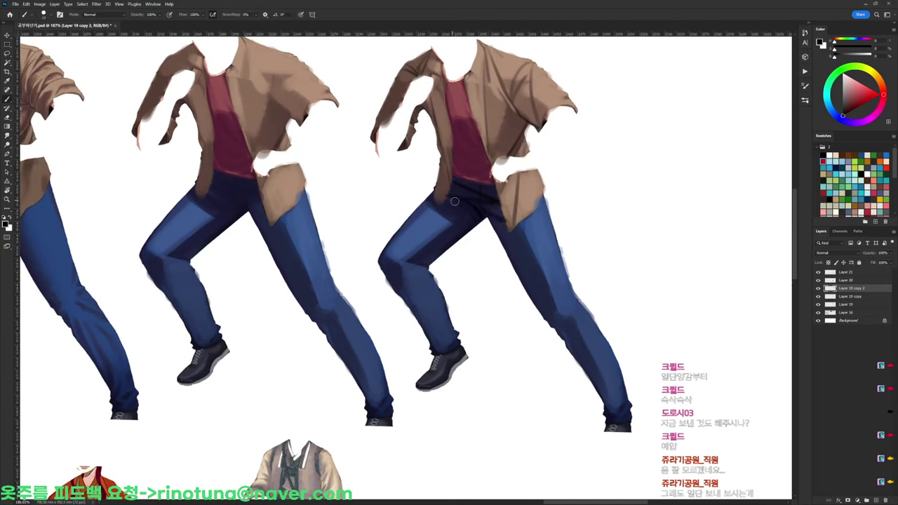
Paint dark folds around the extended leg's knee on the new copy, using sampled blues and black
{"action": "left_click", "coordinate": [546, 261], "text": "alt"}
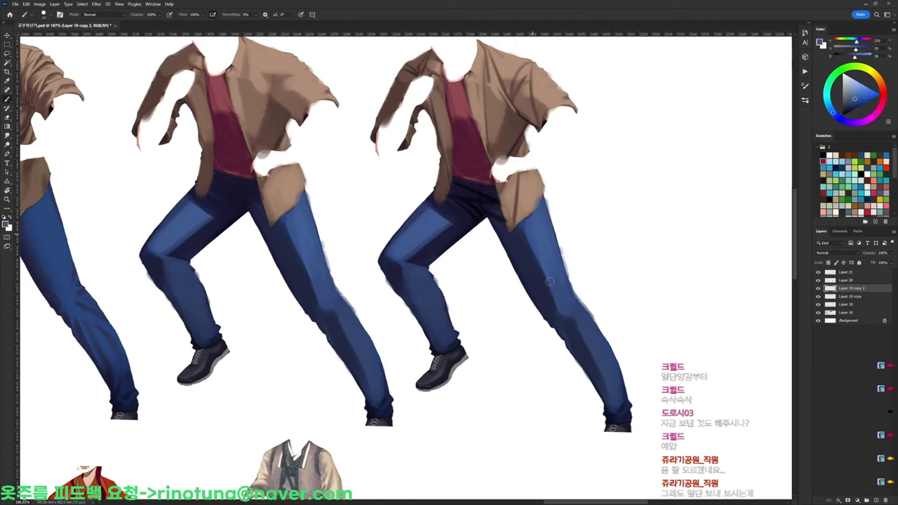
{"action": "key", "text": "d"}
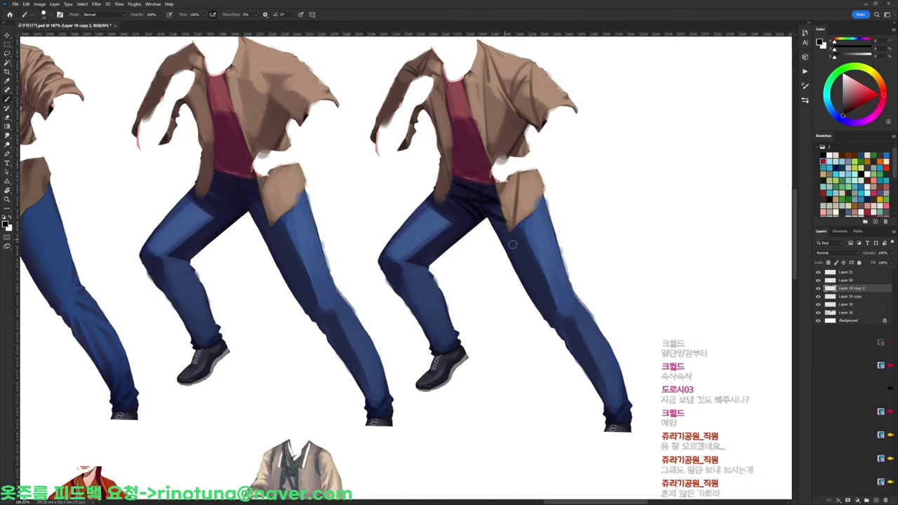
{"action": "left_click", "coordinate": [553, 282], "text": "alt"}
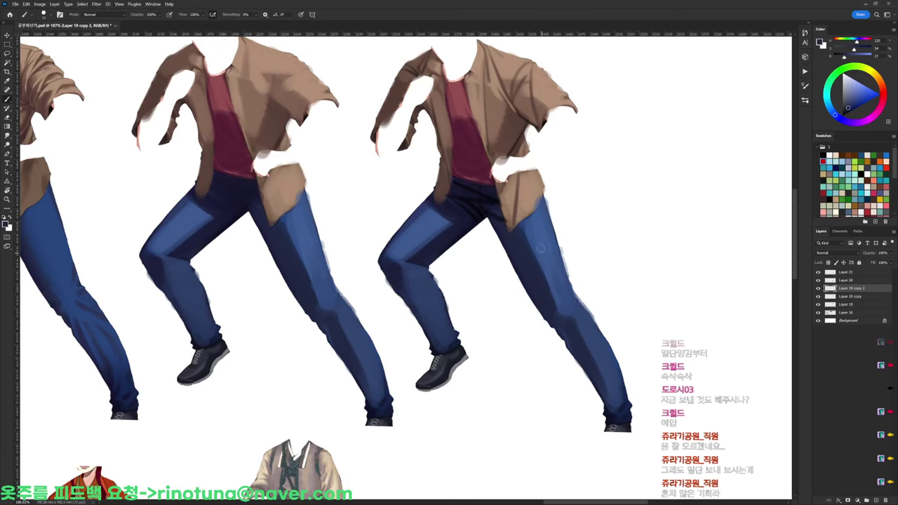
{"action": "left_click", "coordinate": [571, 302], "text": "alt"}
{"action": "left_click", "coordinate": [565, 327], "text": "alt"}
{"action": "left_click_drag", "start_coordinate": [571, 293], "coordinate": [570, 311]}
{"action": "key", "text": "d"}
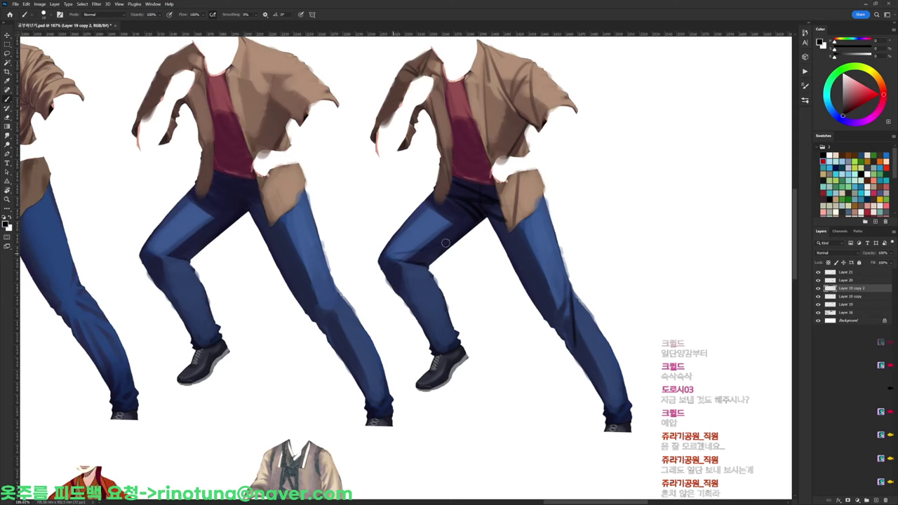
Paint dark folds on the bent leg's thigh, behind its knee and down the shin to the ankle
{"action": "key", "text": "r"}
{"action": "left_click_drag", "start_coordinate": [575, 176], "coordinate": [441, 213]}
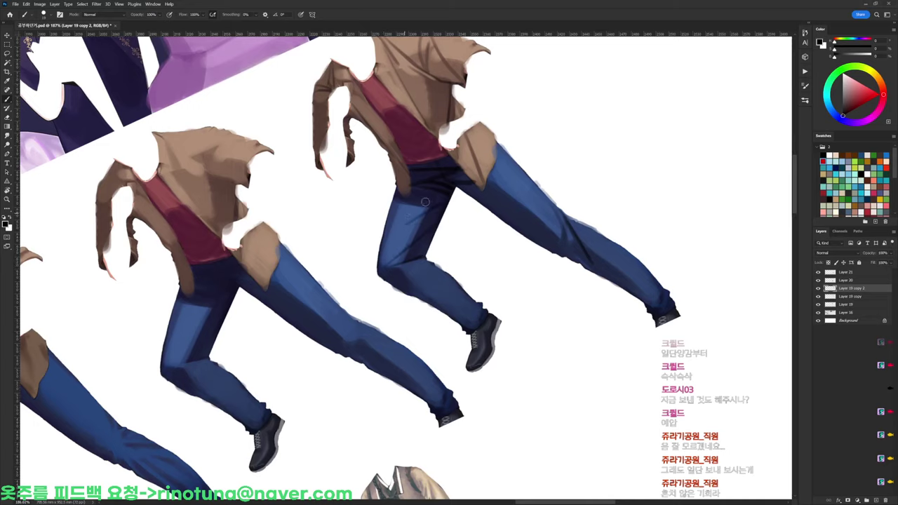
{"action": "left_click", "coordinate": [449, 188], "text": "alt"}
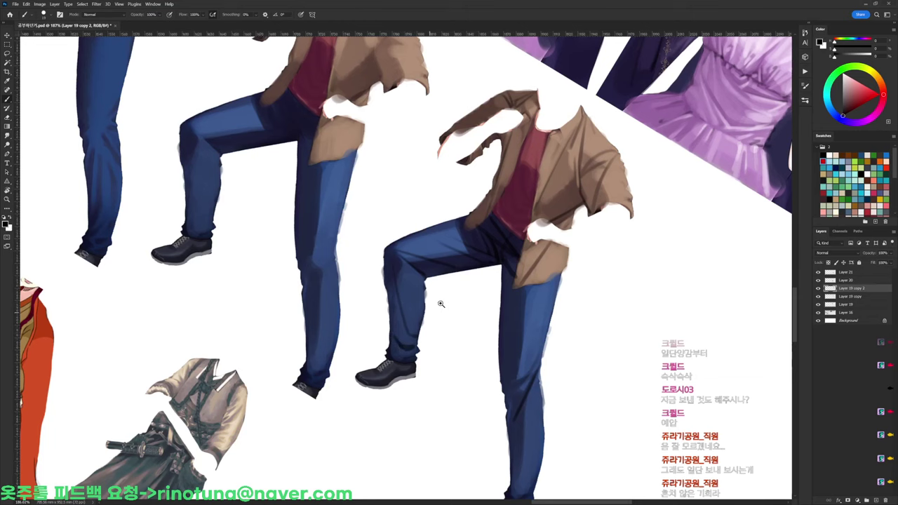
Duplicate the figure with the simple folds and place the copy to its right
{"action": "left_click_drag", "start_coordinate": [449, 305], "coordinate": [396, 304], "text": "ctrl+space"}
{"action": "key", "text": "r"}
{"action": "left_click_drag", "start_coordinate": [585, 251], "coordinate": [549, 194]}
{"action": "left_click_drag", "start_coordinate": [462, 183], "coordinate": [499, 180], "text": "ctrl+space"}
{"action": "key", "text": "b"}
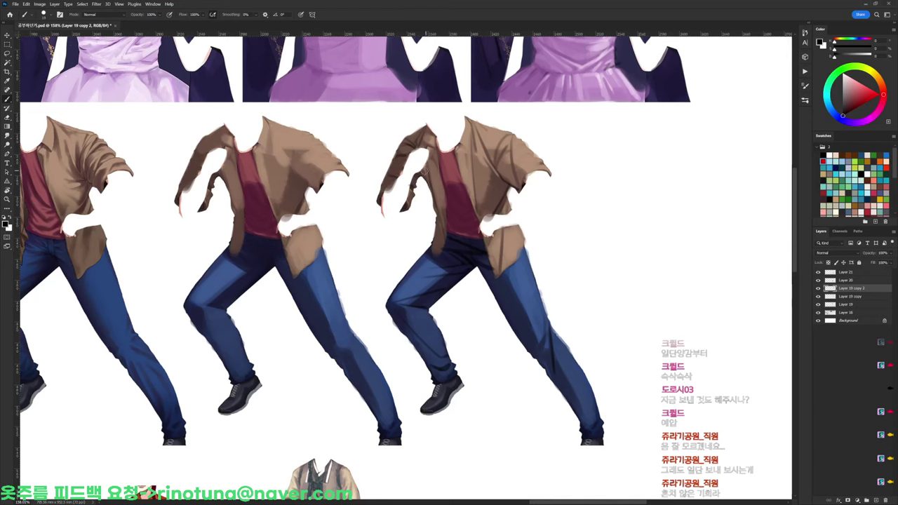
{"action": "scroll", "coordinate": [603, 246], "scroll_direction": "down", "scroll_amount": 3}
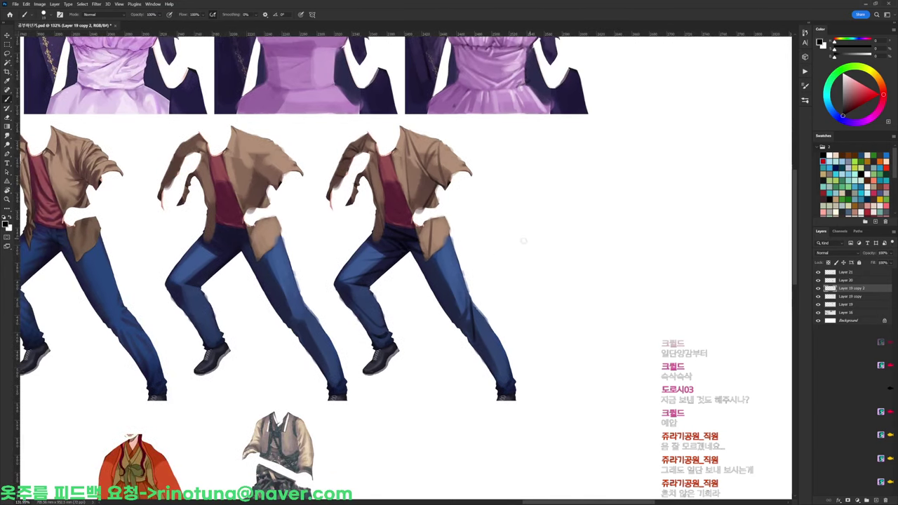
{"action": "left_click_drag", "start_coordinate": [448, 283], "coordinate": [619, 283]}
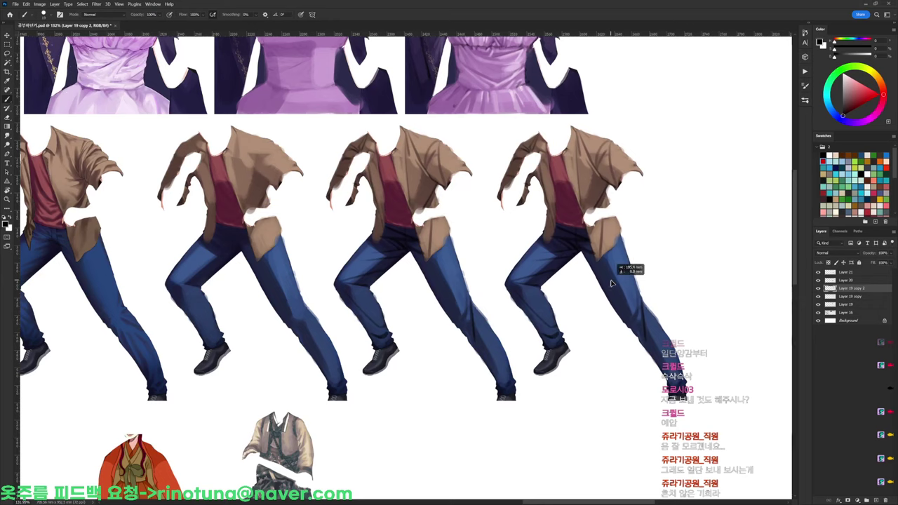
Refine the folds fanning below the collar on the newest copy's jacket with a thinner brush and sampled browns
{"action": "scroll", "coordinate": [612, 163], "scroll_direction": "up", "scroll_amount": 3}
{"action": "right_click", "coordinate": [592, 134]}
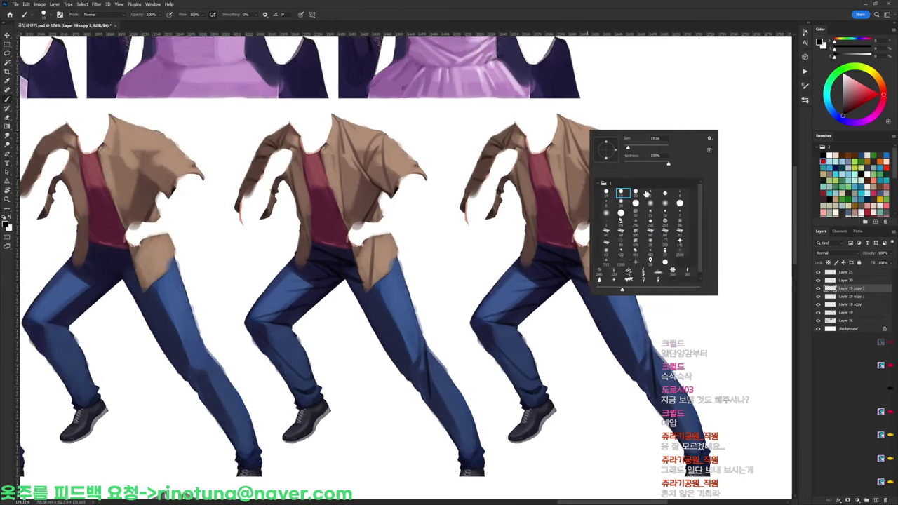
{"action": "scroll", "coordinate": [571, 143], "scroll_direction": "up", "scroll_amount": 1}
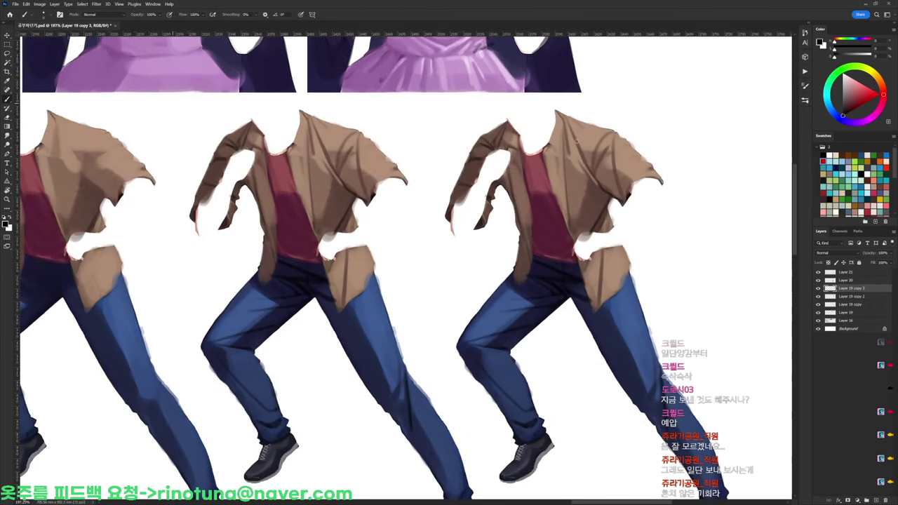
{"action": "left_click", "coordinate": [569, 143], "text": "alt"}
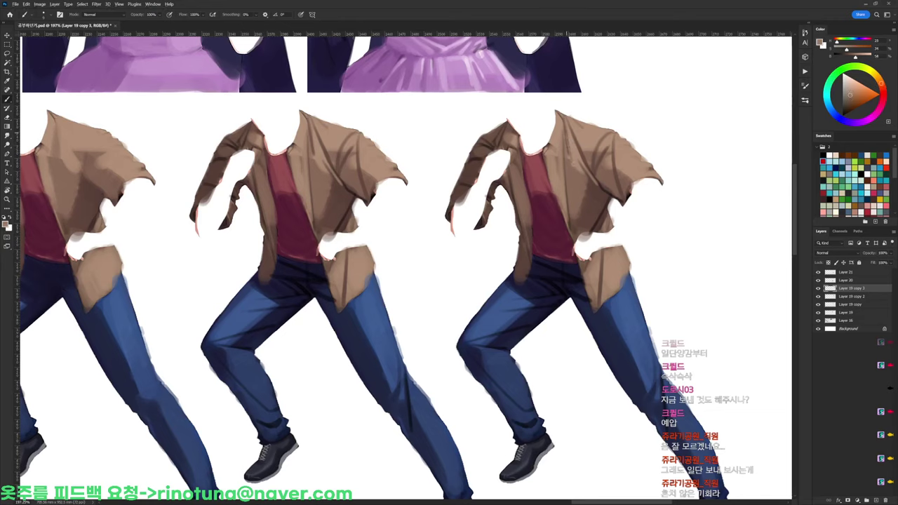
{"action": "left_click", "coordinate": [577, 145], "text": "alt"}
{"action": "mouse_move", "coordinate": [572, 159]}
{"action": "left_mouse_down"}
{"action": "mouse_move", "coordinate": [579, 166]}
{"action": "mouse_move", "coordinate": [573, 160]}
{"action": "left_mouse_up"}
{"action": "left_click", "coordinate": [576, 162], "text": "alt"}
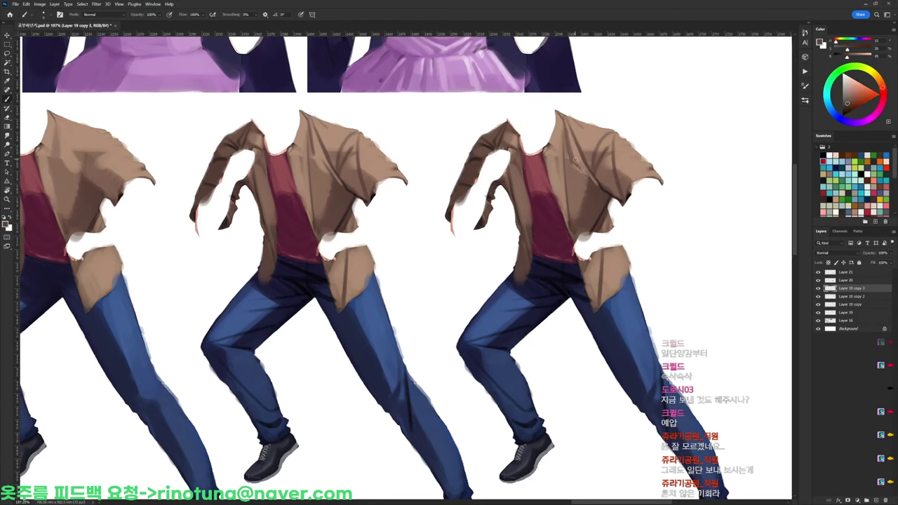
{"action": "left_click", "coordinate": [580, 150], "text": "alt"}
{"action": "left_click", "coordinate": [587, 135], "text": "alt"}
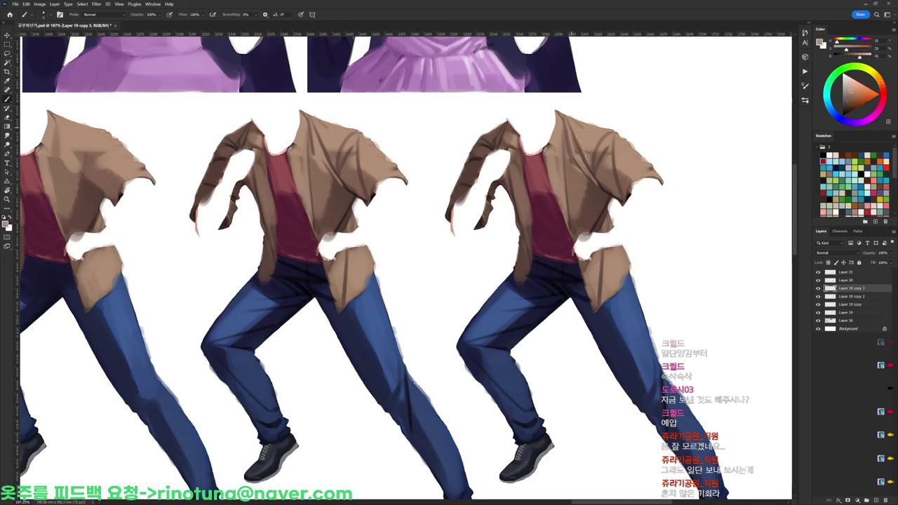
Blend light and mid browns into the folds between the newest copy's chest and shoulder
{"action": "left_click", "coordinate": [593, 150], "text": "alt"}
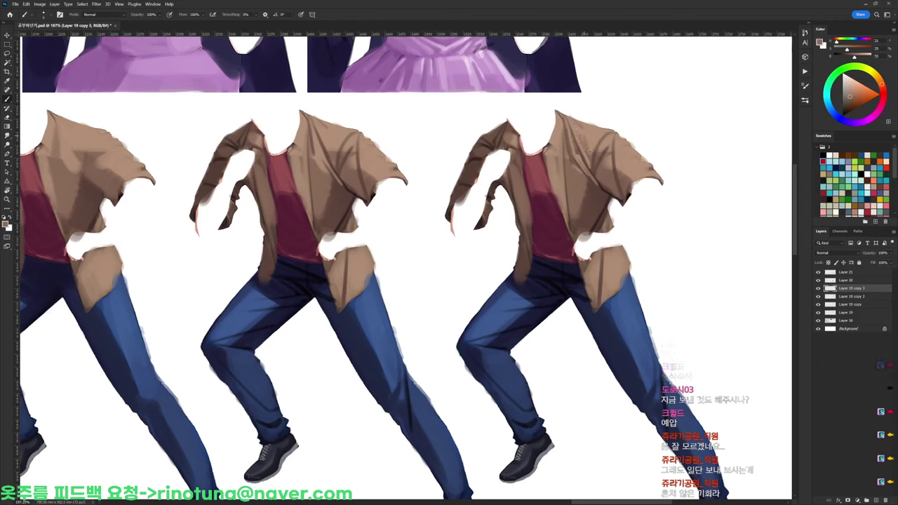
{"action": "left_click", "coordinate": [593, 151], "text": "alt"}
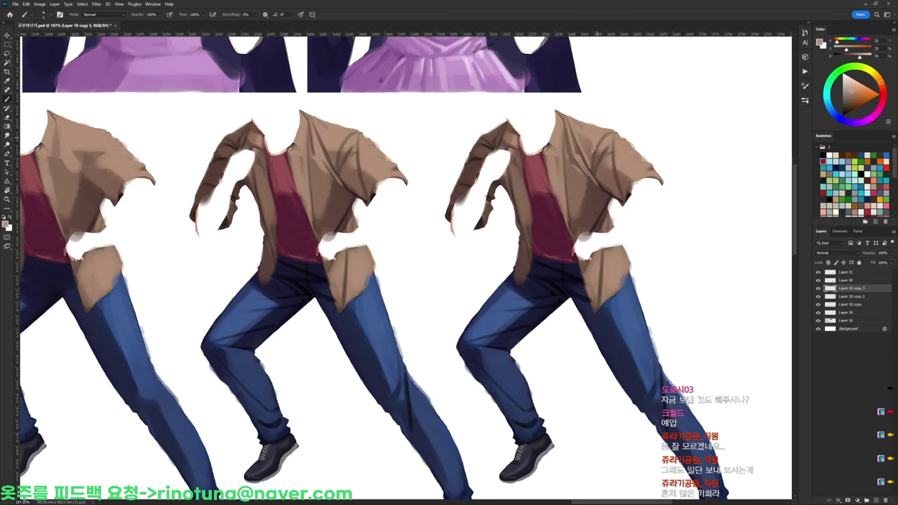
{"action": "left_click", "coordinate": [594, 150], "text": "alt"}
{"action": "left_click", "coordinate": [596, 140], "text": "alt"}
{"action": "key", "text": "r"}
{"action": "left_click_drag", "start_coordinate": [596, 144], "coordinate": [621, 192]}
{"action": "left_click", "coordinate": [616, 174], "text": "alt"}
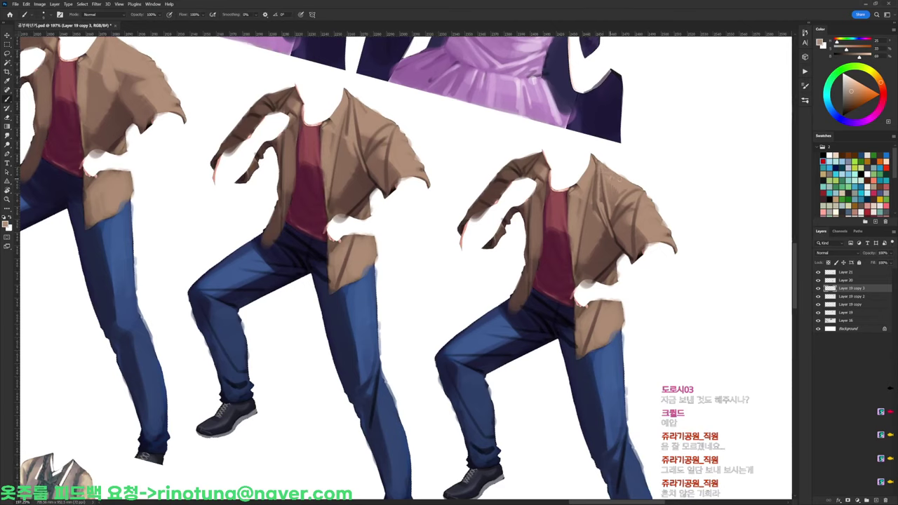
Draw the pointed collar edge on the newest copy's jacket with thin dark lines
{"action": "left_click", "coordinate": [597, 175], "text": "alt"}
{"action": "key", "text": "d"}
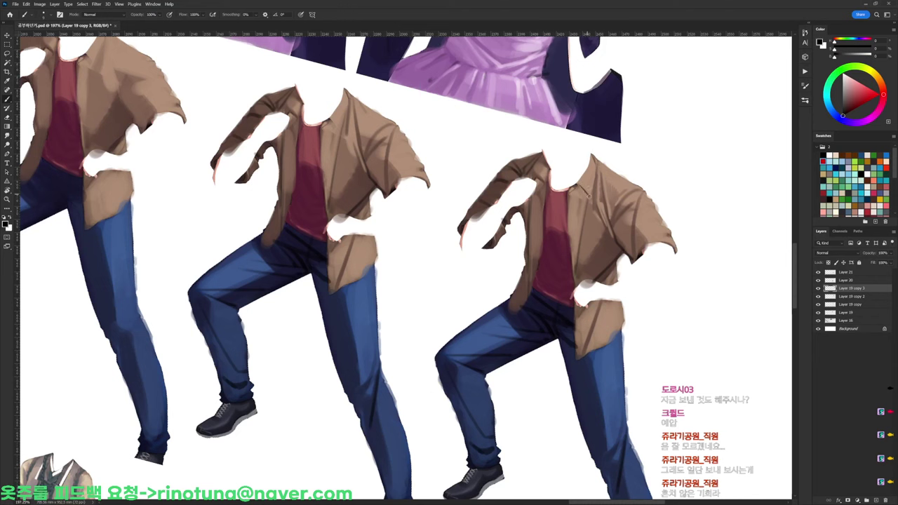
{"action": "left_click", "coordinate": [596, 178], "text": "alt"}
{"action": "key", "text": "d"}
{"action": "key", "text": "r"}
{"action": "mouse_move", "coordinate": [595, 180]}
{"action": "left_mouse_down"}
{"action": "mouse_move", "coordinate": [590, 196]}
{"action": "mouse_move", "coordinate": [587, 154]}
{"action": "left_mouse_up"}
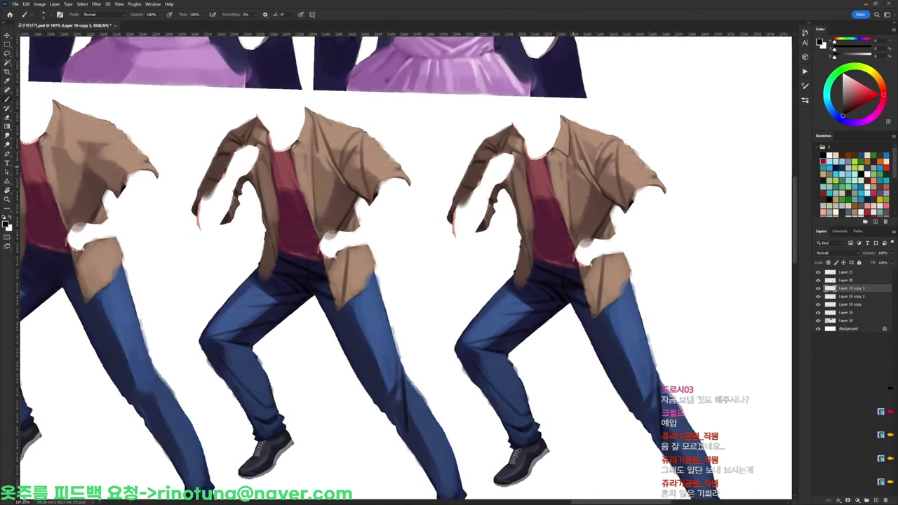
Switch to a larger round brush and blend sampled browns along the jacket's front edge and chest
{"action": "left_click", "coordinate": [653, 181], "text": "alt"}
{"action": "right_click", "coordinate": [653, 181]}
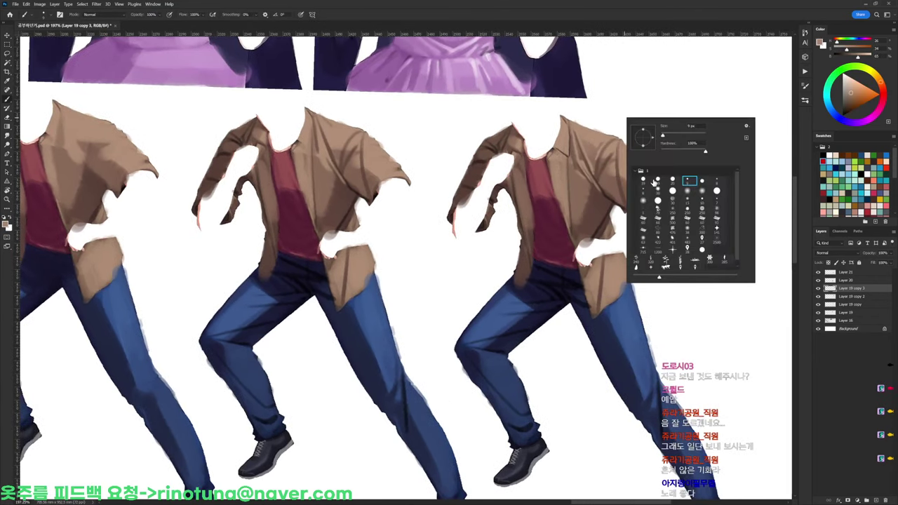
{"action": "left_click", "coordinate": [657, 181]}
{"action": "left_click", "coordinate": [580, 177], "text": "alt"}
{"action": "left_click_drag", "start_coordinate": [592, 169], "coordinate": [587, 162]}
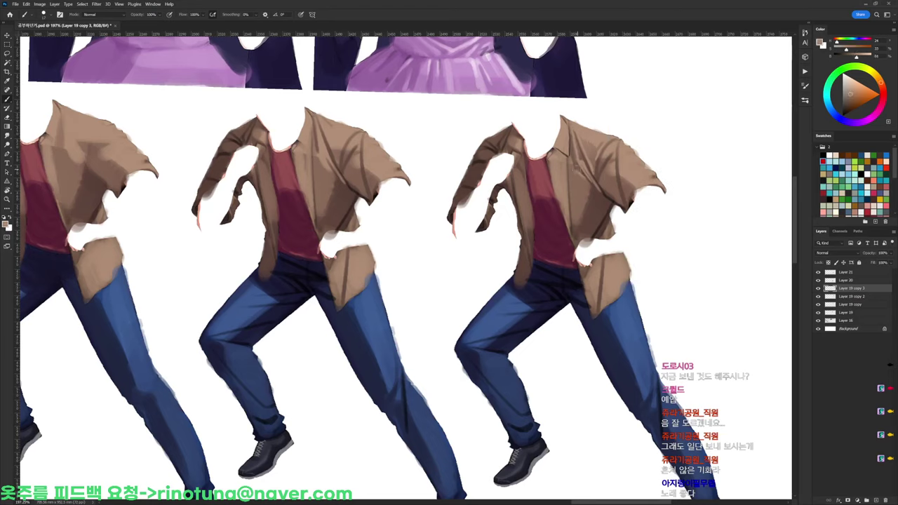
{"action": "left_click", "coordinate": [573, 195], "text": "alt"}
{"action": "left_click_drag", "start_coordinate": [571, 175], "coordinate": [569, 199]}
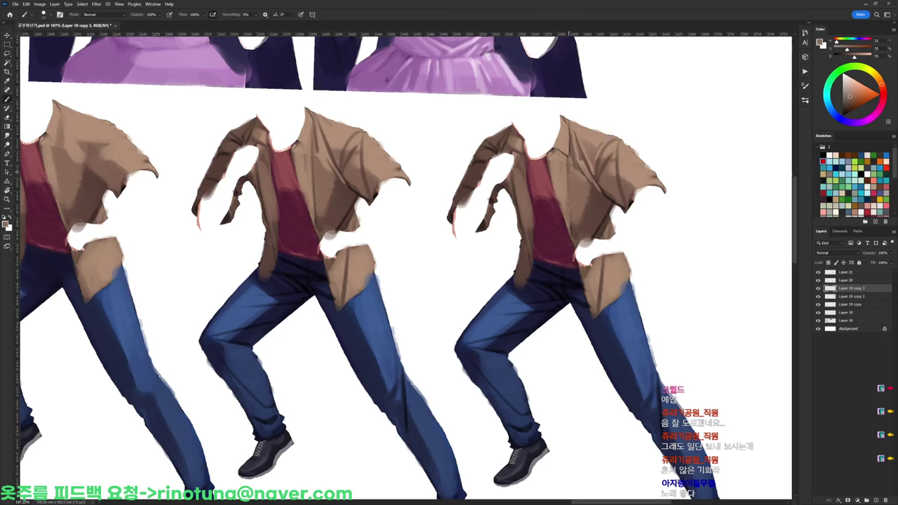
{"action": "left_click", "coordinate": [567, 184], "text": "alt"}
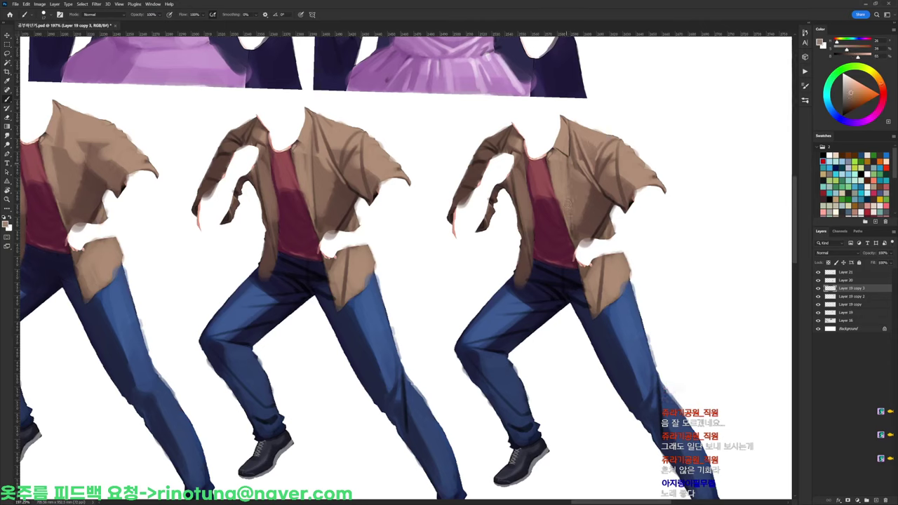
{"action": "left_click", "coordinate": [575, 162], "text": "alt"}
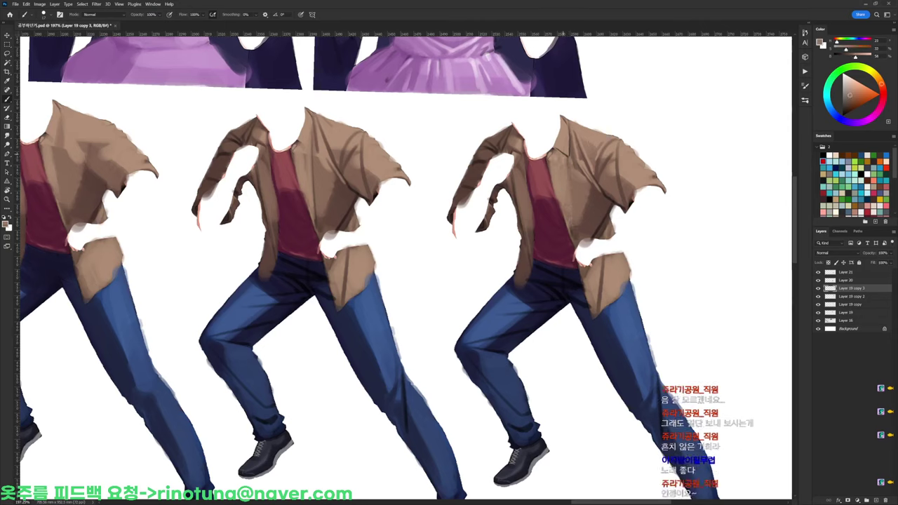
Shade beneath the collar tip with dark brown and soften the collar with sampled lighter browns
{"action": "left_click", "coordinate": [590, 167], "text": "alt"}
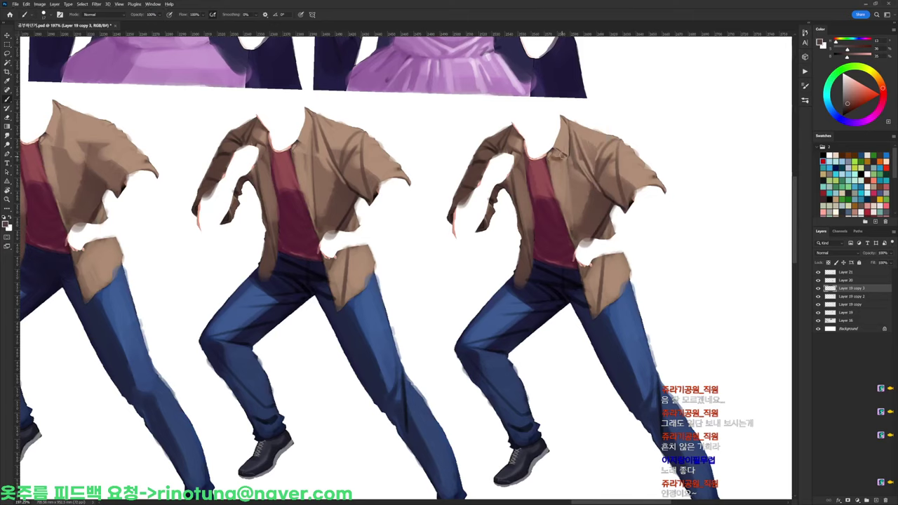
{"action": "left_click", "coordinate": [558, 159], "text": "alt"}
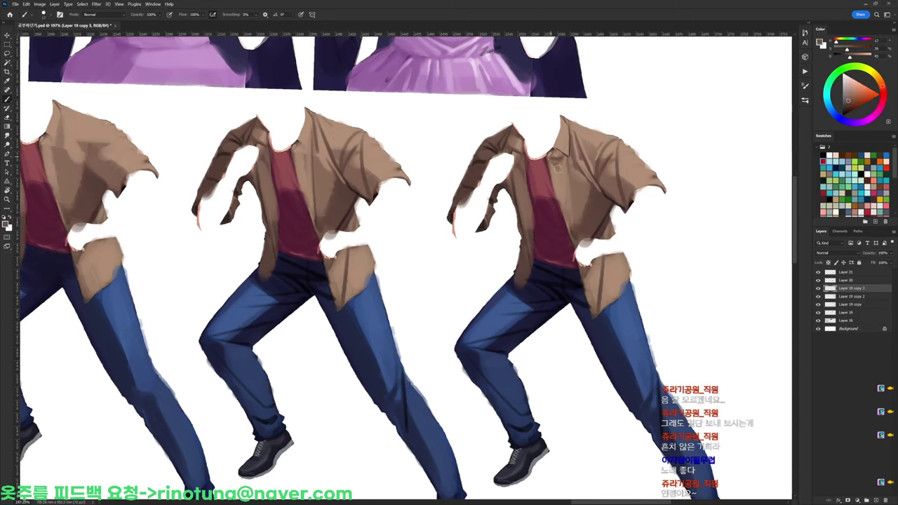
{"action": "left_click", "coordinate": [557, 168], "text": "alt"}
{"action": "left_click", "coordinate": [561, 149], "text": "alt"}
{"action": "left_click", "coordinate": [562, 150], "text": "alt"}
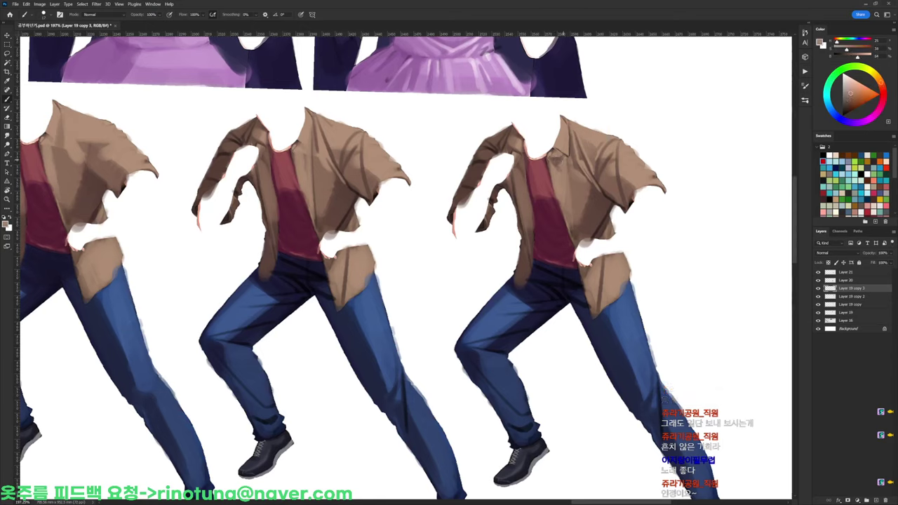
{"action": "left_click", "coordinate": [558, 157], "text": "alt"}
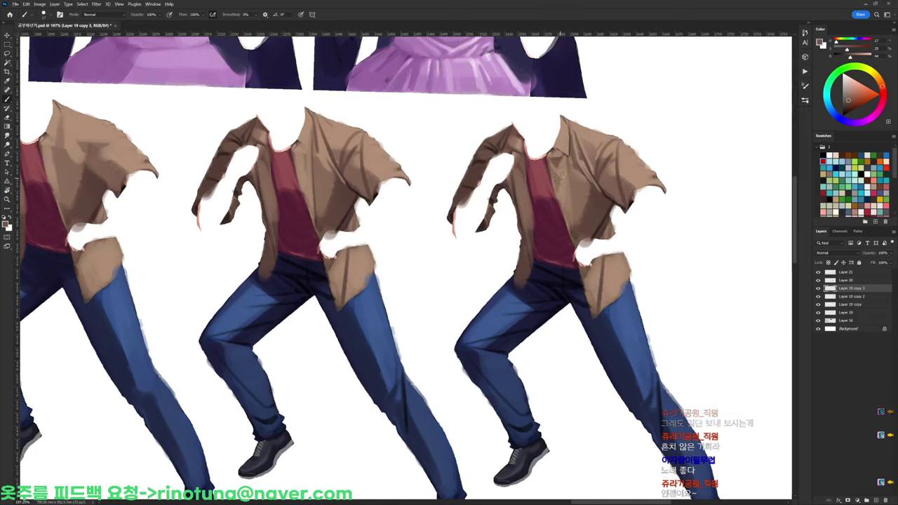
Paint long folds from the collar down the jacket front and rework the folds toward the underarm with sampled browns
{"action": "left_click_drag", "start_coordinate": [563, 183], "coordinate": [565, 202]}
{"action": "left_click", "coordinate": [564, 203], "text": "alt"}
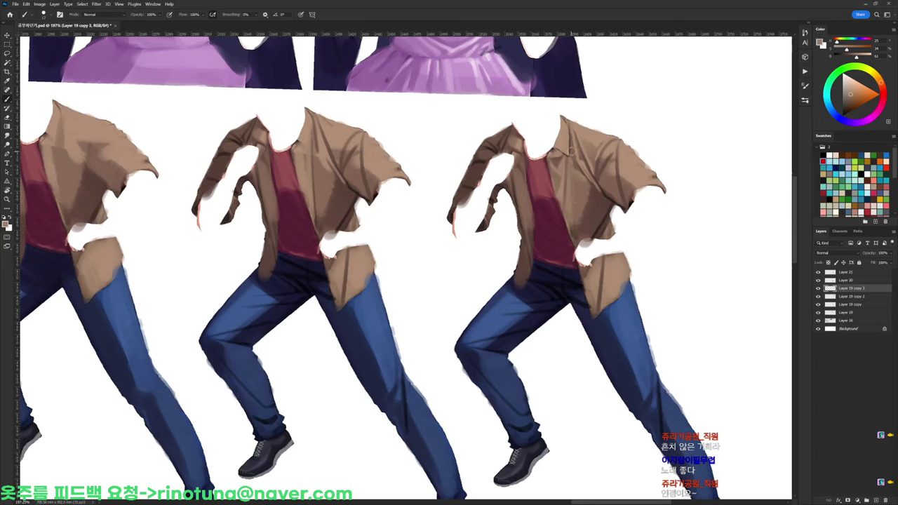
{"action": "left_click", "coordinate": [574, 179], "text": "alt"}
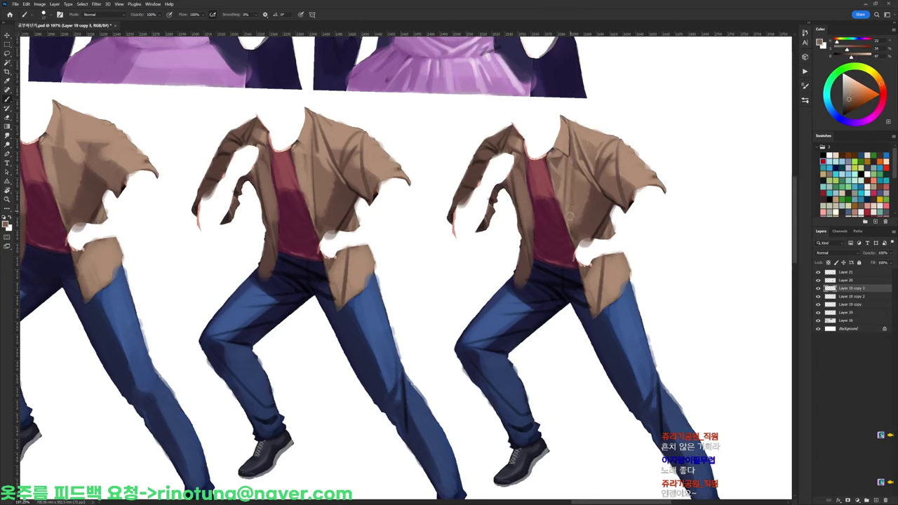
{"action": "left_click", "coordinate": [589, 186], "text": "alt"}
{"action": "left_click", "coordinate": [590, 183], "text": "alt"}
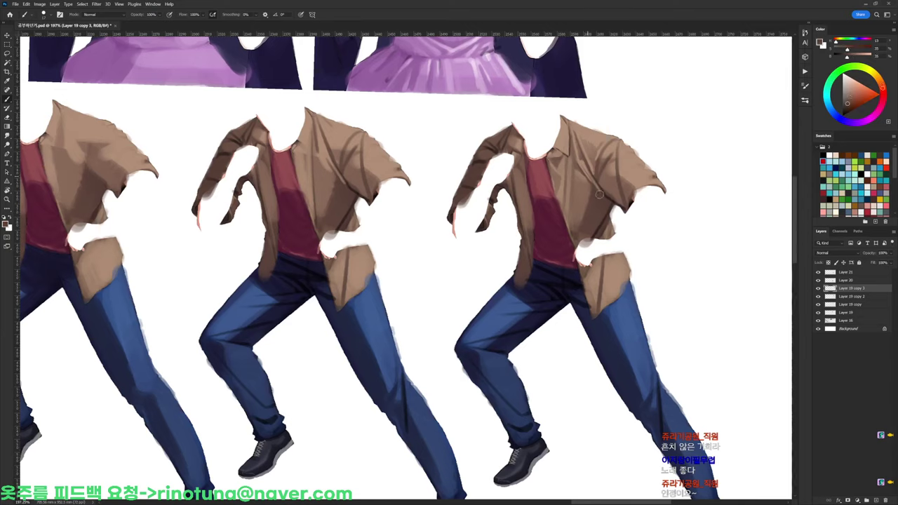
Deepen the underarm crease on the newest copy's jacket with black accents and blend it into the chest with sampled browns
{"action": "left_click", "coordinate": [588, 187], "text": "alt"}
{"action": "key", "text": "d"}
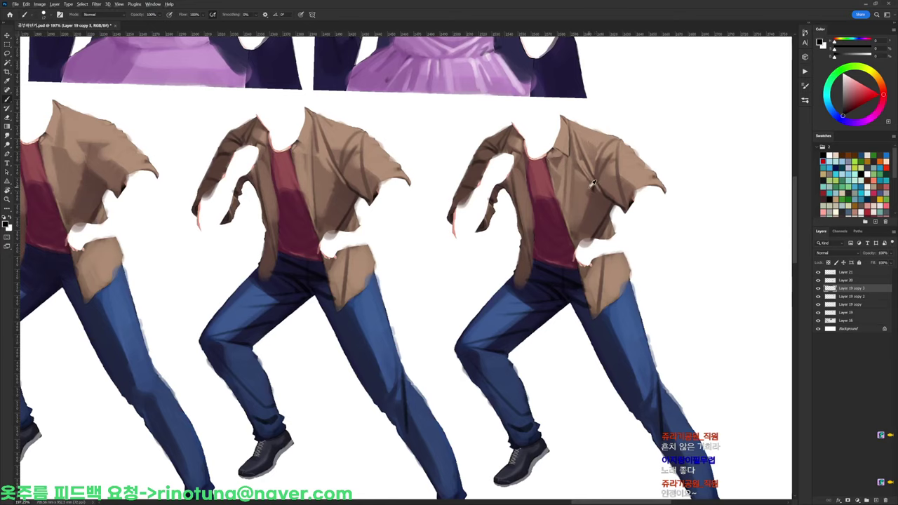
{"action": "left_click", "coordinate": [611, 140], "text": "alt"}
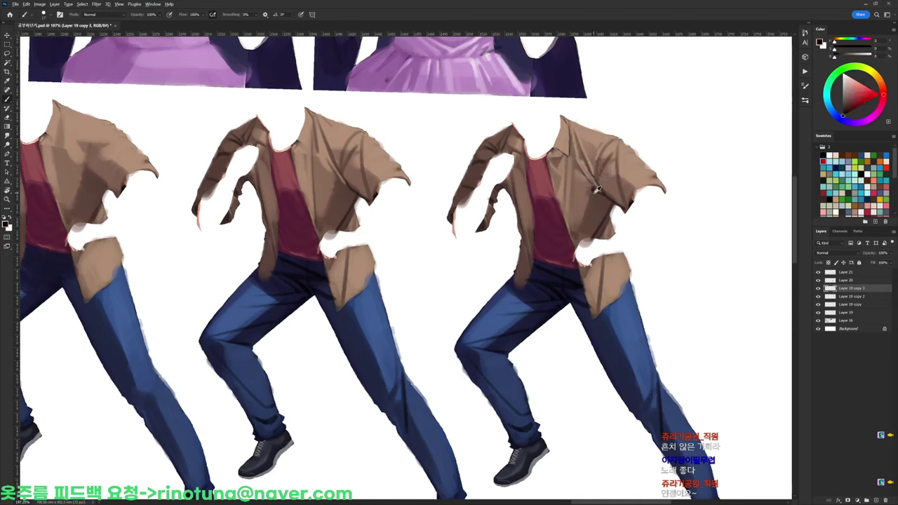
{"action": "left_click", "coordinate": [593, 190], "text": "alt"}
{"action": "left_click", "coordinate": [591, 194], "text": "alt"}
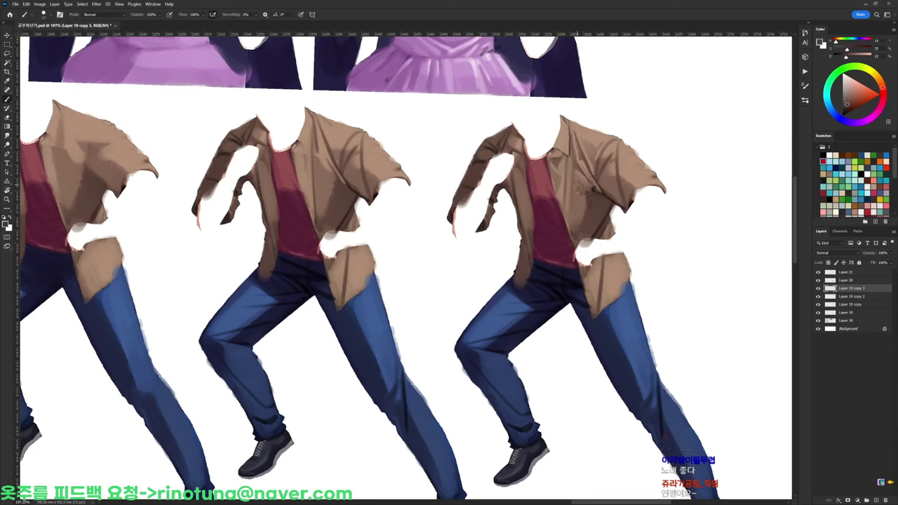
{"action": "left_click", "coordinate": [587, 193], "text": "alt"}
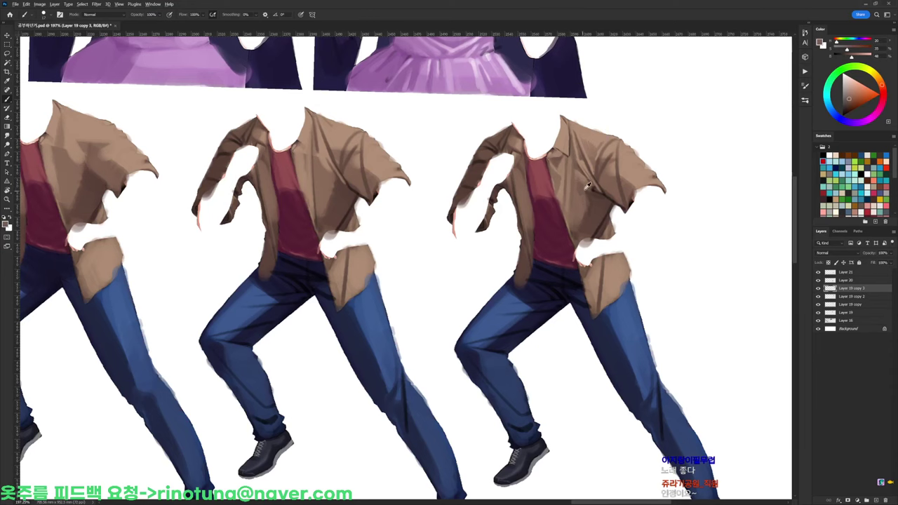
{"action": "scroll", "coordinate": [587, 187], "scroll_direction": "down", "scroll_amount": 5}
{"action": "left_click_drag", "start_coordinate": [587, 187], "coordinate": [531, 180]}
{"action": "scroll", "coordinate": [531, 180], "scroll_direction": "up", "scroll_amount": 5}
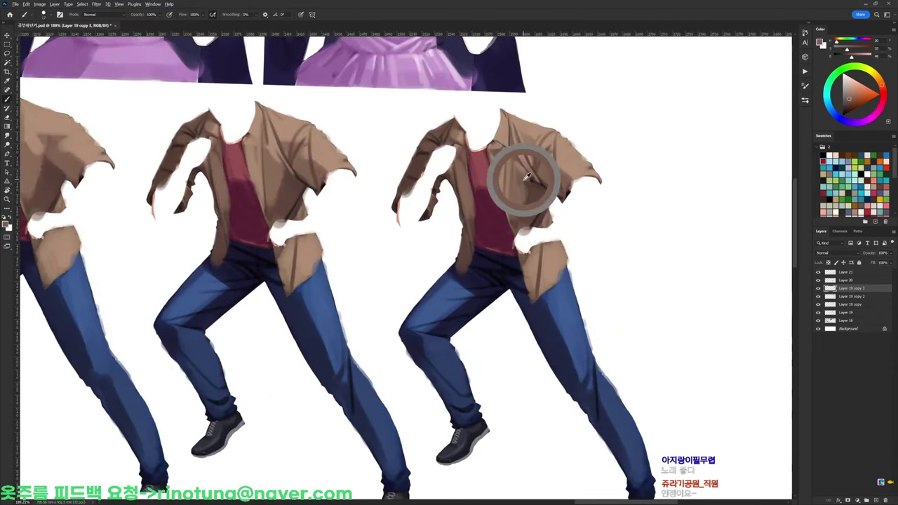
Rework the fold across the short sleeve and shoulder with sampled light and mid browns
{"action": "left_click", "coordinate": [517, 122], "text": "alt"}
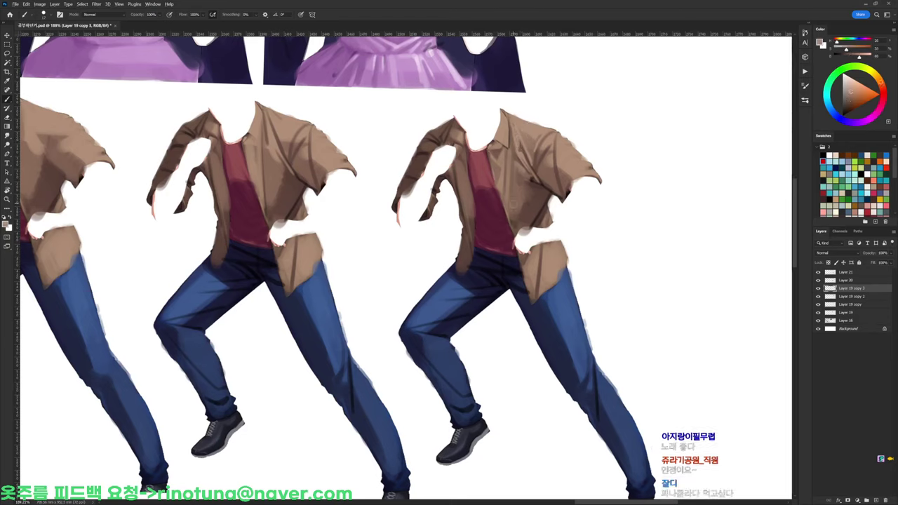
{"action": "left_click", "coordinate": [550, 150], "text": "alt"}
{"action": "mouse_move", "coordinate": [556, 148]}
{"action": "left_mouse_down"}
{"action": "mouse_move", "coordinate": [561, 182]}
{"action": "mouse_move", "coordinate": [558, 157]}
{"action": "left_mouse_up"}
{"action": "left_click", "coordinate": [565, 161], "text": "alt"}
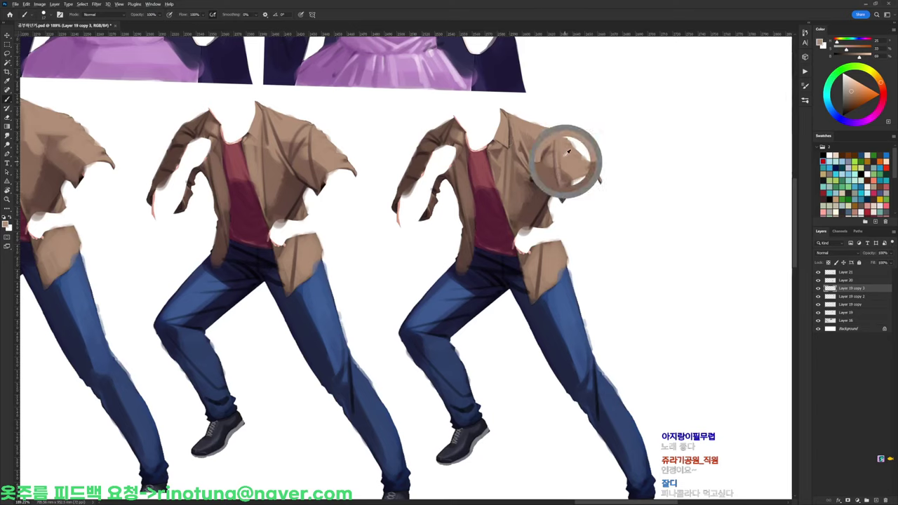
{"action": "left_click", "coordinate": [556, 172], "text": "alt"}
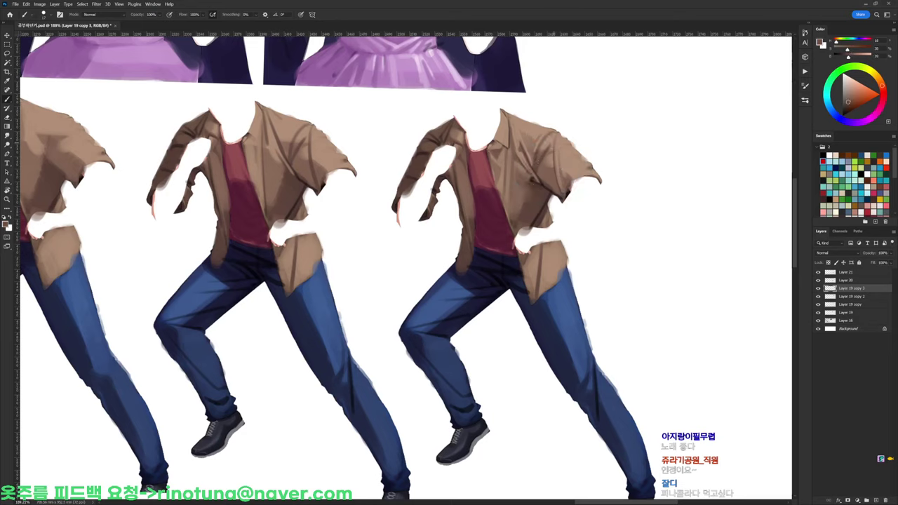
{"action": "left_click", "coordinate": [550, 138], "text": "alt"}
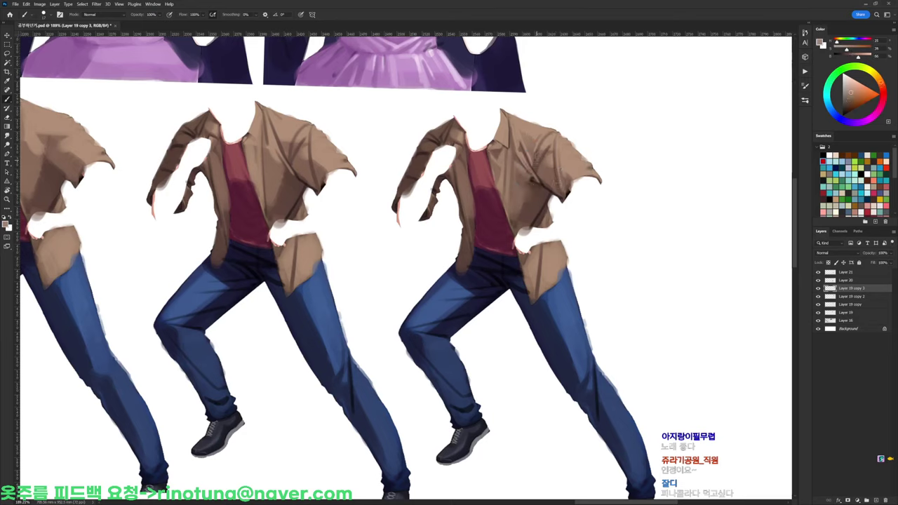
Paint thin dark creases running from the armpit up to the shoulder and break them up with sampled light browns
{"action": "key", "text": "d"}
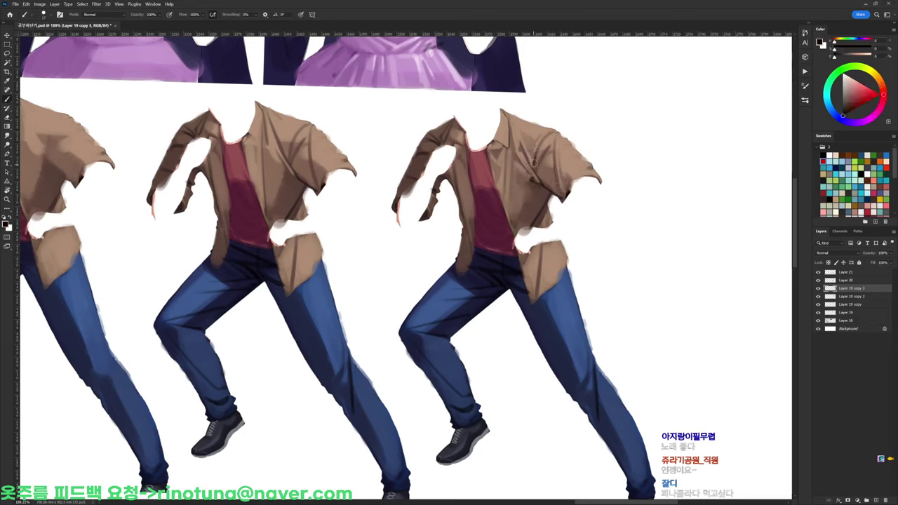
{"action": "left_click", "coordinate": [541, 127], "text": "alt"}
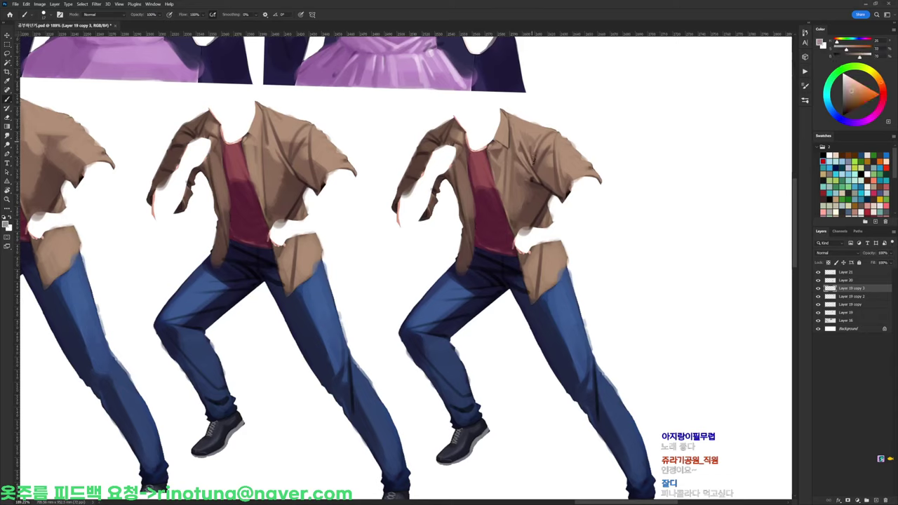
{"action": "left_click", "coordinate": [533, 161], "text": "alt"}
{"action": "left_click", "coordinate": [541, 130], "text": "alt"}
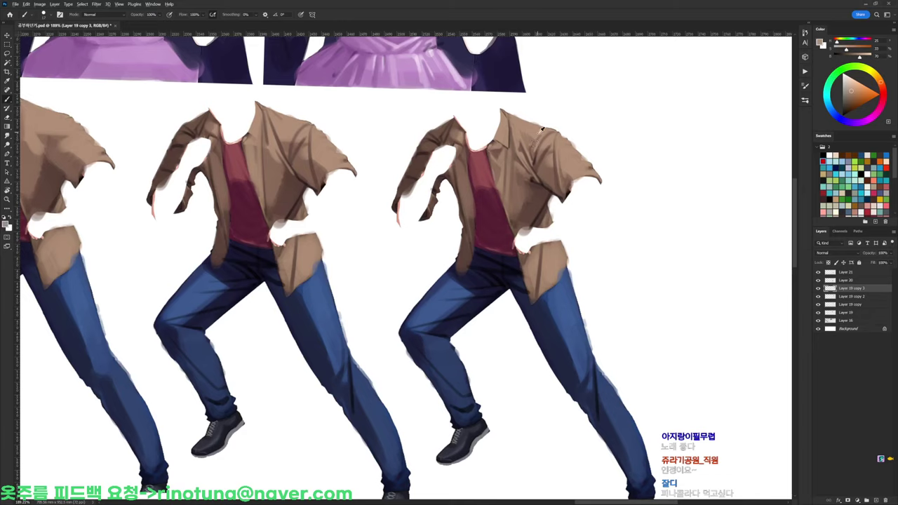
{"action": "key", "text": "d"}
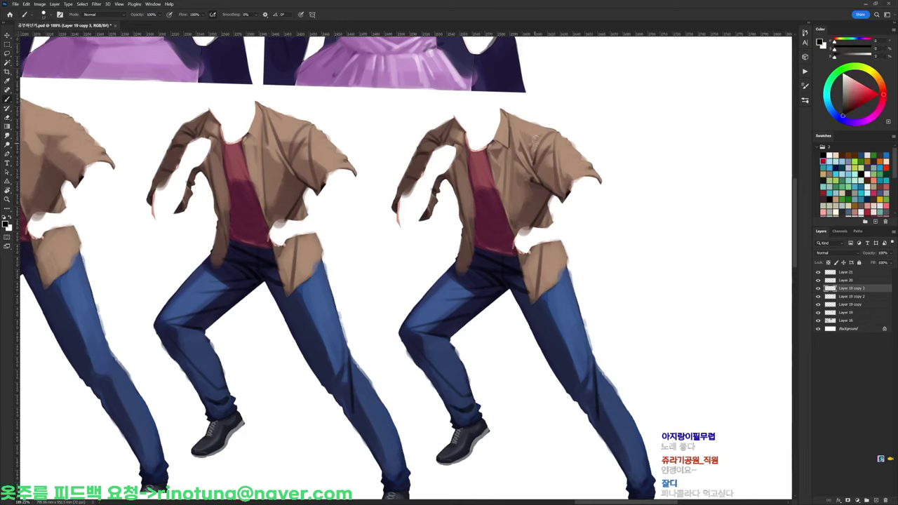
{"action": "left_click", "coordinate": [544, 135], "text": "alt"}
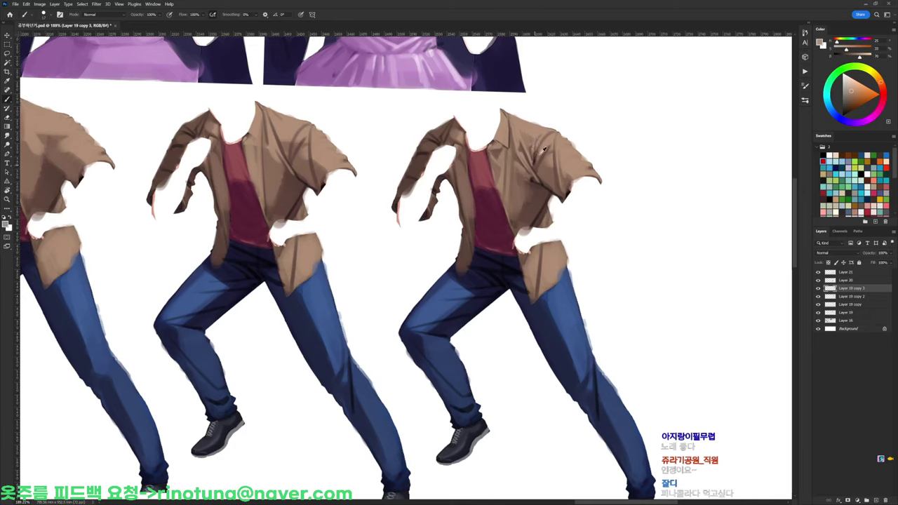
{"action": "left_click", "coordinate": [544, 142], "text": "alt"}
Sharpen the creases beside the armpit with black and refine their edges with browns sampled around the shoulder
{"action": "key", "text": "d"}
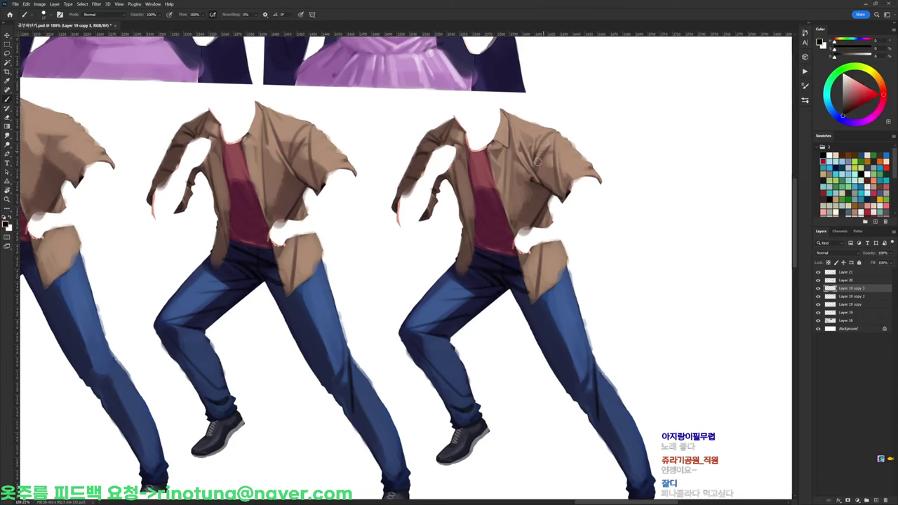
{"action": "left_click", "coordinate": [537, 164], "text": "alt"}
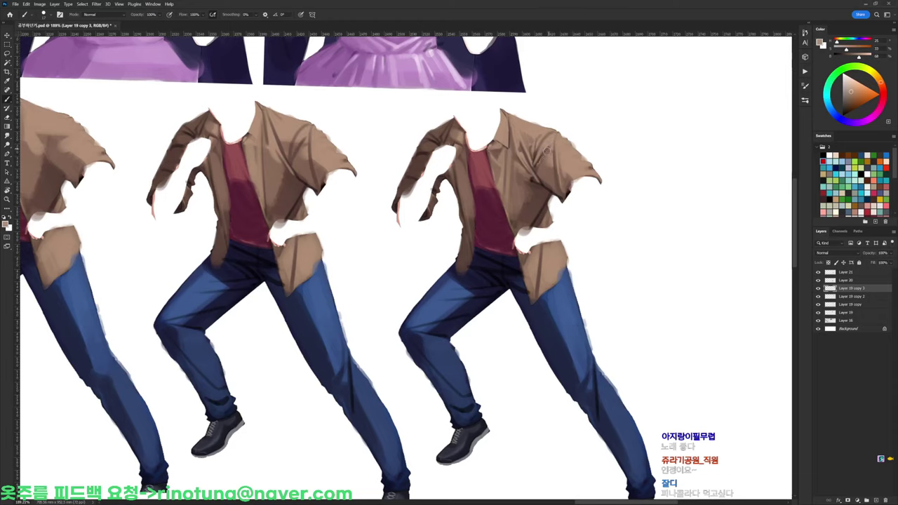
{"action": "key", "text": "d"}
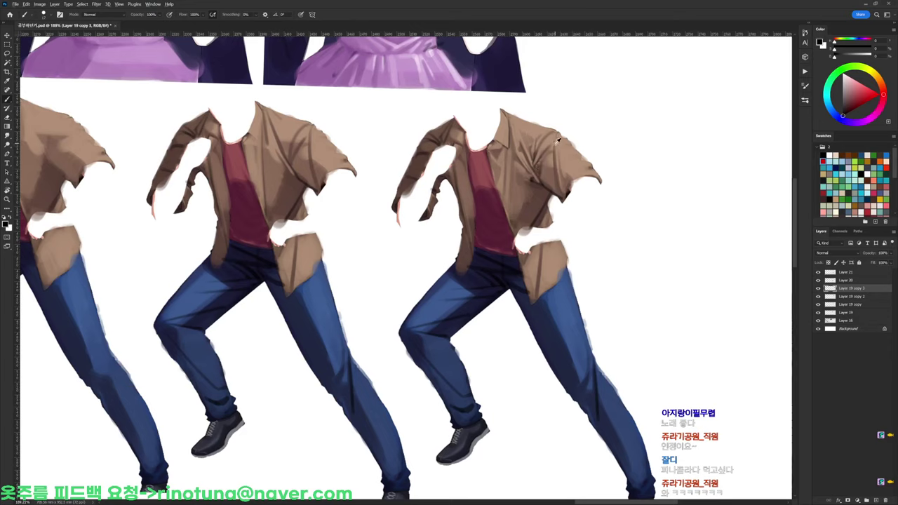
{"action": "left_click", "coordinate": [541, 160], "text": "alt"}
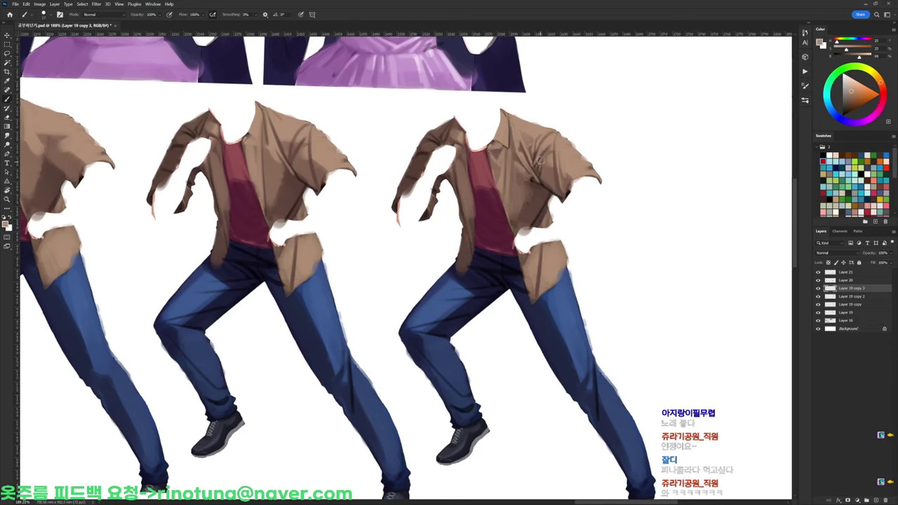
{"action": "key", "text": "d"}
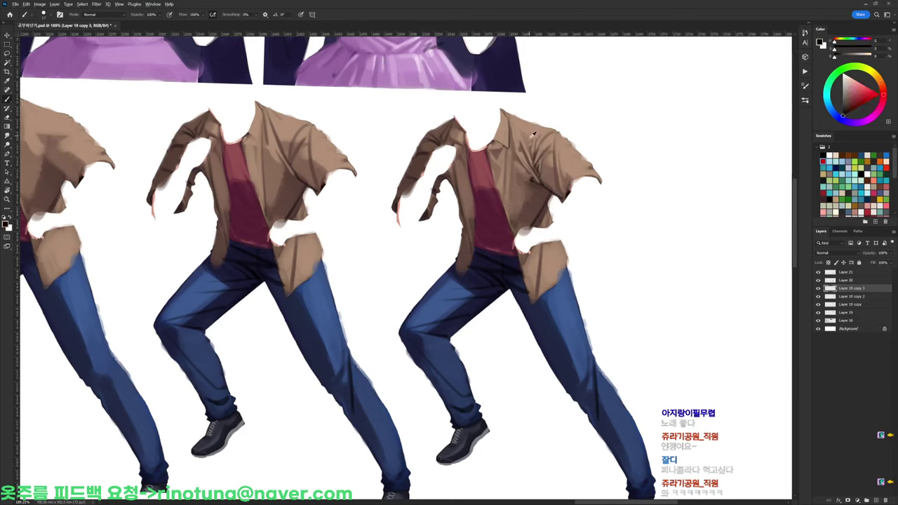
{"action": "left_click", "coordinate": [533, 133], "text": "alt"}
Extend the dark folds from the armpit into the short sleeve and soften them with browns sampled from the sleeve
{"action": "left_click_drag", "start_coordinate": [576, 185], "coordinate": [550, 168]}
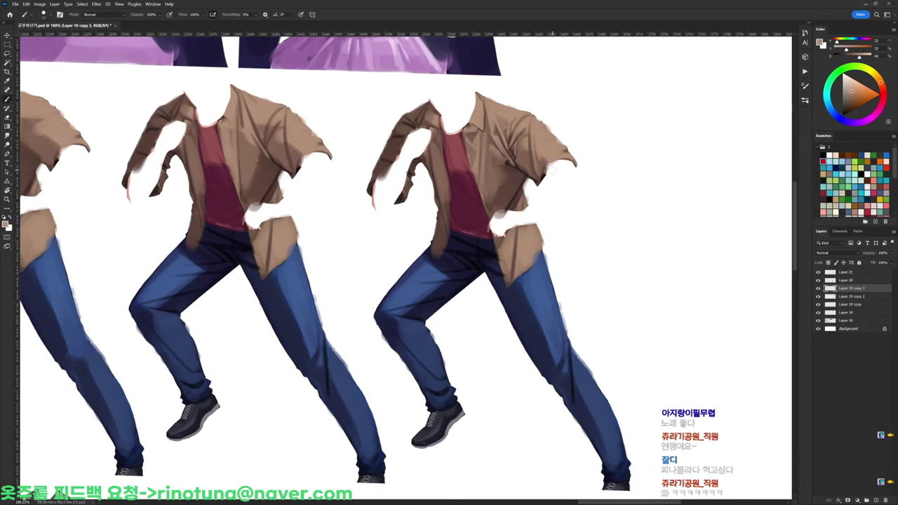
{"action": "key", "text": "d"}
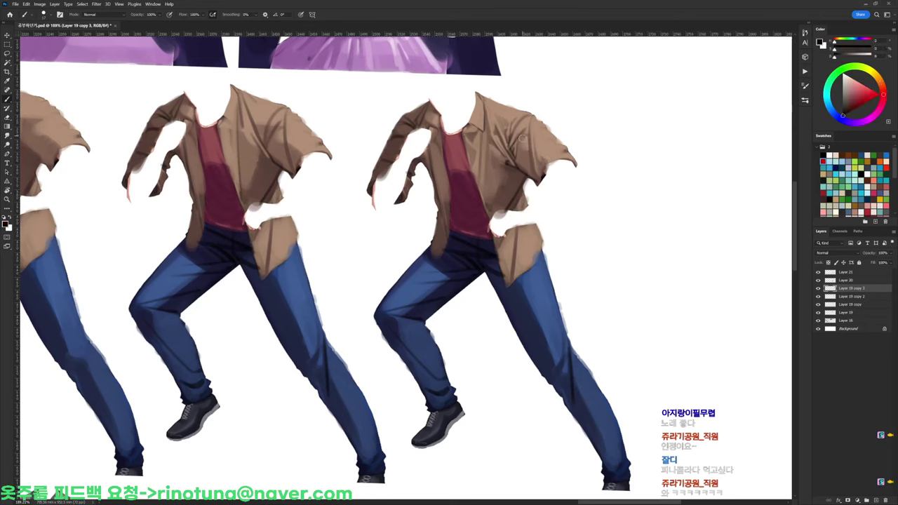
{"action": "left_click", "coordinate": [520, 153], "text": "alt"}
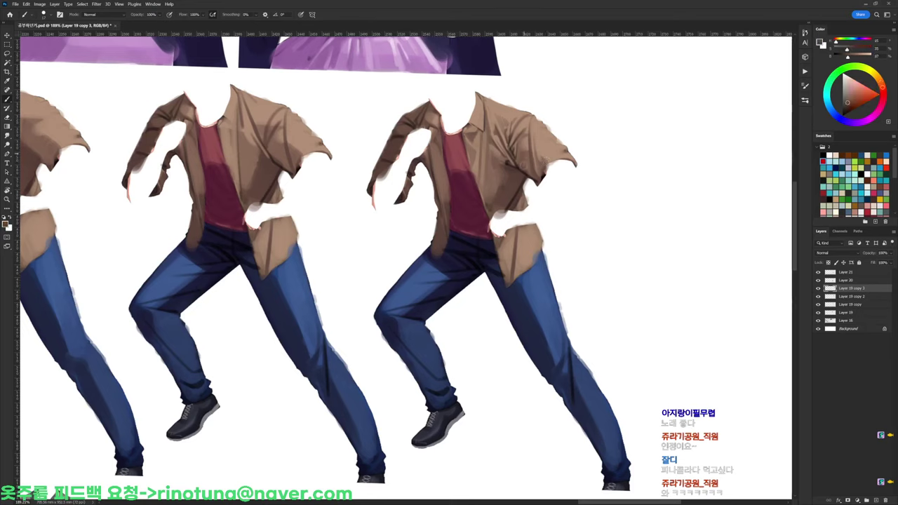
{"action": "key", "text": "d"}
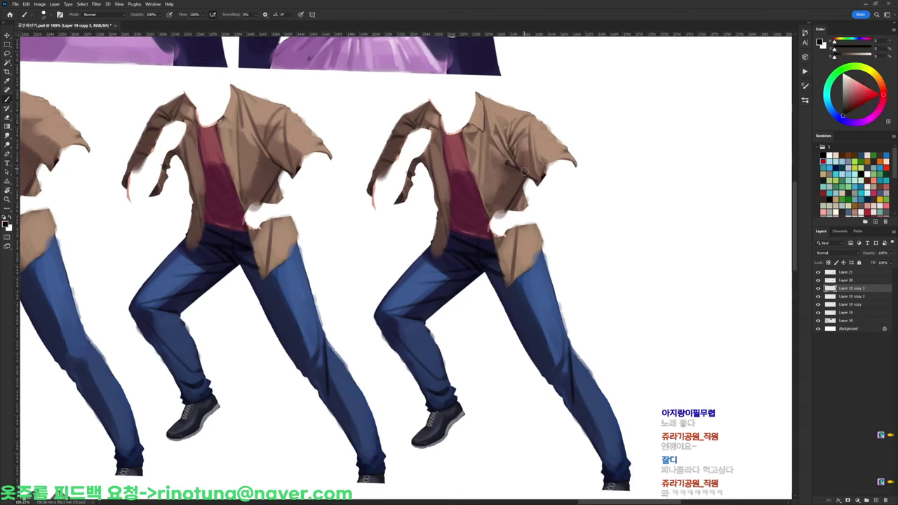
{"action": "left_click", "coordinate": [545, 128], "text": "alt"}
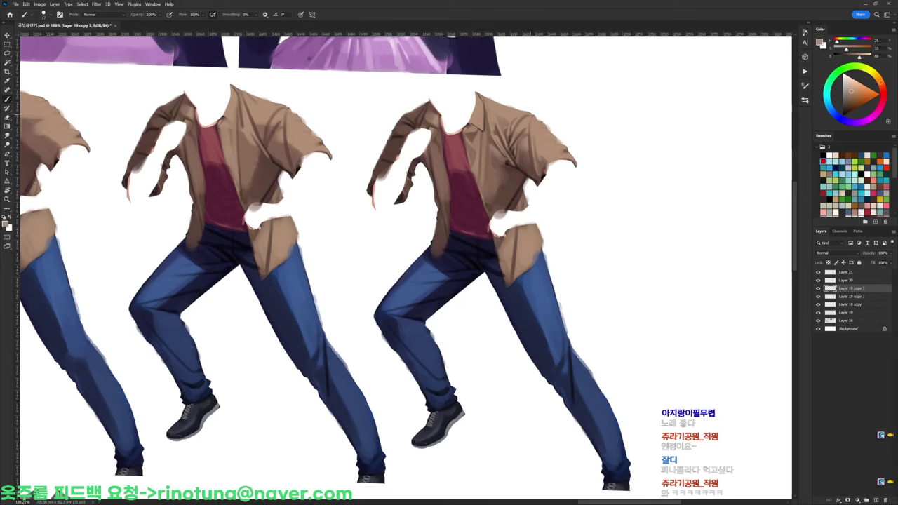
{"action": "left_click", "coordinate": [544, 158], "text": "alt"}
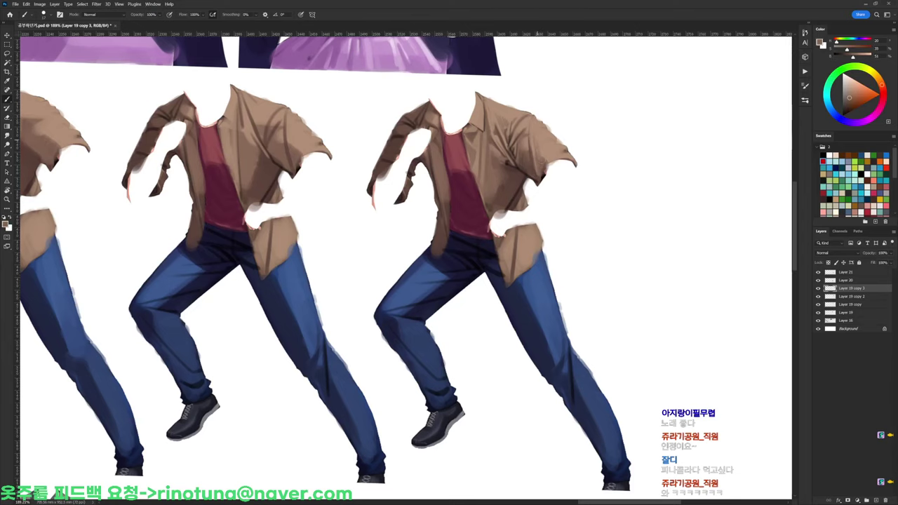
Shade the narrow jacket front on the other side of the red shirt with sampled browns and dark fold accents
{"action": "left_click_drag", "start_coordinate": [449, 146], "coordinate": [491, 150]}
{"action": "key", "text": "d"}
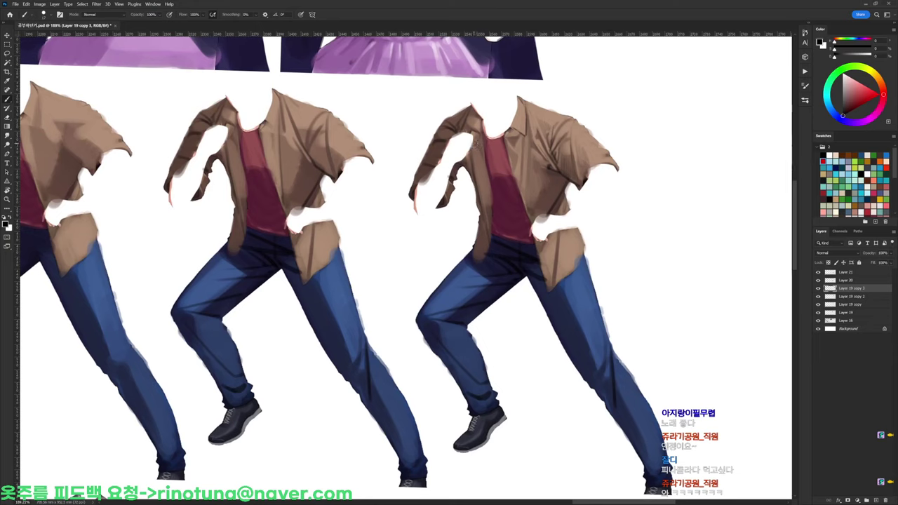
{"action": "left_click", "coordinate": [529, 160], "text": "alt"}
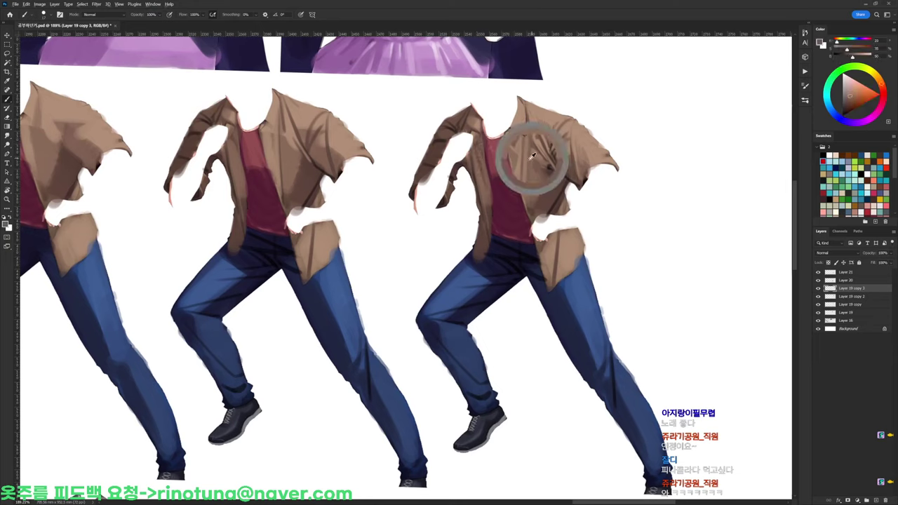
{"action": "left_click_drag", "start_coordinate": [481, 157], "coordinate": [486, 177]}
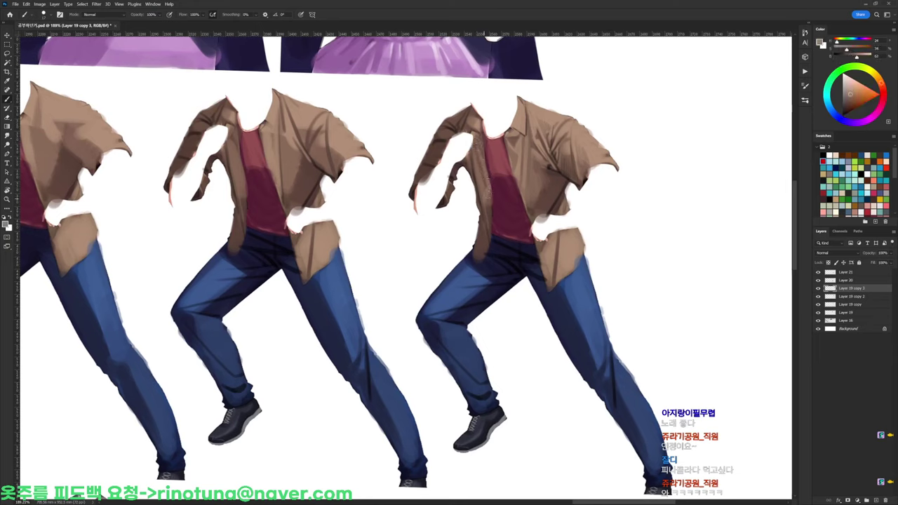
{"action": "left_click", "coordinate": [493, 180], "text": "alt"}
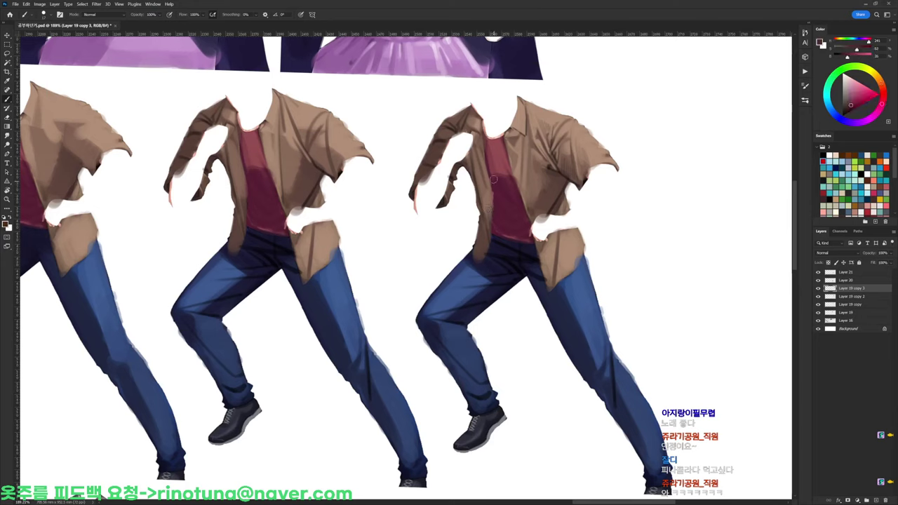
{"action": "key", "text": "d"}
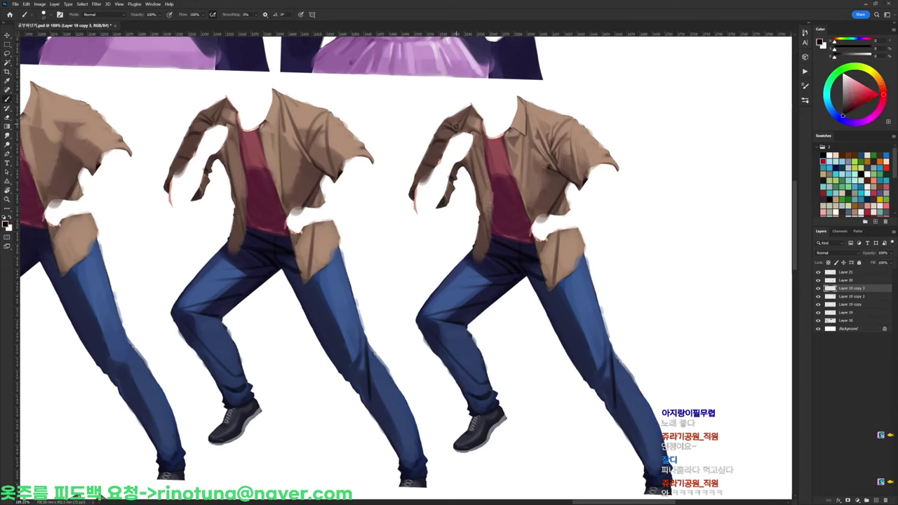
Paint light and dark fold strokes on the shoulder and upper part of the long bent sleeve with sampled browns
{"action": "mouse_move", "coordinate": [453, 118]}
{"action": "left_mouse_down"}
{"action": "mouse_move", "coordinate": [481, 140]}
{"action": "mouse_move", "coordinate": [514, 110]}
{"action": "mouse_move", "coordinate": [524, 114]}
{"action": "left_mouse_up"}
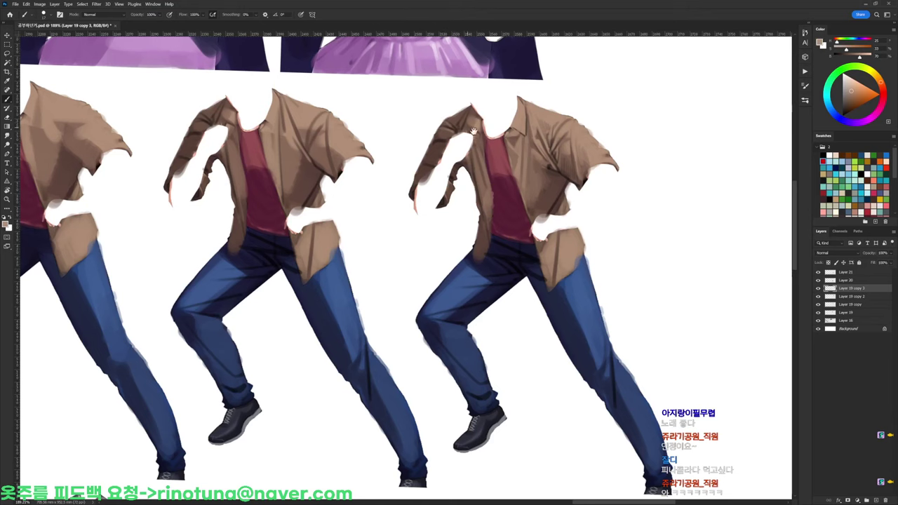
{"action": "left_click_drag", "start_coordinate": [473, 131], "coordinate": [585, 93]}
{"action": "left_click_drag", "start_coordinate": [657, 79], "coordinate": [661, 104]}
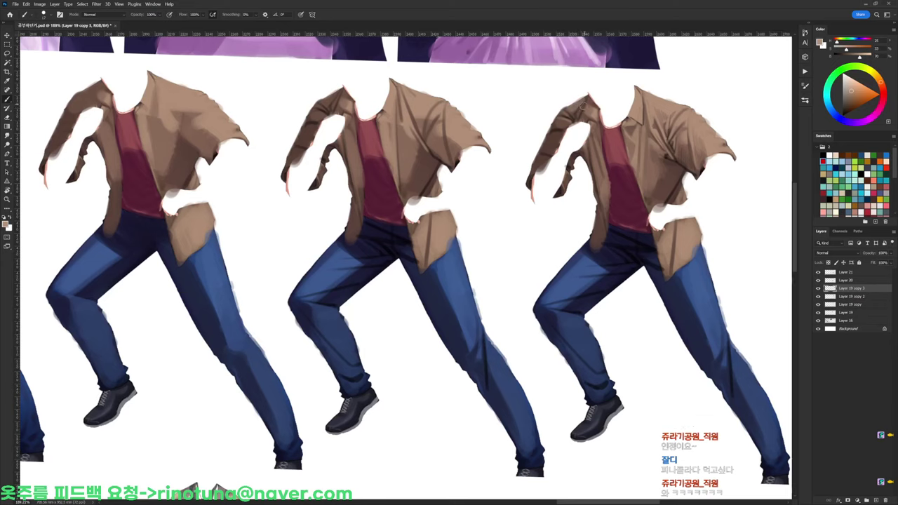
{"action": "left_click", "coordinate": [586, 106], "text": "alt"}
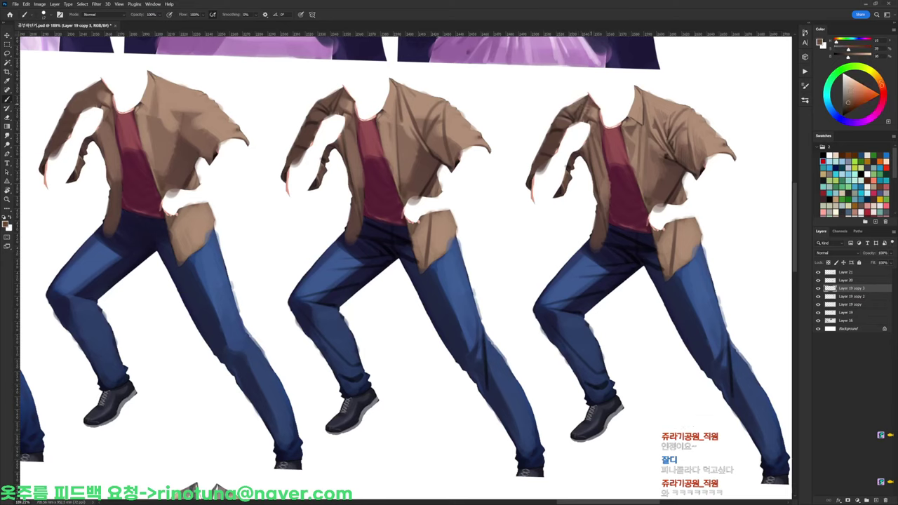
{"action": "left_click", "coordinate": [593, 111], "text": "alt"}
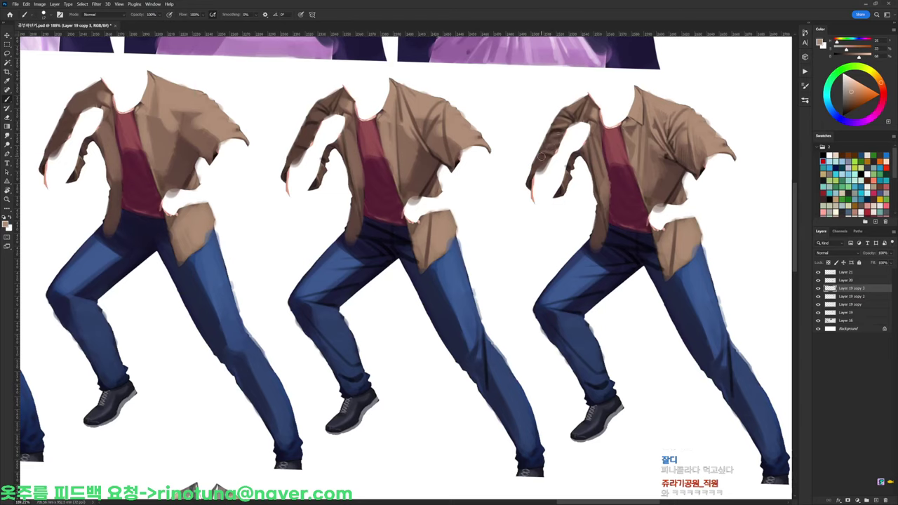
Deepen the creases along the bent sleeve with black and blend them near the collar with browns sampled from the shoulder
{"action": "key", "text": "d"}
{"action": "left_click", "coordinate": [589, 99], "text": "alt"}
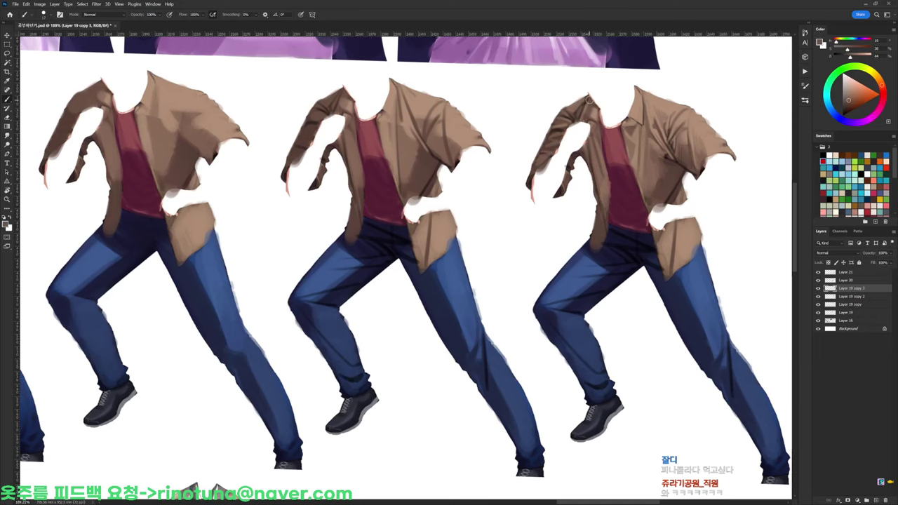
{"action": "left_click", "coordinate": [592, 105], "text": "alt"}
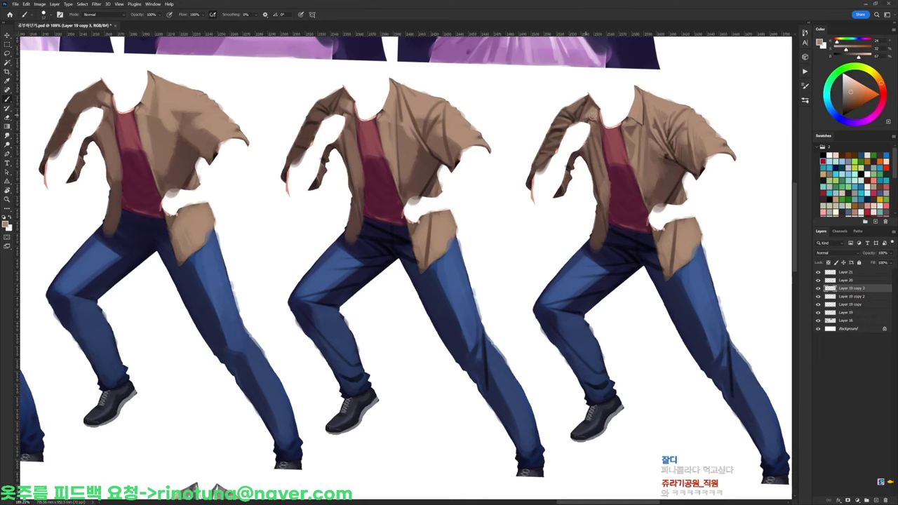
{"action": "left_click", "coordinate": [596, 101], "text": "alt"}
{"action": "left_click_drag", "start_coordinate": [608, 121], "coordinate": [591, 111]}
Add dark fold accents down the narrow jacket front to its hem, using black and colors sampled from the jacket and shirt
{"action": "key", "text": "d"}
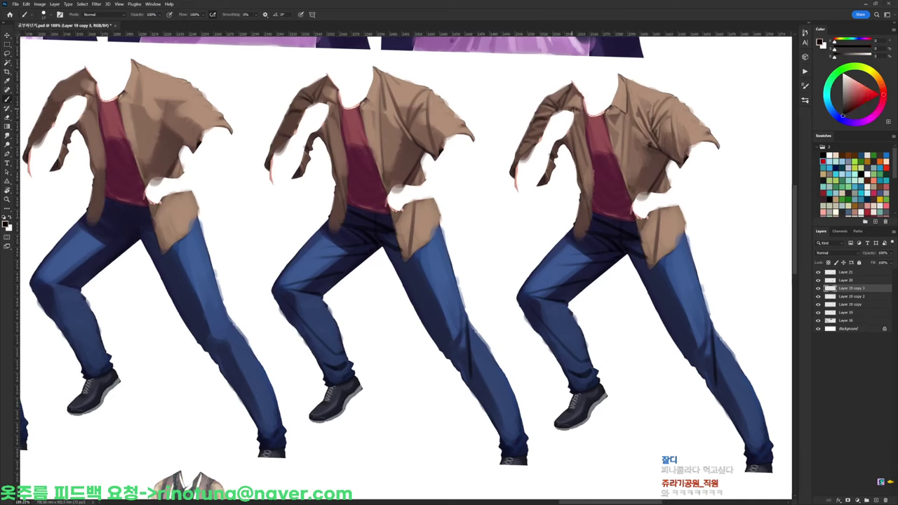
{"action": "left_click", "coordinate": [589, 153], "text": "alt"}
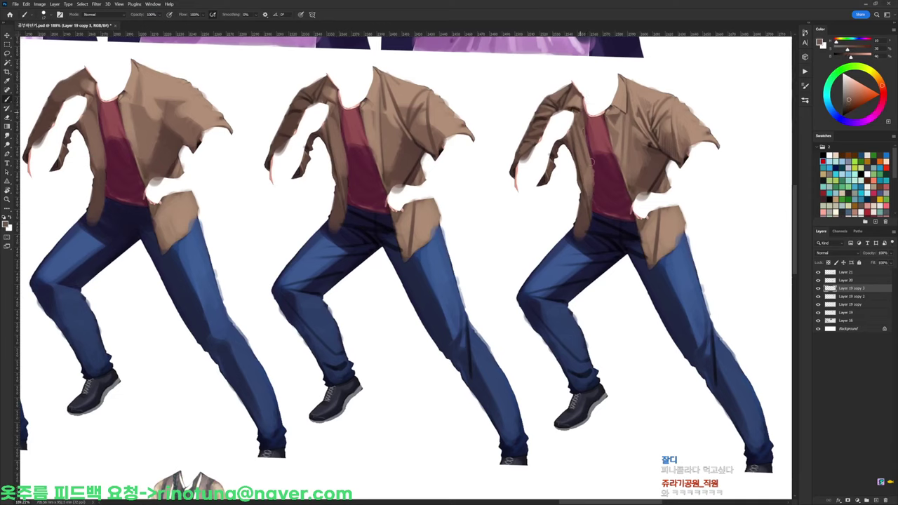
{"action": "left_click", "coordinate": [597, 165], "text": "alt"}
{"action": "left_click", "coordinate": [582, 200], "text": "alt"}
{"action": "left_click", "coordinate": [620, 168], "text": "alt"}
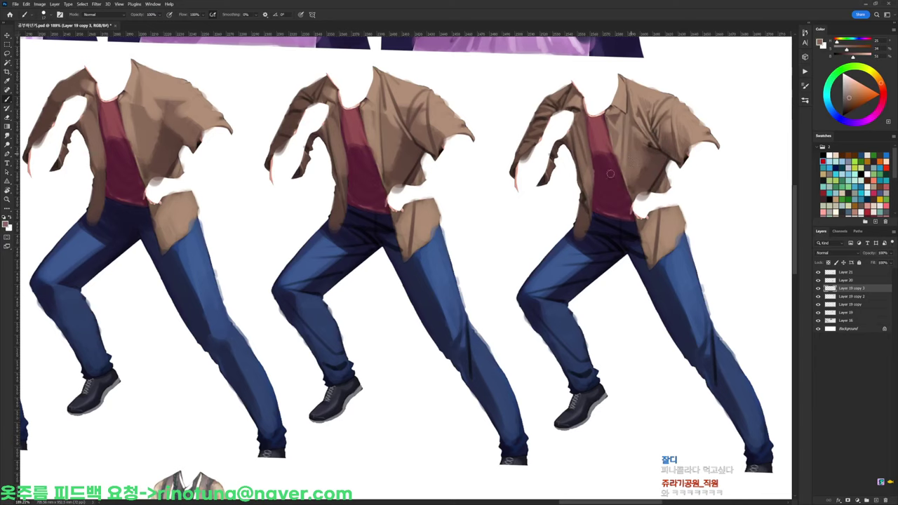
{"action": "left_click", "coordinate": [586, 218], "text": "alt"}
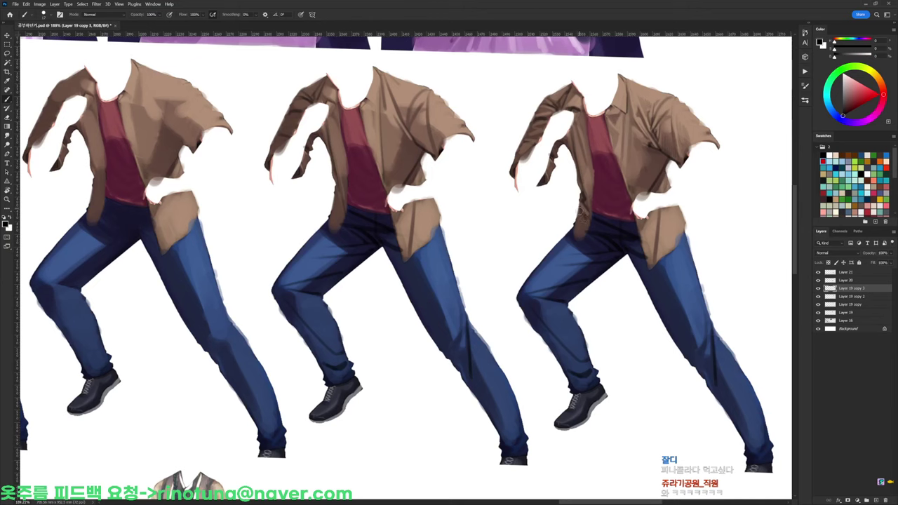
{"action": "left_click", "coordinate": [606, 183], "text": "alt"}
Refine the folds on the chest part of the narrow jacket front with browns sampled beside the red shirt
{"action": "scroll", "coordinate": [598, 164], "scroll_direction": "down", "scroll_amount": 3}
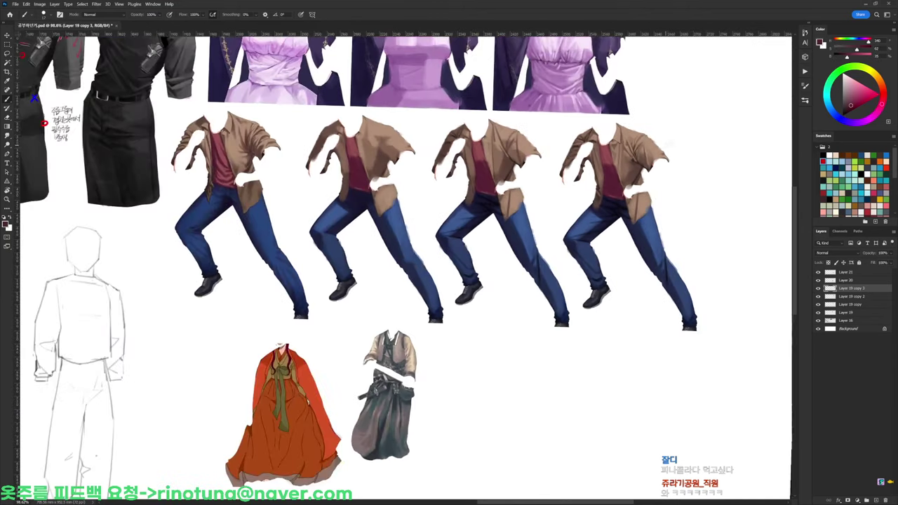
{"action": "scroll", "coordinate": [611, 155], "scroll_direction": "up", "scroll_amount": 3}
{"action": "left_click", "coordinate": [589, 175], "text": "alt"}
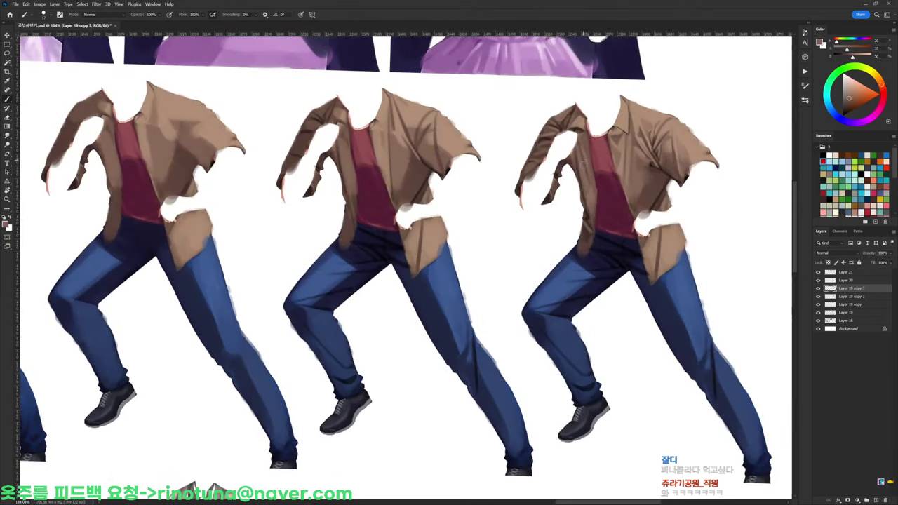
{"action": "left_click", "coordinate": [587, 168], "text": "alt"}
{"action": "left_click", "coordinate": [583, 142], "text": "alt"}
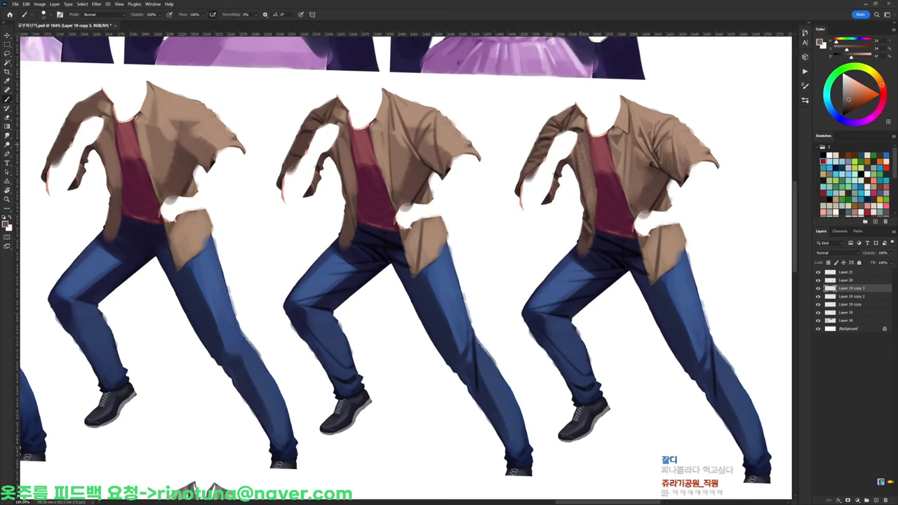
{"action": "left_click", "coordinate": [577, 151], "text": "alt"}
{"action": "left_click", "coordinate": [583, 146], "text": "alt"}
{"action": "scroll", "coordinate": [592, 161], "scroll_direction": "down", "scroll_amount": 3}
{"action": "scroll", "coordinate": [630, 155], "scroll_direction": "up", "scroll_amount": 3}
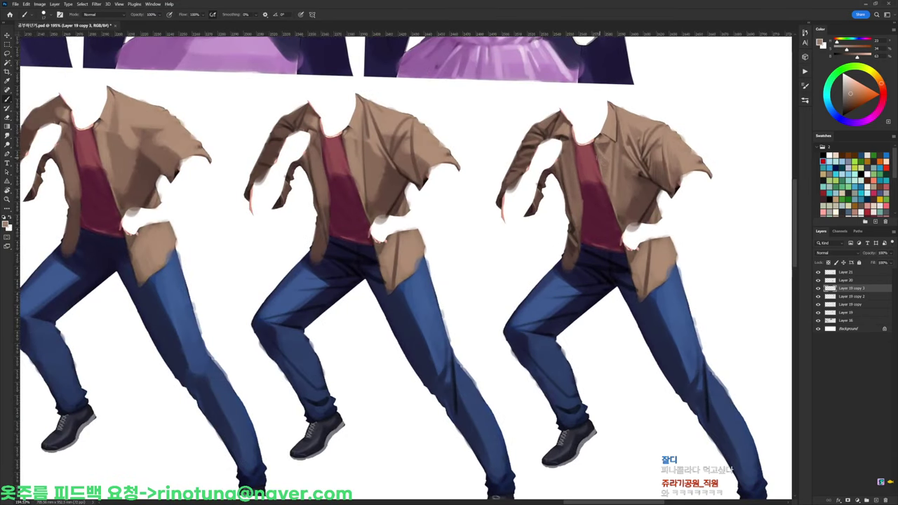
{"action": "left_click", "coordinate": [592, 161], "text": "alt"}
{"action": "scroll", "coordinate": [631, 179], "scroll_direction": "down", "scroll_amount": 2}
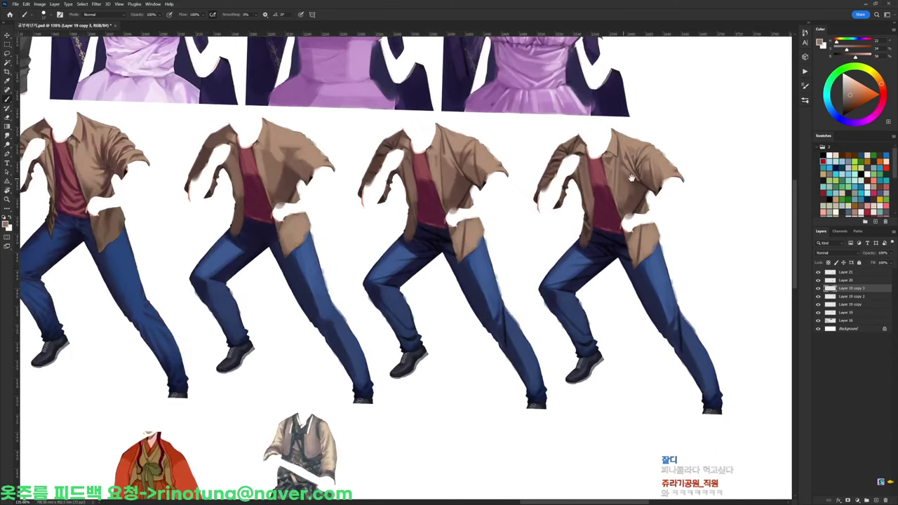
Break up the straight shadow on the loose jacket hem flap into folds with sampled light and dark browns
{"action": "scroll", "coordinate": [631, 179], "scroll_direction": "up", "scroll_amount": 3}
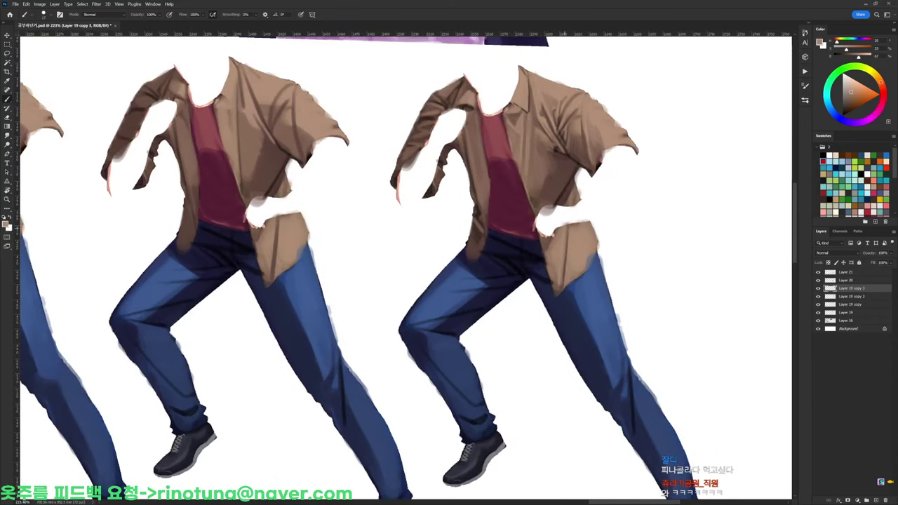
{"action": "left_click", "coordinate": [556, 277], "text": "alt"}
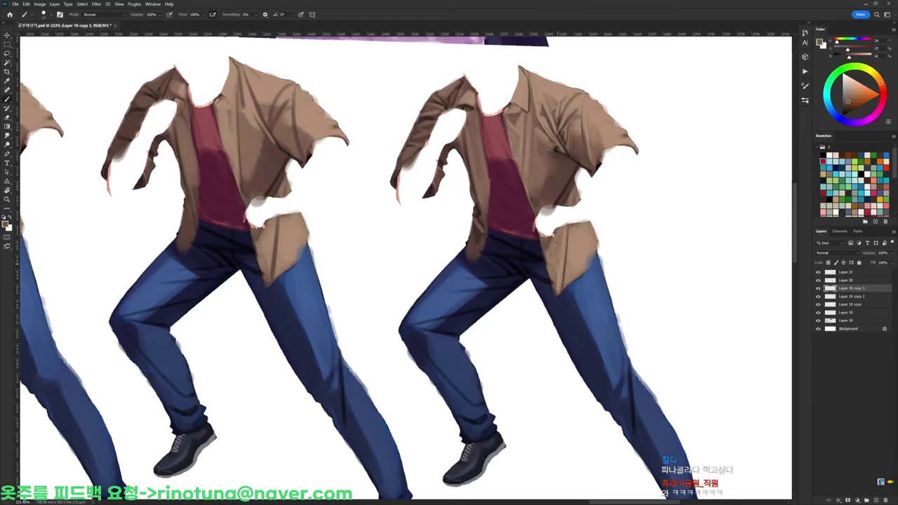
{"action": "left_click", "coordinate": [559, 263], "text": "alt"}
{"action": "left_click", "coordinate": [566, 245], "text": "alt"}
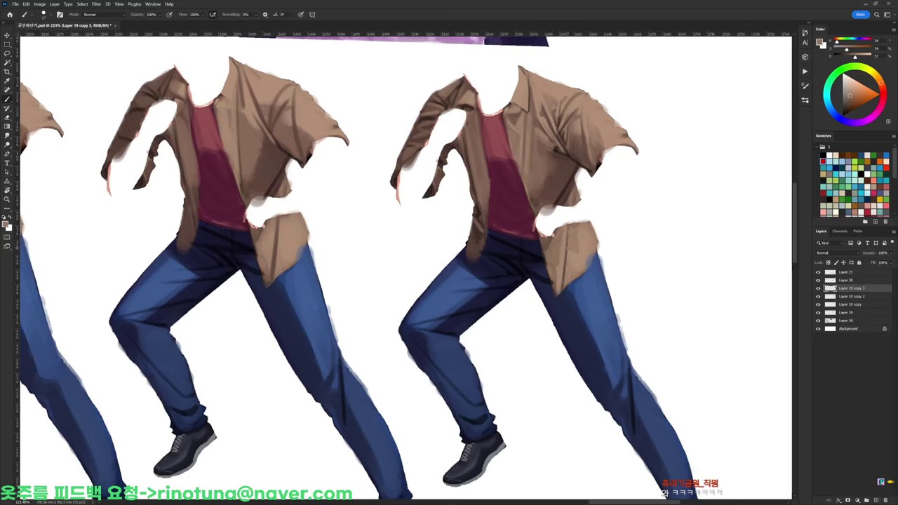
{"action": "left_click", "coordinate": [572, 270], "text": "alt"}
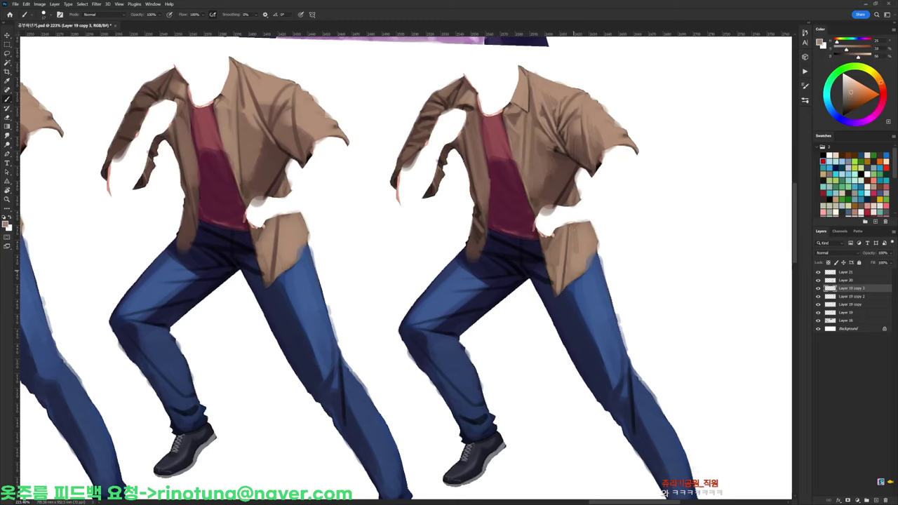
{"action": "left_click", "coordinate": [566, 257], "text": "alt"}
{"action": "left_click", "coordinate": [565, 267], "text": "alt"}
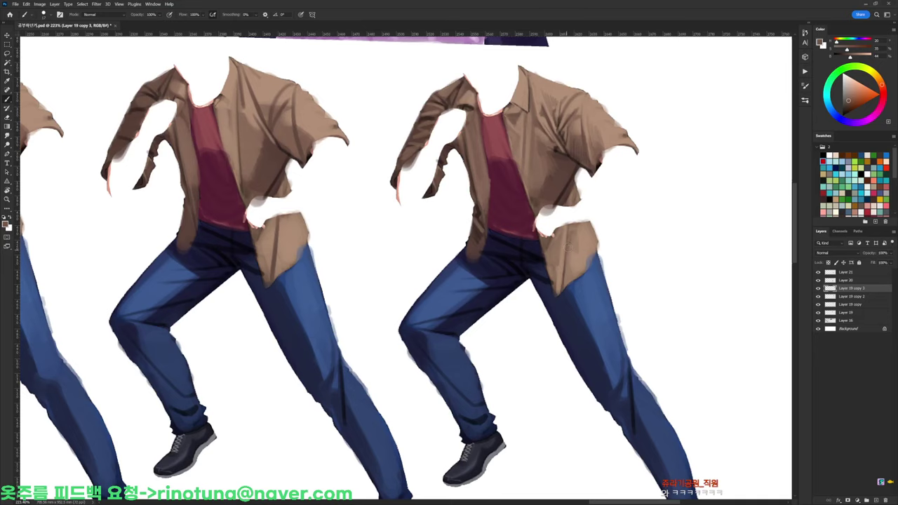
Add dark accents and sampled browns along the upper and outer edges of the jacket hem flap
{"action": "left_click", "coordinate": [571, 223], "text": "alt"}
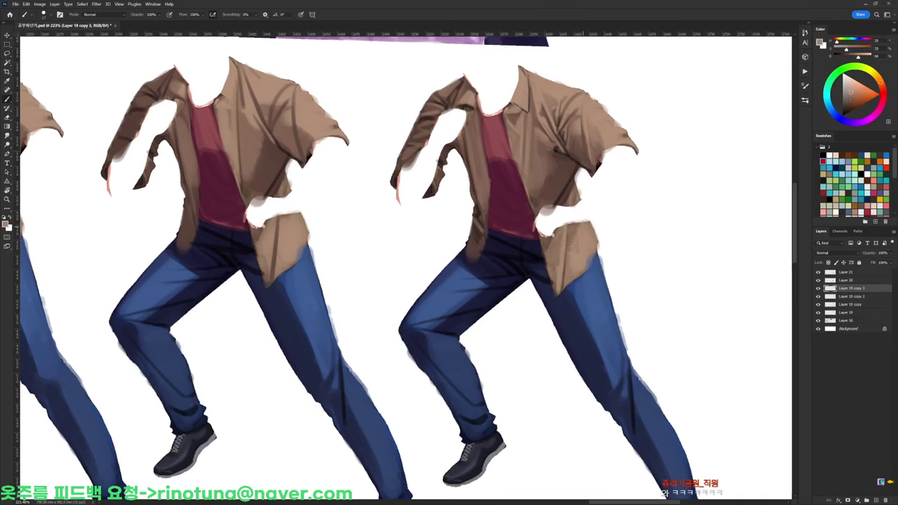
{"action": "key", "text": "d"}
{"action": "left_click", "coordinate": [588, 222], "text": "alt"}
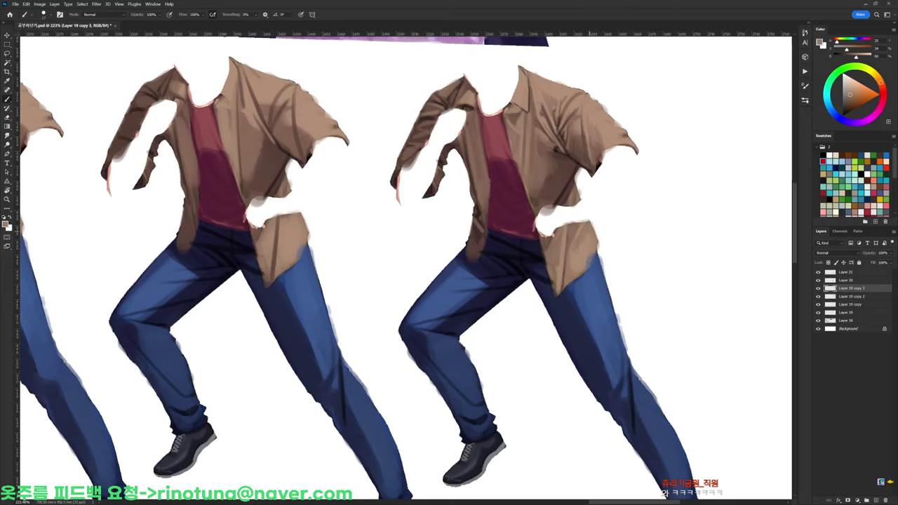
{"action": "left_click", "coordinate": [594, 250], "text": "alt"}
Shade the jacket side below the armpit and trim its outer edge by deleting a small lassoed area under the sleeve
{"action": "left_click", "coordinate": [561, 185], "text": "alt"}
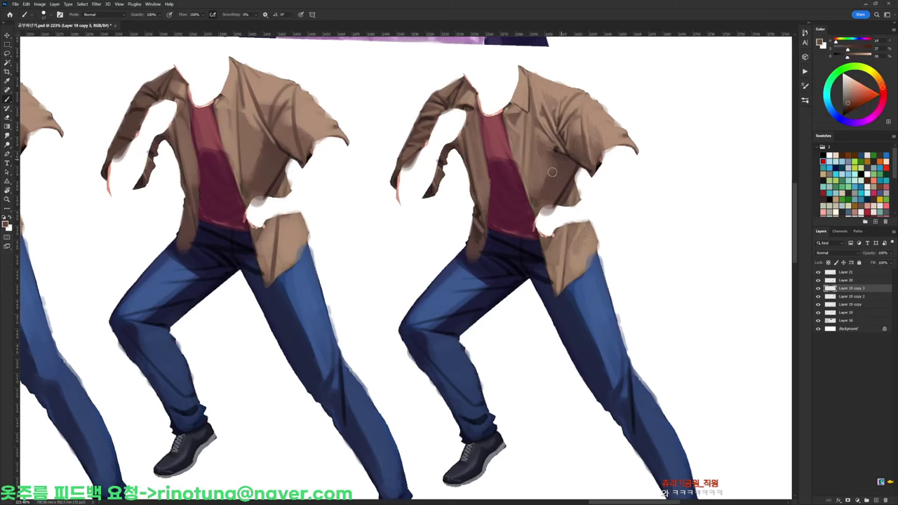
{"action": "key", "text": "d"}
{"action": "key", "text": "l"}
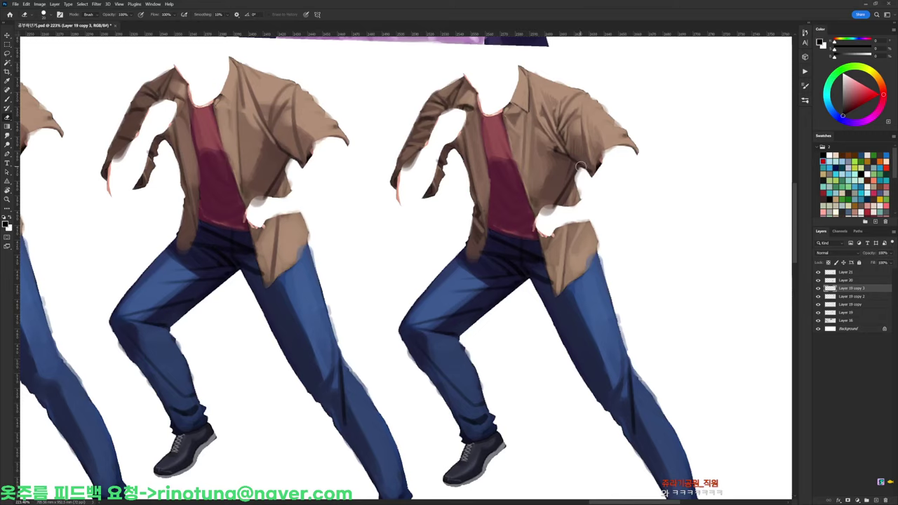
{"action": "mouse_move", "coordinate": [575, 163]}
{"action": "left_mouse_down"}
{"action": "mouse_move", "coordinate": [583, 195]}
{"action": "mouse_move", "coordinate": [588, 180]}
{"action": "left_mouse_up"}
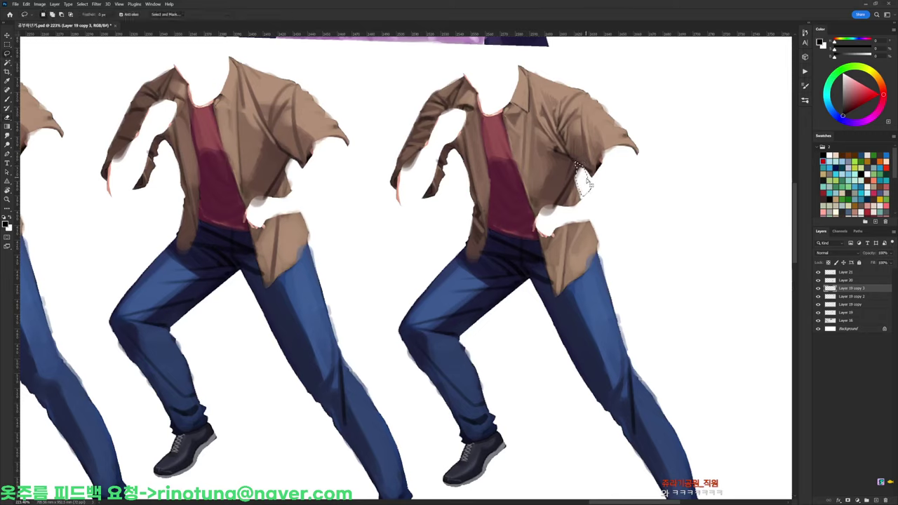
{"action": "key", "text": "Delete"}
{"action": "key", "text": "ctrl+d"}
{"action": "scroll", "coordinate": [609, 156], "scroll_direction": "down", "scroll_amount": 5}
{"action": "scroll", "coordinate": [568, 145], "scroll_direction": "up", "scroll_amount": 5}
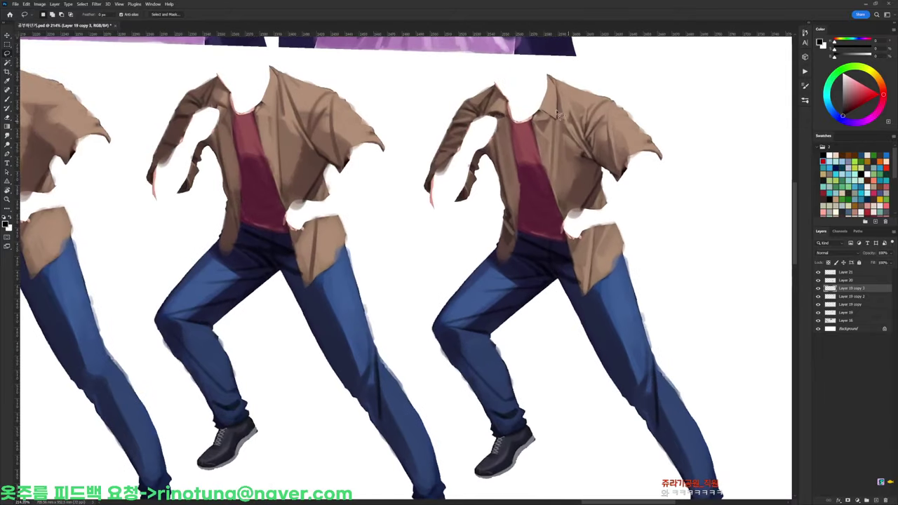
Break up the hard shadow edge across the red shirt's chest with diagonal strokes in sampled reds
{"action": "key", "text": "b"}
{"action": "left_click", "coordinate": [518, 156], "text": "alt"}
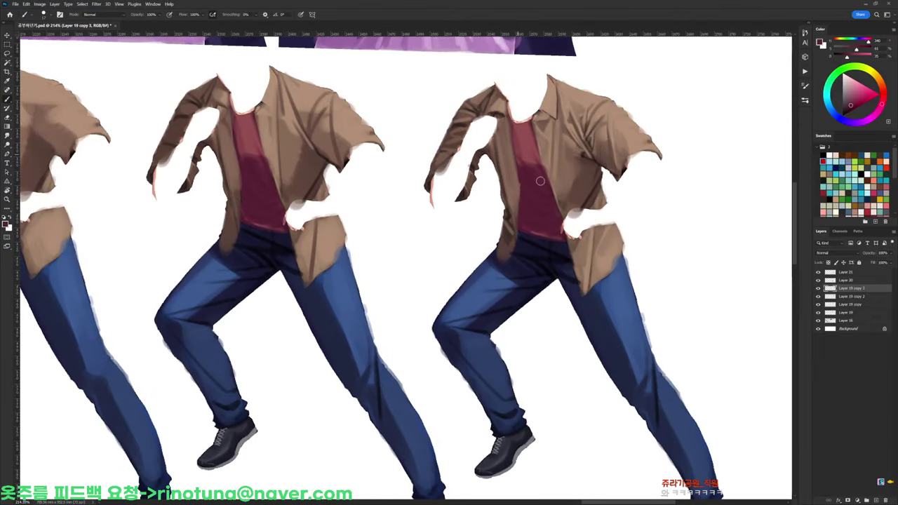
{"action": "left_click", "coordinate": [522, 154], "text": "alt"}
{"action": "left_click_drag", "start_coordinate": [522, 154], "coordinate": [540, 180]}
{"action": "left_click", "coordinate": [524, 153], "text": "alt"}
{"action": "mouse_move", "coordinate": [516, 147]}
{"action": "left_mouse_down"}
{"action": "mouse_move", "coordinate": [543, 180]}
{"action": "mouse_move", "coordinate": [519, 146]}
{"action": "left_mouse_up"}
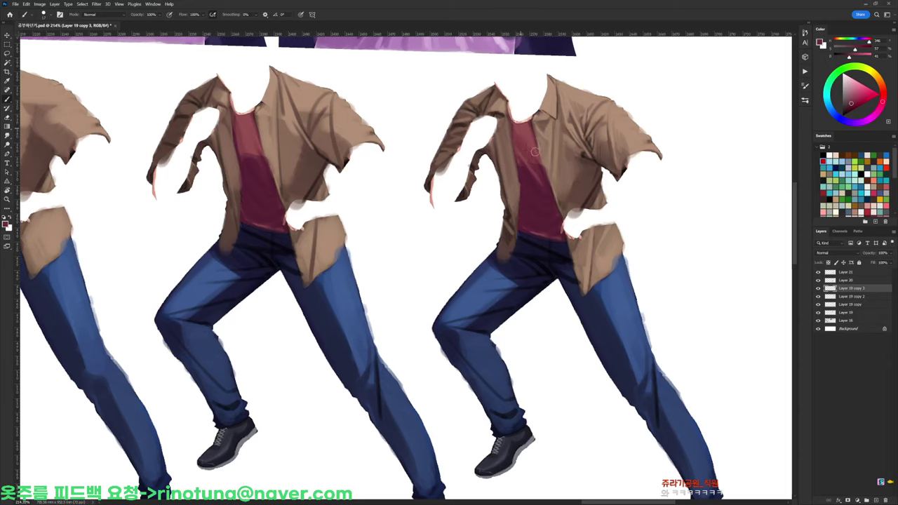
Paint creases across the middle of the red shirt with black and soften them with reds sampled around the folds
{"action": "left_click", "coordinate": [528, 167], "text": "alt"}
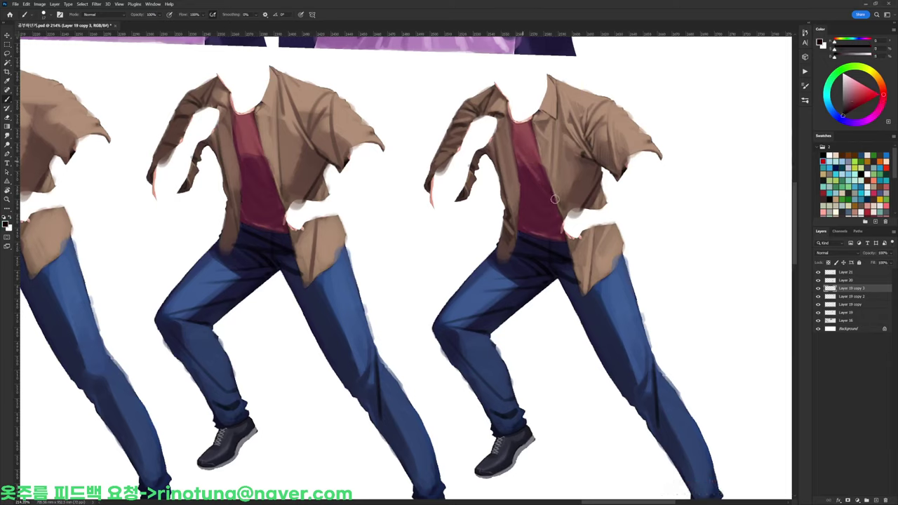
{"action": "left_click", "coordinate": [527, 169], "text": "alt"}
{"action": "left_click", "coordinate": [543, 191], "text": "alt"}
{"action": "left_click", "coordinate": [527, 174], "text": "alt"}
{"action": "left_click", "coordinate": [532, 170], "text": "alt"}
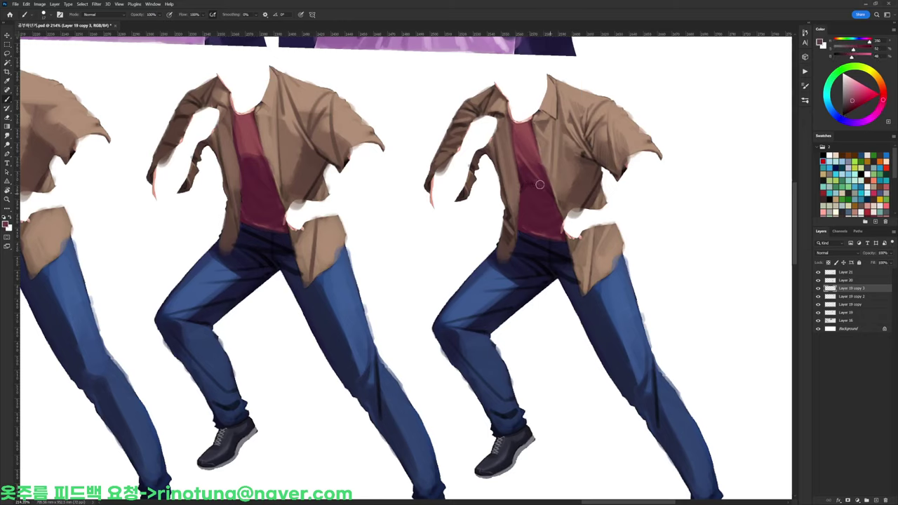
{"action": "left_click", "coordinate": [540, 187], "text": "alt"}
{"action": "left_click", "coordinate": [537, 172], "text": "alt"}
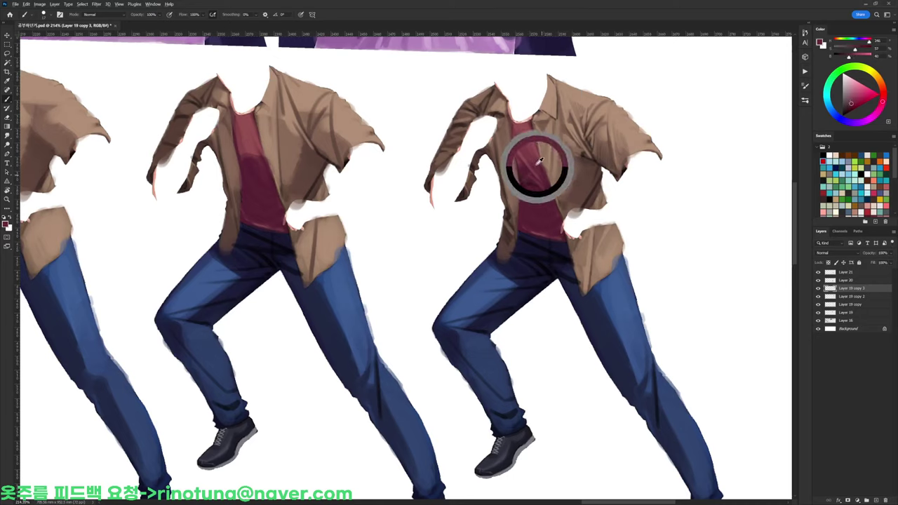
Paint creases across the lower red shirt above the waistband with black, softening them with reds sampled around the folds
{"action": "left_click", "coordinate": [524, 194], "text": "alt"}
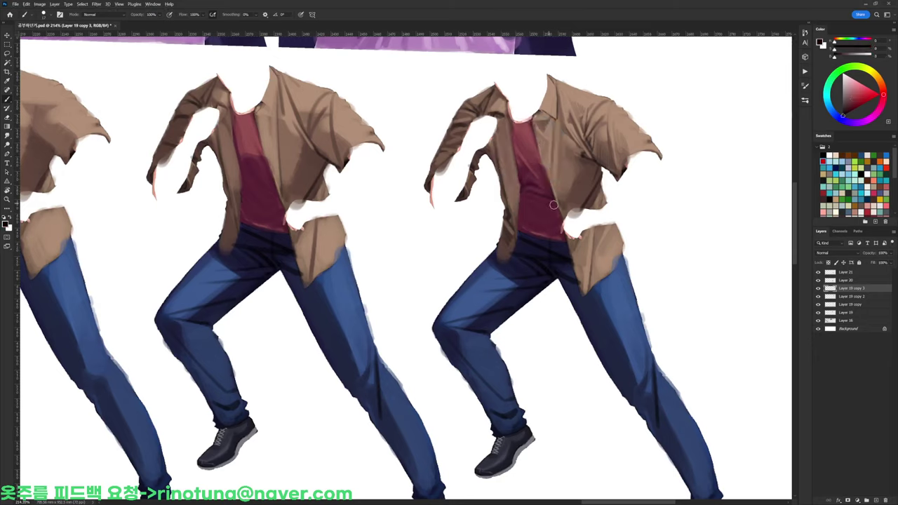
{"action": "left_click", "coordinate": [544, 200], "text": "alt"}
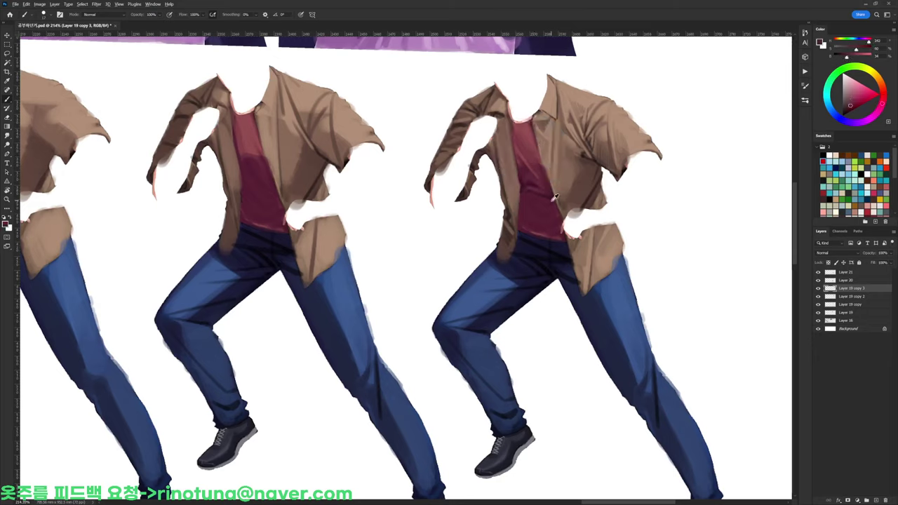
{"action": "left_click", "coordinate": [554, 208], "text": "alt"}
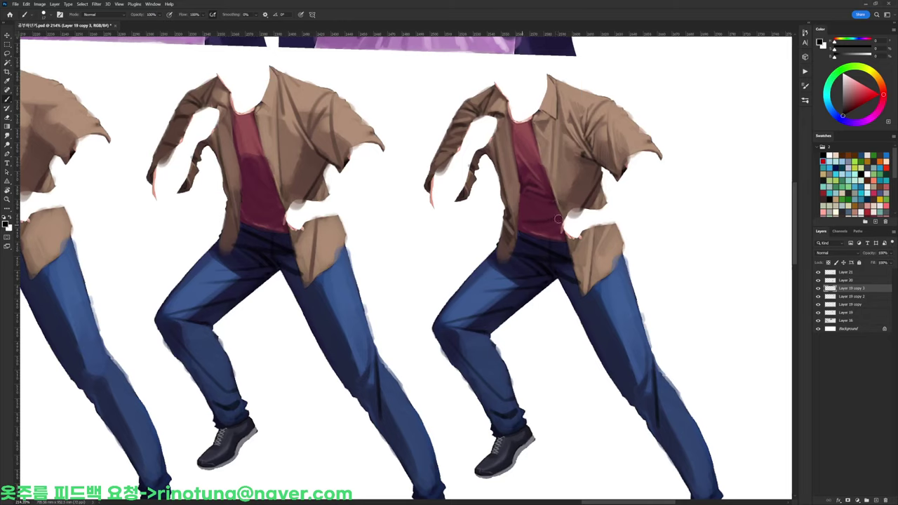
{"action": "left_click", "coordinate": [540, 227], "text": "alt"}
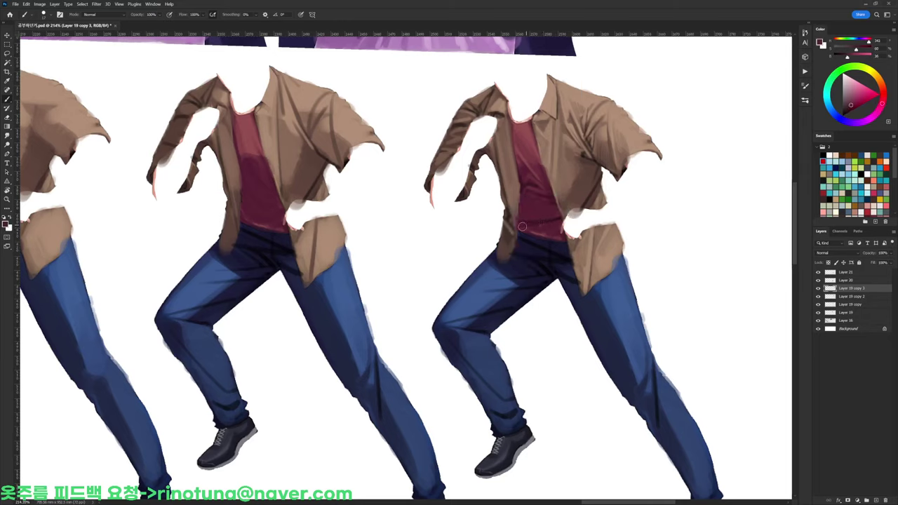
{"action": "left_click", "coordinate": [545, 235], "text": "alt"}
{"action": "mouse_move", "coordinate": [520, 226]}
{"action": "left_mouse_down"}
{"action": "mouse_move", "coordinate": [552, 222]}
{"action": "mouse_move", "coordinate": [543, 210]}
{"action": "mouse_move", "coordinate": [527, 211]}
{"action": "left_mouse_up"}
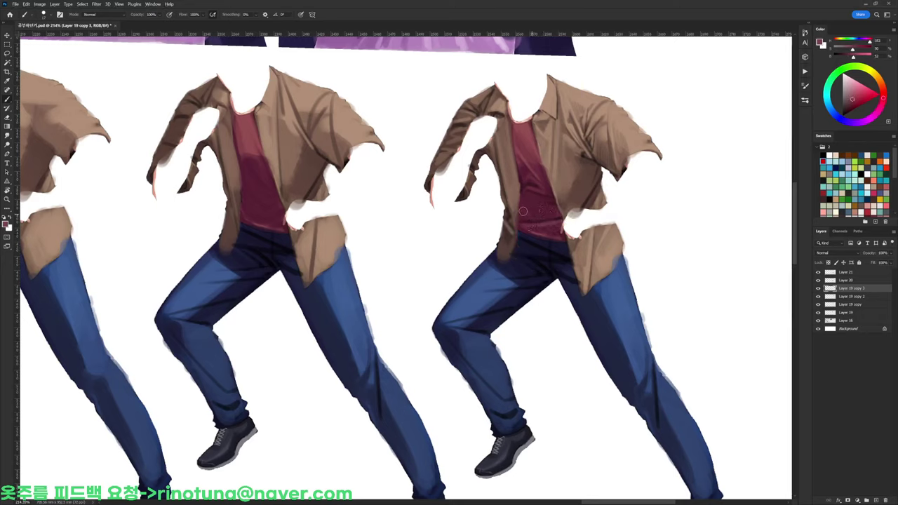
{"action": "left_click", "coordinate": [558, 221], "text": "alt"}
{"action": "left_click_drag", "start_coordinate": [559, 222], "coordinate": [526, 228]}
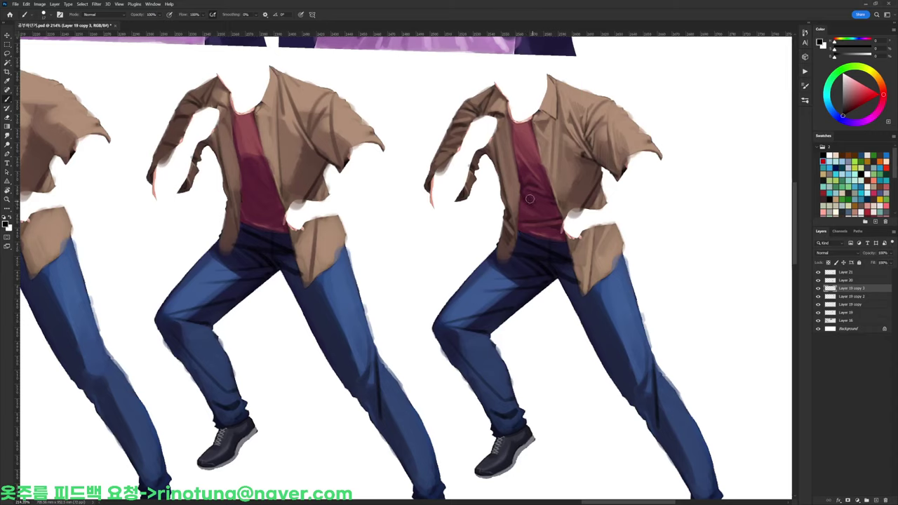
Shade the red shirt's belly folds beside the jacket opening with black and sampled reds
{"action": "left_click", "coordinate": [537, 200], "text": "alt"}
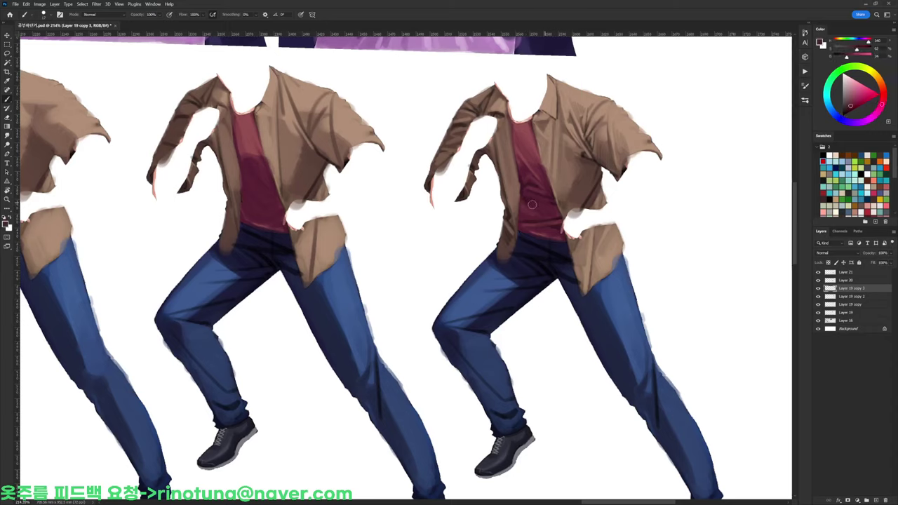
{"action": "key", "text": "d"}
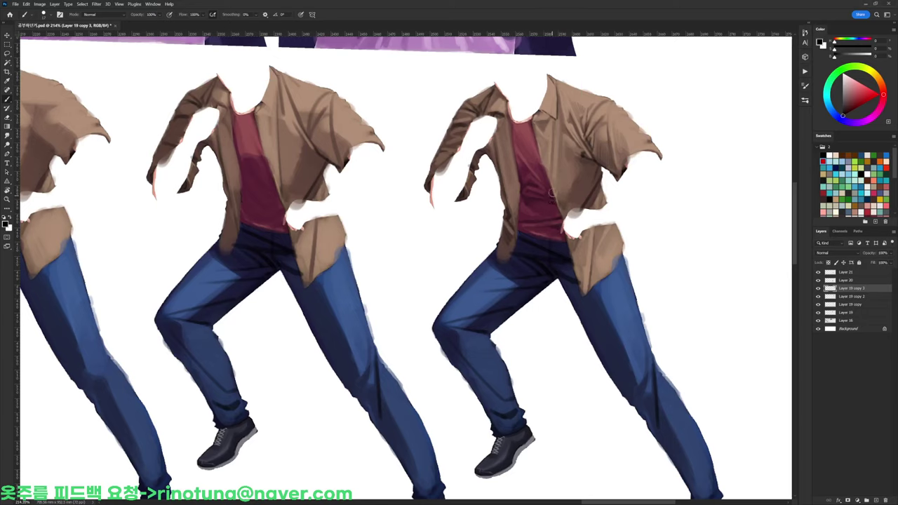
{"action": "left_click", "coordinate": [551, 195], "text": "alt"}
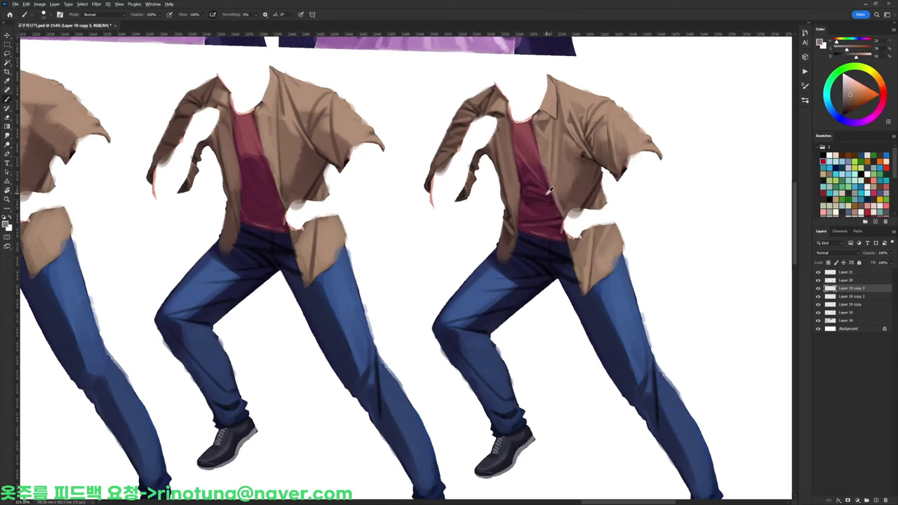
{"action": "left_click", "coordinate": [545, 189], "text": "alt"}
{"action": "left_click", "coordinate": [540, 196], "text": "alt"}
{"action": "left_click_drag", "start_coordinate": [539, 196], "coordinate": [530, 196]}
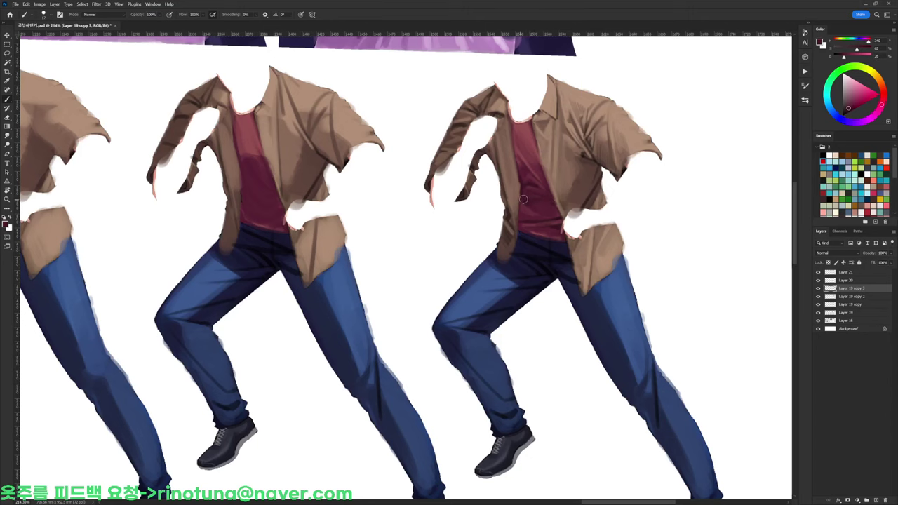
Enlarge the brush and smooth over the belly area of the red shirt with a sampled dark red
{"action": "scroll", "coordinate": [542, 199], "scroll_direction": "down", "scroll_amount": 5}
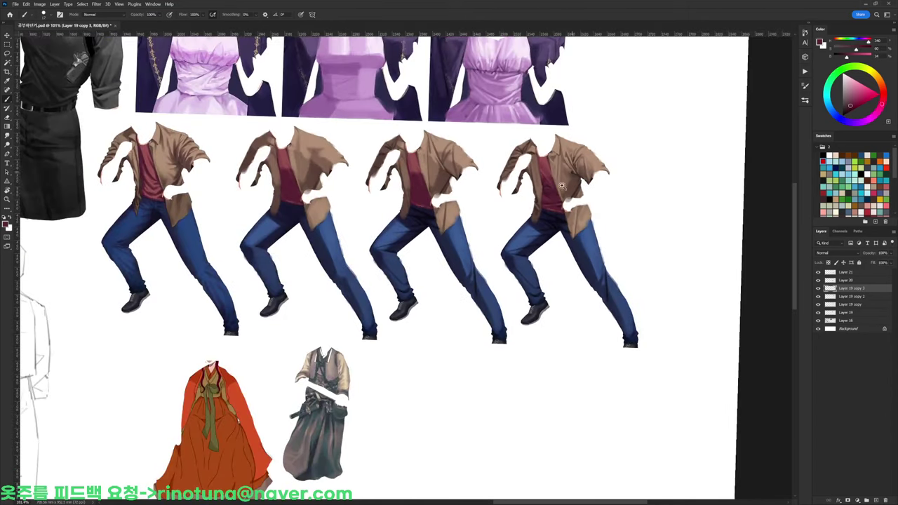
{"action": "scroll", "coordinate": [561, 186], "scroll_direction": "up", "scroll_amount": 5}
{"action": "right_click", "coordinate": [574, 150]}
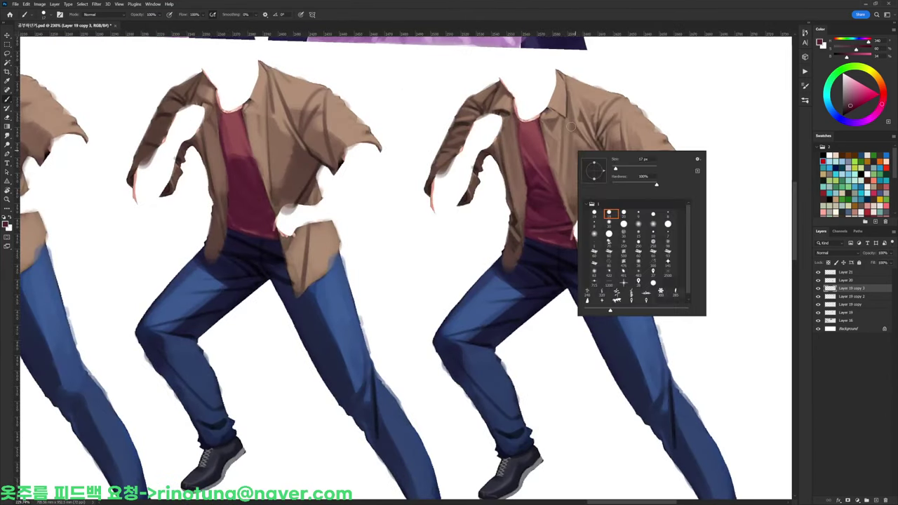
{"action": "left_click", "coordinate": [538, 177], "text": "alt"}
{"action": "left_click_drag", "start_coordinate": [540, 189], "coordinate": [552, 219]}
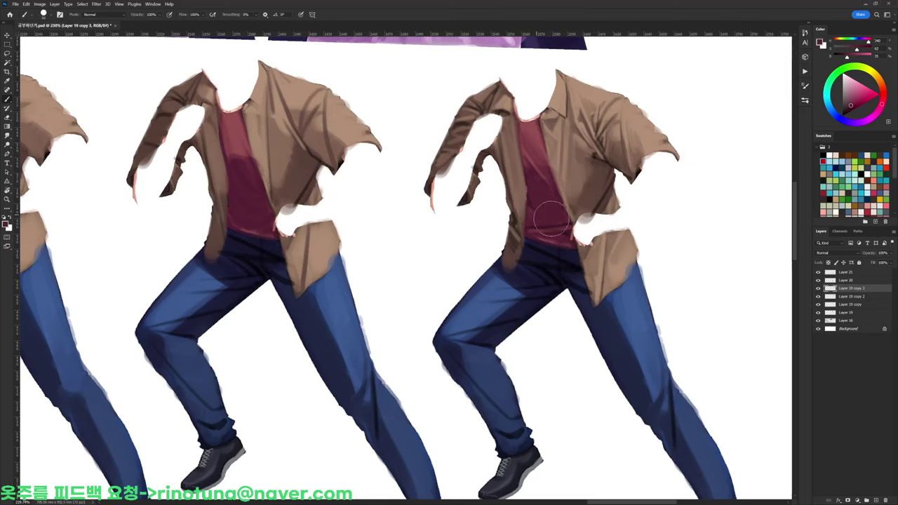
Reduce the brush size and repaint diagonal folds across the lower red shirt with black and sampled light and dark reds
{"action": "right_click", "coordinate": [595, 100]}
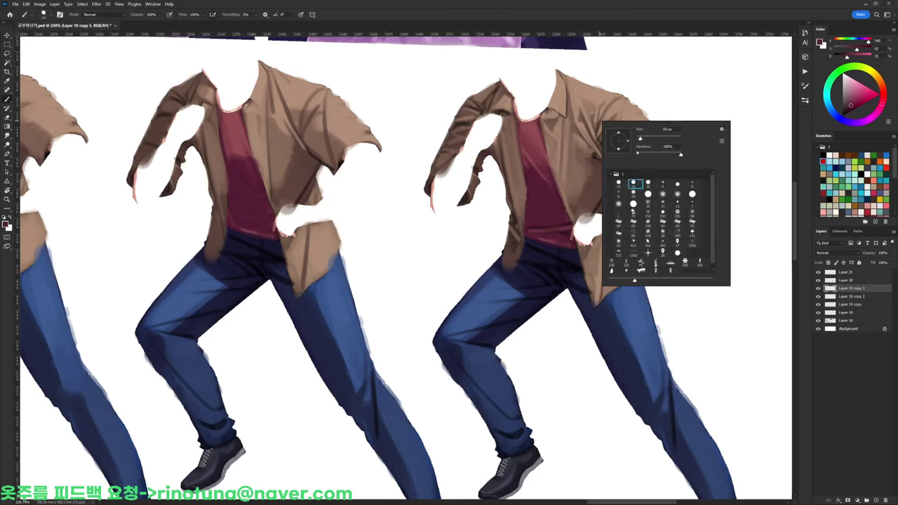
{"action": "left_click", "coordinate": [539, 182]}
{"action": "key", "text": "d"}
{"action": "left_click", "coordinate": [548, 215], "text": "alt"}
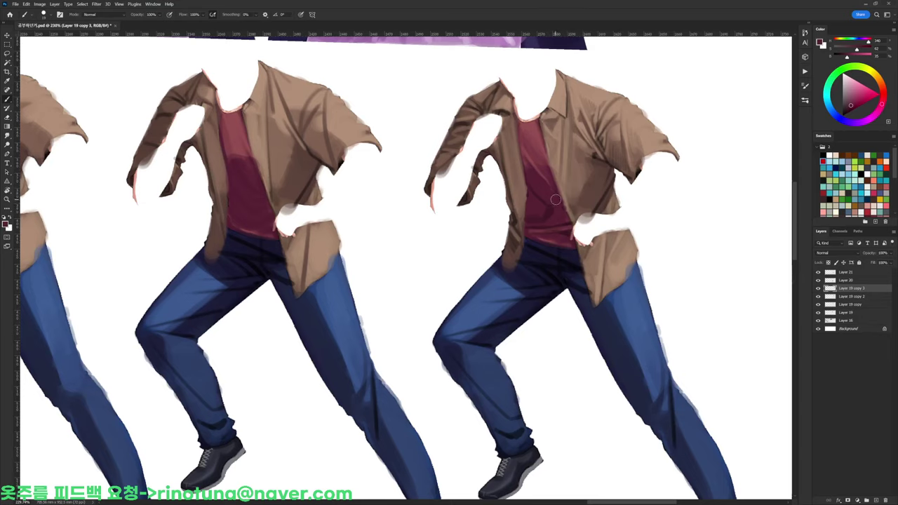
{"action": "left_click", "coordinate": [539, 166], "text": "alt"}
{"action": "left_click", "coordinate": [555, 217], "text": "alt"}
{"action": "left_click", "coordinate": [538, 158], "text": "alt"}
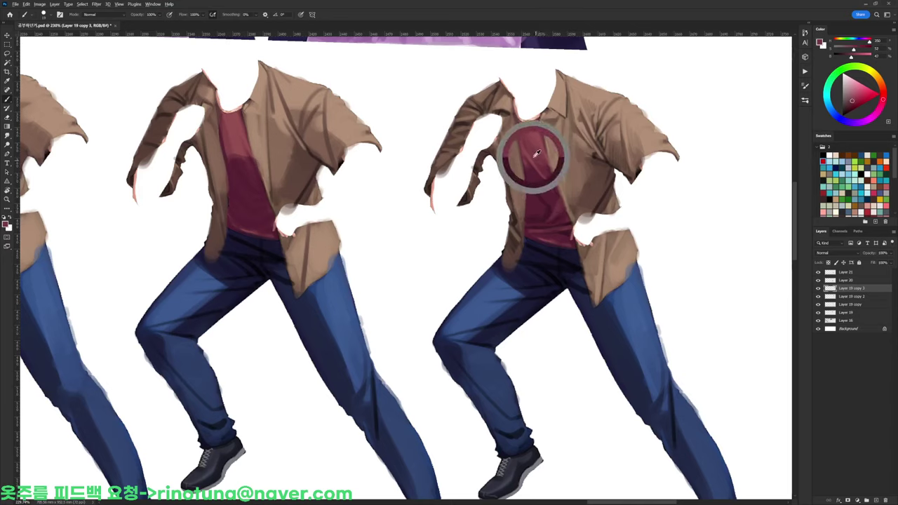
{"action": "left_click", "coordinate": [552, 206], "text": "alt"}
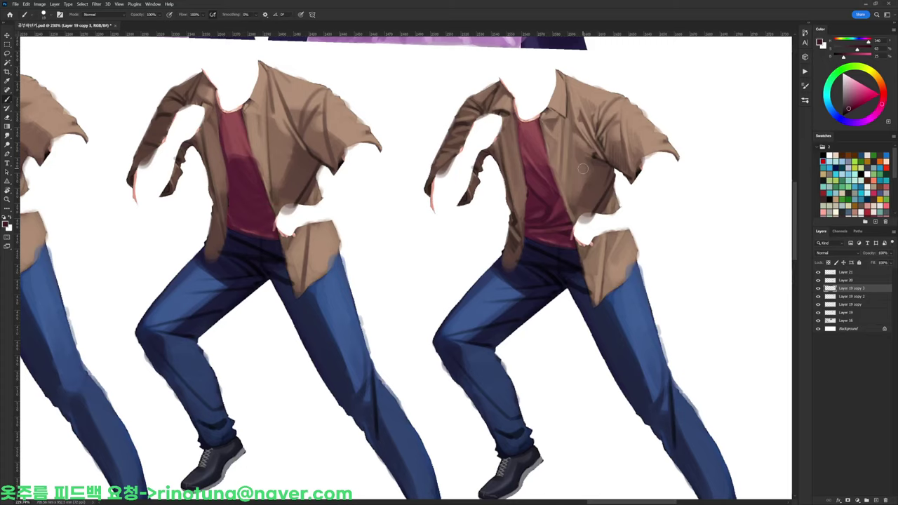
Break up the shadow edge along the extended leg's thigh with strokes of black and sampled blues
{"action": "key", "text": "d"}
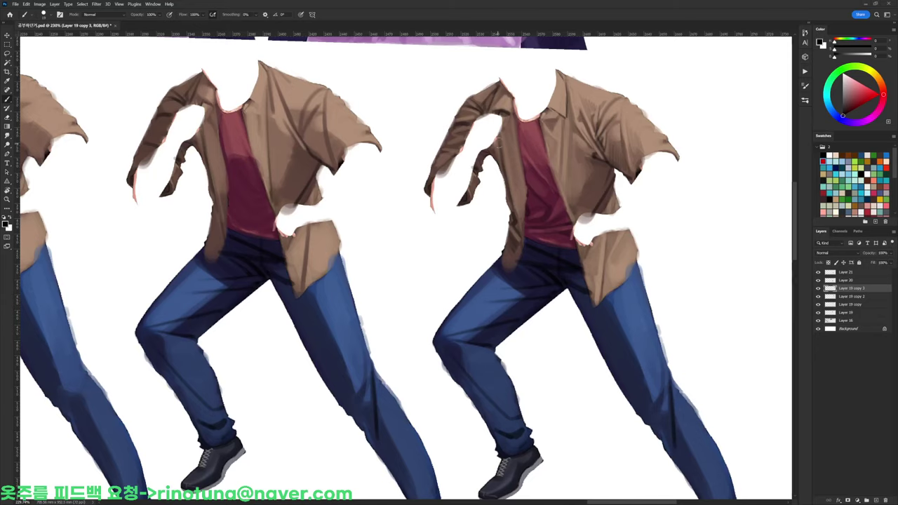
{"action": "left_click_drag", "start_coordinate": [512, 159], "coordinate": [465, 163]}
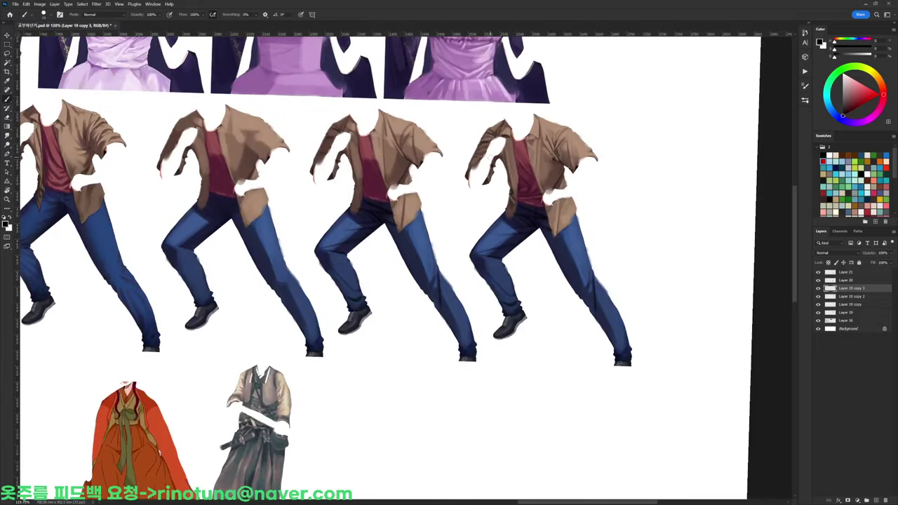
{"action": "left_click_drag", "start_coordinate": [569, 238], "coordinate": [528, 207]}
{"action": "scroll", "coordinate": [92, 179], "scroll_direction": "up", "scroll_amount": 3}
{"action": "left_click", "coordinate": [523, 214], "text": "alt"}
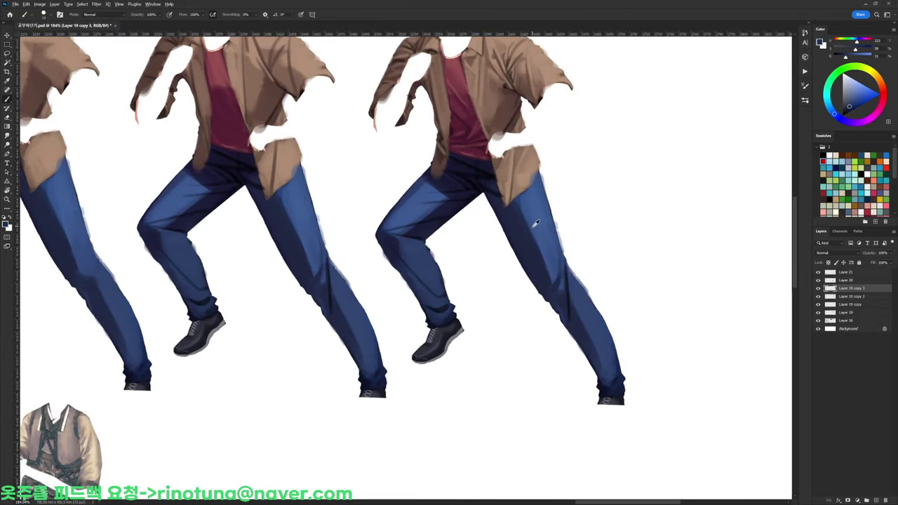
{"action": "key", "text": "d"}
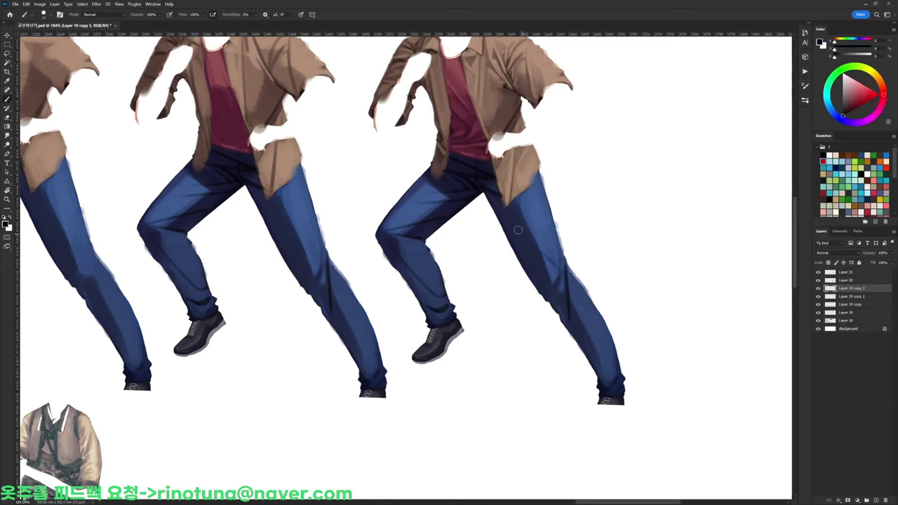
{"action": "left_click", "coordinate": [537, 228], "text": "alt"}
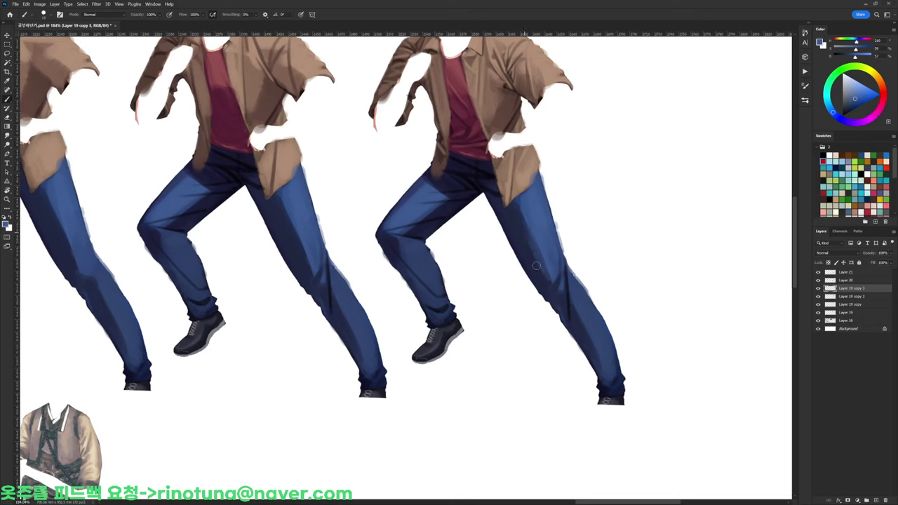
Blend sampled blues below the jacket hem flap and shade the knee folds of the extended leg with dark accents
{"action": "left_click", "coordinate": [524, 203], "text": "alt"}
{"action": "left_click", "coordinate": [523, 201], "text": "alt"}
{"action": "left_click", "coordinate": [520, 202], "text": "alt"}
{"action": "left_click", "coordinate": [571, 280], "text": "alt"}
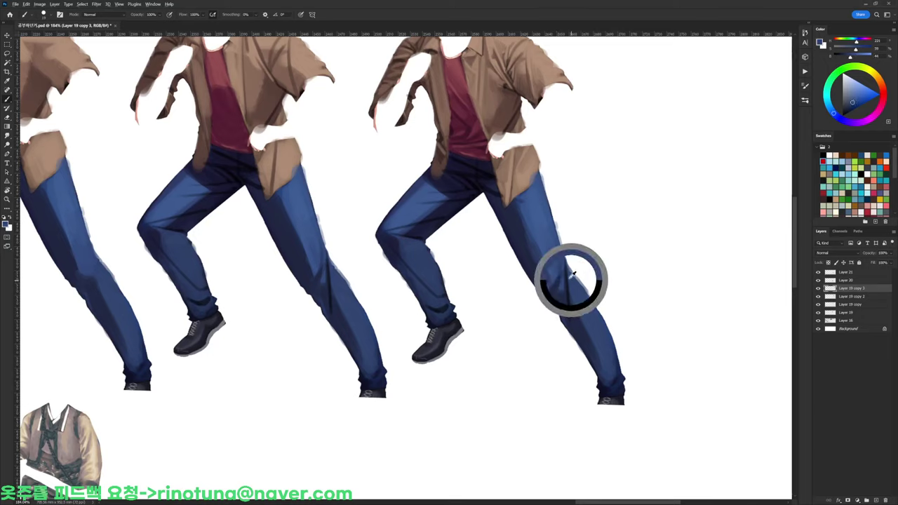
{"action": "left_click", "coordinate": [570, 279], "text": "alt"}
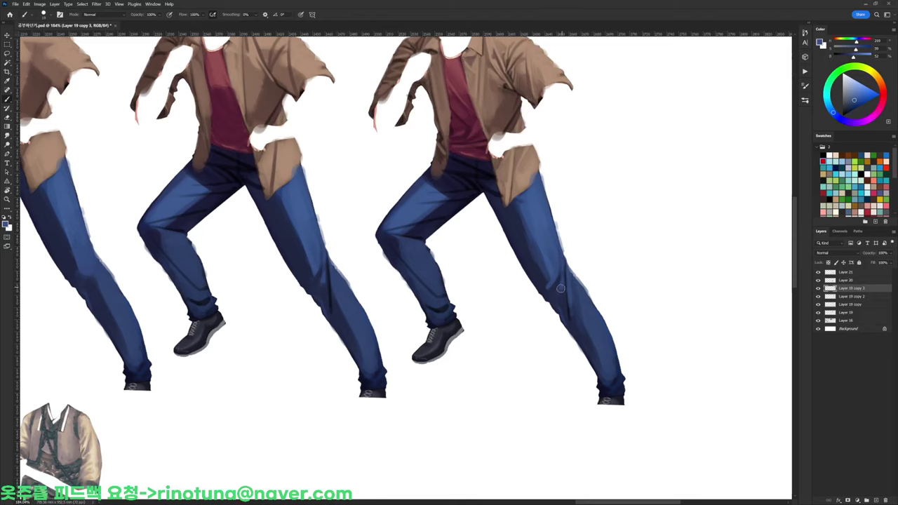
{"action": "key", "text": "d"}
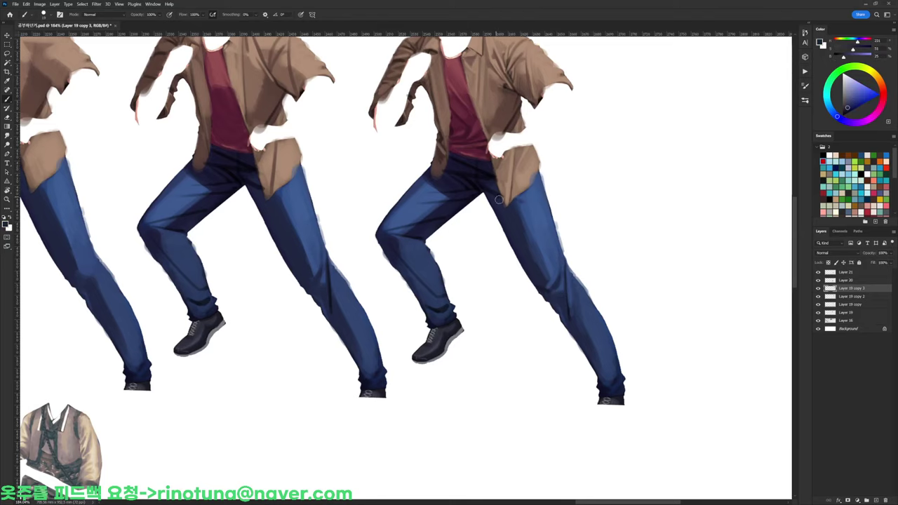
Rotate the canvas and paint tapering folds along the bent leg's thigh, blending light and dark sampled blues at the shadow edge
{"action": "key", "text": "r"}
{"action": "left_click_drag", "start_coordinate": [582, 150], "coordinate": [378, 202]}
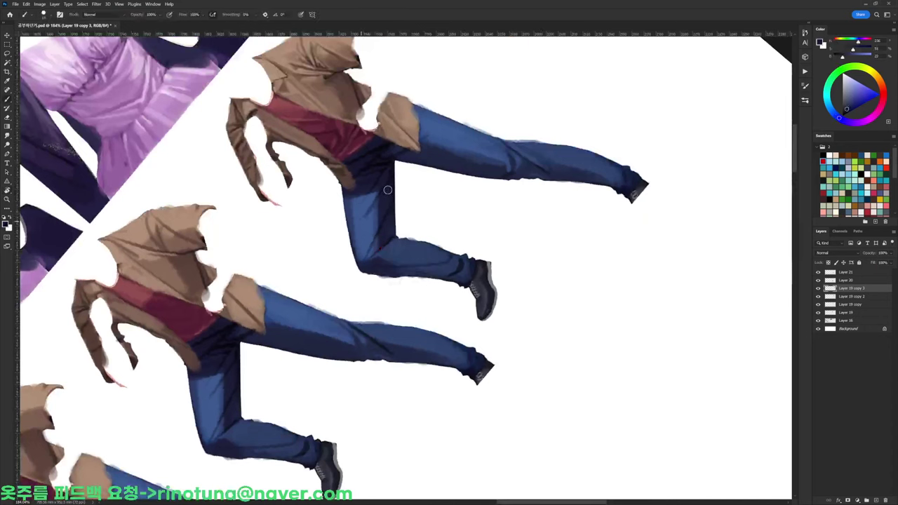
{"action": "left_click", "coordinate": [362, 219], "text": "alt"}
{"action": "left_click", "coordinate": [382, 184], "text": "alt"}
{"action": "left_click", "coordinate": [360, 207], "text": "alt"}
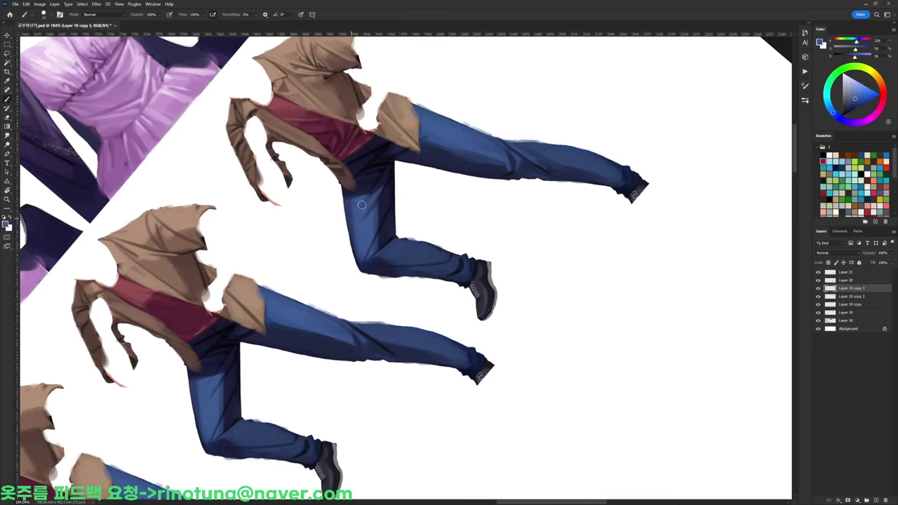
{"action": "left_click", "coordinate": [381, 186], "text": "alt"}
{"action": "left_click", "coordinate": [383, 200], "text": "alt"}
{"action": "left_click", "coordinate": [387, 196], "text": "alt"}
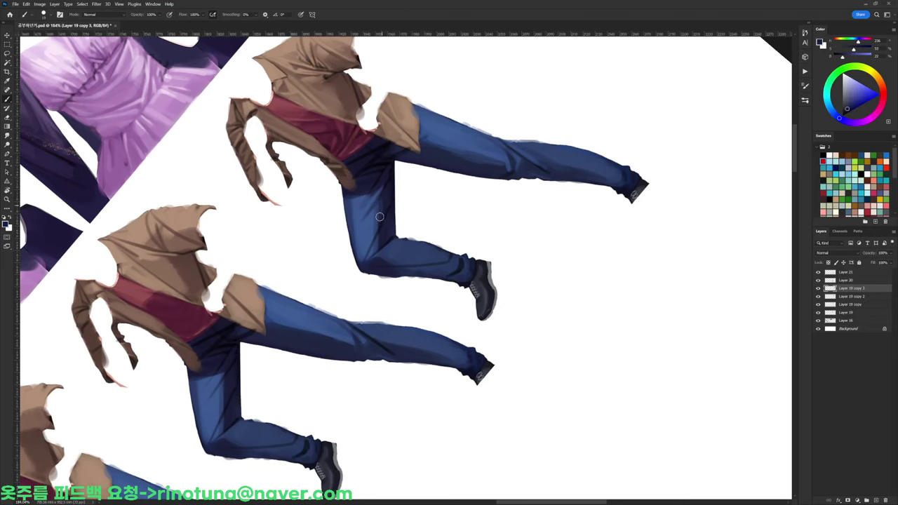
{"action": "left_click", "coordinate": [372, 240], "text": "alt"}
{"action": "left_click", "coordinate": [388, 205], "text": "alt"}
Turn the canvas the other way and model the folds around the bent knee with sampled light and dark blues
{"action": "key", "text": "r"}
{"action": "mouse_move", "coordinate": [595, 179]}
{"action": "left_mouse_down"}
{"action": "mouse_move", "coordinate": [607, 214]}
{"action": "mouse_move", "coordinate": [459, 452]}
{"action": "left_mouse_up"}
{"action": "left_click", "coordinate": [433, 226], "text": "alt"}
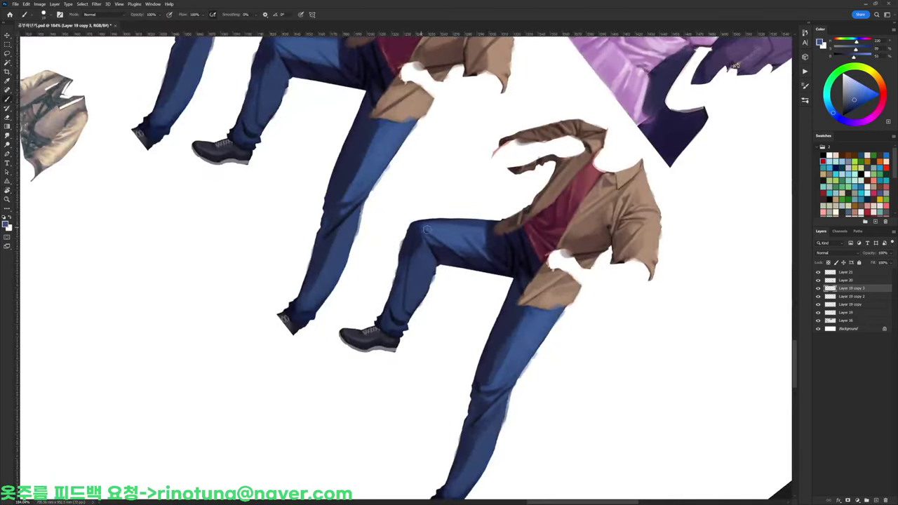
{"action": "left_click", "coordinate": [433, 237], "text": "alt"}
{"action": "left_click", "coordinate": [429, 232], "text": "alt"}
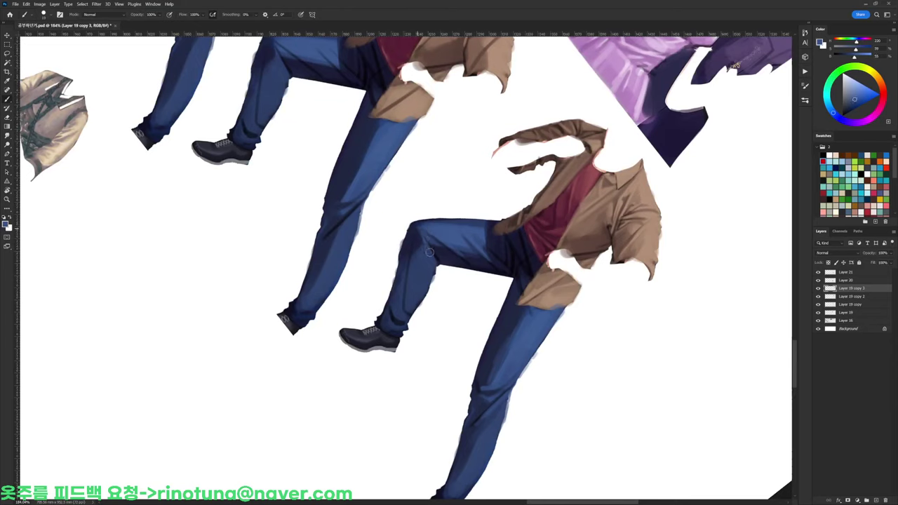
{"action": "left_click", "coordinate": [419, 231], "text": "alt"}
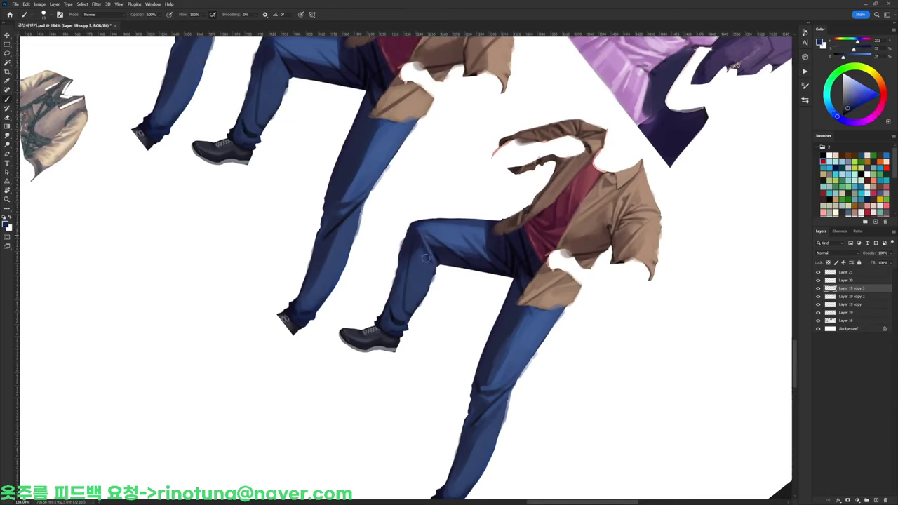
Rotate the canvas again and refine the creases on the bent leg's thigh near the knee with black and sampled blues
{"action": "key", "text": "r"}
{"action": "left_click_drag", "start_coordinate": [543, 183], "coordinate": [444, 216]}
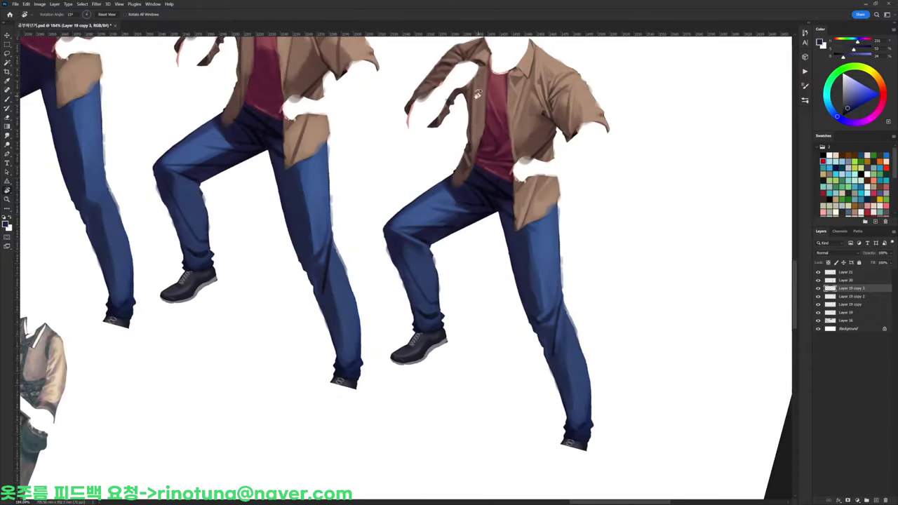
{"action": "left_click", "coordinate": [411, 214], "text": "alt"}
{"action": "key", "text": "r"}
{"action": "mouse_move", "coordinate": [402, 222]}
{"action": "left_mouse_down"}
{"action": "mouse_move", "coordinate": [401, 257]}
{"action": "mouse_move", "coordinate": [391, 212]}
{"action": "left_mouse_up"}
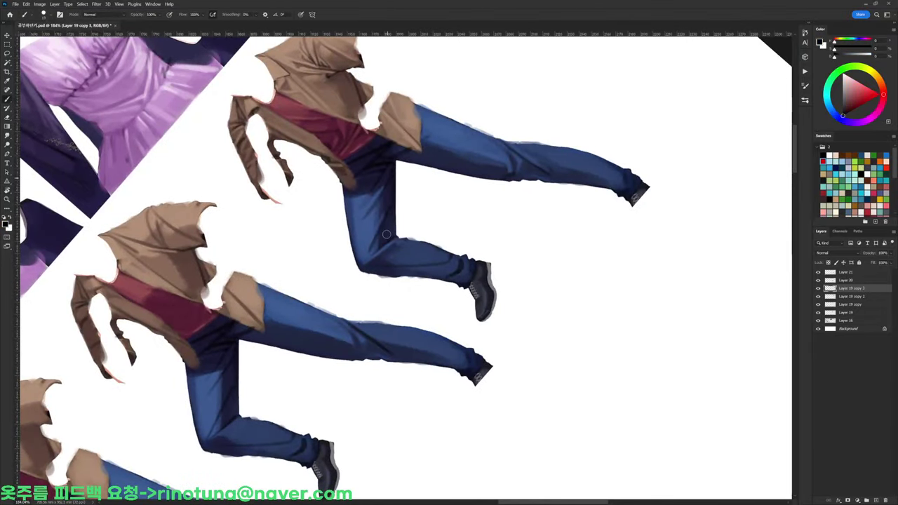
{"action": "left_click", "coordinate": [385, 225], "text": "alt"}
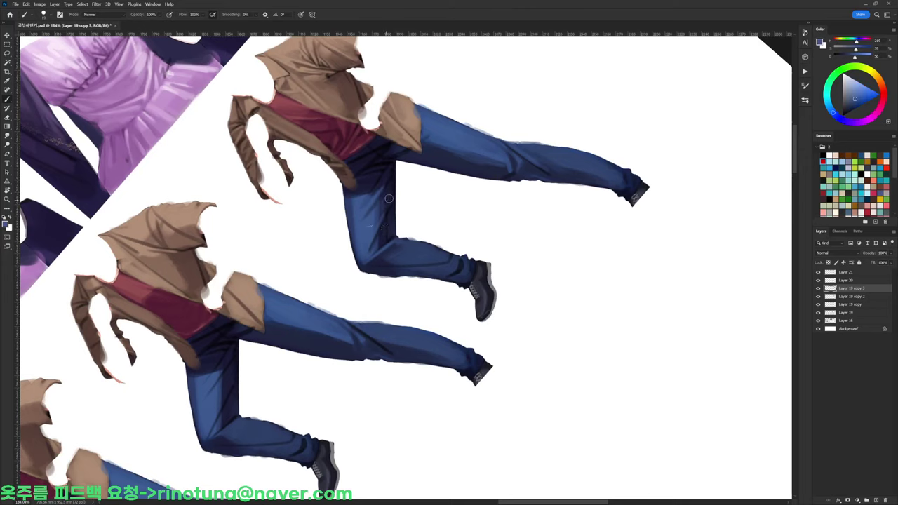
{"action": "key", "text": "d"}
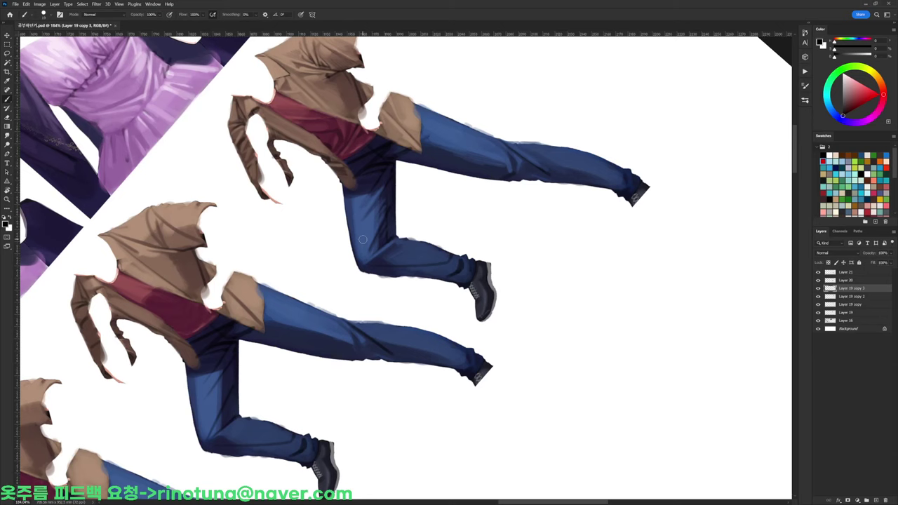
Paint the bent knee of the rightmost jeans figure with blues sampled from the surrounding denim to shape the kneecap
{"action": "left_click", "coordinate": [392, 194], "text": "alt"}
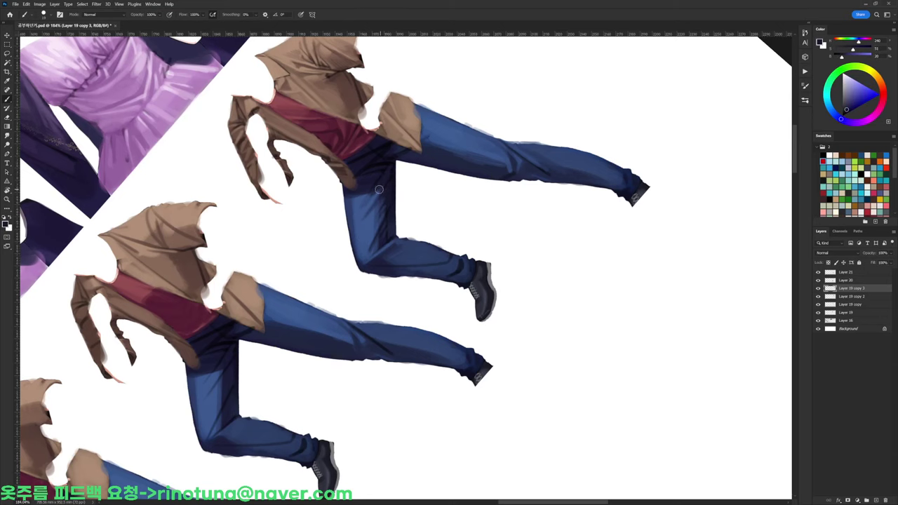
{"action": "key", "text": "r"}
{"action": "mouse_move", "coordinate": [463, 113]}
{"action": "left_mouse_down"}
{"action": "mouse_move", "coordinate": [584, 154]}
{"action": "mouse_move", "coordinate": [547, 314]}
{"action": "left_mouse_up"}
{"action": "key", "text": "b"}
{"action": "key", "text": "d"}
{"action": "left_click", "coordinate": [392, 227], "text": "alt"}
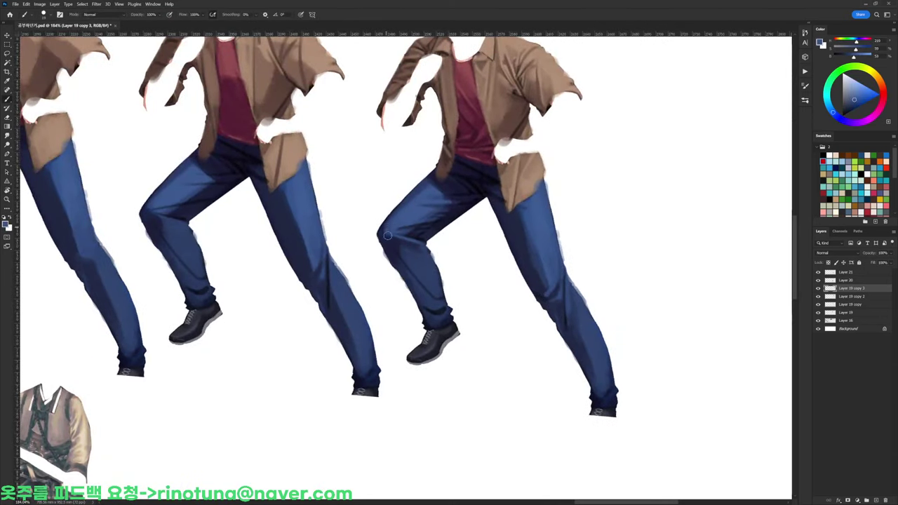
{"action": "left_click_drag", "start_coordinate": [390, 235], "coordinate": [395, 247]}
{"action": "left_click", "coordinate": [394, 230], "text": "alt"}
{"action": "left_click", "coordinate": [392, 241], "text": "alt"}
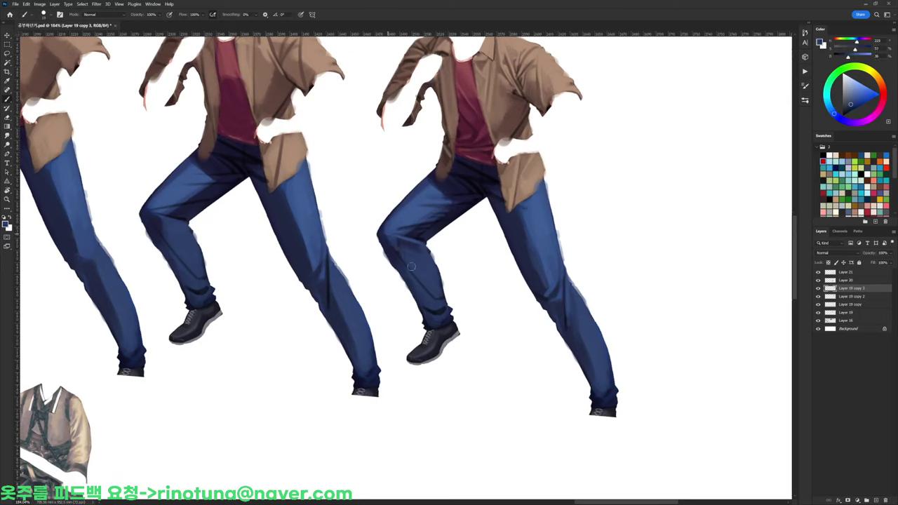
Paint darker fold shading from the bent knee down the shin of the rightmost jeans using sampled blues
{"action": "left_click", "coordinate": [400, 243], "text": "alt"}
{"action": "mouse_move", "coordinate": [390, 236]}
{"action": "left_mouse_down"}
{"action": "mouse_move", "coordinate": [424, 284]}
{"action": "mouse_move", "coordinate": [421, 274]}
{"action": "left_mouse_up"}
{"action": "left_click", "coordinate": [395, 245], "text": "alt"}
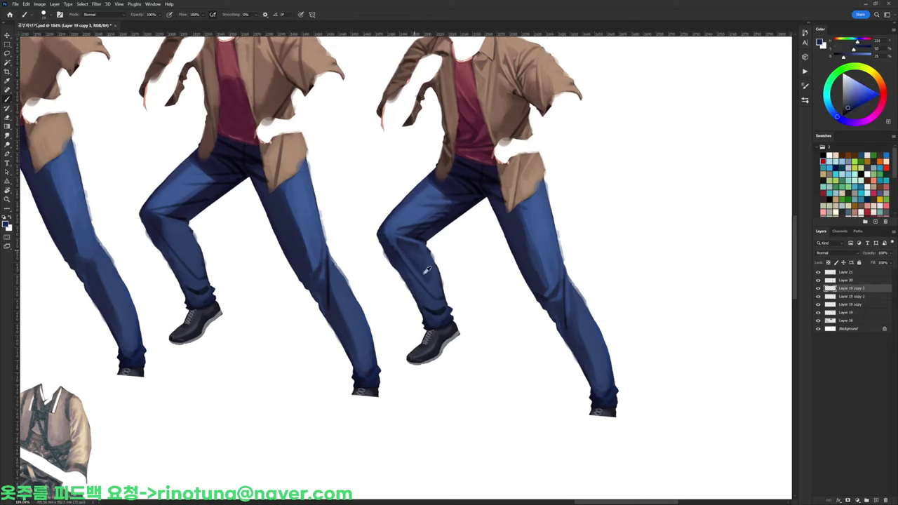
{"action": "left_click", "coordinate": [425, 272], "text": "alt"}
{"action": "left_click", "coordinate": [391, 243], "text": "alt"}
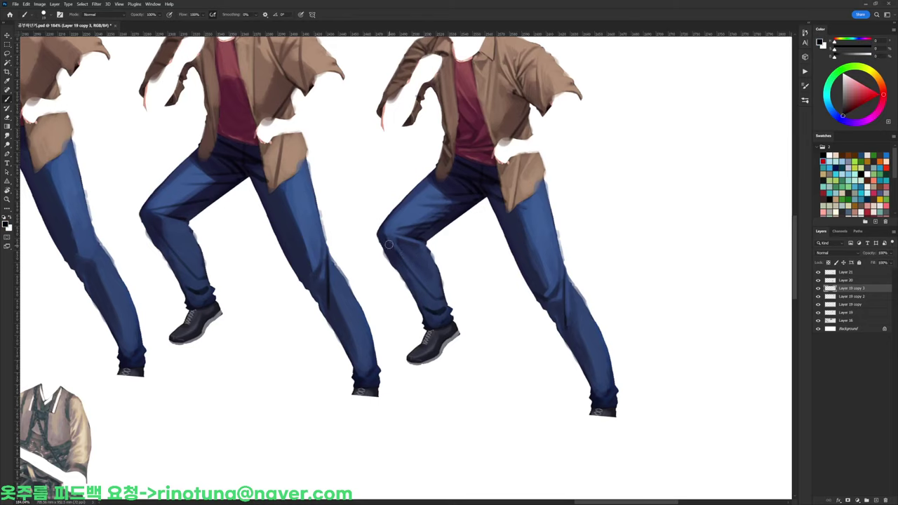
{"action": "left_click_drag", "start_coordinate": [390, 244], "coordinate": [414, 275]}
Blend the shin and calf of the rightmost figure's bent leg with mid and dark blues sampled from the denim
{"action": "left_click", "coordinate": [383, 235], "text": "alt"}
{"action": "left_click", "coordinate": [416, 288], "text": "alt"}
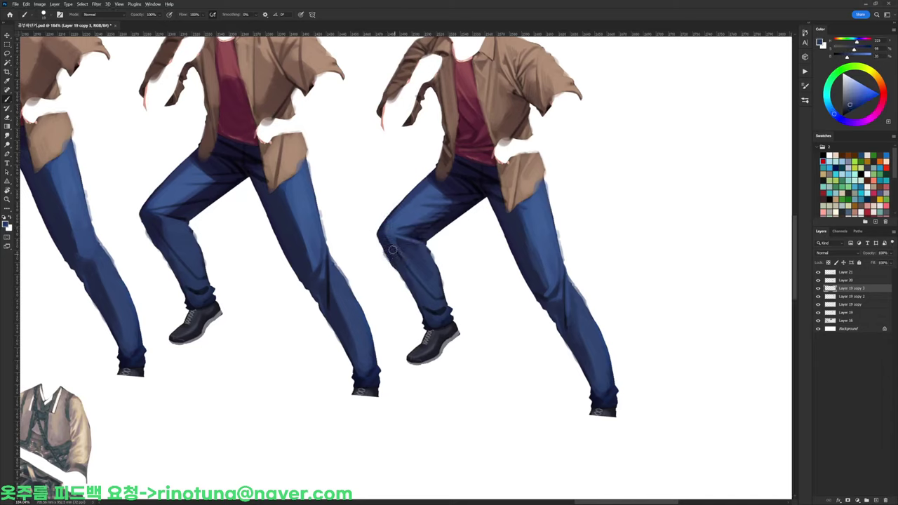
{"action": "left_click", "coordinate": [406, 258], "text": "alt"}
{"action": "left_click", "coordinate": [430, 290], "text": "alt"}
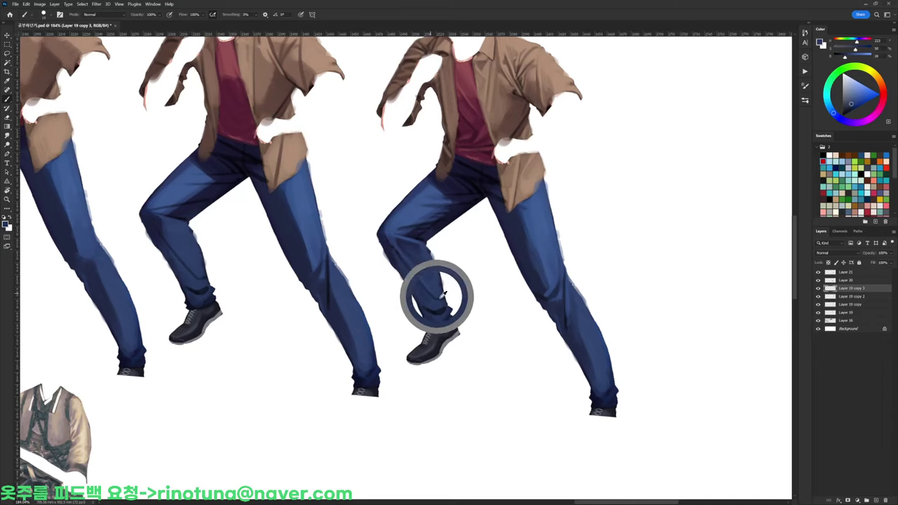
{"action": "left_click_drag", "start_coordinate": [431, 297], "coordinate": [445, 295]}
Rework the light area on the front of the bent knee with brighter blues sampled from the knee and thigh
{"action": "key", "text": "r"}
{"action": "left_click_drag", "start_coordinate": [581, 170], "coordinate": [591, 203]}
{"action": "left_click_drag", "start_coordinate": [596, 152], "coordinate": [602, 97]}
{"action": "key", "text": "d"}
{"action": "left_click", "coordinate": [413, 174], "text": "alt"}
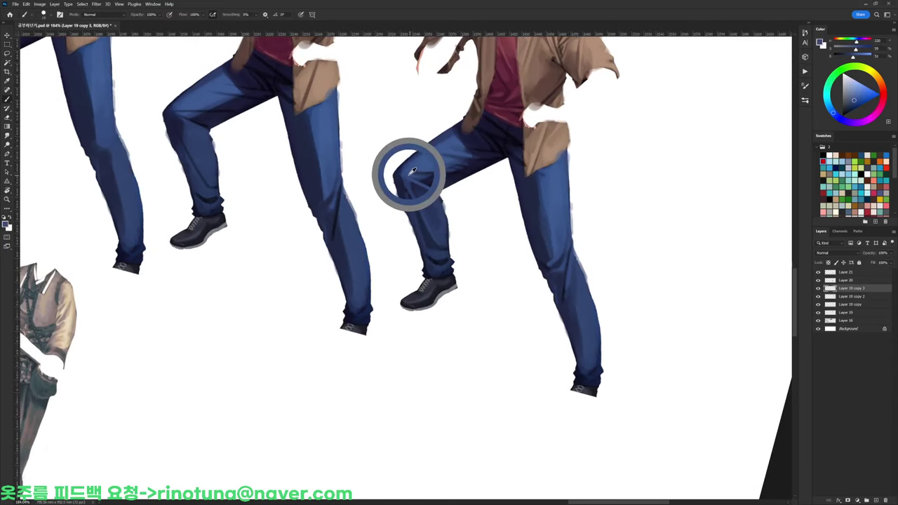
{"action": "left_click", "coordinate": [411, 174], "text": "alt"}
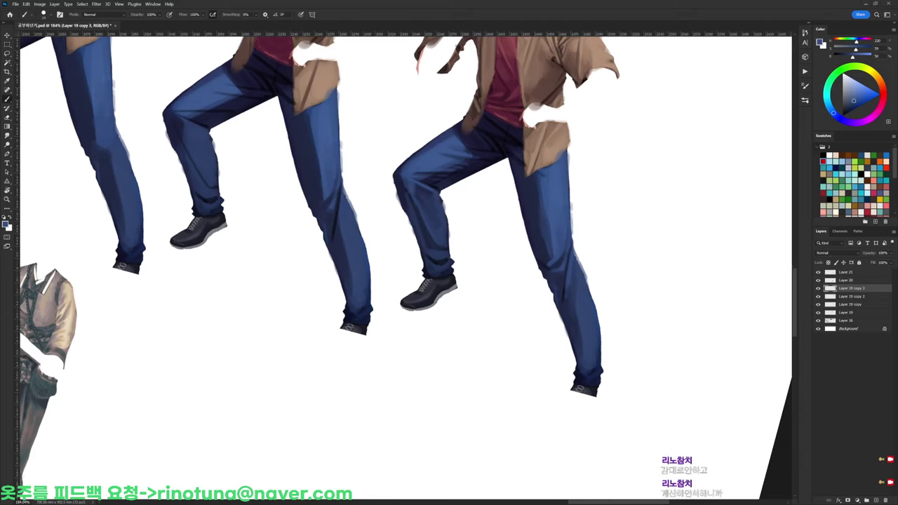
{"action": "left_click", "coordinate": [442, 180], "text": "alt"}
{"action": "left_click", "coordinate": [414, 166], "text": "alt"}
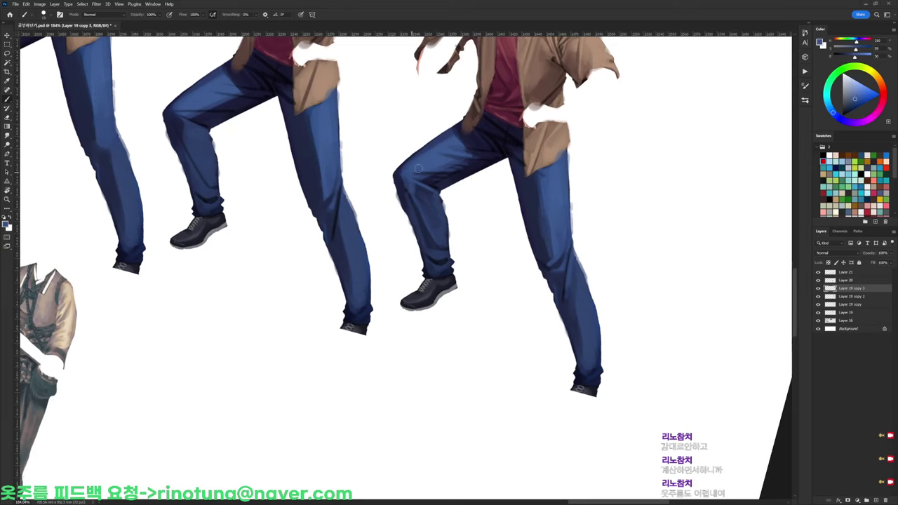
Shade the folds just below the bent knee and along the upper shin with sampled light and dark blues
{"action": "left_click", "coordinate": [433, 169], "text": "alt"}
{"action": "left_click", "coordinate": [414, 165], "text": "alt"}
{"action": "left_click", "coordinate": [414, 198], "text": "alt"}
{"action": "left_click", "coordinate": [412, 187], "text": "alt"}
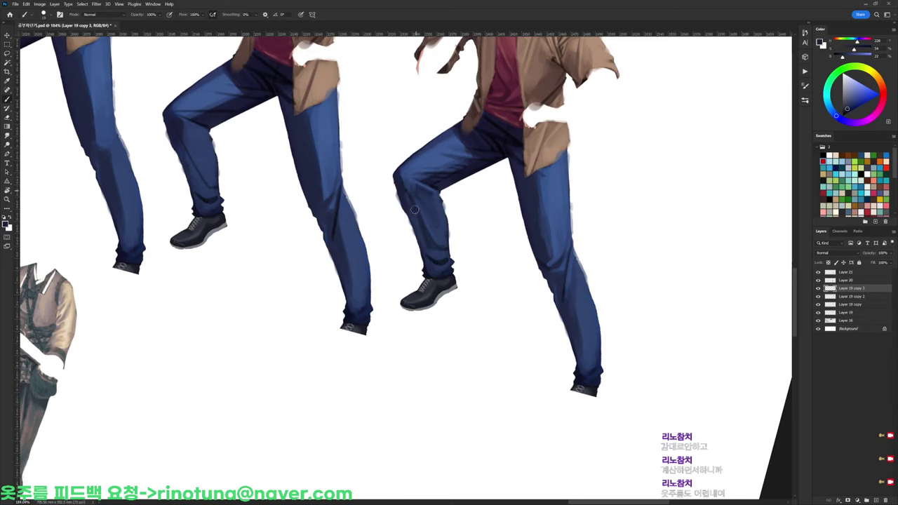
{"action": "left_click", "coordinate": [411, 172], "text": "alt"}
{"action": "left_click_drag", "start_coordinate": [422, 196], "coordinate": [427, 218]}
{"action": "left_click", "coordinate": [423, 190], "text": "alt"}
{"action": "left_click", "coordinate": [409, 181], "text": "alt"}
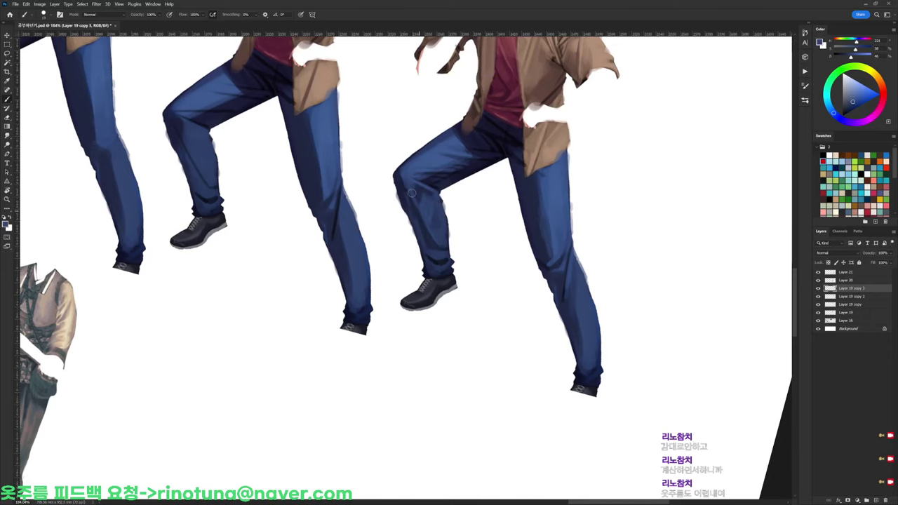
Touch up the rightmost figure's bent leg with blues sampled from its calf and outer knee
{"action": "scroll", "coordinate": [430, 196], "scroll_direction": "down", "scroll_amount": 1}
{"action": "left_click_drag", "start_coordinate": [430, 196], "coordinate": [372, 200]}
{"action": "key", "text": "r"}
{"action": "left_click_drag", "start_coordinate": [533, 161], "coordinate": [499, 133]}
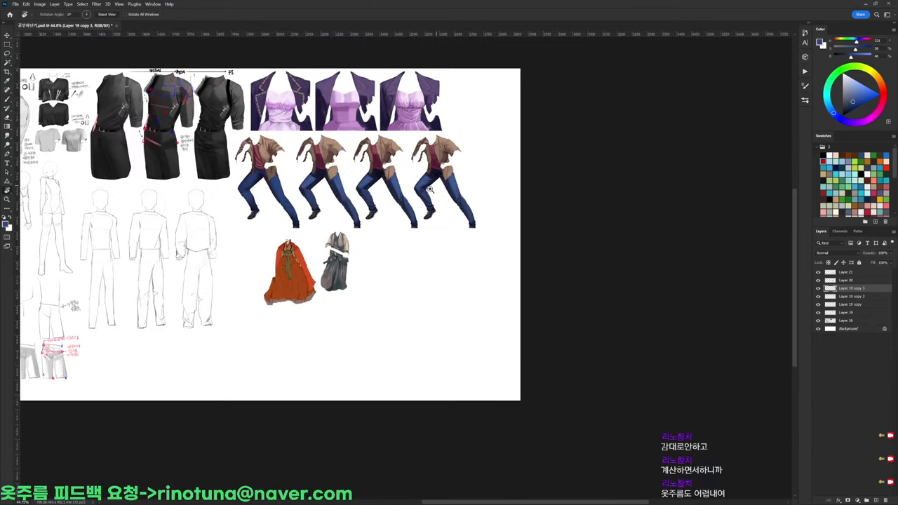
{"action": "scroll", "coordinate": [429, 184], "scroll_direction": "up", "scroll_amount": 5}
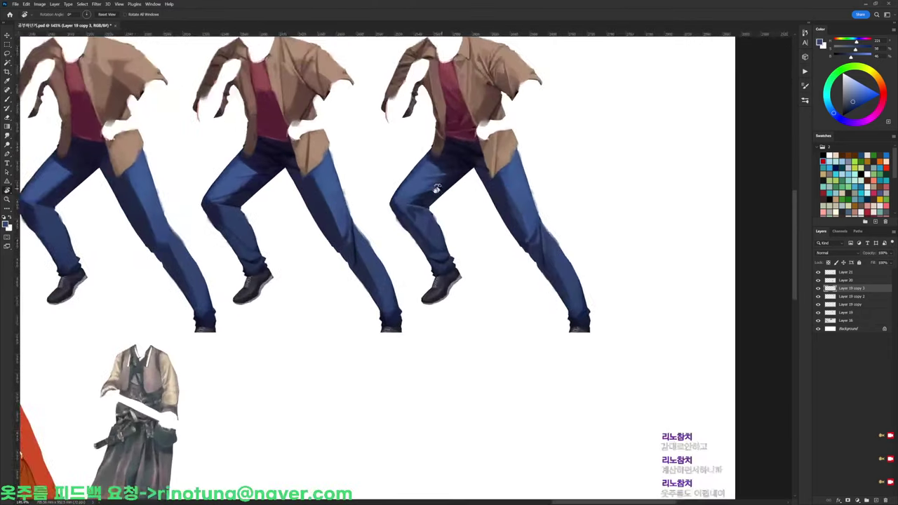
{"action": "key", "text": "b"}
{"action": "left_click", "coordinate": [431, 231], "text": "alt"}
{"action": "left_click", "coordinate": [400, 191], "text": "alt"}
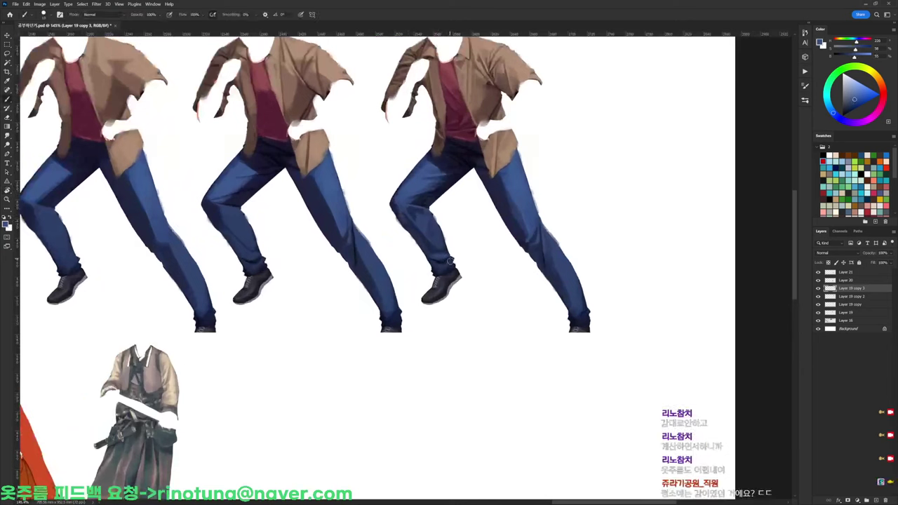
Refine the creases where the bent knee meets the calf, alternating light and dark blues sampled from the thigh and knee
{"action": "left_click", "coordinate": [425, 193], "text": "alt"}
{"action": "left_click_drag", "start_coordinate": [416, 207], "coordinate": [425, 212]}
{"action": "left_click", "coordinate": [405, 205], "text": "alt"}
{"action": "left_click", "coordinate": [401, 200], "text": "alt"}
{"action": "left_click", "coordinate": [416, 186], "text": "alt"}
{"action": "left_click", "coordinate": [419, 200], "text": "alt"}
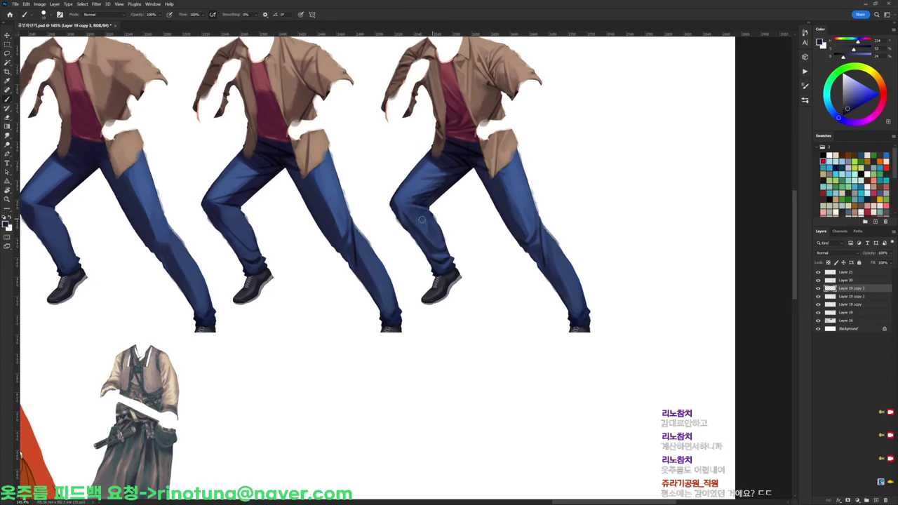
Merge the three Layer 19 copies into Layer 19, and merge the result into the layer beneath it
{"action": "key", "text": "d"}
{"action": "key", "text": "e"}
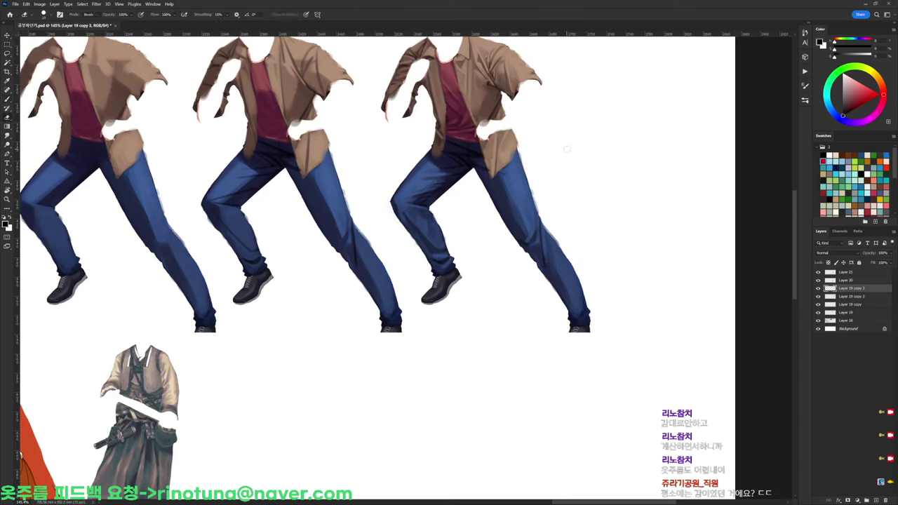
{"action": "scroll", "coordinate": [553, 179], "scroll_direction": "down", "scroll_amount": 2}
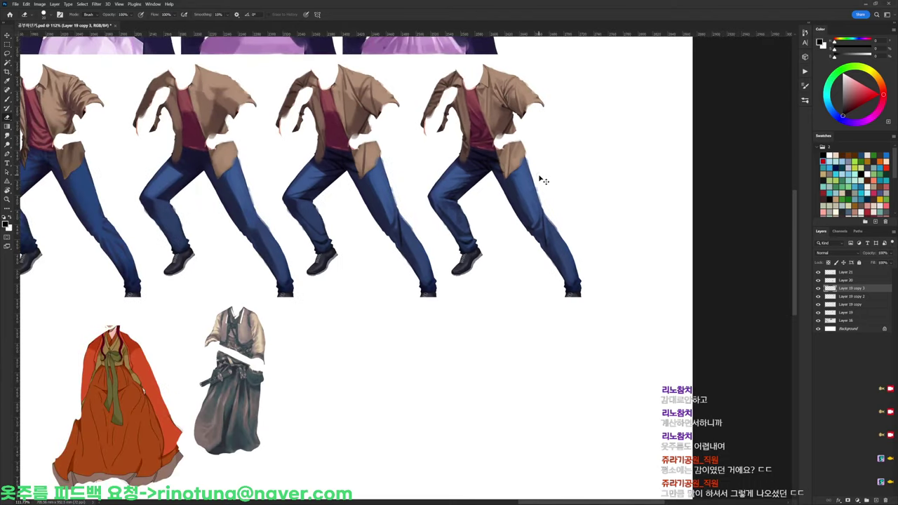
{"action": "key", "text": "ctrl+e"}
{"action": "key", "text": "ctrl+e"}
{"action": "key", "text": "ctrl+e"}
{"action": "scroll", "coordinate": [633, 307], "scroll_direction": "down", "scroll_amount": 3}
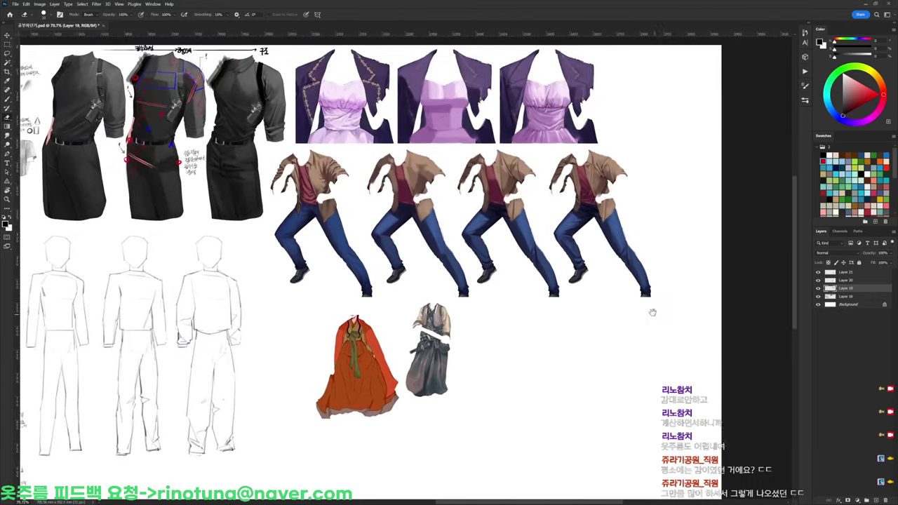
{"action": "left_click_drag", "start_coordinate": [653, 312], "coordinate": [692, 296]}
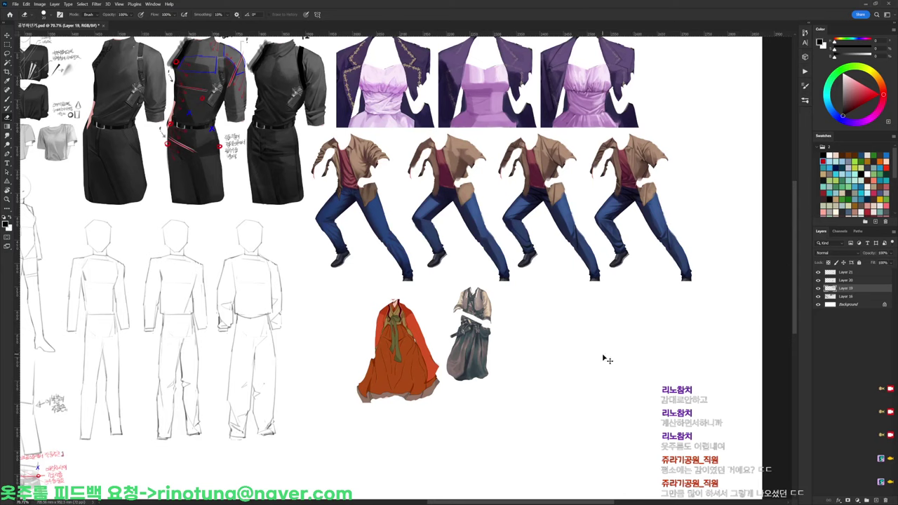
{"action": "scroll", "coordinate": [671, 154], "scroll_direction": "up", "scroll_amount": 3}
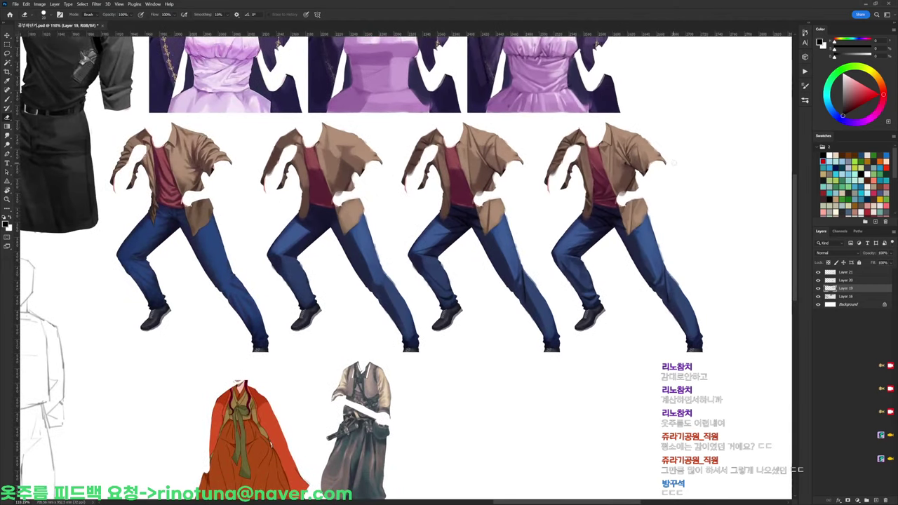
{"action": "key", "text": "ctrl+e"}
Move the orange hanbok on Layer 20 up and to the left, beneath the first jeans figure
{"action": "left_click_drag", "start_coordinate": [631, 356], "coordinate": [727, 216]}
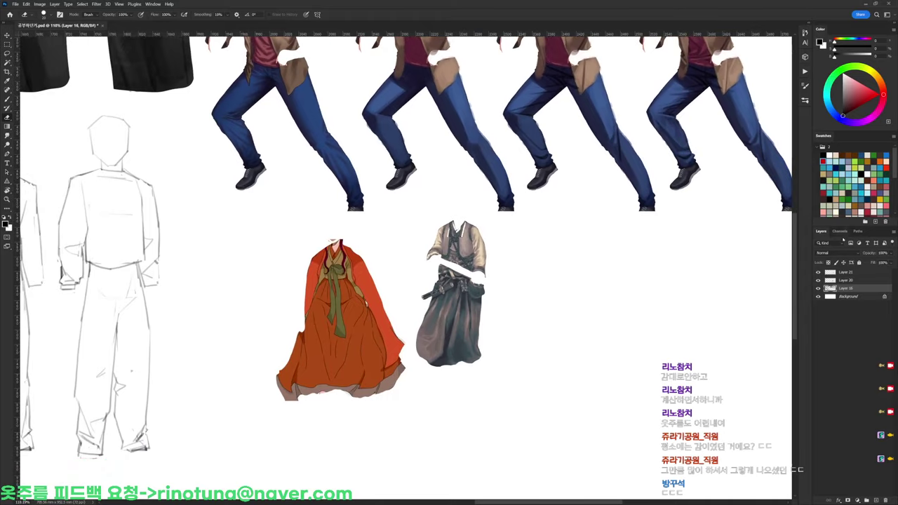
{"action": "left_click", "coordinate": [843, 280]}
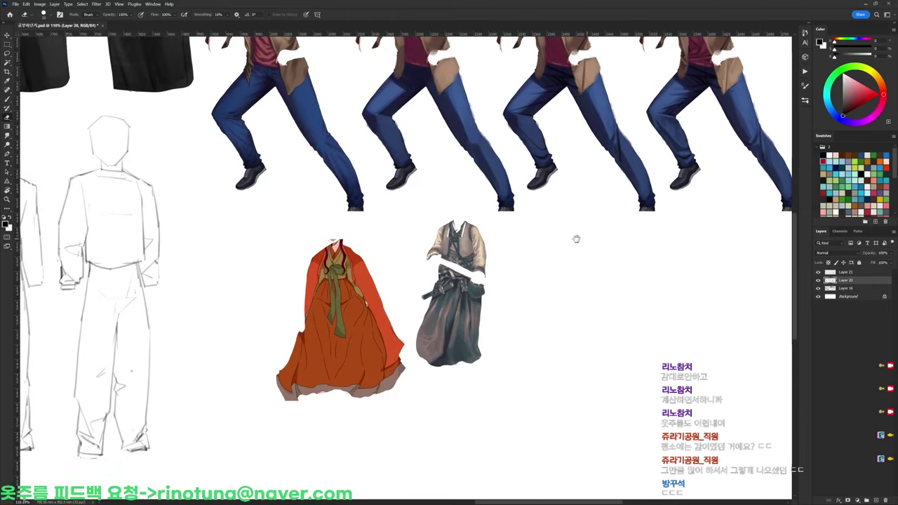
{"action": "left_click_drag", "start_coordinate": [575, 239], "coordinate": [676, 252]}
{"action": "left_click_drag", "start_coordinate": [649, 327], "coordinate": [561, 292]}
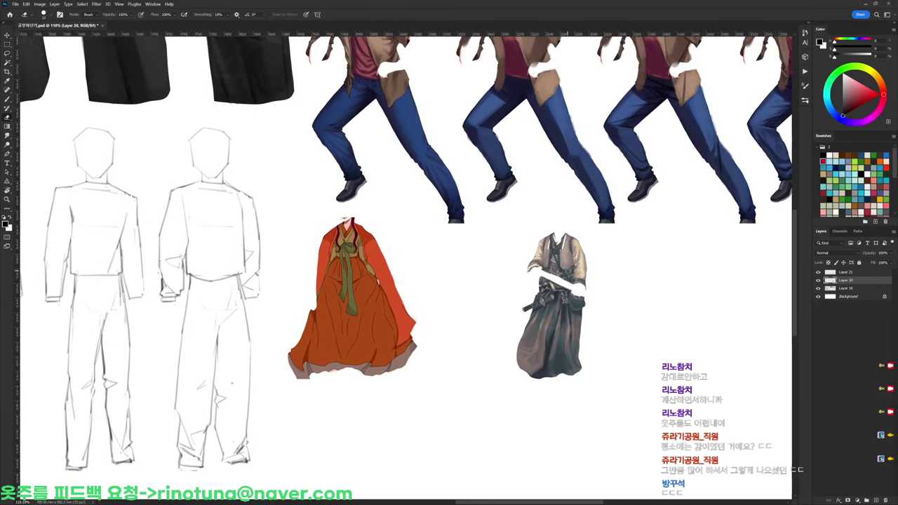
Move the grey hanbok on Layer 21 below the orange one, and duplicate the orange hanbok directly to its right
{"action": "left_click", "coordinate": [844, 273]}
{"action": "left_click_drag", "start_coordinate": [674, 266], "coordinate": [533, 403]}
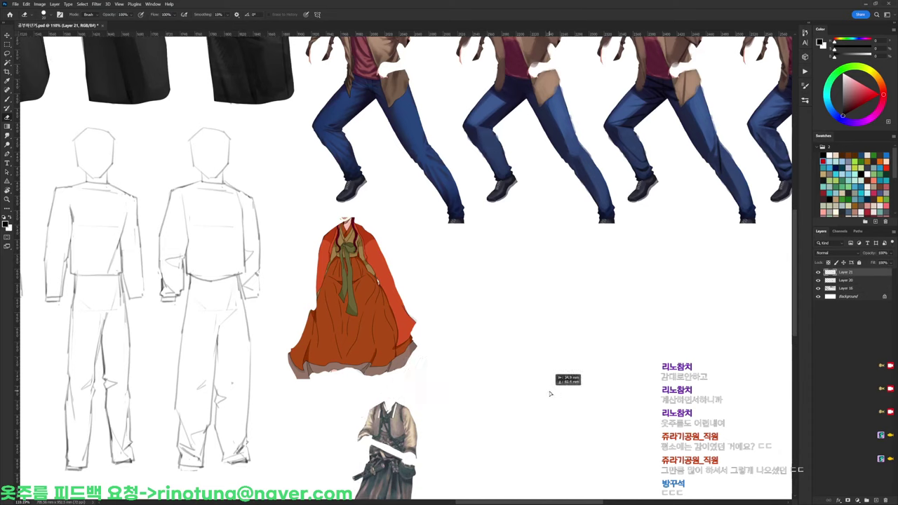
{"action": "left_click", "coordinate": [835, 280]}
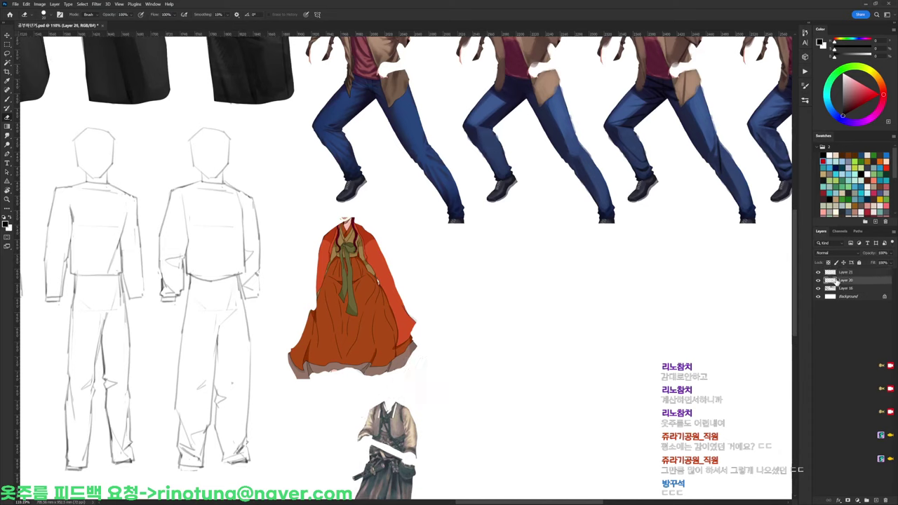
{"action": "left_click_drag", "start_coordinate": [421, 328], "coordinate": [550, 330]}
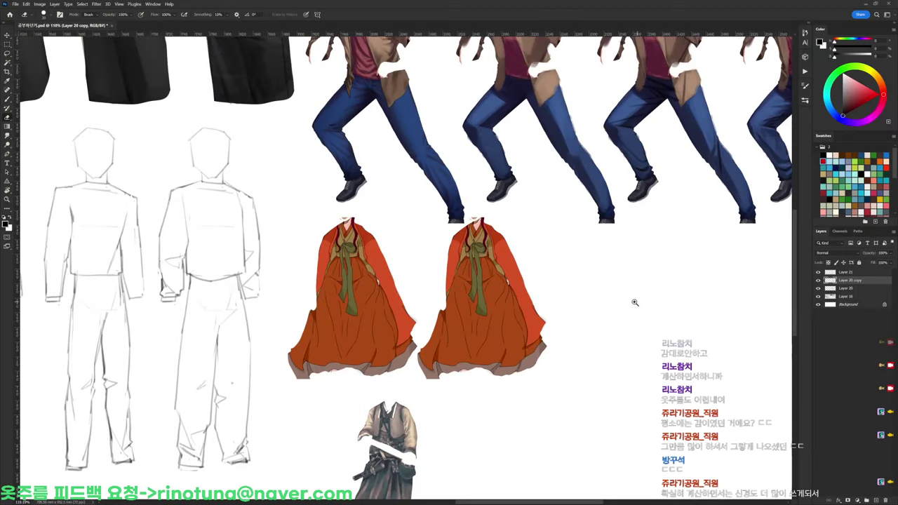
Paste the plaid-skirt reference figure above Layer 21 and position it to the right of the grey hanbok
{"action": "left_click_drag", "start_coordinate": [634, 302], "coordinate": [623, 312]}
{"action": "left_click_drag", "start_coordinate": [629, 319], "coordinate": [619, 194]}
{"action": "left_click", "coordinate": [843, 273]}
{"action": "key", "text": "ctrl+v"}
{"action": "left_click_drag", "start_coordinate": [593, 234], "coordinate": [679, 307]}
Select the background areas around the plaid-skirt figure with the Magic Wand, deselect, and move the figure closer to the grey hanbok
{"action": "key", "text": "w"}
{"action": "left_click", "coordinate": [515, 292]}
{"action": "left_click", "coordinate": [521, 330], "text": "shift"}
{"action": "left_click", "coordinate": [466, 365], "text": "shift"}
{"action": "left_click", "coordinate": [464, 318], "text": "shift"}
{"action": "left_click", "coordinate": [477, 292], "text": "shift"}
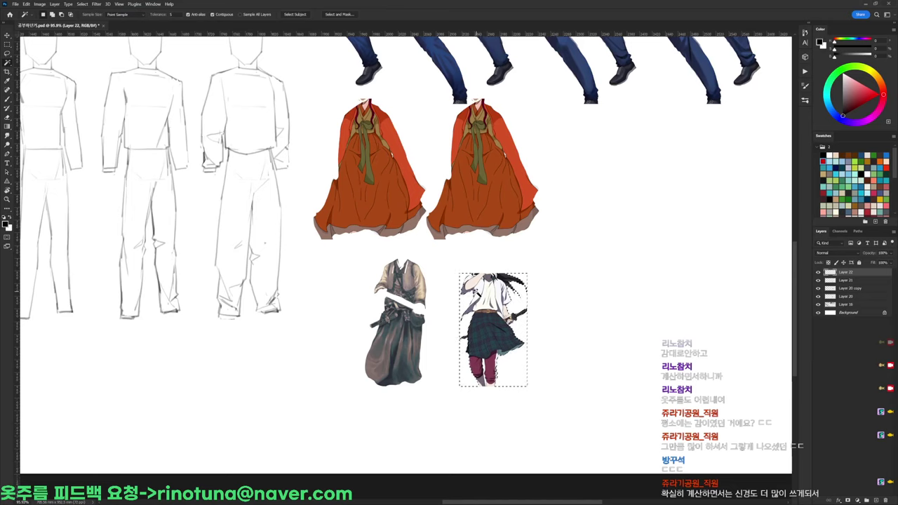
{"action": "key", "text": "ctrl+d"}
{"action": "left_click_drag", "start_coordinate": [600, 327], "coordinate": [581, 314]}
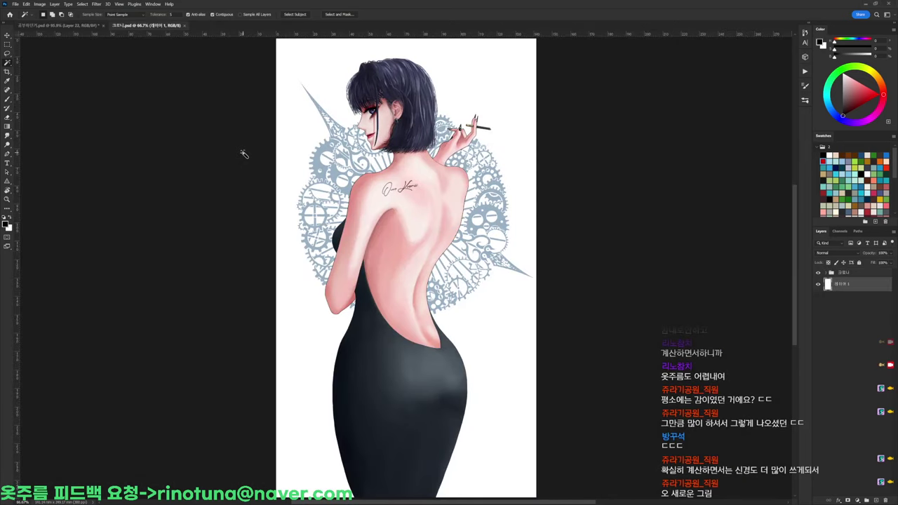
{"action": "key", "text": "m"}
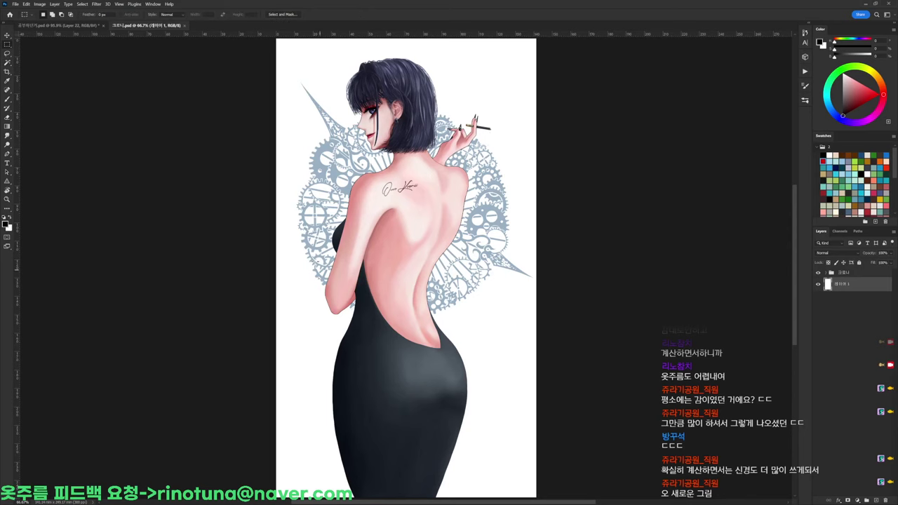
{"action": "mouse_move", "coordinate": [320, 274]}
{"action": "left_mouse_down"}
{"action": "mouse_move", "coordinate": [491, 429]}
{"action": "mouse_move", "coordinate": [494, 458]}
{"action": "left_mouse_up"}
{"action": "key", "text": "ctrl+w"}
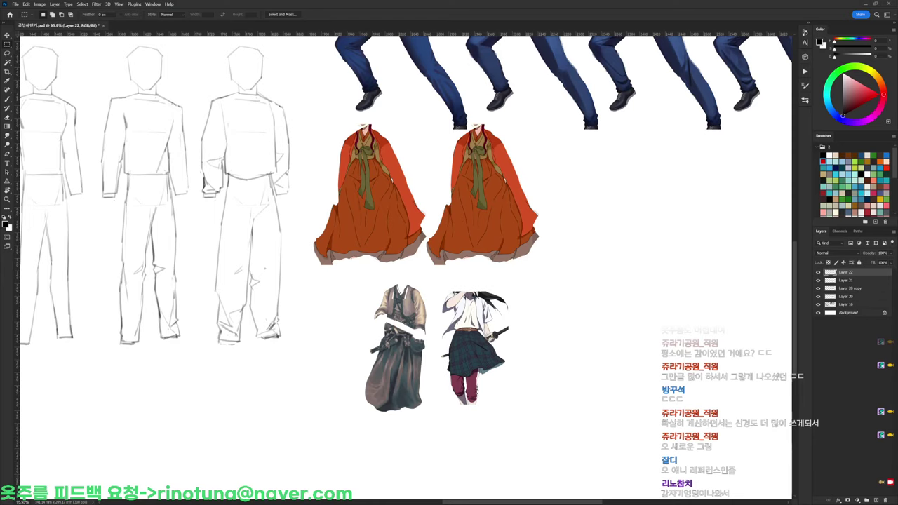
{"action": "key", "text": "ctrl+v"}
{"action": "left_click_drag", "start_coordinate": [450, 277], "coordinate": [584, 300]}
{"action": "key", "text": "ctrl+z"}
{"action": "key", "text": "ctrl+z"}
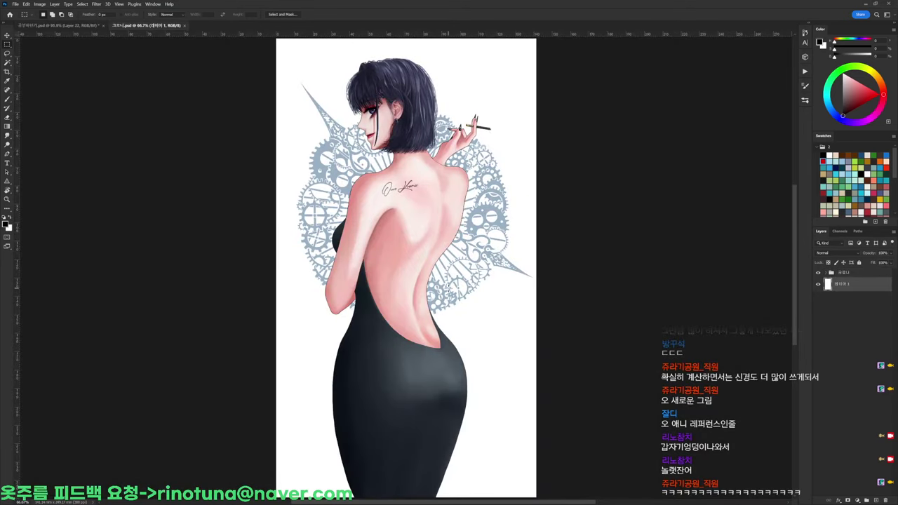
Merge the layer group of the black-dress figure into a single layer above the white background
{"action": "left_click", "coordinate": [845, 274]}
{"action": "key", "text": "ctrl+e"}
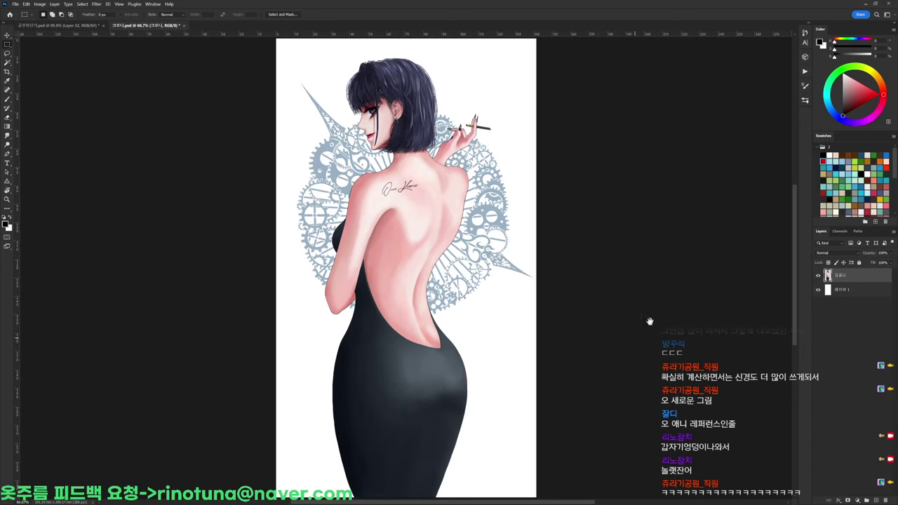
{"action": "left_click_drag", "start_coordinate": [649, 321], "coordinate": [709, 244]}
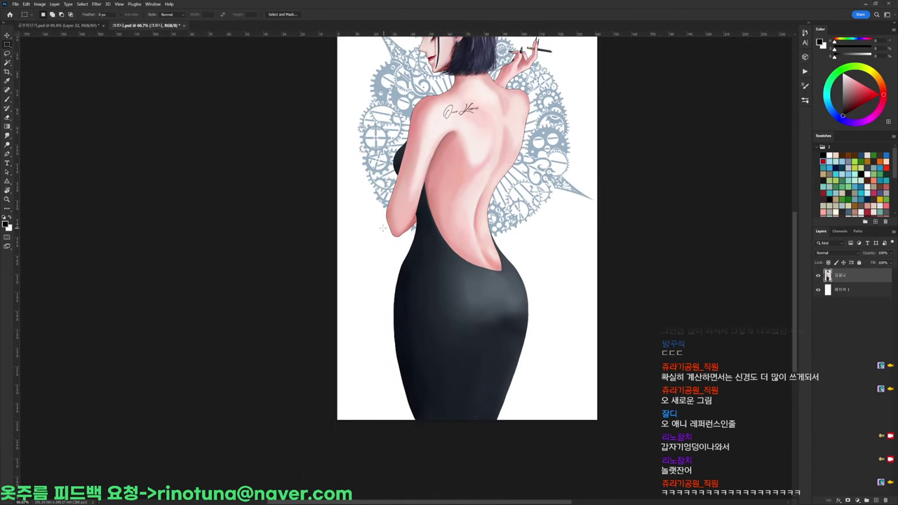
Marquee-select the black dress from the waist to the canvas's lower edge for copying, and close the document without saving
{"action": "left_click_drag", "start_coordinate": [381, 210], "coordinate": [553, 375]}
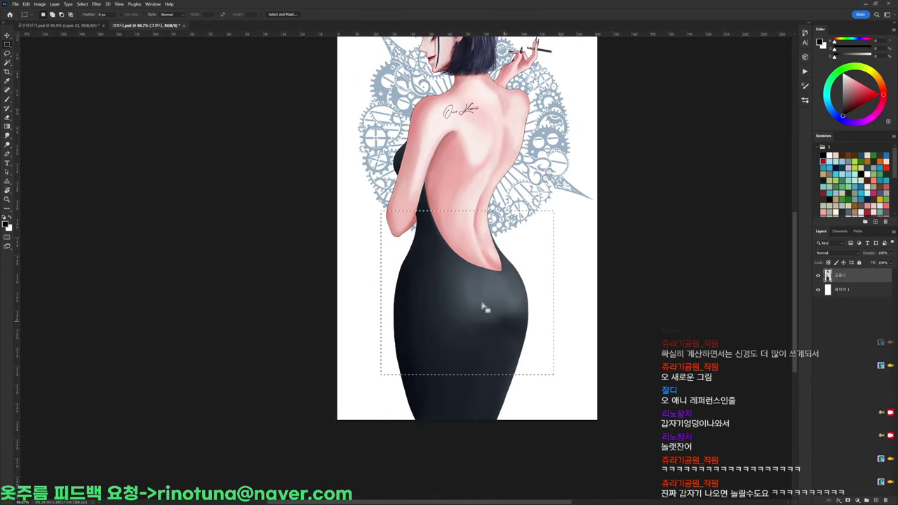
{"action": "left_click_drag", "start_coordinate": [384, 200], "coordinate": [548, 427]}
{"action": "key", "text": "ctrl+w"}
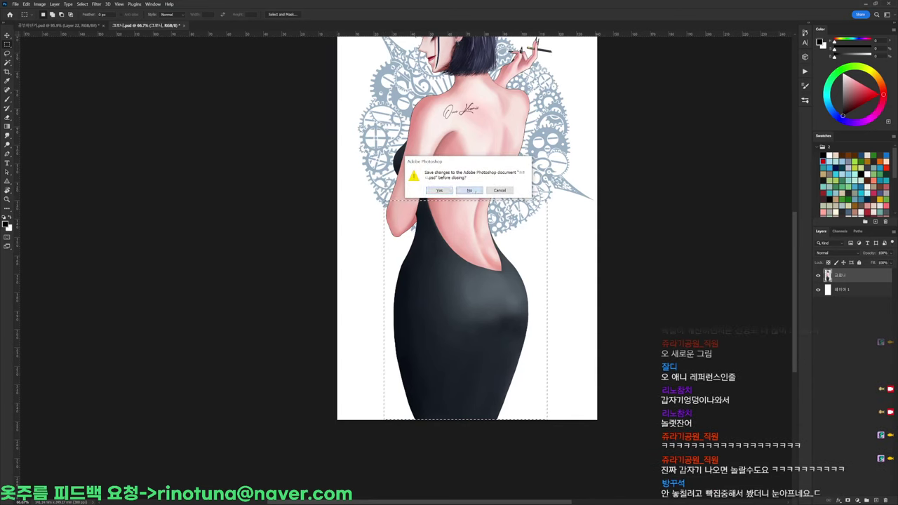
{"action": "left_click", "coordinate": [475, 191]}
Paste the black-dress crop above Layer 22, scale it down, and place it beside the plaid-skirt figure
{"action": "key", "text": "ctrl+v"}
{"action": "left_click_drag", "start_coordinate": [472, 283], "coordinate": [641, 304]}
{"action": "key", "text": "ctrl+t"}
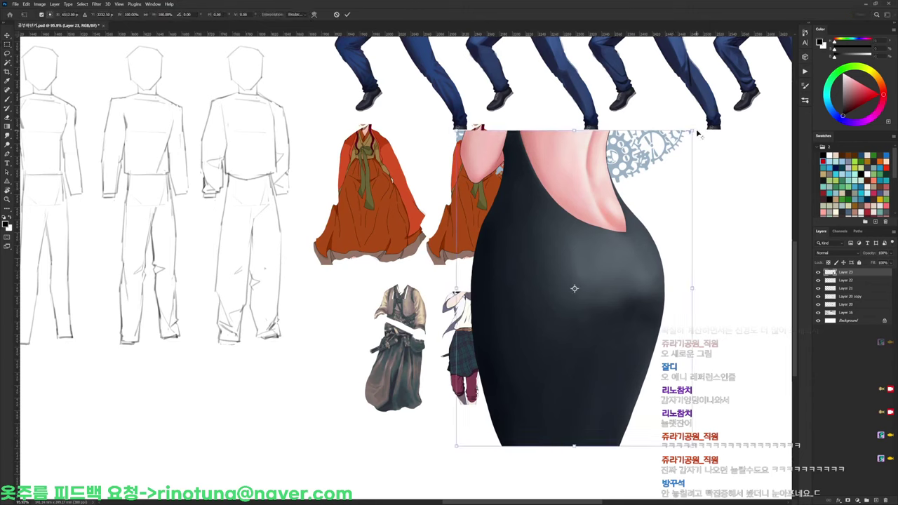
{"action": "left_click_drag", "start_coordinate": [697, 133], "coordinate": [641, 199]}
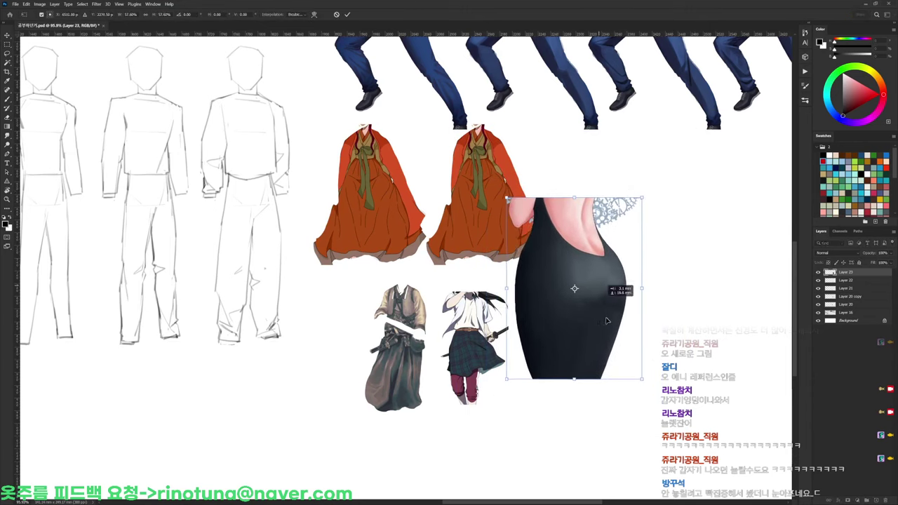
{"action": "left_click_drag", "start_coordinate": [607, 320], "coordinate": [612, 398]}
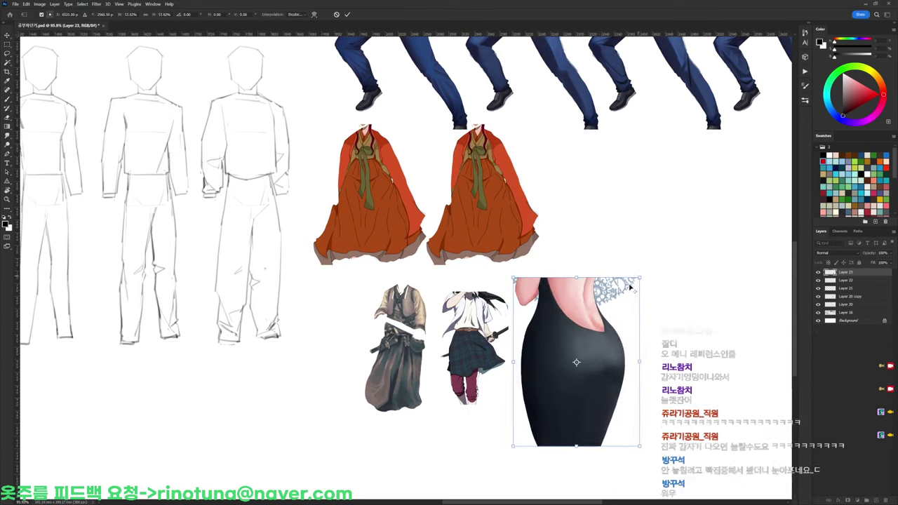
{"action": "left_click_drag", "start_coordinate": [630, 287], "coordinate": [600, 319]}
{"action": "key", "text": "Return"}
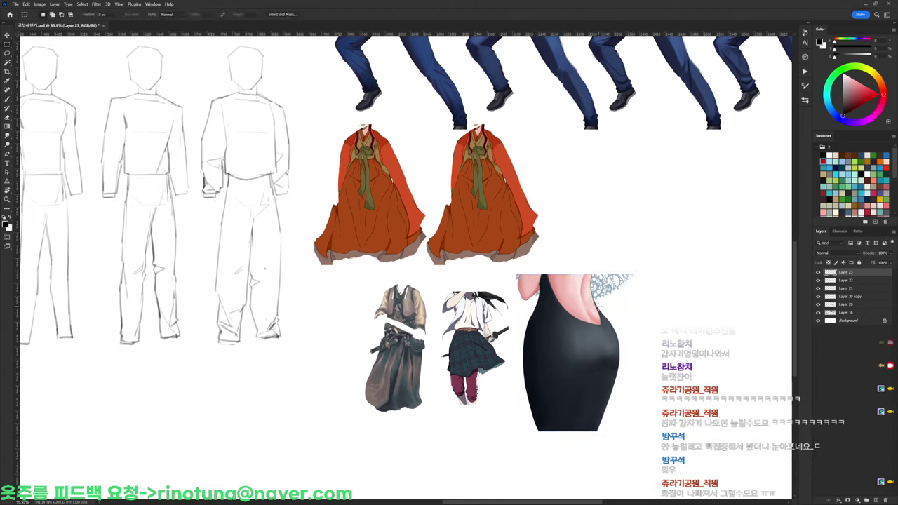
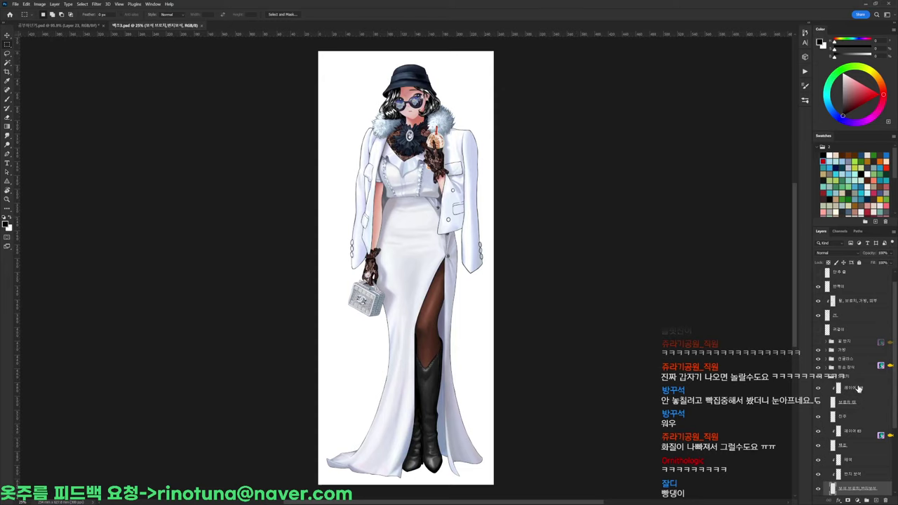
Hide the white background layer beneath the white-dress figure and merge the visible layers into one
{"action": "scroll", "coordinate": [859, 388], "scroll_direction": "down", "scroll_amount": 4}
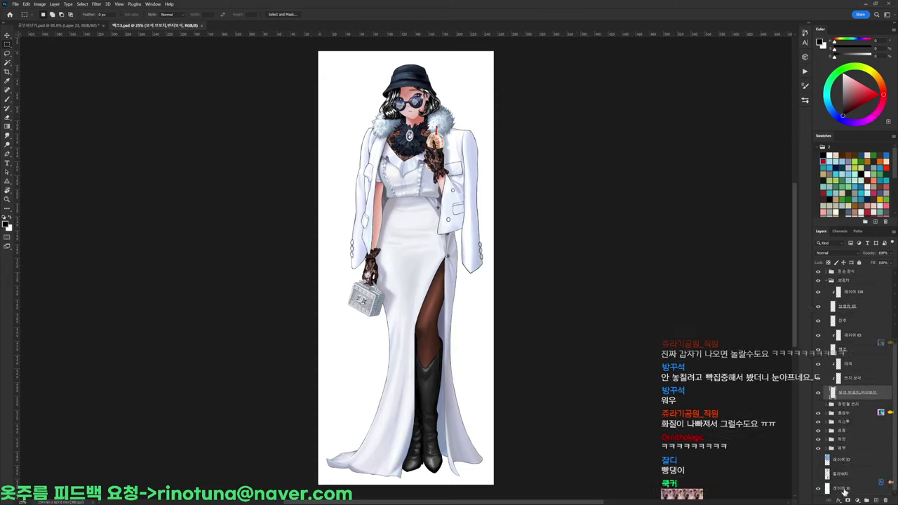
{"action": "left_click", "coordinate": [818, 489]}
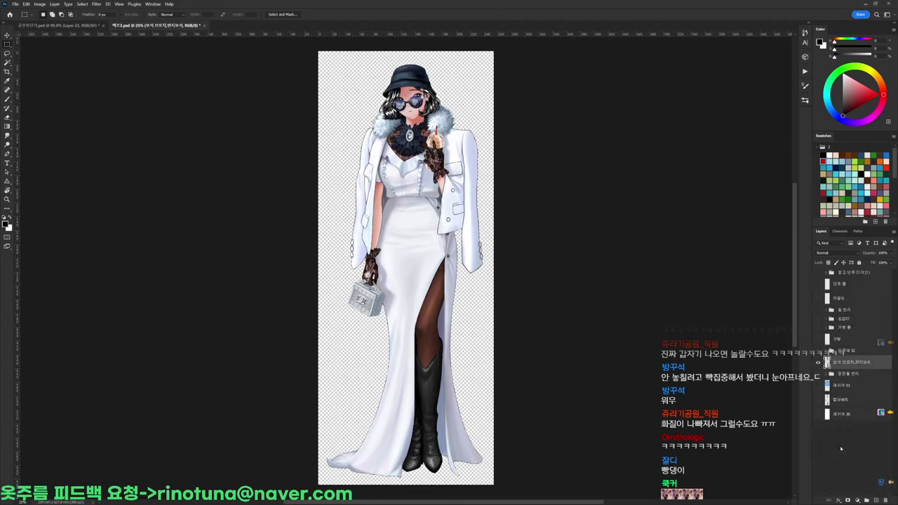
Copy the white dress's skirt area from waist to thigh, and close the document without saving
{"action": "left_click_drag", "start_coordinate": [362, 190], "coordinate": [448, 331]}
{"action": "key", "text": "ctrl+c"}
{"action": "key", "text": "ctrl+w"}
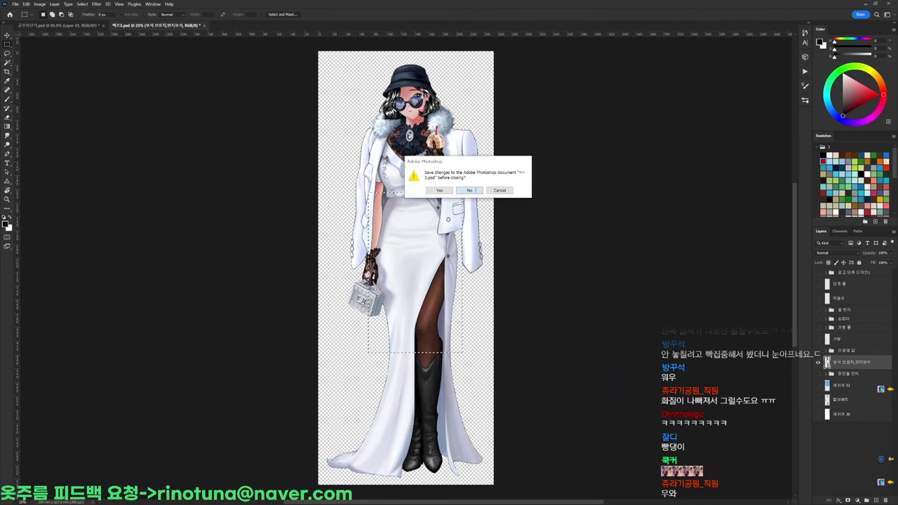
{"action": "key", "text": "n"}
Paste the white-skirt crop above Layer 23, scale it down, and place it to the right of the black dress
{"action": "key", "text": "ctrl+v"}
{"action": "scroll", "coordinate": [475, 242], "scroll_direction": "down", "scroll_amount": 5}
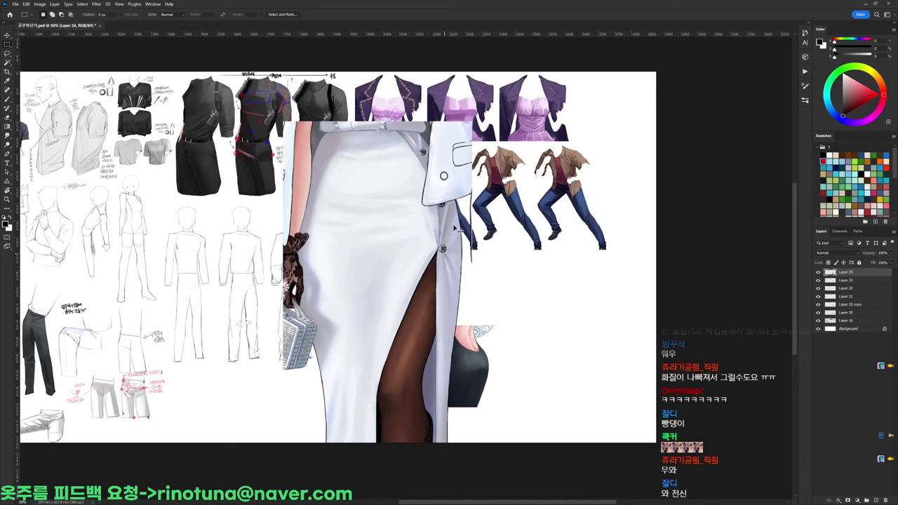
{"action": "key", "text": "ctrl+t"}
{"action": "left_click_drag", "start_coordinate": [472, 122], "coordinate": [416, 219]}
{"action": "left_click_drag", "start_coordinate": [411, 283], "coordinate": [542, 337]}
{"action": "left_click_drag", "start_coordinate": [572, 280], "coordinate": [538, 346]}
{"action": "key", "text": "Return"}
Toggle Layer 20's visibility to identify its hanbok, and make Layer 20 copy the active layer
{"action": "left_click", "coordinate": [844, 316]}
{"action": "left_click", "coordinate": [818, 313]}
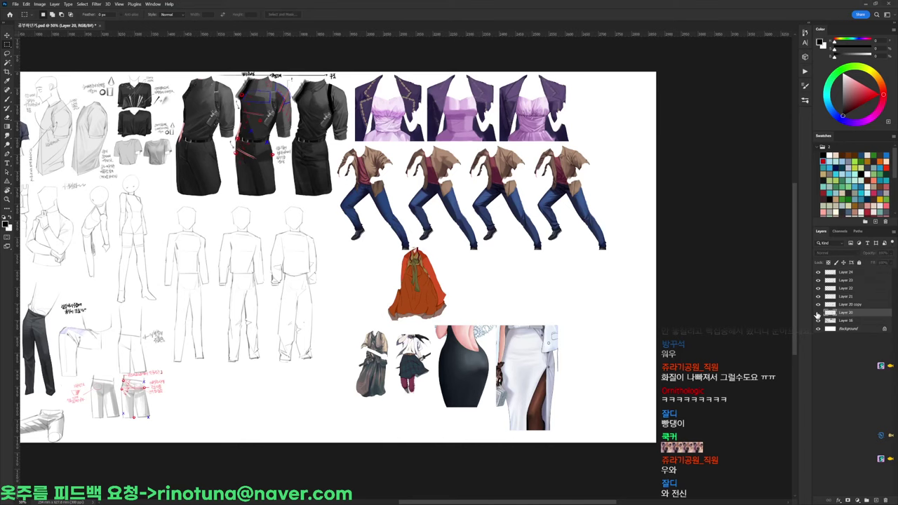
{"action": "left_click", "coordinate": [818, 312]}
{"action": "left_click", "coordinate": [839, 305]}
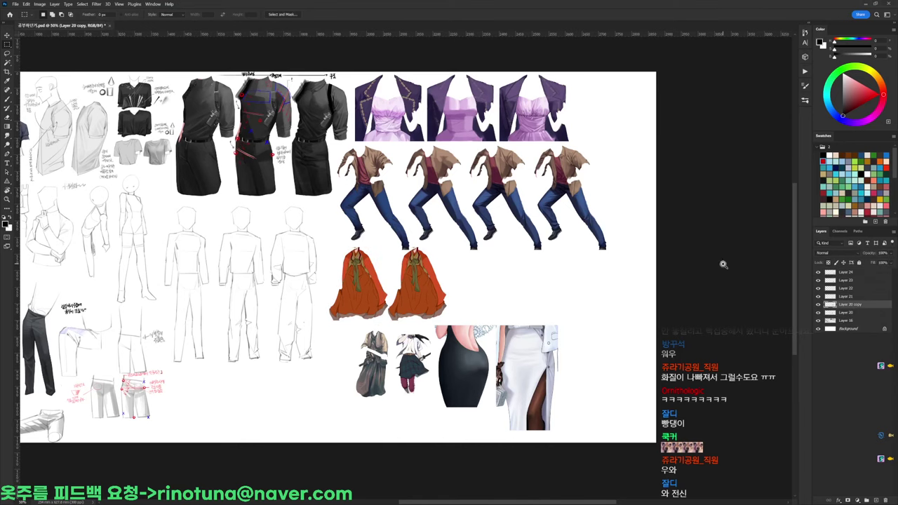
Paint over the hanging green ribbon on the right hanbok's skirt with a hard brush in the sampled skirt orange
{"action": "mouse_move", "coordinate": [422, 281]}
{"action": "left_mouse_down"}
{"action": "mouse_move", "coordinate": [473, 256]}
{"action": "mouse_move", "coordinate": [499, 229]}
{"action": "left_mouse_up"}
{"action": "left_click_drag", "start_coordinate": [499, 229], "coordinate": [581, 190]}
{"action": "key", "text": "b"}
{"action": "right_click", "coordinate": [543, 236]}
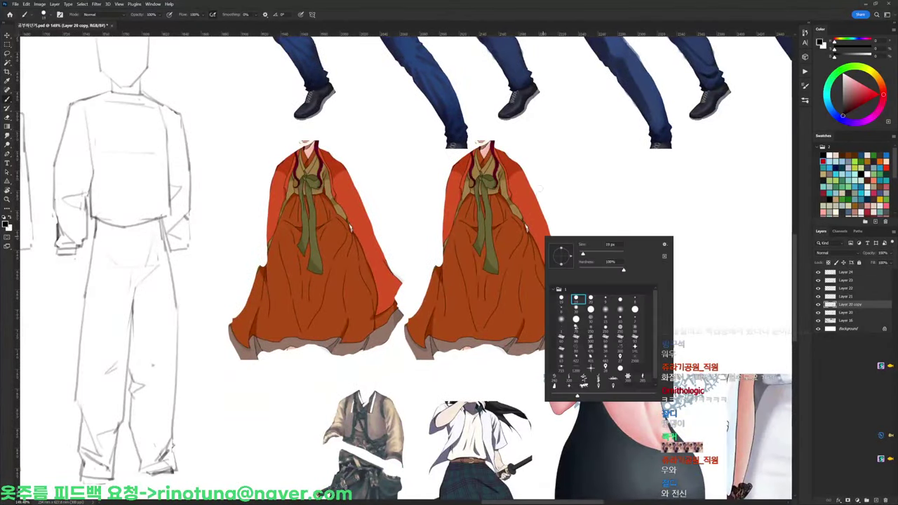
{"action": "left_click", "coordinate": [509, 236], "text": "alt"}
{"action": "right_click", "coordinate": [530, 186]}
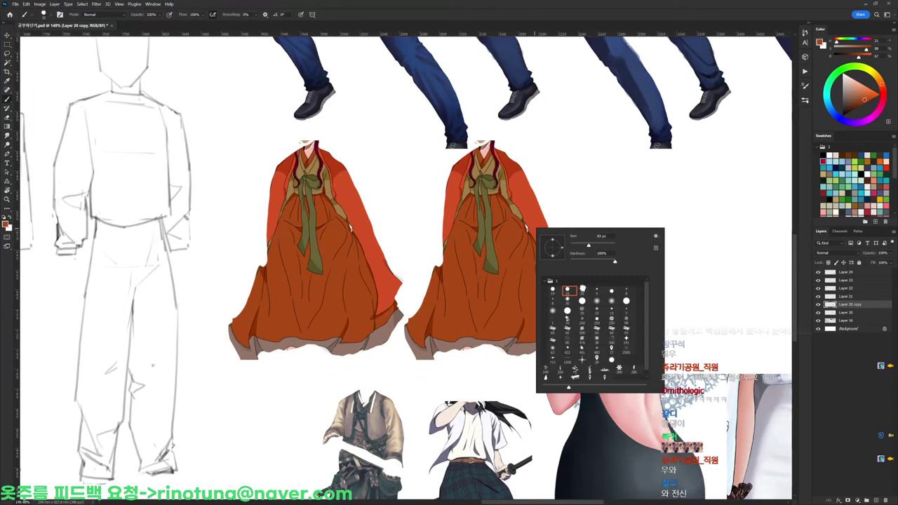
{"action": "left_click", "coordinate": [583, 291]}
{"action": "left_click", "coordinate": [497, 209], "text": "alt"}
{"action": "mouse_move", "coordinate": [479, 203]}
{"action": "left_mouse_down"}
{"action": "mouse_move", "coordinate": [493, 202]}
{"action": "mouse_move", "coordinate": [507, 233]}
{"action": "mouse_move", "coordinate": [477, 259]}
{"action": "mouse_move", "coordinate": [489, 240]}
{"action": "mouse_move", "coordinate": [481, 220]}
{"action": "mouse_move", "coordinate": [465, 229]}
{"action": "mouse_move", "coordinate": [491, 235]}
{"action": "left_mouse_up"}
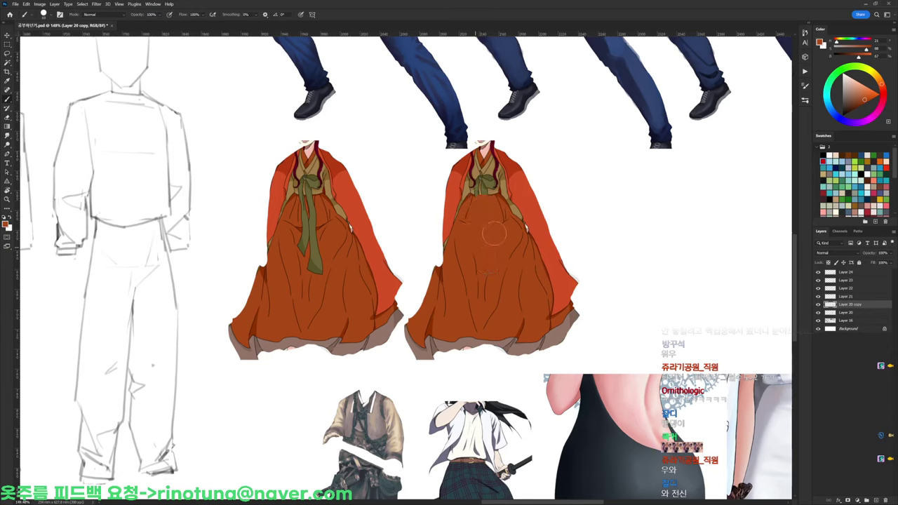
Shade the left third of the right hanbok's skirt from waist to hem with a darker brown-orange
{"action": "key", "text": "d"}
{"action": "right_click", "coordinate": [505, 209]}
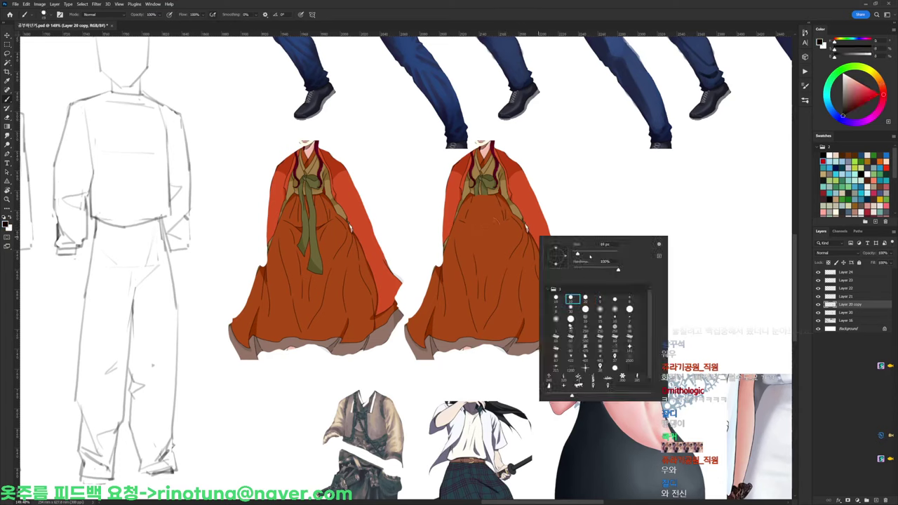
{"action": "left_click_drag", "start_coordinate": [591, 254], "coordinate": [589, 254]}
{"action": "left_click", "coordinate": [438, 325], "text": "alt"}
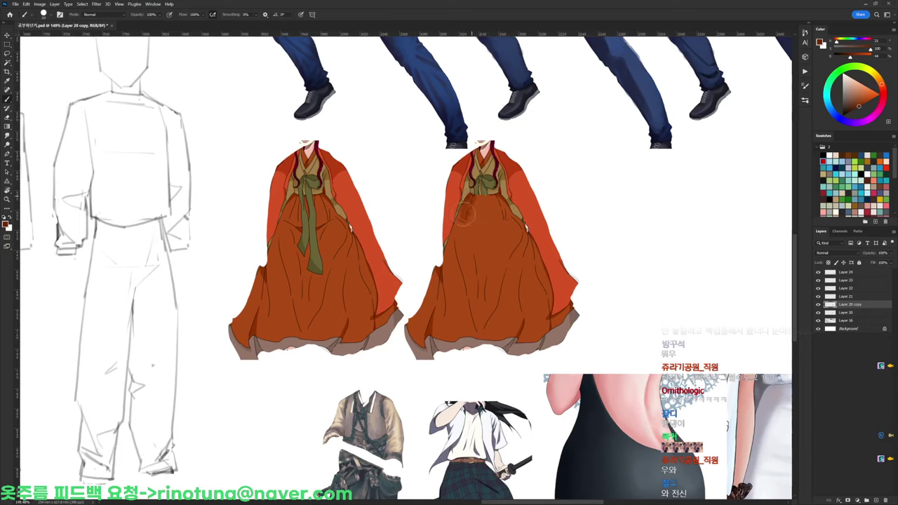
{"action": "left_click", "coordinate": [854, 109]}
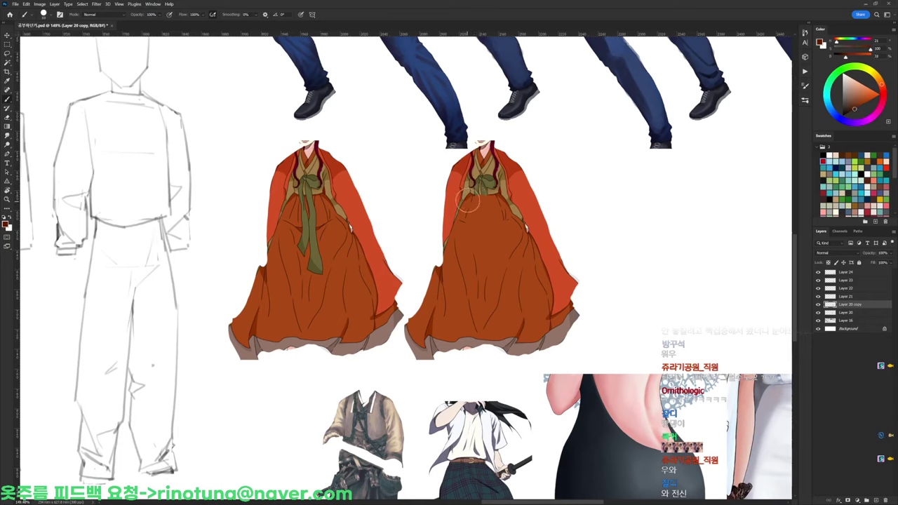
{"action": "mouse_move", "coordinate": [471, 202]}
{"action": "left_mouse_down"}
{"action": "mouse_move", "coordinate": [457, 294]}
{"action": "mouse_move", "coordinate": [460, 223]}
{"action": "mouse_move", "coordinate": [442, 298]}
{"action": "mouse_move", "coordinate": [425, 322]}
{"action": "mouse_move", "coordinate": [444, 272]}
{"action": "mouse_move", "coordinate": [417, 330]}
{"action": "mouse_move", "coordinate": [446, 302]}
{"action": "mouse_move", "coordinate": [465, 323]}
{"action": "mouse_move", "coordinate": [462, 311]}
{"action": "mouse_move", "coordinate": [450, 335]}
{"action": "mouse_move", "coordinate": [428, 309]}
{"action": "left_mouse_up"}
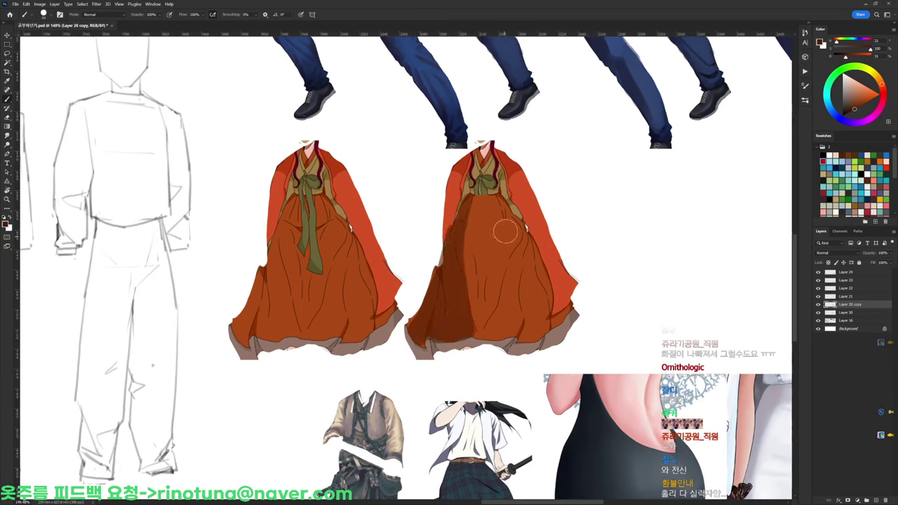
Paint a tapering shadow below the skirt's waistband and a darker fold down its centre, refining the edges with sampled tones
{"action": "left_click_drag", "start_coordinate": [464, 215], "coordinate": [482, 235]}
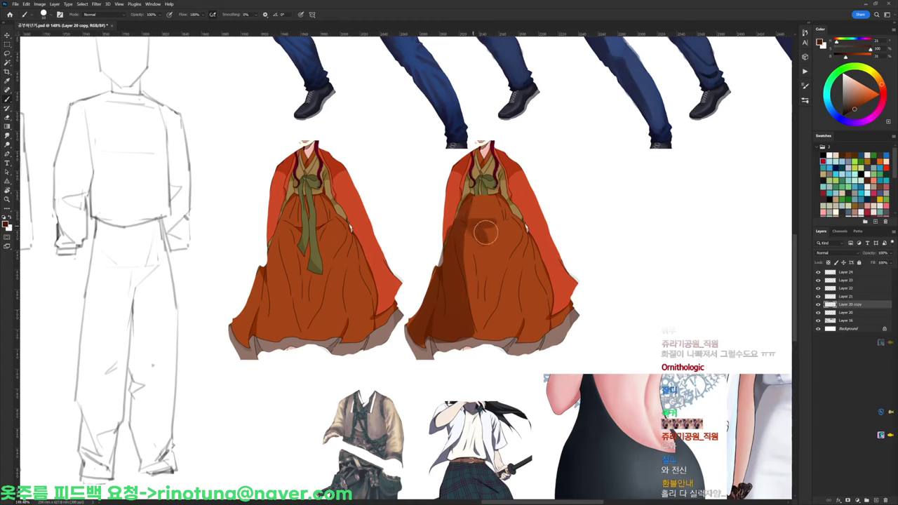
{"action": "left_click", "coordinate": [499, 239], "text": "alt"}
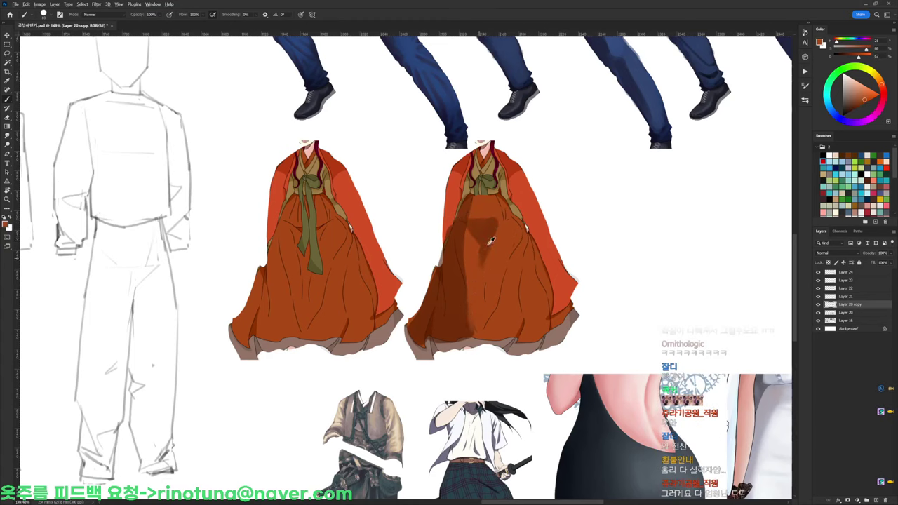
{"action": "left_click", "coordinate": [491, 239], "text": "alt"}
{"action": "left_click_drag", "start_coordinate": [482, 268], "coordinate": [497, 333]}
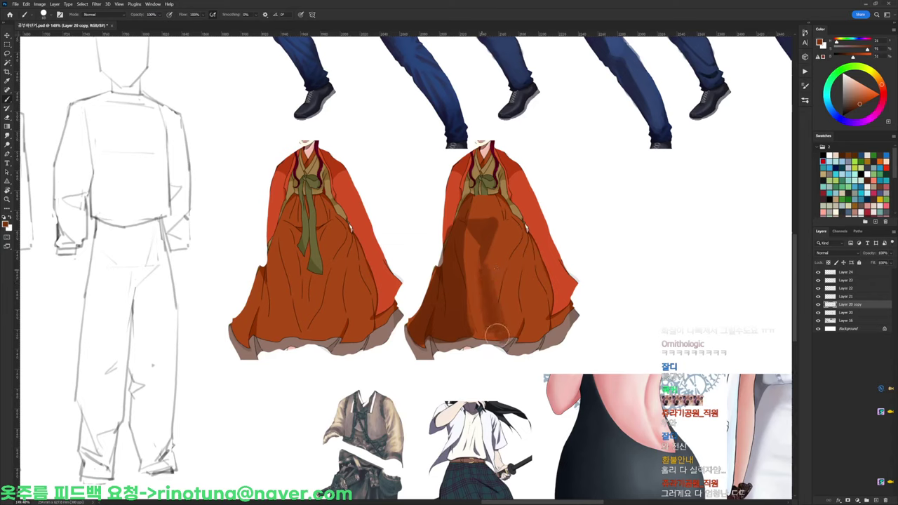
{"action": "left_click", "coordinate": [497, 265], "text": "alt"}
{"action": "left_click_drag", "start_coordinate": [491, 268], "coordinate": [490, 278]}
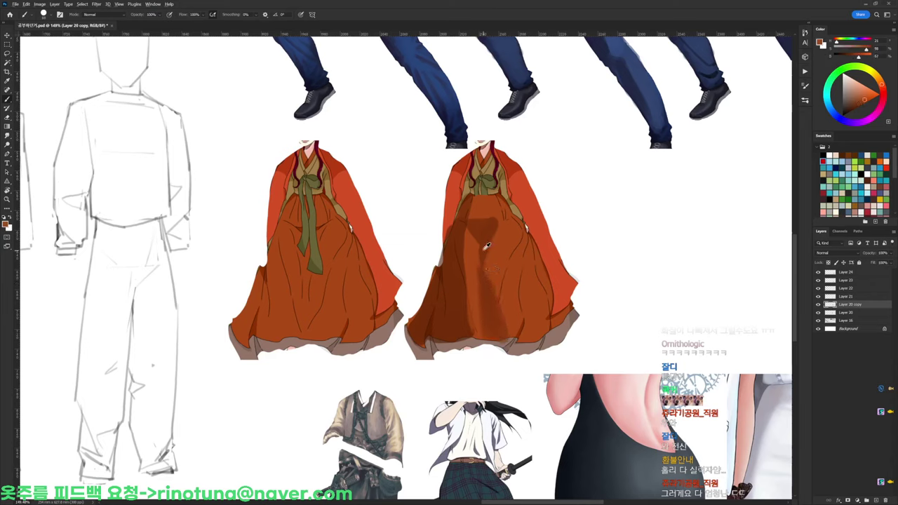
{"action": "left_click", "coordinate": [483, 249], "text": "alt"}
{"action": "left_click_drag", "start_coordinate": [490, 230], "coordinate": [485, 244]}
Paint over the fold lines on the right half of the skirt with sampled orange tones down to the hem
{"action": "left_click", "coordinate": [504, 221], "text": "alt"}
{"action": "mouse_move", "coordinate": [512, 219]}
{"action": "left_mouse_down"}
{"action": "mouse_move", "coordinate": [529, 312]}
{"action": "mouse_move", "coordinate": [514, 215]}
{"action": "mouse_move", "coordinate": [531, 294]}
{"action": "mouse_move", "coordinate": [549, 315]}
{"action": "mouse_move", "coordinate": [524, 231]}
{"action": "mouse_move", "coordinate": [542, 324]}
{"action": "mouse_move", "coordinate": [514, 267]}
{"action": "mouse_move", "coordinate": [524, 327]}
{"action": "mouse_move", "coordinate": [511, 267]}
{"action": "mouse_move", "coordinate": [491, 279]}
{"action": "mouse_move", "coordinate": [528, 329]}
{"action": "left_mouse_up"}
{"action": "left_click", "coordinate": [504, 217], "text": "alt"}
{"action": "mouse_move", "coordinate": [504, 218]}
{"action": "left_mouse_down"}
{"action": "mouse_move", "coordinate": [525, 245]}
{"action": "mouse_move", "coordinate": [541, 295]}
{"action": "mouse_move", "coordinate": [512, 255]}
{"action": "mouse_move", "coordinate": [550, 313]}
{"action": "left_mouse_up"}
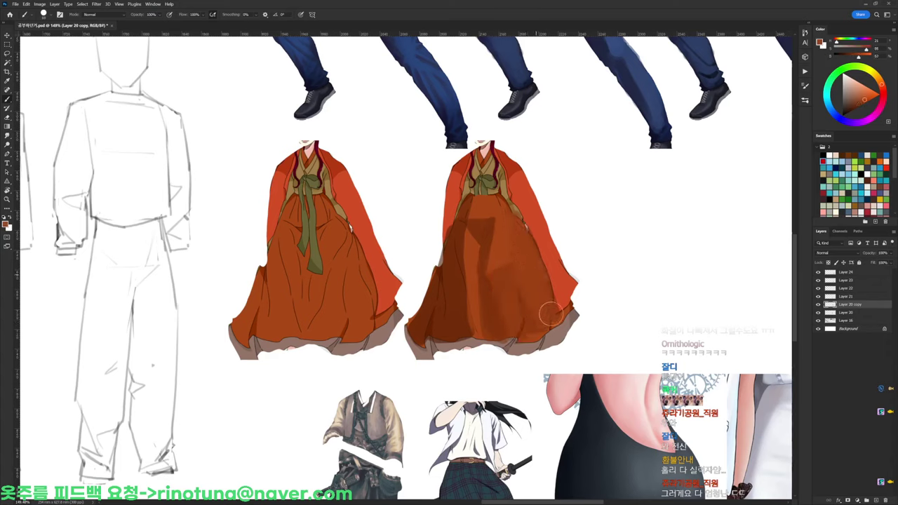
Blend the shadow under the waistband and darken the lower centre and left folds using sampled skirt colours
{"action": "left_click", "coordinate": [479, 223], "text": "alt"}
{"action": "left_click_drag", "start_coordinate": [476, 218], "coordinate": [490, 203]}
{"action": "left_click", "coordinate": [502, 223], "text": "alt"}
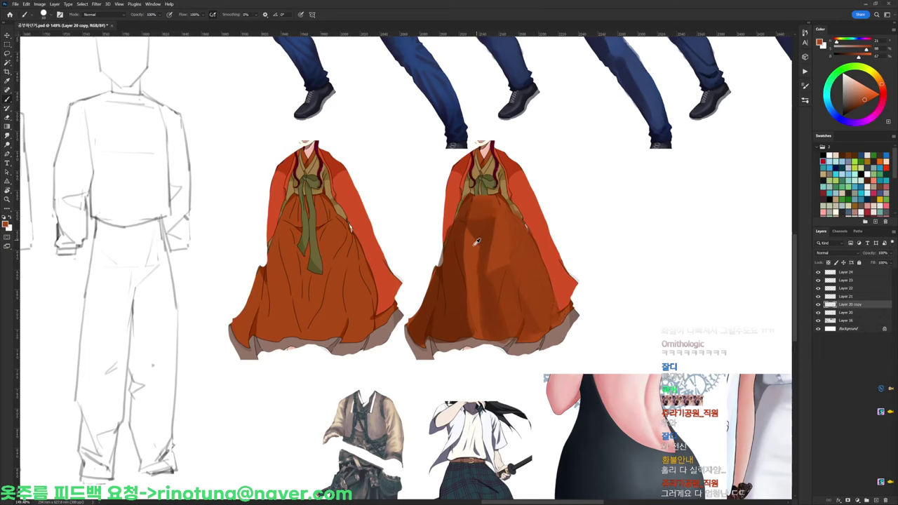
{"action": "left_click", "coordinate": [477, 240], "text": "alt"}
{"action": "mouse_move", "coordinate": [481, 273]}
{"action": "left_mouse_down"}
{"action": "mouse_move", "coordinate": [467, 300]}
{"action": "mouse_move", "coordinate": [481, 329]}
{"action": "left_mouse_up"}
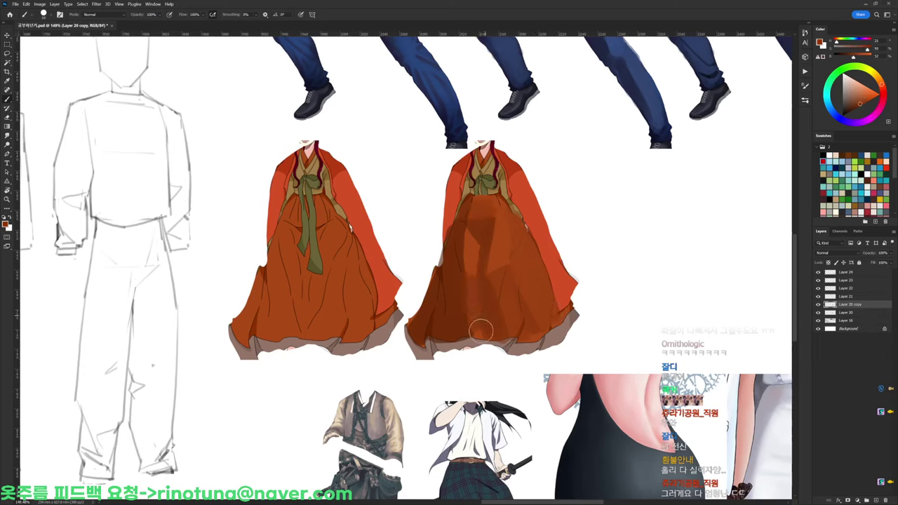
{"action": "left_click", "coordinate": [459, 314], "text": "alt"}
{"action": "mouse_move", "coordinate": [465, 289]}
{"action": "left_mouse_down"}
{"action": "mouse_move", "coordinate": [460, 280]}
{"action": "mouse_move", "coordinate": [462, 298]}
{"action": "left_mouse_up"}
Brighten the orange to 88% brightness and paint highlights on the skirt's upper folds and waist area
{"action": "left_click", "coordinate": [507, 222], "text": "alt"}
{"action": "left_click", "coordinate": [865, 57]}
{"action": "left_click_drag", "start_coordinate": [502, 231], "coordinate": [495, 263]}
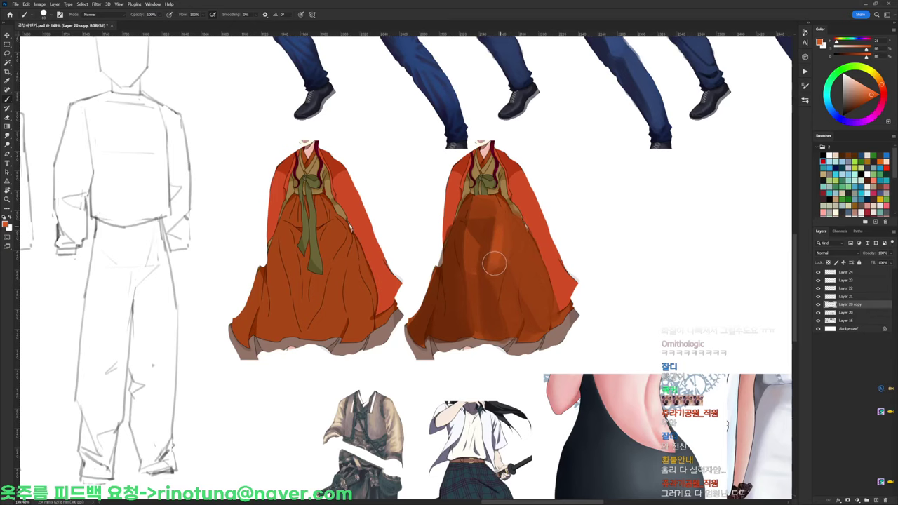
{"action": "mouse_move", "coordinate": [514, 226]}
{"action": "left_mouse_down"}
{"action": "mouse_move", "coordinate": [496, 259]}
{"action": "mouse_move", "coordinate": [500, 231]}
{"action": "left_mouse_up"}
{"action": "left_click_drag", "start_coordinate": [501, 184], "coordinate": [493, 201]}
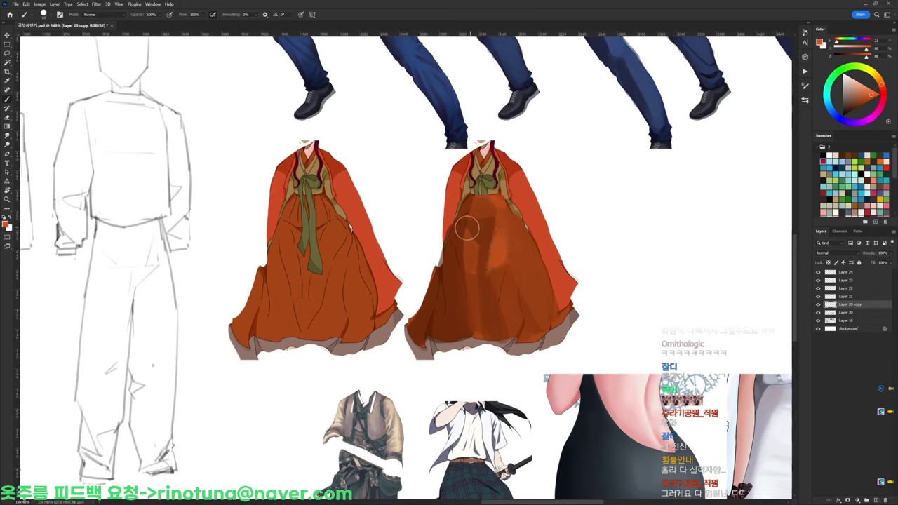
{"action": "left_click_drag", "start_coordinate": [467, 227], "coordinate": [471, 245]}
Paint long lighter folds down the right side of the skirt with sampled mid-orange tones
{"action": "left_click", "coordinate": [466, 229], "text": "alt"}
{"action": "left_click", "coordinate": [522, 252], "text": "alt"}
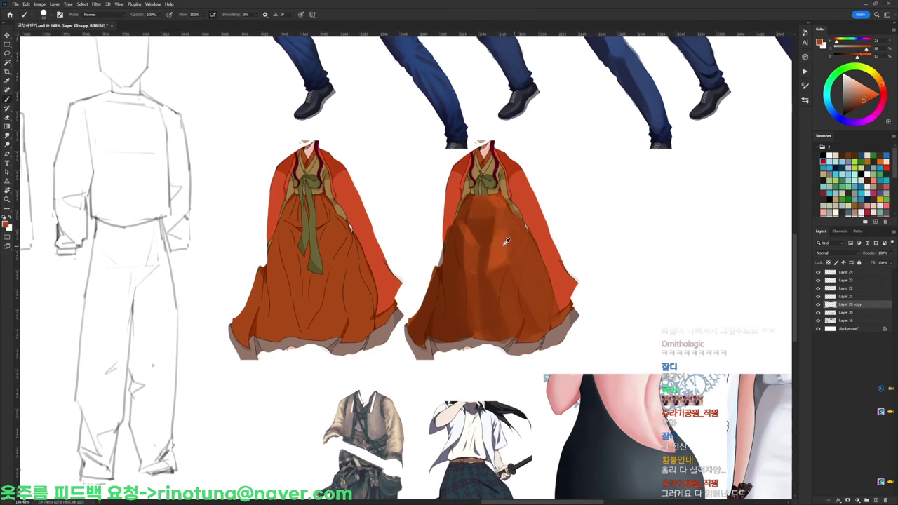
{"action": "left_click", "coordinate": [503, 246], "text": "alt"}
{"action": "left_click_drag", "start_coordinate": [519, 228], "coordinate": [546, 295]}
{"action": "left_click", "coordinate": [526, 247], "text": "alt"}
{"action": "left_click_drag", "start_coordinate": [523, 252], "coordinate": [533, 297]}
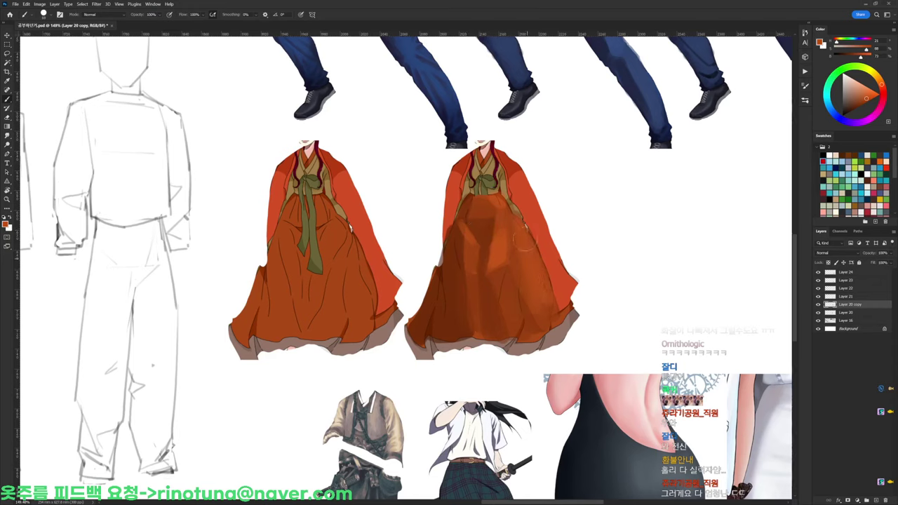
Paint mid-tone vertical folds into the shaded left side of the skirt, softening them with sampled browns
{"action": "left_click", "coordinate": [471, 291], "text": "alt"}
{"action": "left_click_drag", "start_coordinate": [453, 245], "coordinate": [447, 330]}
{"action": "left_click", "coordinate": [454, 288], "text": "alt"}
{"action": "mouse_move", "coordinate": [454, 253]}
{"action": "left_mouse_down"}
{"action": "mouse_move", "coordinate": [462, 300]}
{"action": "mouse_move", "coordinate": [455, 293]}
{"action": "left_mouse_up"}
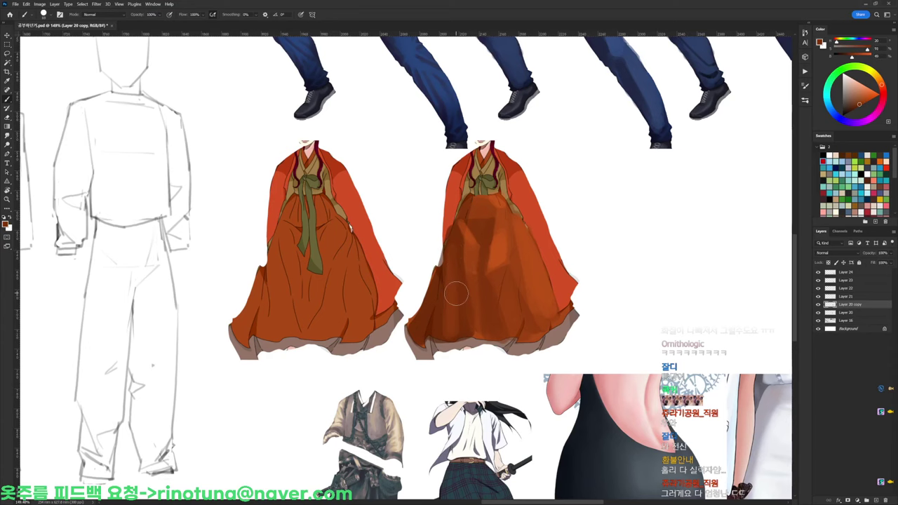
{"action": "left_click_drag", "start_coordinate": [593, 225], "coordinate": [544, 216]}
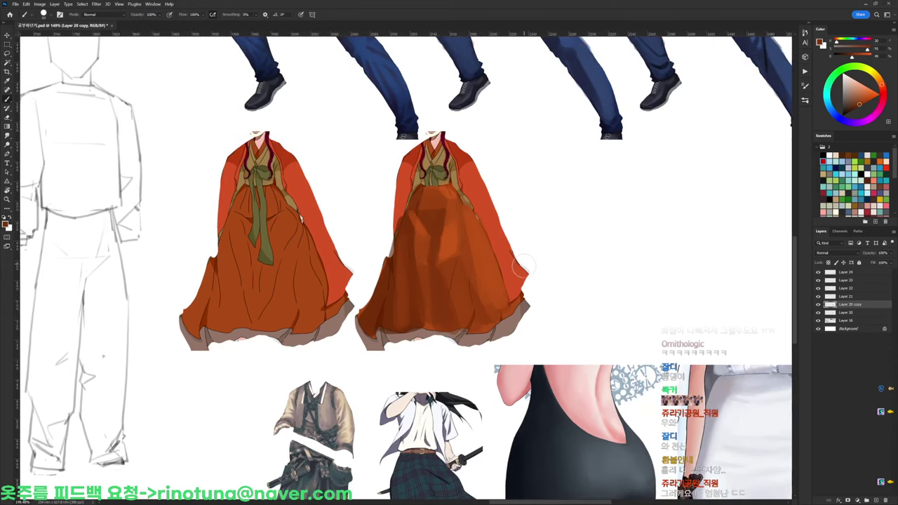
Duplicate the painted orange hanbok to the right of the repainted version and enlarge the brush to 95 px
{"action": "left_click_drag", "start_coordinate": [487, 286], "coordinate": [645, 284]}
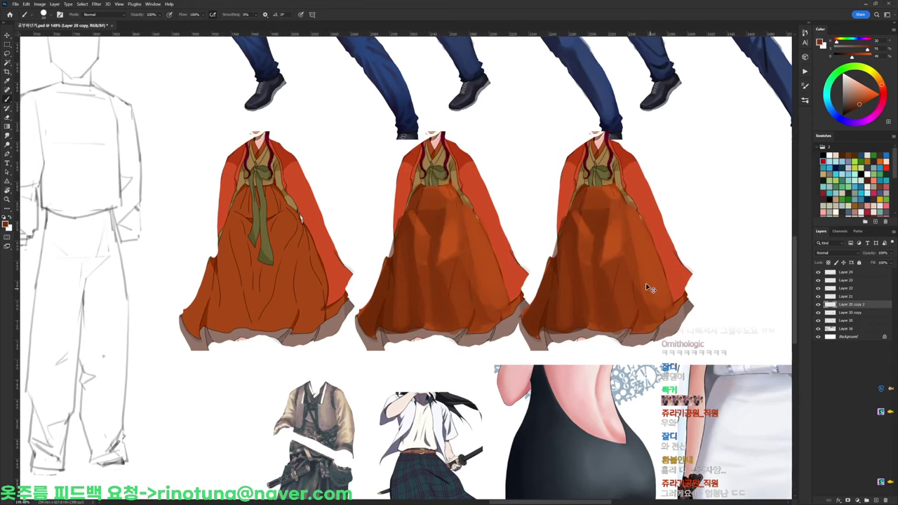
{"action": "scroll", "coordinate": [525, 249], "scroll_direction": "right", "scroll_amount": 3}
{"action": "scroll", "coordinate": [524, 248], "scroll_direction": "up", "scroll_amount": 2}
{"action": "right_click", "coordinate": [523, 179]}
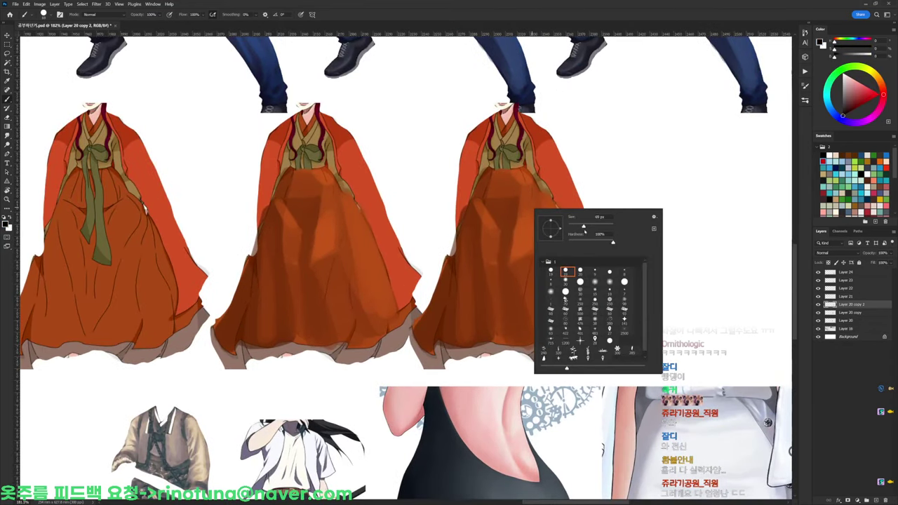
{"action": "left_click", "coordinate": [487, 228]}
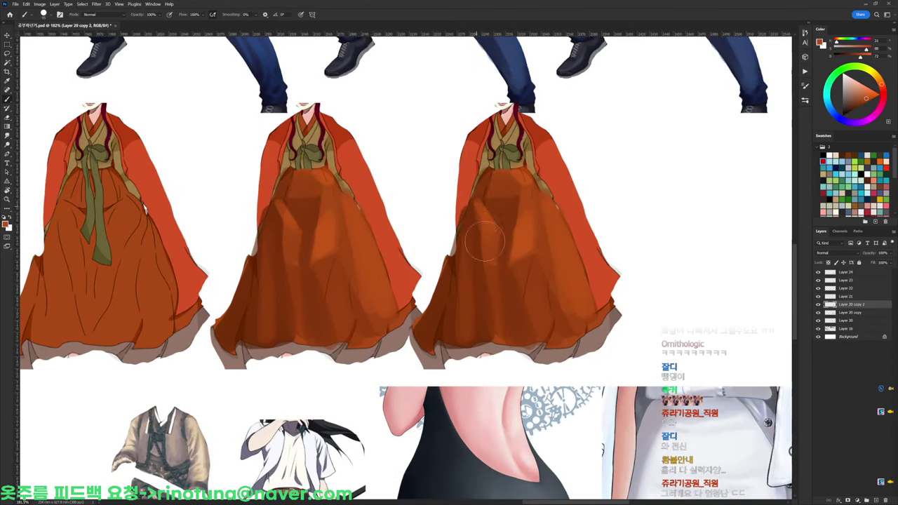
Blend the left highlight of the new copy's skirt into long vertical tones using sampled oranges and browns
{"action": "left_click_drag", "start_coordinate": [481, 239], "coordinate": [489, 272]}
{"action": "left_click_drag", "start_coordinate": [477, 208], "coordinate": [487, 278]}
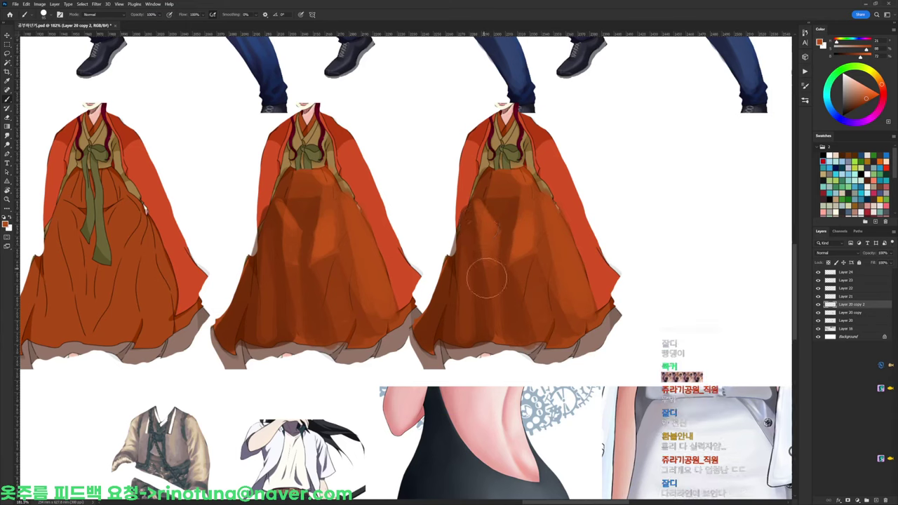
{"action": "left_click", "coordinate": [479, 226], "text": "alt"}
{"action": "left_click_drag", "start_coordinate": [477, 206], "coordinate": [495, 273]}
{"action": "left_click", "coordinate": [490, 261], "text": "alt"}
{"action": "left_click", "coordinate": [490, 277], "text": "alt"}
{"action": "left_click_drag", "start_coordinate": [480, 223], "coordinate": [492, 322]}
{"action": "left_click", "coordinate": [476, 290], "text": "alt"}
{"action": "left_click_drag", "start_coordinate": [478, 293], "coordinate": [486, 314]}
{"action": "left_click", "coordinate": [496, 266], "text": "alt"}
{"action": "left_click", "coordinate": [506, 235], "text": "alt"}
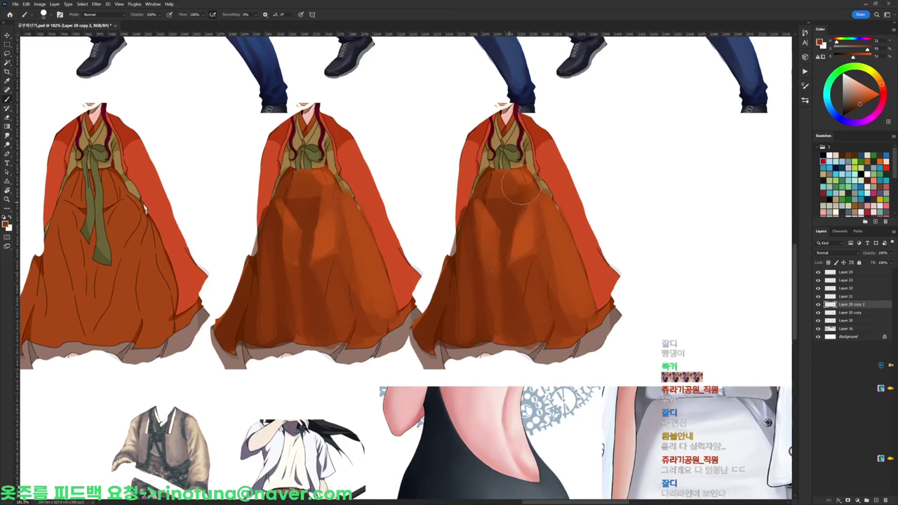
Resize the brush and soften the shadow and highlight around the waist and right hip with sampled orange
{"action": "left_click", "coordinate": [534, 163], "text": "alt"}
{"action": "right_click", "coordinate": [615, 207]}
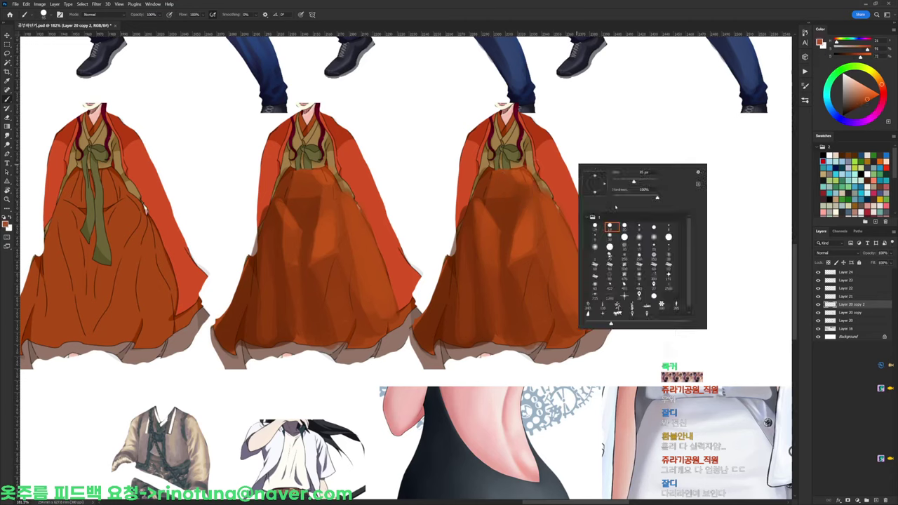
{"action": "left_click", "coordinate": [521, 240], "text": "alt"}
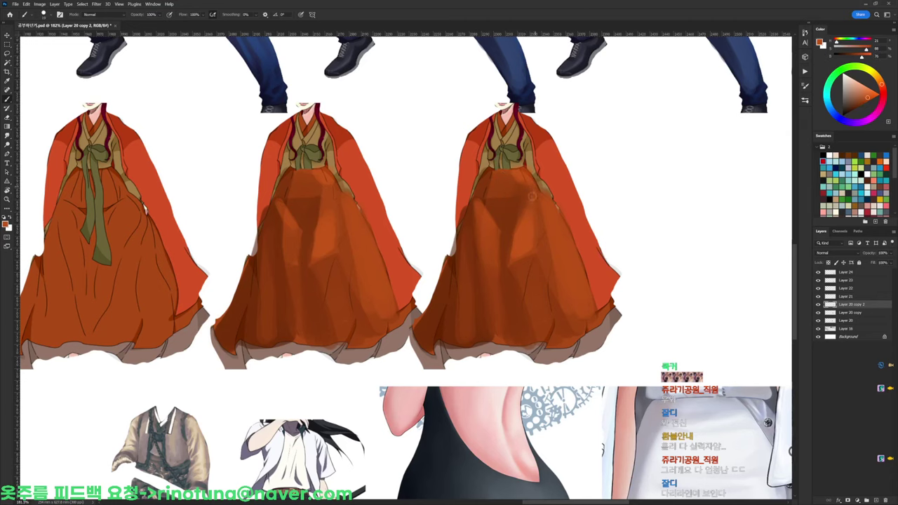
{"action": "right_click", "coordinate": [570, 146]}
{"action": "left_click", "coordinate": [616, 162]}
{"action": "left_click", "coordinate": [537, 195]}
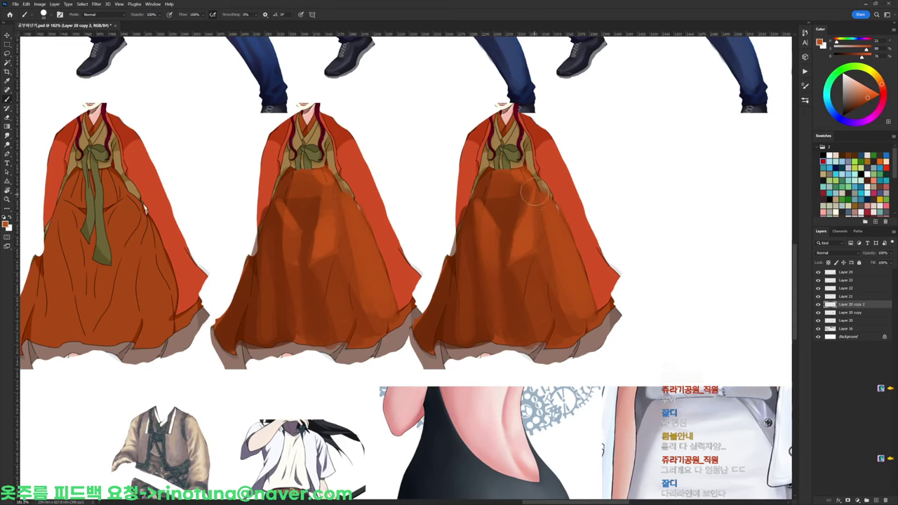
{"action": "left_click", "coordinate": [518, 260], "text": "alt"}
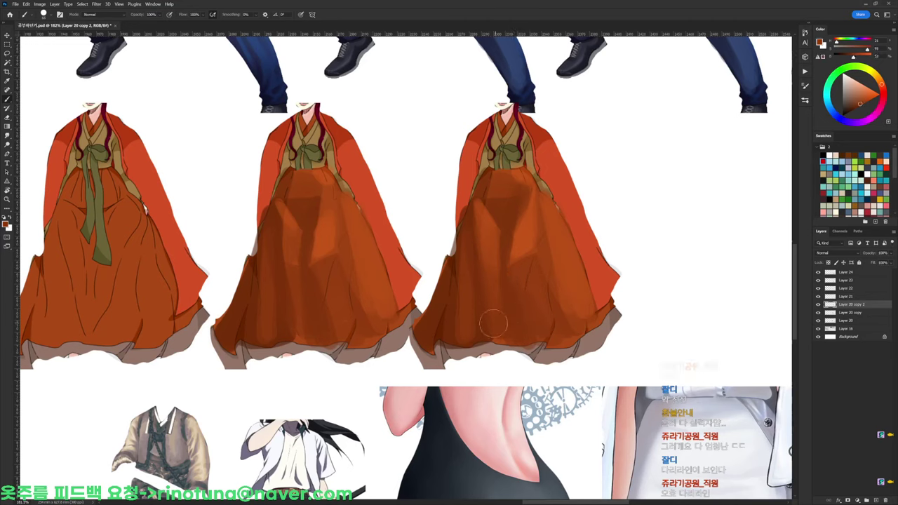
Smooth the lower left folds and tone down the upper left highlight with sampled browns
{"action": "left_click", "coordinate": [469, 308], "text": "alt"}
{"action": "left_click_drag", "start_coordinate": [464, 257], "coordinate": [453, 333]}
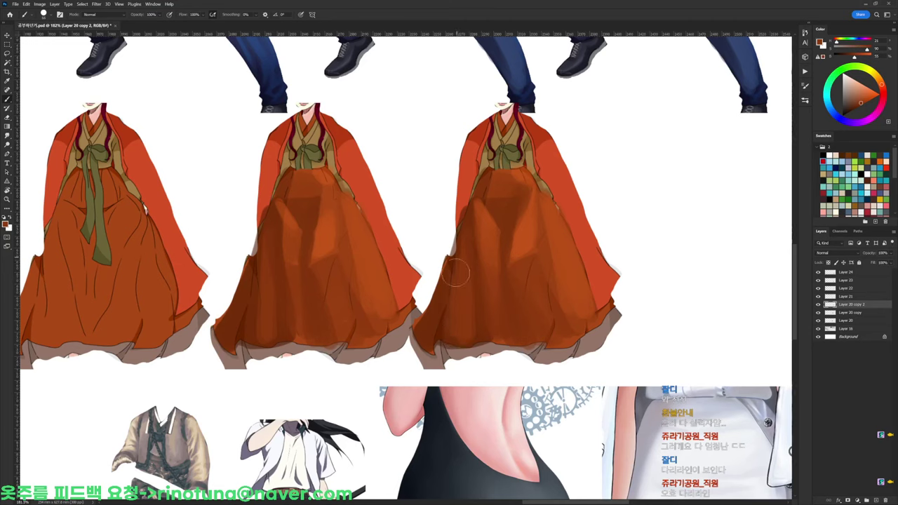
{"action": "left_click_drag", "start_coordinate": [456, 261], "coordinate": [445, 287]}
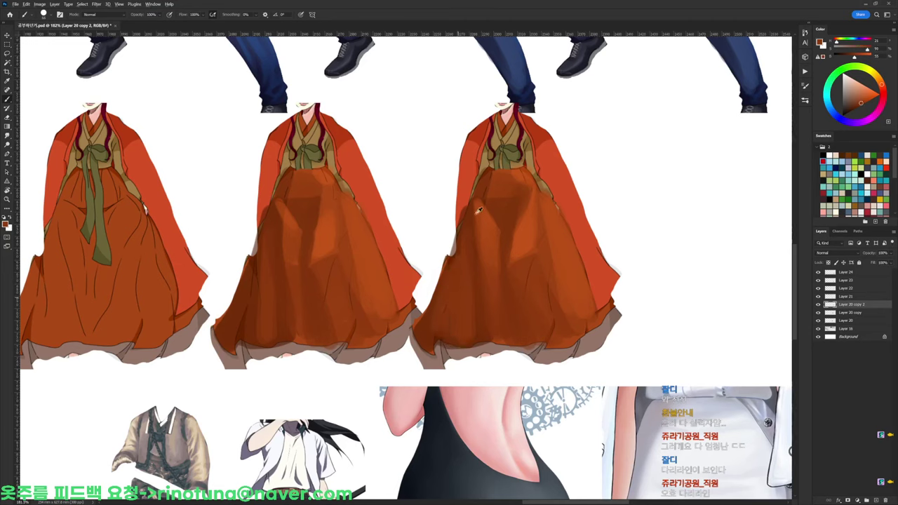
{"action": "left_click", "coordinate": [470, 232], "text": "alt"}
{"action": "mouse_move", "coordinate": [485, 205]}
{"action": "left_mouse_down"}
{"action": "mouse_move", "coordinate": [482, 196]}
{"action": "mouse_move", "coordinate": [479, 204]}
{"action": "left_mouse_up"}
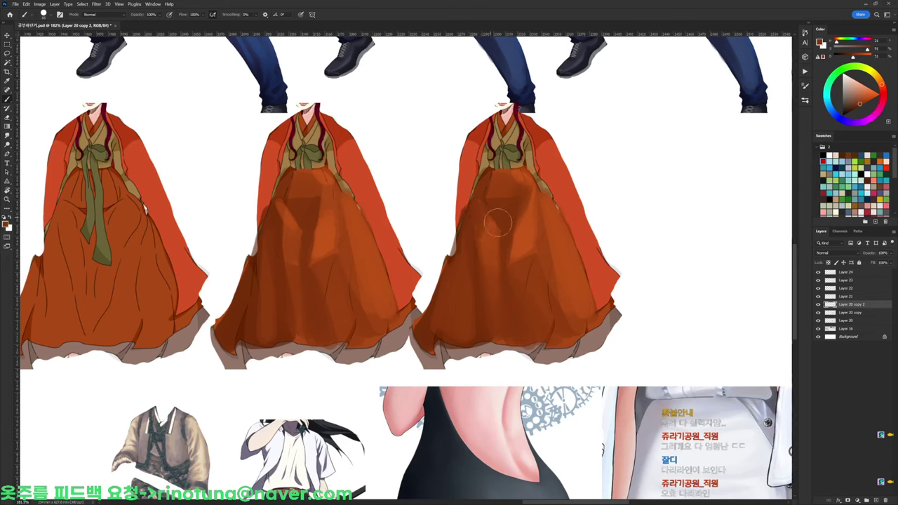
Blend the central shadow and the edges of the right highlight into the skirt with sampled tones
{"action": "left_click", "coordinate": [499, 236], "text": "alt"}
{"action": "left_click_drag", "start_coordinate": [487, 223], "coordinate": [503, 251]}
{"action": "left_click", "coordinate": [500, 228], "text": "alt"}
{"action": "left_click", "coordinate": [544, 242], "text": "alt"}
{"action": "left_click", "coordinate": [533, 207], "text": "alt"}
{"action": "left_click", "coordinate": [542, 216], "text": "alt"}
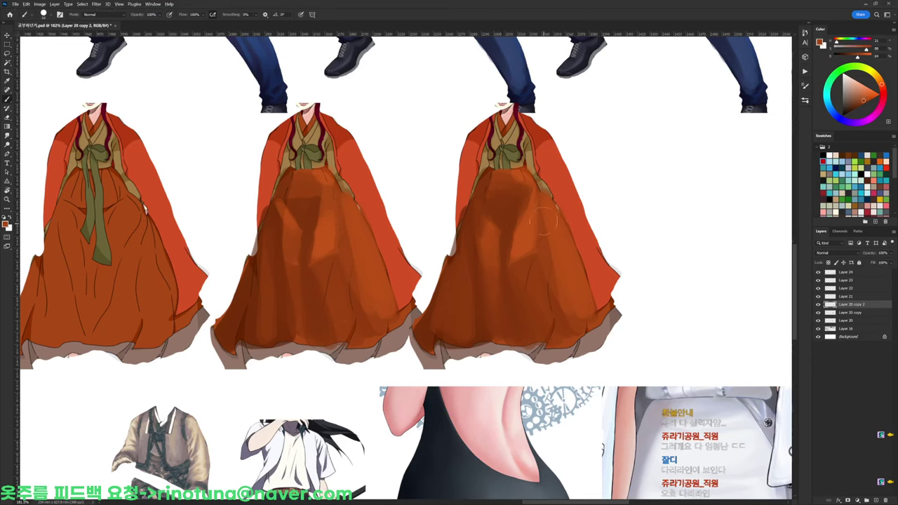
{"action": "left_click", "coordinate": [515, 263], "text": "alt"}
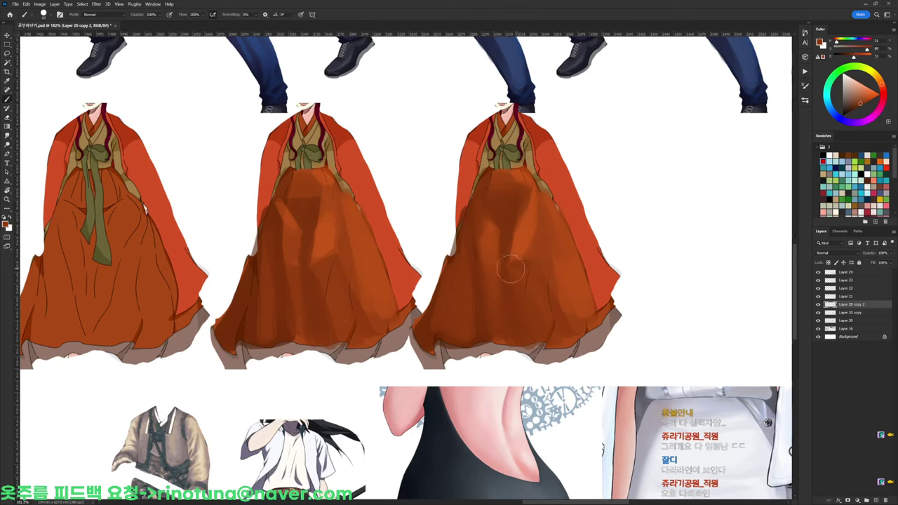
{"action": "left_click", "coordinate": [535, 267], "text": "alt"}
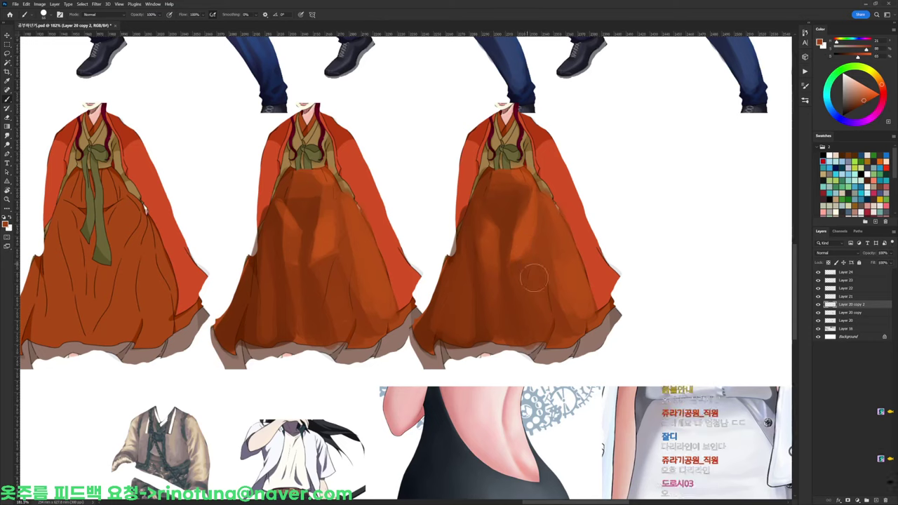
Duplicate the softened hanbok to its right for another fold variation
{"action": "left_click_drag", "start_coordinate": [561, 261], "coordinate": [533, 240]}
{"action": "left_click_drag", "start_coordinate": [620, 239], "coordinate": [551, 222]}
{"action": "left_click", "coordinate": [421, 208], "text": "alt"}
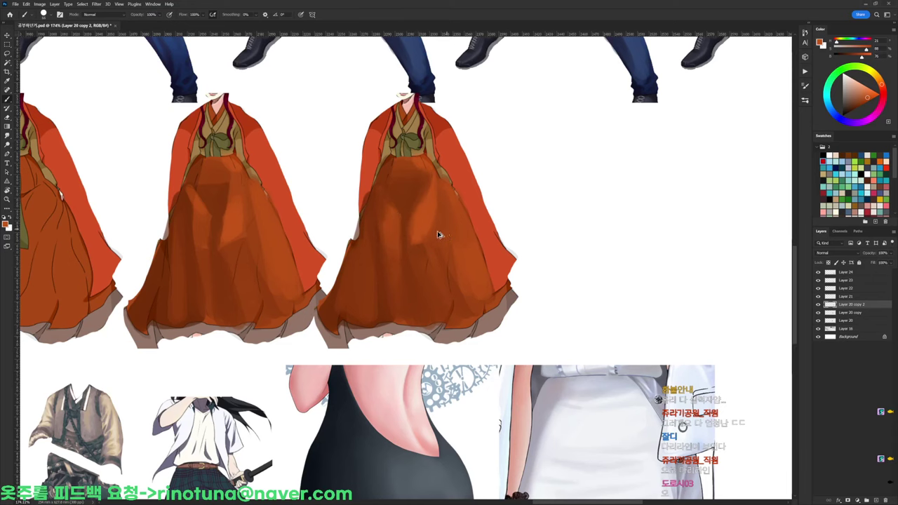
{"action": "left_click_drag", "start_coordinate": [438, 233], "coordinate": [624, 248]}
{"action": "left_click_drag", "start_coordinate": [607, 233], "coordinate": [530, 232]}
{"action": "left_click_drag", "start_coordinate": [530, 233], "coordinate": [541, 230]}
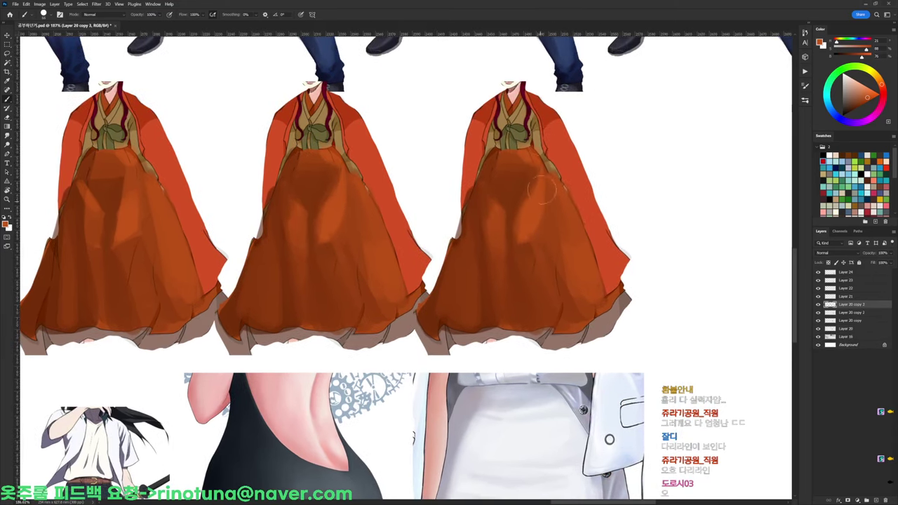
Resize the brush and paint dark vertical and diagonal fold lines on the newest copy's lower skirt
{"action": "key", "text": "d"}
{"action": "right_click", "coordinate": [545, 152]}
{"action": "left_click", "coordinate": [593, 228]}
{"action": "left_click", "coordinate": [580, 226]}
{"action": "left_click", "coordinate": [539, 217], "text": "alt"}
{"action": "key", "text": "d"}
{"action": "right_click", "coordinate": [580, 234]}
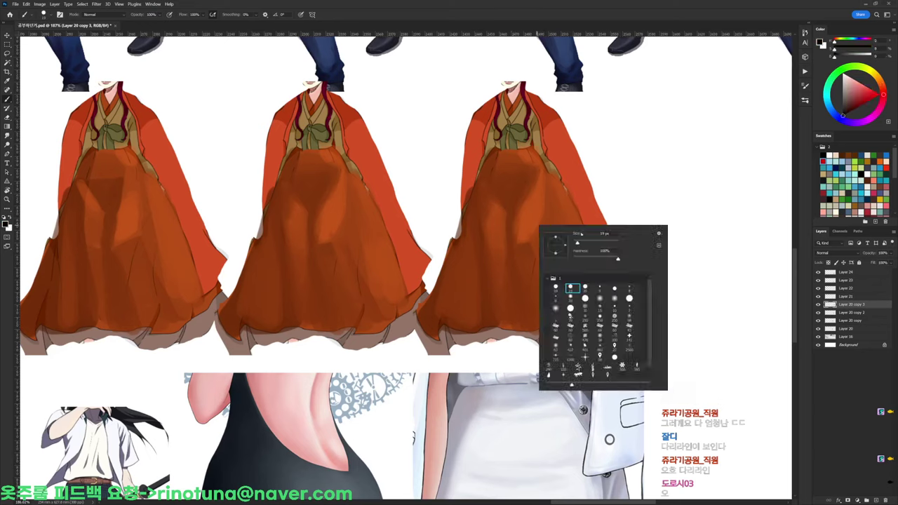
{"action": "mouse_move", "coordinate": [554, 198]}
{"action": "left_mouse_down"}
{"action": "mouse_move", "coordinate": [511, 145]}
{"action": "mouse_move", "coordinate": [527, 165]}
{"action": "left_mouse_up"}
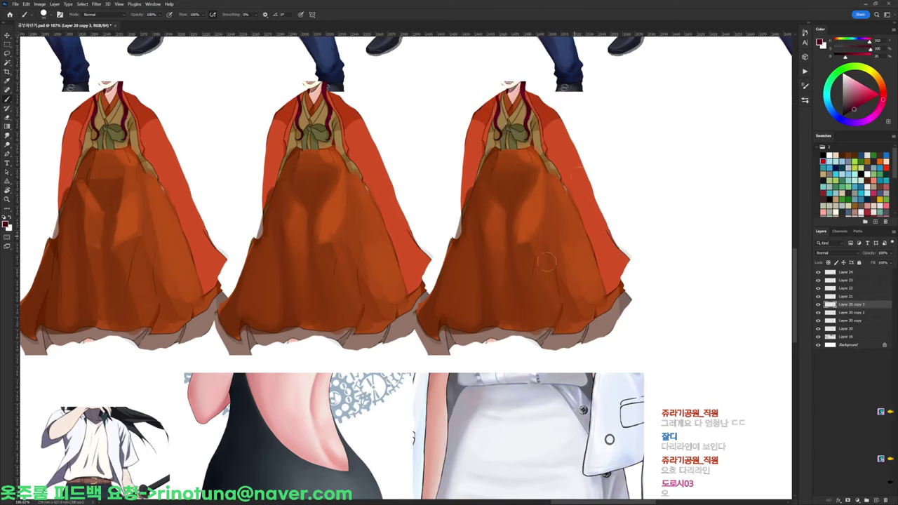
{"action": "left_click_drag", "start_coordinate": [517, 327], "coordinate": [512, 258]}
{"action": "left_click", "coordinate": [541, 279], "text": "alt"}
{"action": "left_click", "coordinate": [513, 296], "text": "alt"}
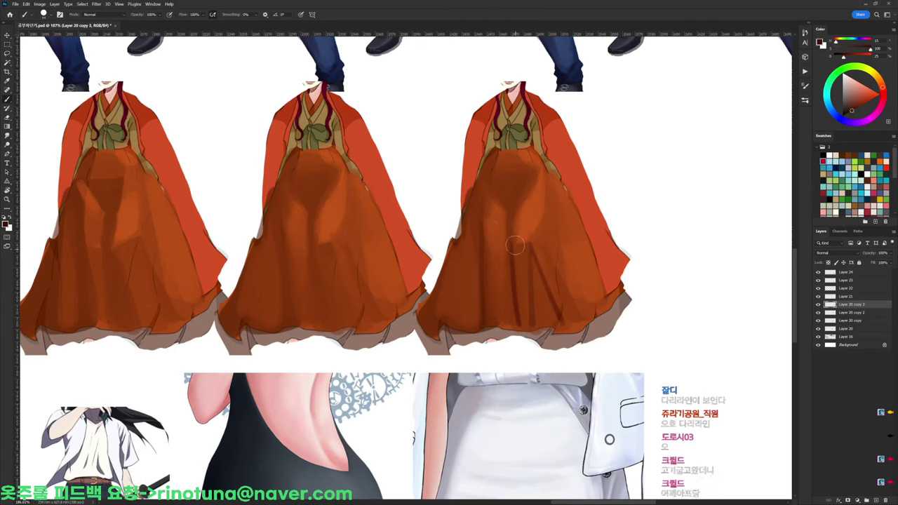
Paint dark brown folds radiating from the waist and right hip, and long folds down both sides of the skirt
{"action": "left_click", "coordinate": [513, 273], "text": "alt"}
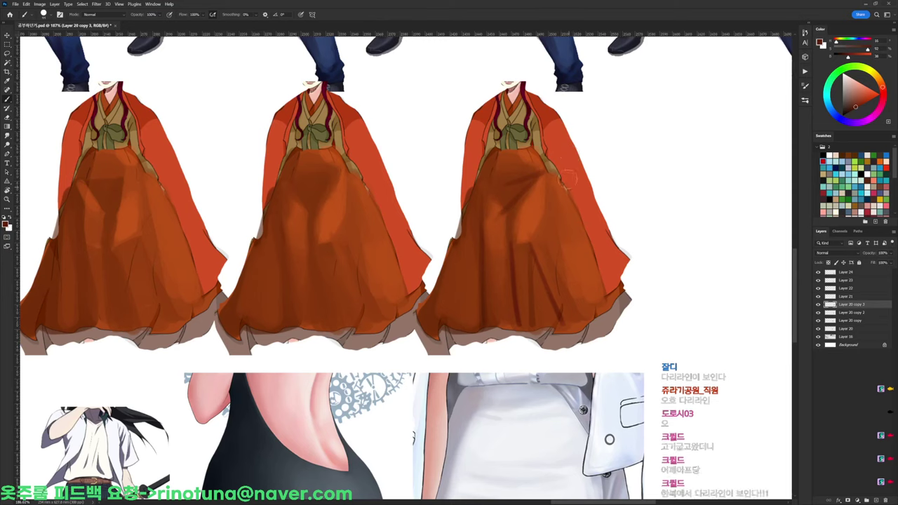
{"action": "left_click_drag", "start_coordinate": [553, 189], "coordinate": [553, 227]}
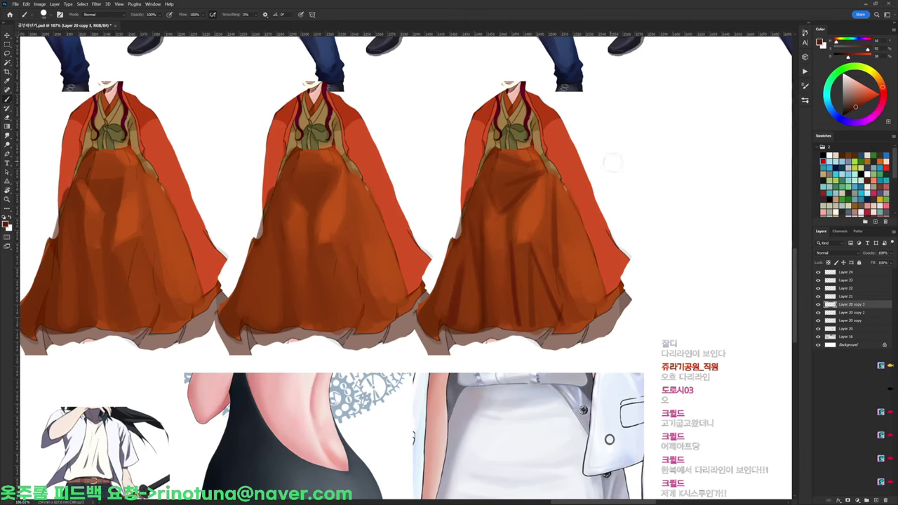
{"action": "left_click_drag", "start_coordinate": [613, 163], "coordinate": [543, 163]}
{"action": "left_click_drag", "start_coordinate": [504, 230], "coordinate": [503, 313]}
{"action": "left_click_drag", "start_coordinate": [515, 247], "coordinate": [501, 315]}
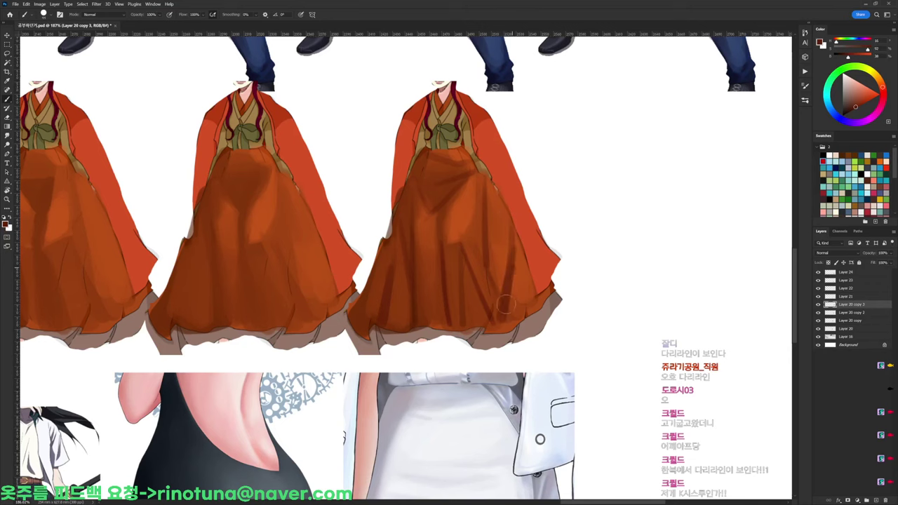
Duplicate the hanbok with the dark fold lines to its right and shrink the brush for detail work
{"action": "left_click_drag", "start_coordinate": [472, 276], "coordinate": [678, 272]}
{"action": "left_click_drag", "start_coordinate": [629, 264], "coordinate": [492, 250]}
{"action": "scroll", "coordinate": [535, 202], "scroll_direction": "up", "scroll_amount": 1}
{"action": "left_click", "coordinate": [522, 212], "text": "alt"}
{"action": "right_click", "coordinate": [525, 183]}
{"action": "left_click", "coordinate": [582, 256]}
Refine the diagonal fold on the newest copy's lower skirt with sampled orange and brown tones
{"action": "left_click_drag", "start_coordinate": [521, 223], "coordinate": [540, 267]}
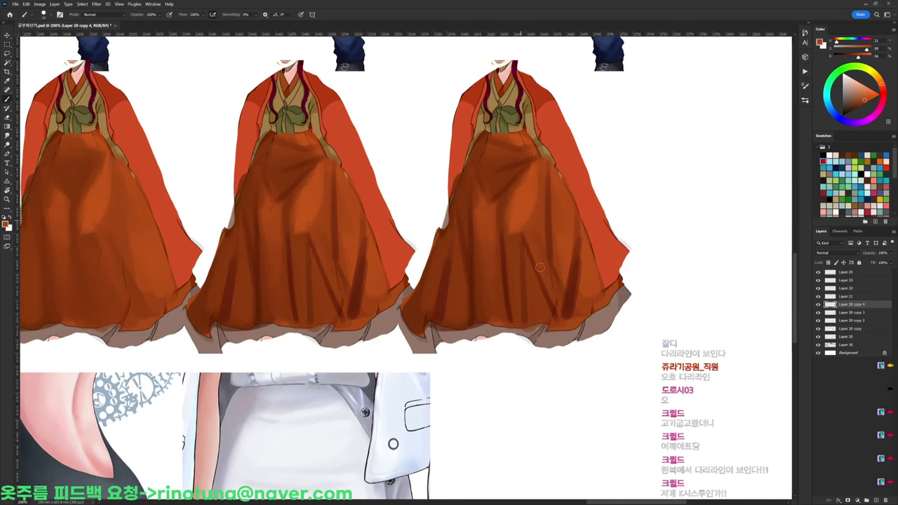
{"action": "left_click", "coordinate": [530, 226], "text": "alt"}
{"action": "left_click", "coordinate": [544, 266], "text": "alt"}
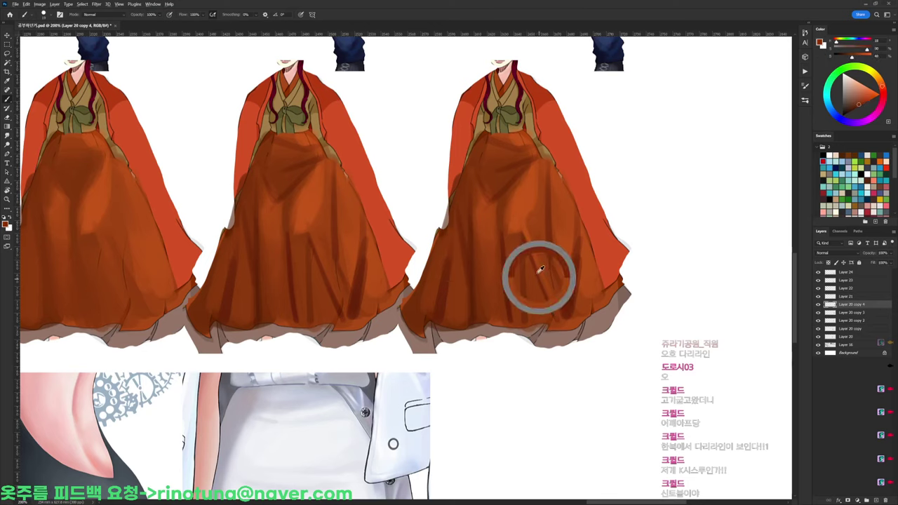
{"action": "left_click", "coordinate": [537, 271], "text": "alt"}
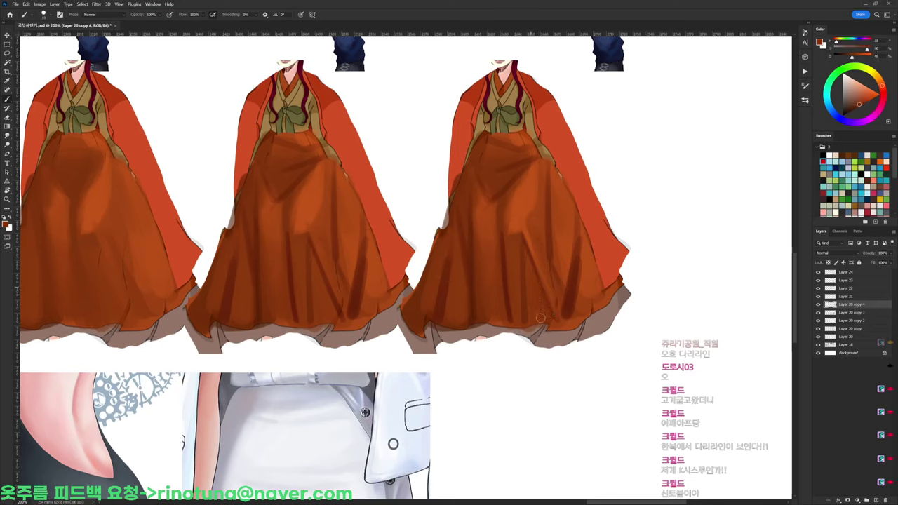
{"action": "left_click", "coordinate": [540, 228], "text": "alt"}
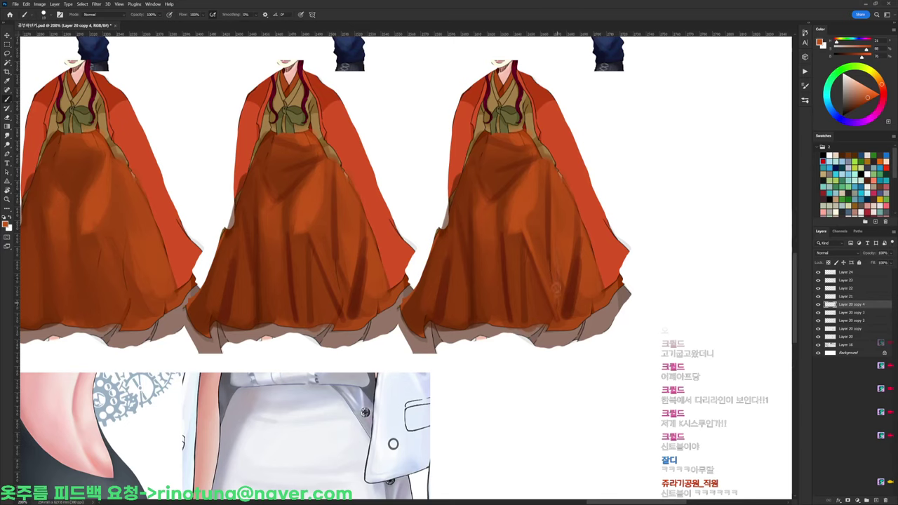
Narrow and blend the long vertical fold below the right hip with colours sampled beside it
{"action": "left_click", "coordinate": [562, 188], "text": "alt"}
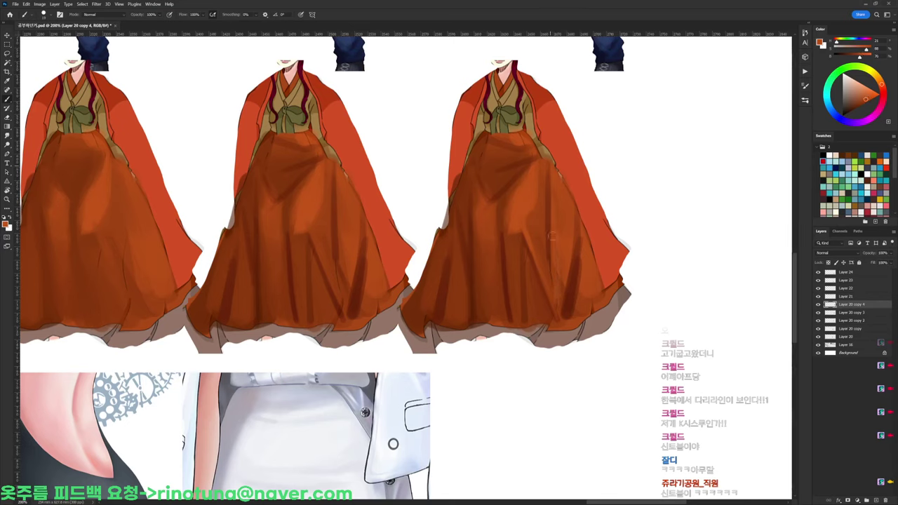
{"action": "left_click", "coordinate": [550, 175], "text": "alt"}
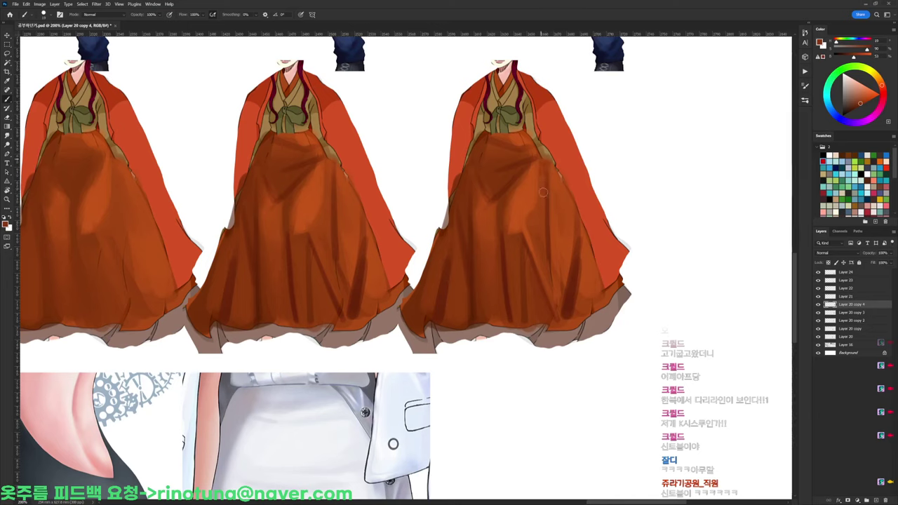
{"action": "left_click", "coordinate": [541, 186], "text": "alt"}
{"action": "left_click", "coordinate": [549, 223], "text": "alt"}
{"action": "left_click", "coordinate": [526, 212], "text": "alt"}
{"action": "left_click", "coordinate": [533, 223], "text": "alt"}
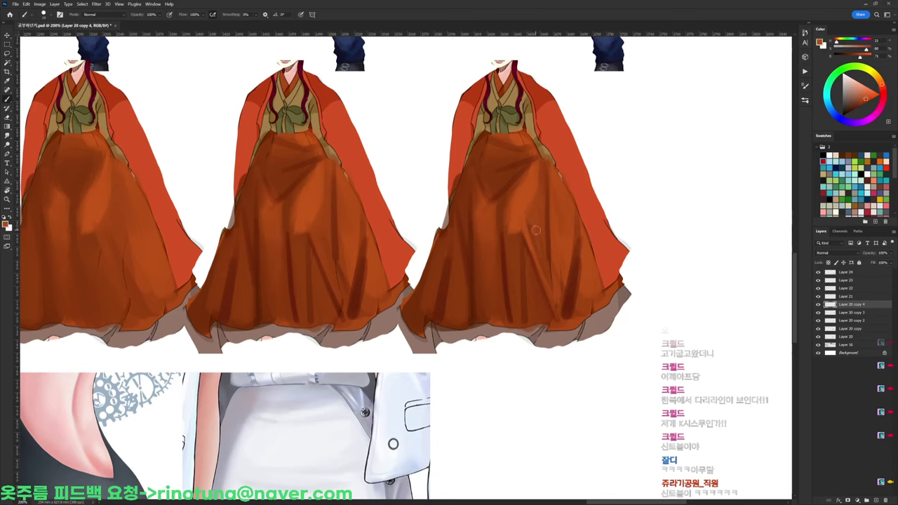
Shape the folds converging on the right hip with sampled highlight and shadow colours
{"action": "left_click", "coordinate": [531, 210], "text": "alt"}
{"action": "left_click", "coordinate": [532, 215], "text": "alt"}
{"action": "left_click", "coordinate": [531, 175], "text": "alt"}
{"action": "left_click", "coordinate": [525, 170], "text": "alt"}
{"action": "left_click", "coordinate": [520, 186], "text": "alt"}
Refine the central vertical fold and blend its upper end into the surrounding orange with sampled tones
{"action": "left_click", "coordinate": [503, 245], "text": "alt"}
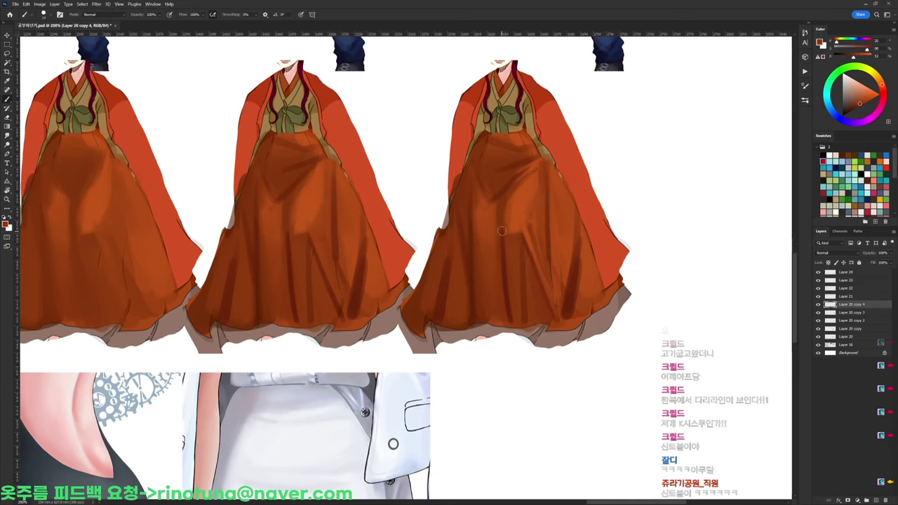
{"action": "left_click", "coordinate": [509, 278], "text": "alt"}
{"action": "left_click", "coordinate": [509, 221], "text": "alt"}
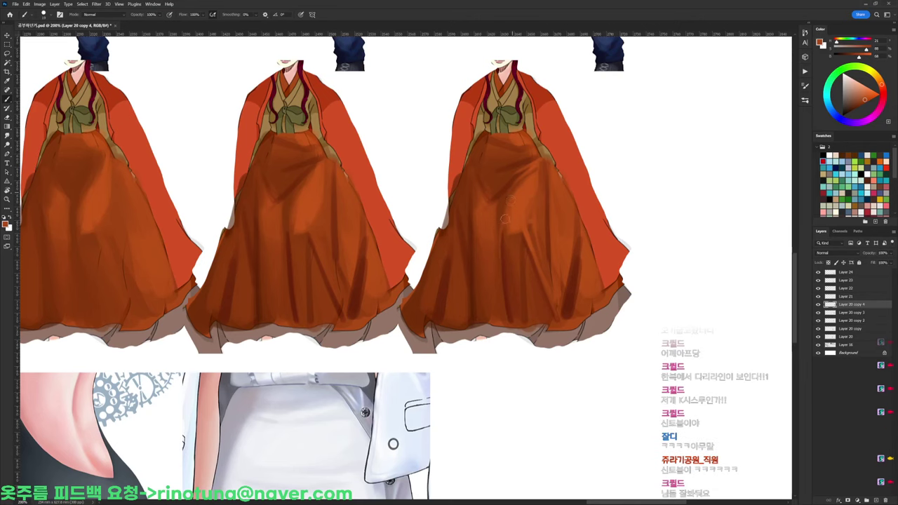
{"action": "left_click_drag", "start_coordinate": [525, 180], "coordinate": [511, 223]}
Soften the vertical fold falling from the right hip by painting sampled mid-tones over it
{"action": "left_click", "coordinate": [534, 223], "text": "alt"}
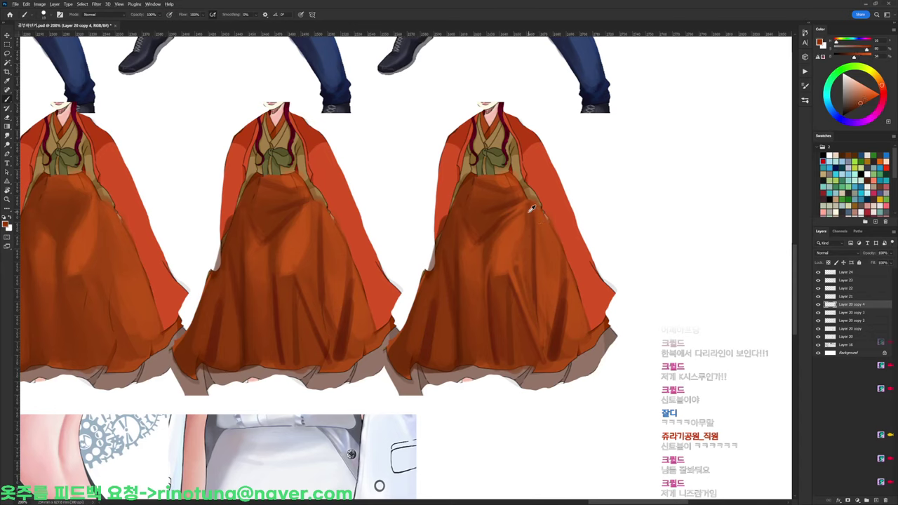
{"action": "left_click", "coordinate": [529, 212], "text": "alt"}
{"action": "left_click", "coordinate": [534, 255], "text": "alt"}
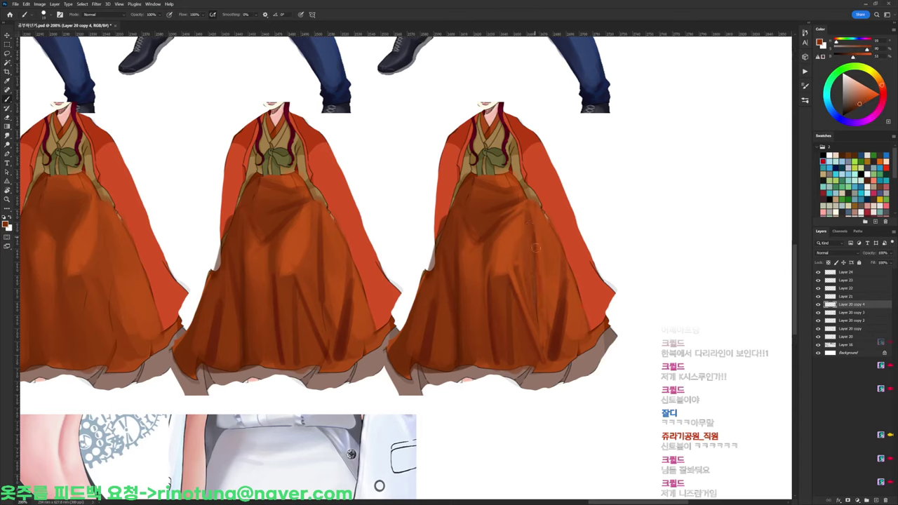
{"action": "left_click", "coordinate": [541, 269], "text": "alt"}
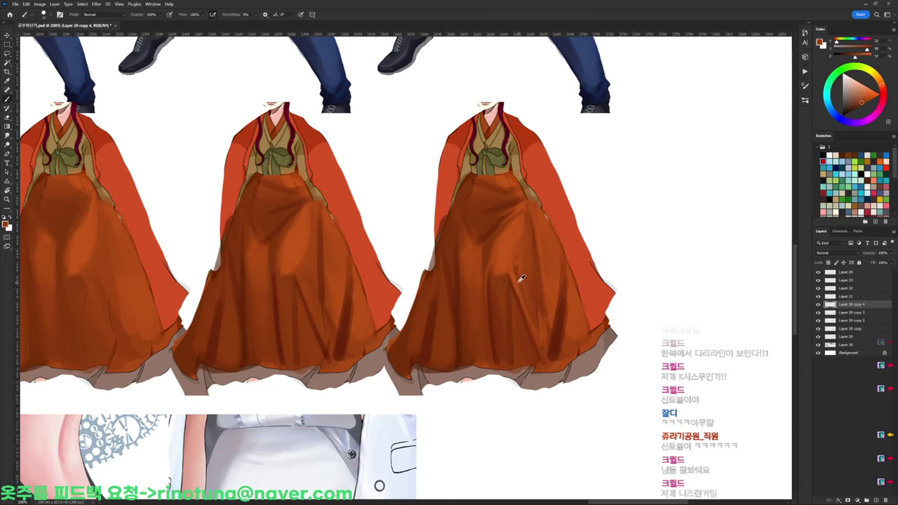
Curve the diagonal fold below the right knee toward the lower right of the rightmost skirt, using sampled light and mid orange tones
{"action": "left_click", "coordinate": [518, 278], "text": "alt"}
{"action": "left_click", "coordinate": [516, 247], "text": "alt"}
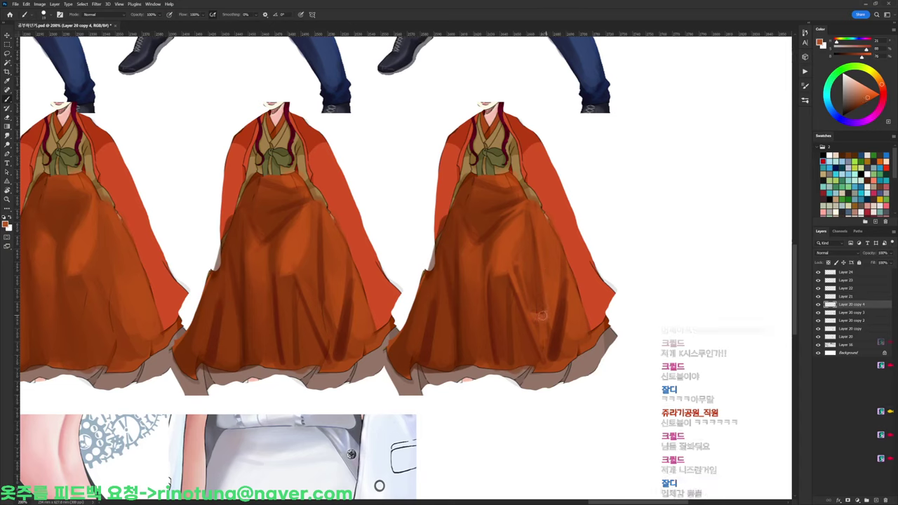
{"action": "left_click", "coordinate": [538, 312], "text": "alt"}
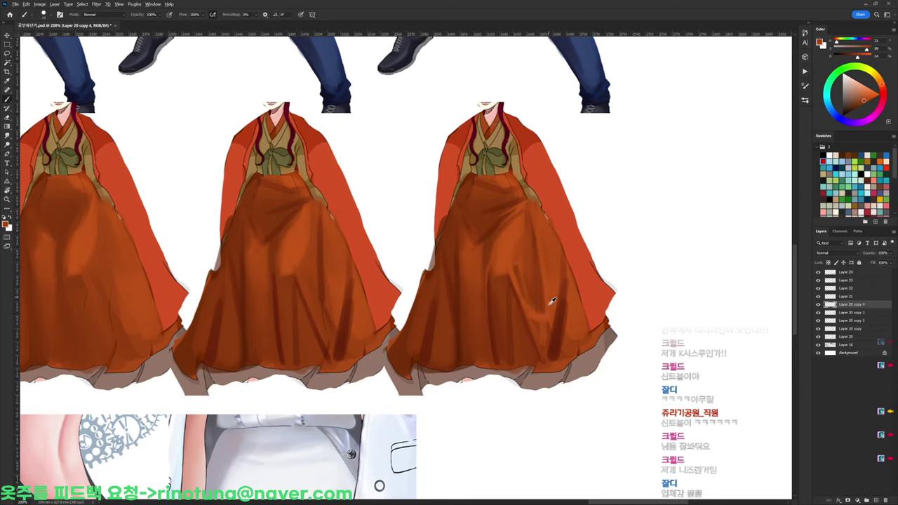
{"action": "left_click", "coordinate": [538, 297], "text": "alt"}
{"action": "left_click", "coordinate": [540, 315], "text": "alt"}
{"action": "left_click", "coordinate": [521, 308], "text": "alt"}
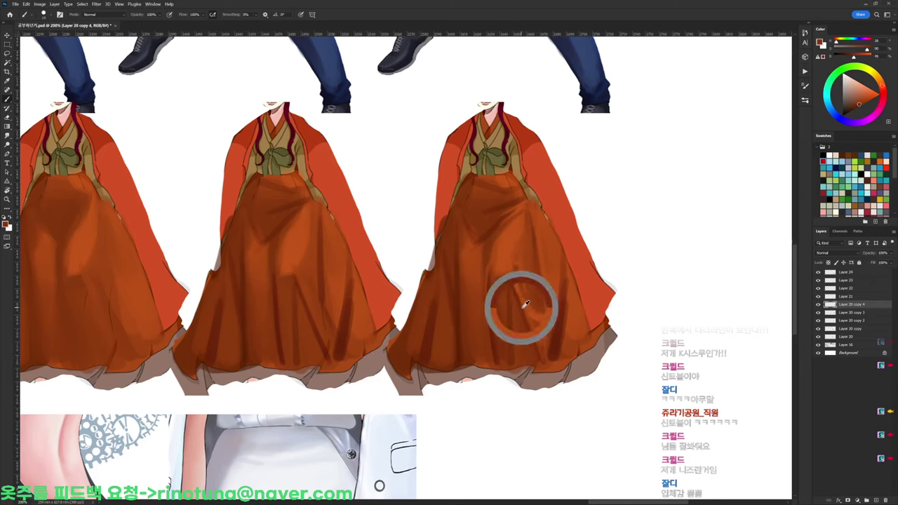
Blend the curved fold into the dark vertical fold beside it and the area above with sampled orange tones
{"action": "left_click_drag", "start_coordinate": [543, 316], "coordinate": [509, 260]}
{"action": "left_click", "coordinate": [510, 260], "text": "alt"}
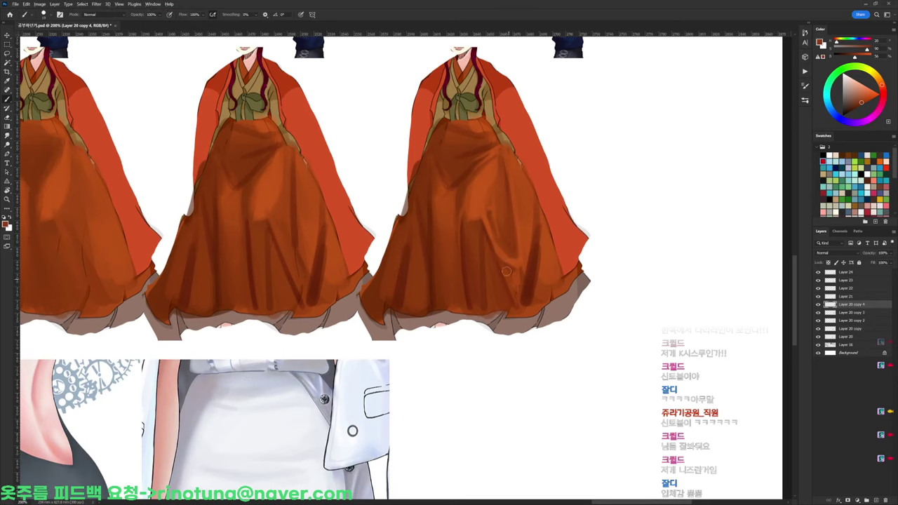
{"action": "left_click", "coordinate": [530, 249], "text": "alt"}
{"action": "left_click", "coordinate": [525, 248], "text": "alt"}
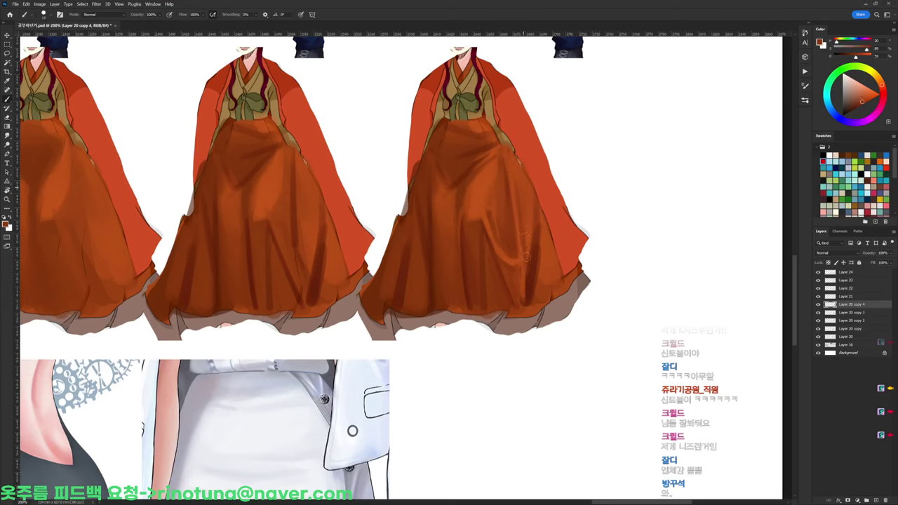
{"action": "left_click", "coordinate": [499, 186], "text": "alt"}
{"action": "left_click", "coordinate": [503, 204], "text": "alt"}
Clean up the skirt's edge against the cloak below the right sleeve with sampled colours and redraw its outline in black
{"action": "mouse_move", "coordinate": [522, 169]}
{"action": "left_mouse_down"}
{"action": "mouse_move", "coordinate": [504, 169]}
{"action": "mouse_move", "coordinate": [534, 162]}
{"action": "left_mouse_up"}
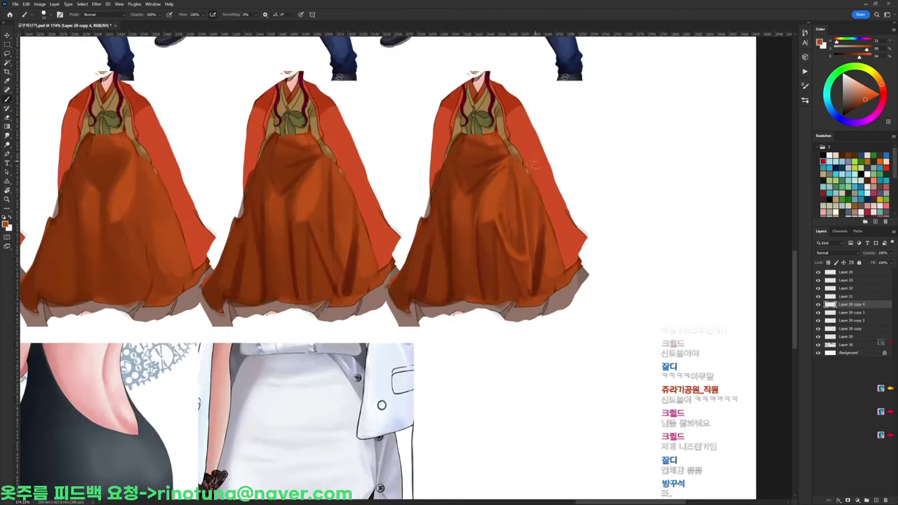
{"action": "left_click", "coordinate": [526, 160], "text": "alt"}
{"action": "left_click", "coordinate": [531, 156], "text": "alt"}
{"action": "left_click", "coordinate": [511, 148], "text": "alt"}
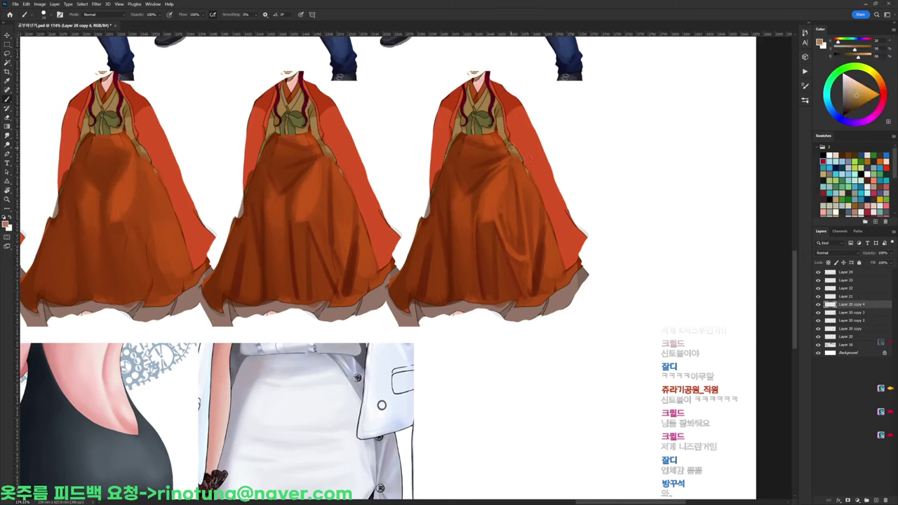
{"action": "left_click", "coordinate": [534, 161], "text": "alt"}
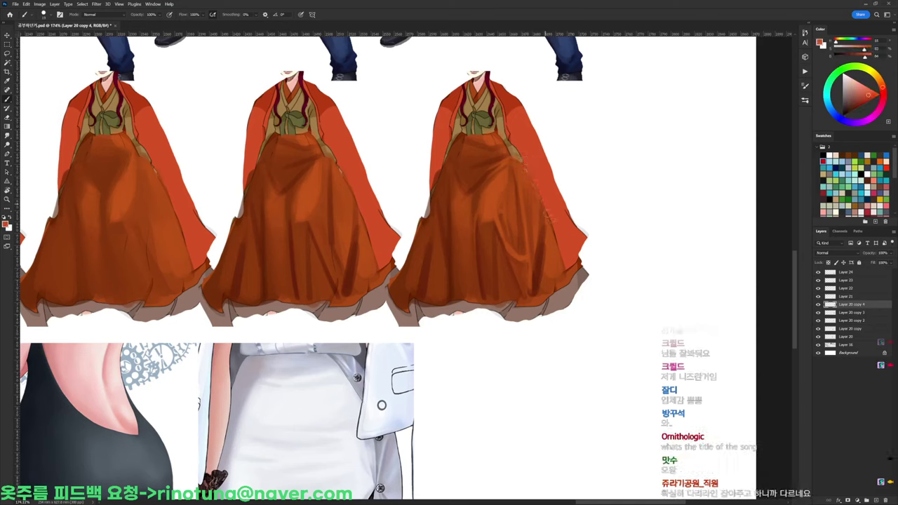
{"action": "key", "text": "d"}
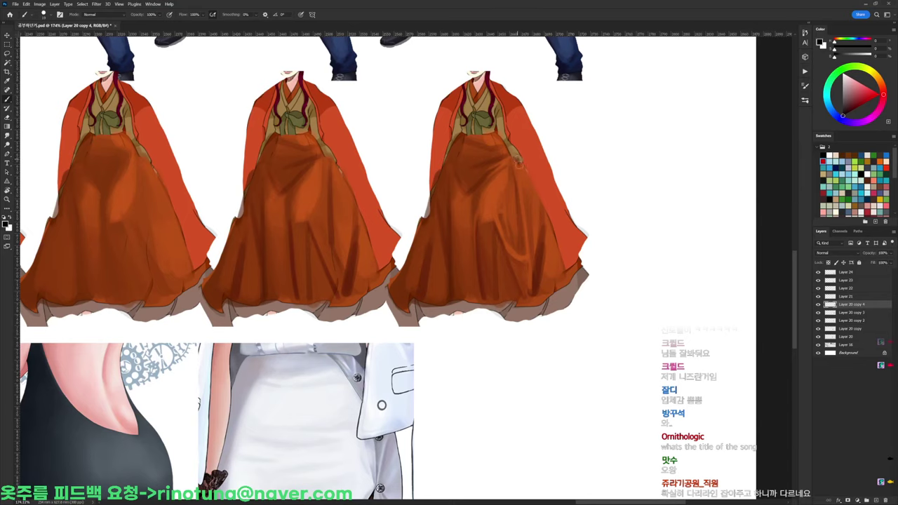
{"action": "left_click", "coordinate": [541, 205], "text": "alt"}
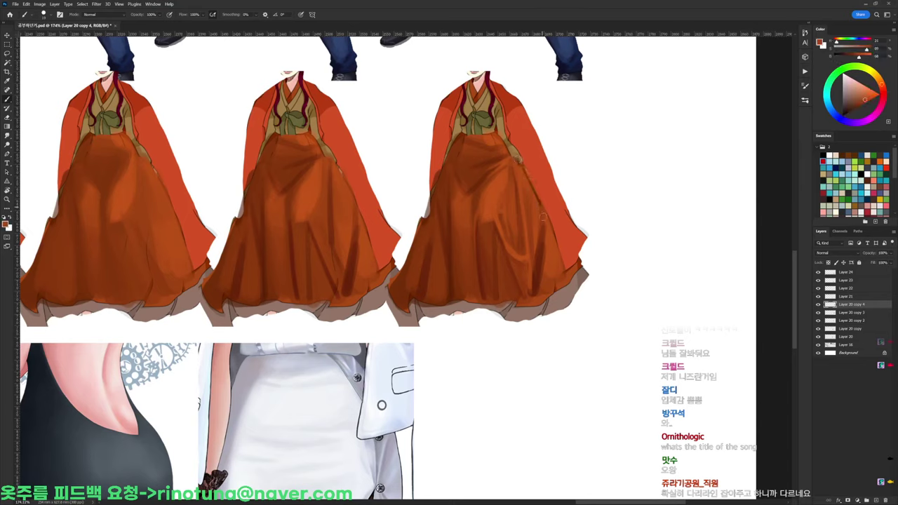
Paint over the dark fold at the skirt's lower right with bright sampled orange using a larger brush
{"action": "right_click", "coordinate": [570, 210]}
{"action": "left_click", "coordinate": [594, 229]}
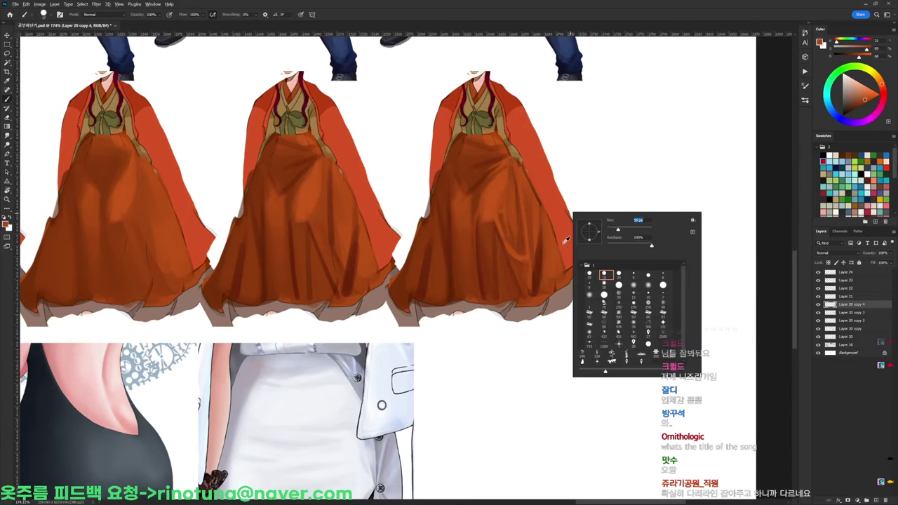
{"action": "left_click", "coordinate": [556, 252], "text": "alt"}
{"action": "mouse_move", "coordinate": [547, 241]}
{"action": "left_mouse_down"}
{"action": "mouse_move", "coordinate": [531, 296]}
{"action": "mouse_move", "coordinate": [550, 259]}
{"action": "left_mouse_up"}
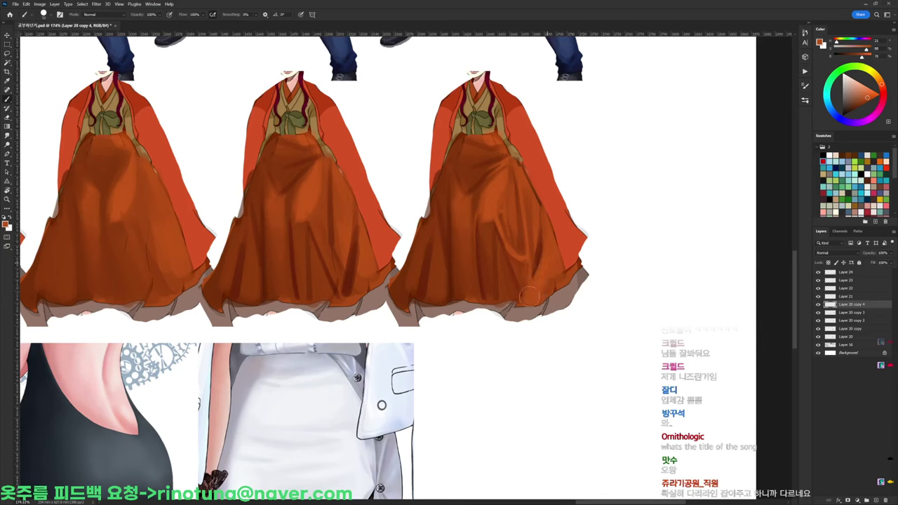
{"action": "left_click_drag", "start_coordinate": [522, 298], "coordinate": [545, 249]}
Reshape the shadow beneath the curved fold near the hem with a smaller brush and sampled tones
{"action": "right_click", "coordinate": [544, 265]}
{"action": "left_click", "coordinate": [588, 278]}
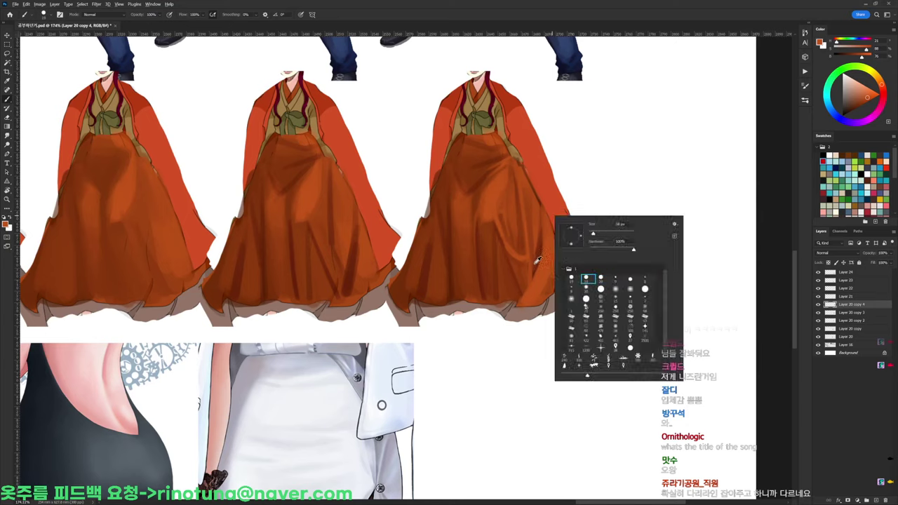
{"action": "left_click", "coordinate": [533, 263], "text": "alt"}
{"action": "left_click_drag", "start_coordinate": [531, 276], "coordinate": [518, 294]}
{"action": "left_click", "coordinate": [535, 270], "text": "alt"}
Shade and blend the skirt's lower right edge down to the hem with sampled light and dark oranges
{"action": "mouse_move", "coordinate": [550, 237]}
{"action": "left_mouse_down"}
{"action": "mouse_move", "coordinate": [549, 292]}
{"action": "mouse_move", "coordinate": [552, 260]}
{"action": "mouse_move", "coordinate": [553, 282]}
{"action": "left_mouse_up"}
{"action": "left_click", "coordinate": [552, 263], "text": "alt"}
{"action": "left_click", "coordinate": [553, 269], "text": "alt"}
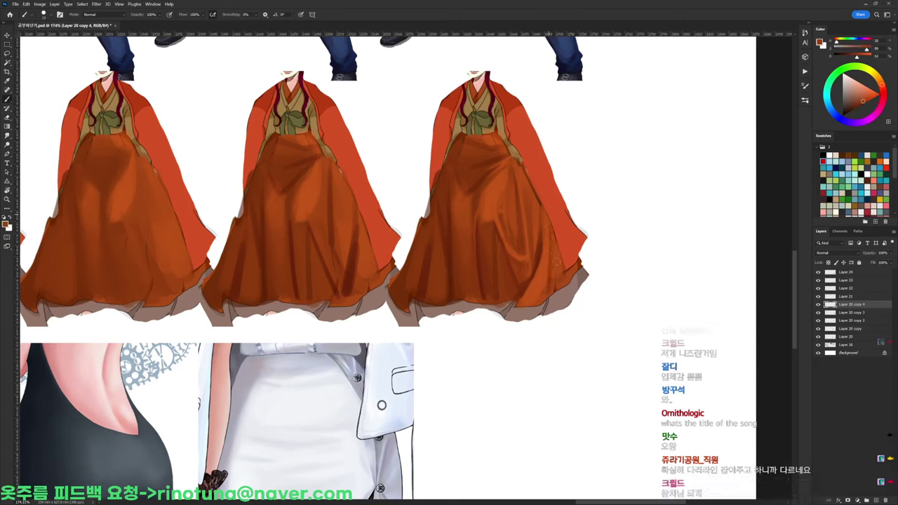
{"action": "left_click", "coordinate": [549, 263], "text": "alt"}
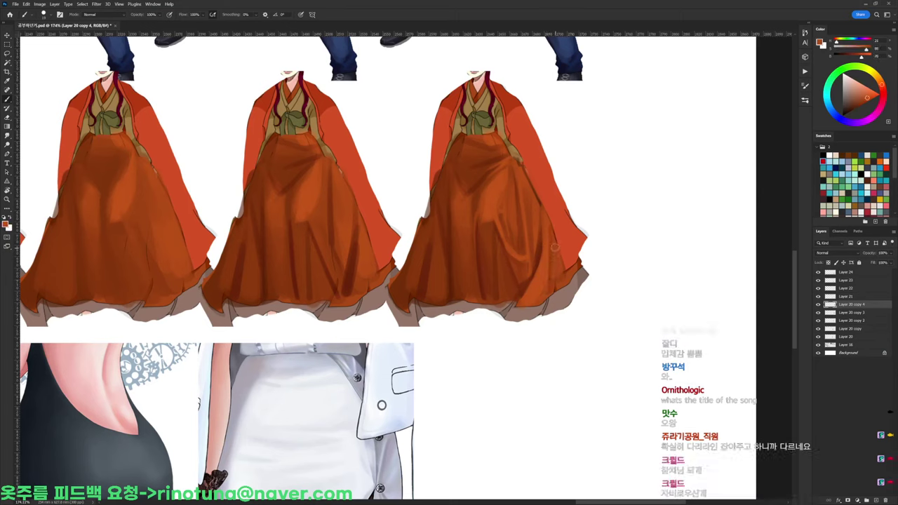
{"action": "left_click", "coordinate": [553, 280], "text": "alt"}
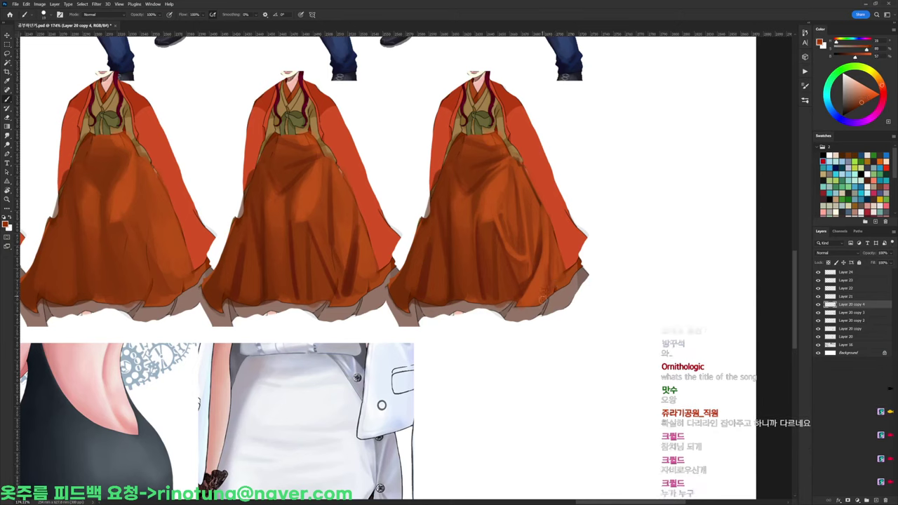
Refine the V-shaped fold below the waist with sampled highlight and shadow tones around its tip
{"action": "left_click", "coordinate": [496, 183], "text": "alt"}
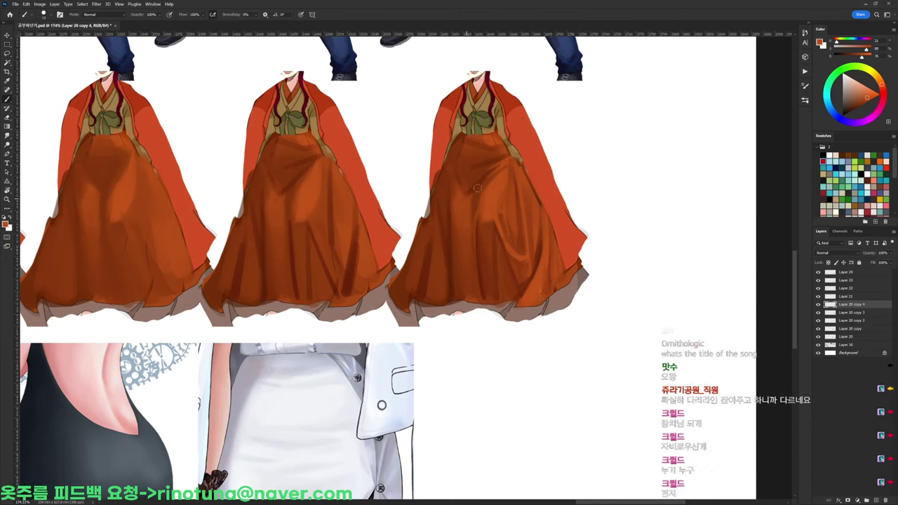
{"action": "left_click", "coordinate": [458, 185], "text": "alt"}
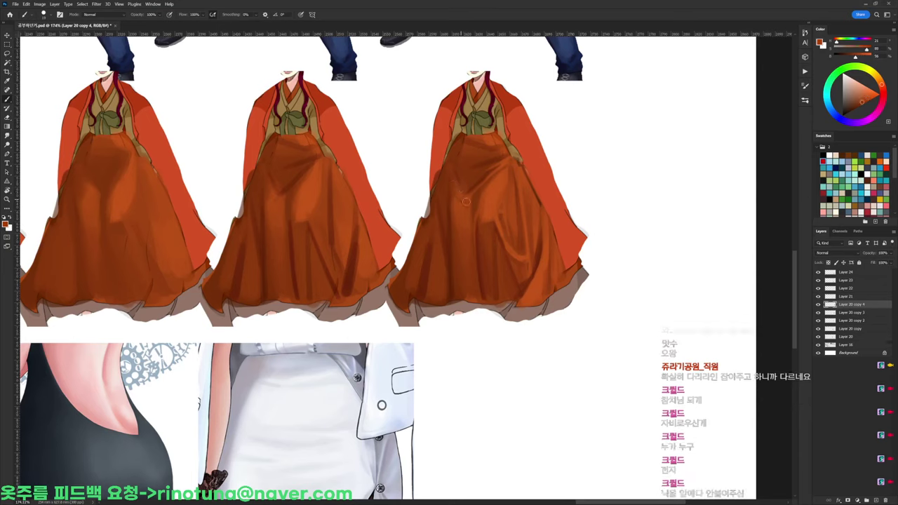
{"action": "left_click", "coordinate": [468, 205], "text": "alt"}
{"action": "left_click_drag", "start_coordinate": [469, 207], "coordinate": [455, 190]}
{"action": "left_click", "coordinate": [493, 184], "text": "alt"}
{"action": "left_click", "coordinate": [469, 190], "text": "alt"}
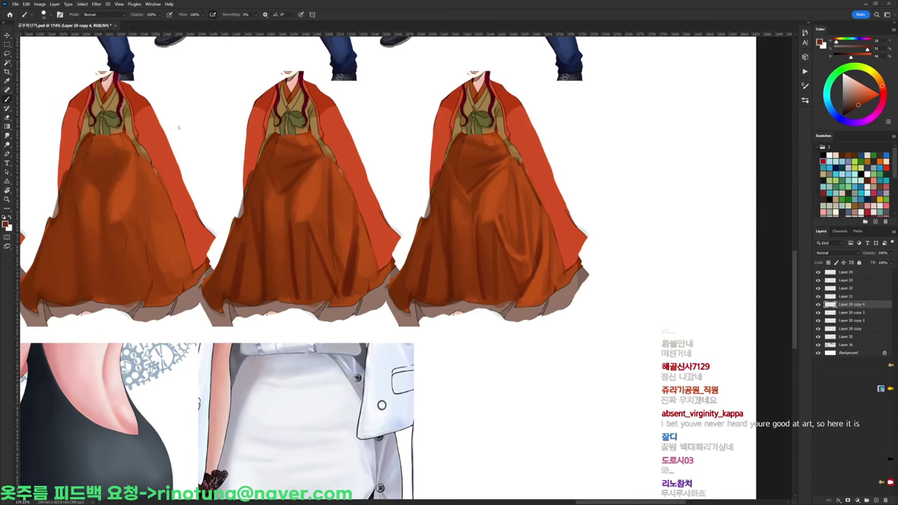
Blend the folds under the right hip with sampled tones and redraw the skirt's right contour in black
{"action": "left_click", "coordinate": [545, 234], "text": "alt"}
{"action": "left_click", "coordinate": [541, 229], "text": "alt"}
{"action": "left_click", "coordinate": [526, 185], "text": "alt"}
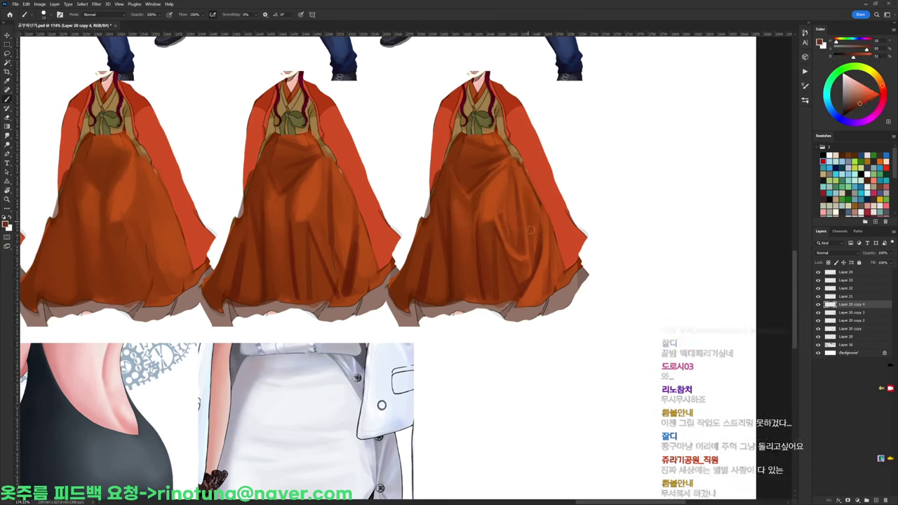
{"action": "left_click", "coordinate": [535, 198], "text": "alt"}
{"action": "left_click", "coordinate": [549, 204], "text": "alt"}
{"action": "key", "text": "d"}
{"action": "left_click_drag", "start_coordinate": [542, 207], "coordinate": [563, 275]}
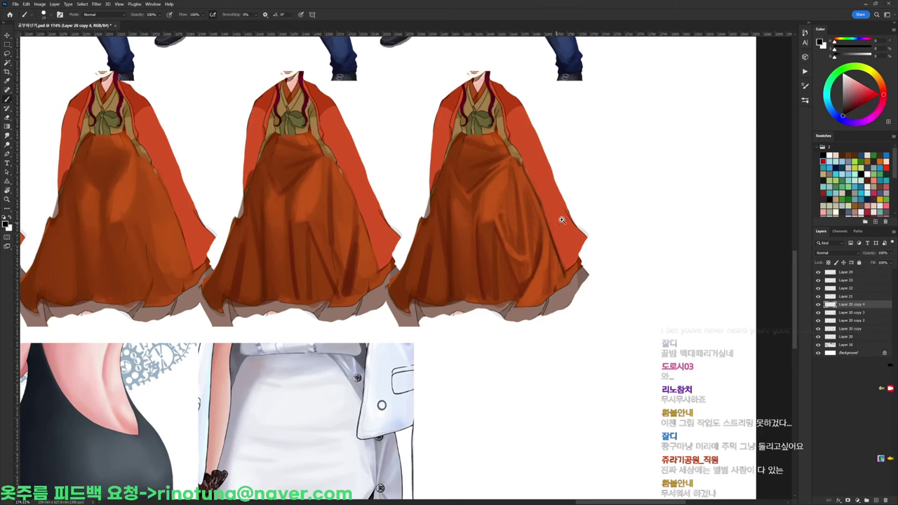
Add highlight and shadow to the central vertical fold running toward the hem with sampled oranges
{"action": "left_click_drag", "start_coordinate": [561, 220], "coordinate": [538, 180]}
{"action": "scroll", "coordinate": [536, 218], "scroll_direction": "up", "scroll_amount": 3}
{"action": "left_click", "coordinate": [515, 218], "text": "alt"}
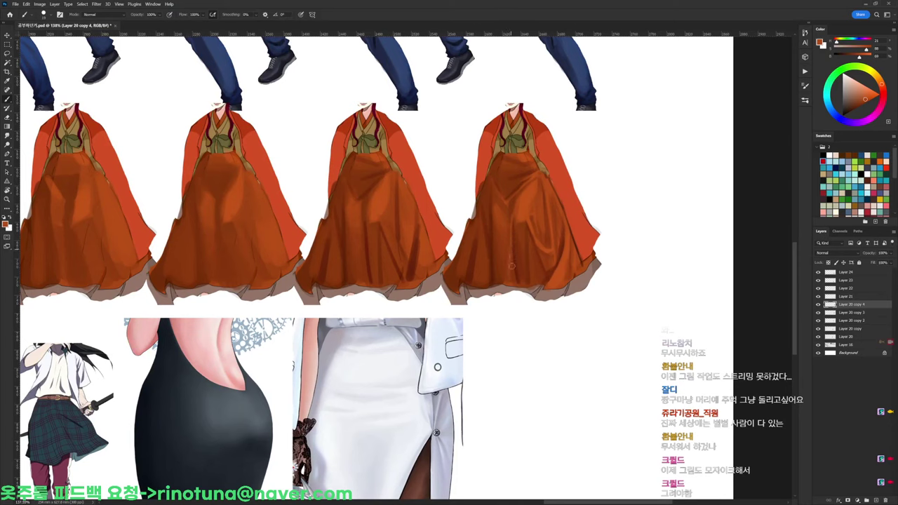
{"action": "key", "text": "d"}
{"action": "left_click", "coordinate": [508, 237], "text": "alt"}
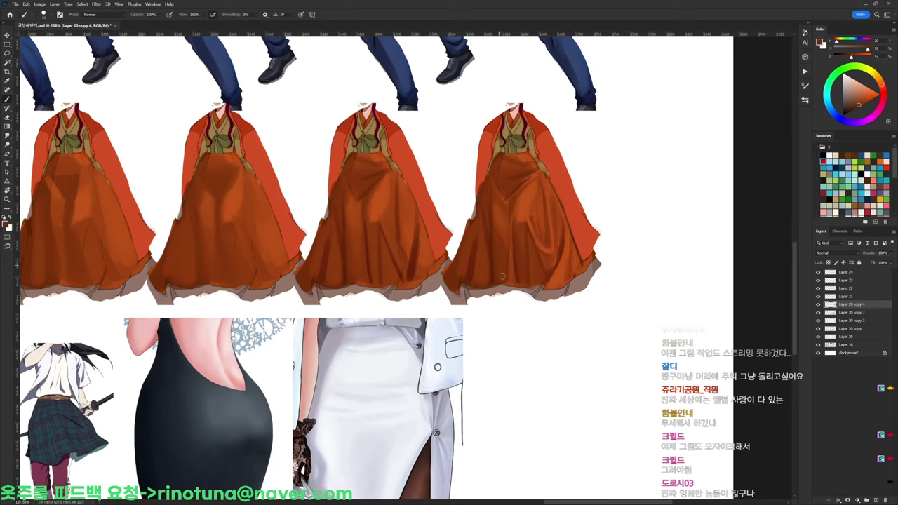
Deepen the shadow at the tip of the V-shaped waist fold and brighten the area beside it
{"action": "scroll", "coordinate": [499, 172], "scroll_direction": "up", "scroll_amount": 2}
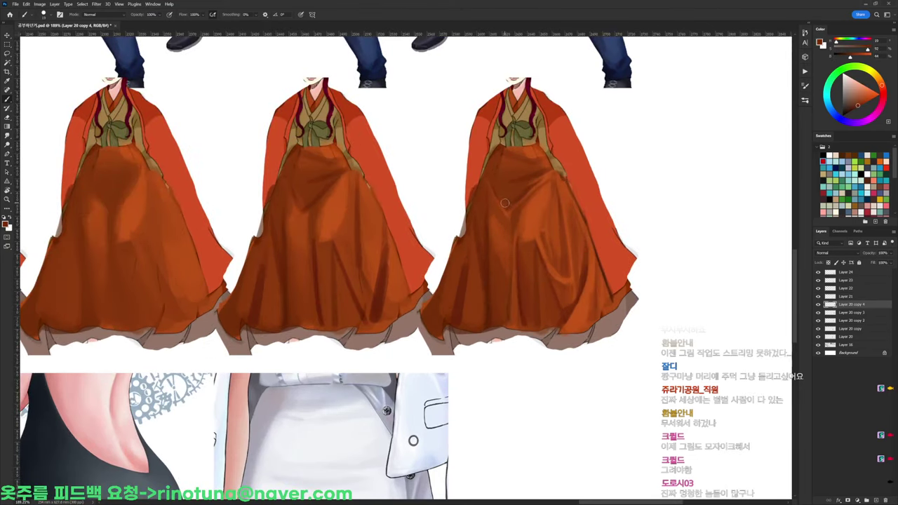
{"action": "left_click", "coordinate": [530, 206], "text": "alt"}
{"action": "left_click_drag", "start_coordinate": [505, 207], "coordinate": [505, 215]}
{"action": "left_click", "coordinate": [509, 203], "text": "alt"}
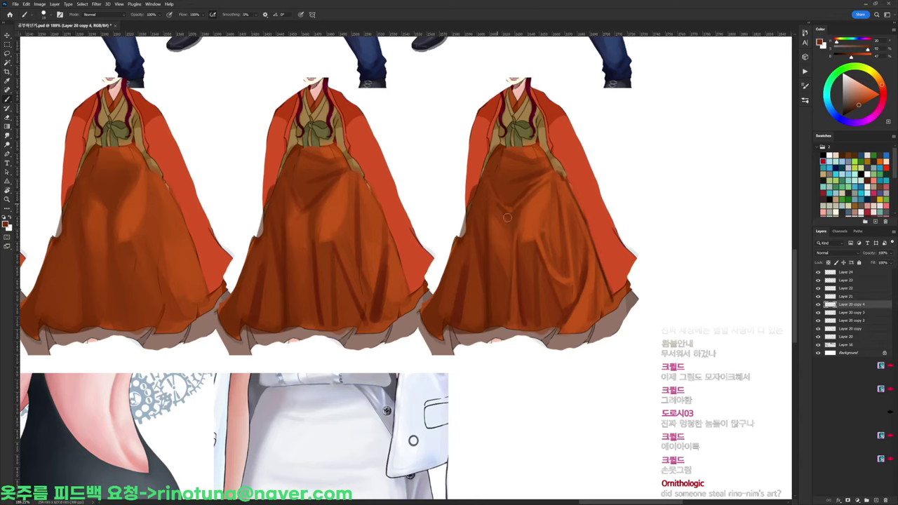
{"action": "left_click", "coordinate": [528, 208], "text": "alt"}
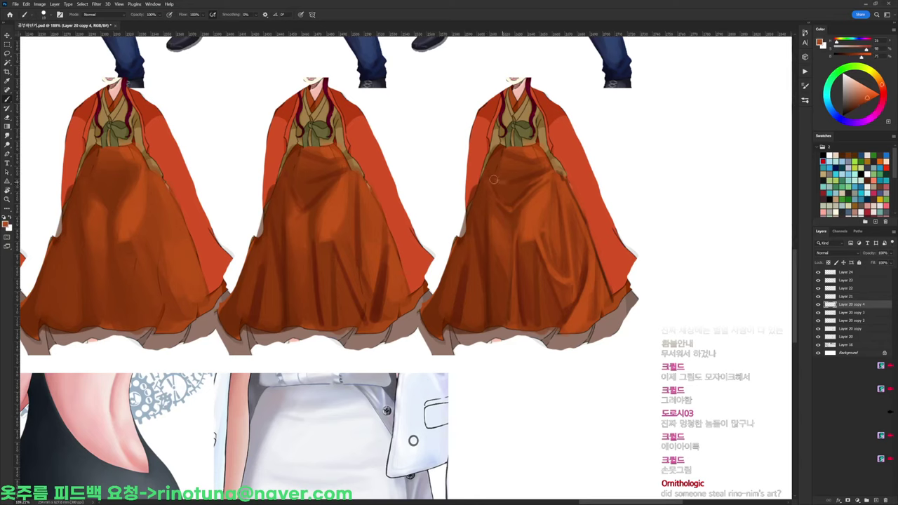
Paint a fold descending from the left hip into the V-shaped fold with sampled light and dark tones
{"action": "left_click", "coordinate": [499, 190], "text": "alt"}
{"action": "left_click_drag", "start_coordinate": [489, 173], "coordinate": [501, 191]}
{"action": "left_click", "coordinate": [500, 184], "text": "alt"}
{"action": "left_click", "coordinate": [499, 215], "text": "alt"}
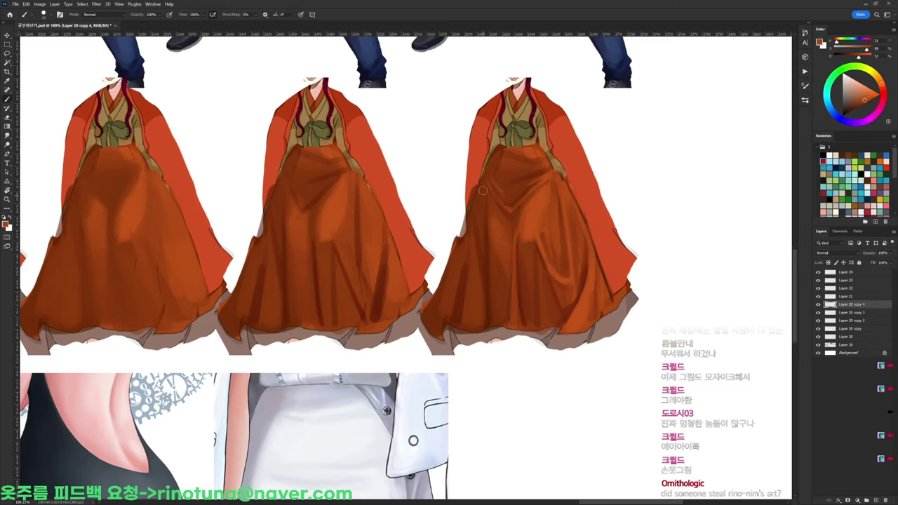
Shade a vertical fold falling from the left hip with sampled dark and mid oranges
{"action": "left_click", "coordinate": [487, 214], "text": "alt"}
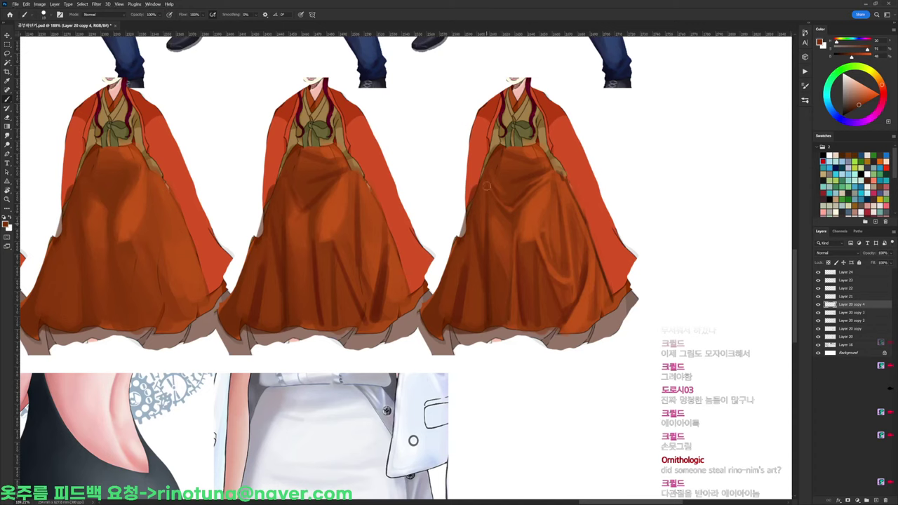
{"action": "left_click", "coordinate": [483, 221], "text": "alt"}
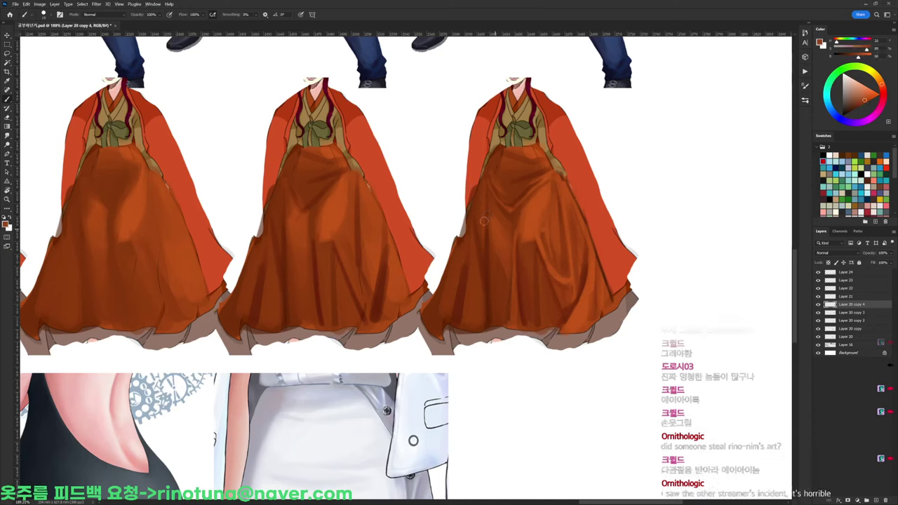
{"action": "left_click", "coordinate": [478, 223], "text": "alt"}
{"action": "left_click", "coordinate": [487, 259], "text": "alt"}
Paint long folds down the skirt's lower left side to the hem with sampled shadow and mid tones
{"action": "left_click", "coordinate": [472, 285], "text": "alt"}
{"action": "left_click_drag", "start_coordinate": [467, 249], "coordinate": [464, 298]}
{"action": "left_click", "coordinate": [457, 300], "text": "alt"}
{"action": "left_click_drag", "start_coordinate": [469, 233], "coordinate": [469, 310]}
{"action": "left_click_drag", "start_coordinate": [487, 254], "coordinate": [498, 234]}
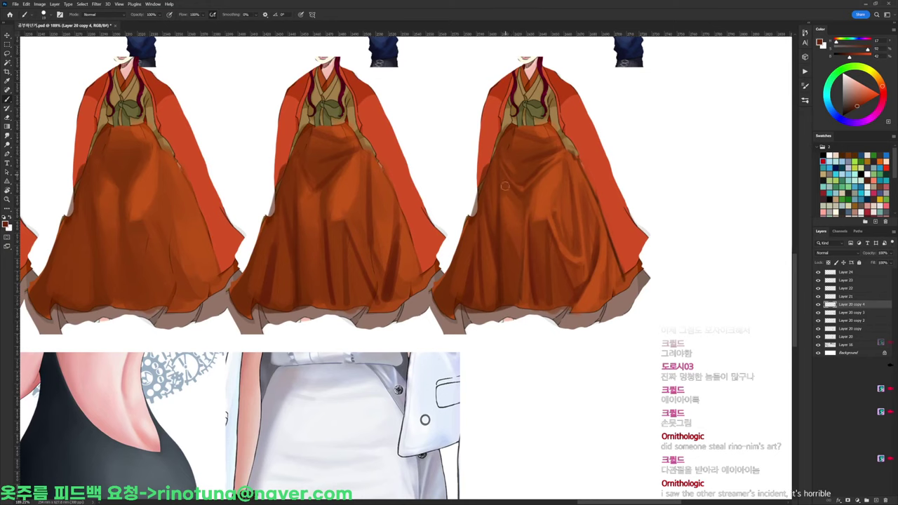
{"action": "left_click", "coordinate": [483, 293], "text": "alt"}
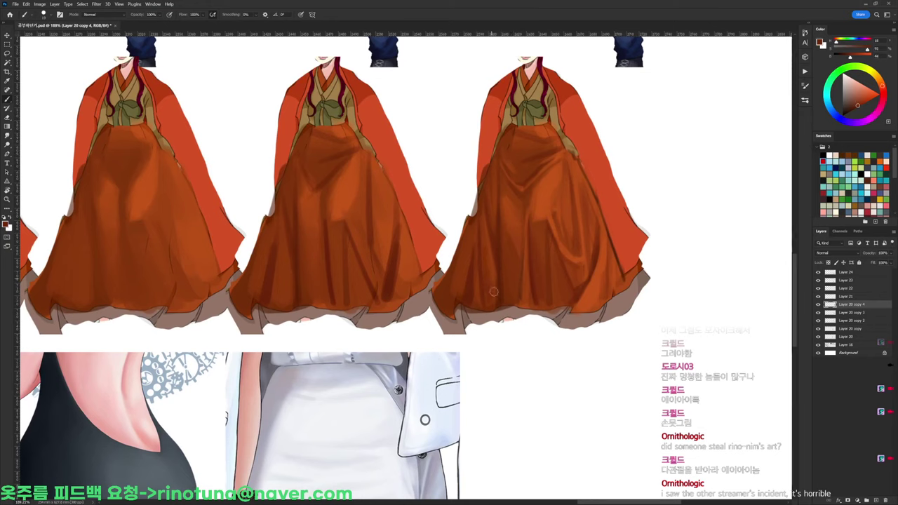
Clean up the skirt's left edge with the sampled cloak red and redraw its contour in black
{"action": "left_click", "coordinate": [496, 155], "text": "alt"}
{"action": "left_click", "coordinate": [496, 145], "text": "alt"}
{"action": "left_click_drag", "start_coordinate": [496, 143], "coordinate": [481, 194]}
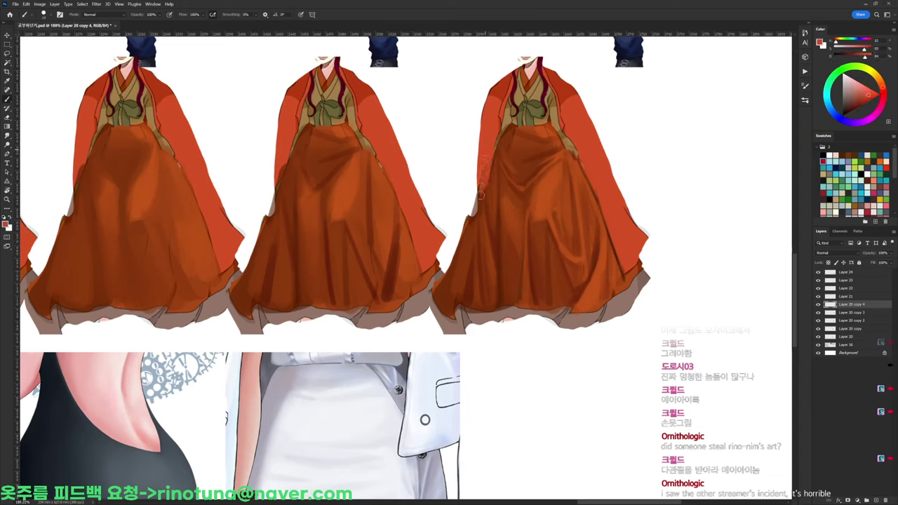
{"action": "key", "text": "d"}
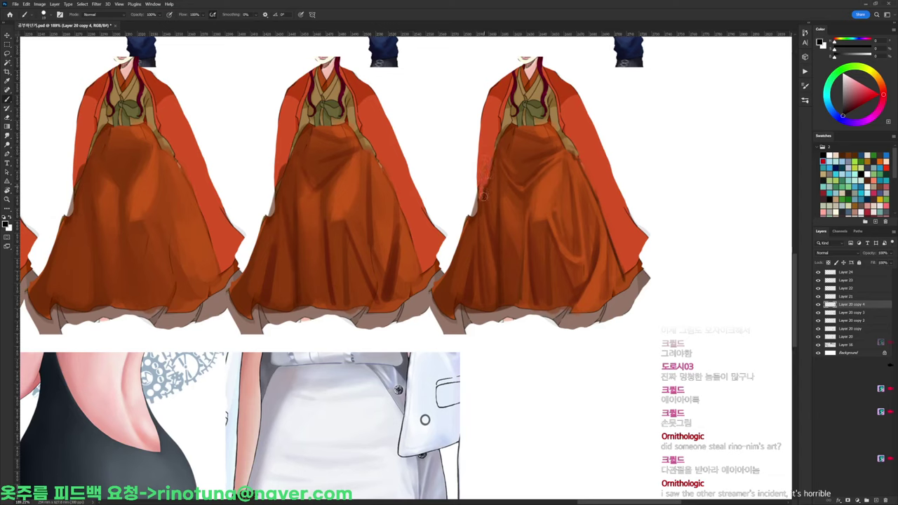
{"action": "left_click", "coordinate": [478, 200], "text": "alt"}
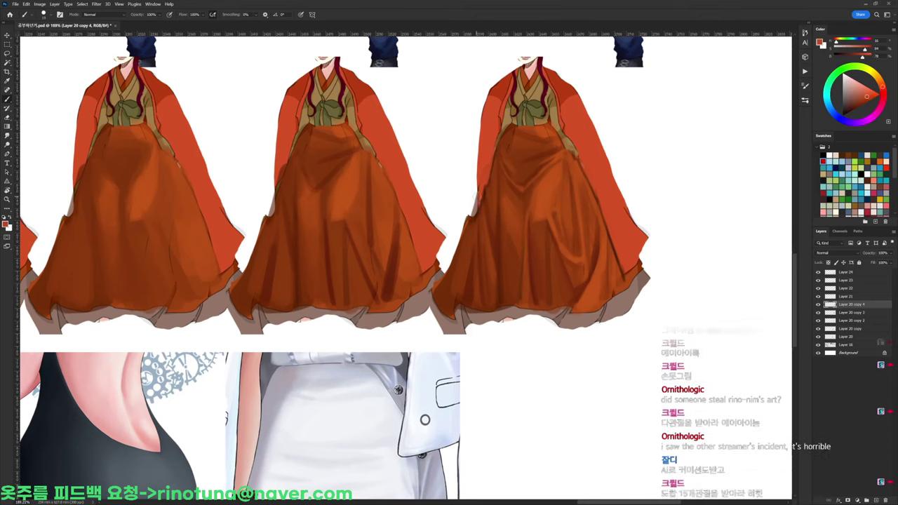
{"action": "key", "text": "d"}
Refine the V-shaped fold below the waist of the rightmost skirt with sampled dark and light oranges
{"action": "left_click", "coordinate": [530, 179], "text": "alt"}
{"action": "left_click", "coordinate": [520, 183], "text": "alt"}
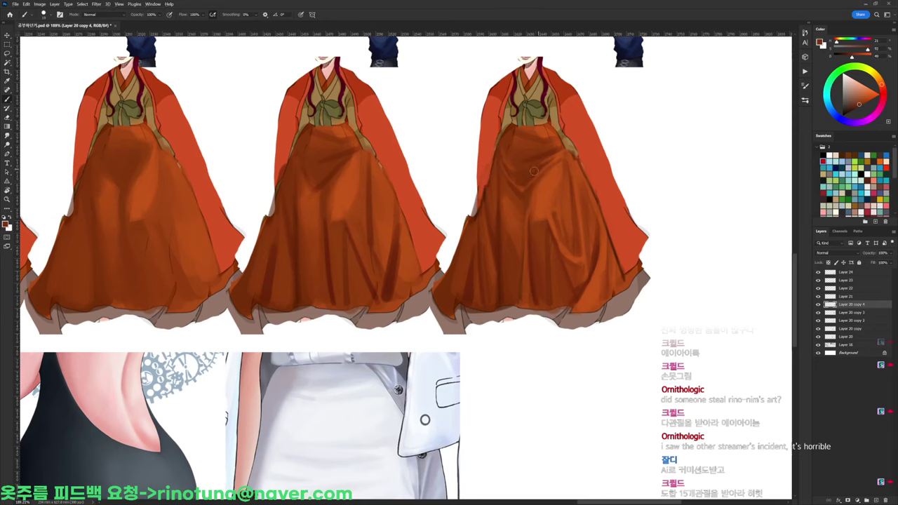
{"action": "left_click", "coordinate": [559, 174], "text": "alt"}
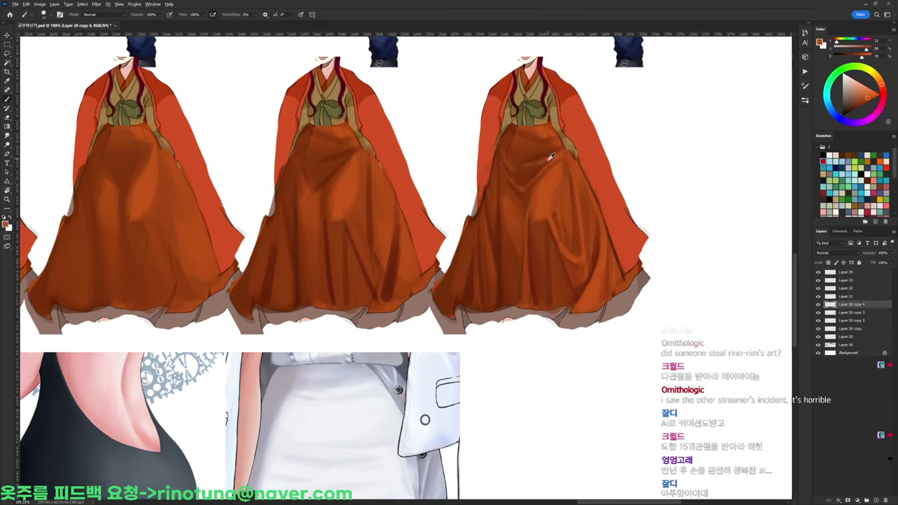
{"action": "left_click", "coordinate": [548, 153], "text": "alt"}
{"action": "left_click", "coordinate": [552, 183], "text": "alt"}
Blend the upper skirt between the waistband and the V-shaped fold with sampled mid and dark oranges
{"action": "left_click", "coordinate": [545, 150], "text": "alt"}
{"action": "left_click", "coordinate": [526, 130], "text": "alt"}
{"action": "left_click", "coordinate": [514, 126], "text": "alt"}
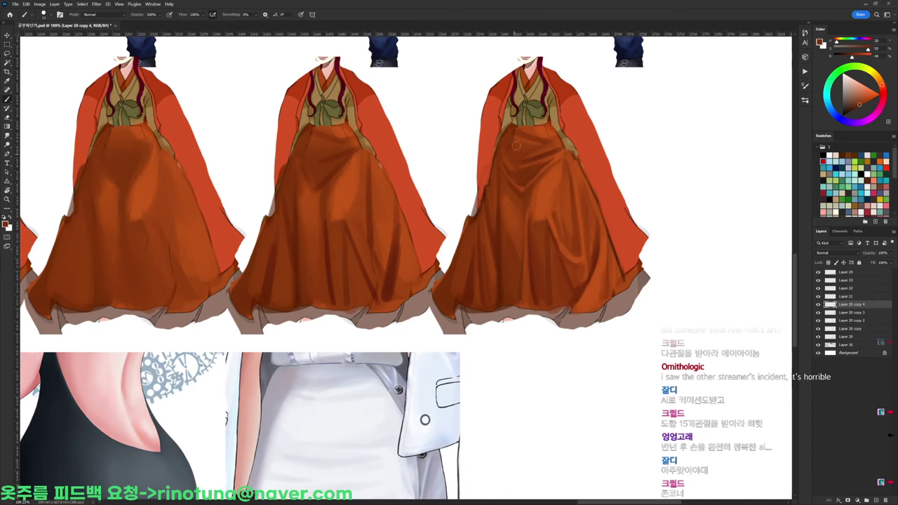
{"action": "left_click", "coordinate": [534, 202], "text": "alt"}
{"action": "mouse_move", "coordinate": [564, 165]}
{"action": "left_mouse_down"}
{"action": "mouse_move", "coordinate": [553, 152]}
{"action": "mouse_move", "coordinate": [569, 158]}
{"action": "left_mouse_up"}
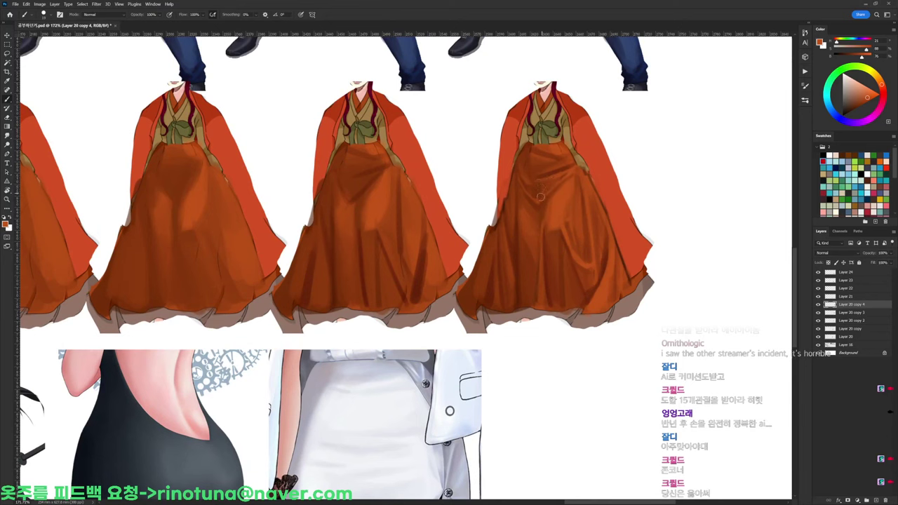
{"action": "scroll", "coordinate": [535, 200], "scroll_direction": "down", "scroll_amount": 6}
{"action": "scroll", "coordinate": [543, 183], "scroll_direction": "up", "scroll_amount": 6}
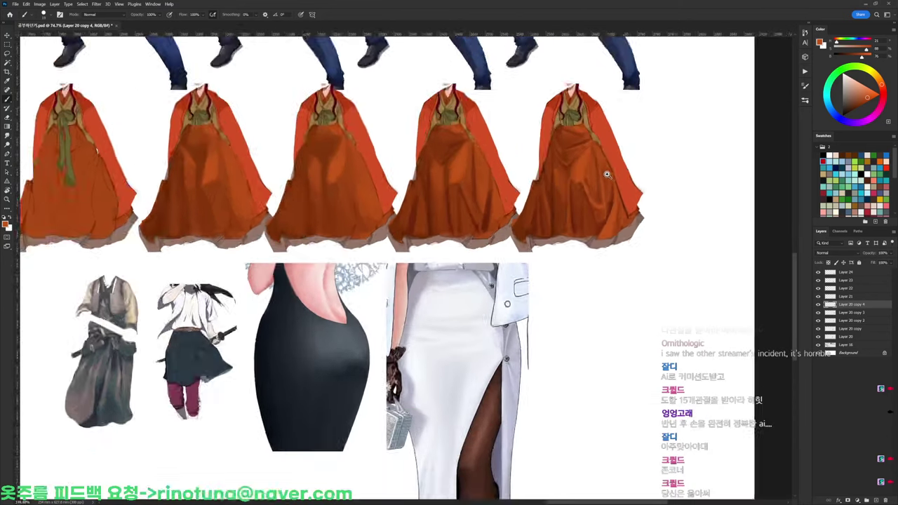
Clean up the skirt's left edge with sampled skirt and cloak tones and darken its contour with black and dark brown
{"action": "key", "text": "d"}
{"action": "left_click", "coordinate": [543, 183], "text": "alt"}
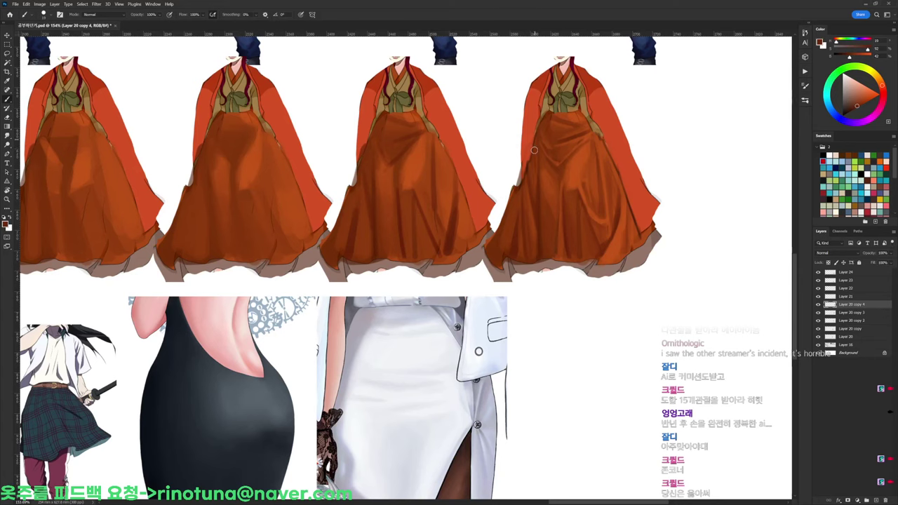
{"action": "left_click", "coordinate": [533, 156], "text": "alt"}
{"action": "left_click", "coordinate": [531, 138], "text": "alt"}
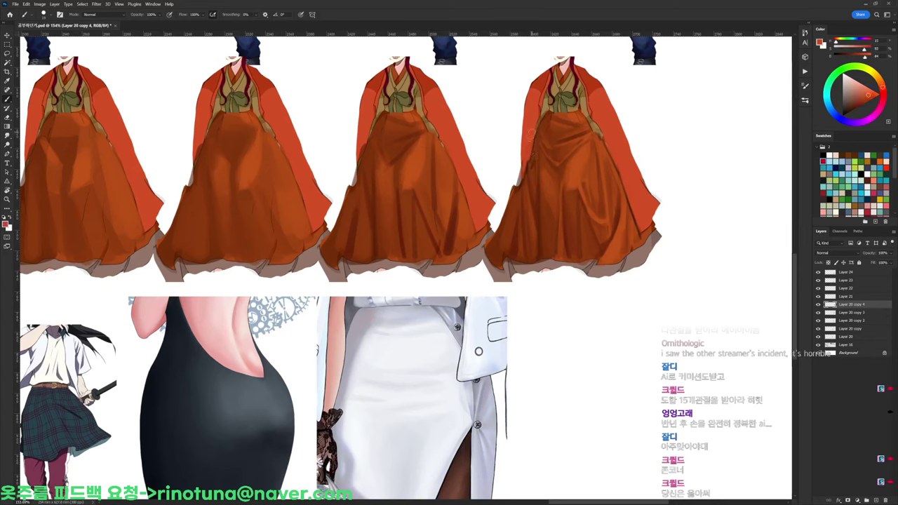
{"action": "key", "text": "d"}
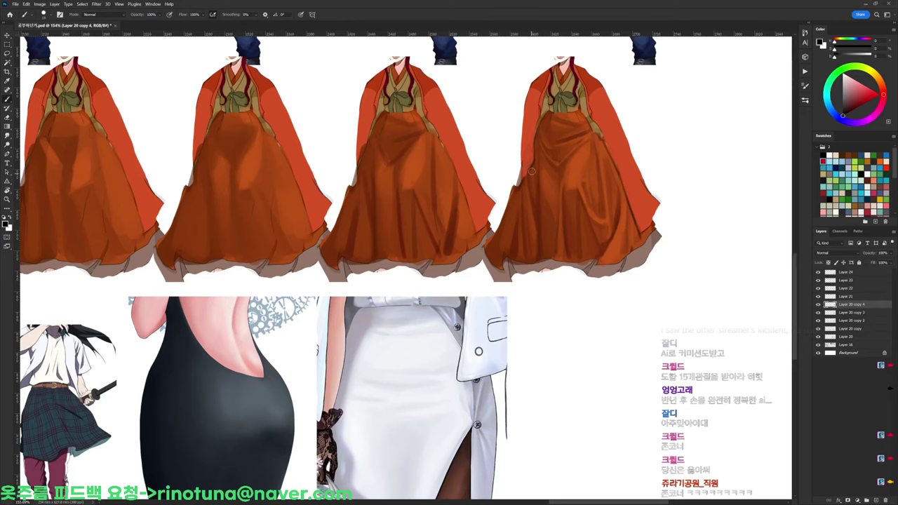
{"action": "left_click", "coordinate": [523, 186], "text": "alt"}
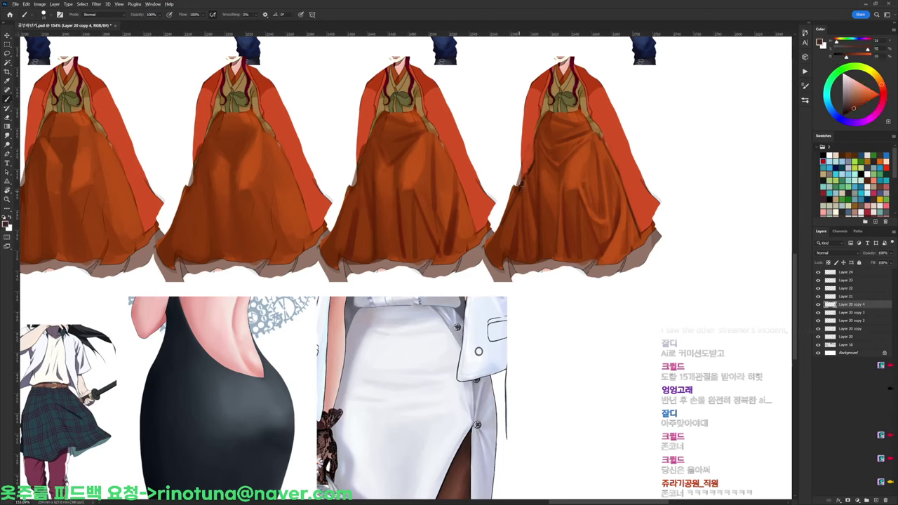
{"action": "left_click_drag", "start_coordinate": [517, 185], "coordinate": [504, 213]}
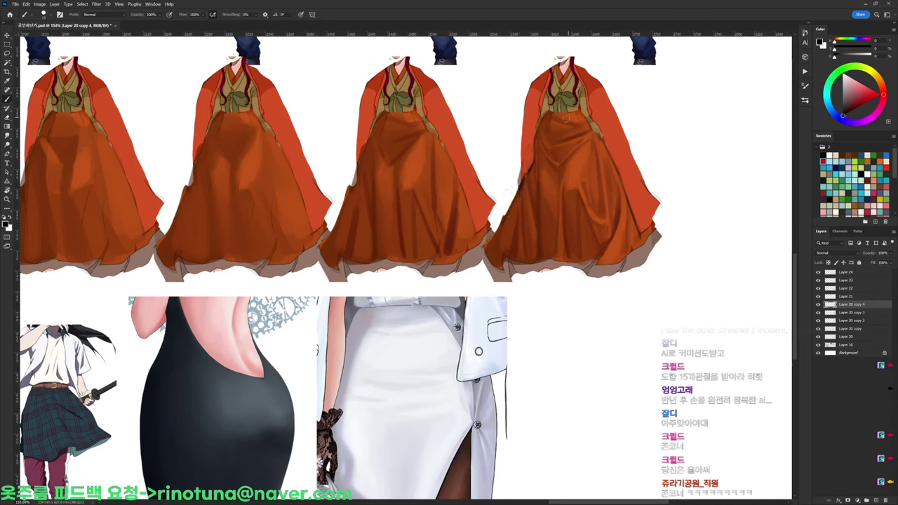
Shade the creases below the left end of the waistband with sampled dark and mid oranges
{"action": "left_click", "coordinate": [570, 117], "text": "alt"}
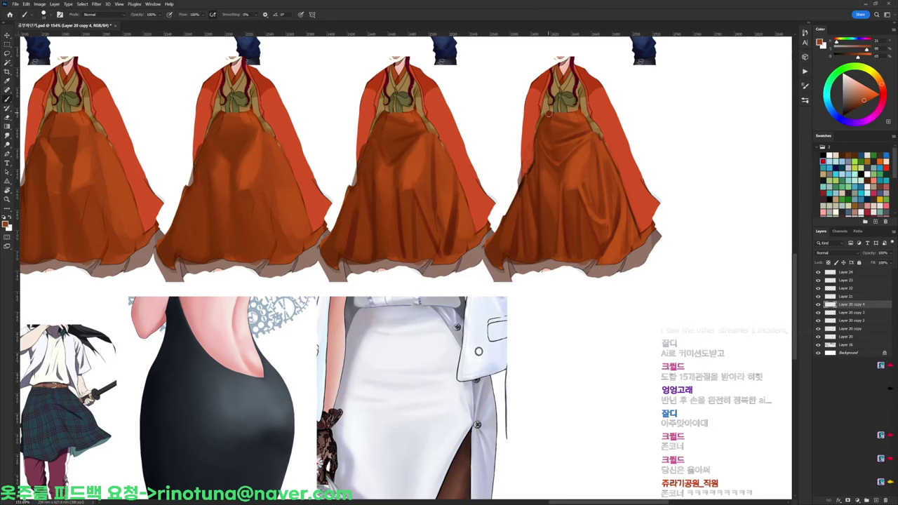
{"action": "key", "text": "d"}
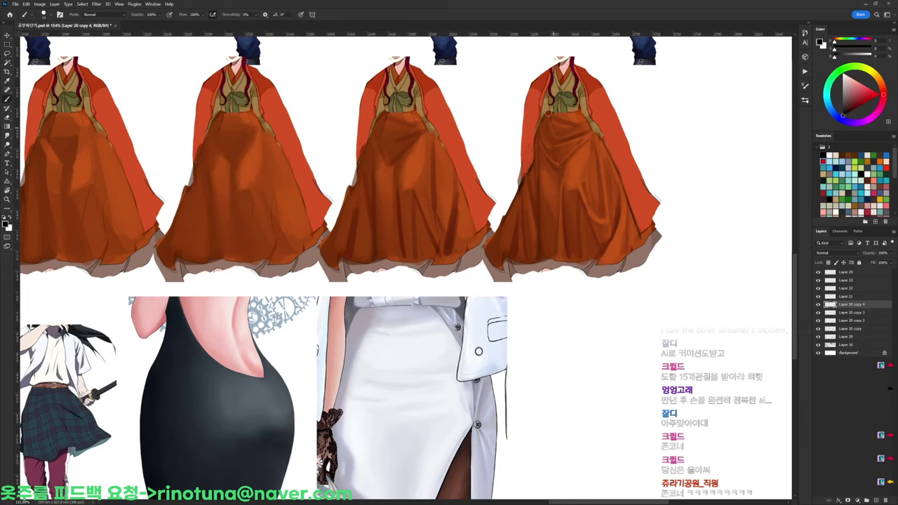
{"action": "left_click", "coordinate": [557, 131], "text": "alt"}
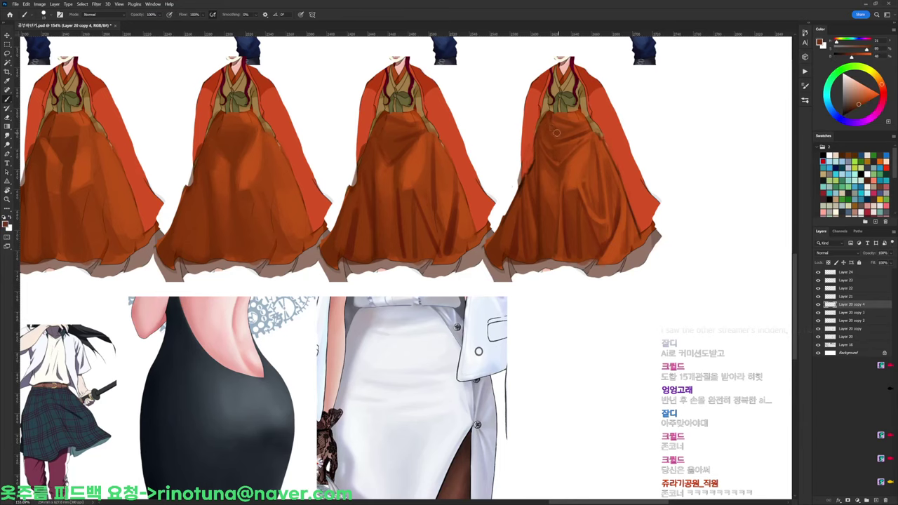
{"action": "scroll", "coordinate": [625, 92], "scroll_direction": "down", "scroll_amount": 10}
{"action": "scroll", "coordinate": [620, 96], "scroll_direction": "up", "scroll_amount": 11}
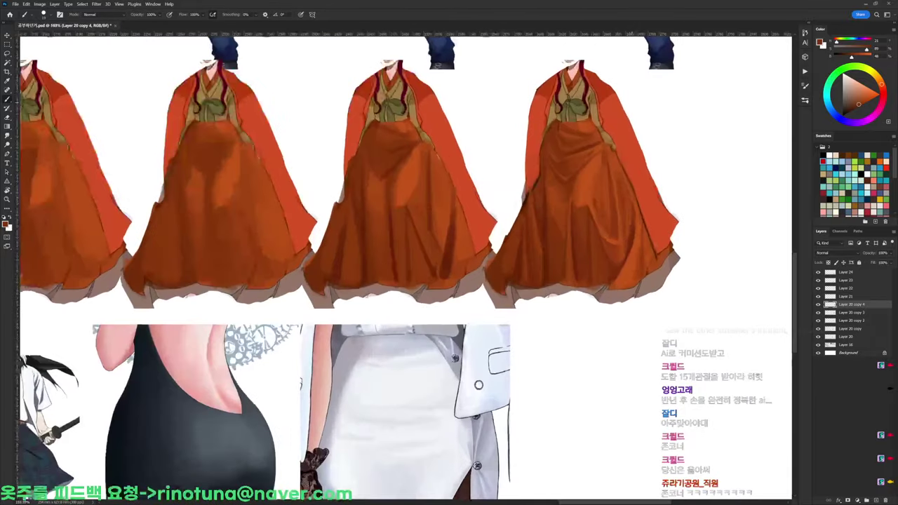
{"action": "key", "text": "d"}
{"action": "left_click", "coordinate": [554, 130], "text": "alt"}
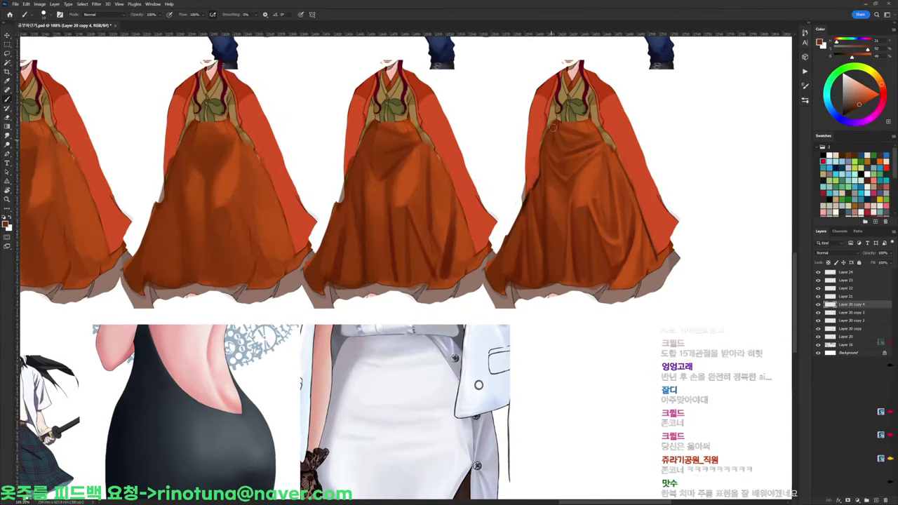
{"action": "left_click", "coordinate": [554, 124], "text": "alt"}
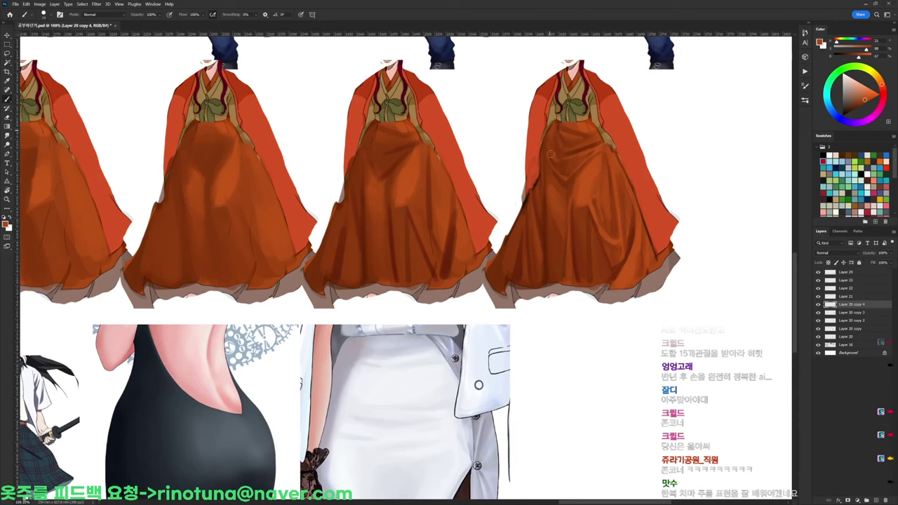
Paint the diagonal folds pulling toward the right hip with sampled light and shadow oranges
{"action": "left_click_drag", "start_coordinate": [615, 157], "coordinate": [558, 158]}
{"action": "left_click", "coordinate": [558, 158], "text": "alt"}
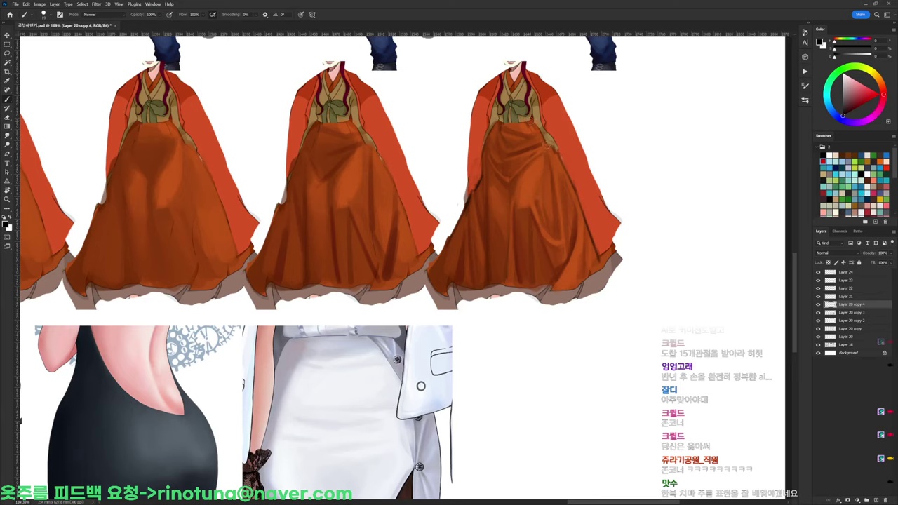
{"action": "left_click", "coordinate": [545, 140], "text": "alt"}
{"action": "left_click", "coordinate": [542, 139], "text": "alt"}
{"action": "left_click", "coordinate": [544, 152], "text": "alt"}
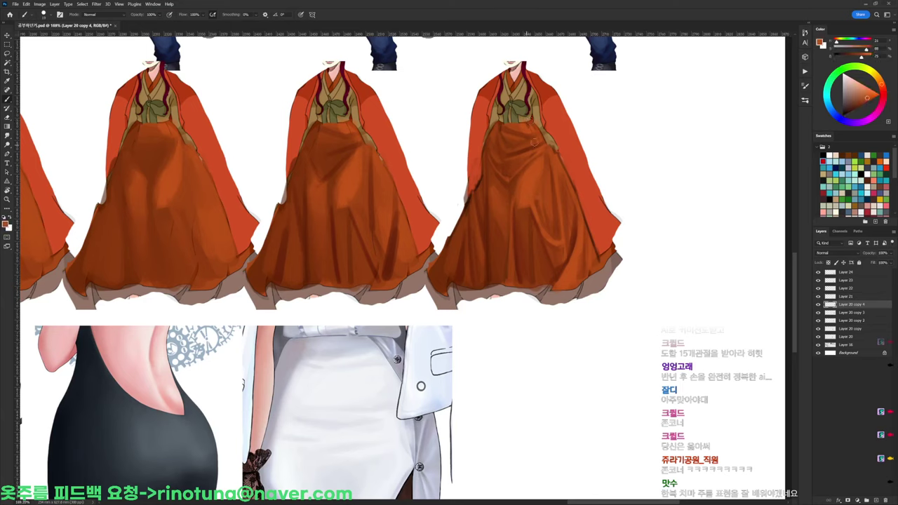
{"action": "key", "text": "d"}
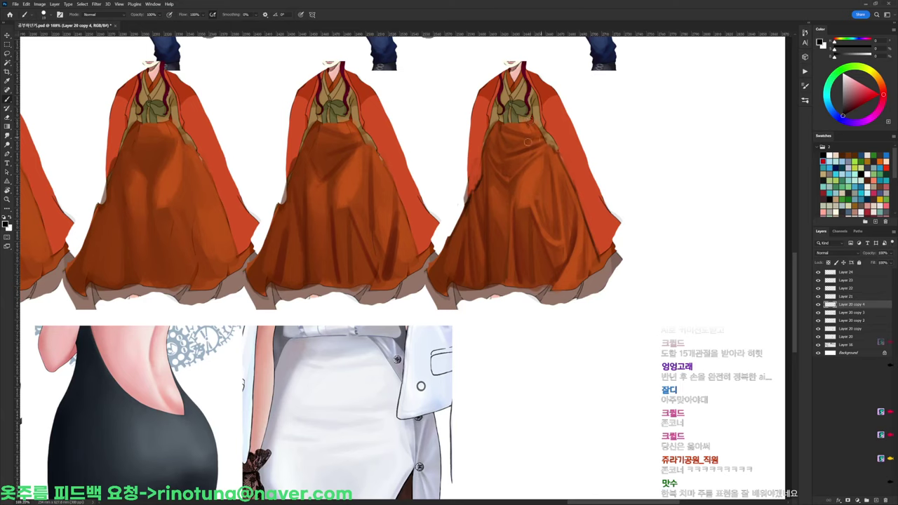
{"action": "left_click", "coordinate": [540, 136], "text": "alt"}
Add short creases along the skirt's waistband, alternating black lines with sampled mid oranges
{"action": "key", "text": "d"}
{"action": "left_click", "coordinate": [534, 129], "text": "alt"}
{"action": "key", "text": "d"}
{"action": "left_click", "coordinate": [531, 130], "text": "alt"}
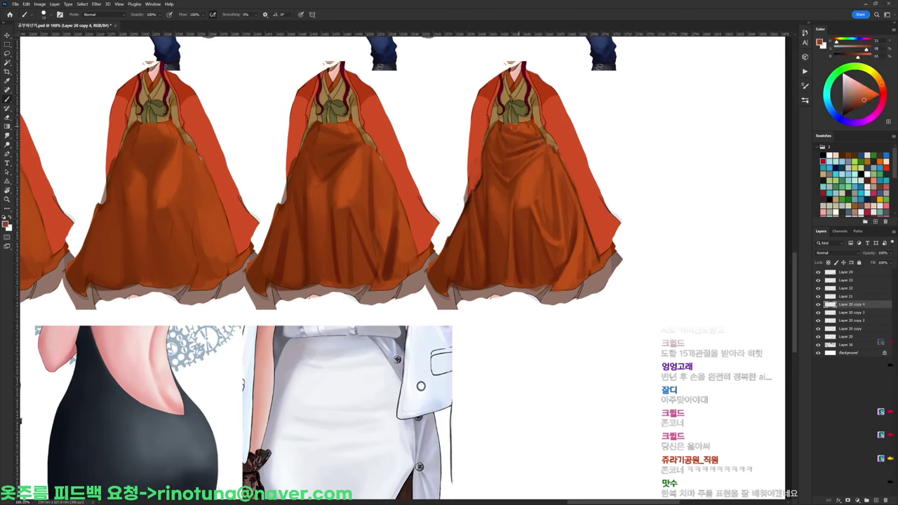
{"action": "key", "text": "d"}
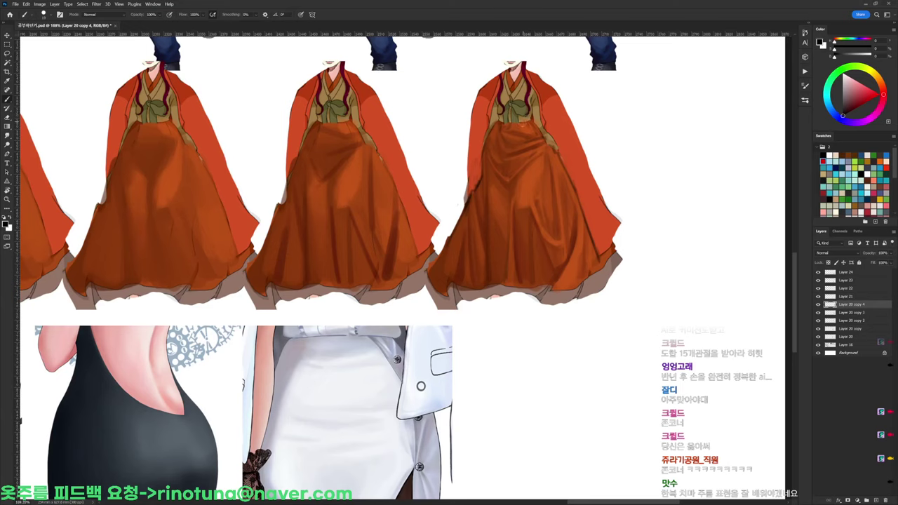
{"action": "left_click", "coordinate": [523, 130], "text": "alt"}
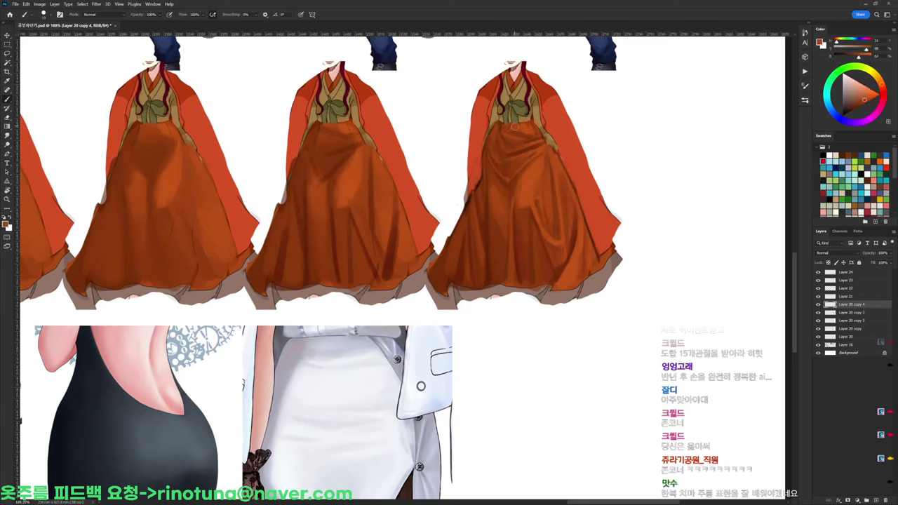
{"action": "key", "text": "d"}
{"action": "left_click", "coordinate": [505, 128], "text": "alt"}
{"action": "key", "text": "d"}
{"action": "left_click", "coordinate": [527, 129], "text": "alt"}
{"action": "key", "text": "d"}
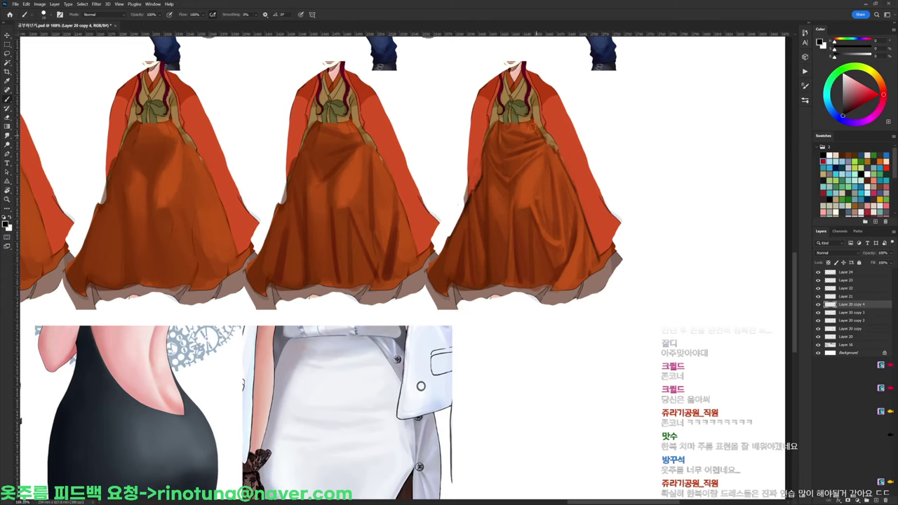
Retouch the sleeve and skirt contour at the right hip with sampled olive-tan, cloak red and black
{"action": "left_click", "coordinate": [542, 132], "text": "alt"}
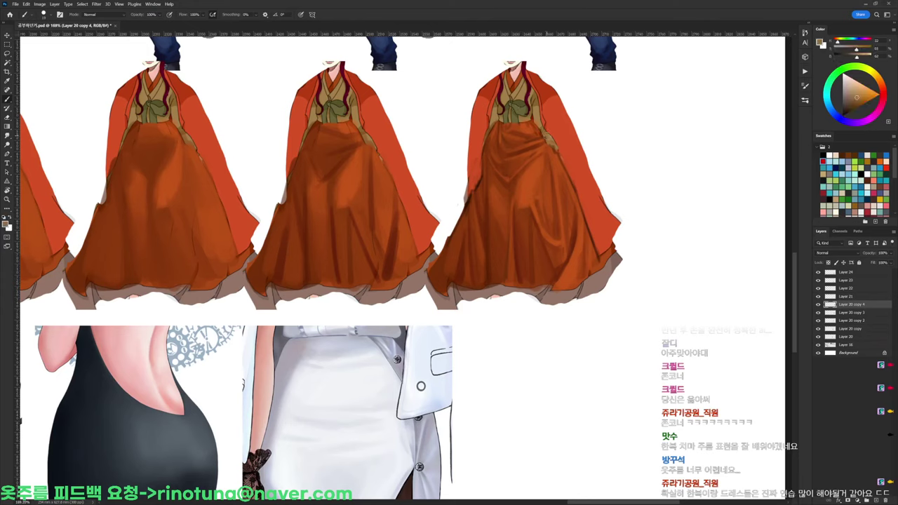
{"action": "left_click", "coordinate": [546, 142], "text": "alt"}
{"action": "key", "text": "d"}
{"action": "left_click", "coordinate": [566, 161], "text": "alt"}
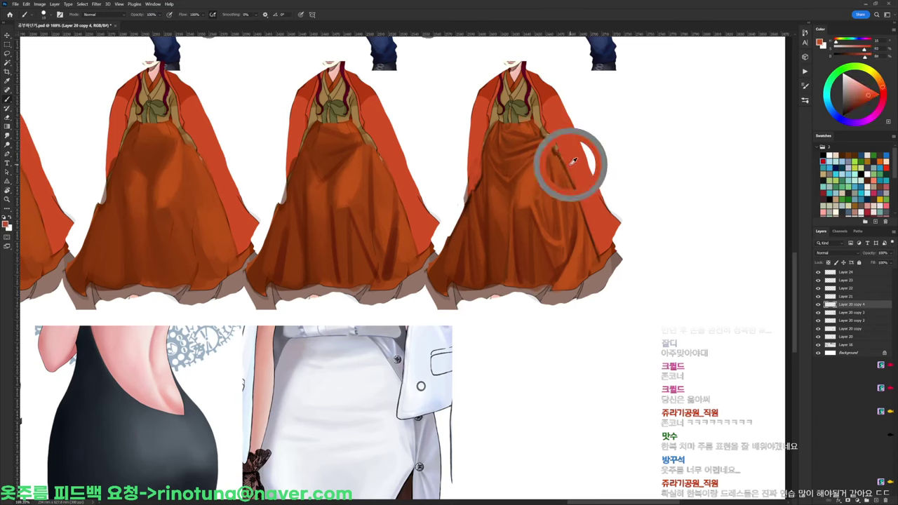
{"action": "key", "text": "d"}
Shade the vertical folds descending from the V-shaped fold down the skirt's centre-left with sampled dark and mid oranges
{"action": "left_click", "coordinate": [493, 163], "text": "alt"}
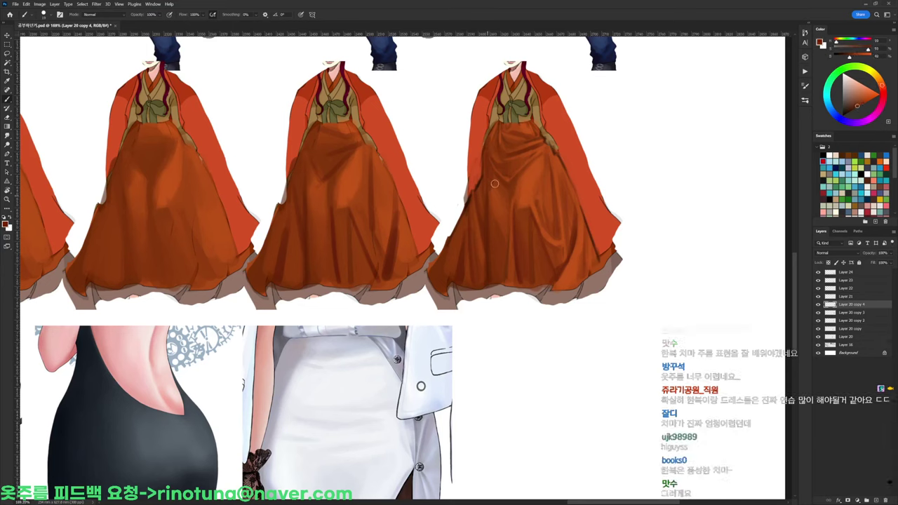
{"action": "left_click", "coordinate": [503, 223], "text": "alt"}
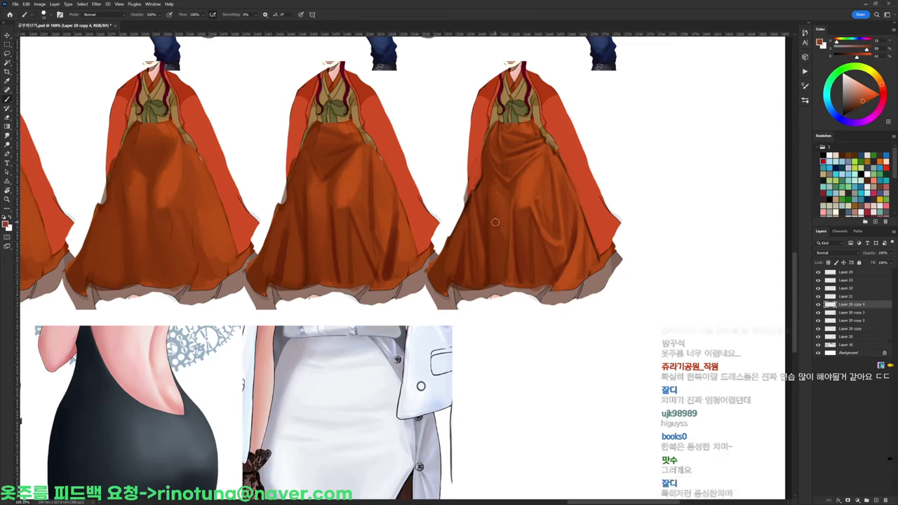
{"action": "left_click", "coordinate": [510, 171], "text": "alt"}
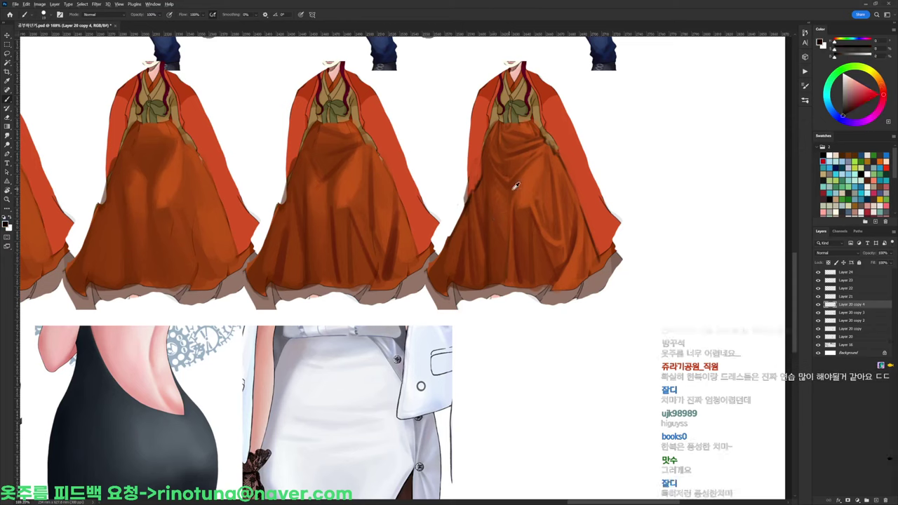
{"action": "left_click", "coordinate": [495, 222], "text": "alt"}
{"action": "left_click", "coordinate": [506, 198], "text": "alt"}
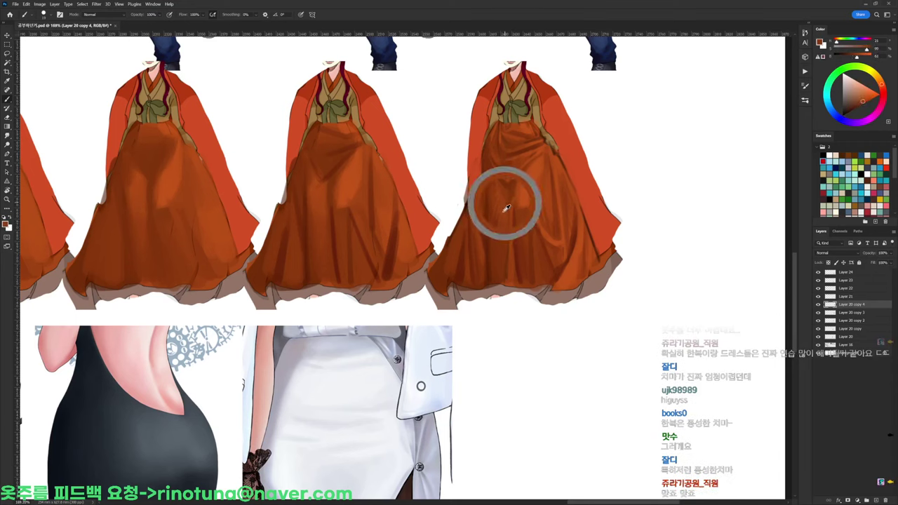
{"action": "left_click", "coordinate": [515, 235], "text": "alt"}
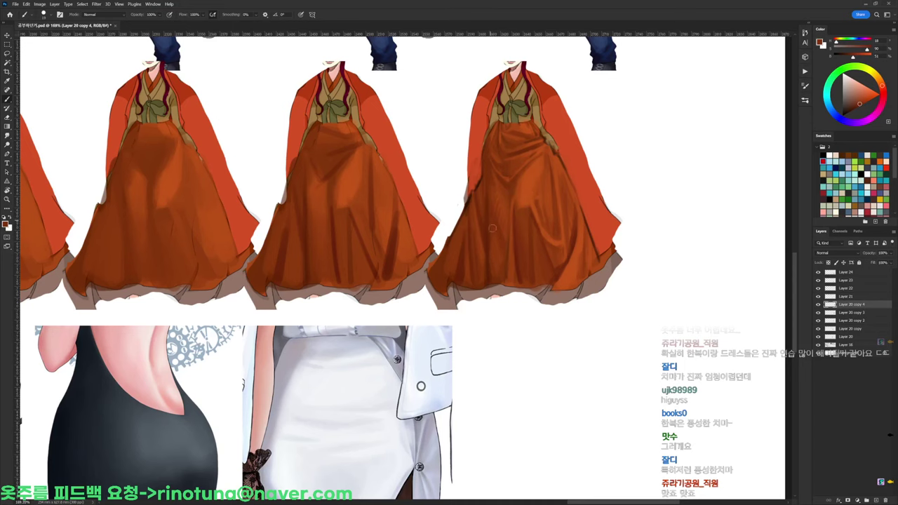
{"action": "scroll", "coordinate": [492, 228], "scroll_direction": "down", "scroll_amount": 3}
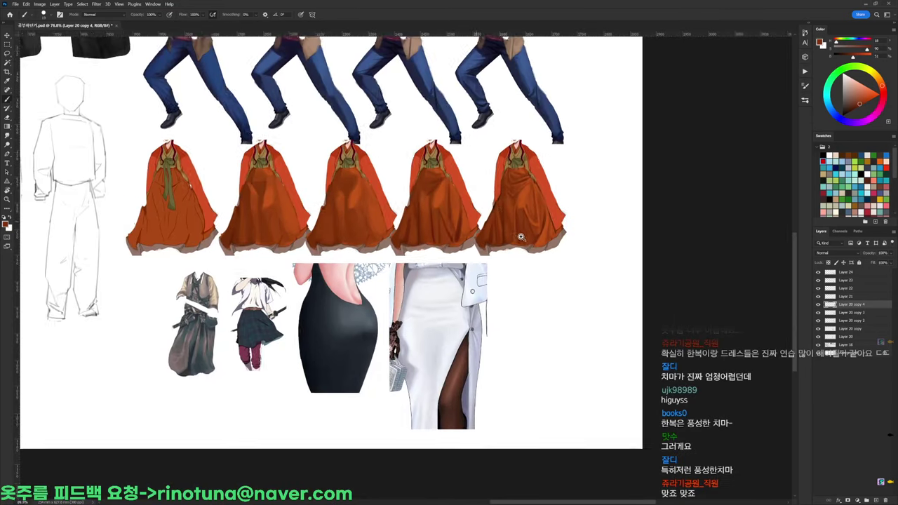
{"action": "scroll", "coordinate": [521, 237], "scroll_direction": "up", "scroll_amount": 3}
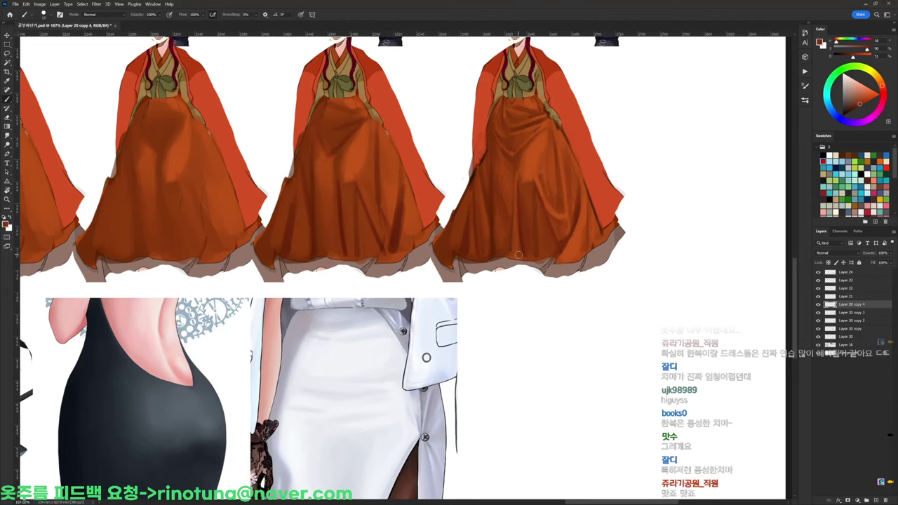
{"action": "scroll", "coordinate": [517, 254], "scroll_direction": "down", "scroll_amount": 3}
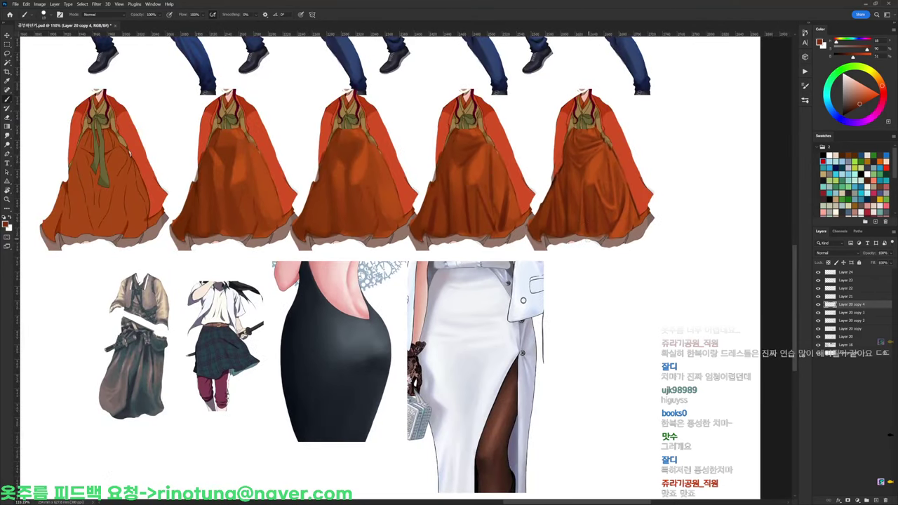
{"action": "scroll", "coordinate": [591, 239], "scroll_direction": "down", "scroll_amount": 2}
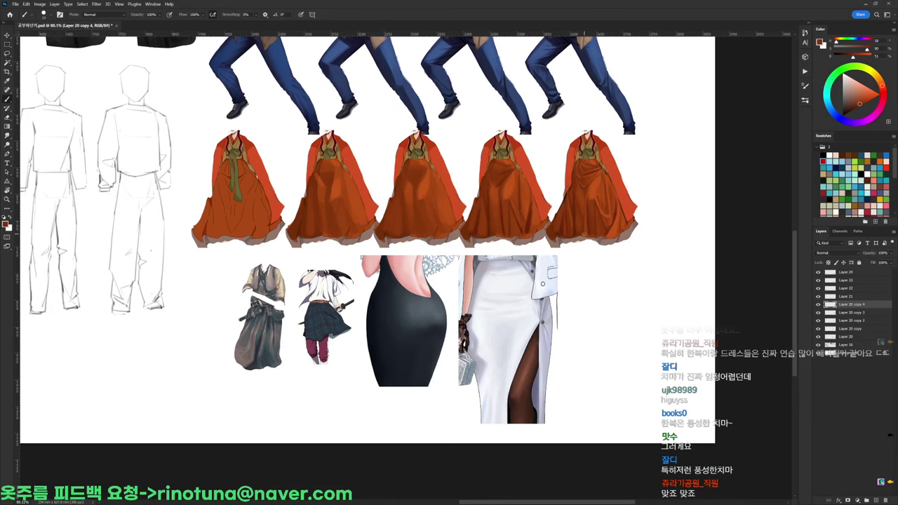
{"action": "scroll", "coordinate": [571, 245], "scroll_direction": "up", "scroll_amount": 2}
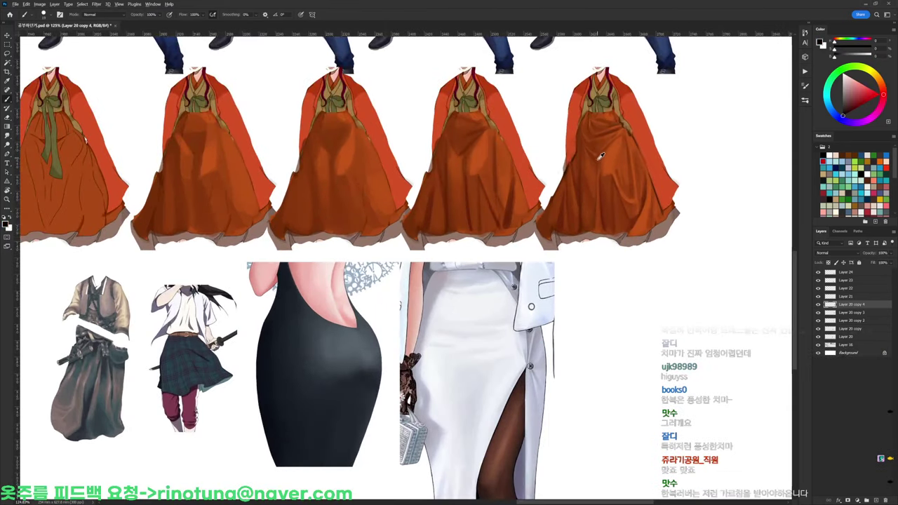
Touch up the rightmost orange skirt's folds with a sampled dark orange and merge the hanbok copy layers down into Layer 16
{"action": "left_click_drag", "start_coordinate": [601, 155], "coordinate": [583, 186], "text": "alt"}
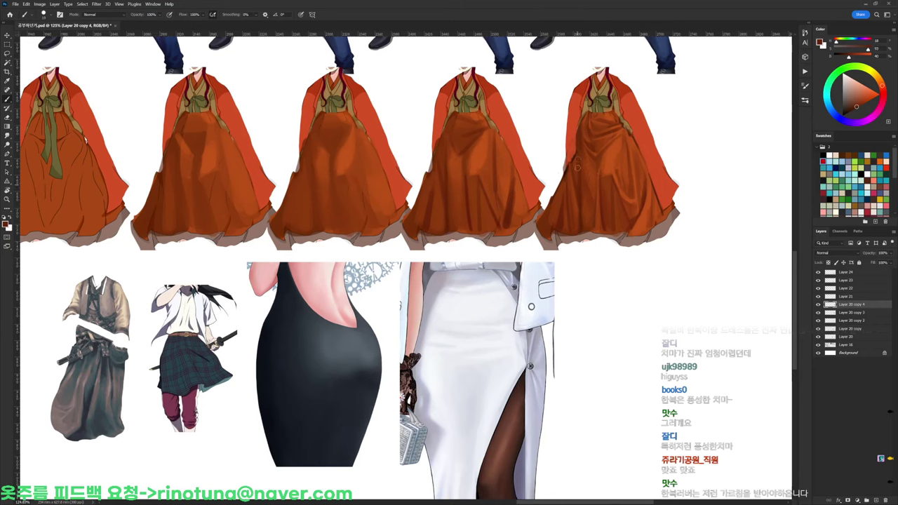
{"action": "scroll", "coordinate": [673, 123], "scroll_direction": "up", "scroll_amount": 2}
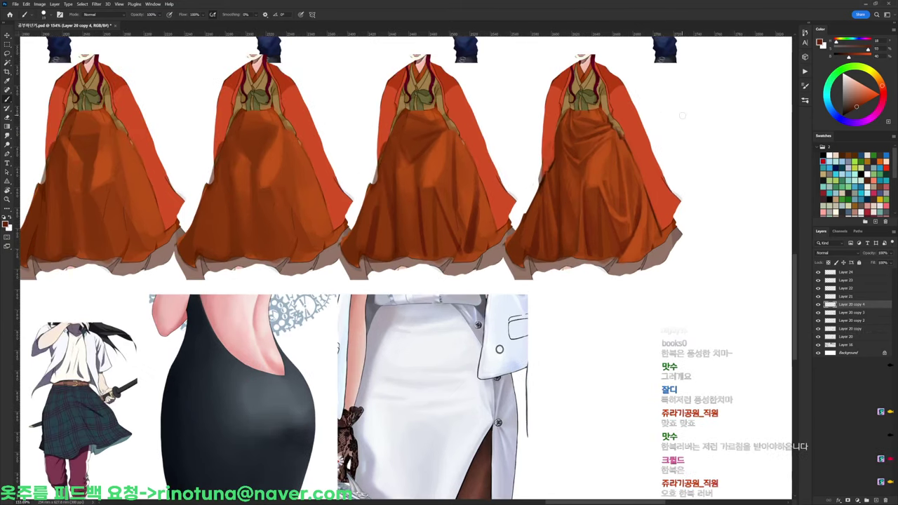
{"action": "key", "text": "ctrl+e"}
{"action": "key", "text": "ctrl+e"}
{"action": "key", "text": "ctrl+e"}
{"action": "key", "text": "ctrl+e"}
{"action": "scroll", "coordinate": [685, 120], "scroll_direction": "down", "scroll_amount": 3}
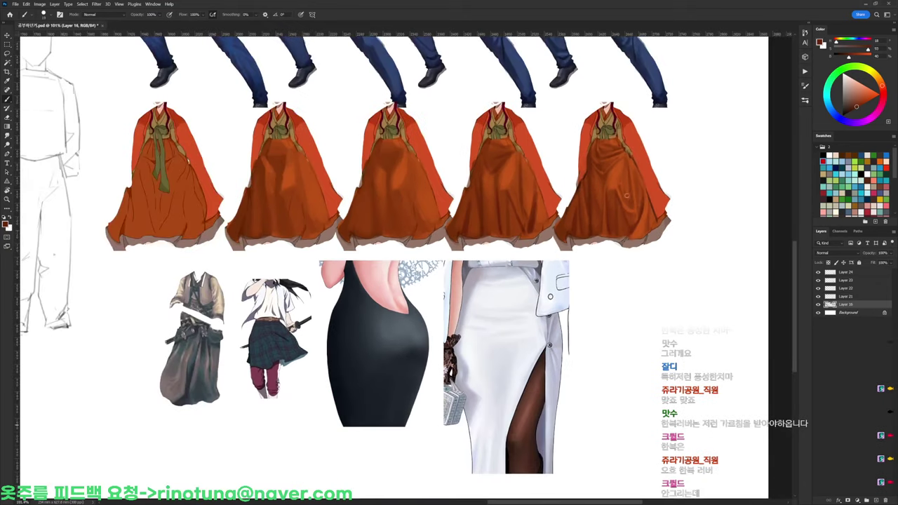
Move the plaid-skirt, black dress and white skirt references together past the grey-teal hanbok toward the line sketches
{"action": "left_click", "coordinate": [842, 281]}
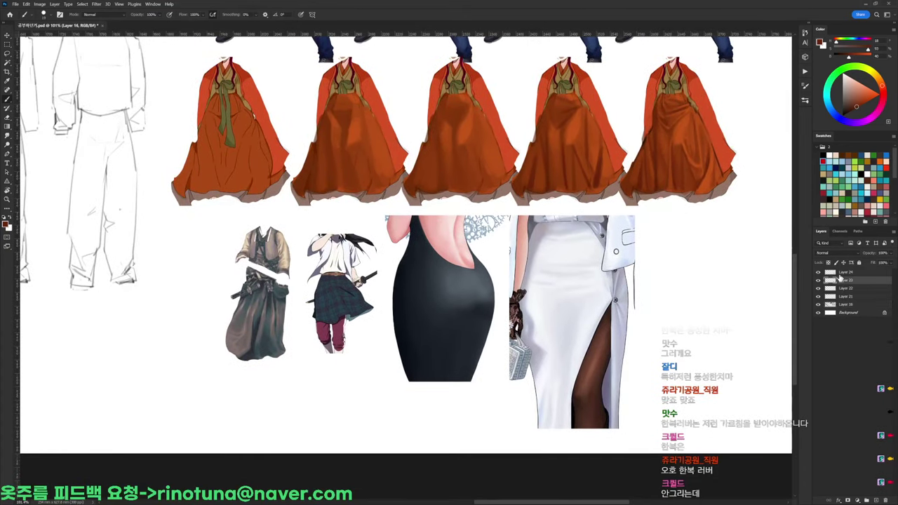
{"action": "left_click", "coordinate": [841, 273], "text": "shift"}
{"action": "left_click", "coordinate": [841, 288], "text": "shift"}
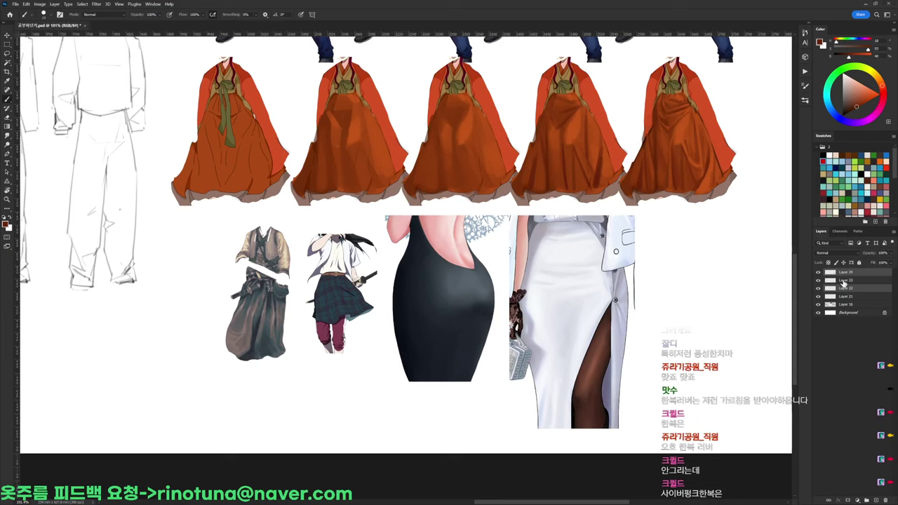
{"action": "left_click_drag", "start_coordinate": [711, 298], "coordinate": [256, 338]}
{"action": "left_click_drag", "start_coordinate": [460, 287], "coordinate": [656, 268]}
{"action": "left_click_drag", "start_coordinate": [598, 321], "coordinate": [481, 324]}
Place the grey-teal hanbok of Layer 21 beneath the first orange hanbok and duplicate it alongside
{"action": "left_click", "coordinate": [845, 296]}
{"action": "left_click_drag", "start_coordinate": [659, 309], "coordinate": [594, 298]}
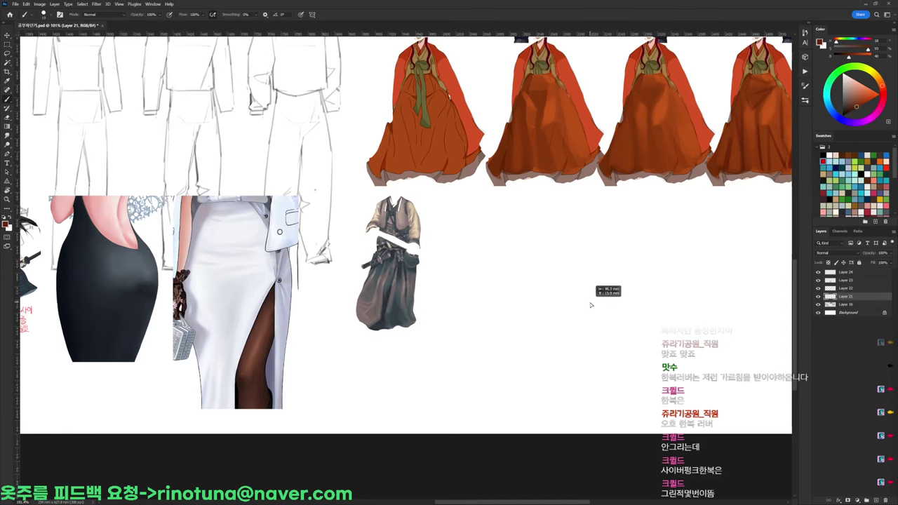
{"action": "left_click_drag", "start_coordinate": [416, 293], "coordinate": [488, 293]}
{"action": "scroll", "coordinate": [489, 228], "scroll_direction": "up", "scroll_amount": 5}
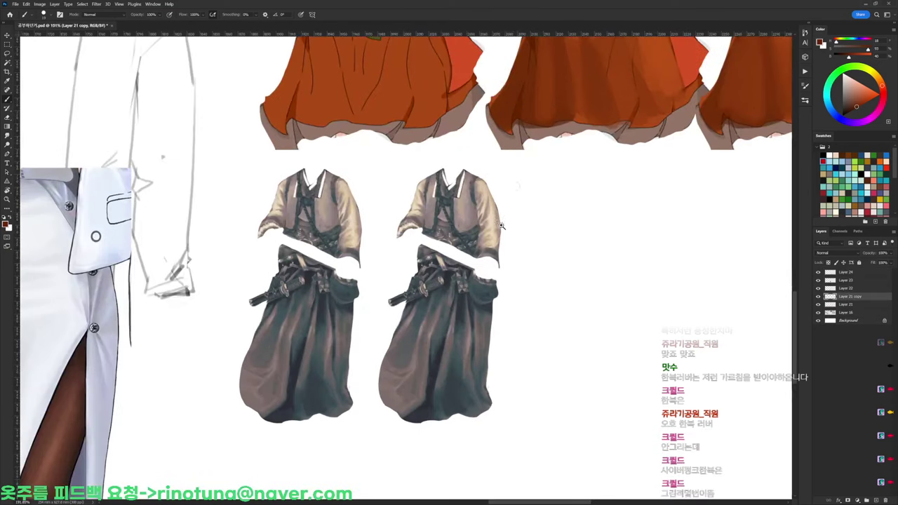
Paint over the dark vest strap on the hanbok copy's right shoulder with beige sampled from its sleeve
{"action": "right_click", "coordinate": [506, 169]}
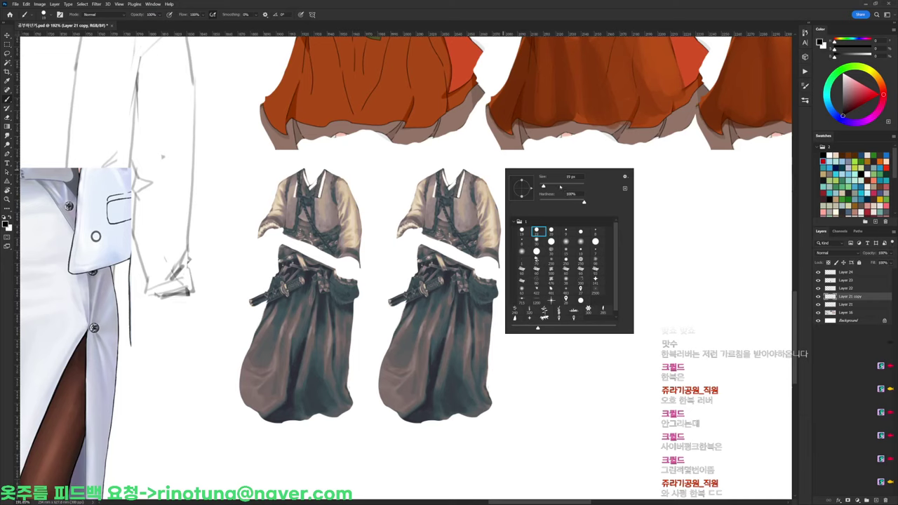
{"action": "left_click", "coordinate": [480, 242], "text": "alt"}
{"action": "left_click", "coordinate": [424, 337], "text": "alt"}
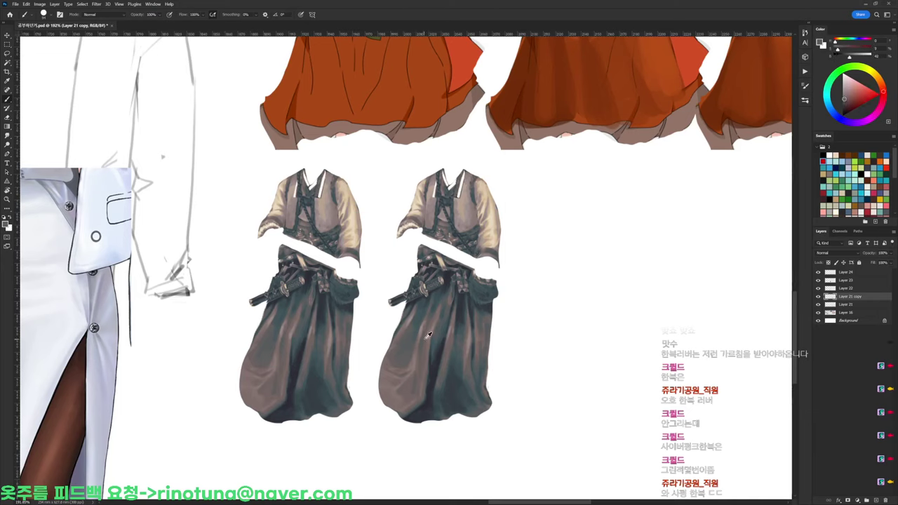
{"action": "left_click", "coordinate": [488, 188], "text": "alt"}
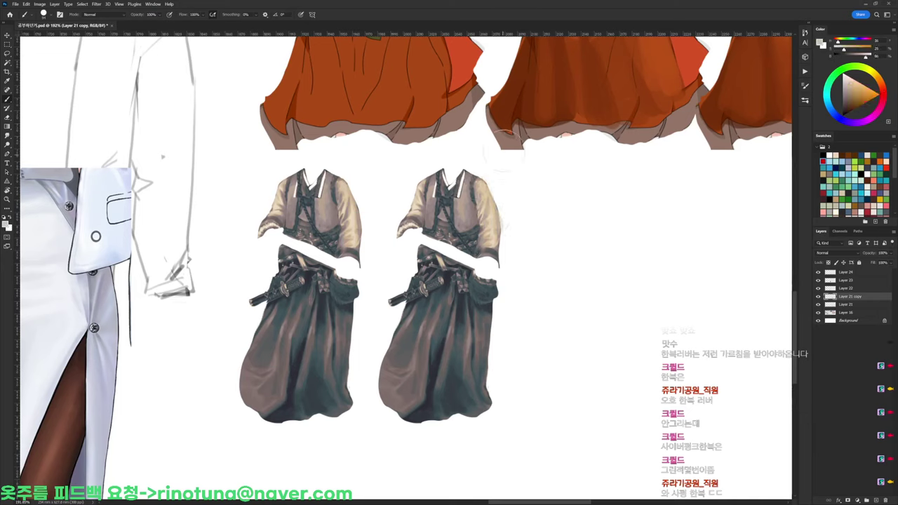
{"action": "right_click", "coordinate": [512, 156]}
{"action": "left_click", "coordinate": [544, 217]}
{"action": "left_click", "coordinate": [483, 195], "text": "alt"}
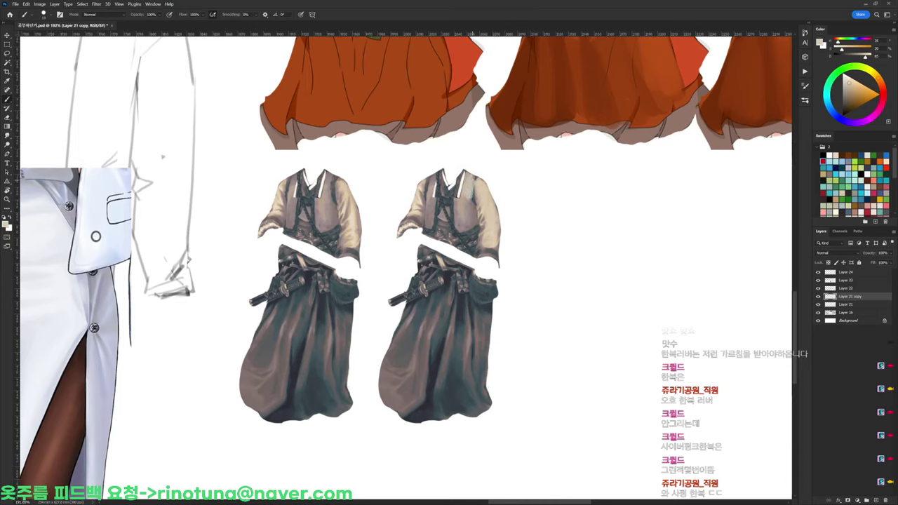
{"action": "left_click", "coordinate": [467, 200], "text": "alt"}
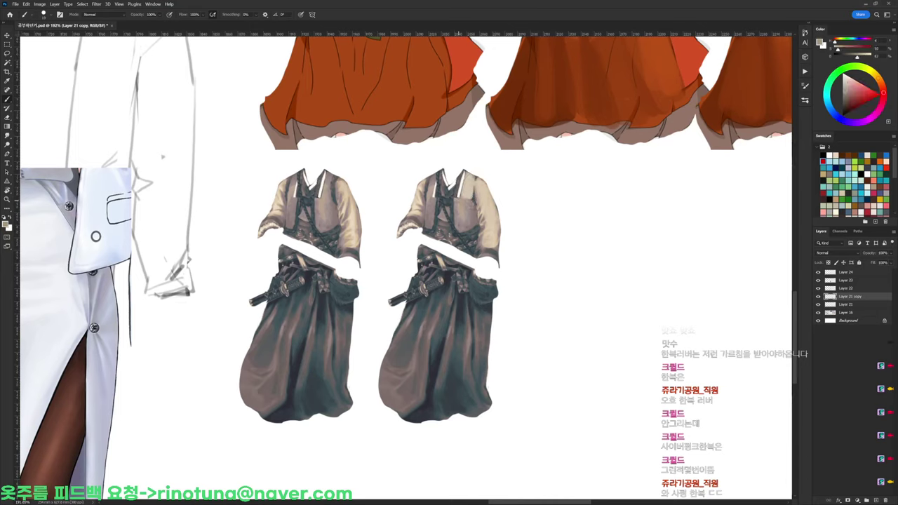
Simplify the copy's right vest panel and upper sleeve into flat light and shadow areas with sampled beige and mauve-grey
{"action": "mouse_move", "coordinate": [467, 217]}
{"action": "left_mouse_down"}
{"action": "mouse_move", "coordinate": [476, 223]}
{"action": "mouse_move", "coordinate": [475, 192]}
{"action": "left_mouse_up"}
{"action": "left_click", "coordinate": [483, 211], "text": "alt"}
{"action": "left_click", "coordinate": [478, 223], "text": "alt"}
{"action": "mouse_move", "coordinate": [478, 239]}
{"action": "left_mouse_down"}
{"action": "mouse_move", "coordinate": [478, 248]}
{"action": "mouse_move", "coordinate": [479, 232]}
{"action": "mouse_move", "coordinate": [500, 216]}
{"action": "mouse_move", "coordinate": [484, 214]}
{"action": "left_mouse_up"}
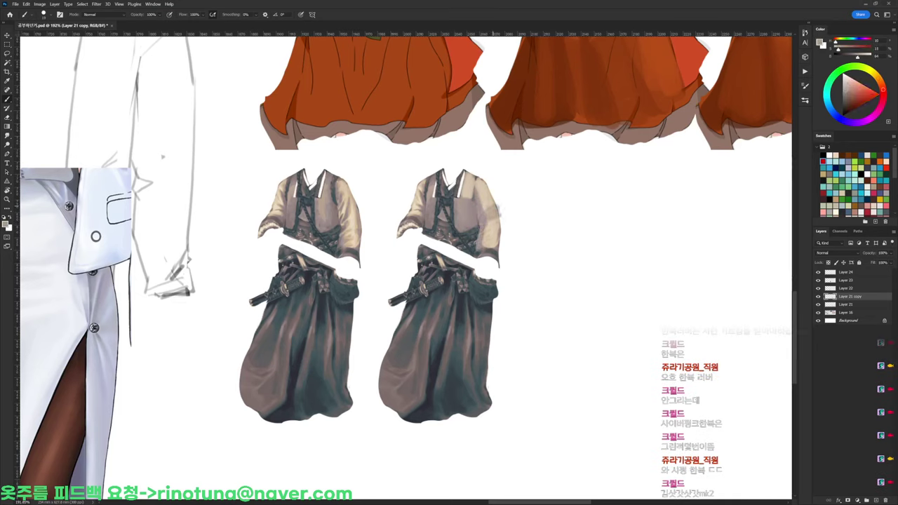
{"action": "key", "text": "e"}
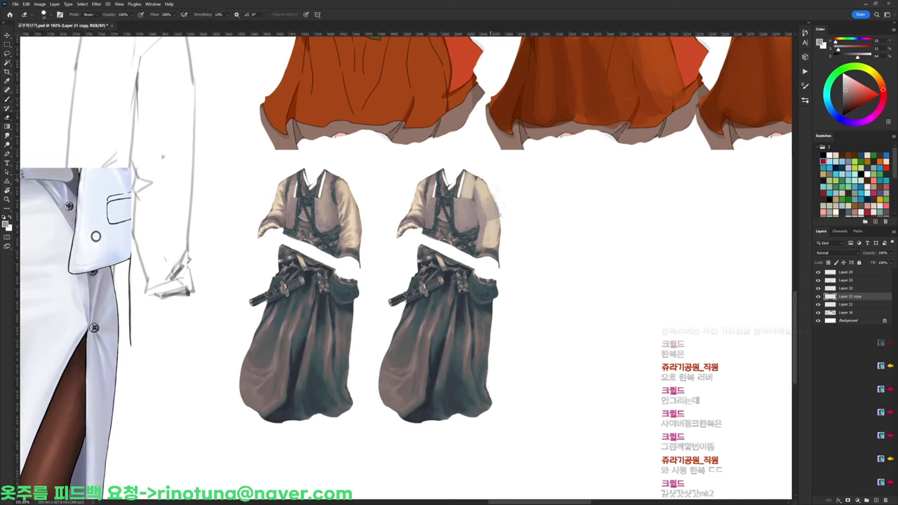
{"action": "key", "text": "b"}
Cover the vest strap on the copy's left shoulder with sampled beige and refine the shadow on the right chest panel
{"action": "left_click", "coordinate": [435, 181], "text": "alt"}
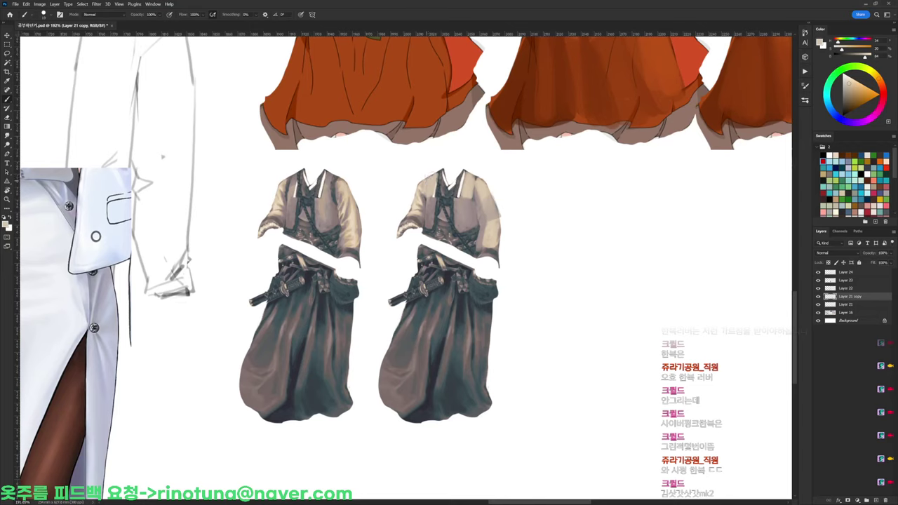
{"action": "left_click", "coordinate": [429, 182], "text": "alt"}
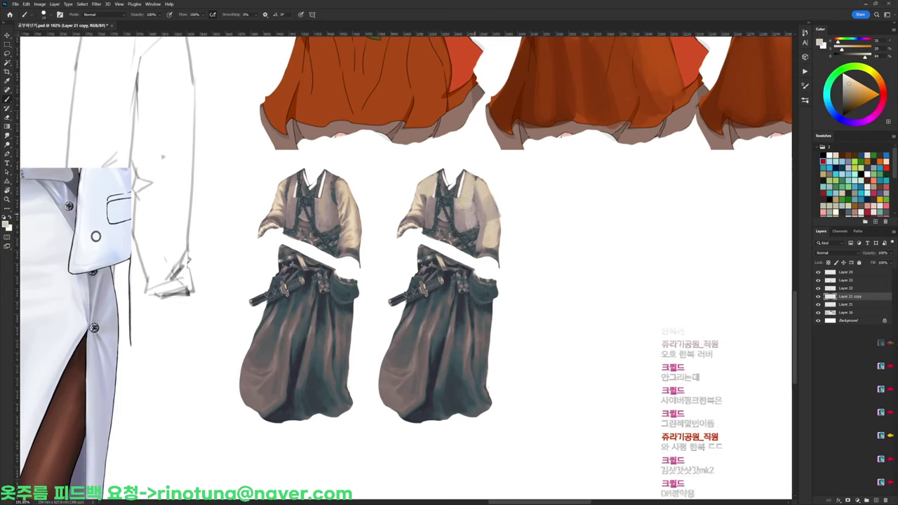
{"action": "left_click", "coordinate": [481, 174], "text": "alt"}
{"action": "left_click", "coordinate": [479, 177], "text": "alt"}
{"action": "mouse_move", "coordinate": [457, 235]}
{"action": "left_mouse_down"}
{"action": "mouse_move", "coordinate": [465, 214]}
{"action": "mouse_move", "coordinate": [465, 230]}
{"action": "left_mouse_up"}
{"action": "left_click", "coordinate": [462, 204], "text": "alt"}
{"action": "left_click", "coordinate": [432, 189], "text": "alt"}
Repaint the copy's left sleeve and chest panel with flat beige light and mauve-grey shadow sampled from the cloth
{"action": "mouse_move", "coordinate": [434, 198]}
{"action": "left_mouse_down"}
{"action": "mouse_move", "coordinate": [432, 216]}
{"action": "mouse_move", "coordinate": [435, 190]}
{"action": "mouse_move", "coordinate": [425, 181]}
{"action": "mouse_move", "coordinate": [416, 207]}
{"action": "left_mouse_up"}
{"action": "left_click", "coordinate": [426, 205], "text": "alt"}
{"action": "left_click", "coordinate": [420, 185], "text": "alt"}
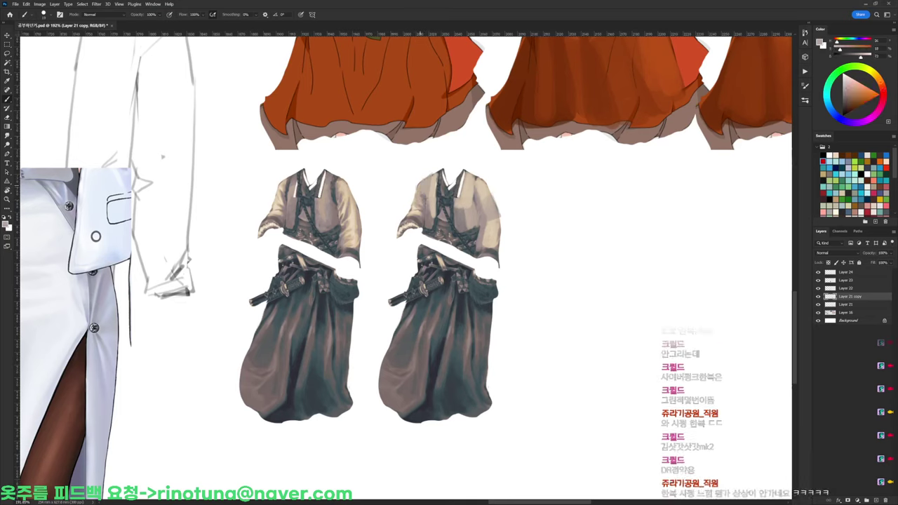
{"action": "left_click", "coordinate": [430, 223], "text": "alt"}
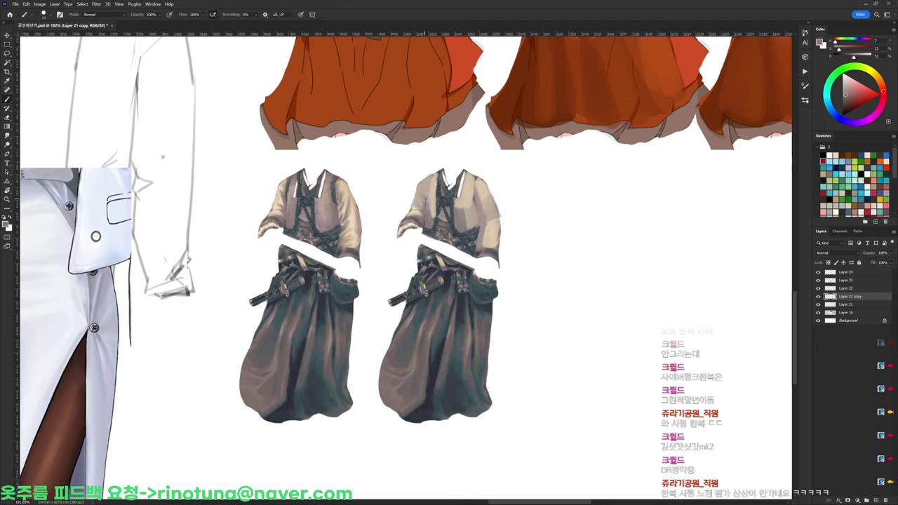
{"action": "left_click", "coordinate": [429, 192], "text": "alt"}
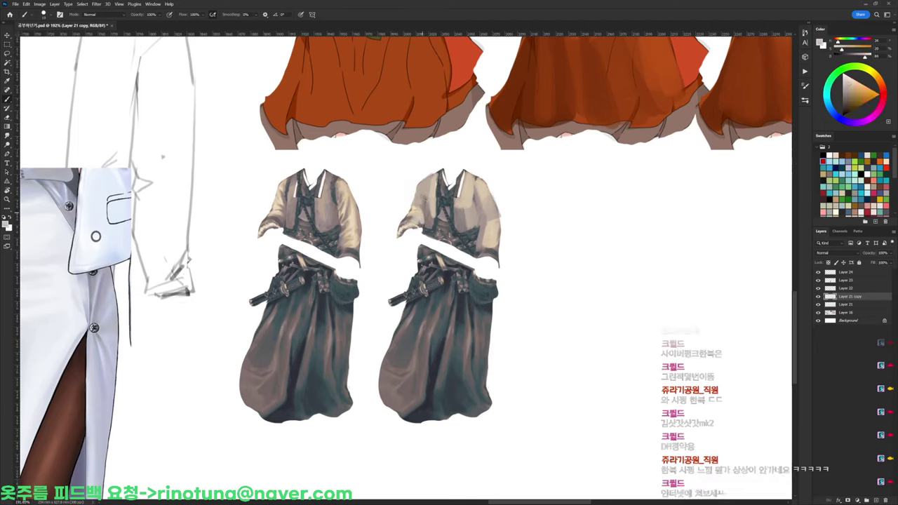
{"action": "left_click", "coordinate": [423, 207], "text": "alt"}
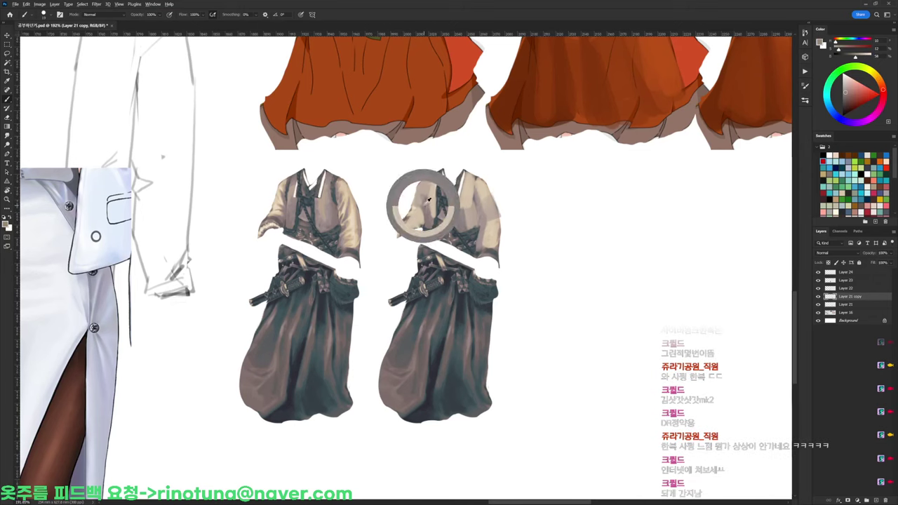
{"action": "left_click_drag", "start_coordinate": [413, 208], "coordinate": [404, 221]}
{"action": "left_click_drag", "start_coordinate": [448, 192], "coordinate": [417, 194]}
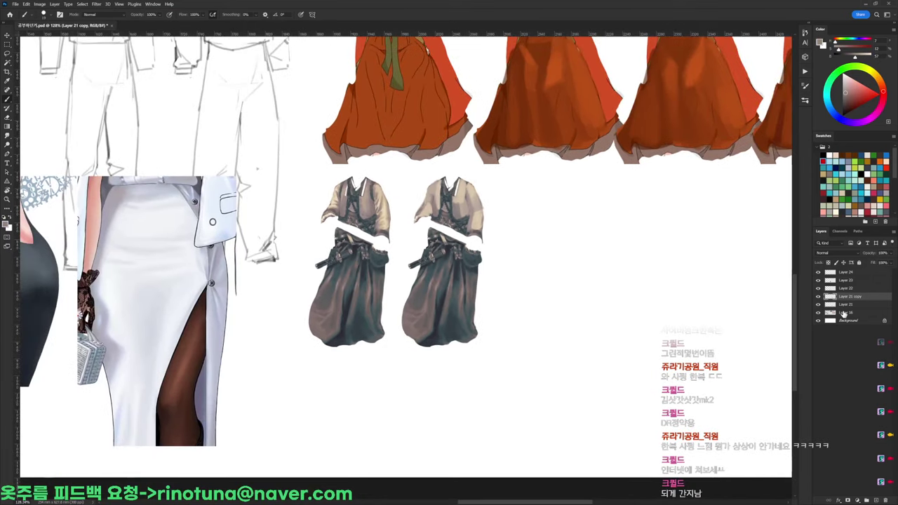
Scale both grey-teal hanboks up together to about 119% and toggle the repainted copy's visibility to compare them
{"action": "left_click", "coordinate": [845, 306], "text": "ctrl"}
{"action": "key", "text": "ctrl+t"}
{"action": "left_click_drag", "start_coordinate": [482, 176], "coordinate": [502, 160]}
{"action": "key", "text": "ctrl+z"}
{"action": "left_click_drag", "start_coordinate": [471, 216], "coordinate": [488, 230]}
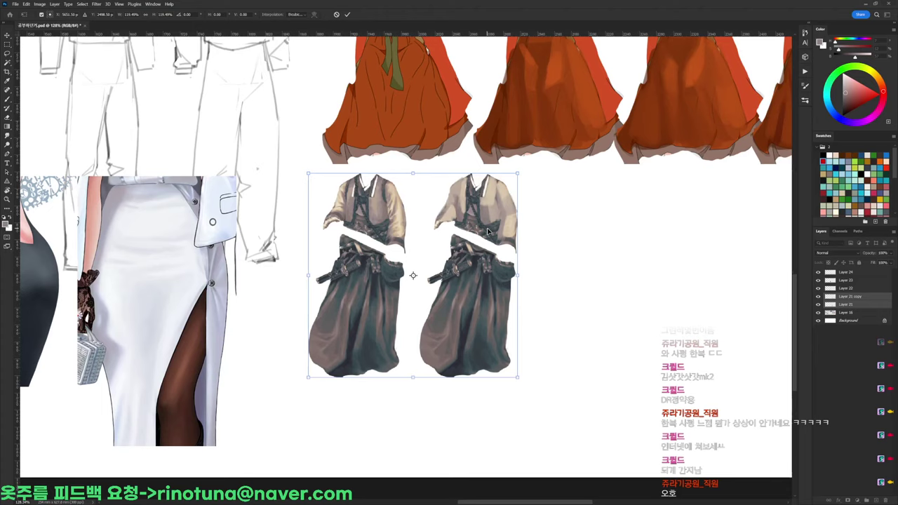
{"action": "key", "text": "Return"}
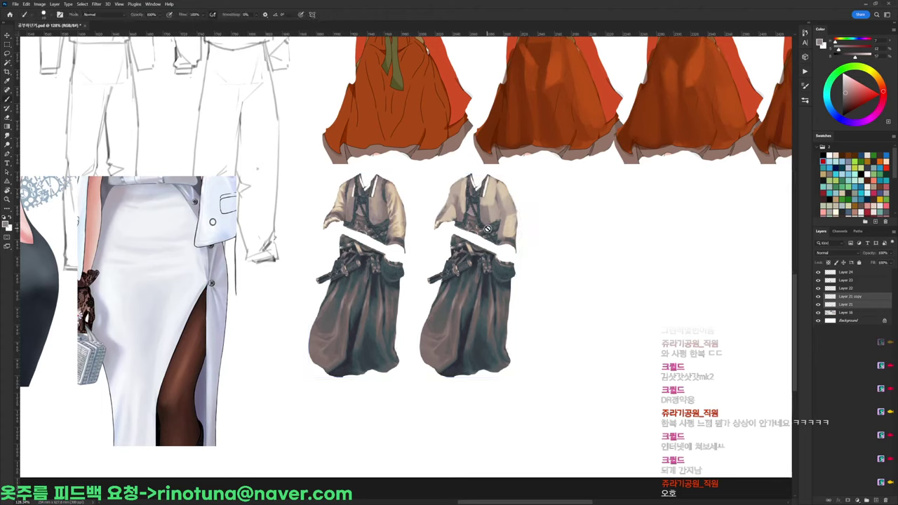
{"action": "left_click", "coordinate": [818, 296]}
{"action": "left_click", "coordinate": [818, 296]}
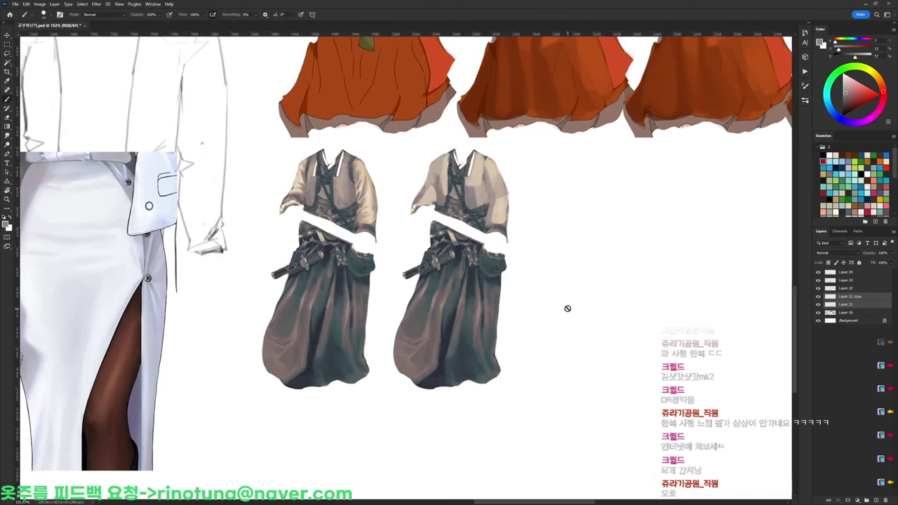
Cover the folds on the left half of the Layer 21 copy's skirt with sampled mauve-brown, using a larger brush
{"action": "scroll", "coordinate": [564, 309], "scroll_direction": "up", "scroll_amount": 2}
{"action": "right_click", "coordinate": [515, 203]}
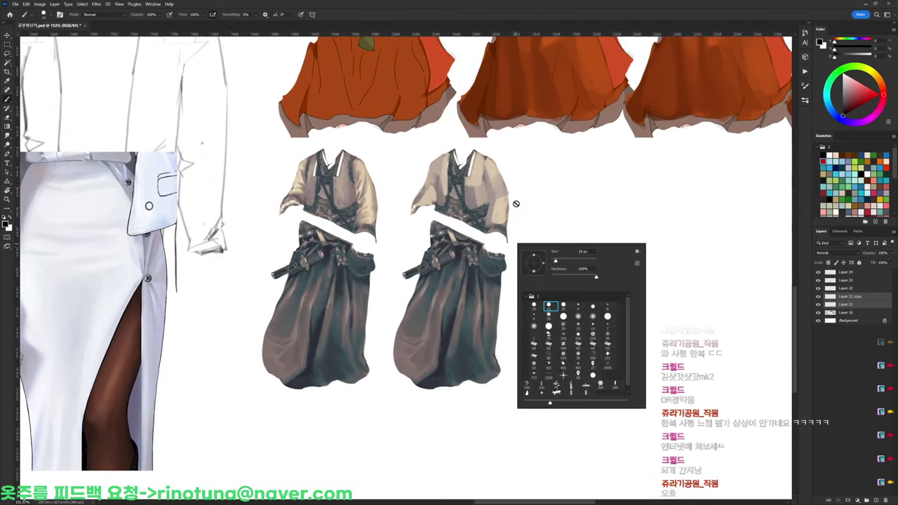
{"action": "left_click", "coordinate": [569, 260]}
{"action": "left_click", "coordinate": [442, 303], "text": "alt"}
{"action": "left_click", "coordinate": [852, 290]}
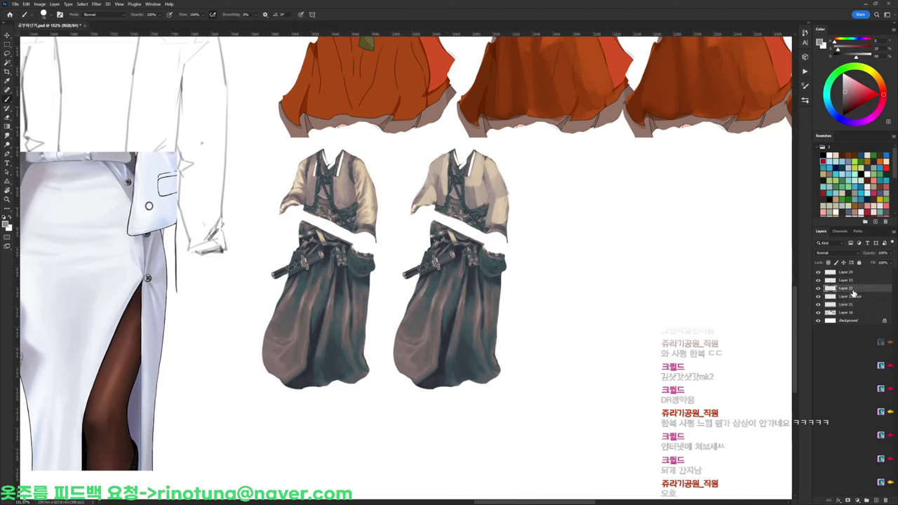
{"action": "left_click", "coordinate": [848, 297]}
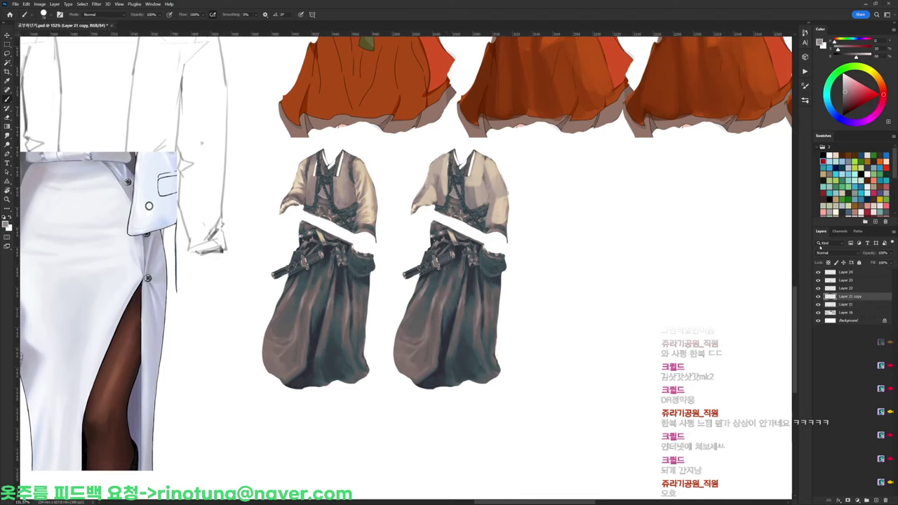
{"action": "right_click", "coordinate": [469, 249]}
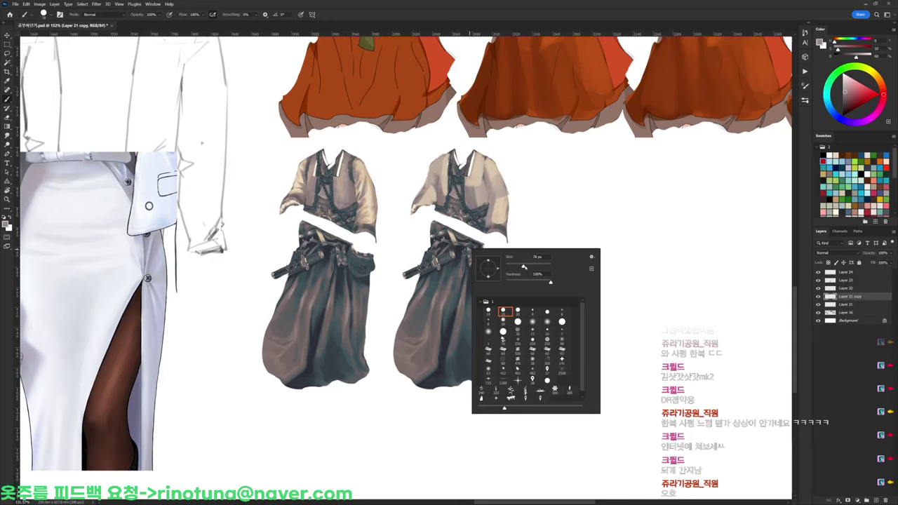
{"action": "key", "text": "Return"}
{"action": "left_click", "coordinate": [480, 289], "text": "alt"}
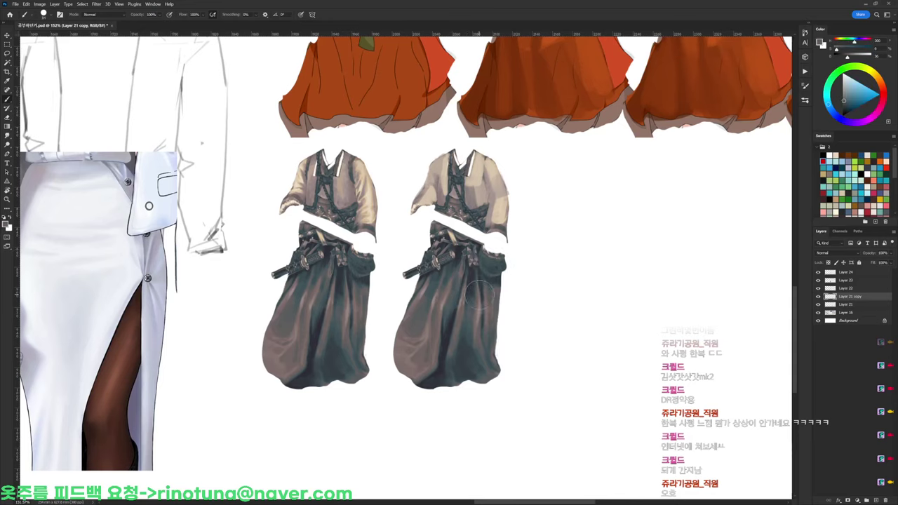
{"action": "left_click_drag", "start_coordinate": [445, 305], "coordinate": [439, 321]}
{"action": "mouse_move", "coordinate": [438, 274]}
{"action": "left_mouse_down"}
{"action": "mouse_move", "coordinate": [447, 257]}
{"action": "mouse_move", "coordinate": [441, 296]}
{"action": "mouse_move", "coordinate": [457, 247]}
{"action": "mouse_move", "coordinate": [426, 359]}
{"action": "left_mouse_up"}
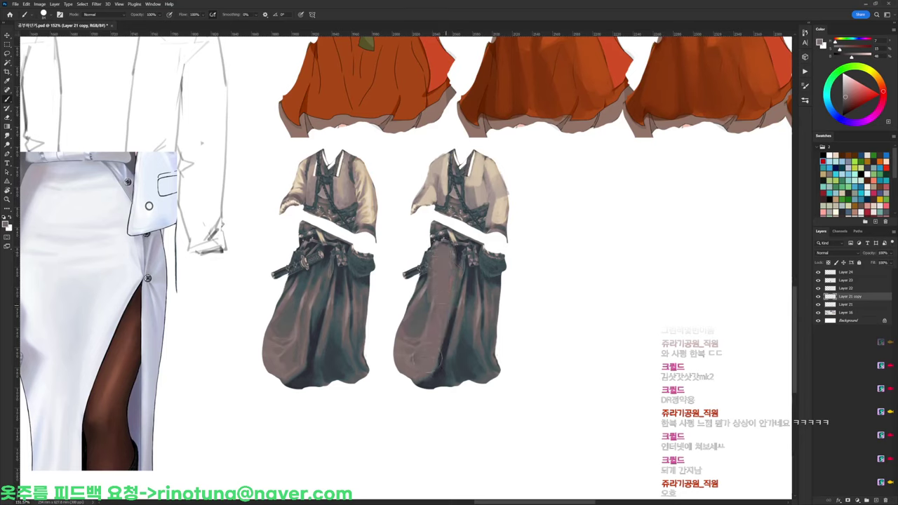
Block in a teal shadow along the skirt copy's left side and below the waist with sampled dark teals
{"action": "left_click", "coordinate": [431, 299], "text": "alt"}
{"action": "mouse_move", "coordinate": [429, 298]}
{"action": "left_mouse_down"}
{"action": "mouse_move", "coordinate": [431, 270]}
{"action": "mouse_move", "coordinate": [406, 348]}
{"action": "mouse_move", "coordinate": [432, 306]}
{"action": "mouse_move", "coordinate": [438, 336]}
{"action": "mouse_move", "coordinate": [418, 365]}
{"action": "left_mouse_up"}
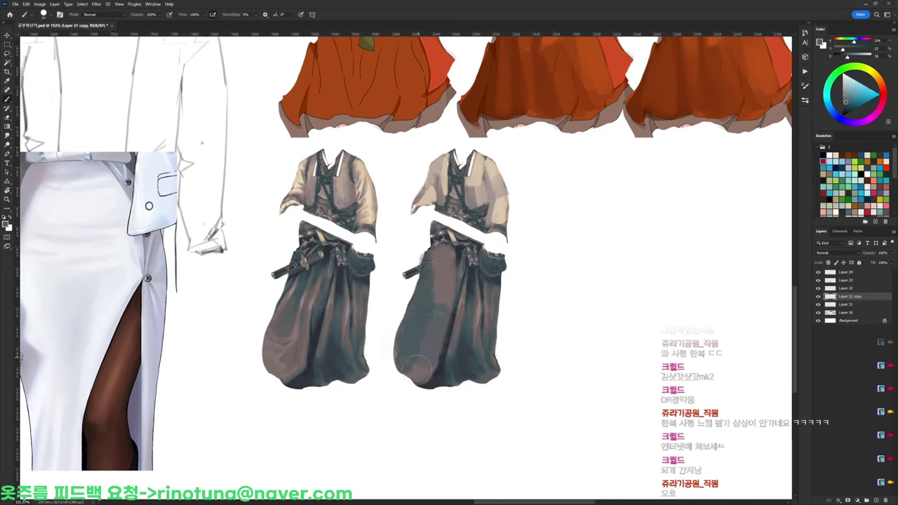
{"action": "left_click", "coordinate": [452, 273], "text": "alt"}
{"action": "left_click", "coordinate": [463, 254], "text": "alt"}
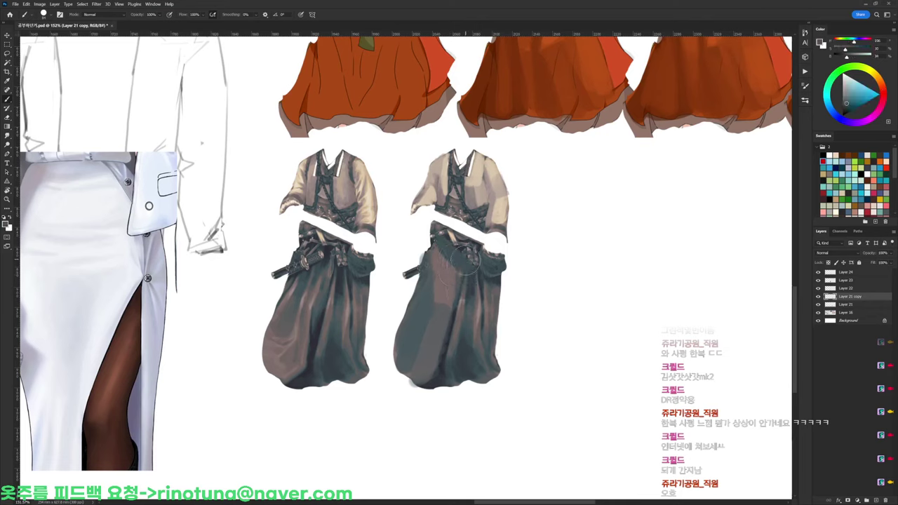
Flatten the skirt copy's right half with sampled mauve-brown under dark teal, and extend the teal shadow at the upper left
{"action": "left_click", "coordinate": [489, 274], "text": "alt"}
{"action": "mouse_move", "coordinate": [491, 273]}
{"action": "left_mouse_down"}
{"action": "mouse_move", "coordinate": [471, 281]}
{"action": "mouse_move", "coordinate": [480, 295]}
{"action": "mouse_move", "coordinate": [463, 261]}
{"action": "mouse_move", "coordinate": [460, 312]}
{"action": "mouse_move", "coordinate": [476, 336]}
{"action": "mouse_move", "coordinate": [449, 372]}
{"action": "mouse_move", "coordinate": [470, 365]}
{"action": "mouse_move", "coordinate": [449, 386]}
{"action": "left_mouse_up"}
{"action": "left_click", "coordinate": [468, 259], "text": "alt"}
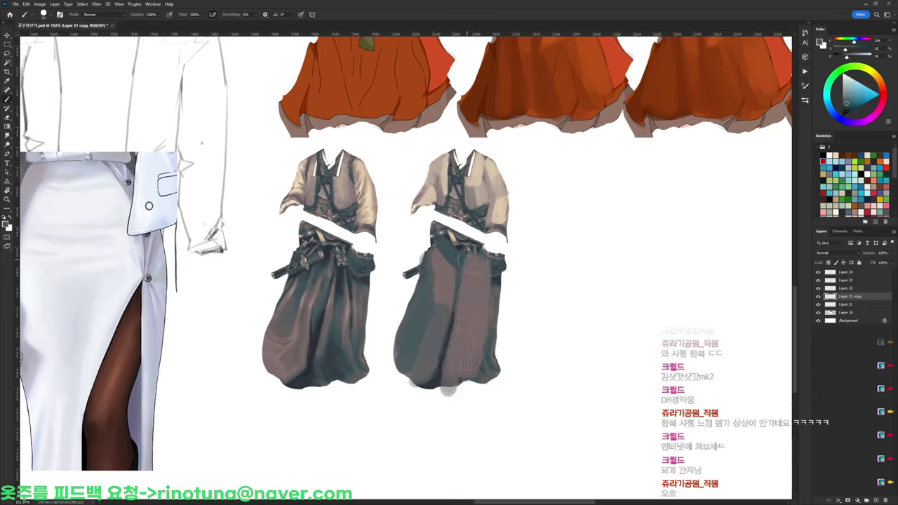
{"action": "mouse_move", "coordinate": [474, 257]}
{"action": "left_mouse_down"}
{"action": "mouse_move", "coordinate": [484, 276]}
{"action": "mouse_move", "coordinate": [464, 255]}
{"action": "mouse_move", "coordinate": [485, 270]}
{"action": "mouse_move", "coordinate": [486, 283]}
{"action": "mouse_move", "coordinate": [464, 301]}
{"action": "mouse_move", "coordinate": [480, 326]}
{"action": "mouse_move", "coordinate": [471, 357]}
{"action": "mouse_move", "coordinate": [446, 369]}
{"action": "mouse_move", "coordinate": [467, 372]}
{"action": "mouse_move", "coordinate": [456, 357]}
{"action": "mouse_move", "coordinate": [472, 341]}
{"action": "mouse_move", "coordinate": [449, 321]}
{"action": "mouse_move", "coordinate": [442, 366]}
{"action": "left_mouse_up"}
{"action": "key", "text": "ctrl+z"}
{"action": "left_click", "coordinate": [452, 322], "text": "alt"}
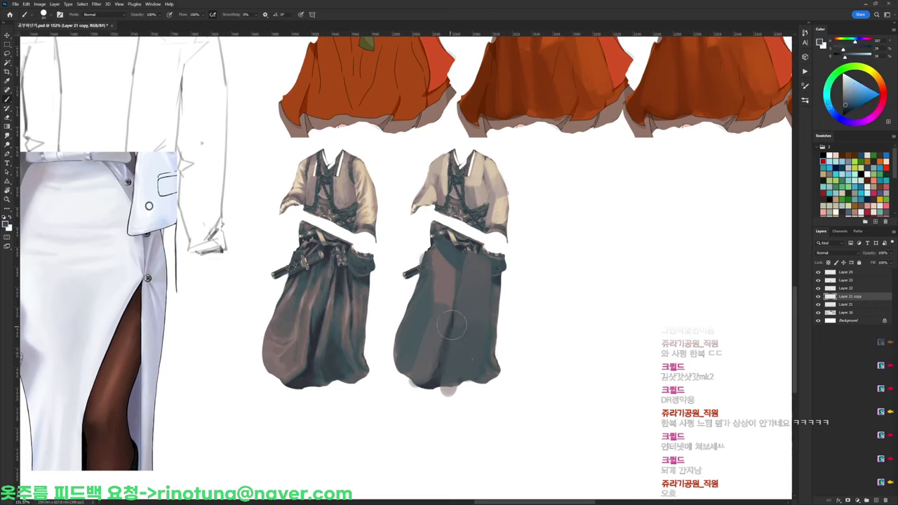
{"action": "left_click_drag", "start_coordinate": [419, 256], "coordinate": [423, 295]}
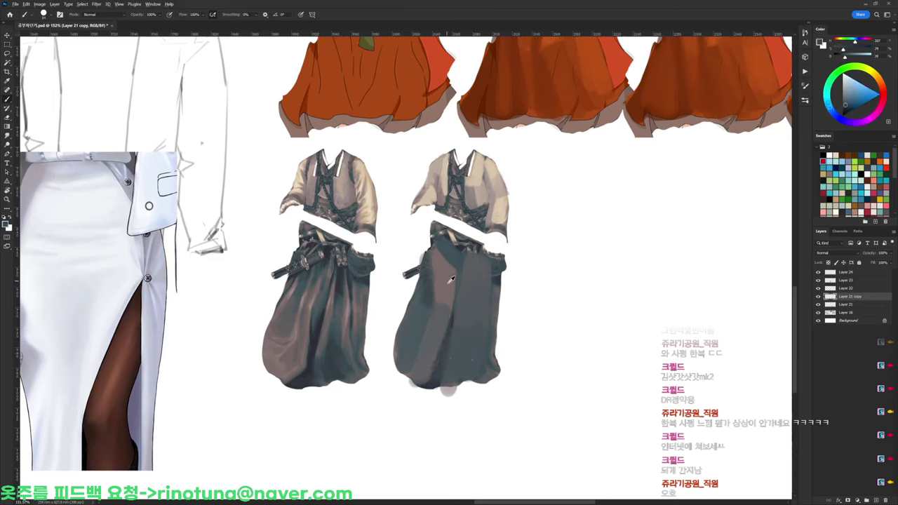
Paint the right half of the skirt copy with sampled mauve-brown light, blending in sampled teal near the waist
{"action": "left_click", "coordinate": [452, 279], "text": "alt"}
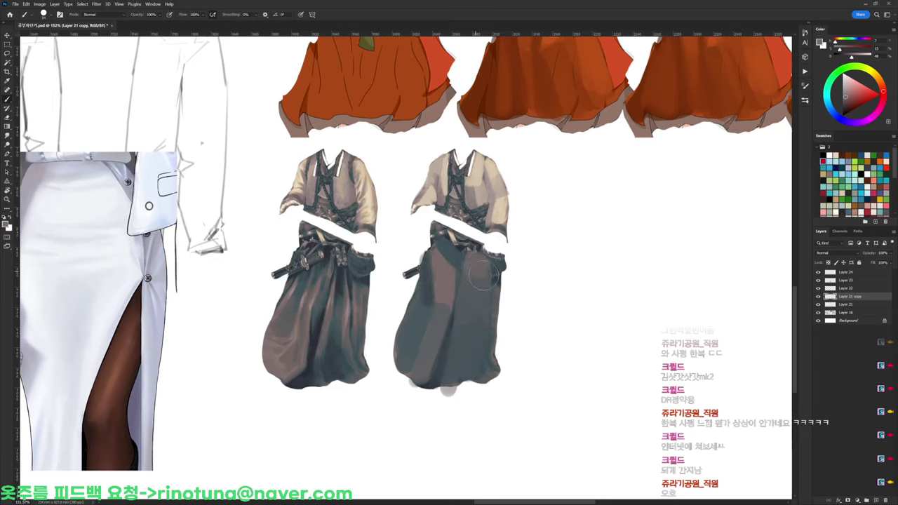
{"action": "left_click", "coordinate": [466, 260], "text": "alt"}
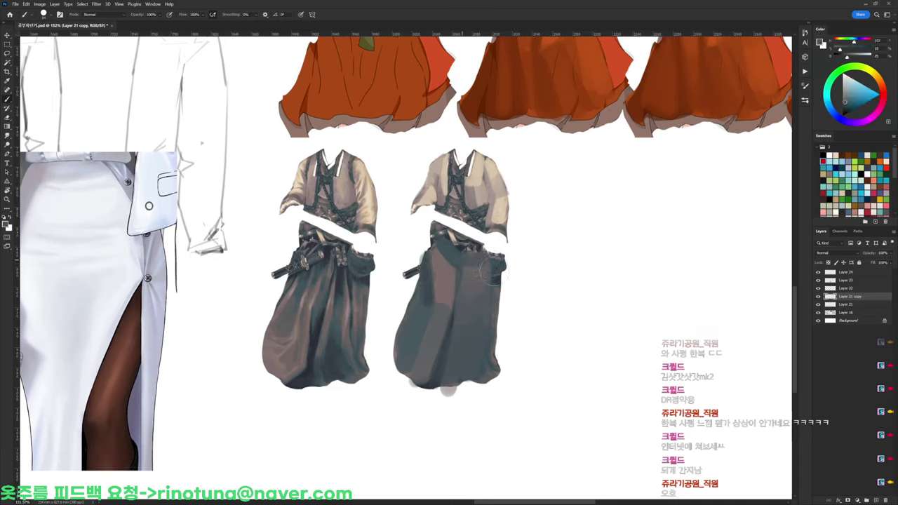
{"action": "left_click", "coordinate": [444, 277], "text": "alt"}
{"action": "mouse_move", "coordinate": [488, 284]}
{"action": "left_mouse_down"}
{"action": "mouse_move", "coordinate": [498, 268]}
{"action": "mouse_move", "coordinate": [490, 308]}
{"action": "mouse_move", "coordinate": [494, 291]}
{"action": "left_mouse_up"}
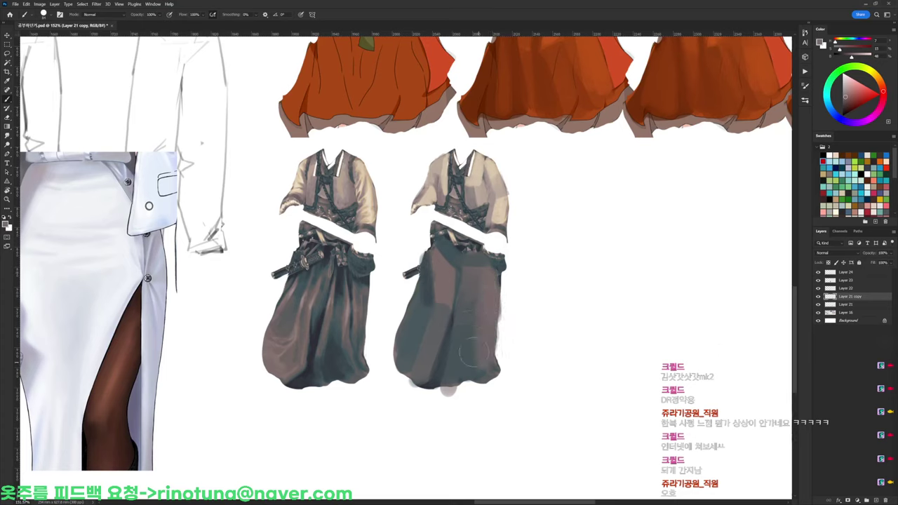
Rework the skirt copy's lower-left area with sampled teals, shaping a broad diagonal shadow toward the hem
{"action": "left_click", "coordinate": [428, 308], "text": "alt"}
{"action": "mouse_move", "coordinate": [431, 309]}
{"action": "left_mouse_down"}
{"action": "mouse_move", "coordinate": [409, 331]}
{"action": "mouse_move", "coordinate": [439, 307]}
{"action": "mouse_move", "coordinate": [410, 338]}
{"action": "mouse_move", "coordinate": [436, 306]}
{"action": "mouse_move", "coordinate": [441, 314]}
{"action": "mouse_move", "coordinate": [409, 363]}
{"action": "left_mouse_up"}
{"action": "left_click", "coordinate": [446, 296], "text": "alt"}
{"action": "left_click", "coordinate": [411, 321], "text": "alt"}
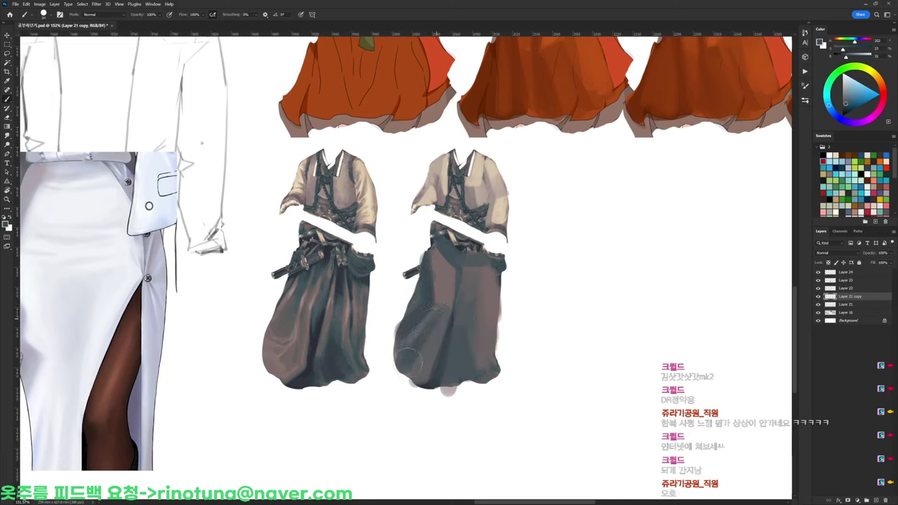
{"action": "left_click_drag", "start_coordinate": [436, 323], "coordinate": [421, 352]}
Blend the central shadow of the skirt copy up to the waist using sampled teal and mauve-brown tones
{"action": "left_click", "coordinate": [454, 319], "text": "alt"}
{"action": "mouse_move", "coordinate": [459, 321]}
{"action": "left_mouse_down"}
{"action": "mouse_move", "coordinate": [473, 262]}
{"action": "mouse_move", "coordinate": [460, 274]}
{"action": "mouse_move", "coordinate": [461, 285]}
{"action": "mouse_move", "coordinate": [481, 265]}
{"action": "mouse_move", "coordinate": [445, 253]}
{"action": "left_mouse_up"}
{"action": "left_click", "coordinate": [471, 286], "text": "alt"}
{"action": "left_click", "coordinate": [460, 262], "text": "alt"}
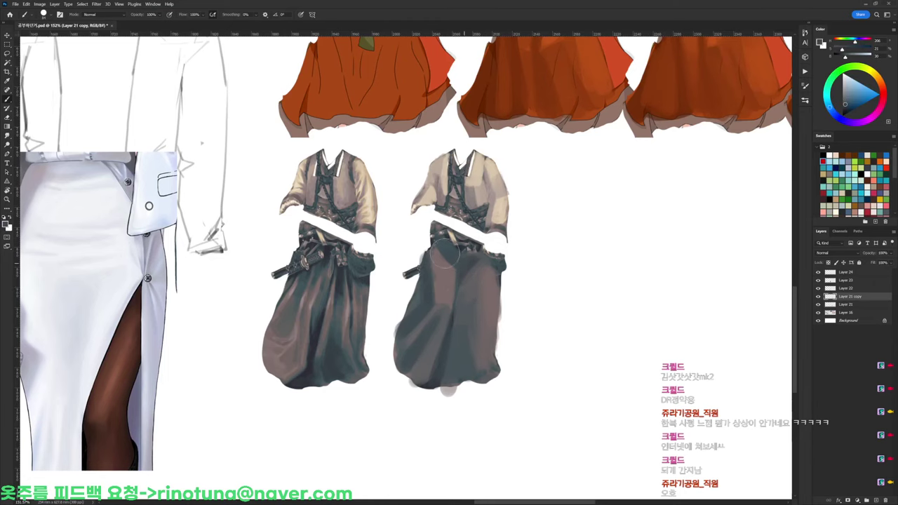
{"action": "scroll", "coordinate": [445, 257], "scroll_direction": "down", "scroll_amount": 2}
{"action": "scroll", "coordinate": [497, 248], "scroll_direction": "up", "scroll_amount": 2}
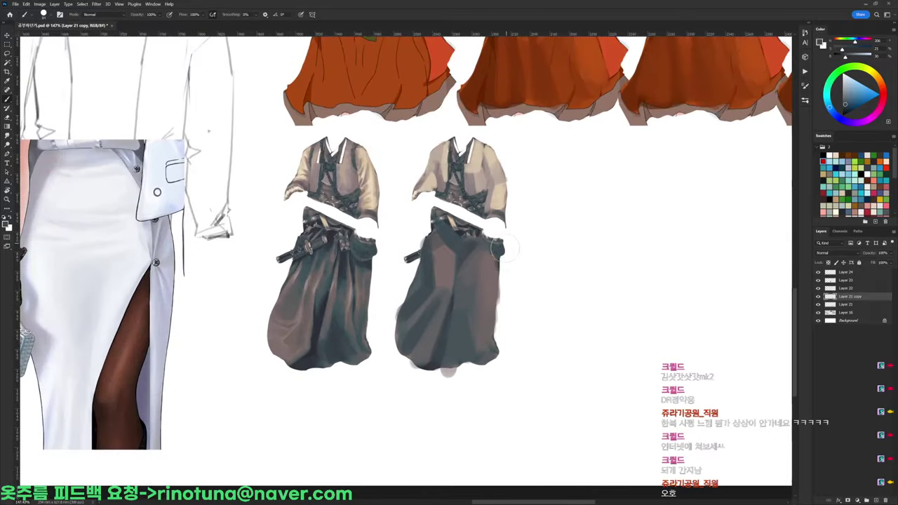
Extend mauve-brown over the skirt copy's right side, remove the leftover pouch at the hip, and erase stray paint along that edge
{"action": "left_click", "coordinate": [443, 256], "text": "alt"}
{"action": "mouse_move", "coordinate": [469, 245]}
{"action": "left_mouse_down"}
{"action": "mouse_move", "coordinate": [487, 255]}
{"action": "mouse_move", "coordinate": [483, 262]}
{"action": "mouse_move", "coordinate": [505, 245]}
{"action": "mouse_move", "coordinate": [511, 304]}
{"action": "mouse_move", "coordinate": [502, 312]}
{"action": "left_mouse_up"}
{"action": "key", "text": "l"}
{"action": "key", "text": "Delete"}
{"action": "key", "text": "b"}
{"action": "key", "text": "ctrl+d"}
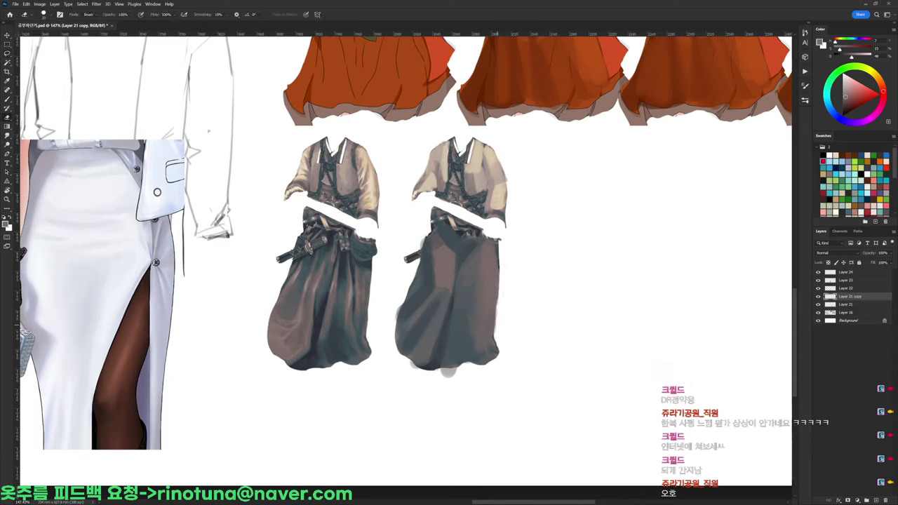
{"action": "left_click_drag", "start_coordinate": [498, 324], "coordinate": [497, 339]}
Deepen the skirt copy's lower left and centre with sampled dark teal, merging the lighter patches into one shadow mass
{"action": "key", "text": "b"}
{"action": "left_click", "coordinate": [443, 338], "text": "alt"}
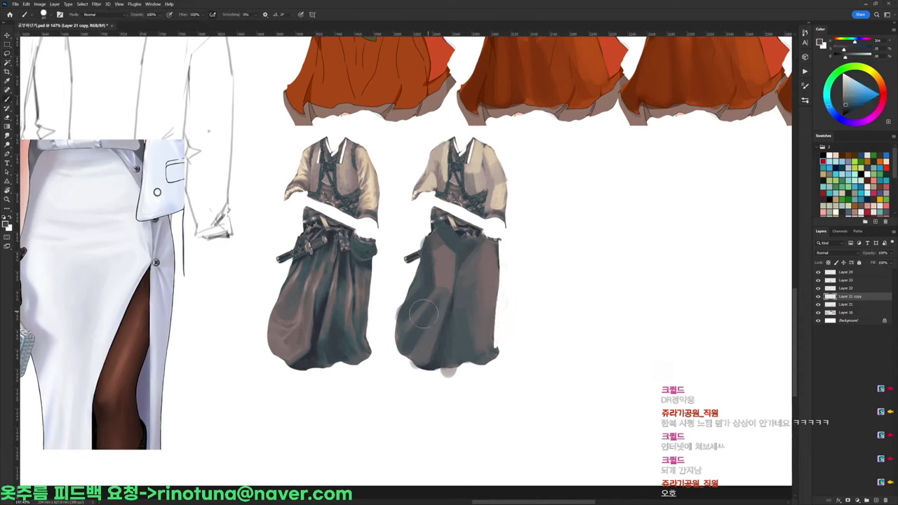
{"action": "mouse_move", "coordinate": [423, 314]}
{"action": "left_mouse_down"}
{"action": "mouse_move", "coordinate": [400, 327]}
{"action": "mouse_move", "coordinate": [414, 351]}
{"action": "mouse_move", "coordinate": [412, 293]}
{"action": "left_mouse_up"}
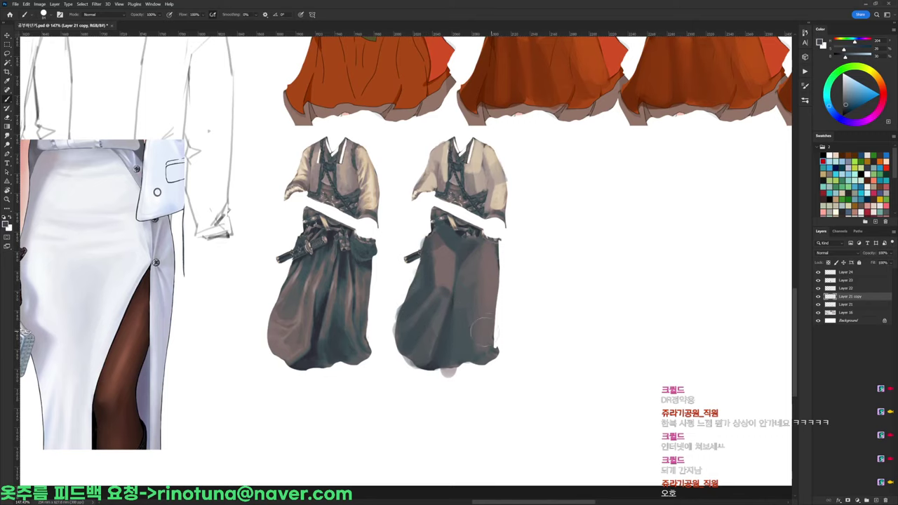
{"action": "left_click", "coordinate": [460, 323], "text": "alt"}
{"action": "mouse_move", "coordinate": [458, 321]}
{"action": "left_mouse_down"}
{"action": "mouse_move", "coordinate": [453, 312]}
{"action": "mouse_move", "coordinate": [442, 350]}
{"action": "mouse_move", "coordinate": [437, 320]}
{"action": "mouse_move", "coordinate": [428, 361]}
{"action": "left_mouse_up"}
{"action": "left_click", "coordinate": [443, 315], "text": "alt"}
{"action": "left_click", "coordinate": [460, 323], "text": "alt"}
{"action": "left_click", "coordinate": [443, 338], "text": "alt"}
{"action": "left_click_drag", "start_coordinate": [445, 313], "coordinate": [437, 351]}
Duplicate the simplified grey-teal hanbok and place the duplicate to its right
{"action": "mouse_move", "coordinate": [493, 288]}
{"action": "left_mouse_down"}
{"action": "mouse_move", "coordinate": [458, 284]}
{"action": "mouse_move", "coordinate": [547, 299]}
{"action": "left_mouse_up"}
{"action": "key", "text": "d"}
{"action": "left_click_drag", "start_coordinate": [591, 254], "coordinate": [519, 260]}
{"action": "left_click_drag", "start_coordinate": [491, 196], "coordinate": [512, 127]}
Paint fold shadows and cream lights on the third hanbok's right-hand sleeve with a smaller preset brush and sampled beige tones
{"action": "right_click", "coordinate": [528, 173]}
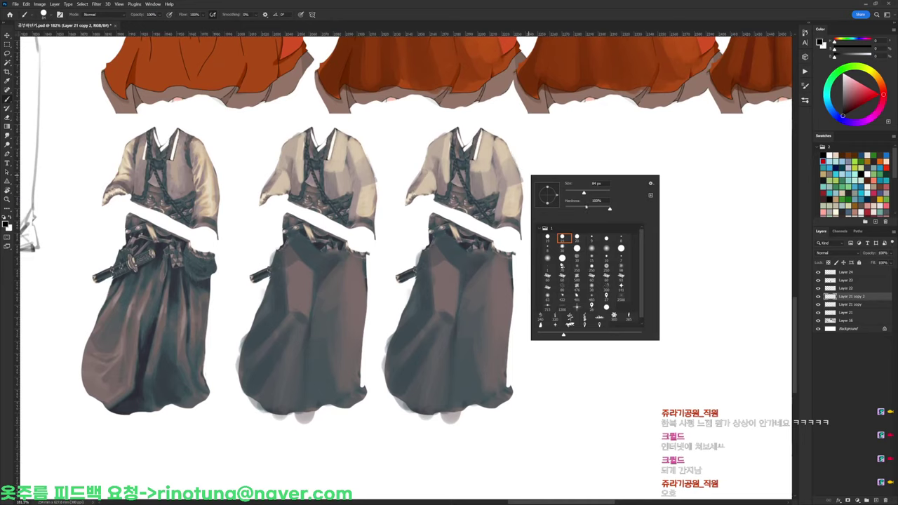
{"action": "left_click", "coordinate": [564, 240]}
{"action": "left_click", "coordinate": [497, 151], "text": "alt"}
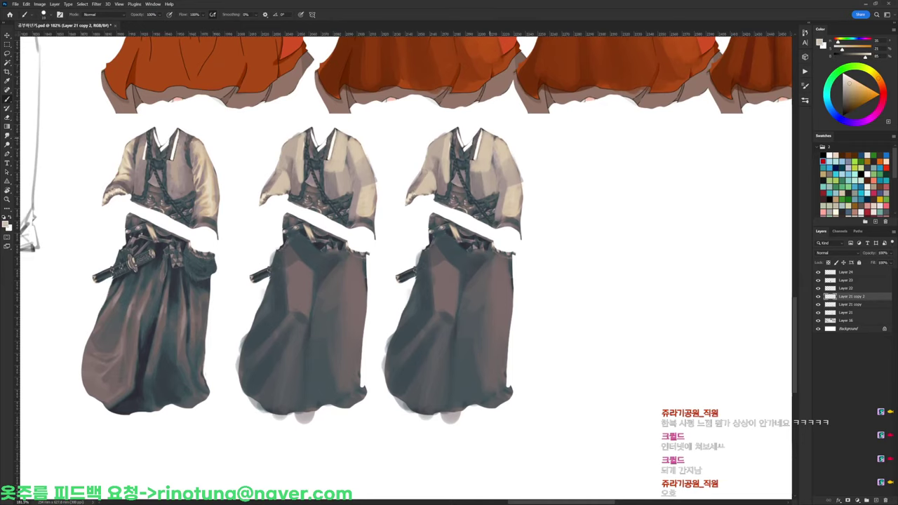
{"action": "left_click", "coordinate": [503, 176], "text": "alt"}
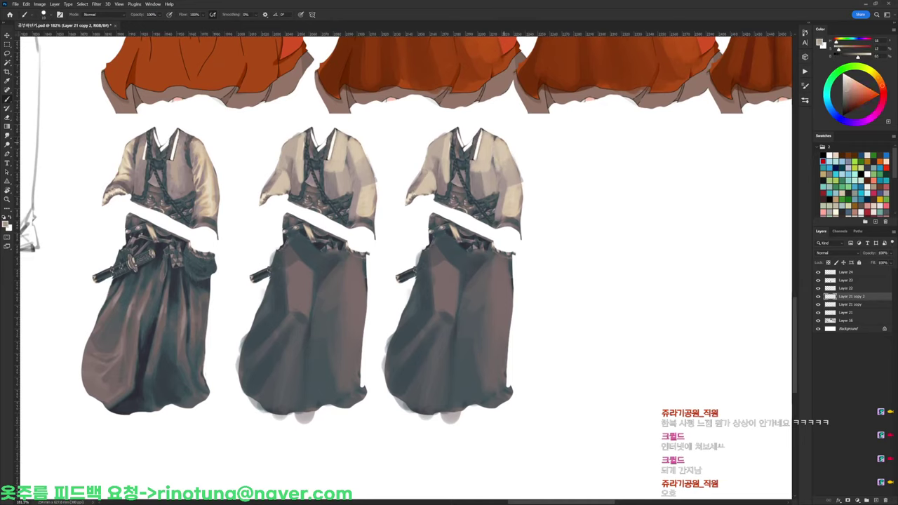
{"action": "left_click", "coordinate": [511, 145], "text": "alt"}
{"action": "left_click", "coordinate": [508, 185], "text": "alt"}
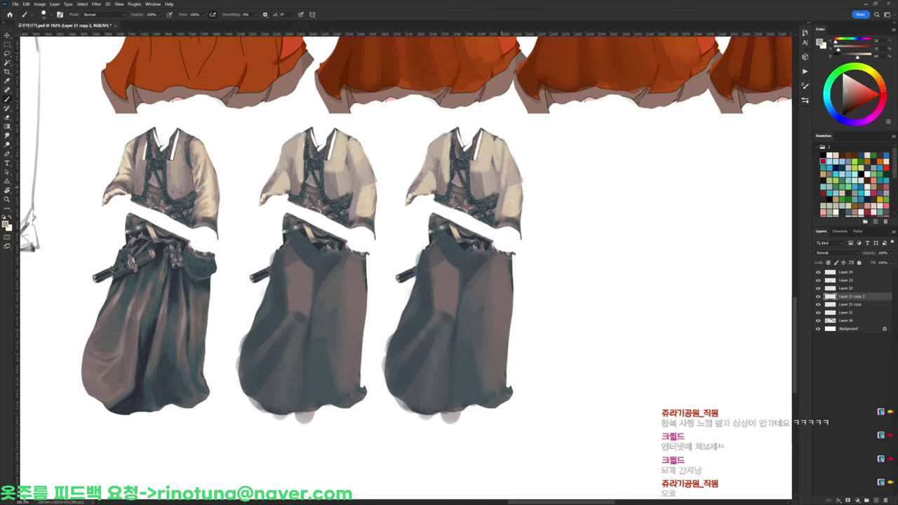
{"action": "left_click", "coordinate": [509, 177], "text": "alt"}
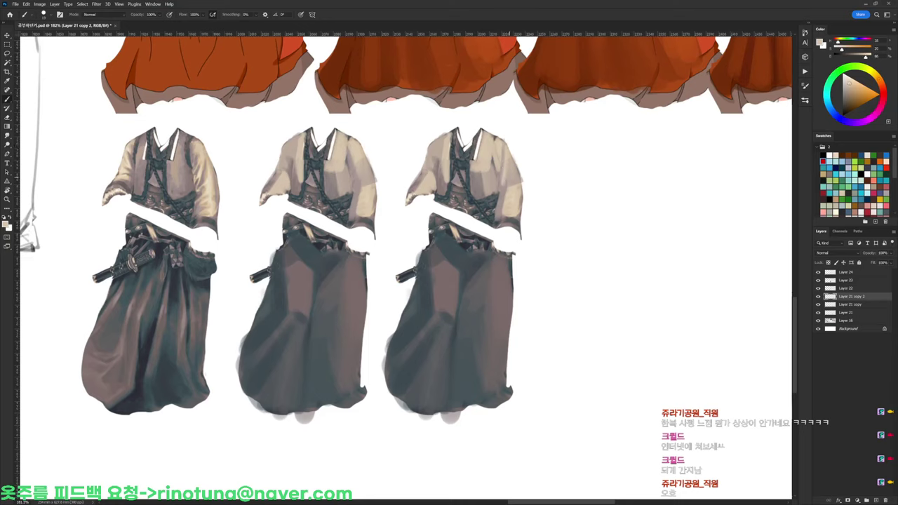
{"action": "left_click", "coordinate": [515, 174], "text": "alt"}
{"action": "left_click", "coordinate": [517, 186], "text": "alt"}
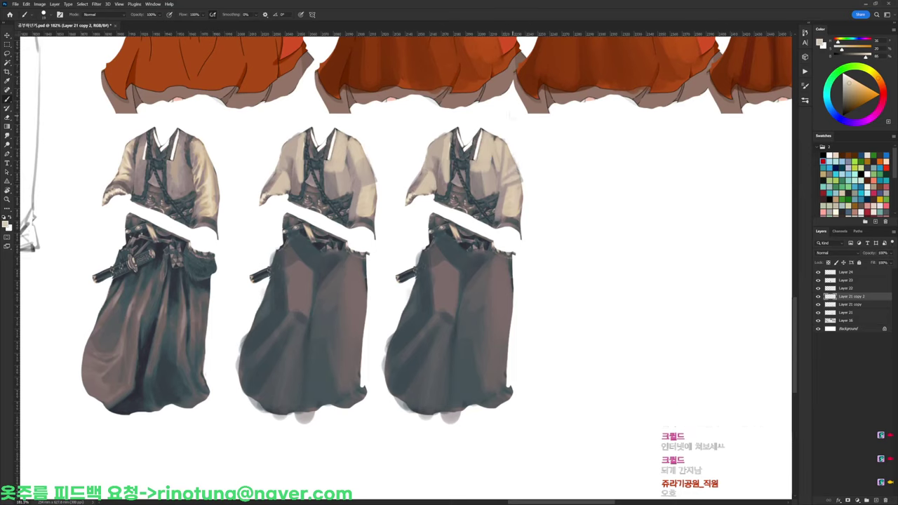
Add fold strokes across the third hanbok's right-hand chest panel and armpit, using another brush setting and sampled beige and taupe
{"action": "right_click", "coordinate": [538, 94]}
{"action": "left_click", "coordinate": [587, 177]}
{"action": "left_click", "coordinate": [492, 170], "text": "alt"}
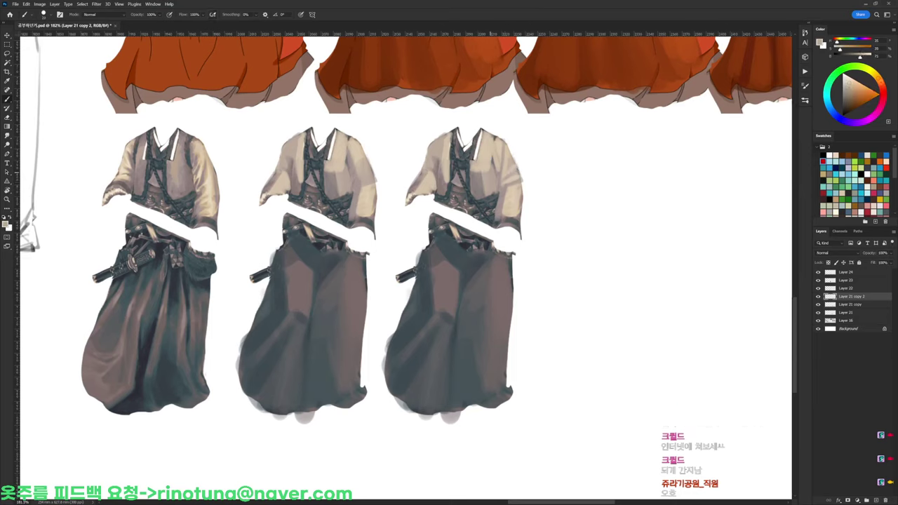
{"action": "left_click", "coordinate": [496, 174], "text": "alt"}
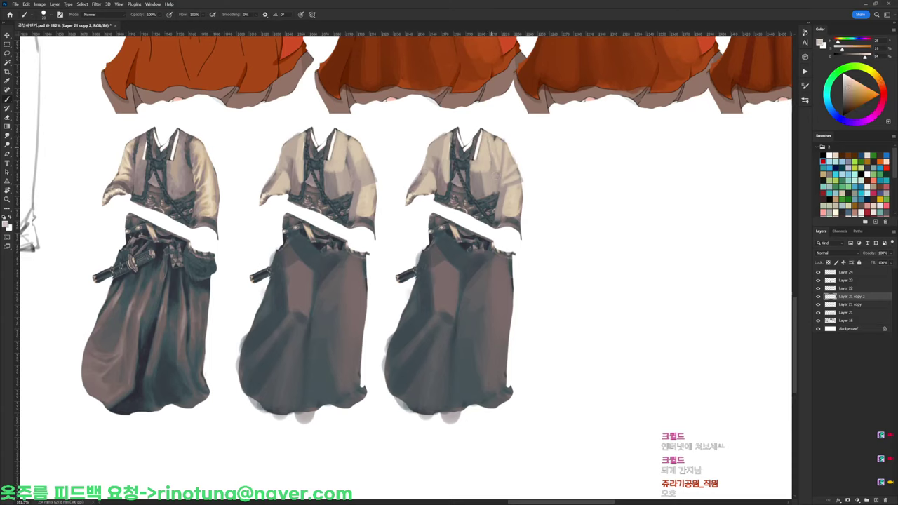
{"action": "left_click", "coordinate": [490, 163], "text": "alt"}
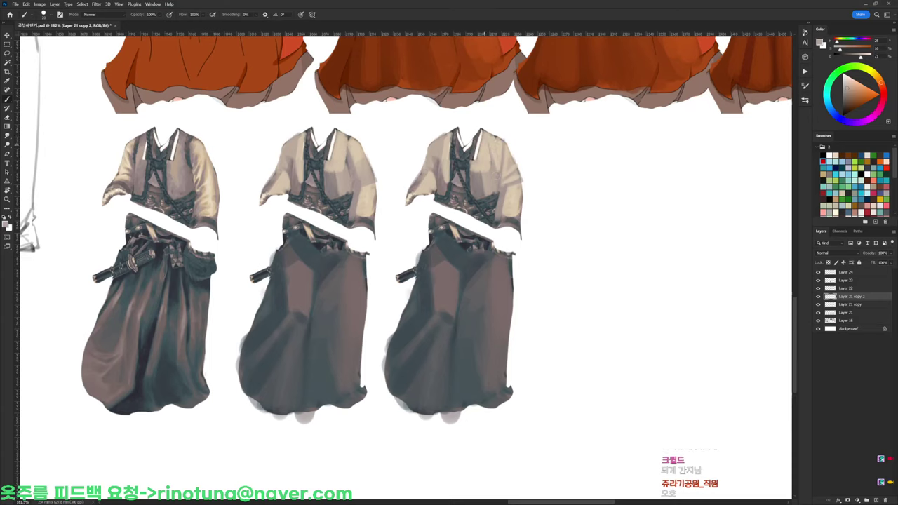
{"action": "left_click", "coordinate": [487, 170], "text": "alt"}
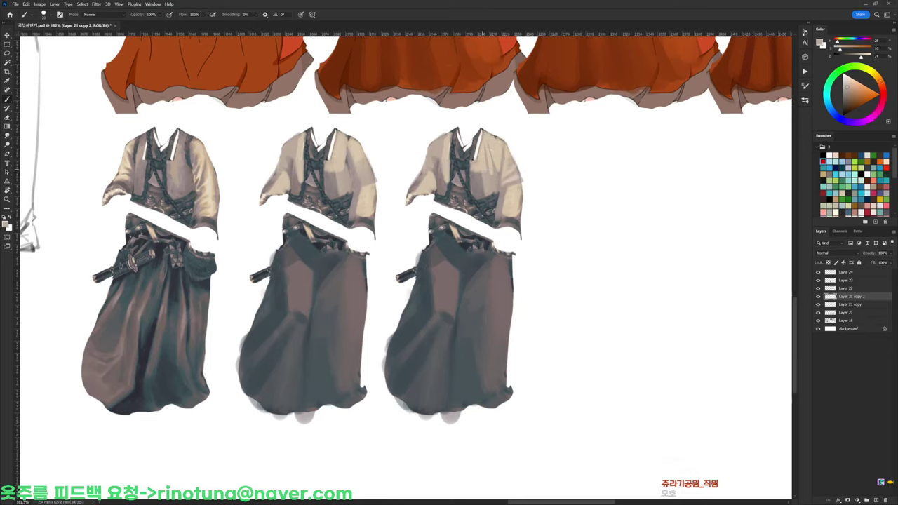
{"action": "left_click", "coordinate": [479, 166], "text": "alt"}
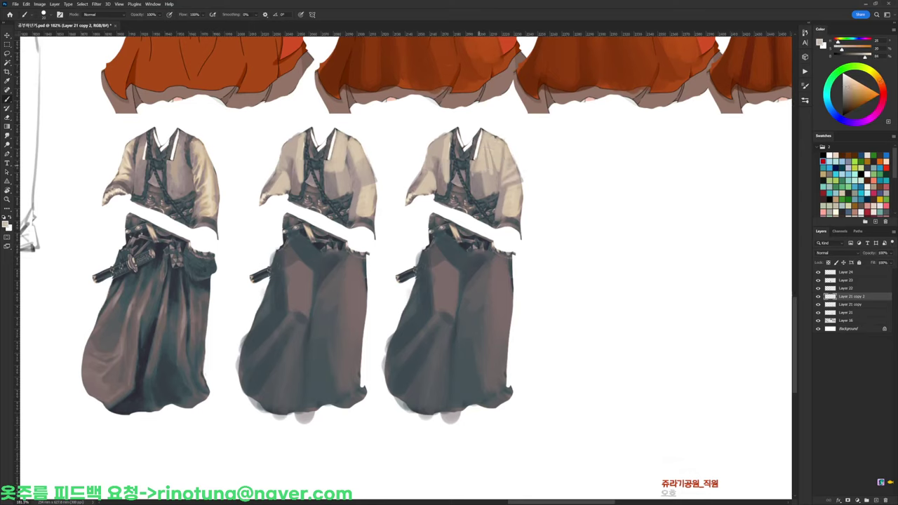
{"action": "left_click_drag", "start_coordinate": [480, 173], "coordinate": [485, 155]}
Refine the elbow and lower folds of the third hanbok's right-hand sleeve with sampled cream and taupe
{"action": "left_click", "coordinate": [513, 162], "text": "alt"}
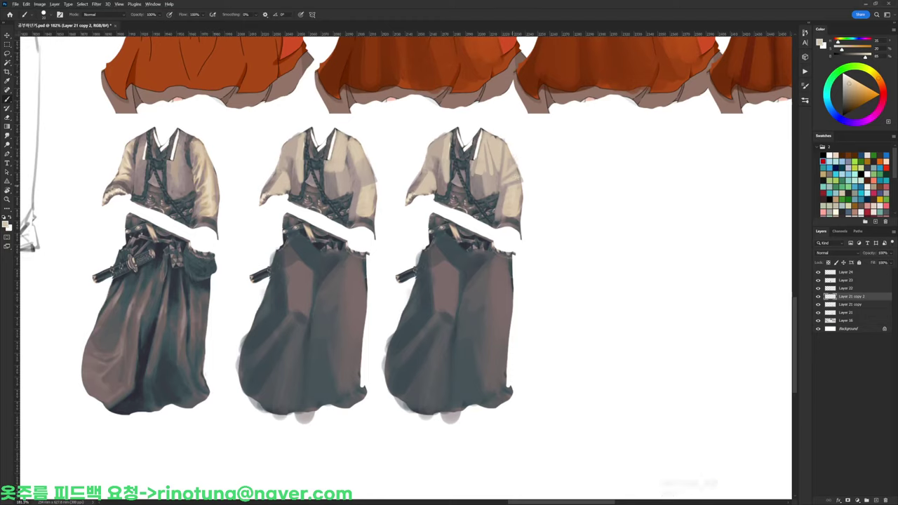
{"action": "left_click", "coordinate": [515, 182], "text": "alt"}
{"action": "left_click_drag", "start_coordinate": [517, 184], "coordinate": [521, 189]}
{"action": "left_click", "coordinate": [520, 181], "text": "alt"}
{"action": "left_click", "coordinate": [509, 185], "text": "alt"}
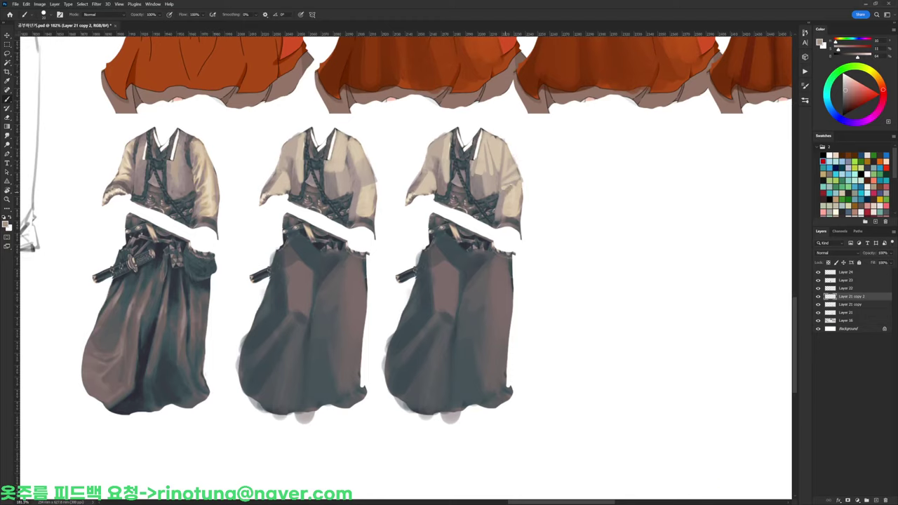
{"action": "left_click", "coordinate": [512, 190], "text": "alt"}
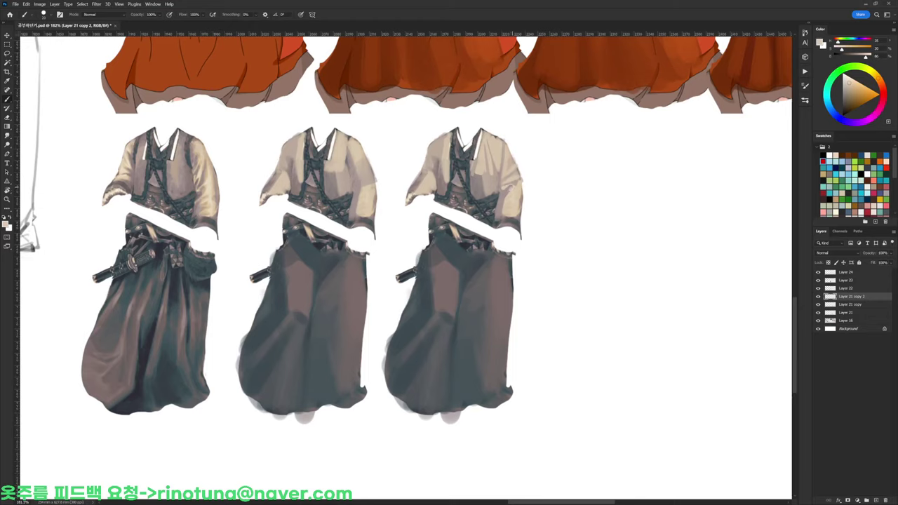
{"action": "left_click", "coordinate": [493, 175], "text": "alt"}
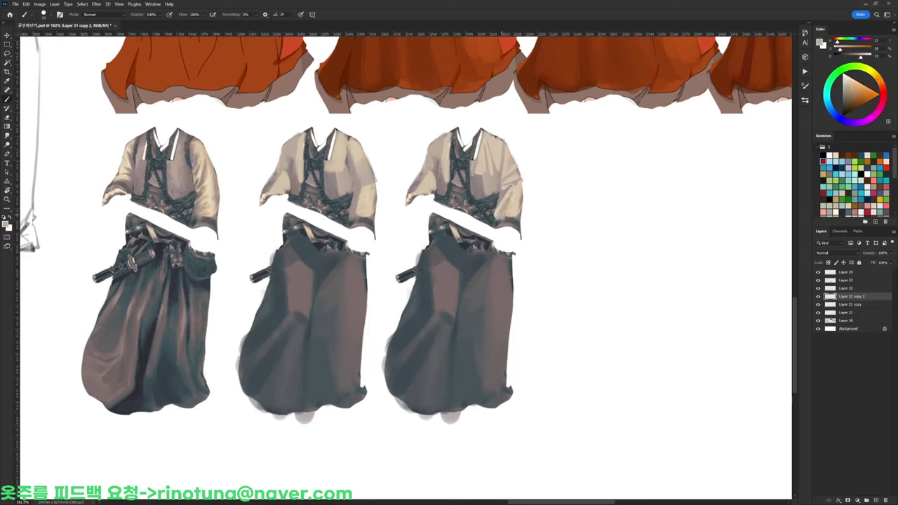
{"action": "left_click", "coordinate": [500, 208], "text": "alt"}
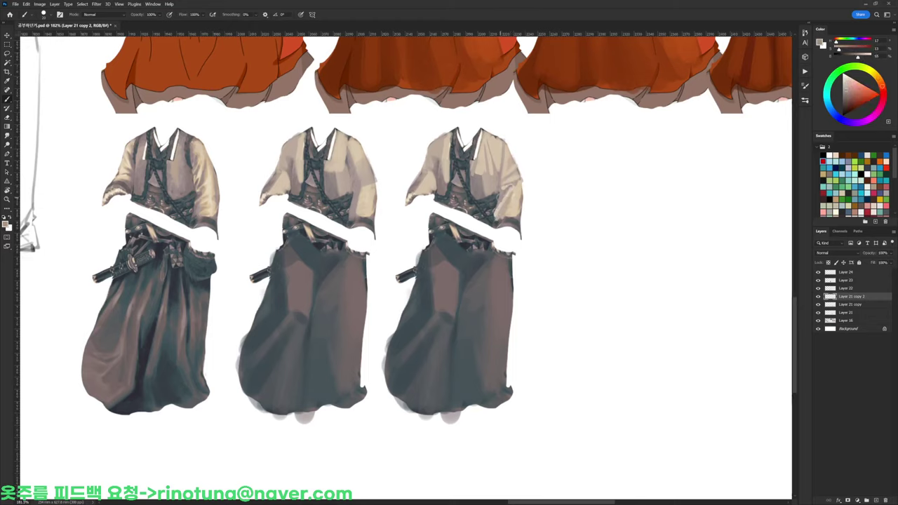
Paint fold shadows and lights on the third hanbok's left-hand shoulder and chest with sampled taupe and beige
{"action": "left_click", "coordinate": [439, 157], "text": "alt"}
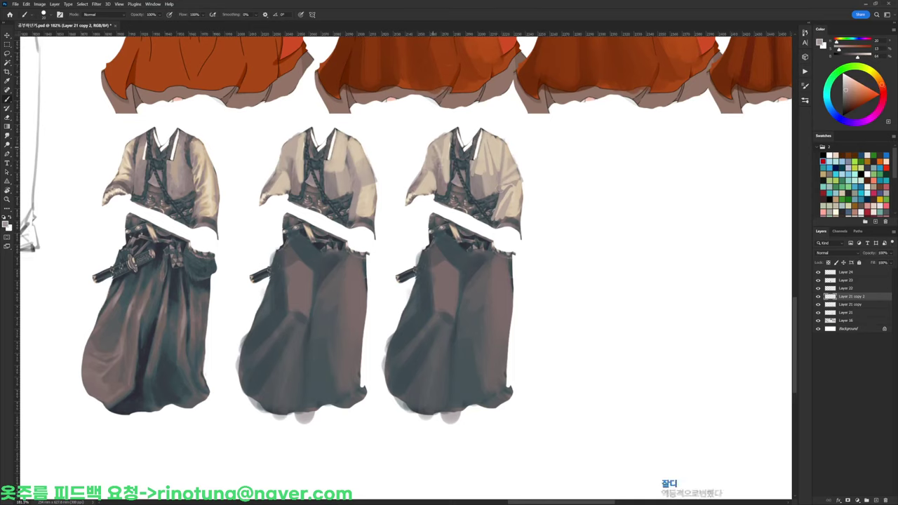
{"action": "left_click", "coordinate": [435, 150], "text": "alt"}
{"action": "left_click", "coordinate": [447, 142], "text": "alt"}
{"action": "left_click", "coordinate": [436, 148], "text": "alt"}
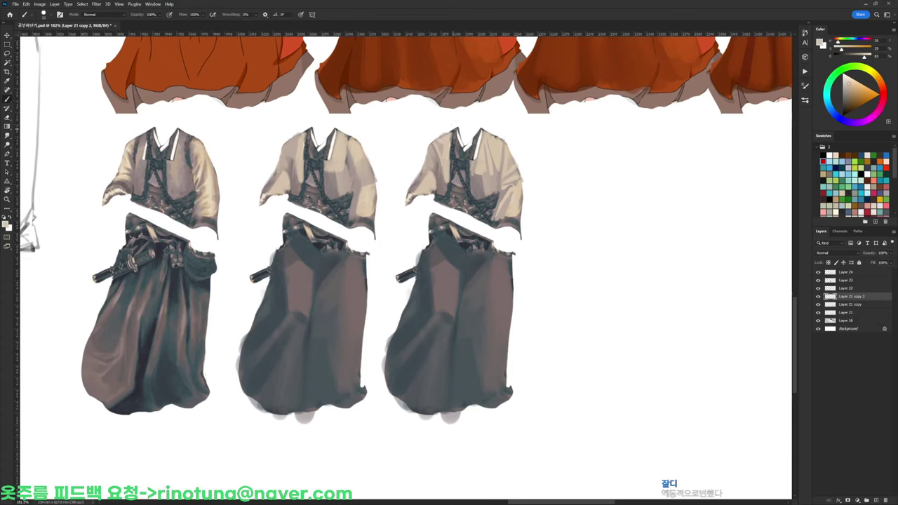
{"action": "left_click", "coordinate": [449, 144], "text": "alt"}
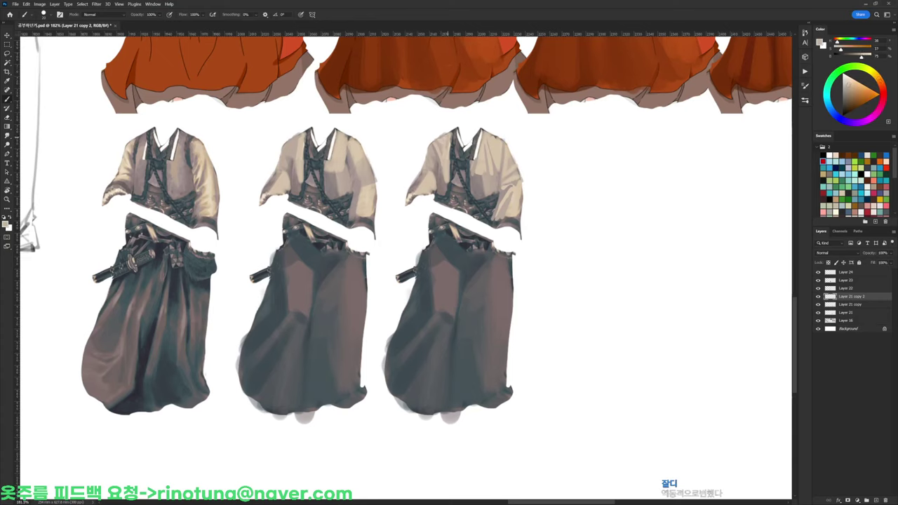
{"action": "left_click", "coordinate": [450, 155], "text": "alt"}
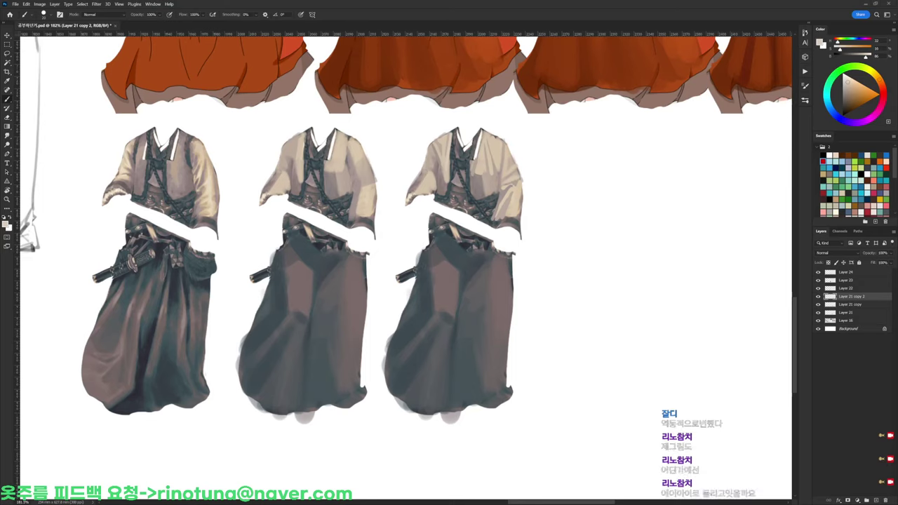
Define creases from the armpit down the third hanbok's left-hand sleeve with sampled cream and mauve-grey
{"action": "left_click", "coordinate": [432, 174], "text": "alt"}
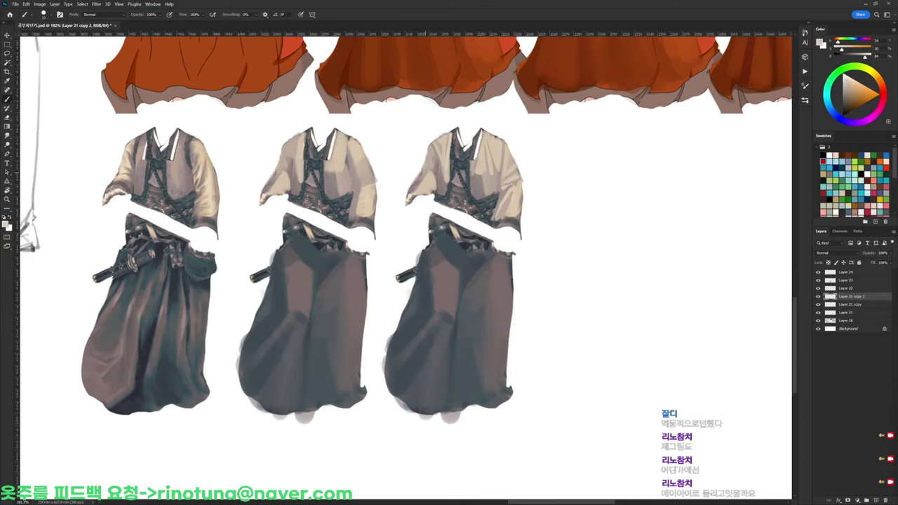
{"action": "left_click", "coordinate": [432, 176], "text": "alt"}
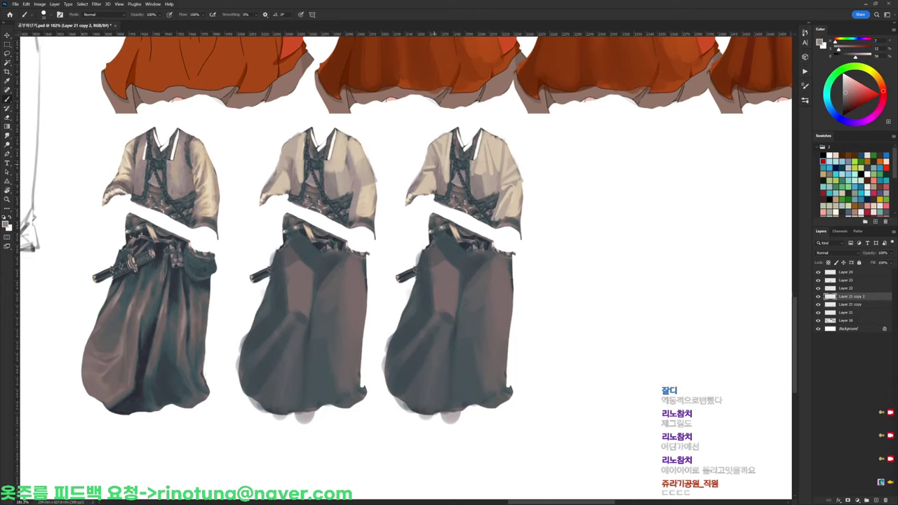
{"action": "left_click", "coordinate": [446, 152], "text": "alt"}
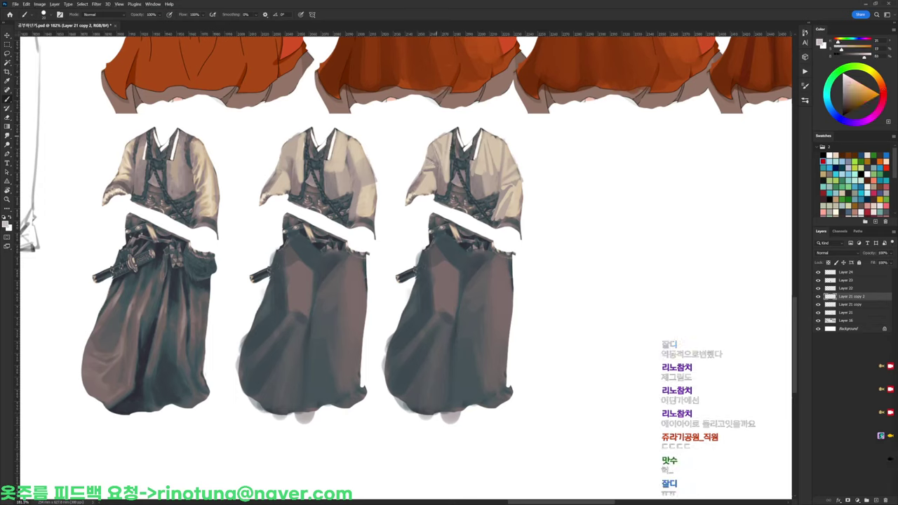
{"action": "left_click", "coordinate": [430, 169], "text": "alt"}
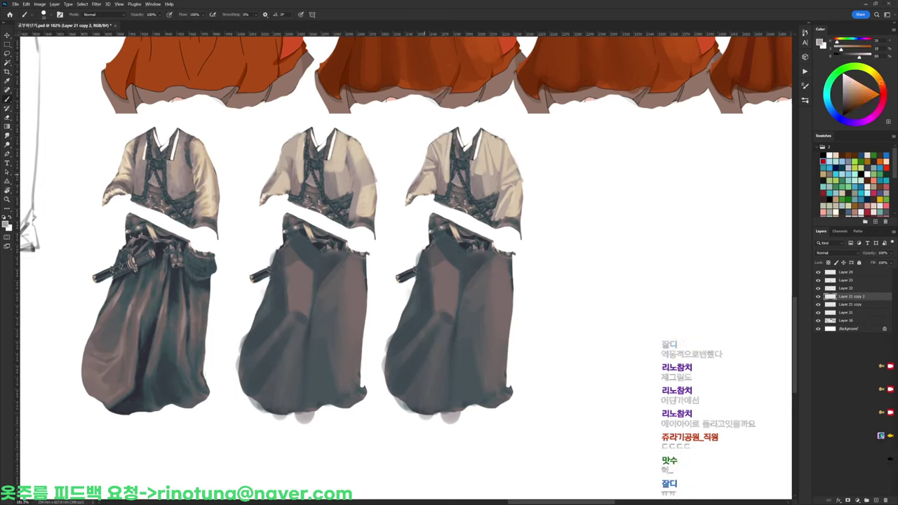
{"action": "left_click", "coordinate": [436, 173], "text": "alt"}
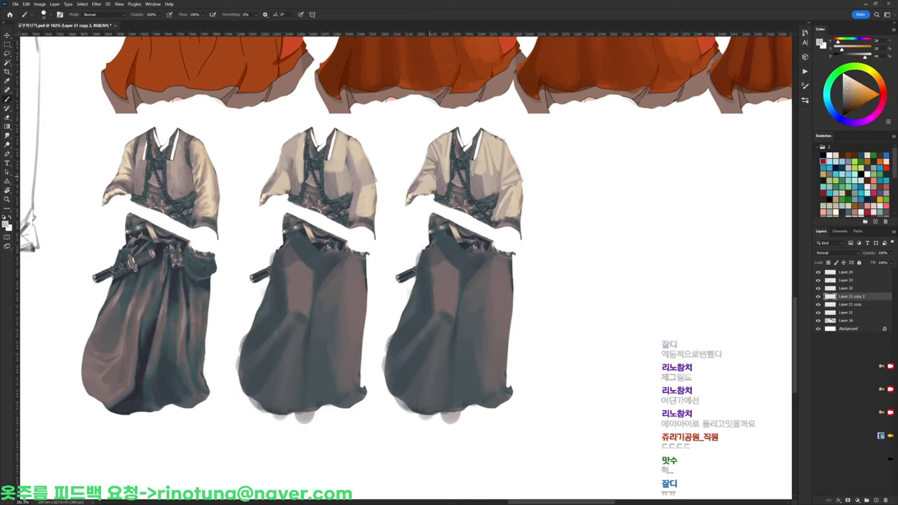
{"action": "left_click", "coordinate": [423, 177], "text": "alt"}
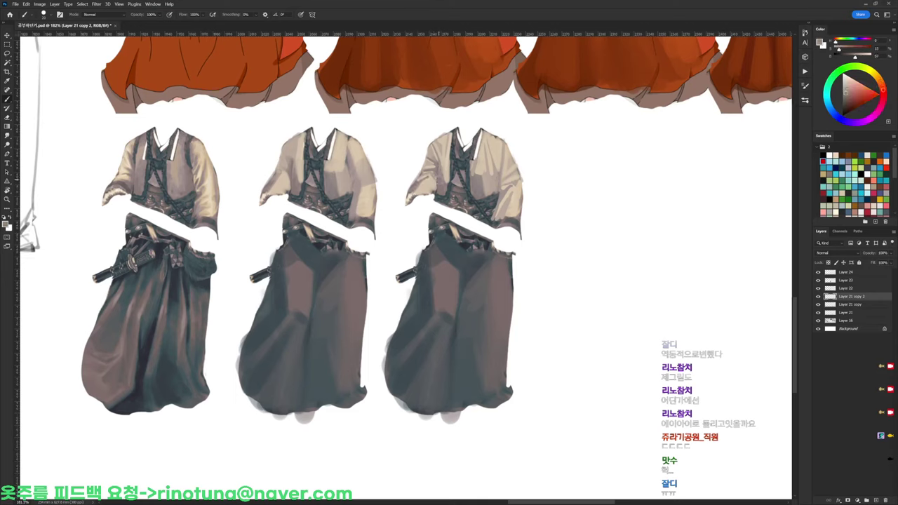
Touch up the third hanbok's left-hand sleeve and armpit creases with sampled taupe and beige, changing the brush preset for the chest
{"action": "left_click", "coordinate": [435, 168], "text": "alt"}
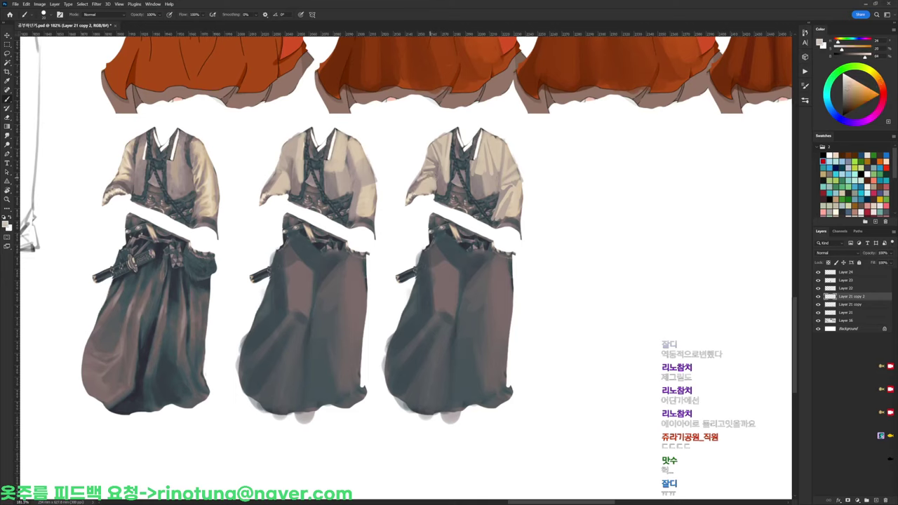
{"action": "left_click", "coordinate": [444, 181], "text": "alt"}
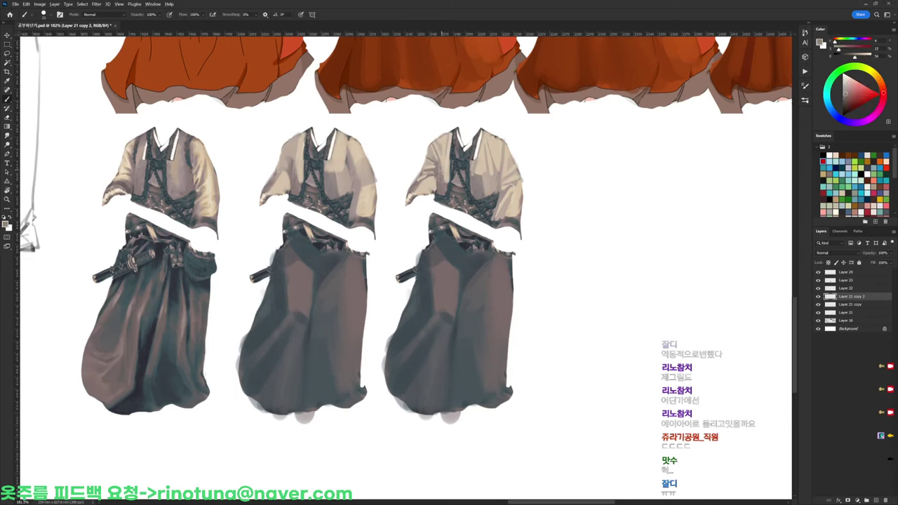
{"action": "left_click", "coordinate": [443, 155], "text": "alt"}
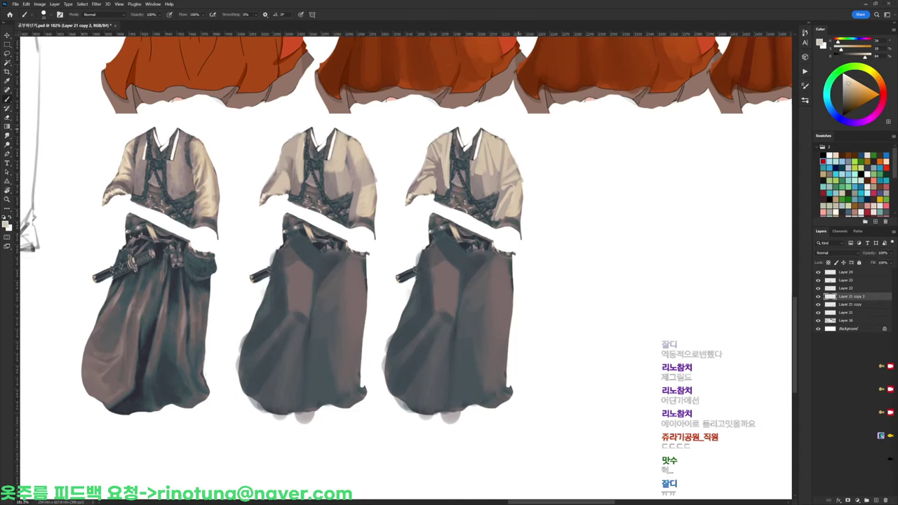
{"action": "right_click", "coordinate": [526, 158]}
{"action": "left_click", "coordinate": [570, 232]}
{"action": "left_click", "coordinate": [489, 183], "text": "alt"}
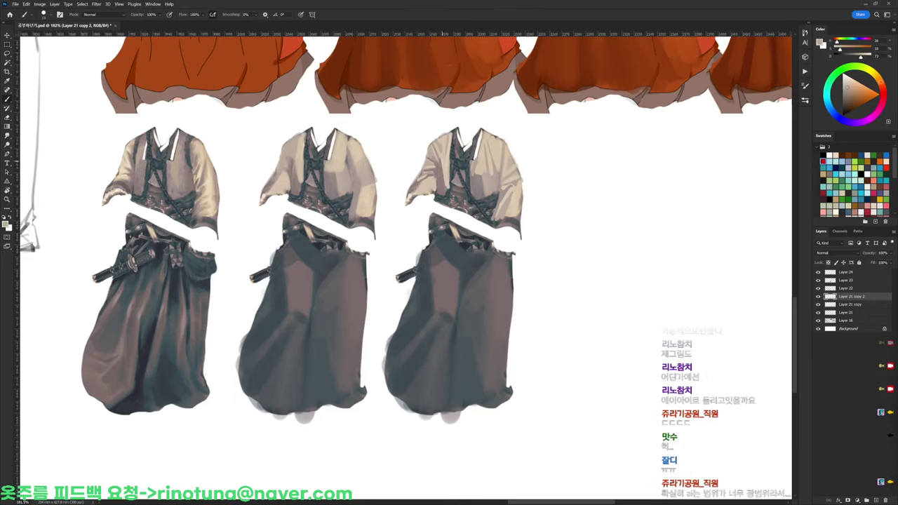
Start a fold along the V-shaped waist edge of the third hanbok's skirt, using another brush preset and sampled mauve and dark teal
{"action": "left_click_drag", "start_coordinate": [464, 148], "coordinate": [451, 82]}
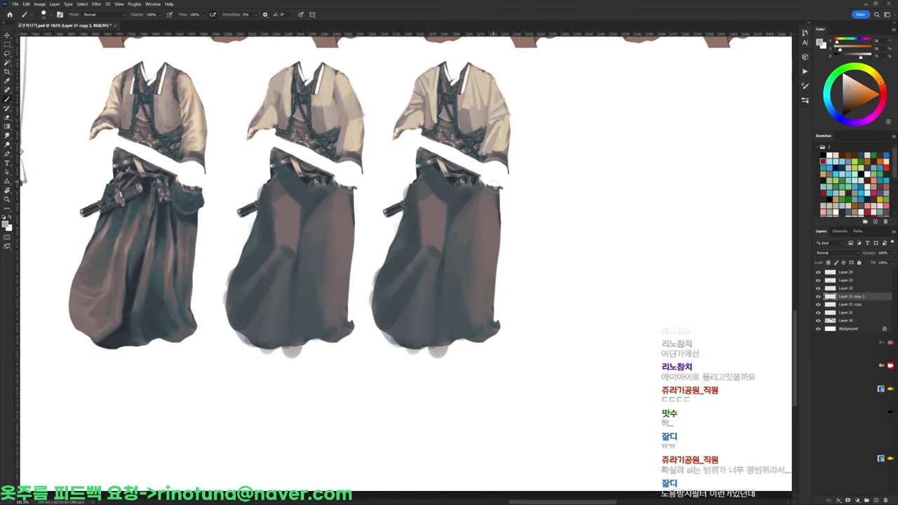
{"action": "right_click", "coordinate": [505, 208]}
{"action": "left_click", "coordinate": [551, 270]}
{"action": "left_click", "coordinate": [537, 270]}
{"action": "left_click", "coordinate": [476, 207], "text": "alt"}
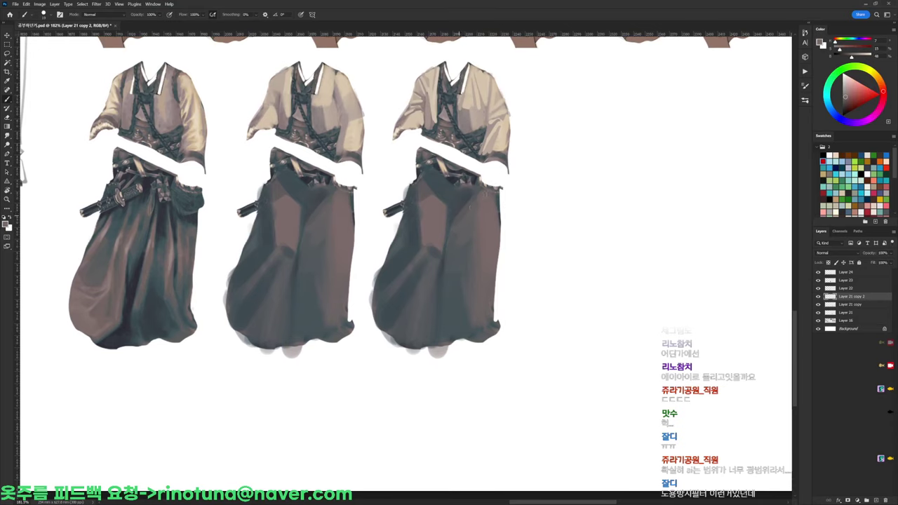
{"action": "right_click", "coordinate": [510, 201]}
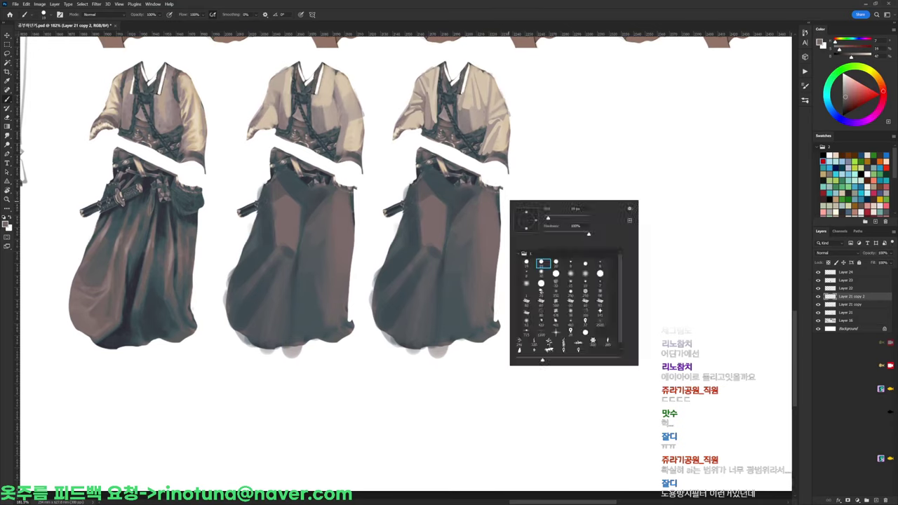
{"action": "left_click", "coordinate": [556, 263]}
{"action": "left_click", "coordinate": [447, 196], "text": "alt"}
{"action": "left_click_drag", "start_coordinate": [424, 189], "coordinate": [448, 206]}
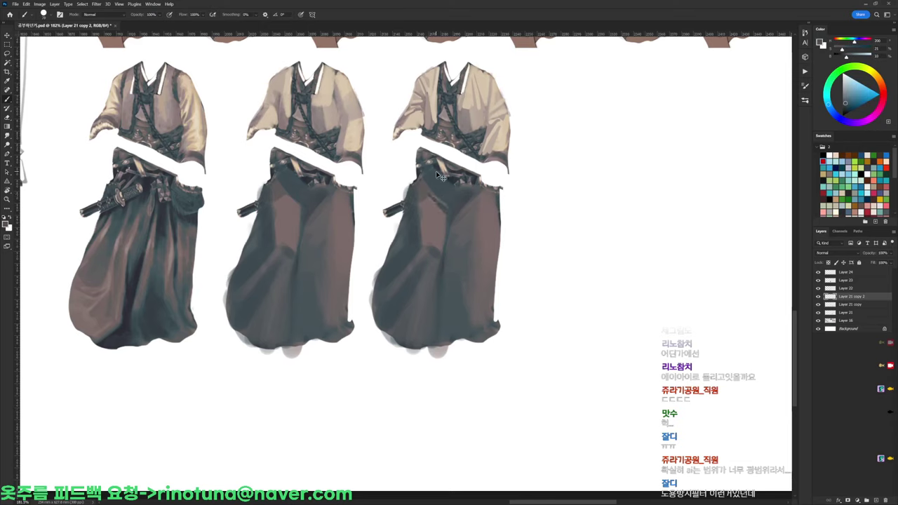
{"action": "right_click", "coordinate": [493, 167]}
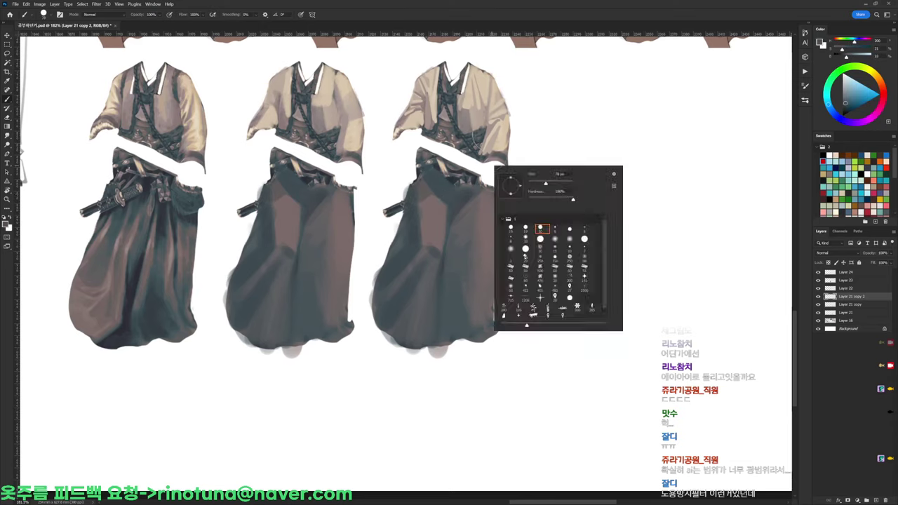
{"action": "left_click", "coordinate": [449, 183]}
{"action": "left_click", "coordinate": [440, 203], "text": "alt"}
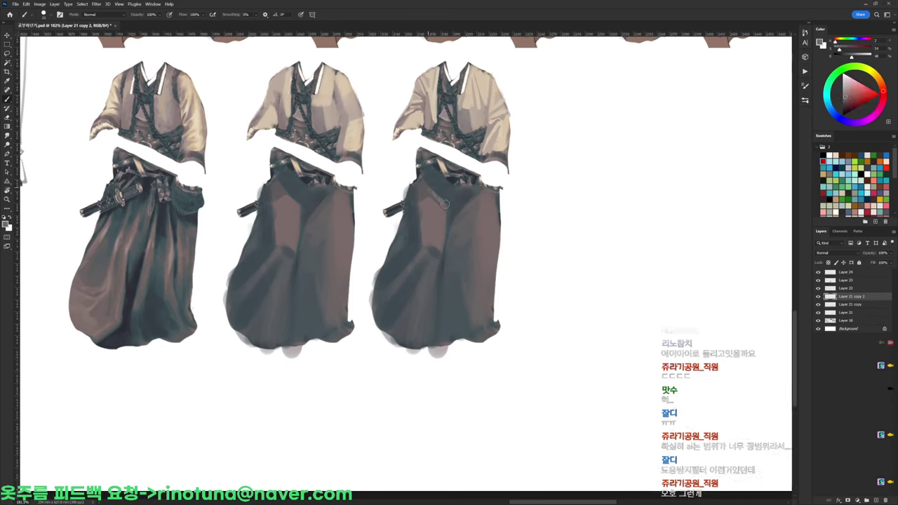
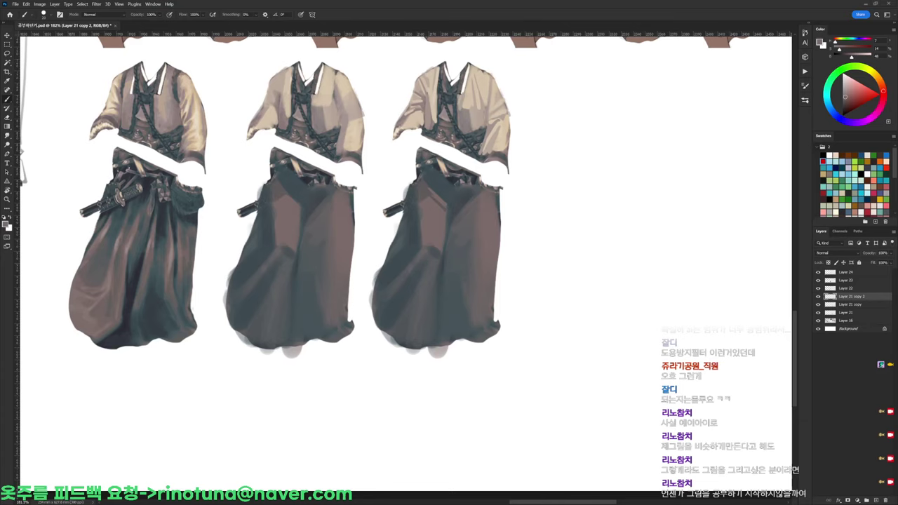
Sharpen the diagonal waist fold where it meets the skirt's centre on the third hanbok, using sampled mauve-grey and teal
{"action": "left_click_drag", "start_coordinate": [491, 209], "coordinate": [550, 165]}
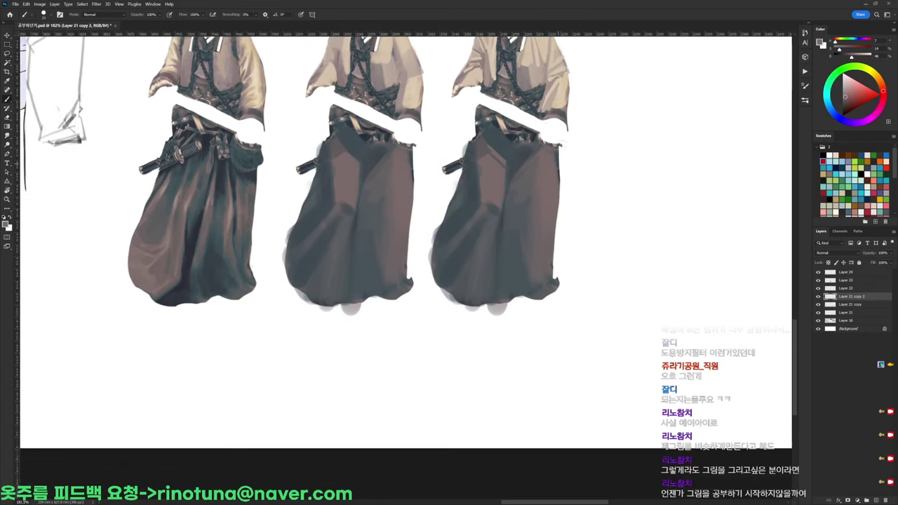
{"action": "left_click", "coordinate": [499, 144], "text": "alt"}
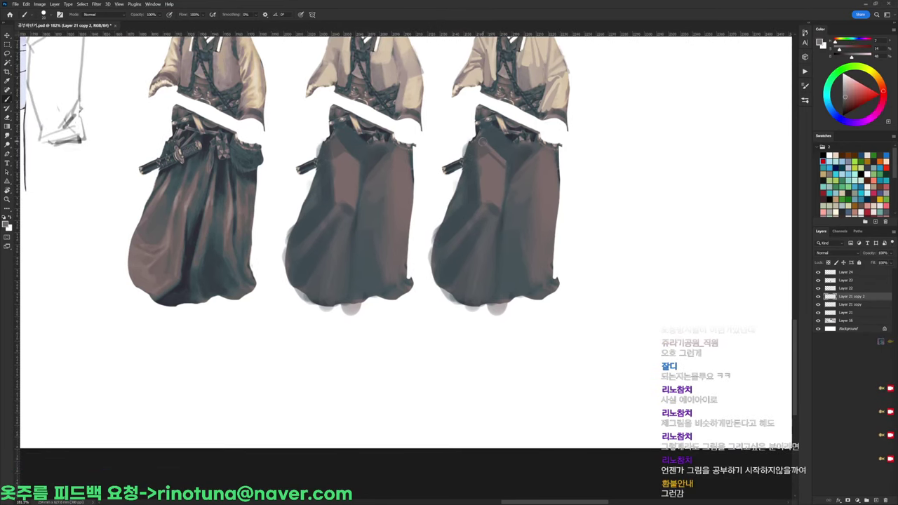
{"action": "left_click", "coordinate": [494, 154], "text": "alt"}
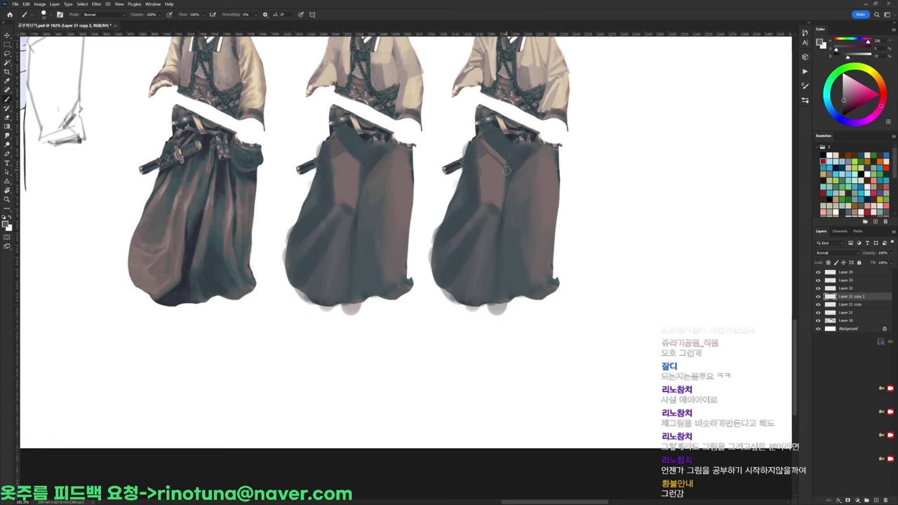
{"action": "left_click", "coordinate": [508, 170], "text": "alt"}
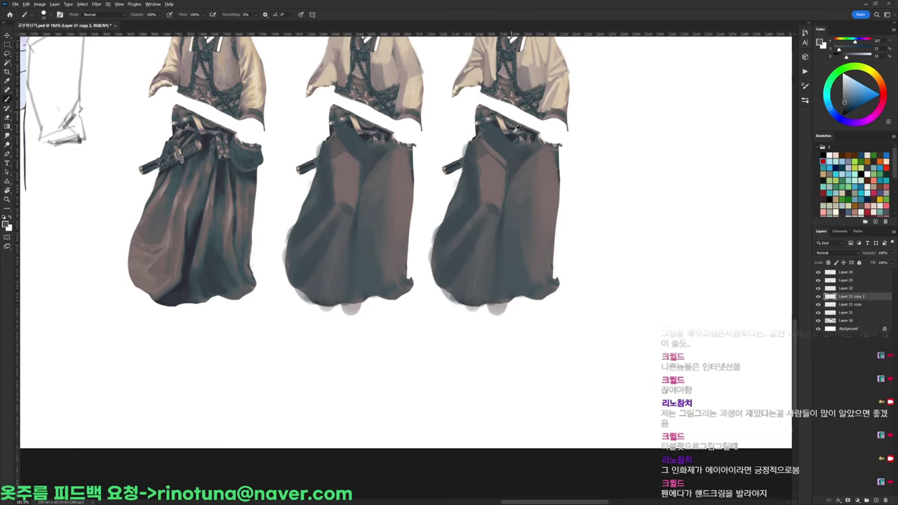
{"action": "left_click", "coordinate": [510, 163], "text": "alt"}
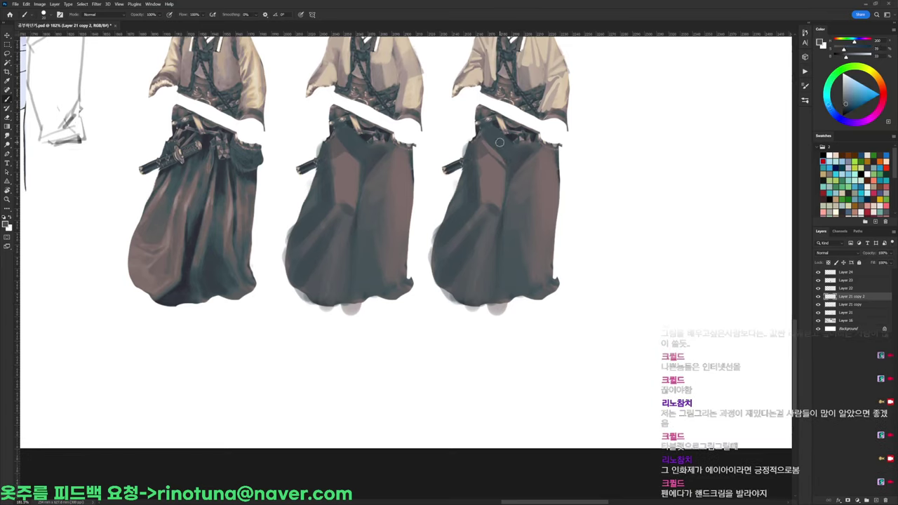
Paint short creases into the upper left-hand mauve panel of the third hanbok's skirt with sampled mauve and teal
{"action": "left_click", "coordinate": [487, 152], "text": "alt"}
{"action": "left_click", "coordinate": [497, 156], "text": "alt"}
{"action": "left_click", "coordinate": [480, 160], "text": "alt"}
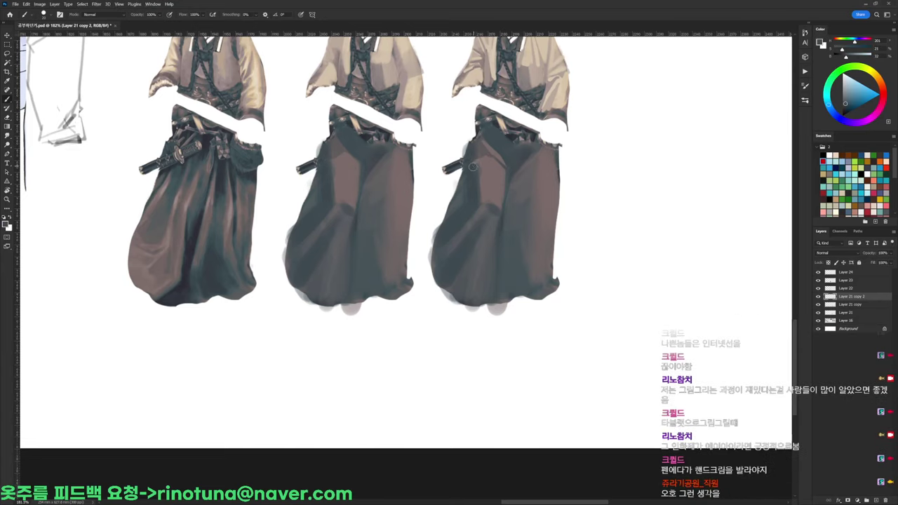
{"action": "left_click", "coordinate": [484, 160], "text": "alt"}
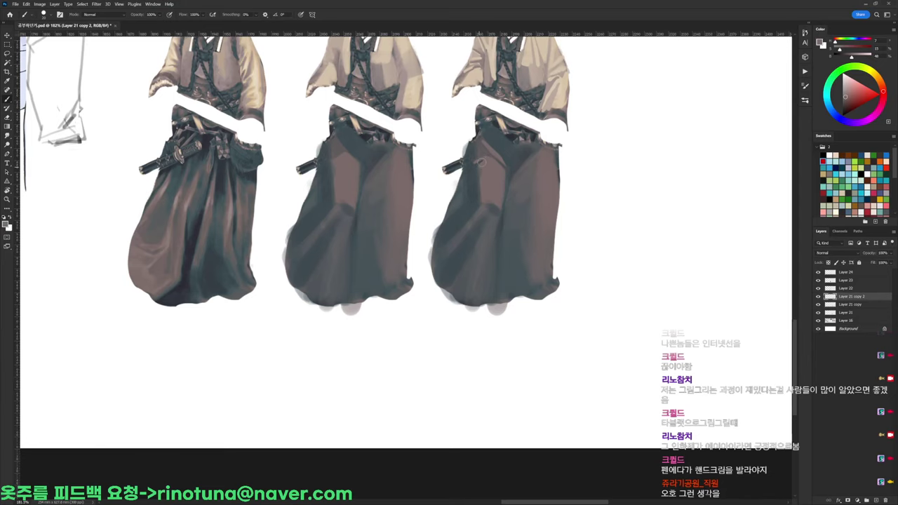
{"action": "left_click", "coordinate": [474, 188], "text": "alt"}
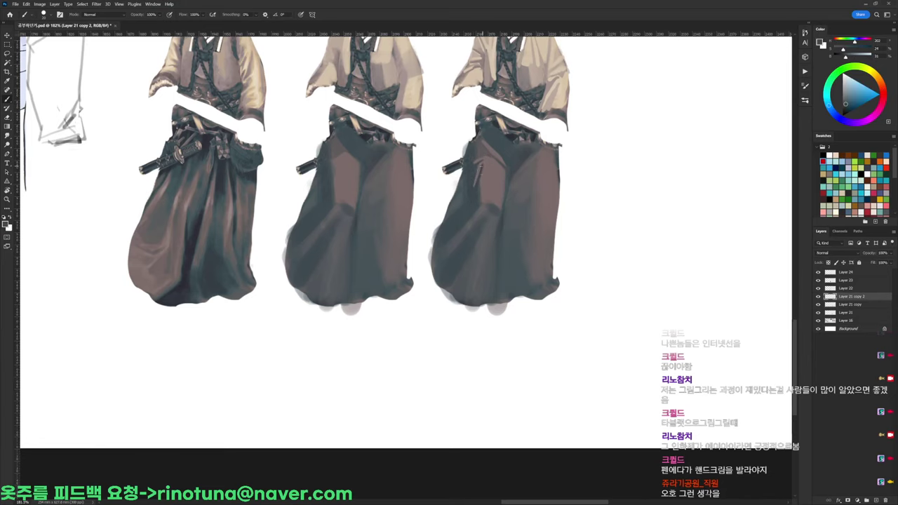
Paint a curved fold below the waist on the right-hand side of the third hanbok's skirt with sampled mauve and blue-grey
{"action": "left_click_drag", "start_coordinate": [551, 150], "coordinate": [538, 164]}
{"action": "left_click", "coordinate": [539, 173], "text": "alt"}
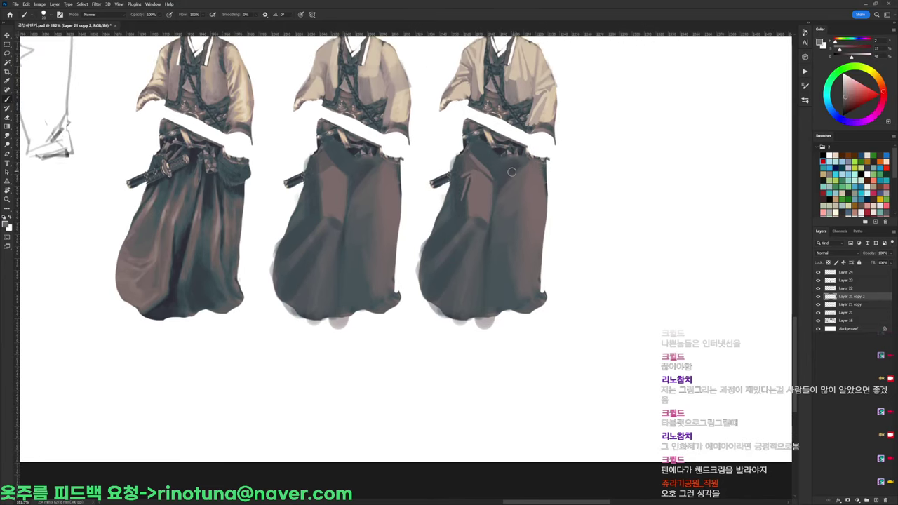
{"action": "left_click", "coordinate": [511, 173], "text": "alt"}
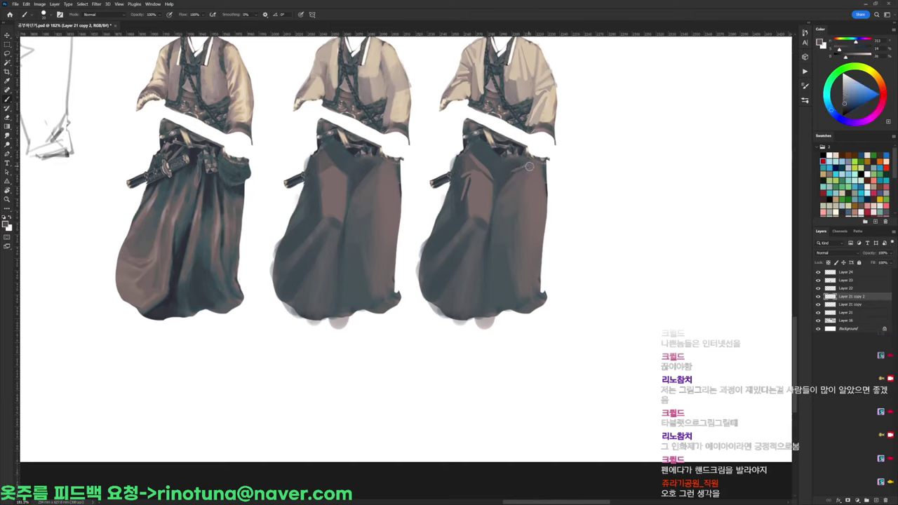
{"action": "left_click", "coordinate": [540, 174], "text": "alt"}
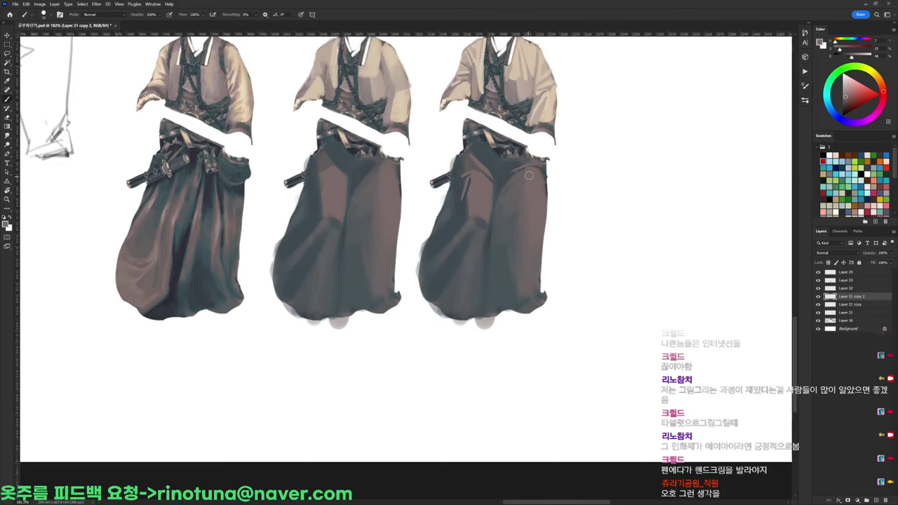
{"action": "left_click", "coordinate": [526, 195], "text": "alt"}
Paint long mauve folds descending to the hem on the third hanbok's right-hand skirt panel, shaping their edges with sampled darker grey
{"action": "left_click_drag", "start_coordinate": [519, 225], "coordinate": [492, 302]}
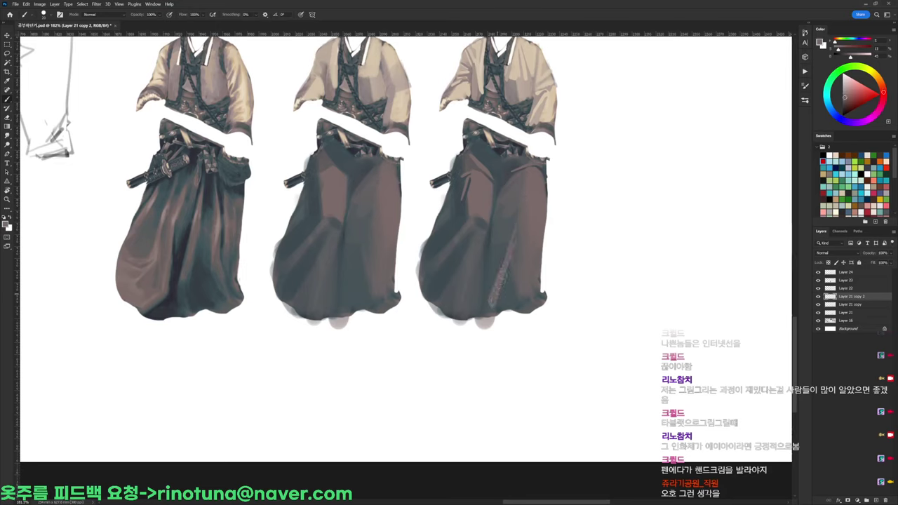
{"action": "left_click", "coordinate": [503, 252], "text": "alt"}
{"action": "mouse_move", "coordinate": [503, 253]}
{"action": "left_mouse_down"}
{"action": "mouse_move", "coordinate": [502, 294]}
{"action": "mouse_move", "coordinate": [523, 260]}
{"action": "mouse_move", "coordinate": [519, 252]}
{"action": "mouse_move", "coordinate": [511, 301]}
{"action": "left_mouse_up"}
{"action": "left_click", "coordinate": [520, 256], "text": "alt"}
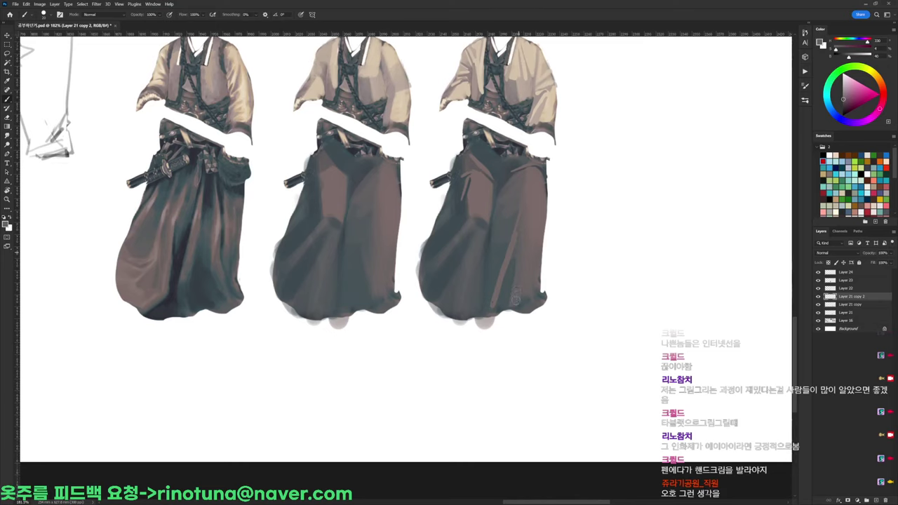
{"action": "left_click", "coordinate": [519, 239], "text": "alt"}
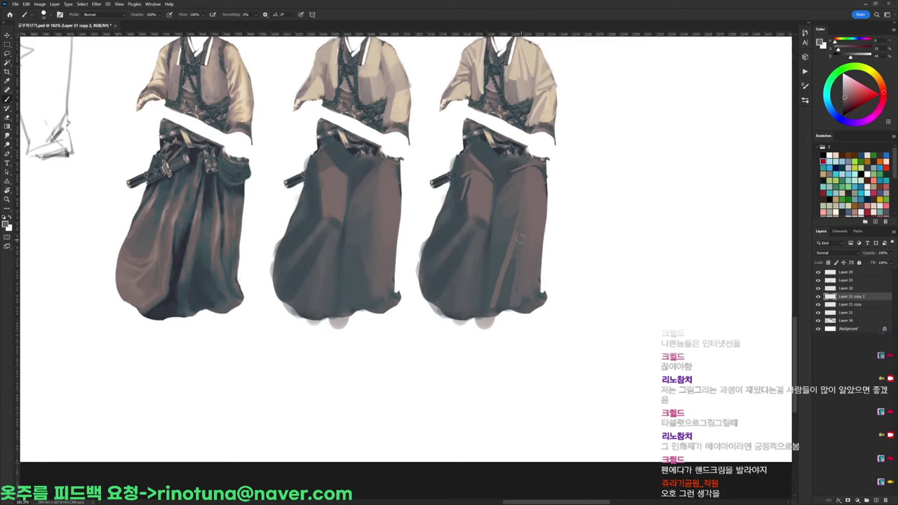
{"action": "left_click", "coordinate": [518, 289], "text": "alt"}
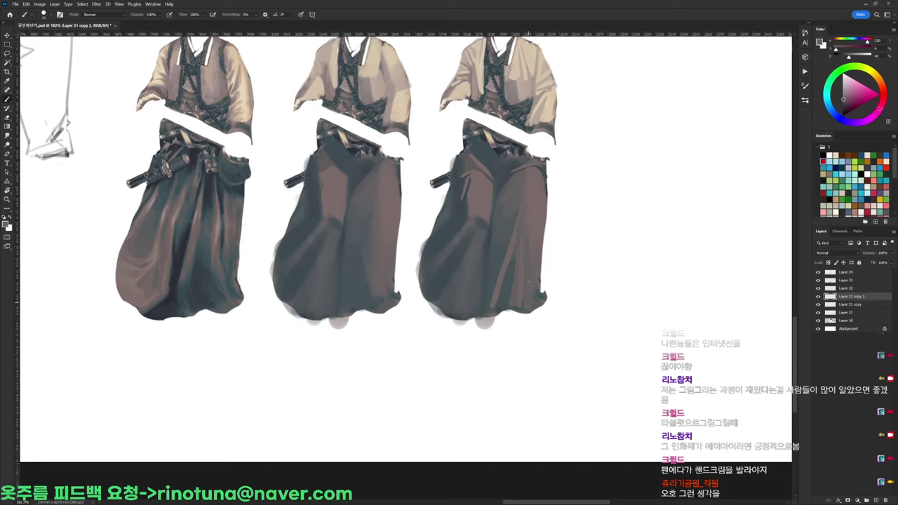
Narrow and taper the lower folds near the third hanbok's right-hand hem with sampled dark teal and mauve-grey
{"action": "left_click", "coordinate": [512, 277], "text": "alt"}
{"action": "left_click_drag", "start_coordinate": [514, 257], "coordinate": [511, 306]}
{"action": "left_click", "coordinate": [523, 280], "text": "alt"}
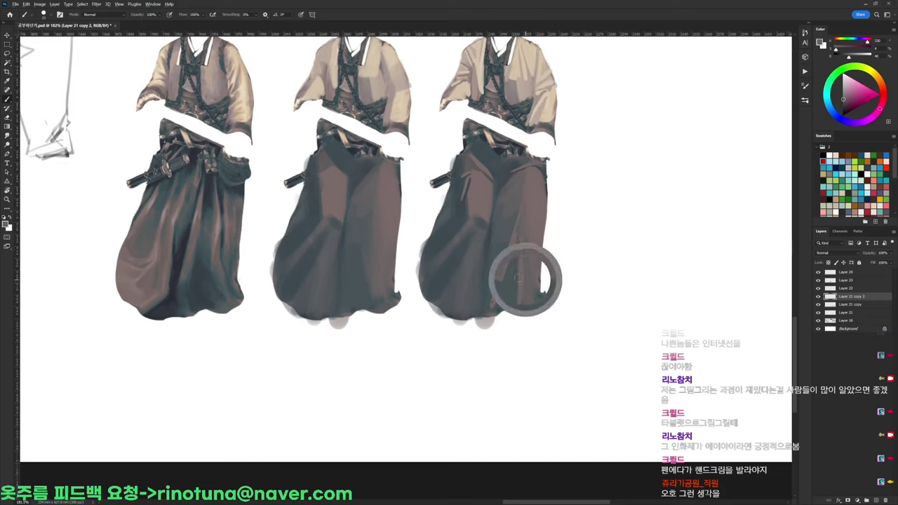
{"action": "left_click", "coordinate": [497, 267], "text": "alt"}
{"action": "left_click_drag", "start_coordinate": [501, 274], "coordinate": [491, 304]}
Extend the left-hand mauve panel into a narrow fold down the third hanbok's skirt centre, cutting its edges with sampled teal
{"action": "left_click", "coordinate": [488, 210], "text": "alt"}
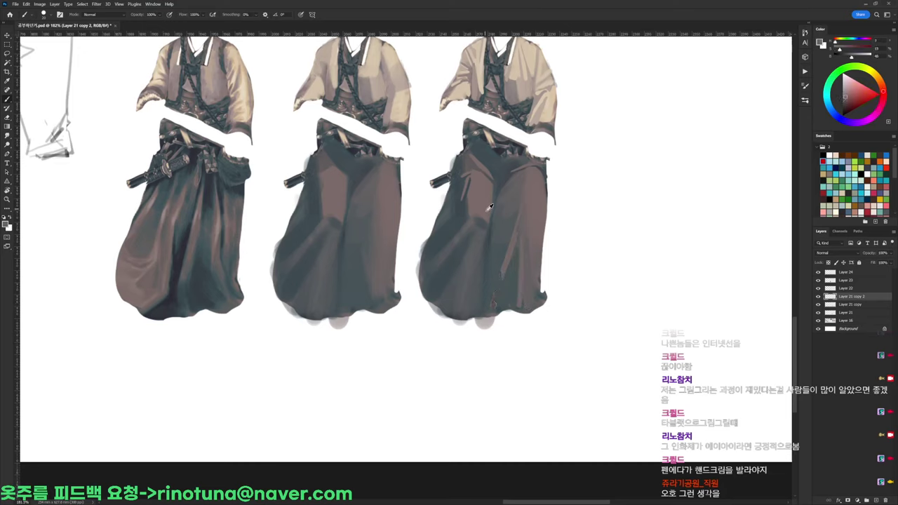
{"action": "left_click", "coordinate": [488, 223], "text": "alt"}
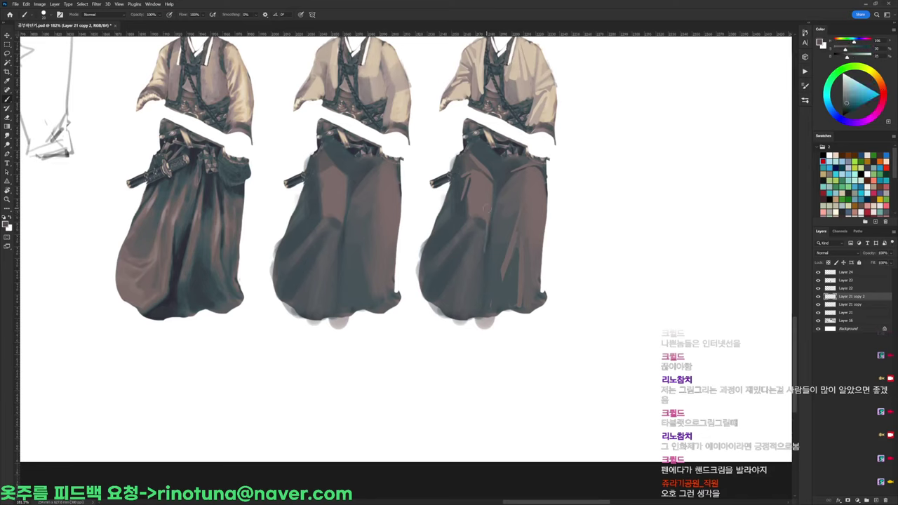
{"action": "left_click_drag", "start_coordinate": [492, 213], "coordinate": [485, 279]}
{"action": "left_click", "coordinate": [492, 221], "text": "alt"}
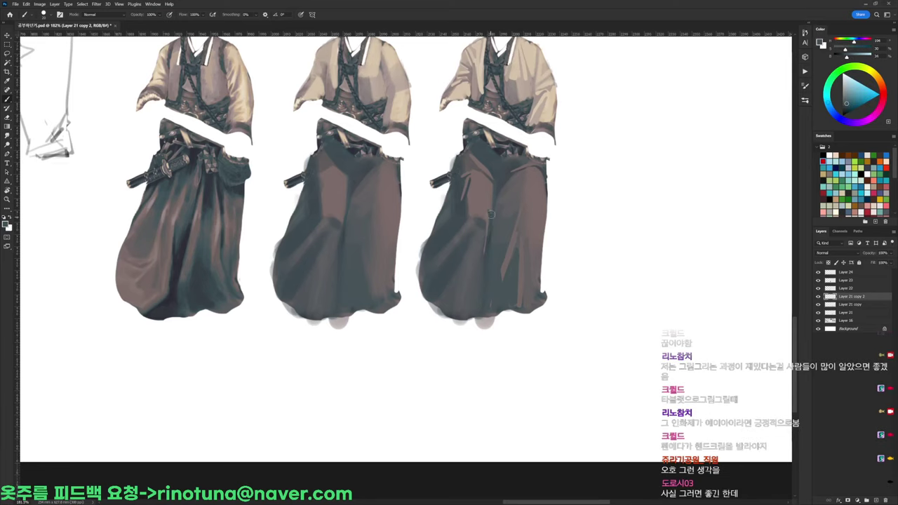
{"action": "left_click", "coordinate": [488, 214], "text": "alt"}
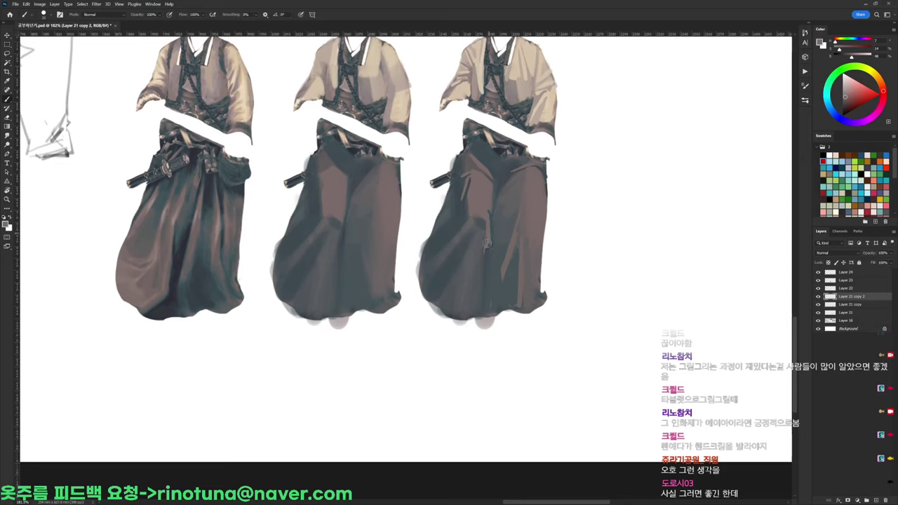
{"action": "left_click", "coordinate": [481, 218], "text": "alt"}
{"action": "left_click", "coordinate": [470, 213], "text": "alt"}
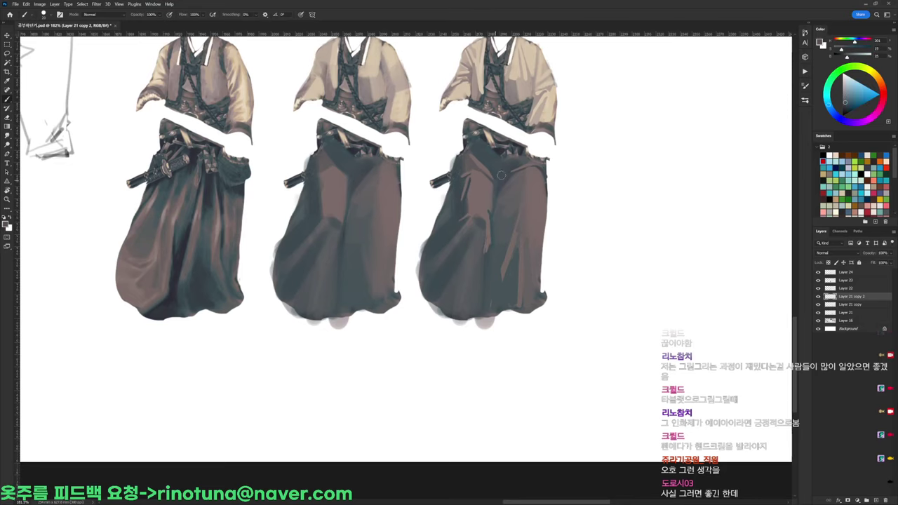
Refine the fold beneath the left-hand waist of the third hanbok's skirt with sampled dark teal
{"action": "scroll", "coordinate": [510, 170], "scroll_direction": "down", "scroll_amount": 5}
{"action": "scroll", "coordinate": [513, 169], "scroll_direction": "up", "scroll_amount": 4}
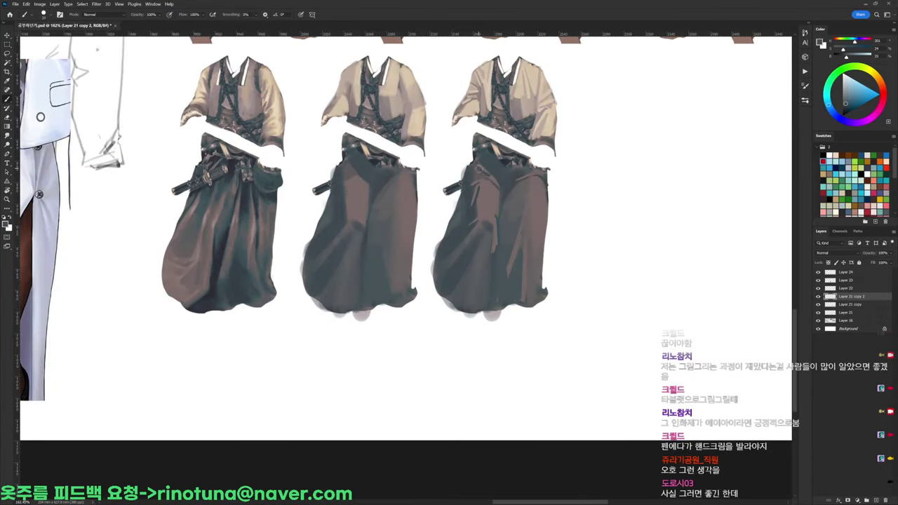
{"action": "left_click", "coordinate": [486, 164], "text": "alt"}
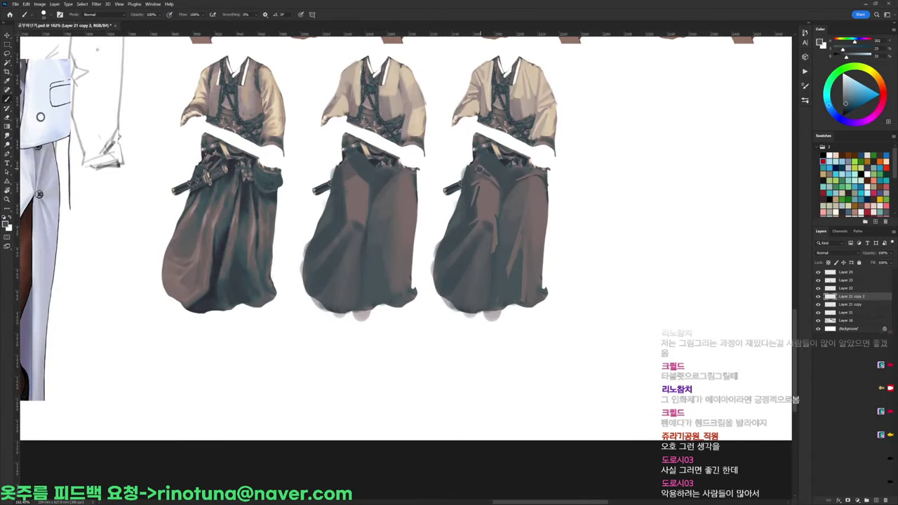
{"action": "left_click_drag", "start_coordinate": [510, 157], "coordinate": [550, 153]}
{"action": "scroll", "coordinate": [550, 152], "scroll_direction": "up", "scroll_amount": 3}
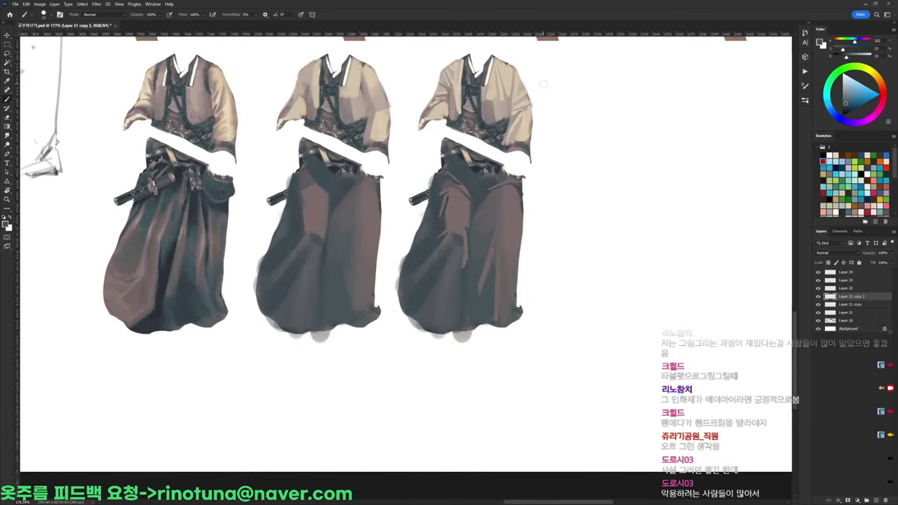
Paint a sagging mauve fold across the front waist of the third hanbok's skirt with a round brush, shaping it with sampled dark blue-grey
{"action": "left_click_drag", "start_coordinate": [519, 205], "coordinate": [495, 209]}
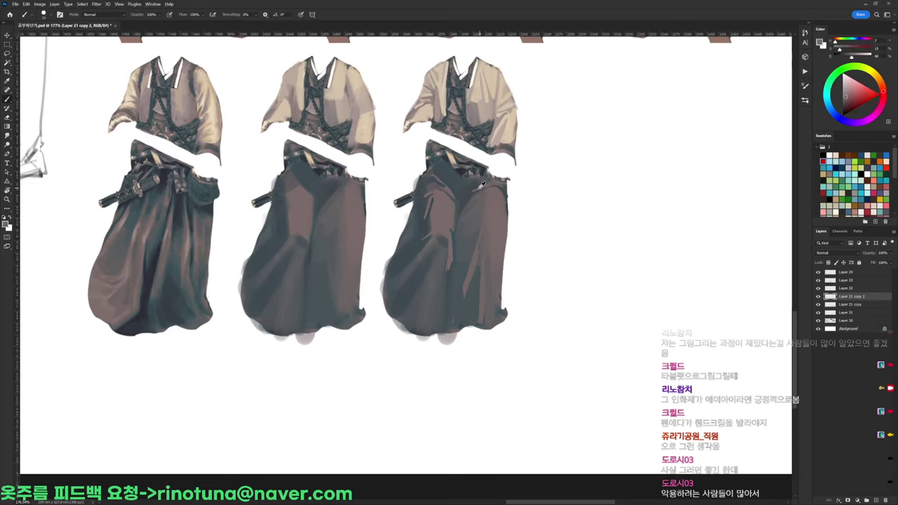
{"action": "right_click", "coordinate": [486, 160]}
{"action": "left_click", "coordinate": [521, 222]}
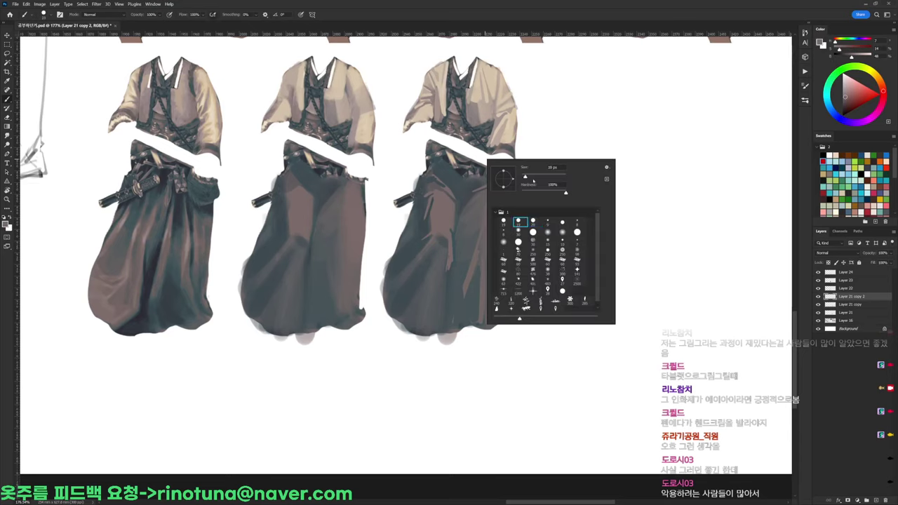
{"action": "left_click_drag", "start_coordinate": [453, 187], "coordinate": [462, 195]}
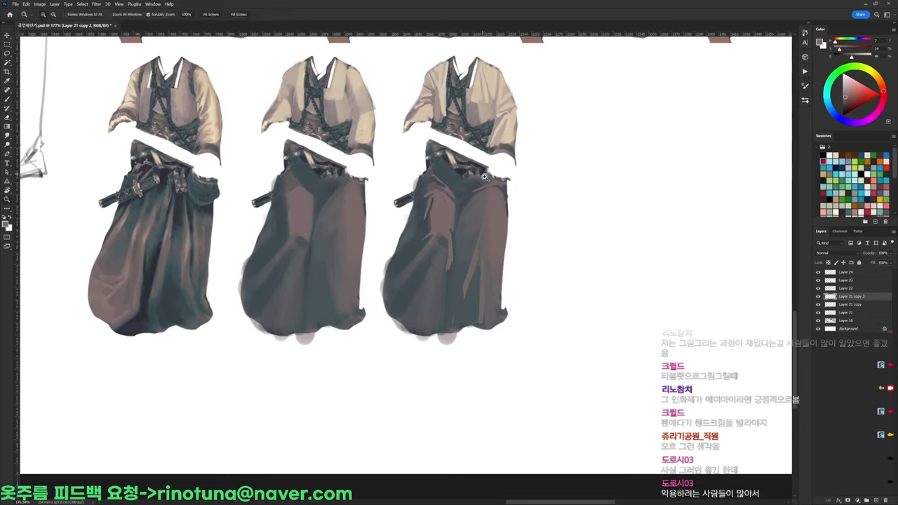
{"action": "right_click", "coordinate": [518, 198]}
{"action": "left_click", "coordinate": [521, 210]}
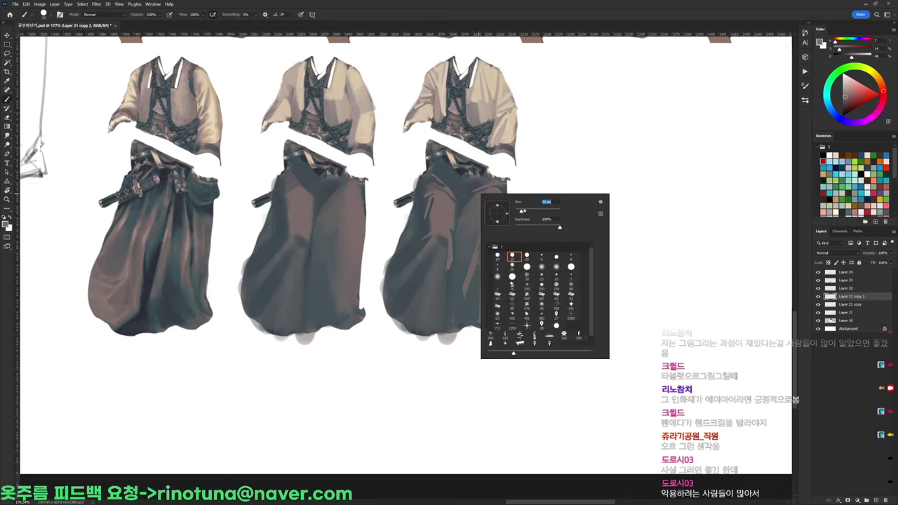
{"action": "mouse_move", "coordinate": [459, 184]}
{"action": "left_mouse_down"}
{"action": "mouse_move", "coordinate": [452, 191]}
{"action": "mouse_move", "coordinate": [476, 190]}
{"action": "left_mouse_up"}
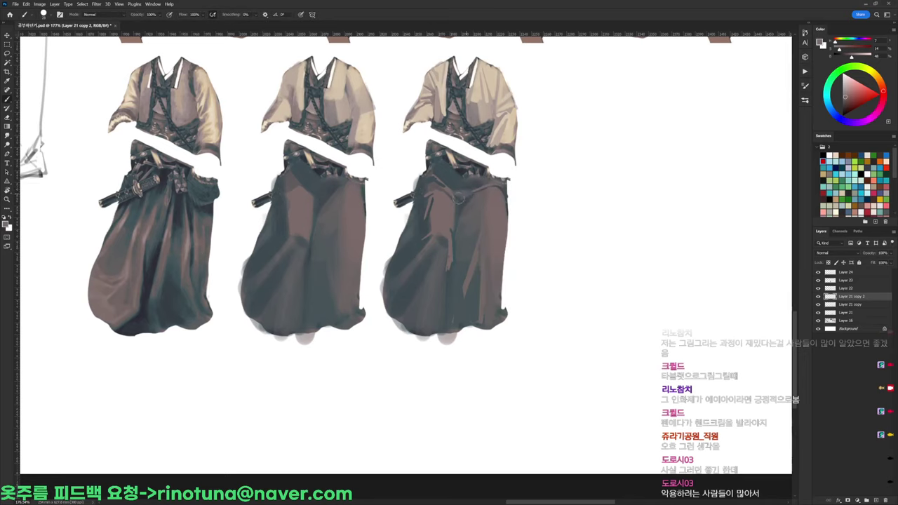
{"action": "left_click", "coordinate": [470, 185], "text": "alt"}
{"action": "left_click", "coordinate": [462, 201], "text": "alt"}
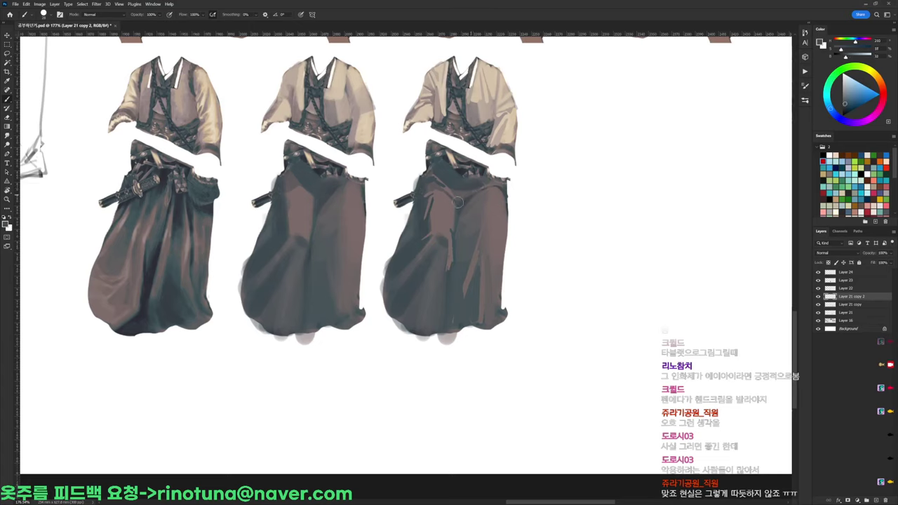
Paint slanting folds from the third hanbok's right-hand waist toward the skirt centre with sampled mauve and dark teal
{"action": "left_click", "coordinate": [496, 189], "text": "alt"}
{"action": "left_click_drag", "start_coordinate": [498, 190], "coordinate": [484, 193]}
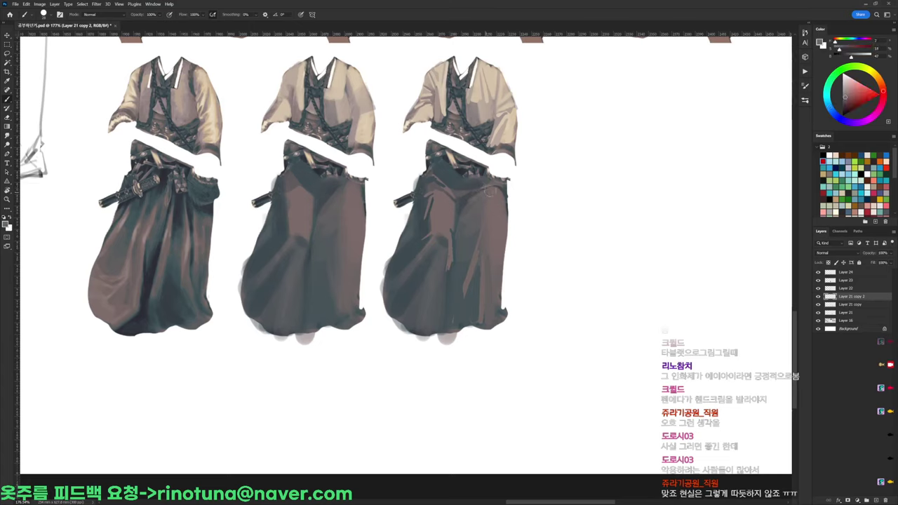
{"action": "left_click", "coordinate": [460, 211], "text": "alt"}
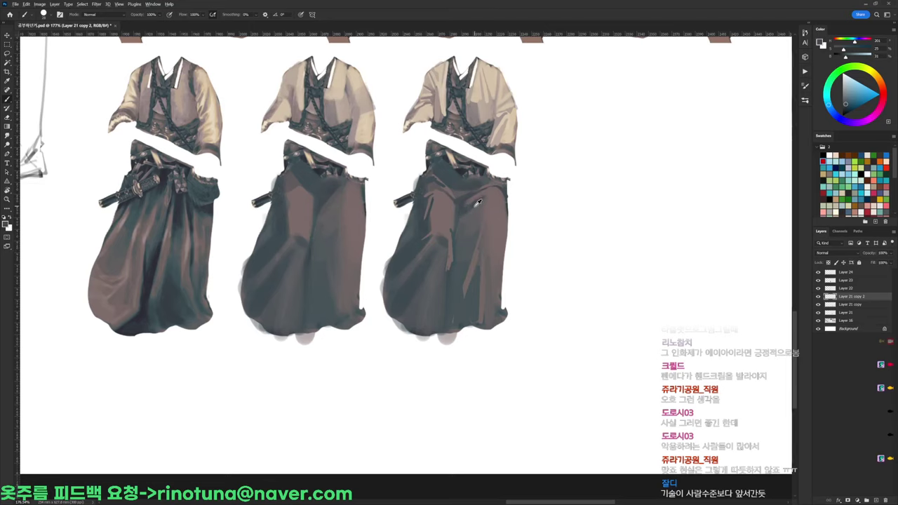
{"action": "left_click", "coordinate": [484, 195], "text": "alt"}
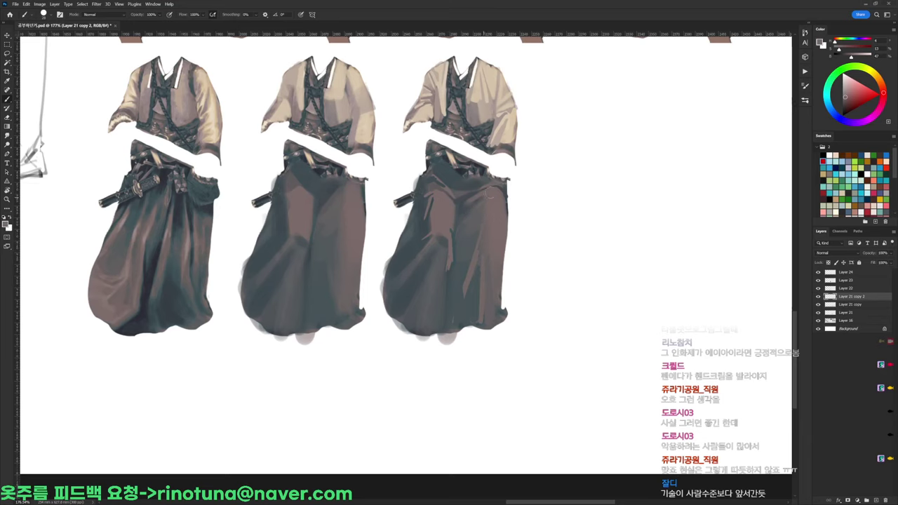
{"action": "left_click", "coordinate": [469, 208], "text": "alt"}
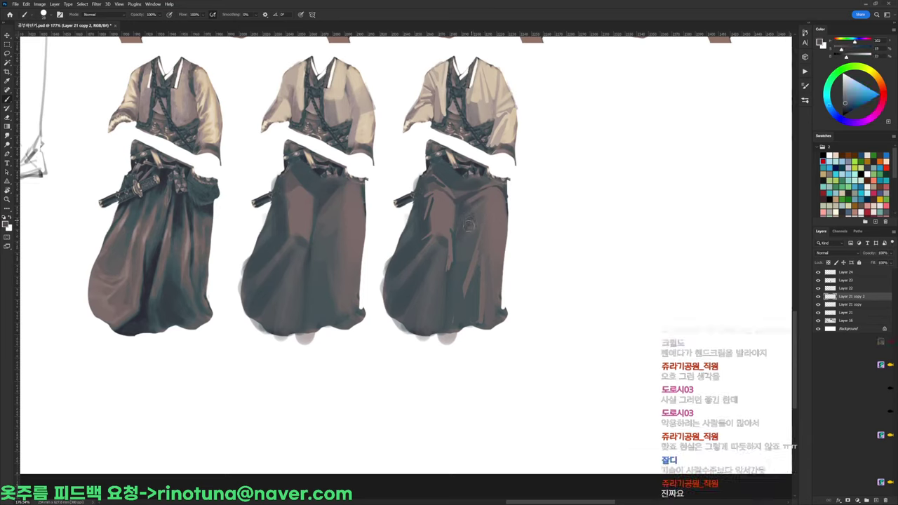
{"action": "left_click", "coordinate": [464, 235], "text": "alt"}
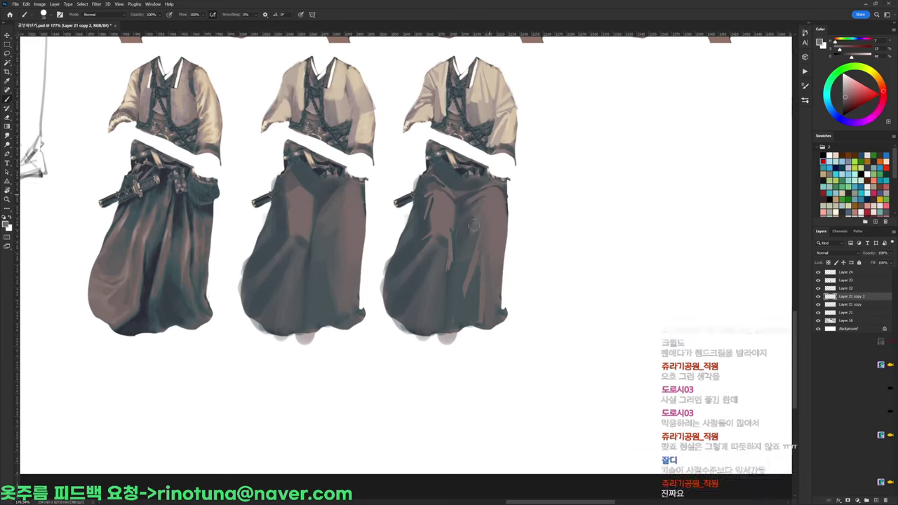
{"action": "left_click", "coordinate": [453, 278], "text": "alt"}
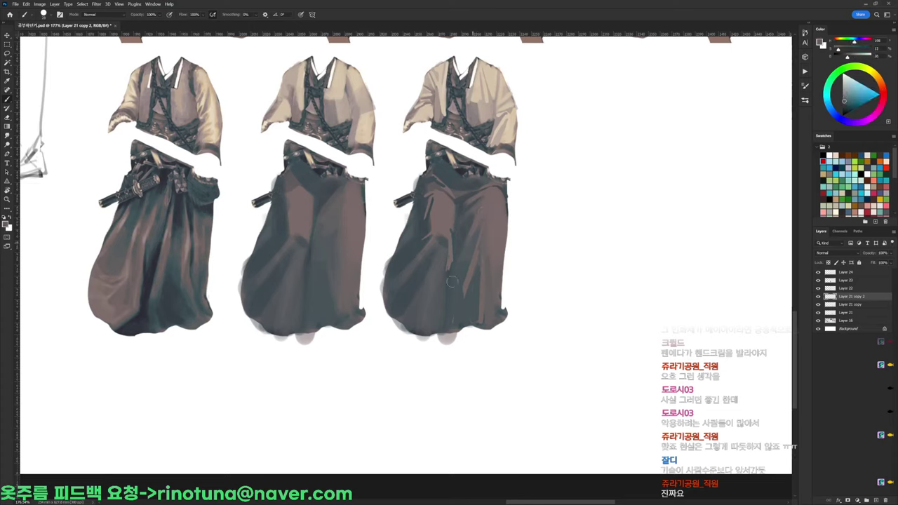
Refine the narrow fold down the third hanbok's skirt centre with sampled grey, mauve and dark blue-grey
{"action": "left_click", "coordinate": [450, 265], "text": "alt"}
{"action": "left_click", "coordinate": [457, 234], "text": "alt"}
{"action": "left_click", "coordinate": [441, 258], "text": "alt"}
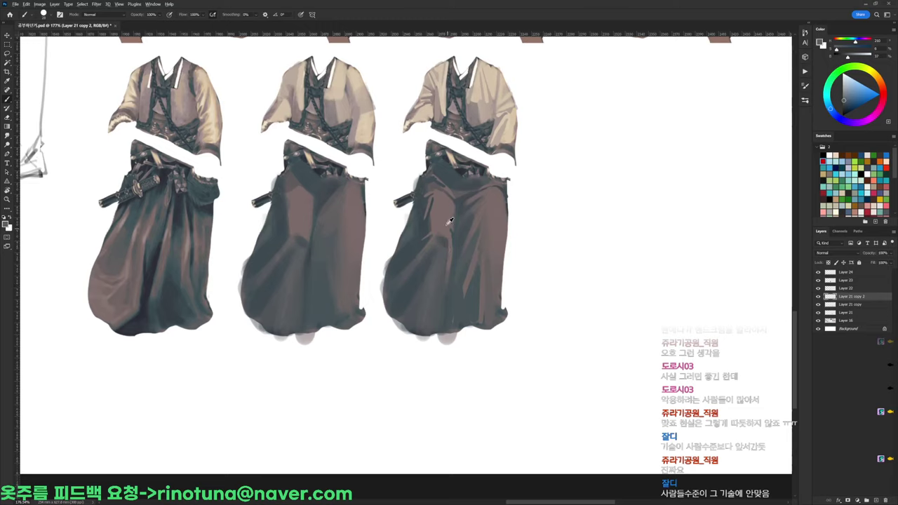
{"action": "left_click", "coordinate": [450, 220], "text": "alt"}
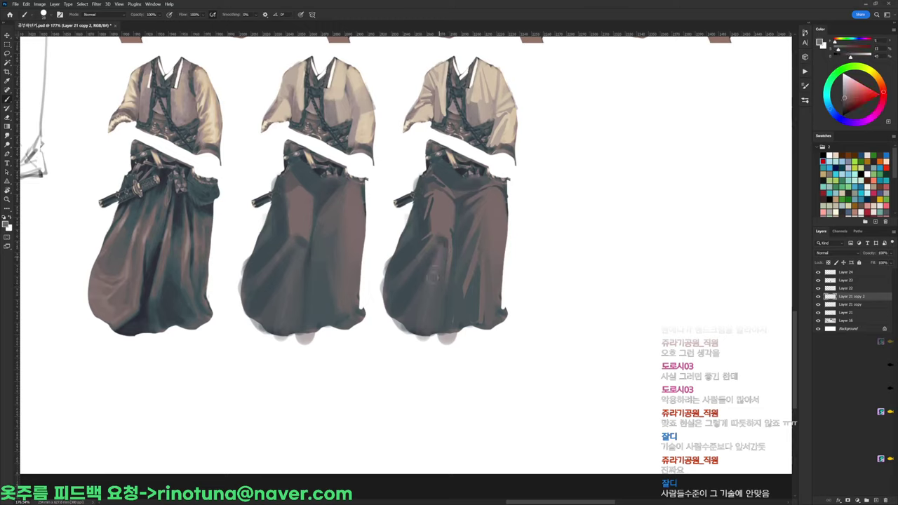
{"action": "left_click", "coordinate": [446, 238], "text": "alt"}
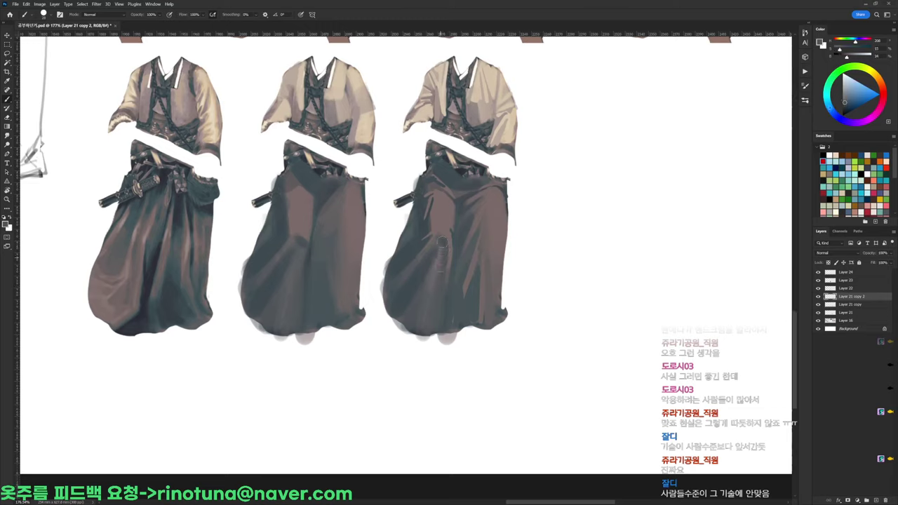
Reshape the top of the left-hand mauve panel on the third hanbok's skirt, blending its edges with sampled mauve and teal
{"action": "left_click", "coordinate": [431, 225], "text": "alt"}
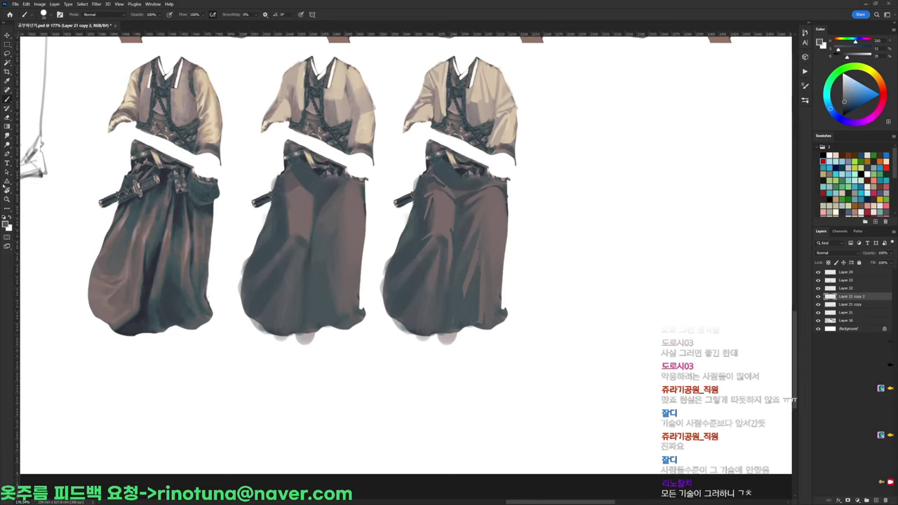
{"action": "left_click", "coordinate": [425, 218], "text": "alt"}
{"action": "left_click", "coordinate": [441, 194], "text": "alt"}
{"action": "left_click_drag", "start_coordinate": [429, 192], "coordinate": [425, 198]}
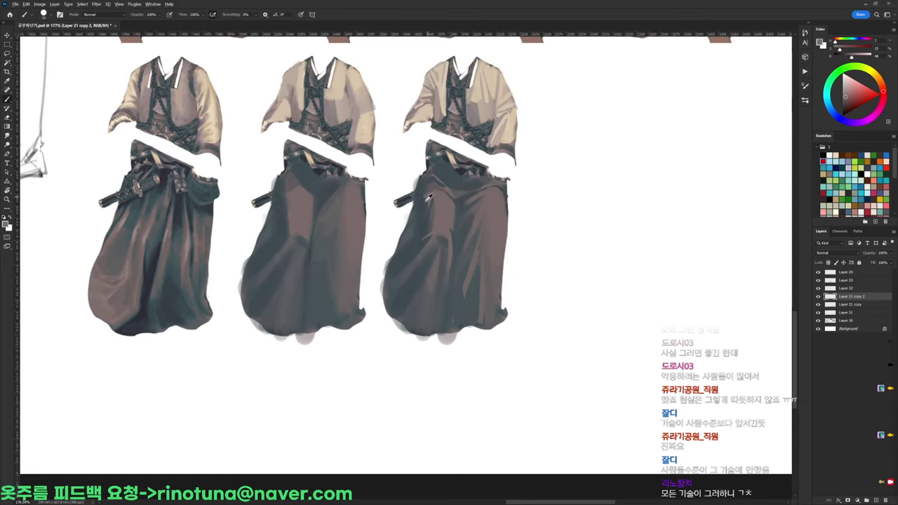
{"action": "left_click", "coordinate": [434, 193], "text": "alt"}
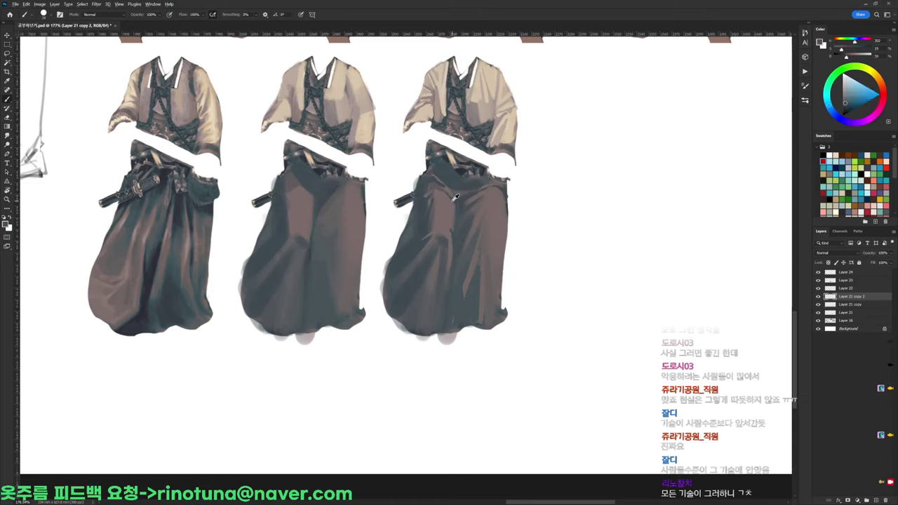
{"action": "left_click", "coordinate": [450, 199], "text": "alt"}
{"action": "left_click", "coordinate": [430, 202], "text": "alt"}
{"action": "left_click", "coordinate": [432, 194], "text": "alt"}
{"action": "left_click", "coordinate": [447, 185], "text": "alt"}
{"action": "left_click", "coordinate": [438, 189], "text": "alt"}
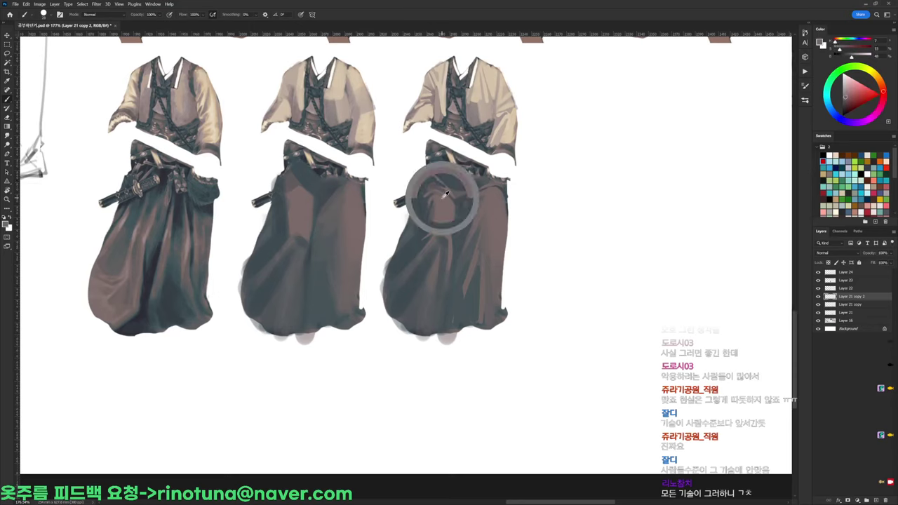
Blend the curved waist fold across the third hanbok's skirt using sampled mauve and dark blue-grey
{"action": "key", "text": "d"}
{"action": "left_click", "coordinate": [438, 183], "text": "alt"}
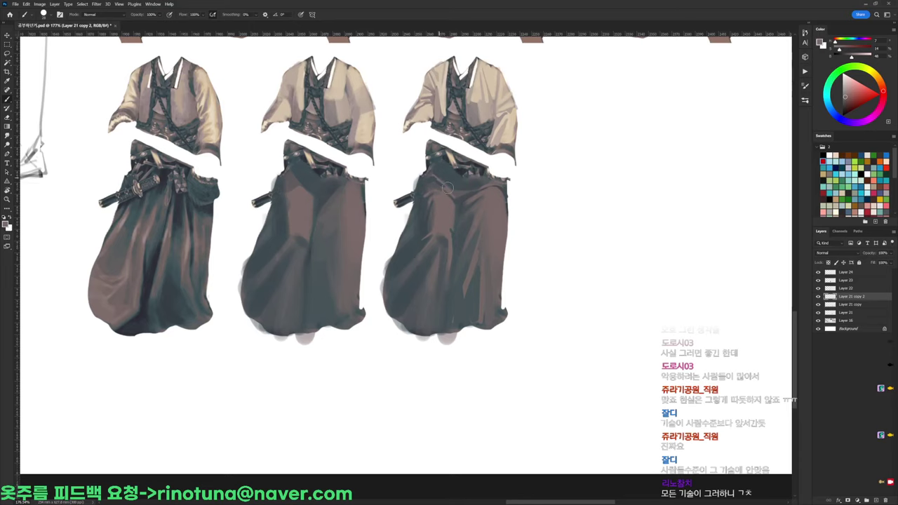
{"action": "left_click", "coordinate": [442, 184], "text": "alt"}
{"action": "left_click", "coordinate": [463, 185], "text": "alt"}
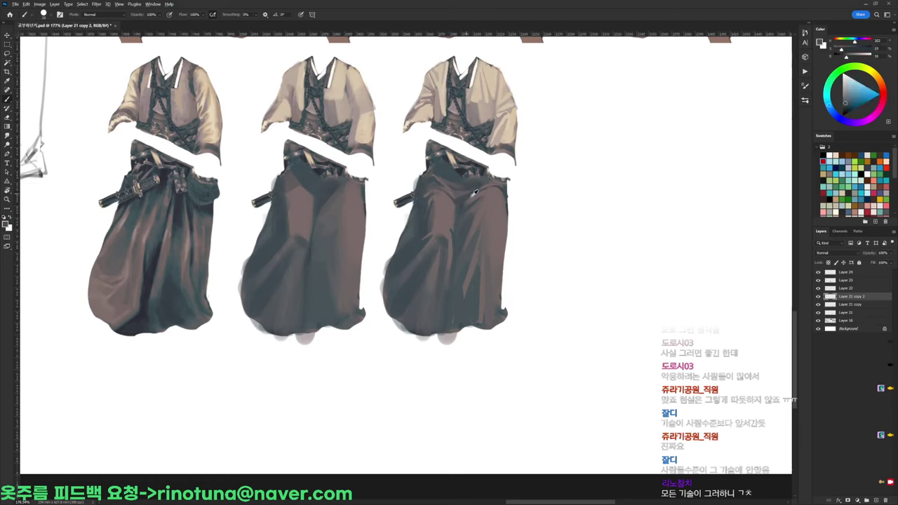
{"action": "left_click", "coordinate": [493, 196], "text": "alt"}
{"action": "left_click", "coordinate": [493, 197], "text": "alt"}
Shade the right-hand edge of the third hanbok's skirt with sampled dark teal and rework the adjoining long fold in mauve
{"action": "scroll", "coordinate": [491, 193], "scroll_direction": "down", "scroll_amount": 3}
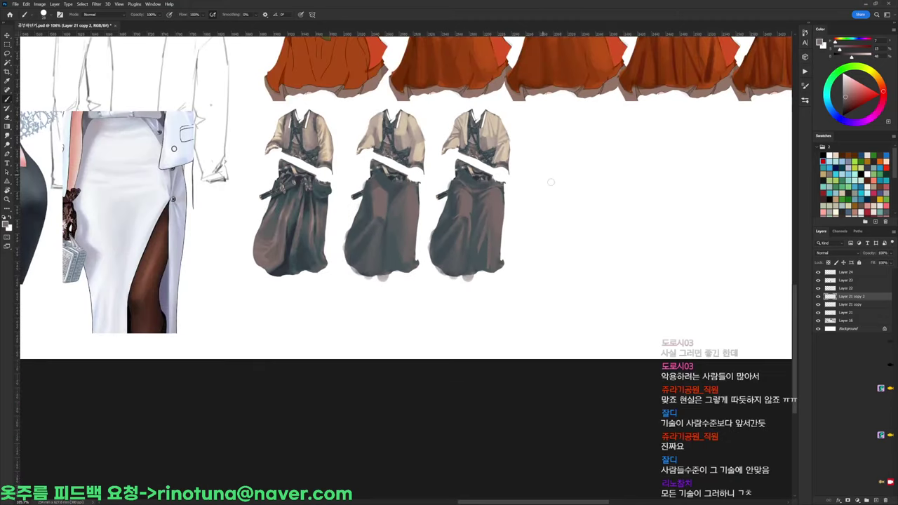
{"action": "scroll", "coordinate": [505, 196], "scroll_direction": "up", "scroll_amount": 3}
{"action": "left_click", "coordinate": [513, 193], "text": "alt"}
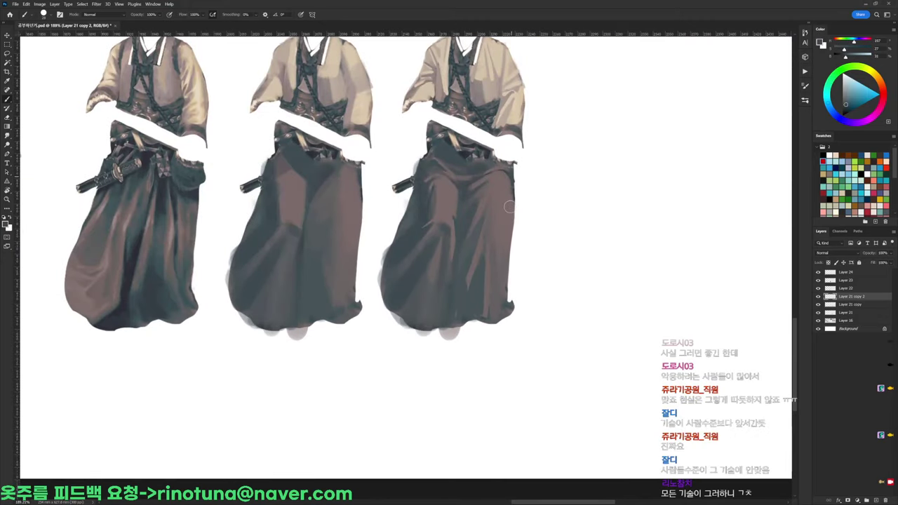
{"action": "mouse_move", "coordinate": [509, 181]}
{"action": "left_mouse_down"}
{"action": "mouse_move", "coordinate": [506, 228]}
{"action": "mouse_move", "coordinate": [509, 220]}
{"action": "left_mouse_up"}
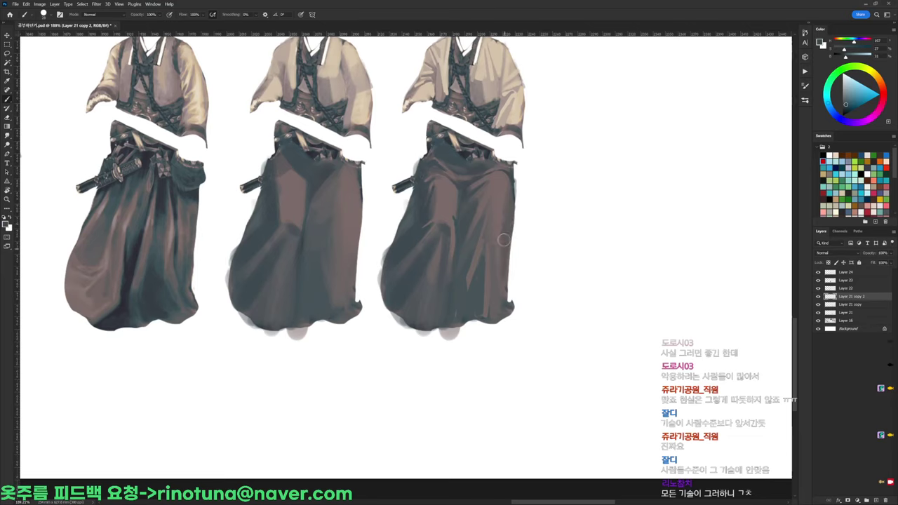
{"action": "left_click", "coordinate": [498, 208], "text": "alt"}
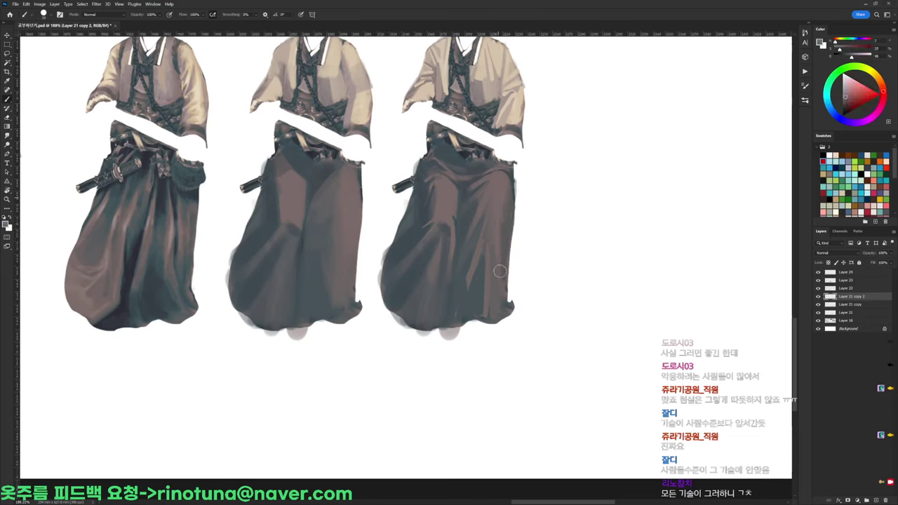
{"action": "key", "text": "d"}
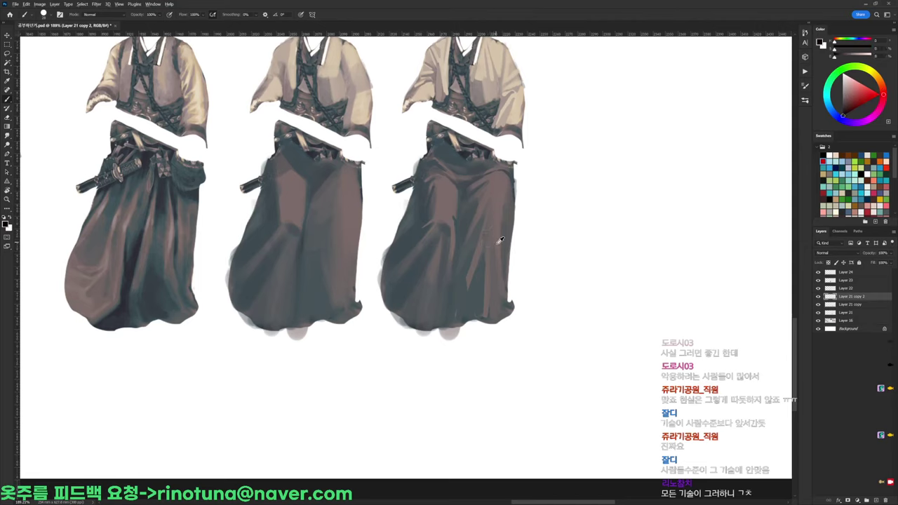
{"action": "left_click", "coordinate": [500, 206], "text": "alt"}
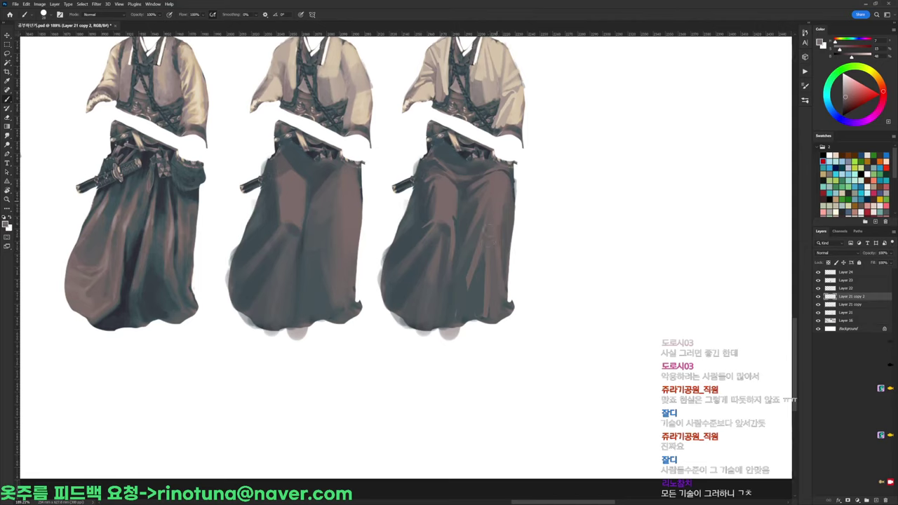
Paint subtle grey folds fanning toward the lower left-hand hem of the third hanbok's skirt, separating them with sampled dark teal
{"action": "left_click", "coordinate": [443, 242], "text": "alt"}
{"action": "left_click", "coordinate": [434, 293], "text": "alt"}
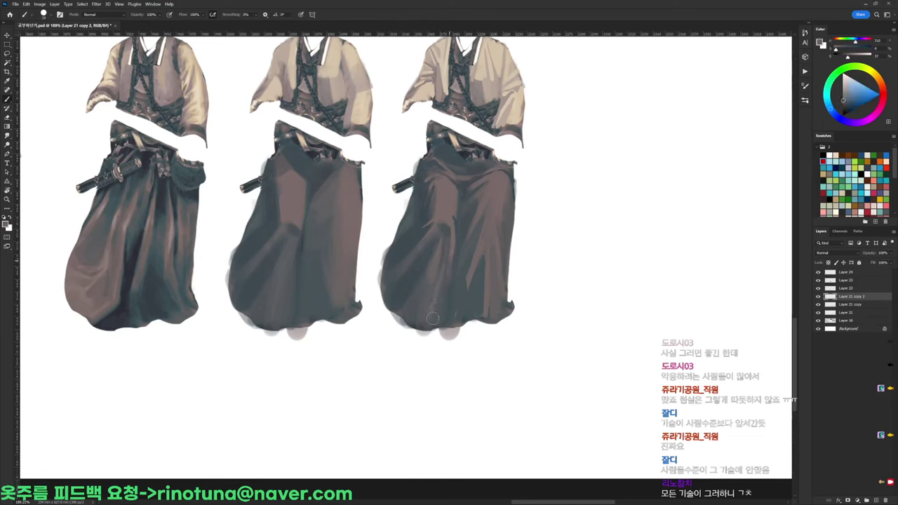
{"action": "left_click", "coordinate": [444, 250], "text": "alt"}
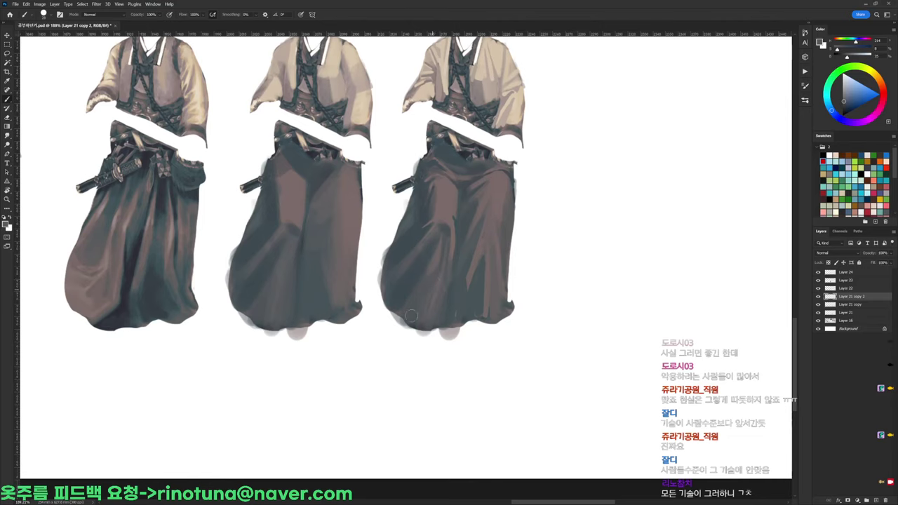
{"action": "left_click", "coordinate": [442, 238], "text": "alt"}
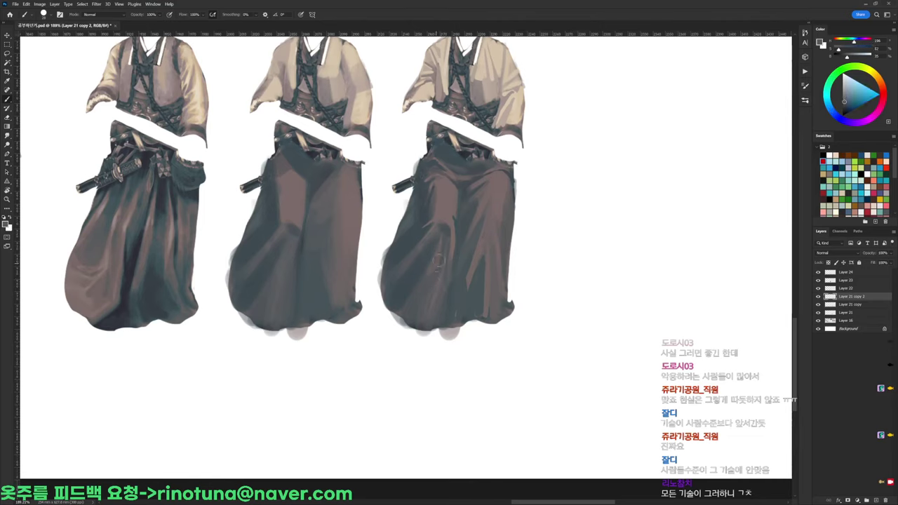
{"action": "left_click", "coordinate": [418, 236], "text": "alt"}
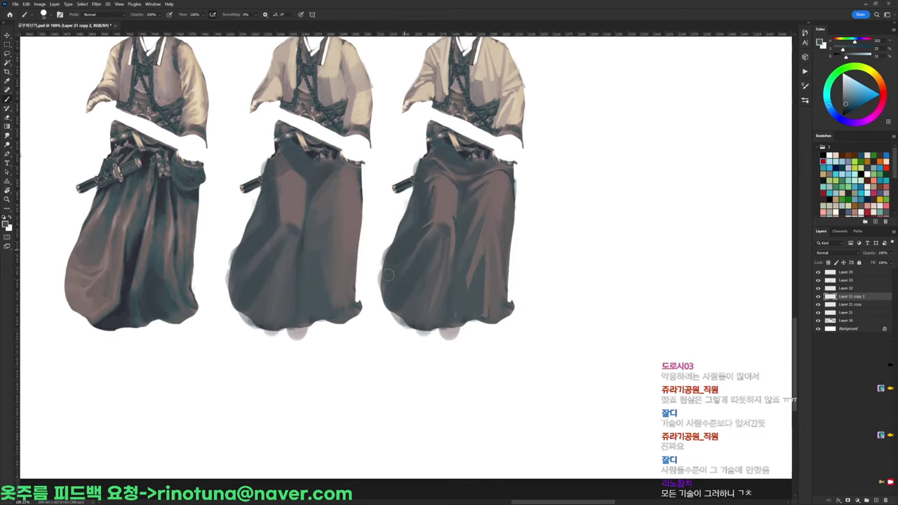
Touch up the outer left-hand folds of the third hanbok's skirt with sampled mauve and dark teal
{"action": "left_click", "coordinate": [446, 202], "text": "alt"}
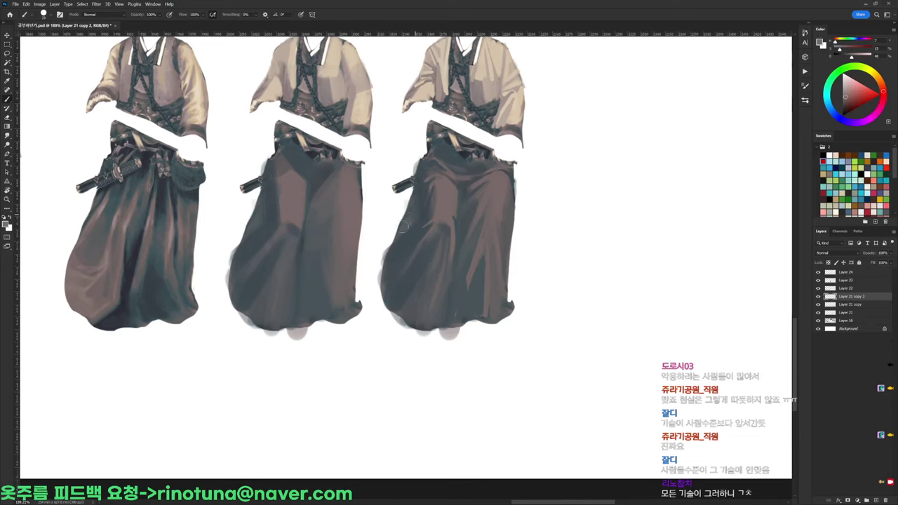
{"action": "scroll", "coordinate": [449, 175], "scroll_direction": "down", "scroll_amount": 3}
{"action": "scroll", "coordinate": [459, 197], "scroll_direction": "up", "scroll_amount": 2}
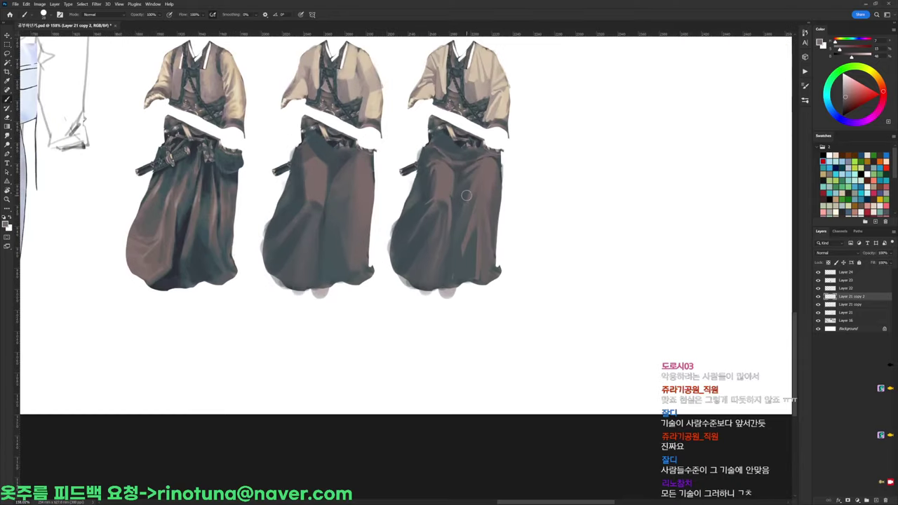
{"action": "left_click", "coordinate": [425, 223], "text": "alt"}
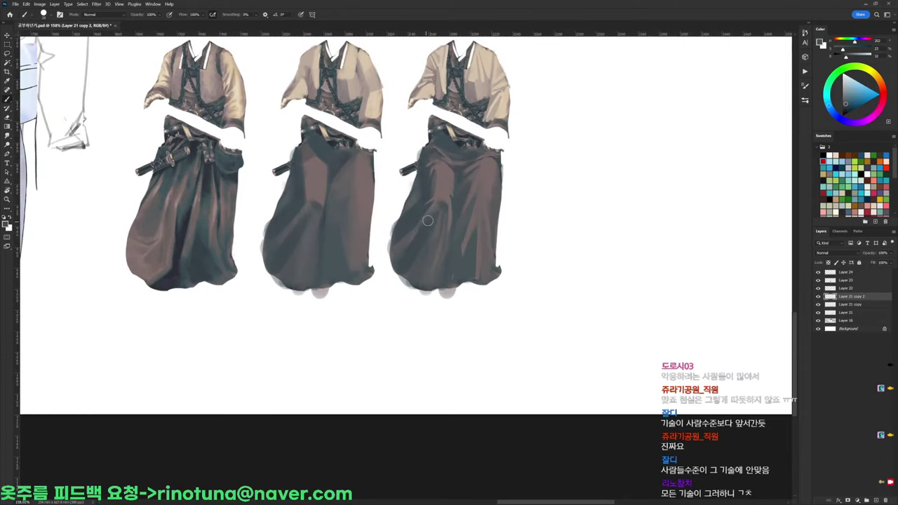
Duplicate the third hanbok and place the copy to its right as a fourth version
{"action": "left_click_drag", "start_coordinate": [411, 241], "coordinate": [356, 273]}
{"action": "left_click_drag", "start_coordinate": [460, 219], "coordinate": [575, 225]}
{"action": "scroll", "coordinate": [555, 214], "scroll_direction": "up", "scroll_amount": 3}
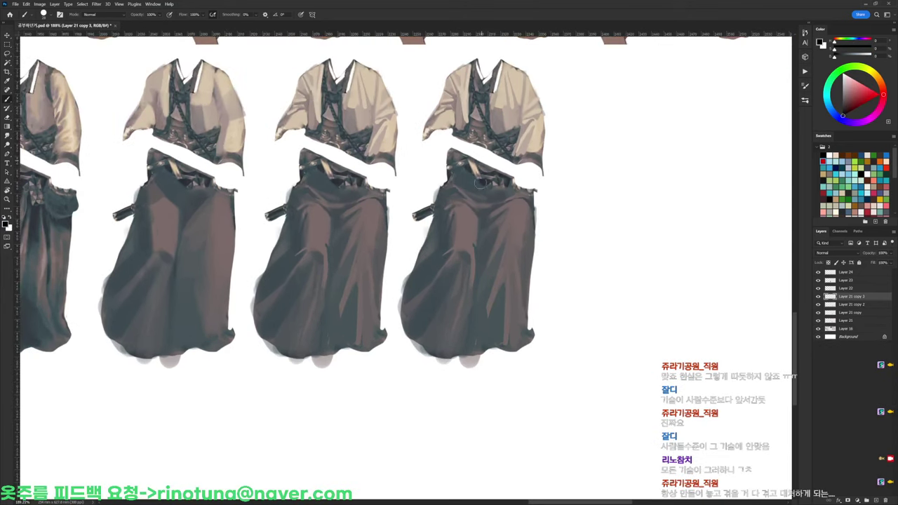
Resize the brush and refine the creases beside the left-hand knee of the fourth hanbok's skirt with sampled mauve and dark teal
{"action": "right_click", "coordinate": [491, 203]}
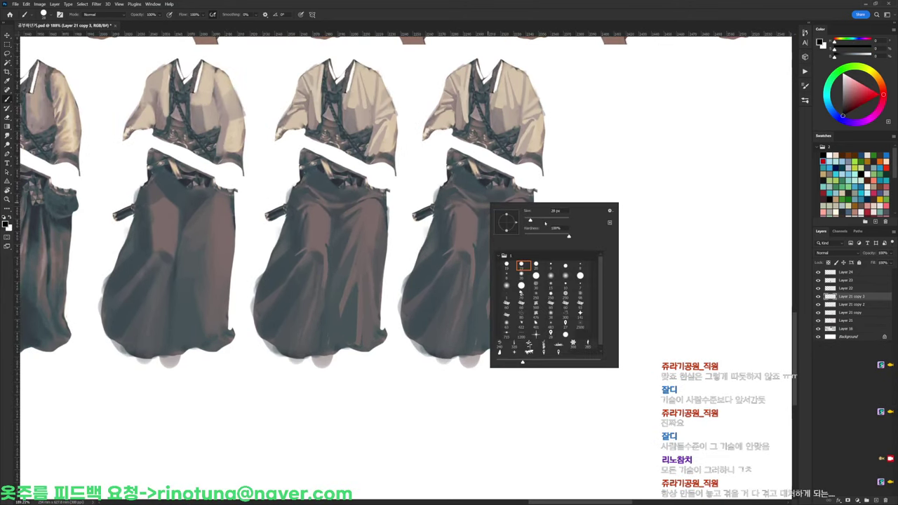
{"action": "left_click", "coordinate": [460, 220], "text": "alt"}
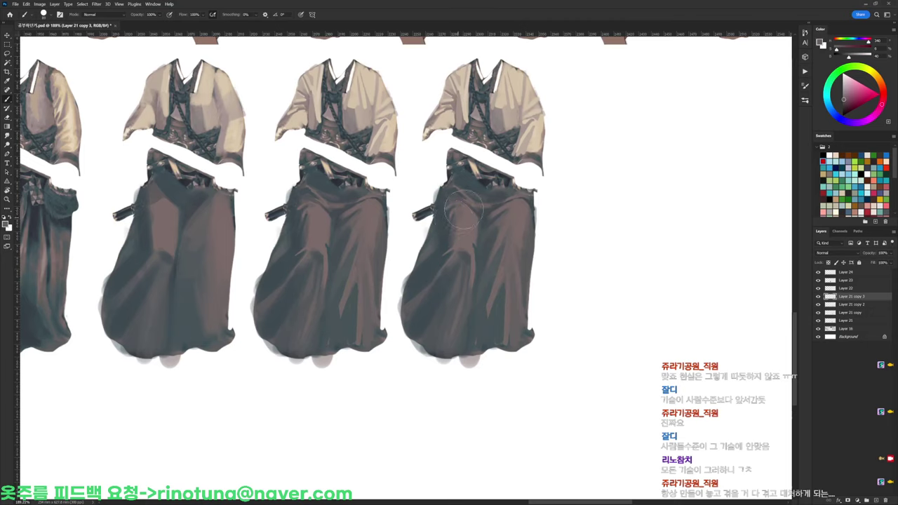
{"action": "left_click", "coordinate": [435, 242], "text": "alt"}
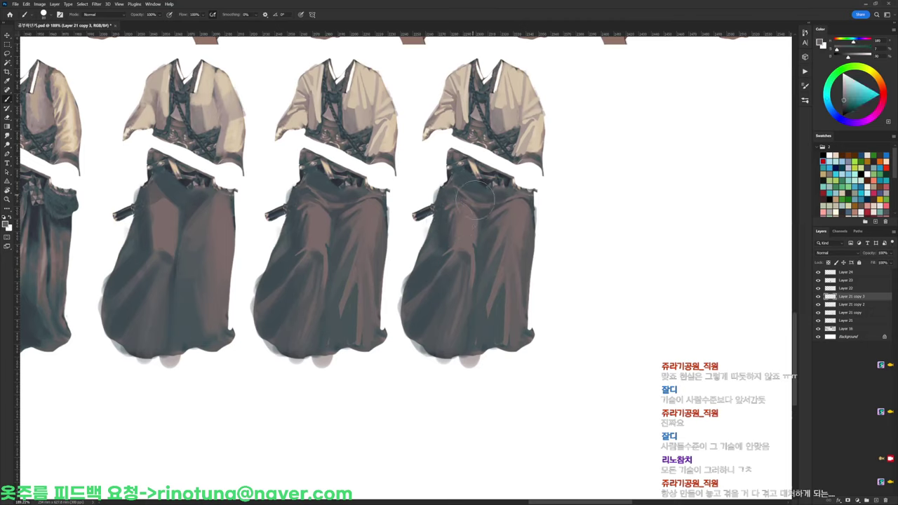
{"action": "right_click", "coordinate": [484, 219]}
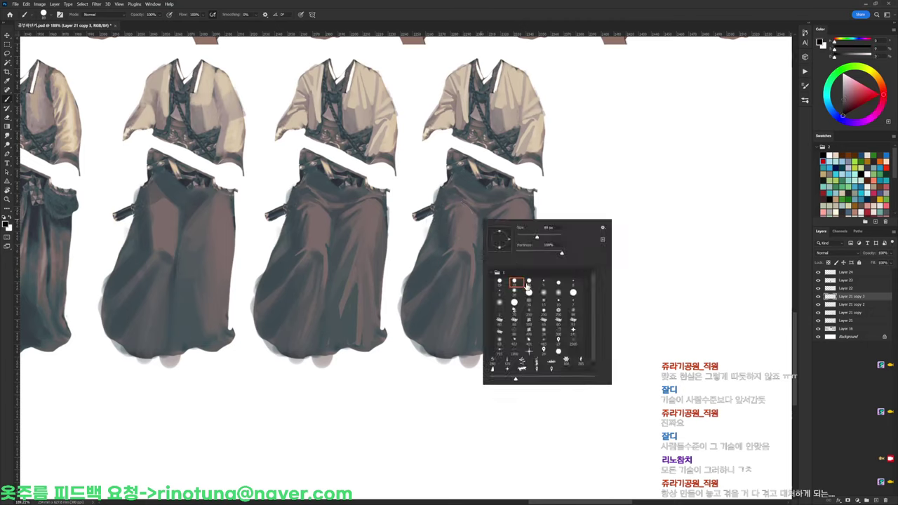
{"action": "left_click", "coordinate": [444, 246], "text": "alt"}
{"action": "left_click", "coordinate": [442, 247], "text": "alt"}
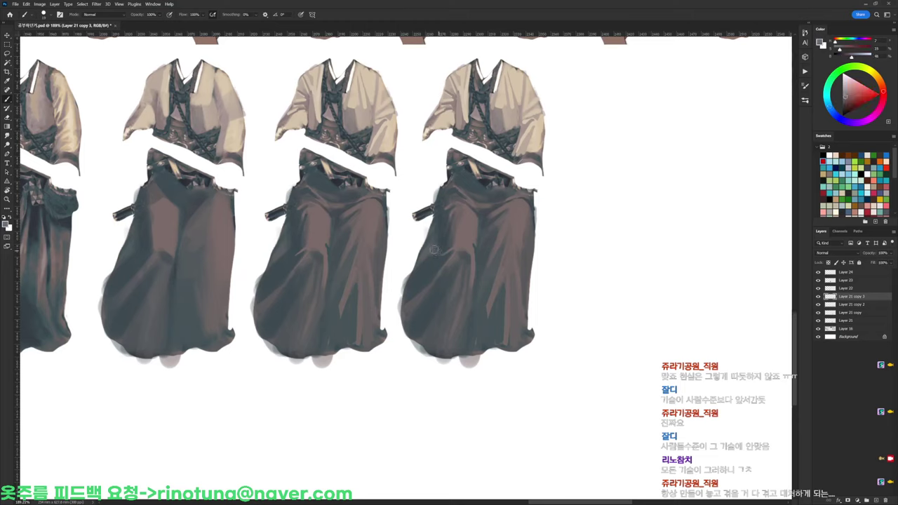
{"action": "left_click", "coordinate": [438, 243], "text": "alt"}
{"action": "left_click", "coordinate": [448, 238], "text": "alt"}
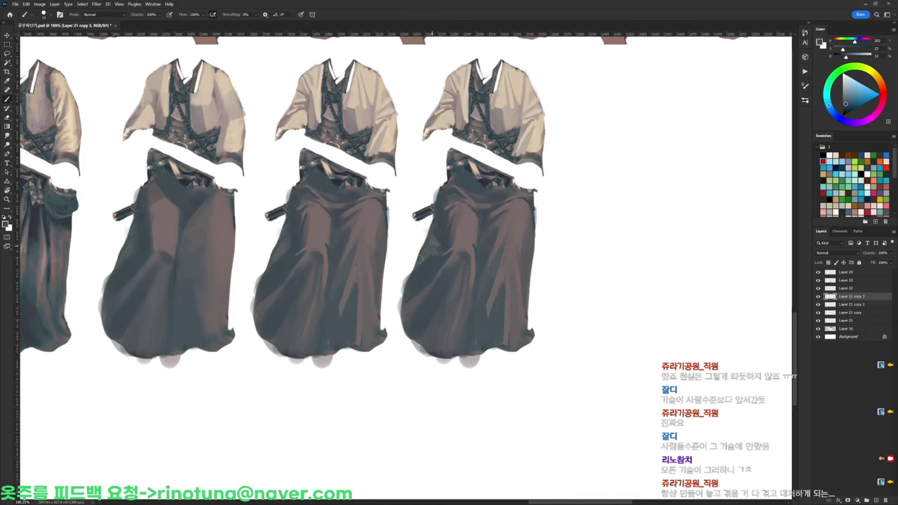
{"action": "left_click", "coordinate": [454, 240], "text": "alt"}
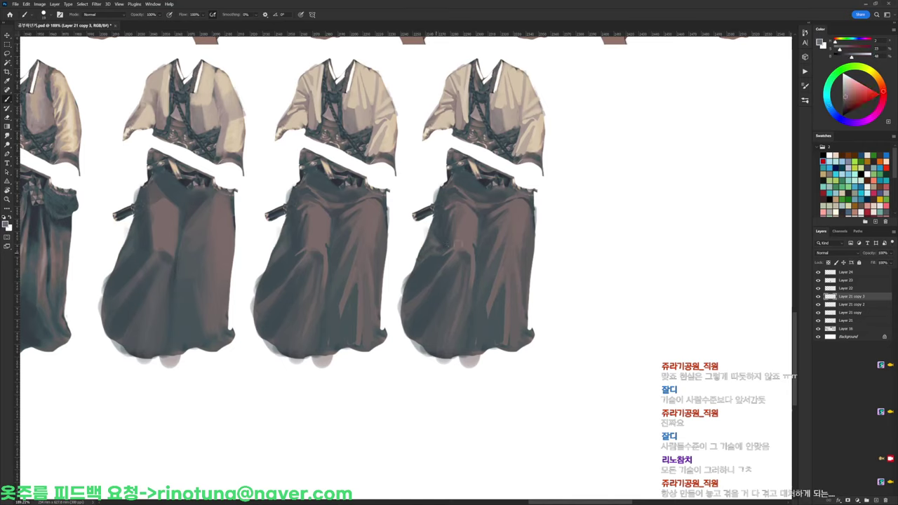
{"action": "left_click", "coordinate": [454, 241], "text": "alt"}
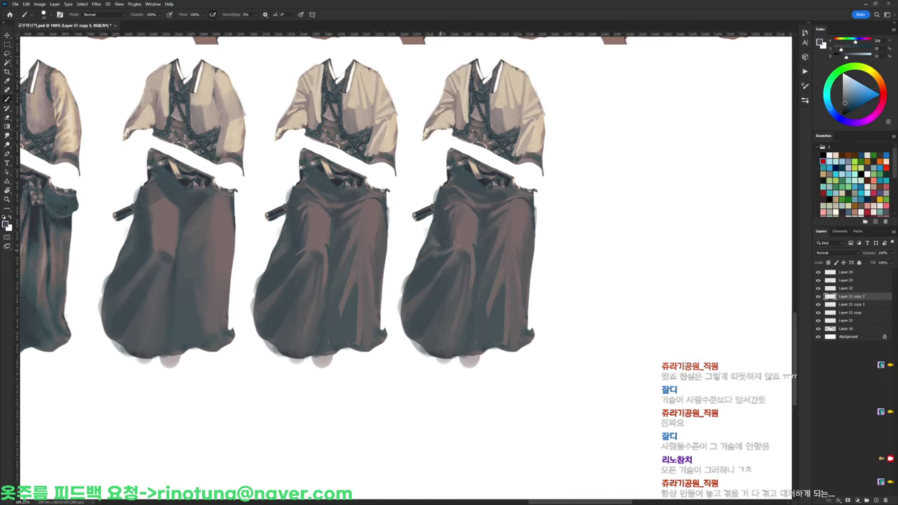
Blend the mauve plane of the fourth skirt's left-hand thigh into the surrounding shadow using sampled mauve and dark teal
{"action": "left_click", "coordinate": [434, 264], "text": "alt"}
{"action": "left_click", "coordinate": [466, 230], "text": "alt"}
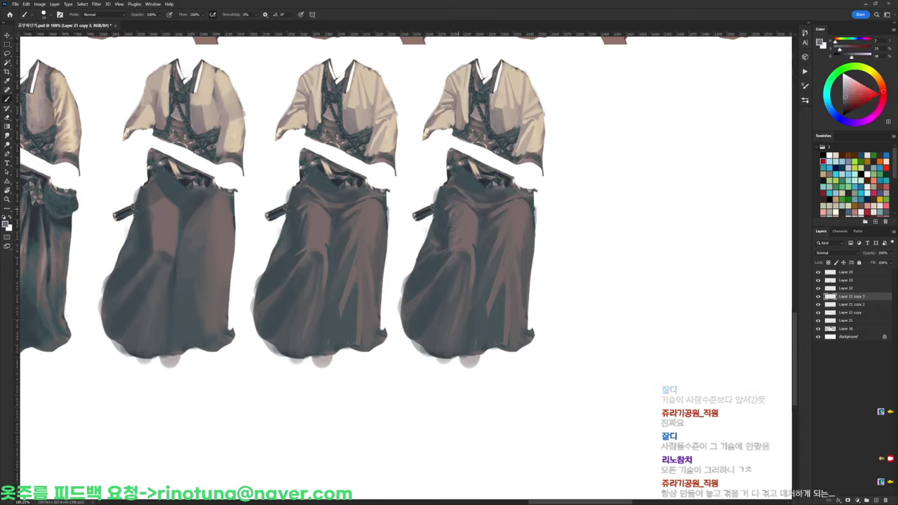
{"action": "left_click", "coordinate": [444, 224], "text": "alt"}
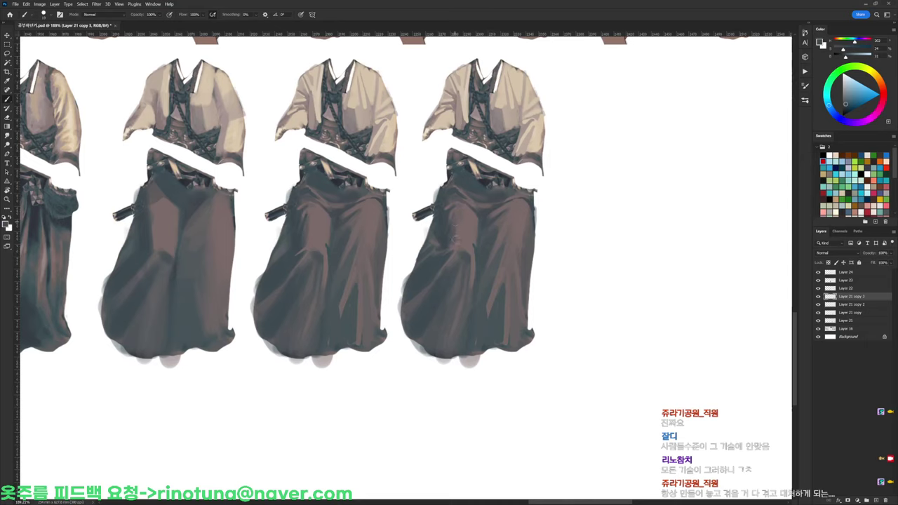
{"action": "left_click", "coordinate": [461, 235], "text": "alt"}
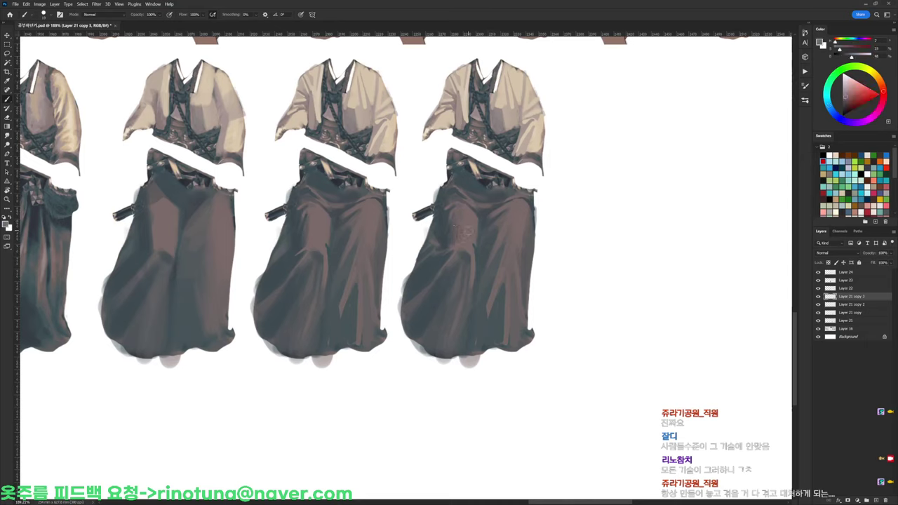
{"action": "left_click", "coordinate": [458, 243], "text": "alt"}
Soften the outer left-hand fold below the knee of the fourth skirt with sampled blue-grey
{"action": "left_click_drag", "start_coordinate": [423, 265], "coordinate": [420, 269]}
{"action": "left_click", "coordinate": [423, 266], "text": "alt"}
{"action": "left_click", "coordinate": [417, 278], "text": "alt"}
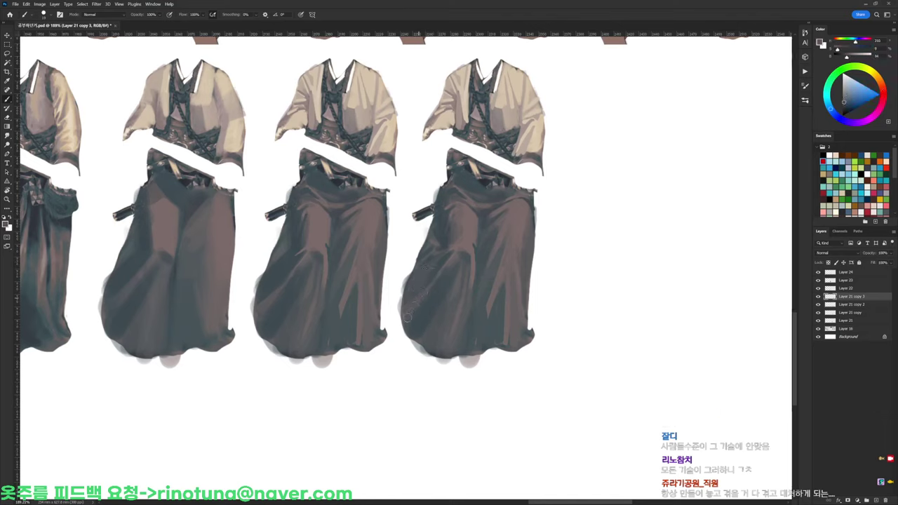
Rework the folds radiating down from the fourth skirt's left-hand knee with sampled mauve highlights and dark blue-grey gaps
{"action": "left_click", "coordinate": [465, 251], "text": "alt"}
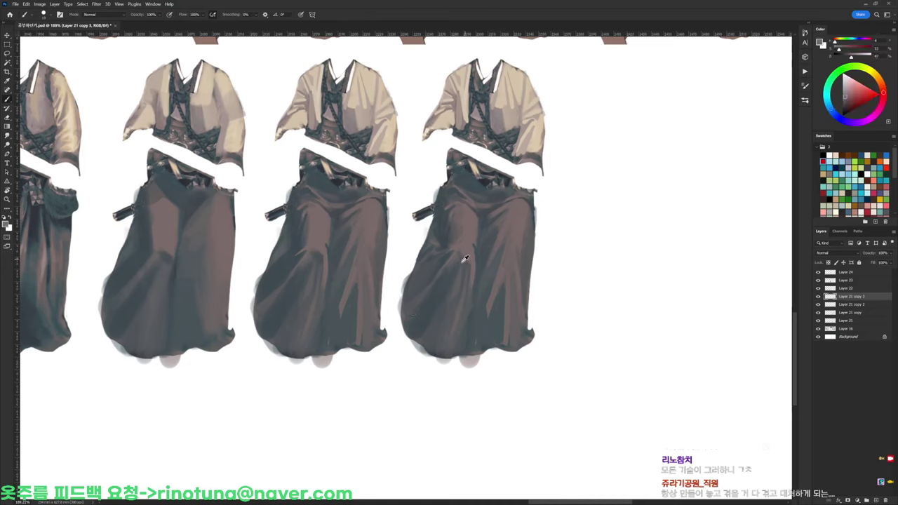
{"action": "left_click", "coordinate": [468, 257], "text": "alt"}
{"action": "left_click", "coordinate": [458, 263], "text": "alt"}
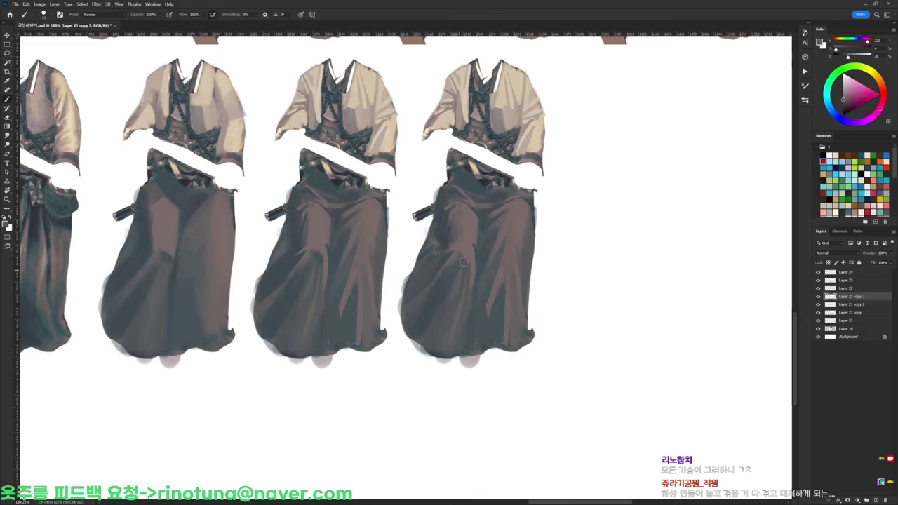
{"action": "left_click", "coordinate": [453, 288], "text": "alt"}
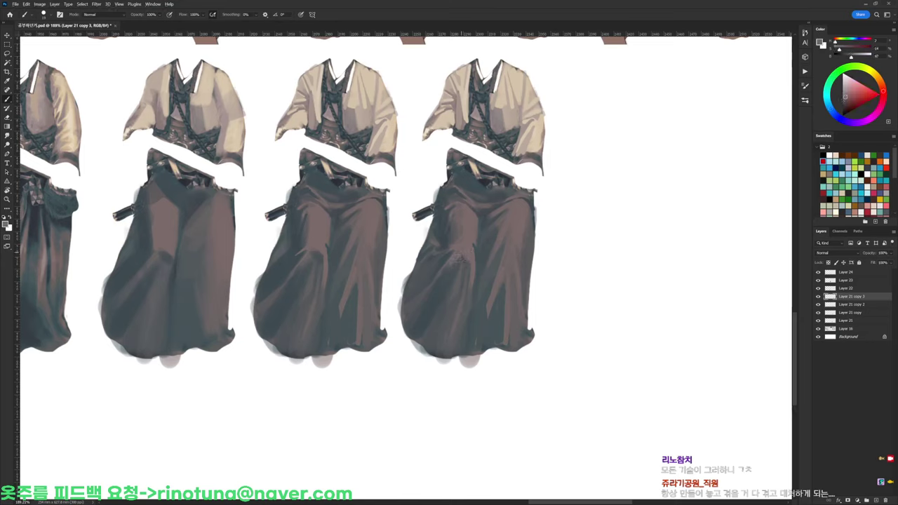
{"action": "left_click", "coordinate": [442, 282], "text": "alt"}
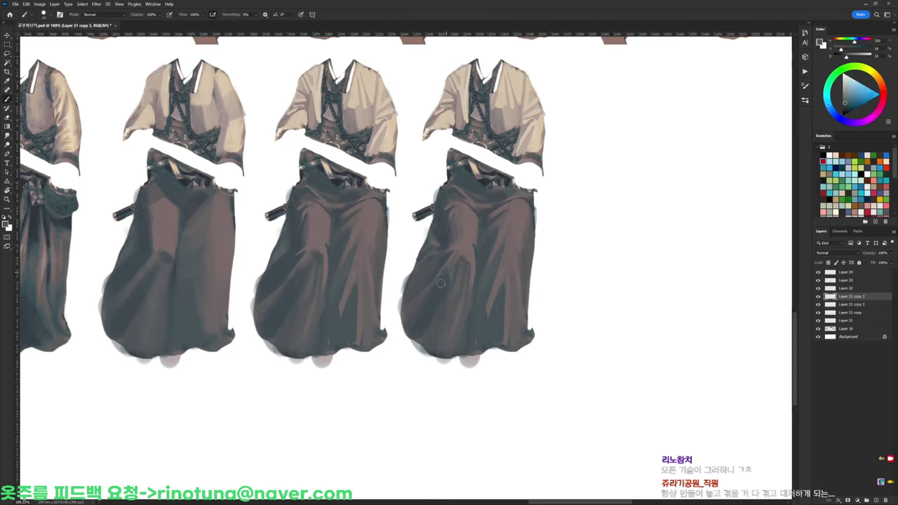
{"action": "left_click", "coordinate": [468, 251], "text": "alt"}
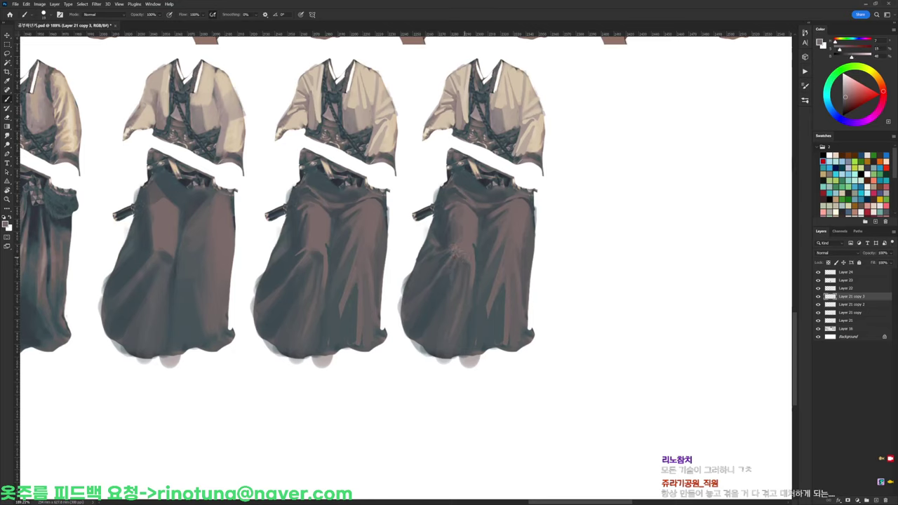
Smooth the inner edge of the left-hand knee and thigh into the central shadow of the fourth skirt with sampled mauve and blue-grey
{"action": "left_click", "coordinate": [471, 246], "text": "alt"}
{"action": "left_click_drag", "start_coordinate": [472, 248], "coordinate": [478, 270]}
{"action": "left_click", "coordinate": [474, 252], "text": "alt"}
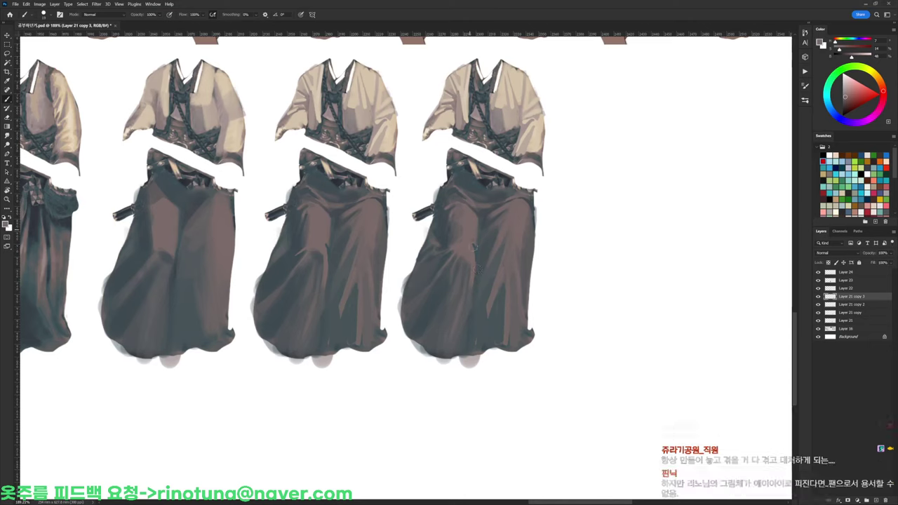
{"action": "left_click", "coordinate": [483, 240], "text": "alt"}
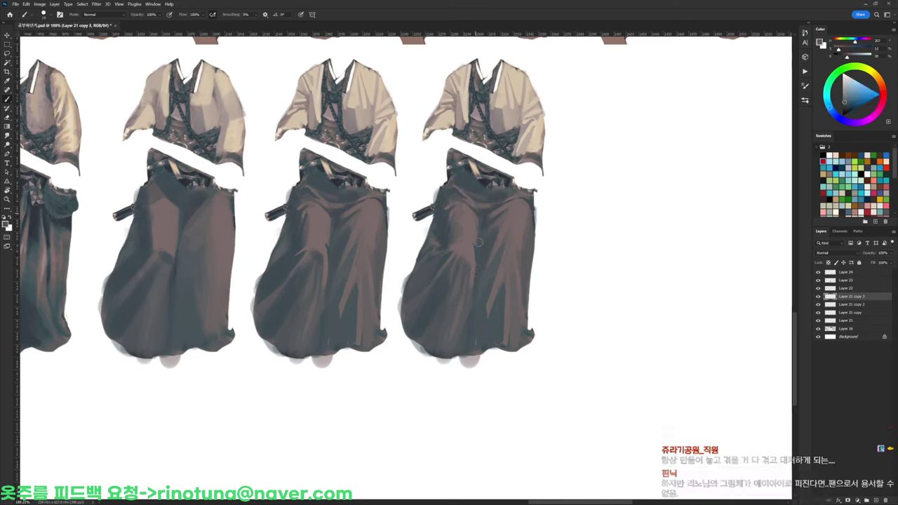
{"action": "left_click", "coordinate": [475, 218], "text": "alt"}
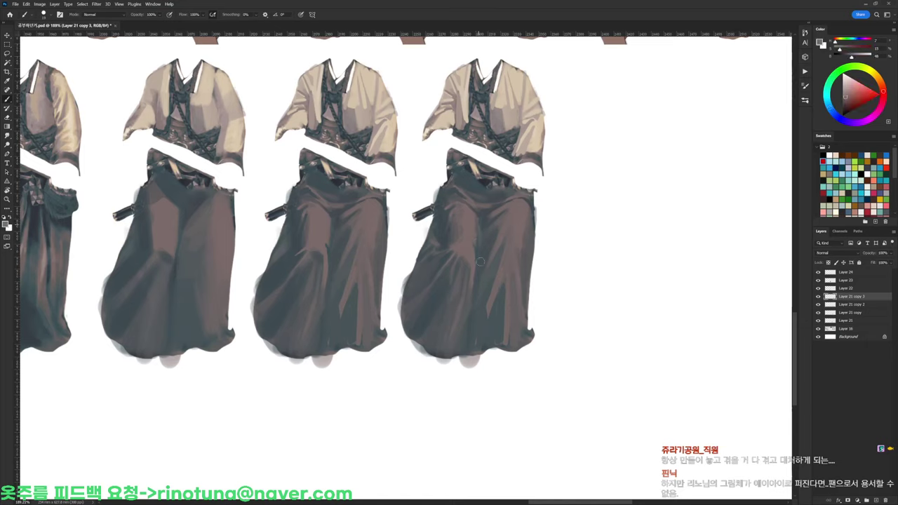
{"action": "left_click", "coordinate": [478, 252], "text": "alt"}
Blend the drape folds stretching across the hips of the fourth skirt with sampled blue-grey and mauve
{"action": "left_click", "coordinate": [495, 211], "text": "alt"}
{"action": "left_click", "coordinate": [493, 204], "text": "alt"}
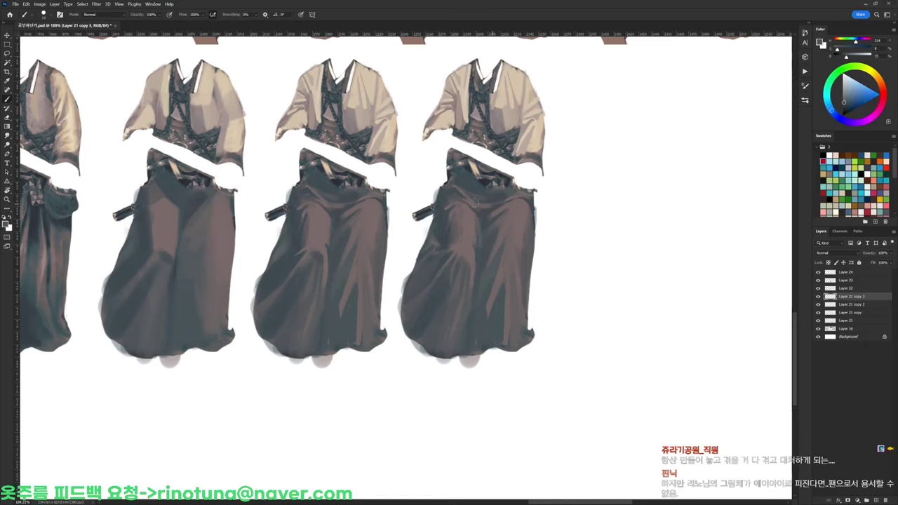
{"action": "left_click", "coordinate": [481, 205], "text": "alt"}
{"action": "left_click", "coordinate": [512, 203], "text": "alt"}
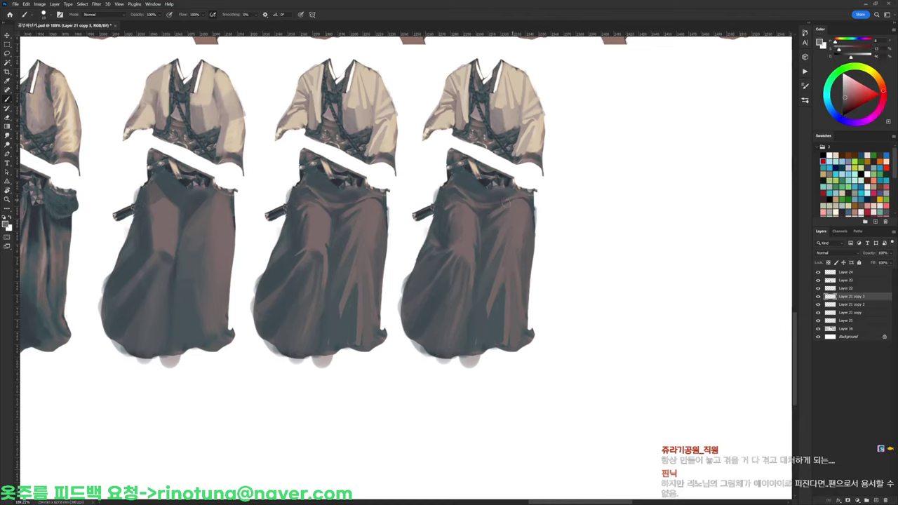
{"action": "left_click", "coordinate": [505, 198], "text": "alt"}
Paint curved dark teal folds under the belt at the waist of the fourth skirt using sampled shadow colors
{"action": "key", "text": "d"}
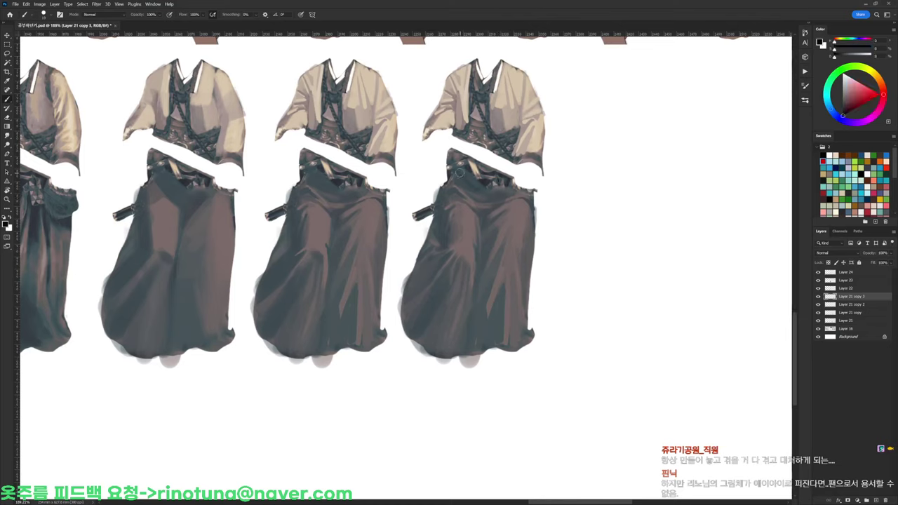
{"action": "left_click", "coordinate": [477, 186], "text": "alt"}
{"action": "key", "text": "d"}
{"action": "left_click", "coordinate": [486, 186], "text": "alt"}
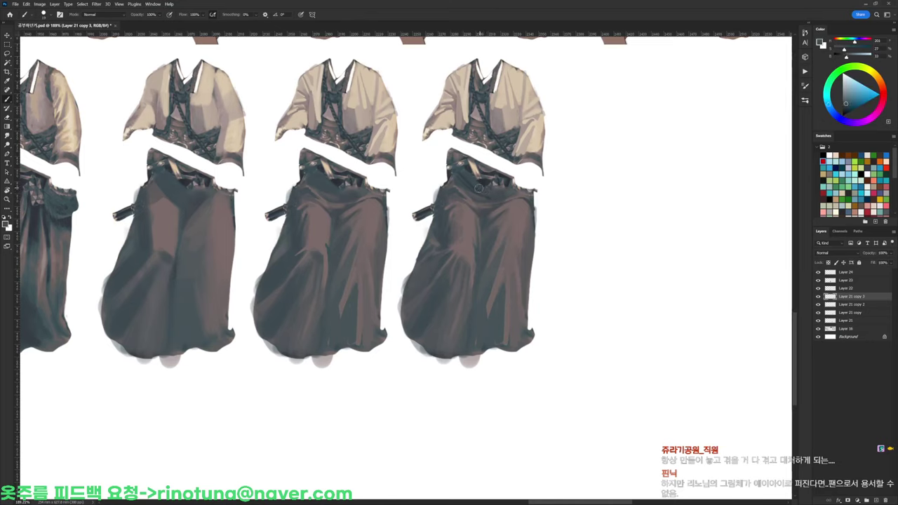
{"action": "left_click", "coordinate": [476, 187], "text": "alt"}
{"action": "left_click", "coordinate": [474, 185], "text": "alt"}
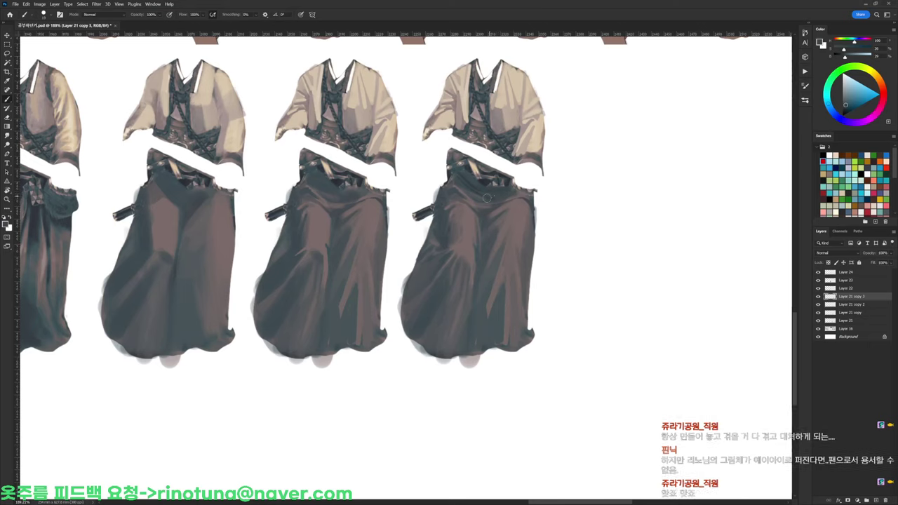
{"action": "left_click", "coordinate": [505, 195], "text": "alt"}
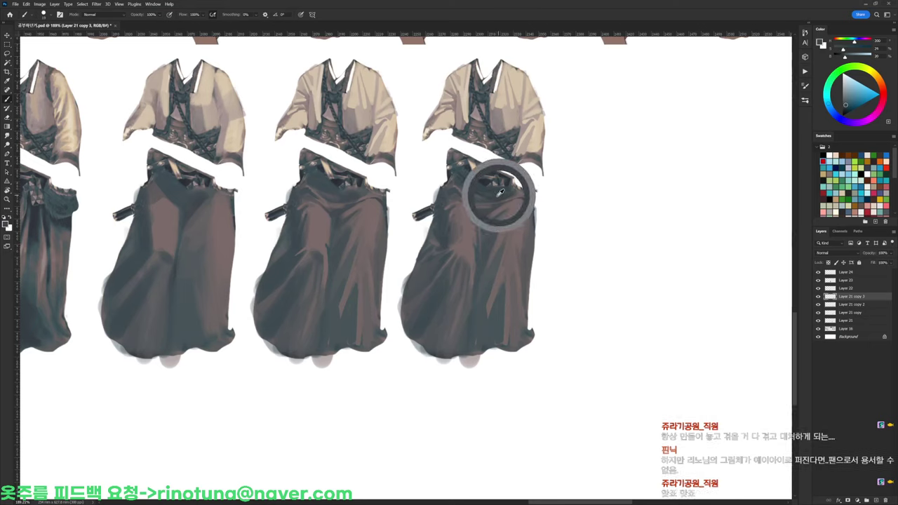
{"action": "key", "text": "d"}
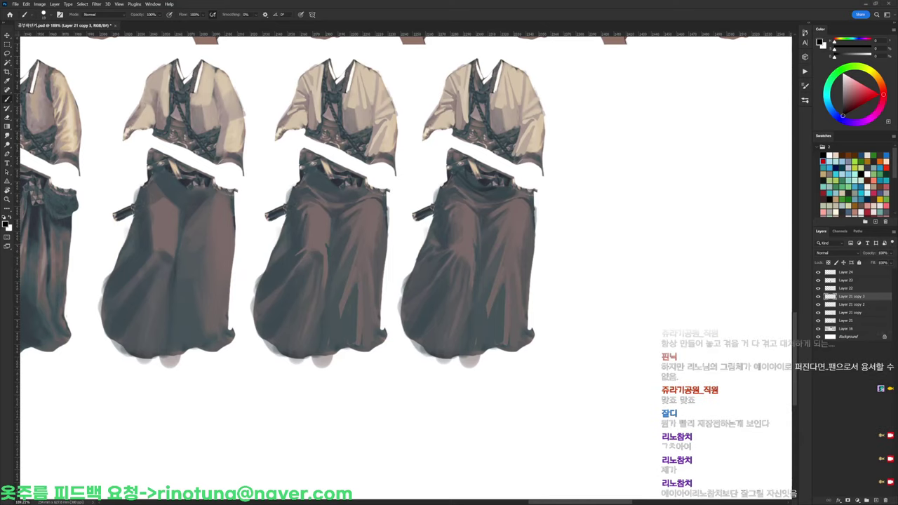
Shape the folds running from the right-hand hip into the crotch of the fourth skirt with sampled mauve and purple-grey
{"action": "left_click_drag", "start_coordinate": [540, 201], "coordinate": [555, 151]}
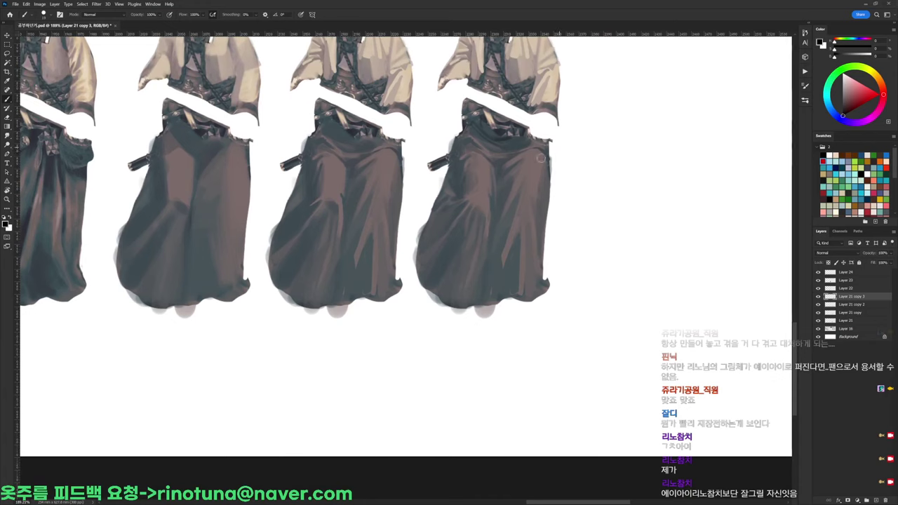
{"action": "left_click", "coordinate": [506, 162], "text": "alt"}
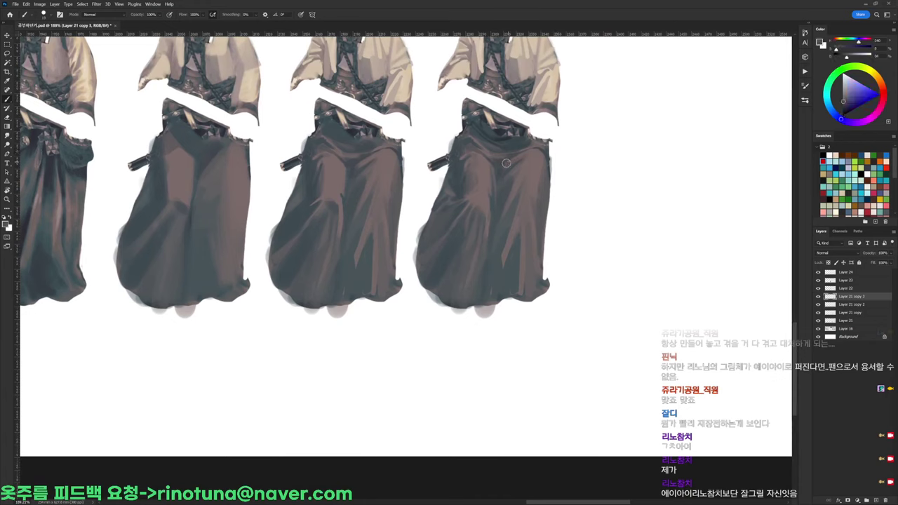
{"action": "left_click", "coordinate": [515, 155], "text": "alt"}
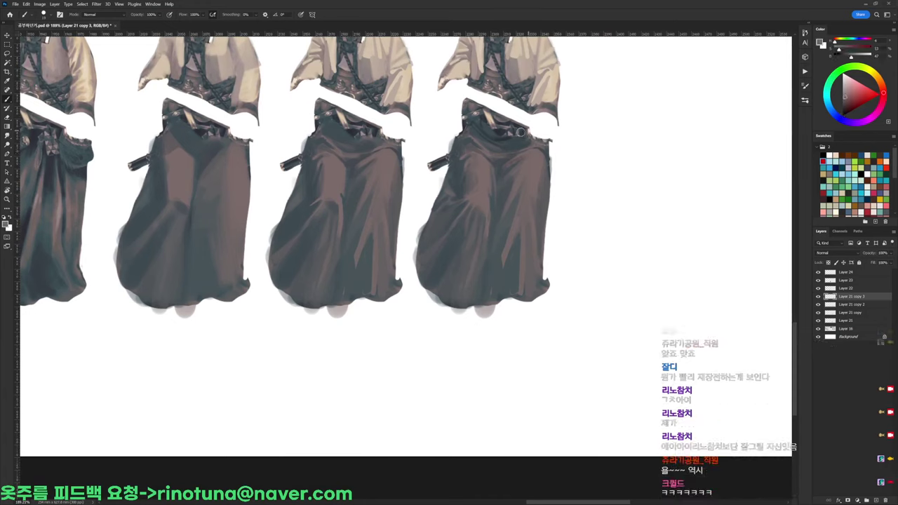
{"action": "left_click", "coordinate": [521, 132], "text": "alt"}
{"action": "left_click", "coordinate": [508, 164], "text": "alt"}
{"action": "left_click", "coordinate": [501, 178], "text": "alt"}
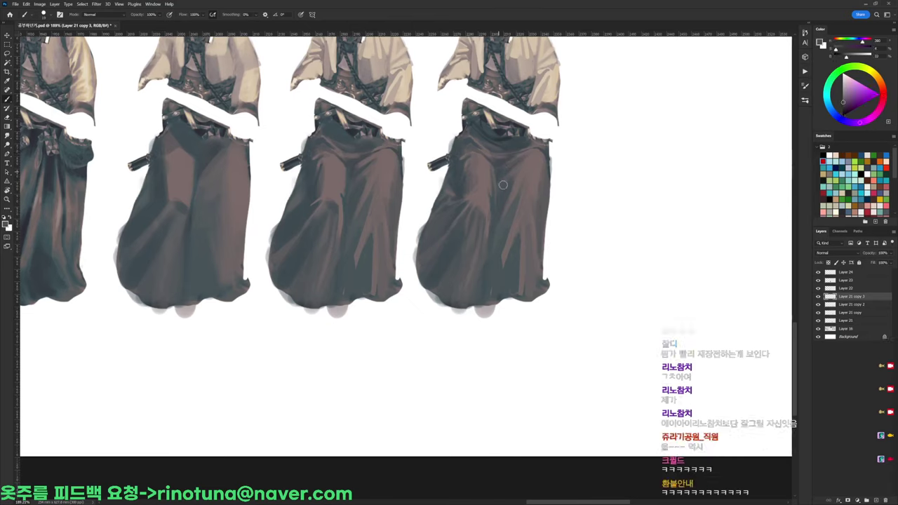
Blend the upper central valley between the fourth skirt's legs with sampled blue-grey and muted mauve
{"action": "left_click", "coordinate": [506, 170], "text": "alt"}
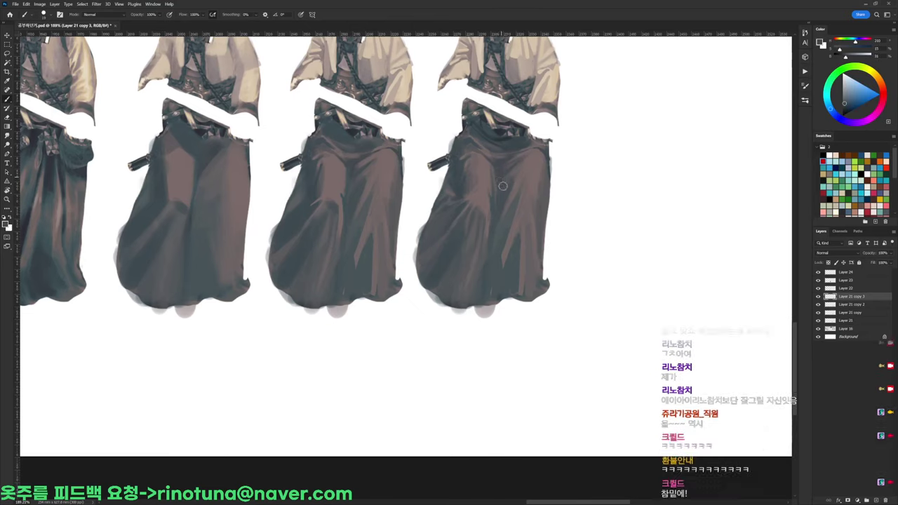
{"action": "left_click", "coordinate": [506, 197], "text": "alt"}
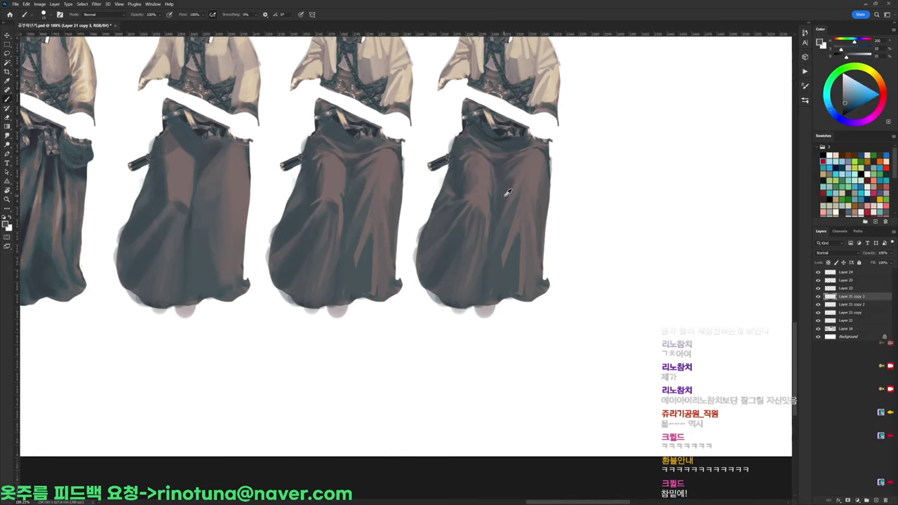
{"action": "left_click", "coordinate": [508, 177], "text": "alt"}
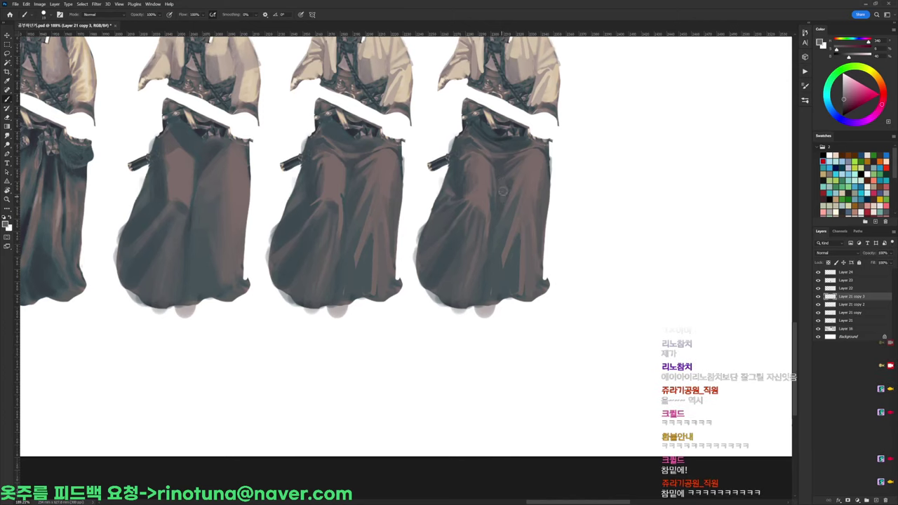
{"action": "left_click", "coordinate": [507, 185], "text": "alt"}
{"action": "left_click_drag", "start_coordinate": [519, 196], "coordinate": [510, 281]}
{"action": "key", "text": "d"}
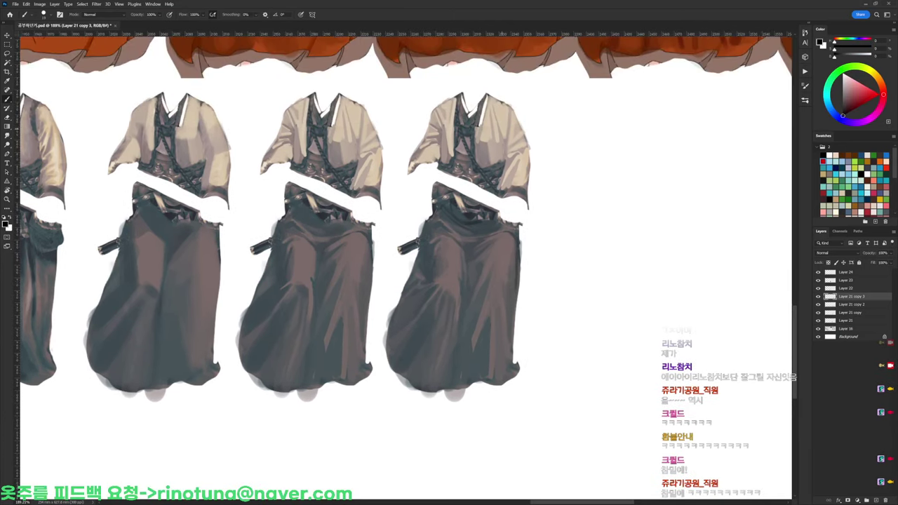
Soften the folds on the right-hand sleeve and lower chest of the fourth beige jacket with sampled beige and warm grey
{"action": "left_click", "coordinate": [514, 150], "text": "alt"}
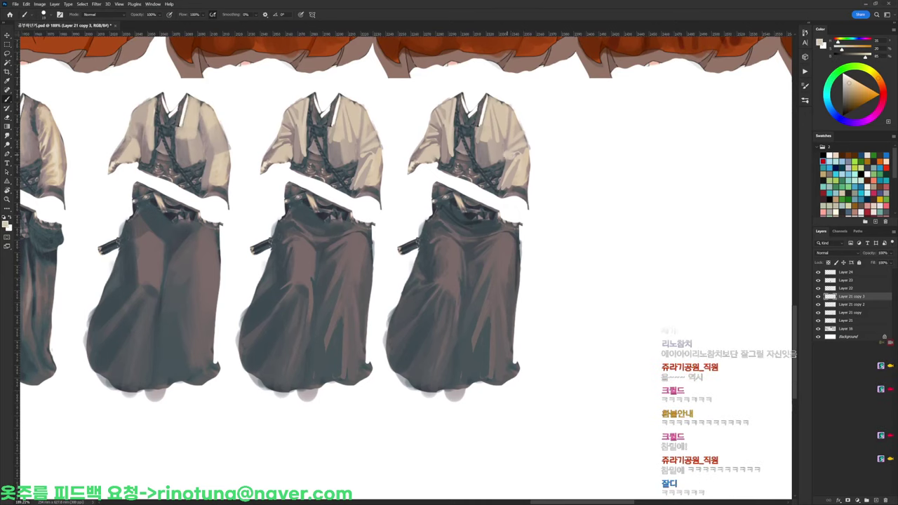
{"action": "left_click", "coordinate": [525, 149], "text": "alt"}
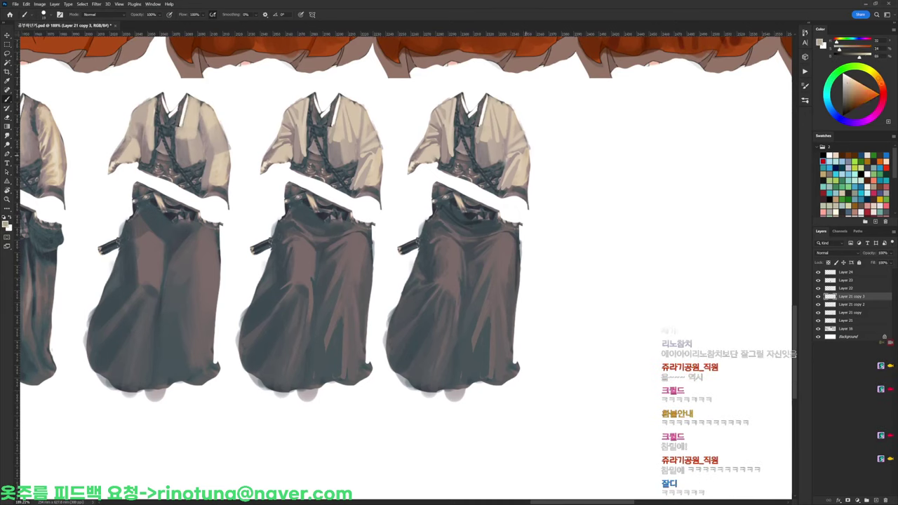
{"action": "left_click", "coordinate": [502, 131], "text": "alt"}
{"action": "left_click", "coordinate": [492, 144], "text": "alt"}
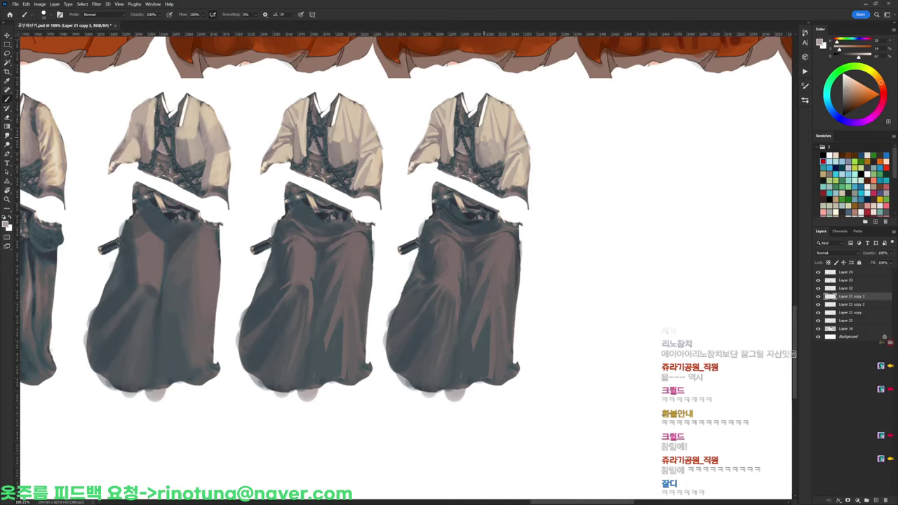
{"action": "left_click", "coordinate": [479, 152], "text": "alt"}
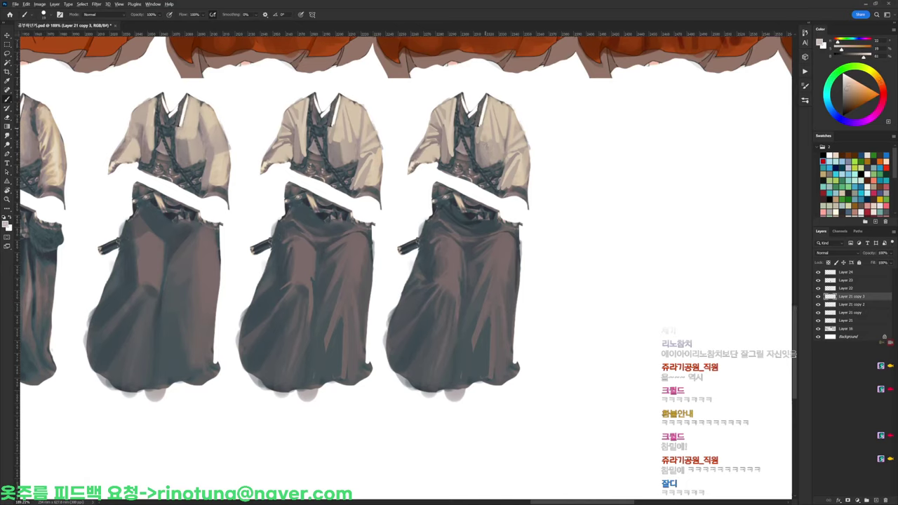
{"action": "left_click", "coordinate": [484, 143], "text": "alt"}
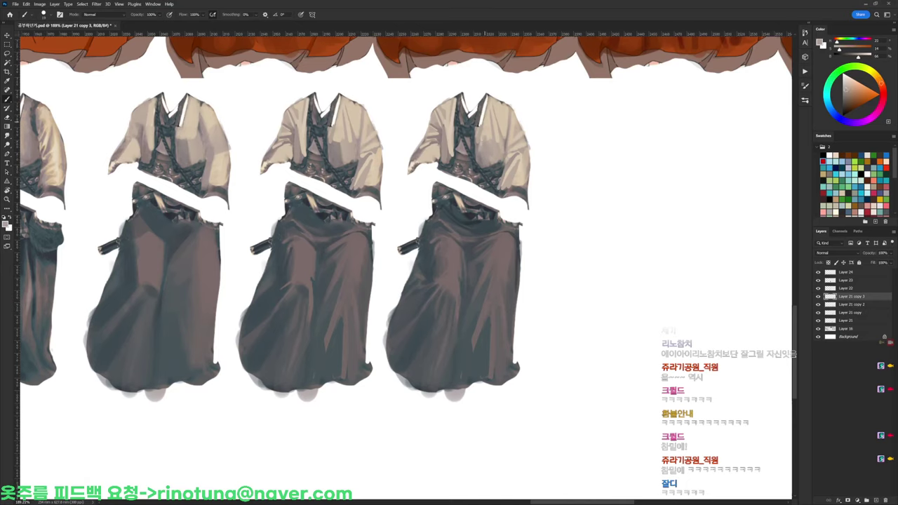
Blend the shading of the chest panel beside the white collar on the fourth jacket with sampled greyish beiges
{"action": "left_click", "coordinate": [495, 114], "text": "alt"}
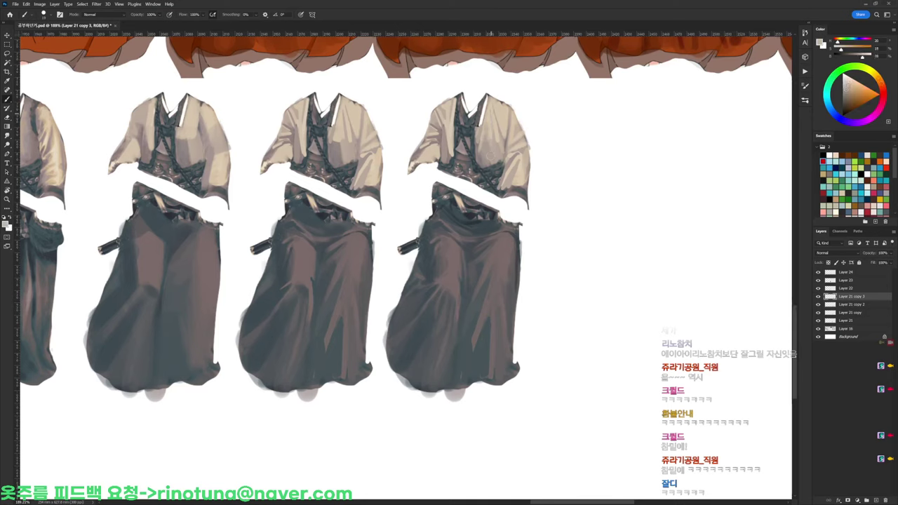
{"action": "left_click", "coordinate": [496, 127], "text": "alt"}
{"action": "left_click", "coordinate": [493, 133], "text": "alt"}
{"action": "left_click", "coordinate": [495, 124], "text": "alt"}
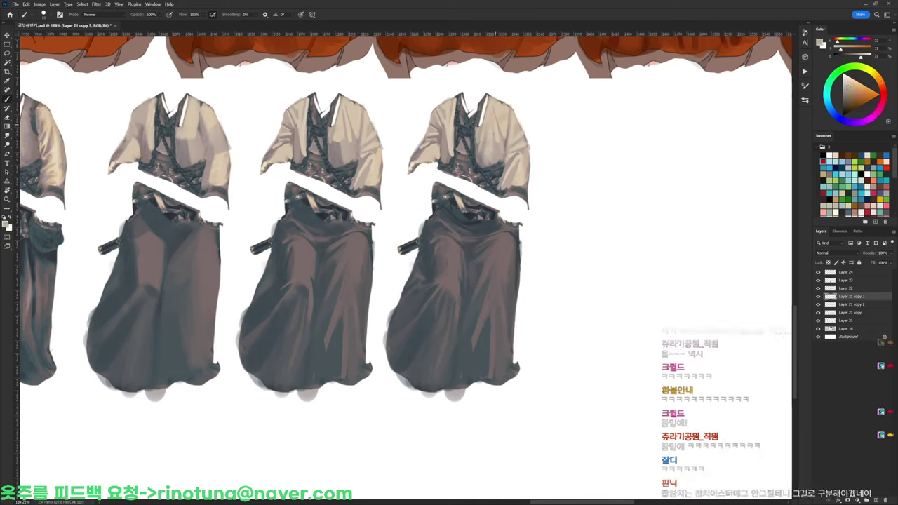
Shape the folds dropping from the right-hand shoulder toward the armpit of the fourth jacket, using sampled light beige and changed brush settings
{"action": "left_click", "coordinate": [510, 120], "text": "alt"}
{"action": "left_click", "coordinate": [509, 115], "text": "alt"}
{"action": "left_click", "coordinate": [515, 120], "text": "alt"}
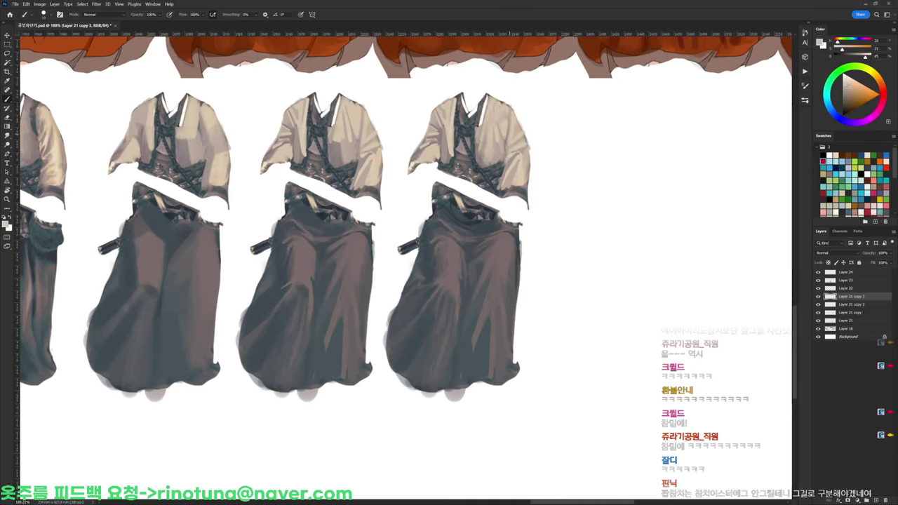
{"action": "left_click_drag", "start_coordinate": [509, 125], "coordinate": [507, 147]}
{"action": "key", "text": "d"}
{"action": "right_click", "coordinate": [538, 94]}
{"action": "double_click", "coordinate": [603, 163]}
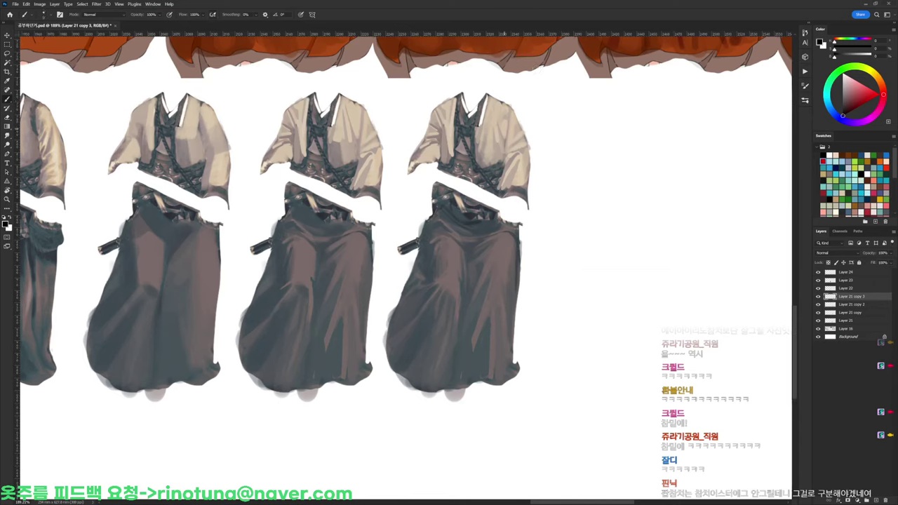
{"action": "right_click", "coordinate": [516, 108]}
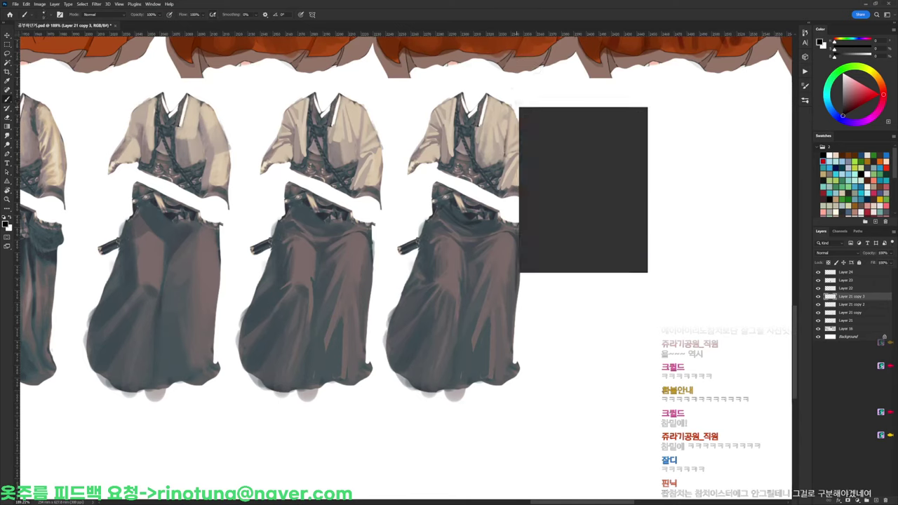
{"action": "double_click", "coordinate": [552, 172]}
Deepen and blend the armpit and shoulder shadows of the fourth jacket with sampled mauve-grey and beige
{"action": "left_click", "coordinate": [439, 138], "text": "alt"}
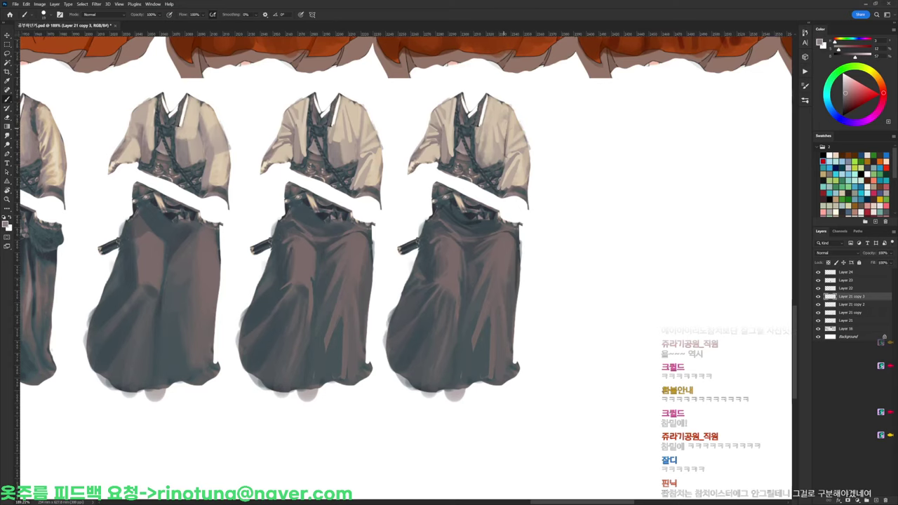
{"action": "left_click", "coordinate": [507, 115], "text": "alt"}
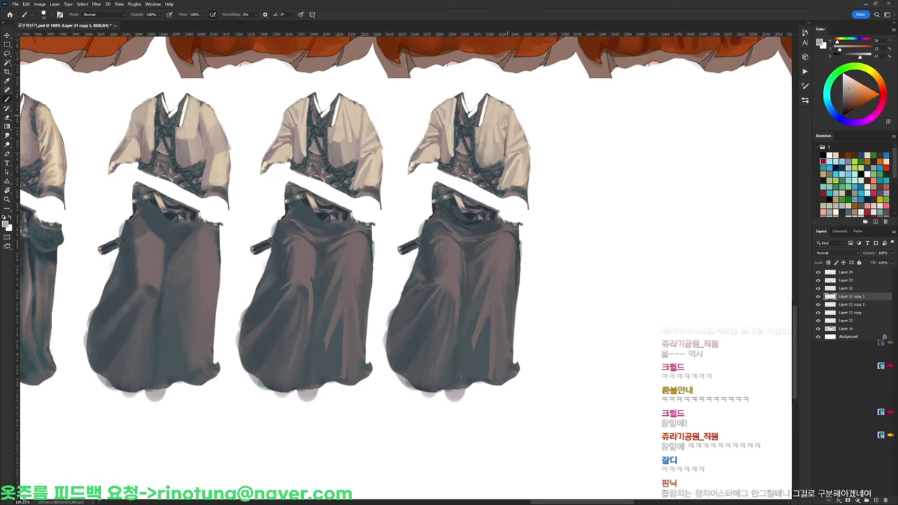
{"action": "left_click", "coordinate": [512, 115], "text": "alt"}
{"action": "left_click", "coordinate": [512, 124], "text": "alt"}
{"action": "left_click", "coordinate": [483, 147], "text": "alt"}
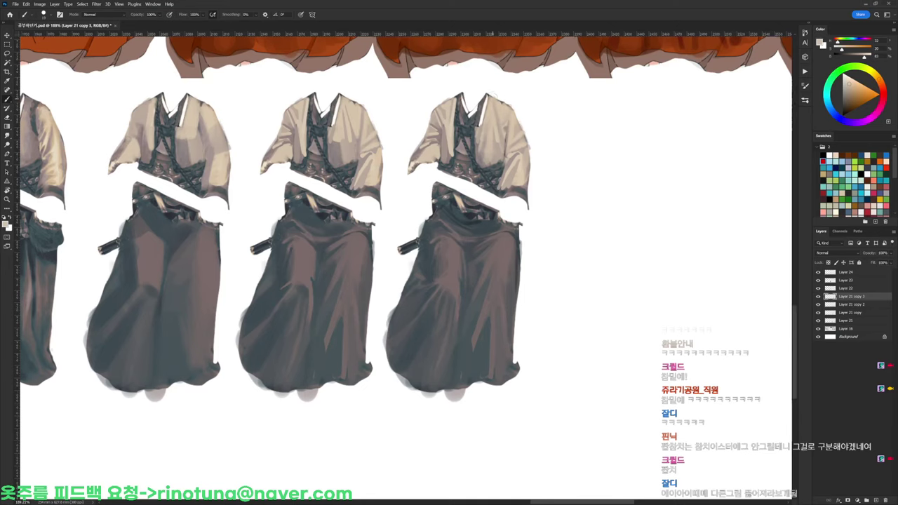
Refine the folds from the chest down to the cuff of the fourth jacket's right-hand sleeve with sampled beiges
{"action": "left_click", "coordinate": [505, 135], "text": "alt"}
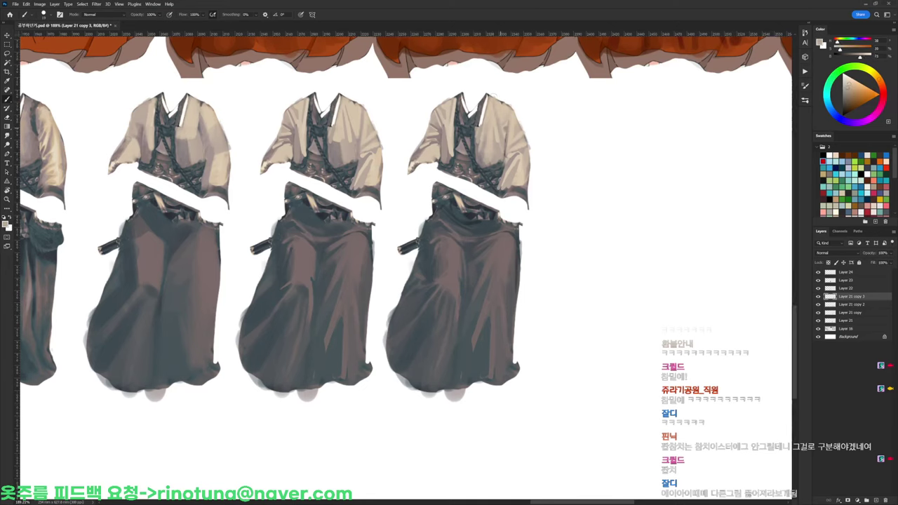
{"action": "left_click", "coordinate": [500, 134], "text": "alt"}
{"action": "left_click", "coordinate": [519, 158], "text": "alt"}
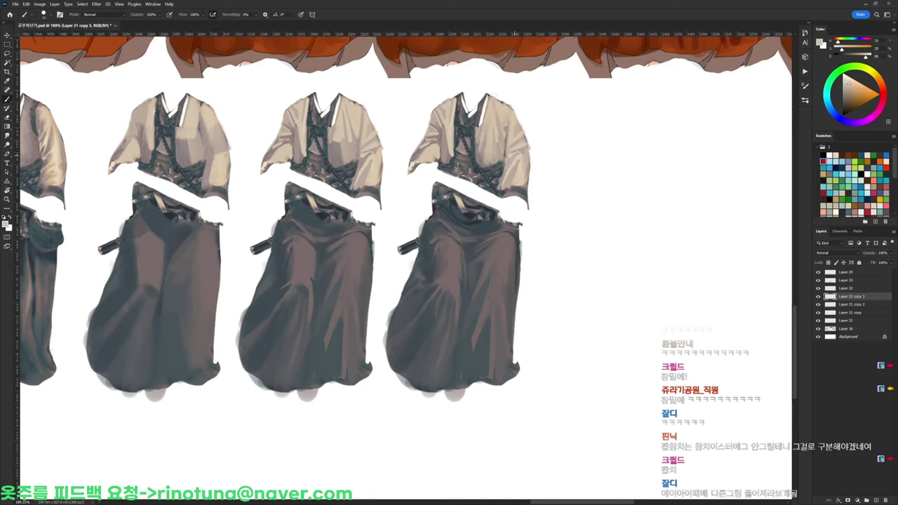
{"action": "left_click", "coordinate": [505, 172], "text": "alt"}
{"action": "left_click", "coordinate": [517, 166], "text": "alt"}
{"action": "left_click", "coordinate": [519, 168], "text": "alt"}
{"action": "left_click", "coordinate": [522, 171], "text": "alt"}
Clean up the inner sleeve edge and blend the lower chest panel above the belt on the fourth jacket
{"action": "key", "text": "e"}
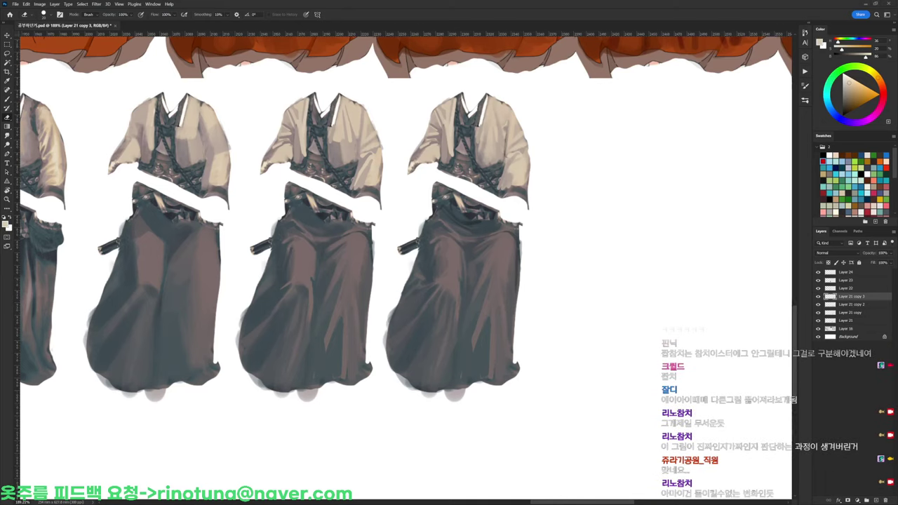
{"action": "key", "text": "b"}
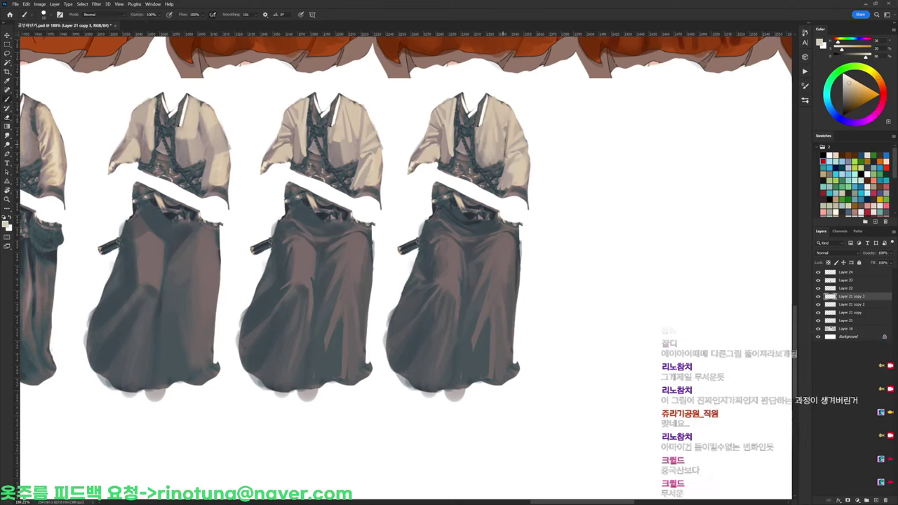
{"action": "left_click", "coordinate": [514, 163], "text": "alt"}
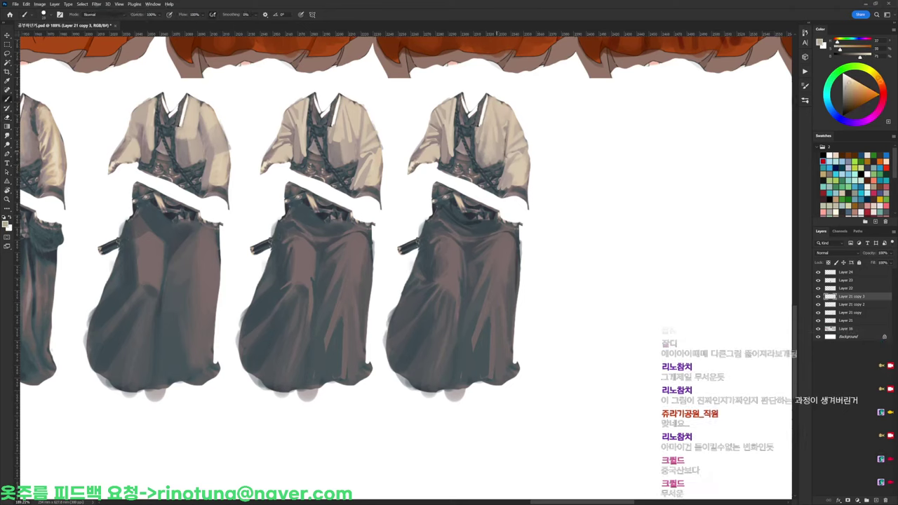
{"action": "left_click", "coordinate": [497, 136], "text": "alt"}
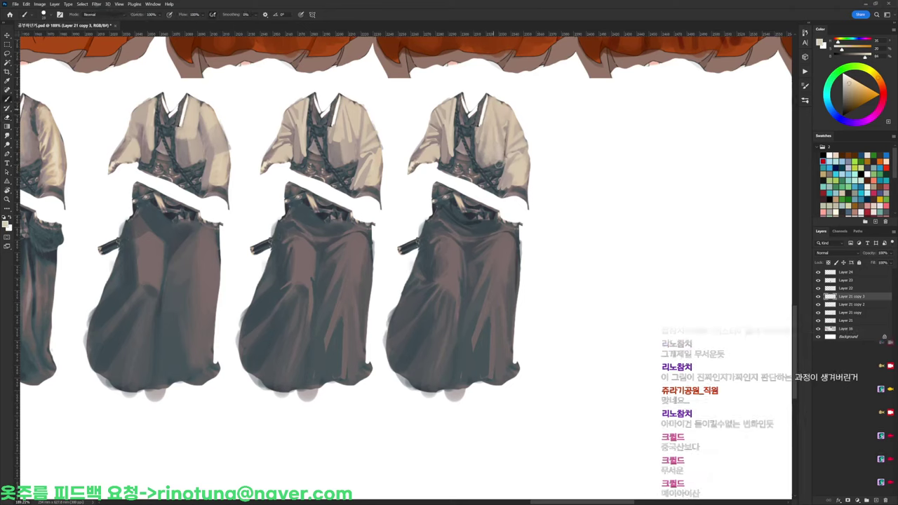
{"action": "left_click", "coordinate": [499, 165], "text": "alt"}
{"action": "left_click", "coordinate": [487, 150], "text": "alt"}
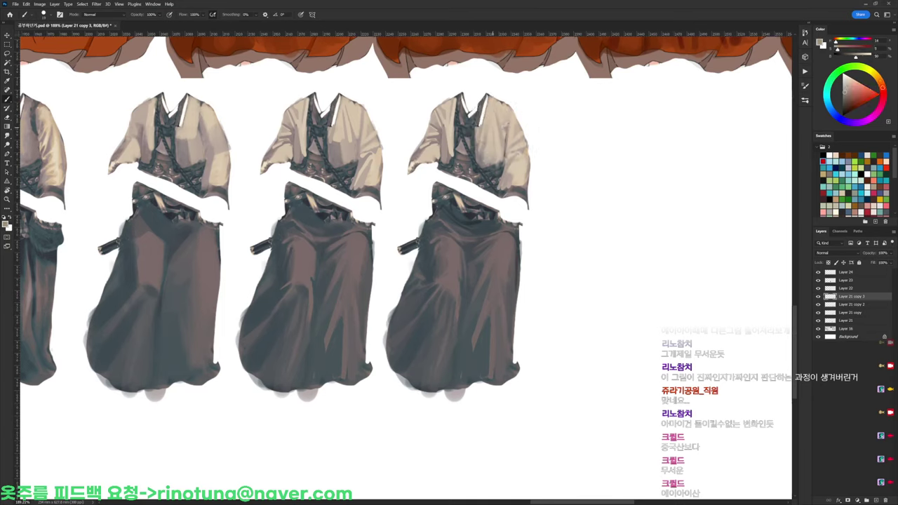
{"action": "left_click", "coordinate": [497, 120], "text": "alt"}
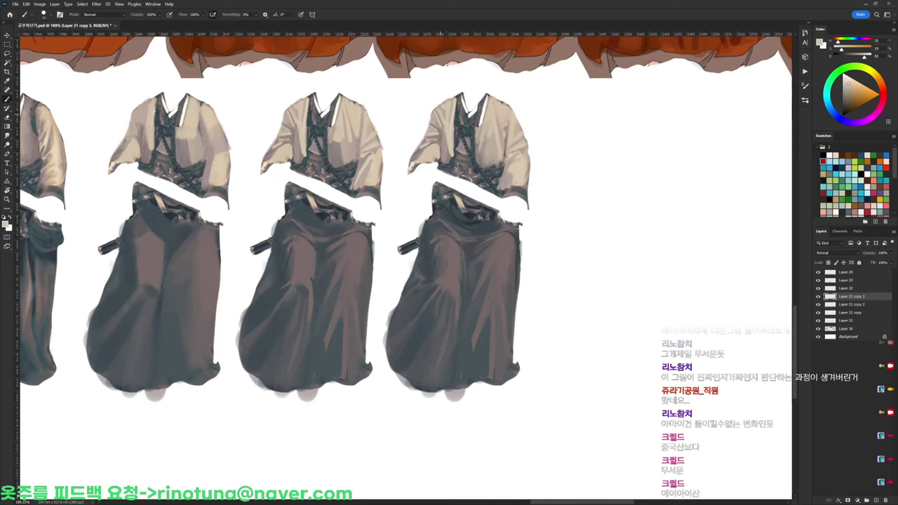
Rework the folds on the left-hand front panel and sleeve of the fourth jacket with sampled warm grey and beige
{"action": "left_click", "coordinate": [435, 120], "text": "alt"}
{"action": "left_click", "coordinate": [447, 119], "text": "alt"}
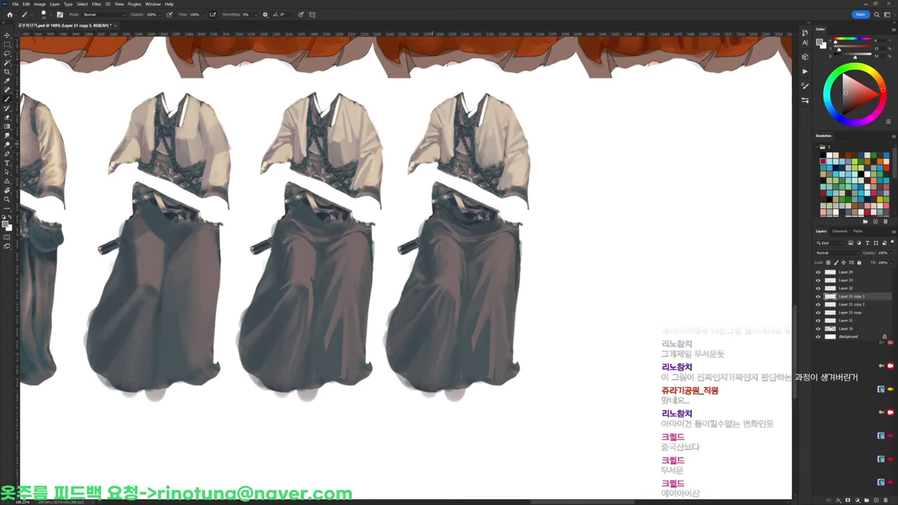
{"action": "left_click", "coordinate": [443, 133], "text": "alt"}
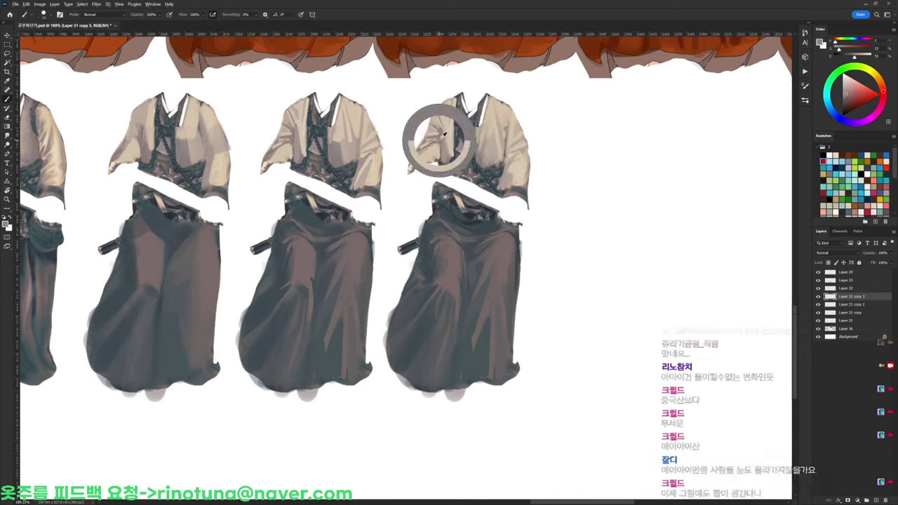
{"action": "key", "text": "d"}
{"action": "left_click_drag", "start_coordinate": [440, 143], "coordinate": [440, 166]}
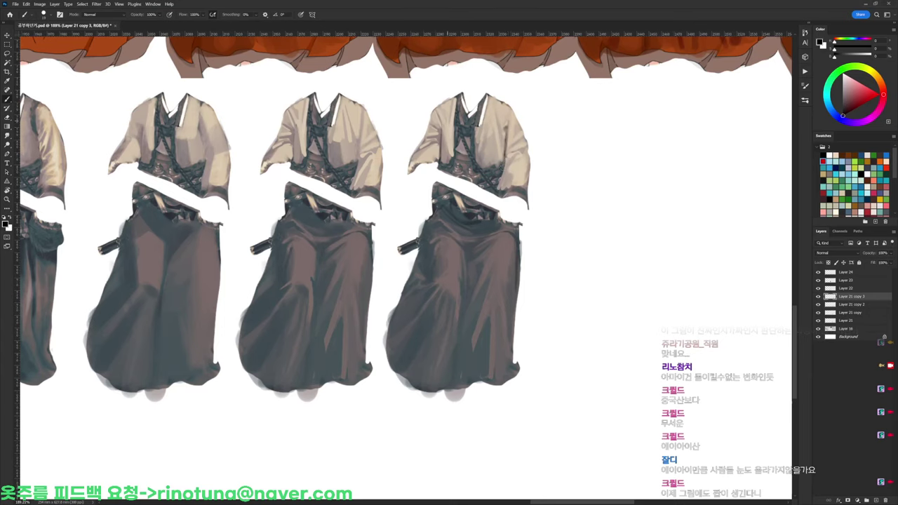
{"action": "left_click", "coordinate": [454, 123], "text": "alt"}
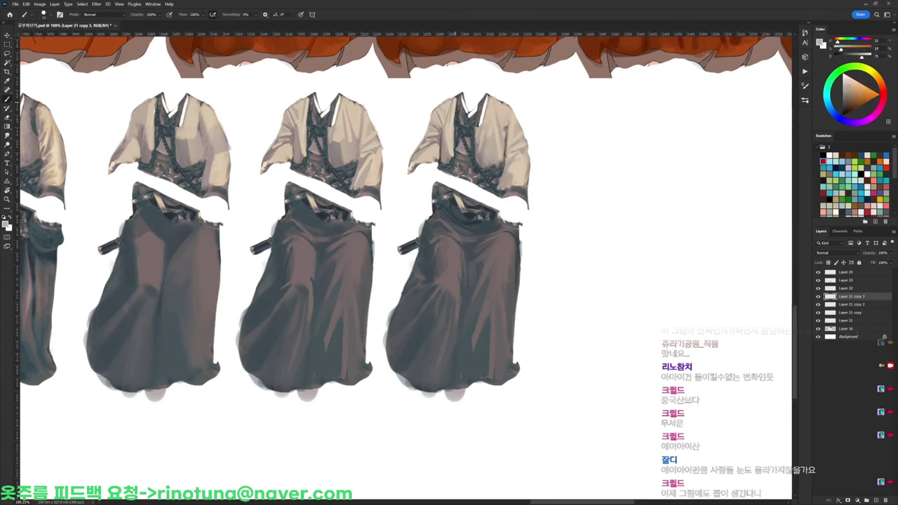
{"action": "left_click", "coordinate": [450, 107], "text": "alt"}
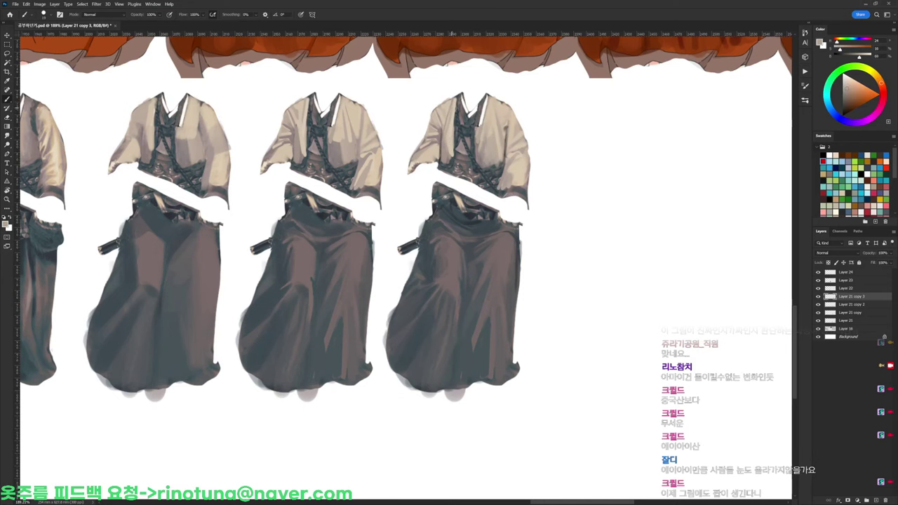
Merge the finished hanbok layers, from Layer 21 copy 3 through Layer 21, down into Layer 16
{"action": "scroll", "coordinate": [549, 113], "scroll_direction": "down", "scroll_amount": 5}
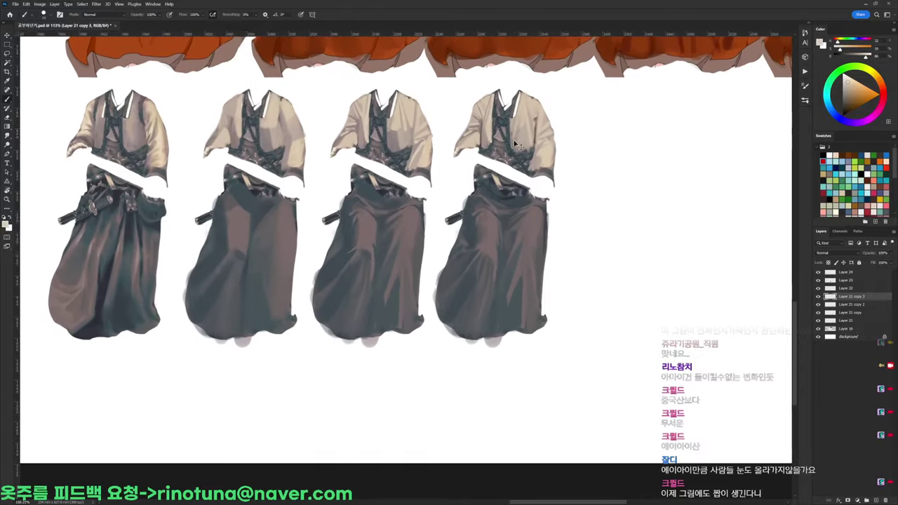
{"action": "scroll", "coordinate": [506, 141], "scroll_direction": "up", "scroll_amount": 3}
{"action": "scroll", "coordinate": [540, 161], "scroll_direction": "down", "scroll_amount": 2}
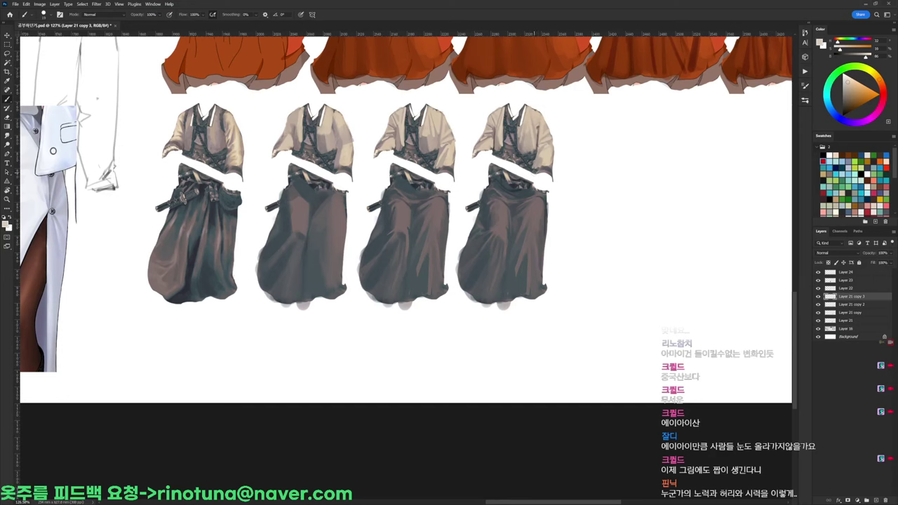
{"action": "left_click_drag", "start_coordinate": [710, 319], "coordinate": [561, 307]}
{"action": "key", "text": "ctrl+e"}
{"action": "key", "text": "ctrl+e"}
{"action": "key", "text": "ctrl+e"}
{"action": "key", "text": "ctrl+e"}
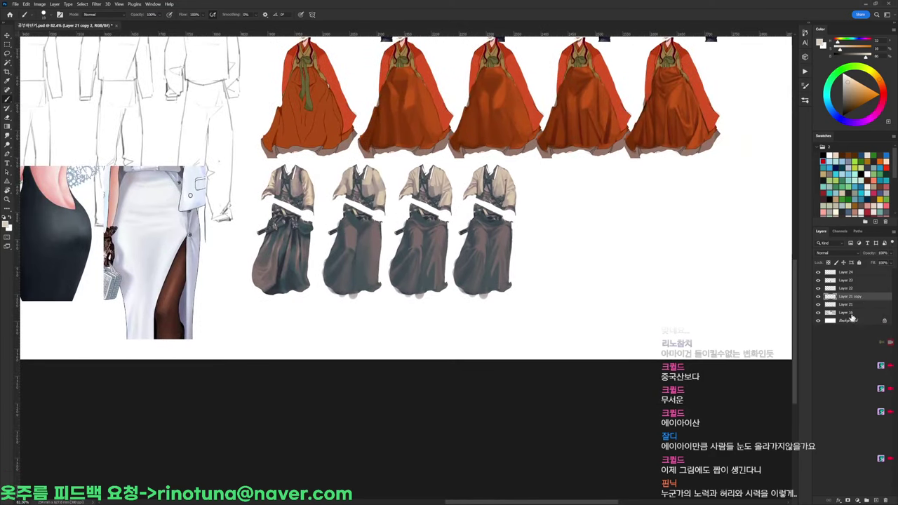
Move the plaid-skirt swordsman on Layer 22 beside the hanbok row and place a duplicate to its right
{"action": "left_click", "coordinate": [841, 288]}
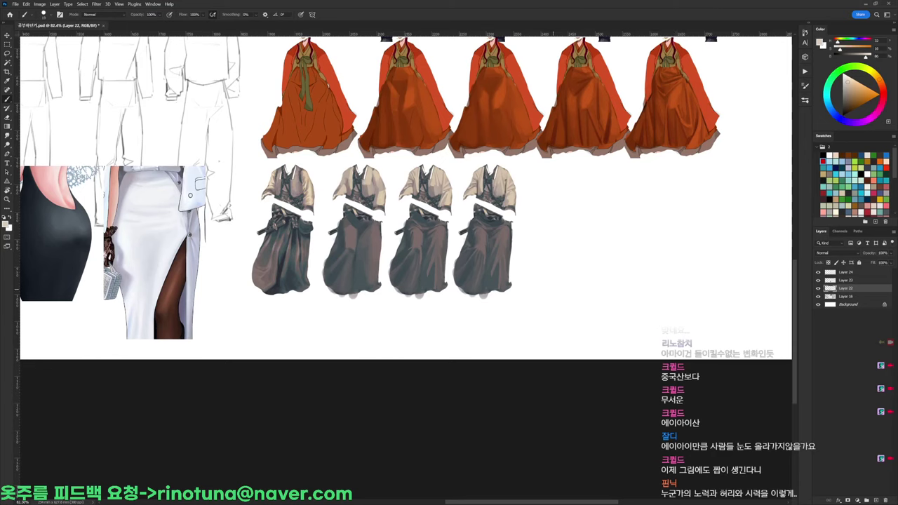
{"action": "left_click_drag", "start_coordinate": [166, 282], "coordinate": [668, 273]}
{"action": "key", "text": "ctrl+z"}
{"action": "left_click", "coordinate": [842, 288]}
{"action": "left_click_drag", "start_coordinate": [267, 281], "coordinate": [744, 275]}
{"action": "left_click_drag", "start_coordinate": [516, 278], "coordinate": [615, 284]}
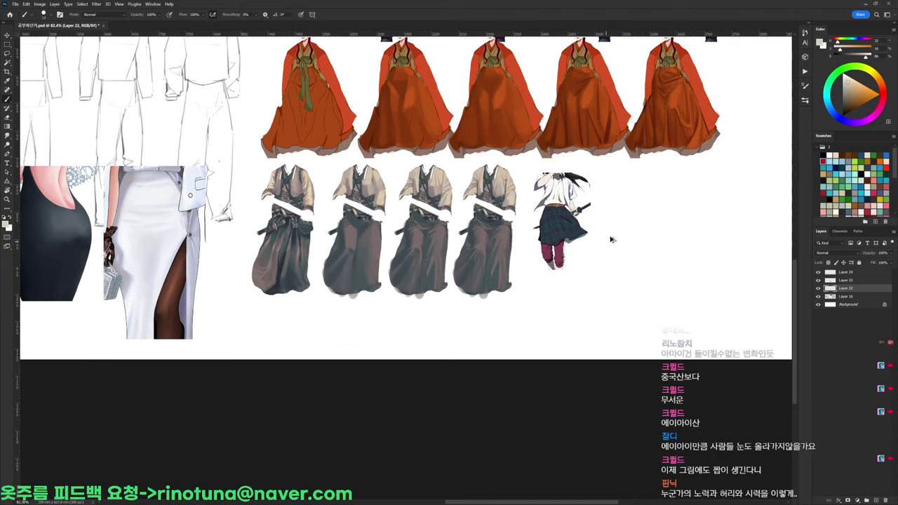
{"action": "left_click_drag", "start_coordinate": [610, 240], "coordinate": [673, 239]}
Adjust the brush size and block a soft grey shadow across the inner white shirt of the right-hand swordsman copy
{"action": "scroll", "coordinate": [639, 218], "scroll_direction": "up", "scroll_amount": 4}
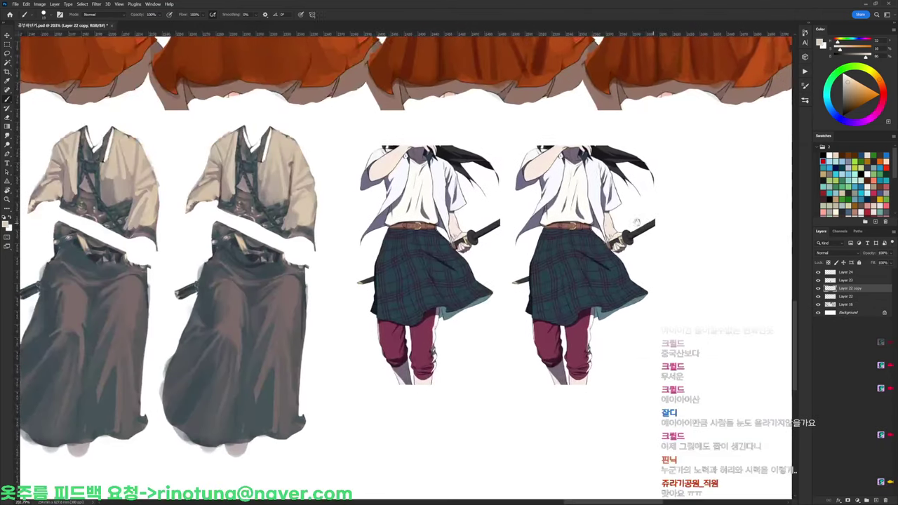
{"action": "scroll", "coordinate": [637, 221], "scroll_direction": "right", "scroll_amount": 3}
{"action": "right_click", "coordinate": [575, 162]}
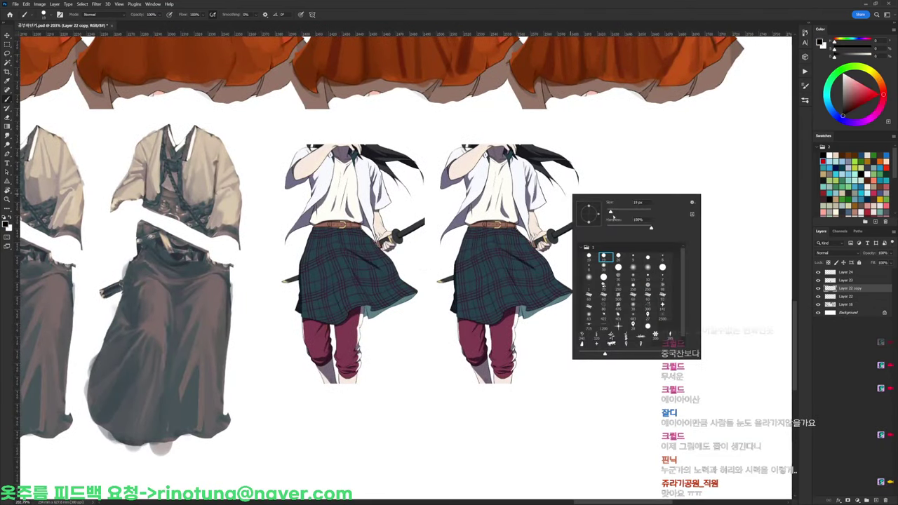
{"action": "left_click", "coordinate": [502, 206], "text": "alt"}
{"action": "mouse_move", "coordinate": [486, 191]}
{"action": "left_mouse_down"}
{"action": "mouse_move", "coordinate": [507, 202]}
{"action": "mouse_move", "coordinate": [512, 195]}
{"action": "mouse_move", "coordinate": [480, 201]}
{"action": "mouse_move", "coordinate": [514, 206]}
{"action": "mouse_move", "coordinate": [472, 208]}
{"action": "mouse_move", "coordinate": [512, 209]}
{"action": "mouse_move", "coordinate": [471, 216]}
{"action": "left_mouse_up"}
{"action": "key", "text": "ctrl+z"}
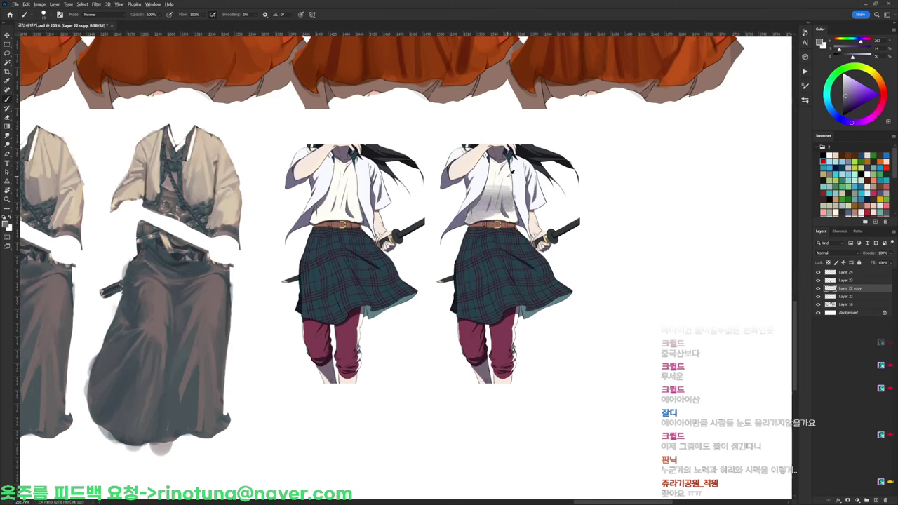
Blend the chest shading below the collar of the copy's inner shirt with sampled cream and off-white tones
{"action": "left_click", "coordinate": [508, 176], "text": "alt"}
{"action": "left_click_drag", "start_coordinate": [505, 166], "coordinate": [498, 184]}
{"action": "left_click", "coordinate": [507, 174], "text": "alt"}
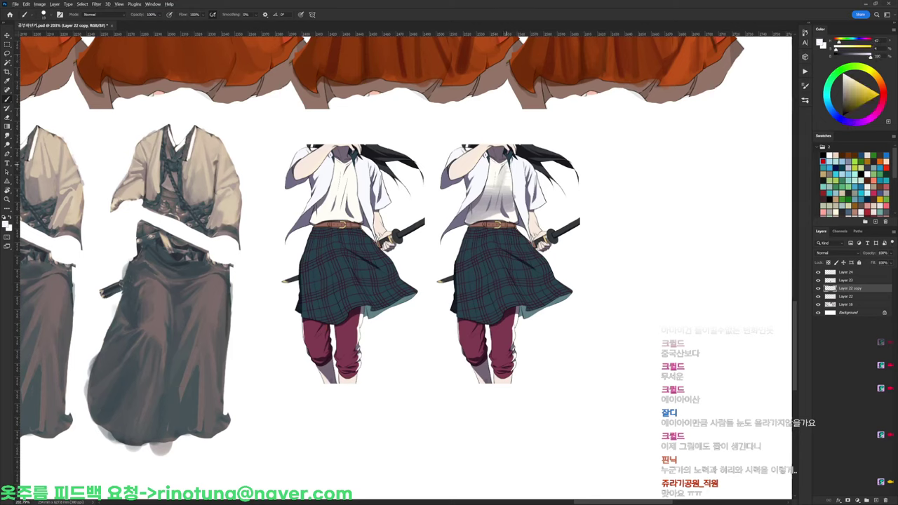
{"action": "left_click", "coordinate": [518, 181], "text": "alt"}
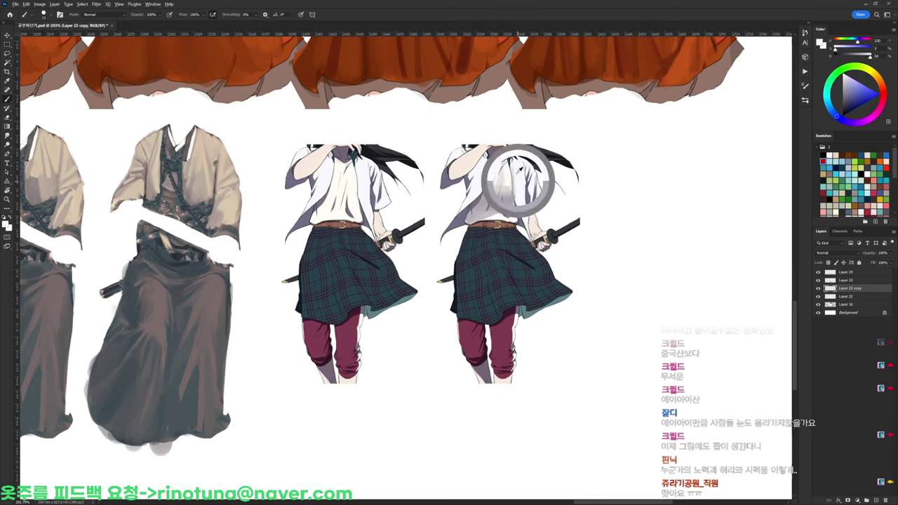
{"action": "left_click", "coordinate": [511, 170], "text": "alt"}
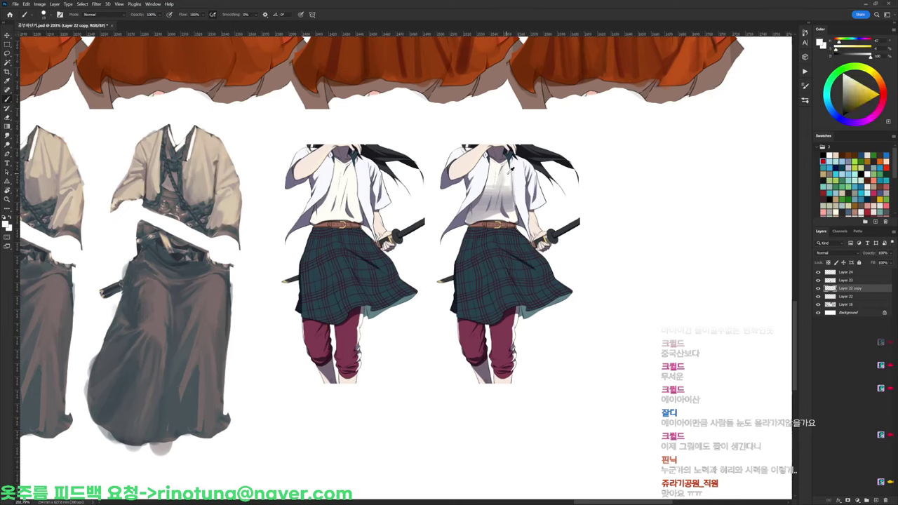
{"action": "left_click_drag", "start_coordinate": [510, 172], "coordinate": [512, 192]}
Repaint the shading on the left-hand panel of the copy's open overshirt with sampled greys and pale blue-white
{"action": "left_click", "coordinate": [483, 170], "text": "alt"}
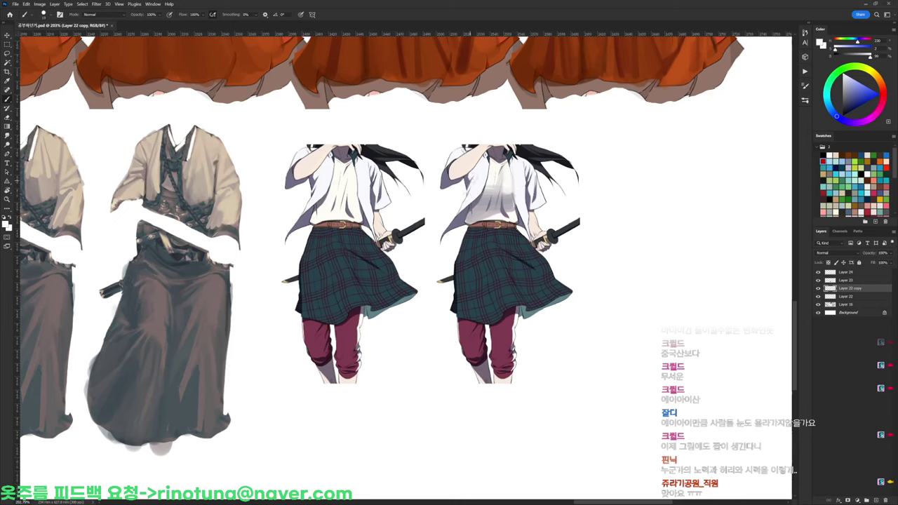
{"action": "left_click", "coordinate": [467, 169], "text": "alt"}
{"action": "left_click", "coordinate": [467, 178], "text": "alt"}
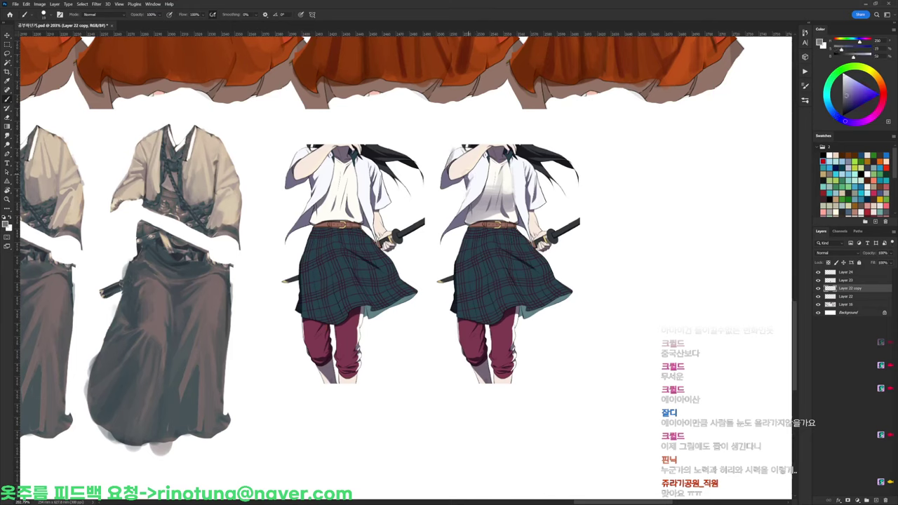
{"action": "left_click", "coordinate": [475, 190], "text": "alt"}
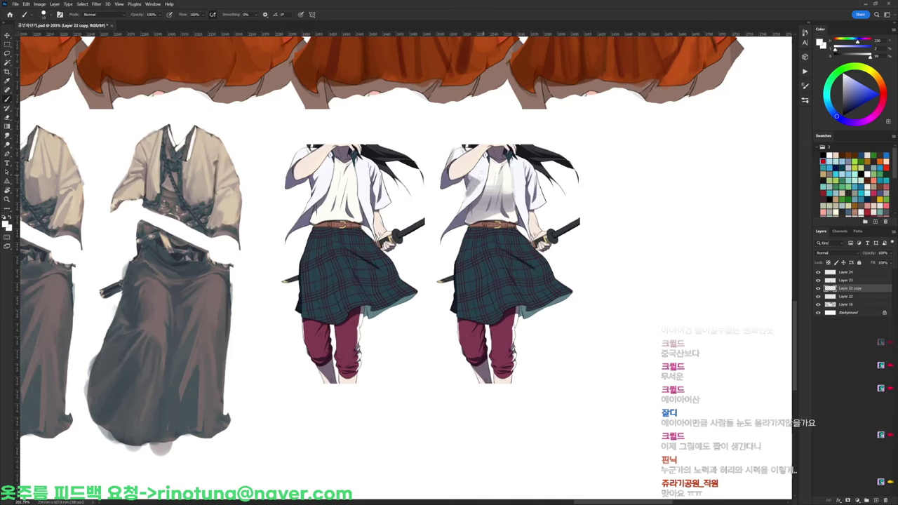
{"action": "left_click", "coordinate": [468, 189], "text": "alt"}
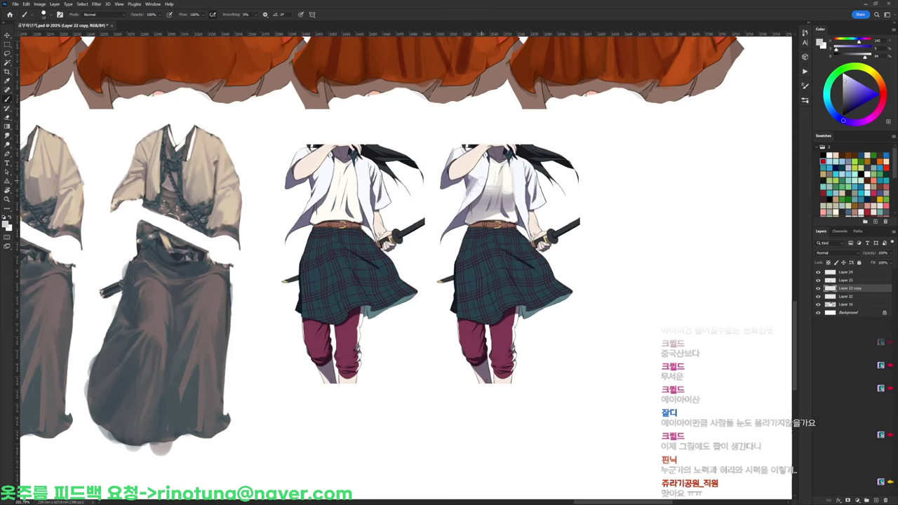
Refine the lower folds of the copy's inner shirt above the belt with sampled cream and grey
{"action": "left_click", "coordinate": [505, 207], "text": "alt"}
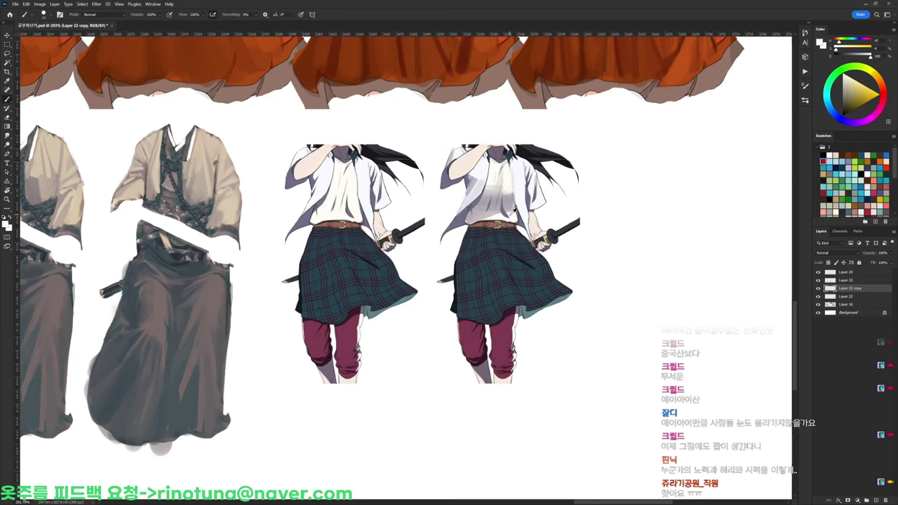
{"action": "left_click", "coordinate": [498, 209], "text": "alt"}
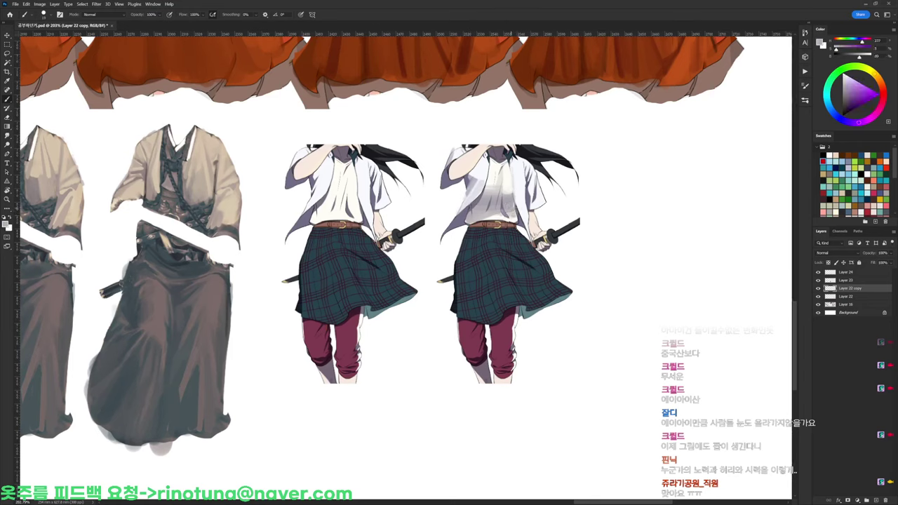
{"action": "left_click", "coordinate": [503, 213], "text": "alt"}
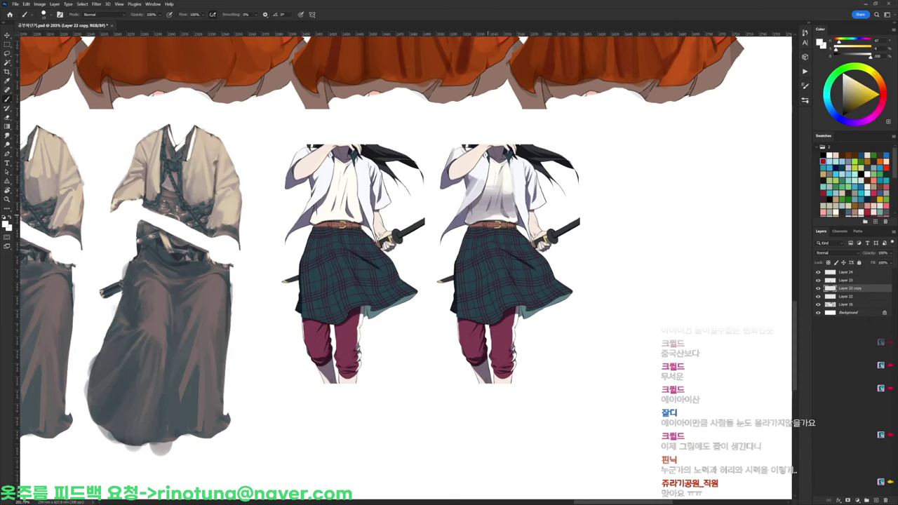
{"action": "left_click", "coordinate": [499, 201], "text": "alt"}
Paint a broad dark fold down the front of the copy's plaid skirt and a flat teal plane beside it
{"action": "left_click_drag", "start_coordinate": [532, 198], "coordinate": [509, 145]}
{"action": "key", "text": "d"}
{"action": "right_click", "coordinate": [510, 145]}
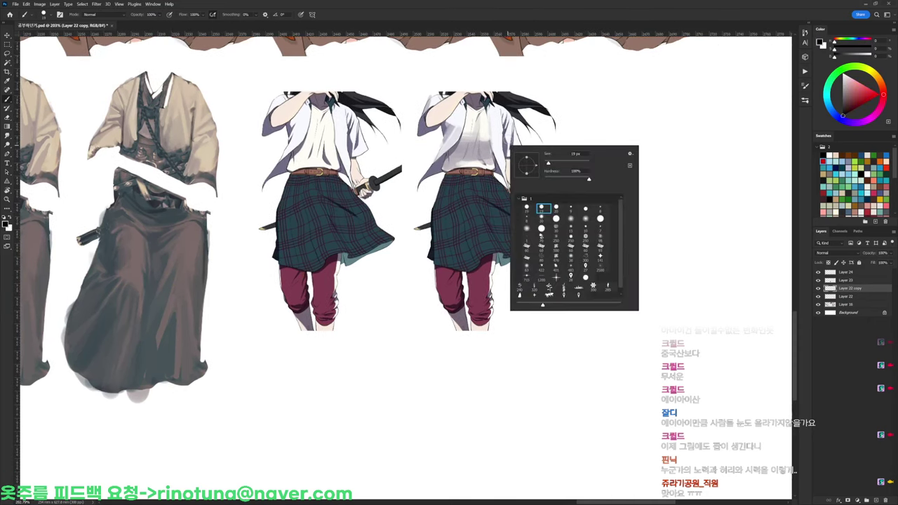
{"action": "mouse_move", "coordinate": [451, 209]}
{"action": "left_mouse_down"}
{"action": "mouse_move", "coordinate": [453, 242]}
{"action": "mouse_move", "coordinate": [457, 200]}
{"action": "mouse_move", "coordinate": [464, 249]}
{"action": "mouse_move", "coordinate": [473, 219]}
{"action": "mouse_move", "coordinate": [488, 242]}
{"action": "mouse_move", "coordinate": [478, 205]}
{"action": "left_mouse_up"}
{"action": "left_click", "coordinate": [477, 207], "text": "alt"}
{"action": "key", "text": "d"}
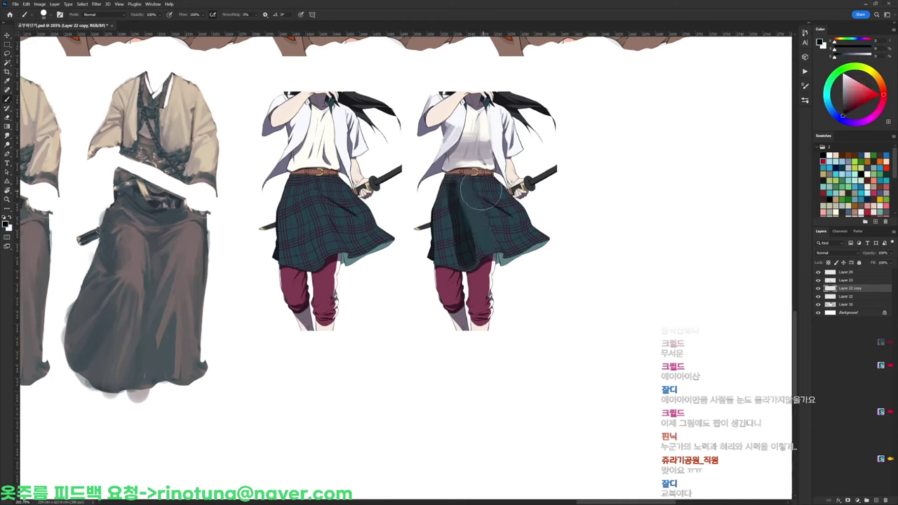
Cover the plaid on the flared right-hand side of the skirt with sampled dark teal and black fold shadows
{"action": "left_click", "coordinate": [492, 221], "text": "alt"}
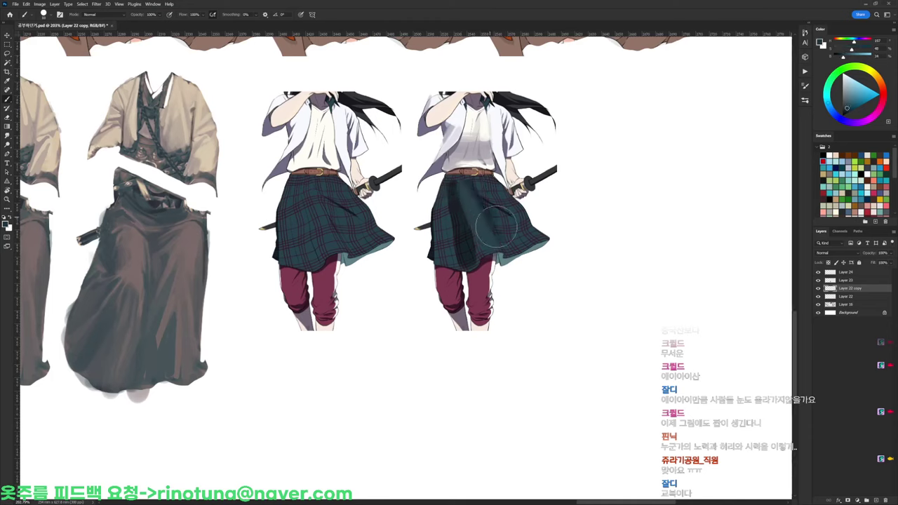
{"action": "mouse_move", "coordinate": [490, 215]}
{"action": "left_mouse_down"}
{"action": "mouse_move", "coordinate": [489, 231]}
{"action": "mouse_move", "coordinate": [518, 231]}
{"action": "mouse_move", "coordinate": [516, 252]}
{"action": "left_mouse_up"}
{"action": "key", "text": "d"}
{"action": "left_click", "coordinate": [497, 230], "text": "alt"}
{"action": "left_click", "coordinate": [472, 197], "text": "alt"}
{"action": "mouse_move", "coordinate": [474, 197]}
{"action": "left_mouse_down"}
{"action": "mouse_move", "coordinate": [530, 224]}
{"action": "mouse_move", "coordinate": [475, 207]}
{"action": "mouse_move", "coordinate": [479, 187]}
{"action": "mouse_move", "coordinate": [514, 219]}
{"action": "mouse_move", "coordinate": [485, 189]}
{"action": "mouse_move", "coordinate": [501, 197]}
{"action": "mouse_move", "coordinate": [519, 211]}
{"action": "left_mouse_up"}
{"action": "key", "text": "e"}
{"action": "key", "text": "b"}
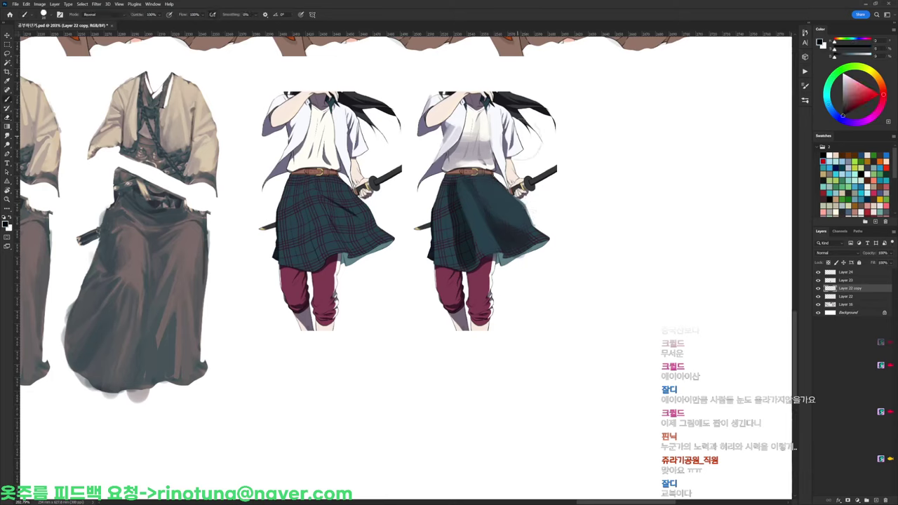
Resize the brush and paint over the plaid on the skirt's left-hand side with sampled teal and dark fold shading
{"action": "right_click", "coordinate": [535, 143]}
{"action": "left_click", "coordinate": [477, 207], "text": "alt"}
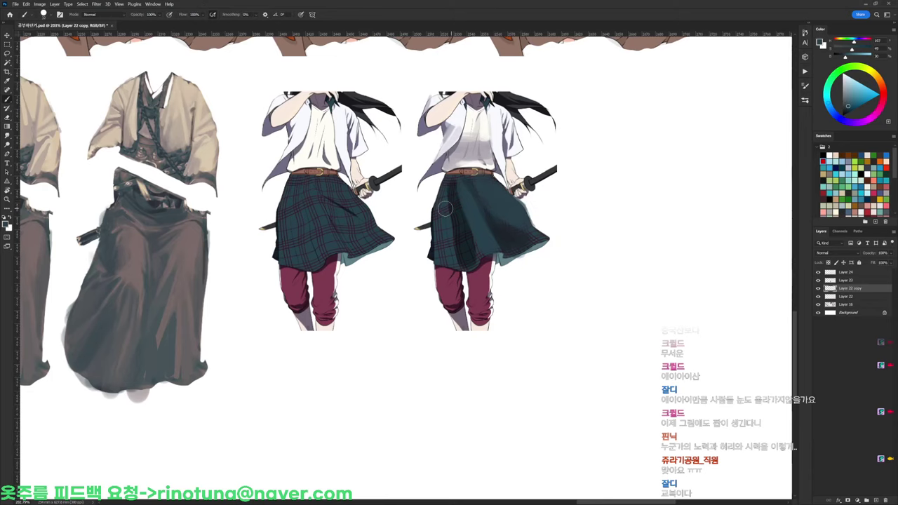
{"action": "mouse_move", "coordinate": [446, 202]}
{"action": "left_mouse_down"}
{"action": "mouse_move", "coordinate": [445, 258]}
{"action": "mouse_move", "coordinate": [437, 244]}
{"action": "left_mouse_up"}
{"action": "left_click", "coordinate": [449, 205], "text": "alt"}
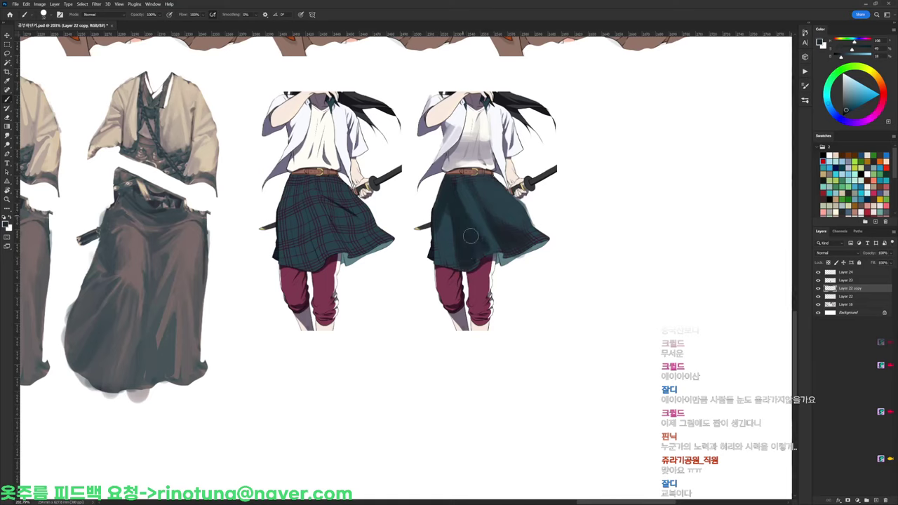
Smooth the skirt's lower front and right-hand hem with sampled teal tones
{"action": "left_click", "coordinate": [449, 226], "text": "alt"}
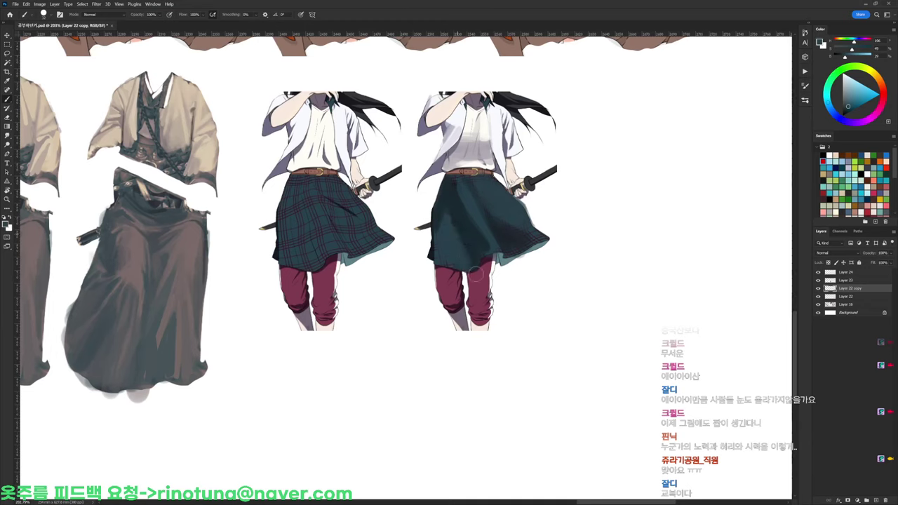
{"action": "left_click", "coordinate": [502, 233], "text": "alt"}
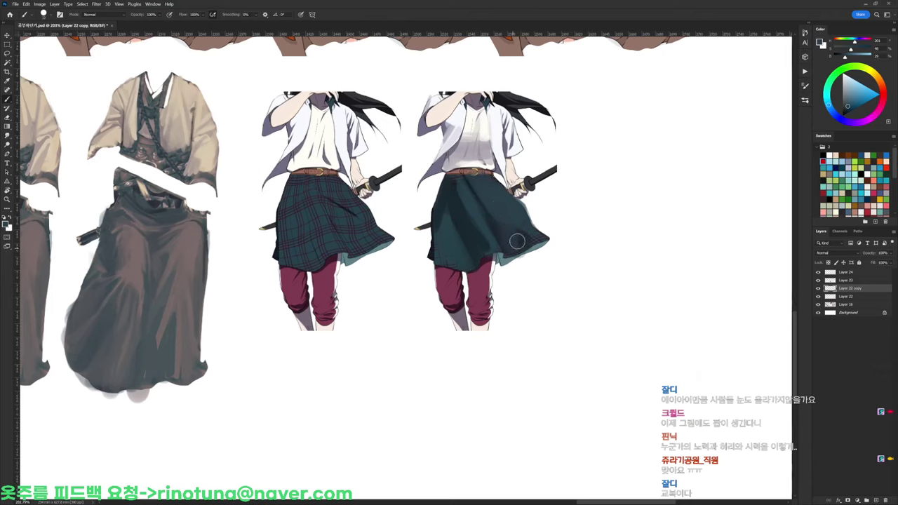
{"action": "key", "text": "d"}
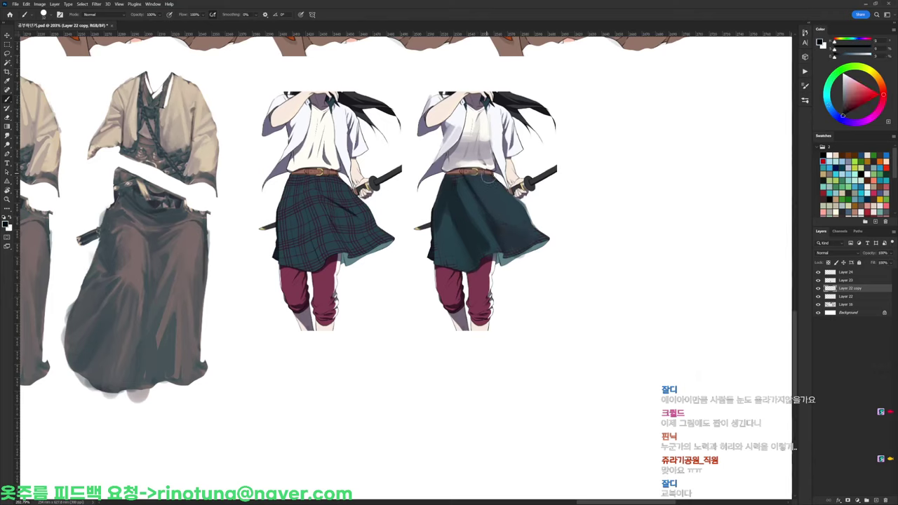
Blend the fold shading across the second figure's skirt using dark and mid teal tones sampled from the fabric
{"action": "left_click", "coordinate": [513, 210], "text": "alt"}
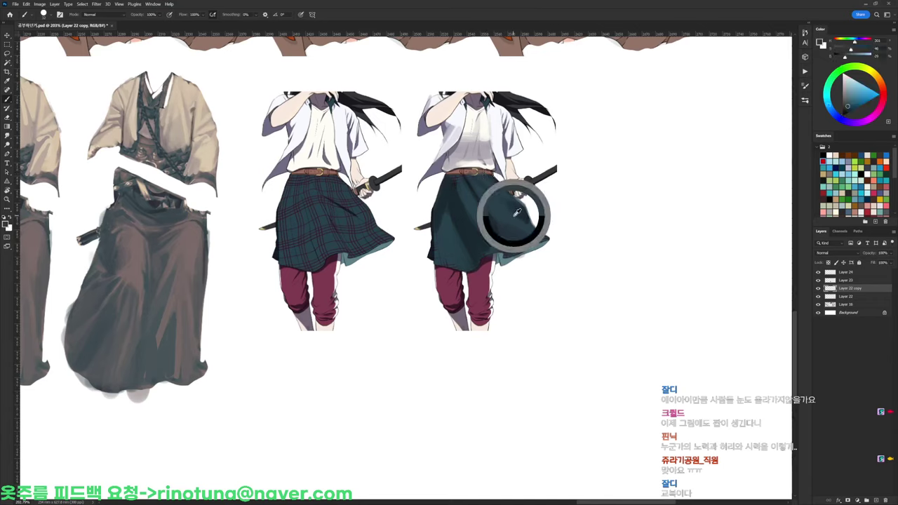
{"action": "left_click", "coordinate": [517, 210], "text": "alt"}
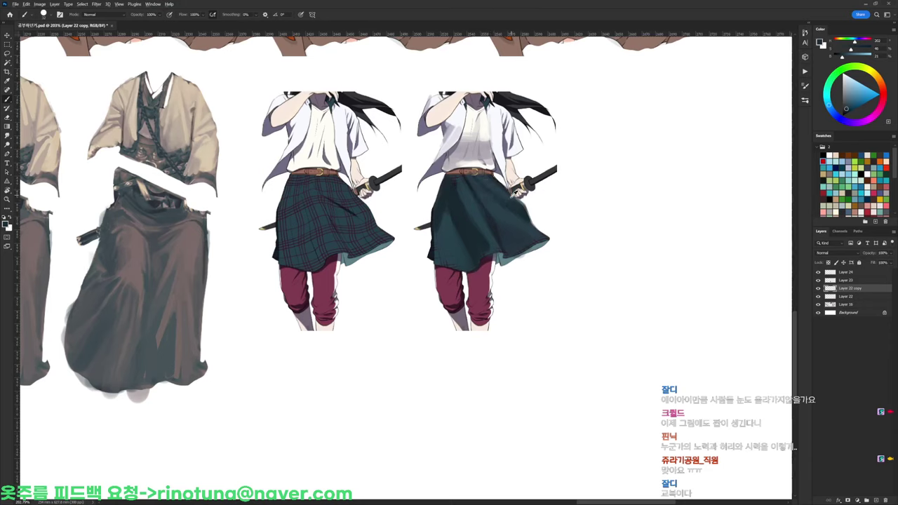
{"action": "key", "text": "d"}
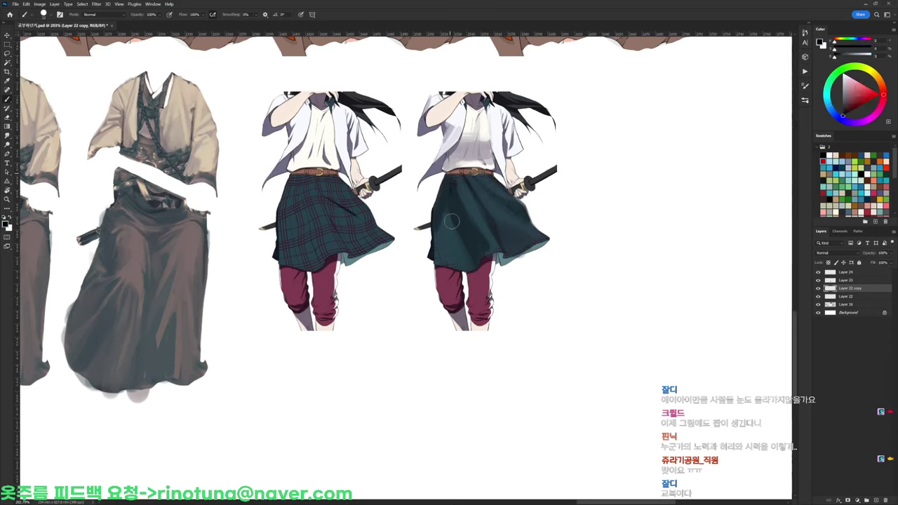
{"action": "left_click", "coordinate": [450, 233], "text": "alt"}
{"action": "scroll", "coordinate": [446, 206], "scroll_direction": "down", "scroll_amount": 5}
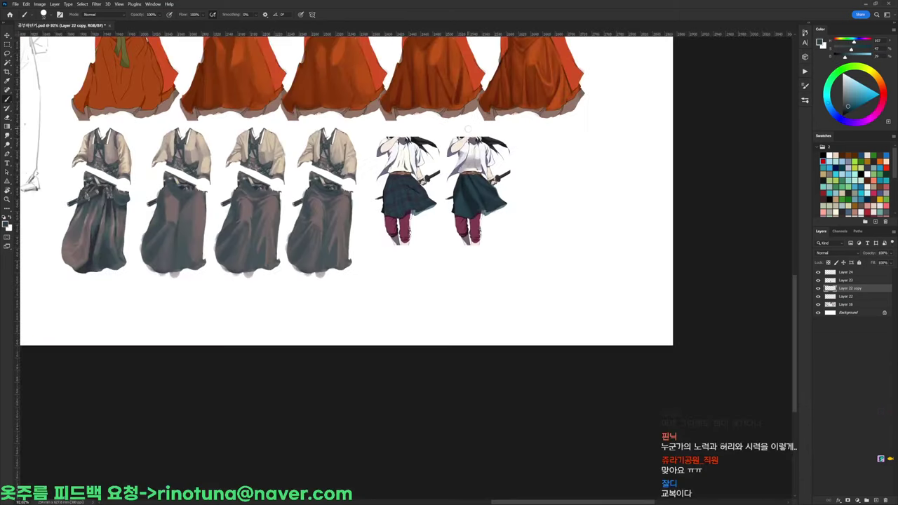
{"action": "scroll", "coordinate": [492, 193], "scroll_direction": "up", "scroll_amount": 5}
{"action": "left_click", "coordinate": [481, 226], "text": "alt"}
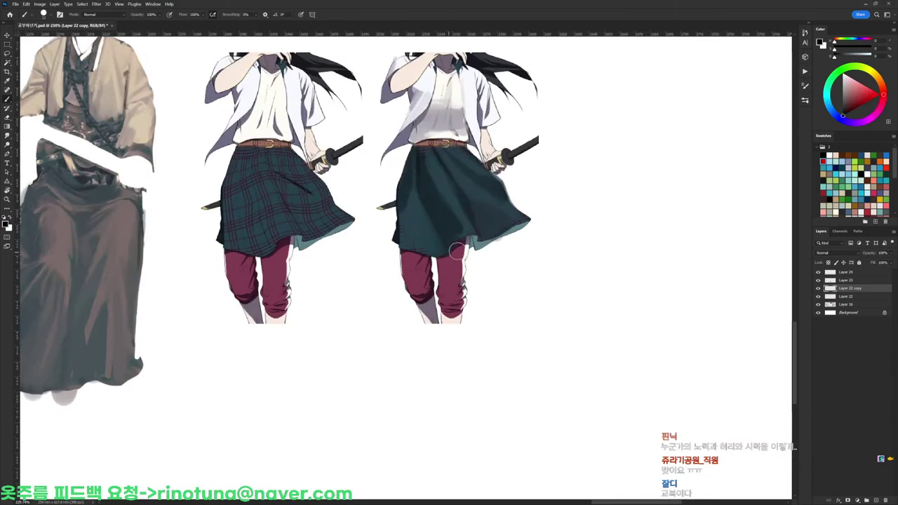
Shade the second figure's maroon trousers, painting over the line folds with sampled maroon and dark red tones on both legs
{"action": "mouse_move", "coordinate": [445, 284]}
{"action": "left_mouse_down"}
{"action": "mouse_move", "coordinate": [457, 307]}
{"action": "mouse_move", "coordinate": [460, 241]}
{"action": "mouse_move", "coordinate": [457, 269]}
{"action": "mouse_move", "coordinate": [458, 241]}
{"action": "mouse_move", "coordinate": [446, 258]}
{"action": "mouse_move", "coordinate": [449, 308]}
{"action": "mouse_move", "coordinate": [457, 283]}
{"action": "mouse_move", "coordinate": [443, 289]}
{"action": "mouse_move", "coordinate": [457, 293]}
{"action": "mouse_move", "coordinate": [460, 258]}
{"action": "left_mouse_up"}
{"action": "left_click", "coordinate": [456, 248], "text": "alt"}
{"action": "left_click", "coordinate": [460, 242], "text": "alt"}
{"action": "key", "text": "ctrl+z"}
{"action": "left_click", "coordinate": [453, 289], "text": "alt"}
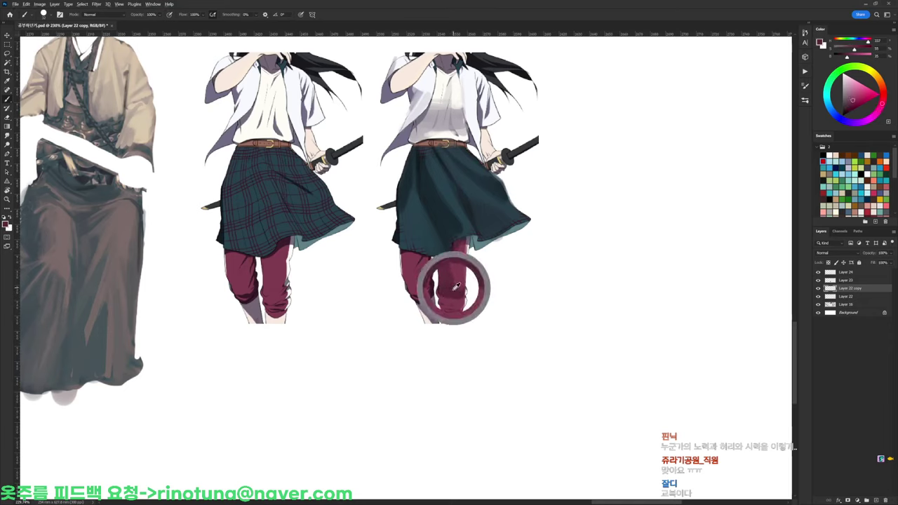
{"action": "left_click", "coordinate": [430, 292], "text": "alt"}
{"action": "mouse_move", "coordinate": [446, 303]}
{"action": "left_mouse_down"}
{"action": "mouse_move", "coordinate": [440, 293]}
{"action": "mouse_move", "coordinate": [457, 307]}
{"action": "left_mouse_up"}
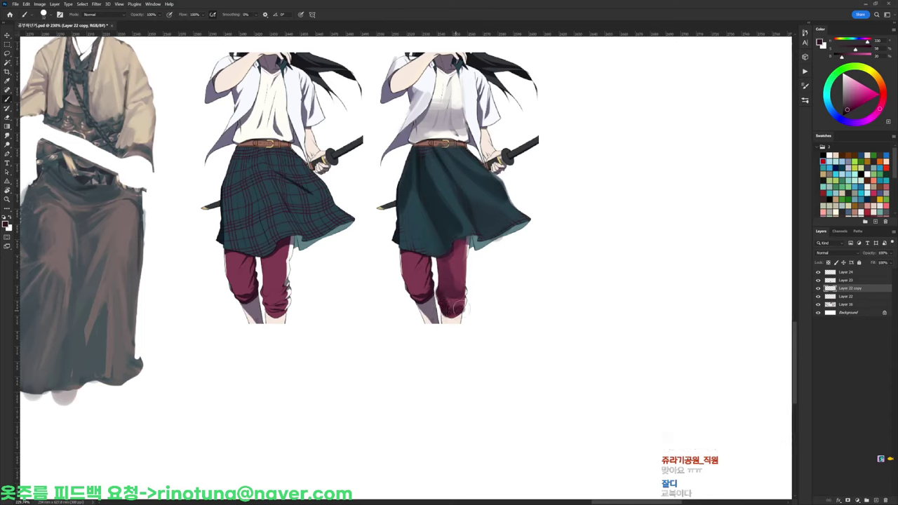
{"action": "left_click", "coordinate": [412, 282], "text": "alt"}
{"action": "mouse_move", "coordinate": [422, 264]}
{"action": "left_mouse_down"}
{"action": "mouse_move", "coordinate": [420, 295]}
{"action": "mouse_move", "coordinate": [406, 258]}
{"action": "mouse_move", "coordinate": [413, 294]}
{"action": "mouse_move", "coordinate": [409, 268]}
{"action": "mouse_move", "coordinate": [427, 280]}
{"action": "mouse_move", "coordinate": [420, 294]}
{"action": "mouse_move", "coordinate": [404, 251]}
{"action": "mouse_move", "coordinate": [414, 290]}
{"action": "mouse_move", "coordinate": [406, 270]}
{"action": "left_mouse_up"}
{"action": "left_click", "coordinate": [424, 285], "text": "alt"}
Paint over the second figure's overshirt sleeve with sampled pale lavender tones, smoothing out its drawn folds
{"action": "left_click", "coordinate": [480, 73], "text": "alt"}
{"action": "mouse_move", "coordinate": [480, 77]}
{"action": "left_mouse_down"}
{"action": "mouse_move", "coordinate": [491, 103]}
{"action": "mouse_move", "coordinate": [482, 124]}
{"action": "left_mouse_up"}
{"action": "left_click", "coordinate": [443, 116], "text": "alt"}
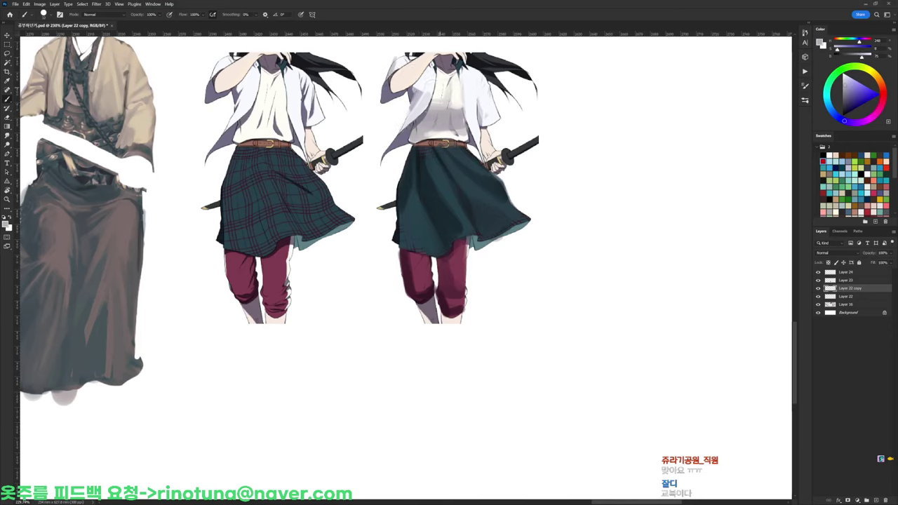
{"action": "left_click_drag", "start_coordinate": [480, 92], "coordinate": [488, 117]}
{"action": "key", "text": "ctrl+z"}
{"action": "left_click", "coordinate": [481, 91], "text": "alt"}
{"action": "left_click", "coordinate": [383, 96], "text": "alt"}
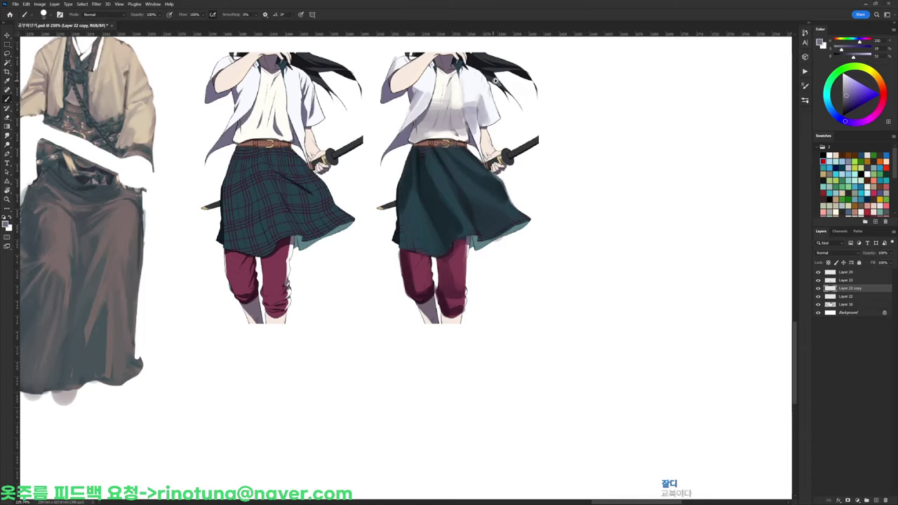
{"action": "left_click_drag", "start_coordinate": [495, 81], "coordinate": [485, 68]}
Duplicate the painted second figure and place the copy beside it as a third figure
{"action": "left_click", "coordinate": [517, 111], "text": "ctrl"}
{"action": "left_click_drag", "start_coordinate": [502, 127], "coordinate": [482, 138]}
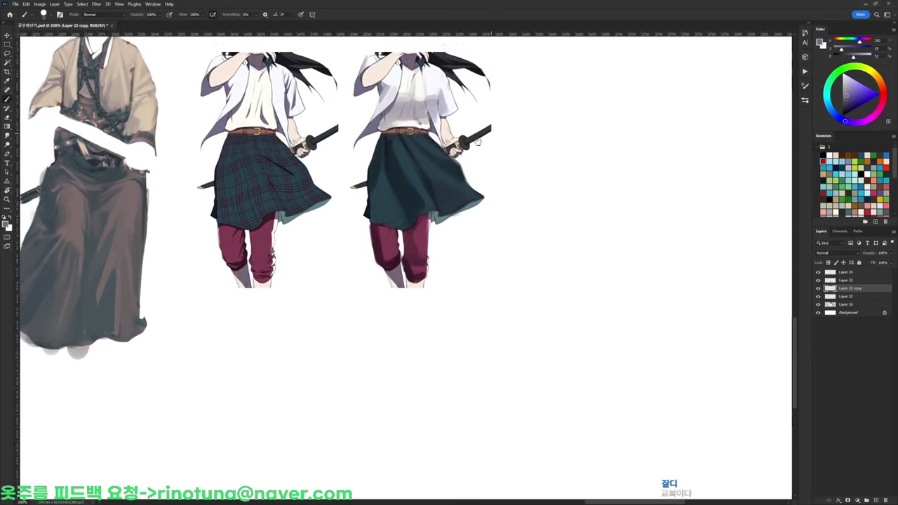
{"action": "mouse_move", "coordinate": [421, 188]}
{"action": "left_mouse_down"}
{"action": "mouse_move", "coordinate": [506, 195]}
{"action": "mouse_move", "coordinate": [591, 184]}
{"action": "left_mouse_up"}
{"action": "scroll", "coordinate": [591, 185], "scroll_direction": "up", "scroll_amount": 2}
Choose the 20 px hard round brush and paint cream light and grey shadow on the third figure's inner shirt chest
{"action": "right_click", "coordinate": [582, 82]}
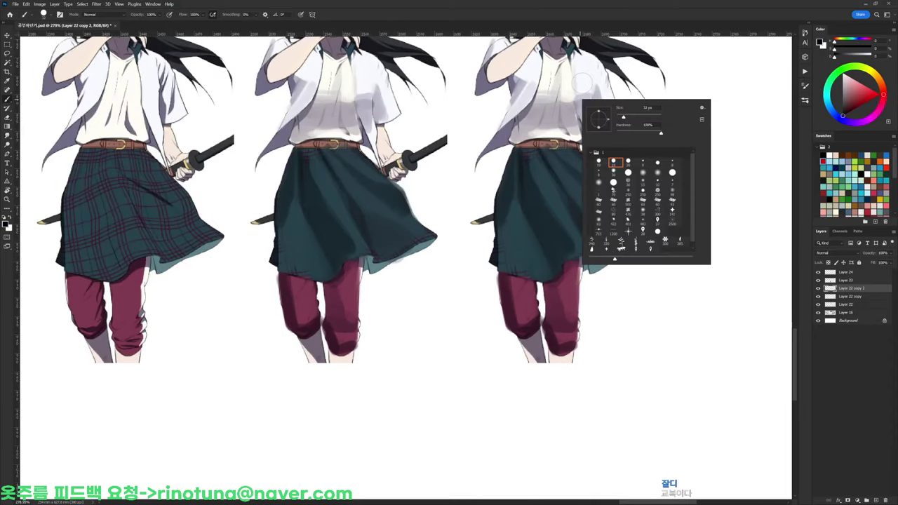
{"action": "left_click", "coordinate": [627, 160]}
{"action": "left_click", "coordinate": [568, 78], "text": "alt"}
{"action": "left_click_drag", "start_coordinate": [558, 67], "coordinate": [554, 86]}
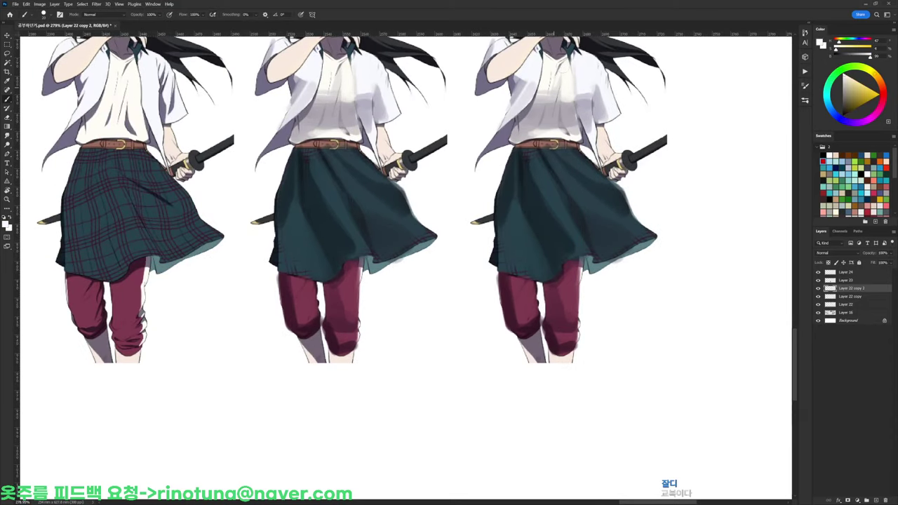
{"action": "left_click", "coordinate": [571, 100], "text": "alt"}
{"action": "left_click", "coordinate": [552, 92], "text": "alt"}
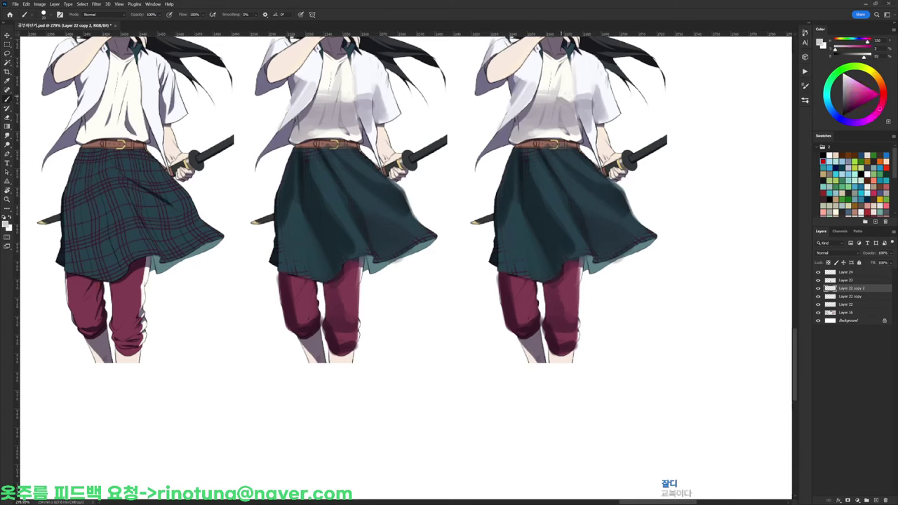
Block in grey shadow tones across the midriff of the third figure's inner shirt
{"action": "left_click", "coordinate": [568, 96], "text": "alt"}
{"action": "left_click", "coordinate": [568, 98], "text": "alt"}
{"action": "left_click", "coordinate": [562, 100], "text": "alt"}
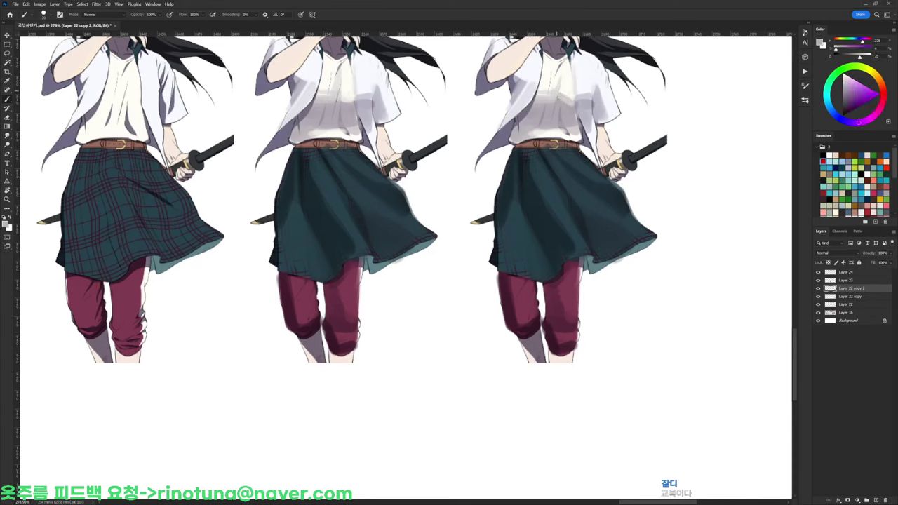
{"action": "left_click", "coordinate": [559, 116], "text": "alt"}
{"action": "left_click", "coordinate": [571, 129], "text": "alt"}
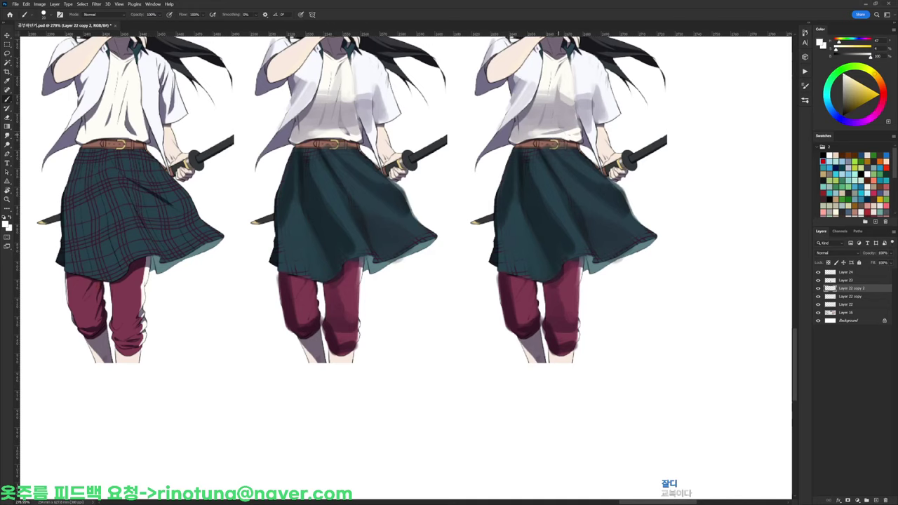
Paint a cream highlight along the inner shirt's hem just above the belt, balancing it with sampled grey
{"action": "left_click", "coordinate": [562, 125], "text": "alt"}
{"action": "mouse_move", "coordinate": [548, 140]}
{"action": "left_mouse_down"}
{"action": "mouse_move", "coordinate": [575, 138]}
{"action": "mouse_move", "coordinate": [564, 140]}
{"action": "left_mouse_up"}
{"action": "left_click", "coordinate": [576, 131], "text": "alt"}
{"action": "left_click", "coordinate": [552, 119], "text": "alt"}
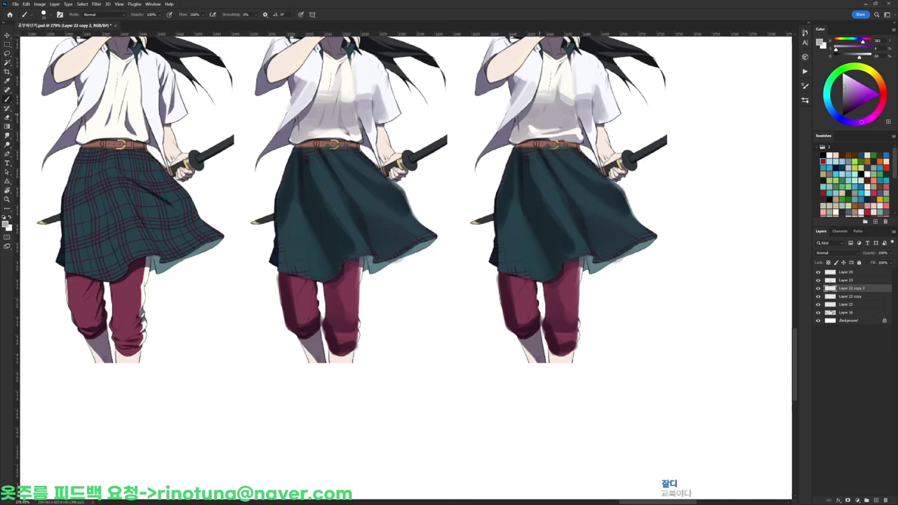
Refine the inner shirt's shadow edge below the chest with sampled tones, and undo the dark stroke near the waist
{"action": "left_click", "coordinate": [551, 77], "text": "alt"}
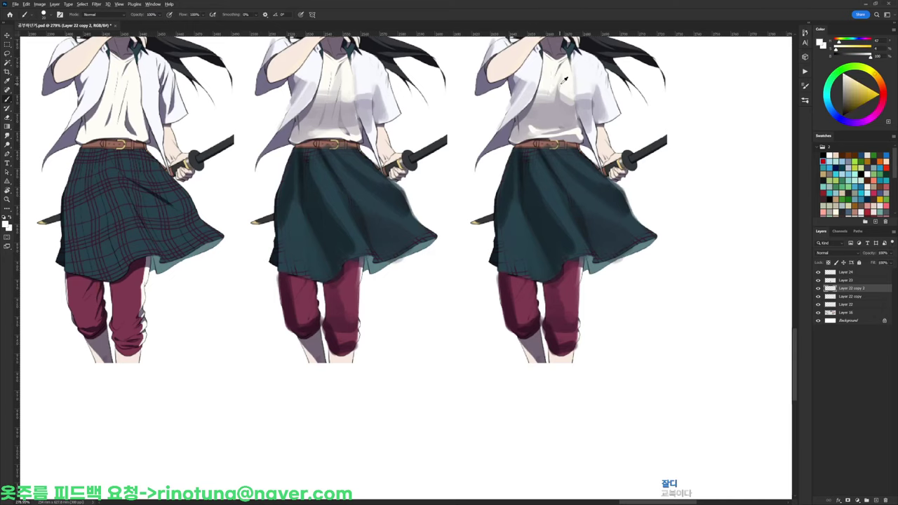
{"action": "left_click", "coordinate": [557, 99], "text": "alt"}
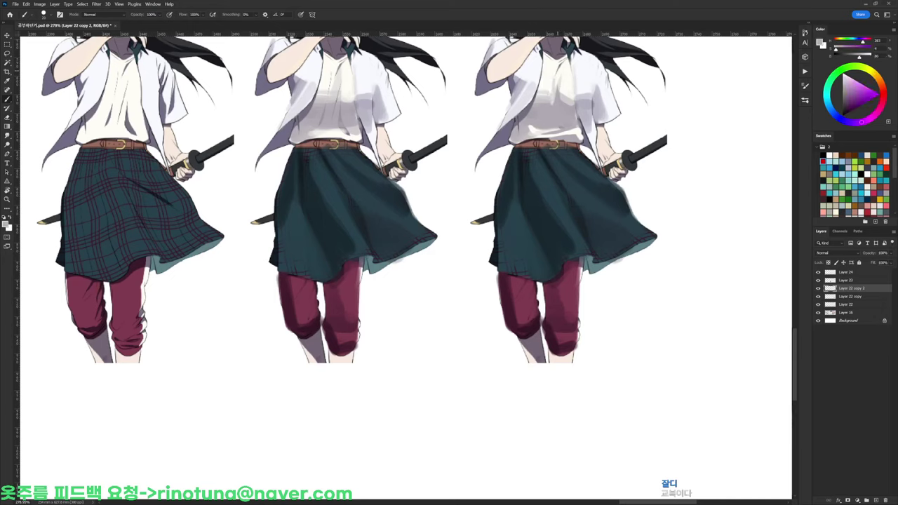
{"action": "left_click", "coordinate": [552, 103], "text": "alt"}
{"action": "mouse_move", "coordinate": [549, 103]}
{"action": "left_mouse_down", "text": "alt"}
{"action": "mouse_move", "coordinate": [525, 120]}
{"action": "mouse_move", "coordinate": [593, 130]}
{"action": "mouse_move", "coordinate": [582, 110]}
{"action": "mouse_move", "coordinate": [535, 122]}
{"action": "left_mouse_up", "text": "alt"}
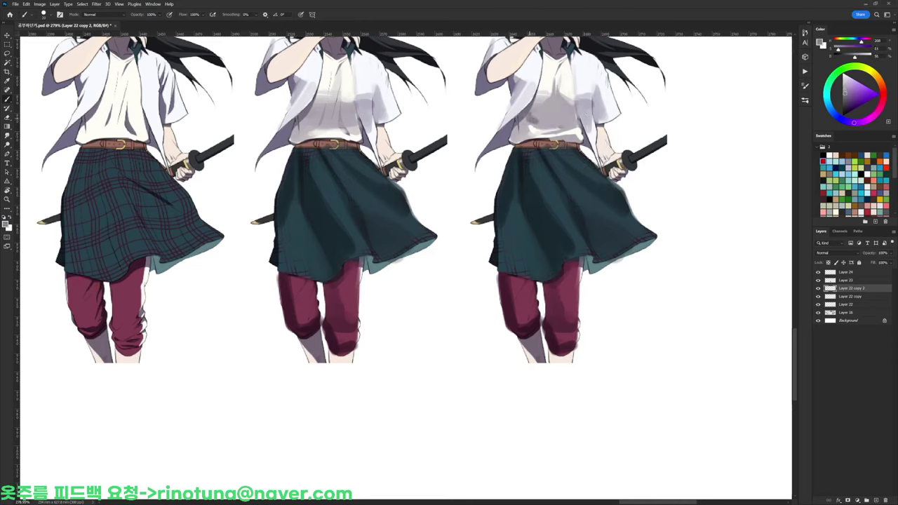
{"action": "key", "text": "ctrl+z"}
Switch back to the previous round brush and deepen the grey shadow along the inner shirt's side beside the open overshirt
{"action": "right_click", "coordinate": [528, 118]}
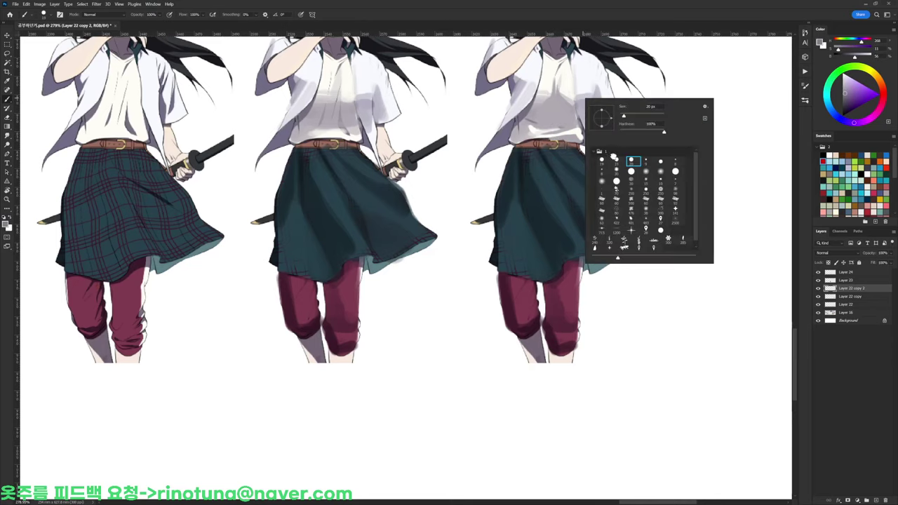
{"action": "double_click", "coordinate": [615, 159]}
{"action": "mouse_move", "coordinate": [528, 118]}
{"action": "left_mouse_down"}
{"action": "mouse_move", "coordinate": [562, 116]}
{"action": "mouse_move", "coordinate": [518, 120]}
{"action": "mouse_move", "coordinate": [530, 108]}
{"action": "mouse_move", "coordinate": [513, 131]}
{"action": "left_mouse_up"}
{"action": "left_click", "coordinate": [546, 118], "text": "alt"}
{"action": "left_click", "coordinate": [536, 105], "text": "alt"}
{"action": "left_click", "coordinate": [537, 110], "text": "alt"}
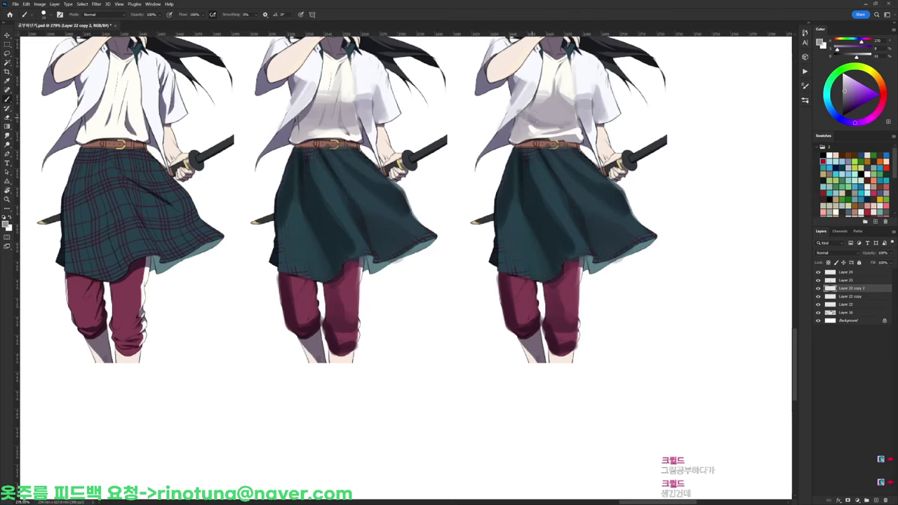
Soften the side shadow of the inner shirt into its midriff with sampled mid-grey tones
{"action": "left_click", "coordinate": [530, 96], "text": "alt"}
{"action": "left_click_drag", "start_coordinate": [522, 108], "coordinate": [515, 120]}
{"action": "left_click", "coordinate": [537, 114], "text": "alt"}
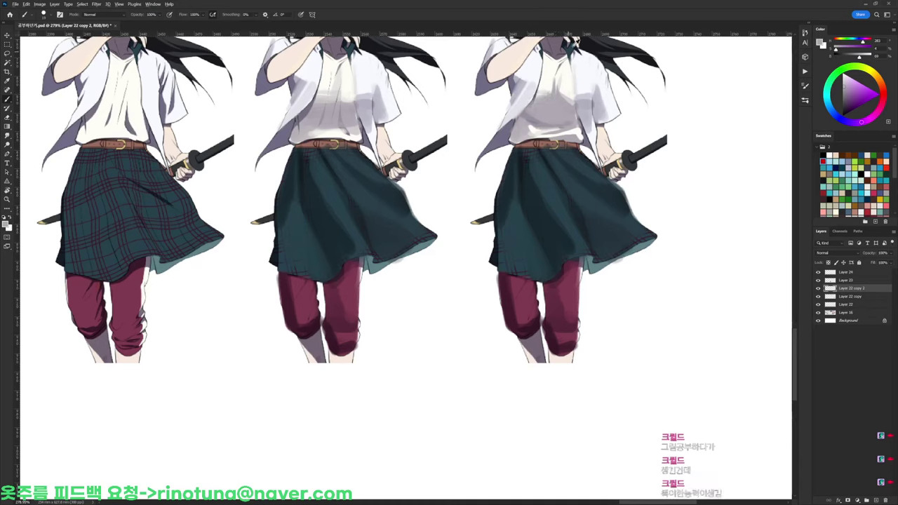
{"action": "left_click", "coordinate": [539, 116], "text": "alt"}
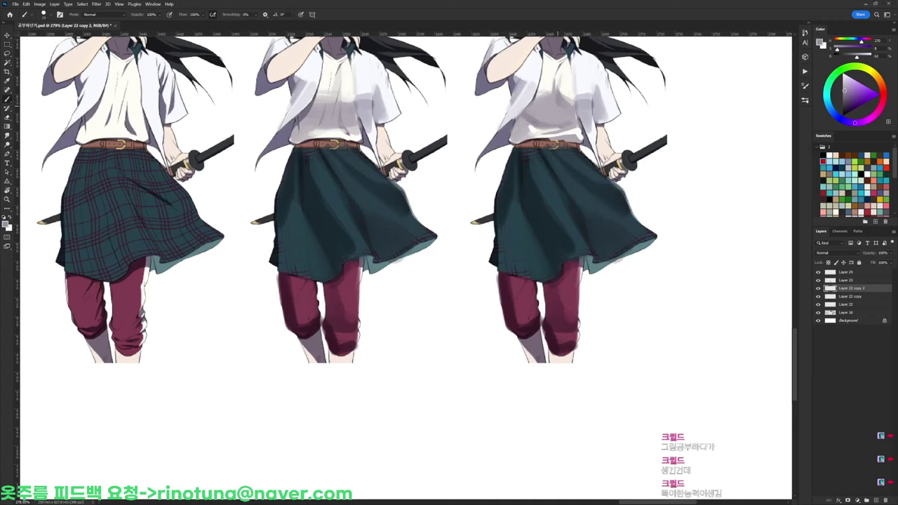
Paint diagonal fold shading through the inner shirt's midriff, alternating sampled cream, light grey and mid-grey tones
{"action": "left_click", "coordinate": [563, 80], "text": "alt"}
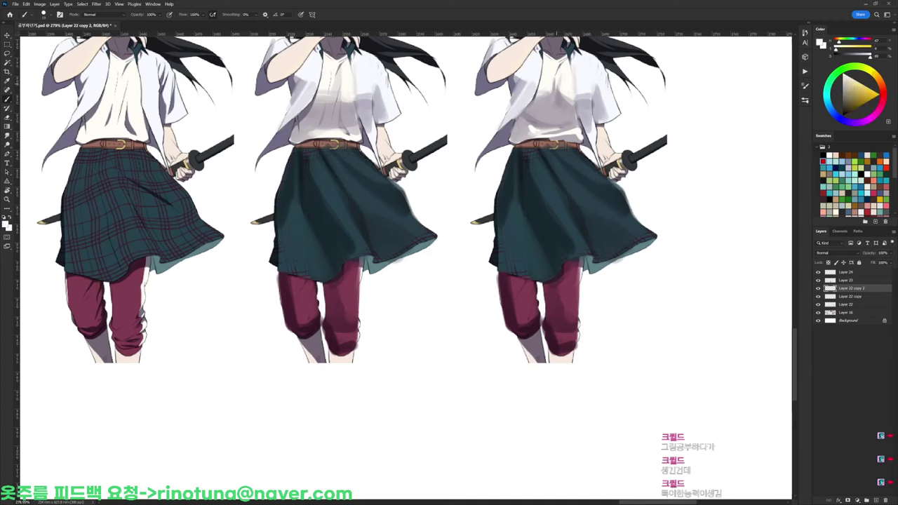
{"action": "left_click", "coordinate": [554, 98], "text": "alt"}
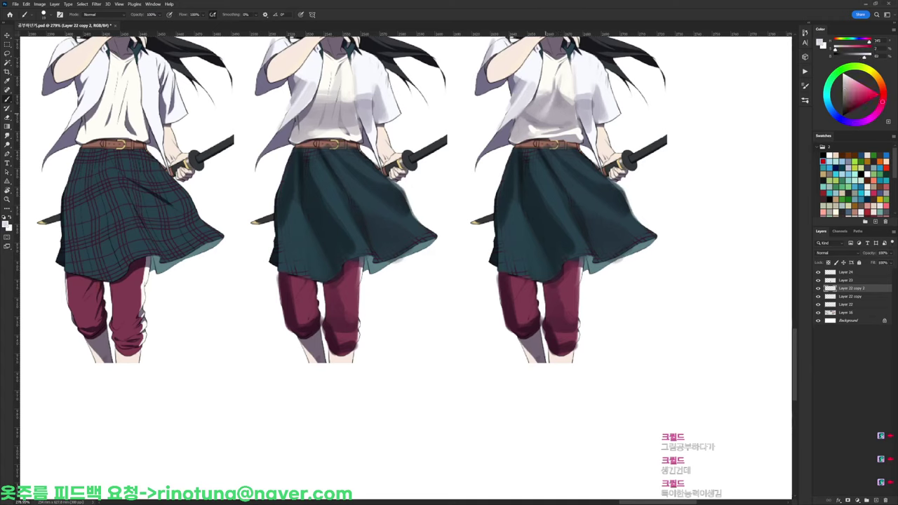
{"action": "left_click", "coordinate": [560, 105], "text": "alt"}
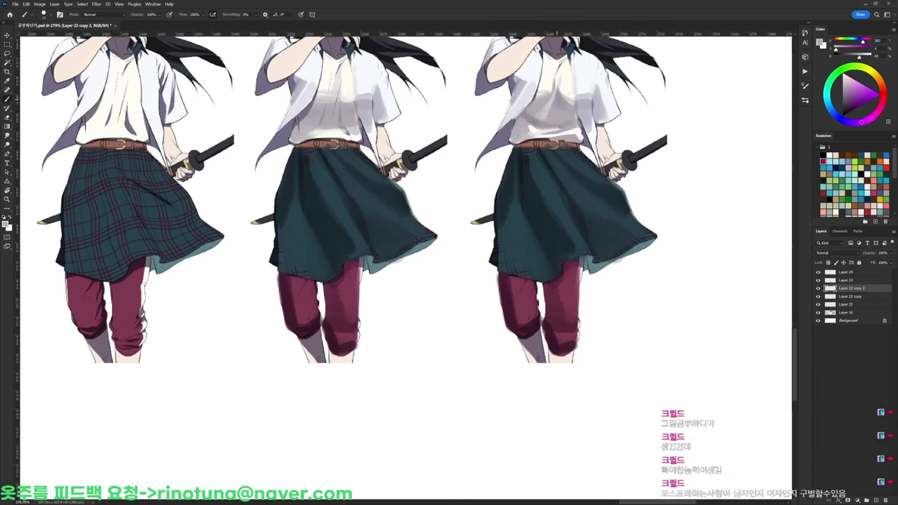
{"action": "left_click", "coordinate": [549, 110], "text": "alt"}
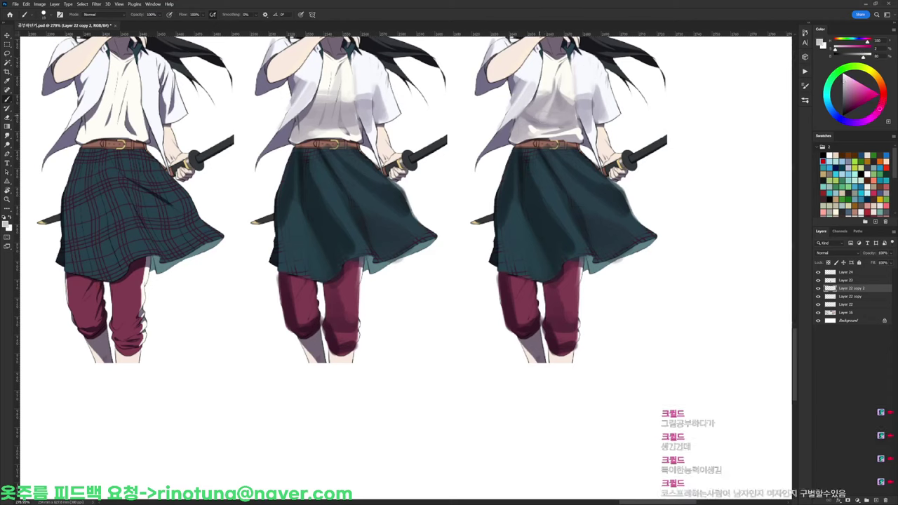
{"action": "left_click", "coordinate": [568, 104], "text": "alt"}
{"action": "left_click", "coordinate": [543, 110], "text": "alt"}
{"action": "left_click", "coordinate": [560, 91], "text": "alt"}
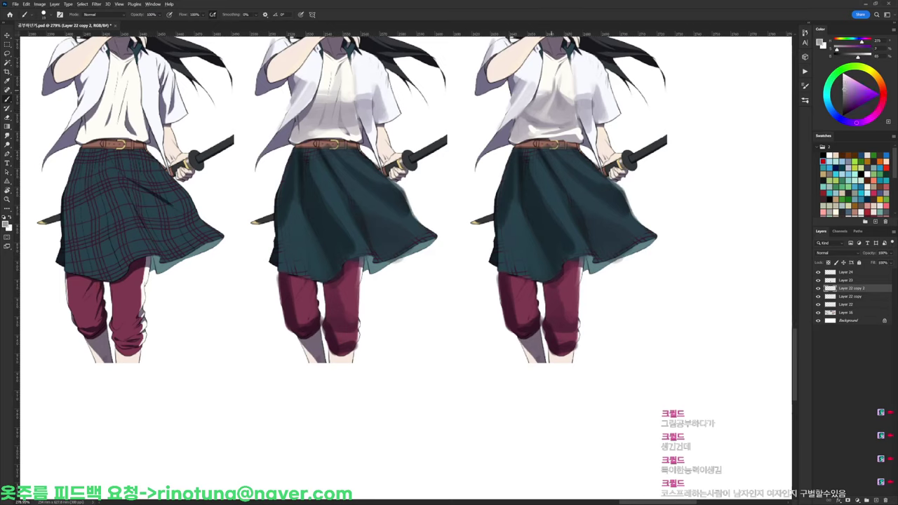
Blend the transition between the lit chest and the grey shadow at the inner shirt's centre
{"action": "mouse_move", "coordinate": [550, 92]}
{"action": "left_mouse_down"}
{"action": "mouse_move", "coordinate": [555, 84]}
{"action": "mouse_move", "coordinate": [551, 95]}
{"action": "left_mouse_up"}
{"action": "left_click", "coordinate": [554, 86], "text": "alt"}
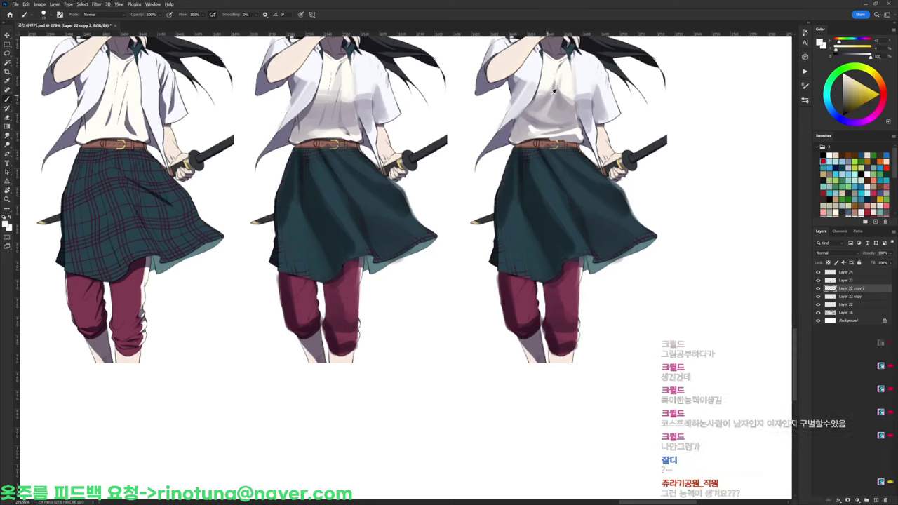
{"action": "left_click", "coordinate": [549, 95], "text": "alt"}
{"action": "left_click", "coordinate": [556, 77], "text": "alt"}
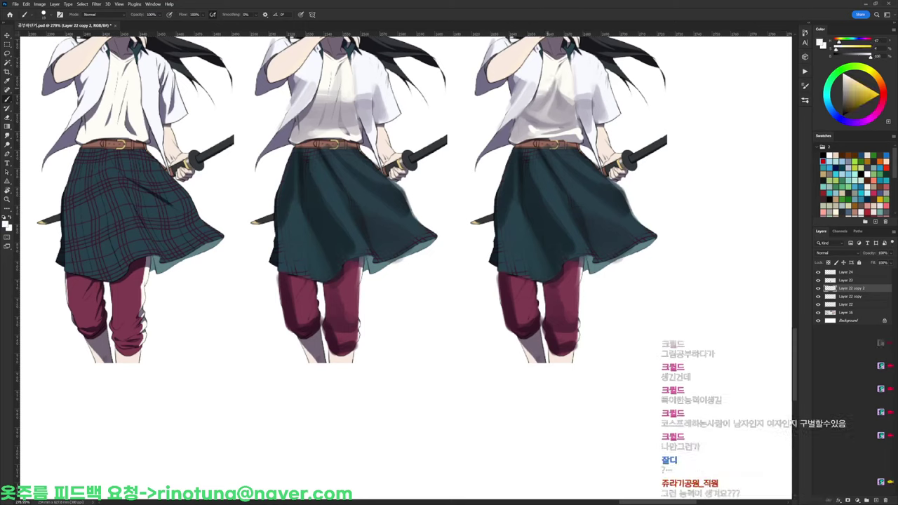
{"action": "left_click", "coordinate": [552, 92], "text": "alt"}
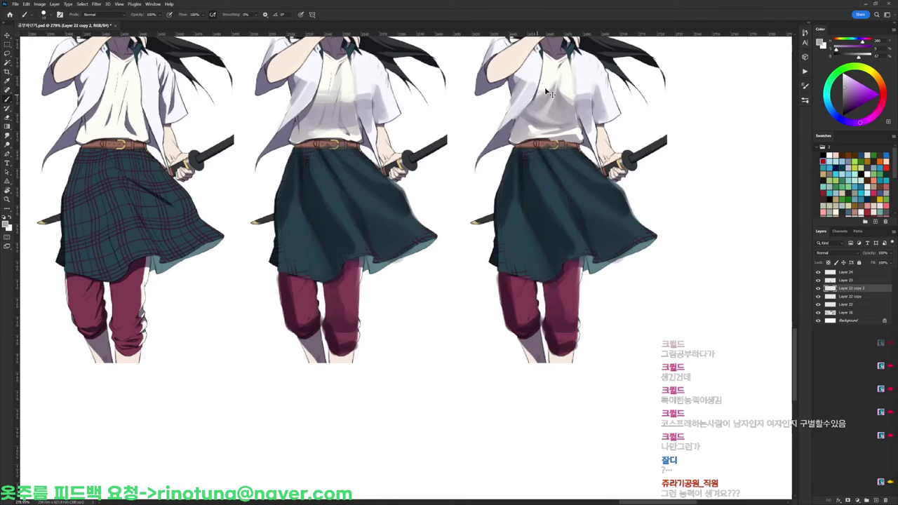
Sharpen the central chest fold of the third figure's inner shirt with sampled cream and grey tones
{"action": "scroll", "coordinate": [545, 96], "scroll_direction": "down", "scroll_amount": 5}
{"action": "scroll", "coordinate": [570, 91], "scroll_direction": "up", "scroll_amount": 5}
{"action": "left_click", "coordinate": [562, 82], "text": "alt"}
{"action": "left_click", "coordinate": [555, 90], "text": "alt"}
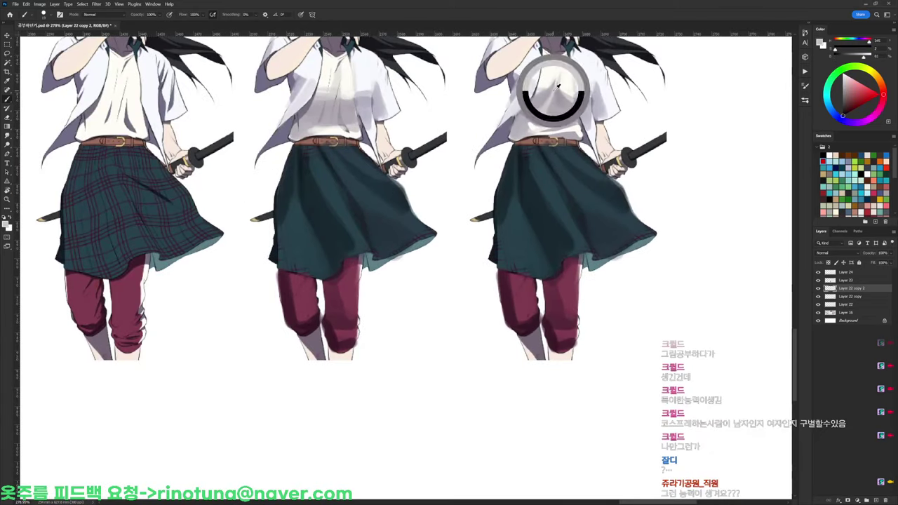
{"action": "left_click", "coordinate": [558, 85], "text": "alt"}
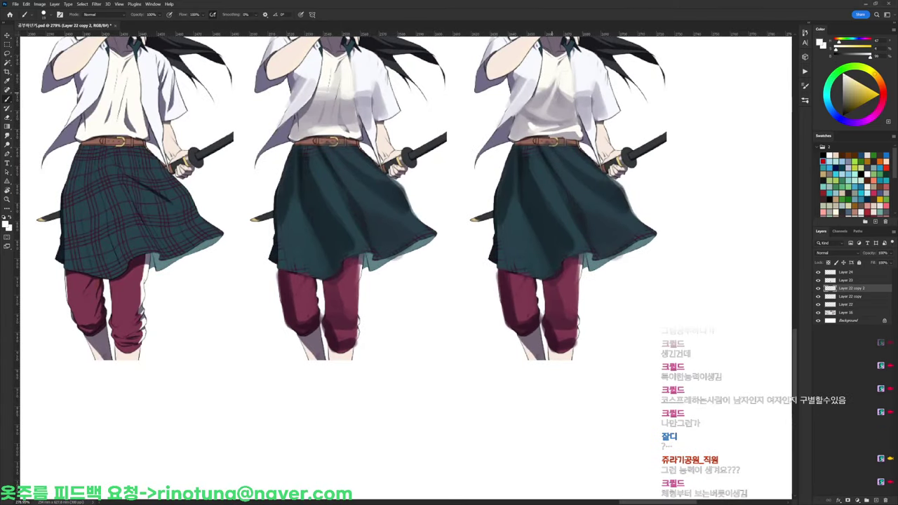
{"action": "left_click", "coordinate": [562, 86], "text": "alt"}
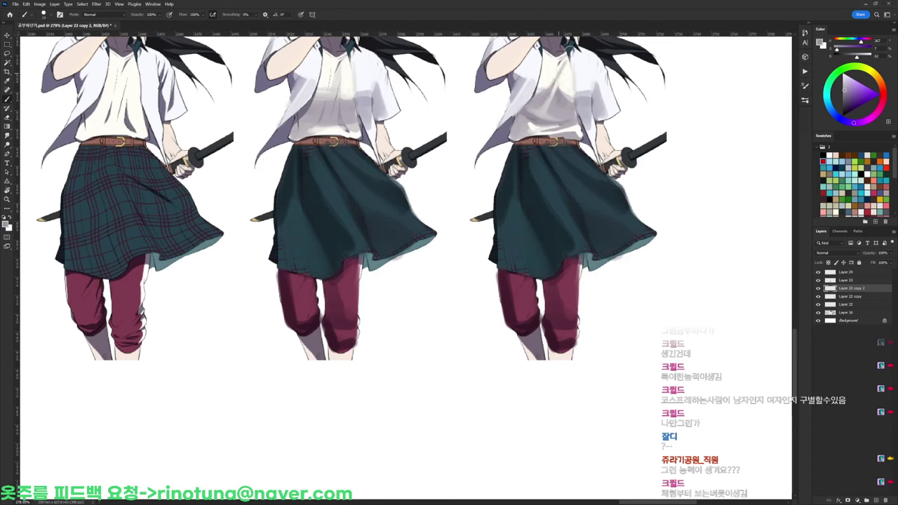
{"action": "left_click", "coordinate": [565, 70], "text": "alt"}
{"action": "left_click", "coordinate": [562, 87], "text": "alt"}
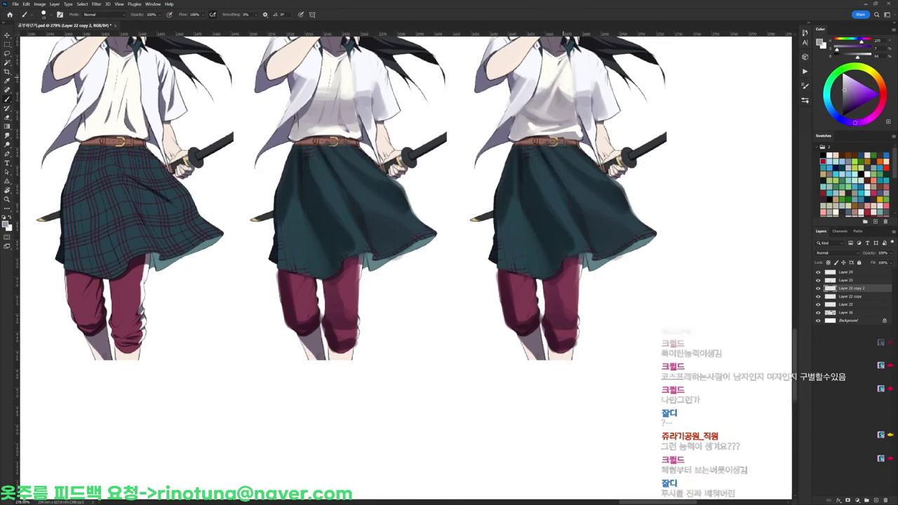
Refine the fold shading along the sword-hand side of the inner shirt with sampled cream and grey tones
{"action": "left_click", "coordinate": [566, 78], "text": "alt"}
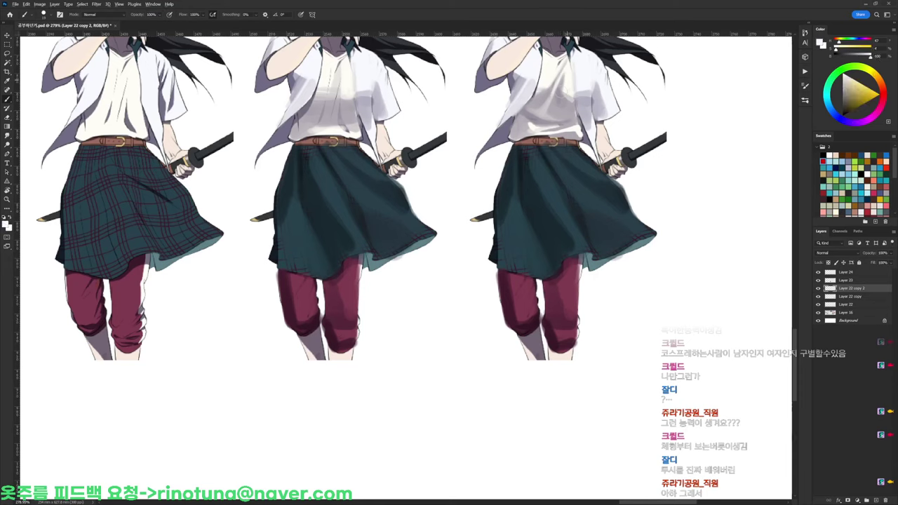
{"action": "left_click", "coordinate": [562, 86], "text": "alt"}
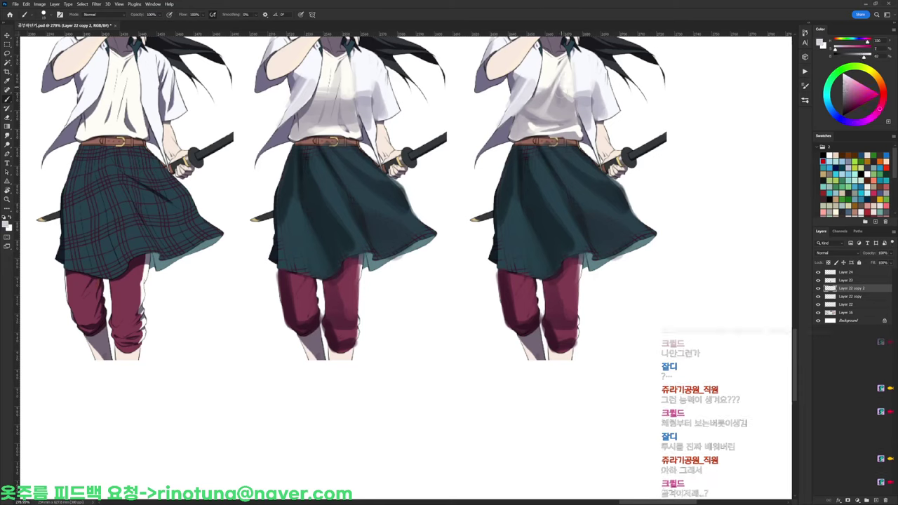
{"action": "left_click", "coordinate": [566, 110], "text": "alt"}
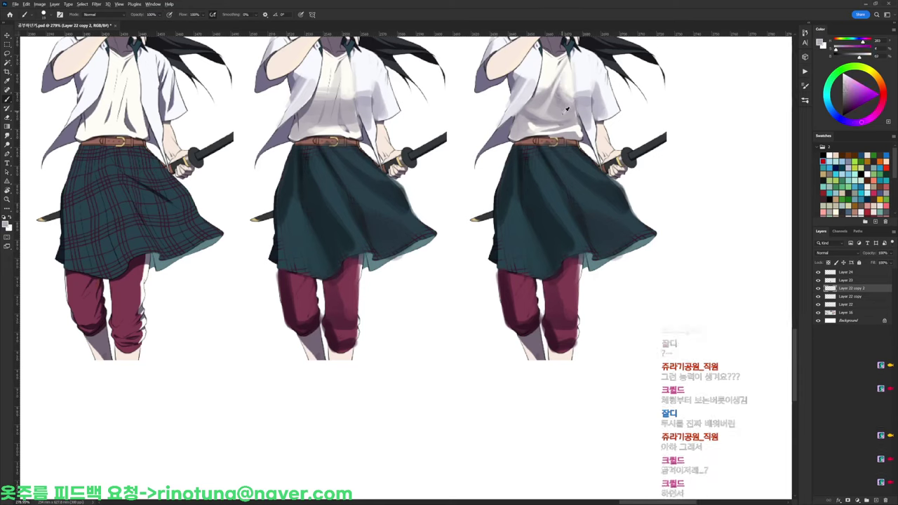
{"action": "left_click", "coordinate": [567, 111], "text": "alt"}
Rework the lower folds of the third figure's inner shirt above the belt, alternating sampled off-white and mid-grey
{"action": "left_click", "coordinate": [527, 114], "text": "alt"}
{"action": "left_click", "coordinate": [539, 123], "text": "alt"}
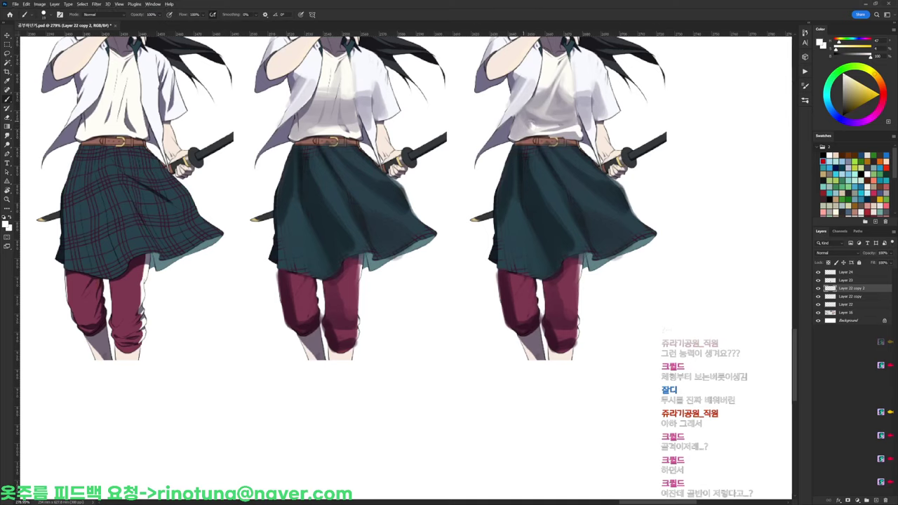
{"action": "left_click", "coordinate": [524, 128], "text": "alt"}
{"action": "left_click", "coordinate": [524, 119], "text": "alt"}
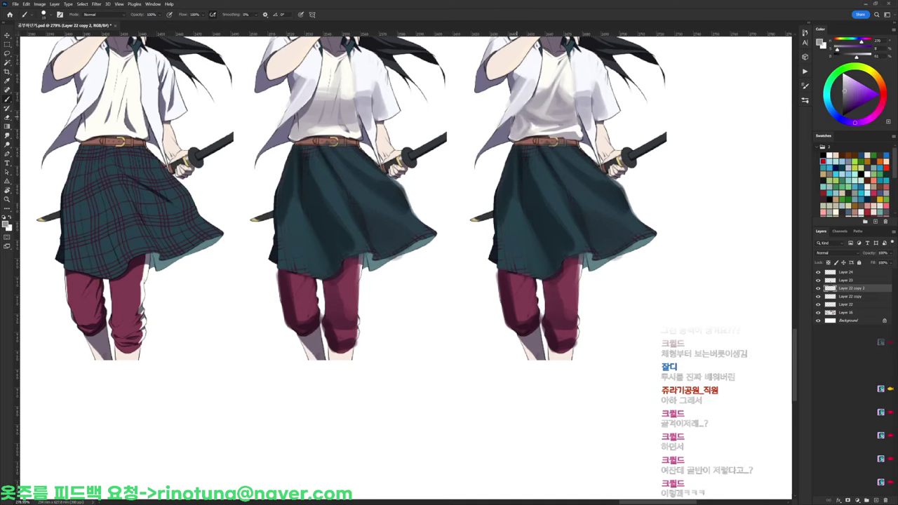
Soften the third figure's chest shading with a larger soft brush in sampled cream
{"action": "left_click_drag", "start_coordinate": [564, 100], "coordinate": [503, 156]}
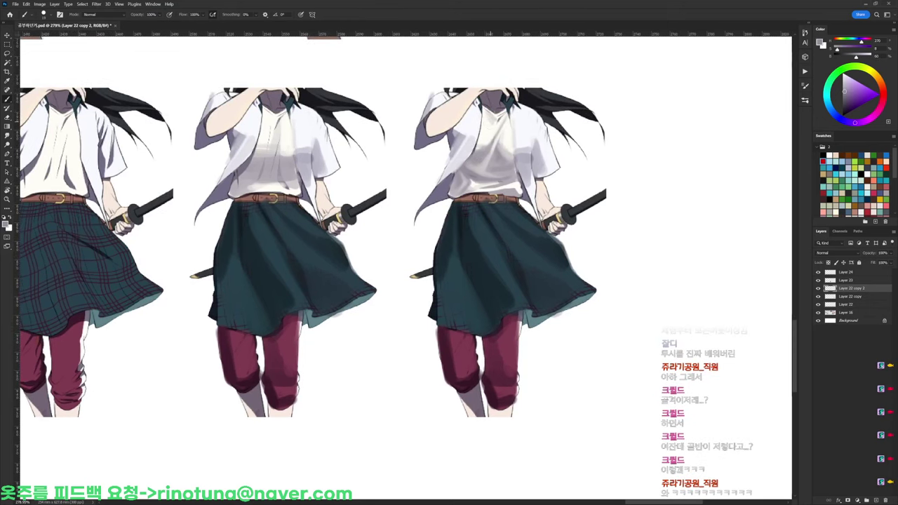
{"action": "scroll", "coordinate": [521, 152], "scroll_direction": "down", "scroll_amount": 3}
{"action": "scroll", "coordinate": [528, 142], "scroll_direction": "up", "scroll_amount": 3}
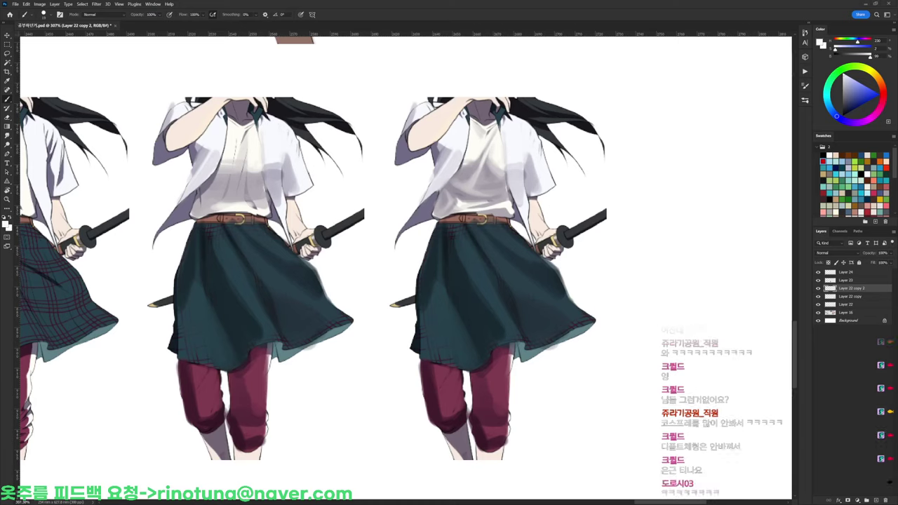
{"action": "left_click", "coordinate": [500, 152], "text": "alt"}
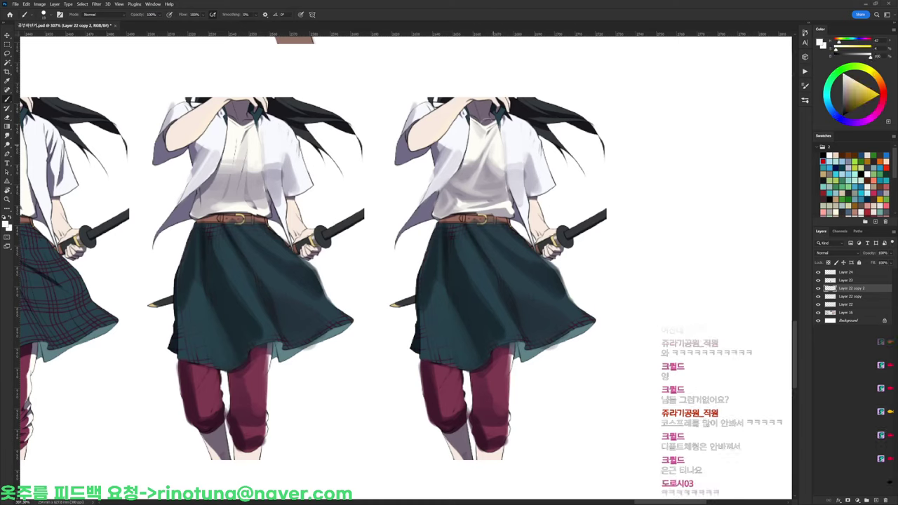
{"action": "mouse_move", "coordinate": [523, 155]}
{"action": "left_mouse_down"}
{"action": "mouse_move", "coordinate": [494, 148]}
{"action": "mouse_move", "coordinate": [551, 153]}
{"action": "left_mouse_up"}
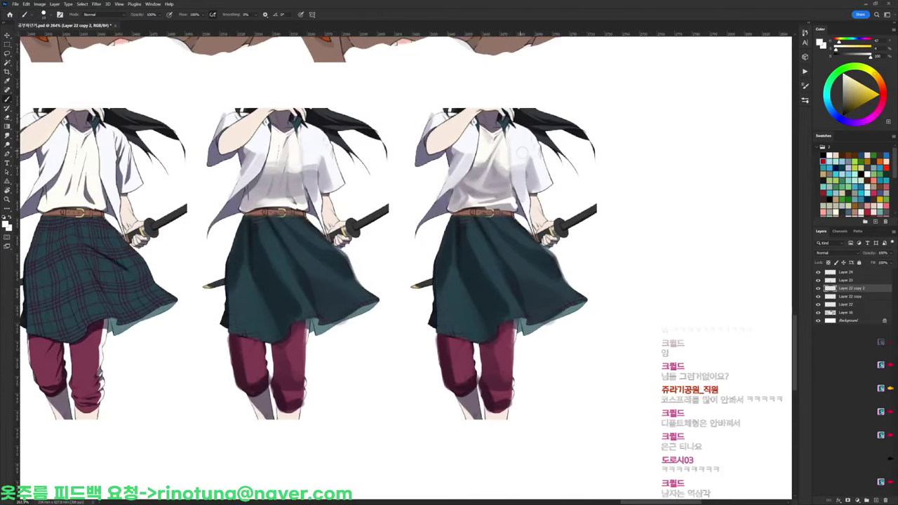
{"action": "right_click", "coordinate": [521, 153]}
{"action": "left_click", "coordinate": [583, 171]}
{"action": "left_click", "coordinate": [520, 148]}
{"action": "mouse_move", "coordinate": [496, 145]}
{"action": "left_mouse_down"}
{"action": "mouse_move", "coordinate": [499, 190]}
{"action": "mouse_move", "coordinate": [478, 185]}
{"action": "mouse_move", "coordinate": [465, 200]}
{"action": "mouse_move", "coordinate": [496, 190]}
{"action": "mouse_move", "coordinate": [499, 197]}
{"action": "left_mouse_up"}
{"action": "scroll", "coordinate": [525, 183], "scroll_direction": "down", "scroll_amount": 10}
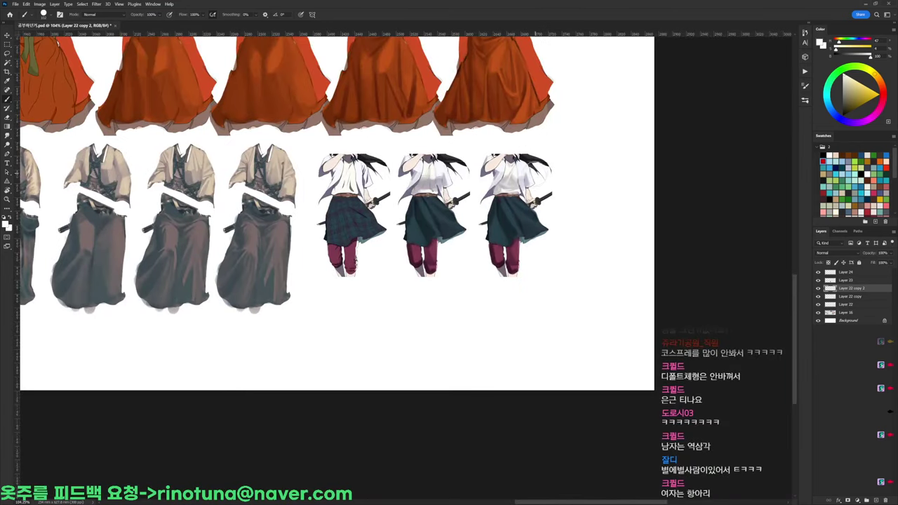
{"action": "scroll", "coordinate": [528, 179], "scroll_direction": "up", "scroll_amount": 2}
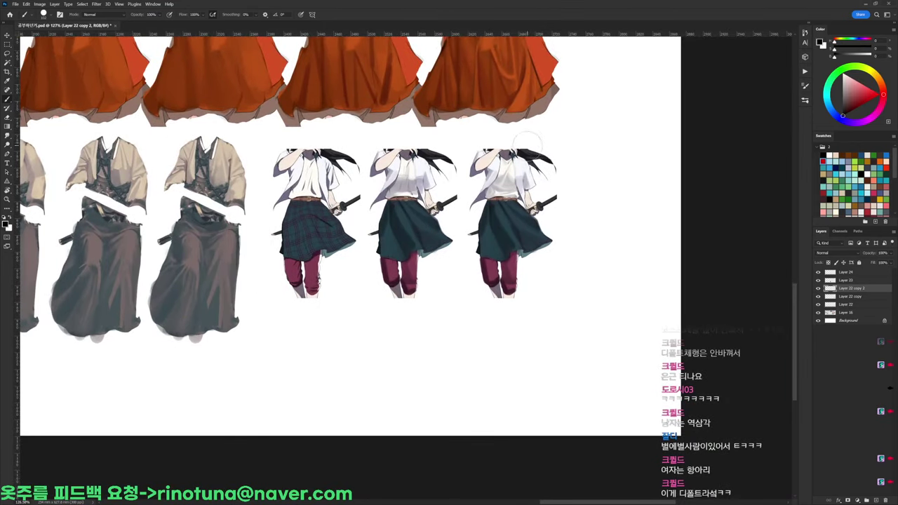
Switch to a small hard brush and clean up the inner shirt's edge against the open overshirt with sampled pale tones
{"action": "right_click", "coordinate": [528, 140]}
{"action": "left_click", "coordinate": [573, 217]}
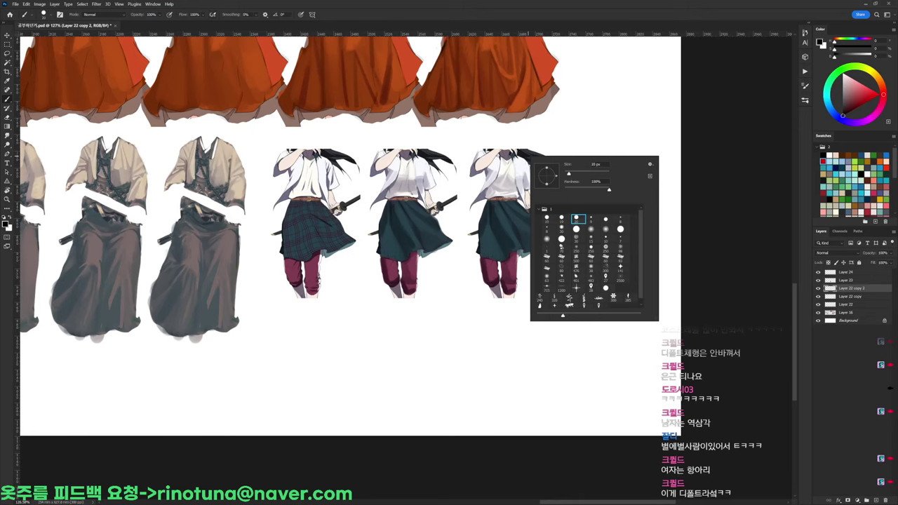
{"action": "left_click", "coordinate": [563, 220]}
{"action": "left_click_drag", "start_coordinate": [507, 170], "coordinate": [527, 171]}
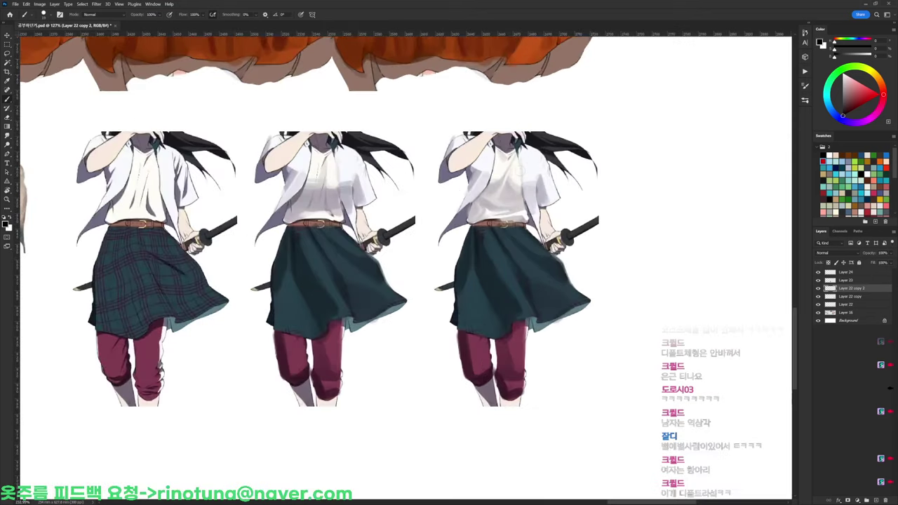
{"action": "left_click", "coordinate": [528, 172], "text": "alt"}
{"action": "left_click", "coordinate": [530, 196], "text": "alt"}
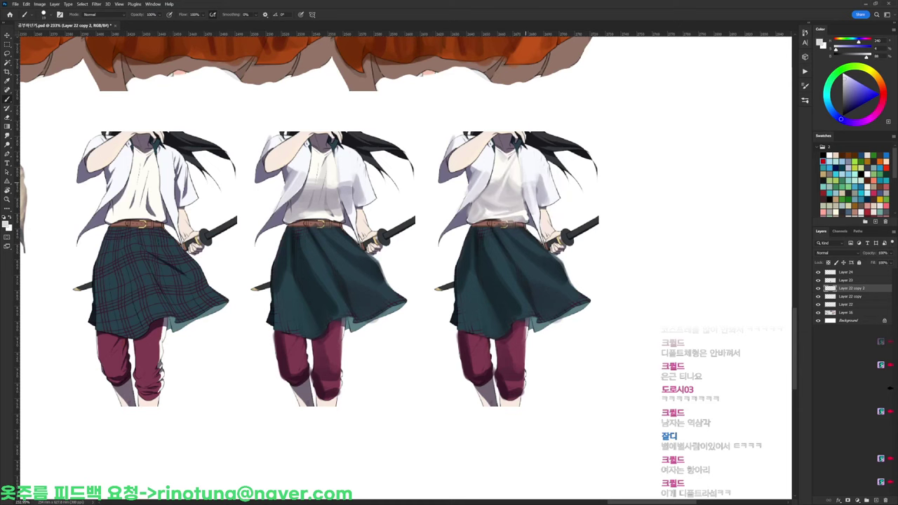
{"action": "left_click", "coordinate": [527, 171], "text": "alt"}
Start the dark pleats just below the belt on the third figure's skirt with sampled teal tones
{"action": "key", "text": "d"}
{"action": "left_click_drag", "start_coordinate": [410, 212], "coordinate": [459, 136]}
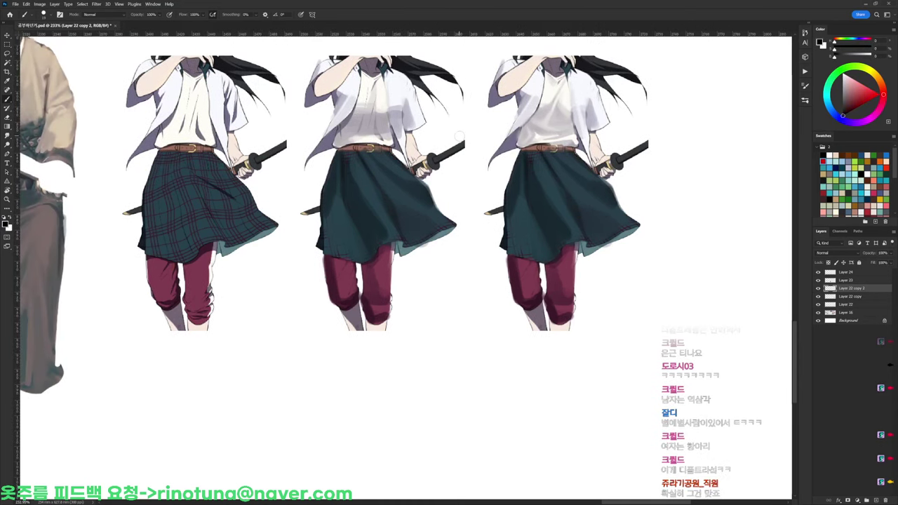
{"action": "right_click", "coordinate": [548, 147]}
{"action": "left_click", "coordinate": [581, 214]}
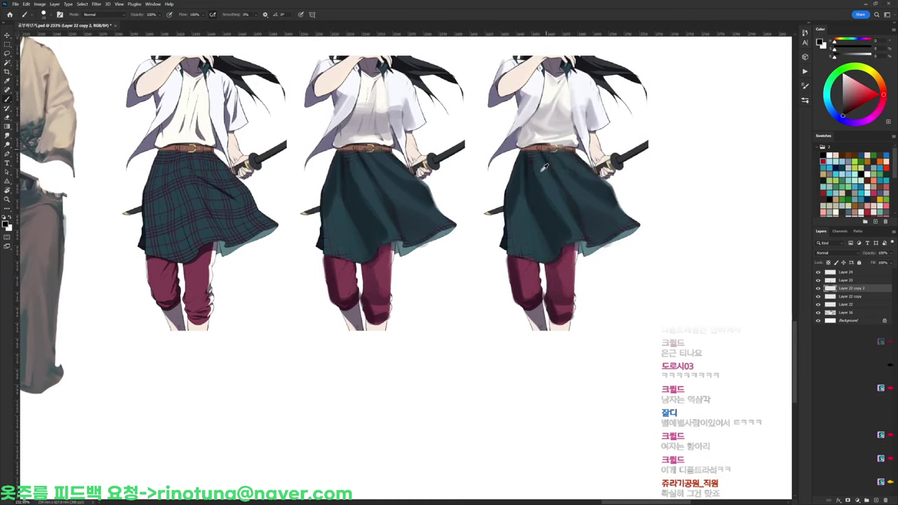
{"action": "left_click", "coordinate": [538, 173], "text": "alt"}
{"action": "left_click", "coordinate": [531, 154], "text": "alt"}
{"action": "left_click", "coordinate": [538, 169], "text": "alt"}
Deepen the narrow gathers under the belt with black accents, blending them with sampled dark teal
{"action": "key", "text": "d"}
{"action": "left_click", "coordinate": [542, 167], "text": "alt"}
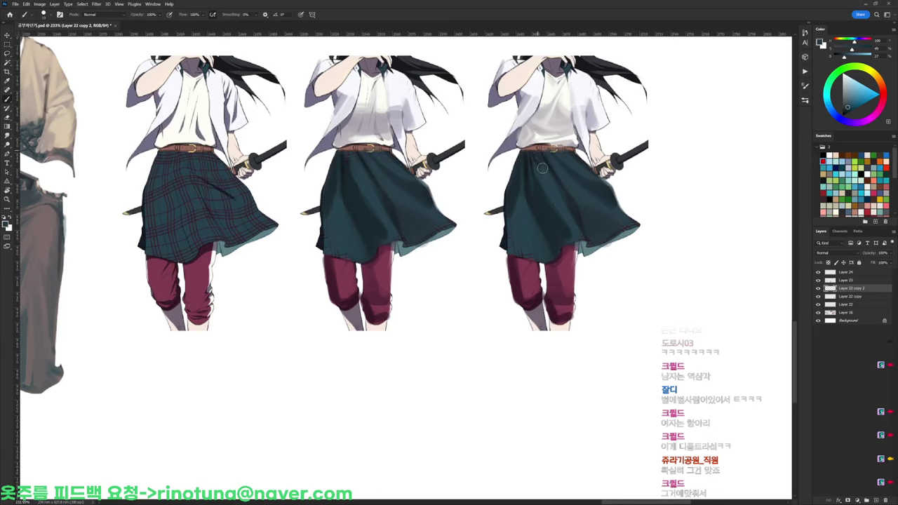
{"action": "key", "text": "d"}
{"action": "left_click", "coordinate": [542, 169], "text": "alt"}
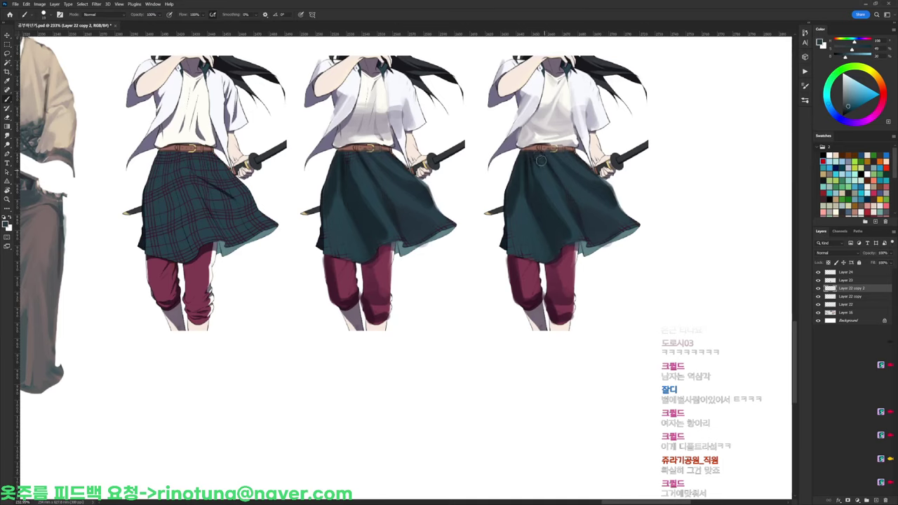
{"action": "key", "text": "d"}
{"action": "left_click_drag", "start_coordinate": [538, 155], "coordinate": [535, 154]}
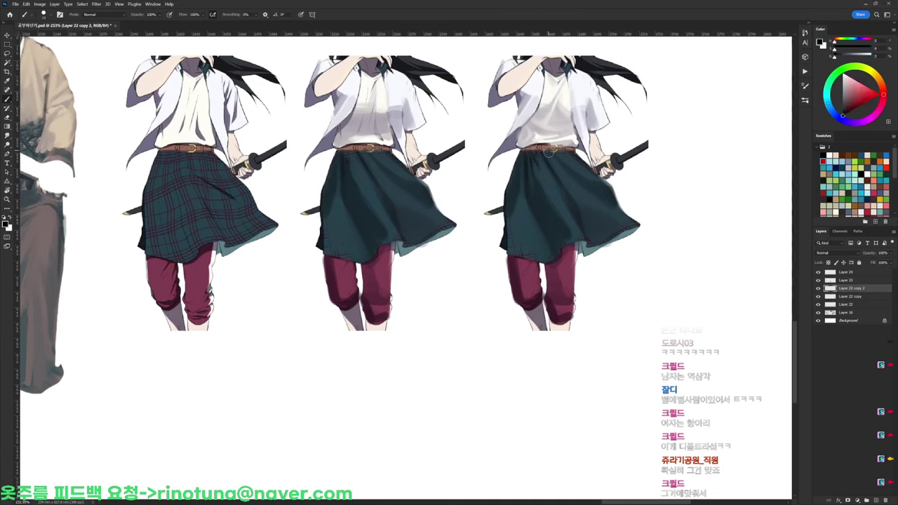
Shade the skirt under the belt buckle and paint a central fold down towards the hem with sampled teal tones
{"action": "left_click", "coordinate": [539, 179], "text": "alt"}
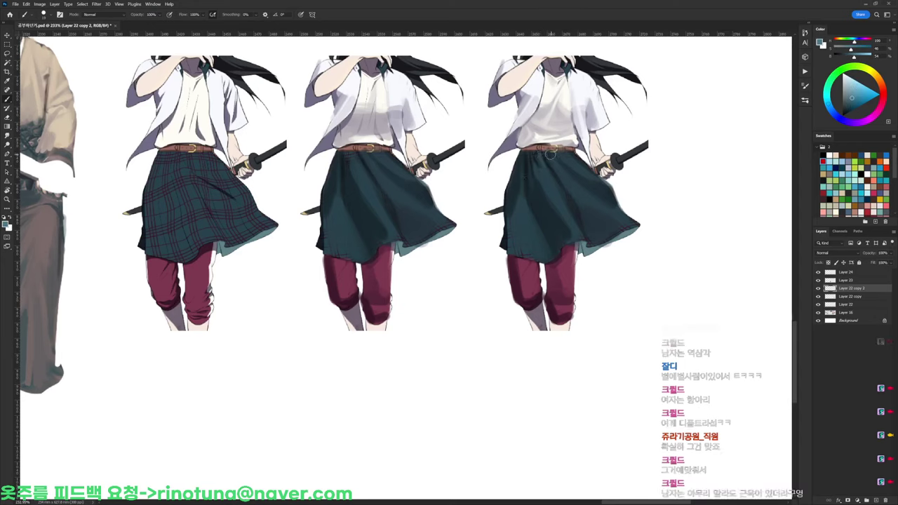
{"action": "left_click", "coordinate": [552, 153], "text": "alt"}
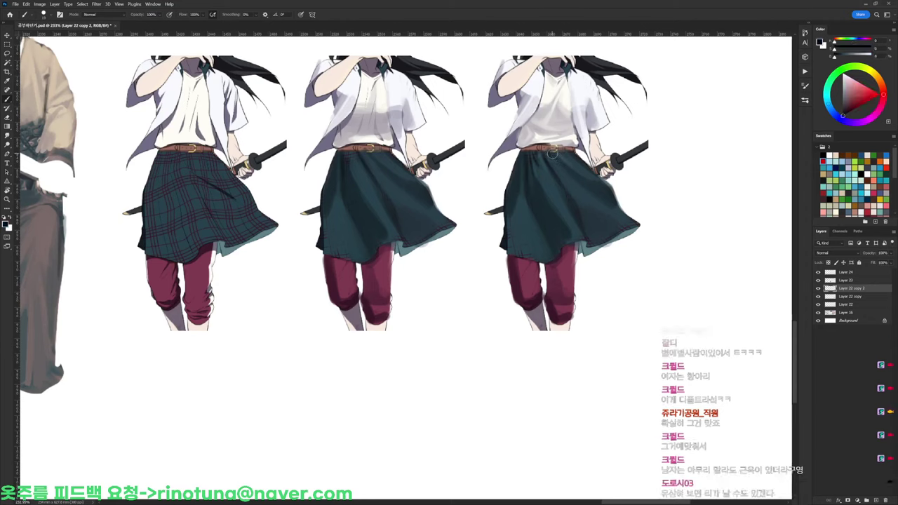
{"action": "left_click", "coordinate": [577, 168], "text": "alt"}
{"action": "left_click", "coordinate": [553, 203], "text": "alt"}
{"action": "left_click", "coordinate": [555, 200], "text": "alt"}
{"action": "left_click_drag", "start_coordinate": [553, 198], "coordinate": [564, 226]}
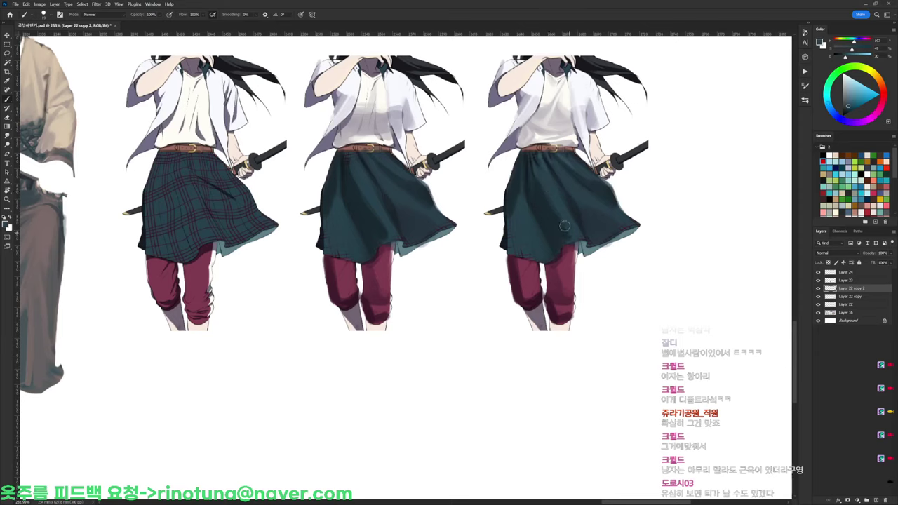
Blend the shadow on the scabbard-tip side of the skirt into its lit front with sampled dark and mid teal
{"action": "left_click", "coordinate": [520, 209], "text": "alt"}
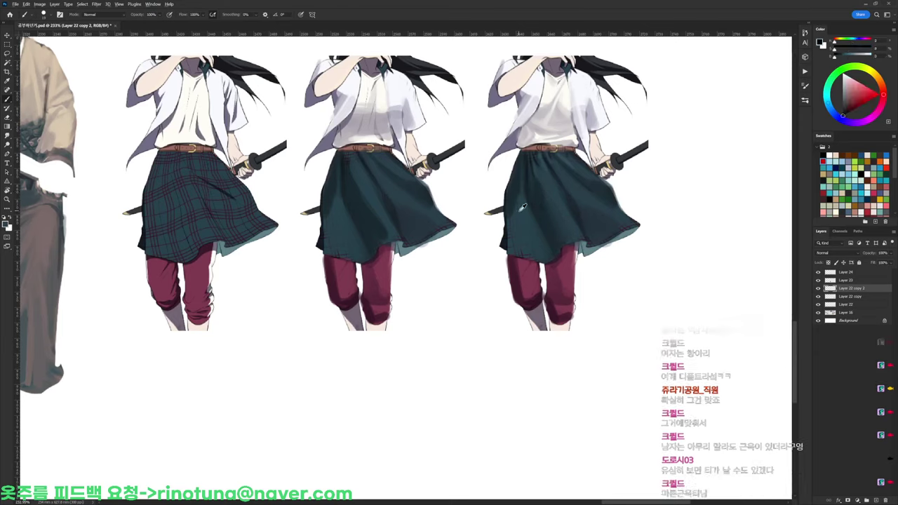
{"action": "left_click", "coordinate": [521, 207], "text": "alt"}
{"action": "left_click", "coordinate": [516, 195], "text": "alt"}
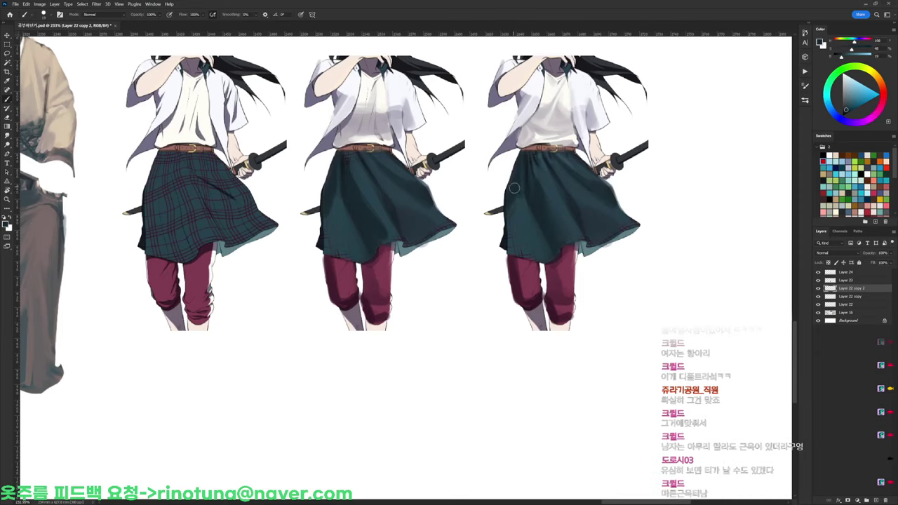
{"action": "left_click", "coordinate": [518, 195], "text": "alt"}
{"action": "left_click_drag", "start_coordinate": [516, 188], "coordinate": [530, 212]}
{"action": "left_click", "coordinate": [529, 220], "text": "alt"}
Paint diagonal folds from the belt towards the sword-hand side of the skirt with sampled dark teal tones
{"action": "left_click", "coordinate": [569, 154], "text": "alt"}
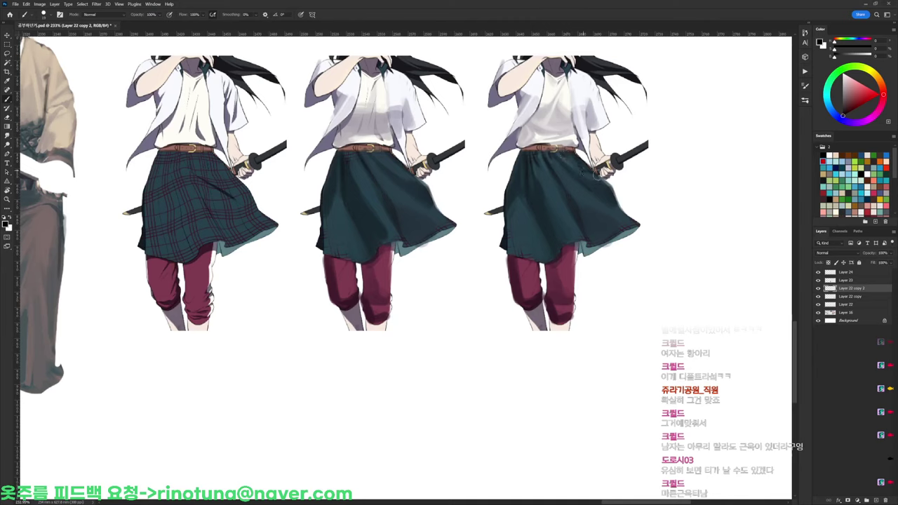
{"action": "left_click", "coordinate": [594, 172], "text": "alt"}
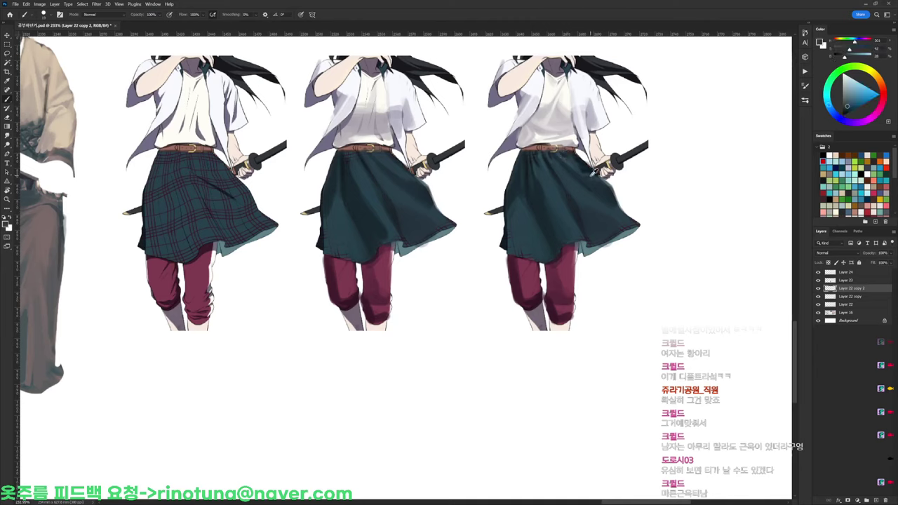
{"action": "left_click", "coordinate": [576, 176], "text": "alt"}
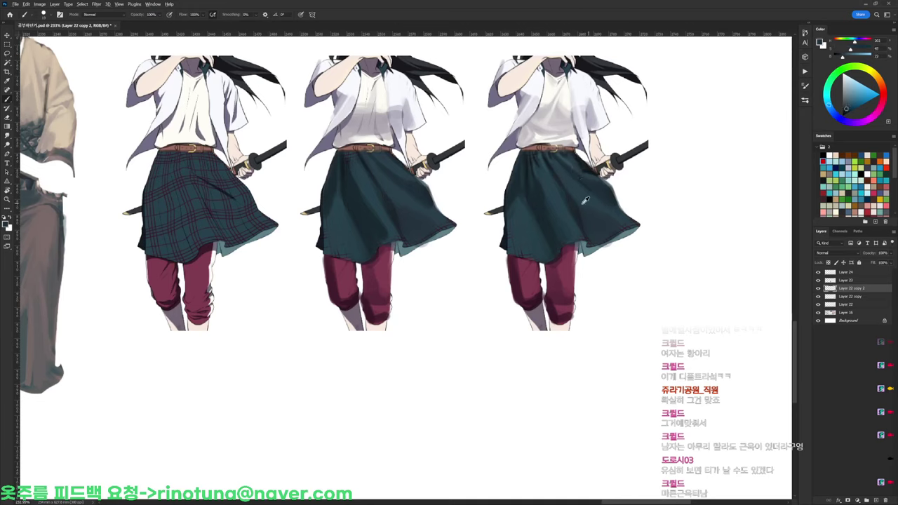
{"action": "left_click", "coordinate": [564, 209], "text": "alt"}
{"action": "left_click", "coordinate": [544, 165], "text": "alt"}
{"action": "left_click", "coordinate": [540, 153], "text": "alt"}
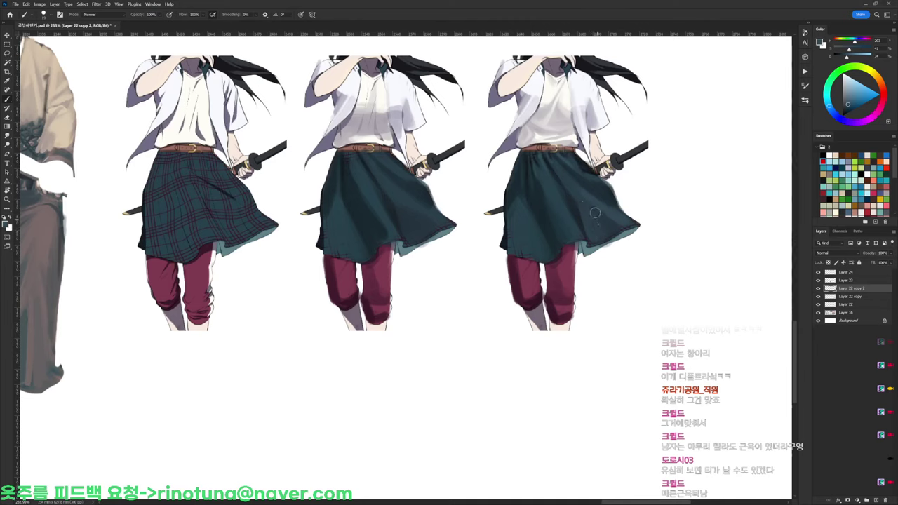
Blend the lower folds on the skirt's flared side and centre towards the hem with sampled teal tones
{"action": "left_click", "coordinate": [572, 199], "text": "alt"}
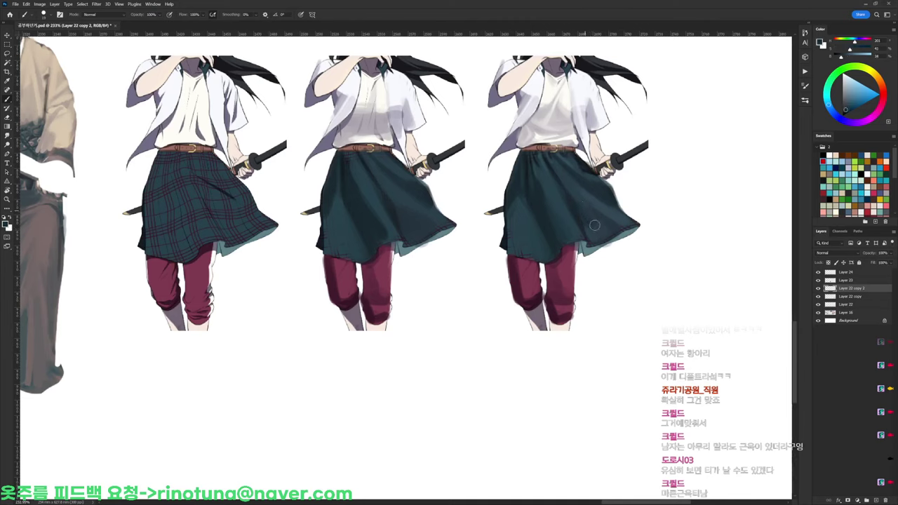
{"action": "left_click", "coordinate": [583, 209], "text": "alt"}
{"action": "left_click", "coordinate": [550, 188], "text": "alt"}
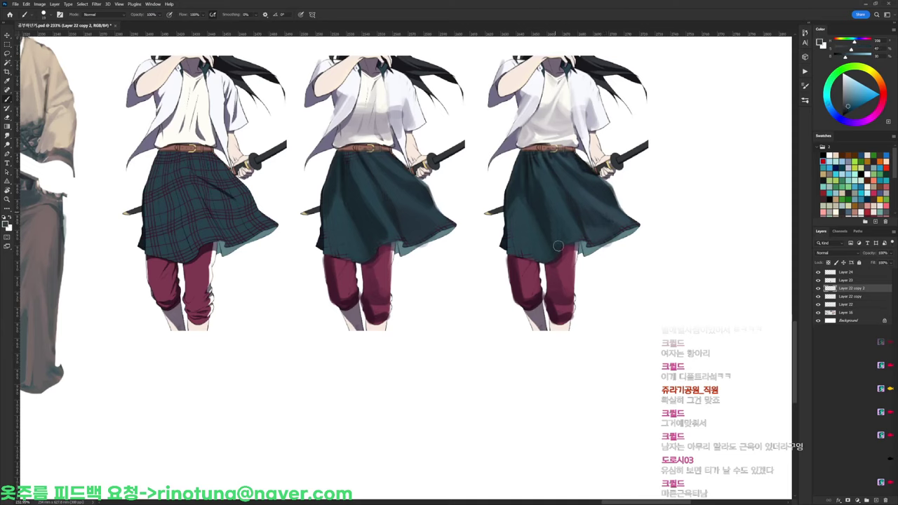
{"action": "left_click", "coordinate": [558, 245], "text": "alt"}
Paint a long vertical fold through the skirt's front panel and soften its edges with sampled neighbouring teals
{"action": "left_click", "coordinate": [521, 230], "text": "alt"}
{"action": "mouse_move", "coordinate": [531, 185]}
{"action": "left_mouse_down"}
{"action": "mouse_move", "coordinate": [532, 230]}
{"action": "mouse_move", "coordinate": [529, 171]}
{"action": "mouse_move", "coordinate": [531, 238]}
{"action": "left_mouse_up"}
{"action": "left_click", "coordinate": [537, 195], "text": "alt"}
{"action": "left_click", "coordinate": [531, 200], "text": "alt"}
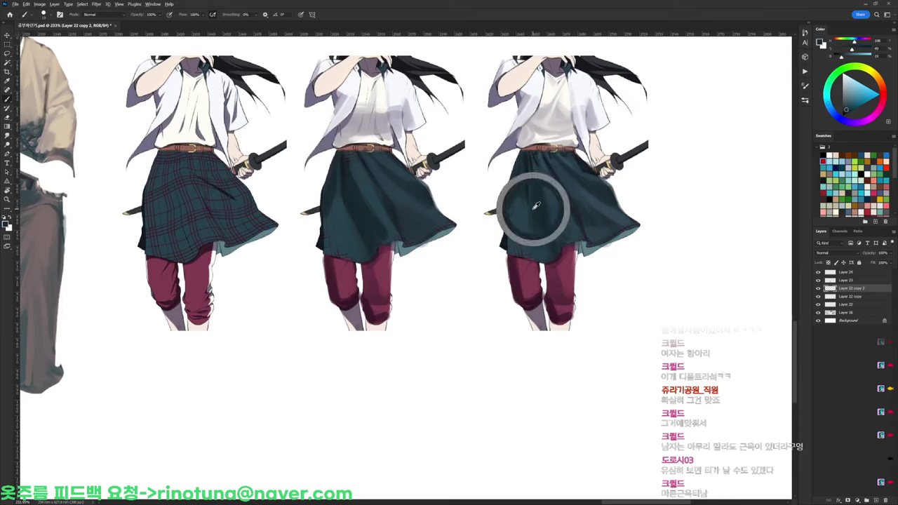
{"action": "left_click", "coordinate": [529, 213], "text": "alt"}
{"action": "left_click", "coordinate": [519, 212], "text": "alt"}
{"action": "left_click", "coordinate": [537, 220], "text": "alt"}
{"action": "left_click_drag", "start_coordinate": [532, 207], "coordinate": [533, 218]}
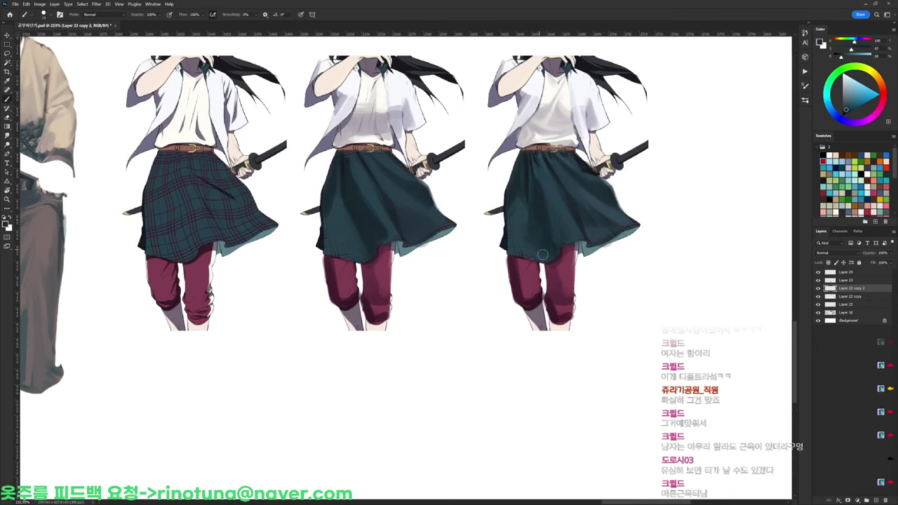
{"action": "scroll", "coordinate": [537, 193], "scroll_direction": "down", "scroll_amount": 5}
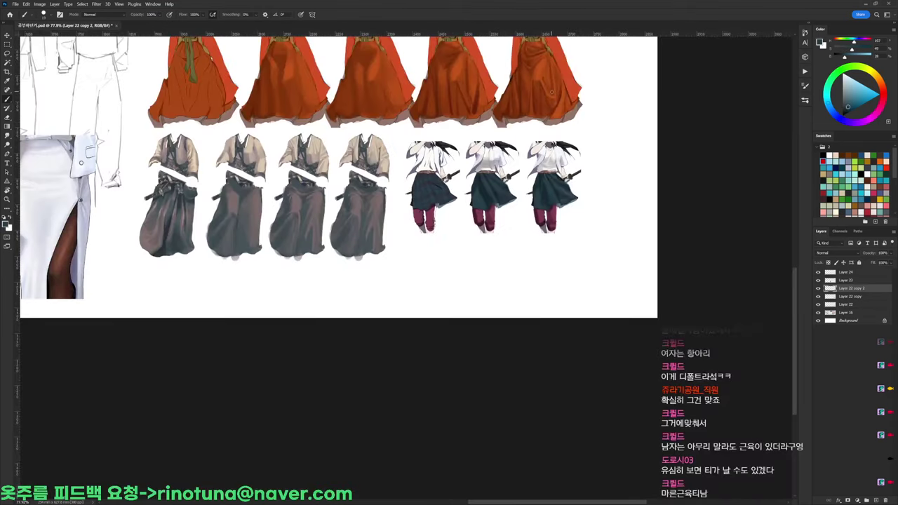
{"action": "scroll", "coordinate": [568, 190], "scroll_direction": "up", "scroll_amount": 5}
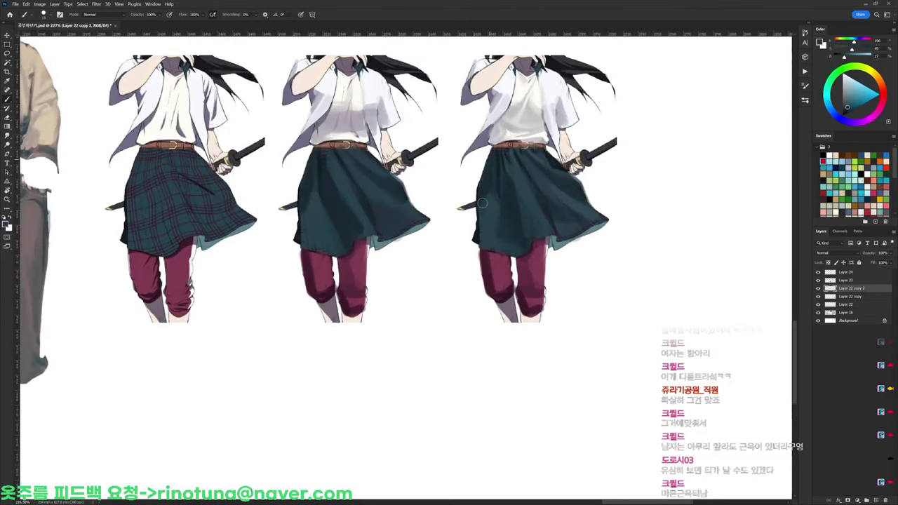
{"action": "scroll", "coordinate": [488, 205], "scroll_direction": "down", "scroll_amount": 3}
{"action": "scroll", "coordinate": [553, 182], "scroll_direction": "up", "scroll_amount": 3}
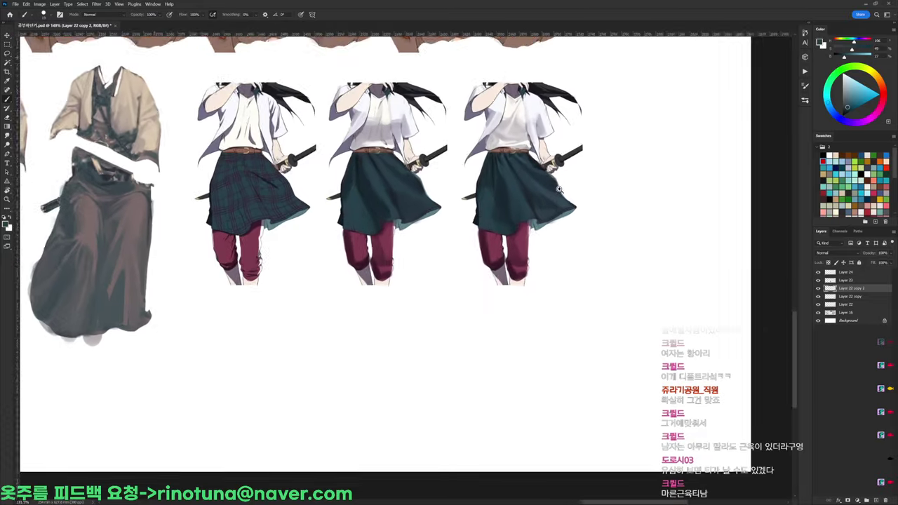
Shade the folds on the third swordsman copy's sword-arm sleeve with a 20 px brush and sampled whites and light greys
{"action": "left_click", "coordinate": [559, 138], "text": "alt"}
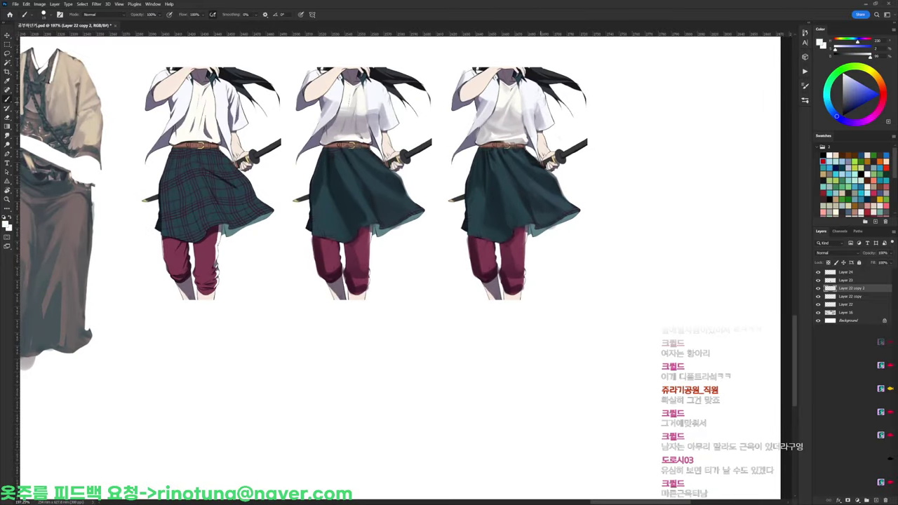
{"action": "right_click", "coordinate": [571, 88]}
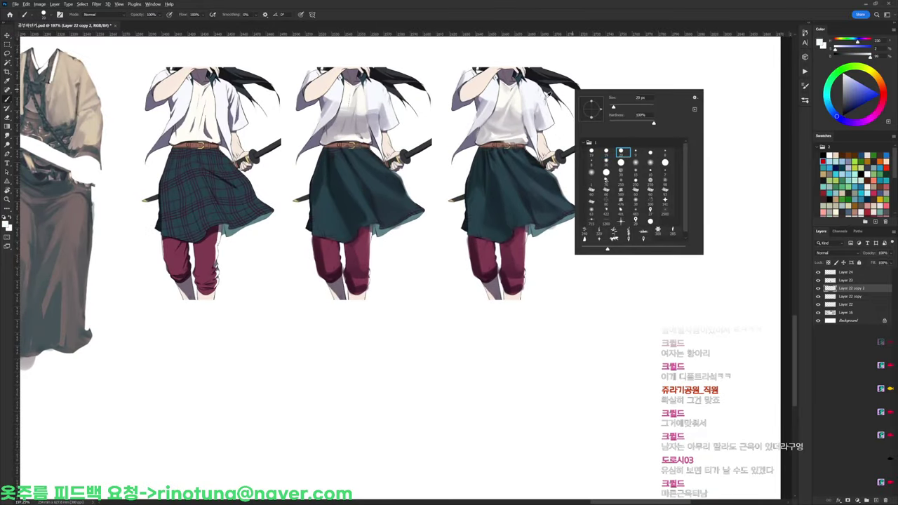
{"action": "left_click", "coordinate": [544, 99]}
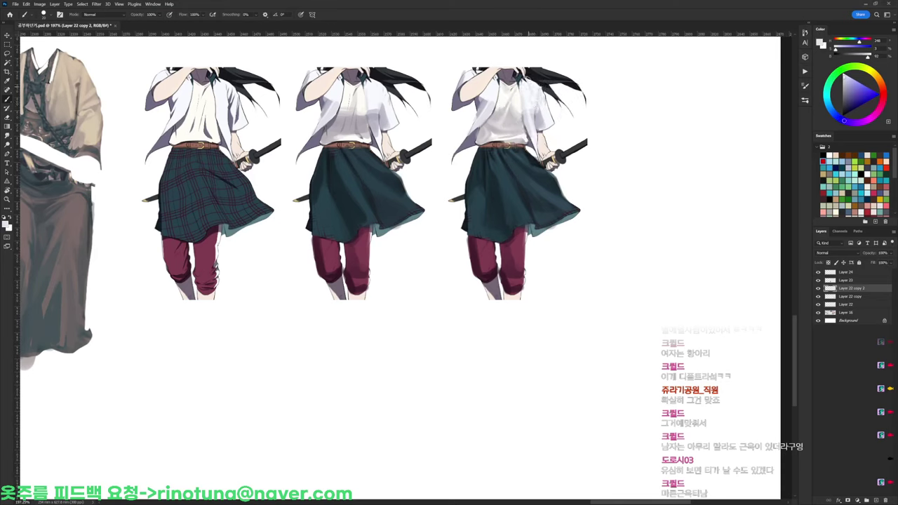
{"action": "left_click", "coordinate": [547, 101], "text": "alt"}
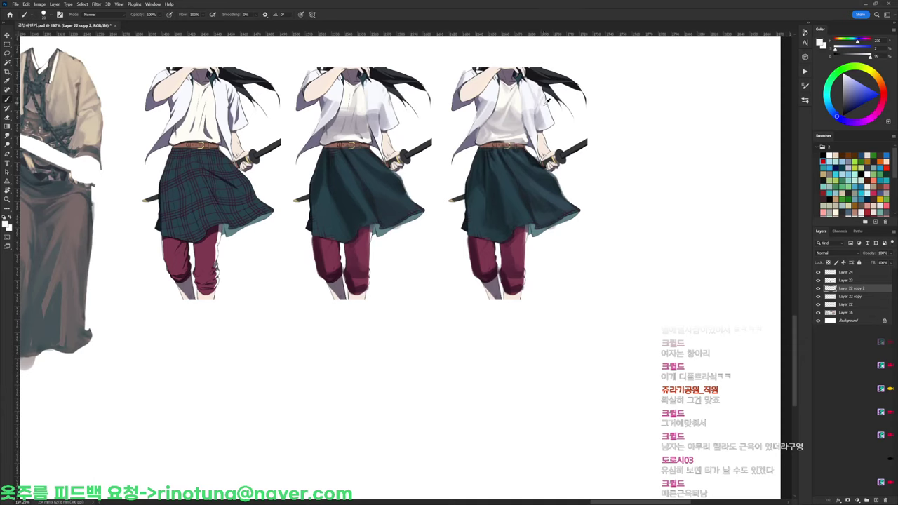
{"action": "left_click", "coordinate": [539, 101], "text": "alt"}
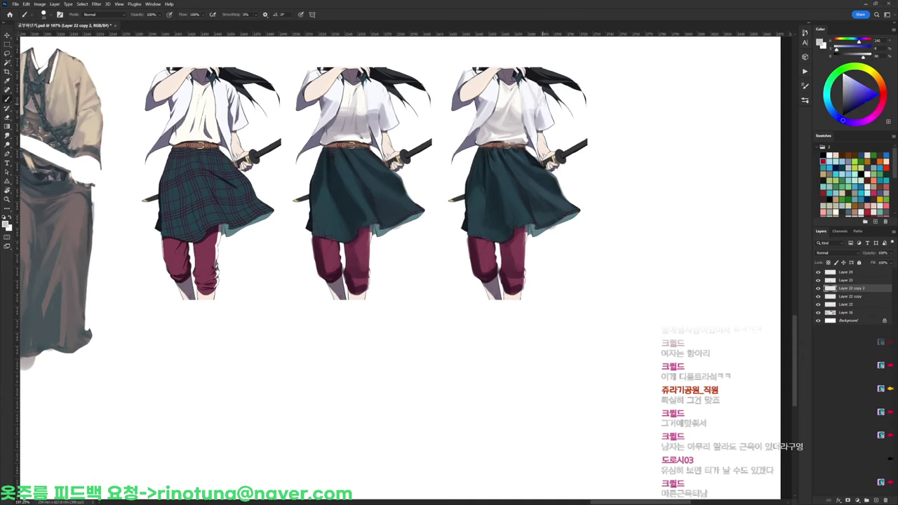
{"action": "left_click", "coordinate": [547, 101], "text": "alt"}
{"action": "left_click", "coordinate": [549, 117], "text": "alt"}
{"action": "left_click_drag", "start_coordinate": [547, 101], "coordinate": [546, 116]}
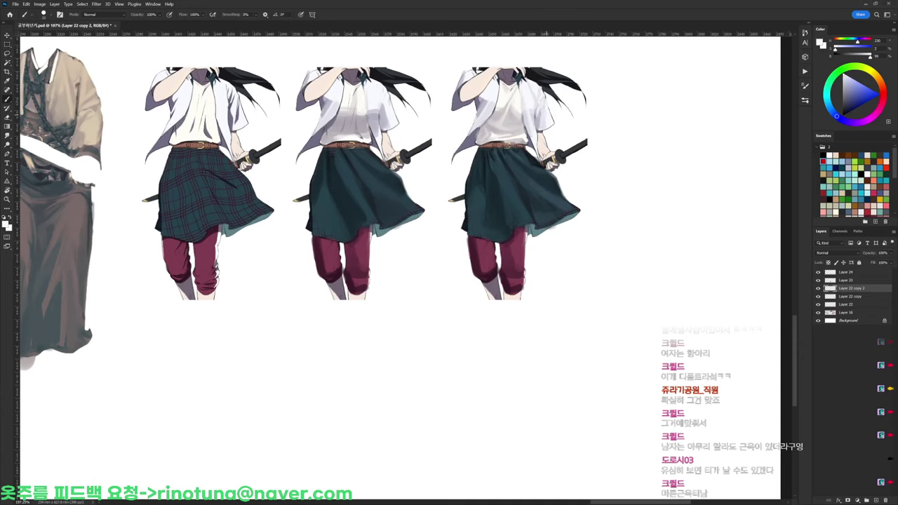
Refine the folds on the third copy's raised-arm sleeve and nearby shirt edge with sampled grey and white
{"action": "left_click", "coordinate": [494, 94], "text": "alt"}
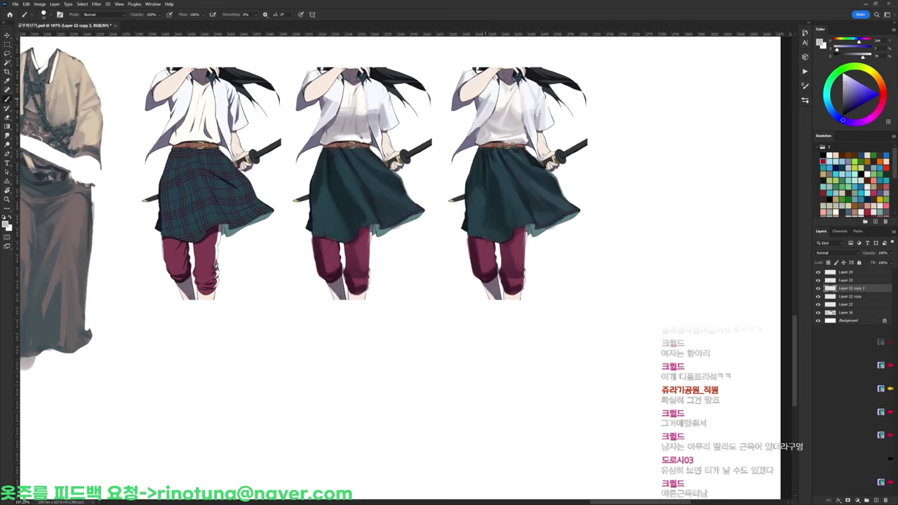
{"action": "left_click", "coordinate": [485, 98], "text": "alt"}
{"action": "left_click_drag", "start_coordinate": [493, 88], "coordinate": [489, 98]}
{"action": "left_click", "coordinate": [480, 99], "text": "alt"}
{"action": "left_click", "coordinate": [487, 86], "text": "alt"}
{"action": "left_click", "coordinate": [481, 100], "text": "alt"}
{"action": "left_click", "coordinate": [469, 71], "text": "alt"}
{"action": "left_click", "coordinate": [461, 71], "text": "alt"}
{"action": "left_click", "coordinate": [496, 94], "text": "alt"}
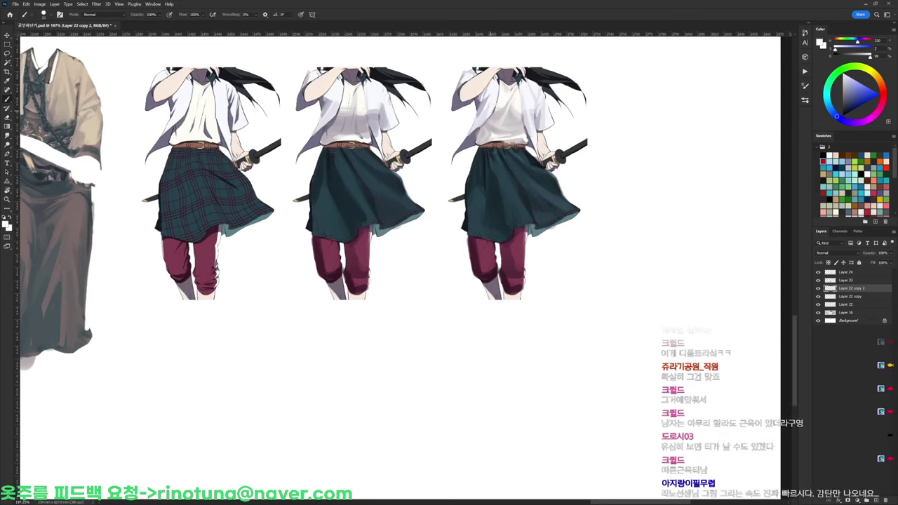
{"action": "left_click", "coordinate": [495, 94], "text": "alt"}
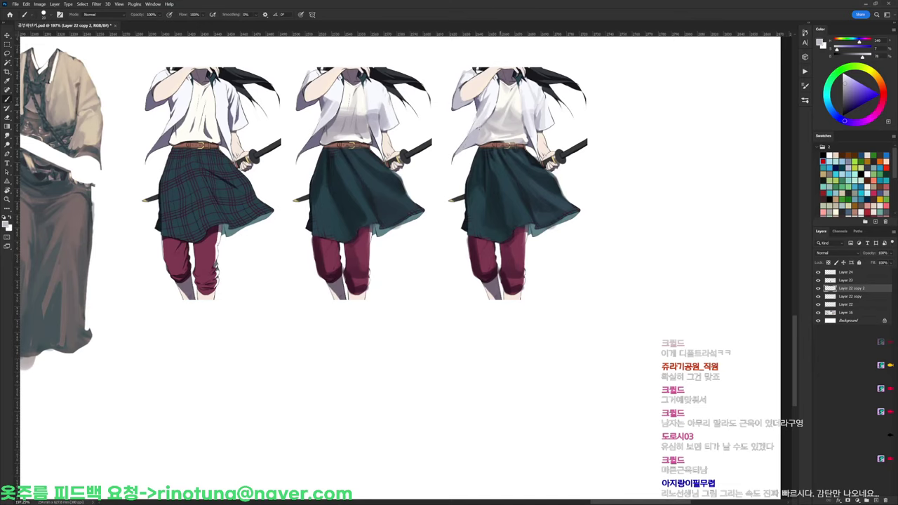
Touch up the dark accents along the third copy's raised-arm side of the shirt with a smaller black brush
{"action": "key", "text": "d"}
{"action": "right_click", "coordinate": [527, 56]}
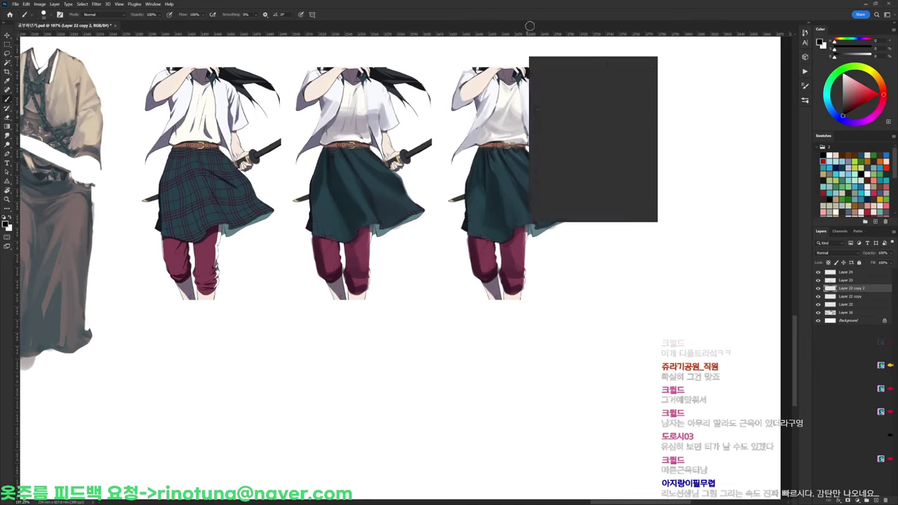
{"action": "left_click_drag", "start_coordinate": [478, 104], "coordinate": [478, 99]}
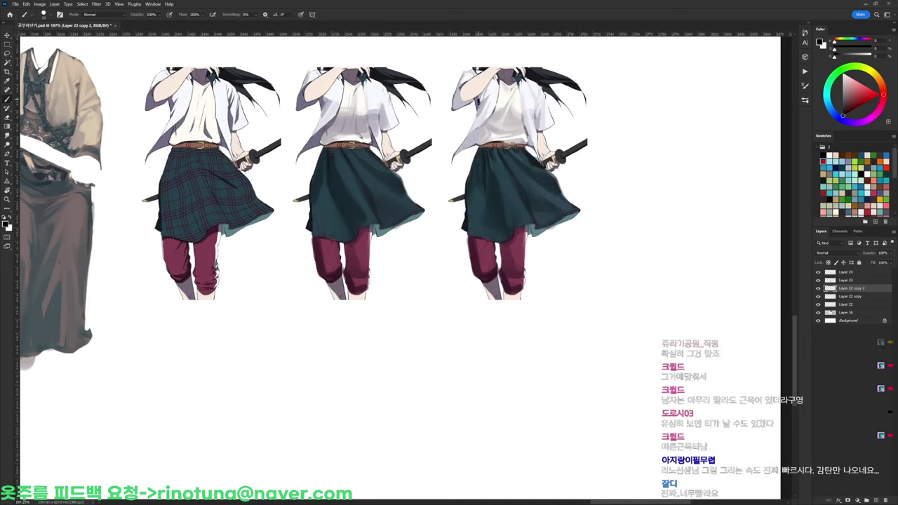
{"action": "left_click", "coordinate": [479, 104], "text": "alt"}
{"action": "right_click", "coordinate": [526, 70]}
{"action": "left_click", "coordinate": [588, 136]}
{"action": "left_click", "coordinate": [483, 125]}
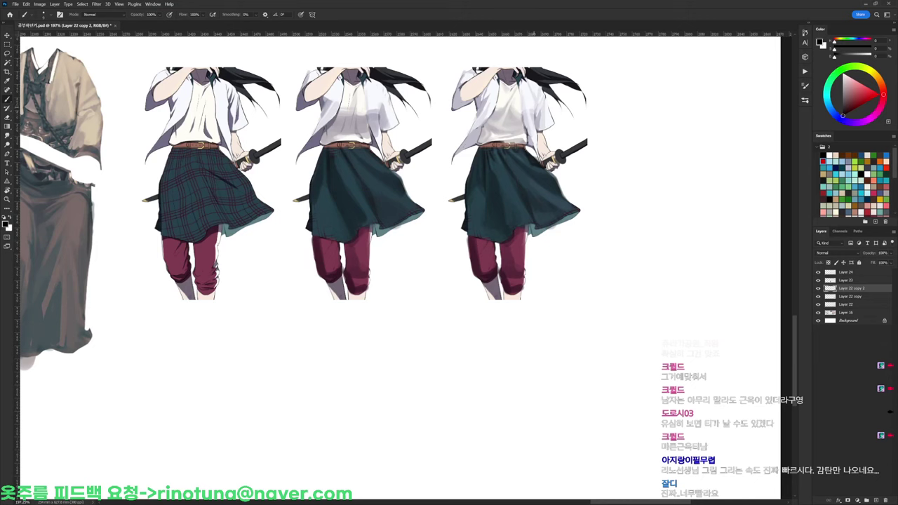
Merge the swordsman copy layers down into Layer 16 with the other finished studies
{"action": "scroll", "coordinate": [531, 110], "scroll_direction": "down", "scroll_amount": 2}
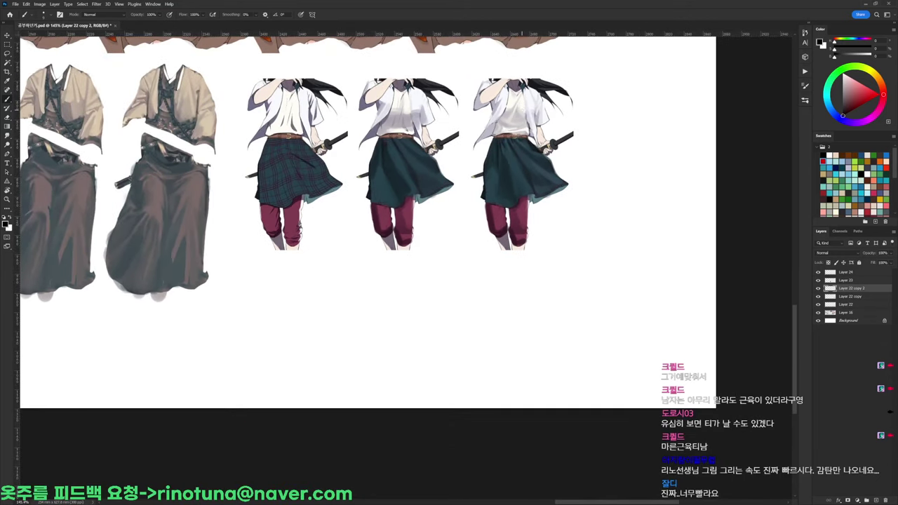
{"action": "scroll", "coordinate": [606, 176], "scroll_direction": "down", "scroll_amount": 3}
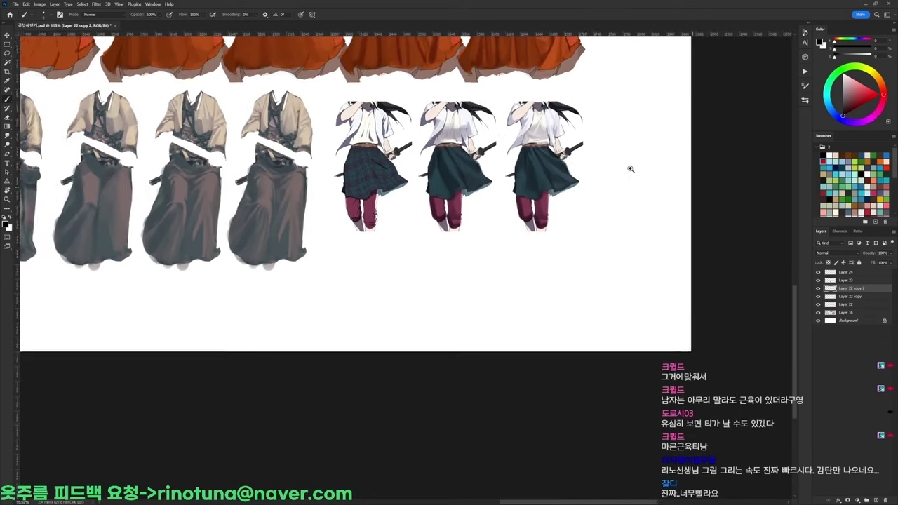
{"action": "key", "text": "ctrl+e"}
{"action": "key", "text": "ctrl+e"}
{"action": "key", "text": "ctrl+e"}
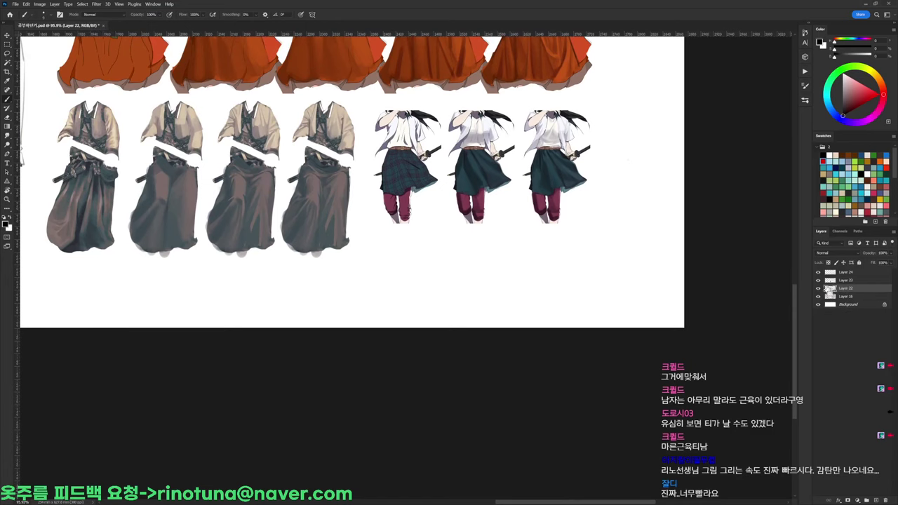
{"action": "scroll", "coordinate": [692, 297], "scroll_direction": "down", "scroll_amount": 3}
Extend the canvas sideways with the Crop tool, adding a wide blank area beside the finished studies
{"action": "left_click_drag", "start_coordinate": [657, 291], "coordinate": [737, 485]}
{"action": "left_click_drag", "start_coordinate": [690, 362], "coordinate": [533, 299]}
{"action": "key", "text": "c"}
{"action": "left_click_drag", "start_coordinate": [608, 227], "coordinate": [736, 179]}
{"action": "key", "text": "Return"}
{"action": "key", "text": "b"}
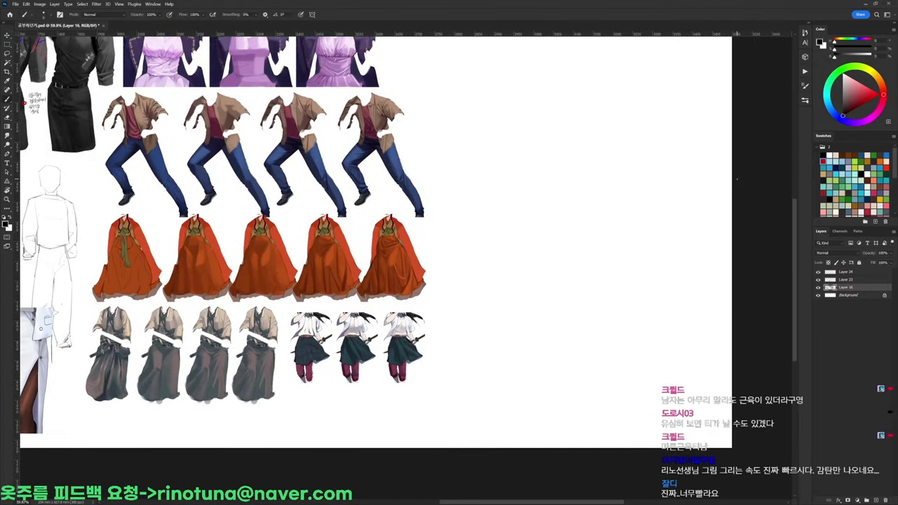
Select Layer 23 and Layer 24 together and move their reference images into the new blank area
{"action": "left_click", "coordinate": [842, 280]}
{"action": "left_click", "coordinate": [845, 273], "text": "shift"}
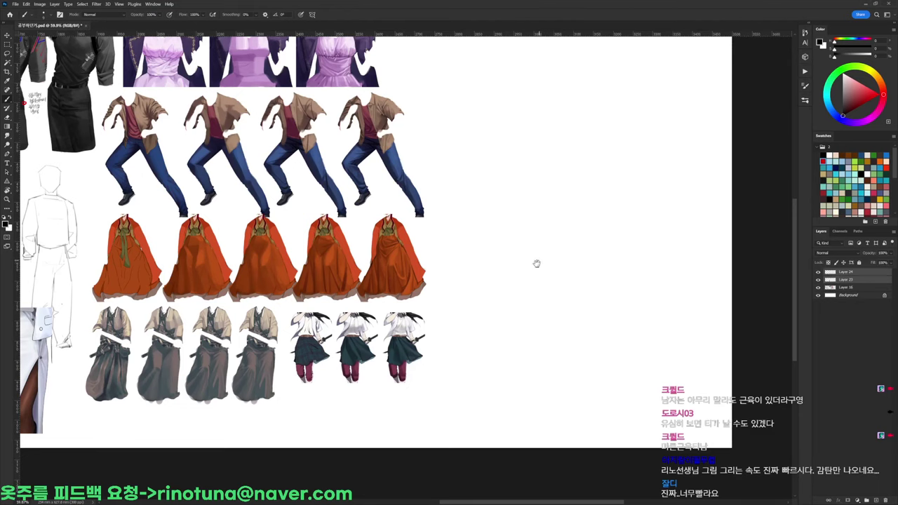
{"action": "left_click_drag", "start_coordinate": [536, 263], "coordinate": [626, 316]}
{"action": "mouse_move", "coordinate": [295, 358]}
{"action": "left_mouse_down"}
{"action": "mouse_move", "coordinate": [525, 237]}
{"action": "mouse_move", "coordinate": [578, 183]}
{"action": "left_mouse_up"}
{"action": "left_click_drag", "start_coordinate": [558, 234], "coordinate": [583, 154]}
{"action": "mouse_move", "coordinate": [574, 215]}
{"action": "left_mouse_down"}
{"action": "mouse_move", "coordinate": [513, 257]}
{"action": "mouse_move", "coordinate": [513, 231]}
{"action": "left_mouse_up"}
Duplicate Layer 24 and place the copy of the white slit-skirt figure beside the original
{"action": "left_click", "coordinate": [817, 273]}
{"action": "left_click", "coordinate": [817, 273]}
{"action": "left_click", "coordinate": [829, 273]}
{"action": "left_click_drag", "start_coordinate": [446, 225], "coordinate": [573, 189]}
{"action": "scroll", "coordinate": [572, 136], "scroll_direction": "up", "scroll_amount": 3}
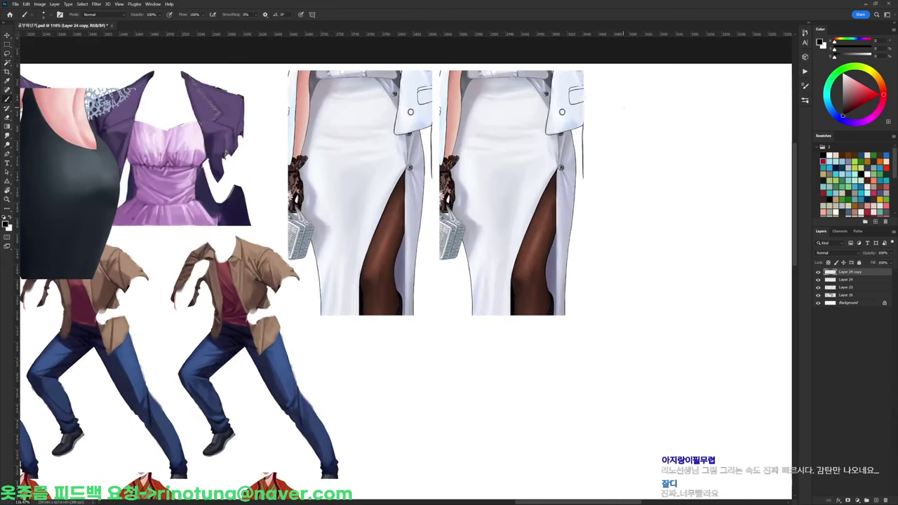
Paint out the folds on the copied white skirt's front and handbag side with a larger brush and sampled off-white
{"action": "right_click", "coordinate": [551, 167]}
{"action": "left_click", "coordinate": [605, 185]}
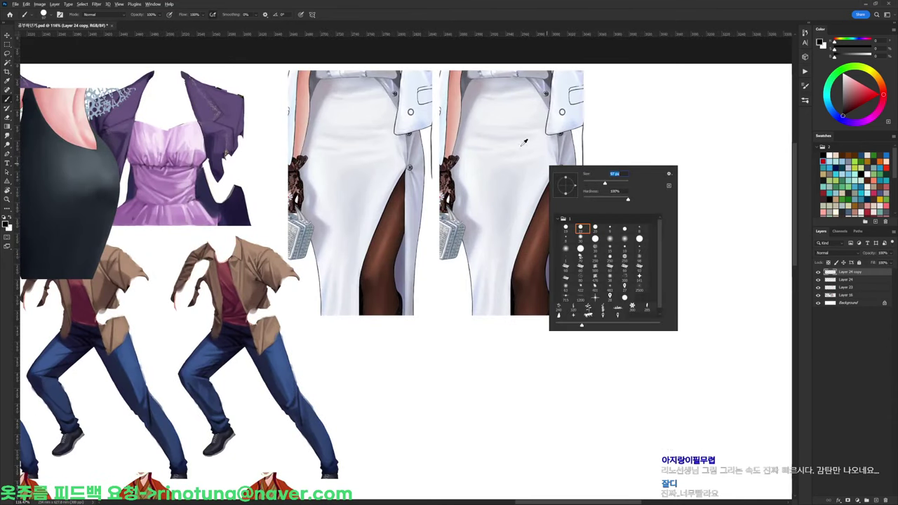
{"action": "left_click", "coordinate": [501, 106], "text": "alt"}
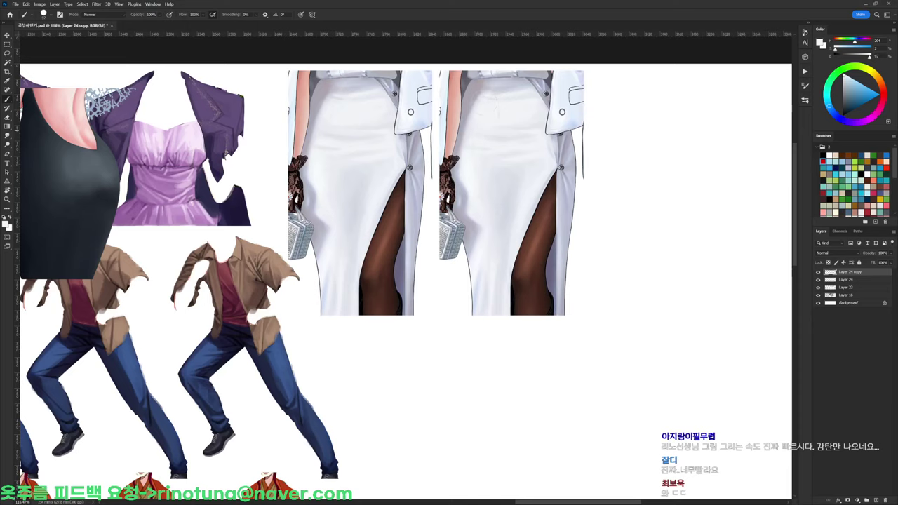
{"action": "mouse_move", "coordinate": [504, 85]}
{"action": "left_mouse_down"}
{"action": "mouse_move", "coordinate": [481, 94]}
{"action": "mouse_move", "coordinate": [506, 80]}
{"action": "left_mouse_up"}
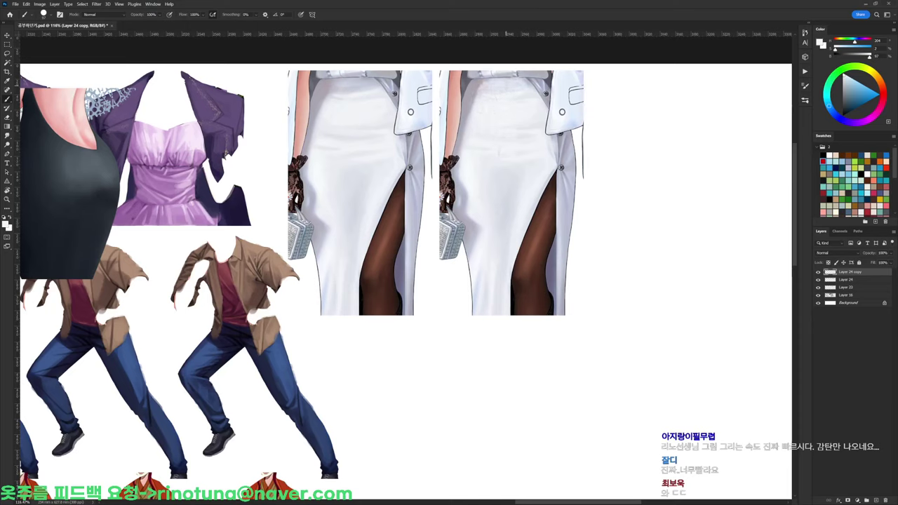
{"action": "mouse_move", "coordinate": [515, 168]}
{"action": "left_mouse_down"}
{"action": "mouse_move", "coordinate": [496, 208]}
{"action": "mouse_move", "coordinate": [509, 210]}
{"action": "mouse_move", "coordinate": [501, 271]}
{"action": "left_mouse_up"}
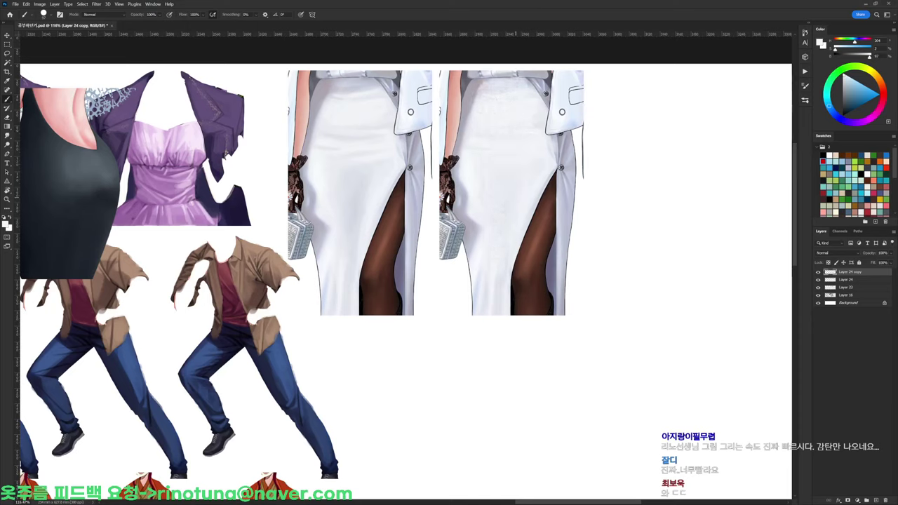
{"action": "left_click_drag", "start_coordinate": [474, 170], "coordinate": [462, 238]}
{"action": "left_click_drag", "start_coordinate": [457, 179], "coordinate": [470, 255]}
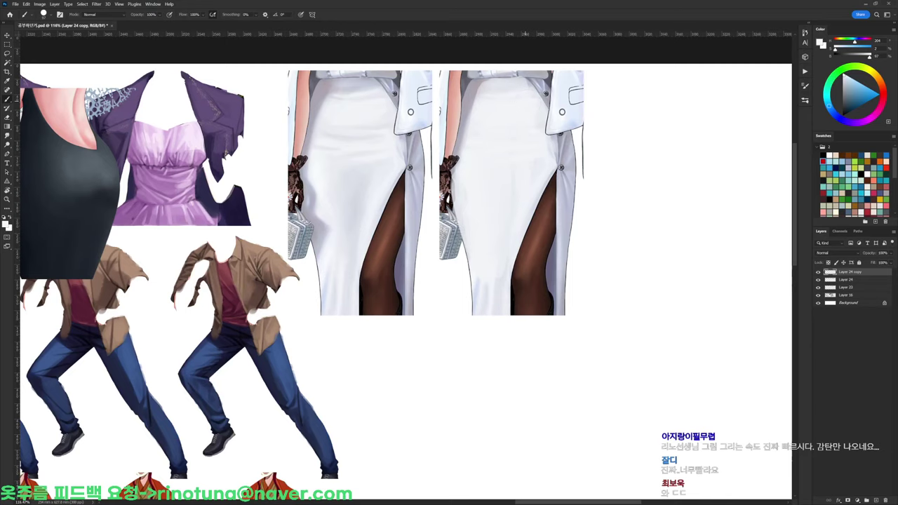
Flatten the shading beside the jacket, the buttoned panel behind the slit, and the front hem with off-white
{"action": "left_click_drag", "start_coordinate": [530, 81], "coordinate": [560, 148]}
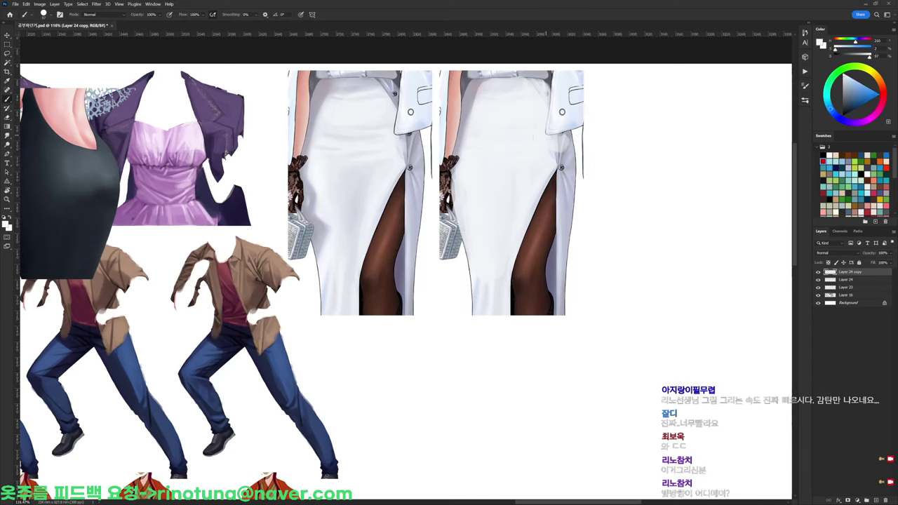
{"action": "left_click_drag", "start_coordinate": [559, 144], "coordinate": [564, 263]}
{"action": "left_click", "coordinate": [494, 235], "text": "alt"}
{"action": "left_click_drag", "start_coordinate": [504, 270], "coordinate": [489, 279]}
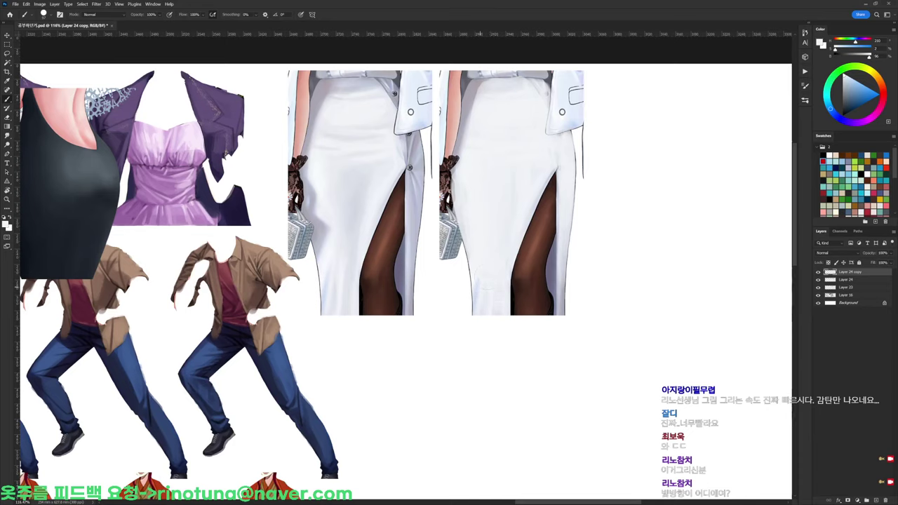
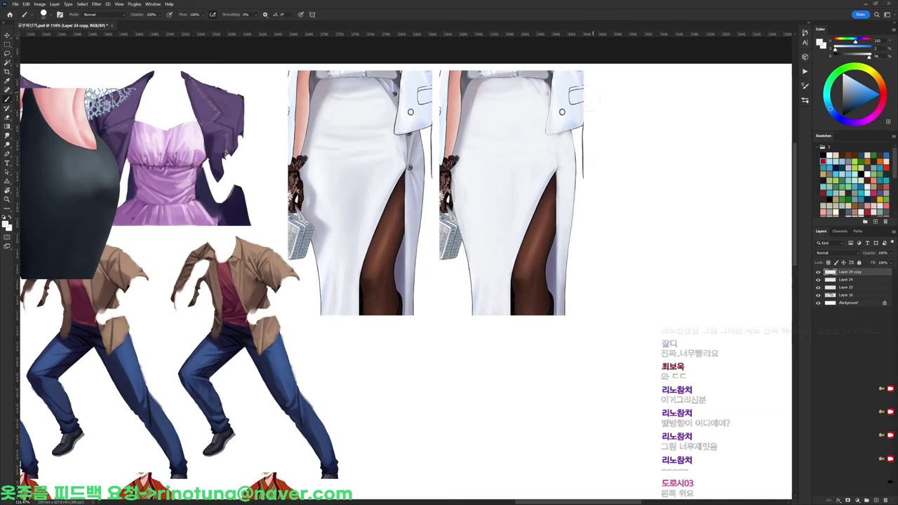
Sketch a grey V across the blank skirt's pelvis and a vertical line below it with an enlarged hard brush
{"action": "right_click", "coordinate": [590, 97]}
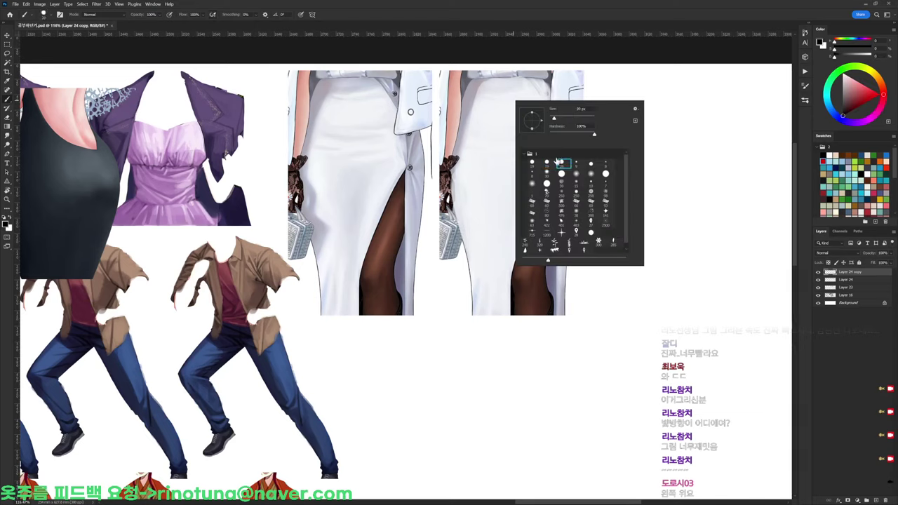
{"action": "left_click", "coordinate": [547, 163]}
{"action": "left_click", "coordinate": [571, 118]}
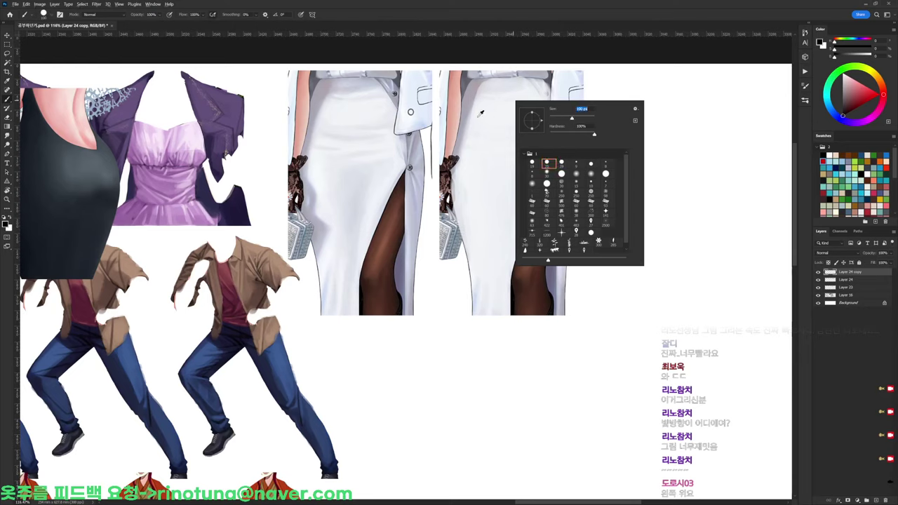
{"action": "left_click", "coordinate": [463, 110], "text": "alt"}
{"action": "left_click_drag", "start_coordinate": [468, 128], "coordinate": [506, 161]}
{"action": "key", "text": "ctrl+z"}
{"action": "mouse_move", "coordinate": [473, 137]}
{"action": "left_mouse_down"}
{"action": "mouse_move", "coordinate": [506, 161]}
{"action": "mouse_move", "coordinate": [546, 129]}
{"action": "left_mouse_up"}
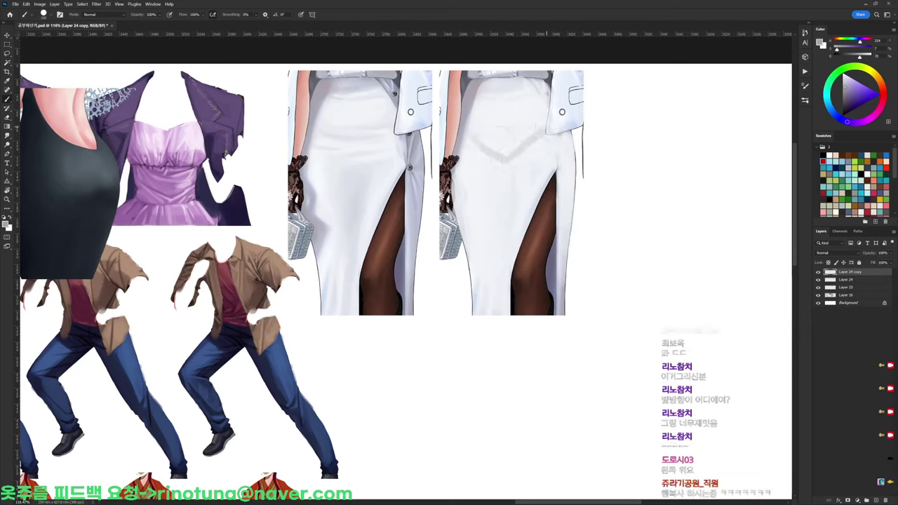
{"action": "left_click_drag", "start_coordinate": [508, 166], "coordinate": [506, 268]}
Fill the pelvis area above the V with sampled light grey, forming a flat shadow shape
{"action": "left_click", "coordinate": [490, 150], "text": "alt"}
{"action": "mouse_move", "coordinate": [496, 147]}
{"action": "left_mouse_down"}
{"action": "mouse_move", "coordinate": [512, 148]}
{"action": "mouse_move", "coordinate": [493, 141]}
{"action": "mouse_move", "coordinate": [520, 136]}
{"action": "mouse_move", "coordinate": [489, 115]}
{"action": "left_mouse_up"}
{"action": "left_click", "coordinate": [501, 157], "text": "alt"}
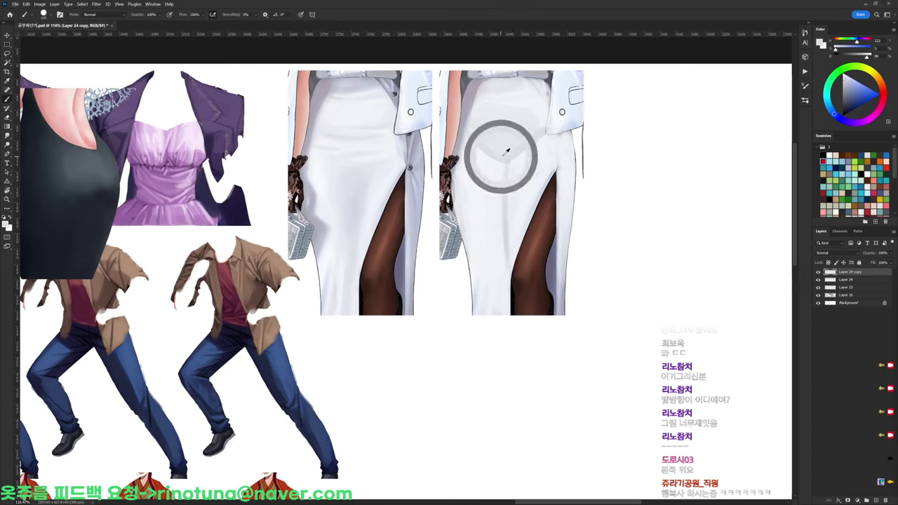
{"action": "left_click_drag", "start_coordinate": [500, 156], "coordinate": [490, 148]}
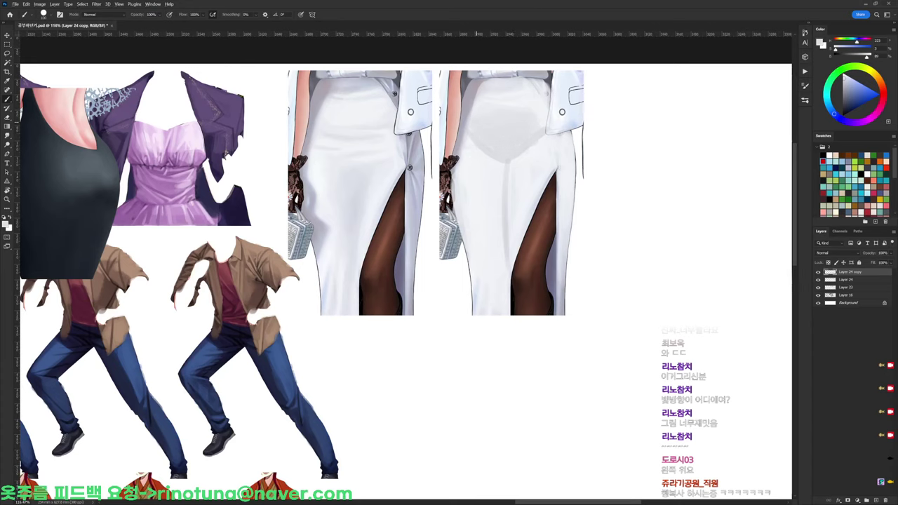
Clean up the pelvis shape's lower edges with sampled light tones and sample a lavender-grey from the original skirt
{"action": "left_click", "coordinate": [544, 146], "text": "alt"}
{"action": "left_click_drag", "start_coordinate": [545, 136], "coordinate": [529, 145]}
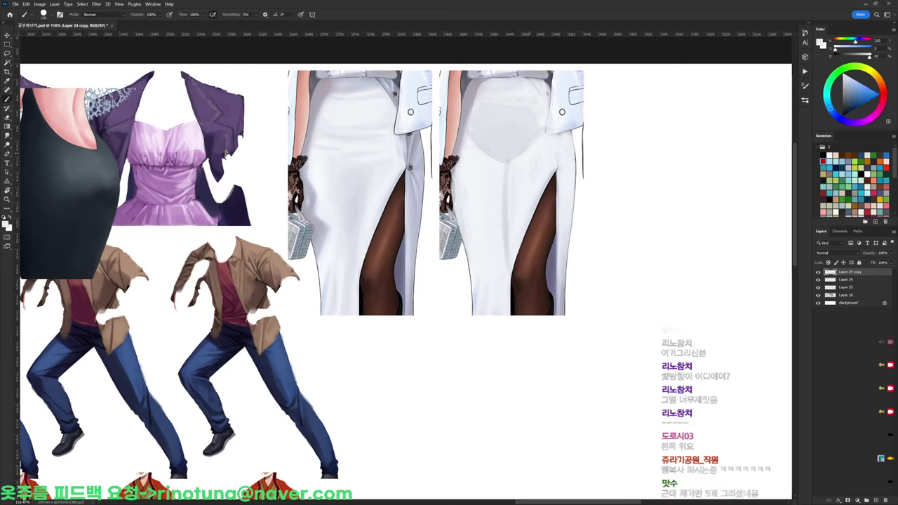
{"action": "left_click", "coordinate": [489, 144], "text": "alt"}
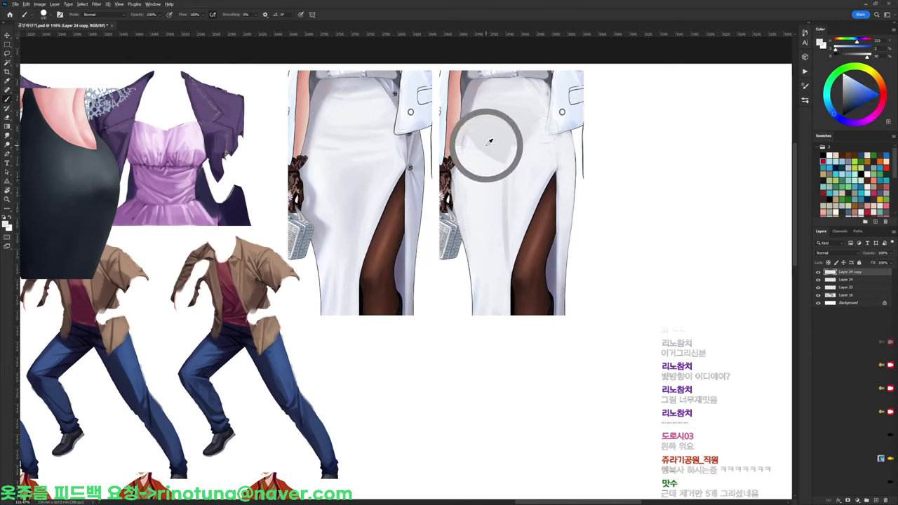
{"action": "left_click", "coordinate": [502, 157], "text": "alt"}
{"action": "left_click_drag", "start_coordinate": [485, 151], "coordinate": [496, 165]}
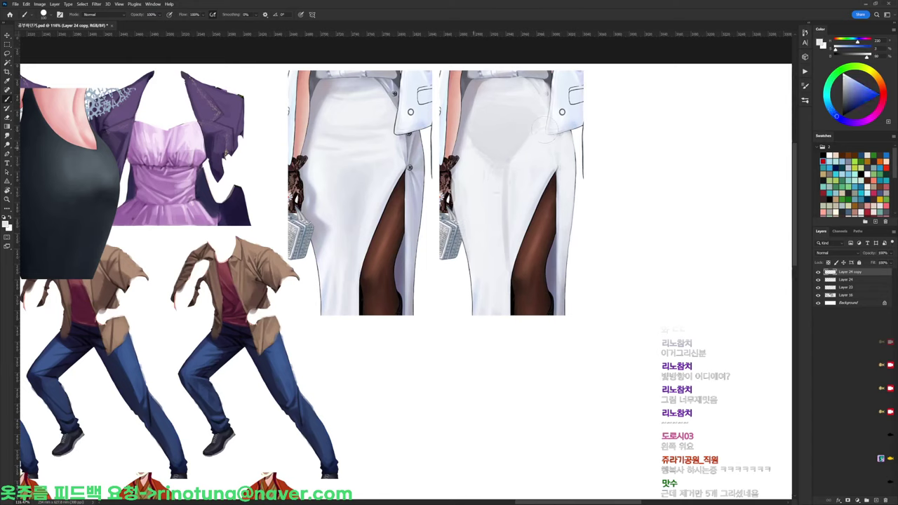
{"action": "left_click", "coordinate": [316, 108], "text": "alt"}
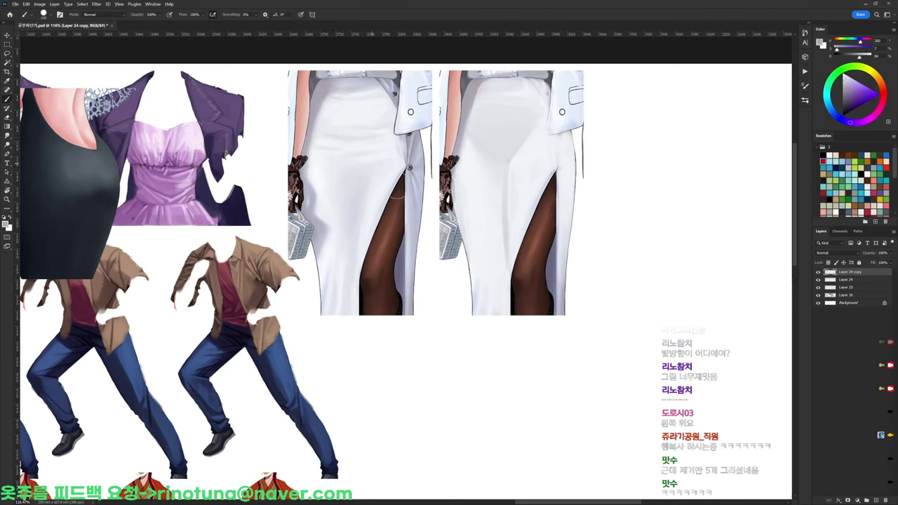
Shade the skirt's lower leg and hem with lavender-grey and light tones sampled from the original and the copy
{"action": "left_click", "coordinate": [465, 190], "text": "alt"}
{"action": "mouse_move", "coordinate": [475, 308]}
{"action": "left_mouse_down"}
{"action": "mouse_move", "coordinate": [510, 301]}
{"action": "mouse_move", "coordinate": [477, 291]}
{"action": "mouse_move", "coordinate": [503, 304]}
{"action": "mouse_move", "coordinate": [479, 285]}
{"action": "mouse_move", "coordinate": [490, 266]}
{"action": "mouse_move", "coordinate": [482, 232]}
{"action": "mouse_move", "coordinate": [492, 211]}
{"action": "left_mouse_up"}
{"action": "left_click", "coordinate": [330, 283], "text": "alt"}
{"action": "left_click", "coordinate": [495, 303], "text": "alt"}
{"action": "left_click", "coordinate": [511, 170], "text": "alt"}
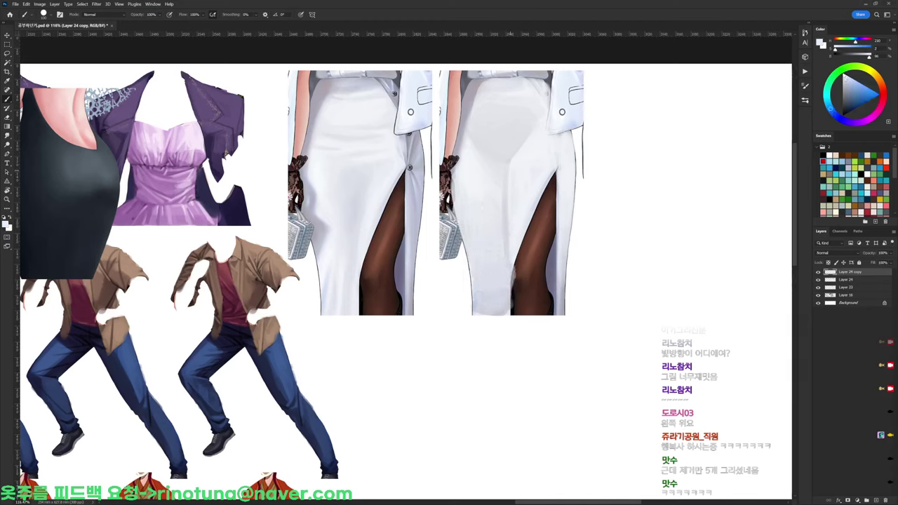
{"action": "left_click", "coordinate": [504, 213], "text": "alt"}
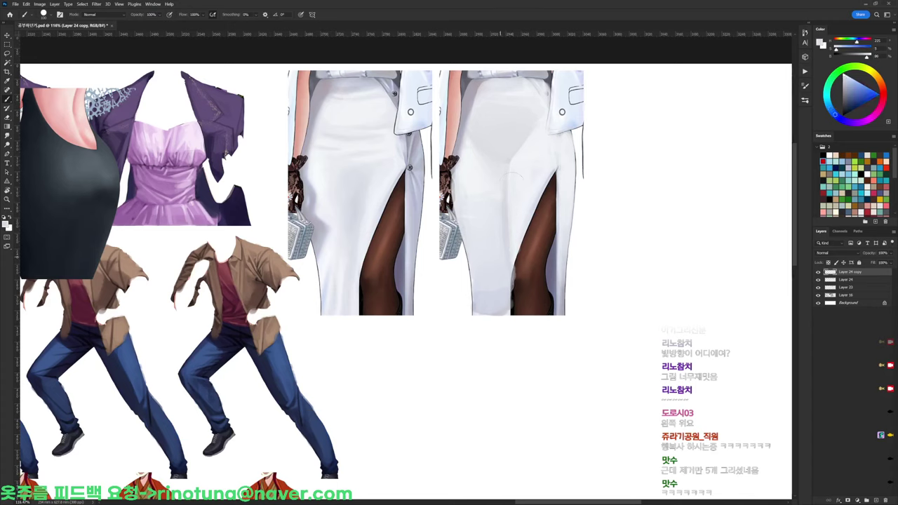
Blend the pelvis shape's lower tip and the centre line into soft thigh forms with sampled off-white and light grey
{"action": "left_click", "coordinate": [465, 169], "text": "alt"}
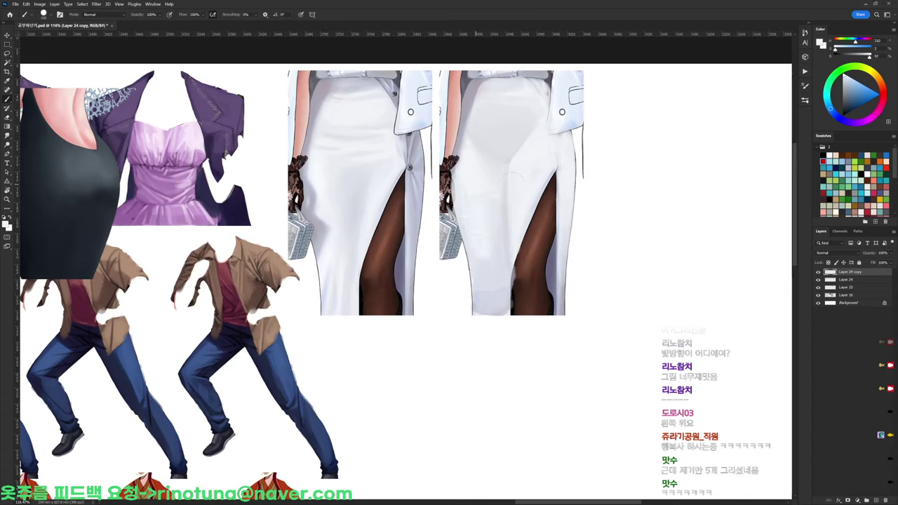
{"action": "left_click", "coordinate": [502, 198], "text": "alt"}
{"action": "left_click_drag", "start_coordinate": [465, 202], "coordinate": [480, 240]}
{"action": "left_click", "coordinate": [477, 224], "text": "alt"}
{"action": "left_click", "coordinate": [505, 131], "text": "alt"}
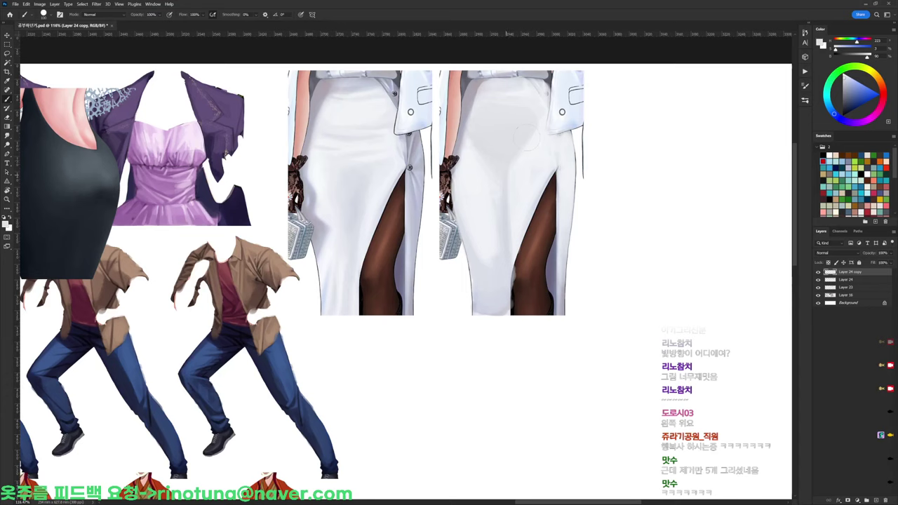
{"action": "left_click", "coordinate": [470, 158], "text": "alt"}
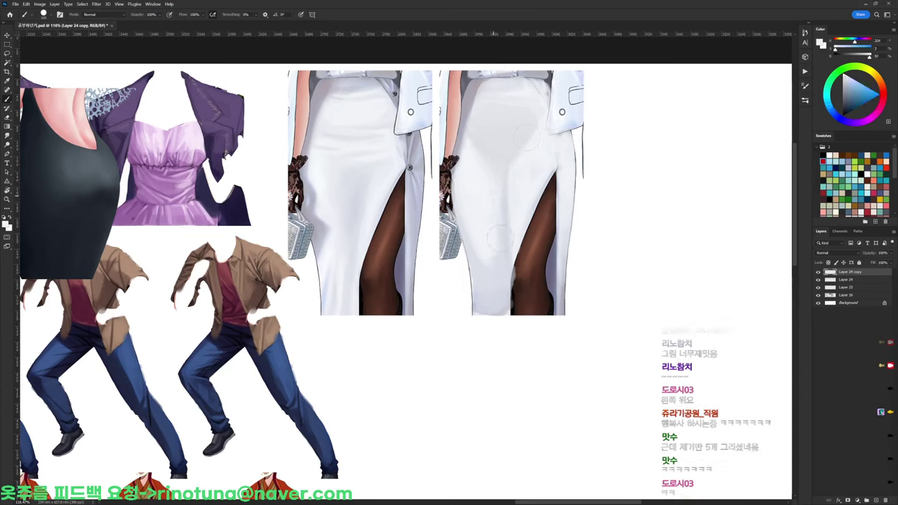
Refine the shading along the inner thigh beside the slit using a smaller hard brush and sampled greys
{"action": "right_click", "coordinate": [528, 137]}
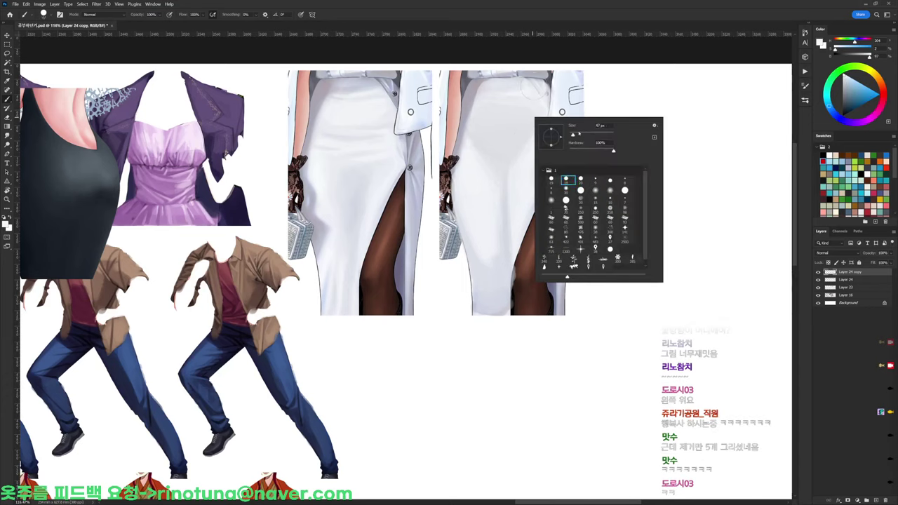
{"action": "left_click_drag", "start_coordinate": [579, 133], "coordinate": [577, 133]}
{"action": "left_click", "coordinate": [517, 217], "text": "alt"}
{"action": "left_click_drag", "start_coordinate": [516, 224], "coordinate": [506, 270]}
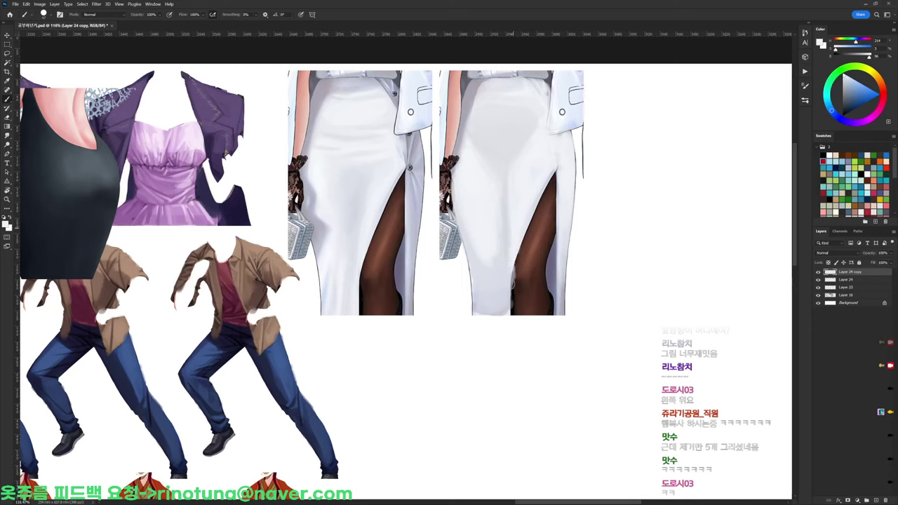
{"action": "left_click", "coordinate": [510, 278], "text": "alt"}
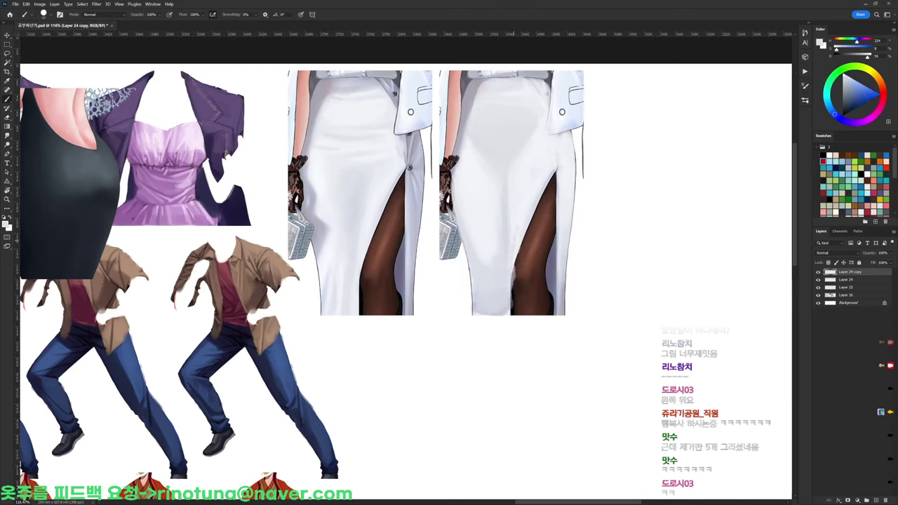
{"action": "left_click", "coordinate": [490, 171], "text": "alt"}
Fill the panel behind the slit with lavender-grey sampled from the original skirt's shadow beside the jacket
{"action": "left_click", "coordinate": [408, 99], "text": "alt"}
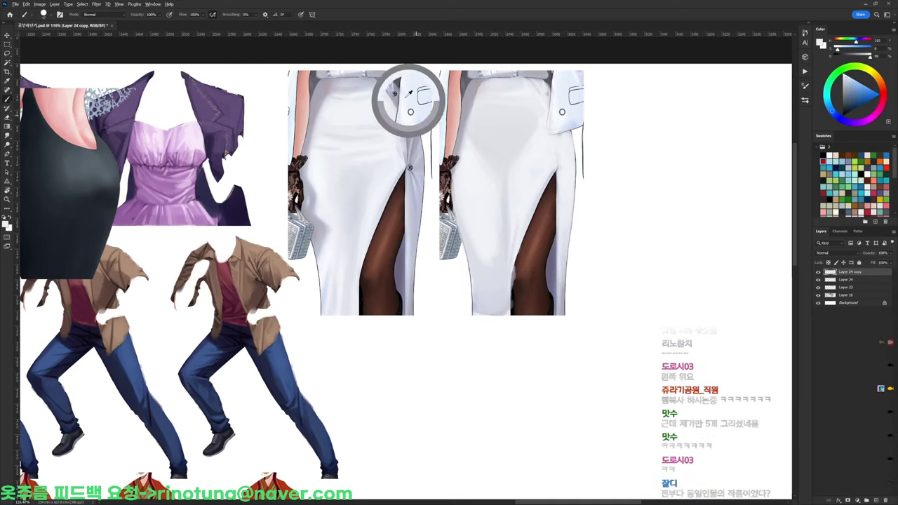
{"action": "left_click", "coordinate": [394, 92], "text": "alt"}
{"action": "mouse_move", "coordinate": [564, 133]}
{"action": "left_mouse_down"}
{"action": "mouse_move", "coordinate": [571, 194]}
{"action": "mouse_move", "coordinate": [557, 208]}
{"action": "mouse_move", "coordinate": [566, 242]}
{"action": "mouse_move", "coordinate": [558, 317]}
{"action": "left_mouse_up"}
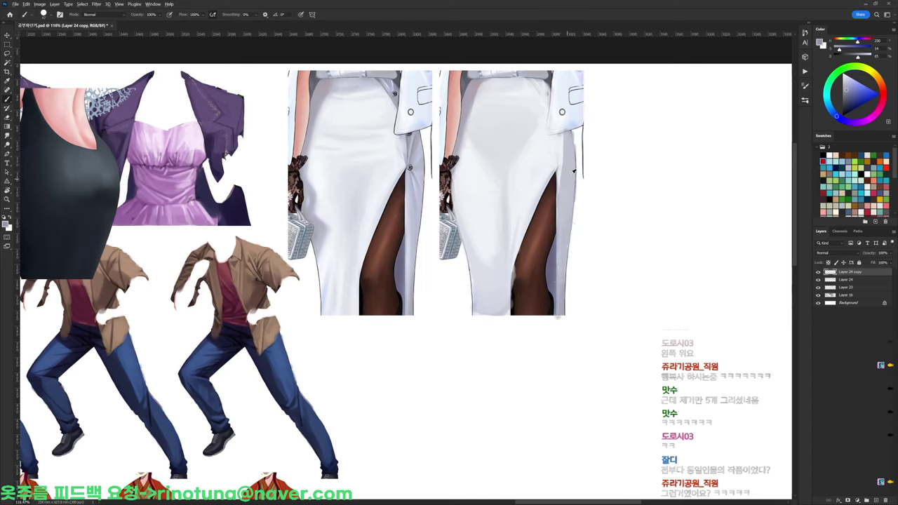
Blend the hip area between the slit and the jacket edge with sampled light greys and off-white
{"action": "left_click", "coordinate": [562, 167], "text": "alt"}
{"action": "mouse_move", "coordinate": [560, 158]}
{"action": "left_mouse_down"}
{"action": "mouse_move", "coordinate": [560, 184]}
{"action": "mouse_move", "coordinate": [559, 136]}
{"action": "left_mouse_up"}
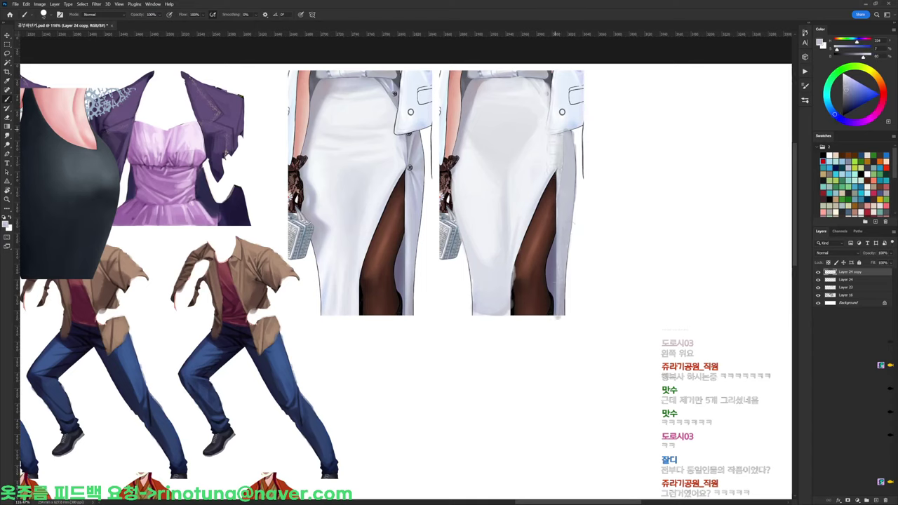
{"action": "left_click", "coordinate": [528, 131], "text": "alt"}
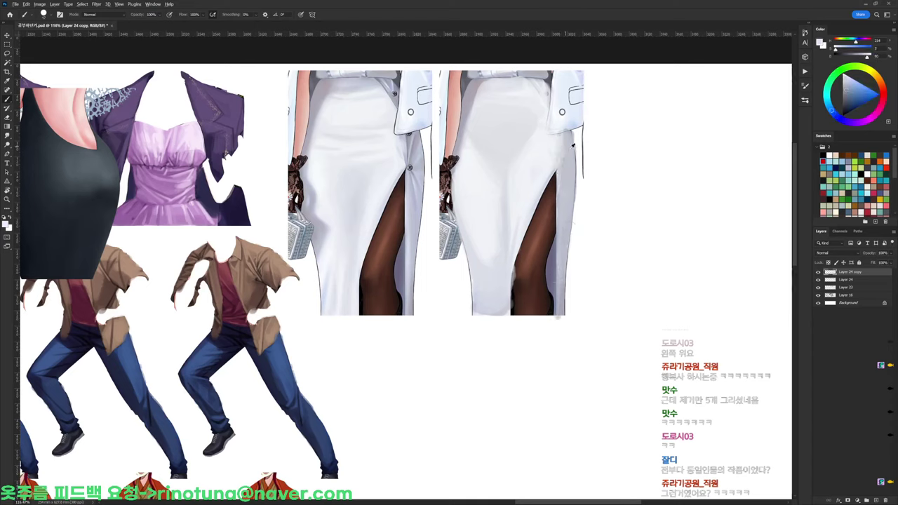
{"action": "left_click", "coordinate": [571, 146], "text": "alt"}
{"action": "left_click_drag", "start_coordinate": [545, 127], "coordinate": [531, 128]}
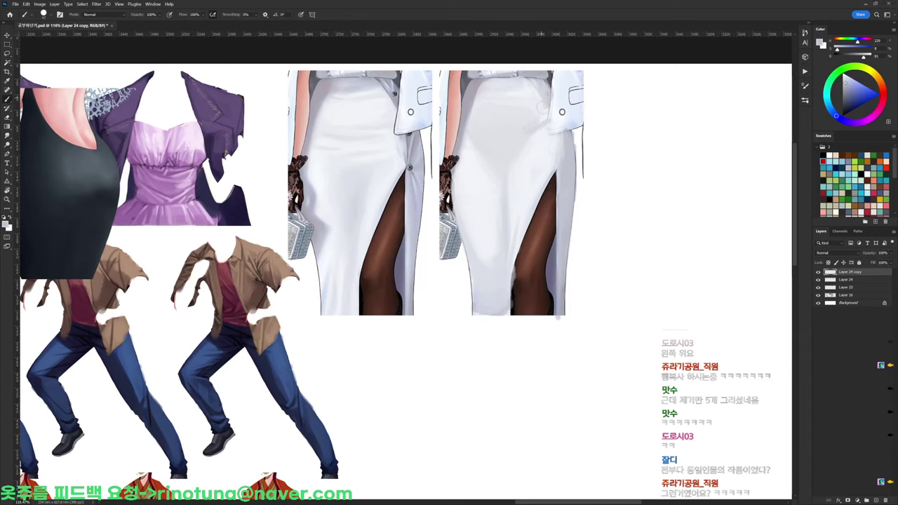
Soften the pelvis shadow and its transition into the thighs with a larger brush and greys sampled from both skirts
{"action": "left_click_drag", "start_coordinate": [554, 107], "coordinate": [457, 133]}
{"action": "key", "text": "d"}
{"action": "right_click", "coordinate": [437, 129]}
{"action": "left_click", "coordinate": [493, 152]}
{"action": "left_click", "coordinate": [374, 191], "text": "alt"}
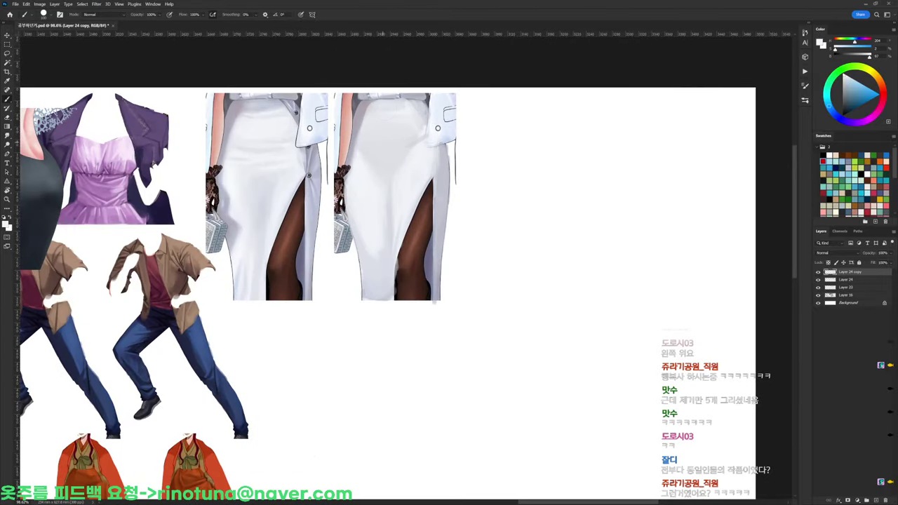
{"action": "left_click", "coordinate": [414, 139], "text": "alt"}
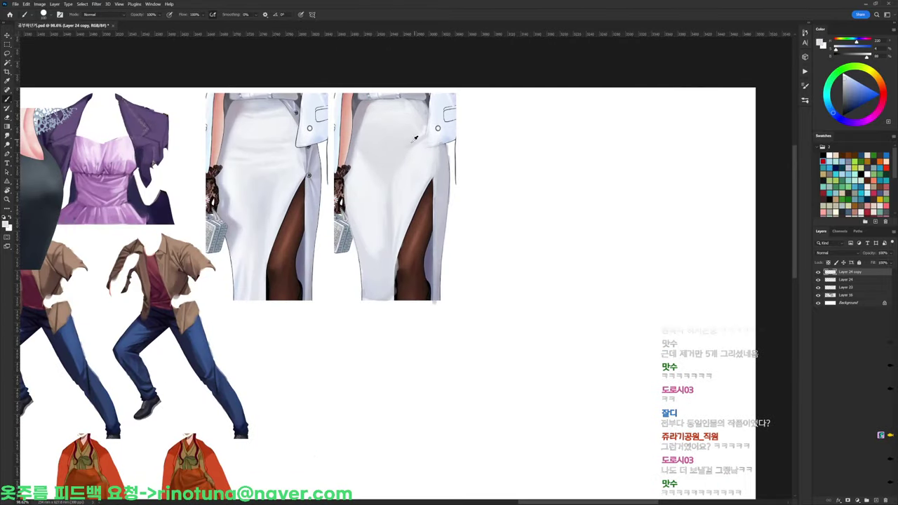
{"action": "left_click", "coordinate": [255, 117], "text": "alt"}
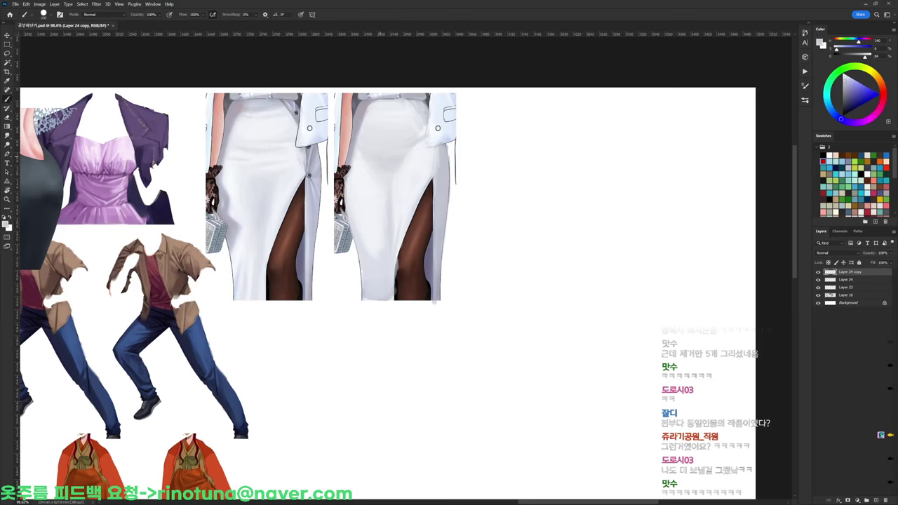
{"action": "left_click", "coordinate": [369, 149], "text": "alt"}
{"action": "left_click", "coordinate": [374, 161], "text": "alt"}
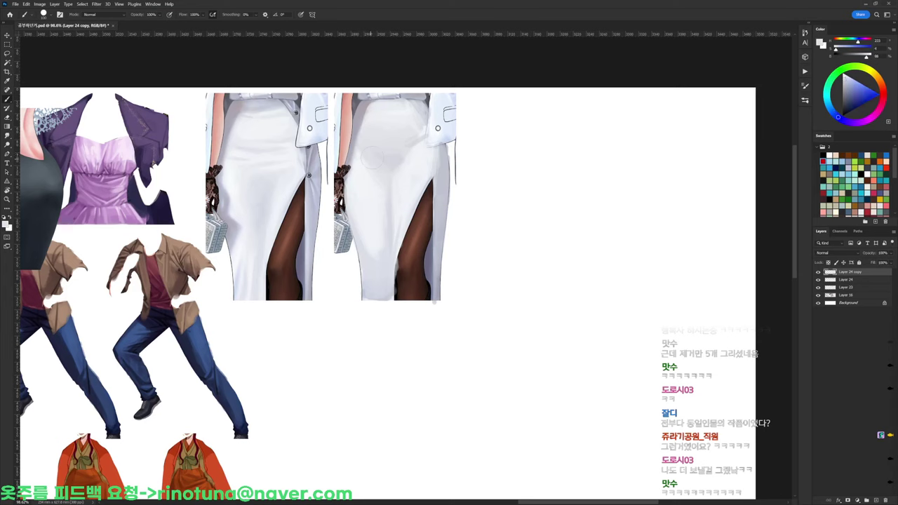
Duplicate the reworked skirt figure beside itself for the next stage and open the brush settings
{"action": "left_click_drag", "start_coordinate": [405, 207], "coordinate": [529, 204]}
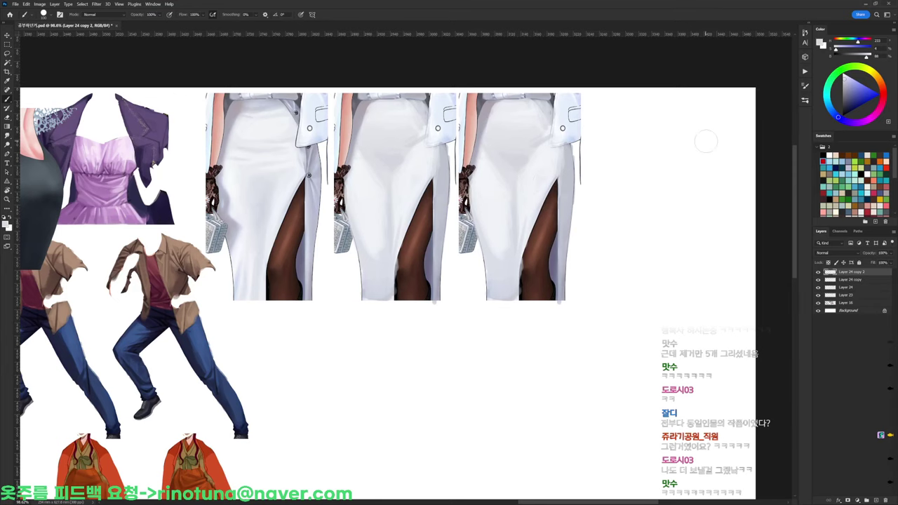
{"action": "scroll", "coordinate": [519, 173], "scroll_direction": "up", "scroll_amount": 3}
{"action": "right_click", "coordinate": [583, 143]}
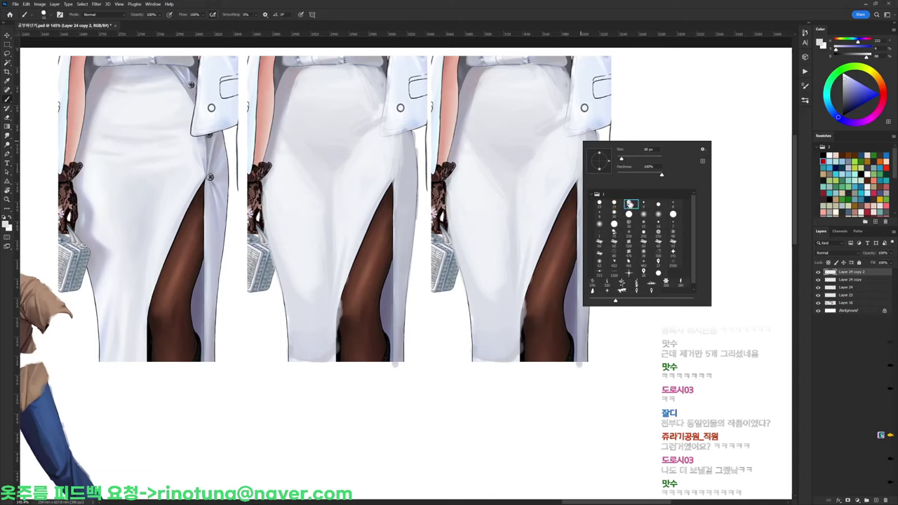
Paint an off-white diagonal fold highlight across the new copy's pelvis toward the jacket edge with a tapering brush
{"action": "left_click", "coordinate": [550, 162], "text": "alt"}
{"action": "left_click_drag", "start_coordinate": [494, 139], "coordinate": [569, 119]}
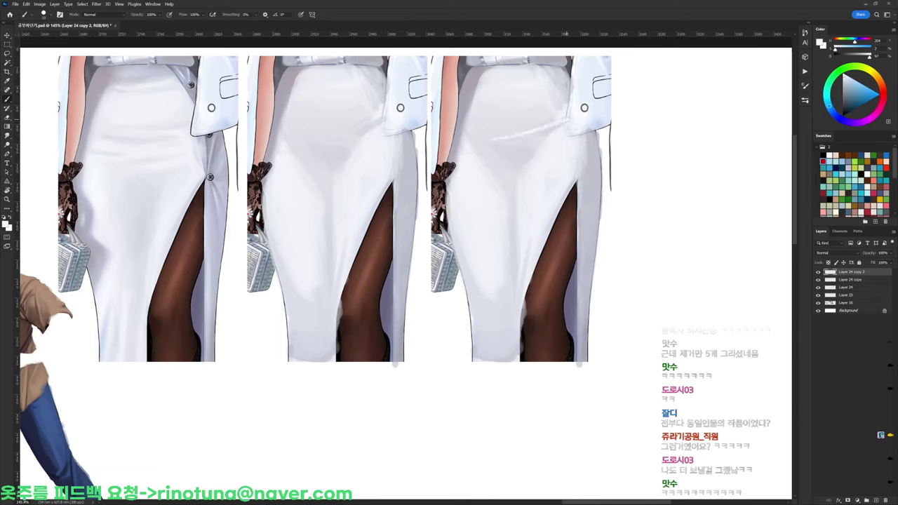
{"action": "key", "text": "ctrl+z"}
{"action": "right_click", "coordinate": [546, 121]}
{"action": "left_click", "coordinate": [594, 186]}
{"action": "left_click_drag", "start_coordinate": [494, 141], "coordinate": [567, 119]}
{"action": "key", "text": "ctrl+z"}
{"action": "left_click_drag", "start_coordinate": [495, 138], "coordinate": [568, 118]}
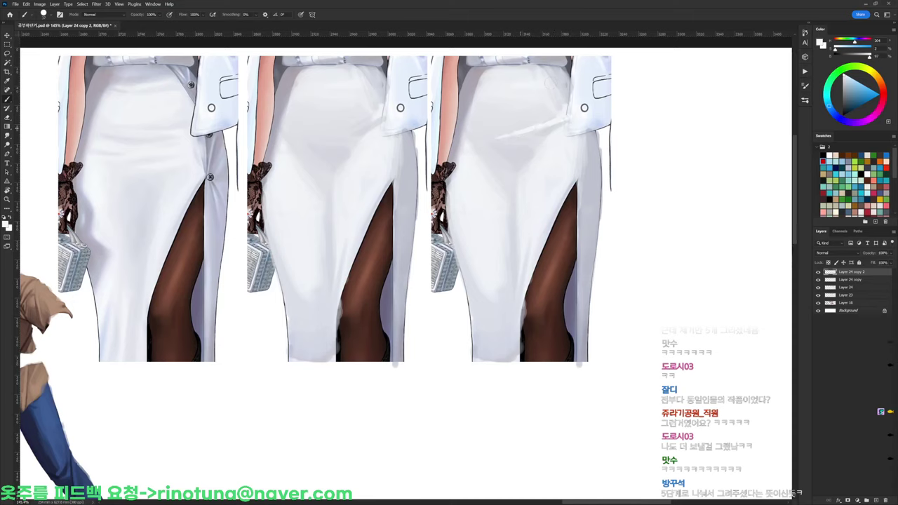
{"action": "key", "text": "ctrl+z"}
{"action": "left_click_drag", "start_coordinate": [481, 141], "coordinate": [566, 118]}
Add off-white fold streaks across the upper hip and from the jacket edge down toward the thigh
{"action": "left_click_drag", "start_coordinate": [546, 81], "coordinate": [561, 68]}
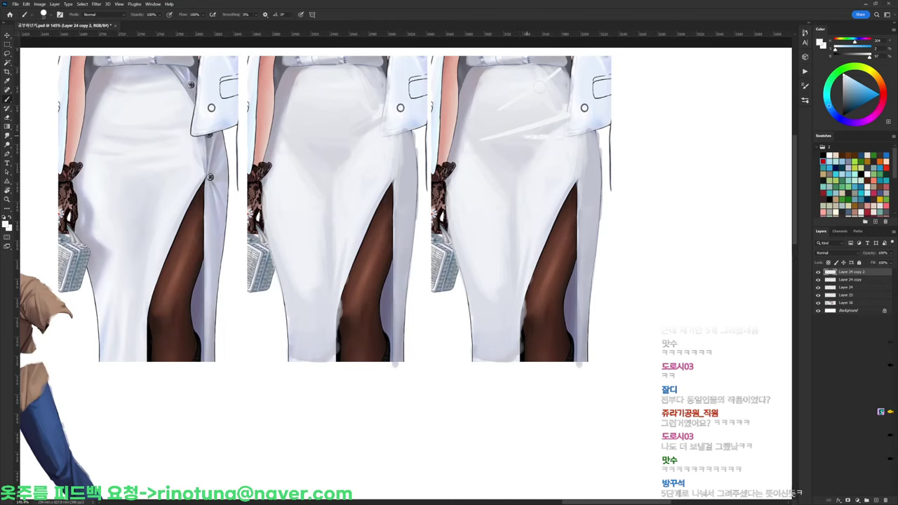
{"action": "key", "text": "ctrl+z"}
{"action": "mouse_move", "coordinate": [521, 138]}
{"action": "left_mouse_down"}
{"action": "mouse_move", "coordinate": [559, 133]}
{"action": "mouse_move", "coordinate": [511, 178]}
{"action": "left_mouse_up"}
{"action": "left_click", "coordinate": [515, 219], "text": "alt"}
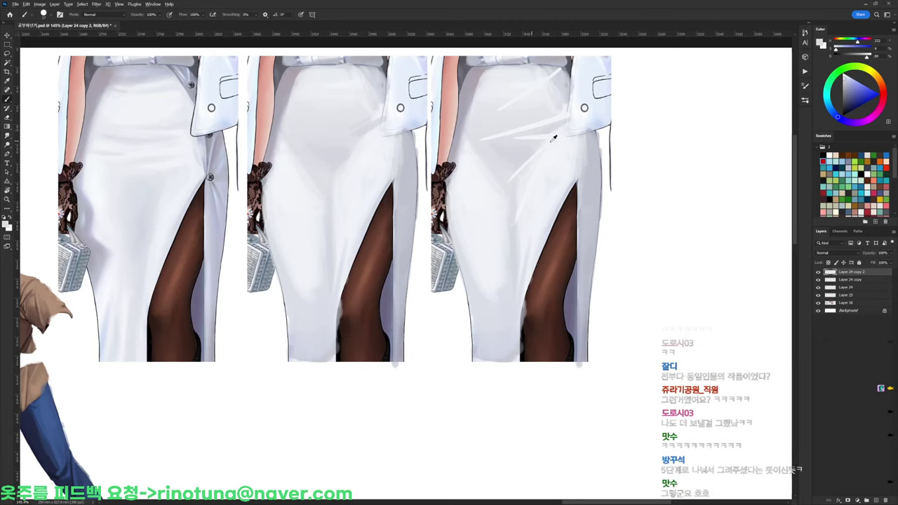
Trim and soften the fold streaks around the crotch and jacket edge with sampled light greys and off-white
{"action": "left_click", "coordinate": [566, 123], "text": "alt"}
{"action": "left_click", "coordinate": [531, 124], "text": "alt"}
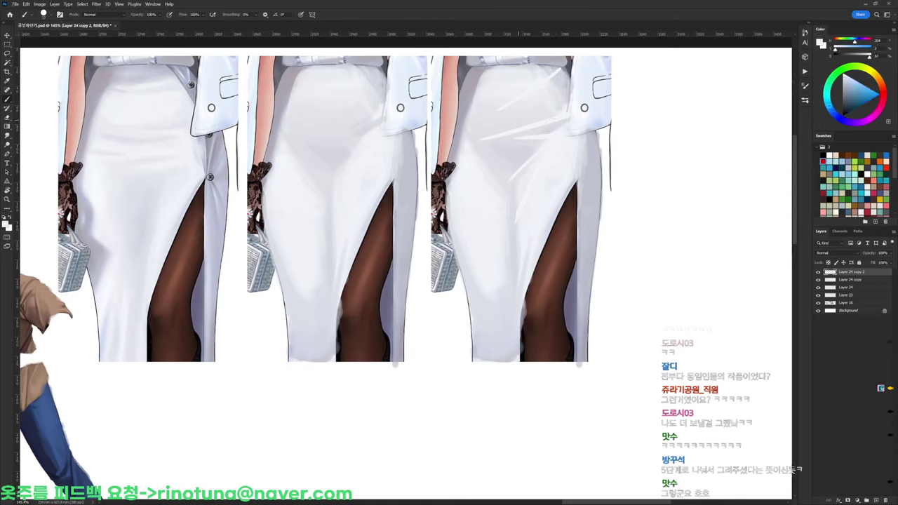
{"action": "left_click", "coordinate": [501, 169], "text": "alt"}
{"action": "left_click", "coordinate": [505, 179], "text": "alt"}
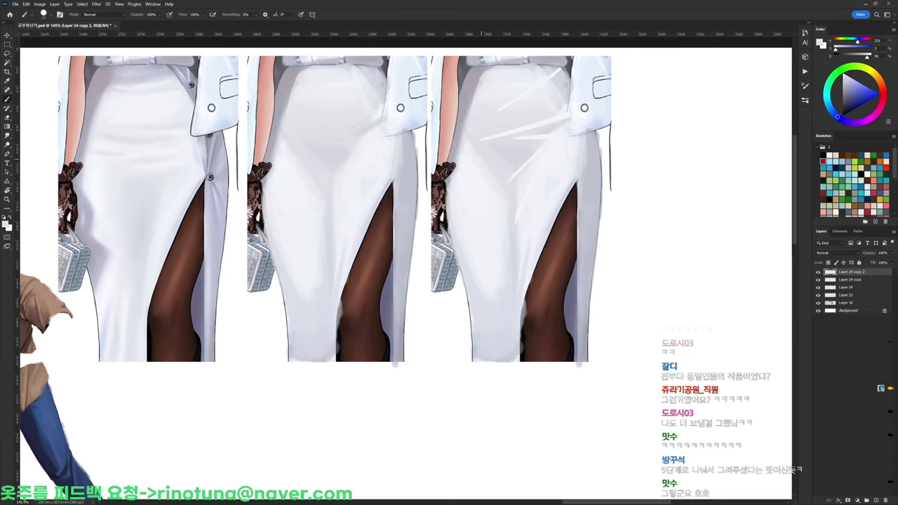
{"action": "left_click", "coordinate": [512, 192], "text": "alt"}
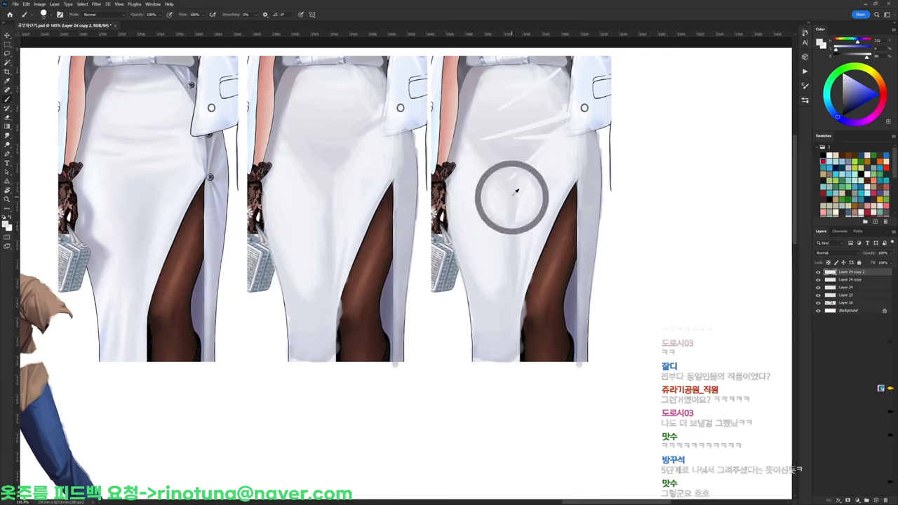
Shape the upper hip fold between the waist and the jacket using another hard brush and sampled greys
{"action": "mouse_move", "coordinate": [572, 148]}
{"action": "left_mouse_down"}
{"action": "mouse_move", "coordinate": [531, 150]}
{"action": "mouse_move", "coordinate": [596, 133]}
{"action": "left_mouse_up"}
{"action": "right_click", "coordinate": [574, 128]}
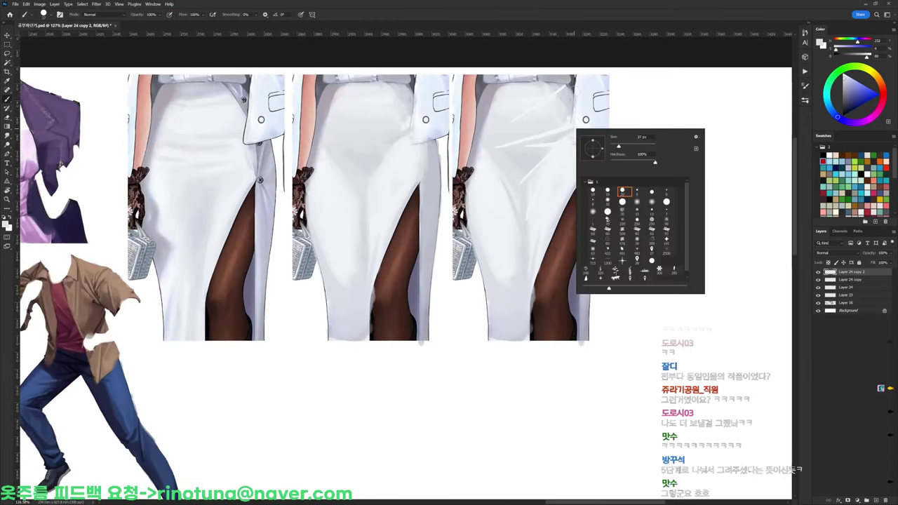
{"action": "left_click", "coordinate": [610, 194]}
{"action": "left_click", "coordinate": [530, 120], "text": "alt"}
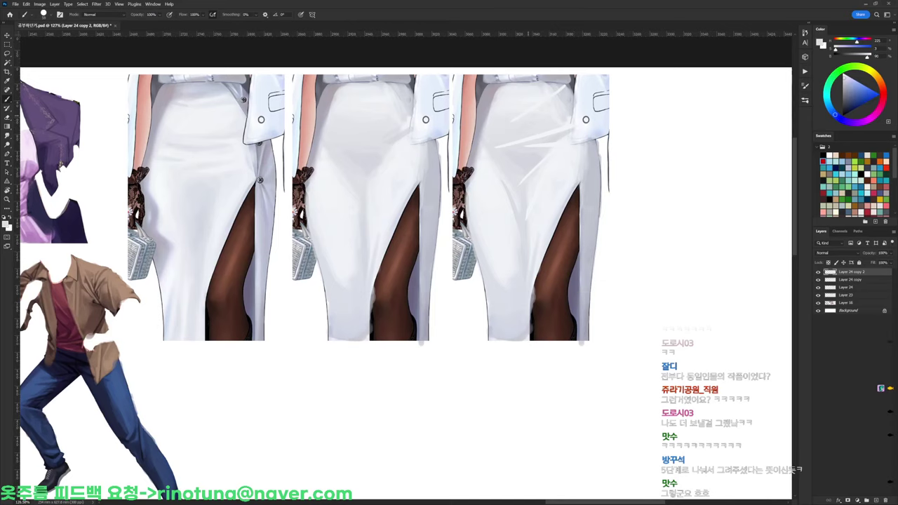
{"action": "left_click", "coordinate": [520, 117], "text": "alt"}
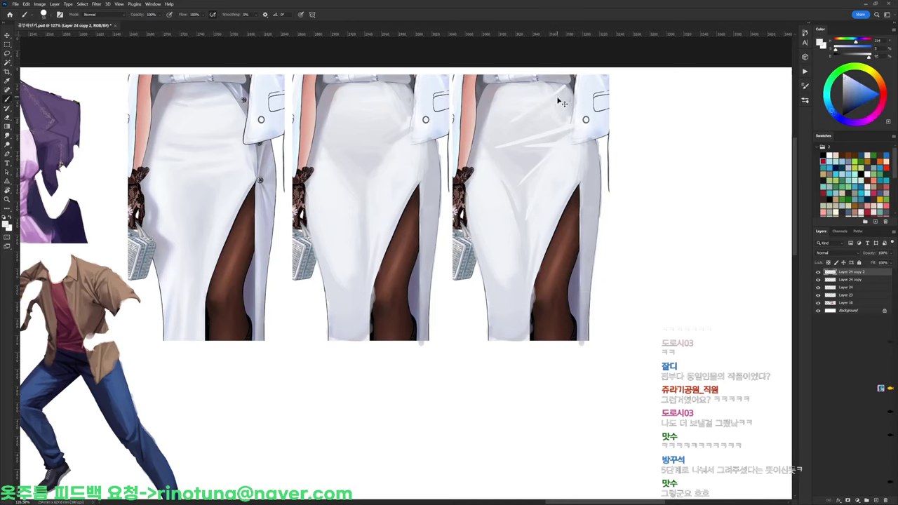
{"action": "left_click_drag", "start_coordinate": [522, 112], "coordinate": [569, 84]}
{"action": "left_click", "coordinate": [564, 93], "text": "alt"}
{"action": "left_click", "coordinate": [524, 121], "text": "alt"}
Refine the edges and tapered end of the middle pelvis fold with sampled tones, rotating the canvas for stroke direction
{"action": "left_click", "coordinate": [504, 144], "text": "alt"}
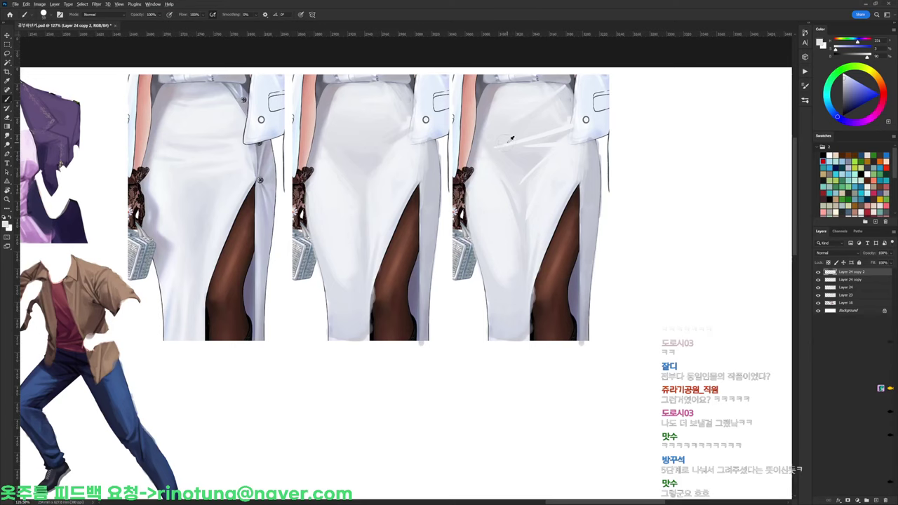
{"action": "left_click", "coordinate": [511, 140], "text": "alt"}
{"action": "left_click", "coordinate": [520, 137], "text": "alt"}
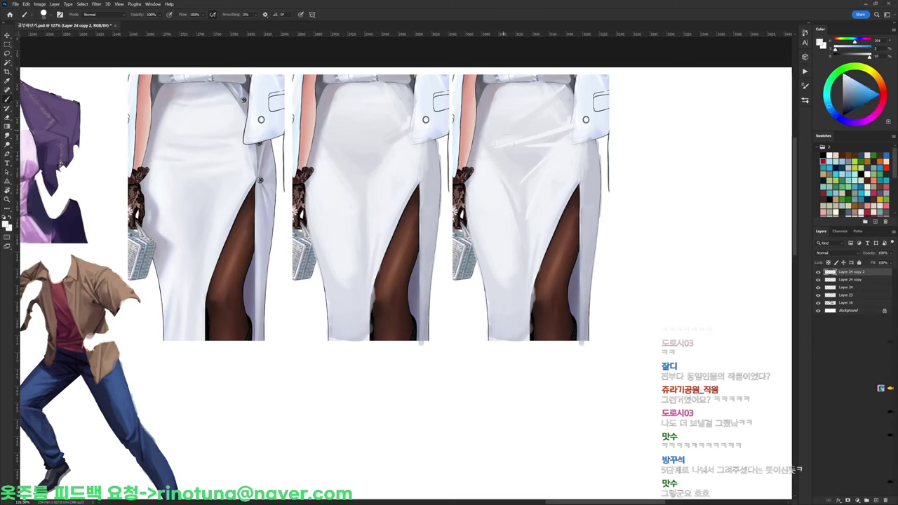
{"action": "key", "text": "r"}
{"action": "left_click_drag", "start_coordinate": [488, 126], "coordinate": [333, 84]}
{"action": "left_click_drag", "start_coordinate": [344, 88], "coordinate": [363, 150]}
{"action": "left_click", "coordinate": [404, 163], "text": "alt"}
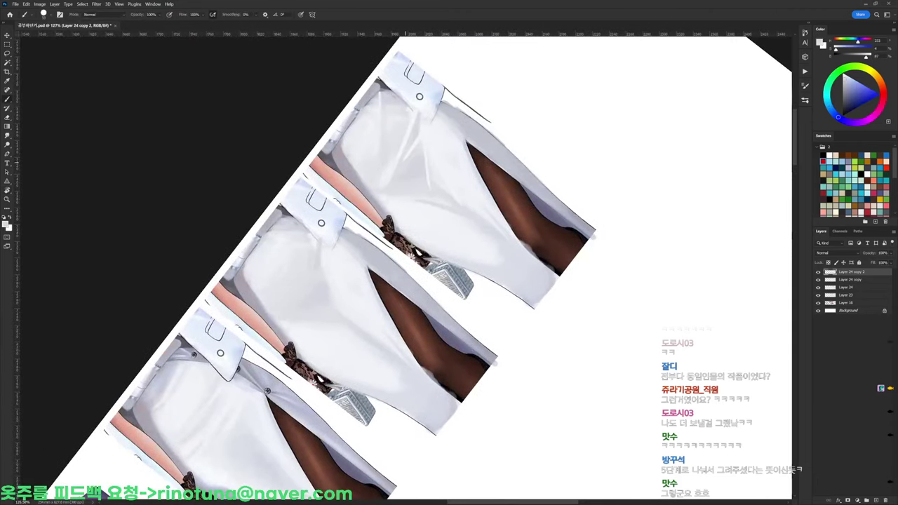
{"action": "left_click", "coordinate": [416, 144], "text": "alt"}
{"action": "left_click", "coordinate": [397, 176], "text": "alt"}
Blend the planes between the pelvis folds and toward the waist with sampled greys at a reversed canvas angle
{"action": "key", "text": "r"}
{"action": "left_click_drag", "start_coordinate": [534, 238], "coordinate": [408, 399]}
{"action": "left_click", "coordinate": [504, 289], "text": "alt"}
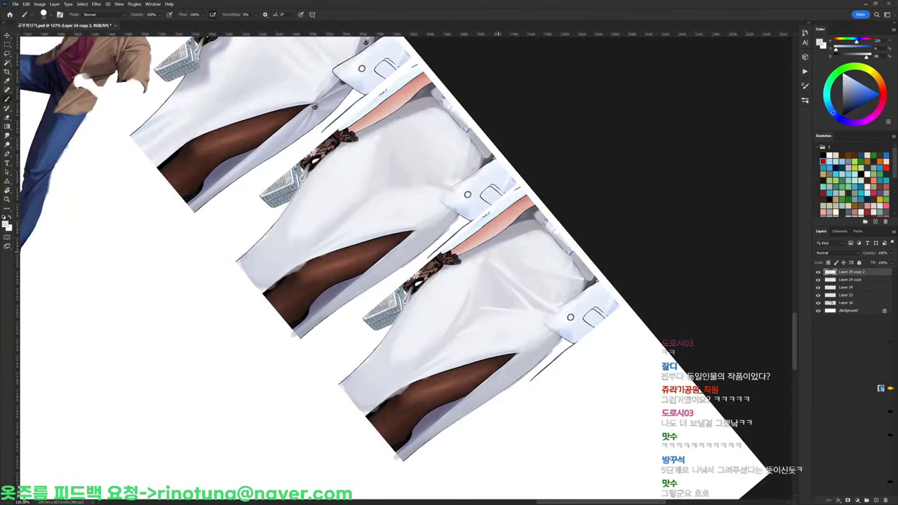
{"action": "left_click", "coordinate": [532, 248], "text": "alt"}
{"action": "left_click", "coordinate": [529, 260], "text": "alt"}
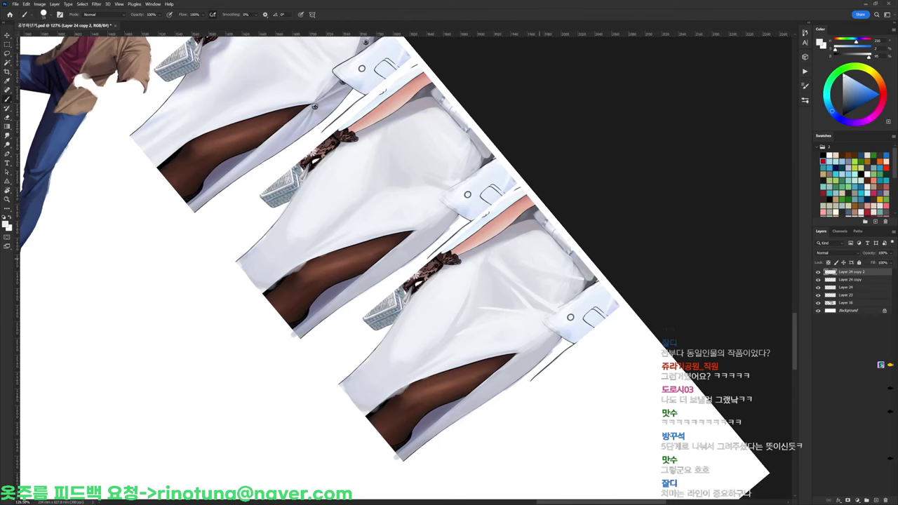
Refine the diagonal fold streak at the third skirt's crotch with sampled greys and off-white, rotating the canvas for stroke direction
{"action": "key", "text": "r"}
{"action": "left_click_drag", "start_coordinate": [540, 250], "coordinate": [529, 82]}
{"action": "left_click_drag", "start_coordinate": [611, 142], "coordinate": [565, 130]}
{"action": "left_click", "coordinate": [521, 179], "text": "alt"}
{"action": "left_click", "coordinate": [511, 174], "text": "alt"}
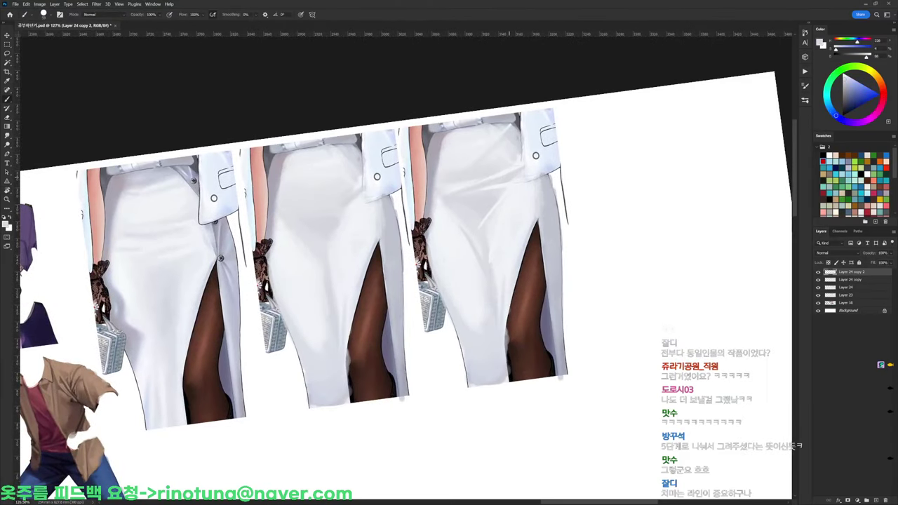
{"action": "left_click", "coordinate": [505, 186], "text": "alt"}
{"action": "left_click", "coordinate": [483, 213], "text": "alt"}
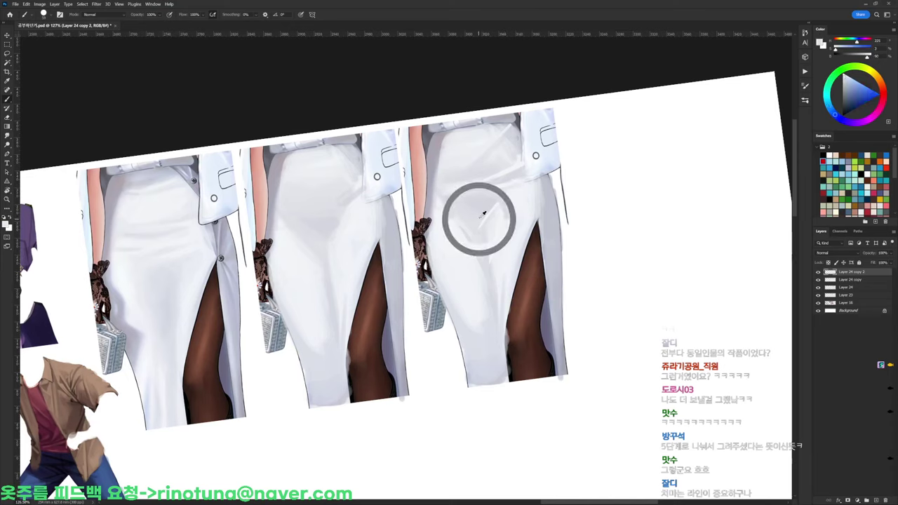
{"action": "left_click", "coordinate": [490, 212], "text": "alt"}
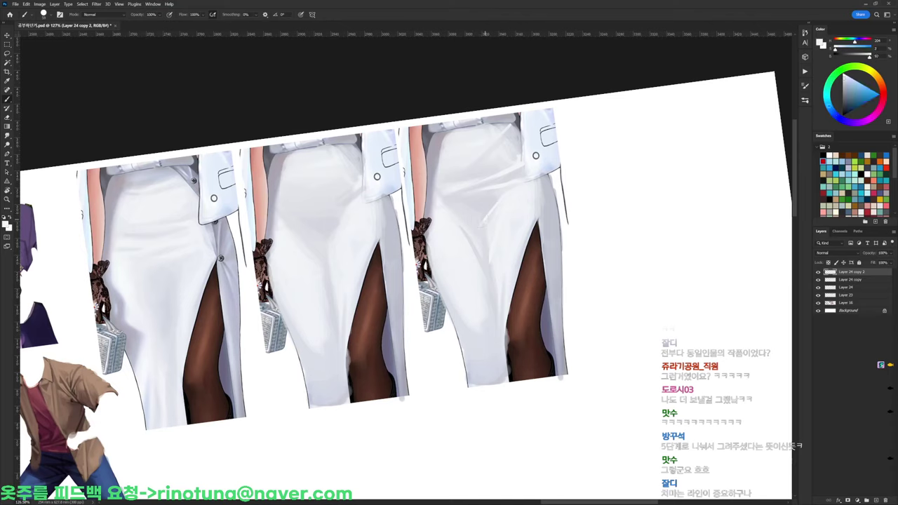
{"action": "left_click", "coordinate": [484, 225], "text": "alt"}
{"action": "left_click", "coordinate": [483, 231], "text": "alt"}
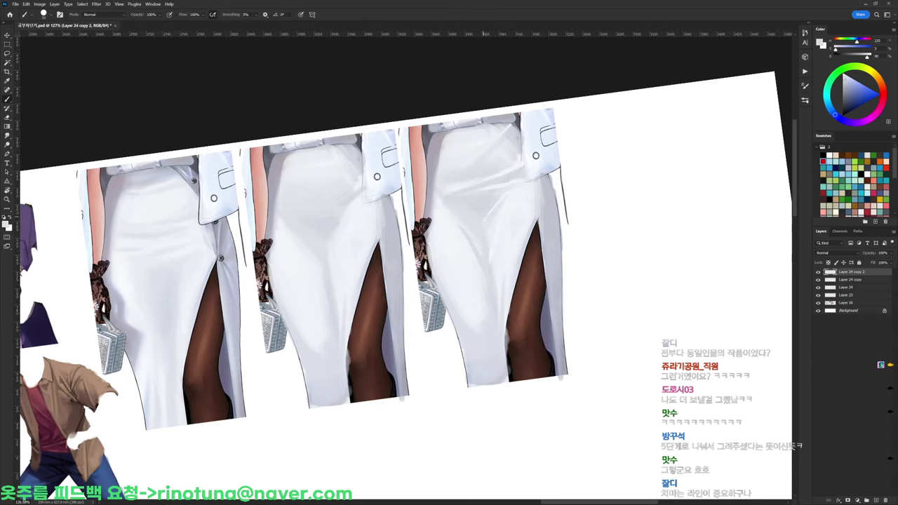
Blend the crotch fold into the front thigh with a larger hard brush and sampled light greys
{"action": "key", "text": "r"}
{"action": "left_click_drag", "start_coordinate": [540, 121], "coordinate": [591, 118]}
{"action": "key", "text": "d"}
{"action": "right_click", "coordinate": [559, 204]}
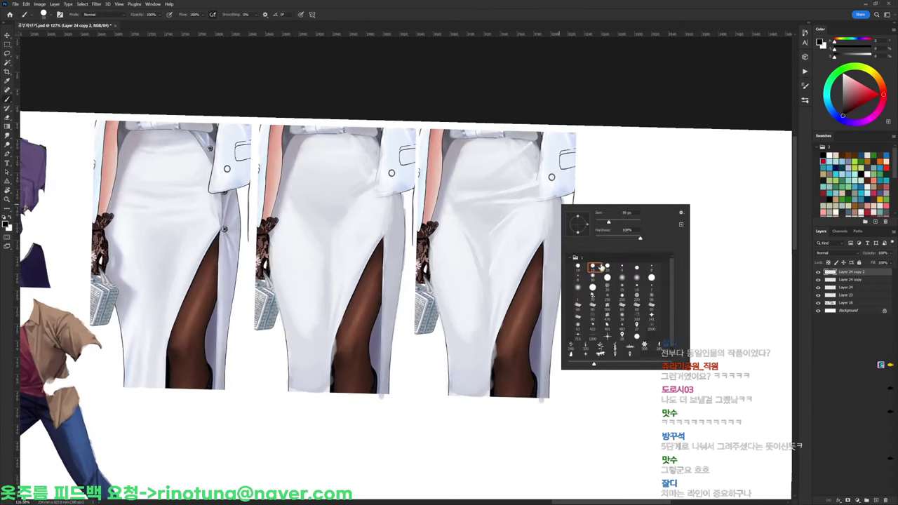
{"action": "left_click_drag", "start_coordinate": [607, 226], "coordinate": [610, 224]}
{"action": "left_click", "coordinate": [495, 228]}
{"action": "left_click", "coordinate": [493, 228], "text": "alt"}
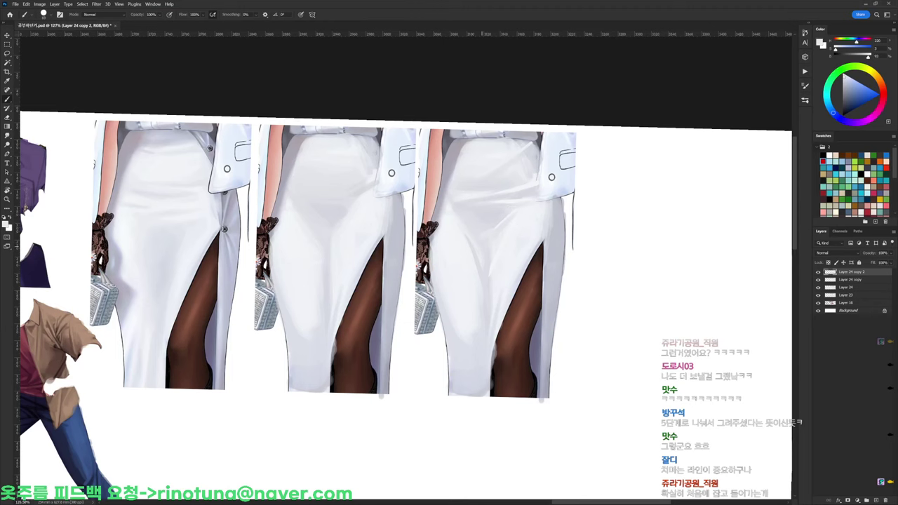
{"action": "left_click", "coordinate": [465, 251], "text": "alt"}
{"action": "left_click", "coordinate": [459, 263], "text": "alt"}
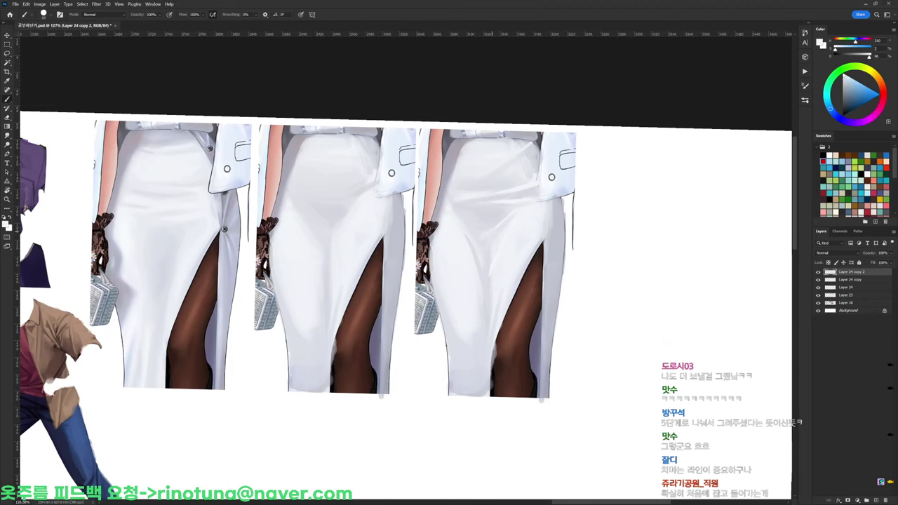
Soften the pelvis folds above the crotch with sampled greys at the upright canvas angle
{"action": "scroll", "coordinate": [575, 206], "scroll_direction": "down", "scroll_amount": 5}
{"action": "scroll", "coordinate": [581, 197], "scroll_direction": "up", "scroll_amount": 3}
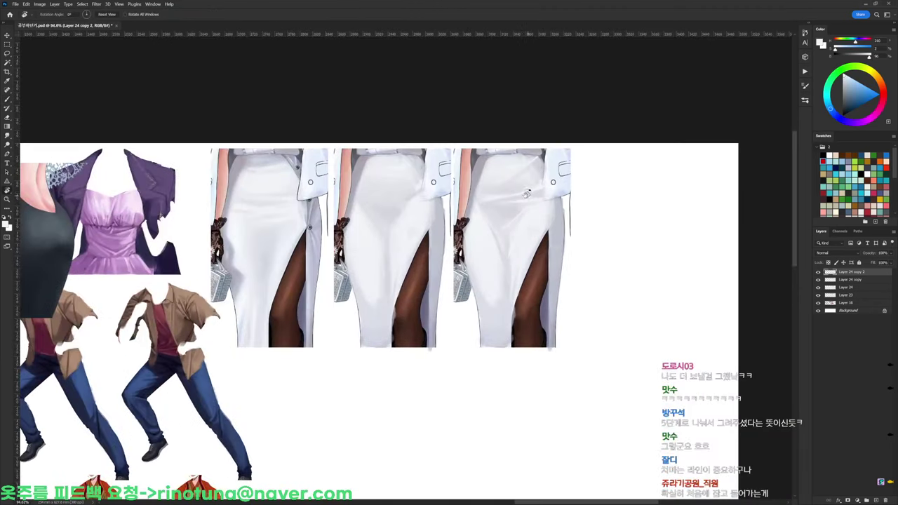
{"action": "left_click", "coordinate": [498, 206], "text": "alt"}
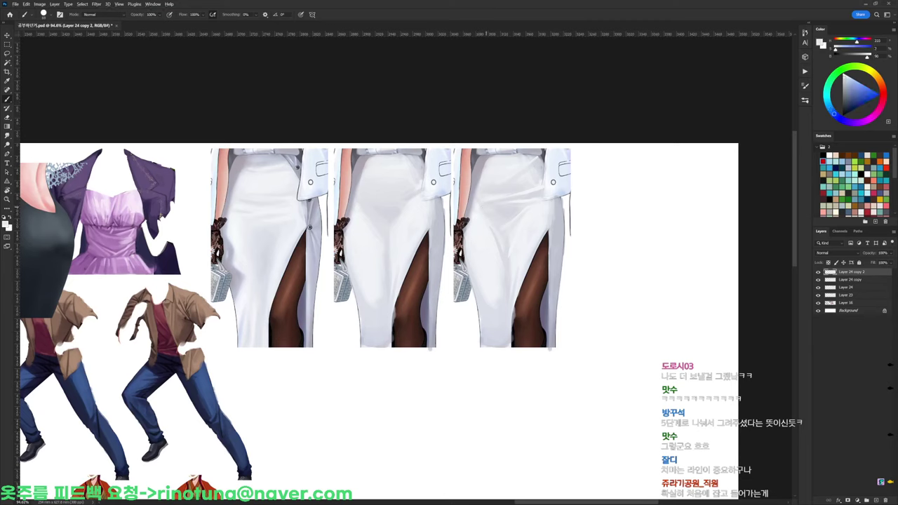
{"action": "left_click", "coordinate": [483, 209], "text": "alt"}
{"action": "left_click", "coordinate": [500, 202], "text": "alt"}
Strengthen the upper hip fold between the waistband and the jacket edge with sampled light and mid greys
{"action": "scroll", "coordinate": [549, 205], "scroll_direction": "down", "scroll_amount": 2}
{"action": "scroll", "coordinate": [494, 162], "scroll_direction": "up", "scroll_amount": 4}
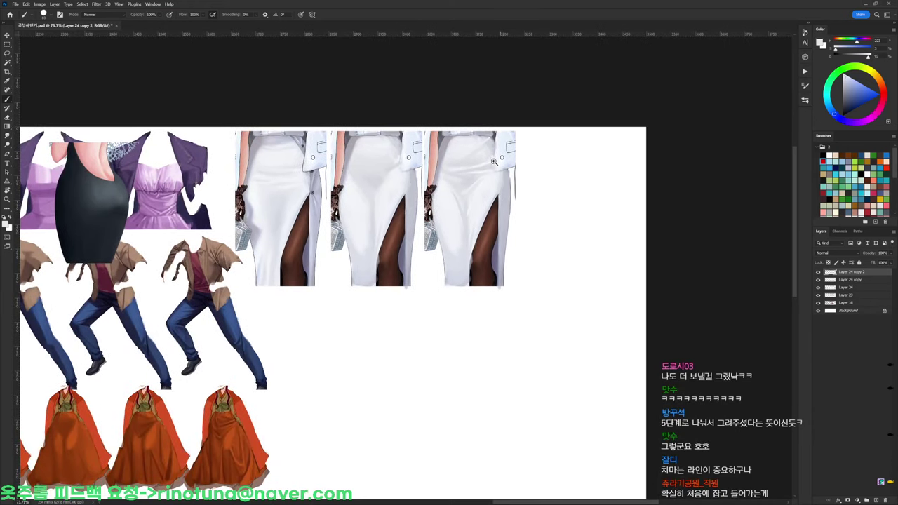
{"action": "left_click", "coordinate": [470, 141], "text": "alt"}
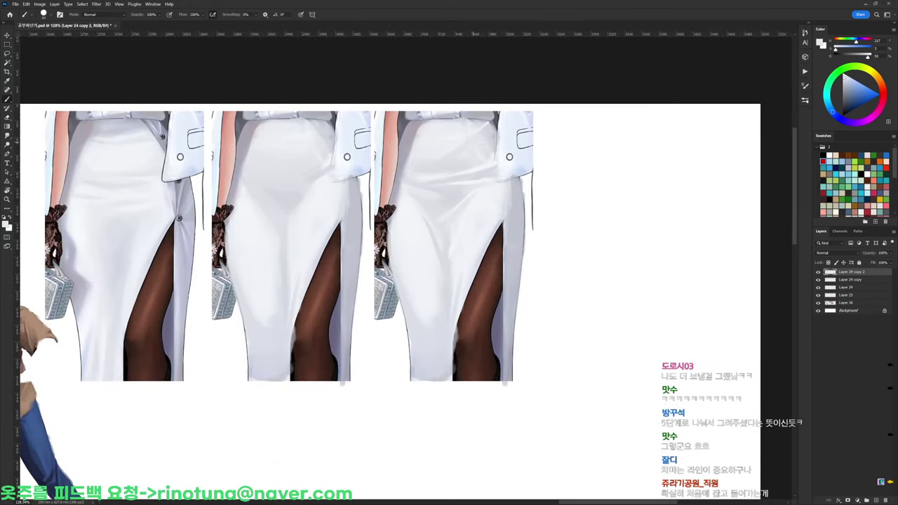
{"action": "left_click", "coordinate": [461, 136], "text": "alt"}
{"action": "left_click", "coordinate": [492, 124], "text": "alt"}
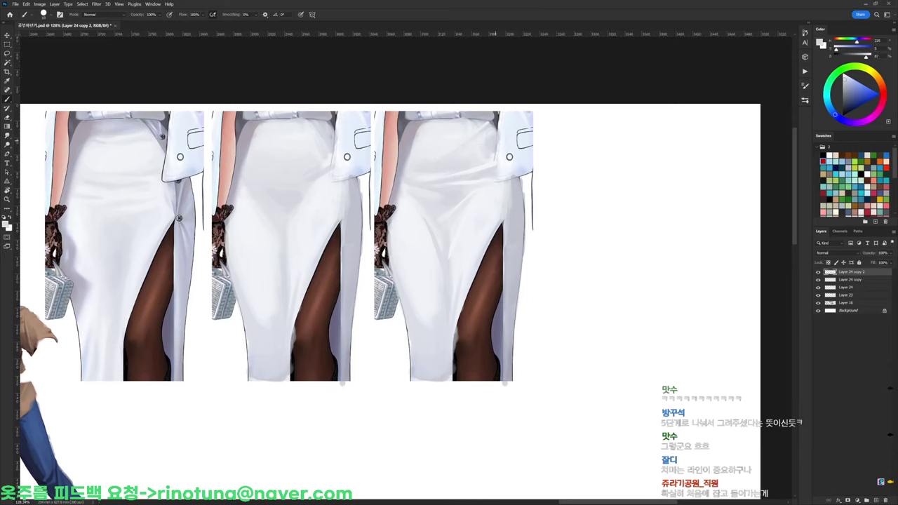
{"action": "scroll", "coordinate": [493, 125], "scroll_direction": "down", "scroll_amount": 2}
{"action": "scroll", "coordinate": [513, 168], "scroll_direction": "up", "scroll_amount": 1}
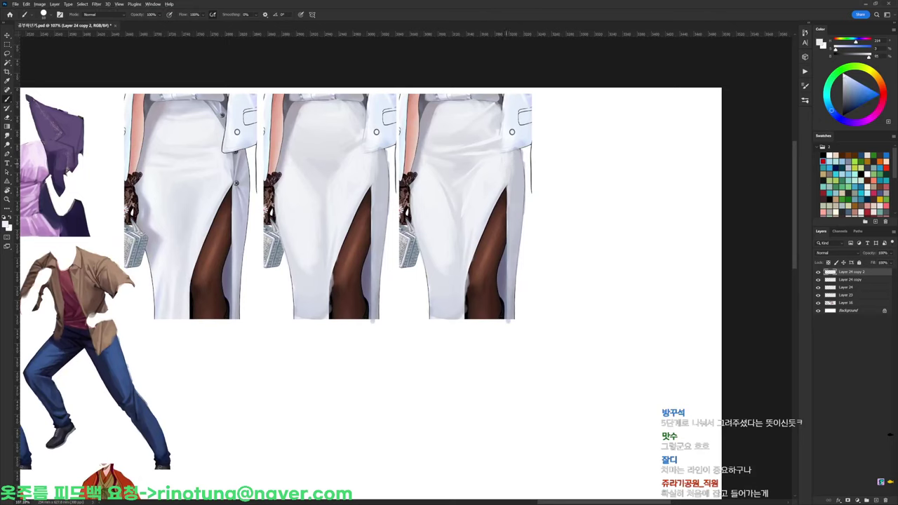
Retouch the slit's side panel below the jacket and the fold running down the inner thigh with sampled greys
{"action": "left_click", "coordinate": [505, 200], "text": "alt"}
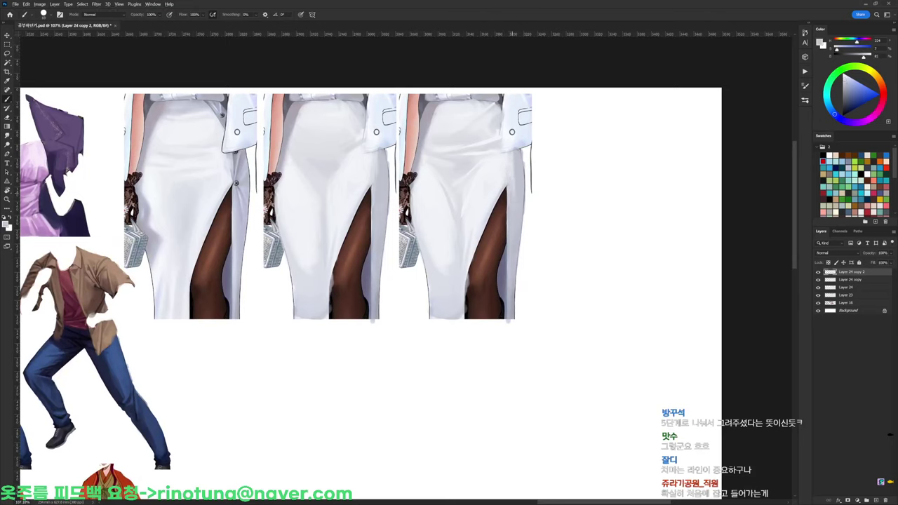
{"action": "left_click", "coordinate": [519, 177], "text": "alt"}
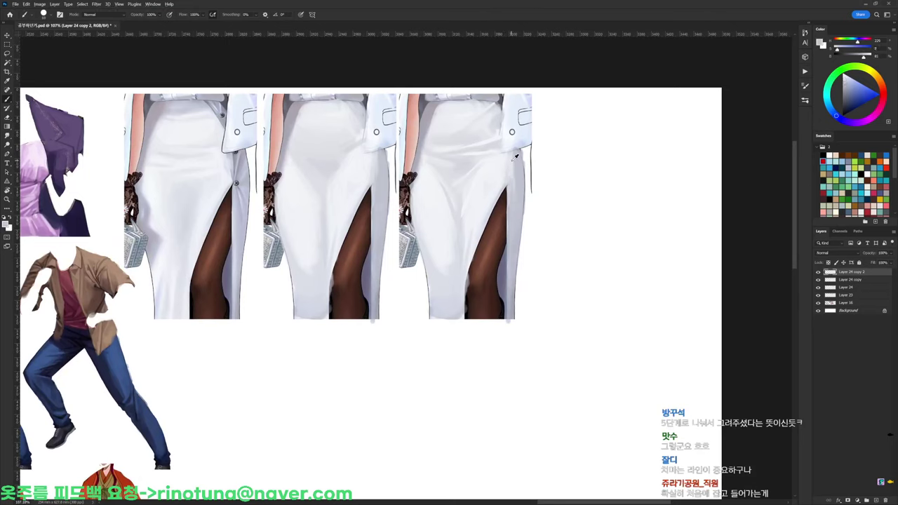
{"action": "left_click", "coordinate": [457, 202], "text": "alt"}
{"action": "left_click", "coordinate": [440, 193], "text": "alt"}
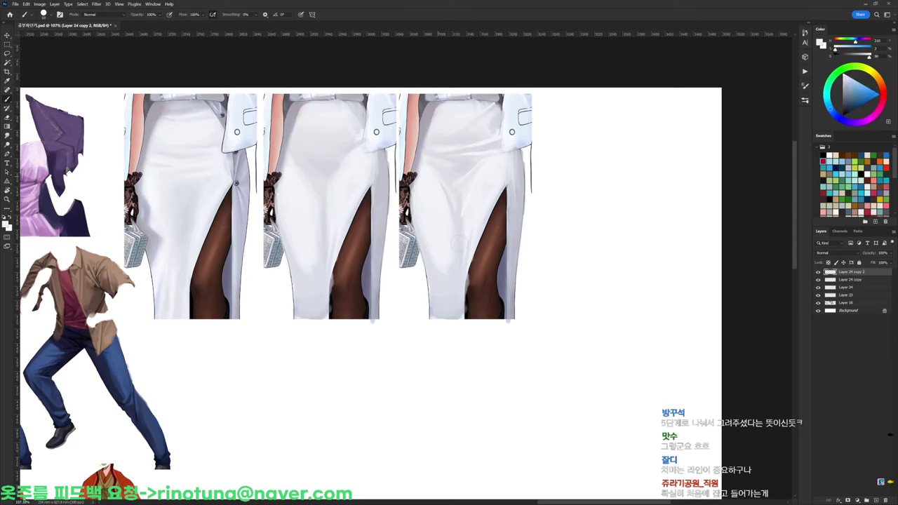
{"action": "left_click", "coordinate": [449, 195], "text": "alt"}
{"action": "left_click_drag", "start_coordinate": [450, 200], "coordinate": [459, 227]}
Paint finer fold strokes from the crotch toward the slit using another hard round brush and sampled light tones
{"action": "right_click", "coordinate": [492, 159]}
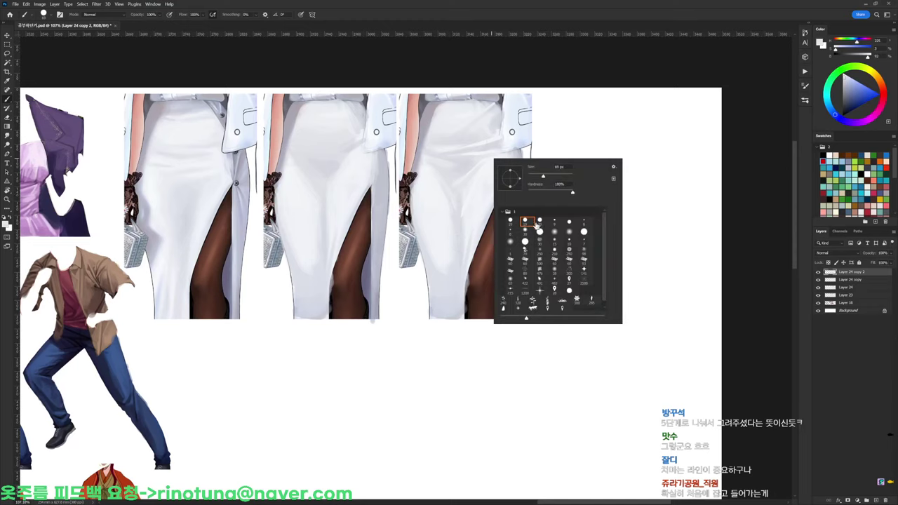
{"action": "left_click", "coordinate": [539, 223]}
{"action": "left_click", "coordinate": [526, 222]}
{"action": "left_click", "coordinate": [450, 164], "text": "alt"}
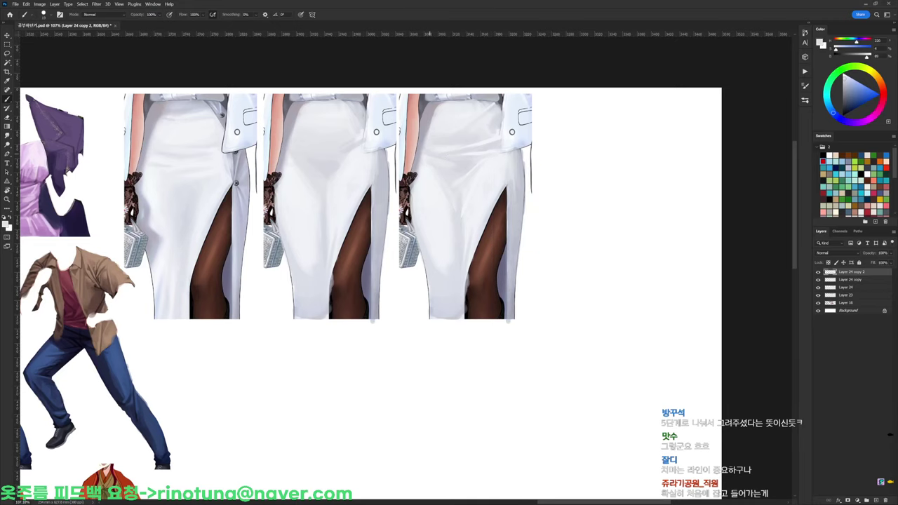
{"action": "left_click_drag", "start_coordinate": [542, 186], "coordinate": [507, 180]}
{"action": "left_click", "coordinate": [468, 199], "text": "alt"}
{"action": "left_click", "coordinate": [427, 207], "text": "alt"}
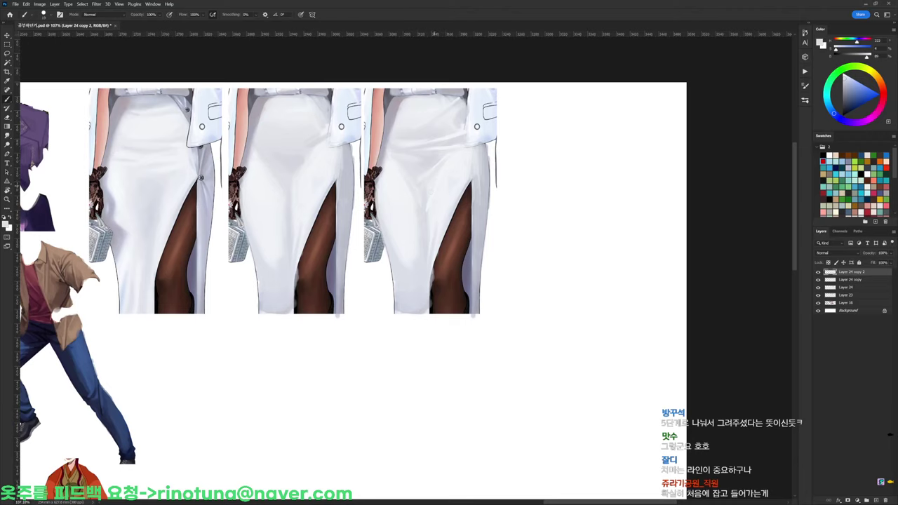
{"action": "left_click", "coordinate": [430, 201], "text": "alt"}
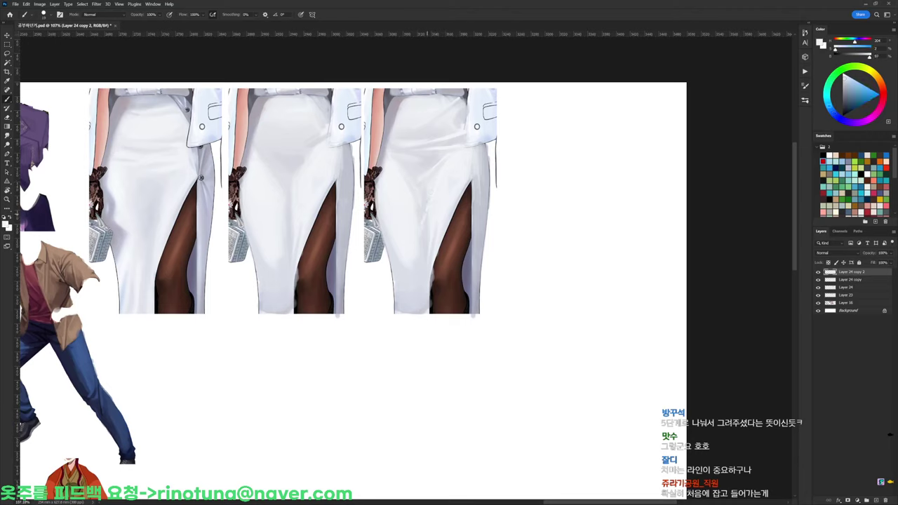
Adjust the brush and blend the inner-thigh folds into the surrounding skirt with sampled greys
{"action": "right_click", "coordinate": [454, 220]}
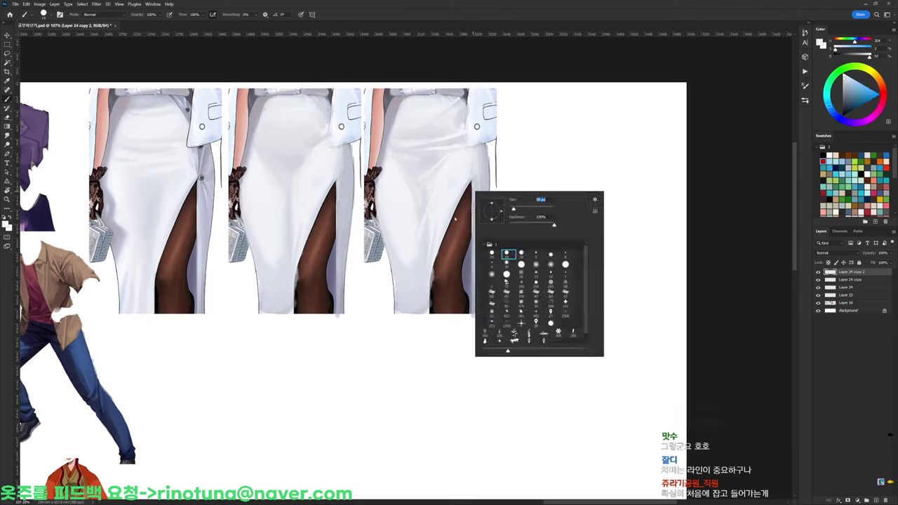
{"action": "left_click", "coordinate": [421, 232], "text": "alt"}
{"action": "left_click", "coordinate": [431, 241], "text": "alt"}
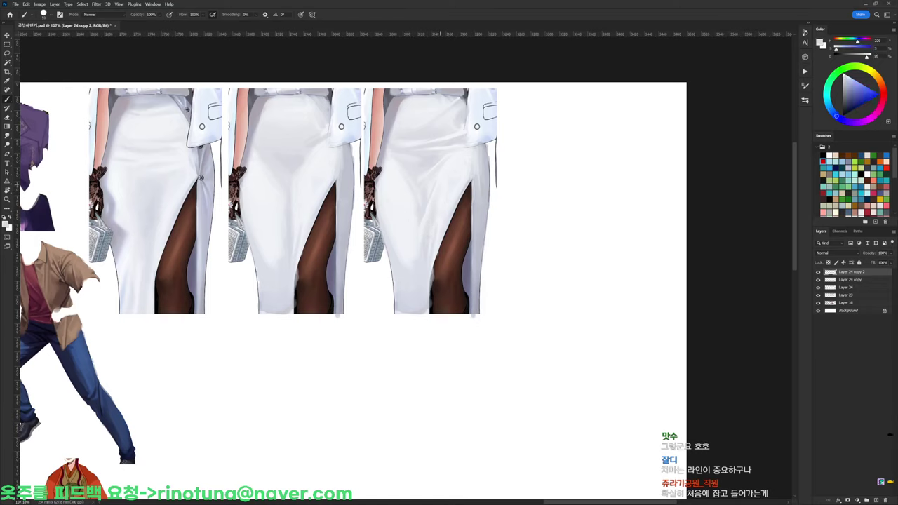
{"action": "left_click", "coordinate": [448, 176], "text": "alt"}
{"action": "left_click", "coordinate": [416, 208], "text": "alt"}
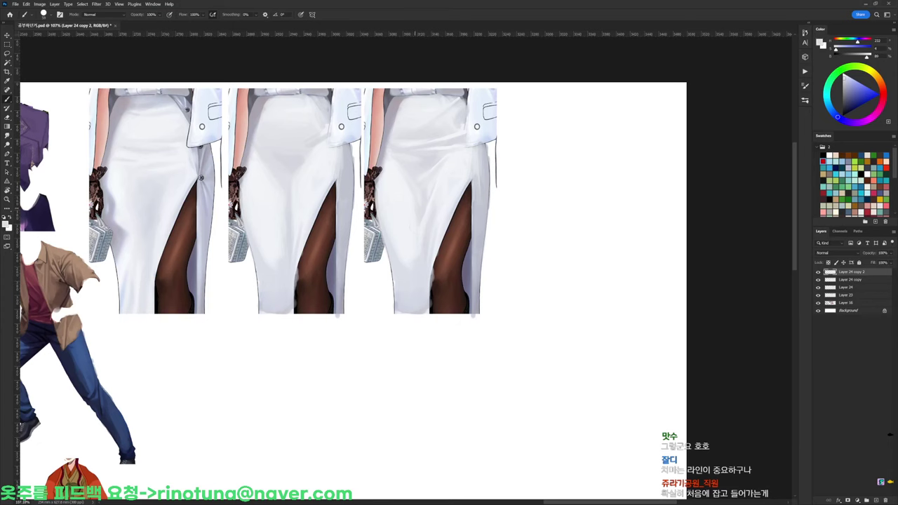
{"action": "left_click", "coordinate": [412, 228], "text": "alt"}
Duplicate the third skirt's layer and place the copy beside it for the next stage
{"action": "left_click_drag", "start_coordinate": [446, 194], "coordinate": [477, 172]}
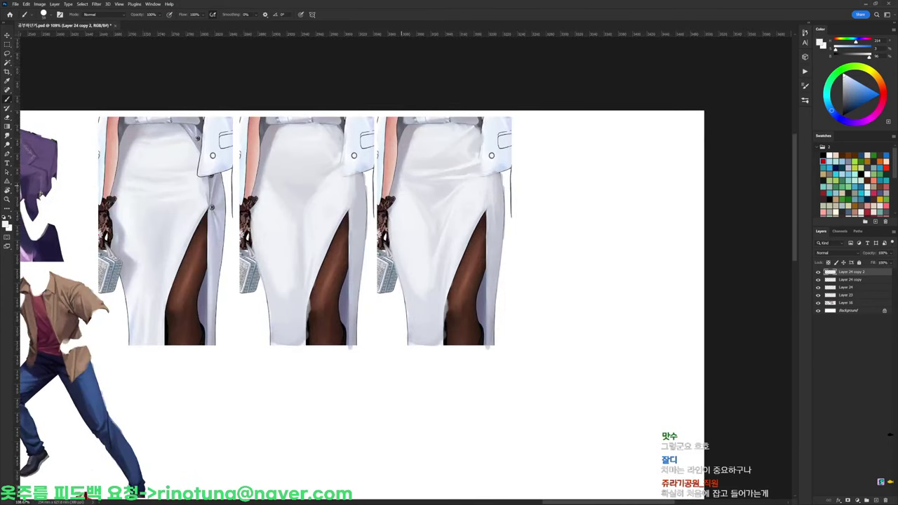
{"action": "left_click_drag", "start_coordinate": [470, 220], "coordinate": [530, 253]}
{"action": "left_click_drag", "start_coordinate": [507, 169], "coordinate": [486, 163]}
Sharpen the waist shadows near the jacket on the new skirt copy with a 19 px hard brush and sampled greys
{"action": "key", "text": "d"}
{"action": "right_click", "coordinate": [495, 162]}
{"action": "left_click", "coordinate": [536, 225]}
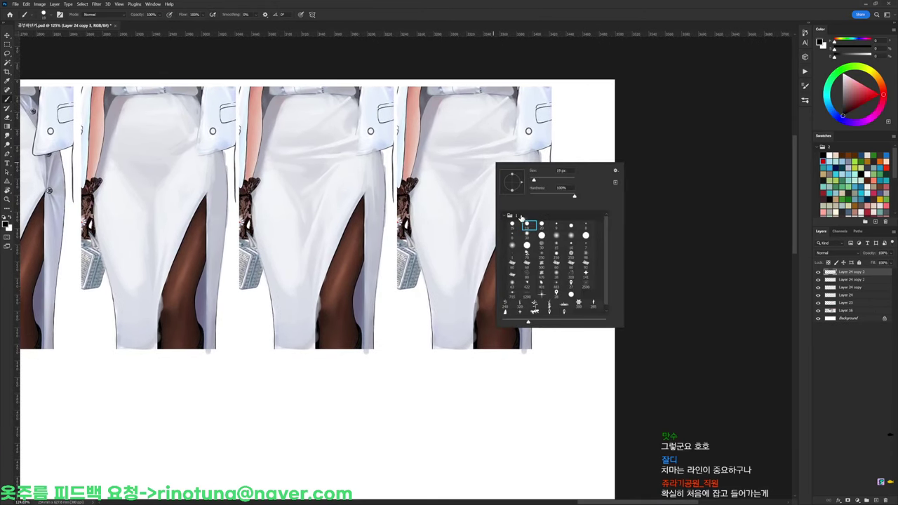
{"action": "left_click", "coordinate": [493, 165]}
{"action": "key", "text": "r"}
{"action": "mouse_move", "coordinate": [558, 140]}
{"action": "left_mouse_down"}
{"action": "mouse_move", "coordinate": [371, 91]}
{"action": "mouse_move", "coordinate": [388, 150]}
{"action": "left_mouse_up"}
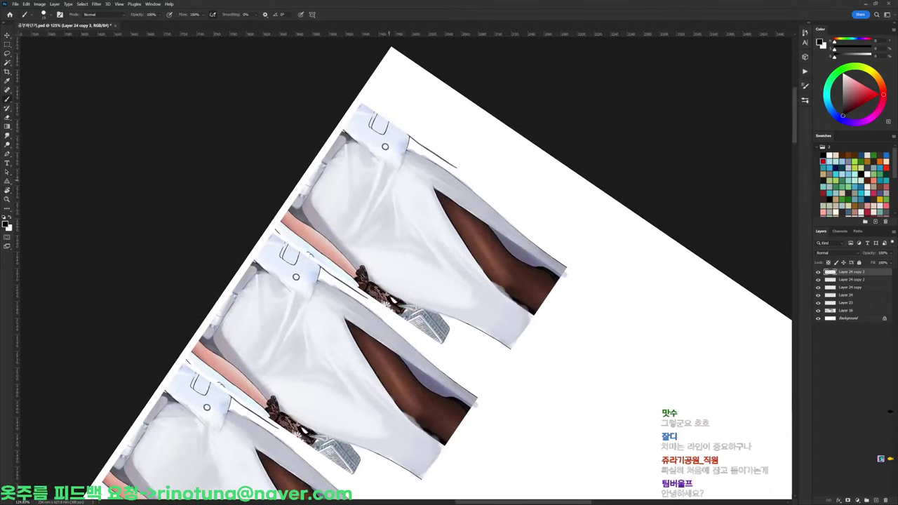
{"action": "left_click", "coordinate": [351, 138], "text": "alt"}
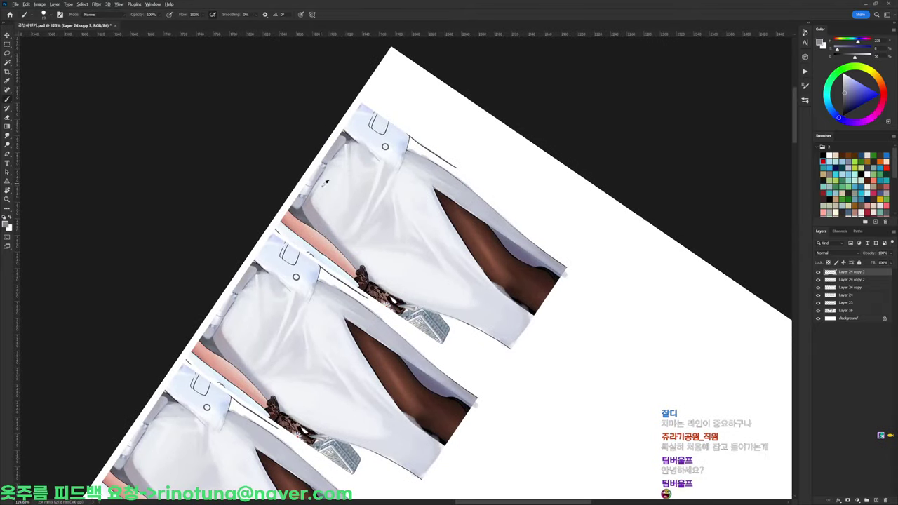
{"action": "left_click", "coordinate": [345, 137], "text": "alt"}
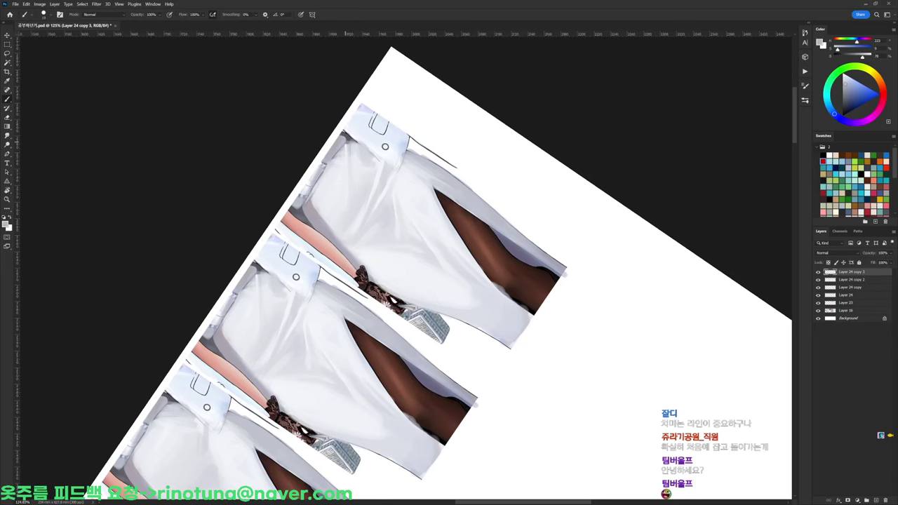
Refine the hip shadow beside the gloved arm with sampled greys, rotating the canvas to suit the strokes
{"action": "left_click_drag", "start_coordinate": [470, 89], "coordinate": [541, 201]}
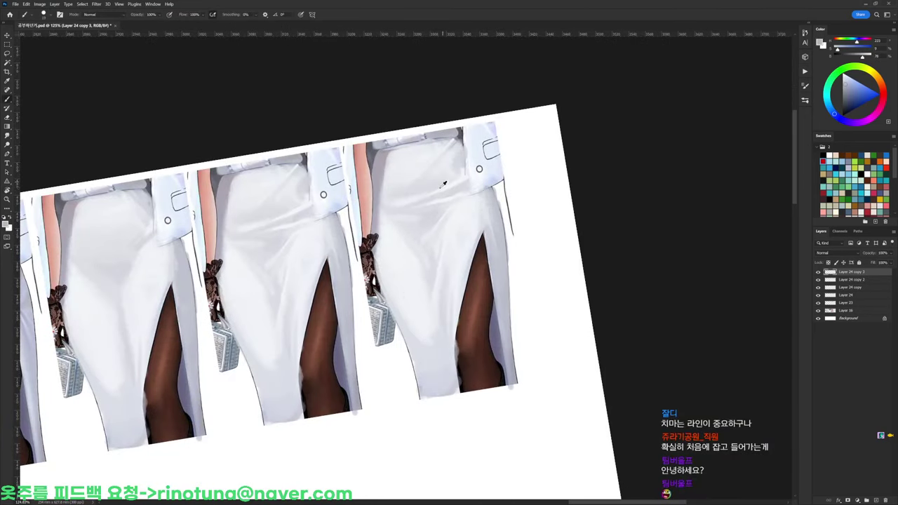
{"action": "left_click_drag", "start_coordinate": [406, 220], "coordinate": [432, 227]}
{"action": "left_click", "coordinate": [410, 201], "text": "alt"}
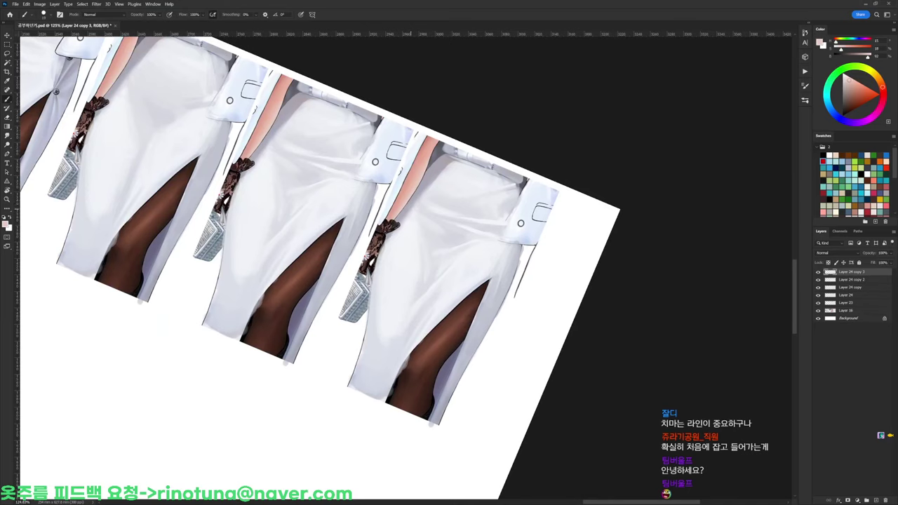
{"action": "left_click", "coordinate": [414, 202], "text": "alt"}
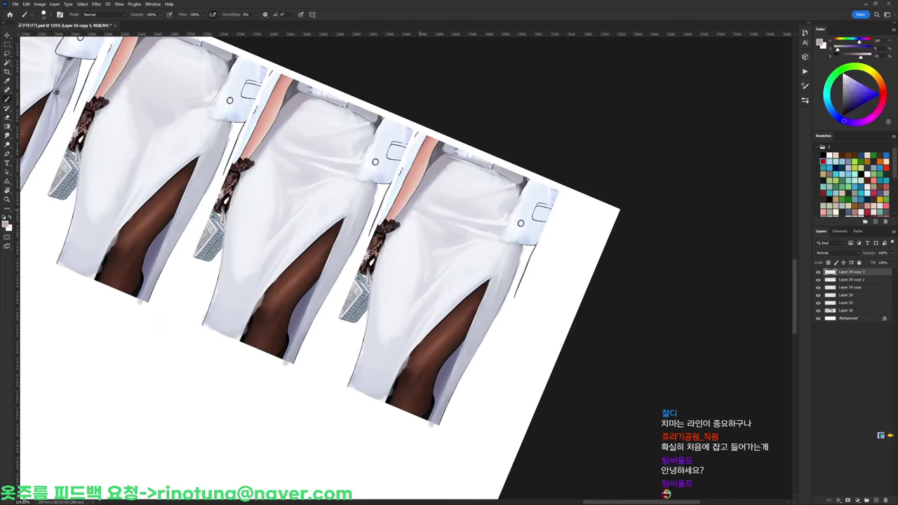
{"action": "left_click", "coordinate": [432, 209], "text": "alt"}
Enlarge the brush to 47 px and blend the hip and upper-thigh tones on the newest skirt copy with sampled whites
{"action": "key", "text": "r"}
{"action": "left_click_drag", "start_coordinate": [559, 212], "coordinate": [430, 119]}
{"action": "right_click", "coordinate": [458, 190]}
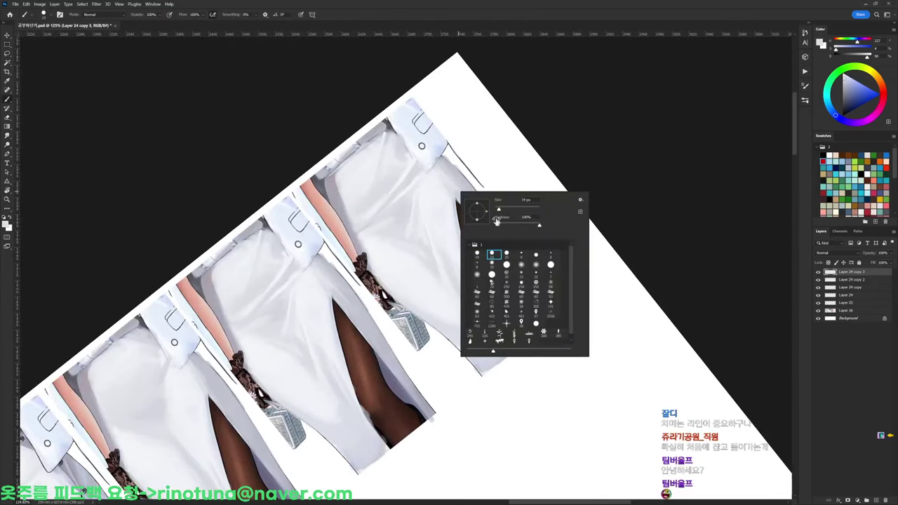
{"action": "left_click_drag", "start_coordinate": [499, 210], "coordinate": [505, 211]}
{"action": "left_click", "coordinate": [366, 221], "text": "alt"}
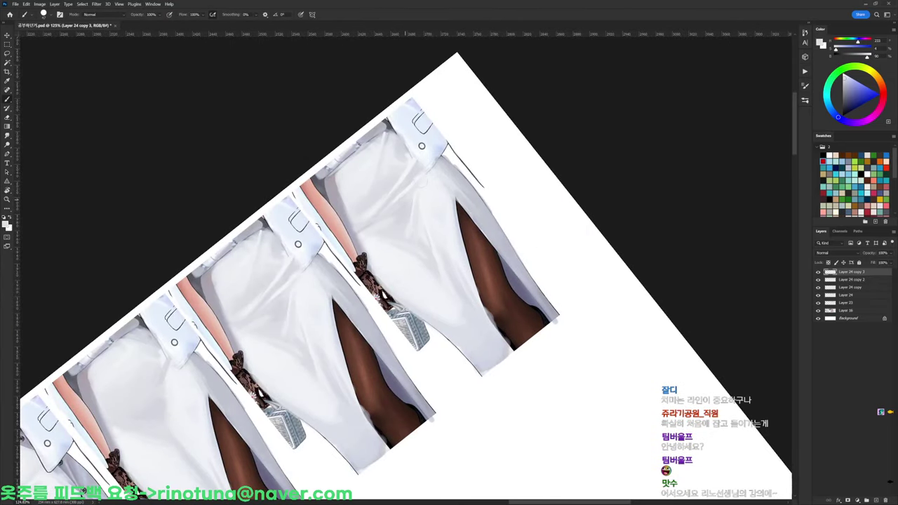
{"action": "left_click", "coordinate": [370, 228], "text": "alt"}
{"action": "left_click", "coordinate": [427, 182], "text": "alt"}
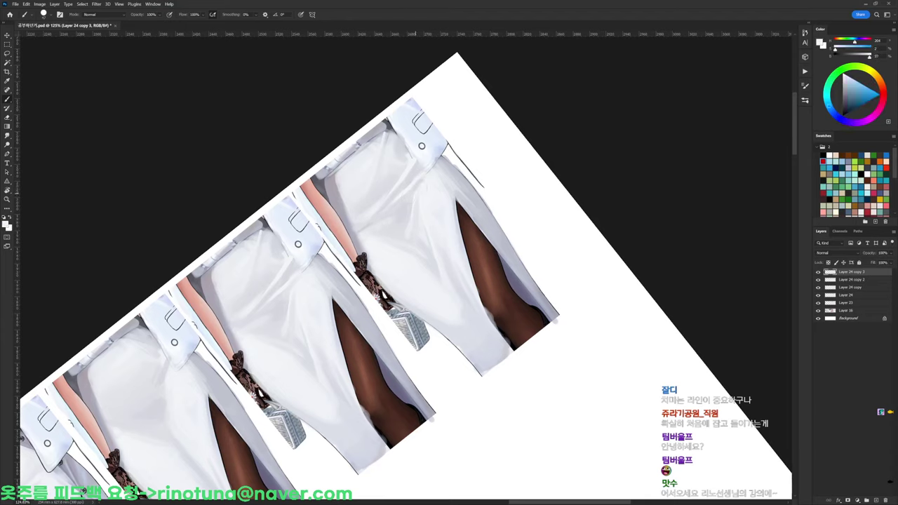
Refine the tension folds below the jacket hem with a smaller brush and sampled light greys
{"action": "right_click", "coordinate": [474, 152]}
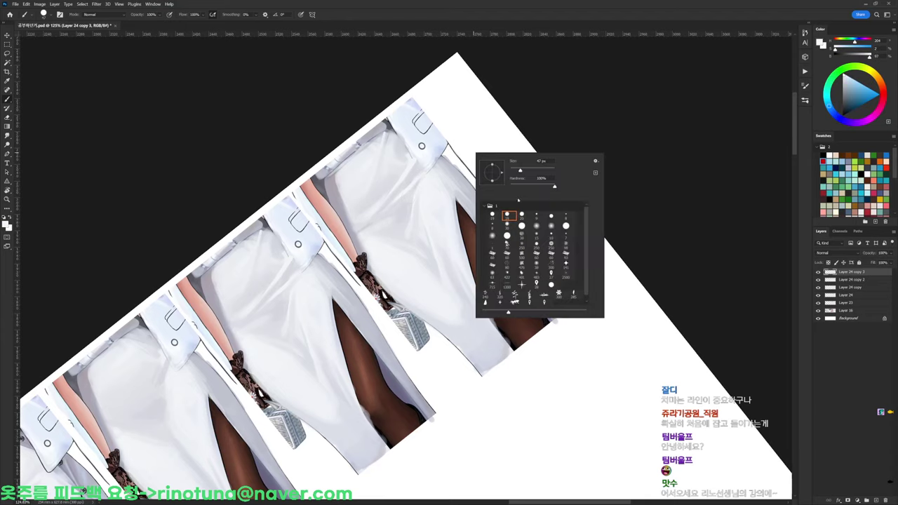
{"action": "left_click", "coordinate": [519, 217]}
{"action": "left_click", "coordinate": [420, 183], "text": "alt"}
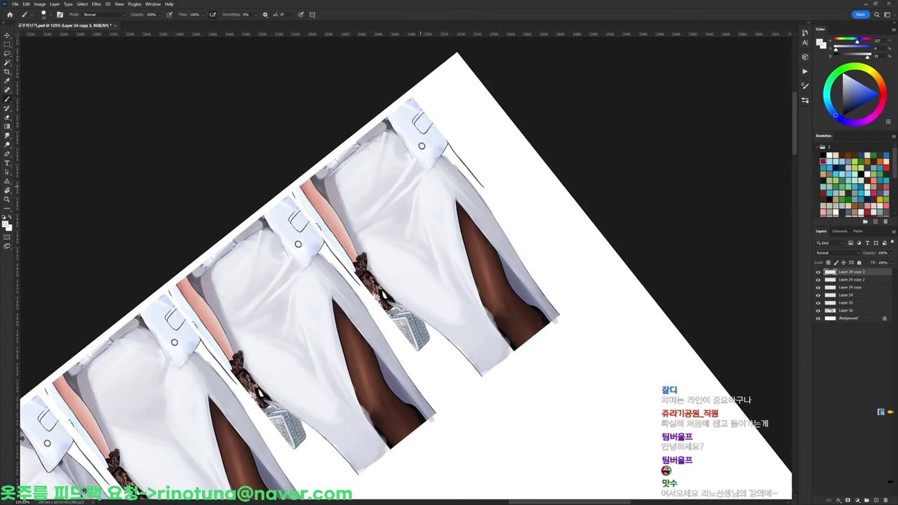
{"action": "left_click", "coordinate": [443, 162], "text": "alt"}
{"action": "left_click", "coordinate": [427, 200], "text": "alt"}
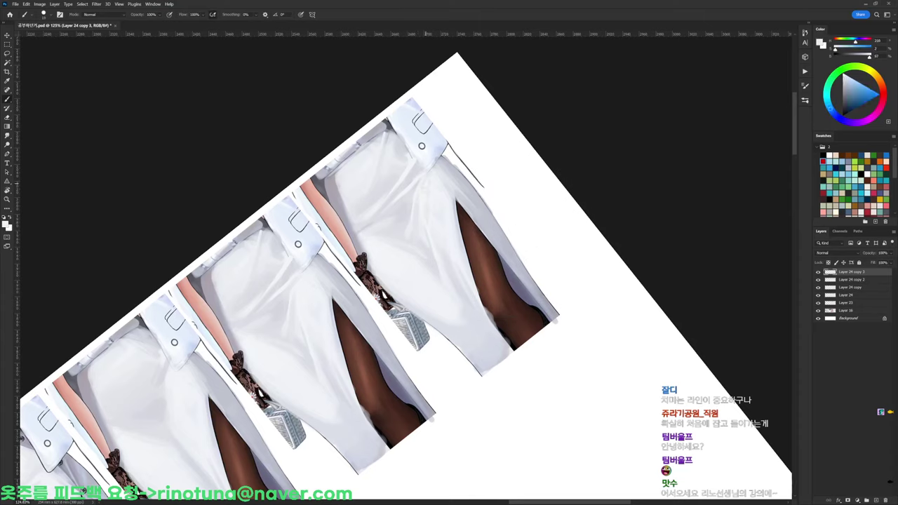
{"action": "left_click", "coordinate": [424, 204], "text": "alt"}
{"action": "left_click", "coordinate": [427, 230], "text": "alt"}
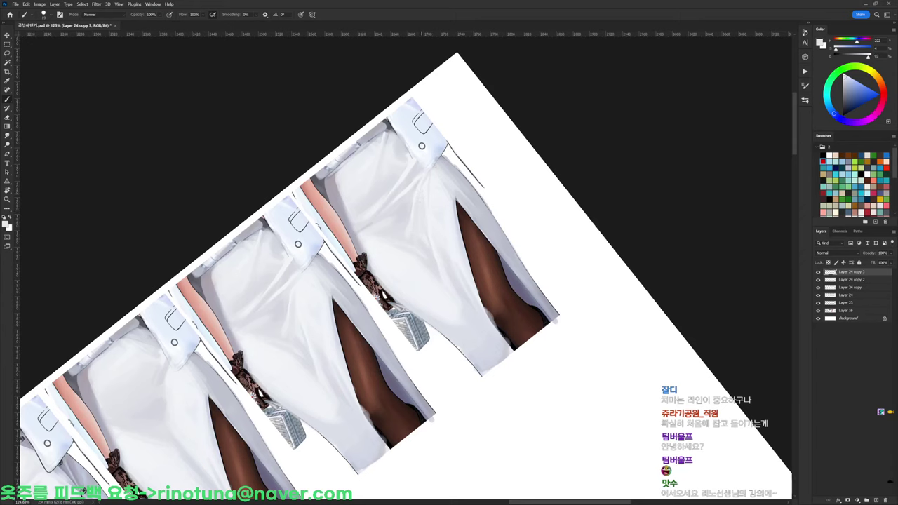
{"action": "left_click", "coordinate": [427, 214], "text": "alt"}
Define the inner-thigh folds on the newest skirt with sampled greys and whites, rotating the canvas to suit the strokes
{"action": "key", "text": "r"}
{"action": "mouse_move", "coordinate": [513, 150]}
{"action": "left_mouse_down"}
{"action": "mouse_move", "coordinate": [561, 196]}
{"action": "mouse_move", "coordinate": [582, 131]}
{"action": "left_mouse_up"}
{"action": "key", "text": "b"}
{"action": "key", "text": "d"}
{"action": "left_click", "coordinate": [467, 185], "text": "alt"}
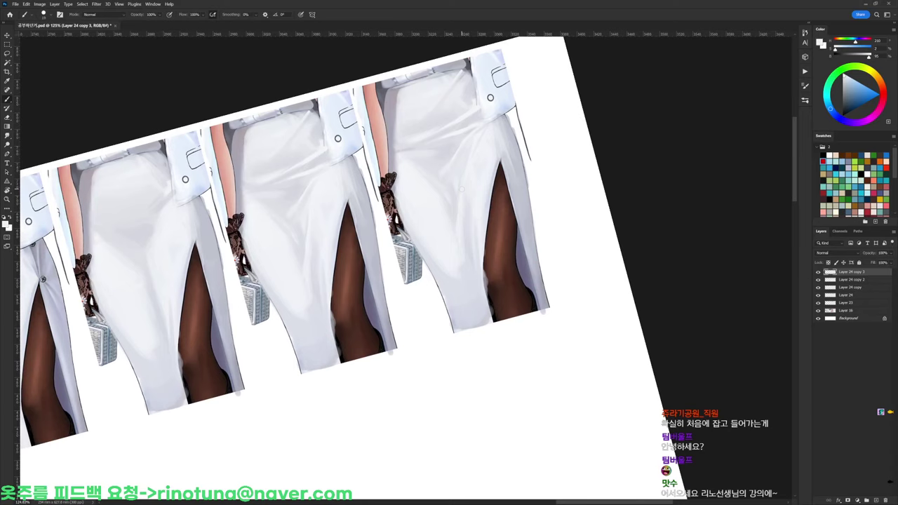
{"action": "key", "text": "d"}
{"action": "left_click", "coordinate": [458, 200], "text": "alt"}
{"action": "left_click", "coordinate": [455, 196], "text": "alt"}
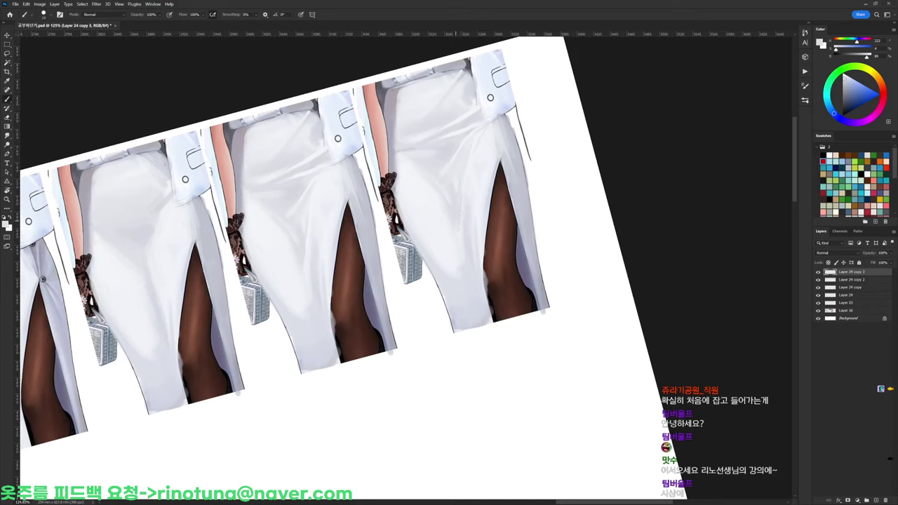
{"action": "left_click", "coordinate": [451, 226], "text": "alt"}
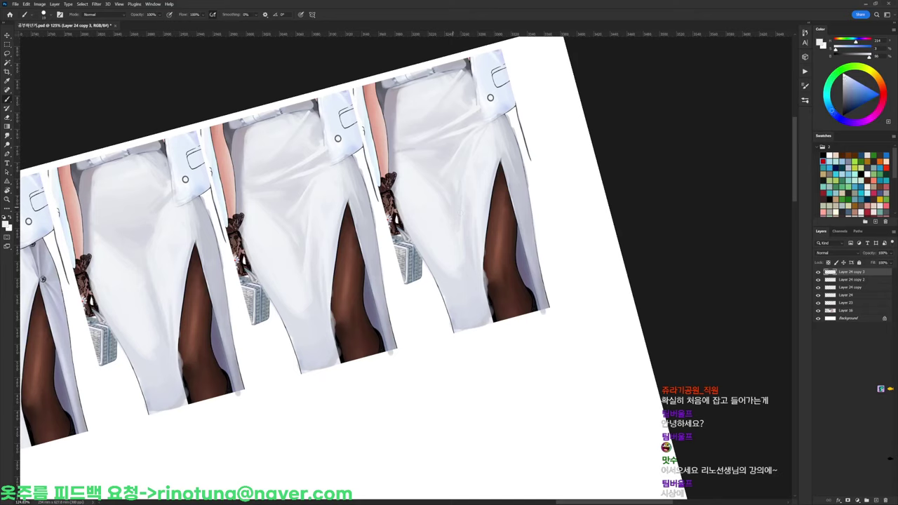
{"action": "left_click", "coordinate": [454, 233], "text": "alt"}
Touch up the folds between the jacket hem and the top of the slit with sampled light greys
{"action": "key", "text": "r"}
{"action": "left_click_drag", "start_coordinate": [451, 180], "coordinate": [488, 212]}
{"action": "left_click", "coordinate": [485, 202], "text": "alt"}
{"action": "left_click", "coordinate": [484, 197], "text": "alt"}
{"action": "key", "text": "r"}
{"action": "left_click_drag", "start_coordinate": [601, 157], "coordinate": [487, 59]}
{"action": "left_click", "coordinate": [453, 129], "text": "alt"}
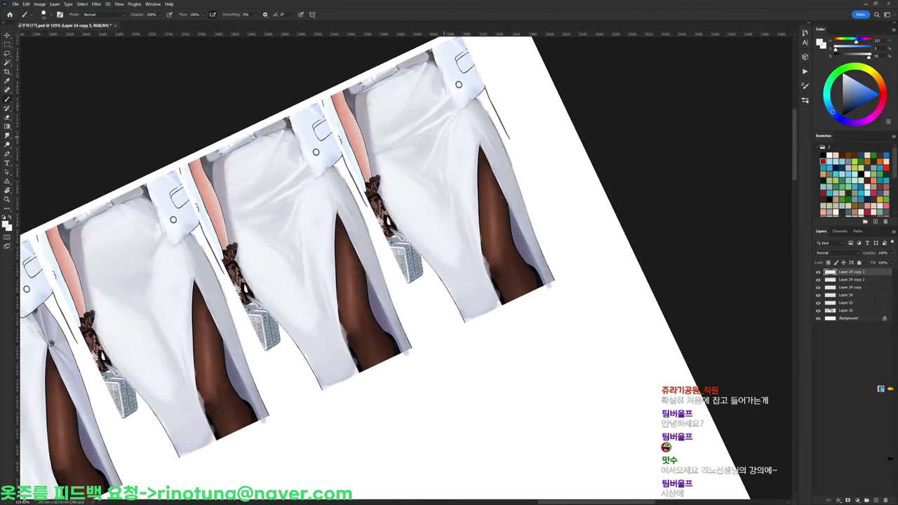
{"action": "key", "text": "d"}
Sharpen the horizontal hip crease beside the forearm with sampled greys
{"action": "key", "text": "r"}
{"action": "left_click_drag", "start_coordinate": [547, 138], "coordinate": [572, 207]}
{"action": "left_click", "coordinate": [431, 143], "text": "alt"}
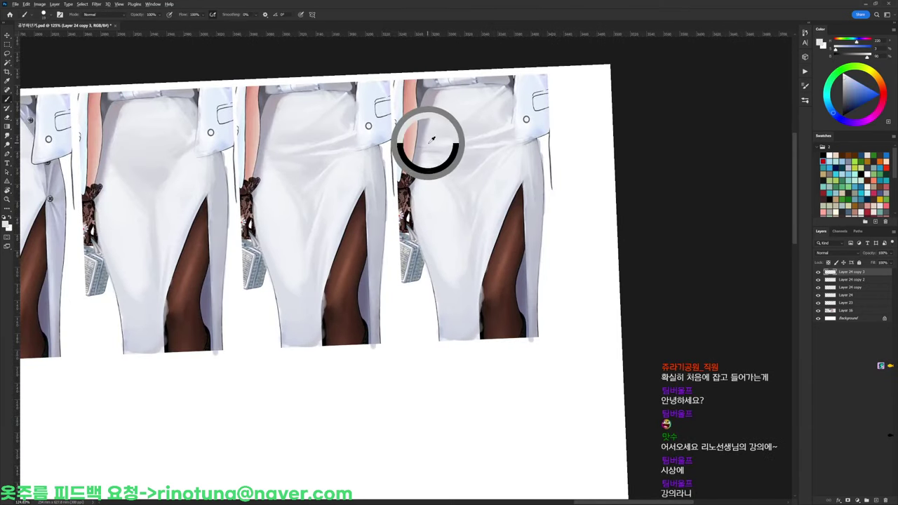
{"action": "left_click", "coordinate": [421, 139], "text": "alt"}
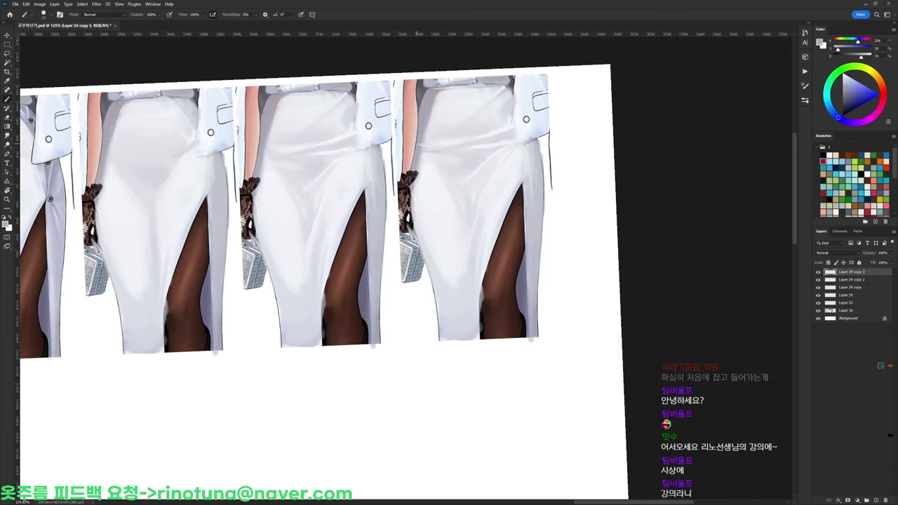
{"action": "left_click_drag", "start_coordinate": [469, 123], "coordinate": [421, 123]}
Reset the canvas rotation and blend the hip and abdomen shading of the newest skirt with a larger brush and sampled greys
{"action": "key", "text": "r"}
{"action": "left_click_drag", "start_coordinate": [533, 120], "coordinate": [537, 127]}
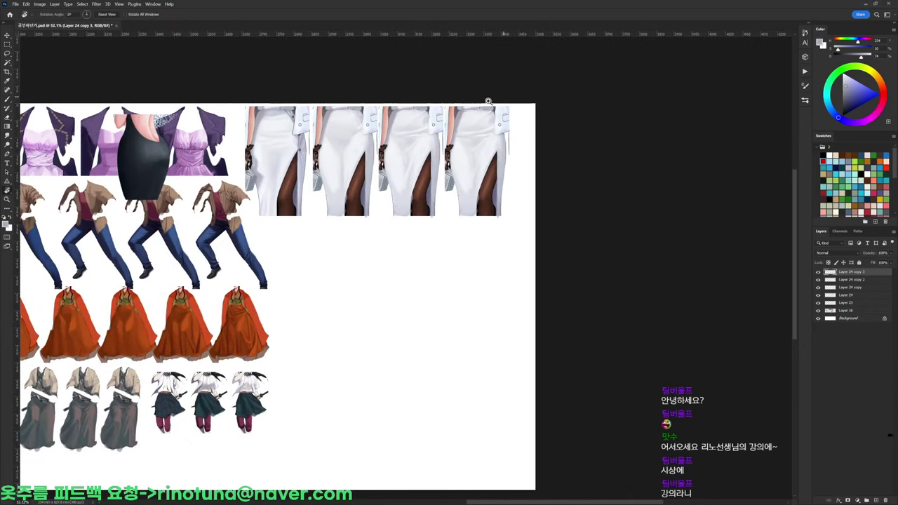
{"action": "left_click_drag", "start_coordinate": [486, 102], "coordinate": [499, 98]}
{"action": "key", "text": "d"}
{"action": "key", "text": "b"}
{"action": "left_click_drag", "start_coordinate": [467, 125], "coordinate": [475, 124]}
{"action": "left_click", "coordinate": [441, 121], "text": "alt"}
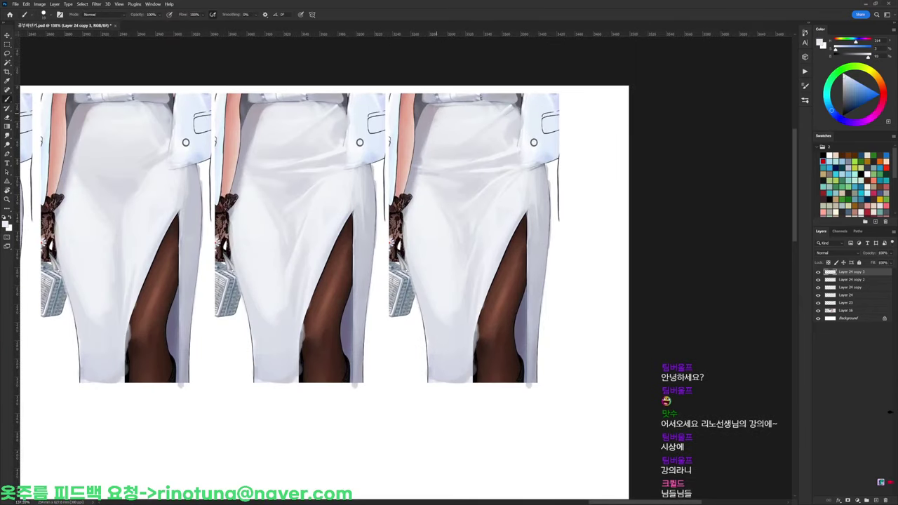
{"action": "right_click", "coordinate": [509, 134]}
{"action": "left_click_drag", "start_coordinate": [569, 172], "coordinate": [574, 172]}
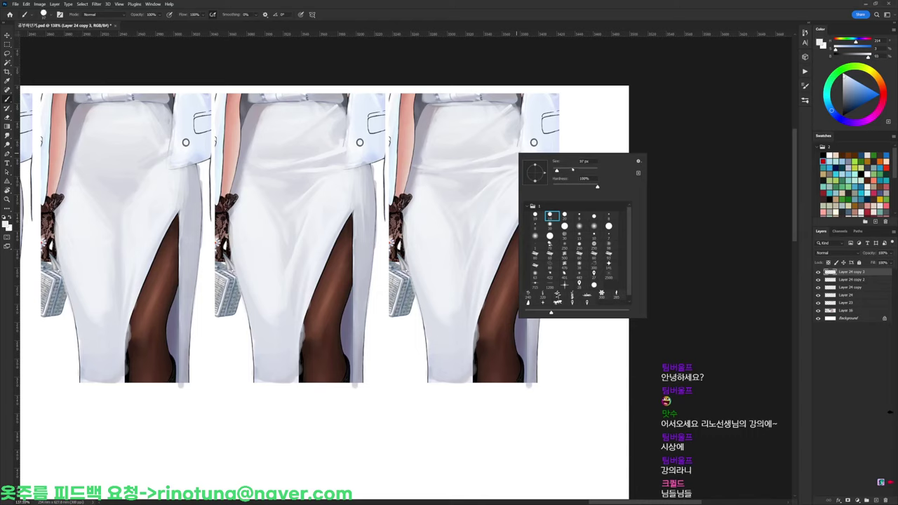
{"action": "left_click", "coordinate": [429, 133], "text": "alt"}
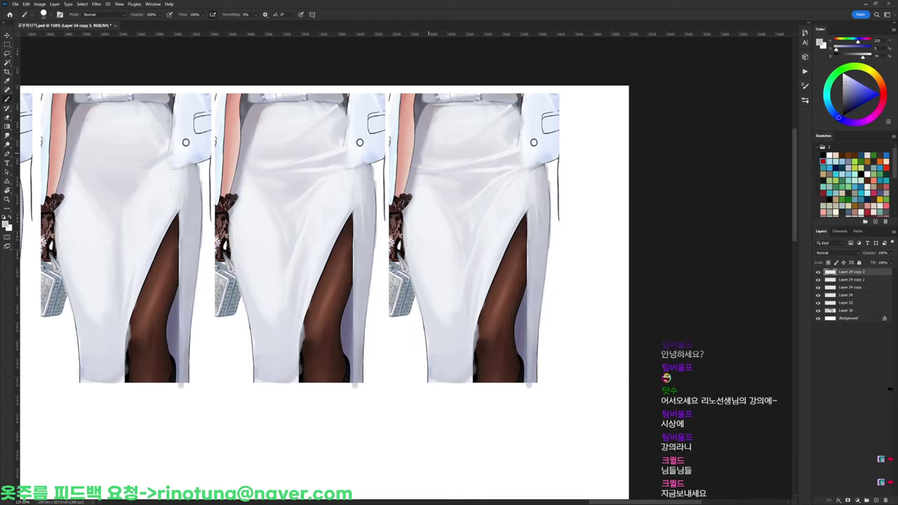
{"action": "left_click", "coordinate": [427, 139], "text": "alt"}
{"action": "left_click", "coordinate": [447, 153], "text": "alt"}
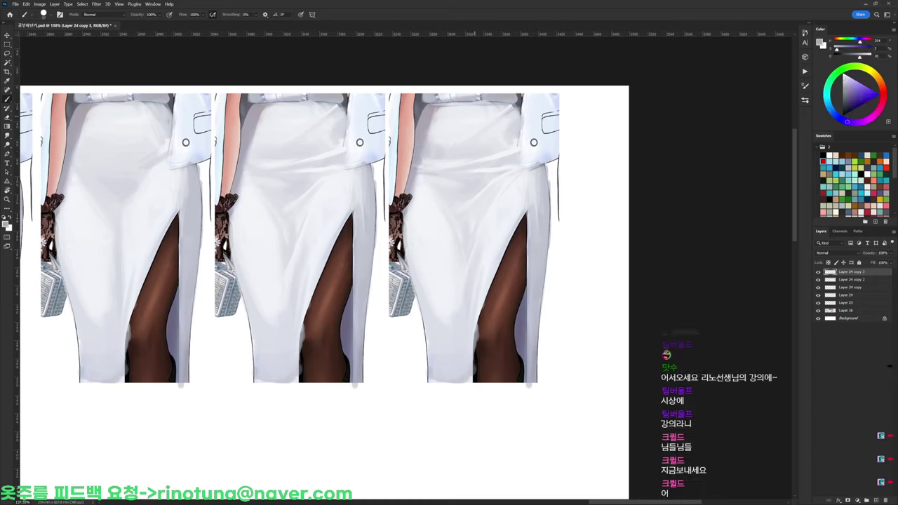
Paint a small grey navel shadow in the middle of the abdomen with a smaller brush
{"action": "right_click", "coordinate": [521, 149]}
{"action": "left_click", "coordinate": [570, 205]}
{"action": "left_click", "coordinate": [449, 140]}
{"action": "left_click", "coordinate": [449, 141], "text": "alt"}
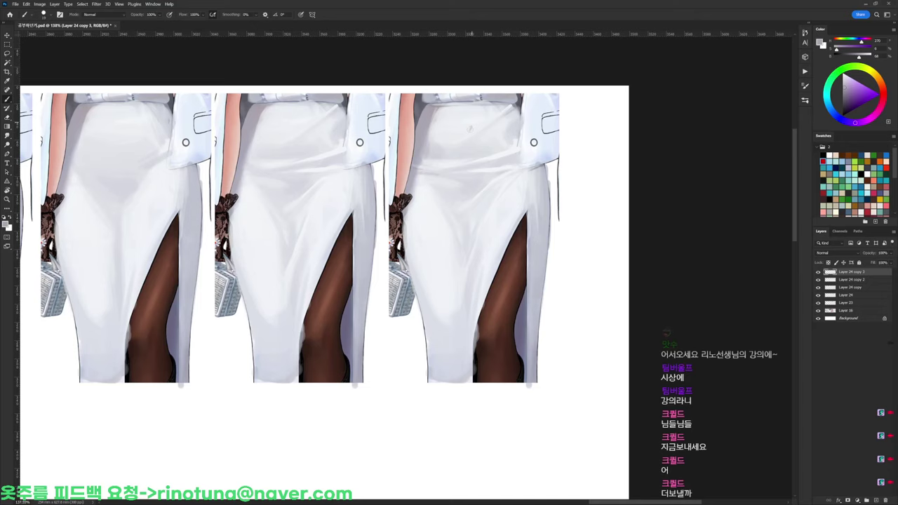
Enlarge the brush and soften the navel shadow into the abdomen with sampled light greys
{"action": "right_click", "coordinate": [495, 141]}
{"action": "left_click", "coordinate": [560, 148]}
{"action": "left_click", "coordinate": [475, 120], "text": "alt"}
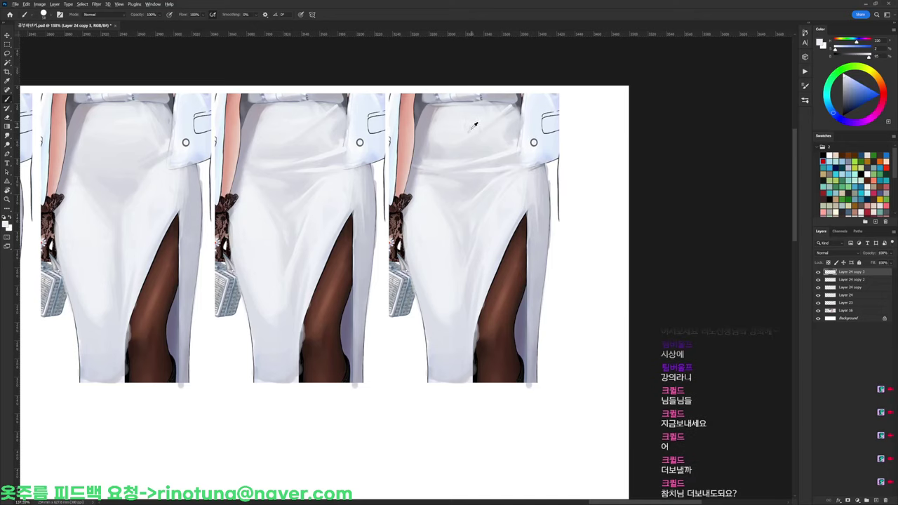
{"action": "left_click", "coordinate": [473, 126], "text": "alt"}
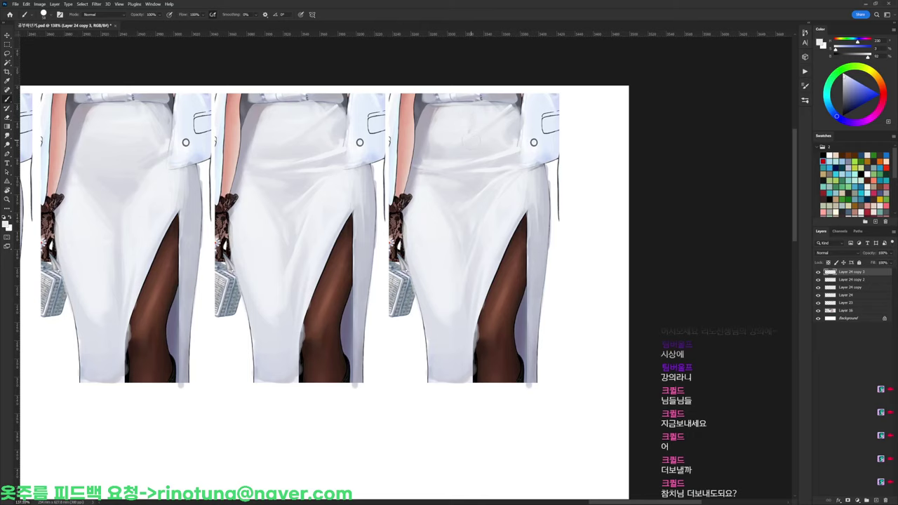
{"action": "left_click", "coordinate": [469, 130], "text": "alt"}
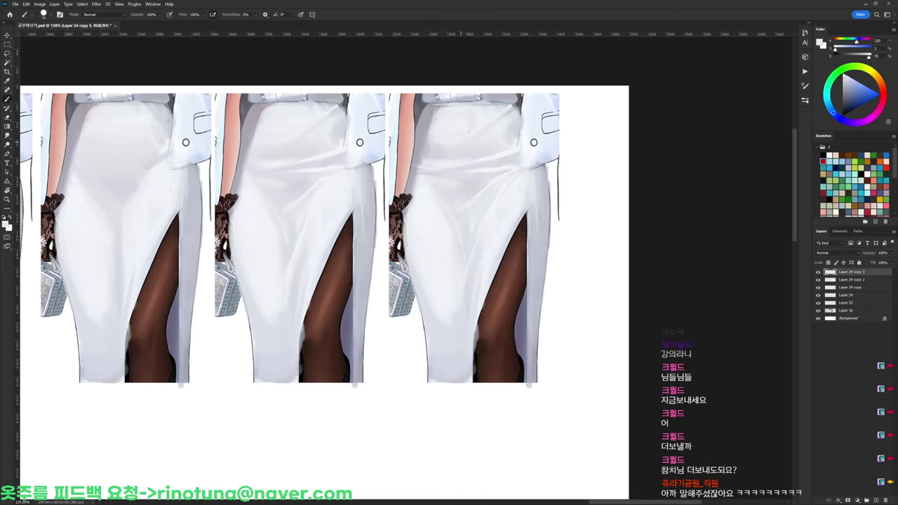
{"action": "left_click", "coordinate": [474, 118], "text": "alt"}
Rework the light and shadow around the navel with sampled grey and white tones
{"action": "scroll", "coordinate": [509, 107], "scroll_direction": "down", "scroll_amount": 5}
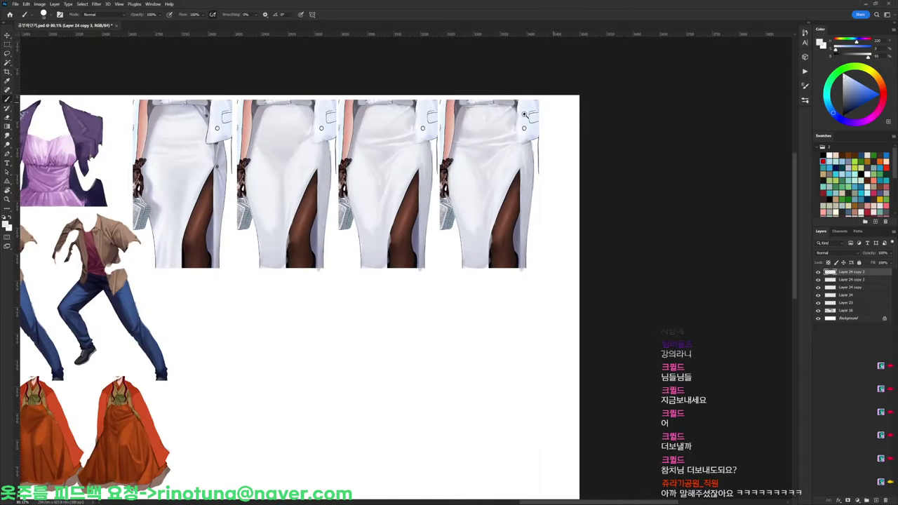
{"action": "scroll", "coordinate": [507, 108], "scroll_direction": "up", "scroll_amount": 5}
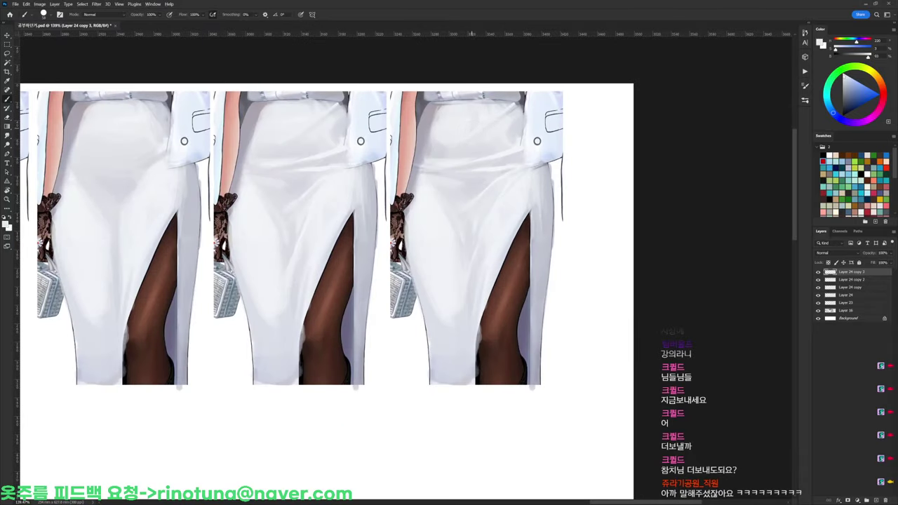
{"action": "left_click", "coordinate": [506, 161], "text": "alt"}
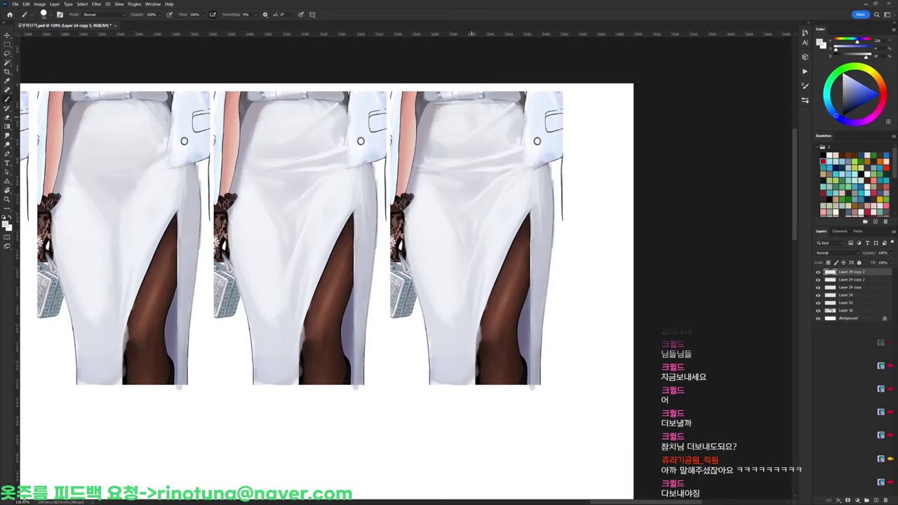
{"action": "left_click", "coordinate": [507, 159], "text": "alt"}
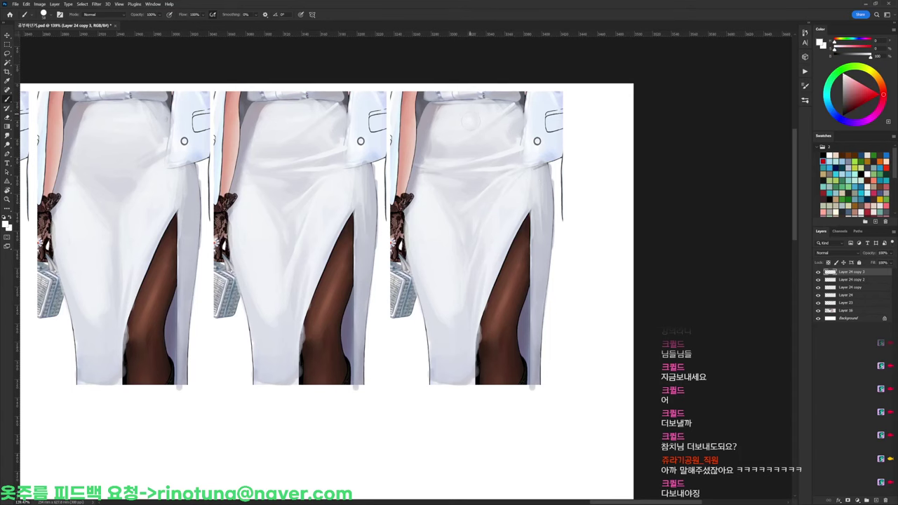
{"action": "left_click", "coordinate": [471, 118], "text": "alt"}
{"action": "left_click_drag", "start_coordinate": [492, 103], "coordinate": [540, 96]}
{"action": "left_click", "coordinate": [480, 125], "text": "alt"}
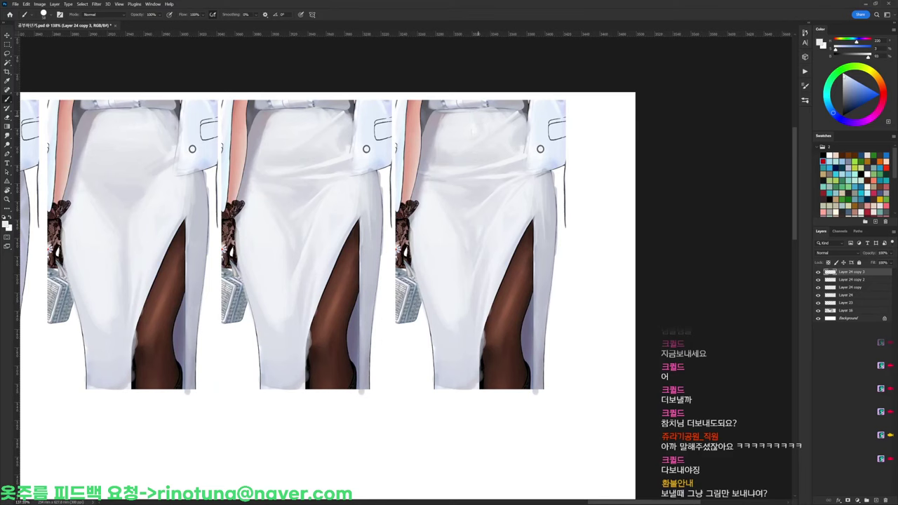
{"action": "left_click", "coordinate": [477, 119], "text": "alt"}
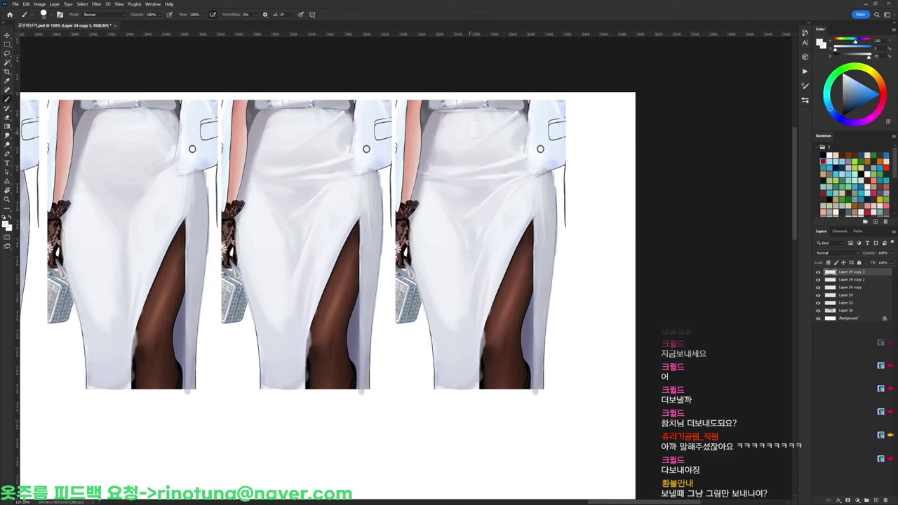
{"action": "left_click_drag", "start_coordinate": [499, 123], "coordinate": [455, 121]}
Enlarge the brush and smooth the abdomen and hip planes of the newest skirt with sampled whites
{"action": "left_click_drag", "start_coordinate": [515, 146], "coordinate": [546, 144]}
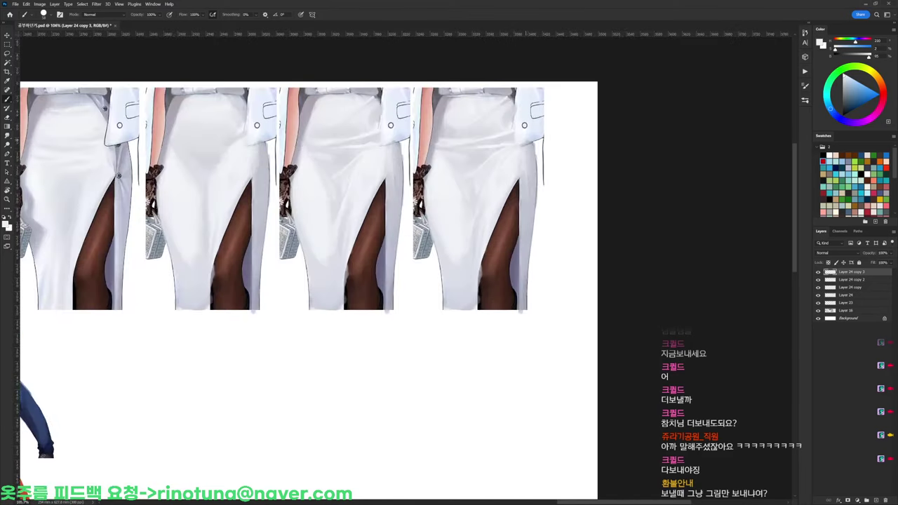
{"action": "key", "text": "d"}
{"action": "right_click", "coordinate": [483, 131]}
{"action": "left_click", "coordinate": [537, 151]}
{"action": "left_click", "coordinate": [464, 139], "text": "alt"}
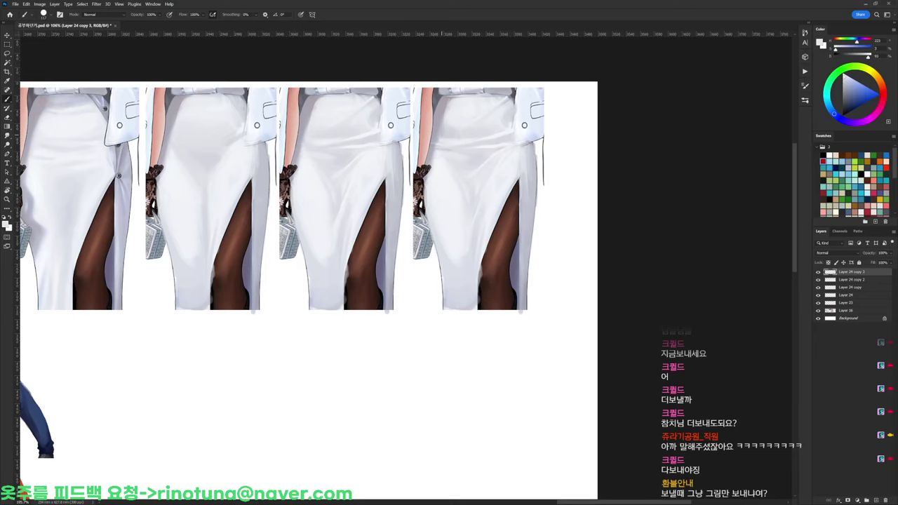
{"action": "left_click", "coordinate": [461, 126], "text": "alt"}
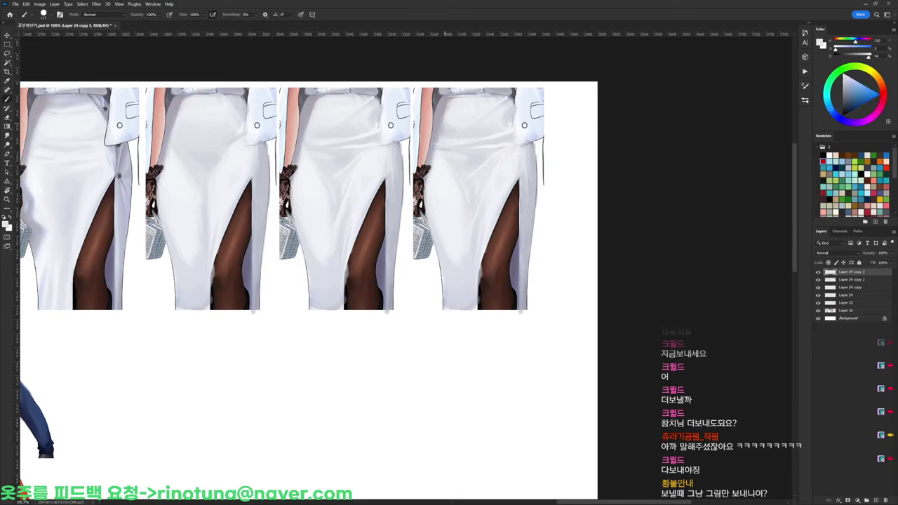
{"action": "left_click", "coordinate": [458, 138], "text": "alt"}
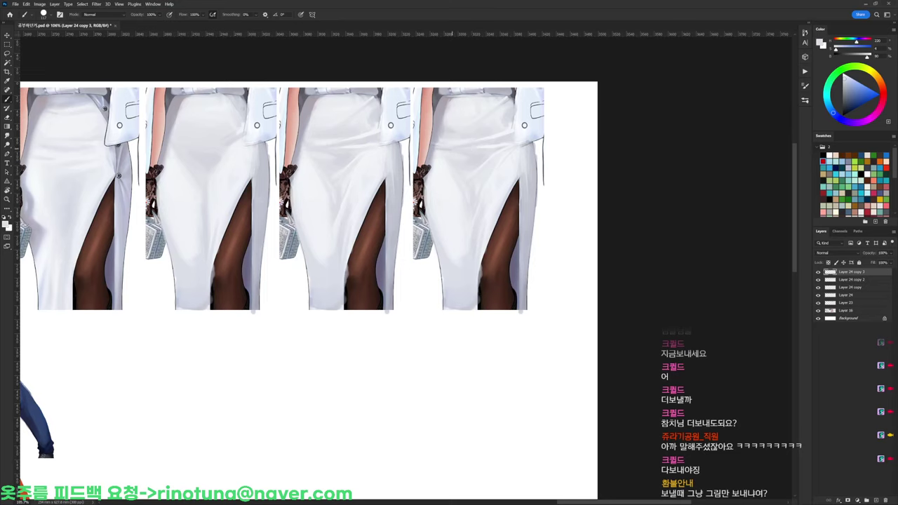
{"action": "left_click", "coordinate": [464, 120], "text": "alt"}
{"action": "left_click", "coordinate": [462, 119], "text": "alt"}
{"action": "left_click", "coordinate": [442, 163], "text": "alt"}
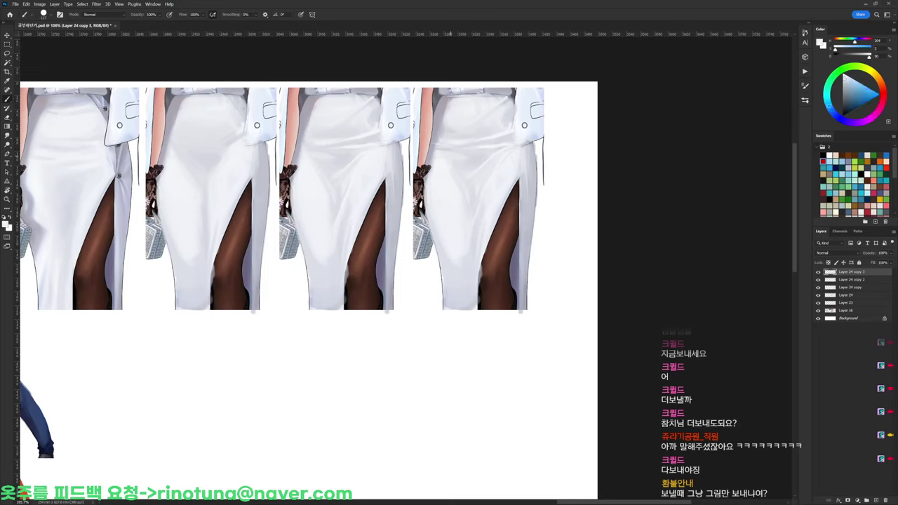
Paint a thin grey crease below the horizontal hip fold with a small 100% hardness brush and sampled greys
{"action": "right_click", "coordinate": [509, 170]}
{"action": "left_click", "coordinate": [558, 235]}
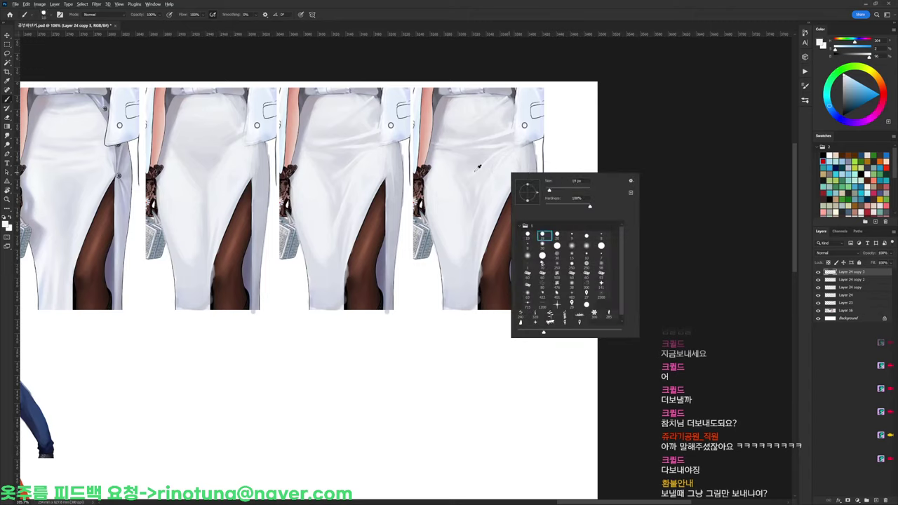
{"action": "left_click", "coordinate": [457, 146], "text": "alt"}
{"action": "left_click", "coordinate": [460, 144], "text": "alt"}
{"action": "left_click", "coordinate": [431, 150], "text": "alt"}
{"action": "left_click", "coordinate": [431, 149], "text": "alt"}
{"action": "left_click_drag", "start_coordinate": [442, 153], "coordinate": [463, 156]}
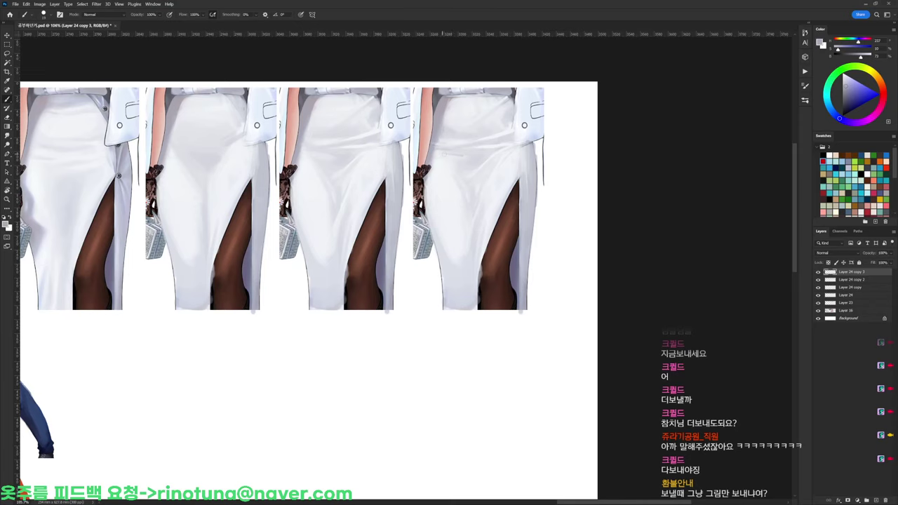
Enlarge the brush and soften the crease below the newest skirt's hip fold with sampled light greys
{"action": "right_click", "coordinate": [530, 144]}
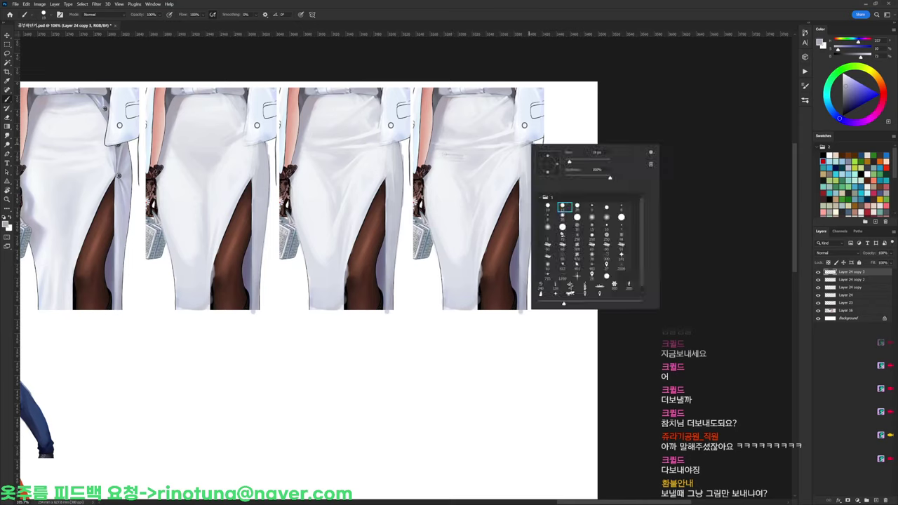
{"action": "left_click", "coordinate": [465, 149], "text": "alt"}
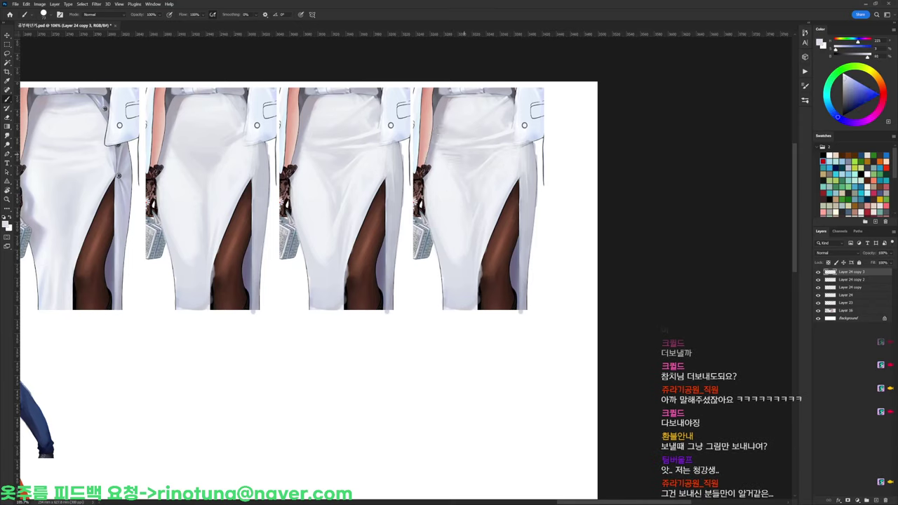
{"action": "left_click", "coordinate": [453, 154], "text": "alt"}
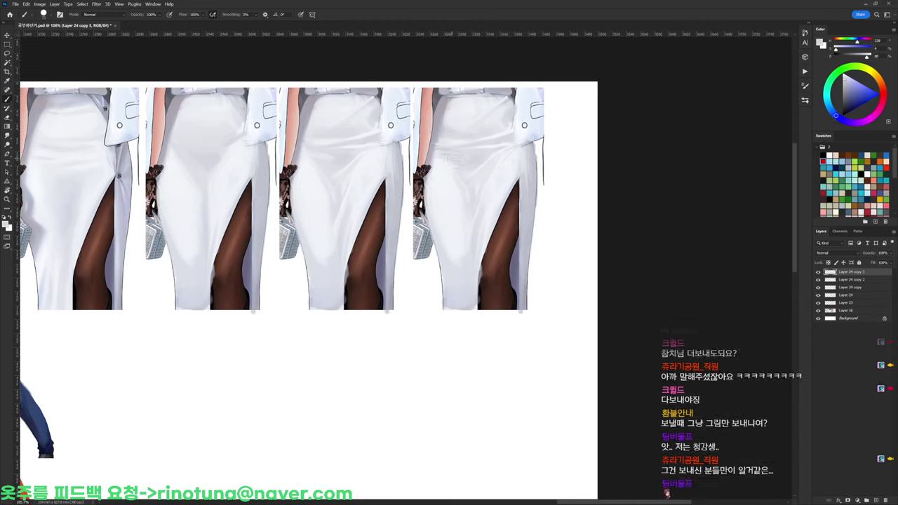
{"action": "left_click", "coordinate": [429, 148], "text": "alt"}
{"action": "left_click", "coordinate": [441, 160], "text": "alt"}
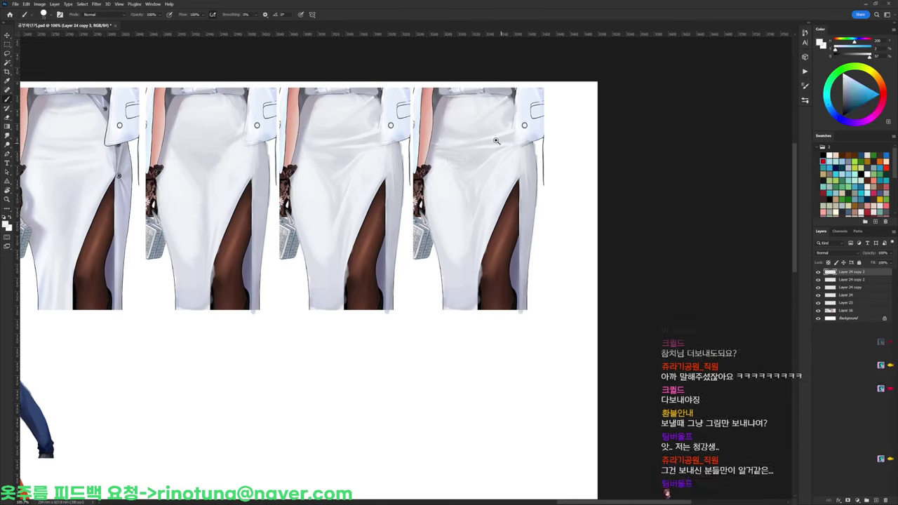
Blend the upper thigh plane below the hip fold of the newest skirt with sampled near-whites
{"action": "scroll", "coordinate": [497, 142], "scroll_direction": "down", "scroll_amount": 5}
{"action": "scroll", "coordinate": [475, 148], "scroll_direction": "up", "scroll_amount": 6}
{"action": "left_click", "coordinate": [449, 149], "text": "alt"}
{"action": "left_click_drag", "start_coordinate": [454, 150], "coordinate": [468, 161]}
{"action": "left_click", "coordinate": [472, 156], "text": "alt"}
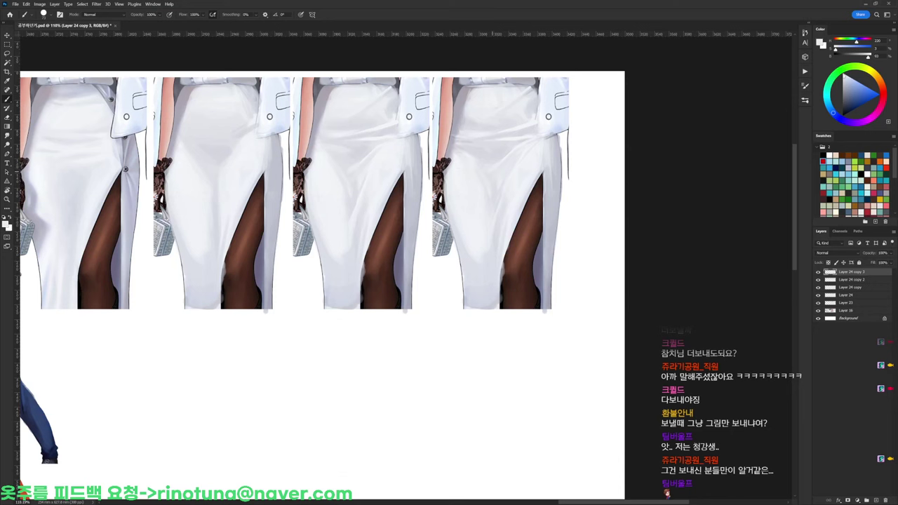
Smooth the front thigh and the area beside the slit of the newest skirt with sampled light greys
{"action": "scroll", "coordinate": [489, 184], "scroll_direction": "down", "scroll_amount": 3}
{"action": "scroll", "coordinate": [489, 185], "scroll_direction": "up", "scroll_amount": 3}
{"action": "left_click", "coordinate": [489, 184], "text": "alt"}
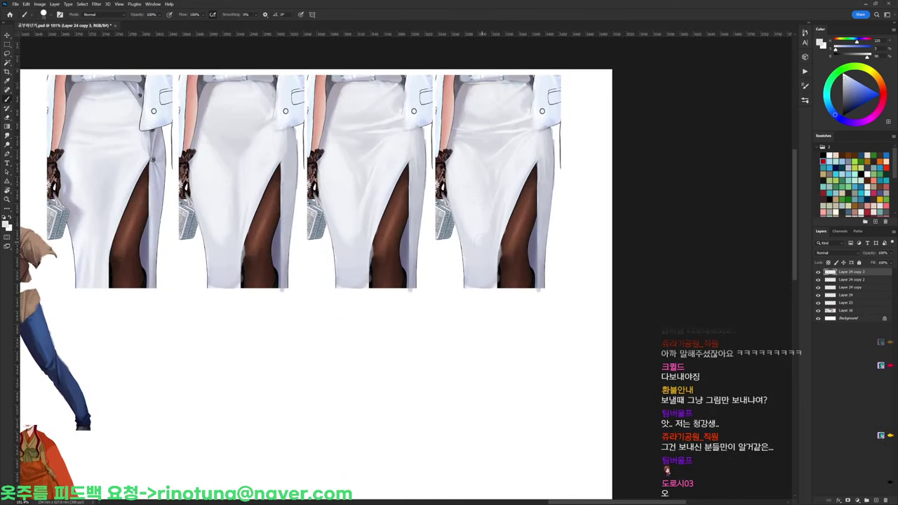
{"action": "left_click", "coordinate": [525, 161], "text": "alt"}
{"action": "left_click", "coordinate": [481, 236], "text": "alt"}
Rework the diagonal fold running from the hip toward the slit with sampled grey and lighter tones
{"action": "scroll", "coordinate": [557, 180], "scroll_direction": "down", "scroll_amount": 3}
{"action": "scroll", "coordinate": [538, 181], "scroll_direction": "up", "scroll_amount": 3}
{"action": "key", "text": "d"}
{"action": "left_click_drag", "start_coordinate": [533, 152], "coordinate": [165, 267]}
{"action": "left_click_drag", "start_coordinate": [540, 149], "coordinate": [546, 143]}
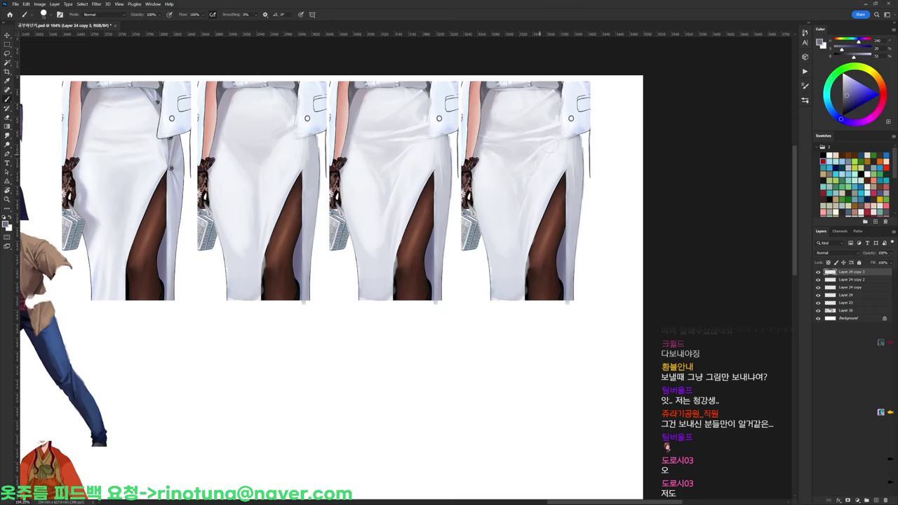
{"action": "left_click", "coordinate": [535, 145], "text": "alt"}
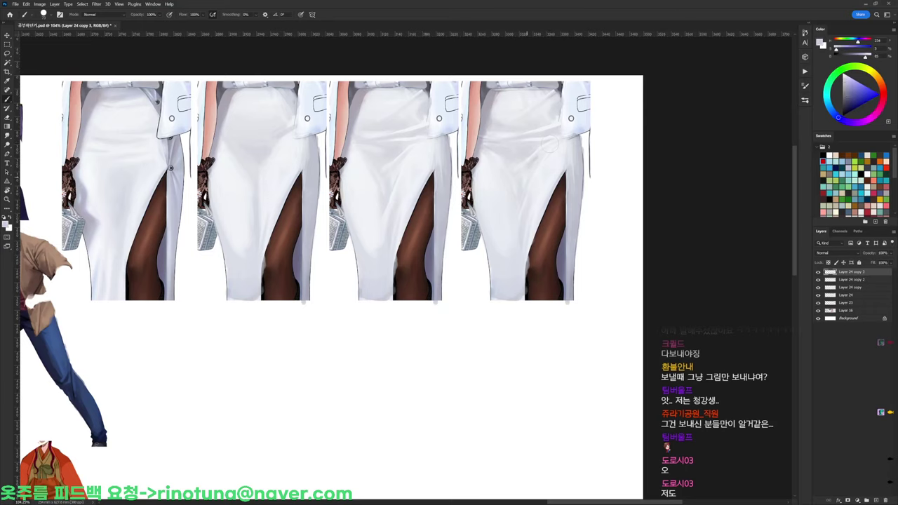
{"action": "left_click", "coordinate": [531, 164], "text": "alt"}
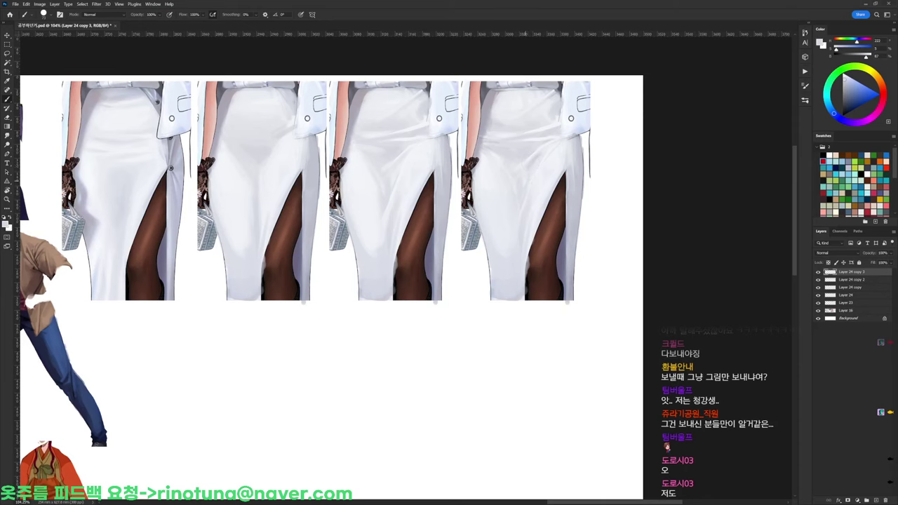
{"action": "left_click_drag", "start_coordinate": [540, 186], "coordinate": [573, 259]}
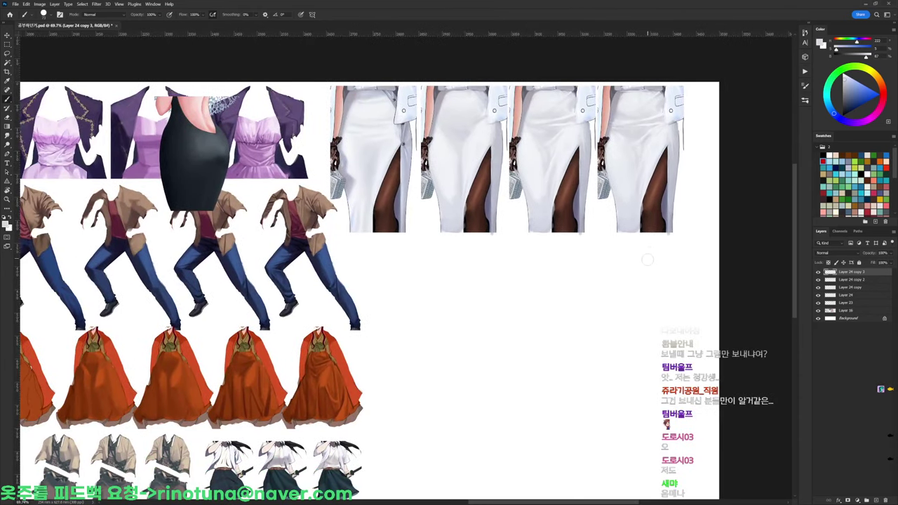
Touch up the area under the belt and the upper abdomen with white and sampled greys
{"action": "scroll", "coordinate": [634, 119], "scroll_direction": "up", "scroll_amount": 2}
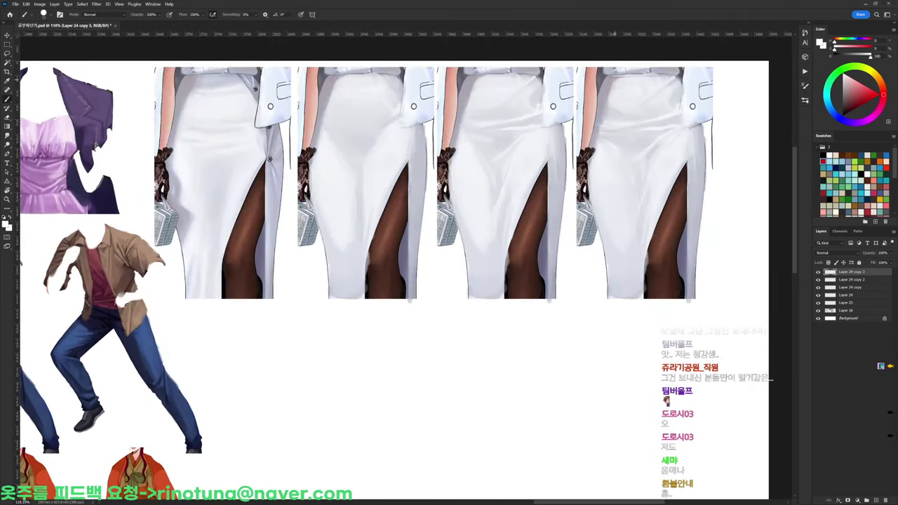
{"action": "mouse_move", "coordinate": [615, 78]}
{"action": "left_mouse_down"}
{"action": "mouse_move", "coordinate": [624, 78]}
{"action": "mouse_move", "coordinate": [614, 87]}
{"action": "left_mouse_up"}
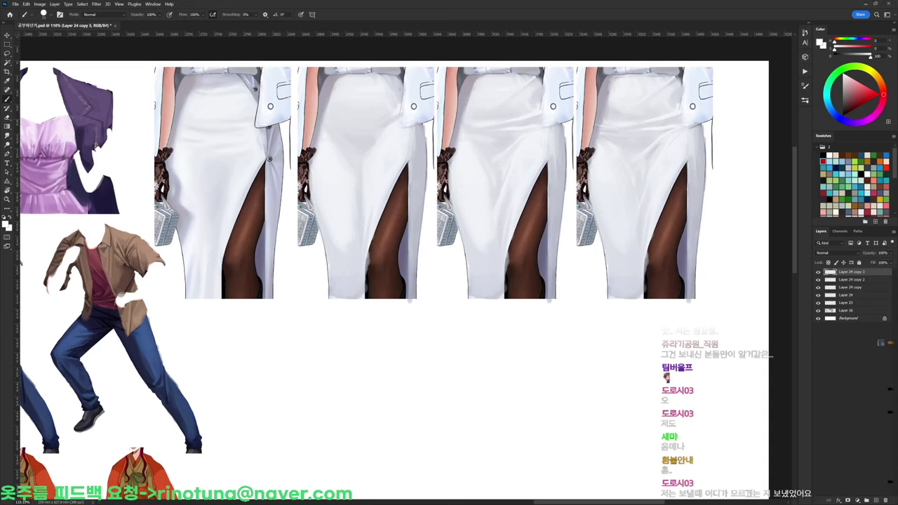
{"action": "left_click", "coordinate": [618, 81], "text": "alt"}
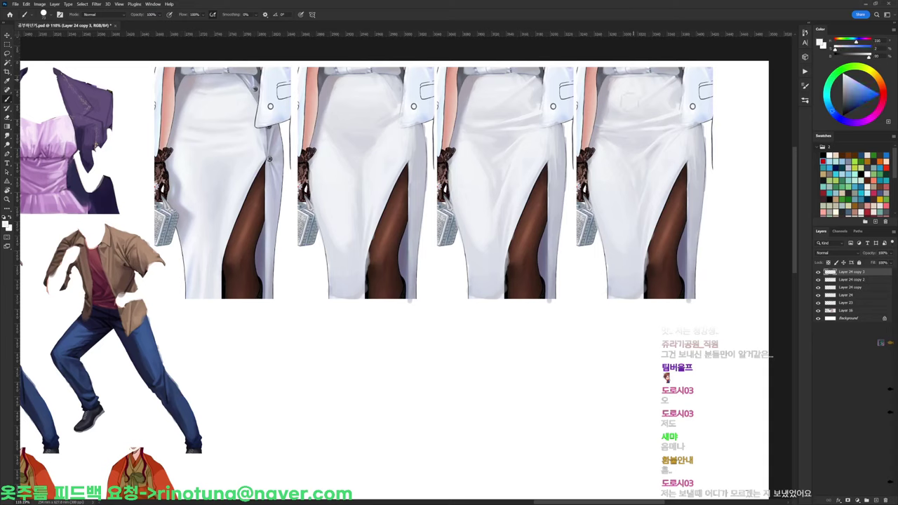
{"action": "left_click", "coordinate": [605, 94], "text": "alt"}
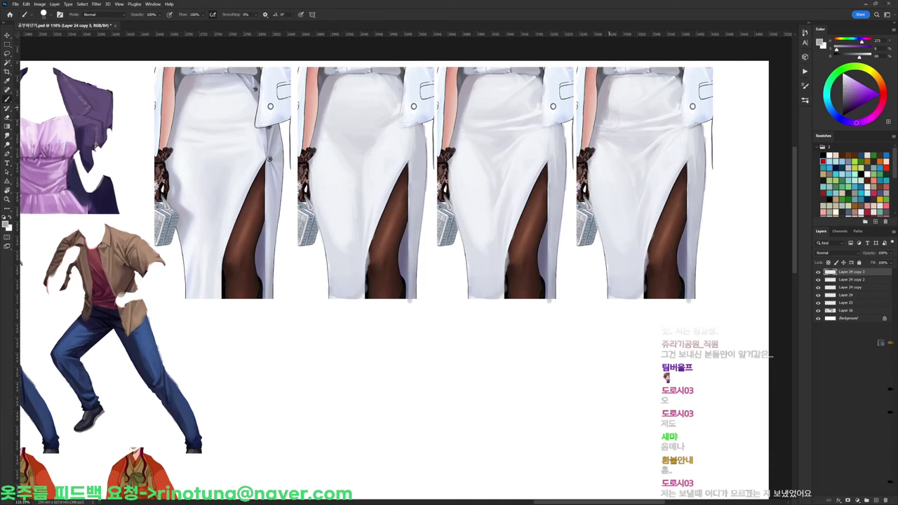
Enlarge the brush further and smooth the newest skirt's abdomen with sampled near-whites
{"action": "scroll", "coordinate": [642, 161], "scroll_direction": "down", "scroll_amount": 3}
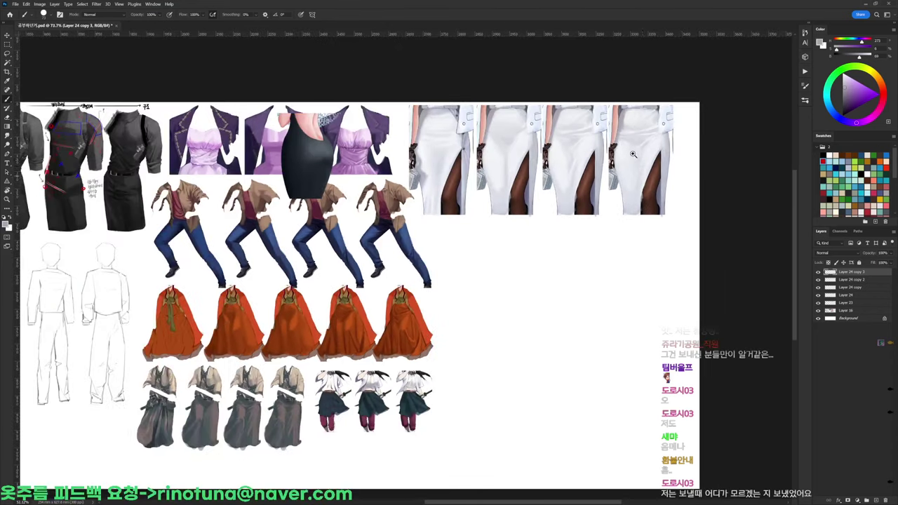
{"action": "scroll", "coordinate": [688, 79], "scroll_direction": "up", "scroll_amount": 3}
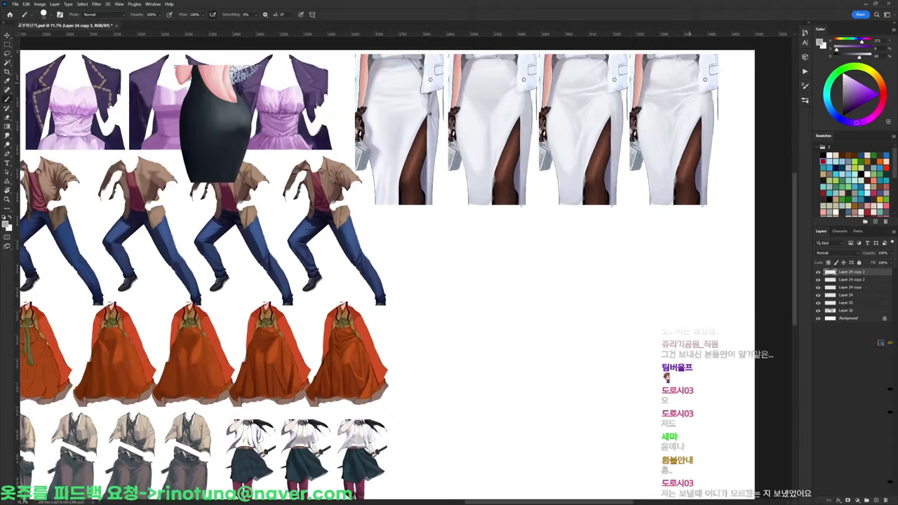
{"action": "right_click", "coordinate": [691, 104]}
{"action": "left_click", "coordinate": [669, 70], "text": "alt"}
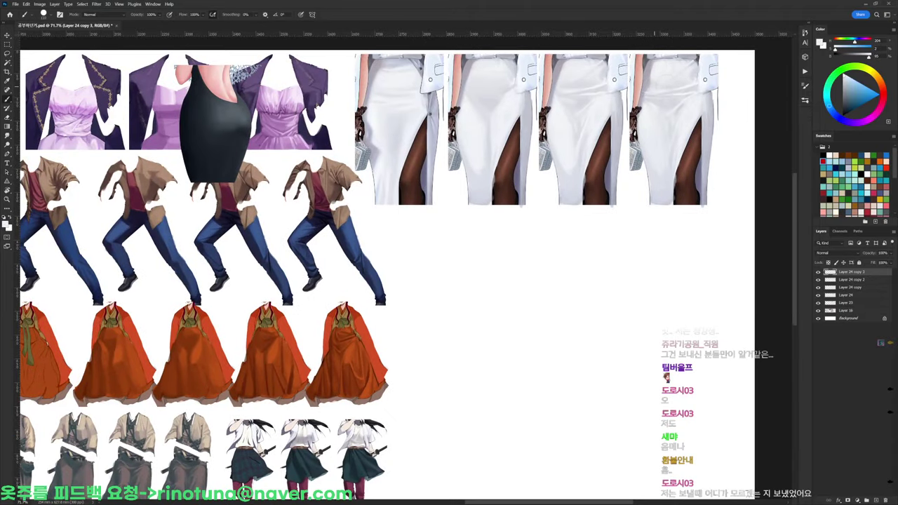
{"action": "left_click", "coordinate": [691, 68], "text": "alt"}
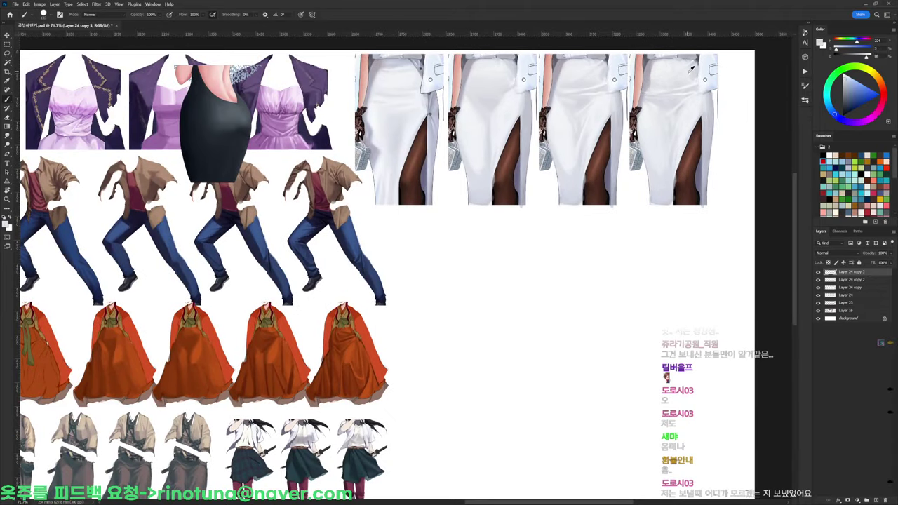
{"action": "scroll", "coordinate": [692, 63], "scroll_direction": "down", "scroll_amount": 2}
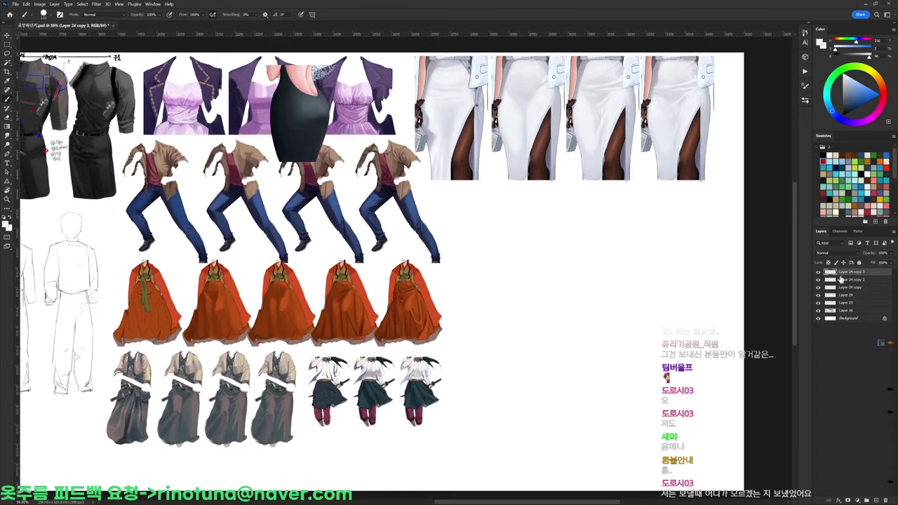
Merge the skirt copy layers into Layer 24, place it below Layer 23, and merge it into Layer 16
{"action": "left_click", "coordinate": [818, 272]}
{"action": "left_click", "coordinate": [818, 272]}
{"action": "key", "text": "ctrl+e"}
{"action": "key", "text": "ctrl+e"}
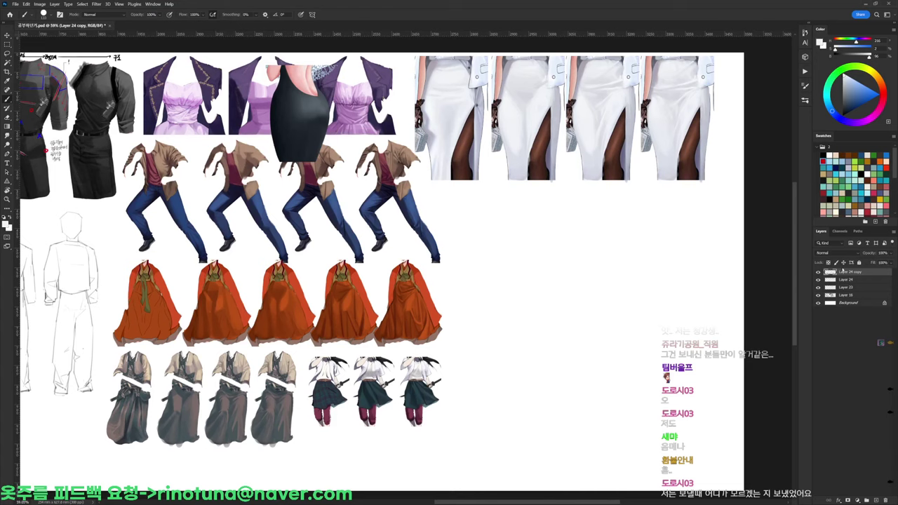
{"action": "left_click", "coordinate": [818, 272]}
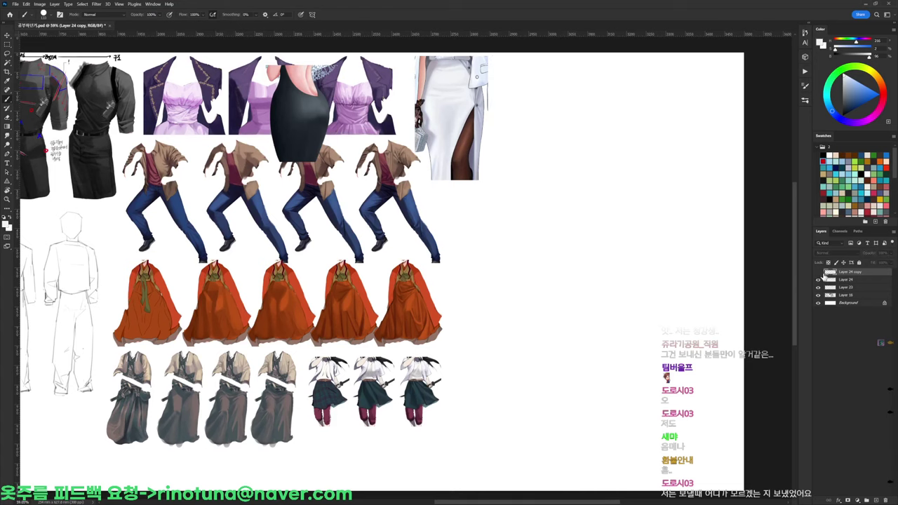
{"action": "left_click", "coordinate": [818, 272]}
{"action": "key", "text": "ctrl+e"}
{"action": "left_click_drag", "start_coordinate": [831, 273], "coordinate": [833, 283]}
{"action": "key", "text": "ctrl+e"}
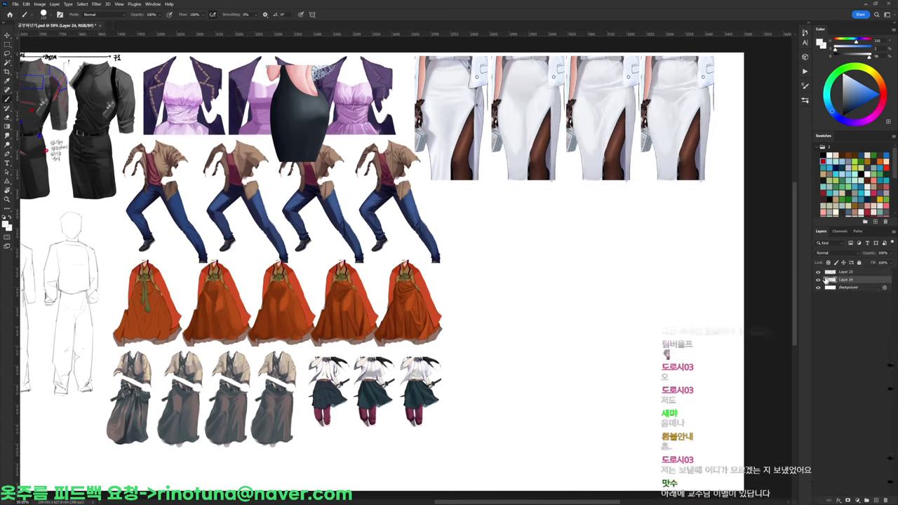
Move the black dress on Layer 23 into the blank area below the white skirts
{"action": "left_click", "coordinate": [818, 272]}
{"action": "left_click", "coordinate": [835, 272]}
{"action": "left_click", "coordinate": [818, 272]}
{"action": "left_click_drag", "start_coordinate": [386, 160], "coordinate": [571, 310]}
Brighten the last white skirt with a large white brush on Layer 23 and compare it by toggling the layer's visibility
{"action": "scroll", "coordinate": [709, 140], "scroll_direction": "up", "scroll_amount": 4}
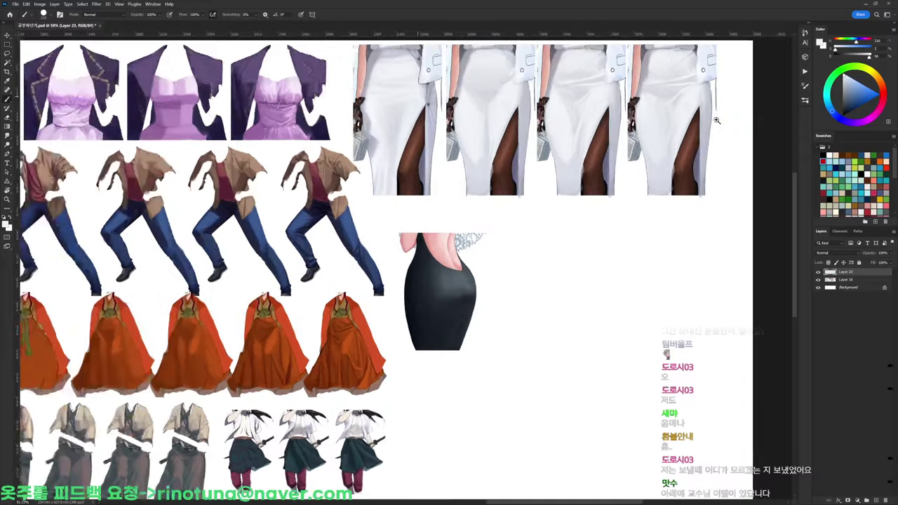
{"action": "right_click", "coordinate": [712, 160]}
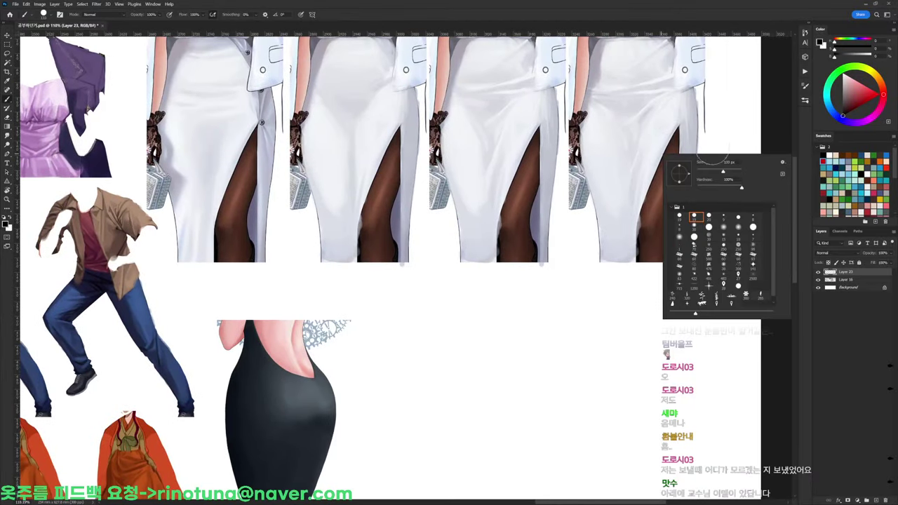
{"action": "left_click", "coordinate": [736, 102], "text": "alt"}
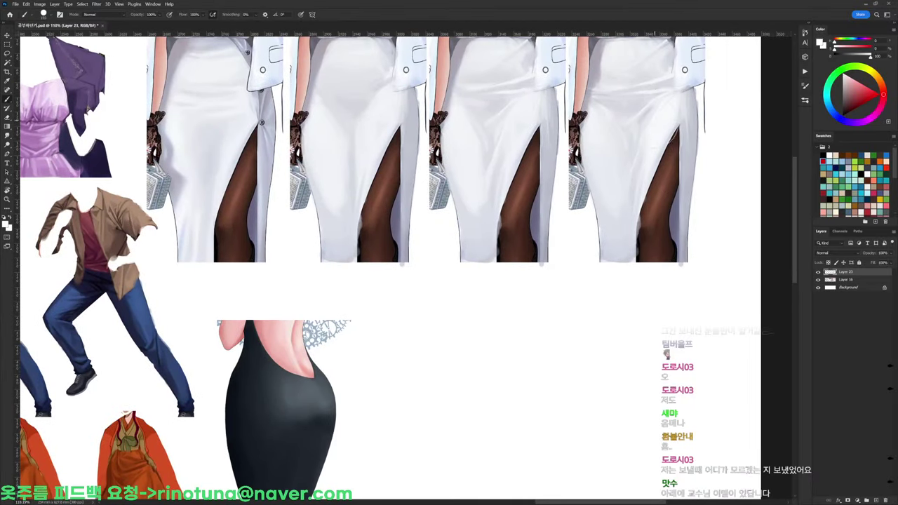
{"action": "left_click_drag", "start_coordinate": [639, 66], "coordinate": [633, 106]}
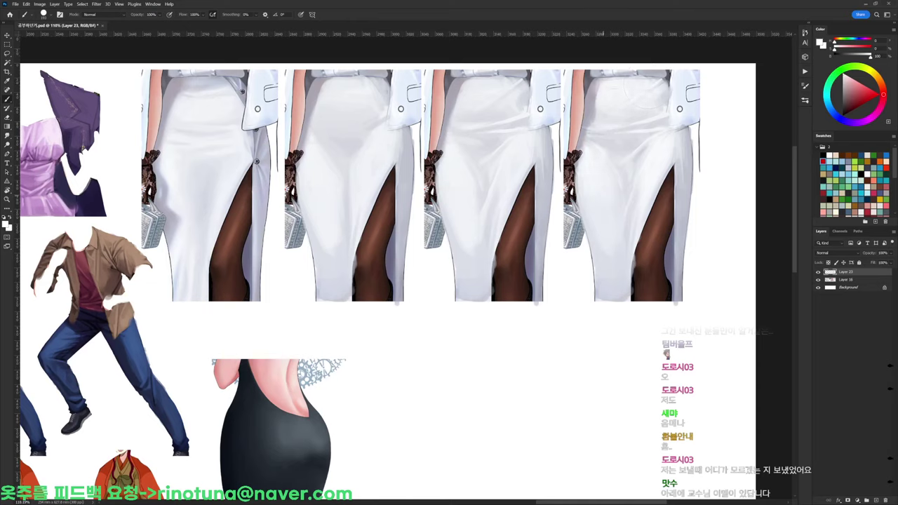
{"action": "left_click", "coordinate": [818, 272]}
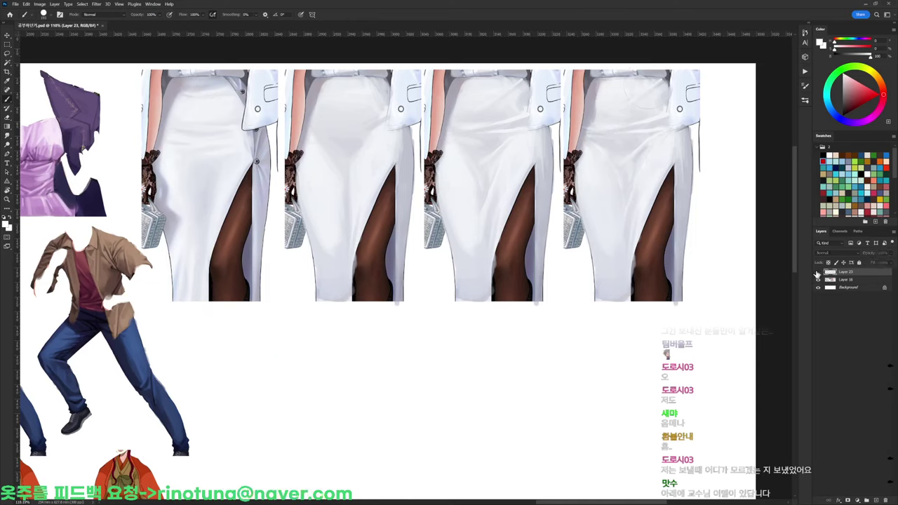
{"action": "left_click", "coordinate": [817, 272]}
{"action": "left_click", "coordinate": [817, 272]}
{"action": "left_click", "coordinate": [817, 272]}
Even out the last skirt's thigh and hip with sampled light greys and merge Layer 23 into Layer 16
{"action": "left_click", "coordinate": [370, 251], "text": "alt"}
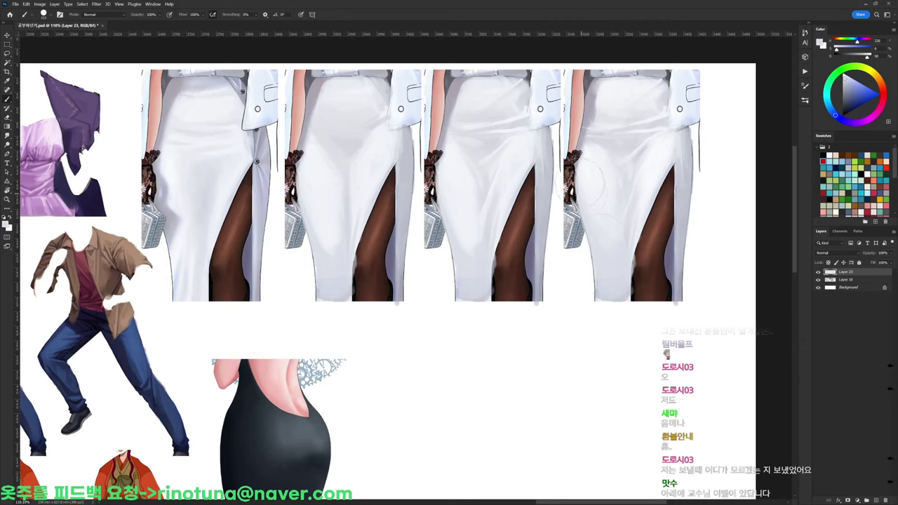
{"action": "left_click", "coordinate": [615, 142], "text": "alt"}
{"action": "scroll", "coordinate": [661, 214], "scroll_direction": "down", "scroll_amount": 3}
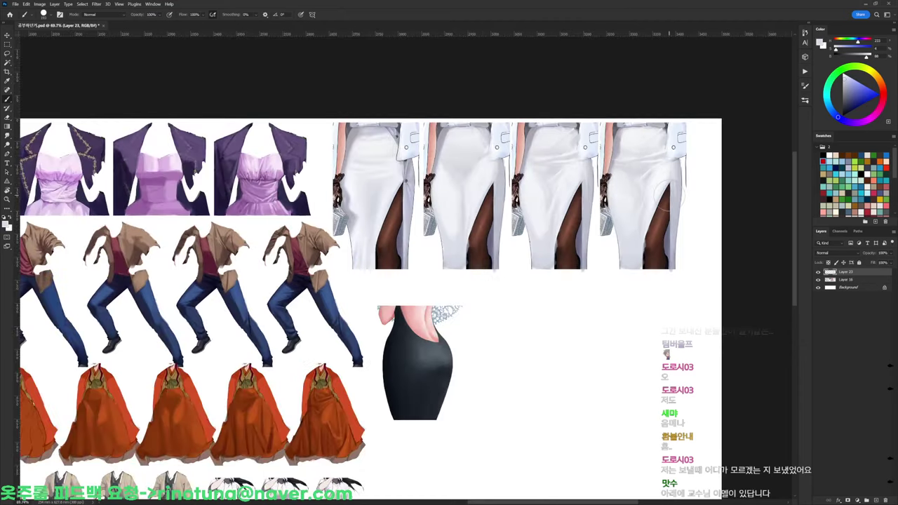
{"action": "left_click", "coordinate": [650, 199], "text": "alt"}
{"action": "left_click", "coordinate": [629, 166], "text": "alt"}
{"action": "key", "text": "ctrl+e"}
Lasso the black dress, separate it onto its own layer, and return to the Brush tool
{"action": "left_click_drag", "start_coordinate": [713, 270], "coordinate": [740, 157]}
{"action": "key", "text": "l"}
{"action": "mouse_move", "coordinate": [491, 180]}
{"action": "left_mouse_down"}
{"action": "mouse_move", "coordinate": [462, 331]}
{"action": "mouse_move", "coordinate": [405, 302]}
{"action": "mouse_move", "coordinate": [401, 181]}
{"action": "left_mouse_up"}
{"action": "key", "text": "ctrl+j"}
{"action": "key", "text": "b"}
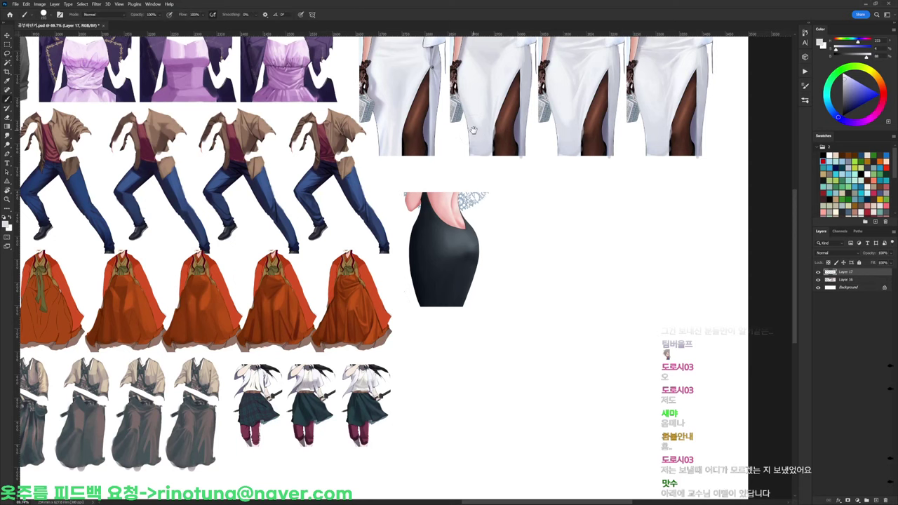
{"action": "scroll", "coordinate": [573, 223], "scroll_direction": "down", "scroll_amount": 1}
{"action": "left_click_drag", "start_coordinate": [478, 210], "coordinate": [521, 205]}
{"action": "left_click_drag", "start_coordinate": [581, 245], "coordinate": [564, 203]}
{"action": "mouse_move", "coordinate": [481, 225]}
{"action": "left_mouse_down"}
{"action": "mouse_move", "coordinate": [591, 220]}
{"action": "mouse_move", "coordinate": [581, 218]}
{"action": "left_mouse_up"}
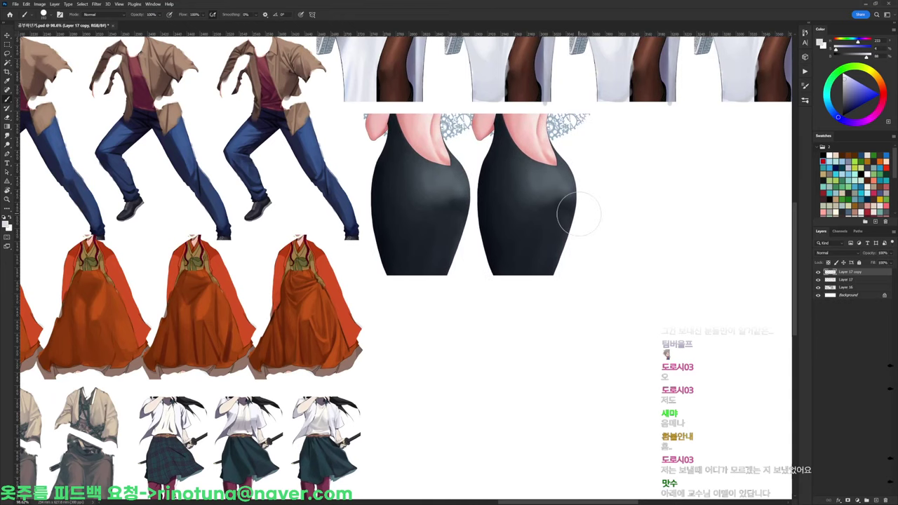
{"action": "scroll", "coordinate": [576, 180], "scroll_direction": "up", "scroll_amount": 1}
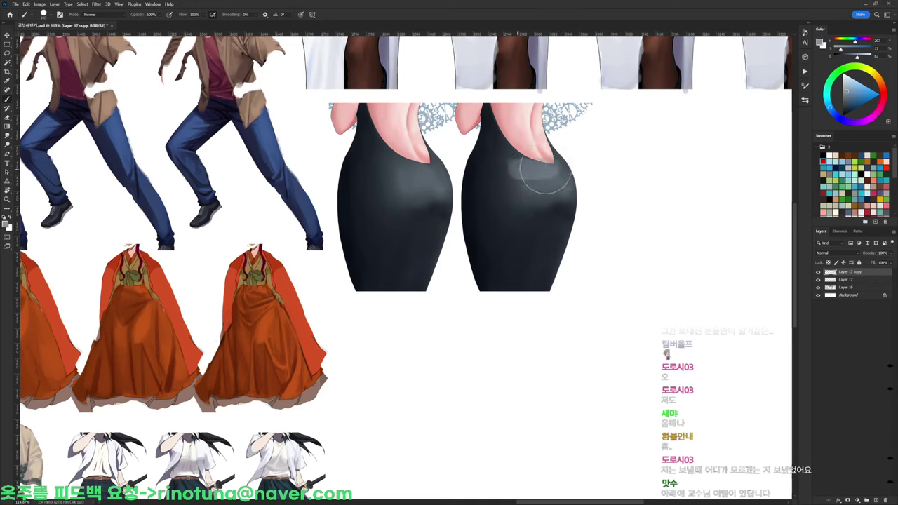
{"action": "key", "text": "l"}
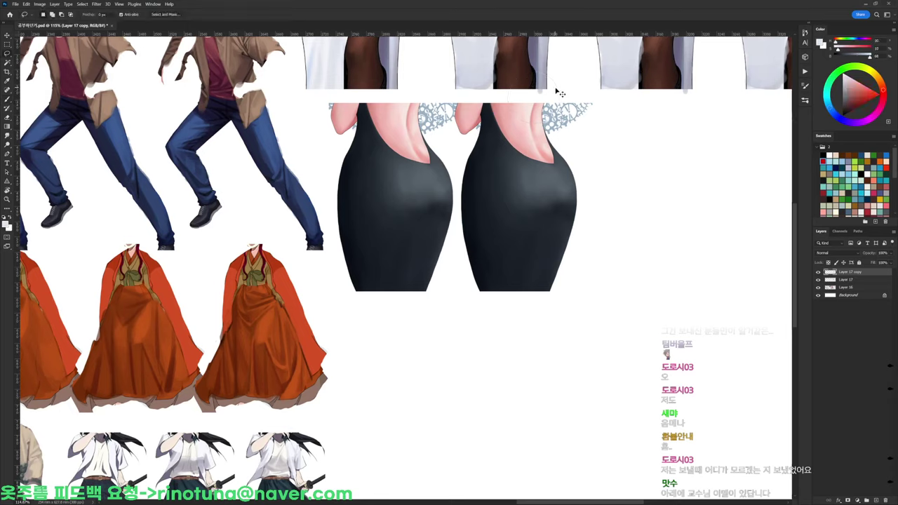
{"action": "key", "text": "Delete"}
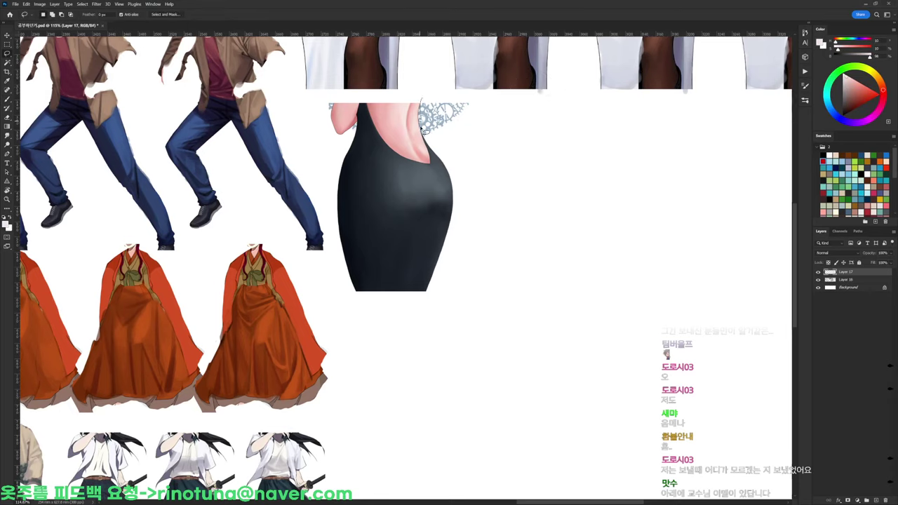
Lasso and delete the arm, upper back and lace around the black dress, and clear the selection
{"action": "mouse_move", "coordinate": [397, 143]}
{"action": "left_mouse_down"}
{"action": "mouse_move", "coordinate": [379, 133]}
{"action": "mouse_move", "coordinate": [370, 99]}
{"action": "mouse_move", "coordinate": [316, 114]}
{"action": "mouse_move", "coordinate": [335, 143]}
{"action": "left_mouse_up"}
{"action": "key", "text": "Delete"}
{"action": "key", "text": "ctrl+d"}
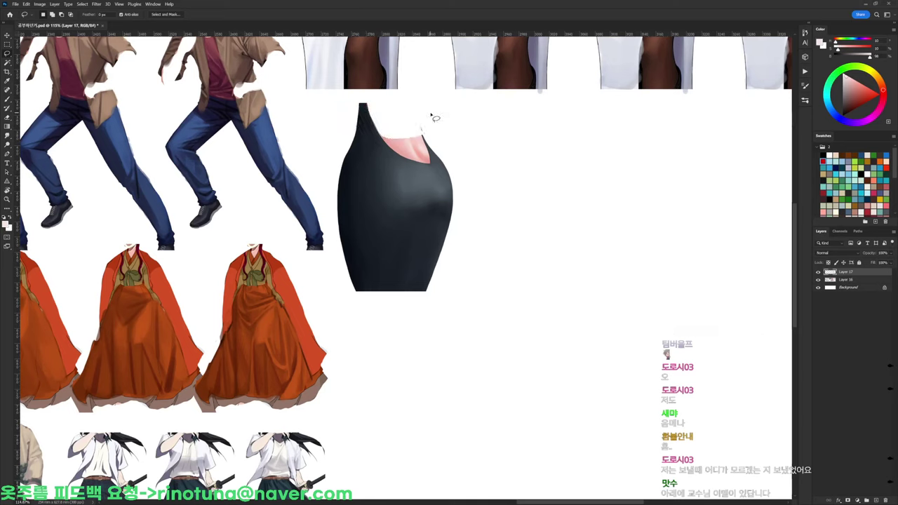
Paint the skin in the black dress's open back flat light pink with sampled colour and tidy its left edge
{"action": "key", "text": "x"}
{"action": "key", "text": "b"}
{"action": "right_click", "coordinate": [424, 148]}
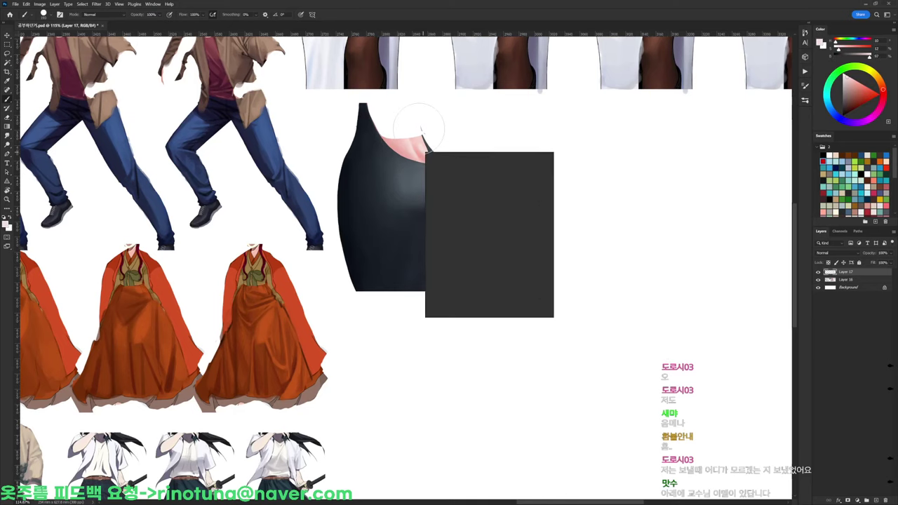
{"action": "left_click", "coordinate": [471, 214]}
{"action": "left_click", "coordinate": [423, 147], "text": "alt"}
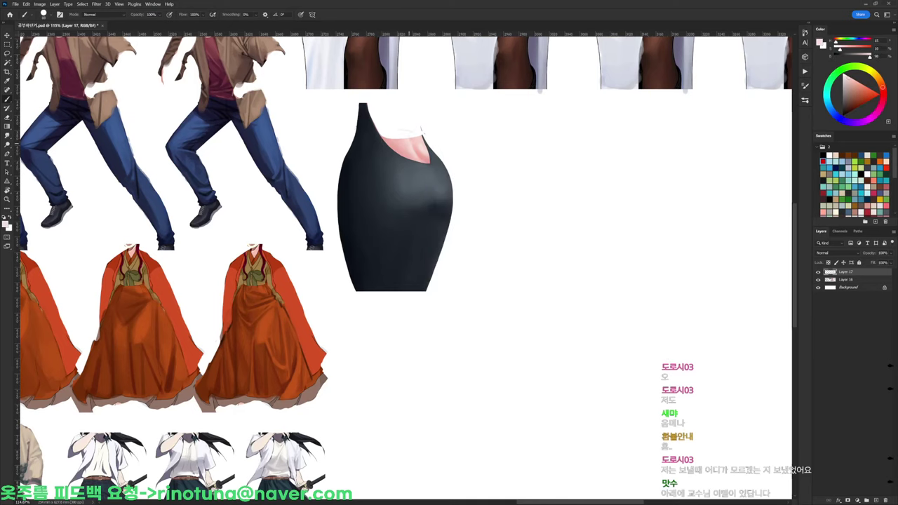
{"action": "mouse_move", "coordinate": [414, 140]}
{"action": "left_mouse_down"}
{"action": "mouse_move", "coordinate": [392, 148]}
{"action": "mouse_move", "coordinate": [423, 154]}
{"action": "left_mouse_up"}
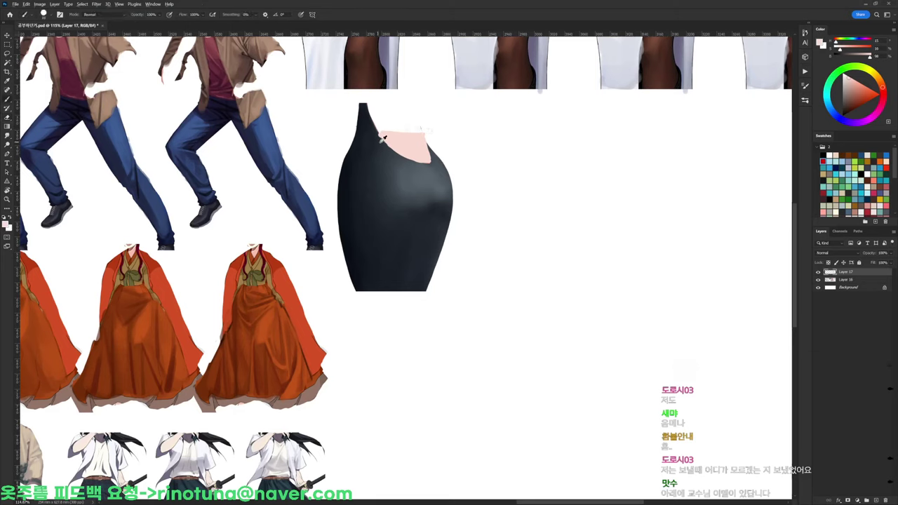
{"action": "left_click", "coordinate": [380, 142], "text": "alt"}
{"action": "left_click_drag", "start_coordinate": [378, 131], "coordinate": [383, 139]}
Duplicate the black dress beside the original and return to the Brush tool
{"action": "key", "text": "l"}
{"action": "left_click_drag", "start_coordinate": [439, 204], "coordinate": [568, 206]}
{"action": "key", "text": "b"}
Block in a flat grey-blue light plane across the seat of the copied dress with a sampled highlight colour
{"action": "right_click", "coordinate": [559, 163]}
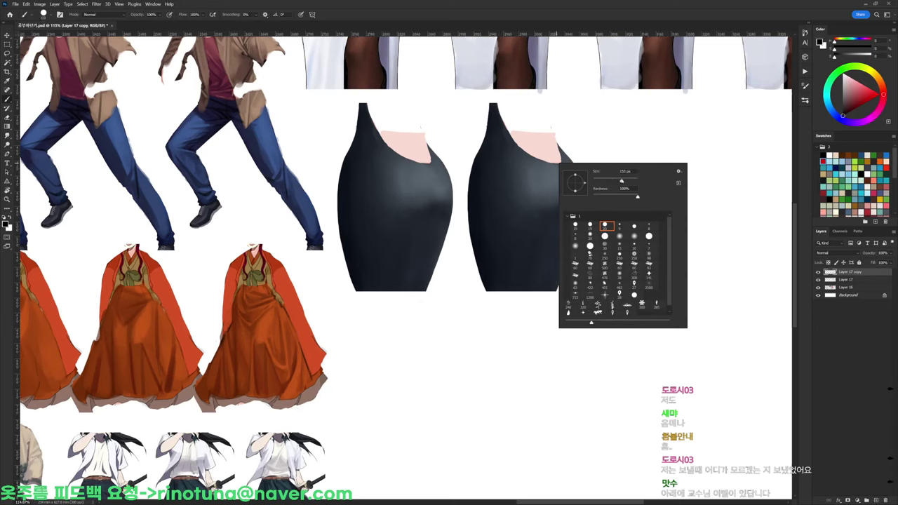
{"action": "left_click", "coordinate": [547, 171], "text": "alt"}
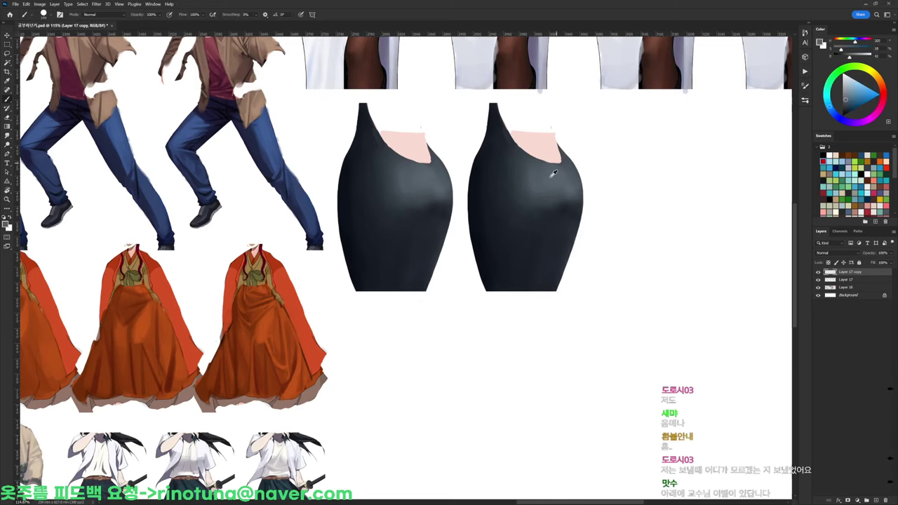
{"action": "right_click", "coordinate": [564, 115]}
{"action": "left_click", "coordinate": [602, 217]}
{"action": "left_click", "coordinate": [558, 171]}
{"action": "mouse_move", "coordinate": [514, 154]}
{"action": "left_mouse_down"}
{"action": "mouse_move", "coordinate": [537, 169]}
{"action": "mouse_move", "coordinate": [517, 170]}
{"action": "mouse_move", "coordinate": [522, 184]}
{"action": "mouse_move", "coordinate": [558, 194]}
{"action": "mouse_move", "coordinate": [514, 199]}
{"action": "mouse_move", "coordinate": [507, 155]}
{"action": "mouse_move", "coordinate": [531, 200]}
{"action": "mouse_move", "coordinate": [570, 190]}
{"action": "left_mouse_up"}
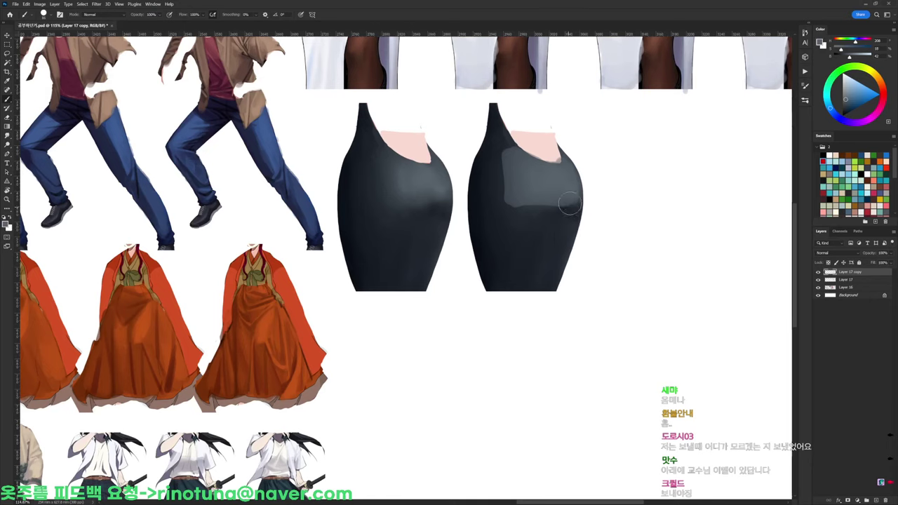
Block in a sampled grey light plane along the copied dress's right thigh down to the hem
{"action": "mouse_move", "coordinate": [544, 245]}
{"action": "left_mouse_down"}
{"action": "mouse_move", "coordinate": [552, 279]}
{"action": "mouse_move", "coordinate": [537, 270]}
{"action": "mouse_move", "coordinate": [543, 247]}
{"action": "mouse_move", "coordinate": [523, 283]}
{"action": "mouse_move", "coordinate": [541, 284]}
{"action": "mouse_move", "coordinate": [546, 246]}
{"action": "mouse_move", "coordinate": [539, 253]}
{"action": "mouse_move", "coordinate": [573, 215]}
{"action": "mouse_move", "coordinate": [571, 225]}
{"action": "mouse_move", "coordinate": [577, 201]}
{"action": "mouse_move", "coordinate": [563, 224]}
{"action": "left_mouse_up"}
{"action": "left_click", "coordinate": [575, 203], "text": "alt"}
{"action": "left_click", "coordinate": [561, 226], "text": "alt"}
{"action": "mouse_move", "coordinate": [526, 282]}
{"action": "left_mouse_down"}
{"action": "mouse_move", "coordinate": [537, 280]}
{"action": "mouse_move", "coordinate": [544, 256]}
{"action": "left_mouse_up"}
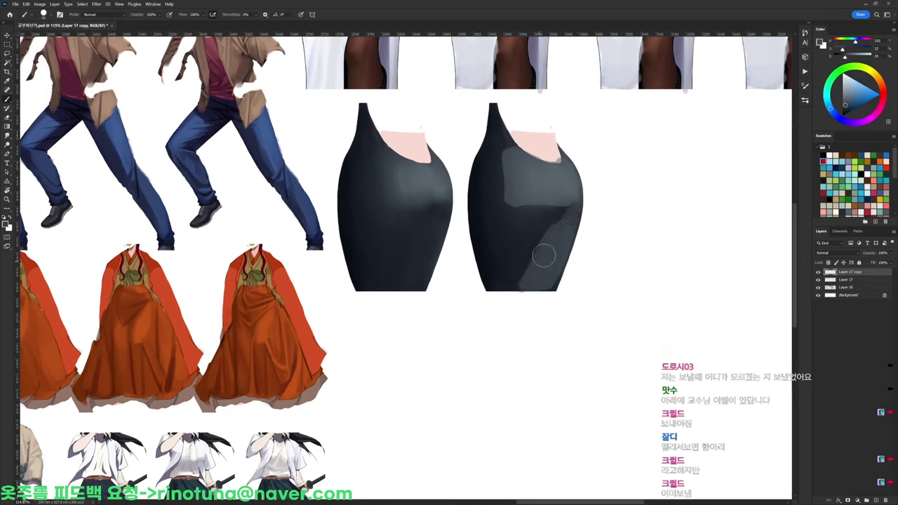
Extend the seat's light plane leftward with a mid-tone and block in a dim light patch on the left thigh
{"action": "left_click", "coordinate": [507, 188], "text": "alt"}
{"action": "mouse_move", "coordinate": [507, 187]}
{"action": "left_mouse_down"}
{"action": "mouse_move", "coordinate": [505, 196]}
{"action": "mouse_move", "coordinate": [501, 175]}
{"action": "mouse_move", "coordinate": [491, 194]}
{"action": "left_mouse_up"}
{"action": "left_click", "coordinate": [549, 197], "text": "alt"}
{"action": "left_click", "coordinate": [563, 221], "text": "alt"}
{"action": "mouse_move", "coordinate": [513, 235]}
{"action": "left_mouse_down"}
{"action": "mouse_move", "coordinate": [521, 241]}
{"action": "mouse_move", "coordinate": [498, 226]}
{"action": "left_mouse_up"}
{"action": "left_click", "coordinate": [512, 236], "text": "alt"}
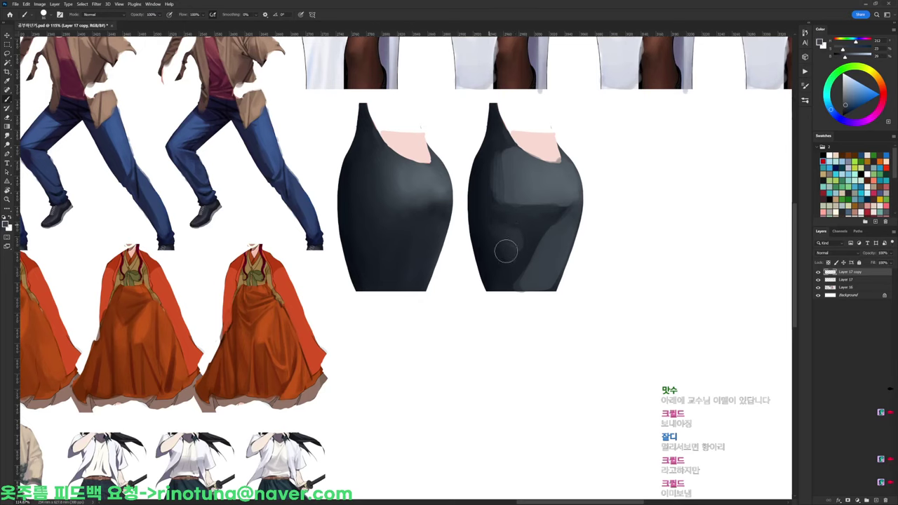
{"action": "left_click", "coordinate": [530, 242], "text": "alt"}
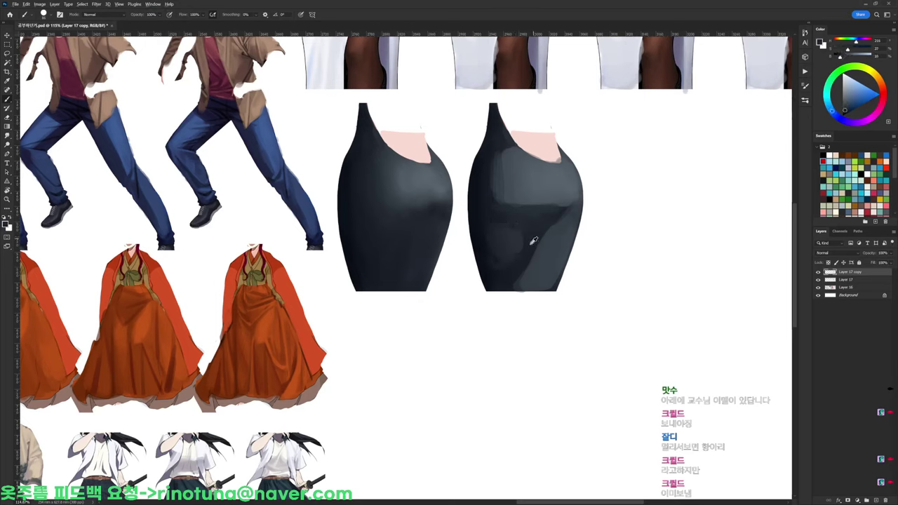
{"action": "left_click", "coordinate": [528, 247], "text": "alt"}
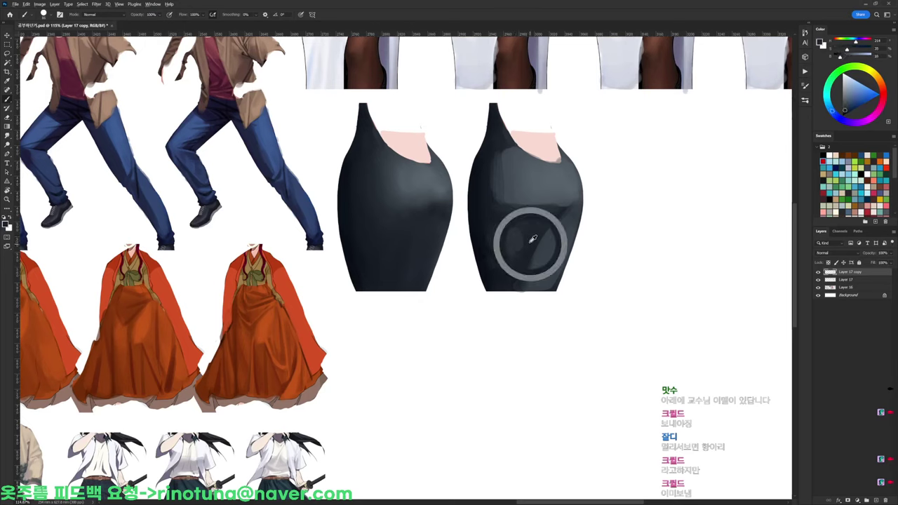
{"action": "left_click", "coordinate": [502, 239], "text": "alt"}
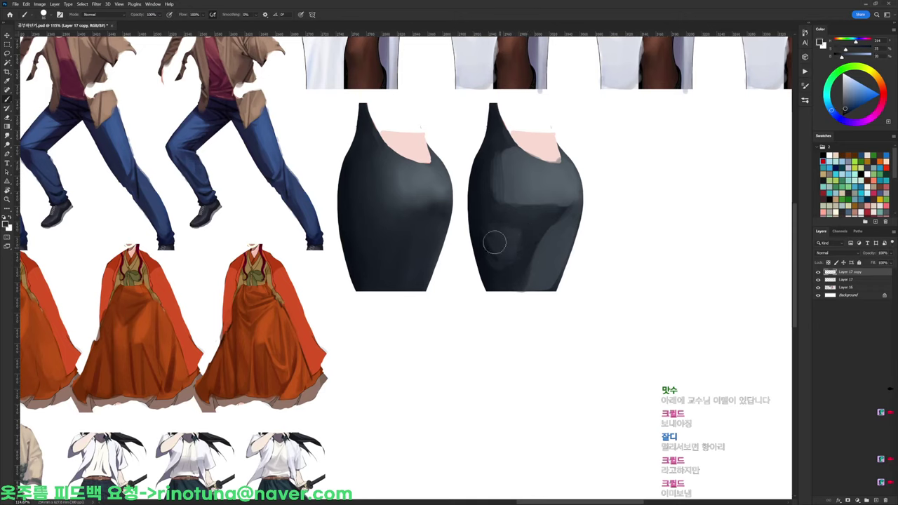
{"action": "left_click", "coordinate": [494, 241], "text": "alt"}
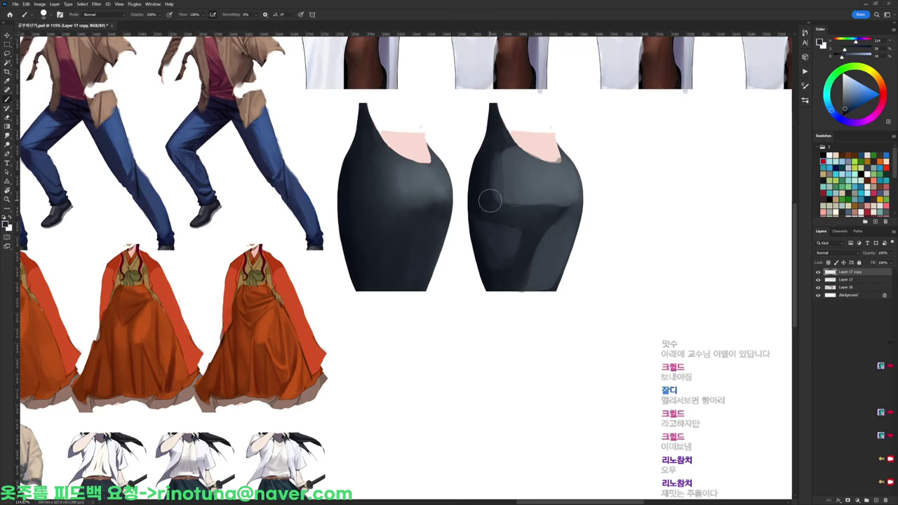
Blend the left and upper edges of the second dress's seat plane with sampled dark tones
{"action": "left_click", "coordinate": [528, 217], "text": "alt"}
{"action": "mouse_move", "coordinate": [508, 203]}
{"action": "left_mouse_down"}
{"action": "mouse_move", "coordinate": [498, 169]}
{"action": "mouse_move", "coordinate": [509, 149]}
{"action": "left_mouse_up"}
{"action": "left_click", "coordinate": [491, 154], "text": "alt"}
{"action": "left_click", "coordinate": [503, 150], "text": "alt"}
{"action": "left_click", "coordinate": [502, 146], "text": "alt"}
Duplicate the blocked-in dress to its right as the third stage
{"action": "left_click_drag", "start_coordinate": [602, 160], "coordinate": [488, 149]}
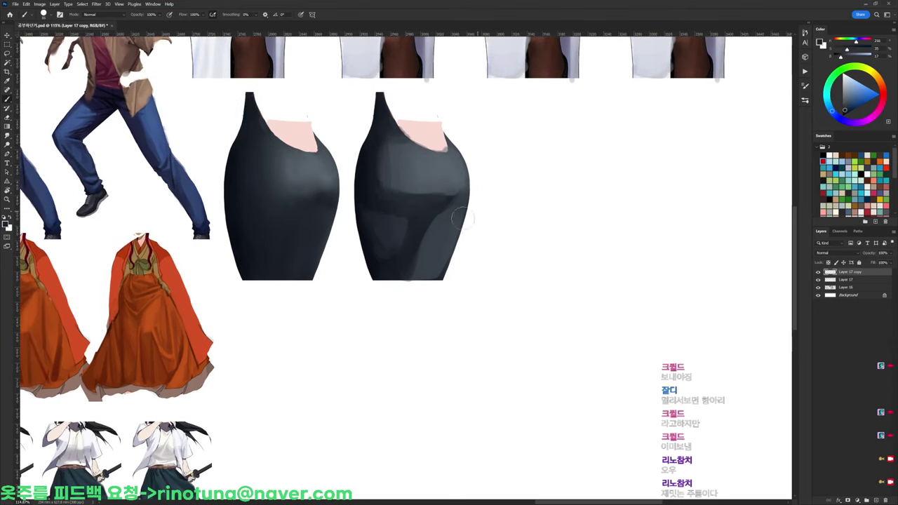
{"action": "left_click_drag", "start_coordinate": [441, 225], "coordinate": [571, 214]}
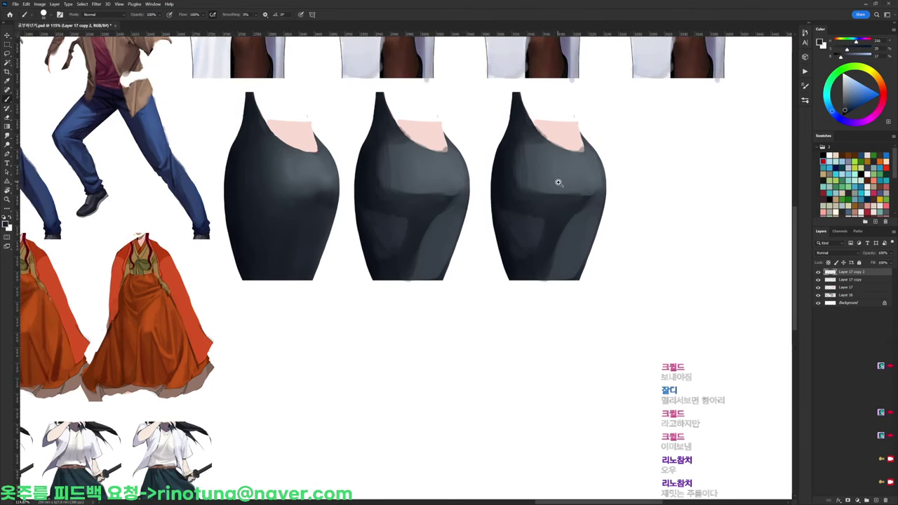
{"action": "scroll", "coordinate": [557, 180], "scroll_direction": "up", "scroll_amount": 2}
Soften the lower-left edge of the third dress's seat highlight and add a small shadow below the back neckline
{"action": "left_click", "coordinate": [542, 209], "text": "alt"}
{"action": "left_click_drag", "start_coordinate": [515, 204], "coordinate": [479, 164]}
{"action": "left_click", "coordinate": [502, 208], "text": "alt"}
{"action": "left_click_drag", "start_coordinate": [525, 206], "coordinate": [487, 167]}
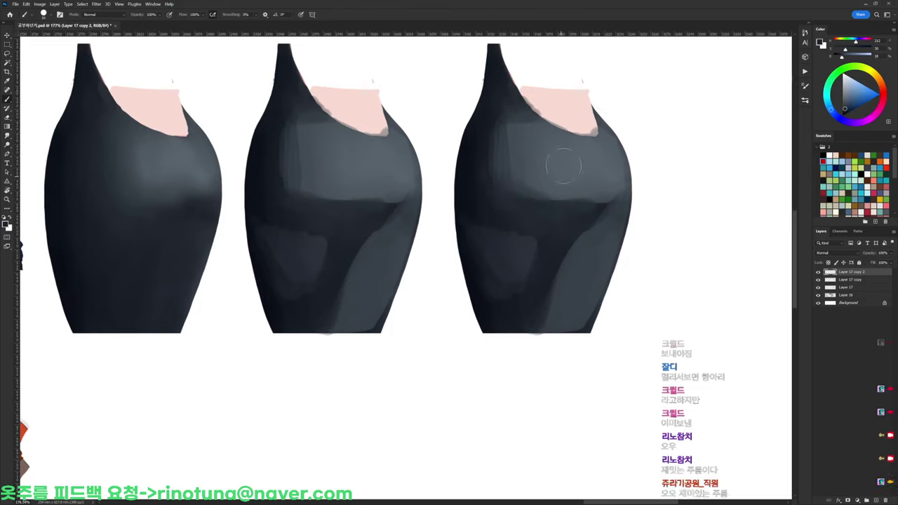
{"action": "left_click", "coordinate": [551, 124], "text": "alt"}
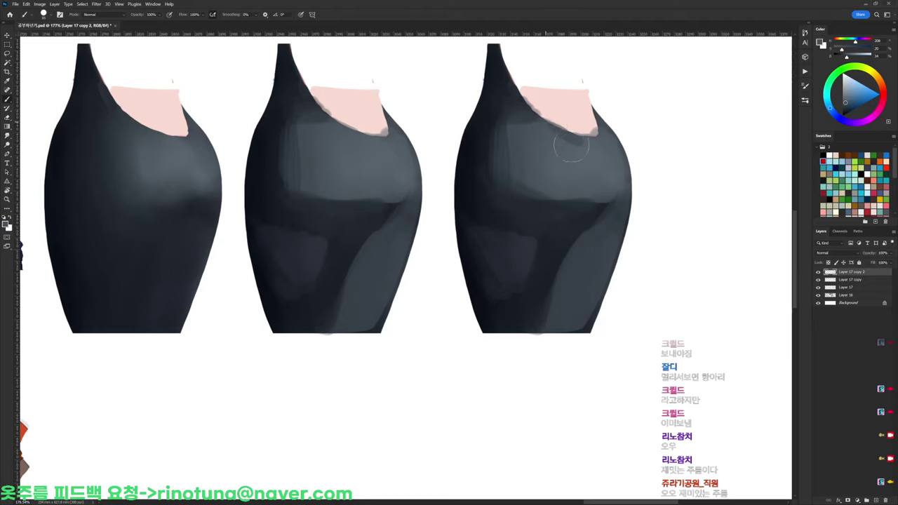
{"action": "left_click", "coordinate": [584, 193], "text": "alt"}
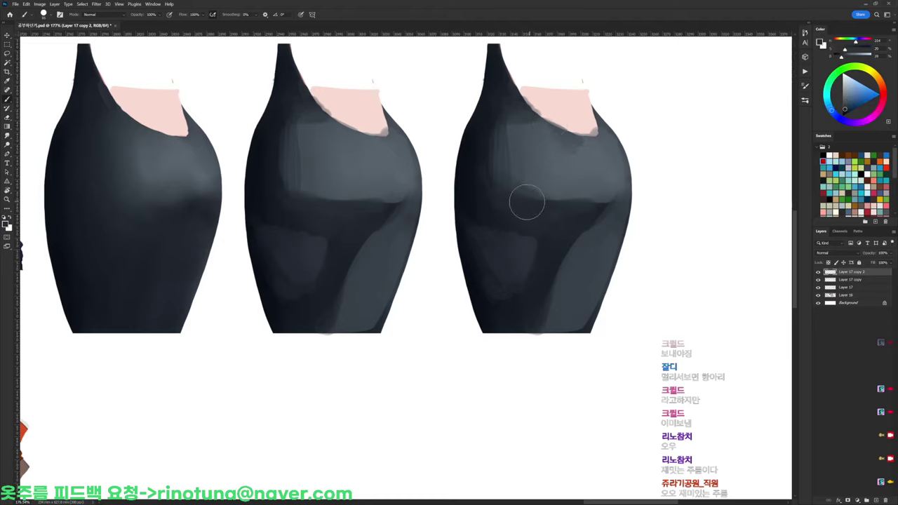
{"action": "left_click", "coordinate": [596, 185], "text": "alt"}
{"action": "left_click", "coordinate": [576, 195], "text": "alt"}
Extend the dark shadow beneath the third dress's seat to the right hip and blend its upper edge with sampled greys
{"action": "mouse_move", "coordinate": [559, 201]}
{"action": "left_mouse_down"}
{"action": "mouse_move", "coordinate": [611, 196]}
{"action": "mouse_move", "coordinate": [602, 206]}
{"action": "mouse_move", "coordinate": [617, 198]}
{"action": "mouse_move", "coordinate": [571, 239]}
{"action": "left_mouse_up"}
{"action": "left_click", "coordinate": [602, 206], "text": "alt"}
{"action": "left_click", "coordinate": [598, 216], "text": "alt"}
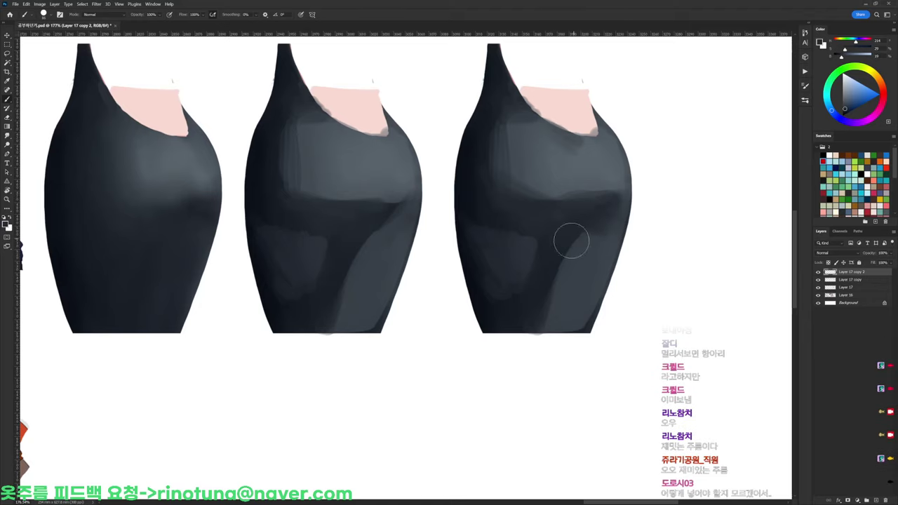
{"action": "left_click", "coordinate": [615, 171], "text": "alt"}
{"action": "left_click", "coordinate": [604, 197], "text": "alt"}
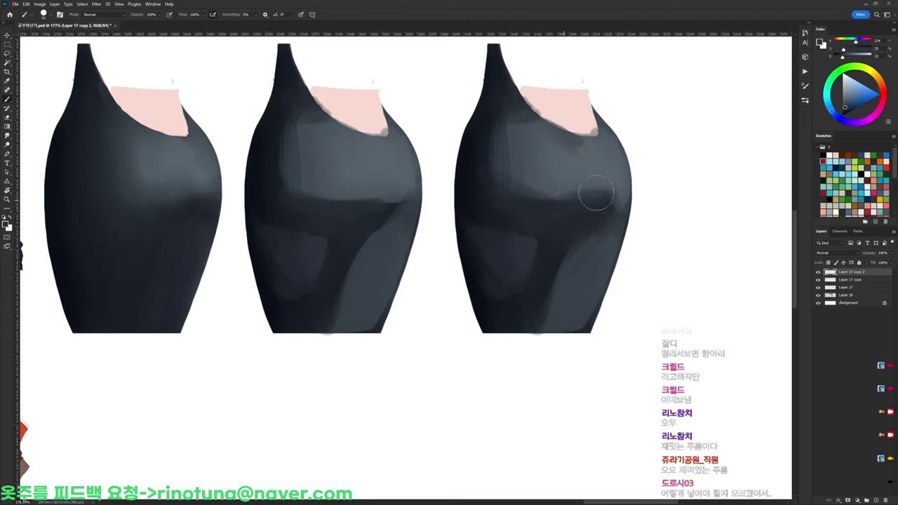
{"action": "left_click", "coordinate": [573, 194], "text": "alt"}
{"action": "mouse_move", "coordinate": [584, 195]}
{"action": "left_mouse_down"}
{"action": "mouse_move", "coordinate": [612, 169]}
{"action": "mouse_move", "coordinate": [610, 206]}
{"action": "mouse_move", "coordinate": [590, 165]}
{"action": "mouse_move", "coordinate": [591, 203]}
{"action": "mouse_move", "coordinate": [578, 174]}
{"action": "left_mouse_up"}
{"action": "left_click", "coordinate": [615, 177], "text": "alt"}
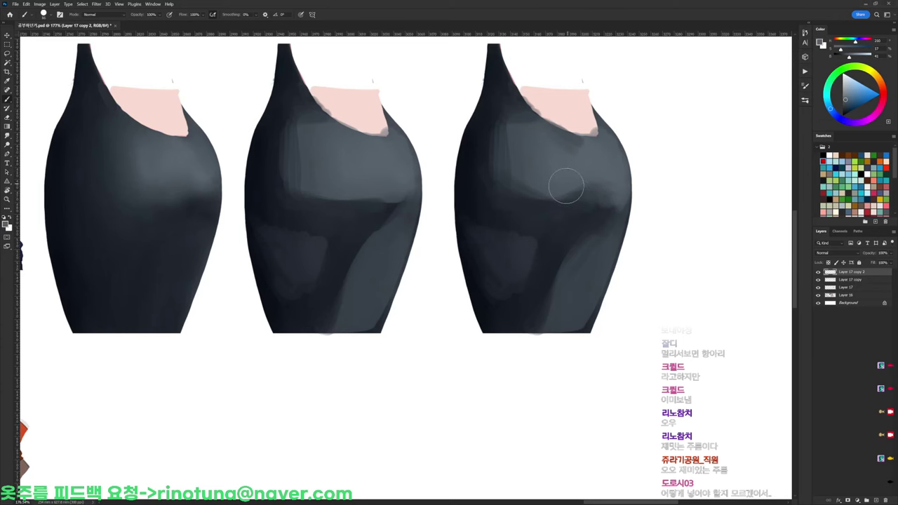
Reshape the third dress's right thigh with sampled tones, softening its inner shadow edge and the area near the hem
{"action": "scroll", "coordinate": [566, 186], "scroll_direction": "down", "scroll_amount": 5}
{"action": "scroll", "coordinate": [537, 161], "scroll_direction": "up", "scroll_amount": 4}
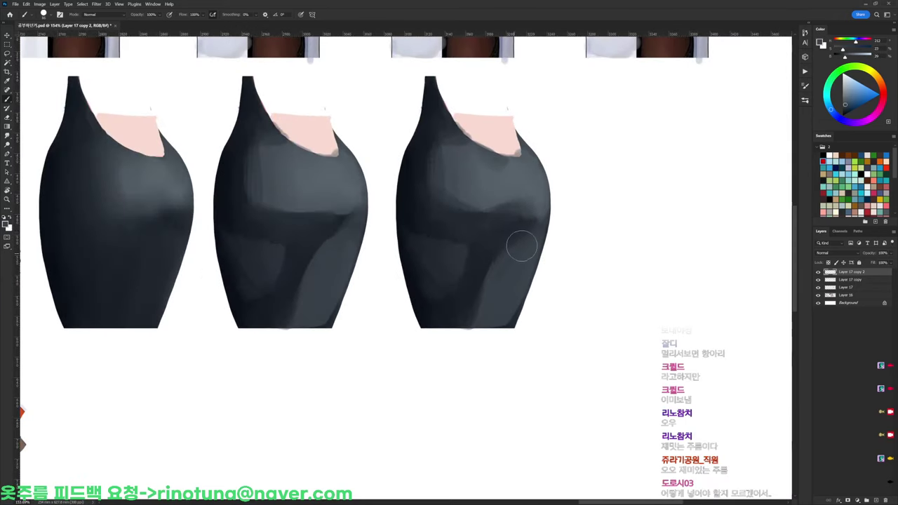
{"action": "left_click", "coordinate": [530, 237], "text": "alt"}
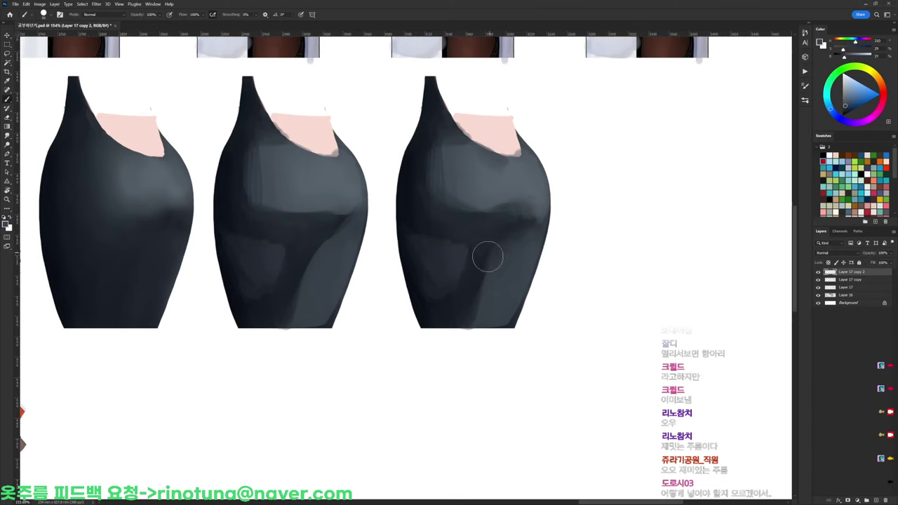
{"action": "left_click", "coordinate": [474, 303], "text": "alt"}
{"action": "left_click", "coordinate": [451, 311], "text": "alt"}
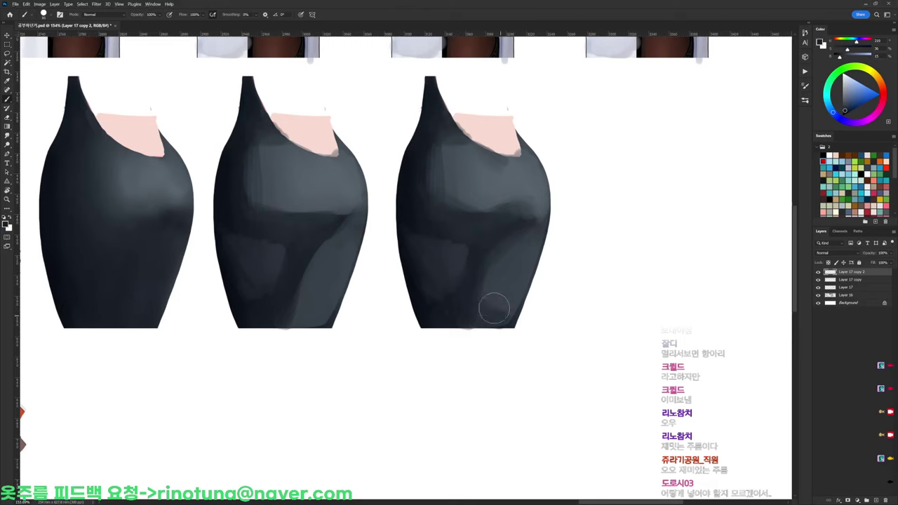
{"action": "mouse_move", "coordinate": [478, 324]}
{"action": "left_mouse_down"}
{"action": "mouse_move", "coordinate": [474, 287]}
{"action": "mouse_move", "coordinate": [495, 299]}
{"action": "mouse_move", "coordinate": [521, 253]}
{"action": "mouse_move", "coordinate": [511, 278]}
{"action": "mouse_move", "coordinate": [500, 266]}
{"action": "mouse_move", "coordinate": [505, 300]}
{"action": "mouse_move", "coordinate": [478, 298]}
{"action": "mouse_move", "coordinate": [479, 310]}
{"action": "mouse_move", "coordinate": [493, 311]}
{"action": "mouse_move", "coordinate": [506, 277]}
{"action": "mouse_move", "coordinate": [507, 314]}
{"action": "mouse_move", "coordinate": [518, 263]}
{"action": "mouse_move", "coordinate": [533, 261]}
{"action": "mouse_move", "coordinate": [508, 321]}
{"action": "mouse_move", "coordinate": [520, 291]}
{"action": "left_mouse_up"}
{"action": "left_click", "coordinate": [521, 252], "text": "alt"}
{"action": "left_click", "coordinate": [508, 276], "text": "alt"}
{"action": "left_click", "coordinate": [519, 278], "text": "alt"}
Darken the third dress's left waist and the left border of the seat highlight with sampled dark blue-greys
{"action": "left_click", "coordinate": [431, 205], "text": "alt"}
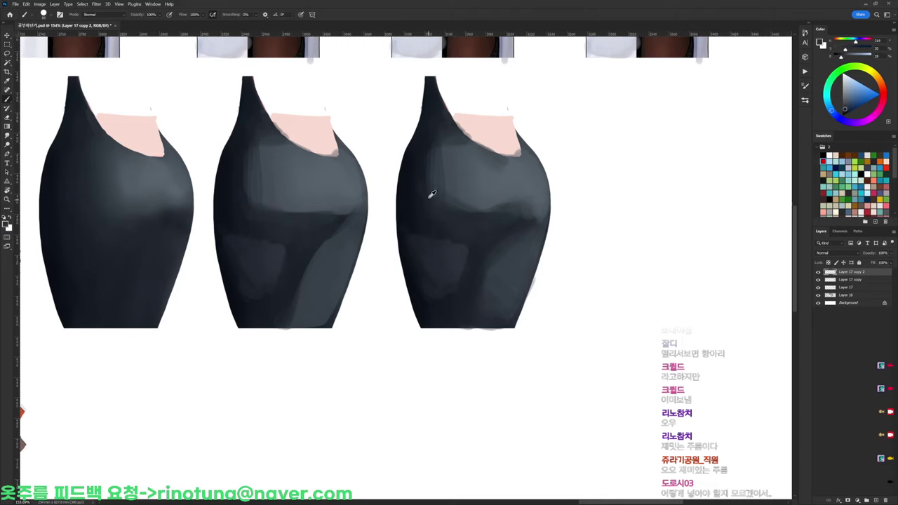
{"action": "mouse_move", "coordinate": [422, 185]}
{"action": "left_mouse_down"}
{"action": "mouse_move", "coordinate": [425, 164]}
{"action": "mouse_move", "coordinate": [436, 180]}
{"action": "left_mouse_up"}
{"action": "left_click", "coordinate": [412, 156], "text": "alt"}
{"action": "left_click_drag", "start_coordinate": [428, 139], "coordinate": [429, 171]}
{"action": "left_click", "coordinate": [441, 158], "text": "alt"}
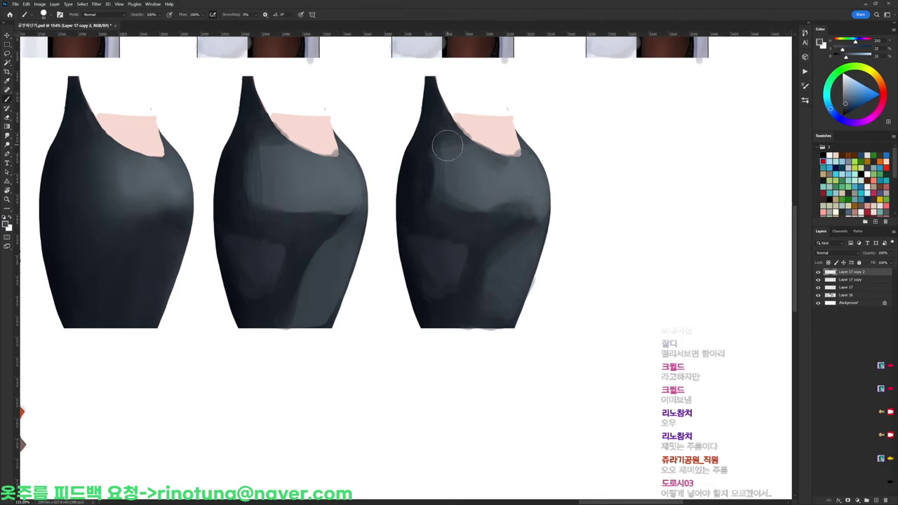
{"action": "left_click", "coordinate": [440, 121], "text": "alt"}
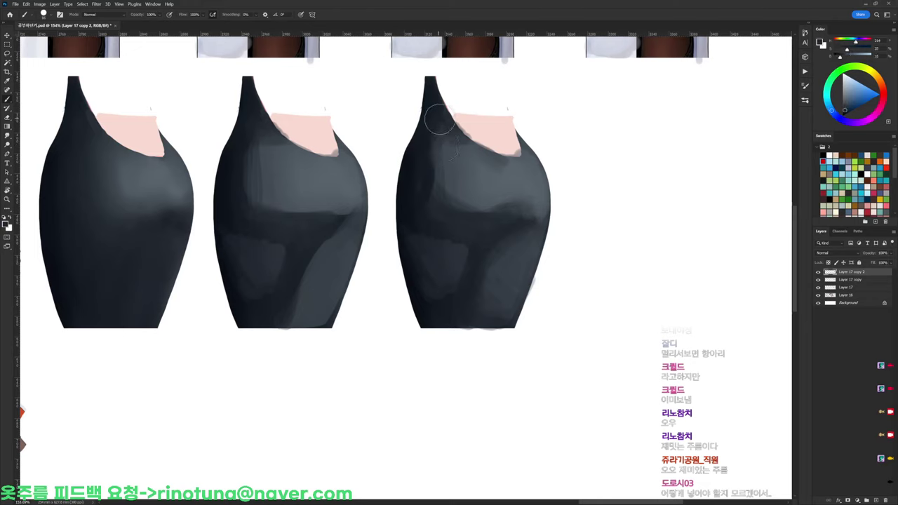
{"action": "left_click_drag", "start_coordinate": [441, 140], "coordinate": [432, 180]}
{"action": "left_click", "coordinate": [428, 162], "text": "alt"}
{"action": "left_click", "coordinate": [425, 174], "text": "alt"}
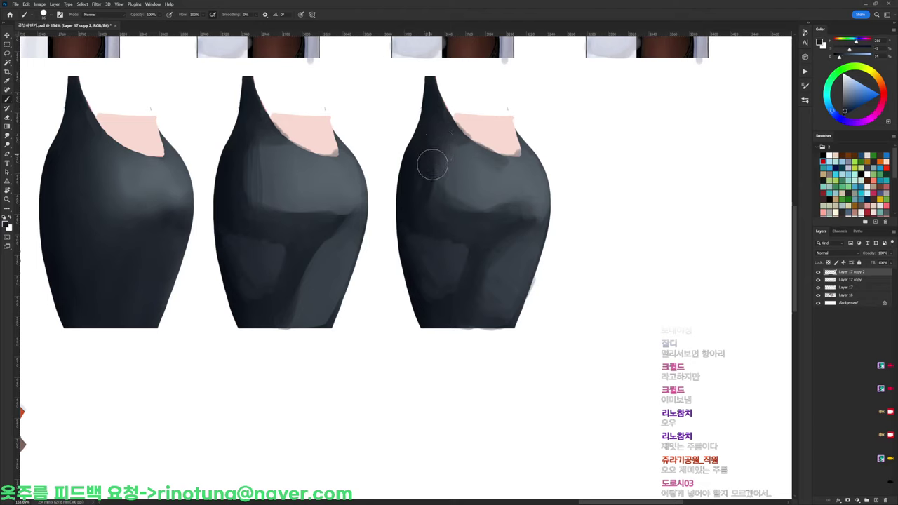
Smooth the dark tones down the third dress's left hip with sampled colours and an adjusted brush size
{"action": "left_click_drag", "start_coordinate": [424, 169], "coordinate": [416, 193]}
{"action": "left_click", "coordinate": [425, 176], "text": "alt"}
{"action": "left_click", "coordinate": [424, 178], "text": "alt"}
{"action": "left_click", "coordinate": [425, 181], "text": "alt"}
{"action": "right_click", "coordinate": [498, 127]}
{"action": "left_click_drag", "start_coordinate": [563, 157], "coordinate": [558, 157]}
{"action": "left_click", "coordinate": [435, 183]}
{"action": "left_click", "coordinate": [420, 183], "text": "alt"}
{"action": "mouse_move", "coordinate": [420, 183]}
{"action": "left_mouse_down"}
{"action": "mouse_move", "coordinate": [420, 152]}
{"action": "mouse_move", "coordinate": [413, 185]}
{"action": "mouse_move", "coordinate": [414, 162]}
{"action": "left_mouse_up"}
Round off the lower-left contour of the third dress's seat highlight and blend it into the shadow below
{"action": "left_click_drag", "start_coordinate": [467, 136], "coordinate": [551, 134]}
{"action": "left_click", "coordinate": [415, 191], "text": "alt"}
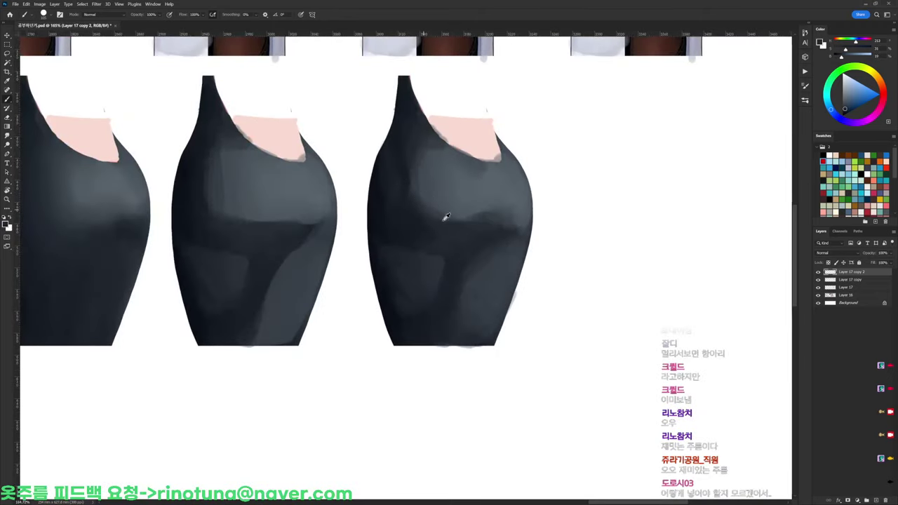
{"action": "left_click", "coordinate": [401, 180], "text": "alt"}
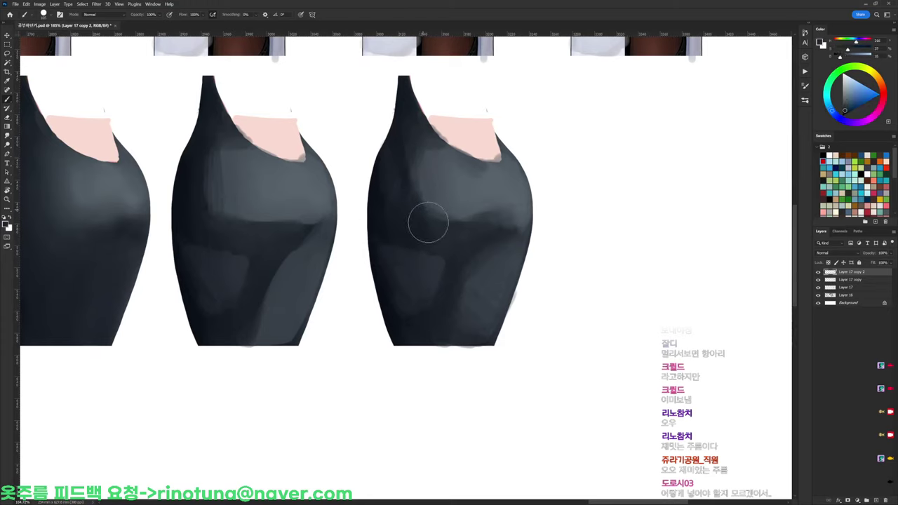
{"action": "left_click_drag", "start_coordinate": [445, 223], "coordinate": [447, 206]}
{"action": "left_click", "coordinate": [444, 199], "text": "alt"}
{"action": "mouse_move", "coordinate": [422, 162]}
{"action": "left_mouse_down"}
{"action": "mouse_move", "coordinate": [441, 194]}
{"action": "mouse_move", "coordinate": [445, 234]}
{"action": "mouse_move", "coordinate": [405, 245]}
{"action": "mouse_move", "coordinate": [403, 231]}
{"action": "mouse_move", "coordinate": [454, 257]}
{"action": "left_mouse_up"}
{"action": "left_click", "coordinate": [416, 195], "text": "alt"}
{"action": "left_click", "coordinate": [391, 221], "text": "alt"}
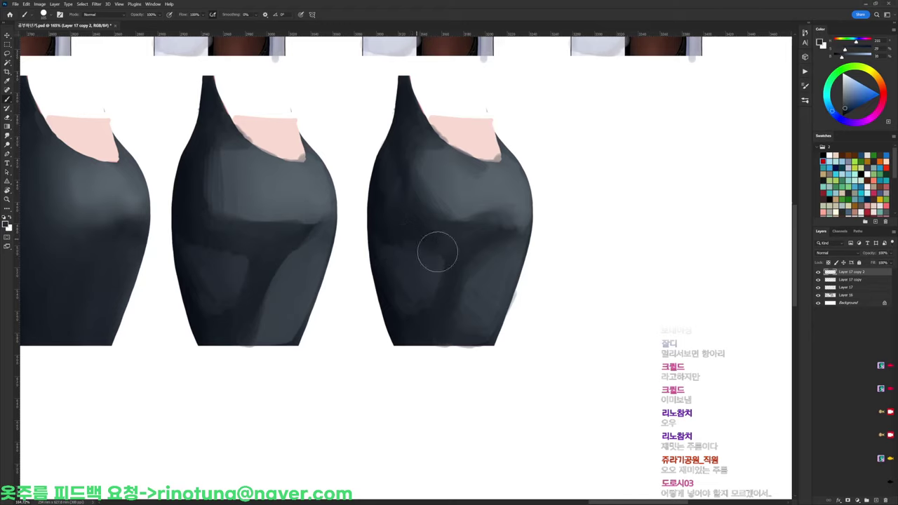
Paint thin dark fold lines beneath the third dress's seat and down between the thighs with a small black brush
{"action": "scroll", "coordinate": [493, 207], "scroll_direction": "down", "scroll_amount": 3}
{"action": "scroll", "coordinate": [509, 205], "scroll_direction": "up", "scroll_amount": 3}
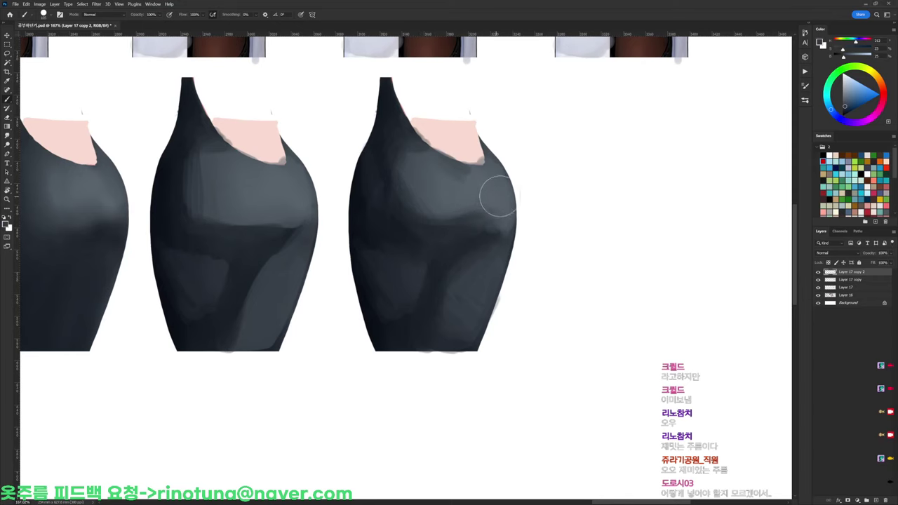
{"action": "scroll", "coordinate": [508, 203], "scroll_direction": "down", "scroll_amount": 2}
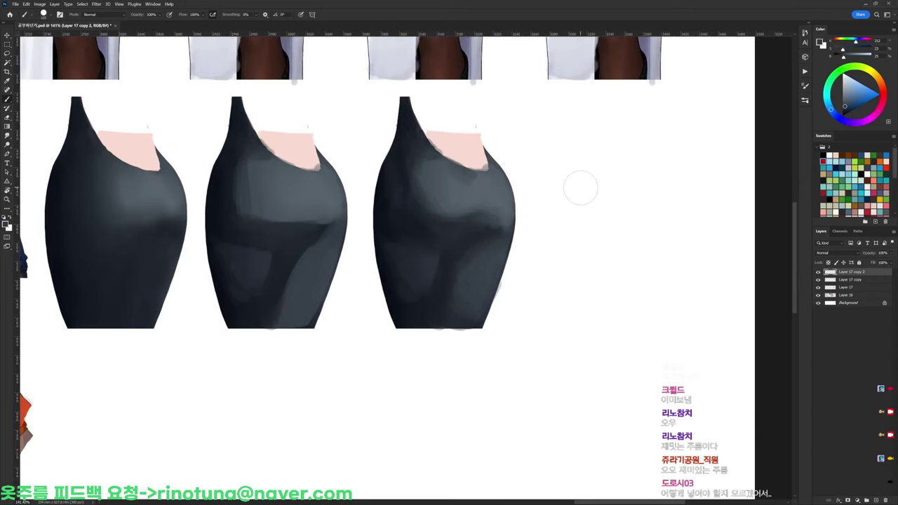
{"action": "right_click", "coordinate": [498, 179]}
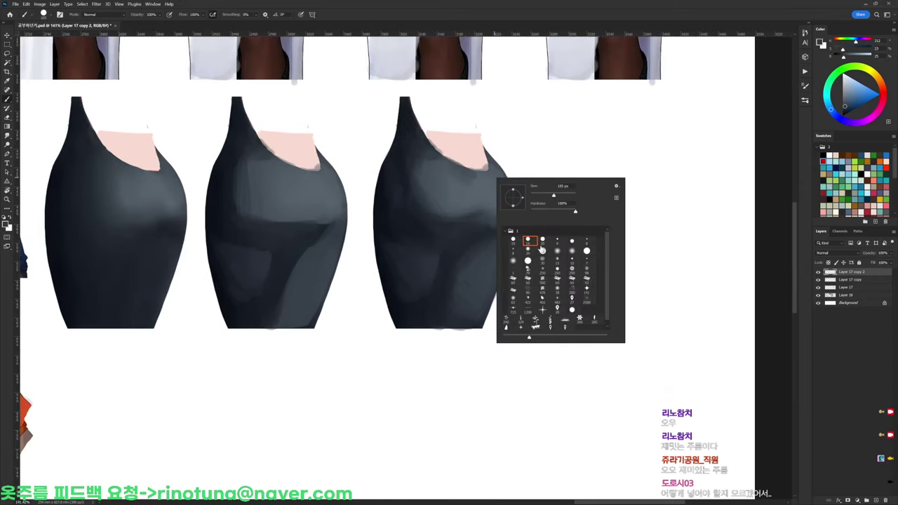
{"action": "left_click", "coordinate": [529, 240]}
{"action": "left_click", "coordinate": [470, 231]}
{"action": "key", "text": "d"}
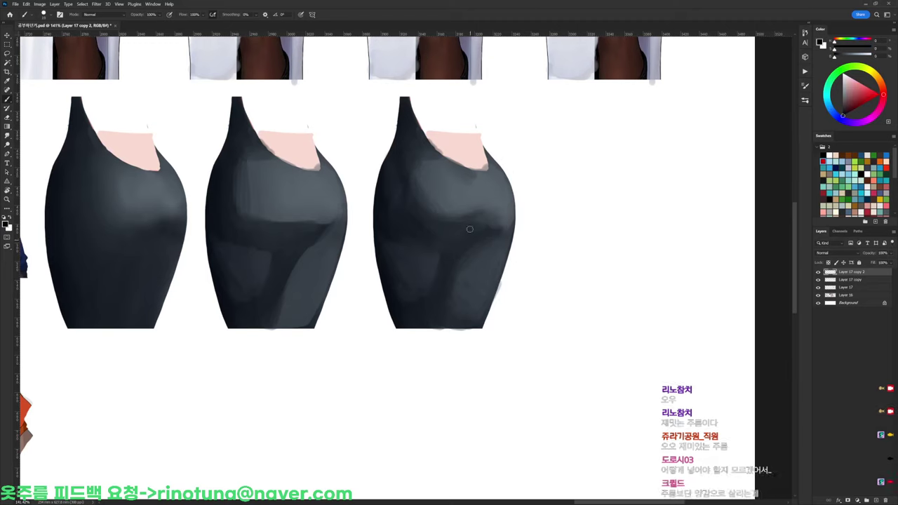
{"action": "right_click", "coordinate": [510, 194]}
{"action": "left_click", "coordinate": [490, 229]}
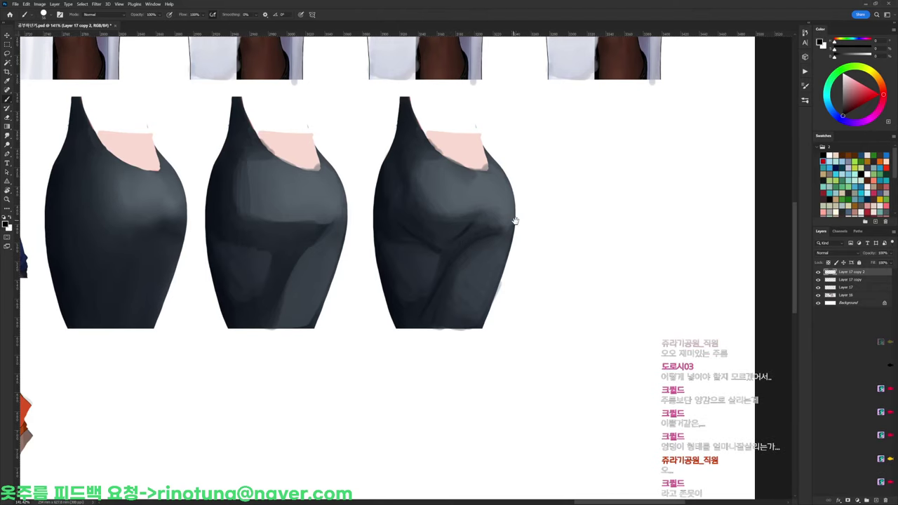
Blend the crease beneath the third dress's seat and paint thin dark folds down its strap and at the upper right hip
{"action": "left_click_drag", "start_coordinate": [514, 220], "coordinate": [459, 226]}
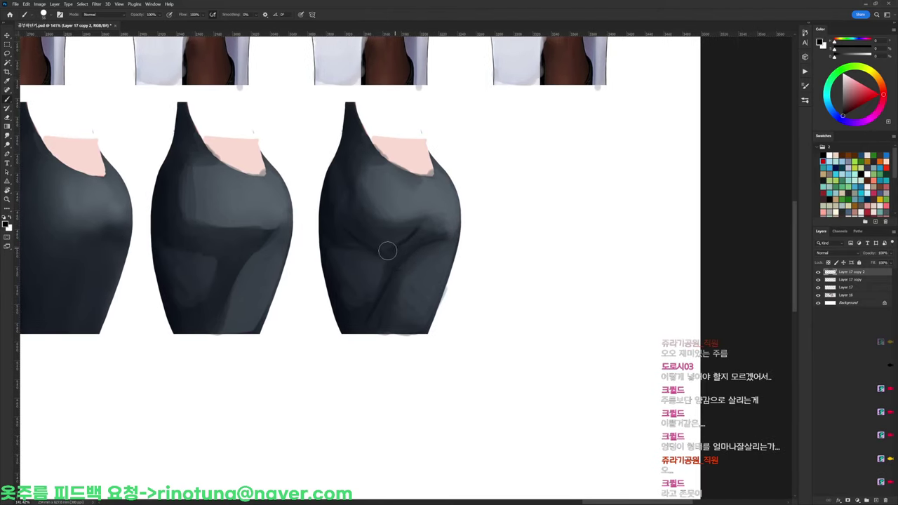
{"action": "left_click", "coordinate": [395, 256], "text": "alt"}
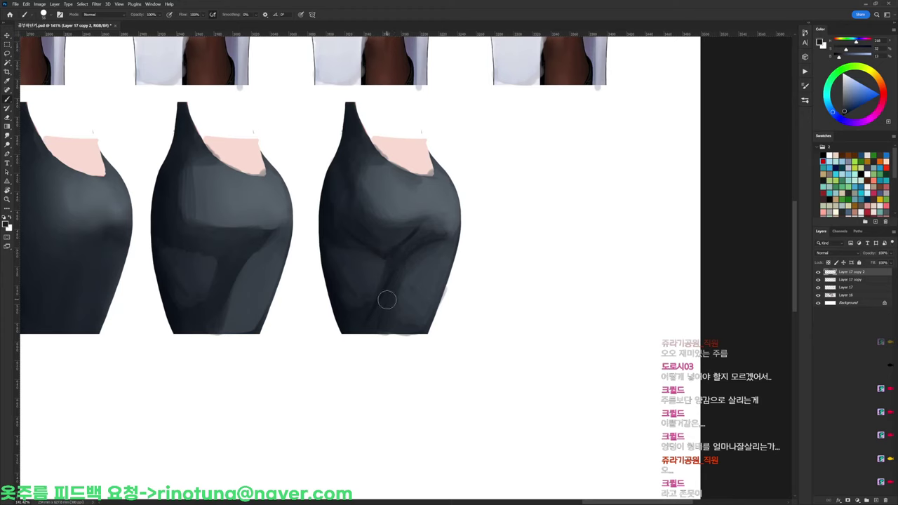
{"action": "left_click", "coordinate": [366, 232], "text": "alt"}
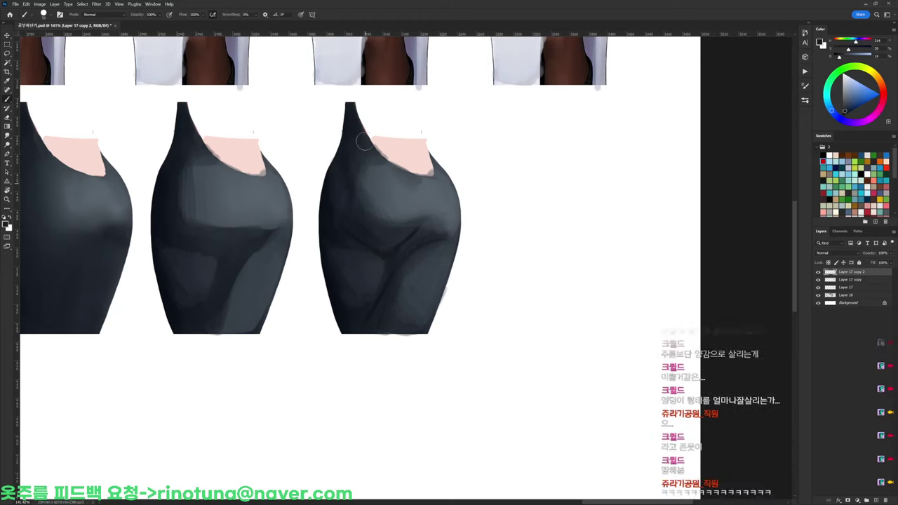
{"action": "left_click", "coordinate": [351, 115], "text": "alt"}
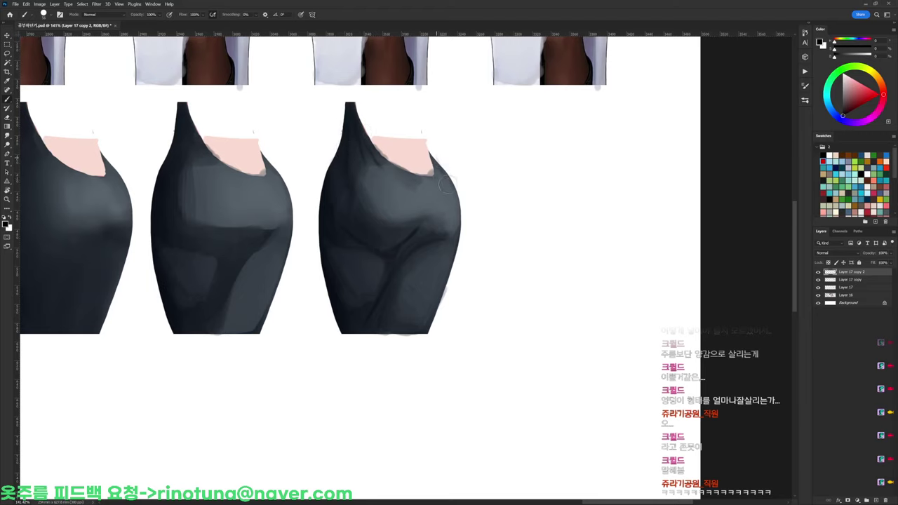
Duplicate the third dress and place the copy beside it as a fourth stage
{"action": "left_click_drag", "start_coordinate": [438, 234], "coordinate": [533, 244]}
{"action": "scroll", "coordinate": [519, 161], "scroll_direction": "up", "scroll_amount": 2}
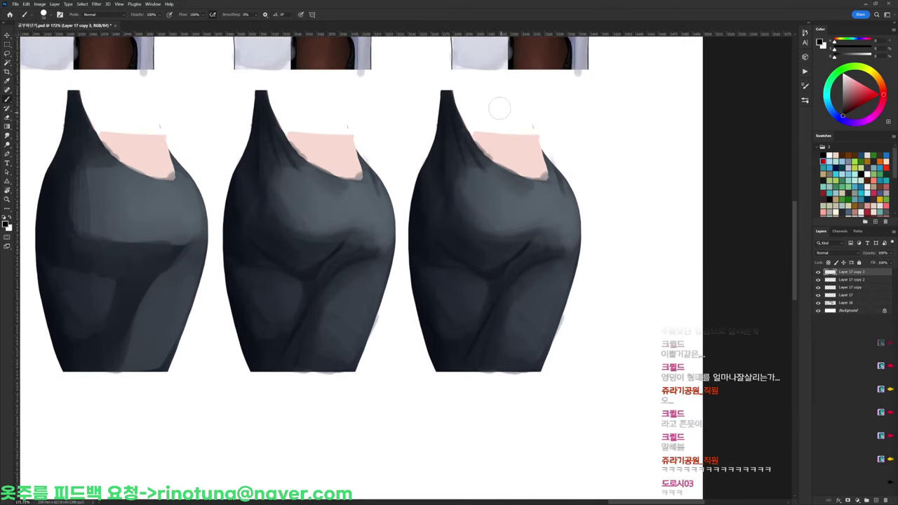
Refine the folds below the fourth dress's strap and neckline with a small hard brush and sampled blue-greys
{"action": "right_click", "coordinate": [493, 128]}
{"action": "left_click", "coordinate": [544, 236]}
{"action": "left_click", "coordinate": [529, 236]}
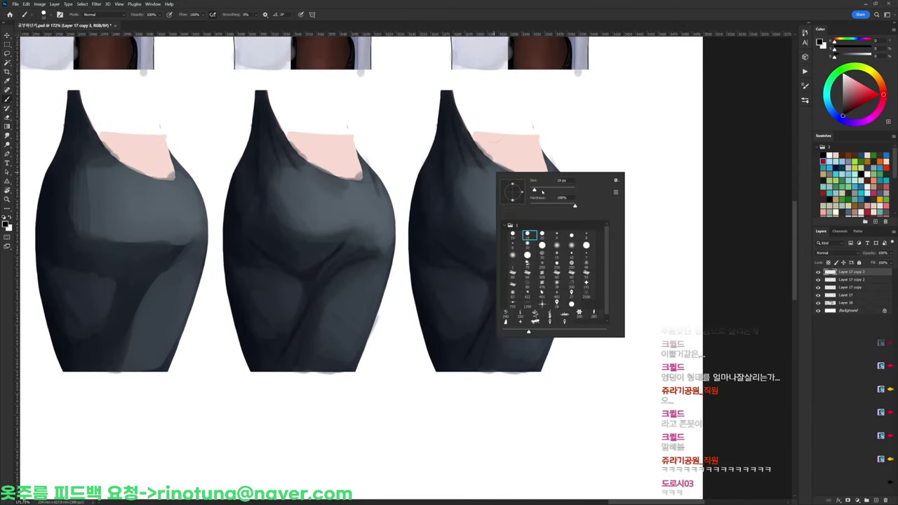
{"action": "left_click", "coordinate": [482, 183], "text": "alt"}
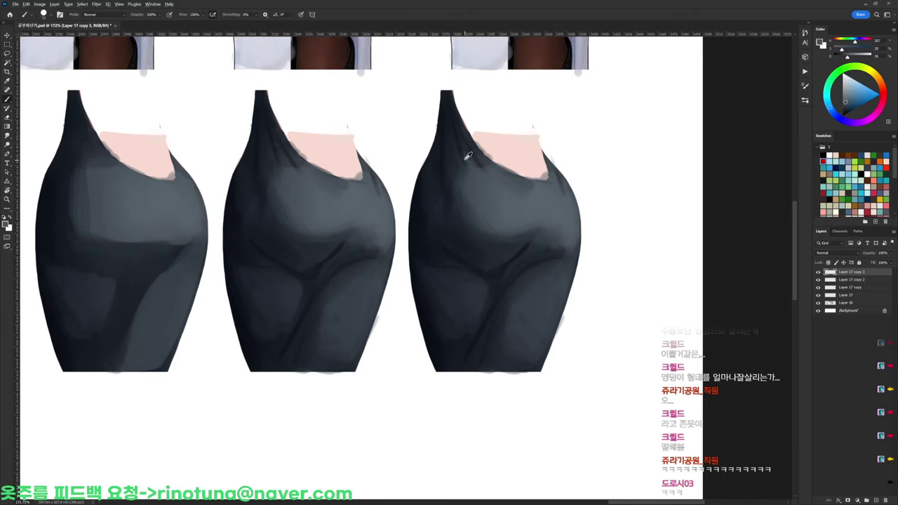
{"action": "left_click", "coordinate": [464, 158], "text": "alt"}
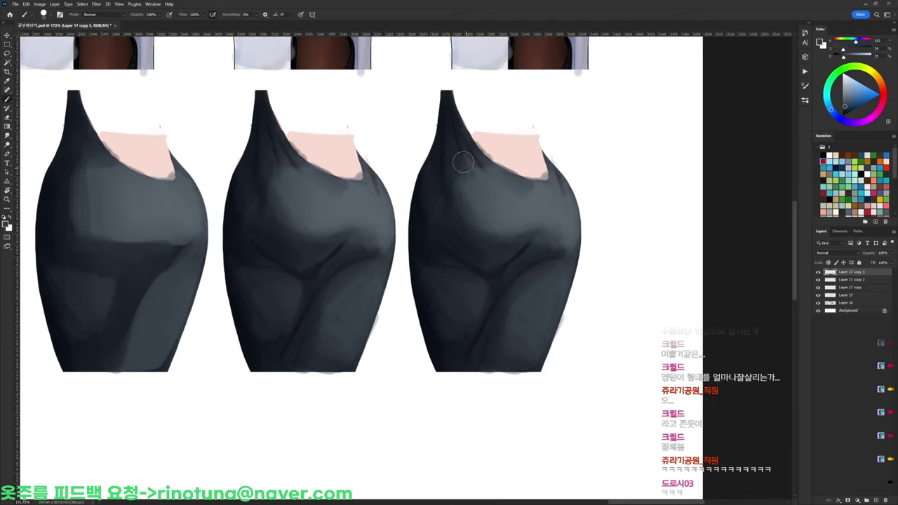
{"action": "left_click", "coordinate": [475, 180], "text": "alt"}
{"action": "left_click", "coordinate": [475, 183], "text": "alt"}
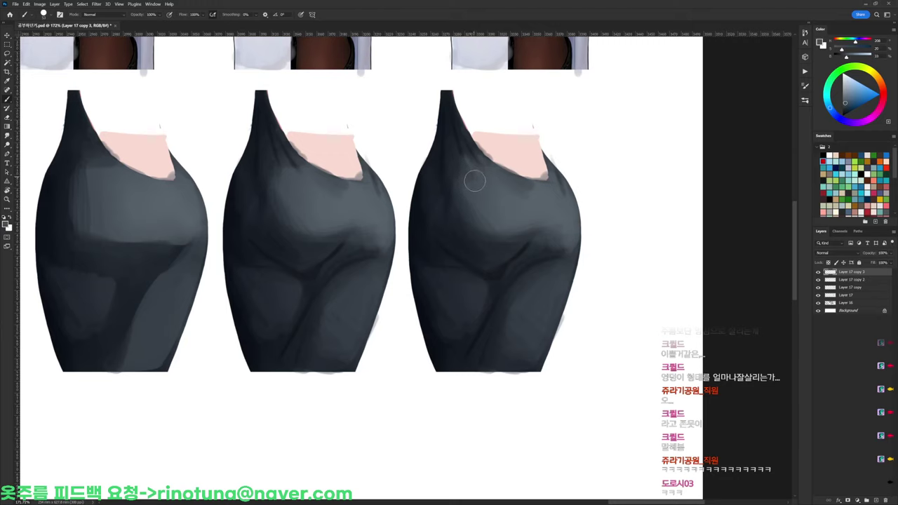
{"action": "left_click", "coordinate": [460, 148], "text": "alt"}
{"action": "left_click_drag", "start_coordinate": [460, 142], "coordinate": [462, 146]}
{"action": "left_click", "coordinate": [468, 166], "text": "alt"}
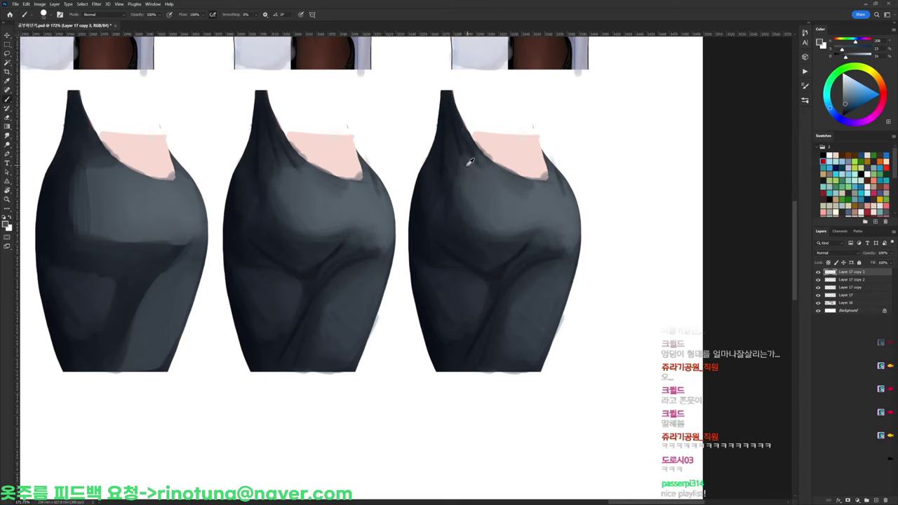
Deepen the fourth dress's strap and left waist folds with near-black, blending them with sampled dark blue-greys
{"action": "left_click", "coordinate": [448, 116], "text": "alt"}
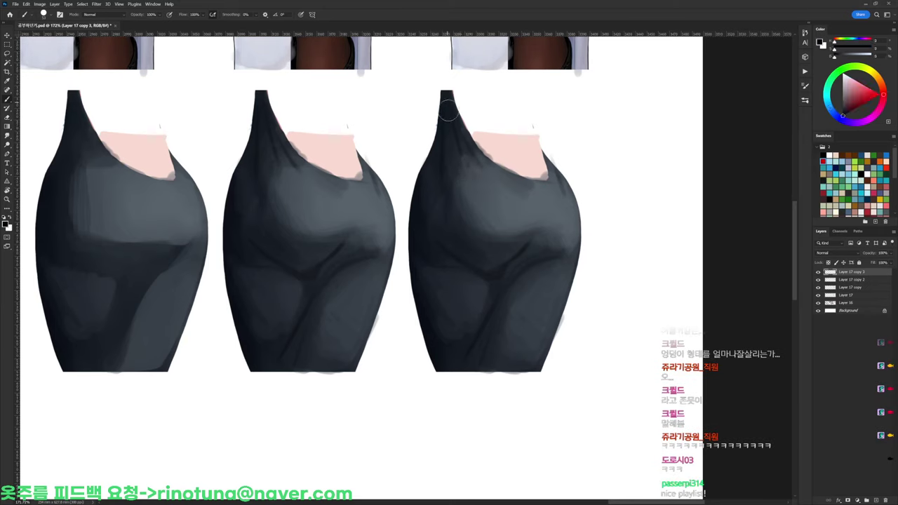
{"action": "left_click_drag", "start_coordinate": [443, 145], "coordinate": [423, 194]}
{"action": "left_click", "coordinate": [453, 161], "text": "alt"}
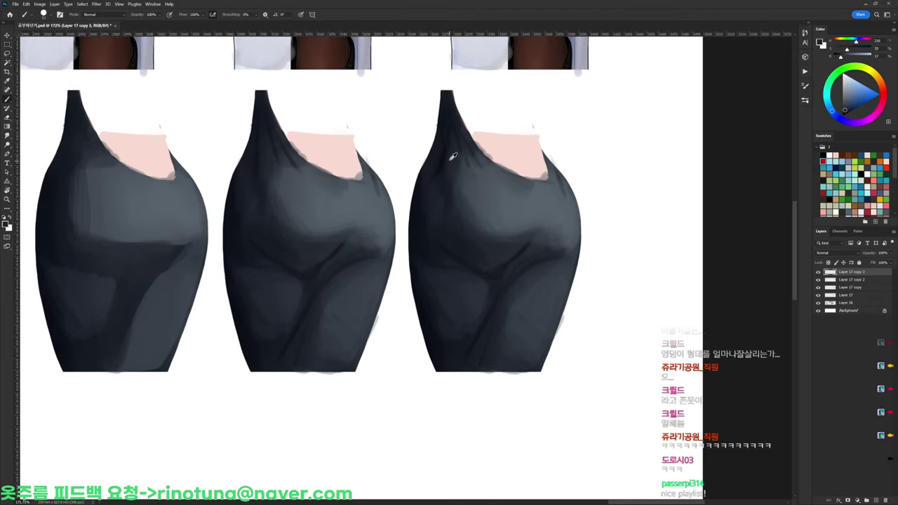
{"action": "left_click", "coordinate": [460, 219], "text": "alt"}
Smooth the left and lower-left edge of the fourth dress's seat highlight with a larger brush and sampled mid-greys
{"action": "left_click_drag", "start_coordinate": [527, 202], "coordinate": [470, 157]}
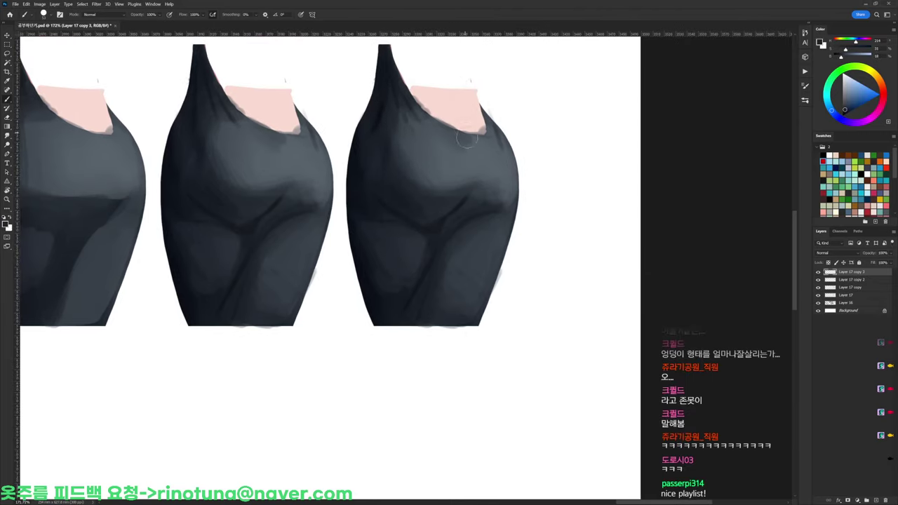
{"action": "right_click", "coordinate": [470, 156]}
{"action": "left_click", "coordinate": [428, 198], "text": "alt"}
{"action": "left_click", "coordinate": [414, 161], "text": "alt"}
{"action": "left_click", "coordinate": [426, 168], "text": "alt"}
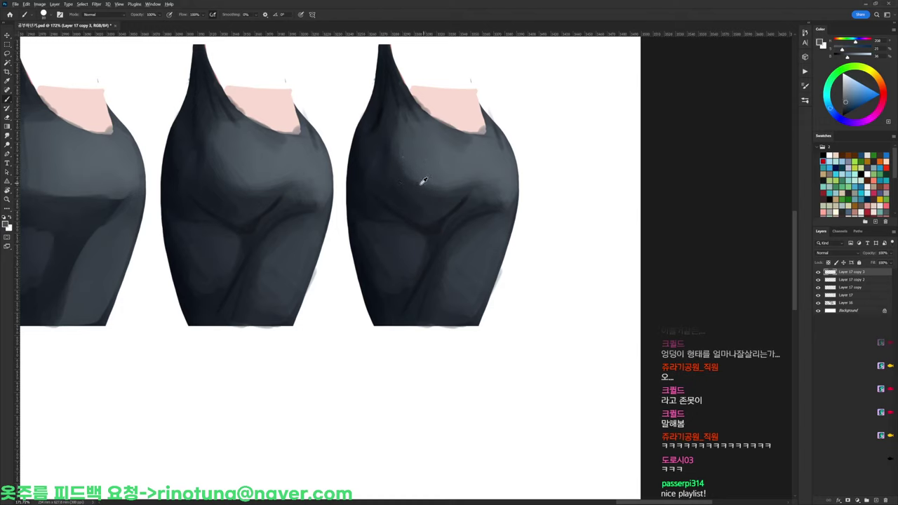
{"action": "left_click", "coordinate": [421, 185], "text": "alt"}
{"action": "mouse_move", "coordinate": [403, 166]}
{"action": "left_mouse_down"}
{"action": "mouse_move", "coordinate": [425, 184]}
{"action": "mouse_move", "coordinate": [405, 174]}
{"action": "left_mouse_up"}
Soften the left fold beneath the fourth dress's seat with sampled dark blue-greys
{"action": "left_click", "coordinate": [424, 213], "text": "alt"}
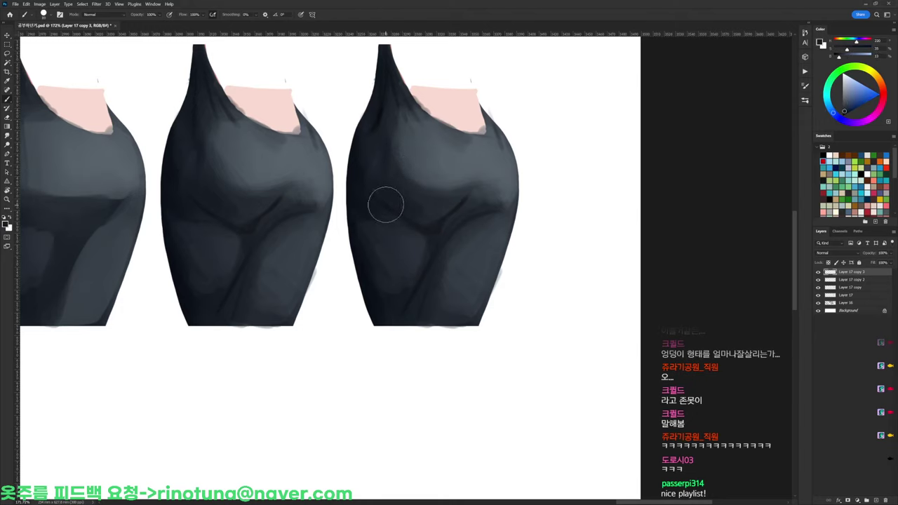
{"action": "left_click_drag", "start_coordinate": [386, 204], "coordinate": [413, 219]}
{"action": "left_click", "coordinate": [384, 196], "text": "alt"}
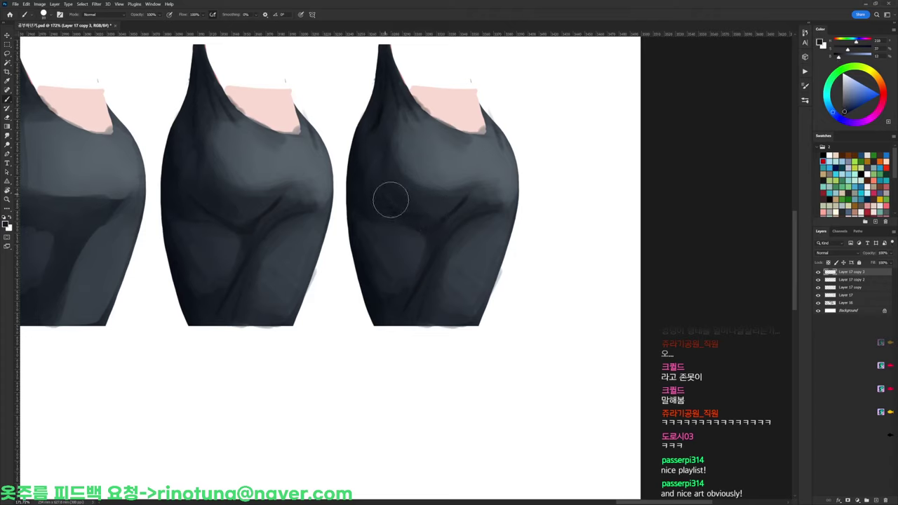
{"action": "left_click", "coordinate": [423, 209], "text": "alt"}
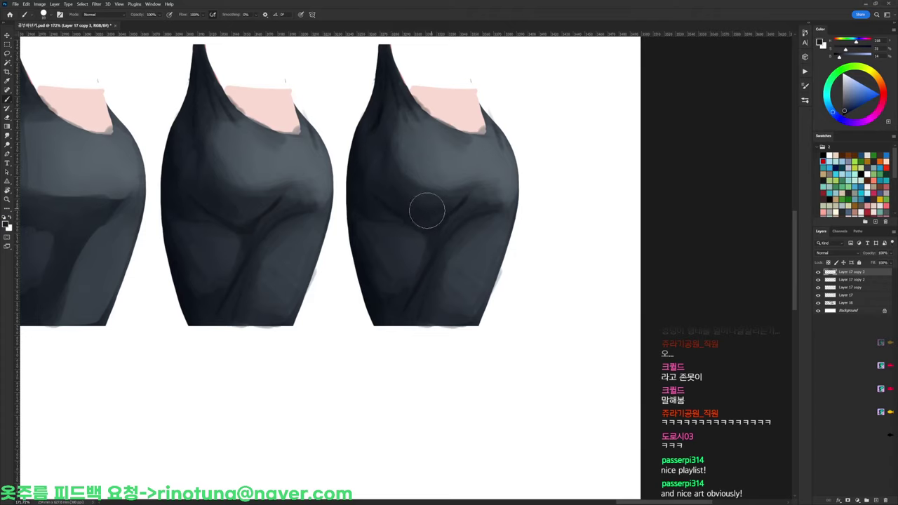
Rework the right-hand crease under the fourth dress's seat with a smaller hard brush and sampled light and dark tones
{"action": "right_click", "coordinate": [509, 131]}
{"action": "left_click", "coordinate": [540, 225]}
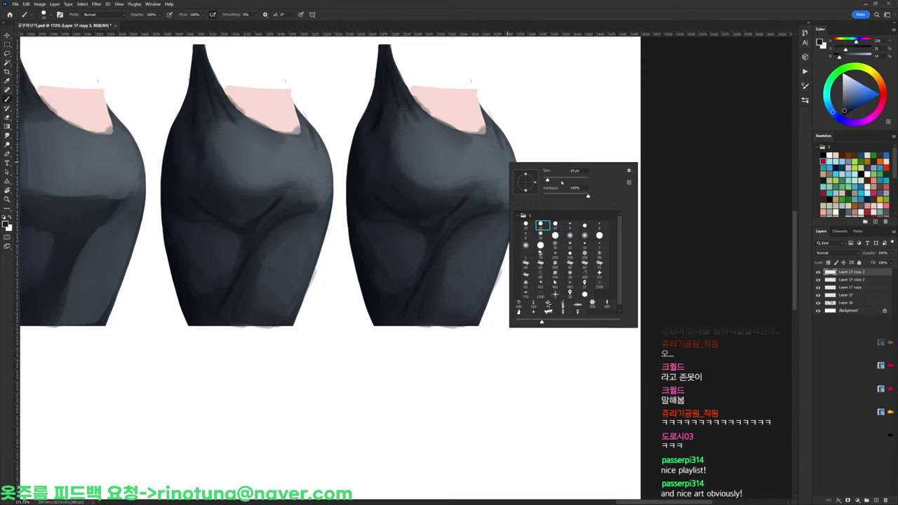
{"action": "left_click", "coordinate": [471, 198], "text": "alt"}
{"action": "mouse_move", "coordinate": [462, 207]}
{"action": "left_mouse_down"}
{"action": "mouse_move", "coordinate": [480, 188]}
{"action": "mouse_move", "coordinate": [461, 206]}
{"action": "left_mouse_up"}
{"action": "left_click", "coordinate": [460, 204], "text": "alt"}
{"action": "left_click", "coordinate": [485, 184], "text": "alt"}
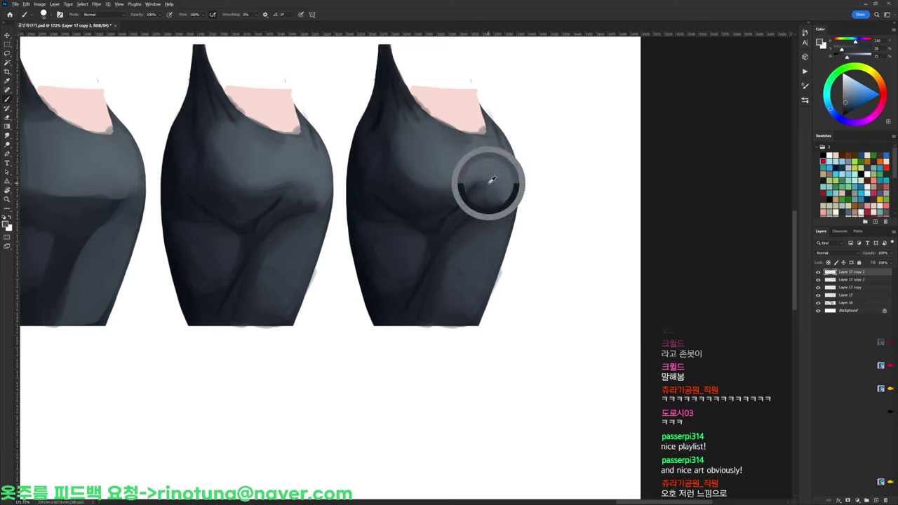
{"action": "scroll", "coordinate": [516, 154], "scroll_direction": "down", "scroll_amount": 3}
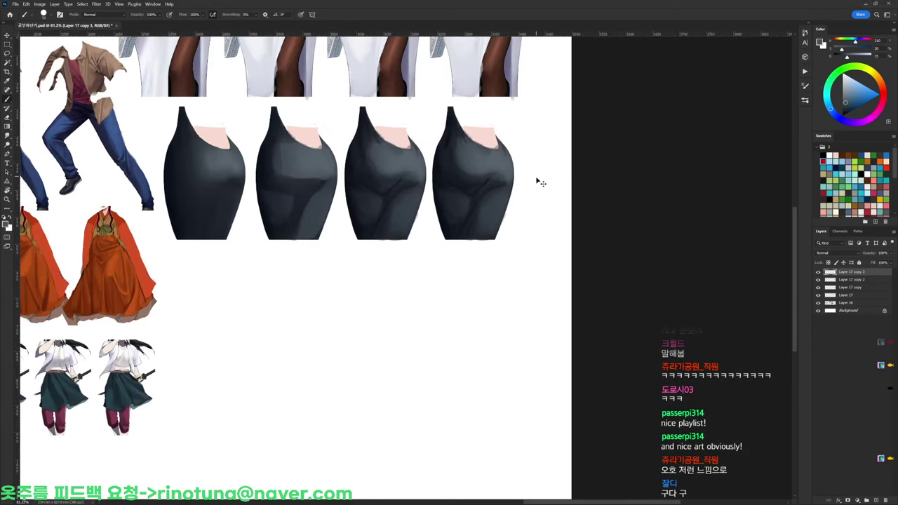
{"action": "scroll", "coordinate": [499, 174], "scroll_direction": "up", "scroll_amount": 3}
{"action": "left_click", "coordinate": [485, 184], "text": "alt"}
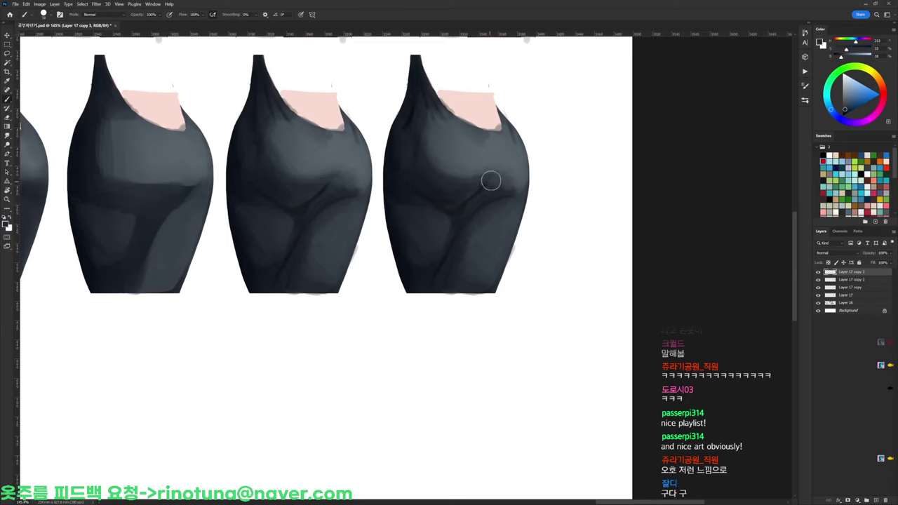
{"action": "left_click", "coordinate": [465, 199], "text": "alt"}
Rotate the canvas to paint dark tones along the fourth dress's under-seat folds, then restore the upright view
{"action": "key", "text": "r"}
{"action": "mouse_move", "coordinate": [461, 203]}
{"action": "left_mouse_down"}
{"action": "mouse_move", "coordinate": [411, 260]}
{"action": "mouse_move", "coordinate": [487, 311]}
{"action": "left_mouse_up"}
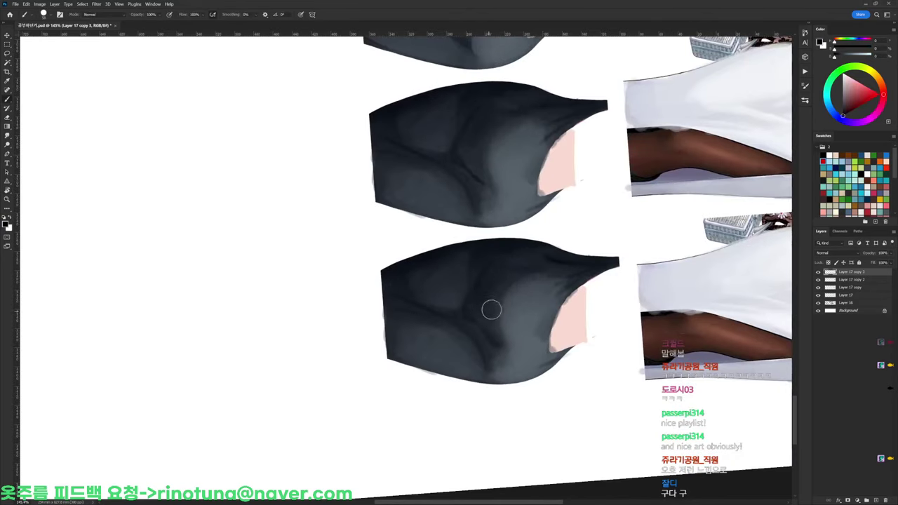
{"action": "left_click", "coordinate": [477, 303], "text": "alt"}
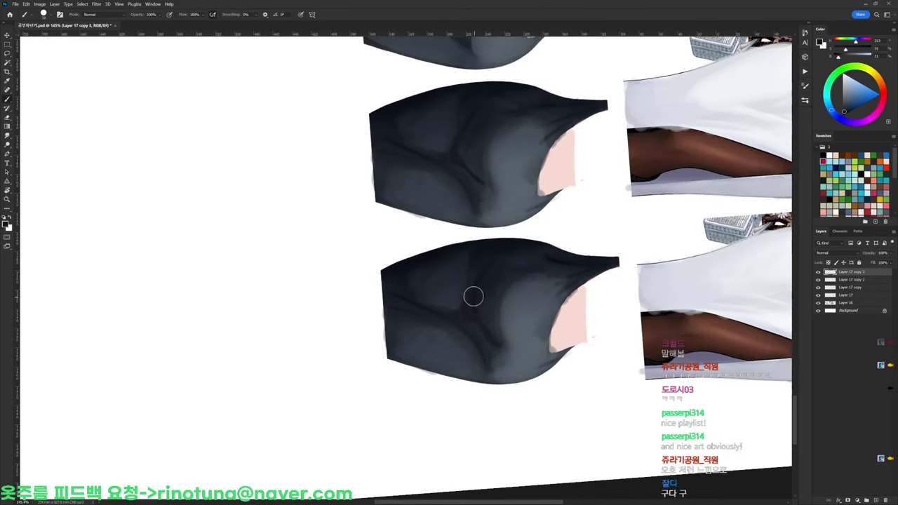
{"action": "key", "text": "r"}
{"action": "mouse_move", "coordinate": [494, 338]}
{"action": "left_mouse_down"}
{"action": "mouse_move", "coordinate": [411, 260]}
{"action": "mouse_move", "coordinate": [571, 105]}
{"action": "left_mouse_up"}
Sharpen the crease junction below the fourth dress's seat with fine black and sampled grey strokes toward the right hip
{"action": "right_click", "coordinate": [543, 161]}
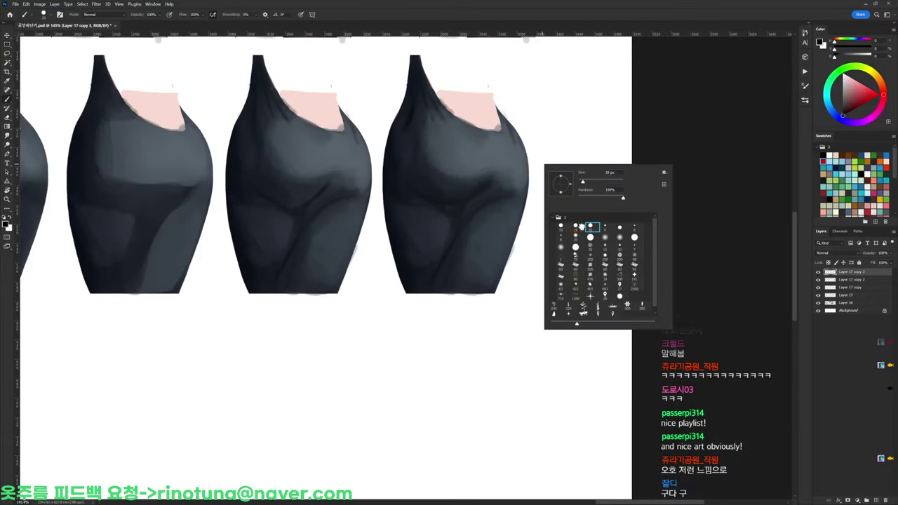
{"action": "left_click", "coordinate": [510, 163], "text": "alt"}
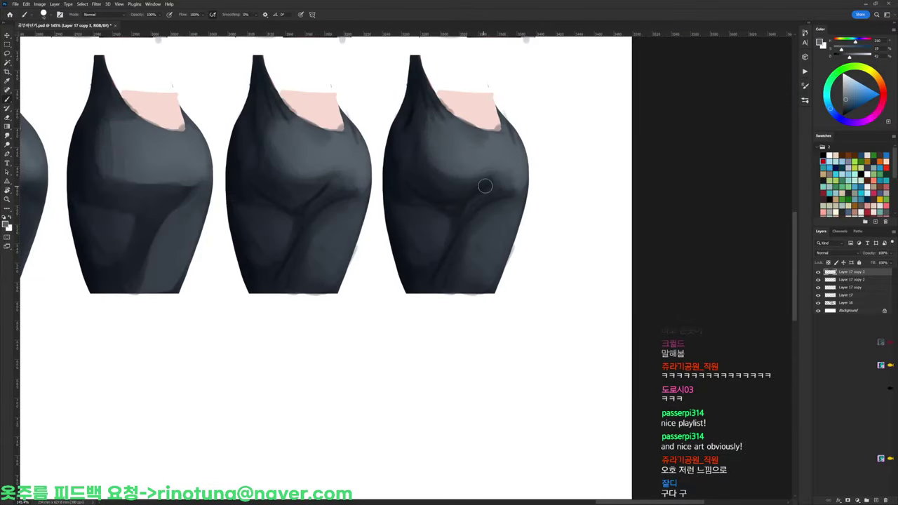
{"action": "left_click", "coordinate": [483, 189], "text": "alt"}
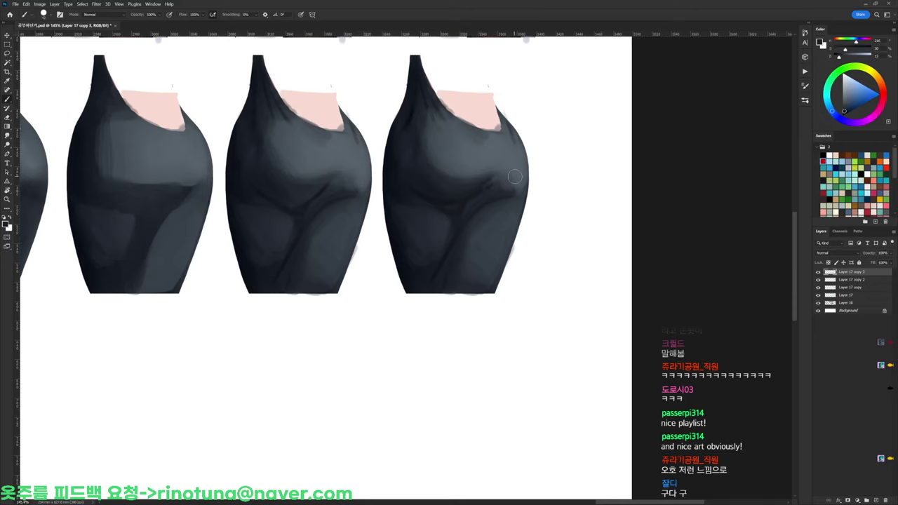
{"action": "key", "text": "d"}
{"action": "left_click", "coordinate": [515, 180], "text": "alt"}
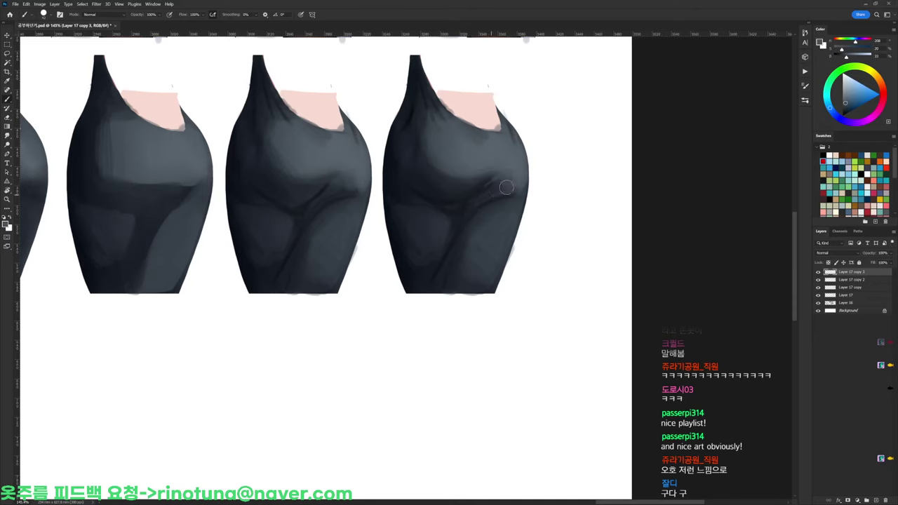
{"action": "key", "text": "d"}
{"action": "left_click_drag", "start_coordinate": [462, 213], "coordinate": [463, 204]}
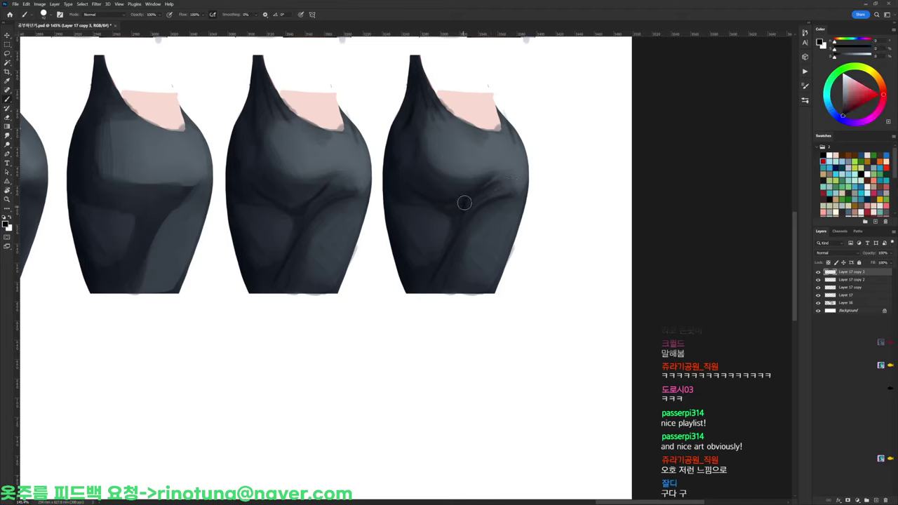
{"action": "left_click", "coordinate": [462, 209], "text": "alt"}
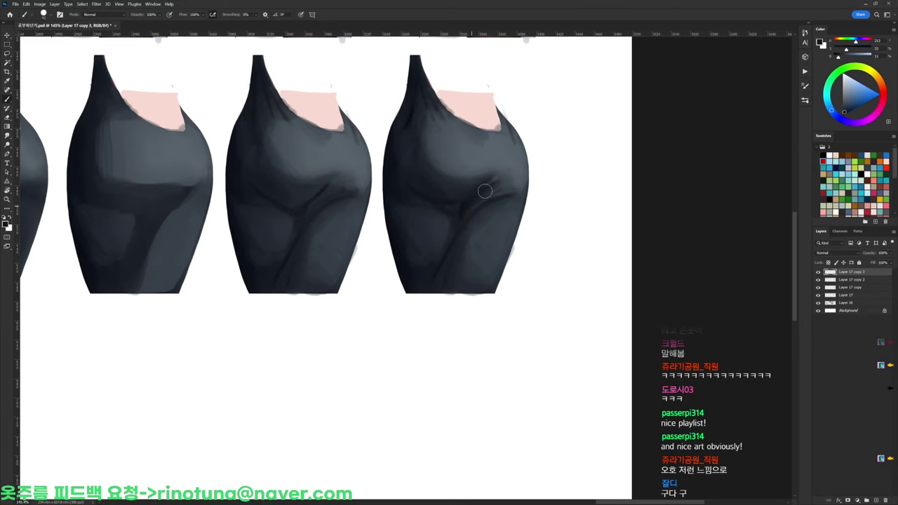
{"action": "left_click", "coordinate": [516, 180], "text": "alt"}
{"action": "scroll", "coordinate": [502, 184], "scroll_direction": "down", "scroll_amount": 4}
{"action": "scroll", "coordinate": [519, 181], "scroll_direction": "up", "scroll_amount": 4}
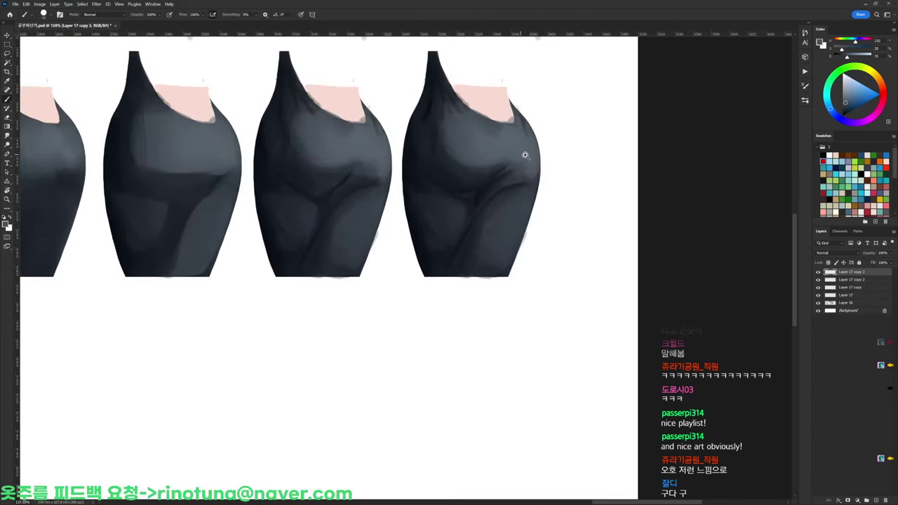
Shade the lower edge of the fourth dress's seat highlight with a larger brush and sampled dark greys
{"action": "scroll", "coordinate": [525, 155], "scroll_direction": "up", "scroll_amount": 3}
{"action": "right_click", "coordinate": [537, 171]}
{"action": "left_click", "coordinate": [519, 153], "text": "alt"}
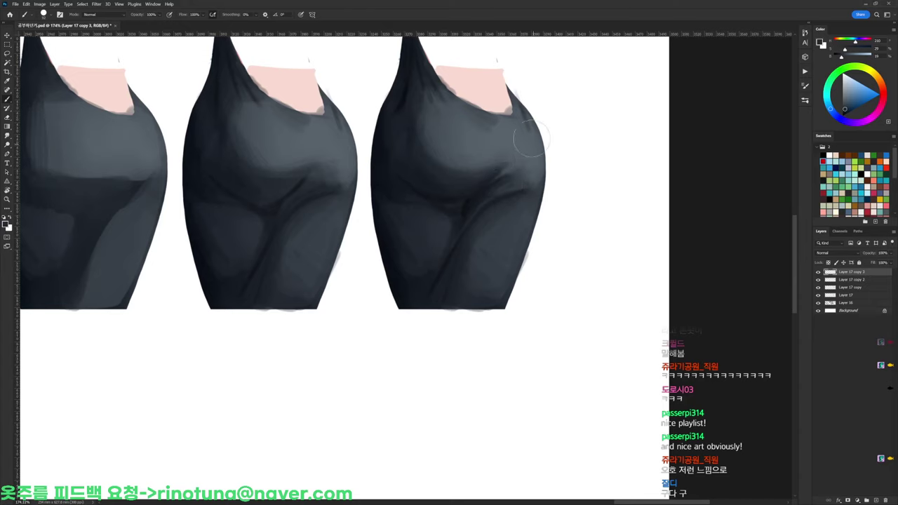
{"action": "left_click", "coordinate": [497, 142], "text": "alt"}
{"action": "left_click", "coordinate": [460, 174], "text": "alt"}
{"action": "left_click_drag", "start_coordinate": [439, 176], "coordinate": [484, 167]}
{"action": "left_click", "coordinate": [482, 168], "text": "alt"}
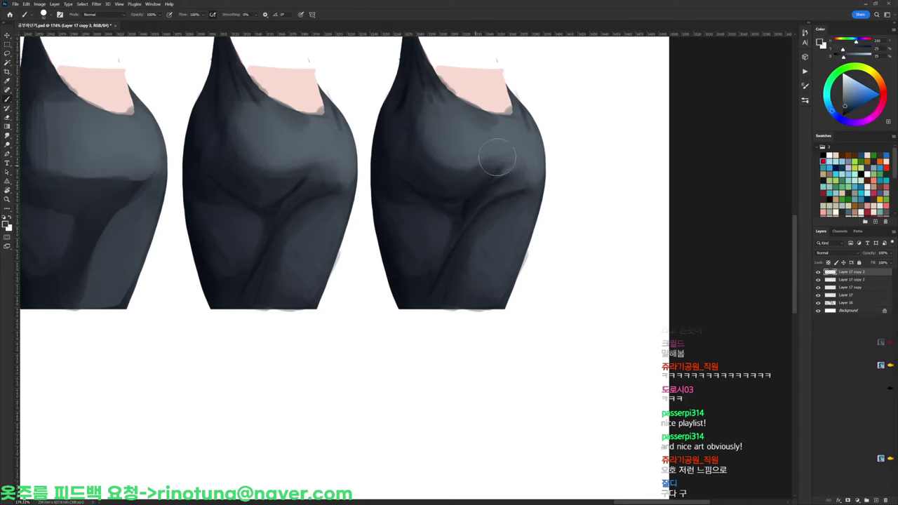
Shape a soft diagonal fold running into the lower right of the fourth dress's seat highlight using sampled tones
{"action": "left_click", "coordinate": [489, 155], "text": "alt"}
{"action": "mouse_move", "coordinate": [489, 154]}
{"action": "left_mouse_down"}
{"action": "mouse_move", "coordinate": [452, 162]}
{"action": "mouse_move", "coordinate": [484, 162]}
{"action": "left_mouse_up"}
{"action": "left_click", "coordinate": [461, 168], "text": "alt"}
{"action": "left_click", "coordinate": [483, 155], "text": "alt"}
{"action": "left_click", "coordinate": [475, 170], "text": "alt"}
{"action": "left_click", "coordinate": [476, 164], "text": "alt"}
Blend the tones under the fourth dress's neckline and along its upper right hip with sampled greys
{"action": "left_click", "coordinate": [478, 136], "text": "alt"}
{"action": "mouse_move", "coordinate": [457, 113]}
{"action": "left_mouse_down"}
{"action": "mouse_move", "coordinate": [492, 126]}
{"action": "mouse_move", "coordinate": [494, 138]}
{"action": "mouse_move", "coordinate": [500, 125]}
{"action": "left_mouse_up"}
{"action": "left_click", "coordinate": [488, 115], "text": "alt"}
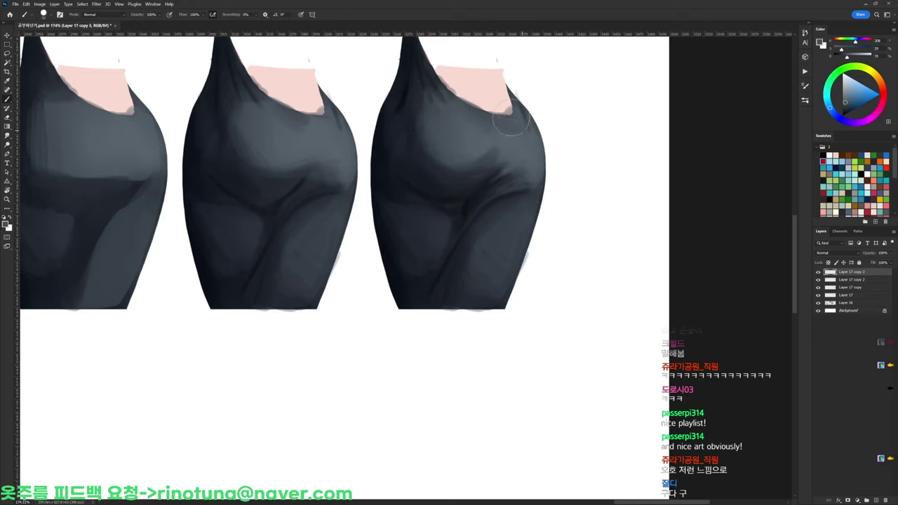
{"action": "left_click", "coordinate": [526, 140], "text": "alt"}
Soften the fourth dress's seat highlight with a larger brush and greys sampled from the highlight
{"action": "left_click_drag", "start_coordinate": [514, 150], "coordinate": [412, 166]}
{"action": "left_click_drag", "start_coordinate": [417, 150], "coordinate": [434, 150]}
{"action": "scroll", "coordinate": [435, 149], "scroll_direction": "up", "scroll_amount": 1}
{"action": "right_click", "coordinate": [466, 163]}
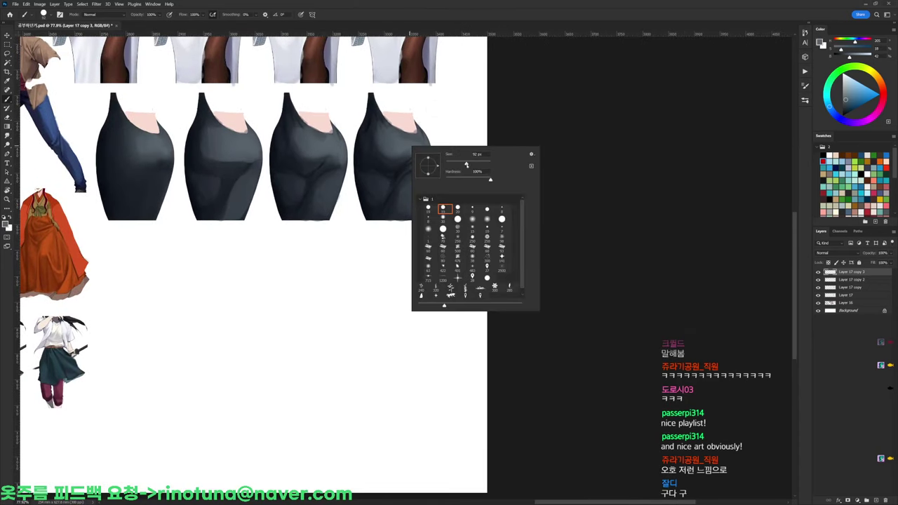
{"action": "left_click", "coordinate": [400, 146]}
{"action": "scroll", "coordinate": [415, 143], "scroll_direction": "up", "scroll_amount": 2}
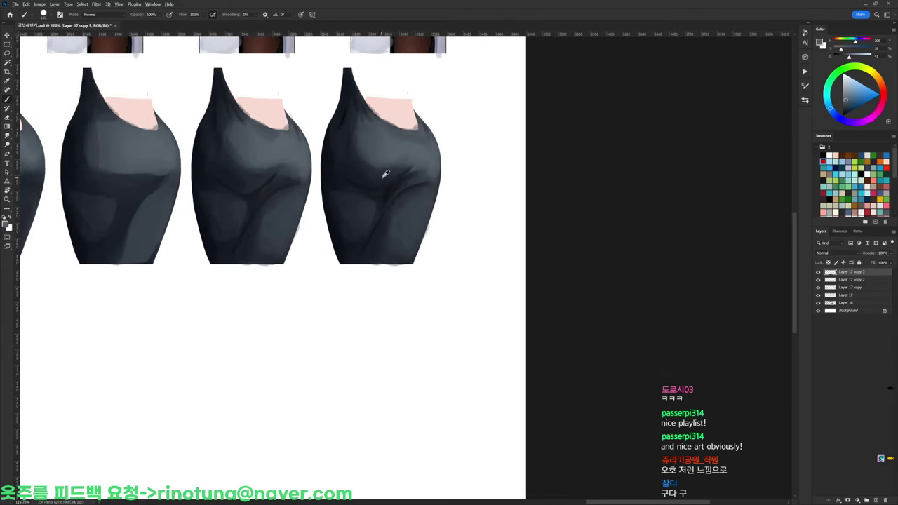
{"action": "left_click", "coordinate": [365, 144], "text": "alt"}
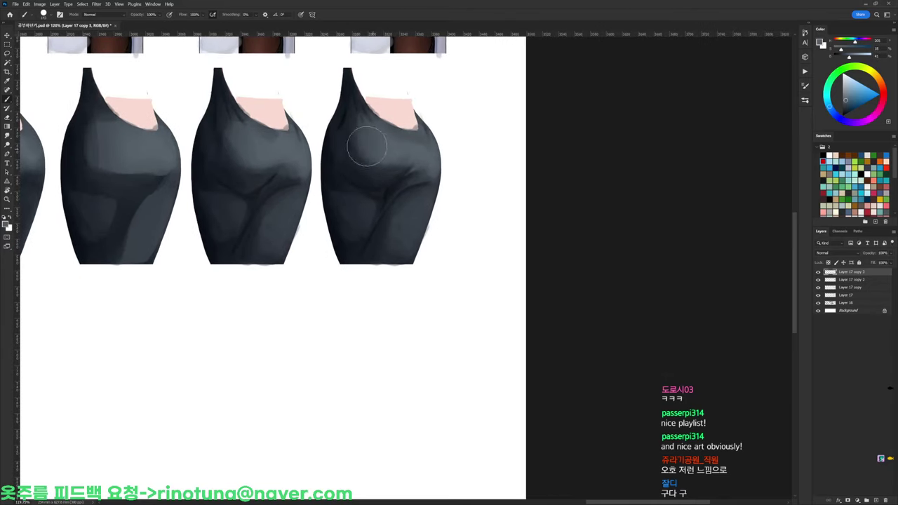
{"action": "left_click", "coordinate": [402, 155], "text": "alt"}
Refine the crease under the fourth dress's right hip with smaller brushes and sampled dark greys
{"action": "right_click", "coordinate": [414, 180]}
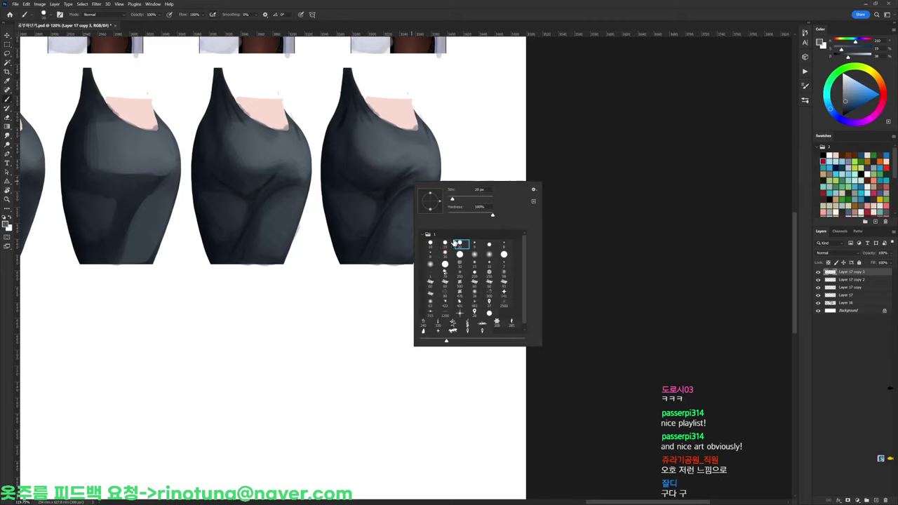
{"action": "left_click", "coordinate": [425, 170], "text": "alt"}
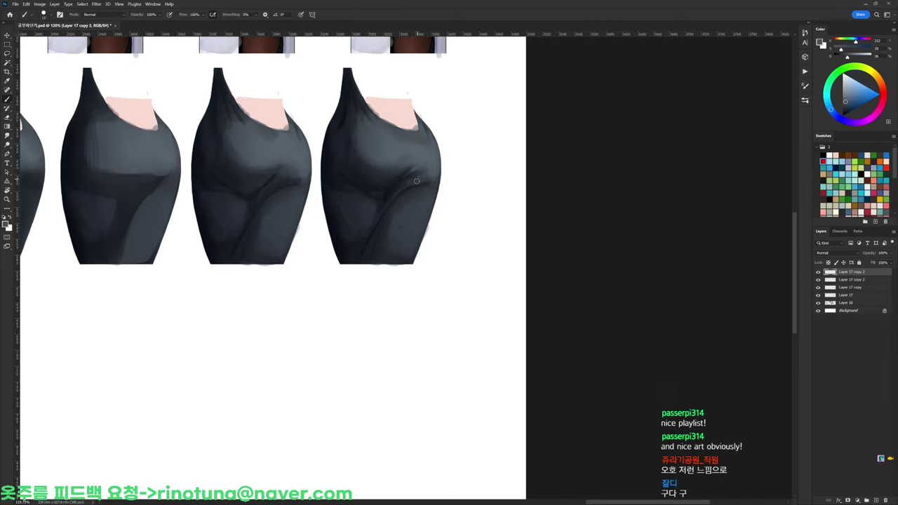
{"action": "right_click", "coordinate": [425, 187]}
{"action": "left_click", "coordinate": [471, 205]}
{"action": "left_click", "coordinate": [413, 193], "text": "alt"}
{"action": "left_click", "coordinate": [389, 196], "text": "alt"}
Rotate the canvas and deepen the crease beneath the fourth dress's seat with sampled near-black blues
{"action": "key", "text": "r"}
{"action": "left_click_drag", "start_coordinate": [446, 208], "coordinate": [479, 262]}
{"action": "left_click", "coordinate": [446, 181], "text": "alt"}
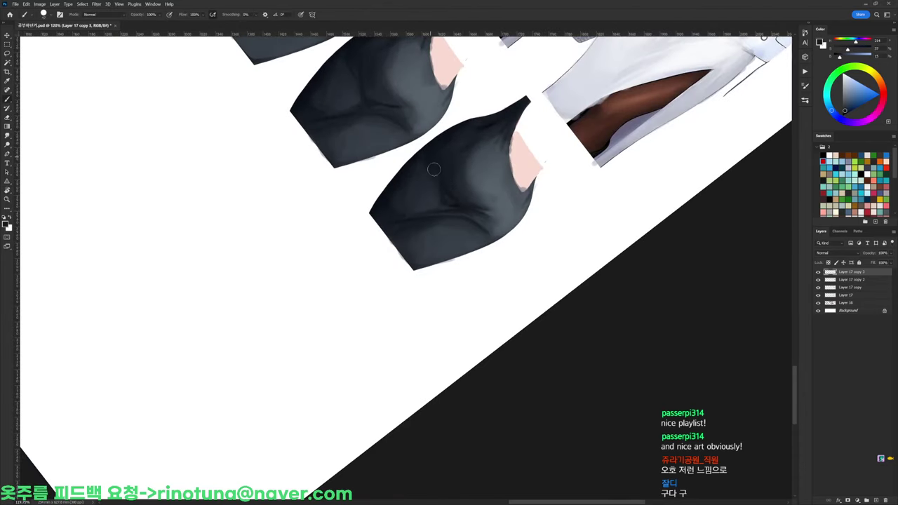
{"action": "left_click", "coordinate": [433, 163], "text": "alt"}
{"action": "left_click_drag", "start_coordinate": [434, 180], "coordinate": [328, 259]}
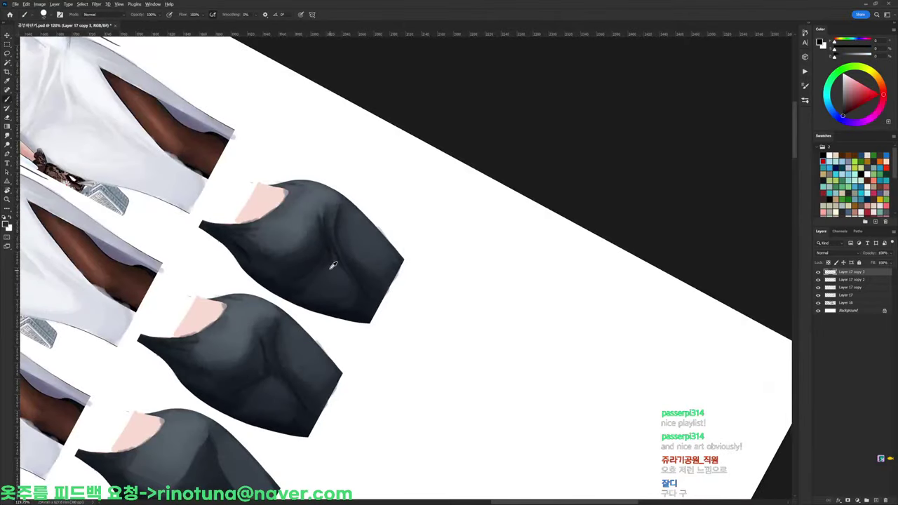
Straighten the canvas, add a black accent along the fourth dress's upper right hip, and clean its outer edge with the Eraser
{"action": "key", "text": "r"}
{"action": "left_click_drag", "start_coordinate": [530, 200], "coordinate": [581, 247]}
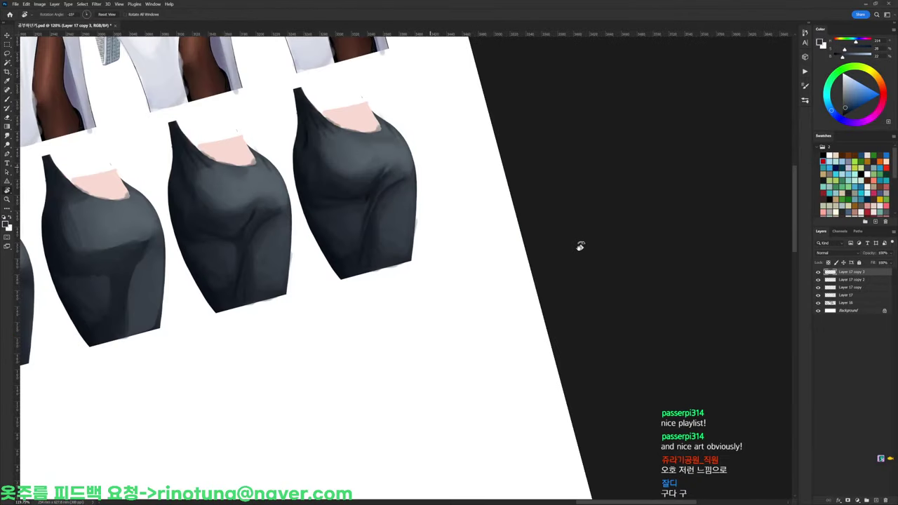
{"action": "left_click_drag", "start_coordinate": [600, 182], "coordinate": [595, 194]}
{"action": "key", "text": "d"}
{"action": "key", "text": "b"}
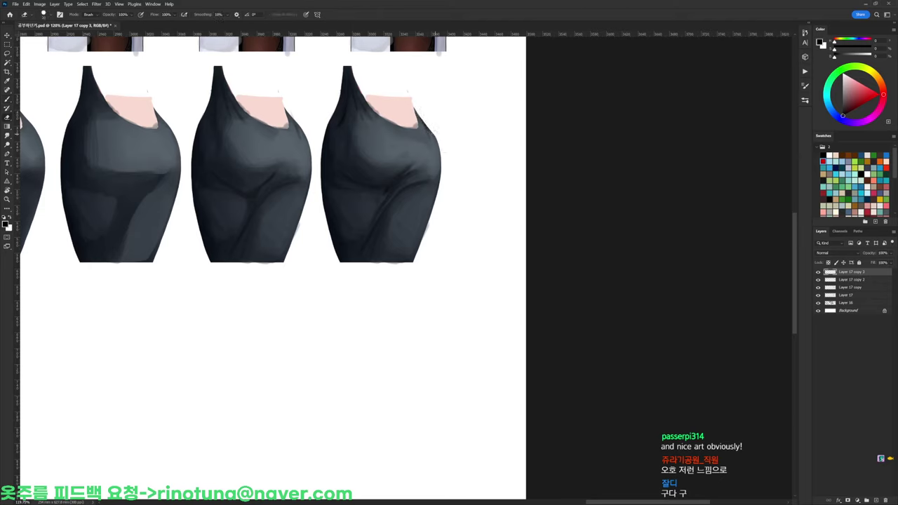
{"action": "key", "text": "b"}
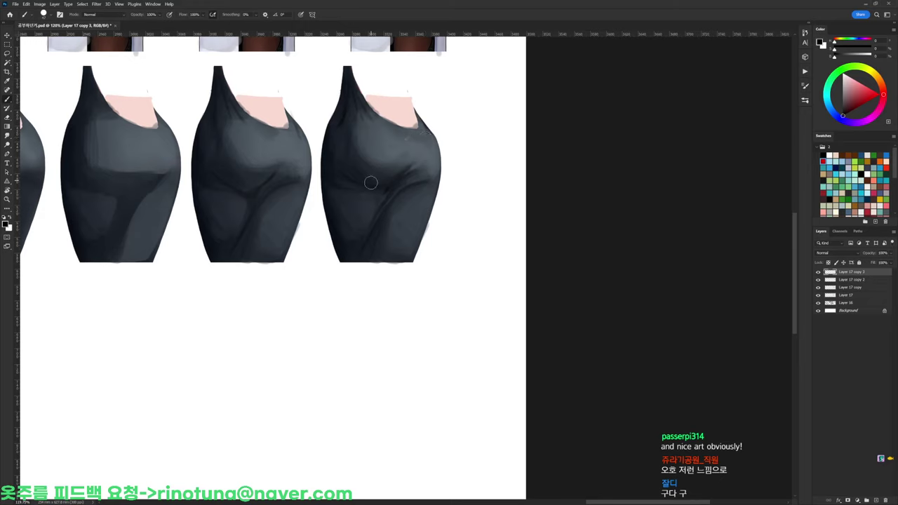
Darken the left side of the fourth dress below the seat with sampled dark blue-greys
{"action": "left_click", "coordinate": [343, 179], "text": "alt"}
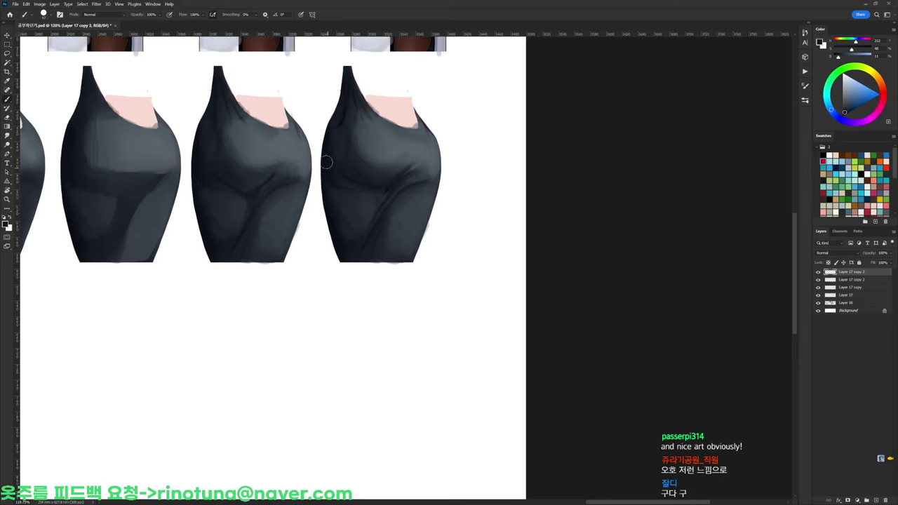
{"action": "left_click", "coordinate": [344, 211], "text": "alt"}
{"action": "left_click", "coordinate": [343, 180], "text": "alt"}
{"action": "scroll", "coordinate": [432, 164], "scroll_direction": "down", "scroll_amount": 5}
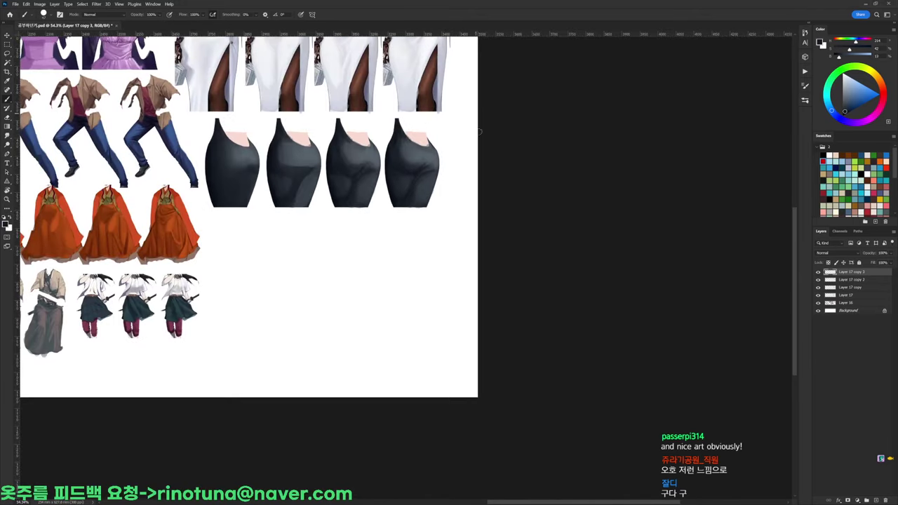
{"action": "scroll", "coordinate": [426, 131], "scroll_direction": "up", "scroll_amount": 5}
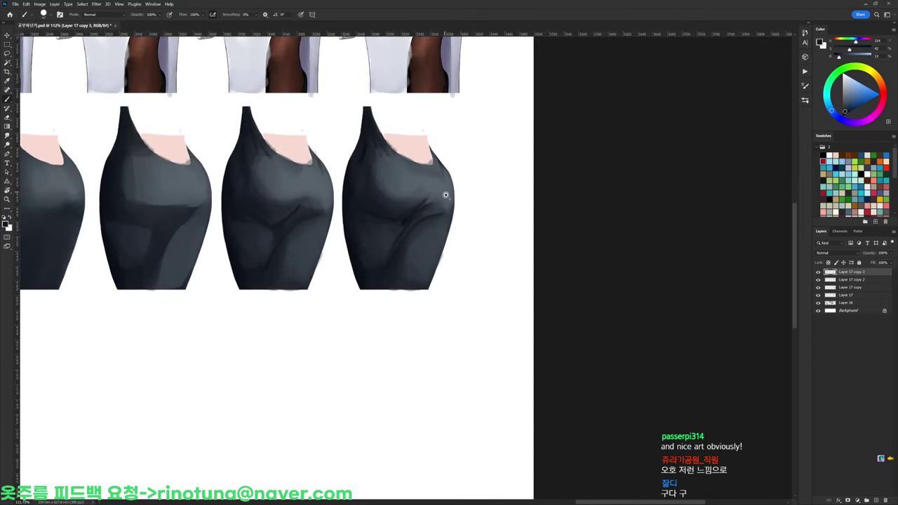
Sharpen the upper end of the fourth dress's diagonal fold at the right hip with sampled light and dark greys
{"action": "scroll", "coordinate": [445, 194], "scroll_direction": "up", "scroll_amount": 2}
{"action": "left_click", "coordinate": [444, 163], "text": "alt"}
{"action": "left_click", "coordinate": [445, 187], "text": "alt"}
{"action": "left_click_drag", "start_coordinate": [418, 219], "coordinate": [421, 215]}
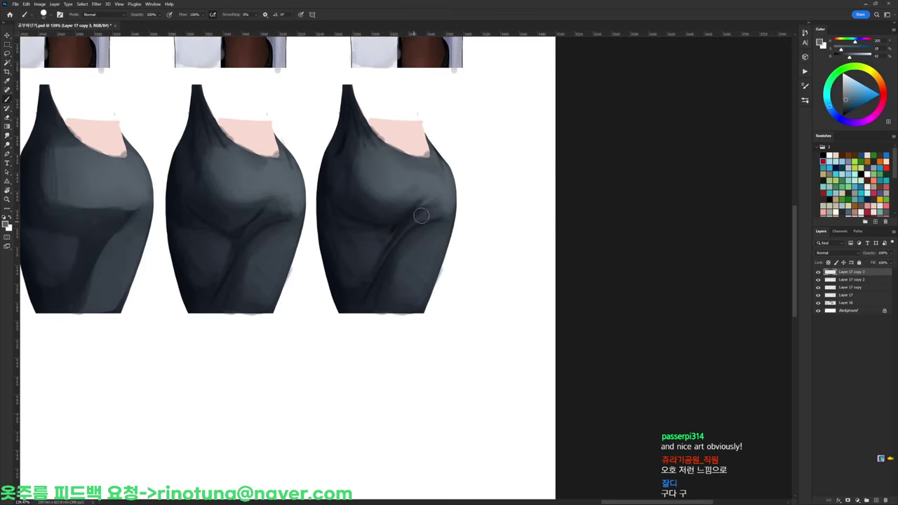
{"action": "left_click", "coordinate": [422, 214], "text": "alt"}
{"action": "left_click", "coordinate": [444, 218], "text": "alt"}
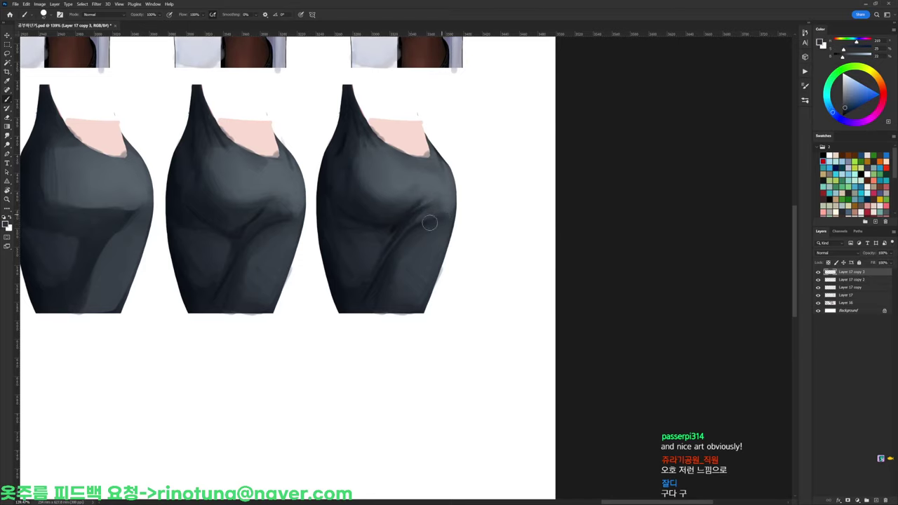
{"action": "left_click", "coordinate": [423, 221], "text": "alt"}
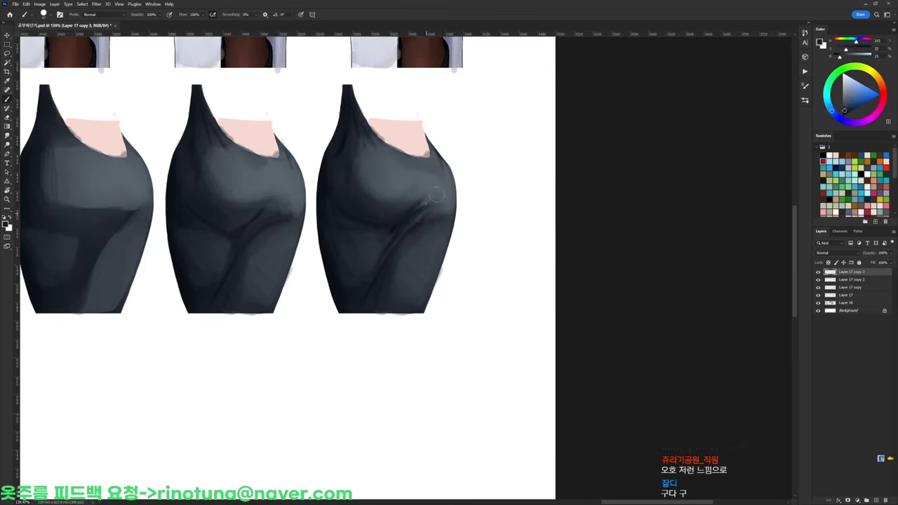
Blend the tones above the fourth dress's diagonal fold with a larger brush, undoing one stroke
{"action": "right_click", "coordinate": [456, 189]}
{"action": "left_click", "coordinate": [444, 208], "text": "alt"}
{"action": "key", "text": "ctrl+z"}
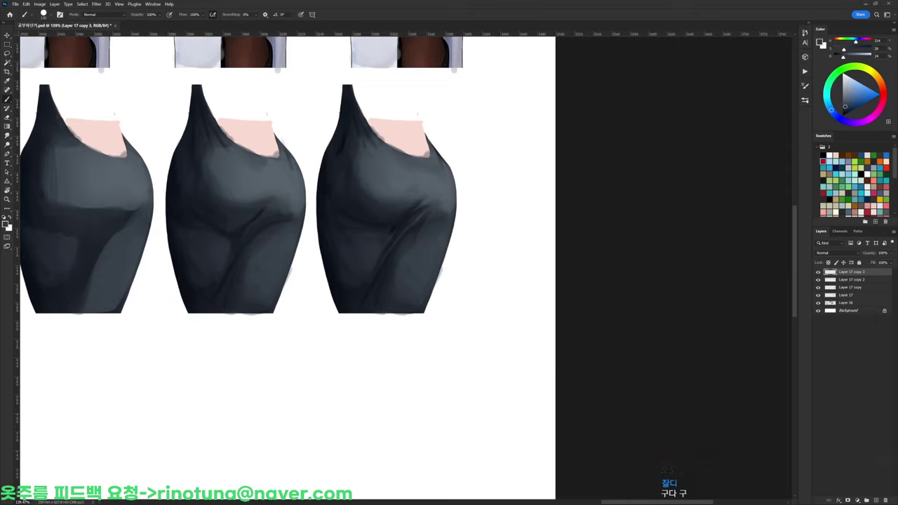
{"action": "left_click", "coordinate": [438, 191], "text": "alt"}
{"action": "left_click", "coordinate": [430, 210], "text": "alt"}
{"action": "mouse_move", "coordinate": [436, 204]}
{"action": "left_mouse_down"}
{"action": "mouse_move", "coordinate": [423, 222]}
{"action": "mouse_move", "coordinate": [443, 195]}
{"action": "left_mouse_up"}
{"action": "left_click", "coordinate": [447, 201], "text": "alt"}
Smooth the fourth dress's right hip highlight with sampled greys and trim the hip's outer edge with the Eraser
{"action": "left_click", "coordinate": [440, 200], "text": "alt"}
{"action": "left_click", "coordinate": [438, 184], "text": "alt"}
{"action": "left_click", "coordinate": [451, 194], "text": "alt"}
{"action": "left_click_drag", "start_coordinate": [446, 184], "coordinate": [429, 208]}
{"action": "left_click", "coordinate": [440, 183], "text": "alt"}
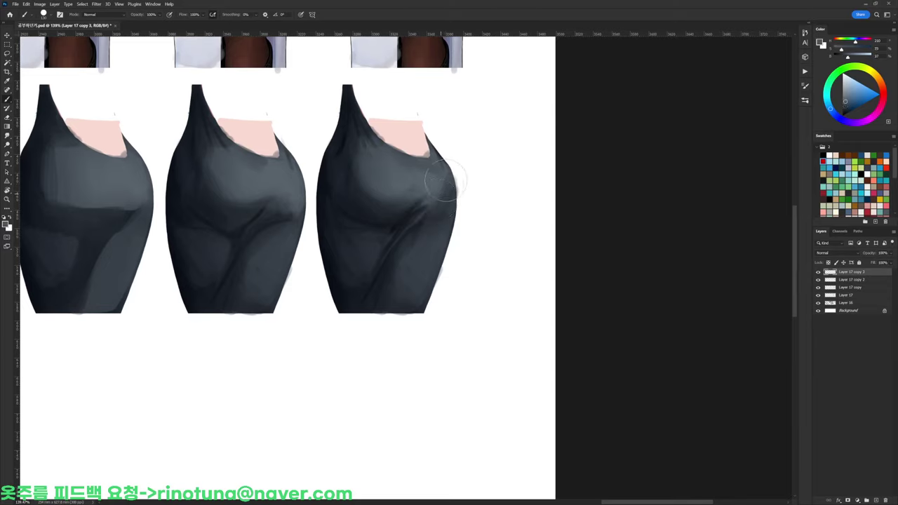
{"action": "left_click", "coordinate": [433, 179], "text": "alt"}
{"action": "key", "text": "e"}
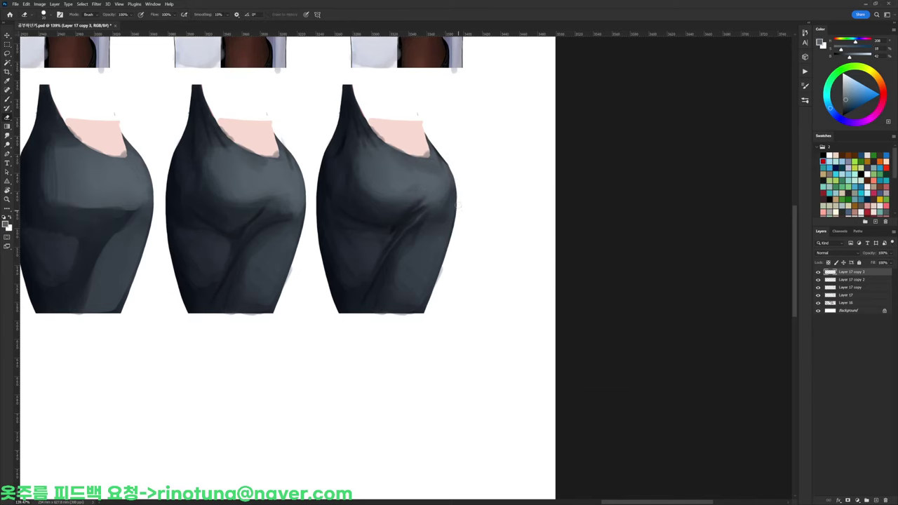
{"action": "mouse_move", "coordinate": [461, 226]}
{"action": "left_mouse_down"}
{"action": "mouse_move", "coordinate": [453, 230]}
{"action": "mouse_move", "coordinate": [479, 224]}
{"action": "left_mouse_up"}
{"action": "key", "text": "b"}
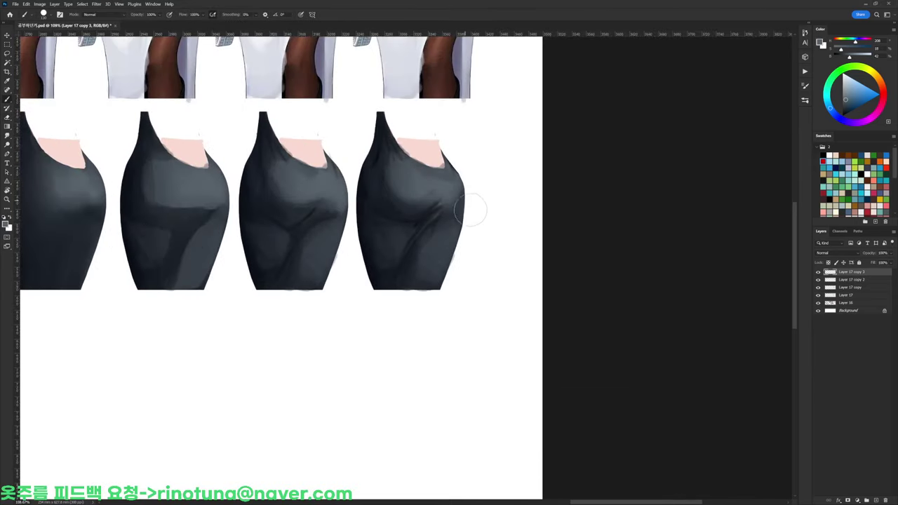
Soften the upper end of the fourth dress's diagonal fold using a smaller brush and sampled dark greys
{"action": "right_click", "coordinate": [478, 219]}
{"action": "left_click", "coordinate": [443, 225], "text": "alt"}
{"action": "left_click", "coordinate": [438, 212], "text": "alt"}
{"action": "left_click", "coordinate": [422, 219], "text": "alt"}
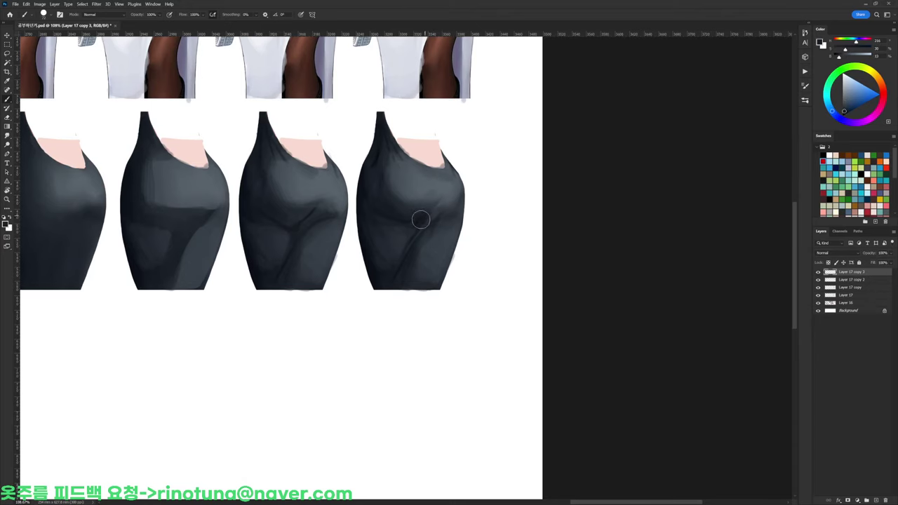
{"action": "mouse_move", "coordinate": [477, 189]}
{"action": "left_mouse_down"}
{"action": "mouse_move", "coordinate": [458, 211]}
{"action": "mouse_move", "coordinate": [481, 199]}
{"action": "left_mouse_up"}
Rework the crease junction under the fourth dress's seat with sampled near-black and dark grey tones
{"action": "left_click", "coordinate": [432, 202], "text": "alt"}
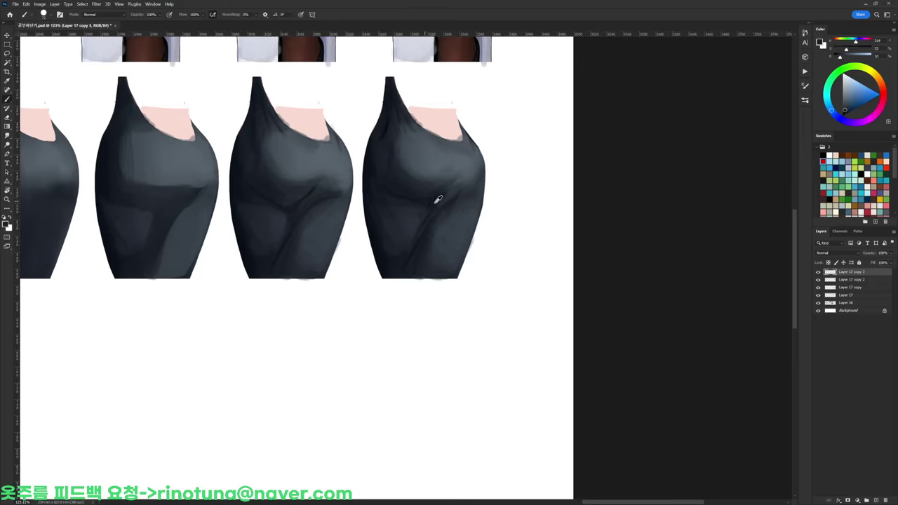
{"action": "left_click", "coordinate": [426, 206], "text": "alt"}
{"action": "left_click", "coordinate": [426, 206], "text": "alt"}
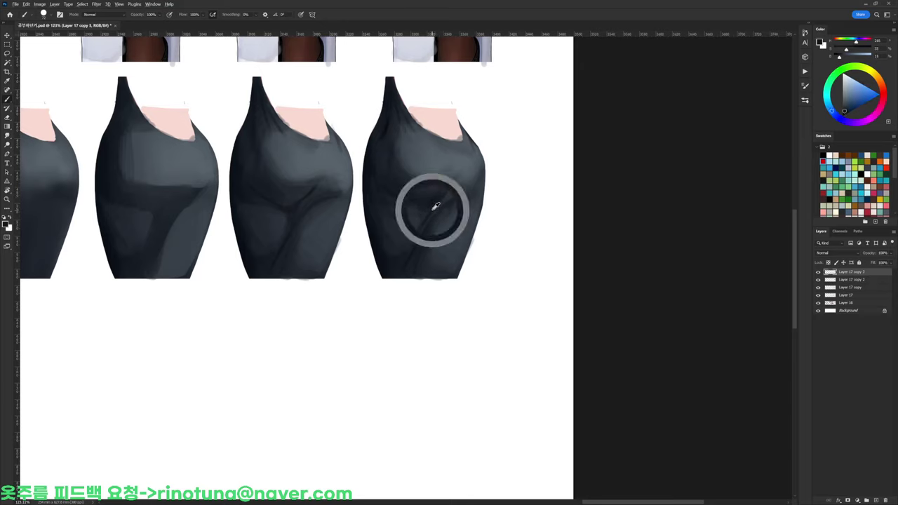
{"action": "left_click", "coordinate": [446, 198], "text": "alt"}
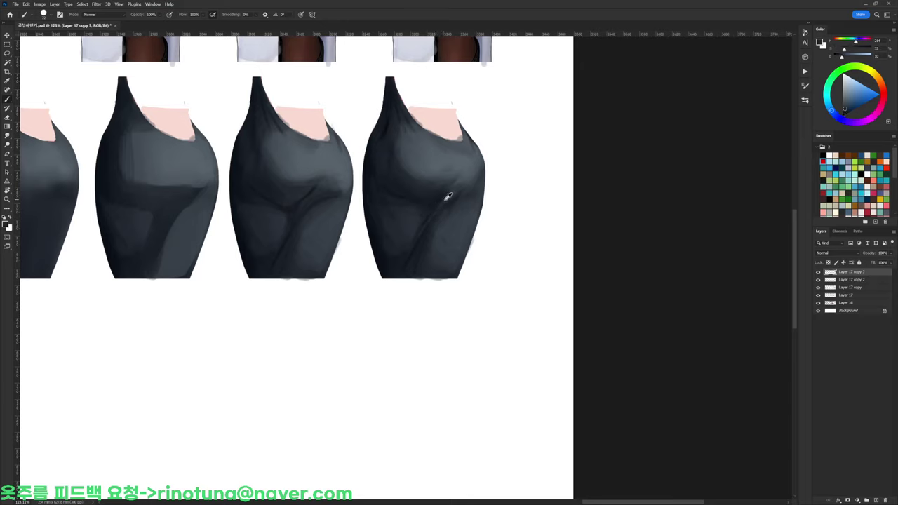
Shade the fourth dress's right thigh down to the hem with a larger brush and sampled greys
{"action": "scroll", "coordinate": [457, 183], "scroll_direction": "down", "scroll_amount": 10}
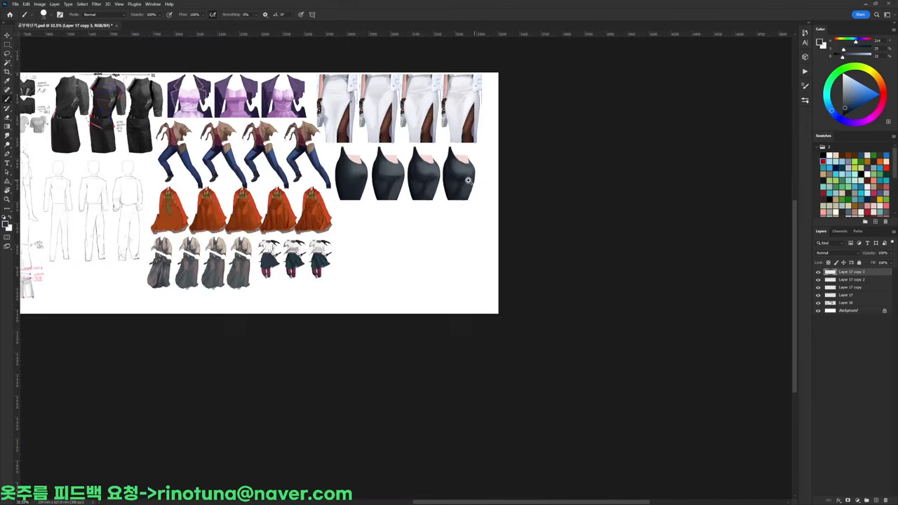
{"action": "scroll", "coordinate": [470, 181], "scroll_direction": "up", "scroll_amount": 8}
{"action": "right_click", "coordinate": [491, 184]}
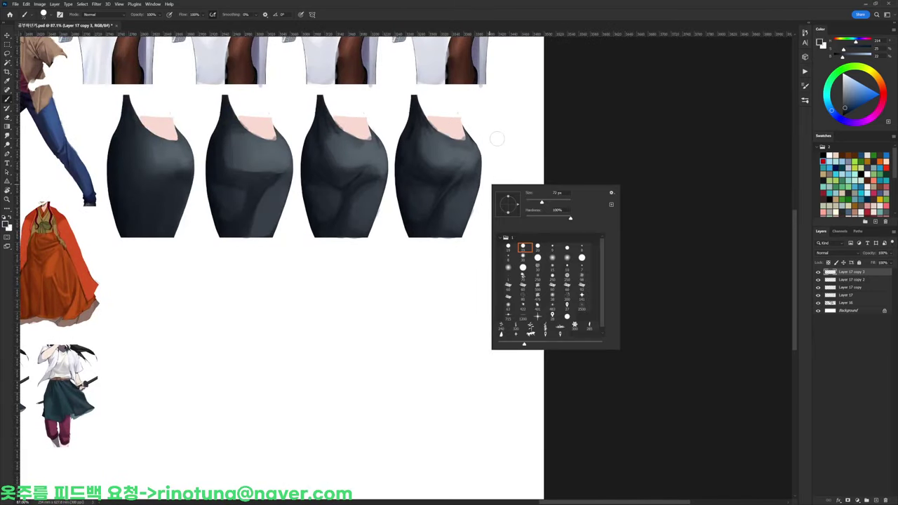
{"action": "left_click", "coordinate": [446, 145], "text": "alt"}
{"action": "left_click", "coordinate": [452, 221], "text": "alt"}
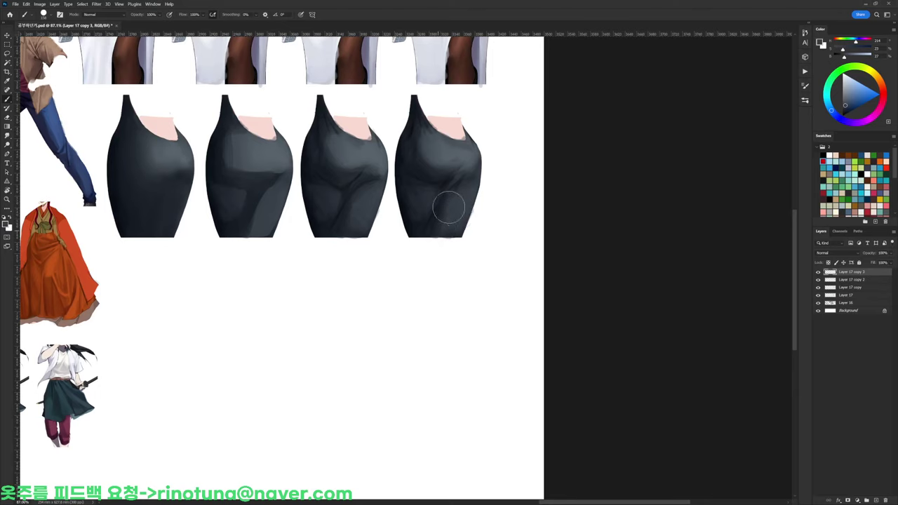
{"action": "left_click", "coordinate": [439, 221], "text": "alt"}
{"action": "left_click", "coordinate": [436, 226], "text": "alt"}
Deepen the shadows on the fourth dress's right hip and left side with black and sampled dark tones
{"action": "key", "text": "d"}
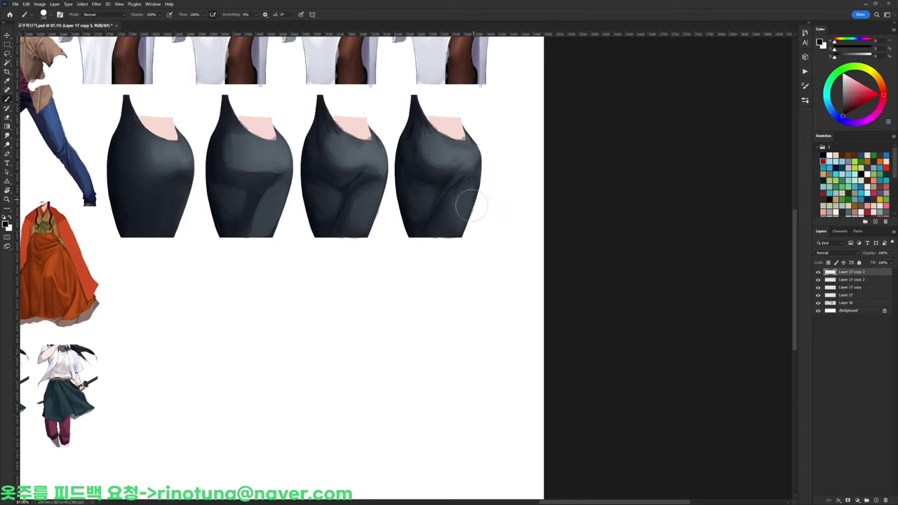
{"action": "left_click", "coordinate": [468, 181], "text": "alt"}
{"action": "left_click", "coordinate": [407, 180], "text": "alt"}
{"action": "key", "text": "d"}
{"action": "left_click", "coordinate": [414, 223], "text": "alt"}
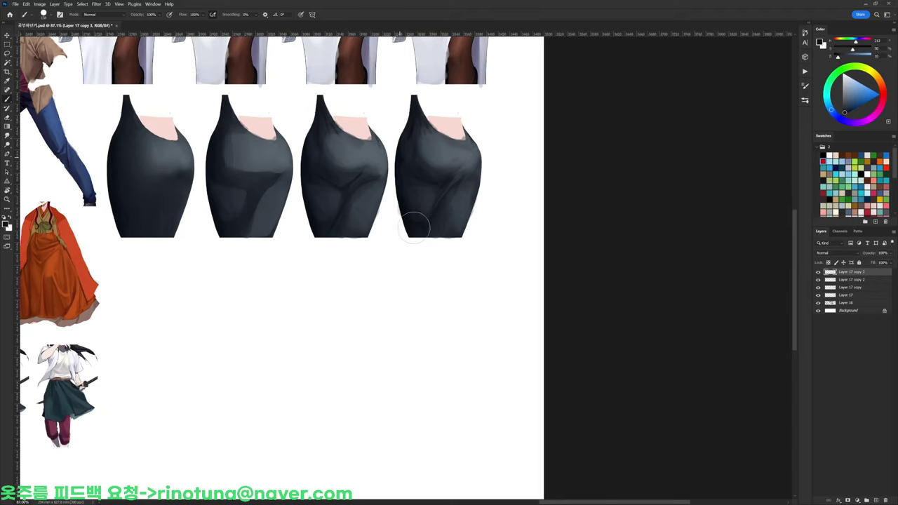
Blend the fourth dress's left hip shadow into the seat and left thigh with sampled dark blue-greys
{"action": "left_click", "coordinate": [416, 134], "text": "alt"}
{"action": "left_click", "coordinate": [408, 172], "text": "alt"}
{"action": "mouse_move", "coordinate": [409, 148]}
{"action": "left_mouse_down"}
{"action": "mouse_move", "coordinate": [412, 206]}
{"action": "mouse_move", "coordinate": [415, 180]}
{"action": "mouse_move", "coordinate": [376, 180]}
{"action": "left_mouse_up"}
{"action": "left_click_drag", "start_coordinate": [439, 181], "coordinate": [483, 179]}
{"action": "left_click", "coordinate": [403, 197], "text": "alt"}
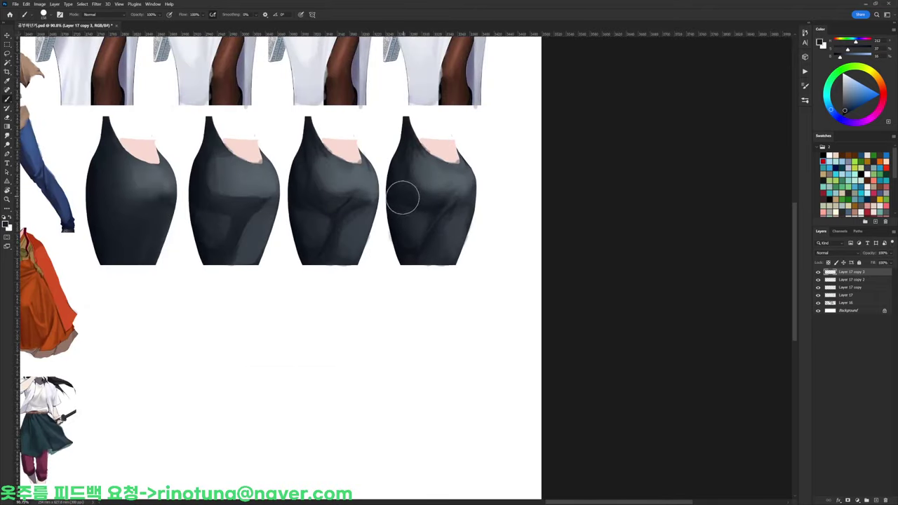
{"action": "left_click", "coordinate": [413, 200], "text": "alt"}
{"action": "left_click", "coordinate": [421, 195], "text": "alt"}
{"action": "scroll", "coordinate": [468, 177], "scroll_direction": "down", "scroll_amount": 3}
{"action": "scroll", "coordinate": [467, 179], "scroll_direction": "up", "scroll_amount": 3}
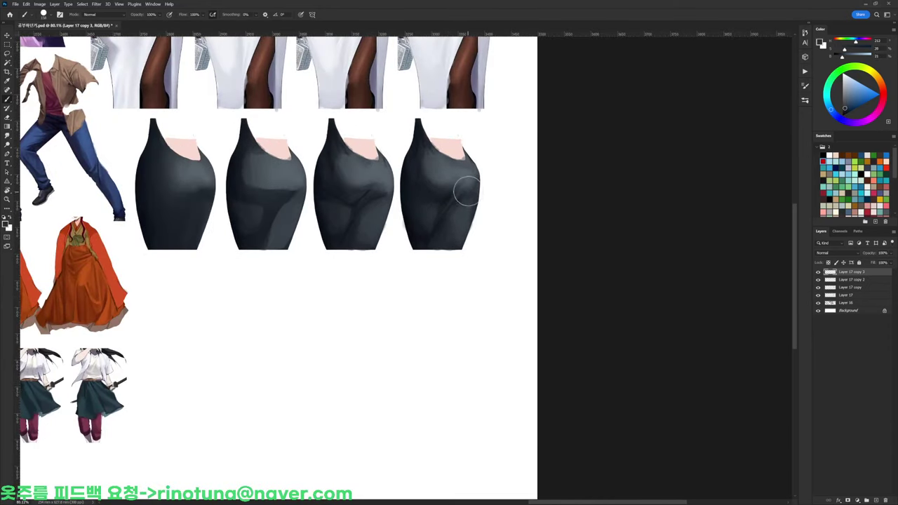
Soften the fold between the fourth dress's seat and right thigh with broad sampled grey strokes
{"action": "mouse_move", "coordinate": [468, 191]}
{"action": "left_mouse_down"}
{"action": "mouse_move", "coordinate": [436, 235]}
{"action": "mouse_move", "coordinate": [469, 190]}
{"action": "mouse_move", "coordinate": [458, 174]}
{"action": "mouse_move", "coordinate": [441, 176]}
{"action": "mouse_move", "coordinate": [470, 179]}
{"action": "mouse_move", "coordinate": [446, 193]}
{"action": "left_mouse_up"}
{"action": "left_click", "coordinate": [448, 190], "text": "alt"}
{"action": "scroll", "coordinate": [477, 181], "scroll_direction": "down", "scroll_amount": 2}
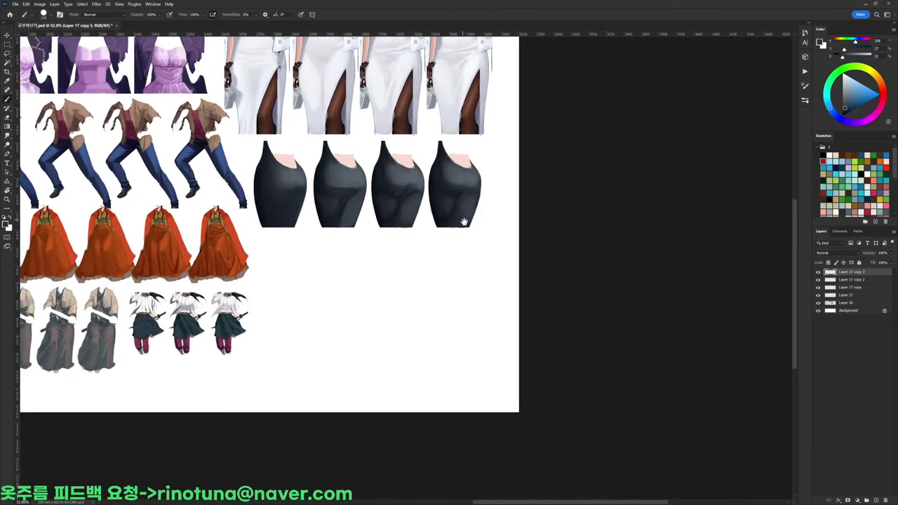
{"action": "scroll", "coordinate": [554, 188], "scroll_direction": "up", "scroll_amount": 3}
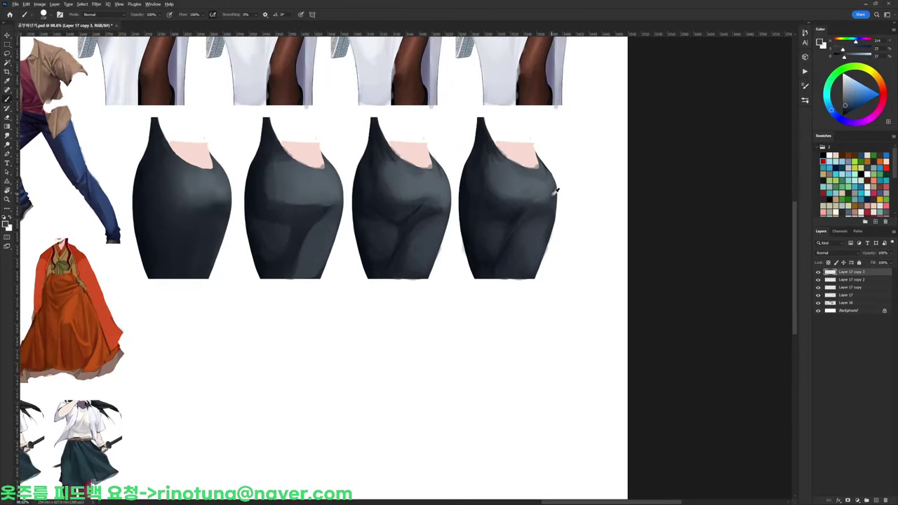
Round out the fourth dress's right hip with sampled greys and erase the excess paint along its contour
{"action": "left_click", "coordinate": [552, 194], "text": "alt"}
{"action": "mouse_move", "coordinate": [508, 169]}
{"action": "left_mouse_down"}
{"action": "mouse_move", "coordinate": [543, 185]}
{"action": "mouse_move", "coordinate": [547, 178]}
{"action": "left_mouse_up"}
{"action": "left_click", "coordinate": [547, 186], "text": "alt"}
{"action": "key", "text": "e"}
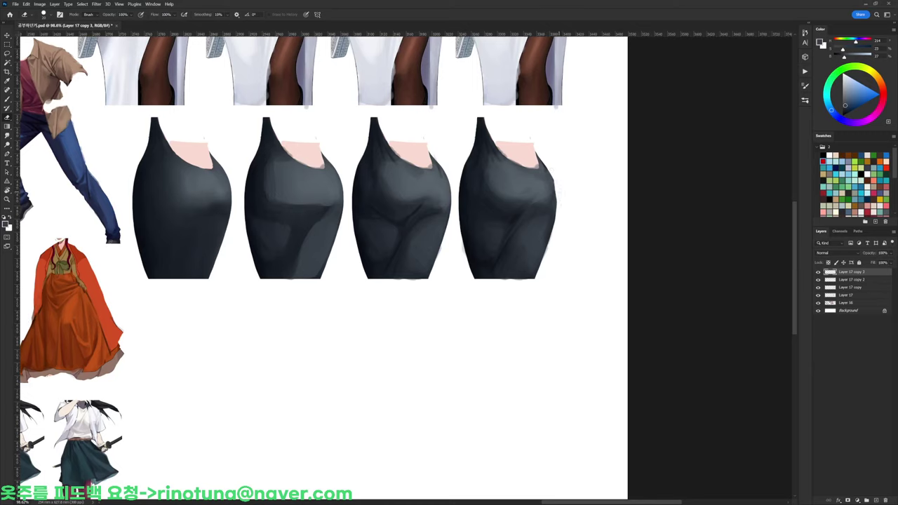
{"action": "left_click_drag", "start_coordinate": [555, 167], "coordinate": [556, 200]}
{"action": "key", "text": "b"}
{"action": "right_click", "coordinate": [548, 165]}
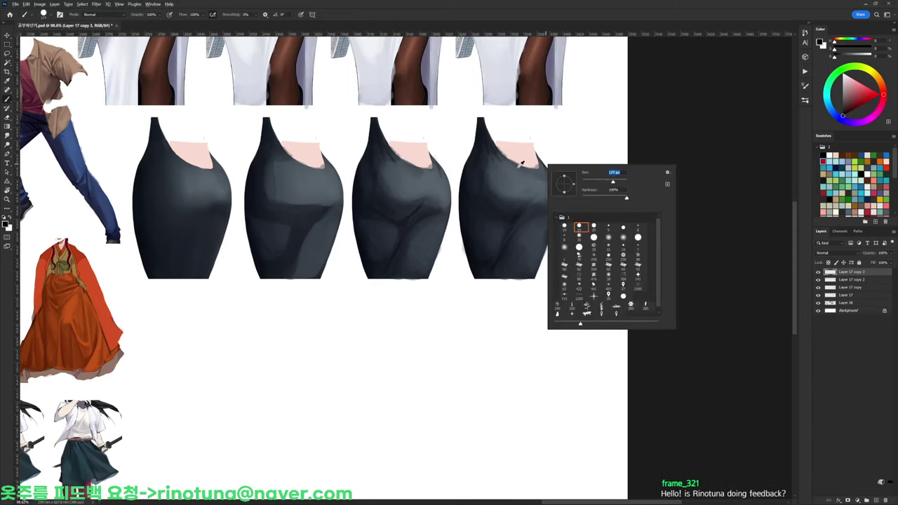
Blend the fourth dress's waist and seat shading with broad strokes of sampled blue-greys
{"action": "left_click", "coordinate": [506, 185], "text": "alt"}
{"action": "left_click", "coordinate": [498, 185], "text": "alt"}
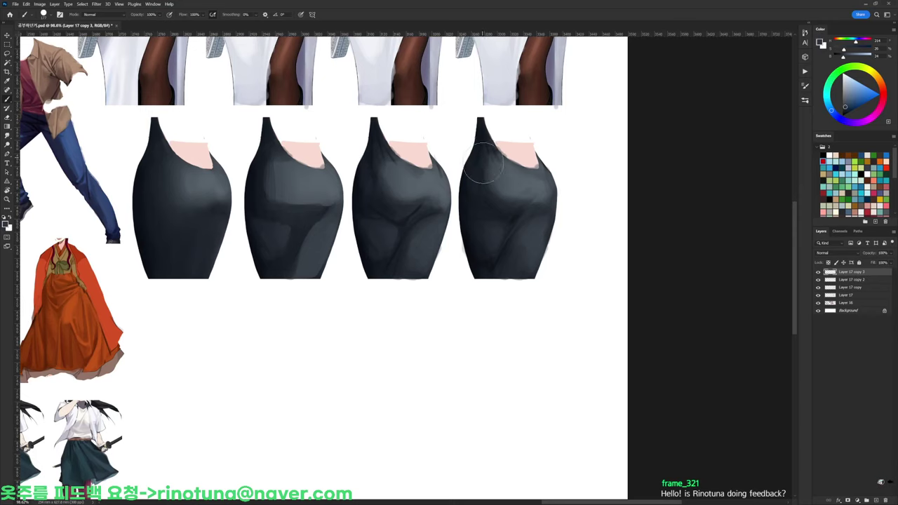
{"action": "mouse_move", "coordinate": [484, 163]}
{"action": "left_mouse_down"}
{"action": "mouse_move", "coordinate": [498, 200]}
{"action": "mouse_move", "coordinate": [472, 170]}
{"action": "mouse_move", "coordinate": [469, 182]}
{"action": "mouse_move", "coordinate": [508, 208]}
{"action": "mouse_move", "coordinate": [496, 180]}
{"action": "mouse_move", "coordinate": [524, 201]}
{"action": "mouse_move", "coordinate": [494, 181]}
{"action": "mouse_move", "coordinate": [526, 199]}
{"action": "left_mouse_up"}
{"action": "left_click", "coordinate": [484, 172], "text": "alt"}
{"action": "left_click", "coordinate": [480, 203], "text": "alt"}
{"action": "left_click", "coordinate": [516, 196], "text": "alt"}
{"action": "left_click", "coordinate": [509, 201], "text": "alt"}
{"action": "left_click", "coordinate": [498, 178], "text": "alt"}
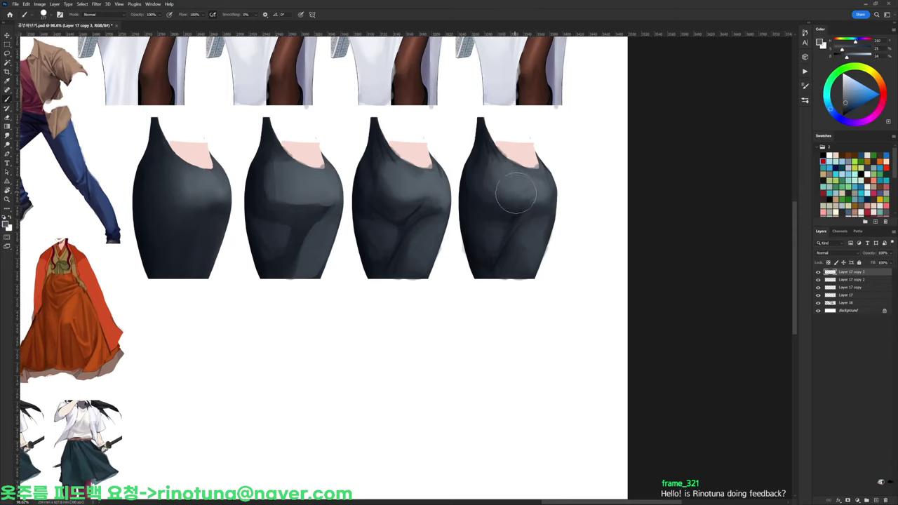
Darken the fourth dress's left hip from waist to thigh with sampled dark blues, blending inward with mid-greys
{"action": "left_click", "coordinate": [487, 200], "text": "alt"}
{"action": "left_click", "coordinate": [468, 177], "text": "alt"}
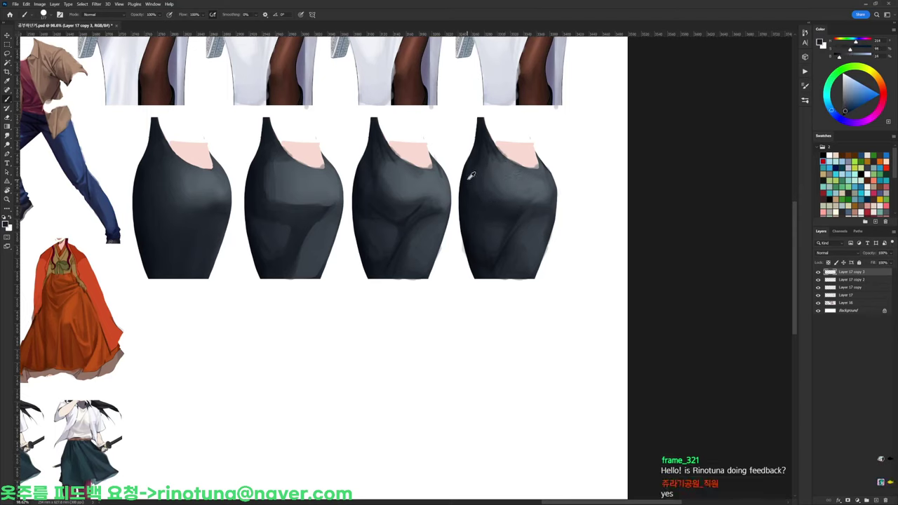
{"action": "left_click_drag", "start_coordinate": [472, 176], "coordinate": [484, 233]}
{"action": "left_click", "coordinate": [472, 173], "text": "alt"}
{"action": "left_click", "coordinate": [486, 170], "text": "alt"}
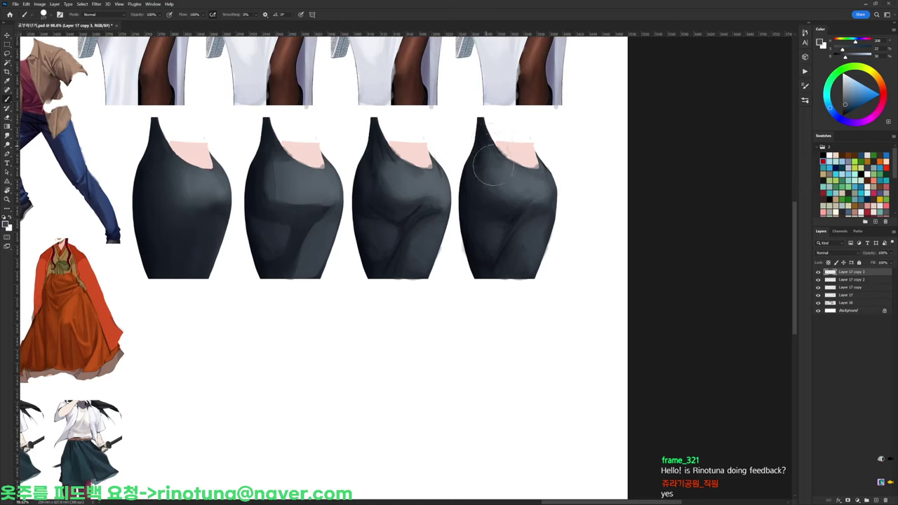
{"action": "left_click", "coordinate": [472, 185], "text": "alt"}
{"action": "left_click", "coordinate": [470, 177], "text": "alt"}
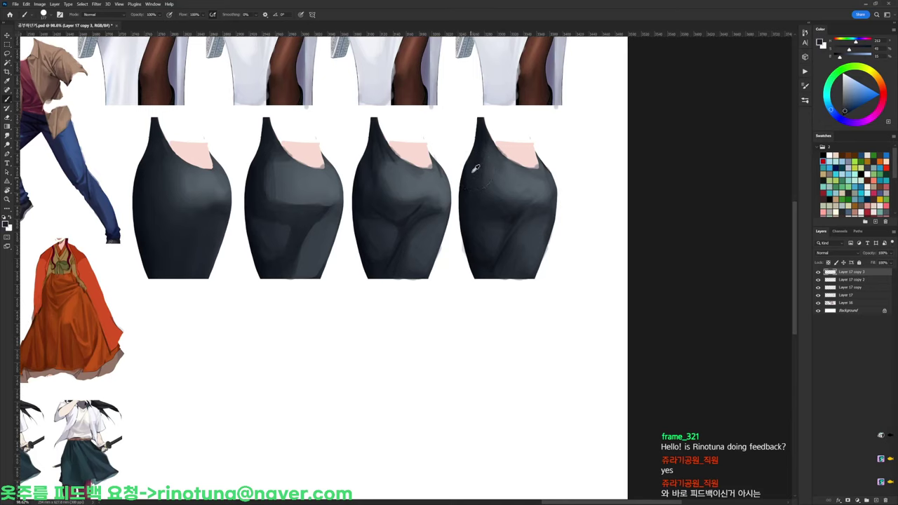
Soften the diagonal fold between the fourth dress's thighs with sampled dark greys
{"action": "left_click", "coordinate": [518, 225], "text": "alt"}
{"action": "mouse_move", "coordinate": [503, 249]}
{"action": "left_mouse_down"}
{"action": "mouse_move", "coordinate": [498, 264]}
{"action": "mouse_move", "coordinate": [510, 240]}
{"action": "mouse_move", "coordinate": [510, 266]}
{"action": "mouse_move", "coordinate": [487, 245]}
{"action": "mouse_move", "coordinate": [479, 210]}
{"action": "mouse_move", "coordinate": [473, 240]}
{"action": "left_mouse_up"}
{"action": "left_click", "coordinate": [520, 224], "text": "alt"}
{"action": "left_click", "coordinate": [504, 248], "text": "alt"}
{"action": "left_click", "coordinate": [507, 251], "text": "alt"}
{"action": "left_click", "coordinate": [509, 264], "text": "alt"}
{"action": "scroll", "coordinate": [553, 183], "scroll_direction": "down", "scroll_amount": 5}
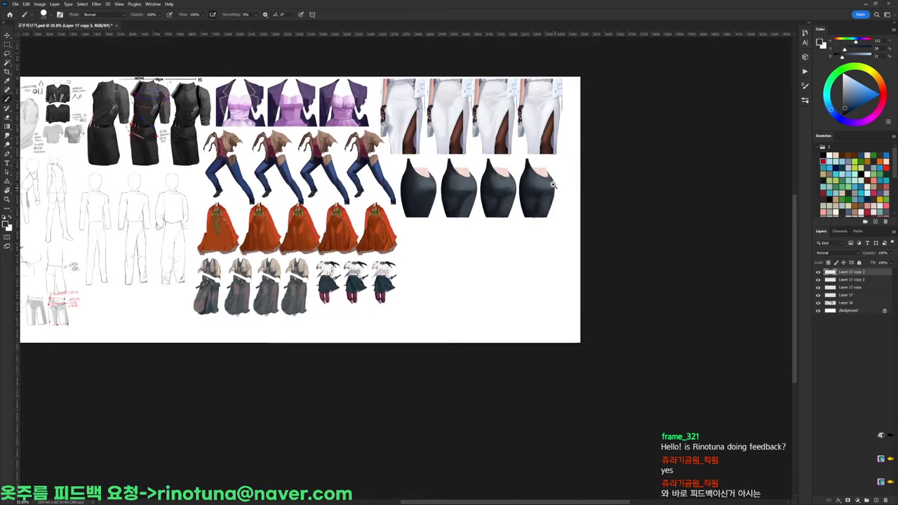
Even out the lighter seat area of the fourth dress, from waist to right hip, with sampled greys
{"action": "scroll", "coordinate": [553, 186], "scroll_direction": "up", "scroll_amount": 5, "text": "alt"}
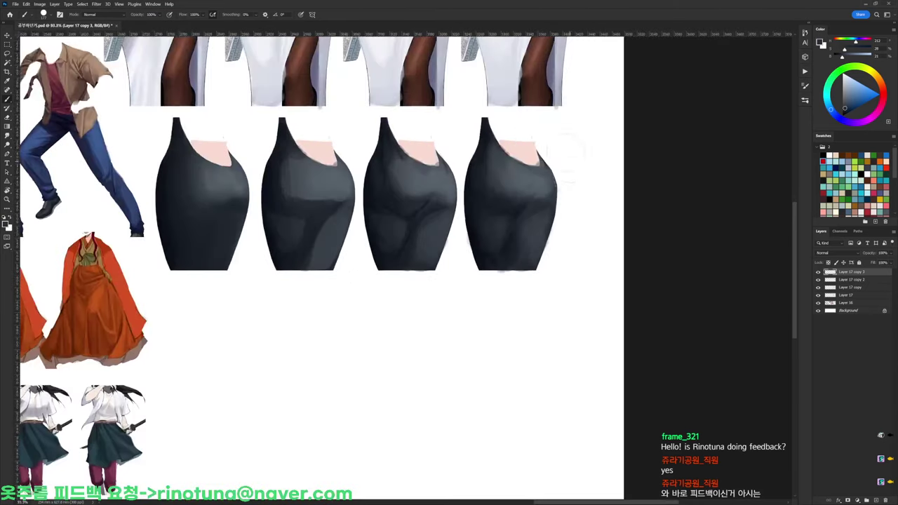
{"action": "left_click", "coordinate": [531, 186], "text": "alt"}
{"action": "left_click_drag", "start_coordinate": [516, 187], "coordinate": [526, 200]}
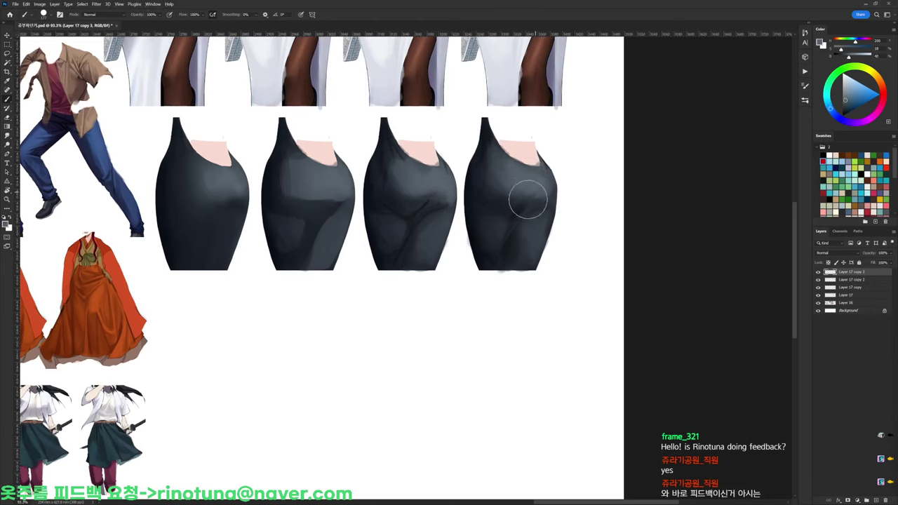
{"action": "left_click", "coordinate": [498, 167], "text": "alt"}
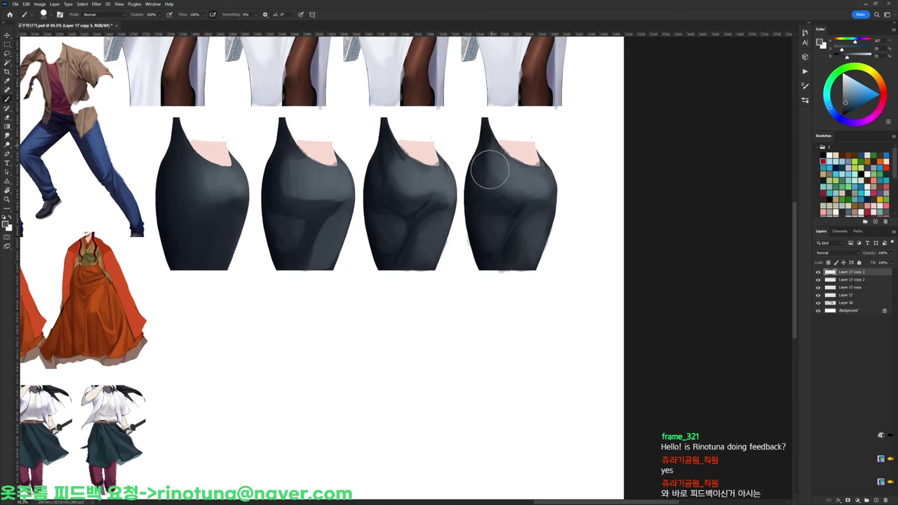
{"action": "left_click", "coordinate": [539, 174], "text": "alt"}
{"action": "scroll", "coordinate": [554, 175], "scroll_direction": "down", "scroll_amount": 3}
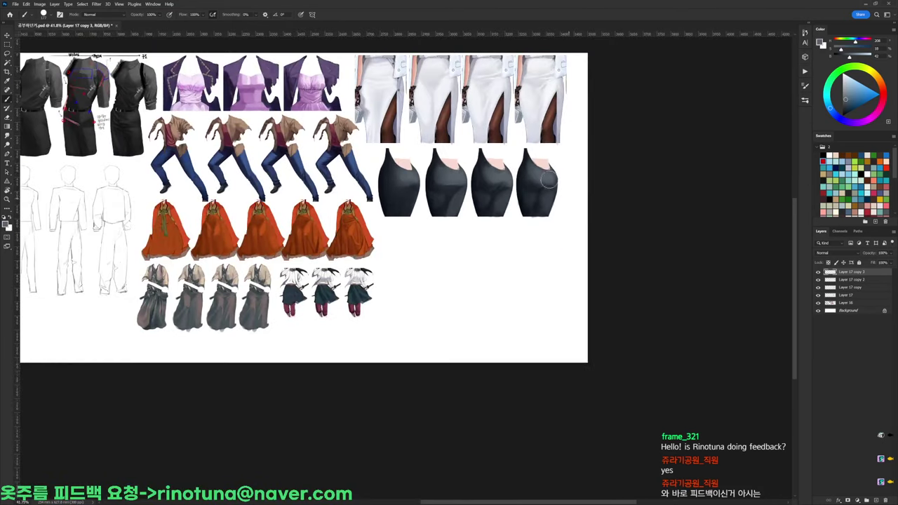
Smooth the transition from the fourth dress's left hip shadow into the seat with sampled dark tones
{"action": "scroll", "coordinate": [547, 181], "scroll_direction": "up", "scroll_amount": 4}
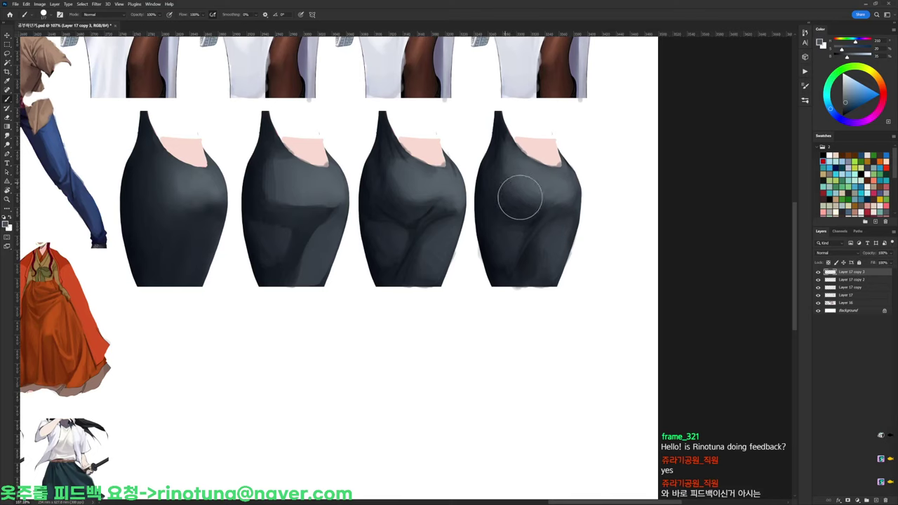
{"action": "left_click", "coordinate": [505, 183], "text": "alt"}
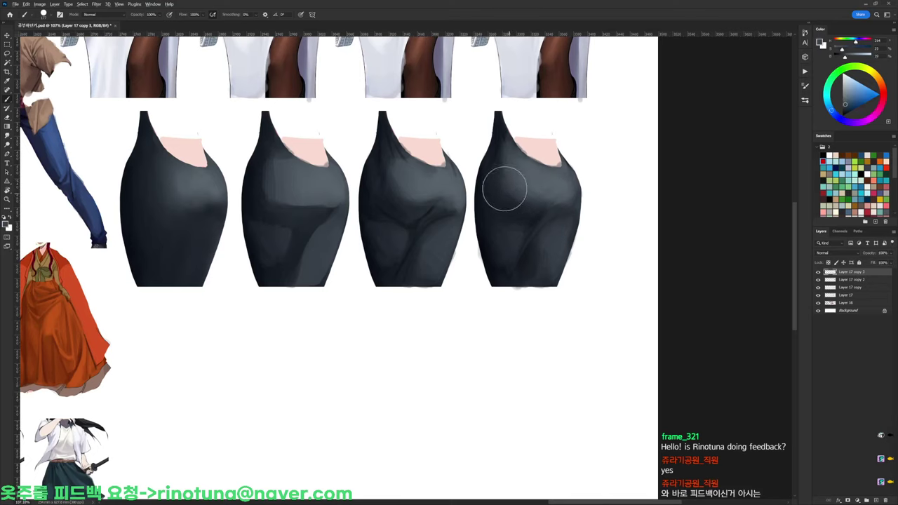
{"action": "left_click", "coordinate": [512, 197], "text": "alt"}
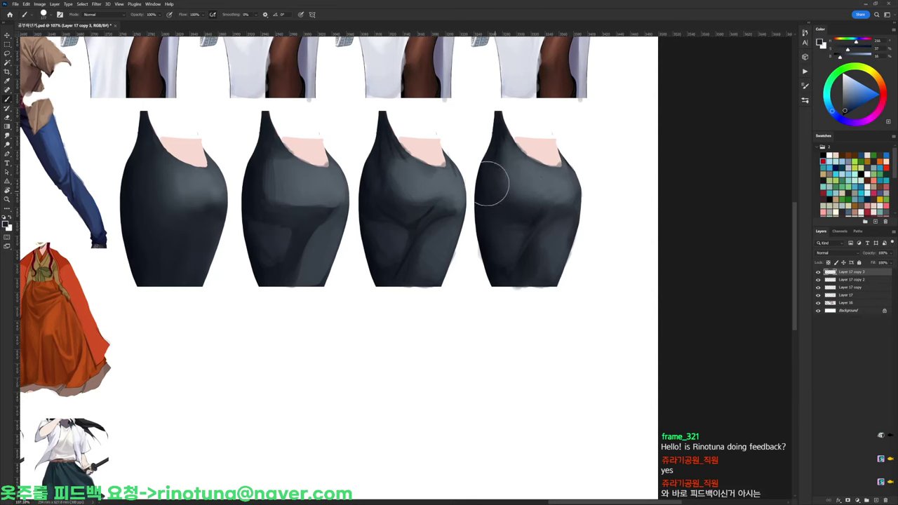
{"action": "scroll", "coordinate": [512, 217], "scroll_direction": "down", "scroll_amount": 4}
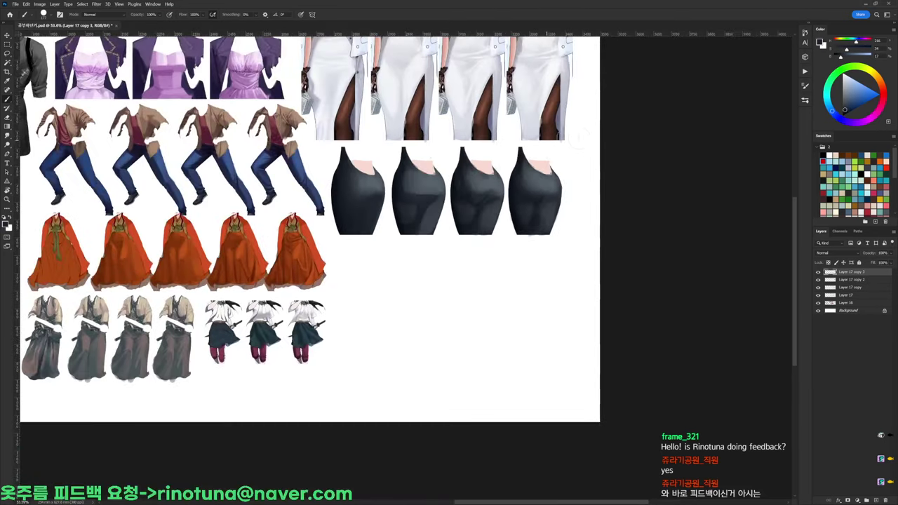
Round the shading under the fourth dress's right hip with sampled greys and clean its outer contour with the Eraser
{"action": "scroll", "coordinate": [540, 207], "scroll_direction": "up", "scroll_amount": 4}
{"action": "left_click", "coordinate": [540, 207], "text": "alt"}
{"action": "left_click", "coordinate": [551, 193], "text": "alt"}
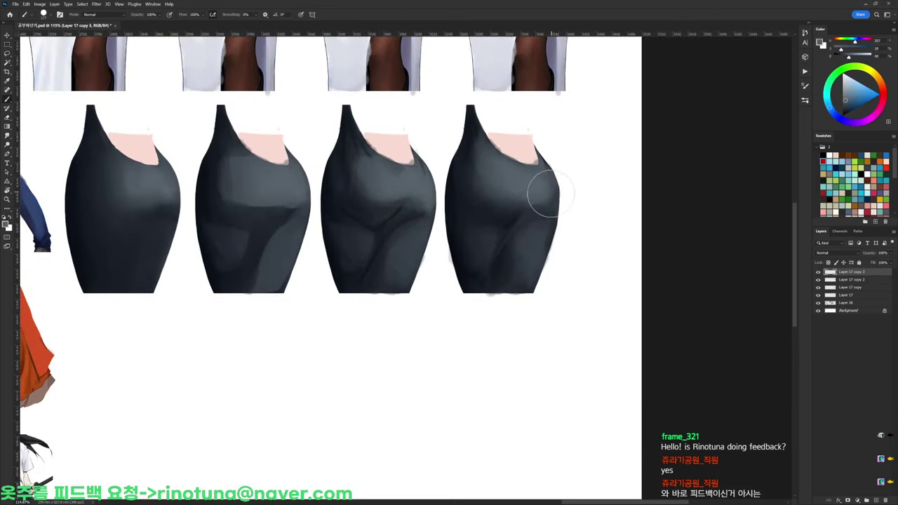
{"action": "left_click", "coordinate": [529, 223], "text": "alt"}
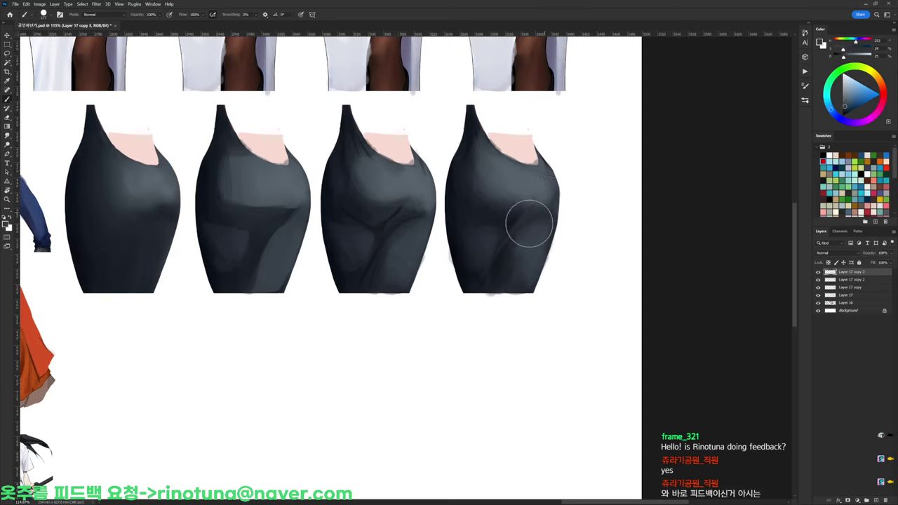
{"action": "left_click", "coordinate": [542, 206], "text": "alt"}
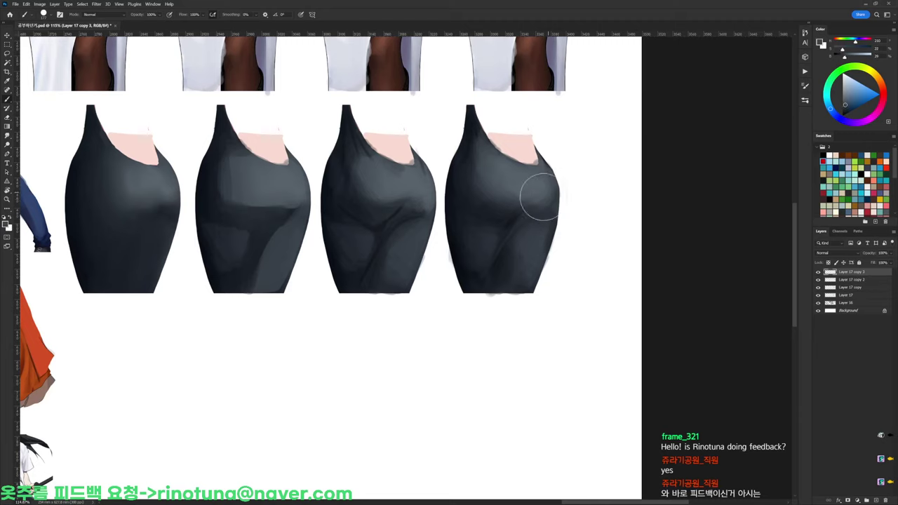
{"action": "left_click", "coordinate": [534, 198], "text": "alt"}
{"action": "mouse_move", "coordinate": [541, 206]}
{"action": "left_mouse_down"}
{"action": "mouse_move", "coordinate": [528, 220]}
{"action": "mouse_move", "coordinate": [524, 204]}
{"action": "mouse_move", "coordinate": [576, 181]}
{"action": "left_mouse_up"}
{"action": "left_click", "coordinate": [512, 243], "text": "alt"}
{"action": "key", "text": "e"}
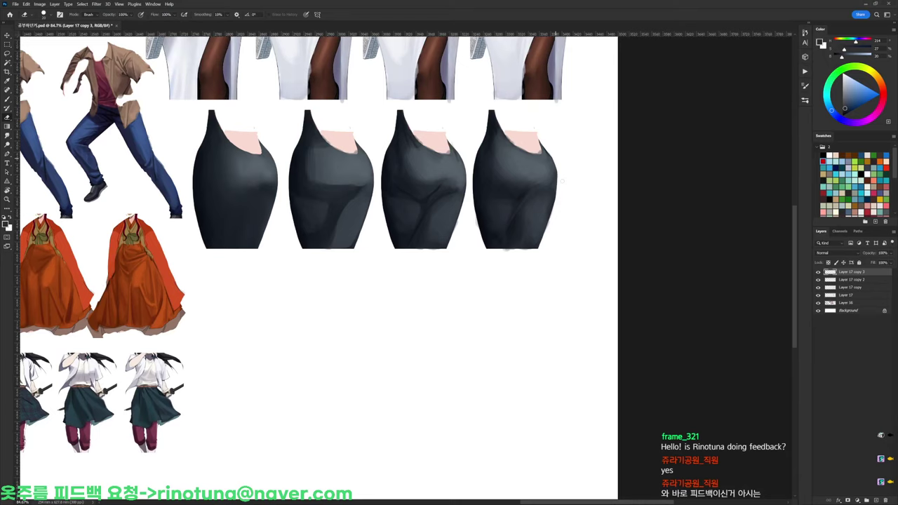
Deepen and blend the shadow beneath the centre of the fourth dress's seat with sampled dark blue-greys
{"action": "scroll", "coordinate": [562, 181], "scroll_direction": "up", "scroll_amount": 3}
{"action": "key", "text": "b"}
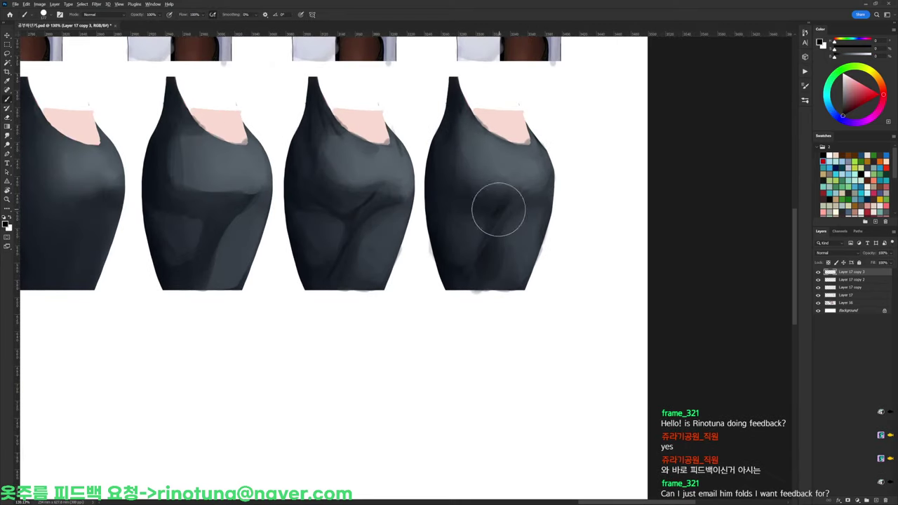
{"action": "left_click", "coordinate": [494, 205], "text": "alt"}
{"action": "left_click", "coordinate": [495, 208], "text": "alt"}
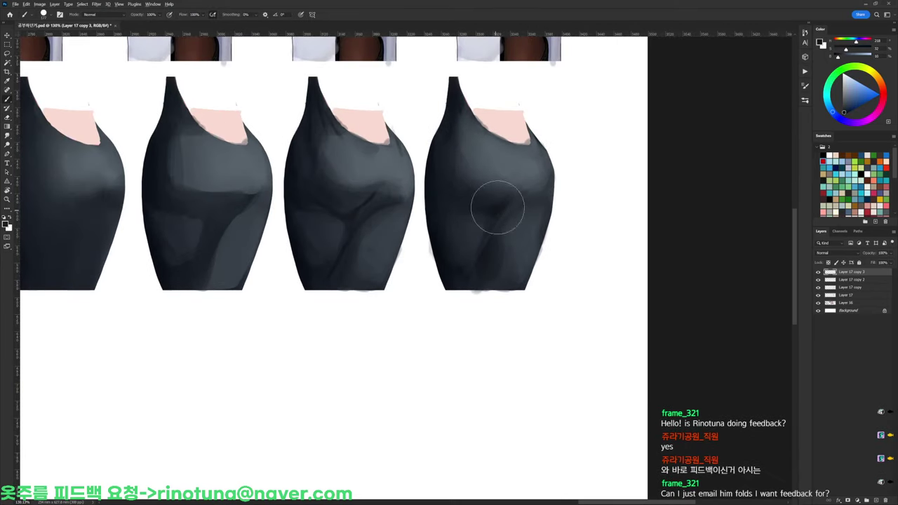
{"action": "mouse_move", "coordinate": [497, 208]}
{"action": "left_mouse_down"}
{"action": "mouse_move", "coordinate": [489, 206]}
{"action": "mouse_move", "coordinate": [484, 236]}
{"action": "mouse_move", "coordinate": [477, 232]}
{"action": "mouse_move", "coordinate": [493, 207]}
{"action": "mouse_move", "coordinate": [481, 211]}
{"action": "mouse_move", "coordinate": [503, 201]}
{"action": "left_mouse_up"}
{"action": "left_click", "coordinate": [494, 211], "text": "alt"}
{"action": "left_click", "coordinate": [510, 186], "text": "alt"}
{"action": "left_click", "coordinate": [500, 211], "text": "alt"}
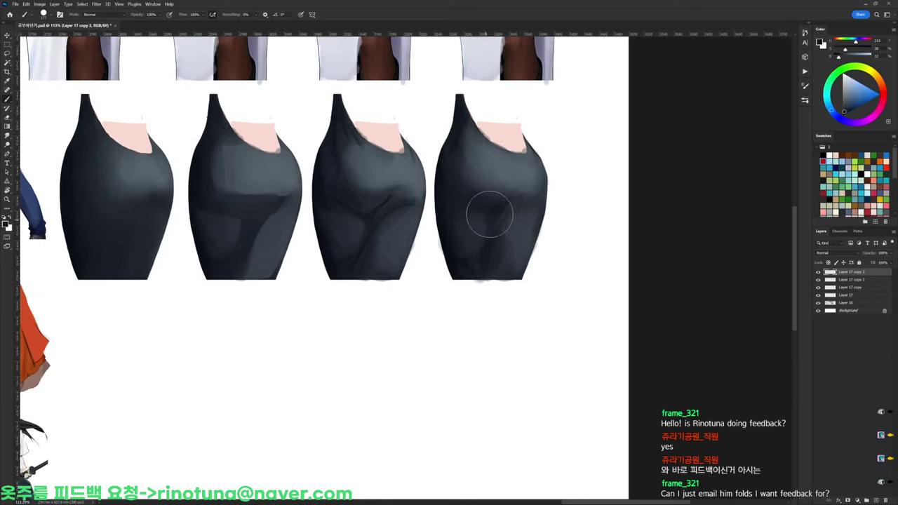
{"action": "left_click", "coordinate": [491, 206], "text": "alt"}
{"action": "left_click", "coordinate": [477, 203], "text": "alt"}
{"action": "mouse_move", "coordinate": [504, 197]}
{"action": "left_mouse_down"}
{"action": "mouse_move", "coordinate": [528, 183]}
{"action": "mouse_move", "coordinate": [507, 203]}
{"action": "mouse_move", "coordinate": [536, 179]}
{"action": "mouse_move", "coordinate": [511, 205]}
{"action": "left_mouse_up"}
Blend the fourth dress's right hip highlight into its lower shadow with sampled greys
{"action": "left_click", "coordinate": [524, 189], "text": "alt"}
{"action": "left_click", "coordinate": [536, 180], "text": "alt"}
{"action": "left_click", "coordinate": [528, 192], "text": "alt"}
{"action": "mouse_move", "coordinate": [542, 177]}
{"action": "left_mouse_down"}
{"action": "mouse_move", "coordinate": [525, 191]}
{"action": "mouse_move", "coordinate": [538, 183]}
{"action": "left_mouse_up"}
Shade the fourth dress's left side from strap to hem with sampled dark tones and trim its outline with the Eraser
{"action": "left_click", "coordinate": [462, 136], "text": "alt"}
{"action": "mouse_move", "coordinate": [460, 144]}
{"action": "left_mouse_down"}
{"action": "mouse_move", "coordinate": [470, 112]}
{"action": "mouse_move", "coordinate": [469, 147]}
{"action": "mouse_move", "coordinate": [474, 117]}
{"action": "mouse_move", "coordinate": [443, 140]}
{"action": "mouse_move", "coordinate": [437, 184]}
{"action": "mouse_move", "coordinate": [439, 151]}
{"action": "mouse_move", "coordinate": [444, 259]}
{"action": "left_mouse_up"}
{"action": "left_click", "coordinate": [464, 123], "text": "alt"}
{"action": "key", "text": "e"}
{"action": "key", "text": "ctrl+z"}
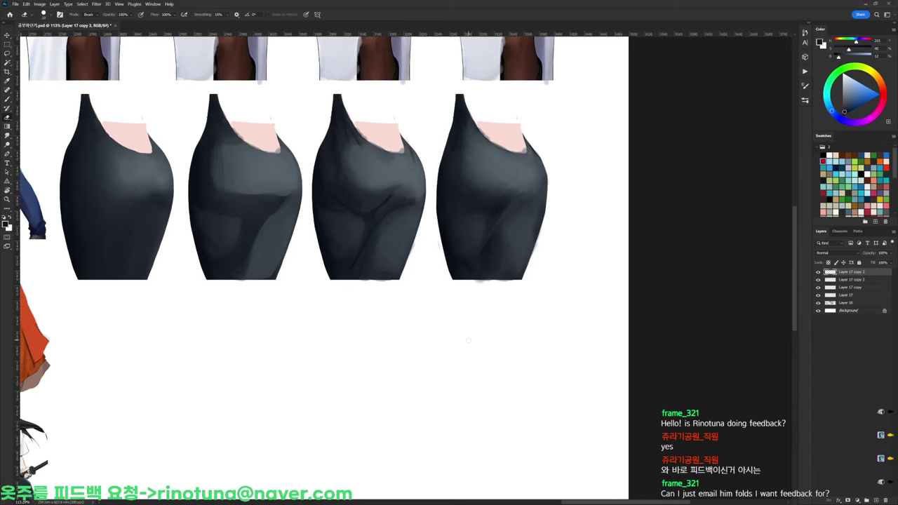
Choose a soft round brush at 177 px and brighten the grey-blue sampled from the fourth dress's seat to 60%
{"action": "scroll", "coordinate": [574, 160], "scroll_direction": "down", "scroll_amount": 3}
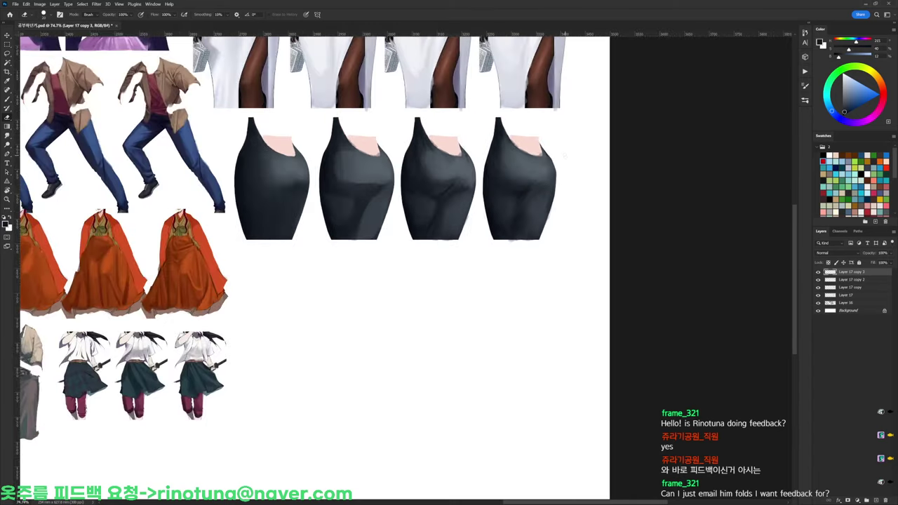
{"action": "scroll", "coordinate": [566, 190], "scroll_direction": "down", "scroll_amount": 4}
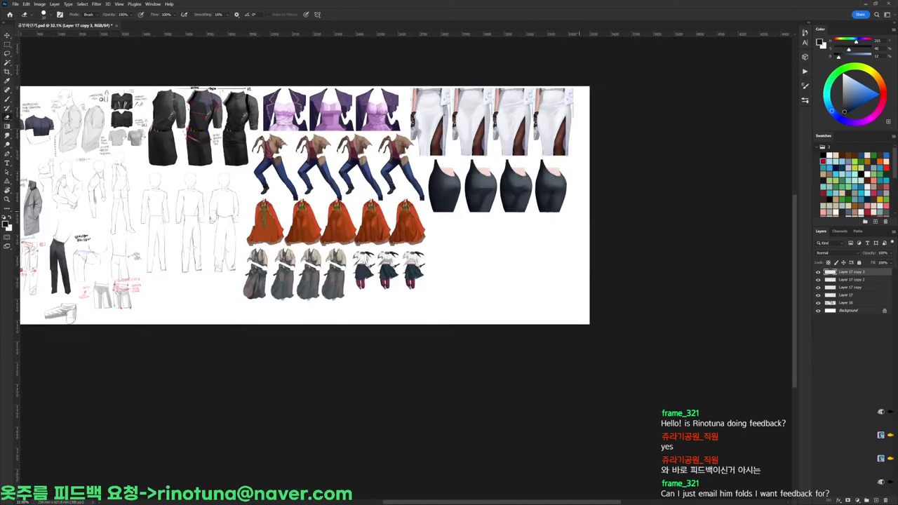
{"action": "scroll", "coordinate": [564, 182], "scroll_direction": "up", "scroll_amount": 4}
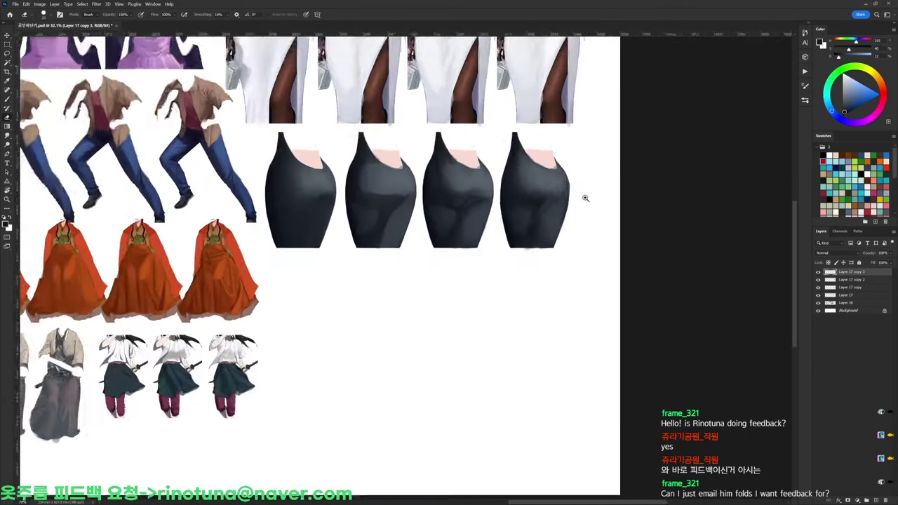
{"action": "left_click", "coordinate": [500, 194], "text": "alt"}
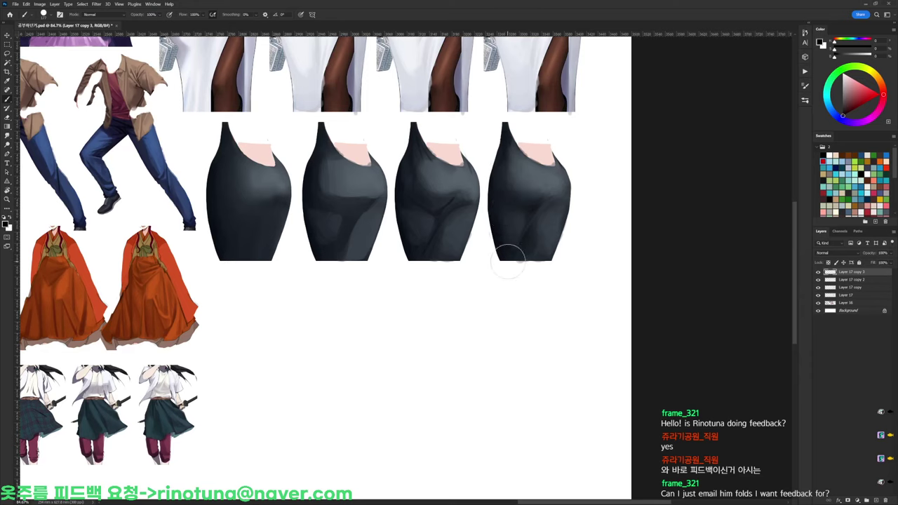
{"action": "left_click", "coordinate": [538, 172], "text": "alt"}
{"action": "right_click", "coordinate": [537, 172]}
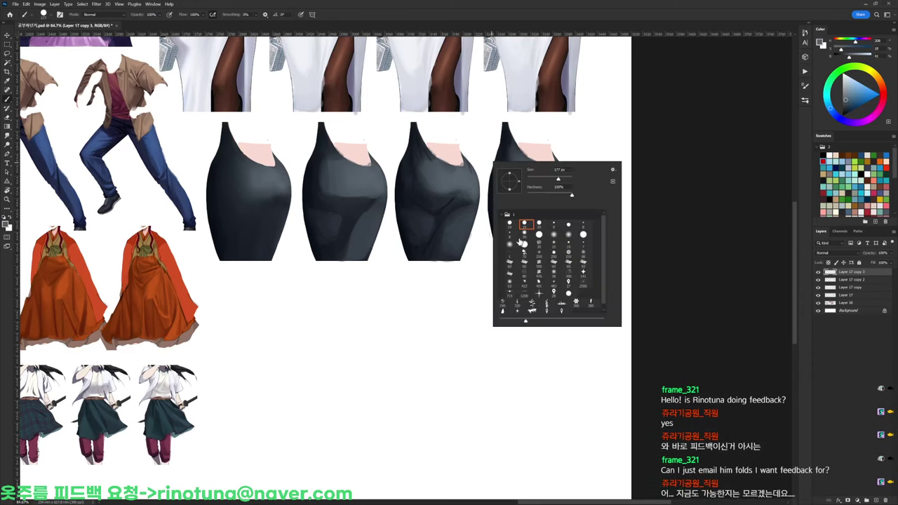
{"action": "left_click", "coordinate": [536, 168], "text": "alt"}
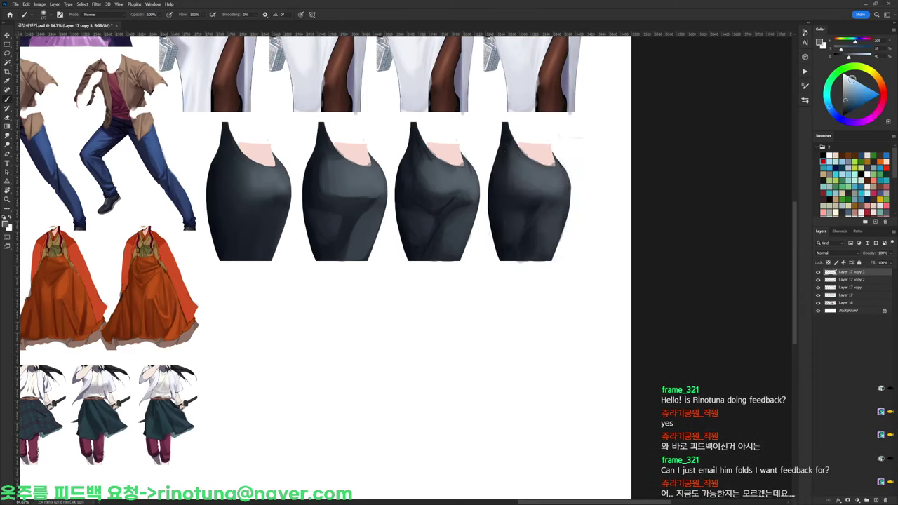
{"action": "left_click", "coordinate": [857, 57]}
Select the pink skin area of the fourth dress with the Magic Wand and invert the selection to protect it
{"action": "key", "text": "w"}
{"action": "left_click", "coordinate": [546, 158]}
{"action": "key", "text": "b"}
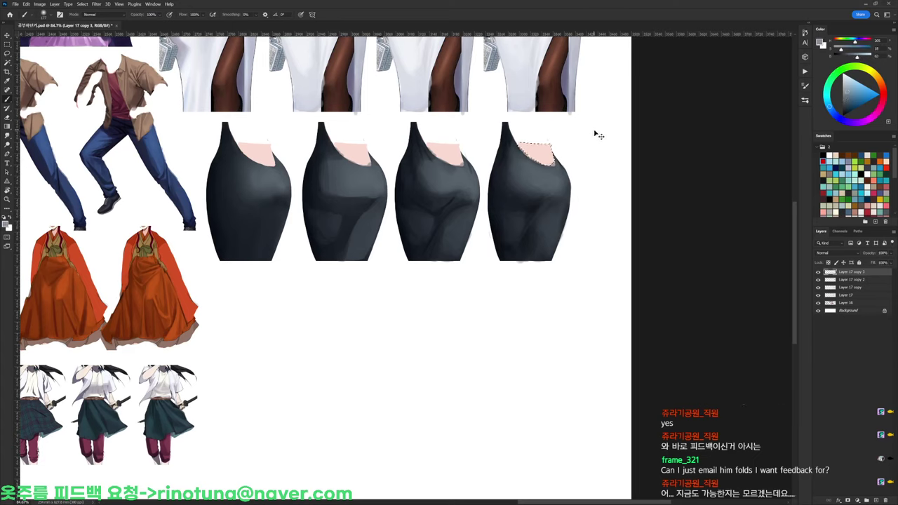
{"action": "key", "text": "ctrl+shift+i"}
{"action": "key", "text": "ctrl+z"}
Softly blend the fourth dress's seat and right thigh with sampled greys, and clear the selection
{"action": "left_click", "coordinate": [538, 190], "text": "alt"}
{"action": "mouse_move", "coordinate": [534, 196]}
{"action": "left_mouse_down"}
{"action": "mouse_move", "coordinate": [556, 188]}
{"action": "mouse_move", "coordinate": [526, 198]}
{"action": "mouse_move", "coordinate": [559, 190]}
{"action": "mouse_move", "coordinate": [530, 200]}
{"action": "mouse_move", "coordinate": [557, 191]}
{"action": "mouse_move", "coordinate": [524, 181]}
{"action": "mouse_move", "coordinate": [568, 191]}
{"action": "mouse_move", "coordinate": [551, 239]}
{"action": "left_mouse_up"}
{"action": "left_click", "coordinate": [551, 192], "text": "alt"}
{"action": "left_click", "coordinate": [547, 185], "text": "alt"}
{"action": "left_click", "coordinate": [566, 195], "text": "alt"}
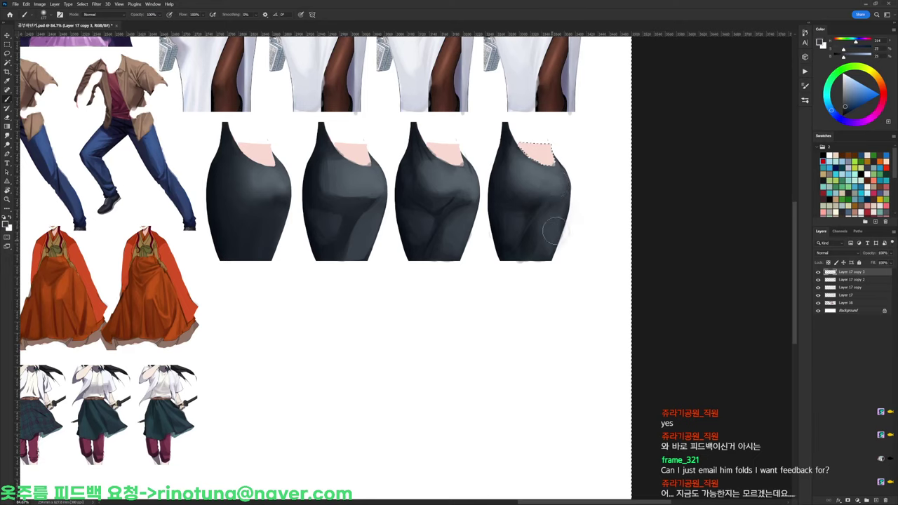
{"action": "left_click", "coordinate": [519, 228], "text": "alt"}
{"action": "key", "text": "ctrl+d"}
Soften the fourth dress's right thigh edge with a sampled dark grey and delete the lassoed paint spilling outside it
{"action": "left_click", "coordinate": [567, 203], "text": "alt"}
{"action": "mouse_move", "coordinate": [567, 203]}
{"action": "left_mouse_down"}
{"action": "mouse_move", "coordinate": [553, 224]}
{"action": "mouse_move", "coordinate": [551, 259]}
{"action": "mouse_move", "coordinate": [570, 210]}
{"action": "mouse_move", "coordinate": [561, 272]}
{"action": "mouse_move", "coordinate": [588, 180]}
{"action": "left_mouse_up"}
{"action": "key", "text": "l"}
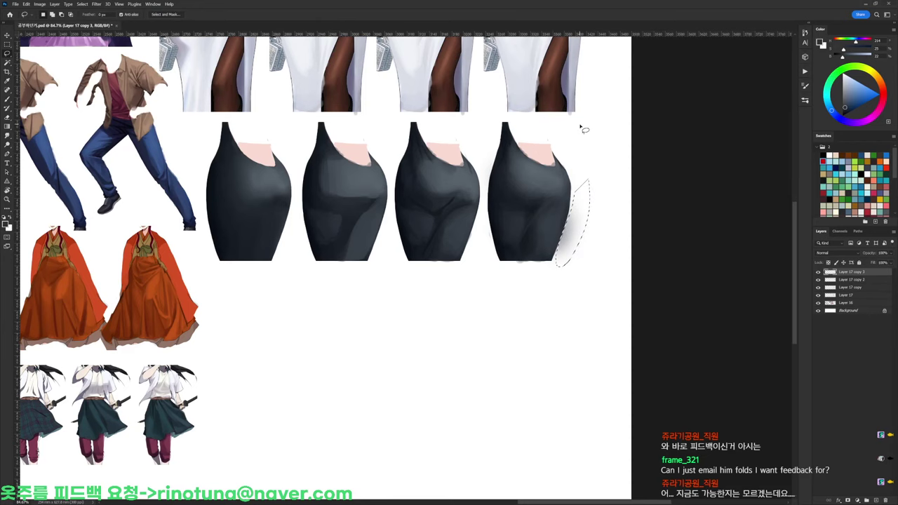
{"action": "key", "text": "Delete"}
{"action": "key", "text": "ctrl+d"}
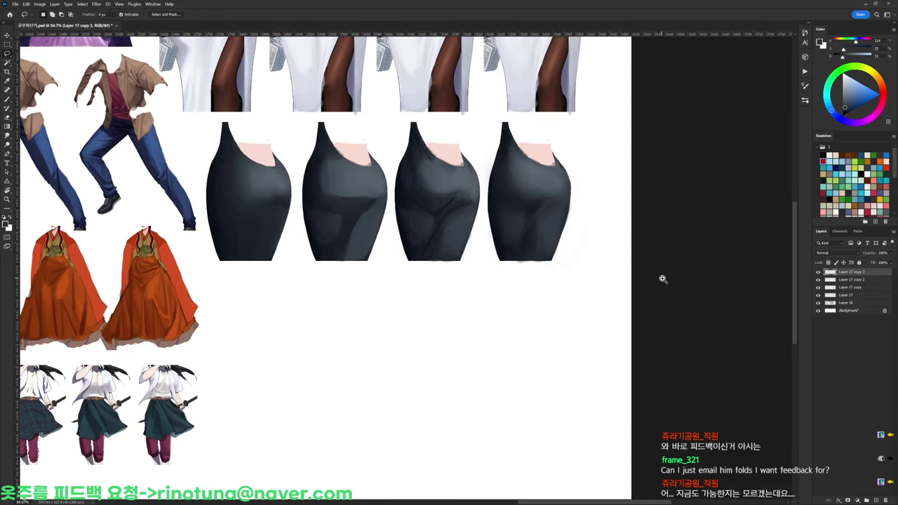
Erase the leftover soft paint along the fourth dress's right contour with a hard round eraser
{"action": "left_click_drag", "start_coordinate": [662, 279], "coordinate": [636, 240]}
{"action": "left_click_drag", "start_coordinate": [607, 200], "coordinate": [645, 200]}
{"action": "key", "text": "e"}
{"action": "right_click", "coordinate": [604, 199]}
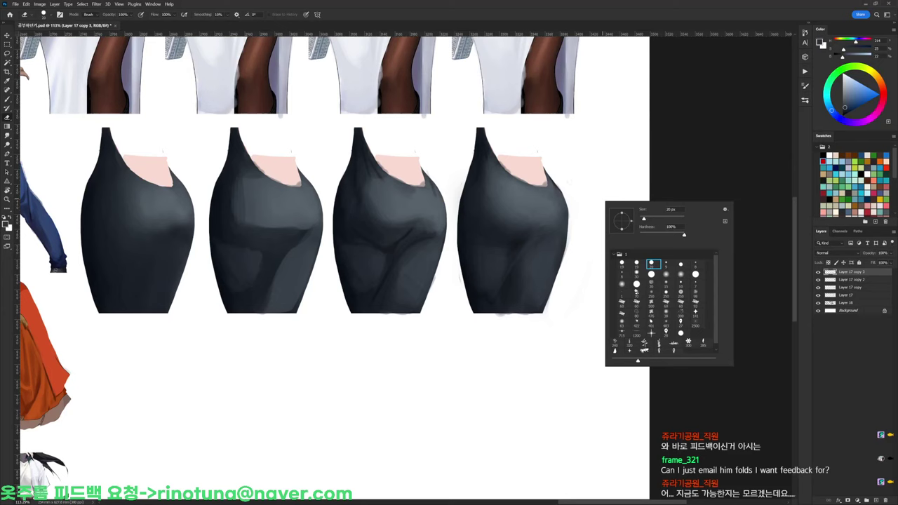
{"action": "double_click", "coordinate": [654, 265]}
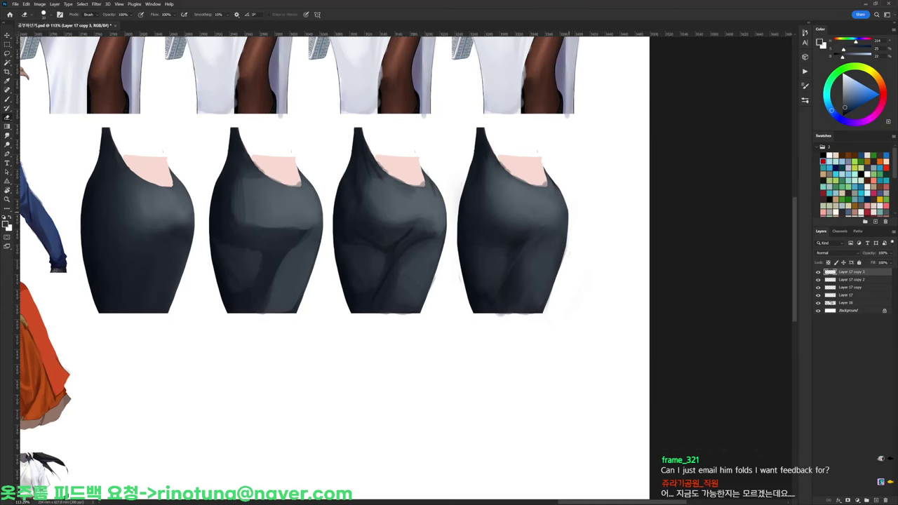
{"action": "scroll", "coordinate": [578, 223], "scroll_direction": "down", "scroll_amount": 3}
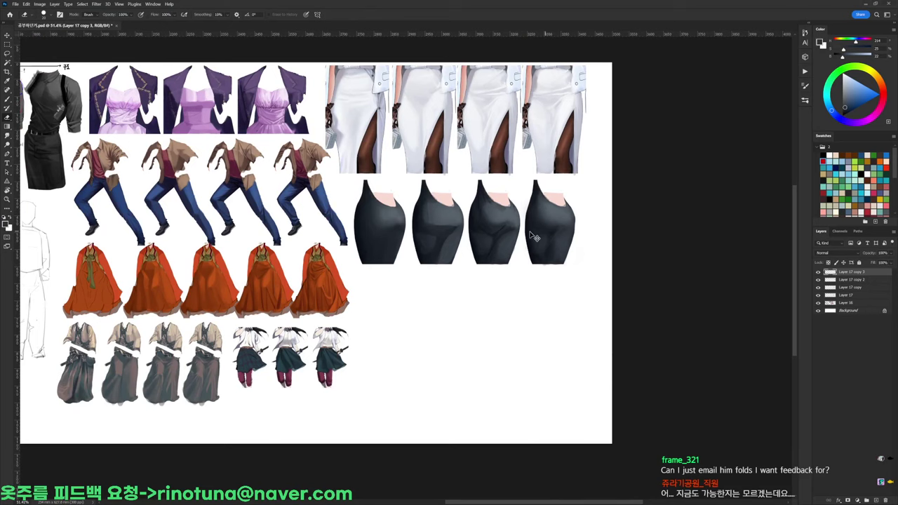
Save the document with the cleaned-up contour of the fourth black dress
{"action": "scroll", "coordinate": [490, 225], "scroll_direction": "up", "scroll_amount": 2}
{"action": "key", "text": "ctrl+s"}
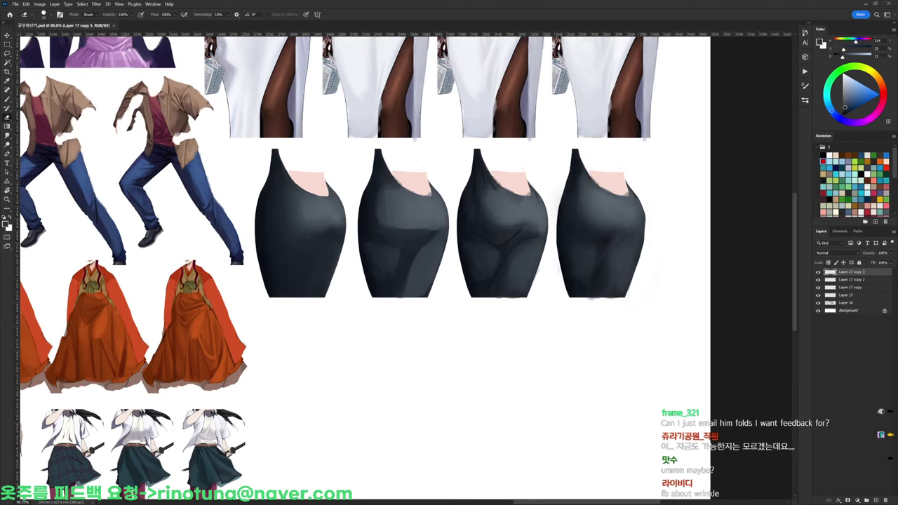
{"action": "key", "text": "b"}
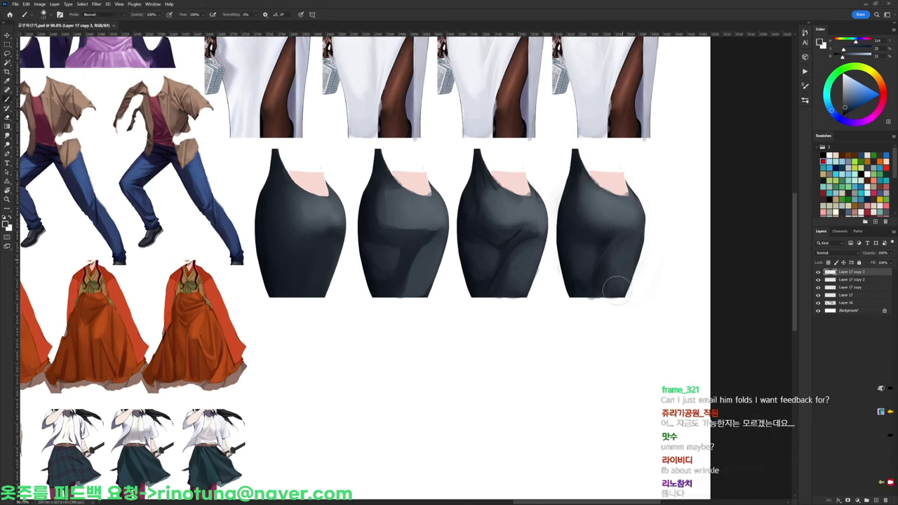
{"action": "left_click_drag", "start_coordinate": [615, 288], "coordinate": [624, 269]}
{"action": "key", "text": "ctrl+z"}
{"action": "key", "text": "ctrl+z"}
{"action": "left_click", "coordinate": [613, 197], "text": "alt"}
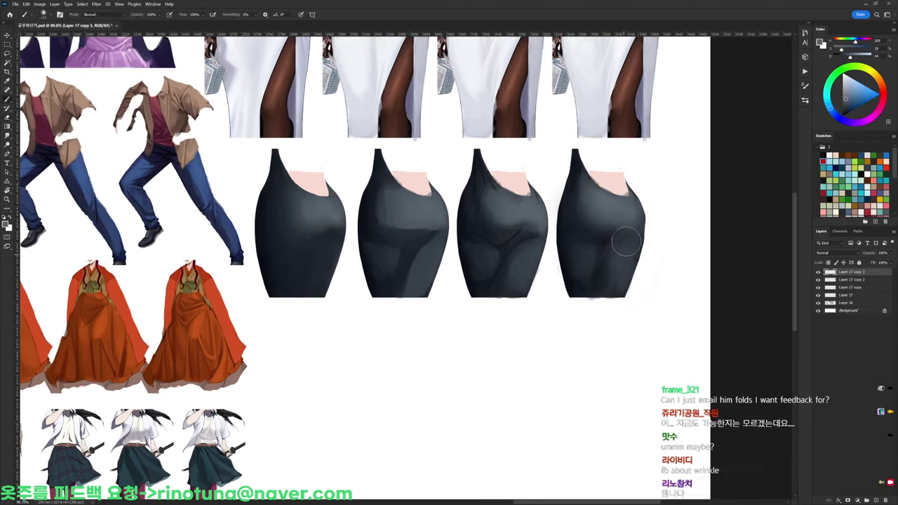
Review the black dress row against the other outfit studies and save the document
{"action": "scroll", "coordinate": [709, 235], "scroll_direction": "down", "scroll_amount": 3}
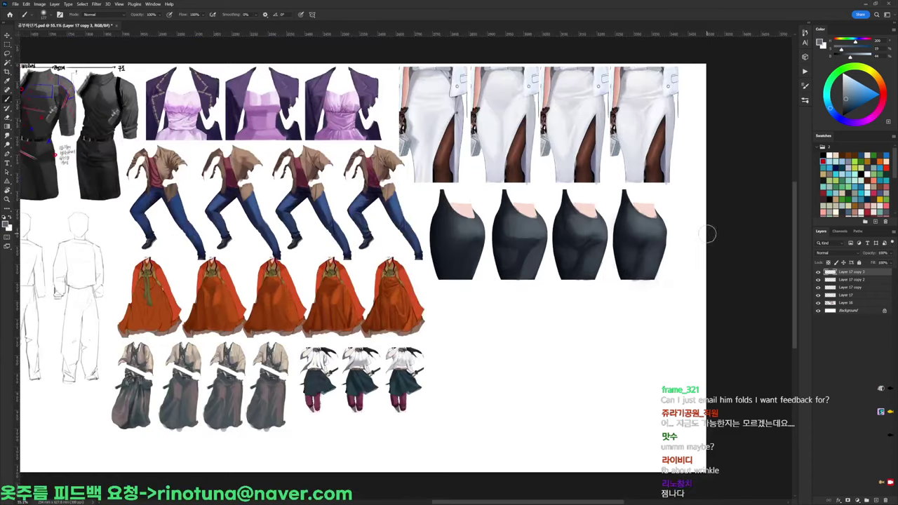
{"action": "mouse_move", "coordinate": [694, 334]}
{"action": "left_mouse_down"}
{"action": "mouse_move", "coordinate": [661, 311]}
{"action": "mouse_move", "coordinate": [659, 249]}
{"action": "left_mouse_up"}
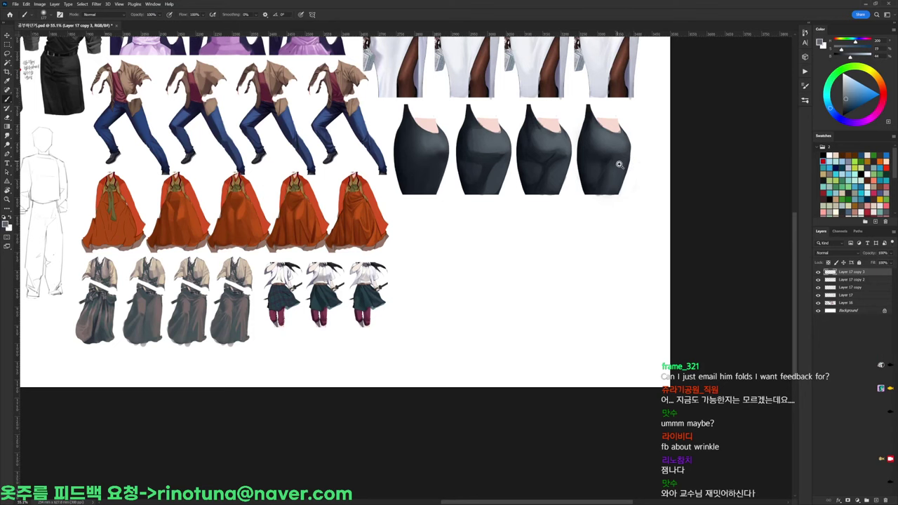
{"action": "scroll", "coordinate": [622, 167], "scroll_direction": "up", "scroll_amount": 3}
{"action": "left_click", "coordinate": [563, 167], "text": "alt"}
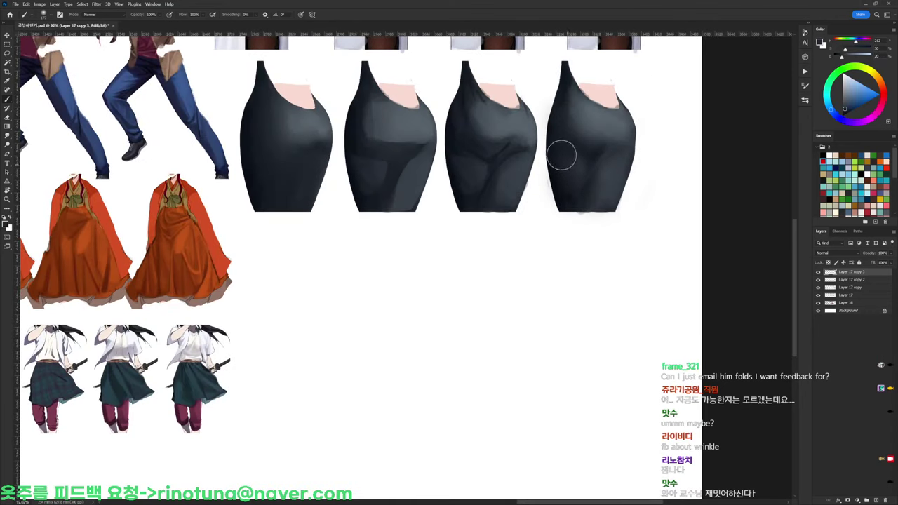
{"action": "left_click_drag", "start_coordinate": [603, 175], "coordinate": [502, 213]}
{"action": "left_click_drag", "start_coordinate": [456, 248], "coordinate": [692, 181]}
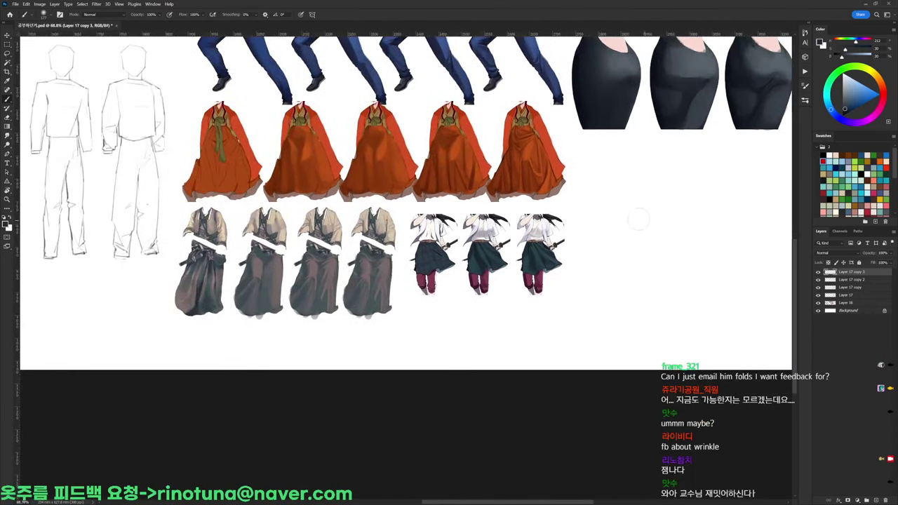
{"action": "left_click_drag", "start_coordinate": [586, 288], "coordinate": [680, 288]}
{"action": "left_click_drag", "start_coordinate": [680, 288], "coordinate": [590, 305]}
{"action": "key", "text": "ctrl+s"}
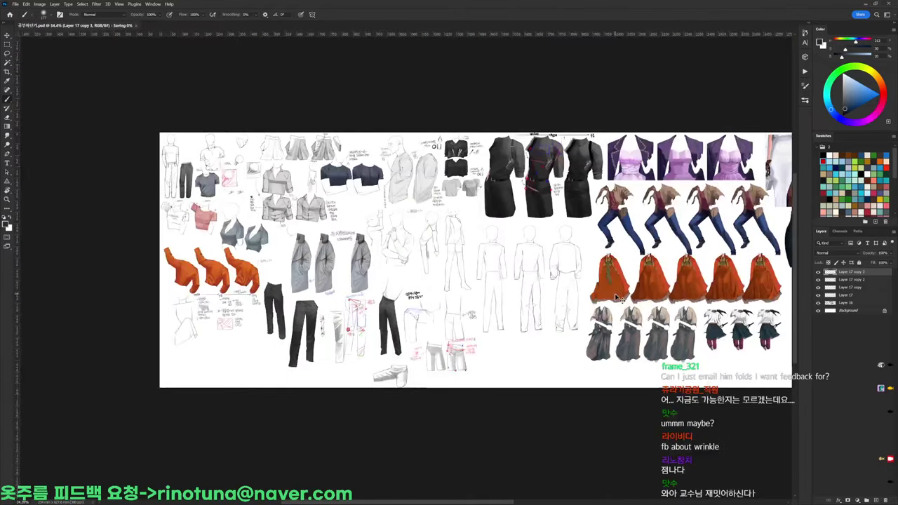
Choose a brush preset for black line work and merge the four dress layers down into Layer 16
{"action": "left_click_drag", "start_coordinate": [659, 374], "coordinate": [377, 296]}
{"action": "left_click_drag", "start_coordinate": [594, 228], "coordinate": [528, 222]}
{"action": "scroll", "coordinate": [528, 222], "scroll_direction": "up", "scroll_amount": 4}
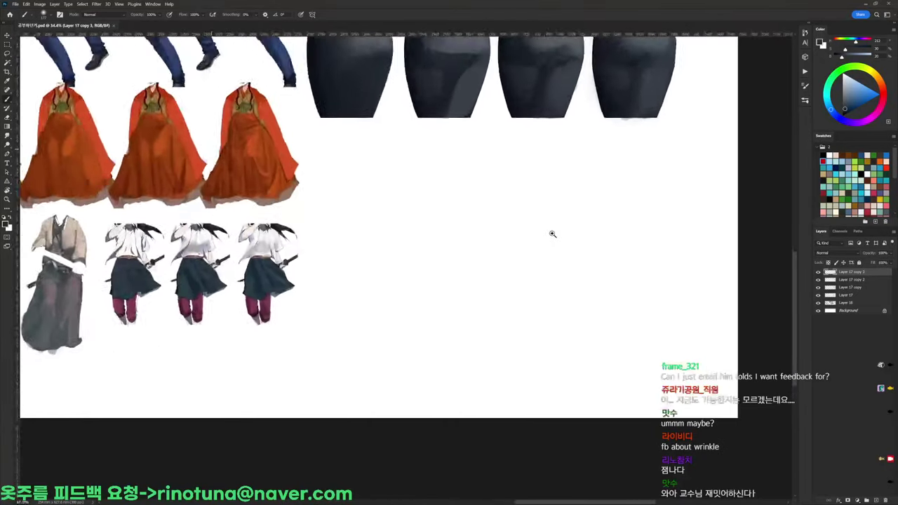
{"action": "right_click", "coordinate": [505, 222]}
{"action": "left_click", "coordinate": [546, 278]}
{"action": "left_click", "coordinate": [843, 272]}
{"action": "key", "text": "ctrl+e"}
{"action": "key", "text": "ctrl+e"}
{"action": "key", "text": "ctrl+e"}
{"action": "key", "text": "ctrl+e"}
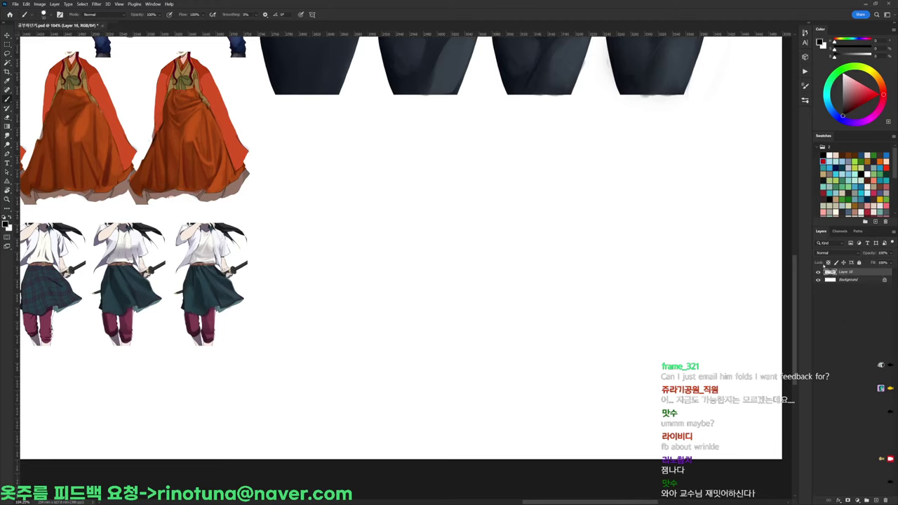
Handwrite "허리피고옴" in black below the first black dress and sketch a small crouching figure under it
{"action": "left_click_drag", "start_coordinate": [283, 119], "coordinate": [319, 127]}
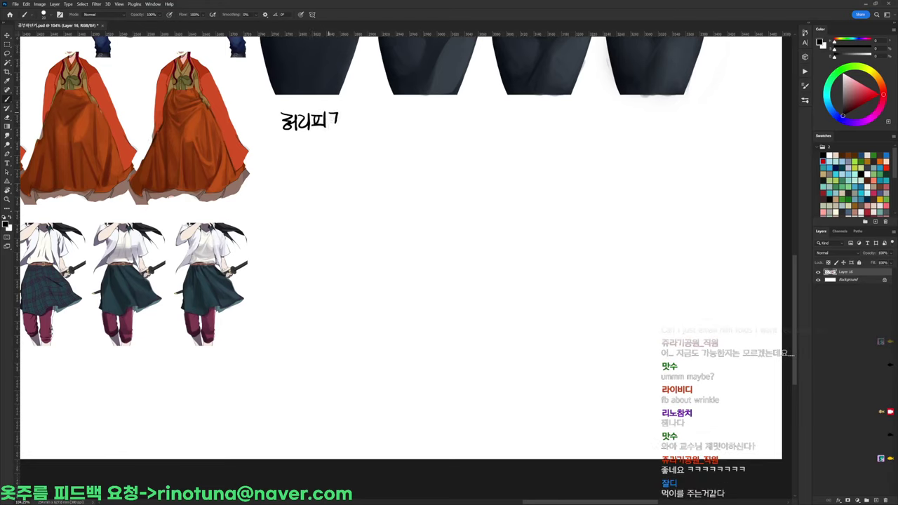
{"action": "left_click_drag", "start_coordinate": [341, 121], "coordinate": [352, 128]}
{"action": "left_click_drag", "start_coordinate": [299, 151], "coordinate": [317, 149]}
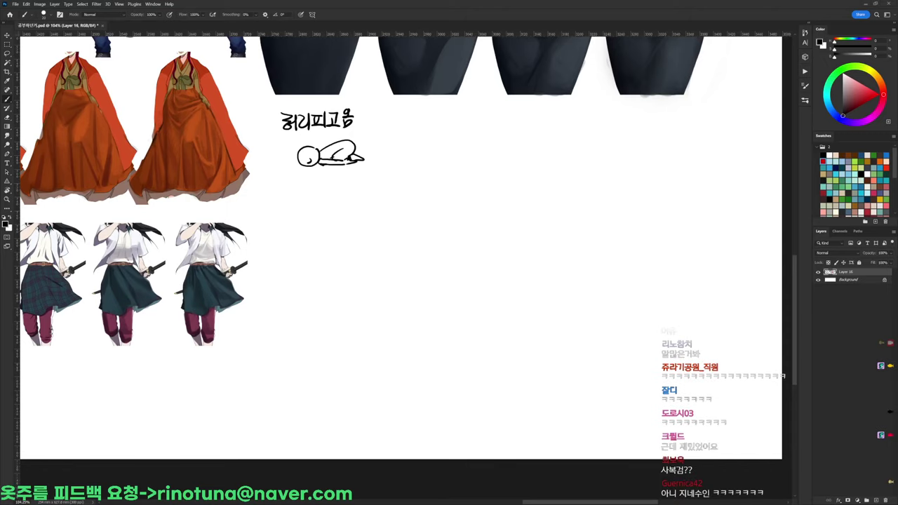
Sketch a small smiling bug with short legs on the blank canvas below the second black dress
{"action": "scroll", "coordinate": [444, 152], "scroll_direction": "up", "scroll_amount": 2}
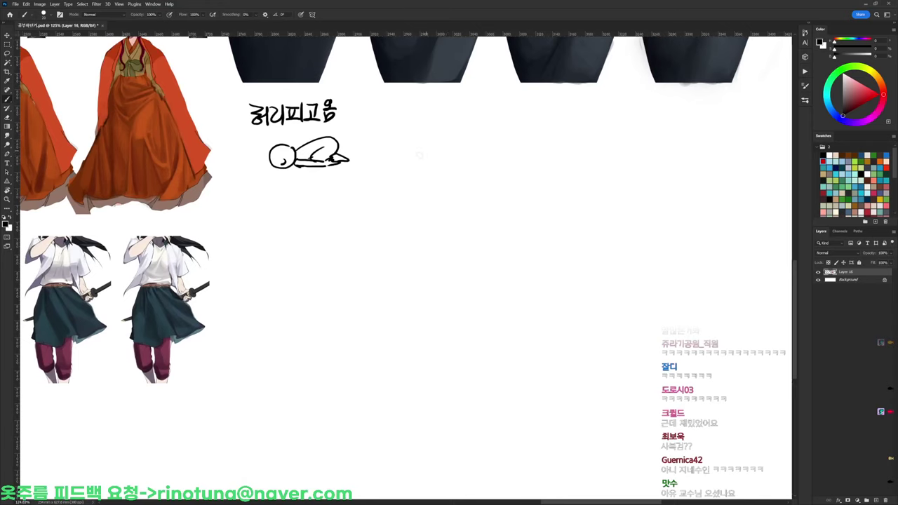
{"action": "mouse_move", "coordinate": [413, 155]}
{"action": "left_mouse_down"}
{"action": "mouse_move", "coordinate": [418, 178]}
{"action": "mouse_move", "coordinate": [434, 188]}
{"action": "mouse_move", "coordinate": [436, 172]}
{"action": "mouse_move", "coordinate": [442, 187]}
{"action": "mouse_move", "coordinate": [416, 169]}
{"action": "left_mouse_up"}
{"action": "mouse_move", "coordinate": [411, 163]}
{"action": "left_mouse_down"}
{"action": "mouse_move", "coordinate": [441, 157]}
{"action": "mouse_move", "coordinate": [419, 172]}
{"action": "mouse_move", "coordinate": [445, 169]}
{"action": "mouse_move", "coordinate": [445, 178]}
{"action": "left_mouse_up"}
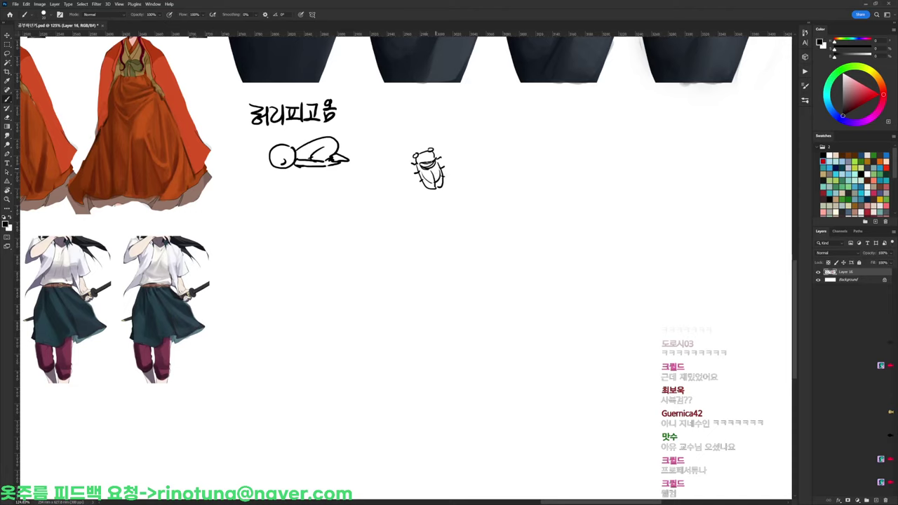
Handwrite the sound word "쨍알" above and below the bug doodle
{"action": "left_click_drag", "start_coordinate": [404, 126], "coordinate": [412, 131]}
{"action": "left_click_drag", "start_coordinate": [415, 124], "coordinate": [413, 134]}
{"action": "left_click_drag", "start_coordinate": [420, 125], "coordinate": [426, 134]}
{"action": "left_click_drag", "start_coordinate": [416, 195], "coordinate": [427, 200]}
{"action": "left_click_drag", "start_coordinate": [435, 194], "coordinate": [439, 201]}
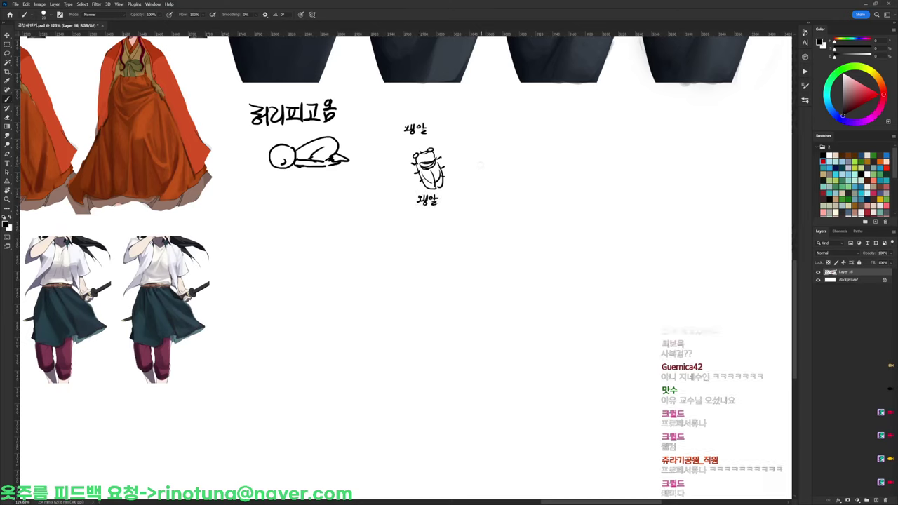
Sketch a spray can aimed at the bug doodle and outline both sound words with spiky bubbles
{"action": "left_click_drag", "start_coordinate": [477, 156], "coordinate": [478, 188]}
{"action": "mouse_move", "coordinate": [478, 153]}
{"action": "left_mouse_down"}
{"action": "mouse_move", "coordinate": [490, 154]}
{"action": "mouse_move", "coordinate": [495, 188]}
{"action": "mouse_move", "coordinate": [494, 159]}
{"action": "mouse_move", "coordinate": [449, 165]}
{"action": "left_mouse_up"}
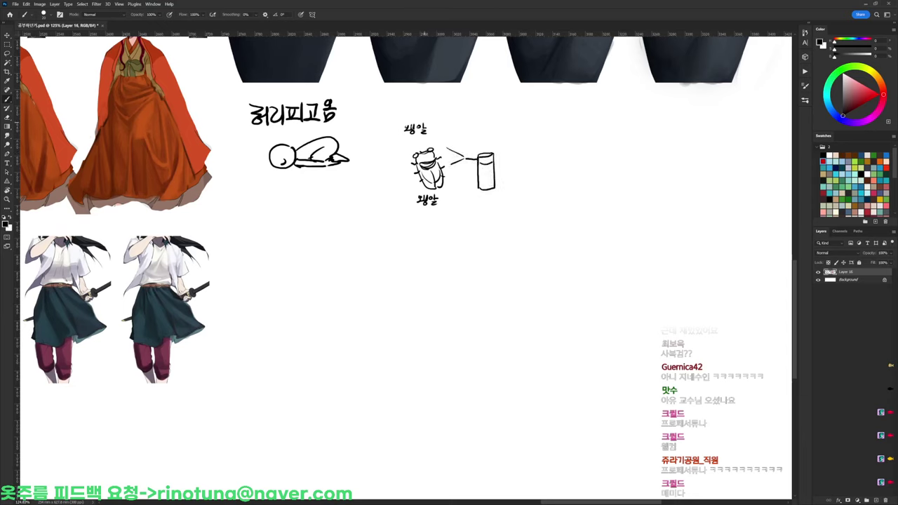
{"action": "mouse_move", "coordinate": [400, 122]}
{"action": "left_mouse_down"}
{"action": "mouse_move", "coordinate": [421, 117]}
{"action": "mouse_move", "coordinate": [436, 134]}
{"action": "mouse_move", "coordinate": [403, 140]}
{"action": "mouse_move", "coordinate": [398, 120]}
{"action": "left_mouse_up"}
{"action": "mouse_move", "coordinate": [426, 190]}
{"action": "left_mouse_down"}
{"action": "mouse_move", "coordinate": [444, 203]}
{"action": "mouse_move", "coordinate": [434, 211]}
{"action": "mouse_move", "coordinate": [419, 191]}
{"action": "left_mouse_up"}
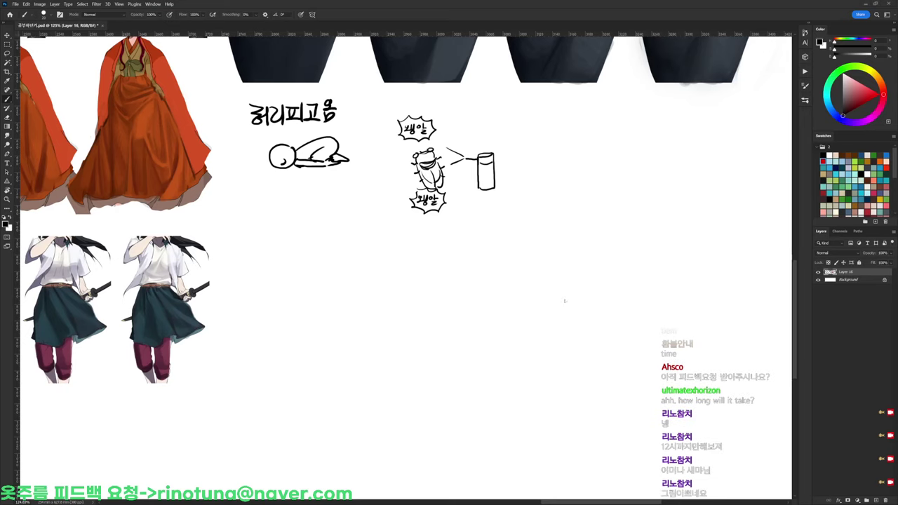
Lasso the handwriting and doodles below the black dresses and cut them from the canvas
{"action": "scroll", "coordinate": [565, 301], "scroll_direction": "up", "scroll_amount": 3}
{"action": "scroll", "coordinate": [565, 301], "scroll_direction": "down", "scroll_amount": 5}
{"action": "key", "text": "l"}
{"action": "mouse_move", "coordinate": [500, 162]}
{"action": "left_mouse_down"}
{"action": "mouse_move", "coordinate": [317, 224]}
{"action": "mouse_move", "coordinate": [289, 168]}
{"action": "mouse_move", "coordinate": [324, 139]}
{"action": "mouse_move", "coordinate": [502, 145]}
{"action": "left_mouse_up"}
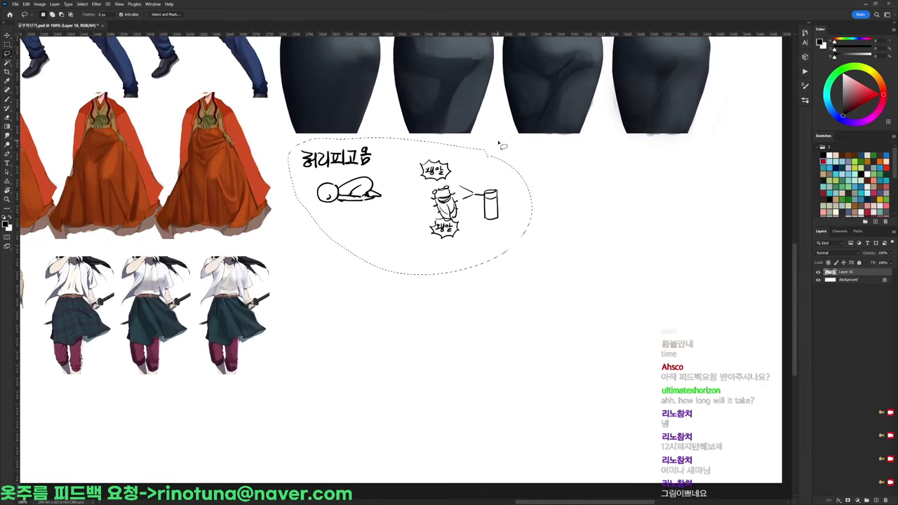
{"action": "key", "text": "ctrl+x"}
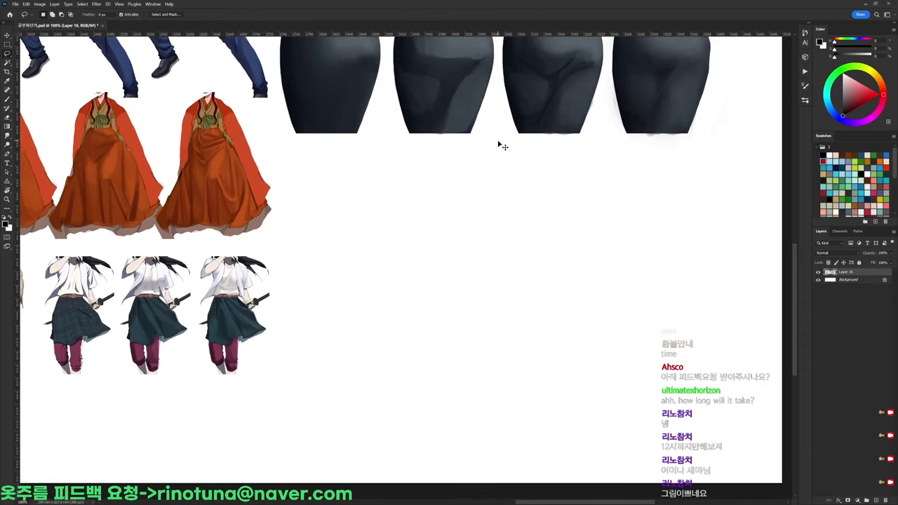
Open the settings for creating a new document
{"action": "key", "text": "ctrl+n"}
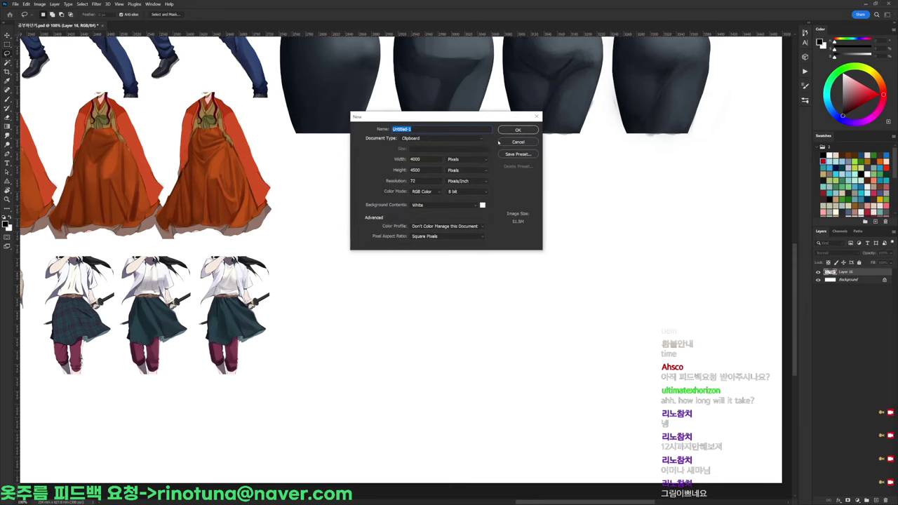
Create a new 4000 x 4500 pixel document and paste the full character illustration into it
{"action": "key", "text": "Return"}
{"action": "key", "text": "ctrl+v"}
{"action": "left_click_drag", "start_coordinate": [424, 267], "coordinate": [468, 260]}
{"action": "left_click_drag", "start_coordinate": [470, 257], "coordinate": [517, 218]}
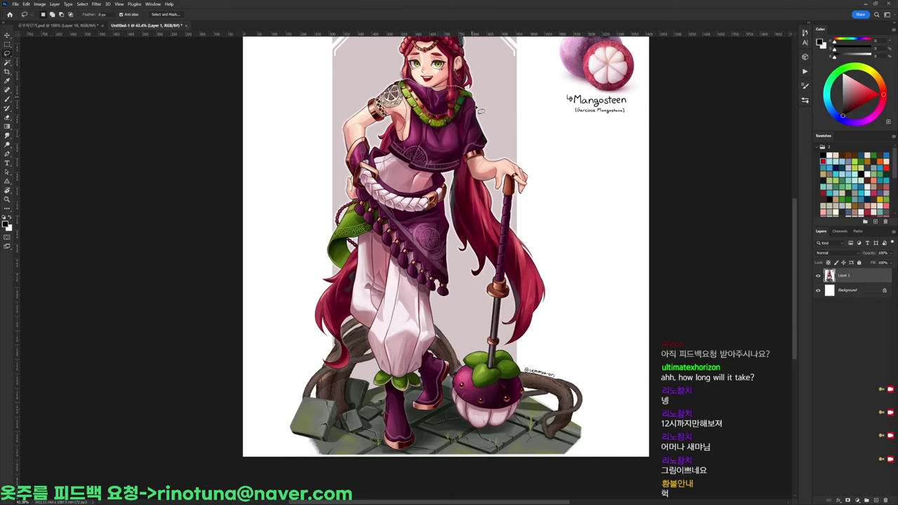
Select the character's clothing freehand, from the collar down to the trouser cuffs, and copy it
{"action": "mouse_move", "coordinate": [438, 172]}
{"action": "left_mouse_down"}
{"action": "mouse_move", "coordinate": [375, 148]}
{"action": "mouse_move", "coordinate": [383, 128]}
{"action": "mouse_move", "coordinate": [405, 116]}
{"action": "left_mouse_up"}
{"action": "mouse_move", "coordinate": [454, 176]}
{"action": "left_mouse_down"}
{"action": "mouse_move", "coordinate": [451, 297]}
{"action": "mouse_move", "coordinate": [440, 287]}
{"action": "mouse_move", "coordinate": [435, 300]}
{"action": "mouse_move", "coordinate": [441, 339]}
{"action": "mouse_move", "coordinate": [415, 378]}
{"action": "mouse_move", "coordinate": [404, 381]}
{"action": "mouse_move", "coordinate": [381, 371]}
{"action": "mouse_move", "coordinate": [370, 346]}
{"action": "mouse_move", "coordinate": [359, 283]}
{"action": "mouse_move", "coordinate": [373, 232]}
{"action": "mouse_move", "coordinate": [351, 189]}
{"action": "mouse_move", "coordinate": [366, 166]}
{"action": "mouse_move", "coordinate": [412, 146]}
{"action": "left_mouse_up"}
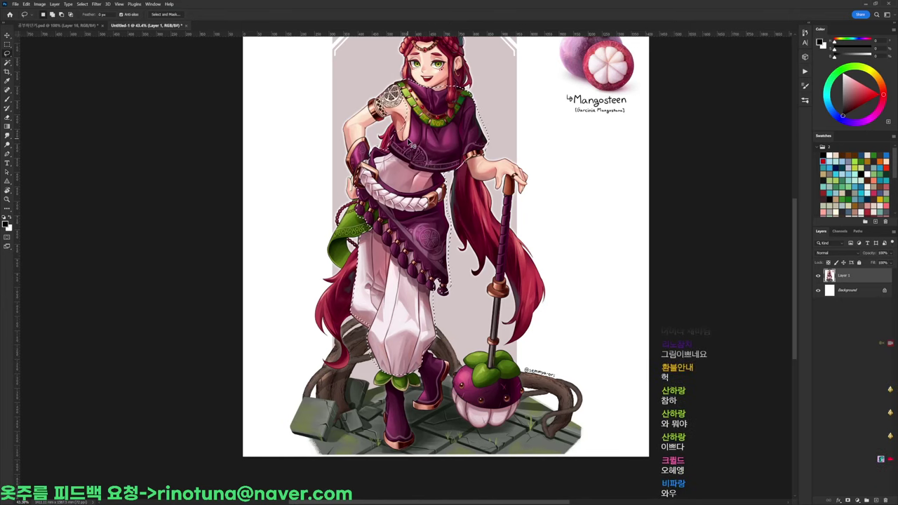
Close the untitled document holding the character illustration without saving it
{"action": "key", "text": "ctrl+w"}
{"action": "key", "text": "Escape"}
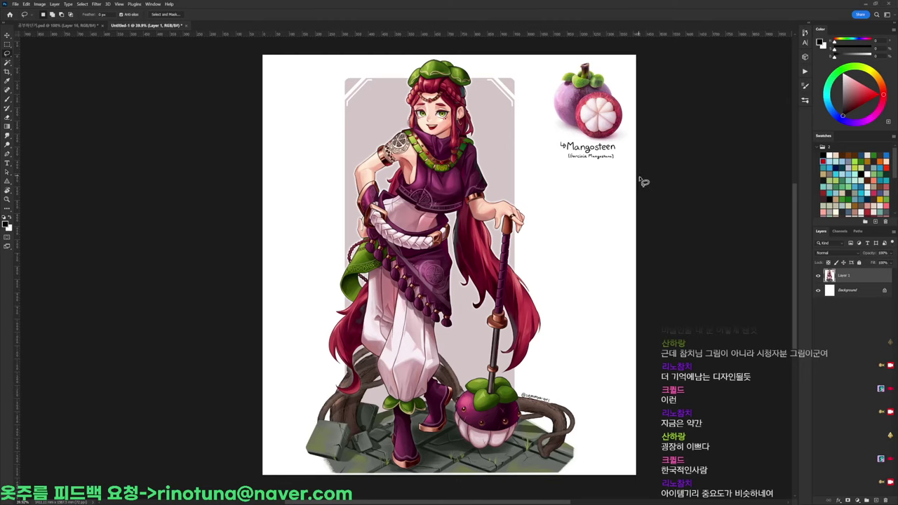
{"action": "key", "text": "ctrl+w"}
{"action": "left_click", "coordinate": [465, 193]}
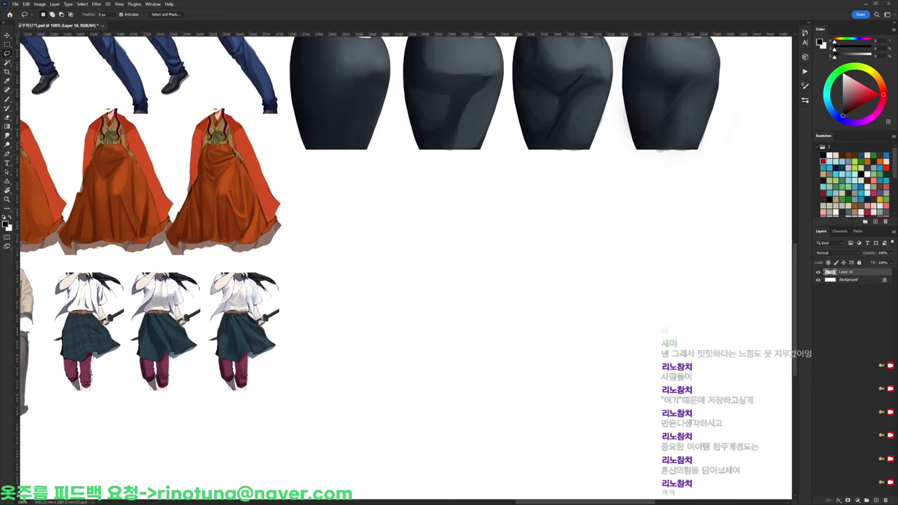
Paste the outfit into the study sheet, scale it to about 39%, and place it below the black skirt studies
{"action": "scroll", "coordinate": [614, 171], "scroll_direction": "down", "scroll_amount": 3}
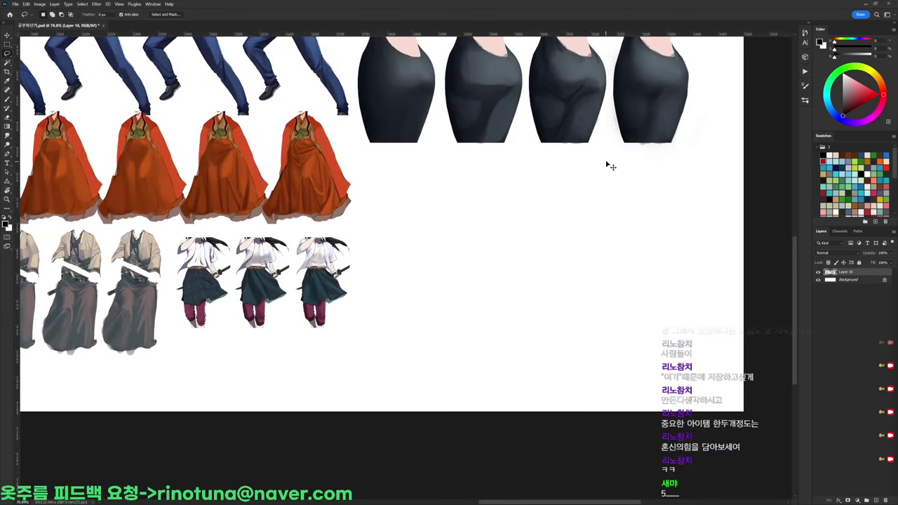
{"action": "key", "text": "ctrl+v"}
{"action": "scroll", "coordinate": [568, 172], "scroll_direction": "down", "scroll_amount": 2}
{"action": "key", "text": "ctrl+t"}
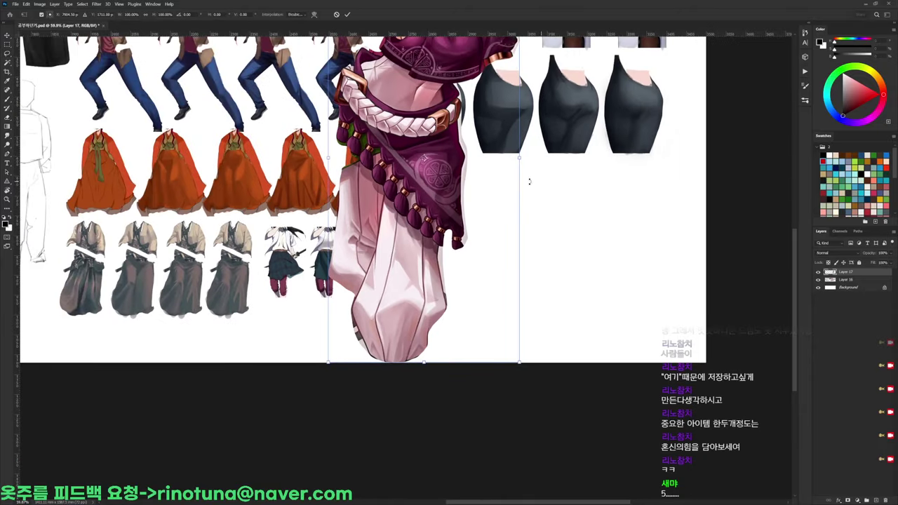
{"action": "left_click_drag", "start_coordinate": [516, 53], "coordinate": [433, 175]}
{"action": "left_click_drag", "start_coordinate": [427, 233], "coordinate": [465, 340]}
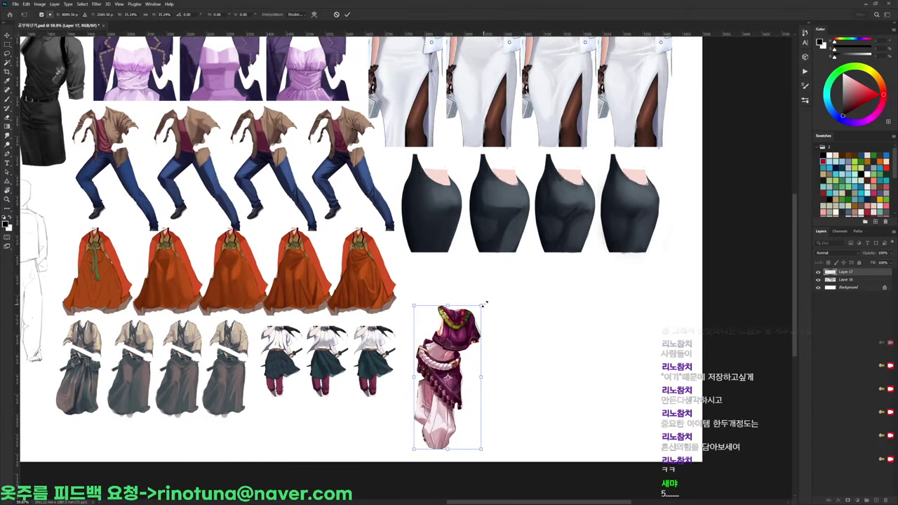
{"action": "left_click_drag", "start_coordinate": [484, 304], "coordinate": [493, 287]}
{"action": "left_click_drag", "start_coordinate": [472, 335], "coordinate": [472, 303]}
{"action": "left_click_drag", "start_coordinate": [491, 257], "coordinate": [486, 267]}
{"action": "left_click_drag", "start_coordinate": [462, 316], "coordinate": [457, 307]}
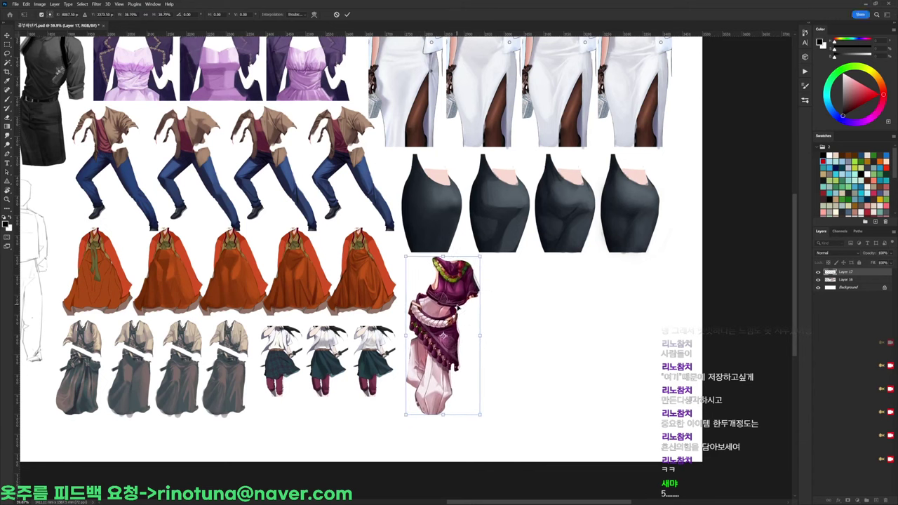
{"action": "key", "text": "Return"}
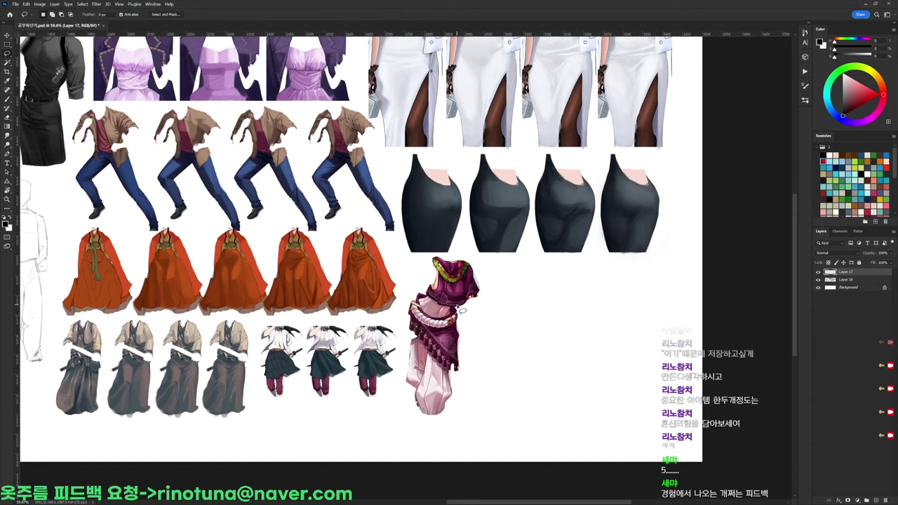
Duplicate the pasted outfit directly to the right of the original
{"action": "scroll", "coordinate": [497, 234], "scroll_direction": "down", "scroll_amount": 3}
{"action": "scroll", "coordinate": [457, 265], "scroll_direction": "up", "scroll_amount": 3}
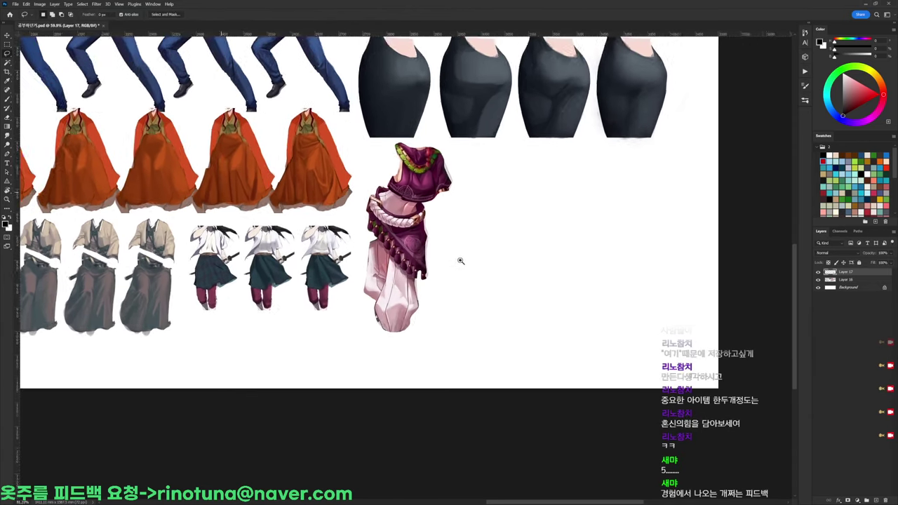
{"action": "mouse_move", "coordinate": [407, 269]}
{"action": "left_mouse_down"}
{"action": "mouse_move", "coordinate": [488, 269]}
{"action": "mouse_move", "coordinate": [479, 267]}
{"action": "left_mouse_up"}
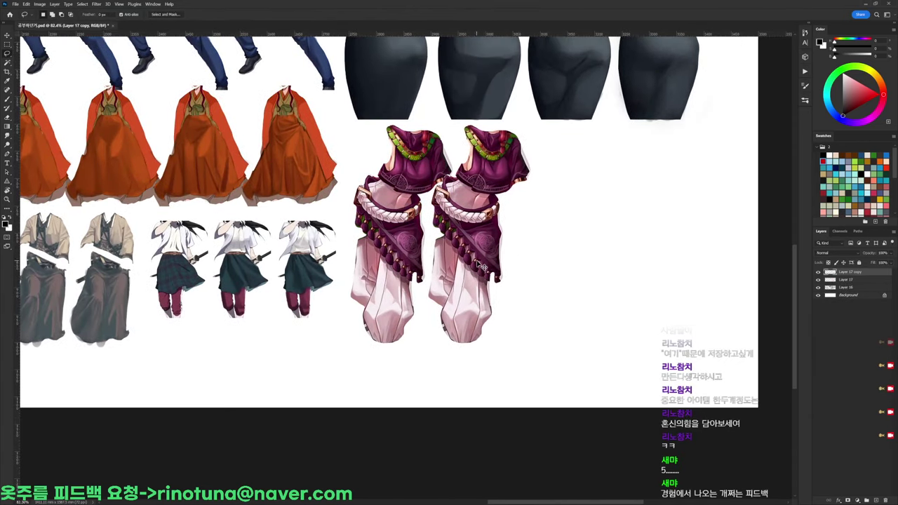
Choose a hard round brush preset and adjust its size for painting over the copy
{"action": "left_click_drag", "start_coordinate": [505, 168], "coordinate": [520, 146]}
{"action": "key", "text": "b"}
{"action": "right_click", "coordinate": [520, 175]}
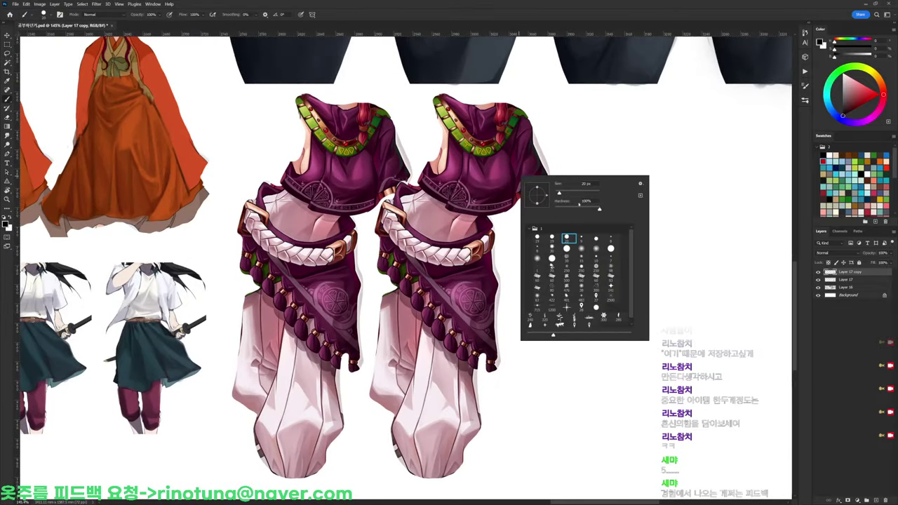
{"action": "left_click", "coordinate": [554, 240]}
{"action": "left_click", "coordinate": [570, 193]}
{"action": "left_click", "coordinate": [500, 171]}
Paint over the folds of the copy's crop top with a magenta sampled from the cloth
{"action": "left_click", "coordinate": [507, 155], "text": "alt"}
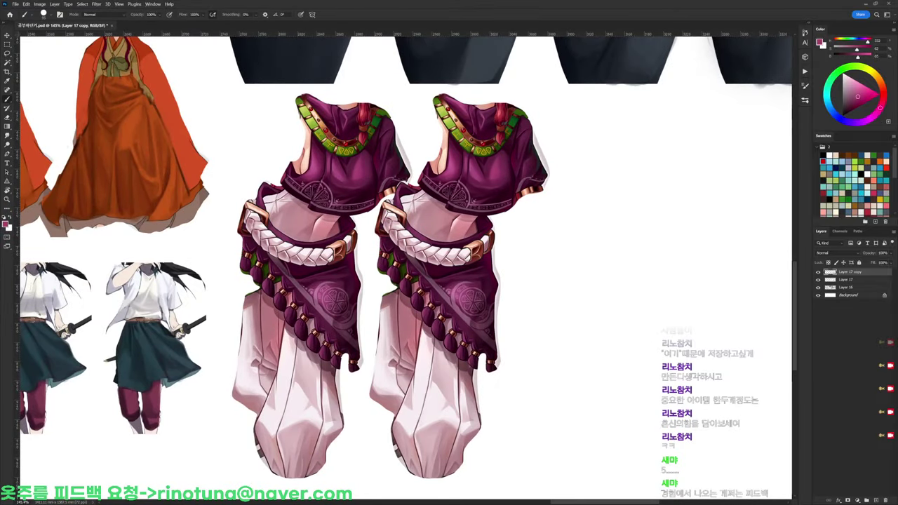
{"action": "mouse_move", "coordinate": [485, 162]}
{"action": "left_mouse_down"}
{"action": "mouse_move", "coordinate": [462, 163]}
{"action": "mouse_move", "coordinate": [464, 172]}
{"action": "mouse_move", "coordinate": [467, 156]}
{"action": "mouse_move", "coordinate": [498, 165]}
{"action": "mouse_move", "coordinate": [459, 160]}
{"action": "mouse_move", "coordinate": [489, 160]}
{"action": "left_mouse_up"}
{"action": "left_click_drag", "start_coordinate": [451, 109], "coordinate": [476, 121]}
Paint over the copy's wrap skirt with sampled magentas, replacing the emblem and folds with simple light and shadow planes
{"action": "mouse_move", "coordinate": [402, 223]}
{"action": "left_mouse_down"}
{"action": "mouse_move", "coordinate": [390, 169]}
{"action": "mouse_move", "coordinate": [397, 210]}
{"action": "mouse_move", "coordinate": [371, 197]}
{"action": "mouse_move", "coordinate": [431, 224]}
{"action": "mouse_move", "coordinate": [414, 242]}
{"action": "mouse_move", "coordinate": [392, 217]}
{"action": "mouse_move", "coordinate": [424, 250]}
{"action": "mouse_move", "coordinate": [409, 226]}
{"action": "mouse_move", "coordinate": [393, 224]}
{"action": "mouse_move", "coordinate": [402, 223]}
{"action": "mouse_move", "coordinate": [431, 267]}
{"action": "left_mouse_up"}
{"action": "left_click", "coordinate": [438, 216], "text": "alt"}
{"action": "left_click", "coordinate": [423, 228], "text": "alt"}
{"action": "left_click", "coordinate": [413, 223], "text": "alt"}
{"action": "mouse_move", "coordinate": [453, 230]}
{"action": "left_mouse_down"}
{"action": "mouse_move", "coordinate": [455, 279]}
{"action": "mouse_move", "coordinate": [466, 227]}
{"action": "mouse_move", "coordinate": [469, 272]}
{"action": "mouse_move", "coordinate": [459, 268]}
{"action": "left_mouse_up"}
{"action": "left_click", "coordinate": [465, 208], "text": "alt"}
{"action": "mouse_move", "coordinate": [449, 211]}
{"action": "left_mouse_down"}
{"action": "mouse_move", "coordinate": [456, 284]}
{"action": "mouse_move", "coordinate": [473, 218]}
{"action": "mouse_move", "coordinate": [466, 232]}
{"action": "left_mouse_up"}
Simplify the copy's crop top and sleeve with sampled magentas, covering the embroidered hem and small folds
{"action": "mouse_move", "coordinate": [438, 129]}
{"action": "left_mouse_down"}
{"action": "mouse_move", "coordinate": [488, 138]}
{"action": "mouse_move", "coordinate": [440, 134]}
{"action": "left_mouse_up"}
{"action": "mouse_move", "coordinate": [506, 76]}
{"action": "left_mouse_down"}
{"action": "mouse_move", "coordinate": [515, 136]}
{"action": "mouse_move", "coordinate": [471, 112]}
{"action": "mouse_move", "coordinate": [458, 116]}
{"action": "mouse_move", "coordinate": [488, 127]}
{"action": "left_mouse_up"}
{"action": "left_click", "coordinate": [468, 115], "text": "alt"}
{"action": "left_click", "coordinate": [394, 150], "text": "alt"}
{"action": "mouse_move", "coordinate": [394, 150]}
{"action": "left_mouse_down"}
{"action": "mouse_move", "coordinate": [427, 158]}
{"action": "mouse_move", "coordinate": [410, 144]}
{"action": "mouse_move", "coordinate": [448, 155]}
{"action": "left_mouse_up"}
{"action": "left_click", "coordinate": [423, 167], "text": "alt"}
{"action": "left_click_drag", "start_coordinate": [443, 141], "coordinate": [438, 67]}
Paint over the creases of the copy's white trousers with sampled pale pinks, reducing them to broad light and shadow planes
{"action": "left_click", "coordinate": [367, 233], "text": "alt"}
{"action": "mouse_move", "coordinate": [369, 242]}
{"action": "left_mouse_down"}
{"action": "mouse_move", "coordinate": [373, 177]}
{"action": "mouse_move", "coordinate": [383, 242]}
{"action": "mouse_move", "coordinate": [382, 183]}
{"action": "mouse_move", "coordinate": [392, 216]}
{"action": "mouse_move", "coordinate": [390, 257]}
{"action": "mouse_move", "coordinate": [382, 237]}
{"action": "mouse_move", "coordinate": [386, 275]}
{"action": "left_mouse_up"}
{"action": "left_click", "coordinate": [391, 195], "text": "alt"}
{"action": "left_click", "coordinate": [394, 311], "text": "alt"}
{"action": "left_click_drag", "start_coordinate": [394, 306], "coordinate": [426, 336]}
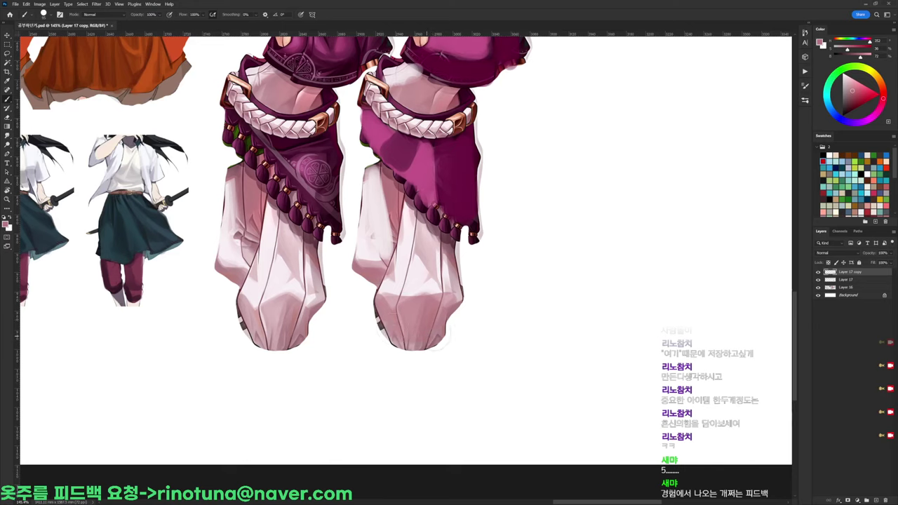
{"action": "mouse_move", "coordinate": [439, 233]}
{"action": "left_mouse_down"}
{"action": "mouse_move", "coordinate": [428, 298]}
{"action": "mouse_move", "coordinate": [447, 281]}
{"action": "mouse_move", "coordinate": [441, 262]}
{"action": "mouse_move", "coordinate": [449, 290]}
{"action": "left_mouse_up"}
{"action": "left_click", "coordinate": [435, 252], "text": "alt"}
{"action": "mouse_move", "coordinate": [441, 250]}
{"action": "left_mouse_down"}
{"action": "mouse_move", "coordinate": [430, 297]}
{"action": "mouse_move", "coordinate": [449, 276]}
{"action": "mouse_move", "coordinate": [414, 237]}
{"action": "left_mouse_up"}
{"action": "left_click", "coordinate": [415, 270], "text": "alt"}
Add a soft pink shadow on the copy's rear trouser leg beneath the wrap and smooth its lower part
{"action": "left_click", "coordinate": [370, 167], "text": "alt"}
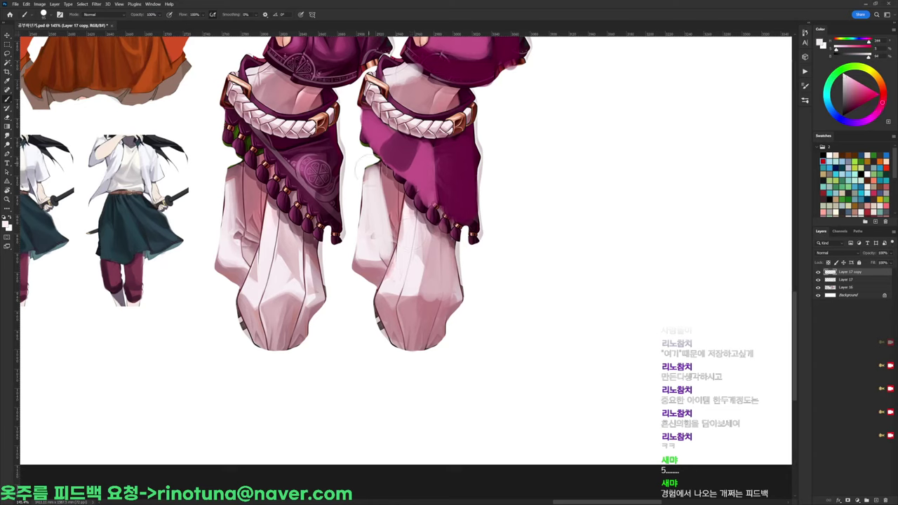
{"action": "mouse_move", "coordinate": [371, 169]}
{"action": "left_mouse_down"}
{"action": "mouse_move", "coordinate": [379, 159]}
{"action": "mouse_move", "coordinate": [372, 150]}
{"action": "mouse_move", "coordinate": [388, 182]}
{"action": "left_mouse_up"}
{"action": "left_click", "coordinate": [387, 182], "text": "alt"}
{"action": "left_click", "coordinate": [383, 244], "text": "alt"}
{"action": "mouse_move", "coordinate": [367, 262]}
{"action": "left_mouse_down"}
{"action": "mouse_move", "coordinate": [379, 269]}
{"action": "mouse_move", "coordinate": [360, 275]}
{"action": "mouse_move", "coordinate": [388, 307]}
{"action": "mouse_move", "coordinate": [400, 306]}
{"action": "left_mouse_up"}
Blend the thigh and knee planes of the copy's front trouser leg with sampled light and shadow tones
{"action": "left_click", "coordinate": [403, 274], "text": "alt"}
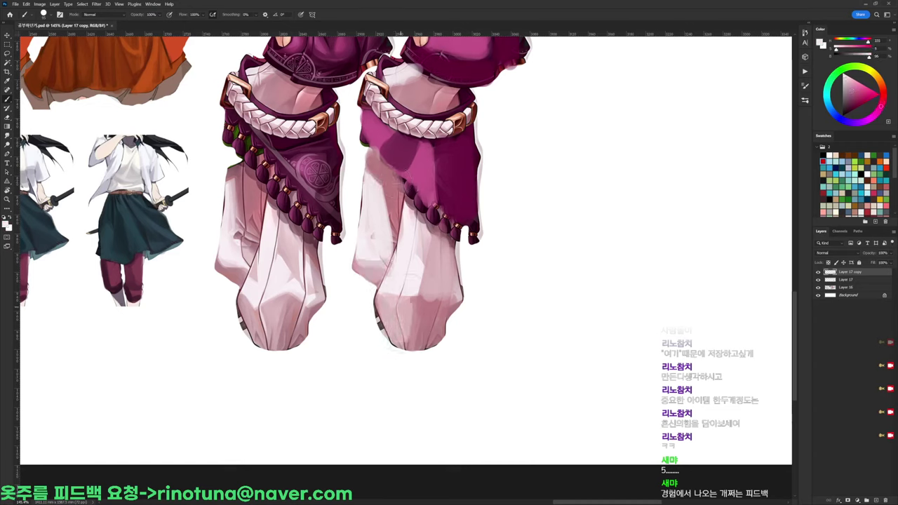
{"action": "left_click", "coordinate": [422, 326], "text": "alt"}
{"action": "left_click", "coordinate": [418, 278], "text": "alt"}
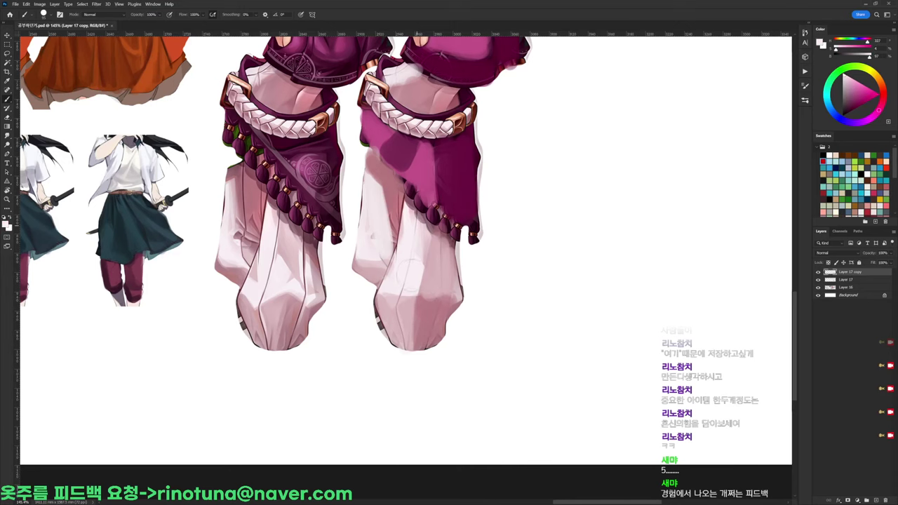
{"action": "left_click", "coordinate": [420, 232], "text": "alt"}
Refine the copy's crop top and sleeve with sampled magentas, separating the lit chest from the darker shadow areas
{"action": "scroll", "coordinate": [444, 215], "scroll_direction": "down", "scroll_amount": 5}
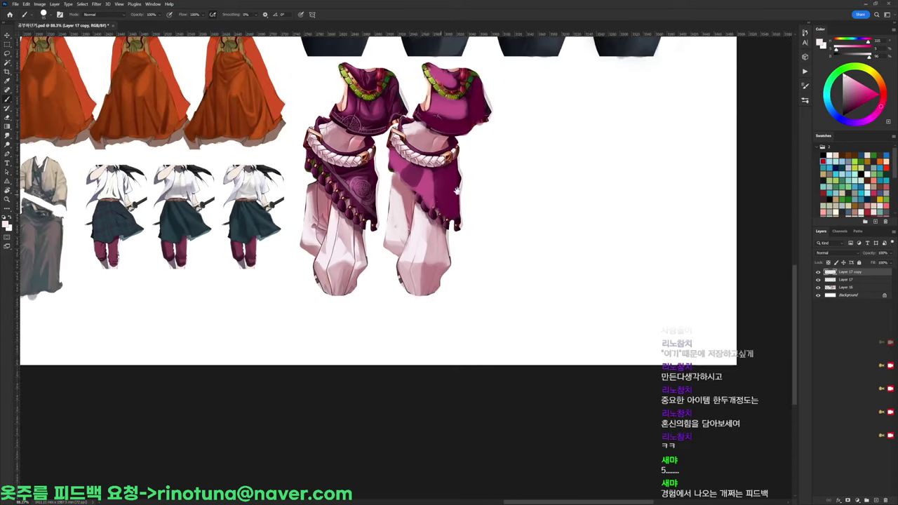
{"action": "left_click_drag", "start_coordinate": [449, 192], "coordinate": [407, 204]}
{"action": "scroll", "coordinate": [393, 177], "scroll_direction": "up", "scroll_amount": 4}
{"action": "mouse_move", "coordinate": [354, 189]}
{"action": "left_mouse_down"}
{"action": "mouse_move", "coordinate": [364, 194]}
{"action": "mouse_move", "coordinate": [347, 184]}
{"action": "mouse_move", "coordinate": [367, 185]}
{"action": "left_mouse_up"}
{"action": "key", "text": "ctrl+z"}
{"action": "left_click", "coordinate": [374, 202], "text": "alt"}
{"action": "scroll", "coordinate": [398, 187], "scroll_direction": "down", "scroll_amount": 4}
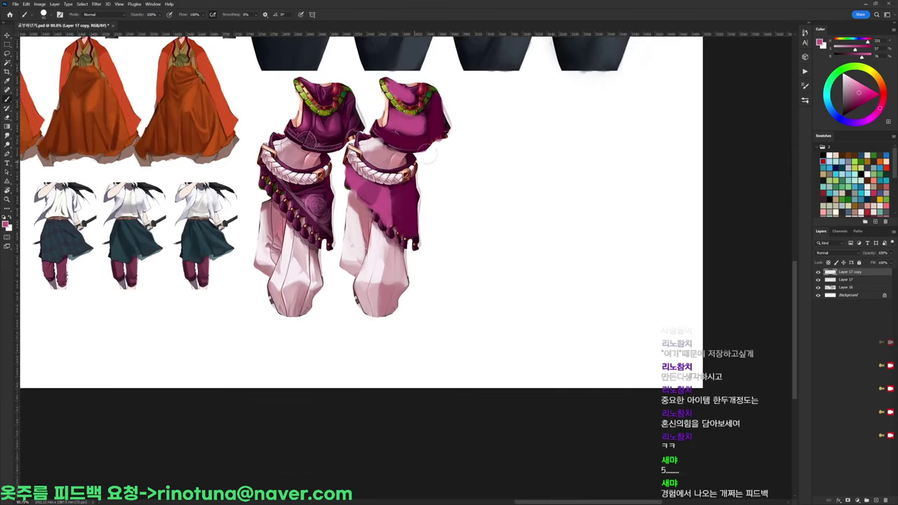
{"action": "scroll", "coordinate": [405, 128], "scroll_direction": "up", "scroll_amount": 4}
{"action": "mouse_move", "coordinate": [405, 128]}
{"action": "left_mouse_down"}
{"action": "mouse_move", "coordinate": [375, 132]}
{"action": "mouse_move", "coordinate": [399, 142]}
{"action": "mouse_move", "coordinate": [415, 112]}
{"action": "mouse_move", "coordinate": [428, 115]}
{"action": "mouse_move", "coordinate": [424, 132]}
{"action": "mouse_move", "coordinate": [432, 100]}
{"action": "mouse_move", "coordinate": [415, 84]}
{"action": "left_mouse_up"}
{"action": "left_click", "coordinate": [426, 91], "text": "alt"}
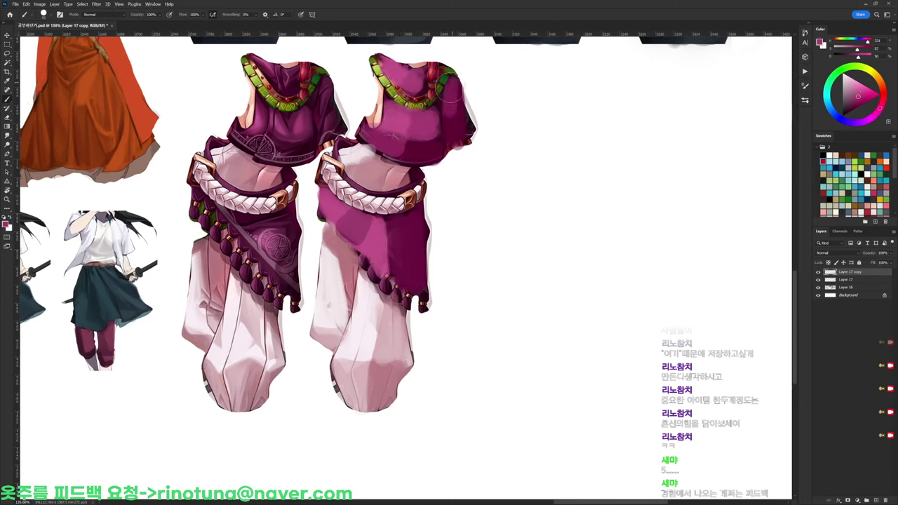
{"action": "scroll", "coordinate": [483, 94], "scroll_direction": "down", "scroll_amount": 3}
{"action": "scroll", "coordinate": [393, 151], "scroll_direction": "up", "scroll_amount": 3}
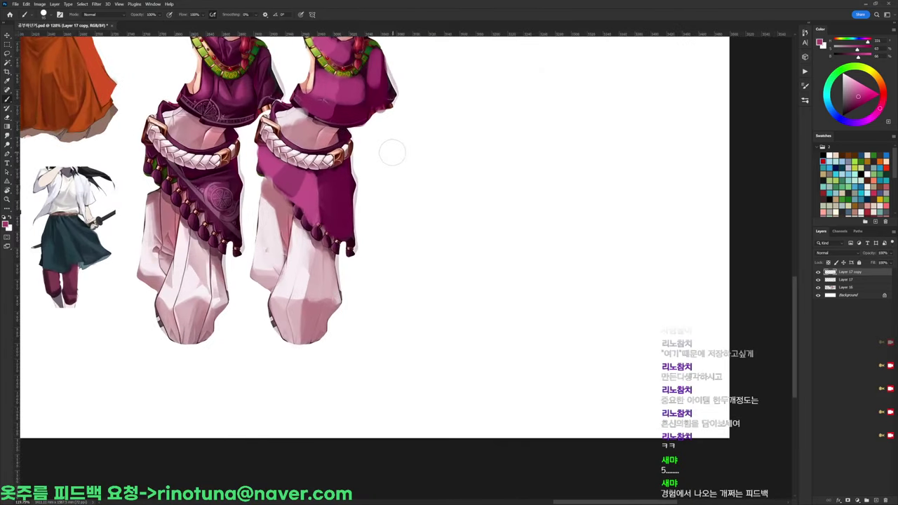
Touch up the copy's midriff and wrap skirt with colors sampled from each area
{"action": "left_click", "coordinate": [335, 140], "text": "alt"}
{"action": "left_click", "coordinate": [337, 137], "text": "alt"}
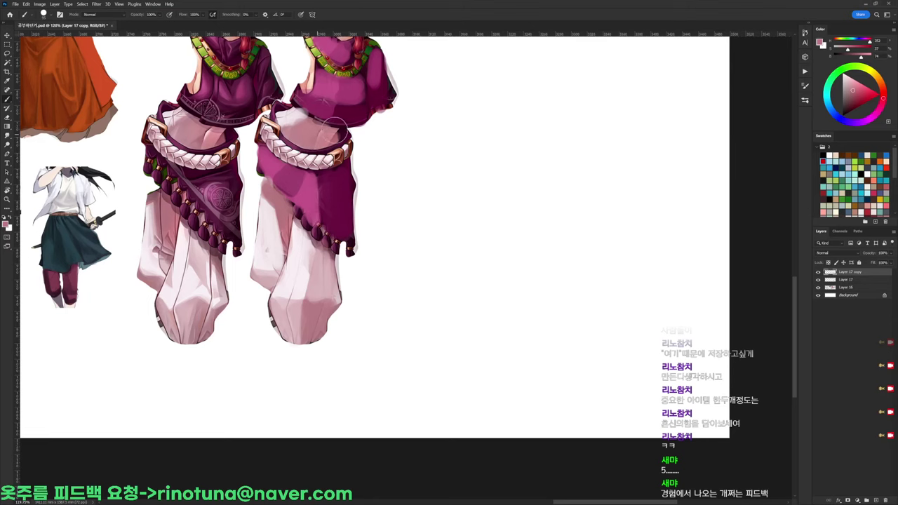
{"action": "left_click", "coordinate": [305, 199], "text": "alt"}
Duplicate the simplified outfit to its right as a third version
{"action": "mouse_move", "coordinate": [350, 213]}
{"action": "left_mouse_down"}
{"action": "mouse_move", "coordinate": [325, 239]}
{"action": "mouse_move", "coordinate": [414, 242]}
{"action": "left_mouse_up"}
{"action": "left_click_drag", "start_coordinate": [449, 112], "coordinate": [488, 115]}
Reset the colors to black and white and choose a hard round brush preset
{"action": "key", "text": "d"}
{"action": "right_click", "coordinate": [447, 96]}
{"action": "left_click", "coordinate": [490, 157]}
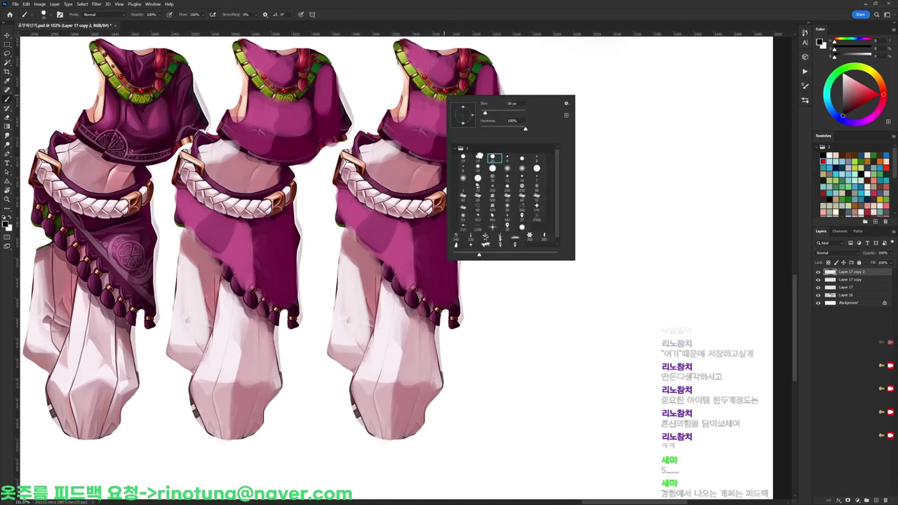
Shape the chest of the third outfit's crop top with sampled magentas, defining the shadow below and beside the bust
{"action": "left_click", "coordinate": [431, 119], "text": "alt"}
{"action": "mouse_move", "coordinate": [403, 126]}
{"action": "left_mouse_down"}
{"action": "mouse_move", "coordinate": [416, 132]}
{"action": "mouse_move", "coordinate": [389, 126]}
{"action": "left_mouse_up"}
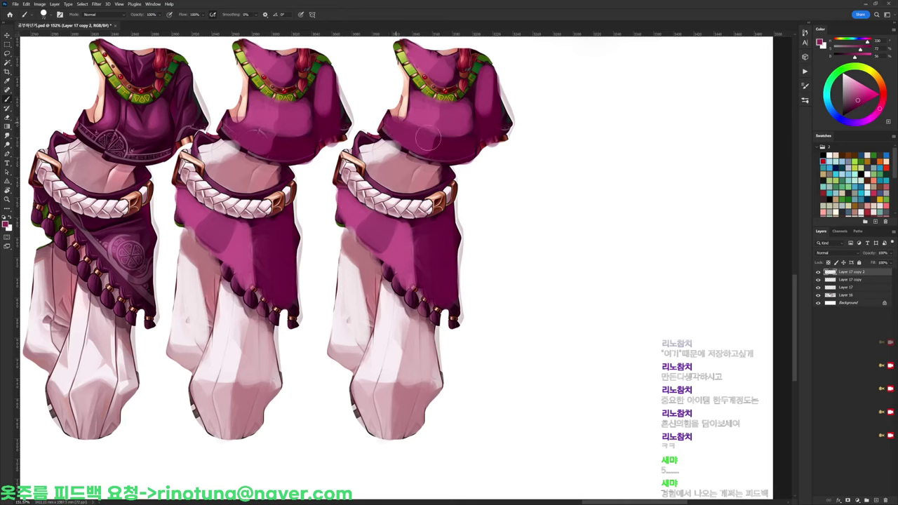
{"action": "left_click", "coordinate": [430, 110], "text": "alt"}
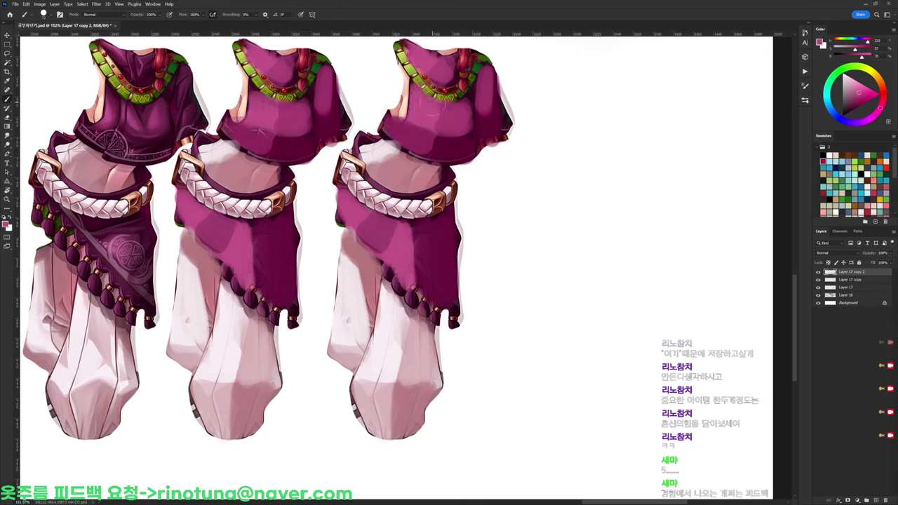
{"action": "left_click", "coordinate": [435, 132], "text": "alt"}
{"action": "mouse_move", "coordinate": [457, 107]}
{"action": "left_mouse_down"}
{"action": "mouse_move", "coordinate": [446, 128]}
{"action": "mouse_move", "coordinate": [460, 127]}
{"action": "mouse_move", "coordinate": [446, 142]}
{"action": "mouse_move", "coordinate": [467, 140]}
{"action": "left_mouse_up"}
{"action": "left_click", "coordinate": [448, 143], "text": "alt"}
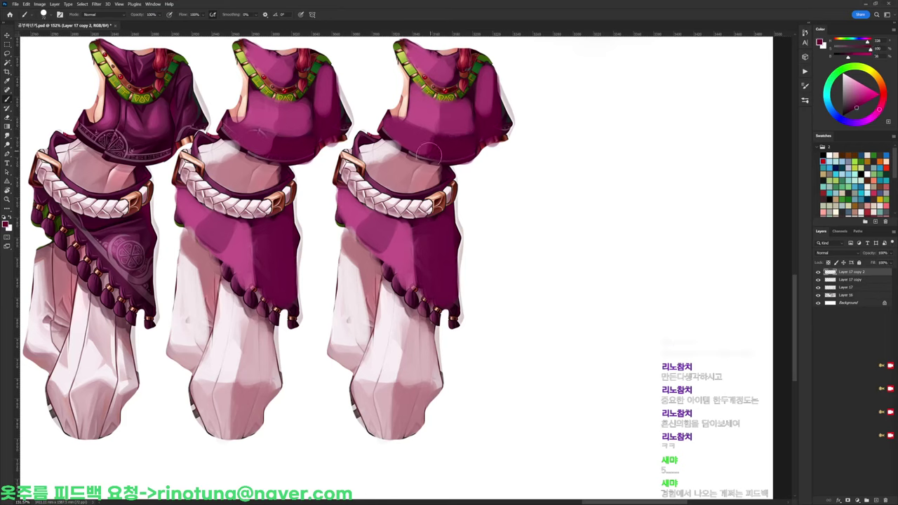
{"action": "left_click", "coordinate": [455, 109], "text": "alt"}
Paint light and shadow planes on the neckline and sleeve of the third outfit's top with sampled magentas
{"action": "left_click", "coordinate": [430, 56], "text": "alt"}
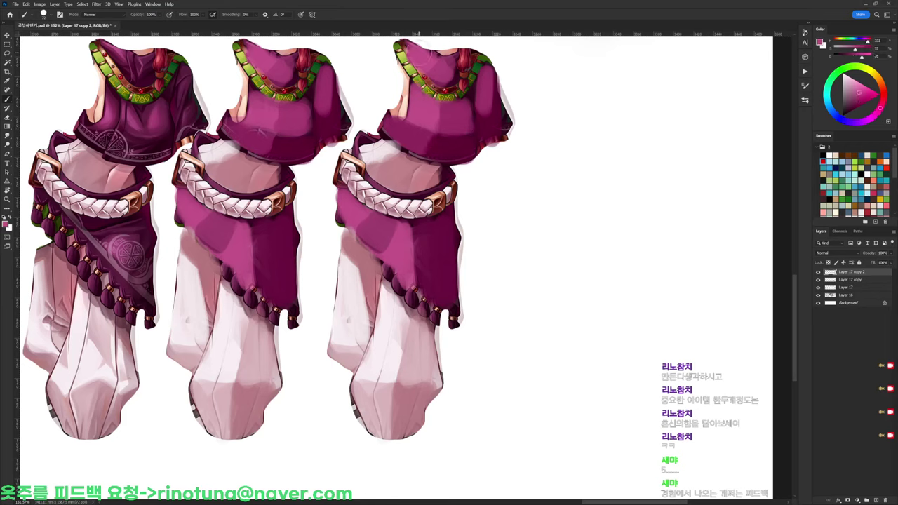
{"action": "left_click", "coordinate": [449, 71], "text": "alt"}
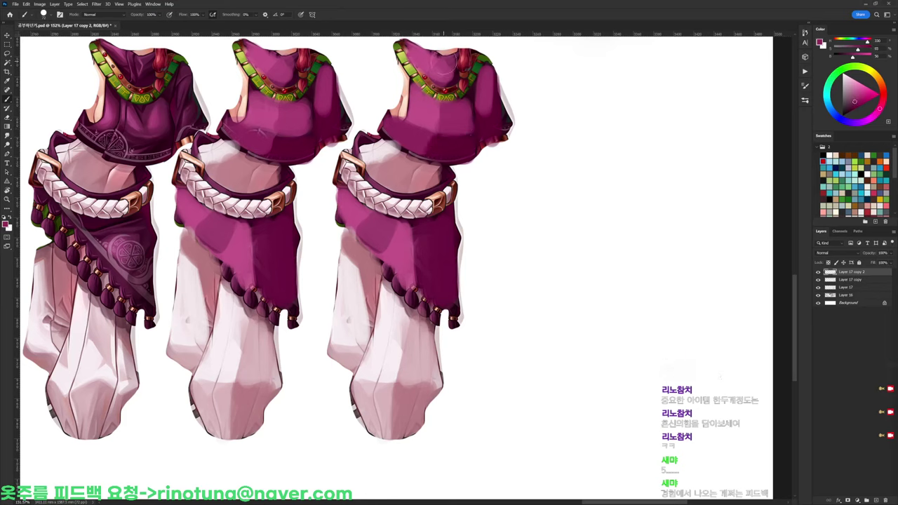
{"action": "left_click", "coordinate": [489, 92], "text": "alt"}
{"action": "mouse_move", "coordinate": [485, 73]}
{"action": "left_mouse_down"}
{"action": "mouse_move", "coordinate": [473, 98]}
{"action": "mouse_move", "coordinate": [477, 82]}
{"action": "left_mouse_up"}
{"action": "left_click", "coordinate": [490, 125], "text": "alt"}
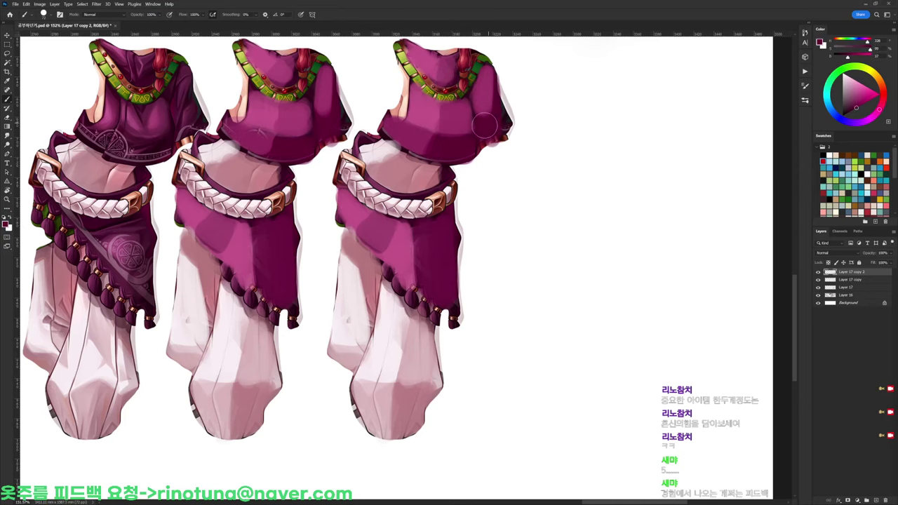
{"action": "left_click", "coordinate": [488, 79], "text": "alt"}
Choose a small hard round brush preset and paint a darker crease below the belt on the third outfit's hip wrap
{"action": "scroll", "coordinate": [484, 70], "scroll_direction": "down", "scroll_amount": 3}
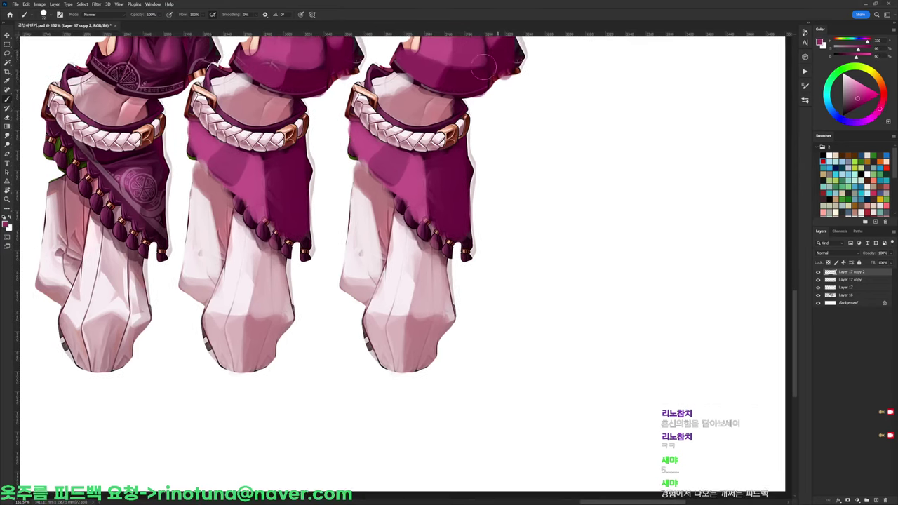
{"action": "left_click", "coordinate": [411, 162], "text": "alt"}
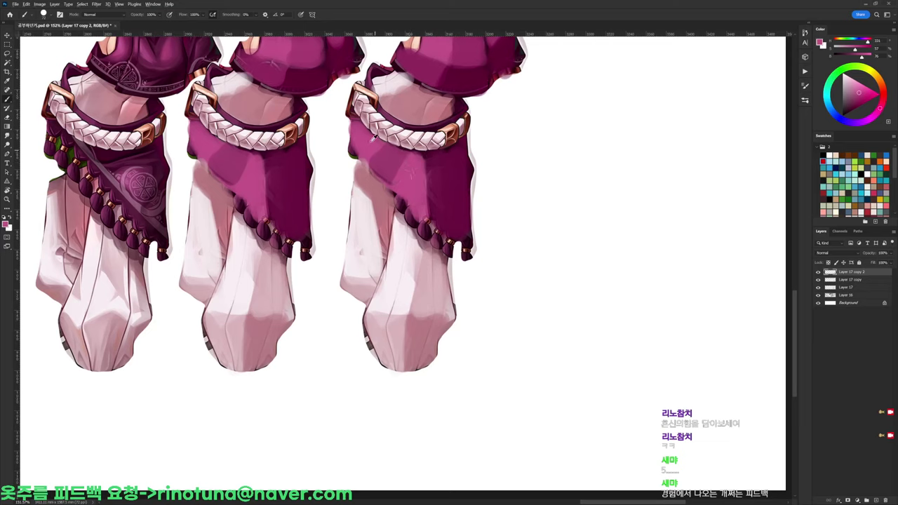
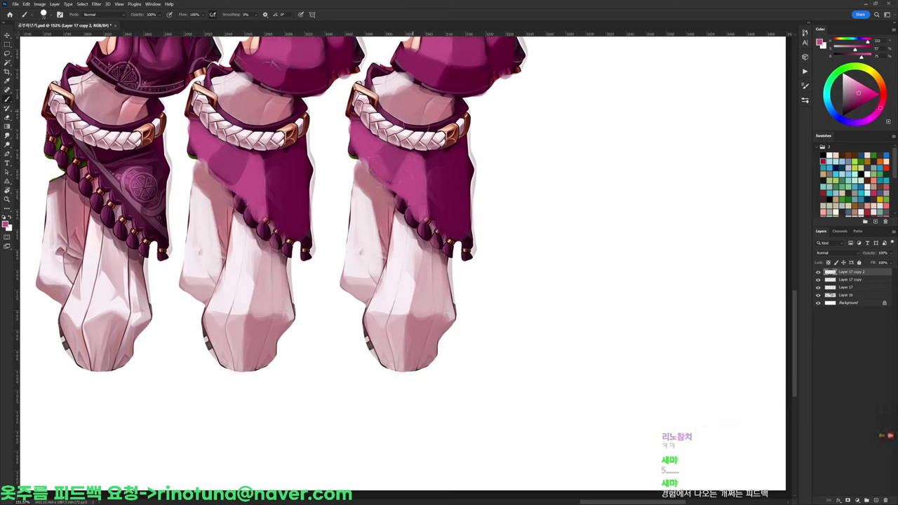
{"action": "right_click", "coordinate": [417, 112]}
{"action": "left_click", "coordinate": [453, 188]}
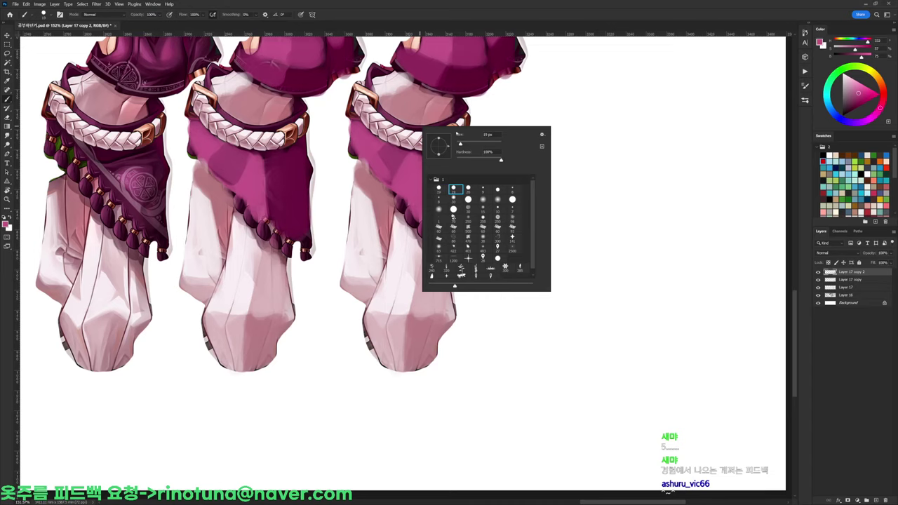
{"action": "left_click", "coordinate": [392, 158], "text": "alt"}
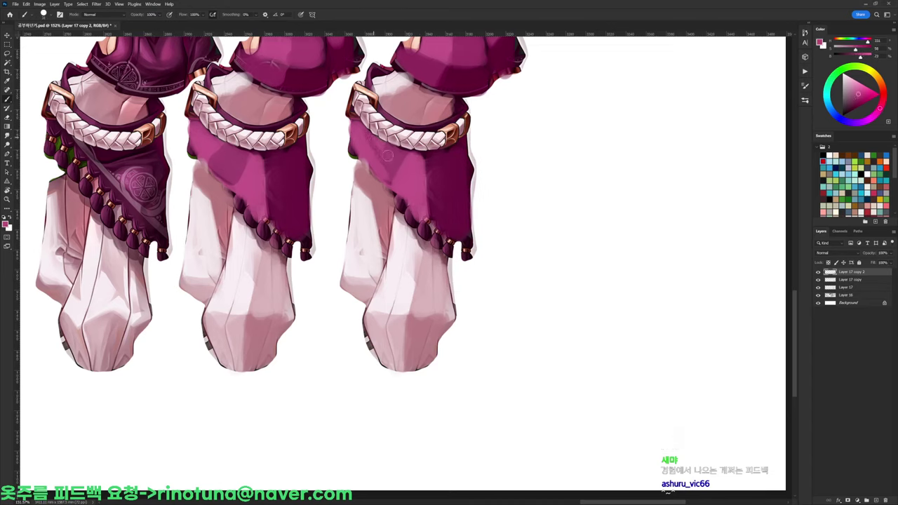
{"action": "left_click", "coordinate": [396, 150], "text": "alt"}
{"action": "left_click", "coordinate": [434, 149], "text": "alt"}
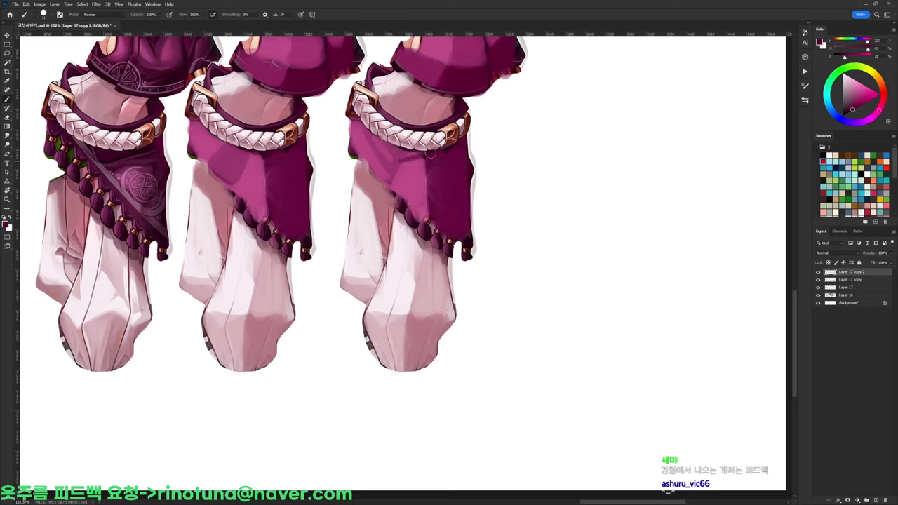
{"action": "left_click", "coordinate": [394, 149], "text": "alt"}
{"action": "left_click", "coordinate": [397, 157], "text": "alt"}
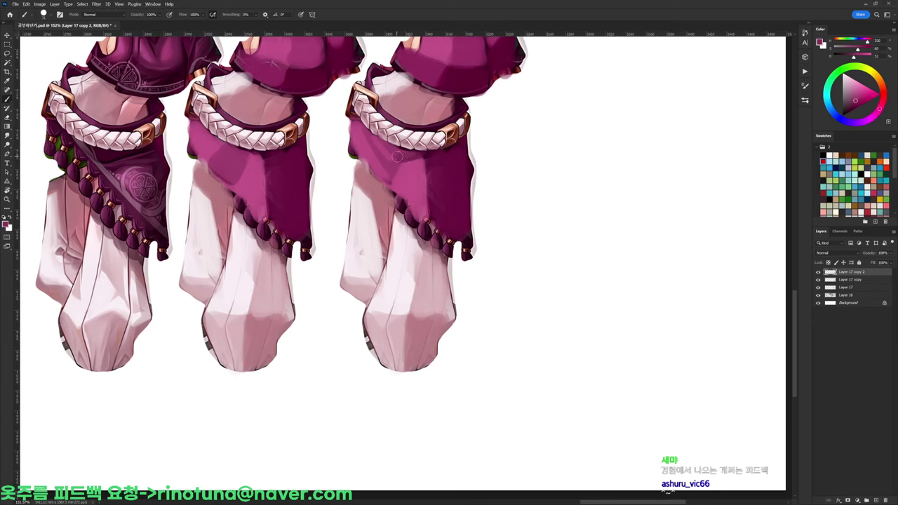
{"action": "left_click_drag", "start_coordinate": [419, 151], "coordinate": [378, 145]}
Build light and mid-magenta planes around the diagonal crease on the third outfit's hip wrap with sampled colors
{"action": "left_click", "coordinate": [353, 156], "text": "alt"}
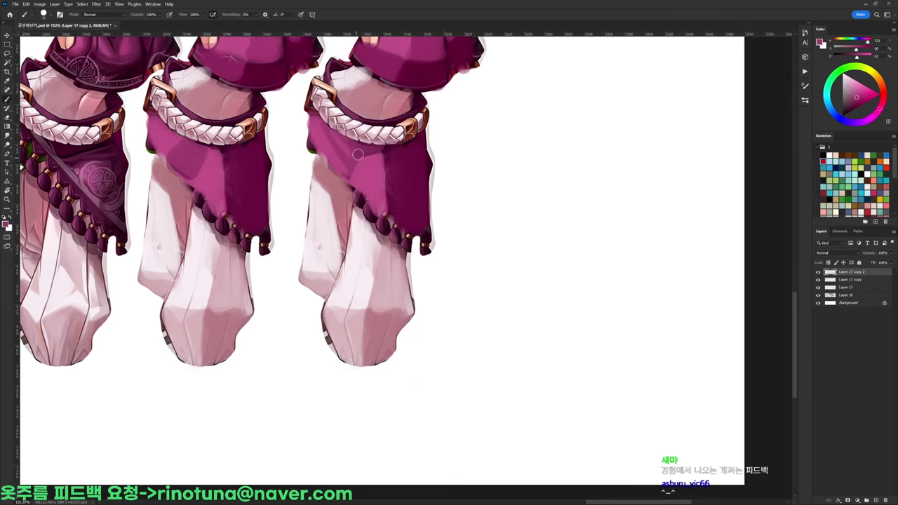
{"action": "left_click", "coordinate": [389, 153], "text": "alt"}
{"action": "left_click", "coordinate": [354, 157], "text": "alt"}
{"action": "left_click_drag", "start_coordinate": [358, 158], "coordinate": [372, 154]}
{"action": "left_click", "coordinate": [361, 158], "text": "alt"}
{"action": "left_click", "coordinate": [341, 162], "text": "alt"}
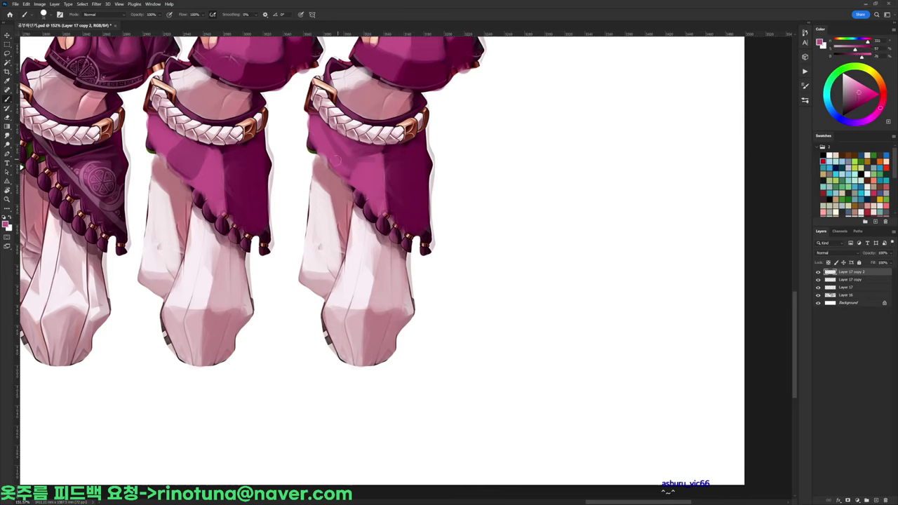
{"action": "left_click", "coordinate": [364, 163], "text": "alt"}
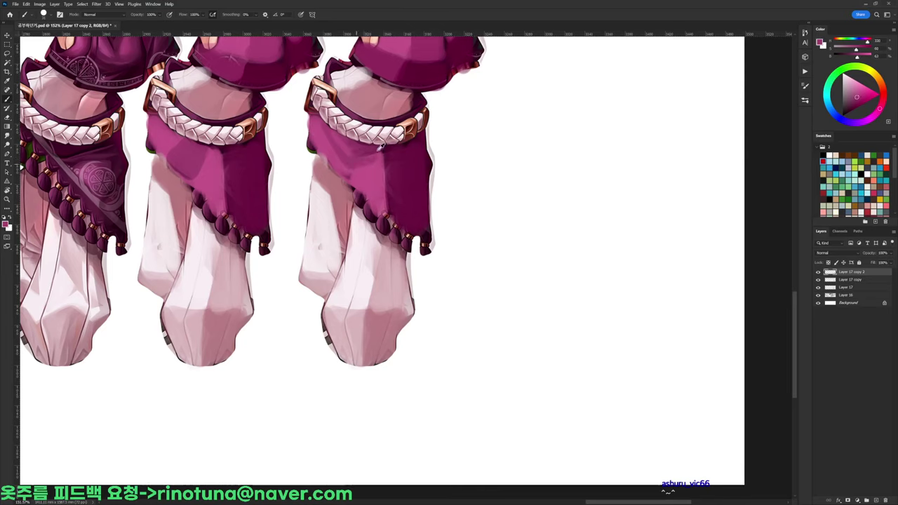
{"action": "left_click", "coordinate": [358, 154], "text": "alt"}
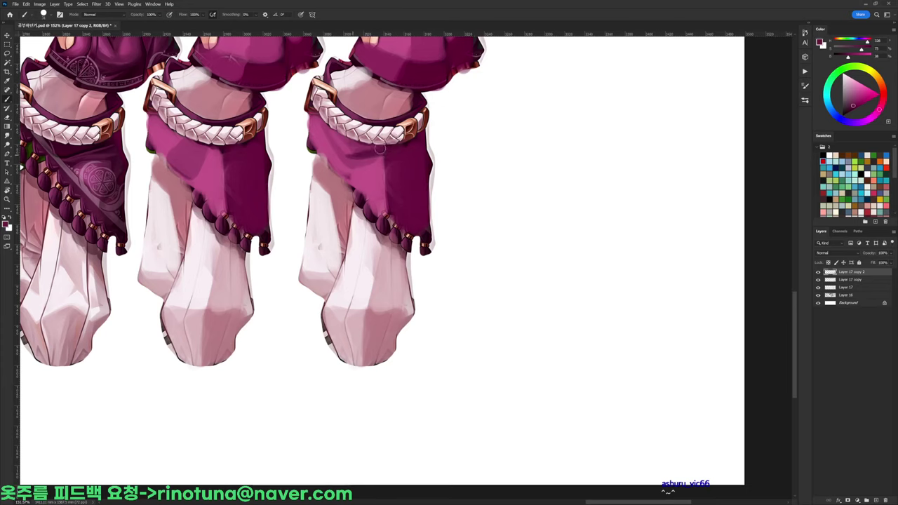
Sharpen the fold shadows directly under the belt at the center of the third outfit's wrap
{"action": "left_click", "coordinate": [353, 150], "text": "alt"}
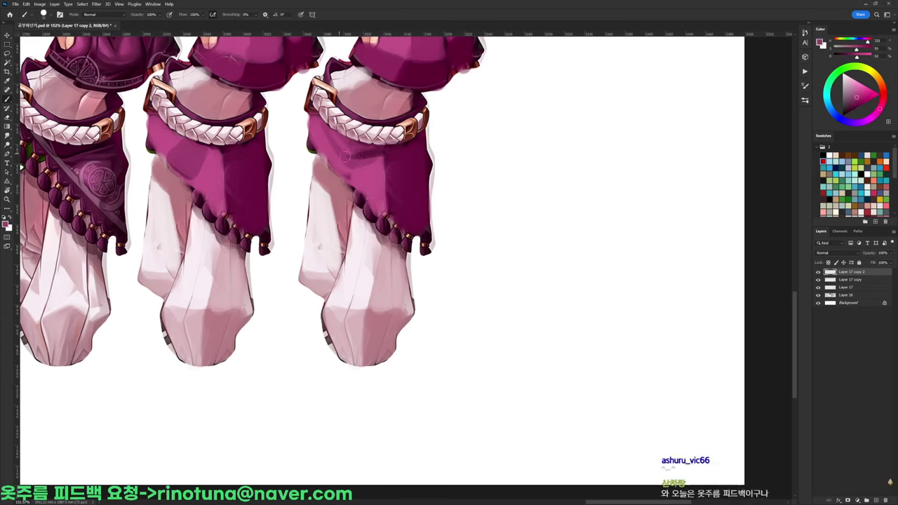
{"action": "left_click", "coordinate": [357, 155], "text": "alt"}
{"action": "left_click", "coordinate": [347, 144], "text": "alt"}
{"action": "left_click", "coordinate": [365, 153], "text": "alt"}
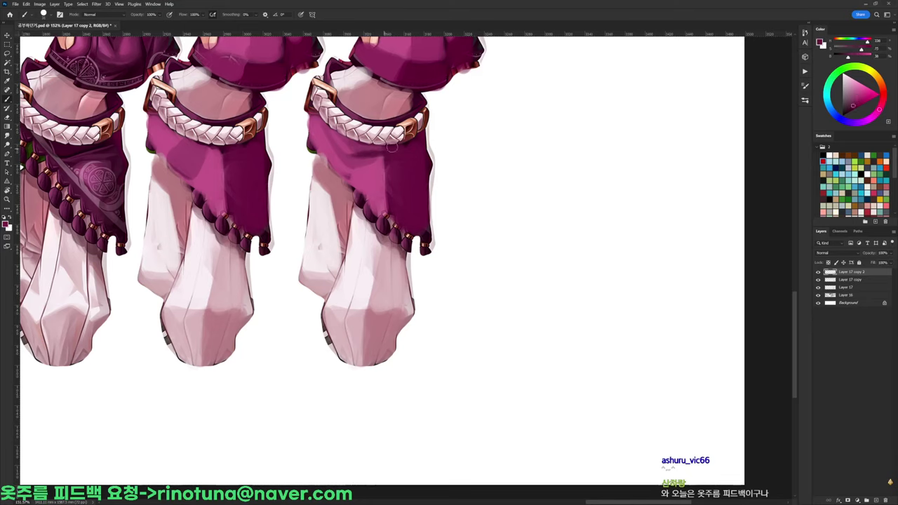
{"action": "left_click", "coordinate": [368, 154], "text": "alt"}
{"action": "left_click", "coordinate": [357, 167], "text": "alt"}
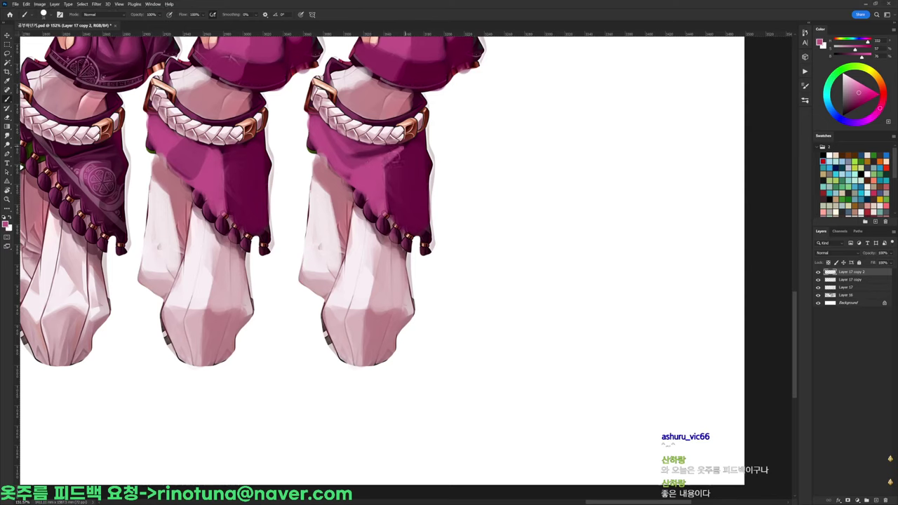
Paint lighter folds down the shaded side of the third outfit's wrap toward the tasseled hem
{"action": "left_click", "coordinate": [406, 149], "text": "alt"}
{"action": "left_click", "coordinate": [382, 181], "text": "alt"}
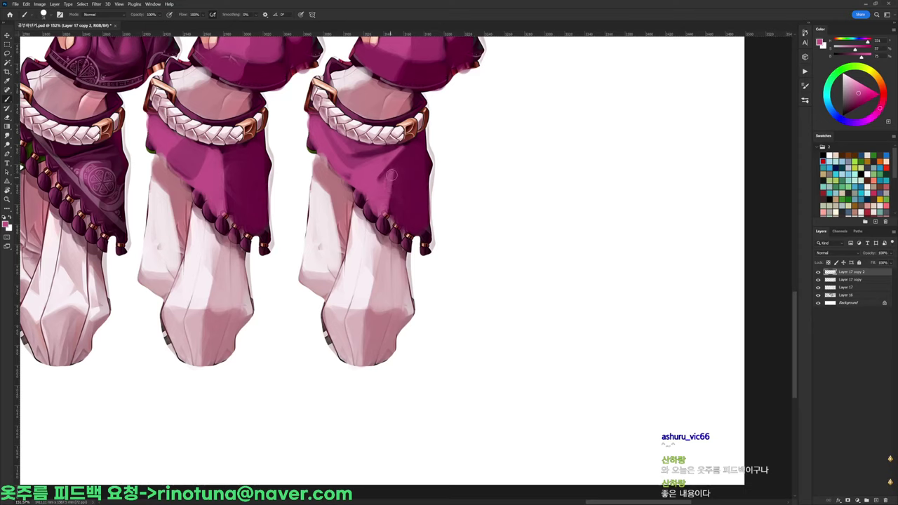
{"action": "left_click", "coordinate": [394, 177], "text": "alt"}
{"action": "left_click_drag", "start_coordinate": [390, 187], "coordinate": [385, 210]}
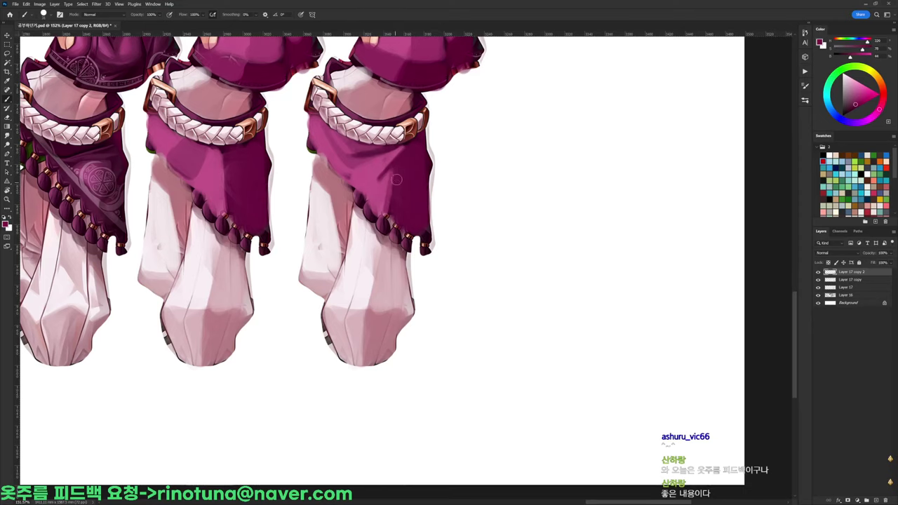
{"action": "left_click", "coordinate": [393, 191], "text": "alt"}
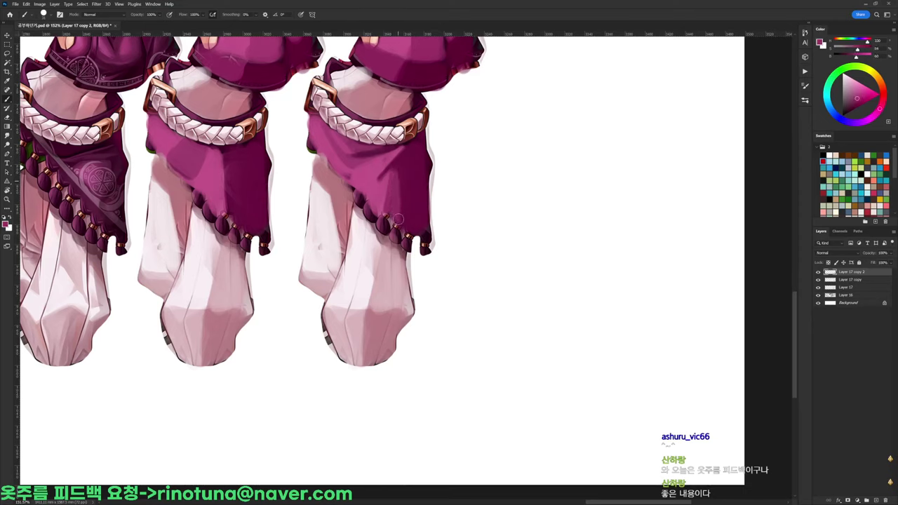
Extend long diagonal folds from the belt buckle across the third outfit's wrap with sampled light and dark magentas
{"action": "left_click", "coordinate": [383, 197], "text": "alt"}
{"action": "left_click", "coordinate": [405, 170], "text": "alt"}
{"action": "left_click", "coordinate": [413, 157], "text": "alt"}
{"action": "left_click_drag", "start_coordinate": [415, 156], "coordinate": [407, 182]}
{"action": "left_click", "coordinate": [419, 147], "text": "alt"}
{"action": "left_click", "coordinate": [397, 172], "text": "alt"}
{"action": "left_click", "coordinate": [379, 186], "text": "alt"}
{"action": "mouse_move", "coordinate": [381, 185]}
{"action": "left_mouse_down"}
{"action": "mouse_move", "coordinate": [394, 179]}
{"action": "mouse_move", "coordinate": [380, 186]}
{"action": "mouse_move", "coordinate": [408, 143]}
{"action": "left_mouse_up"}
Separate the light and shadow stripes of the folds below the buckle on the third outfit's wrap
{"action": "left_click", "coordinate": [377, 192], "text": "alt"}
{"action": "left_click", "coordinate": [395, 155], "text": "alt"}
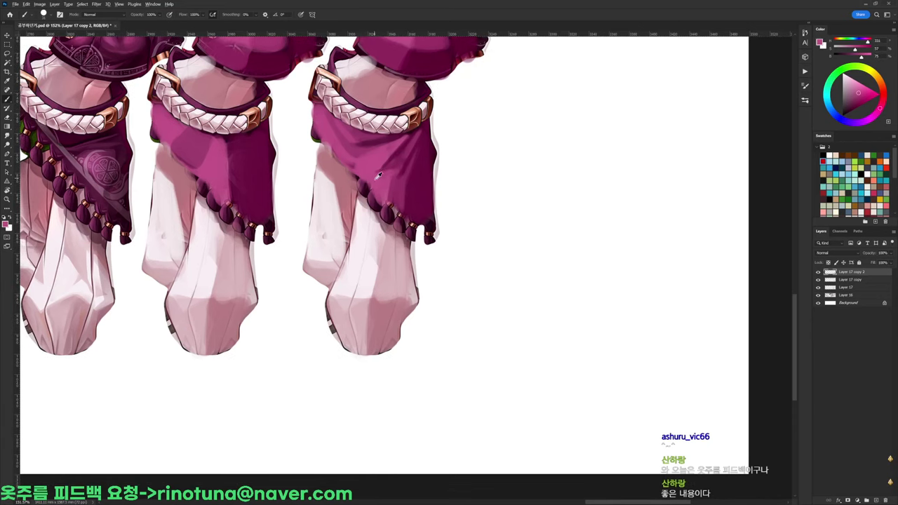
{"action": "left_click", "coordinate": [408, 150], "text": "alt"}
{"action": "left_click", "coordinate": [413, 156], "text": "alt"}
{"action": "mouse_move", "coordinate": [408, 169]}
{"action": "left_mouse_down"}
{"action": "mouse_move", "coordinate": [400, 183]}
{"action": "mouse_move", "coordinate": [415, 158]}
{"action": "left_mouse_up"}
{"action": "left_click", "coordinate": [417, 149], "text": "alt"}
Paint converging dark and light folds from the front hip to the center of the third outfit's wrap
{"action": "left_click", "coordinate": [376, 154], "text": "alt"}
{"action": "left_click", "coordinate": [363, 135], "text": "alt"}
{"action": "left_click", "coordinate": [375, 135], "text": "alt"}
{"action": "left_click", "coordinate": [364, 142], "text": "alt"}
{"action": "left_click", "coordinate": [330, 130], "text": "alt"}
{"action": "left_click", "coordinate": [366, 144], "text": "alt"}
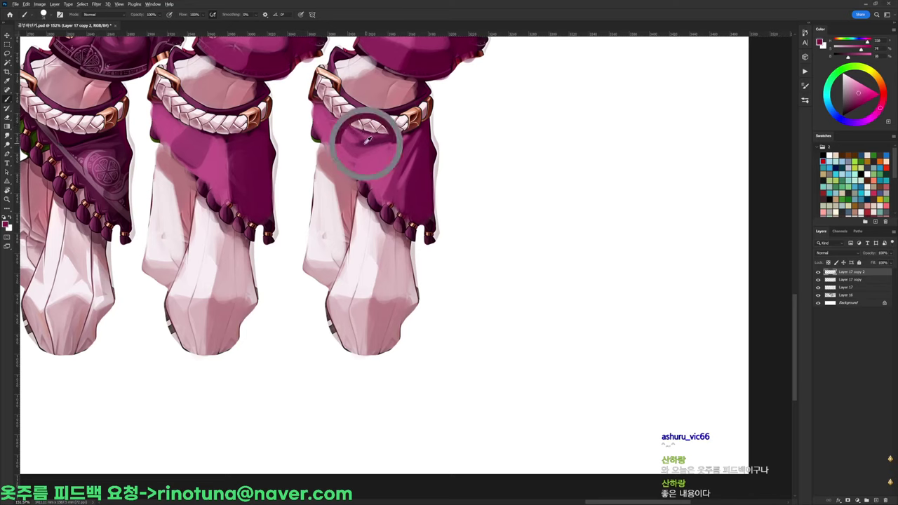
{"action": "left_click", "coordinate": [332, 123], "text": "alt"}
{"action": "left_click", "coordinate": [360, 149], "text": "alt"}
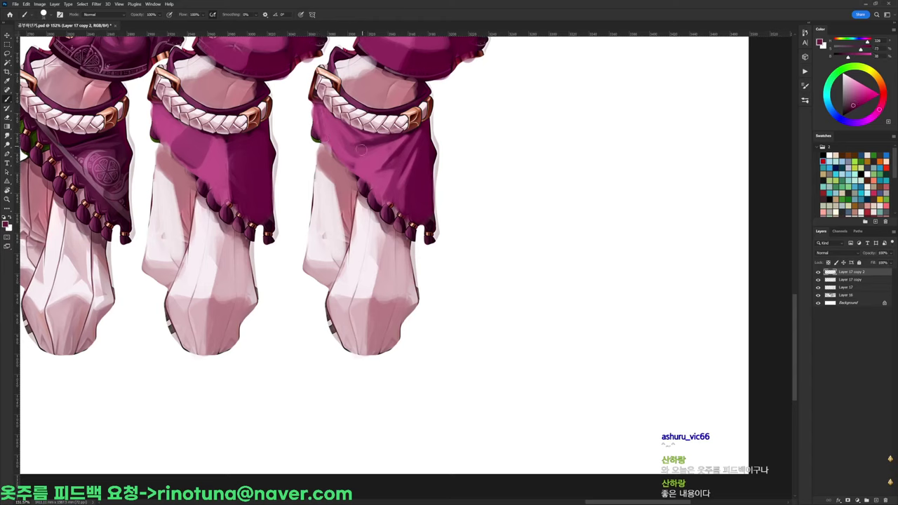
{"action": "left_click", "coordinate": [360, 165], "text": "alt"}
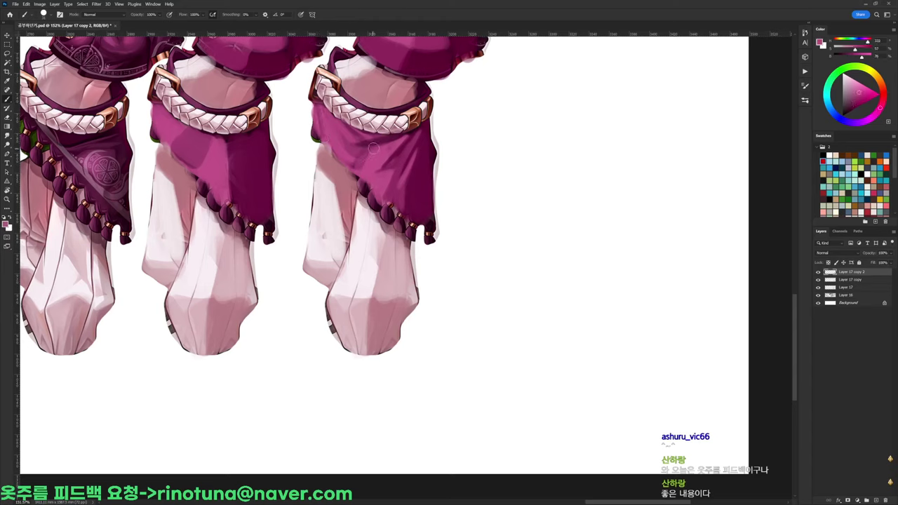
Refine the meeting point of the folds in the middle of the third outfit's wrap with sampled magentas
{"action": "left_click", "coordinate": [362, 160], "text": "alt"}
{"action": "left_click_drag", "start_coordinate": [365, 149], "coordinate": [356, 156]}
{"action": "left_click", "coordinate": [346, 155], "text": "alt"}
{"action": "left_click", "coordinate": [337, 132], "text": "alt"}
{"action": "left_click", "coordinate": [361, 146], "text": "alt"}
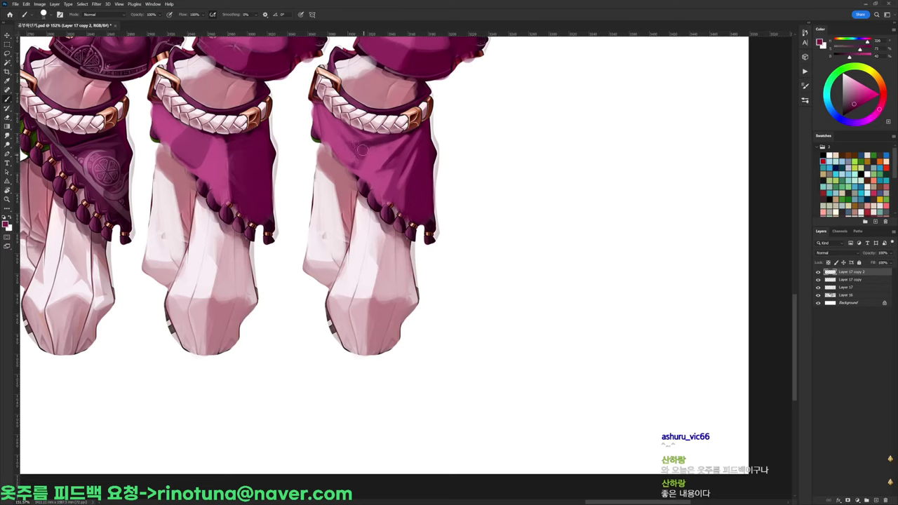
{"action": "left_click", "coordinate": [356, 134], "text": "alt"}
{"action": "left_click", "coordinate": [367, 149], "text": "alt"}
{"action": "left_click", "coordinate": [373, 161], "text": "alt"}
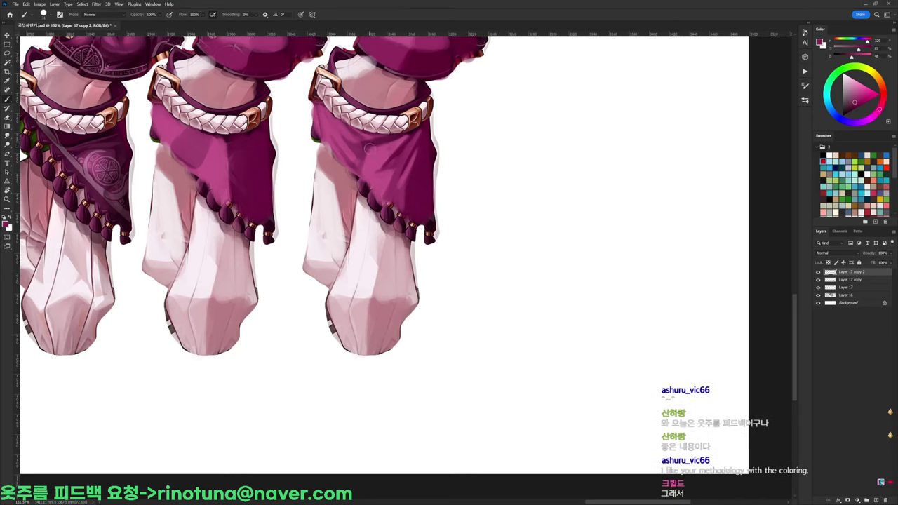
Lighten the upper part of the third outfit's back trouser leg below the wrap using sampled off-white and pink tones
{"action": "scroll", "coordinate": [415, 135], "scroll_direction": "down", "scroll_amount": 6}
{"action": "scroll", "coordinate": [414, 136], "scroll_direction": "up", "scroll_amount": 5}
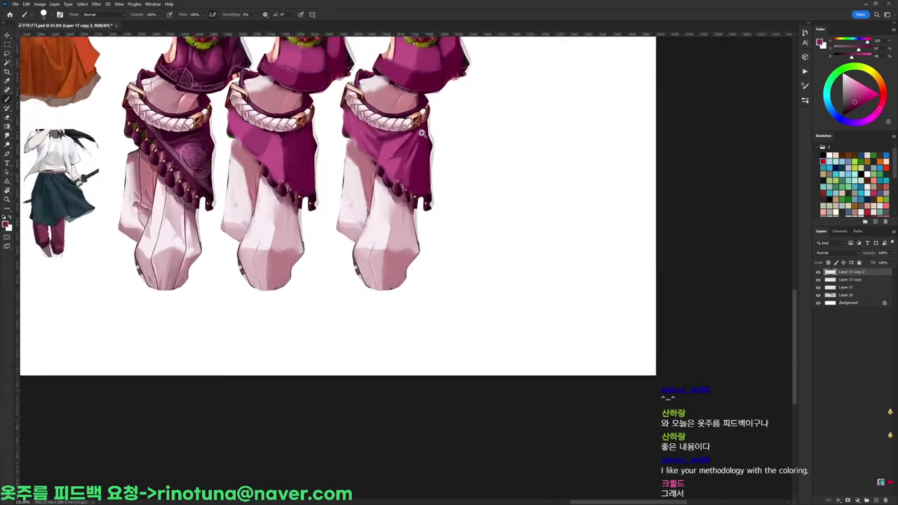
{"action": "left_click_drag", "start_coordinate": [419, 120], "coordinate": [428, 108]}
{"action": "left_click", "coordinate": [352, 172], "text": "alt"}
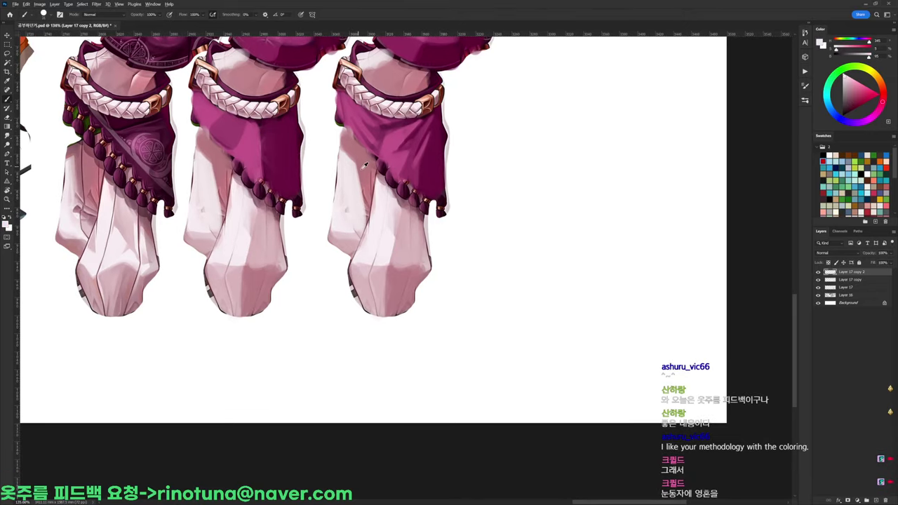
{"action": "left_click", "coordinate": [353, 133], "text": "alt"}
{"action": "left_click", "coordinate": [366, 186], "text": "alt"}
{"action": "left_click", "coordinate": [367, 184], "text": "alt"}
{"action": "left_click", "coordinate": [349, 174], "text": "alt"}
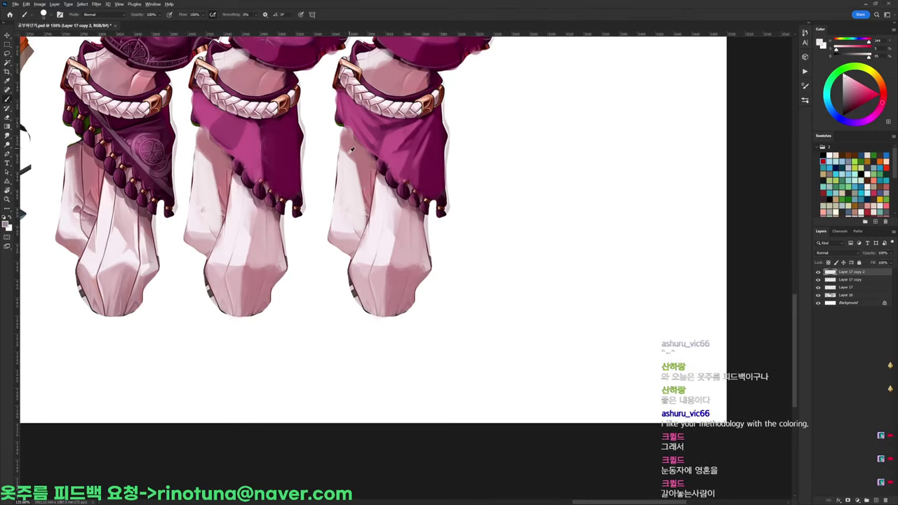
Paint a curved pink fold on the lower part of the third outfit's back trouser leg
{"action": "left_click", "coordinate": [361, 169], "text": "alt"}
{"action": "mouse_move", "coordinate": [339, 197]}
{"action": "left_mouse_down"}
{"action": "mouse_move", "coordinate": [351, 237]}
{"action": "mouse_move", "coordinate": [343, 222]}
{"action": "left_mouse_up"}
{"action": "left_click", "coordinate": [347, 207], "text": "alt"}
{"action": "left_click", "coordinate": [352, 229], "text": "alt"}
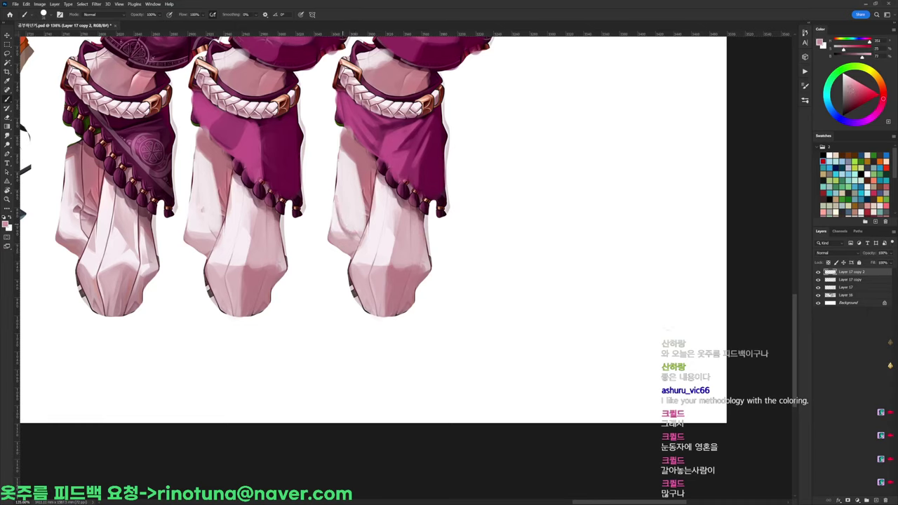
{"action": "left_click", "coordinate": [341, 214], "text": "alt"}
{"action": "left_click", "coordinate": [345, 206], "text": "alt"}
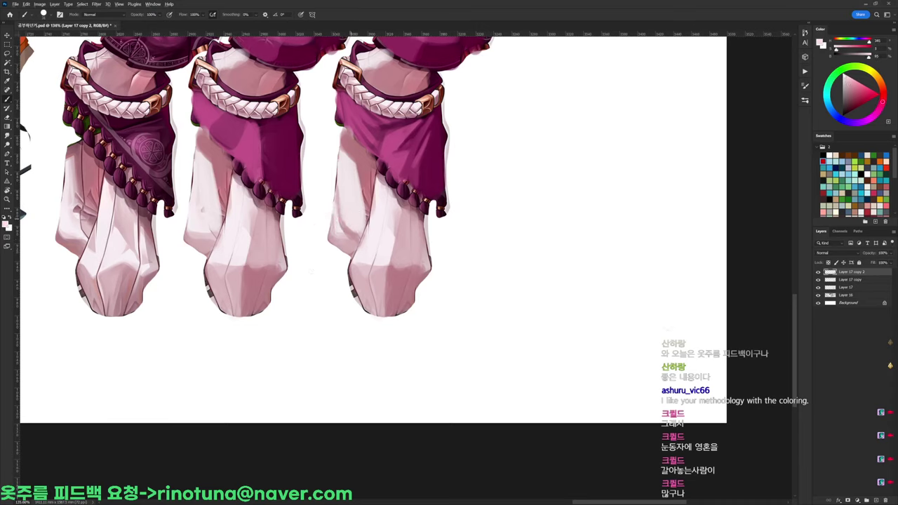
Paint long vertical fold shadows beneath the wrap on the third outfit's back trouser leg with sampled pinks
{"action": "left_click", "coordinate": [364, 162], "text": "alt"}
{"action": "left_click", "coordinate": [356, 149], "text": "alt"}
{"action": "mouse_move", "coordinate": [355, 142]}
{"action": "left_mouse_down"}
{"action": "mouse_move", "coordinate": [367, 182]}
{"action": "mouse_move", "coordinate": [375, 168]}
{"action": "mouse_move", "coordinate": [371, 193]}
{"action": "left_mouse_up"}
{"action": "left_click", "coordinate": [369, 163], "text": "alt"}
{"action": "left_click", "coordinate": [370, 175], "text": "alt"}
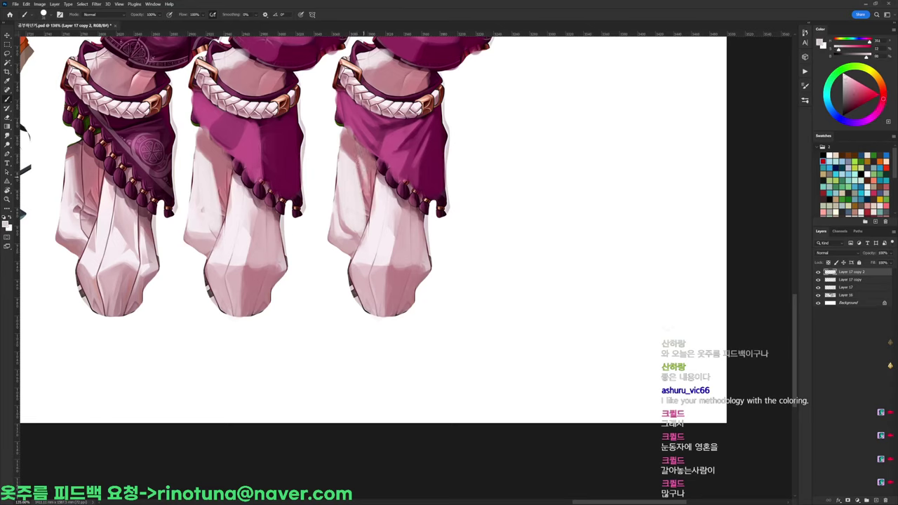
{"action": "left_click", "coordinate": [370, 165], "text": "alt"}
{"action": "left_click", "coordinate": [354, 168], "text": "alt"}
{"action": "left_click_drag", "start_coordinate": [357, 164], "coordinate": [369, 216]}
{"action": "left_click_drag", "start_coordinate": [369, 178], "coordinate": [371, 184]}
{"action": "left_click", "coordinate": [360, 176], "text": "alt"}
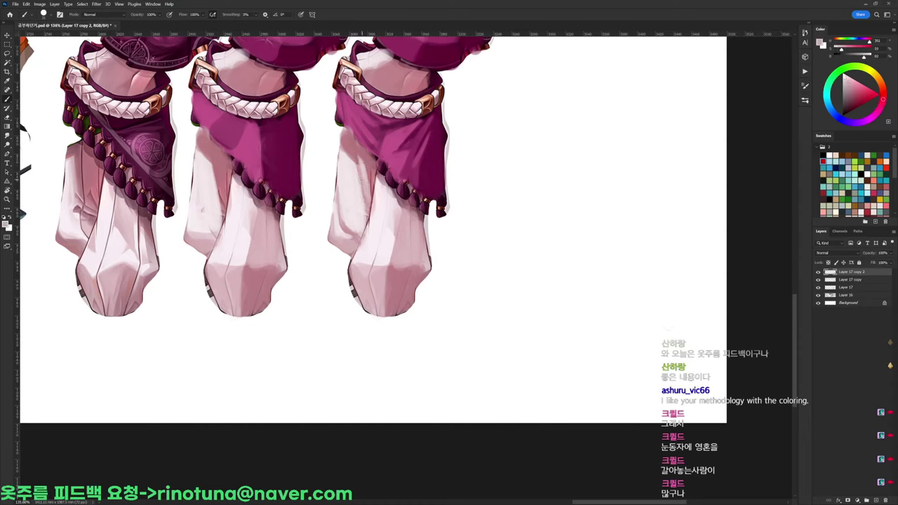
Choose a hard round brush preset and block a diagonal shadow down the outer side of the third outfit's front trouser leg
{"action": "left_click", "coordinate": [373, 159], "text": "alt"}
{"action": "left_click", "coordinate": [397, 237], "text": "alt"}
{"action": "left_click_drag", "start_coordinate": [417, 226], "coordinate": [421, 166]}
{"action": "right_click", "coordinate": [399, 178]}
{"action": "left_click", "coordinate": [447, 195]}
{"action": "left_click", "coordinate": [380, 150], "text": "alt"}
{"action": "left_click", "coordinate": [395, 209], "text": "alt"}
{"action": "left_click", "coordinate": [425, 156], "text": "alt"}
{"action": "mouse_move", "coordinate": [423, 165]}
{"action": "left_mouse_down"}
{"action": "mouse_move", "coordinate": [398, 222]}
{"action": "mouse_move", "coordinate": [425, 150]}
{"action": "mouse_move", "coordinate": [404, 222]}
{"action": "mouse_move", "coordinate": [397, 218]}
{"action": "mouse_move", "coordinate": [373, 248]}
{"action": "left_mouse_up"}
Shape diagonal pink and off-white fold planes across the third outfit's front trouser leg
{"action": "left_click", "coordinate": [407, 216], "text": "alt"}
{"action": "left_click", "coordinate": [414, 204], "text": "alt"}
{"action": "left_click", "coordinate": [422, 164], "text": "alt"}
{"action": "mouse_move", "coordinate": [389, 232]}
{"action": "left_mouse_down"}
{"action": "mouse_move", "coordinate": [372, 250]}
{"action": "mouse_move", "coordinate": [395, 248]}
{"action": "mouse_move", "coordinate": [373, 245]}
{"action": "mouse_move", "coordinate": [384, 232]}
{"action": "left_mouse_up"}
{"action": "left_click", "coordinate": [408, 221], "text": "alt"}
{"action": "left_click", "coordinate": [400, 228], "text": "alt"}
{"action": "left_click", "coordinate": [379, 230], "text": "alt"}
{"action": "left_click", "coordinate": [404, 208], "text": "alt"}
{"action": "mouse_move", "coordinate": [402, 195]}
{"action": "left_mouse_down"}
{"action": "mouse_move", "coordinate": [377, 218]}
{"action": "mouse_move", "coordinate": [364, 212]}
{"action": "mouse_move", "coordinate": [376, 221]}
{"action": "mouse_move", "coordinate": [369, 216]}
{"action": "mouse_move", "coordinate": [364, 230]}
{"action": "left_mouse_up"}
Refine the light plane and fold edge on the lower bulge of the third outfit's front trouser leg with sampled tones
{"action": "left_click", "coordinate": [412, 170], "text": "alt"}
{"action": "left_click", "coordinate": [382, 204], "text": "alt"}
{"action": "left_click", "coordinate": [387, 223], "text": "alt"}
{"action": "left_click", "coordinate": [383, 223], "text": "alt"}
{"action": "left_click", "coordinate": [392, 223], "text": "alt"}
{"action": "left_click", "coordinate": [370, 215], "text": "alt"}
{"action": "left_click", "coordinate": [369, 225], "text": "alt"}
{"action": "left_click", "coordinate": [370, 205], "text": "alt"}
{"action": "left_click", "coordinate": [361, 219], "text": "alt"}
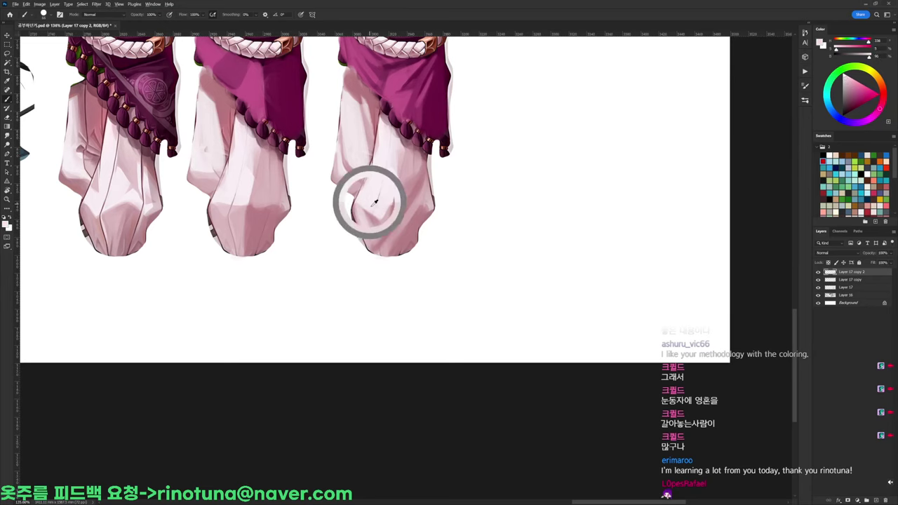
Paint diagonal folds down the lower outer edge of the third outfit's front trouser leg to the cuff
{"action": "scroll", "coordinate": [436, 182], "scroll_direction": "down", "scroll_amount": 3}
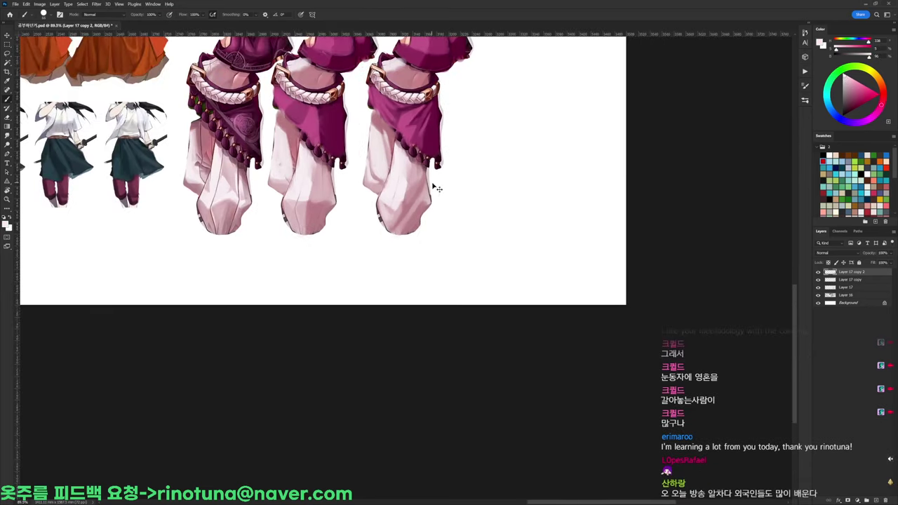
{"action": "scroll", "coordinate": [436, 187], "scroll_direction": "up", "scroll_amount": 3}
{"action": "left_click", "coordinate": [415, 228], "text": "alt"}
{"action": "left_click_drag", "start_coordinate": [418, 226], "coordinate": [398, 263]}
{"action": "left_click", "coordinate": [404, 236], "text": "alt"}
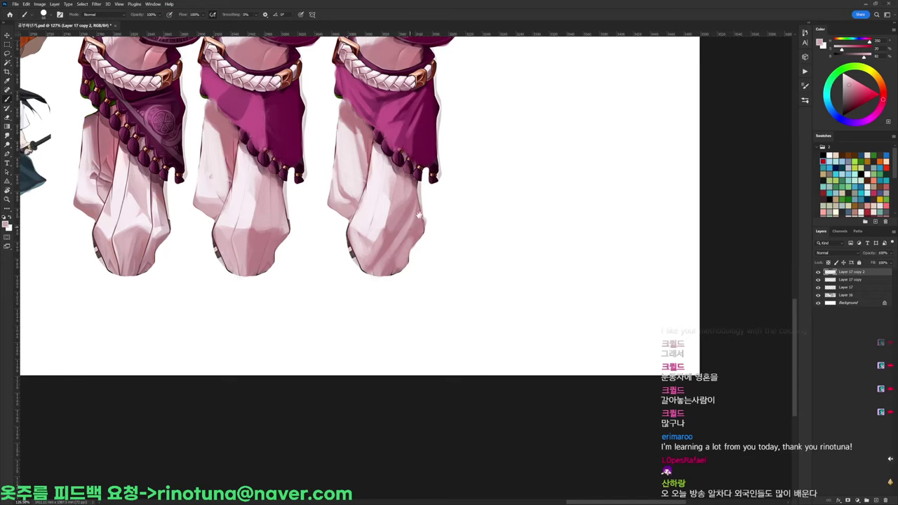
Choose a hard round brush preset and begin painting vertical folds on the chest of the third outfit's top
{"action": "left_click_drag", "start_coordinate": [421, 145], "coordinate": [410, 238]}
{"action": "scroll", "coordinate": [410, 238], "scroll_direction": "up", "scroll_amount": 1}
{"action": "right_click", "coordinate": [423, 117]}
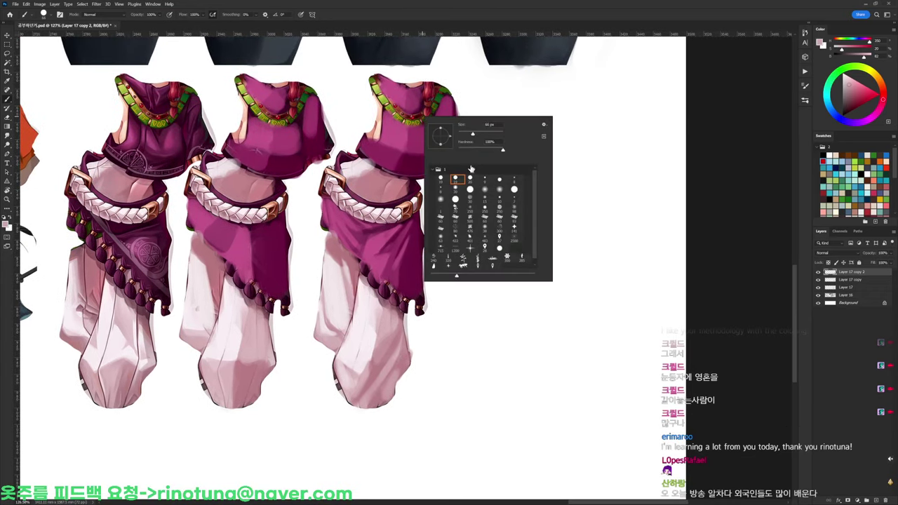
{"action": "left_click", "coordinate": [455, 179]}
{"action": "left_click", "coordinate": [395, 149], "text": "alt"}
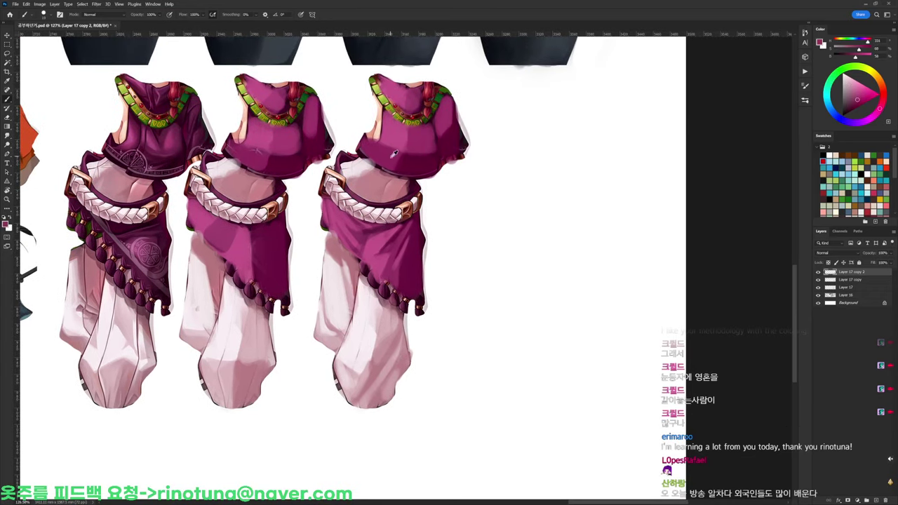
{"action": "left_click_drag", "start_coordinate": [400, 124], "coordinate": [407, 143]}
{"action": "left_click", "coordinate": [413, 153], "text": "alt"}
{"action": "left_click", "coordinate": [410, 123], "text": "alt"}
Shape folds rising from the lower hem of the third outfit's top with sampled dark and light magenta tones
{"action": "left_click", "coordinate": [411, 150], "text": "alt"}
{"action": "left_click", "coordinate": [411, 151], "text": "alt"}
{"action": "left_click", "coordinate": [406, 159], "text": "alt"}
{"action": "left_click", "coordinate": [390, 139], "text": "alt"}
{"action": "left_click", "coordinate": [392, 157], "text": "alt"}
{"action": "left_click", "coordinate": [390, 150], "text": "alt"}
{"action": "left_click", "coordinate": [390, 144], "text": "alt"}
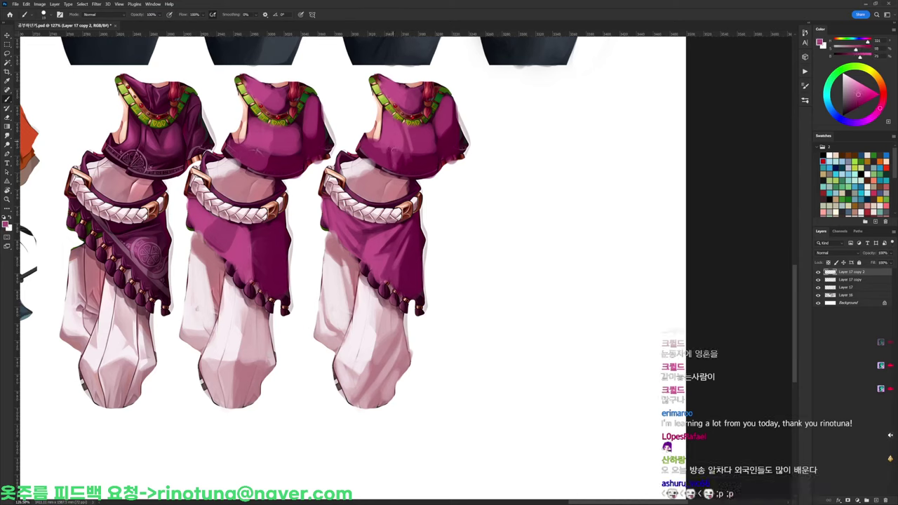
Refine the light and shadow planes of the central vertical fold on the third outfit's top
{"action": "left_click", "coordinate": [400, 162], "text": "alt"}
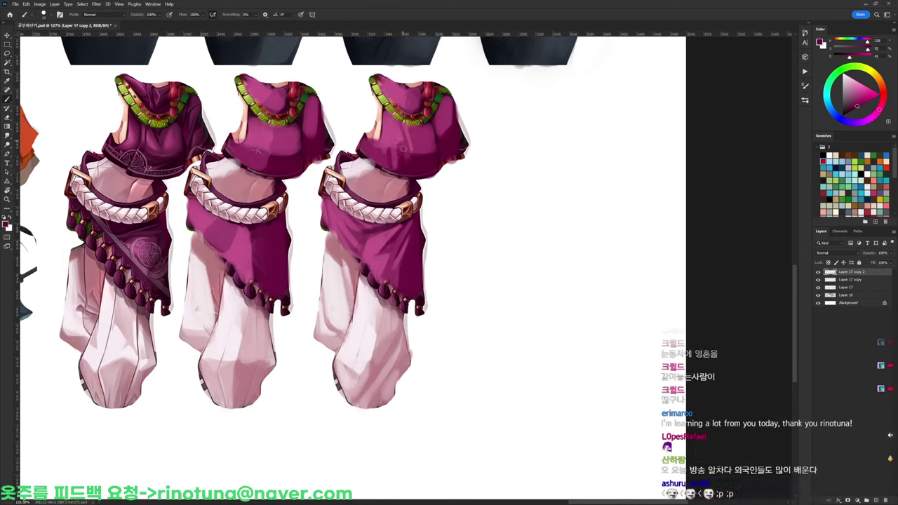
{"action": "left_click", "coordinate": [401, 149], "text": "alt"}
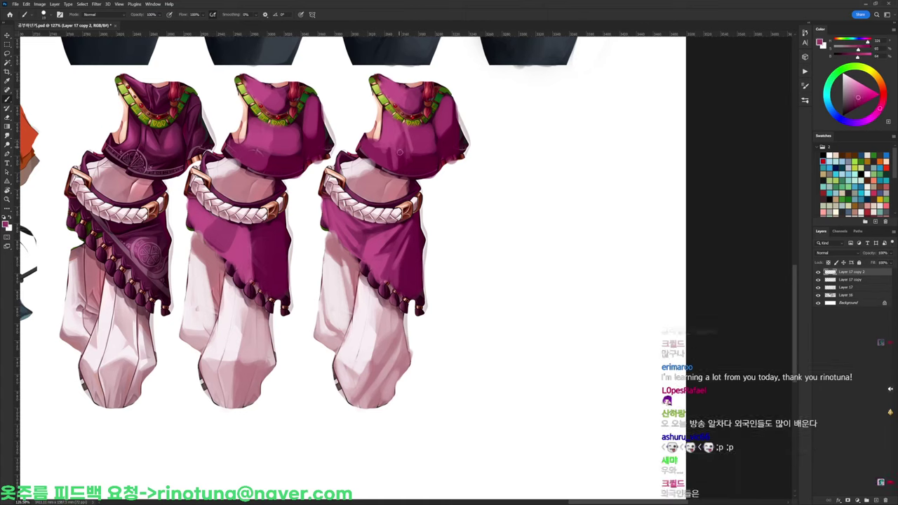
{"action": "left_click", "coordinate": [407, 146], "text": "alt"}
{"action": "left_click", "coordinate": [408, 146], "text": "alt"}
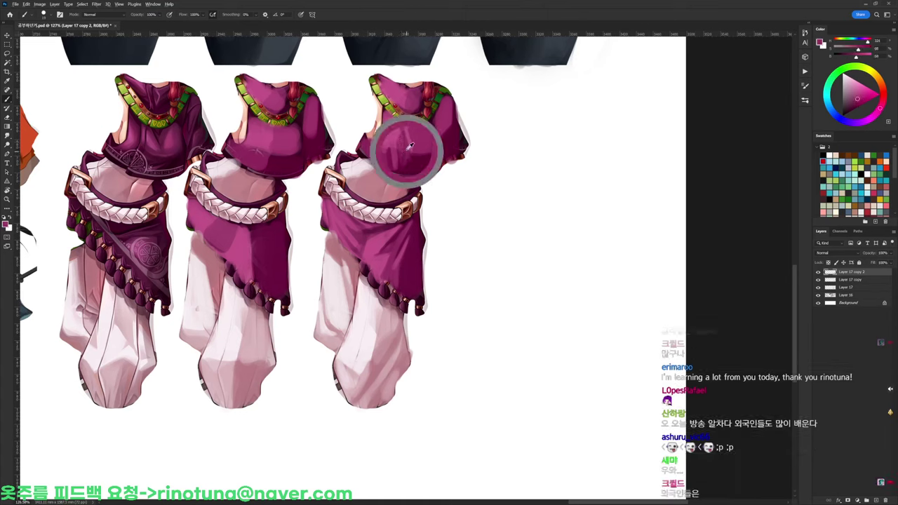
{"action": "left_click", "coordinate": [411, 136], "text": "alt"}
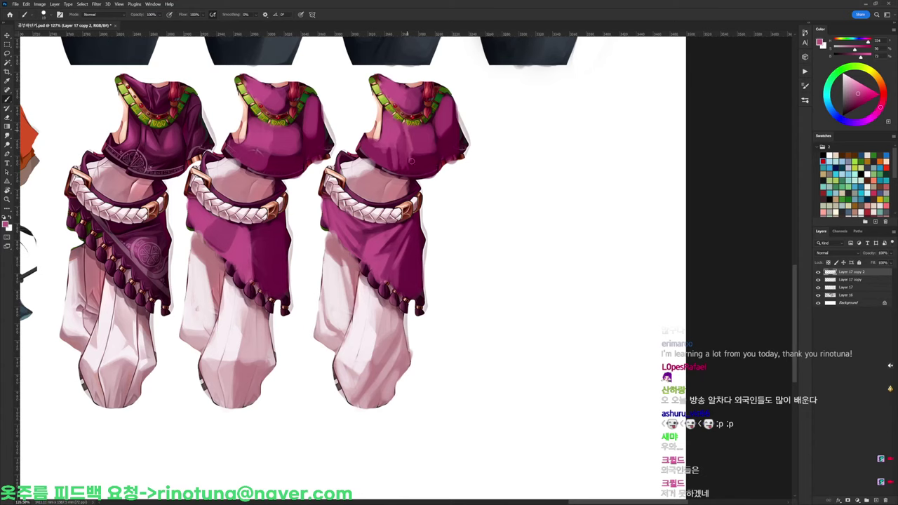
{"action": "left_click", "coordinate": [414, 158], "text": "alt"}
{"action": "left_click_drag", "start_coordinate": [405, 143], "coordinate": [404, 166]}
{"action": "left_click", "coordinate": [407, 164], "text": "alt"}
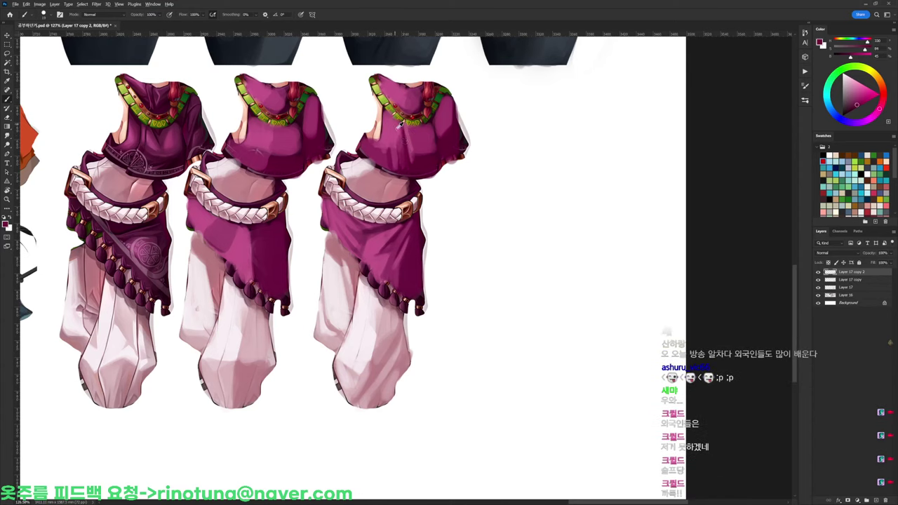
Lighten the armhole-side chest of the third outfit's top and add shadow along the lower chest toward the sleeve
{"action": "left_click", "coordinate": [399, 126], "text": "alt"}
{"action": "left_click", "coordinate": [371, 148], "text": "alt"}
{"action": "left_click", "coordinate": [394, 134], "text": "alt"}
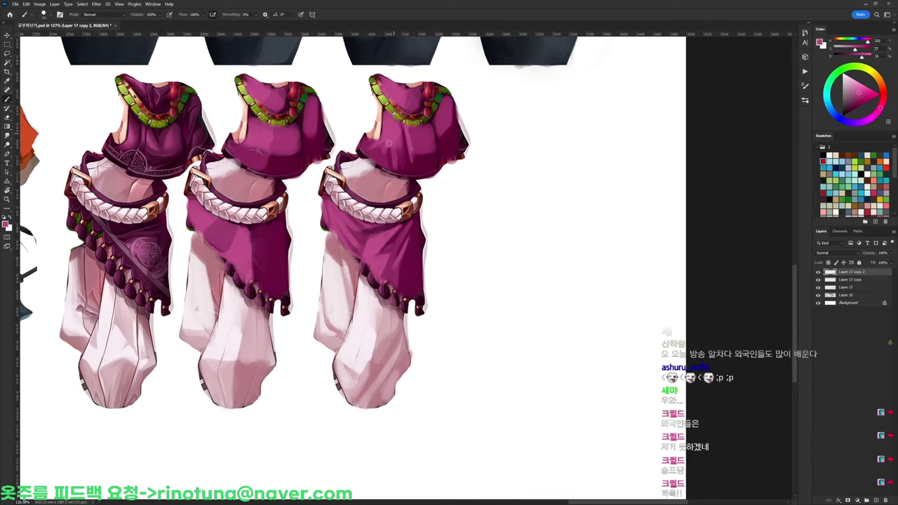
{"action": "left_click", "coordinate": [437, 142], "text": "alt"}
{"action": "mouse_move", "coordinate": [435, 157]}
{"action": "left_mouse_down"}
{"action": "mouse_move", "coordinate": [420, 158]}
{"action": "mouse_move", "coordinate": [416, 135]}
{"action": "mouse_move", "coordinate": [416, 160]}
{"action": "left_mouse_up"}
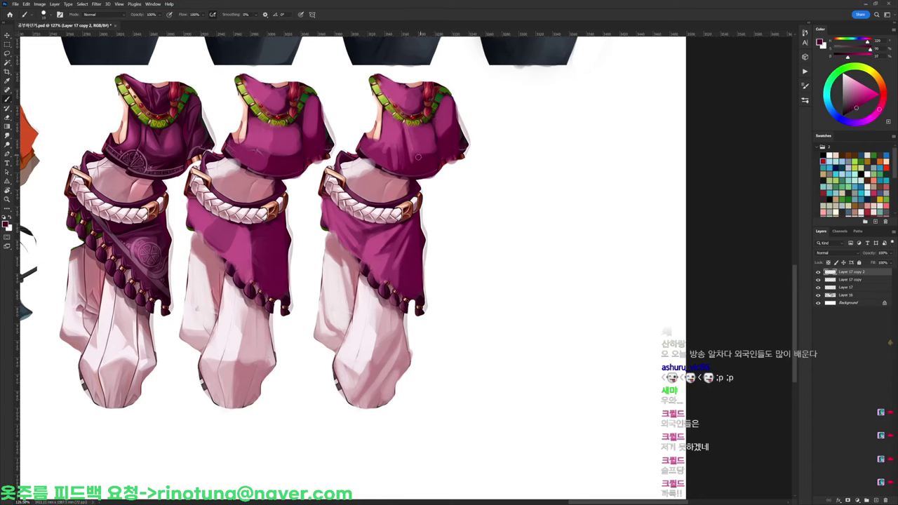
Paint vertical folds on the sleeve-side half of the third outfit's top, blending them with sampled magenta tones
{"action": "left_click", "coordinate": [419, 165], "text": "alt"}
{"action": "left_click_drag", "start_coordinate": [430, 136], "coordinate": [430, 135]}
{"action": "left_click", "coordinate": [431, 133], "text": "alt"}
{"action": "left_click", "coordinate": [434, 139], "text": "alt"}
{"action": "left_click", "coordinate": [432, 141], "text": "alt"}
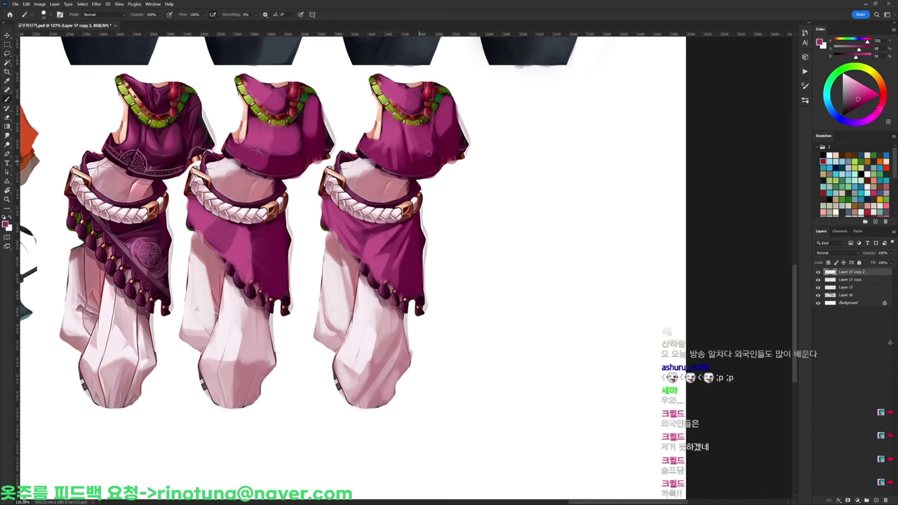
{"action": "left_click", "coordinate": [417, 167], "text": "alt"}
{"action": "left_click_drag", "start_coordinate": [416, 139], "coordinate": [414, 153]}
{"action": "left_click", "coordinate": [412, 150], "text": "alt"}
Paint lengthwise folds down the sleeve of the third outfit's top with sampled tones
{"action": "left_click", "coordinate": [451, 120], "text": "alt"}
{"action": "left_click", "coordinate": [457, 125], "text": "alt"}
{"action": "left_click", "coordinate": [448, 106], "text": "alt"}
{"action": "left_click", "coordinate": [454, 119], "text": "alt"}
{"action": "left_click", "coordinate": [444, 124], "text": "alt"}
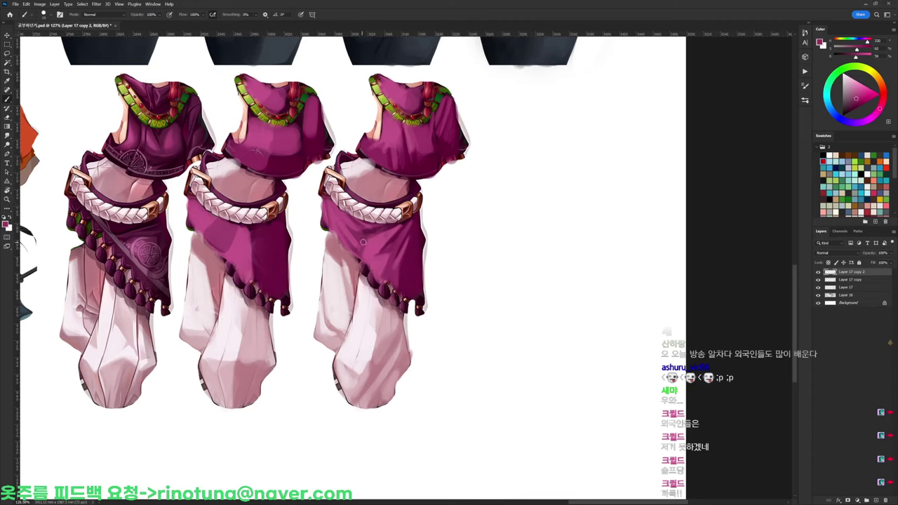
Refine the fold shadows across the upper part of the third outfit's hip wrap with sampled magenta tones
{"action": "left_click", "coordinate": [391, 225], "text": "alt"}
{"action": "left_click", "coordinate": [401, 221], "text": "alt"}
{"action": "left_click_drag", "start_coordinate": [366, 243], "coordinate": [361, 250]}
{"action": "scroll", "coordinate": [365, 243], "scroll_direction": "down", "scroll_amount": 5}
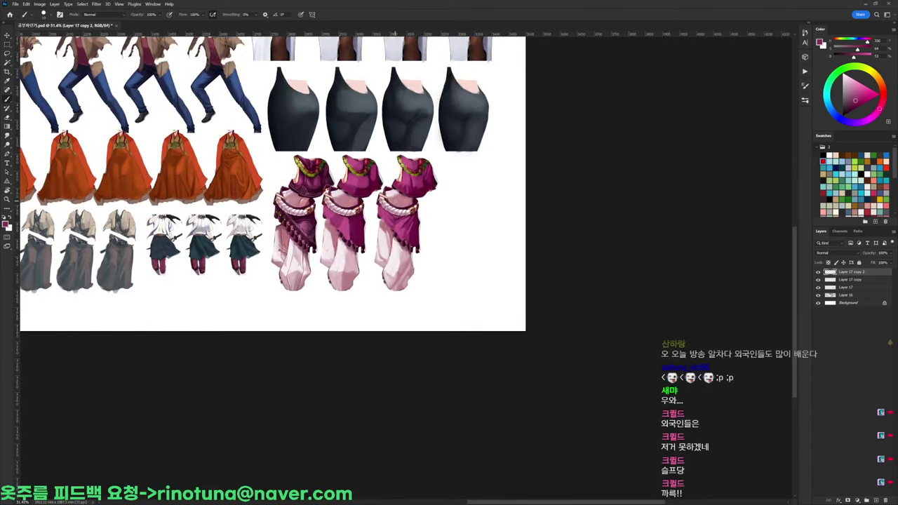
{"action": "scroll", "coordinate": [388, 210], "scroll_direction": "up", "scroll_amount": 4}
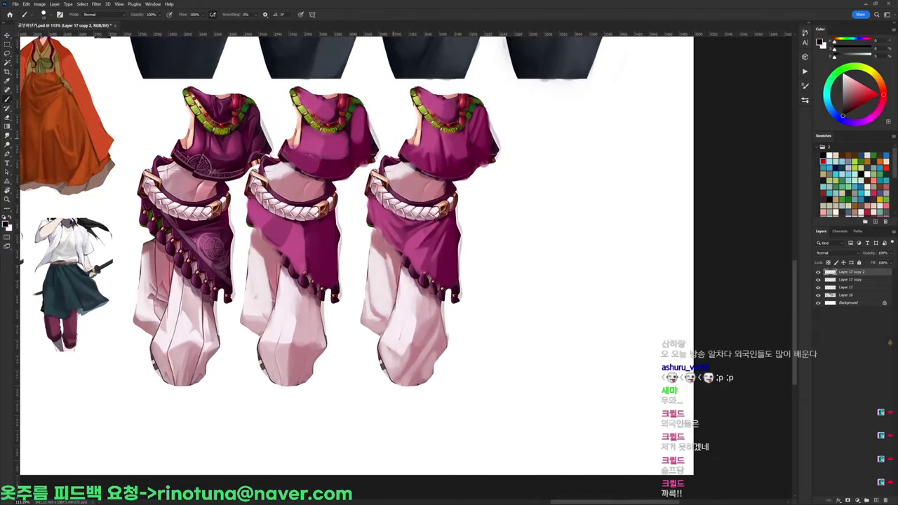
{"action": "left_click", "coordinate": [452, 223], "text": "alt"}
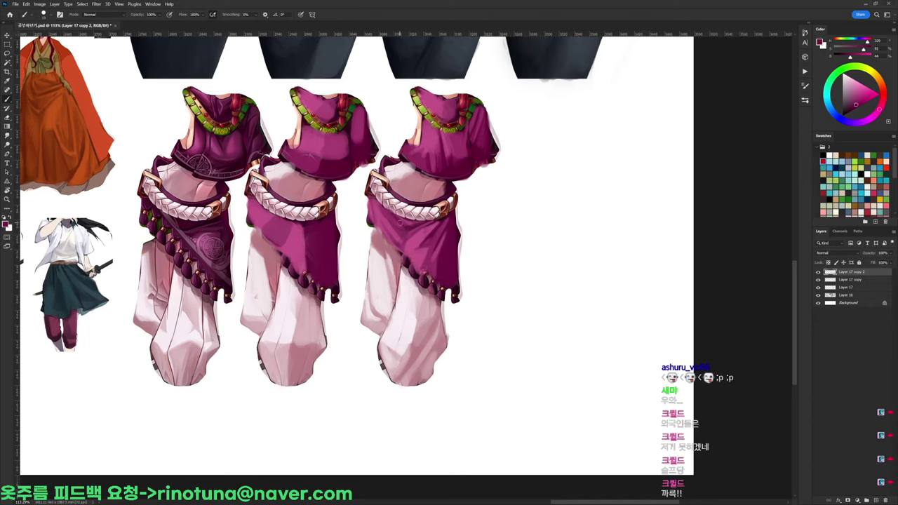
Touch up the armhole edge and paint dark horizontal folds across the cowl neck of the third outfit's top
{"action": "left_click", "coordinate": [421, 159], "text": "alt"}
{"action": "left_click", "coordinate": [415, 147], "text": "alt"}
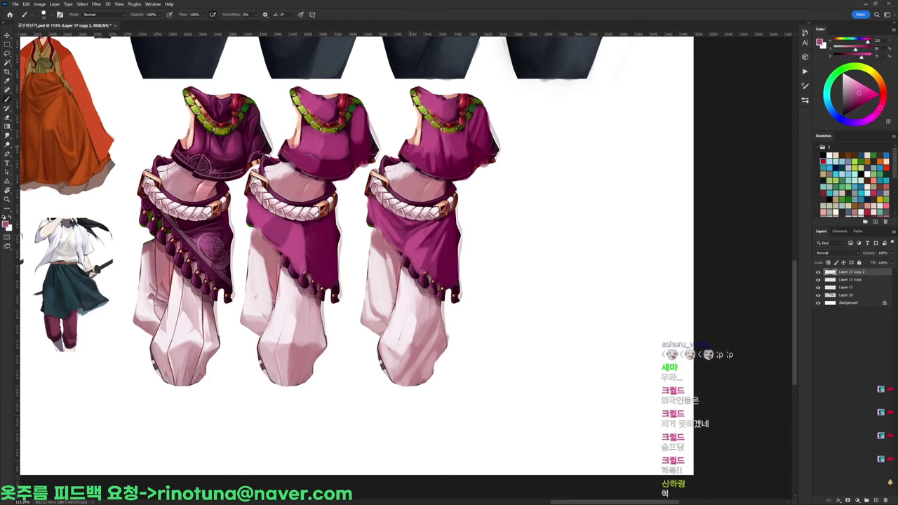
{"action": "left_click", "coordinate": [455, 106], "text": "alt"}
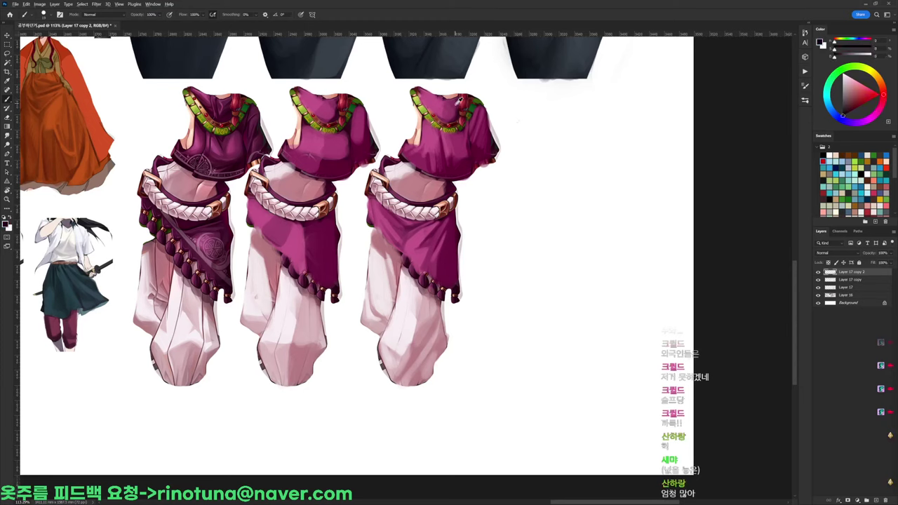
{"action": "left_click", "coordinate": [455, 117], "text": "alt"}
{"action": "left_click", "coordinate": [460, 111], "text": "alt"}
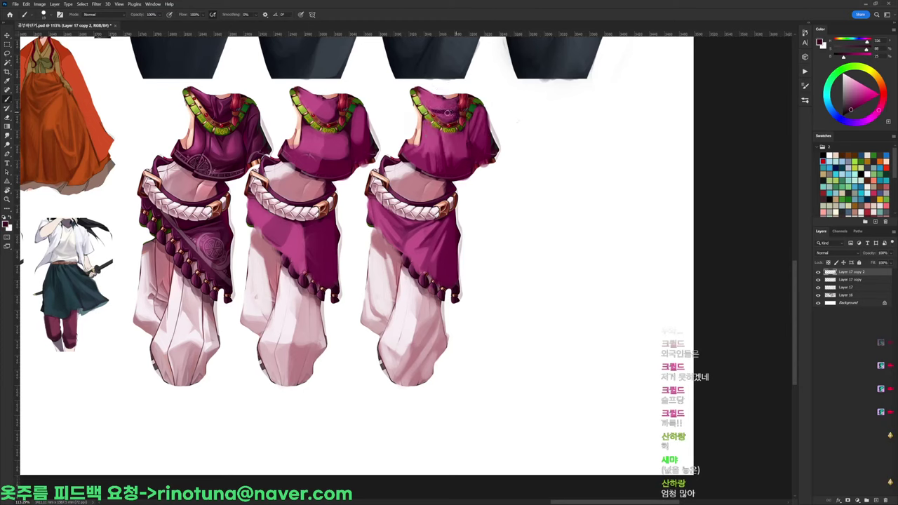
{"action": "left_click", "coordinate": [435, 108], "text": "alt"}
{"action": "left_click", "coordinate": [459, 109], "text": "alt"}
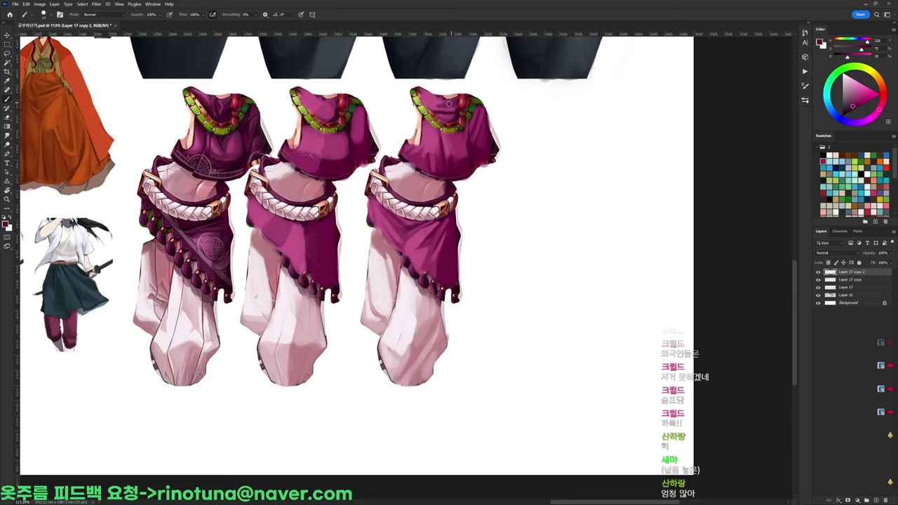
Switch to a larger brush preset and shade the third outfit's hip wrap and top with a sampled dark purple
{"action": "key", "text": "d"}
{"action": "right_click", "coordinate": [436, 193]}
{"action": "left_click", "coordinate": [484, 257]}
{"action": "left_click", "coordinate": [470, 255]}
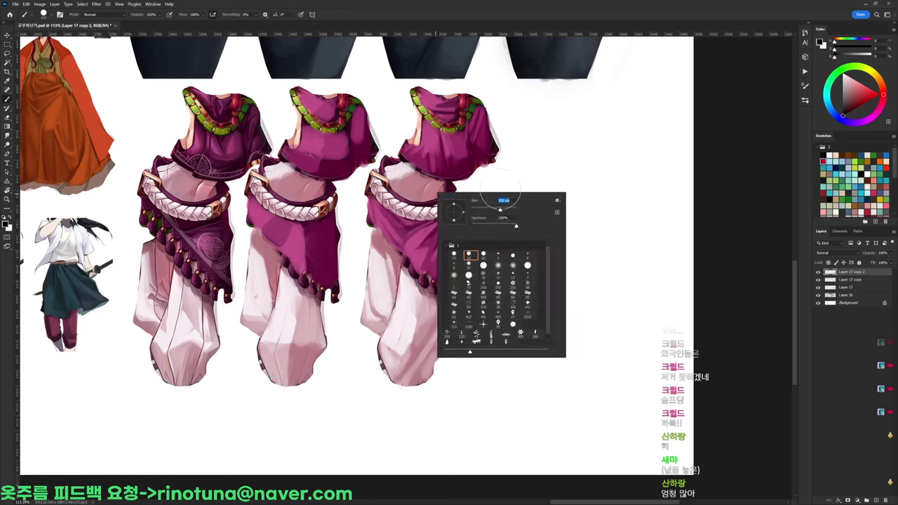
{"action": "left_click", "coordinate": [184, 227], "text": "alt"}
{"action": "mouse_move", "coordinate": [390, 221]}
{"action": "left_mouse_down"}
{"action": "mouse_move", "coordinate": [385, 226]}
{"action": "mouse_move", "coordinate": [379, 211]}
{"action": "mouse_move", "coordinate": [442, 245]}
{"action": "mouse_move", "coordinate": [436, 261]}
{"action": "mouse_move", "coordinate": [425, 239]}
{"action": "mouse_move", "coordinate": [439, 236]}
{"action": "mouse_move", "coordinate": [440, 262]}
{"action": "left_mouse_up"}
{"action": "mouse_move", "coordinate": [443, 105]}
{"action": "left_mouse_down"}
{"action": "mouse_move", "coordinate": [422, 151]}
{"action": "mouse_move", "coordinate": [445, 163]}
{"action": "mouse_move", "coordinate": [432, 142]}
{"action": "mouse_move", "coordinate": [441, 140]}
{"action": "mouse_move", "coordinate": [439, 160]}
{"action": "mouse_move", "coordinate": [481, 119]}
{"action": "mouse_move", "coordinate": [479, 165]}
{"action": "mouse_move", "coordinate": [409, 153]}
{"action": "mouse_move", "coordinate": [457, 165]}
{"action": "mouse_move", "coordinate": [450, 161]}
{"action": "mouse_move", "coordinate": [481, 143]}
{"action": "mouse_move", "coordinate": [479, 172]}
{"action": "left_mouse_up"}
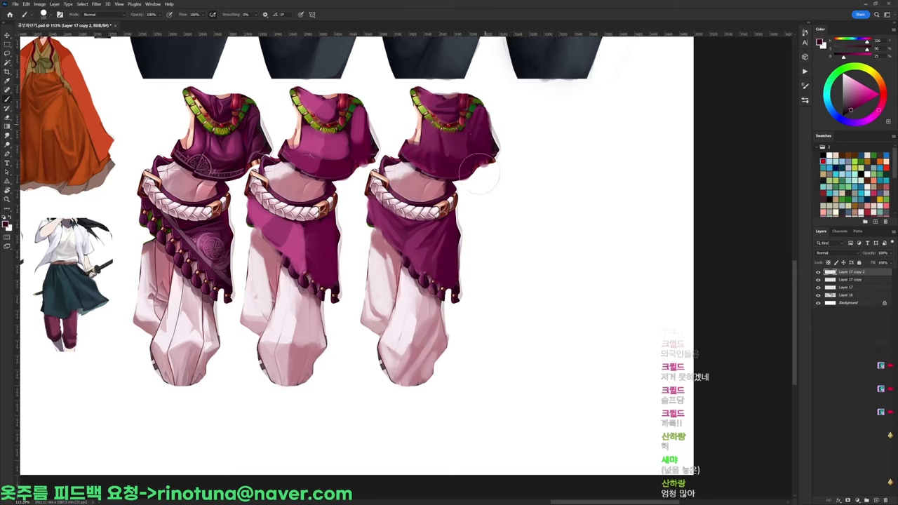
Add broad light areas to the third outfit's chest and hip wrap with a magenta sampled from the second outfit
{"action": "left_click", "coordinate": [320, 145], "text": "alt"}
{"action": "left_click_drag", "start_coordinate": [424, 136], "coordinate": [456, 148]}
{"action": "mouse_move", "coordinate": [423, 245]}
{"action": "left_mouse_down"}
{"action": "mouse_move", "coordinate": [411, 251]}
{"action": "mouse_move", "coordinate": [379, 219]}
{"action": "mouse_move", "coordinate": [420, 258]}
{"action": "left_mouse_up"}
{"action": "left_click_drag", "start_coordinate": [492, 103], "coordinate": [473, 103]}
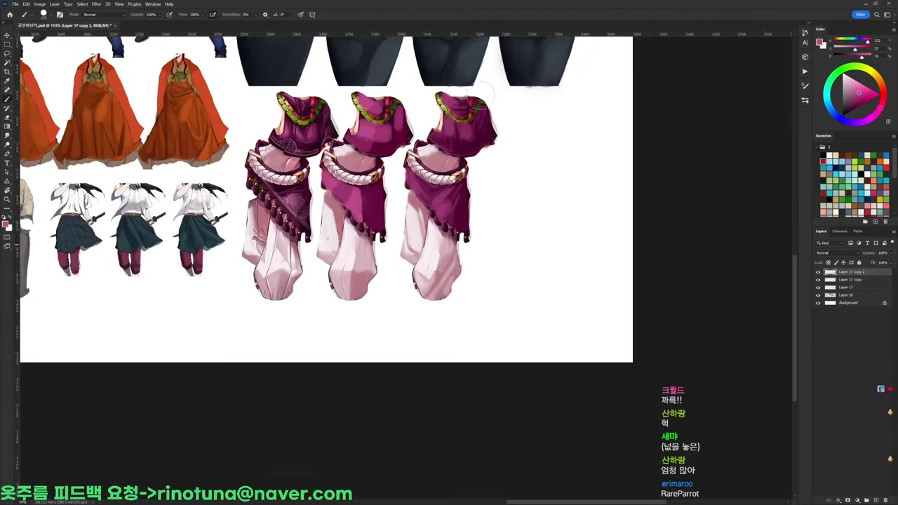
Duplicate the third outfit beside itself as a fourth copy in the row
{"action": "scroll", "coordinate": [458, 211], "scroll_direction": "up", "scroll_amount": 3}
{"action": "scroll", "coordinate": [421, 239], "scroll_direction": "down", "scroll_amount": 2}
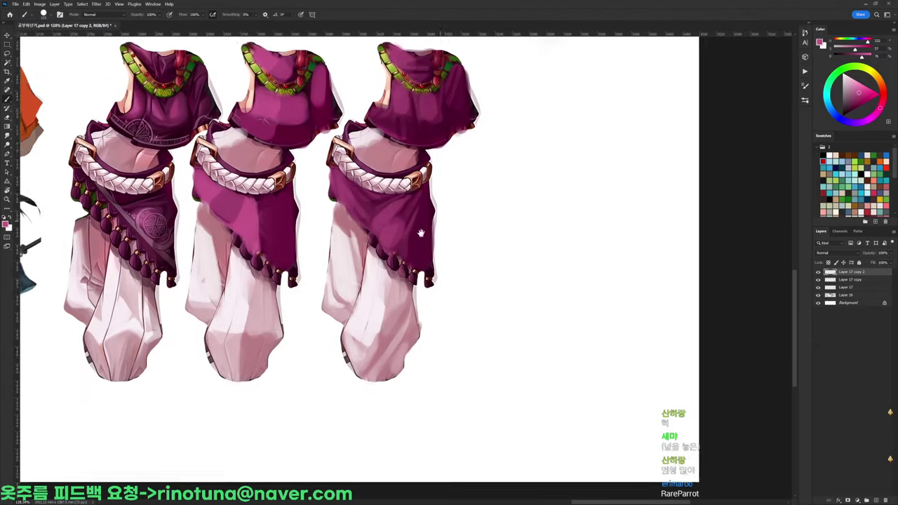
{"action": "left_click_drag", "start_coordinate": [367, 266], "coordinate": [517, 247]}
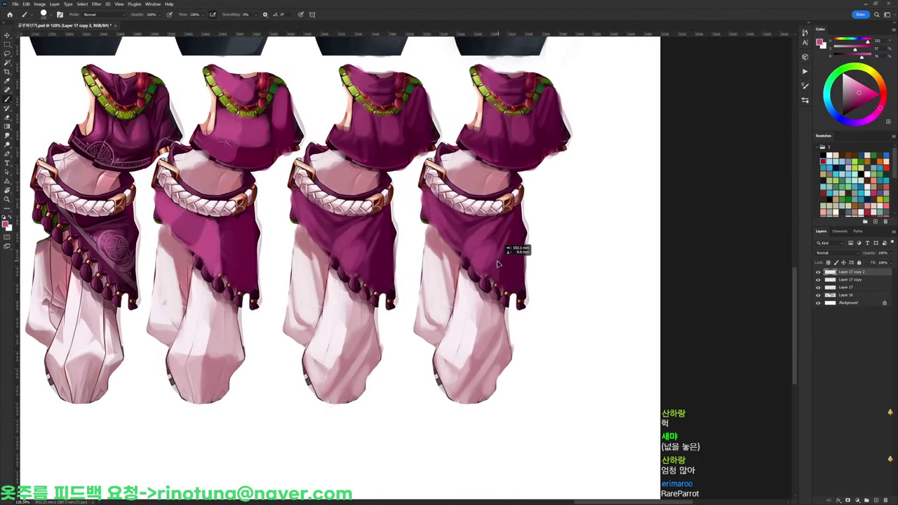
Choose a small hard brush preset and start a fold on the armhole side of the fourth outfit's top
{"action": "scroll", "coordinate": [515, 132], "scroll_direction": "up", "scroll_amount": 2}
{"action": "key", "text": "d"}
{"action": "right_click", "coordinate": [442, 133]}
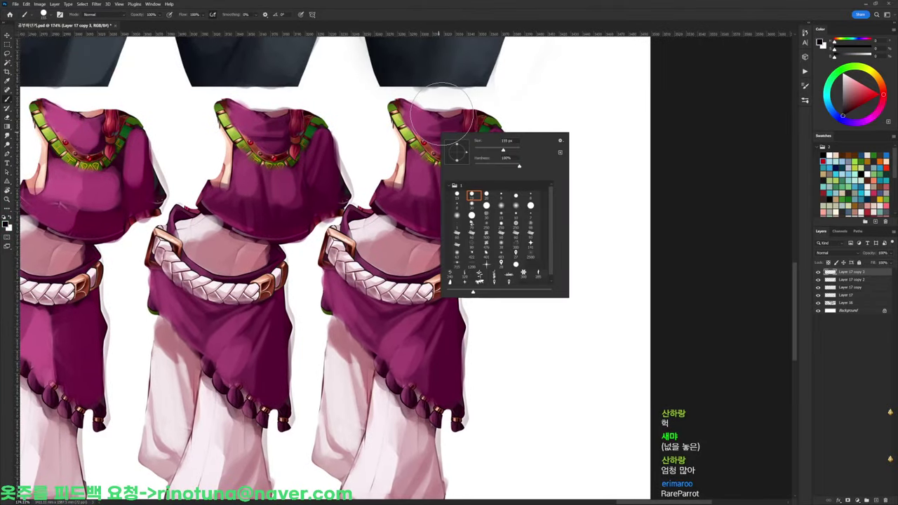
{"action": "left_click", "coordinate": [487, 200]}
{"action": "left_click", "coordinate": [415, 189], "text": "alt"}
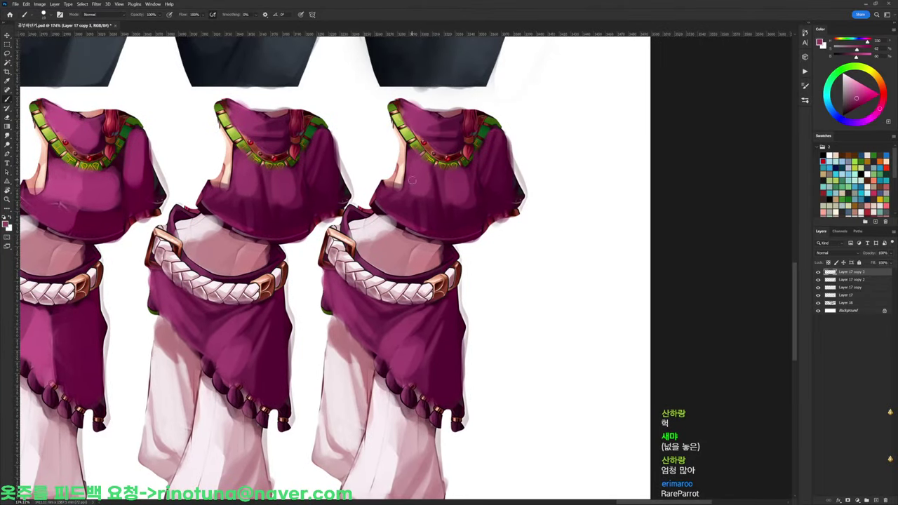
{"action": "key", "text": "d"}
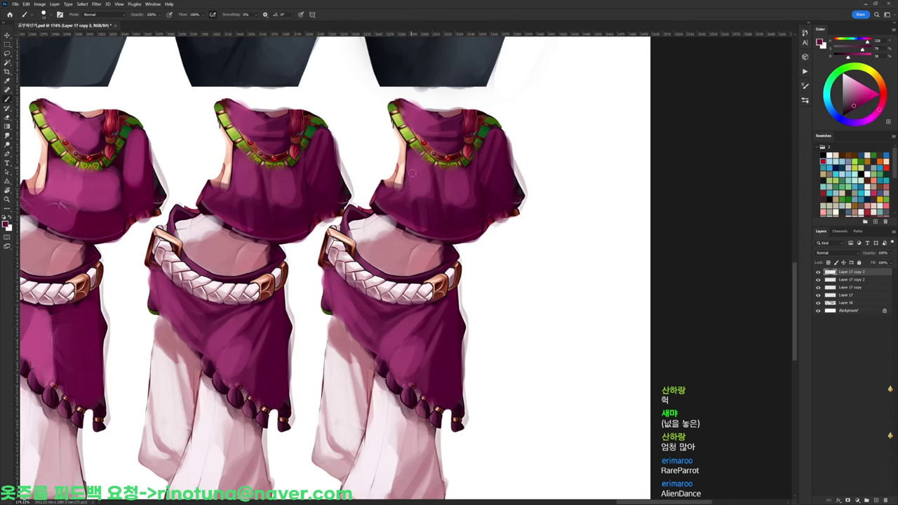
Paint folds from the armhole side of the chest down to the hem of the fourth outfit's top
{"action": "left_click", "coordinate": [397, 215], "text": "alt"}
{"action": "left_click", "coordinate": [409, 186], "text": "alt"}
{"action": "left_click", "coordinate": [406, 185], "text": "alt"}
{"action": "left_click", "coordinate": [404, 203], "text": "alt"}
{"action": "left_click", "coordinate": [407, 223], "text": "alt"}
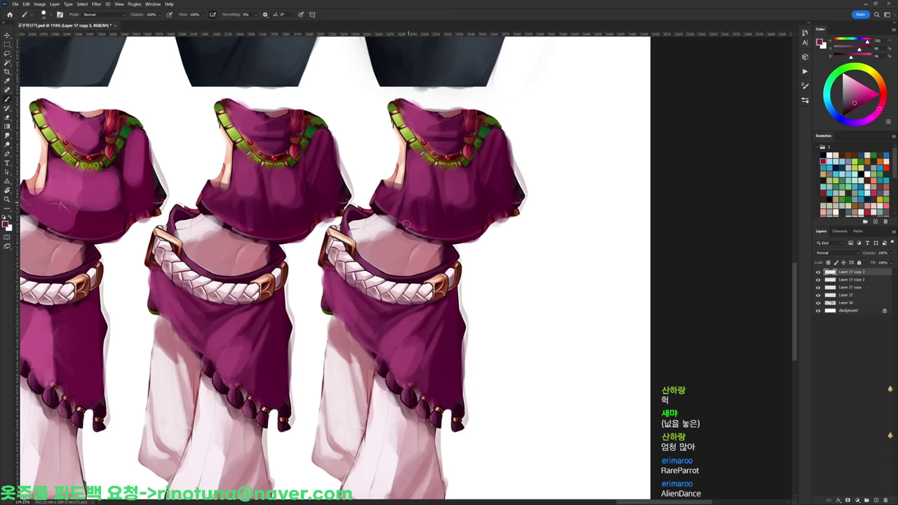
Sharpen the diagonal folds on the lower armhole side of the fourth outfit's top with alternating light and dark tones
{"action": "left_click", "coordinate": [421, 191], "text": "alt"}
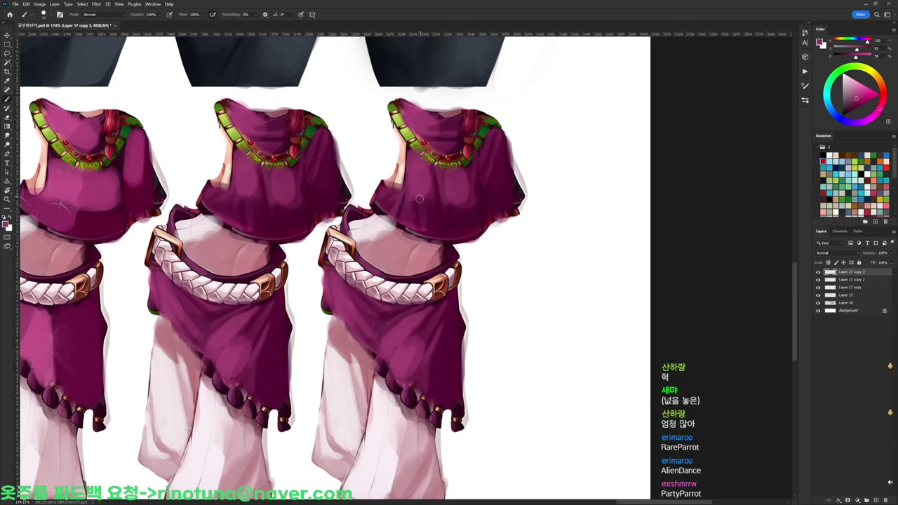
{"action": "left_click", "coordinate": [418, 201], "text": "alt"}
{"action": "left_click", "coordinate": [415, 202], "text": "alt"}
{"action": "left_click", "coordinate": [423, 202], "text": "alt"}
{"action": "left_click", "coordinate": [397, 201], "text": "alt"}
{"action": "left_click", "coordinate": [414, 180], "text": "alt"}
{"action": "left_click", "coordinate": [411, 184], "text": "alt"}
{"action": "left_click", "coordinate": [396, 195], "text": "alt"}
{"action": "left_click", "coordinate": [414, 197], "text": "alt"}
{"action": "left_click", "coordinate": [411, 179], "text": "alt"}
{"action": "left_click_drag", "start_coordinate": [412, 179], "coordinate": [404, 209]}
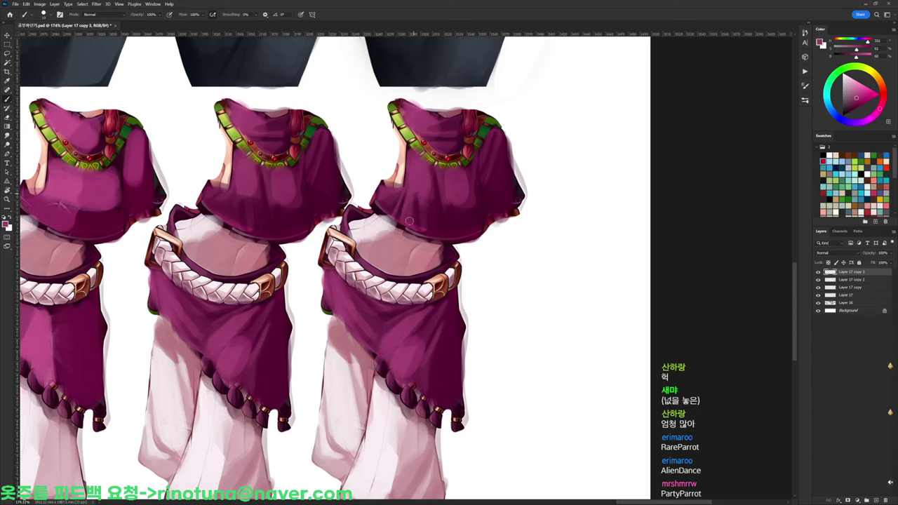
Blend the fold edges between the armhole side and middle of the fourth outfit's top with sampled purples
{"action": "left_click", "coordinate": [418, 198], "text": "alt"}
{"action": "left_click", "coordinate": [413, 200], "text": "alt"}
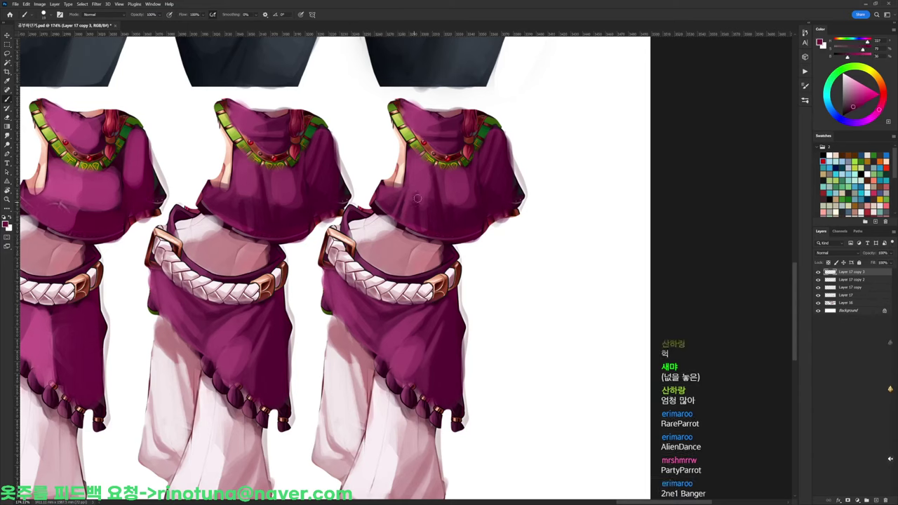
{"action": "left_click", "coordinate": [431, 195], "text": "alt"}
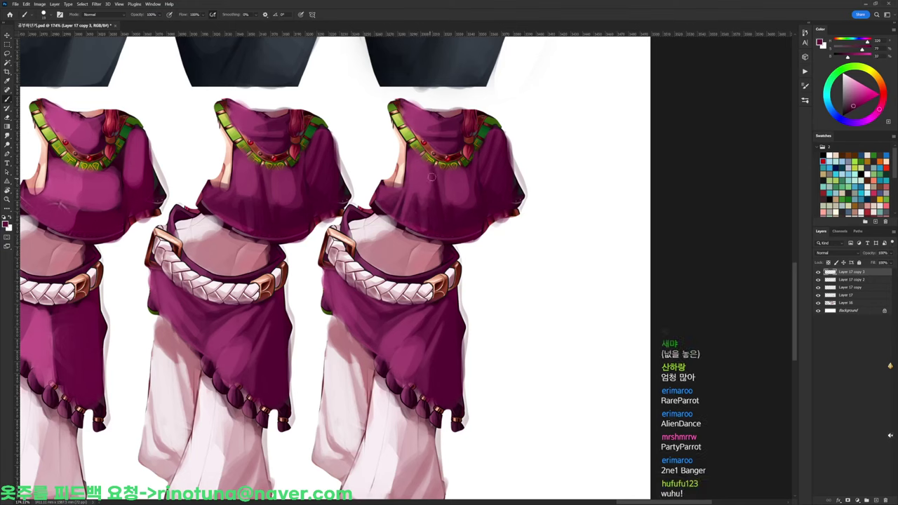
{"action": "left_click", "coordinate": [424, 183], "text": "alt"}
{"action": "left_click", "coordinate": [417, 195], "text": "alt"}
{"action": "left_click", "coordinate": [426, 174], "text": "alt"}
{"action": "left_click", "coordinate": [432, 187], "text": "alt"}
{"action": "left_click", "coordinate": [407, 170], "text": "alt"}
Paint a dark vertical fold below the necklace down the middle of the fourth outfit's top
{"action": "key", "text": "d"}
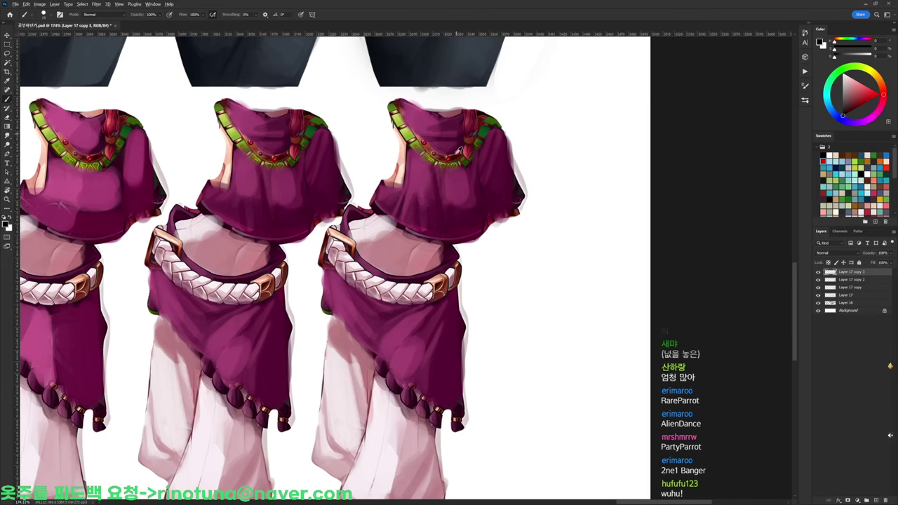
{"action": "left_click", "coordinate": [454, 180], "text": "alt"}
{"action": "left_click", "coordinate": [438, 201], "text": "alt"}
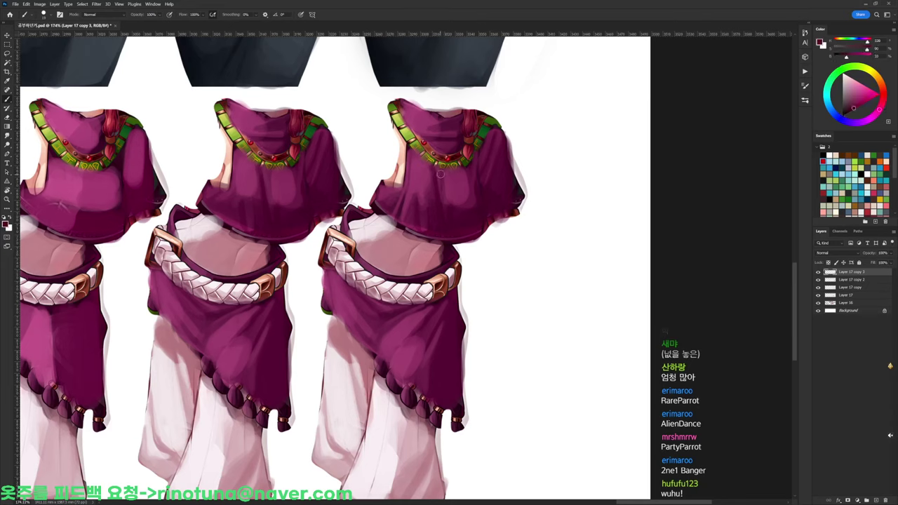
{"action": "left_click", "coordinate": [452, 188], "text": "alt"}
{"action": "left_click_drag", "start_coordinate": [437, 170], "coordinate": [442, 208]}
{"action": "left_click", "coordinate": [437, 161], "text": "alt"}
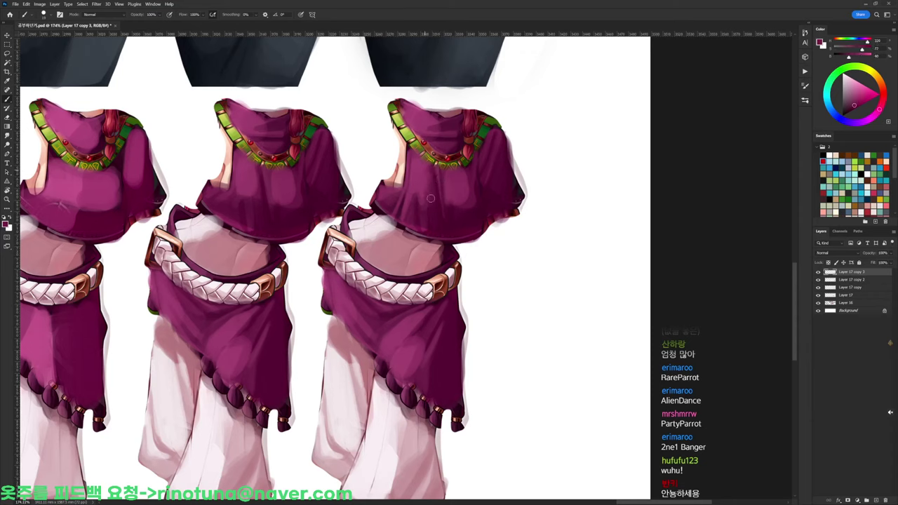
Define the vertical folds below the necklace down the middle of the fourth outfit's top with sampled light and dark purples
{"action": "left_click", "coordinate": [467, 204], "text": "alt"}
{"action": "left_click", "coordinate": [444, 181], "text": "alt"}
{"action": "left_click", "coordinate": [449, 207], "text": "alt"}
{"action": "left_click", "coordinate": [449, 182], "text": "alt"}
{"action": "key", "text": "d"}
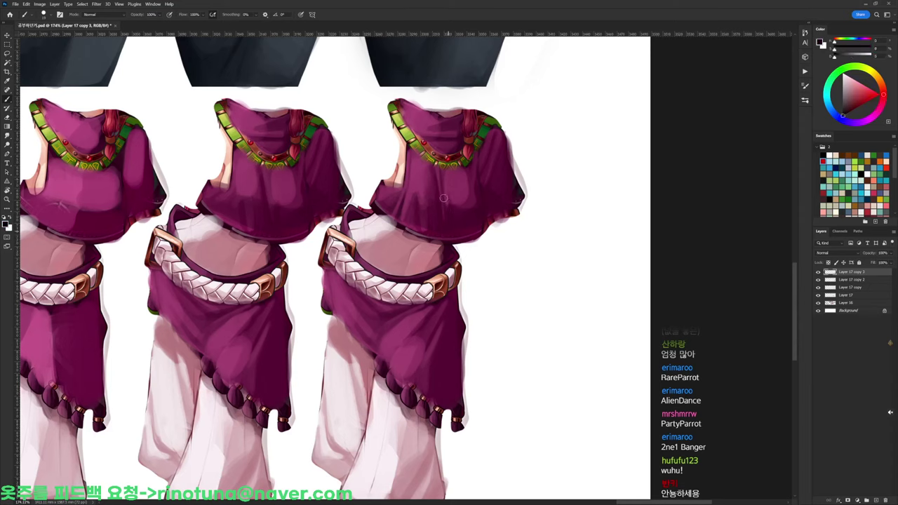
{"action": "left_click", "coordinate": [446, 217], "text": "alt"}
{"action": "left_click", "coordinate": [432, 212], "text": "alt"}
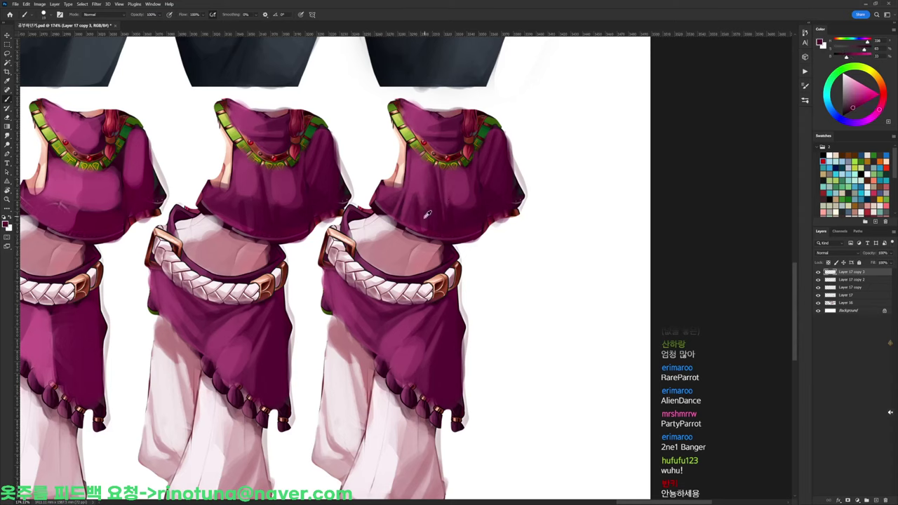
Blend the folds between the middle and sleeve side of the fourth outfit's top down towards its hem
{"action": "left_click", "coordinate": [427, 179], "text": "alt"}
{"action": "left_click", "coordinate": [453, 192], "text": "alt"}
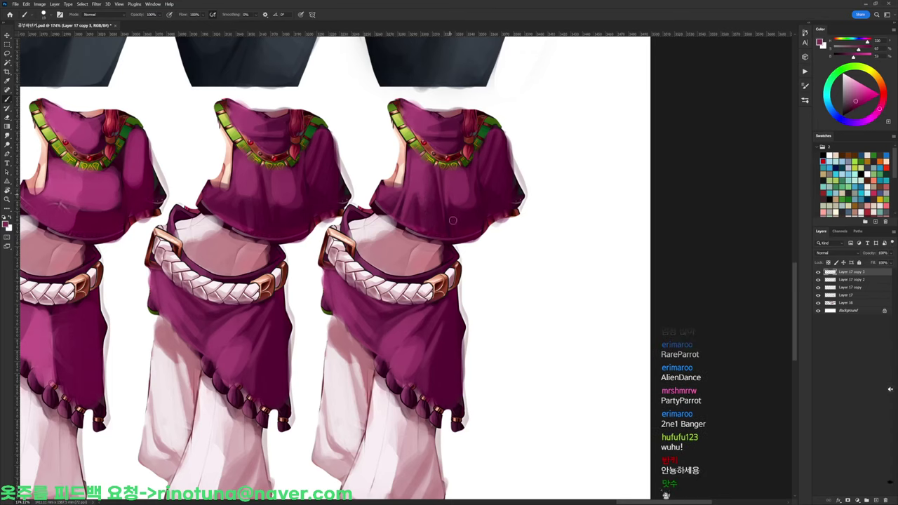
{"action": "left_click", "coordinate": [464, 196], "text": "alt"}
{"action": "left_click", "coordinate": [475, 210], "text": "alt"}
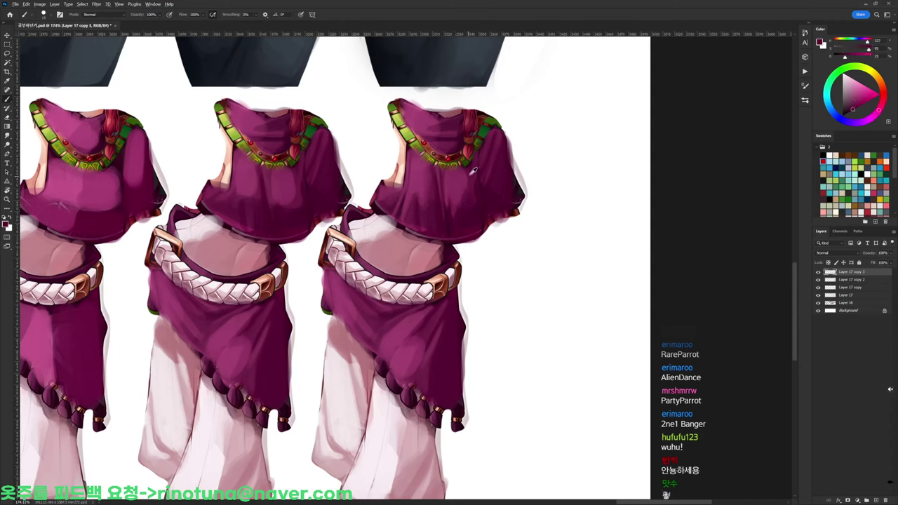
Darken the crease between the chest and the sleeve of the fourth outfit's top from the necklace down to the hem
{"action": "key", "text": "d"}
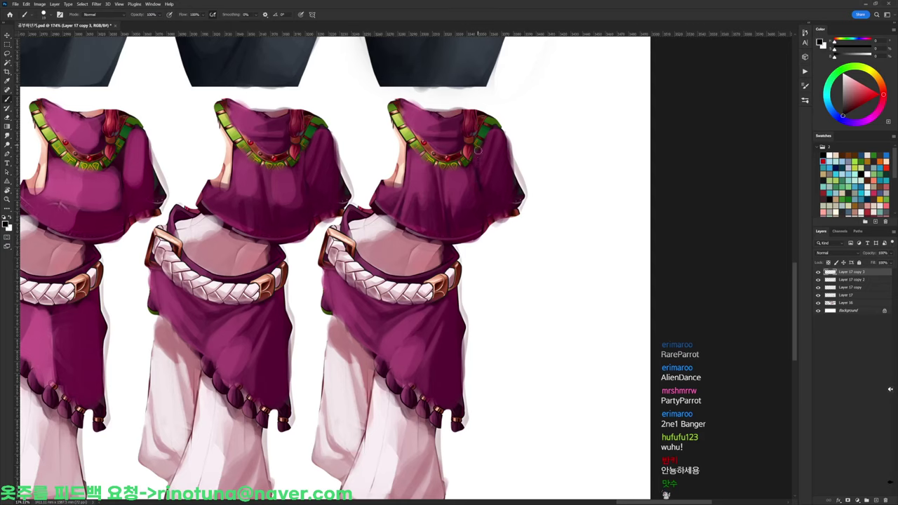
{"action": "left_click", "coordinate": [482, 210], "text": "alt"}
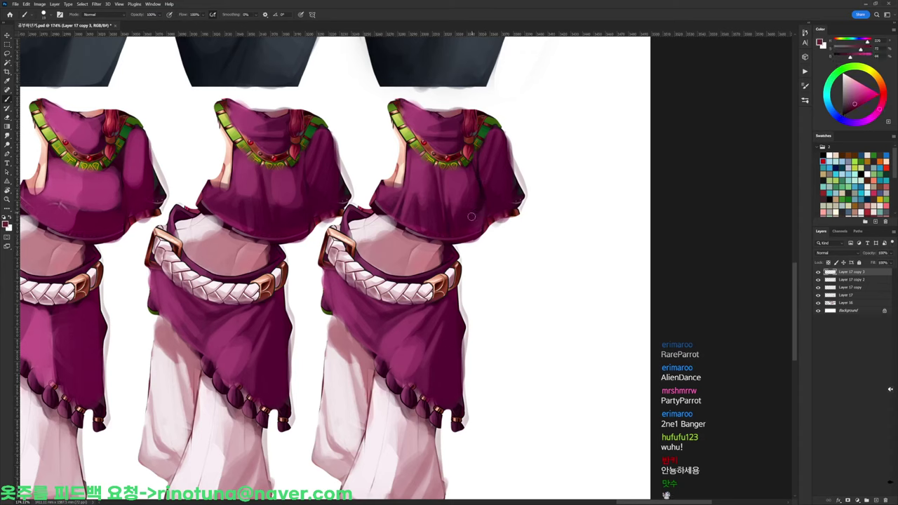
{"action": "key", "text": "d"}
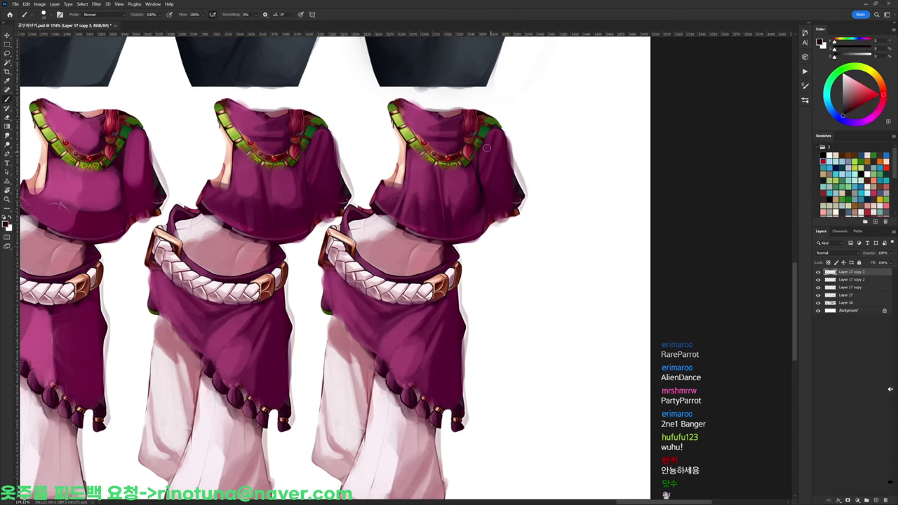
{"action": "left_click", "coordinate": [477, 161], "text": "alt"}
{"action": "key", "text": "d"}
Paint diagonal folds running from the shoulder towards the underarm crease on the fourth outfit's sleeve
{"action": "left_click", "coordinate": [494, 148], "text": "alt"}
{"action": "left_click", "coordinate": [491, 144], "text": "alt"}
{"action": "left_click", "coordinate": [494, 146], "text": "alt"}
{"action": "left_click", "coordinate": [481, 183], "text": "alt"}
{"action": "left_click", "coordinate": [482, 181], "text": "alt"}
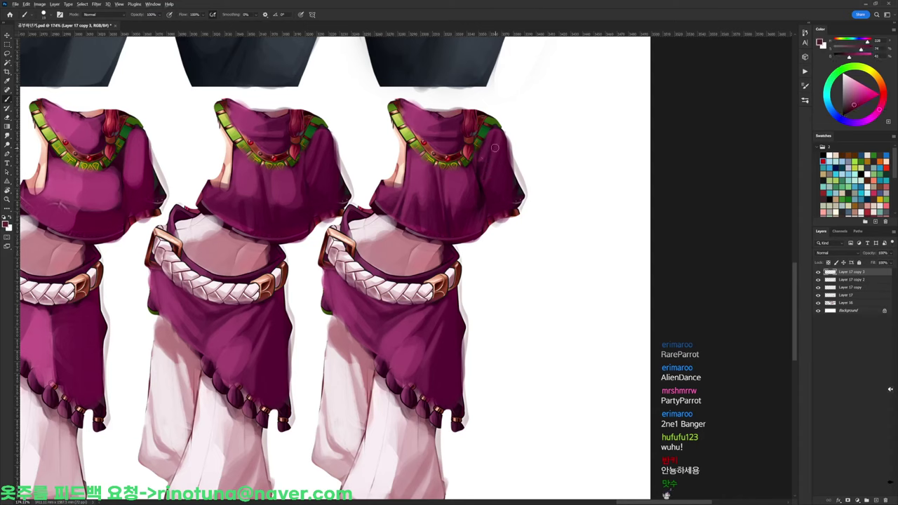
{"action": "key", "text": "d"}
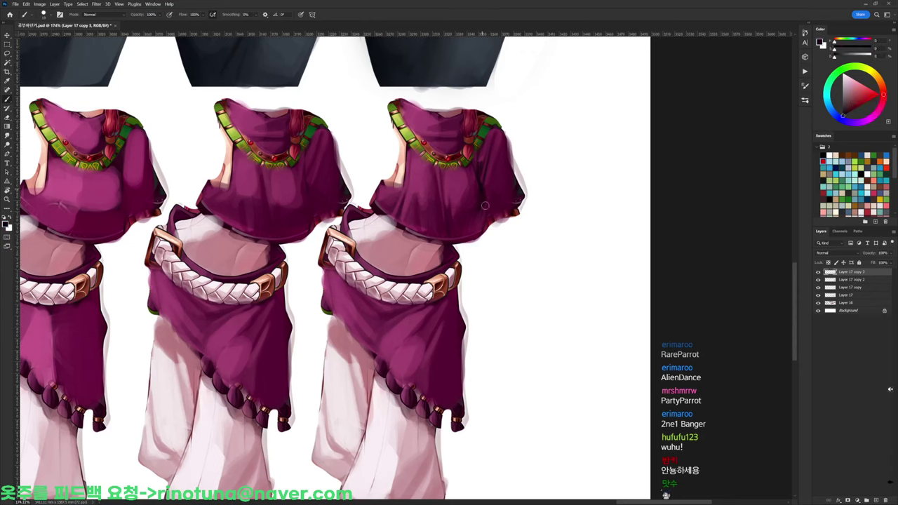
Refine the lower and outer sleeve shading of the fourth outfit with dark purple folds and sampled midtones
{"action": "left_click", "coordinate": [490, 202], "text": "alt"}
{"action": "key", "text": "d"}
{"action": "left_click", "coordinate": [499, 148], "text": "alt"}
{"action": "left_click", "coordinate": [514, 184], "text": "alt"}
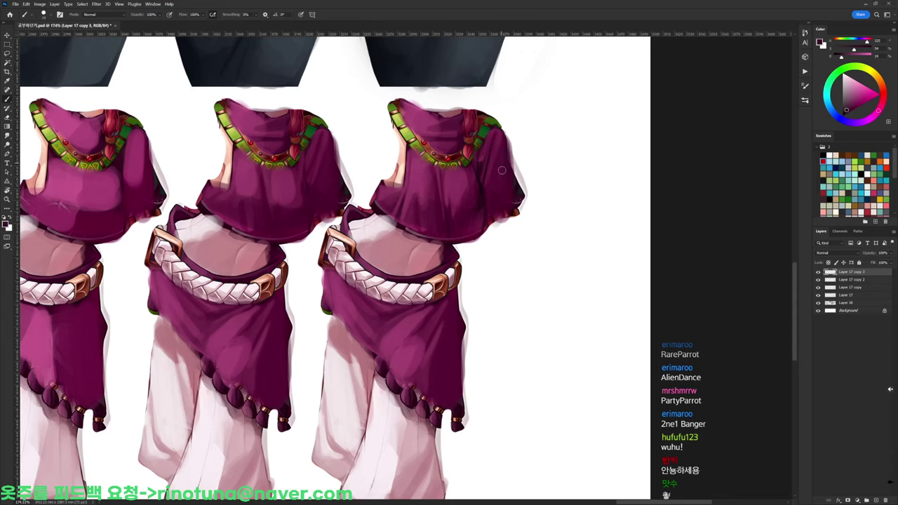
{"action": "left_click", "coordinate": [495, 160], "text": "alt"}
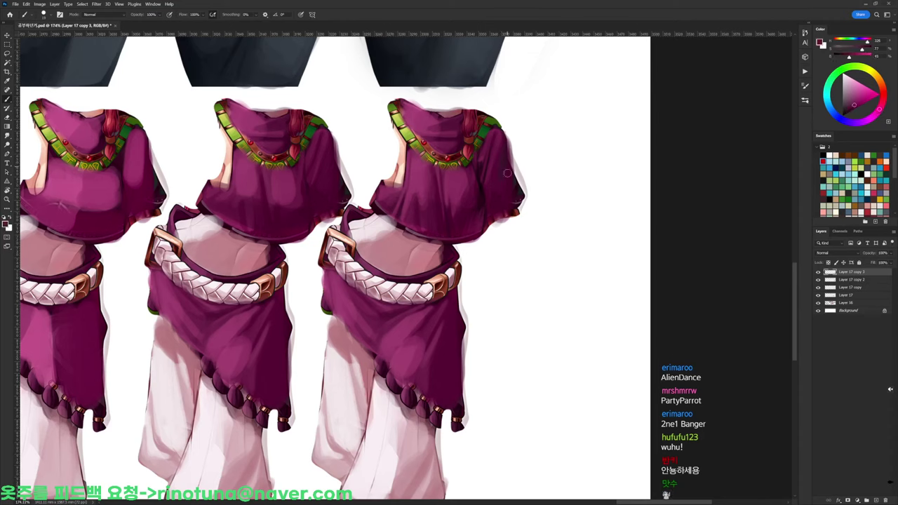
{"action": "key", "text": "d"}
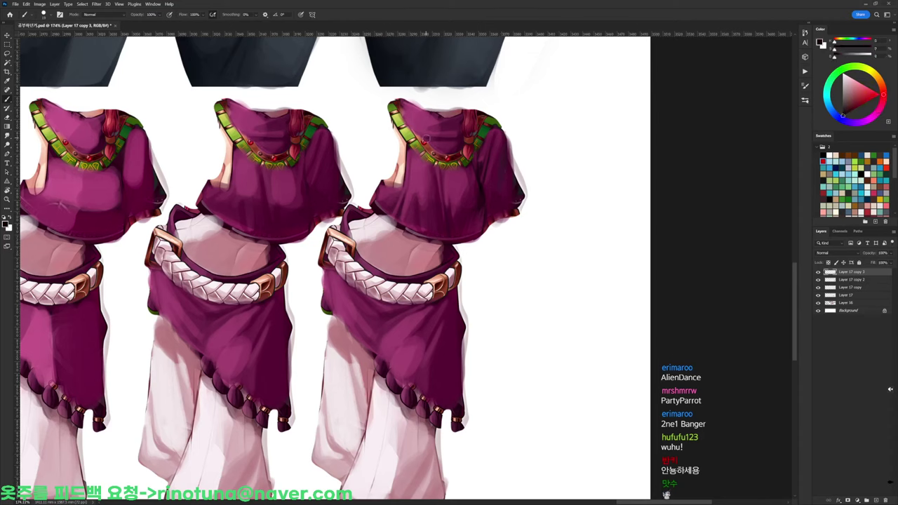
Deepen the horizontal folds across the fourth outfit's cowl collar with alternating dark and sampled purple strokes
{"action": "left_click", "coordinate": [431, 129], "text": "alt"}
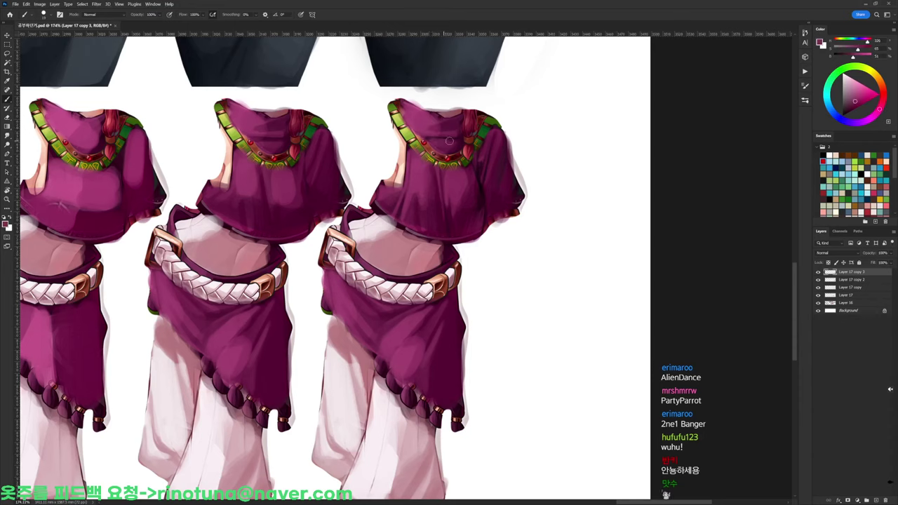
{"action": "key", "text": "d"}
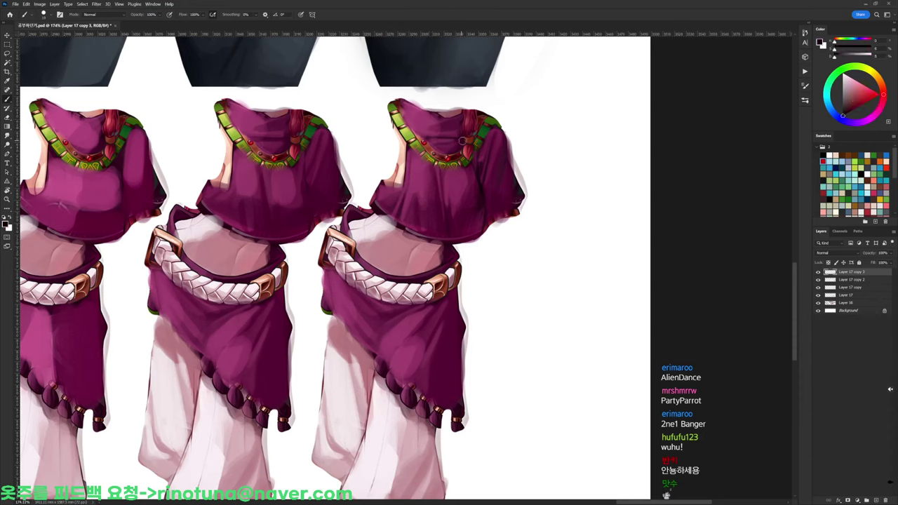
{"action": "left_click", "coordinate": [446, 139], "text": "alt"}
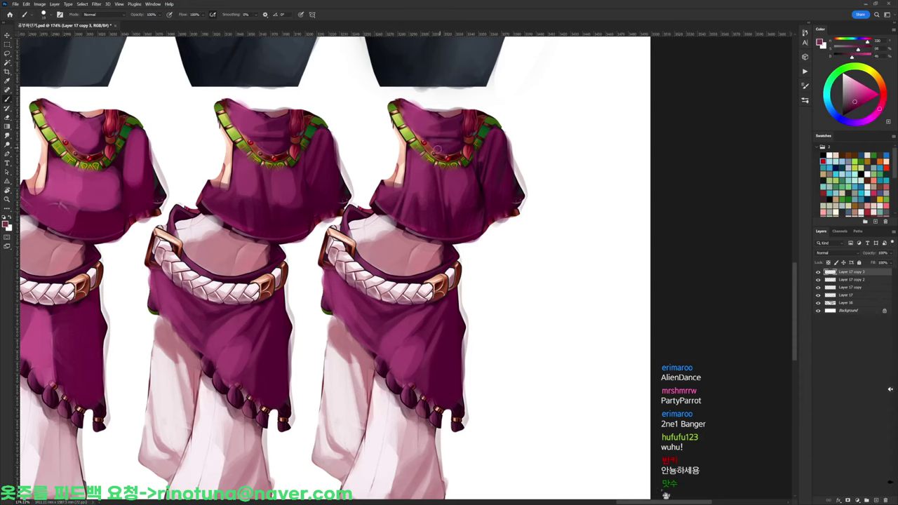
{"action": "key", "text": "d"}
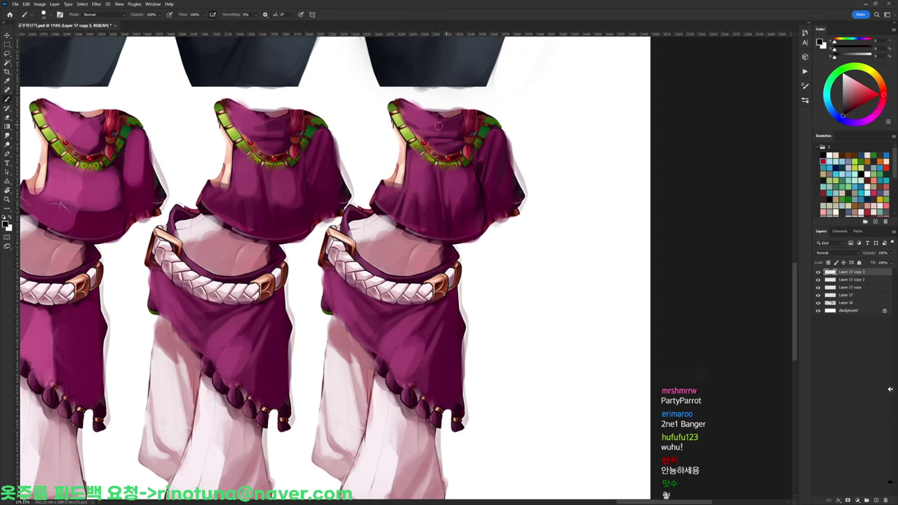
{"action": "left_click", "coordinate": [460, 128], "text": "alt"}
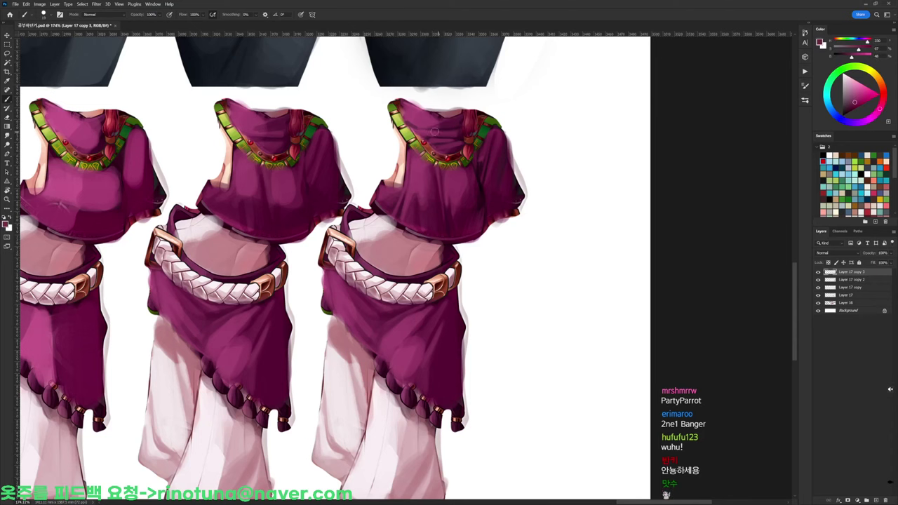
{"action": "key", "text": "d"}
Add dark curved creases to the fourth outfit's cowl between the neckline and the necklace
{"action": "scroll", "coordinate": [451, 119], "scroll_direction": "down", "scroll_amount": 3}
{"action": "scroll", "coordinate": [459, 129], "scroll_direction": "up", "scroll_amount": 3}
{"action": "left_click", "coordinate": [455, 132], "text": "alt"}
{"action": "key", "text": "d"}
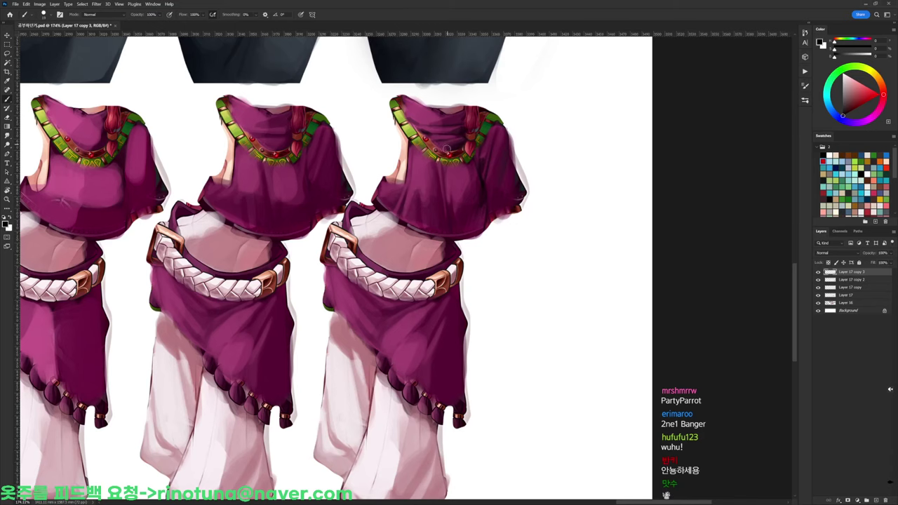
{"action": "left_click", "coordinate": [443, 118], "text": "alt"}
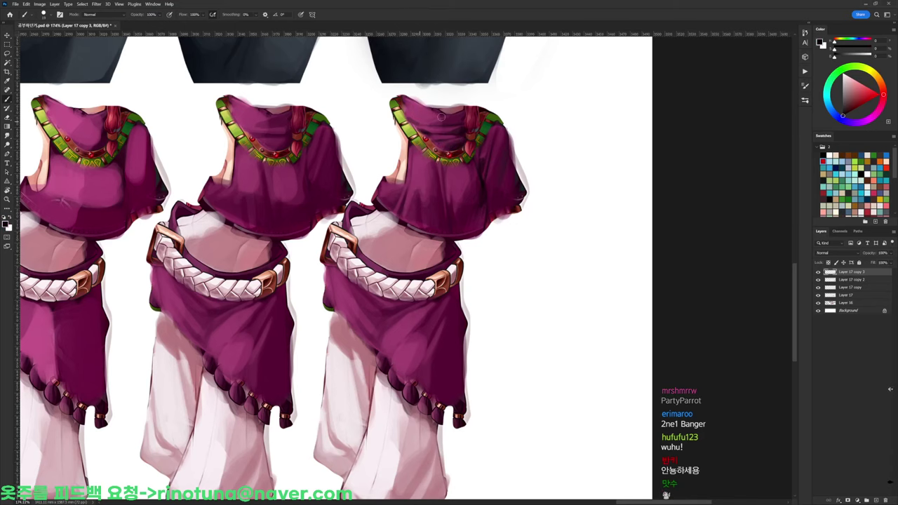
{"action": "scroll", "coordinate": [485, 113], "scroll_direction": "down", "scroll_amount": 8}
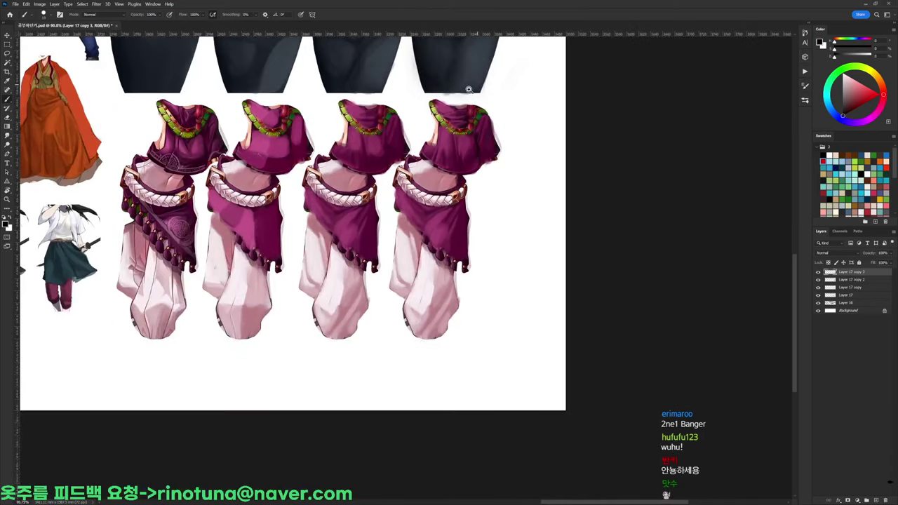
Paint lighter purple accents along the upper fold of the fourth outfit's cowl
{"action": "scroll", "coordinate": [484, 106], "scroll_direction": "up", "scroll_amount": 7}
{"action": "left_click", "coordinate": [457, 121], "text": "alt"}
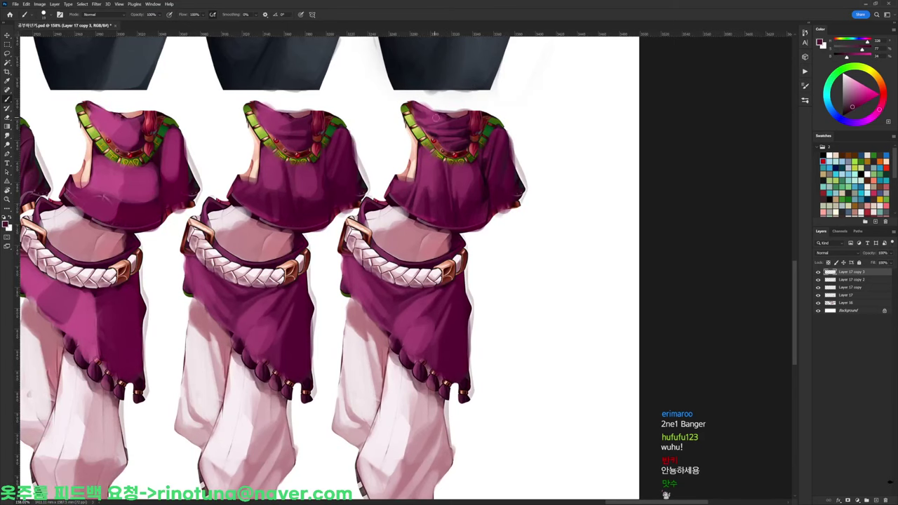
{"action": "left_click", "coordinate": [429, 113], "text": "alt"}
{"action": "scroll", "coordinate": [434, 110], "scroll_direction": "down", "scroll_amount": 3}
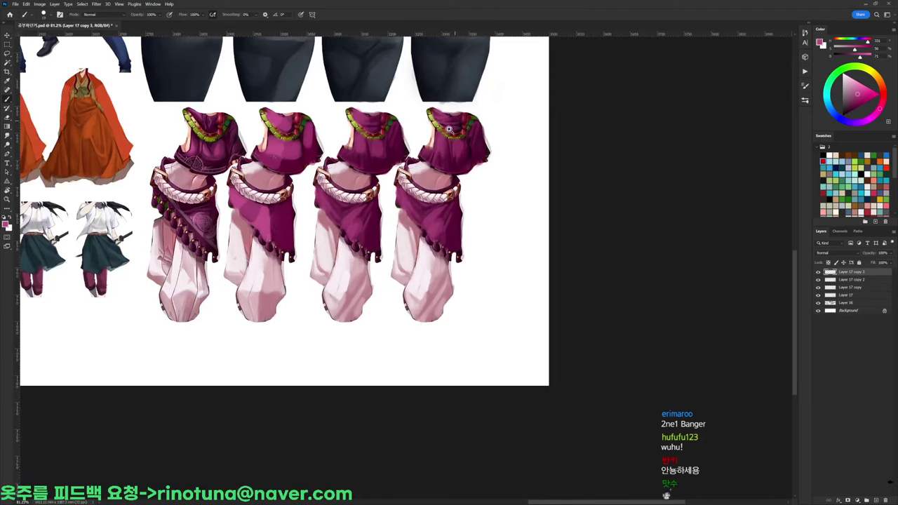
{"action": "scroll", "coordinate": [449, 128], "scroll_direction": "up", "scroll_amount": 4}
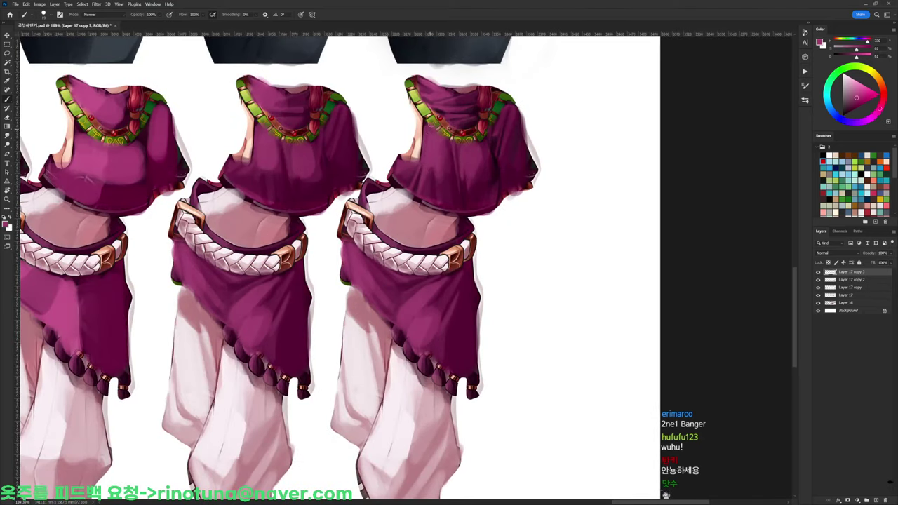
Touch up the lower armhole corner of the fourth outfit's top with dark strokes
{"action": "key", "text": "d"}
{"action": "key", "text": "x"}
{"action": "key", "text": "x"}
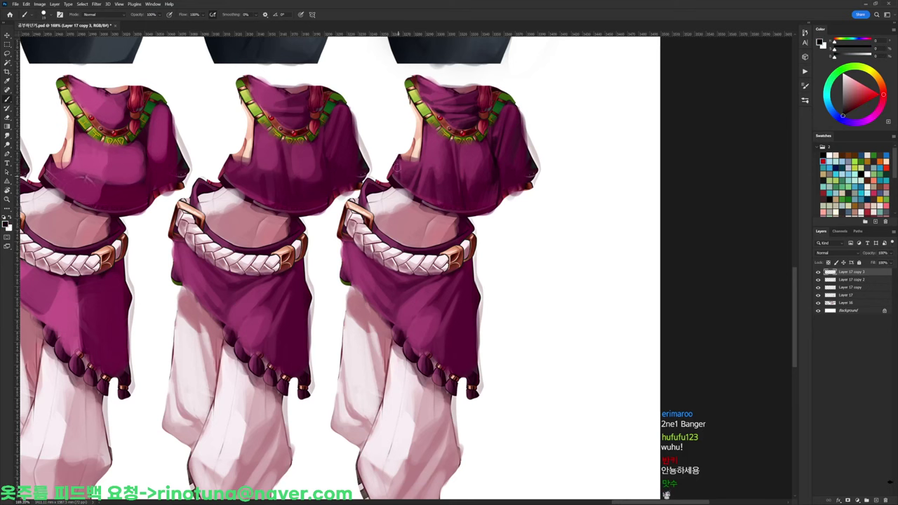
Paint diagonal folds radiating from below the belt buckle across the fourth outfit's hip wrap
{"action": "scroll", "coordinate": [416, 159], "scroll_direction": "down", "scroll_amount": 6}
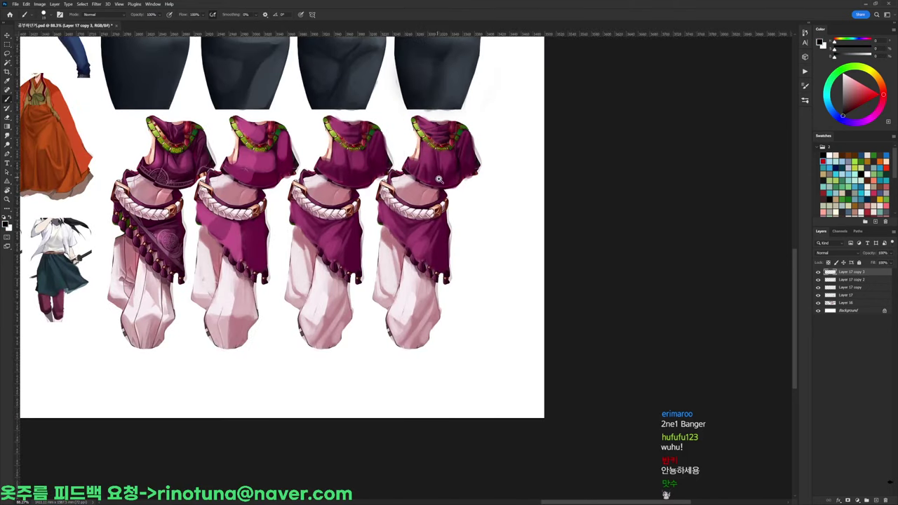
{"action": "scroll", "coordinate": [439, 180], "scroll_direction": "up", "scroll_amount": 5}
{"action": "scroll", "coordinate": [413, 198], "scroll_direction": "up", "scroll_amount": 1}
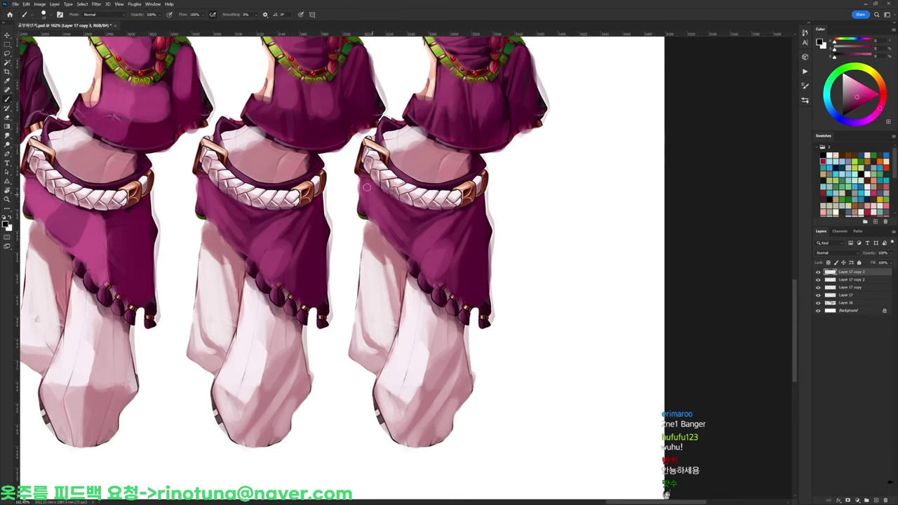
{"action": "left_click", "coordinate": [389, 228], "text": "alt"}
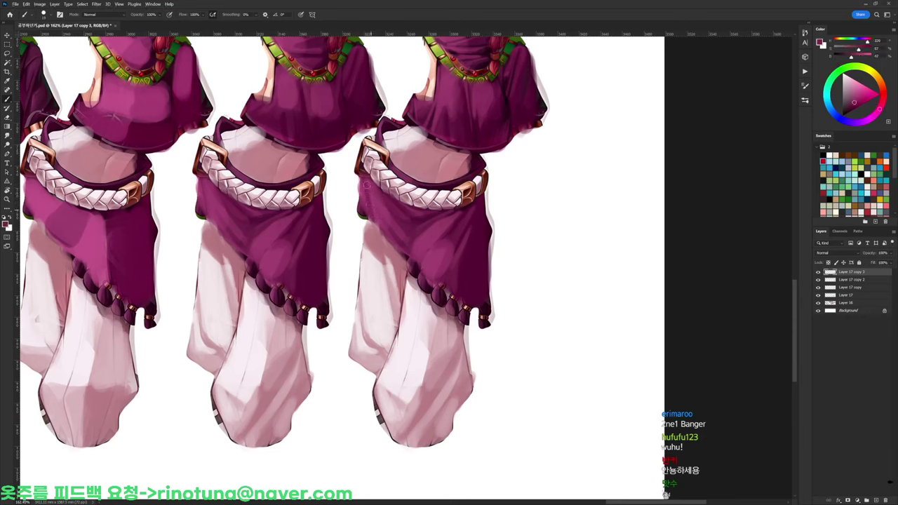
{"action": "left_click", "coordinate": [381, 214], "text": "alt"}
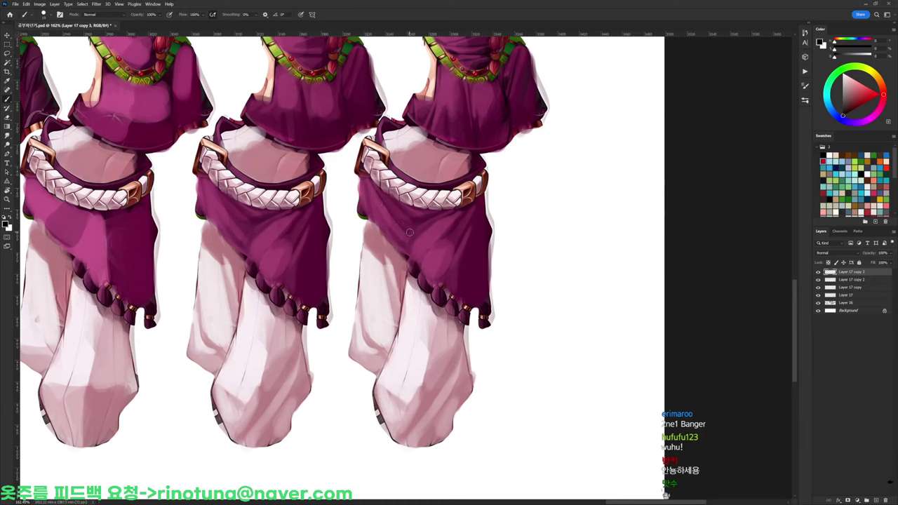
{"action": "left_click", "coordinate": [397, 207], "text": "alt"}
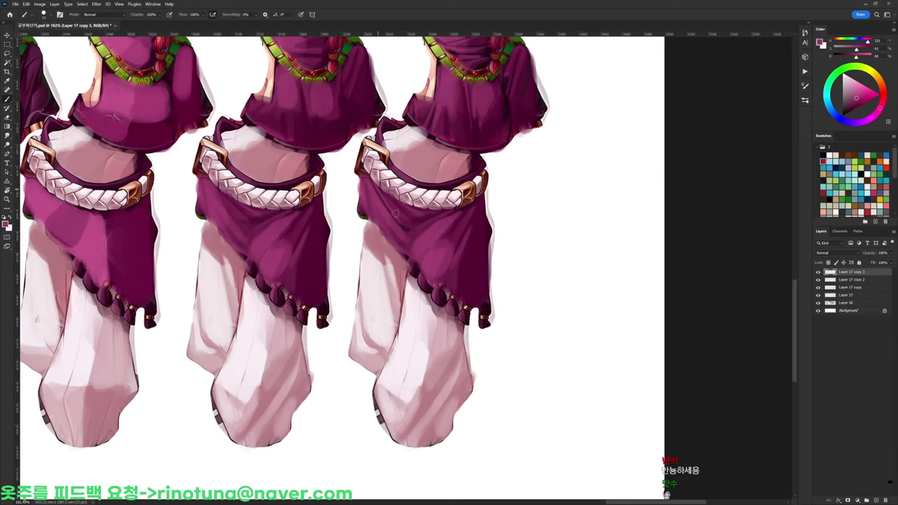
Shape the folds converging at the middle of the fourth outfit's hip wrap with sampled dark and light purples
{"action": "left_click", "coordinate": [477, 231], "text": "alt"}
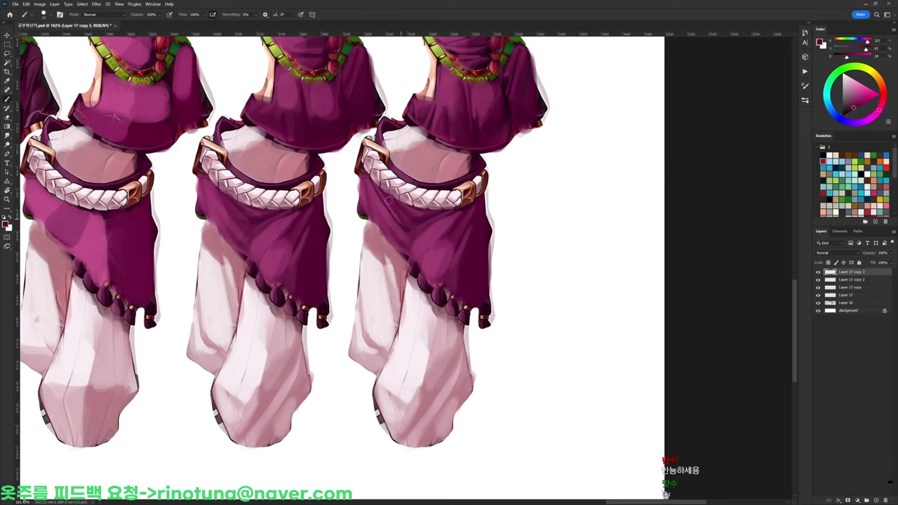
{"action": "left_click", "coordinate": [418, 218], "text": "alt"}
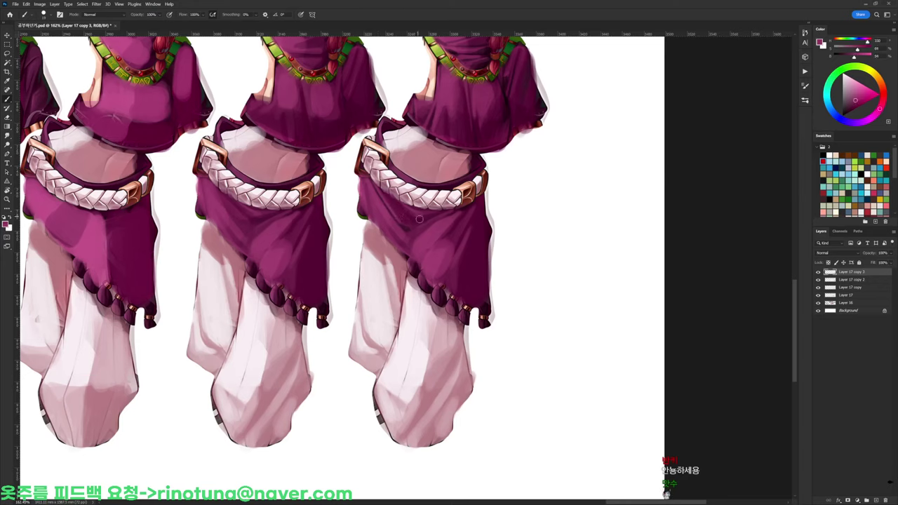
{"action": "key", "text": "x"}
{"action": "left_click", "coordinate": [410, 235], "text": "alt"}
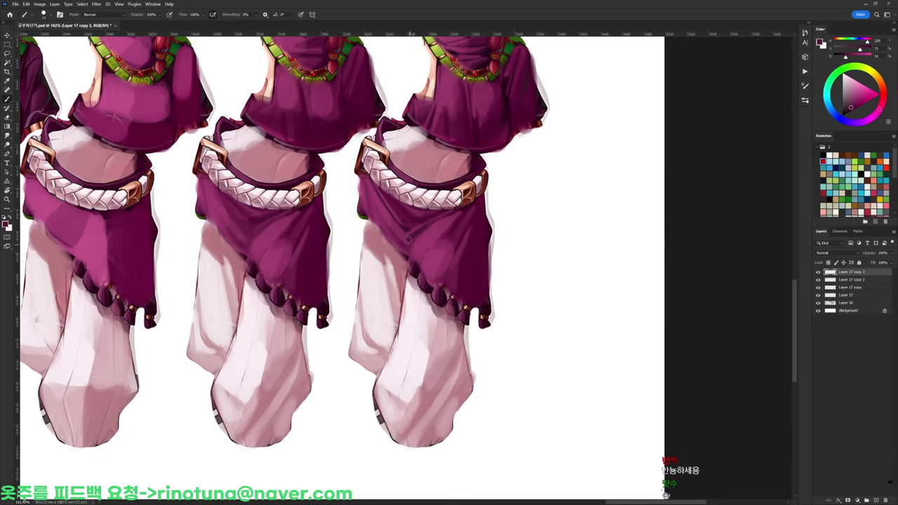
{"action": "left_click", "coordinate": [405, 237], "text": "alt"}
{"action": "left_click", "coordinate": [437, 228], "text": "alt"}
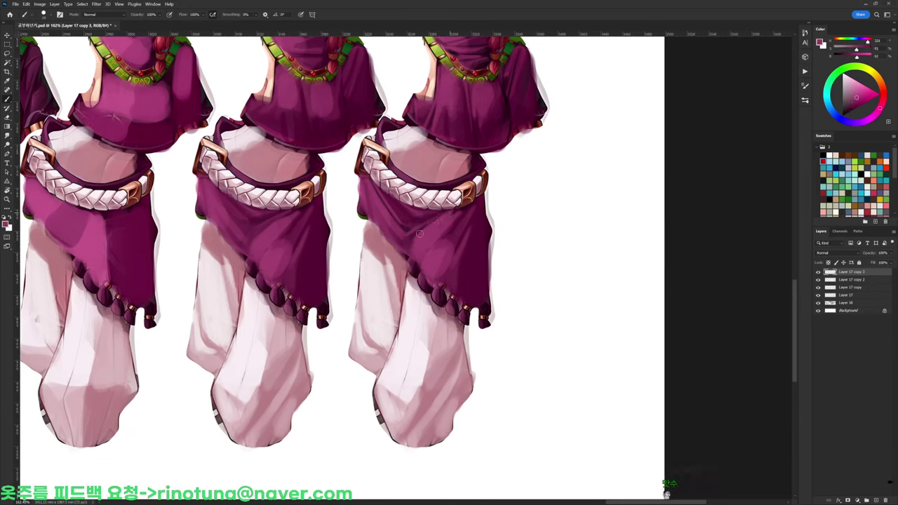
Extend dark creases from the middle of the fourth outfit's hip wrap up towards the belt and blend their edges
{"action": "key", "text": "d"}
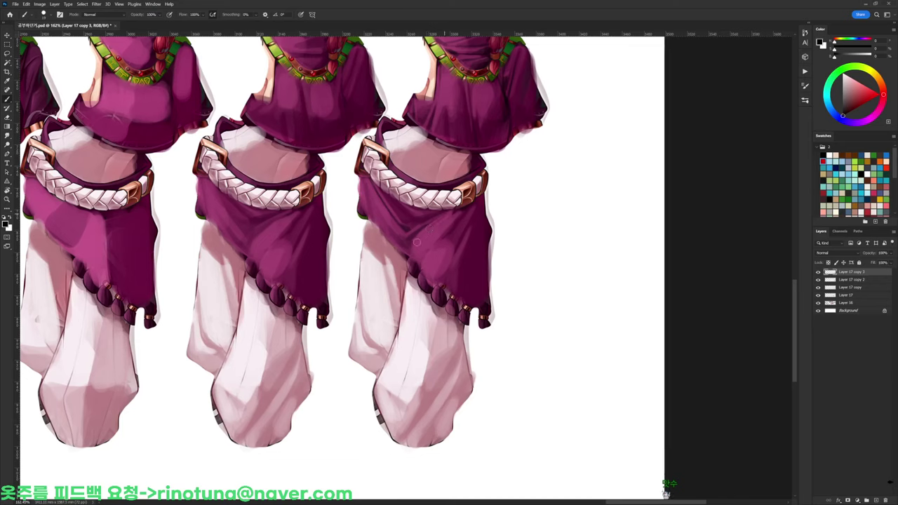
{"action": "left_click", "coordinate": [437, 220], "text": "alt"}
{"action": "left_click_drag", "start_coordinate": [427, 237], "coordinate": [448, 214]}
{"action": "key", "text": "d"}
{"action": "left_click", "coordinate": [382, 202], "text": "alt"}
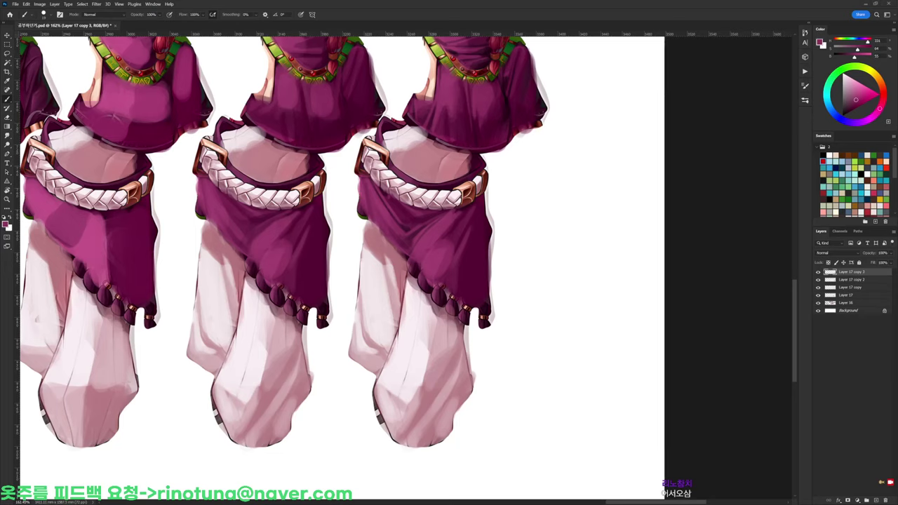
Darken and blend the creases converging at the middle of the fourth outfit's hip wrap with black and sampled purples
{"action": "key", "text": "d"}
{"action": "left_click", "coordinate": [437, 226], "text": "alt"}
{"action": "left_click", "coordinate": [425, 220], "text": "alt"}
{"action": "left_click", "coordinate": [439, 221], "text": "alt"}
{"action": "left_click", "coordinate": [424, 228], "text": "alt"}
{"action": "left_click", "coordinate": [414, 233], "text": "alt"}
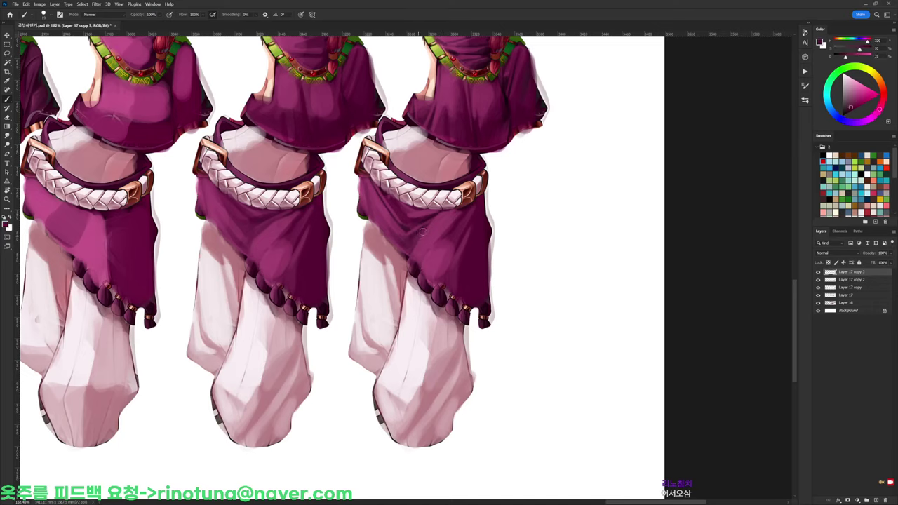
Refine the diagonal creases between the braided belt and the slanted lower edge of the fourth outfit's hip wrap
{"action": "left_click", "coordinate": [435, 215], "text": "alt"}
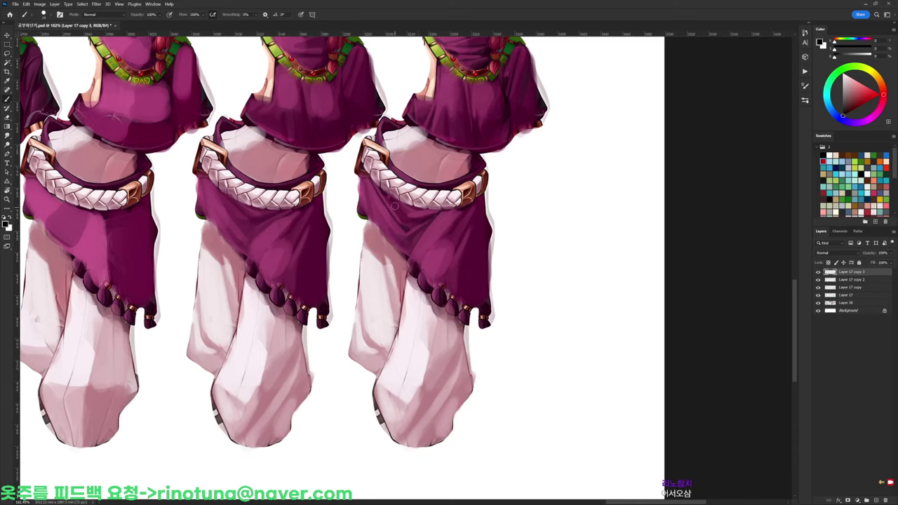
{"action": "left_click", "coordinate": [389, 207], "text": "alt"}
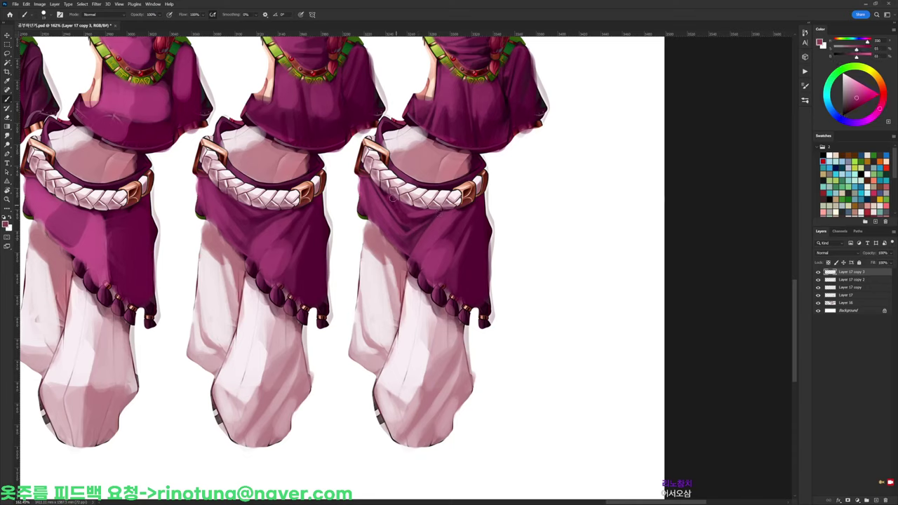
{"action": "scroll", "coordinate": [424, 204], "scroll_direction": "down", "scroll_amount": 5}
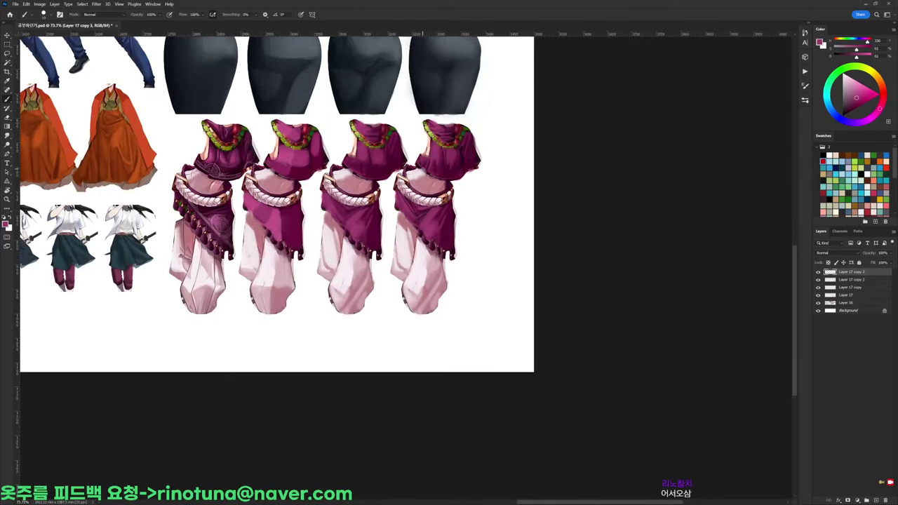
{"action": "scroll", "coordinate": [423, 169], "scroll_direction": "up", "scroll_amount": 5}
{"action": "left_click", "coordinate": [400, 224], "text": "alt"}
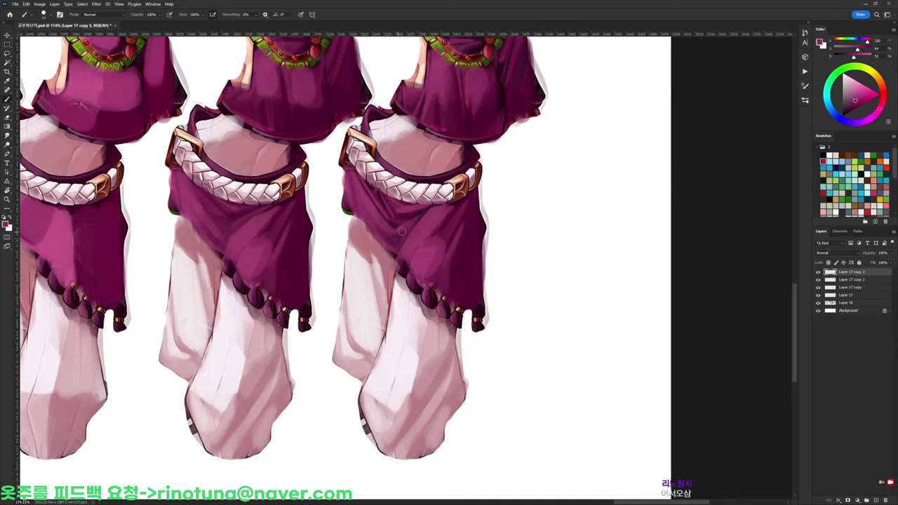
{"action": "left_click", "coordinate": [396, 234], "text": "alt"}
Blend light and dark purples into the folds fanning down from the smaller front buckle on the fourth outfit's hip wrap
{"action": "left_click", "coordinate": [452, 197], "text": "alt"}
{"action": "left_click", "coordinate": [450, 227], "text": "alt"}
{"action": "left_click", "coordinate": [436, 250], "text": "alt"}
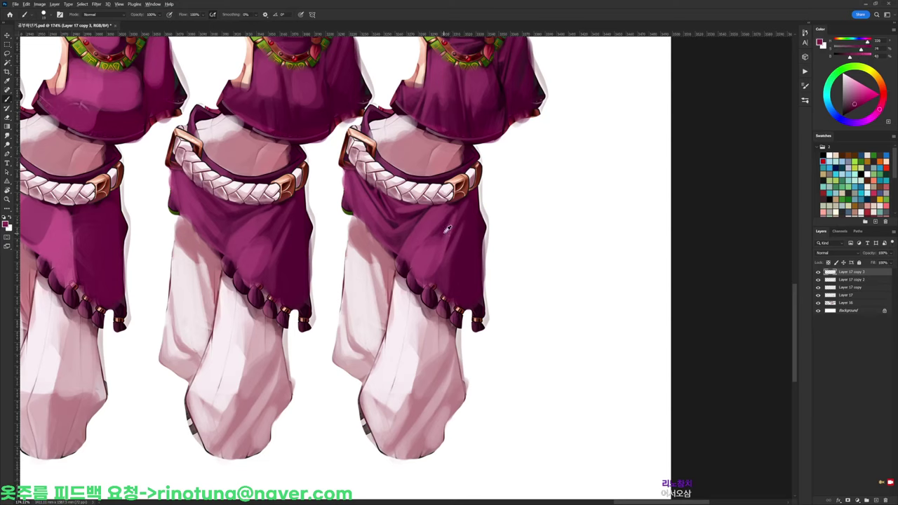
{"action": "left_click", "coordinate": [444, 227], "text": "alt"}
{"action": "left_click", "coordinate": [436, 226], "text": "alt"}
{"action": "left_click", "coordinate": [442, 225], "text": "alt"}
{"action": "left_click", "coordinate": [433, 242], "text": "alt"}
{"action": "left_click", "coordinate": [457, 219], "text": "alt"}
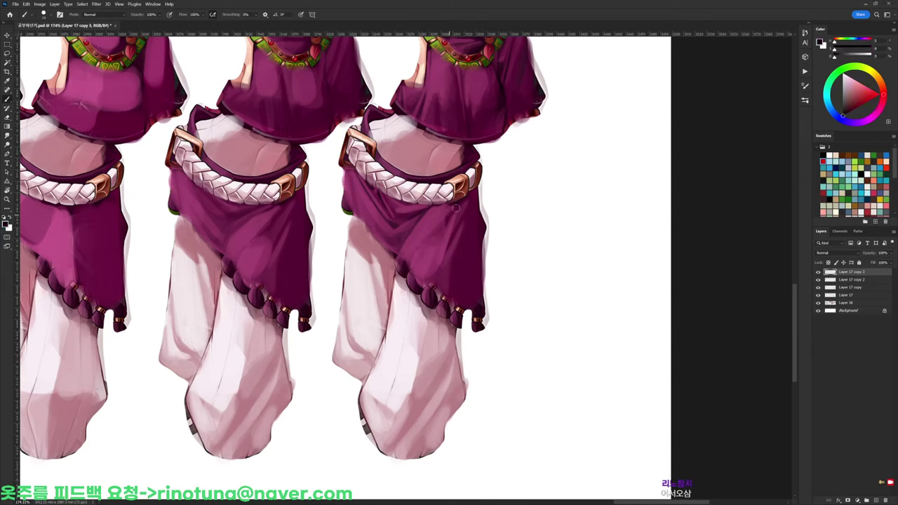
Paint dark creases along the outer side of the fourth outfit's hip wrap, blending them with sampled purples
{"action": "left_click", "coordinate": [463, 250], "text": "alt"}
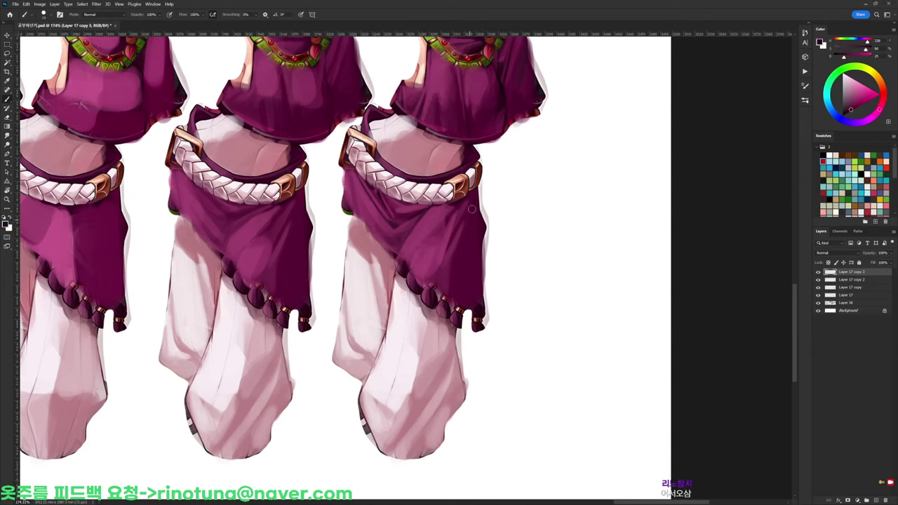
{"action": "left_click", "coordinate": [465, 249], "text": "alt"}
{"action": "key", "text": "d"}
{"action": "left_click", "coordinate": [450, 241], "text": "alt"}
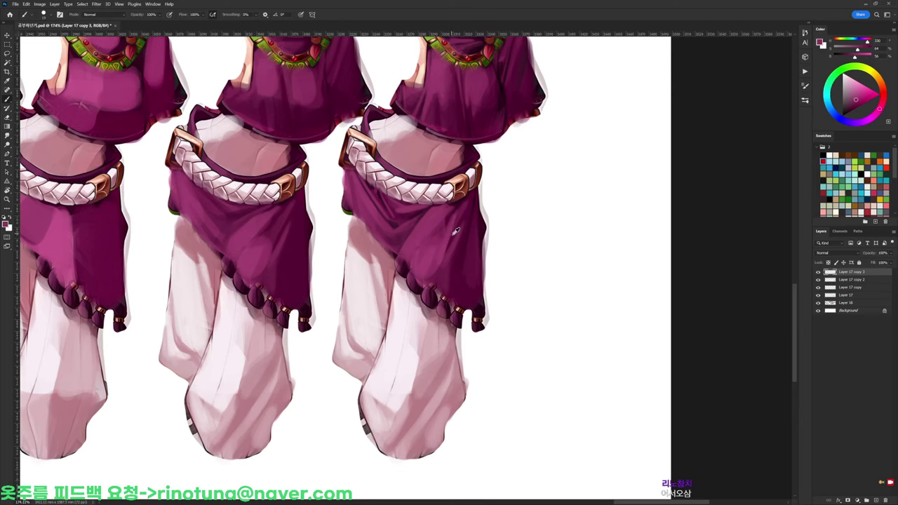
{"action": "left_click", "coordinate": [455, 229], "text": "alt"}
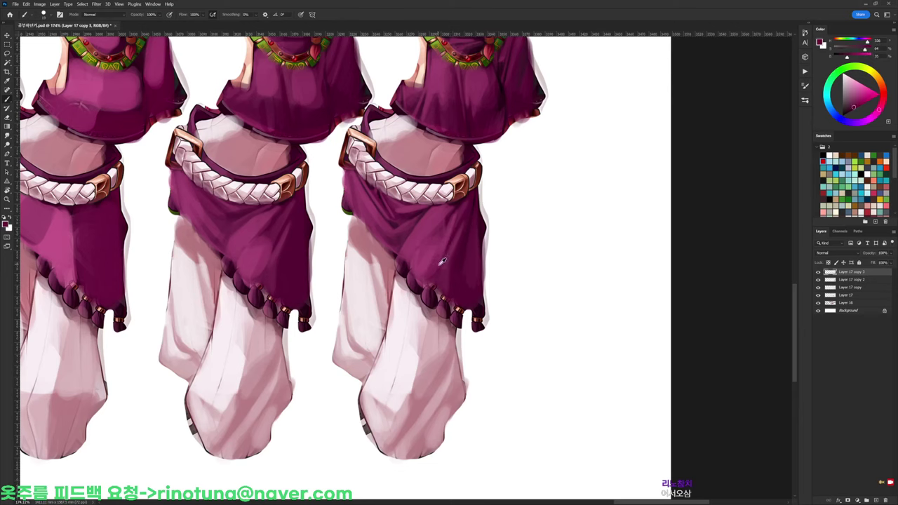
Add fine diagonal fold strokes across the lower part of the fourth outfit's hip wrap above the tassels
{"action": "left_click", "coordinate": [443, 256], "text": "alt"}
{"action": "left_click", "coordinate": [448, 260], "text": "alt"}
{"action": "left_click", "coordinate": [429, 257], "text": "alt"}
{"action": "mouse_move", "coordinate": [423, 253]}
{"action": "left_mouse_down"}
{"action": "mouse_move", "coordinate": [442, 293]}
{"action": "mouse_move", "coordinate": [449, 279]}
{"action": "left_mouse_up"}
{"action": "left_click", "coordinate": [465, 238], "text": "alt"}
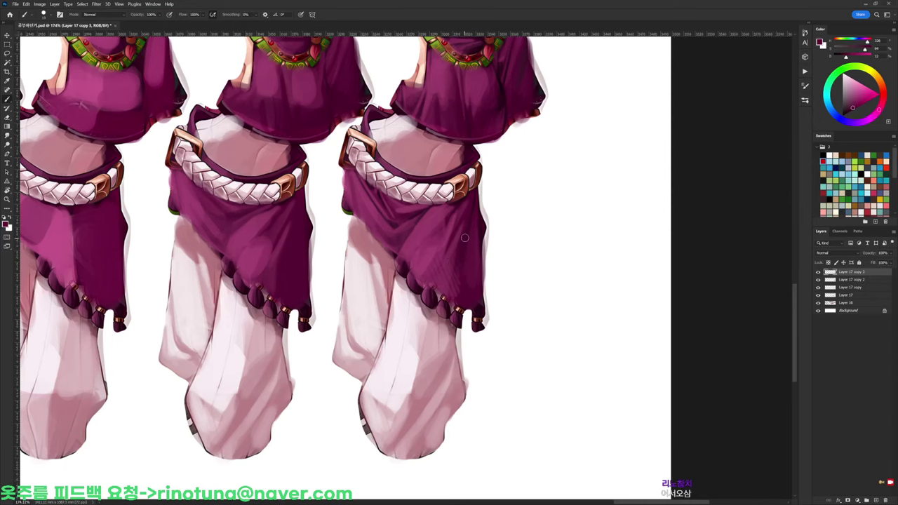
Touch up the small creases just beneath the braided belt on the fourth outfit's hip wrap with sampled purples and black
{"action": "scroll", "coordinate": [448, 281], "scroll_direction": "down", "scroll_amount": 5}
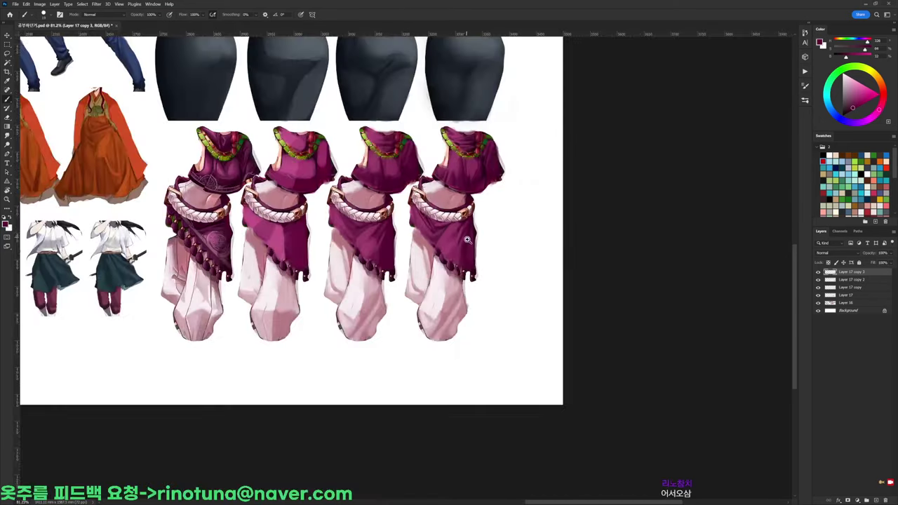
{"action": "scroll", "coordinate": [440, 249], "scroll_direction": "up", "scroll_amount": 4}
{"action": "left_click", "coordinate": [444, 223], "text": "alt"}
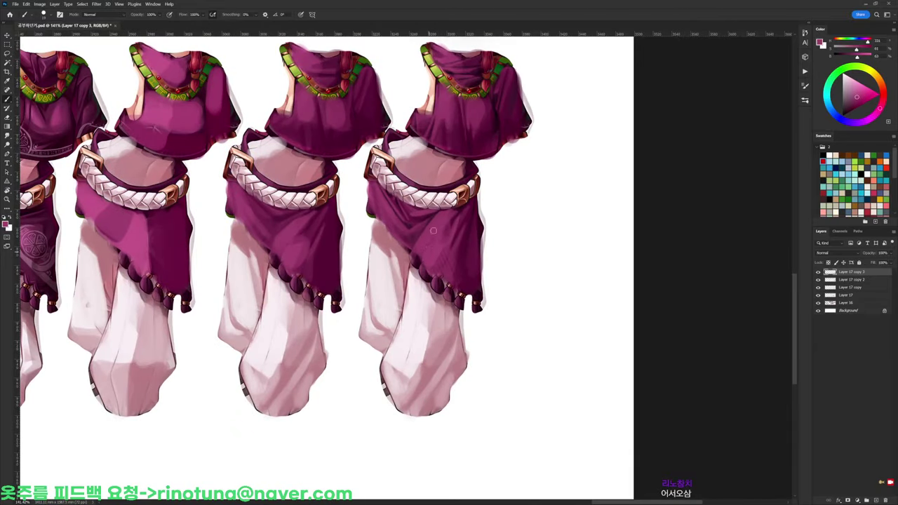
{"action": "left_click", "coordinate": [427, 232], "text": "alt"}
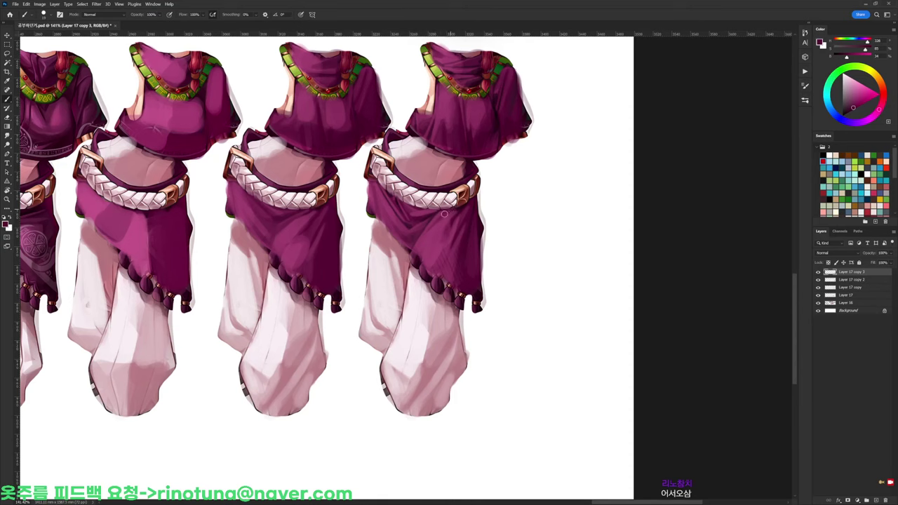
{"action": "key", "text": "d"}
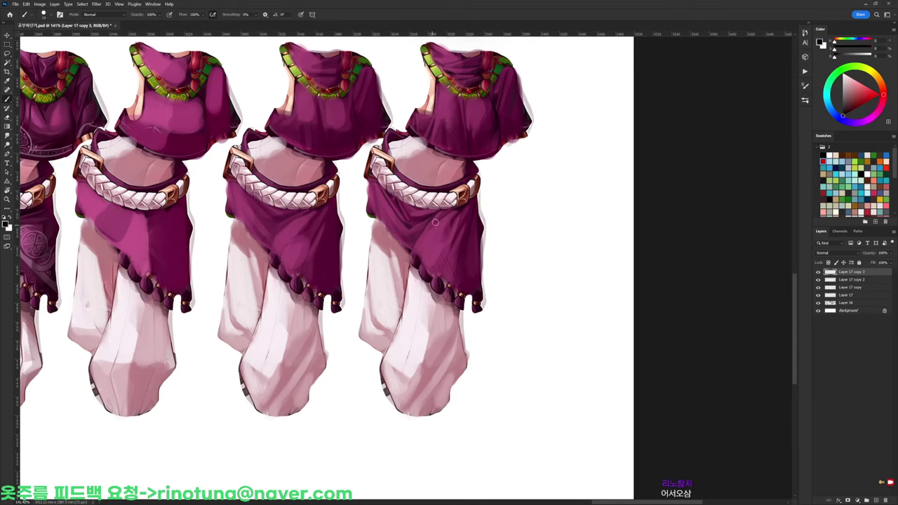
{"action": "scroll", "coordinate": [460, 219], "scroll_direction": "down", "scroll_amount": 5}
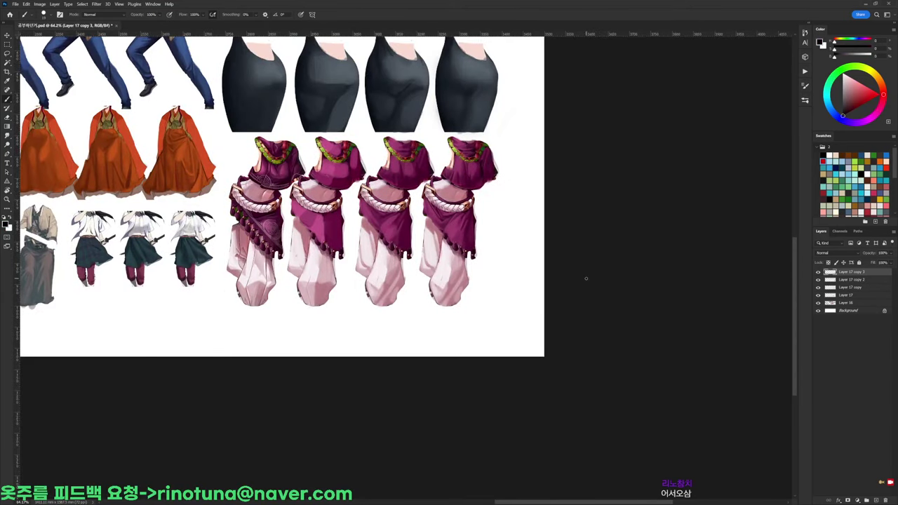
{"action": "scroll", "coordinate": [459, 215], "scroll_direction": "up", "scroll_amount": 5}
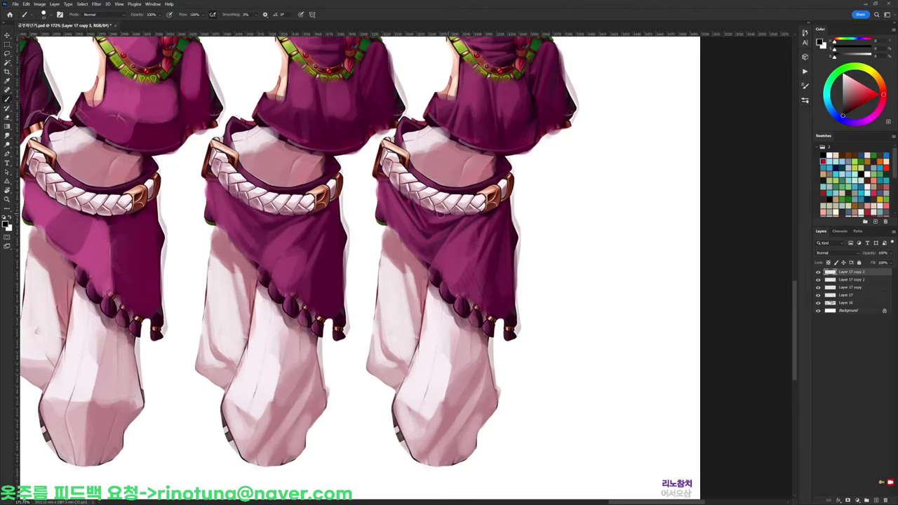
Paint a pink shadow fold running down the fourth outfit's rear trouser leg from the hip wrap's edge
{"action": "scroll", "coordinate": [413, 204], "scroll_direction": "down", "scroll_amount": 3}
{"action": "left_click", "coordinate": [421, 209], "text": "alt"}
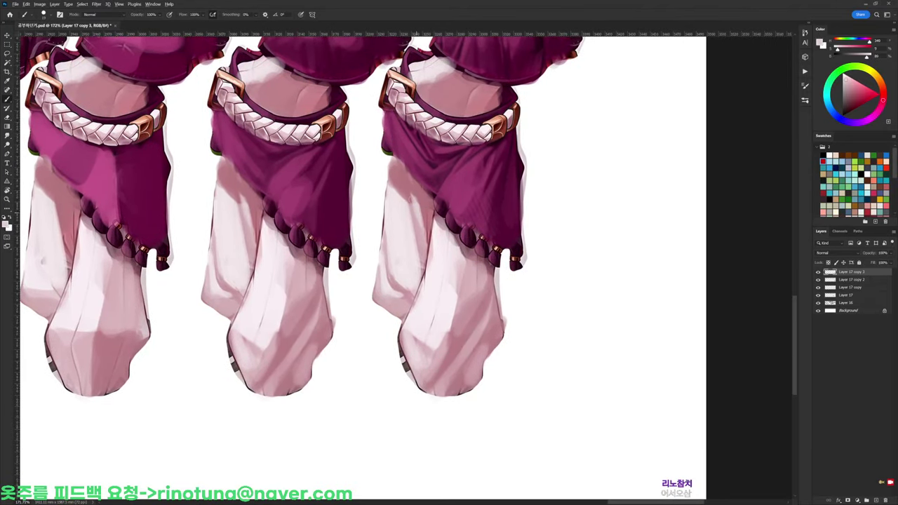
{"action": "left_click", "coordinate": [413, 178], "text": "alt"}
{"action": "mouse_move", "coordinate": [412, 175]}
{"action": "left_mouse_down"}
{"action": "mouse_move", "coordinate": [429, 205]}
{"action": "mouse_move", "coordinate": [439, 201]}
{"action": "mouse_move", "coordinate": [427, 200]}
{"action": "left_mouse_up"}
{"action": "left_click", "coordinate": [424, 189], "text": "alt"}
{"action": "left_click", "coordinate": [419, 185], "text": "alt"}
{"action": "left_click", "coordinate": [432, 200], "text": "alt"}
{"action": "left_click", "coordinate": [411, 174], "text": "alt"}
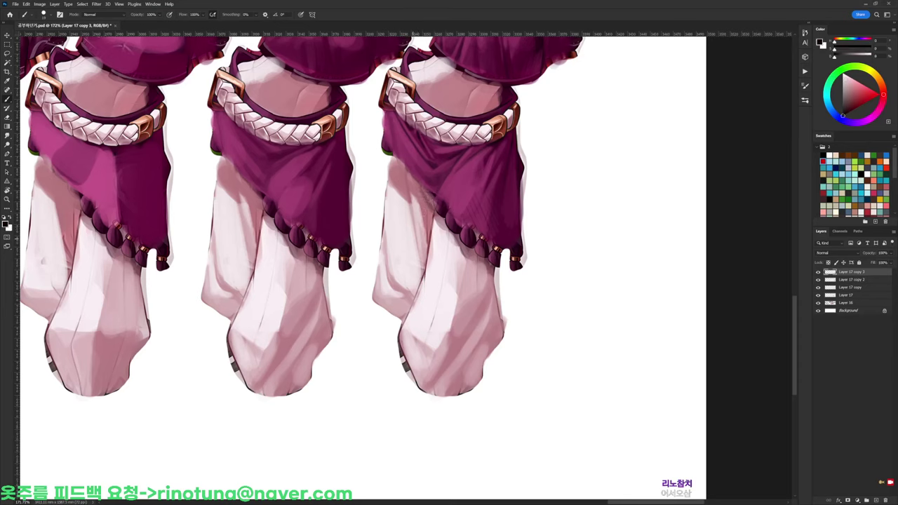
Paint a short horizontal fold across the lower part of the fourth outfit's rear trouser leg with sampled pinks
{"action": "left_click", "coordinate": [402, 280], "text": "alt"}
{"action": "key", "text": "d"}
{"action": "left_click_drag", "start_coordinate": [411, 276], "coordinate": [399, 239]}
{"action": "left_click", "coordinate": [386, 225], "text": "alt"}
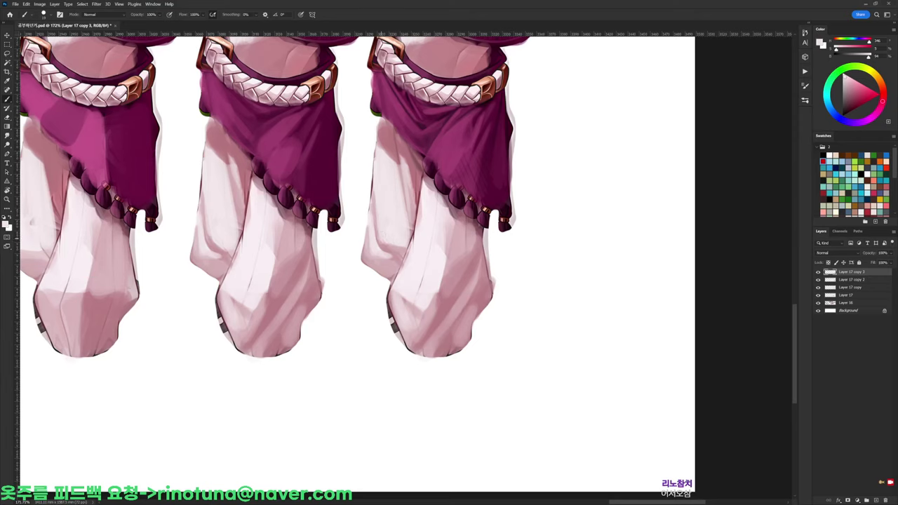
{"action": "left_click", "coordinate": [415, 175], "text": "alt"}
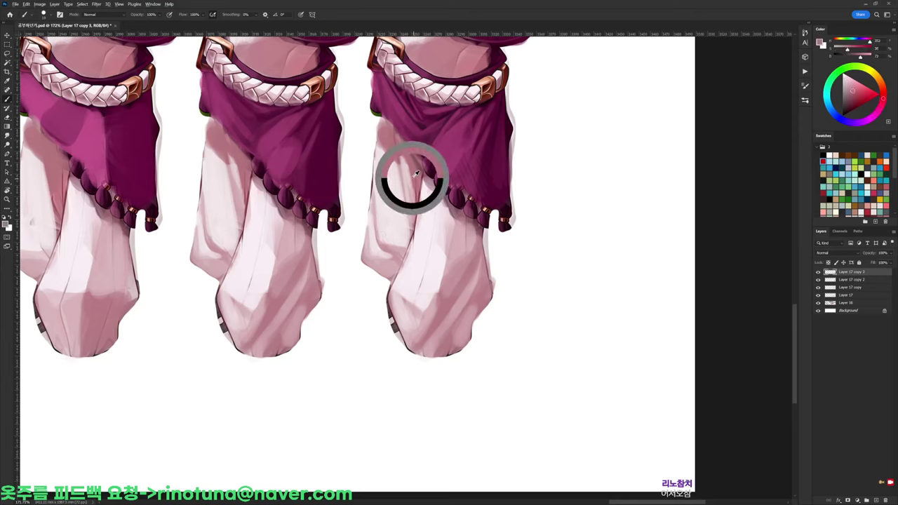
{"action": "mouse_move", "coordinate": [389, 239]}
{"action": "left_mouse_down"}
{"action": "mouse_move", "coordinate": [408, 239]}
{"action": "mouse_move", "coordinate": [390, 238]}
{"action": "left_mouse_up"}
{"action": "left_click", "coordinate": [404, 233], "text": "alt"}
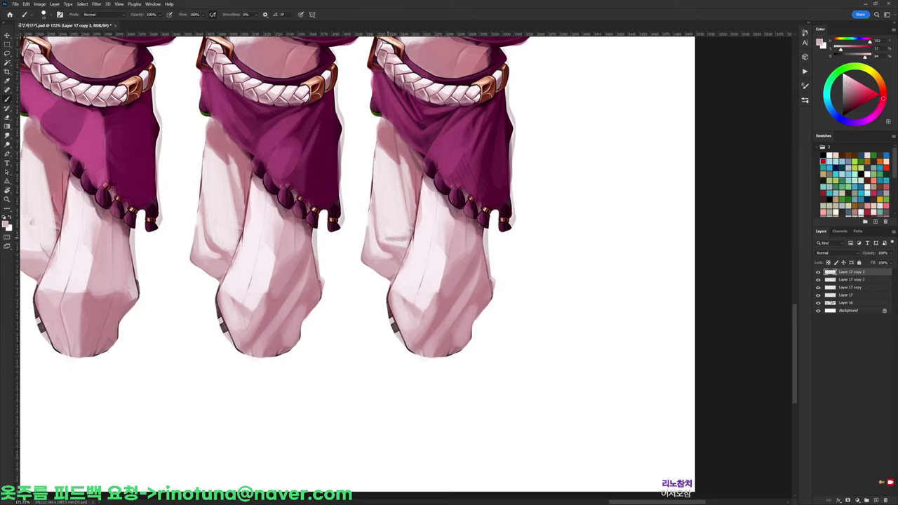
Change the brush size and soften the lower fold of the fourth outfit's rear trouser leg with light pinks
{"action": "right_click", "coordinate": [436, 167]}
{"action": "left_click_drag", "start_coordinate": [484, 208], "coordinate": [482, 208]}
{"action": "left_click", "coordinate": [399, 231], "text": "alt"}
{"action": "left_click_drag", "start_coordinate": [406, 237], "coordinate": [387, 238]}
{"action": "left_click", "coordinate": [404, 232], "text": "alt"}
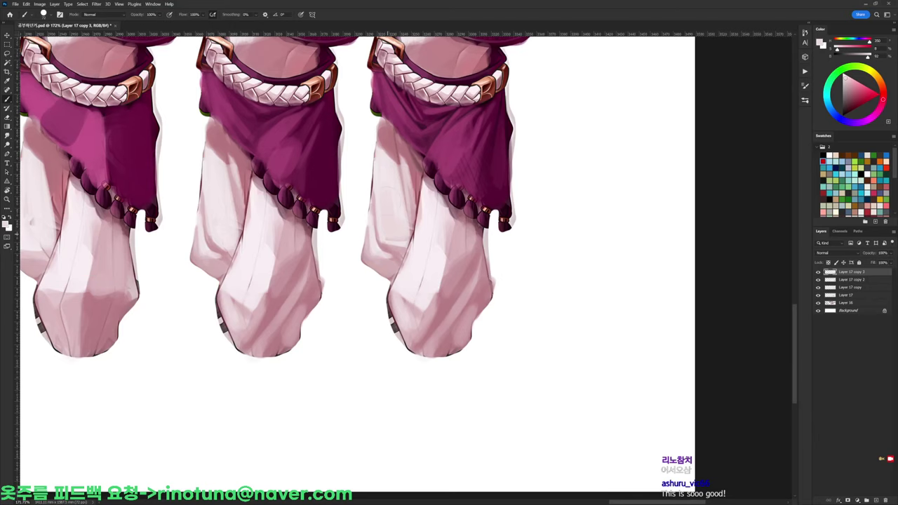
{"action": "left_click", "coordinate": [386, 246], "text": "alt"}
{"action": "left_click_drag", "start_coordinate": [390, 251], "coordinate": [383, 249]}
{"action": "left_click", "coordinate": [377, 247], "text": "alt"}
Reduce the brush size and define the curved folds gathering at the bottom of the fourth outfit's rear trouser leg
{"action": "right_click", "coordinate": [447, 184]}
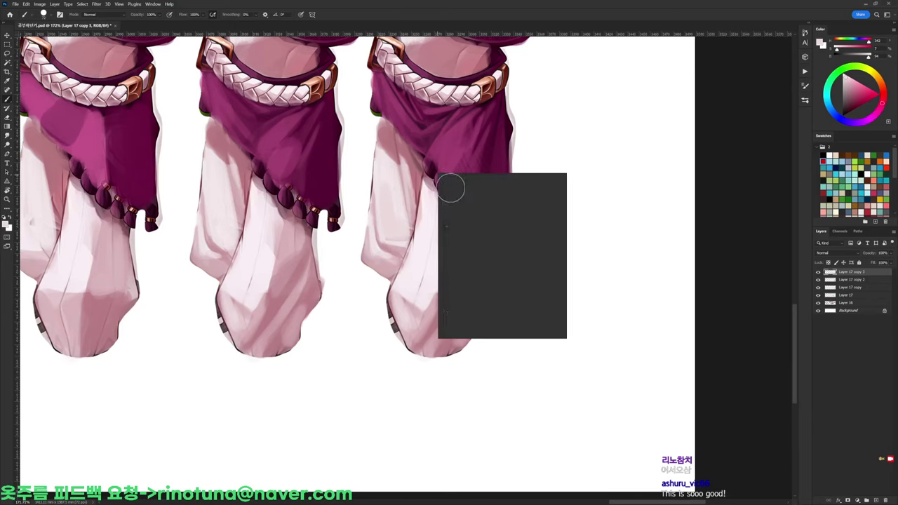
{"action": "left_click", "coordinate": [412, 177], "text": "alt"}
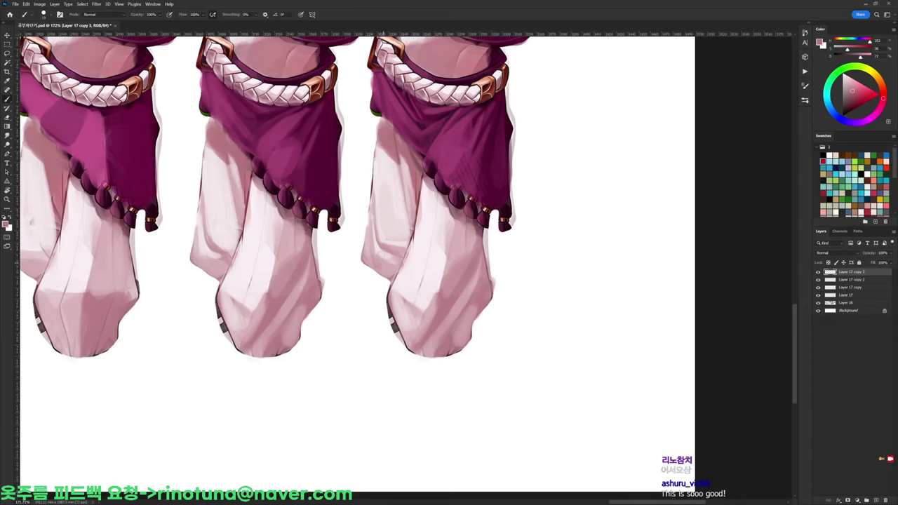
{"action": "left_click", "coordinate": [390, 213], "text": "alt"}
{"action": "left_click", "coordinate": [369, 235], "text": "alt"}
{"action": "left_click", "coordinate": [397, 151], "text": "alt"}
{"action": "left_click", "coordinate": [403, 188], "text": "alt"}
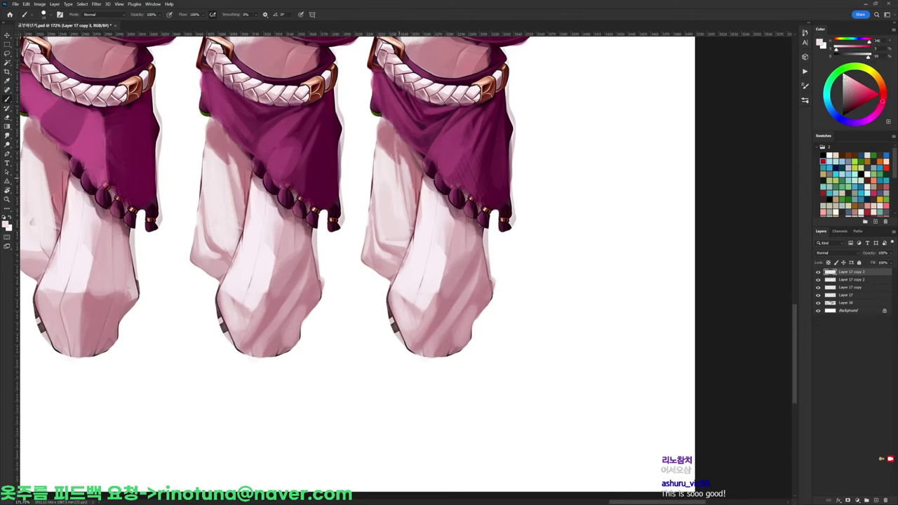
Paint folds fanning down from the hip wrap's edge onto the upper part of the fourth outfit's rear trouser leg
{"action": "left_click", "coordinate": [392, 149], "text": "alt"}
{"action": "left_click", "coordinate": [413, 168], "text": "alt"}
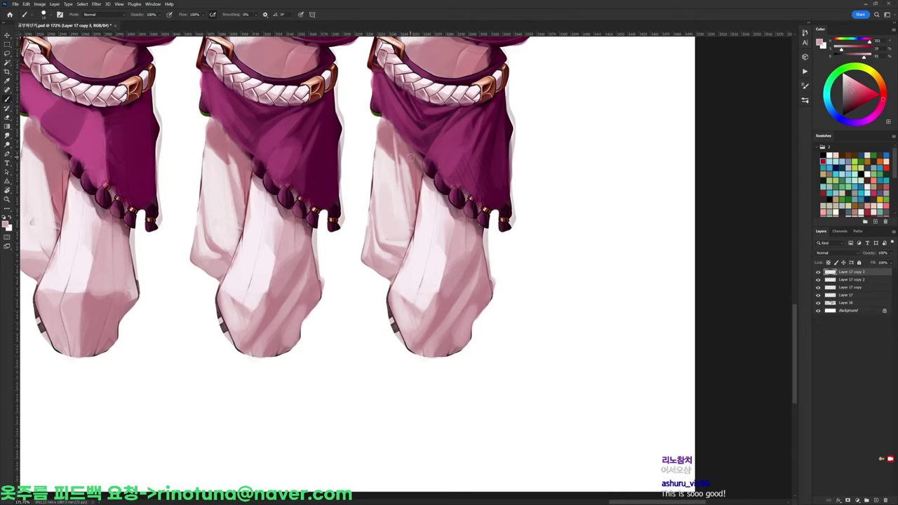
{"action": "left_click", "coordinate": [412, 169], "text": "alt"}
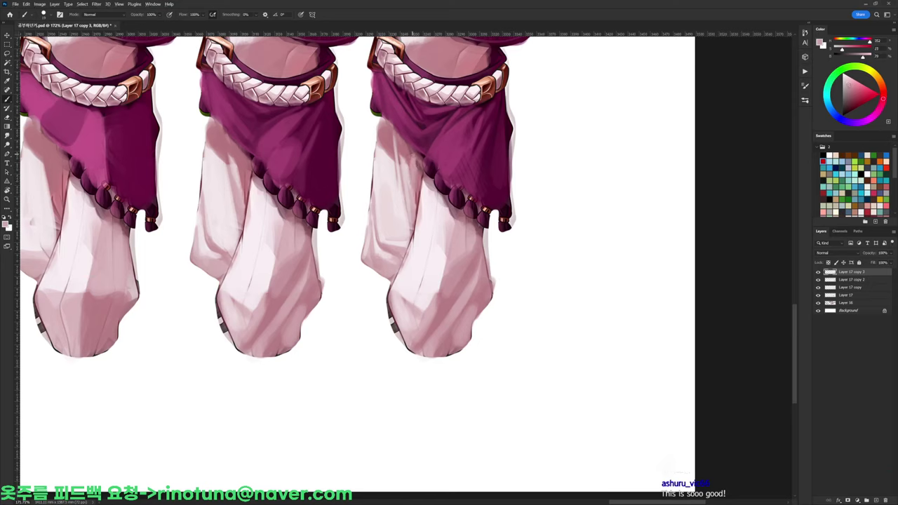
{"action": "left_click", "coordinate": [403, 137], "text": "alt"}
{"action": "left_click", "coordinate": [252, 173], "text": "alt"}
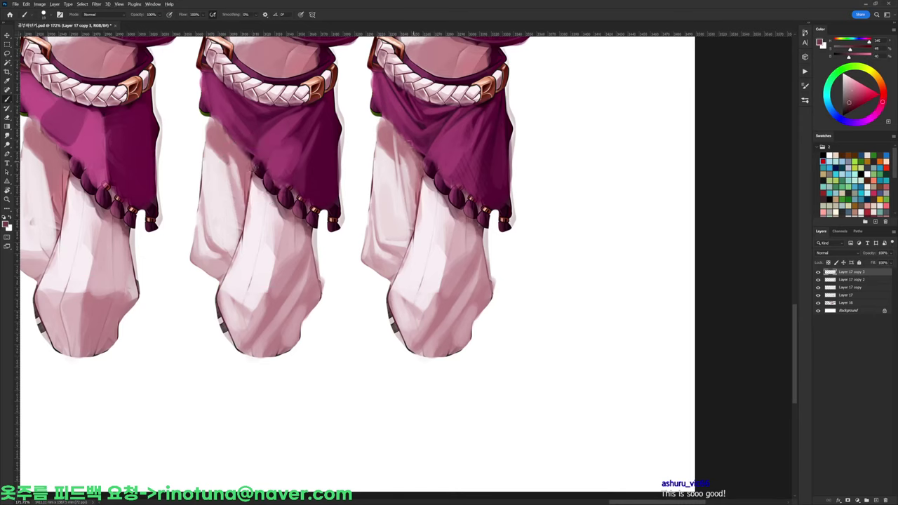
{"action": "left_click", "coordinate": [386, 127], "text": "alt"}
{"action": "left_click", "coordinate": [382, 151], "text": "alt"}
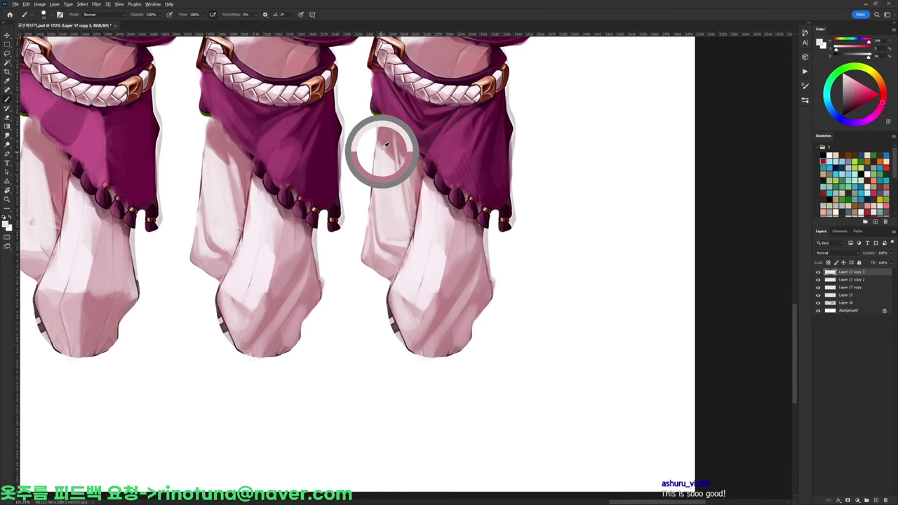
Blend the upper rear leg's folds and brush light strokes down the top of the fourth outfit's front trouser leg
{"action": "scroll", "coordinate": [403, 157], "scroll_direction": "down", "scroll_amount": 4}
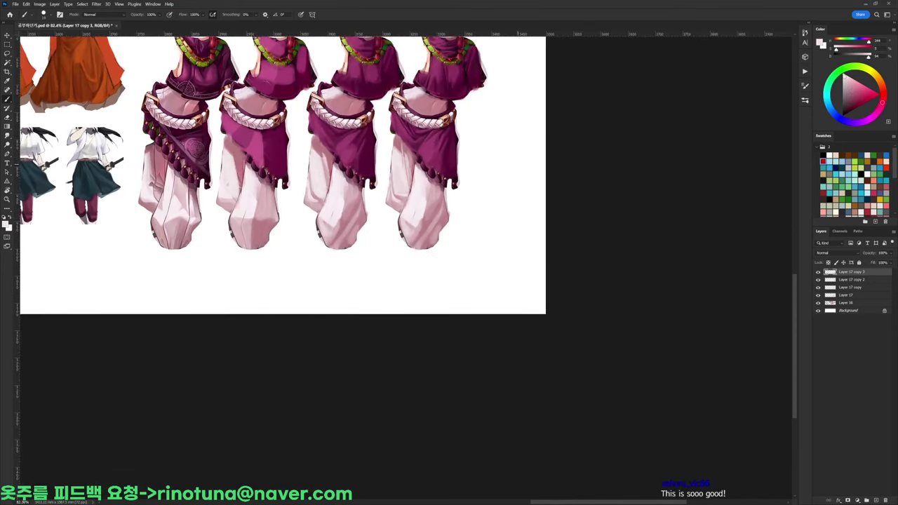
{"action": "scroll", "coordinate": [403, 156], "scroll_direction": "up", "scroll_amount": 3}
{"action": "left_click", "coordinate": [402, 152], "text": "alt"}
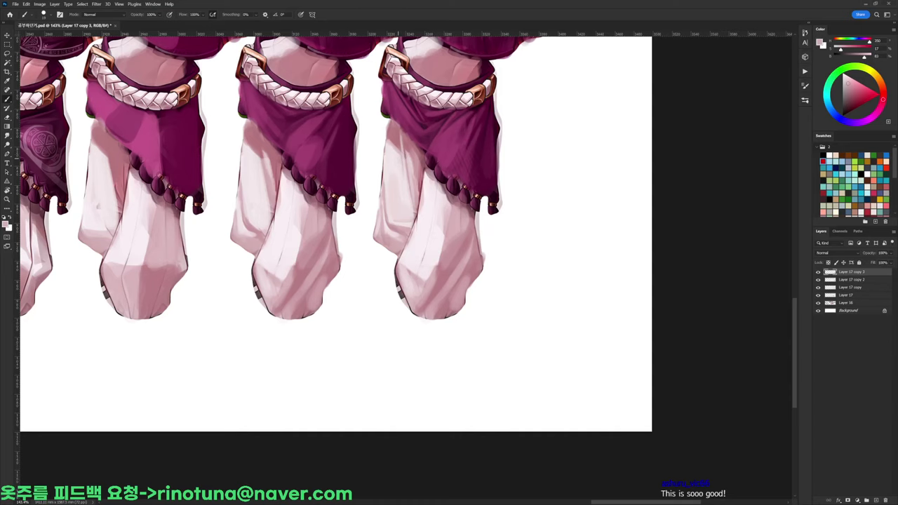
{"action": "left_click", "coordinate": [411, 184], "text": "alt"}
{"action": "mouse_move", "coordinate": [436, 165]}
{"action": "left_mouse_down"}
{"action": "mouse_move", "coordinate": [383, 155]}
{"action": "mouse_move", "coordinate": [363, 224]}
{"action": "left_mouse_up"}
{"action": "left_click_drag", "start_coordinate": [380, 170], "coordinate": [365, 226]}
{"action": "key", "text": "ctrl+z"}
{"action": "key", "text": "ctrl+z"}
{"action": "left_click", "coordinate": [376, 180], "text": "alt"}
{"action": "left_click_drag", "start_coordinate": [371, 182], "coordinate": [361, 216]}
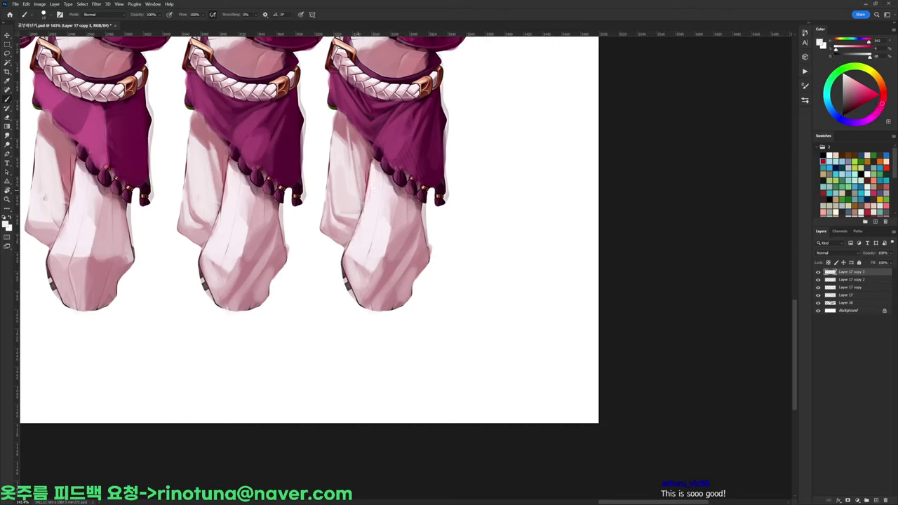
Change the brush size and paint mid-pink diagonal folds with pale highlights across the lower half of the fourth outfit's front trouser leg
{"action": "right_click", "coordinate": [428, 201]}
{"action": "left_click", "coordinate": [476, 220]}
{"action": "left_click", "coordinate": [393, 248], "text": "alt"}
{"action": "left_click", "coordinate": [405, 235], "text": "alt"}
{"action": "mouse_move", "coordinate": [382, 266]}
{"action": "left_mouse_down"}
{"action": "mouse_move", "coordinate": [375, 282]}
{"action": "mouse_move", "coordinate": [367, 265]}
{"action": "left_mouse_up"}
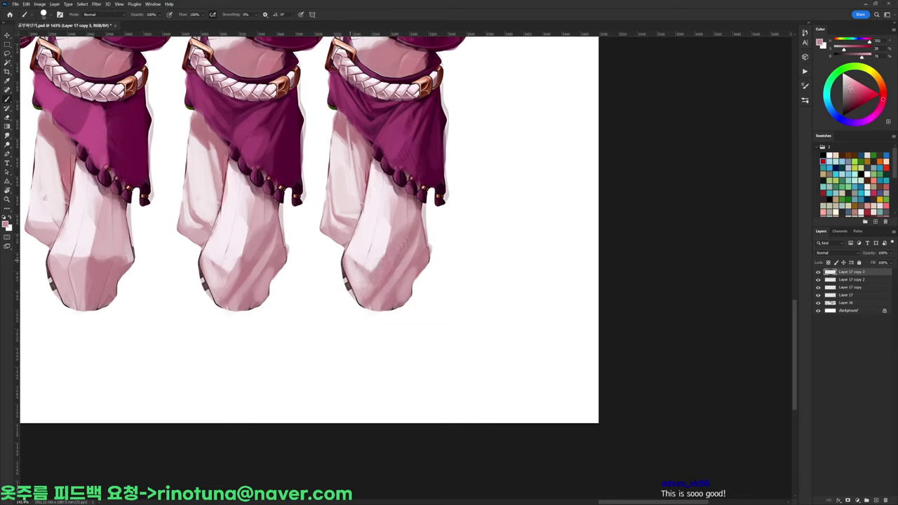
{"action": "left_click", "coordinate": [367, 261], "text": "alt"}
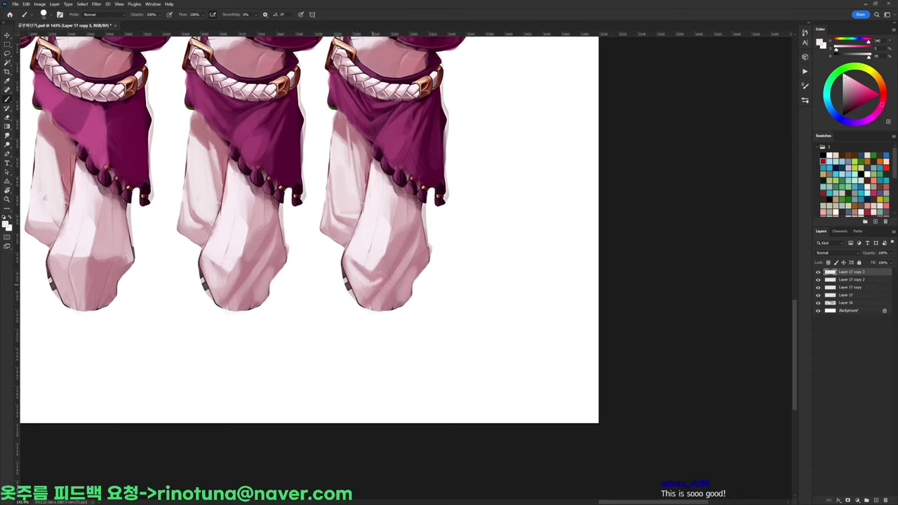
{"action": "left_click", "coordinate": [397, 258], "text": "alt"}
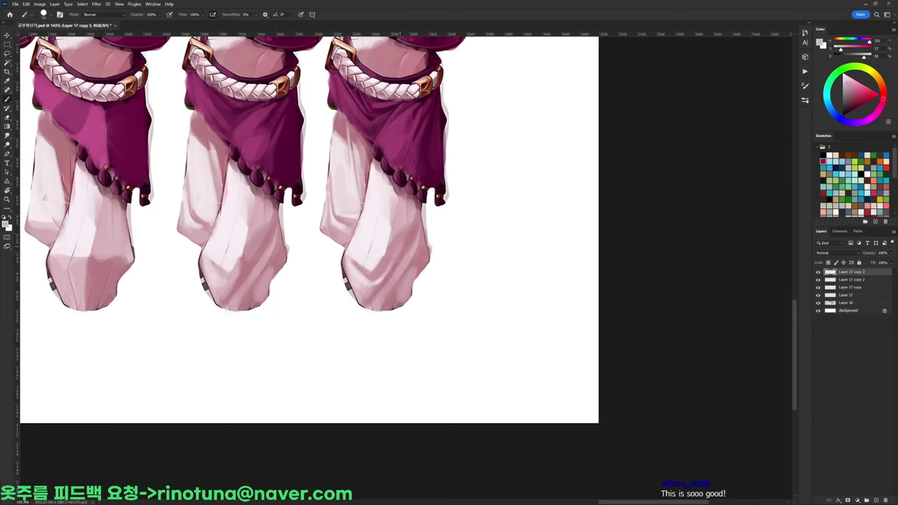
Blend the fourth outfit's front trouser leg folds upward from the knee to the hip wrap's edge using sampled pinks
{"action": "left_click", "coordinate": [391, 247], "text": "alt"}
{"action": "left_click_drag", "start_coordinate": [388, 232], "coordinate": [382, 251]}
{"action": "left_click", "coordinate": [384, 237], "text": "alt"}
{"action": "left_click", "coordinate": [397, 208], "text": "alt"}
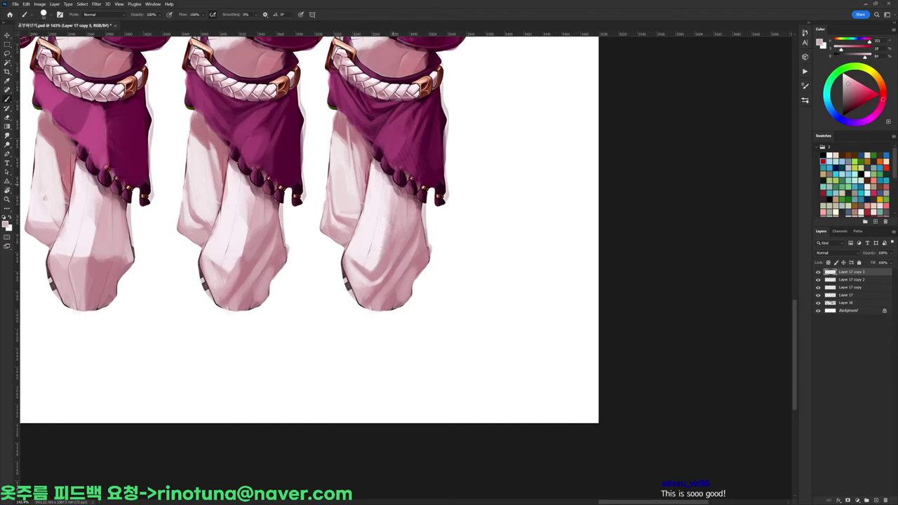
{"action": "left_click", "coordinate": [395, 181], "text": "alt"}
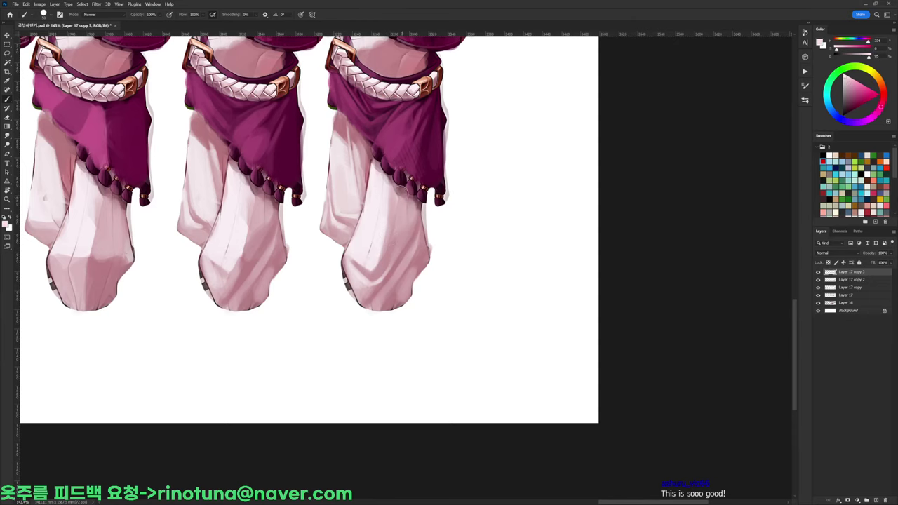
{"action": "left_click", "coordinate": [405, 240], "text": "alt"}
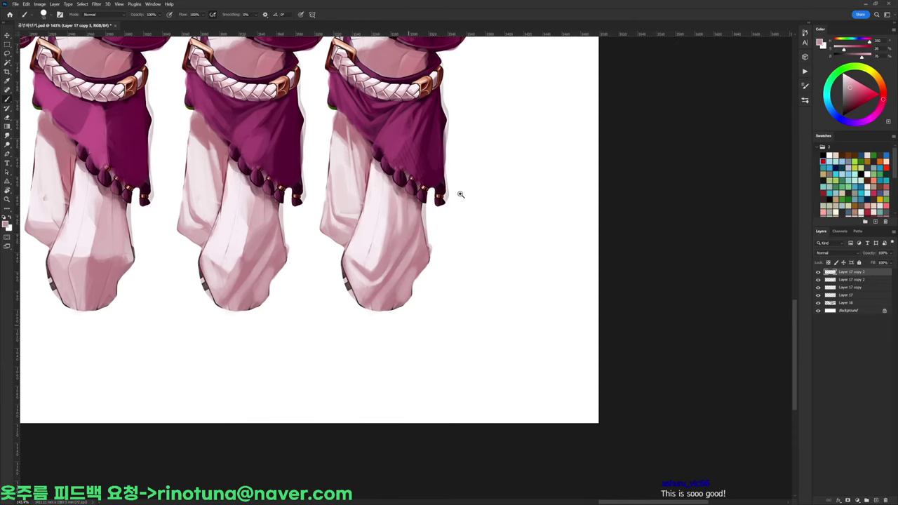
{"action": "left_click_drag", "start_coordinate": [461, 194], "coordinate": [483, 199]}
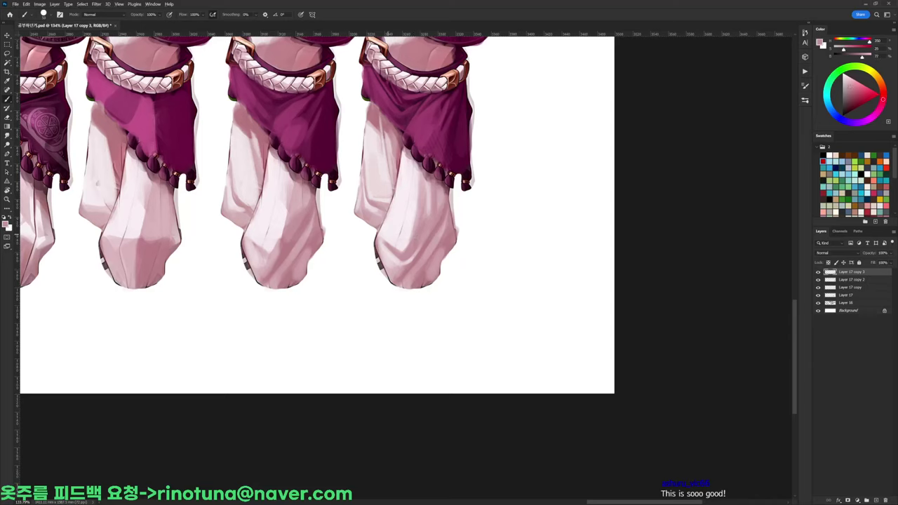
Lighten the front of the fourth outfit's front trouser leg and tidy its edge beside the rear leg
{"action": "left_click", "coordinate": [400, 235], "text": "alt"}
{"action": "left_click_drag", "start_coordinate": [396, 234], "coordinate": [405, 199]}
{"action": "left_click", "coordinate": [411, 174], "text": "alt"}
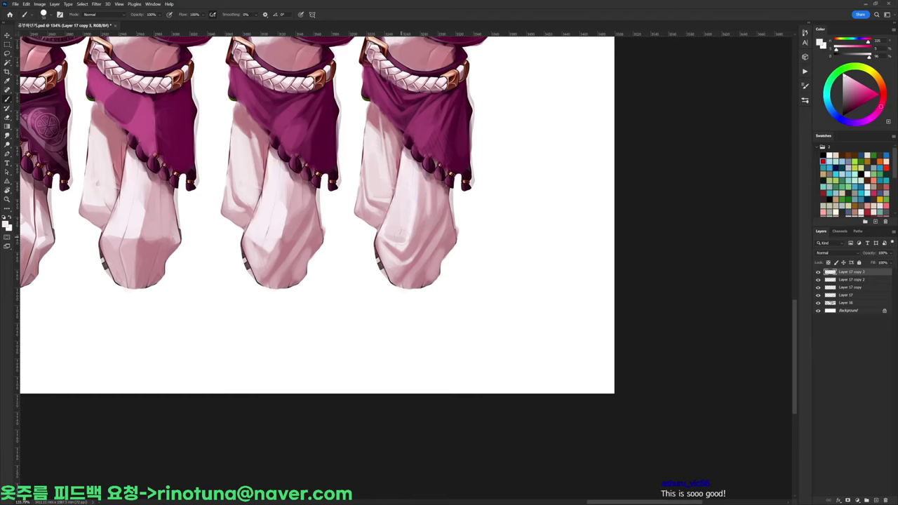
{"action": "left_click", "coordinate": [392, 229], "text": "alt"}
{"action": "key", "text": "d"}
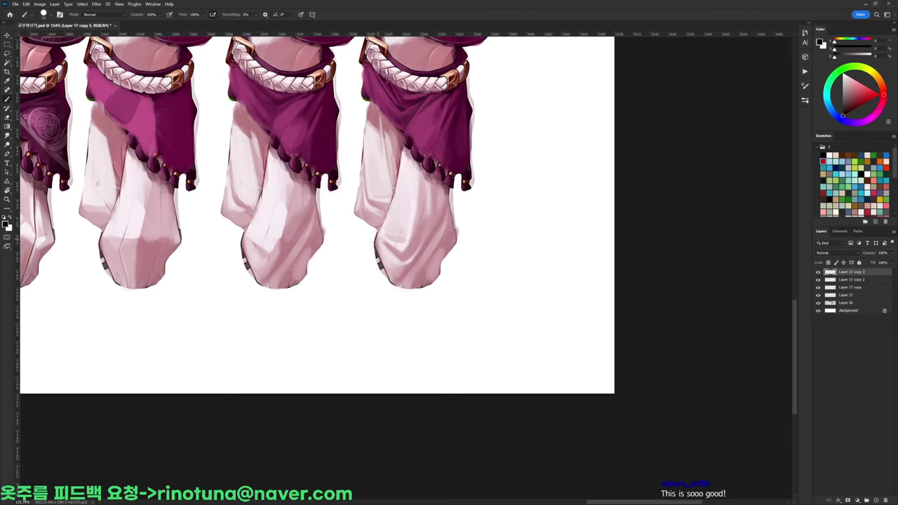
{"action": "mouse_move", "coordinate": [381, 236]}
{"action": "left_mouse_down", "text": "alt"}
{"action": "mouse_move", "coordinate": [406, 159]}
{"action": "mouse_move", "coordinate": [383, 254]}
{"action": "mouse_move", "coordinate": [391, 273]}
{"action": "mouse_move", "coordinate": [381, 259]}
{"action": "mouse_move", "coordinate": [365, 277]}
{"action": "mouse_move", "coordinate": [376, 237]}
{"action": "left_mouse_up", "text": "alt"}
{"action": "left_click", "coordinate": [388, 251], "text": "alt"}
Delete the dark sandal remnant beside the fourth outfit's front trouser leg and erase the rough outline on the leg's opposite edge
{"action": "key", "text": "l"}
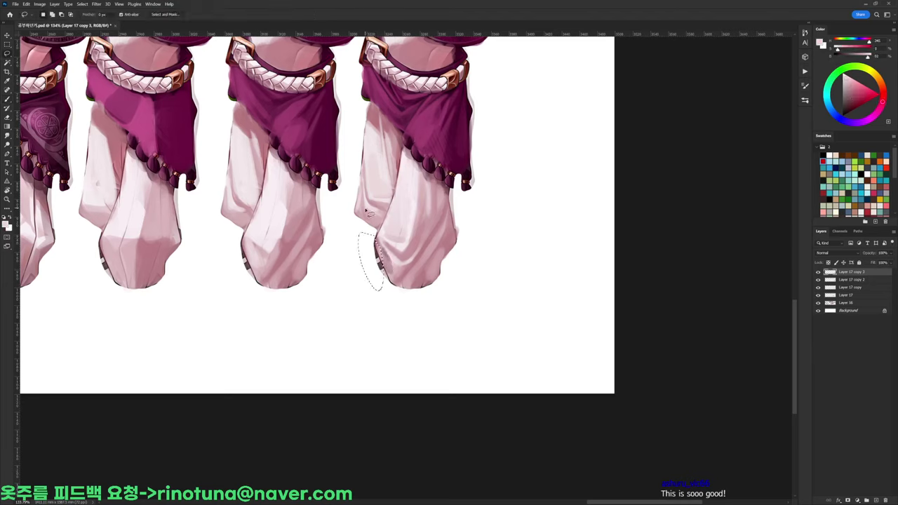
{"action": "key", "text": "Delete"}
{"action": "key", "text": "ctrl+d"}
{"action": "key", "text": "d"}
{"action": "key", "text": "b"}
{"action": "key", "text": "e"}
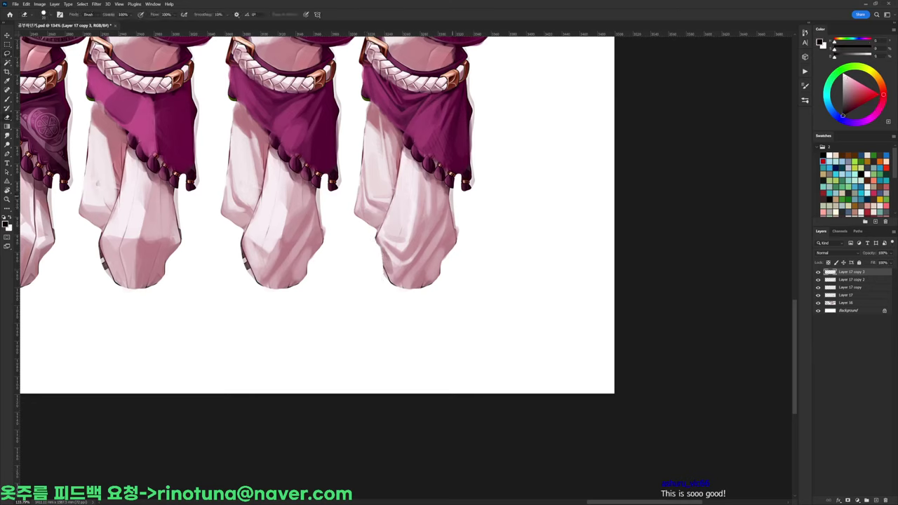
{"action": "mouse_move", "coordinate": [456, 228]}
{"action": "left_mouse_down"}
{"action": "mouse_move", "coordinate": [451, 189]}
{"action": "mouse_move", "coordinate": [456, 238]}
{"action": "mouse_move", "coordinate": [435, 276]}
{"action": "mouse_move", "coordinate": [441, 251]}
{"action": "mouse_move", "coordinate": [423, 278]}
{"action": "mouse_move", "coordinate": [423, 270]}
{"action": "mouse_move", "coordinate": [409, 277]}
{"action": "mouse_move", "coordinate": [423, 269]}
{"action": "left_mouse_up"}
Repaint the outer edge of the fourth outfit's front trouser leg and blend its lower folds with sampled pinks
{"action": "key", "text": "b"}
{"action": "left_click", "coordinate": [451, 180], "text": "alt"}
{"action": "left_click", "coordinate": [444, 247], "text": "alt"}
{"action": "left_click", "coordinate": [441, 249], "text": "alt"}
{"action": "left_click", "coordinate": [440, 255], "text": "alt"}
{"action": "left_click", "coordinate": [428, 271], "text": "alt"}
{"action": "left_click", "coordinate": [425, 266], "text": "alt"}
{"action": "left_click", "coordinate": [441, 178], "text": "alt"}
Reduce the brush size and paint small gathered creases at the hem of the fourth outfit's front trouser leg
{"action": "right_click", "coordinate": [456, 174]}
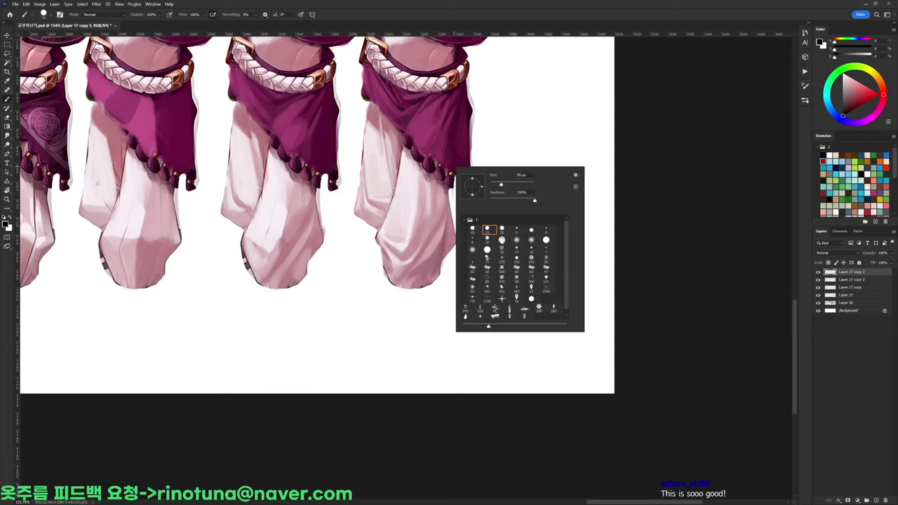
{"action": "left_click", "coordinate": [407, 258], "text": "alt"}
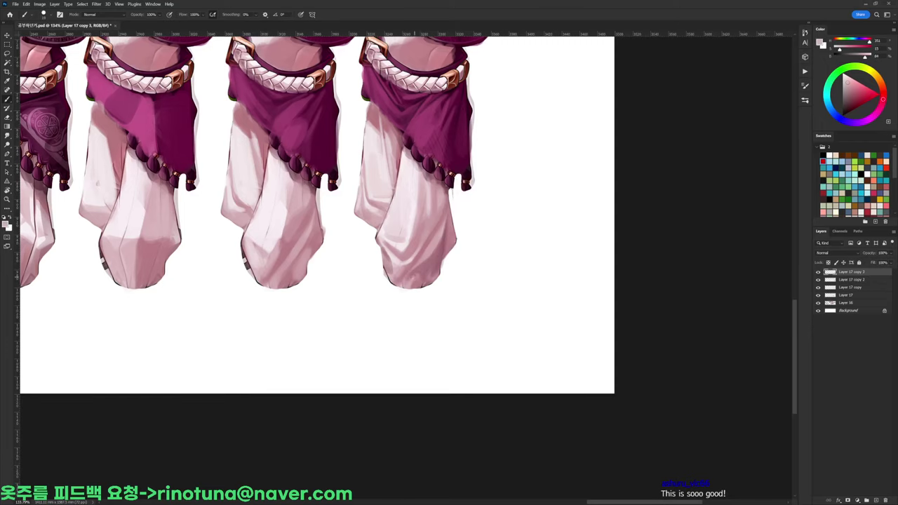
{"action": "key", "text": "d"}
{"action": "left_click", "coordinate": [413, 257], "text": "alt"}
{"action": "key", "text": "d"}
{"action": "scroll", "coordinate": [453, 200], "scroll_direction": "down", "scroll_amount": 2}
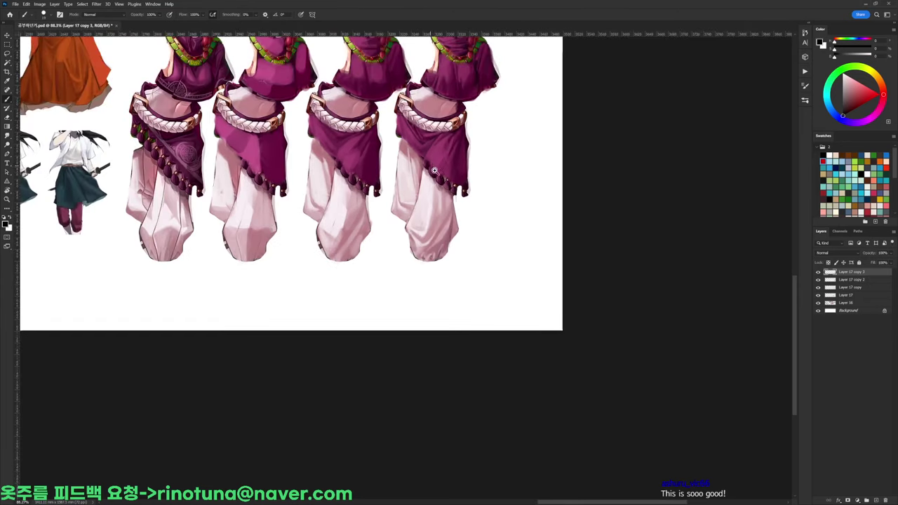
Select and clear the stray outline strip beside the fourth outfit's hip wrap
{"action": "scroll", "coordinate": [423, 160], "scroll_direction": "up", "scroll_amount": 3}
{"action": "left_click", "coordinate": [418, 174], "text": "alt"}
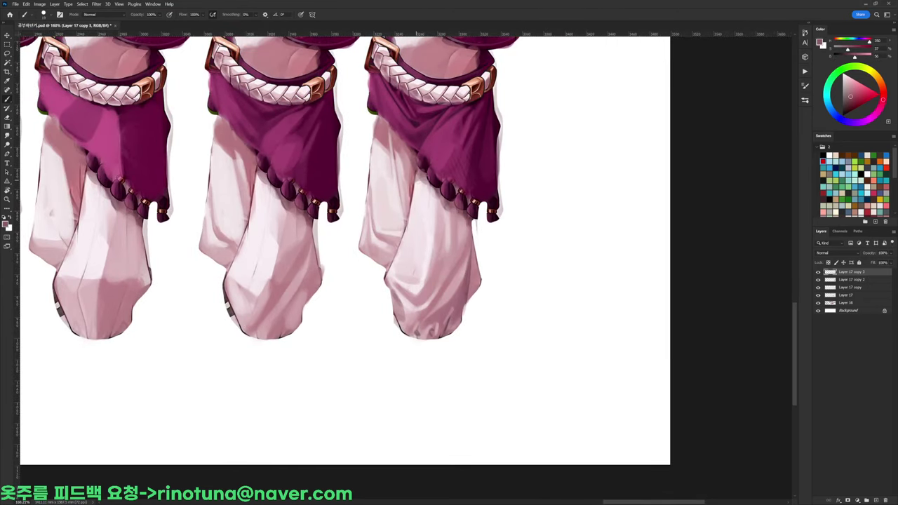
{"action": "scroll", "coordinate": [448, 160], "scroll_direction": "down", "scroll_amount": 2}
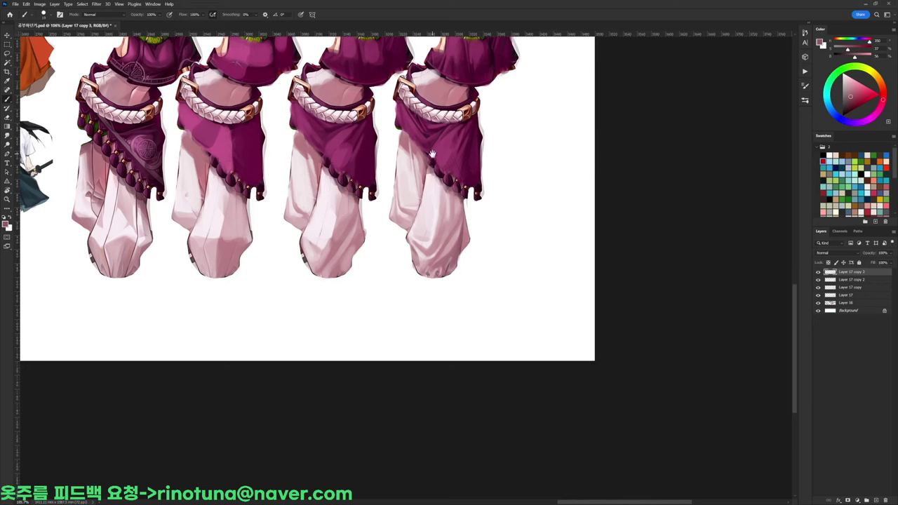
{"action": "scroll", "coordinate": [449, 144], "scroll_direction": "up", "scroll_amount": 2}
{"action": "key", "text": "l"}
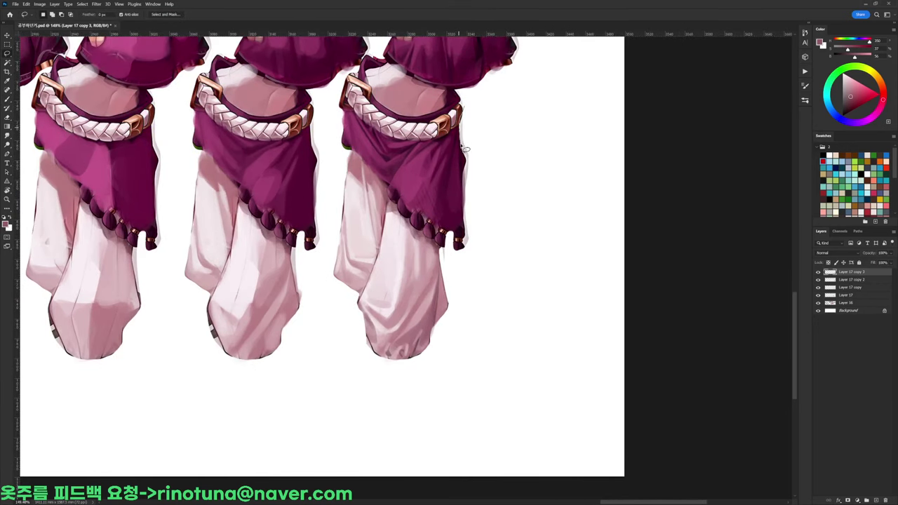
{"action": "left_click_drag", "start_coordinate": [473, 89], "coordinate": [474, 91]}
{"action": "key", "text": "ctrl+d"}
{"action": "left_click_drag", "start_coordinate": [466, 183], "coordinate": [486, 241]}
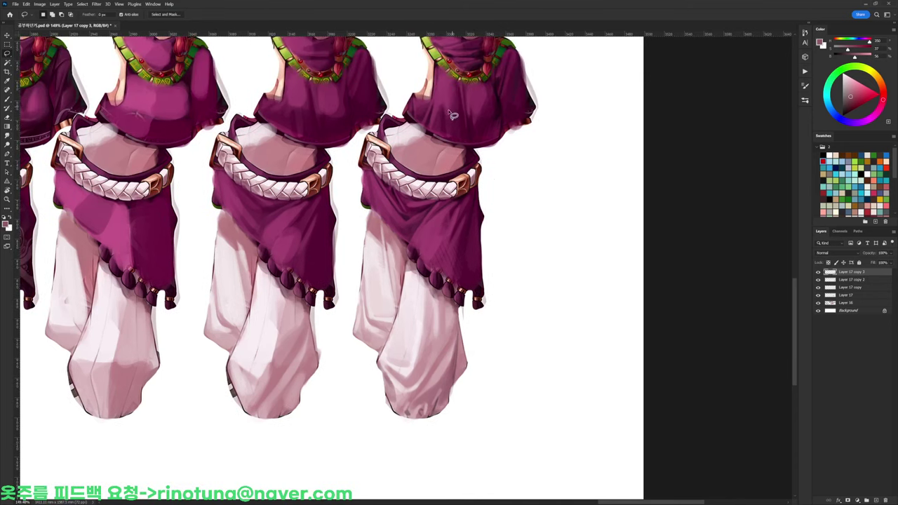
Paint over the crease lines on the fourth outfit's pale waist area and smooth its shadow beneath the top
{"action": "key", "text": "b"}
{"action": "right_click", "coordinate": [453, 144]}
{"action": "left_click", "coordinate": [443, 158], "text": "alt"}
{"action": "left_click_drag", "start_coordinate": [446, 152], "coordinate": [429, 149]}
{"action": "left_click", "coordinate": [404, 133], "text": "alt"}
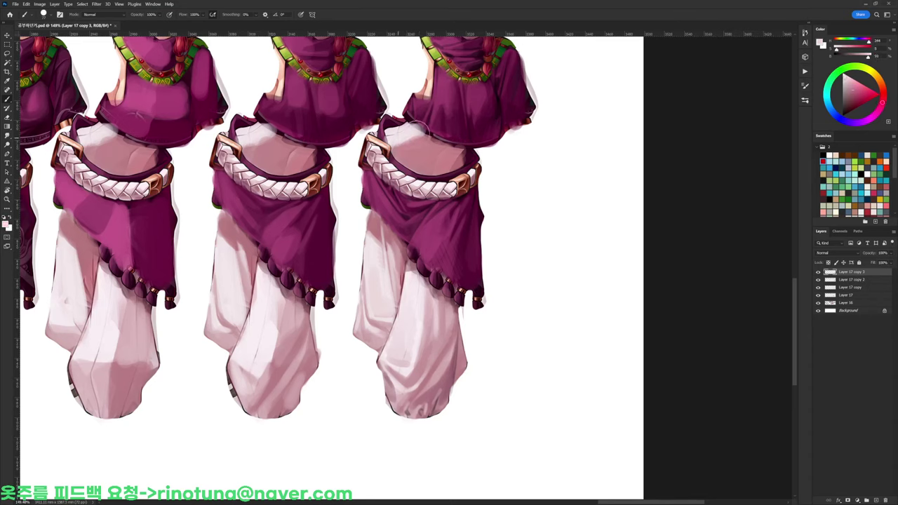
{"action": "left_click", "coordinate": [463, 157], "text": "alt"}
{"action": "left_click_drag", "start_coordinate": [445, 144], "coordinate": [417, 160]}
{"action": "left_click", "coordinate": [428, 145], "text": "alt"}
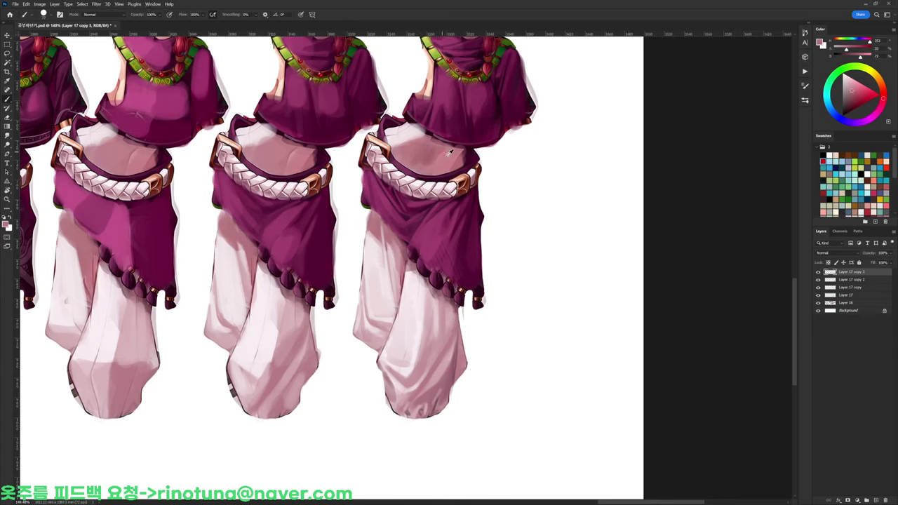
Brush soft light and dark pink folds into the shaded part of the fourth outfit's waist area
{"action": "left_click", "coordinate": [424, 153], "text": "alt"}
{"action": "mouse_move", "coordinate": [430, 156]}
{"action": "left_mouse_down"}
{"action": "mouse_move", "coordinate": [423, 166]}
{"action": "mouse_move", "coordinate": [439, 165]}
{"action": "left_mouse_up"}
{"action": "left_click", "coordinate": [413, 148], "text": "alt"}
{"action": "left_click", "coordinate": [434, 153], "text": "alt"}
{"action": "left_click", "coordinate": [452, 148], "text": "alt"}
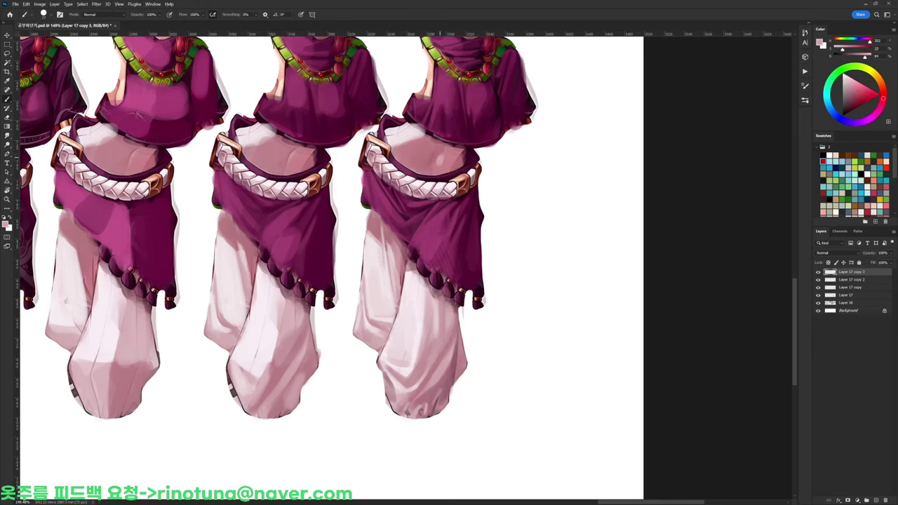
{"action": "left_click", "coordinate": [455, 155], "text": "alt"}
{"action": "left_click_drag", "start_coordinate": [444, 154], "coordinate": [440, 163]}
{"action": "left_click", "coordinate": [440, 150], "text": "alt"}
Rotate the canvas, choose a smaller round brush and paint finer folds across the fourth outfit's waist area
{"action": "key", "text": "r"}
{"action": "left_click_drag", "start_coordinate": [439, 150], "coordinate": [497, 212]}
{"action": "key", "text": "b"}
{"action": "right_click", "coordinate": [527, 180]}
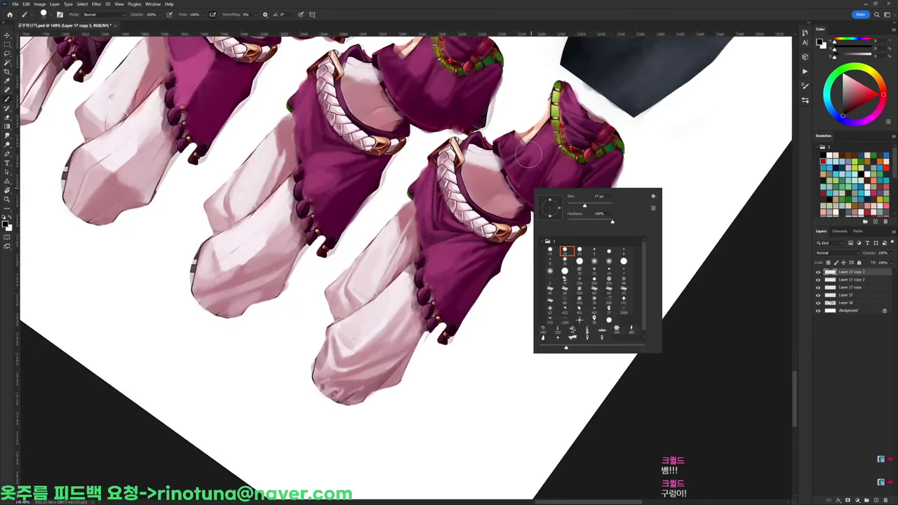
{"action": "left_click", "coordinate": [580, 252]}
{"action": "left_click", "coordinate": [565, 251]}
{"action": "left_click", "coordinate": [476, 169], "text": "alt"}
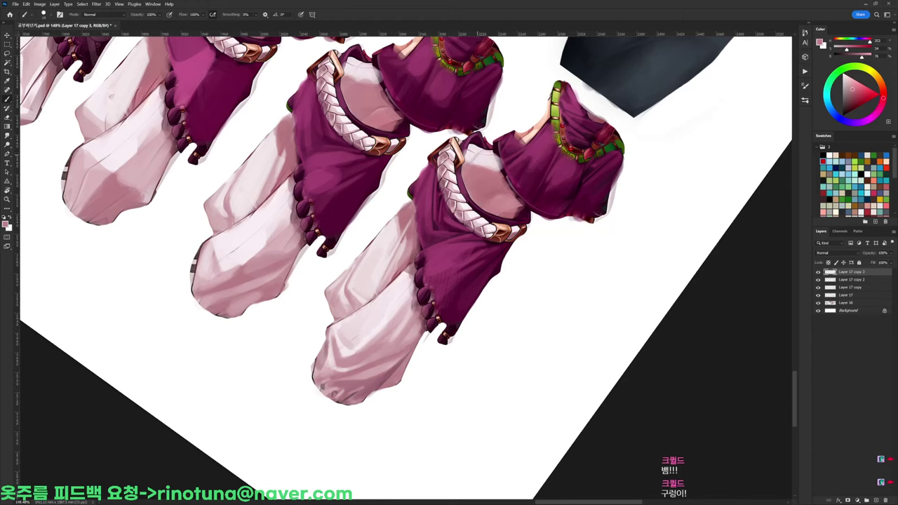
{"action": "left_click", "coordinate": [478, 161], "text": "alt"}
{"action": "left_click_drag", "start_coordinate": [497, 185], "coordinate": [502, 193]}
{"action": "left_click", "coordinate": [495, 180], "text": "alt"}
Return the canvas upright and deepen the waist shading along the fourth outfit's belt and far side with sampled dark pinks
{"action": "scroll", "coordinate": [510, 186], "scroll_direction": "down", "scroll_amount": 3}
{"action": "key", "text": "r"}
{"action": "left_click_drag", "start_coordinate": [587, 175], "coordinate": [485, 87]}
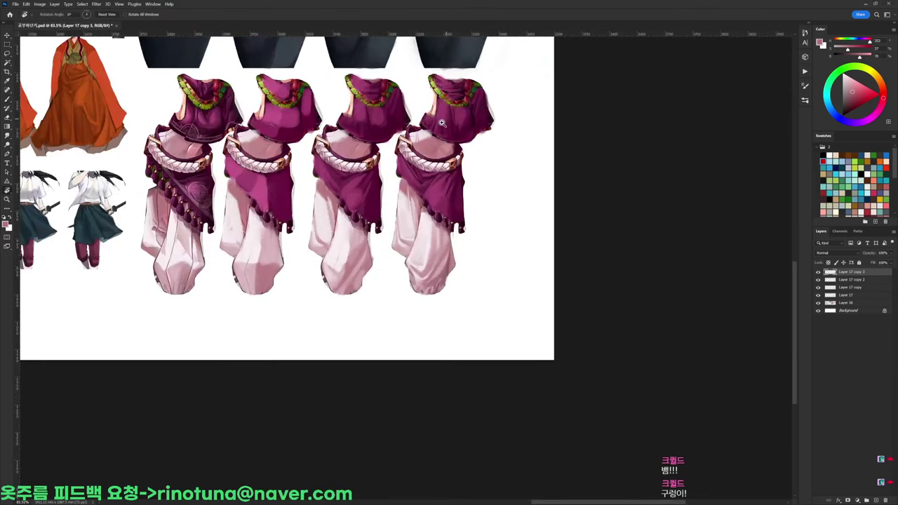
{"action": "scroll", "coordinate": [444, 127], "scroll_direction": "up", "scroll_amount": 3}
{"action": "key", "text": "b"}
{"action": "left_click", "coordinate": [442, 151], "text": "alt"}
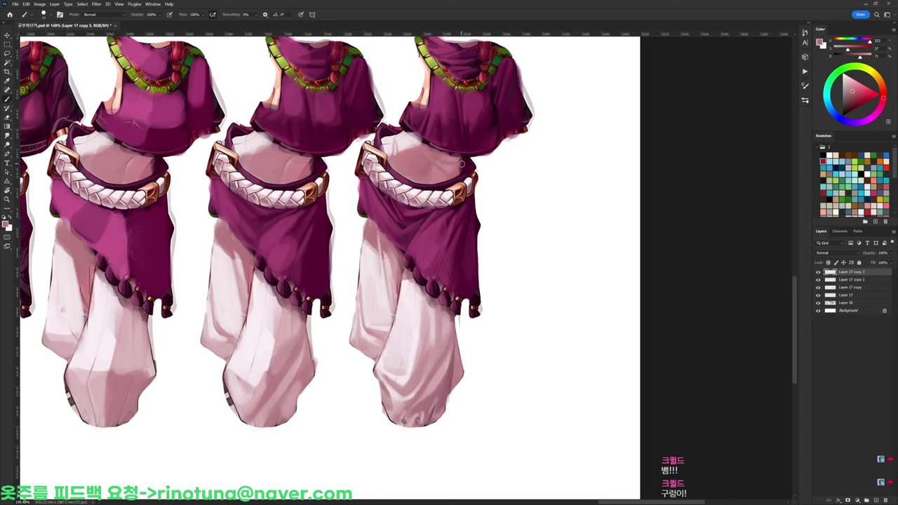
{"action": "left_click", "coordinate": [450, 157], "text": "alt"}
{"action": "key", "text": "d"}
{"action": "left_click", "coordinate": [433, 164], "text": "alt"}
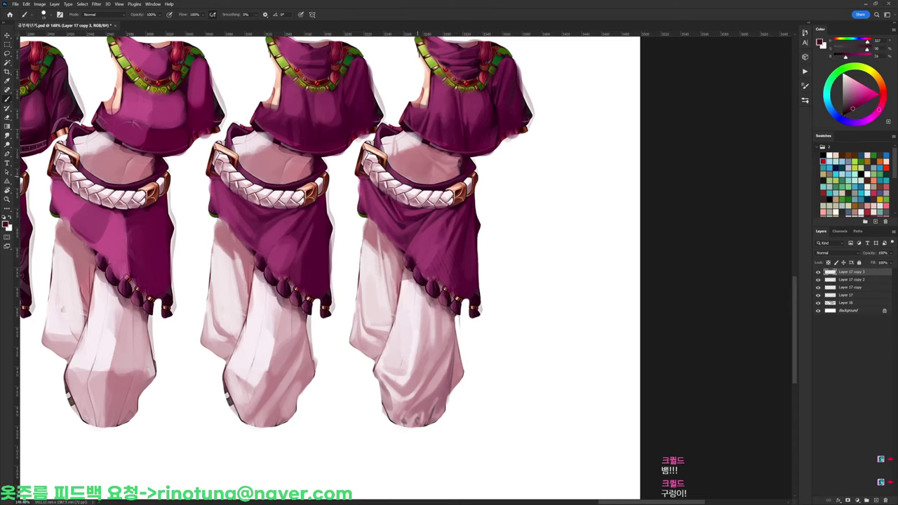
{"action": "left_click", "coordinate": [436, 170], "text": "alt"}
{"action": "left_click", "coordinate": [451, 164], "text": "alt"}
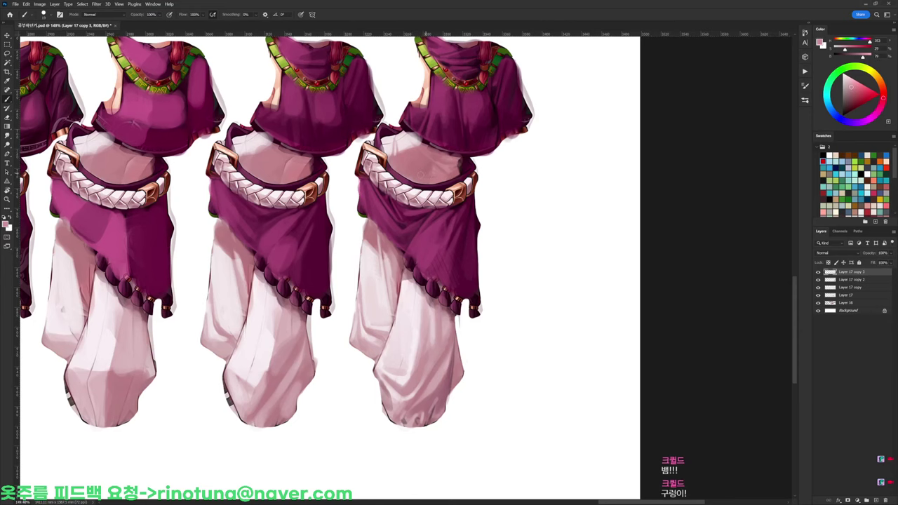
{"action": "left_click", "coordinate": [430, 170], "text": "alt"}
Refine the fourth outfit's waist folds with darker pink strokes on a rotated canvas, then set the view upright again
{"action": "scroll", "coordinate": [441, 153], "scroll_direction": "down", "scroll_amount": 4}
{"action": "scroll", "coordinate": [437, 149], "scroll_direction": "up", "scroll_amount": 5}
{"action": "left_click", "coordinate": [413, 168], "text": "alt"}
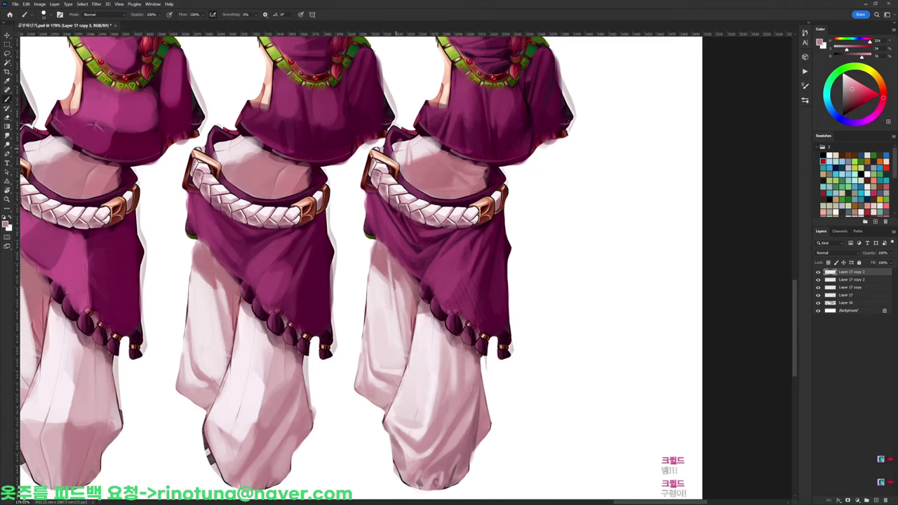
{"action": "scroll", "coordinate": [397, 144], "scroll_direction": "down", "scroll_amount": 3}
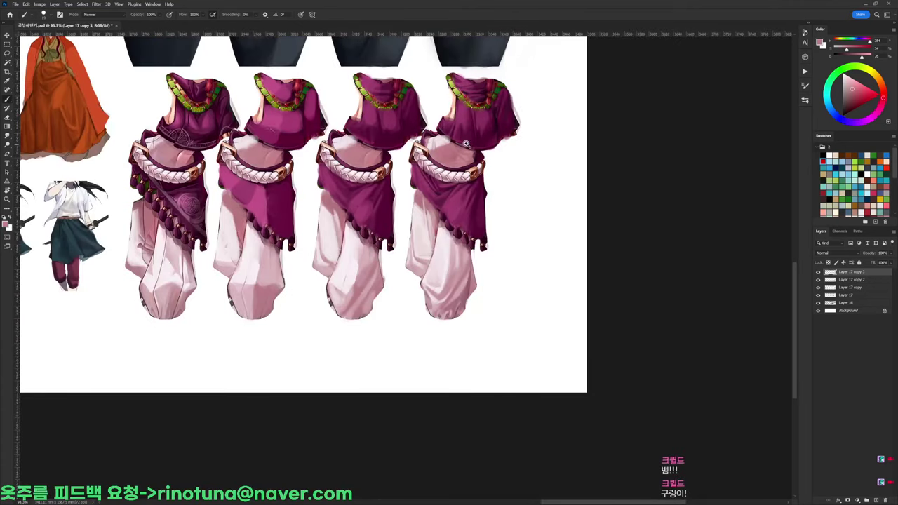
{"action": "mouse_move", "coordinate": [466, 144]}
{"action": "left_mouse_down"}
{"action": "mouse_move", "coordinate": [518, 143]}
{"action": "mouse_move", "coordinate": [597, 259]}
{"action": "left_mouse_up"}
{"action": "left_click", "coordinate": [517, 200], "text": "alt"}
{"action": "left_click", "coordinate": [516, 198], "text": "alt"}
{"action": "mouse_move", "coordinate": [515, 193]}
{"action": "left_mouse_down"}
{"action": "mouse_move", "coordinate": [526, 210]}
{"action": "mouse_move", "coordinate": [470, 199]}
{"action": "left_mouse_up"}
{"action": "key", "text": "r"}
{"action": "left_click_drag", "start_coordinate": [554, 194], "coordinate": [523, 53]}
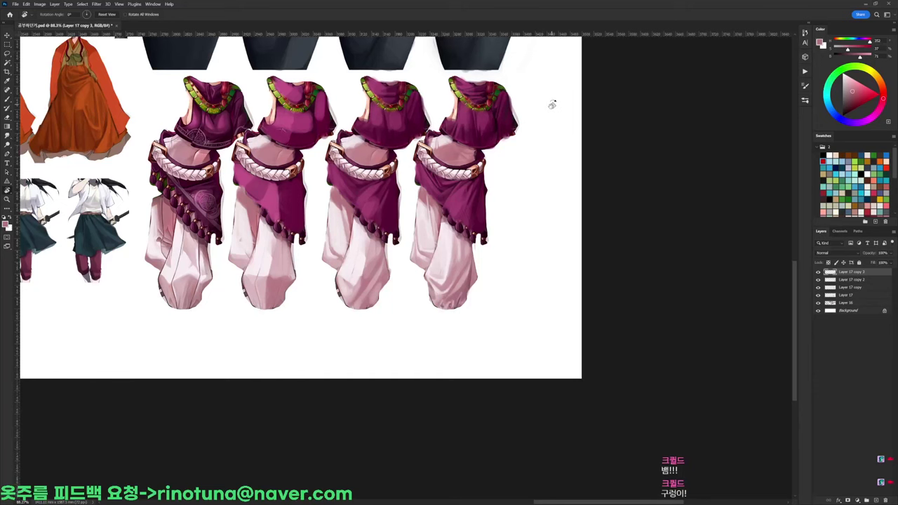
Blend the transition between the light and shadow on the fourth outfit's waist area, changing the brush size to soften the folds
{"action": "scroll", "coordinate": [460, 154], "scroll_direction": "up", "scroll_amount": 2}
{"action": "key", "text": "b"}
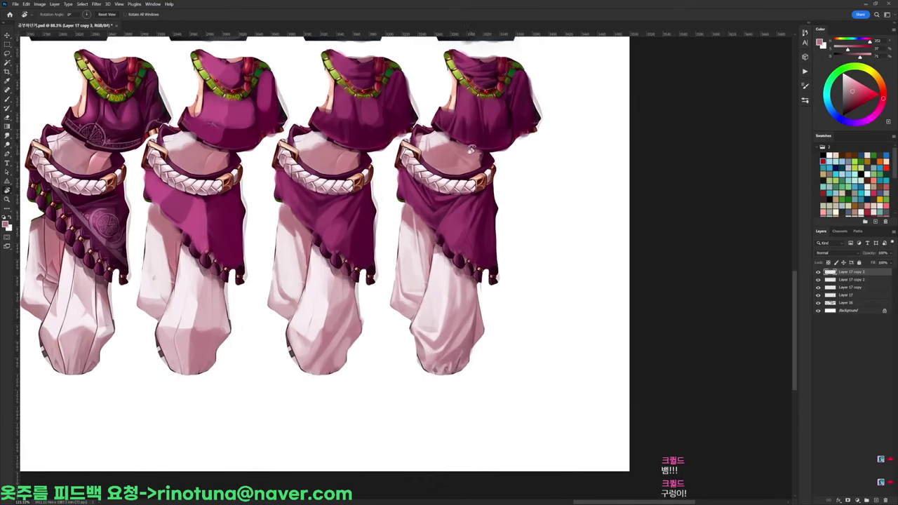
{"action": "left_click", "coordinate": [439, 140], "text": "alt"}
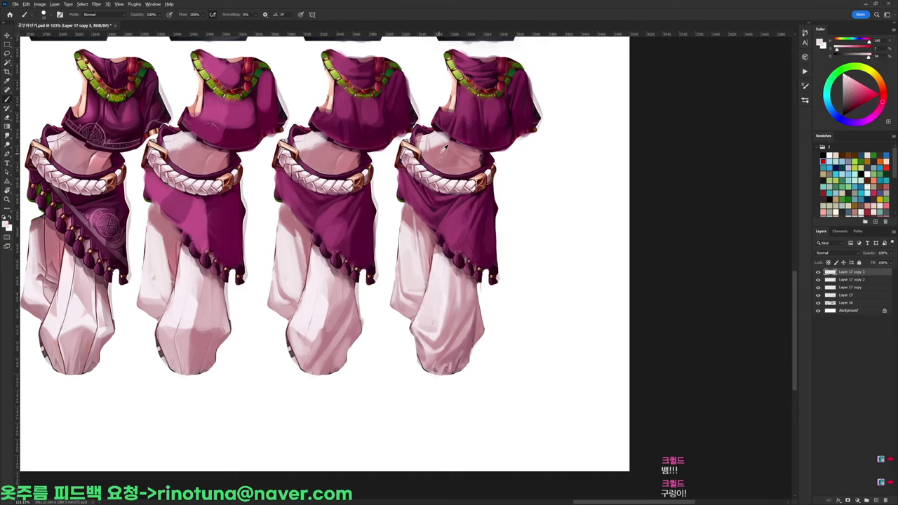
{"action": "left_click", "coordinate": [442, 147], "text": "alt"}
{"action": "left_click", "coordinate": [447, 151], "text": "alt"}
{"action": "left_click", "coordinate": [458, 154], "text": "alt"}
{"action": "right_click", "coordinate": [502, 122]}
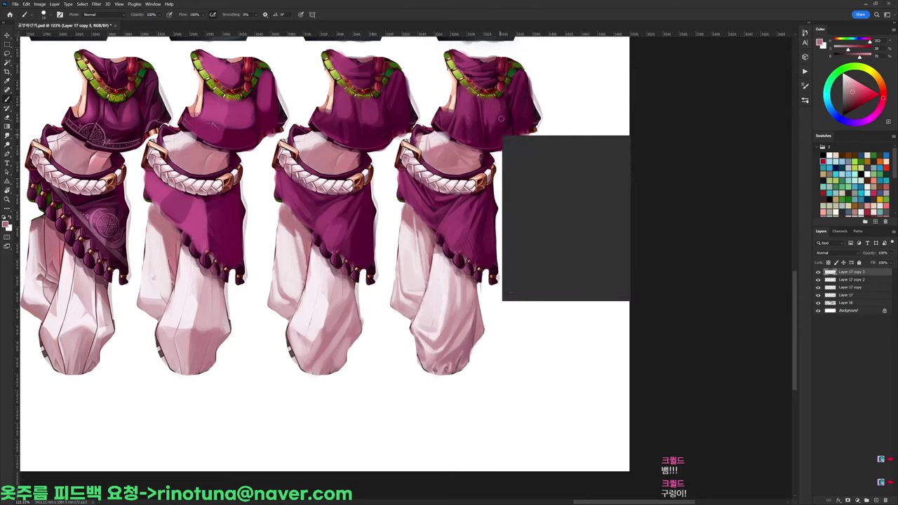
{"action": "left_click", "coordinate": [448, 151], "text": "alt"}
{"action": "left_click", "coordinate": [439, 150], "text": "alt"}
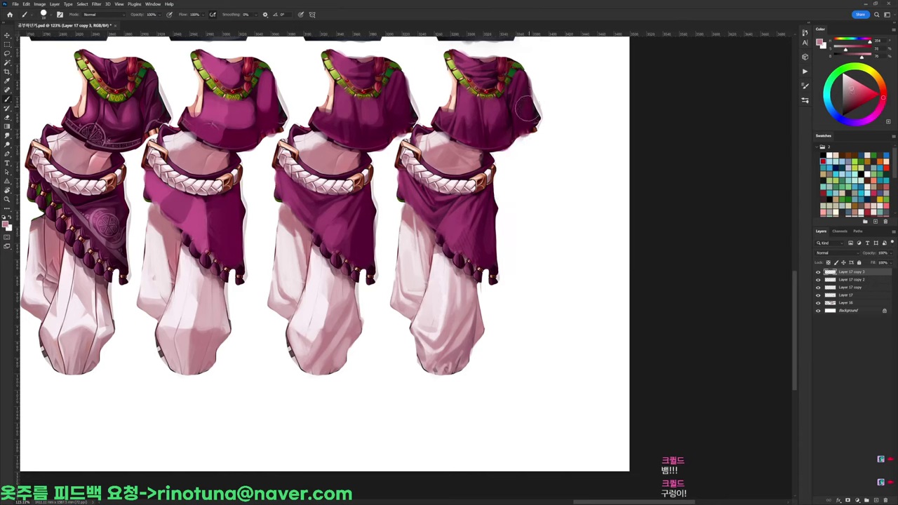
Touch up the fourth outfit's top with a more saturated sampled pink and its trouser cuff with a sampled pale tone
{"action": "left_click", "coordinate": [495, 104], "text": "alt"}
{"action": "left_click_drag", "start_coordinate": [857, 58], "coordinate": [861, 57]}
{"action": "left_click", "coordinate": [853, 49]}
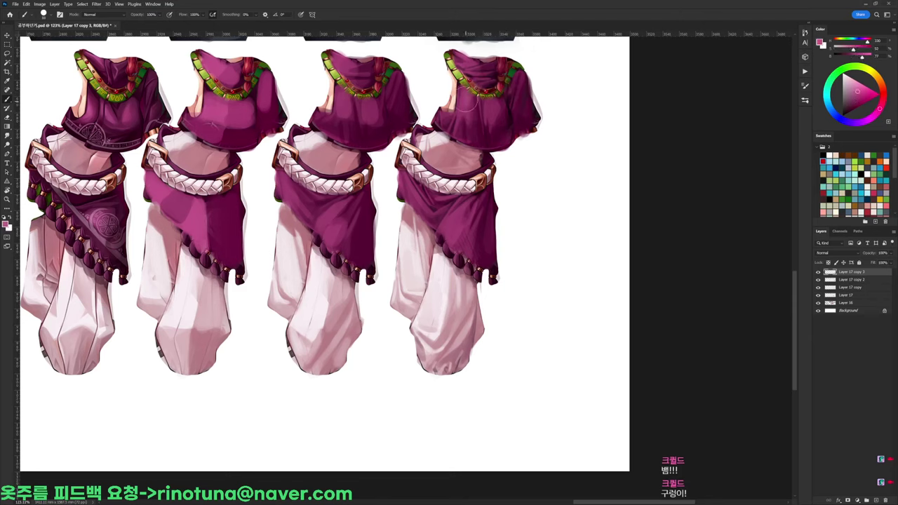
{"action": "mouse_move", "coordinate": [492, 103]}
{"action": "left_mouse_down"}
{"action": "mouse_move", "coordinate": [487, 113]}
{"action": "mouse_move", "coordinate": [495, 99]}
{"action": "left_mouse_up"}
{"action": "key", "text": "x"}
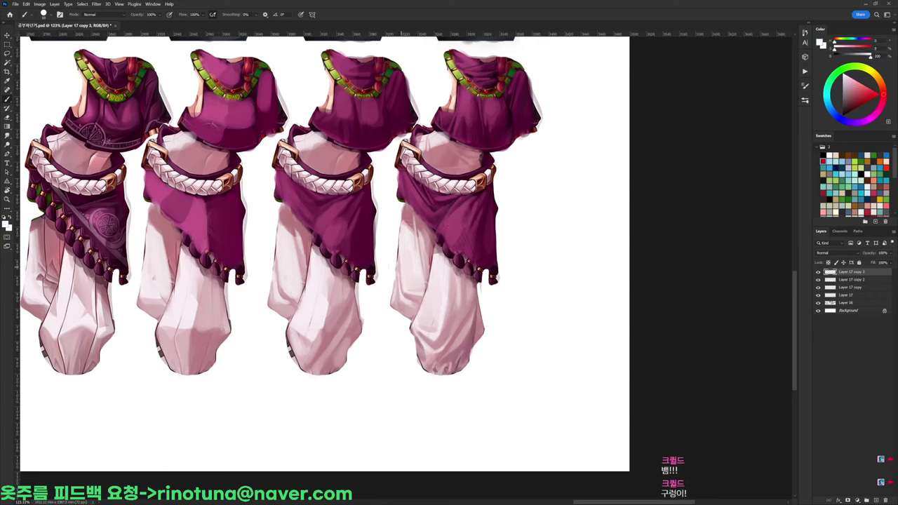
{"action": "left_click", "coordinate": [438, 274], "text": "alt"}
{"action": "mouse_move", "coordinate": [418, 336]}
{"action": "left_mouse_down"}
{"action": "mouse_move", "coordinate": [425, 354]}
{"action": "mouse_move", "coordinate": [455, 309]}
{"action": "mouse_move", "coordinate": [471, 312]}
{"action": "mouse_move", "coordinate": [454, 347]}
{"action": "left_mouse_up"}
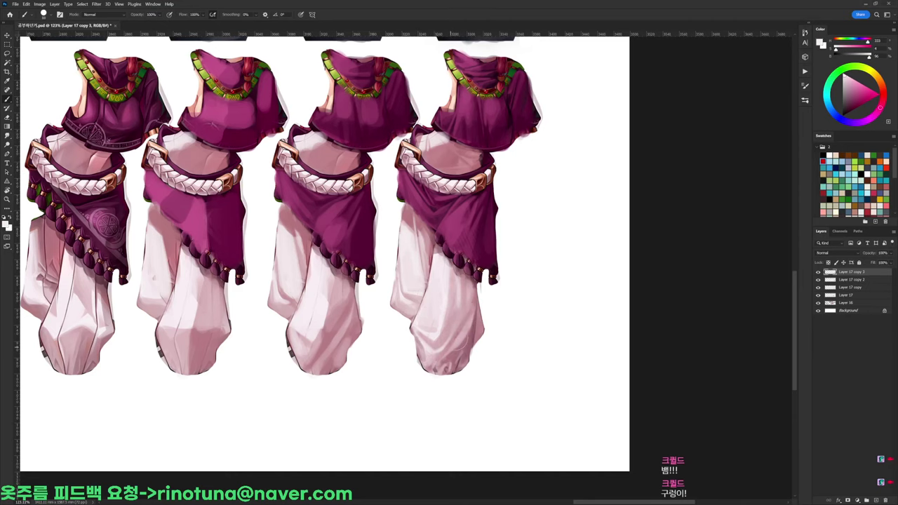
Extend the canvas to the right of the finished outfits with the Crop tool
{"action": "scroll", "coordinate": [496, 225], "scroll_direction": "down", "scroll_amount": 2}
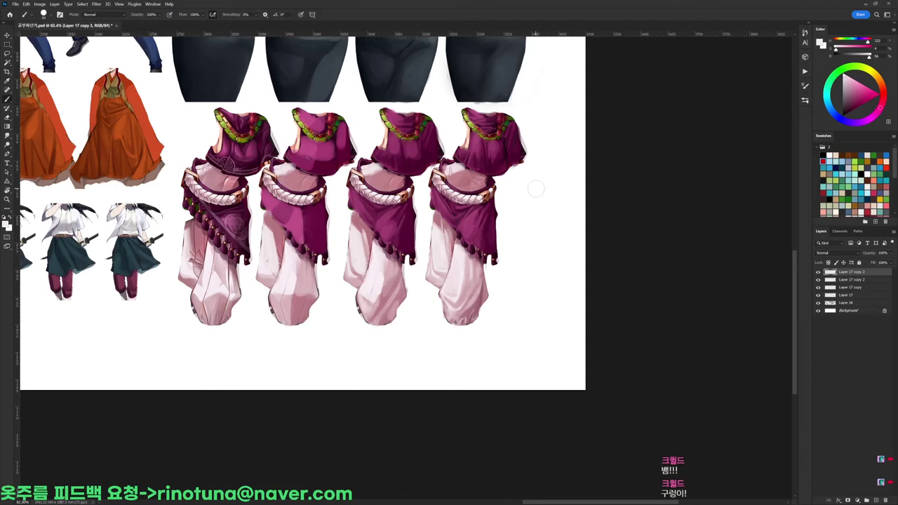
{"action": "scroll", "coordinate": [489, 275], "scroll_direction": "down", "scroll_amount": 3}
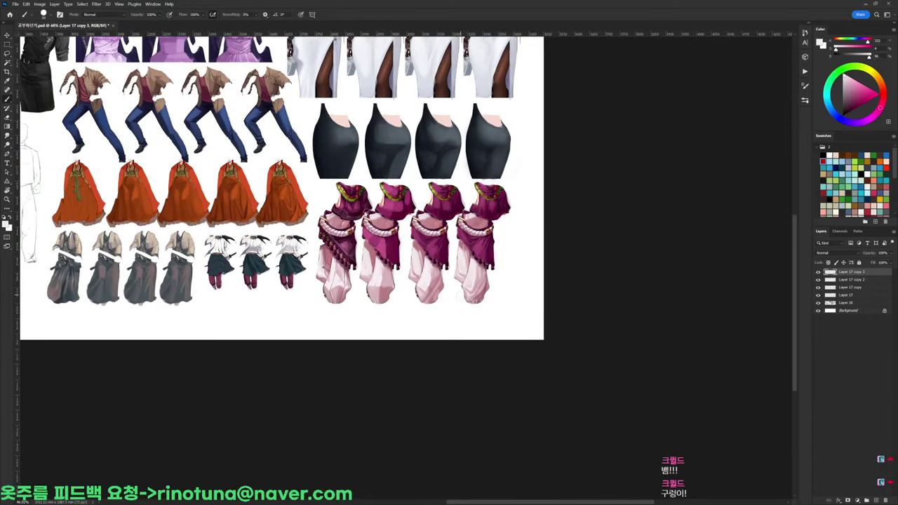
{"action": "scroll", "coordinate": [425, 321], "scroll_direction": "up", "scroll_amount": 2}
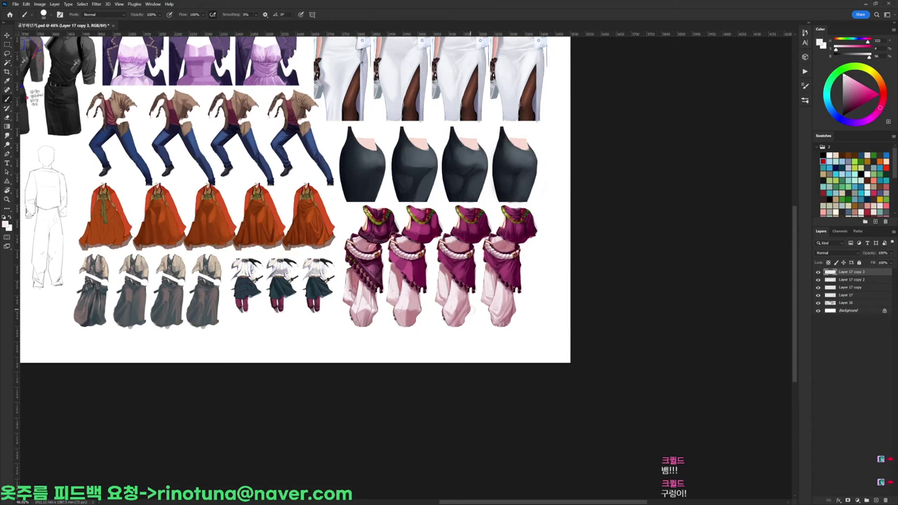
{"action": "left_click_drag", "start_coordinate": [467, 316], "coordinate": [392, 300]}
{"action": "key", "text": "c"}
{"action": "left_click_drag", "start_coordinate": [441, 210], "coordinate": [537, 190]}
{"action": "key", "text": "Return"}
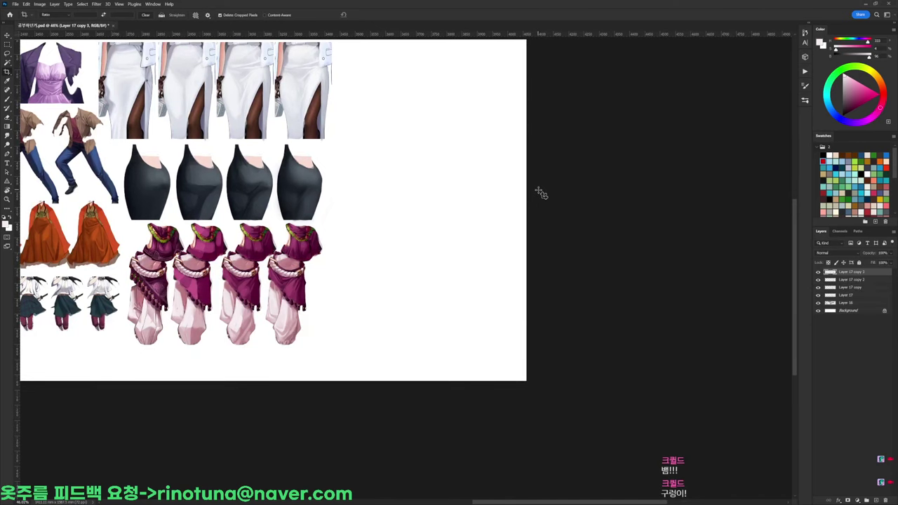
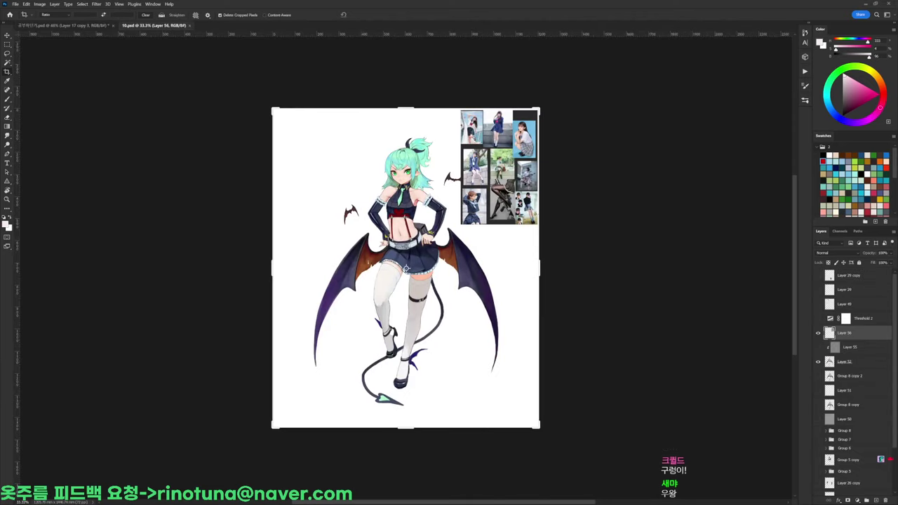
In the submitted 10.psd, hide the white background layer and merge the visible layers into one
{"action": "key", "text": "b"}
{"action": "scroll", "coordinate": [453, 256], "scroll_direction": "up", "scroll_amount": 2}
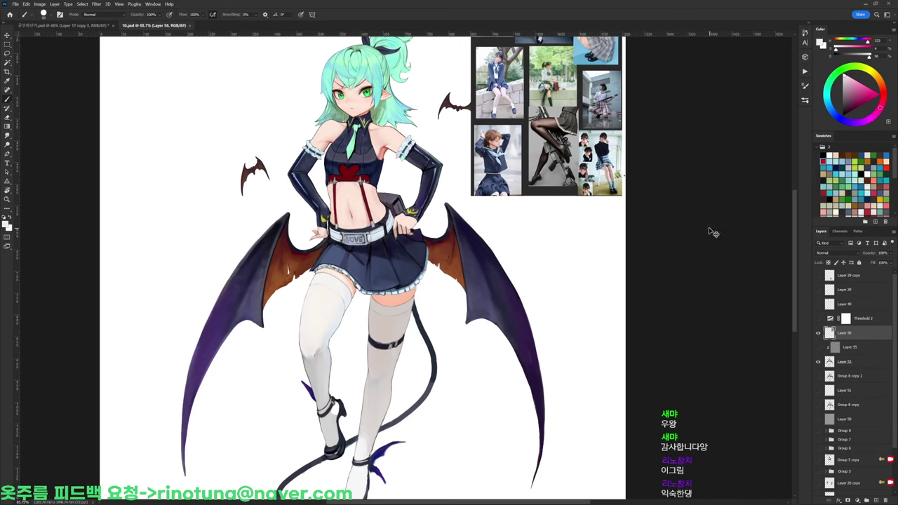
{"action": "scroll", "coordinate": [707, 224], "scroll_direction": "down", "scroll_amount": 2}
{"action": "scroll", "coordinate": [842, 421], "scroll_direction": "down", "scroll_amount": 3}
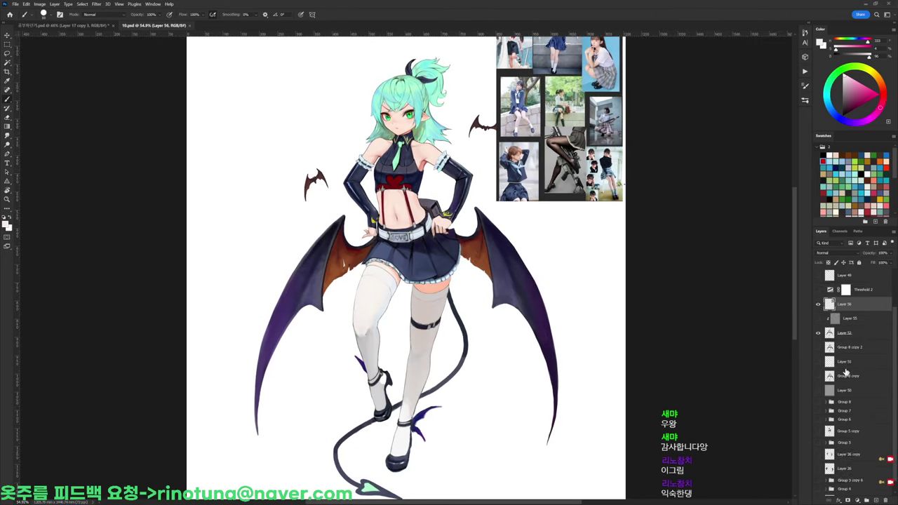
{"action": "left_click", "coordinate": [818, 488]}
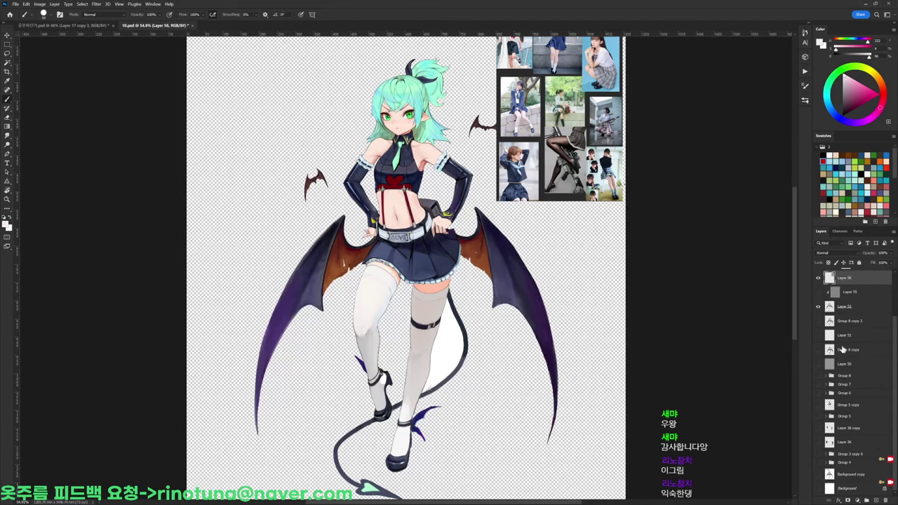
{"action": "key", "text": "ctrl+shift+e"}
Lasso the winged character's torso, sleeves and skirt, copy the selection and switch back to the feedback sheet
{"action": "scroll", "coordinate": [429, 185], "scroll_direction": "up", "scroll_amount": 1}
{"action": "key", "text": "l"}
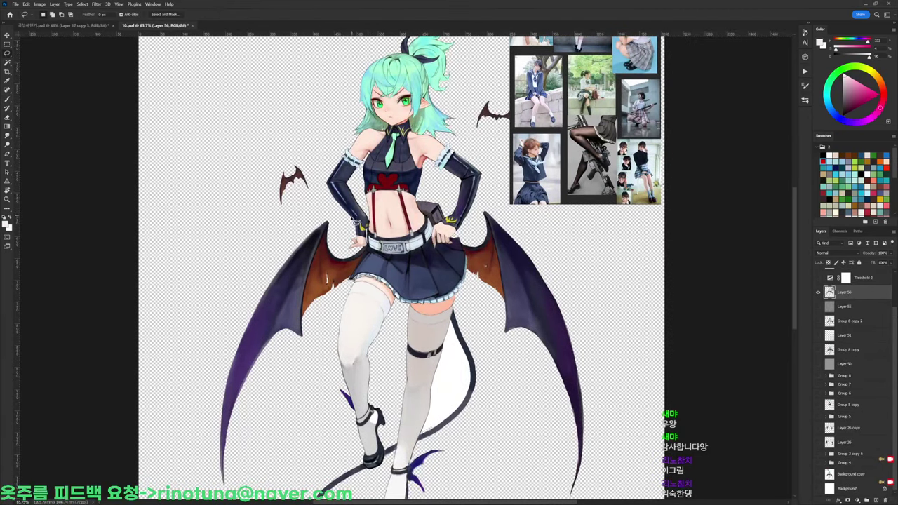
{"action": "mouse_move", "coordinate": [348, 222]}
{"action": "left_mouse_down"}
{"action": "mouse_move", "coordinate": [326, 160]}
{"action": "mouse_move", "coordinate": [343, 142]}
{"action": "mouse_move", "coordinate": [423, 125]}
{"action": "mouse_move", "coordinate": [469, 149]}
{"action": "mouse_move", "coordinate": [489, 181]}
{"action": "mouse_move", "coordinate": [466, 244]}
{"action": "mouse_move", "coordinate": [456, 312]}
{"action": "left_mouse_up"}
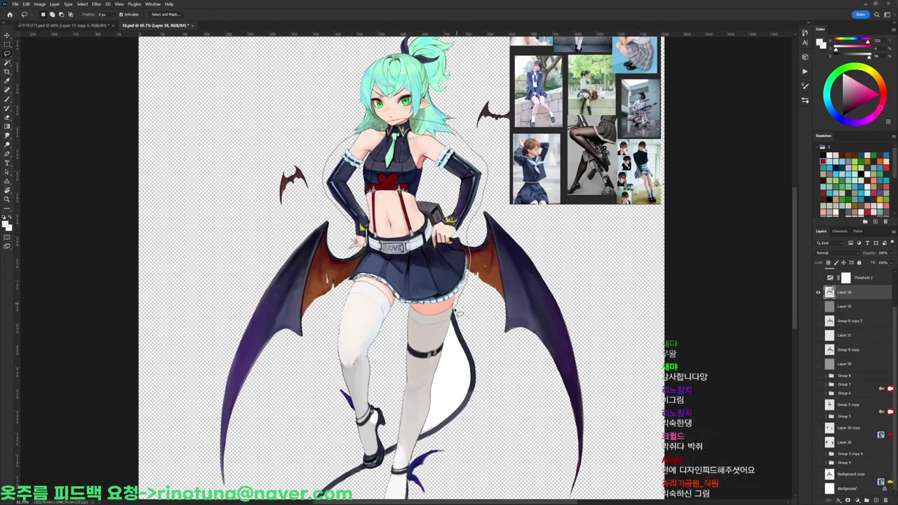
{"action": "mouse_move", "coordinate": [394, 316]}
{"action": "left_mouse_down"}
{"action": "mouse_move", "coordinate": [351, 293]}
{"action": "mouse_move", "coordinate": [349, 219]}
{"action": "left_mouse_up"}
{"action": "key", "text": "ctrl+Tab"}
Paste the copied outfit, scale it to about 56% and place it beside the last white skirt
{"action": "key", "text": "ctrl+v"}
{"action": "left_click_drag", "start_coordinate": [470, 191], "coordinate": [498, 160]}
{"action": "key", "text": "ctrl+t"}
{"action": "left_click_drag", "start_coordinate": [503, 99], "coordinate": [456, 158]}
{"action": "left_click_drag", "start_coordinate": [430, 204], "coordinate": [425, 163]}
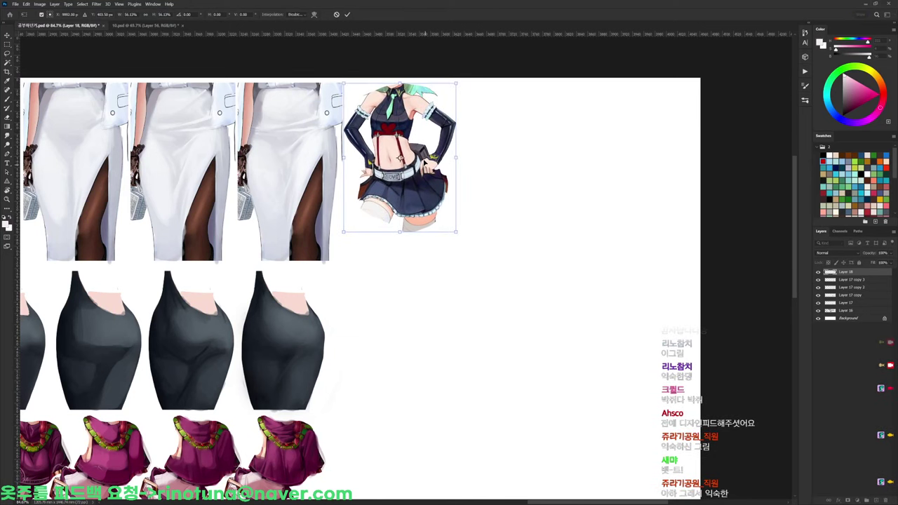
{"action": "key", "text": "Return"}
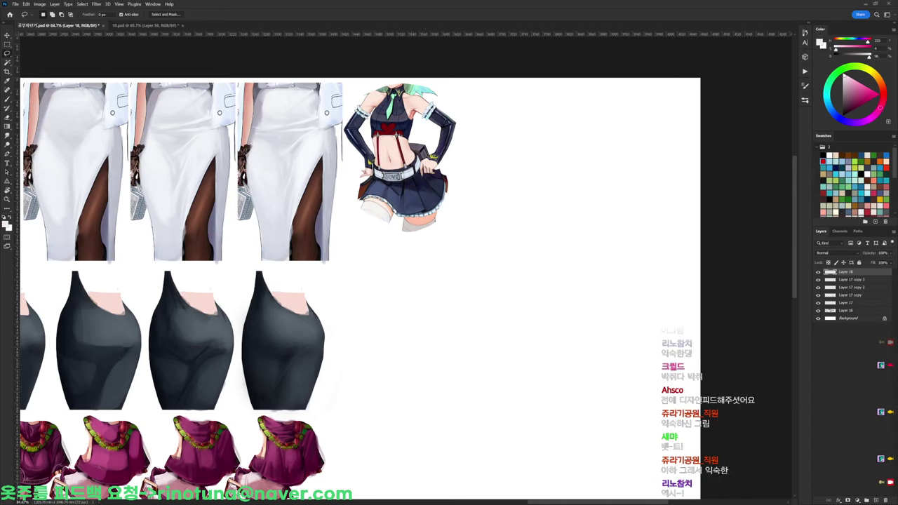
Duplicate the pasted outfit and place the copy to the right of the original
{"action": "left_click", "coordinate": [485, 101], "text": "ctrl"}
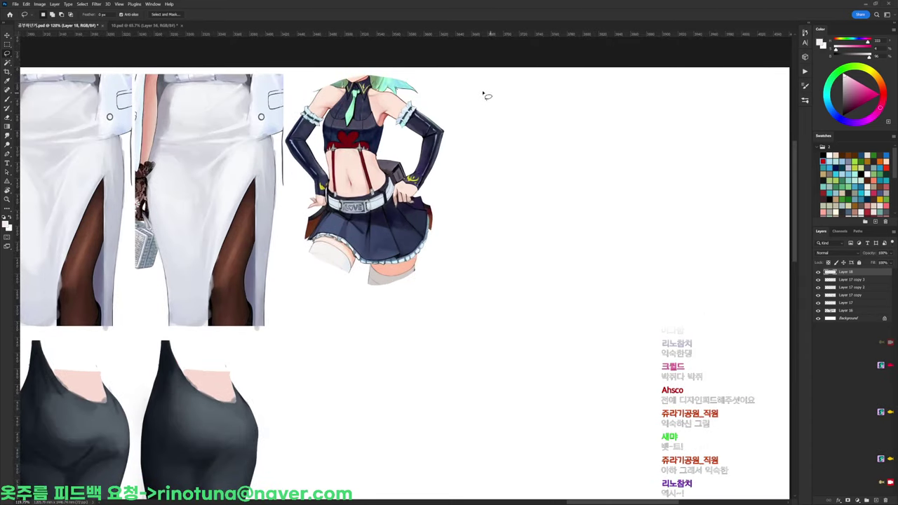
{"action": "left_click_drag", "start_coordinate": [446, 205], "coordinate": [440, 205]}
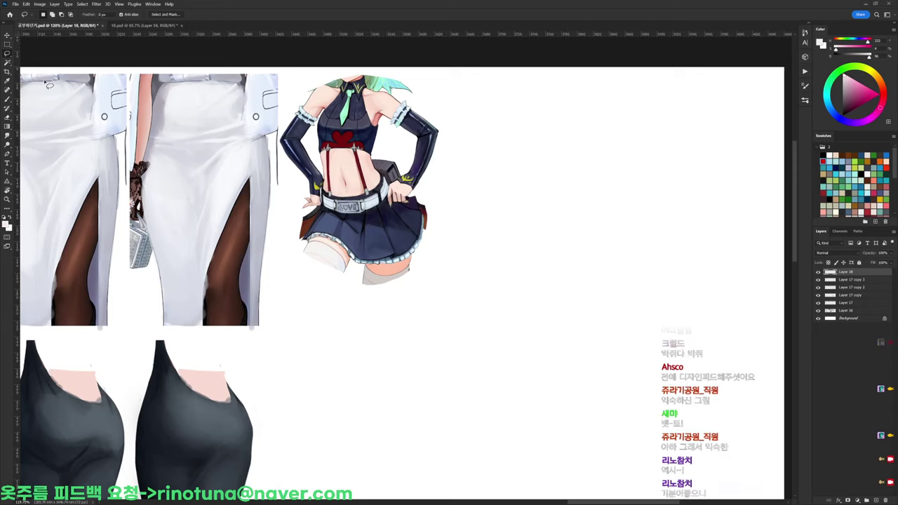
{"action": "key", "text": "b"}
{"action": "left_click_drag", "start_coordinate": [401, 192], "coordinate": [563, 191]}
{"action": "scroll", "coordinate": [539, 165], "scroll_direction": "up", "scroll_amount": 3}
Adjust the brush size and smooth the skin shading on the copy's belly and shoulders with sampled skin tones
{"action": "right_click", "coordinate": [544, 126]}
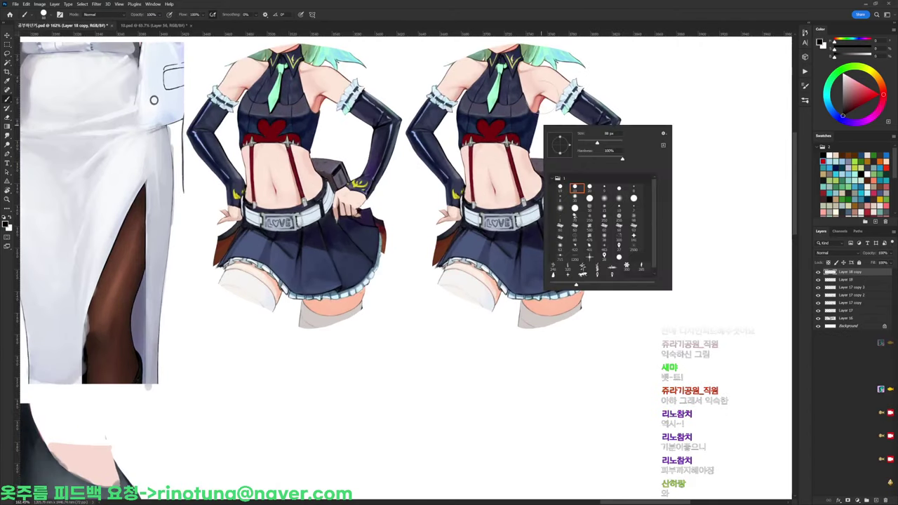
{"action": "left_click_drag", "start_coordinate": [598, 144], "coordinate": [597, 145]}
{"action": "left_click", "coordinate": [542, 75], "text": "alt"}
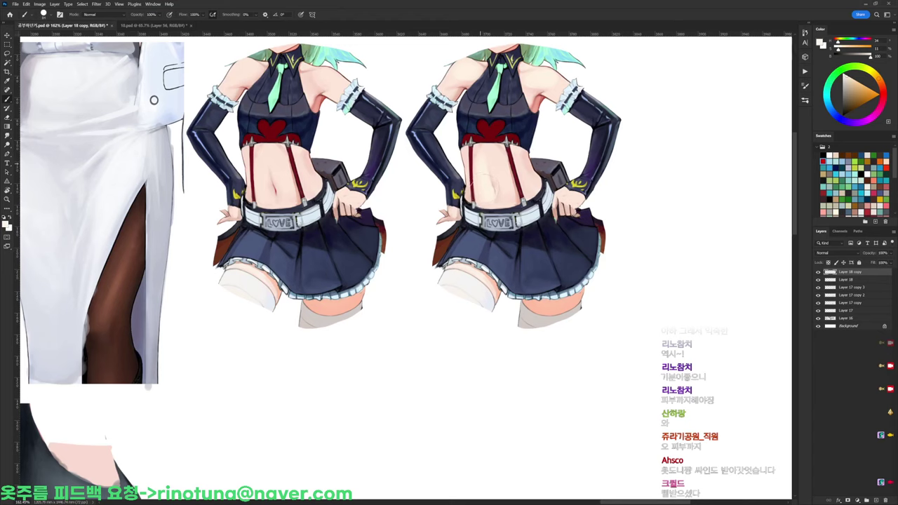
{"action": "left_click", "coordinate": [541, 85], "text": "alt"}
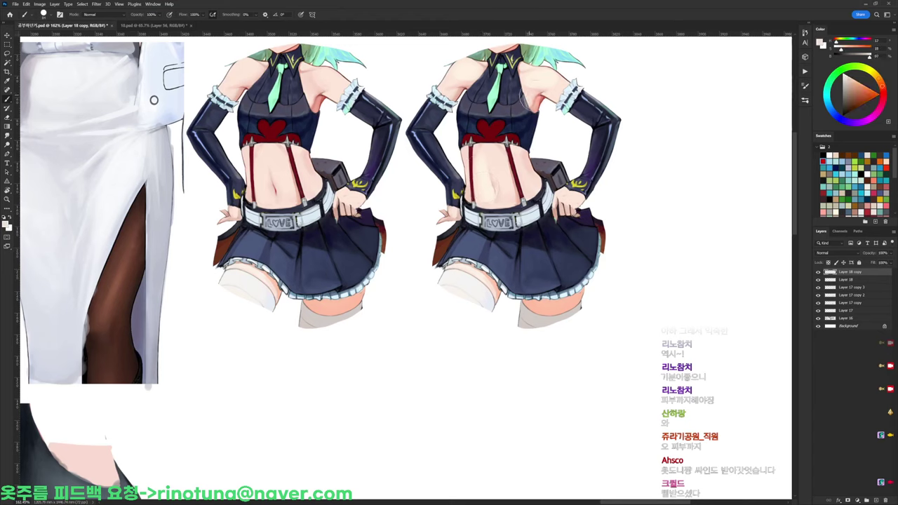
{"action": "left_click", "coordinate": [539, 97], "text": "alt"}
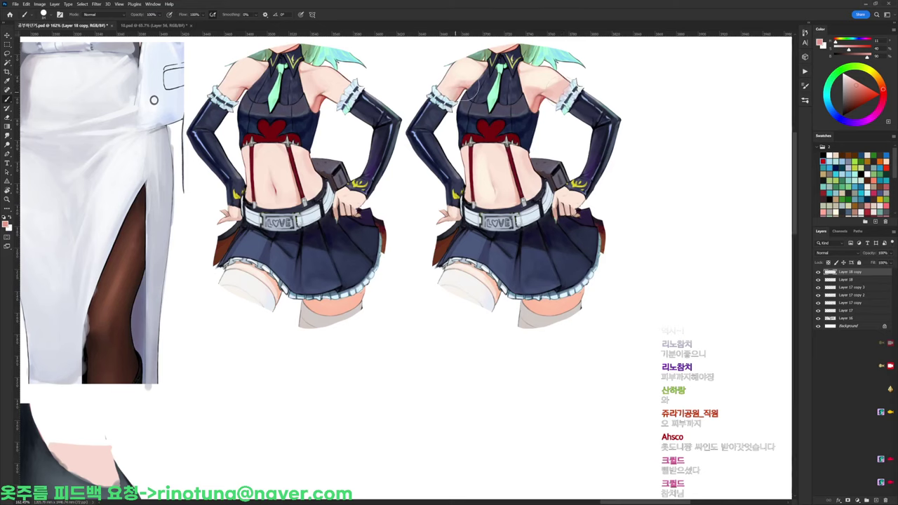
{"action": "left_click", "coordinate": [454, 84], "text": "alt"}
{"action": "left_click_drag", "start_coordinate": [457, 83], "coordinate": [446, 93]}
{"action": "left_click", "coordinate": [453, 91], "text": "alt"}
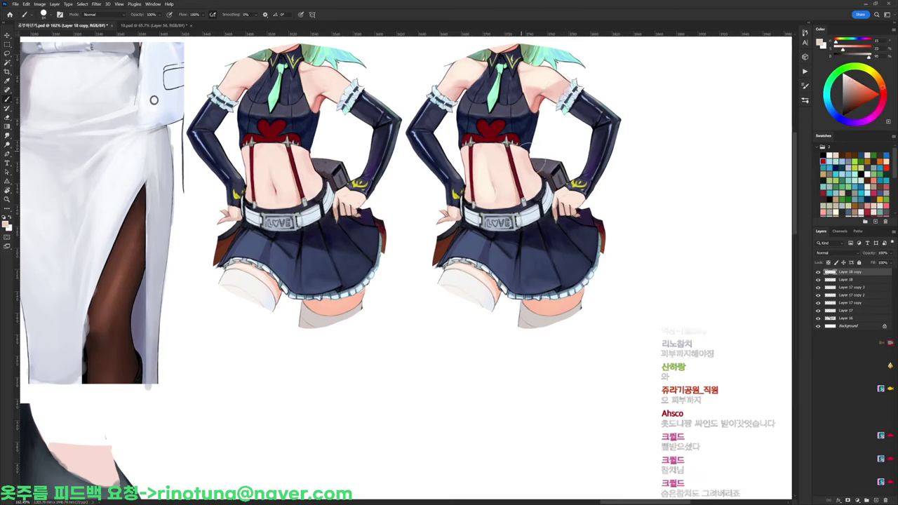
Paint a soft reddish shadow down the far side of the copy's midriff with sampled skin tones
{"action": "left_click_drag", "start_coordinate": [520, 163], "coordinate": [516, 176]}
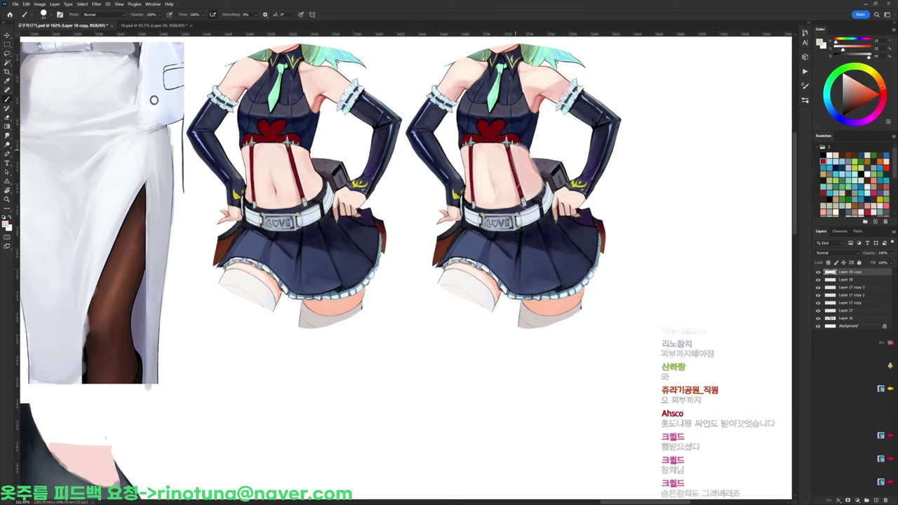
{"action": "left_click", "coordinate": [533, 95], "text": "alt"}
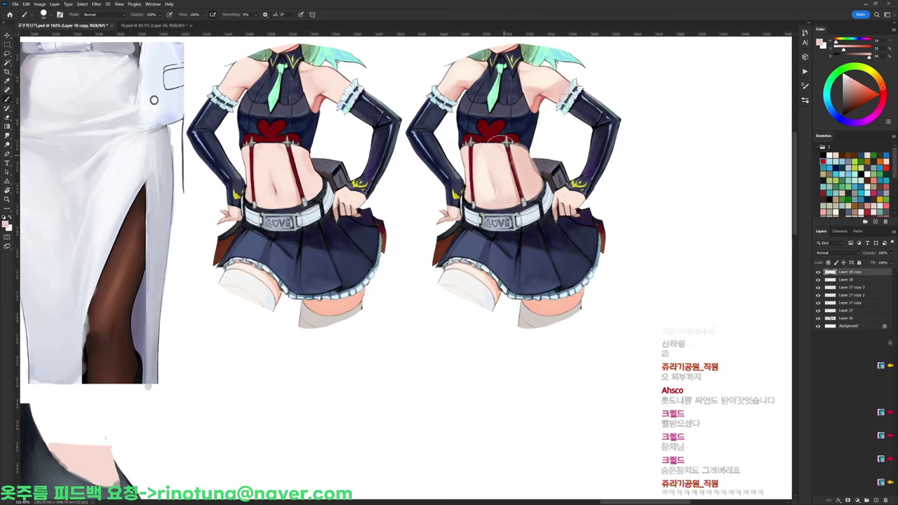
{"action": "left_click", "coordinate": [543, 93], "text": "alt"}
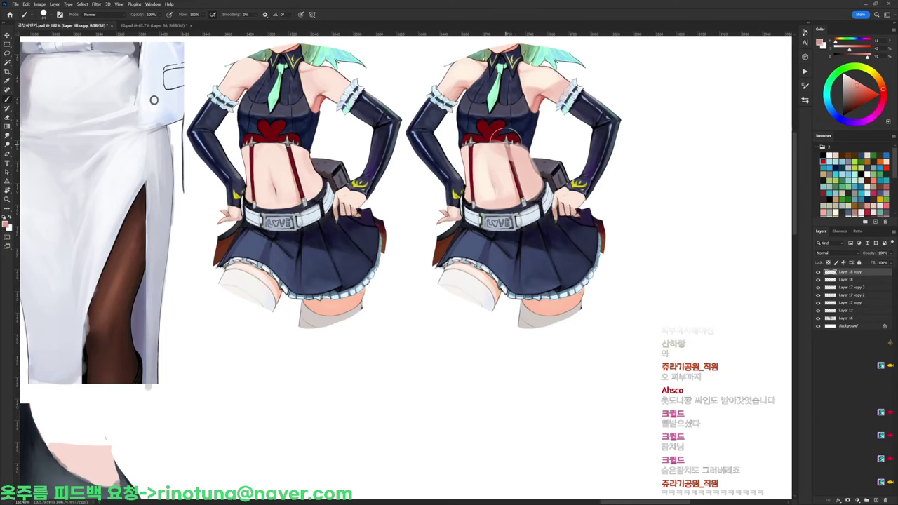
{"action": "mouse_move", "coordinate": [524, 152]}
{"action": "left_mouse_down"}
{"action": "mouse_move", "coordinate": [534, 183]}
{"action": "mouse_move", "coordinate": [546, 174]}
{"action": "left_mouse_up"}
{"action": "left_click", "coordinate": [534, 185], "text": "alt"}
{"action": "left_click", "coordinate": [528, 169], "text": "alt"}
Repaint the copy's halter top in a sampled grey adjusted towards blue-violet, undoing the last two strokes
{"action": "left_click", "coordinate": [505, 109], "text": "alt"}
{"action": "left_click", "coordinate": [518, 98], "text": "alt"}
{"action": "left_click", "coordinate": [672, 83], "text": "alt"}
{"action": "left_click", "coordinate": [487, 105], "text": "alt"}
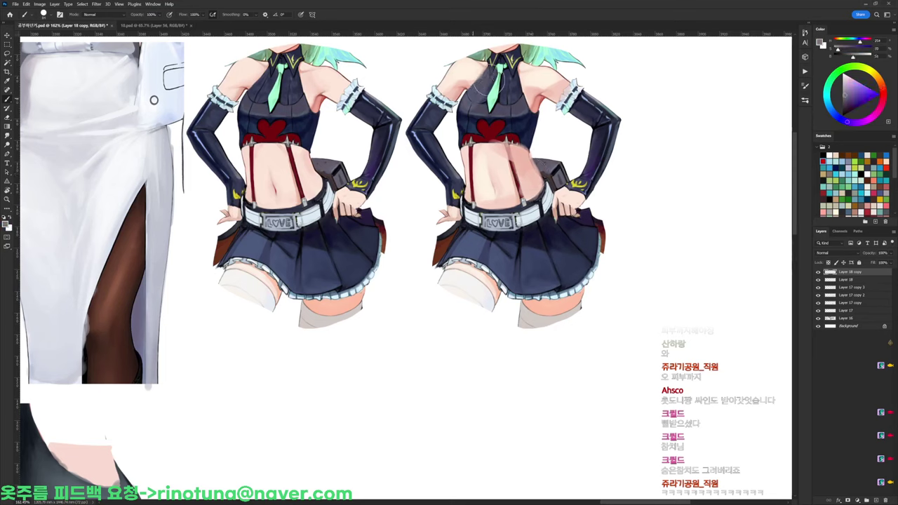
{"action": "mouse_move", "coordinate": [511, 105]}
{"action": "left_mouse_down"}
{"action": "mouse_move", "coordinate": [496, 81]}
{"action": "mouse_move", "coordinate": [516, 107]}
{"action": "left_mouse_up"}
{"action": "left_click", "coordinate": [517, 107], "text": "alt"}
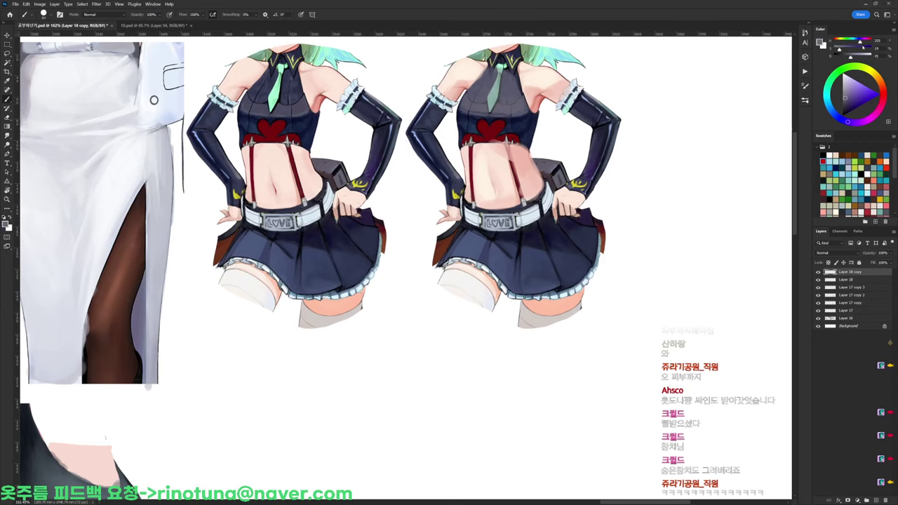
{"action": "left_click_drag", "start_coordinate": [842, 49], "coordinate": [845, 50]}
{"action": "left_click_drag", "start_coordinate": [850, 58], "coordinate": [856, 57]}
{"action": "mouse_move", "coordinate": [499, 81]}
{"action": "left_mouse_down"}
{"action": "mouse_move", "coordinate": [484, 95]}
{"action": "mouse_move", "coordinate": [510, 104]}
{"action": "mouse_move", "coordinate": [508, 84]}
{"action": "mouse_move", "coordinate": [516, 106]}
{"action": "mouse_move", "coordinate": [484, 88]}
{"action": "mouse_move", "coordinate": [469, 106]}
{"action": "mouse_move", "coordinate": [482, 93]}
{"action": "mouse_move", "coordinate": [473, 129]}
{"action": "mouse_move", "coordinate": [521, 121]}
{"action": "mouse_move", "coordinate": [533, 130]}
{"action": "left_mouse_up"}
{"action": "key", "text": "ctrl+z"}
{"action": "key", "text": "ctrl+z"}
Flatten both of the copy's arm sleeves with the muted violet sampled from the top, painting over the glossy highlights
{"action": "key", "text": "d"}
{"action": "mouse_move", "coordinate": [427, 124]}
{"action": "left_mouse_down"}
{"action": "mouse_move", "coordinate": [434, 168]}
{"action": "mouse_move", "coordinate": [456, 200]}
{"action": "left_mouse_up"}
{"action": "mouse_move", "coordinate": [582, 101]}
{"action": "left_mouse_down"}
{"action": "mouse_move", "coordinate": [596, 118]}
{"action": "mouse_move", "coordinate": [591, 169]}
{"action": "mouse_move", "coordinate": [585, 104]}
{"action": "mouse_move", "coordinate": [600, 179]}
{"action": "left_mouse_up"}
{"action": "key", "text": "ctrl+z"}
{"action": "left_click", "coordinate": [512, 90], "text": "alt"}
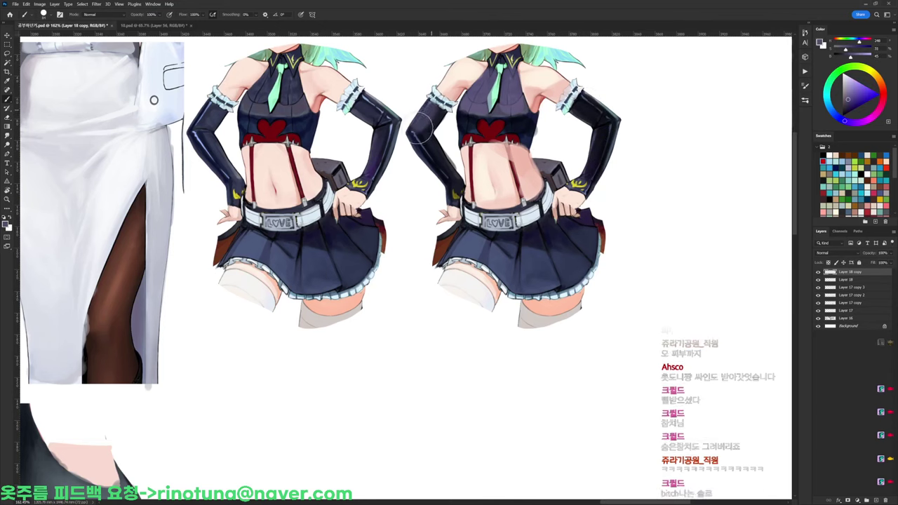
{"action": "left_click_drag", "start_coordinate": [423, 135], "coordinate": [453, 188]}
{"action": "mouse_move", "coordinate": [581, 102]}
{"action": "left_mouse_down"}
{"action": "mouse_move", "coordinate": [605, 128]}
{"action": "mouse_move", "coordinate": [592, 165]}
{"action": "mouse_move", "coordinate": [605, 133]}
{"action": "mouse_move", "coordinate": [585, 150]}
{"action": "mouse_move", "coordinate": [592, 171]}
{"action": "left_mouse_up"}
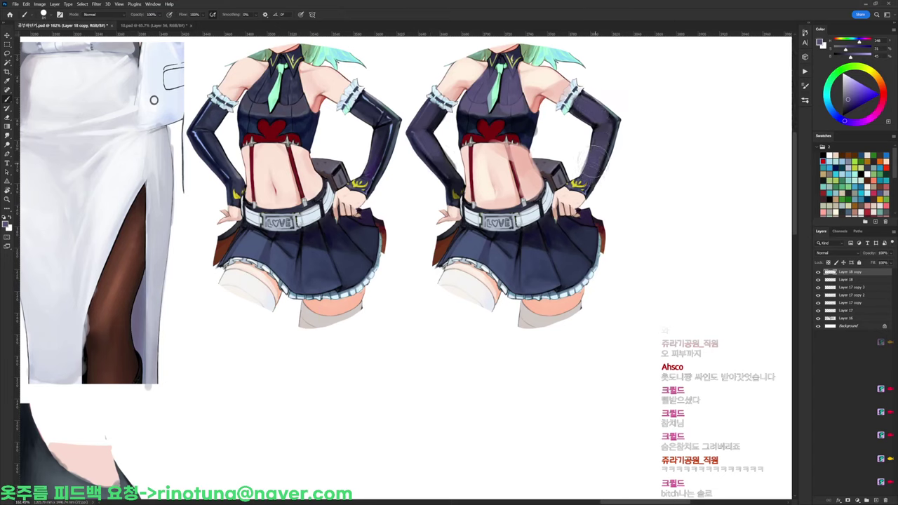
{"action": "left_click", "coordinate": [616, 119], "text": "alt"}
{"action": "left_click_drag", "start_coordinate": [605, 117], "coordinate": [592, 118]}
{"action": "left_click_drag", "start_coordinate": [425, 131], "coordinate": [429, 124]}
Clean up the copy's waist edge with sampled skin tone, then lasso and delete the dark box behind the far hip
{"action": "left_click_drag", "start_coordinate": [555, 76], "coordinate": [508, 44]}
{"action": "left_click", "coordinate": [484, 92], "text": "alt"}
{"action": "left_click", "coordinate": [481, 128], "text": "alt"}
{"action": "left_click_drag", "start_coordinate": [490, 127], "coordinate": [493, 143]}
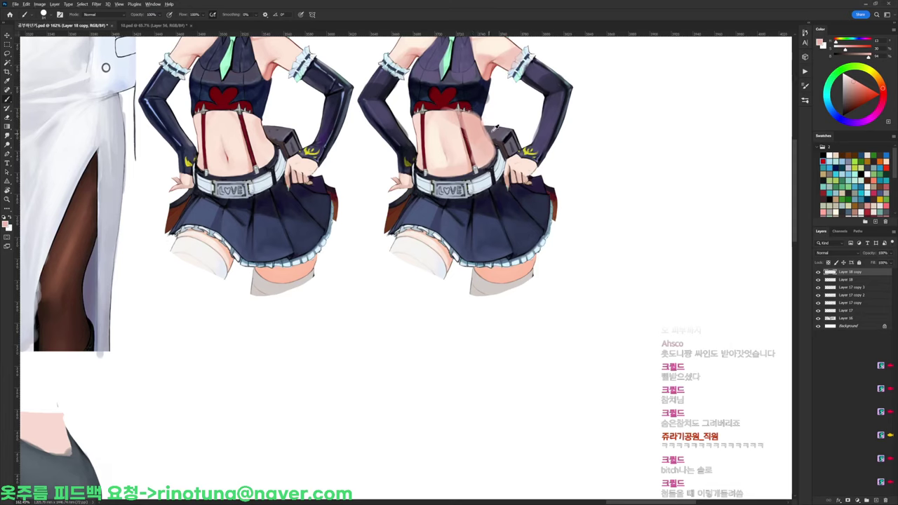
{"action": "left_click", "coordinate": [493, 129], "text": "alt"}
{"action": "key", "text": "l"}
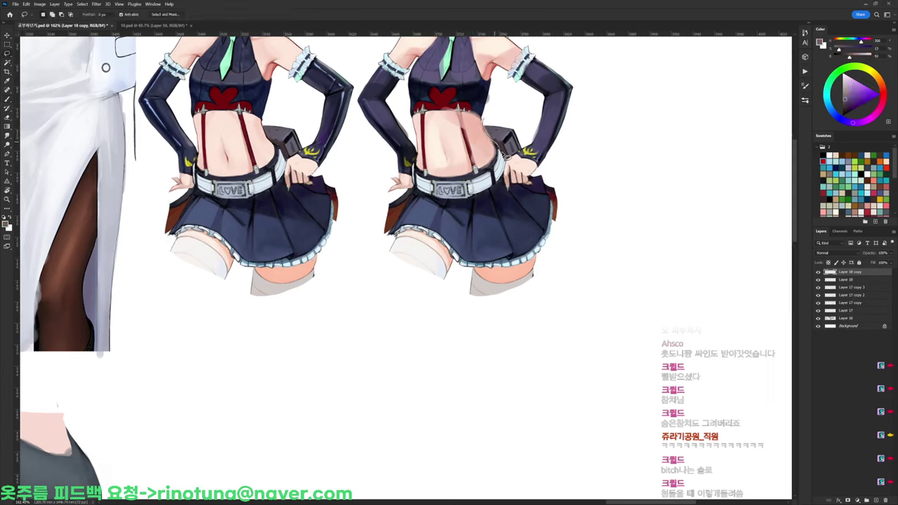
{"action": "left_click_drag", "start_coordinate": [515, 156], "coordinate": [502, 110]}
{"action": "key", "text": "Delete"}
{"action": "key", "text": "ctrl+d"}
Paint over the front pleats of the copy's skirt with sampled blues to simplify them into a broad plane
{"action": "key", "text": "b"}
{"action": "left_click", "coordinate": [426, 212], "text": "alt"}
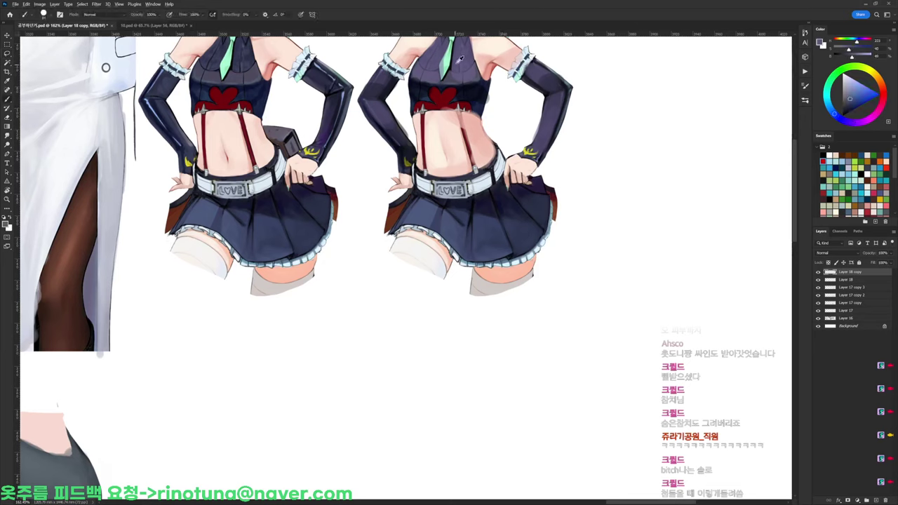
{"action": "left_click", "coordinate": [460, 66], "text": "alt"}
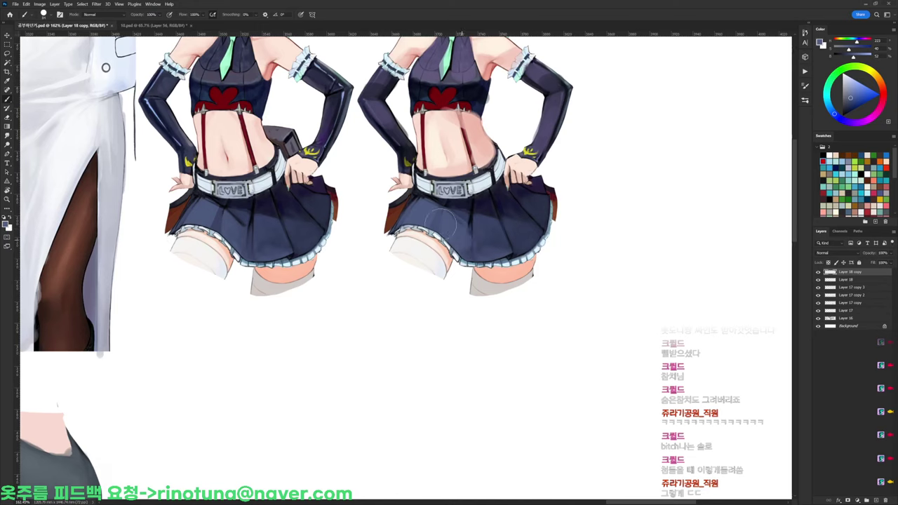
{"action": "left_click", "coordinate": [472, 214], "text": "alt"}
{"action": "mouse_move", "coordinate": [468, 210]}
{"action": "left_mouse_down"}
{"action": "mouse_move", "coordinate": [468, 245]}
{"action": "mouse_move", "coordinate": [451, 213]}
{"action": "mouse_move", "coordinate": [476, 245]}
{"action": "left_mouse_up"}
{"action": "left_click", "coordinate": [479, 209], "text": "alt"}
{"action": "left_click", "coordinate": [480, 216], "text": "alt"}
Repaint the front panel of the copy's skirt below the belt buckle with sampled blues, smoothing the pleat edges
{"action": "left_click", "coordinate": [509, 188], "text": "alt"}
{"action": "mouse_move", "coordinate": [510, 191]}
{"action": "left_mouse_down"}
{"action": "mouse_move", "coordinate": [535, 217]}
{"action": "mouse_move", "coordinate": [517, 242]}
{"action": "mouse_move", "coordinate": [477, 218]}
{"action": "mouse_move", "coordinate": [476, 237]}
{"action": "mouse_move", "coordinate": [485, 223]}
{"action": "mouse_move", "coordinate": [490, 231]}
{"action": "mouse_move", "coordinate": [470, 249]}
{"action": "mouse_move", "coordinate": [454, 221]}
{"action": "left_mouse_up"}
{"action": "left_click", "coordinate": [443, 211], "text": "alt"}
{"action": "left_click", "coordinate": [458, 221], "text": "alt"}
{"action": "left_click", "coordinate": [485, 199], "text": "alt"}
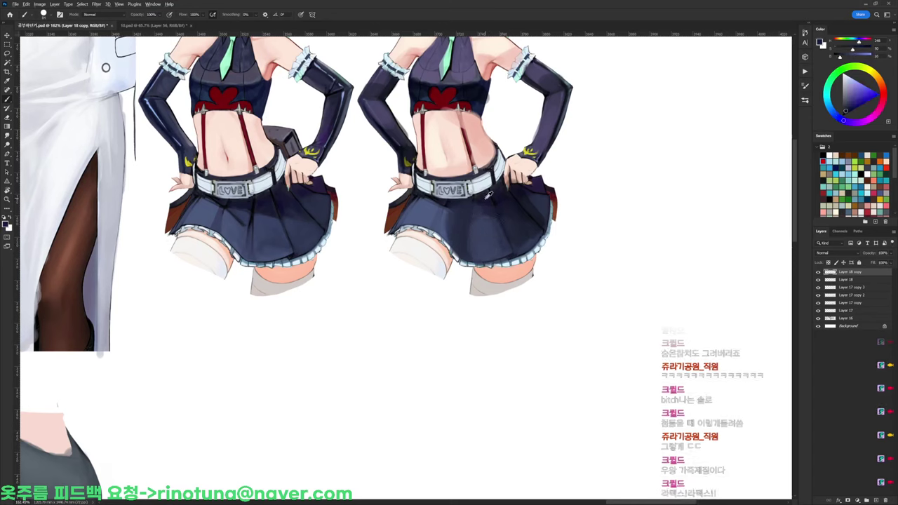
{"action": "left_click", "coordinate": [444, 209], "text": "alt"}
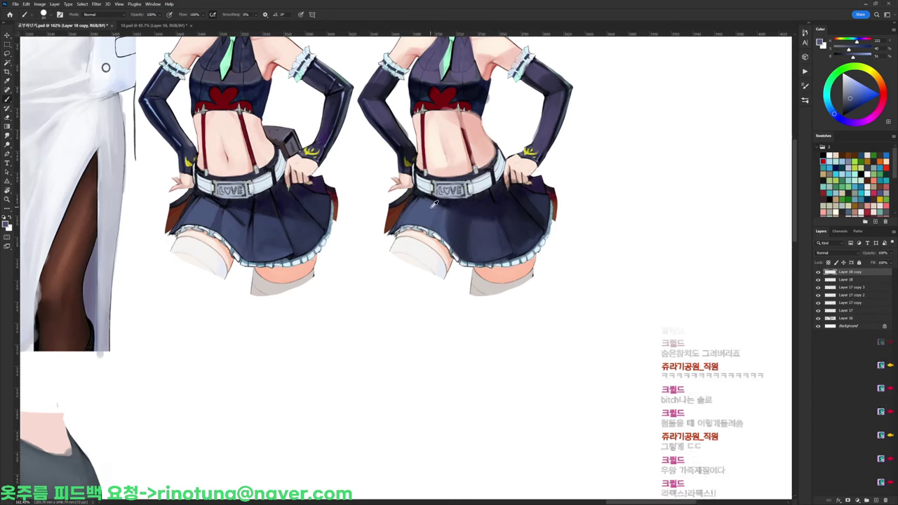
{"action": "left_click_drag", "start_coordinate": [439, 216], "coordinate": [456, 247]}
{"action": "left_click", "coordinate": [454, 220], "text": "alt"}
Blend sampled mid and dark blues across the centre of the copy's skirt towards the waistband and hem
{"action": "mouse_move", "coordinate": [445, 214]}
{"action": "left_mouse_down"}
{"action": "mouse_move", "coordinate": [455, 241]}
{"action": "mouse_move", "coordinate": [452, 210]}
{"action": "mouse_move", "coordinate": [473, 243]}
{"action": "mouse_move", "coordinate": [477, 220]}
{"action": "mouse_move", "coordinate": [499, 208]}
{"action": "mouse_move", "coordinate": [491, 243]}
{"action": "mouse_move", "coordinate": [510, 246]}
{"action": "mouse_move", "coordinate": [516, 213]}
{"action": "mouse_move", "coordinate": [532, 231]}
{"action": "mouse_move", "coordinate": [496, 196]}
{"action": "left_mouse_up"}
{"action": "left_click", "coordinate": [456, 234], "text": "alt"}
{"action": "left_click", "coordinate": [475, 237], "text": "alt"}
{"action": "left_click", "coordinate": [488, 237], "text": "alt"}
{"action": "left_click", "coordinate": [482, 219], "text": "alt"}
{"action": "left_click", "coordinate": [485, 201], "text": "alt"}
{"action": "scroll", "coordinate": [517, 185], "scroll_direction": "down", "scroll_amount": 3}
{"action": "scroll", "coordinate": [491, 204], "scroll_direction": "up", "scroll_amount": 3}
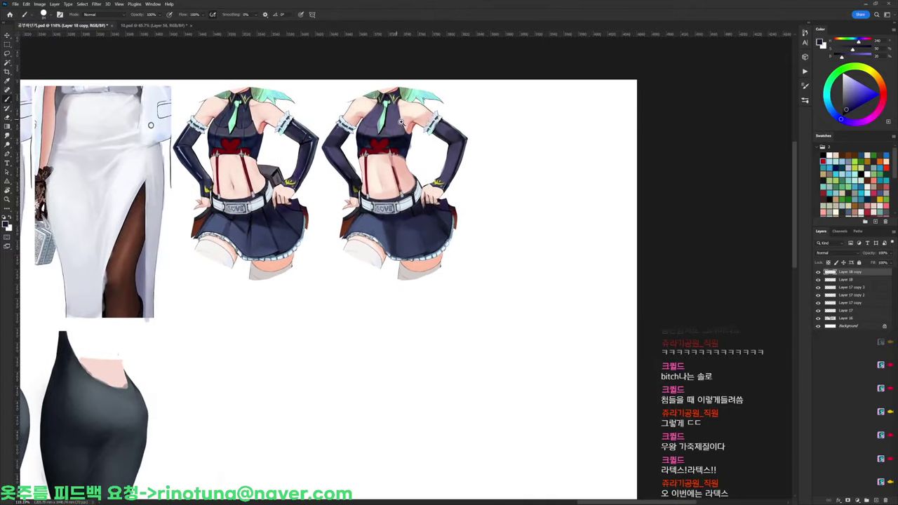
Shade the bare skin at the copy's far armpit and far side of the waist with a sampled pinkish skin tone
{"action": "scroll", "coordinate": [368, 114], "scroll_direction": "up", "scroll_amount": 2}
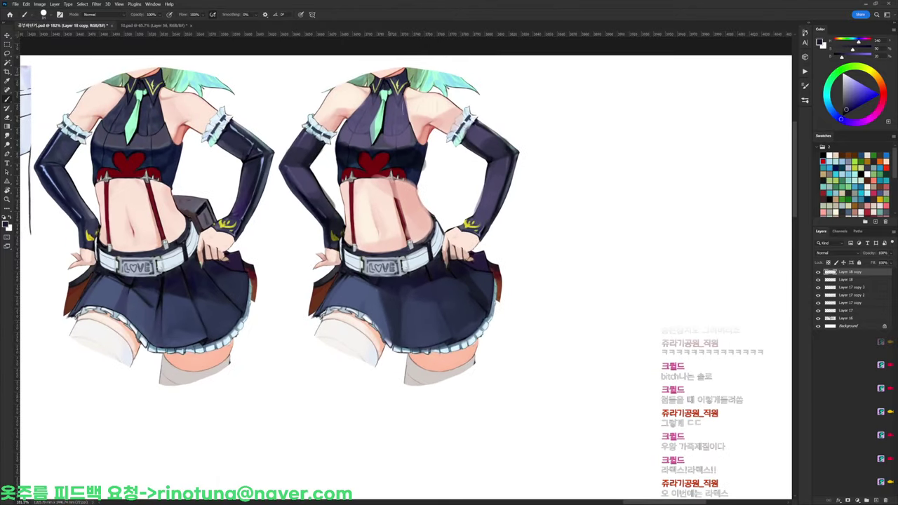
{"action": "right_click", "coordinate": [446, 125]}
{"action": "left_click", "coordinate": [436, 162], "text": "alt"}
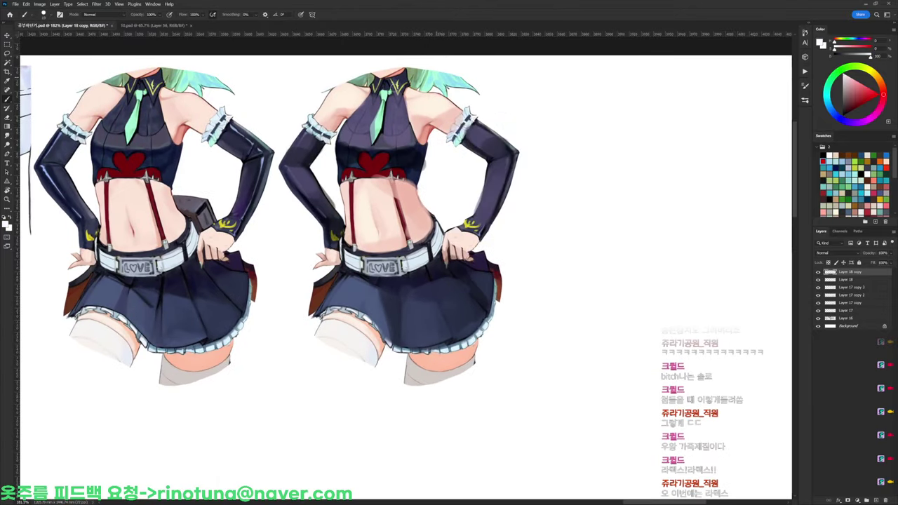
{"action": "left_click", "coordinate": [433, 109], "text": "alt"}
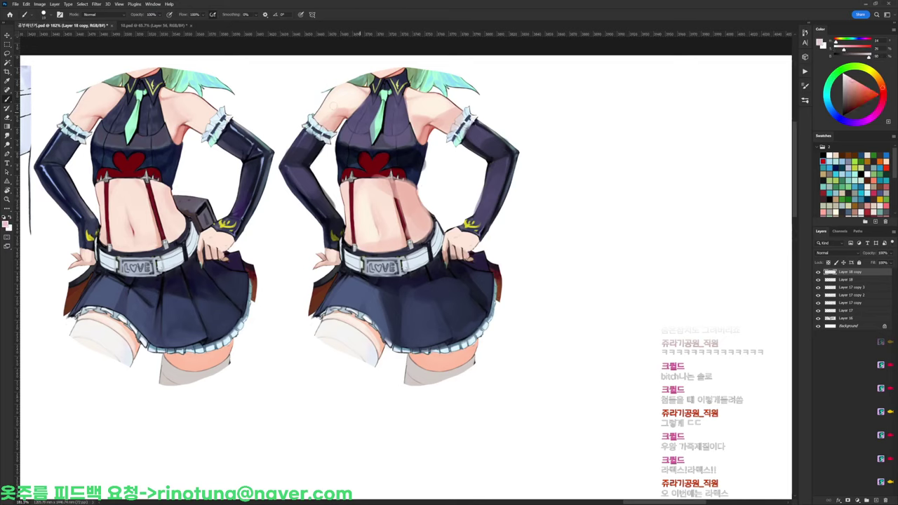
{"action": "left_click", "coordinate": [377, 196], "text": "alt"}
{"action": "left_click", "coordinate": [424, 133], "text": "alt"}
{"action": "left_click", "coordinate": [428, 130]}
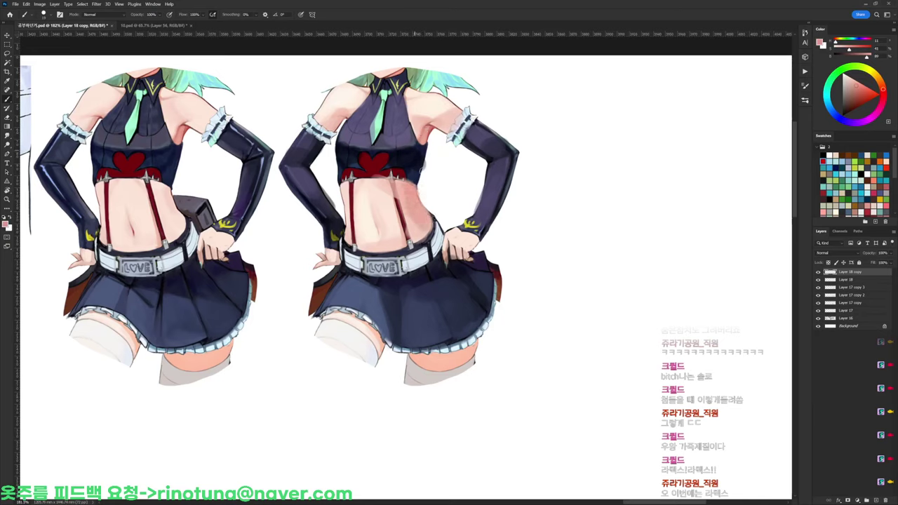
Repaint the copy's belly with sampled skin tones, separating light front planes from the shaded side
{"action": "right_click", "coordinate": [420, 166]}
{"action": "left_click", "coordinate": [376, 216]}
{"action": "left_click", "coordinate": [381, 220], "text": "alt"}
{"action": "mouse_move", "coordinate": [379, 212]}
{"action": "left_mouse_down"}
{"action": "mouse_move", "coordinate": [419, 211]}
{"action": "mouse_move", "coordinate": [369, 249]}
{"action": "mouse_move", "coordinate": [339, 232]}
{"action": "mouse_move", "coordinate": [354, 205]}
{"action": "left_mouse_up"}
{"action": "left_click", "coordinate": [419, 214], "text": "alt"}
{"action": "left_click", "coordinate": [357, 219], "text": "alt"}
{"action": "left_click", "coordinate": [372, 222], "text": "alt"}
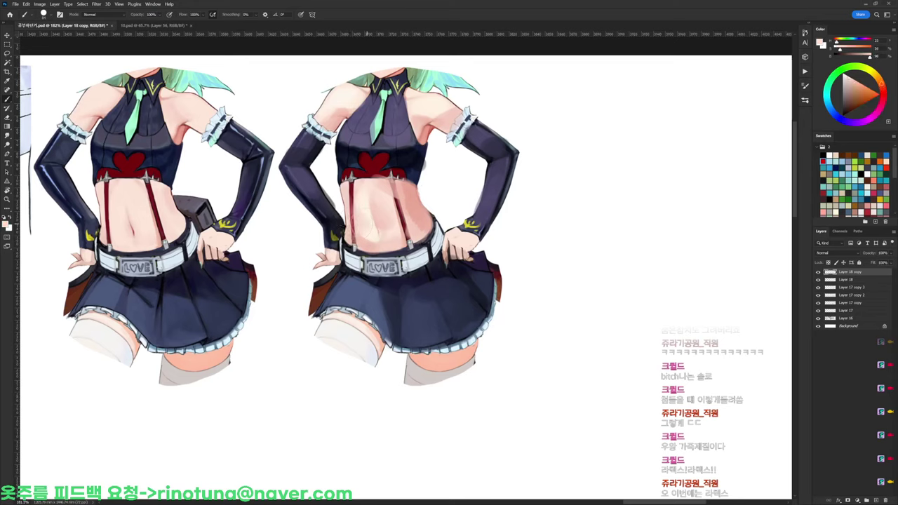
{"action": "left_click", "coordinate": [403, 230], "text": "alt"}
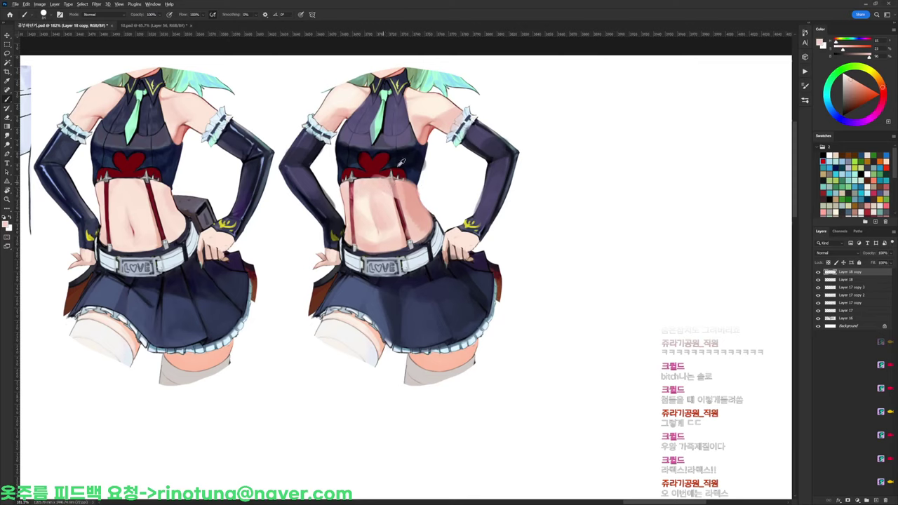
Switch to the default black and touch up the copy's neckline and shoulder area
{"action": "left_click", "coordinate": [416, 73], "text": "alt"}
{"action": "left_click", "coordinate": [397, 117], "text": "alt"}
{"action": "key", "text": "d"}
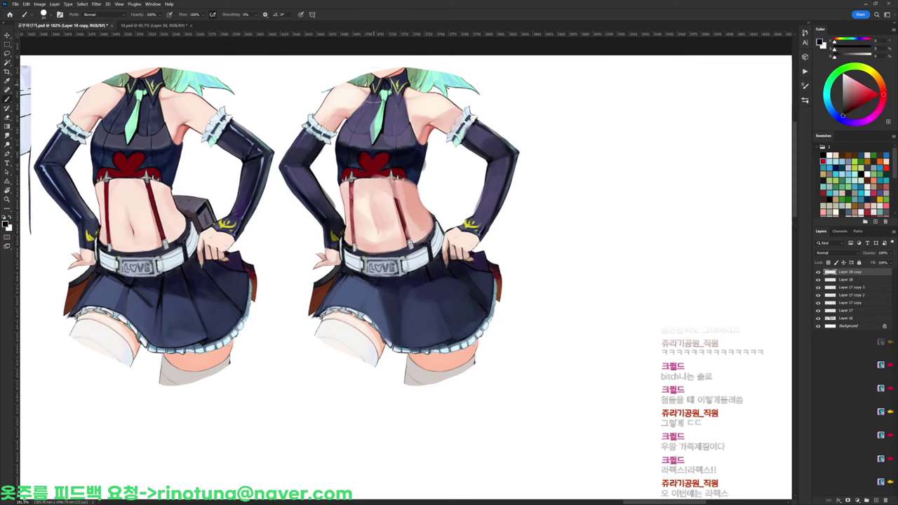
{"action": "left_click_drag", "start_coordinate": [427, 96], "coordinate": [377, 101]}
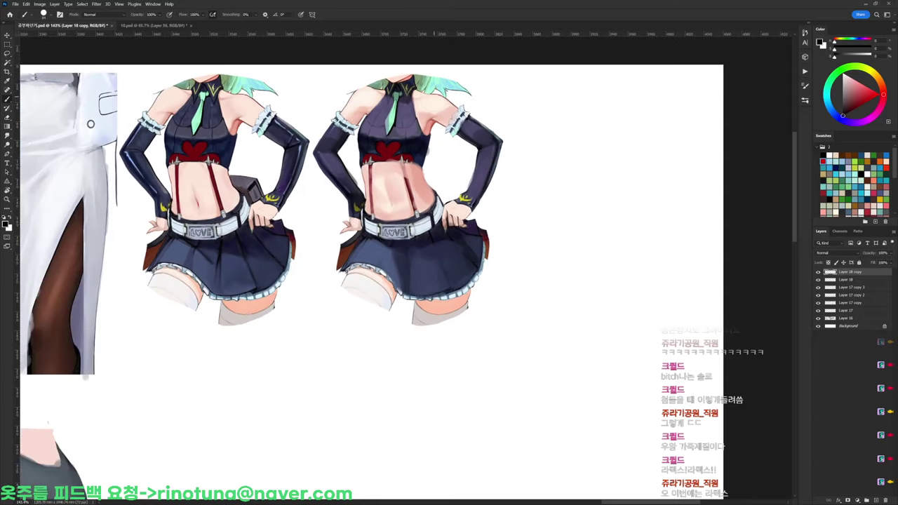
{"action": "mouse_move", "coordinate": [439, 125]}
{"action": "left_mouse_down"}
{"action": "mouse_move", "coordinate": [375, 119]}
{"action": "mouse_move", "coordinate": [440, 130]}
{"action": "left_mouse_up"}
{"action": "right_click", "coordinate": [411, 150]}
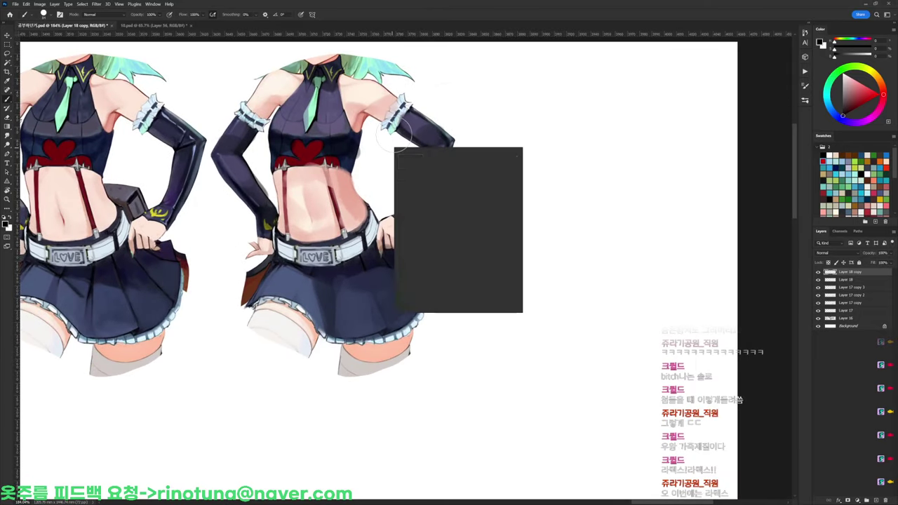
Paint sampled dark blues into the copy's skirt beneath the belt buckle and towards the far hip
{"action": "left_click", "coordinate": [308, 271], "text": "alt"}
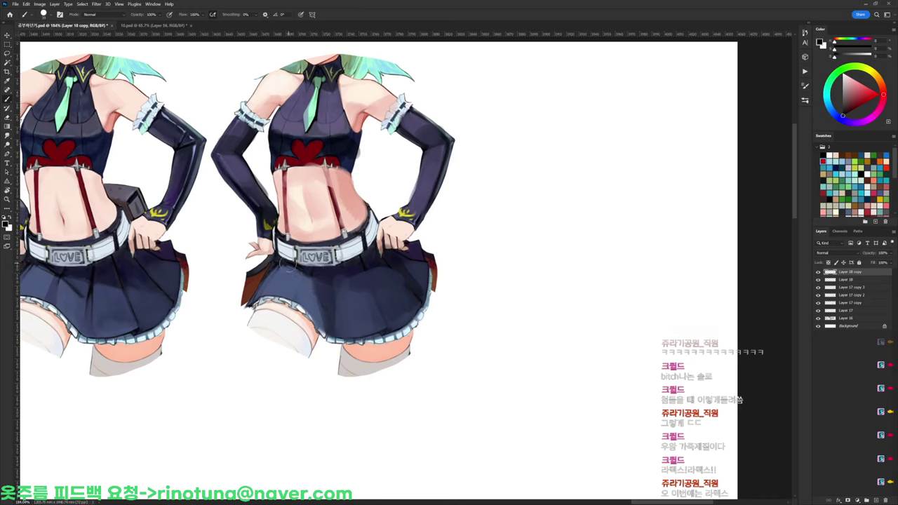
{"action": "left_click", "coordinate": [348, 288], "text": "alt"}
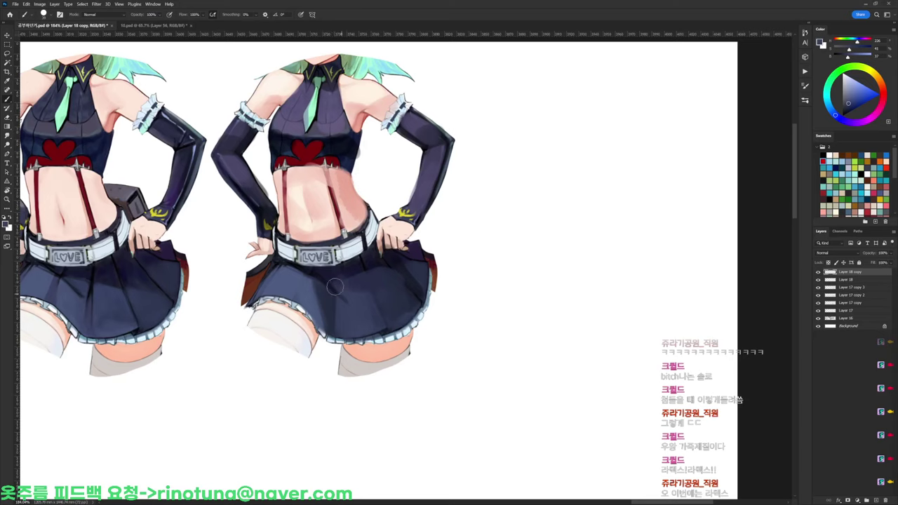
{"action": "left_click", "coordinate": [346, 292], "text": "alt"}
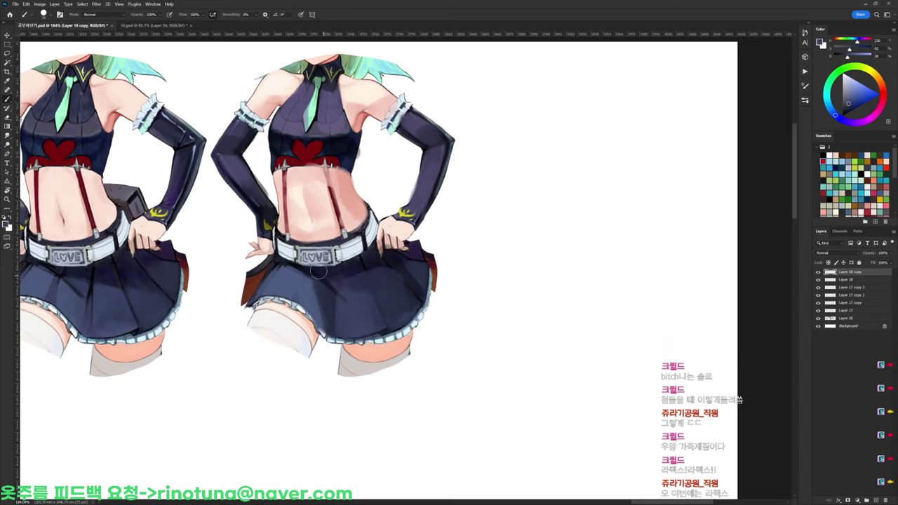
{"action": "left_click", "coordinate": [329, 273], "text": "alt"}
{"action": "mouse_move", "coordinate": [335, 273]}
{"action": "left_mouse_down"}
{"action": "mouse_move", "coordinate": [358, 287]}
{"action": "mouse_move", "coordinate": [368, 219]}
{"action": "left_mouse_up"}
{"action": "key", "text": "space"}
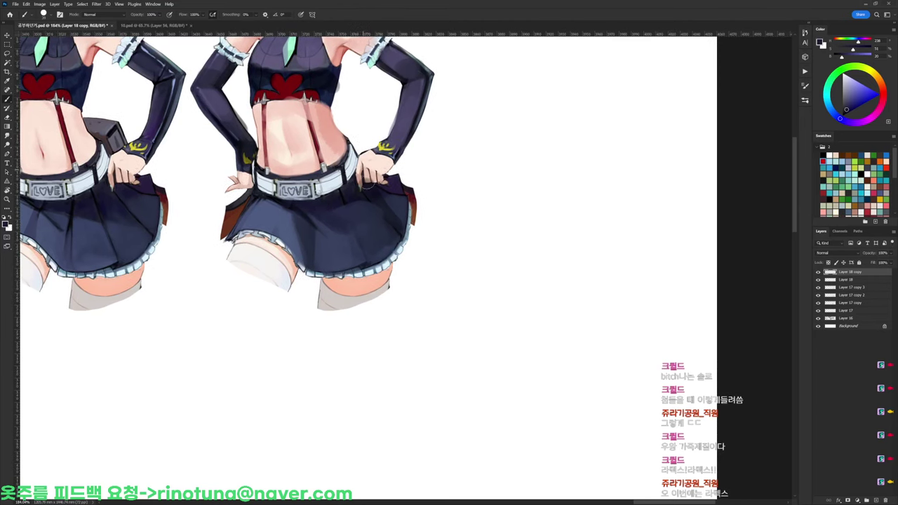
Change the brush and blend sampled blues through the central pleats of the copy's skirt
{"action": "right_click", "coordinate": [423, 203]}
{"action": "left_click", "coordinate": [335, 211]}
{"action": "left_click", "coordinate": [338, 239], "text": "alt"}
{"action": "left_click", "coordinate": [313, 239], "text": "alt"}
{"action": "mouse_move", "coordinate": [316, 235]}
{"action": "left_mouse_down"}
{"action": "mouse_move", "coordinate": [326, 248]}
{"action": "mouse_move", "coordinate": [315, 233]}
{"action": "left_mouse_up"}
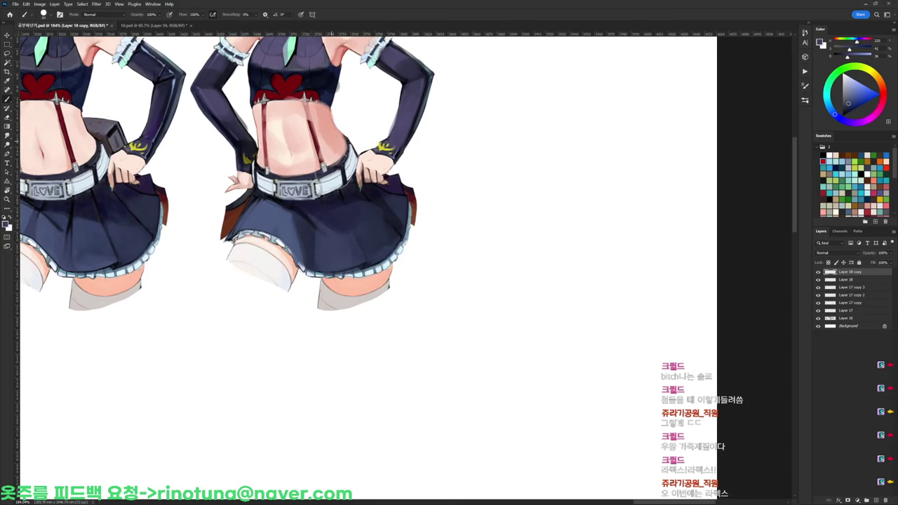
With a smaller brush, paint a dark diagonal fold below the copy's belt buckle and soften it with sampled skirt blues
{"action": "left_click", "coordinate": [343, 187], "text": "alt"}
{"action": "right_click", "coordinate": [343, 186]}
{"action": "left_click", "coordinate": [379, 247]}
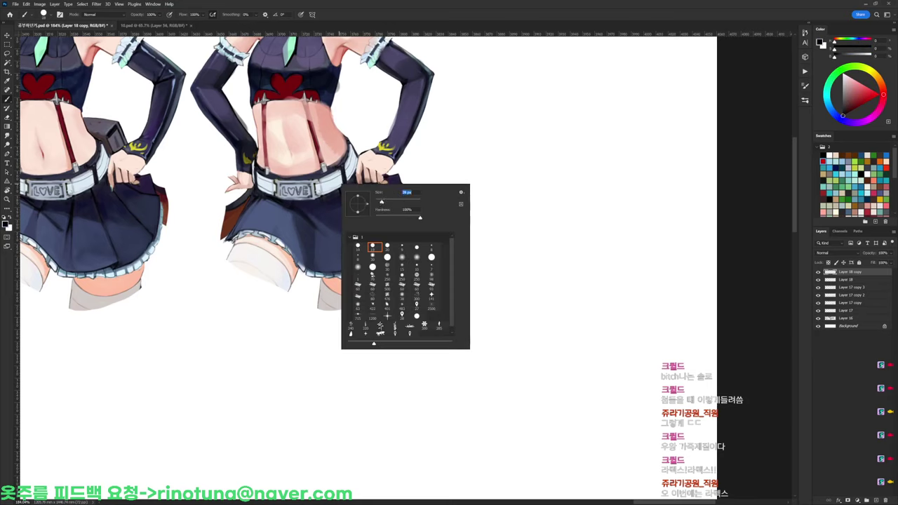
{"action": "left_click", "coordinate": [340, 209]}
{"action": "left_click", "coordinate": [286, 208], "text": "alt"}
{"action": "left_click", "coordinate": [284, 209], "text": "alt"}
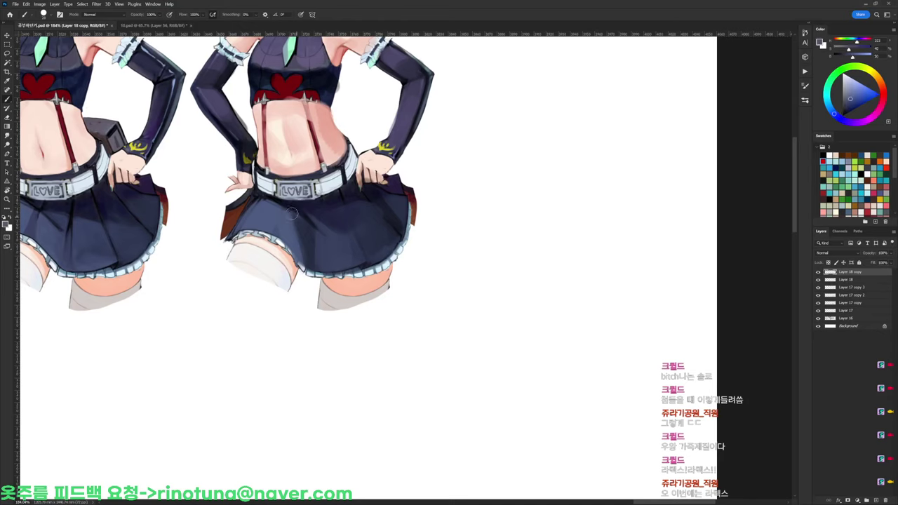
{"action": "left_click", "coordinate": [290, 209], "text": "alt"}
{"action": "left_click", "coordinate": [289, 208], "text": "alt"}
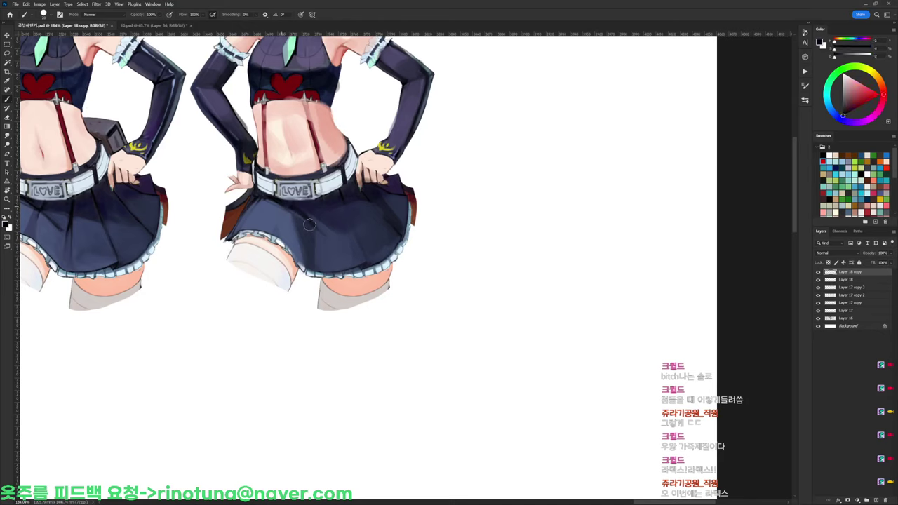
{"action": "left_click", "coordinate": [297, 213], "text": "alt"}
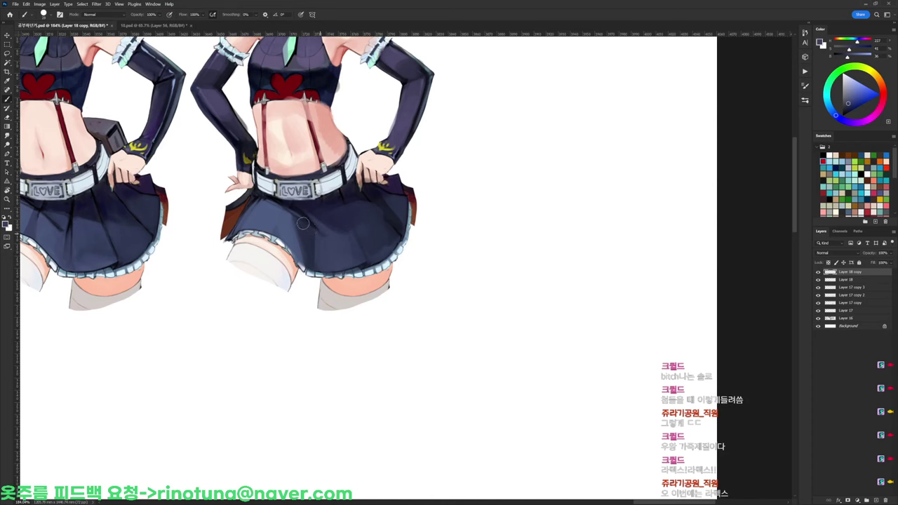
{"action": "mouse_move", "coordinate": [297, 210]}
{"action": "left_mouse_down"}
{"action": "mouse_move", "coordinate": [377, 181]}
{"action": "mouse_move", "coordinate": [394, 209]}
{"action": "mouse_move", "coordinate": [386, 204]}
{"action": "left_mouse_up"}
Build up the central fold of the copy's skirt below the belt with sampled light and dark blues
{"action": "left_click", "coordinate": [378, 193], "text": "alt"}
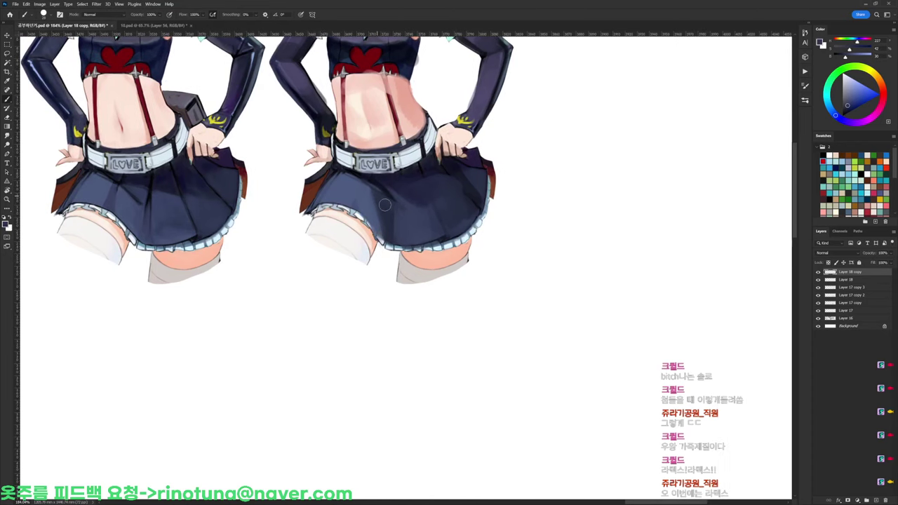
{"action": "left_click", "coordinate": [392, 191], "text": "alt"}
{"action": "left_click", "coordinate": [382, 182], "text": "alt"}
{"action": "mouse_move", "coordinate": [394, 197]}
{"action": "left_mouse_down"}
{"action": "mouse_move", "coordinate": [387, 192]}
{"action": "mouse_move", "coordinate": [400, 217]}
{"action": "left_mouse_up"}
{"action": "left_click", "coordinate": [384, 189], "text": "alt"}
{"action": "left_click", "coordinate": [411, 216], "text": "alt"}
{"action": "left_click", "coordinate": [402, 231], "text": "alt"}
Extend the central fold's shading down to the frilled hem of the copy's skirt using sampled blues
{"action": "left_click_drag", "start_coordinate": [389, 210], "coordinate": [401, 230]}
{"action": "left_click", "coordinate": [384, 214], "text": "alt"}
{"action": "left_click_drag", "start_coordinate": [370, 192], "coordinate": [385, 232]}
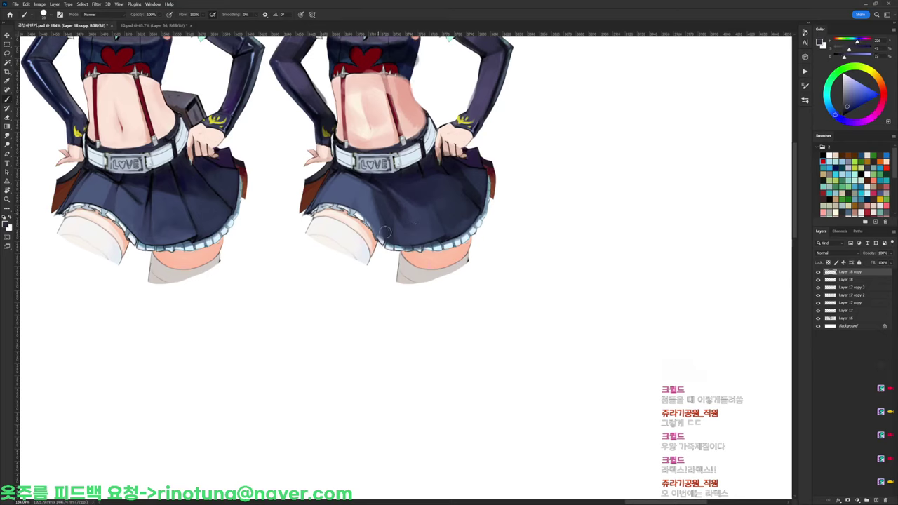
{"action": "left_click", "coordinate": [352, 183], "text": "alt"}
{"action": "left_click", "coordinate": [379, 194], "text": "alt"}
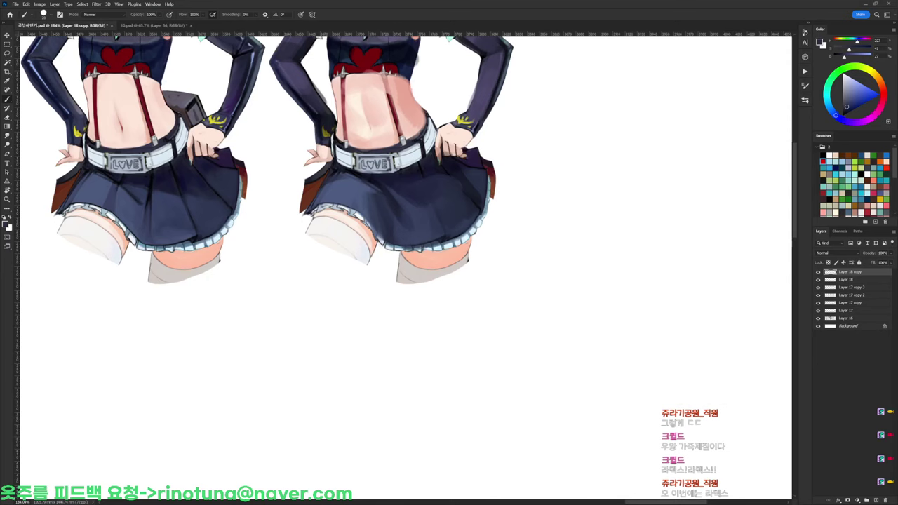
{"action": "left_click_drag", "start_coordinate": [517, 169], "coordinate": [435, 234]}
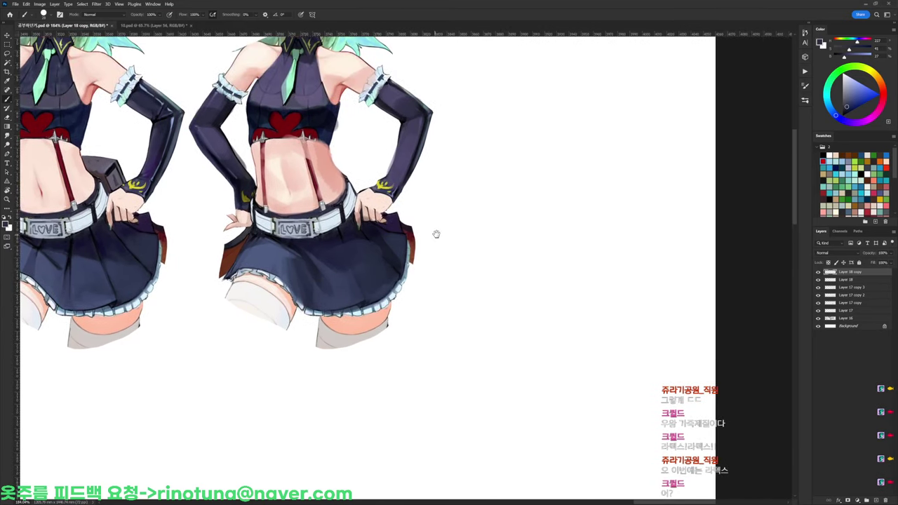
{"action": "scroll", "coordinate": [457, 223], "scroll_direction": "down", "scroll_amount": 1}
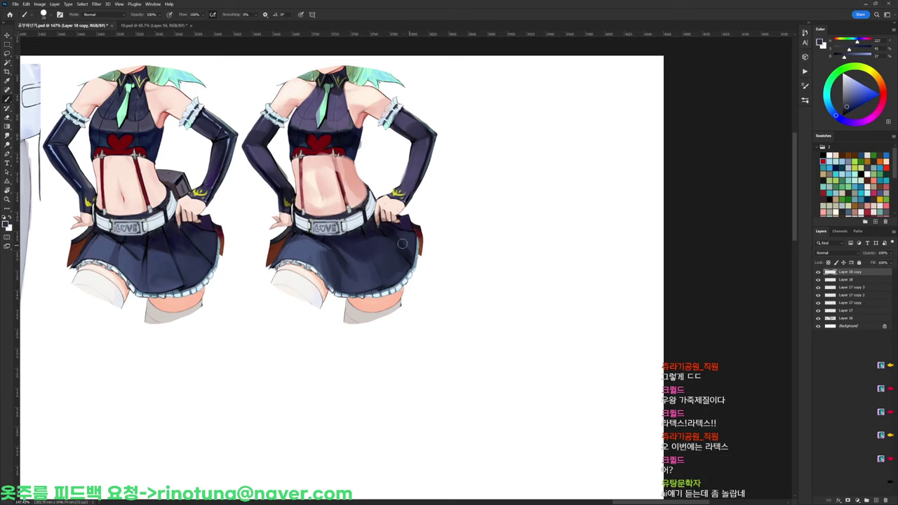
Duplicate the repainted figure beside itself and mark the new copy's near shoulder with a thin black brush
{"action": "left_click_drag", "start_coordinate": [384, 254], "coordinate": [584, 252]}
{"action": "scroll", "coordinate": [538, 111], "scroll_direction": "up", "scroll_amount": 3}
{"action": "key", "text": "d"}
{"action": "right_click", "coordinate": [585, 114]}
{"action": "left_click", "coordinate": [646, 181]}
{"action": "left_click", "coordinate": [470, 107]}
{"action": "left_click_drag", "start_coordinate": [456, 83], "coordinate": [455, 100]}
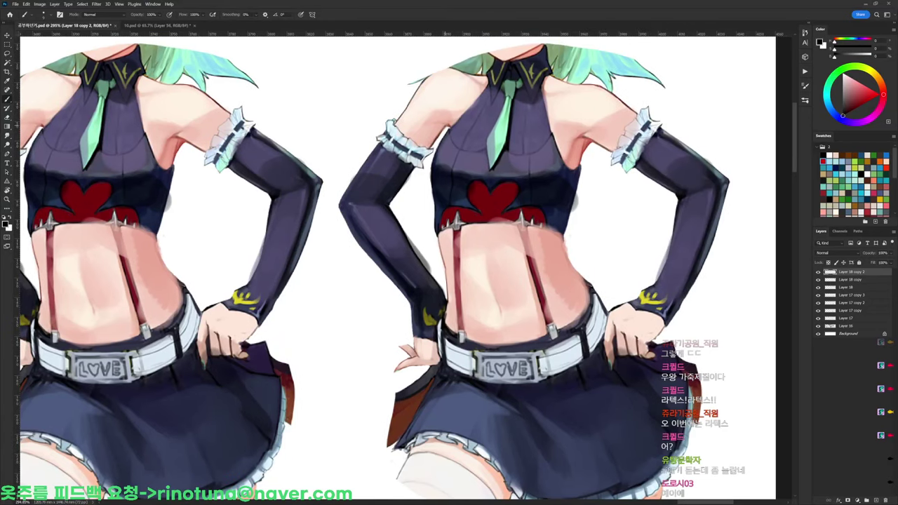
Shade the new copy's near shoulder with a larger brush, using sampled pink and pale skin tones
{"action": "left_click", "coordinate": [590, 142], "text": "alt"}
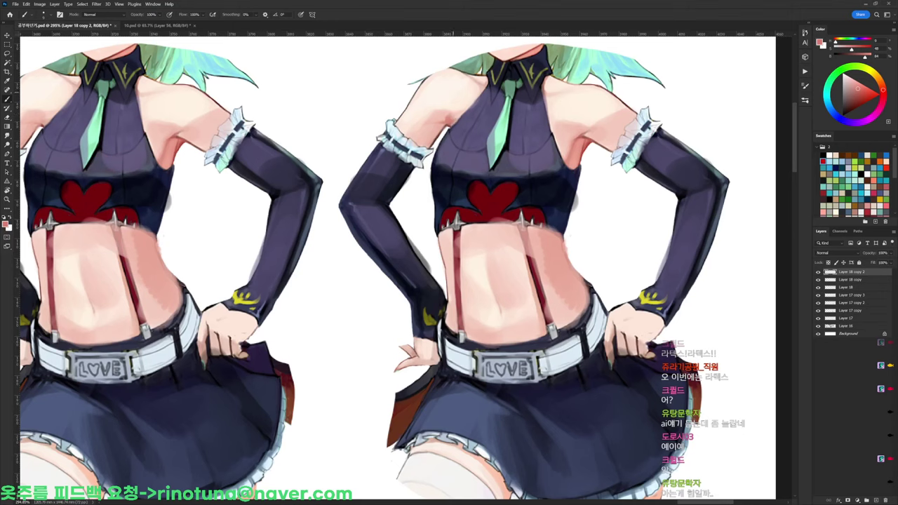
{"action": "right_click", "coordinate": [453, 93]}
{"action": "left_click", "coordinate": [531, 138]}
{"action": "left_click", "coordinate": [454, 112], "text": "alt"}
{"action": "left_click", "coordinate": [466, 81], "text": "alt"}
{"action": "left_click", "coordinate": [451, 114], "text": "alt"}
{"action": "left_click_drag", "start_coordinate": [464, 83], "coordinate": [465, 96]}
{"action": "left_click", "coordinate": [465, 97], "text": "alt"}
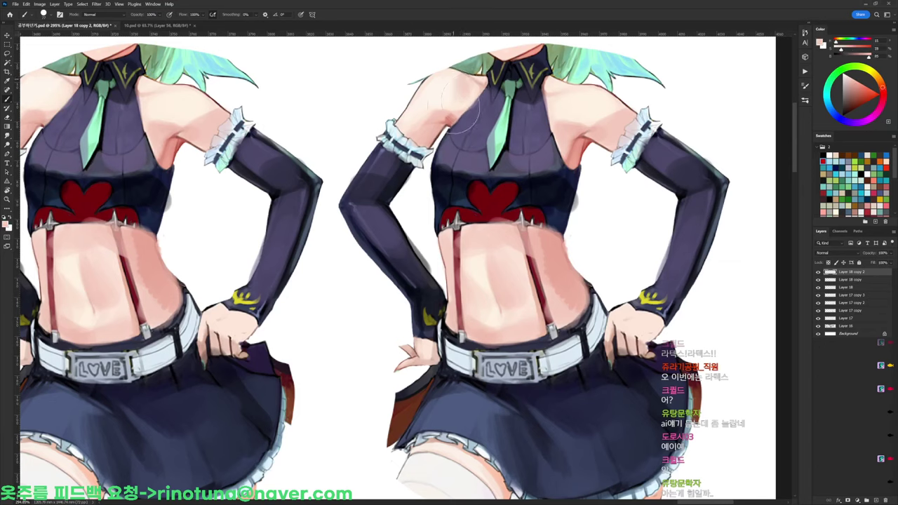
{"action": "left_click", "coordinate": [449, 133], "text": "alt"}
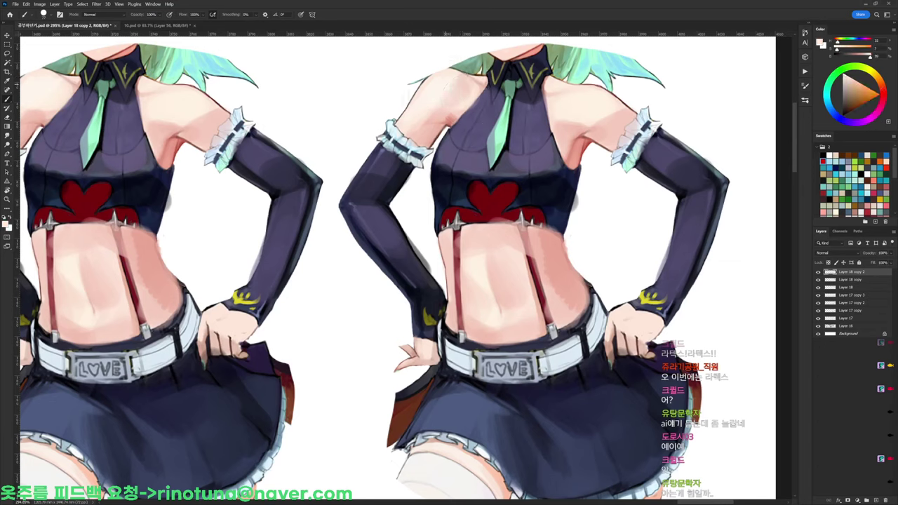
Refine the shoulder beside the new copy's halter strap with a smaller brush and sampled skin tones
{"action": "right_click", "coordinate": [511, 73]}
{"action": "left_click", "coordinate": [546, 138]}
{"action": "left_click", "coordinate": [443, 79], "text": "alt"}
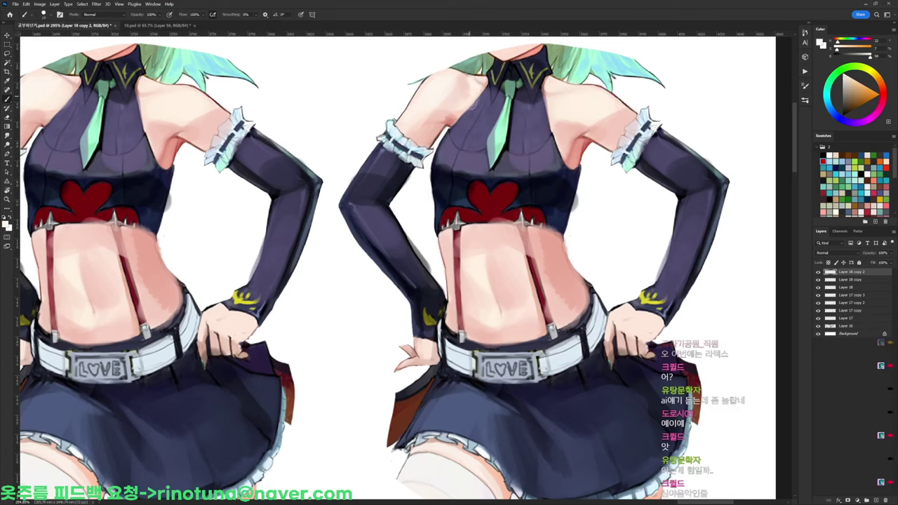
{"action": "left_click", "coordinate": [473, 105], "text": "alt"}
{"action": "left_click", "coordinate": [486, 83], "text": "alt"}
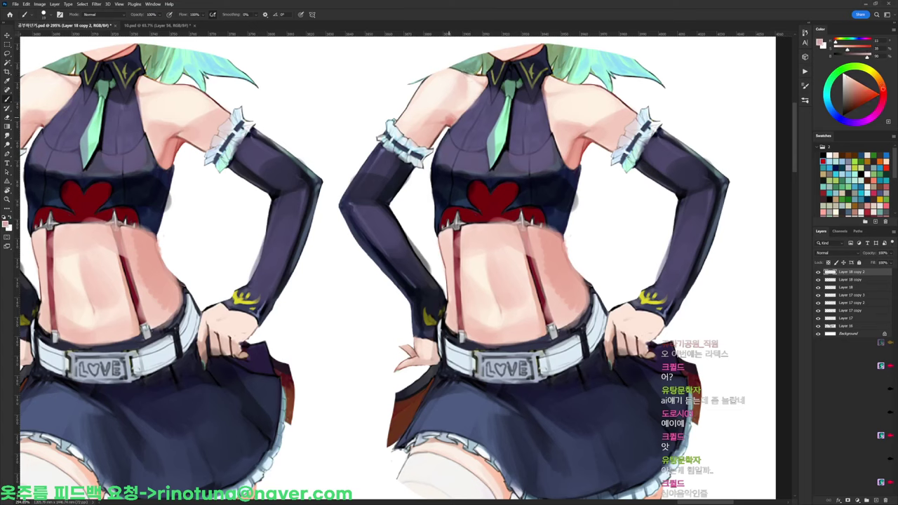
{"action": "left_click", "coordinate": [446, 107], "text": "alt"}
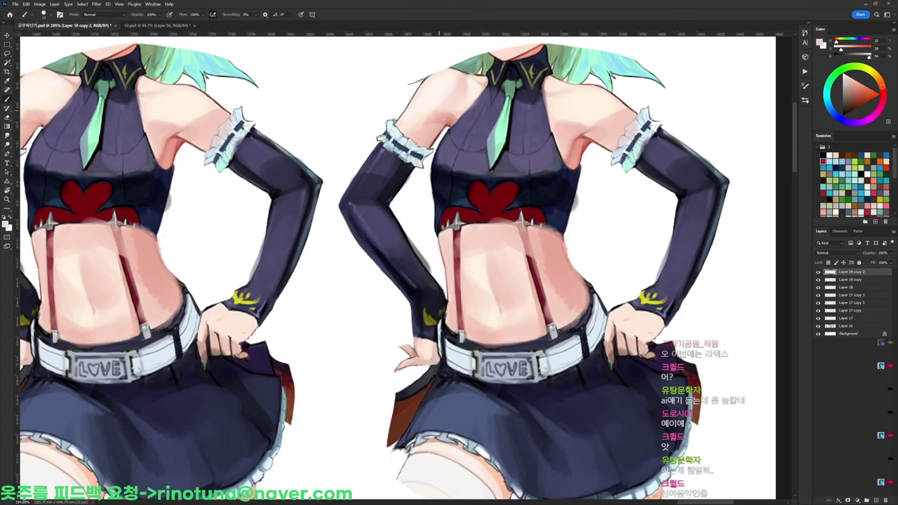
Blend the new copy's near upper arm above the frilled cuff with sampled skin tones, undoing the last stroke
{"action": "left_click", "coordinate": [416, 120], "text": "alt"}
{"action": "left_click", "coordinate": [439, 123], "text": "alt"}
{"action": "left_click", "coordinate": [430, 127], "text": "alt"}
{"action": "left_click", "coordinate": [433, 114], "text": "alt"}
{"action": "left_click", "coordinate": [442, 89], "text": "alt"}
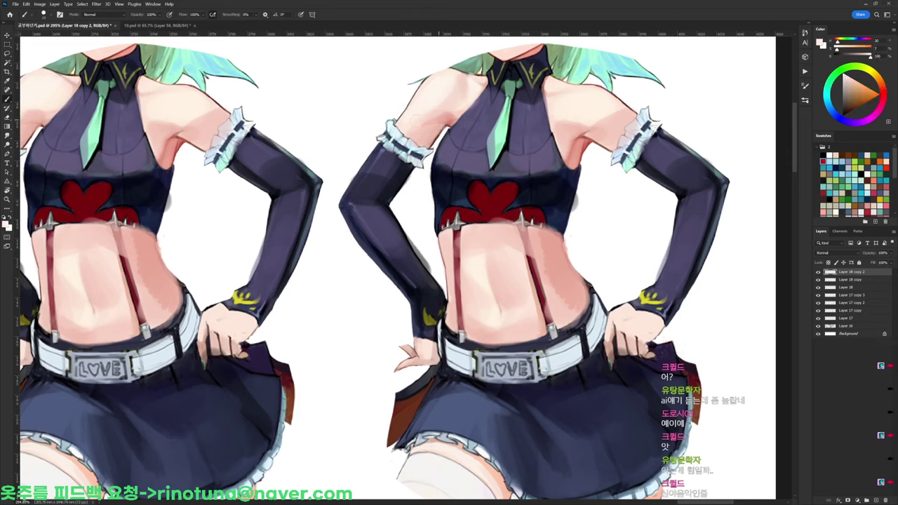
{"action": "left_click", "coordinate": [435, 128], "text": "alt"}
{"action": "key", "text": "ctrl+z"}
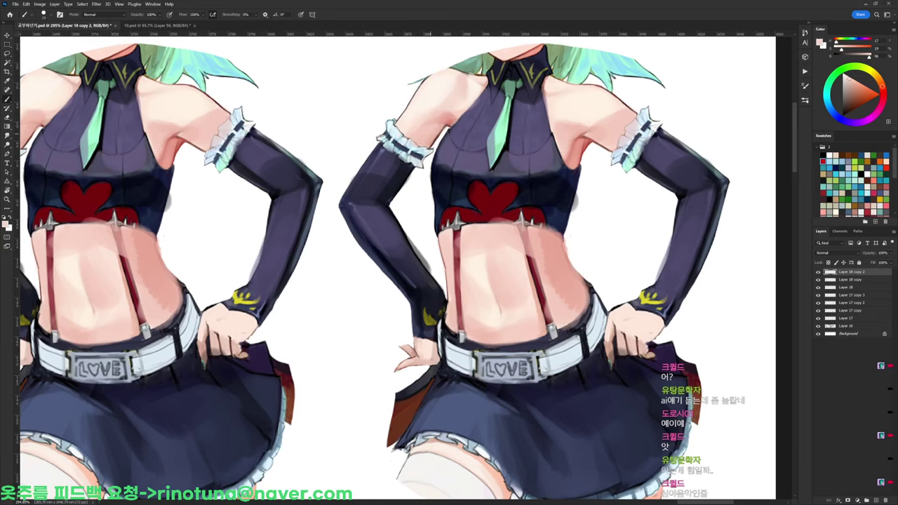
Touch up the new copy's near shoulder and its top contour with sampled skin tones
{"action": "mouse_move", "coordinate": [510, 107]}
{"action": "left_mouse_down"}
{"action": "mouse_move", "coordinate": [420, 105]}
{"action": "mouse_move", "coordinate": [454, 97]}
{"action": "mouse_move", "coordinate": [559, 120]}
{"action": "left_mouse_up"}
{"action": "left_click", "coordinate": [451, 89], "text": "alt"}
{"action": "left_click", "coordinate": [385, 89], "text": "alt"}
{"action": "left_click", "coordinate": [393, 105], "text": "alt"}
Line the near edge of the new copy's halter top from armpit to collar with a thin black brush
{"action": "key", "text": "d"}
{"action": "right_click", "coordinate": [559, 120]}
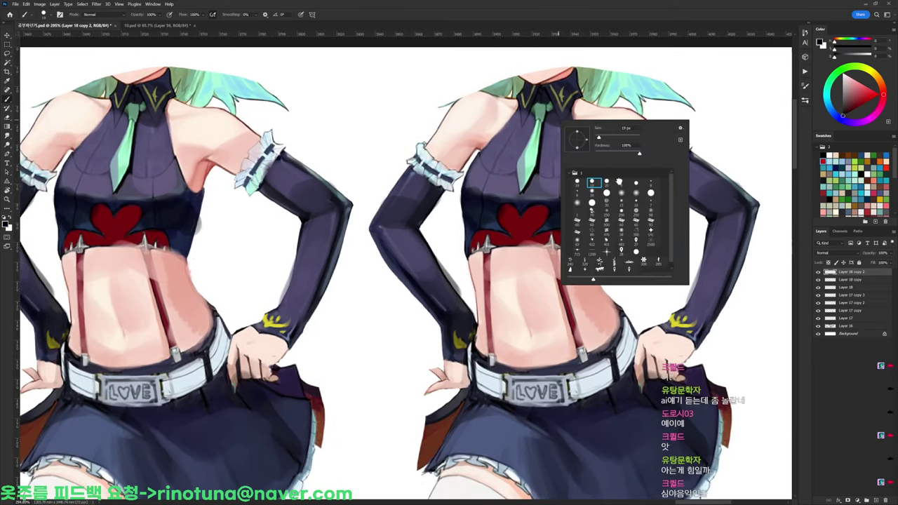
{"action": "left_click", "coordinate": [621, 183]}
{"action": "left_click", "coordinate": [506, 139]}
{"action": "left_click", "coordinate": [484, 148], "text": "alt"}
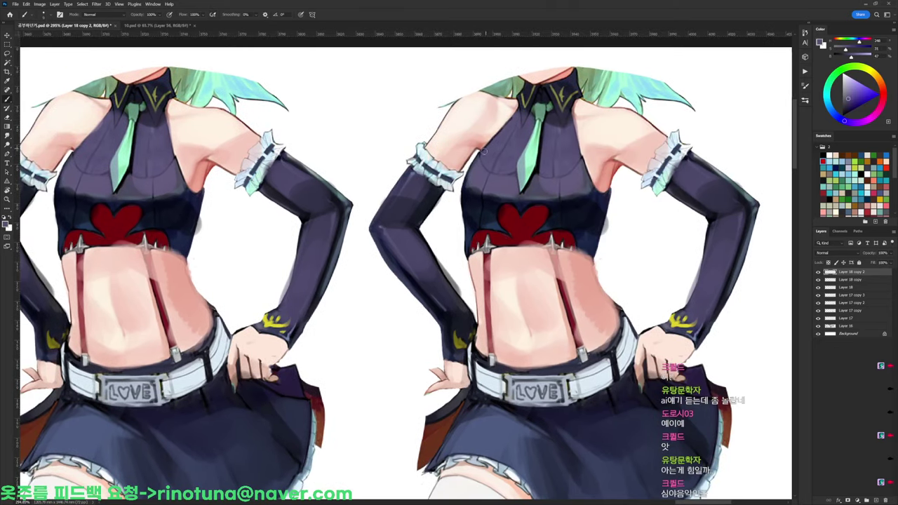
{"action": "key", "text": "d"}
{"action": "mouse_move", "coordinate": [480, 159]}
{"action": "left_mouse_down"}
{"action": "mouse_move", "coordinate": [493, 172]}
{"action": "mouse_move", "coordinate": [511, 137]}
{"action": "left_mouse_up"}
{"action": "left_click", "coordinate": [510, 140], "text": "alt"}
{"action": "key", "text": "d"}
{"action": "left_click_drag", "start_coordinate": [524, 125], "coordinate": [535, 108]}
{"action": "left_click", "coordinate": [537, 105], "text": "alt"}
{"action": "key", "text": "d"}
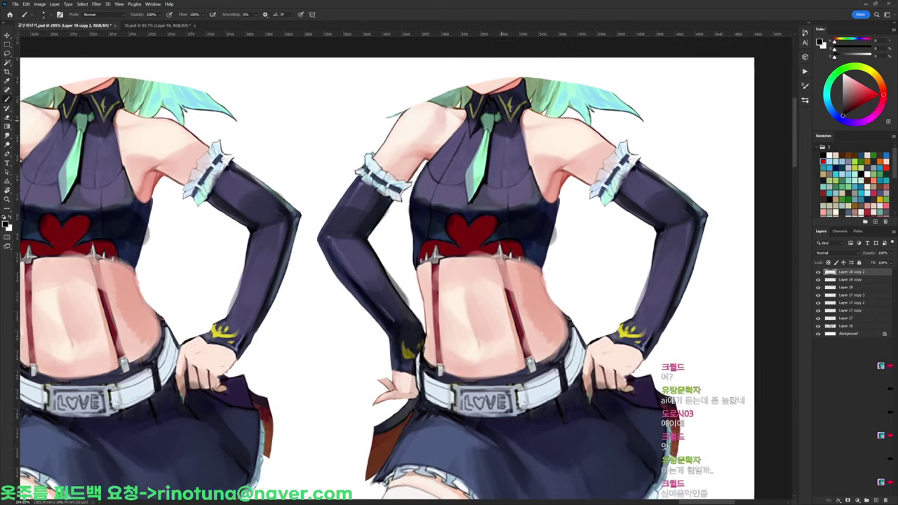
Clean up the top outline of the new copy's near shoulder with a sampled pale tone and the eraser
{"action": "scroll", "coordinate": [512, 102], "scroll_direction": "down", "scroll_amount": 1}
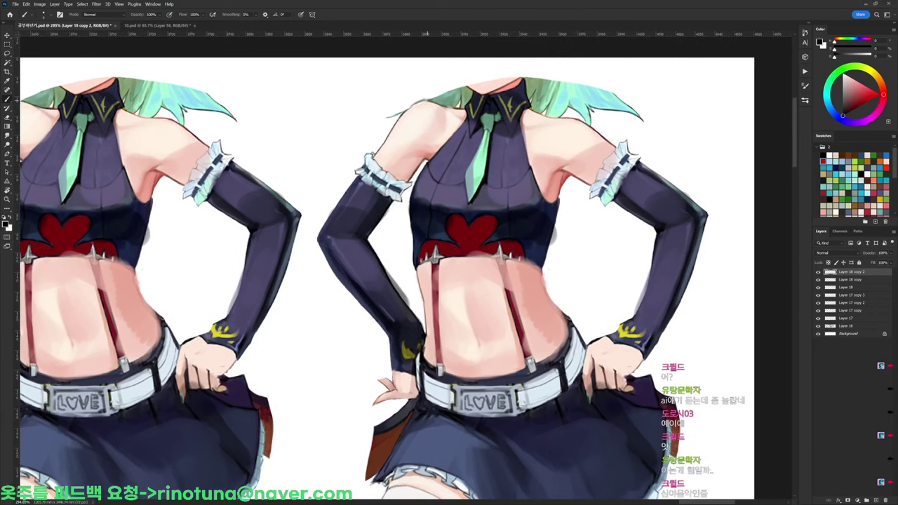
{"action": "left_click", "coordinate": [421, 105], "text": "alt"}
{"action": "key", "text": "e"}
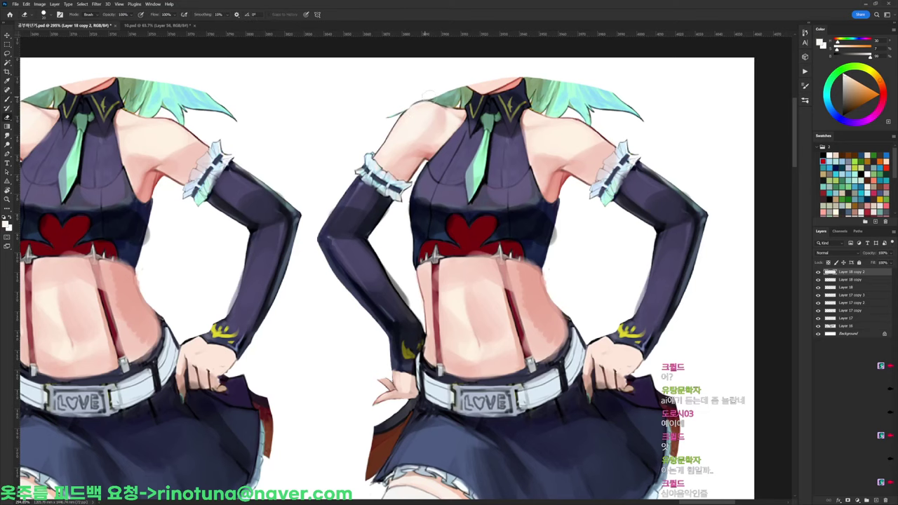
{"action": "key", "text": "b"}
{"action": "key", "text": "d"}
Shade the new copy's far shoulder with a larger brush, using sampled pale and pink skin tones
{"action": "left_click_drag", "start_coordinate": [596, 105], "coordinate": [558, 103]}
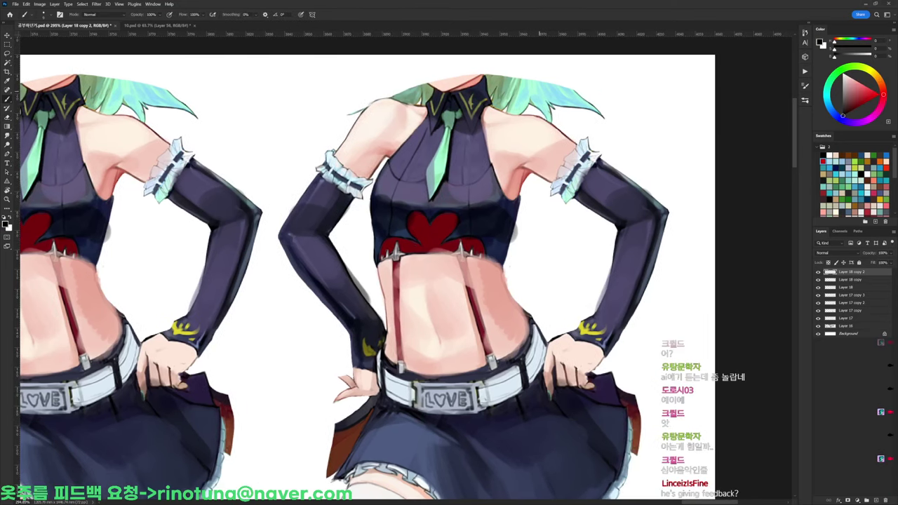
{"action": "right_click", "coordinate": [554, 118]}
{"action": "left_click", "coordinate": [589, 185]}
{"action": "left_click", "coordinate": [543, 155], "text": "alt"}
{"action": "left_click", "coordinate": [538, 155], "text": "alt"}
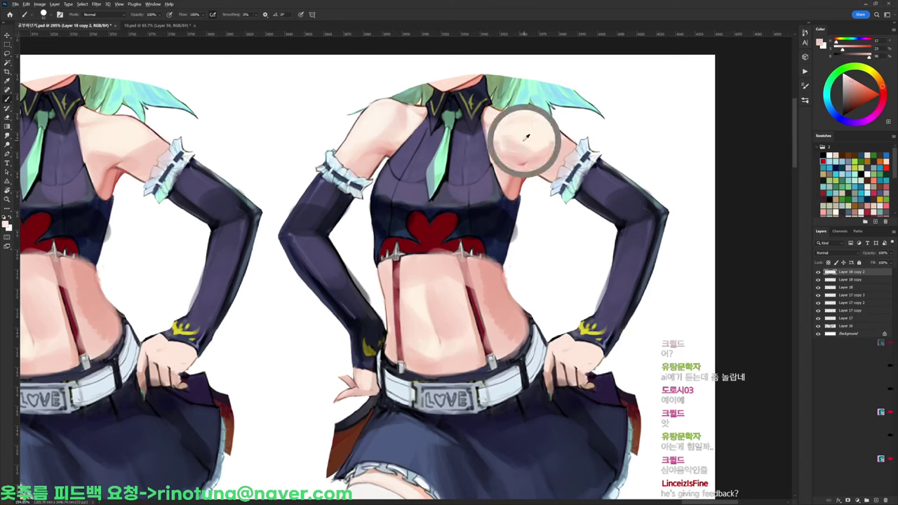
{"action": "left_click", "coordinate": [529, 137], "text": "alt"}
{"action": "left_click", "coordinate": [525, 157], "text": "alt"}
{"action": "left_click_drag", "start_coordinate": [550, 125], "coordinate": [551, 128]}
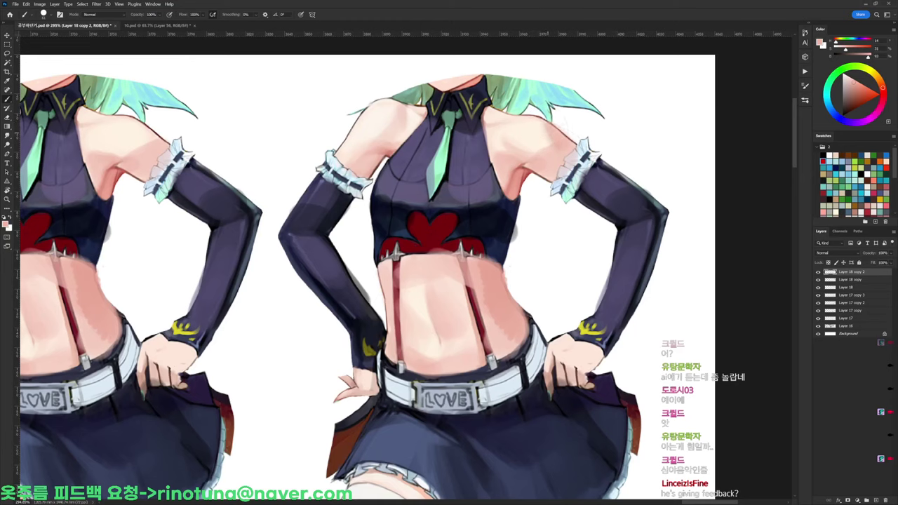
{"action": "left_click", "coordinate": [542, 142], "text": "alt"}
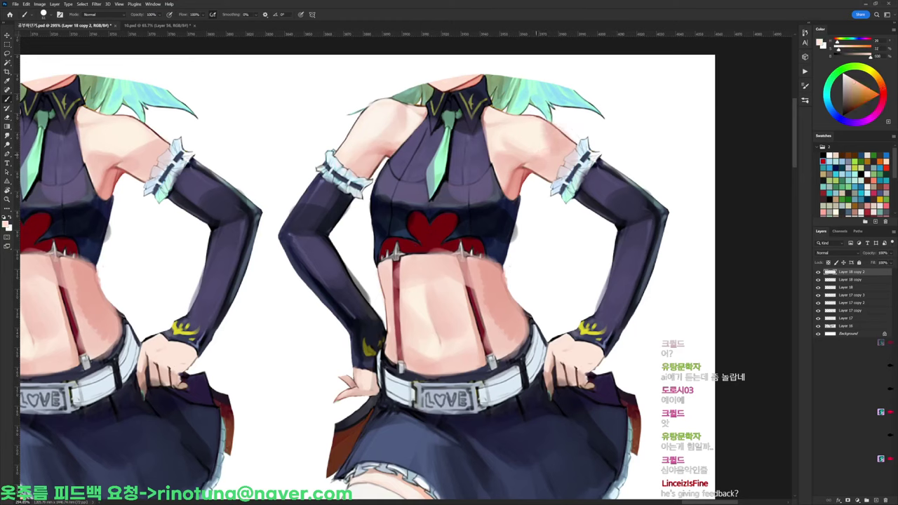
{"action": "left_click", "coordinate": [543, 129], "text": "alt"}
Blend the skin between the far halter edge and shoulder with sampled tones, refining it with a smaller brush
{"action": "left_click", "coordinate": [498, 142], "text": "alt"}
{"action": "mouse_move", "coordinate": [496, 150]}
{"action": "left_mouse_down"}
{"action": "mouse_move", "coordinate": [502, 166]}
{"action": "mouse_move", "coordinate": [500, 152]}
{"action": "left_mouse_up"}
{"action": "left_click", "coordinate": [517, 155], "text": "alt"}
{"action": "left_click", "coordinate": [512, 175], "text": "alt"}
{"action": "right_click", "coordinate": [546, 130]}
{"action": "left_click", "coordinate": [580, 194]}
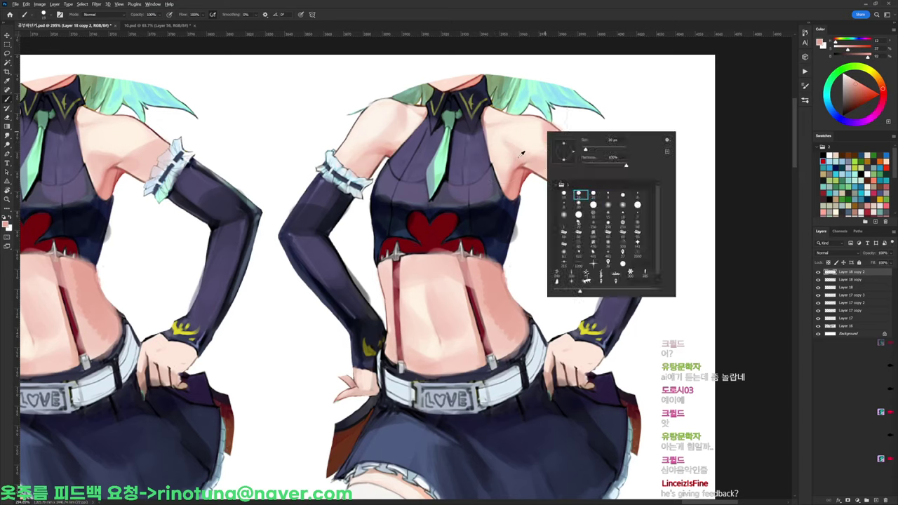
{"action": "left_click", "coordinate": [517, 151], "text": "alt"}
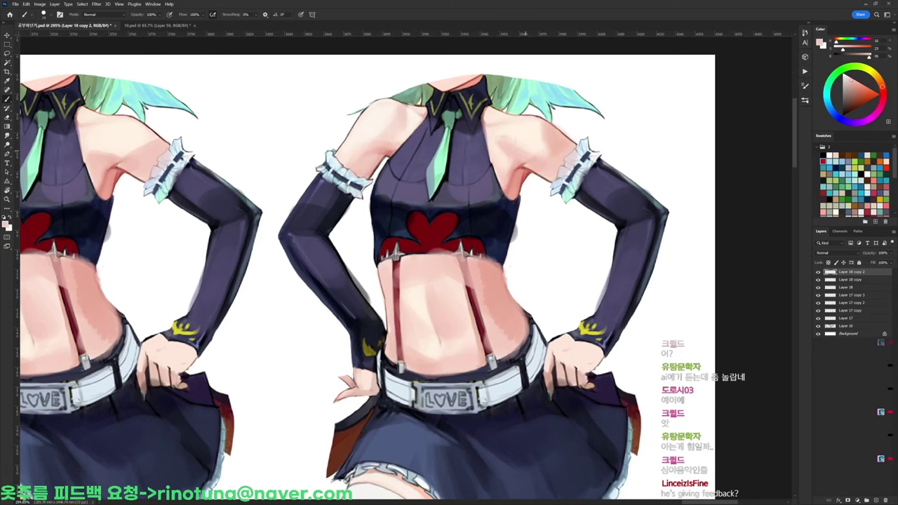
{"action": "left_click", "coordinate": [532, 132], "text": "alt"}
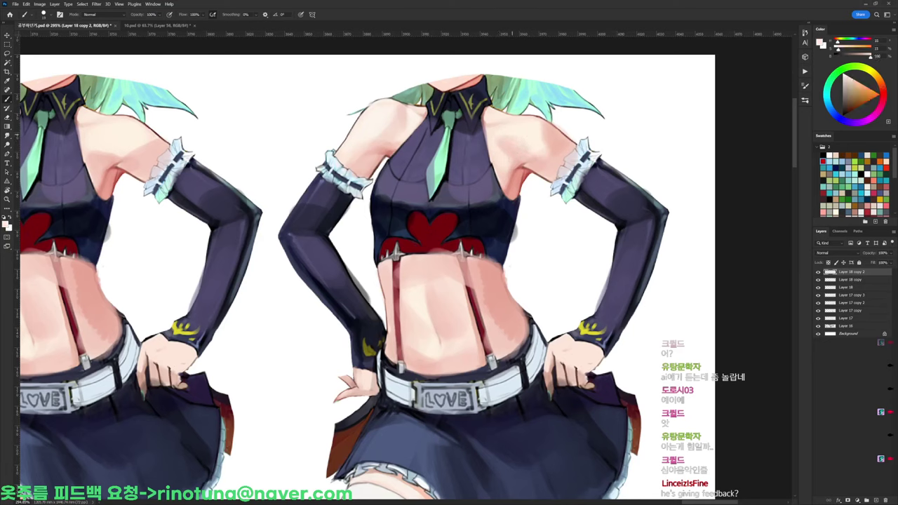
{"action": "left_click", "coordinate": [516, 130], "text": "alt"}
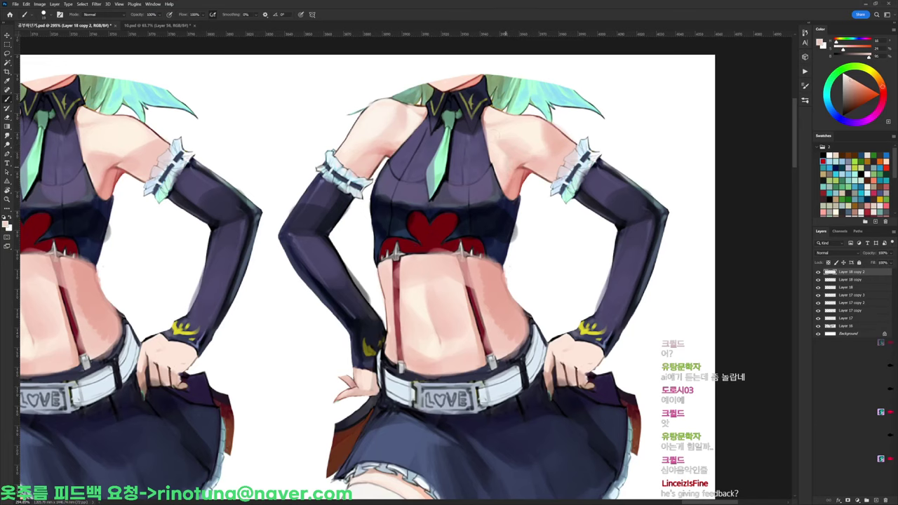
Shade the new copy's far underarm beside the halter top with sampled pink skin tones
{"action": "left_click", "coordinate": [525, 176], "text": "alt"}
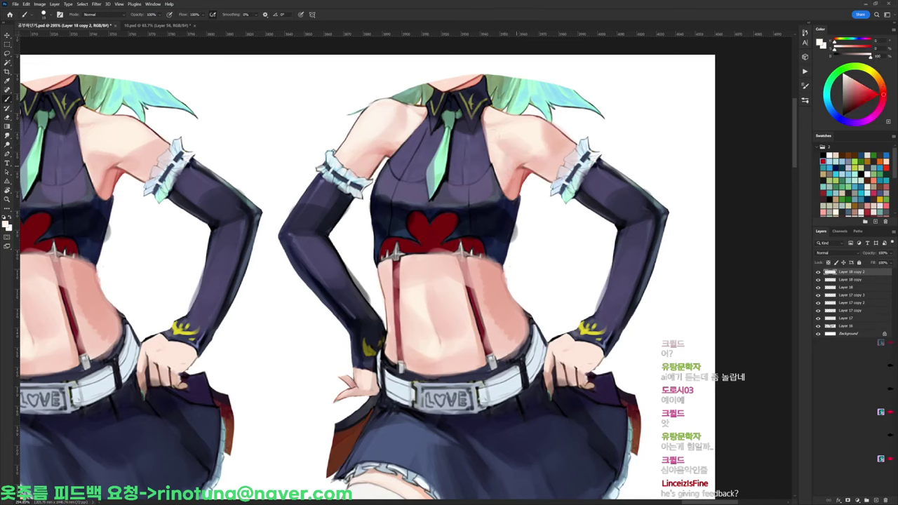
{"action": "left_click", "coordinate": [526, 175], "text": "alt"}
{"action": "left_click_drag", "start_coordinate": [512, 173], "coordinate": [501, 191]}
{"action": "left_click", "coordinate": [519, 175], "text": "alt"}
{"action": "left_click", "coordinate": [516, 177], "text": "alt"}
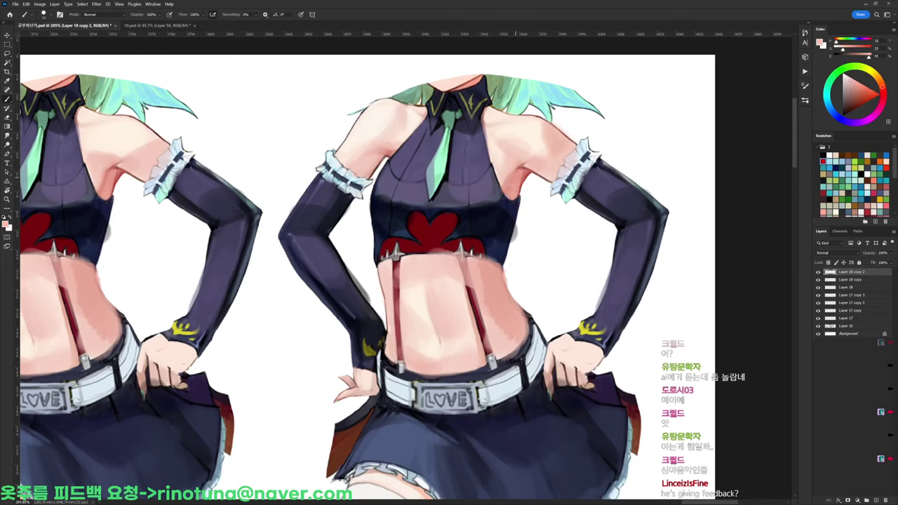
{"action": "left_click", "coordinate": [518, 177], "text": "alt"}
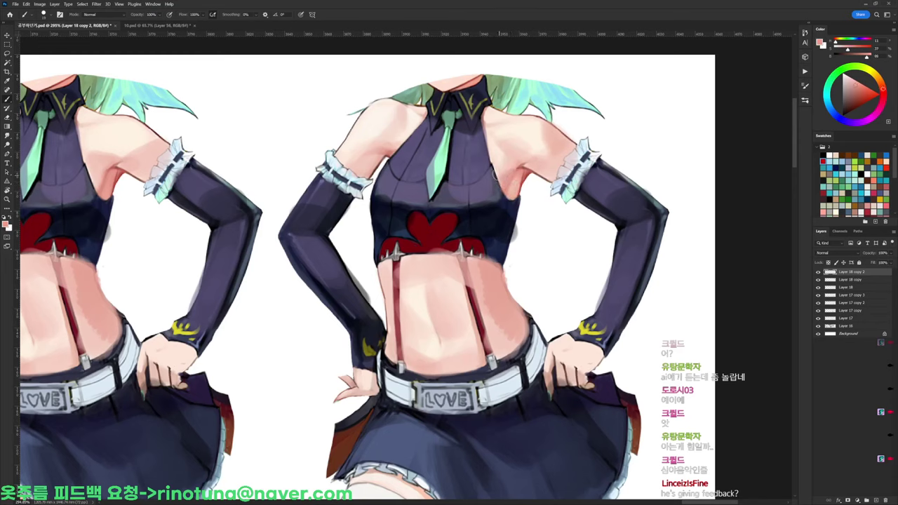
Soften the transition from the far armpit fold into the chest with sampled light and mid skin tones
{"action": "mouse_move", "coordinate": [526, 168]}
{"action": "left_mouse_down"}
{"action": "mouse_move", "coordinate": [495, 134]}
{"action": "mouse_move", "coordinate": [496, 115]}
{"action": "left_mouse_up"}
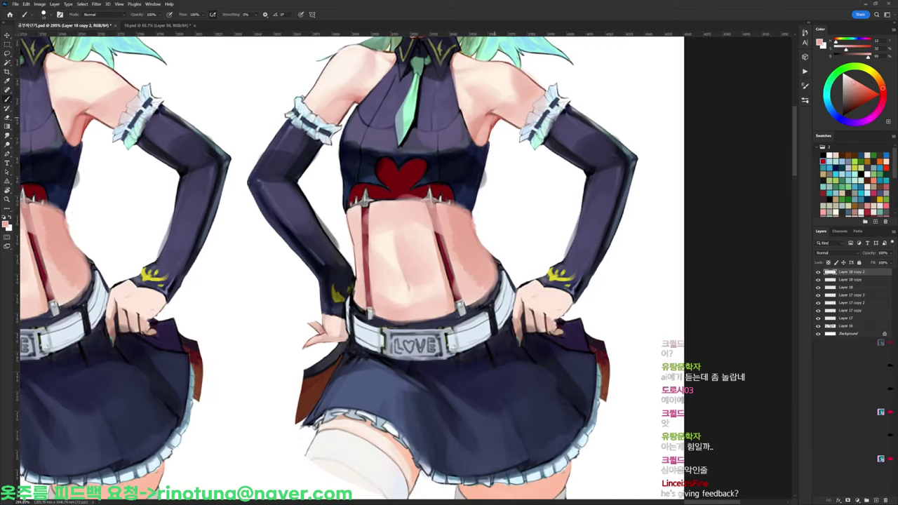
{"action": "left_click", "coordinate": [502, 99], "text": "alt"}
{"action": "left_click", "coordinate": [483, 117], "text": "alt"}
{"action": "left_click", "coordinate": [496, 90], "text": "alt"}
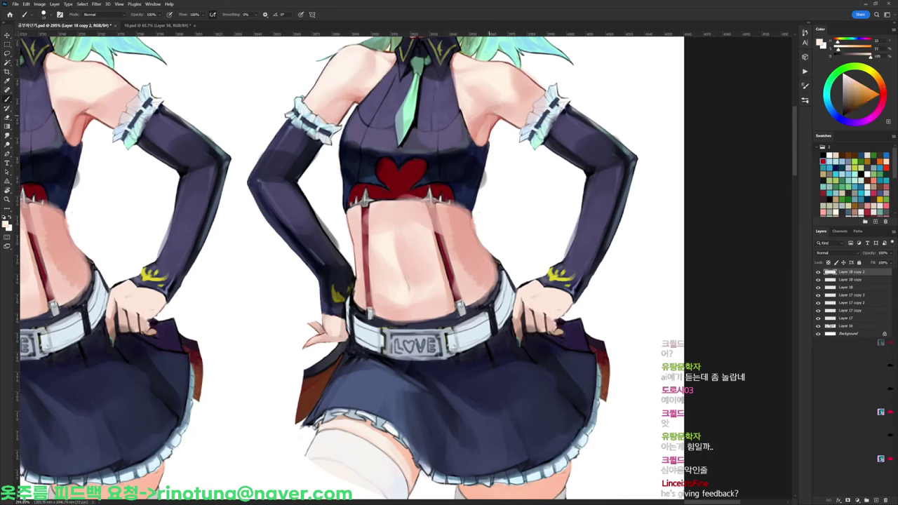
{"action": "left_click_drag", "start_coordinate": [490, 115], "coordinate": [484, 127]}
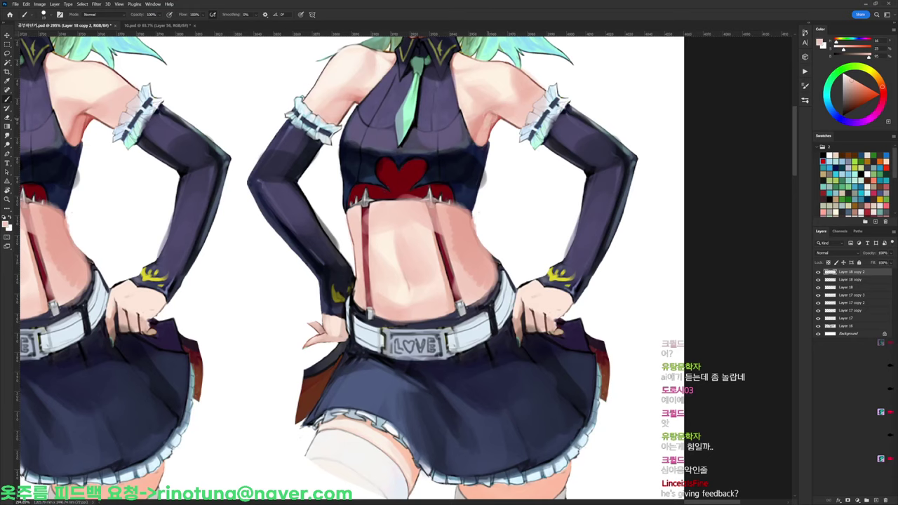
{"action": "left_click", "coordinate": [492, 107], "text": "alt"}
{"action": "left_click", "coordinate": [500, 98], "text": "alt"}
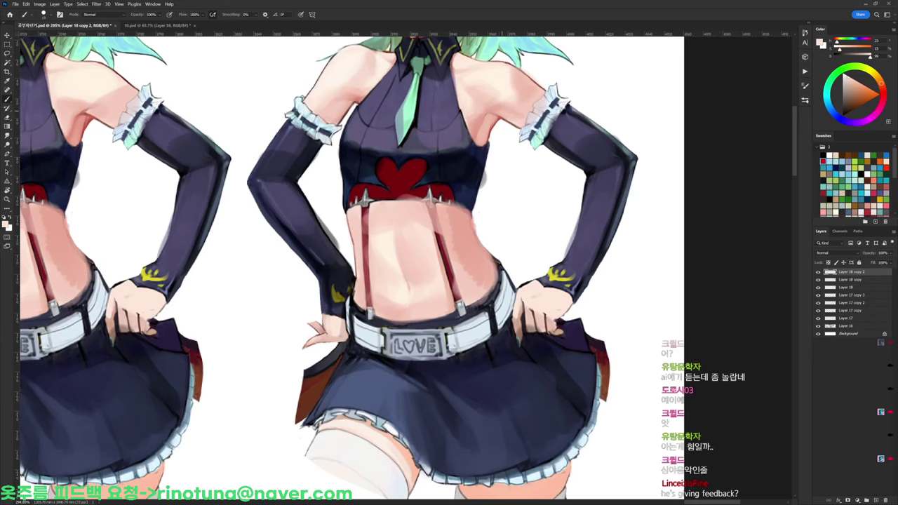
Blend the new copy's far upper arm toward the frilled cuff with sampled skin tones
{"action": "left_click", "coordinate": [508, 77], "text": "alt"}
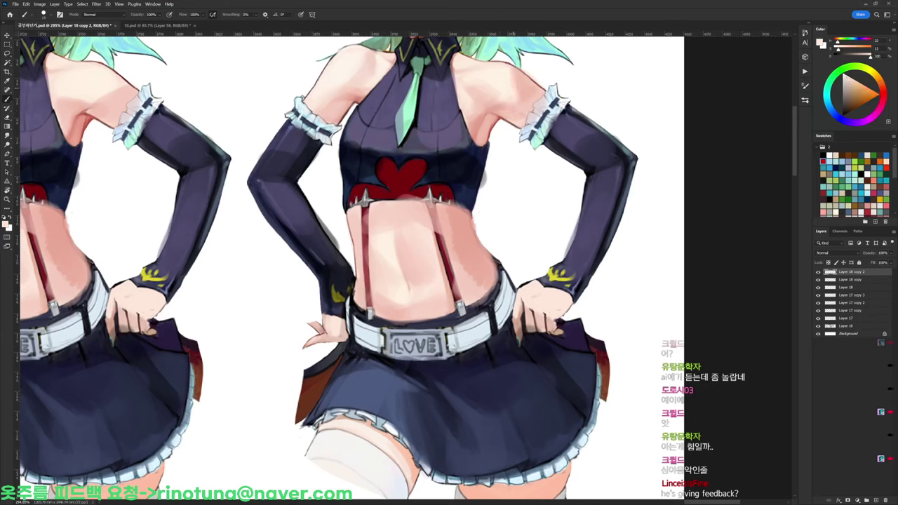
{"action": "left_click", "coordinate": [530, 92], "text": "alt"}
{"action": "left_click", "coordinate": [516, 94], "text": "alt"}
{"action": "left_click", "coordinate": [505, 95], "text": "alt"}
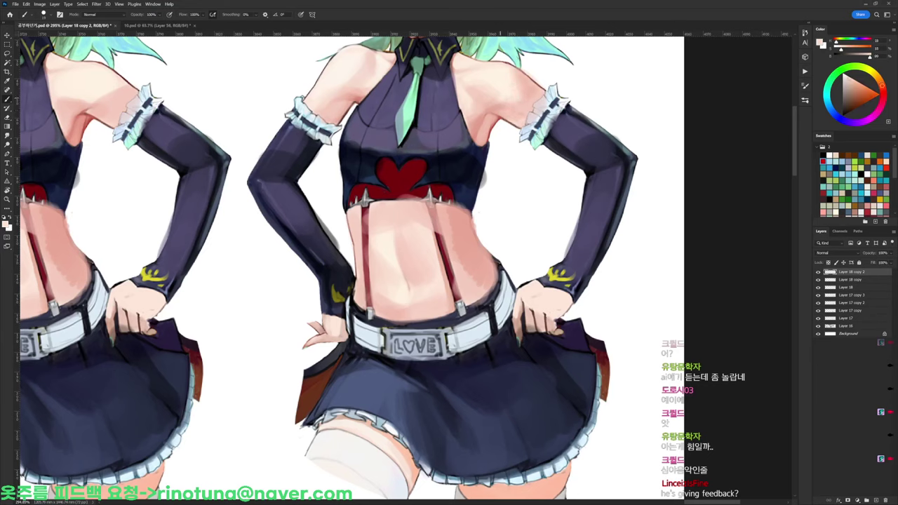
Refine the highlights and shadows across the far shoulder and armpit with sampled skin tones
{"action": "left_click_drag", "start_coordinate": [525, 92], "coordinate": [561, 79]}
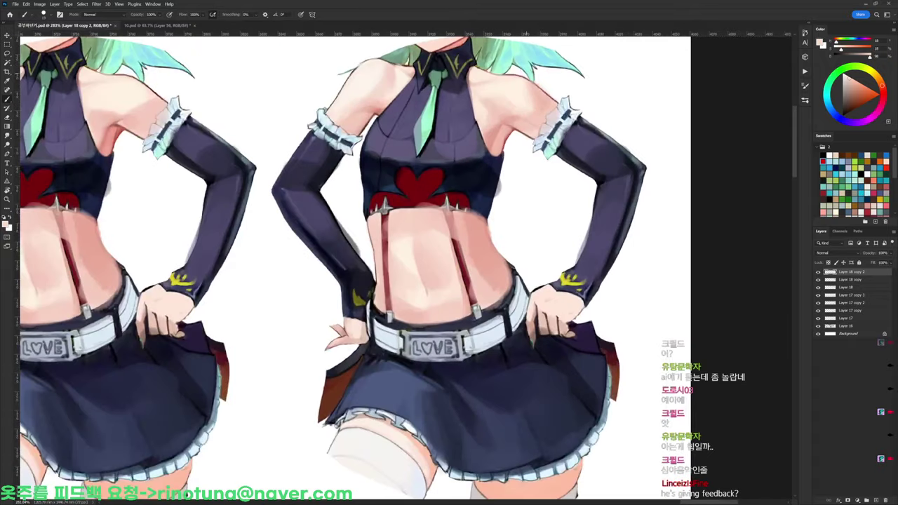
{"action": "left_click", "coordinate": [500, 91], "text": "alt"}
{"action": "left_click", "coordinate": [481, 77], "text": "alt"}
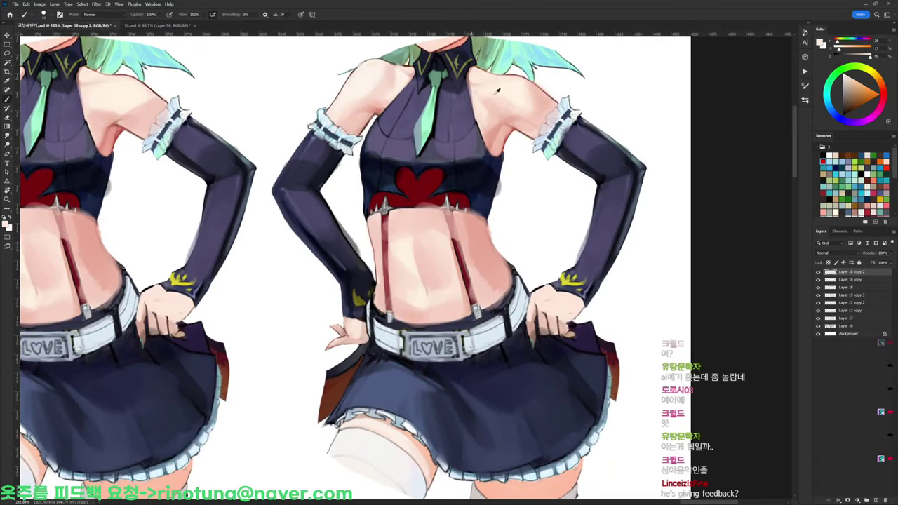
{"action": "left_click", "coordinate": [499, 126], "text": "alt"}
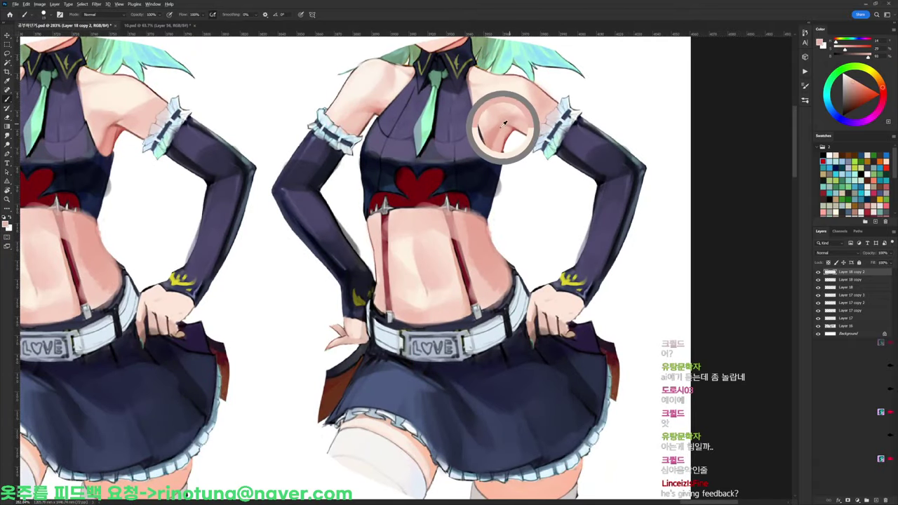
{"action": "left_click", "coordinate": [501, 78], "text": "alt"}
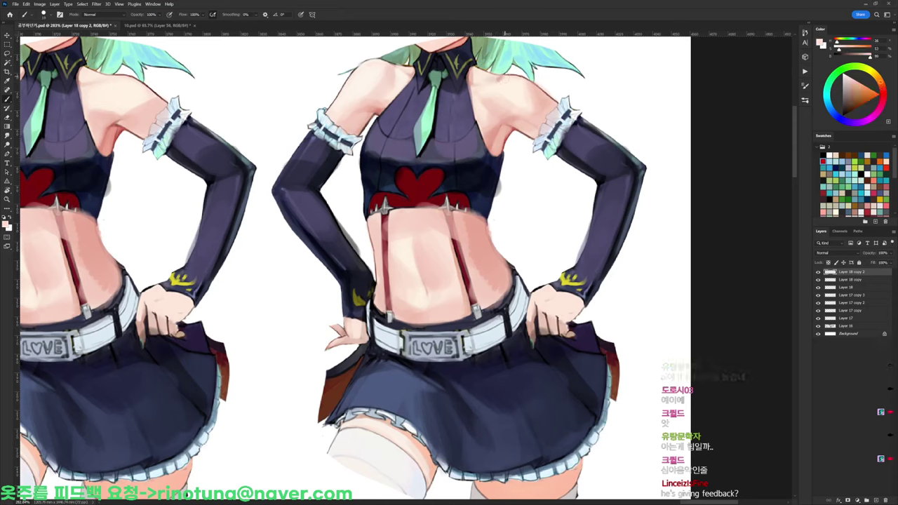
Smooth the shading at the centre of the new copy's midriff with sampled pale skin tones
{"action": "scroll", "coordinate": [508, 82], "scroll_direction": "down", "scroll_amount": 3}
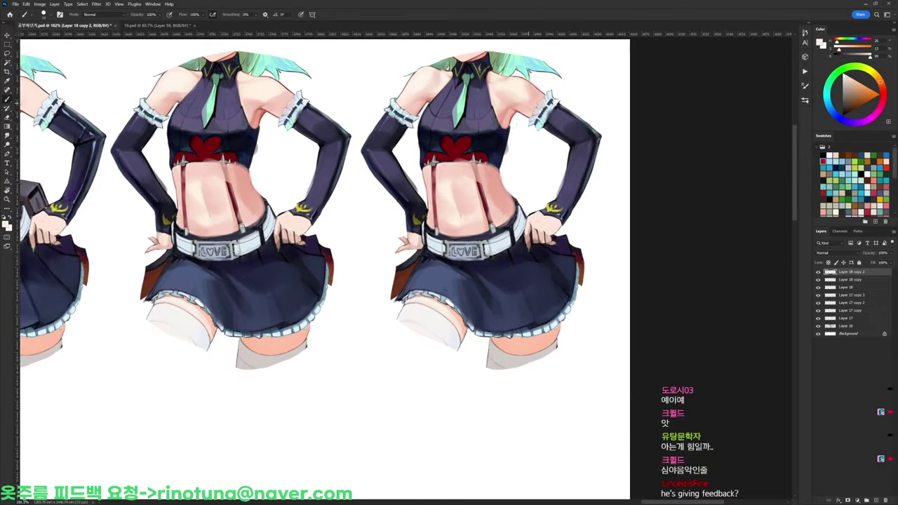
{"action": "scroll", "coordinate": [510, 142], "scroll_direction": "up", "scroll_amount": 3}
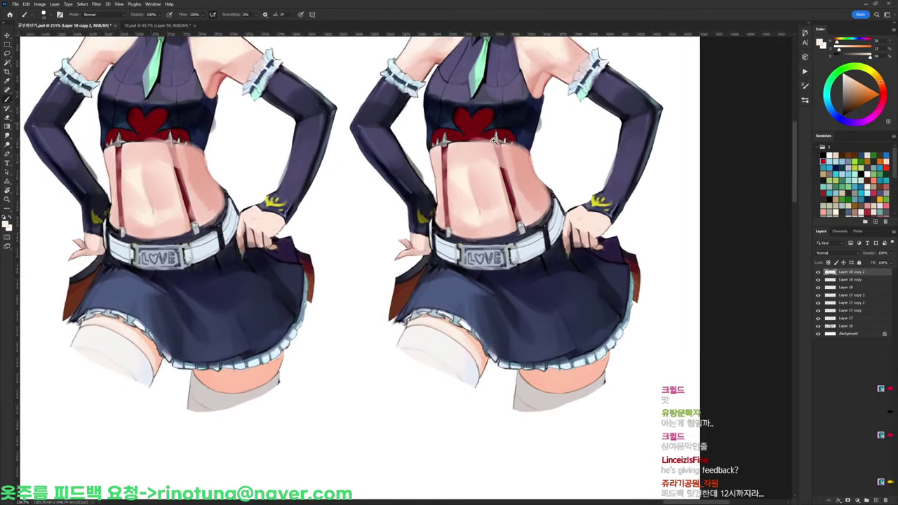
{"action": "left_click_drag", "start_coordinate": [512, 137], "coordinate": [537, 179]}
{"action": "right_click", "coordinate": [537, 178]}
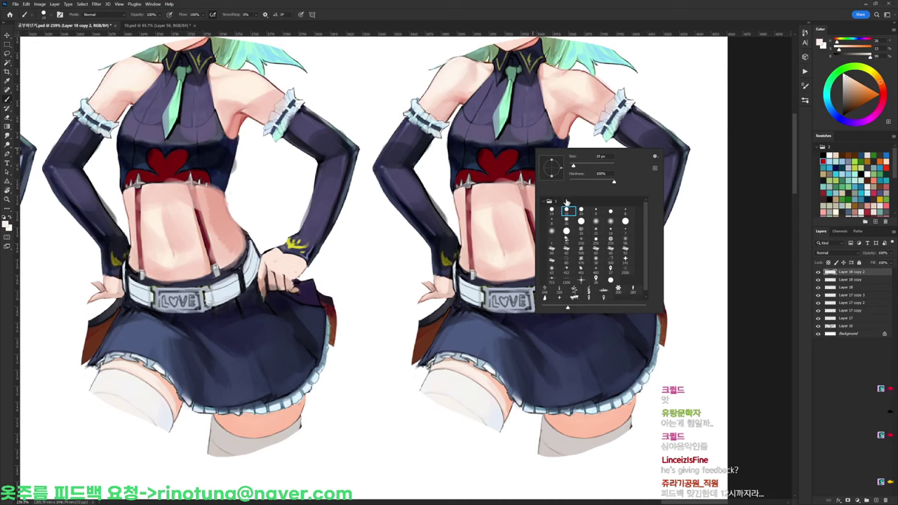
{"action": "left_click", "coordinate": [504, 226], "text": "alt"}
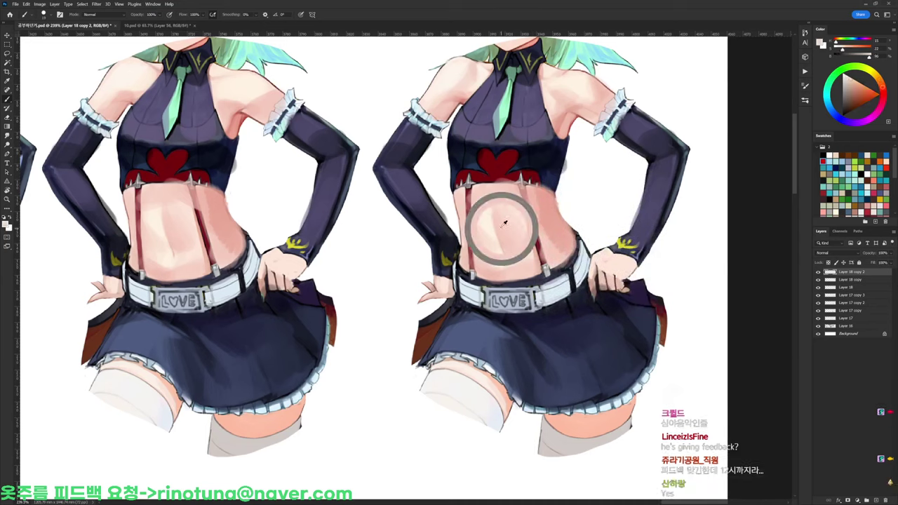
{"action": "left_click", "coordinate": [503, 258], "text": "alt"}
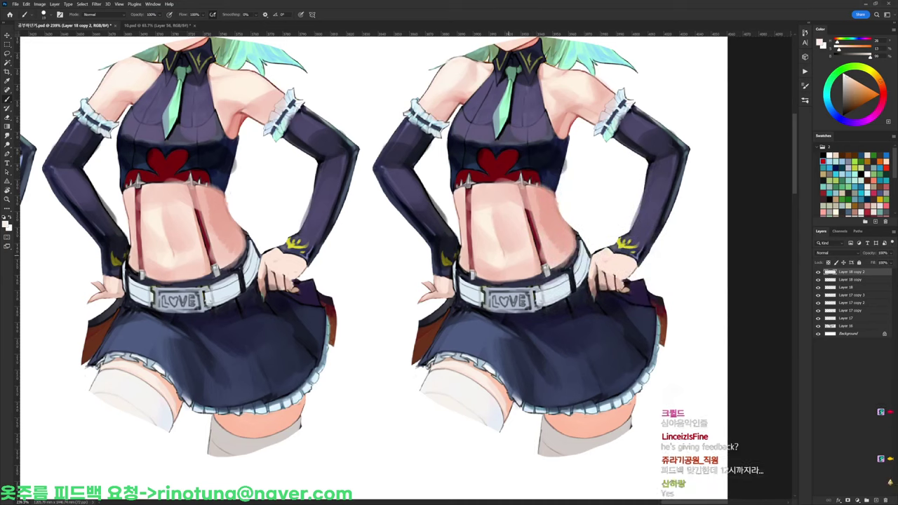
{"action": "left_click", "coordinate": [496, 209], "text": "alt"}
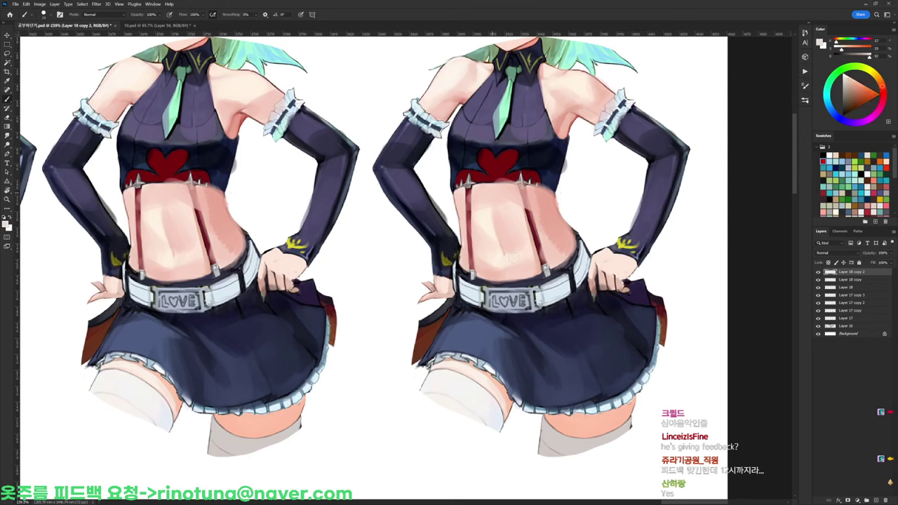
Repaint the upper midriff below the top's hem and around the far suspender with another brush and sampled skin tones
{"action": "right_click", "coordinate": [551, 162]}
{"action": "left_click", "coordinate": [593, 183]}
{"action": "left_click", "coordinate": [512, 217], "text": "alt"}
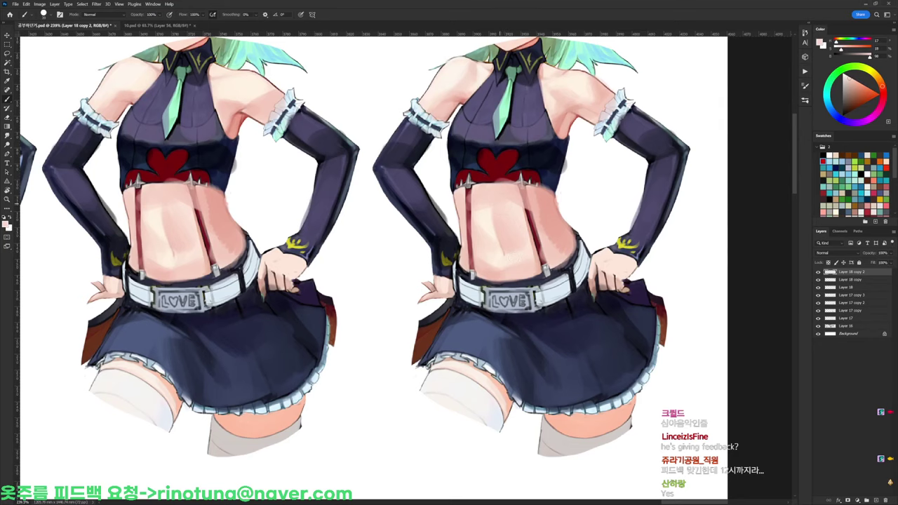
{"action": "left_click", "coordinate": [481, 214], "text": "alt"}
{"action": "left_click_drag", "start_coordinate": [501, 190], "coordinate": [510, 190]}
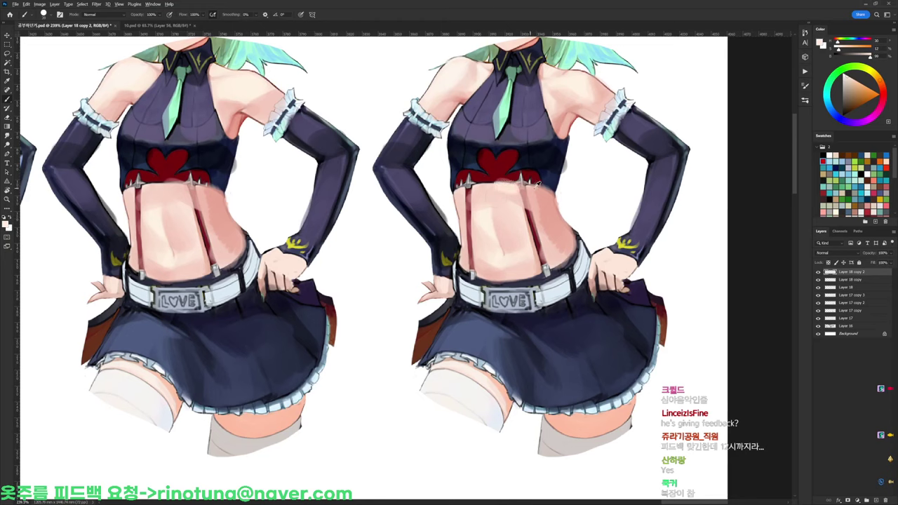
{"action": "left_click", "coordinate": [515, 184], "text": "alt"}
{"action": "left_click", "coordinate": [520, 198], "text": "alt"}
{"action": "left_click_drag", "start_coordinate": [525, 197], "coordinate": [528, 212]}
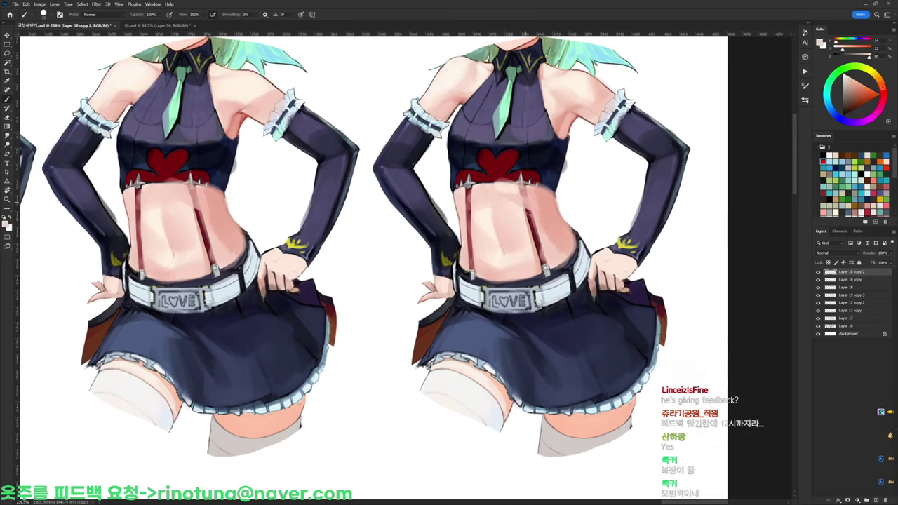
Repaint the shading on the far side of the second copy's midriff with sampled pink and pale skin tones
{"action": "left_click", "coordinate": [541, 197], "text": "alt"}
{"action": "left_click", "coordinate": [531, 205], "text": "alt"}
{"action": "mouse_move", "coordinate": [540, 213]}
{"action": "left_mouse_down"}
{"action": "mouse_move", "coordinate": [547, 234]}
{"action": "mouse_move", "coordinate": [513, 241]}
{"action": "mouse_move", "coordinate": [583, 109]}
{"action": "left_mouse_up"}
{"action": "left_click_drag", "start_coordinate": [551, 183], "coordinate": [555, 215]}
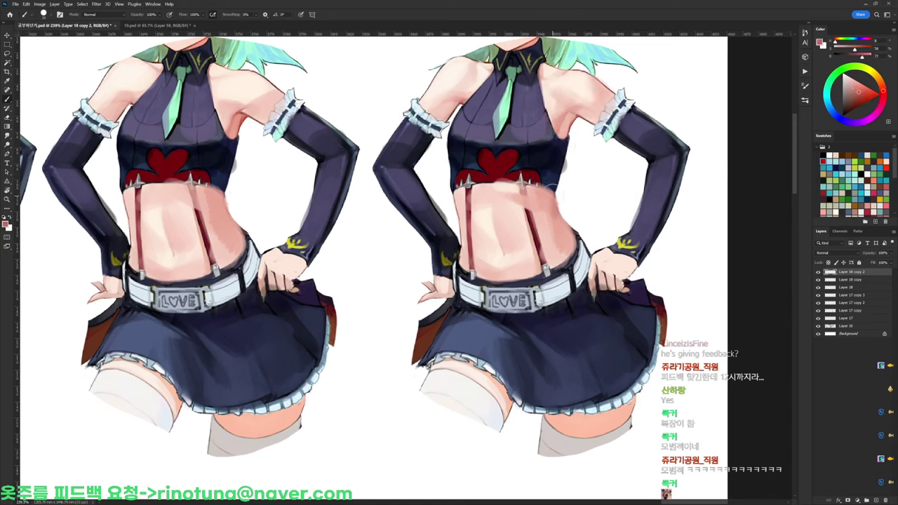
{"action": "left_click", "coordinate": [555, 212], "text": "alt"}
{"action": "left_click", "coordinate": [549, 228], "text": "alt"}
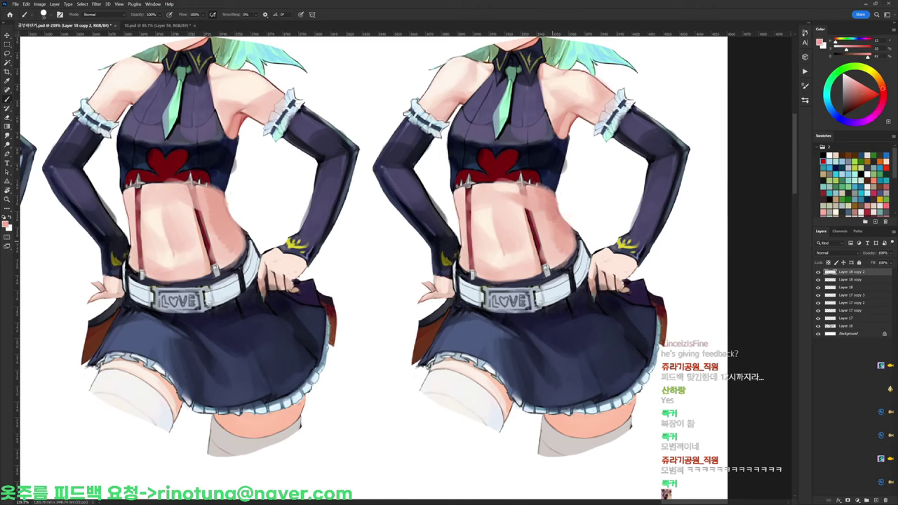
{"action": "left_click", "coordinate": [551, 239], "text": "alt"}
{"action": "left_click", "coordinate": [543, 208], "text": "alt"}
{"action": "left_click", "coordinate": [551, 232], "text": "alt"}
{"action": "left_click", "coordinate": [552, 208], "text": "alt"}
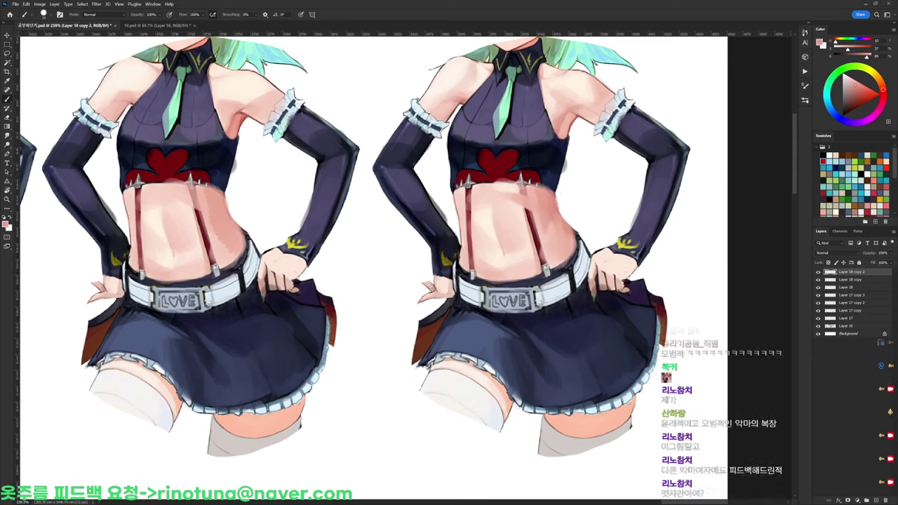
Erase the stray grey patch beside the top and outline the far side of the waist with a fine black brush
{"action": "key", "text": "e"}
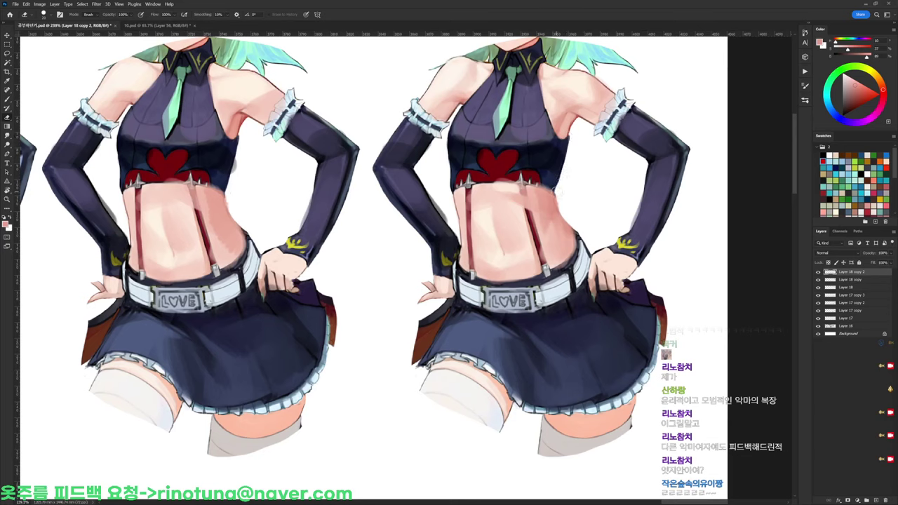
{"action": "key", "text": "d"}
{"action": "key", "text": "b"}
{"action": "right_click", "coordinate": [553, 170]}
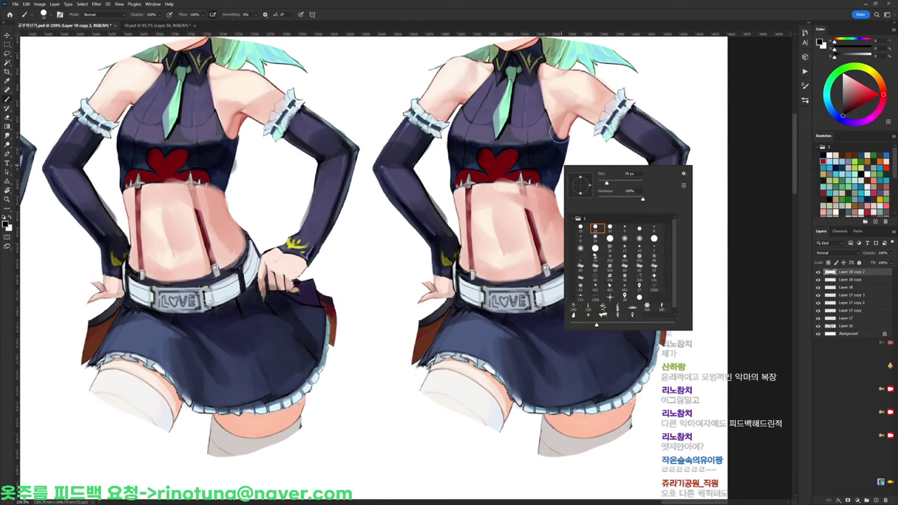
{"action": "double_click", "coordinate": [624, 227]}
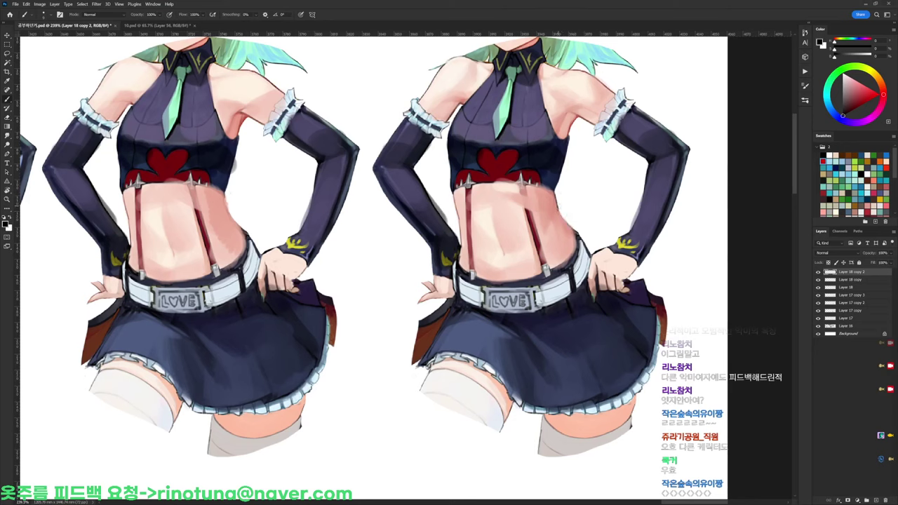
{"action": "left_click", "coordinate": [572, 223], "text": "alt"}
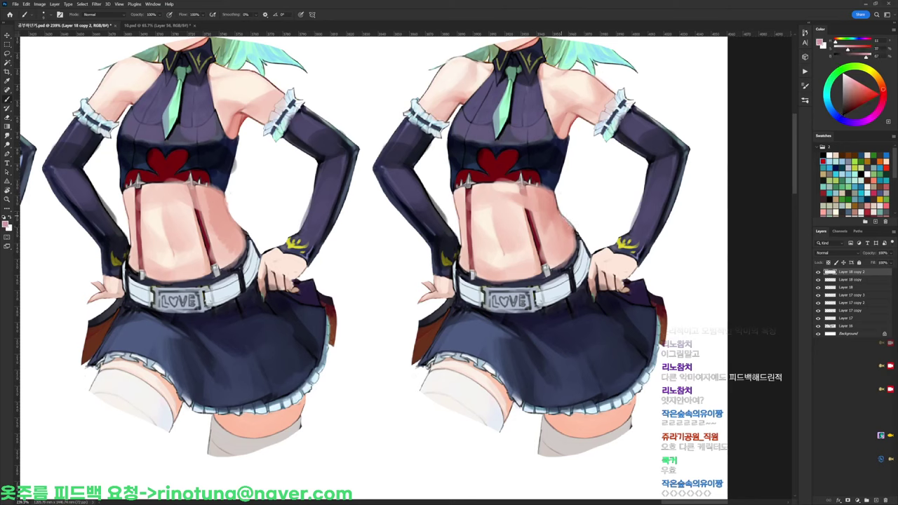
{"action": "key", "text": "d"}
{"action": "left_click_drag", "start_coordinate": [561, 212], "coordinate": [577, 232]}
{"action": "key", "text": "e"}
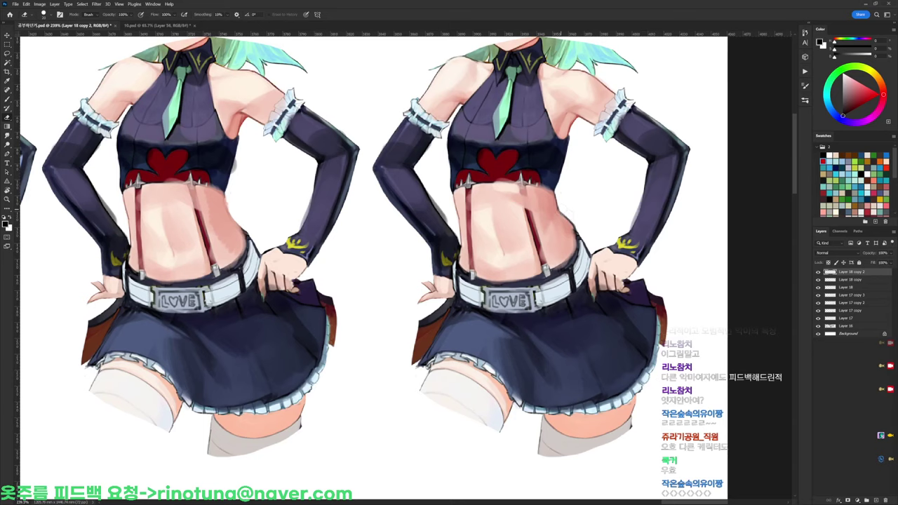
{"action": "key", "text": "b"}
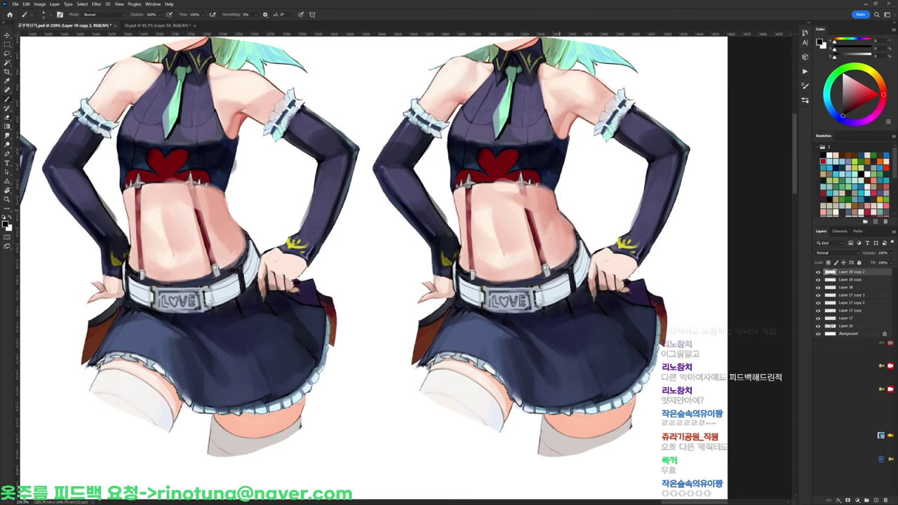
{"action": "left_click", "coordinate": [575, 230], "text": "alt"}
{"action": "key", "text": "d"}
Brighten the near side of the midriff around the near suspender with a larger brush and sampled pale skin tones
{"action": "right_click", "coordinate": [526, 186]}
{"action": "left_click", "coordinate": [559, 249]}
{"action": "left_click", "coordinate": [487, 206], "text": "alt"}
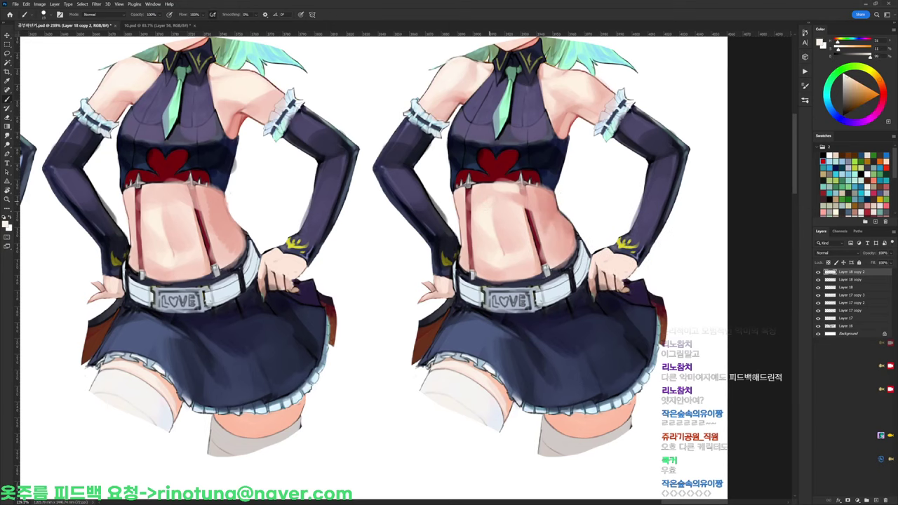
{"action": "left_click", "coordinate": [495, 225], "text": "alt"}
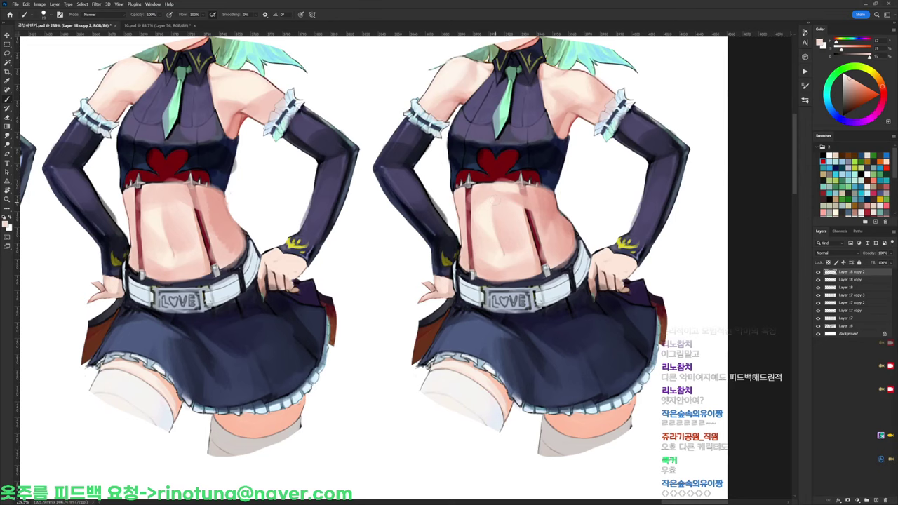
{"action": "left_click", "coordinate": [489, 212], "text": "alt"}
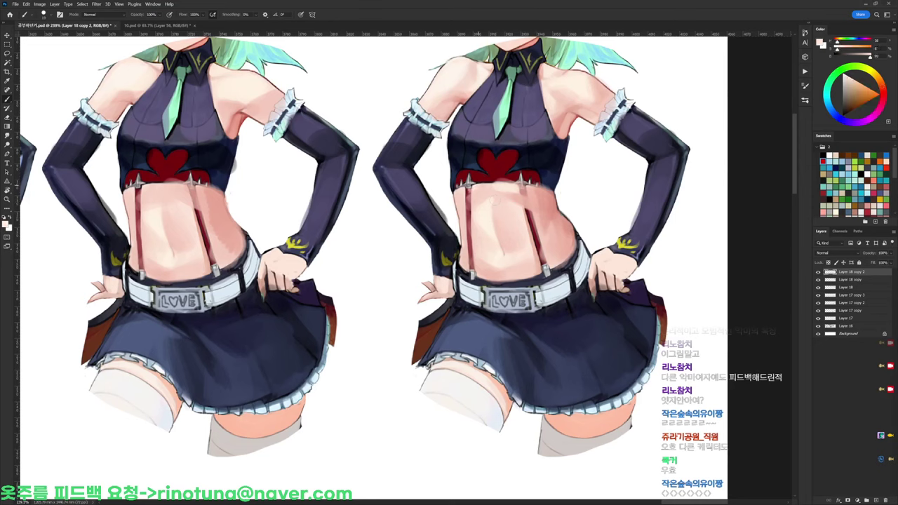
{"action": "left_click_drag", "start_coordinate": [462, 194], "coordinate": [476, 183]}
{"action": "left_click", "coordinate": [465, 192], "text": "alt"}
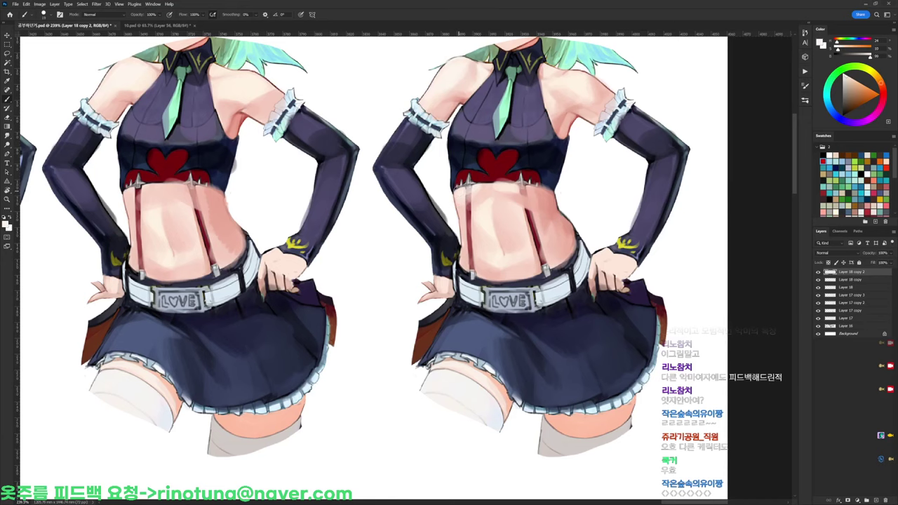
{"action": "left_click_drag", "start_coordinate": [467, 239], "coordinate": [436, 198]}
Define the near edge of the top with a fine black brush and erase the excess outside it
{"action": "key", "text": "d"}
{"action": "right_click", "coordinate": [516, 123]}
{"action": "left_click", "coordinate": [579, 187]}
{"action": "left_click", "coordinate": [423, 146]}
{"action": "left_click_drag", "start_coordinate": [423, 147], "coordinate": [424, 159]}
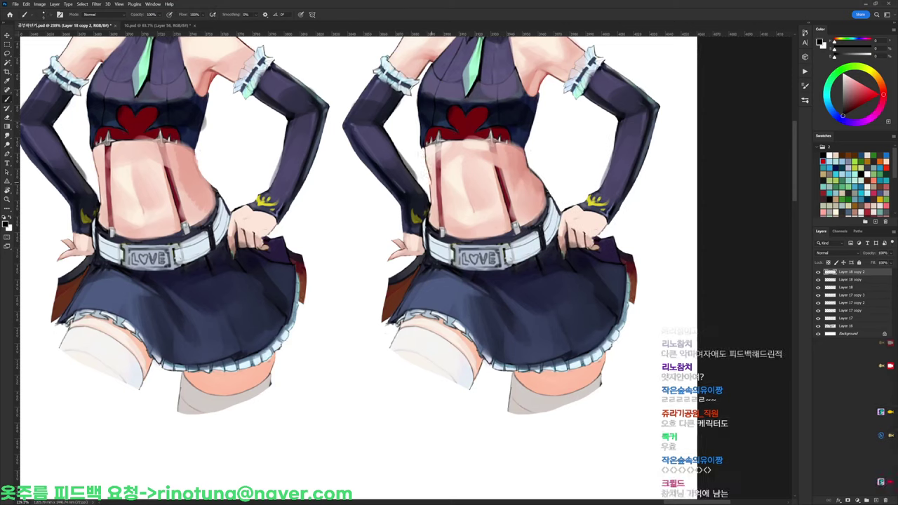
{"action": "key", "text": "e"}
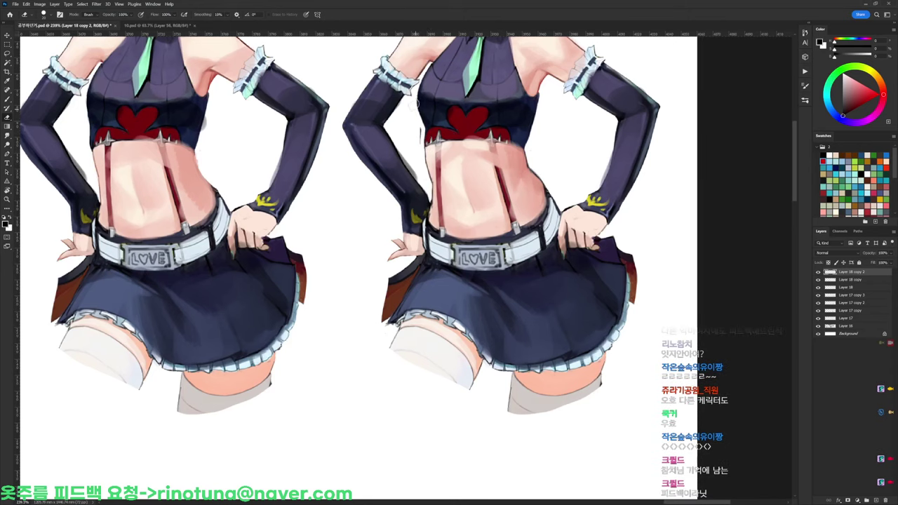
{"action": "scroll", "coordinate": [424, 154], "scroll_direction": "up", "scroll_amount": 2}
{"action": "key", "text": "b"}
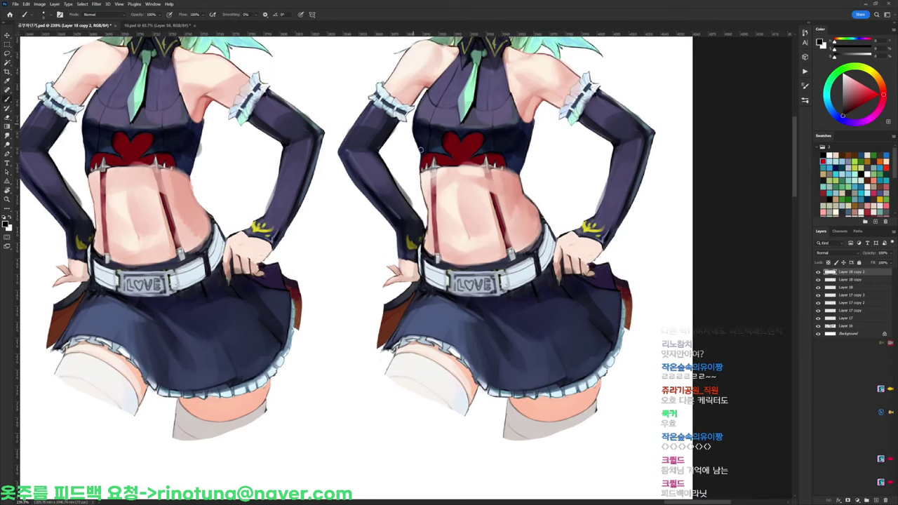
{"action": "scroll", "coordinate": [450, 118], "scroll_direction": "down", "scroll_amount": 3}
{"action": "scroll", "coordinate": [485, 117], "scroll_direction": "up", "scroll_amount": 3}
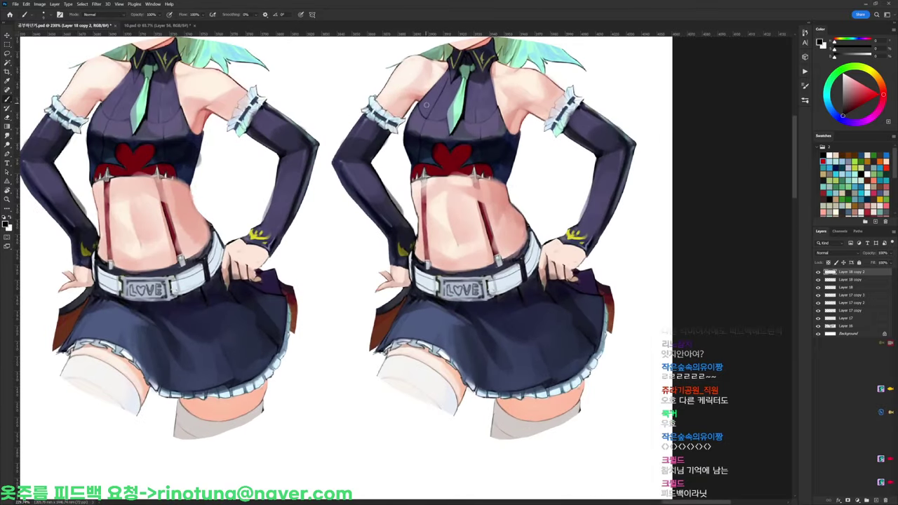
Draw a vertical seam down the near side of the top below the bust and blend it with sampled purple tones
{"action": "left_click", "coordinate": [433, 124], "text": "alt"}
{"action": "left_click_drag", "start_coordinate": [421, 138], "coordinate": [420, 152]}
{"action": "scroll", "coordinate": [420, 150], "scroll_direction": "up", "scroll_amount": 2}
{"action": "left_click", "coordinate": [427, 134], "text": "alt"}
{"action": "left_click", "coordinate": [418, 128], "text": "alt"}
{"action": "left_click", "coordinate": [419, 114], "text": "alt"}
{"action": "left_click_drag", "start_coordinate": [408, 120], "coordinate": [416, 131]}
{"action": "key", "text": "d"}
{"action": "left_click", "coordinate": [438, 137], "text": "alt"}
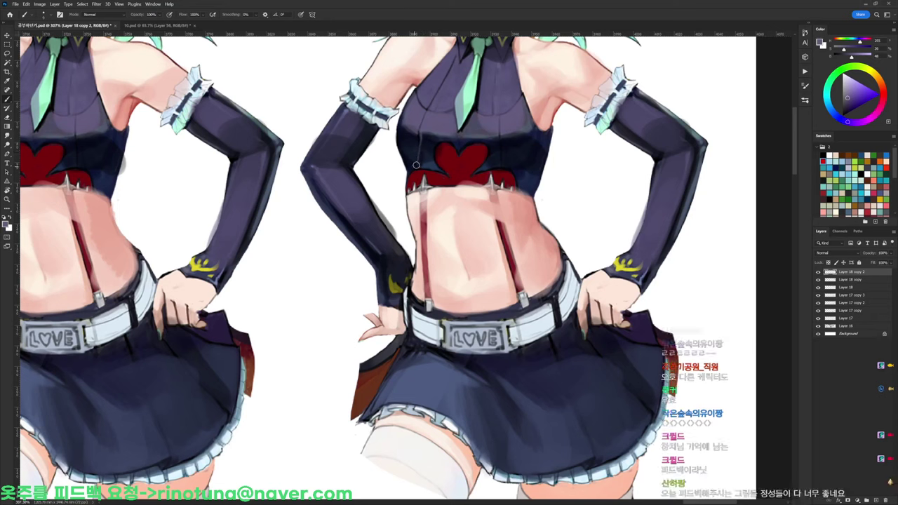
Outline the red heart on the top in black and sampled dark tones, and add fine seam lines on either side of it
{"action": "left_click", "coordinate": [426, 164], "text": "alt"}
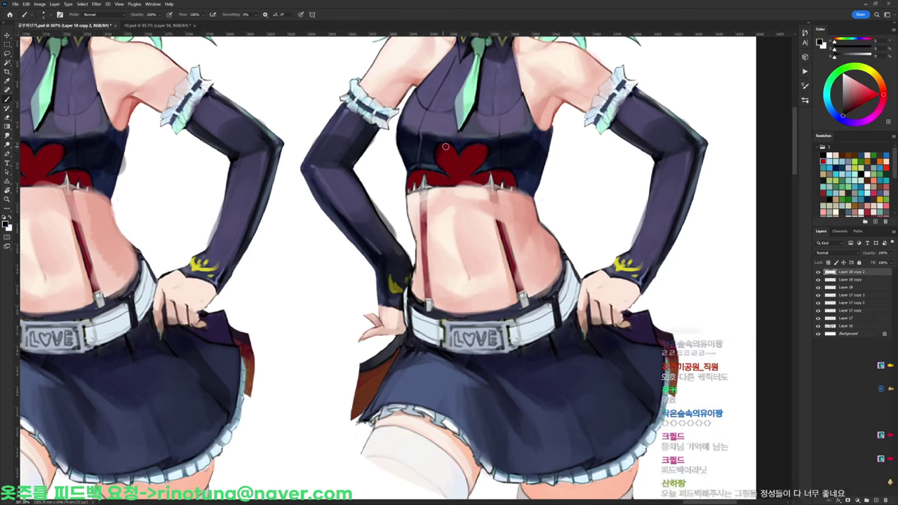
{"action": "left_click", "coordinate": [431, 159], "text": "alt"}
{"action": "key", "text": "d"}
{"action": "left_click", "coordinate": [429, 158], "text": "alt"}
{"action": "key", "text": "d"}
{"action": "left_click", "coordinate": [451, 155], "text": "alt"}
{"action": "left_click", "coordinate": [442, 143], "text": "alt"}
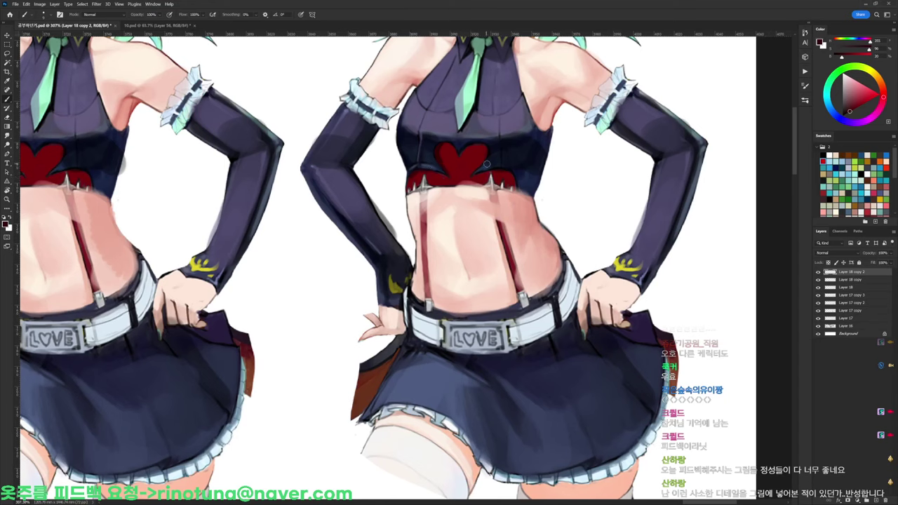
{"action": "left_click", "coordinate": [472, 146], "text": "alt"}
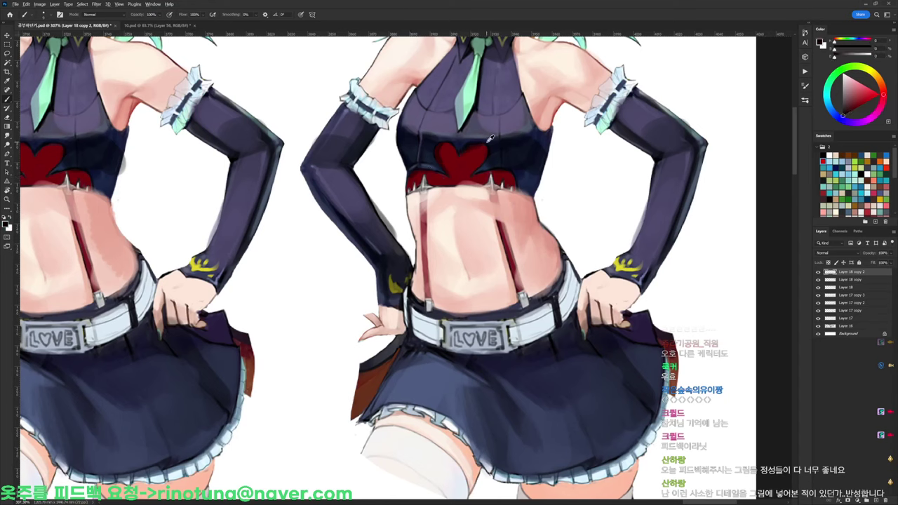
{"action": "left_click", "coordinate": [492, 138], "text": "alt"}
{"action": "left_click", "coordinate": [491, 126], "text": "alt"}
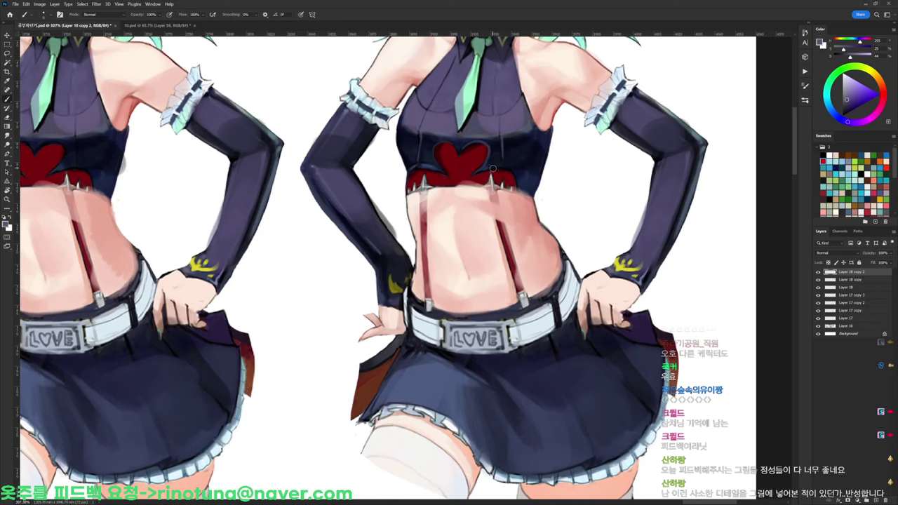
{"action": "key", "text": "d"}
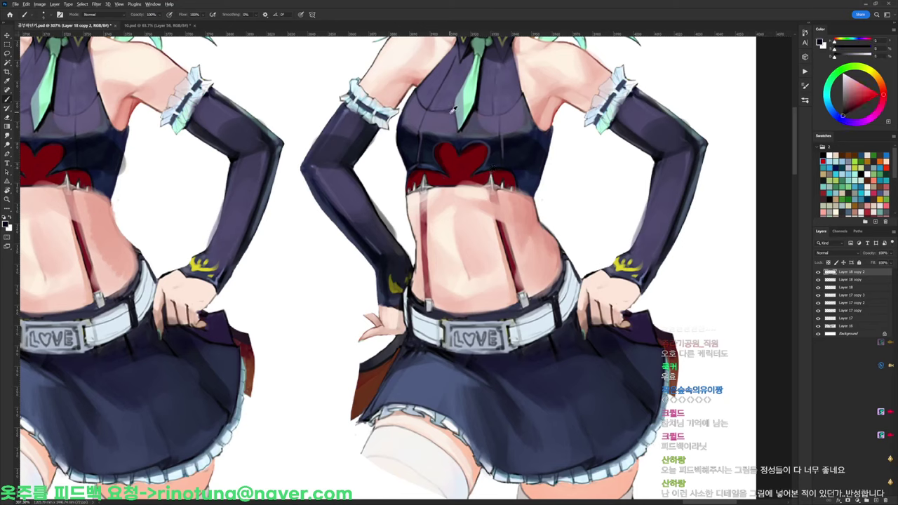
Sharpen the edges and tip of the green tie with black and sampled colours
{"action": "left_click", "coordinate": [477, 83], "text": "alt"}
{"action": "left_click_drag", "start_coordinate": [466, 80], "coordinate": [459, 130]}
{"action": "key", "text": "d"}
{"action": "left_click", "coordinate": [463, 128], "text": "alt"}
{"action": "left_click", "coordinate": [463, 127], "text": "alt"}
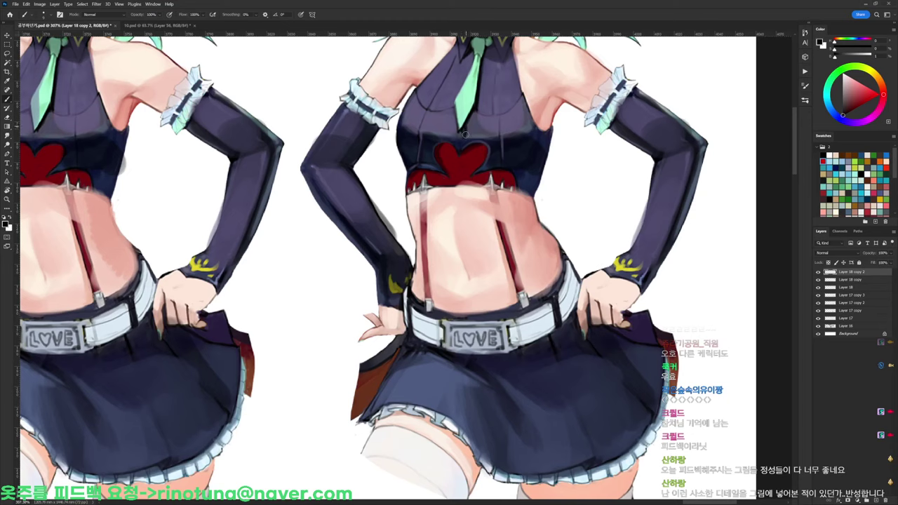
{"action": "left_click_drag", "start_coordinate": [472, 122], "coordinate": [477, 110]}
Darken the curved chest panel seam and the vertical seam beside the tie, cleaning up with sampled purple
{"action": "left_click_drag", "start_coordinate": [499, 113], "coordinate": [501, 149]}
{"action": "left_click_drag", "start_coordinate": [439, 113], "coordinate": [454, 109]}
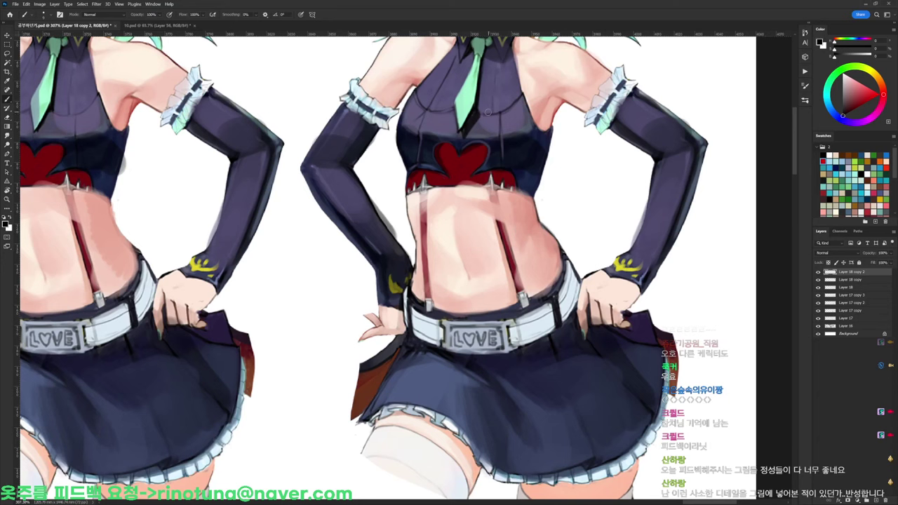
{"action": "left_click", "coordinate": [493, 92], "text": "alt"}
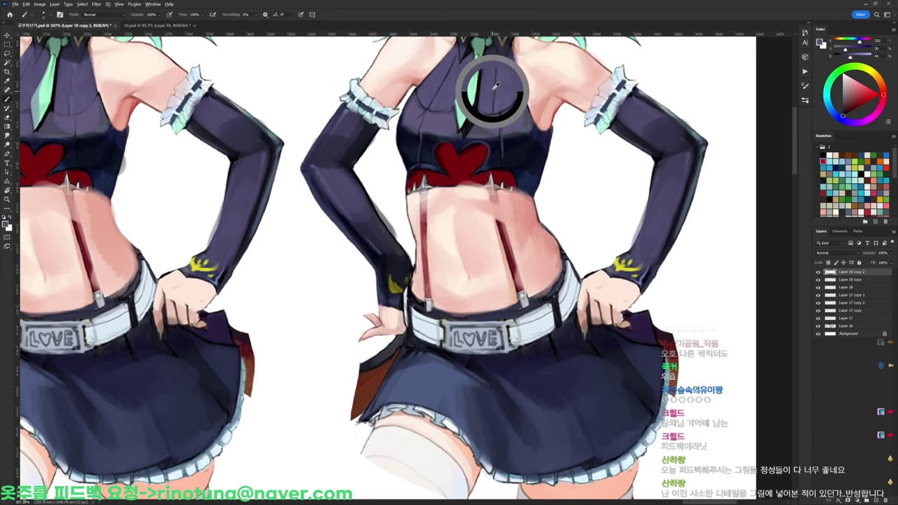
{"action": "left_click_drag", "start_coordinate": [494, 92], "coordinate": [485, 128]}
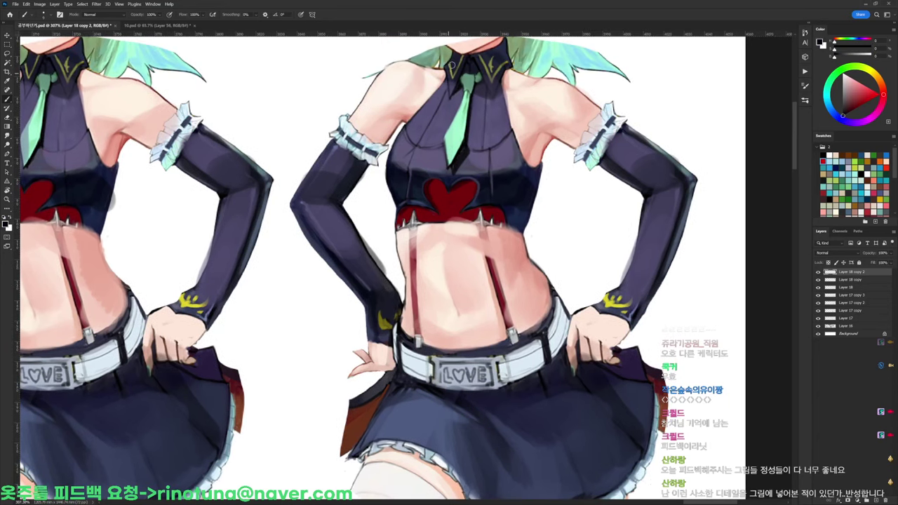
Paint pleated ruffle folds on both sides of the tie with a thicker brush in black and sampled purple tones
{"action": "double_click", "coordinate": [540, 172]}
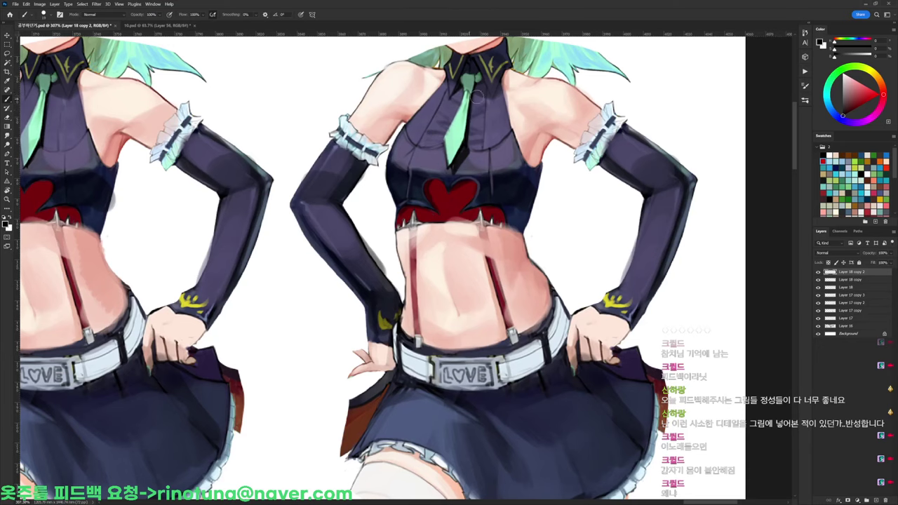
{"action": "scroll", "coordinate": [474, 116], "scroll_direction": "down", "scroll_amount": 5}
{"action": "scroll", "coordinate": [495, 87], "scroll_direction": "up", "scroll_amount": 5}
{"action": "right_click", "coordinate": [502, 115]}
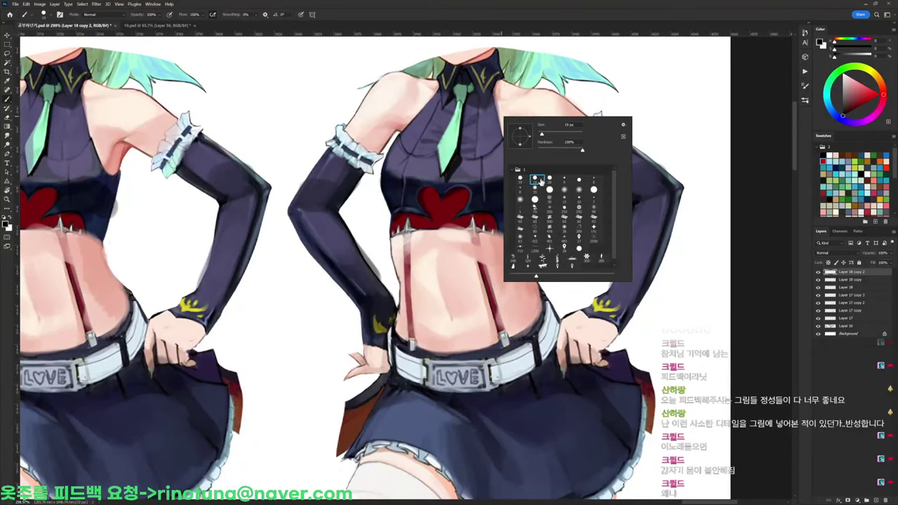
{"action": "left_click", "coordinate": [418, 134], "text": "alt"}
{"action": "left_click", "coordinate": [415, 164], "text": "alt"}
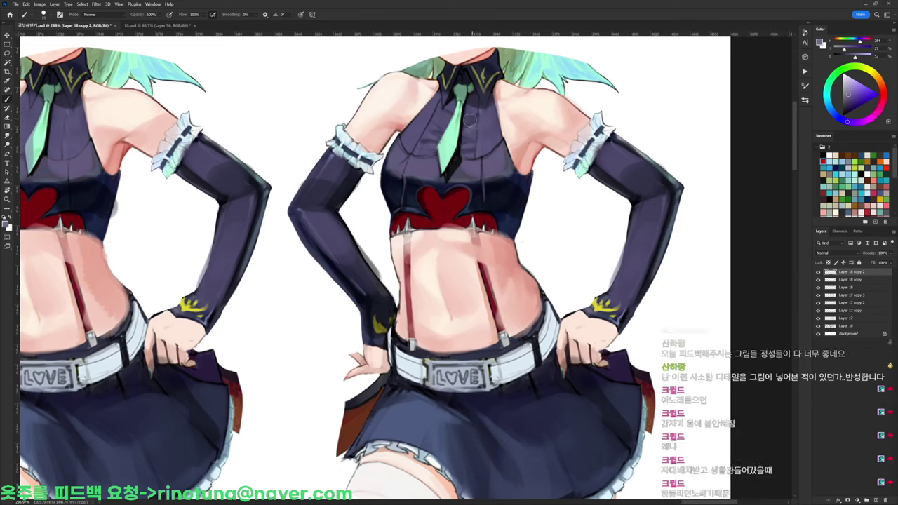
{"action": "left_click", "coordinate": [440, 82], "text": "alt"}
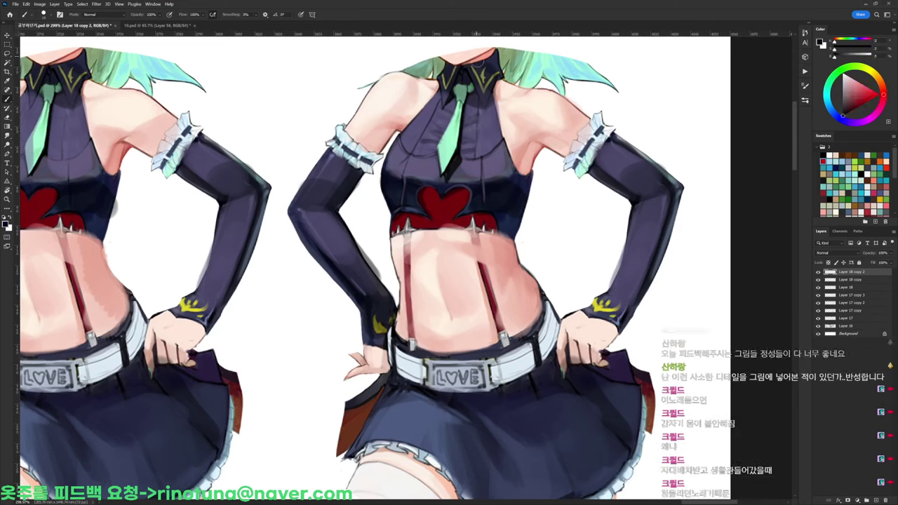
Define the ruffle edges on both sides of the tie with a fine brush in black and sampled purple
{"action": "right_click", "coordinate": [476, 52]}
{"action": "left_click", "coordinate": [540, 133]}
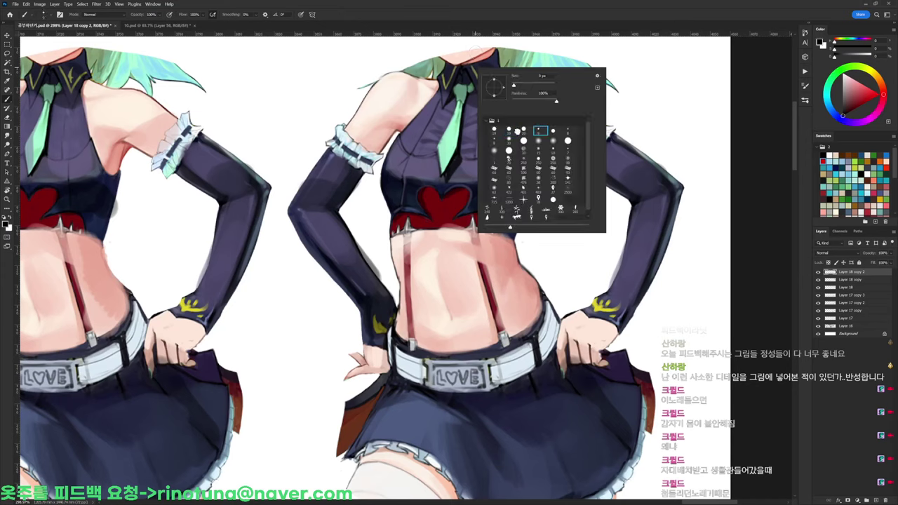
{"action": "left_click", "coordinate": [441, 111]}
{"action": "left_click_drag", "start_coordinate": [439, 111], "coordinate": [417, 153]}
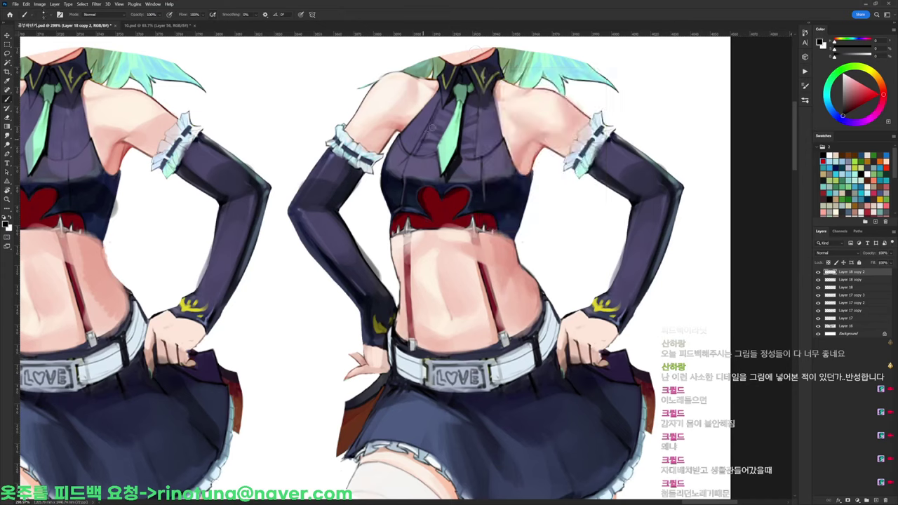
{"action": "left_click", "coordinate": [486, 124], "text": "alt"}
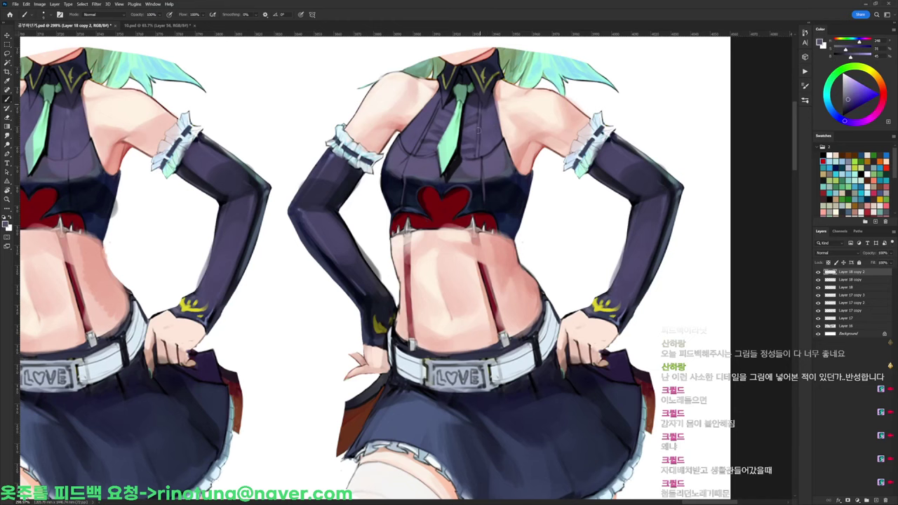
{"action": "left_click_drag", "start_coordinate": [479, 125], "coordinate": [477, 158]}
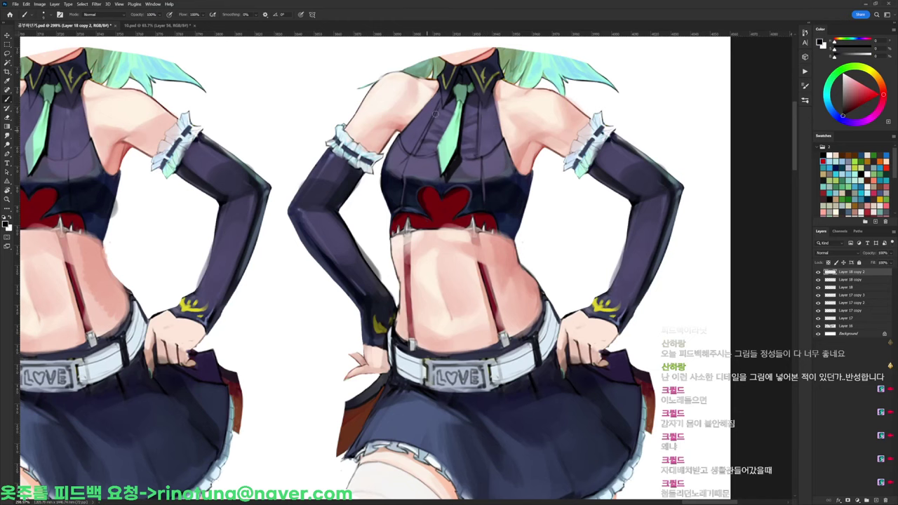
Refine the collar edge and the top's armhole beside the shoulder with black and sampled purple, skin and green tones
{"action": "scroll", "coordinate": [472, 89], "scroll_direction": "down", "scroll_amount": 2}
{"action": "scroll", "coordinate": [479, 76], "scroll_direction": "up", "scroll_amount": 3}
{"action": "left_click", "coordinate": [483, 140], "text": "alt"}
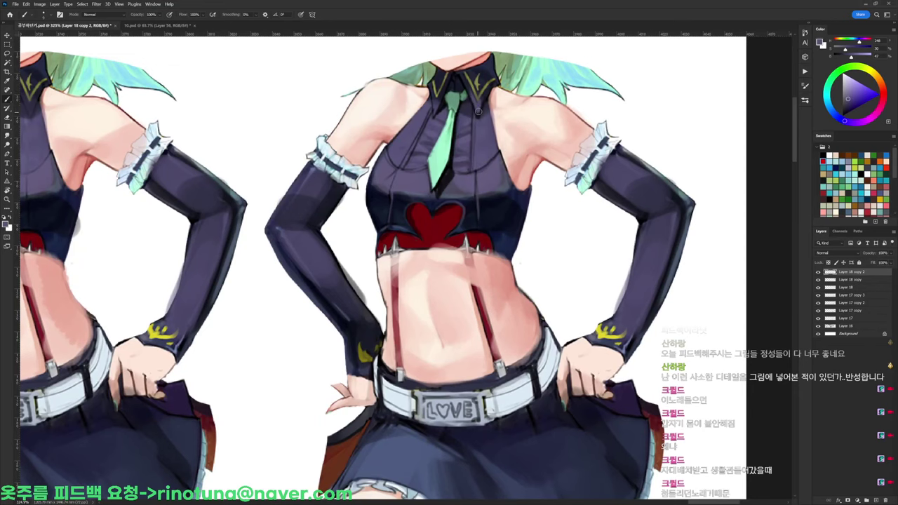
{"action": "key", "text": "d"}
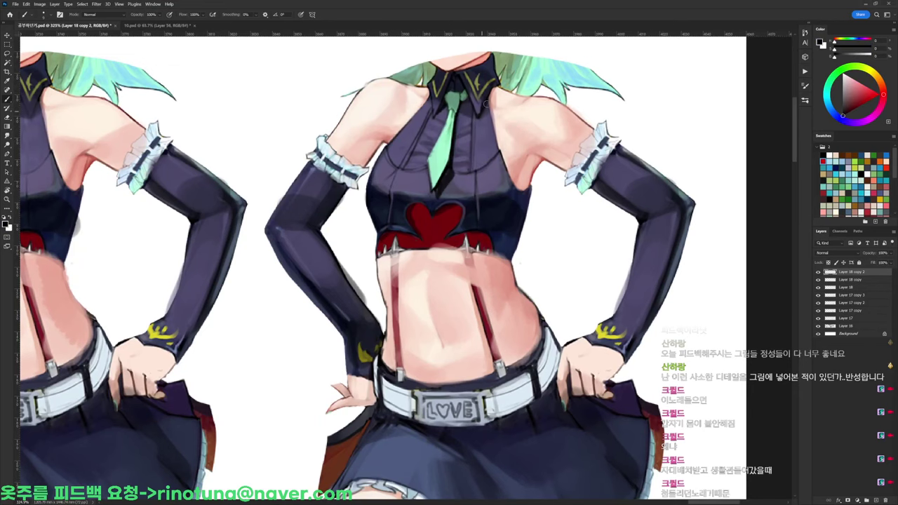
{"action": "scroll", "coordinate": [485, 106], "scroll_direction": "down", "scroll_amount": 2}
{"action": "scroll", "coordinate": [509, 80], "scroll_direction": "up", "scroll_amount": 2}
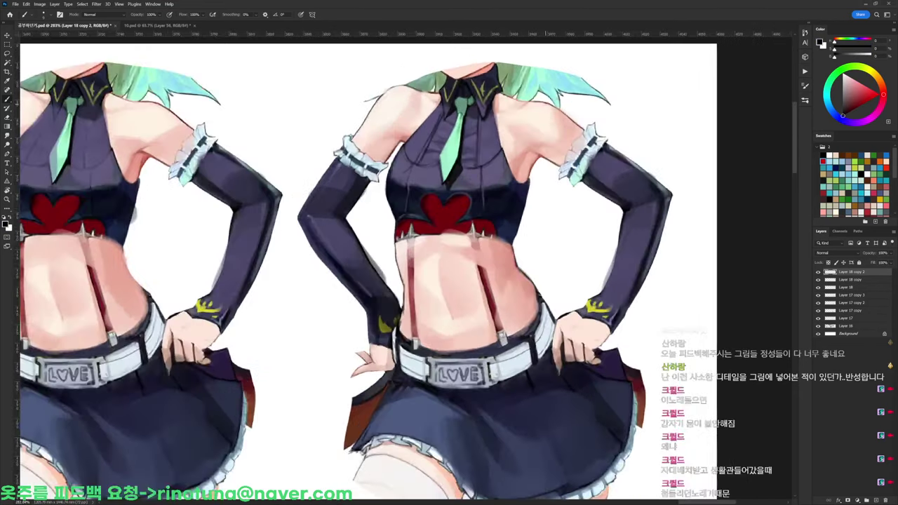
{"action": "left_click", "coordinate": [520, 160], "text": "alt"}
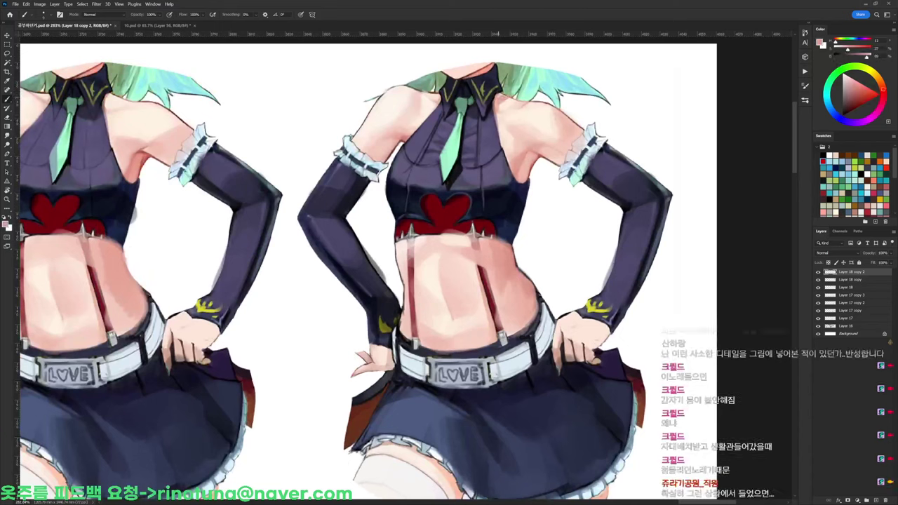
{"action": "key", "text": "d"}
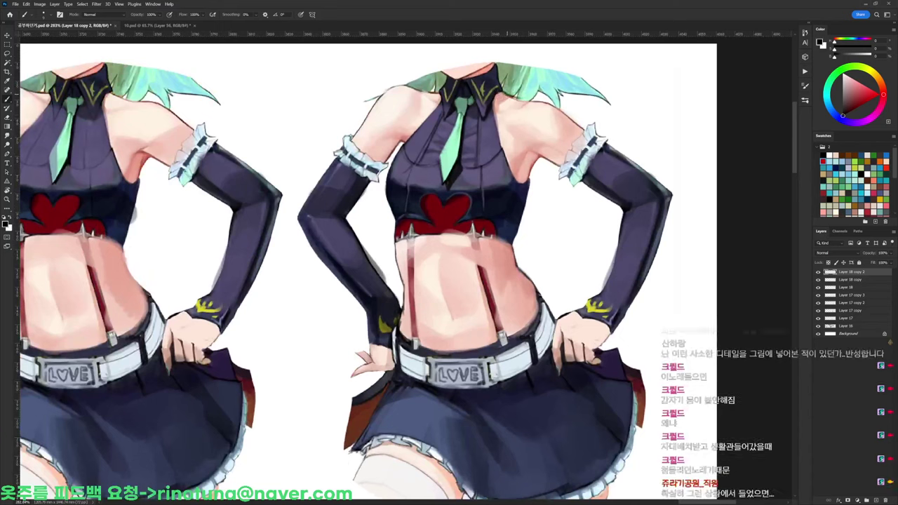
{"action": "left_click", "coordinate": [519, 89], "text": "alt"}
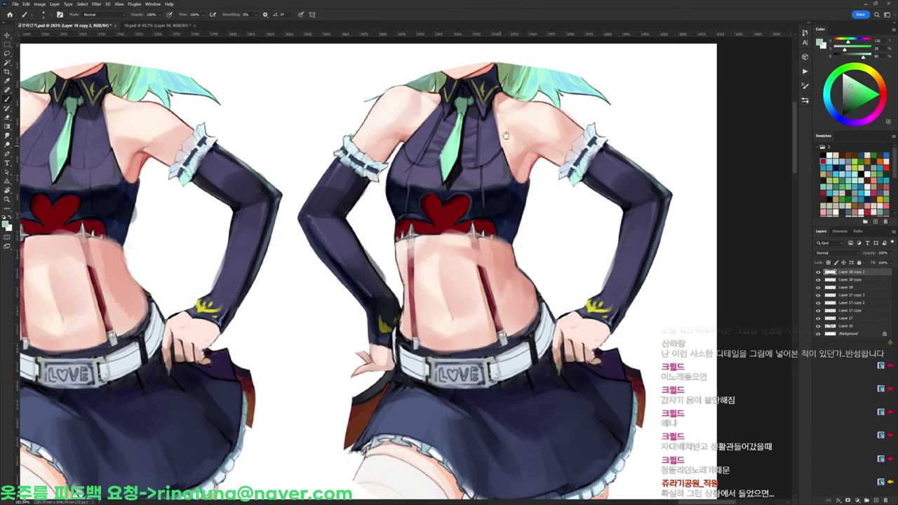
Repaint the left suspender strap over the midriff in sampled red and define its edges with skin tone and black
{"action": "left_click_drag", "start_coordinate": [504, 141], "coordinate": [534, 79]}
{"action": "key", "text": "d"}
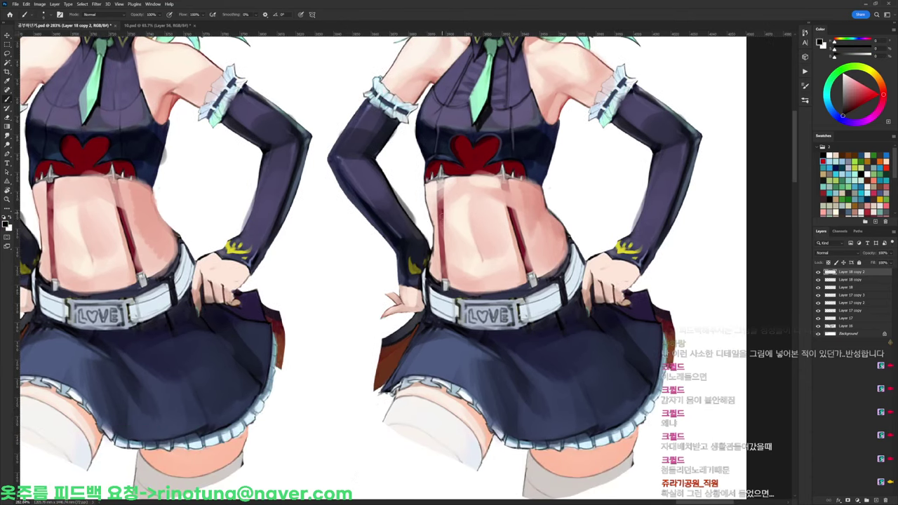
{"action": "left_click", "coordinate": [474, 151], "text": "alt"}
{"action": "left_click_drag", "start_coordinate": [441, 180], "coordinate": [441, 246]}
{"action": "left_click_drag", "start_coordinate": [442, 210], "coordinate": [444, 273]}
{"action": "left_click_drag", "start_coordinate": [442, 225], "coordinate": [443, 283]}
{"action": "left_click", "coordinate": [448, 235], "text": "alt"}
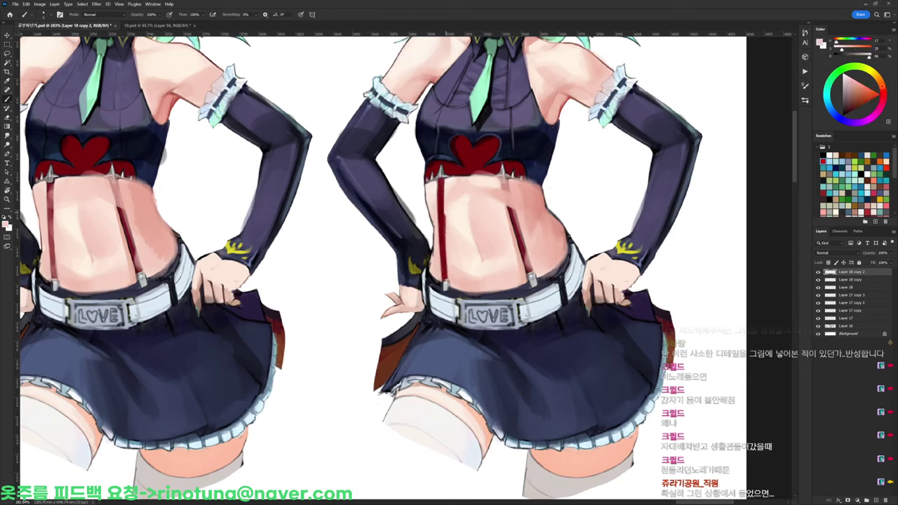
{"action": "key", "text": "d"}
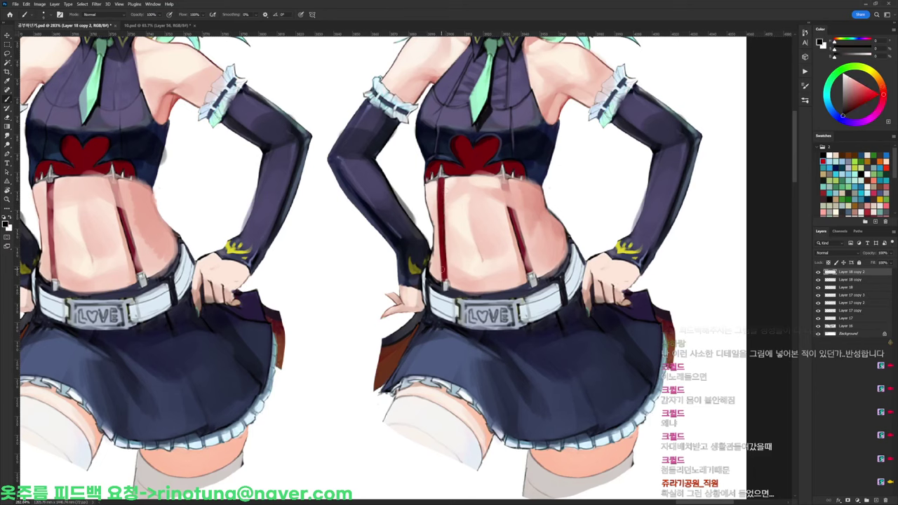
Clean up the skin and shadow beside the left suspender strap with sampled skin tones
{"action": "left_click", "coordinate": [538, 188], "text": "alt"}
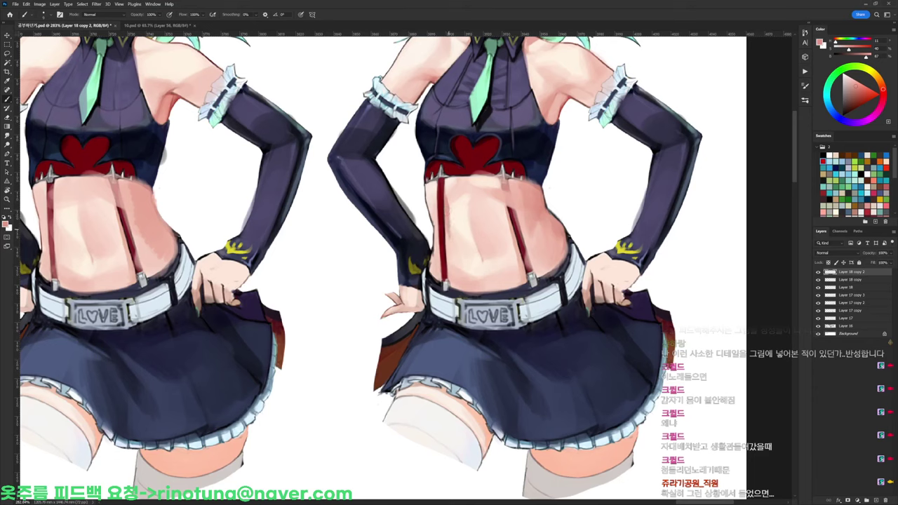
{"action": "left_click", "coordinate": [458, 236], "text": "alt"}
{"action": "left_click", "coordinate": [456, 257], "text": "alt"}
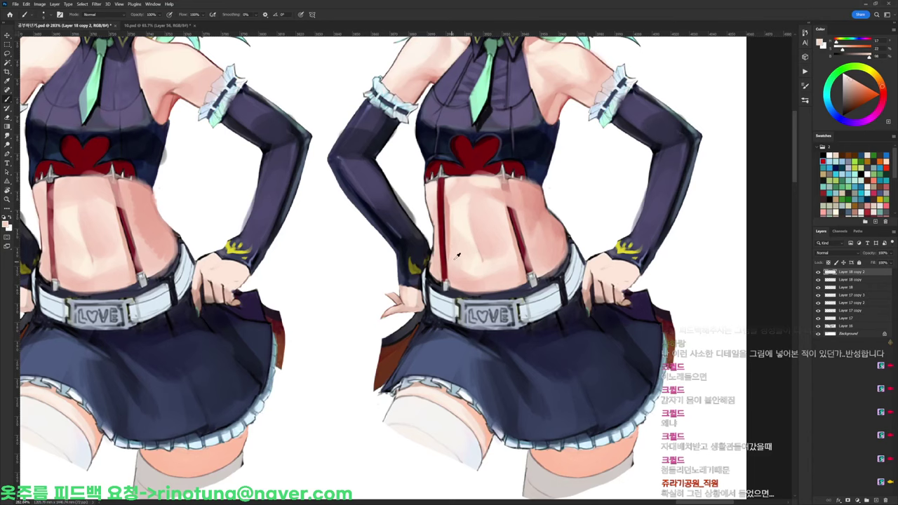
{"action": "left_click", "coordinate": [537, 192], "text": "alt"}
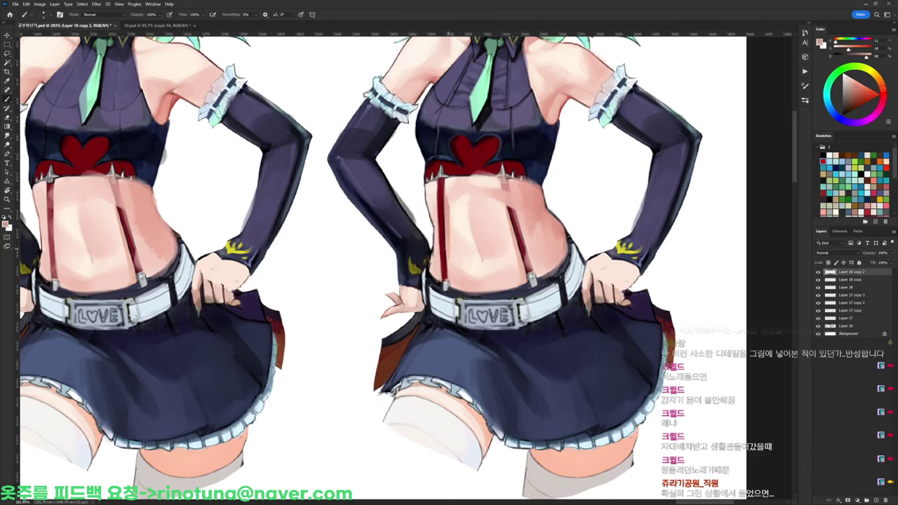
{"action": "key", "text": "d"}
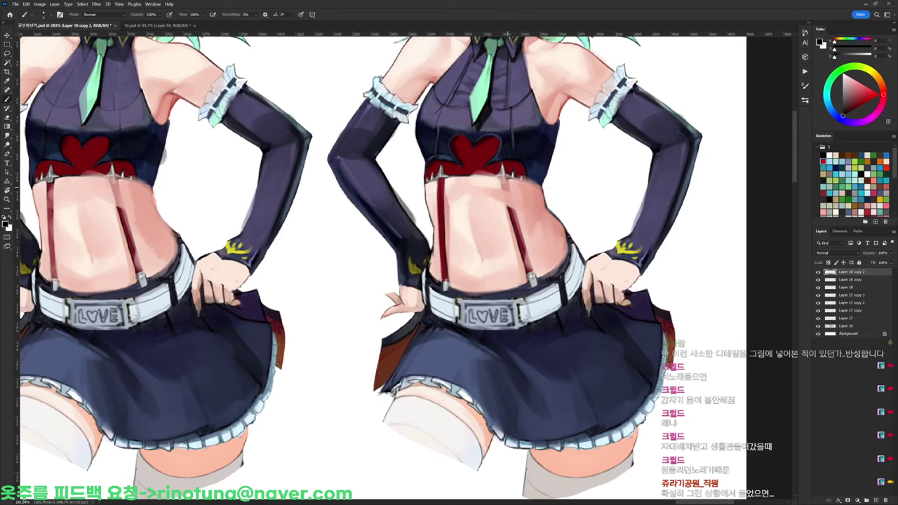
Repaint the right suspender strap as a continuous dark red band, trimming its edge with sampled skin tone
{"action": "left_click", "coordinate": [519, 225], "text": "alt"}
{"action": "left_click", "coordinate": [444, 238], "text": "alt"}
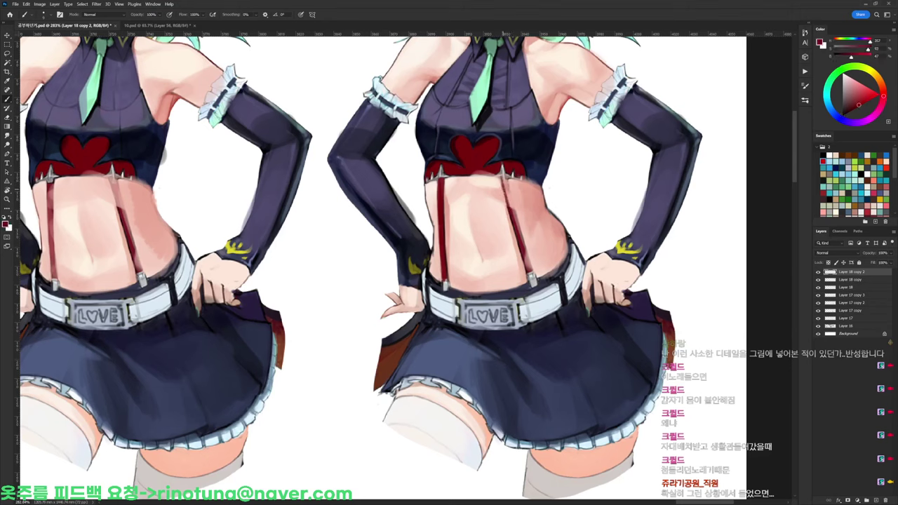
{"action": "left_click_drag", "start_coordinate": [503, 182], "coordinate": [528, 272]}
{"action": "left_click_drag", "start_coordinate": [521, 234], "coordinate": [530, 273]}
{"action": "key", "text": "d"}
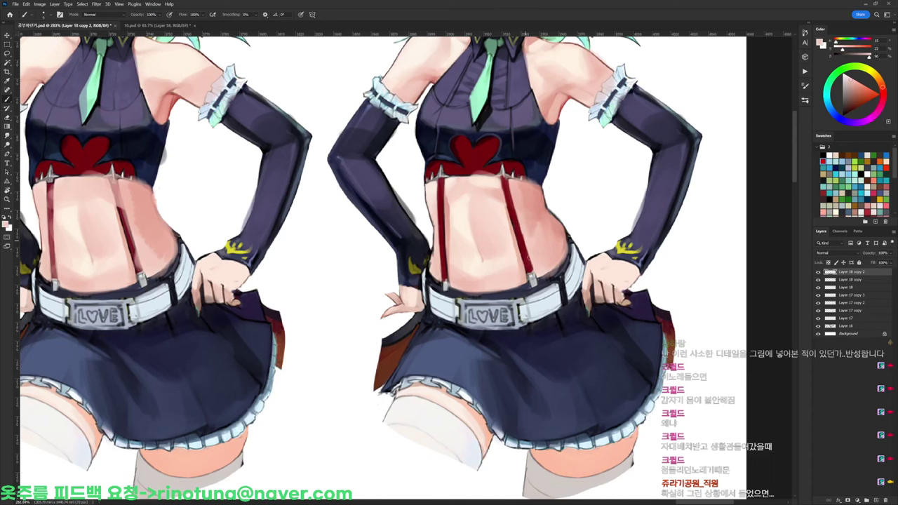
{"action": "left_click_drag", "start_coordinate": [507, 180], "coordinate": [516, 224]}
Paint thin fold lines across the red band beneath the heart in black and sampled red tones
{"action": "key", "text": "r"}
{"action": "mouse_move", "coordinate": [550, 143]}
{"action": "left_mouse_down"}
{"action": "mouse_move", "coordinate": [525, 117]}
{"action": "mouse_move", "coordinate": [375, 123]}
{"action": "left_mouse_up"}
{"action": "left_click", "coordinate": [364, 152], "text": "alt"}
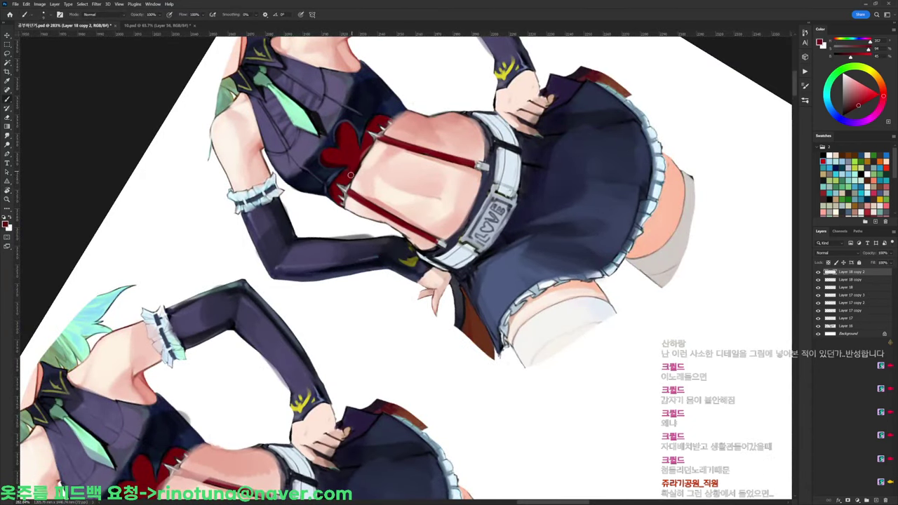
{"action": "key", "text": "x"}
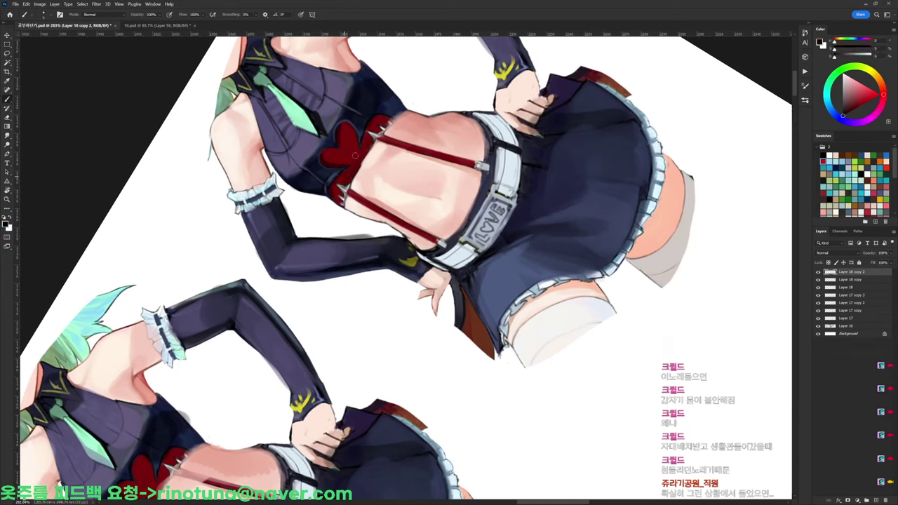
{"action": "left_click", "coordinate": [356, 168], "text": "alt"}
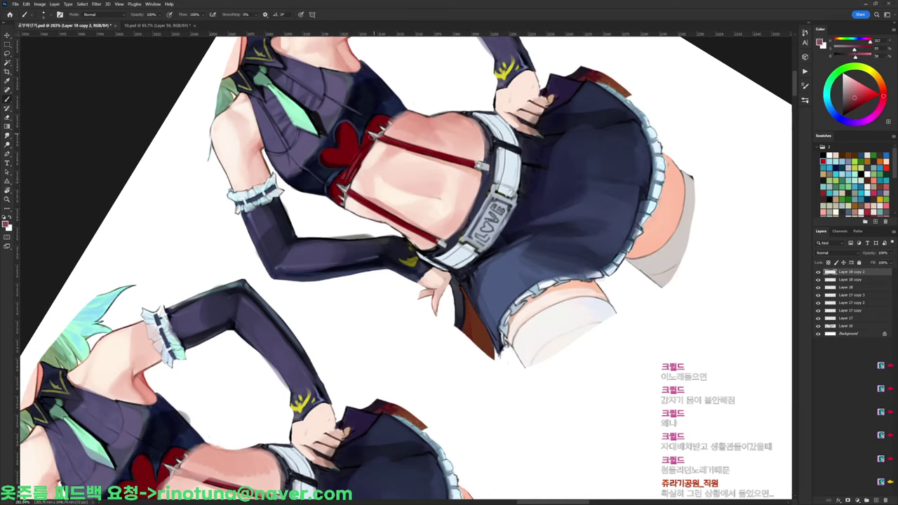
{"action": "left_click", "coordinate": [358, 148], "text": "alt"}
{"action": "left_click", "coordinate": [341, 165], "text": "alt"}
Smooth the midriff skin beside and between the suspender straps using a larger brush and sampled skin tones
{"action": "key", "text": "r"}
{"action": "left_click_drag", "start_coordinate": [343, 148], "coordinate": [622, 203]}
{"action": "key", "text": "b"}
{"action": "right_click", "coordinate": [622, 203]}
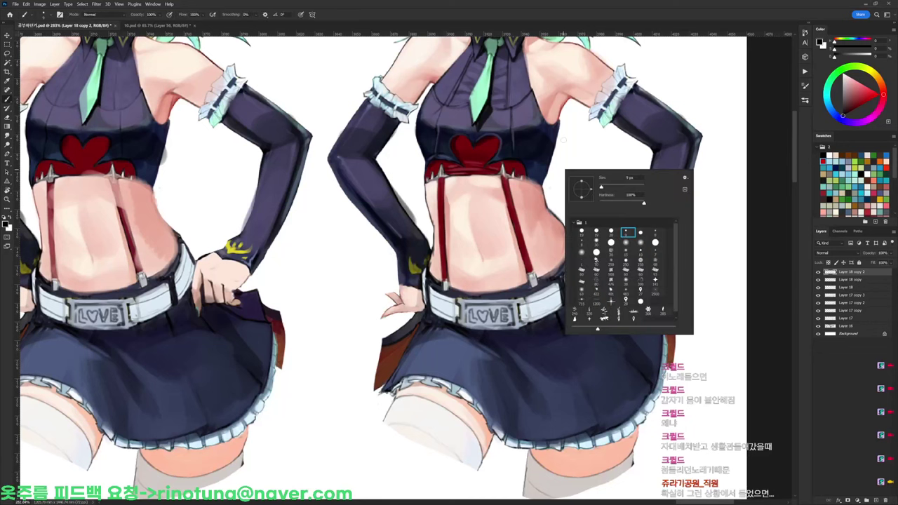
{"action": "left_click", "coordinate": [607, 186]}
{"action": "left_click", "coordinate": [531, 187], "text": "alt"}
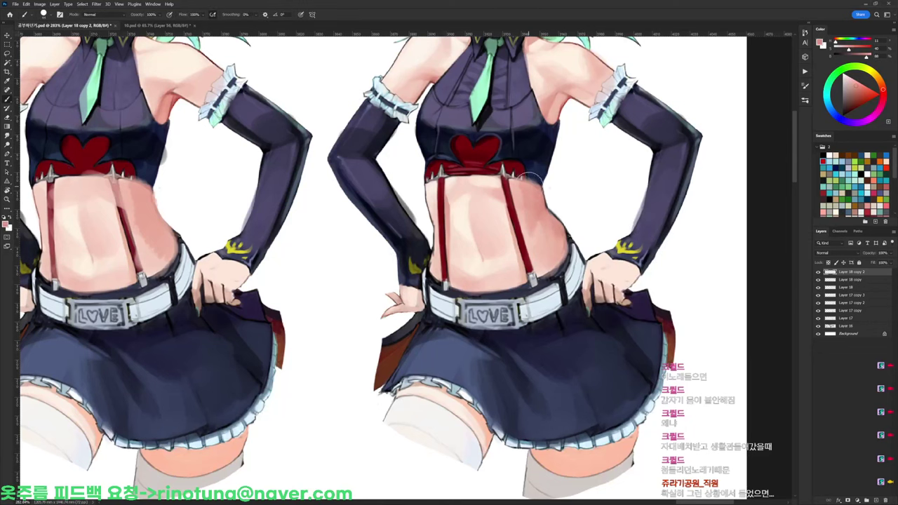
{"action": "left_click_drag", "start_coordinate": [520, 187], "coordinate": [521, 199]}
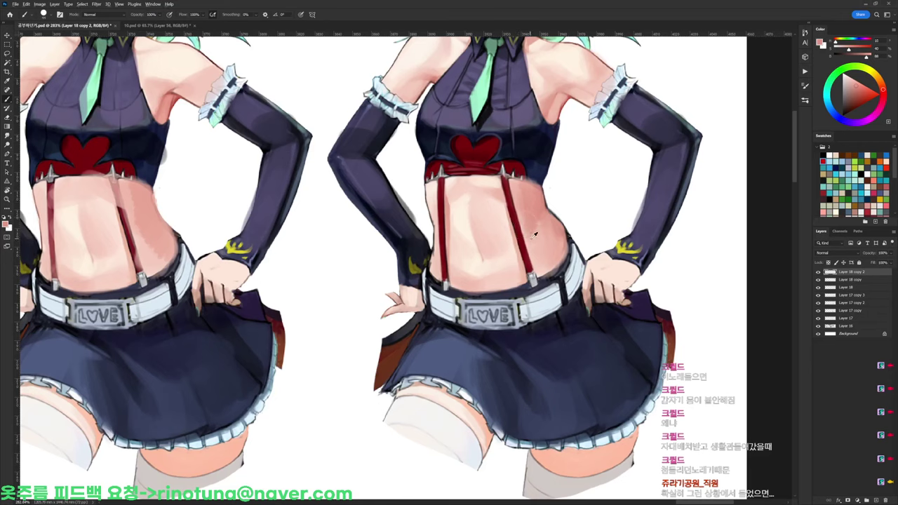
{"action": "left_click", "coordinate": [498, 236], "text": "alt"}
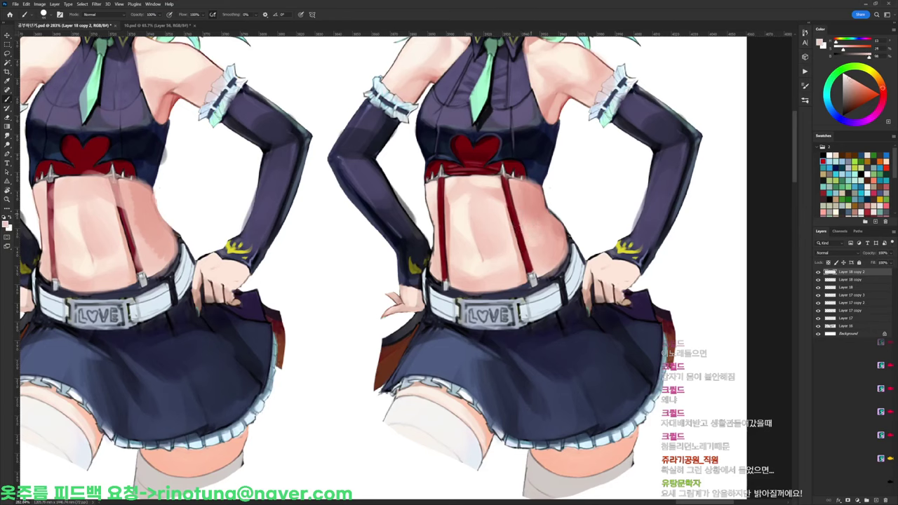
{"action": "left_click", "coordinate": [497, 259], "text": "alt"}
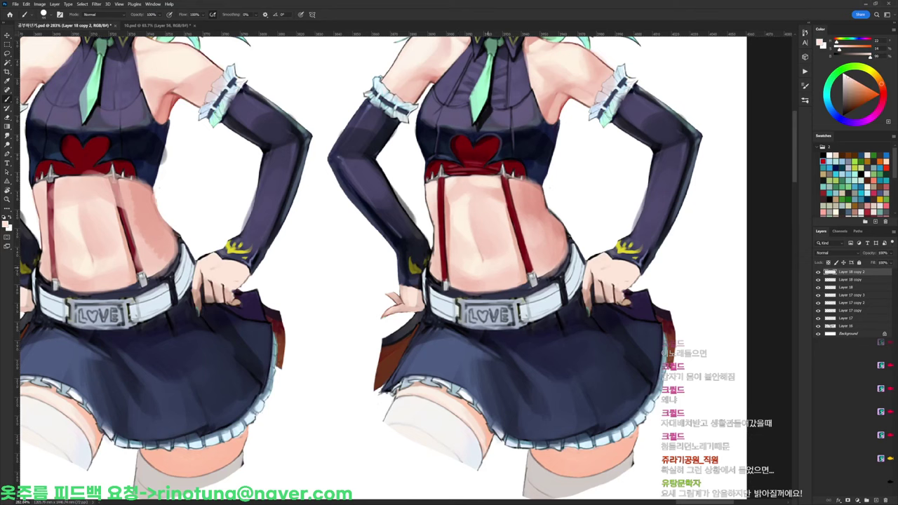
{"action": "left_click_drag", "start_coordinate": [522, 274], "coordinate": [505, 183]}
Define the navel and the skin around it with smaller brushes in sampled skin tones and dark red
{"action": "right_click", "coordinate": [537, 106]}
{"action": "left_click", "coordinate": [578, 196]}
{"action": "left_click", "coordinate": [512, 102], "text": "alt"}
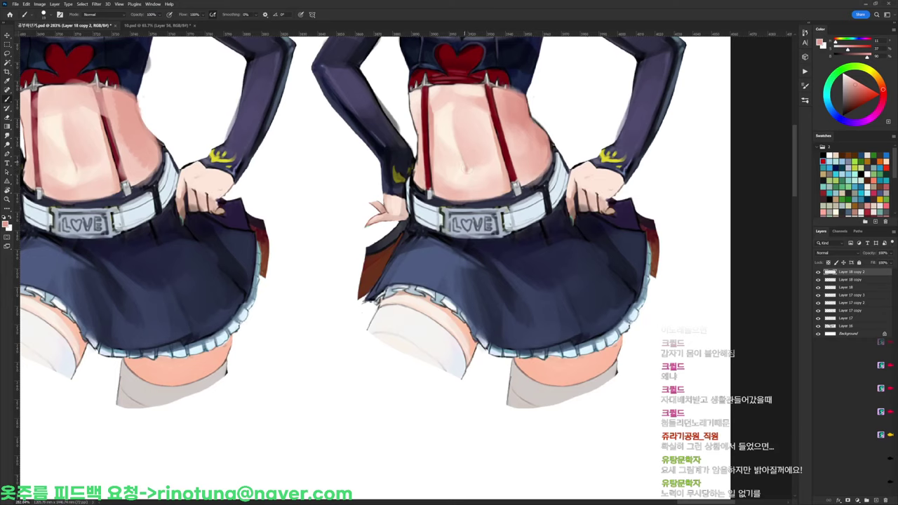
{"action": "right_click", "coordinate": [529, 143]}
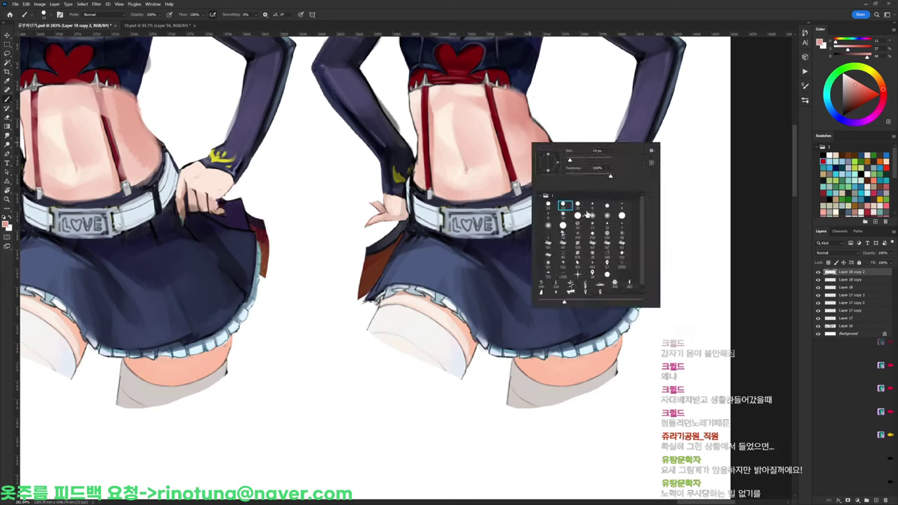
{"action": "left_click", "coordinate": [593, 205]}
{"action": "left_click", "coordinate": [473, 173], "text": "alt"}
{"action": "left_click", "coordinate": [475, 159], "text": "alt"}
{"action": "left_click", "coordinate": [474, 171], "text": "alt"}
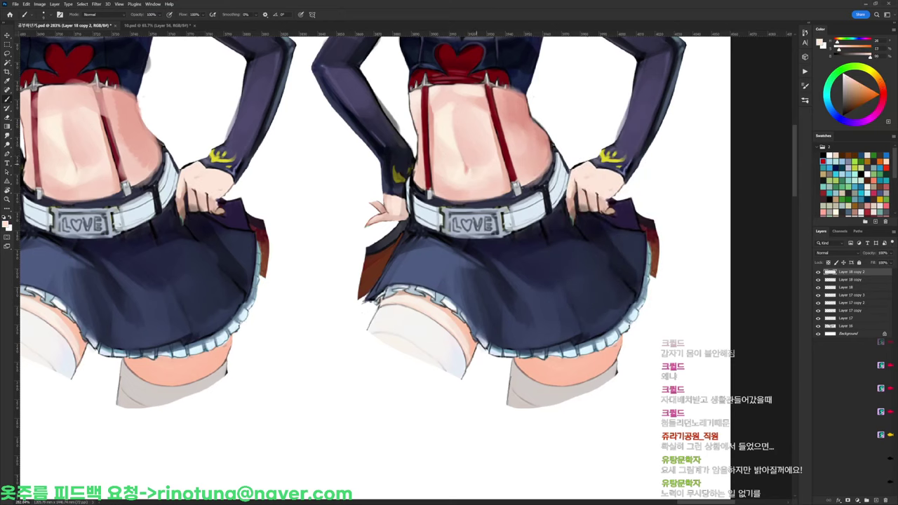
{"action": "left_click", "coordinate": [491, 103], "text": "alt"}
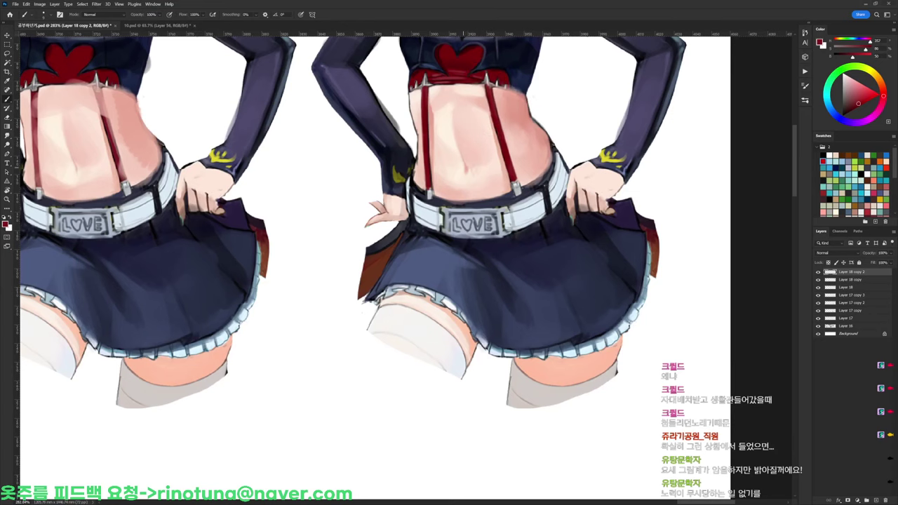
{"action": "left_click", "coordinate": [474, 167], "text": "alt"}
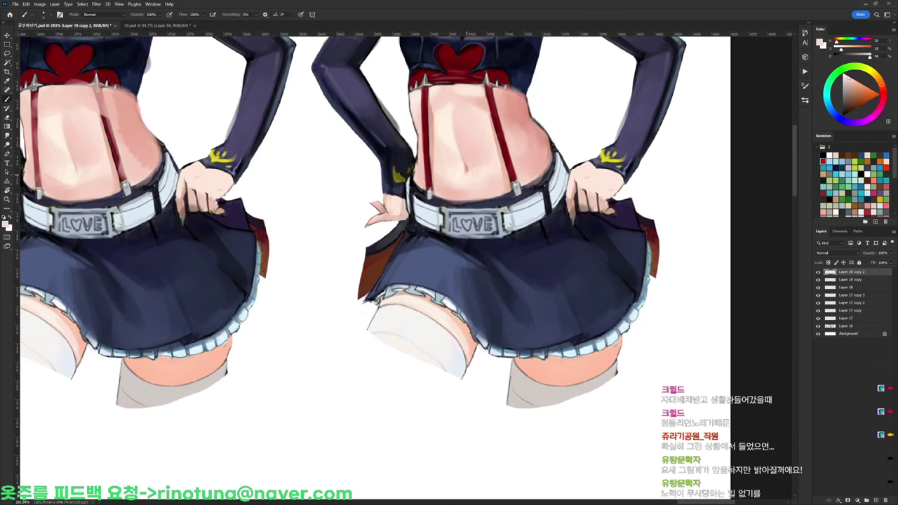
{"action": "left_click_drag", "start_coordinate": [482, 134], "coordinate": [453, 135]}
Darken the elbow creases on the left arm's sleeve with black and sampled purple tones
{"action": "left_click_drag", "start_coordinate": [515, 107], "coordinate": [492, 181]}
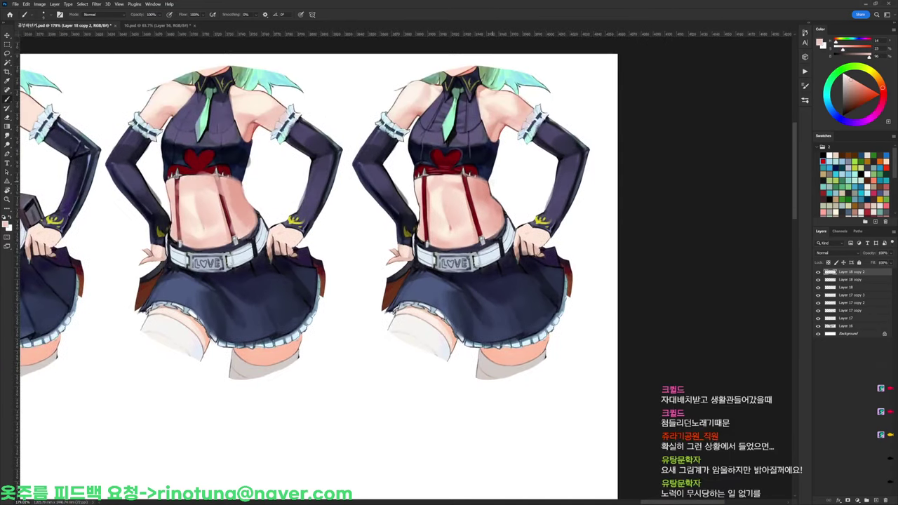
{"action": "left_click_drag", "start_coordinate": [378, 122], "coordinate": [407, 122]}
{"action": "left_click_drag", "start_coordinate": [373, 161], "coordinate": [326, 190]}
{"action": "key", "text": "d"}
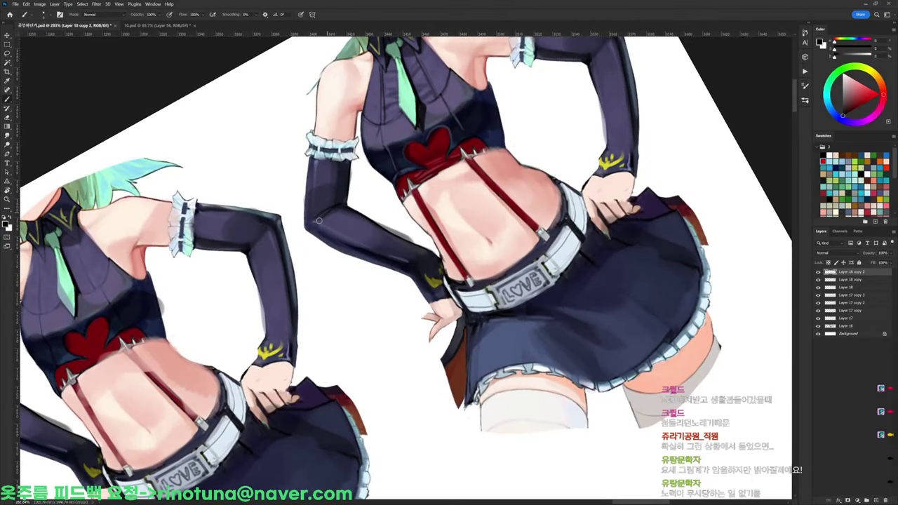
{"action": "left_click", "coordinate": [322, 214], "text": "alt"}
{"action": "left_click", "coordinate": [315, 211], "text": "alt"}
{"action": "left_click", "coordinate": [338, 175], "text": "alt"}
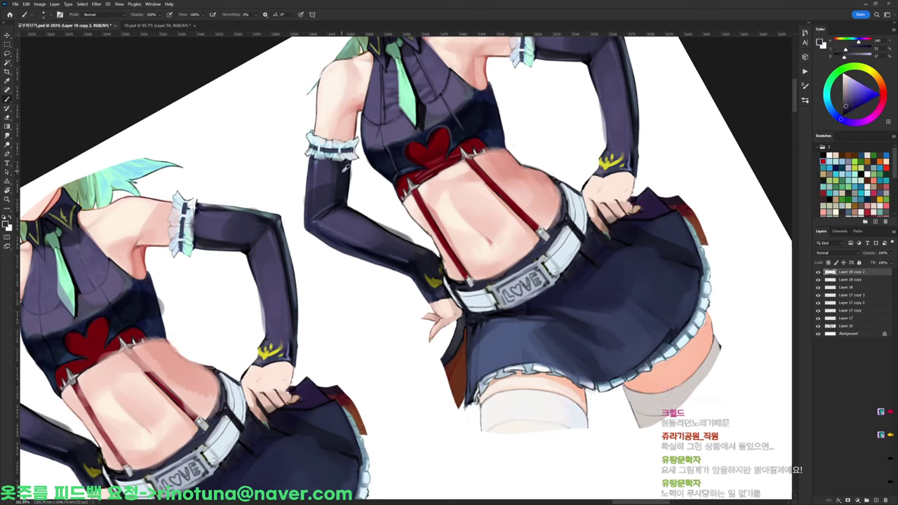
Shape the folds between the frilled cuff and the elbow of the left sleeve with sampled purple
{"action": "left_click", "coordinate": [321, 176], "text": "alt"}
{"action": "left_click", "coordinate": [311, 179], "text": "alt"}
{"action": "key", "text": "r"}
{"action": "left_click_drag", "start_coordinate": [315, 184], "coordinate": [296, 223]}
{"action": "left_click_drag", "start_coordinate": [322, 250], "coordinate": [353, 204]}
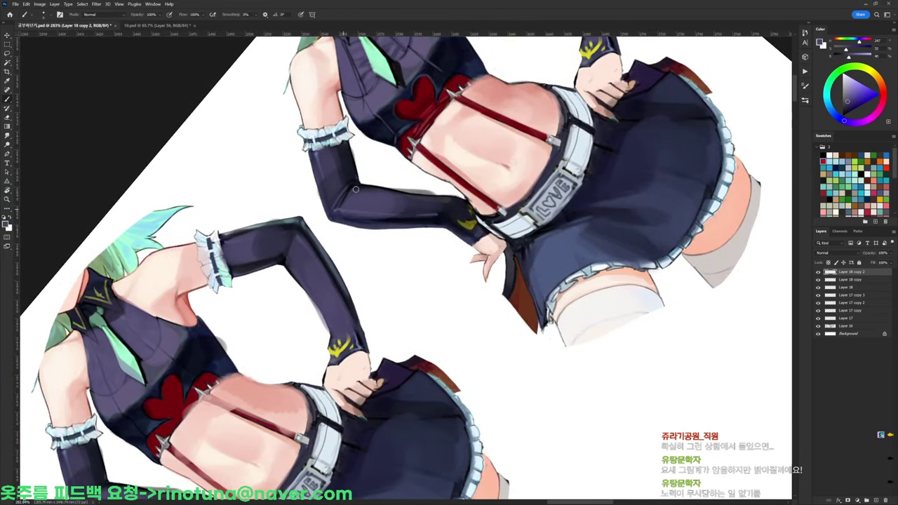
Clean up the outer contour of the left sleeve around the elbow and forearm with a larger brush and the Eraser
{"action": "key", "text": "r"}
{"action": "mouse_move", "coordinate": [362, 186]}
{"action": "left_mouse_down"}
{"action": "mouse_move", "coordinate": [466, 196]}
{"action": "mouse_move", "coordinate": [478, 275]}
{"action": "left_mouse_up"}
{"action": "right_click", "coordinate": [496, 220]}
{"action": "left_click", "coordinate": [540, 238]}
{"action": "left_click", "coordinate": [457, 202], "text": "alt"}
{"action": "key", "text": "e"}
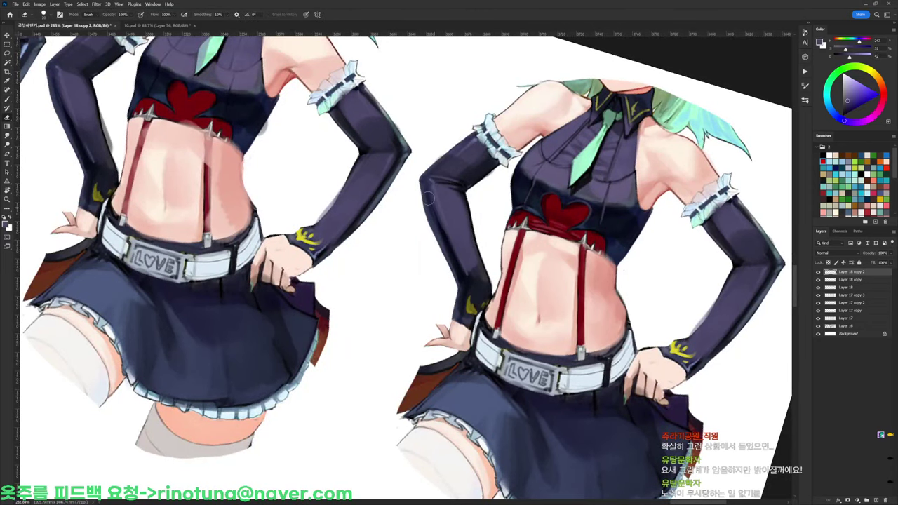
{"action": "left_click_drag", "start_coordinate": [495, 237], "coordinate": [498, 174]}
Define the folds along the left sleeve's forearm and elbow with a small brush in sampled purple and near-black tones
{"action": "key", "text": "d"}
{"action": "key", "text": "b"}
{"action": "right_click", "coordinate": [509, 173]}
{"action": "left_click", "coordinate": [570, 237]}
{"action": "left_click", "coordinate": [481, 188], "text": "alt"}
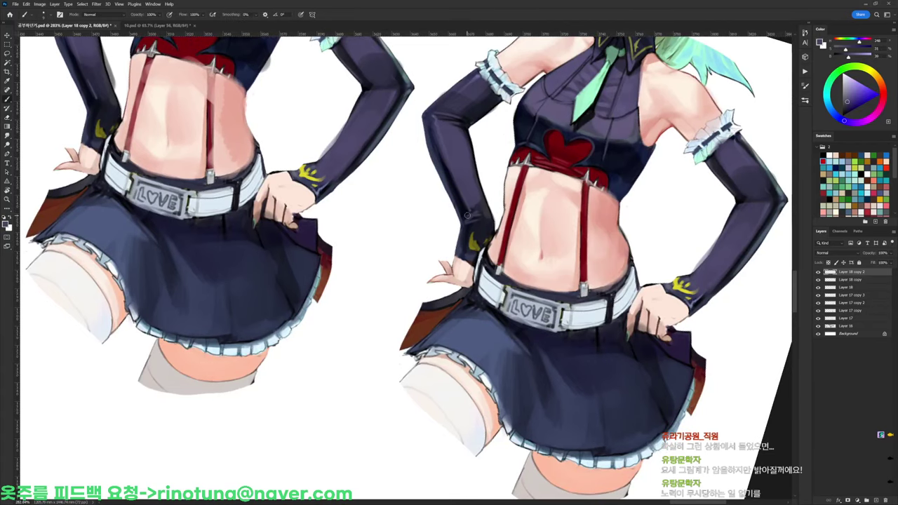
{"action": "left_click", "coordinate": [468, 132], "text": "alt"}
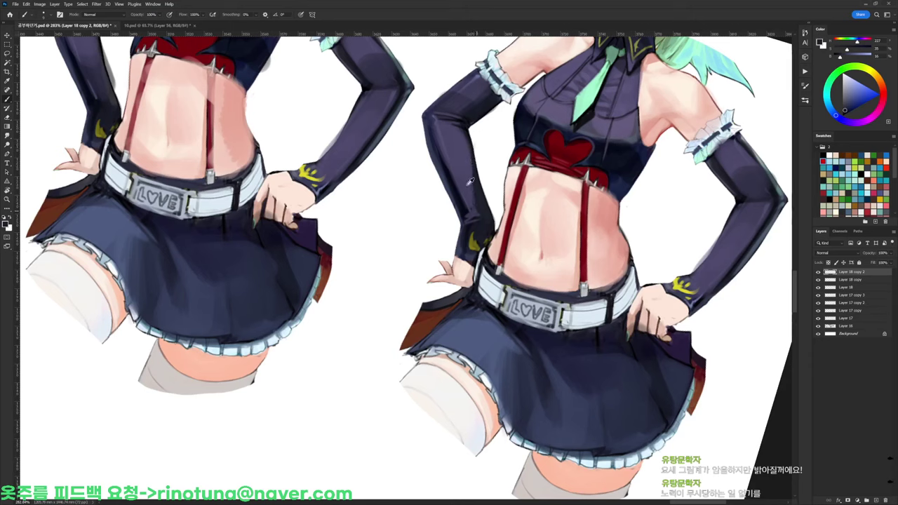
{"action": "left_click", "coordinate": [454, 144], "text": "alt"}
{"action": "left_click_drag", "start_coordinate": [432, 120], "coordinate": [464, 200]}
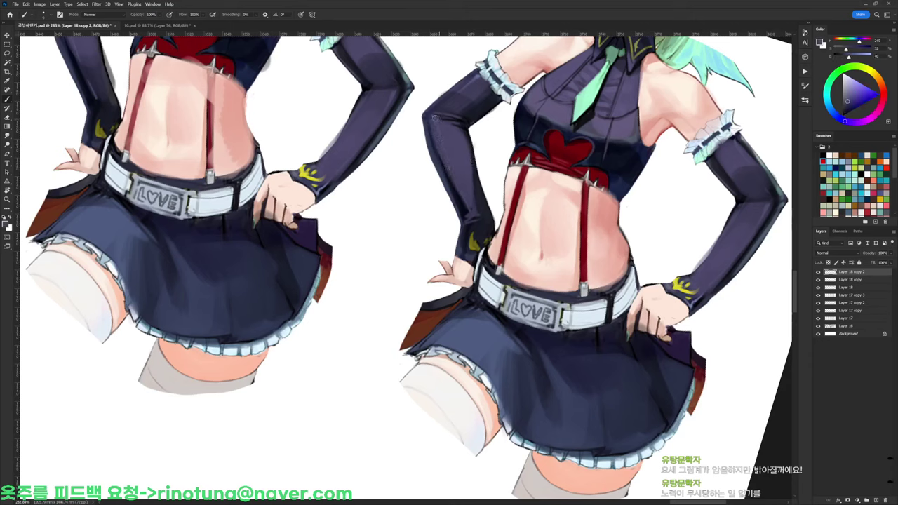
{"action": "left_click", "coordinate": [472, 105], "text": "alt"}
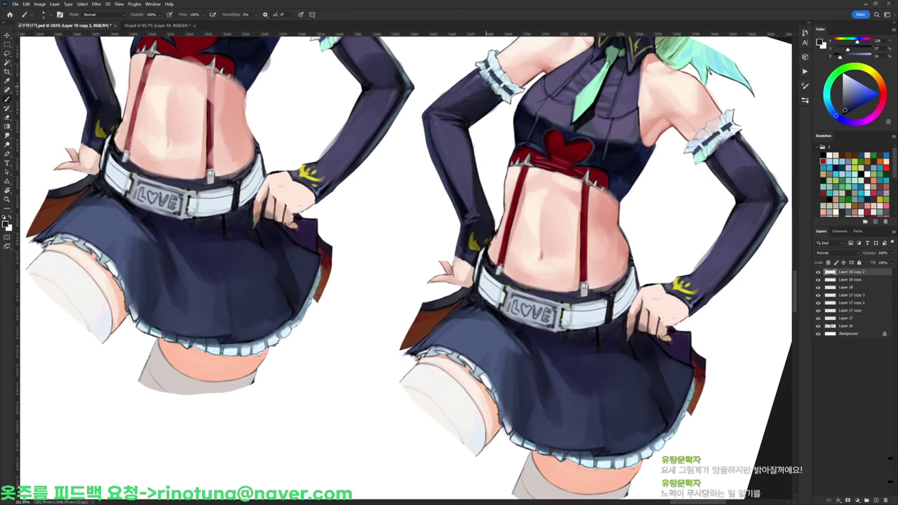
Shade the left sleeve's forearm toward the wrist with a reduced brush in sampled purple
{"action": "left_click_drag", "start_coordinate": [506, 79], "coordinate": [469, 80]}
{"action": "key", "text": "r"}
{"action": "left_click_drag", "start_coordinate": [627, 105], "coordinate": [574, 51]}
{"action": "left_click_drag", "start_coordinate": [504, 112], "coordinate": [495, 163]}
{"action": "left_click_drag", "start_coordinate": [446, 145], "coordinate": [490, 146]}
{"action": "key", "text": "b"}
{"action": "right_click", "coordinate": [429, 145]}
{"action": "left_click", "coordinate": [467, 219]}
{"action": "left_click", "coordinate": [406, 171], "text": "alt"}
{"action": "key", "text": "bracketleft"}
{"action": "key", "text": "bracketleft"}
{"action": "key", "text": "bracketleft"}
{"action": "key", "text": "bracketleft"}
{"action": "key", "text": "bracketleft"}
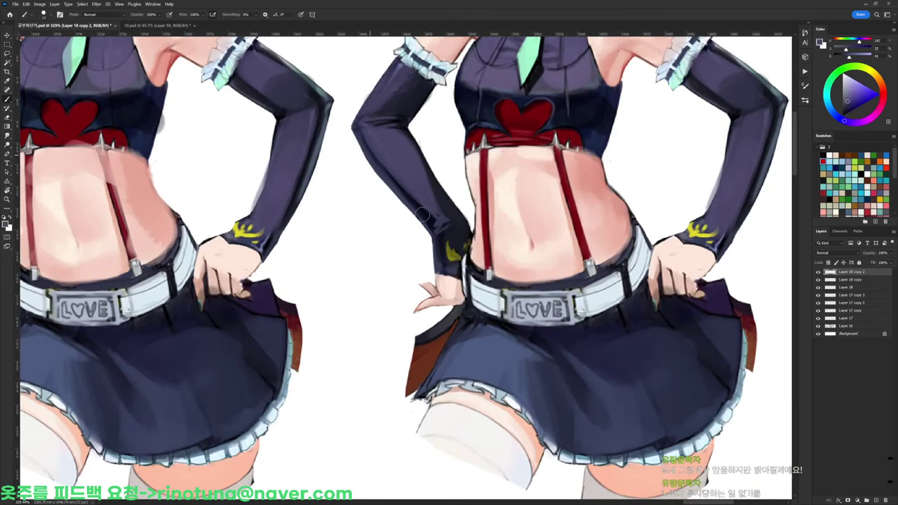
{"action": "left_click", "coordinate": [417, 184], "text": "alt"}
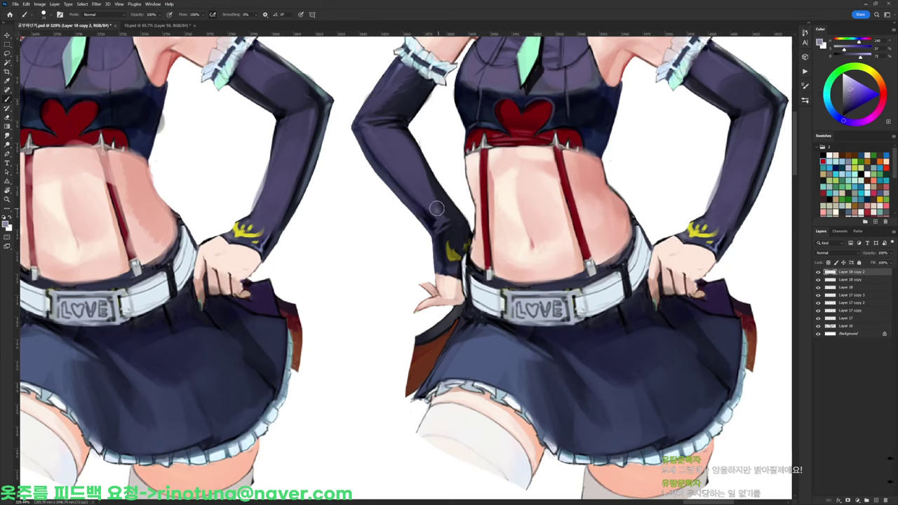
Touch up the shading between the left sleeve's upper arm and elbow with sampled purple and near-black tones
{"action": "left_click", "coordinate": [380, 93], "text": "alt"}
{"action": "left_click", "coordinate": [387, 81], "text": "alt"}
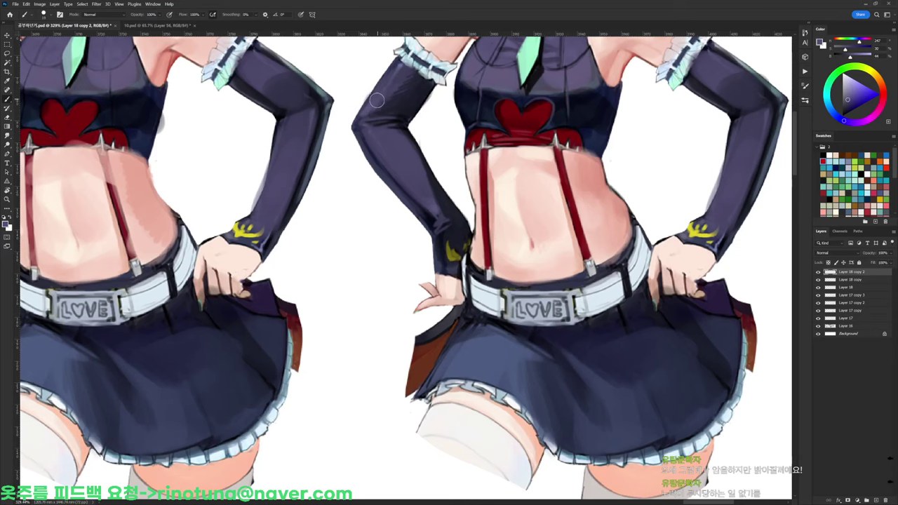
{"action": "scroll", "coordinate": [425, 73], "scroll_direction": "down", "scroll_amount": 4}
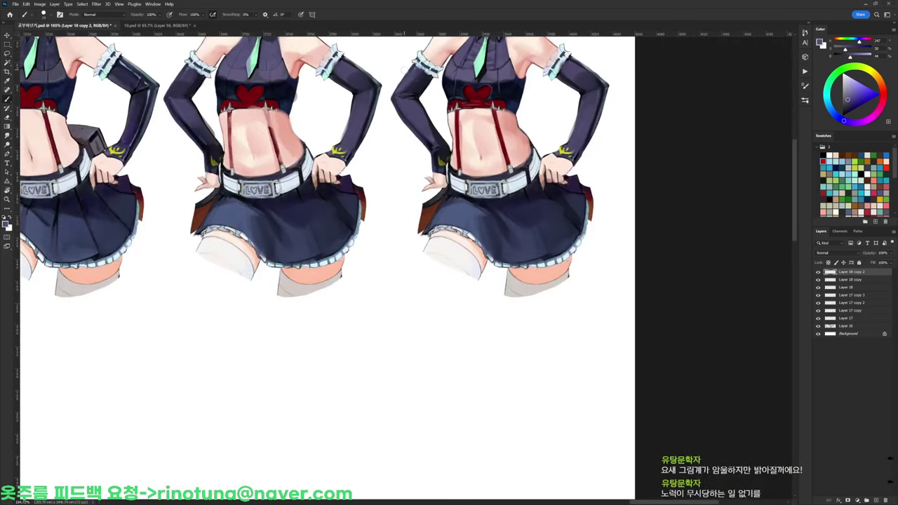
{"action": "scroll", "coordinate": [404, 69], "scroll_direction": "up", "scroll_amount": 2}
{"action": "left_click", "coordinate": [417, 102], "text": "alt"}
{"action": "left_click", "coordinate": [427, 112], "text": "alt"}
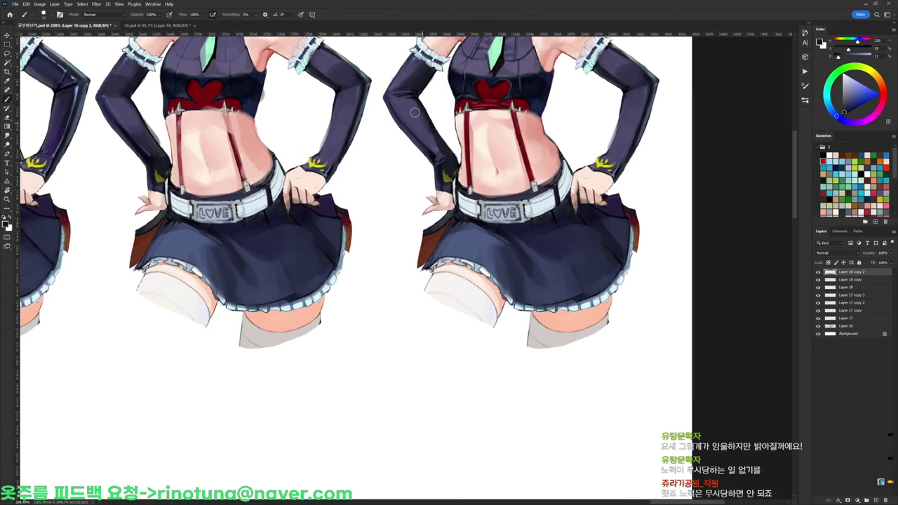
{"action": "scroll", "coordinate": [455, 122], "scroll_direction": "down", "scroll_amount": 2}
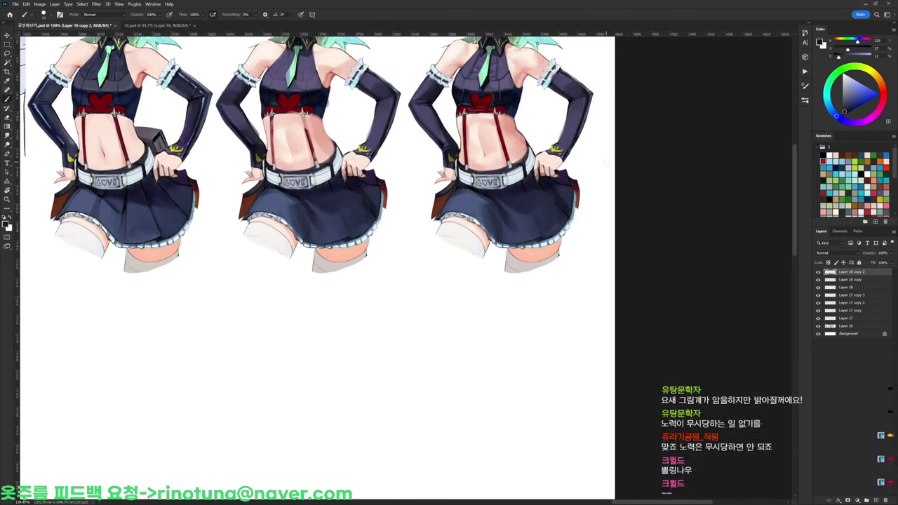
Paint creases on the skirt's left hip beside the belt, alternating black and sampled blue
{"action": "scroll", "coordinate": [477, 169], "scroll_direction": "up", "scroll_amount": 3}
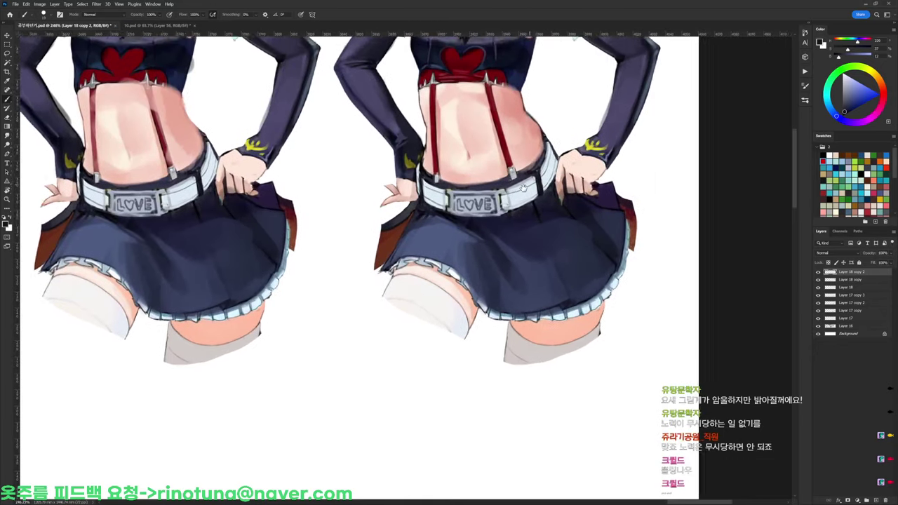
{"action": "right_click", "coordinate": [490, 208]}
{"action": "key", "text": "Escape"}
{"action": "key", "text": "r"}
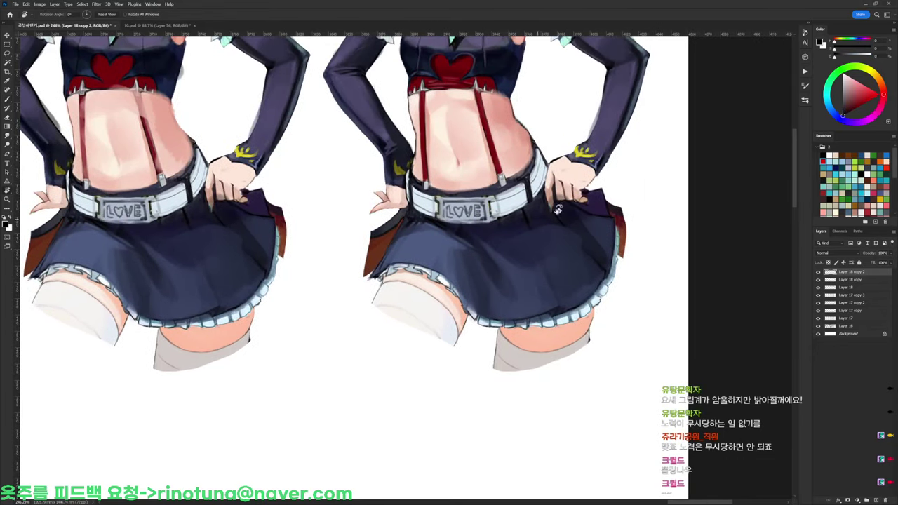
{"action": "left_click_drag", "start_coordinate": [554, 212], "coordinate": [422, 111]}
{"action": "left_click", "coordinate": [395, 228], "text": "alt"}
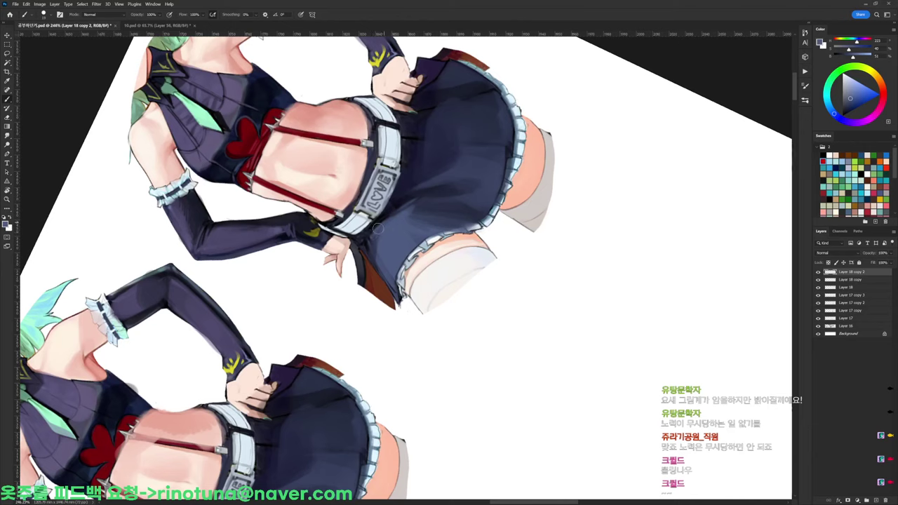
{"action": "key", "text": "d"}
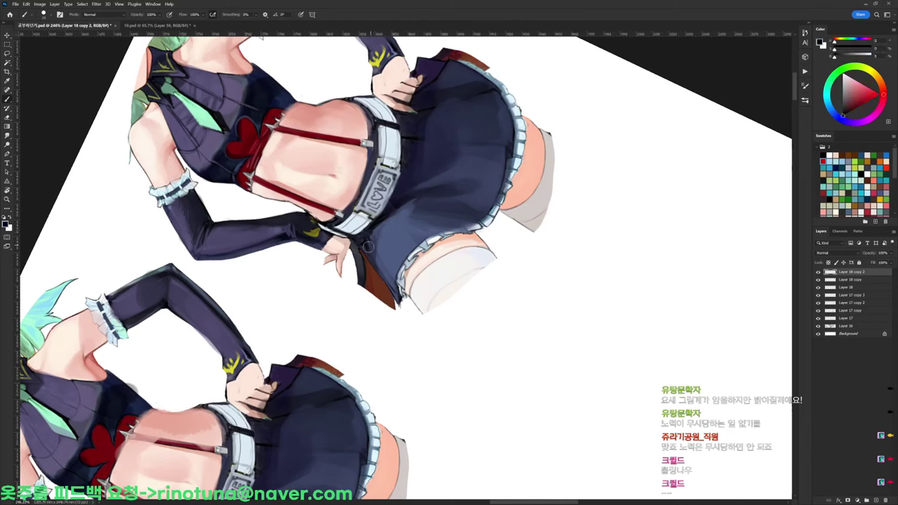
{"action": "left_click", "coordinate": [402, 214], "text": "alt"}
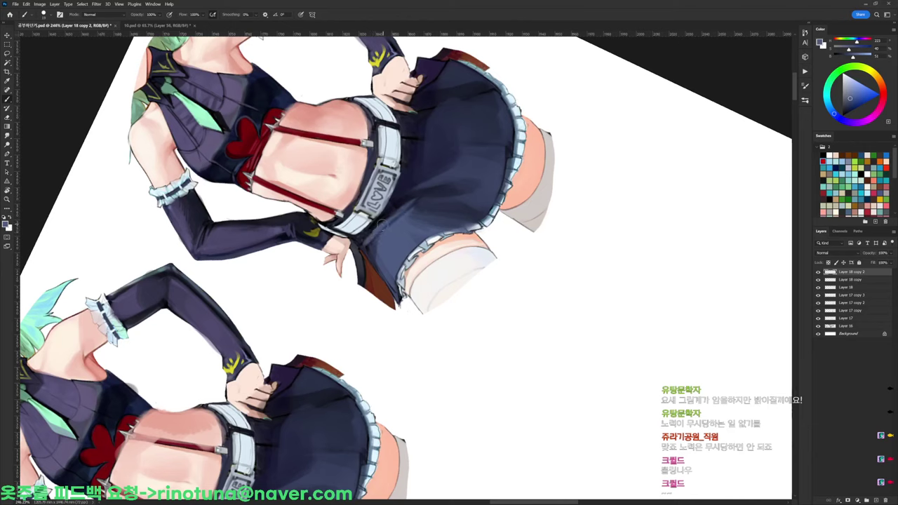
{"action": "key", "text": "d"}
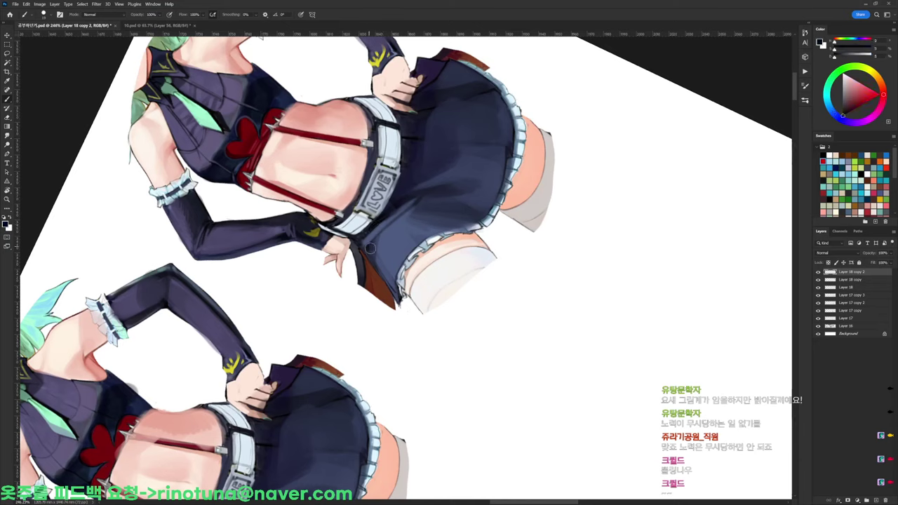
Refine the small dark crease at the skirt's left hip with sampled blue and black
{"action": "left_click", "coordinate": [380, 247], "text": "alt"}
{"action": "left_click", "coordinate": [383, 240], "text": "alt"}
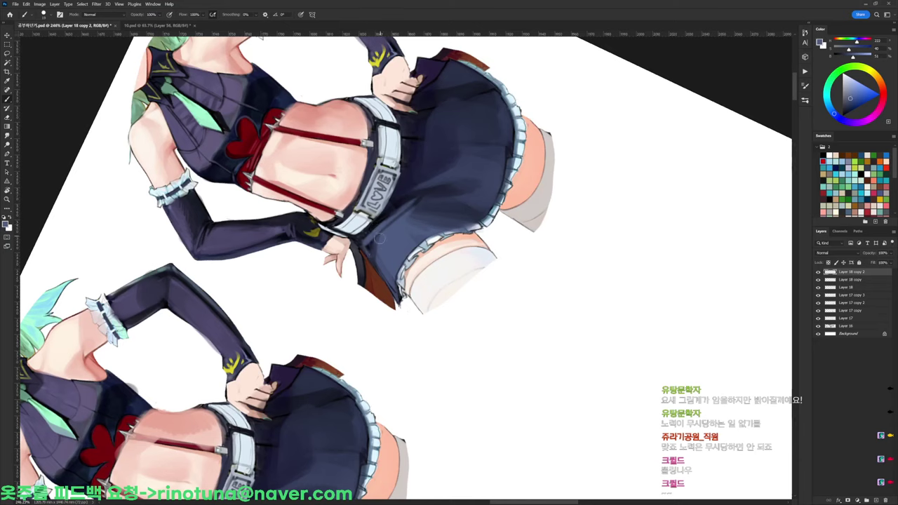
{"action": "left_click_drag", "start_coordinate": [376, 249], "coordinate": [370, 242]}
{"action": "left_click", "coordinate": [381, 237], "text": "alt"}
{"action": "left_click", "coordinate": [375, 250], "text": "alt"}
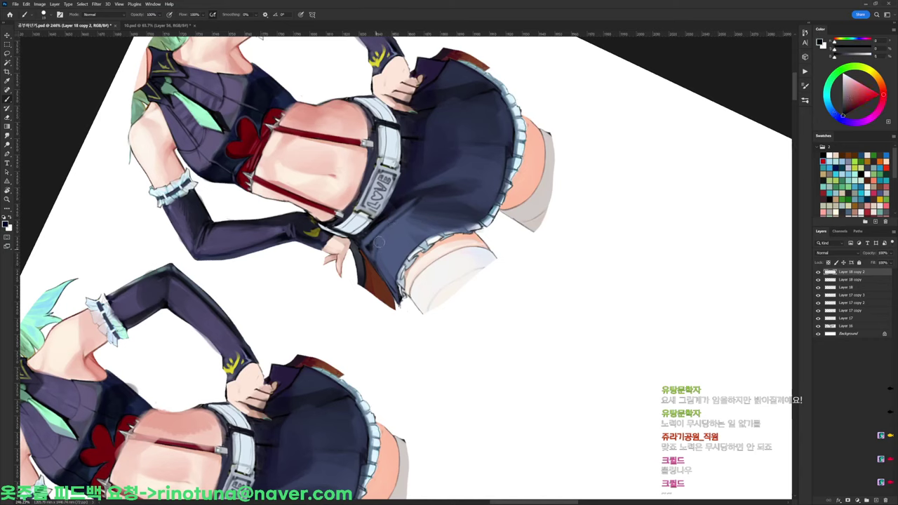
{"action": "left_click", "coordinate": [386, 232], "text": "alt"}
Paint a diagonal fold from the left hip toward the skirt's centre in sampled dark and lighter blue
{"action": "key", "text": "r"}
{"action": "left_click_drag", "start_coordinate": [561, 176], "coordinate": [537, 400]}
{"action": "left_click", "coordinate": [467, 263], "text": "alt"}
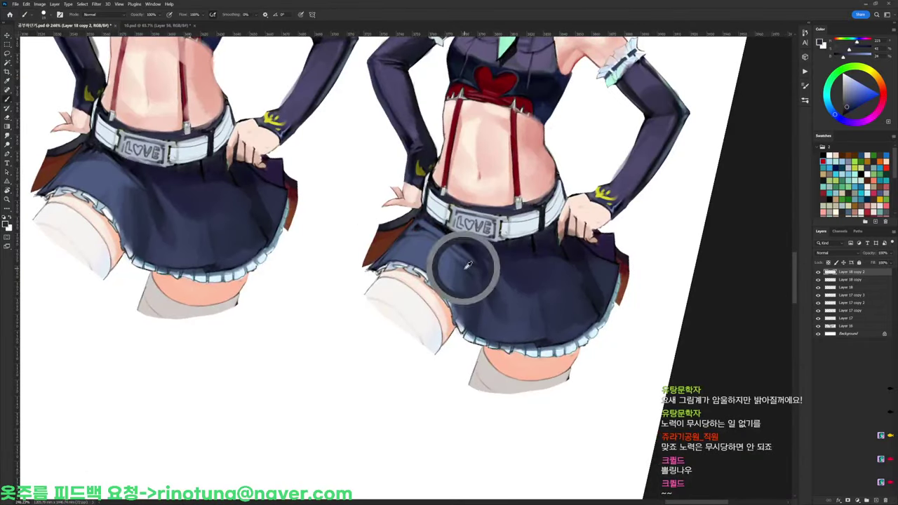
{"action": "left_click", "coordinate": [449, 249], "text": "alt"}
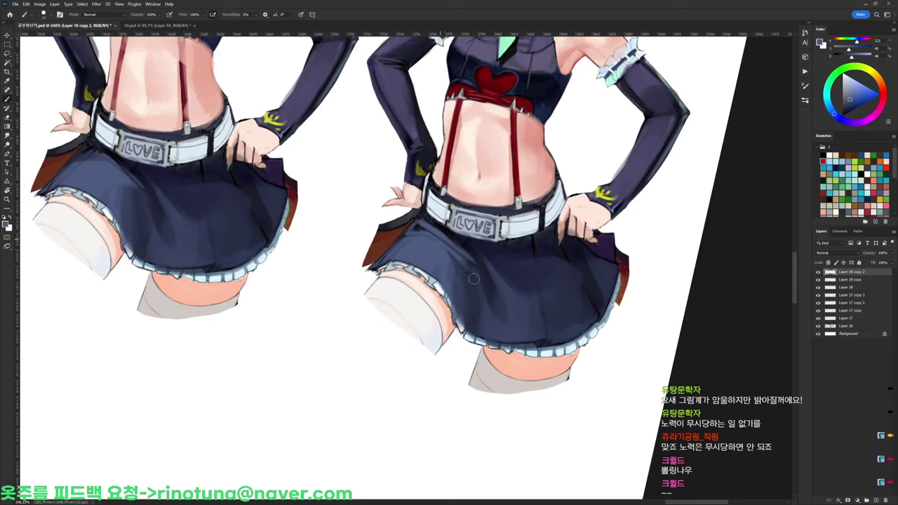
{"action": "left_click", "coordinate": [454, 249], "text": "alt"}
Shade the skirt's front below the belt using black, sampled blues and a brush enlarged to 94 px
{"action": "scroll", "coordinate": [477, 274], "scroll_direction": "down", "scroll_amount": 3}
{"action": "key", "text": "r"}
{"action": "key", "text": "Escape"}
{"action": "key", "text": "b"}
{"action": "key", "text": "d"}
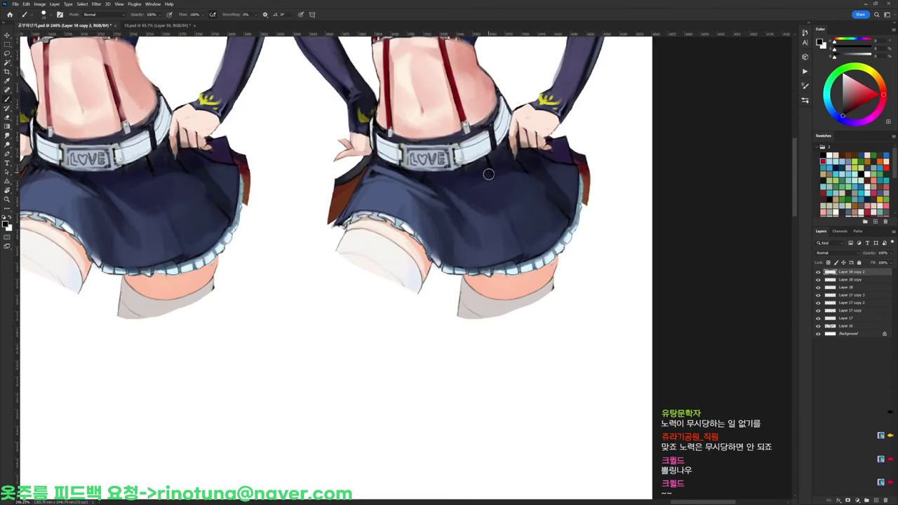
{"action": "right_click", "coordinate": [491, 178]}
{"action": "left_click", "coordinate": [547, 197]}
{"action": "left_click", "coordinate": [441, 203], "text": "alt"}
{"action": "left_click", "coordinate": [462, 220], "text": "alt"}
{"action": "left_click", "coordinate": [448, 211], "text": "alt"}
{"action": "mouse_move", "coordinate": [448, 210]}
{"action": "left_mouse_down"}
{"action": "mouse_move", "coordinate": [487, 246]}
{"action": "mouse_move", "coordinate": [455, 229]}
{"action": "mouse_move", "coordinate": [477, 251]}
{"action": "mouse_move", "coordinate": [452, 218]}
{"action": "mouse_move", "coordinate": [461, 233]}
{"action": "mouse_move", "coordinate": [478, 231]}
{"action": "mouse_move", "coordinate": [458, 199]}
{"action": "mouse_move", "coordinate": [492, 214]}
{"action": "mouse_move", "coordinate": [439, 183]}
{"action": "mouse_move", "coordinate": [462, 199]}
{"action": "mouse_move", "coordinate": [445, 204]}
{"action": "mouse_move", "coordinate": [457, 180]}
{"action": "left_mouse_up"}
{"action": "left_click", "coordinate": [479, 244], "text": "alt"}
{"action": "left_click", "coordinate": [457, 197], "text": "alt"}
Deepen the folds beneath the belt buckle with a small hard brush in sampled dark blue and black
{"action": "right_click", "coordinate": [505, 145]}
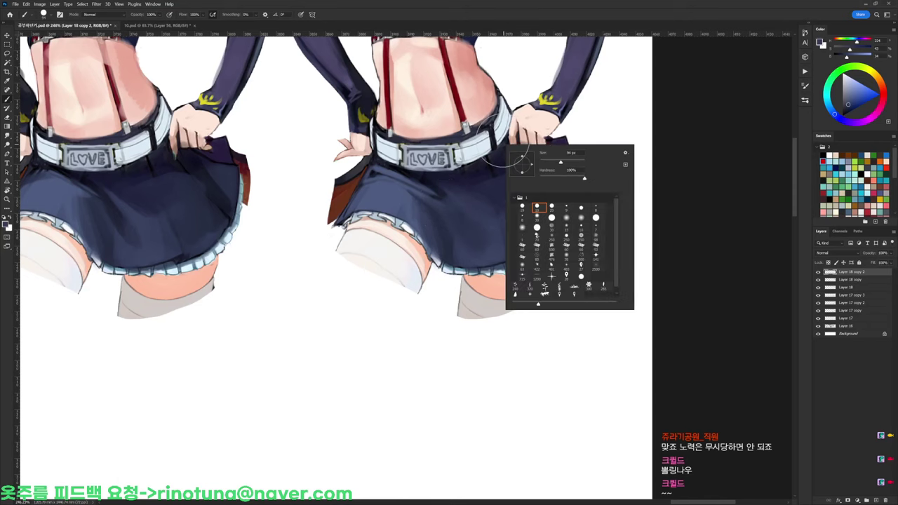
{"action": "left_click", "coordinate": [539, 209]}
{"action": "left_click", "coordinate": [443, 186], "text": "alt"}
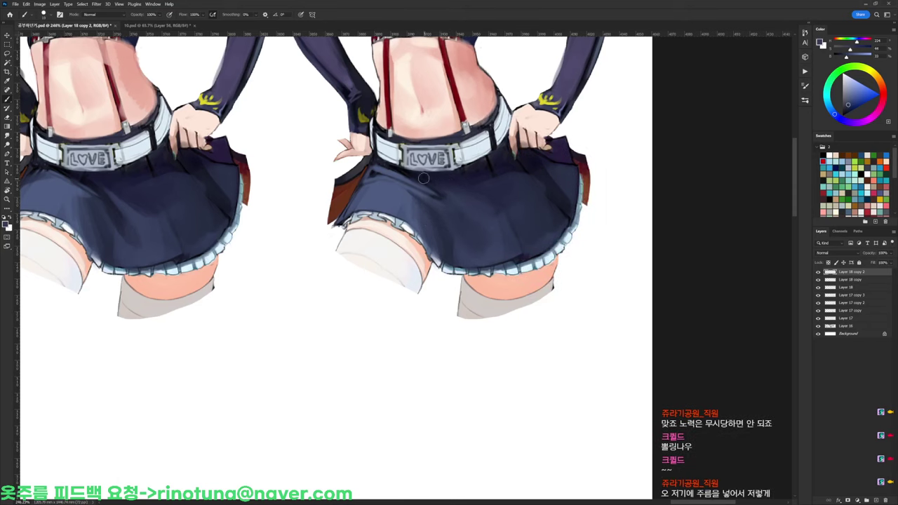
{"action": "key", "text": "r"}
{"action": "left_click_drag", "start_coordinate": [427, 179], "coordinate": [486, 177]}
{"action": "key", "text": "d"}
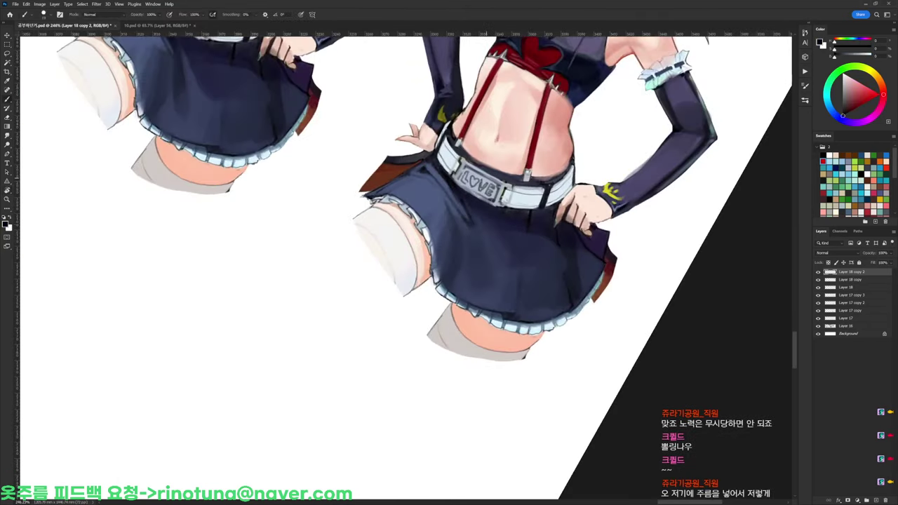
{"action": "left_click", "coordinate": [487, 223], "text": "alt"}
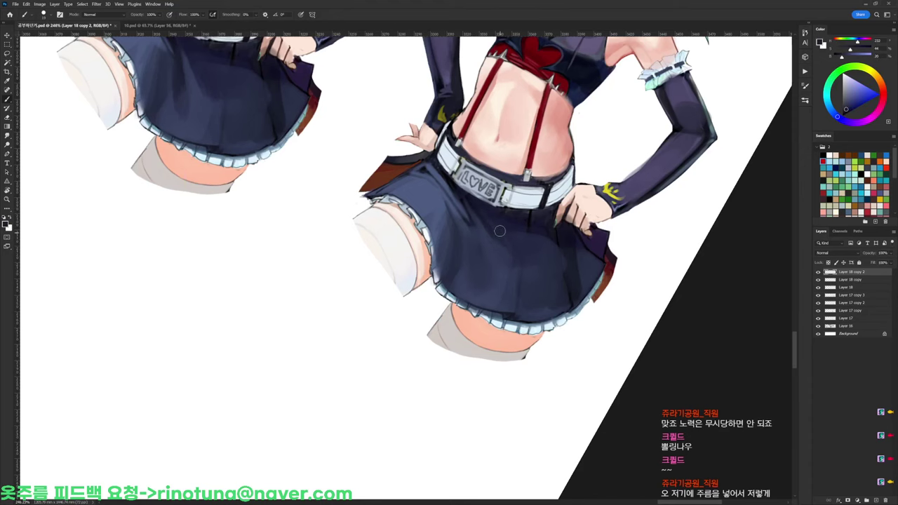
Accent the diagonal folds radiating from the skirt's left hip in black
{"action": "key", "text": "r"}
{"action": "left_click_drag", "start_coordinate": [551, 225], "coordinate": [516, 87]}
{"action": "key", "text": "d"}
{"action": "key", "text": "r"}
{"action": "key", "text": "Escape"}
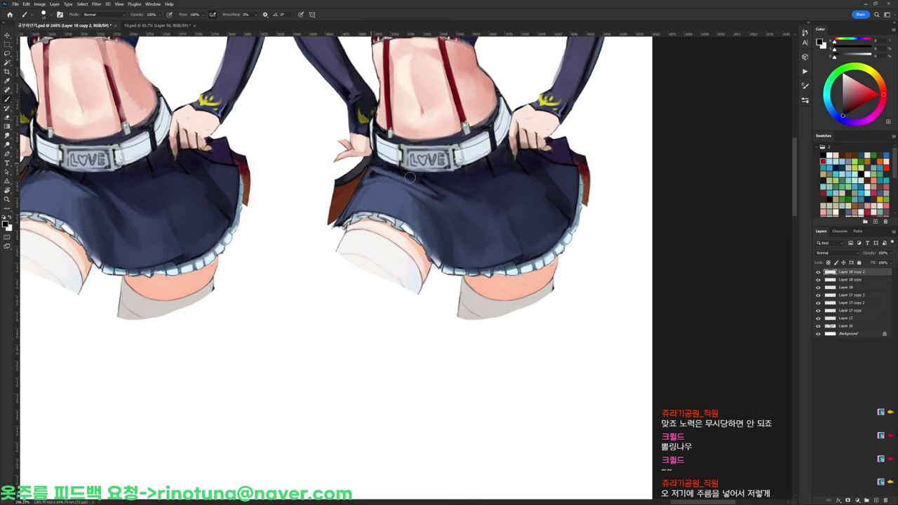
Clean up the skirt's left waist corner with sampled blue and brown, and ready the Lasso for that area
{"action": "left_click", "coordinate": [375, 163], "text": "alt"}
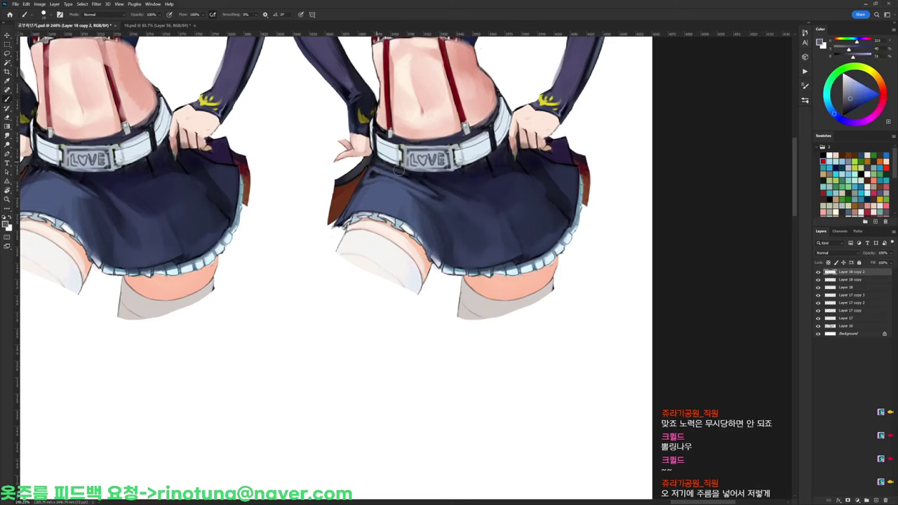
{"action": "left_click", "coordinate": [372, 170], "text": "alt"}
{"action": "left_click_drag", "start_coordinate": [370, 169], "coordinate": [362, 176]}
{"action": "left_click", "coordinate": [356, 185], "text": "alt"}
{"action": "key", "text": "l"}
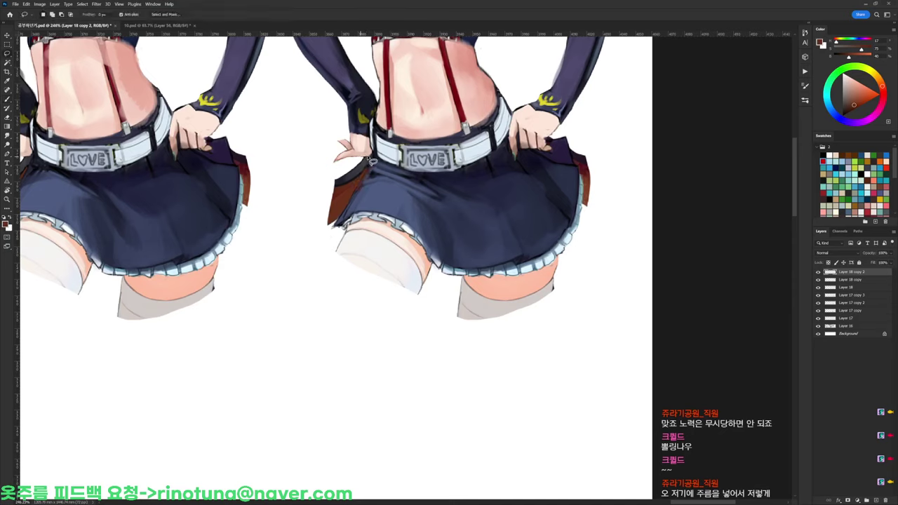
Delete the brown pouch beside the skirt under the open hand on the rightmost figure and clear the selection
{"action": "mouse_move", "coordinate": [373, 173]}
{"action": "left_mouse_down"}
{"action": "mouse_move", "coordinate": [332, 229]}
{"action": "mouse_move", "coordinate": [322, 185]}
{"action": "mouse_move", "coordinate": [351, 161]}
{"action": "left_mouse_up"}
{"action": "key", "text": "Delete"}
{"action": "key", "text": "ctrl+d"}
Paint dark fold shading on the skirt below the belt buckle with a 19 px brush and sampled navy tones
{"action": "key", "text": "b"}
{"action": "key", "text": "d"}
{"action": "left_click_drag", "start_coordinate": [536, 174], "coordinate": [468, 186]}
{"action": "right_click", "coordinate": [446, 178]}
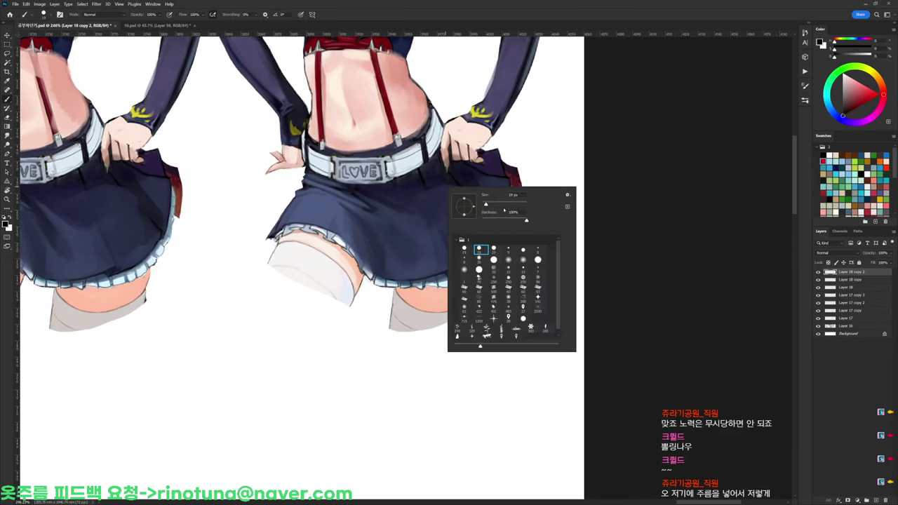
{"action": "left_click", "coordinate": [425, 183], "text": "alt"}
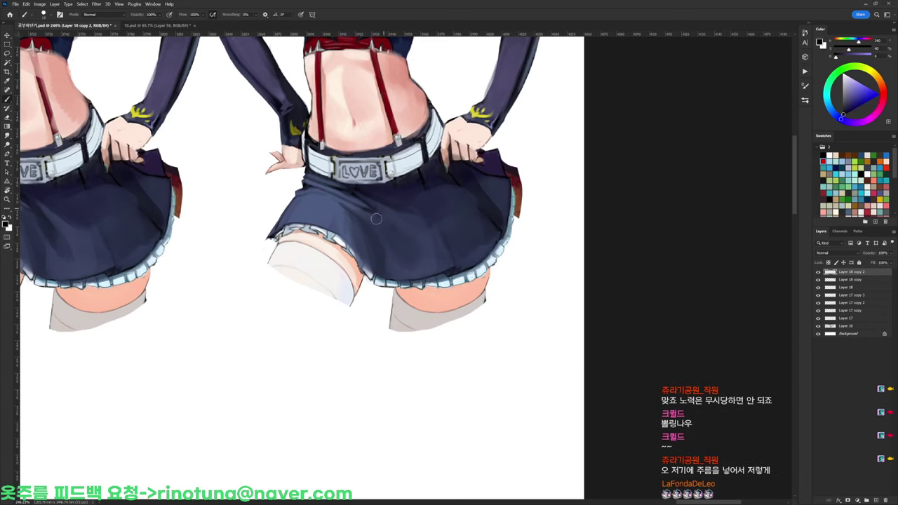
{"action": "key", "text": "r"}
{"action": "left_click_drag", "start_coordinate": [362, 197], "coordinate": [418, 181]}
{"action": "key", "text": "b"}
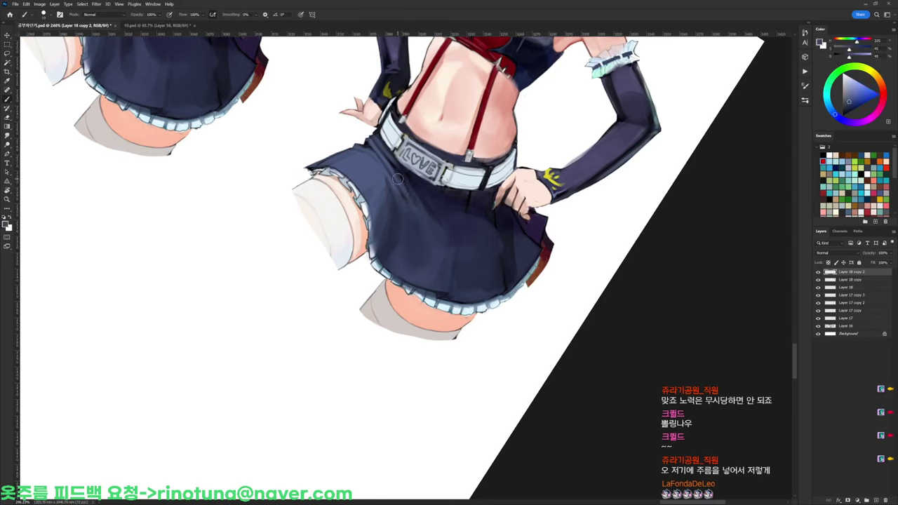
{"action": "left_click", "coordinate": [411, 195], "text": "alt"}
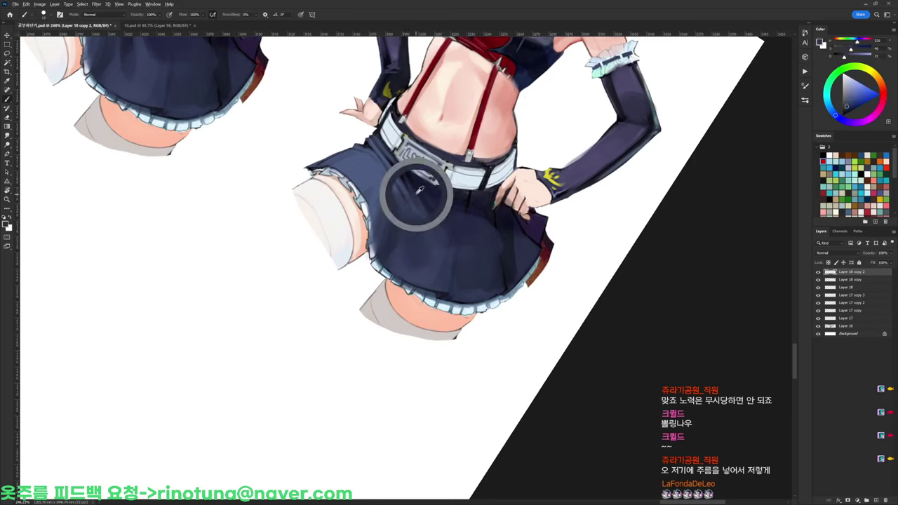
{"action": "left_click", "coordinate": [409, 179], "text": "alt"}
{"action": "left_click_drag", "start_coordinate": [398, 185], "coordinate": [404, 211]}
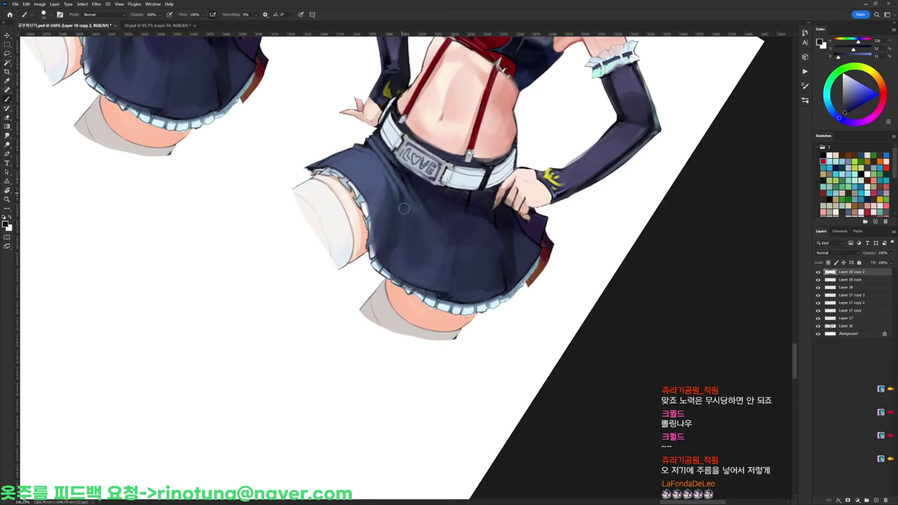
Blend the diagonal fold across the middle of the skirt with lighter and darker blues sampled around it
{"action": "left_click", "coordinate": [404, 201], "text": "alt"}
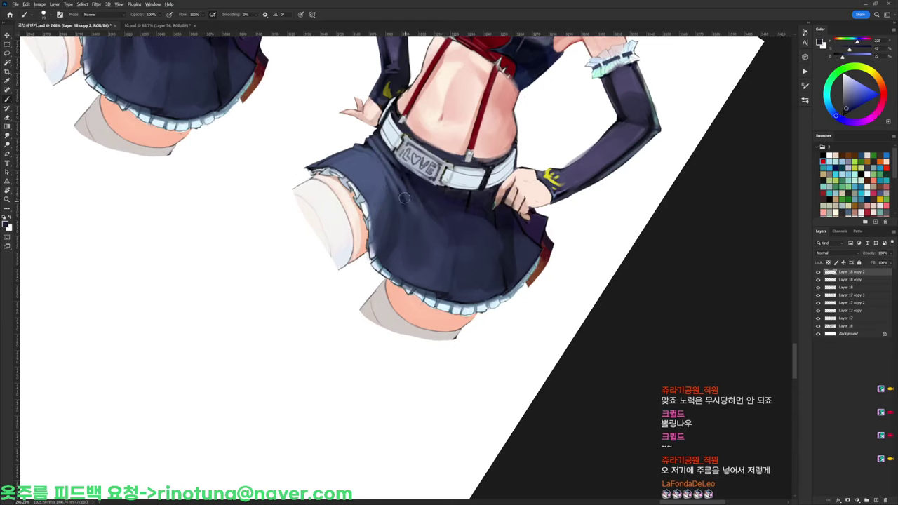
{"action": "left_click", "coordinate": [411, 207], "text": "alt"}
{"action": "left_click", "coordinate": [402, 251], "text": "alt"}
{"action": "left_click", "coordinate": [394, 222], "text": "alt"}
{"action": "key", "text": "d"}
{"action": "key", "text": "r"}
{"action": "left_click_drag", "start_coordinate": [561, 198], "coordinate": [517, 101]}
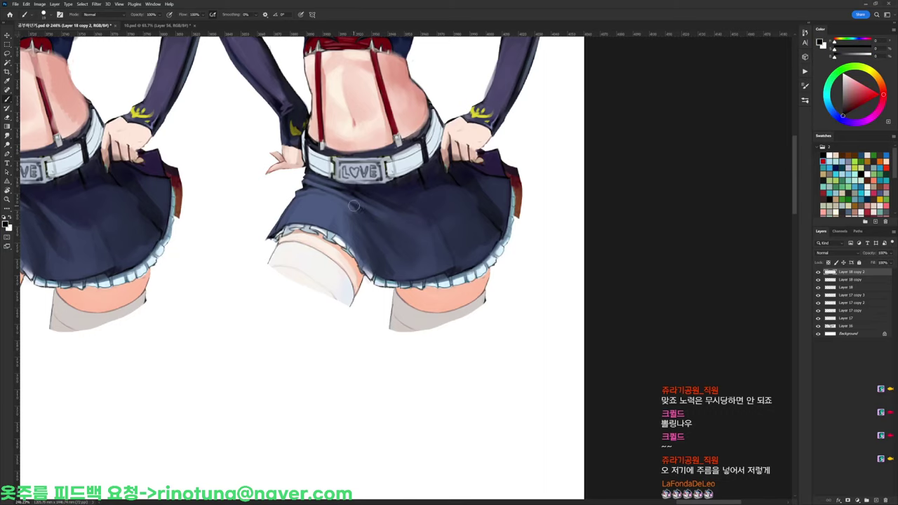
{"action": "left_click", "coordinate": [358, 207], "text": "alt"}
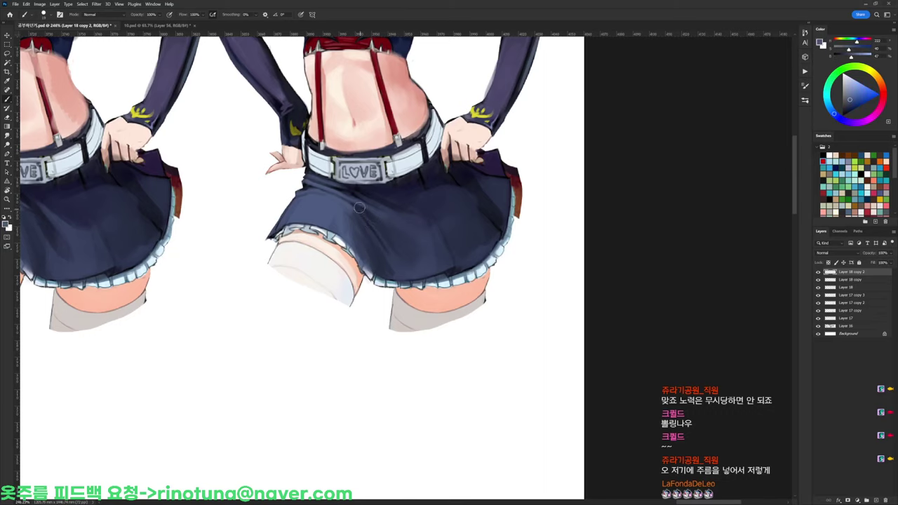
{"action": "left_click_drag", "start_coordinate": [390, 246], "coordinate": [340, 245]}
Soften the skirt's central fold with a much larger brush, using blues sampled from the surrounding cloth
{"action": "key", "text": "r"}
{"action": "left_click_drag", "start_coordinate": [446, 191], "coordinate": [562, 151]}
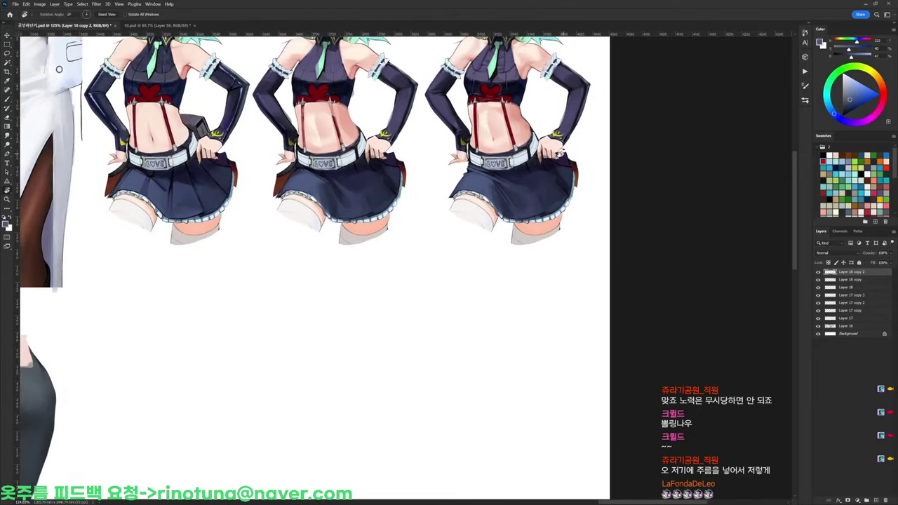
{"action": "scroll", "coordinate": [536, 160], "scroll_direction": "up", "scroll_amount": 3}
{"action": "key", "text": "b"}
{"action": "right_click", "coordinate": [536, 161]}
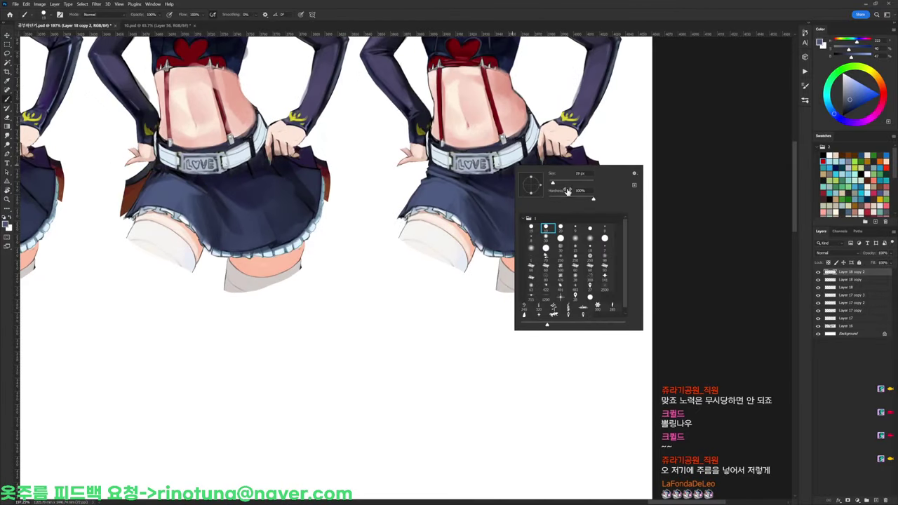
{"action": "left_click", "coordinate": [507, 214], "text": "alt"}
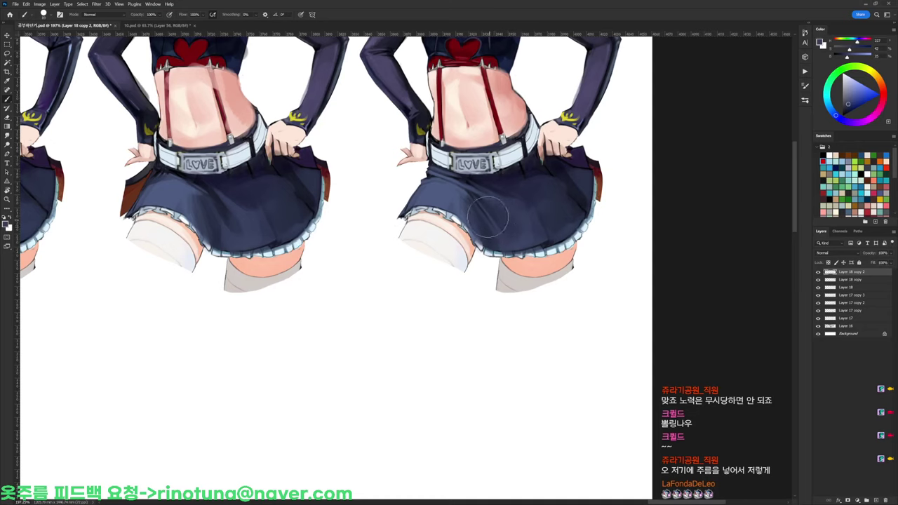
{"action": "left_click", "coordinate": [493, 225], "text": "alt"}
{"action": "left_click", "coordinate": [494, 224], "text": "alt"}
{"action": "left_click_drag", "start_coordinate": [484, 209], "coordinate": [499, 224]}
{"action": "left_click", "coordinate": [458, 190], "text": "alt"}
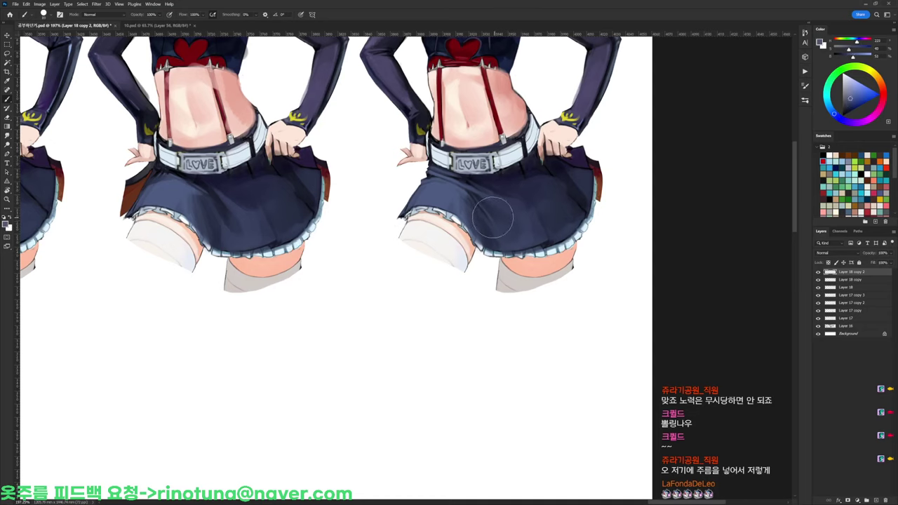
Paint broad dark shading on the skirt's side below the gripping hand, using sampled navy tones
{"action": "left_click", "coordinate": [533, 215], "text": "alt"}
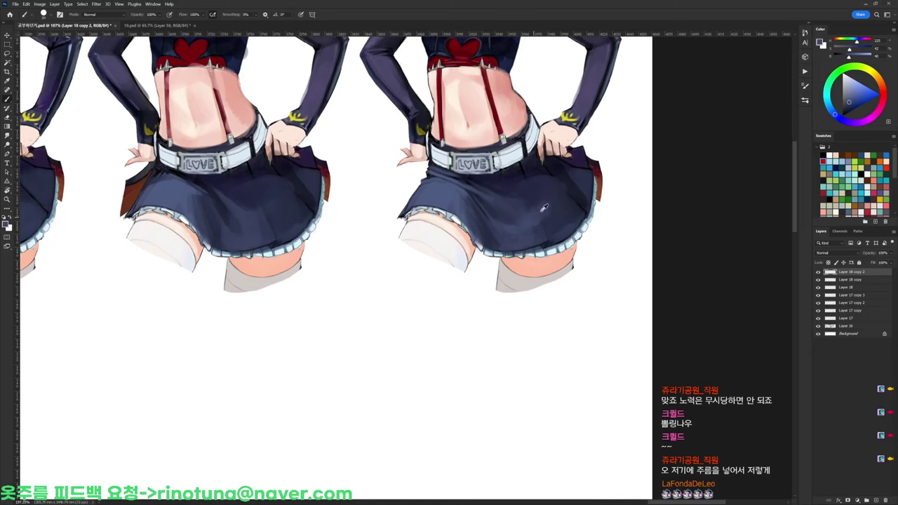
{"action": "left_click", "coordinate": [568, 193], "text": "alt"}
{"action": "mouse_move", "coordinate": [567, 194]}
{"action": "left_mouse_down"}
{"action": "mouse_move", "coordinate": [529, 238]}
{"action": "mouse_move", "coordinate": [573, 197]}
{"action": "mouse_move", "coordinate": [543, 219]}
{"action": "left_mouse_up"}
{"action": "left_click", "coordinate": [553, 213], "text": "alt"}
{"action": "left_click", "coordinate": [573, 197], "text": "alt"}
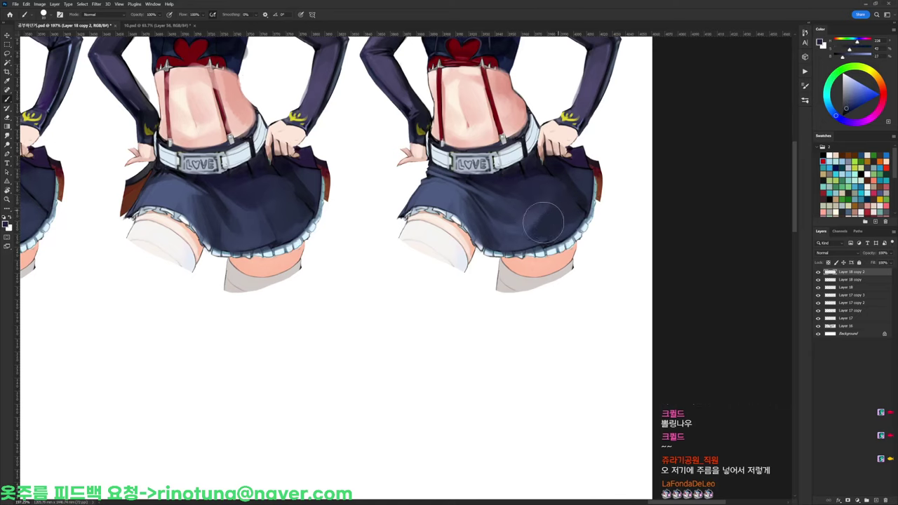
{"action": "left_click", "coordinate": [505, 225], "text": "alt"}
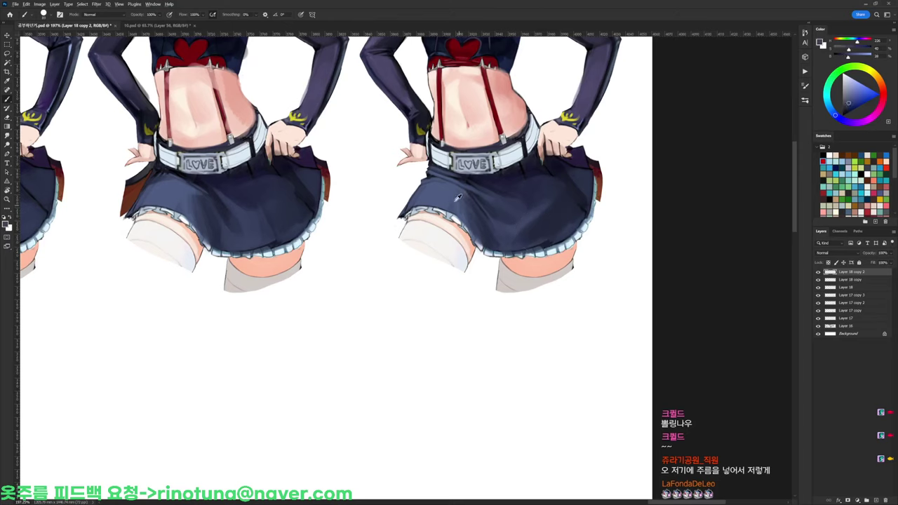
Build up and blend the folds radiating from the gripping hand toward the skirt hem with sampled blues
{"action": "left_click", "coordinate": [540, 174], "text": "alt"}
{"action": "left_click", "coordinate": [540, 174], "text": "alt"}
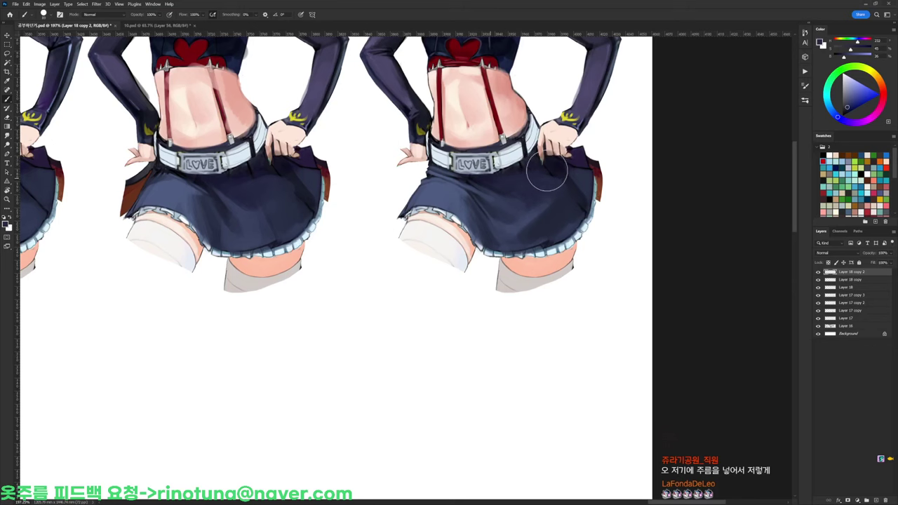
{"action": "mouse_move", "coordinate": [595, 180]}
{"action": "left_mouse_down"}
{"action": "mouse_move", "coordinate": [543, 170]}
{"action": "mouse_move", "coordinate": [575, 194]}
{"action": "mouse_move", "coordinate": [540, 212]}
{"action": "mouse_move", "coordinate": [563, 173]}
{"action": "mouse_move", "coordinate": [553, 176]}
{"action": "mouse_move", "coordinate": [559, 149]}
{"action": "mouse_move", "coordinate": [550, 220]}
{"action": "left_mouse_up"}
{"action": "left_click", "coordinate": [563, 213], "text": "alt"}
{"action": "left_click", "coordinate": [575, 195], "text": "alt"}
{"action": "left_click", "coordinate": [569, 201], "text": "alt"}
{"action": "left_click", "coordinate": [552, 201], "text": "alt"}
{"action": "left_click", "coordinate": [520, 195], "text": "alt"}
{"action": "left_click_drag", "start_coordinate": [449, 289], "coordinate": [455, 288]}
Draw dark pleat lines running from the belt toward the skirt hem with a 19 px brush and sampled navy
{"action": "key", "text": "d"}
{"action": "right_click", "coordinate": [461, 264]}
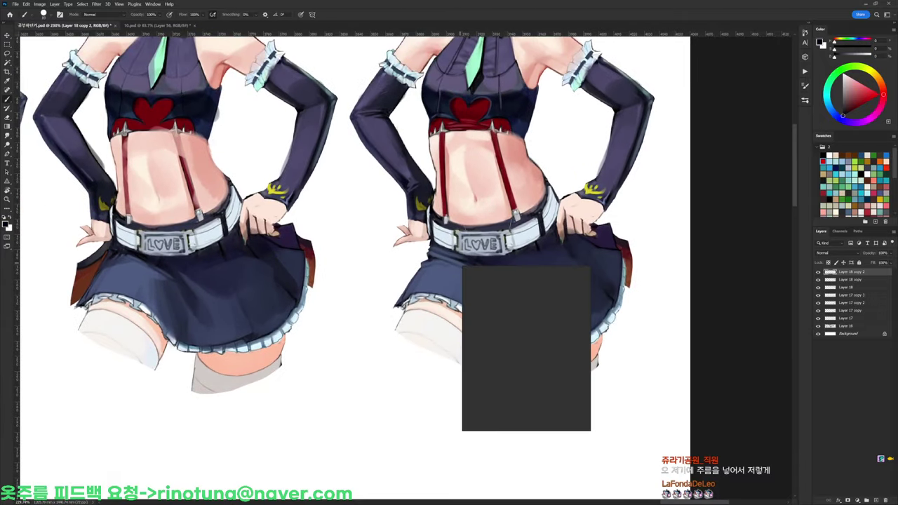
{"action": "left_click", "coordinate": [511, 328]}
{"action": "left_click", "coordinate": [522, 251], "text": "alt"}
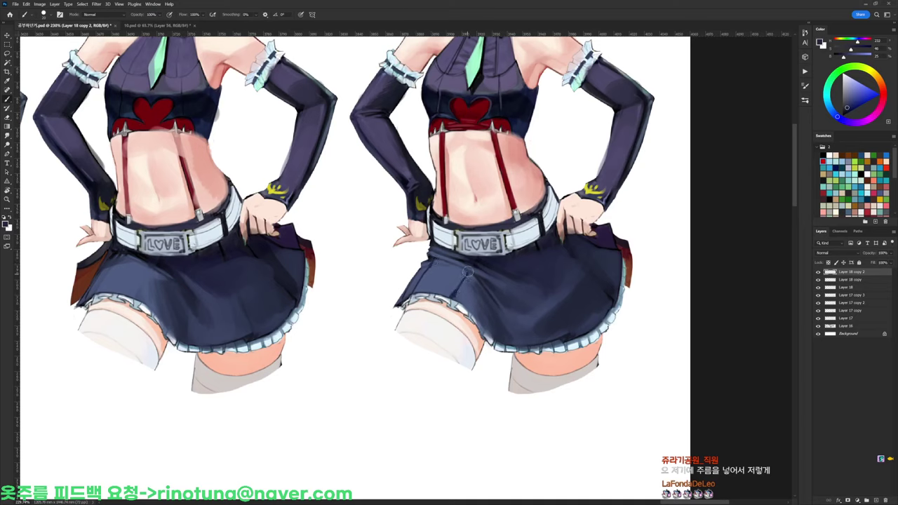
{"action": "left_click", "coordinate": [530, 247], "text": "alt"}
{"action": "left_click_drag", "start_coordinate": [518, 281], "coordinate": [511, 308]}
{"action": "left_click_drag", "start_coordinate": [552, 274], "coordinate": [563, 317]}
Refine the pleat nearest the gripping hand with mid-blue shading sampled from the skirt
{"action": "left_click", "coordinate": [559, 296], "text": "alt"}
{"action": "right_click", "coordinate": [567, 247]}
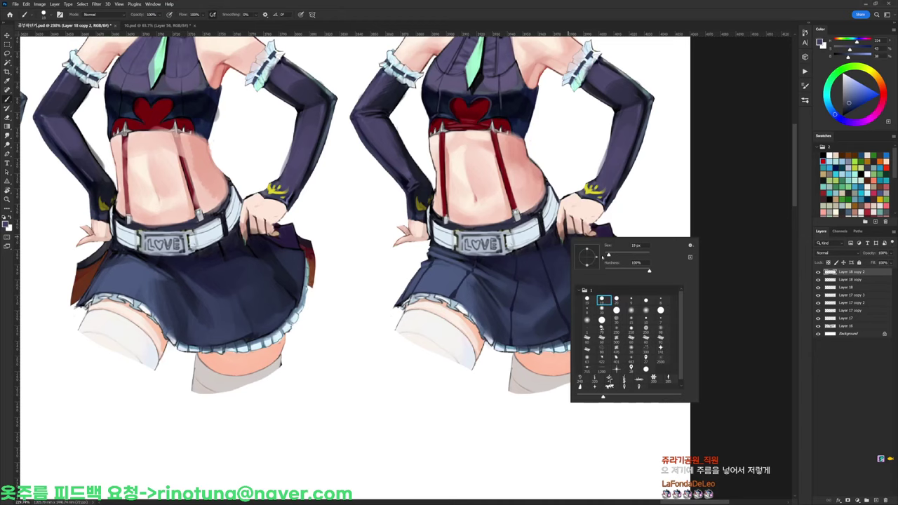
{"action": "left_click", "coordinate": [545, 298], "text": "alt"}
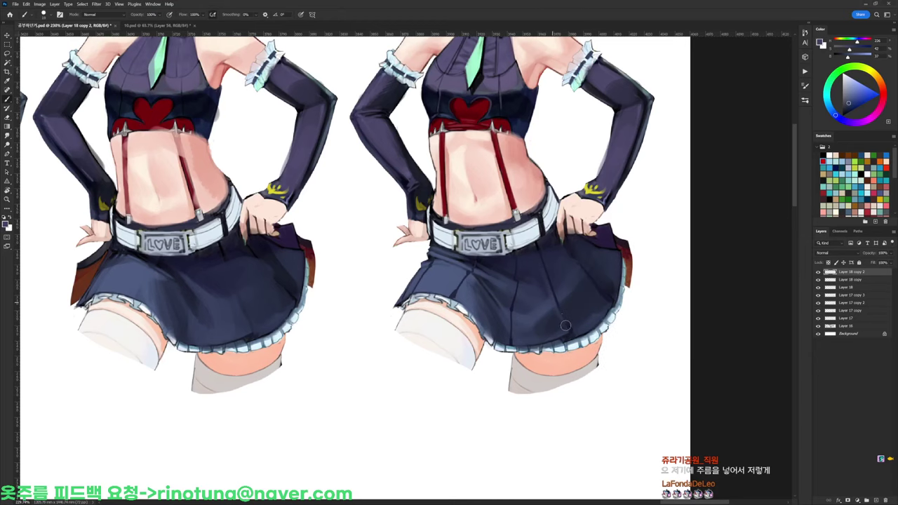
{"action": "scroll", "coordinate": [555, 323], "scroll_direction": "down", "scroll_amount": 4}
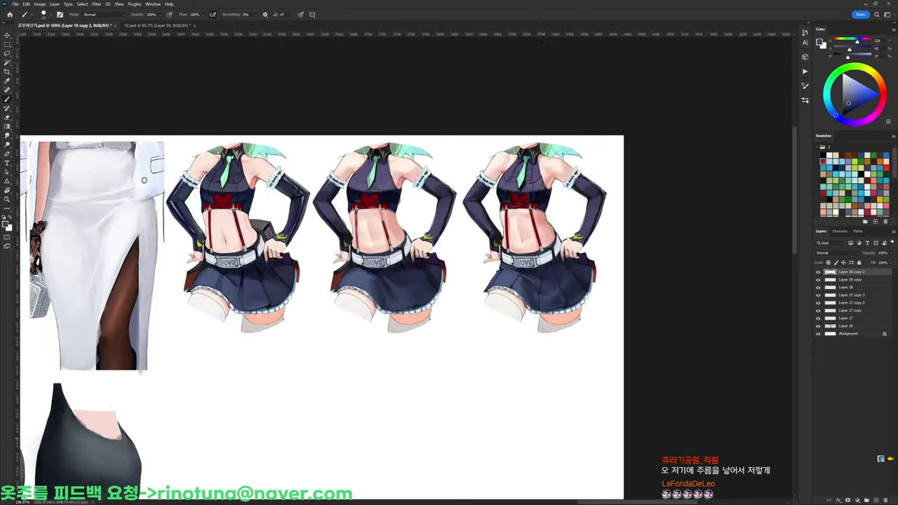
Paint small white highlights on the elbow creases and near the cuff of the rightmost figure's sleeves
{"action": "scroll", "coordinate": [555, 235], "scroll_direction": "up", "scroll_amount": 4}
{"action": "right_click", "coordinate": [477, 185]}
{"action": "left_click", "coordinate": [540, 259]}
{"action": "left_click", "coordinate": [410, 144]}
{"action": "left_click", "coordinate": [394, 124], "text": "alt"}
{"action": "scroll", "coordinate": [399, 160], "scroll_direction": "up", "scroll_amount": 1}
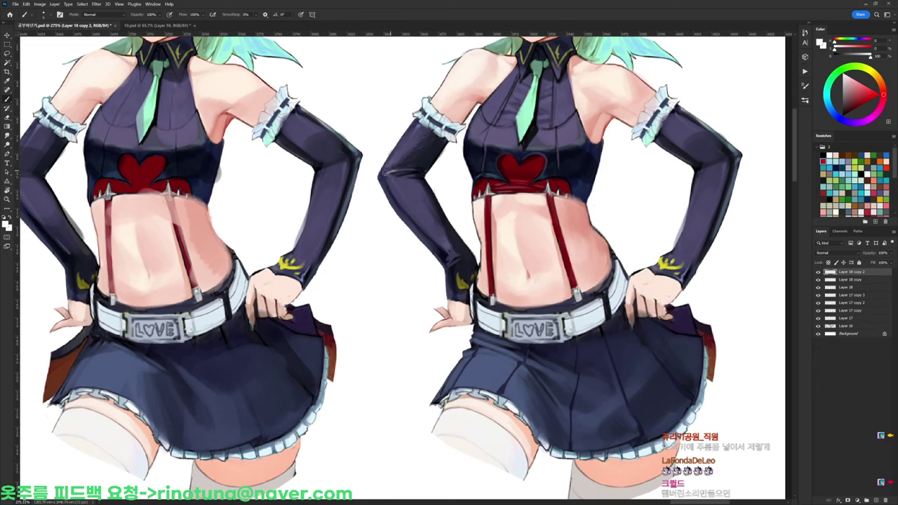
{"action": "left_click_drag", "start_coordinate": [387, 174], "coordinate": [396, 180]}
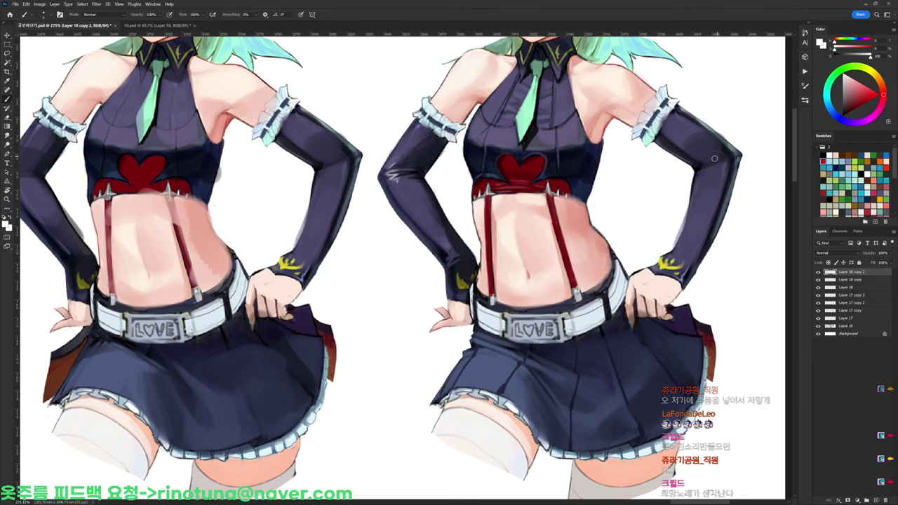
{"action": "left_click_drag", "start_coordinate": [727, 155], "coordinate": [712, 161]}
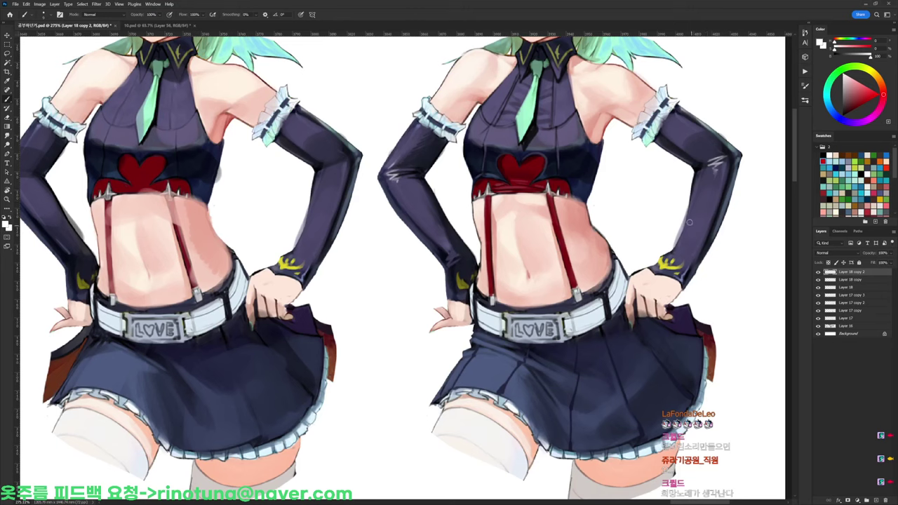
{"action": "right_click", "coordinate": [701, 121]}
{"action": "left_click", "coordinate": [711, 156]}
Paint lavender sheen along the upper arms and forearms of both sleeves with a 19 px brush and a sampled highlight tone
{"action": "right_click", "coordinate": [492, 153]}
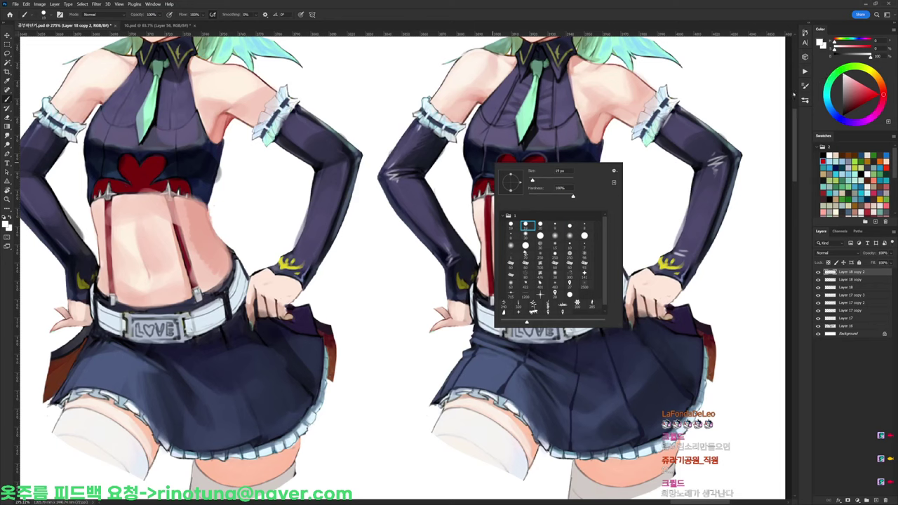
{"action": "left_click", "coordinate": [416, 190], "text": "alt"}
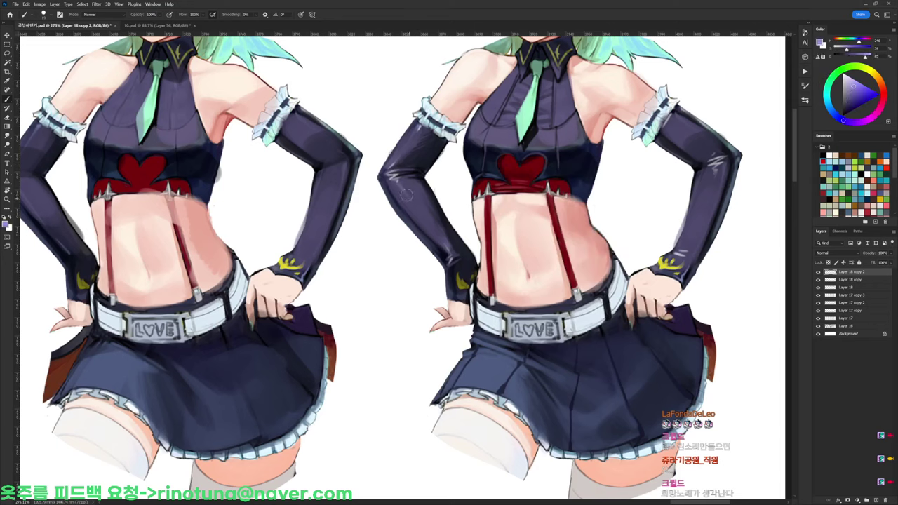
{"action": "left_click_drag", "start_coordinate": [407, 195], "coordinate": [442, 241]}
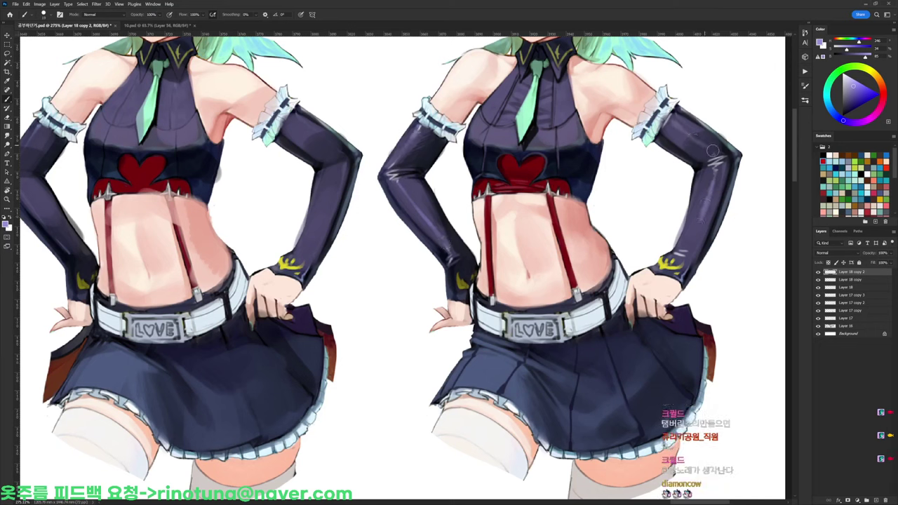
{"action": "scroll", "coordinate": [710, 150], "scroll_direction": "down", "scroll_amount": 3}
{"action": "scroll", "coordinate": [618, 197], "scroll_direction": "up", "scroll_amount": 1}
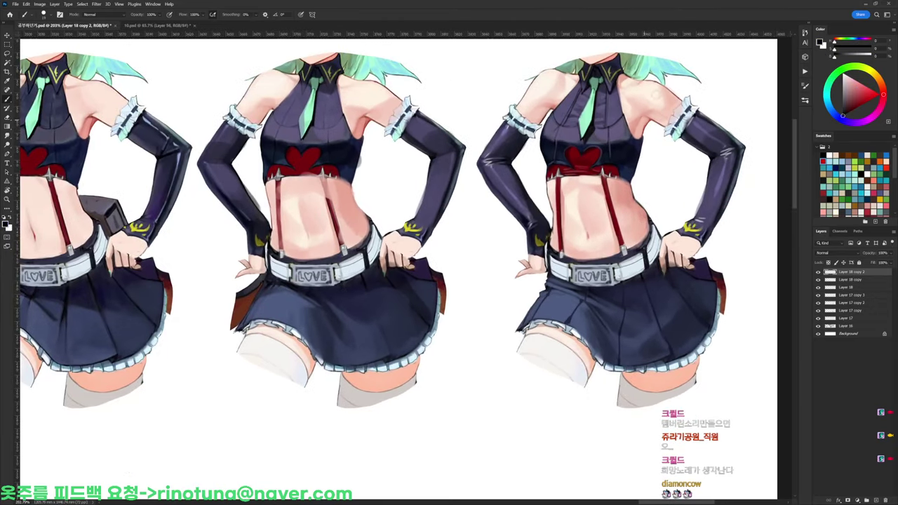
Trim the outer torso contour between the armpit and waist with white strokes, undoing the last stray stroke
{"action": "right_click", "coordinate": [657, 183]}
{"action": "left_click", "coordinate": [652, 141], "text": "alt"}
{"action": "scroll", "coordinate": [648, 150], "scroll_direction": "up", "scroll_amount": 2}
{"action": "right_click", "coordinate": [647, 149]}
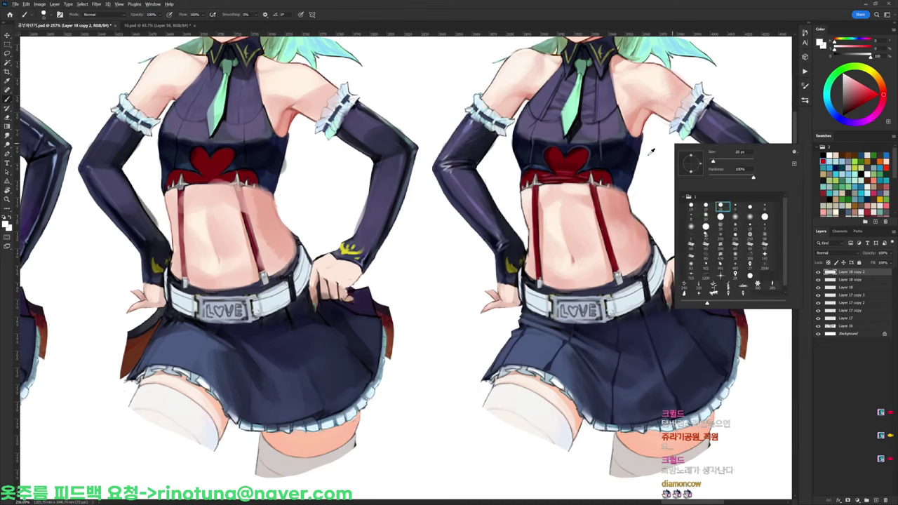
{"action": "left_click", "coordinate": [651, 150]}
{"action": "left_click_drag", "start_coordinate": [638, 139], "coordinate": [623, 183]}
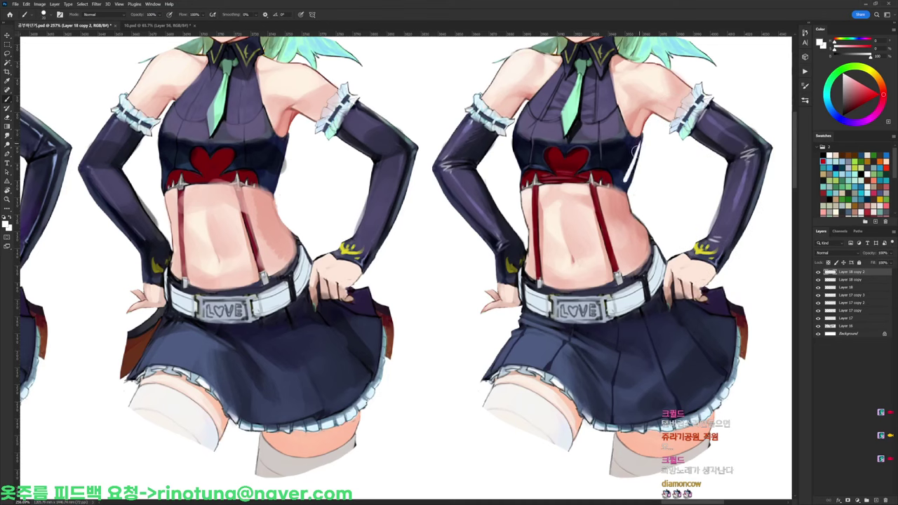
{"action": "mouse_move", "coordinate": [636, 150]}
{"action": "left_mouse_down"}
{"action": "mouse_move", "coordinate": [623, 185]}
{"action": "mouse_move", "coordinate": [634, 219]}
{"action": "left_mouse_up"}
{"action": "key", "text": "ctrl+z"}
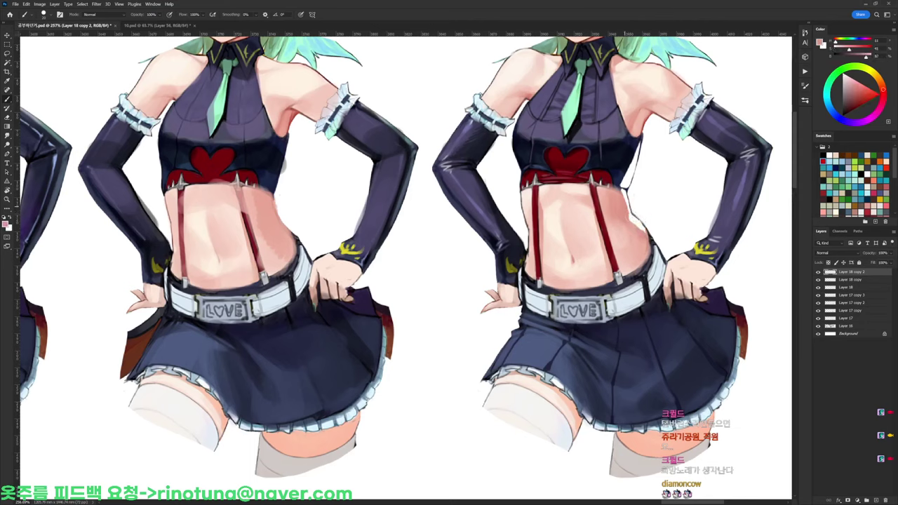
Repaint the waist edge just above the belt with sampled skin tones
{"action": "left_click", "coordinate": [638, 230], "text": "alt"}
{"action": "left_click", "coordinate": [642, 228], "text": "alt"}
{"action": "left_click", "coordinate": [655, 243], "text": "alt"}
{"action": "mouse_move", "coordinate": [649, 229]}
{"action": "left_mouse_down"}
{"action": "mouse_move", "coordinate": [670, 262]}
{"action": "mouse_move", "coordinate": [653, 235]}
{"action": "left_mouse_up"}
{"action": "left_click", "coordinate": [665, 247], "text": "alt"}
Draw thin black outlines along the waist above the belt and outside the bent sleeve from elbow to forearm
{"action": "left_click_drag", "start_coordinate": [706, 226], "coordinate": [603, 194]}
{"action": "left_click", "coordinate": [562, 226], "text": "alt"}
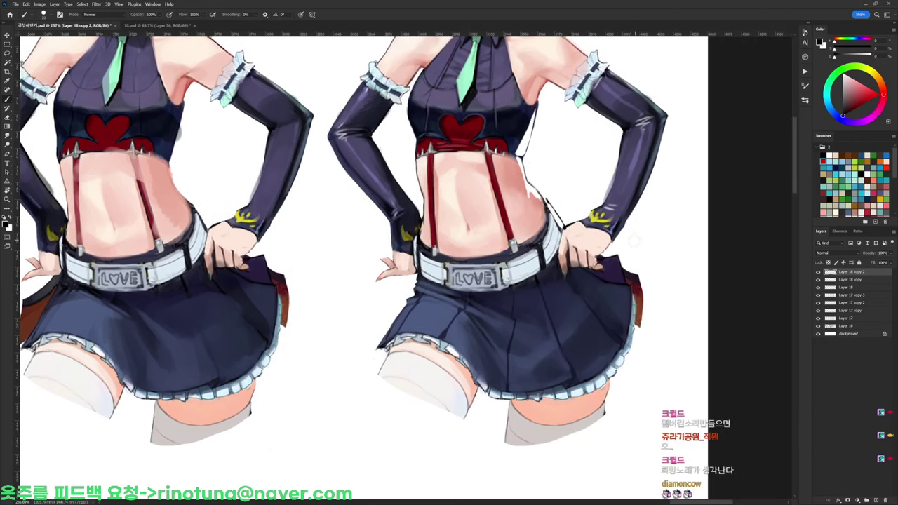
{"action": "left_click", "coordinate": [570, 214], "text": "alt"}
{"action": "left_click_drag", "start_coordinate": [662, 117], "coordinate": [640, 191]}
{"action": "left_click_drag", "start_coordinate": [671, 149], "coordinate": [586, 116]}
{"action": "left_click_drag", "start_coordinate": [586, 115], "coordinate": [480, 141]}
{"action": "left_click_drag", "start_coordinate": [480, 142], "coordinate": [551, 90]}
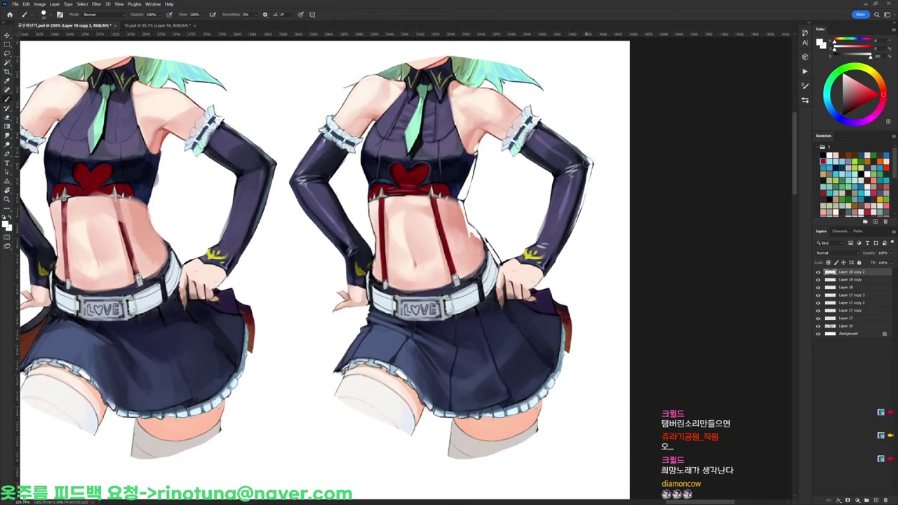
{"action": "scroll", "coordinate": [582, 257], "scroll_direction": "down", "scroll_amount": 3}
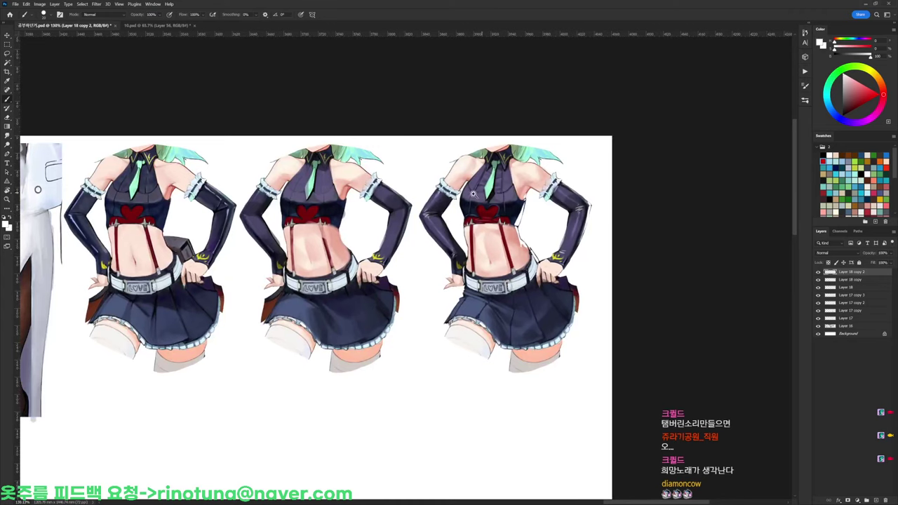
{"action": "scroll", "coordinate": [474, 195], "scroll_direction": "up", "scroll_amount": 3}
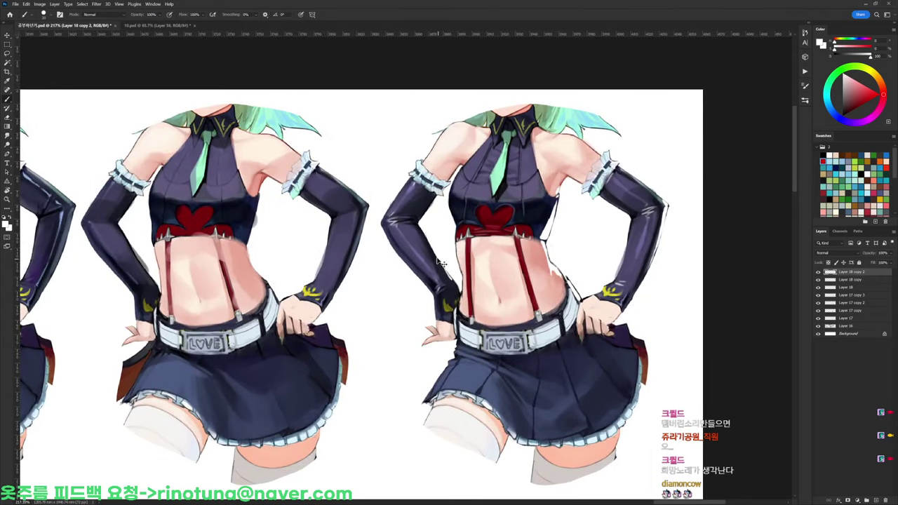
Touch up the outer torso edge below the armpit and the skirt area beside the hand on the hip with sampled tones
{"action": "right_click", "coordinate": [645, 200]}
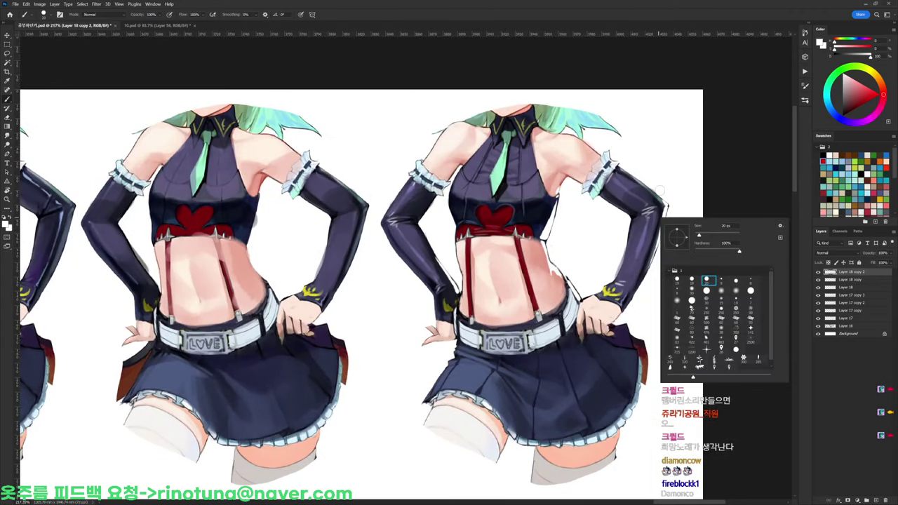
{"action": "left_click", "coordinate": [691, 282]}
{"action": "left_click", "coordinate": [545, 211], "text": "alt"}
{"action": "left_click_drag", "start_coordinate": [555, 202], "coordinate": [546, 237]}
{"action": "left_click", "coordinate": [556, 221], "text": "alt"}
{"action": "mouse_move", "coordinate": [622, 334]}
{"action": "left_mouse_down"}
{"action": "mouse_move", "coordinate": [600, 339]}
{"action": "mouse_move", "coordinate": [620, 348]}
{"action": "left_mouse_up"}
{"action": "left_click", "coordinate": [661, 210], "text": "alt"}
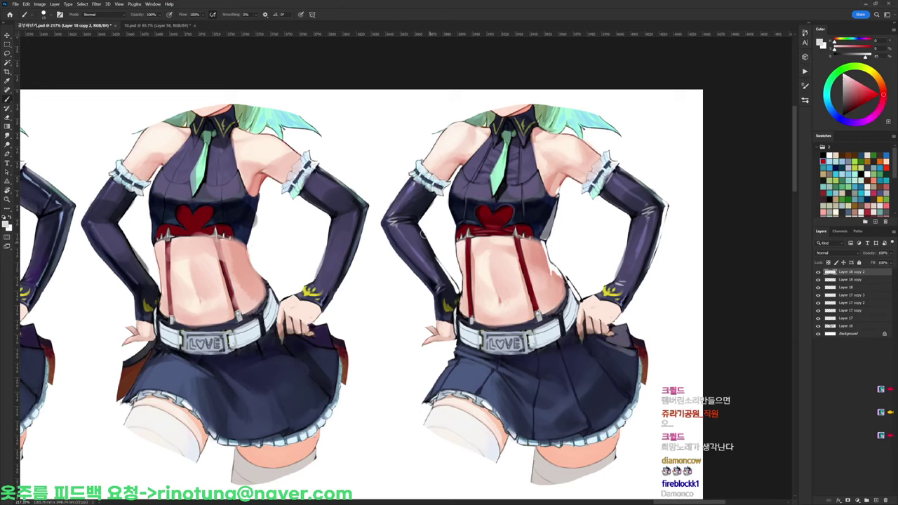
Fill the white gaps along the waist contour above the belt with sampled skin tones
{"action": "scroll", "coordinate": [462, 172], "scroll_direction": "down", "scroll_amount": 3}
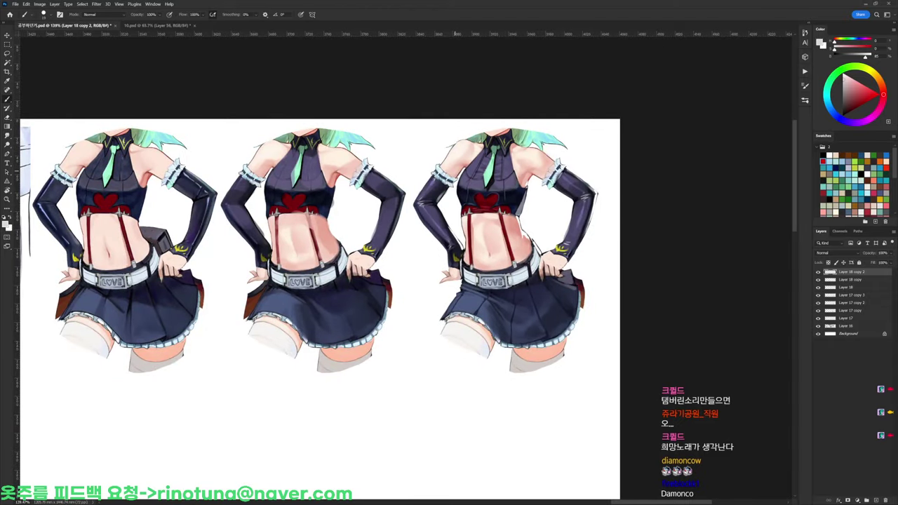
{"action": "scroll", "coordinate": [538, 216], "scroll_direction": "up", "scroll_amount": 3}
{"action": "left_click", "coordinate": [516, 245], "text": "alt"}
{"action": "left_click", "coordinate": [522, 251], "text": "alt"}
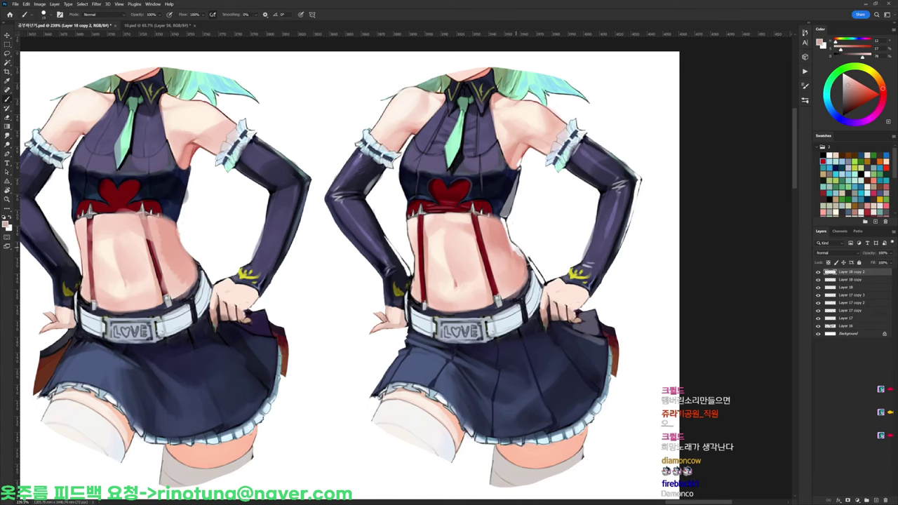
{"action": "scroll", "coordinate": [530, 270], "scroll_direction": "down", "scroll_amount": 3}
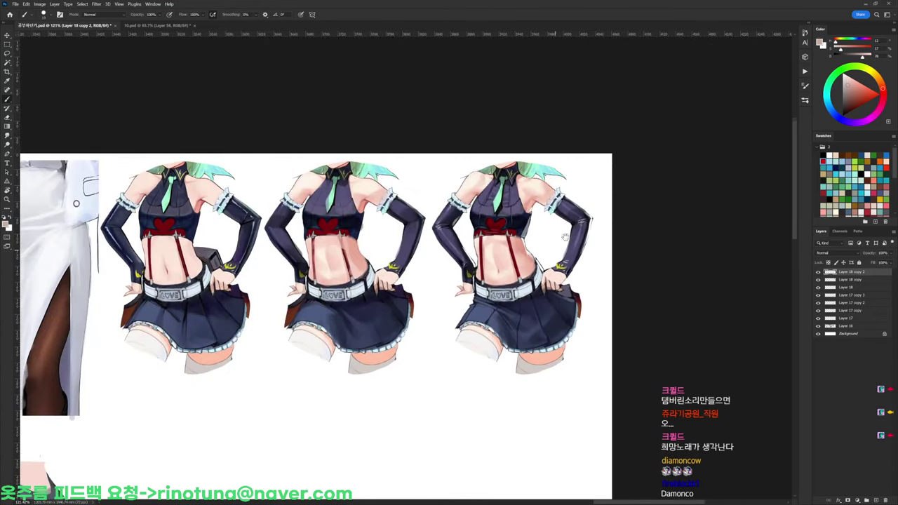
Handwrite the note "허리피고옴~!" in dark navy below the middle copy of the character
{"action": "left_click_drag", "start_coordinate": [561, 242], "coordinate": [602, 205]}
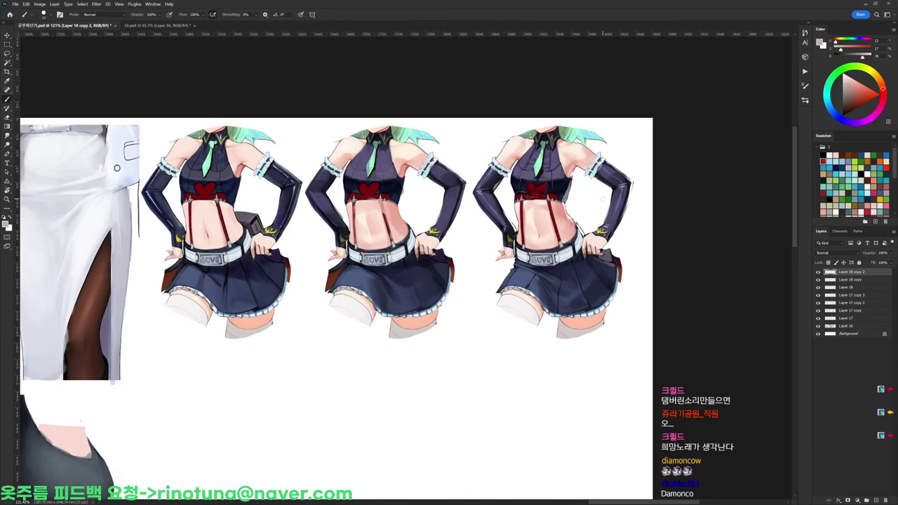
{"action": "left_click_drag", "start_coordinate": [653, 297], "coordinate": [692, 194]}
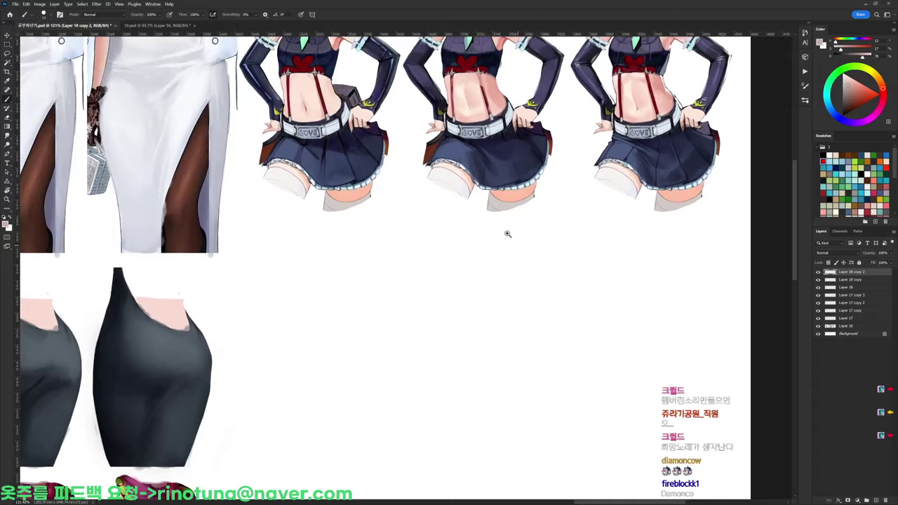
{"action": "left_click_drag", "start_coordinate": [507, 234], "coordinate": [544, 217]}
{"action": "key", "text": "d"}
{"action": "right_click", "coordinate": [545, 197]}
{"action": "left_click", "coordinate": [593, 261]}
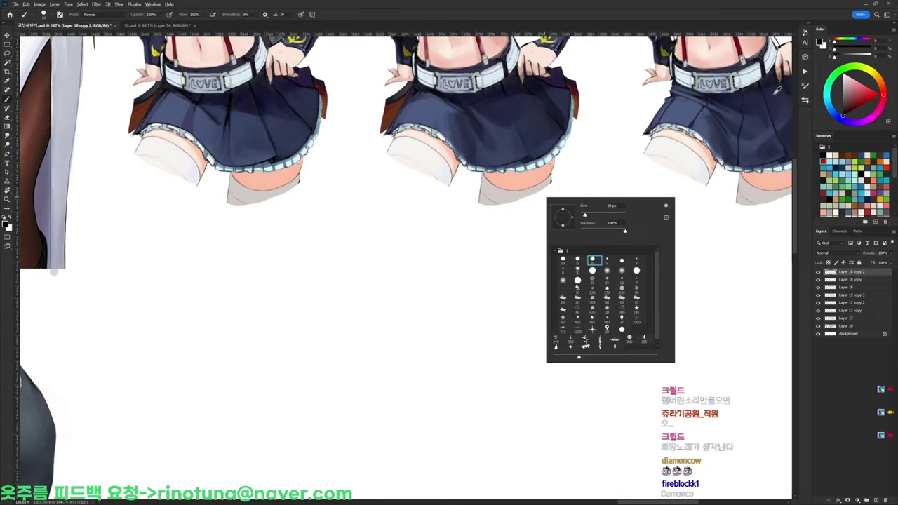
{"action": "left_click", "coordinate": [777, 89], "text": "alt"}
{"action": "mouse_move", "coordinate": [365, 230]}
{"action": "left_mouse_down"}
{"action": "mouse_move", "coordinate": [387, 224]}
{"action": "mouse_move", "coordinate": [397, 244]}
{"action": "left_mouse_up"}
{"action": "left_click_drag", "start_coordinate": [410, 230], "coordinate": [410, 241]}
{"action": "left_click_drag", "start_coordinate": [401, 243], "coordinate": [416, 242]}
{"action": "mouse_move", "coordinate": [418, 227]}
{"action": "left_mouse_down"}
{"action": "mouse_move", "coordinate": [418, 244]}
{"action": "mouse_move", "coordinate": [430, 236]}
{"action": "mouse_move", "coordinate": [425, 242]}
{"action": "left_mouse_up"}
{"action": "mouse_move", "coordinate": [419, 244]}
{"action": "left_mouse_down"}
{"action": "mouse_move", "coordinate": [435, 242]}
{"action": "mouse_move", "coordinate": [441, 224]}
{"action": "left_mouse_up"}
{"action": "mouse_move", "coordinate": [435, 237]}
{"action": "left_mouse_down"}
{"action": "mouse_move", "coordinate": [449, 237]}
{"action": "mouse_move", "coordinate": [439, 249]}
{"action": "left_mouse_up"}
{"action": "mouse_move", "coordinate": [439, 241]}
{"action": "left_mouse_down"}
{"action": "mouse_move", "coordinate": [448, 249]}
{"action": "mouse_move", "coordinate": [413, 235]}
{"action": "left_mouse_up"}
{"action": "mouse_move", "coordinate": [501, 302]}
{"action": "left_mouse_down"}
{"action": "mouse_move", "coordinate": [610, 201]}
{"action": "mouse_move", "coordinate": [494, 273]}
{"action": "left_mouse_up"}
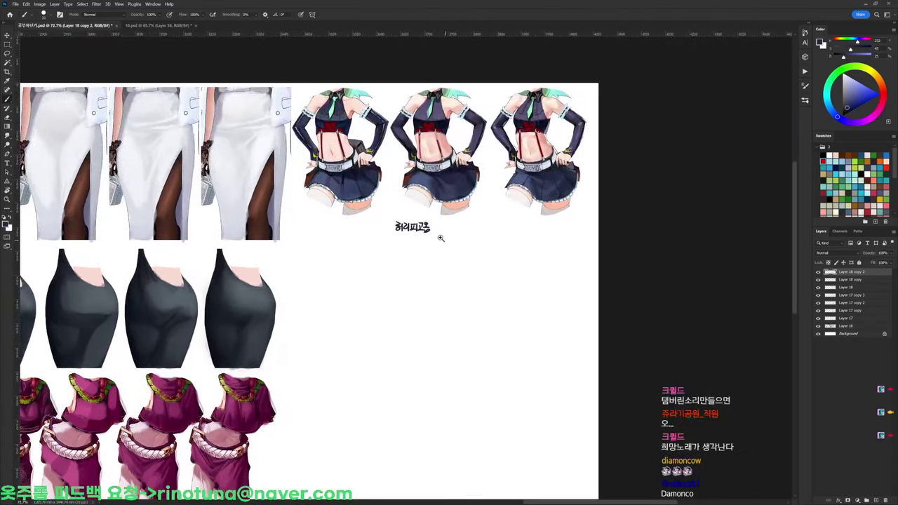
{"action": "scroll", "coordinate": [441, 237], "scroll_direction": "up", "scroll_amount": 3}
{"action": "left_click_drag", "start_coordinate": [421, 223], "coordinate": [435, 222]}
{"action": "left_click", "coordinate": [435, 226]}
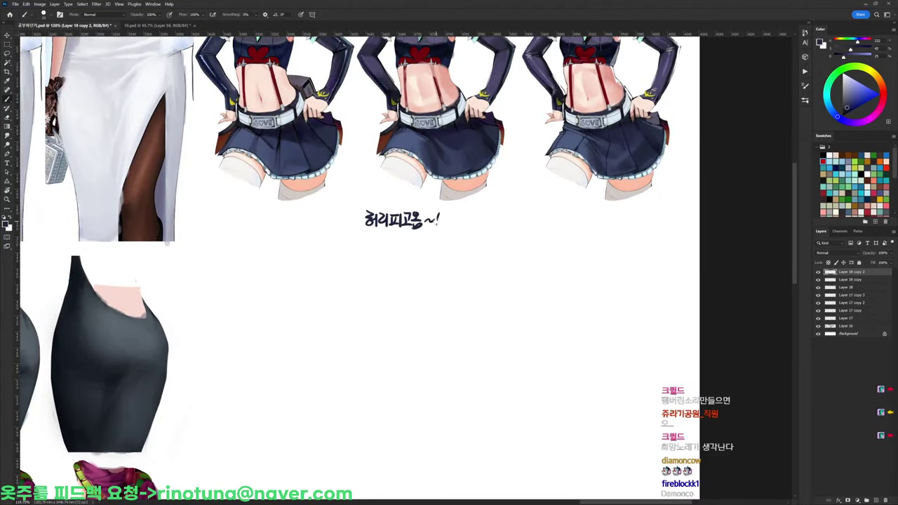
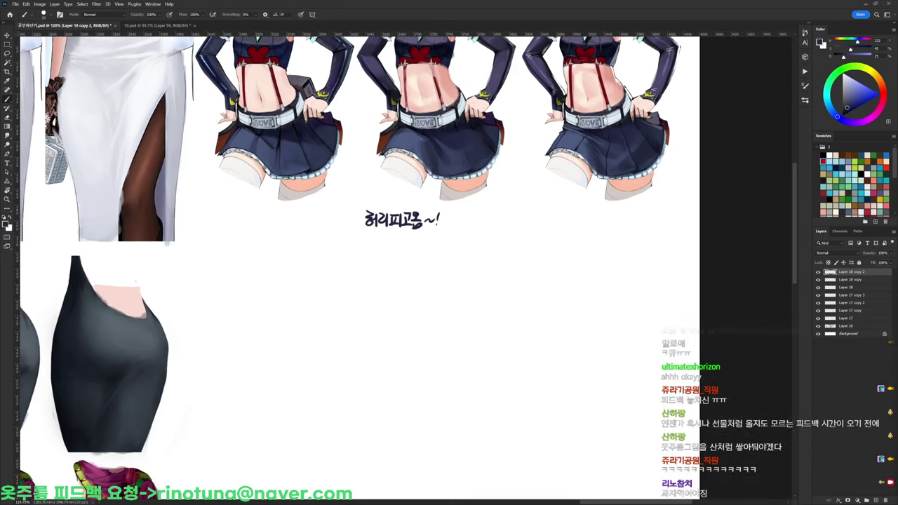
Lasso and delete the handwritten note below the character, and clear the selection
{"action": "key", "text": "l"}
{"action": "mouse_move", "coordinate": [437, 205]}
{"action": "left_mouse_down"}
{"action": "mouse_move", "coordinate": [390, 252]}
{"action": "mouse_move", "coordinate": [395, 200]}
{"action": "mouse_move", "coordinate": [350, 211]}
{"action": "mouse_move", "coordinate": [412, 239]}
{"action": "left_mouse_up"}
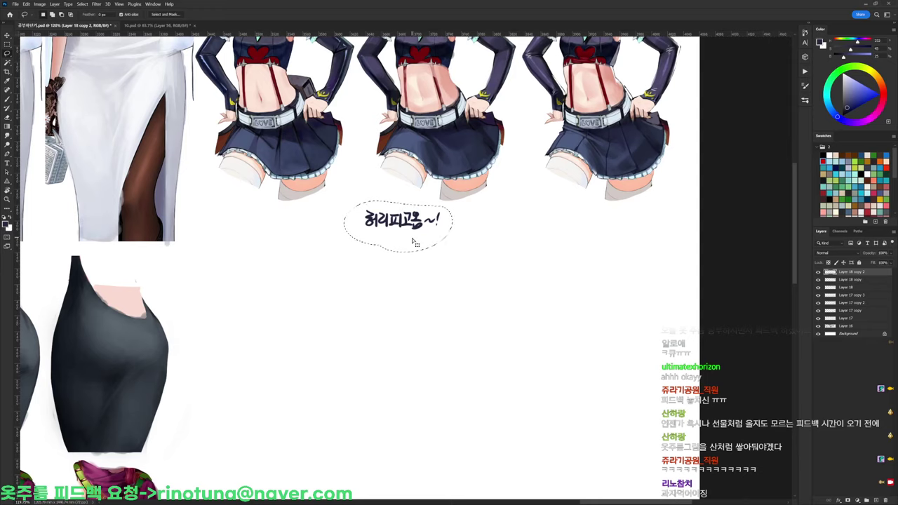
{"action": "key", "text": "Delete"}
{"action": "key", "text": "ctrl+d"}
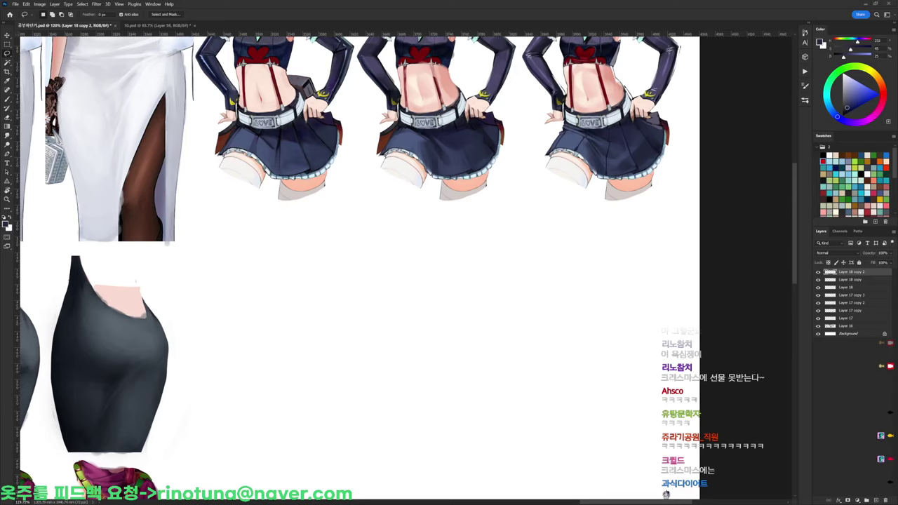
Look over the whole study sheet and save the document
{"action": "left_click_drag", "start_coordinate": [738, 247], "coordinate": [705, 247]}
{"action": "left_click_drag", "start_coordinate": [632, 290], "coordinate": [754, 227]}
{"action": "left_click_drag", "start_coordinate": [318, 363], "coordinate": [609, 327]}
{"action": "key", "text": "ctrl+s"}
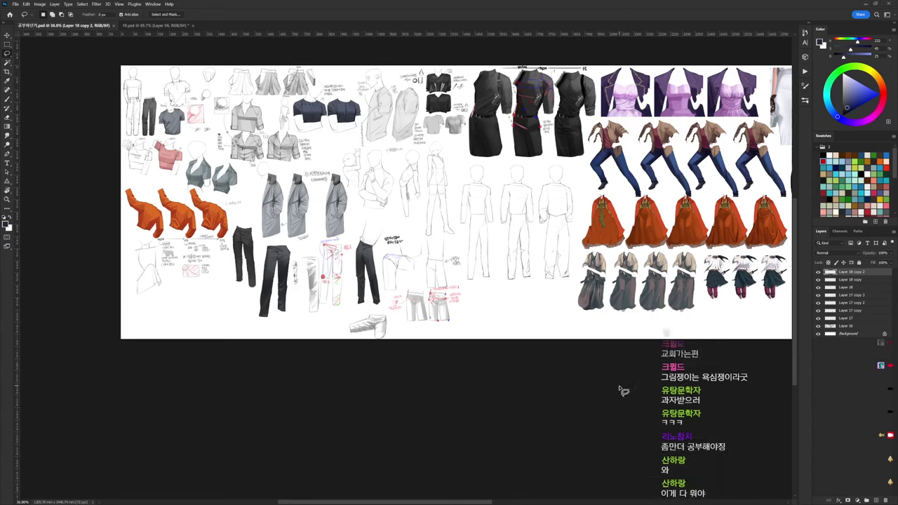
Merge all the painted layers down into Layer 16, keeping only the Background separate
{"action": "left_click_drag", "start_coordinate": [634, 405], "coordinate": [425, 363]}
{"action": "left_click_drag", "start_coordinate": [685, 293], "coordinate": [486, 327]}
{"action": "left_click_drag", "start_coordinate": [609, 239], "coordinate": [457, 270]}
{"action": "left_click_drag", "start_coordinate": [466, 184], "coordinate": [475, 190]}
{"action": "key", "text": "ctrl+e"}
{"action": "key", "text": "ctrl+e"}
{"action": "key", "text": "ctrl+e"}
{"action": "key", "text": "ctrl+e"}
{"action": "key", "text": "ctrl+e"}
{"action": "key", "text": "ctrl+e"}
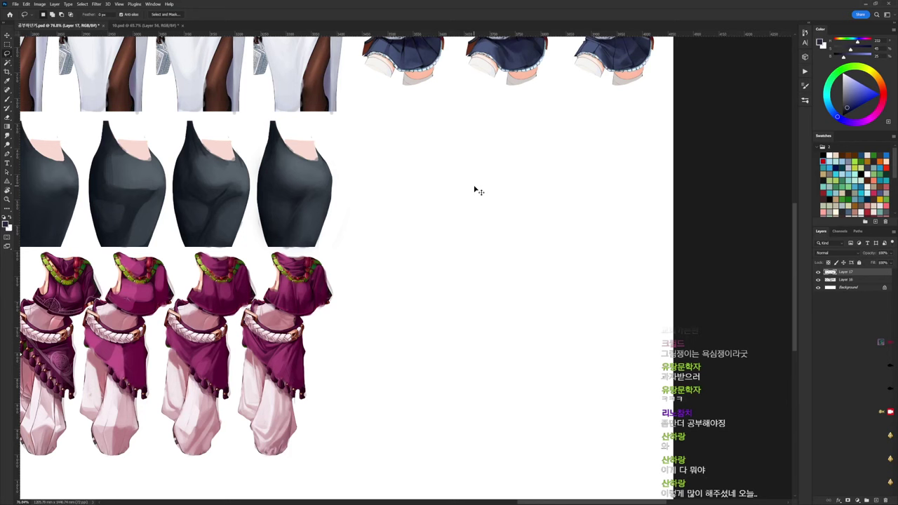
{"action": "key", "text": "ctrl+z"}
Set up a 19 px hard round brush in black for sketching on the empty area below the character copies
{"action": "scroll", "coordinate": [433, 155], "scroll_direction": "up", "scroll_amount": 1}
{"action": "key", "text": "b"}
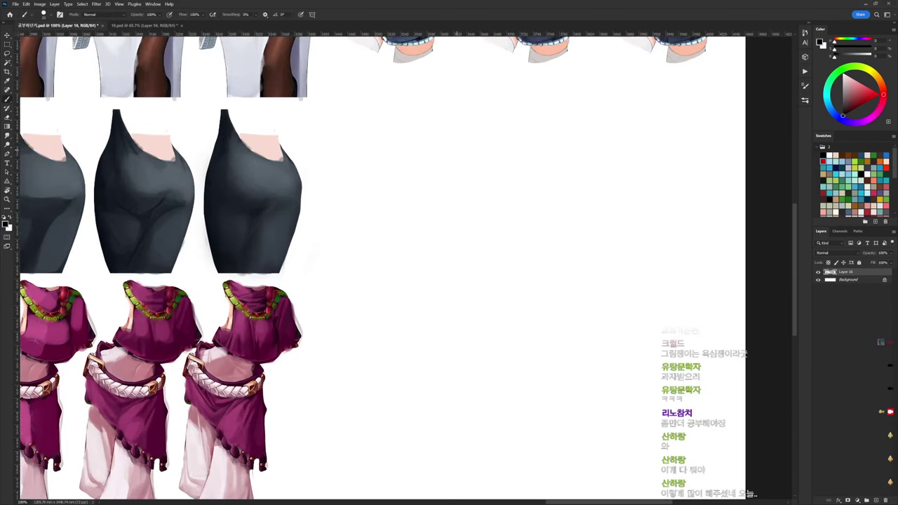
{"action": "right_click", "coordinate": [438, 162]}
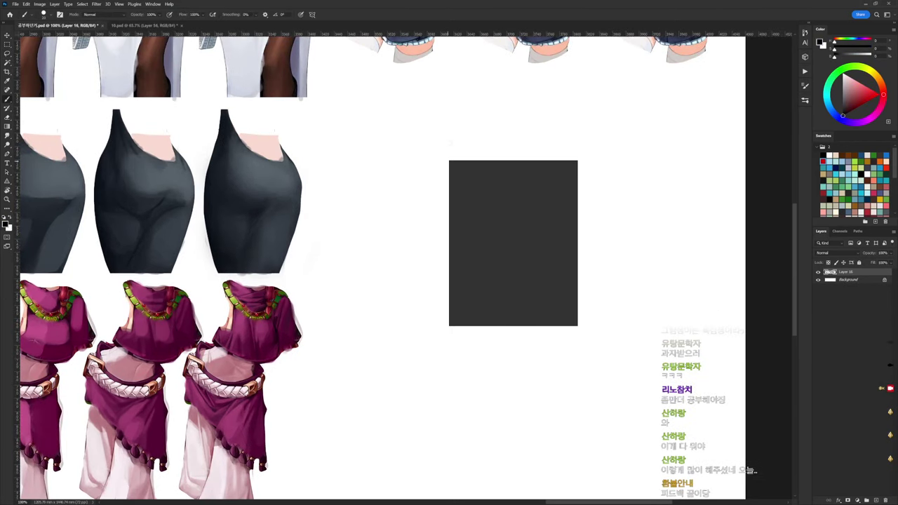
{"action": "mouse_move", "coordinate": [358, 97]}
{"action": "left_mouse_down"}
{"action": "mouse_move", "coordinate": [368, 113]}
{"action": "mouse_move", "coordinate": [386, 114]}
{"action": "mouse_move", "coordinate": [397, 93]}
{"action": "mouse_move", "coordinate": [407, 109]}
{"action": "left_mouse_up"}
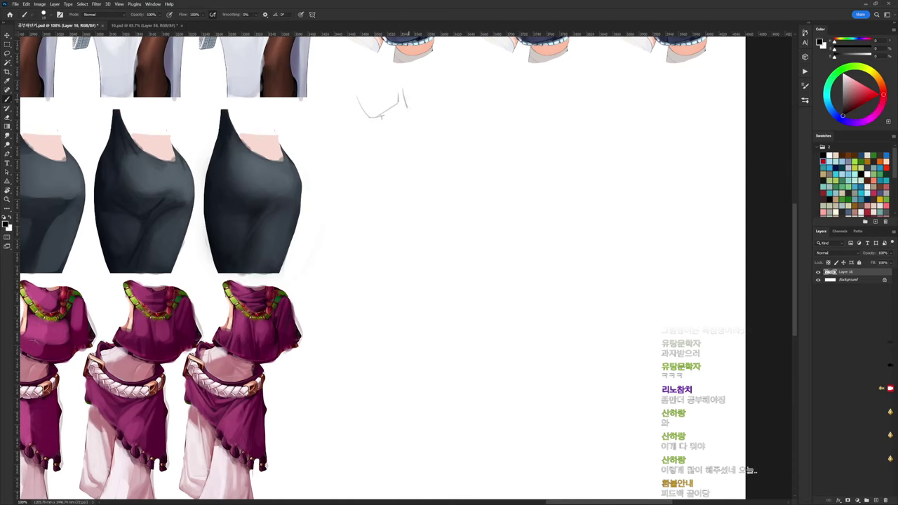
{"action": "key", "text": "ctrl+z"}
{"action": "key", "text": "ctrl+z"}
{"action": "key", "text": "ctrl+z"}
Sketch a neckline with a jacket's front opening, notched lapel, shoulder slope and inner sleeve line in the empty area
{"action": "left_click_drag", "start_coordinate": [407, 96], "coordinate": [391, 173]}
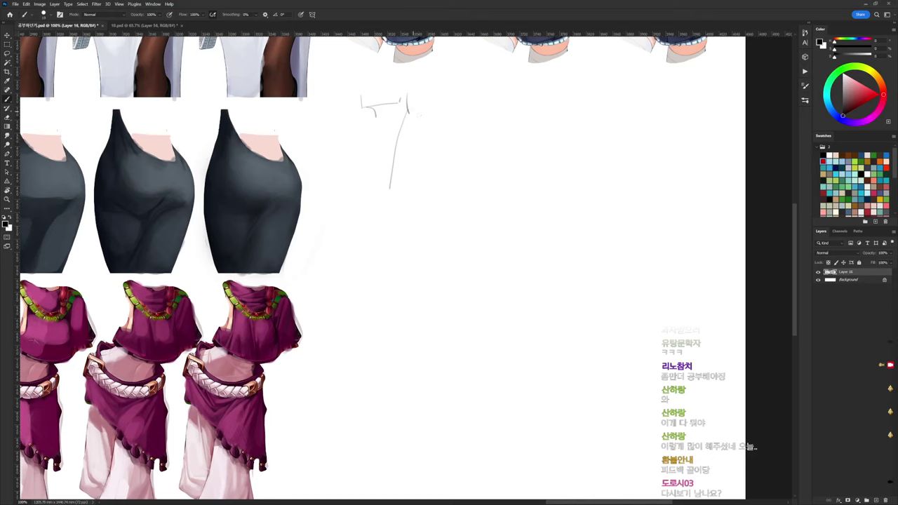
{"action": "mouse_move", "coordinate": [411, 110]}
{"action": "left_mouse_down"}
{"action": "mouse_move", "coordinate": [413, 139]}
{"action": "mouse_move", "coordinate": [399, 143]}
{"action": "mouse_move", "coordinate": [407, 152]}
{"action": "mouse_move", "coordinate": [400, 218]}
{"action": "left_mouse_up"}
{"action": "left_click_drag", "start_coordinate": [391, 187], "coordinate": [401, 227]}
{"action": "mouse_move", "coordinate": [408, 111]}
{"action": "left_mouse_down"}
{"action": "mouse_move", "coordinate": [453, 136]}
{"action": "mouse_move", "coordinate": [428, 151]}
{"action": "mouse_move", "coordinate": [426, 209]}
{"action": "left_mouse_up"}
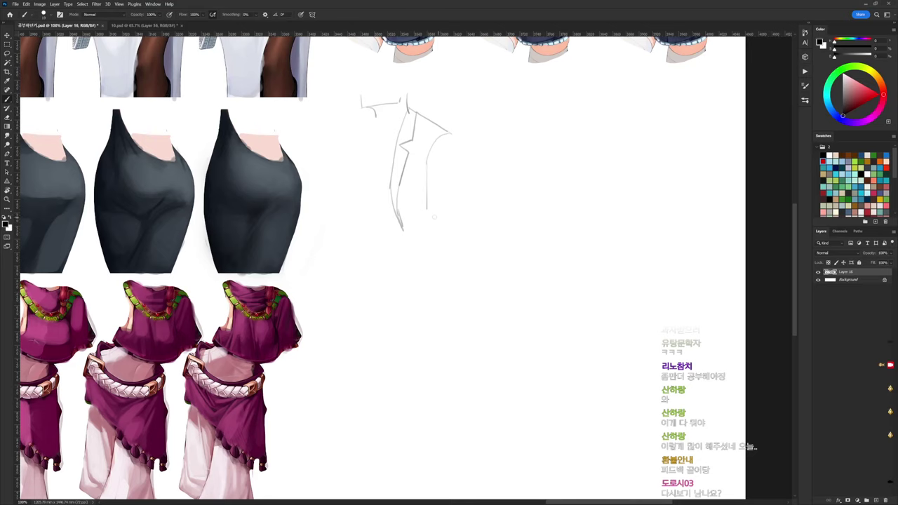
Sketch the bent forearm sleeve and add fold lines at the armpit and inner elbow of the jacket
{"action": "left_click_drag", "start_coordinate": [422, 222], "coordinate": [399, 284]}
{"action": "left_click_drag", "start_coordinate": [457, 226], "coordinate": [430, 291]}
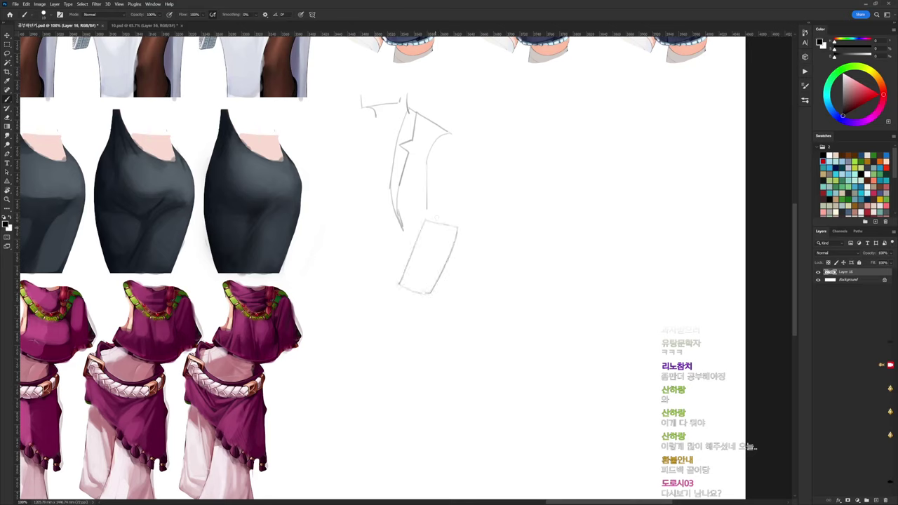
{"action": "left_click_drag", "start_coordinate": [426, 209], "coordinate": [427, 220]}
{"action": "left_click_drag", "start_coordinate": [435, 166], "coordinate": [427, 189]}
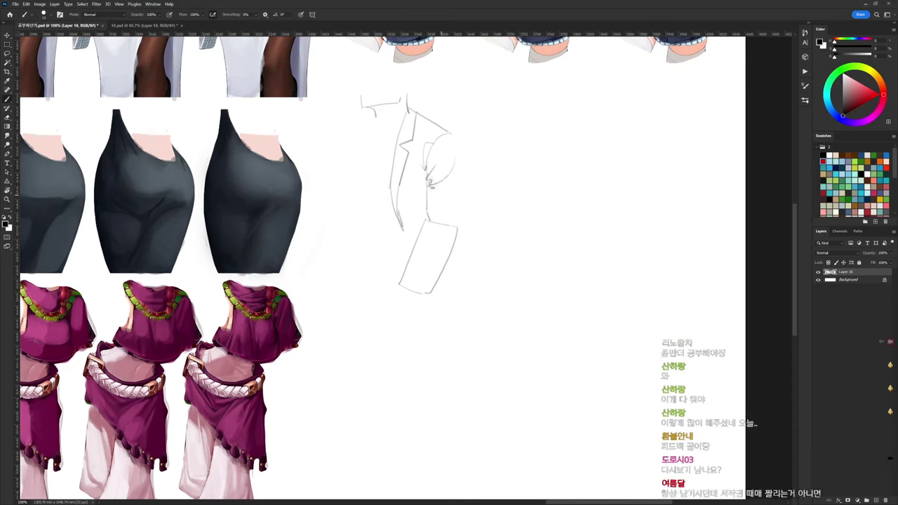
{"action": "left_click_drag", "start_coordinate": [452, 195], "coordinate": [432, 205]}
{"action": "left_click_drag", "start_coordinate": [446, 224], "coordinate": [457, 220]}
Draw the outer line of the upper sleeve, the jacket's back edge and chest folds pulling toward the elbow
{"action": "left_click_drag", "start_coordinate": [457, 144], "coordinate": [461, 222]}
{"action": "key", "text": "ctrl+z"}
{"action": "left_click_drag", "start_coordinate": [456, 137], "coordinate": [458, 224]}
{"action": "key", "text": "ctrl+z"}
{"action": "left_click_drag", "start_coordinate": [462, 150], "coordinate": [457, 228]}
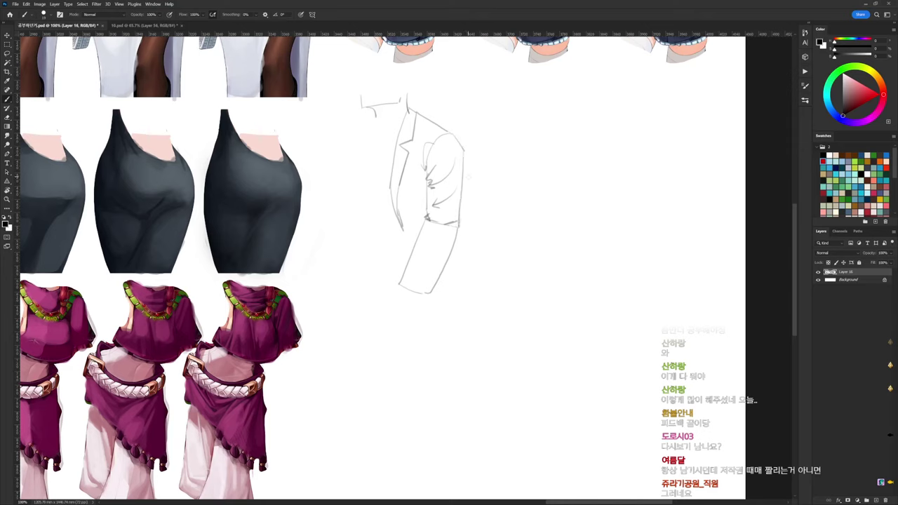
{"action": "left_click_drag", "start_coordinate": [463, 154], "coordinate": [470, 237]}
{"action": "mouse_move", "coordinate": [425, 178]}
{"action": "left_mouse_down"}
{"action": "mouse_move", "coordinate": [401, 199]}
{"action": "mouse_move", "coordinate": [418, 219]}
{"action": "left_mouse_up"}
Lasso the jacket silhouette and fill it with mid grey on a new layer beneath the line sketch
{"action": "right_click", "coordinate": [453, 113]}
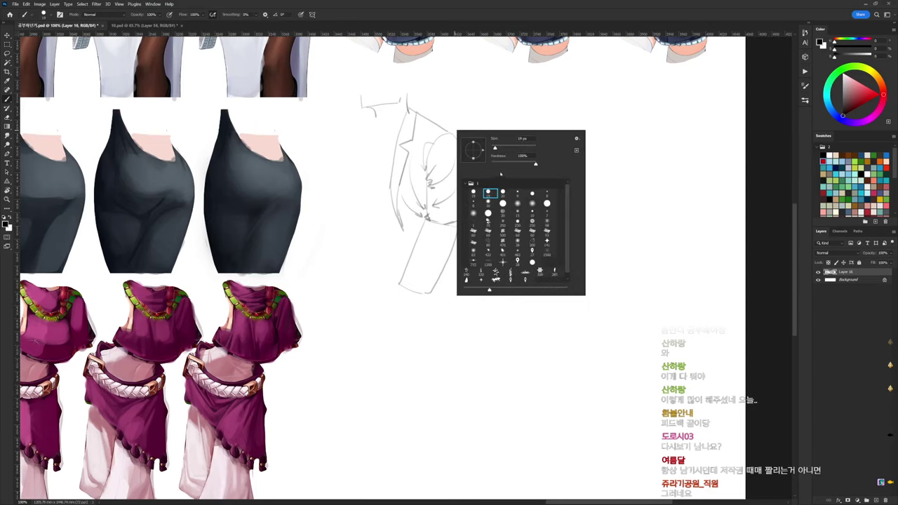
{"action": "left_click_drag", "start_coordinate": [494, 148], "coordinate": [495, 148]}
{"action": "key", "text": "Return"}
{"action": "key", "text": "l"}
{"action": "mouse_move", "coordinate": [410, 235]}
{"action": "left_mouse_down"}
{"action": "mouse_move", "coordinate": [401, 282]}
{"action": "mouse_move", "coordinate": [434, 293]}
{"action": "mouse_move", "coordinate": [450, 256]}
{"action": "mouse_move", "coordinate": [469, 250]}
{"action": "mouse_move", "coordinate": [468, 164]}
{"action": "mouse_move", "coordinate": [437, 128]}
{"action": "left_mouse_up"}
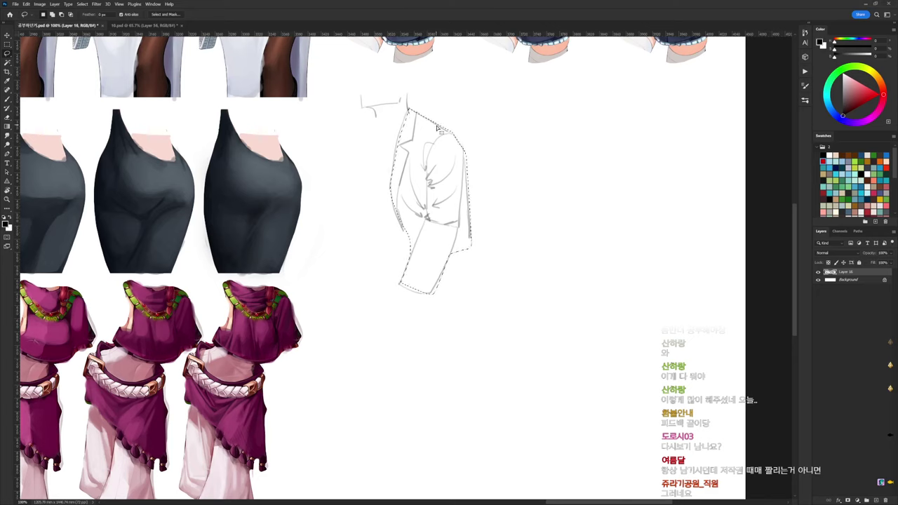
{"action": "left_click", "coordinate": [847, 280]}
{"action": "key", "text": "ctrl+j"}
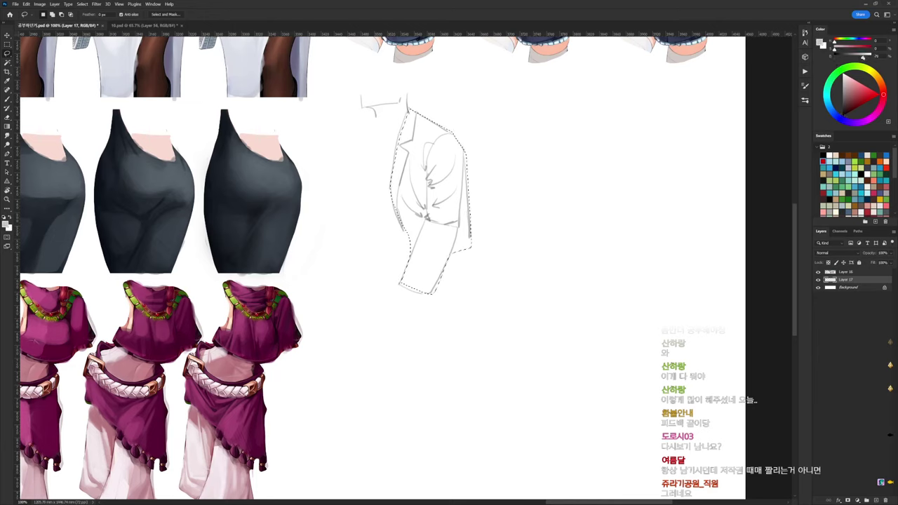
{"action": "left_click", "coordinate": [856, 56]}
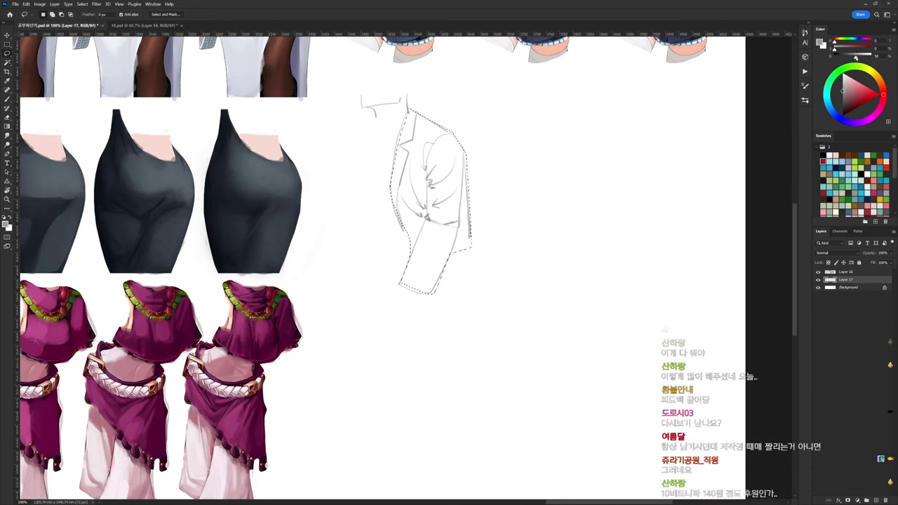
{"action": "key", "text": "alt+BackSpace"}
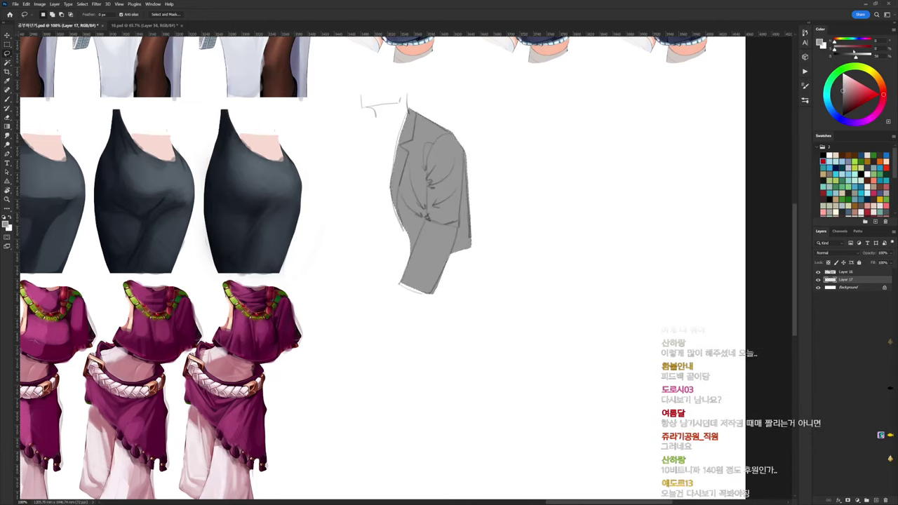
Block in dark grey shadows on the lower front of the jacket and along the outer sides of the upper sleeve and forearm
{"action": "key", "text": "b"}
{"action": "scroll", "coordinate": [443, 179], "scroll_direction": "up", "scroll_amount": 2}
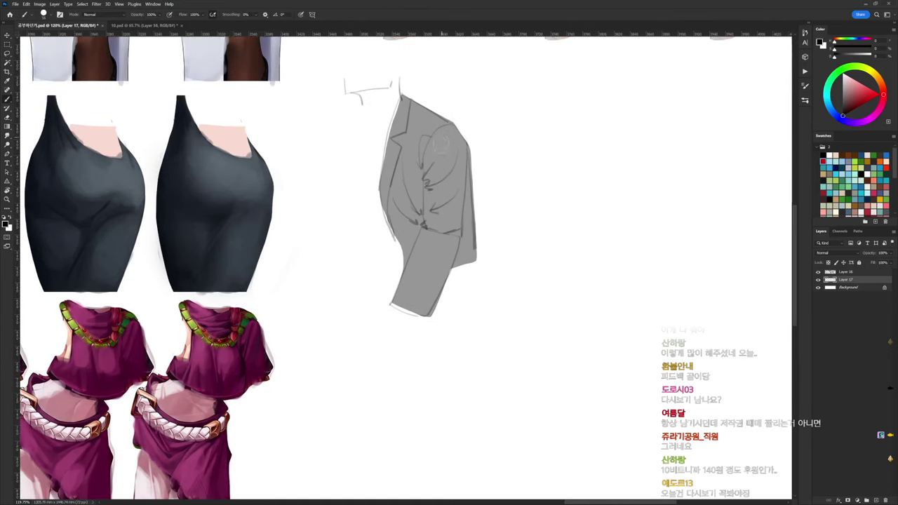
{"action": "right_click", "coordinate": [449, 157]}
{"action": "left_click_drag", "start_coordinate": [498, 177], "coordinate": [500, 176]}
{"action": "mouse_move", "coordinate": [385, 190]}
{"action": "left_mouse_down"}
{"action": "mouse_move", "coordinate": [412, 223]}
{"action": "mouse_move", "coordinate": [386, 193]}
{"action": "mouse_move", "coordinate": [407, 249]}
{"action": "mouse_move", "coordinate": [407, 213]}
{"action": "left_mouse_up"}
{"action": "mouse_move", "coordinate": [459, 137]}
{"action": "left_mouse_down"}
{"action": "mouse_move", "coordinate": [457, 230]}
{"action": "mouse_move", "coordinate": [462, 170]}
{"action": "left_mouse_up"}
{"action": "mouse_move", "coordinate": [452, 235]}
{"action": "left_mouse_down"}
{"action": "mouse_move", "coordinate": [424, 301]}
{"action": "mouse_move", "coordinate": [437, 269]}
{"action": "mouse_move", "coordinate": [424, 308]}
{"action": "left_mouse_up"}
Paint grey fold shadows radiating from the armpit and inner elbow across the upper sleeve and chest
{"action": "mouse_move", "coordinate": [429, 170]}
{"action": "left_mouse_down"}
{"action": "mouse_move", "coordinate": [426, 177]}
{"action": "mouse_move", "coordinate": [460, 149]}
{"action": "mouse_move", "coordinate": [432, 177]}
{"action": "mouse_move", "coordinate": [458, 150]}
{"action": "mouse_move", "coordinate": [456, 183]}
{"action": "mouse_move", "coordinate": [433, 198]}
{"action": "left_mouse_up"}
{"action": "mouse_move", "coordinate": [433, 197]}
{"action": "left_mouse_down"}
{"action": "mouse_move", "coordinate": [457, 177]}
{"action": "mouse_move", "coordinate": [430, 205]}
{"action": "mouse_move", "coordinate": [460, 177]}
{"action": "mouse_move", "coordinate": [456, 214]}
{"action": "mouse_move", "coordinate": [443, 228]}
{"action": "mouse_move", "coordinate": [455, 223]}
{"action": "left_mouse_up"}
{"action": "mouse_move", "coordinate": [446, 165]}
{"action": "left_mouse_down"}
{"action": "mouse_move", "coordinate": [449, 184]}
{"action": "mouse_move", "coordinate": [412, 211]}
{"action": "left_mouse_up"}
{"action": "left_click_drag", "start_coordinate": [423, 179], "coordinate": [421, 214]}
{"action": "left_click_drag", "start_coordinate": [401, 146], "coordinate": [419, 216]}
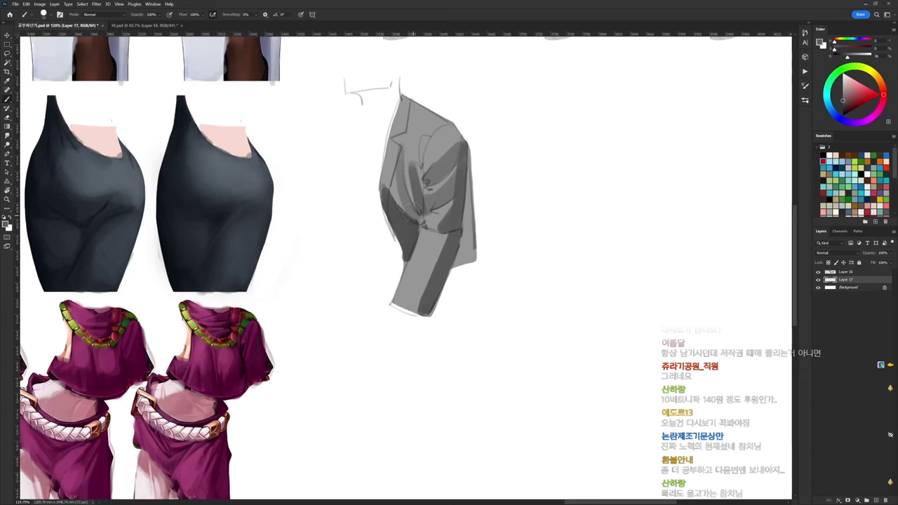
{"action": "mouse_move", "coordinate": [399, 167]}
{"action": "left_mouse_down"}
{"action": "mouse_move", "coordinate": [401, 208]}
{"action": "mouse_move", "coordinate": [390, 202]}
{"action": "mouse_move", "coordinate": [415, 220]}
{"action": "left_mouse_up"}
Refine the chest folds beside the lapel with greys sampled from the jacket
{"action": "left_click", "coordinate": [400, 223], "text": "alt"}
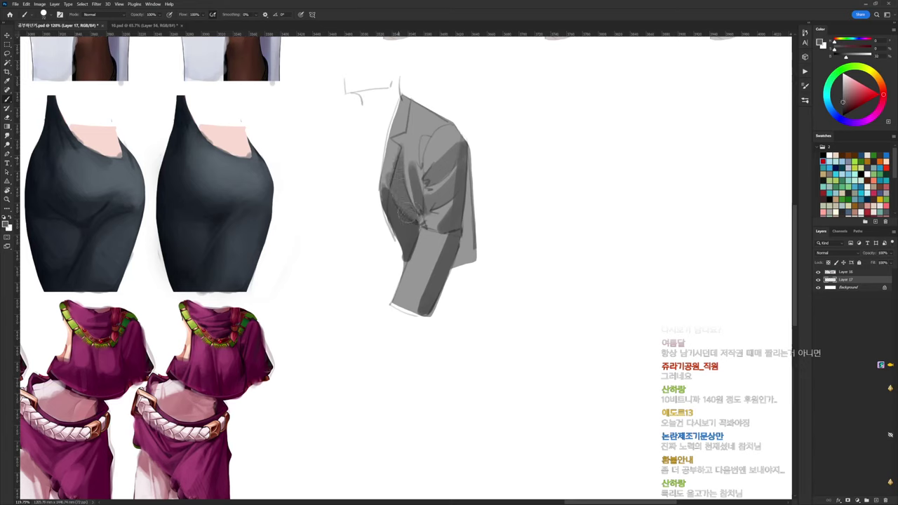
{"action": "left_click", "coordinate": [444, 169], "text": "alt"}
{"action": "mouse_move", "coordinate": [404, 148]}
{"action": "left_mouse_down"}
{"action": "mouse_move", "coordinate": [413, 135]}
{"action": "mouse_move", "coordinate": [400, 138]}
{"action": "mouse_move", "coordinate": [412, 180]}
{"action": "left_mouse_up"}
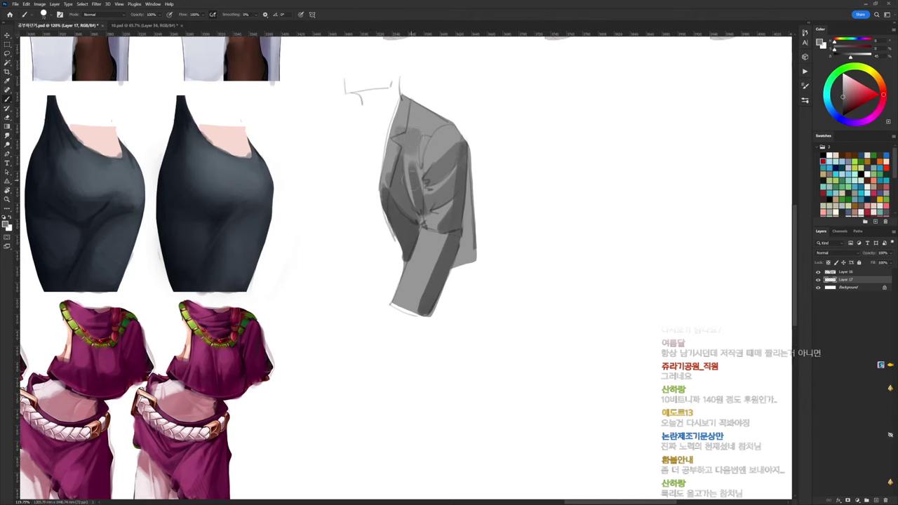
Rework the upper-sleeve folds and break up the forearm's shadow edge into creases with sampled greys
{"action": "left_click", "coordinate": [442, 170], "text": "alt"}
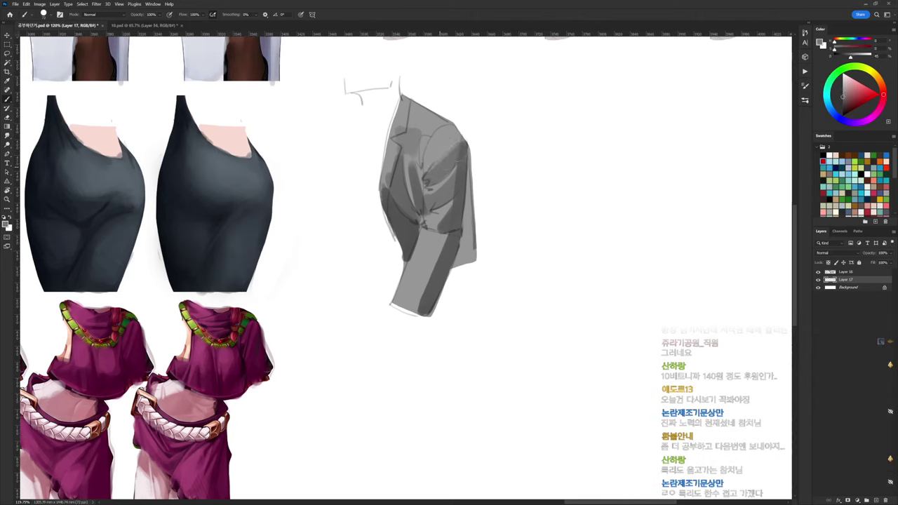
{"action": "mouse_move", "coordinate": [444, 168]}
{"action": "left_mouse_down"}
{"action": "mouse_move", "coordinate": [464, 177]}
{"action": "mouse_move", "coordinate": [454, 186]}
{"action": "mouse_move", "coordinate": [462, 202]}
{"action": "mouse_move", "coordinate": [460, 195]}
{"action": "mouse_move", "coordinate": [445, 222]}
{"action": "mouse_move", "coordinate": [423, 305]}
{"action": "left_mouse_up"}
{"action": "left_click", "coordinate": [462, 179], "text": "alt"}
{"action": "left_click", "coordinate": [435, 261], "text": "alt"}
{"action": "left_click_drag", "start_coordinate": [446, 253], "coordinate": [436, 272]}
{"action": "left_click", "coordinate": [455, 240], "text": "alt"}
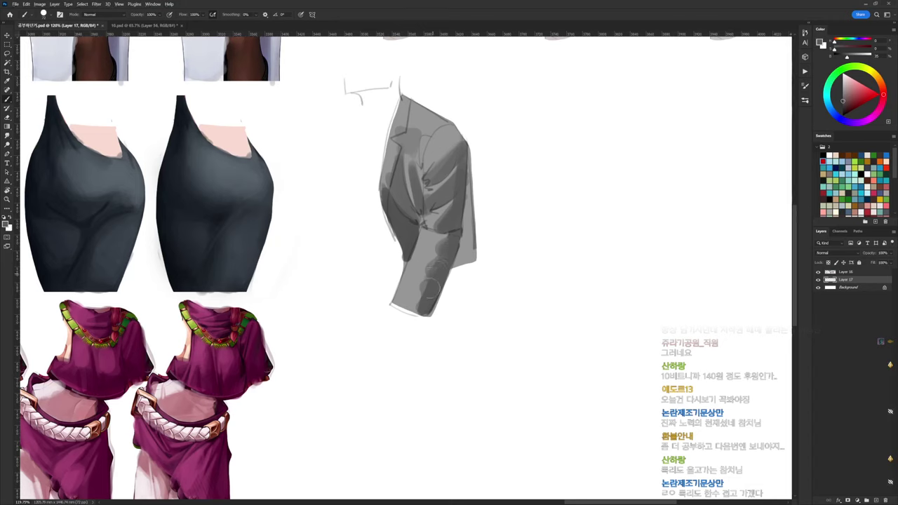
{"action": "left_click", "coordinate": [423, 129], "text": "alt"}
Merge the upper layer into the jacket paint layer and darken the folds beside the lapel and at the inner elbow
{"action": "left_click", "coordinate": [839, 273]}
{"action": "key", "text": "ctrl+e"}
{"action": "key", "text": "d"}
{"action": "right_click", "coordinate": [433, 147]}
{"action": "left_click", "coordinate": [473, 211]}
{"action": "left_click", "coordinate": [407, 224], "text": "alt"}
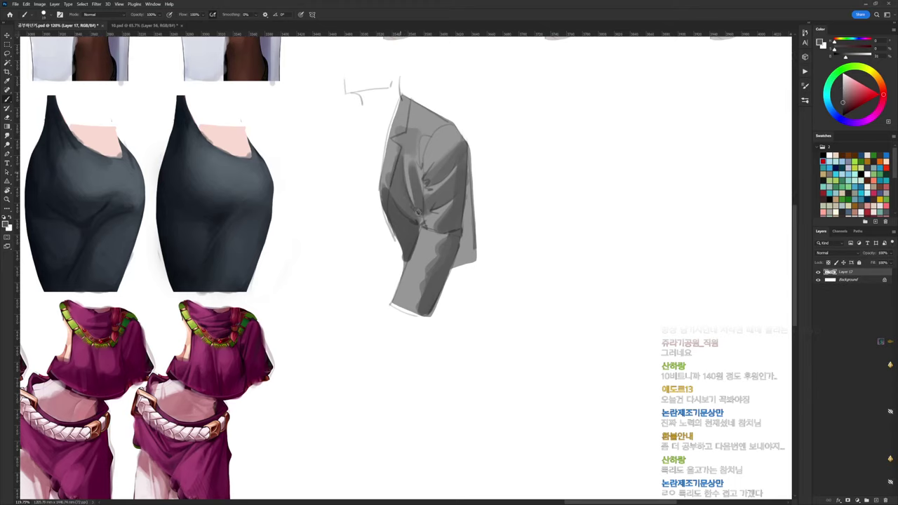
{"action": "key", "text": "d"}
{"action": "mouse_move", "coordinate": [396, 160]}
{"action": "left_mouse_down"}
{"action": "mouse_move", "coordinate": [414, 228]}
{"action": "mouse_move", "coordinate": [417, 209]}
{"action": "mouse_move", "coordinate": [415, 218]}
{"action": "left_mouse_up"}
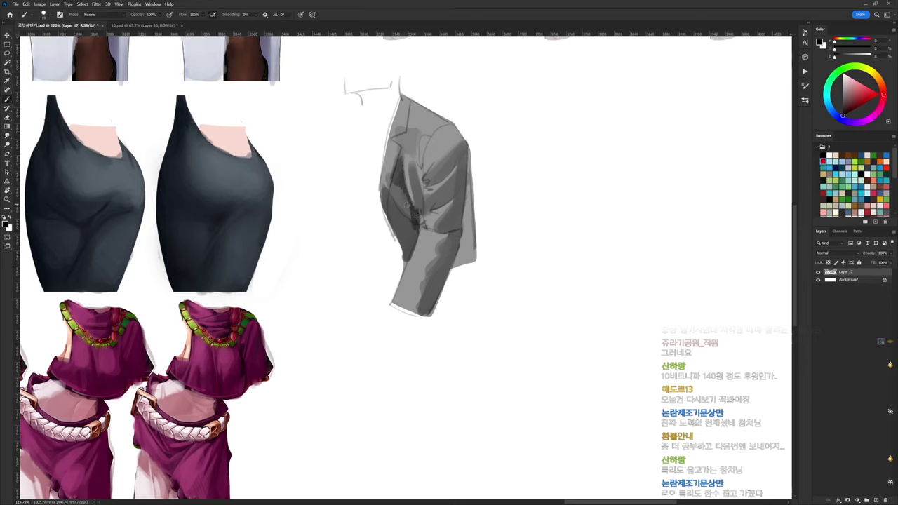
Cut away the jacket's bulging front edge with a lasso selection to give it a slimmer curve
{"action": "left_click", "coordinate": [398, 204], "text": "alt"}
{"action": "key", "text": "l"}
{"action": "mouse_move", "coordinate": [387, 138]}
{"action": "left_mouse_down"}
{"action": "mouse_move", "coordinate": [397, 218]}
{"action": "mouse_move", "coordinate": [369, 116]}
{"action": "left_mouse_up"}
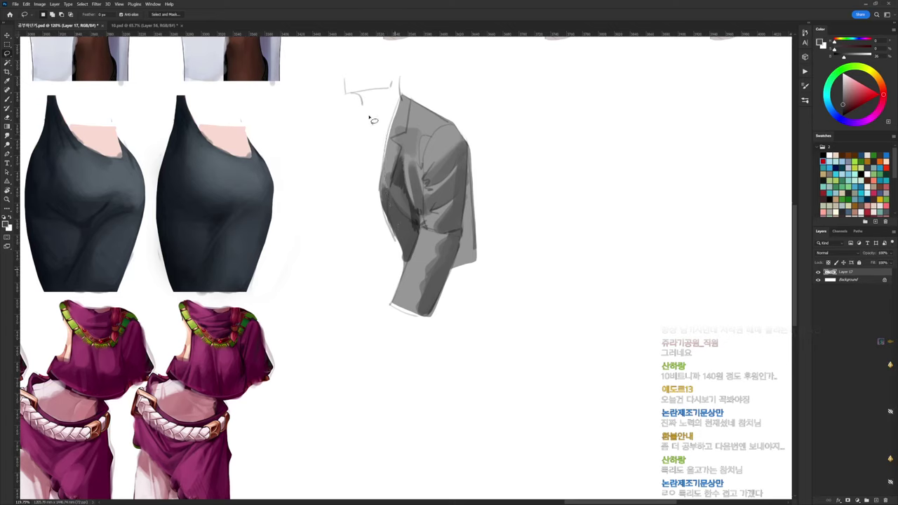
{"action": "key", "text": "Delete"}
{"action": "key", "text": "ctrl+d"}
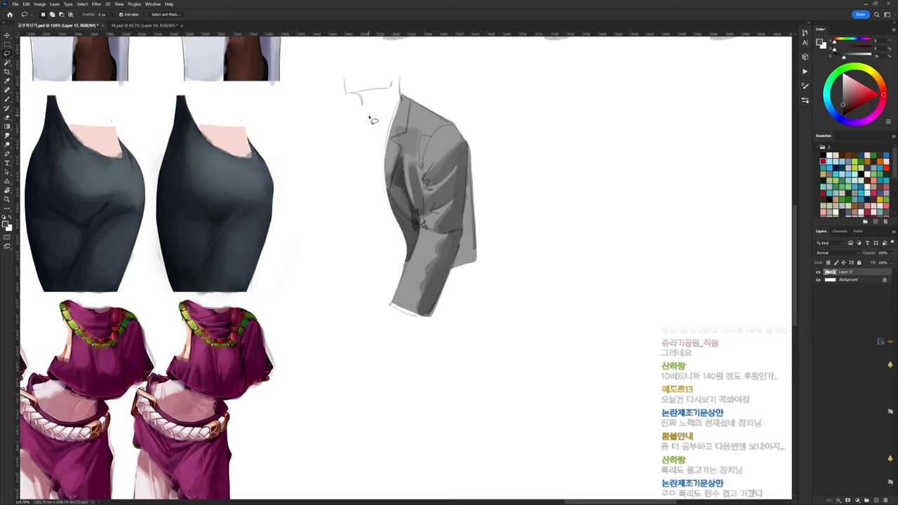
Repaint the trimmed lower front with dark edge shadows and soften the fold shading beside the lapel using sampled greys
{"action": "key", "text": "d"}
{"action": "key", "text": "b"}
{"action": "mouse_move", "coordinate": [399, 223]}
{"action": "left_mouse_down"}
{"action": "mouse_move", "coordinate": [412, 244]}
{"action": "mouse_move", "coordinate": [407, 264]}
{"action": "mouse_move", "coordinate": [409, 250]}
{"action": "left_mouse_up"}
{"action": "key", "text": "e"}
{"action": "key", "text": "b"}
{"action": "left_click", "coordinate": [438, 133], "text": "alt"}
{"action": "left_click_drag", "start_coordinate": [393, 205], "coordinate": [405, 233]}
{"action": "left_click_drag", "start_coordinate": [389, 173], "coordinate": [410, 241]}
{"action": "left_click", "coordinate": [398, 176], "text": "alt"}
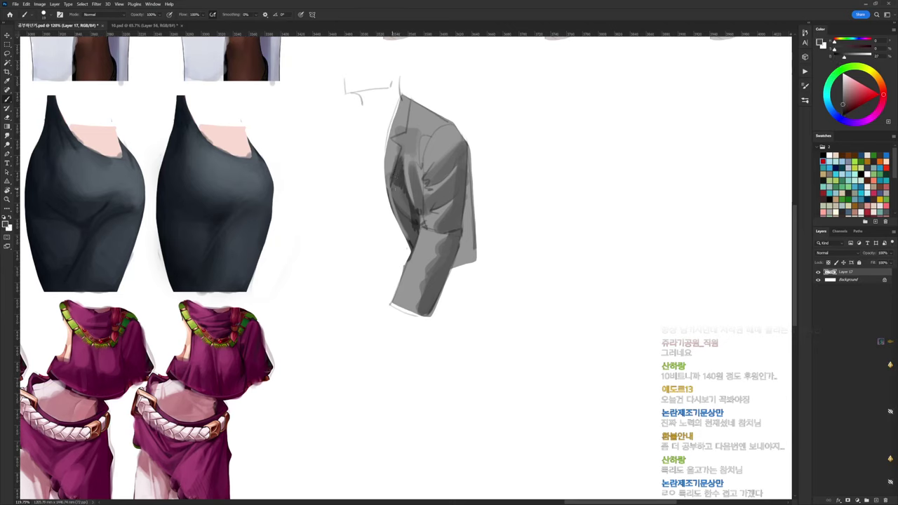
{"action": "left_click_drag", "start_coordinate": [399, 181], "coordinate": [401, 196]}
{"action": "left_click", "coordinate": [415, 170], "text": "alt"}
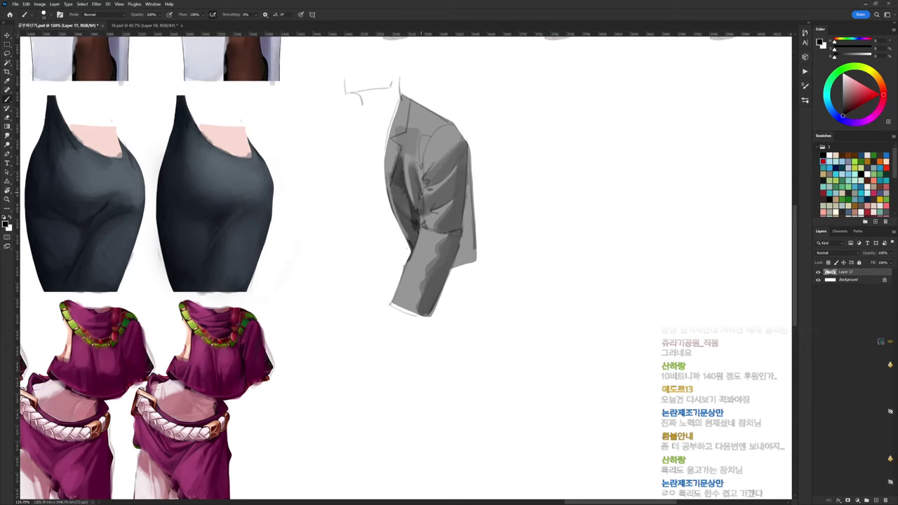
Paint a dark seam between the chest and sleeve from the inner elbow to the shoulder, blending it with sampled greys
{"action": "left_click_drag", "start_coordinate": [420, 211], "coordinate": [425, 139]}
{"action": "left_click", "coordinate": [423, 163], "text": "alt"}
{"action": "key", "text": "d"}
{"action": "left_click", "coordinate": [423, 140]}
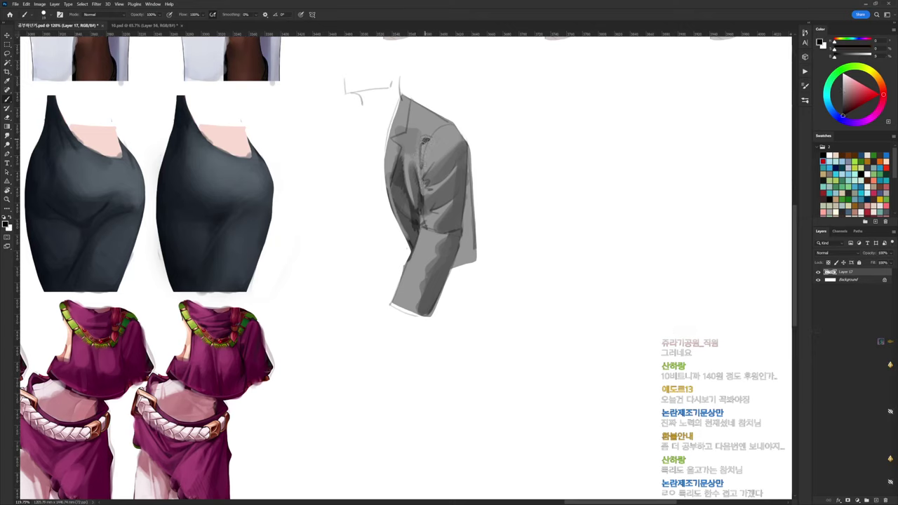
{"action": "left_click", "coordinate": [423, 144], "text": "alt"}
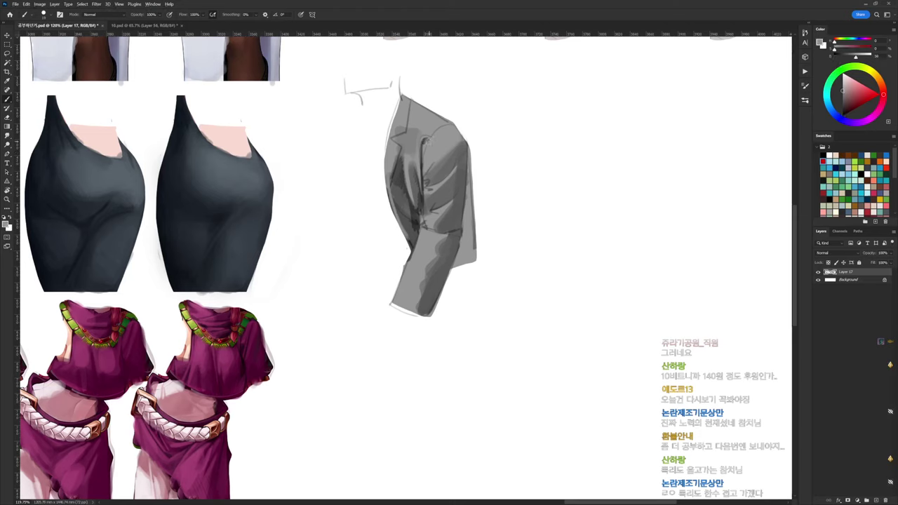
{"action": "left_click", "coordinate": [428, 142], "text": "alt"}
{"action": "left_click", "coordinate": [435, 176], "text": "alt"}
{"action": "left_click_drag", "start_coordinate": [423, 164], "coordinate": [428, 149]}
{"action": "key", "text": "d"}
{"action": "left_click", "coordinate": [441, 145], "text": "alt"}
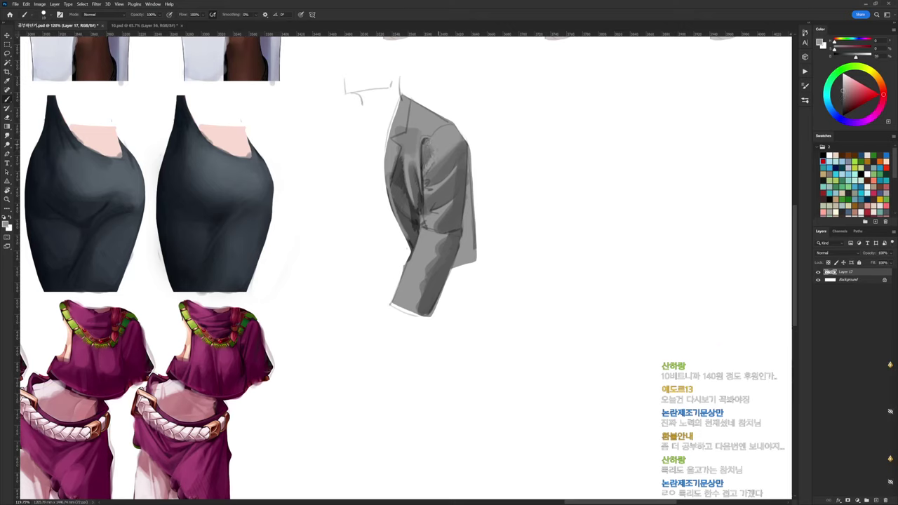
Add short grey fold strokes on the upper chest beside the lapel notch
{"action": "left_click", "coordinate": [418, 135], "text": "alt"}
{"action": "left_click", "coordinate": [399, 132], "text": "alt"}
{"action": "mouse_move", "coordinate": [426, 149]}
{"action": "left_mouse_down"}
{"action": "mouse_move", "coordinate": [402, 139]}
{"action": "mouse_move", "coordinate": [429, 151]}
{"action": "left_mouse_up"}
{"action": "left_click", "coordinate": [415, 131], "text": "alt"}
{"action": "key", "text": "d"}
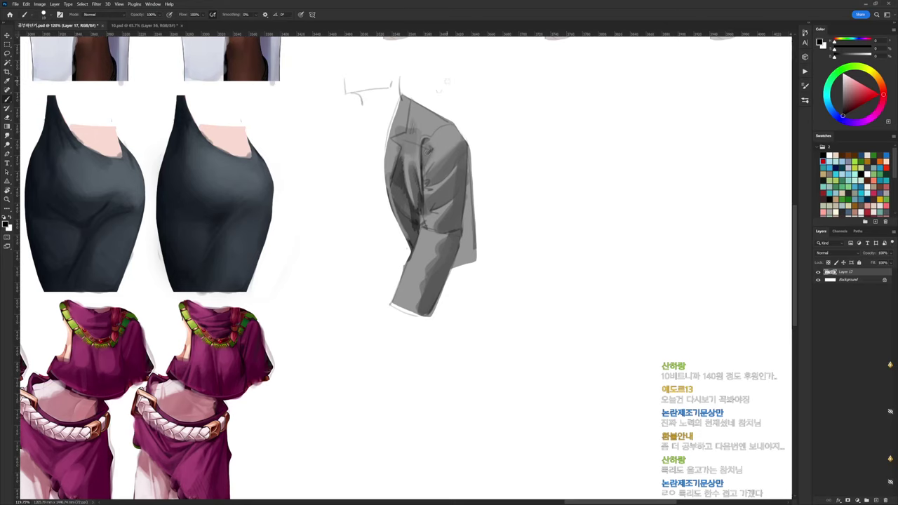
Shade the shoulder cap and soften the upper-sleeve folds with sampled grey and a larger brush
{"action": "left_click", "coordinate": [463, 153], "text": "alt"}
{"action": "mouse_move", "coordinate": [443, 140]}
{"action": "left_mouse_down"}
{"action": "mouse_move", "coordinate": [458, 137]}
{"action": "mouse_move", "coordinate": [446, 144]}
{"action": "mouse_move", "coordinate": [463, 143]}
{"action": "mouse_move", "coordinate": [455, 153]}
{"action": "left_mouse_up"}
{"action": "key", "text": "bracketright"}
{"action": "key", "text": "bracketright"}
{"action": "key", "text": "bracketright"}
{"action": "key", "text": "bracketright"}
{"action": "key", "text": "bracketright"}
{"action": "key", "text": "bracketright"}
{"action": "key", "text": "bracketright"}
{"action": "left_click", "coordinate": [432, 189]}
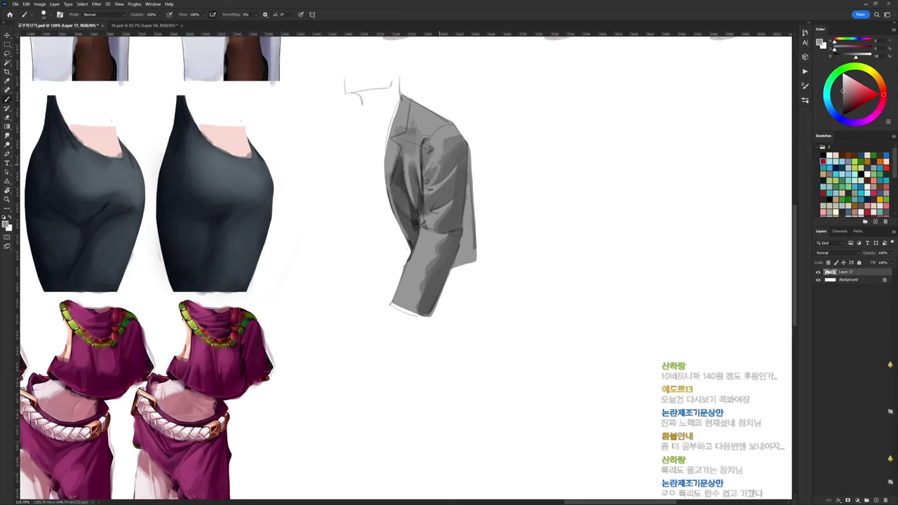
{"action": "left_click_drag", "start_coordinate": [446, 168], "coordinate": [429, 183]}
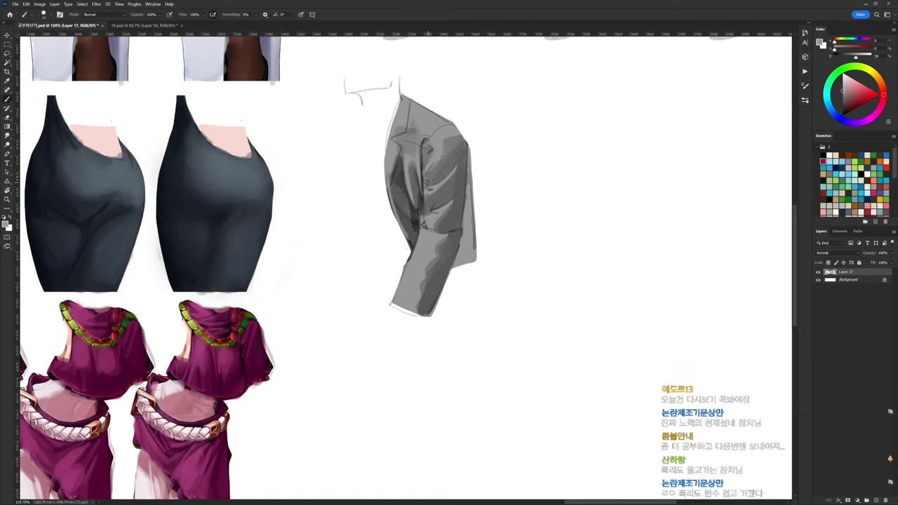
Refine the diagonal folds between the armpit and the sleeve's outer edge with greys sampled from the sleeve
{"action": "left_click", "coordinate": [441, 163], "text": "alt"}
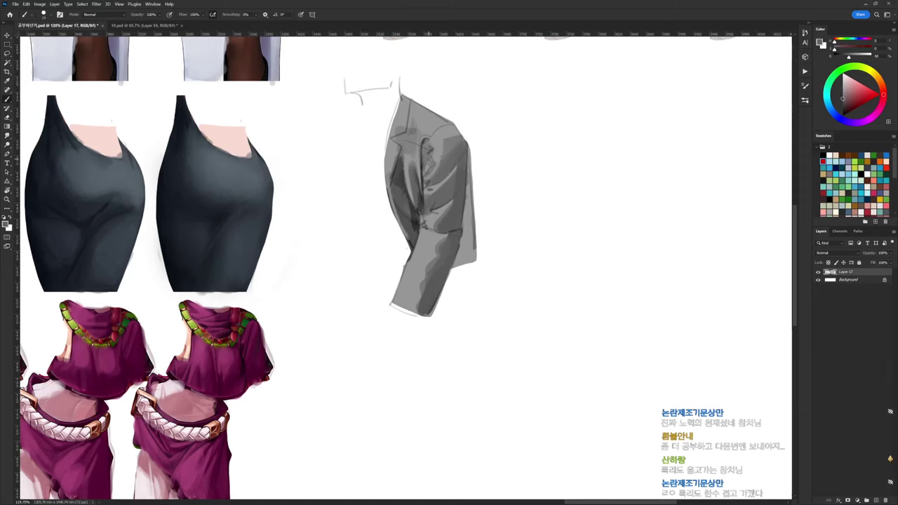
{"action": "key", "text": "d"}
{"action": "left_click", "coordinate": [441, 158], "text": "alt"}
{"action": "key", "text": "d"}
{"action": "mouse_move", "coordinate": [423, 170]}
{"action": "left_mouse_down"}
{"action": "mouse_move", "coordinate": [425, 178]}
{"action": "mouse_move", "coordinate": [422, 171]}
{"action": "left_mouse_up"}
{"action": "left_click", "coordinate": [449, 141], "text": "alt"}
{"action": "left_click", "coordinate": [462, 154], "text": "alt"}
{"action": "left_click", "coordinate": [437, 184], "text": "alt"}
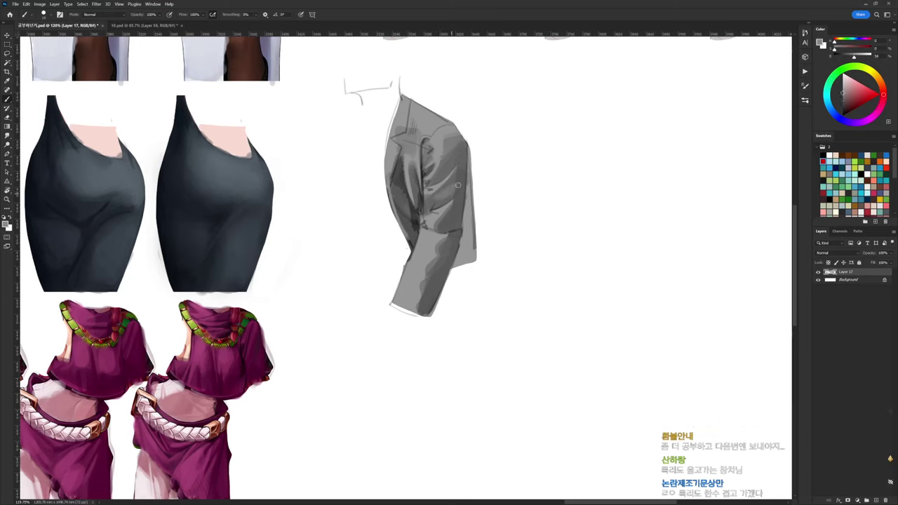
{"action": "left_click", "coordinate": [444, 187], "text": "alt"}
{"action": "left_click_drag", "start_coordinate": [444, 188], "coordinate": [466, 171]}
{"action": "left_click", "coordinate": [441, 196], "text": "alt"}
{"action": "left_click", "coordinate": [463, 184], "text": "alt"}
{"action": "left_click", "coordinate": [463, 167], "text": "alt"}
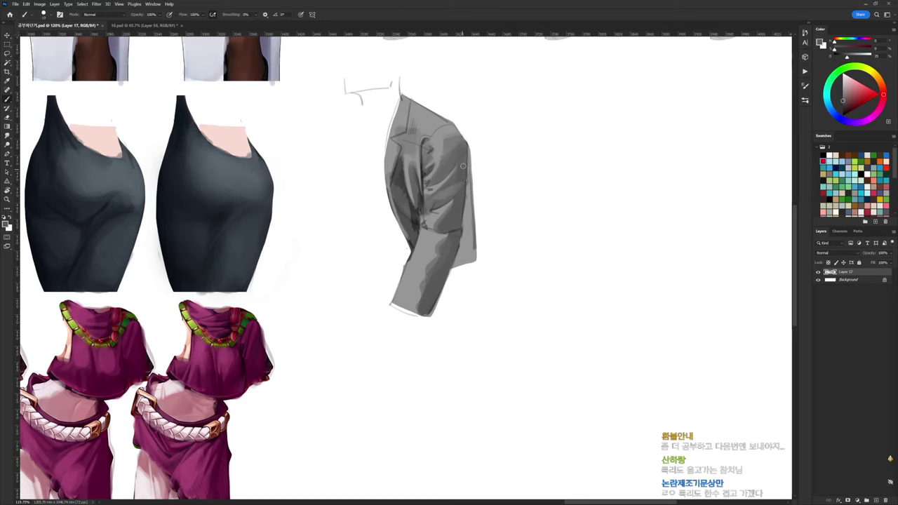
Paint a dark zigzag of compressed folds down the inner upper sleeve and a straight crease into the forearm
{"action": "key", "text": "d"}
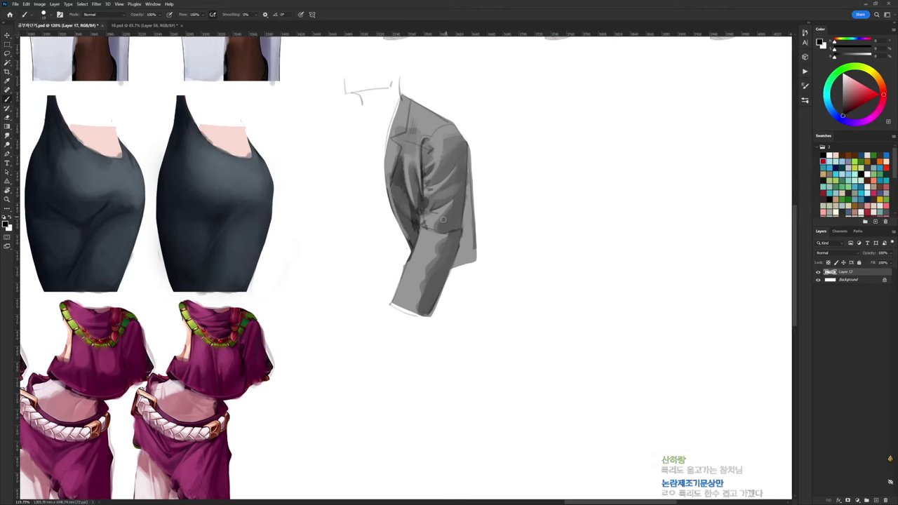
{"action": "left_click", "coordinate": [446, 225], "text": "alt"}
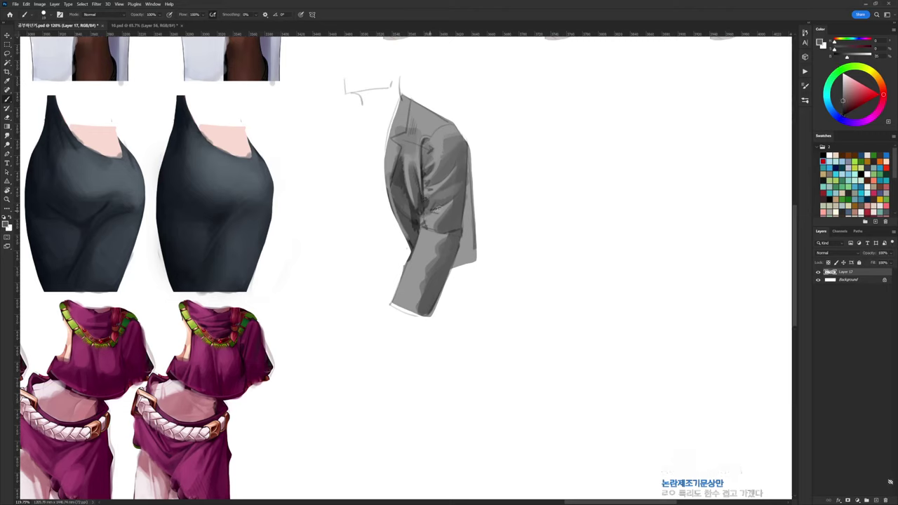
{"action": "key", "text": "d"}
{"action": "left_click_drag", "start_coordinate": [436, 211], "coordinate": [433, 228]}
{"action": "mouse_move", "coordinate": [440, 177]}
{"action": "left_mouse_down"}
{"action": "mouse_move", "coordinate": [421, 202]}
{"action": "mouse_move", "coordinate": [429, 148]}
{"action": "mouse_move", "coordinate": [443, 202]}
{"action": "mouse_move", "coordinate": [419, 266]}
{"action": "left_mouse_up"}
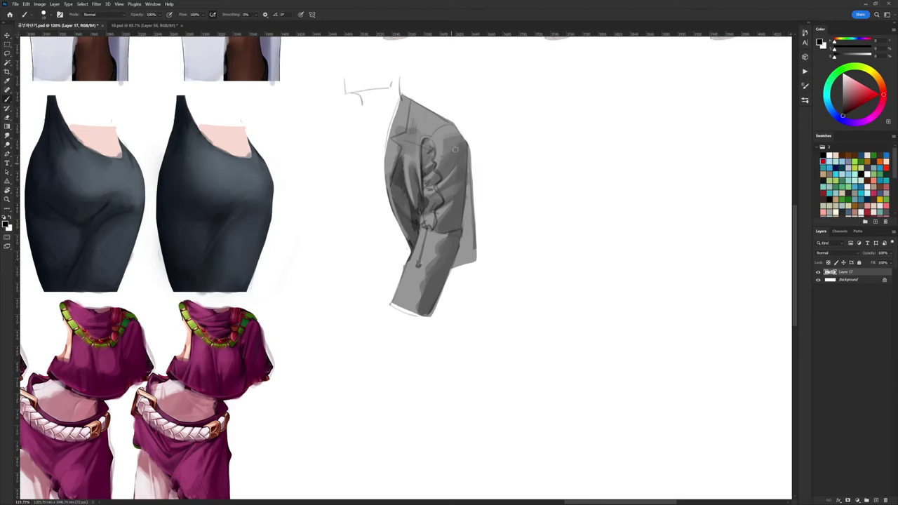
{"action": "left_click_drag", "start_coordinate": [433, 145], "coordinate": [442, 209]}
{"action": "left_click", "coordinate": [435, 271], "text": "alt"}
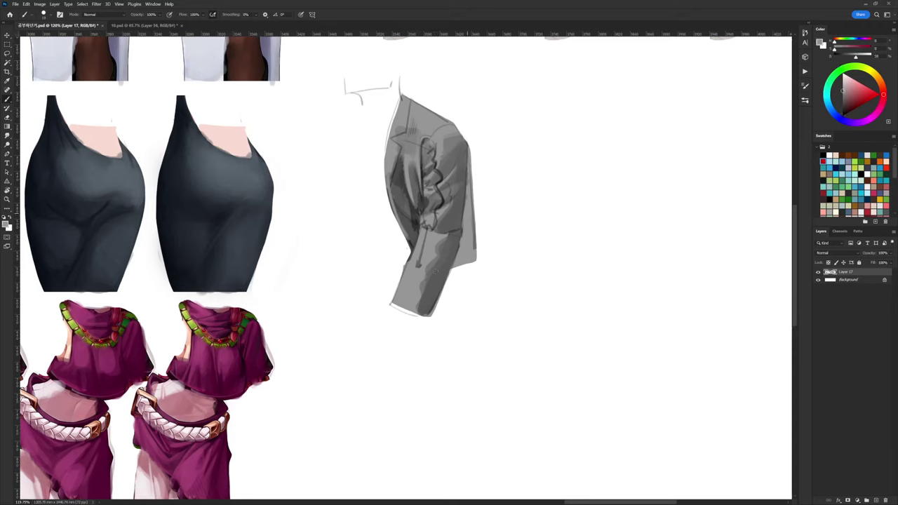
Add dark crease lines across the back panel behind the sleeve
{"action": "key", "text": "d"}
{"action": "mouse_move", "coordinate": [465, 195]}
{"action": "left_mouse_down"}
{"action": "mouse_move", "coordinate": [473, 199]}
{"action": "mouse_move", "coordinate": [349, 114]}
{"action": "mouse_move", "coordinate": [413, 90]}
{"action": "left_mouse_up"}
{"action": "scroll", "coordinate": [487, 200], "scroll_direction": "down", "scroll_amount": 1}
{"action": "key", "text": "l"}
{"action": "left_click_drag", "start_coordinate": [477, 217], "coordinate": [432, 197]}
{"action": "key", "text": "ctrl+d"}
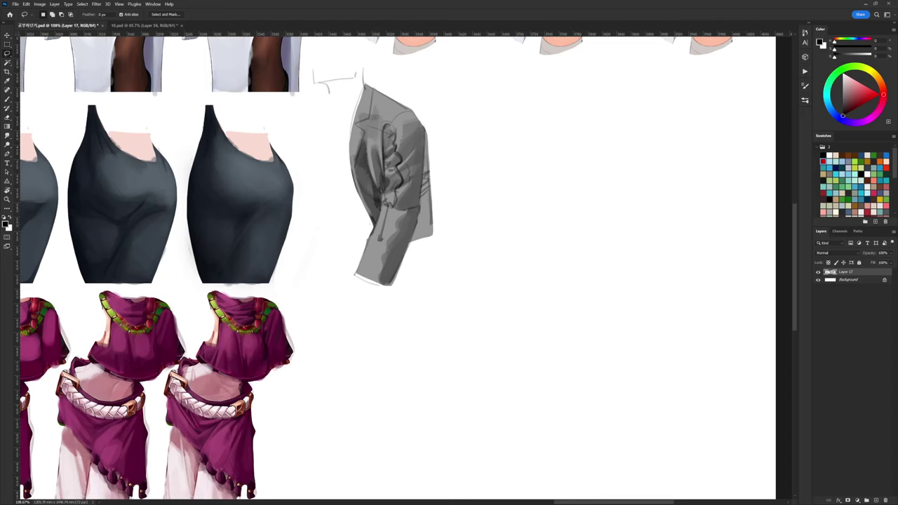
Extend the forearm shadow inward with a sampled dark grey
{"action": "key", "text": "b"}
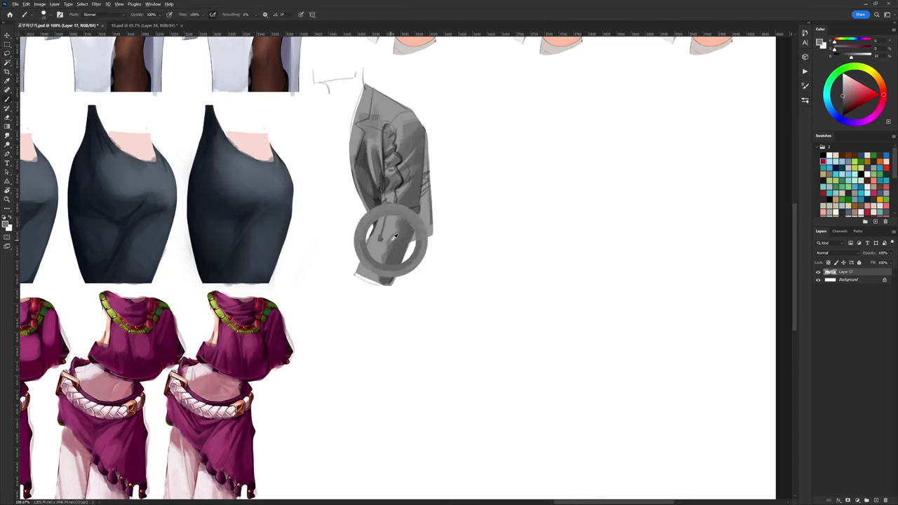
{"action": "left_click", "coordinate": [394, 254], "text": "alt"}
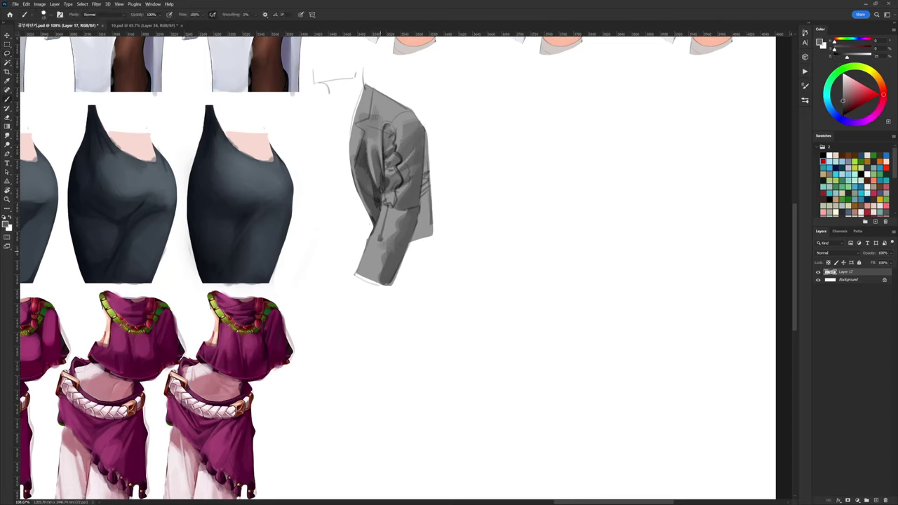
{"action": "left_click_drag", "start_coordinate": [391, 255], "coordinate": [377, 253]}
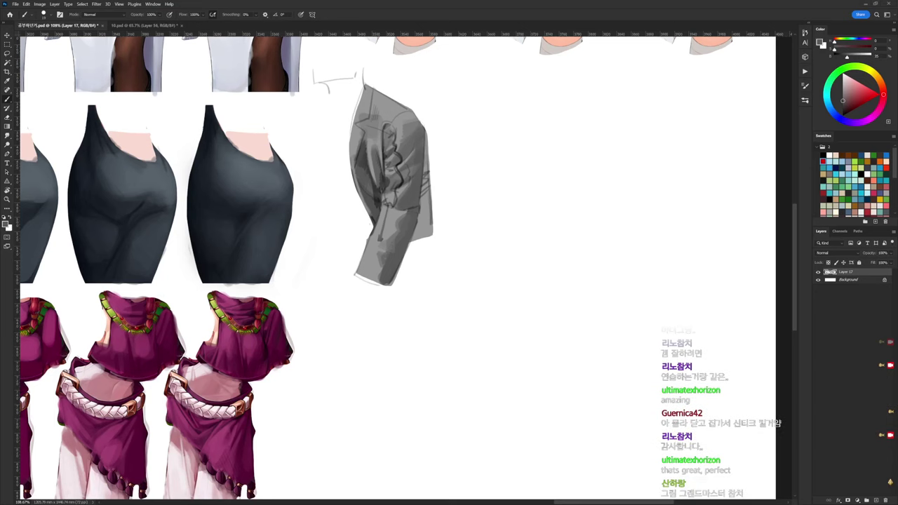
Sketch the collar and notched lapel of a second jacket in black beside the shaded one
{"action": "scroll", "coordinate": [516, 159], "scroll_direction": "up", "scroll_amount": 1}
{"action": "key", "text": "d"}
{"action": "right_click", "coordinate": [503, 95]}
{"action": "left_click", "coordinate": [536, 178]}
{"action": "left_click", "coordinate": [469, 108]}
{"action": "left_click_drag", "start_coordinate": [485, 90], "coordinate": [463, 223]}
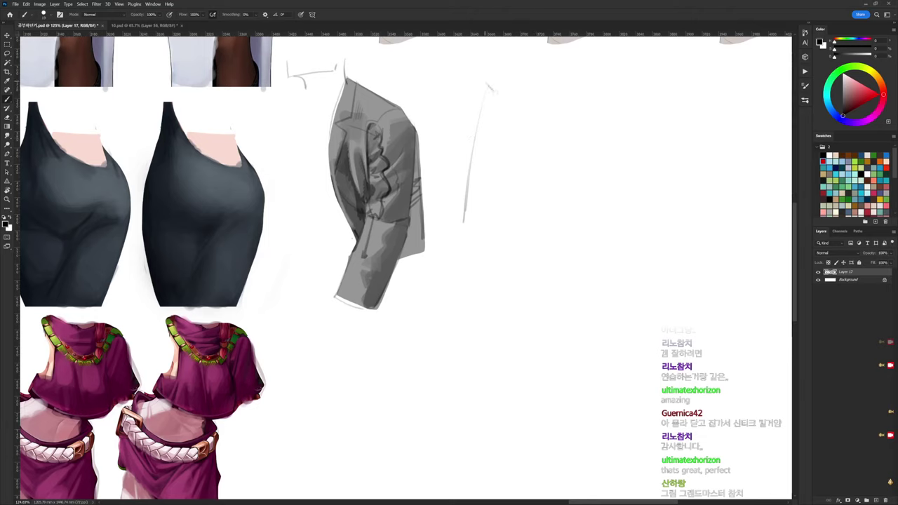
{"action": "left_click_drag", "start_coordinate": [489, 85], "coordinate": [494, 131]}
{"action": "key", "text": "ctrl+z"}
{"action": "left_click_drag", "start_coordinate": [499, 95], "coordinate": [454, 239]}
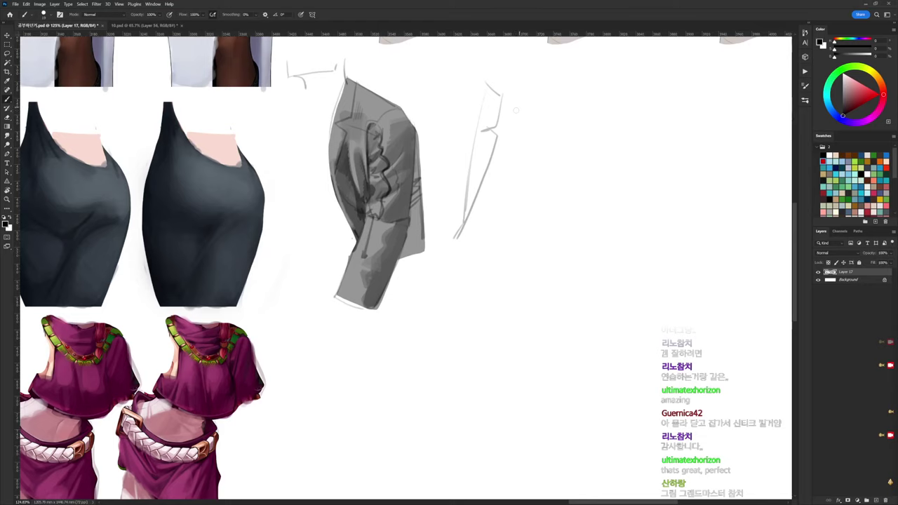
Sketch the second jacket's shoulder line and upper sleeve down to the elbow, cleaning up the outer edge
{"action": "mouse_move", "coordinate": [503, 101]}
{"action": "left_mouse_down"}
{"action": "mouse_move", "coordinate": [569, 130]}
{"action": "mouse_move", "coordinate": [550, 124]}
{"action": "mouse_move", "coordinate": [561, 209]}
{"action": "left_mouse_up"}
{"action": "left_click_drag", "start_coordinate": [524, 162], "coordinate": [510, 227]}
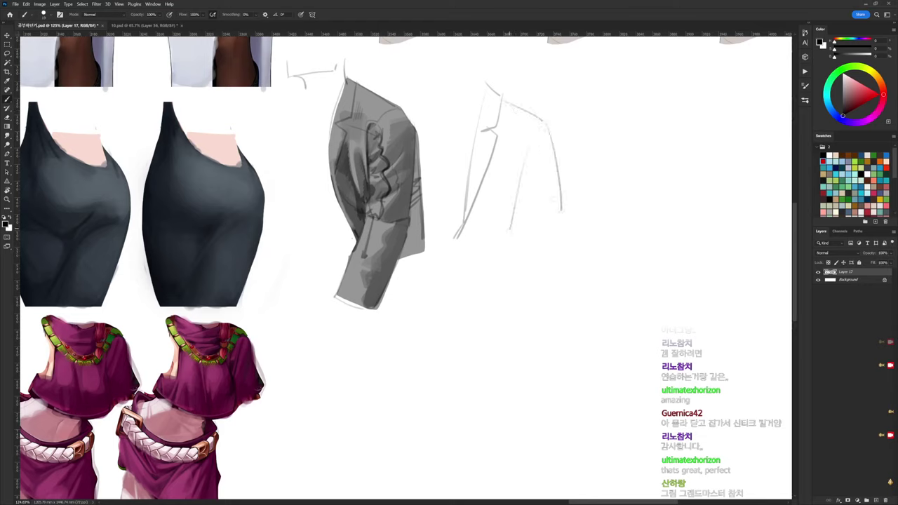
{"action": "key", "text": "ctrl+z"}
{"action": "key", "text": "ctrl+z"}
{"action": "left_click_drag", "start_coordinate": [554, 129], "coordinate": [573, 234]}
{"action": "mouse_move", "coordinate": [539, 148]}
{"action": "left_mouse_down"}
{"action": "mouse_move", "coordinate": [522, 195]}
{"action": "mouse_move", "coordinate": [518, 249]}
{"action": "mouse_move", "coordinate": [553, 260]}
{"action": "left_mouse_up"}
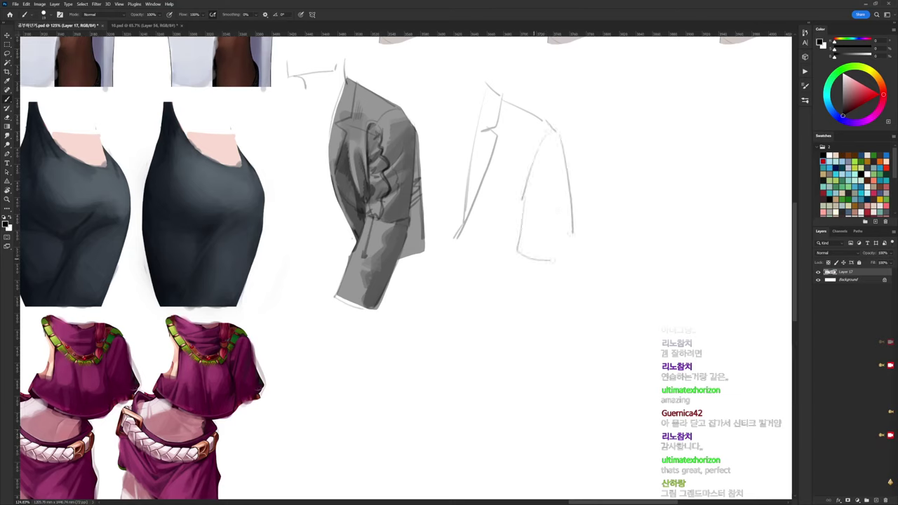
{"action": "left_click_drag", "start_coordinate": [573, 204], "coordinate": [559, 260]}
{"action": "key", "text": "e"}
{"action": "mouse_move", "coordinate": [574, 219]}
{"action": "left_mouse_down"}
{"action": "mouse_move", "coordinate": [574, 235]}
{"action": "mouse_move", "coordinate": [582, 208]}
{"action": "left_mouse_up"}
{"action": "key", "text": "b"}
Sketch a bent forearm reaching across the front and remove the lines crossing the elbow
{"action": "left_click_drag", "start_coordinate": [460, 254], "coordinate": [530, 225]}
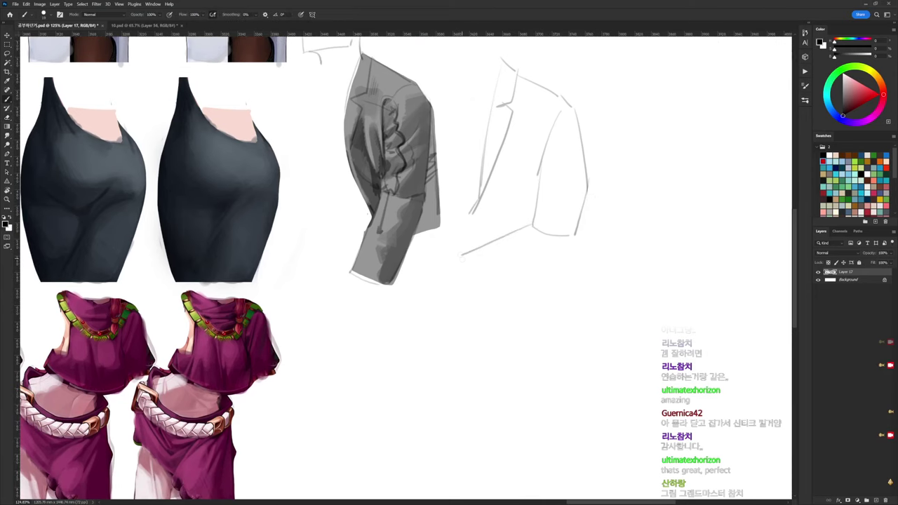
{"action": "mouse_move", "coordinate": [475, 285]}
{"action": "left_mouse_down"}
{"action": "mouse_move", "coordinate": [523, 274]}
{"action": "mouse_move", "coordinate": [568, 248]}
{"action": "left_mouse_up"}
{"action": "key", "text": "l"}
{"action": "mouse_move", "coordinate": [575, 216]}
{"action": "left_mouse_down"}
{"action": "mouse_move", "coordinate": [555, 248]}
{"action": "mouse_move", "coordinate": [569, 210]}
{"action": "left_mouse_up"}
{"action": "key", "text": "Delete"}
{"action": "key", "text": "ctrl+d"}
{"action": "key", "text": "b"}
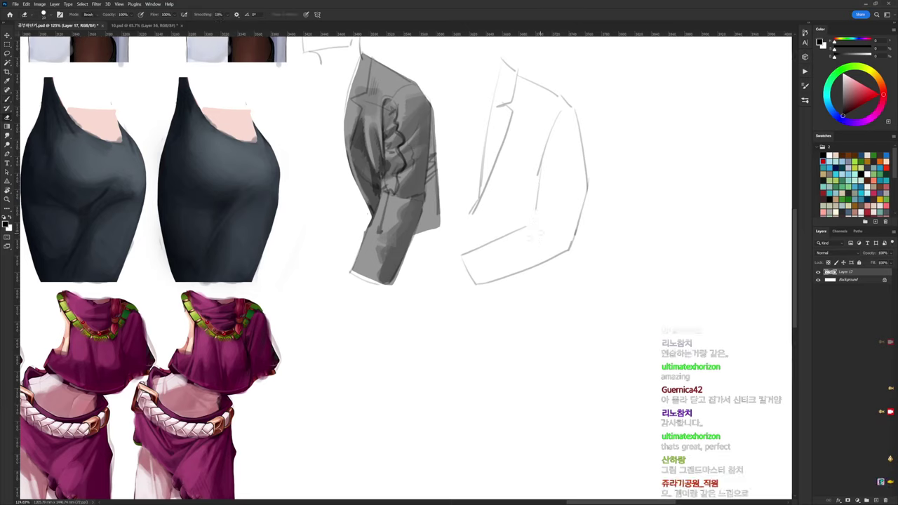
Redraw the forearm's upper edge up to the inner elbow and add creases fanning out across the elbow
{"action": "left_click_drag", "start_coordinate": [483, 246], "coordinate": [533, 219]}
{"action": "key", "text": "b"}
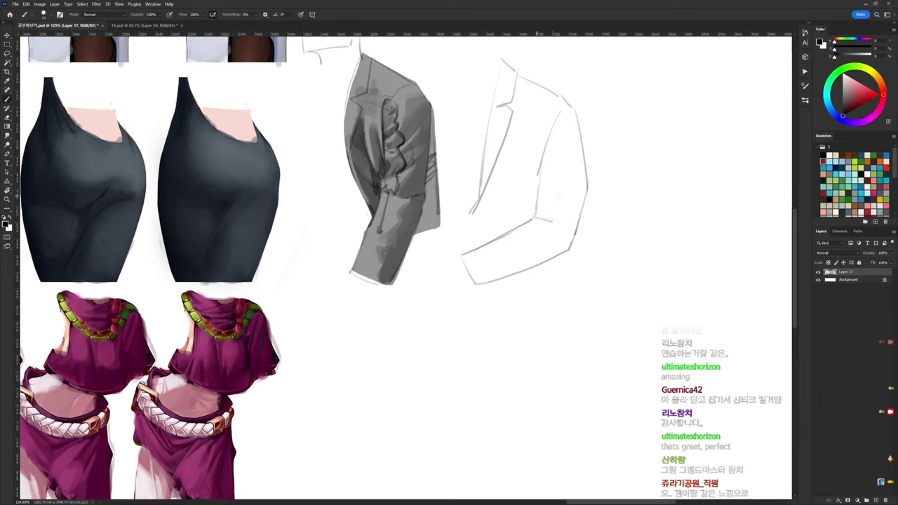
{"action": "left_click_drag", "start_coordinate": [534, 219], "coordinate": [565, 245]}
{"action": "left_click_drag", "start_coordinate": [536, 205], "coordinate": [568, 211]}
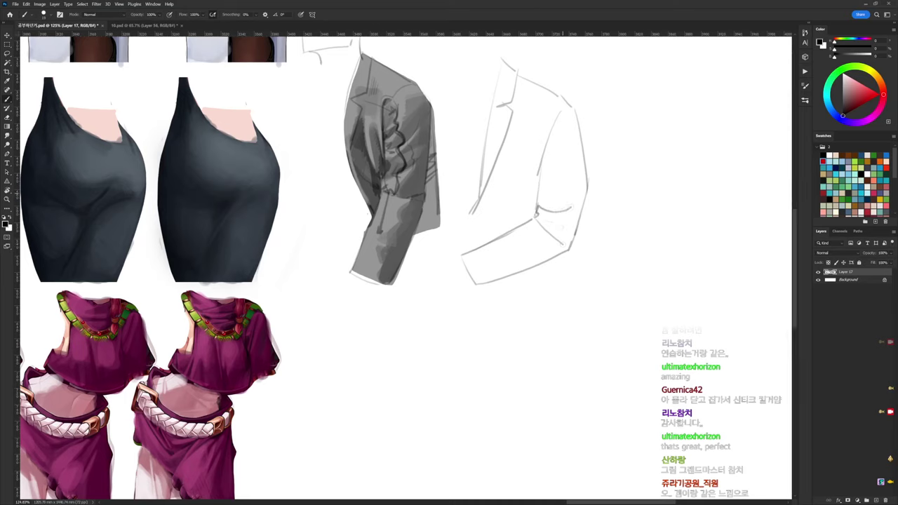
Draw fold-direction arrows on the upper sleeve, chest and forearm, with a dark pinch mark at the inner elbow
{"action": "left_click_drag", "start_coordinate": [540, 208], "coordinate": [552, 205]}
{"action": "key", "text": "ctrl+z"}
{"action": "mouse_move", "coordinate": [548, 205]}
{"action": "left_mouse_down"}
{"action": "mouse_move", "coordinate": [540, 207]}
{"action": "mouse_move", "coordinate": [550, 207]}
{"action": "left_mouse_up"}
{"action": "key", "text": "ctrl+z"}
{"action": "left_click_drag", "start_coordinate": [545, 172], "coordinate": [566, 163]}
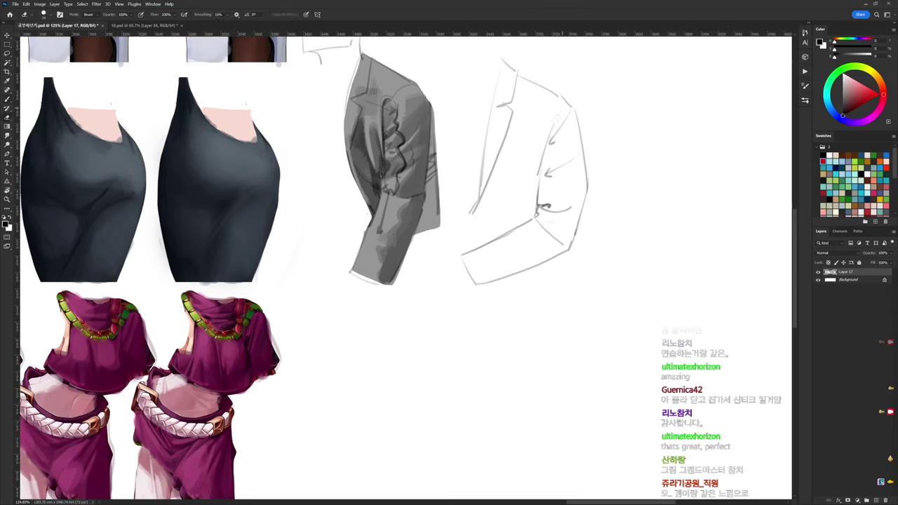
{"action": "left_click_drag", "start_coordinate": [554, 118], "coordinate": [535, 201]}
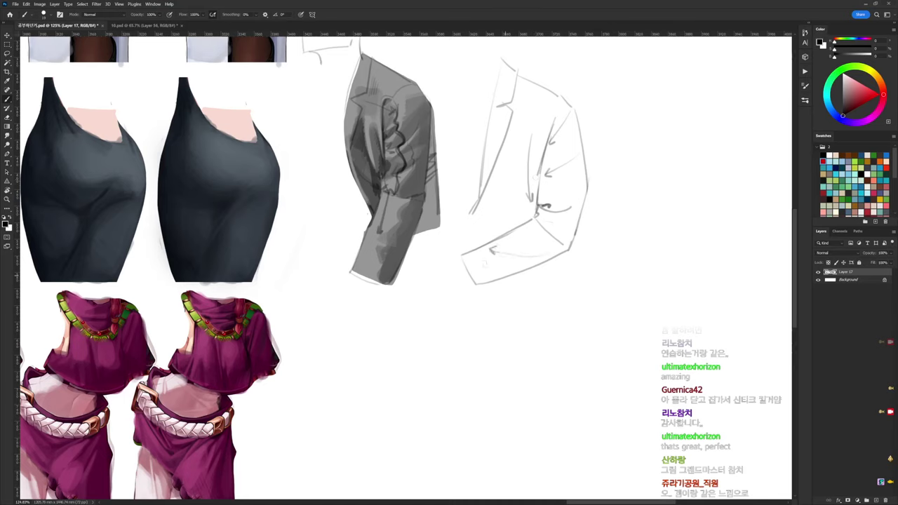
Select the second jacket sketch and move it closer to the shaded jacket
{"action": "key", "text": "l"}
{"action": "mouse_move", "coordinate": [595, 102]}
{"action": "left_mouse_down"}
{"action": "mouse_move", "coordinate": [607, 221]}
{"action": "mouse_move", "coordinate": [457, 327]}
{"action": "mouse_move", "coordinate": [458, 200]}
{"action": "mouse_move", "coordinate": [506, 46]}
{"action": "left_mouse_up"}
{"action": "left_click_drag", "start_coordinate": [559, 187], "coordinate": [543, 173]}
{"action": "key", "text": "ctrl+d"}
Draw the second jacket's lower front edge and erase the stray lines around the lapel
{"action": "key", "text": "b"}
{"action": "left_click_drag", "start_coordinate": [466, 181], "coordinate": [463, 231]}
{"action": "key", "text": "e"}
{"action": "left_click_drag", "start_coordinate": [458, 194], "coordinate": [456, 200]}
{"action": "left_click_drag", "start_coordinate": [499, 163], "coordinate": [489, 178]}
Fill the second jacket's lassoed silhouette with grey sampled from the first jacket on a new layer beneath the sketch
{"action": "key", "text": "l"}
{"action": "mouse_move", "coordinate": [497, 93]}
{"action": "left_mouse_down"}
{"action": "mouse_move", "coordinate": [469, 119]}
{"action": "mouse_move", "coordinate": [481, 63]}
{"action": "mouse_move", "coordinate": [540, 103]}
{"action": "mouse_move", "coordinate": [560, 135]}
{"action": "mouse_move", "coordinate": [567, 190]}
{"action": "mouse_move", "coordinate": [548, 255]}
{"action": "mouse_move", "coordinate": [460, 289]}
{"action": "mouse_move", "coordinate": [444, 257]}
{"action": "mouse_move", "coordinate": [491, 79]}
{"action": "left_mouse_up"}
{"action": "left_click", "coordinate": [848, 280]}
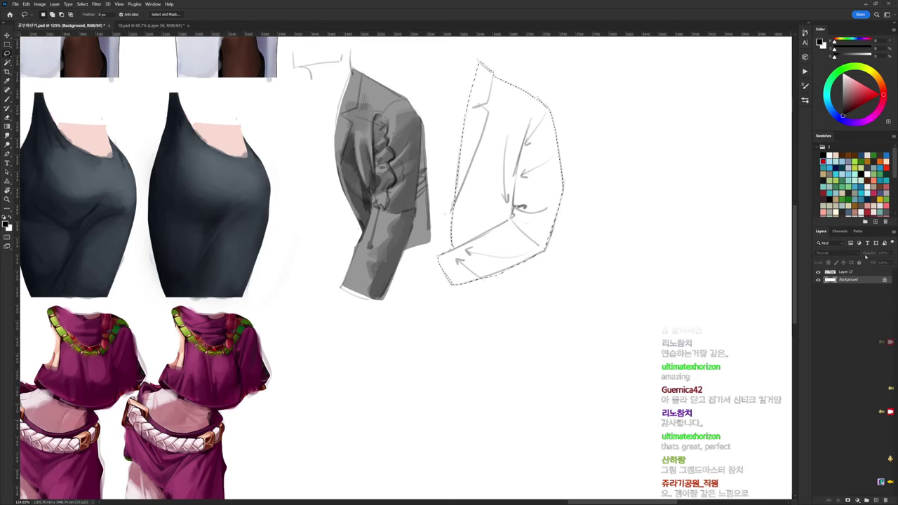
{"action": "key", "text": "ctrl+shift+alt+n"}
{"action": "key", "text": "b"}
{"action": "left_click", "coordinate": [390, 89], "text": "alt"}
{"action": "key", "text": "alt+BackSpace"}
{"action": "key", "text": "ctrl+d"}
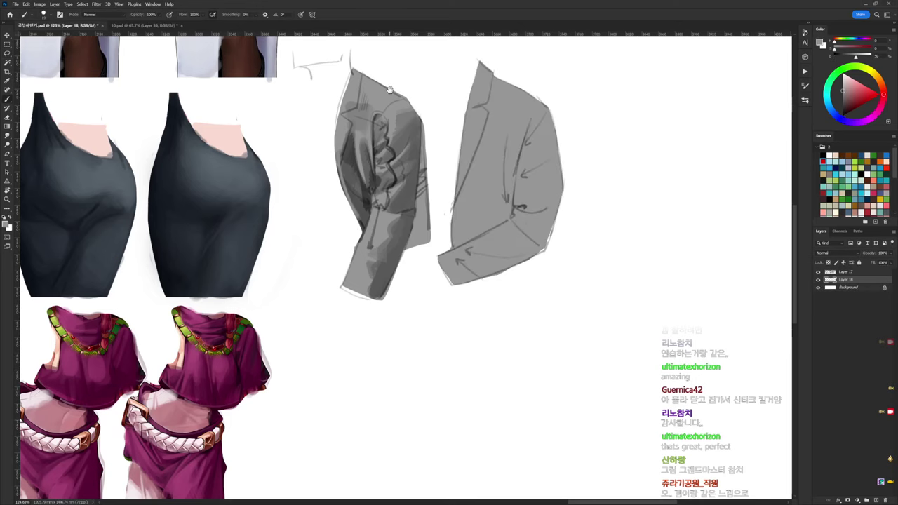
Paint a dark shadow along the front opening below the second jacket's lapel, softening it with sampled grey
{"action": "left_click_drag", "start_coordinate": [552, 191], "coordinate": [515, 199]}
{"action": "key", "text": "d"}
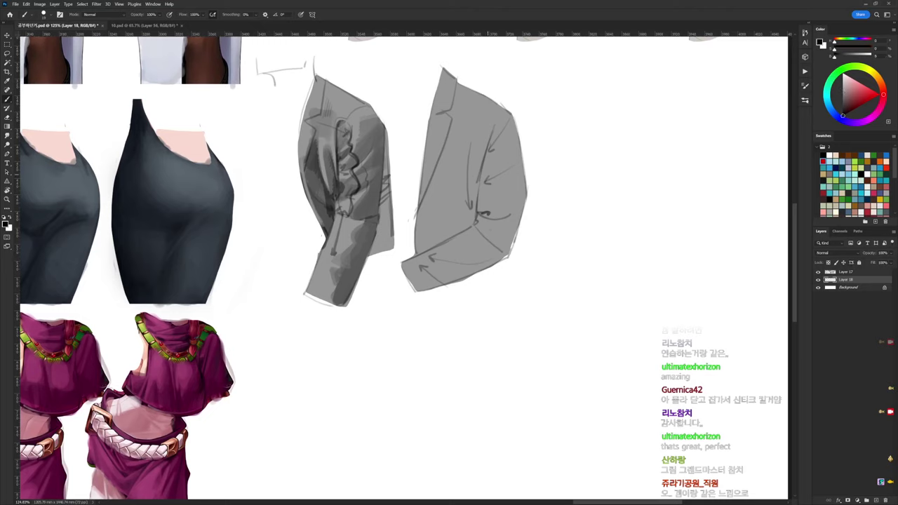
{"action": "right_click", "coordinate": [494, 175]}
{"action": "left_click", "coordinate": [463, 172], "text": "alt"}
{"action": "key", "text": "d"}
{"action": "mouse_move", "coordinate": [451, 126]}
{"action": "left_mouse_down"}
{"action": "mouse_move", "coordinate": [424, 200]}
{"action": "mouse_move", "coordinate": [450, 125]}
{"action": "mouse_move", "coordinate": [428, 201]}
{"action": "left_mouse_up"}
{"action": "left_click", "coordinate": [444, 183], "text": "alt"}
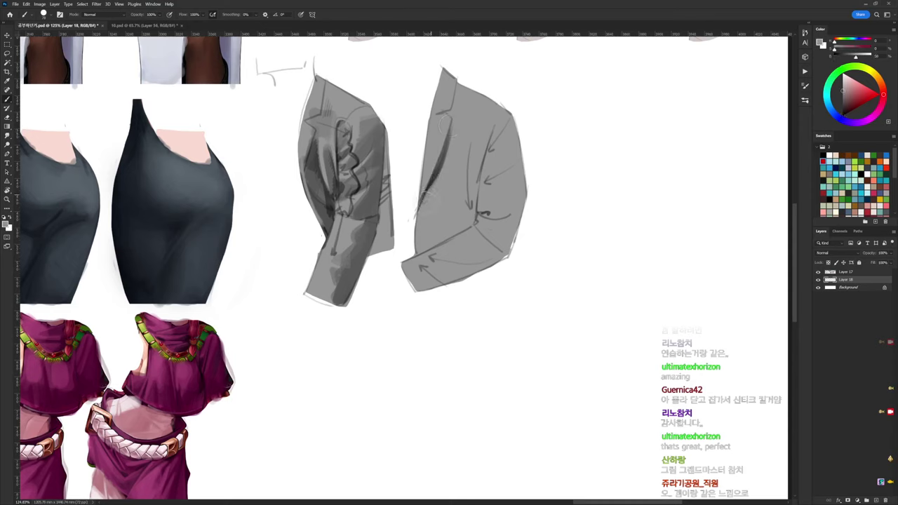
Darken the second jacket's lower torso behind the bent forearm with layered grey tones
{"action": "key", "text": "d"}
{"action": "mouse_move", "coordinate": [440, 170]}
{"action": "left_mouse_down"}
{"action": "mouse_move", "coordinate": [416, 225]}
{"action": "mouse_move", "coordinate": [421, 212]}
{"action": "mouse_move", "coordinate": [421, 223]}
{"action": "mouse_move", "coordinate": [453, 227]}
{"action": "mouse_move", "coordinate": [423, 237]}
{"action": "mouse_move", "coordinate": [428, 226]}
{"action": "mouse_move", "coordinate": [460, 220]}
{"action": "mouse_move", "coordinate": [435, 210]}
{"action": "mouse_move", "coordinate": [458, 200]}
{"action": "mouse_move", "coordinate": [427, 190]}
{"action": "mouse_move", "coordinate": [472, 205]}
{"action": "mouse_move", "coordinate": [458, 204]}
{"action": "mouse_move", "coordinate": [459, 223]}
{"action": "mouse_move", "coordinate": [473, 204]}
{"action": "mouse_move", "coordinate": [440, 190]}
{"action": "mouse_move", "coordinate": [452, 199]}
{"action": "mouse_move", "coordinate": [492, 134]}
{"action": "mouse_move", "coordinate": [478, 222]}
{"action": "left_mouse_up"}
{"action": "left_click", "coordinate": [456, 200], "text": "alt"}
{"action": "key", "text": "d"}
{"action": "left_click", "coordinate": [482, 165], "text": "alt"}
{"action": "left_click", "coordinate": [497, 187], "text": "alt"}
{"action": "key", "text": "d"}
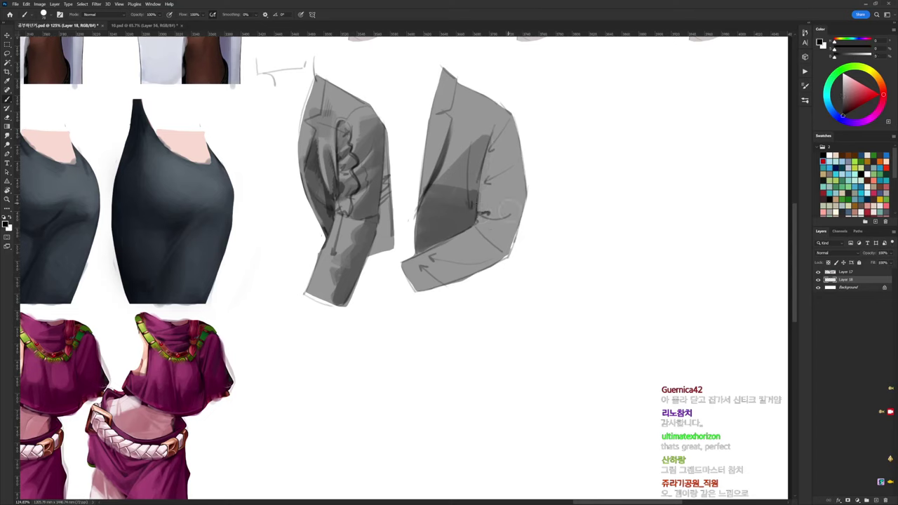
Shade the underside of the second jacket's forearm and the outer edge of its upper sleeve
{"action": "mouse_move", "coordinate": [438, 265]}
{"action": "left_mouse_down"}
{"action": "mouse_move", "coordinate": [474, 248]}
{"action": "mouse_move", "coordinate": [445, 270]}
{"action": "mouse_move", "coordinate": [484, 261]}
{"action": "mouse_move", "coordinate": [445, 277]}
{"action": "mouse_move", "coordinate": [491, 254]}
{"action": "mouse_move", "coordinate": [482, 245]}
{"action": "mouse_move", "coordinate": [484, 264]}
{"action": "mouse_move", "coordinate": [494, 251]}
{"action": "left_mouse_up"}
{"action": "mouse_move", "coordinate": [514, 121]}
{"action": "left_mouse_down"}
{"action": "mouse_move", "coordinate": [498, 226]}
{"action": "mouse_move", "coordinate": [485, 242]}
{"action": "mouse_move", "coordinate": [501, 248]}
{"action": "left_mouse_up"}
{"action": "mouse_move", "coordinate": [517, 173]}
{"action": "left_mouse_down"}
{"action": "mouse_move", "coordinate": [498, 256]}
{"action": "mouse_move", "coordinate": [525, 175]}
{"action": "mouse_move", "coordinate": [518, 141]}
{"action": "left_mouse_up"}
{"action": "key", "text": "e"}
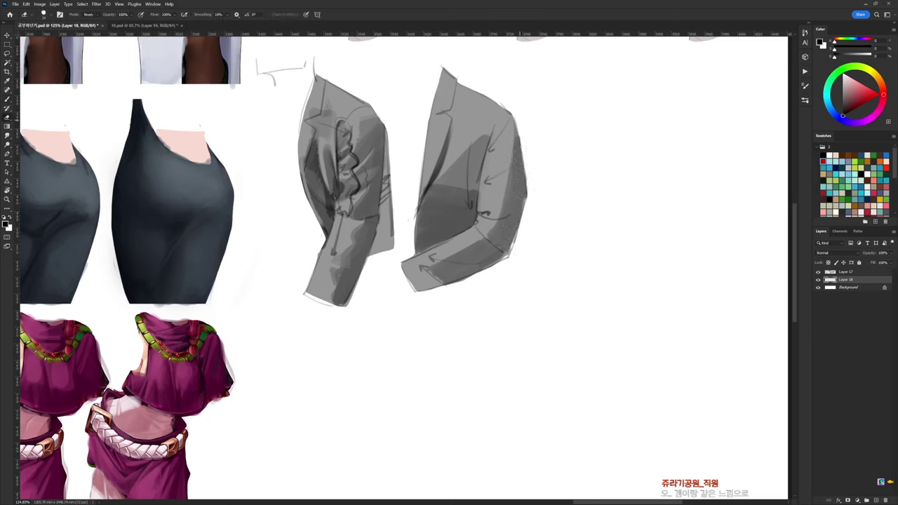
{"action": "key", "text": "b"}
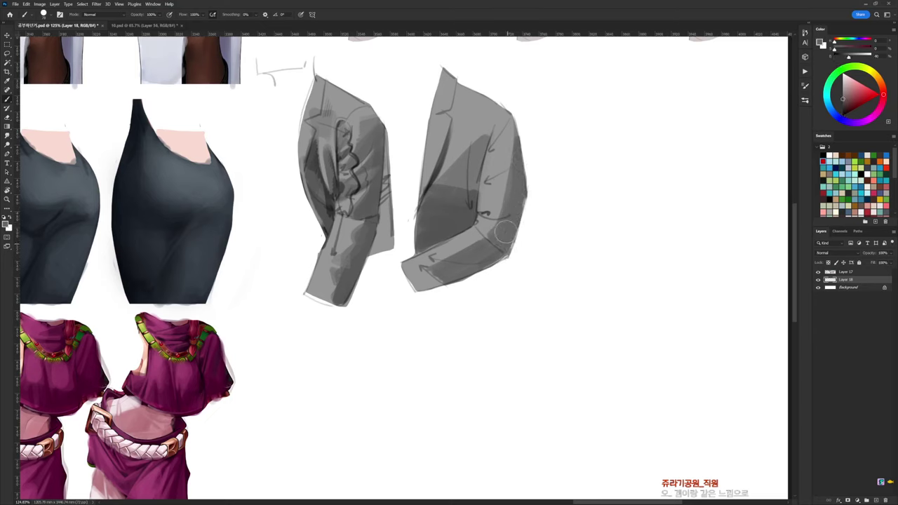
Blend the forearm shadow toward the elbow on Layer 18 using grey sampled from the sleeve
{"action": "left_click", "coordinate": [830, 272]}
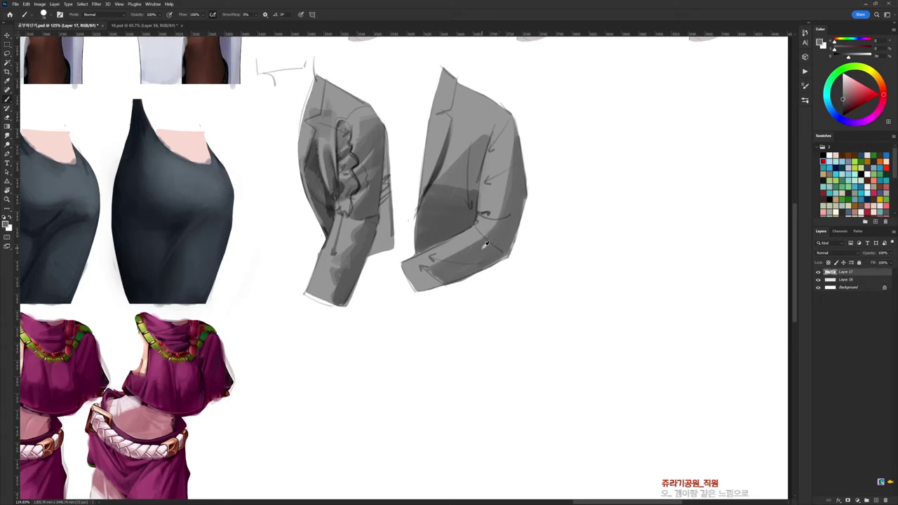
{"action": "left_click", "coordinate": [830, 280]}
{"action": "left_click", "coordinate": [483, 253], "text": "alt"}
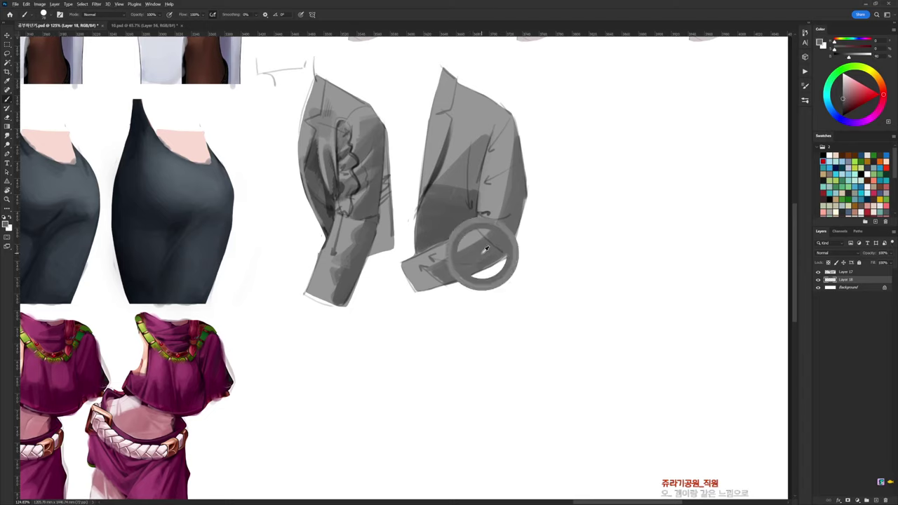
{"action": "left_click_drag", "start_coordinate": [478, 244], "coordinate": [467, 245]}
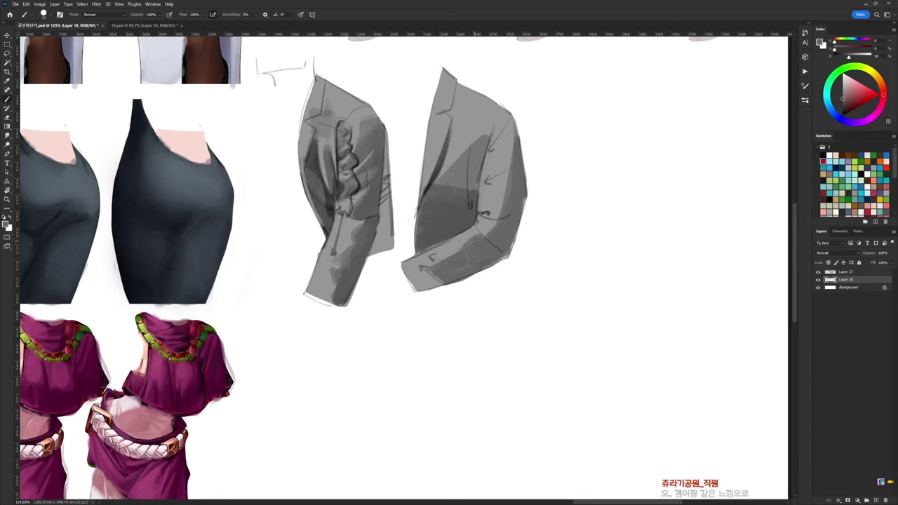
Switch brush presets and paint a light crease across the second jacket's elbow with sampled greys
{"action": "right_click", "coordinate": [511, 183]}
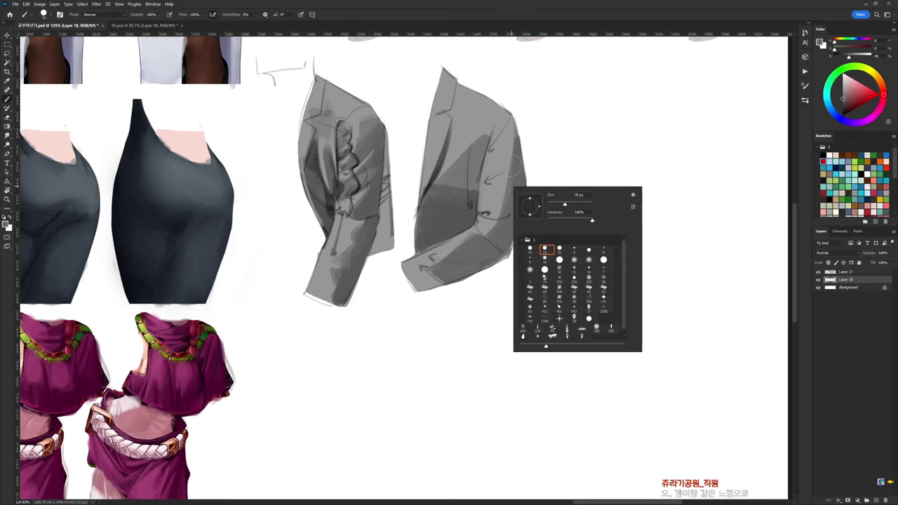
{"action": "left_click", "coordinate": [563, 251]}
{"action": "left_click", "coordinate": [459, 234], "text": "alt"}
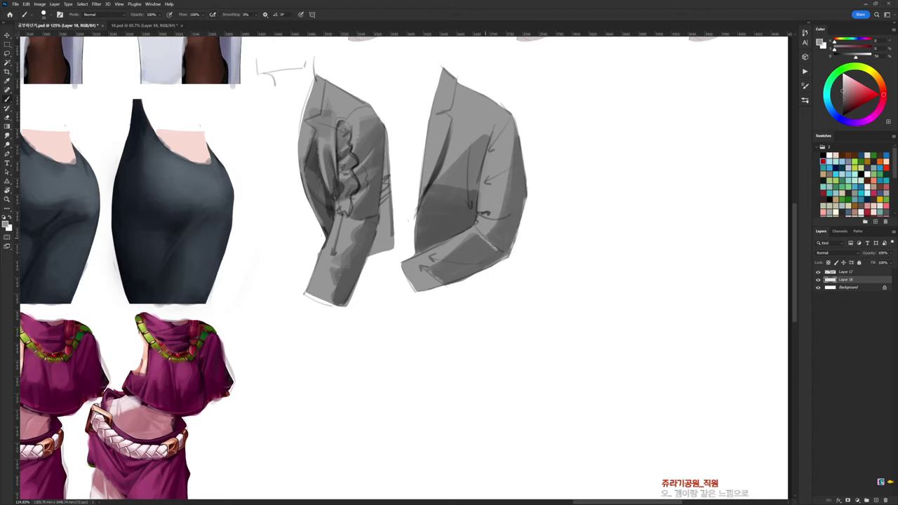
{"action": "right_click", "coordinate": [521, 182]}
{"action": "left_click", "coordinate": [558, 249]}
{"action": "left_click_drag", "start_coordinate": [567, 208], "coordinate": [562, 206]}
{"action": "left_click", "coordinate": [458, 240], "text": "alt"}
{"action": "left_click", "coordinate": [472, 249], "text": "alt"}
{"action": "left_click", "coordinate": [455, 243], "text": "alt"}
Shape a dark fold near the forearm cuff and blend its edges with sampled light and dark greys
{"action": "mouse_move", "coordinate": [452, 252]}
{"action": "left_mouse_down"}
{"action": "mouse_move", "coordinate": [474, 251]}
{"action": "mouse_move", "coordinate": [425, 254]}
{"action": "mouse_move", "coordinate": [444, 273]}
{"action": "mouse_move", "coordinate": [435, 265]}
{"action": "mouse_move", "coordinate": [454, 266]}
{"action": "mouse_move", "coordinate": [440, 272]}
{"action": "mouse_move", "coordinate": [453, 274]}
{"action": "mouse_move", "coordinate": [439, 263]}
{"action": "mouse_move", "coordinate": [454, 275]}
{"action": "mouse_move", "coordinate": [418, 277]}
{"action": "mouse_move", "coordinate": [416, 281]}
{"action": "left_mouse_up"}
{"action": "left_click", "coordinate": [453, 257], "text": "alt"}
{"action": "left_click", "coordinate": [420, 259], "text": "alt"}
{"action": "left_click", "coordinate": [457, 269], "text": "alt"}
{"action": "left_click", "coordinate": [434, 178], "text": "alt"}
{"action": "left_click", "coordinate": [416, 273], "text": "alt"}
{"action": "left_click", "coordinate": [455, 269], "text": "alt"}
{"action": "left_click", "coordinate": [420, 257], "text": "alt"}
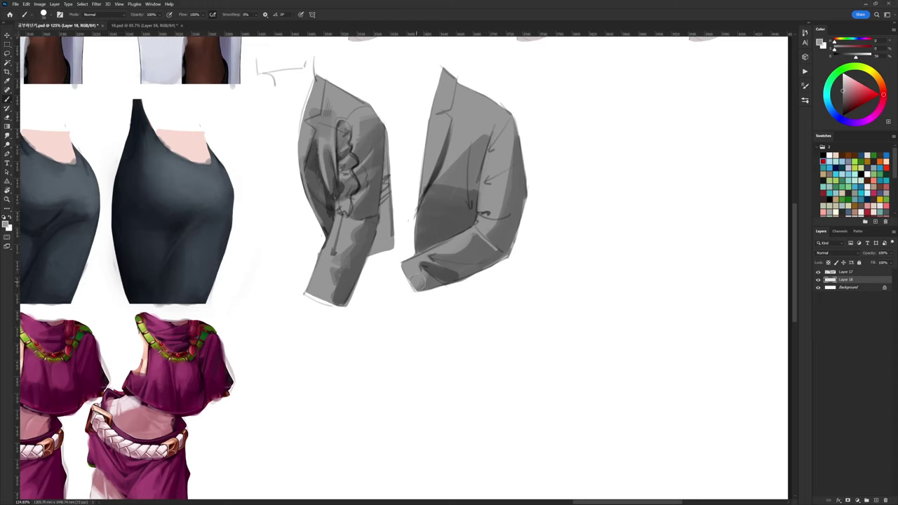
Paint soft diagonal fold shadows across the second jacket's upper chest beside the lapel
{"action": "left_click", "coordinate": [450, 176], "text": "alt"}
{"action": "mouse_move", "coordinate": [453, 125]}
{"action": "left_mouse_down"}
{"action": "mouse_move", "coordinate": [459, 120]}
{"action": "mouse_move", "coordinate": [440, 166]}
{"action": "left_mouse_up"}
{"action": "left_click", "coordinate": [466, 123], "text": "alt"}
{"action": "left_click", "coordinate": [473, 133], "text": "alt"}
{"action": "mouse_move", "coordinate": [485, 134]}
{"action": "left_mouse_down"}
{"action": "mouse_move", "coordinate": [474, 158]}
{"action": "mouse_move", "coordinate": [480, 146]}
{"action": "left_mouse_up"}
{"action": "left_click", "coordinate": [479, 150], "text": "alt"}
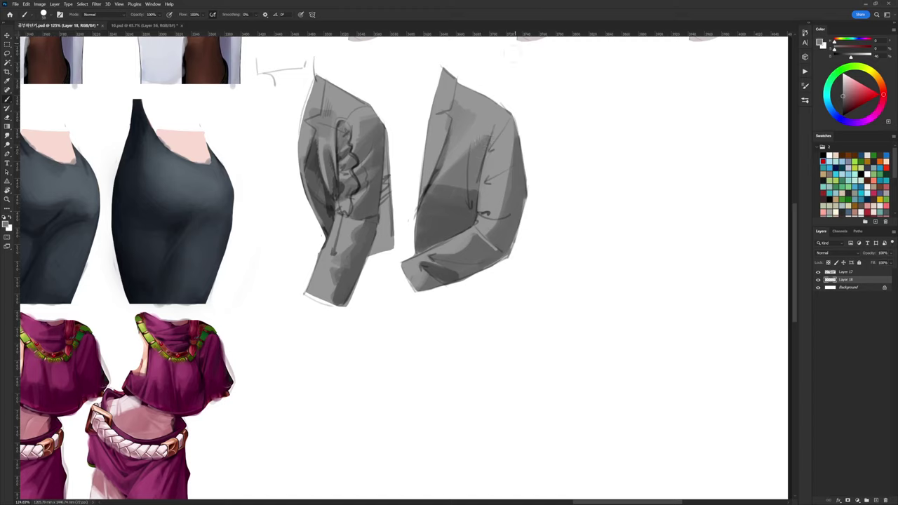
Add a darker fold at the armpit between chest and sleeve with another brush preset, undoing the unwanted stroke
{"action": "right_click", "coordinate": [538, 63]}
{"action": "left_click", "coordinate": [549, 168]}
{"action": "left_click", "coordinate": [489, 124], "text": "alt"}
{"action": "mouse_move", "coordinate": [488, 138]}
{"action": "left_mouse_down"}
{"action": "mouse_move", "coordinate": [482, 154]}
{"action": "mouse_move", "coordinate": [484, 133]}
{"action": "left_mouse_up"}
{"action": "left_click", "coordinate": [480, 160], "text": "alt"}
{"action": "key", "text": "ctrl+z"}
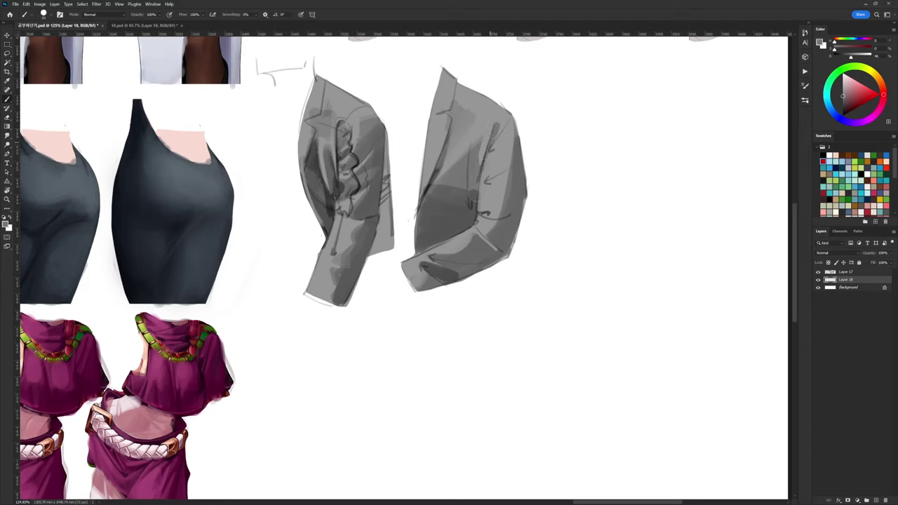
Shade the second jacket's upper sleeve from the shoulder toward the inner elbow, leaving light fold planes
{"action": "mouse_move", "coordinate": [507, 117]}
{"action": "left_mouse_down"}
{"action": "mouse_move", "coordinate": [493, 161]}
{"action": "mouse_move", "coordinate": [498, 148]}
{"action": "mouse_move", "coordinate": [494, 160]}
{"action": "mouse_move", "coordinate": [508, 143]}
{"action": "mouse_move", "coordinate": [496, 161]}
{"action": "mouse_move", "coordinate": [518, 146]}
{"action": "mouse_move", "coordinate": [508, 157]}
{"action": "mouse_move", "coordinate": [516, 174]}
{"action": "mouse_move", "coordinate": [515, 166]}
{"action": "mouse_move", "coordinate": [482, 186]}
{"action": "mouse_move", "coordinate": [497, 170]}
{"action": "mouse_move", "coordinate": [495, 193]}
{"action": "mouse_move", "coordinate": [517, 184]}
{"action": "mouse_move", "coordinate": [507, 177]}
{"action": "mouse_move", "coordinate": [480, 202]}
{"action": "mouse_move", "coordinate": [501, 179]}
{"action": "mouse_move", "coordinate": [481, 199]}
{"action": "mouse_move", "coordinate": [492, 183]}
{"action": "mouse_move", "coordinate": [500, 206]}
{"action": "left_mouse_up"}
{"action": "left_click", "coordinate": [504, 156], "text": "alt"}
{"action": "left_click", "coordinate": [516, 151], "text": "alt"}
{"action": "left_click_drag", "start_coordinate": [500, 205], "coordinate": [490, 204]}
{"action": "right_click", "coordinate": [531, 124]}
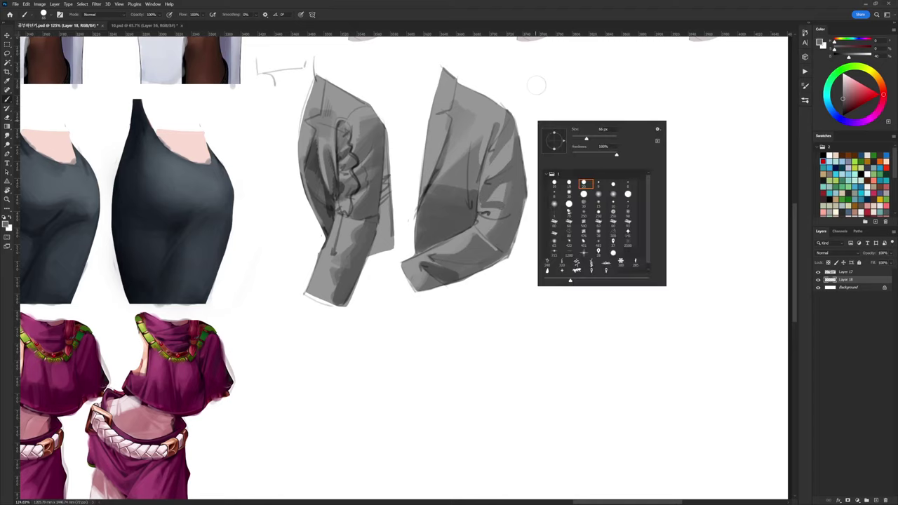
{"action": "left_click", "coordinate": [503, 114], "text": "alt"}
{"action": "left_click_drag", "start_coordinate": [502, 132], "coordinate": [489, 163]}
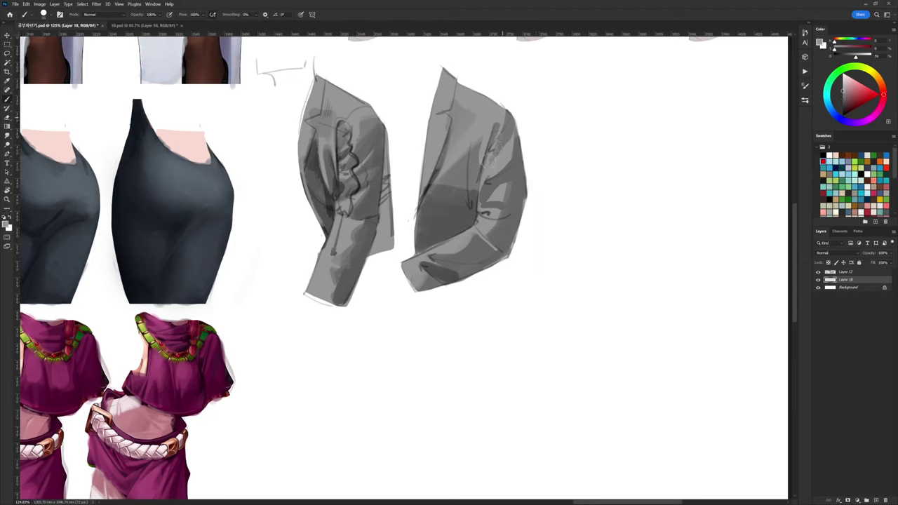
Merge the sketch and shading layers, and darken the fold on the outer upper sleeve with sampled greys
{"action": "key", "text": "ctrl+e"}
{"action": "key", "text": "ctrl+z"}
{"action": "left_click", "coordinate": [497, 130], "text": "alt"}
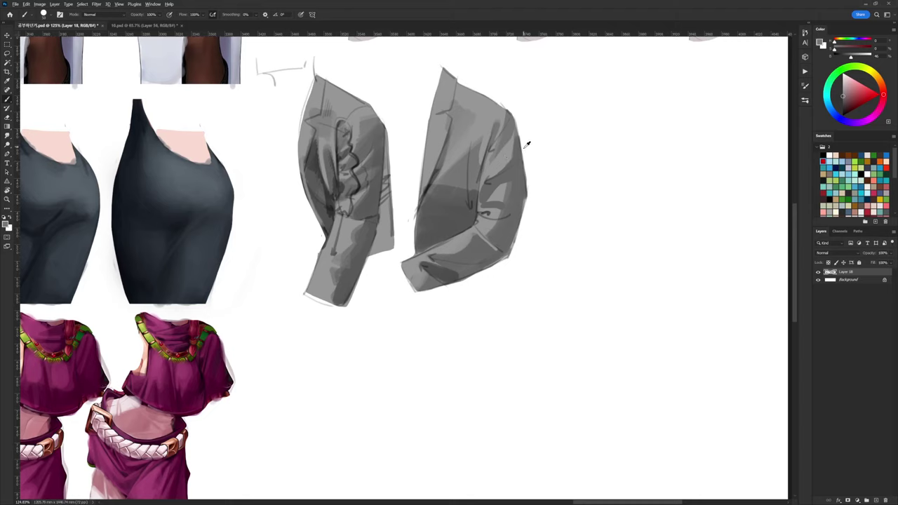
{"action": "left_click", "coordinate": [520, 146], "text": "alt"}
{"action": "left_click", "coordinate": [520, 147], "text": "alt"}
{"action": "left_click", "coordinate": [513, 154], "text": "alt"}
{"action": "left_click", "coordinate": [516, 170], "text": "alt"}
{"action": "left_click", "coordinate": [521, 167], "text": "alt"}
{"action": "left_click_drag", "start_coordinate": [520, 168], "coordinate": [524, 171]}
Blend the light and mid greys on the upper sleeve around the fold above the elbow
{"action": "left_click", "coordinate": [513, 110], "text": "alt"}
{"action": "left_click", "coordinate": [509, 150], "text": "alt"}
{"action": "left_click", "coordinate": [501, 142], "text": "alt"}
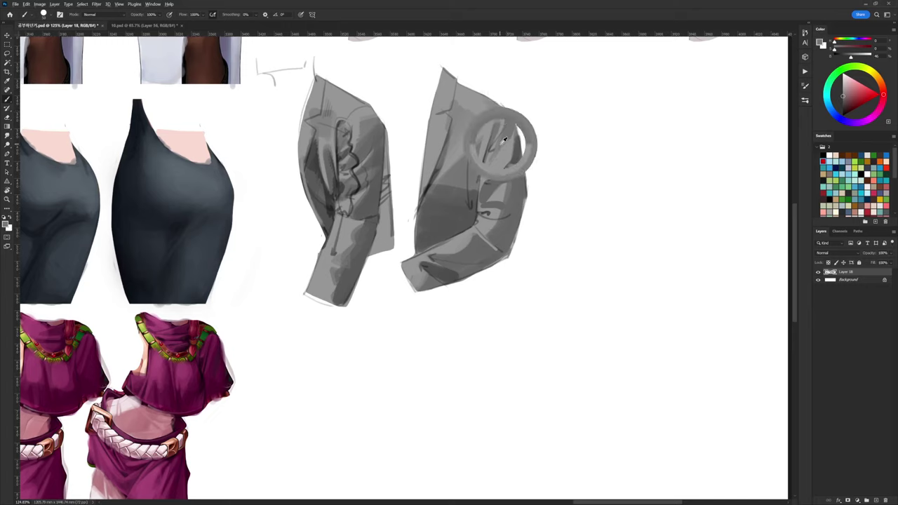
{"action": "left_click", "coordinate": [510, 150], "text": "alt"}
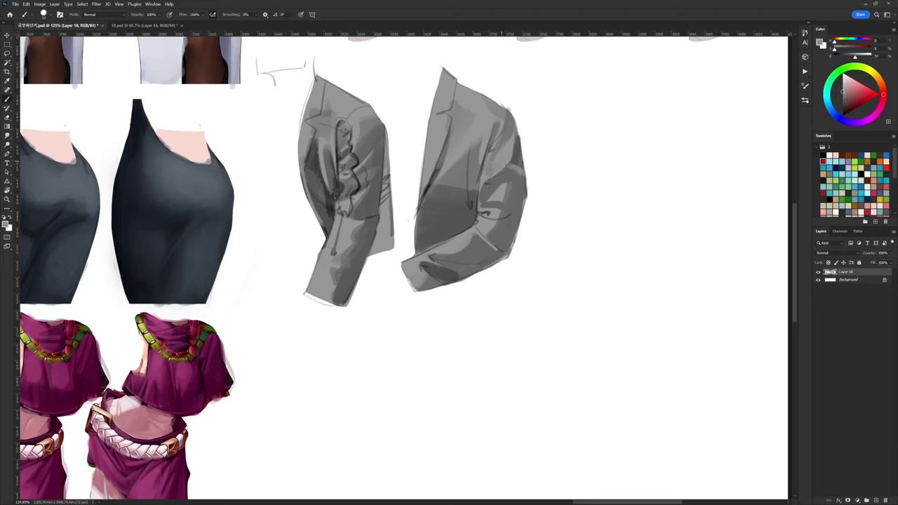
{"action": "mouse_move", "coordinate": [507, 181]}
{"action": "left_mouse_down"}
{"action": "mouse_move", "coordinate": [493, 186]}
{"action": "mouse_move", "coordinate": [505, 192]}
{"action": "left_mouse_up"}
{"action": "left_click", "coordinate": [496, 189], "text": "alt"}
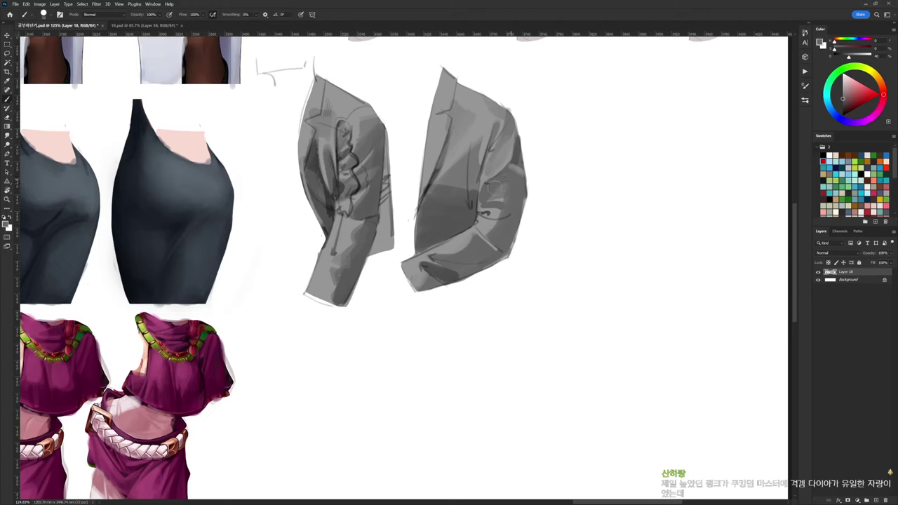
Deepen the shadow under the mid-sleeve fold and along the outer elbow
{"action": "left_click", "coordinate": [501, 188], "text": "alt"}
{"action": "key", "text": "d"}
{"action": "left_click", "coordinate": [491, 183], "text": "alt"}
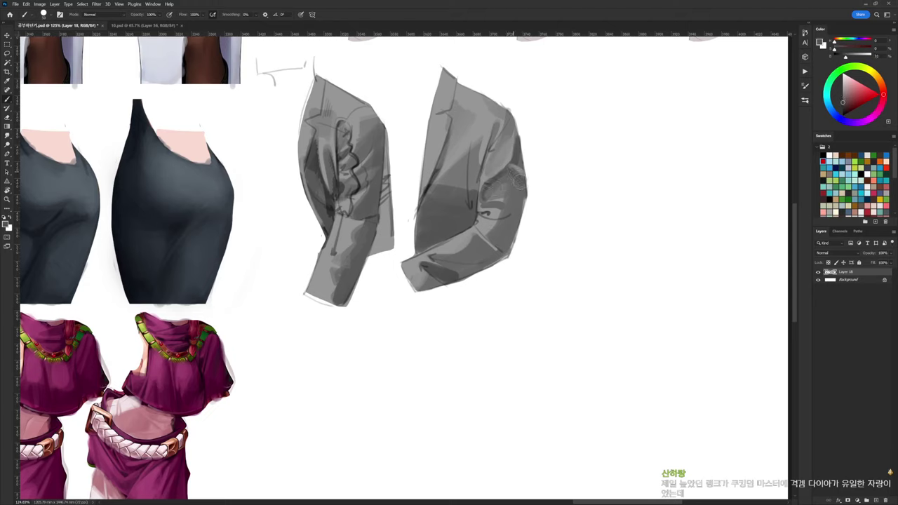
{"action": "mouse_move", "coordinate": [523, 182]}
{"action": "left_mouse_down"}
{"action": "mouse_move", "coordinate": [509, 215]}
{"action": "mouse_move", "coordinate": [526, 201]}
{"action": "mouse_move", "coordinate": [511, 231]}
{"action": "mouse_move", "coordinate": [489, 223]}
{"action": "mouse_move", "coordinate": [501, 238]}
{"action": "mouse_move", "coordinate": [488, 233]}
{"action": "mouse_move", "coordinate": [492, 239]}
{"action": "left_mouse_up"}
{"action": "key", "text": "d"}
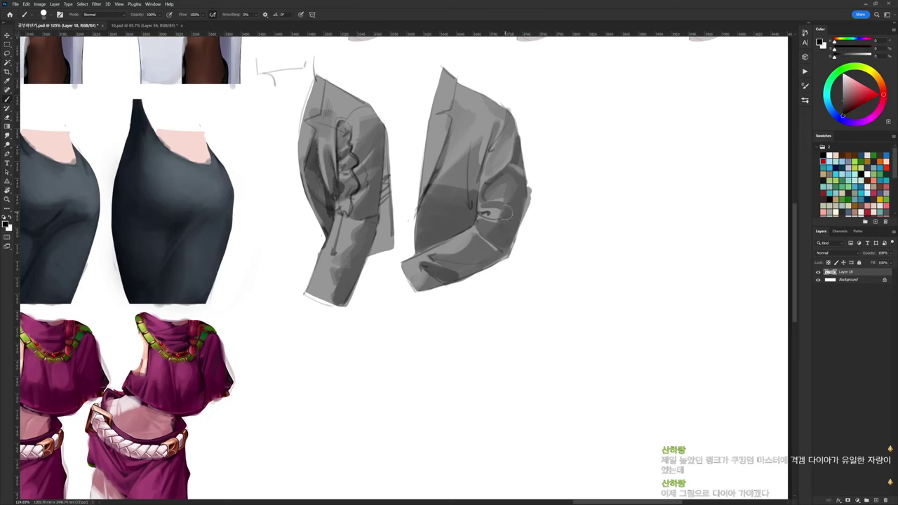
Paint dark creases and a lighter fold radiating from the second jacket's inner elbow pinch point
{"action": "left_click", "coordinate": [507, 212], "text": "alt"}
{"action": "left_click", "coordinate": [487, 220], "text": "alt"}
{"action": "left_click", "coordinate": [514, 215], "text": "alt"}
{"action": "left_click", "coordinate": [492, 210], "text": "alt"}
{"action": "left_click_drag", "start_coordinate": [520, 208], "coordinate": [485, 218]}
{"action": "key", "text": "d"}
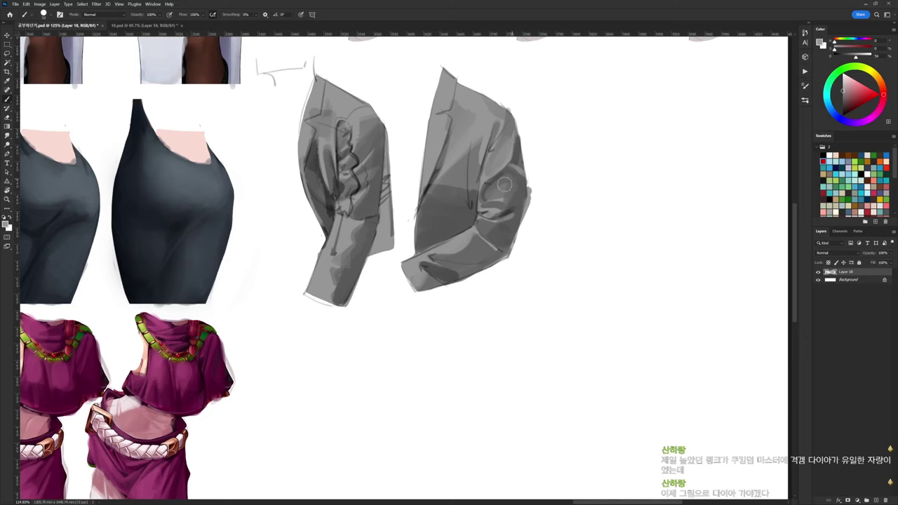
{"action": "left_click_drag", "start_coordinate": [479, 213], "coordinate": [488, 211]}
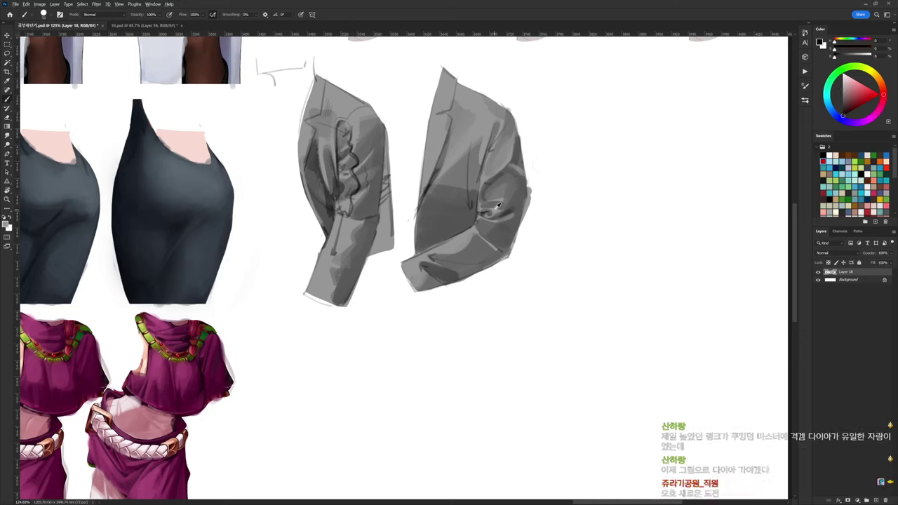
Blend the greys around the inner elbow and erase the paint spilling past the outer elbow contour
{"action": "left_click", "coordinate": [480, 209], "text": "alt"}
{"action": "left_click", "coordinate": [510, 207], "text": "alt"}
{"action": "left_click", "coordinate": [517, 200], "text": "alt"}
{"action": "left_click", "coordinate": [526, 188], "text": "alt"}
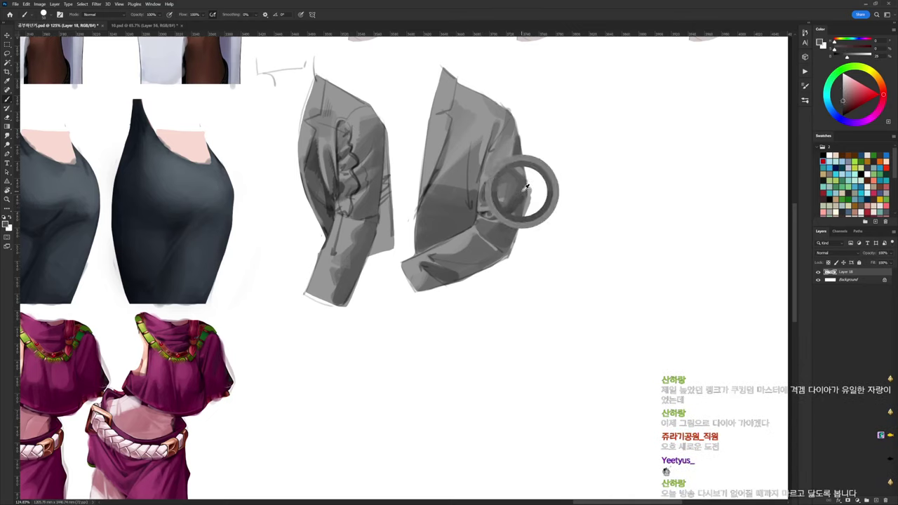
{"action": "key", "text": "e"}
{"action": "left_click_drag", "start_coordinate": [534, 186], "coordinate": [518, 246]}
Refine the rounded sleeve fold above the inner elbow by blending sampled light and dark greys
{"action": "key", "text": "b"}
{"action": "left_click", "coordinate": [495, 183], "text": "alt"}
{"action": "mouse_move", "coordinate": [507, 179]}
{"action": "left_mouse_down"}
{"action": "mouse_move", "coordinate": [488, 199]}
{"action": "mouse_move", "coordinate": [503, 184]}
{"action": "mouse_move", "coordinate": [491, 165]}
{"action": "mouse_move", "coordinate": [483, 180]}
{"action": "mouse_move", "coordinate": [481, 203]}
{"action": "mouse_move", "coordinate": [496, 181]}
{"action": "mouse_move", "coordinate": [497, 211]}
{"action": "left_mouse_up"}
{"action": "left_click", "coordinate": [499, 189], "text": "alt"}
{"action": "left_click", "coordinate": [489, 170], "text": "alt"}
{"action": "left_click", "coordinate": [486, 198], "text": "alt"}
{"action": "left_click", "coordinate": [499, 208], "text": "alt"}
{"action": "left_click", "coordinate": [498, 205], "text": "alt"}
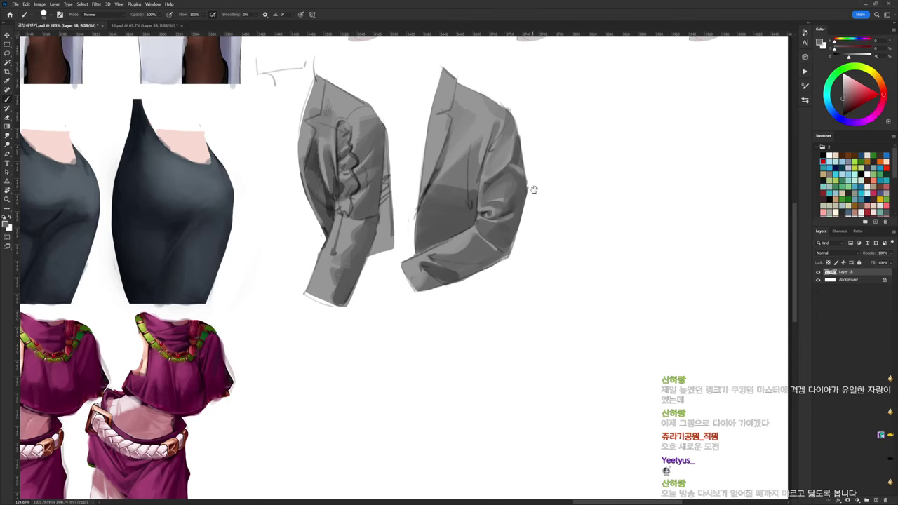
Soften the fold shadow on the outer upper sleeve with lighter sampled grey
{"action": "scroll", "coordinate": [531, 190], "scroll_direction": "down", "scroll_amount": 5}
{"action": "scroll", "coordinate": [529, 201], "scroll_direction": "up", "scroll_amount": 5}
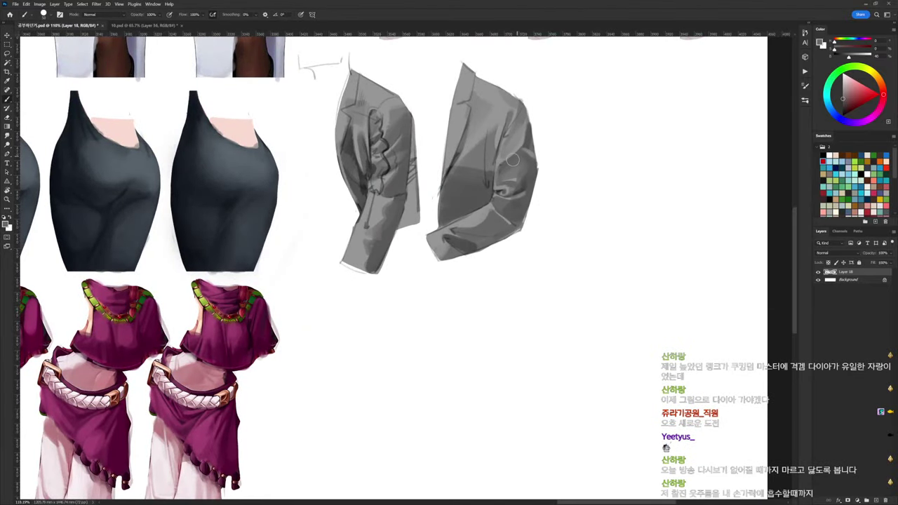
{"action": "left_click", "coordinate": [517, 146], "text": "alt"}
{"action": "mouse_move", "coordinate": [525, 166]}
{"action": "left_mouse_down"}
{"action": "mouse_move", "coordinate": [505, 179]}
{"action": "mouse_move", "coordinate": [510, 184]}
{"action": "mouse_move", "coordinate": [526, 140]}
{"action": "mouse_move", "coordinate": [528, 154]}
{"action": "mouse_move", "coordinate": [528, 128]}
{"action": "left_mouse_up"}
{"action": "left_click", "coordinate": [504, 158], "text": "alt"}
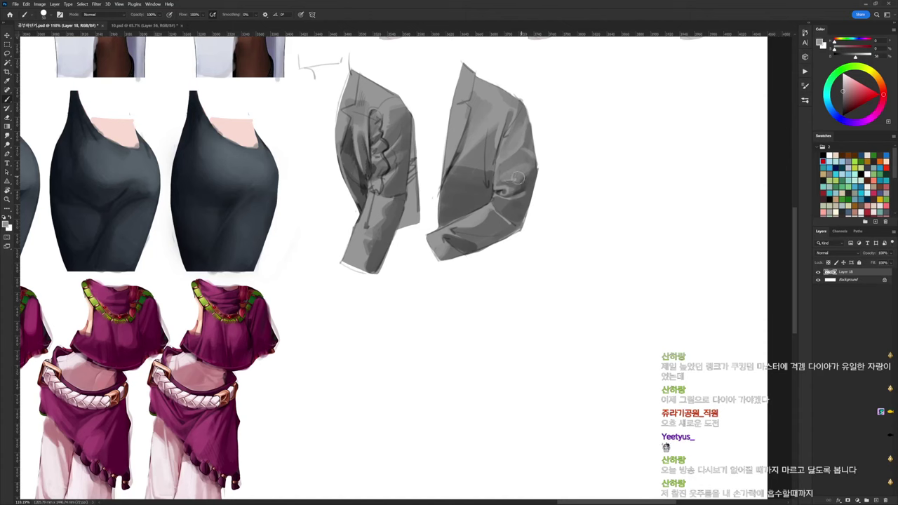
{"action": "scroll", "coordinate": [530, 164], "scroll_direction": "down", "scroll_amount": 5}
{"action": "scroll", "coordinate": [549, 181], "scroll_direction": "up", "scroll_amount": 3}
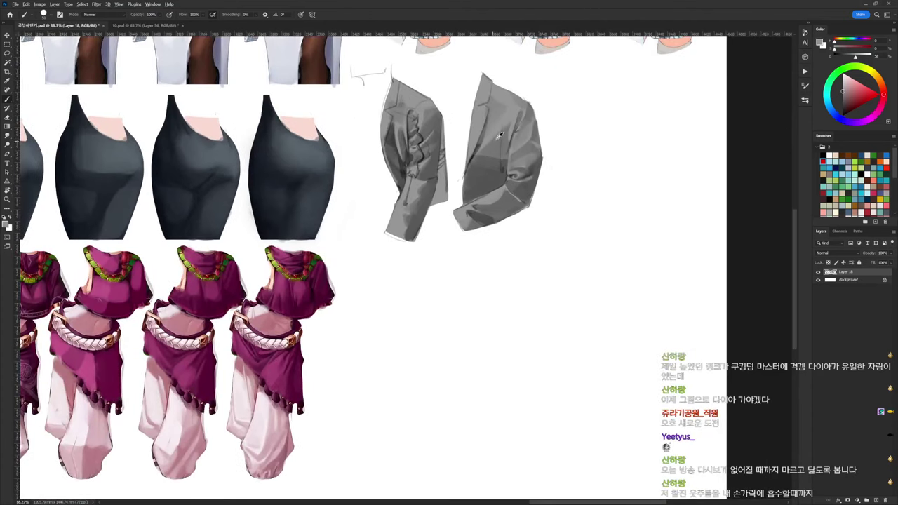
Paint chest folds running toward the armpit and deepen the torso shadow above the forearm
{"action": "left_click", "coordinate": [501, 171], "text": "alt"}
{"action": "mouse_move", "coordinate": [515, 121]}
{"action": "left_mouse_down"}
{"action": "mouse_move", "coordinate": [495, 176]}
{"action": "mouse_move", "coordinate": [499, 124]}
{"action": "mouse_move", "coordinate": [505, 156]}
{"action": "left_mouse_up"}
{"action": "left_click", "coordinate": [496, 128], "text": "alt"}
{"action": "left_click", "coordinate": [508, 148], "text": "alt"}
{"action": "key", "text": "d"}
{"action": "left_click_drag", "start_coordinate": [470, 186], "coordinate": [498, 183]}
{"action": "left_click", "coordinate": [497, 182], "text": "alt"}
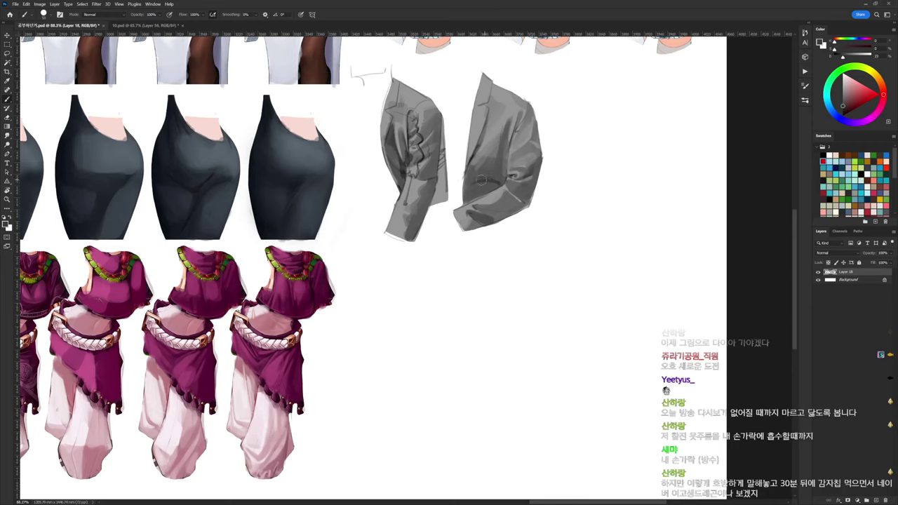
Blend the hard edge of the lower torso shadow upward into the chest
{"action": "left_click", "coordinate": [498, 177], "text": "alt"}
{"action": "left_click_drag", "start_coordinate": [484, 155], "coordinate": [465, 184]}
{"action": "left_click", "coordinate": [487, 167], "text": "alt"}
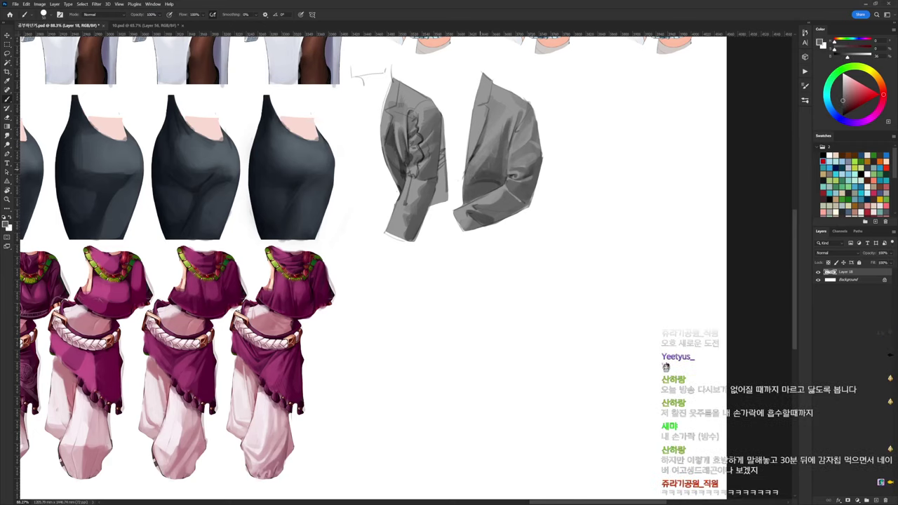
{"action": "left_click_drag", "start_coordinate": [493, 152], "coordinate": [480, 166]}
{"action": "left_click", "coordinate": [482, 177], "text": "alt"}
Lighten the chest fold beside the sleeve and darken the torso shadow near the inner elbow
{"action": "left_click", "coordinate": [514, 123], "text": "alt"}
{"action": "mouse_move", "coordinate": [509, 128]}
{"action": "left_mouse_down"}
{"action": "mouse_move", "coordinate": [506, 150]}
{"action": "mouse_move", "coordinate": [504, 143]}
{"action": "left_mouse_up"}
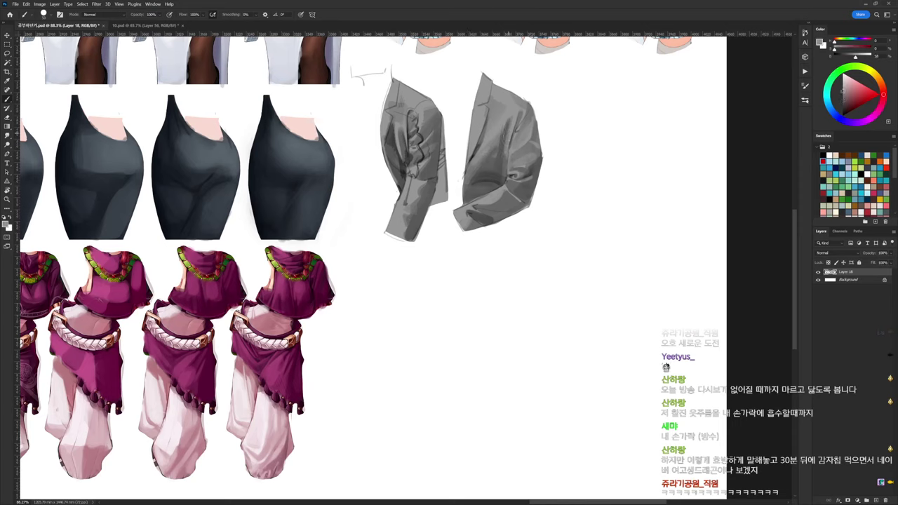
{"action": "key", "text": "d"}
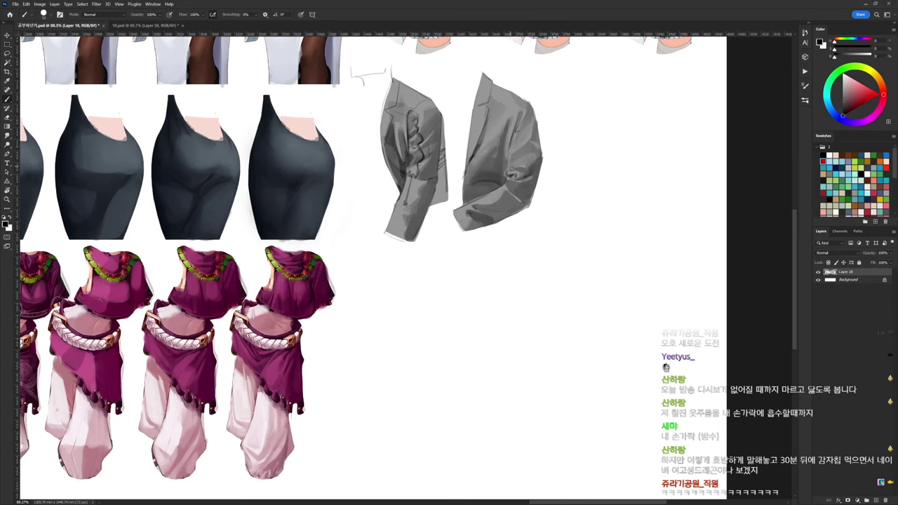
{"action": "mouse_move", "coordinate": [498, 180]}
{"action": "left_mouse_down"}
{"action": "mouse_move", "coordinate": [501, 155]}
{"action": "mouse_move", "coordinate": [500, 183]}
{"action": "left_mouse_up"}
{"action": "left_click", "coordinate": [497, 169], "text": "alt"}
{"action": "left_click", "coordinate": [492, 186], "text": "alt"}
Model the shoulder and outer upper sleeve with sampled greys, and tidy the outer elbow contour
{"action": "left_click", "coordinate": [511, 101], "text": "alt"}
{"action": "mouse_move", "coordinate": [530, 102]}
{"action": "left_mouse_down"}
{"action": "mouse_move", "coordinate": [513, 141]}
{"action": "mouse_move", "coordinate": [533, 122]}
{"action": "mouse_move", "coordinate": [533, 131]}
{"action": "left_mouse_up"}
{"action": "left_click", "coordinate": [512, 104], "text": "alt"}
{"action": "left_click", "coordinate": [535, 134], "text": "alt"}
{"action": "left_click", "coordinate": [534, 110], "text": "alt"}
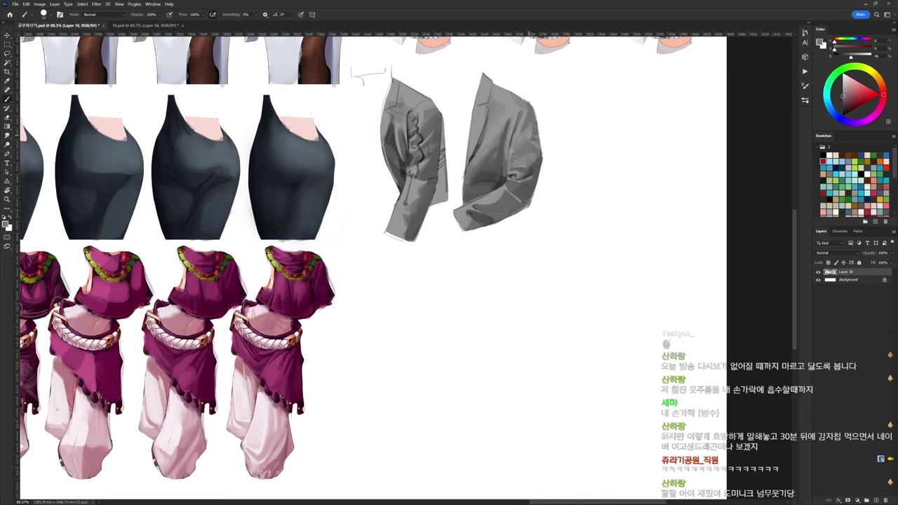
{"action": "left_click", "coordinate": [538, 167], "text": "alt"}
{"action": "key", "text": "e"}
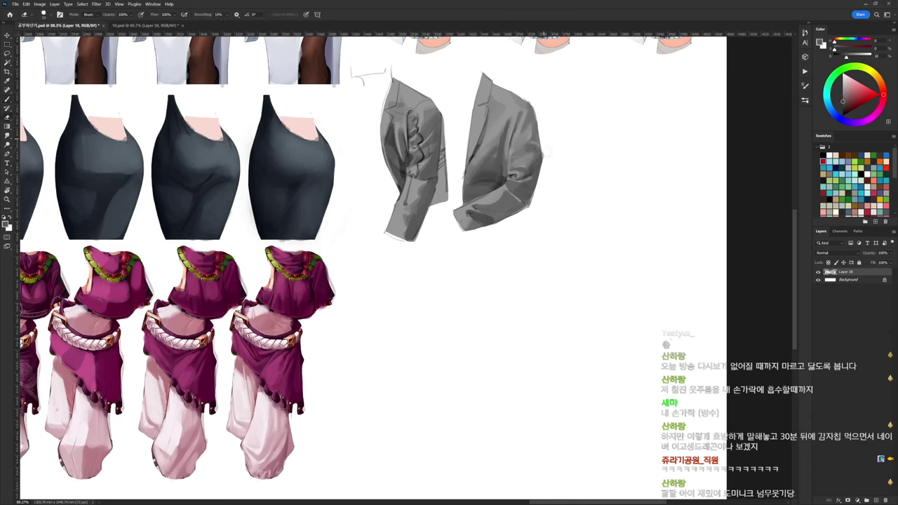
Draw a small black curled arrow at the armpit end of the second jacket's sleeve
{"action": "key", "text": "d"}
{"action": "key", "text": "b"}
{"action": "right_click", "coordinate": [538, 86]}
{"action": "double_click", "coordinate": [601, 152]}
{"action": "mouse_move", "coordinate": [521, 110]}
{"action": "left_mouse_down"}
{"action": "mouse_move", "coordinate": [510, 167]}
{"action": "mouse_move", "coordinate": [525, 132]}
{"action": "mouse_move", "coordinate": [507, 171]}
{"action": "mouse_move", "coordinate": [522, 112]}
{"action": "left_mouse_up"}
{"action": "key", "text": "ctrl+z"}
{"action": "key", "text": "ctrl+z"}
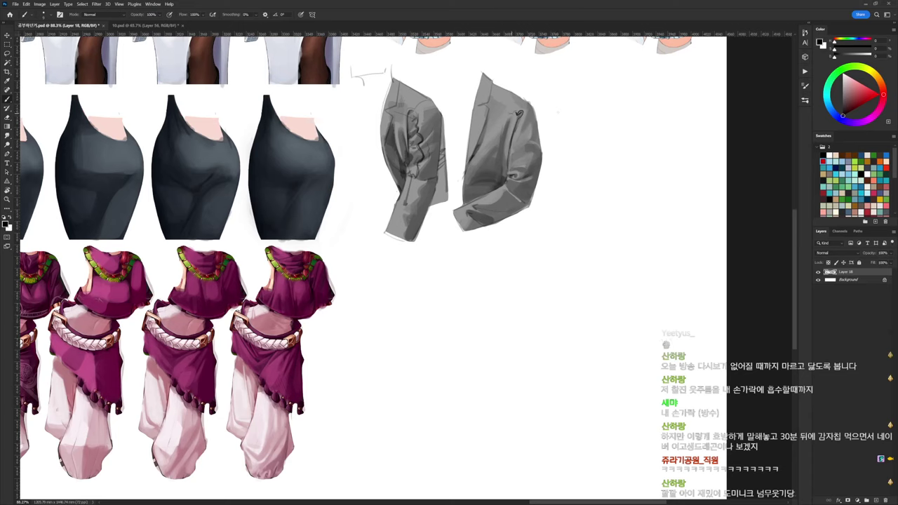
{"action": "left_click_drag", "start_coordinate": [519, 115], "coordinate": [530, 123]}
{"action": "key", "text": "ctrl+z"}
Sketch a fold diagram beside the second jacket's shoulder using a black hooked arrow and a red wavy line
{"action": "mouse_move", "coordinate": [554, 129]}
{"action": "left_mouse_down"}
{"action": "mouse_move", "coordinate": [561, 73]}
{"action": "mouse_move", "coordinate": [555, 85]}
{"action": "mouse_move", "coordinate": [535, 76]}
{"action": "mouse_move", "coordinate": [554, 78]}
{"action": "mouse_move", "coordinate": [555, 86]}
{"action": "mouse_move", "coordinate": [576, 73]}
{"action": "mouse_move", "coordinate": [555, 80]}
{"action": "left_mouse_up"}
{"action": "key", "text": "ctrl+z"}
{"action": "key", "text": "ctrl+z"}
{"action": "left_click_drag", "start_coordinate": [874, 93], "coordinate": [889, 97]}
{"action": "left_click_drag", "start_coordinate": [541, 73], "coordinate": [554, 77]}
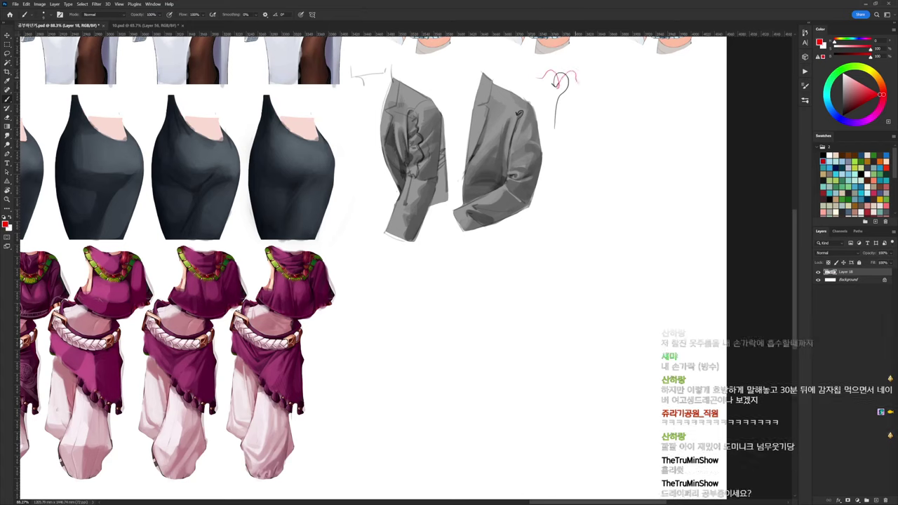
{"action": "mouse_move", "coordinate": [559, 85]}
{"action": "left_mouse_down"}
{"action": "mouse_move", "coordinate": [570, 71]}
{"action": "mouse_move", "coordinate": [559, 87]}
{"action": "left_mouse_up"}
{"action": "left_click_drag", "start_coordinate": [587, 80], "coordinate": [596, 80]}
Add black hatching and a surrounding arc to the fold diagram
{"action": "key", "text": "d"}
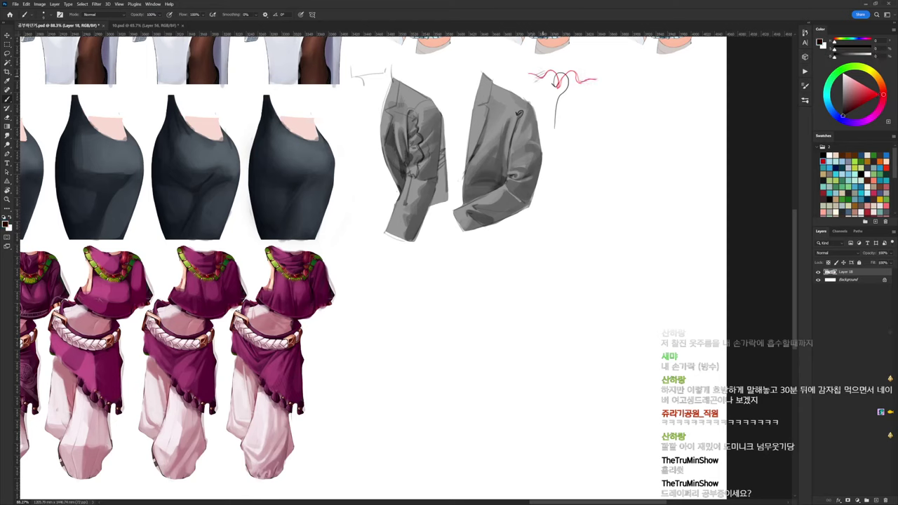
{"action": "left_click_drag", "start_coordinate": [566, 69], "coordinate": [556, 79]}
{"action": "mouse_move", "coordinate": [555, 86]}
{"action": "left_mouse_down"}
{"action": "mouse_move", "coordinate": [570, 73]}
{"action": "mouse_move", "coordinate": [559, 97]}
{"action": "left_mouse_up"}
{"action": "left_click_drag", "start_coordinate": [567, 73], "coordinate": [581, 74]}
Draw black arrows and fold lines converging on the second jacket's inner elbow and running down its torso
{"action": "mouse_move", "coordinate": [537, 92]}
{"action": "left_mouse_down"}
{"action": "mouse_move", "coordinate": [522, 128]}
{"action": "mouse_move", "coordinate": [536, 145]}
{"action": "mouse_move", "coordinate": [512, 162]}
{"action": "mouse_move", "coordinate": [547, 164]}
{"action": "mouse_move", "coordinate": [503, 178]}
{"action": "mouse_move", "coordinate": [509, 188]}
{"action": "left_mouse_up"}
{"action": "mouse_move", "coordinate": [509, 177]}
{"action": "left_mouse_down"}
{"action": "mouse_move", "coordinate": [504, 184]}
{"action": "mouse_move", "coordinate": [538, 222]}
{"action": "left_mouse_up"}
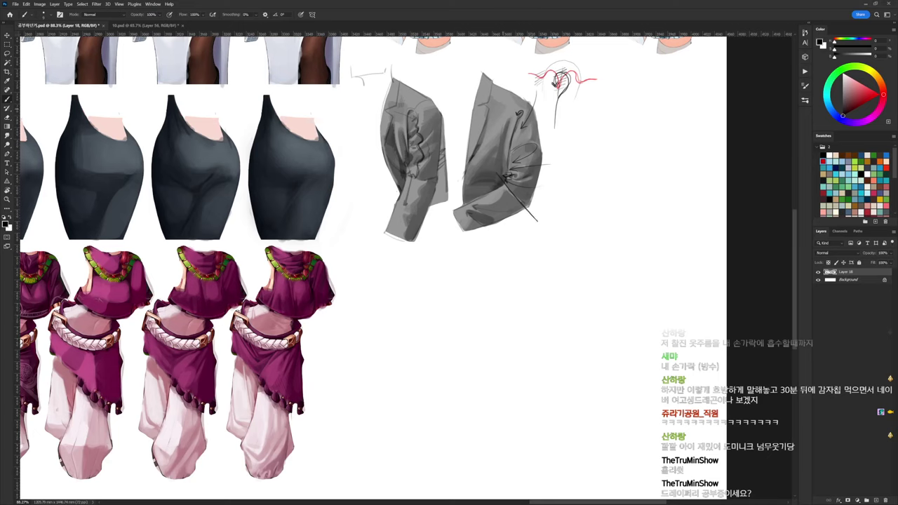
{"action": "left_click_drag", "start_coordinate": [498, 118], "coordinate": [503, 172]}
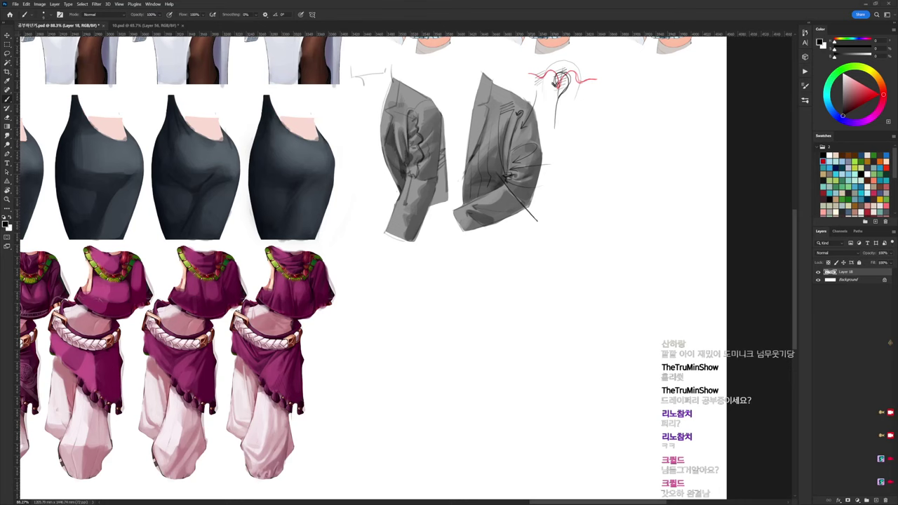
{"action": "left_click_drag", "start_coordinate": [744, 141], "coordinate": [563, 260]}
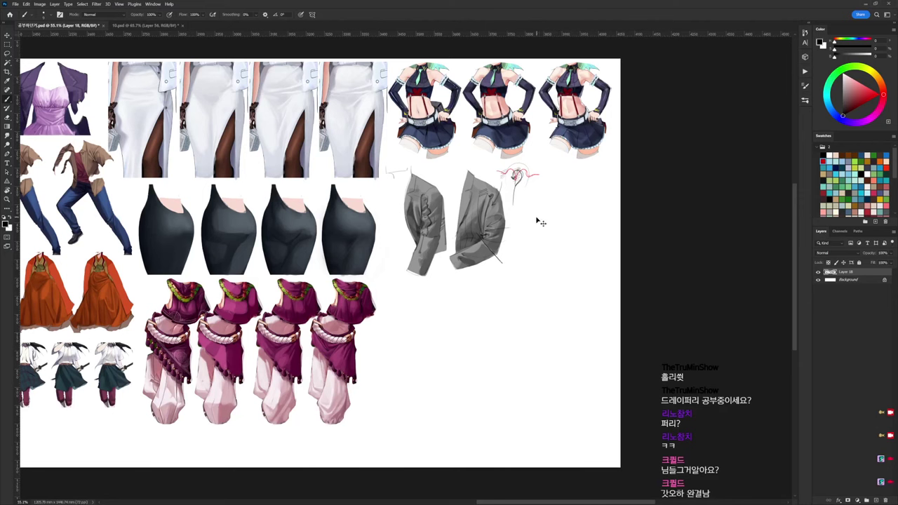
{"action": "scroll", "coordinate": [541, 221], "scroll_direction": "up", "scroll_amount": 2}
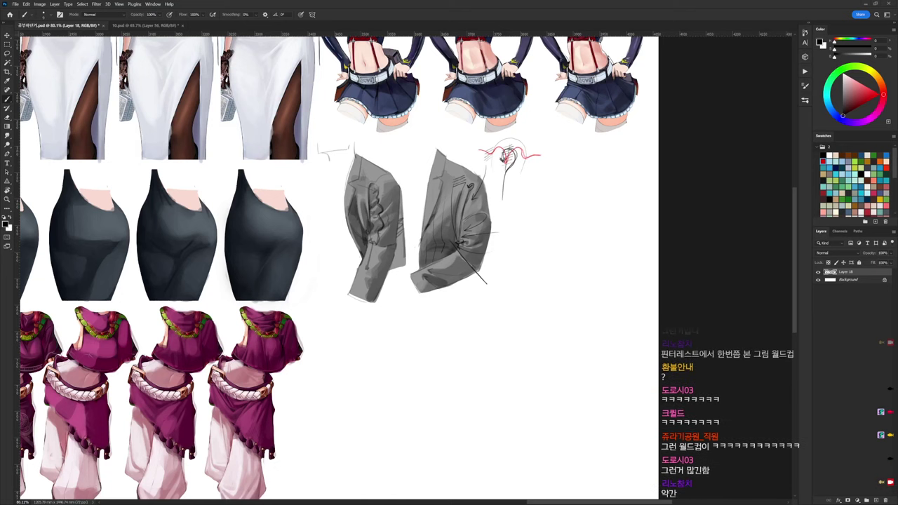
{"action": "scroll", "coordinate": [649, 205], "scroll_direction": "up", "scroll_amount": 4}
{"action": "key", "text": "ctrl+v"}
{"action": "left_click_drag", "start_coordinate": [369, 300], "coordinate": [558, 260]}
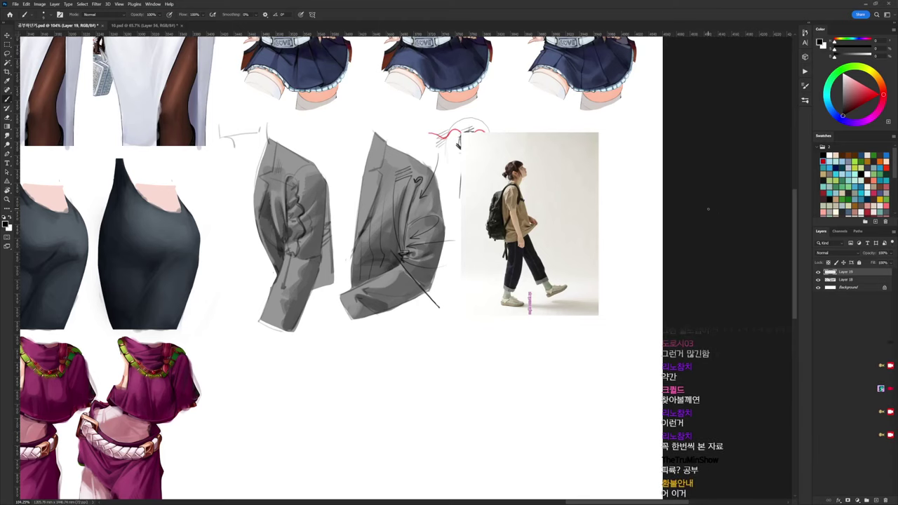
{"action": "key", "text": "ctrl+z"}
{"action": "key", "text": "ctrl+z"}
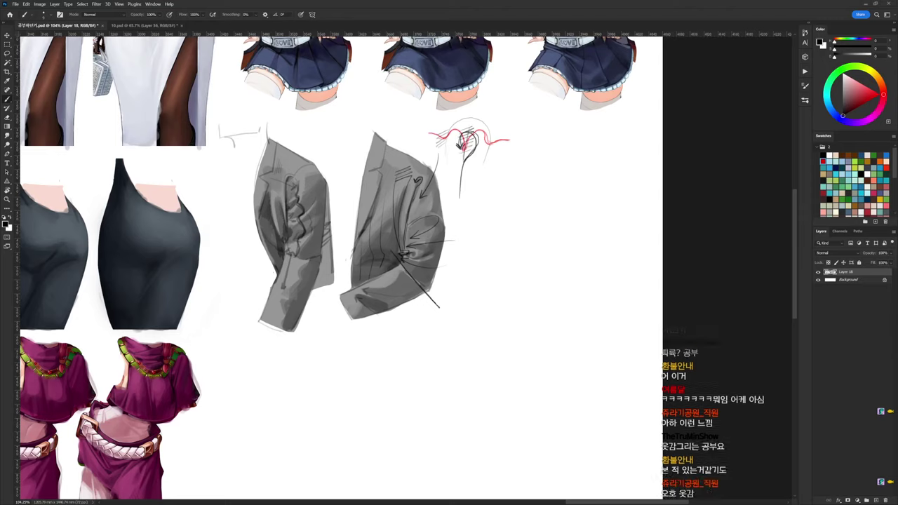
{"action": "key", "text": "ctrl+v"}
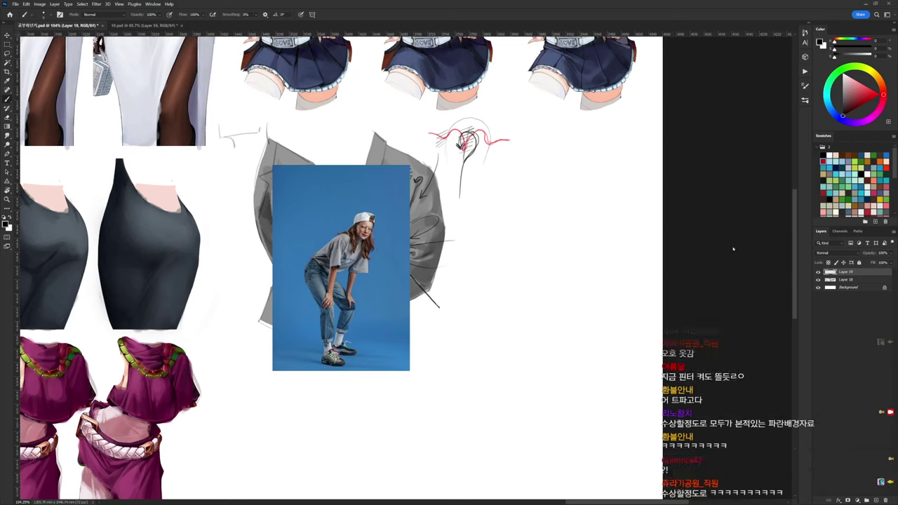
{"action": "key", "text": "ctrl+z"}
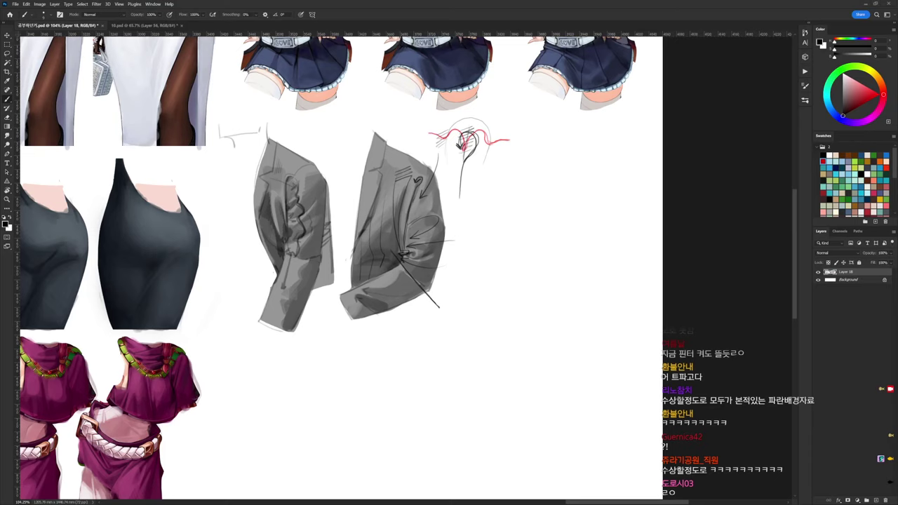
Start a third, front-view jacket sketch beside the second with a neckline curve, a shoulder line and the left torso edge
{"action": "scroll", "coordinate": [587, 170], "scroll_direction": "up", "scroll_amount": 3}
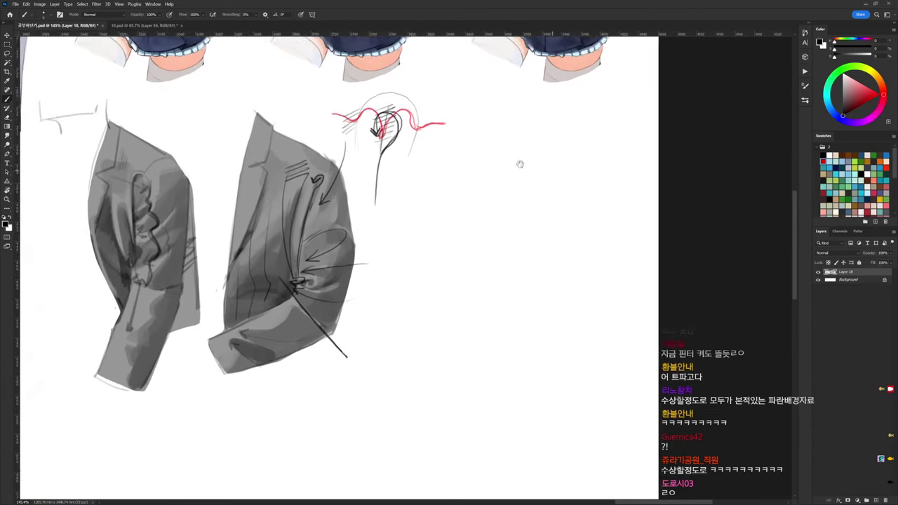
{"action": "right_click", "coordinate": [479, 130]}
{"action": "double_click", "coordinate": [511, 219]}
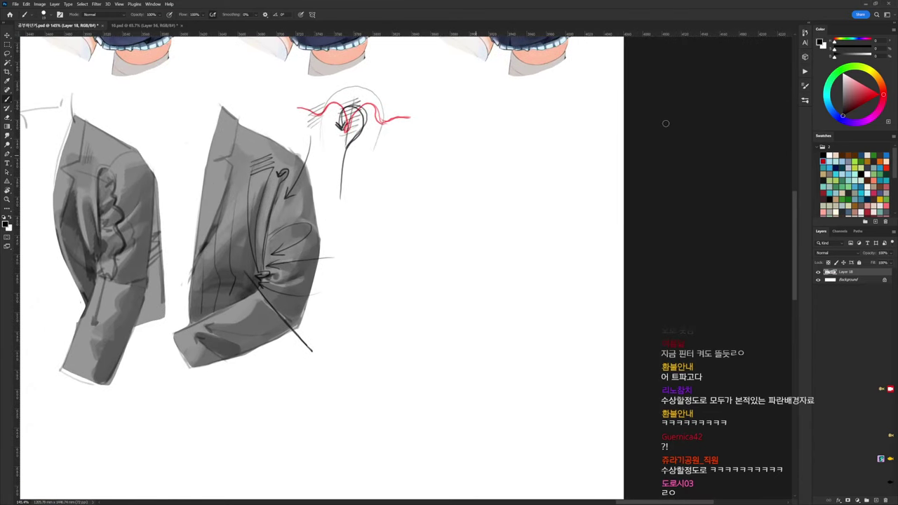
{"action": "left_click_drag", "start_coordinate": [450, 101], "coordinate": [500, 105]}
{"action": "key", "text": "ctrl+z"}
{"action": "mouse_move", "coordinate": [428, 143]}
{"action": "left_mouse_down"}
{"action": "mouse_move", "coordinate": [515, 132]}
{"action": "mouse_move", "coordinate": [428, 143]}
{"action": "mouse_move", "coordinate": [456, 263]}
{"action": "left_mouse_up"}
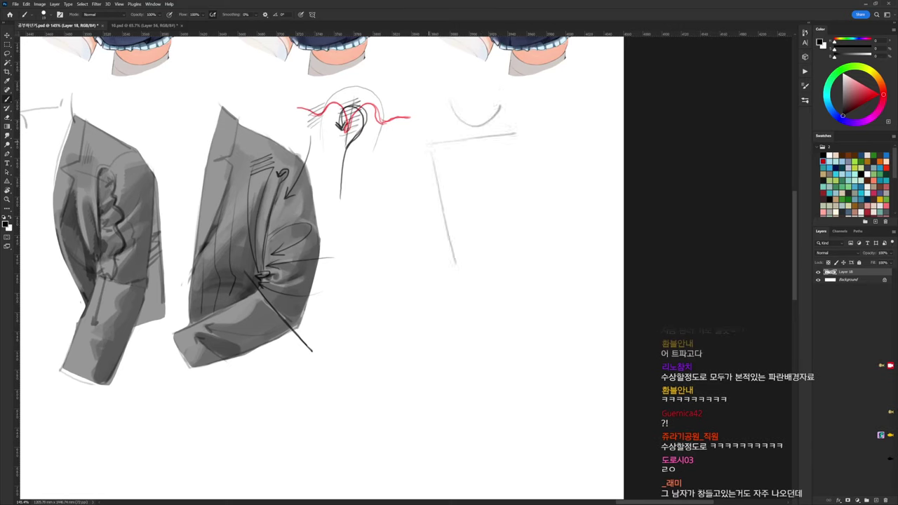
{"action": "key", "text": "ctrl+z"}
{"action": "left_click_drag", "start_coordinate": [427, 148], "coordinate": [439, 269]}
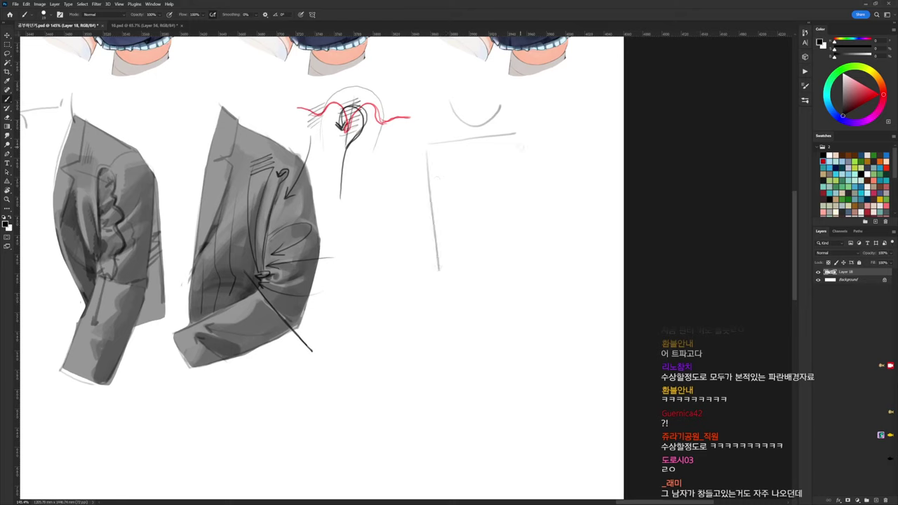
Sketch the third jacket's right torso edge and its left front panel tapering to a point at the hem
{"action": "mouse_move", "coordinate": [437, 143]}
{"action": "left_mouse_down"}
{"action": "mouse_move", "coordinate": [523, 136]}
{"action": "mouse_move", "coordinate": [463, 138]}
{"action": "left_mouse_up"}
{"action": "key", "text": "e"}
{"action": "key", "text": "b"}
{"action": "left_click_drag", "start_coordinate": [526, 137], "coordinate": [536, 268]}
{"action": "left_click_drag", "start_coordinate": [463, 149], "coordinate": [450, 285]}
{"action": "mouse_move", "coordinate": [459, 248]}
{"action": "left_mouse_down"}
{"action": "mouse_move", "coordinate": [439, 293]}
{"action": "mouse_move", "coordinate": [453, 276]}
{"action": "mouse_move", "coordinate": [450, 287]}
{"action": "left_mouse_up"}
{"action": "key", "text": "e"}
{"action": "key", "text": "b"}
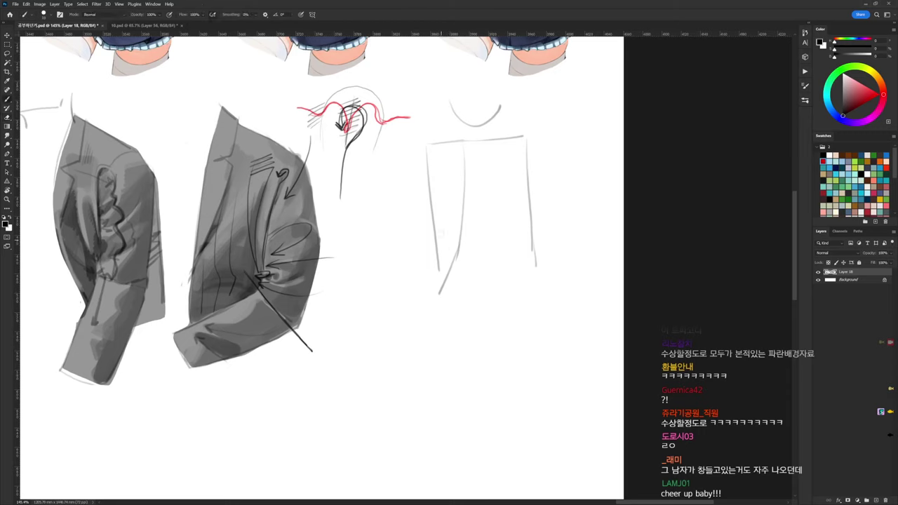
{"action": "left_click_drag", "start_coordinate": [434, 230], "coordinate": [439, 292]}
Extend the third jacket's left shoulder line and shift the neckline curve to join a new neck line
{"action": "mouse_move", "coordinate": [419, 146]}
{"action": "left_mouse_down"}
{"action": "mouse_move", "coordinate": [495, 123]}
{"action": "mouse_move", "coordinate": [473, 133]}
{"action": "left_mouse_up"}
{"action": "key", "text": "l"}
{"action": "left_click_drag", "start_coordinate": [502, 117], "coordinate": [463, 142]}
{"action": "key", "text": "ctrl+d"}
{"action": "key", "text": "b"}
{"action": "mouse_move", "coordinate": [459, 102]}
{"action": "left_mouse_down"}
{"action": "mouse_move", "coordinate": [464, 152]}
{"action": "mouse_move", "coordinate": [456, 134]}
{"action": "mouse_move", "coordinate": [464, 134]}
{"action": "left_mouse_up"}
{"action": "key", "text": "e"}
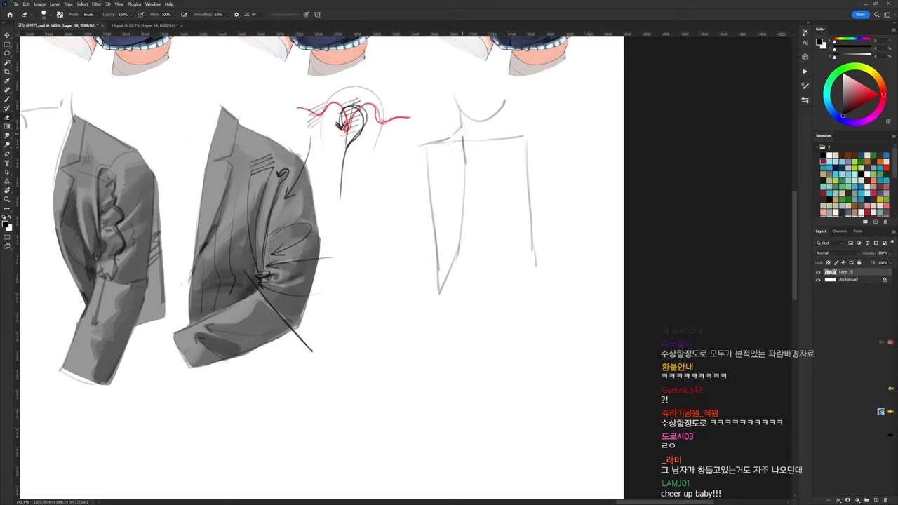
Erase the left panel's outer edge and redraw it from the shoulder down to the hem point
{"action": "left_click_drag", "start_coordinate": [428, 168], "coordinate": [439, 275]}
{"action": "key", "text": "b"}
{"action": "left_click_drag", "start_coordinate": [420, 151], "coordinate": [441, 294]}
{"action": "key", "text": "e"}
{"action": "key", "text": "b"}
Clean up the collar area and redraw the slope from the neck to the left shoulder
{"action": "key", "text": "e"}
{"action": "mouse_move", "coordinate": [461, 125]}
{"action": "left_mouse_down"}
{"action": "mouse_move", "coordinate": [465, 163]}
{"action": "mouse_move", "coordinate": [478, 136]}
{"action": "mouse_move", "coordinate": [446, 136]}
{"action": "left_mouse_up"}
{"action": "key", "text": "b"}
{"action": "key", "text": "e"}
{"action": "key", "text": "b"}
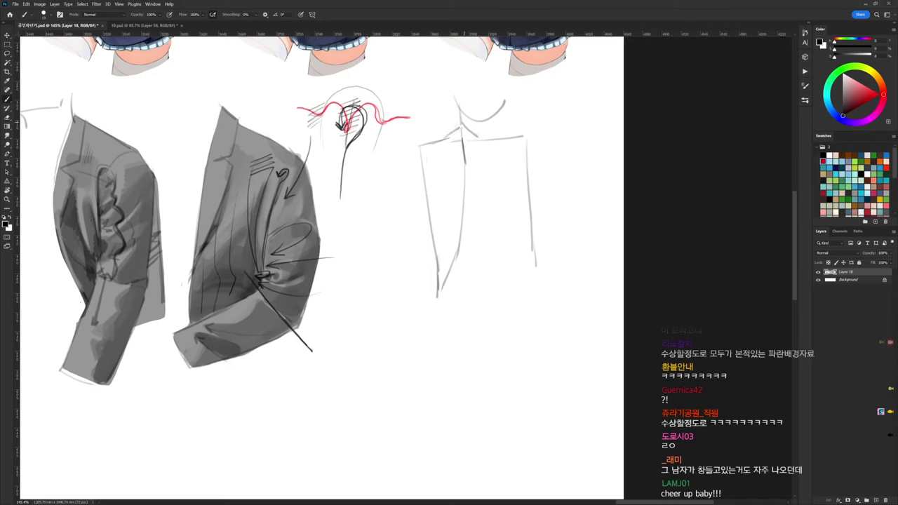
{"action": "key", "text": "ctrl+z"}
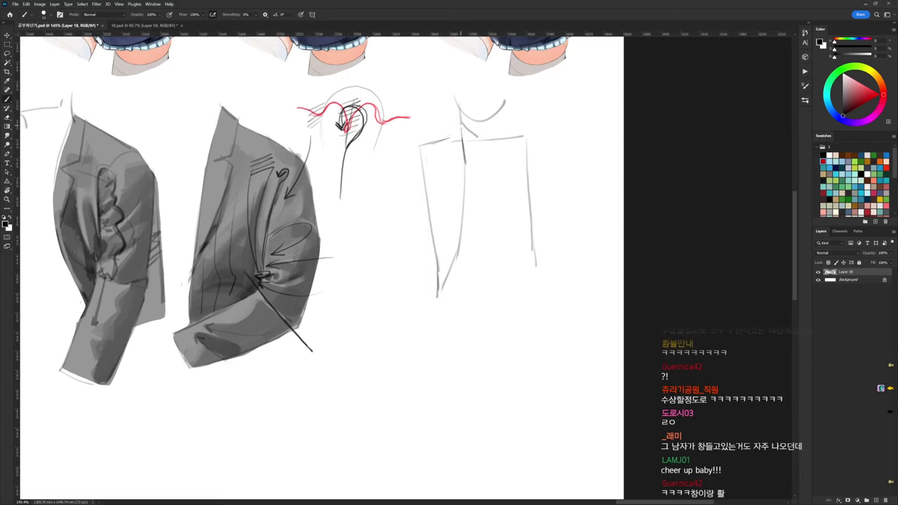
{"action": "left_click_drag", "start_coordinate": [460, 127], "coordinate": [425, 145]}
{"action": "key", "text": "e"}
{"action": "key", "text": "b"}
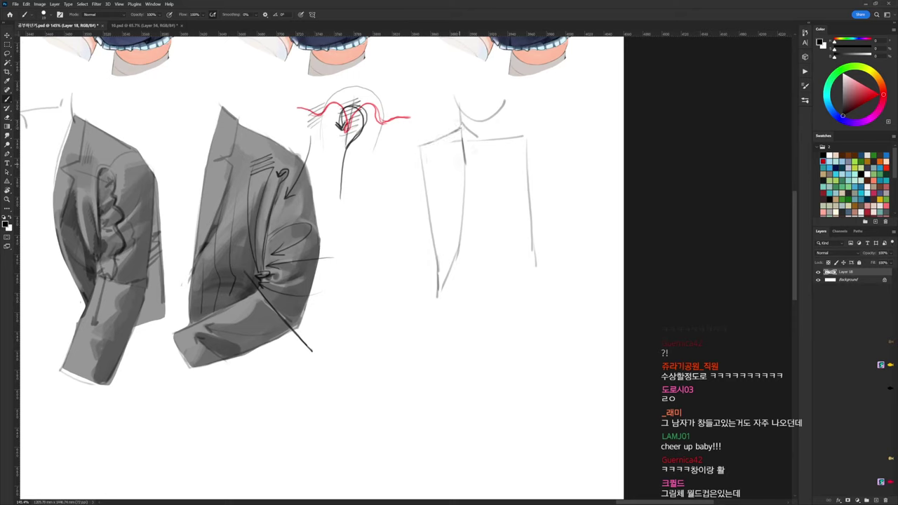
Sketch the left lapel and outer sleeve, and draw the right neck, shoulder and curved front opening edge
{"action": "mouse_move", "coordinate": [449, 230]}
{"action": "left_mouse_down"}
{"action": "mouse_move", "coordinate": [459, 161]}
{"action": "mouse_move", "coordinate": [397, 272]}
{"action": "left_mouse_up"}
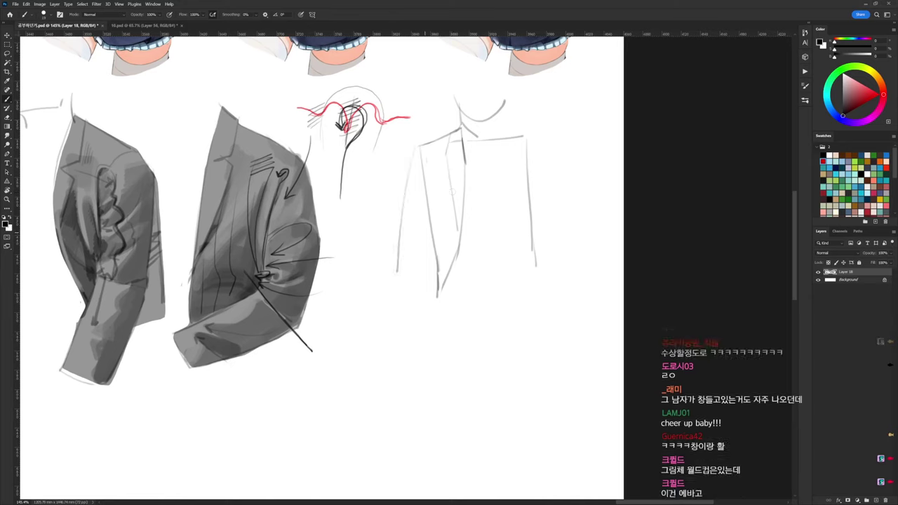
{"action": "mouse_move", "coordinate": [504, 106]}
{"action": "left_mouse_down"}
{"action": "mouse_move", "coordinate": [542, 134]}
{"action": "mouse_move", "coordinate": [513, 140]}
{"action": "mouse_move", "coordinate": [515, 228]}
{"action": "left_mouse_up"}
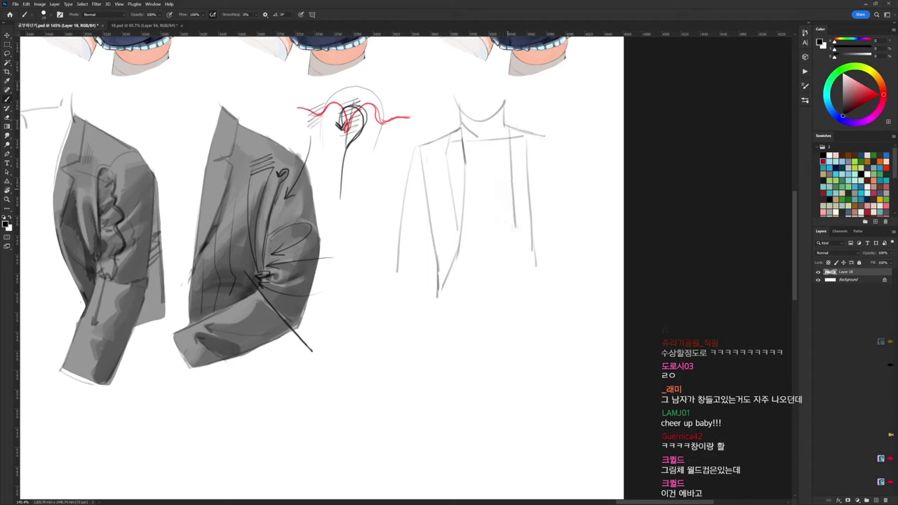
{"action": "key", "text": "ctrl+z"}
{"action": "left_click_drag", "start_coordinate": [503, 128], "coordinate": [505, 229]}
{"action": "key", "text": "ctrl+z"}
{"action": "mouse_move", "coordinate": [505, 133]}
{"action": "left_mouse_down"}
{"action": "mouse_move", "coordinate": [510, 231]}
{"action": "mouse_move", "coordinate": [534, 295]}
{"action": "left_mouse_up"}
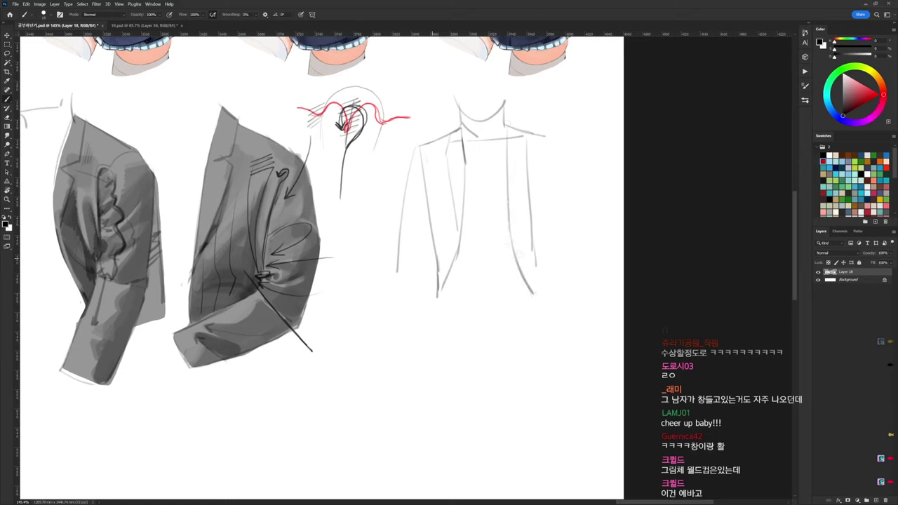
Refine the left front panel's hem point and mark the elbow line across the left sleeve
{"action": "left_click_drag", "start_coordinate": [449, 276], "coordinate": [436, 304]}
{"action": "left_click_drag", "start_coordinate": [444, 261], "coordinate": [442, 231]}
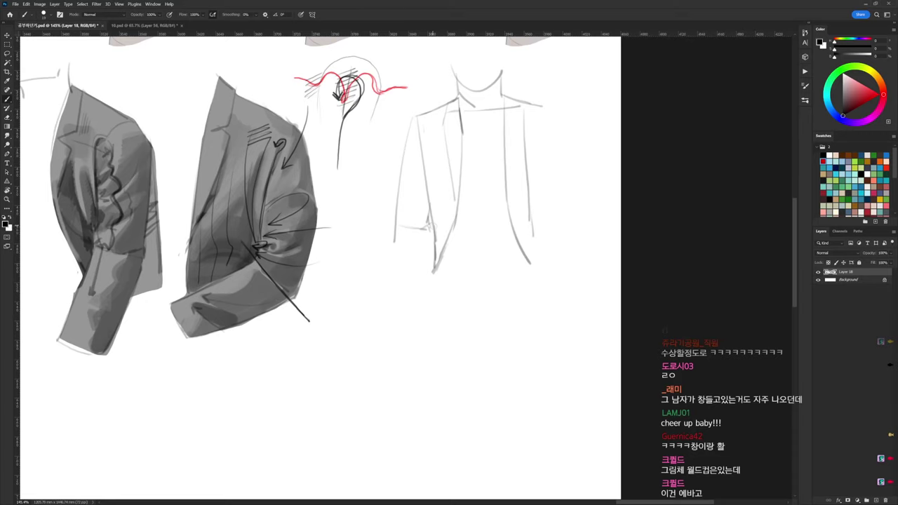
{"action": "left_click_drag", "start_coordinate": [427, 226], "coordinate": [435, 263]}
{"action": "left_click_drag", "start_coordinate": [395, 216], "coordinate": [413, 302]}
{"action": "key", "text": "ctrl+z"}
{"action": "mouse_move", "coordinate": [399, 198]}
{"action": "left_mouse_down"}
{"action": "mouse_move", "coordinate": [393, 219]}
{"action": "mouse_move", "coordinate": [418, 303]}
{"action": "mouse_move", "coordinate": [436, 273]}
{"action": "left_mouse_up"}
Draw the left forearm sleeve tapering inward from the elbow to a cuff below the front panel
{"action": "key", "text": "e"}
{"action": "mouse_move", "coordinate": [394, 246]}
{"action": "left_mouse_down"}
{"action": "mouse_move", "coordinate": [392, 235]}
{"action": "mouse_move", "coordinate": [416, 301]}
{"action": "left_mouse_up"}
{"action": "key", "text": "b"}
{"action": "left_click_drag", "start_coordinate": [399, 248], "coordinate": [419, 303]}
{"action": "left_click_drag", "start_coordinate": [456, 242], "coordinate": [451, 205]}
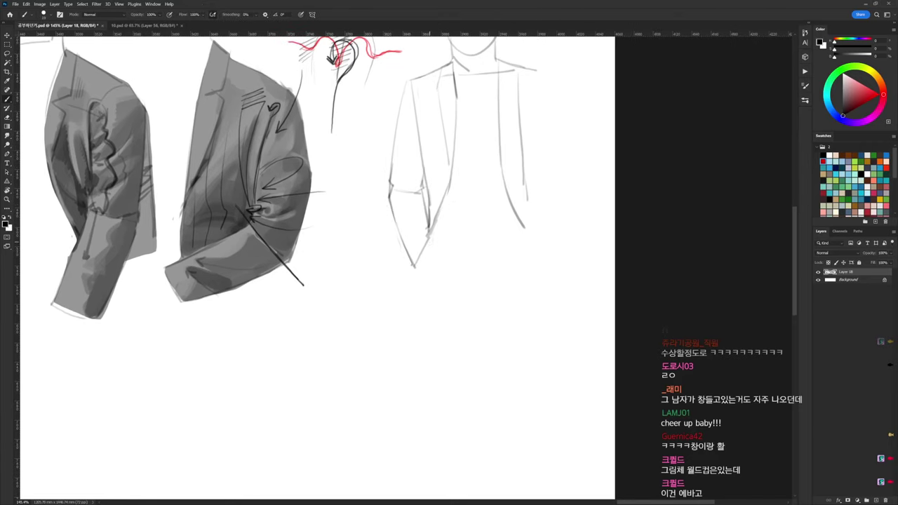
{"action": "left_click_drag", "start_coordinate": [431, 239], "coordinate": [424, 272]}
{"action": "left_click_drag", "start_coordinate": [419, 262], "coordinate": [426, 268]}
Delete the old right torso edge and redraw it from the shoulder to the right panel's hem corner
{"action": "left_click_drag", "start_coordinate": [537, 188], "coordinate": [528, 206]}
{"action": "left_click_drag", "start_coordinate": [528, 95], "coordinate": [529, 217]}
{"action": "key", "text": "l"}
{"action": "mouse_move", "coordinate": [498, 84]}
{"action": "left_mouse_down"}
{"action": "mouse_move", "coordinate": [530, 235]}
{"action": "mouse_move", "coordinate": [500, 118]}
{"action": "left_mouse_up"}
{"action": "key", "text": "Delete"}
{"action": "key", "text": "ctrl+d"}
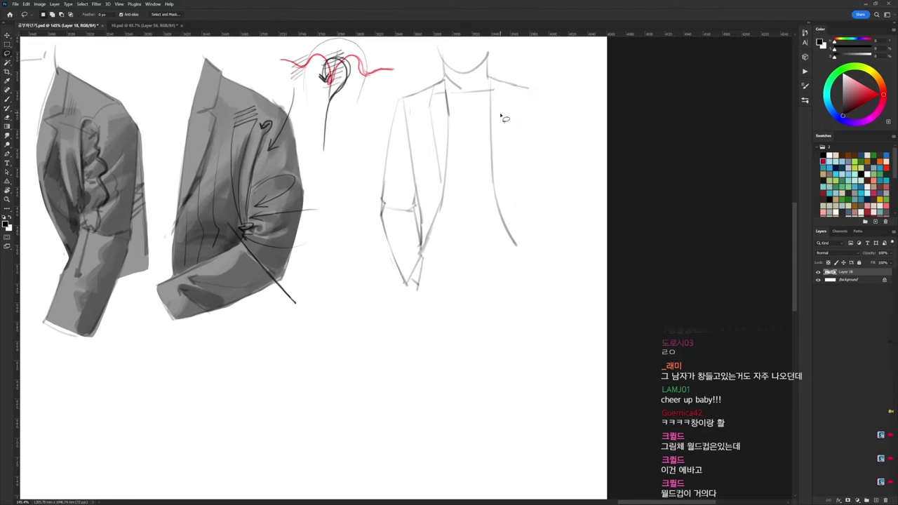
{"action": "key", "text": "b"}
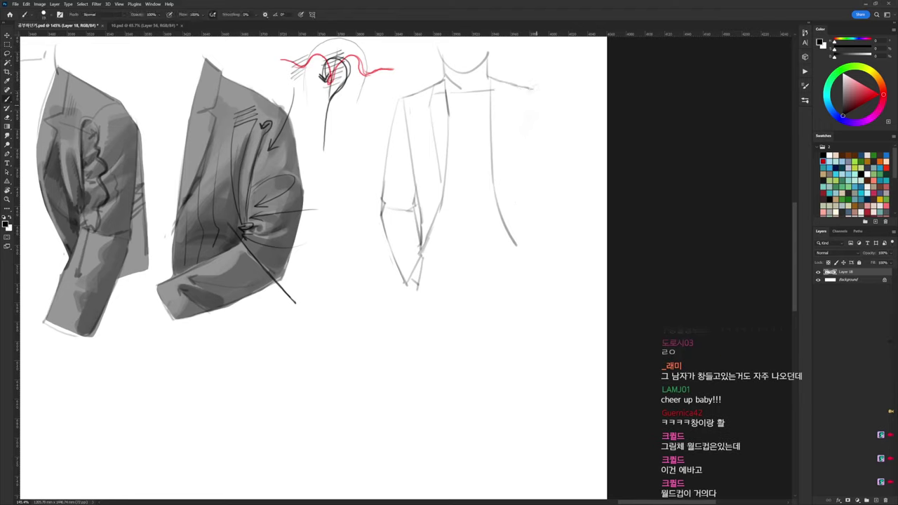
{"action": "left_click_drag", "start_coordinate": [533, 89], "coordinate": [524, 223]}
{"action": "key", "text": "ctrl+z"}
{"action": "left_click_drag", "start_coordinate": [533, 90], "coordinate": [533, 254]}
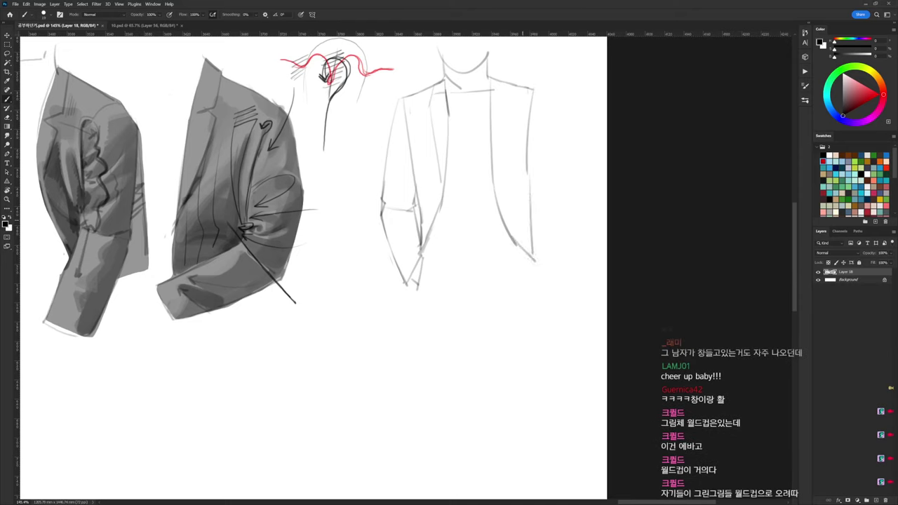
Erase stray lines around the right shoulder and collar, and draw the right lapel along the front opening
{"action": "key", "text": "e"}
{"action": "mouse_move", "coordinate": [533, 89]}
{"action": "left_mouse_down"}
{"action": "mouse_move", "coordinate": [502, 81]}
{"action": "mouse_move", "coordinate": [492, 127]}
{"action": "left_mouse_up"}
{"action": "key", "text": "b"}
{"action": "key", "text": "e"}
{"action": "left_click_drag", "start_coordinate": [490, 79], "coordinate": [491, 148]}
{"action": "key", "text": "b"}
{"action": "left_click_drag", "start_coordinate": [510, 114], "coordinate": [499, 191]}
{"action": "key", "text": "ctrl+z"}
{"action": "left_click_drag", "start_coordinate": [514, 82], "coordinate": [500, 181]}
{"action": "key", "text": "ctrl+z"}
{"action": "left_click_drag", "start_coordinate": [506, 132], "coordinate": [499, 210]}
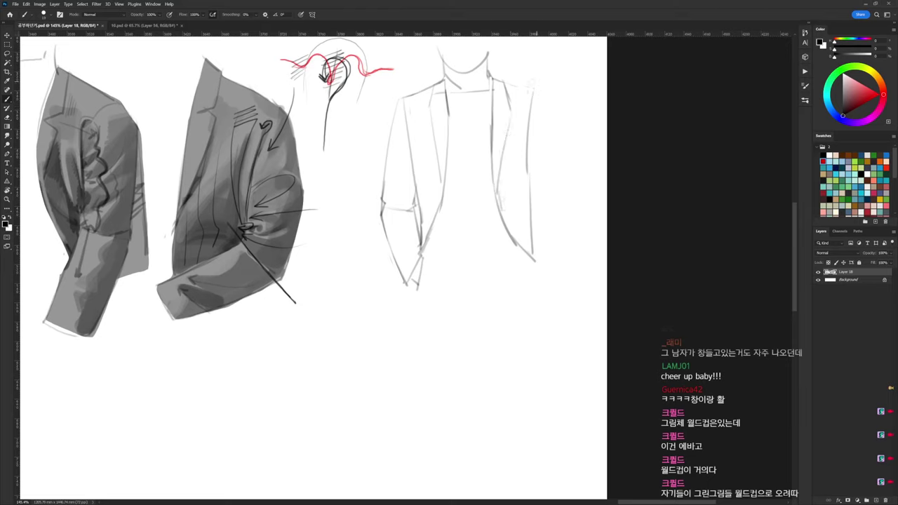
Draw the right shoulder and outer sleeve down to the elbow, and clean up the torso's right side edge
{"action": "mouse_move", "coordinate": [505, 81]}
{"action": "left_mouse_down"}
{"action": "mouse_move", "coordinate": [533, 88]}
{"action": "mouse_move", "coordinate": [557, 203]}
{"action": "left_mouse_up"}
{"action": "key", "text": "ctrl+z"}
{"action": "key", "text": "e"}
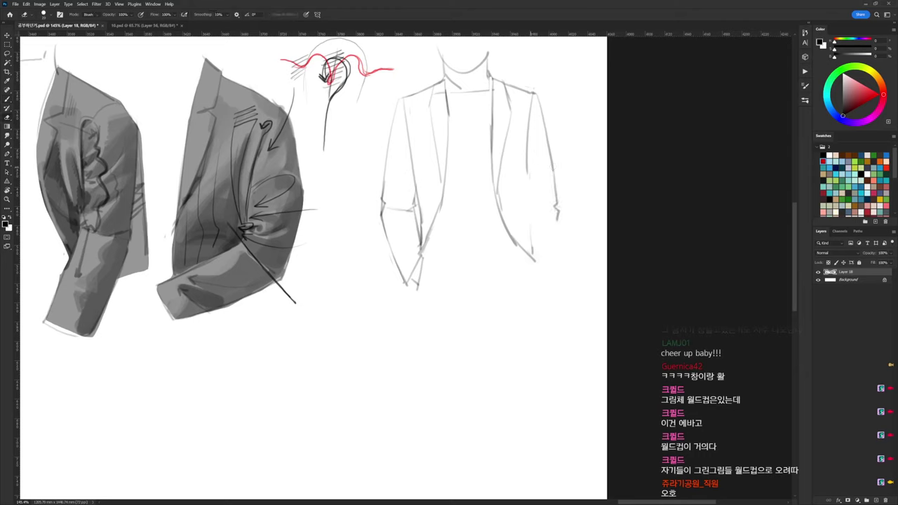
{"action": "left_click_drag", "start_coordinate": [528, 172], "coordinate": [531, 257]}
{"action": "key", "text": "b"}
Draw the hem line across the open front and add small bunched folds to the lower left opening edge
{"action": "left_click_drag", "start_coordinate": [432, 242], "coordinate": [515, 247]}
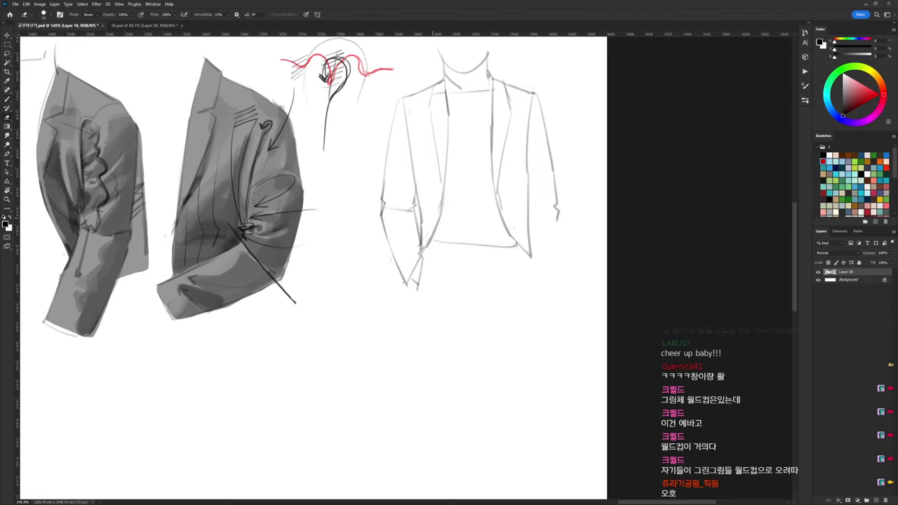
{"action": "left_click_drag", "start_coordinate": [445, 202], "coordinate": [431, 241]}
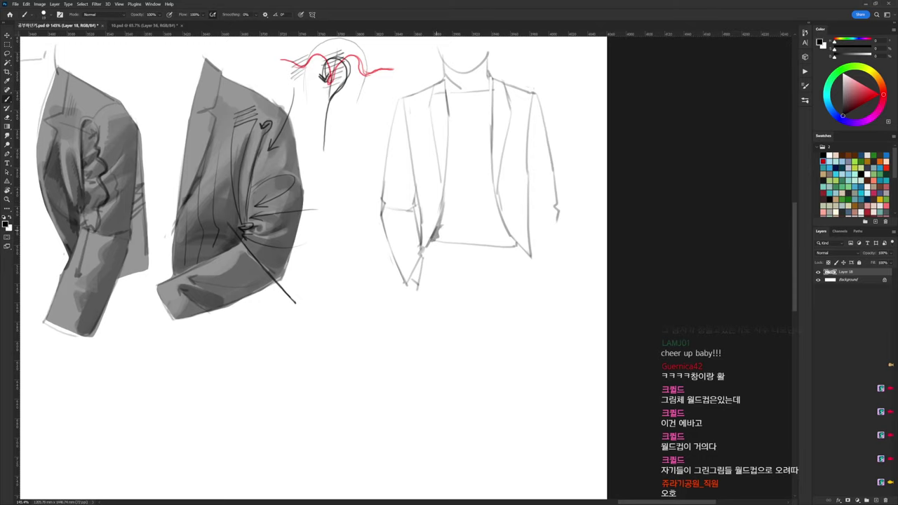
{"action": "key", "text": "e"}
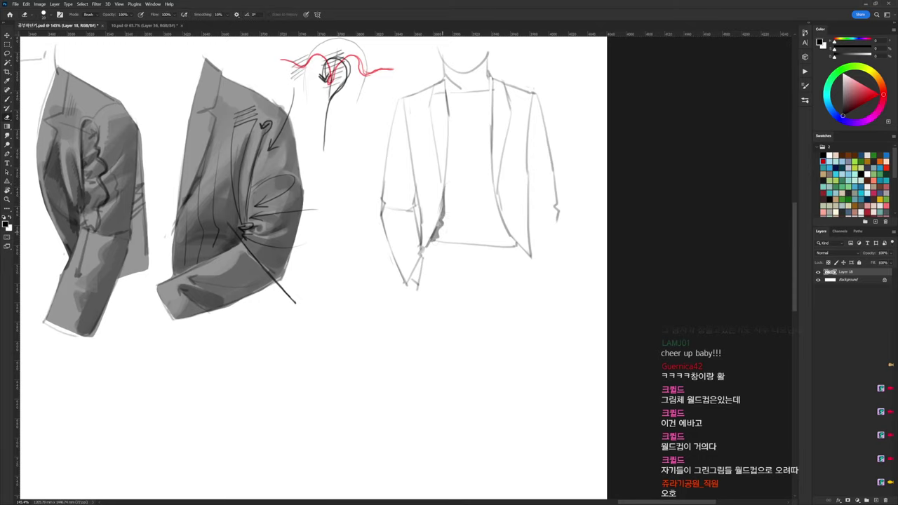
{"action": "mouse_move", "coordinate": [427, 249]}
{"action": "left_mouse_down"}
{"action": "mouse_move", "coordinate": [419, 222]}
{"action": "mouse_move", "coordinate": [411, 229]}
{"action": "left_mouse_up"}
{"action": "key", "text": "b"}
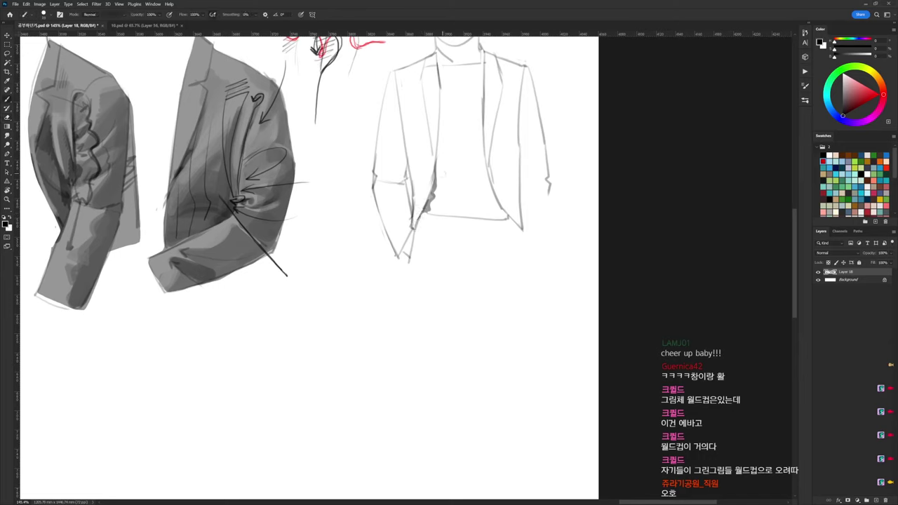
{"action": "key", "text": "e"}
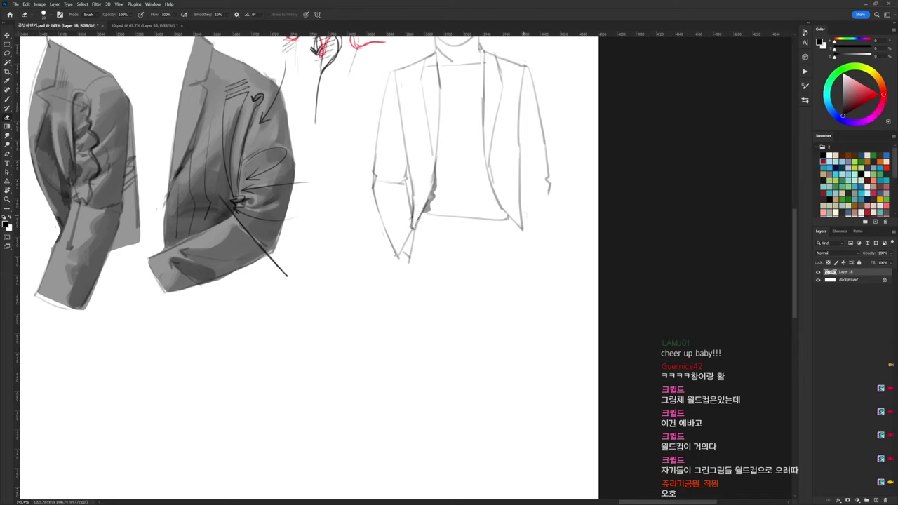
Draw the jacket's lower right hem corner and the right forearm from elbow to cuff, cleaning up the cuff edge
{"action": "key", "text": "b"}
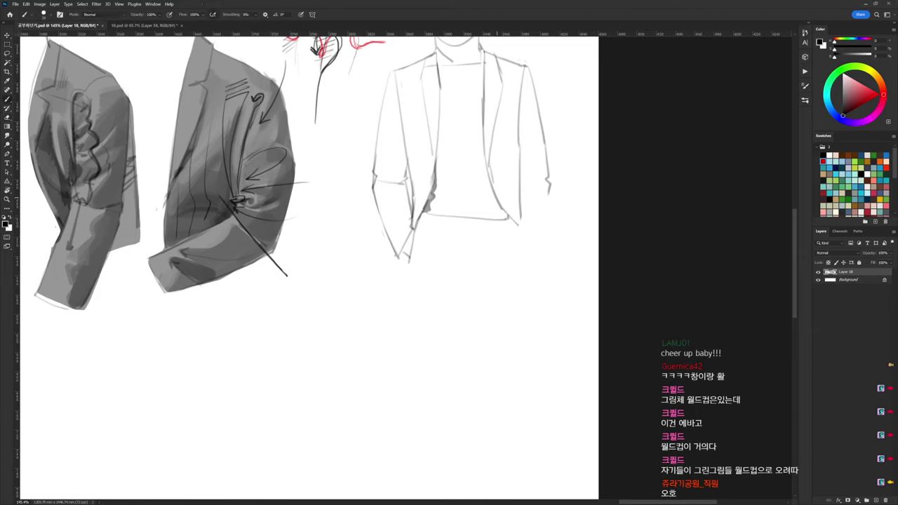
{"action": "left_click_drag", "start_coordinate": [498, 200], "coordinate": [512, 223]}
{"action": "left_click_drag", "start_coordinate": [497, 200], "coordinate": [519, 229]}
{"action": "key", "text": "e"}
{"action": "key", "text": "b"}
{"action": "left_click_drag", "start_coordinate": [547, 206], "coordinate": [535, 251]}
{"action": "key", "text": "e"}
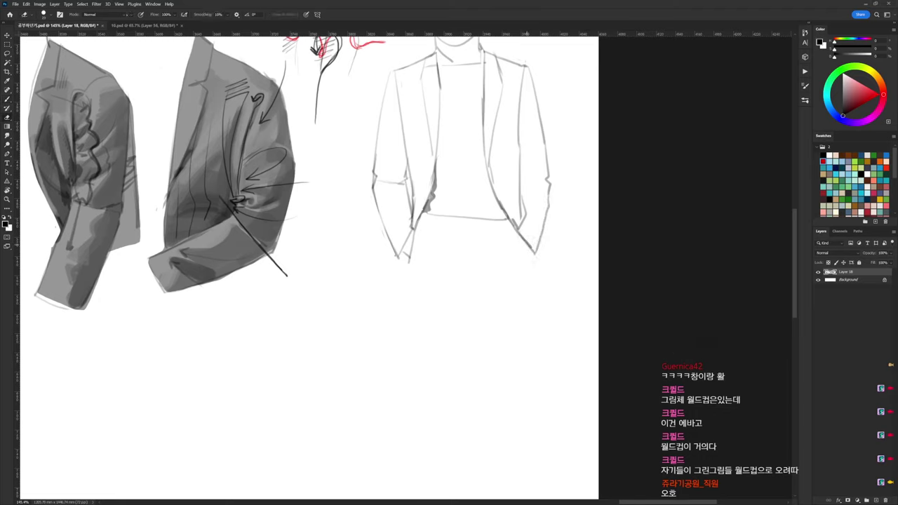
{"action": "key", "text": "b"}
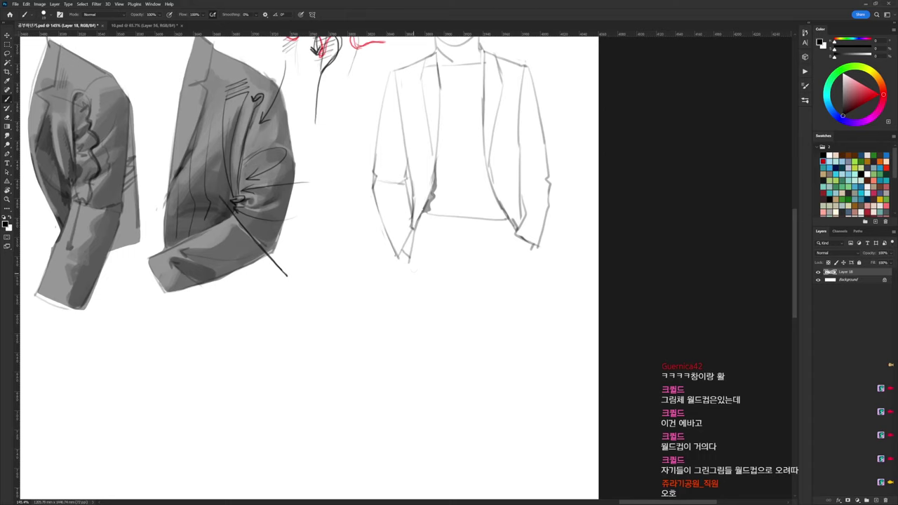
Draw the left trouser leg's outer edge, hem and inner edge below the jacket, deleting the excess line beneath the hem
{"action": "mouse_move", "coordinate": [406, 260]}
{"action": "left_mouse_down"}
{"action": "mouse_move", "coordinate": [423, 394]}
{"action": "mouse_move", "coordinate": [457, 394]}
{"action": "left_mouse_up"}
{"action": "key", "text": "l"}
{"action": "mouse_move", "coordinate": [427, 365]}
{"action": "left_mouse_down"}
{"action": "mouse_move", "coordinate": [414, 396]}
{"action": "mouse_move", "coordinate": [424, 365]}
{"action": "left_mouse_up"}
{"action": "key", "text": "Delete"}
{"action": "key", "text": "ctrl+d"}
{"action": "key", "text": "b"}
{"action": "left_click_drag", "start_coordinate": [471, 295], "coordinate": [462, 363]}
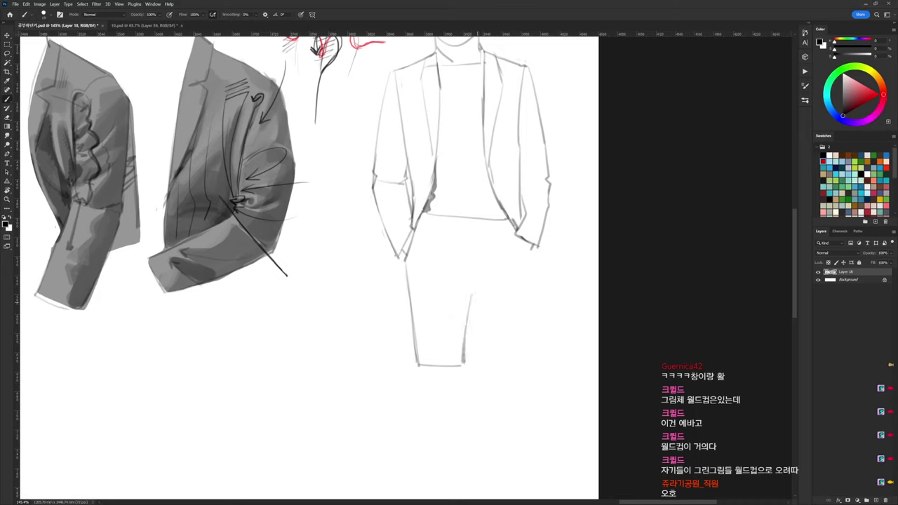
Draw the right trouser leg with its inner edge, hem and outer edge, and add the centre line between waist and crotch
{"action": "mouse_move", "coordinate": [472, 295]}
{"action": "left_mouse_down"}
{"action": "mouse_move", "coordinate": [485, 359]}
{"action": "mouse_move", "coordinate": [485, 351]}
{"action": "mouse_move", "coordinate": [519, 362]}
{"action": "left_mouse_up"}
{"action": "key", "text": "e"}
{"action": "key", "text": "b"}
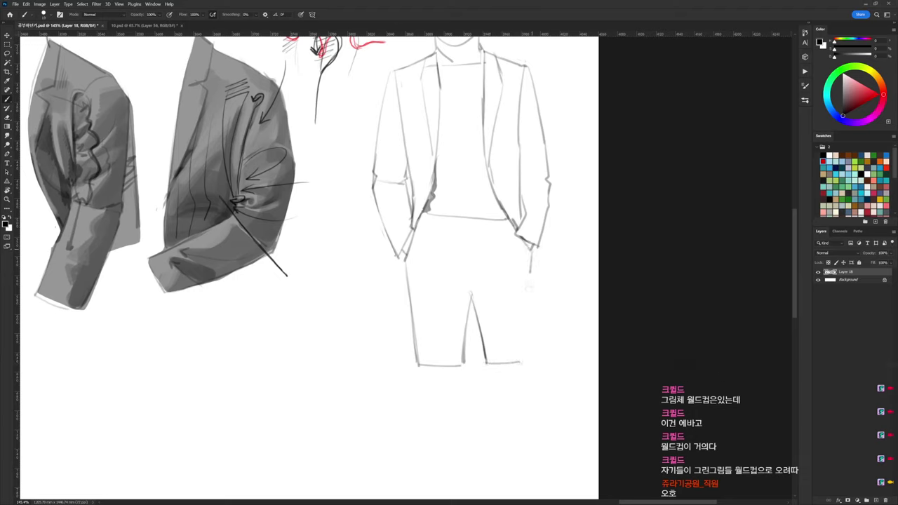
{"action": "left_click_drag", "start_coordinate": [526, 271], "coordinate": [531, 352]}
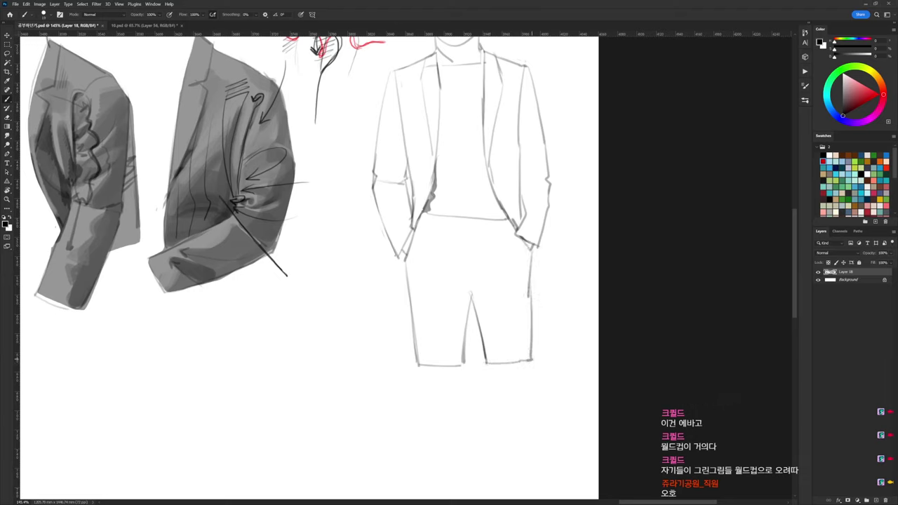
{"action": "left_click_drag", "start_coordinate": [467, 221], "coordinate": [469, 287]}
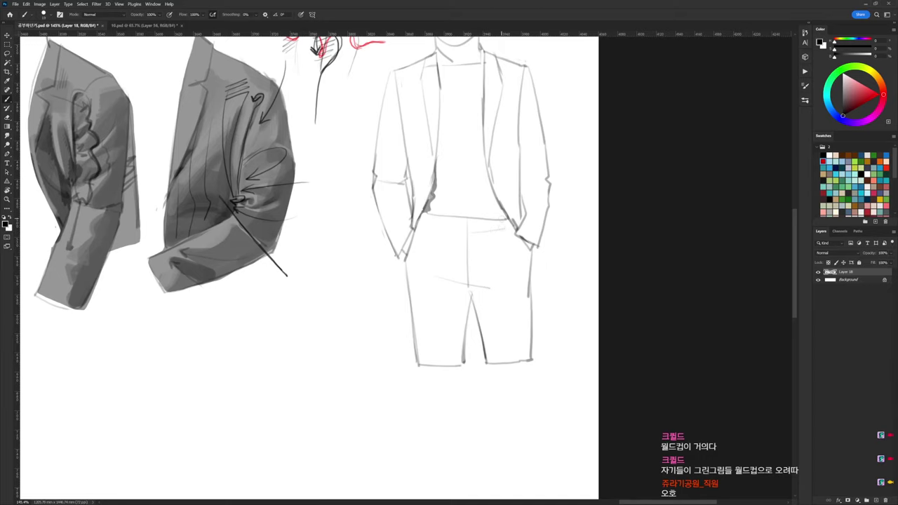
Select the whole front-view figure and rotate it slightly clockwise by about 1.8 degrees
{"action": "scroll", "coordinate": [564, 197], "scroll_direction": "up", "scroll_amount": 1}
{"action": "key", "text": "l"}
{"action": "mouse_move", "coordinate": [572, 200]}
{"action": "left_mouse_down"}
{"action": "mouse_move", "coordinate": [525, 460]}
{"action": "mouse_move", "coordinate": [359, 197]}
{"action": "mouse_move", "coordinate": [461, 39]}
{"action": "mouse_move", "coordinate": [569, 137]}
{"action": "left_mouse_up"}
{"action": "key", "text": "ctrl+t"}
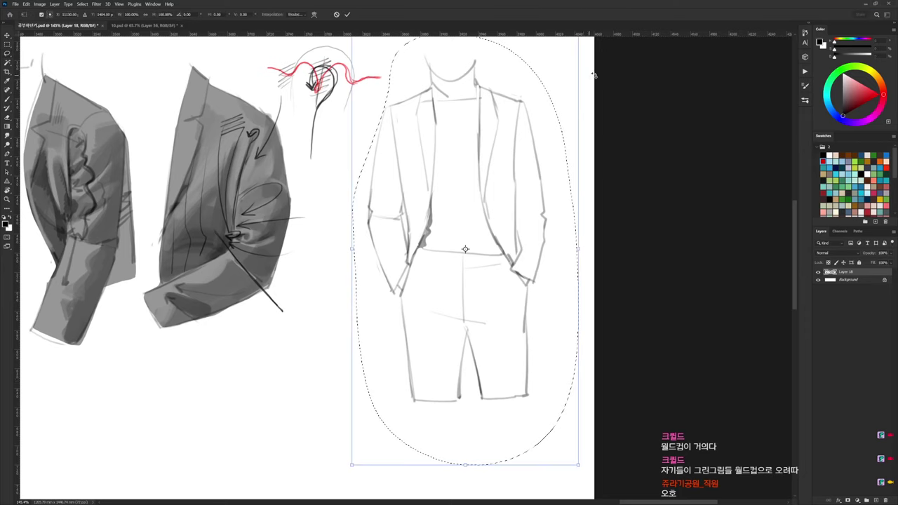
{"action": "mouse_move", "coordinate": [594, 75]}
{"action": "left_mouse_down"}
{"action": "mouse_move", "coordinate": [605, 83]}
{"action": "mouse_move", "coordinate": [615, 74]}
{"action": "left_mouse_up"}
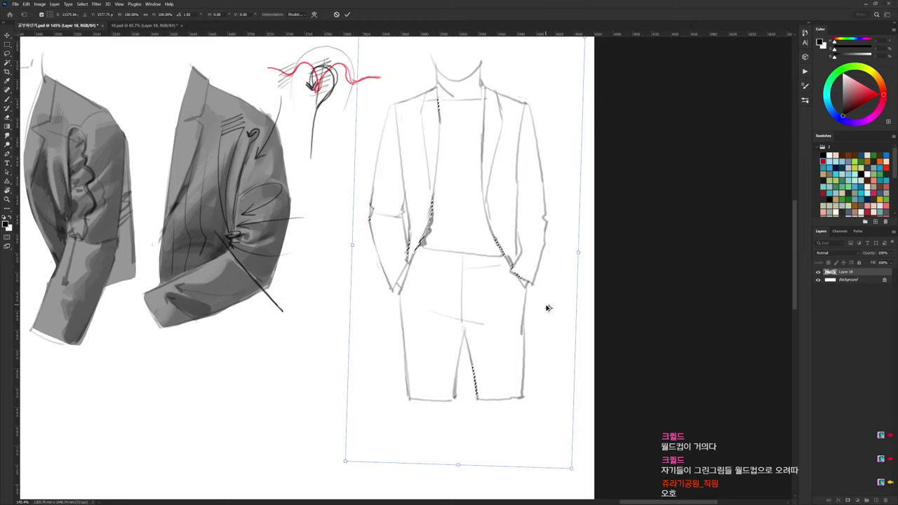
{"action": "left_click_drag", "start_coordinate": [542, 249], "coordinate": [540, 251]}
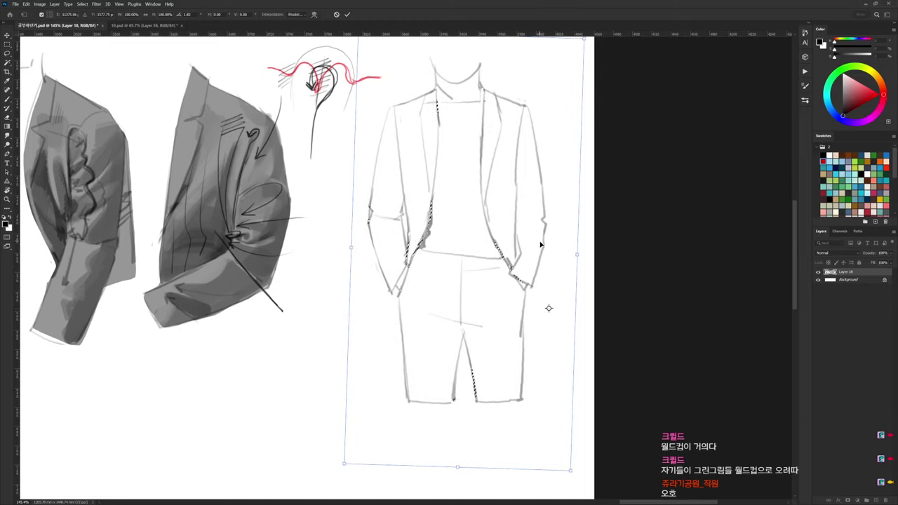
{"action": "key", "text": "Return"}
{"action": "key", "text": "ctrl+d"}
{"action": "left_click_drag", "start_coordinate": [545, 168], "coordinate": [557, 158]}
{"action": "mouse_move", "coordinate": [555, 95]}
{"action": "left_mouse_down"}
{"action": "mouse_move", "coordinate": [577, 214]}
{"action": "mouse_move", "coordinate": [535, 398]}
{"action": "mouse_move", "coordinate": [406, 384]}
{"action": "mouse_move", "coordinate": [367, 264]}
{"action": "mouse_move", "coordinate": [355, 172]}
{"action": "mouse_move", "coordinate": [393, 85]}
{"action": "mouse_move", "coordinate": [459, 64]}
{"action": "mouse_move", "coordinate": [548, 76]}
{"action": "left_mouse_up"}
{"action": "key", "text": "w"}
{"action": "left_click", "coordinate": [536, 78], "text": "alt"}
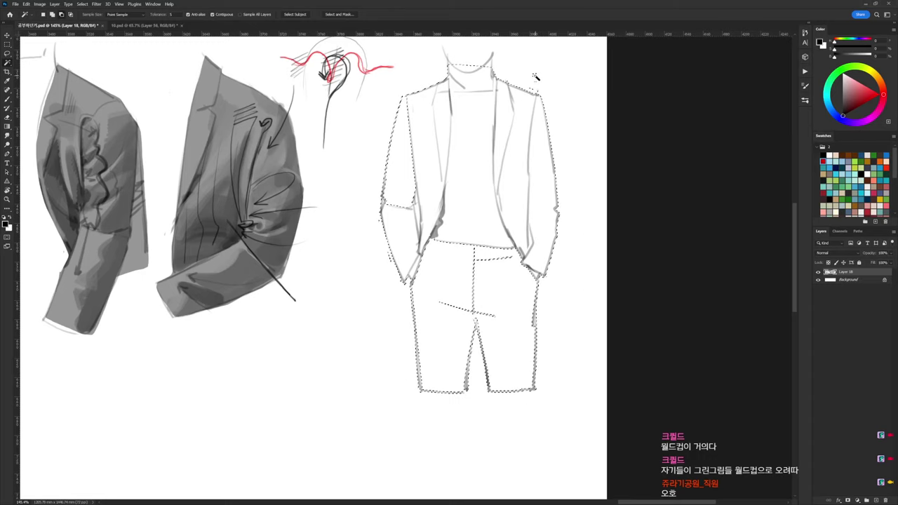
{"action": "key", "text": "q"}
{"action": "key", "text": "q"}
Close the line gap at the left trouser hem and select the suit's silhouette, excluding the surrounding background and the shirt area
{"action": "key", "text": "b"}
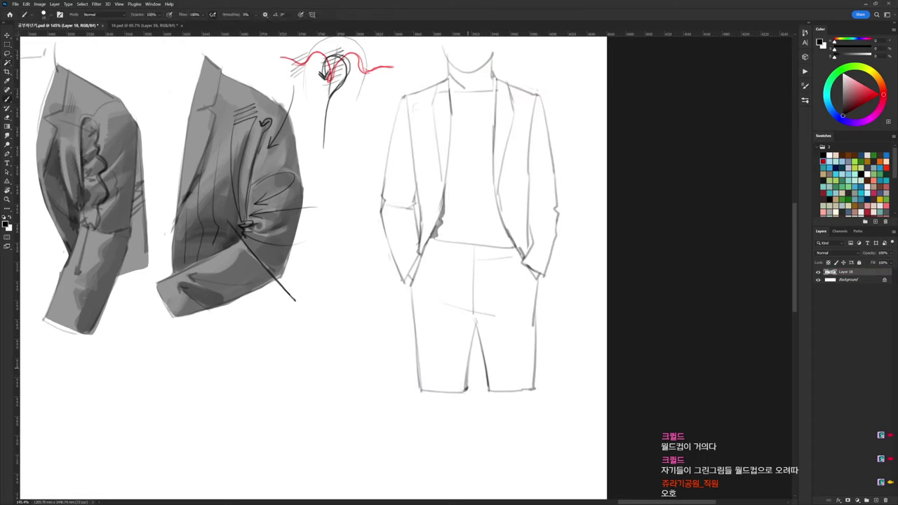
{"action": "key", "text": "l"}
{"action": "mouse_move", "coordinate": [424, 70]}
{"action": "left_mouse_down"}
{"action": "mouse_move", "coordinate": [567, 111]}
{"action": "mouse_move", "coordinate": [581, 284]}
{"action": "mouse_move", "coordinate": [533, 419]}
{"action": "mouse_move", "coordinate": [402, 406]}
{"action": "mouse_move", "coordinate": [364, 271]}
{"action": "mouse_move", "coordinate": [375, 148]}
{"action": "left_mouse_up"}
{"action": "key", "text": "w"}
{"action": "left_click", "coordinate": [566, 143], "text": "alt"}
{"action": "left_click", "coordinate": [478, 177], "text": "alt"}
{"action": "key", "text": "q"}
{"action": "key", "text": "q"}
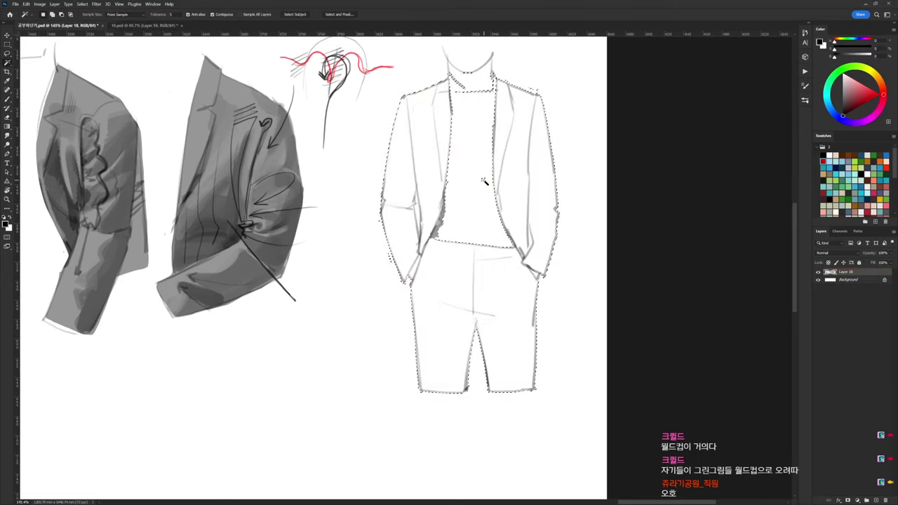
Add a new layer beneath the line sketch and fill the suit selection with dark blue-grey
{"action": "left_click", "coordinate": [856, 279]}
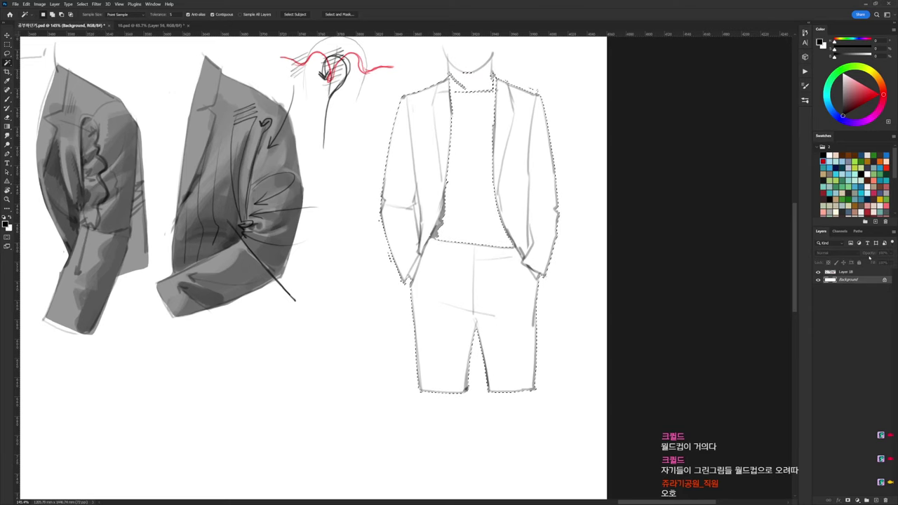
{"action": "key", "text": "ctrl+alt+shift+n"}
{"action": "key", "text": "b"}
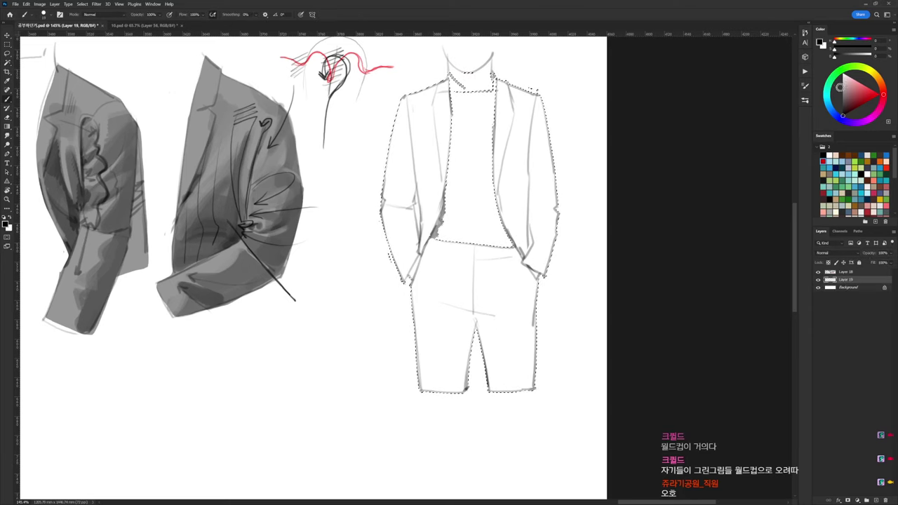
{"action": "left_click", "coordinate": [855, 42]}
{"action": "left_click", "coordinate": [839, 50]}
{"action": "left_click_drag", "start_coordinate": [843, 58], "coordinate": [846, 60]}
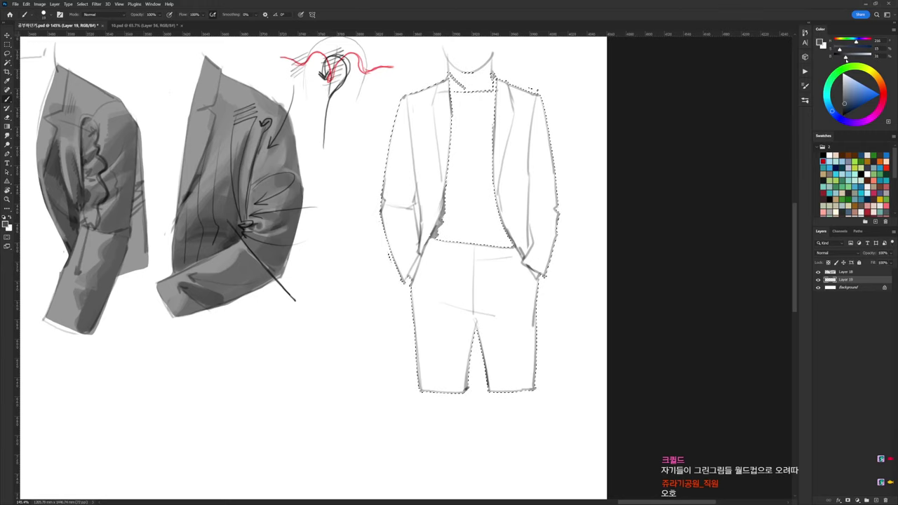
{"action": "key", "text": "alt+BackSpace"}
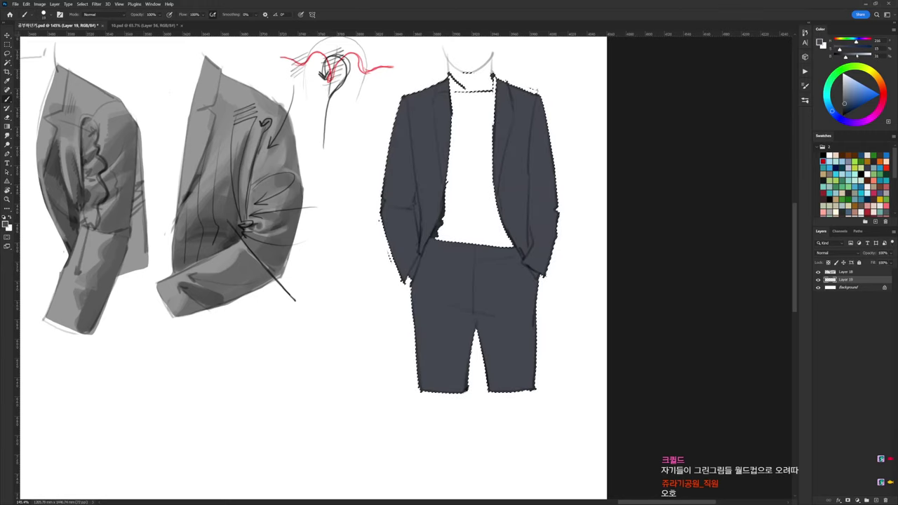
{"action": "key", "text": "ctrl+d"}
Lock the fill layer's transparent pixels and softly paint lighter blue-grey over the jacket's shoulders and chest
{"action": "key", "text": "d"}
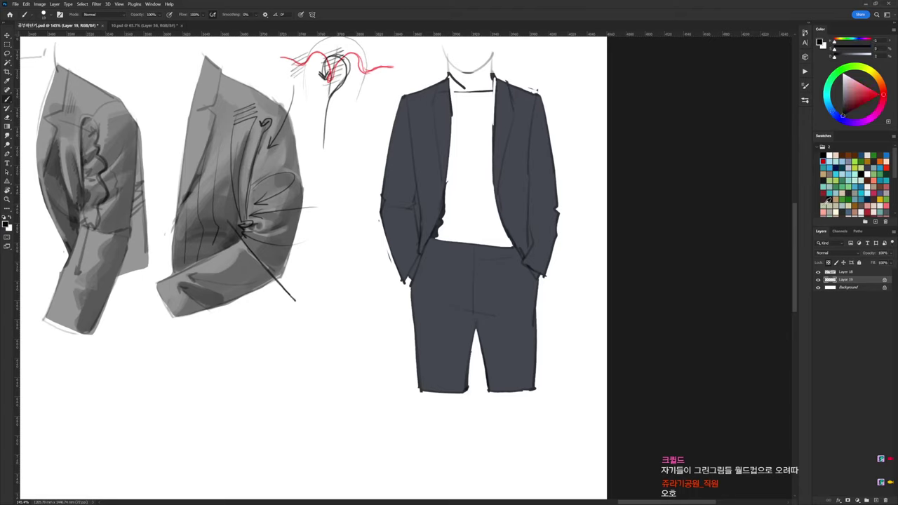
{"action": "right_click", "coordinate": [467, 153]}
{"action": "left_click", "coordinate": [483, 234]}
{"action": "left_click", "coordinate": [537, 170]}
{"action": "left_click", "coordinate": [527, 111], "text": "alt"}
{"action": "left_click", "coordinate": [852, 57]}
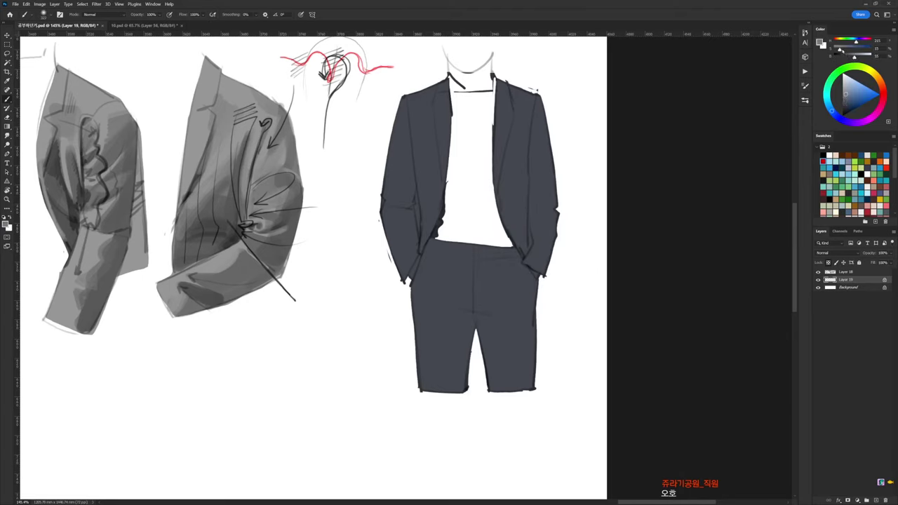
{"action": "mouse_move", "coordinate": [425, 116]}
{"action": "left_mouse_down"}
{"action": "mouse_move", "coordinate": [577, 108]}
{"action": "mouse_move", "coordinate": [422, 111]}
{"action": "mouse_move", "coordinate": [422, 181]}
{"action": "left_mouse_up"}
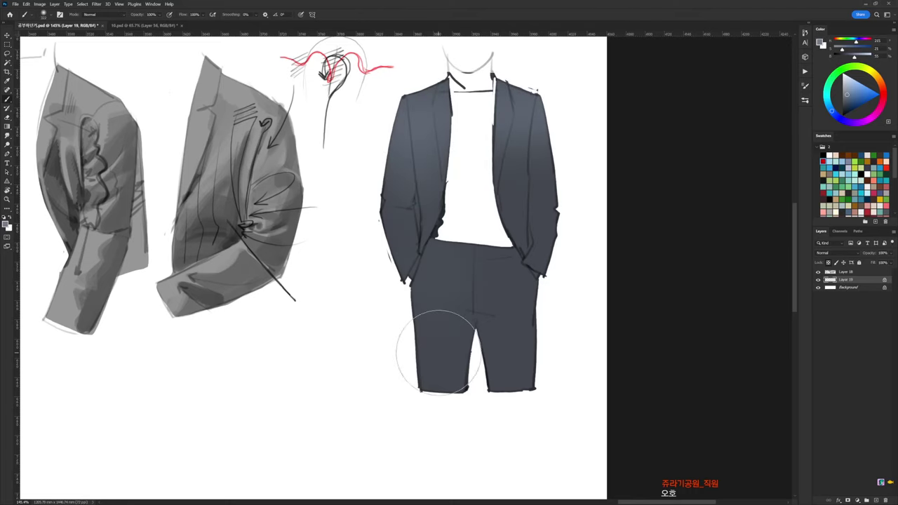
Paint a dark shadow along the left sleeve's inner side with a hard 50 px brush, and erase the gap between sleeve and torso
{"action": "left_click", "coordinate": [491, 173], "text": "alt"}
{"action": "right_click", "coordinate": [484, 171]}
{"action": "left_click", "coordinate": [521, 187]}
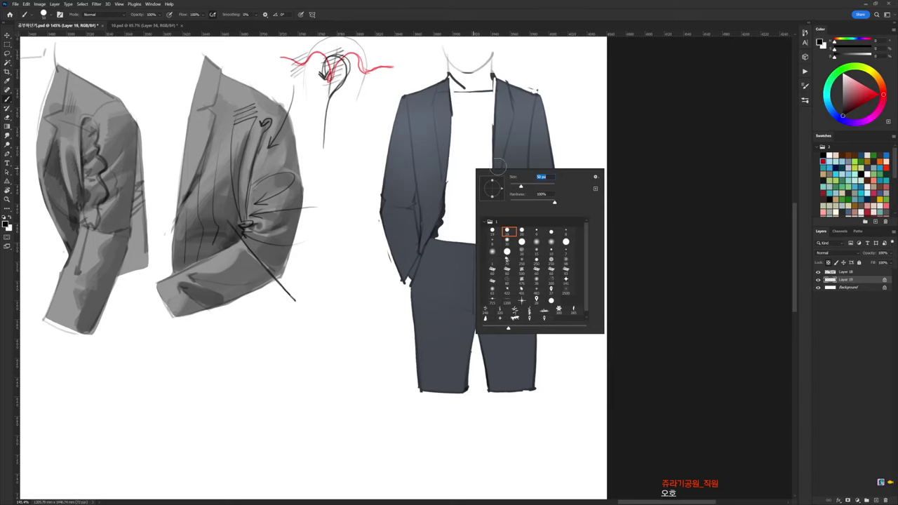
{"action": "left_click", "coordinate": [473, 137]}
{"action": "key", "text": "x"}
{"action": "key", "text": "x"}
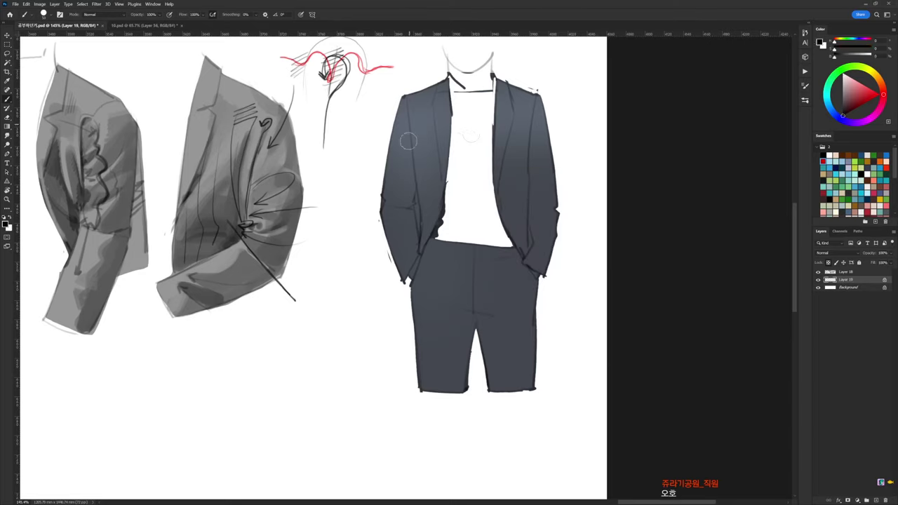
{"action": "mouse_move", "coordinate": [407, 140]}
{"action": "left_mouse_down"}
{"action": "mouse_move", "coordinate": [401, 200]}
{"action": "mouse_move", "coordinate": [407, 144]}
{"action": "mouse_move", "coordinate": [413, 230]}
{"action": "left_mouse_up"}
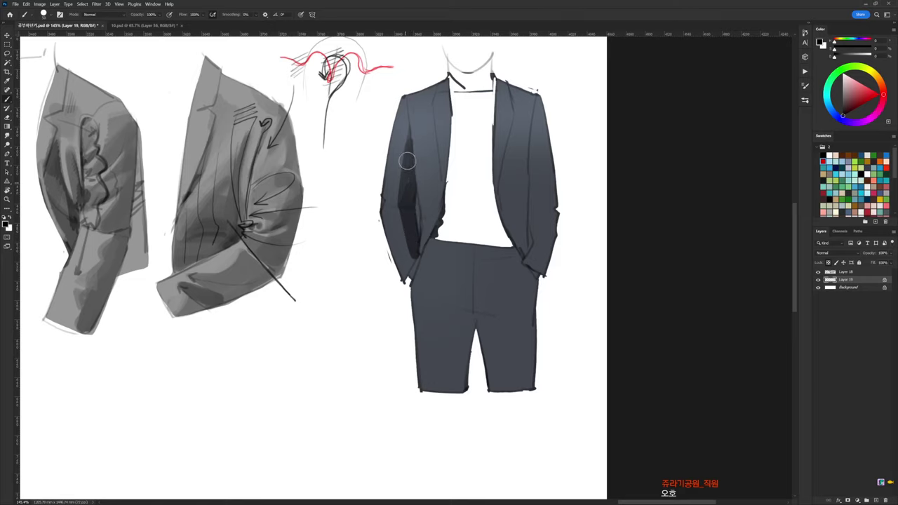
{"action": "key", "text": "e"}
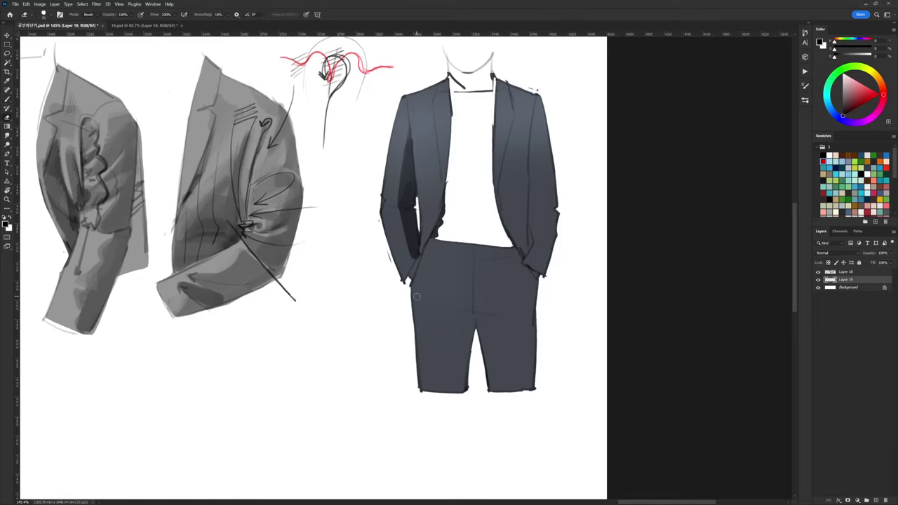
Shade the left jacket panel along its lower opening edge and beside the armpit with dark fold shadows
{"action": "key", "text": "b"}
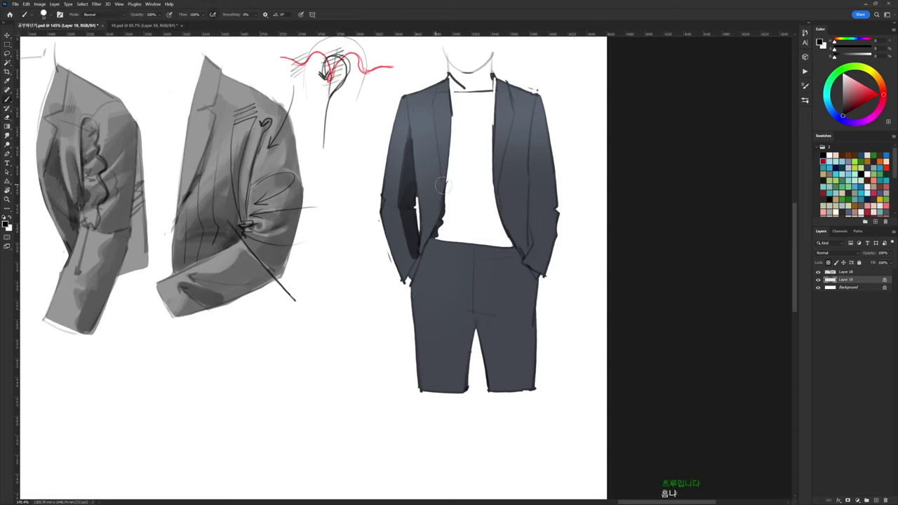
{"action": "left_click_drag", "start_coordinate": [449, 168], "coordinate": [420, 257]}
{"action": "mouse_move", "coordinate": [429, 215]}
{"action": "left_mouse_down"}
{"action": "mouse_move", "coordinate": [429, 153]}
{"action": "mouse_move", "coordinate": [414, 176]}
{"action": "left_mouse_up"}
{"action": "mouse_move", "coordinate": [412, 141]}
{"action": "left_mouse_down"}
{"action": "mouse_move", "coordinate": [419, 185]}
{"action": "mouse_move", "coordinate": [441, 158]}
{"action": "left_mouse_up"}
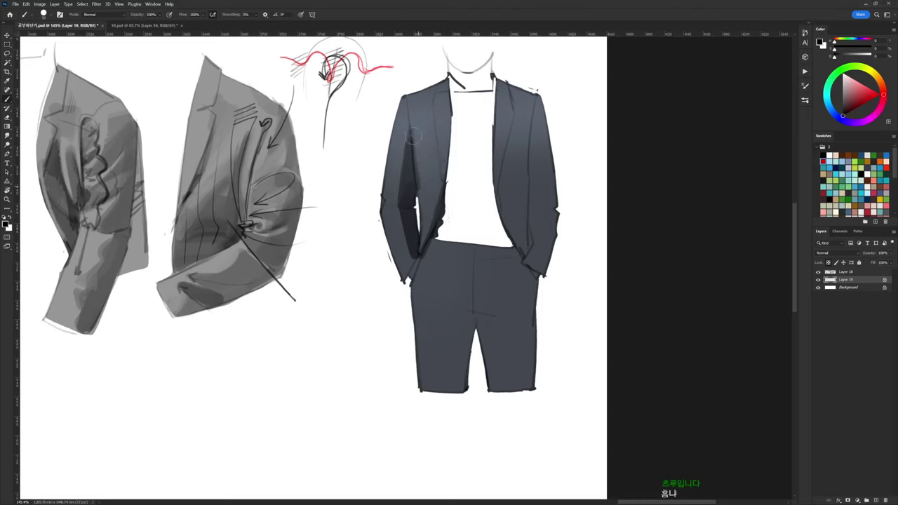
{"action": "mouse_move", "coordinate": [419, 148]}
{"action": "left_mouse_down"}
{"action": "mouse_move", "coordinate": [422, 165]}
{"action": "mouse_move", "coordinate": [428, 148]}
{"action": "mouse_move", "coordinate": [434, 160]}
{"action": "left_mouse_up"}
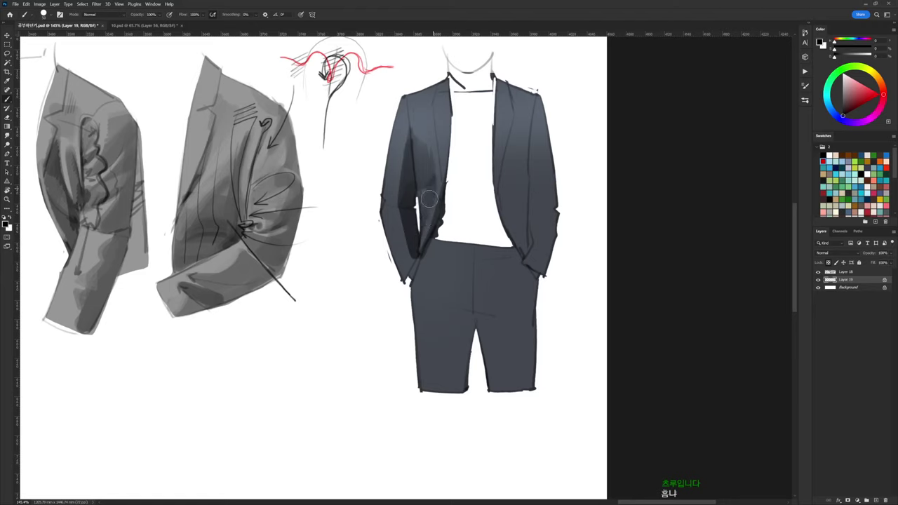
{"action": "left_click", "coordinate": [433, 179], "text": "alt"}
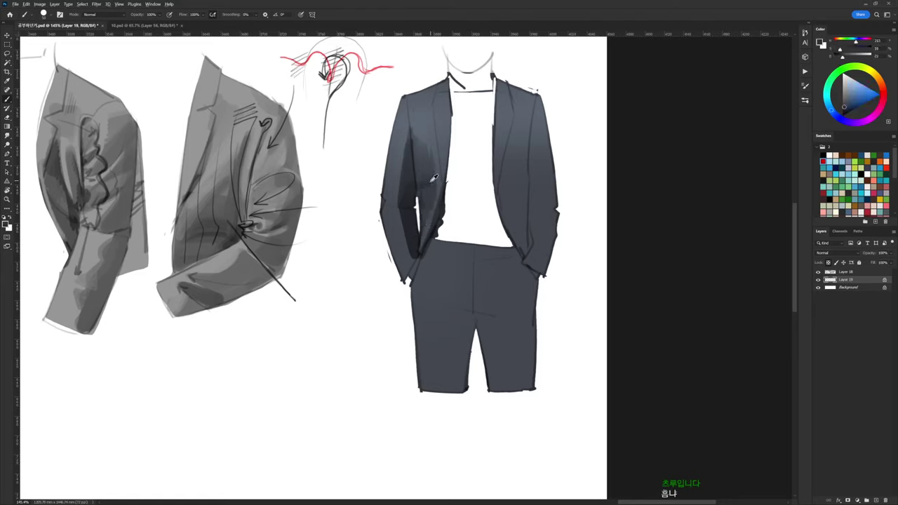
Paint dark folds across the left sleeve's elbow and deepen the shadow along the inner upper arm
{"action": "left_click", "coordinate": [395, 187], "text": "alt"}
{"action": "left_click", "coordinate": [405, 120], "text": "alt"}
{"action": "key", "text": "d"}
{"action": "left_click", "coordinate": [413, 206], "text": "alt"}
{"action": "key", "text": "d"}
{"action": "mouse_move", "coordinate": [388, 206]}
{"action": "left_mouse_down"}
{"action": "mouse_move", "coordinate": [403, 207]}
{"action": "mouse_move", "coordinate": [388, 208]}
{"action": "left_mouse_up"}
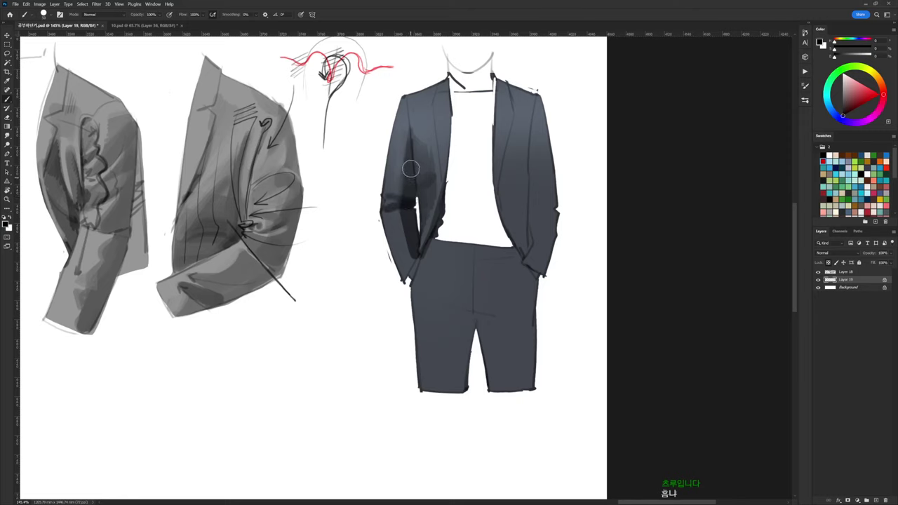
{"action": "mouse_move", "coordinate": [408, 154]}
{"action": "left_mouse_down"}
{"action": "mouse_move", "coordinate": [403, 197]}
{"action": "mouse_move", "coordinate": [409, 155]}
{"action": "mouse_move", "coordinate": [413, 204]}
{"action": "mouse_move", "coordinate": [394, 243]}
{"action": "mouse_move", "coordinate": [406, 216]}
{"action": "mouse_move", "coordinate": [406, 218]}
{"action": "left_mouse_up"}
Blend sampled tones over the left forearm, inner sleeve and elbow to shape the fold shadows
{"action": "left_click", "coordinate": [393, 242], "text": "alt"}
{"action": "left_click", "coordinate": [409, 205], "text": "alt"}
{"action": "left_click", "coordinate": [410, 214], "text": "alt"}
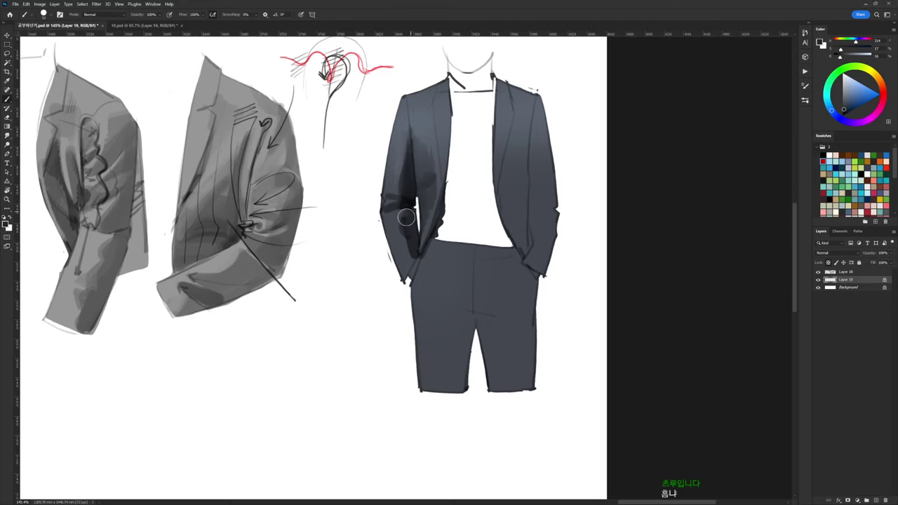
{"action": "left_click", "coordinate": [416, 242], "text": "alt"}
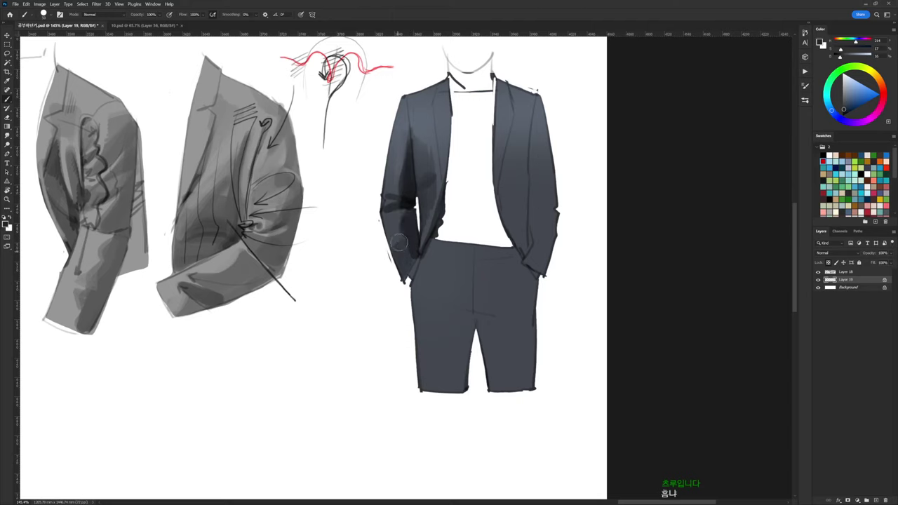
{"action": "mouse_move", "coordinate": [407, 220]}
{"action": "left_mouse_down"}
{"action": "mouse_move", "coordinate": [385, 210]}
{"action": "mouse_move", "coordinate": [408, 153]}
{"action": "left_mouse_up"}
{"action": "left_click", "coordinate": [400, 163], "text": "alt"}
{"action": "left_click_drag", "start_coordinate": [395, 191], "coordinate": [403, 193]}
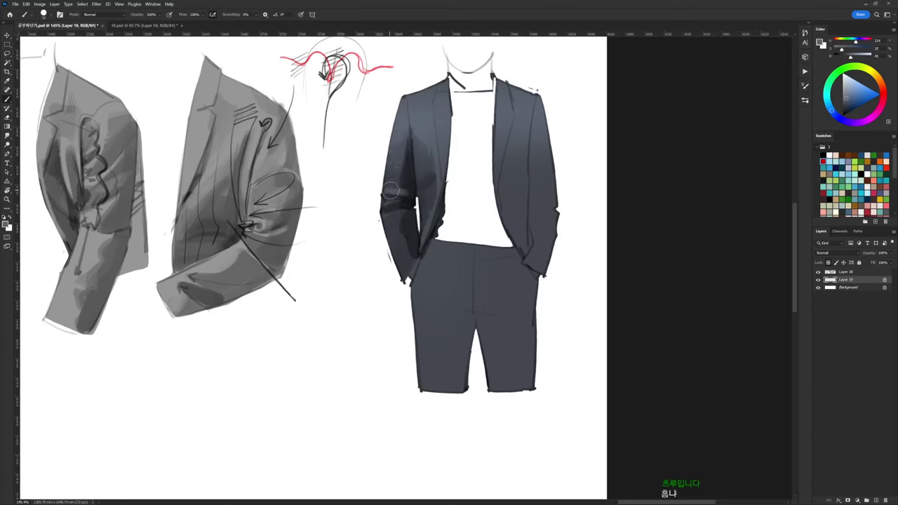
{"action": "right_click", "coordinate": [433, 161]}
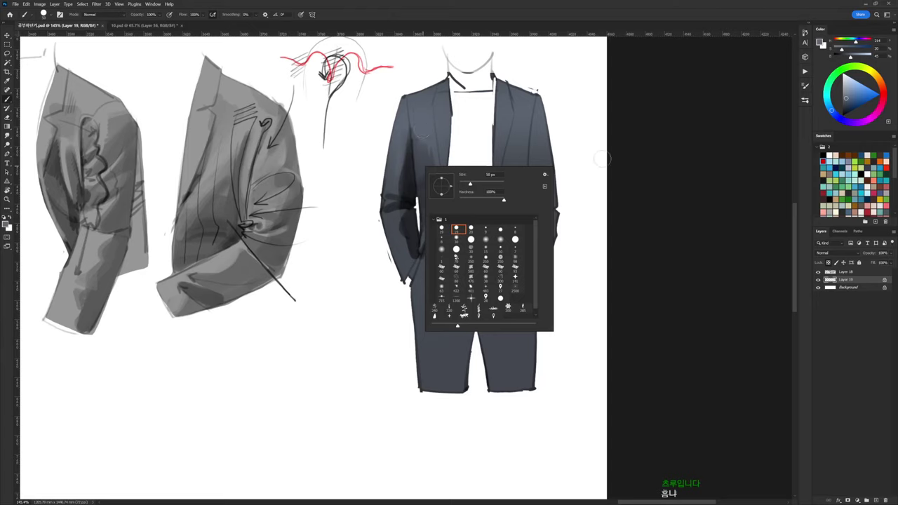
{"action": "left_click", "coordinate": [854, 279]}
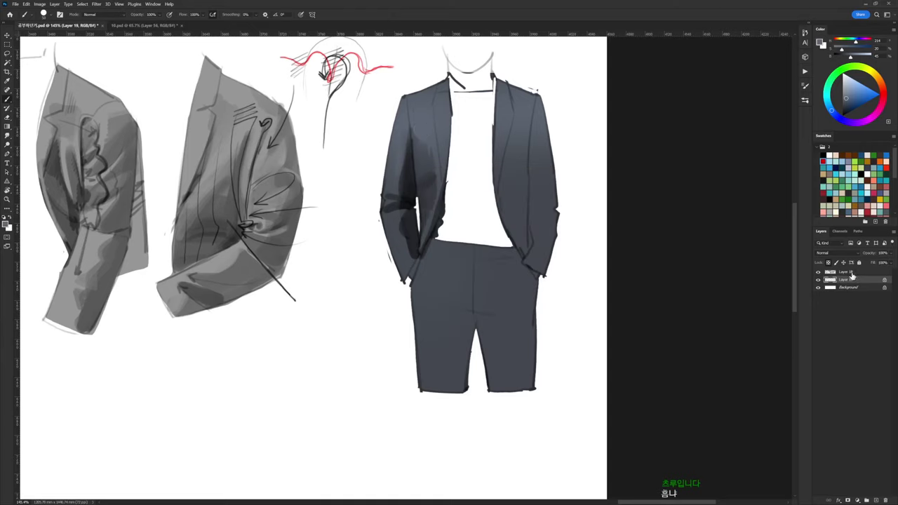
{"action": "key", "text": "ctrl+z"}
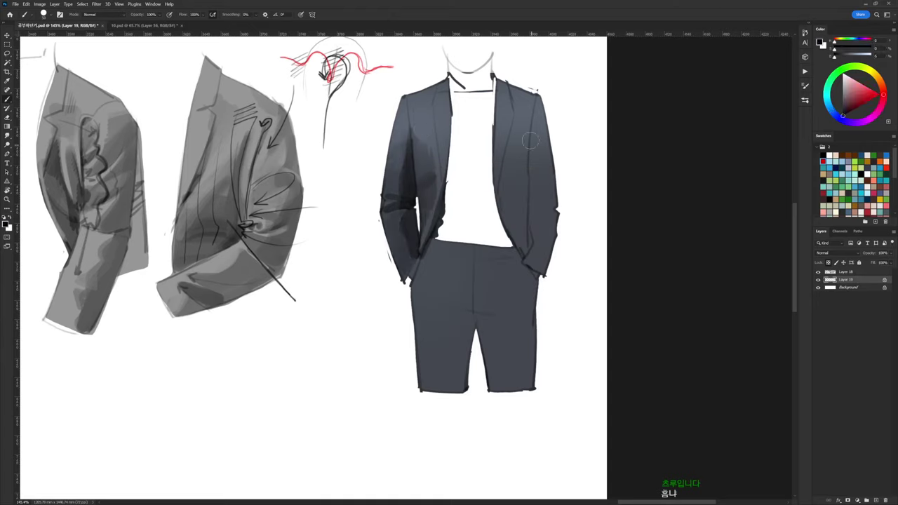
Shade the right jacket panel with a dark fold shadow below the chest and along its opening edge
{"action": "right_click", "coordinate": [533, 145]}
{"action": "left_click", "coordinate": [561, 88]}
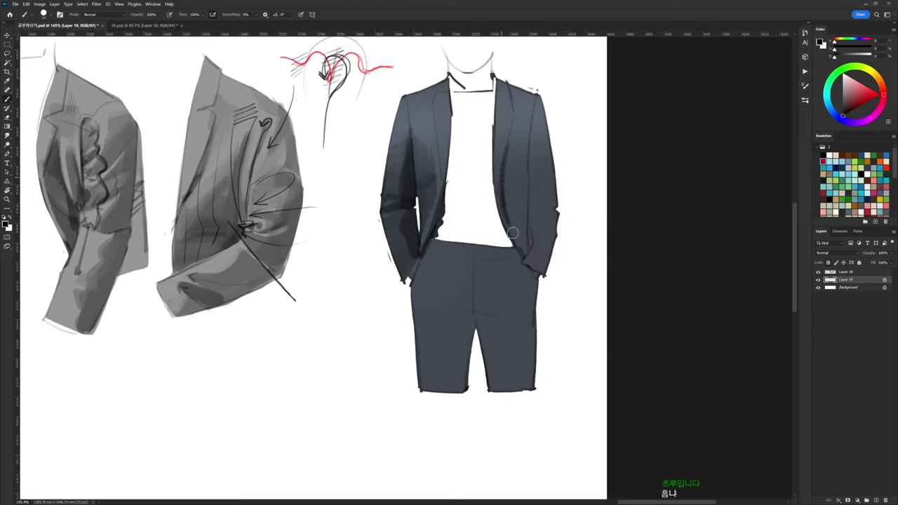
{"action": "left_click", "coordinate": [510, 149], "text": "alt"}
{"action": "key", "text": "d"}
{"action": "right_click", "coordinate": [525, 146]}
{"action": "mouse_move", "coordinate": [523, 136]}
{"action": "left_mouse_down"}
{"action": "mouse_move", "coordinate": [506, 165]}
{"action": "mouse_move", "coordinate": [527, 163]}
{"action": "mouse_move", "coordinate": [507, 179]}
{"action": "mouse_move", "coordinate": [526, 165]}
{"action": "left_mouse_up"}
{"action": "key", "text": "ctrl+z"}
{"action": "mouse_move", "coordinate": [527, 241]}
{"action": "left_mouse_down"}
{"action": "mouse_move", "coordinate": [528, 212]}
{"action": "mouse_move", "coordinate": [511, 211]}
{"action": "mouse_move", "coordinate": [528, 188]}
{"action": "mouse_move", "coordinate": [504, 188]}
{"action": "mouse_move", "coordinate": [523, 161]}
{"action": "mouse_move", "coordinate": [508, 154]}
{"action": "mouse_move", "coordinate": [532, 116]}
{"action": "mouse_move", "coordinate": [538, 186]}
{"action": "left_mouse_up"}
Darken the right sleeve from the upper arm toward the cuff, separating it from the jacket panel
{"action": "left_click", "coordinate": [540, 120], "text": "alt"}
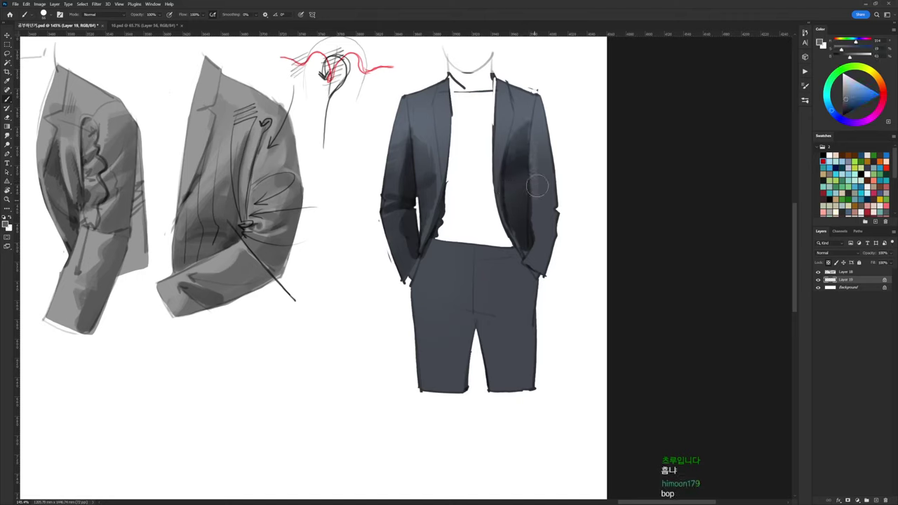
{"action": "key", "text": "d"}
{"action": "mouse_move", "coordinate": [546, 93]}
{"action": "left_mouse_down"}
{"action": "mouse_move", "coordinate": [533, 166]}
{"action": "mouse_move", "coordinate": [546, 179]}
{"action": "mouse_move", "coordinate": [534, 207]}
{"action": "mouse_move", "coordinate": [547, 223]}
{"action": "mouse_move", "coordinate": [537, 259]}
{"action": "mouse_move", "coordinate": [527, 261]}
{"action": "mouse_move", "coordinate": [528, 234]}
{"action": "mouse_move", "coordinate": [547, 201]}
{"action": "mouse_move", "coordinate": [544, 178]}
{"action": "left_mouse_up"}
Paint dark gradients over both lower trouser legs and a diagonal shadow beneath the right hip
{"action": "mouse_move", "coordinate": [433, 270]}
{"action": "left_mouse_down"}
{"action": "mouse_move", "coordinate": [441, 360]}
{"action": "mouse_move", "coordinate": [462, 354]}
{"action": "mouse_move", "coordinate": [409, 305]}
{"action": "mouse_move", "coordinate": [468, 288]}
{"action": "mouse_move", "coordinate": [423, 275]}
{"action": "mouse_move", "coordinate": [459, 287]}
{"action": "mouse_move", "coordinate": [407, 289]}
{"action": "mouse_move", "coordinate": [455, 305]}
{"action": "mouse_move", "coordinate": [421, 293]}
{"action": "mouse_move", "coordinate": [458, 289]}
{"action": "mouse_move", "coordinate": [408, 280]}
{"action": "mouse_move", "coordinate": [454, 281]}
{"action": "left_mouse_up"}
{"action": "key", "text": "ctrl+z"}
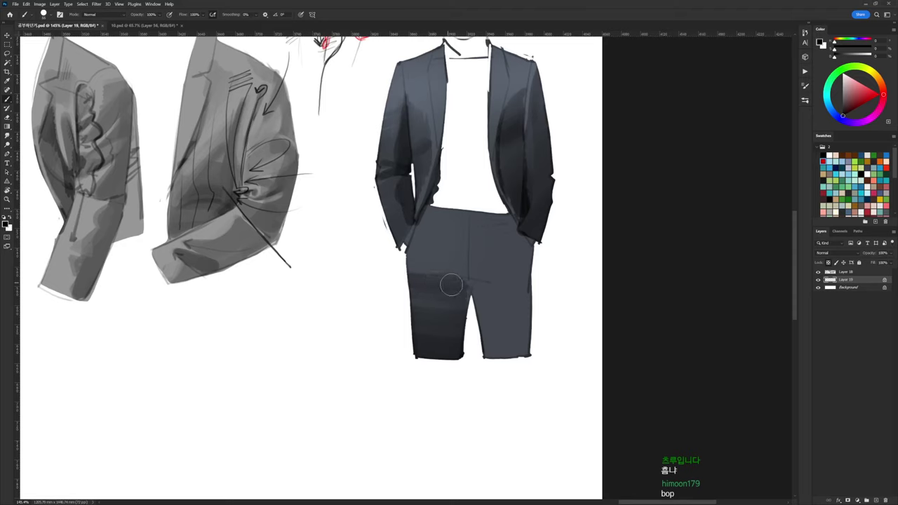
{"action": "mouse_move", "coordinate": [511, 350]}
{"action": "left_mouse_down"}
{"action": "mouse_move", "coordinate": [490, 357]}
{"action": "mouse_move", "coordinate": [527, 347]}
{"action": "mouse_move", "coordinate": [491, 335]}
{"action": "mouse_move", "coordinate": [531, 332]}
{"action": "mouse_move", "coordinate": [491, 324]}
{"action": "mouse_move", "coordinate": [531, 314]}
{"action": "mouse_move", "coordinate": [484, 306]}
{"action": "mouse_move", "coordinate": [531, 286]}
{"action": "mouse_move", "coordinate": [463, 279]}
{"action": "left_mouse_up"}
{"action": "mouse_move", "coordinate": [522, 198]}
{"action": "left_mouse_down"}
{"action": "mouse_move", "coordinate": [503, 224]}
{"action": "mouse_move", "coordinate": [524, 281]}
{"action": "mouse_move", "coordinate": [507, 231]}
{"action": "mouse_move", "coordinate": [512, 222]}
{"action": "left_mouse_up"}
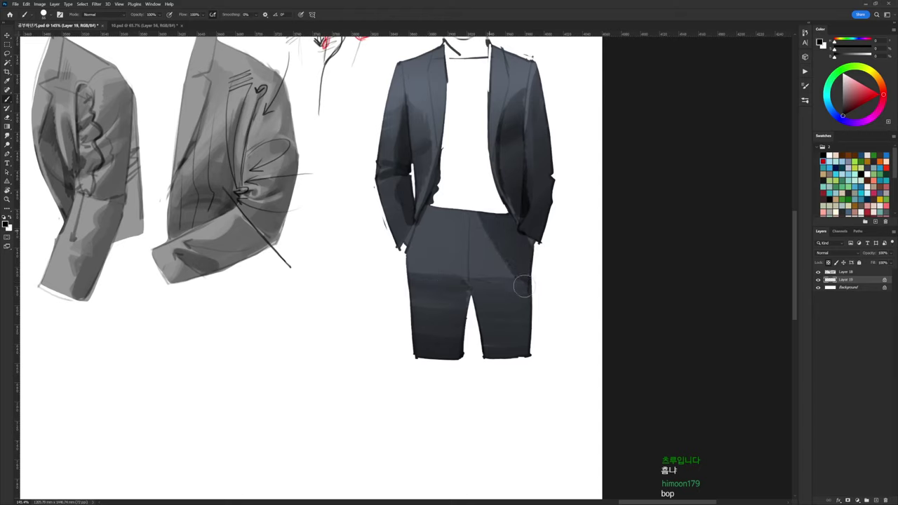
{"action": "left_click", "coordinate": [512, 265], "text": "alt"}
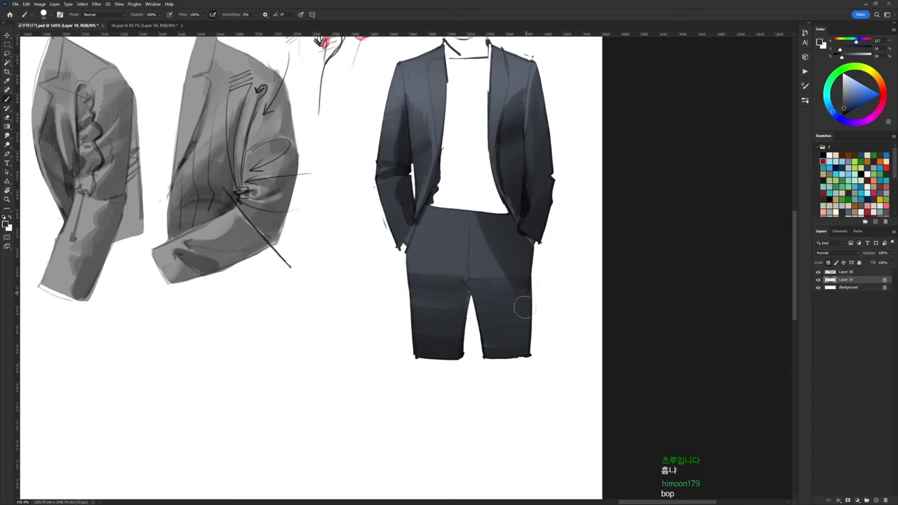
Blend sampled lighter and darker tones down the left trouser leg to form its outer plane and centre crease
{"action": "left_click", "coordinate": [426, 265], "text": "alt"}
{"action": "mouse_move", "coordinate": [426, 272]}
{"action": "left_mouse_down"}
{"action": "mouse_move", "coordinate": [426, 337]}
{"action": "mouse_move", "coordinate": [414, 278]}
{"action": "mouse_move", "coordinate": [430, 290]}
{"action": "mouse_move", "coordinate": [416, 299]}
{"action": "mouse_move", "coordinate": [432, 310]}
{"action": "mouse_move", "coordinate": [416, 333]}
{"action": "mouse_move", "coordinate": [434, 358]}
{"action": "left_mouse_up"}
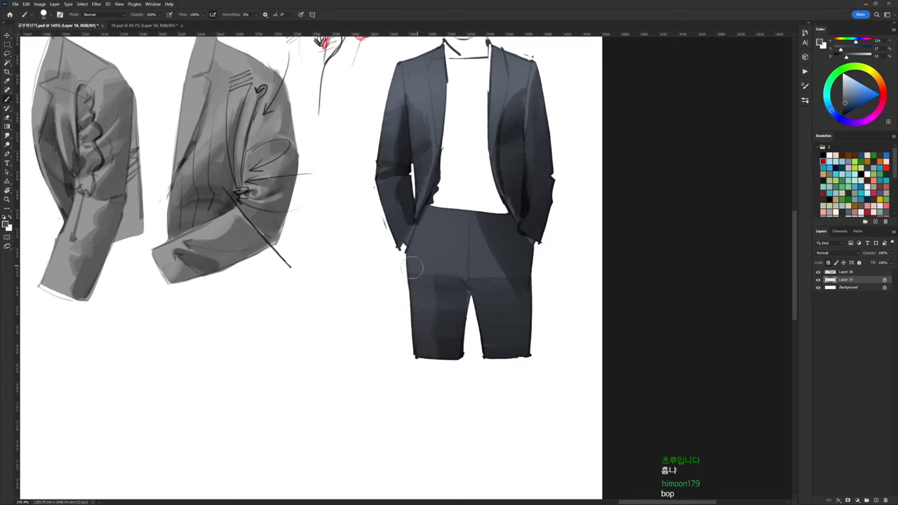
{"action": "mouse_move", "coordinate": [426, 278]}
{"action": "left_mouse_down"}
{"action": "mouse_move", "coordinate": [426, 323]}
{"action": "mouse_move", "coordinate": [436, 287]}
{"action": "mouse_move", "coordinate": [430, 305]}
{"action": "left_mouse_up"}
{"action": "left_click", "coordinate": [441, 300], "text": "alt"}
{"action": "left_click", "coordinate": [430, 319], "text": "alt"}
{"action": "left_click", "coordinate": [421, 351], "text": "alt"}
{"action": "left_click", "coordinate": [446, 244], "text": "alt"}
{"action": "mouse_move", "coordinate": [442, 306]}
{"action": "left_mouse_down"}
{"action": "mouse_move", "coordinate": [453, 350]}
{"action": "mouse_move", "coordinate": [443, 345]}
{"action": "left_mouse_up"}
{"action": "left_click", "coordinate": [456, 311], "text": "alt"}
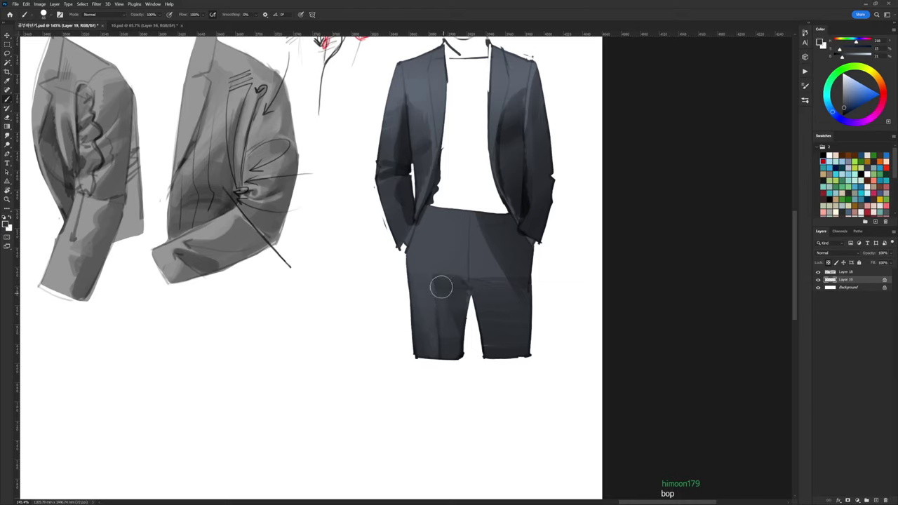
{"action": "left_click", "coordinate": [446, 279], "text": "alt"}
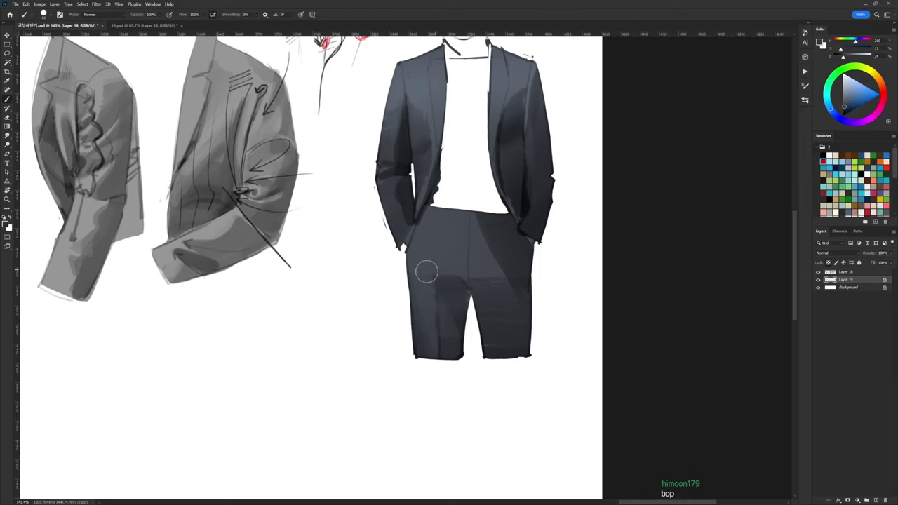
Paint fold shadows across the crotch and lighten the front plane of the right thigh with sampled tones
{"action": "mouse_move", "coordinate": [429, 239]}
{"action": "left_mouse_down"}
{"action": "mouse_move", "coordinate": [480, 246]}
{"action": "mouse_move", "coordinate": [431, 245]}
{"action": "mouse_move", "coordinate": [464, 261]}
{"action": "left_mouse_up"}
{"action": "left_click", "coordinate": [427, 253], "text": "alt"}
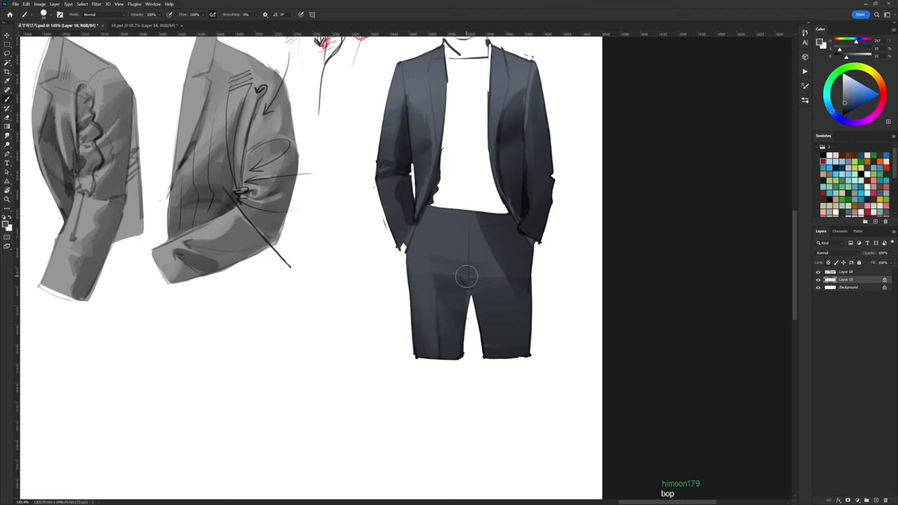
{"action": "left_click", "coordinate": [488, 256], "text": "alt"}
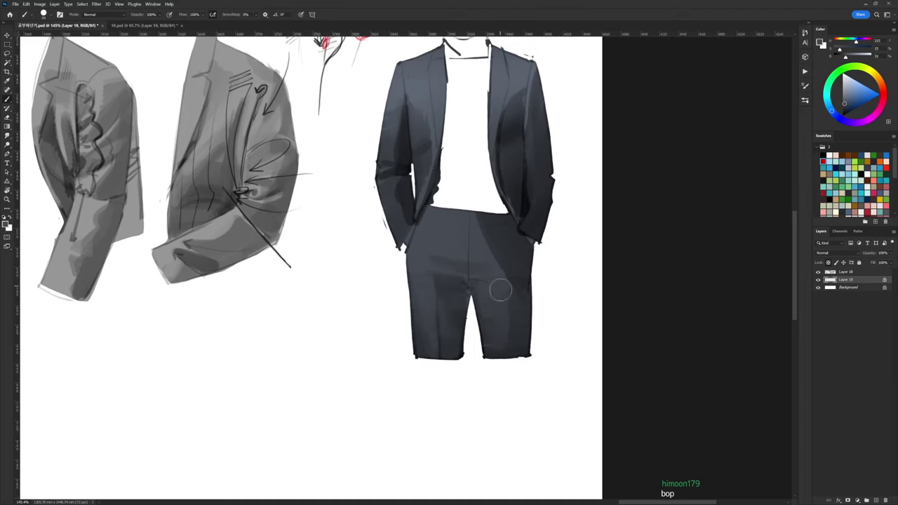
{"action": "left_click", "coordinate": [466, 283], "text": "alt"}
{"action": "left_click", "coordinate": [500, 279], "text": "alt"}
{"action": "left_click_drag", "start_coordinate": [479, 222], "coordinate": [499, 270]}
Paint thin dark tension folds across the hips with a smaller brush on a rotated canvas, and level the canvas again
{"action": "key", "text": "r"}
{"action": "left_click_drag", "start_coordinate": [516, 204], "coordinate": [459, 84]}
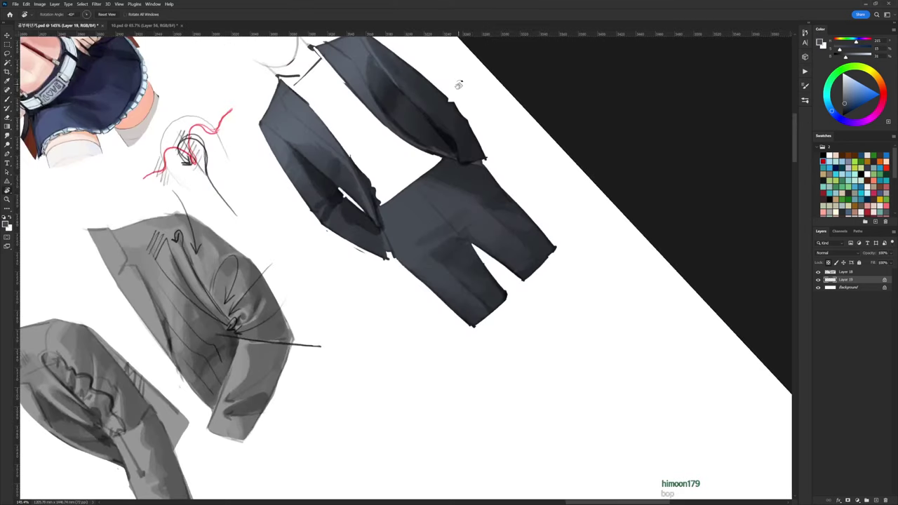
{"action": "right_click", "coordinate": [491, 165]}
{"action": "left_click", "coordinate": [539, 245]}
{"action": "left_click", "coordinate": [471, 184], "text": "alt"}
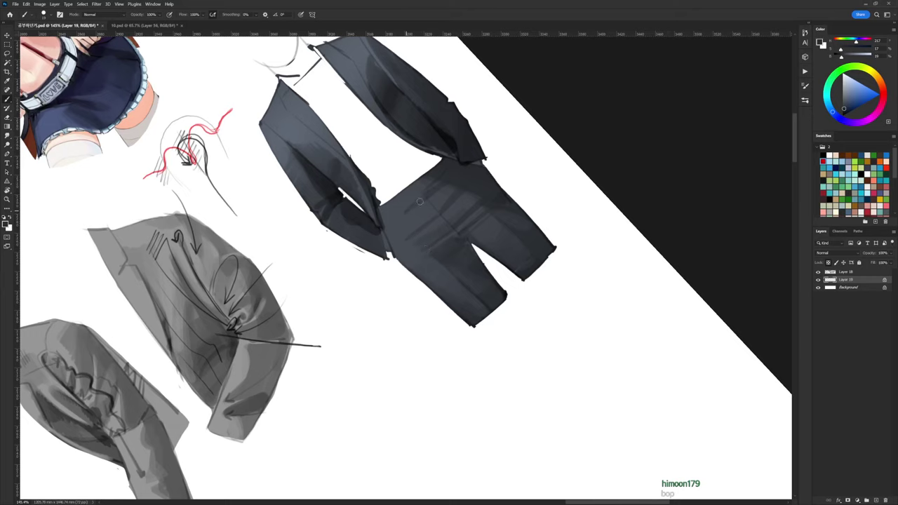
{"action": "key", "text": "r"}
{"action": "left_click_drag", "start_coordinate": [615, 204], "coordinate": [587, 184]}
{"action": "key", "text": "b"}
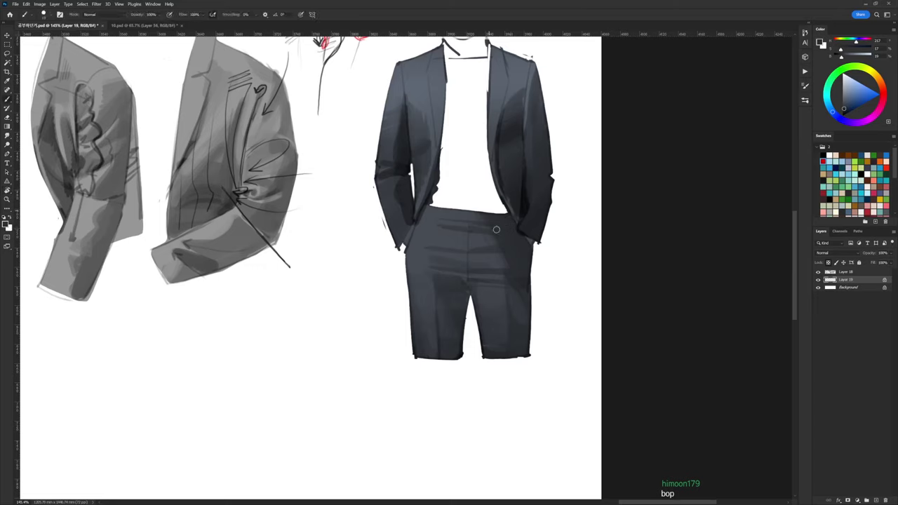
Soften the hip folds with a larger brush and tones sampled from the trousers' upper front
{"action": "right_click", "coordinate": [495, 227]}
{"action": "left_click", "coordinate": [456, 242], "text": "alt"}
{"action": "left_click", "coordinate": [446, 242], "text": "alt"}
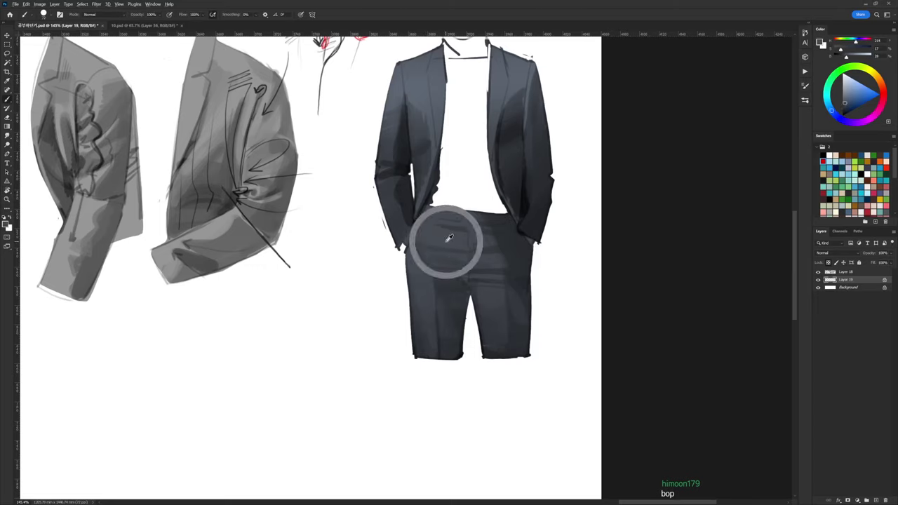
{"action": "left_click", "coordinate": [509, 238], "text": "alt"}
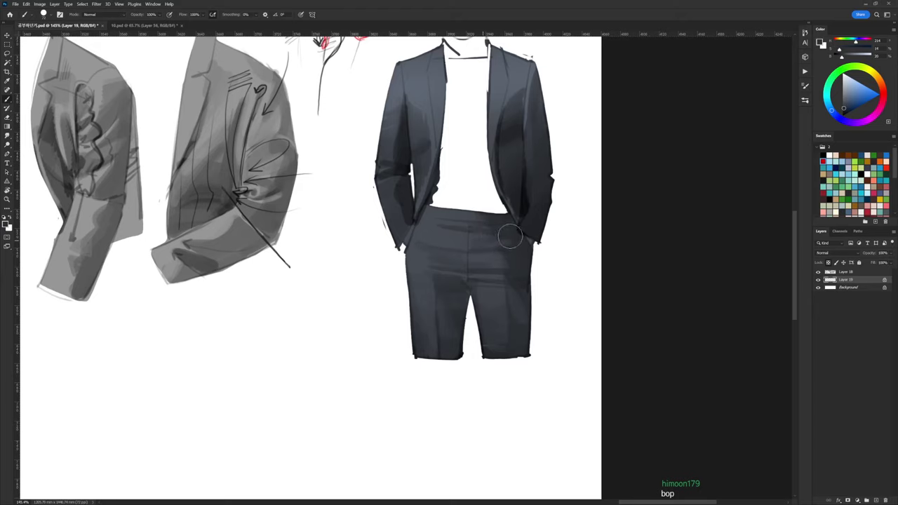
{"action": "left_click", "coordinate": [463, 283], "text": "alt"}
Deepen the shadow at the crotch and along the left leg's inner thigh, blending it with sampled tones
{"action": "key", "text": "d"}
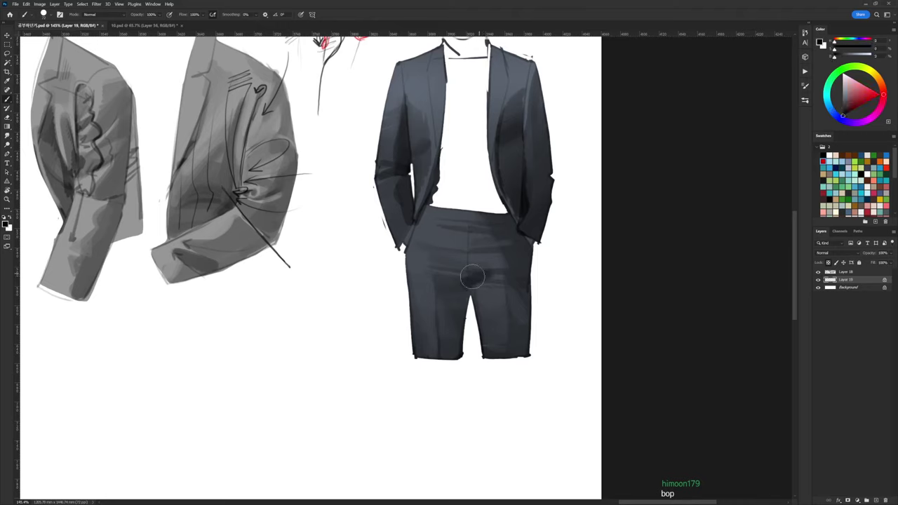
{"action": "left_click_drag", "start_coordinate": [464, 282], "coordinate": [461, 325]}
{"action": "left_click", "coordinate": [478, 275], "text": "alt"}
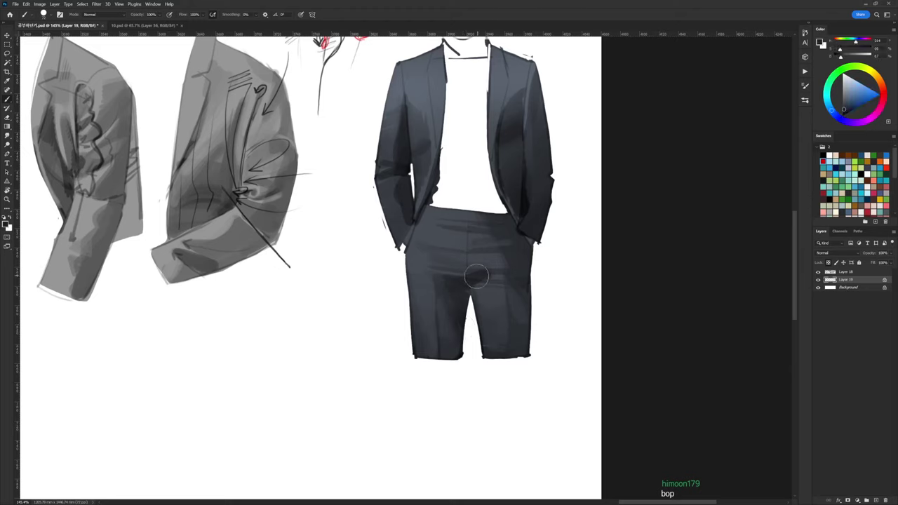
{"action": "left_click", "coordinate": [483, 270], "text": "alt"}
Darken the outer edge of the right trouser leg from the pocket down the thigh
{"action": "left_click", "coordinate": [530, 265], "text": "alt"}
{"action": "key", "text": "d"}
{"action": "mouse_move", "coordinate": [530, 246]}
{"action": "left_mouse_down"}
{"action": "mouse_move", "coordinate": [521, 282]}
{"action": "mouse_move", "coordinate": [523, 263]}
{"action": "mouse_move", "coordinate": [525, 315]}
{"action": "left_mouse_up"}
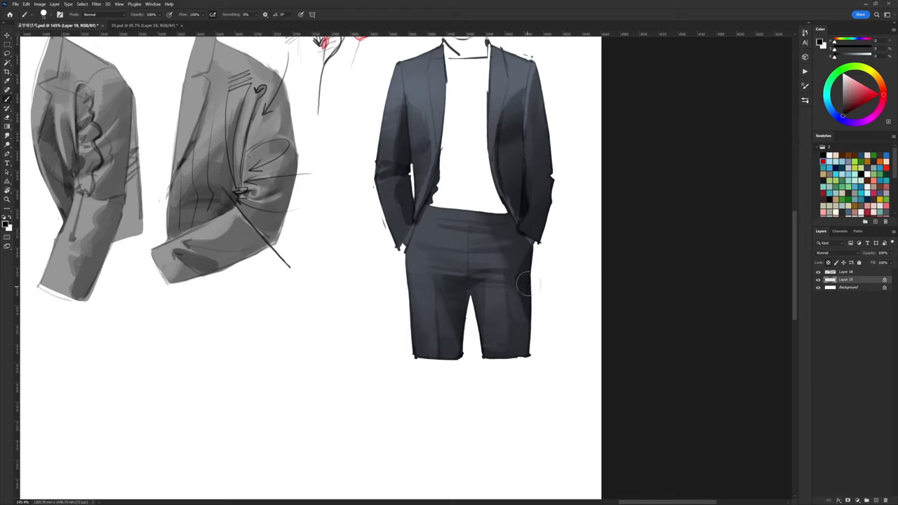
{"action": "mouse_move", "coordinate": [528, 283]}
{"action": "left_mouse_down"}
{"action": "mouse_move", "coordinate": [520, 318]}
{"action": "mouse_move", "coordinate": [521, 282]}
{"action": "left_mouse_up"}
Blend sampled dark tones across the trousers below the waist edge to soften the upper folds
{"action": "scroll", "coordinate": [549, 260], "scroll_direction": "down", "scroll_amount": 1}
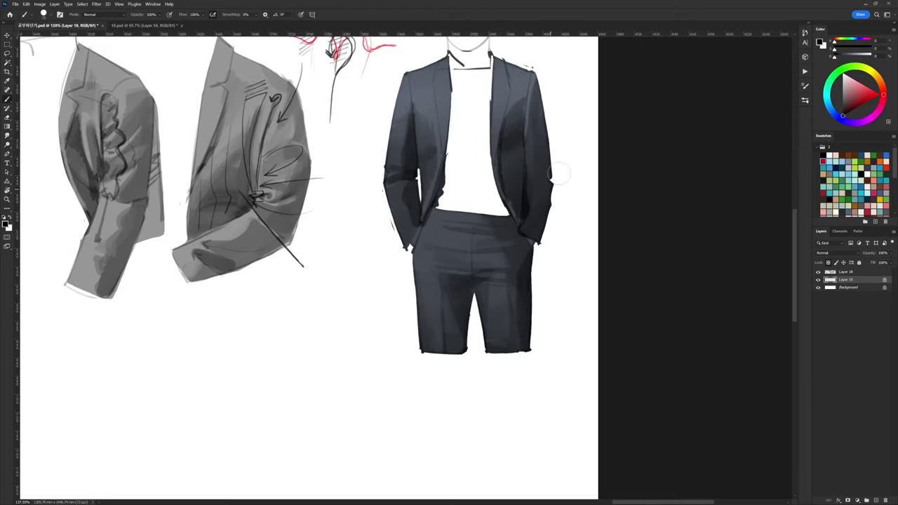
{"action": "scroll", "coordinate": [566, 215], "scroll_direction": "down", "scroll_amount": 3}
{"action": "scroll", "coordinate": [531, 214], "scroll_direction": "up", "scroll_amount": 3}
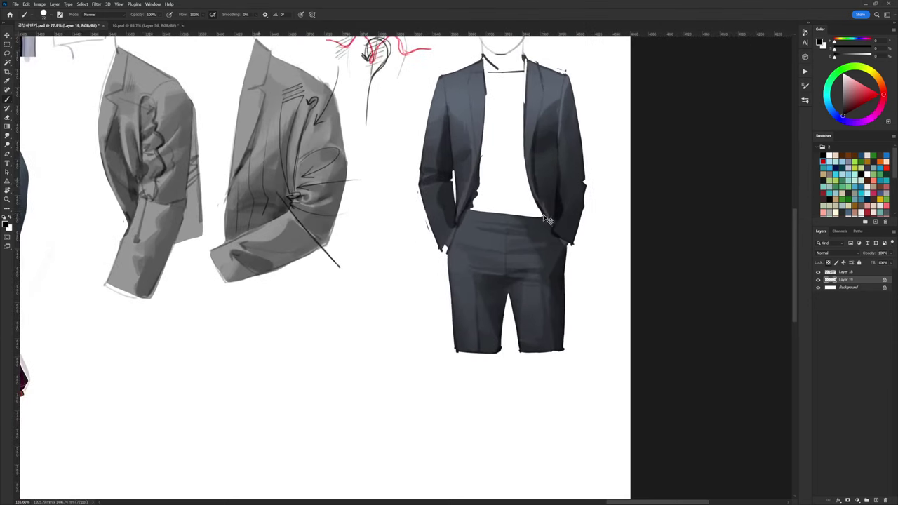
{"action": "left_click", "coordinate": [540, 230], "text": "alt"}
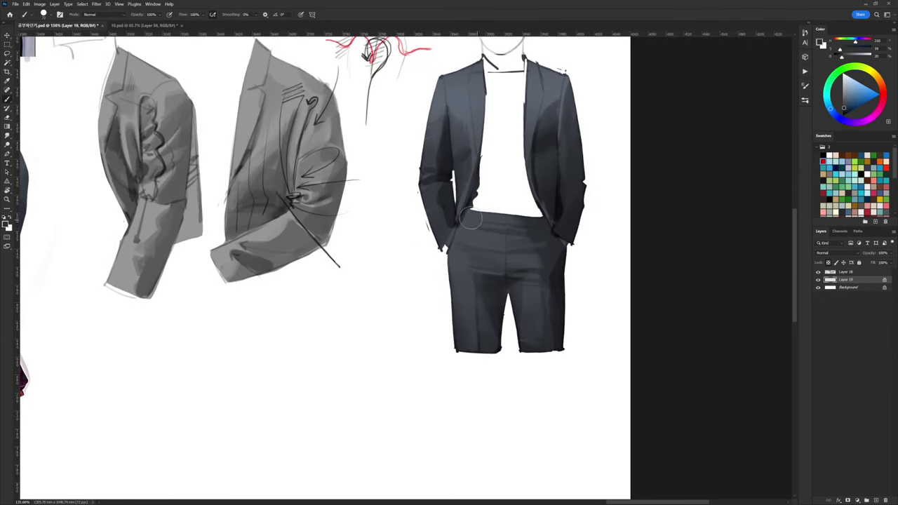
{"action": "left_click_drag", "start_coordinate": [481, 235], "coordinate": [526, 238]}
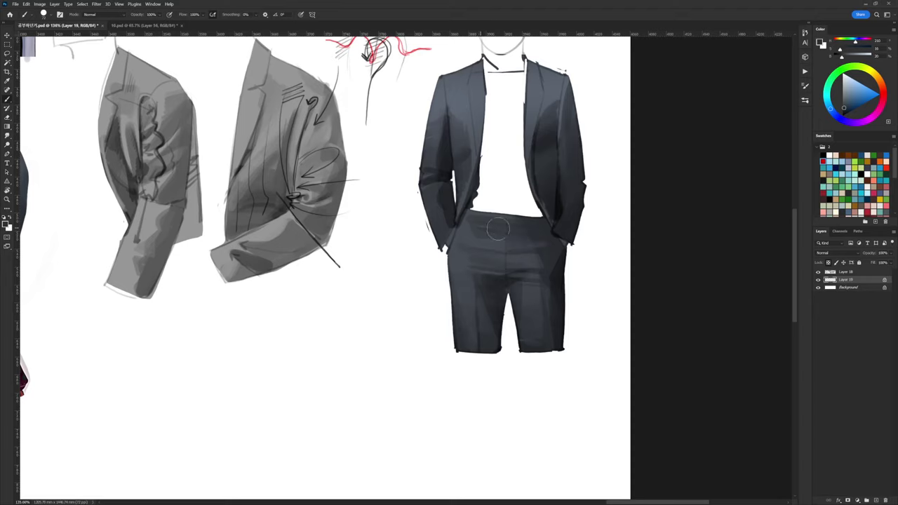
{"action": "mouse_move", "coordinate": [475, 223]}
{"action": "left_mouse_down"}
{"action": "mouse_move", "coordinate": [517, 239]}
{"action": "mouse_move", "coordinate": [469, 232]}
{"action": "mouse_move", "coordinate": [496, 236]}
{"action": "mouse_move", "coordinate": [469, 223]}
{"action": "mouse_move", "coordinate": [531, 230]}
{"action": "left_mouse_up"}
{"action": "left_click", "coordinate": [479, 234], "text": "alt"}
Merge Layer 18 and Layer 19 into a single layer
{"action": "scroll", "coordinate": [531, 230], "scroll_direction": "down", "scroll_amount": 3}
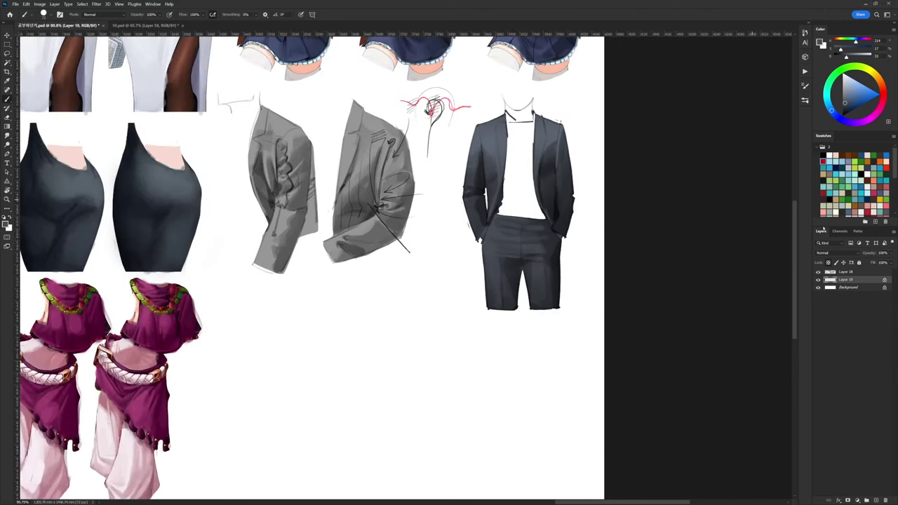
{"action": "key", "text": "ctrl+e"}
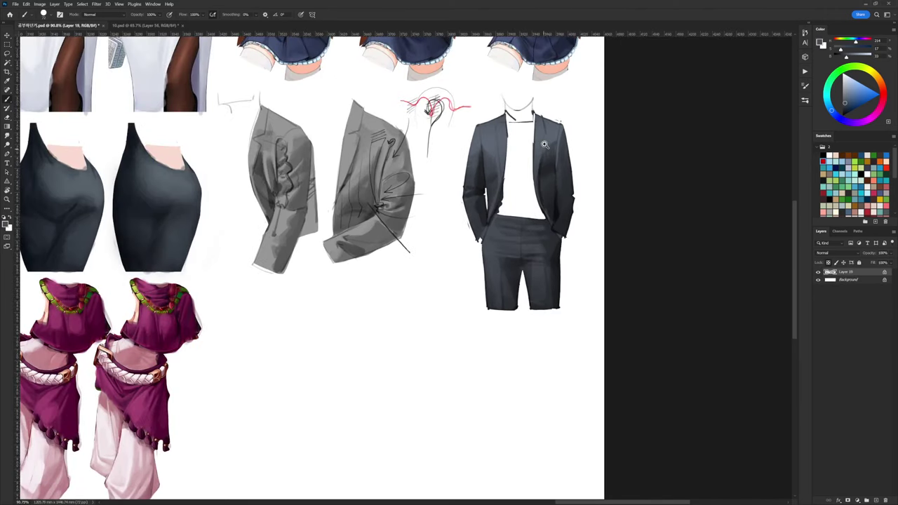
Lighten the left chest and paint fine folds down the upper left sleeve with a smaller brush and sampled tones
{"action": "scroll", "coordinate": [544, 144], "scroll_direction": "up", "scroll_amount": 3}
{"action": "key", "text": "["}
{"action": "key", "text": "["}
{"action": "key", "text": "["}
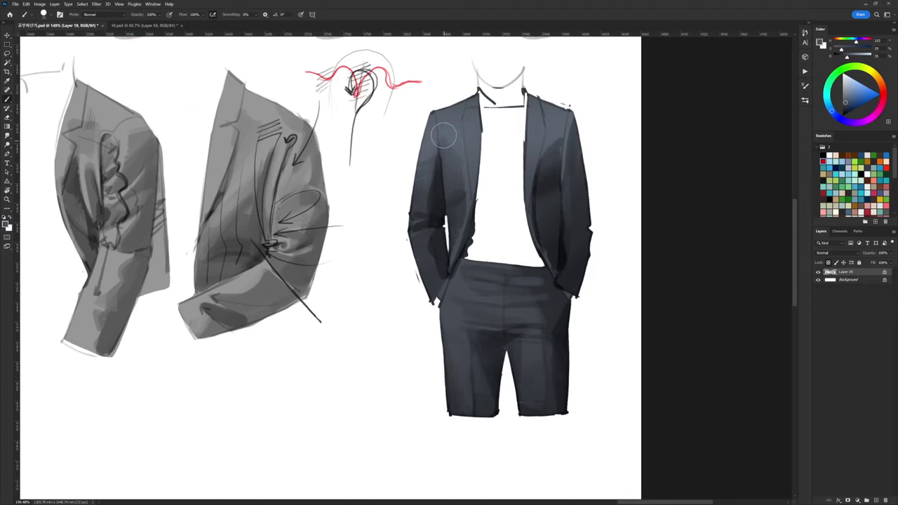
{"action": "right_click", "coordinate": [484, 134]}
{"action": "left_click", "coordinate": [537, 204]}
{"action": "left_click", "coordinate": [520, 204]}
{"action": "left_click", "coordinate": [437, 173], "text": "alt"}
{"action": "left_click", "coordinate": [429, 142], "text": "alt"}
{"action": "left_click", "coordinate": [430, 195], "text": "alt"}
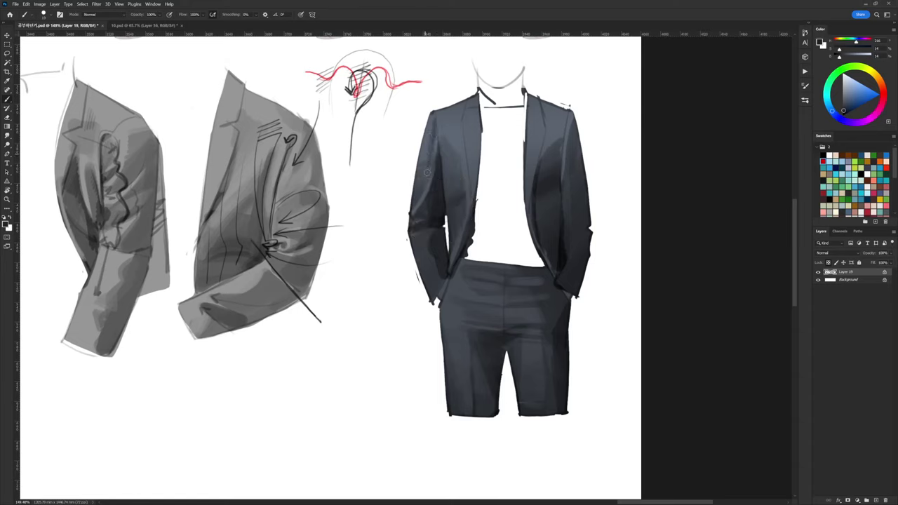
{"action": "left_click", "coordinate": [421, 180], "text": "alt"}
{"action": "left_click", "coordinate": [457, 126], "text": "alt"}
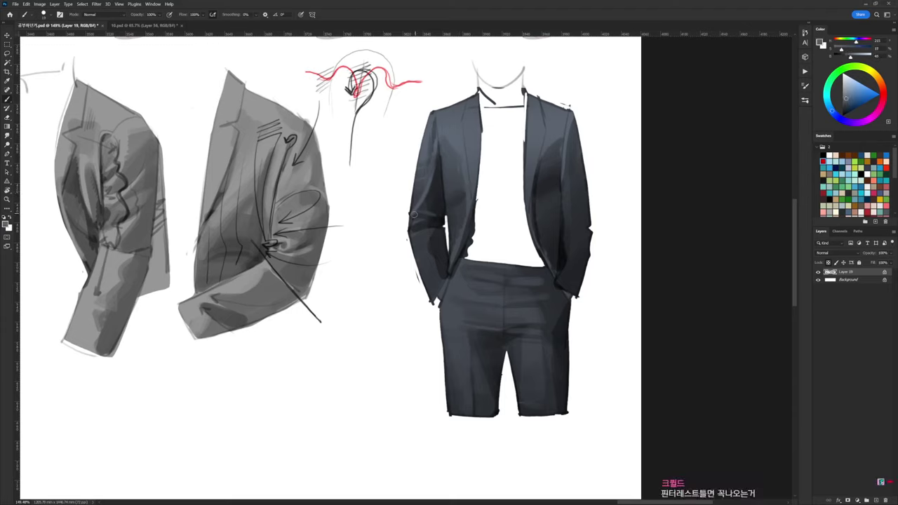
Darken the crease at the left elbow and sample lighter sleeve and chest tones for its edges
{"action": "key", "text": "d"}
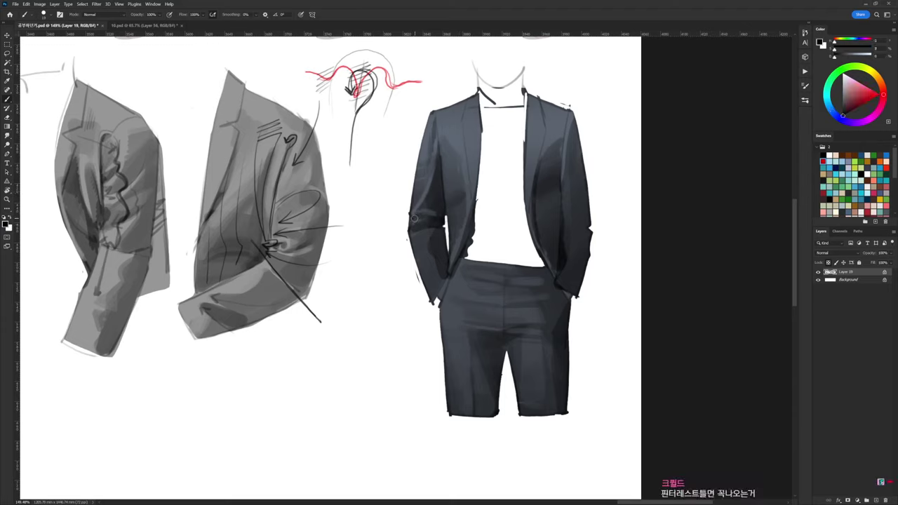
{"action": "mouse_move", "coordinate": [433, 220]}
{"action": "left_mouse_down"}
{"action": "mouse_move", "coordinate": [442, 225]}
{"action": "mouse_move", "coordinate": [415, 215]}
{"action": "mouse_move", "coordinate": [436, 219]}
{"action": "left_mouse_up"}
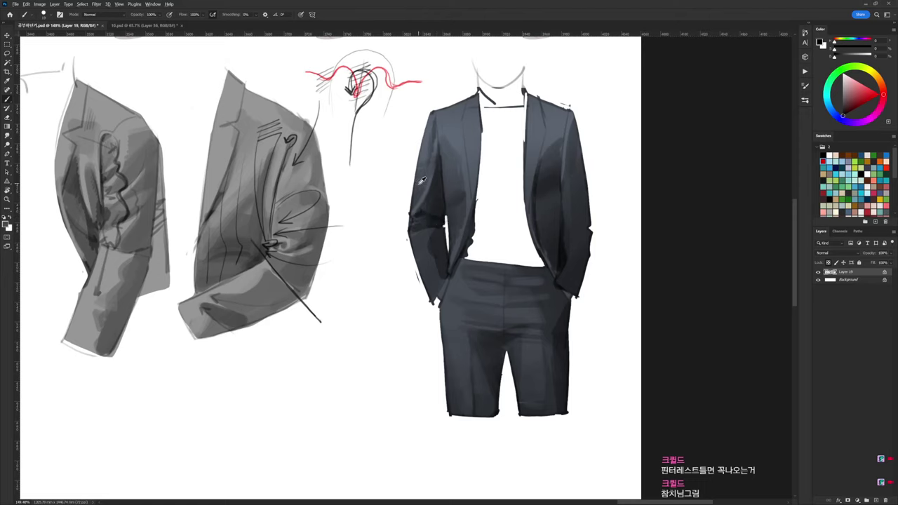
{"action": "left_click", "coordinate": [417, 184], "text": "alt"}
{"action": "left_click", "coordinate": [455, 130], "text": "alt"}
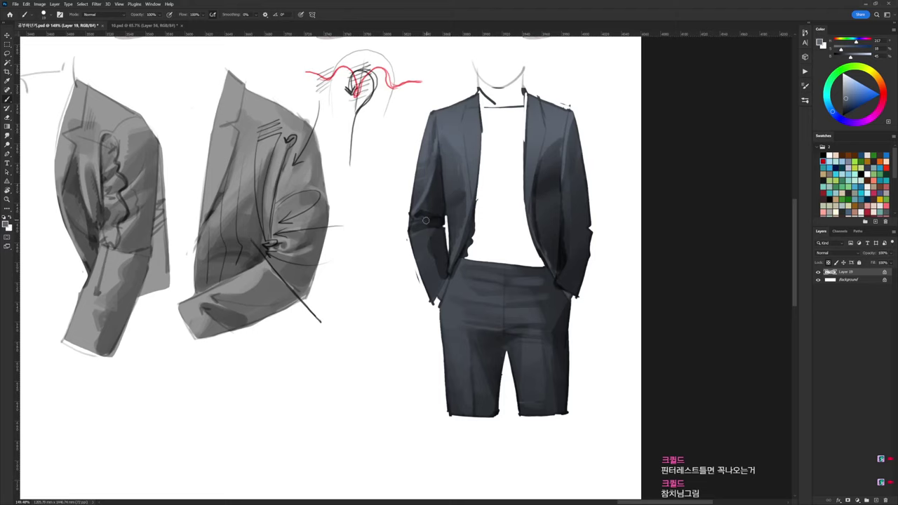
Paint lighter fold planes from the left elbow down the forearm using sampled tones
{"action": "mouse_move", "coordinate": [432, 218]}
{"action": "left_mouse_down"}
{"action": "mouse_move", "coordinate": [415, 237]}
{"action": "mouse_move", "coordinate": [433, 230]}
{"action": "mouse_move", "coordinate": [432, 260]}
{"action": "left_mouse_up"}
{"action": "left_click", "coordinate": [435, 253], "text": "alt"}
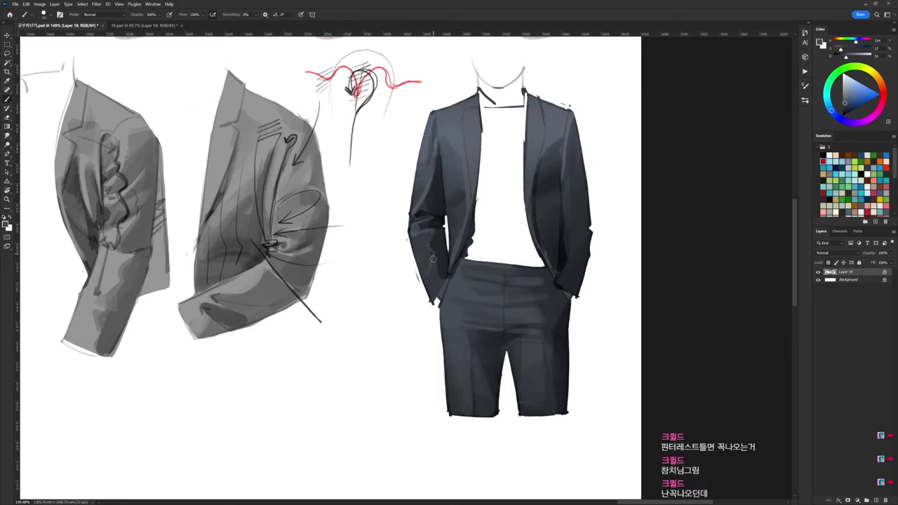
{"action": "left_click", "coordinate": [423, 232], "text": "alt"}
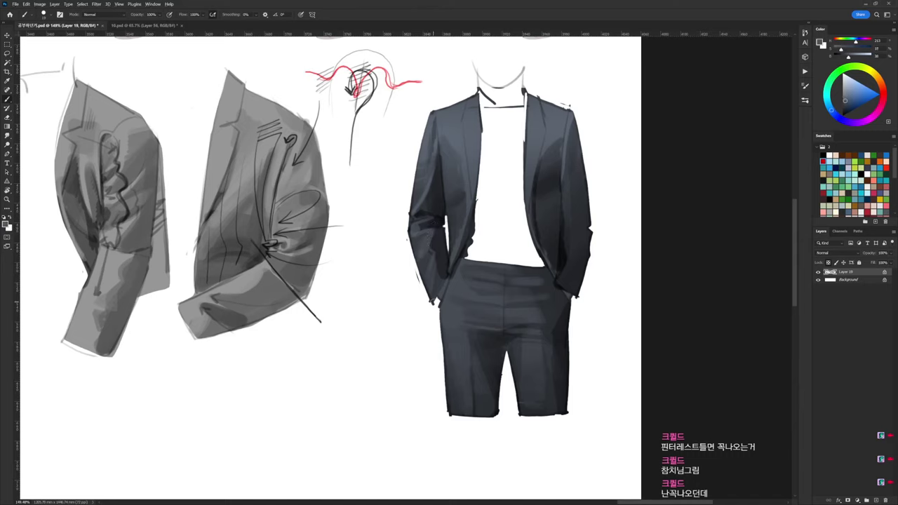
Unlock the suit layer's transparency, handwrite "volume" beside the left sleeve and sketch angular marks beneath it
{"action": "key", "text": "d"}
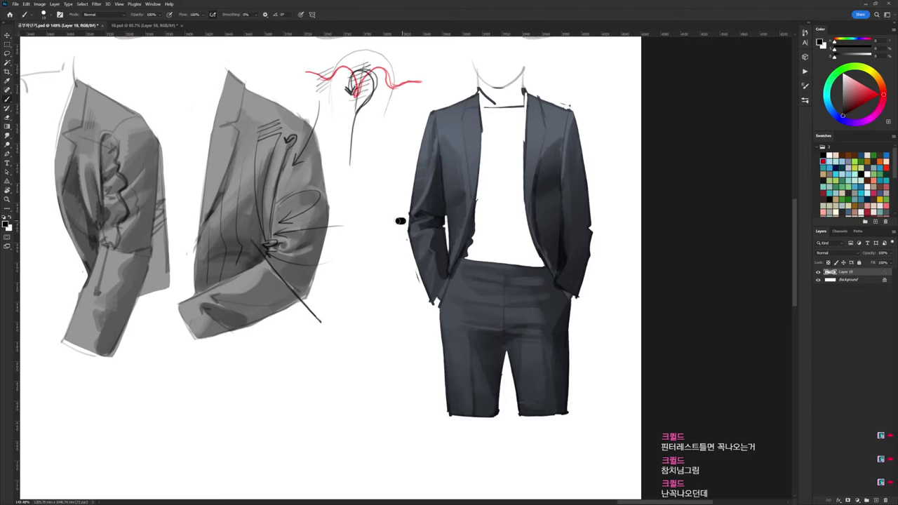
{"action": "left_click_drag", "start_coordinate": [385, 207], "coordinate": [393, 231]}
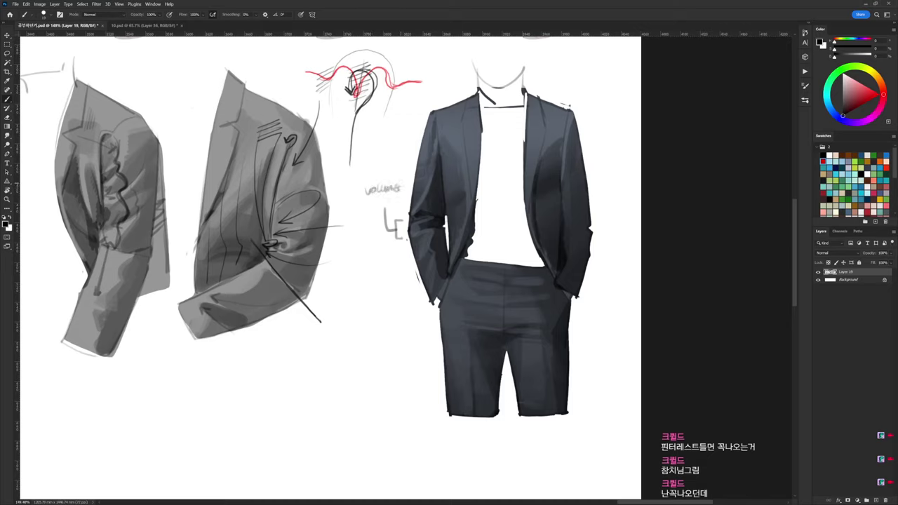
Refine the upper left sleeve seam with sampled blue-grey tones and add fine fold strokes on the left chest
{"action": "left_click", "coordinate": [442, 125], "text": "alt"}
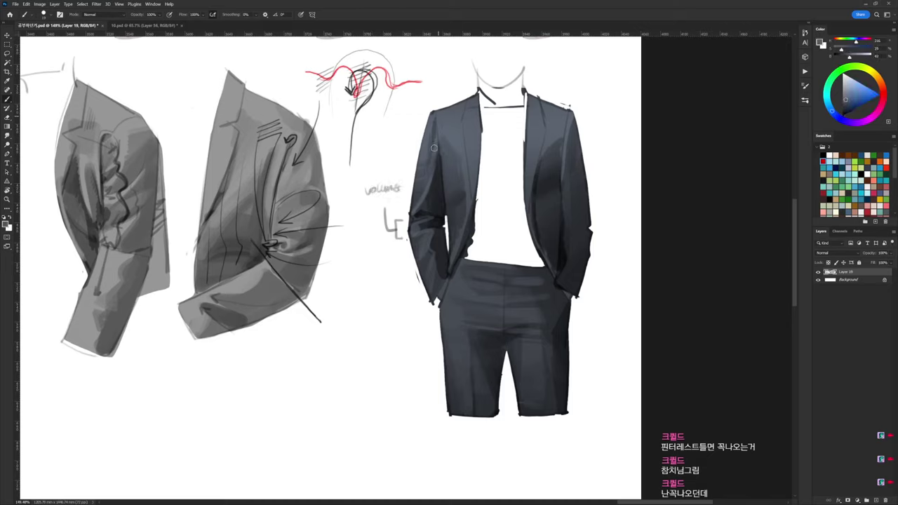
{"action": "left_click", "coordinate": [433, 127], "text": "alt"}
{"action": "left_click_drag", "start_coordinate": [433, 120], "coordinate": [430, 146]}
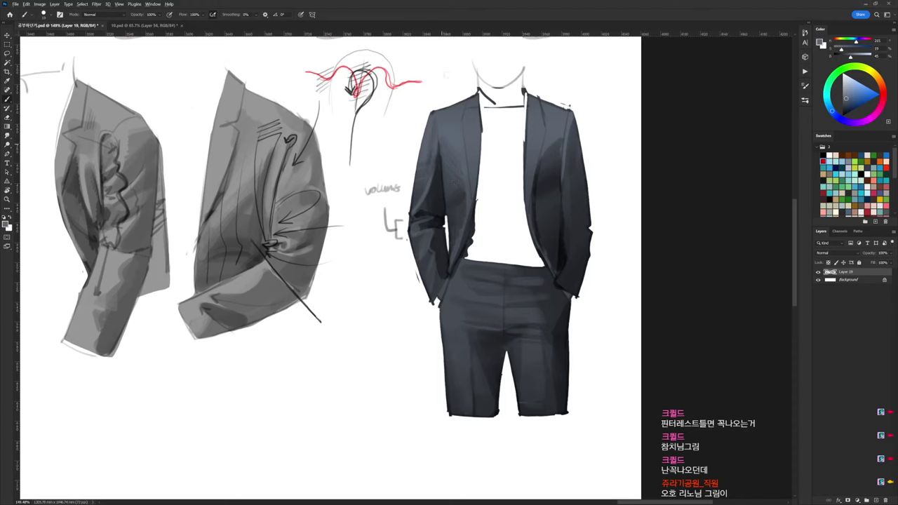
{"action": "left_click", "coordinate": [453, 199], "text": "alt"}
{"action": "key", "text": "d"}
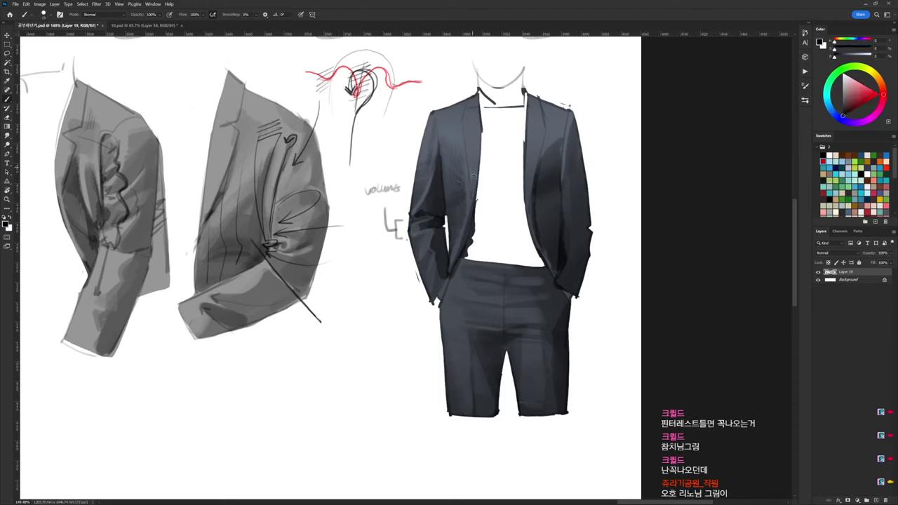
Define the left lapel's edge and draw its notch with dark lines, blending with a sampled lapel tone
{"action": "mouse_move", "coordinate": [481, 133]}
{"action": "left_mouse_down"}
{"action": "mouse_move", "coordinate": [472, 218]}
{"action": "mouse_move", "coordinate": [474, 131]}
{"action": "left_mouse_up"}
{"action": "left_click", "coordinate": [474, 132], "text": "alt"}
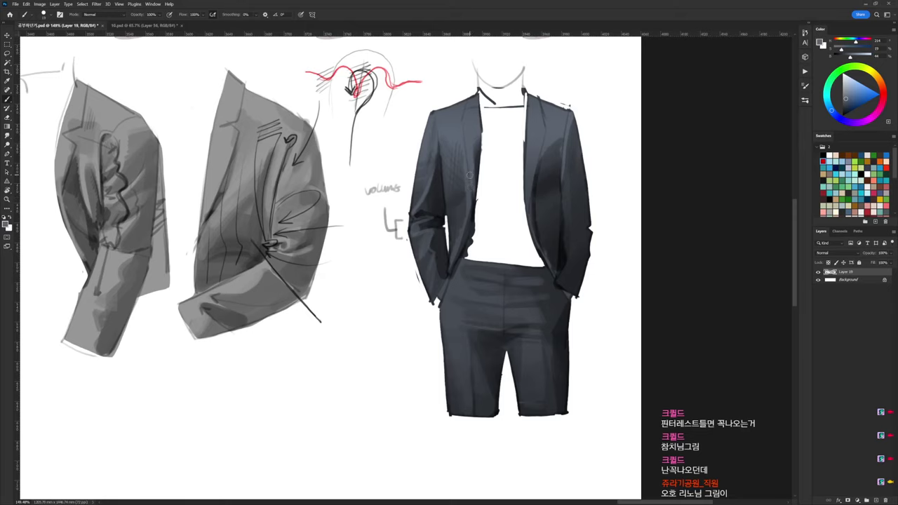
{"action": "key", "text": "d"}
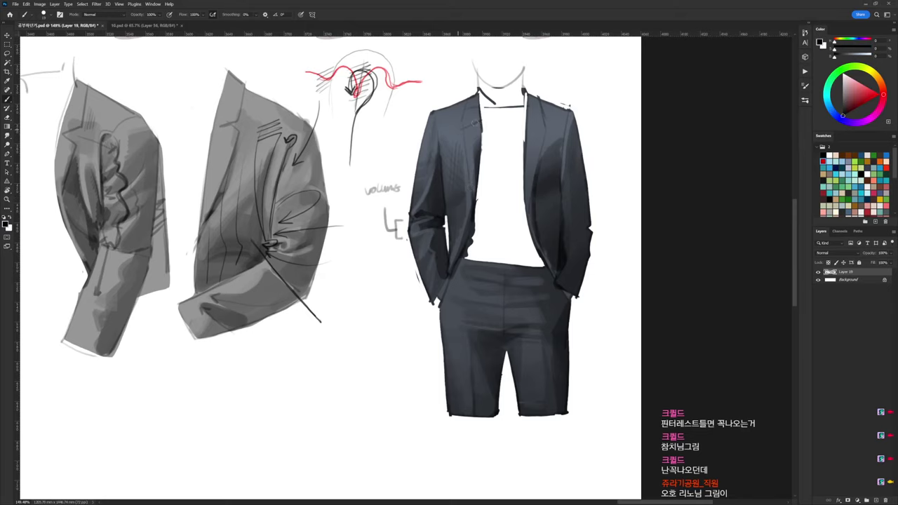
{"action": "mouse_move", "coordinate": [461, 131]}
{"action": "left_mouse_down"}
{"action": "mouse_move", "coordinate": [468, 156]}
{"action": "mouse_move", "coordinate": [480, 122]}
{"action": "mouse_move", "coordinate": [460, 123]}
{"action": "left_mouse_up"}
{"action": "mouse_move", "coordinate": [479, 92]}
{"action": "left_mouse_down"}
{"action": "mouse_move", "coordinate": [480, 125]}
{"action": "mouse_move", "coordinate": [453, 114]}
{"action": "left_mouse_up"}
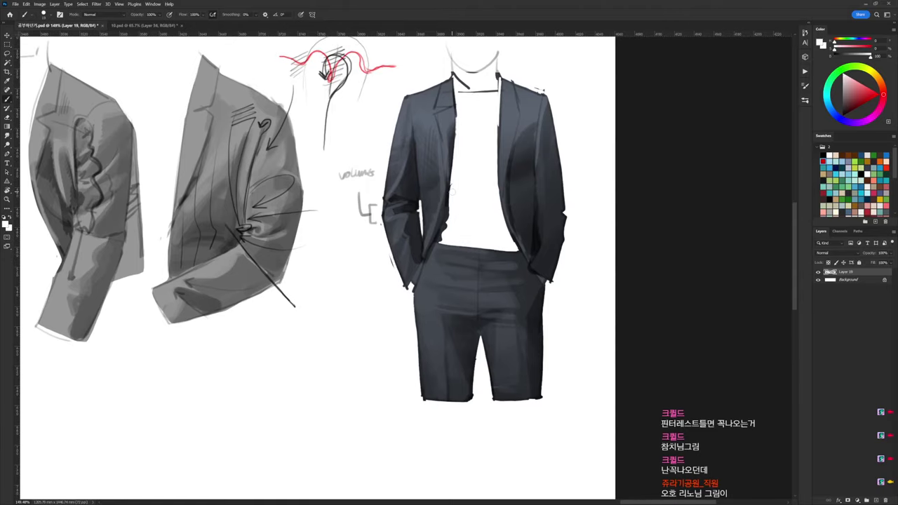
Clean up the left jacket front's lower edge and rework the right front edge down to the hem with sampled tones
{"action": "key", "text": "x"}
{"action": "left_click", "coordinate": [431, 216], "text": "alt"}
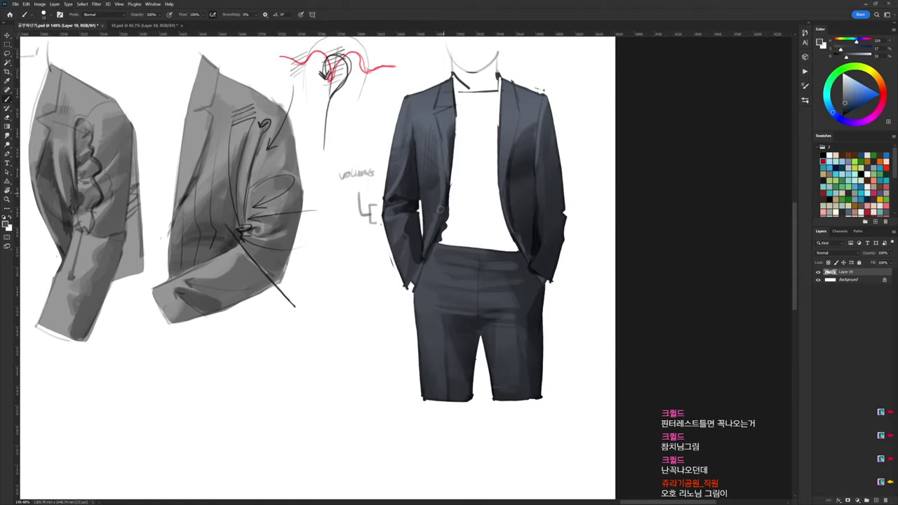
{"action": "left_click_drag", "start_coordinate": [438, 202], "coordinate": [424, 239]}
{"action": "left_click", "coordinate": [506, 133], "text": "alt"}
{"action": "left_click_drag", "start_coordinate": [500, 141], "coordinate": [518, 245]}
Refine the right shoulder and upper sleeve seam with sampled light and dark tones
{"action": "key", "text": "d"}
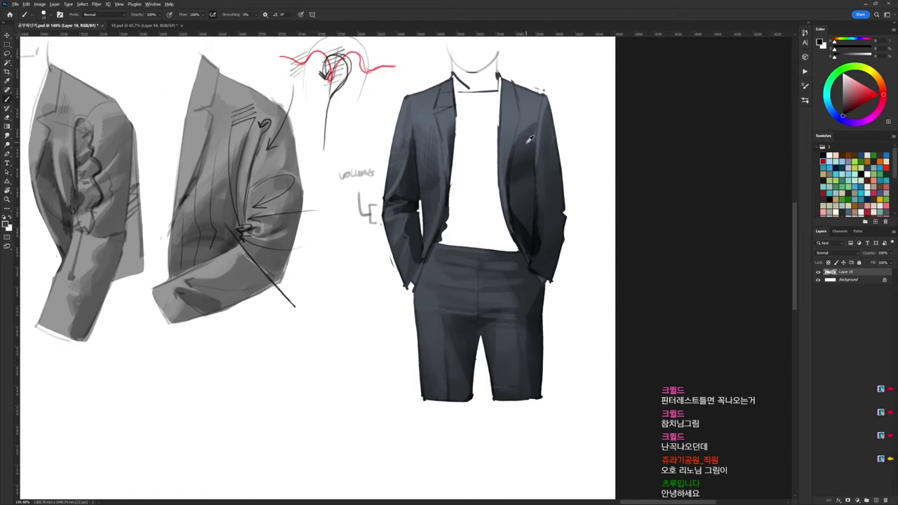
{"action": "left_click", "coordinate": [538, 118], "text": "alt"}
{"action": "left_click", "coordinate": [542, 98], "text": "alt"}
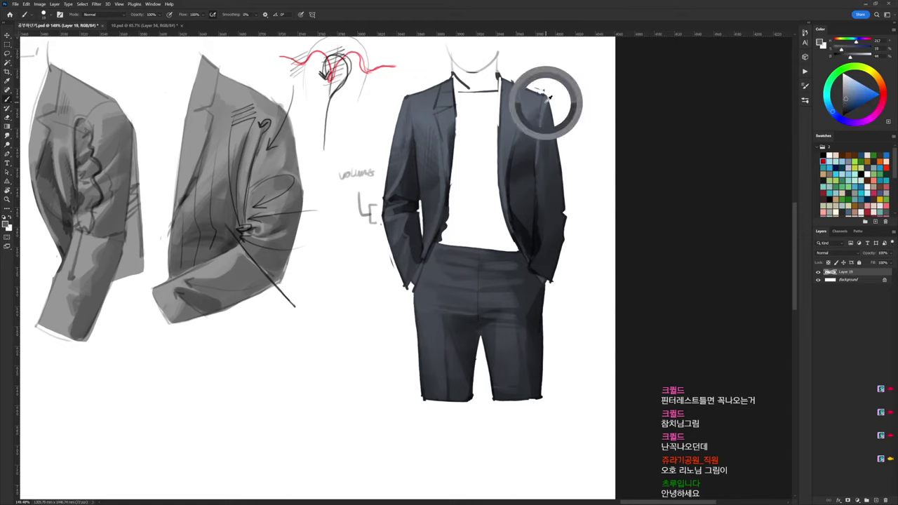
{"action": "key", "text": "d"}
{"action": "left_click", "coordinate": [547, 125], "text": "alt"}
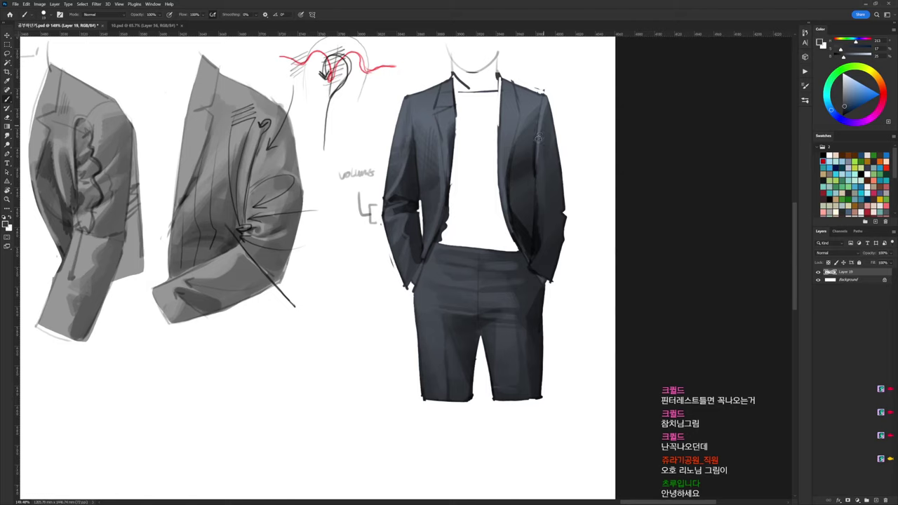
{"action": "left_click_drag", "start_coordinate": [539, 137], "coordinate": [540, 178]}
{"action": "key", "text": "d"}
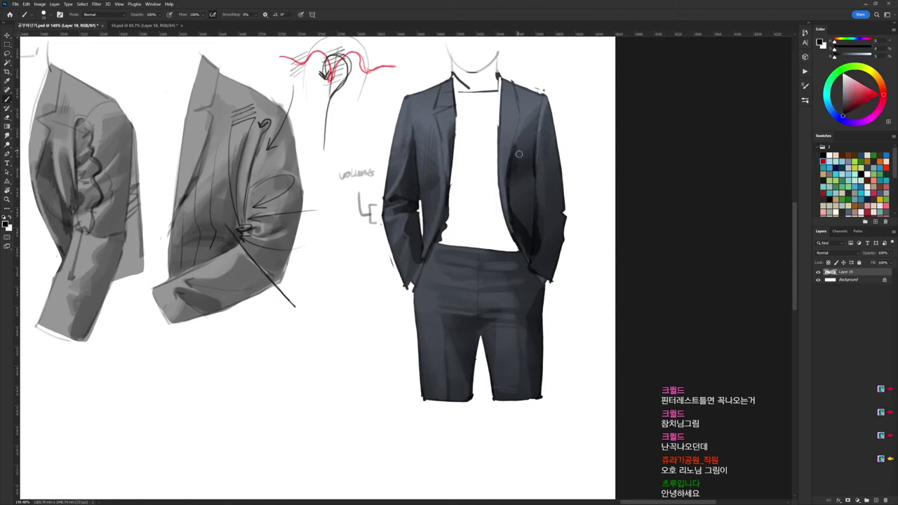
Deepen the shading on the right side of the jacket and paint dark crease folds at the right elbow
{"action": "left_click", "coordinate": [522, 166], "text": "alt"}
{"action": "left_click", "coordinate": [517, 181], "text": "alt"}
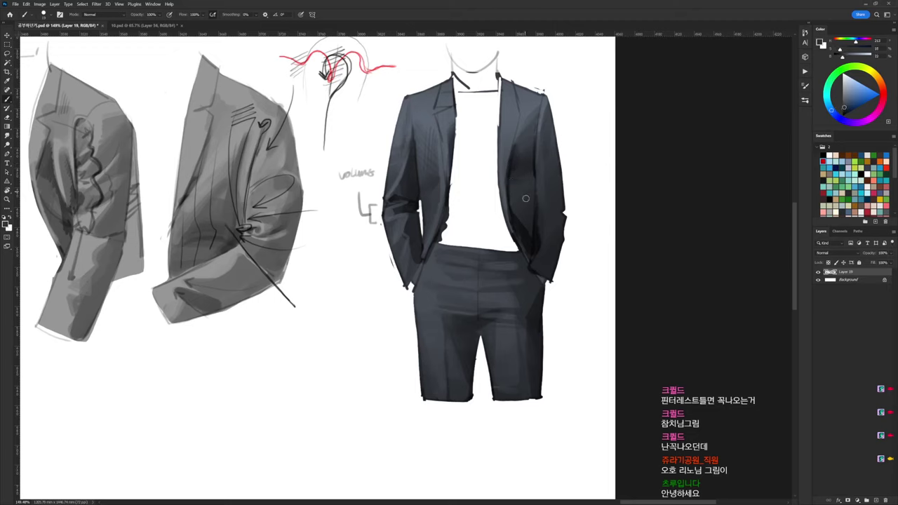
{"action": "left_click", "coordinate": [536, 196], "text": "alt"}
{"action": "left_click", "coordinate": [533, 233], "text": "alt"}
{"action": "left_click", "coordinate": [542, 205], "text": "alt"}
{"action": "key", "text": "d"}
{"action": "left_click_drag", "start_coordinate": [554, 195], "coordinate": [538, 196]}
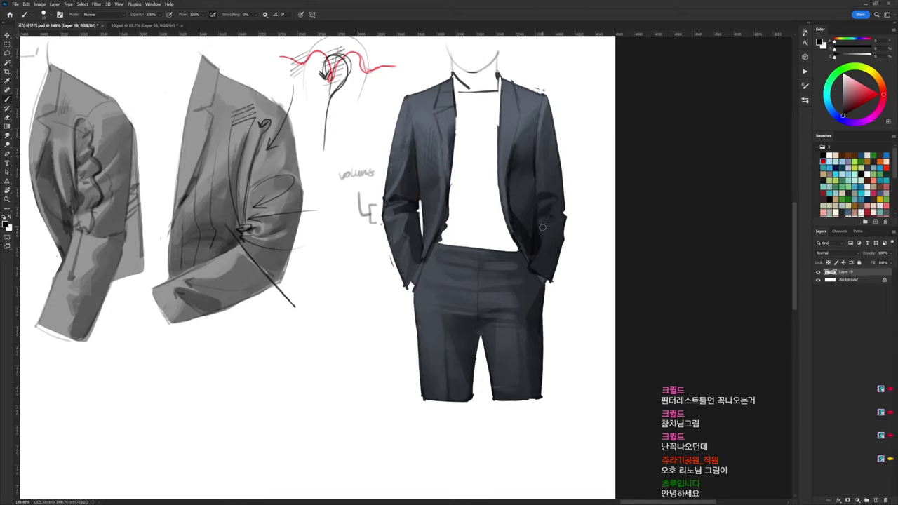
{"action": "left_click", "coordinate": [542, 235], "text": "alt"}
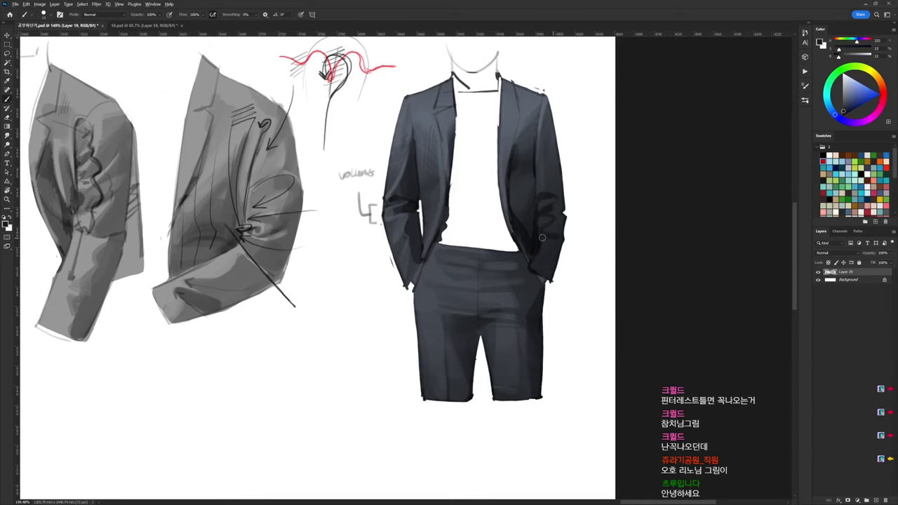
{"action": "left_click", "coordinate": [548, 124], "text": "alt"}
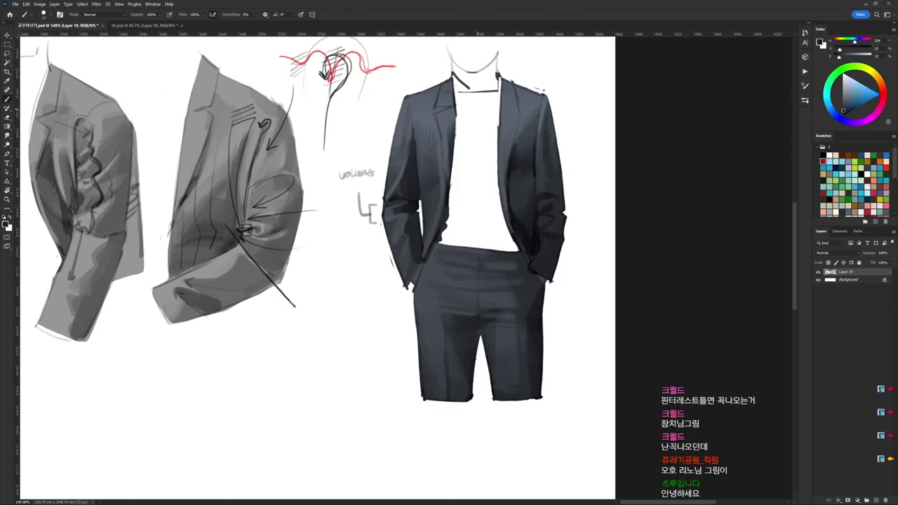
Blend the left sleeve and shoulder planes using tones sampled from the sleeve and chest
{"action": "left_click", "coordinate": [409, 155], "text": "alt"}
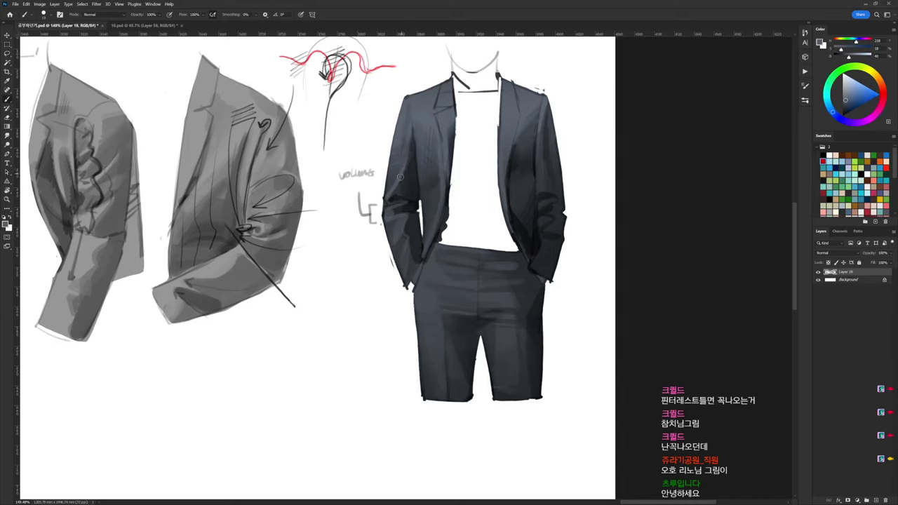
{"action": "left_click", "coordinate": [414, 172], "text": "alt"}
{"action": "left_click", "coordinate": [411, 106], "text": "alt"}
{"action": "left_click_drag", "start_coordinate": [452, 91], "coordinate": [400, 91]}
{"action": "left_click_drag", "start_coordinate": [494, 99], "coordinate": [543, 105]}
Paint fine fold strokes on the right chest and upper sleeve with sampled tones and a dark accent
{"action": "left_click", "coordinate": [484, 133], "text": "alt"}
{"action": "left_click", "coordinate": [487, 130], "text": "alt"}
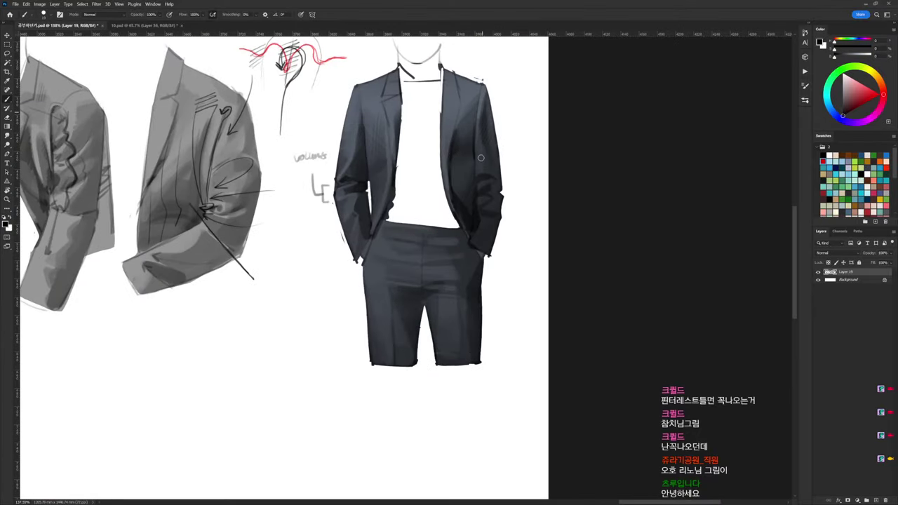
{"action": "left_click", "coordinate": [465, 99], "text": "alt"}
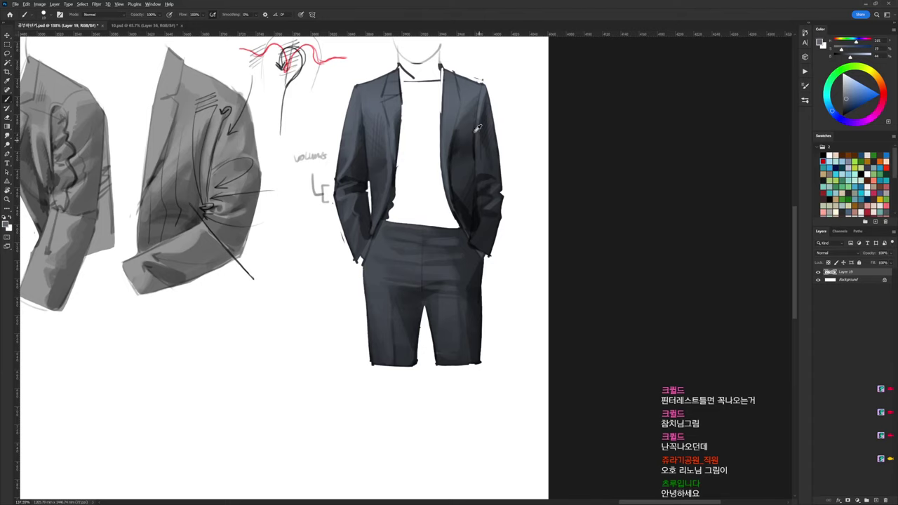
{"action": "left_click", "coordinate": [470, 98], "text": "alt"}
{"action": "left_click_drag", "start_coordinate": [478, 247], "coordinate": [491, 200]}
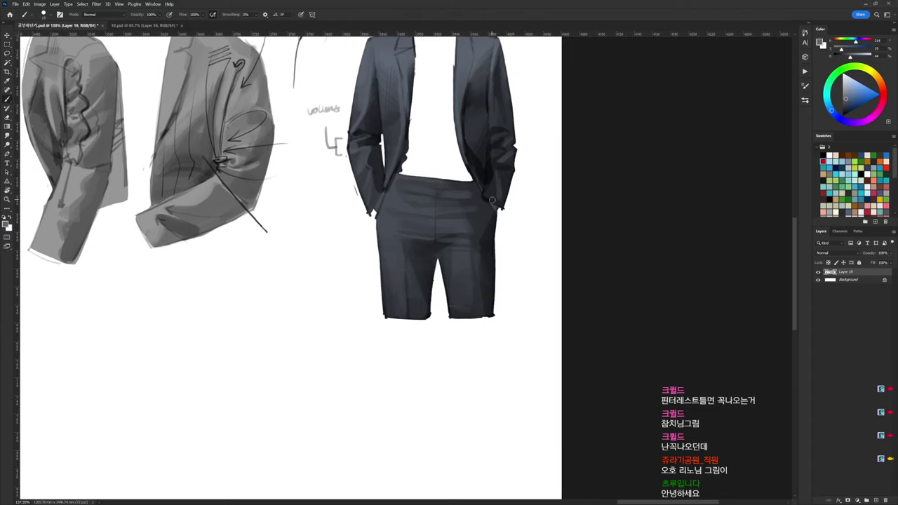
{"action": "key", "text": "d"}
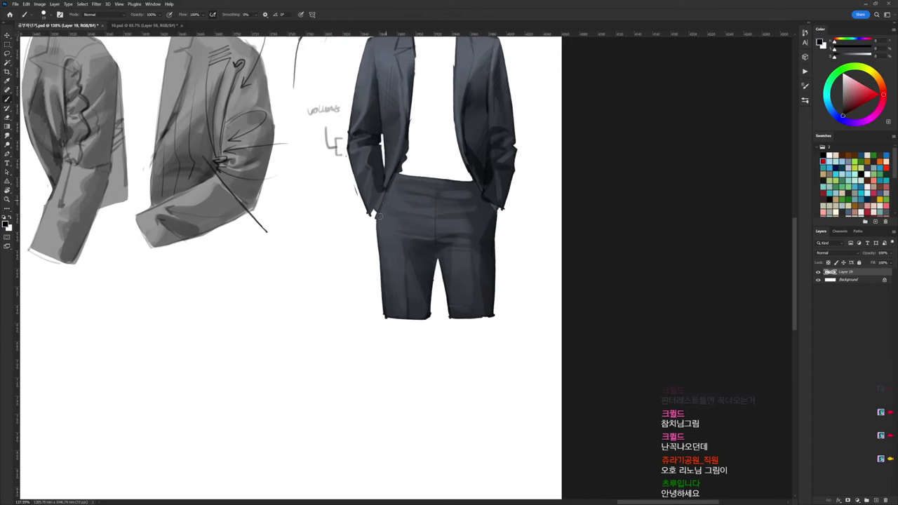
Smooth the trousers' left hip and deepen the shadows around the crotch with sampled tones
{"action": "left_click", "coordinate": [386, 214], "text": "alt"}
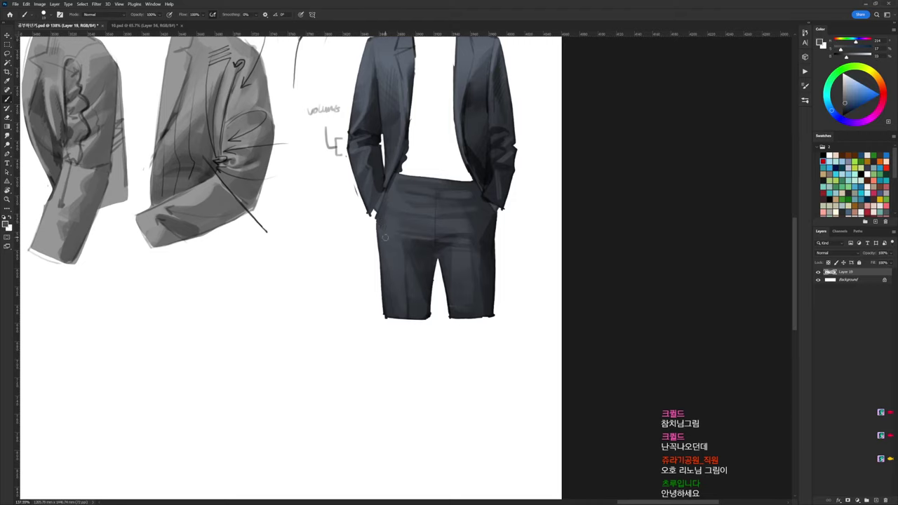
{"action": "key", "text": "d"}
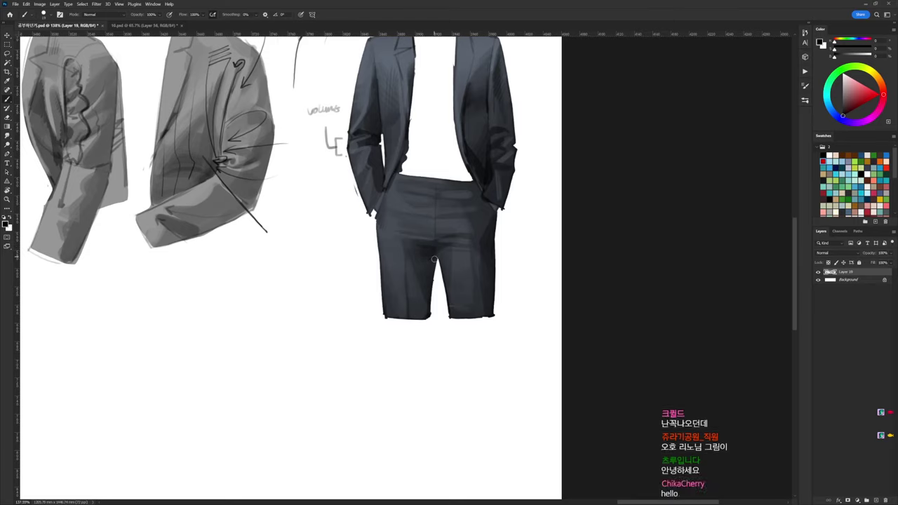
{"action": "left_click", "coordinate": [429, 261], "text": "alt"}
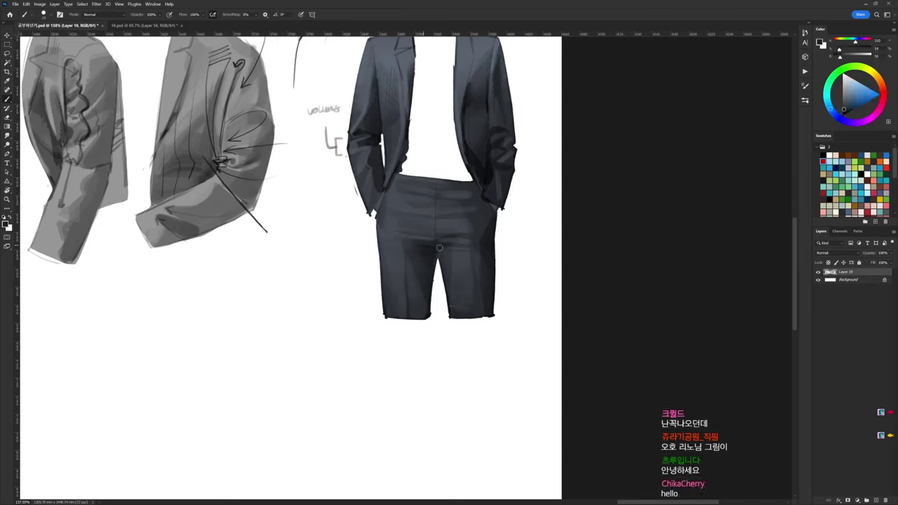
{"action": "left_click", "coordinate": [414, 290], "text": "alt"}
{"action": "left_click", "coordinate": [427, 266], "text": "alt"}
{"action": "left_click", "coordinate": [435, 246], "text": "alt"}
{"action": "left_click", "coordinate": [457, 251], "text": "alt"}
Draw the fly seam below the trousers' waistband and blend it with tones sampled nearby
{"action": "left_click", "coordinate": [434, 192], "text": "alt"}
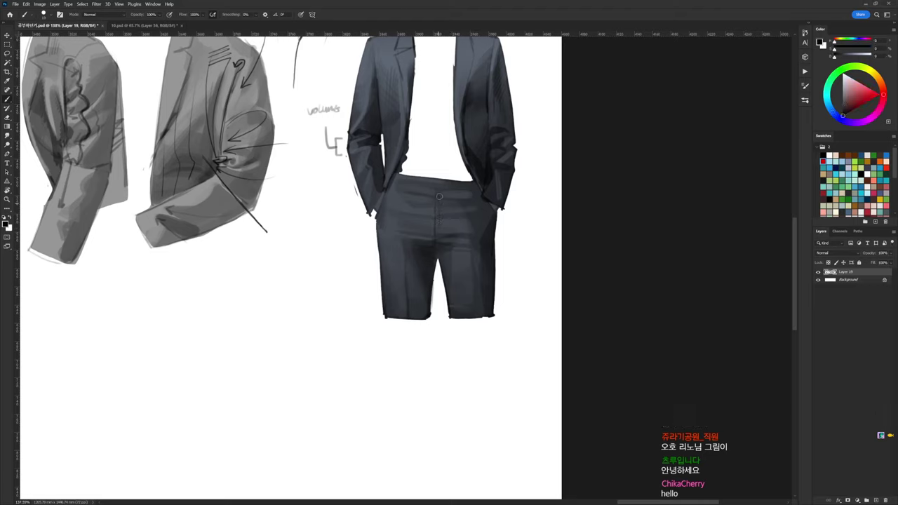
{"action": "left_click", "coordinate": [442, 208], "text": "alt"}
{"action": "key", "text": "d"}
{"action": "left_click", "coordinate": [422, 226], "text": "alt"}
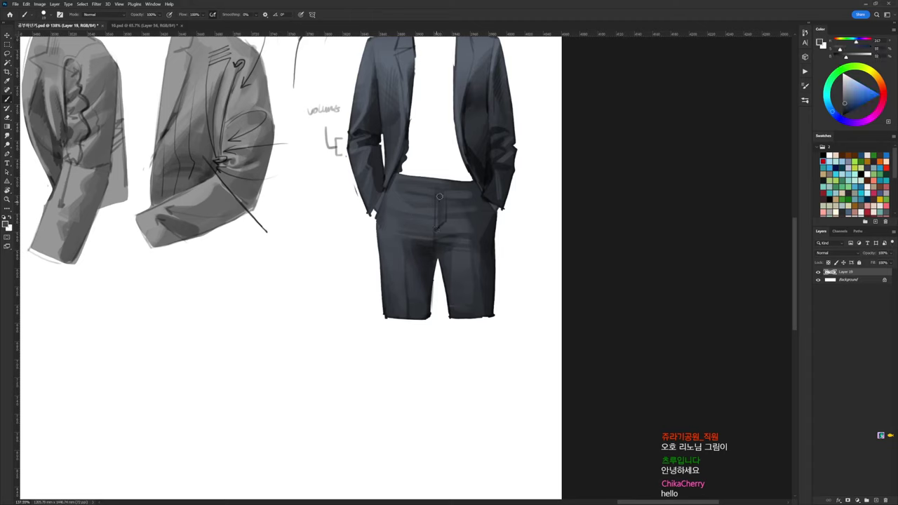
Paint dark tension folds running from the crotch across the right thigh, rotating the canvas for the strokes
{"action": "key", "text": "d"}
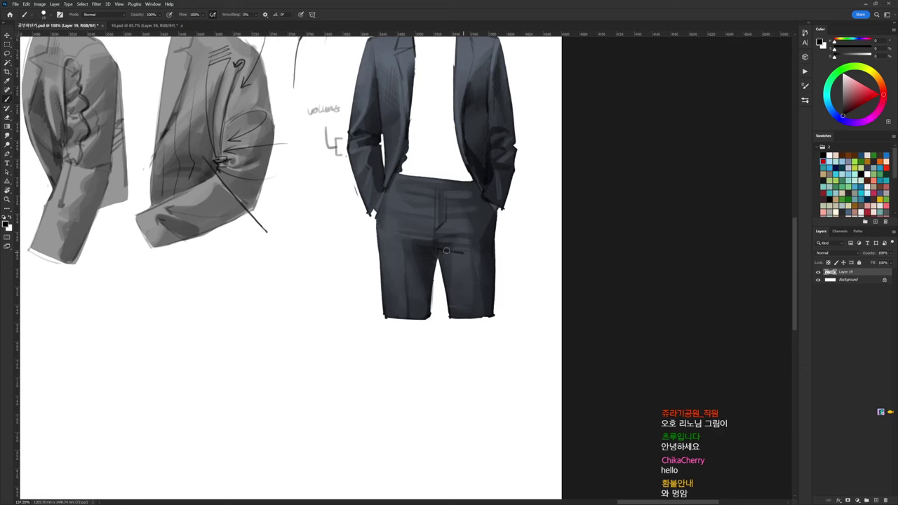
{"action": "key", "text": "r"}
{"action": "left_click_drag", "start_coordinate": [446, 250], "coordinate": [415, 235]}
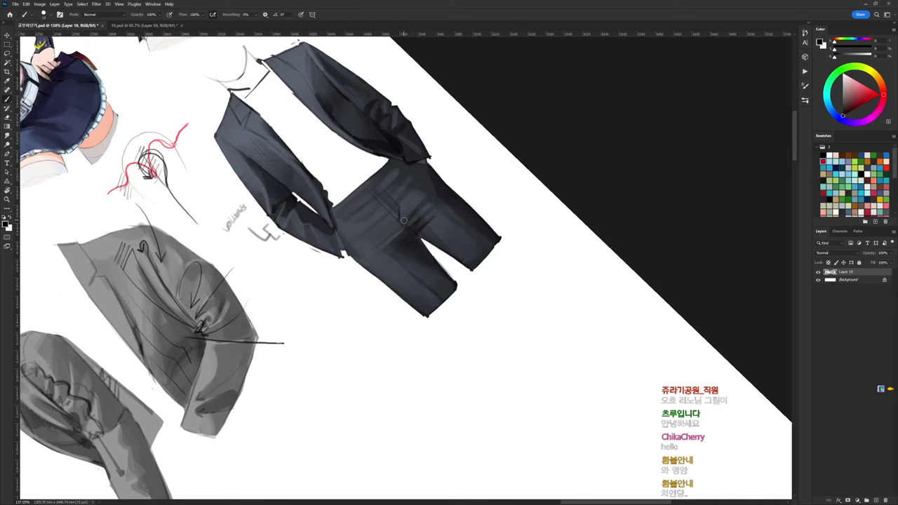
{"action": "left_click", "coordinate": [428, 191], "text": "alt"}
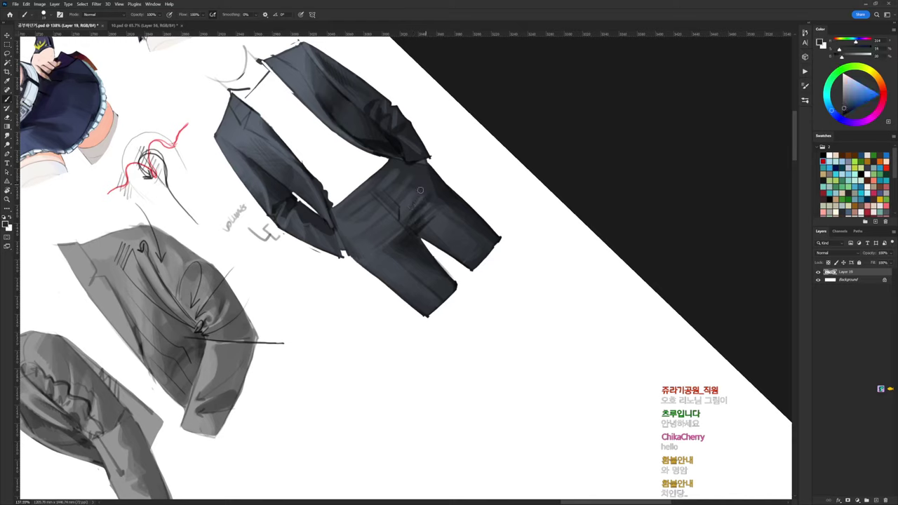
{"action": "key", "text": "r"}
{"action": "mouse_move", "coordinate": [512, 120]}
{"action": "left_mouse_down"}
{"action": "mouse_move", "coordinate": [589, 176]}
{"action": "mouse_move", "coordinate": [541, 229]}
{"action": "mouse_move", "coordinate": [509, 129]}
{"action": "left_mouse_up"}
{"action": "key", "text": "b"}
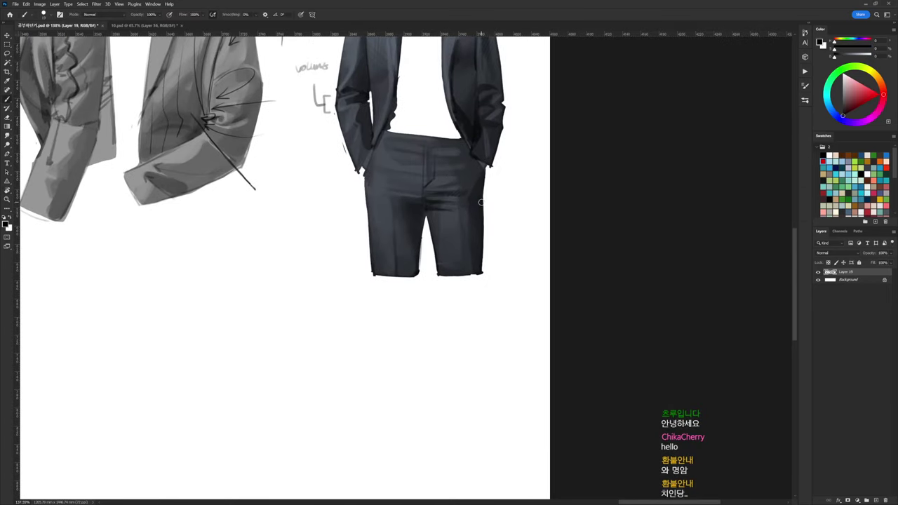
Add diagonal folds on the outer right thigh and darken the inner left thigh below the crotch with sampled tones
{"action": "left_click", "coordinate": [467, 215], "text": "alt"}
{"action": "left_click", "coordinate": [471, 214], "text": "alt"}
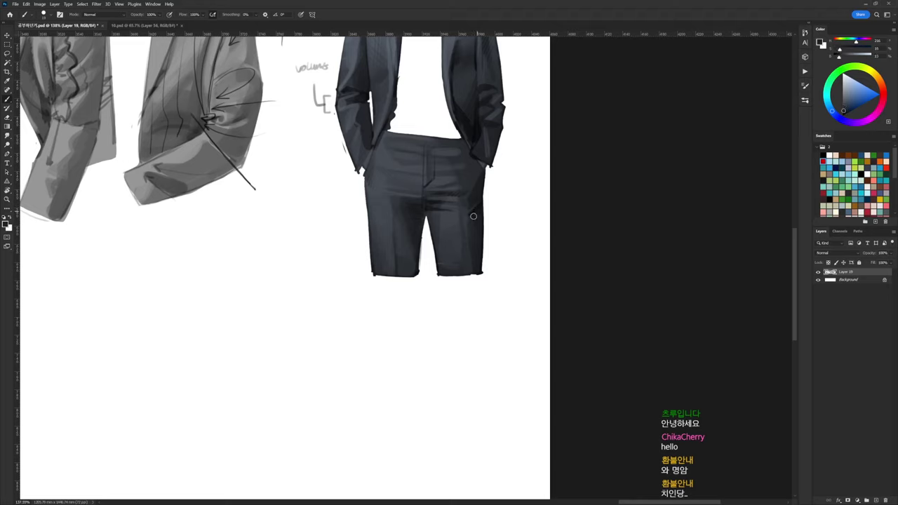
{"action": "left_click", "coordinate": [473, 222], "text": "alt"}
{"action": "left_click", "coordinate": [411, 210], "text": "alt"}
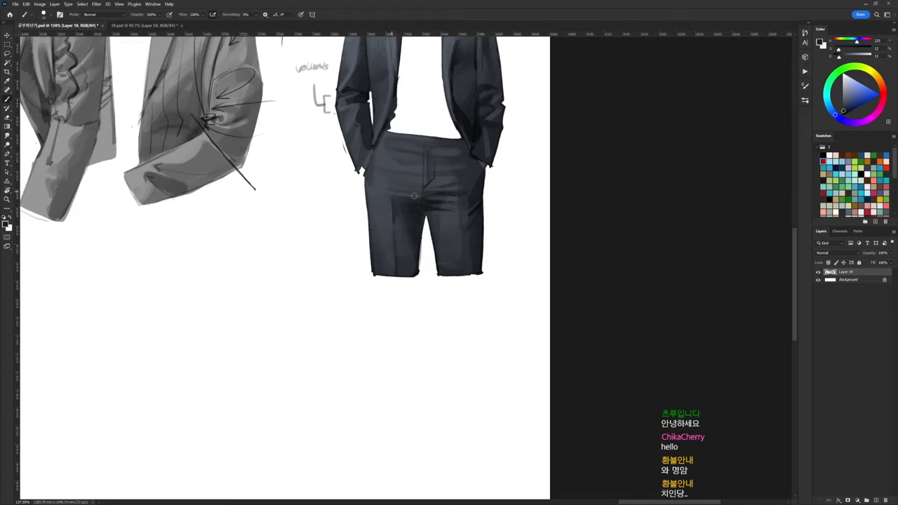
{"action": "left_click", "coordinate": [403, 180], "text": "alt"}
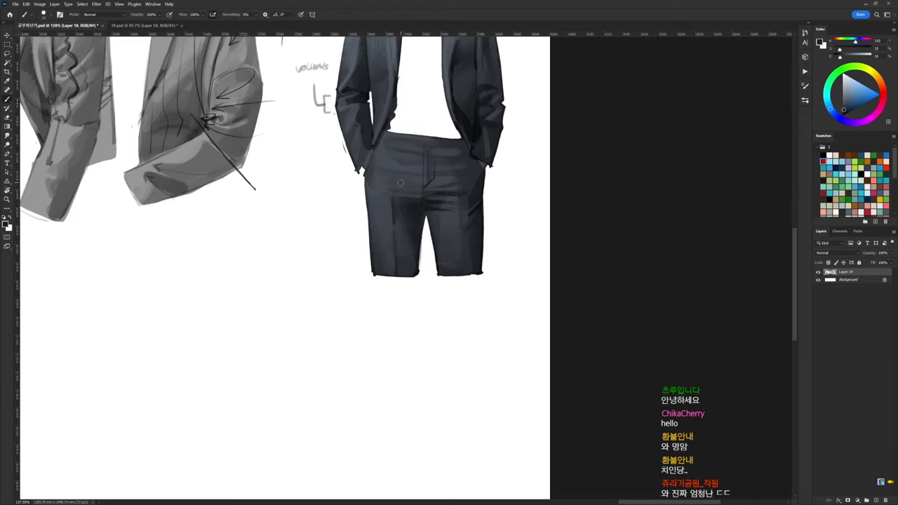
{"action": "key", "text": "d"}
Pick a small hard round brush and write the note "그림자의 모양은 유지하되" in black beside the trousers' right hip
{"action": "right_click", "coordinate": [508, 150]}
{"action": "left_click", "coordinate": [560, 226]}
{"action": "left_click", "coordinate": [597, 151]}
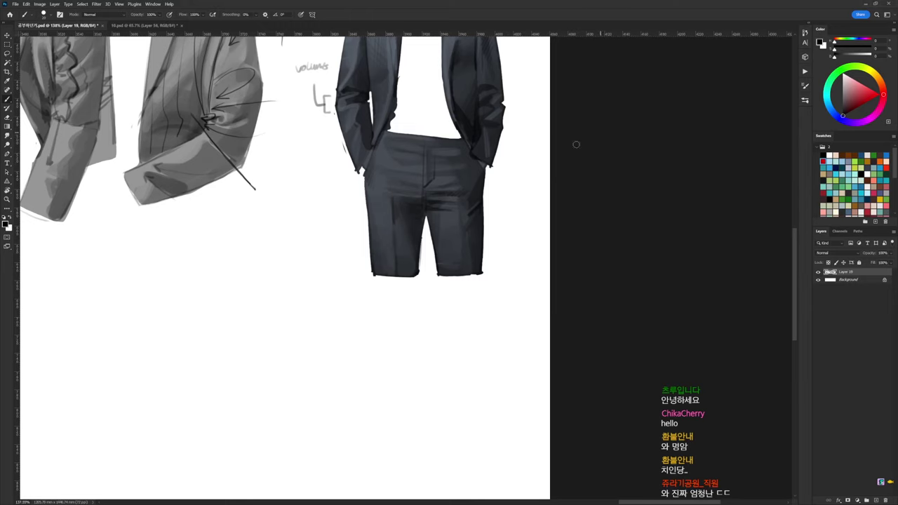
{"action": "scroll", "coordinate": [506, 182], "scroll_direction": "up", "scroll_amount": 1}
{"action": "right_click", "coordinate": [514, 161]}
{"action": "left_click", "coordinate": [579, 230]}
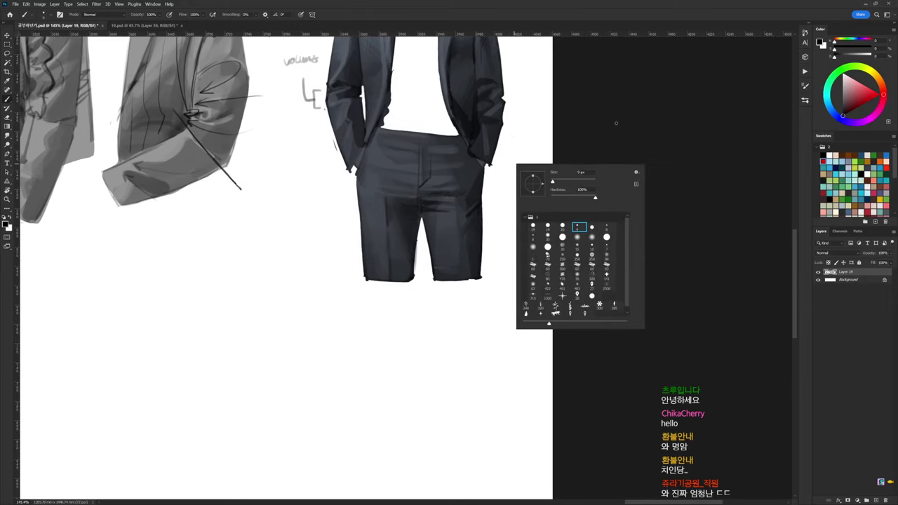
{"action": "left_click", "coordinate": [615, 124]}
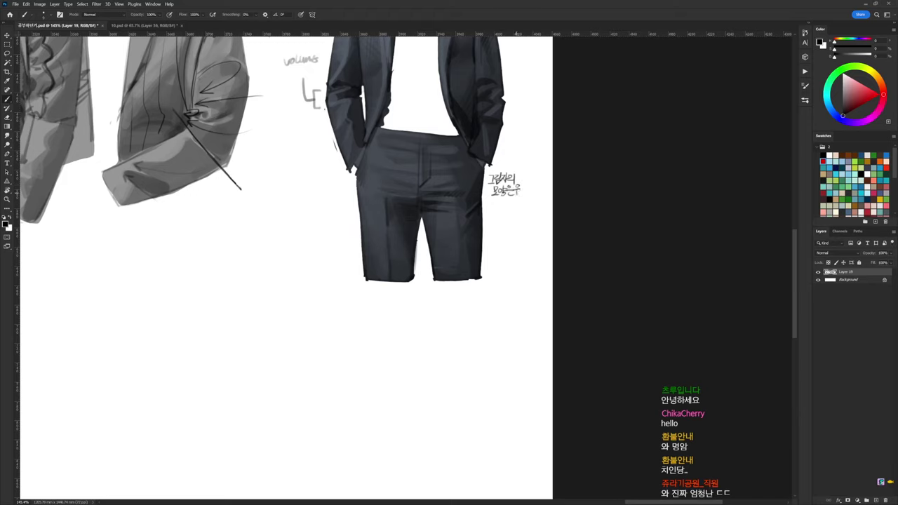
{"action": "left_click_drag", "start_coordinate": [521, 188], "coordinate": [524, 193]}
{"action": "left_click_drag", "start_coordinate": [527, 186], "coordinate": [527, 195]}
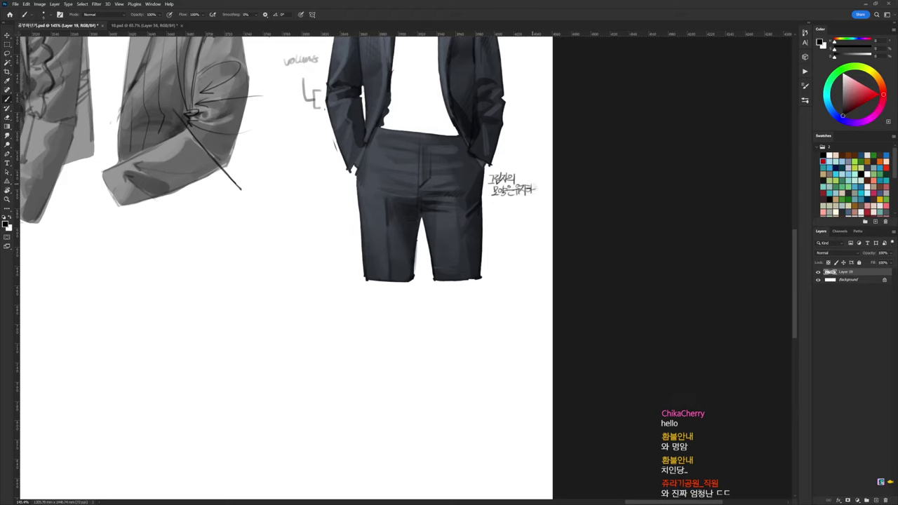
Continue the note with "형태그림자가 짙은 곳에서 주름그림자도 짙게", circling part of the wrinkle-shadow word, and add a bracketed remark below
{"action": "left_click_drag", "start_coordinate": [491, 200], "coordinate": [497, 205]}
{"action": "left_click_drag", "start_coordinate": [495, 199], "coordinate": [498, 209]}
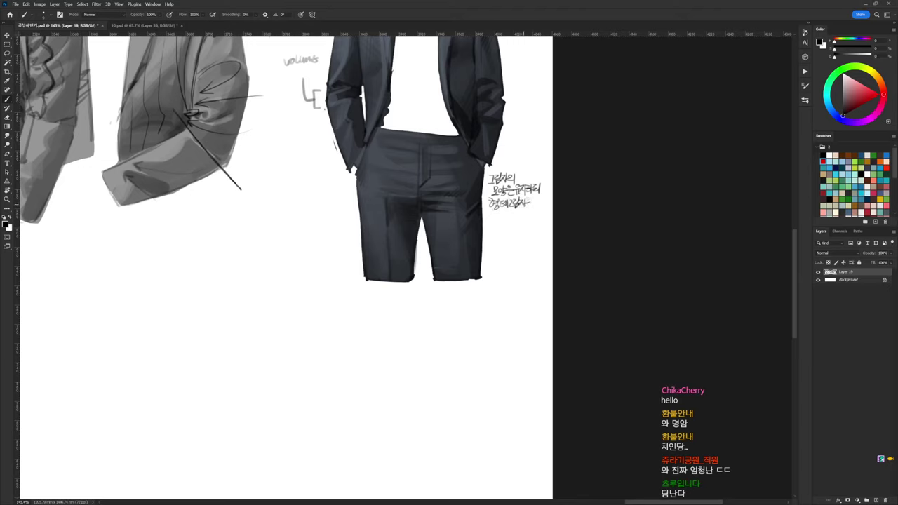
{"action": "left_click_drag", "start_coordinate": [490, 213], "coordinate": [493, 220]}
{"action": "left_click_drag", "start_coordinate": [496, 211], "coordinate": [496, 221]}
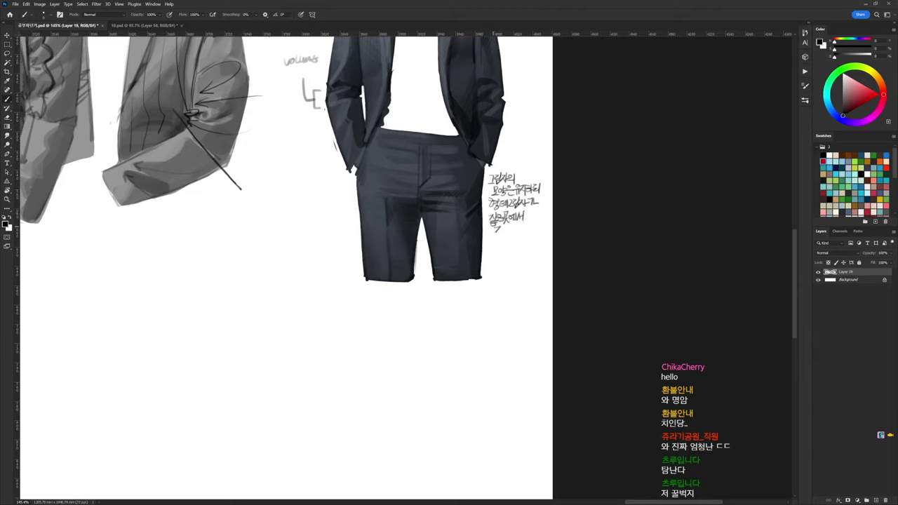
{"action": "left_click_drag", "start_coordinate": [501, 225], "coordinate": [505, 228]}
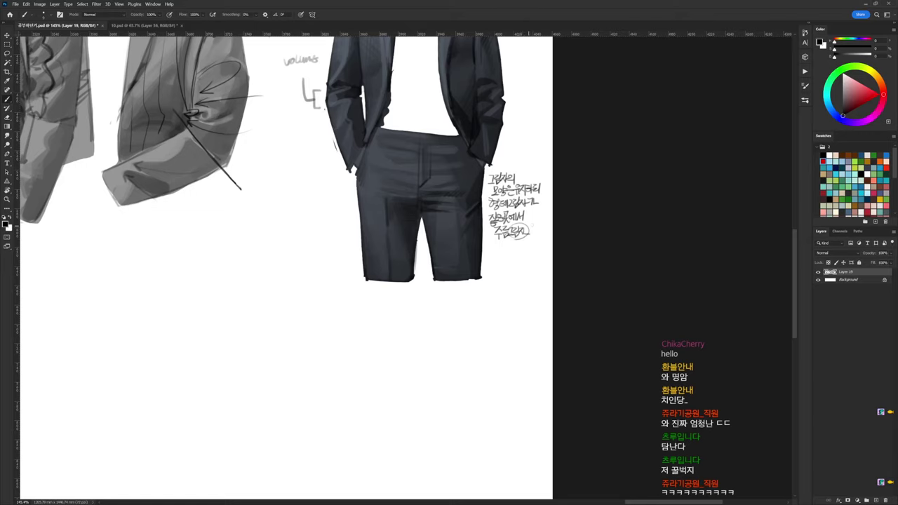
{"action": "left_click_drag", "start_coordinate": [497, 246], "coordinate": [507, 248]}
{"action": "mouse_move", "coordinate": [510, 242]}
{"action": "left_mouse_down"}
{"action": "mouse_move", "coordinate": [496, 268]}
{"action": "mouse_move", "coordinate": [547, 258]}
{"action": "mouse_move", "coordinate": [489, 268]}
{"action": "left_mouse_up"}
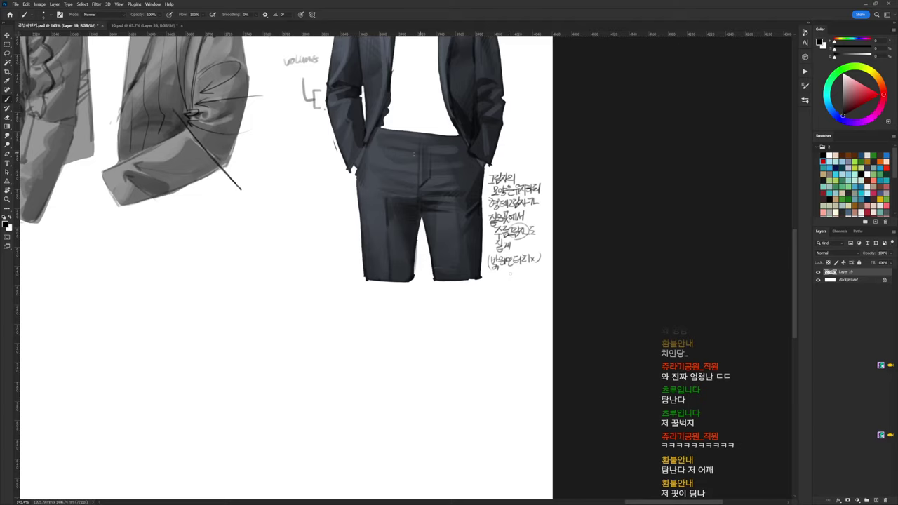
Smooth the shading below the trousers' waistband on the left hip using a larger brush and a sampled tone
{"action": "right_click", "coordinate": [422, 153]}
{"action": "left_click", "coordinate": [458, 219]}
{"action": "left_click", "coordinate": [631, 101]}
{"action": "key", "text": "x"}
{"action": "left_click_drag", "start_coordinate": [380, 140], "coordinate": [385, 144]}
{"action": "left_click", "coordinate": [403, 142], "text": "alt"}
{"action": "left_click_drag", "start_coordinate": [409, 155], "coordinate": [380, 176]}
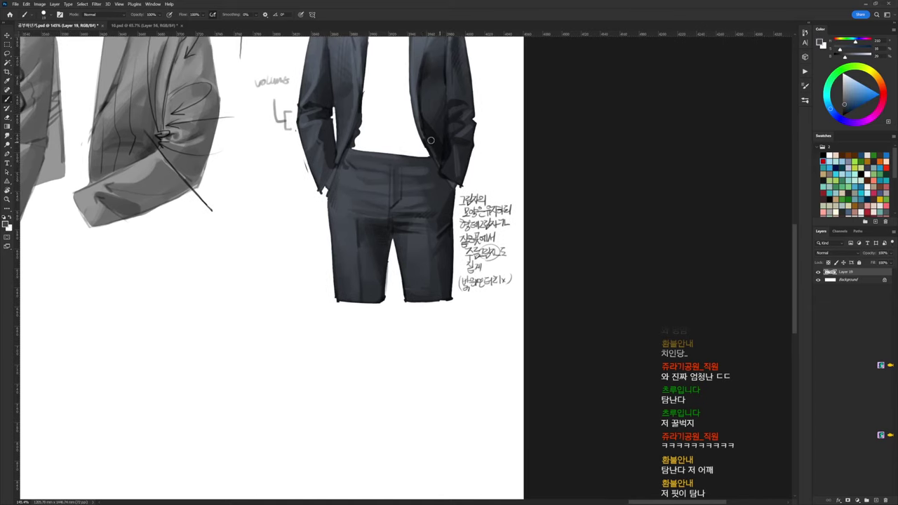
Mark the waist level in black with guide lines, the note "치골 위" and downward arrows beside the right sleeve
{"action": "key", "text": "d"}
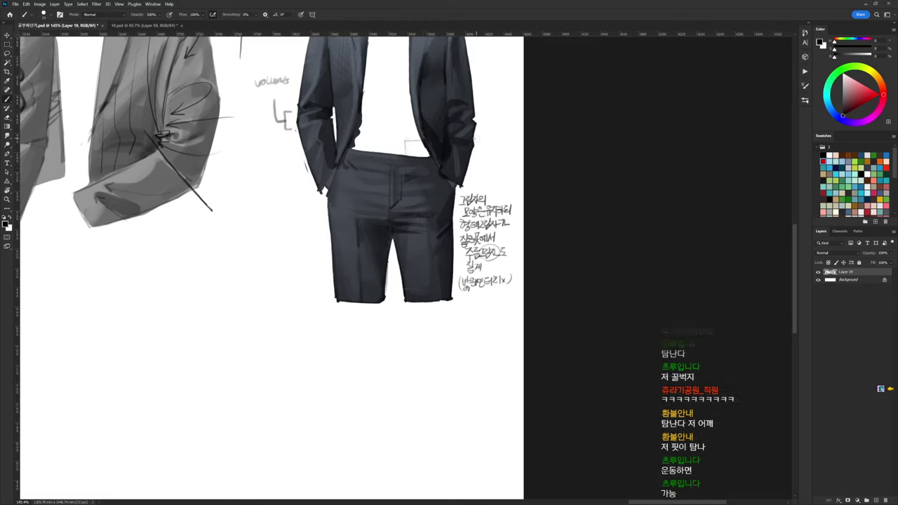
{"action": "mouse_move", "coordinate": [485, 107]}
{"action": "left_mouse_down"}
{"action": "mouse_move", "coordinate": [491, 114]}
{"action": "mouse_move", "coordinate": [500, 105]}
{"action": "left_mouse_up"}
{"action": "left_click_drag", "start_coordinate": [498, 106], "coordinate": [501, 110]}
{"action": "mouse_move", "coordinate": [495, 115]}
{"action": "left_mouse_down"}
{"action": "mouse_move", "coordinate": [502, 117]}
{"action": "mouse_move", "coordinate": [489, 124]}
{"action": "left_mouse_up"}
{"action": "left_click_drag", "start_coordinate": [485, 127], "coordinate": [496, 134]}
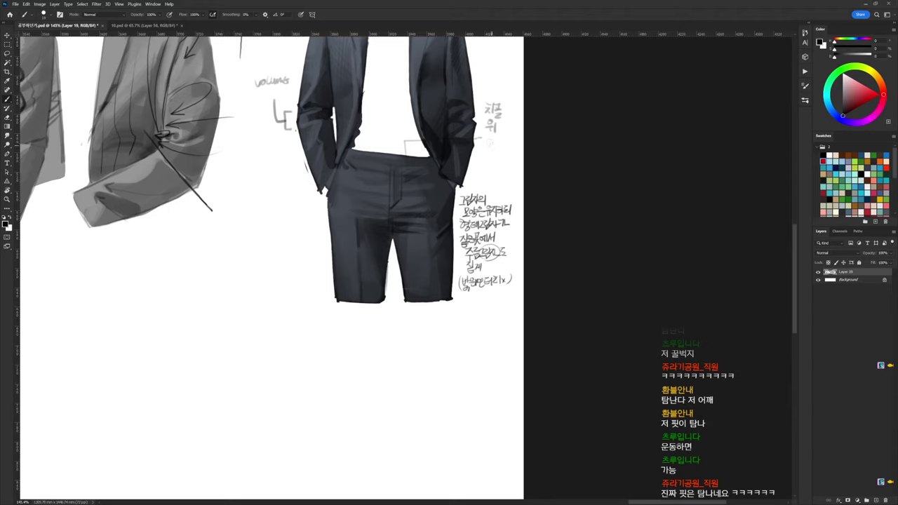
{"action": "mouse_move", "coordinate": [489, 142]}
{"action": "left_mouse_down"}
{"action": "mouse_move", "coordinate": [504, 141]}
{"action": "mouse_move", "coordinate": [483, 160]}
{"action": "mouse_move", "coordinate": [484, 175]}
{"action": "mouse_move", "coordinate": [483, 158]}
{"action": "left_mouse_up"}
{"action": "left_click_drag", "start_coordinate": [479, 151], "coordinate": [484, 177]}
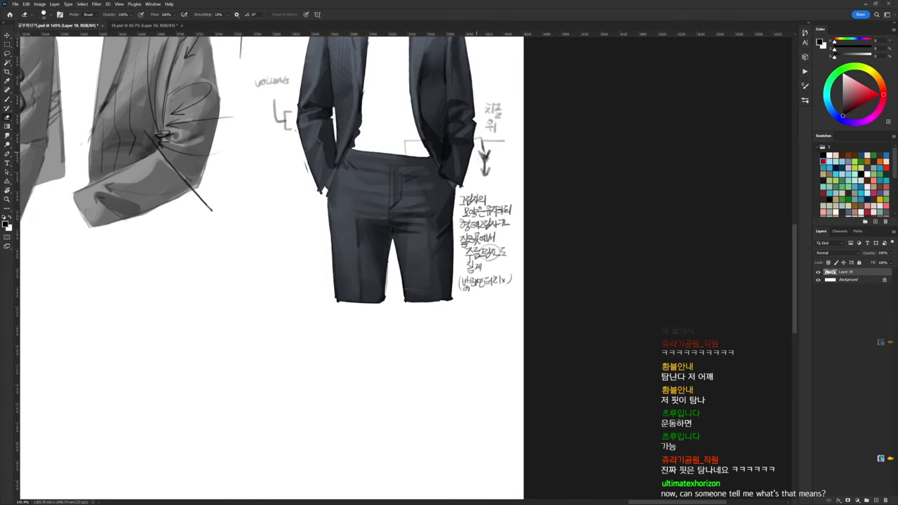
Refine the trousers' shading around the fly and right hip with tones sampled nearby
{"action": "key", "text": "e"}
{"action": "key", "text": "b"}
{"action": "left_click", "coordinate": [387, 173], "text": "alt"}
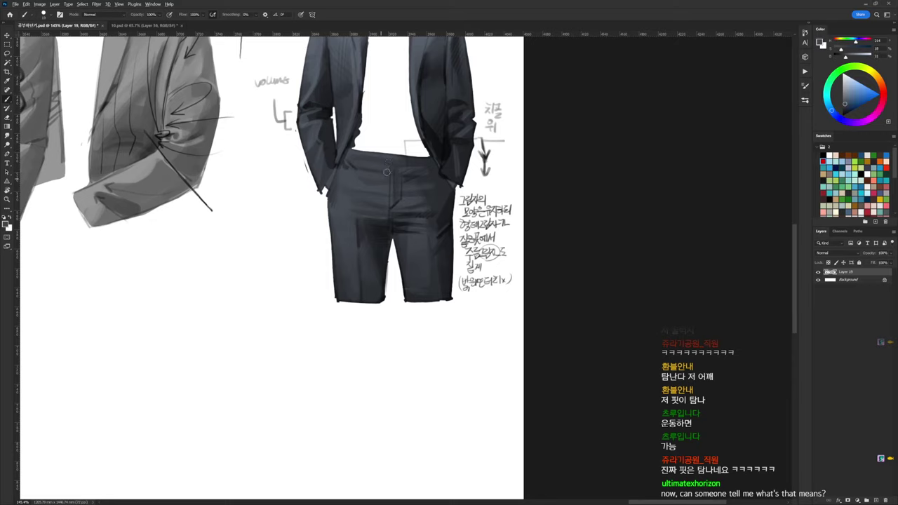
{"action": "left_click", "coordinate": [371, 178], "text": "alt"}
{"action": "left_click_drag", "start_coordinate": [646, 186], "coordinate": [621, 185]}
{"action": "left_click_drag", "start_coordinate": [673, 170], "coordinate": [643, 217]}
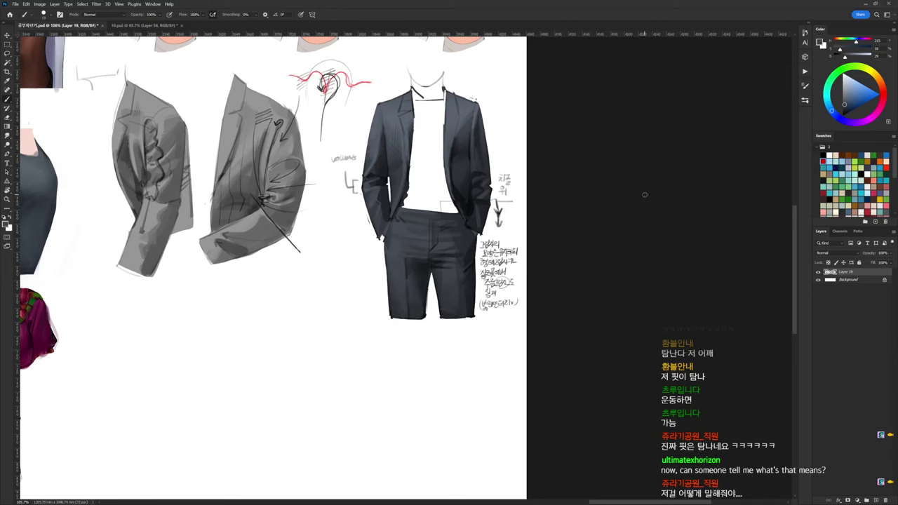
{"action": "scroll", "coordinate": [465, 244], "scroll_direction": "up", "scroll_amount": 3}
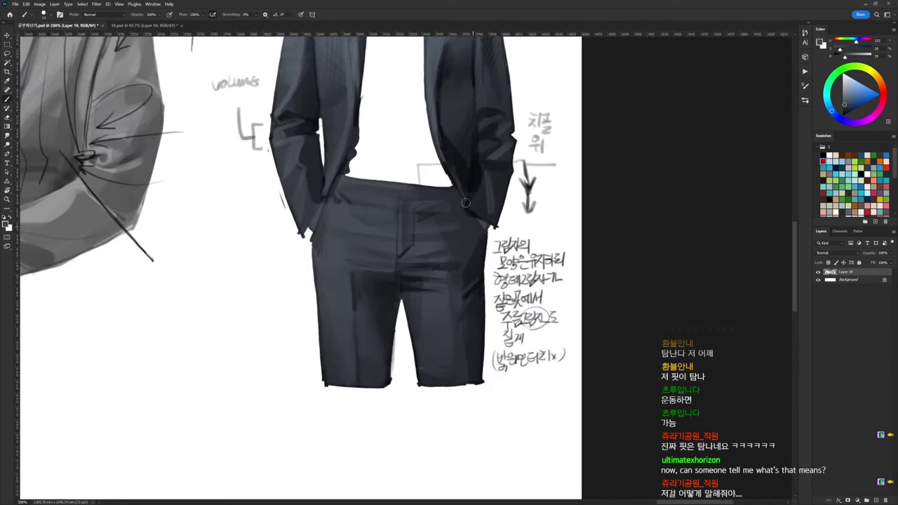
{"action": "left_click", "coordinate": [457, 246], "text": "alt"}
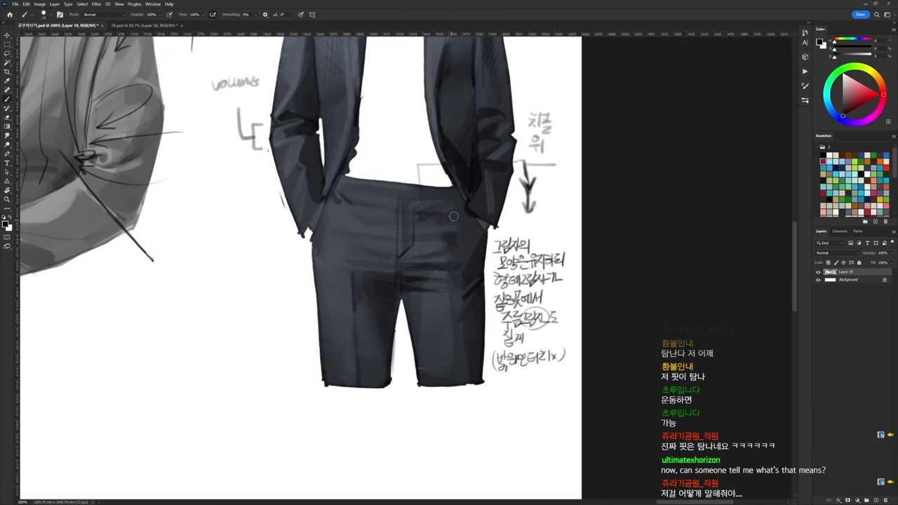
{"action": "scroll", "coordinate": [453, 217], "scroll_direction": "down", "scroll_amount": 3}
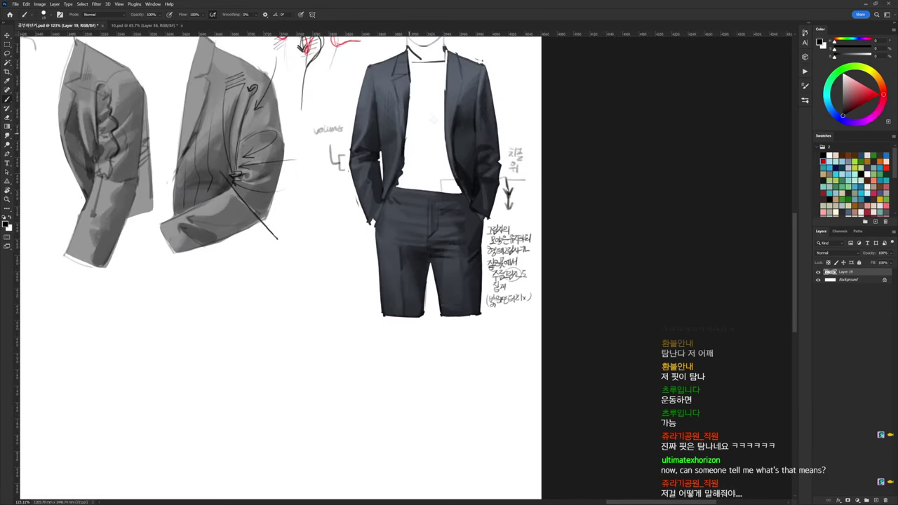
Blend the trousers' left hip and thigh shading with tones sampled along them
{"action": "left_click", "coordinate": [391, 237], "text": "alt"}
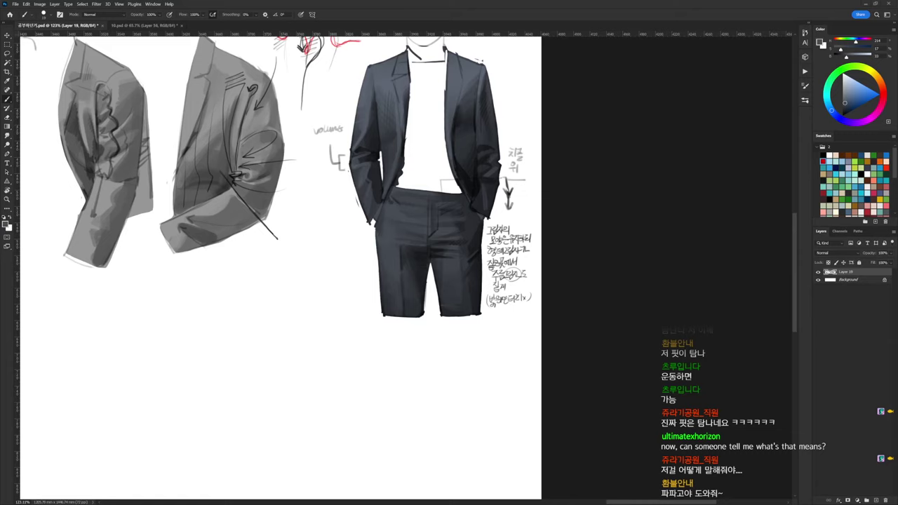
{"action": "left_click", "coordinate": [403, 265], "text": "alt"}
{"action": "left_click", "coordinate": [399, 263], "text": "alt"}
{"action": "left_click", "coordinate": [398, 245], "text": "alt"}
{"action": "left_click_drag", "start_coordinate": [429, 251], "coordinate": [411, 281]}
{"action": "left_click_drag", "start_coordinate": [365, 302], "coordinate": [536, 274]}
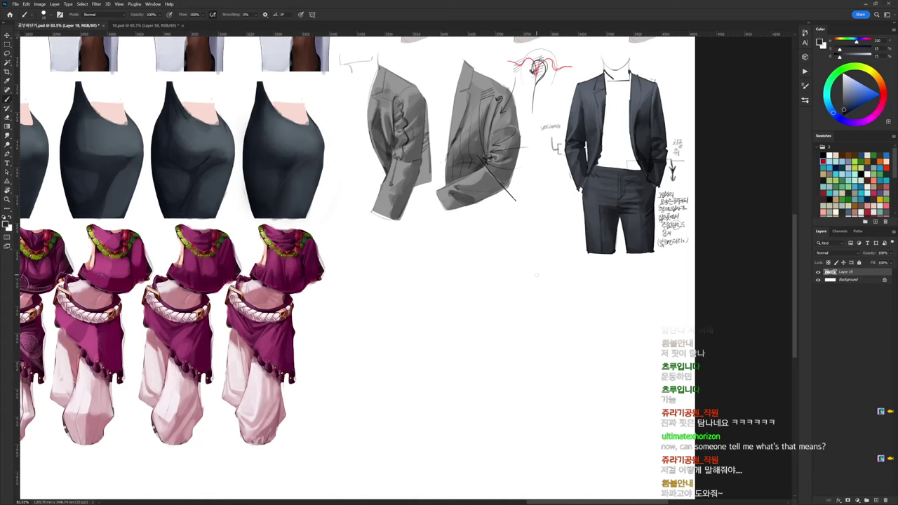
Sketch a straight arm and a bent arm below the grey jackets with a thin brush, adding diagonal and hooked fold lines
{"action": "scroll", "coordinate": [419, 177], "scroll_direction": "up", "scroll_amount": 3, "text": "alt"}
{"action": "right_click", "coordinate": [455, 206]}
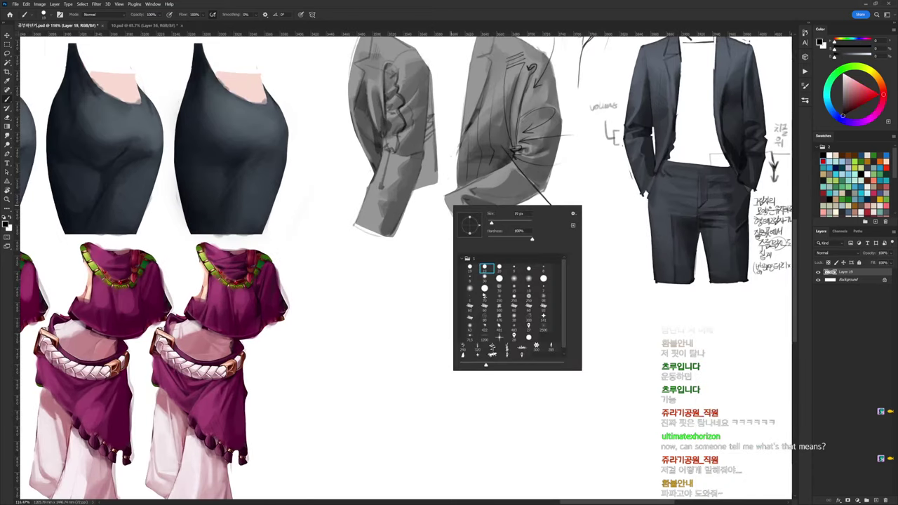
{"action": "left_click", "coordinate": [515, 266]}
{"action": "mouse_move", "coordinate": [406, 231]}
{"action": "left_mouse_down"}
{"action": "mouse_move", "coordinate": [408, 265]}
{"action": "mouse_move", "coordinate": [420, 268]}
{"action": "mouse_move", "coordinate": [409, 296]}
{"action": "mouse_move", "coordinate": [421, 282]}
{"action": "mouse_move", "coordinate": [423, 313]}
{"action": "left_mouse_up"}
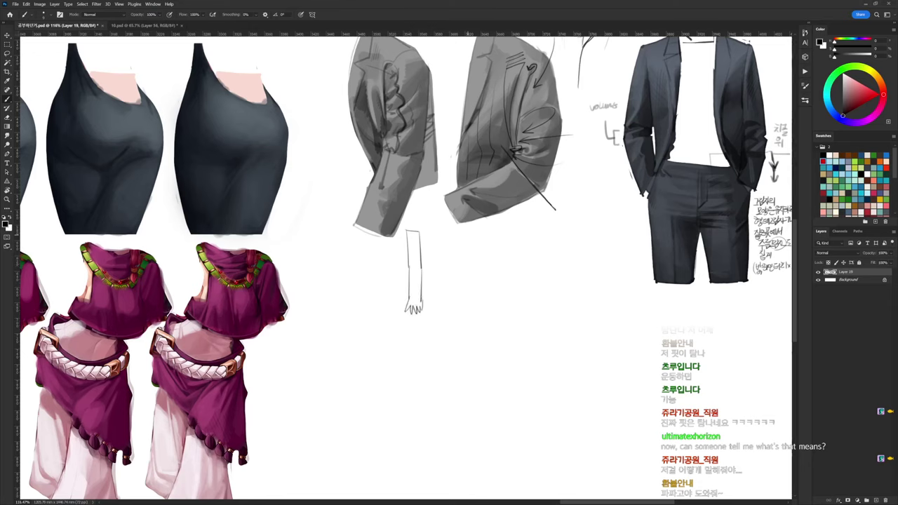
{"action": "mouse_move", "coordinate": [470, 235]}
{"action": "left_mouse_down"}
{"action": "mouse_move", "coordinate": [471, 265]}
{"action": "mouse_move", "coordinate": [483, 263]}
{"action": "mouse_move", "coordinate": [457, 284]}
{"action": "mouse_move", "coordinate": [463, 293]}
{"action": "left_mouse_up"}
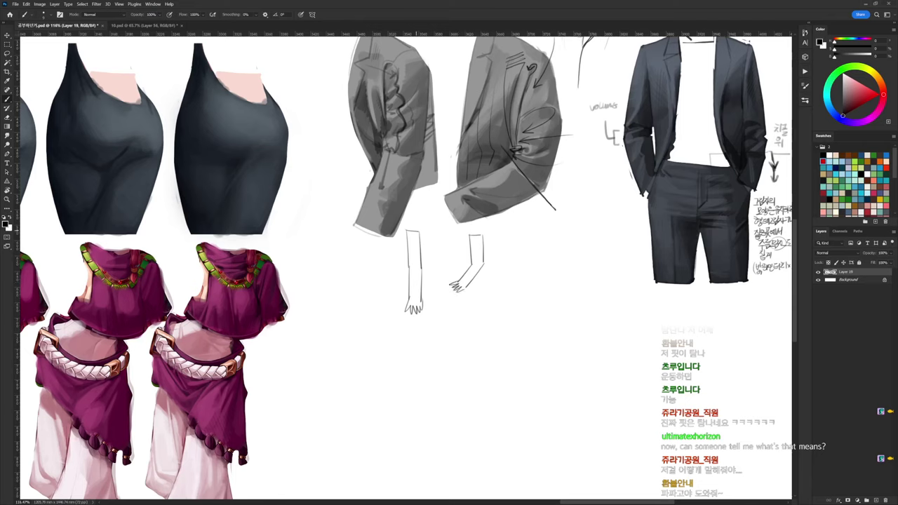
{"action": "left_click_drag", "start_coordinate": [413, 225], "coordinate": [404, 289]}
{"action": "mouse_move", "coordinate": [468, 225]}
{"action": "left_mouse_down"}
{"action": "mouse_move", "coordinate": [484, 244]}
{"action": "mouse_move", "coordinate": [486, 255]}
{"action": "mouse_move", "coordinate": [467, 264]}
{"action": "left_mouse_up"}
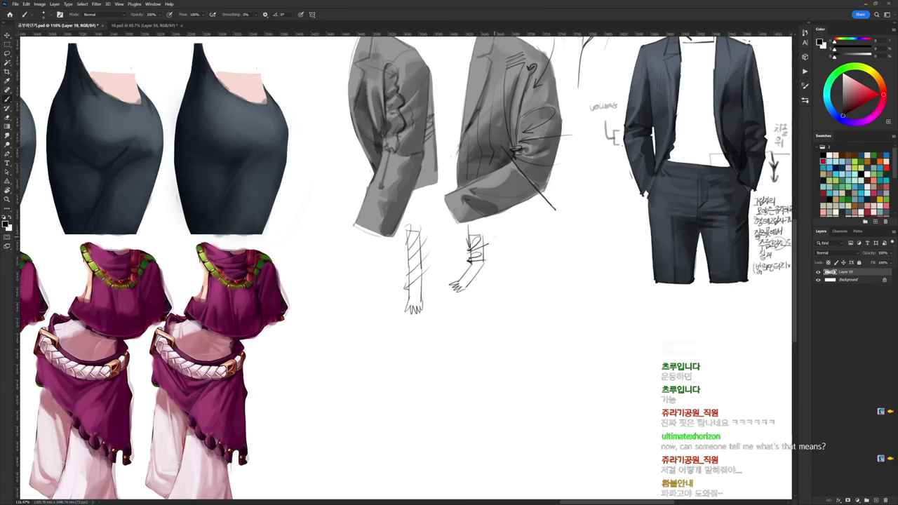
Write the note "갈고리+삼각형(면)주름이 더 세요" next to the bent arm sketch
{"action": "left_click_drag", "start_coordinate": [495, 241], "coordinate": [506, 240]}
{"action": "left_click_drag", "start_coordinate": [502, 244], "coordinate": [559, 235]}
{"action": "mouse_move", "coordinate": [554, 236]}
{"action": "left_mouse_down"}
{"action": "mouse_move", "coordinate": [583, 214]}
{"action": "mouse_move", "coordinate": [575, 234]}
{"action": "left_mouse_up"}
{"action": "left_click_drag", "start_coordinate": [570, 236], "coordinate": [583, 237]}
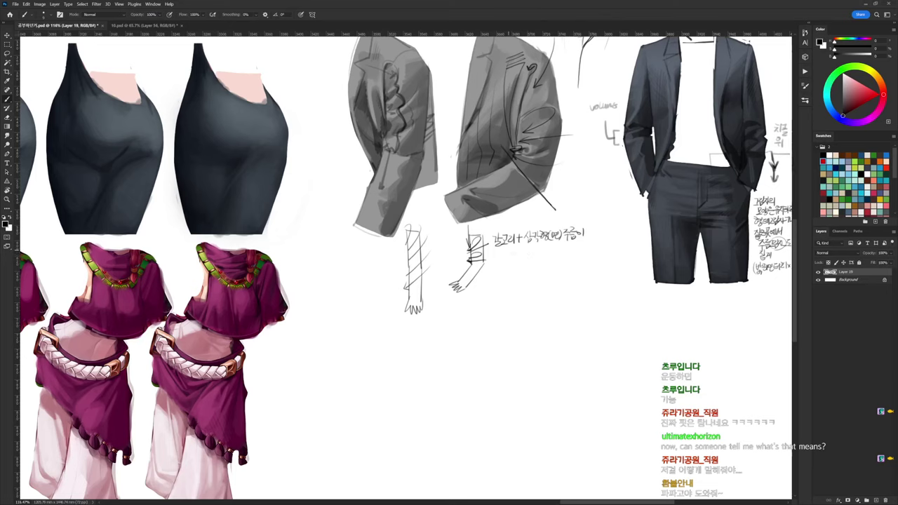
{"action": "left_click_drag", "start_coordinate": [505, 250], "coordinate": [521, 253]}
{"action": "left_click_drag", "start_coordinate": [523, 249], "coordinate": [529, 252]}
{"action": "left_click_drag", "start_coordinate": [530, 248], "coordinate": [559, 268]}
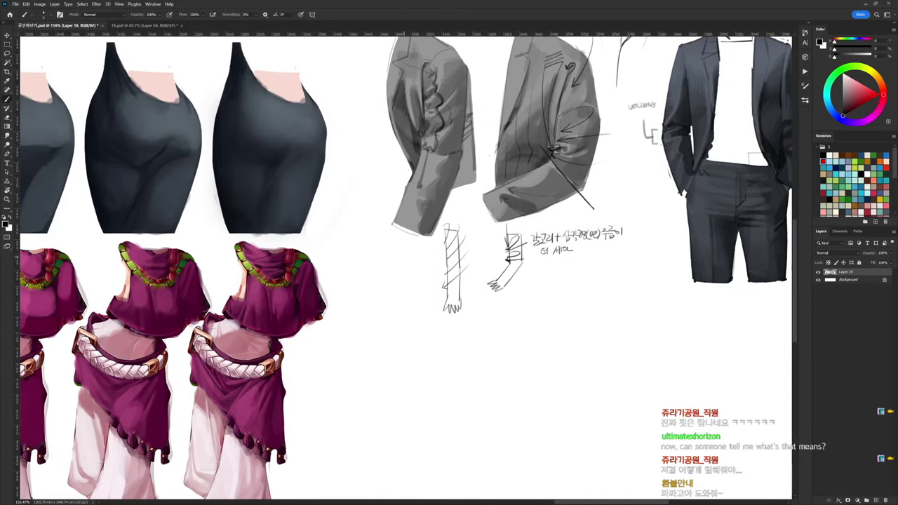
Draw a stack of tilted fold blocks beside the straight arm and write a note on fabric thickness beneath it
{"action": "mouse_move", "coordinate": [385, 269]}
{"action": "left_mouse_down"}
{"action": "mouse_move", "coordinate": [410, 253]}
{"action": "mouse_move", "coordinate": [387, 268]}
{"action": "mouse_move", "coordinate": [415, 270]}
{"action": "mouse_move", "coordinate": [411, 255]}
{"action": "mouse_move", "coordinate": [420, 282]}
{"action": "mouse_move", "coordinate": [400, 295]}
{"action": "mouse_move", "coordinate": [412, 290]}
{"action": "mouse_move", "coordinate": [418, 301]}
{"action": "mouse_move", "coordinate": [397, 310]}
{"action": "left_mouse_up"}
{"action": "mouse_move", "coordinate": [414, 291]}
{"action": "left_mouse_down"}
{"action": "mouse_move", "coordinate": [432, 274]}
{"action": "mouse_move", "coordinate": [411, 301]}
{"action": "left_mouse_up"}
{"action": "mouse_move", "coordinate": [411, 299]}
{"action": "left_mouse_down"}
{"action": "mouse_move", "coordinate": [437, 295]}
{"action": "mouse_move", "coordinate": [412, 305]}
{"action": "mouse_move", "coordinate": [447, 308]}
{"action": "mouse_move", "coordinate": [438, 319]}
{"action": "left_mouse_up"}
{"action": "left_click_drag", "start_coordinate": [439, 313], "coordinate": [445, 317]}
{"action": "left_click_drag", "start_coordinate": [448, 312], "coordinate": [448, 319]}
Annotate the left grey jacket's sleeve folds with a curved leader line and a handwritten note above it
{"action": "mouse_move", "coordinate": [487, 78]}
{"action": "left_mouse_down"}
{"action": "mouse_move", "coordinate": [477, 130]}
{"action": "mouse_move", "coordinate": [483, 57]}
{"action": "mouse_move", "coordinate": [489, 135]}
{"action": "left_mouse_up"}
{"action": "key", "text": "ctrl+z"}
{"action": "mouse_move", "coordinate": [449, 204]}
{"action": "left_mouse_down"}
{"action": "mouse_move", "coordinate": [462, 110]}
{"action": "mouse_move", "coordinate": [494, 106]}
{"action": "mouse_move", "coordinate": [470, 120]}
{"action": "mouse_move", "coordinate": [508, 112]}
{"action": "mouse_move", "coordinate": [484, 133]}
{"action": "left_mouse_up"}
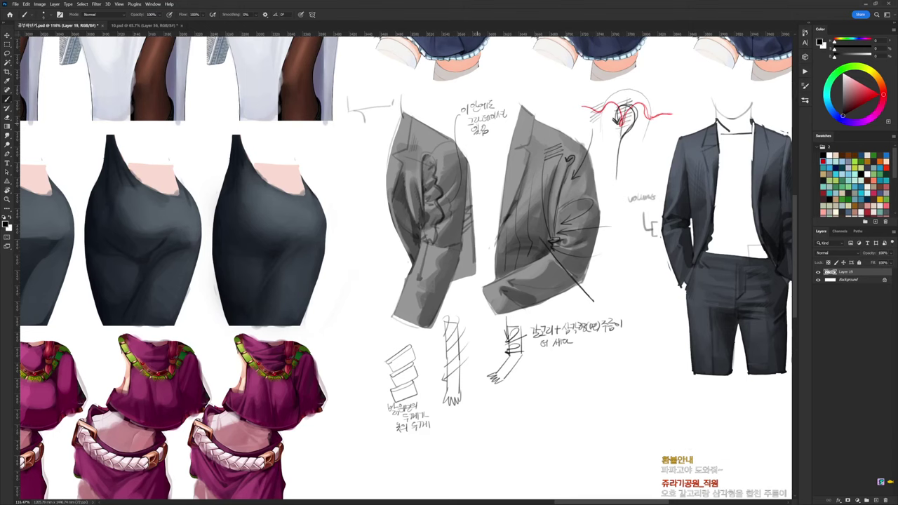
Sketch a jaw, neck and sloping shoulder line below the bent arm note with a larger brush
{"action": "left_click_drag", "start_coordinate": [586, 354], "coordinate": [567, 306]}
{"action": "scroll", "coordinate": [567, 306], "scroll_direction": "up", "scroll_amount": 3}
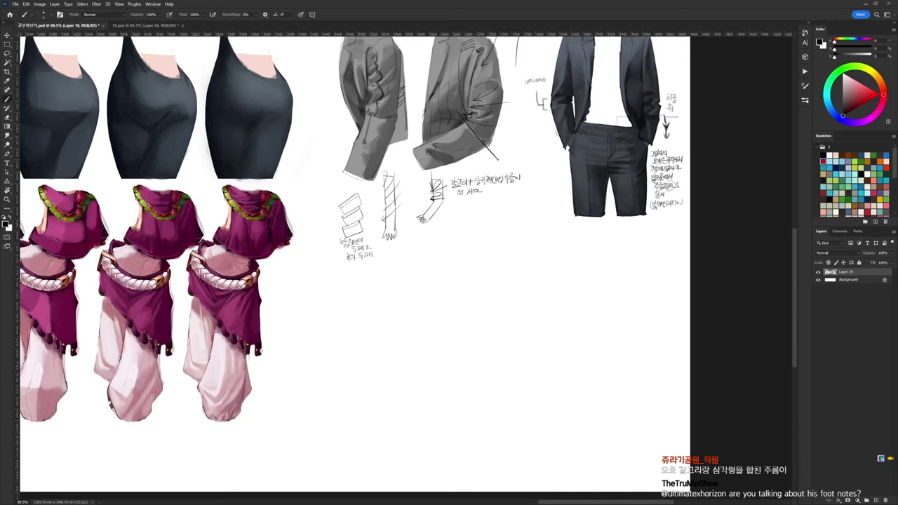
{"action": "left_click_drag", "start_coordinate": [475, 258], "coordinate": [476, 202]}
{"action": "right_click", "coordinate": [474, 157]}
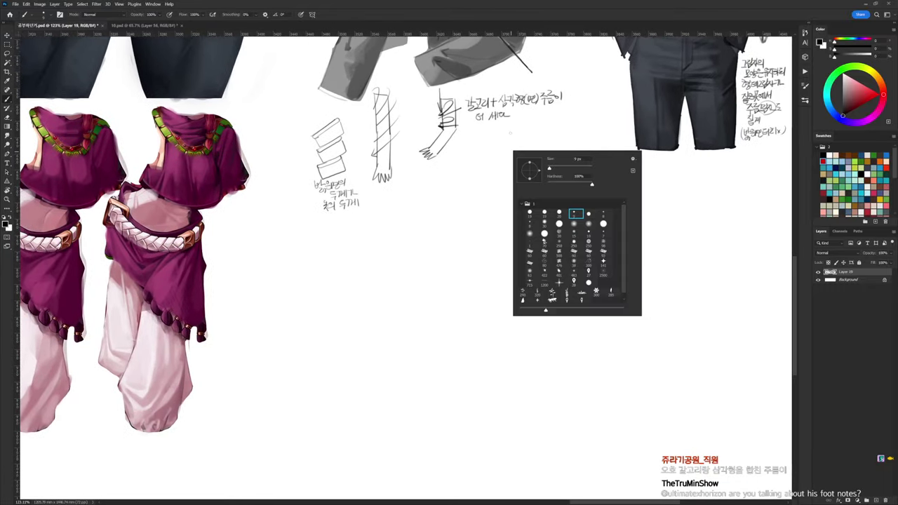
{"action": "mouse_move", "coordinate": [469, 139]}
{"action": "left_mouse_down"}
{"action": "mouse_move", "coordinate": [489, 180]}
{"action": "mouse_move", "coordinate": [511, 166]}
{"action": "mouse_move", "coordinate": [514, 141]}
{"action": "mouse_move", "coordinate": [511, 170]}
{"action": "left_mouse_up"}
{"action": "key", "text": "ctrl+z"}
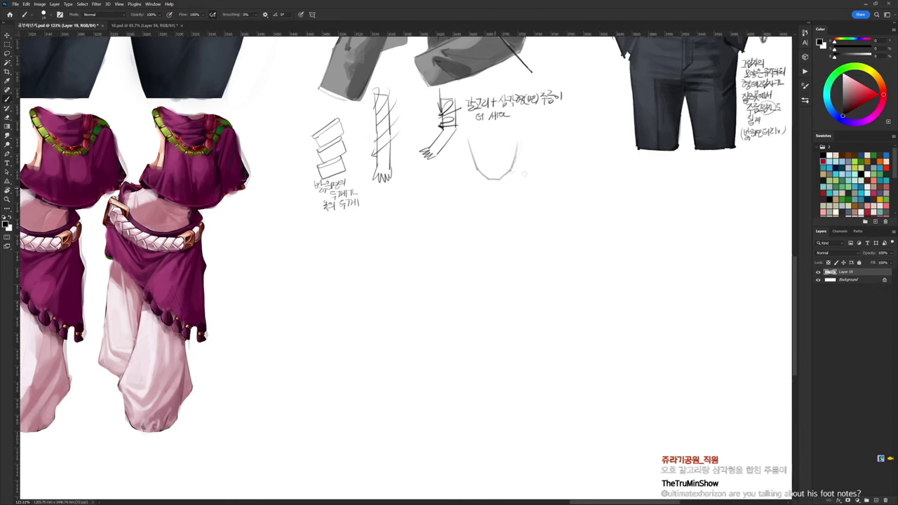
{"action": "left_click_drag", "start_coordinate": [460, 195], "coordinate": [543, 180]}
{"action": "left_click_drag", "start_coordinate": [471, 149], "coordinate": [479, 188]}
{"action": "mouse_move", "coordinate": [444, 199]}
{"action": "left_mouse_down"}
{"action": "mouse_move", "coordinate": [478, 183]}
{"action": "mouse_move", "coordinate": [545, 180]}
{"action": "left_mouse_up"}
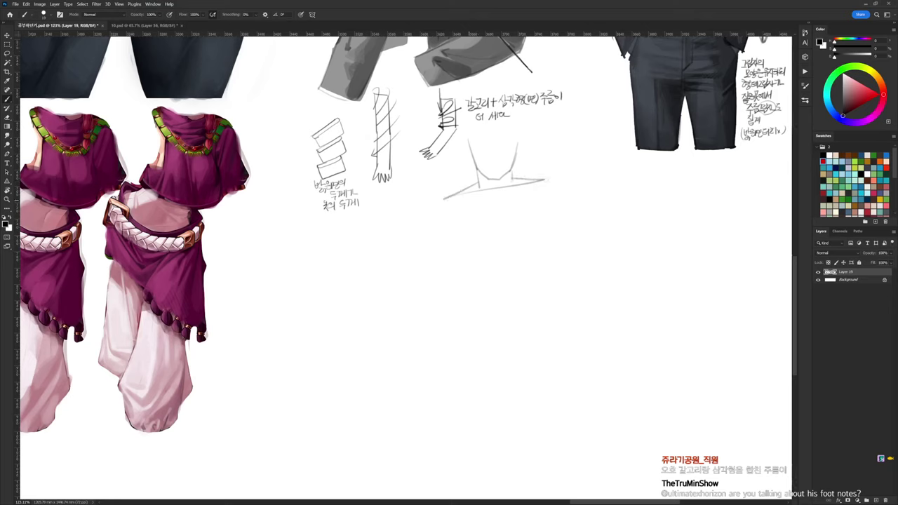
Add a rounded upper sleeve to the shoulder sketch, with zigzag fold arrows and a closing hem line
{"action": "mouse_move", "coordinate": [447, 209]}
{"action": "left_mouse_down"}
{"action": "mouse_move", "coordinate": [463, 225]}
{"action": "mouse_move", "coordinate": [476, 196]}
{"action": "mouse_move", "coordinate": [474, 208]}
{"action": "left_mouse_up"}
{"action": "mouse_move", "coordinate": [476, 204]}
{"action": "left_mouse_down"}
{"action": "mouse_move", "coordinate": [453, 214]}
{"action": "mouse_move", "coordinate": [466, 206]}
{"action": "mouse_move", "coordinate": [439, 206]}
{"action": "mouse_move", "coordinate": [439, 218]}
{"action": "mouse_move", "coordinate": [471, 216]}
{"action": "mouse_move", "coordinate": [460, 237]}
{"action": "mouse_move", "coordinate": [469, 251]}
{"action": "mouse_move", "coordinate": [432, 257]}
{"action": "left_mouse_up"}
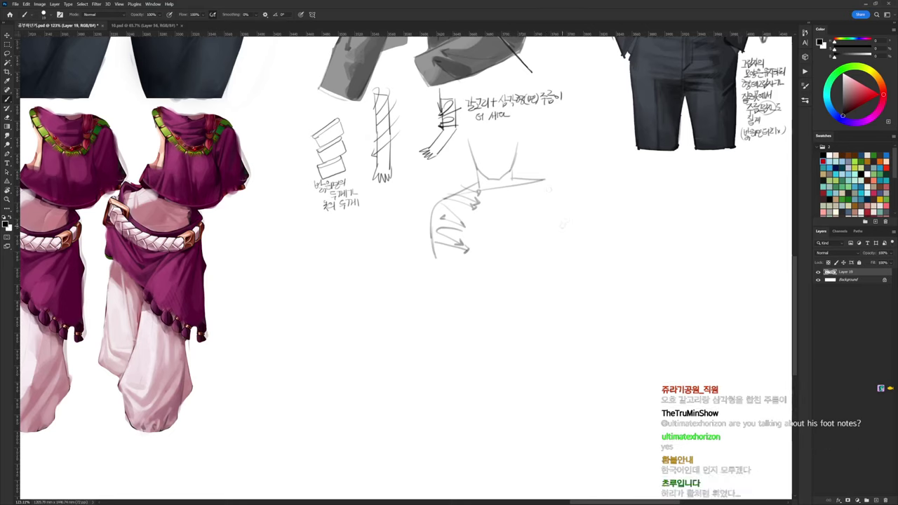
{"action": "left_click_drag", "start_coordinate": [437, 258], "coordinate": [462, 251]}
Sketch a simple figure with a round head, two eye strokes, neck and shoulders in the empty area below the notes
{"action": "left_click_drag", "start_coordinate": [397, 239], "coordinate": [512, 191]}
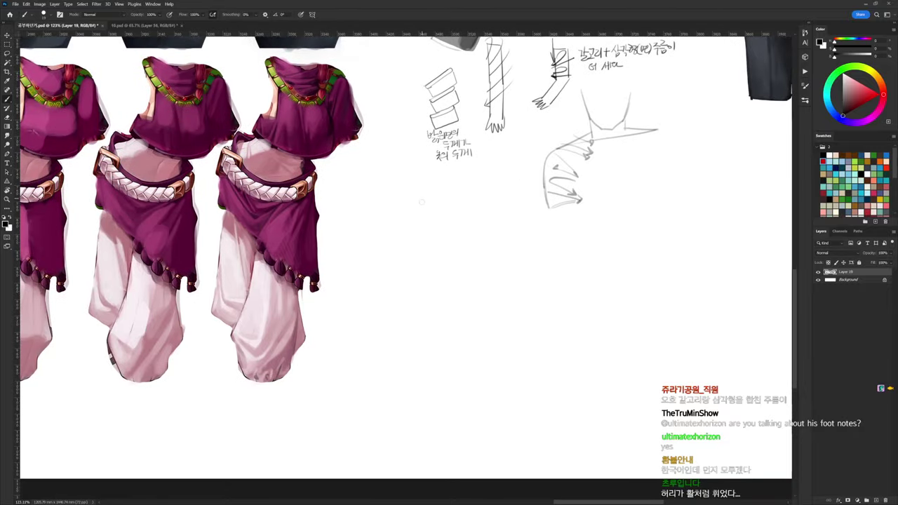
{"action": "mouse_move", "coordinate": [404, 205]}
{"action": "left_mouse_down"}
{"action": "mouse_move", "coordinate": [454, 193]}
{"action": "mouse_move", "coordinate": [412, 199]}
{"action": "mouse_move", "coordinate": [414, 207]}
{"action": "left_mouse_up"}
{"action": "left_click_drag", "start_coordinate": [424, 198], "coordinate": [425, 233]}
{"action": "left_click_drag", "start_coordinate": [445, 218], "coordinate": [472, 241]}
{"action": "mouse_move", "coordinate": [405, 242]}
{"action": "left_mouse_down"}
{"action": "mouse_move", "coordinate": [425, 231]}
{"action": "mouse_move", "coordinate": [461, 278]}
{"action": "left_mouse_up"}
Draw a long hanging sleeve from the figure's right shoulder with folds at the elbow and cuff, undoing rejected strokes
{"action": "mouse_move", "coordinate": [477, 246]}
{"action": "left_mouse_down"}
{"action": "mouse_move", "coordinate": [486, 254]}
{"action": "mouse_move", "coordinate": [460, 280]}
{"action": "mouse_move", "coordinate": [485, 261]}
{"action": "mouse_move", "coordinate": [459, 306]}
{"action": "left_mouse_up"}
{"action": "key", "text": "ctrl+z"}
{"action": "key", "text": "ctrl+z"}
{"action": "mouse_move", "coordinate": [458, 272]}
{"action": "left_mouse_down"}
{"action": "mouse_move", "coordinate": [489, 308]}
{"action": "mouse_move", "coordinate": [462, 324]}
{"action": "mouse_move", "coordinate": [468, 334]}
{"action": "mouse_move", "coordinate": [458, 361]}
{"action": "left_mouse_up"}
{"action": "left_click_drag", "start_coordinate": [489, 309], "coordinate": [474, 364]}
{"action": "left_click_drag", "start_coordinate": [457, 357], "coordinate": [463, 366]}
Duplicate the lassoed figure to its right and delete the copy's forearm
{"action": "left_click_drag", "start_coordinate": [534, 252], "coordinate": [486, 254]}
{"action": "key", "text": "l"}
{"action": "mouse_move", "coordinate": [335, 266]}
{"action": "left_mouse_down"}
{"action": "mouse_move", "coordinate": [364, 179]}
{"action": "mouse_move", "coordinate": [356, 391]}
{"action": "mouse_move", "coordinate": [347, 382]}
{"action": "left_mouse_up"}
{"action": "mouse_move", "coordinate": [438, 281]}
{"action": "left_mouse_down"}
{"action": "mouse_move", "coordinate": [512, 287]}
{"action": "mouse_move", "coordinate": [519, 279]}
{"action": "mouse_move", "coordinate": [505, 257]}
{"action": "mouse_move", "coordinate": [483, 334]}
{"action": "mouse_move", "coordinate": [493, 303]}
{"action": "mouse_move", "coordinate": [503, 296]}
{"action": "mouse_move", "coordinate": [500, 316]}
{"action": "mouse_move", "coordinate": [514, 303]}
{"action": "mouse_move", "coordinate": [518, 255]}
{"action": "mouse_move", "coordinate": [500, 280]}
{"action": "mouse_move", "coordinate": [502, 302]}
{"action": "mouse_move", "coordinate": [519, 254]}
{"action": "mouse_move", "coordinate": [529, 313]}
{"action": "mouse_move", "coordinate": [506, 316]}
{"action": "left_mouse_up"}
{"action": "key", "text": "Delete"}
{"action": "key", "text": "ctrl+d"}
Rework the cut elbow of the copied figure's sleeve with small fold strokes, undoing rejected strokes and erasing excess lines
{"action": "key", "text": "b"}
{"action": "key", "text": "ctrl+z"}
{"action": "key", "text": "ctrl+z"}
{"action": "key", "text": "ctrl+z"}
{"action": "key", "text": "ctrl+z"}
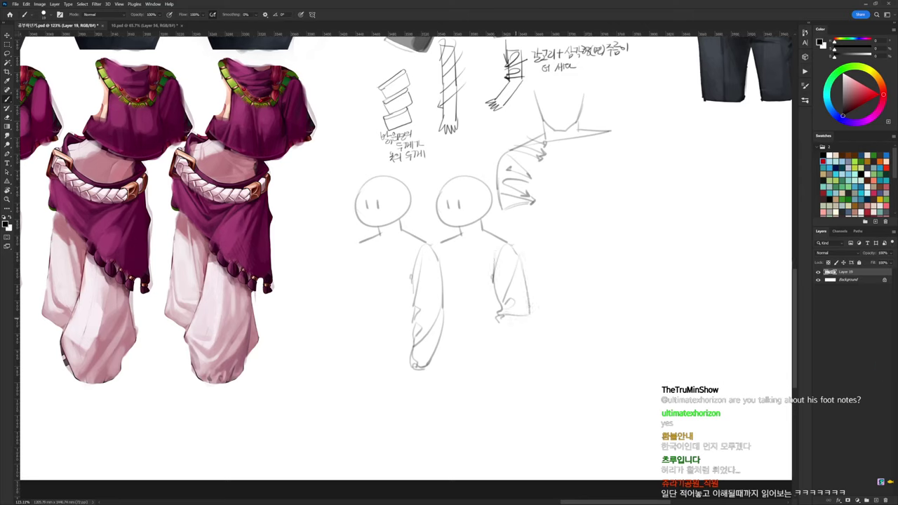
{"action": "key", "text": "e"}
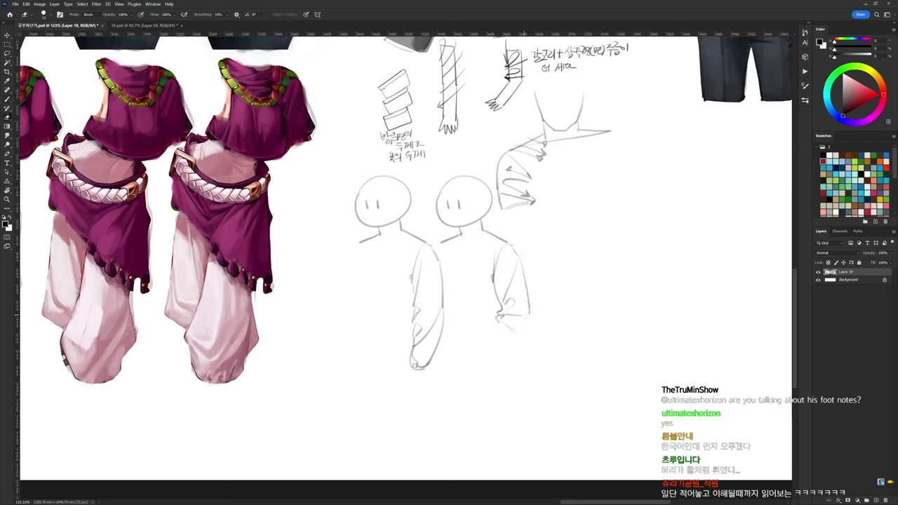
{"action": "key", "text": "b"}
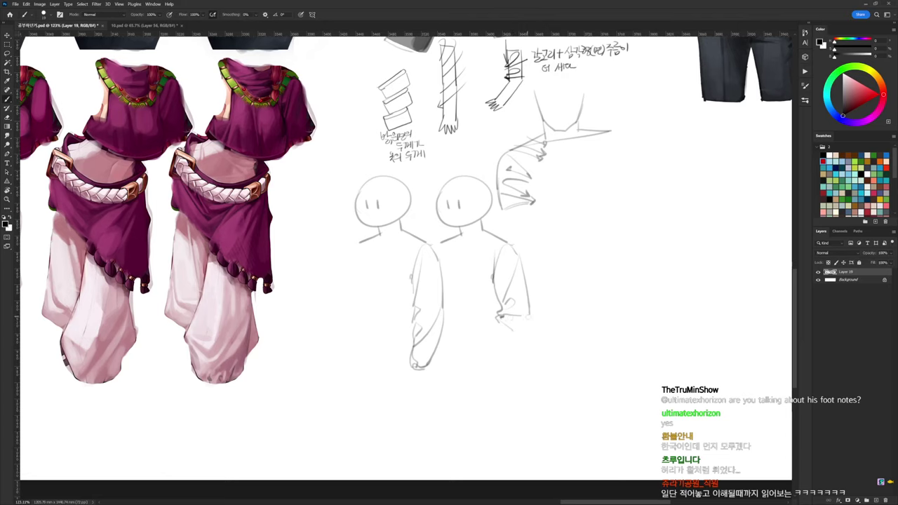
Draw a bent forearm ending in an angular cuff on the copied figure, cleaning up the elbow outline
{"action": "mouse_move", "coordinate": [530, 317]}
{"action": "left_mouse_down"}
{"action": "mouse_move", "coordinate": [521, 337]}
{"action": "mouse_move", "coordinate": [489, 355]}
{"action": "left_mouse_up"}
{"action": "mouse_move", "coordinate": [487, 321]}
{"action": "left_mouse_down"}
{"action": "mouse_move", "coordinate": [491, 337]}
{"action": "mouse_move", "coordinate": [477, 330]}
{"action": "left_mouse_up"}
{"action": "mouse_move", "coordinate": [476, 330]}
{"action": "left_mouse_down"}
{"action": "mouse_move", "coordinate": [488, 350]}
{"action": "mouse_move", "coordinate": [499, 347]}
{"action": "mouse_move", "coordinate": [492, 353]}
{"action": "mouse_move", "coordinate": [507, 348]}
{"action": "left_mouse_up"}
{"action": "key", "text": "e"}
{"action": "key", "text": "b"}
{"action": "mouse_move", "coordinate": [524, 316]}
{"action": "left_mouse_down"}
{"action": "mouse_move", "coordinate": [531, 326]}
{"action": "mouse_move", "coordinate": [496, 347]}
{"action": "left_mouse_up"}
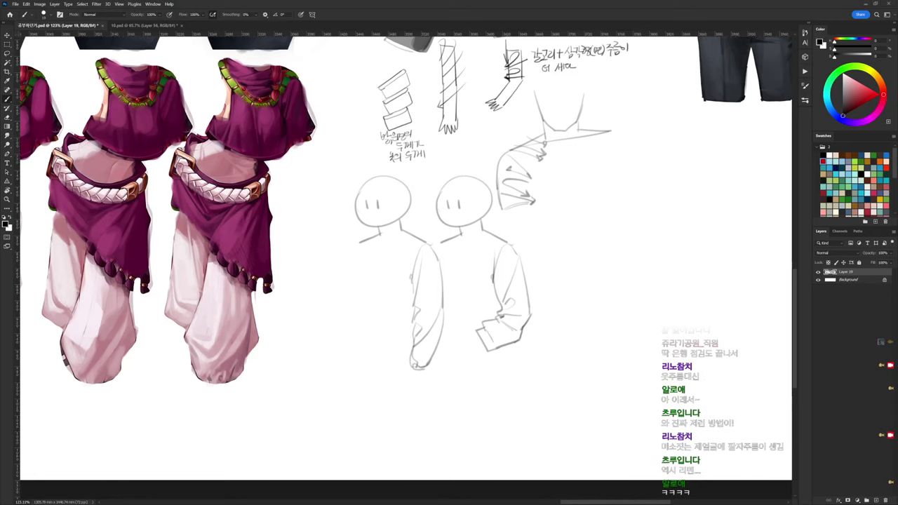
Sketch a small head with two eye strokes above a horizontal outstretched sleeve beside the shoulder diagram, undoing rejected strokes
{"action": "left_click_drag", "start_coordinate": [526, 243], "coordinate": [409, 234]}
{"action": "mouse_move", "coordinate": [472, 164]}
{"action": "left_mouse_down"}
{"action": "mouse_move", "coordinate": [505, 175]}
{"action": "mouse_move", "coordinate": [469, 169]}
{"action": "mouse_move", "coordinate": [471, 186]}
{"action": "left_mouse_up"}
{"action": "mouse_move", "coordinate": [477, 176]}
{"action": "left_mouse_down"}
{"action": "mouse_move", "coordinate": [486, 199]}
{"action": "mouse_move", "coordinate": [456, 204]}
{"action": "mouse_move", "coordinate": [496, 204]}
{"action": "mouse_move", "coordinate": [481, 200]}
{"action": "mouse_move", "coordinate": [493, 214]}
{"action": "mouse_move", "coordinate": [419, 198]}
{"action": "left_mouse_up"}
{"action": "key", "text": "ctrl+z"}
{"action": "key", "text": "ctrl+z"}
{"action": "mouse_move", "coordinate": [421, 202]}
{"action": "left_mouse_down"}
{"action": "mouse_move", "coordinate": [422, 212]}
{"action": "mouse_move", "coordinate": [496, 225]}
{"action": "mouse_move", "coordinate": [480, 228]}
{"action": "left_mouse_up"}
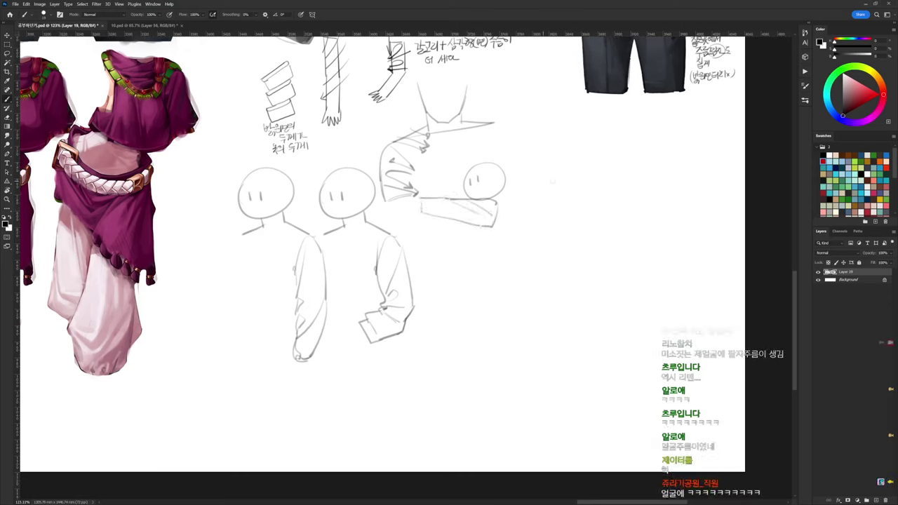
Sketch a head partly covered by a raised, folded arm with creases at the elbow and a cuff, undoing rejected strokes
{"action": "mouse_move", "coordinate": [534, 177]}
{"action": "left_mouse_down"}
{"action": "mouse_move", "coordinate": [572, 166]}
{"action": "mouse_move", "coordinate": [548, 161]}
{"action": "mouse_move", "coordinate": [580, 175]}
{"action": "mouse_move", "coordinate": [559, 149]}
{"action": "mouse_move", "coordinate": [582, 163]}
{"action": "mouse_move", "coordinate": [581, 179]}
{"action": "mouse_move", "coordinate": [551, 165]}
{"action": "mouse_move", "coordinate": [545, 188]}
{"action": "mouse_move", "coordinate": [578, 186]}
{"action": "mouse_move", "coordinate": [559, 209]}
{"action": "mouse_move", "coordinate": [588, 195]}
{"action": "left_mouse_up"}
{"action": "key", "text": "ctrl+z"}
{"action": "key", "text": "ctrl+z"}
{"action": "mouse_move", "coordinate": [586, 192]}
{"action": "left_mouse_down"}
{"action": "mouse_move", "coordinate": [596, 190]}
{"action": "mouse_move", "coordinate": [584, 219]}
{"action": "left_mouse_up"}
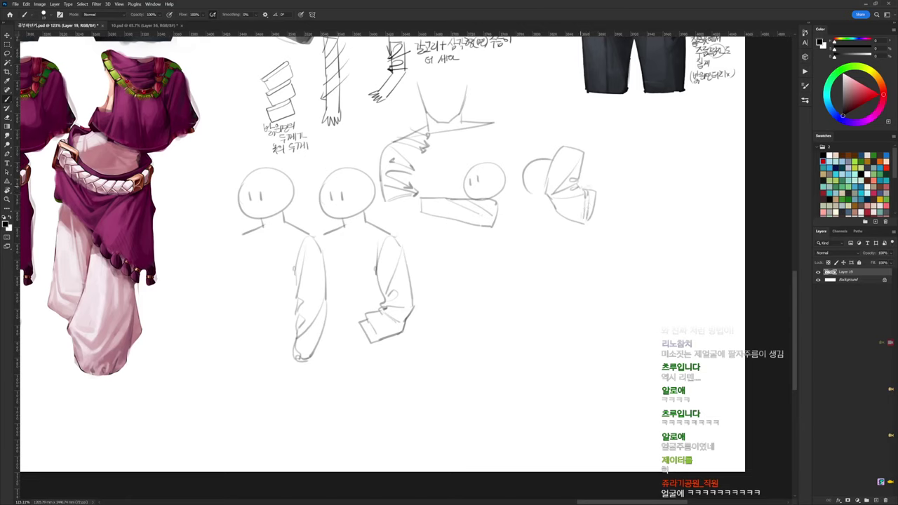
{"action": "left_click_drag", "start_coordinate": [579, 186], "coordinate": [595, 188]}
{"action": "left_click_drag", "start_coordinate": [531, 194], "coordinate": [550, 198]}
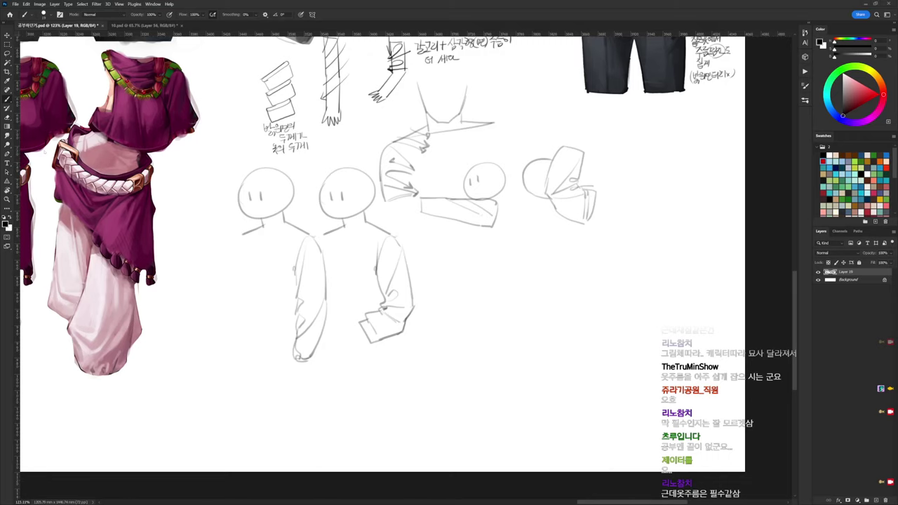
Block in the second figure's bent sleeve with flat grey using a larger brush, keeping the edges clean
{"action": "left_click_drag", "start_coordinate": [625, 278], "coordinate": [695, 228]}
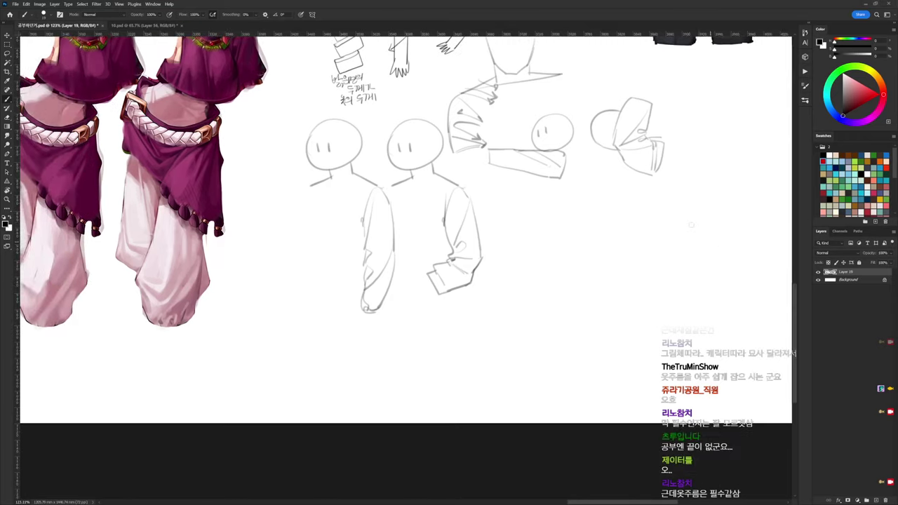
{"action": "scroll", "coordinate": [478, 235], "scroll_direction": "up", "scroll_amount": 1}
{"action": "right_click", "coordinate": [477, 178]}
{"action": "left_click", "coordinate": [531, 198]}
{"action": "mouse_move", "coordinate": [444, 188]}
{"action": "left_mouse_down"}
{"action": "mouse_move", "coordinate": [447, 235]}
{"action": "mouse_move", "coordinate": [455, 247]}
{"action": "mouse_move", "coordinate": [472, 241]}
{"action": "mouse_move", "coordinate": [477, 263]}
{"action": "mouse_move", "coordinate": [454, 254]}
{"action": "mouse_move", "coordinate": [442, 275]}
{"action": "mouse_move", "coordinate": [434, 265]}
{"action": "mouse_move", "coordinate": [429, 294]}
{"action": "mouse_move", "coordinate": [467, 286]}
{"action": "mouse_move", "coordinate": [463, 271]}
{"action": "mouse_move", "coordinate": [476, 272]}
{"action": "left_mouse_up"}
{"action": "key", "text": "e"}
{"action": "key", "text": "alt+e"}
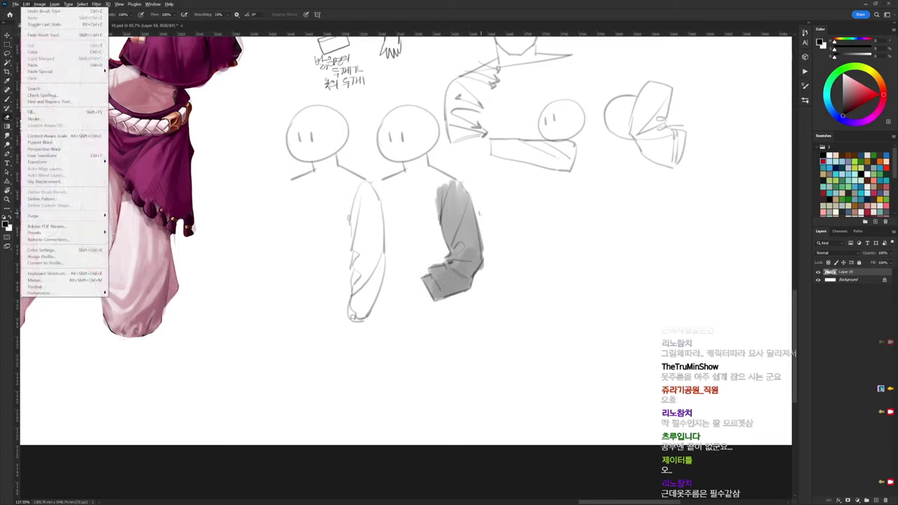
{"action": "key", "text": "Escape"}
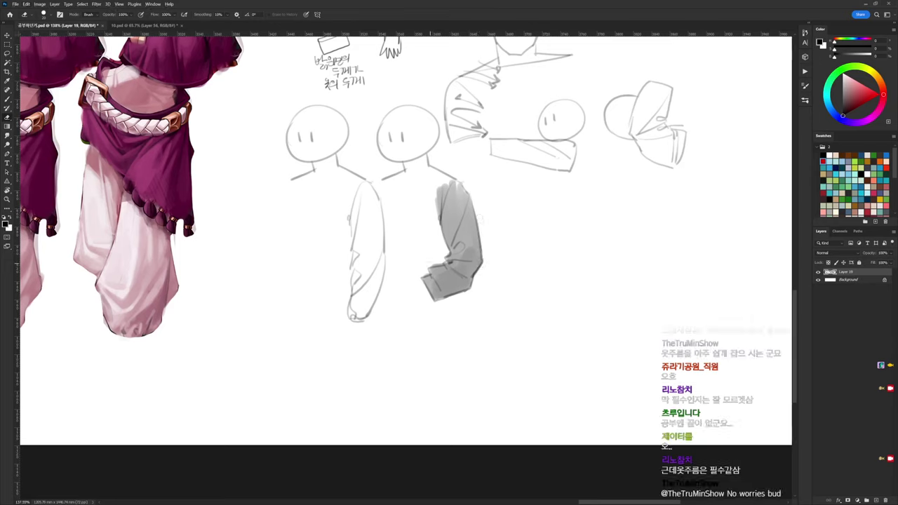
{"action": "mouse_move", "coordinate": [439, 223]}
{"action": "left_mouse_down"}
{"action": "mouse_move", "coordinate": [435, 188]}
{"action": "mouse_move", "coordinate": [543, 163]}
{"action": "left_mouse_up"}
Block in the first figure's hanging sleeve with flat grey from shoulder to cuff and tidy its edges
{"action": "key", "text": "b"}
{"action": "mouse_move", "coordinate": [425, 160]}
{"action": "left_mouse_down"}
{"action": "mouse_move", "coordinate": [417, 208]}
{"action": "mouse_move", "coordinate": [424, 217]}
{"action": "mouse_move", "coordinate": [429, 158]}
{"action": "mouse_move", "coordinate": [441, 226]}
{"action": "left_mouse_up"}
{"action": "mouse_move", "coordinate": [443, 174]}
{"action": "left_mouse_down"}
{"action": "mouse_move", "coordinate": [439, 252]}
{"action": "mouse_move", "coordinate": [424, 253]}
{"action": "left_mouse_up"}
{"action": "mouse_move", "coordinate": [418, 216]}
{"action": "left_mouse_down"}
{"action": "mouse_move", "coordinate": [419, 292]}
{"action": "mouse_move", "coordinate": [442, 234]}
{"action": "left_mouse_up"}
{"action": "mouse_move", "coordinate": [442, 244]}
{"action": "left_mouse_down"}
{"action": "mouse_move", "coordinate": [432, 282]}
{"action": "mouse_move", "coordinate": [435, 203]}
{"action": "mouse_move", "coordinate": [457, 247]}
{"action": "mouse_move", "coordinate": [407, 177]}
{"action": "left_mouse_up"}
{"action": "key", "text": "e"}
Paint a dark crease near the shoulder of the bent sleeve with a smaller brush, blending with sampled greys
{"action": "key", "text": "b"}
{"action": "right_click", "coordinate": [530, 116]}
{"action": "left_click", "coordinate": [565, 184]}
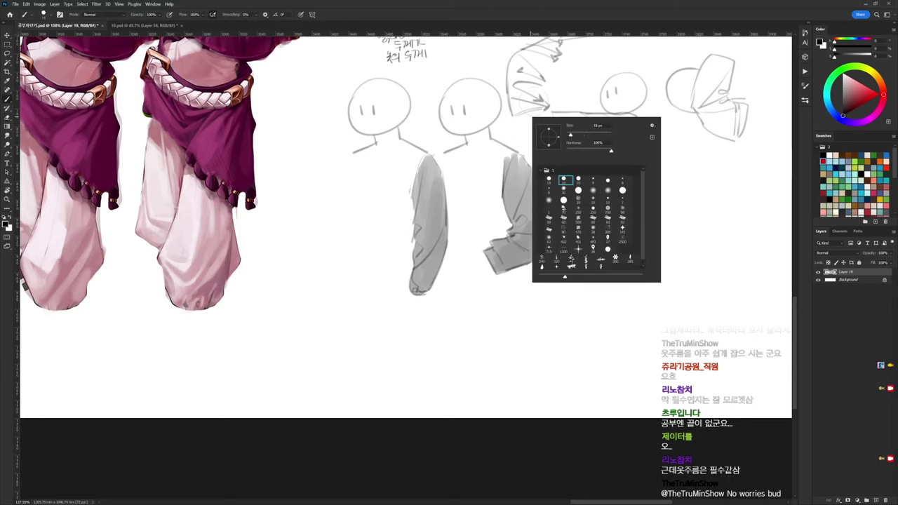
{"action": "left_click", "coordinate": [514, 184]}
{"action": "left_click_drag", "start_coordinate": [505, 166], "coordinate": [508, 183]}
{"action": "left_click", "coordinate": [508, 158], "text": "alt"}
{"action": "left_click", "coordinate": [513, 169], "text": "alt"}
{"action": "left_click", "coordinate": [511, 170], "text": "alt"}
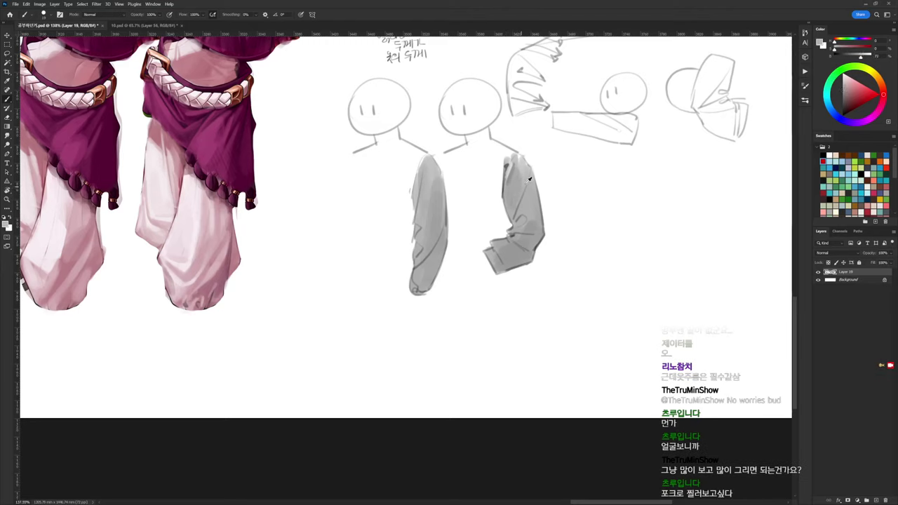
Shade the outer side of the bent and hanging sleeves in darker grey with a larger brush
{"action": "right_click", "coordinate": [545, 159]}
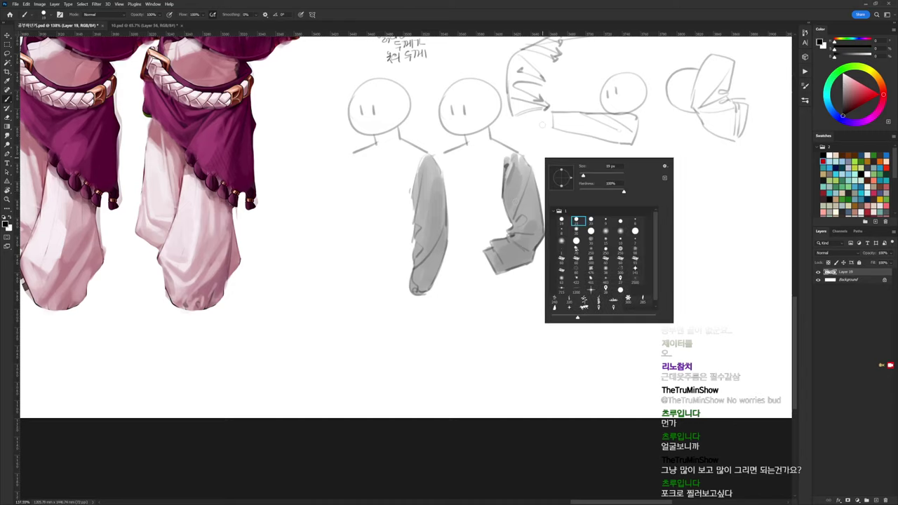
{"action": "left_click", "coordinate": [590, 176]}
{"action": "left_click_drag", "start_coordinate": [518, 156], "coordinate": [531, 209]}
{"action": "left_click_drag", "start_coordinate": [532, 175], "coordinate": [536, 254]}
{"action": "mouse_move", "coordinate": [525, 223]}
{"action": "left_mouse_down"}
{"action": "mouse_move", "coordinate": [544, 256]}
{"action": "mouse_move", "coordinate": [513, 260]}
{"action": "mouse_move", "coordinate": [531, 254]}
{"action": "left_mouse_up"}
{"action": "mouse_move", "coordinate": [432, 163]}
{"action": "left_mouse_down"}
{"action": "mouse_move", "coordinate": [446, 205]}
{"action": "mouse_move", "coordinate": [434, 288]}
{"action": "left_mouse_up"}
{"action": "left_click", "coordinate": [444, 240], "text": "alt"}
{"action": "mouse_move", "coordinate": [442, 249]}
{"action": "left_mouse_down"}
{"action": "mouse_move", "coordinate": [421, 274]}
{"action": "mouse_move", "coordinate": [422, 291]}
{"action": "left_mouse_up"}
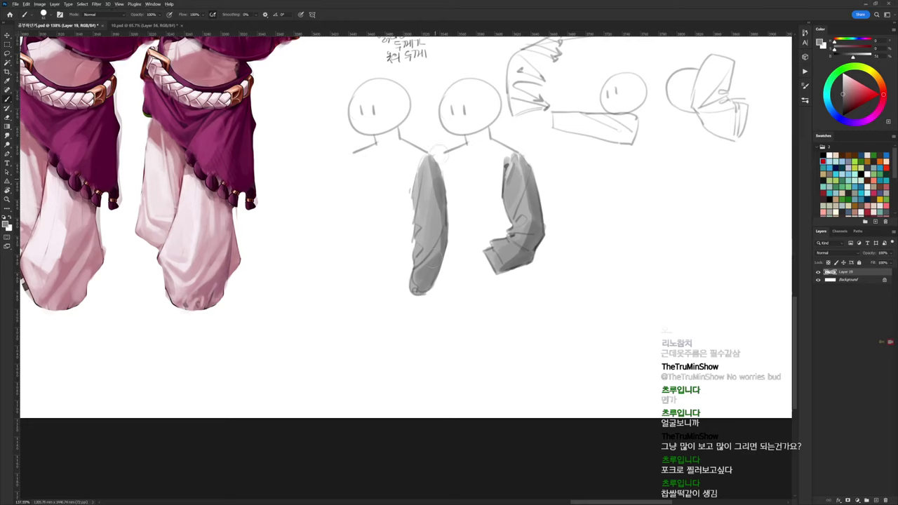
Paint light and dark planes on the hanging sleeve's elbow folds with a smaller brush and sampled greys
{"action": "right_click", "coordinate": [441, 259]}
{"action": "double_click", "coordinate": [490, 253]}
{"action": "left_click_drag", "start_coordinate": [426, 252], "coordinate": [417, 258]}
{"action": "left_click", "coordinate": [447, 226], "text": "alt"}
{"action": "left_click", "coordinate": [446, 217], "text": "alt"}
{"action": "mouse_move", "coordinate": [423, 242]}
{"action": "left_mouse_down"}
{"action": "mouse_move", "coordinate": [419, 252]}
{"action": "mouse_move", "coordinate": [423, 240]}
{"action": "left_mouse_up"}
{"action": "left_click", "coordinate": [415, 252], "text": "alt"}
{"action": "left_click", "coordinate": [421, 244], "text": "alt"}
{"action": "left_click", "coordinate": [435, 231], "text": "alt"}
{"action": "left_click", "coordinate": [419, 239], "text": "alt"}
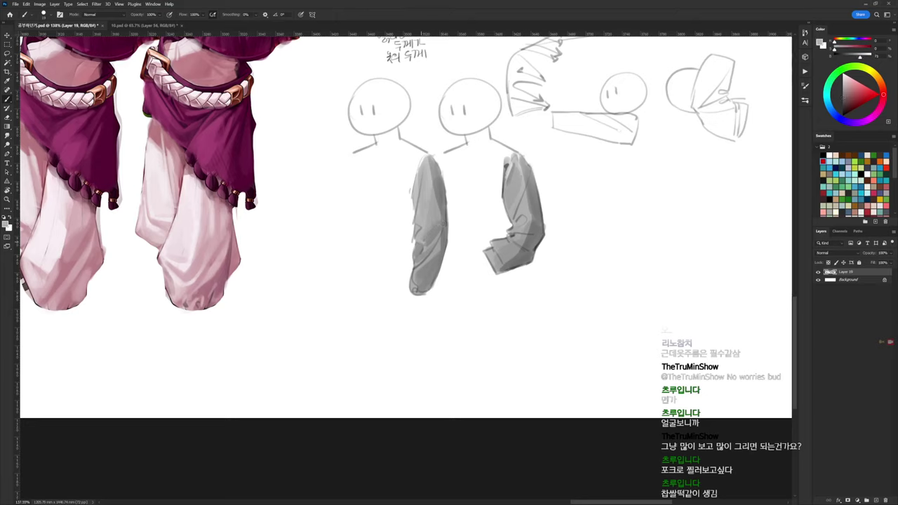
Shade the hanging sleeve's upper-arm folds and deepen the inner elbow crease, alternating black and sampled greys
{"action": "left_click", "coordinate": [439, 226], "text": "alt"}
{"action": "left_click", "coordinate": [423, 197], "text": "alt"}
{"action": "left_click", "coordinate": [444, 192], "text": "alt"}
{"action": "left_click_drag", "start_coordinate": [432, 180], "coordinate": [420, 232]}
{"action": "left_click", "coordinate": [427, 213], "text": "alt"}
{"action": "key", "text": "d"}
{"action": "left_click", "coordinate": [418, 221], "text": "alt"}
{"action": "key", "text": "d"}
{"action": "left_click", "coordinate": [424, 226], "text": "alt"}
{"action": "key", "text": "d"}
{"action": "left_click", "coordinate": [423, 230], "text": "alt"}
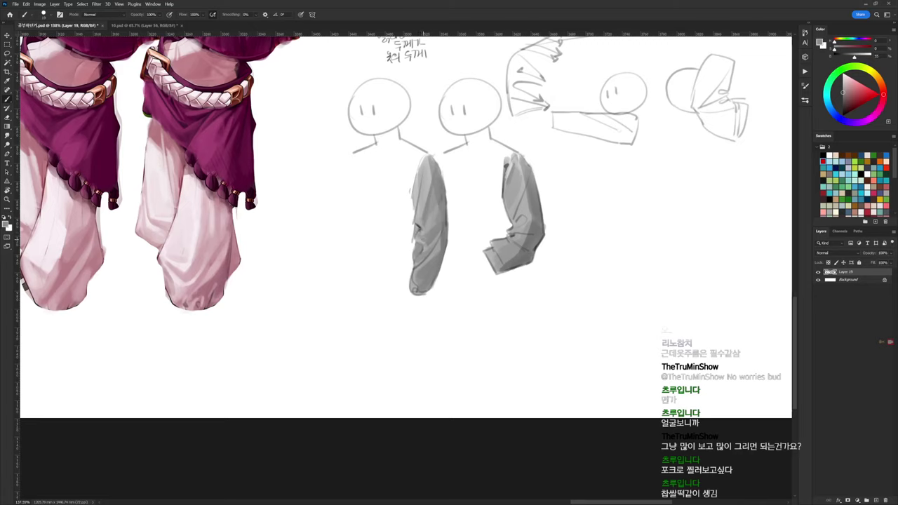
Clean up the hanging sleeve's inner edge and add a fold below its shoulder
{"action": "key", "text": "e"}
{"action": "key", "text": "x"}
{"action": "key", "text": "b"}
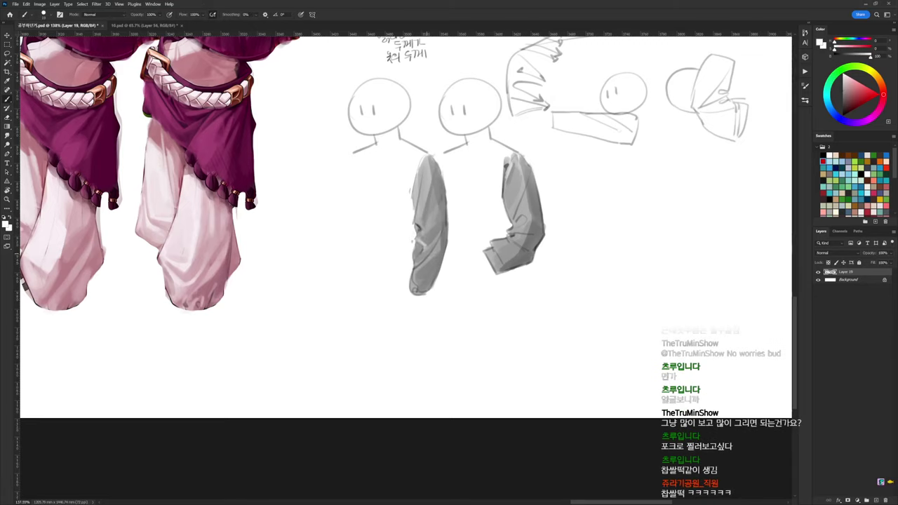
{"action": "key", "text": "x"}
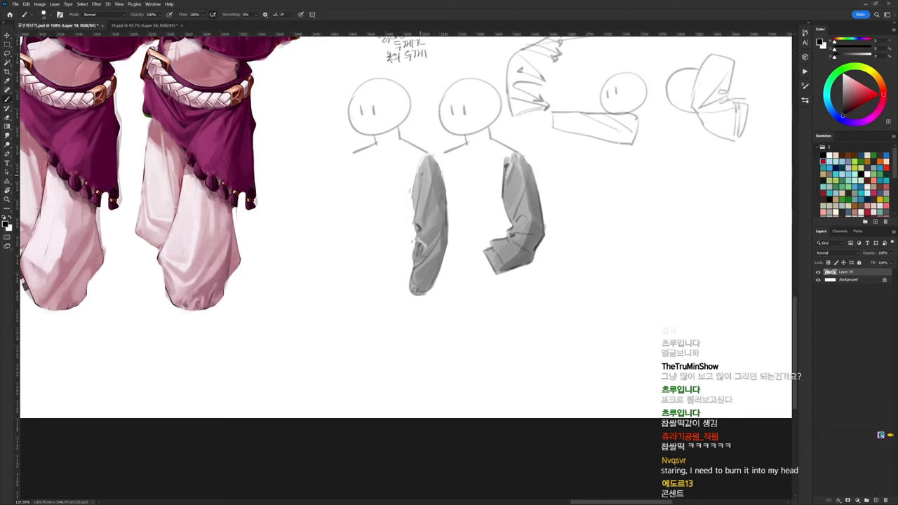
{"action": "left_click", "coordinate": [440, 168], "text": "alt"}
{"action": "left_click_drag", "start_coordinate": [430, 166], "coordinate": [429, 185]}
Darken and blend the hooked folds at the bent sleeve's inner elbow, alternating black and sampled greys
{"action": "left_click", "coordinate": [527, 180], "text": "alt"}
{"action": "left_click", "coordinate": [528, 181], "text": "alt"}
{"action": "left_click", "coordinate": [523, 209], "text": "alt"}
{"action": "key", "text": "d"}
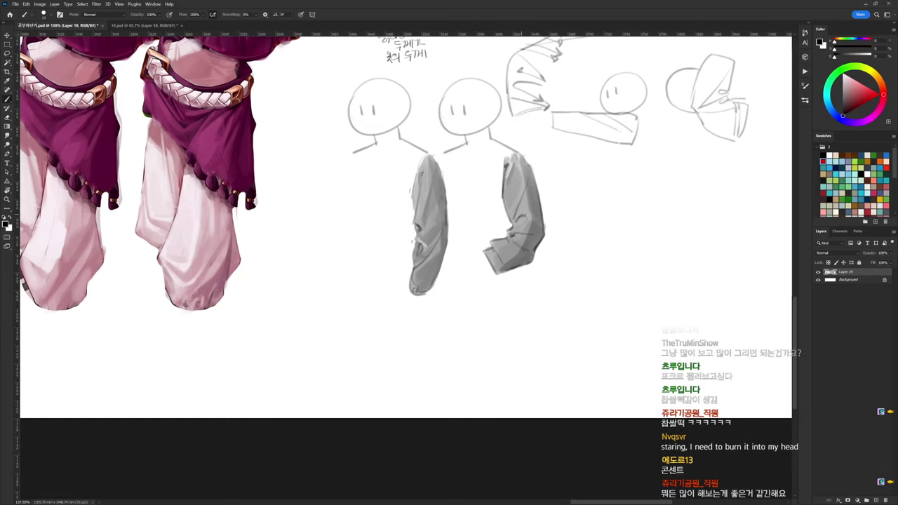
{"action": "left_click_drag", "start_coordinate": [522, 214], "coordinate": [522, 222]}
{"action": "left_click", "coordinate": [528, 211], "text": "alt"}
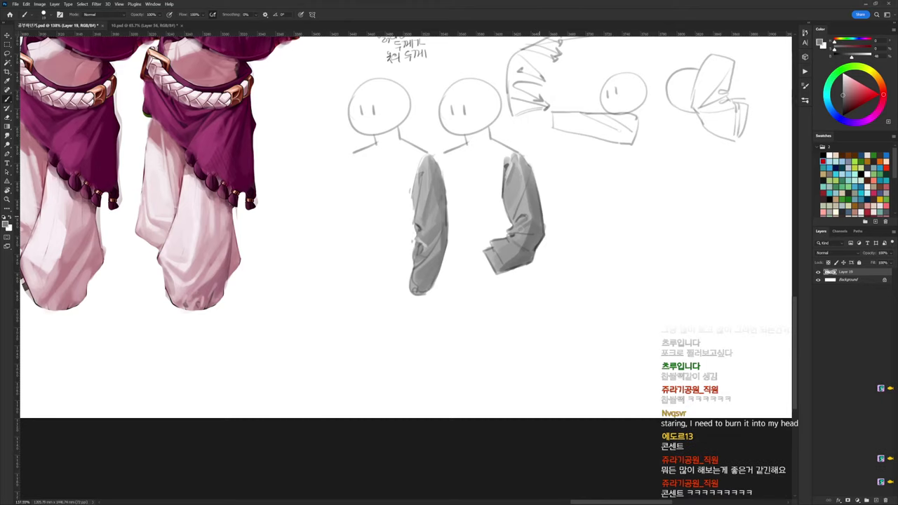
{"action": "left_click", "coordinate": [526, 225], "text": "alt"}
{"action": "left_click_drag", "start_coordinate": [529, 231], "coordinate": [533, 231]}
{"action": "left_click", "coordinate": [518, 235], "text": "alt"}
{"action": "key", "text": "d"}
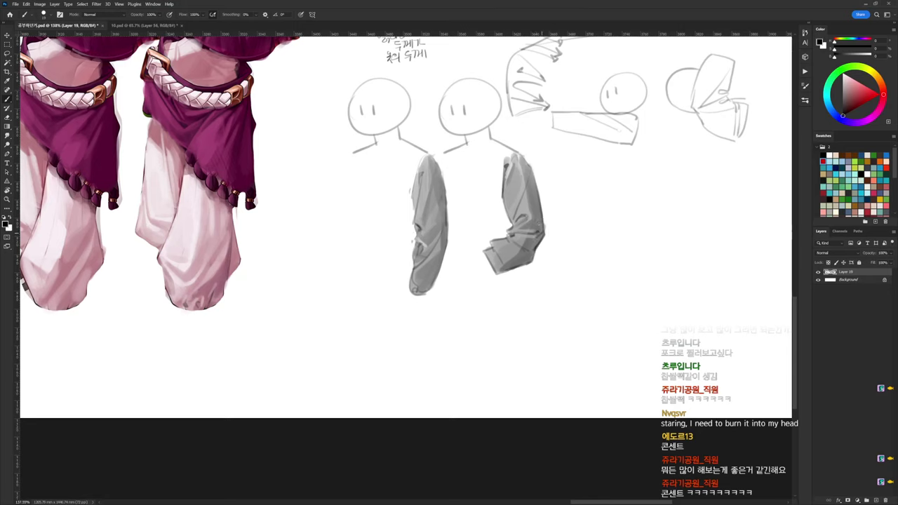
Paint diagonal folds across the bent sleeve's upper arm down toward the elbow with sampled greys
{"action": "left_click", "coordinate": [531, 237], "text": "alt"}
{"action": "left_click_drag", "start_coordinate": [521, 211], "coordinate": [530, 188]}
{"action": "left_click", "coordinate": [520, 202], "text": "alt"}
{"action": "left_click", "coordinate": [533, 170], "text": "alt"}
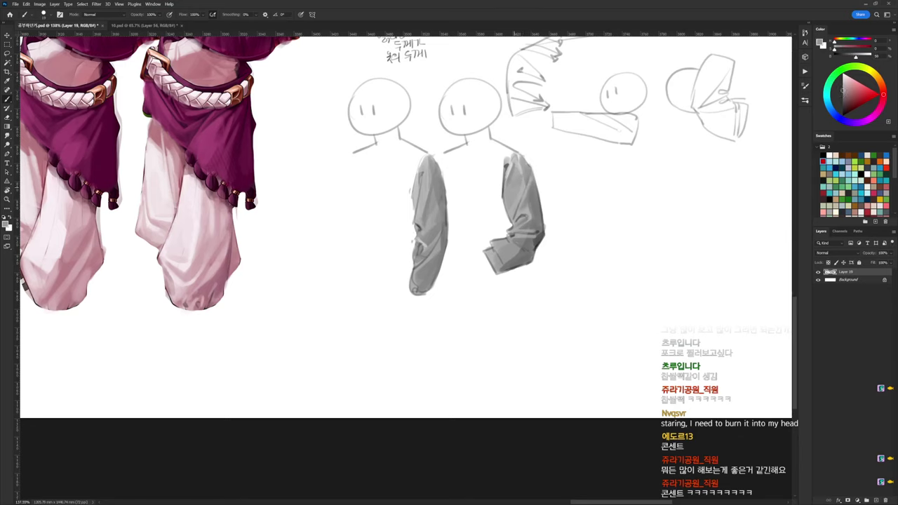
{"action": "key", "text": "d"}
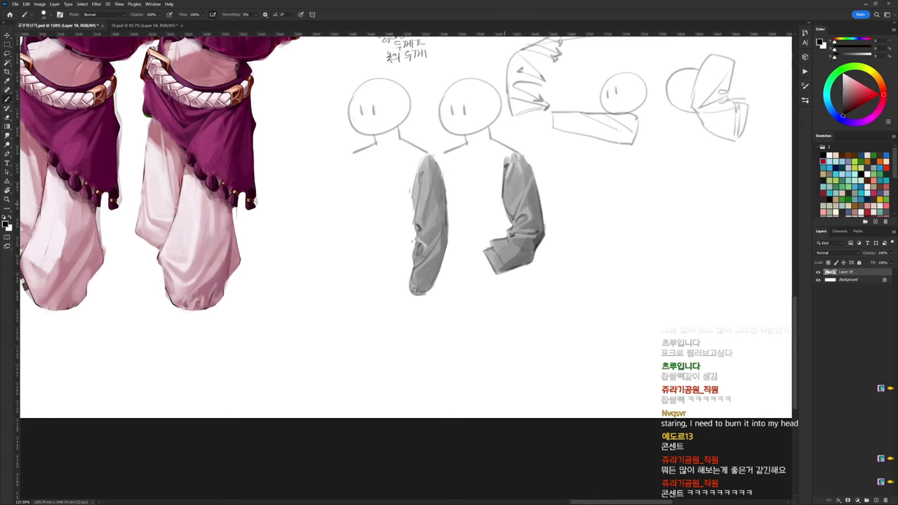
{"action": "left_click", "coordinate": [519, 193], "text": "alt"}
{"action": "key", "text": "d"}
Shade the bent sleeve's forearm and outer elbow with sampled greys, refining the folds near the cuff
{"action": "left_click", "coordinate": [520, 256], "text": "alt"}
{"action": "left_click", "coordinate": [505, 248], "text": "alt"}
{"action": "left_click", "coordinate": [499, 247], "text": "alt"}
{"action": "scroll", "coordinate": [505, 246], "scroll_direction": "down", "scroll_amount": 3}
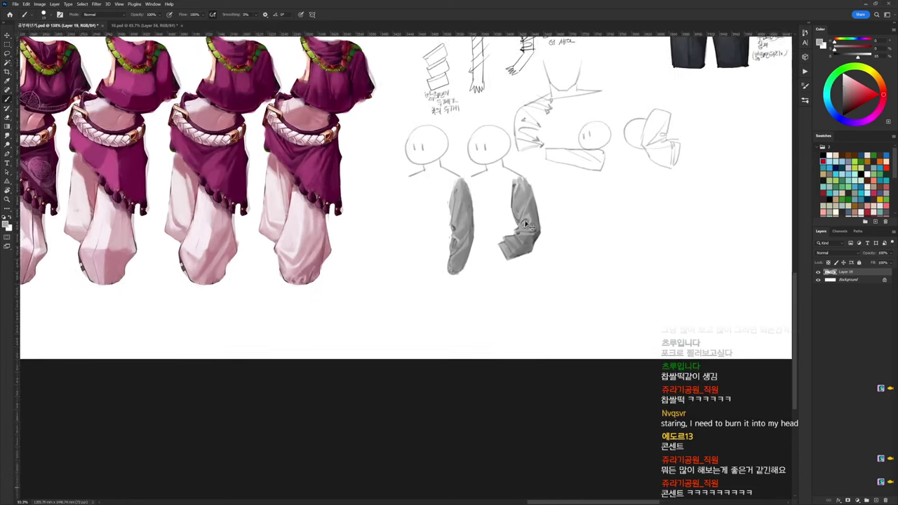
{"action": "scroll", "coordinate": [528, 239], "scroll_direction": "up", "scroll_amount": 3}
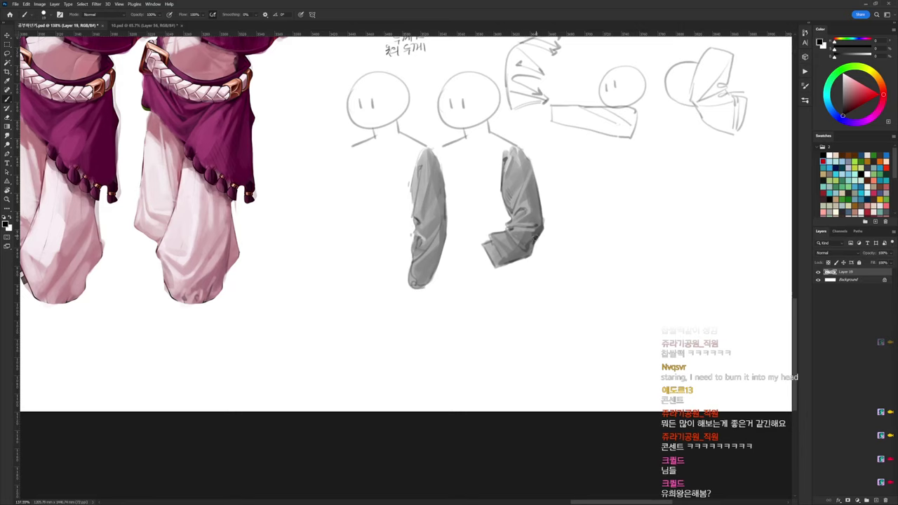
{"action": "left_click", "coordinate": [533, 242], "text": "alt"}
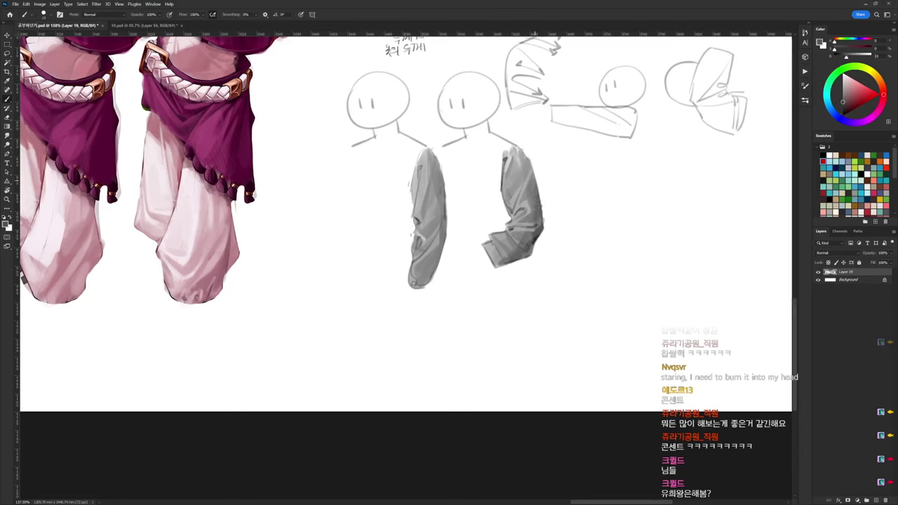
{"action": "left_click_drag", "start_coordinate": [541, 175], "coordinate": [527, 204]}
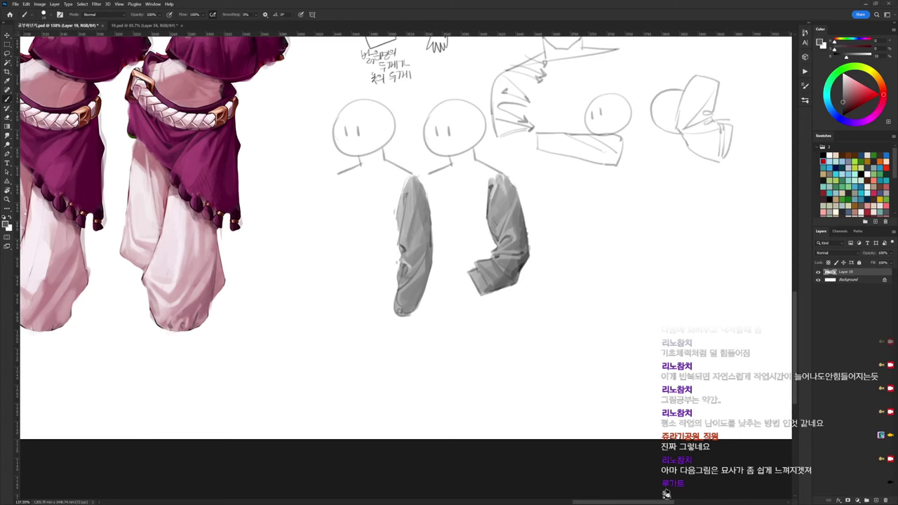
Sketch a round head with two dot eyes in black in the empty area beside the folded-arm diagram
{"action": "scroll", "coordinate": [626, 235], "scroll_direction": "down", "scroll_amount": 4}
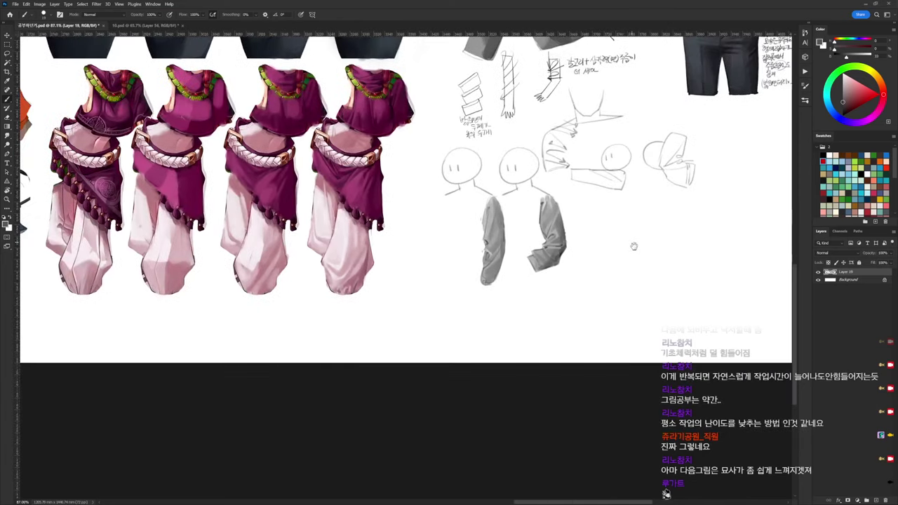
{"action": "left_click_drag", "start_coordinate": [635, 245], "coordinate": [537, 238]}
{"action": "scroll", "coordinate": [537, 238], "scroll_direction": "up", "scroll_amount": 2}
{"action": "key", "text": "d"}
{"action": "right_click", "coordinate": [521, 136]}
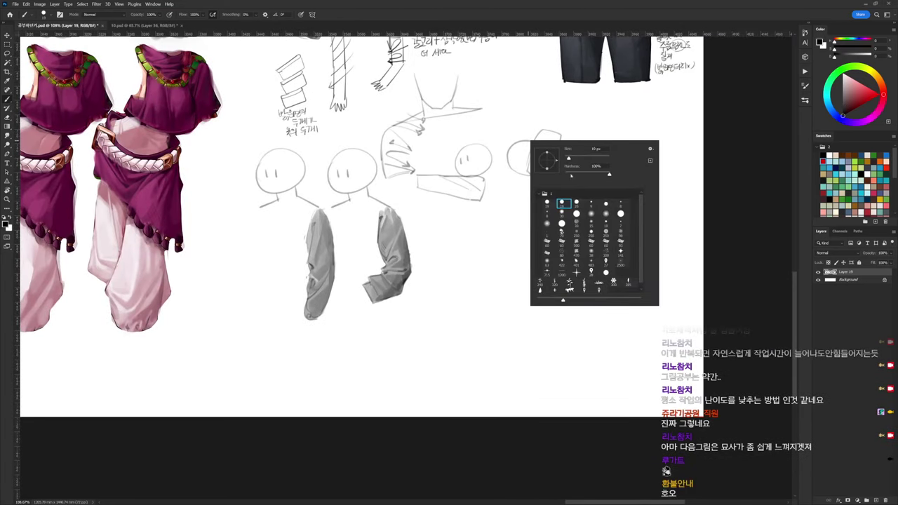
{"action": "left_click", "coordinate": [732, 134]}
{"action": "mouse_move", "coordinate": [589, 123]}
{"action": "left_mouse_down"}
{"action": "mouse_move", "coordinate": [629, 122]}
{"action": "mouse_move", "coordinate": [591, 127]}
{"action": "left_mouse_up"}
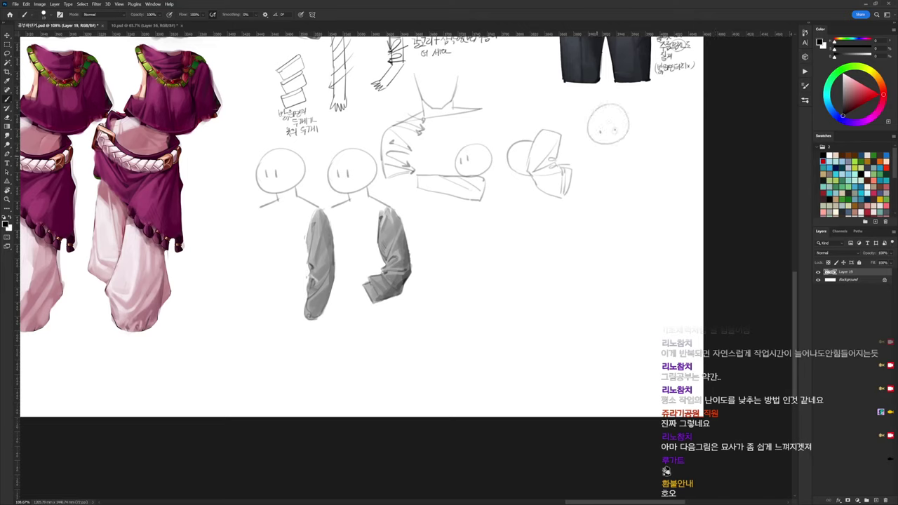
Draw the new figure's jacket with a hanging near sleeve, lapel, front opening and far sleeve
{"action": "mouse_move", "coordinate": [591, 160]}
{"action": "left_mouse_down"}
{"action": "mouse_move", "coordinate": [599, 196]}
{"action": "mouse_move", "coordinate": [573, 219]}
{"action": "mouse_move", "coordinate": [598, 219]}
{"action": "mouse_move", "coordinate": [590, 228]}
{"action": "left_mouse_up"}
{"action": "mouse_move", "coordinate": [597, 219]}
{"action": "left_mouse_down"}
{"action": "mouse_move", "coordinate": [585, 259]}
{"action": "mouse_move", "coordinate": [600, 229]}
{"action": "left_mouse_up"}
{"action": "mouse_move", "coordinate": [587, 161]}
{"action": "left_mouse_down"}
{"action": "mouse_move", "coordinate": [601, 151]}
{"action": "mouse_move", "coordinate": [621, 226]}
{"action": "mouse_move", "coordinate": [604, 172]}
{"action": "mouse_move", "coordinate": [621, 207]}
{"action": "mouse_move", "coordinate": [607, 243]}
{"action": "left_mouse_up"}
{"action": "mouse_move", "coordinate": [626, 152]}
{"action": "left_mouse_down"}
{"action": "mouse_move", "coordinate": [632, 217]}
{"action": "mouse_move", "coordinate": [626, 157]}
{"action": "mouse_move", "coordinate": [634, 207]}
{"action": "left_mouse_up"}
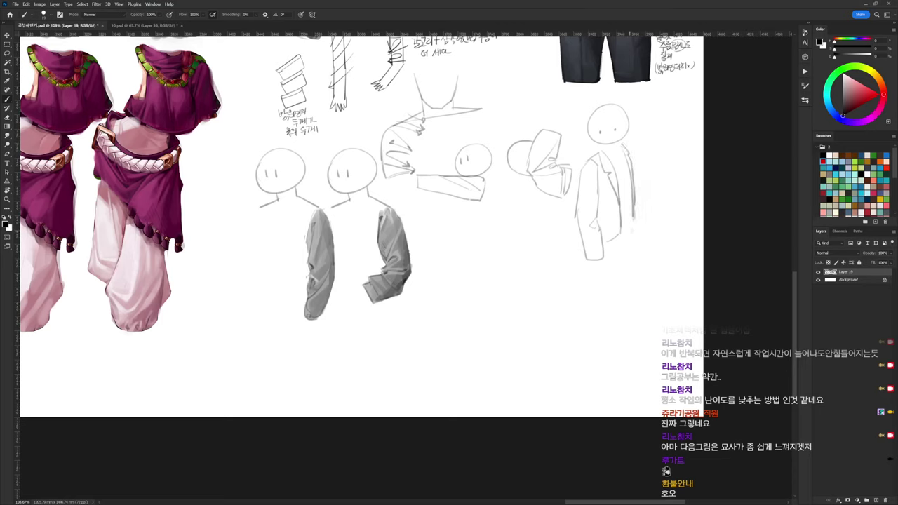
Draw the new figure's jacket hem and trouser legs, with the far leg bent back, undoing a rejected stroke
{"action": "mouse_move", "coordinate": [630, 211]}
{"action": "left_mouse_down"}
{"action": "mouse_move", "coordinate": [641, 239]}
{"action": "mouse_move", "coordinate": [639, 279]}
{"action": "left_mouse_up"}
{"action": "left_click_drag", "start_coordinate": [595, 261], "coordinate": [586, 360]}
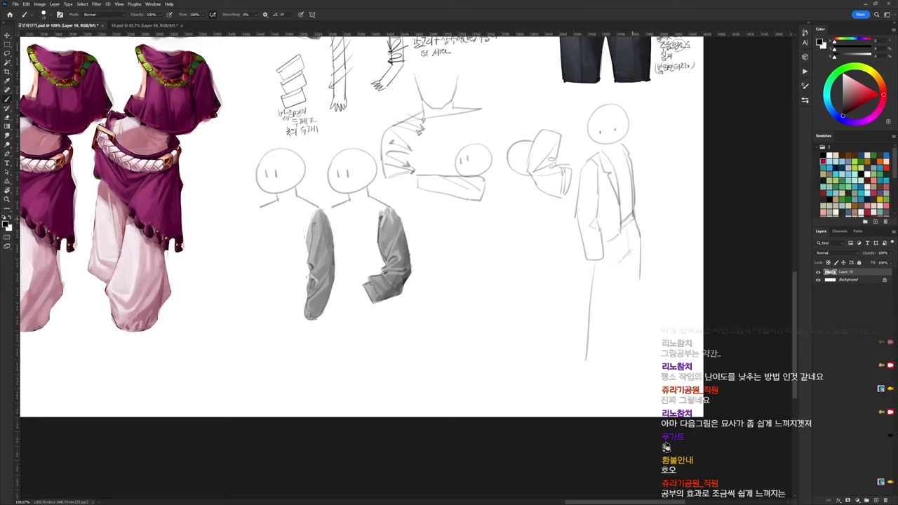
{"action": "mouse_move", "coordinate": [625, 265]}
{"action": "left_mouse_down"}
{"action": "mouse_move", "coordinate": [610, 327]}
{"action": "mouse_move", "coordinate": [586, 360]}
{"action": "mouse_move", "coordinate": [582, 403]}
{"action": "left_mouse_up"}
{"action": "left_click_drag", "start_coordinate": [612, 326], "coordinate": [590, 407]}
{"action": "left_click_drag", "start_coordinate": [640, 274], "coordinate": [636, 303]}
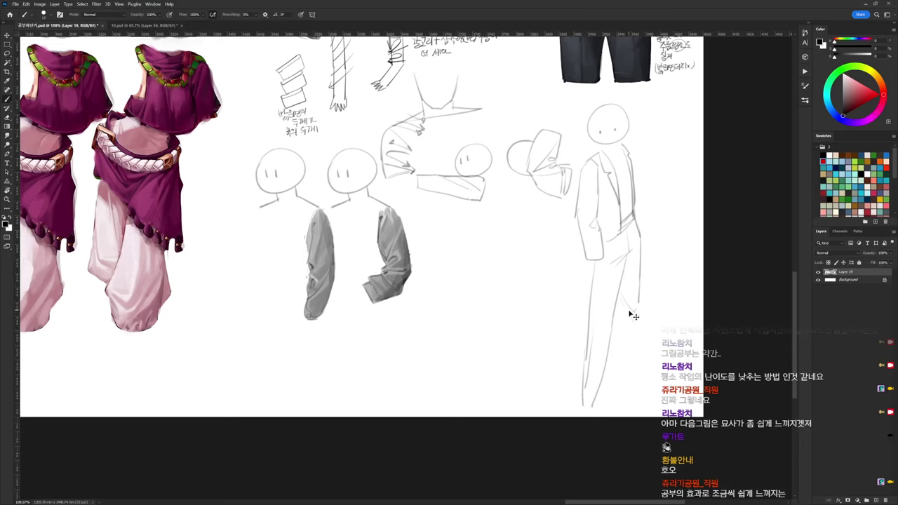
{"action": "mouse_move", "coordinate": [622, 298]}
{"action": "left_mouse_down"}
{"action": "mouse_move", "coordinate": [620, 344]}
{"action": "mouse_move", "coordinate": [631, 354]}
{"action": "mouse_move", "coordinate": [637, 343]}
{"action": "mouse_move", "coordinate": [638, 353]}
{"action": "mouse_move", "coordinate": [596, 346]}
{"action": "mouse_move", "coordinate": [611, 336]}
{"action": "mouse_move", "coordinate": [581, 401]}
{"action": "mouse_move", "coordinate": [599, 401]}
{"action": "left_mouse_up"}
{"action": "key", "text": "ctrl+z"}
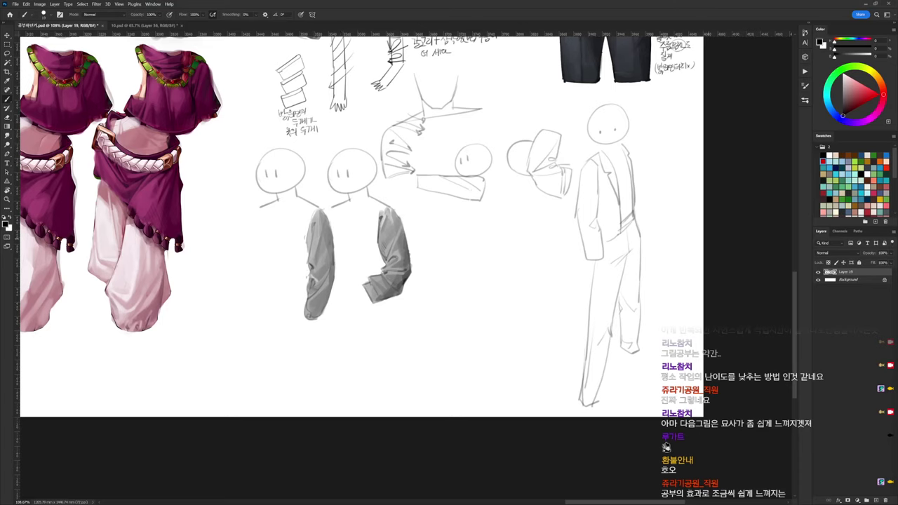
Extend the new figure's near sleeve with a small cuff below the jacket hem
{"action": "left_click_drag", "start_coordinate": [583, 254], "coordinate": [585, 269]}
{"action": "left_click_drag", "start_coordinate": [588, 269], "coordinate": [603, 261]}
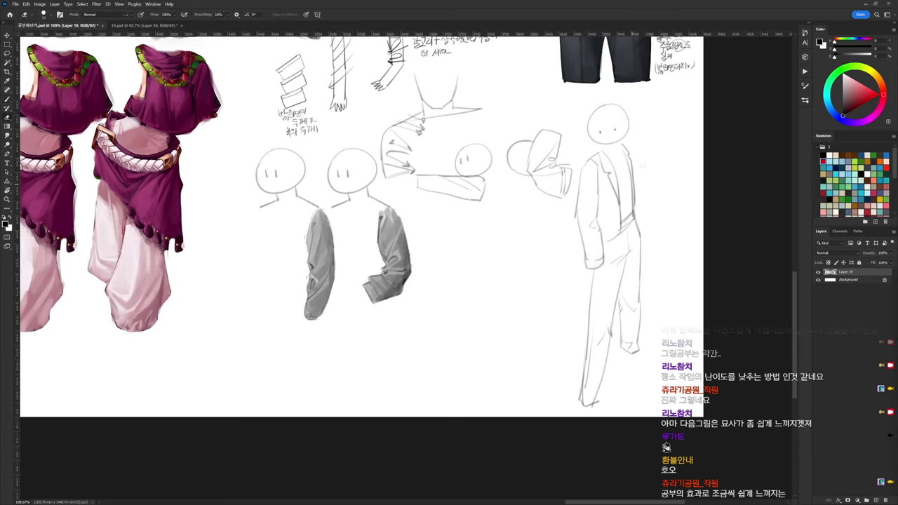
Draw the new figure's far sleeve hanging diagonally away from the jacket, closed with a cuff
{"action": "left_click_drag", "start_coordinate": [634, 148], "coordinate": [655, 236]}
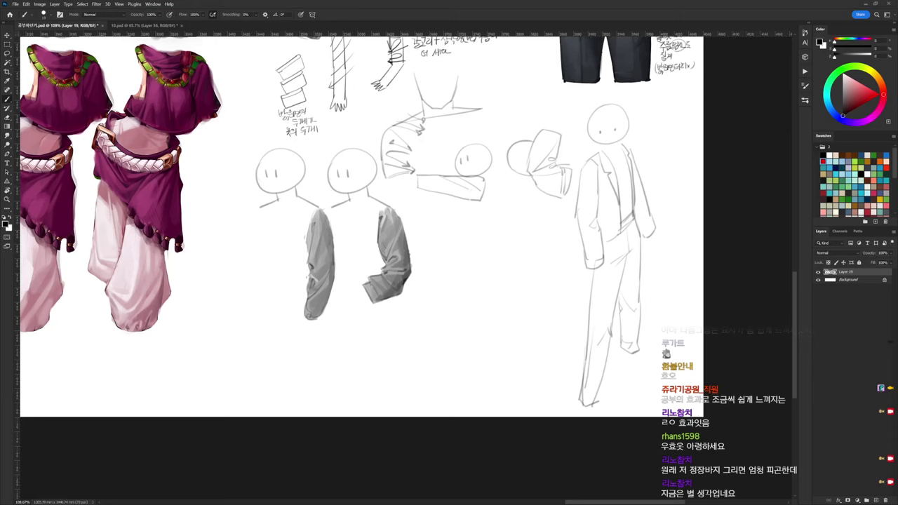
Review the earlier coat, trouser and pose studies on the sheet, ending at the three plain standing figures
{"action": "left_click_drag", "start_coordinate": [745, 211], "coordinate": [530, 288]}
{"action": "scroll", "coordinate": [533, 284], "scroll_direction": "down", "scroll_amount": 2}
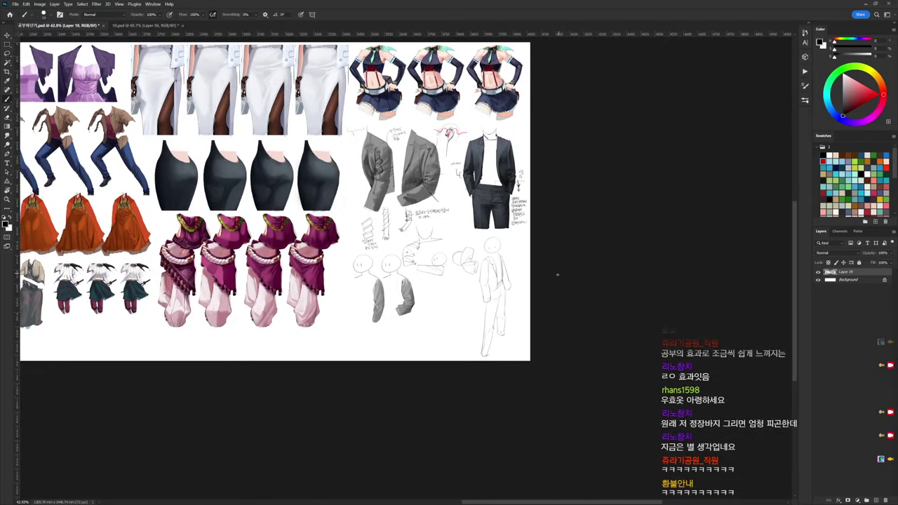
{"action": "left_click_drag", "start_coordinate": [524, 287], "coordinate": [629, 278]}
{"action": "left_click_drag", "start_coordinate": [398, 382], "coordinate": [507, 350]}
{"action": "left_click_drag", "start_coordinate": [341, 356], "coordinate": [526, 368]}
{"action": "left_click_drag", "start_coordinate": [409, 352], "coordinate": [543, 356]}
{"action": "left_click_drag", "start_coordinate": [474, 361], "coordinate": [623, 374]}
{"action": "scroll", "coordinate": [377, 343], "scroll_direction": "up", "scroll_amount": 2}
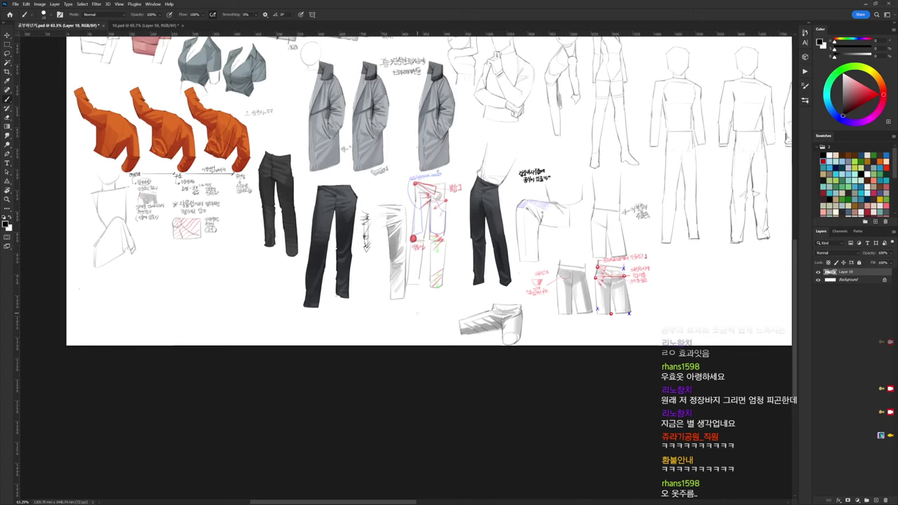
{"action": "left_click_drag", "start_coordinate": [681, 340], "coordinate": [637, 340]}
{"action": "left_click_drag", "start_coordinate": [674, 295], "coordinate": [521, 307]}
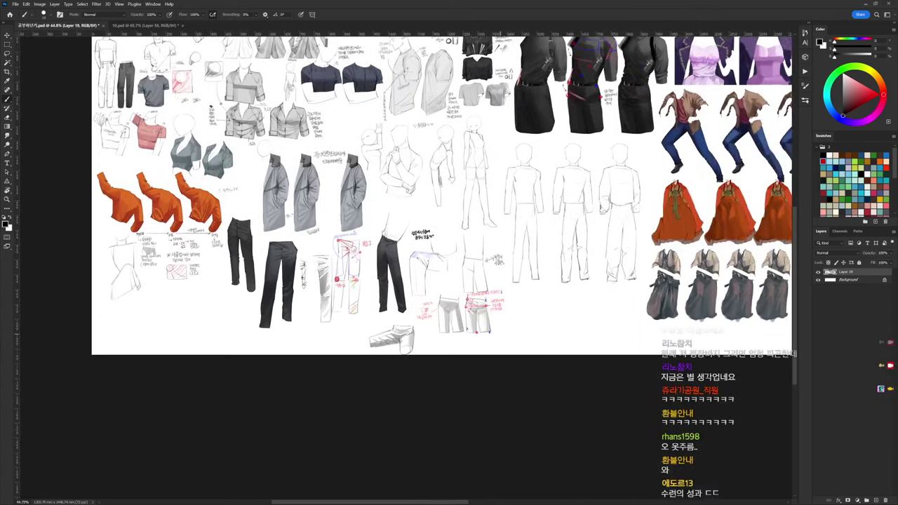
{"action": "left_click_drag", "start_coordinate": [590, 219], "coordinate": [676, 270]}
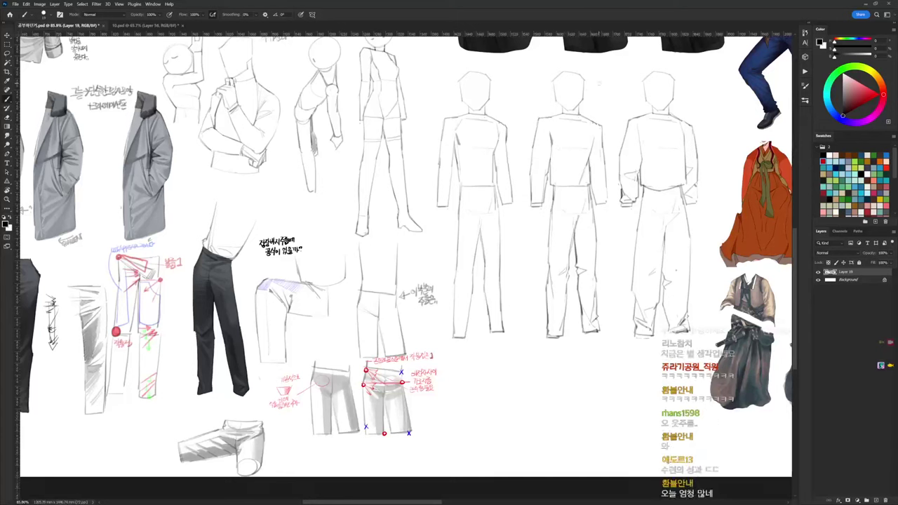
Try to clear a lassoed area on the third standing figure's torso, and drop the selection
{"action": "key", "text": "l"}
{"action": "mouse_move", "coordinate": [640, 160]}
{"action": "left_mouse_down"}
{"action": "mouse_move", "coordinate": [626, 181]}
{"action": "mouse_move", "coordinate": [689, 157]}
{"action": "mouse_move", "coordinate": [699, 183]}
{"action": "mouse_move", "coordinate": [687, 156]}
{"action": "left_mouse_up"}
{"action": "key", "text": "Delete"}
{"action": "key", "text": "ctrl+d"}
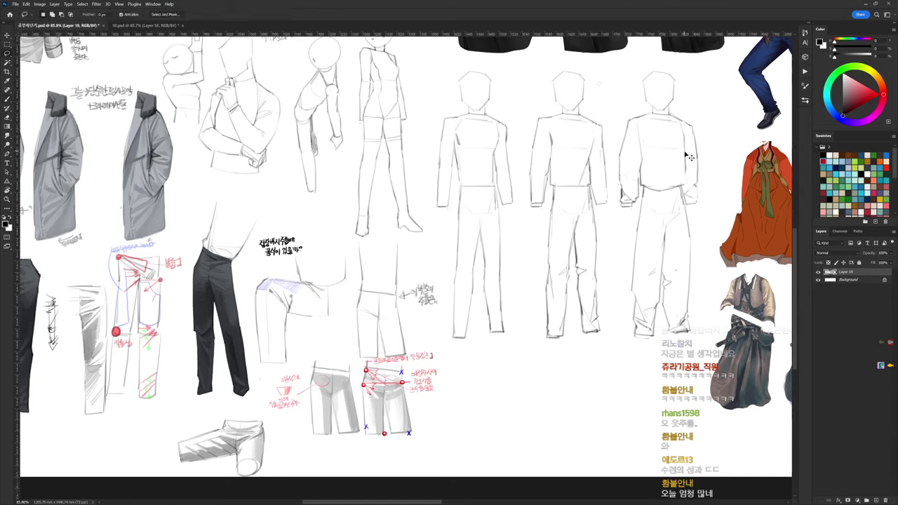
Sketch fold lines on the first standing figure's chest, waist and sleeve and on the second figure's sleeve and waist
{"action": "key", "text": "b"}
{"action": "key", "text": "b"}
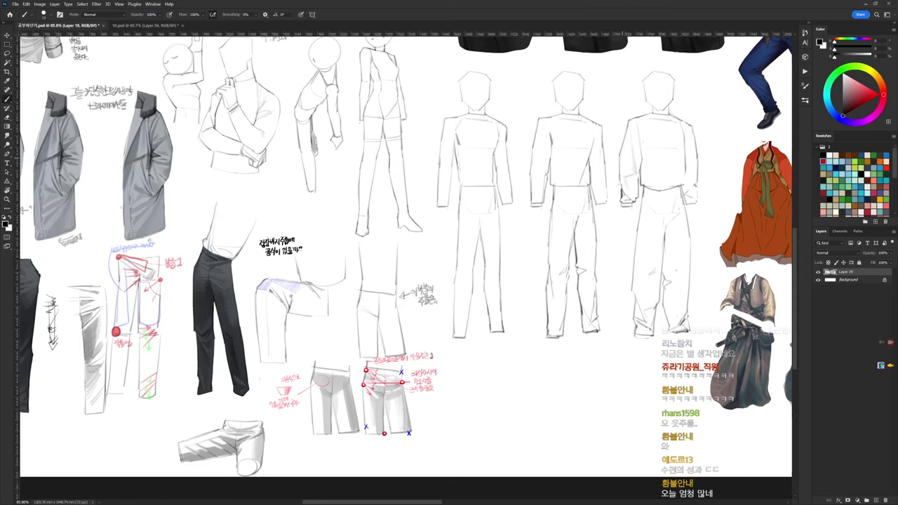
{"action": "left_click_drag", "start_coordinate": [643, 124], "coordinate": [642, 148]}
{"action": "left_click_drag", "start_coordinate": [692, 165], "coordinate": [687, 190]}
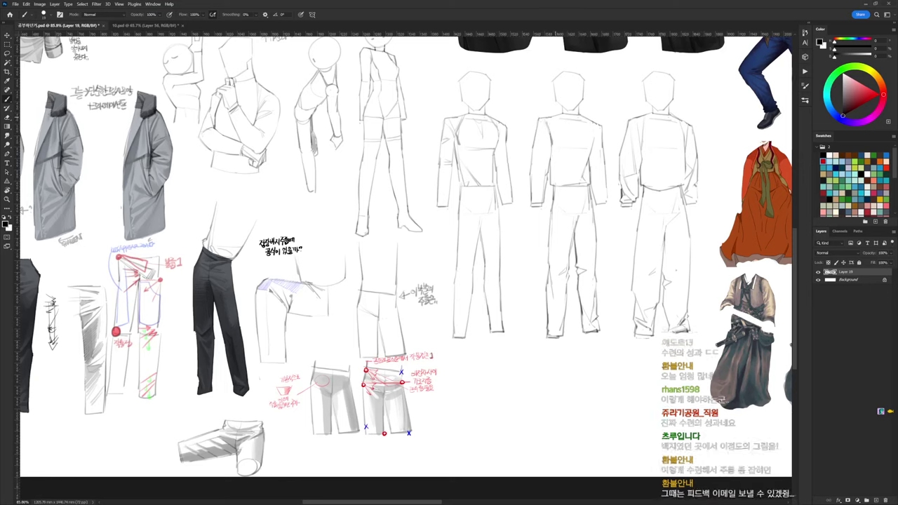
{"action": "key", "text": "e"}
{"action": "key", "text": "b"}
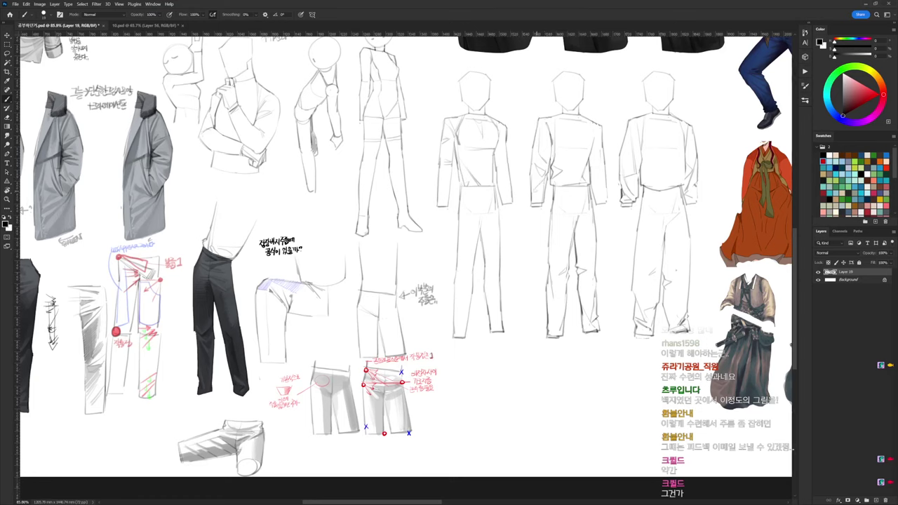
Add light fold lines to the second standing figure's shirt front and to the hips of the trousers
{"action": "key", "text": "e"}
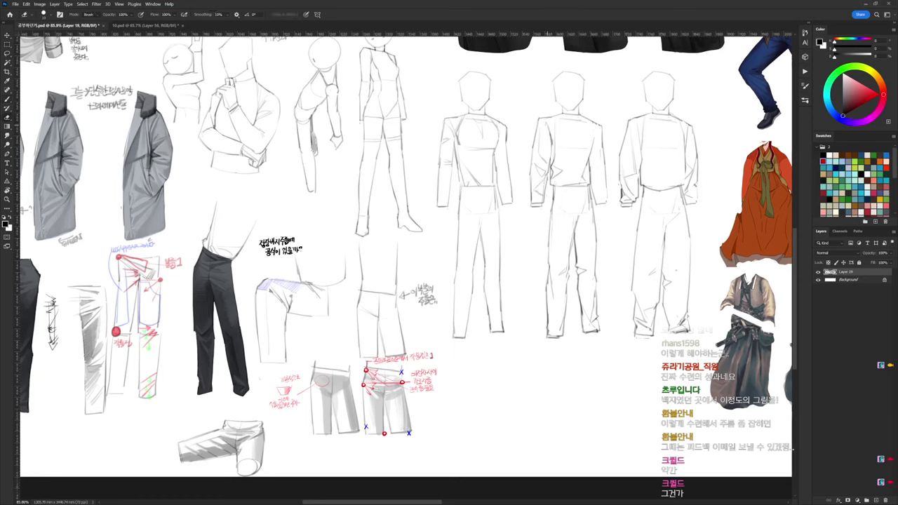
{"action": "key", "text": "b"}
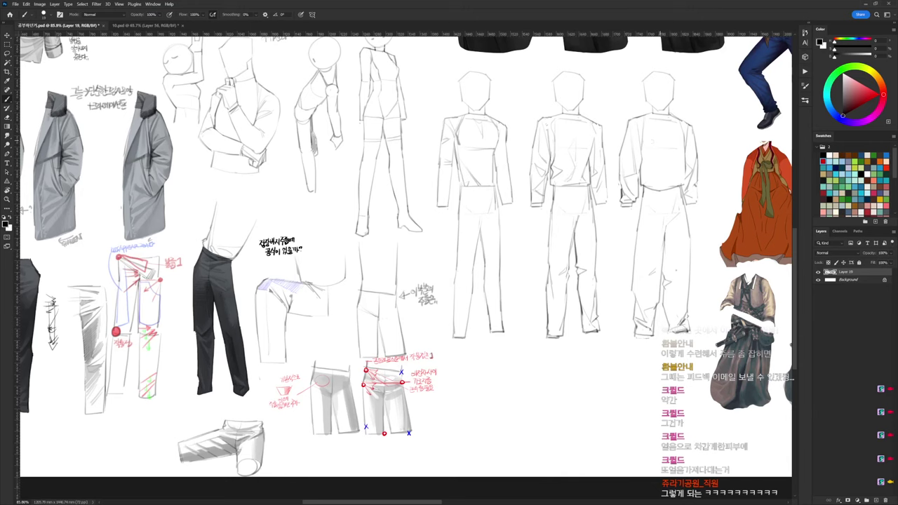
{"action": "left_click_drag", "start_coordinate": [622, 174], "coordinate": [587, 157]}
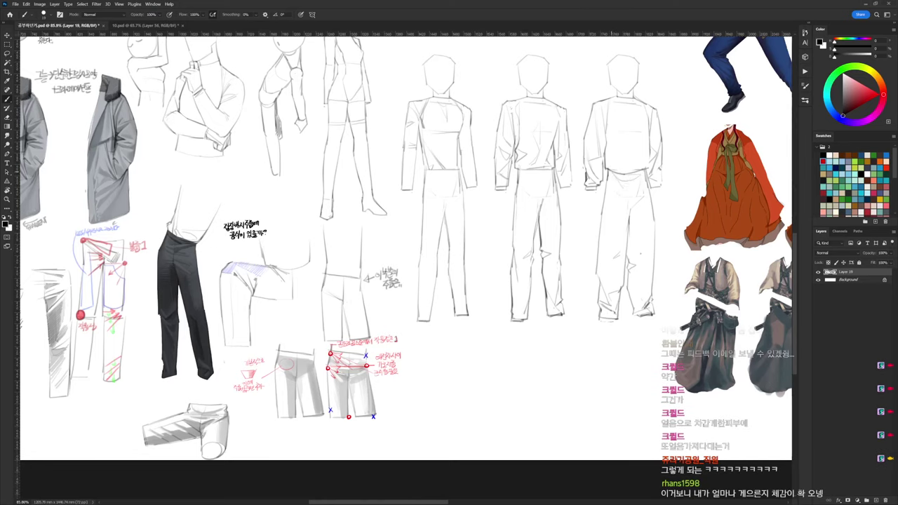
{"action": "key", "text": "e"}
{"action": "key", "text": "b"}
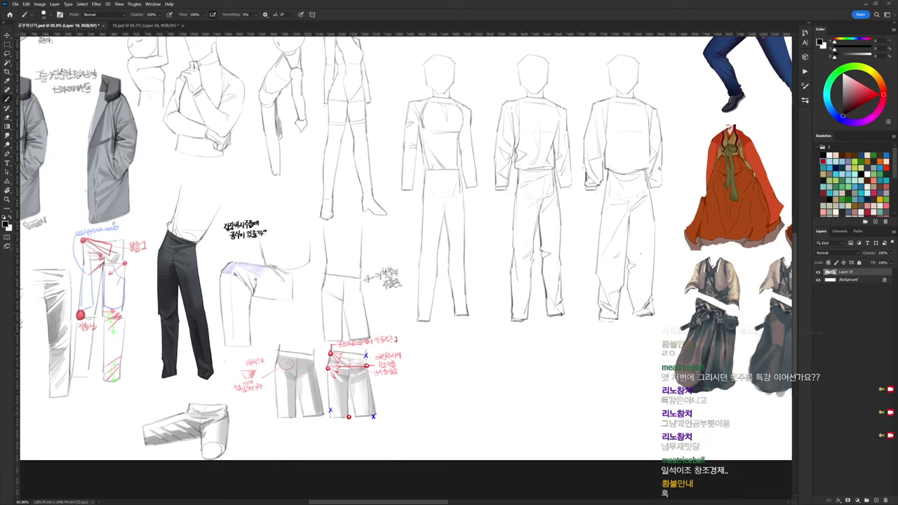
Review the painted dress, jeans, hanbok, skirt and suit studies across the whole sheet
{"action": "mouse_move", "coordinate": [654, 359]}
{"action": "left_mouse_down"}
{"action": "mouse_move", "coordinate": [606, 398]}
{"action": "mouse_move", "coordinate": [619, 405]}
{"action": "left_mouse_up"}
{"action": "left_click_drag", "start_coordinate": [782, 286], "coordinate": [586, 361]}
{"action": "scroll", "coordinate": [668, 326], "scroll_direction": "down", "scroll_amount": 1}
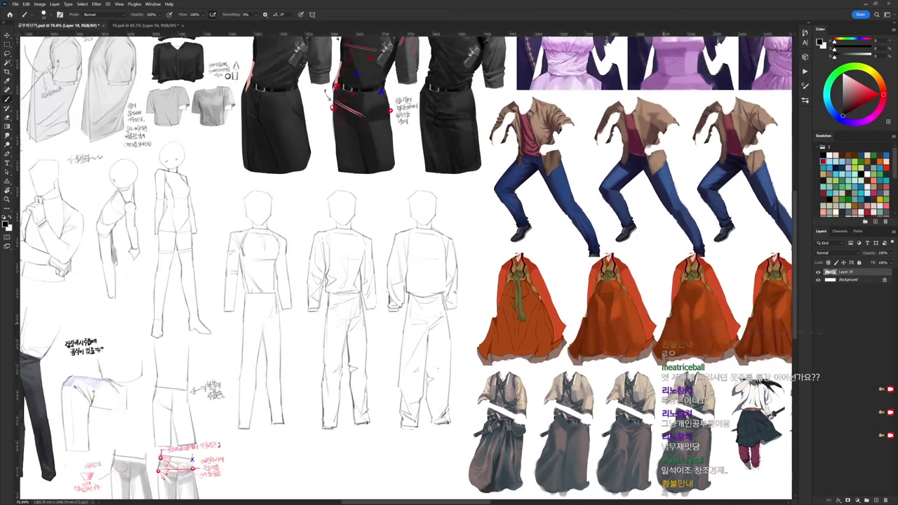
{"action": "left_click_drag", "start_coordinate": [700, 318], "coordinate": [669, 332]}
{"action": "scroll", "coordinate": [669, 332], "scroll_direction": "right", "scroll_amount": 6}
{"action": "scroll", "coordinate": [669, 332], "scroll_direction": "up", "scroll_amount": 2}
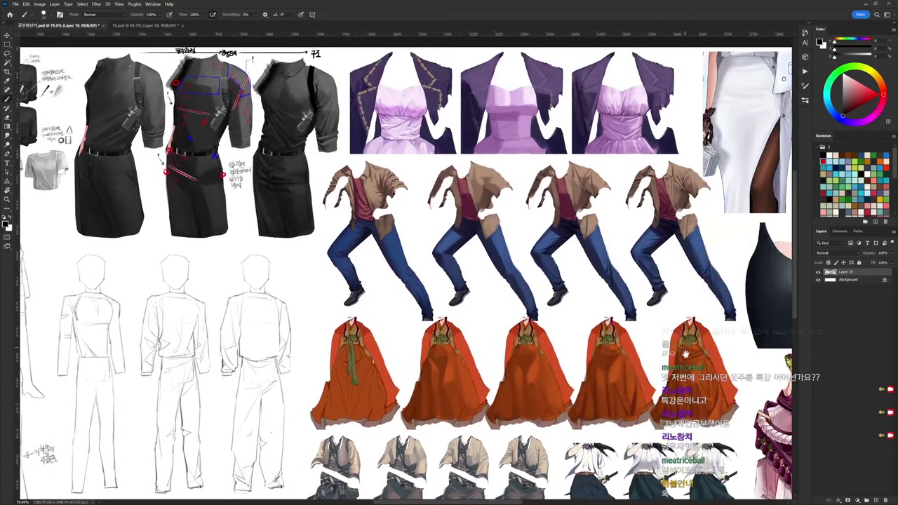
{"action": "scroll", "coordinate": [677, 365], "scroll_direction": "right", "scroll_amount": 3}
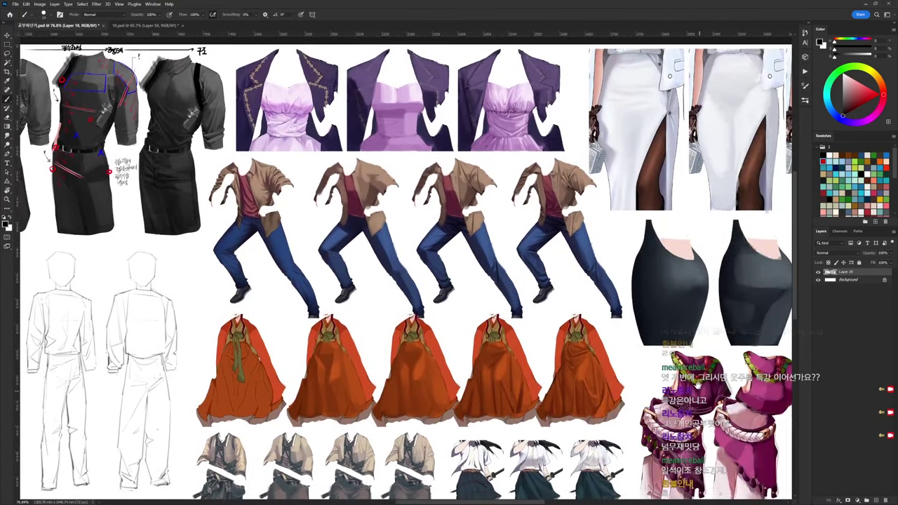
{"action": "scroll", "coordinate": [659, 354], "scroll_direction": "down", "scroll_amount": 1}
{"action": "scroll", "coordinate": [660, 354], "scroll_direction": "right", "scroll_amount": 1}
{"action": "scroll", "coordinate": [659, 354], "scroll_direction": "down", "scroll_amount": 1}
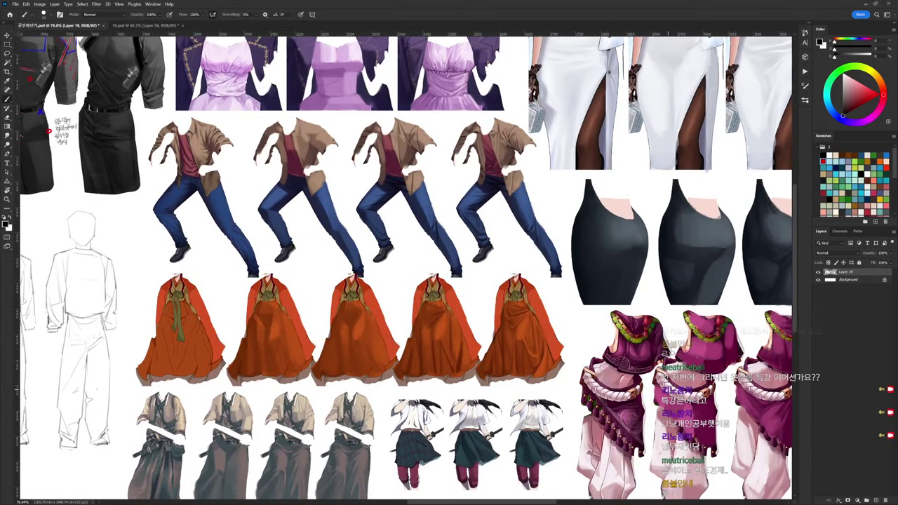
{"action": "scroll", "coordinate": [641, 378], "scroll_direction": "right", "scroll_amount": 2}
{"action": "scroll", "coordinate": [642, 379], "scroll_direction": "down", "scroll_amount": 1}
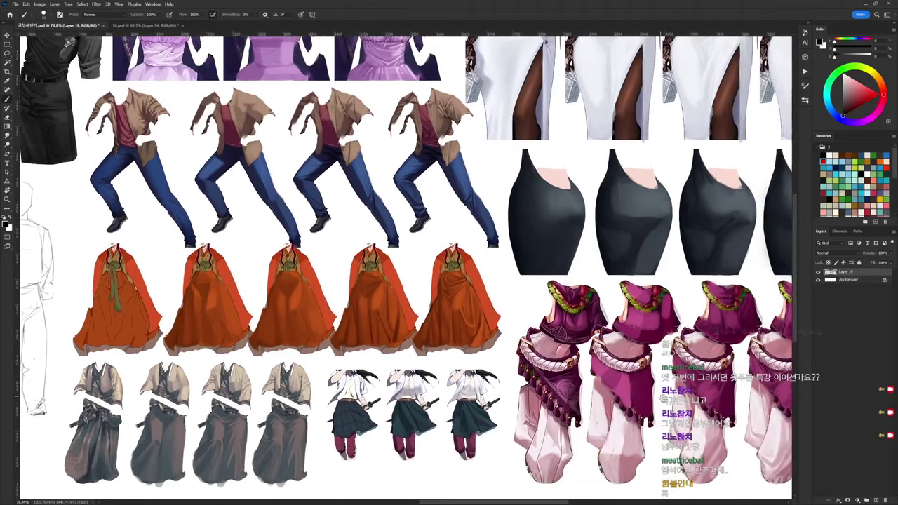
{"action": "scroll", "coordinate": [679, 408], "scroll_direction": "right", "scroll_amount": 4}
{"action": "scroll", "coordinate": [679, 408], "scroll_direction": "down", "scroll_amount": 1}
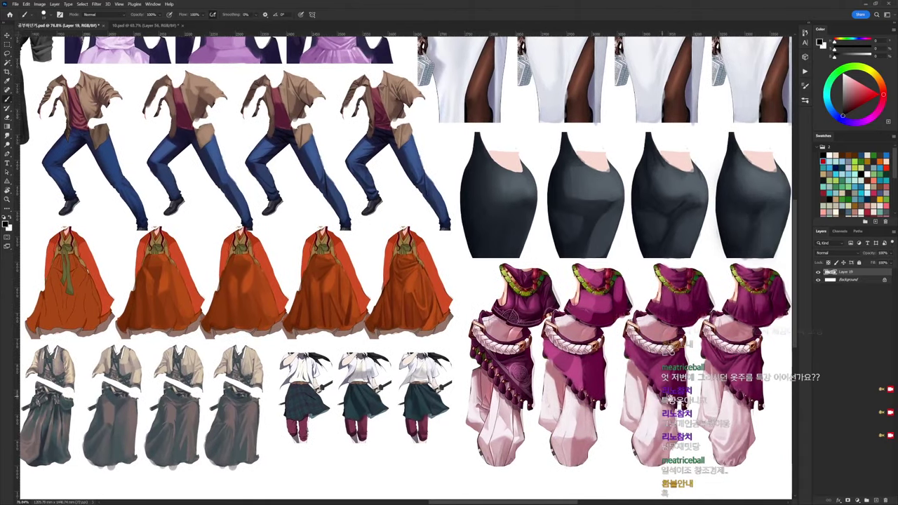
{"action": "scroll", "coordinate": [663, 359], "scroll_direction": "right", "scroll_amount": 6}
{"action": "scroll", "coordinate": [663, 359], "scroll_direction": "up", "scroll_amount": 2}
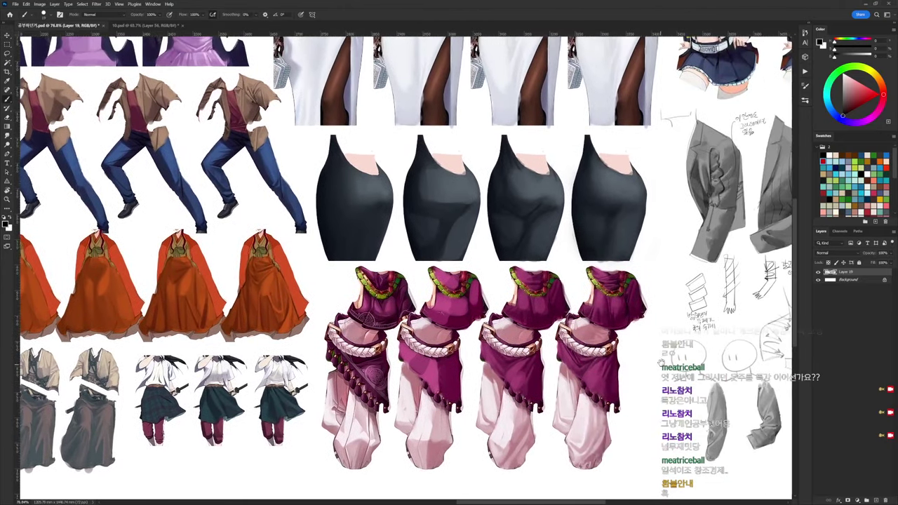
{"action": "scroll", "coordinate": [590, 388], "scroll_direction": "right", "scroll_amount": 6}
{"action": "scroll", "coordinate": [590, 387], "scroll_direction": "up", "scroll_amount": 1}
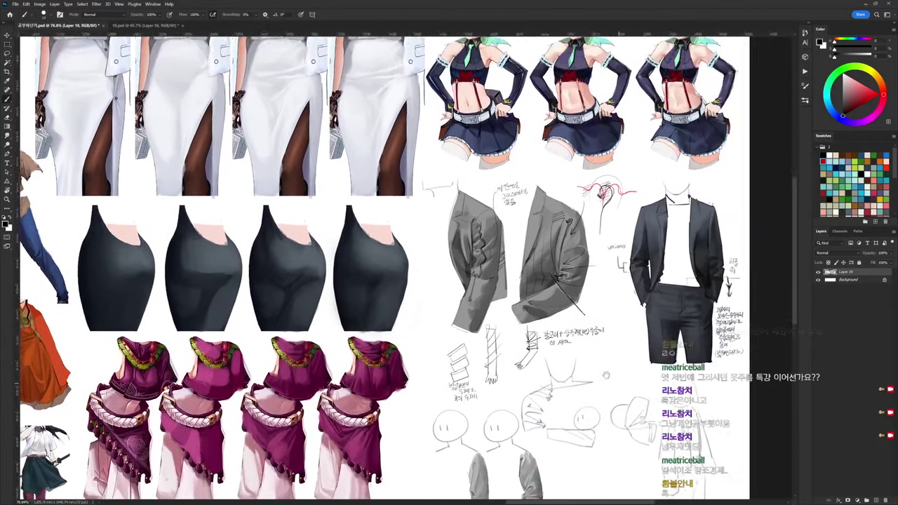
{"action": "scroll", "coordinate": [670, 364], "scroll_direction": "down", "scroll_amount": 3}
{"action": "scroll", "coordinate": [358, 288], "scroll_direction": "down", "scroll_amount": 2}
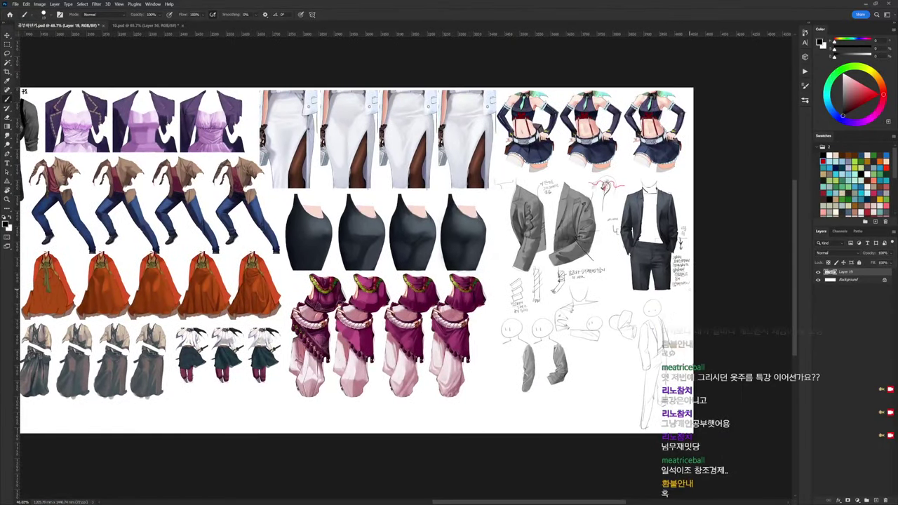
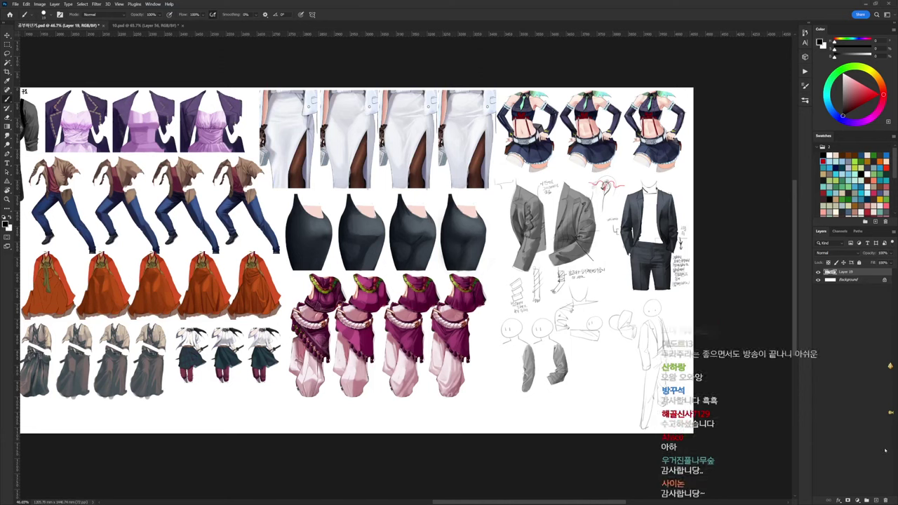
On Layer 19, sketch a cartoon fish head with an open mouth, round eye and dark cap below the folded-arm diagram
{"action": "left_click", "coordinate": [828, 281]}
{"action": "key", "text": "ctrl+0"}
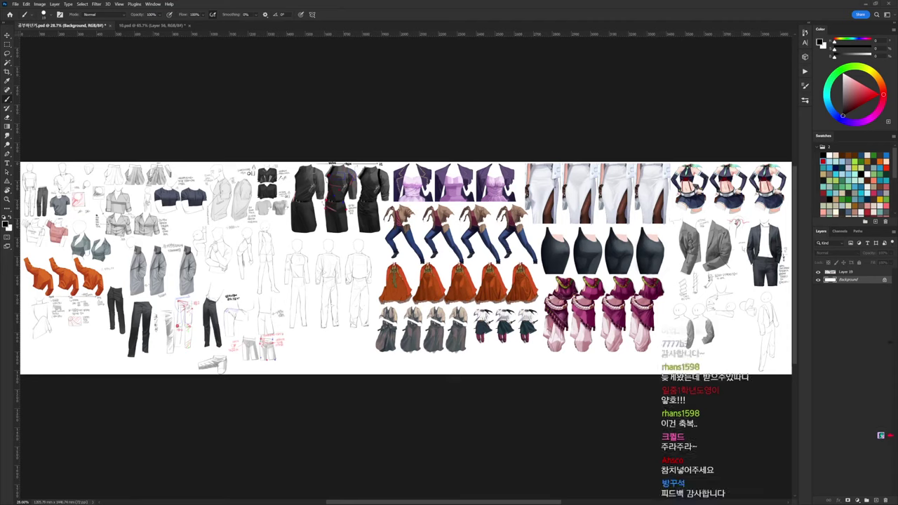
{"action": "left_click_drag", "start_coordinate": [651, 318], "coordinate": [504, 256]}
{"action": "left_click_drag", "start_coordinate": [629, 248], "coordinate": [656, 267]}
{"action": "left_click_drag", "start_coordinate": [561, 333], "coordinate": [627, 263]}
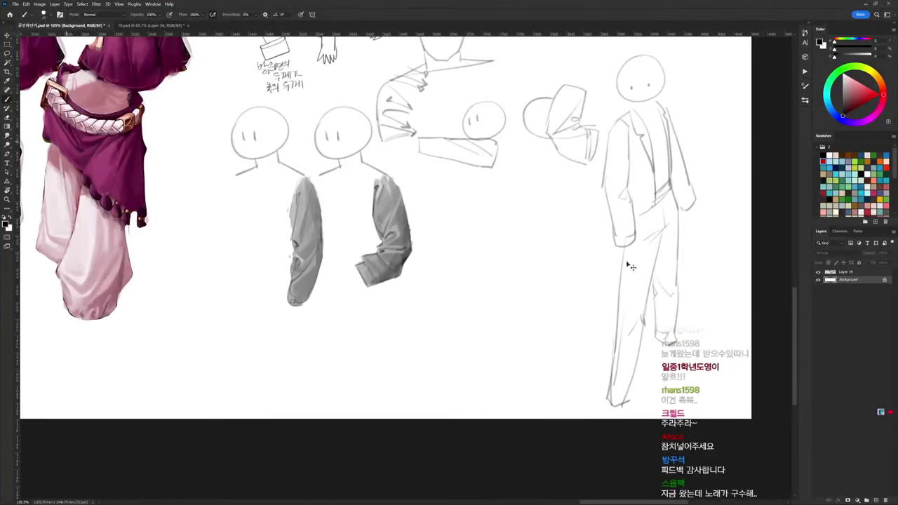
{"action": "left_click", "coordinate": [846, 272]}
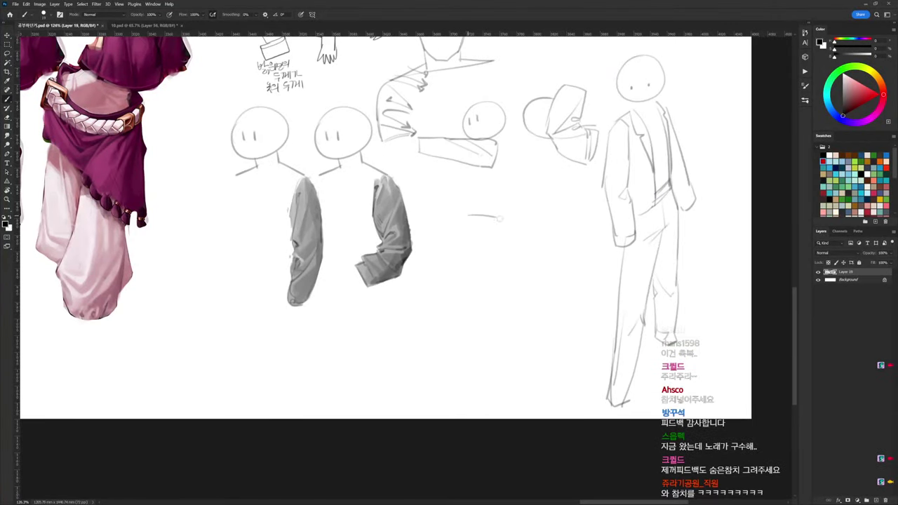
{"action": "mouse_move", "coordinate": [473, 202]}
{"action": "left_mouse_down"}
{"action": "mouse_move", "coordinate": [514, 208]}
{"action": "mouse_move", "coordinate": [481, 225]}
{"action": "mouse_move", "coordinate": [491, 233]}
{"action": "left_mouse_up"}
{"action": "mouse_move", "coordinate": [489, 232]}
{"action": "left_mouse_down"}
{"action": "mouse_move", "coordinate": [507, 217]}
{"action": "mouse_move", "coordinate": [498, 218]}
{"action": "mouse_move", "coordinate": [508, 200]}
{"action": "mouse_move", "coordinate": [523, 209]}
{"action": "mouse_move", "coordinate": [513, 199]}
{"action": "mouse_move", "coordinate": [520, 206]}
{"action": "mouse_move", "coordinate": [468, 225]}
{"action": "mouse_move", "coordinate": [484, 243]}
{"action": "mouse_move", "coordinate": [513, 236]}
{"action": "mouse_move", "coordinate": [487, 242]}
{"action": "left_mouse_up"}
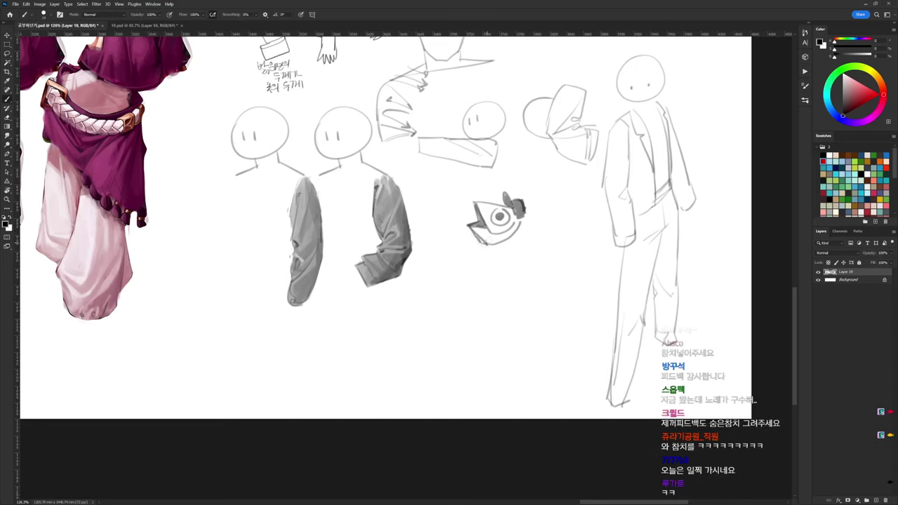
Draw the fish character's back and hand behind a tablet on a small stand, undoing a rejected stroke
{"action": "mouse_move", "coordinate": [519, 212]}
{"action": "left_mouse_down"}
{"action": "mouse_move", "coordinate": [527, 219]}
{"action": "mouse_move", "coordinate": [502, 240]}
{"action": "mouse_move", "coordinate": [526, 240]}
{"action": "left_mouse_up"}
{"action": "key", "text": "e"}
{"action": "key", "text": "b"}
{"action": "mouse_move", "coordinate": [460, 242]}
{"action": "left_mouse_down"}
{"action": "mouse_move", "coordinate": [491, 245]}
{"action": "mouse_move", "coordinate": [504, 270]}
{"action": "mouse_move", "coordinate": [461, 261]}
{"action": "mouse_move", "coordinate": [483, 256]}
{"action": "mouse_move", "coordinate": [492, 256]}
{"action": "mouse_move", "coordinate": [481, 277]}
{"action": "mouse_move", "coordinate": [460, 274]}
{"action": "mouse_move", "coordinate": [504, 272]}
{"action": "left_mouse_up"}
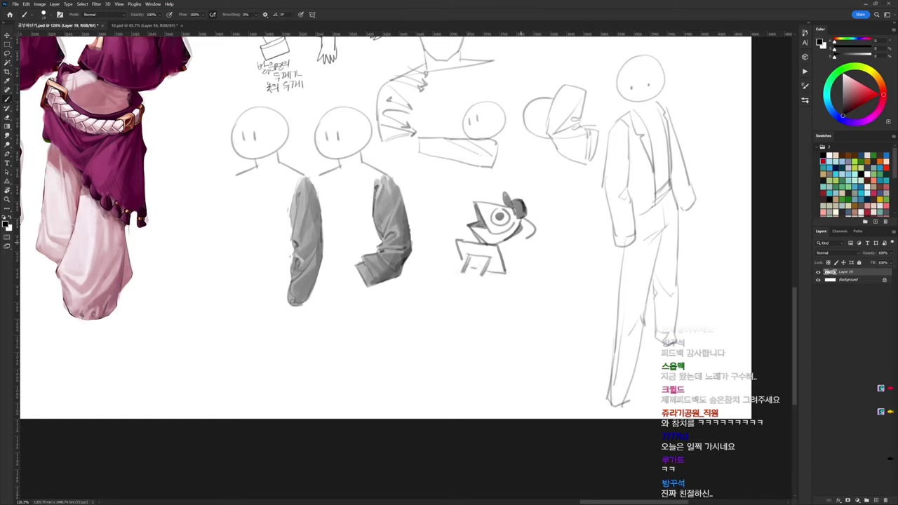
{"action": "mouse_move", "coordinate": [528, 235]}
{"action": "left_mouse_down"}
{"action": "mouse_move", "coordinate": [513, 248]}
{"action": "mouse_move", "coordinate": [534, 262]}
{"action": "mouse_move", "coordinate": [505, 256]}
{"action": "mouse_move", "coordinate": [527, 269]}
{"action": "left_mouse_up"}
{"action": "key", "text": "ctrl+z"}
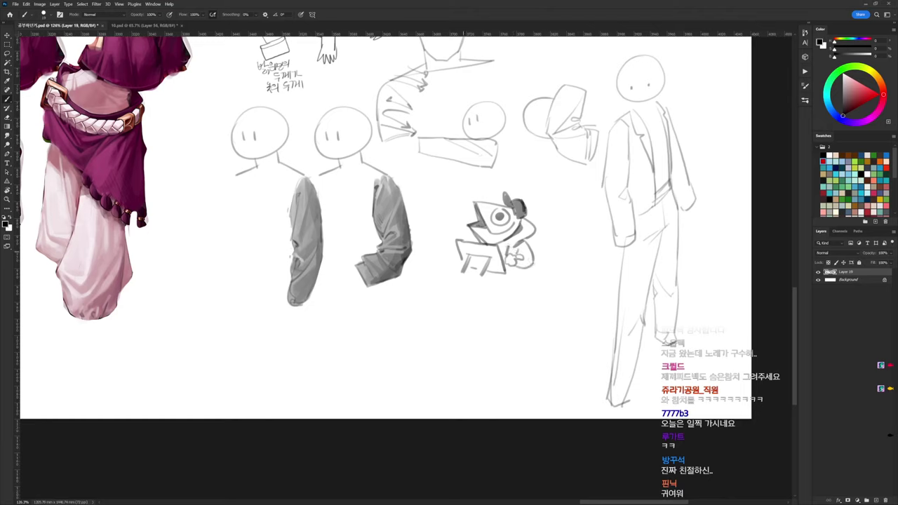
Erase the fish's solid pupil and redraw the inside of the eye as a small arc
{"action": "key", "text": "e"}
{"action": "mouse_move", "coordinate": [501, 214]}
{"action": "left_mouse_down"}
{"action": "mouse_move", "coordinate": [480, 212]}
{"action": "mouse_move", "coordinate": [502, 213]}
{"action": "left_mouse_up"}
{"action": "key", "text": "b"}
{"action": "key", "text": "ctrl+z"}
{"action": "left_click_drag", "start_coordinate": [556, 198], "coordinate": [565, 162]}
{"action": "key", "text": "e"}
{"action": "key", "text": "b"}
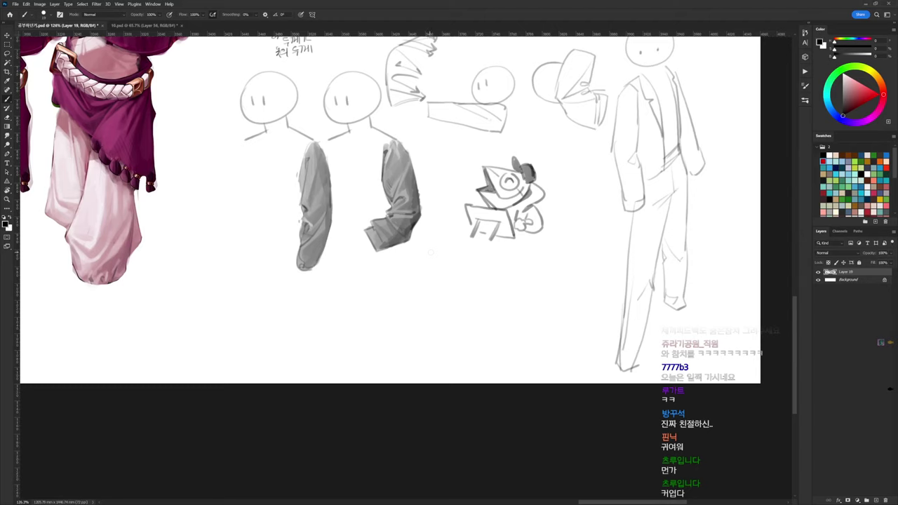
Handwrite the note "[참고] 오늘 새로산 타블렛으로 그림" below the fish doodle
{"action": "left_click_drag", "start_coordinate": [423, 253], "coordinate": [422, 260]}
{"action": "left_click_drag", "start_coordinate": [427, 257], "coordinate": [430, 248]}
{"action": "mouse_move", "coordinate": [432, 247]}
{"action": "left_mouse_down"}
{"action": "mouse_move", "coordinate": [434, 265]}
{"action": "mouse_move", "coordinate": [444, 255]}
{"action": "mouse_move", "coordinate": [449, 262]}
{"action": "mouse_move", "coordinate": [417, 263]}
{"action": "left_mouse_up"}
{"action": "left_click_drag", "start_coordinate": [416, 263], "coordinate": [461, 250]}
{"action": "left_click_drag", "start_coordinate": [459, 255], "coordinate": [464, 259]}
{"action": "mouse_move", "coordinate": [465, 246]}
{"action": "left_mouse_down"}
{"action": "mouse_move", "coordinate": [474, 262]}
{"action": "mouse_move", "coordinate": [488, 258]}
{"action": "left_mouse_up"}
{"action": "mouse_move", "coordinate": [487, 247]}
{"action": "left_mouse_down"}
{"action": "mouse_move", "coordinate": [487, 261]}
{"action": "mouse_move", "coordinate": [499, 251]}
{"action": "left_mouse_up"}
{"action": "mouse_move", "coordinate": [499, 251]}
{"action": "left_mouse_down"}
{"action": "mouse_move", "coordinate": [493, 258]}
{"action": "mouse_move", "coordinate": [500, 256]}
{"action": "left_mouse_up"}
{"action": "left_click_drag", "start_coordinate": [491, 258], "coordinate": [502, 257]}
{"action": "left_click_drag", "start_coordinate": [504, 245], "coordinate": [507, 254]}
{"action": "left_click_drag", "start_coordinate": [510, 244], "coordinate": [517, 251]}
{"action": "mouse_move", "coordinate": [503, 254]}
{"action": "left_mouse_down"}
{"action": "mouse_move", "coordinate": [514, 258]}
{"action": "mouse_move", "coordinate": [523, 244]}
{"action": "left_mouse_up"}
{"action": "left_click_drag", "start_coordinate": [517, 245], "coordinate": [523, 249]}
{"action": "left_click_drag", "start_coordinate": [526, 243], "coordinate": [526, 257]}
{"action": "left_click_drag", "start_coordinate": [526, 250], "coordinate": [533, 252]}
{"action": "left_click_drag", "start_coordinate": [536, 241], "coordinate": [536, 253]}
{"action": "left_click_drag", "start_coordinate": [531, 254], "coordinate": [537, 260]}
{"action": "left_click_drag", "start_coordinate": [540, 247], "coordinate": [549, 249]}
{"action": "left_click_drag", "start_coordinate": [549, 246], "coordinate": [549, 253]}
{"action": "left_click_drag", "start_coordinate": [553, 244], "coordinate": [553, 258]}
{"action": "left_click_drag", "start_coordinate": [557, 246], "coordinate": [571, 253]}
{"action": "left_click_drag", "start_coordinate": [568, 253], "coordinate": [568, 256]}
{"action": "left_click_drag", "start_coordinate": [564, 258], "coordinate": [580, 252]}
{"action": "left_click_drag", "start_coordinate": [578, 255], "coordinate": [593, 249]}
{"action": "left_click_drag", "start_coordinate": [598, 241], "coordinate": [599, 258]}
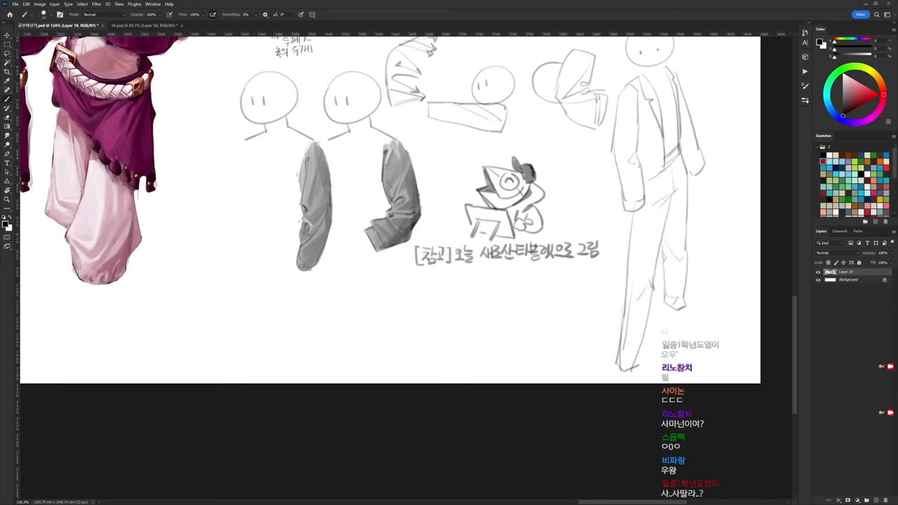
Sketch a smaller fish head with a round eye and dark cap below the straight shaded arm, undoing a rejected stroke
{"action": "left_click_drag", "start_coordinate": [485, 336], "coordinate": [609, 241]}
{"action": "left_click_drag", "start_coordinate": [447, 207], "coordinate": [473, 207], "text": "ctrl"}
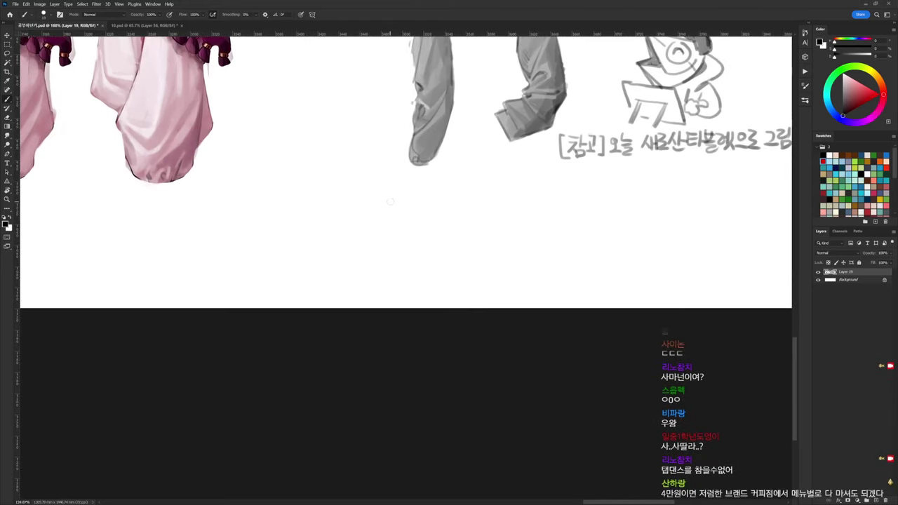
{"action": "mouse_move", "coordinate": [395, 208]}
{"action": "left_mouse_down"}
{"action": "mouse_move", "coordinate": [418, 208]}
{"action": "mouse_move", "coordinate": [402, 226]}
{"action": "mouse_move", "coordinate": [418, 222]}
{"action": "mouse_move", "coordinate": [406, 212]}
{"action": "mouse_move", "coordinate": [424, 214]}
{"action": "mouse_move", "coordinate": [421, 205]}
{"action": "mouse_move", "coordinate": [392, 223]}
{"action": "left_mouse_up"}
{"action": "key", "text": "ctrl+z"}
{"action": "key", "text": "e"}
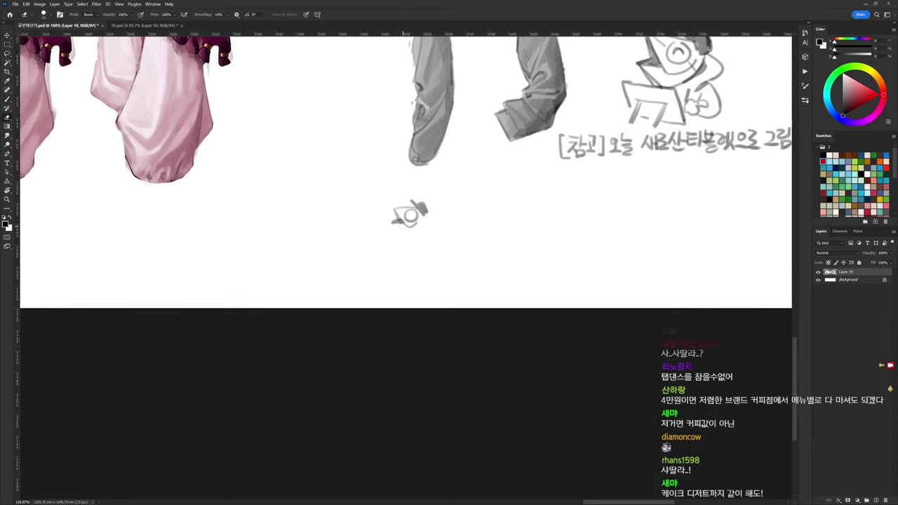
Draw the small fish's arms, the stick in its raised hand, its dark back fin and the pupil in its eye
{"action": "key", "text": "b"}
{"action": "mouse_move", "coordinate": [409, 234]}
{"action": "left_mouse_down"}
{"action": "mouse_move", "coordinate": [424, 218]}
{"action": "mouse_move", "coordinate": [397, 241]}
{"action": "mouse_move", "coordinate": [386, 232]}
{"action": "left_mouse_up"}
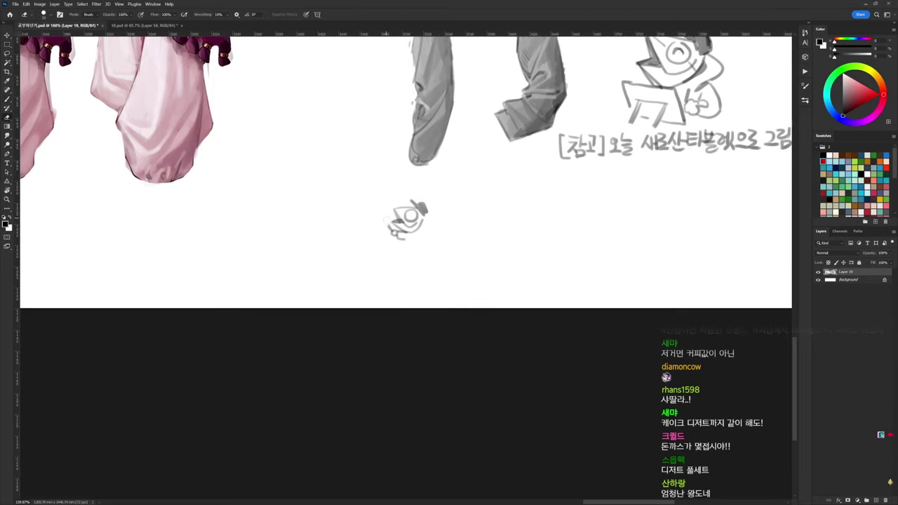
{"action": "left_click_drag", "start_coordinate": [385, 209], "coordinate": [380, 199]}
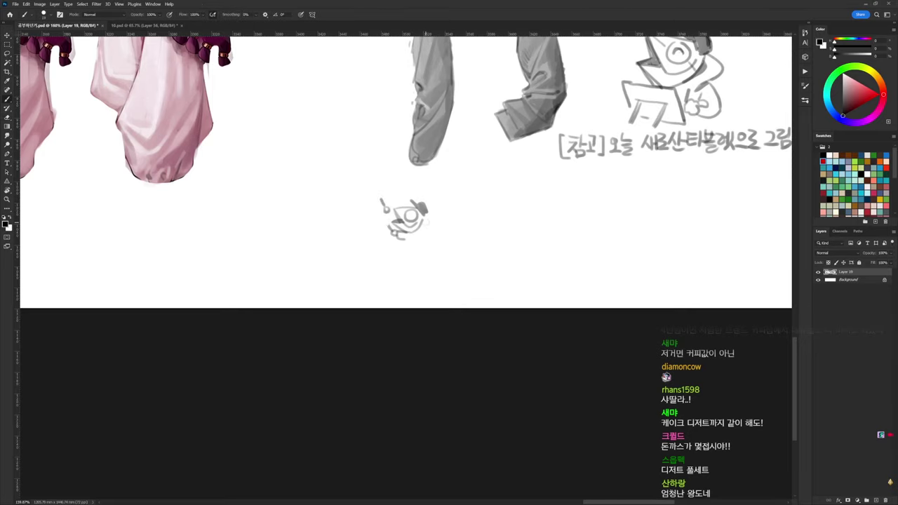
{"action": "mouse_move", "coordinate": [425, 216]}
{"action": "left_mouse_down"}
{"action": "mouse_move", "coordinate": [420, 230]}
{"action": "mouse_move", "coordinate": [435, 240]}
{"action": "left_mouse_up"}
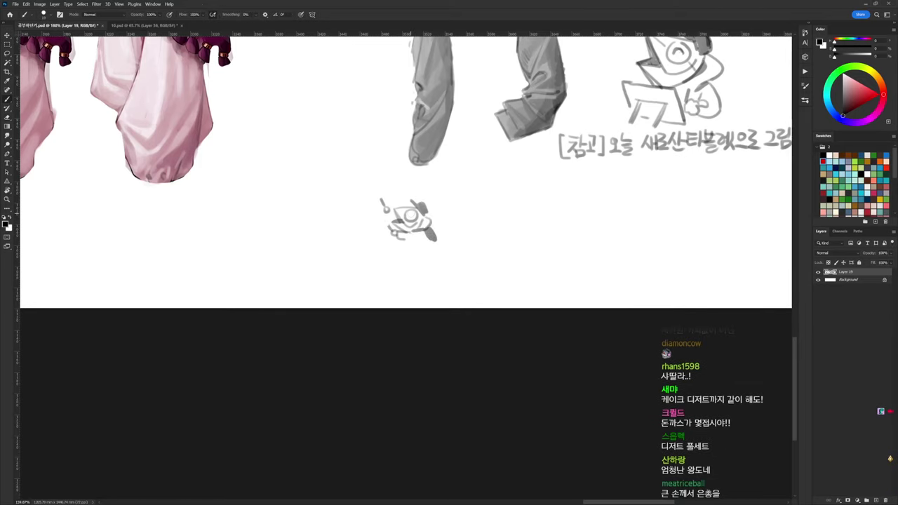
{"action": "left_click_drag", "start_coordinate": [409, 213], "coordinate": [416, 242]}
Paint the small fish's glow stick tips magenta and green, and draw its legs in black, undoing a rejected stroke
{"action": "left_click", "coordinate": [878, 94]}
{"action": "left_click", "coordinate": [882, 85]}
{"action": "left_click", "coordinate": [866, 87]}
{"action": "left_click", "coordinate": [874, 115]}
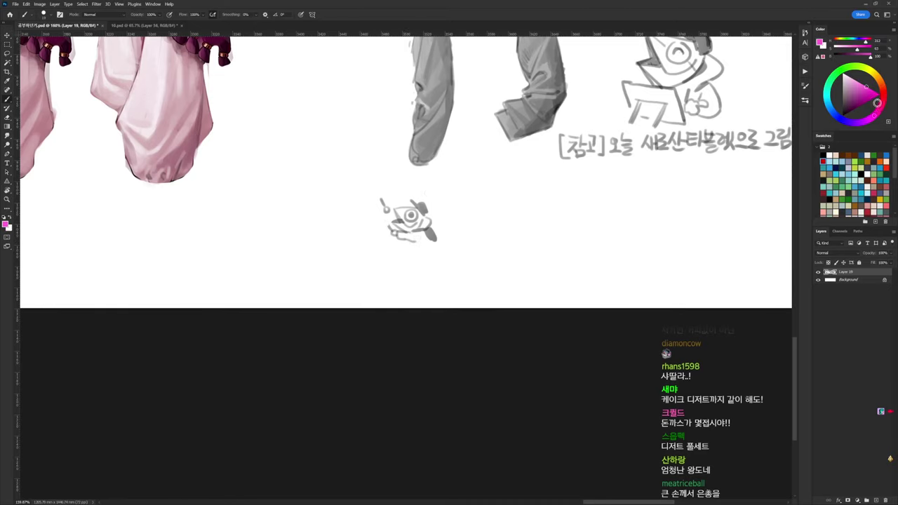
{"action": "mouse_move", "coordinate": [381, 199]}
{"action": "left_mouse_down"}
{"action": "mouse_move", "coordinate": [390, 226]}
{"action": "mouse_move", "coordinate": [416, 239]}
{"action": "mouse_move", "coordinate": [408, 243]}
{"action": "mouse_move", "coordinate": [427, 243]}
{"action": "mouse_move", "coordinate": [407, 246]}
{"action": "mouse_move", "coordinate": [430, 246]}
{"action": "mouse_move", "coordinate": [400, 255]}
{"action": "mouse_move", "coordinate": [442, 257]}
{"action": "left_mouse_up"}
{"action": "left_click", "coordinate": [843, 69]}
{"action": "key", "text": "d"}
{"action": "key", "text": "ctrl+z"}
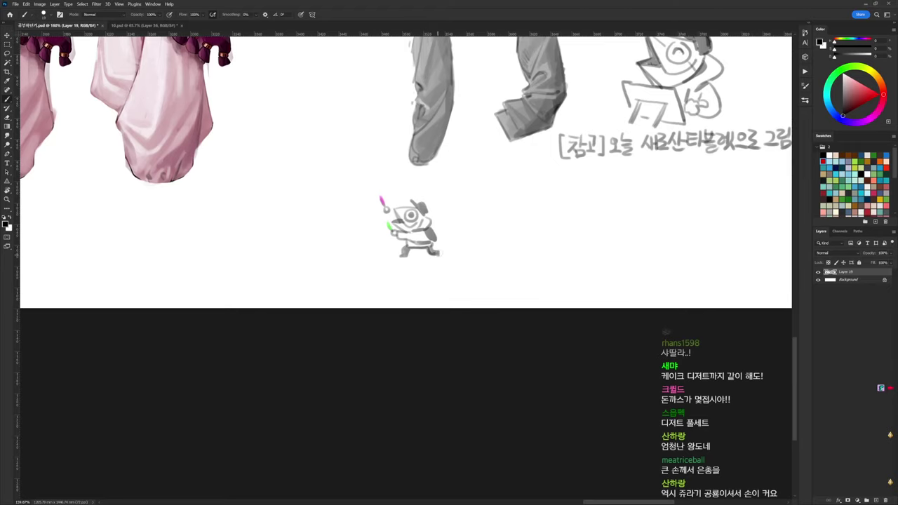
Add motion marks beside the first fish's glow sticks and sketch a second fish head facing the opposite way
{"action": "left_click_drag", "start_coordinate": [387, 192], "coordinate": [391, 198]}
{"action": "mouse_move", "coordinate": [443, 209]}
{"action": "left_mouse_down"}
{"action": "mouse_move", "coordinate": [464, 209]}
{"action": "mouse_move", "coordinate": [458, 223]}
{"action": "mouse_move", "coordinate": [467, 223]}
{"action": "mouse_move", "coordinate": [443, 211]}
{"action": "mouse_move", "coordinate": [451, 213]}
{"action": "mouse_move", "coordinate": [449, 203]}
{"action": "mouse_move", "coordinate": [439, 211]}
{"action": "mouse_move", "coordinate": [442, 231]}
{"action": "mouse_move", "coordinate": [455, 231]}
{"action": "left_mouse_up"}
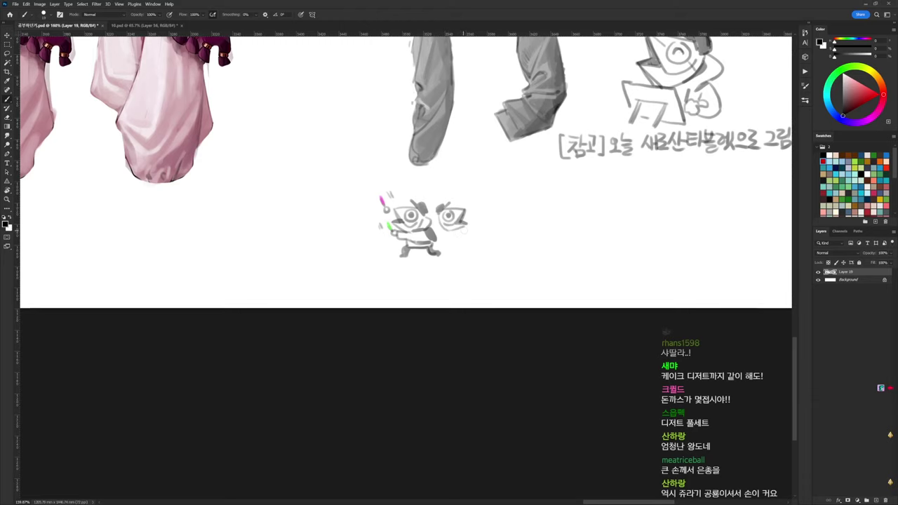
{"action": "key", "text": "e"}
{"action": "key", "text": "b"}
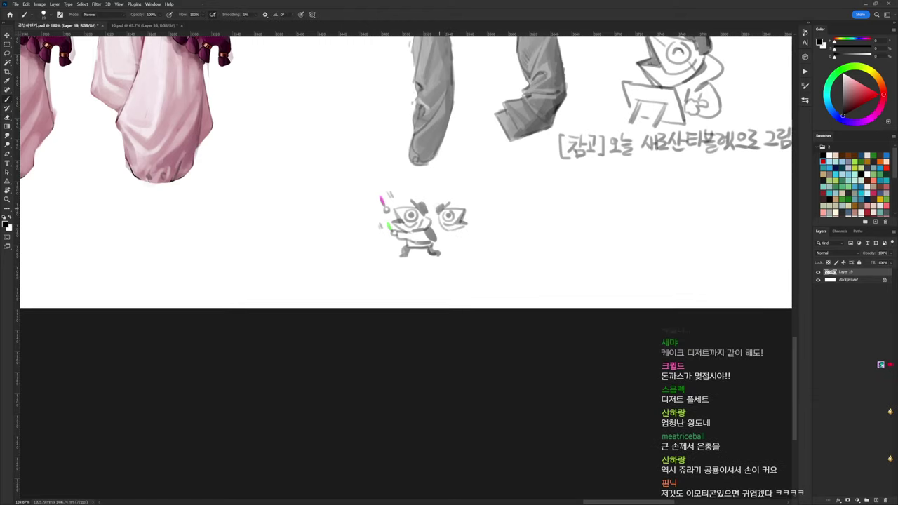
Select the second fish head freehand and shift it slightly away from the first fish
{"action": "key", "text": "l"}
{"action": "mouse_move", "coordinate": [436, 210]}
{"action": "left_mouse_down"}
{"action": "mouse_move", "coordinate": [442, 238]}
{"action": "mouse_move", "coordinate": [438, 204]}
{"action": "mouse_move", "coordinate": [469, 220]}
{"action": "left_mouse_up"}
{"action": "key", "text": "b"}
{"action": "key", "text": "b"}
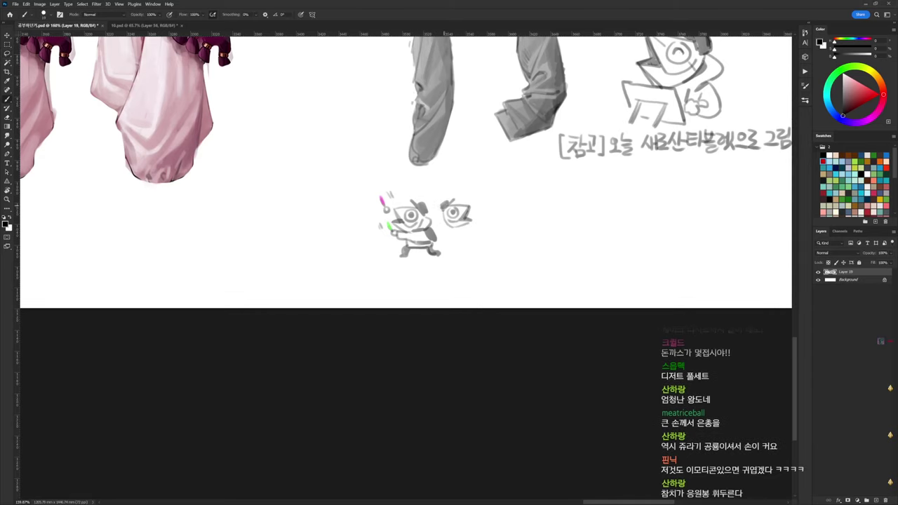
Draw the second fish's body, arms and legs, and paint its two glow stick tips blue and yellow
{"action": "mouse_move", "coordinate": [471, 221]}
{"action": "left_mouse_down"}
{"action": "mouse_move", "coordinate": [442, 220]}
{"action": "mouse_move", "coordinate": [436, 204]}
{"action": "left_mouse_up"}
{"action": "mouse_move", "coordinate": [436, 204]}
{"action": "left_mouse_down"}
{"action": "mouse_move", "coordinate": [433, 220]}
{"action": "mouse_move", "coordinate": [436, 198]}
{"action": "mouse_move", "coordinate": [471, 235]}
{"action": "mouse_move", "coordinate": [487, 225]}
{"action": "mouse_move", "coordinate": [441, 227]}
{"action": "mouse_move", "coordinate": [460, 233]}
{"action": "mouse_move", "coordinate": [461, 250]}
{"action": "mouse_move", "coordinate": [441, 244]}
{"action": "left_mouse_up"}
{"action": "left_click", "coordinate": [834, 106]}
{"action": "left_click", "coordinate": [875, 94]}
{"action": "left_click_drag", "start_coordinate": [436, 186], "coordinate": [436, 192]}
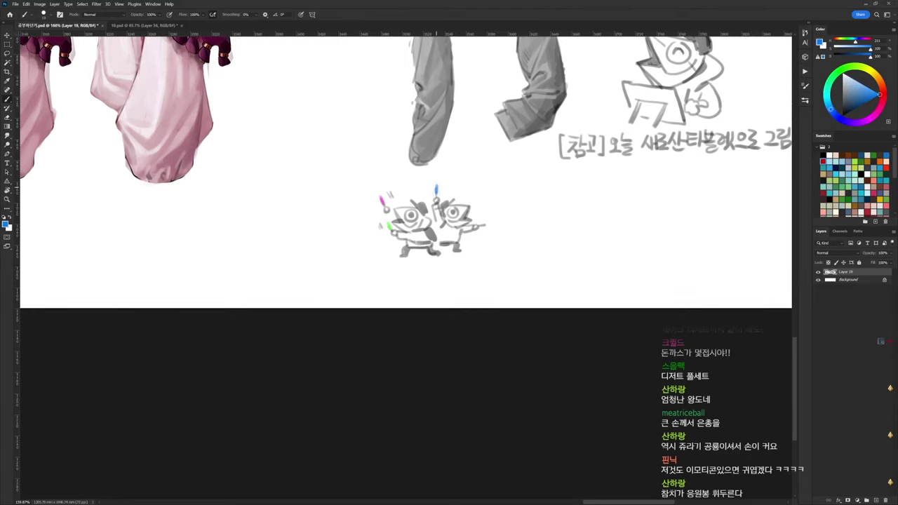
{"action": "left_click_drag", "start_coordinate": [880, 105], "coordinate": [874, 73]}
{"action": "mouse_move", "coordinate": [481, 225]}
{"action": "left_mouse_down"}
{"action": "mouse_move", "coordinate": [446, 189]}
{"action": "mouse_move", "coordinate": [484, 238]}
{"action": "left_mouse_up"}
{"action": "key", "text": "d"}
Handwrite the price "₩ 40000" below the two dancing fish and nudge the digits away from the currency sign
{"action": "mouse_move", "coordinate": [390, 267]}
{"action": "left_mouse_down"}
{"action": "mouse_move", "coordinate": [396, 280]}
{"action": "mouse_move", "coordinate": [413, 269]}
{"action": "mouse_move", "coordinate": [474, 270]}
{"action": "left_mouse_up"}
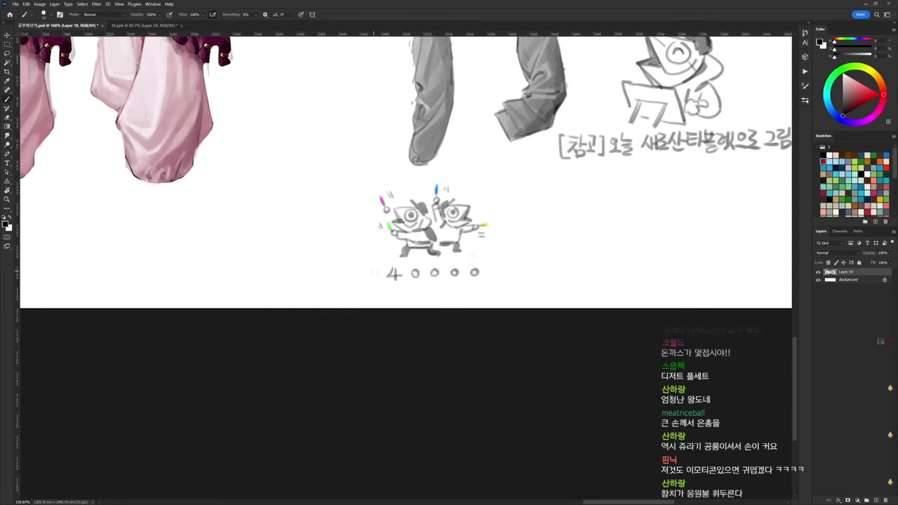
{"action": "left_click_drag", "start_coordinate": [368, 269], "coordinate": [382, 276]}
{"action": "left_click_drag", "start_coordinate": [368, 272], "coordinate": [381, 272]}
{"action": "key", "text": "l"}
{"action": "mouse_move", "coordinate": [488, 268]}
{"action": "left_mouse_down"}
{"action": "mouse_move", "coordinate": [387, 299]}
{"action": "mouse_move", "coordinate": [373, 263]}
{"action": "mouse_move", "coordinate": [481, 279]}
{"action": "left_mouse_up"}
{"action": "key", "text": "ctrl+d"}
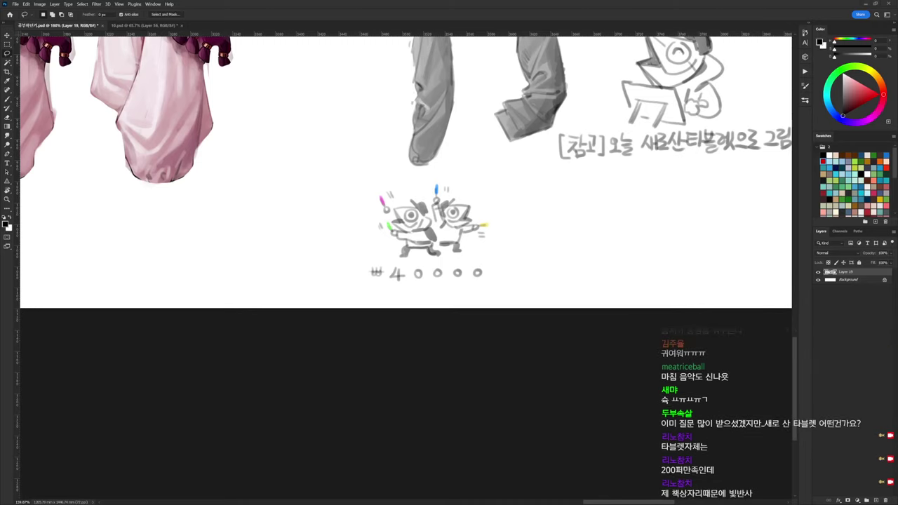
Sketch a stick figure seated on a chair and drawing at a desk, below the tablet note
{"action": "key", "text": "b"}
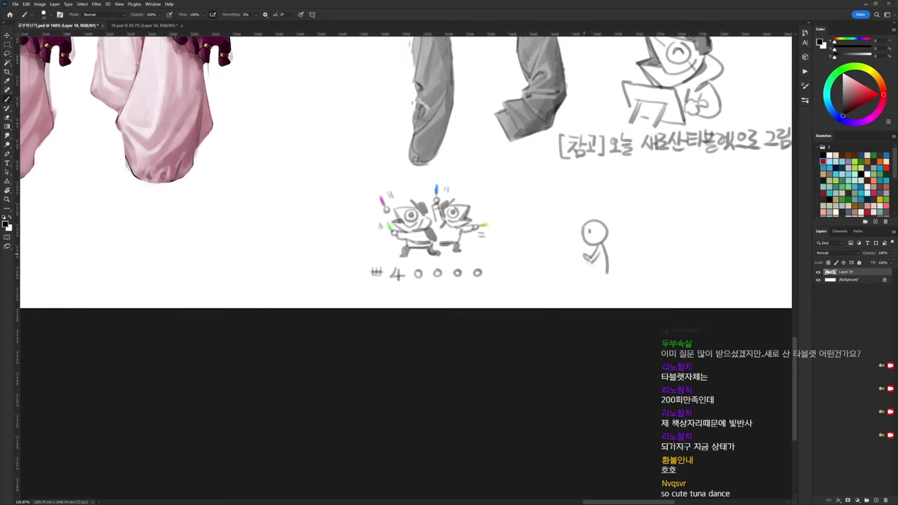
{"action": "mouse_move", "coordinate": [584, 245]}
{"action": "left_mouse_down"}
{"action": "mouse_move", "coordinate": [559, 261]}
{"action": "mouse_move", "coordinate": [596, 270]}
{"action": "mouse_move", "coordinate": [586, 292]}
{"action": "left_mouse_up"}
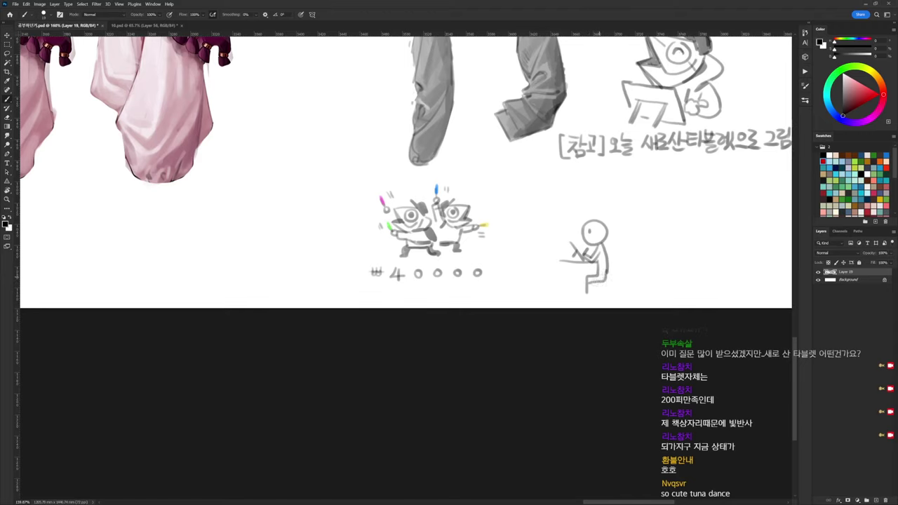
{"action": "mouse_move", "coordinate": [617, 234]}
{"action": "left_mouse_down"}
{"action": "mouse_move", "coordinate": [608, 281]}
{"action": "mouse_move", "coordinate": [614, 244]}
{"action": "left_mouse_up"}
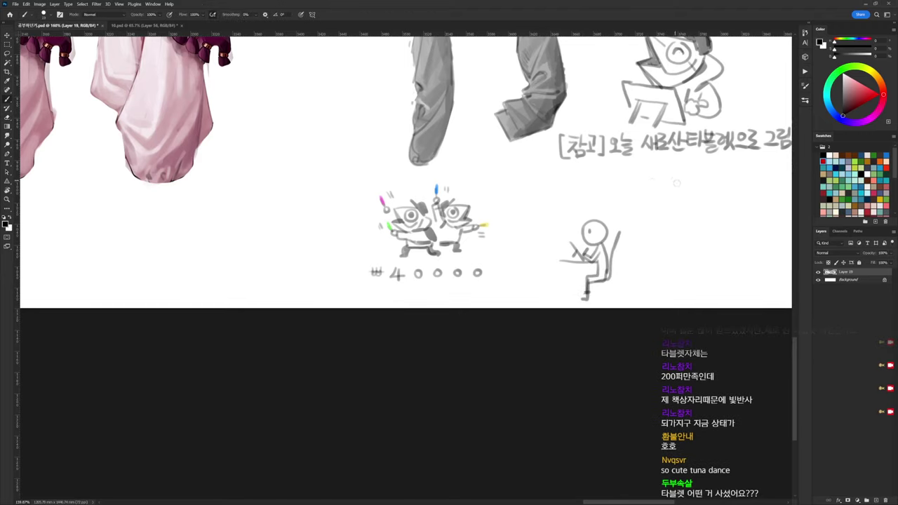
Draw a ceiling line with a rail and hanging shaded curtain behind the stick figure, plus a screen on the desk
{"action": "mouse_move", "coordinate": [671, 180]}
{"action": "left_mouse_down"}
{"action": "mouse_move", "coordinate": [629, 206]}
{"action": "mouse_move", "coordinate": [633, 231]}
{"action": "left_mouse_up"}
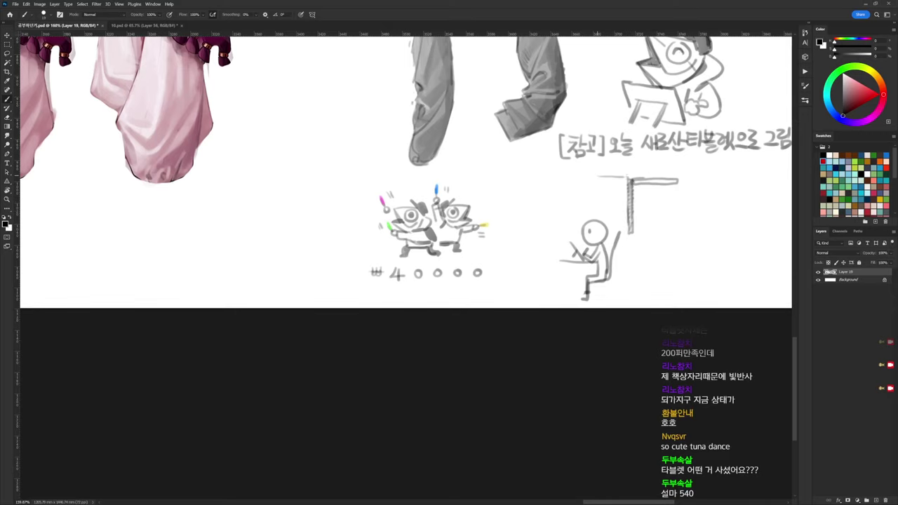
{"action": "left_click_drag", "start_coordinate": [674, 180], "coordinate": [702, 179]}
{"action": "left_click_drag", "start_coordinate": [607, 180], "coordinate": [577, 180]}
{"action": "left_click_drag", "start_coordinate": [558, 210], "coordinate": [558, 259]}
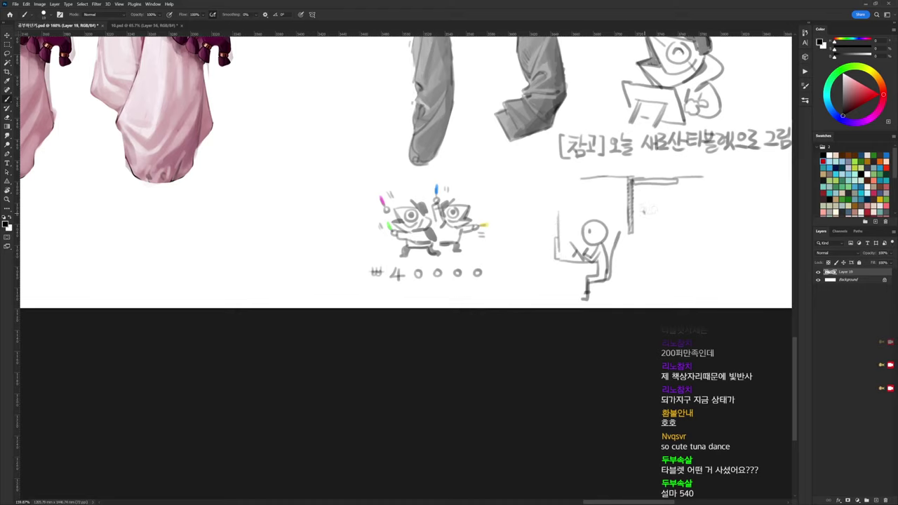
Handwrite "옷 걸어둠 ㅋㅋ" beside the curtain, outline the wall past the desk, and add short light marks under the rail
{"action": "mouse_move", "coordinate": [665, 206]}
{"action": "left_mouse_down"}
{"action": "mouse_move", "coordinate": [669, 218]}
{"action": "mouse_move", "coordinate": [699, 216]}
{"action": "mouse_move", "coordinate": [670, 237]}
{"action": "left_mouse_up"}
{"action": "left_click_drag", "start_coordinate": [671, 233], "coordinate": [677, 237]}
{"action": "mouse_move", "coordinate": [586, 176]}
{"action": "left_mouse_down"}
{"action": "mouse_move", "coordinate": [571, 176]}
{"action": "mouse_move", "coordinate": [557, 219]}
{"action": "left_mouse_up"}
{"action": "key", "text": "ctrl+z"}
{"action": "mouse_move", "coordinate": [588, 177]}
{"action": "left_mouse_down"}
{"action": "mouse_move", "coordinate": [550, 181]}
{"action": "mouse_move", "coordinate": [551, 251]}
{"action": "left_mouse_up"}
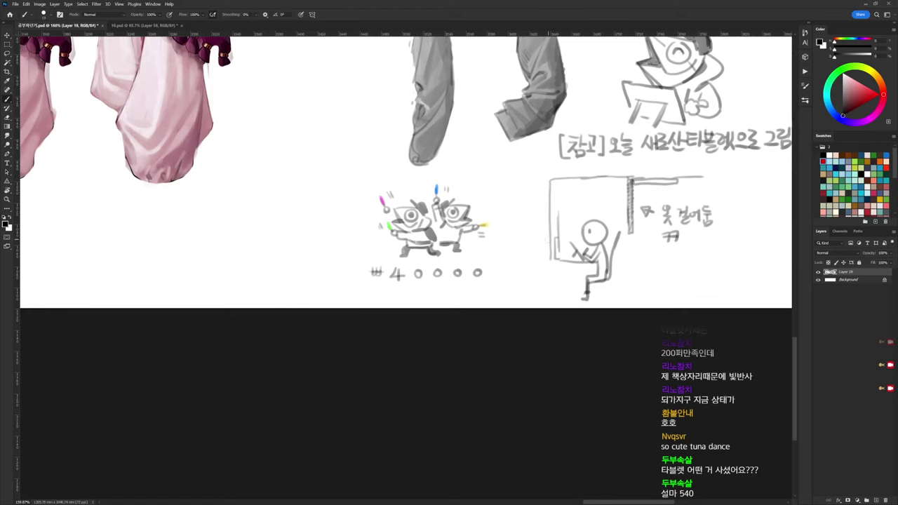
{"action": "left_click_drag", "start_coordinate": [643, 193], "coordinate": [660, 192]}
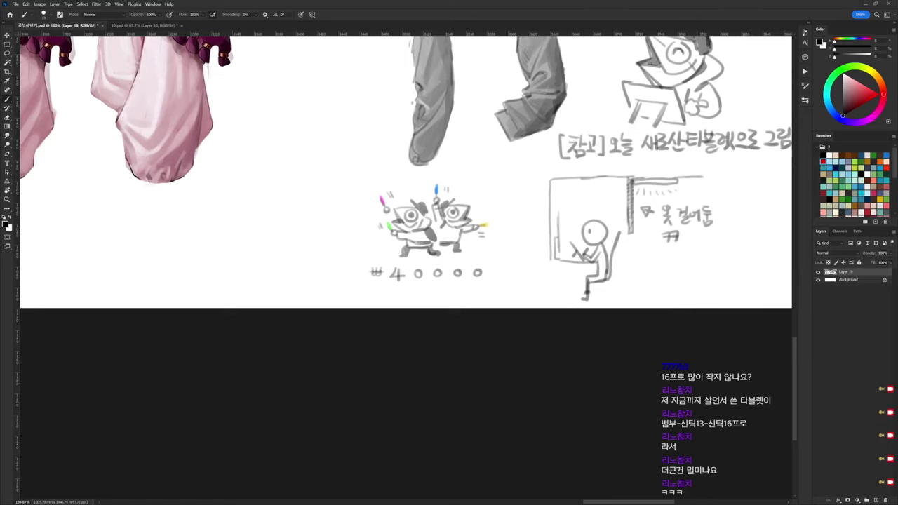
Save the study document and save a JPEG copy of it to the desktop folder
{"action": "key", "text": "ctrl+s"}
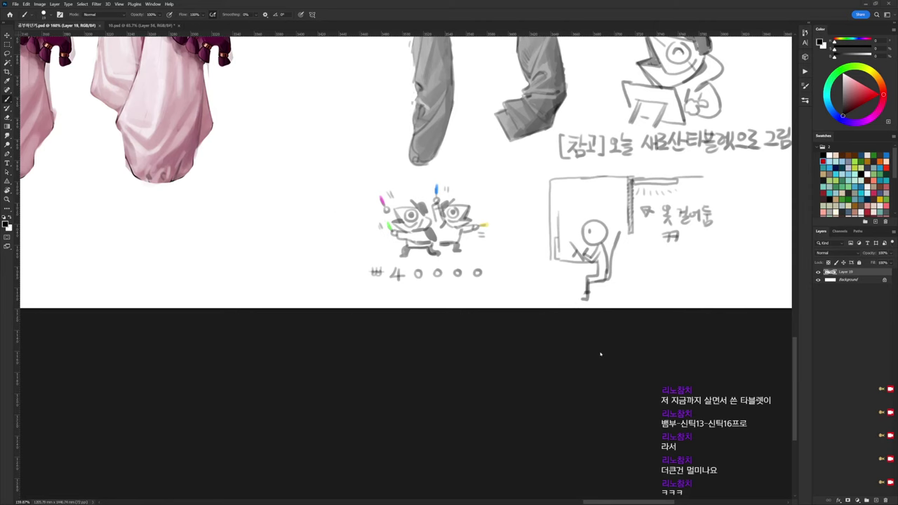
{"action": "key", "text": "ctrl+shift+s"}
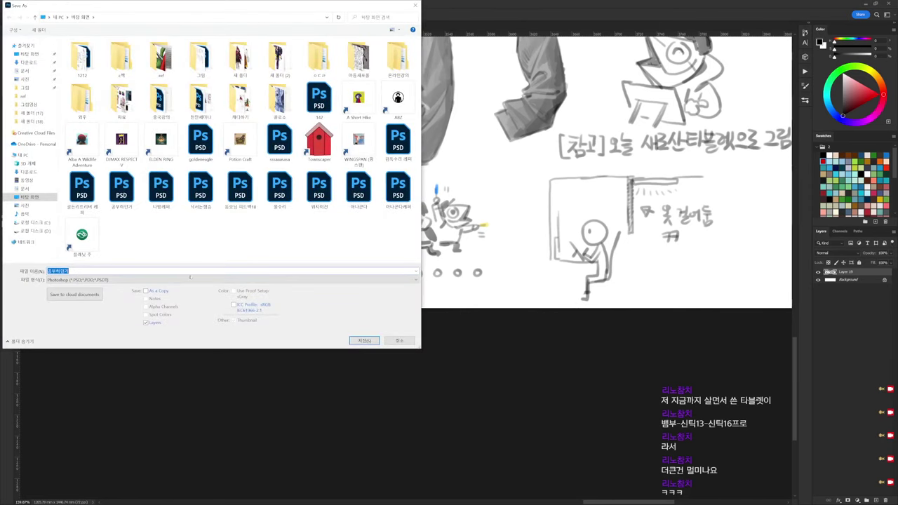
{"action": "left_click", "coordinate": [231, 279]}
{"action": "left_click", "coordinate": [105, 333]}
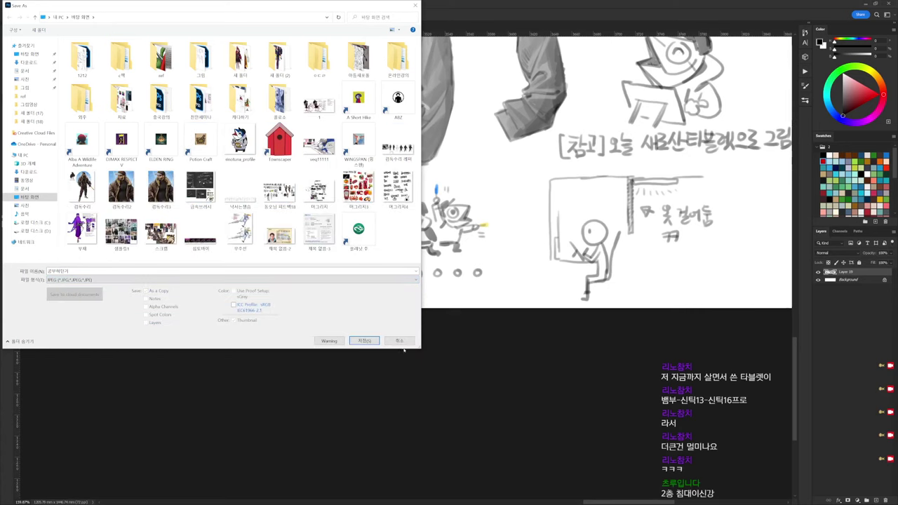
{"action": "left_click", "coordinate": [364, 341]}
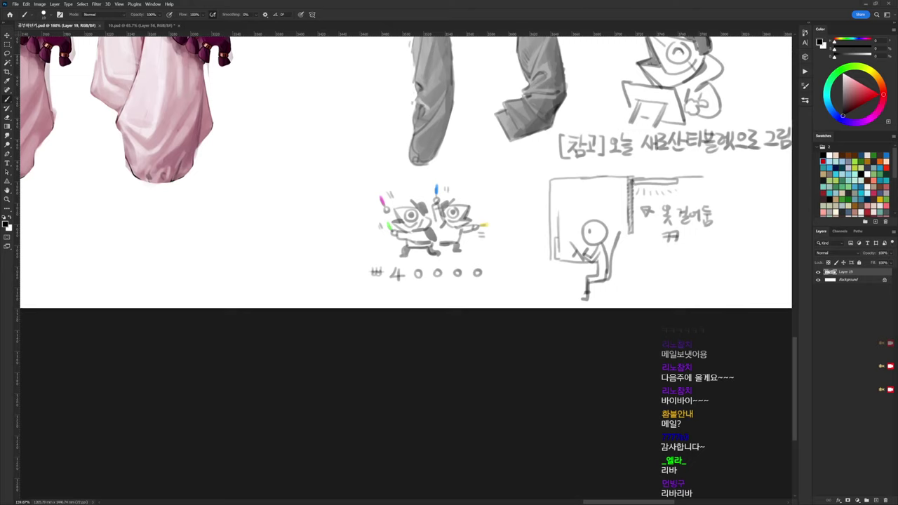
Switch to the Wacom Center window and close it
{"action": "key", "text": "alt+Tab"}
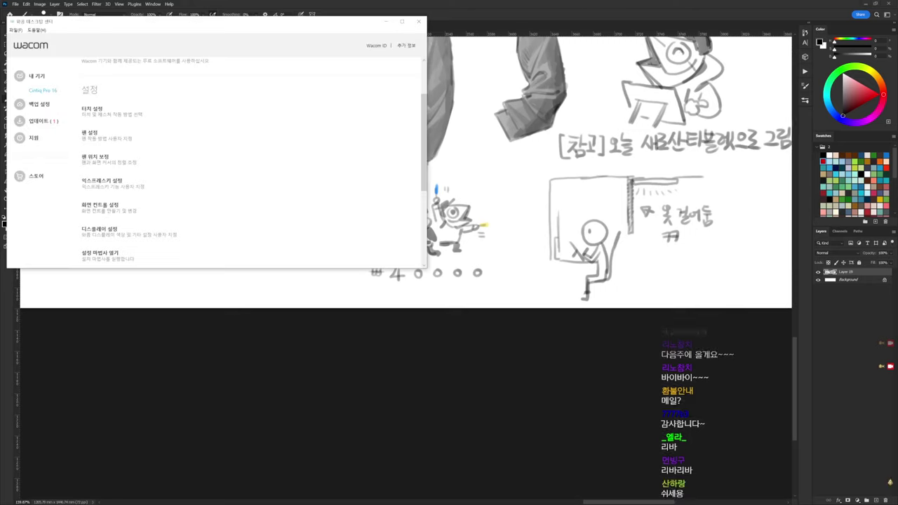
{"action": "left_click", "coordinate": [419, 22]}
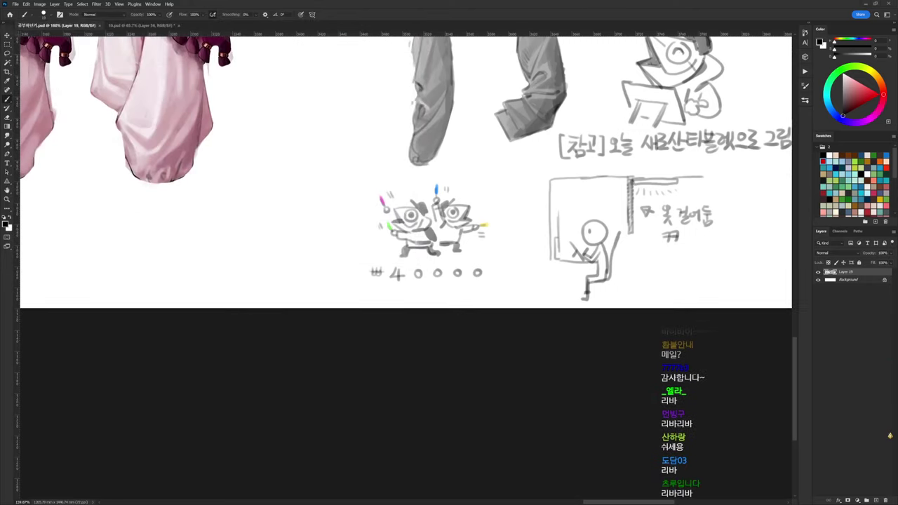